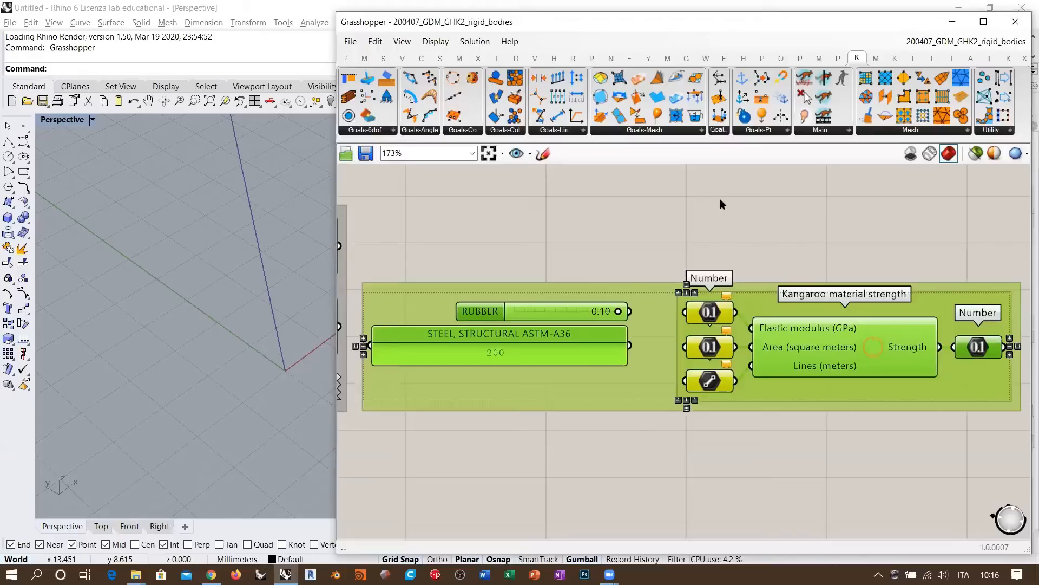
# Examine the Kangaroo material strength component's Elastic modulus, Area and Lines inputs and its Strength output.
pyautogui.click(720, 204)
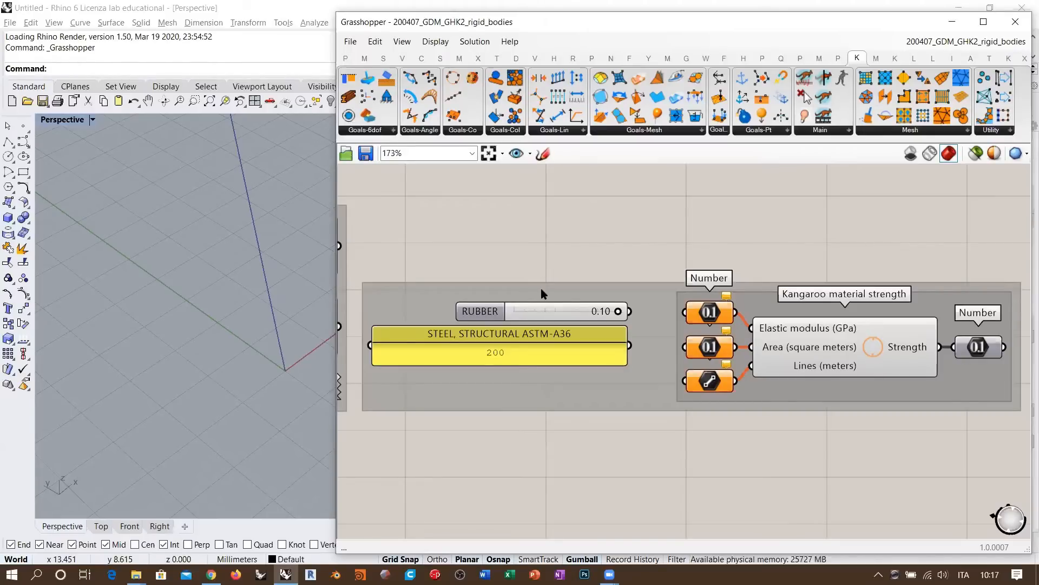
pyautogui.moveTo(690, 239); pyautogui.dragTo(690, 313, button='right')
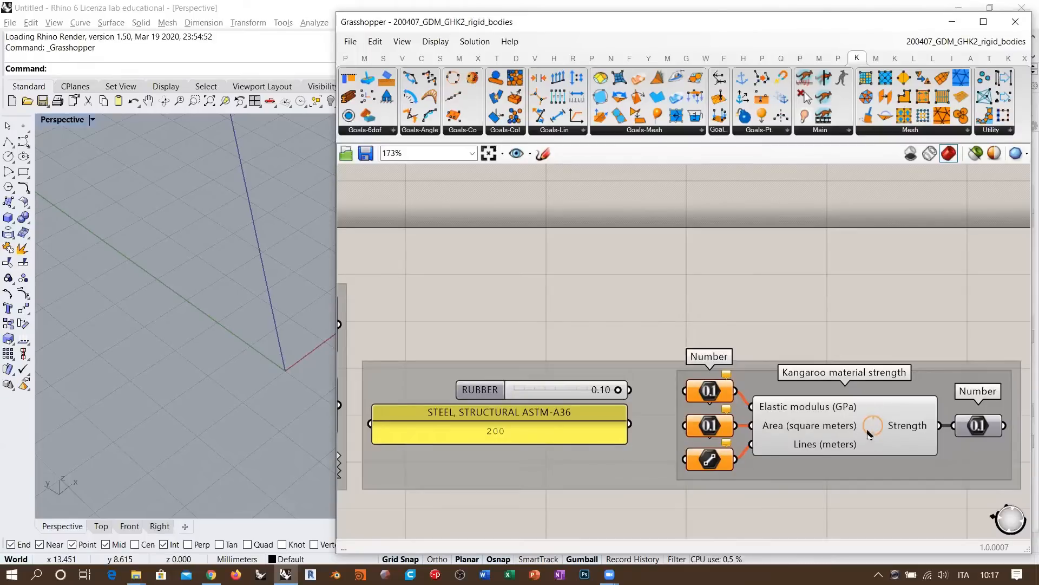
pyautogui.click(896, 412)
pyautogui.keyDown('ctrl'); pyautogui.click(868, 443); pyautogui.keyUp('ctrl')
pyautogui.moveTo(876, 419)
pyautogui.scroll(4, 660, 325)
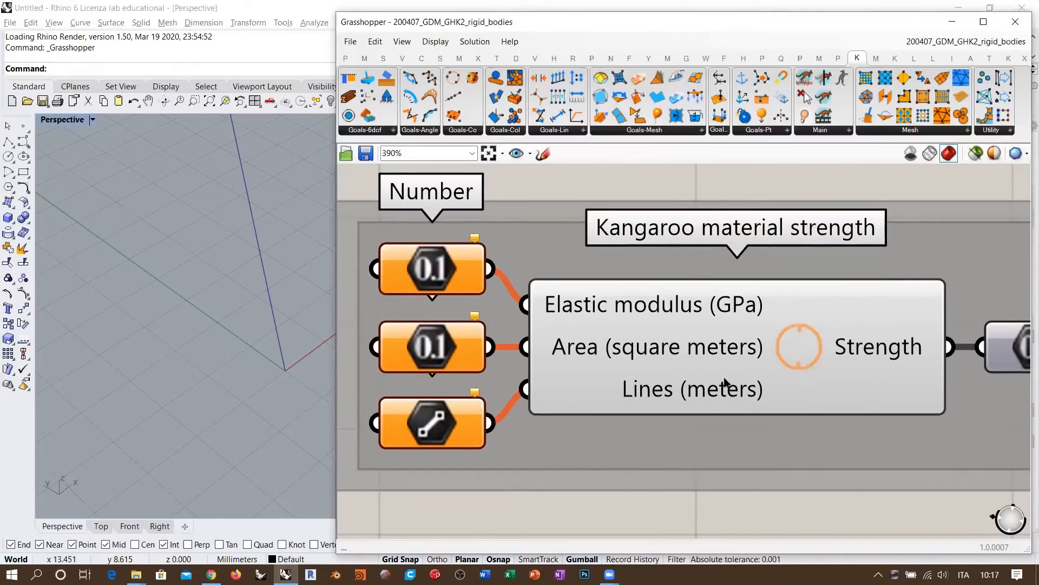
pyautogui.scroll(-2, 676, 390)
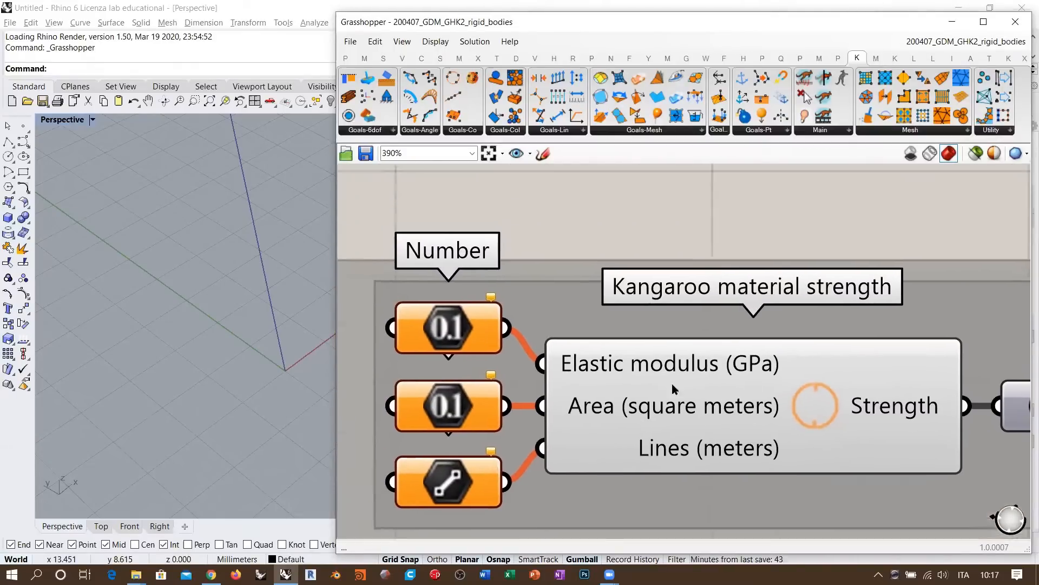
# Add a Scribble note reading "(E*A)/L" above the Kangaroo material strength component.
pyautogui.doubleClick(661, 273)
pyautogui.write('sc')
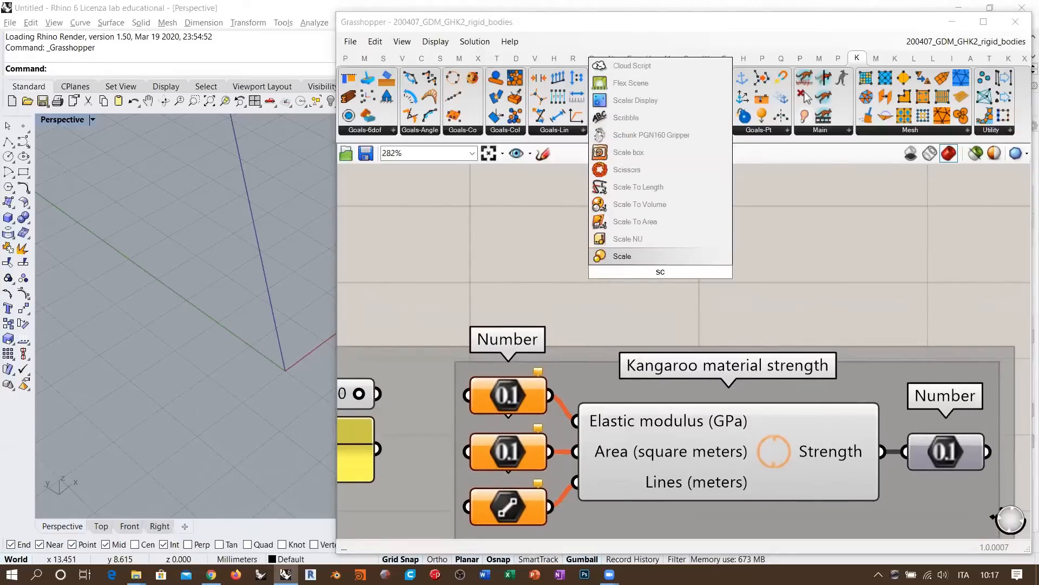
pyautogui.write('ri')
pyautogui.click(627, 255)
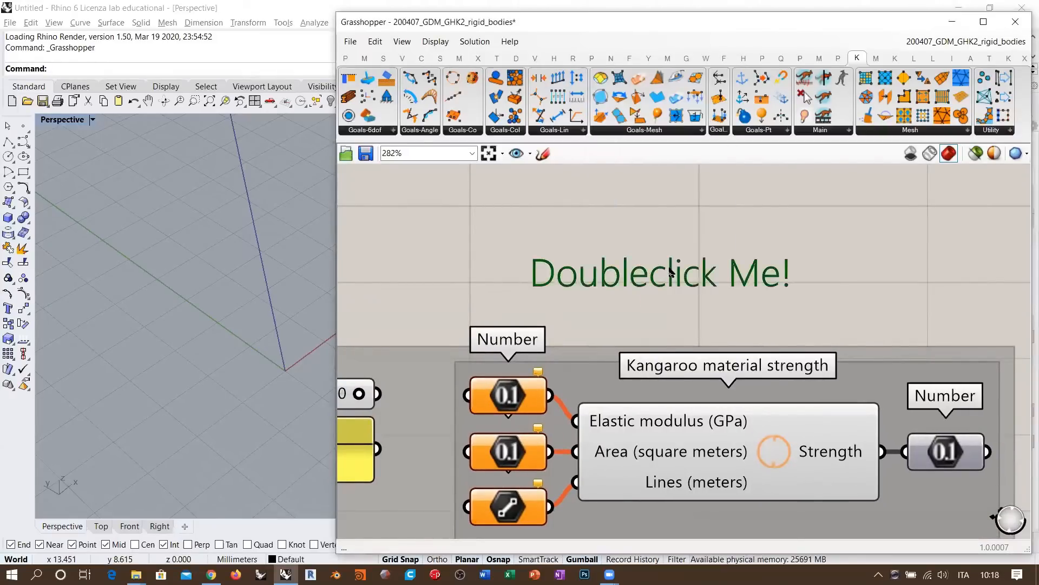
pyautogui.doubleClick(670, 273)
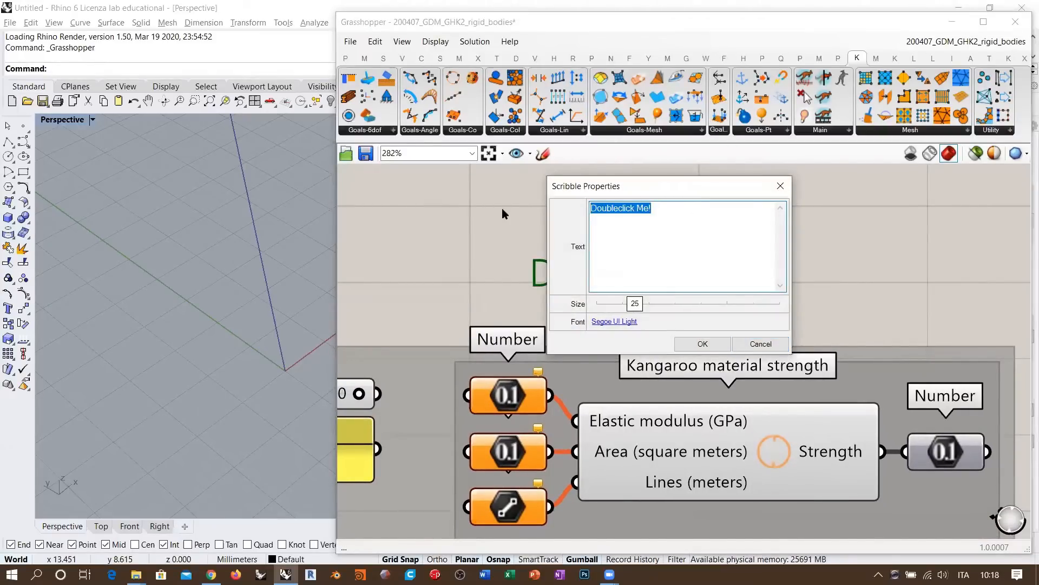
pyautogui.write('E')
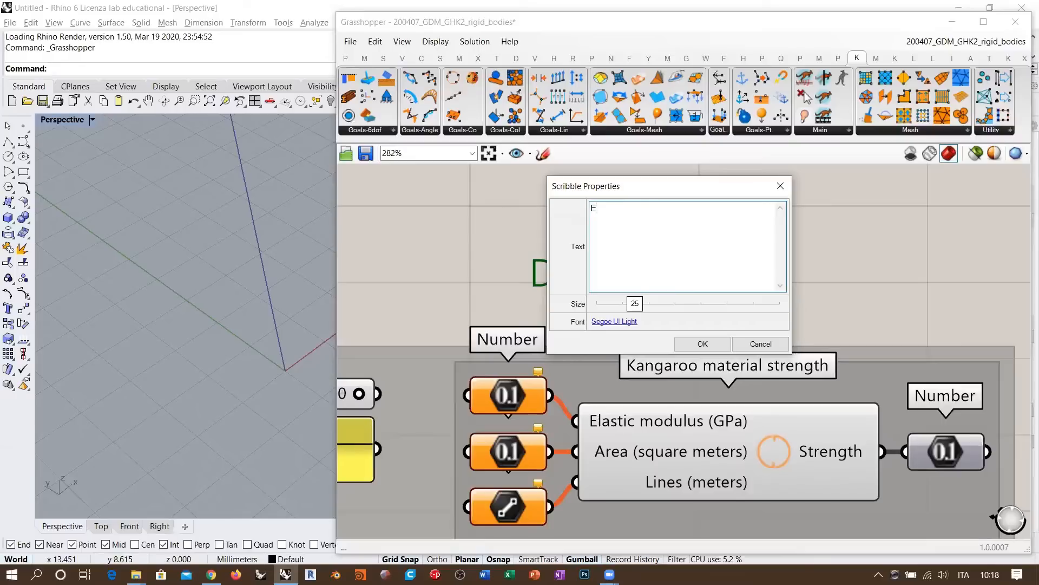
pyautogui.write('*A')
pyautogui.write('(')
pyautogui.write(')')
pyautogui.write('/L')
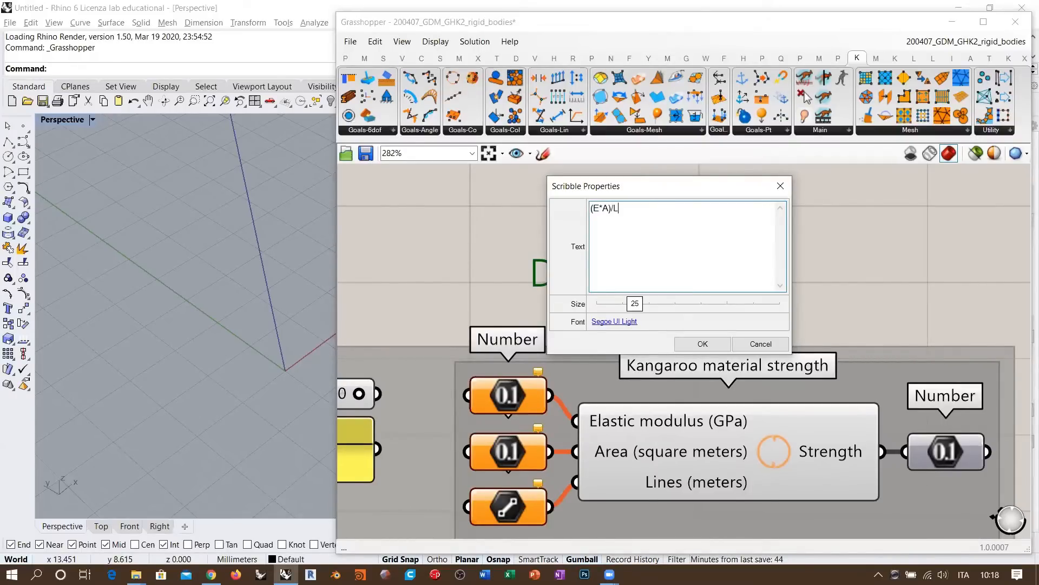
pyautogui.click(704, 344)
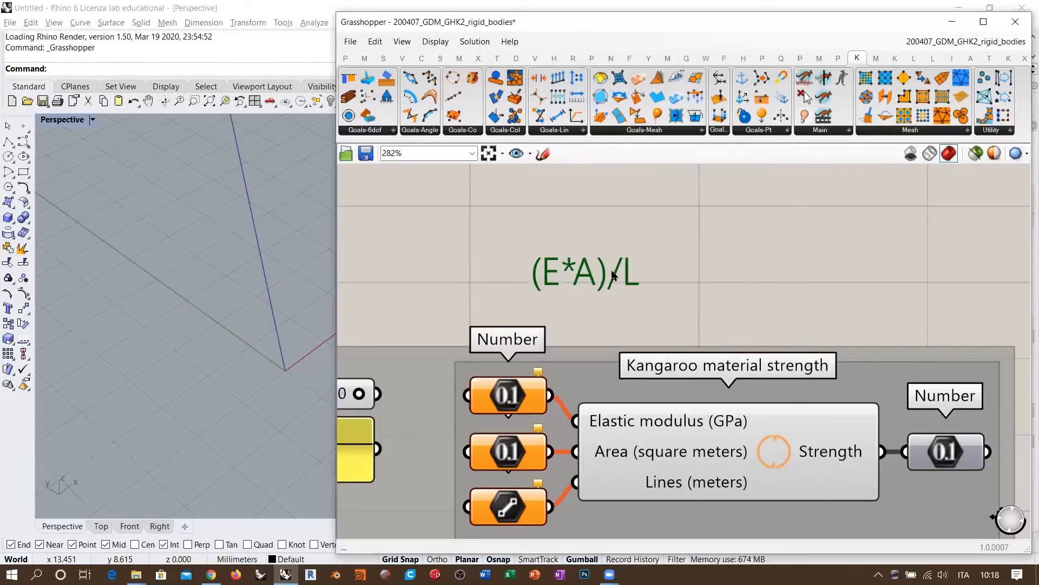
# Move the (E*A)/L note directly beneath the Kangaroo material strength component, inside its group, and deselect it.
pyautogui.moveTo(613, 272); pyautogui.dragTo(778, 304)
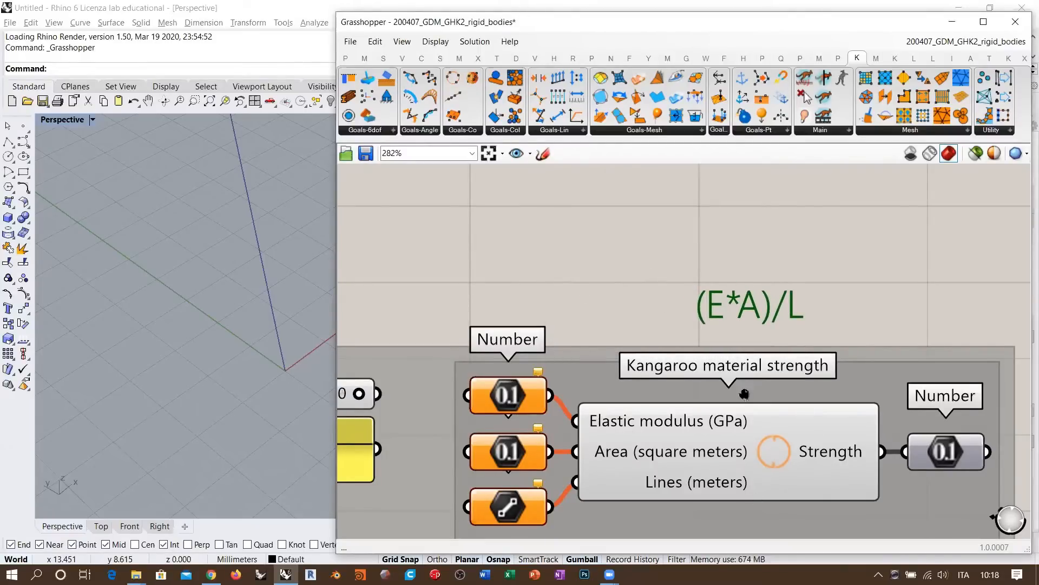
pyautogui.moveTo(742, 395); pyautogui.dragTo(720, 304, button='right')
pyautogui.moveTo(752, 228)
pyautogui.mouseDown()
pyautogui.moveTo(770, 438)
pyautogui.moveTo(786, 439)
pyautogui.mouseUp()
pyautogui.click(795, 511)
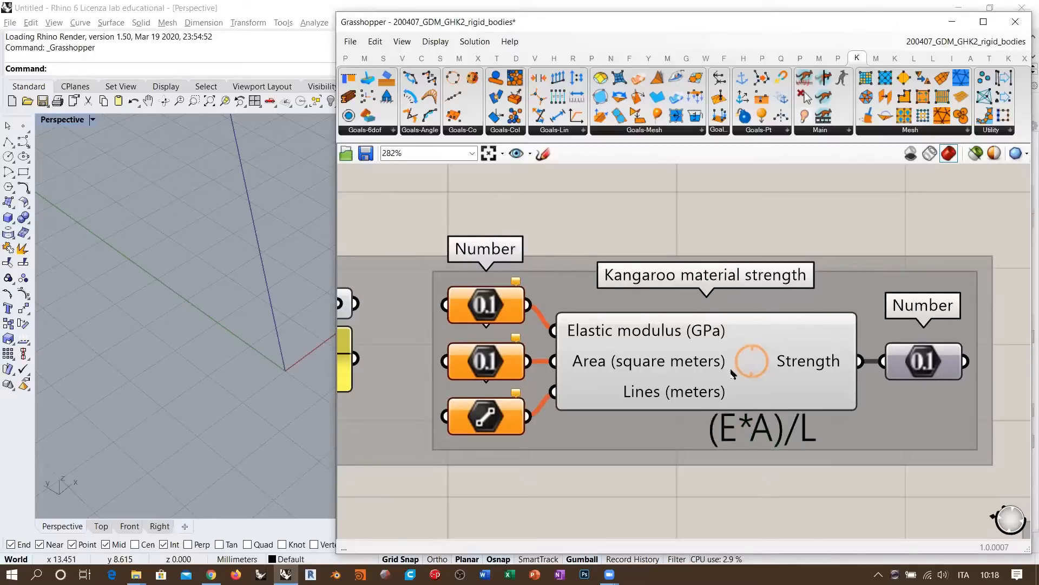
pyautogui.moveTo(774, 416); pyautogui.dragTo(832, 405, button='right')
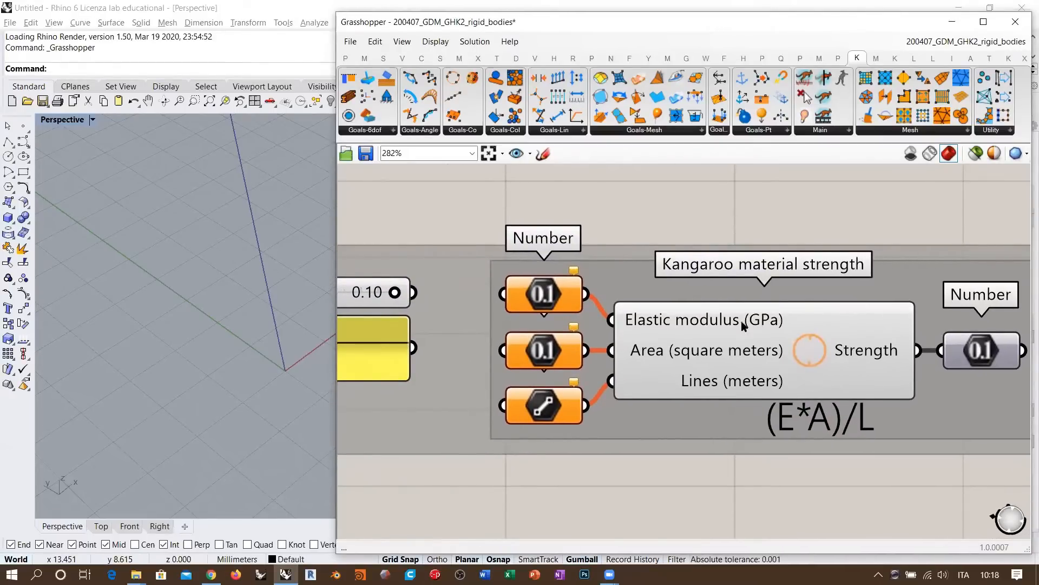
pyautogui.scroll(2, 758, 343)
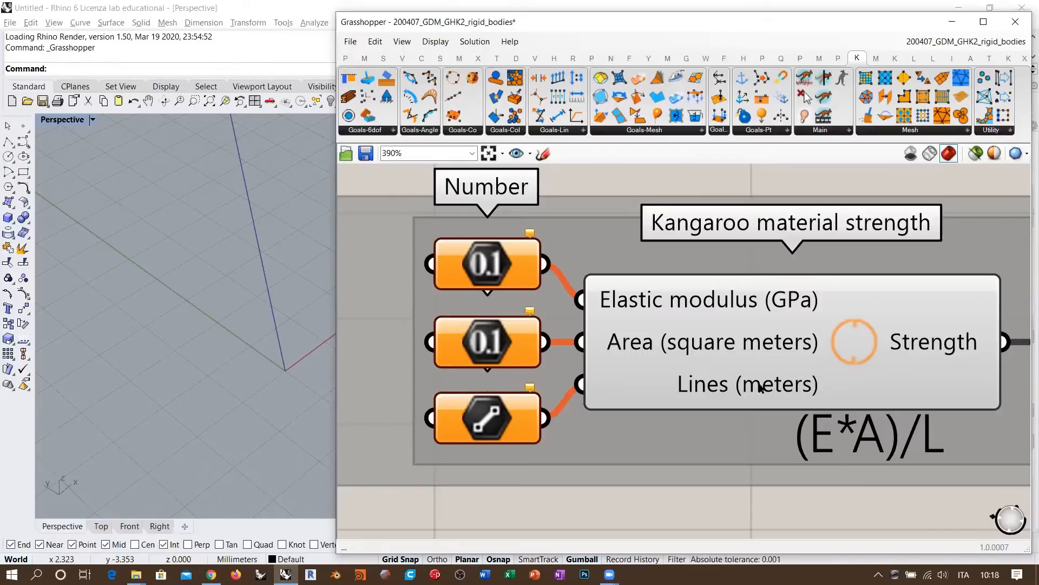
pyautogui.scroll(-5, 738, 341)
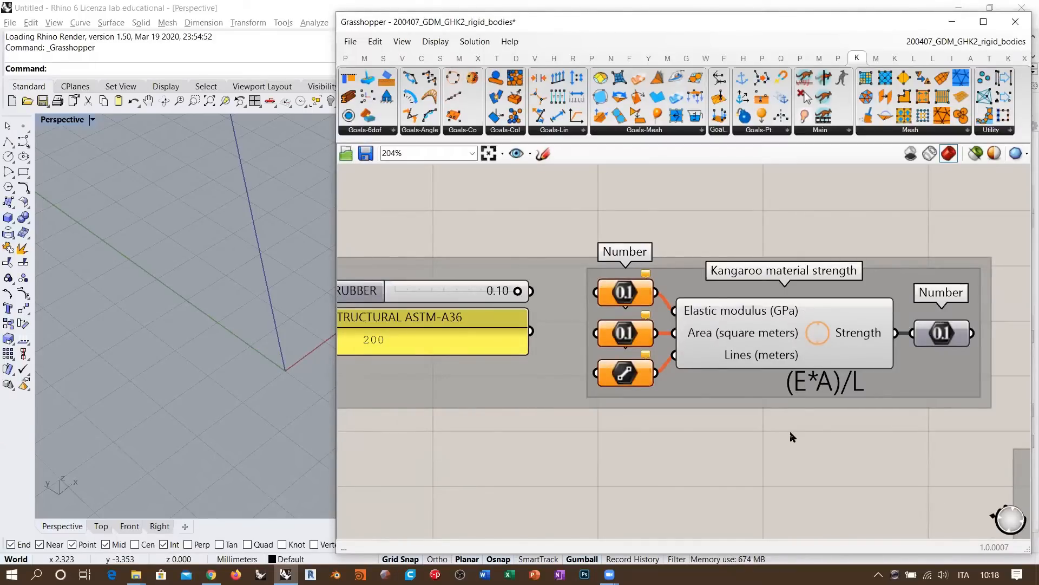
# Set the Rhino document's model units to Meters with an absolute tolerance of 0.01, and return to the Grasshopper canvas.
pyautogui.click(240, 561)
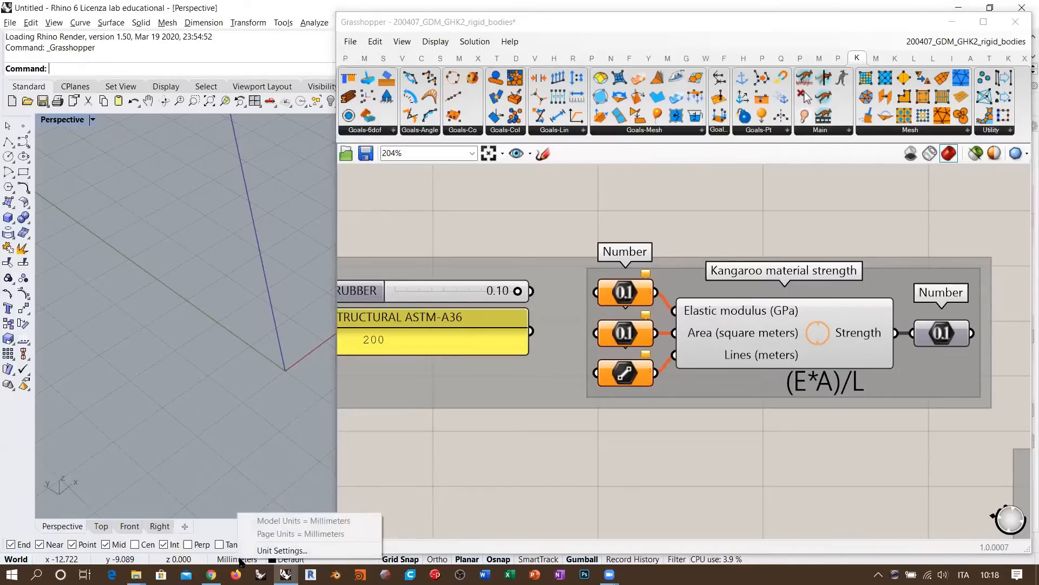
pyautogui.click(282, 550)
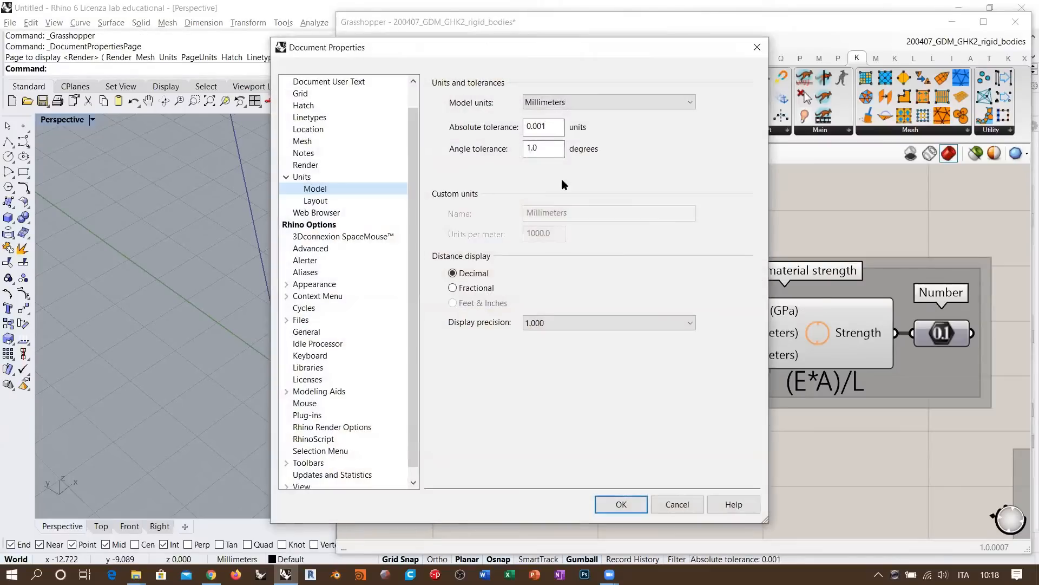
pyautogui.click(566, 102)
pyautogui.click(545, 157)
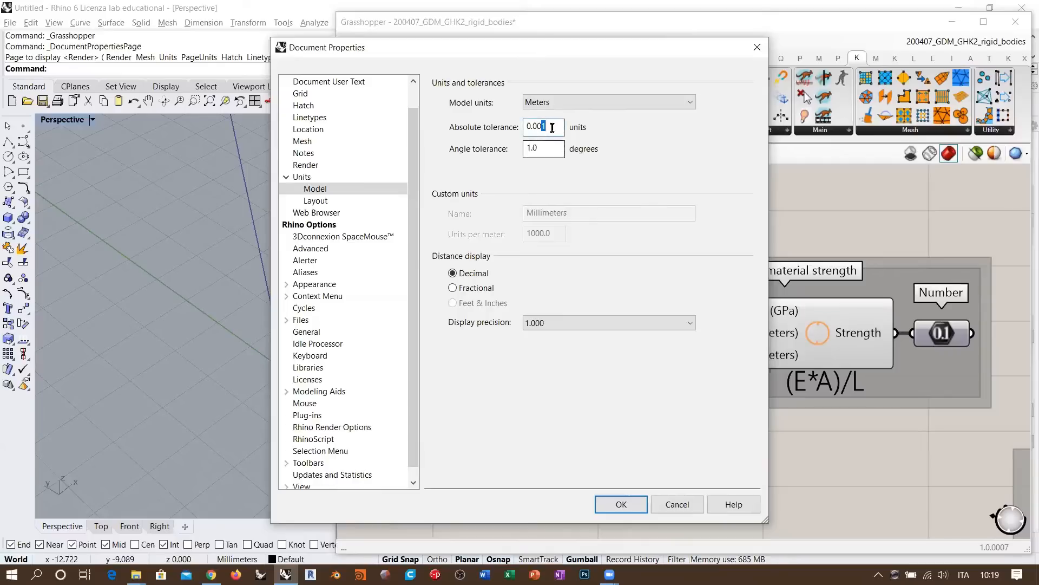
pyautogui.moveTo(537, 126); pyautogui.dragTo(556, 127)
pyautogui.write('1')
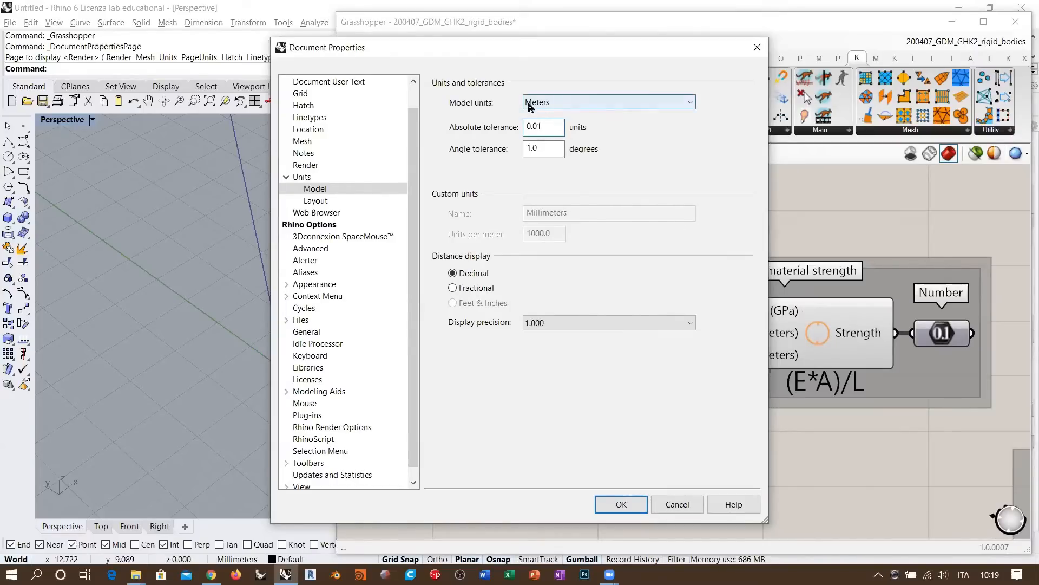
pyautogui.click(621, 504)
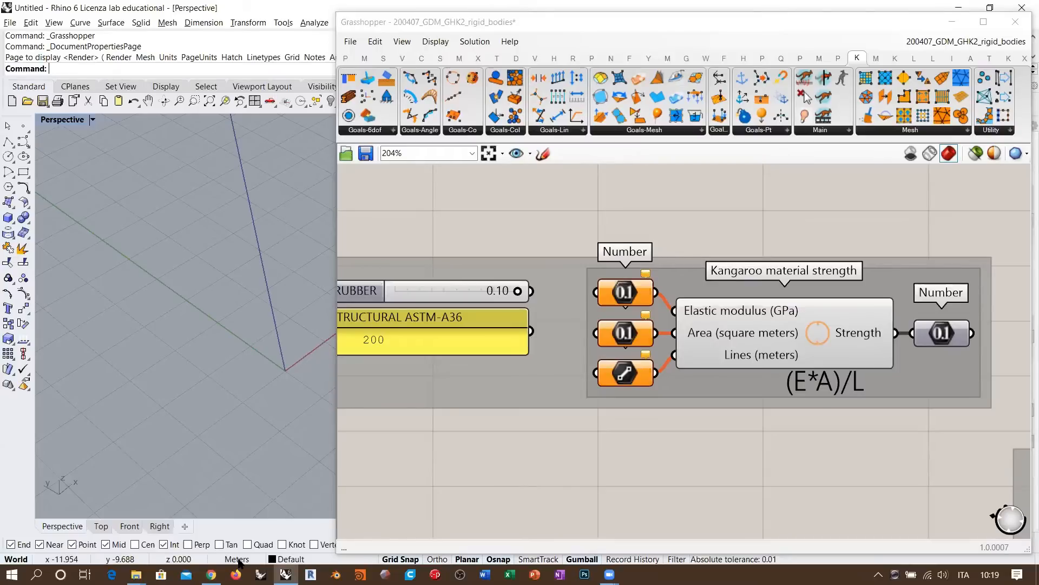
pyautogui.click(556, 190)
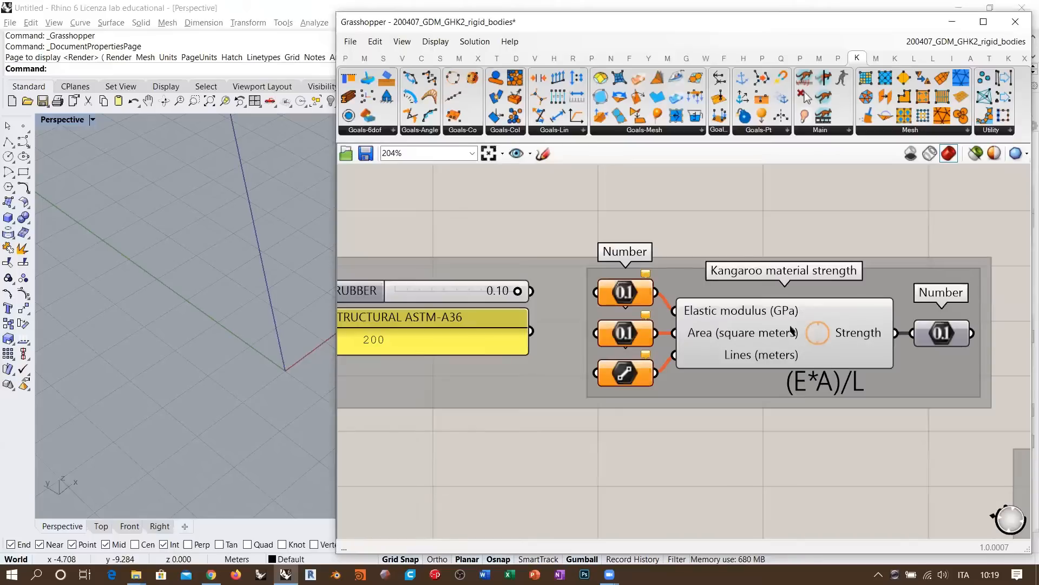
# Compare the rubber slider and structural steel panel values with the Kangaroo material strength component's Elastic modulus input and Strength output.
pyautogui.moveTo(773, 316)
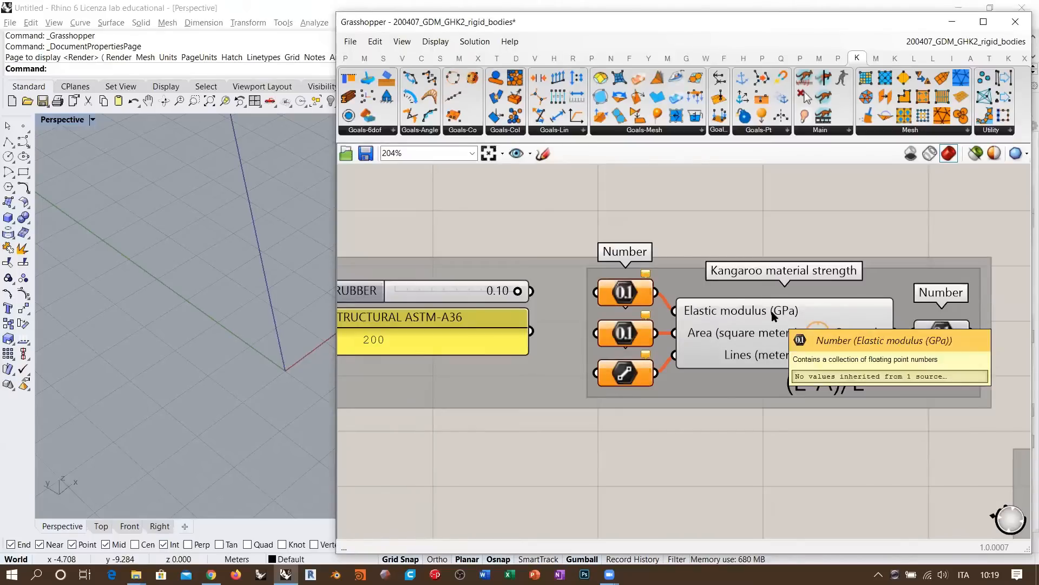
pyautogui.moveTo(501, 304); pyautogui.dragTo(669, 305, button='right')
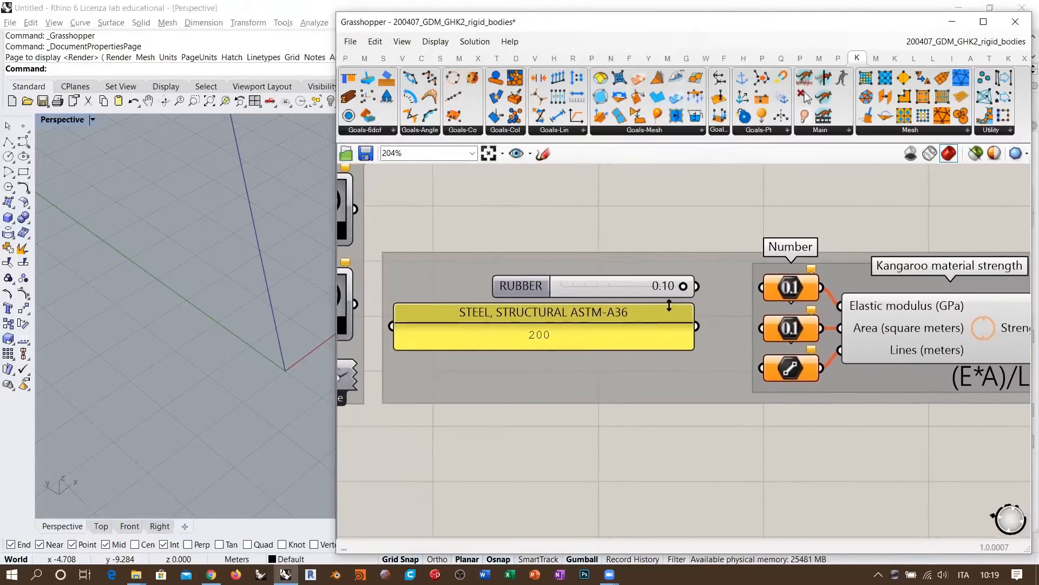
pyautogui.scroll(2, 524, 288)
pyautogui.scroll(-1, 607, 255)
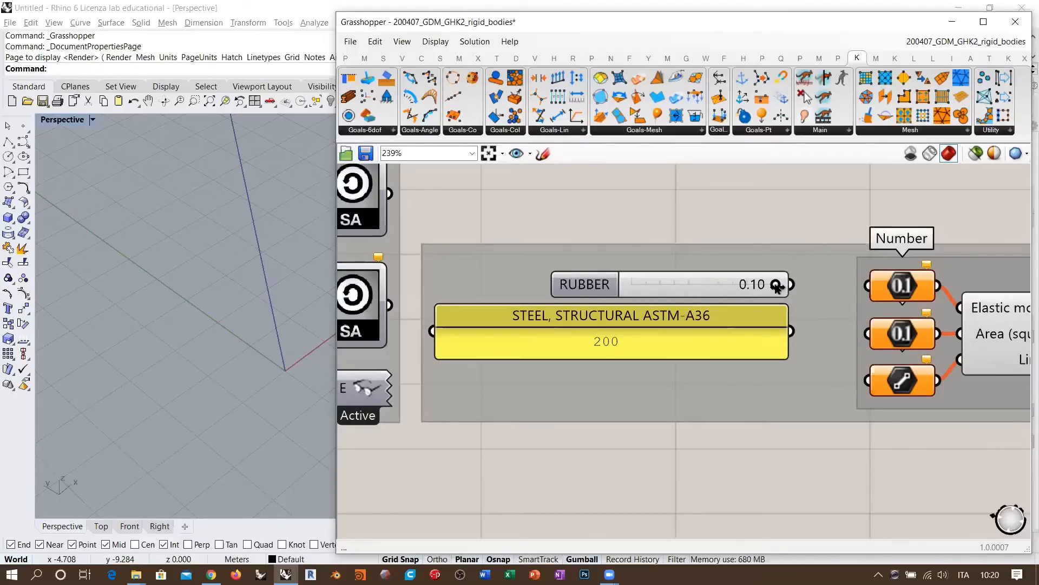
pyautogui.moveTo(777, 286)
pyautogui.mouseDown()
pyautogui.moveTo(595, 287)
pyautogui.moveTo(795, 284)
pyautogui.moveTo(747, 294)
pyautogui.moveTo(776, 292)
pyautogui.mouseUp()
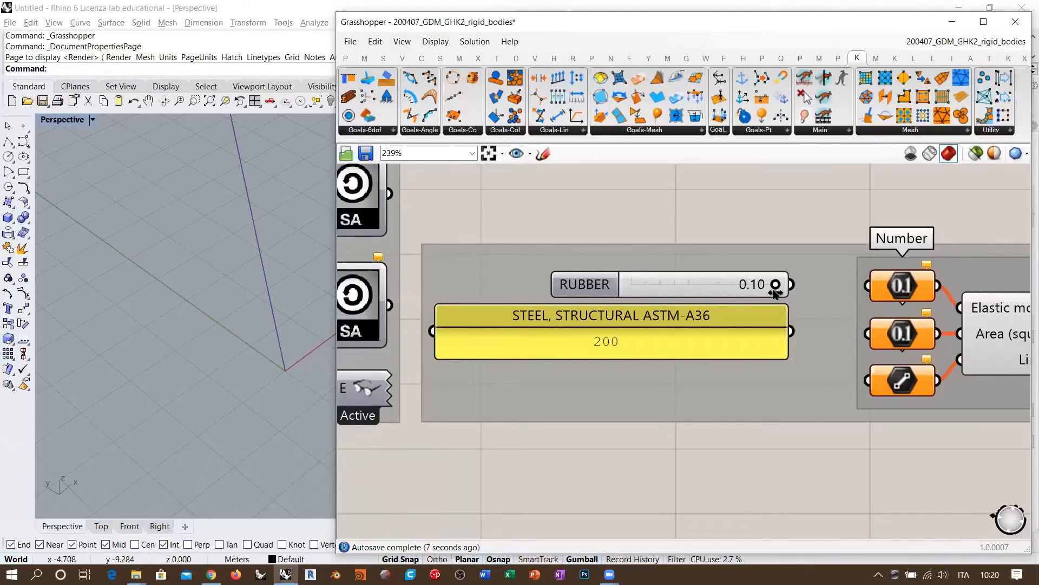
pyautogui.moveTo(607, 294); pyautogui.dragTo(804, 298)
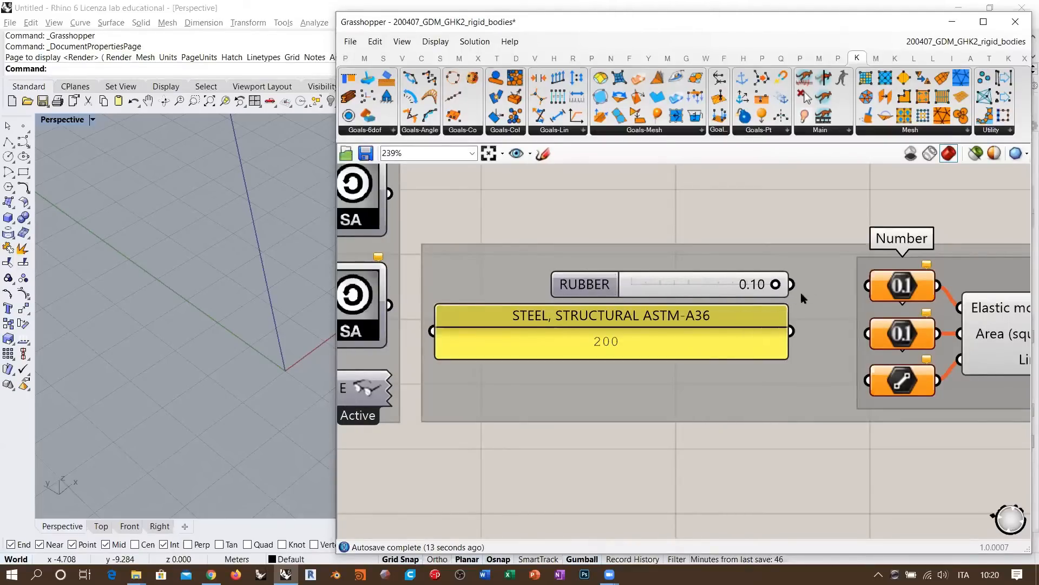
pyautogui.moveTo(820, 333); pyautogui.dragTo(509, 327, button='right')
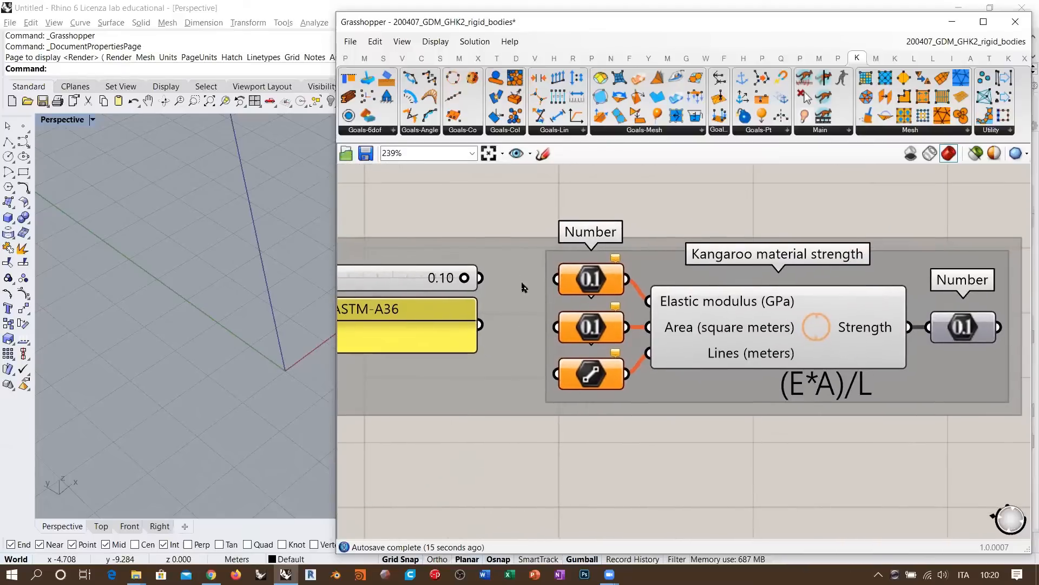
pyautogui.moveTo(776, 306)
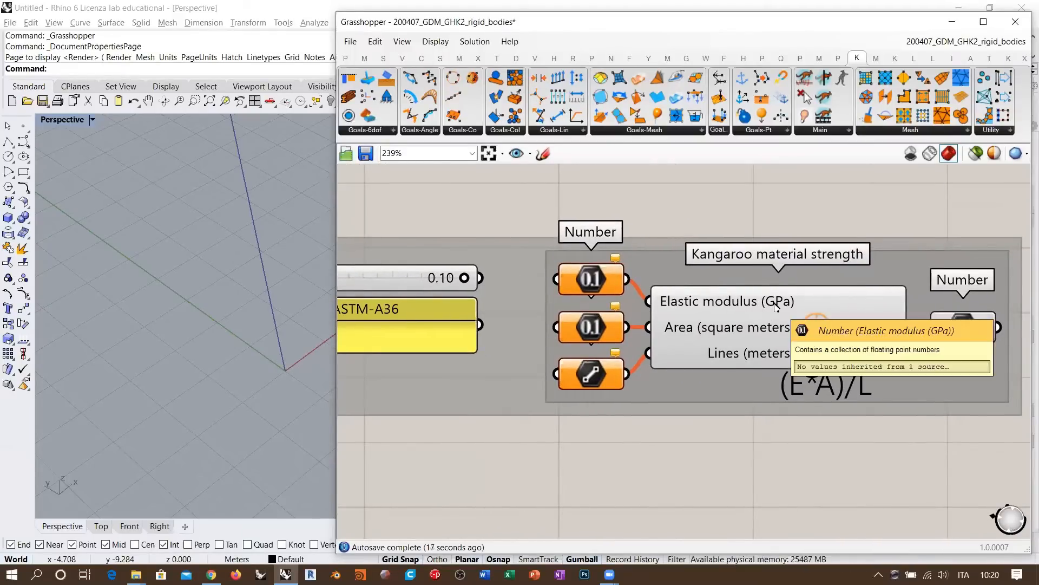
pyautogui.moveTo(449, 281); pyautogui.dragTo(623, 273, button='right')
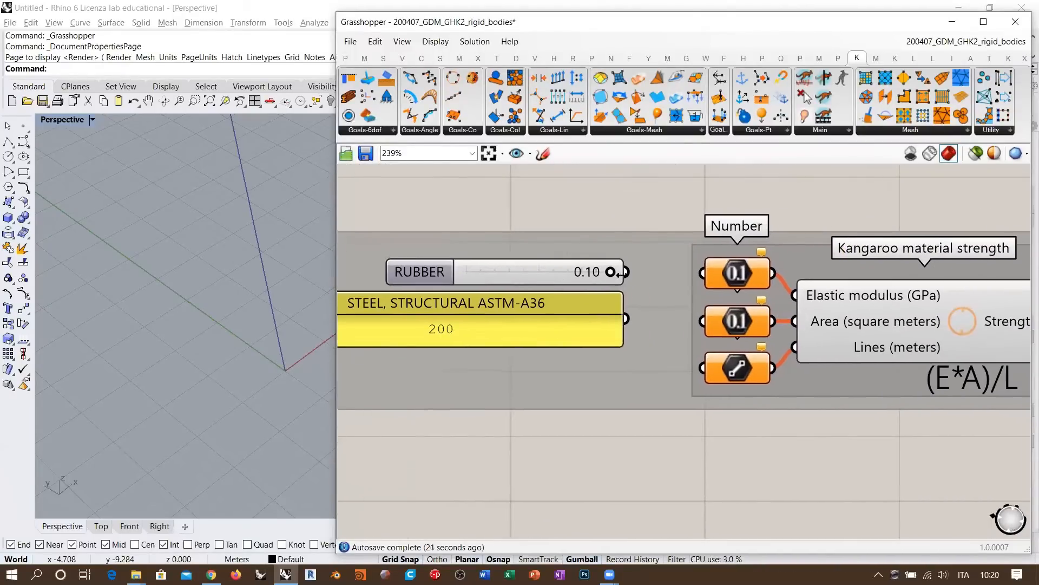
pyautogui.moveTo(825, 299)
pyautogui.moveTo(956, 331); pyautogui.dragTo(869, 327, button='right')
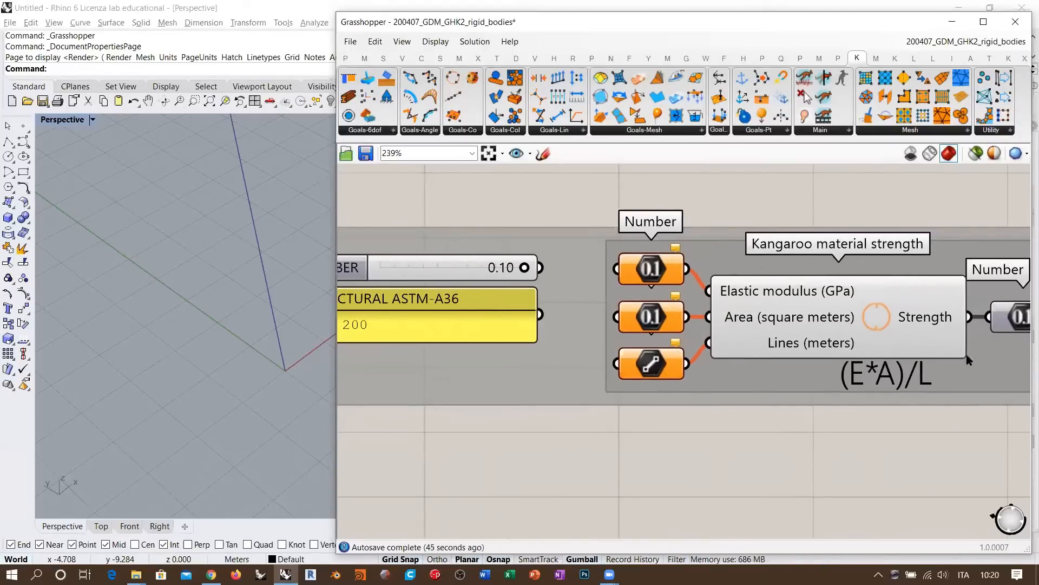
pyautogui.moveTo(587, 284); pyautogui.dragTo(812, 293, button='right')
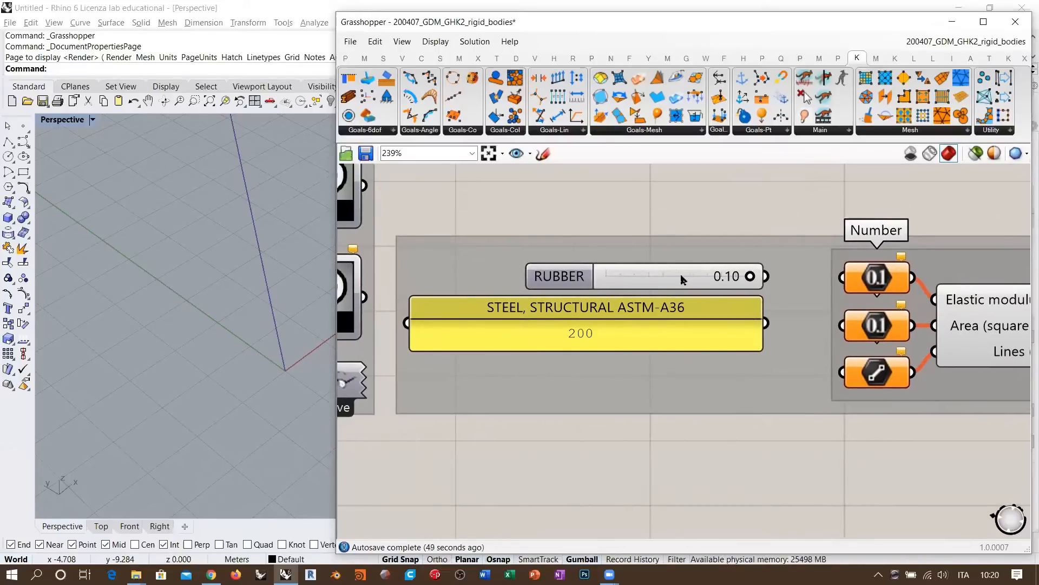
pyautogui.moveTo(777, 275); pyautogui.dragTo(604, 275, button='right')
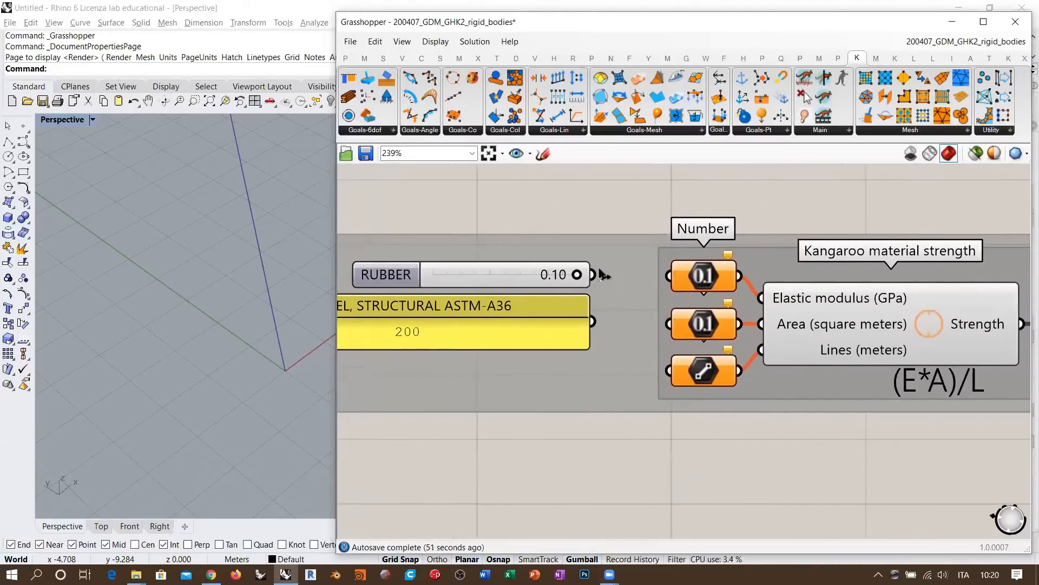
pyautogui.scroll(-2, 602, 275)
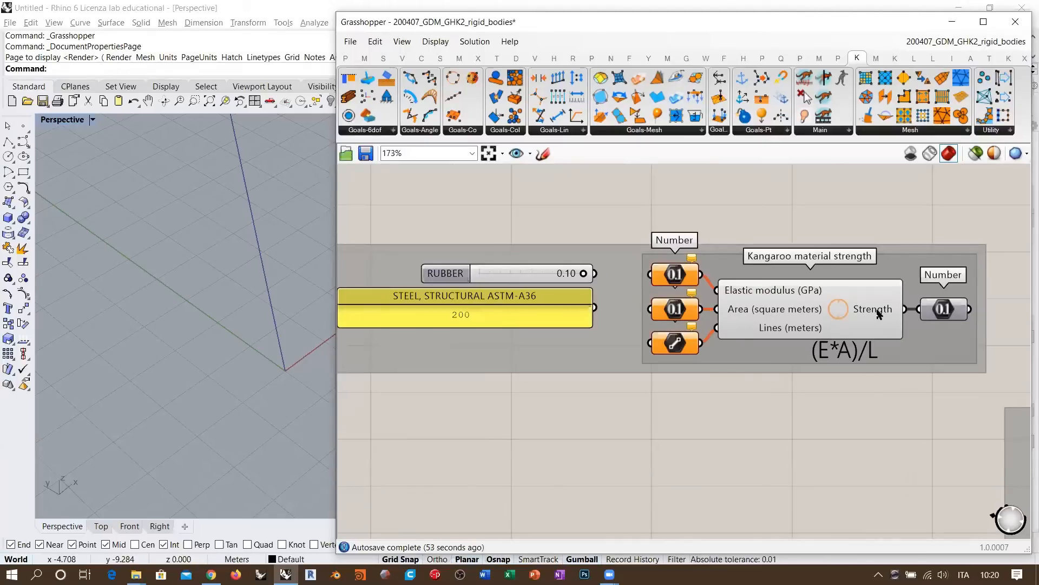
pyautogui.moveTo(878, 314)
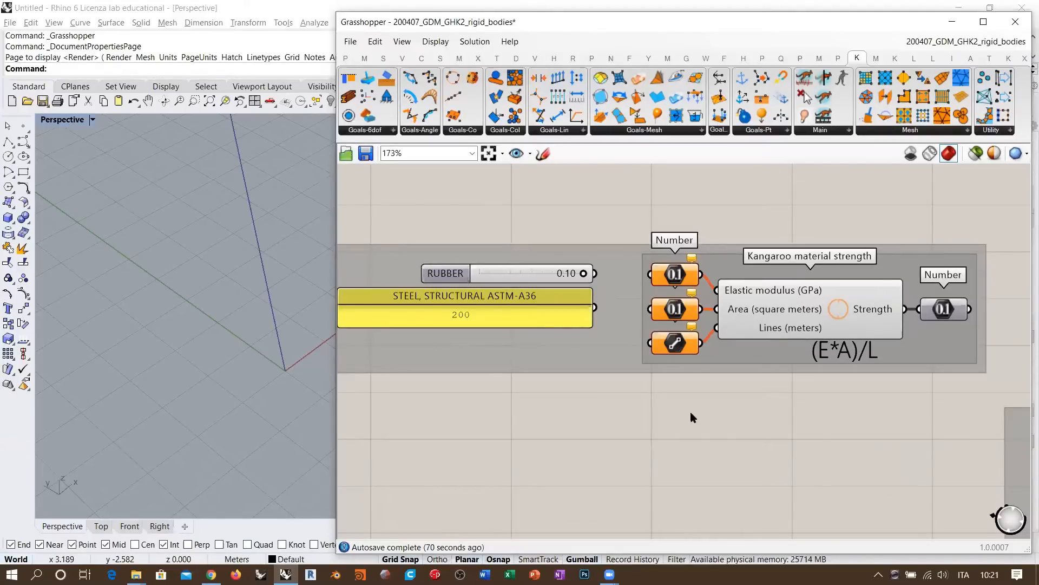
pyautogui.scroll(-5, 692, 403)
pyautogui.scroll(-4, 704, 325)
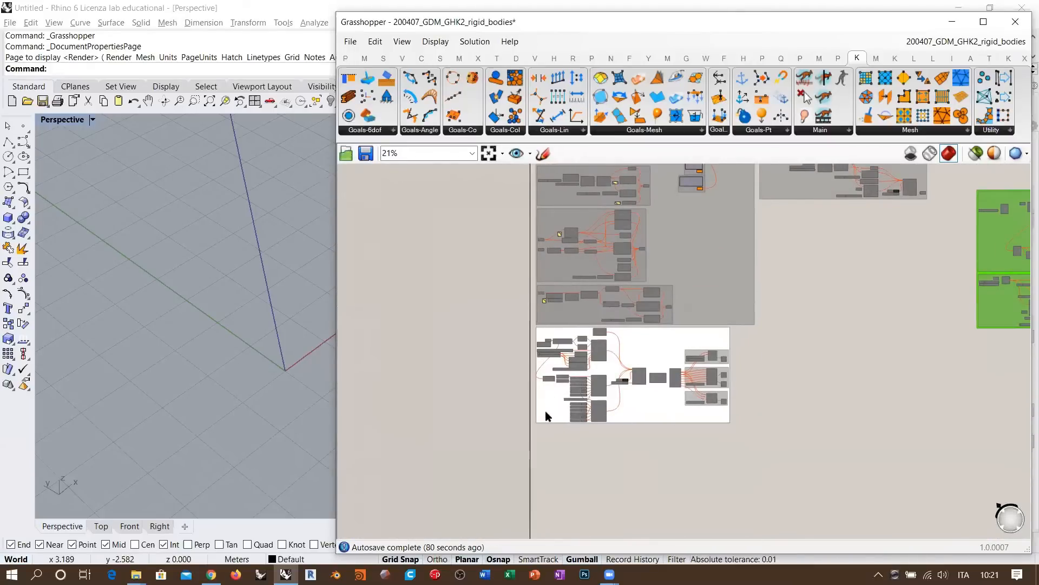
pyautogui.scroll(8, 760, 250)
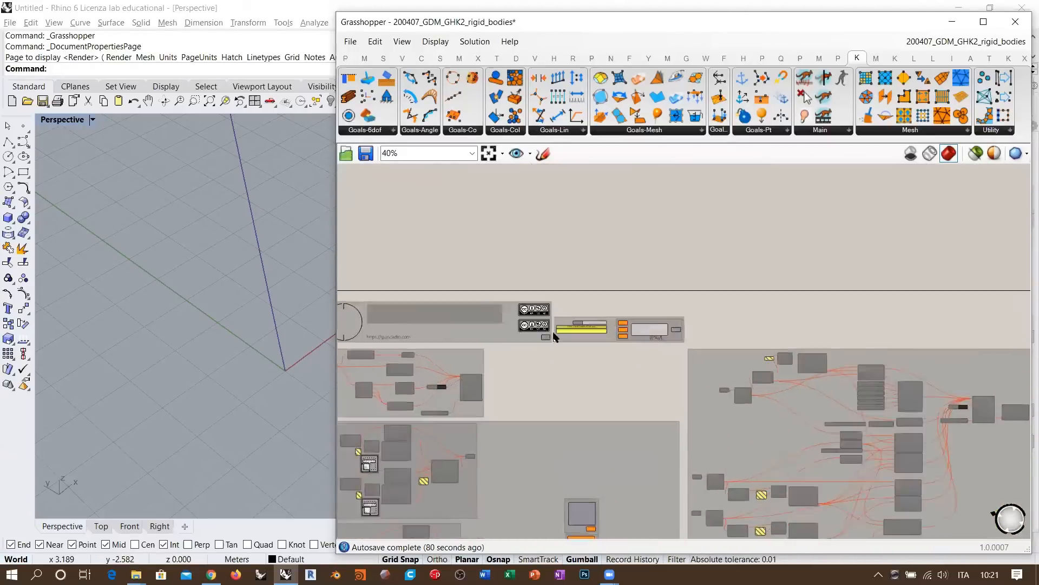
pyautogui.moveTo(667, 293); pyautogui.dragTo(652, 262, button='right')
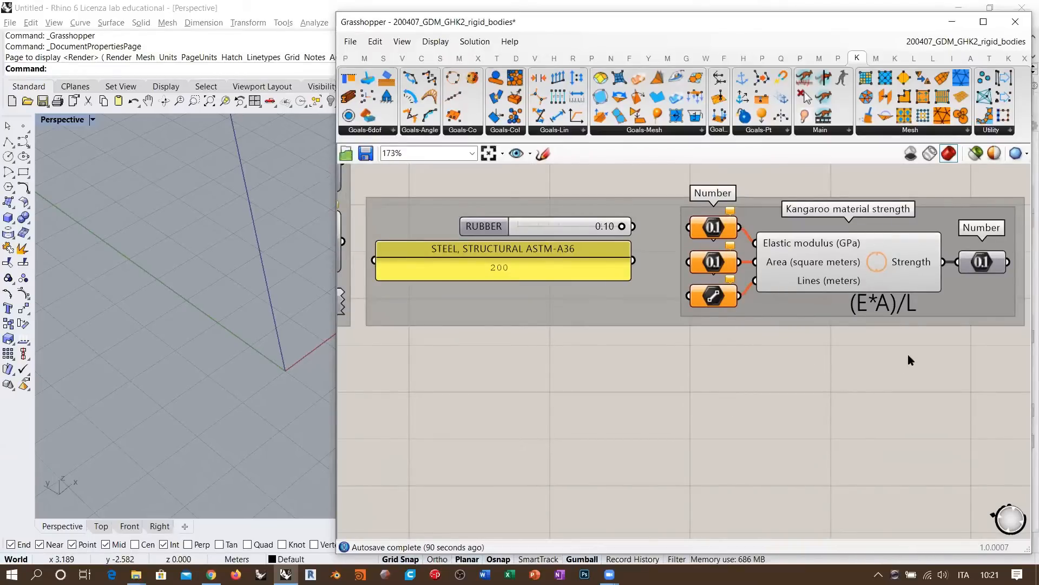
# Place the rubber slider, steel panel and Kangaroo material strength components on empty canvas away from the other definitions.
pyautogui.scroll(-3, 556, 300)
pyautogui.scroll(-1, 556, 297)
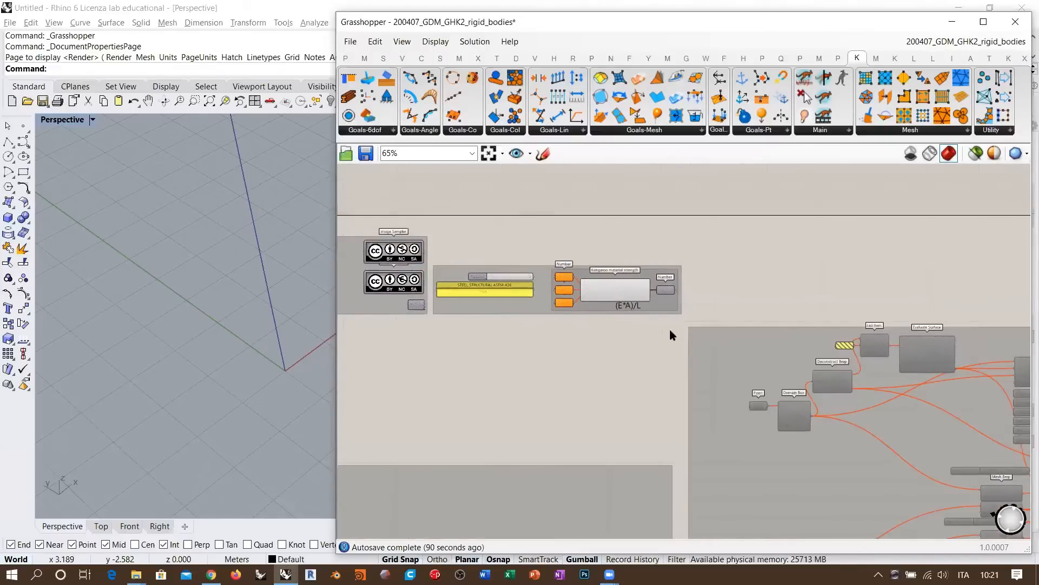
pyautogui.moveTo(670, 330); pyautogui.dragTo(680, 318, button='right')
pyautogui.scroll(-3, 542, 239)
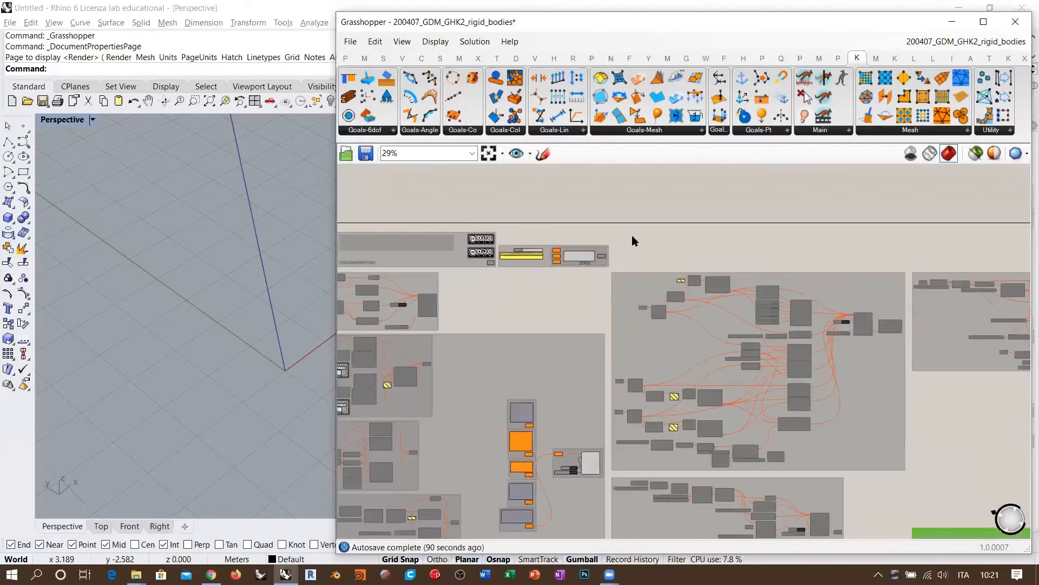
pyautogui.moveTo(625, 235); pyautogui.dragTo(503, 276)
pyautogui.scroll(-1, 557, 251)
pyautogui.scroll(-3, 558, 252)
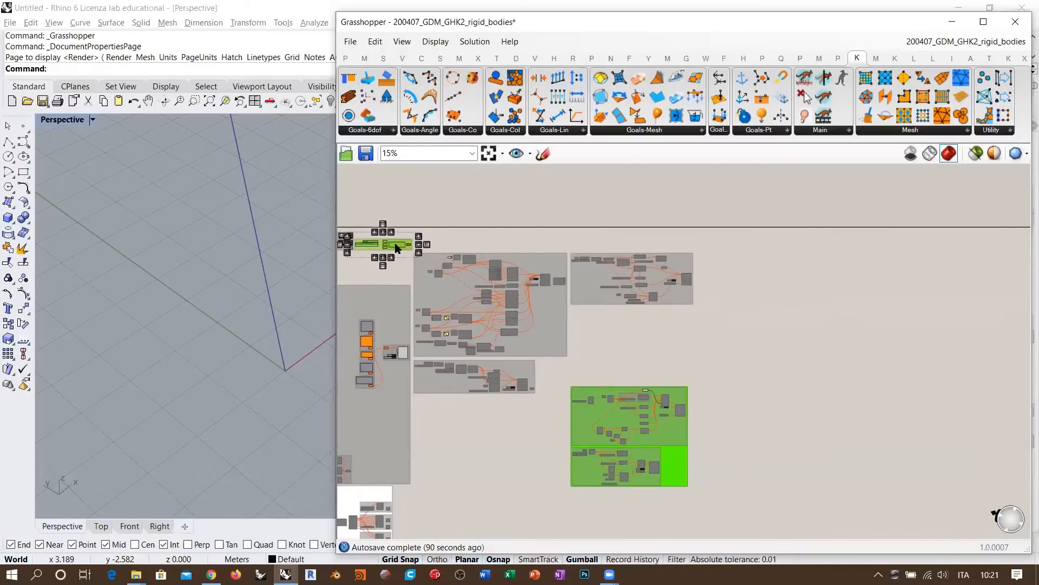
pyautogui.moveTo(408, 245); pyautogui.dragTo(817, 262)
pyautogui.scroll(7, 834, 257)
pyautogui.click(684, 362)
pyautogui.scroll(4, 684, 362)
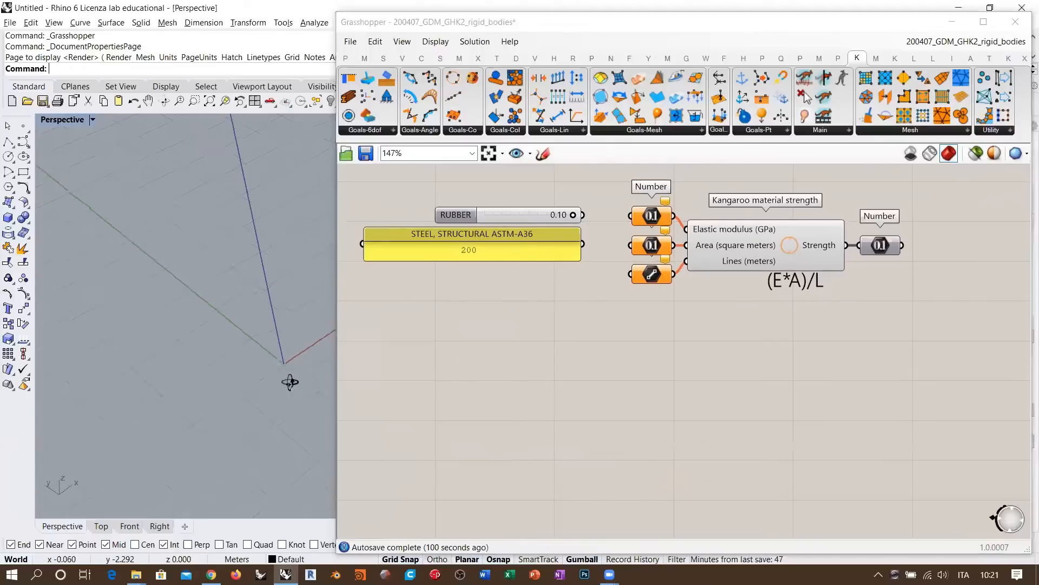
# Narrow the Grasshopper window to expose more of Rhino's Perspective viewport, and frame the X axis and origin there.
pyautogui.moveTo(287, 378); pyautogui.dragTo(266, 389, button='right')
pyautogui.moveTo(205, 416); pyautogui.dragTo(251, 99, button='right')
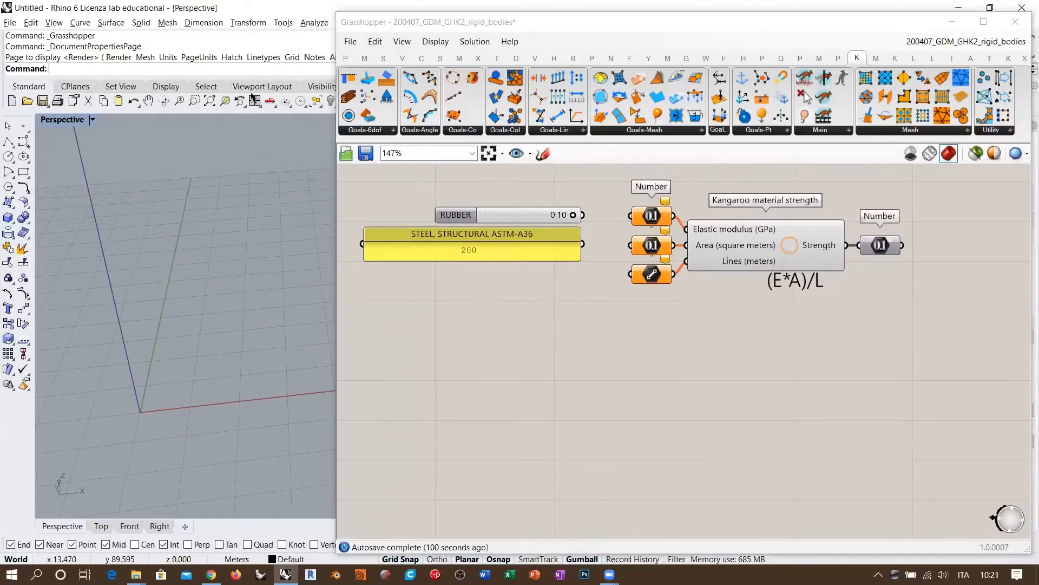
pyautogui.moveTo(242, 183); pyautogui.dragTo(314, 298, button='right')
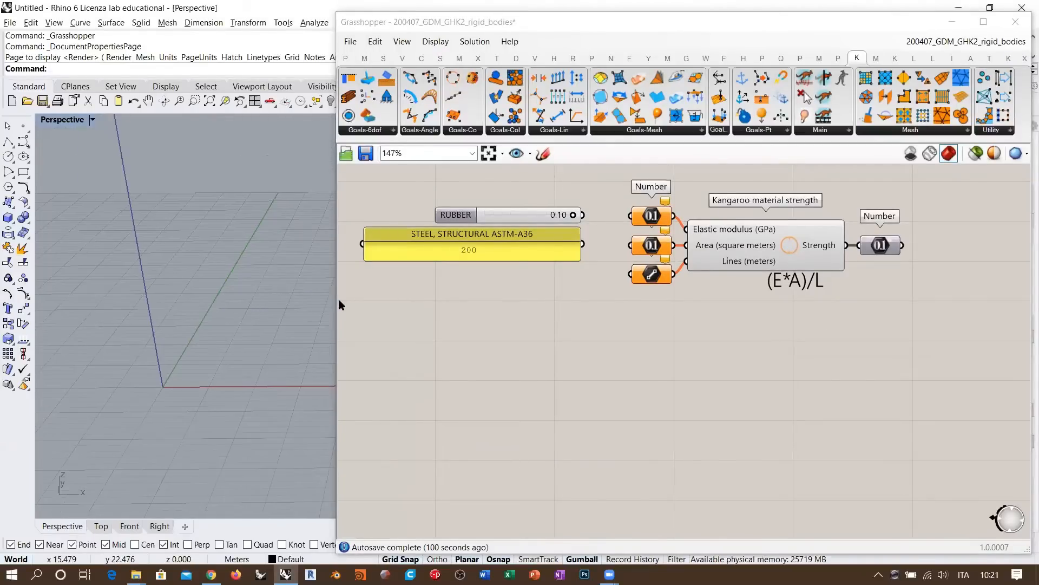
pyautogui.moveTo(335, 299); pyautogui.dragTo(573, 300)
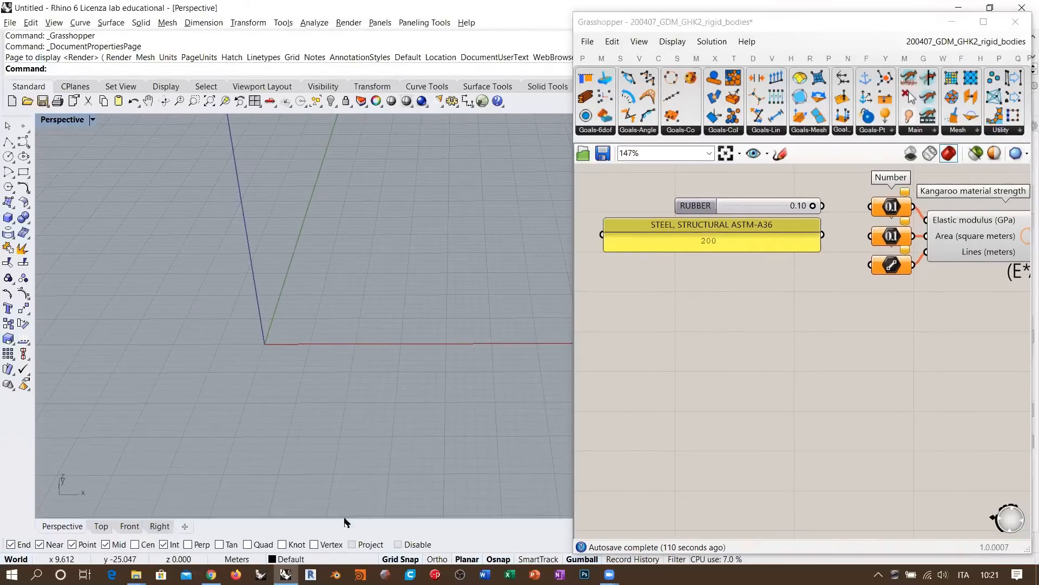
pyautogui.moveTo(297, 340)
pyautogui.keyDown('shift'); pyautogui.mouseDown(button='right')
pyautogui.moveTo(270, 359)
pyautogui.moveTo(286, 334)
pyautogui.mouseUp(button='right'); pyautogui.keyUp('shift')
pyautogui.scroll(6, 276, 358)
# Add a Line parameter on the empty canvas below the structural steel panel.
pyautogui.click(672, 297)
pyautogui.doubleClick(670, 296)
pyautogui.write('lin')
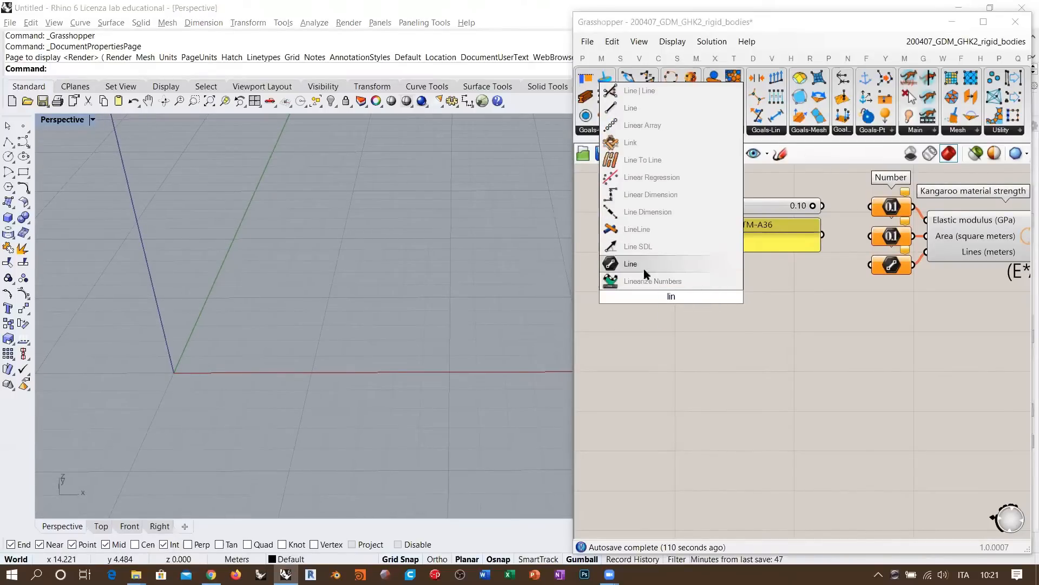
pyautogui.click(645, 269)
pyautogui.moveTo(671, 300); pyautogui.dragTo(736, 354)
pyautogui.click(752, 398)
# Set one line in the Line parameter, drawing it in Rhino from the origin along the X axis.
pyautogui.rightClick(735, 353)
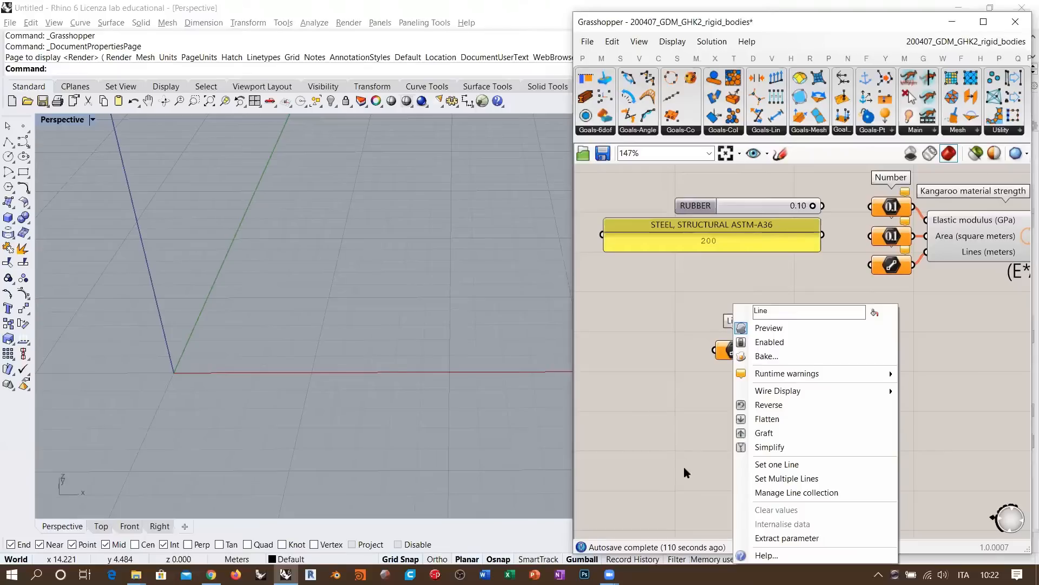
pyautogui.click(763, 463)
pyautogui.moveTo(269, 296); pyautogui.dragTo(265, 320, button='right')
pyautogui.scroll(2, 232, 244)
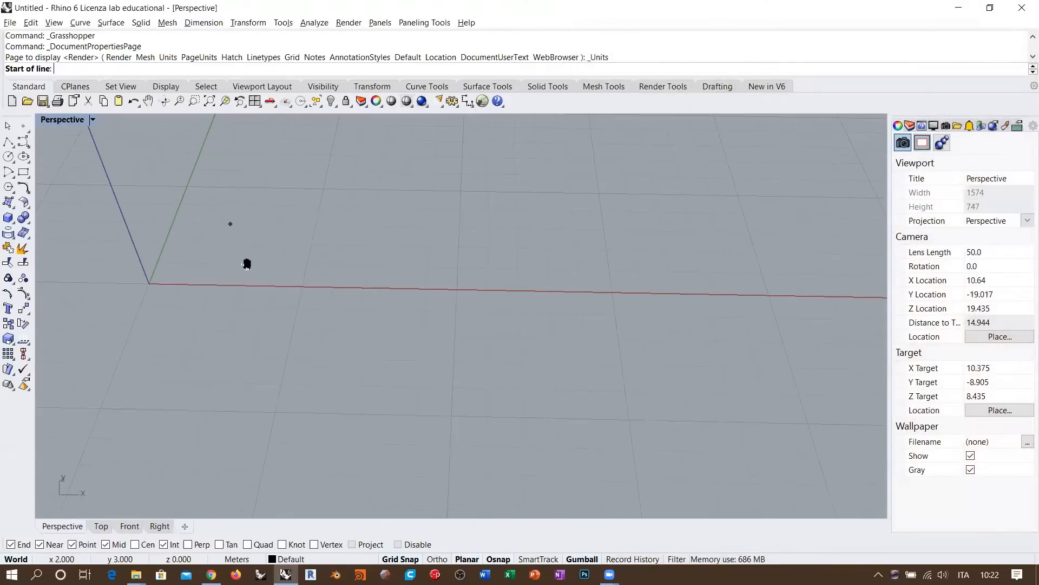
pyautogui.keyDown('shift'); pyautogui.moveTo(246, 265); pyautogui.dragTo(259, 309, button='right'); pyautogui.keyUp('shift')
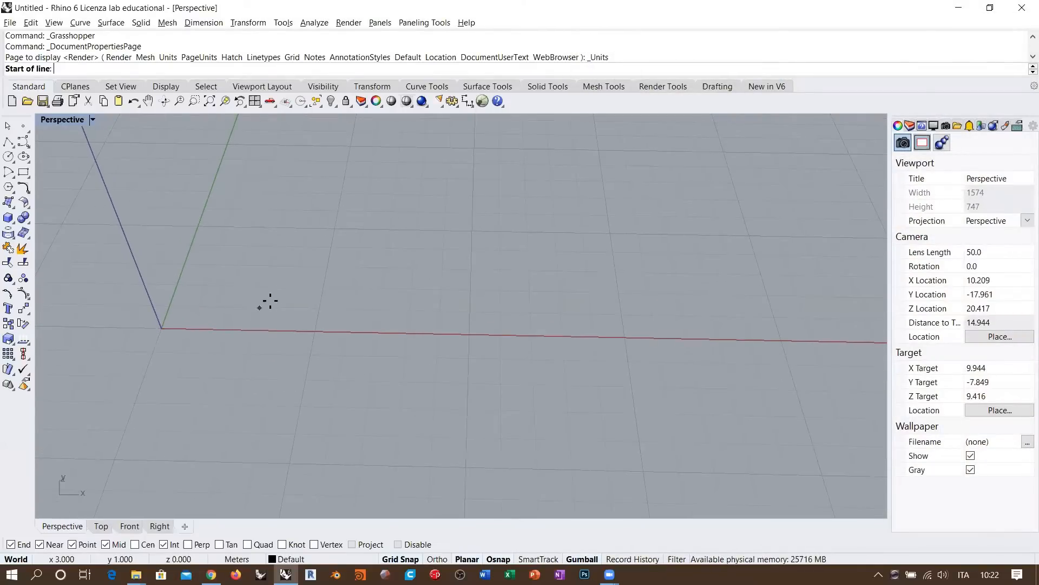
pyautogui.click(166, 330)
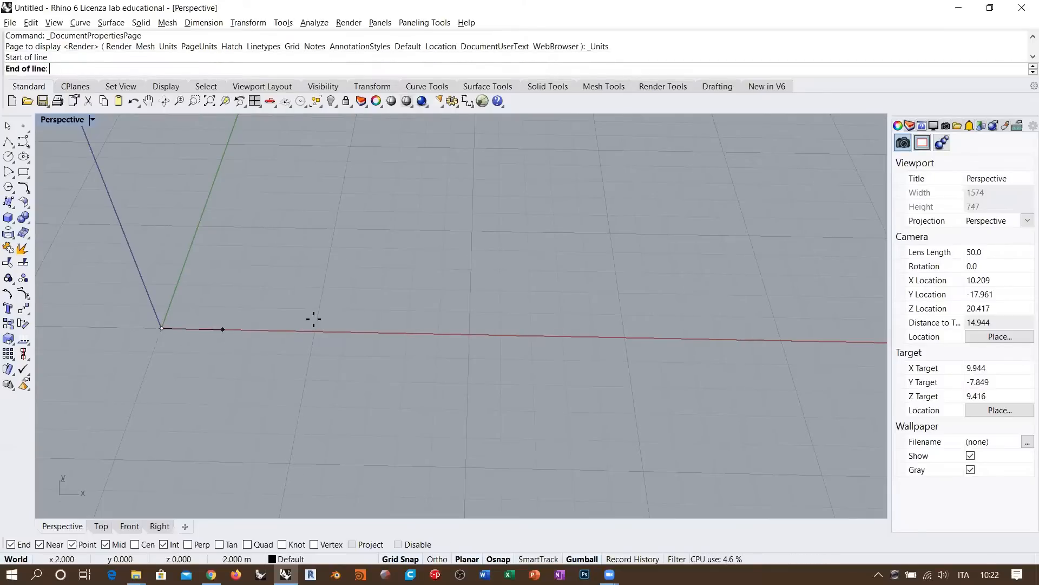
pyautogui.click(376, 331)
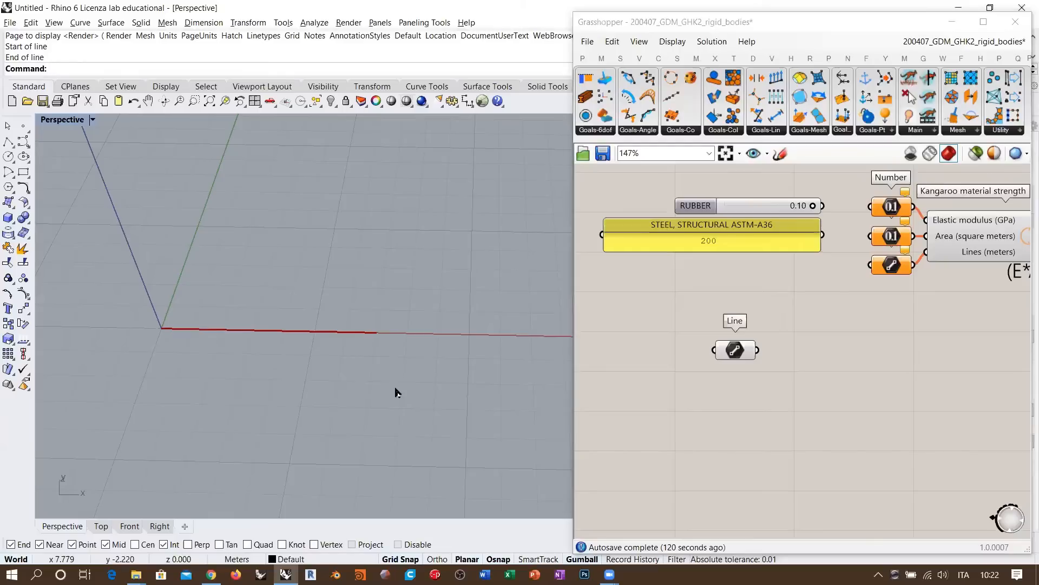
# Hide the grid in the Perspective viewport and bring the drawn line to the middle of the view.
pyautogui.press('F7')
pyautogui.moveTo(394, 393); pyautogui.dragTo(385, 373, button='right')
pyautogui.keyDown('shift'); pyautogui.moveTo(406, 324); pyautogui.dragTo(447, 198, button='right'); pyautogui.keyUp('shift')
# Widen the Grasshopper window to show the whole material strength component, and reposition the Line parameter beneath the steel panel.
pyautogui.click(743, 384)
pyautogui.moveTo(736, 352); pyautogui.dragTo(699, 342)
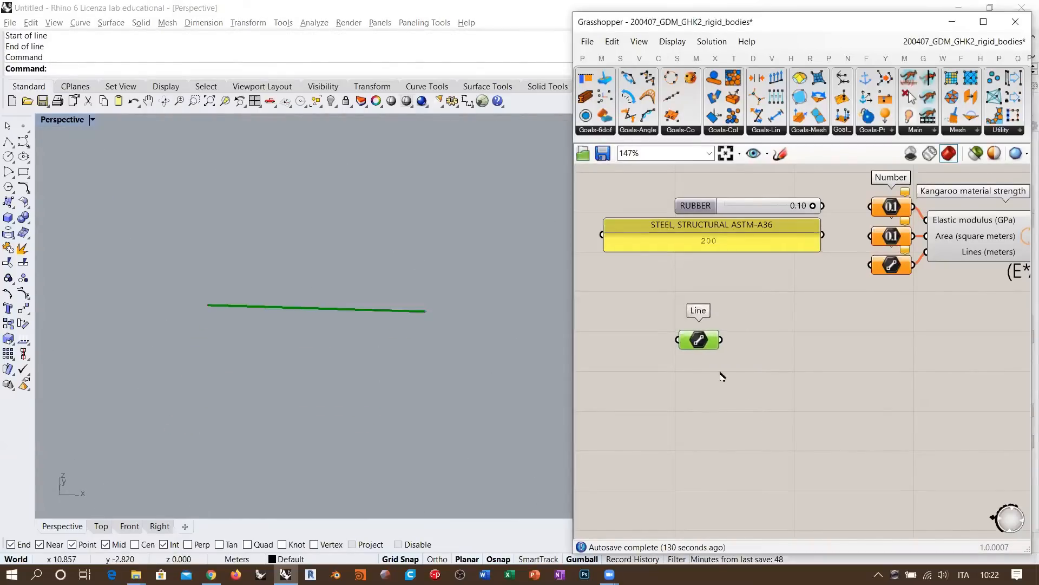
pyautogui.keyDown('shift'); pyautogui.moveTo(478, 320); pyautogui.dragTo(395, 323, button='right'); pyautogui.keyUp('shift')
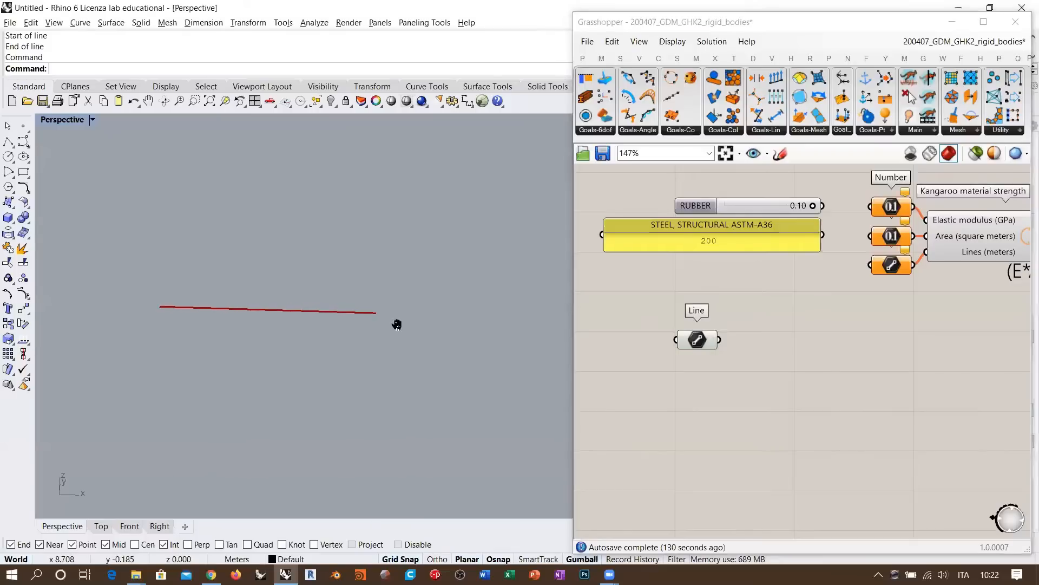
pyautogui.moveTo(476, 299); pyautogui.dragTo(465, 303)
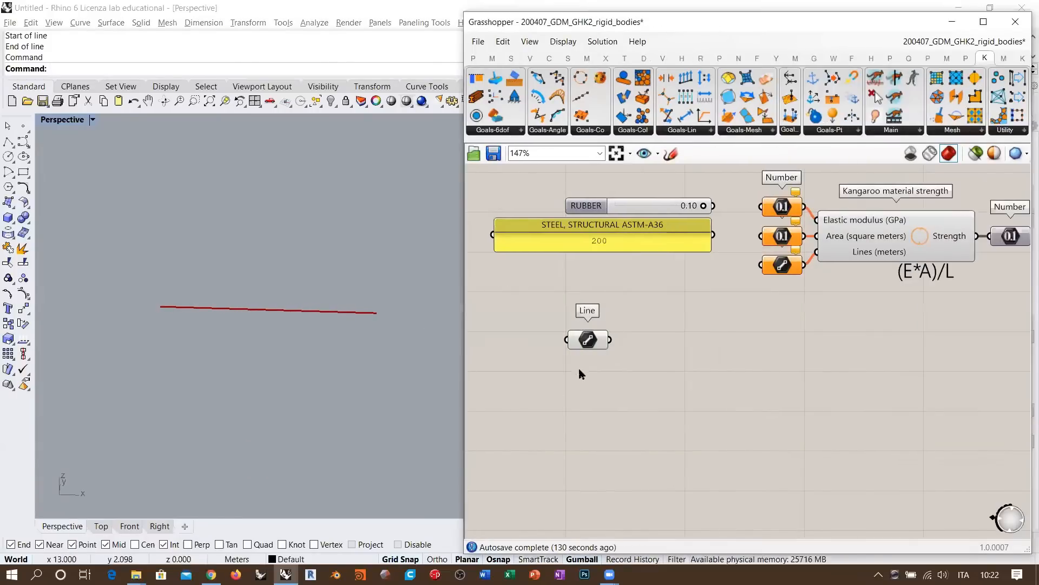
pyautogui.moveTo(587, 344)
pyautogui.mouseDown()
pyautogui.moveTo(611, 348)
pyautogui.moveTo(595, 349)
pyautogui.mouseUp()
pyautogui.click(652, 357)
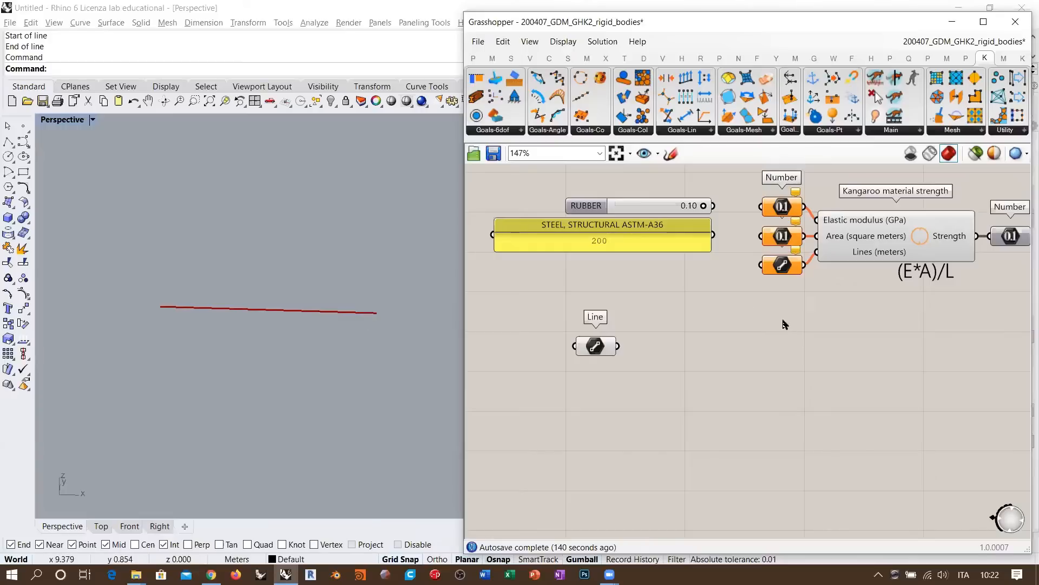
# Add a Shatter component beside the Line parameter and connect the Line output to its Curve input.
pyautogui.doubleClick(721, 379)
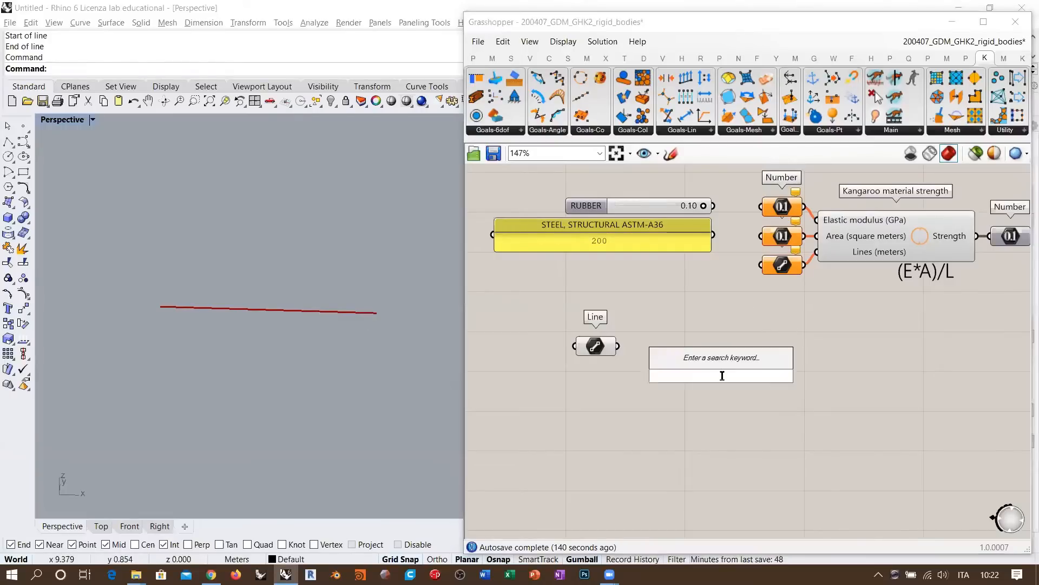
pyautogui.write('shat')
pyautogui.click(699, 361)
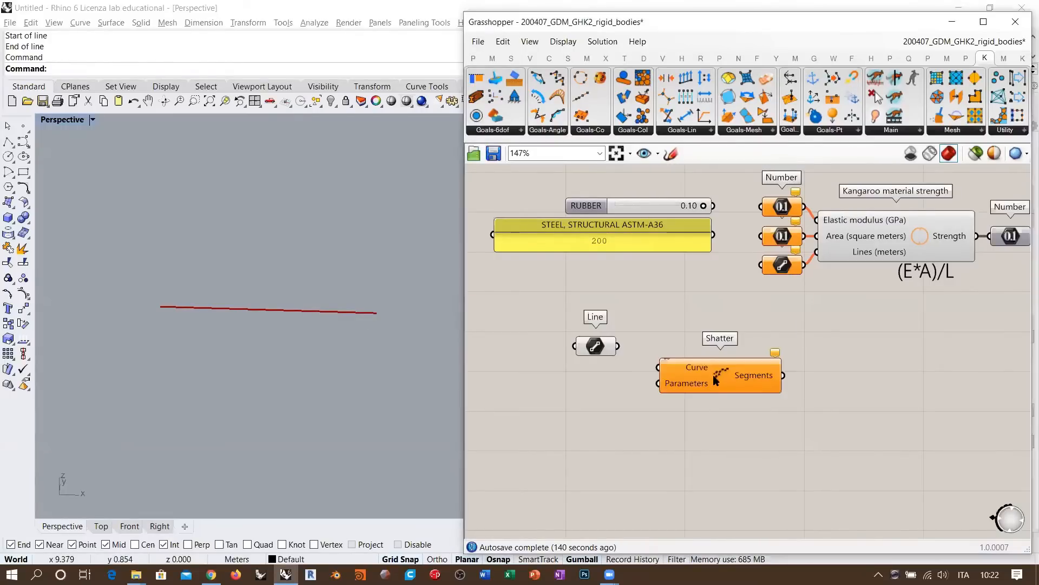
pyautogui.moveTo(694, 367); pyautogui.dragTo(617, 345)
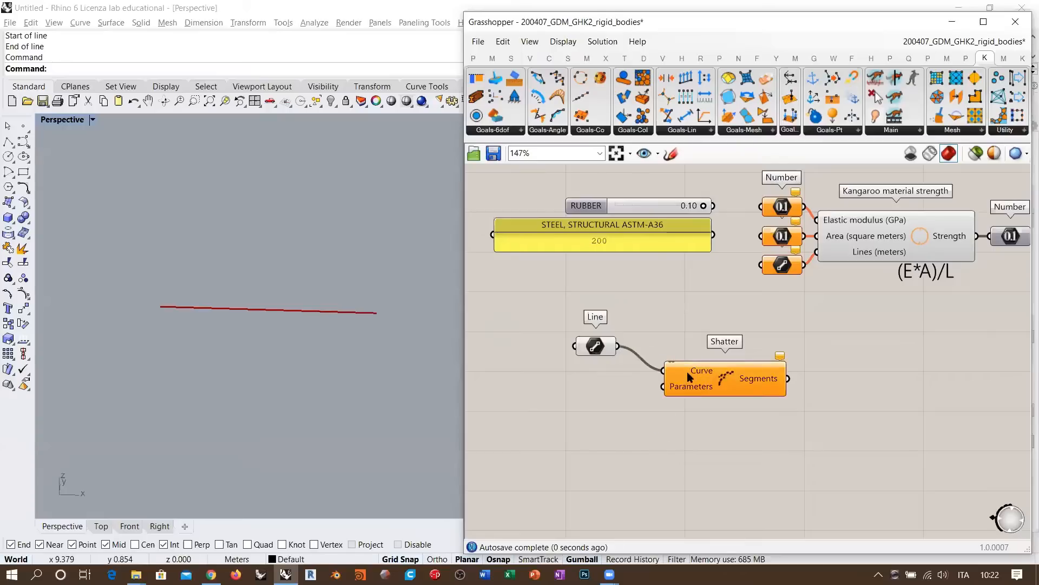
pyautogui.rightClick(691, 377)
pyautogui.click(659, 419)
pyautogui.scroll(4, 668, 355)
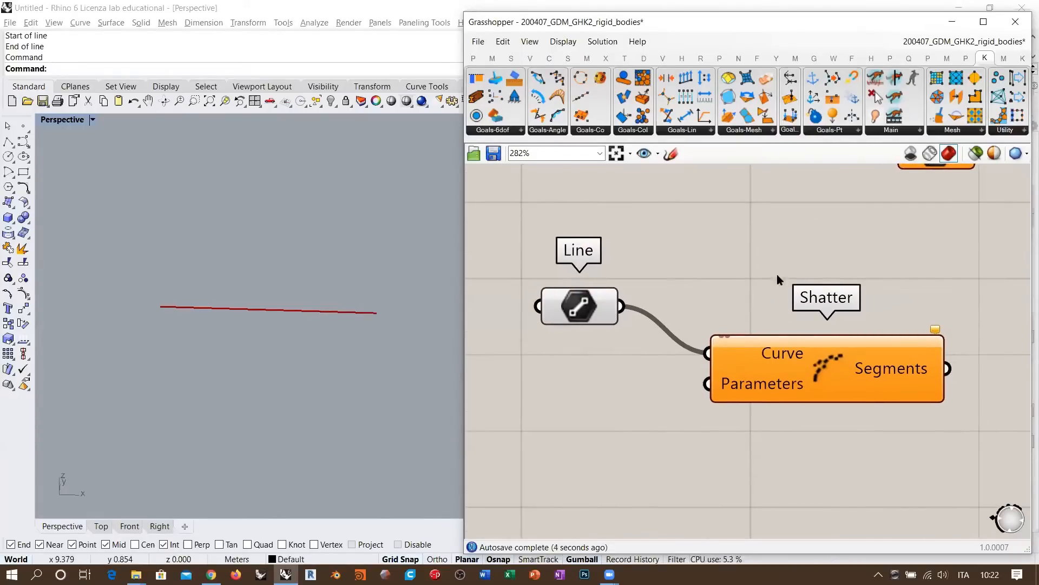
# Add a Range component below the Line parameter and connect its Range output to Shatter's Parameters input.
pyautogui.moveTo(751, 390)
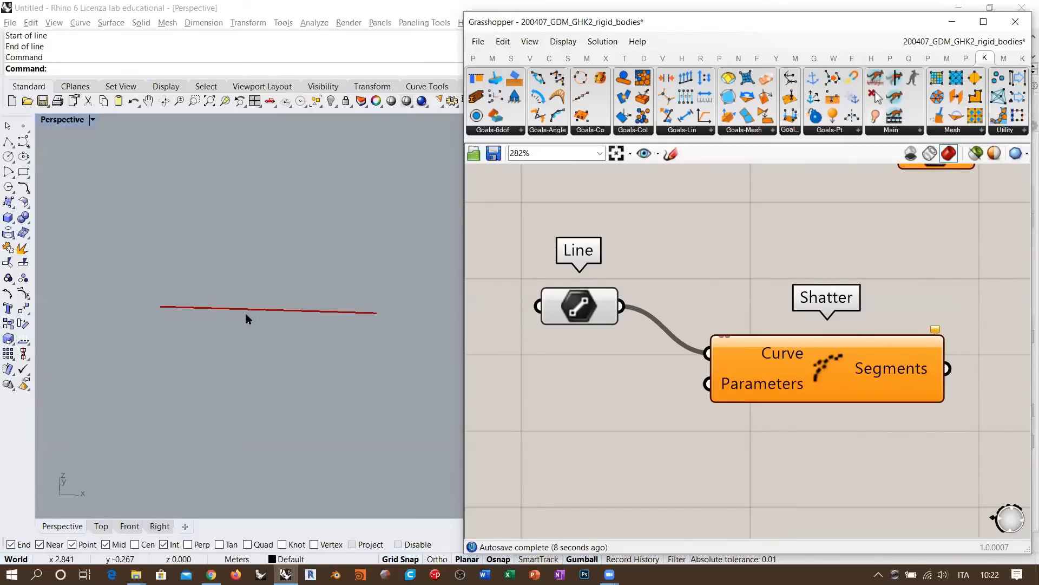
pyautogui.doubleClick(598, 451)
pyautogui.write('range')
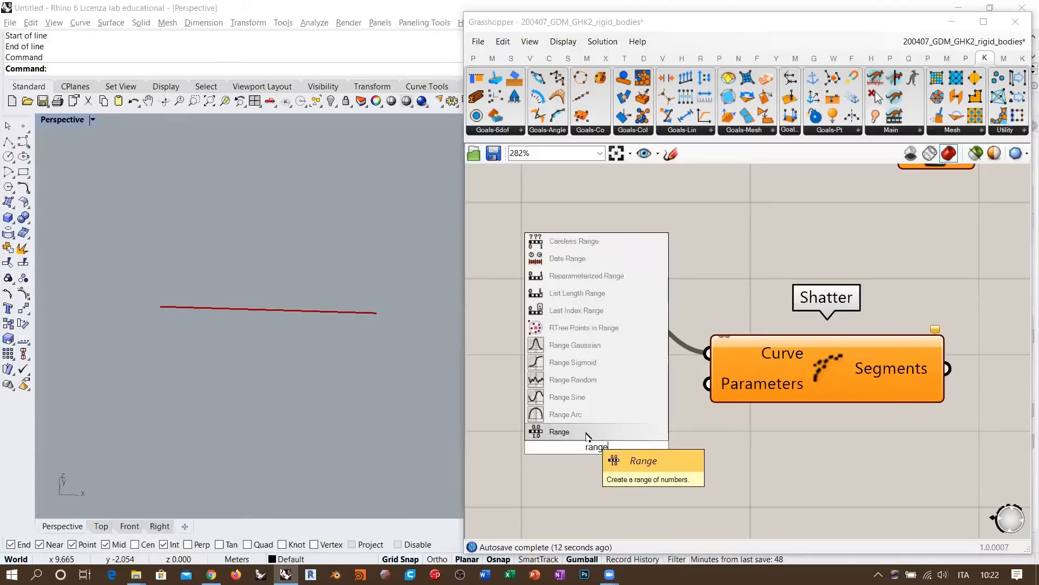
pyautogui.click(586, 432)
pyautogui.moveTo(686, 441); pyautogui.dragTo(707, 384)
pyautogui.moveTo(651, 496); pyautogui.dragTo(681, 436, button='right')
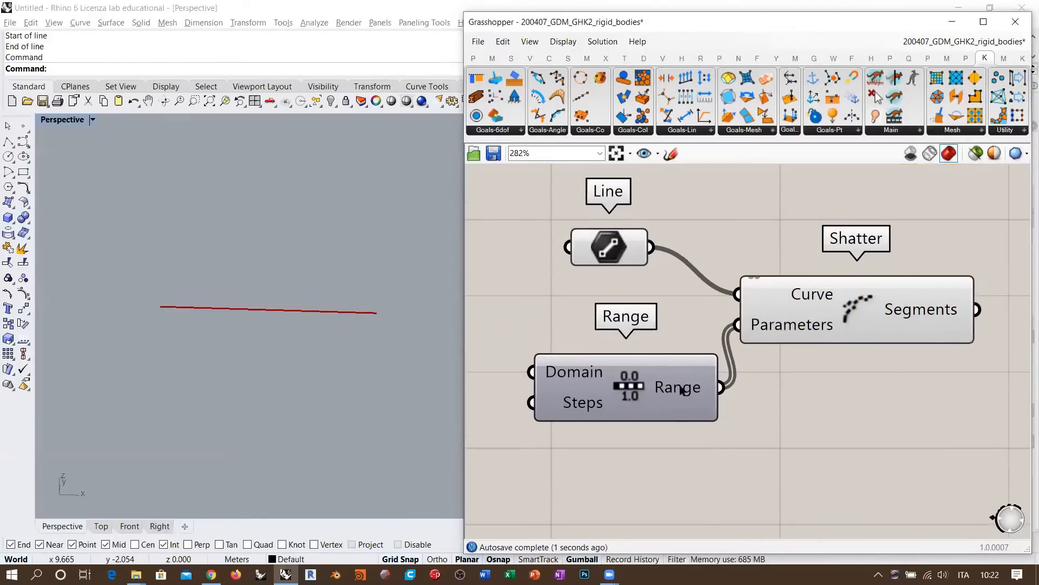
# Inspect the Range component's output and Steps input, and shift the component away from Shatter, beneath the Line parameter.
pyautogui.moveTo(683, 390)
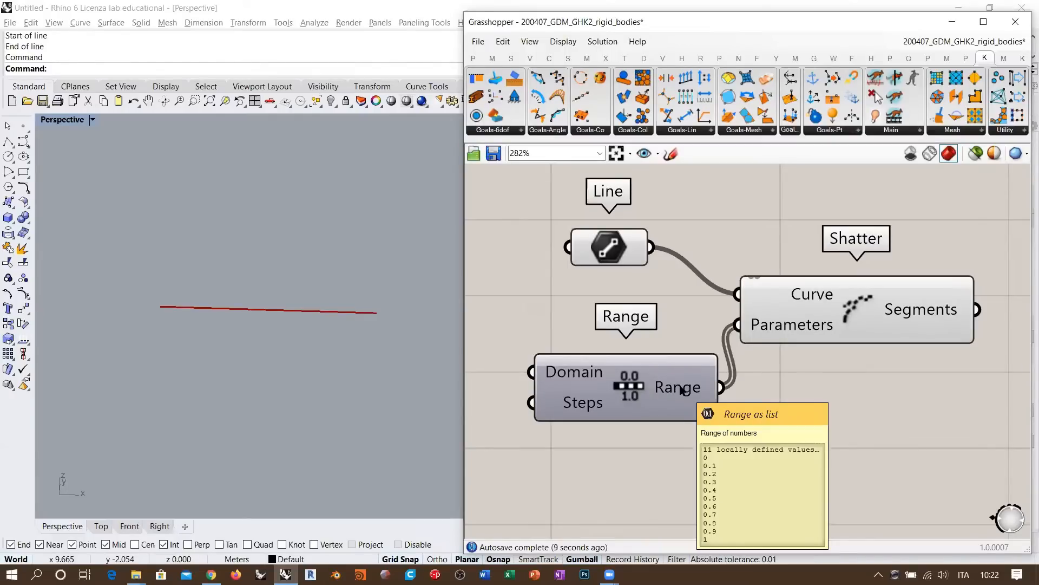
pyautogui.moveTo(585, 407)
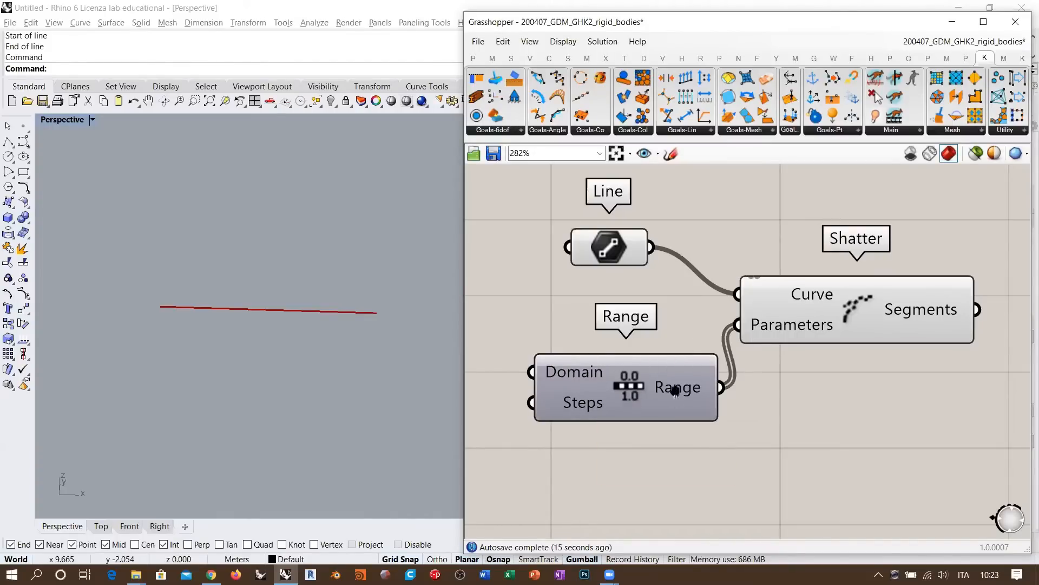
pyautogui.moveTo(675, 391); pyautogui.dragTo(720, 358, button='right')
pyautogui.moveTo(719, 357); pyautogui.dragTo(658, 331)
pyautogui.click(752, 322)
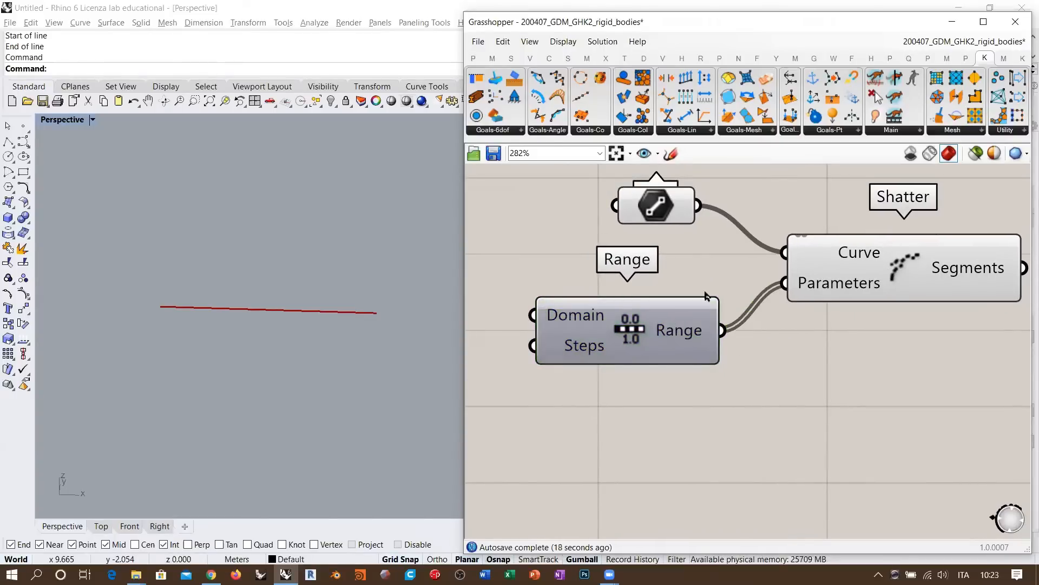
pyautogui.moveTo(707, 295); pyautogui.dragTo(691, 341, button='right')
pyautogui.click(652, 253)
pyautogui.click(843, 300)
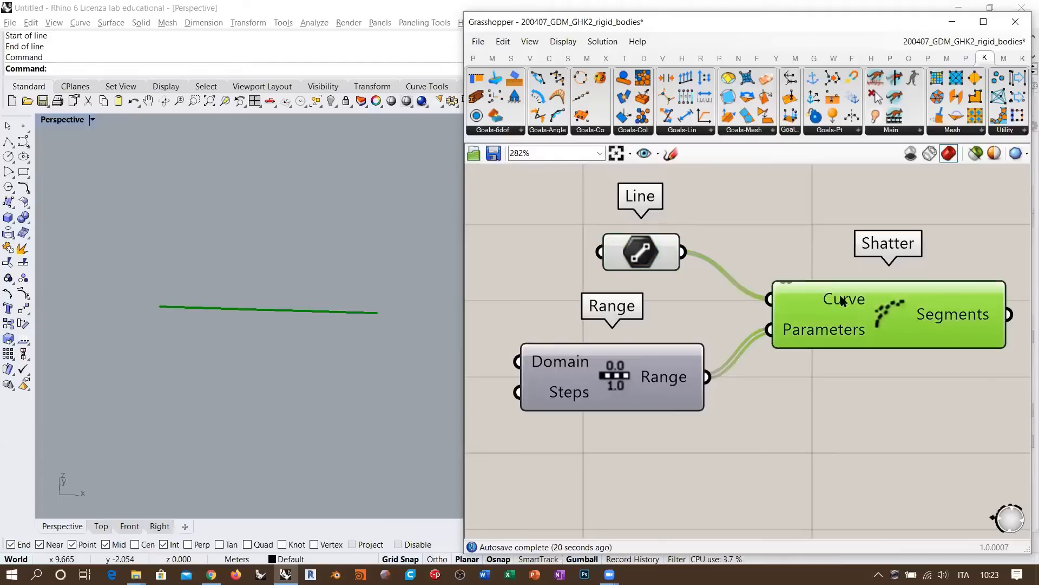
pyautogui.click(878, 356)
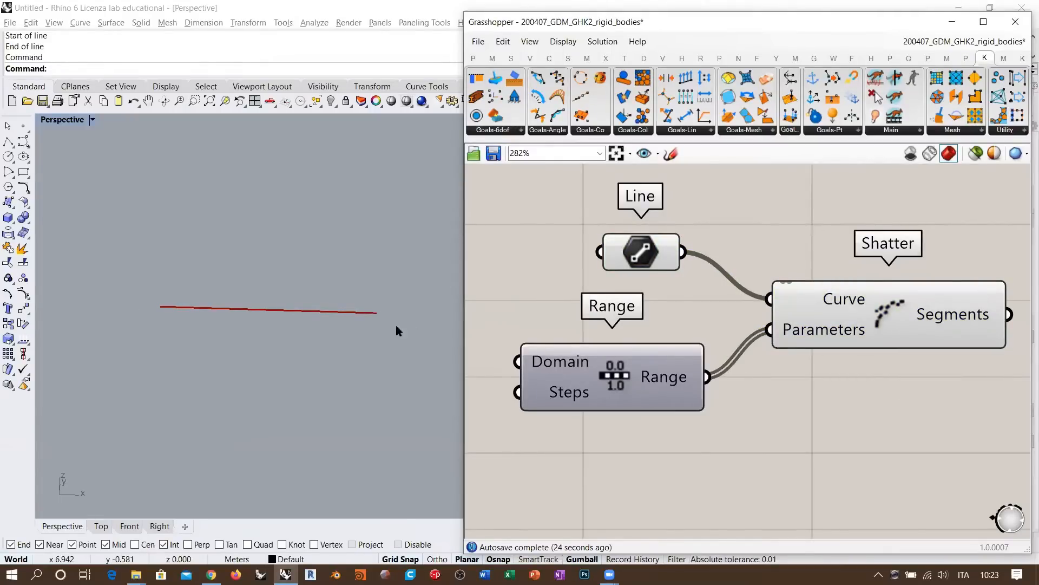
# Sketch a thick horizontal line with vertical end ticks on the canvas below the Range component.
pyautogui.moveTo(739, 390); pyautogui.dragTo(717, 225, button='right')
pyautogui.click(671, 153)
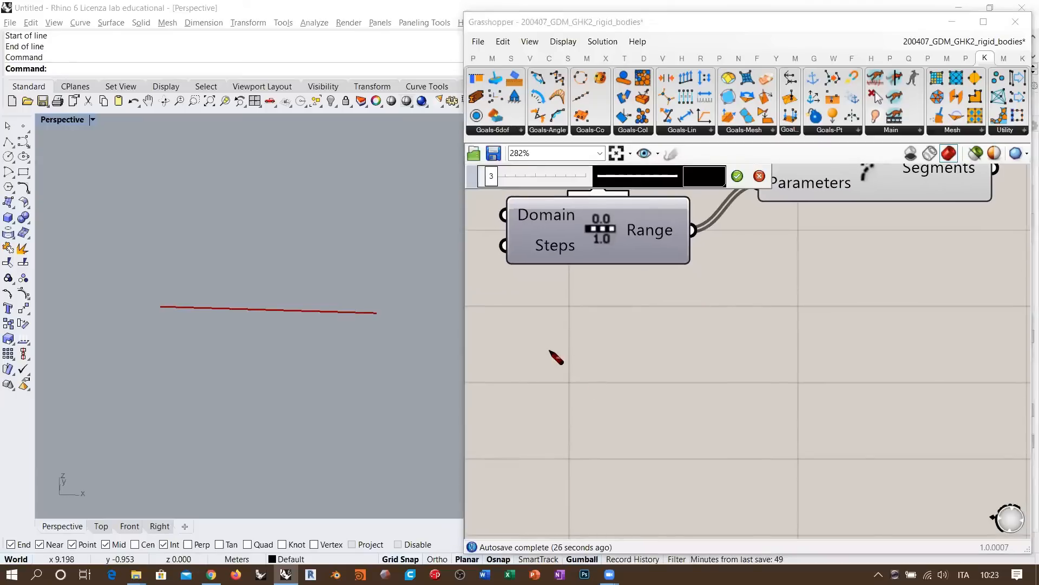
pyautogui.moveTo(549, 351); pyautogui.dragTo(962, 352)
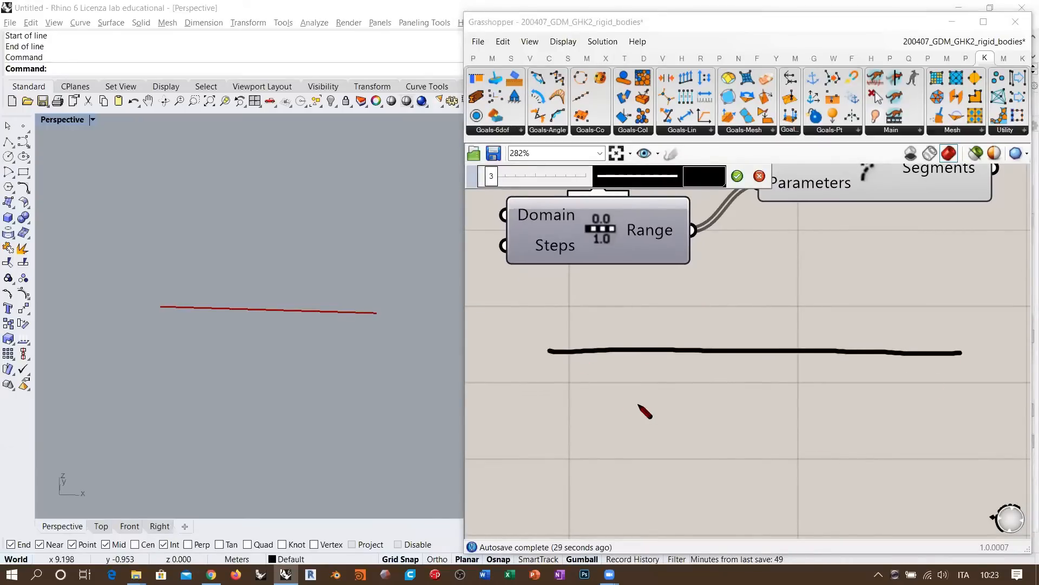
pyautogui.moveTo(547, 345); pyautogui.dragTo(547, 356)
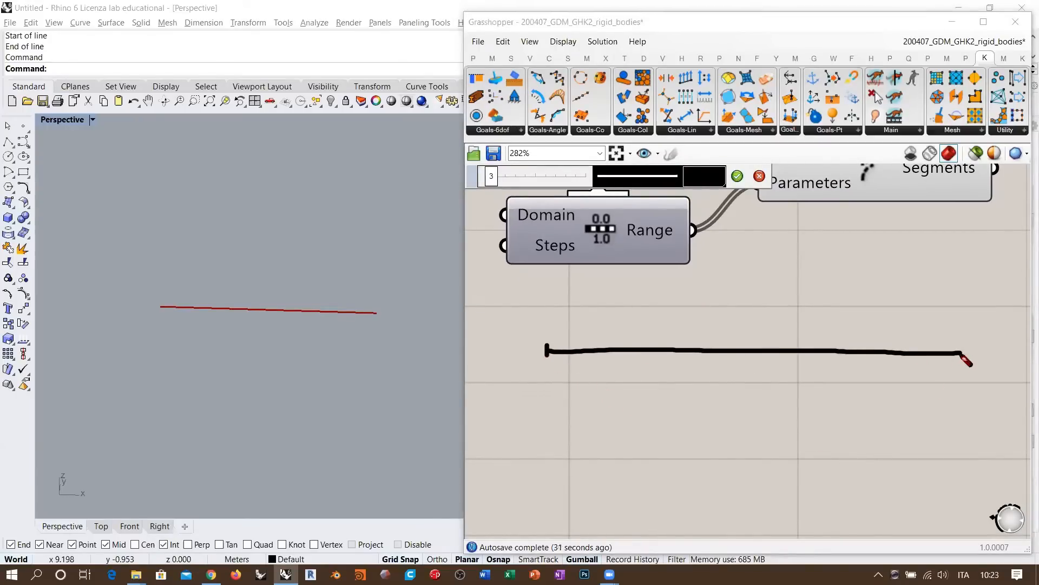
pyautogui.moveTo(962, 354)
pyautogui.mouseDown()
pyautogui.moveTo(964, 346)
pyautogui.moveTo(964, 356)
pyautogui.mouseUp()
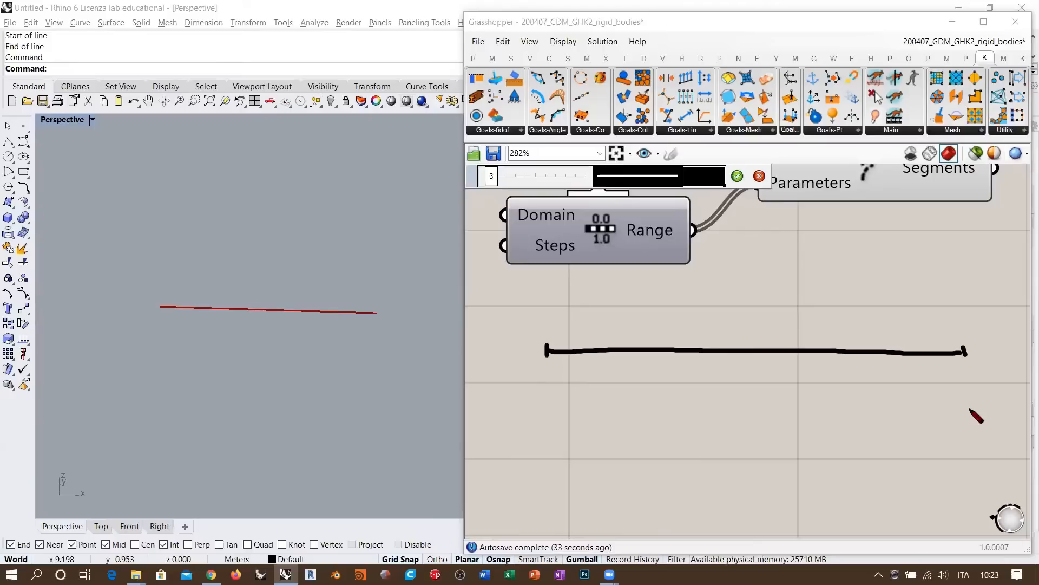
# Circle Steps and Range on the component, note 2 beside Steps, and mark the sketched line as two halves each labelled 1.
pyautogui.moveTo(577, 232)
pyautogui.mouseDown()
pyautogui.moveTo(513, 234)
pyautogui.moveTo(566, 270)
pyautogui.moveTo(582, 230)
pyautogui.mouseUp()
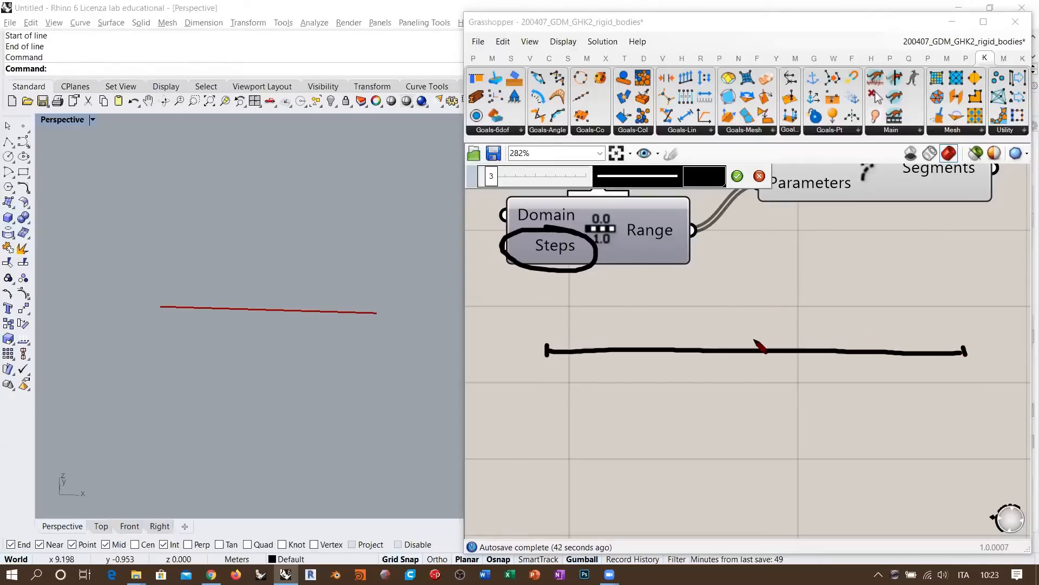
pyautogui.moveTo(488, 272); pyautogui.dragTo(499, 261)
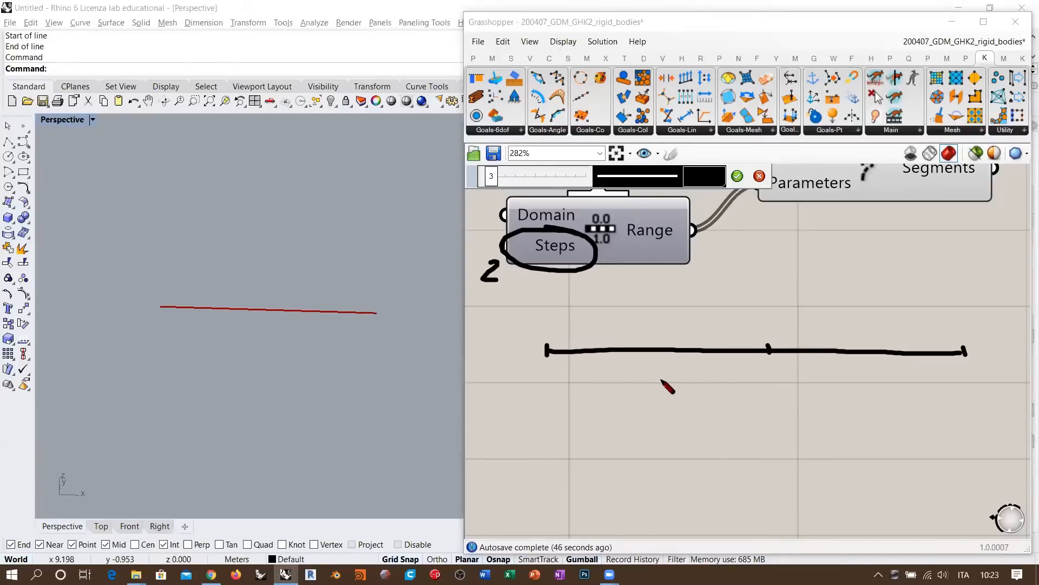
pyautogui.moveTo(659, 381); pyautogui.dragTo(675, 382)
pyautogui.moveTo(855, 379); pyautogui.dragTo(869, 383)
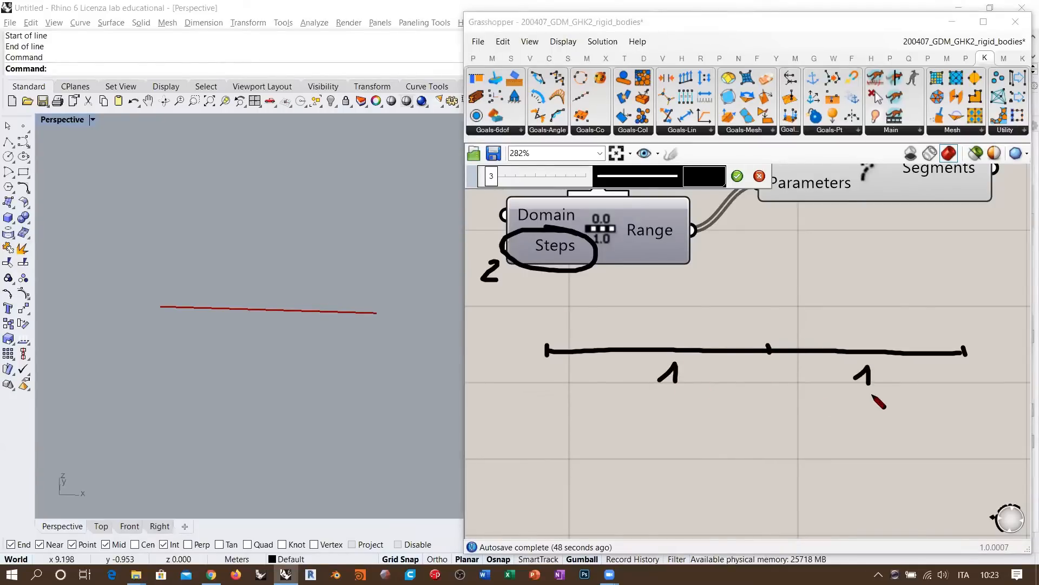
pyautogui.moveTo(681, 221)
pyautogui.mouseDown()
pyautogui.moveTo(627, 216)
pyautogui.moveTo(690, 223)
pyautogui.mouseUp()
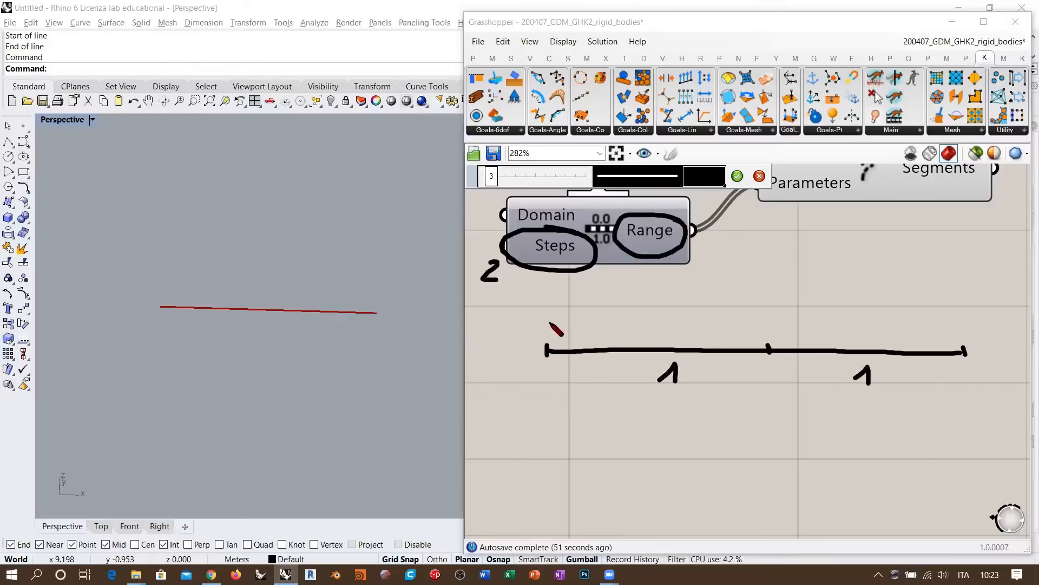
# Label the sketched line's division points 0, 0.5 and 1, underline the 2, and write an underlined 3 beside the Range output.
pyautogui.moveTo(553, 312)
pyautogui.mouseDown()
pyautogui.moveTo(548, 319)
pyautogui.moveTo(549, 309)
pyautogui.mouseUp()
pyautogui.moveTo(760, 317)
pyautogui.mouseDown()
pyautogui.moveTo(757, 332)
pyautogui.moveTo(761, 318)
pyautogui.moveTo(773, 336)
pyautogui.mouseUp()
pyautogui.moveTo(800, 318); pyautogui.dragTo(787, 336)
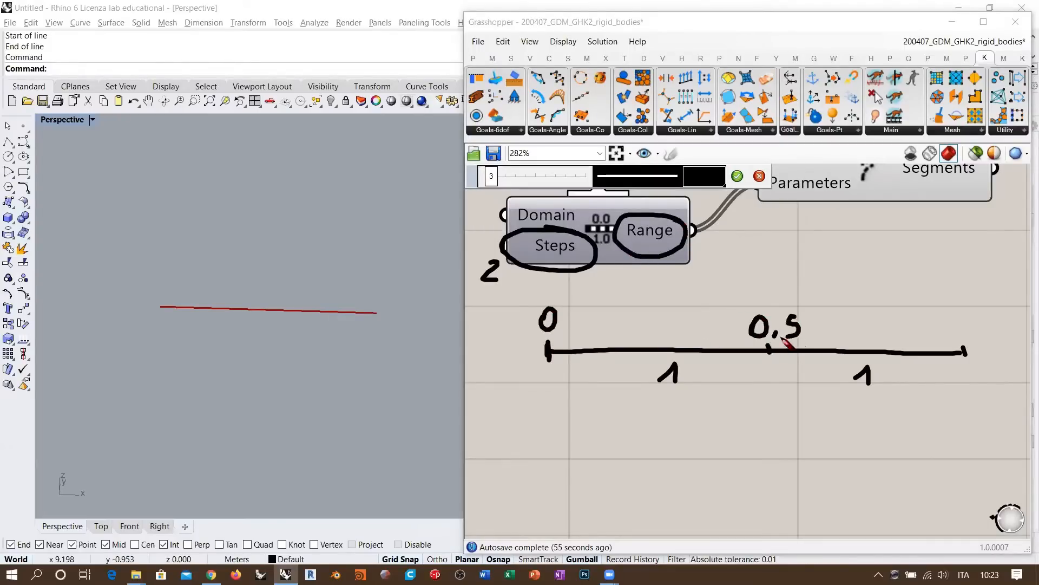
pyautogui.moveTo(953, 332)
pyautogui.mouseDown()
pyautogui.moveTo(969, 312)
pyautogui.moveTo(970, 339)
pyautogui.mouseUp()
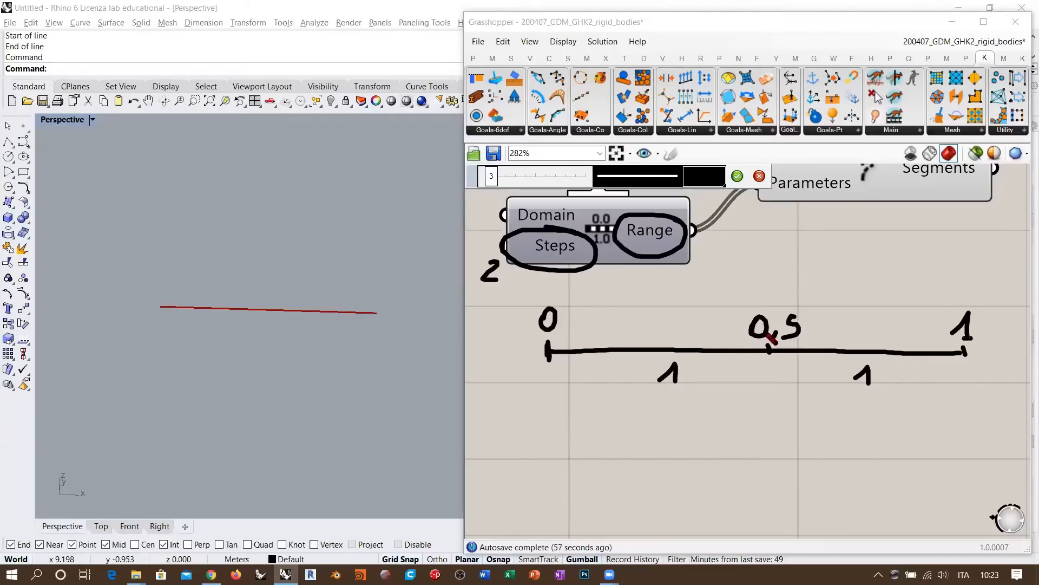
pyautogui.moveTo(475, 286); pyautogui.dragTo(506, 284)
pyautogui.moveTo(703, 249)
pyautogui.mouseDown()
pyautogui.moveTo(700, 270)
pyautogui.moveTo(737, 280)
pyautogui.mouseUp()
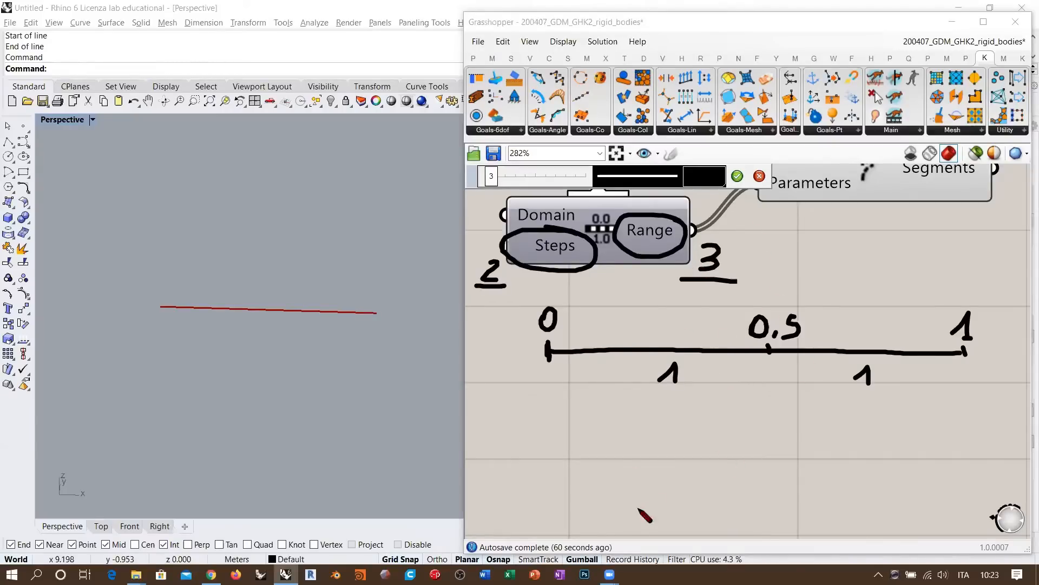
# Sketch a circle below the line, tick it at two opposite points, and number its halves 1 and 2.
pyautogui.moveTo(671, 466)
pyautogui.mouseDown()
pyautogui.moveTo(732, 421)
pyautogui.moveTo(796, 478)
pyautogui.moveTo(761, 528)
pyautogui.moveTo(690, 512)
pyautogui.moveTo(671, 473)
pyautogui.mouseUp()
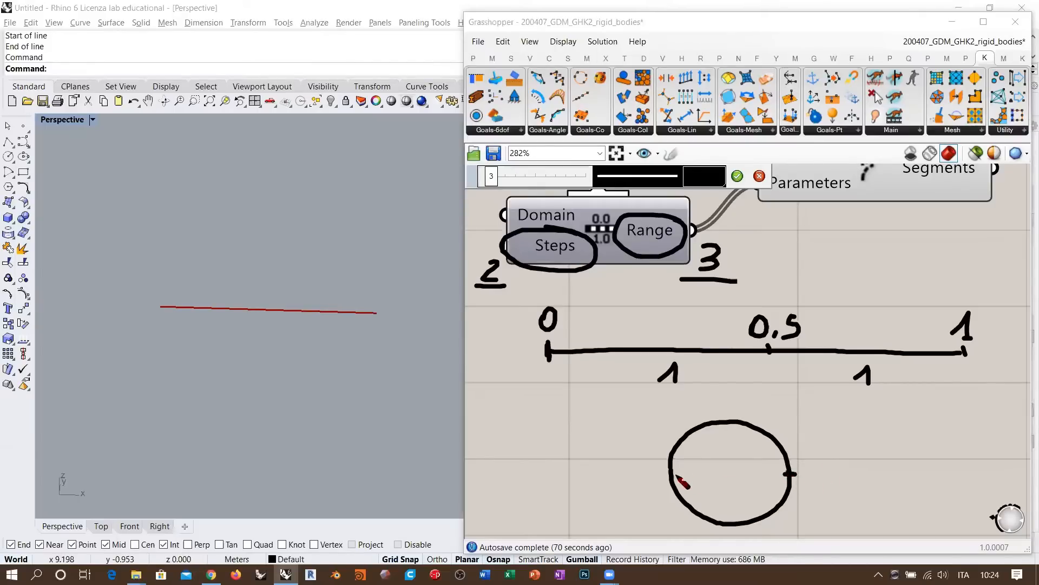
pyautogui.moveTo(665, 474); pyautogui.dragTo(678, 475)
pyautogui.moveTo(720, 439); pyautogui.dragTo(728, 450)
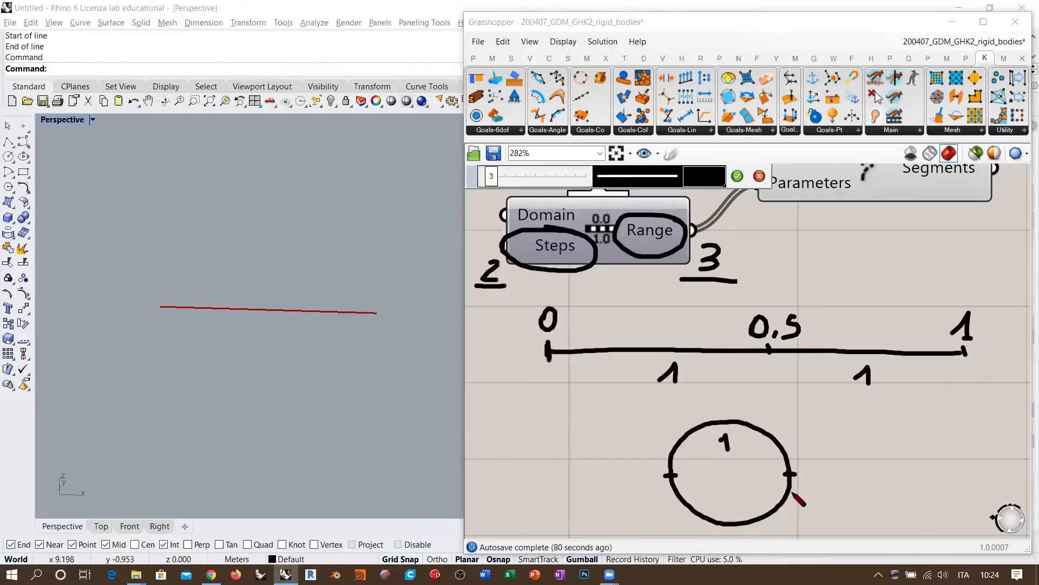
pyautogui.moveTo(730, 499); pyautogui.dragTo(741, 510)
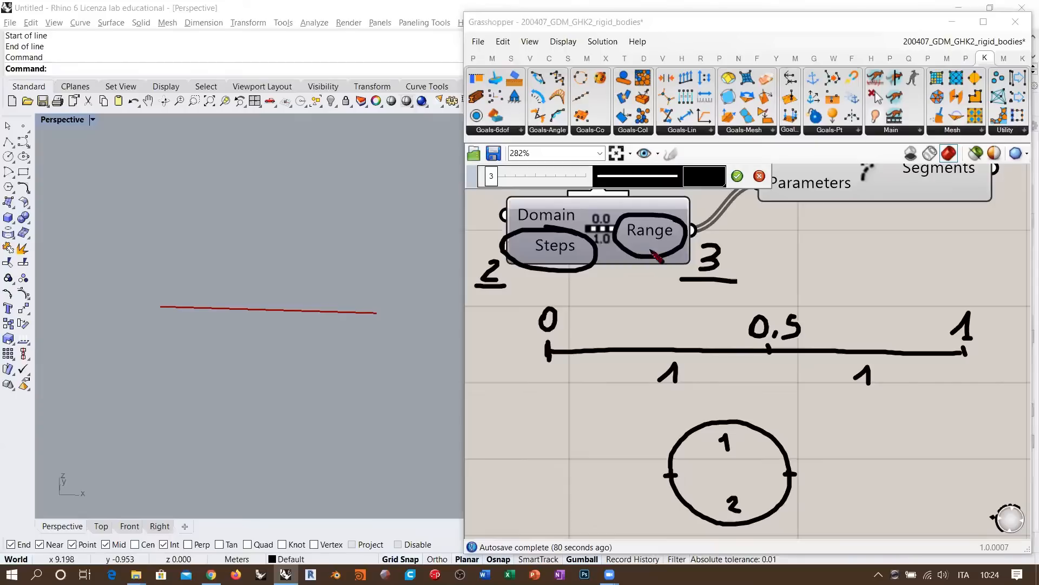
# Label the circle's ticks 0.5 and a boxed 0≡1, mark the coinciding point, and discard the whole sketch.
pyautogui.moveTo(816, 467)
pyautogui.mouseDown()
pyautogui.moveTo(828, 460)
pyautogui.moveTo(824, 475)
pyautogui.mouseUp()
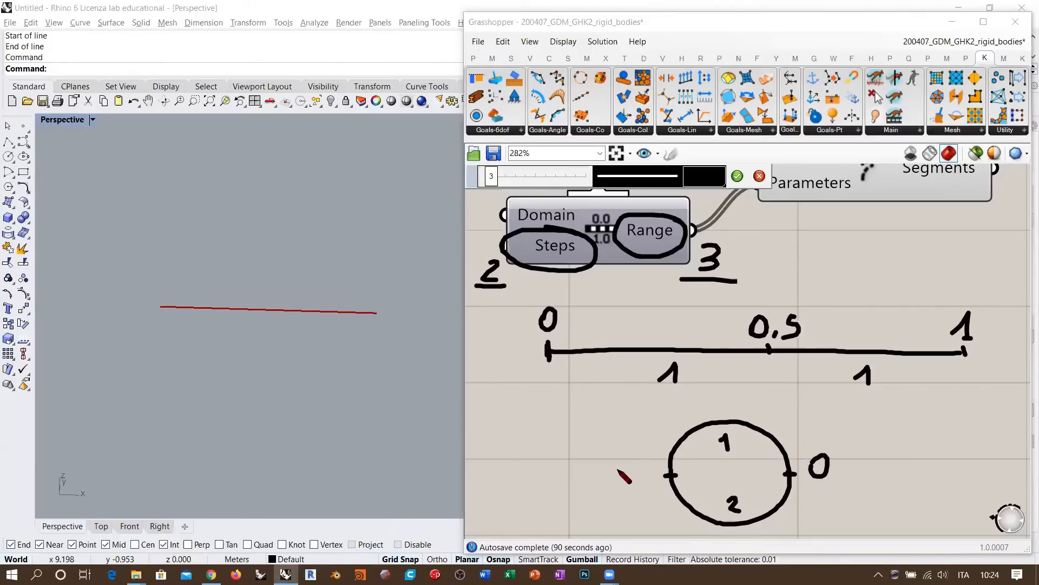
pyautogui.moveTo(618, 461); pyautogui.dragTo(648, 482)
pyautogui.moveTo(619, 484); pyautogui.dragTo(628, 484)
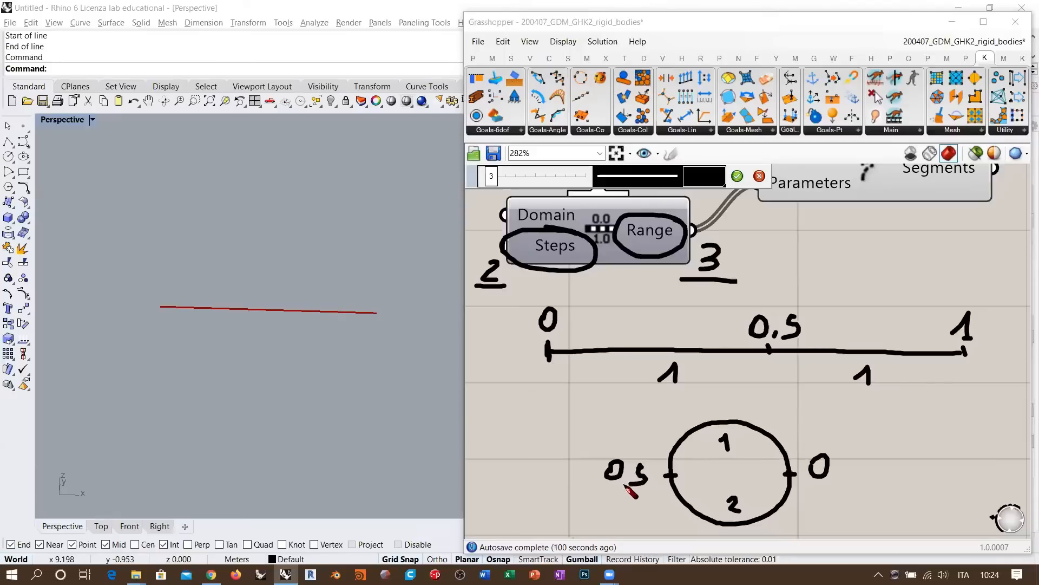
pyautogui.moveTo(833, 466); pyautogui.dragTo(849, 464)
pyautogui.moveTo(834, 474)
pyautogui.mouseDown()
pyautogui.moveTo(883, 494)
pyautogui.moveTo(807, 436)
pyautogui.moveTo(809, 492)
pyautogui.mouseUp()
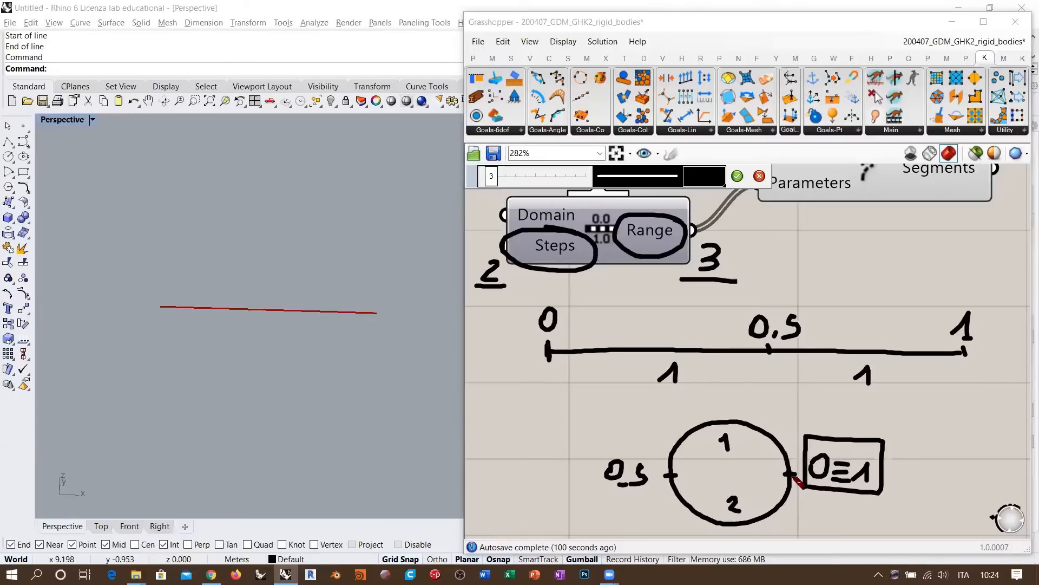
pyautogui.click(793, 477)
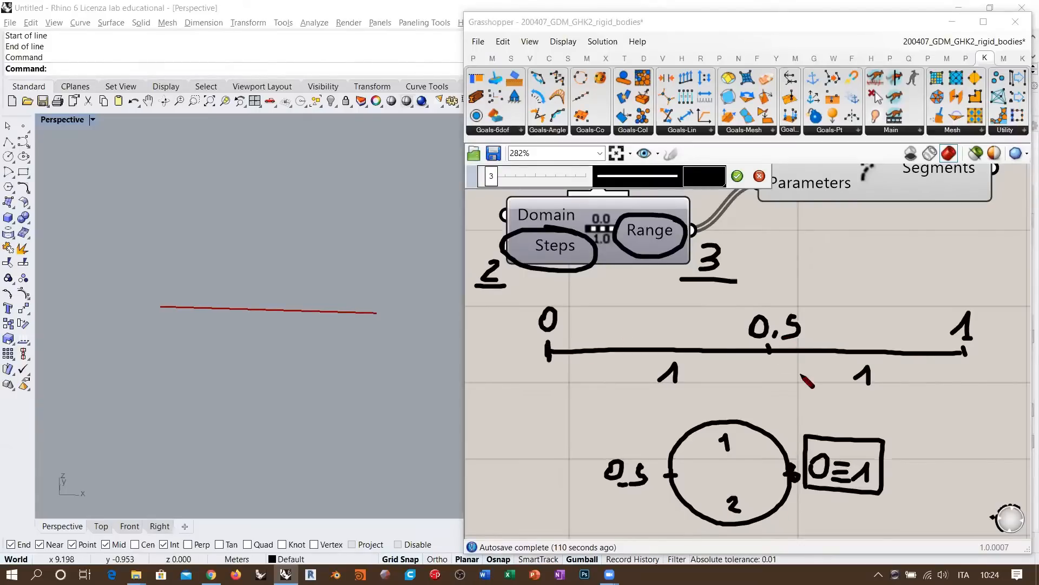
pyautogui.click(759, 176)
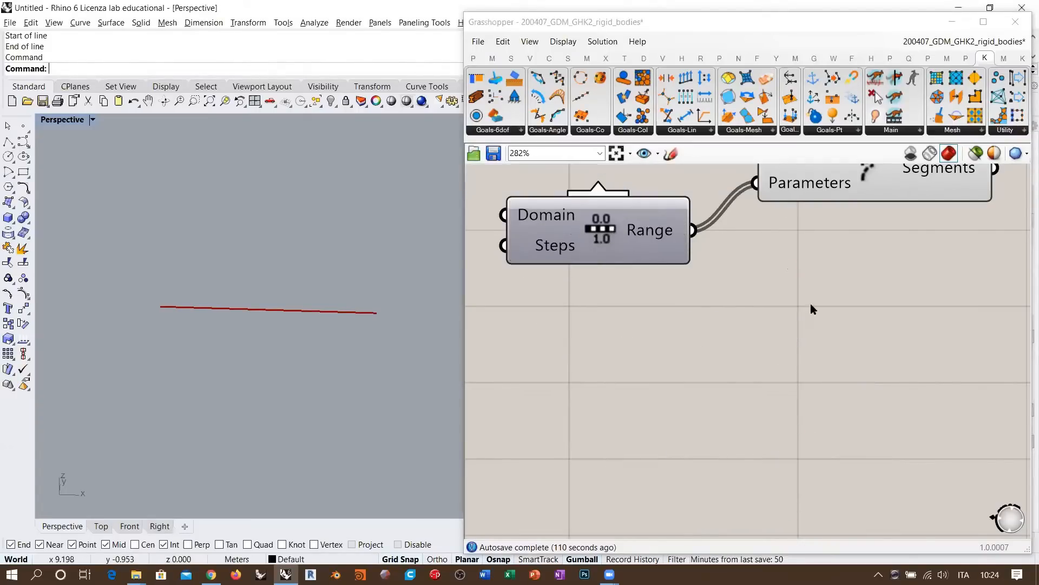
# Tidy the layout by moving the Line parameter and the Shatter component closer together.
pyautogui.moveTo(742, 228); pyautogui.dragTo(736, 413, button='right')
pyautogui.scroll(-1, 661, 395)
pyautogui.click(658, 394)
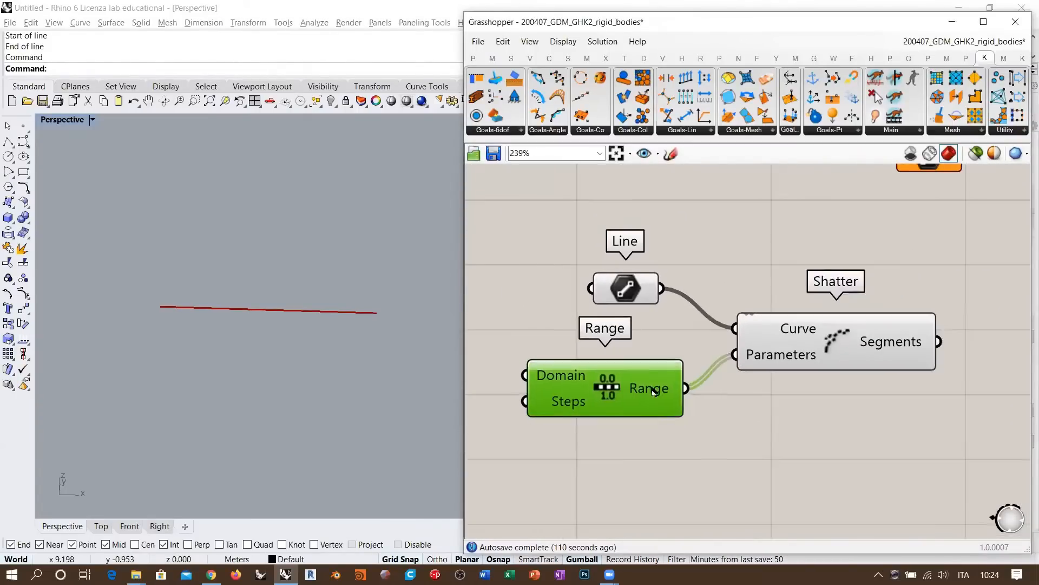
pyautogui.click(791, 361)
pyautogui.moveTo(626, 288); pyautogui.dragTo(659, 293)
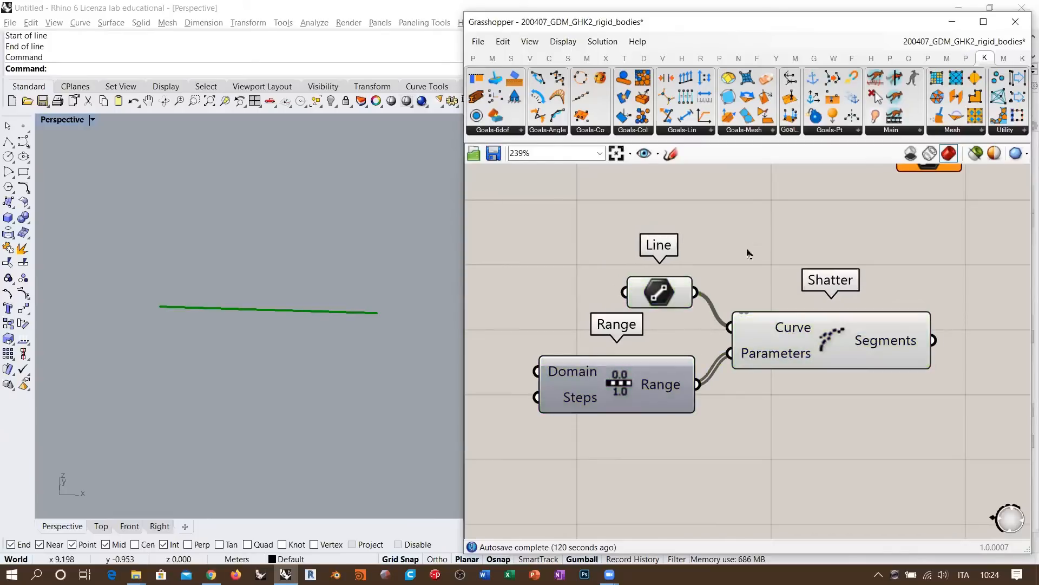
pyautogui.click(747, 251)
pyautogui.moveTo(833, 339); pyautogui.dragTo(824, 339)
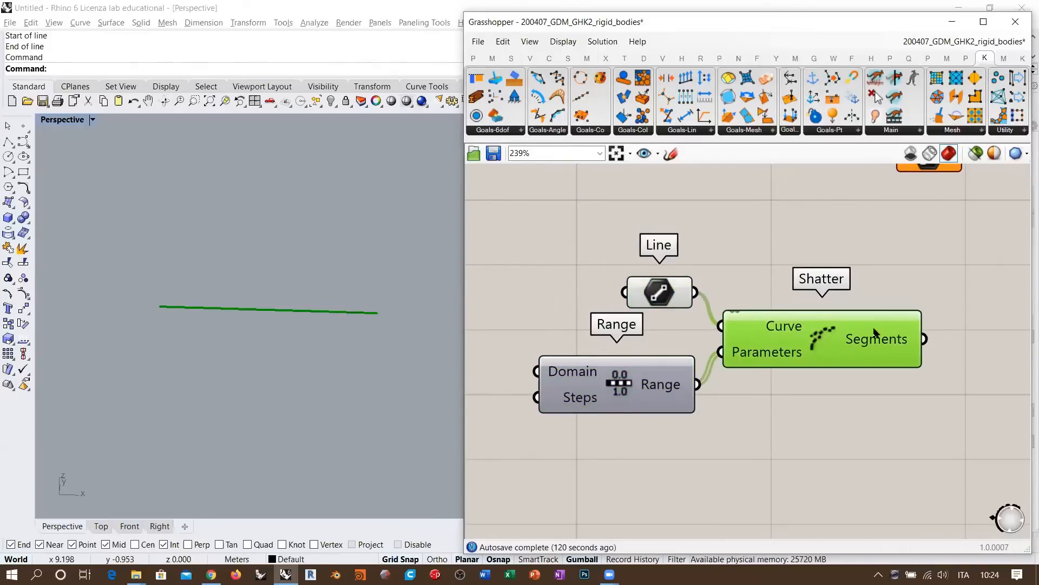
# Examine the Range component's Steps input and output, the Line parameter, and how they feed Shatter.
pyautogui.moveTo(580, 399)
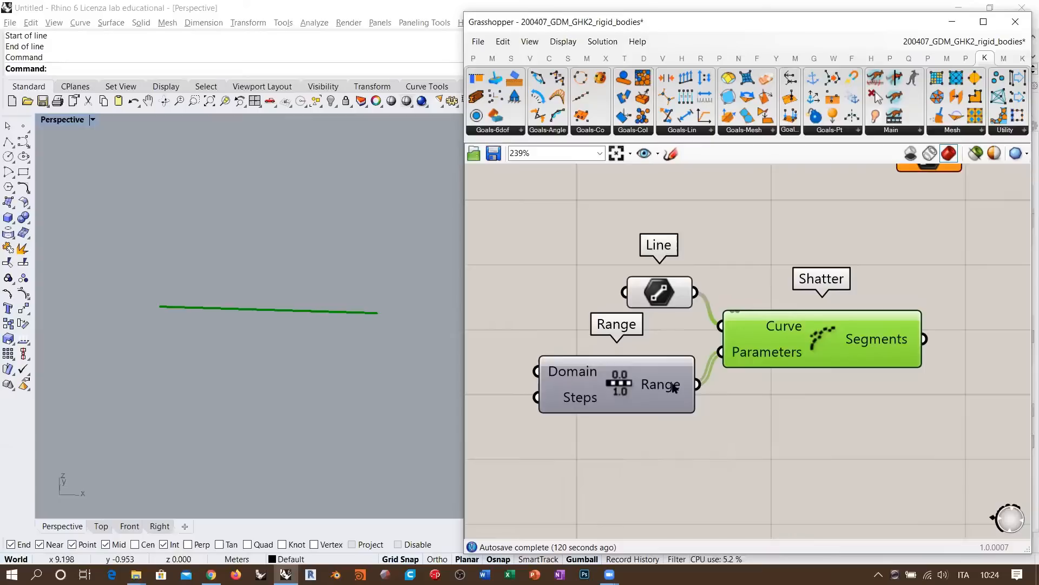
pyautogui.moveTo(674, 388)
pyautogui.click(647, 436)
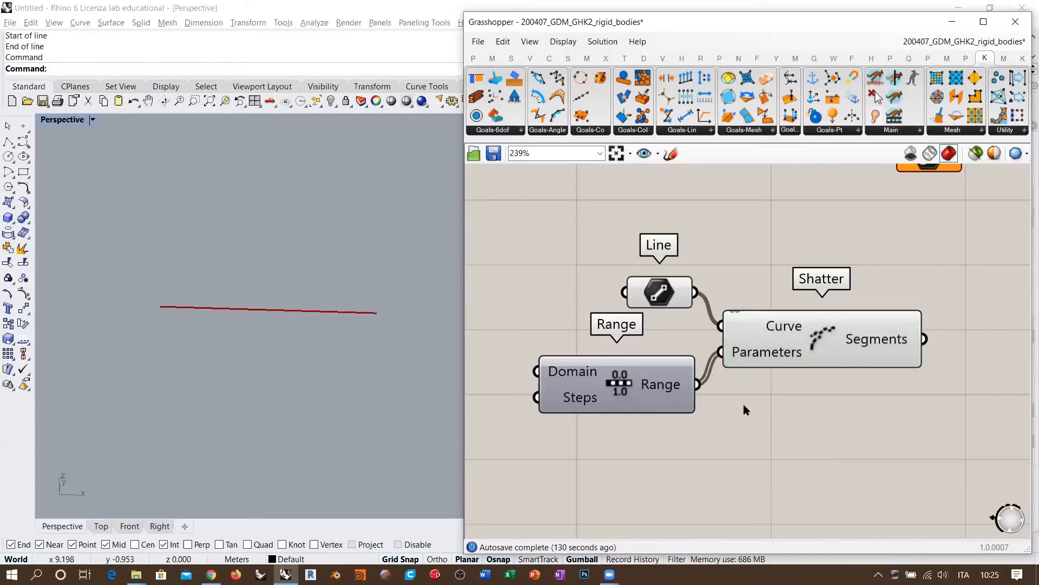
pyautogui.click(681, 293)
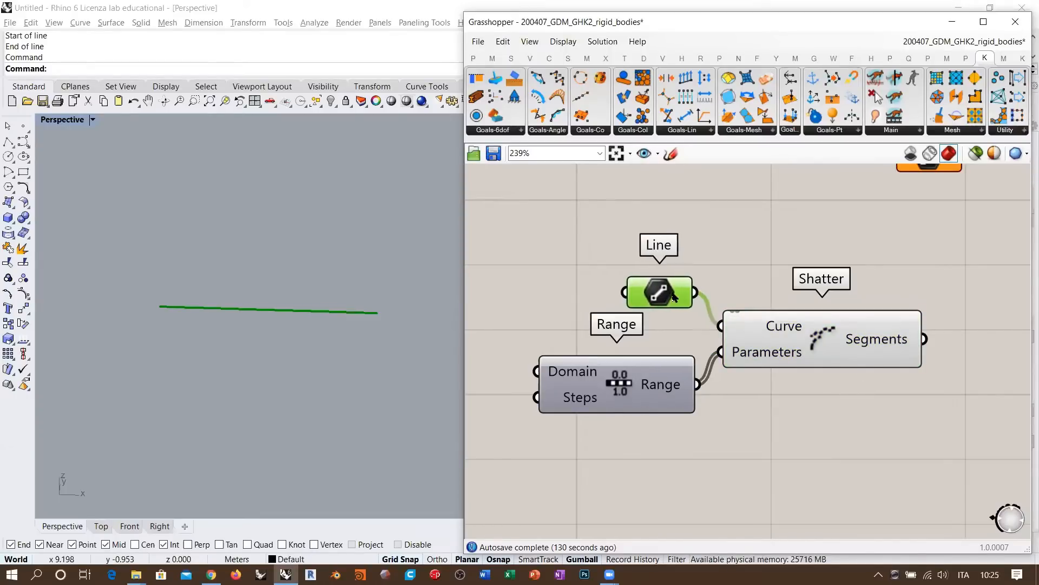
pyautogui.click(850, 277)
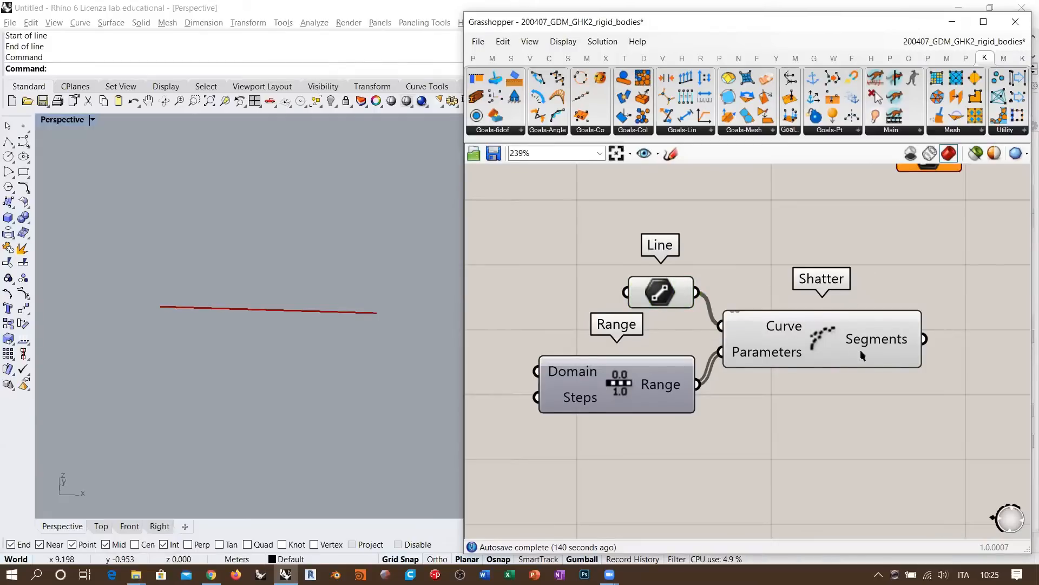
pyautogui.moveTo(864, 355); pyautogui.dragTo(789, 336, button='right')
pyautogui.click(748, 326)
pyautogui.click(757, 373)
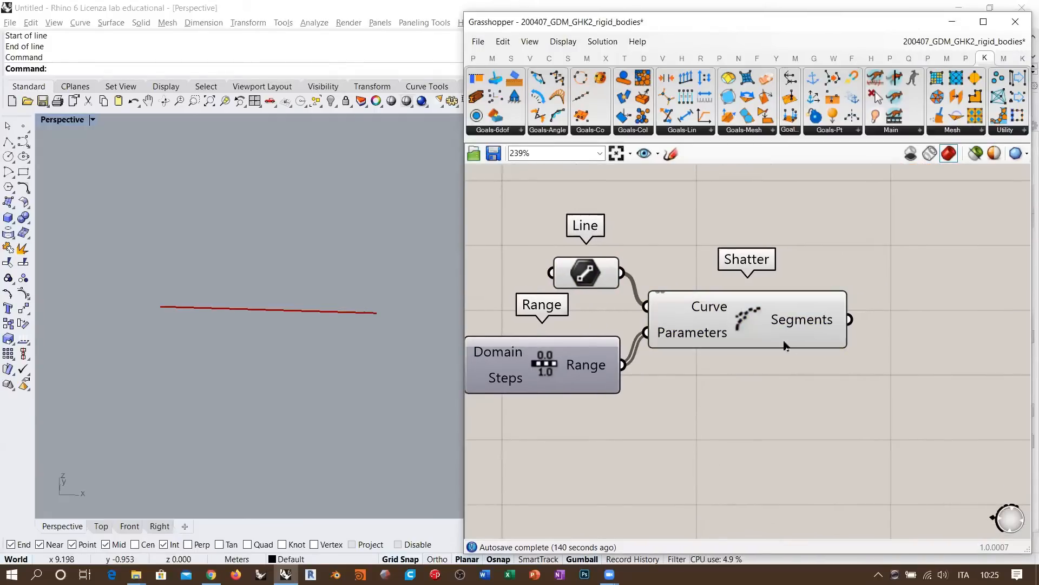
pyautogui.moveTo(717, 304); pyautogui.dragTo(767, 296, button='right')
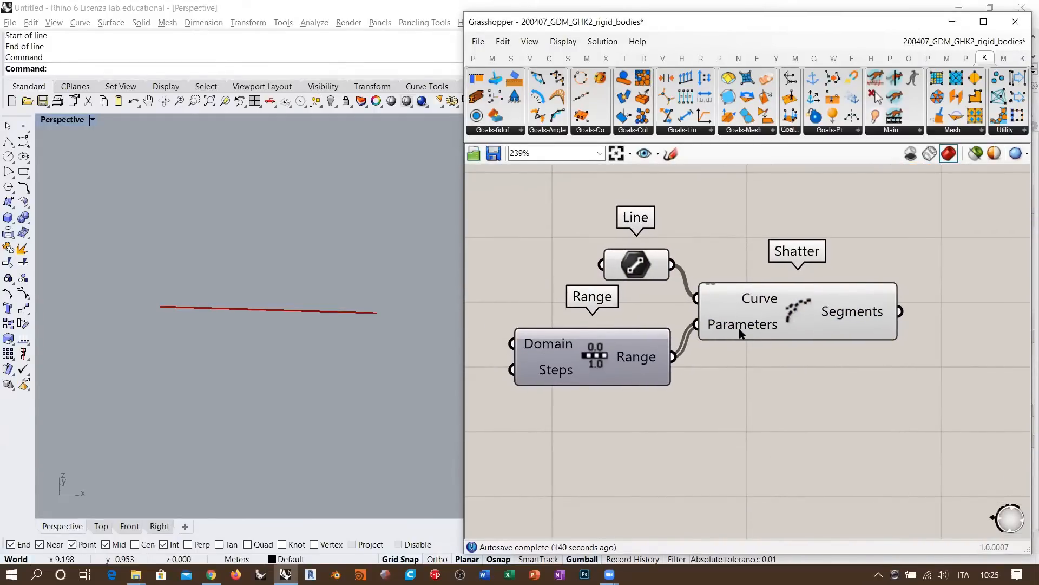
# Reparameterize Shatter's Curve input and nudge the component slightly away from the Line and Range.
pyautogui.rightClick(746, 301)
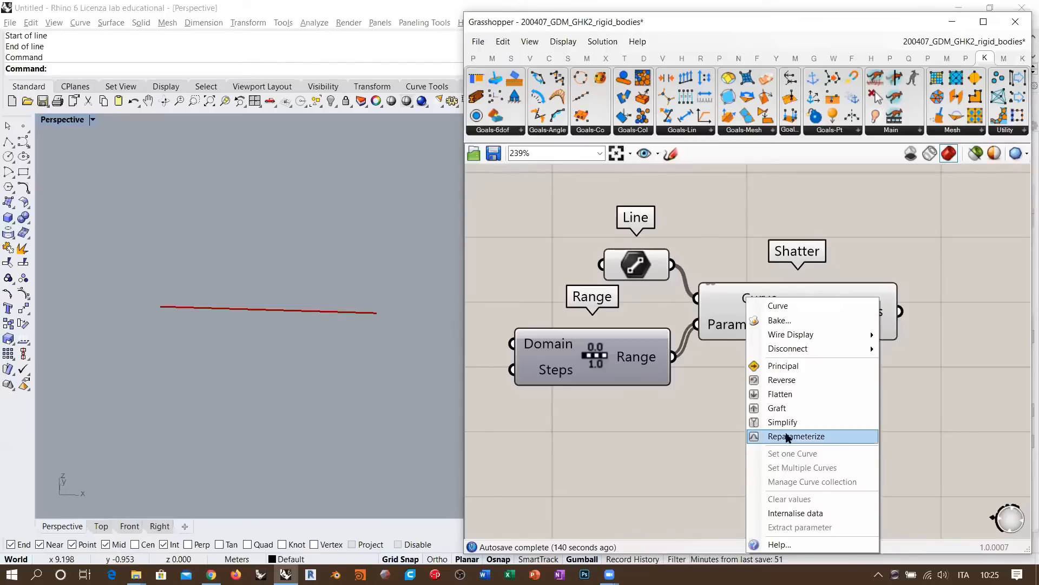
pyautogui.click(745, 434)
pyautogui.moveTo(777, 326); pyautogui.dragTo(795, 328)
pyautogui.click(772, 375)
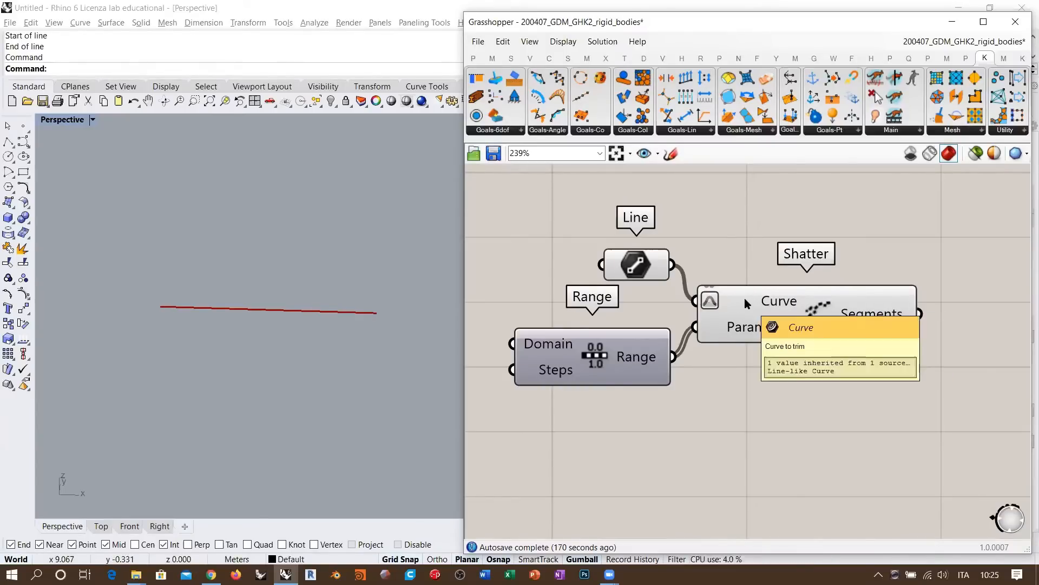
pyautogui.moveTo(748, 332)
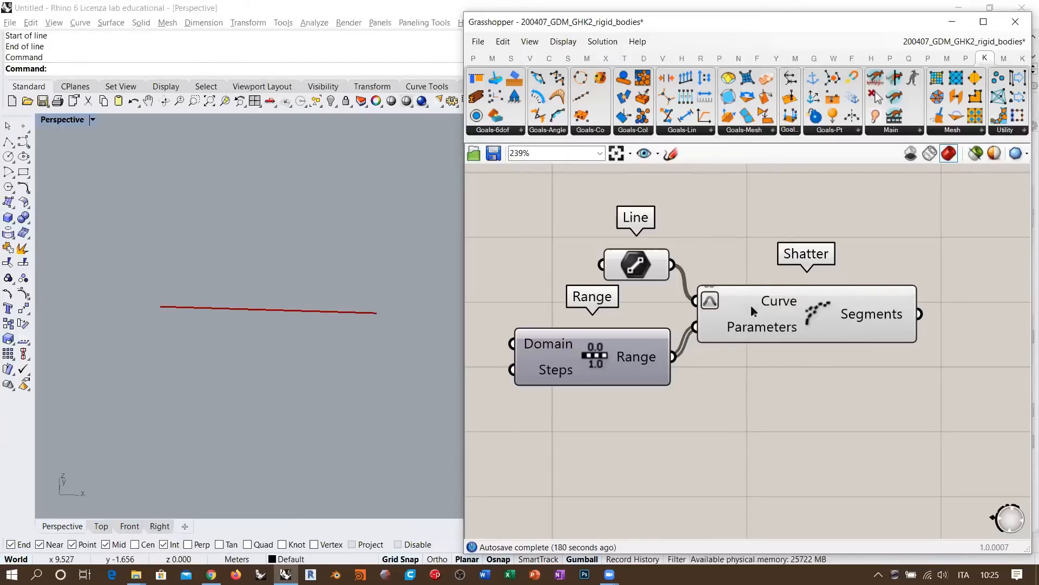
pyautogui.moveTo(756, 305)
# Shift the Line, Range and Shatter components together rightward beneath the material strength component.
pyautogui.moveTo(865, 318); pyautogui.dragTo(704, 326, button='right')
pyautogui.moveTo(705, 329)
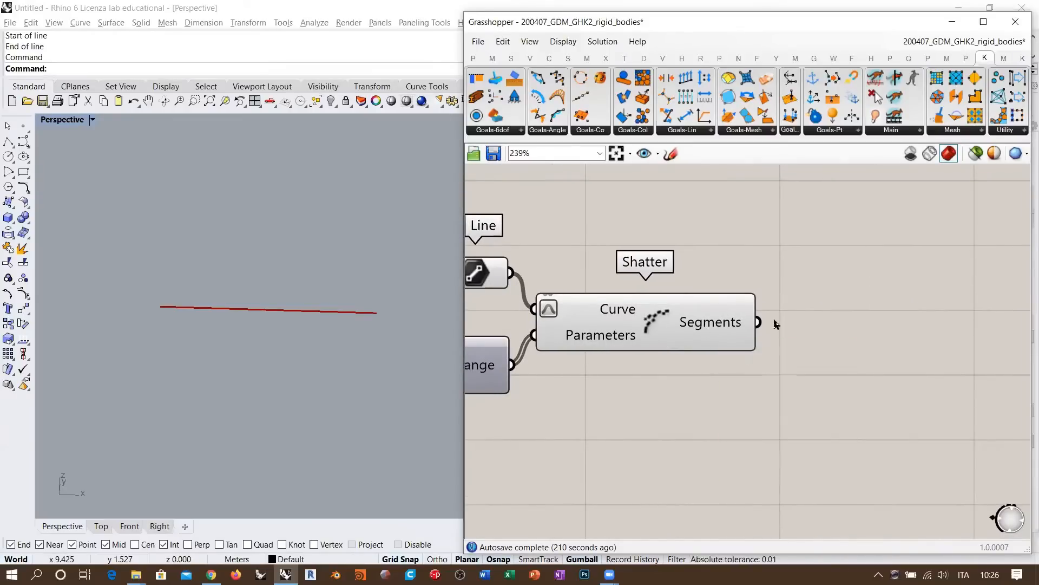
pyautogui.moveTo(773, 325); pyautogui.dragTo(700, 307, button='right')
pyautogui.scroll(-2, 651, 324)
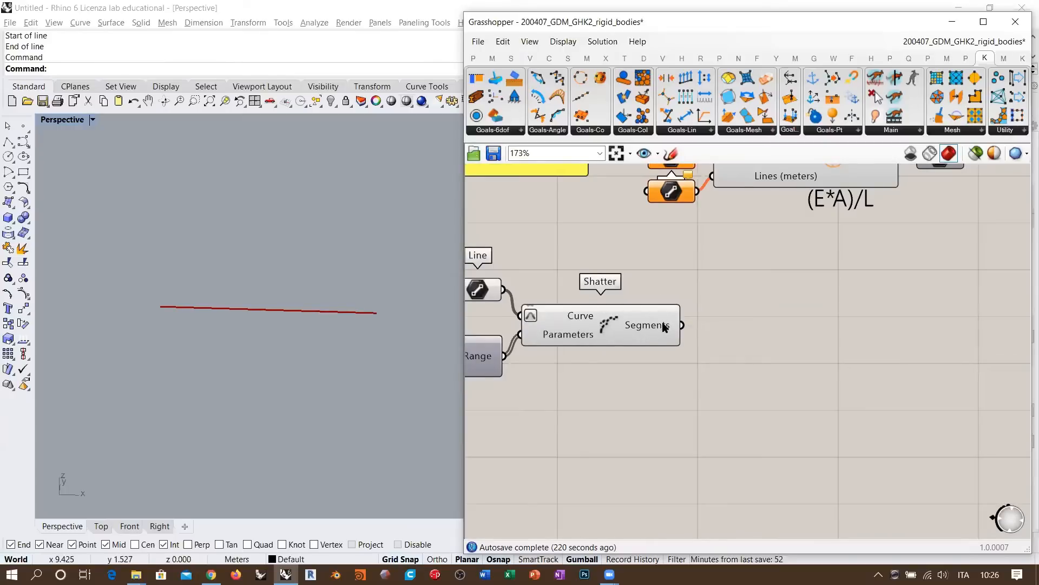
pyautogui.moveTo(662, 323); pyautogui.dragTo(712, 335, button='right')
pyautogui.moveTo(726, 277); pyautogui.dragTo(505, 406)
pyautogui.moveTo(673, 354); pyautogui.dragTo(764, 355)
pyautogui.click(861, 364)
pyautogui.moveTo(861, 364); pyautogui.dragTo(788, 373, button='right')
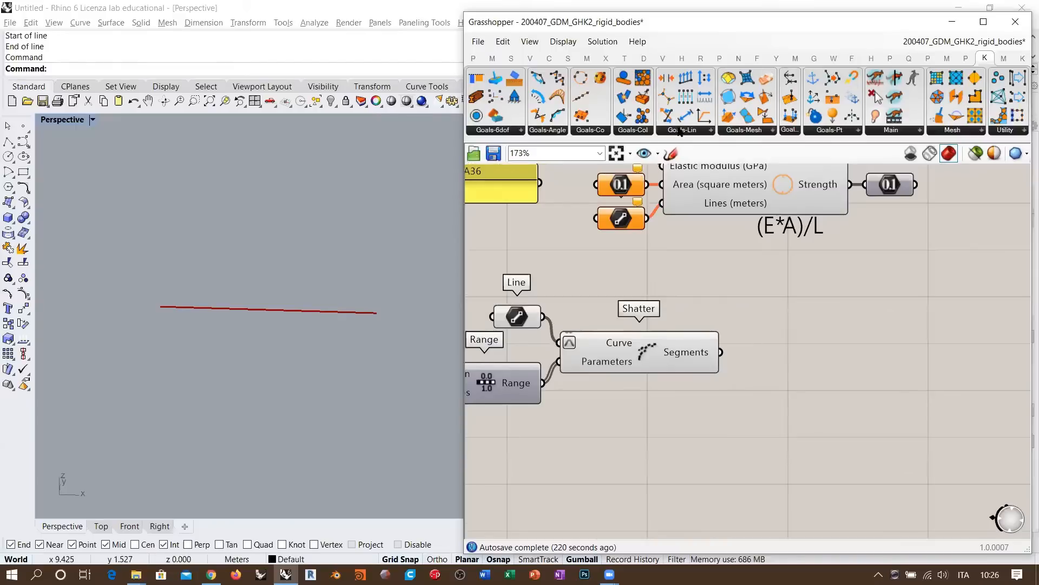
# Add a Kangaroo Length(Line) goal beside Shatter and connect the Segments output to its Line input.
pyautogui.click(681, 132)
pyautogui.moveTo(693, 243); pyautogui.dragTo(921, 374)
pyautogui.moveTo(721, 352); pyautogui.dragTo(861, 356)
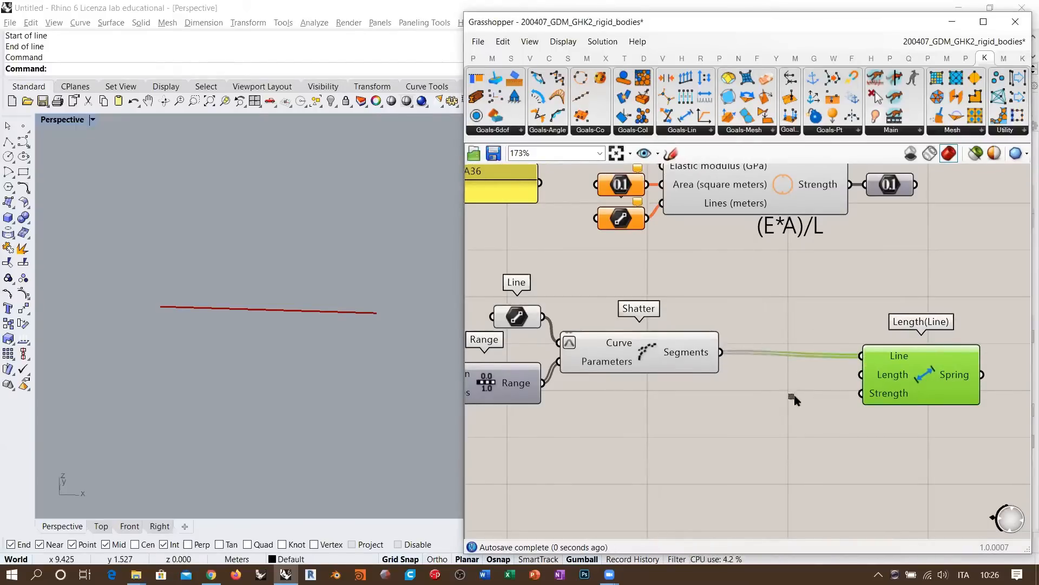
# Move the Length(Line) goal farther from Shatter, level with its Segments output.
pyautogui.click(793, 395)
pyautogui.moveTo(927, 363); pyautogui.dragTo(939, 360)
pyautogui.click(827, 397)
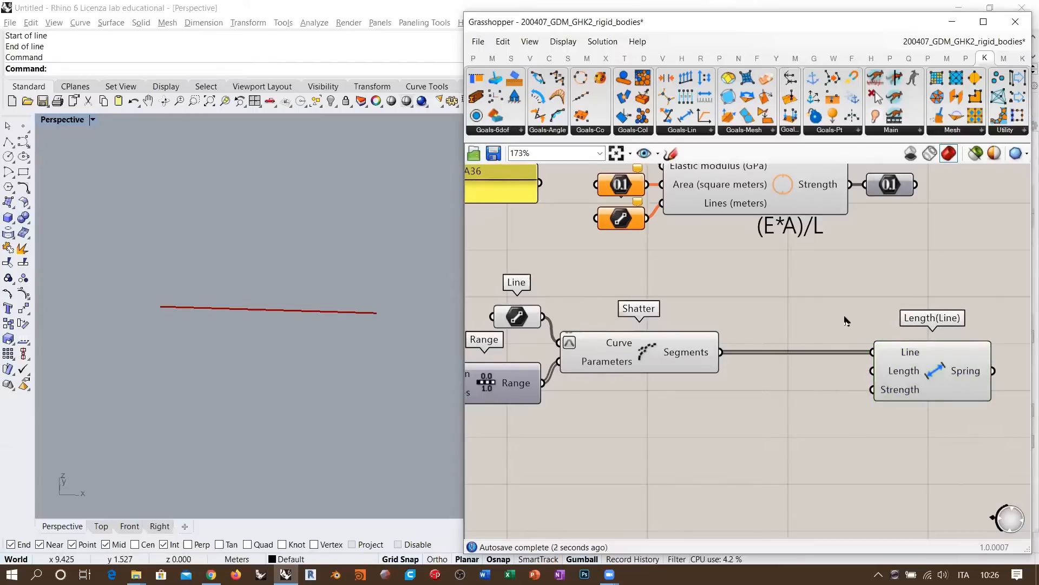
pyautogui.moveTo(847, 320); pyautogui.dragTo(779, 251, button='right')
pyautogui.moveTo(869, 257); pyautogui.dragTo(888, 299, button='right')
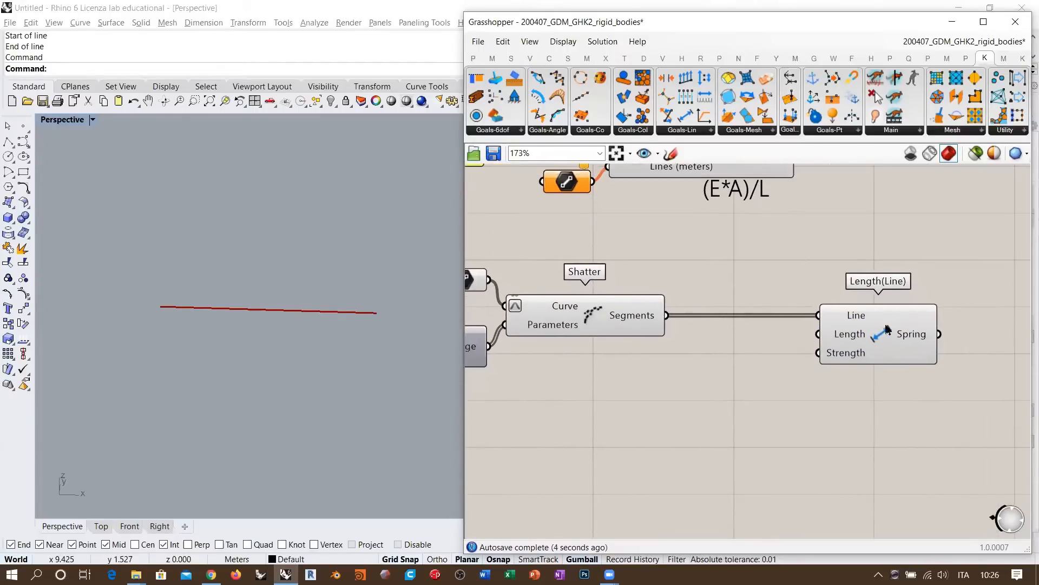
pyautogui.moveTo(888, 329); pyautogui.dragTo(958, 329)
pyautogui.click(931, 372)
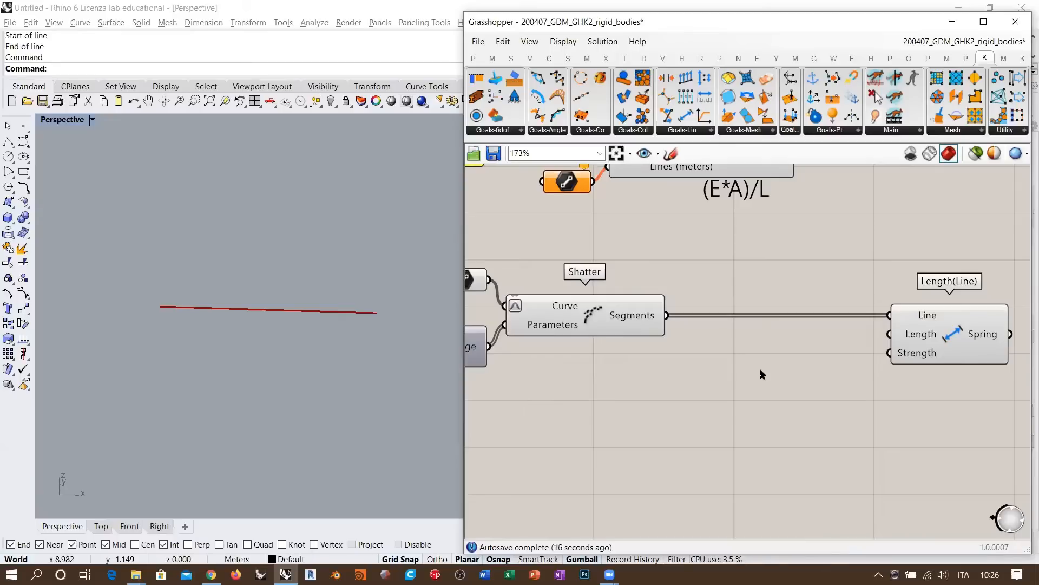
pyautogui.moveTo(909, 336)
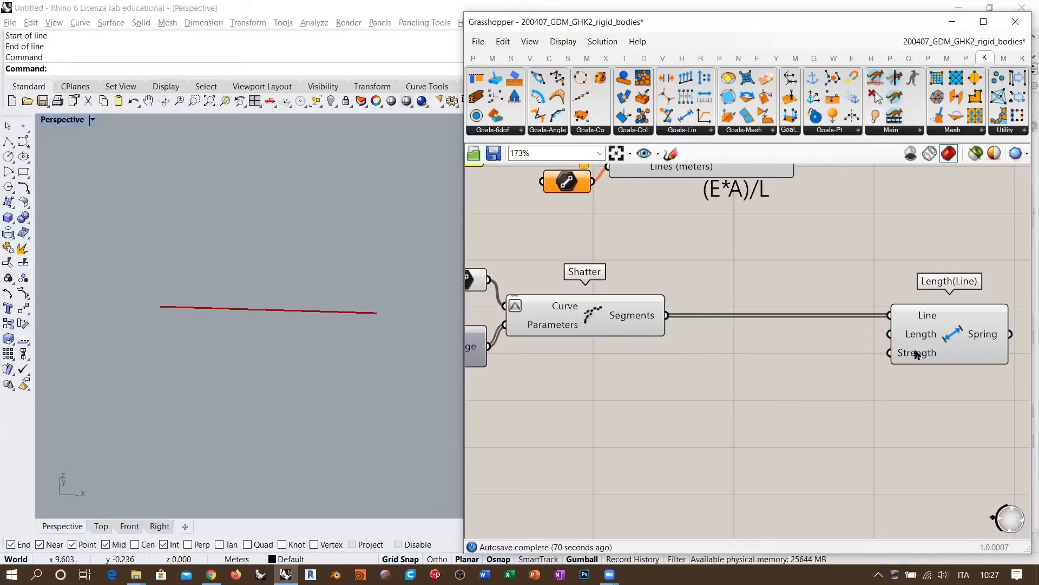
# Move the material strength group with its inputs below the Shatter row, and shift the Length(Line) goal farther away from Shatter.
pyautogui.scroll(-4, 801, 325)
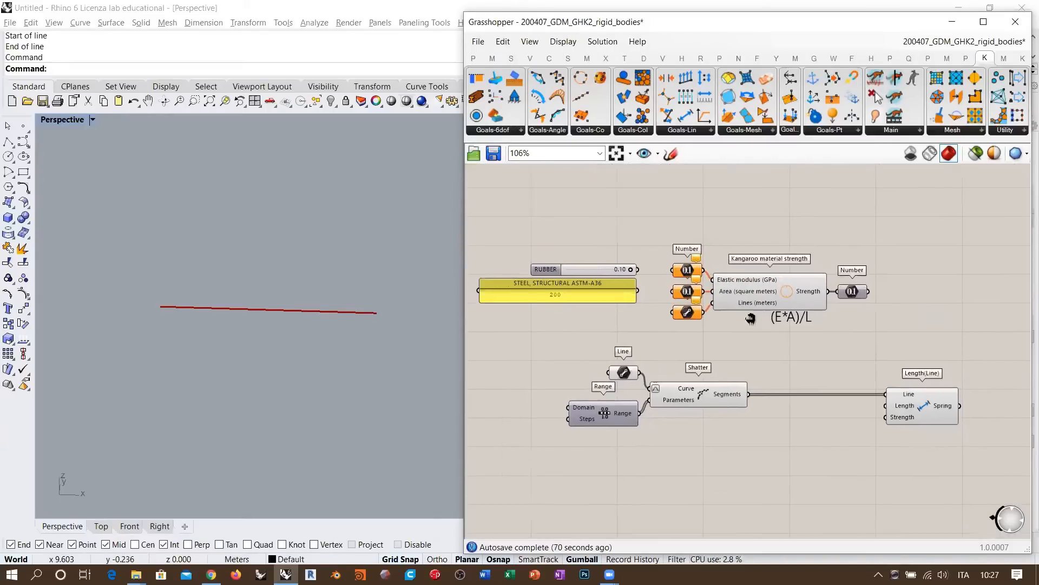
pyautogui.moveTo(918, 242); pyautogui.dragTo(489, 346)
pyautogui.moveTo(788, 281); pyautogui.dragTo(853, 466)
pyautogui.moveTo(818, 423); pyautogui.dragTo(663, 362, button='right')
pyautogui.scroll(-2, 677, 374)
pyautogui.moveTo(762, 360); pyautogui.dragTo(954, 356)
pyautogui.click(803, 441)
# Shift the whole material strength group into the gap between Shatter and Length(Line), beneath the Segments wire.
pyautogui.moveTo(803, 440); pyautogui.dragTo(574, 378)
pyautogui.moveTo(704, 410); pyautogui.dragTo(842, 384)
pyautogui.scroll(4, 850, 390)
pyautogui.click(805, 424)
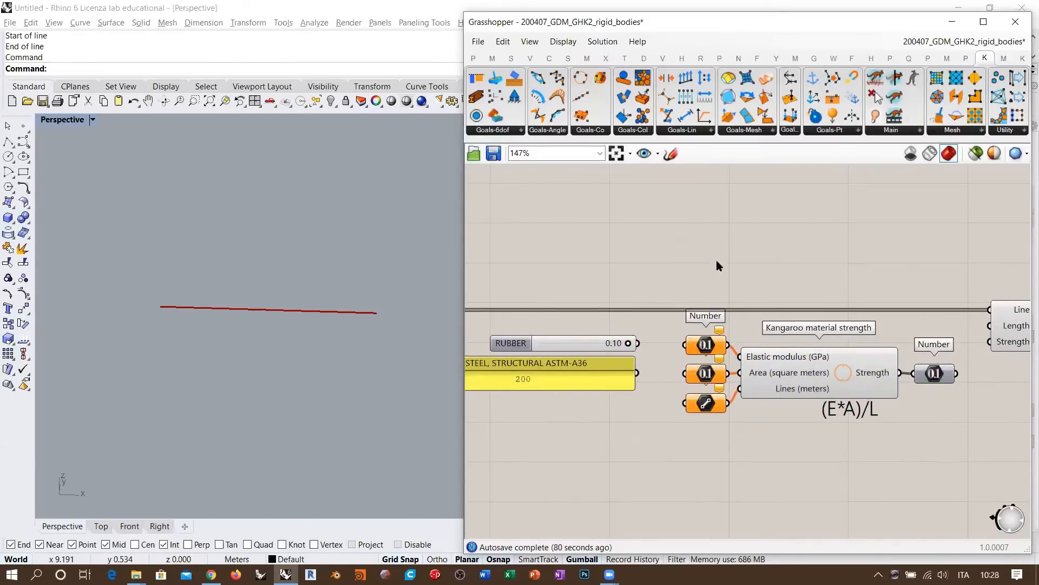
# Connect the RUBBER slider to the Number parameter feeding Elastic modulus, and nudge the slider and the steel panel.
pyautogui.moveTo(680, 343); pyautogui.dragTo(752, 310, button='right')
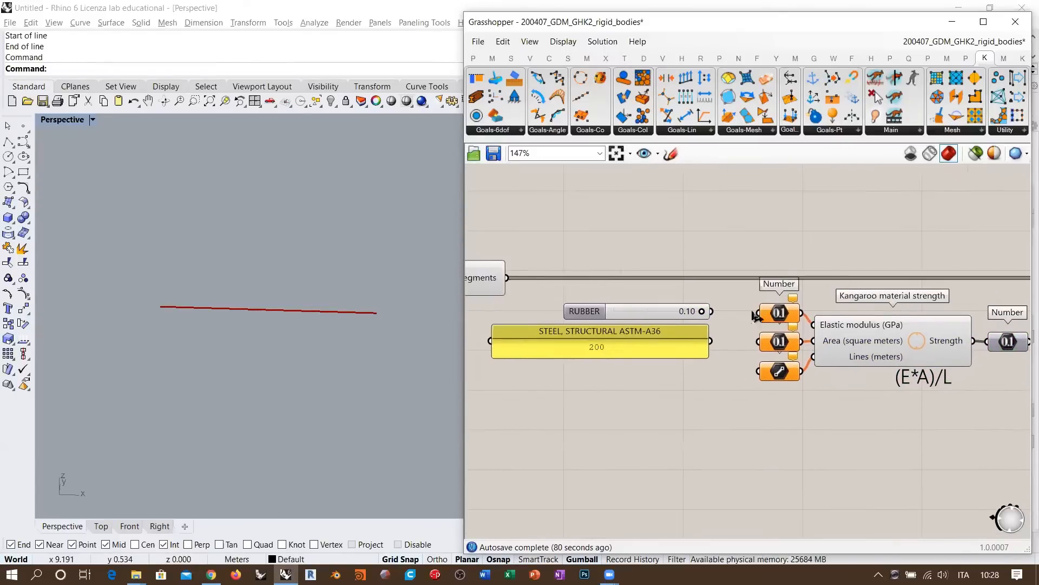
pyautogui.scroll(2, 751, 312)
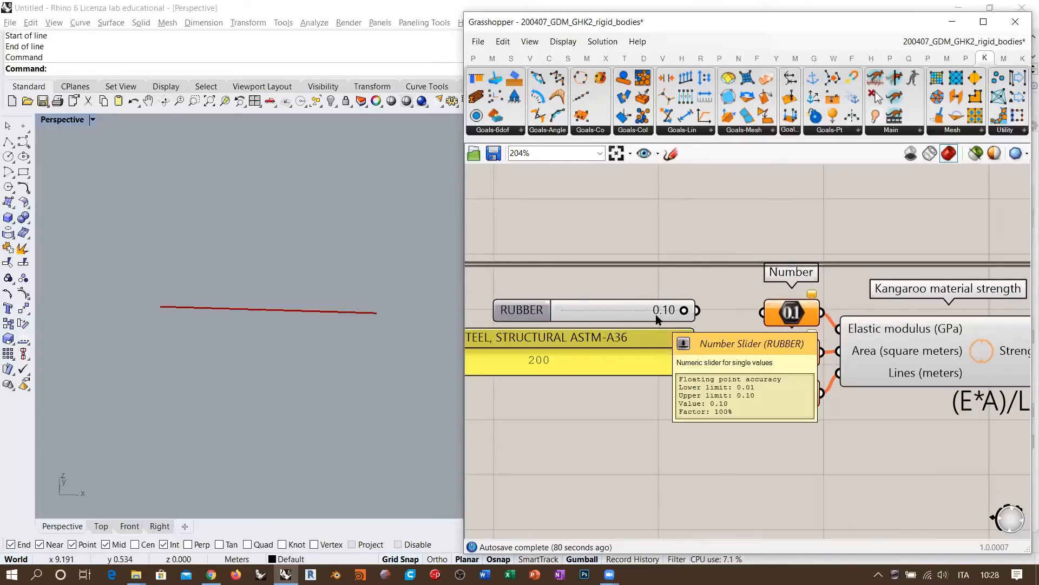
pyautogui.moveTo(697, 310); pyautogui.dragTo(763, 313)
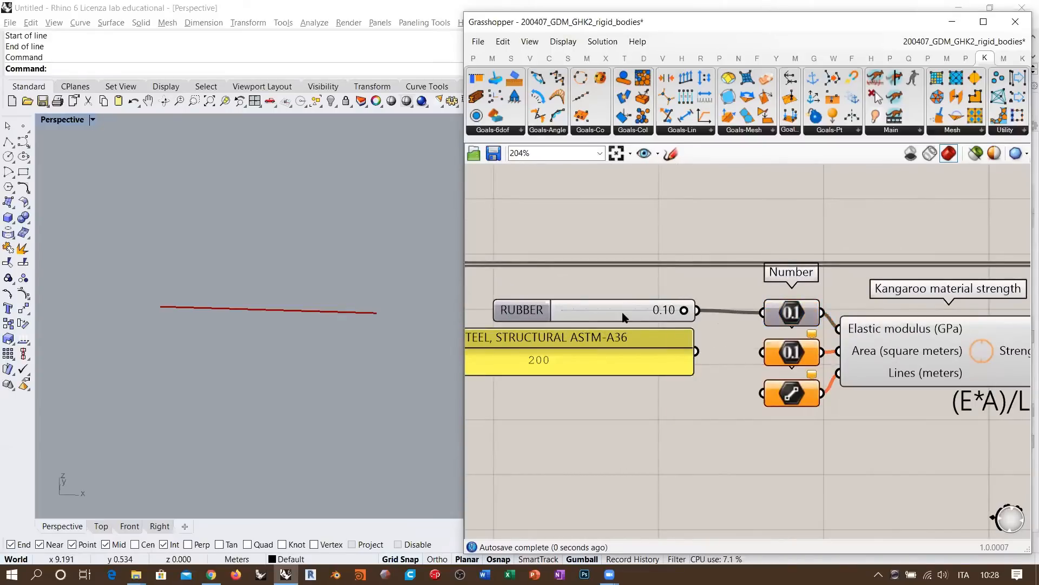
pyautogui.click(617, 317)
pyautogui.click(716, 346)
pyautogui.moveTo(615, 359); pyautogui.dragTo(614, 376)
pyautogui.moveTo(626, 310); pyautogui.dragTo(626, 313)
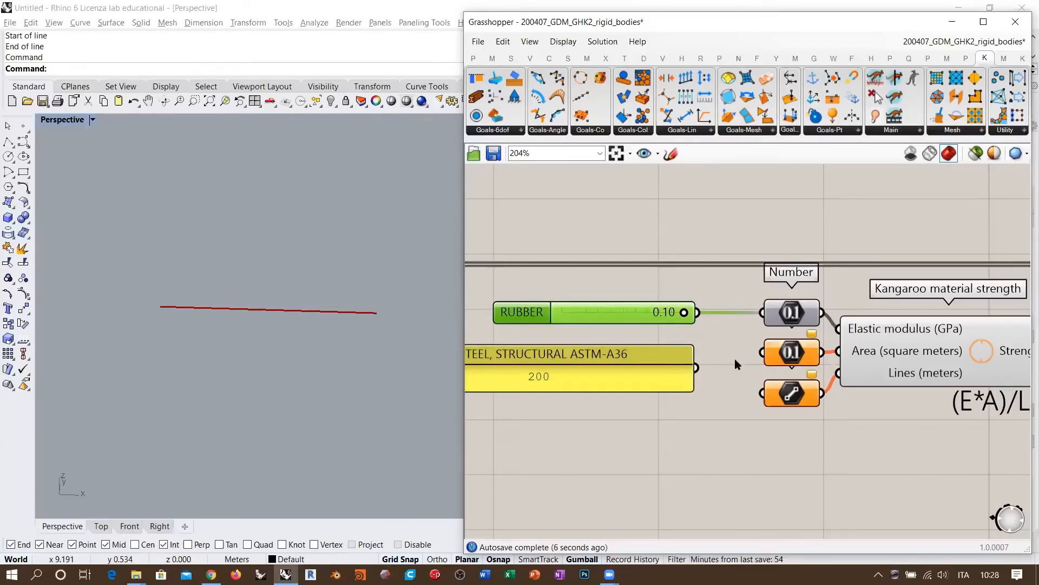
pyautogui.moveTo(703, 315); pyautogui.dragTo(760, 315)
pyautogui.click(745, 457)
# Place the structural steel ASTM-A36 panel directly under the RUBBER slider and narrow it to the slider's width.
pyautogui.moveTo(780, 395); pyautogui.dragTo(833, 360, button='right')
pyautogui.click(685, 334)
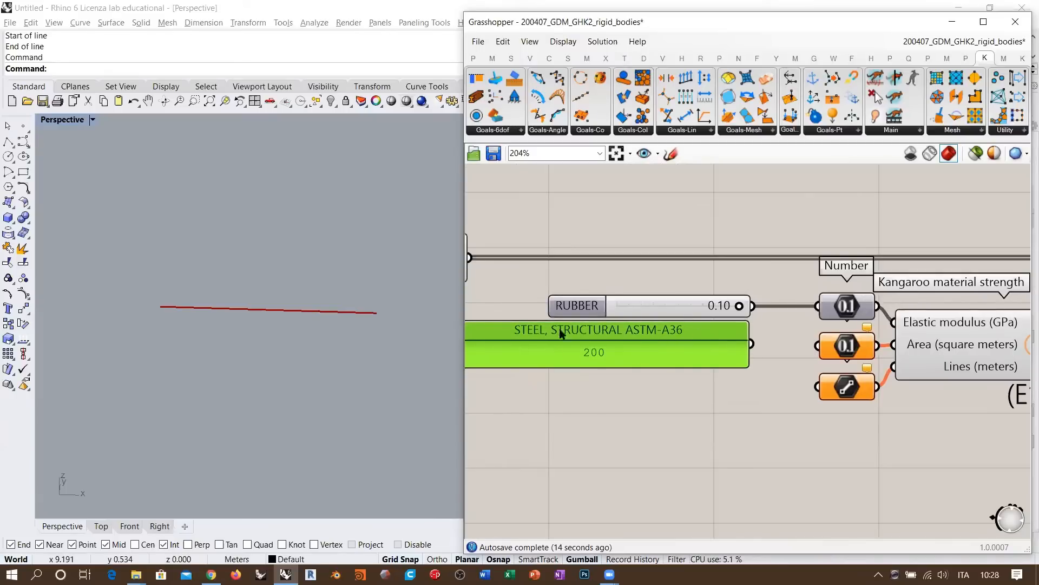
pyautogui.moveTo(647, 373); pyautogui.dragTo(717, 374, button='right')
pyautogui.moveTo(520, 350); pyautogui.dragTo(619, 349)
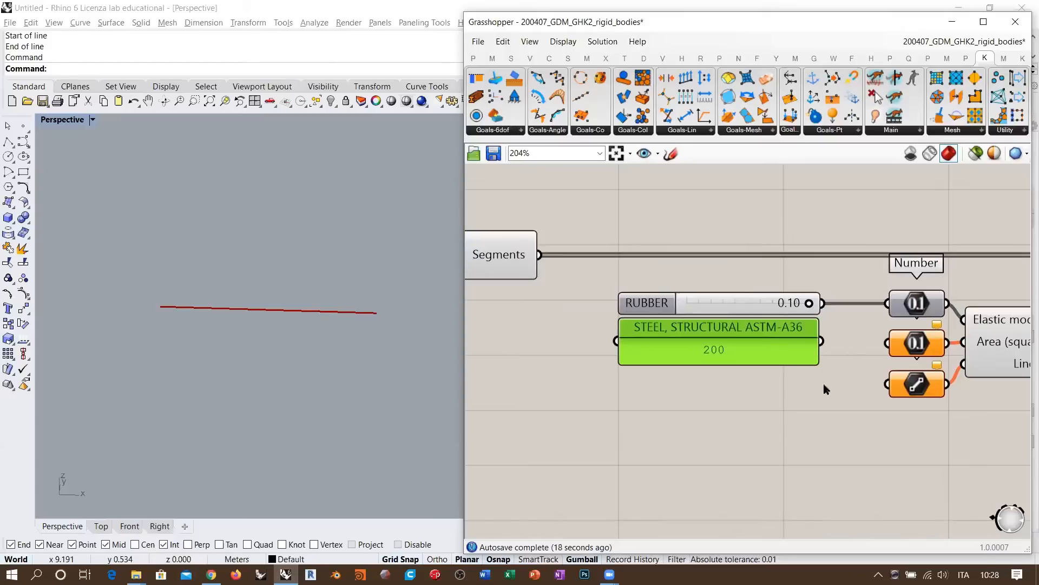
pyautogui.click(785, 403)
pyautogui.moveTo(781, 403); pyautogui.dragTo(710, 378, button='right')
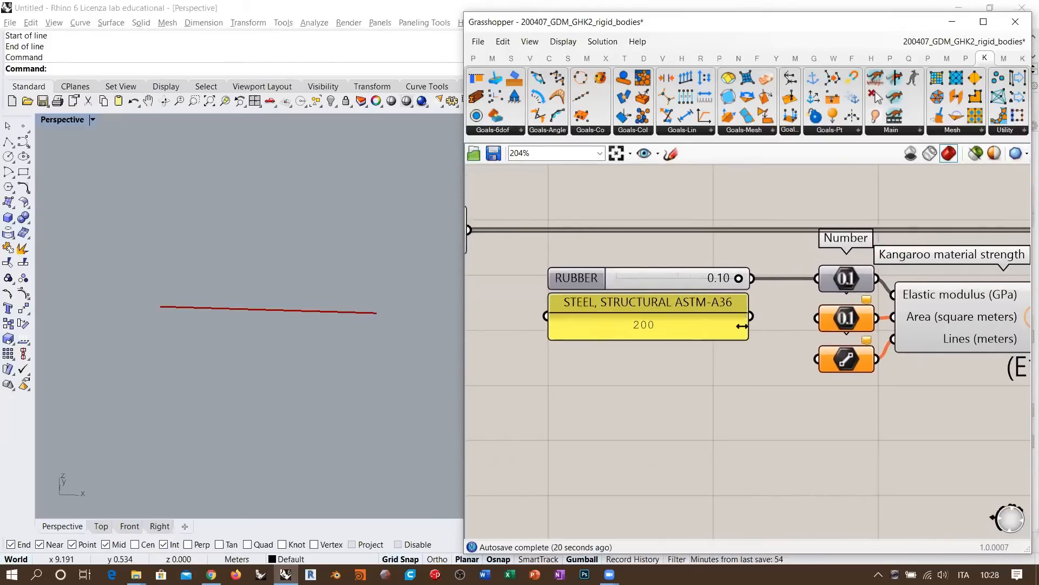
pyautogui.moveTo(743, 326); pyautogui.dragTo(744, 326)
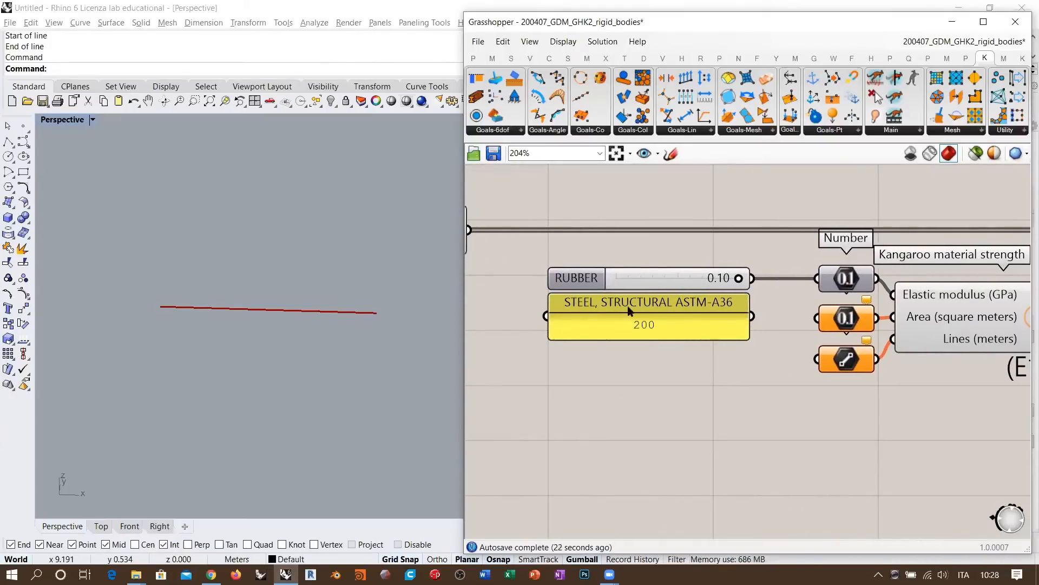
# Lower the material strength component with its area, line and output parameters, leaving the elastic modulus Number in place.
pyautogui.moveTo(784, 365); pyautogui.dragTo(631, 303, button='right')
pyautogui.scroll(-3, 911, 321)
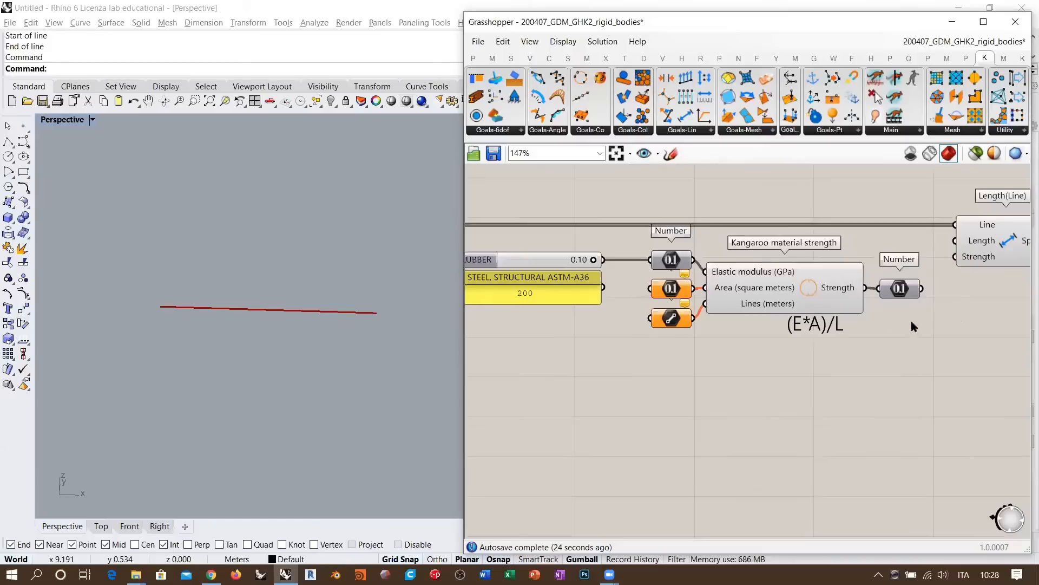
pyautogui.moveTo(935, 342); pyautogui.dragTo(669, 281)
pyautogui.moveTo(763, 298); pyautogui.dragTo(764, 329)
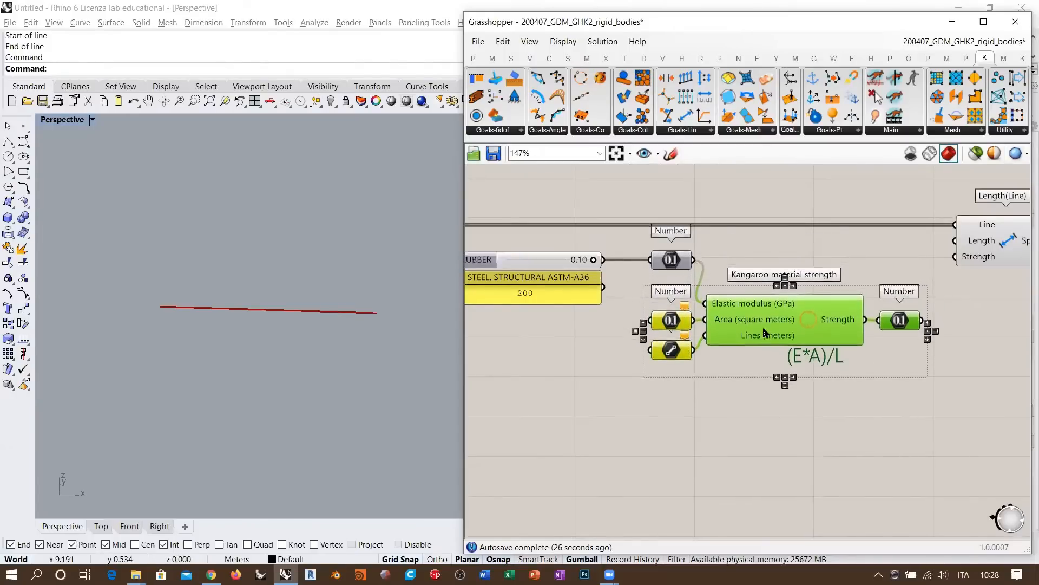
pyautogui.click(699, 335)
# Create a number slider ranging from 0.20 to 1 below the steel panel.
pyautogui.moveTo(698, 338); pyautogui.dragTo(831, 338, button='right')
pyautogui.scroll(2, 687, 337)
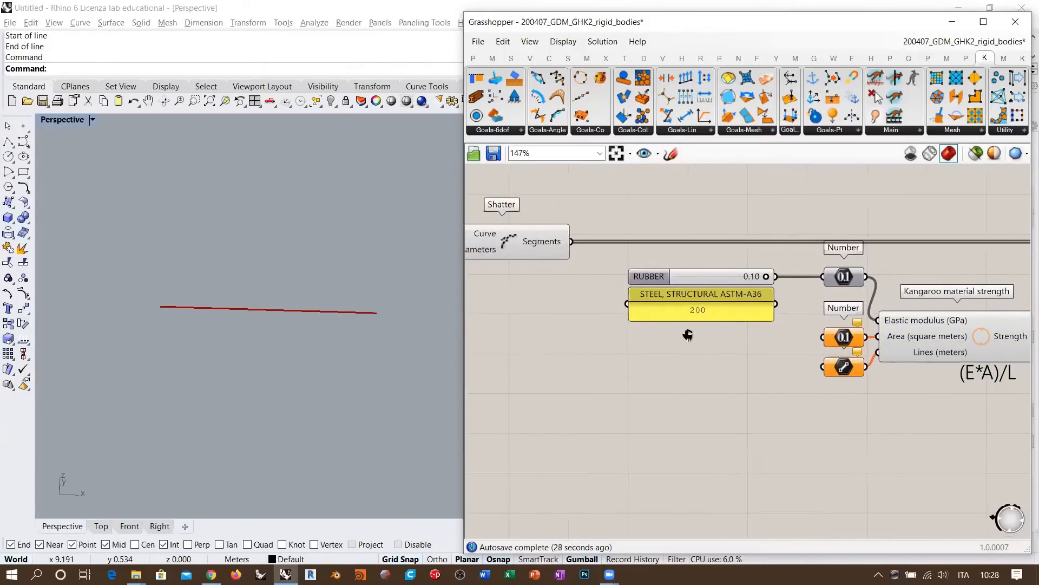
pyautogui.doubleClick(606, 351)
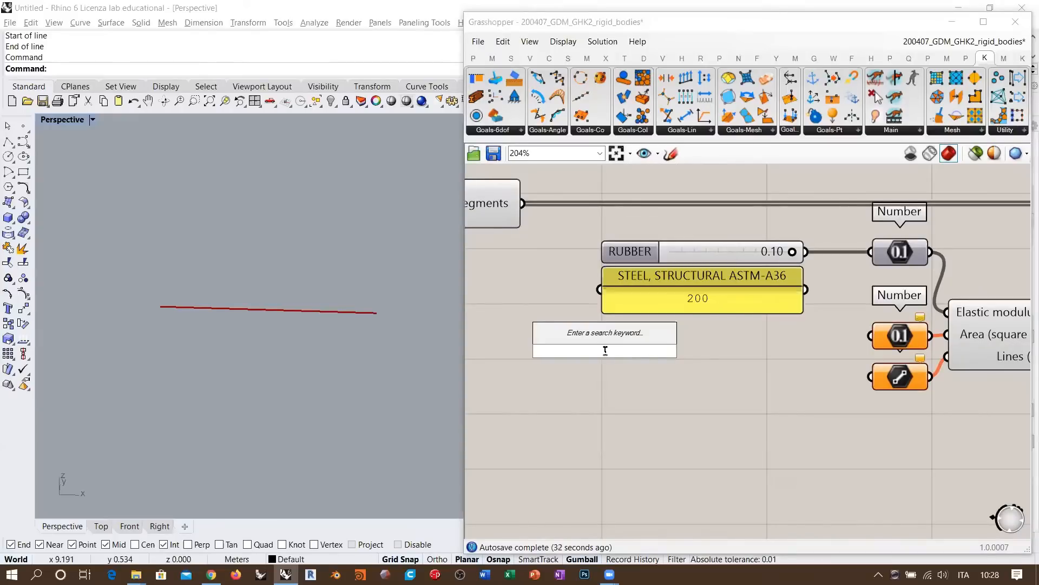
pyautogui.write('0.')
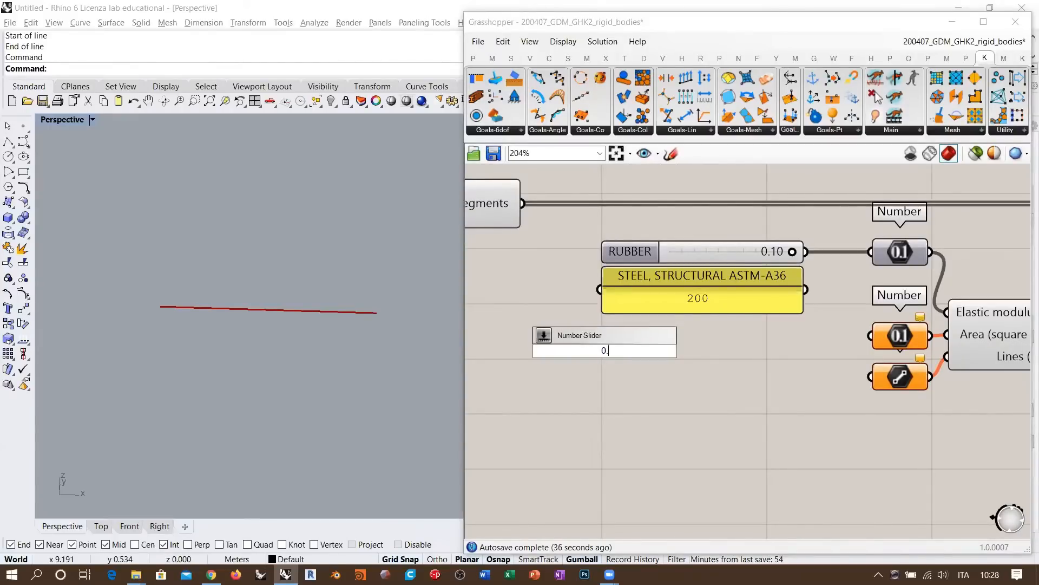
pyautogui.write('20<')
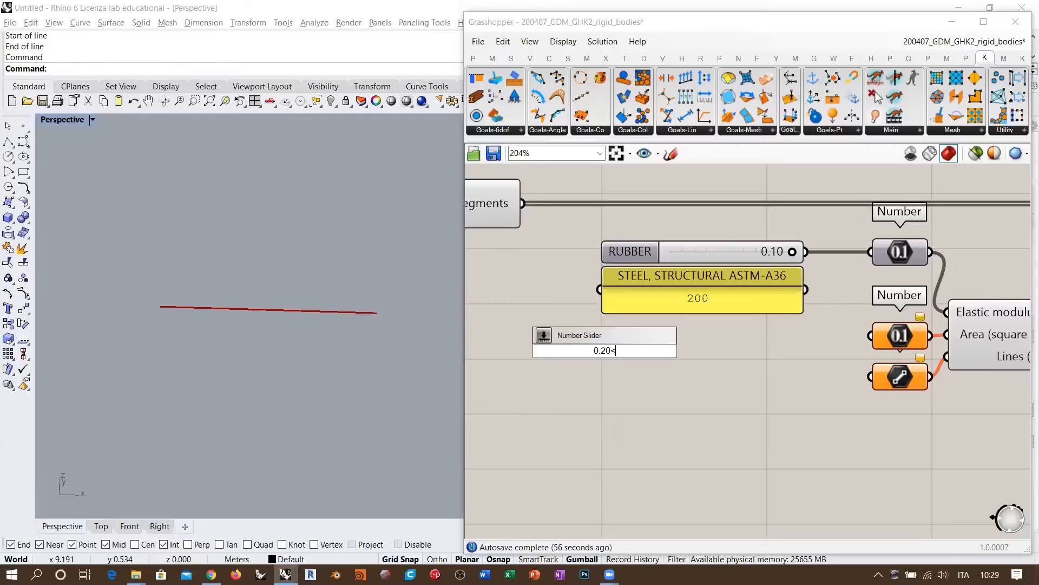
pyautogui.write('1')
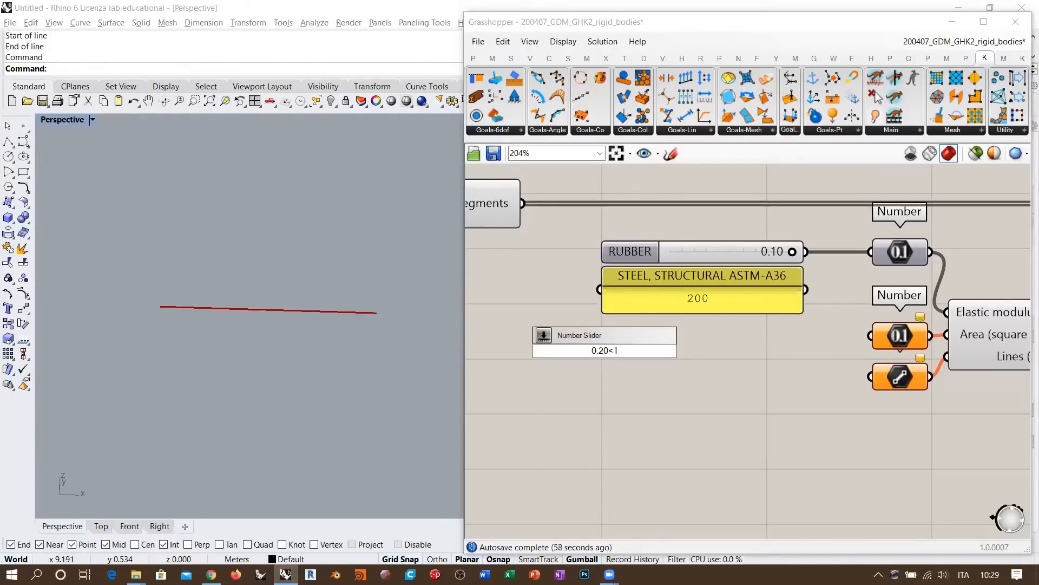
pyautogui.press('Return')
# Rename the new 0.20 slider B and nudge it slightly.
pyautogui.click(565, 353)
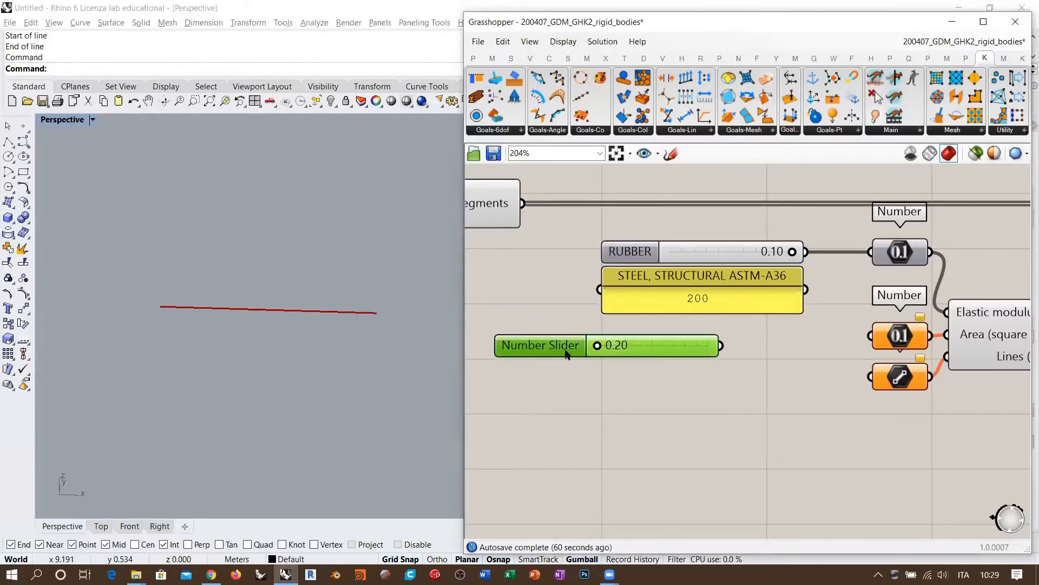
pyautogui.rightClick(559, 349)
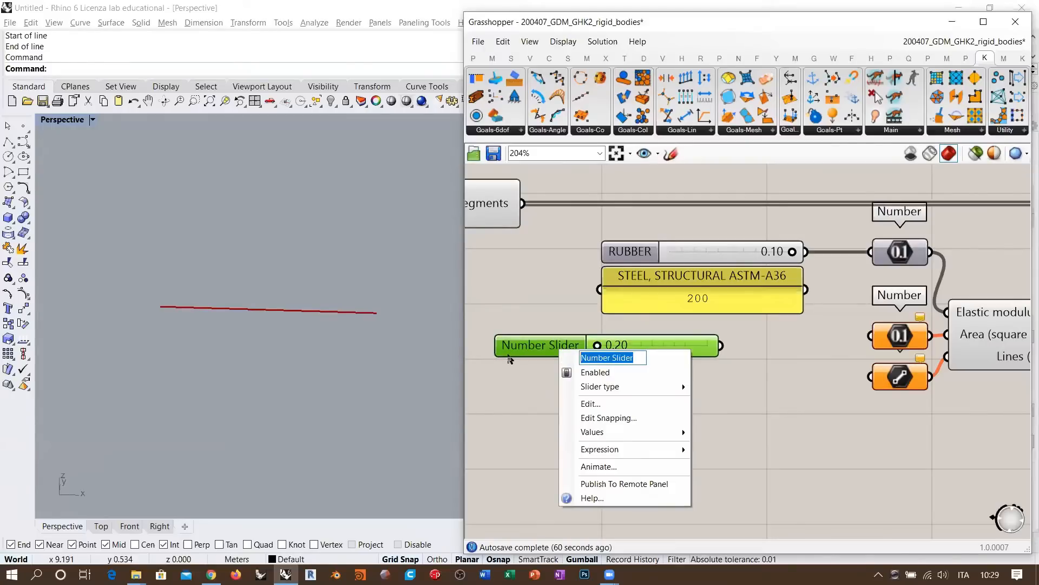
pyautogui.write('B')
pyautogui.press('Return')
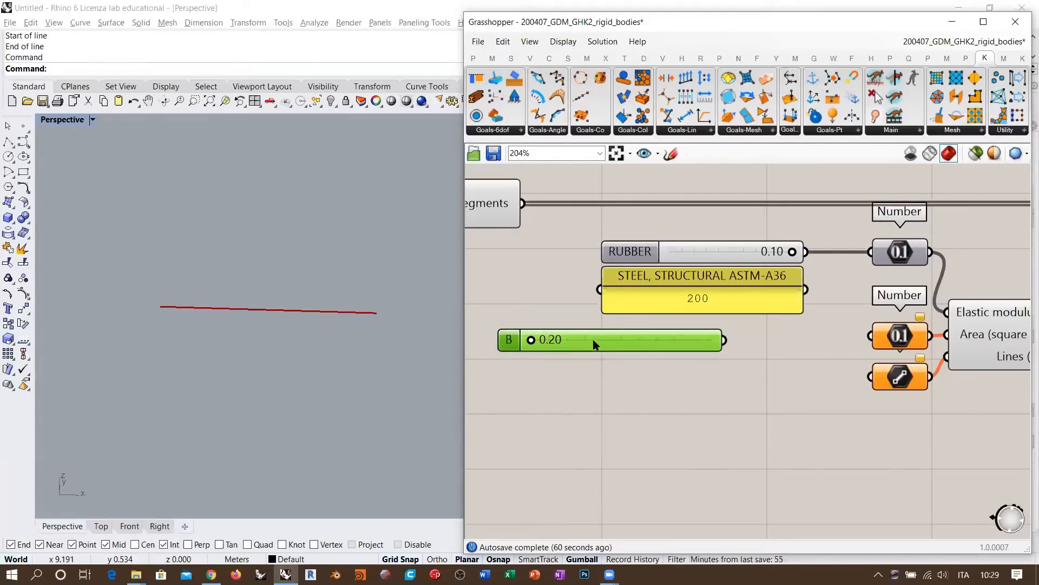
pyautogui.moveTo(594, 344); pyautogui.dragTo(597, 343)
pyautogui.click(583, 381)
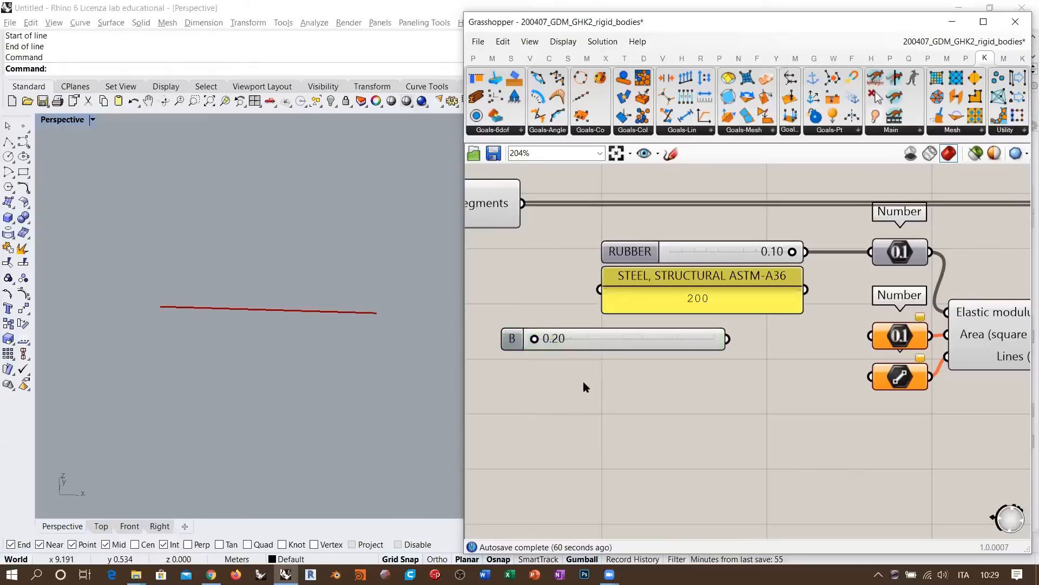
# Create a second number slider ranging from 0.40 to 1.5 below slider B.
pyautogui.doubleClick(583, 382)
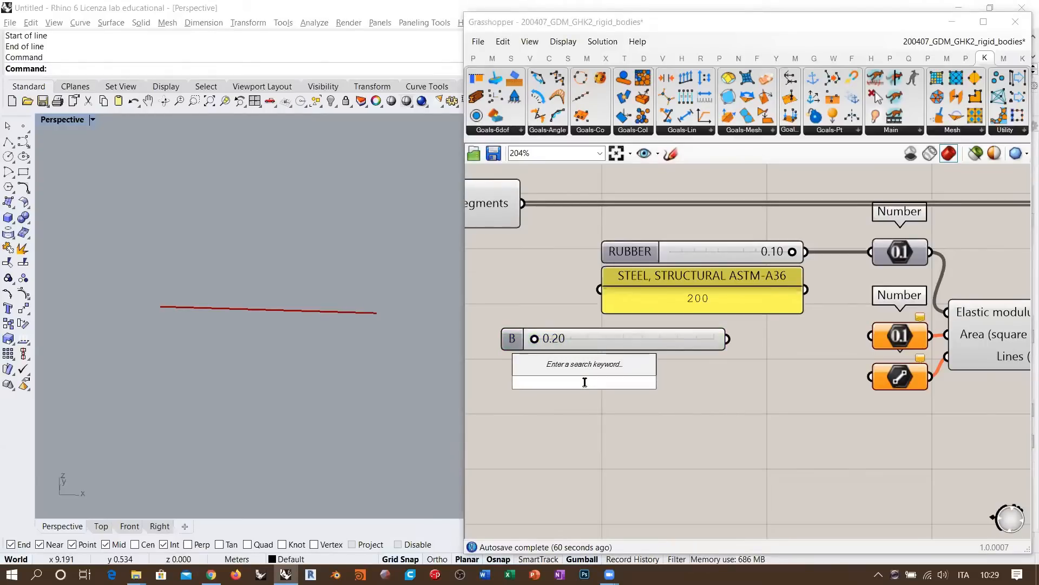
pyautogui.write('0.')
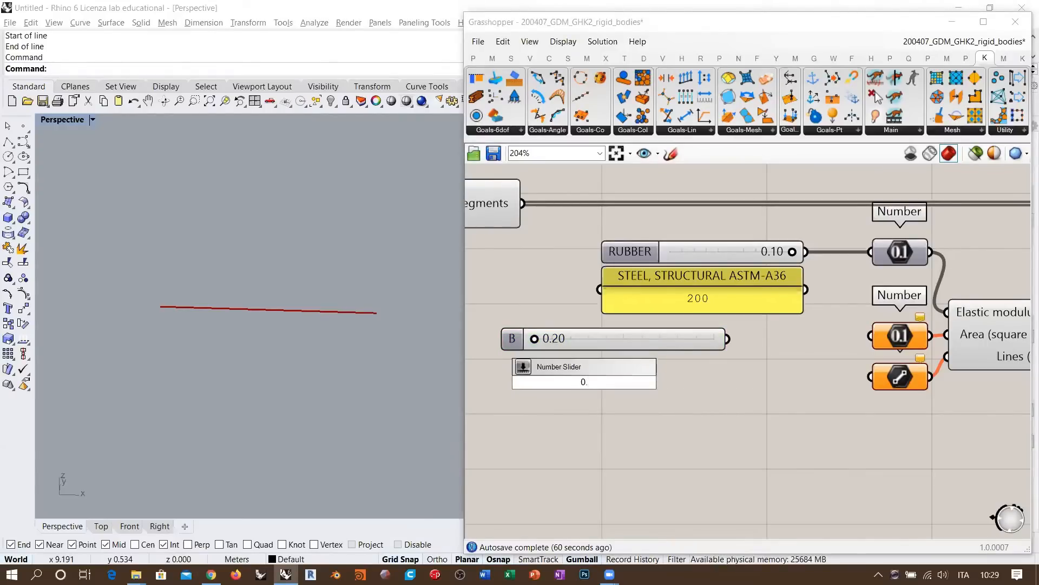
pyautogui.write('40<')
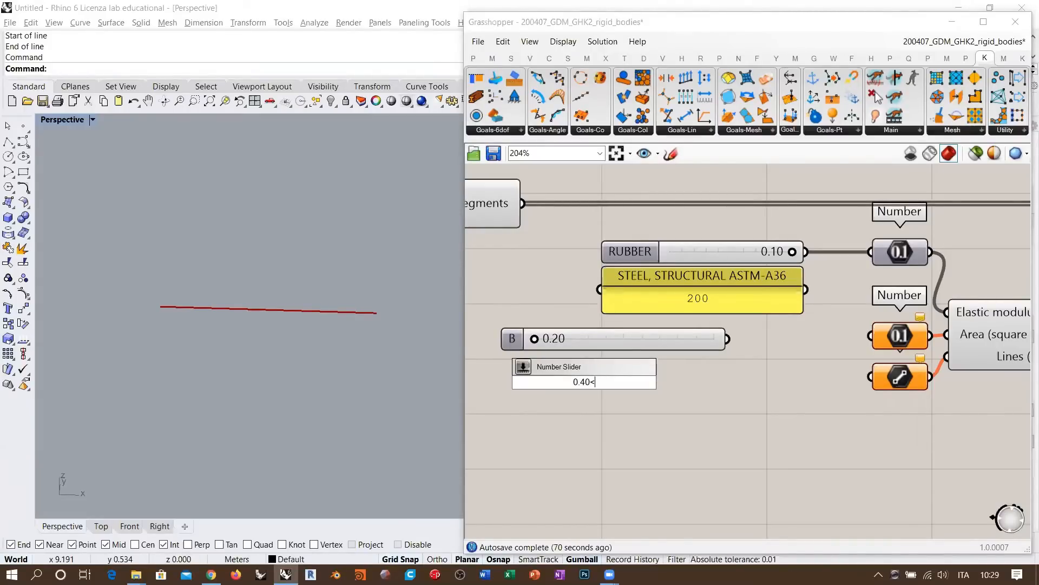
pyautogui.write('1.5')
pyautogui.press('Return')
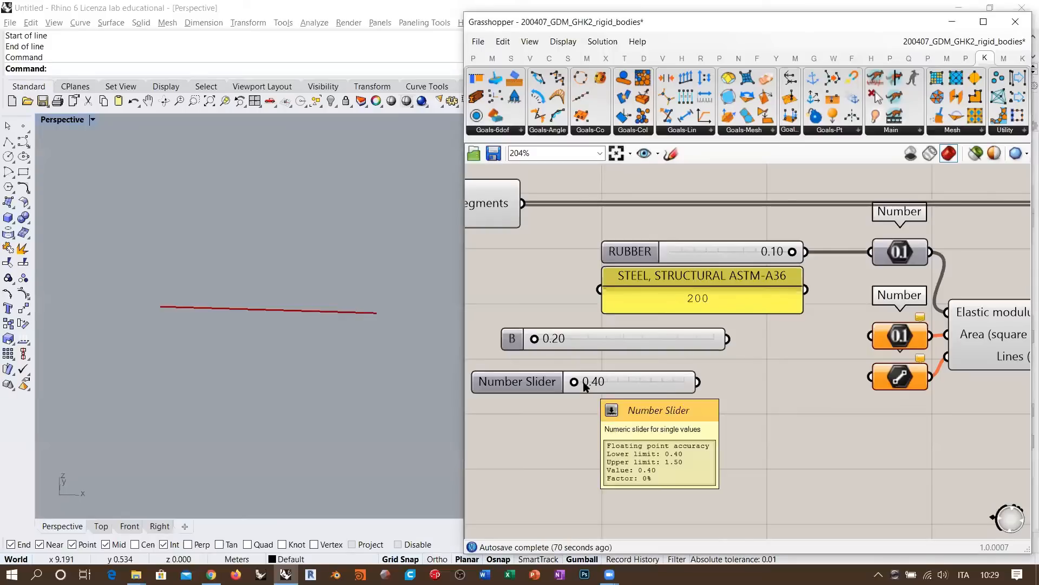
# Rename the new 0.40 slider H.
pyautogui.rightClick(545, 379)
pyautogui.write('H')
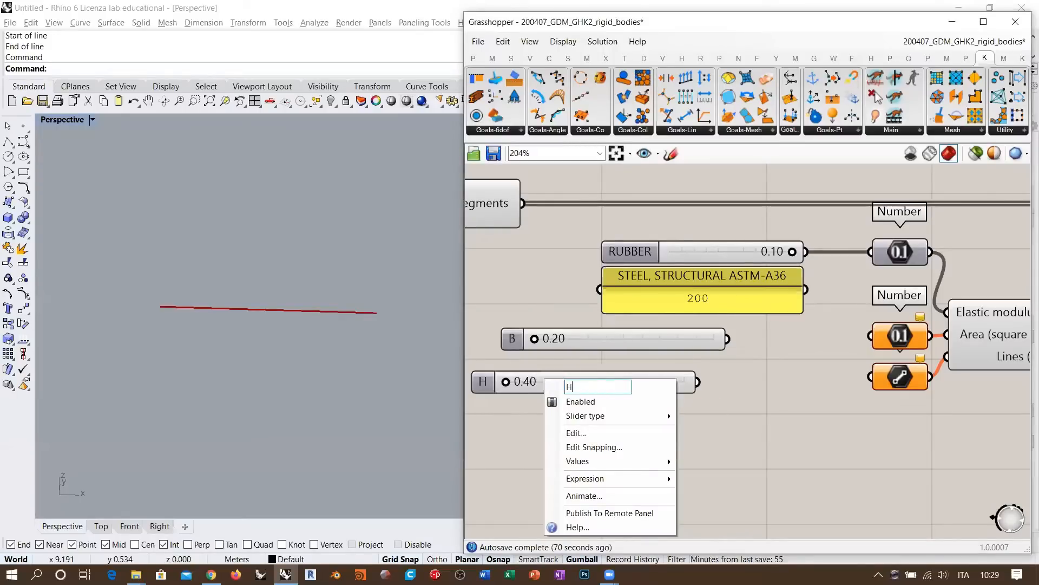
pyautogui.press('Return')
pyautogui.click(643, 368)
# Stack sliders B and H in alignment farther from the Area parameter, leaving free space between them.
pyautogui.moveTo(617, 344); pyautogui.dragTo(766, 353, button='right')
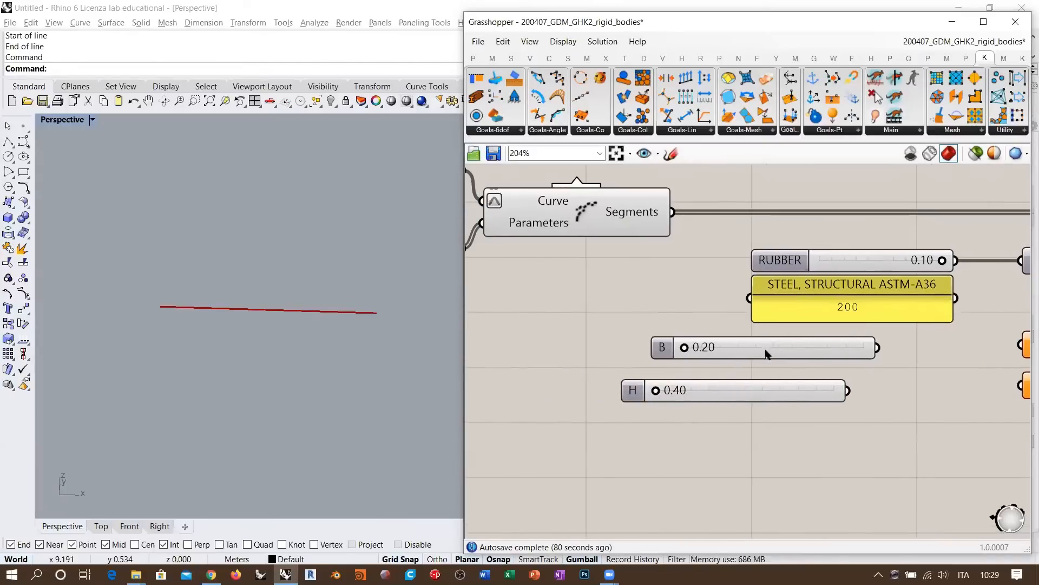
pyautogui.moveTo(766, 353); pyautogui.dragTo(671, 356)
pyautogui.moveTo(769, 393); pyautogui.dragTo(703, 379)
pyautogui.click(845, 369)
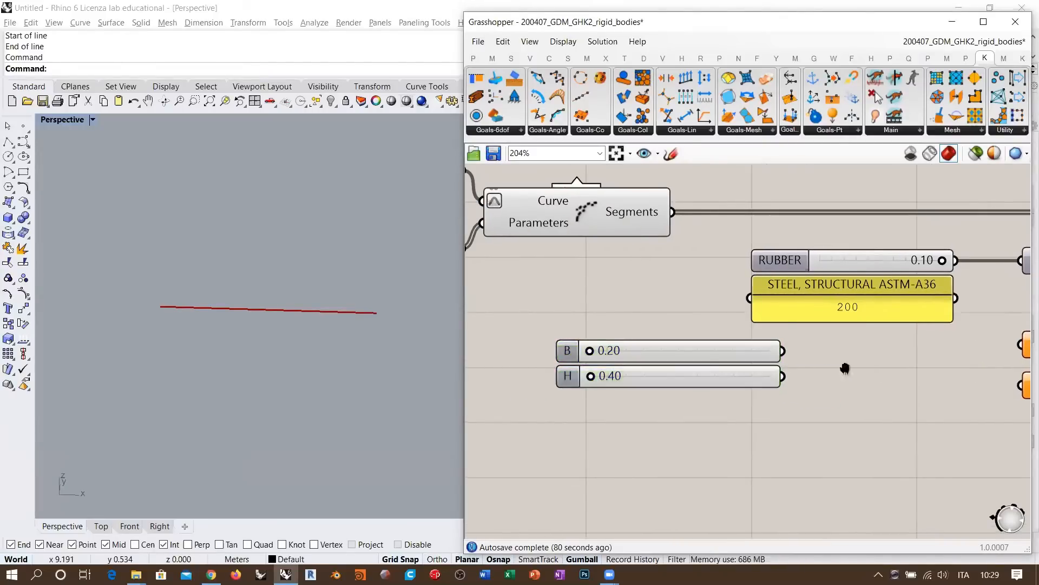
pyautogui.moveTo(845, 369); pyautogui.dragTo(745, 359, button='right')
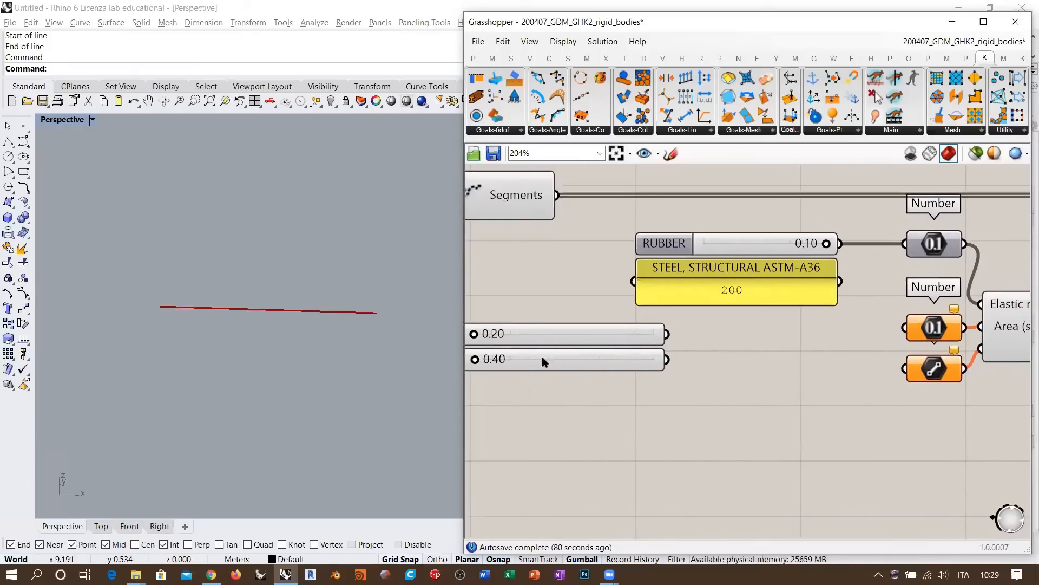
pyautogui.click(519, 332)
pyautogui.keyDown('shift'); pyautogui.click(497, 360); pyautogui.keyUp('shift')
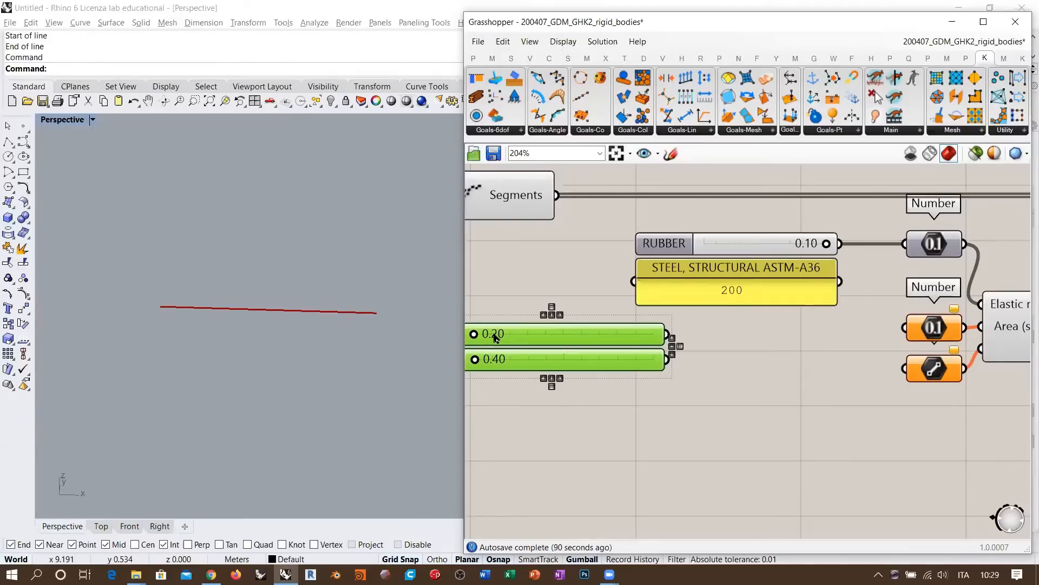
pyautogui.click(747, 354)
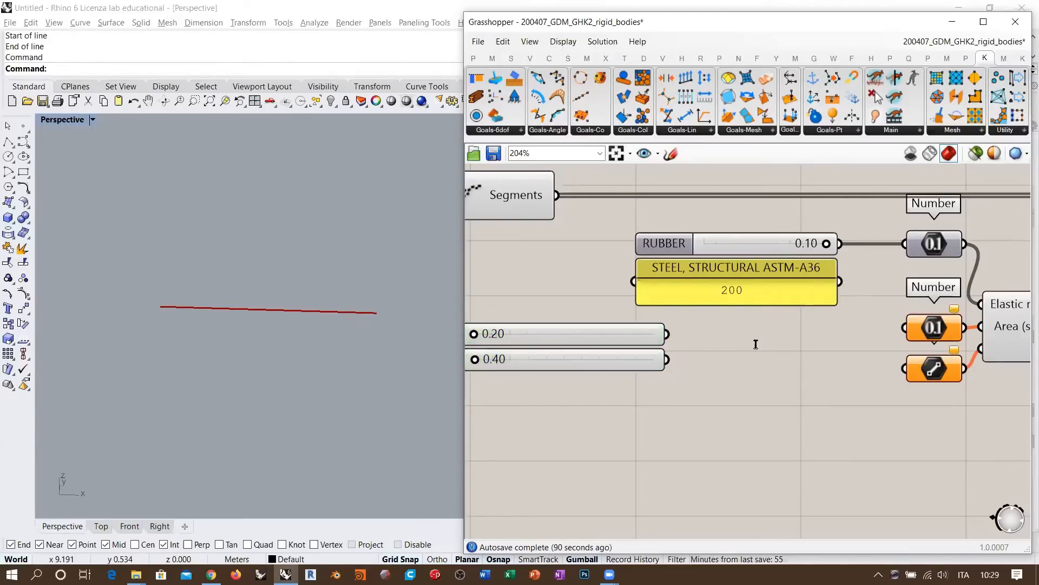
# Add a Multiplication component between the B and H sliders and the Area number parameter.
pyautogui.doubleClick(756, 344)
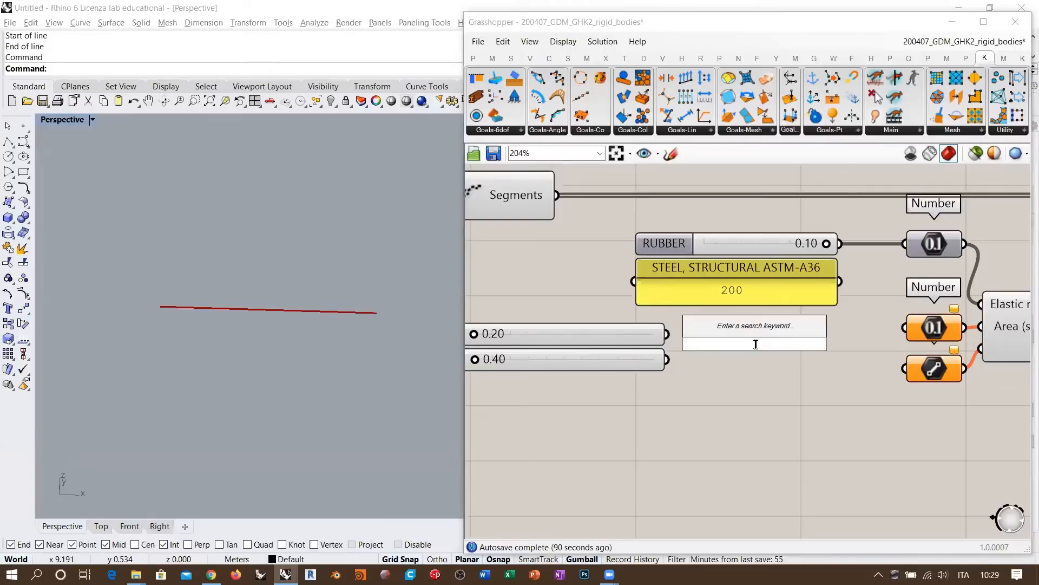
pyautogui.write('*')
pyautogui.press('Return')
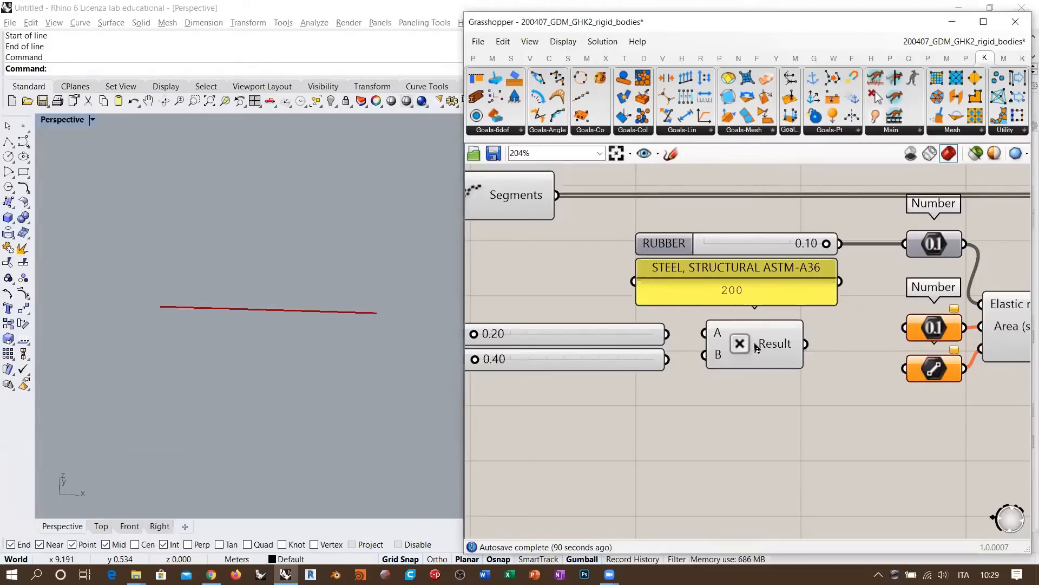
pyautogui.moveTo(757, 346); pyautogui.dragTo(772, 347)
pyautogui.click(684, 347)
# Connect slider B to multiplication input A and slider H to input B, and place the component close to the sliders.
pyautogui.moveTo(668, 333); pyautogui.dragTo(720, 333)
pyautogui.moveTo(667, 359); pyautogui.dragTo(720, 355)
pyautogui.moveTo(774, 331); pyautogui.dragTo(738, 335)
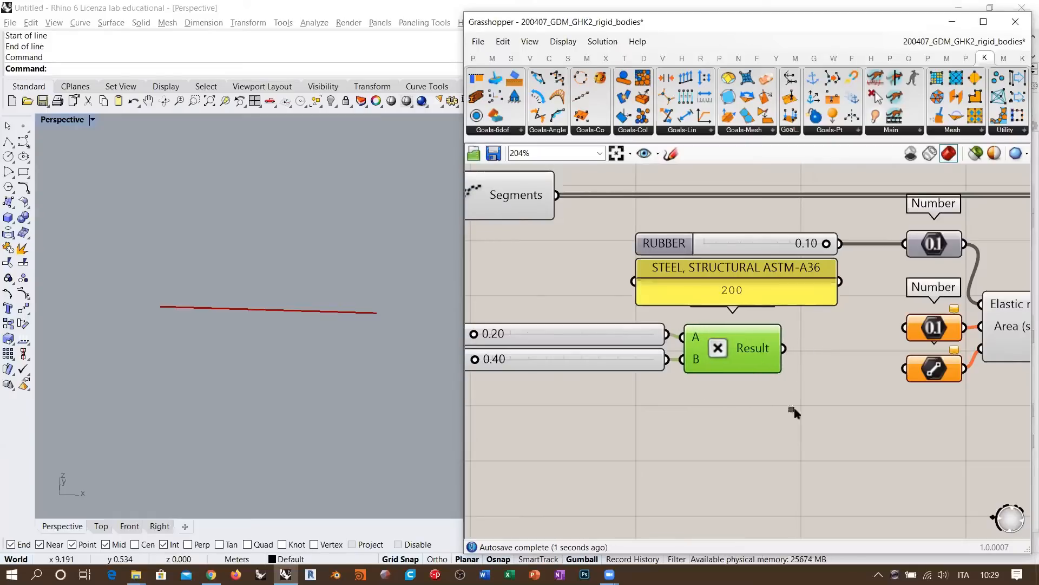
pyautogui.click(795, 412)
# Connect the multiplication Result to the Area number parameter and move the sliders and multiplication closer to it.
pyautogui.moveTo(749, 350)
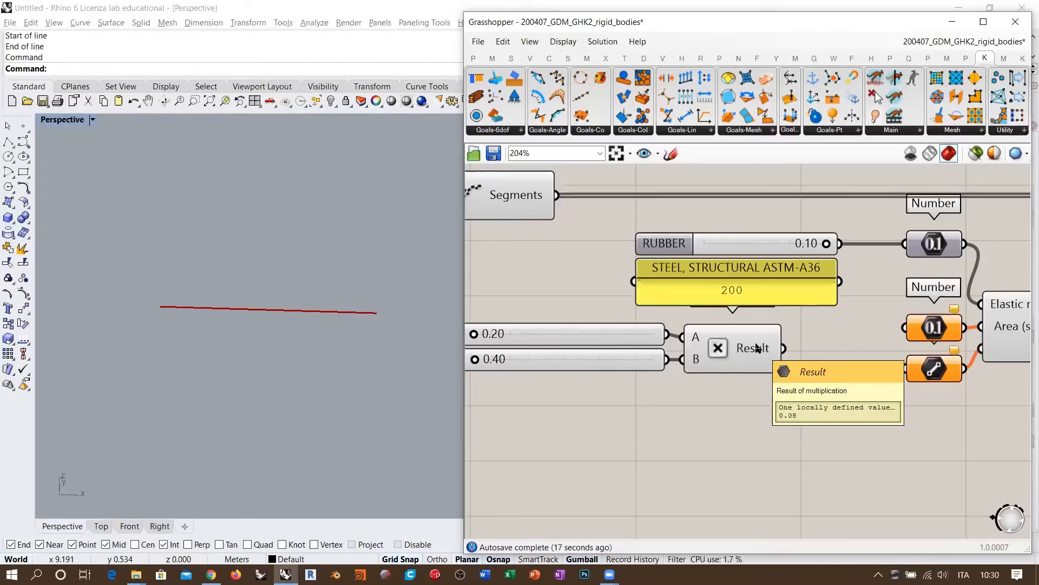
pyautogui.moveTo(784, 348); pyautogui.dragTo(830, 345)
pyautogui.moveTo(677, 398); pyautogui.dragTo(731, 372)
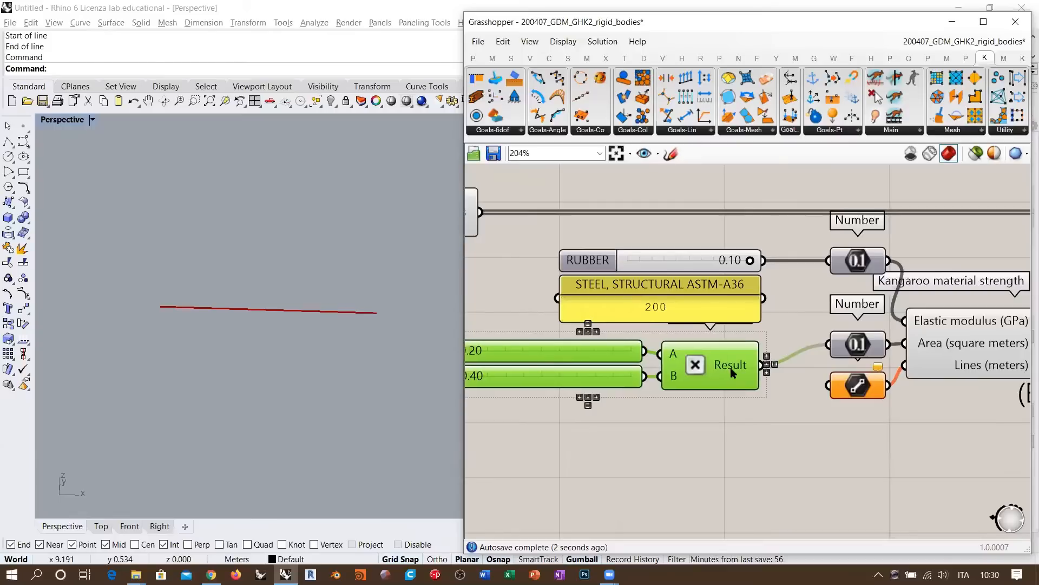
pyautogui.click(758, 437)
pyautogui.moveTo(801, 409); pyautogui.dragTo(752, 369, button='right')
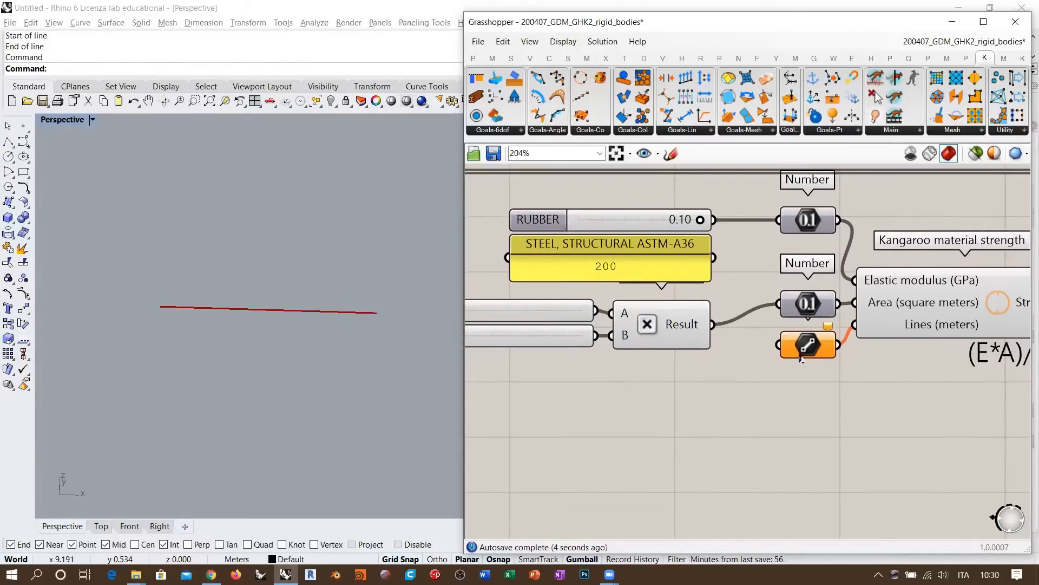
# Connect the Shatter Segments output to the material strength's Line parameter and nudge the Number parameter at the Strength output.
pyautogui.moveTo(804, 356); pyautogui.dragTo(893, 347, button='right')
pyautogui.scroll(-3, 912, 375)
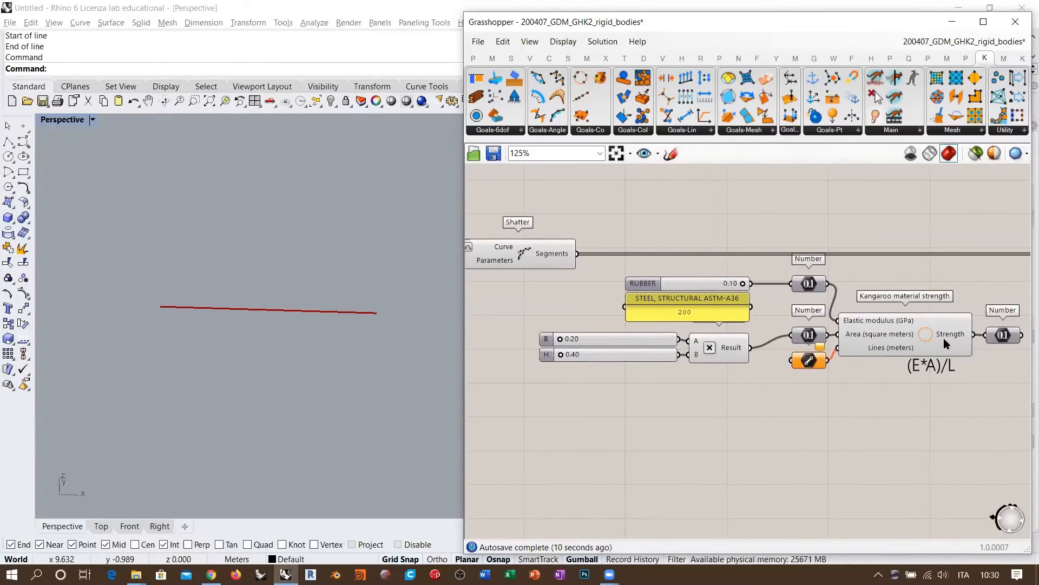
pyautogui.moveTo(944, 344); pyautogui.dragTo(841, 358, button='right')
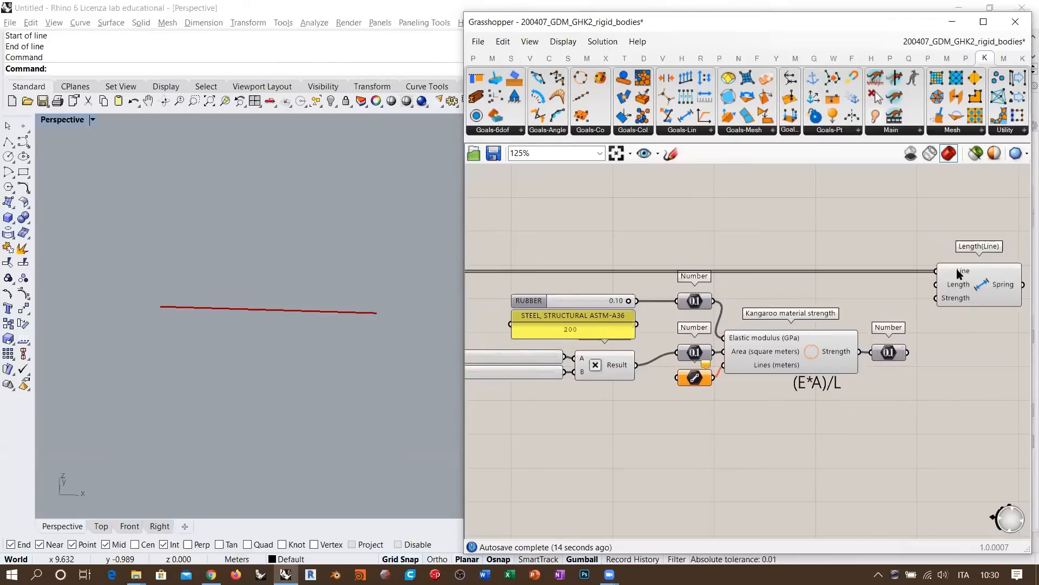
pyautogui.moveTo(957, 269)
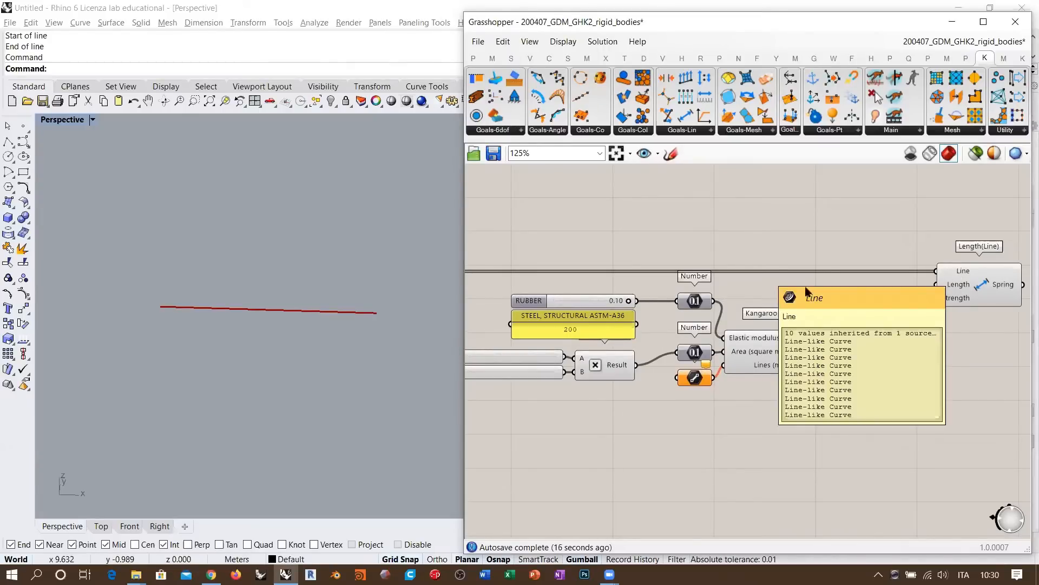
pyautogui.moveTo(622, 317); pyautogui.dragTo(835, 300, button='right')
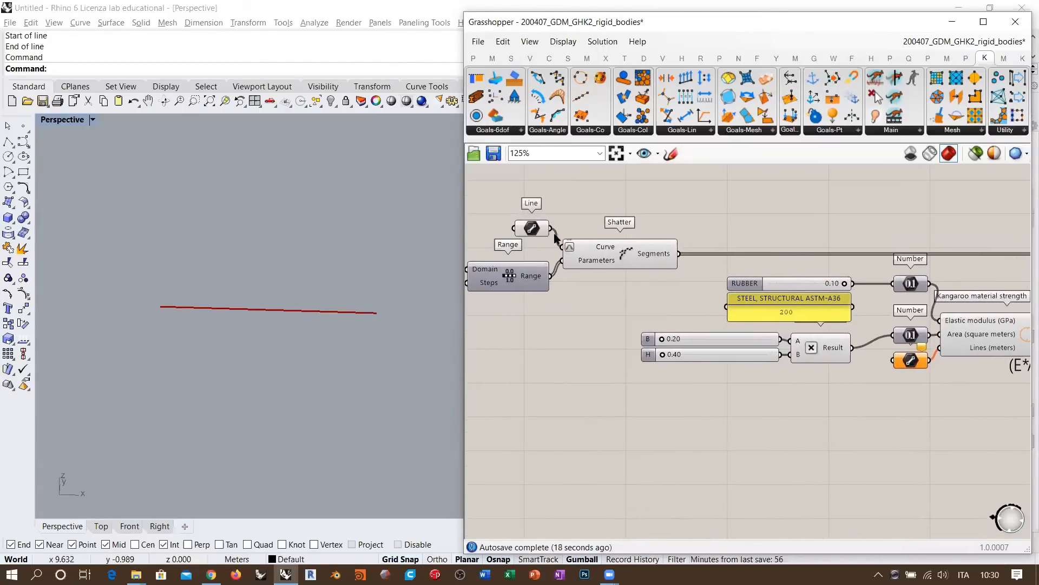
pyautogui.click(538, 228)
pyautogui.click(559, 274)
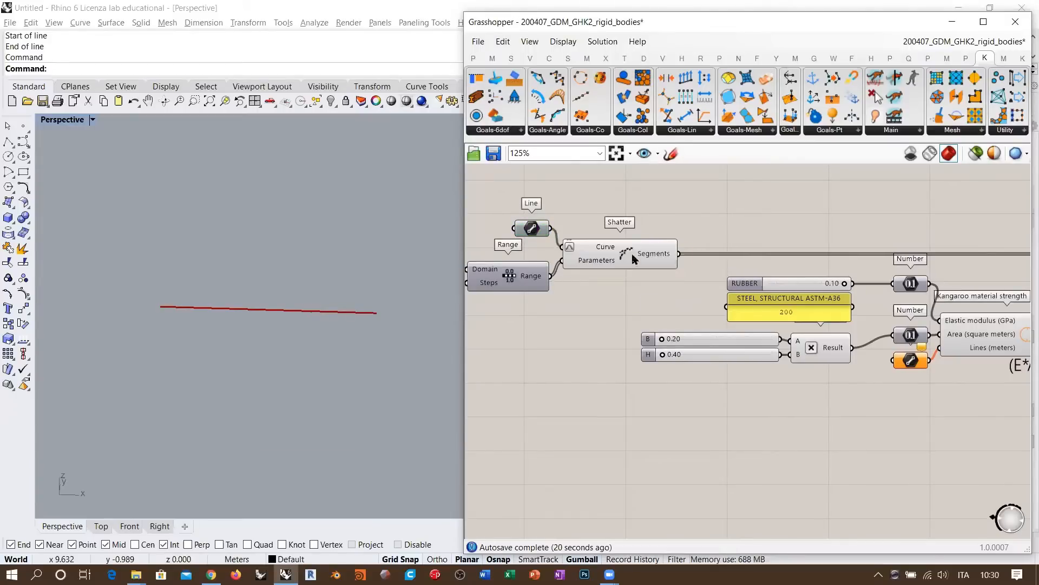
pyautogui.moveTo(652, 255)
pyautogui.moveTo(715, 274); pyautogui.dragTo(894, 359)
pyautogui.moveTo(817, 376); pyautogui.dragTo(490, 375, button='right')
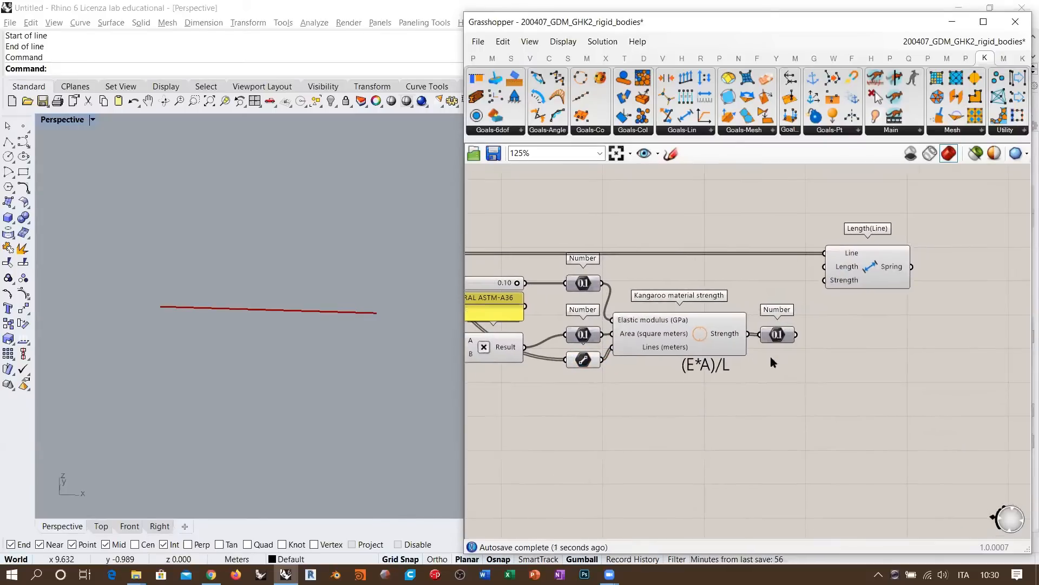
pyautogui.scroll(3, 743, 336)
pyautogui.moveTo(805, 335); pyautogui.dragTo(802, 333)
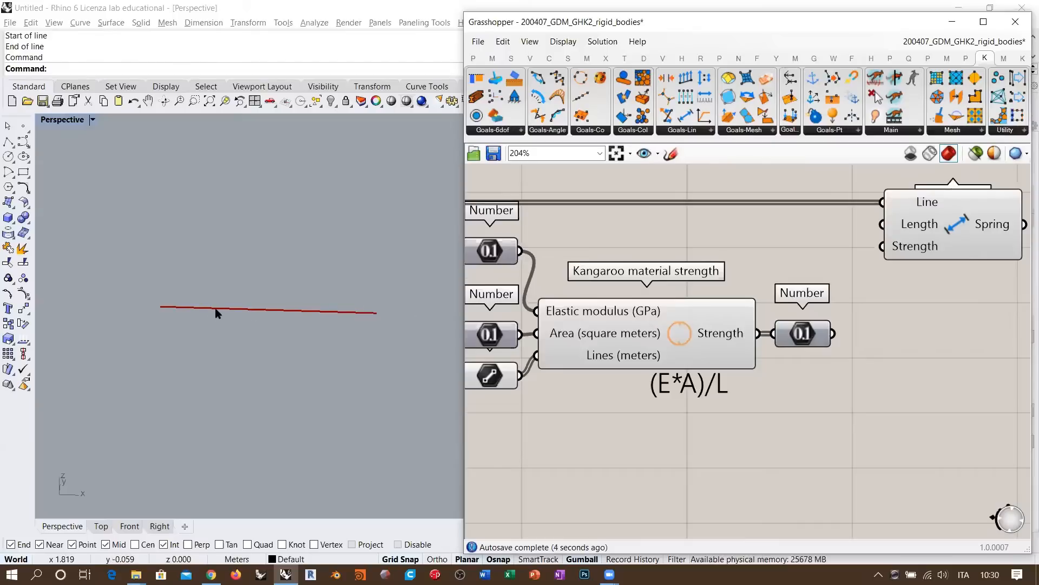
# Attach a Panel to the Number parameter after the Strength output, read its values, and delete the Panel.
pyautogui.moveTo(946, 415); pyautogui.dragTo(812, 396, button='right')
pyautogui.doubleClick(811, 396)
pyautogui.write('panel')
pyautogui.press('Return')
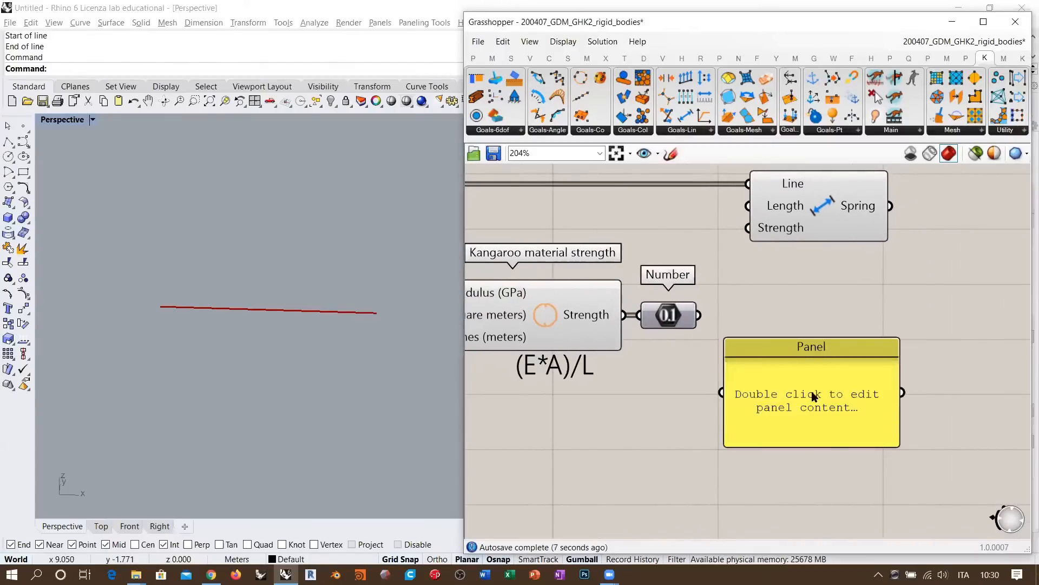
pyautogui.moveTo(701, 316); pyautogui.dragTo(723, 392)
pyautogui.moveTo(903, 446); pyautogui.dragTo(772, 405, button='right')
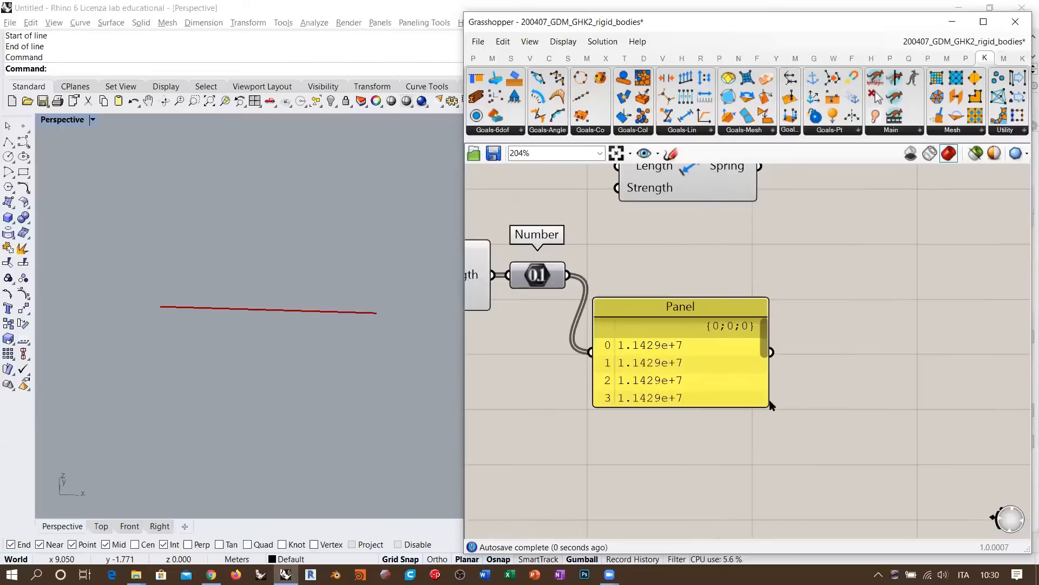
pyautogui.moveTo(764, 401)
pyautogui.mouseDown()
pyautogui.moveTo(888, 402)
pyautogui.moveTo(912, 413)
pyautogui.moveTo(767, 416)
pyautogui.mouseUp()
pyautogui.scroll(4, 622, 362)
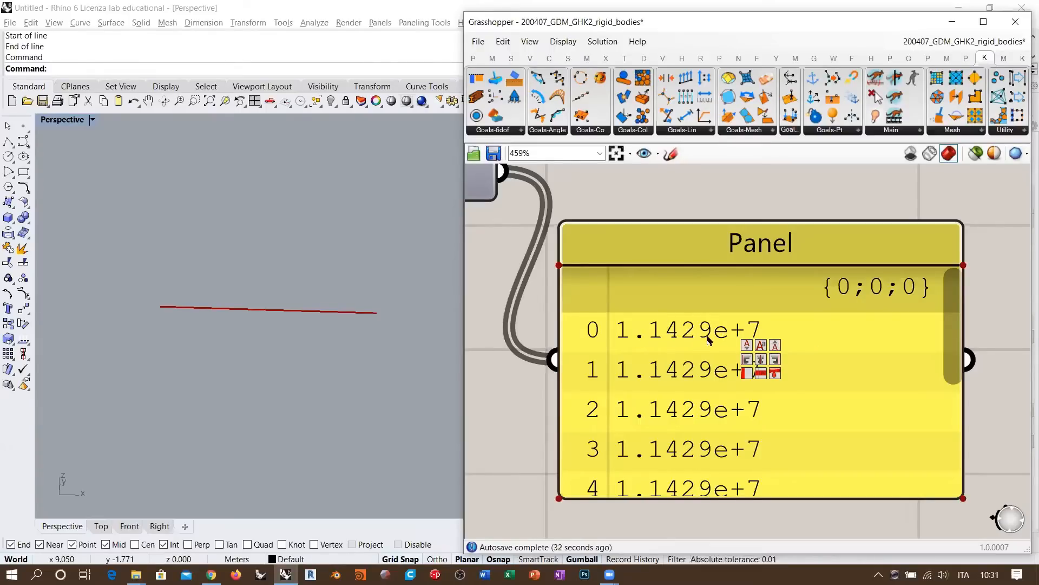
pyautogui.scroll(-4, 849, 363)
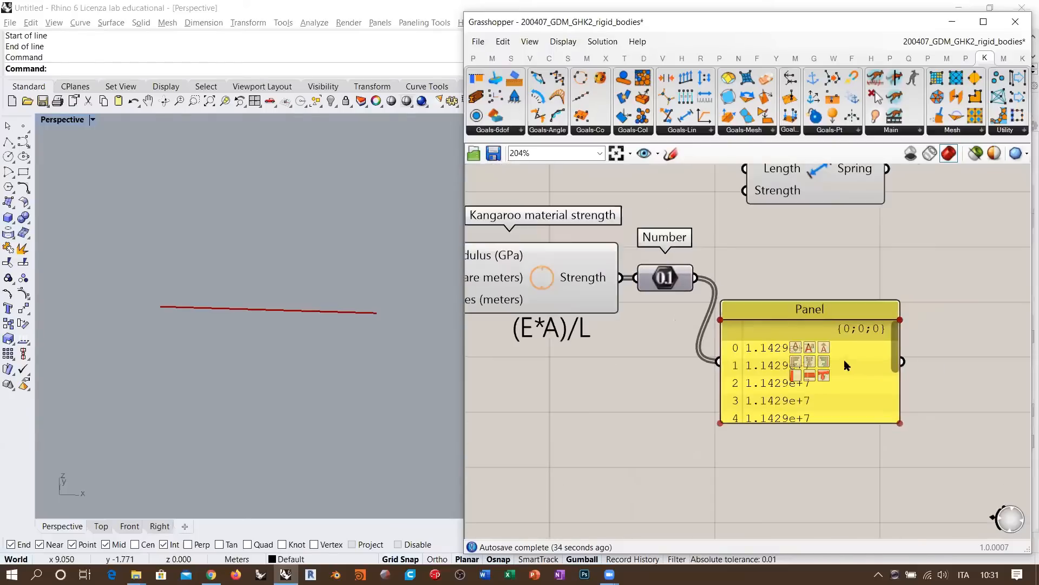
pyautogui.click(767, 339)
pyautogui.press('Delete')
# Connect the strength Number parameter to the Strength input of the Length(Line) goal and undo the connection.
pyautogui.moveTo(716, 276); pyautogui.dragTo(735, 321, button='right')
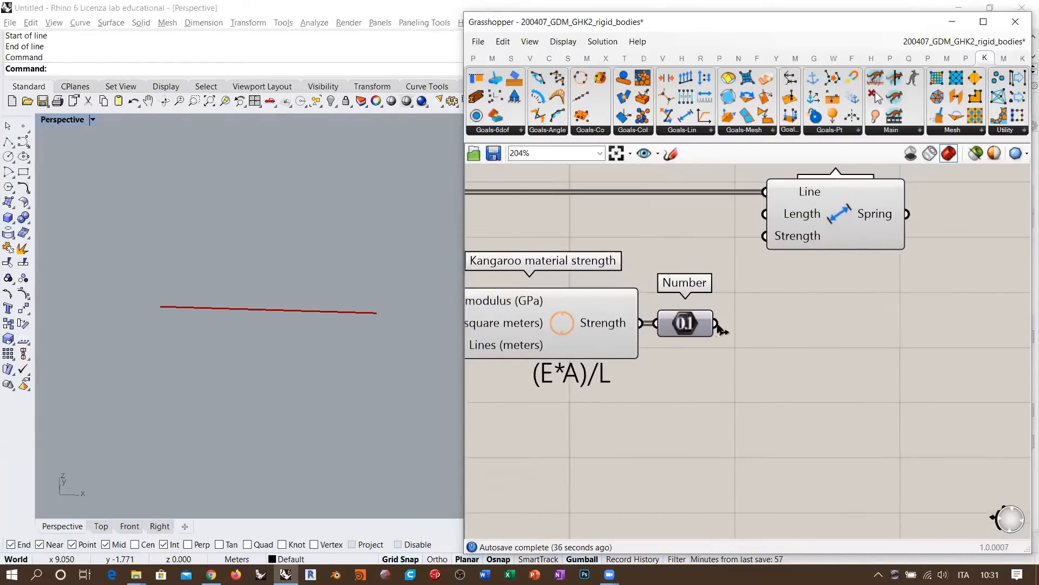
pyautogui.moveTo(716, 323); pyautogui.dragTo(763, 238)
pyautogui.scroll(-4, 791, 327)
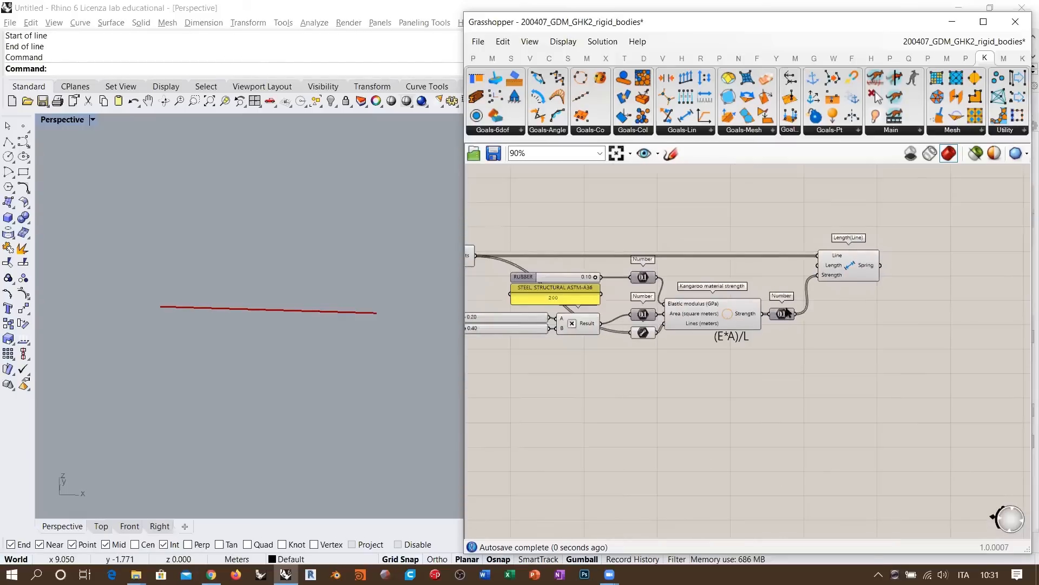
pyautogui.moveTo(800, 293); pyautogui.dragTo(856, 324, button='right')
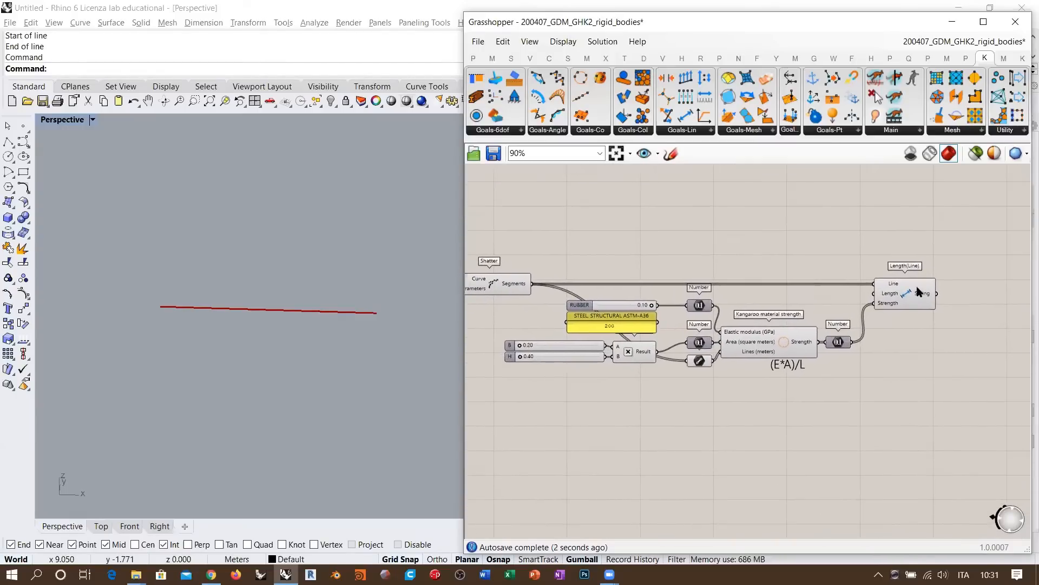
pyautogui.moveTo(919, 333); pyautogui.dragTo(855, 345, button='right')
pyautogui.hotkey('ctrl', 'z')
# Examine the default Strength value of the Length(Line) goal alongside the unconnected strength Number parameter.
pyautogui.scroll(5, 842, 307)
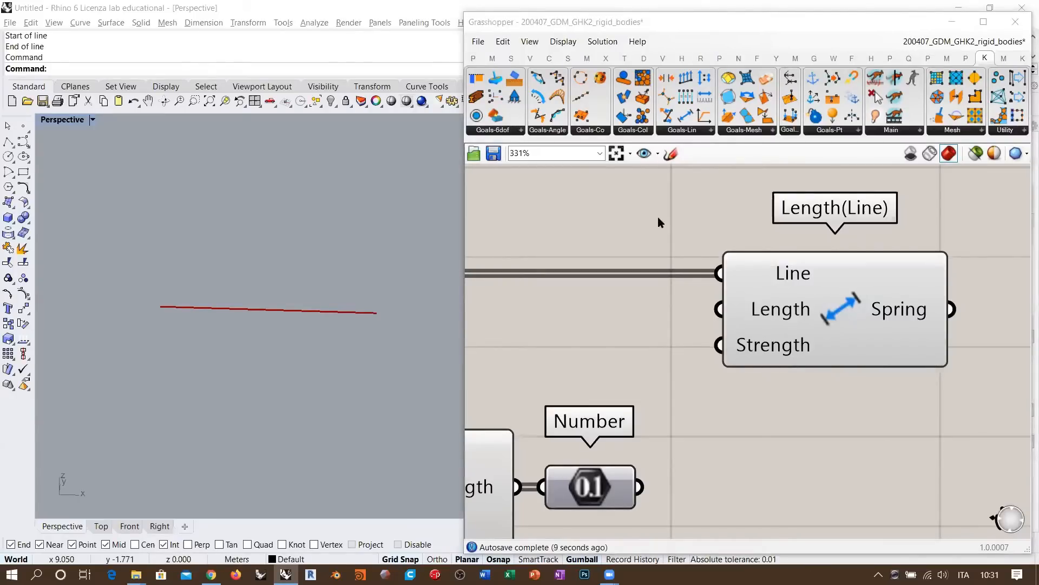
pyautogui.click(645, 241)
pyautogui.moveTo(764, 346)
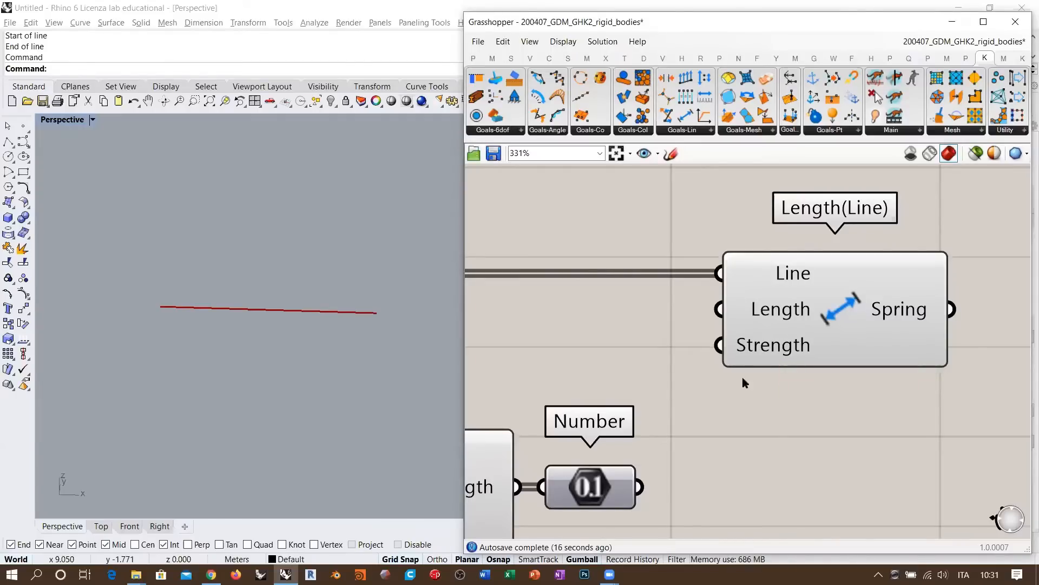
pyautogui.moveTo(615, 488)
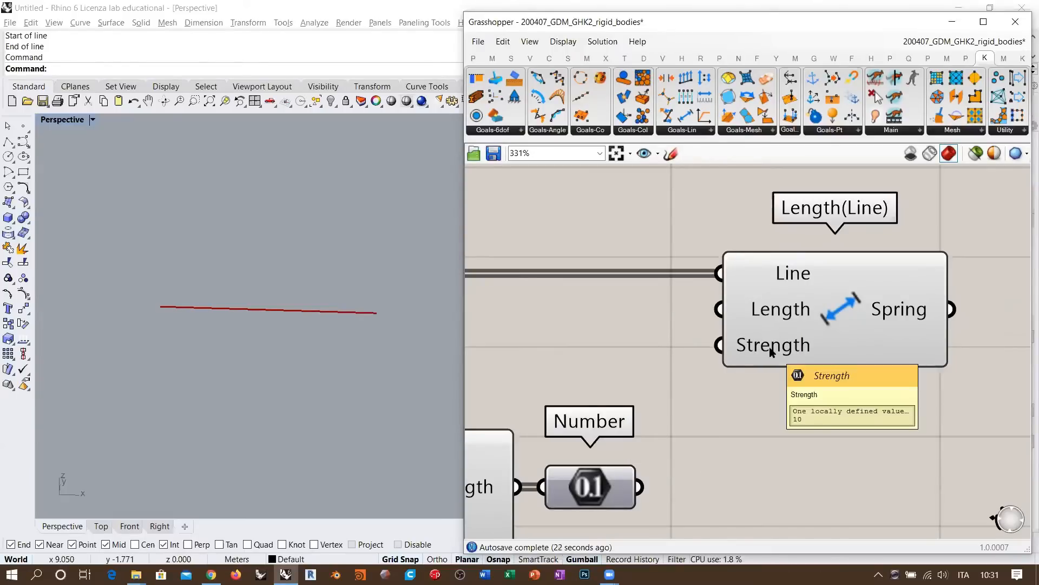
pyautogui.scroll(-2, 774, 350)
pyautogui.scroll(-2, 885, 313)
pyautogui.scroll(-1, 862, 340)
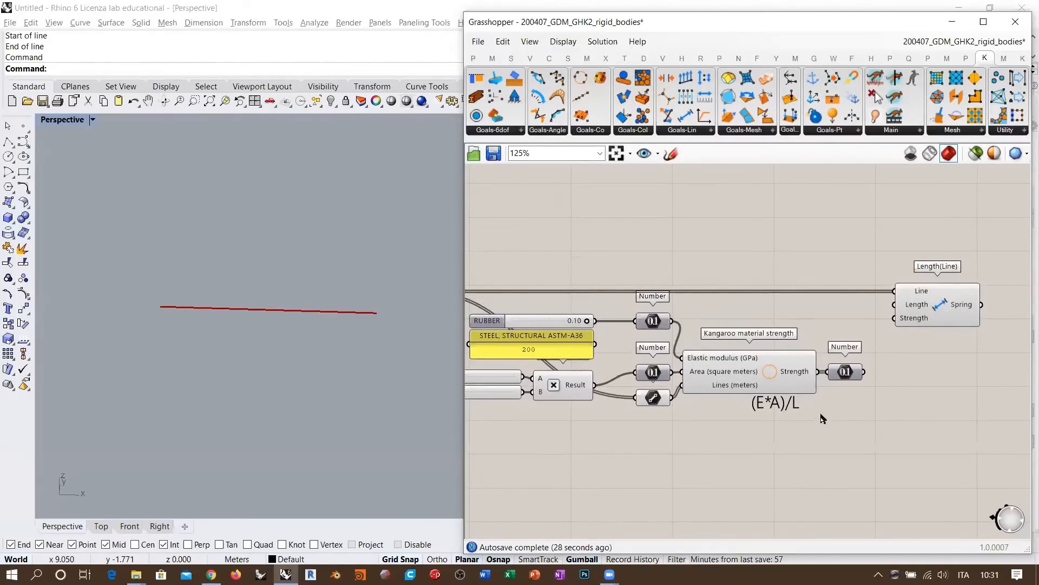
# Review the elastic modulus, section area and line length inputs of Kangaroo material strength against the (E*A)/L formula.
pyautogui.scroll(2, 795, 391)
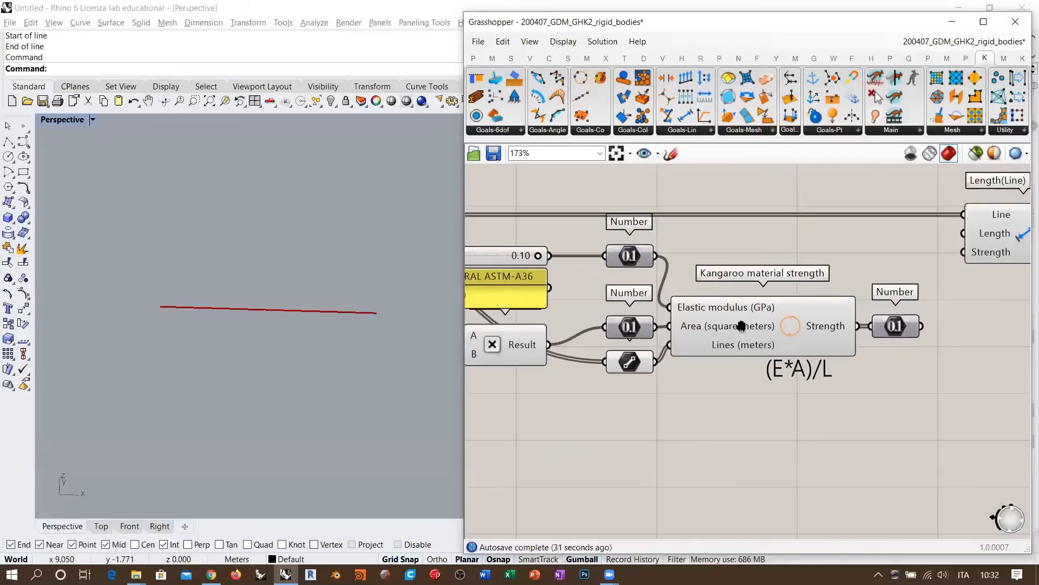
pyautogui.moveTo(741, 326); pyautogui.dragTo(840, 354, button='right')
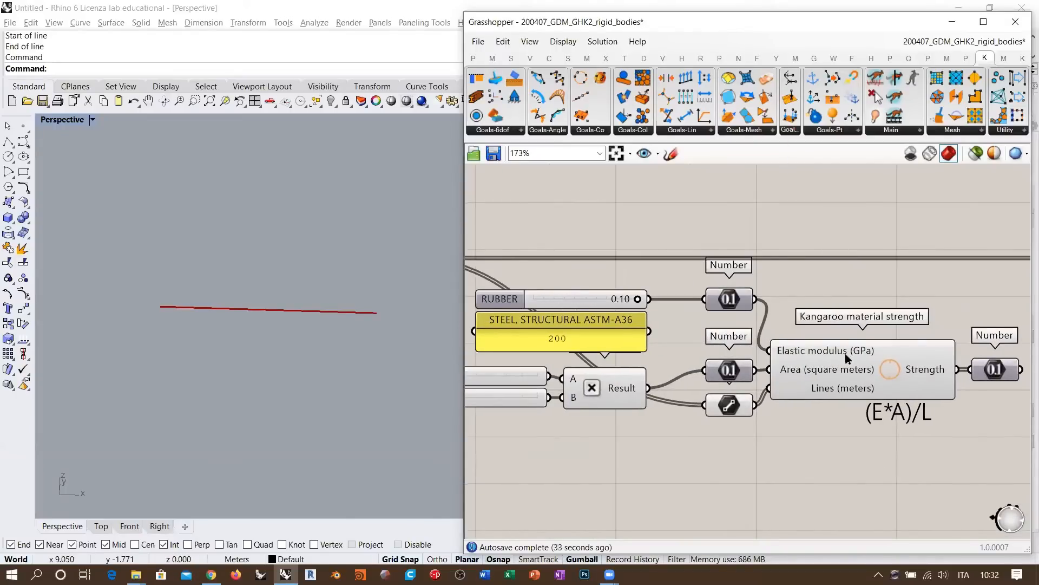
pyautogui.click(593, 296)
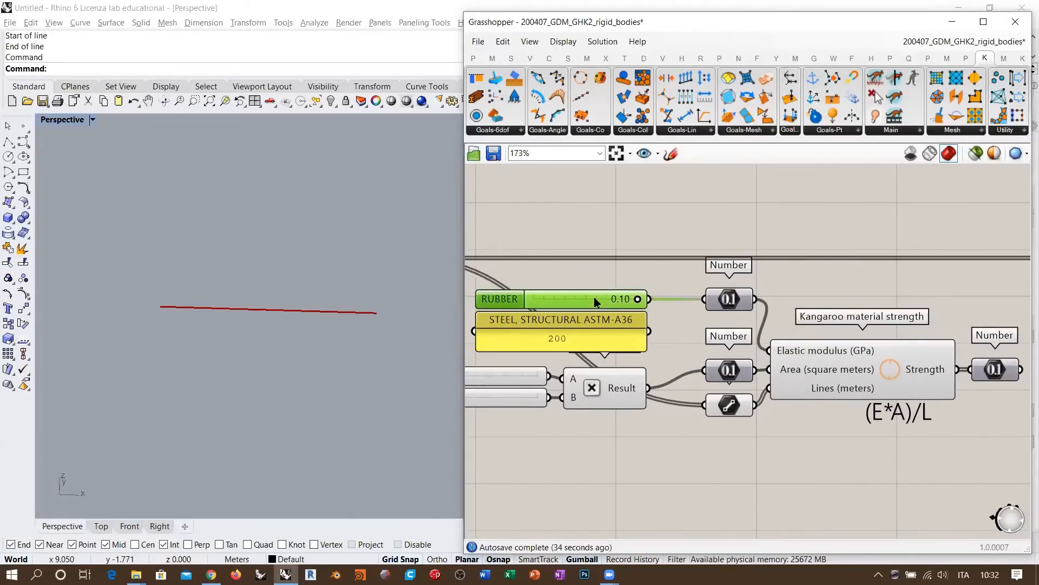
pyautogui.click(662, 280)
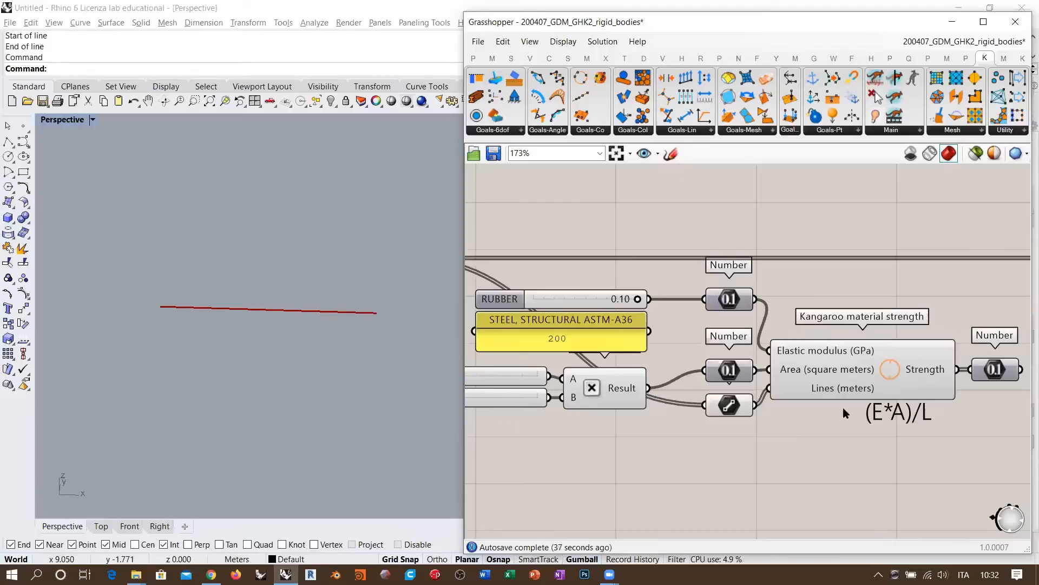
pyautogui.moveTo(897, 437); pyautogui.dragTo(842, 428, button='right')
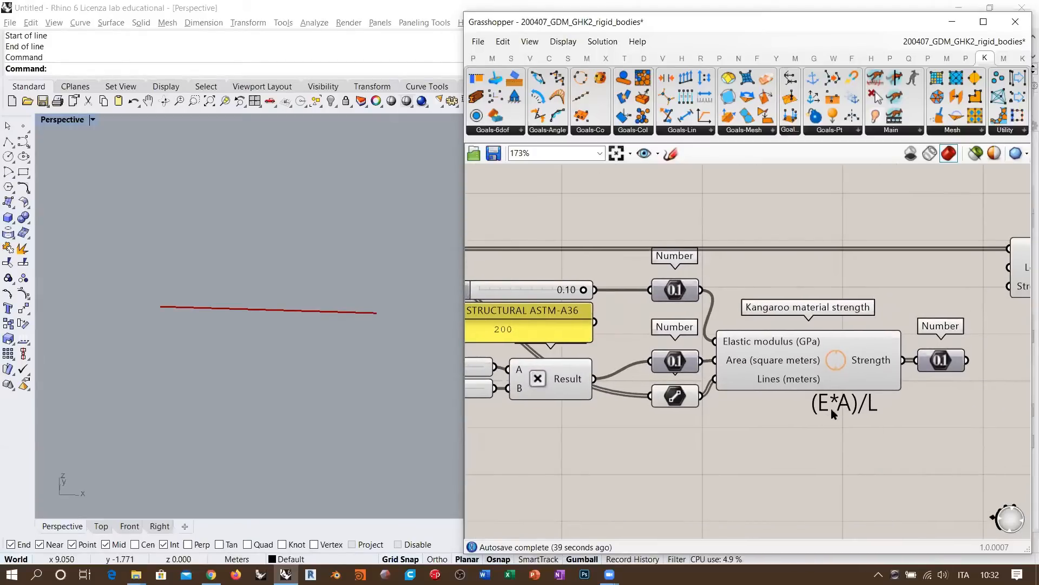
pyautogui.moveTo(530, 372); pyautogui.dragTo(732, 357, button='right')
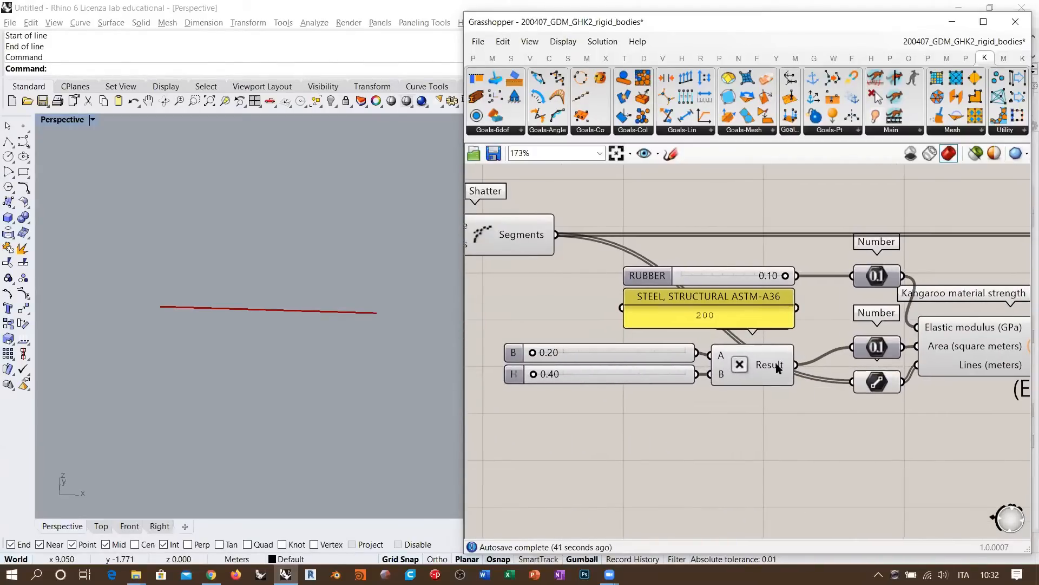
pyautogui.moveTo(777, 368)
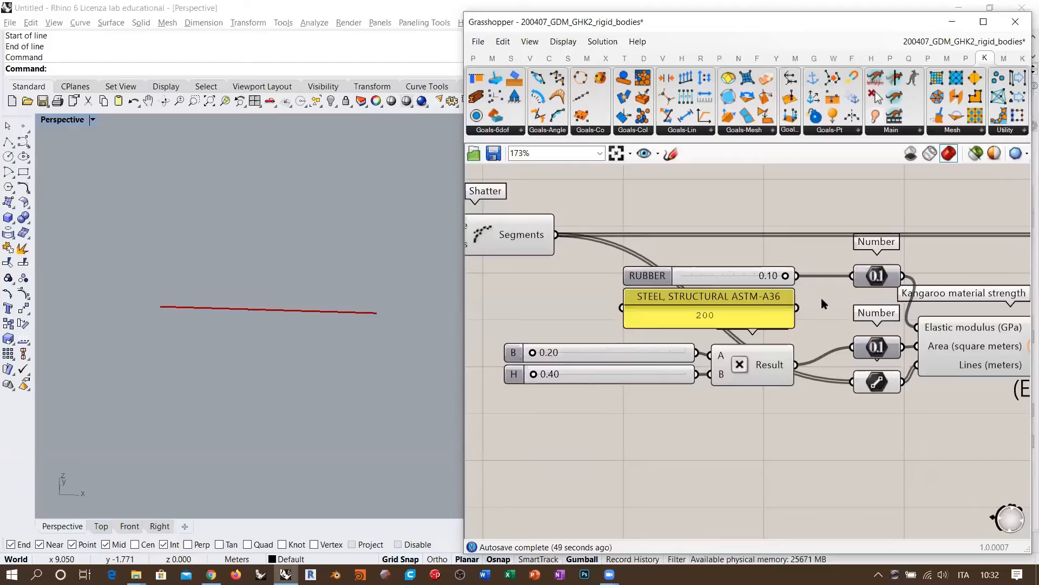
pyautogui.moveTo(960, 363); pyautogui.dragTo(731, 320, button='right')
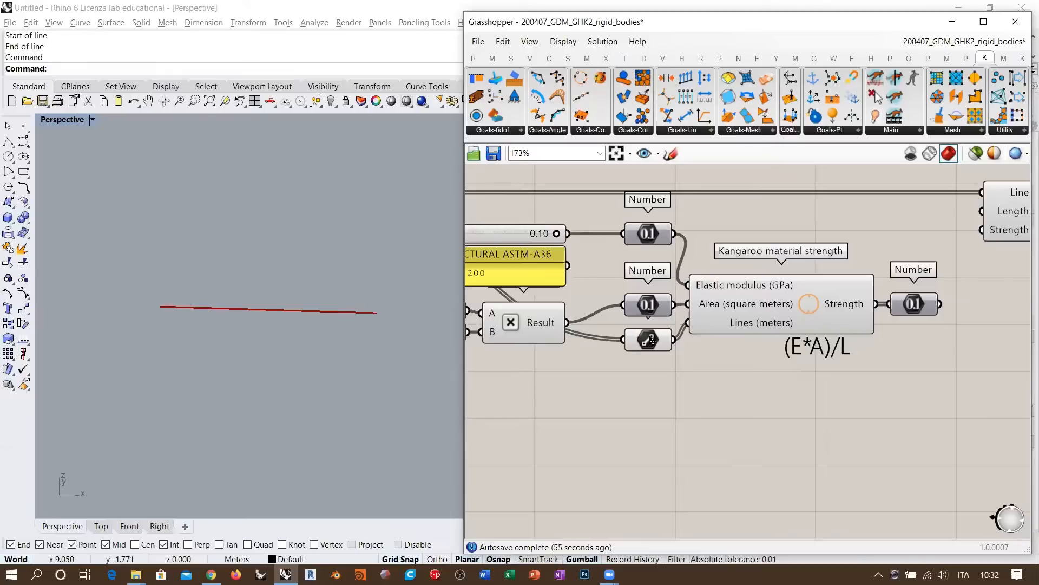
pyautogui.moveTo(652, 340)
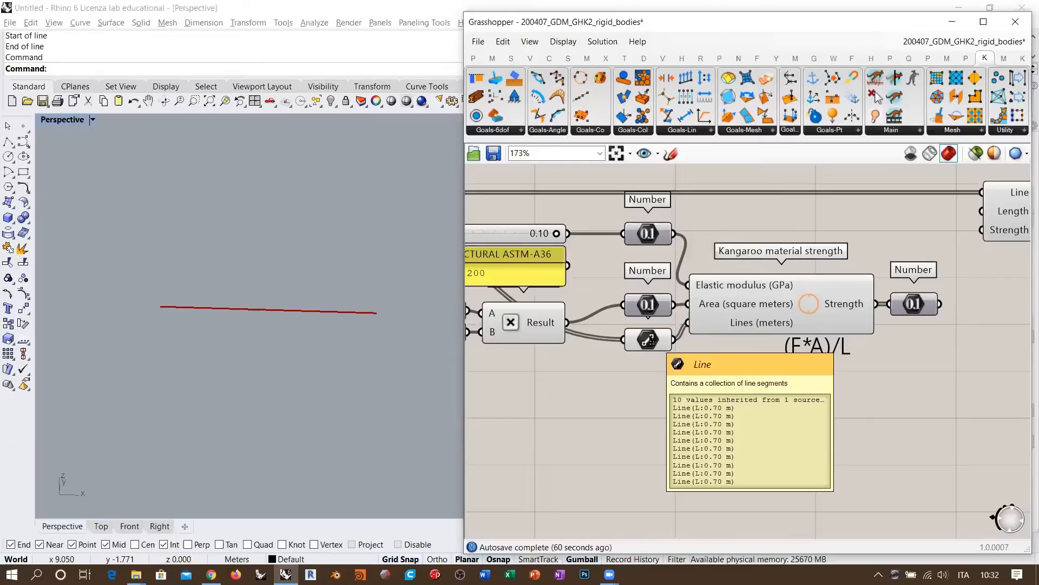
pyautogui.scroll(3, 807, 348)
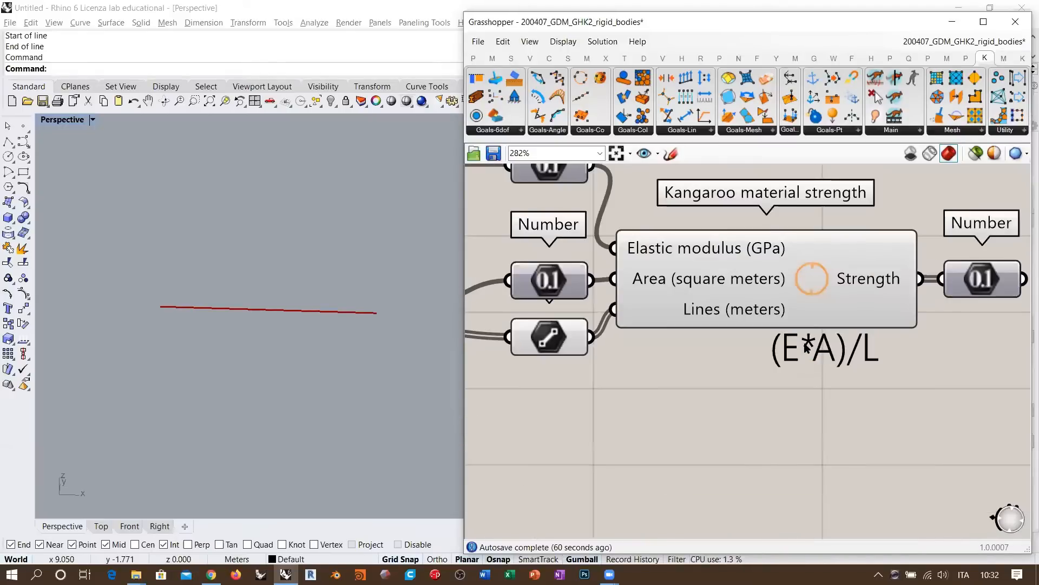
pyautogui.scroll(1, 807, 347)
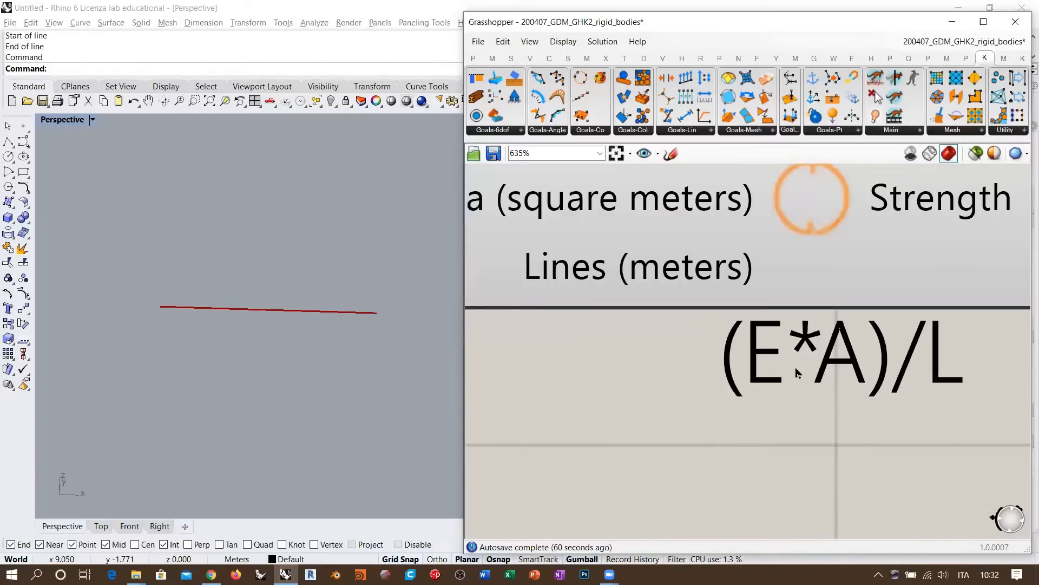
# Connect the Number parameter after Kangaroo material strength to the Strength input of the Length(Line) goal.
pyautogui.scroll(-1, 803, 381)
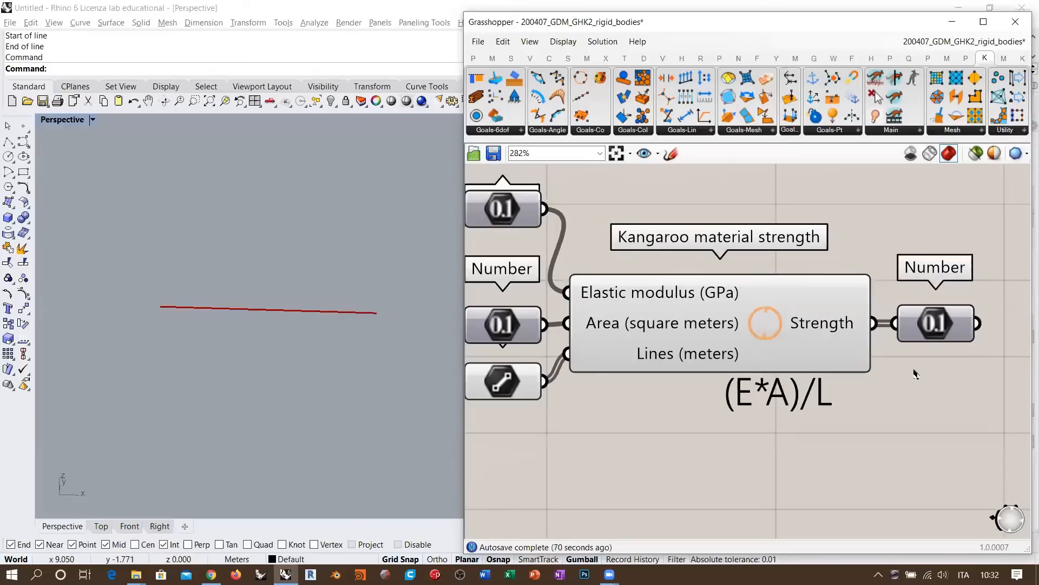
pyautogui.scroll(-2, 915, 373)
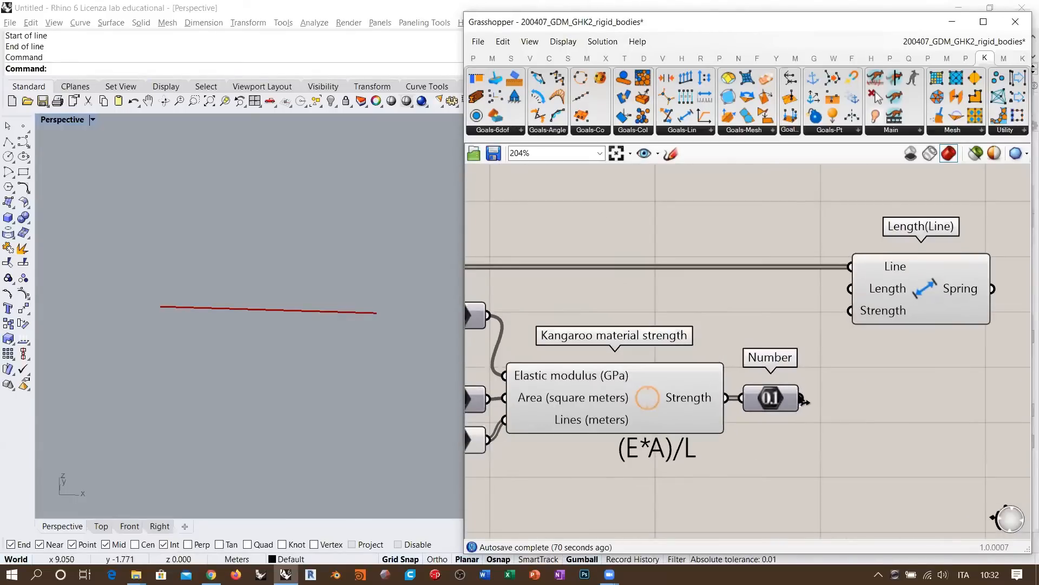
pyautogui.scroll(-5, 804, 400)
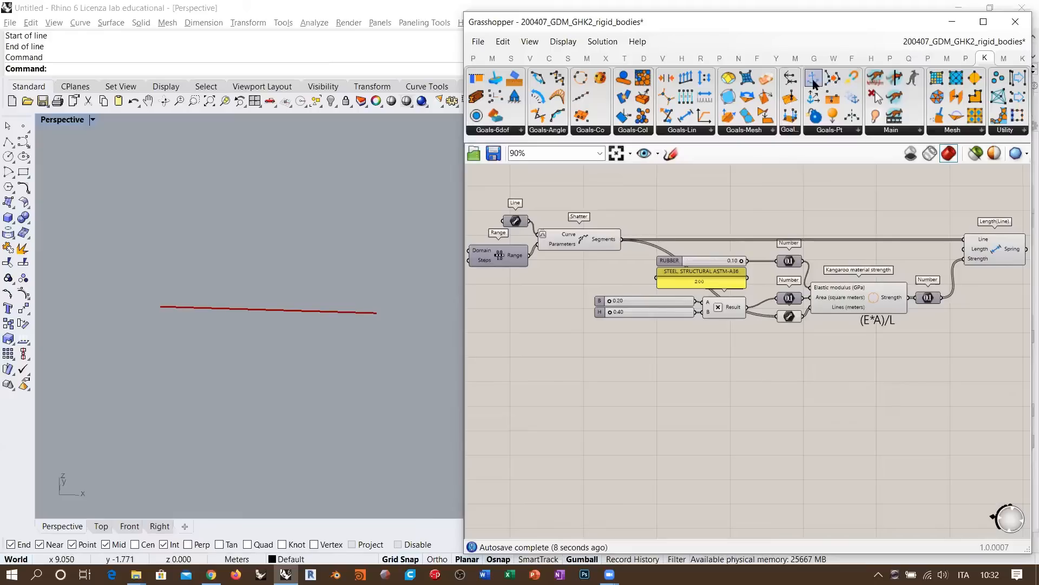
# Place an Anchor goal above the Length(Line) goal.
pyautogui.moveTo(813, 83); pyautogui.dragTo(896, 203)
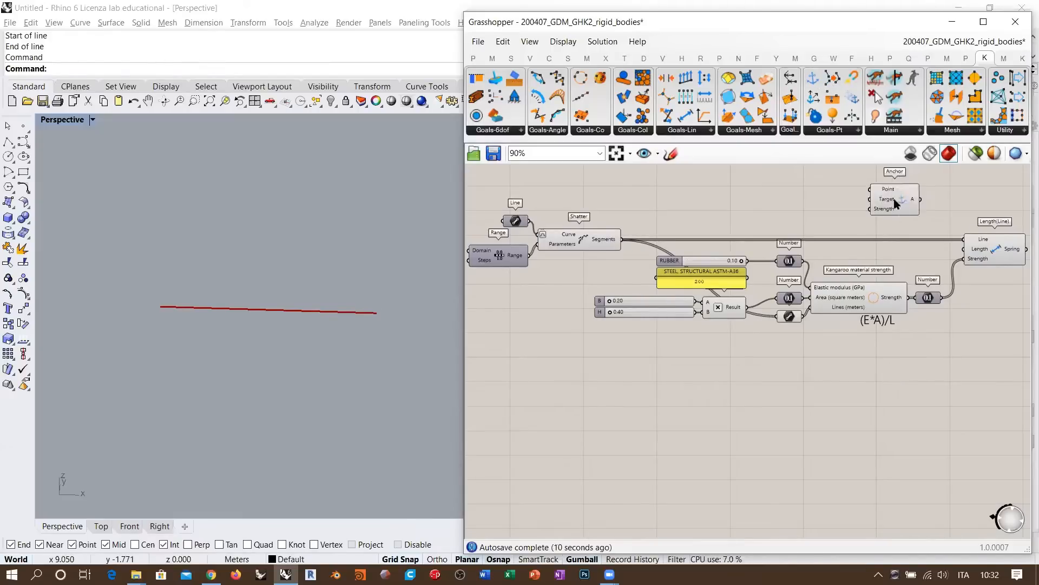
pyautogui.moveTo(895, 201); pyautogui.dragTo(874, 260, button='right')
pyautogui.moveTo(879, 252); pyautogui.dragTo(989, 253)
# Add an End Points component fed by the Line parameter and connect its Start and End outputs to the Anchor's Point input.
pyautogui.doubleClick(694, 242)
pyautogui.write('0')
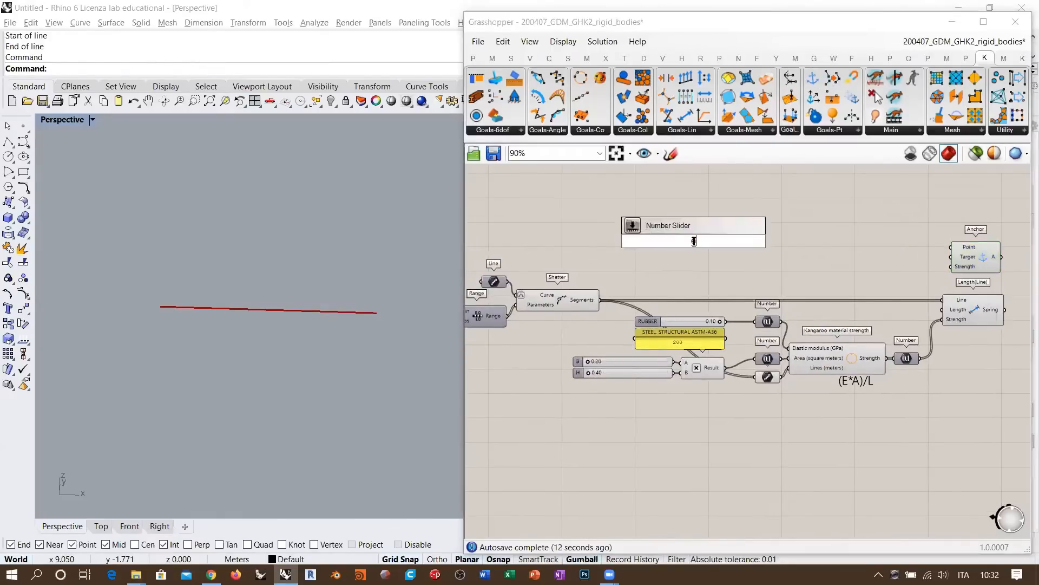
pyautogui.write('end')
pyautogui.press('Return')
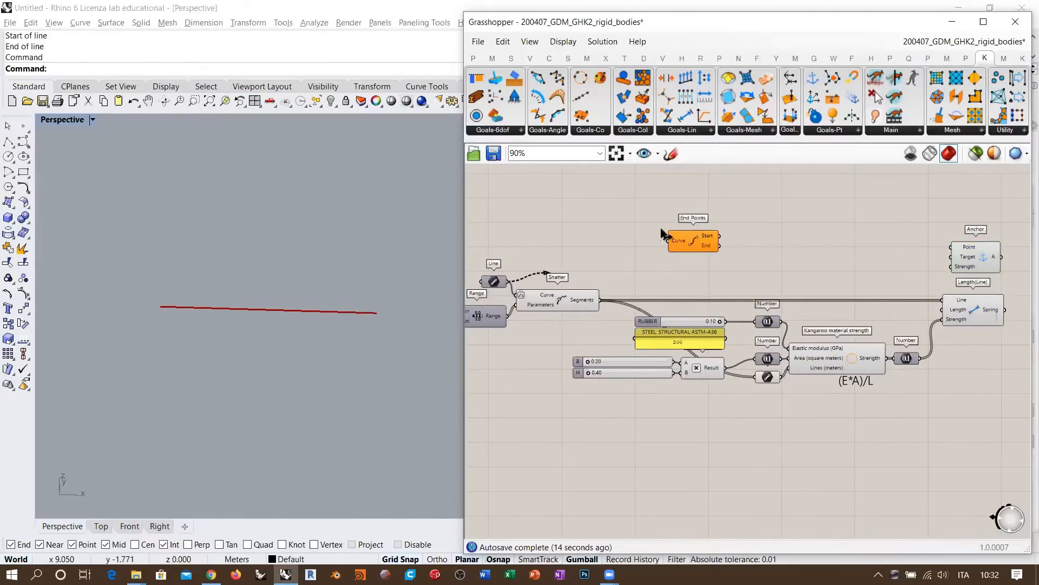
pyautogui.moveTo(661, 231); pyautogui.dragTo(876, 253)
pyautogui.moveTo(951, 247)
pyautogui.mouseDown()
pyautogui.moveTo(906, 250)
pyautogui.moveTo(951, 250)
pyautogui.mouseUp()
pyautogui.moveTo(887, 256); pyautogui.dragTo(914, 255)
pyautogui.moveTo(908, 273); pyautogui.dragTo(875, 267, button='right')
# Turn off the viewport preview of Shatter and of the material strength component group.
pyautogui.click(535, 296)
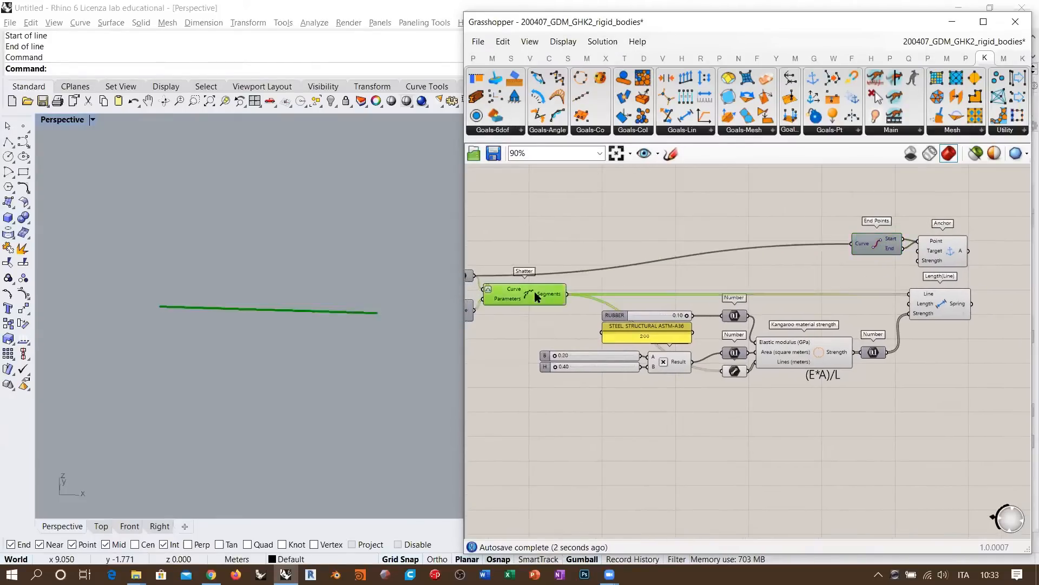
pyautogui.click(758, 266)
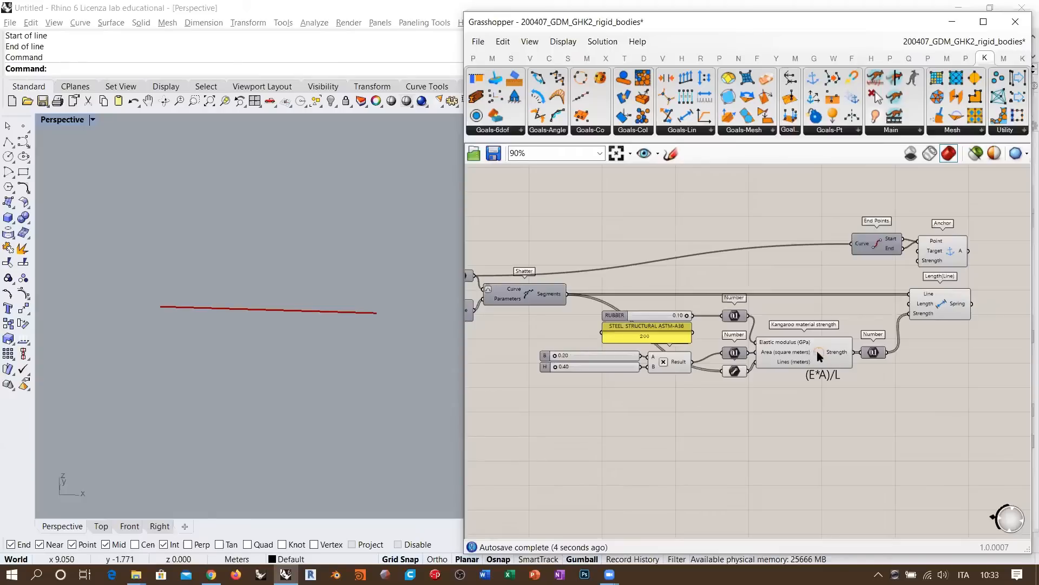
pyautogui.moveTo(887, 429); pyautogui.dragTo(625, 294)
pyautogui.middleClick(734, 292)
pyautogui.click(765, 258)
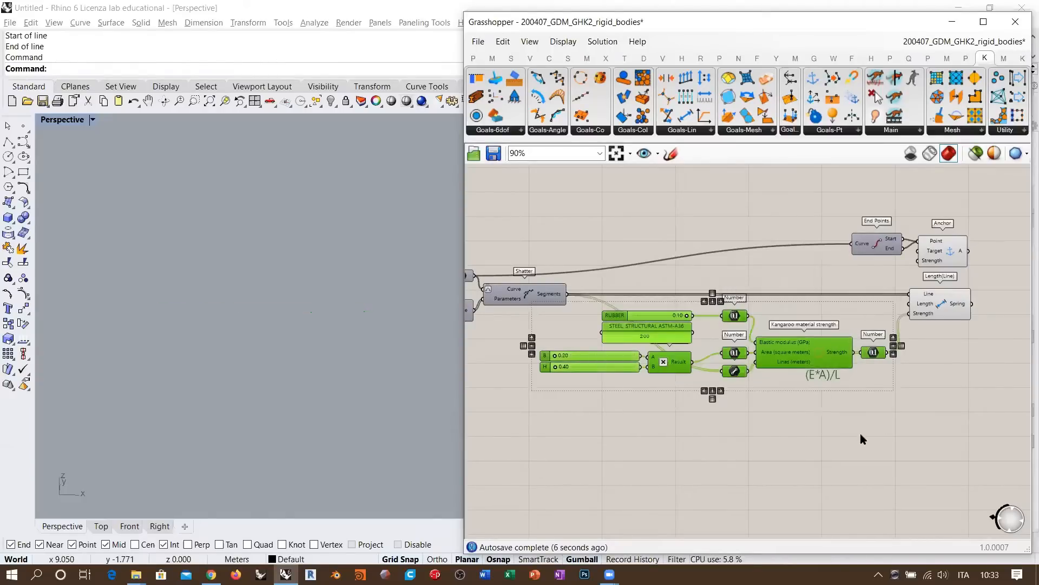
pyautogui.click(861, 438)
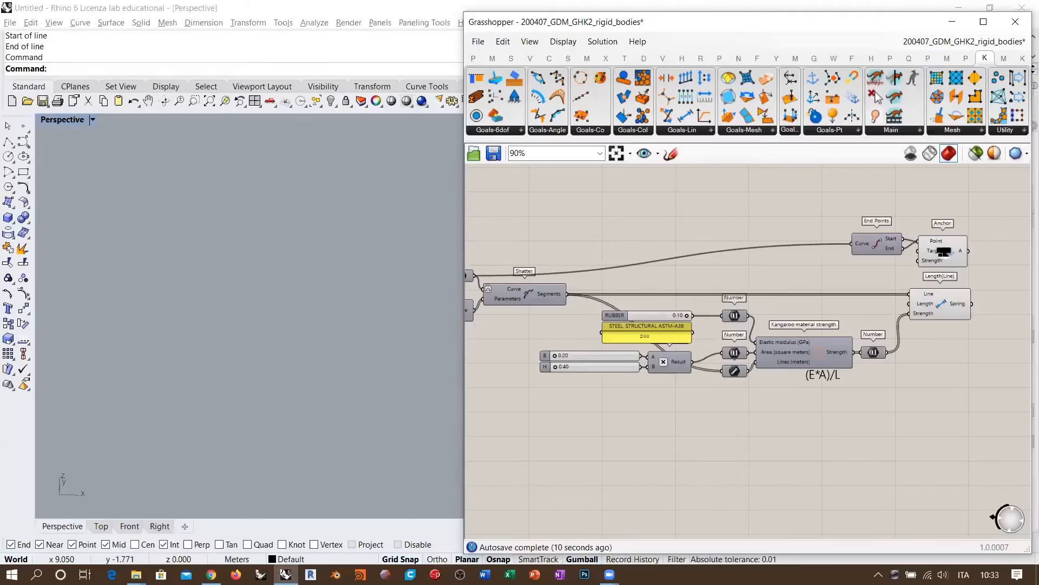
# Place a Load goal below Length(Line) and align the Anchor, Length(Line) and Load goals along their right edges.
pyautogui.moveTo(954, 420); pyautogui.dragTo(937, 387)
pyautogui.moveTo(995, 440); pyautogui.dragTo(945, 226)
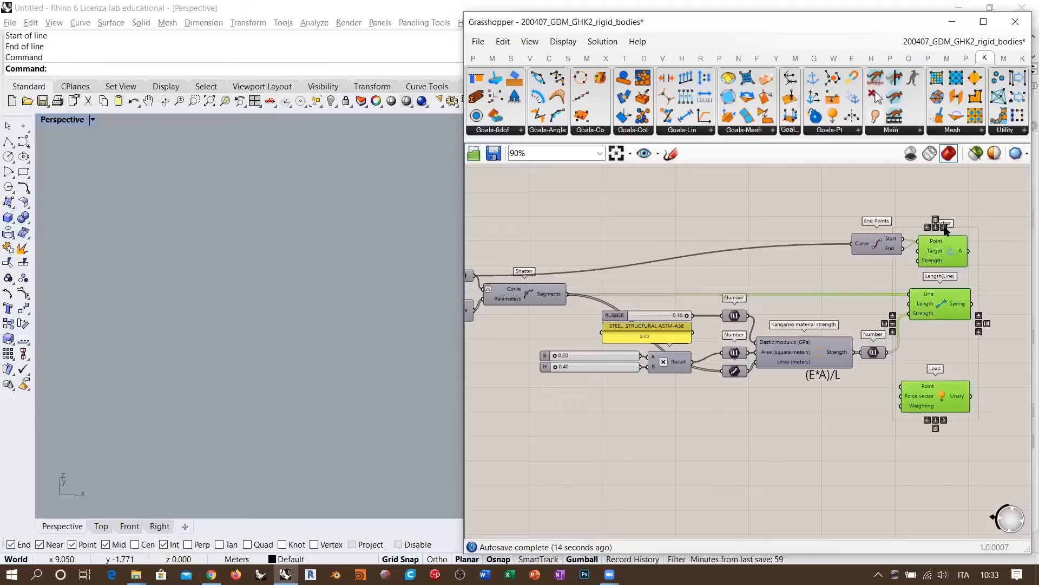
pyautogui.click(945, 226)
pyautogui.click(841, 331)
pyautogui.moveTo(776, 325); pyautogui.dragTo(820, 310, button='right')
pyautogui.moveTo(834, 260); pyautogui.dragTo(836, 250, button='right')
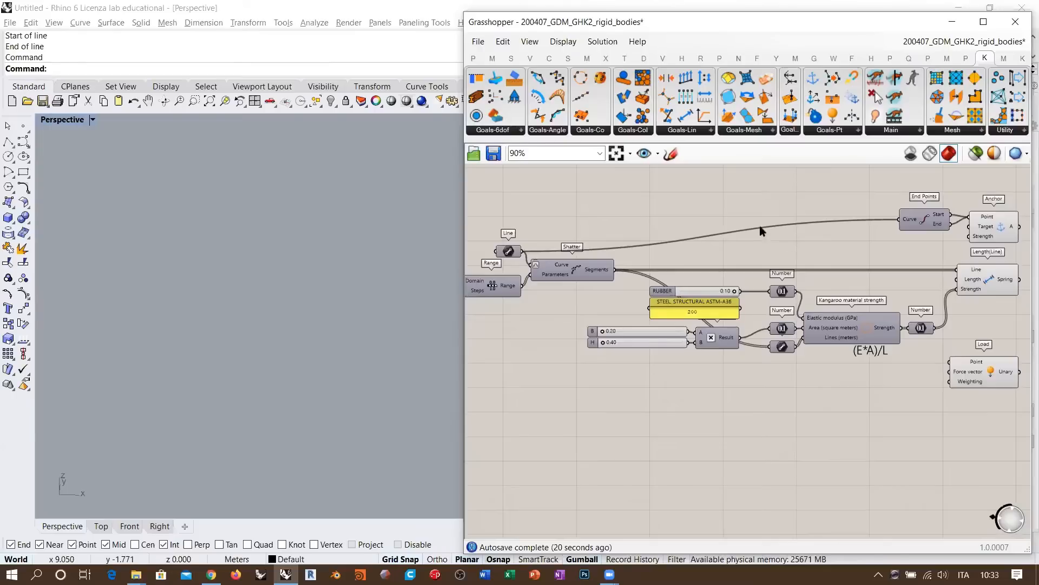
pyautogui.scroll(5, 733, 327)
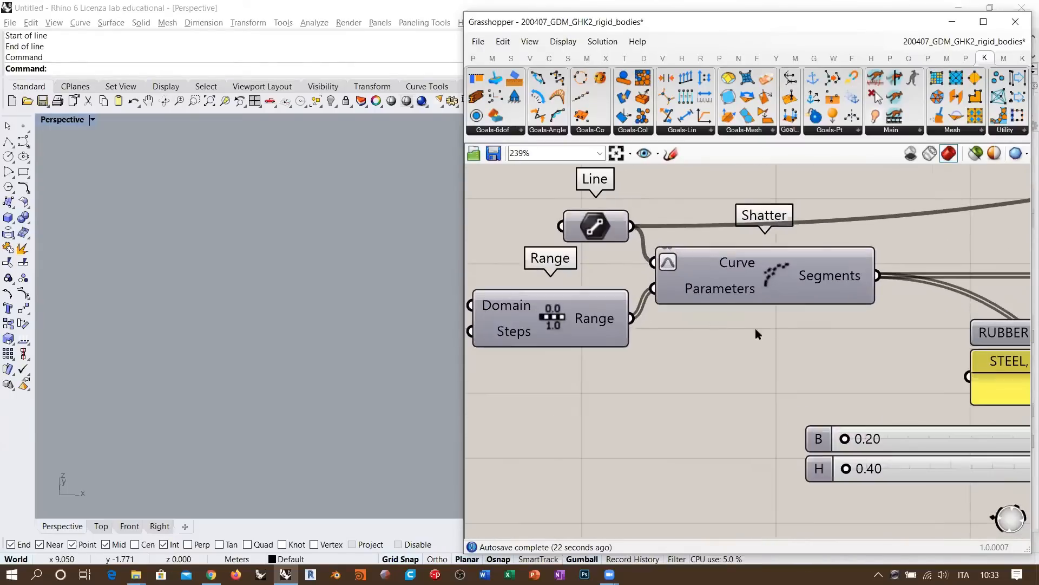
pyautogui.doubleClick(760, 353)
pyautogui.write('eval')
pyautogui.click(714, 340)
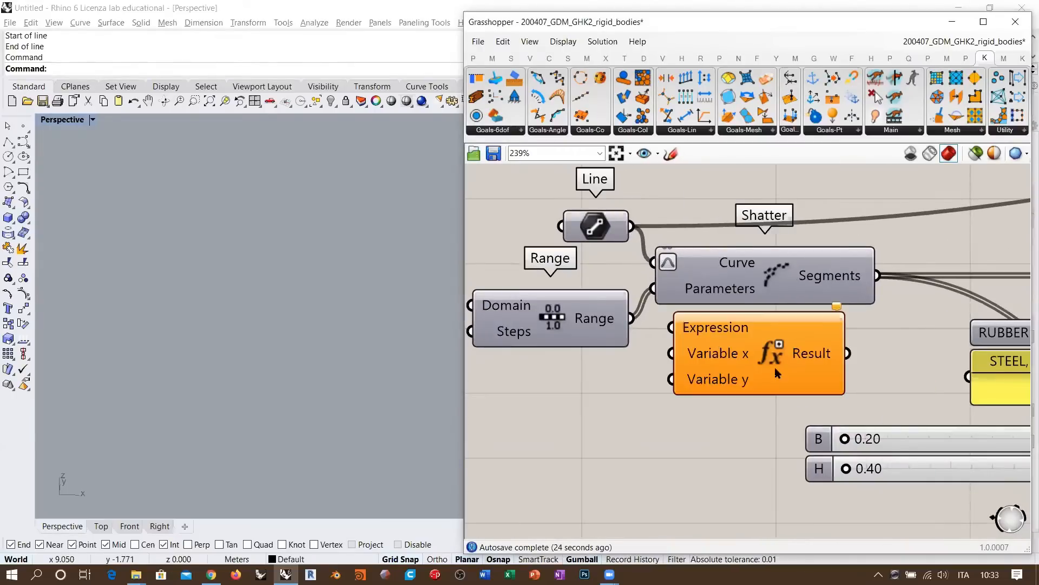
pyautogui.click(777, 372)
pyautogui.press('Delete')
# Add an Evaluate Curve component below Shatter and connect the Line parameter to its Curve input.
pyautogui.doubleClick(772, 368)
pyautogui.write('eva')
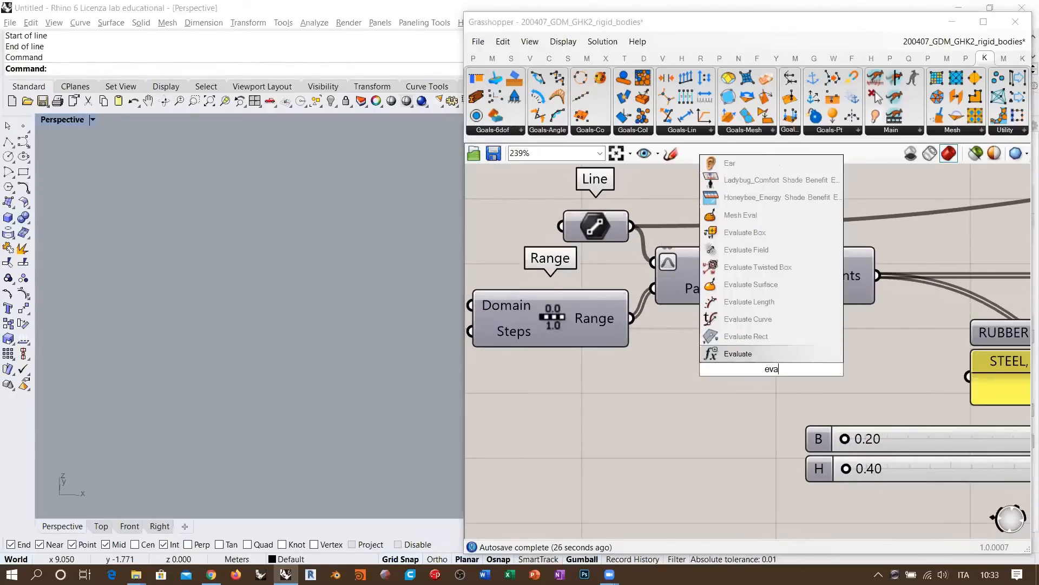
pyautogui.click(737, 310)
pyautogui.moveTo(676, 350); pyautogui.dragTo(631, 226)
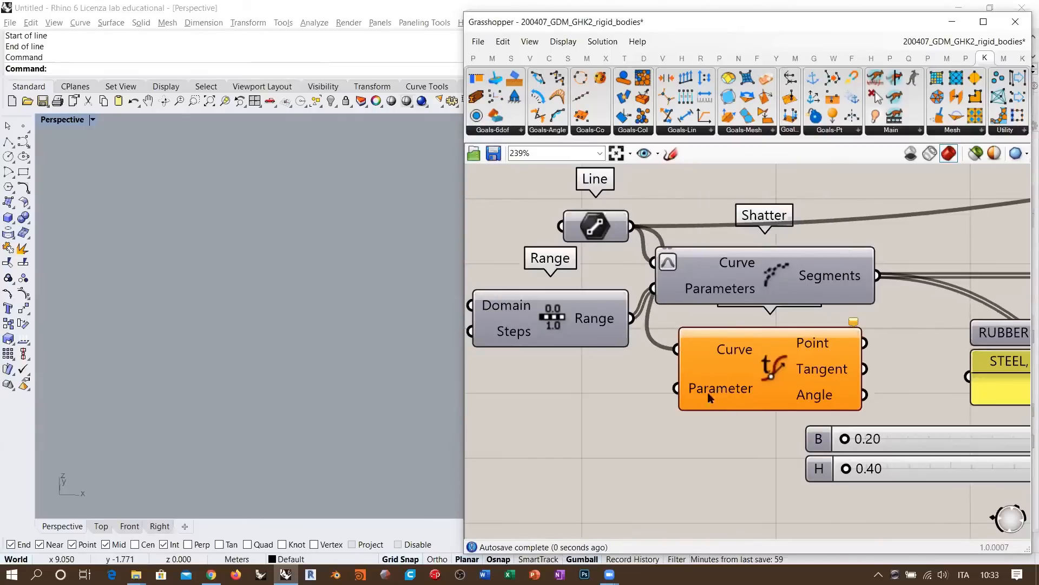
# Reparameterize the Curve input of Evaluate Curve, feed Range into its Parameter input, and shift Range slightly away from the two components.
pyautogui.rightClick(716, 350)
pyautogui.click(743, 447)
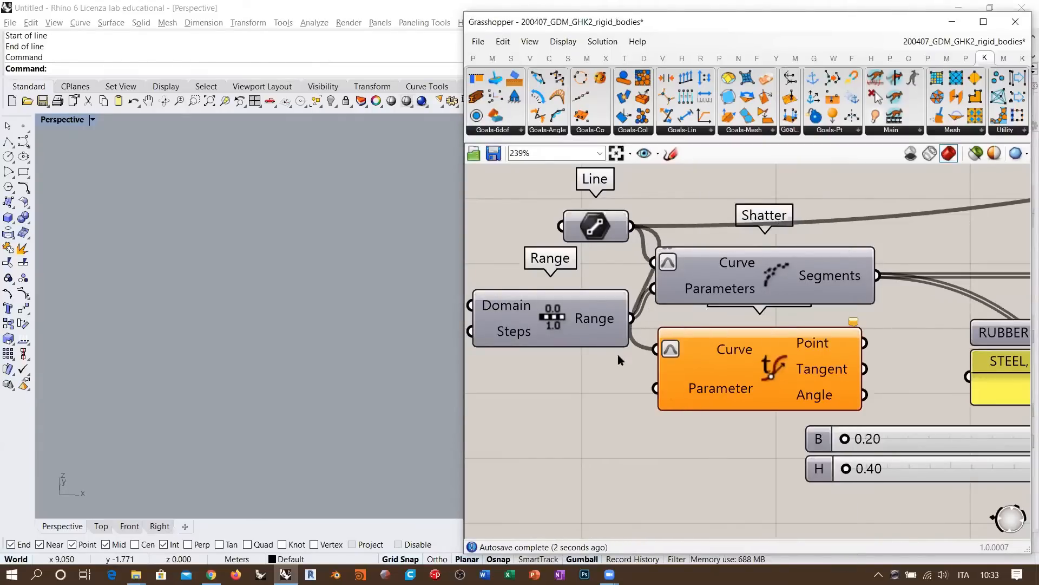
pyautogui.moveTo(612, 334); pyautogui.dragTo(656, 393)
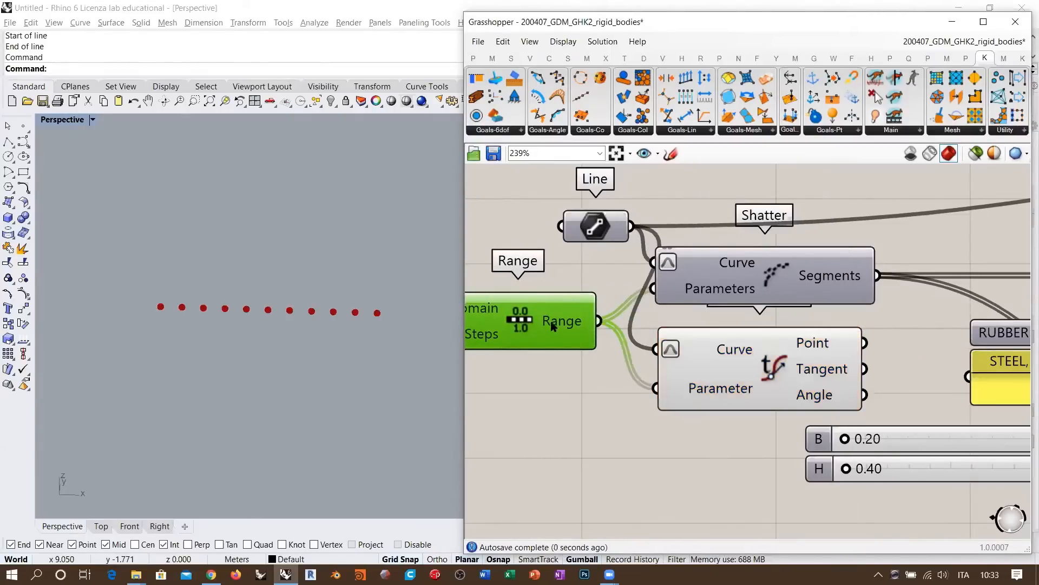
pyautogui.moveTo(553, 325); pyautogui.dragTo(553, 335)
pyautogui.click(591, 400)
# Show the Shatter preview to compare its segments with the points from Evaluate Curve.
pyautogui.scroll(-2, 570, 321)
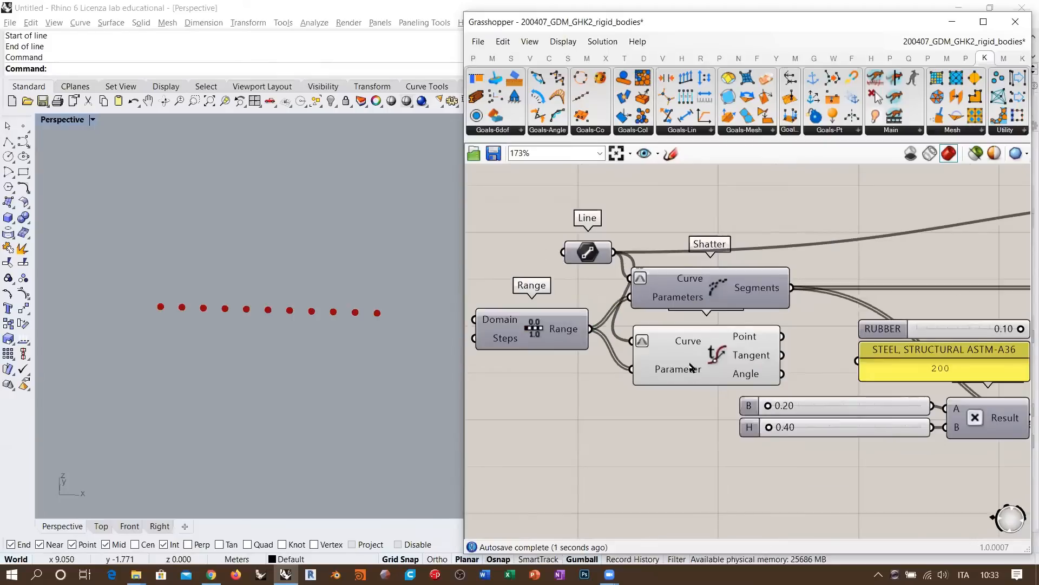
pyautogui.click(719, 358)
pyautogui.click(712, 292)
pyautogui.hotkey('ctrl', 'q')
pyautogui.click(718, 241)
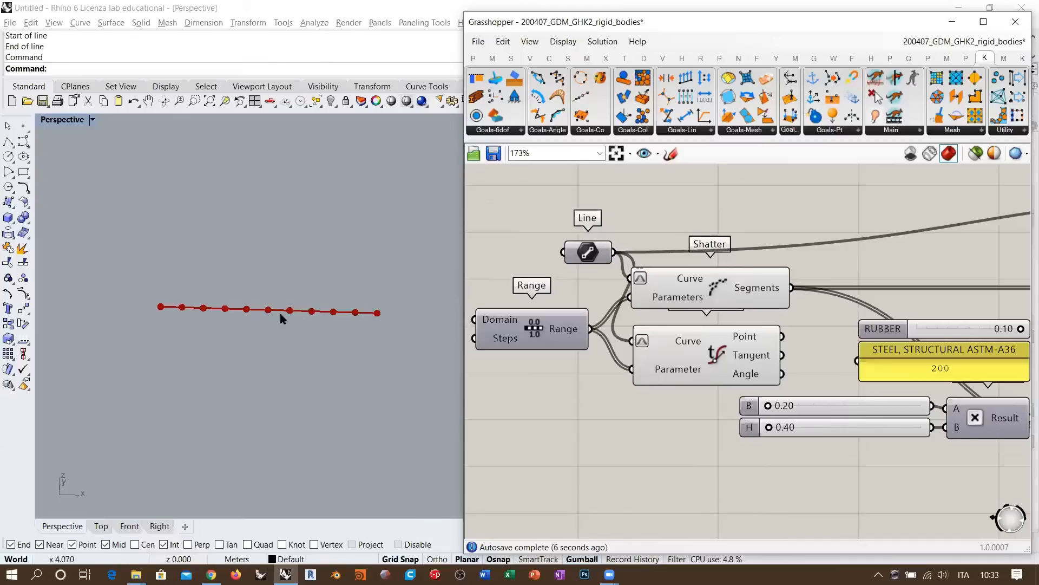
# Turn off the viewport previews of Shatter and Evaluate Curve.
pyautogui.click(709, 297)
pyautogui.hotkey('ctrl', 'q')
pyautogui.click(716, 357)
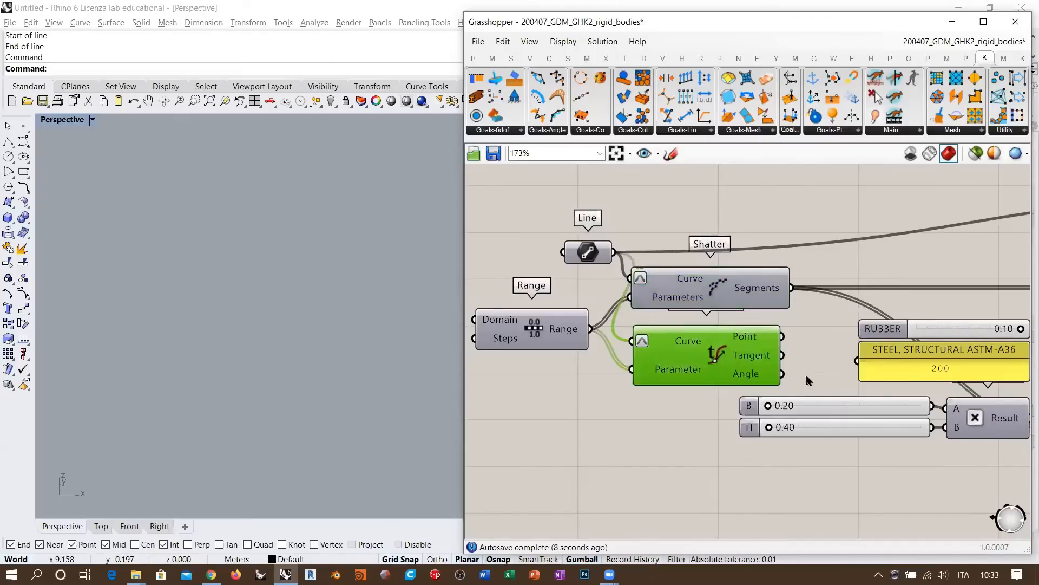
# Connect the Point output of Evaluate Curve to the Point input of the Load goal.
pyautogui.scroll(-4, 716, 357)
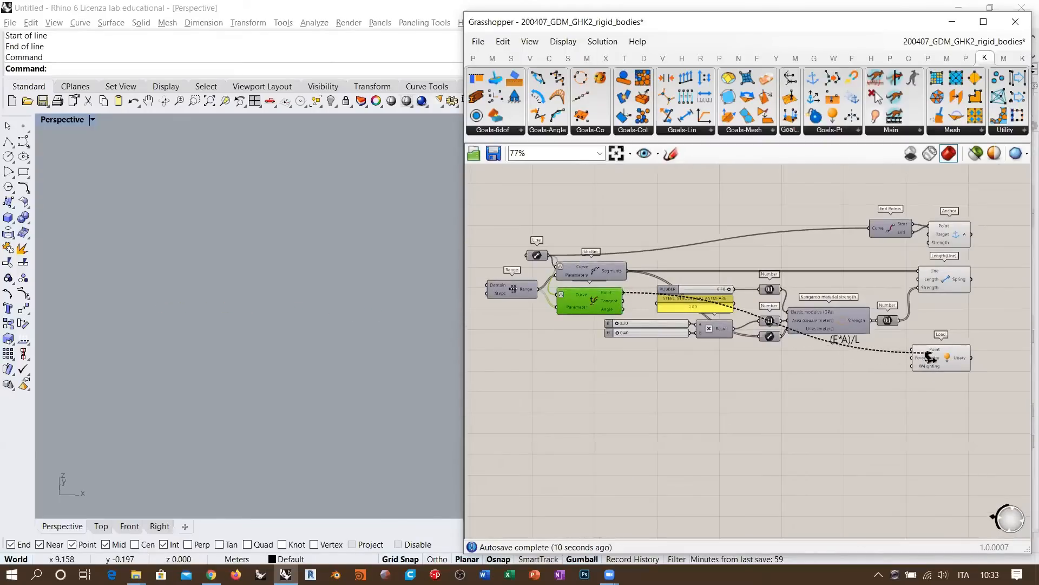
pyautogui.scroll(7, 934, 358)
pyautogui.scroll(-3, 884, 402)
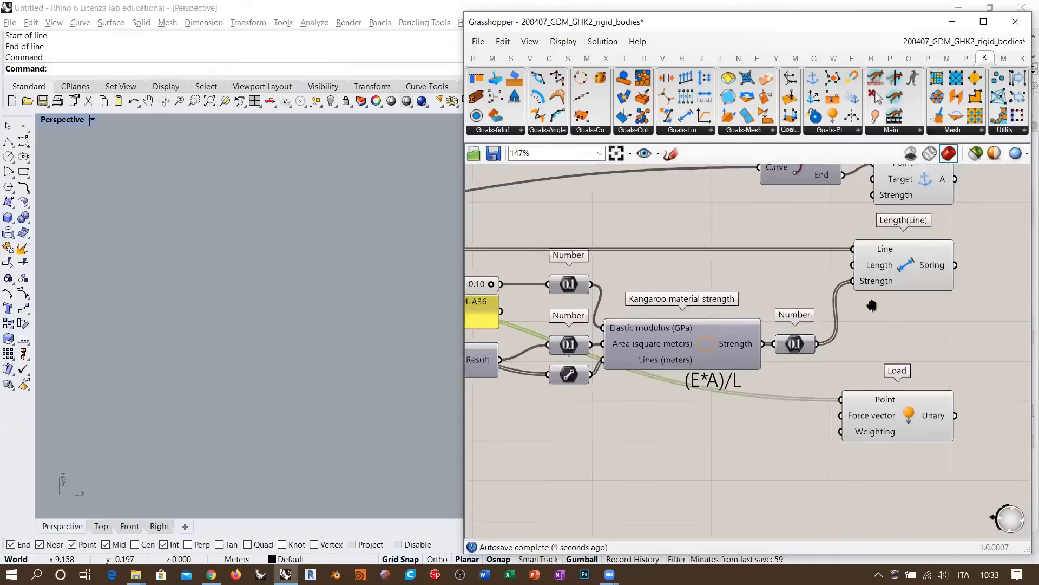
# Examine the Load goal's default Force vector and the Strength input of the Length(Line) goal.
pyautogui.moveTo(892, 292)
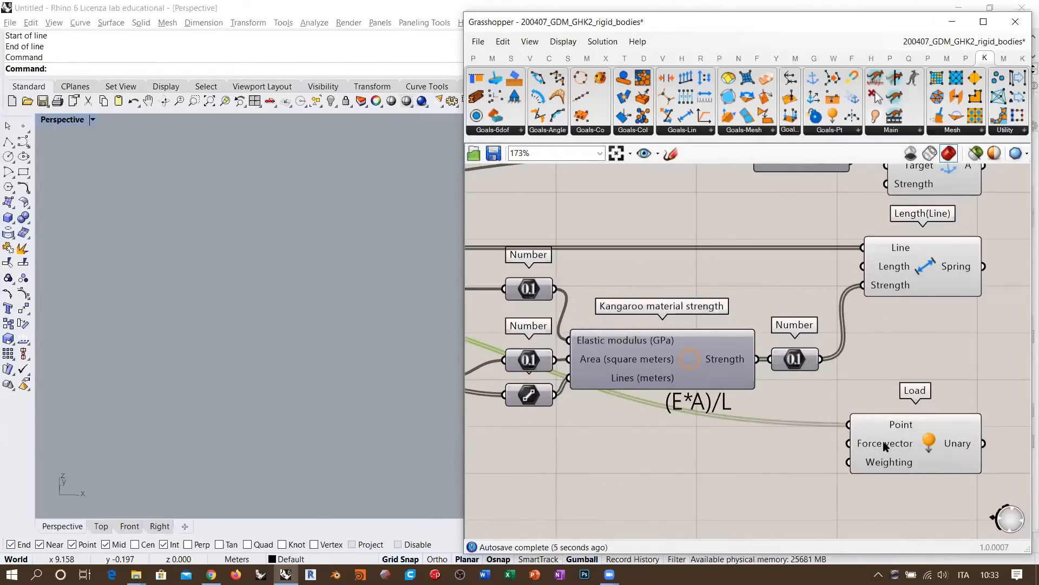
pyautogui.moveTo(918, 436); pyautogui.dragTo(889, 356, button='right')
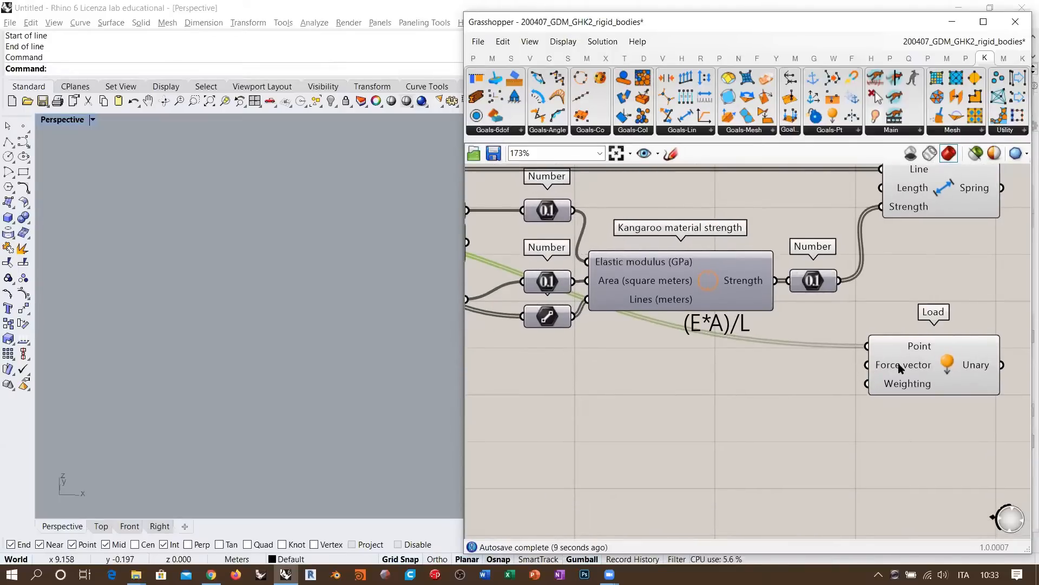
pyautogui.moveTo(901, 368)
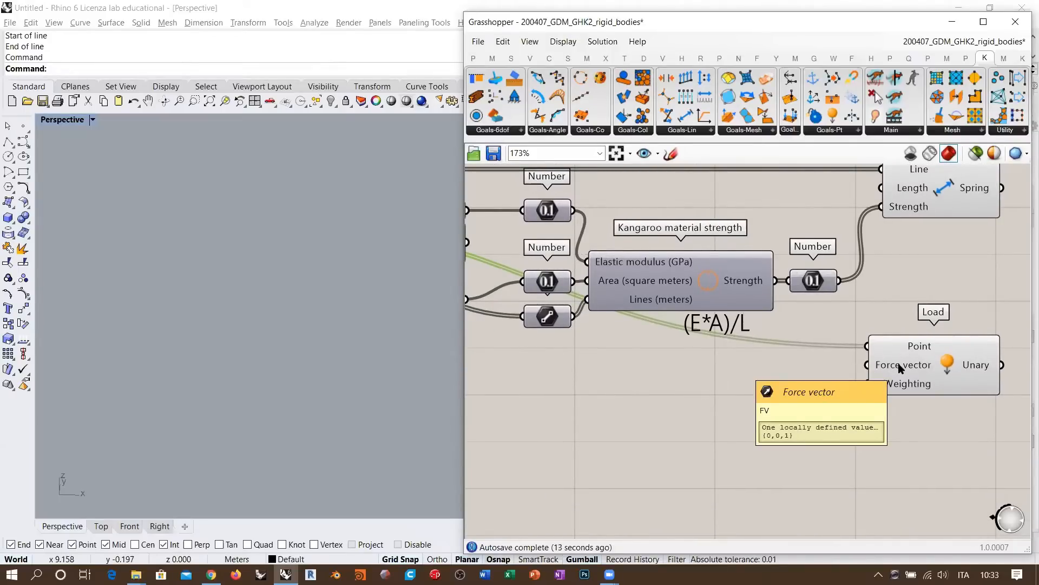
pyautogui.moveTo(901, 368); pyautogui.dragTo(879, 432, button='right')
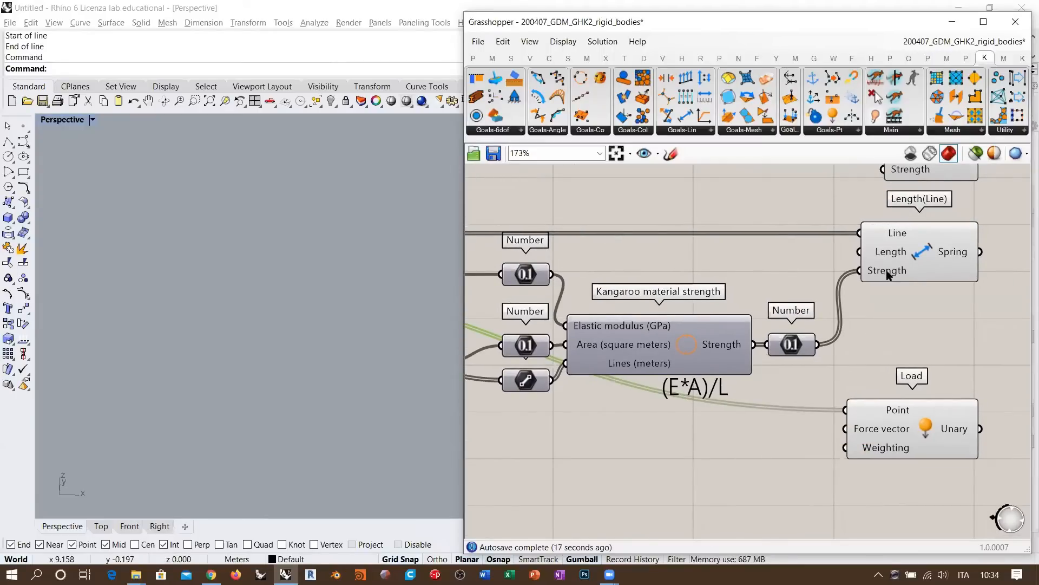
pyautogui.moveTo(888, 274)
pyautogui.click(930, 416)
pyautogui.click(934, 481)
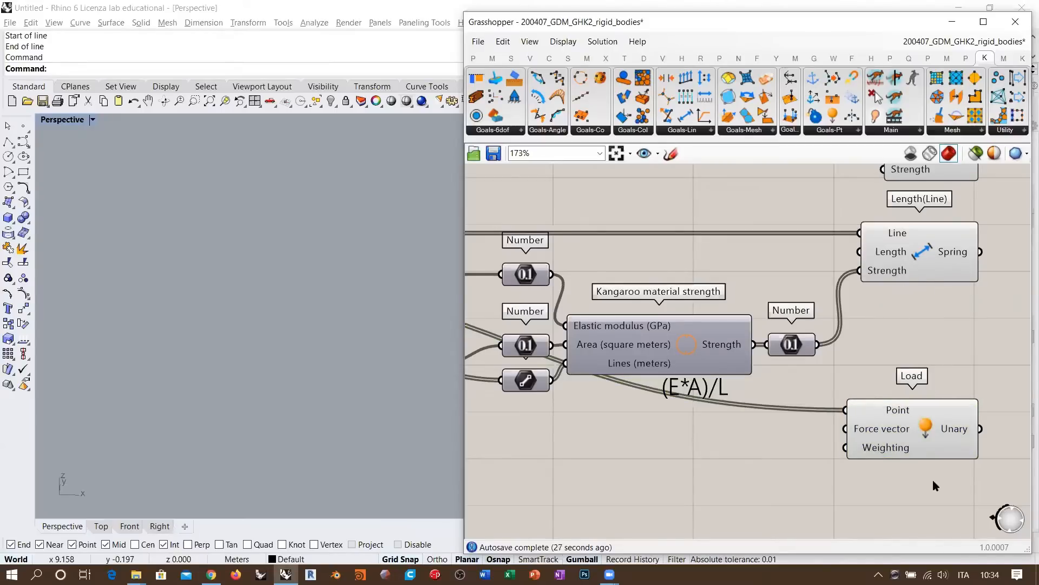
# Add a Unit Z vector beside the Load goal and connect it to the Force vector input.
pyautogui.doubleClick(768, 450)
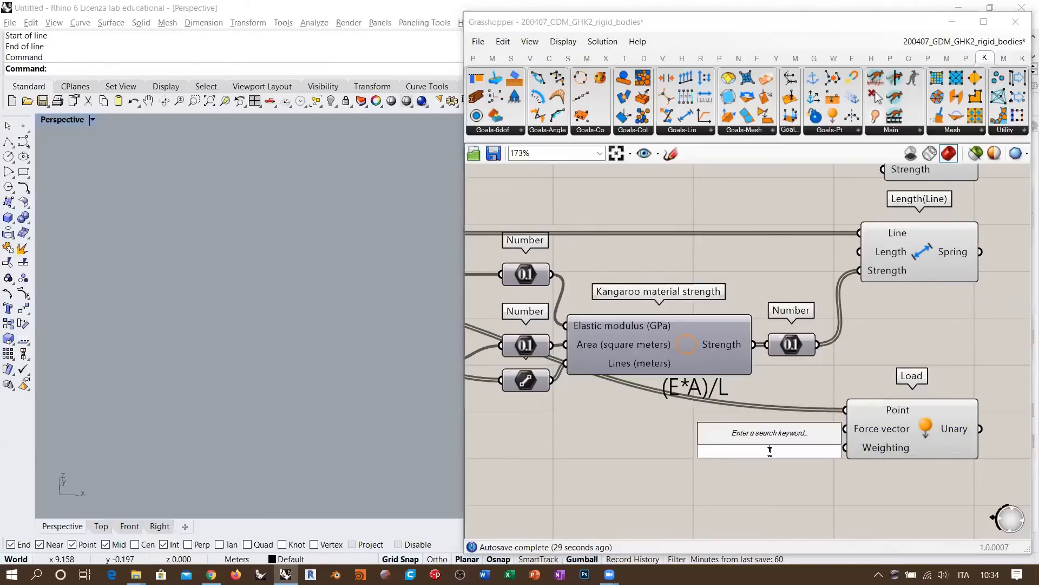
pyautogui.write('z')
pyautogui.click(769, 418)
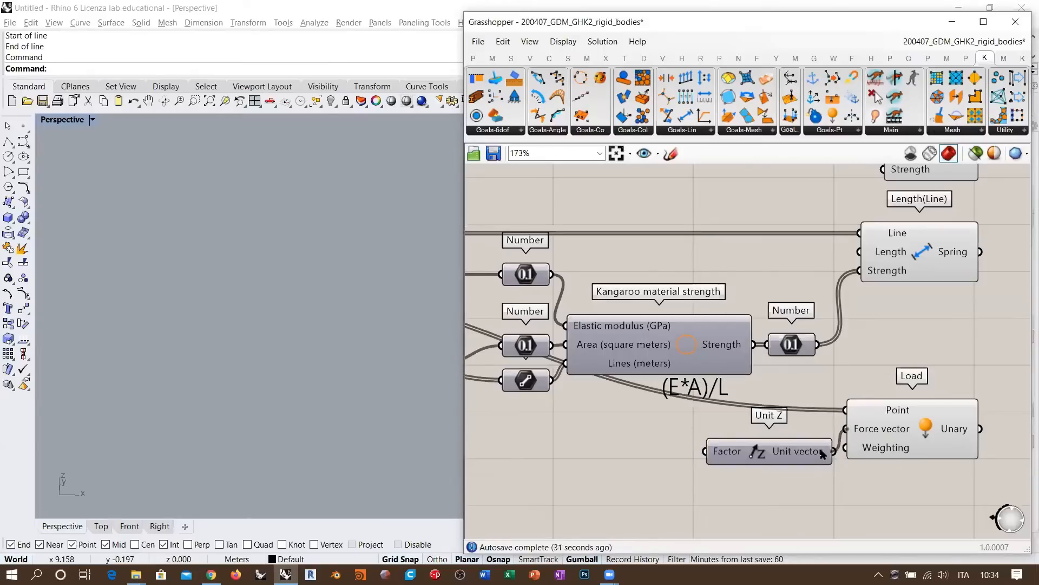
# Set the expression -x on the Factor input of Unit Z.
pyautogui.rightClick(726, 451)
pyautogui.moveTo(797, 448)
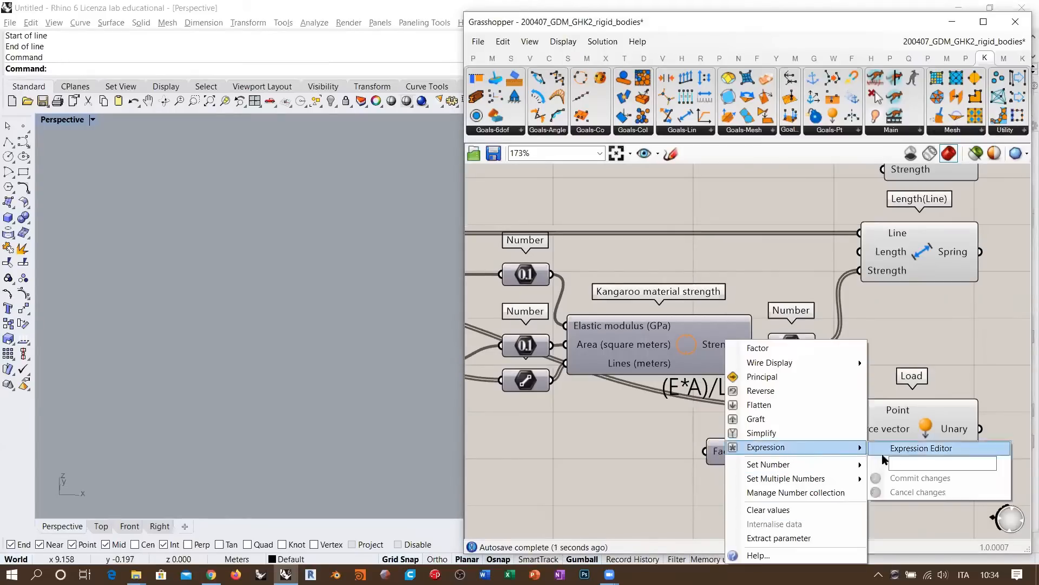
pyautogui.click(901, 463)
pyautogui.write('-x')
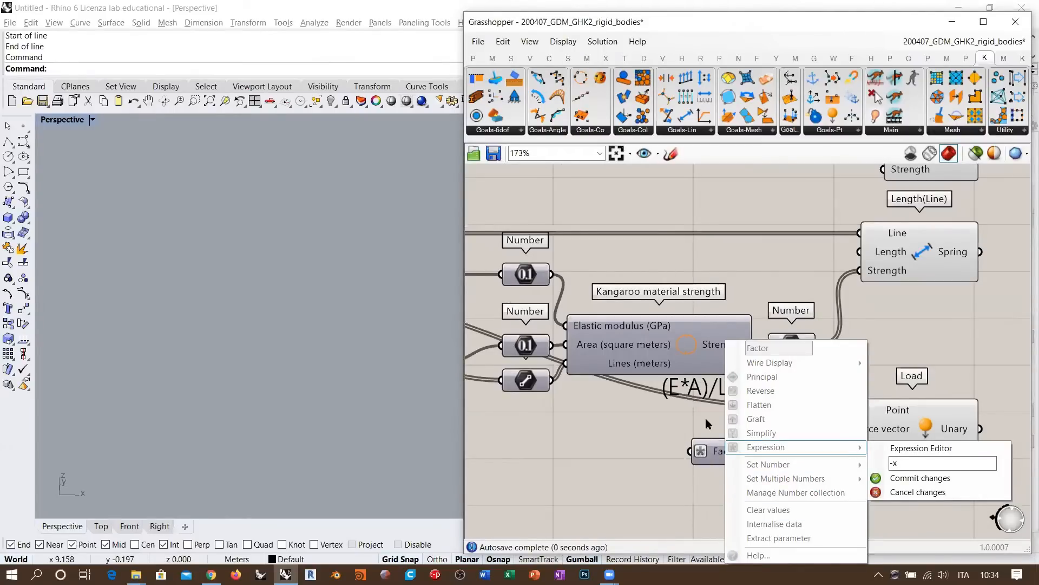
pyautogui.press('Return')
# Add a number slider ranging from 1000 to 100000 and connect it to the Factor input of Unit Z.
pyautogui.moveTo(525, 460); pyautogui.dragTo(667, 427, button='right')
pyautogui.doubleClick(668, 427)
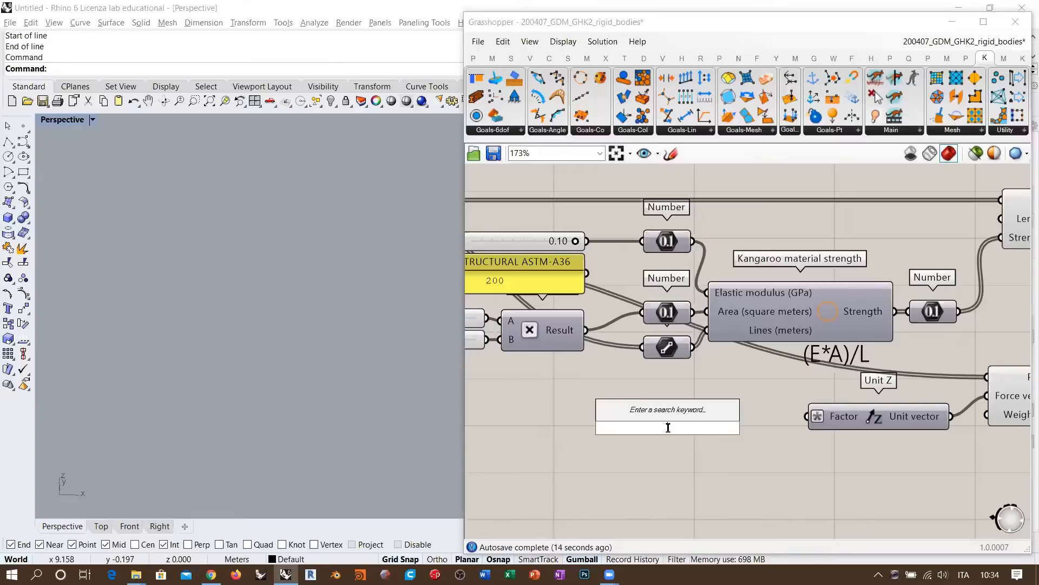
pyautogui.write('1000')
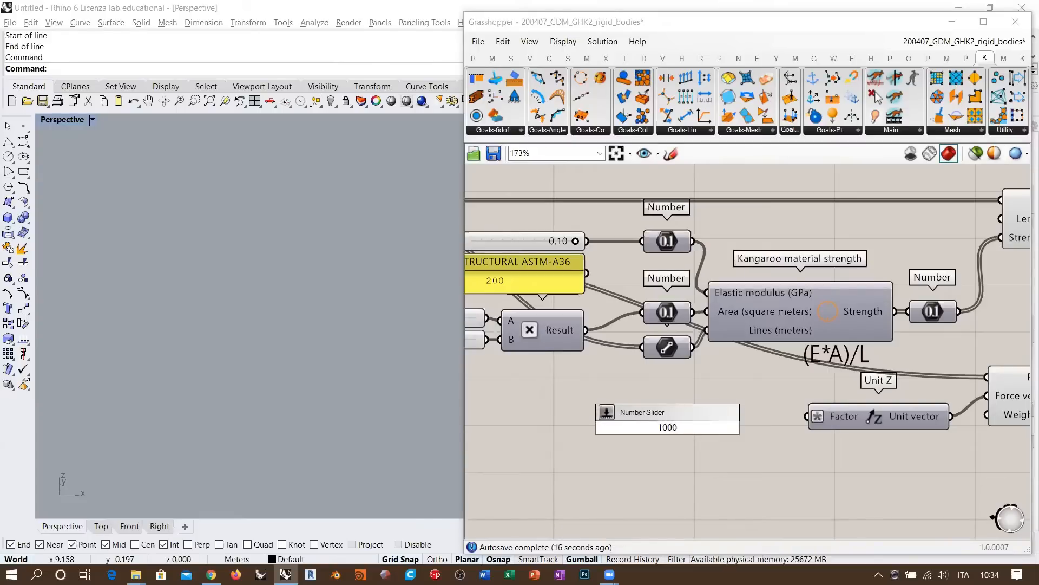
pyautogui.write('<10000')
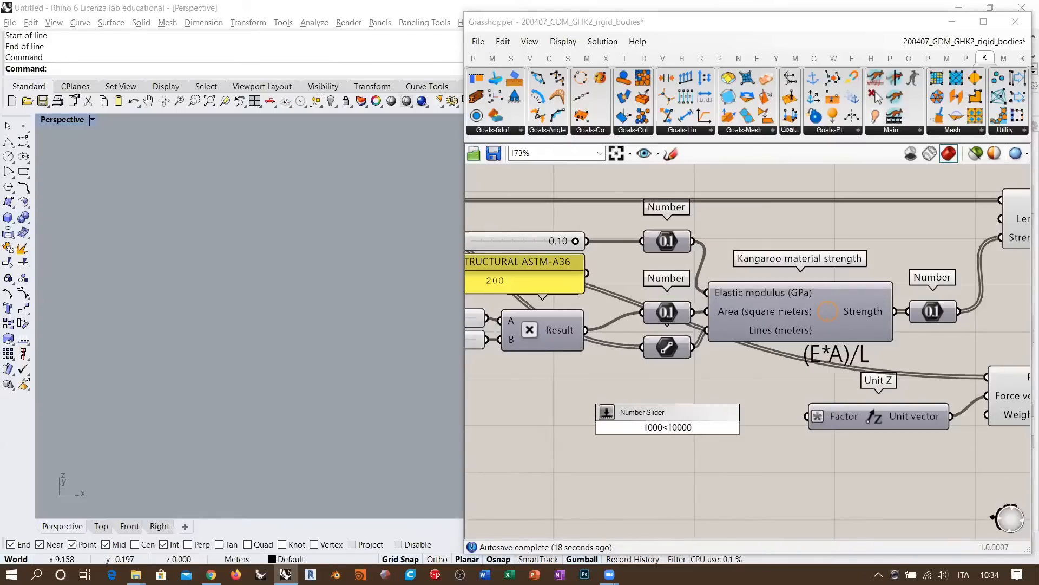
pyautogui.press('Return')
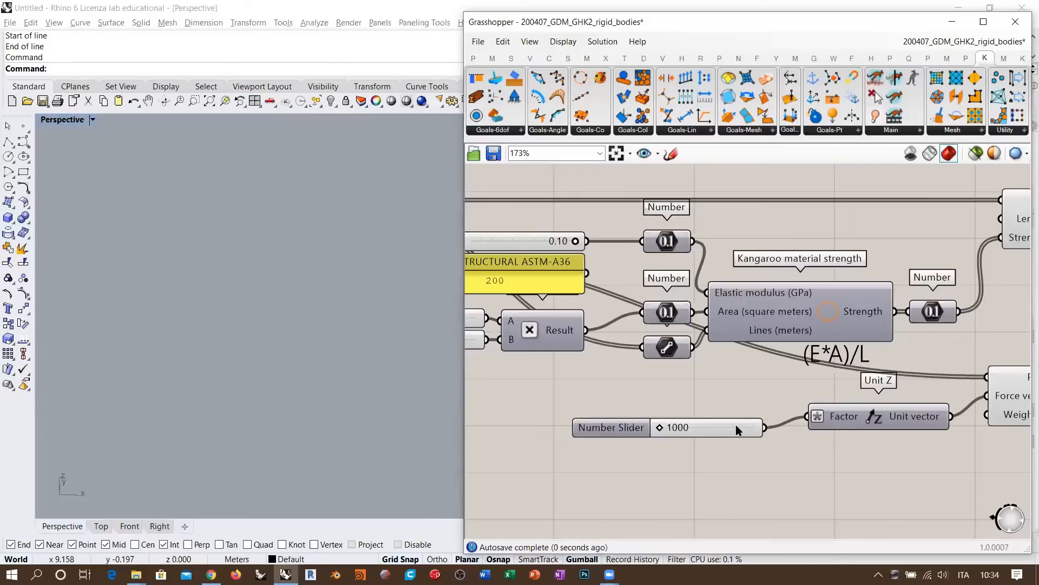
pyautogui.moveTo(736, 425); pyautogui.dragTo(763, 413)
# Line up the number slider and the Unit Z component in a row in front of the Load goal's Force vector input.
pyautogui.moveTo(856, 403); pyautogui.dragTo(781, 416, button='right')
pyautogui.moveTo(864, 450); pyautogui.dragTo(722, 446, button='right')
pyautogui.moveTo(687, 430); pyautogui.dragTo(700, 429)
pyautogui.click(685, 445)
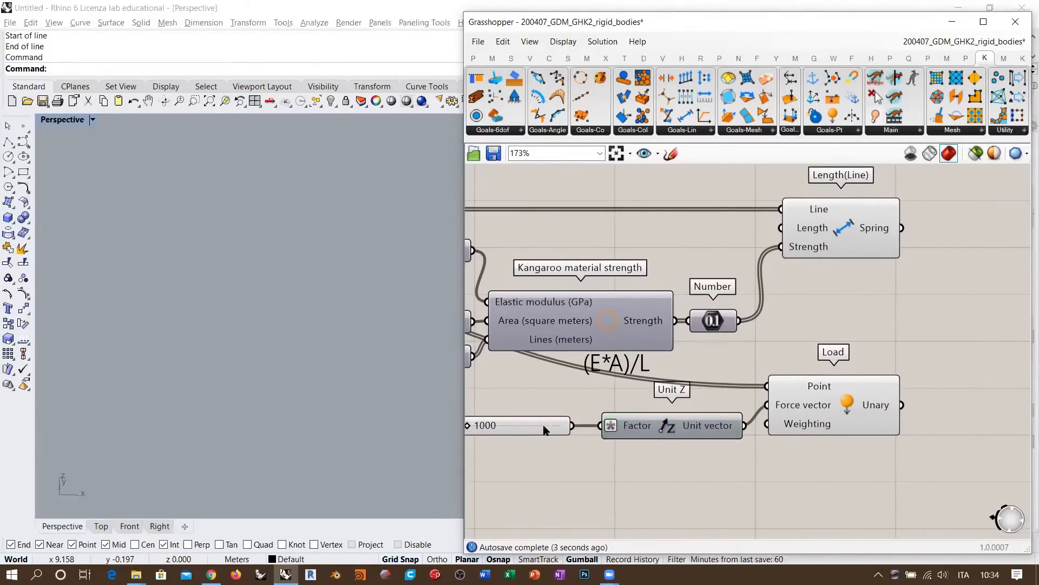
pyautogui.moveTo(544, 426); pyautogui.dragTo(557, 425)
pyautogui.click(657, 426)
pyautogui.moveTo(515, 431); pyautogui.dragTo(559, 428, button='right')
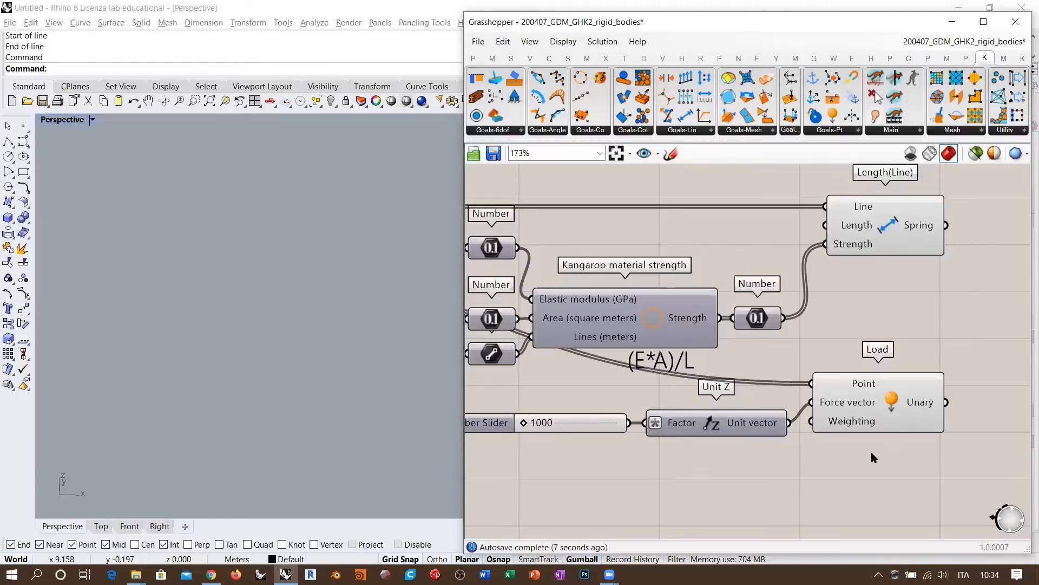
# Set the number slider feeding Unit Z to 60400.
pyautogui.scroll(-4, 855, 395)
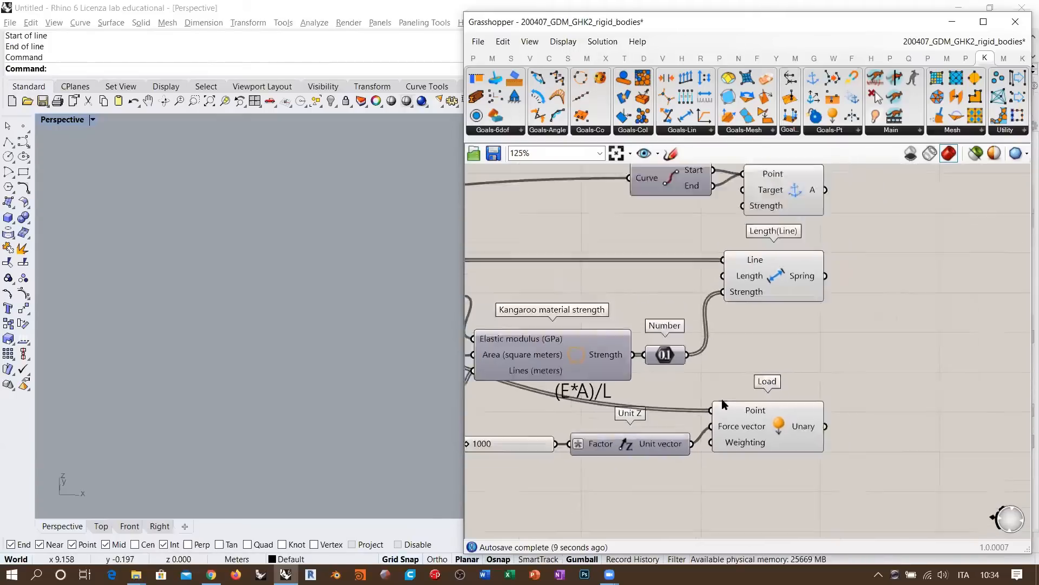
pyautogui.moveTo(817, 339); pyautogui.dragTo(749, 350, button='right')
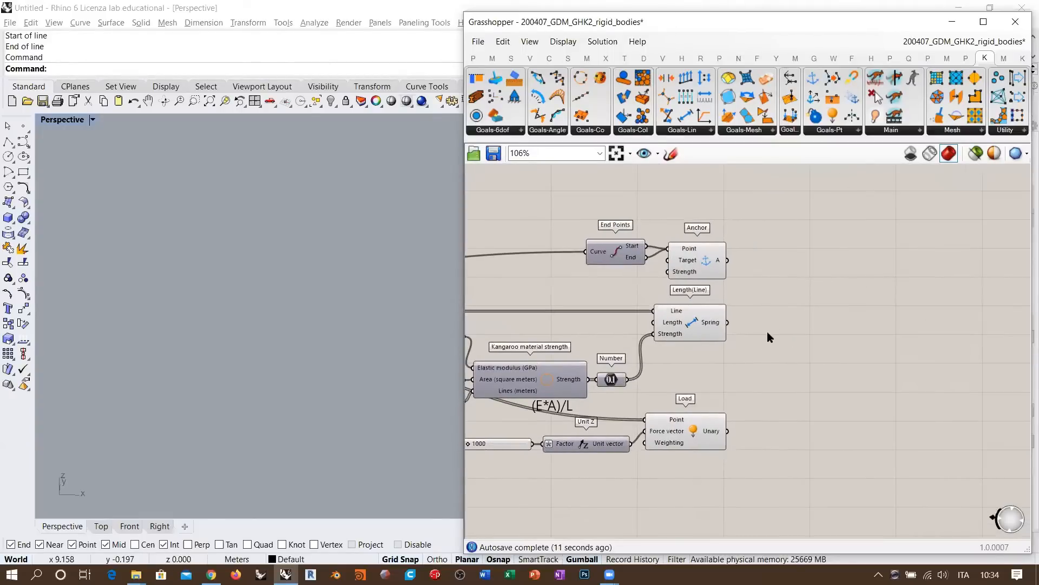
pyautogui.scroll(1, 757, 336)
pyautogui.moveTo(694, 314); pyautogui.dragTo(860, 316, button='right')
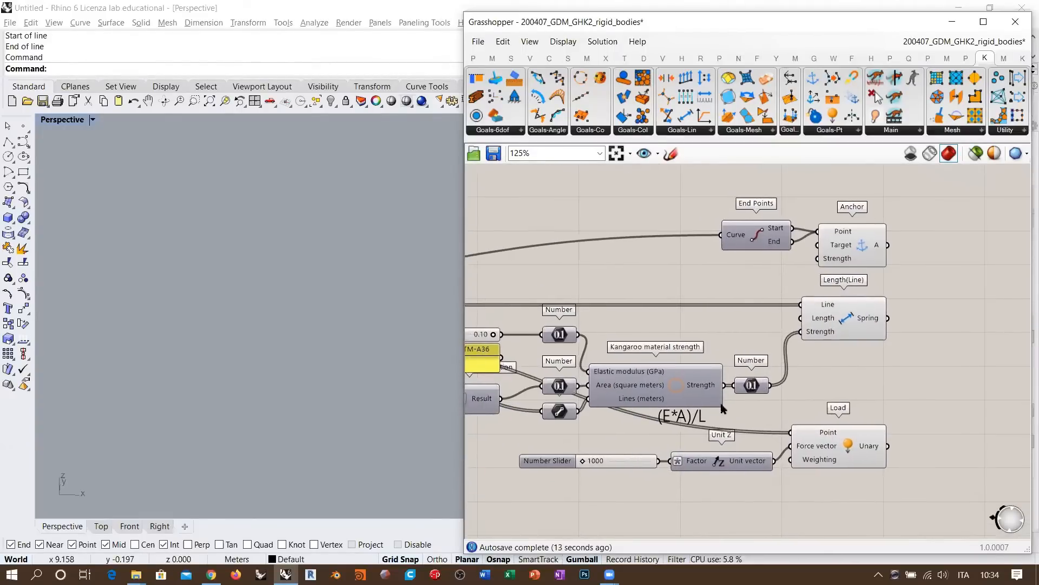
pyautogui.moveTo(582, 460); pyautogui.dragTo(623, 465)
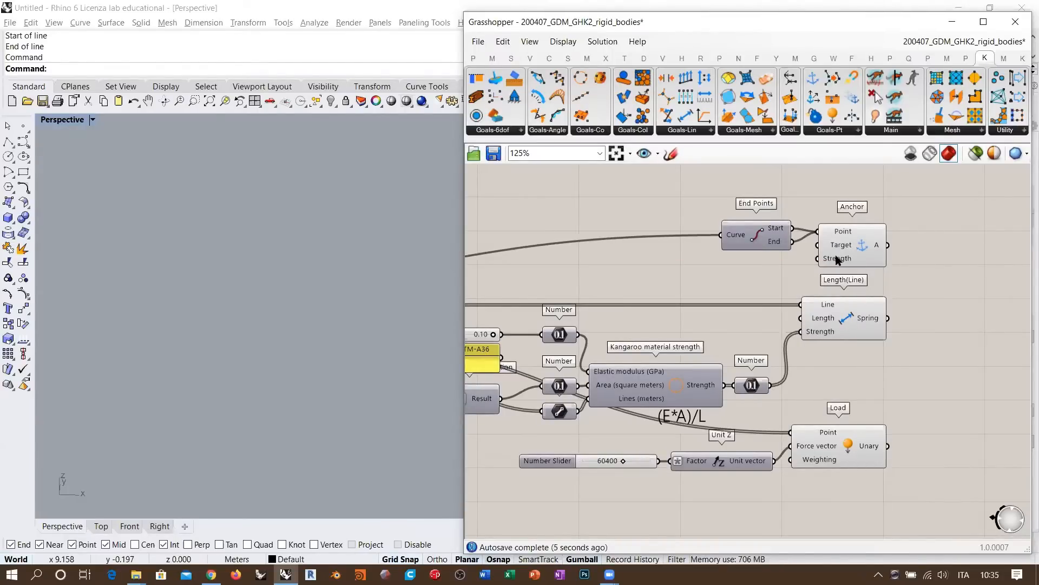
# Check the Anchor goal's Strength input against the load slider and nudge the End Points component slightly upward.
pyautogui.moveTo(837, 260)
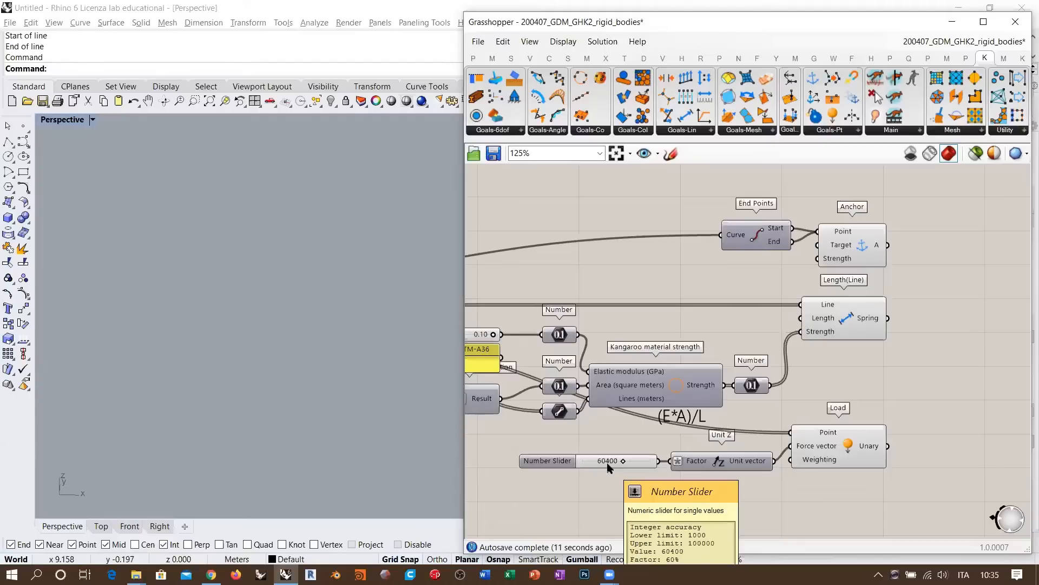
pyautogui.click(858, 250)
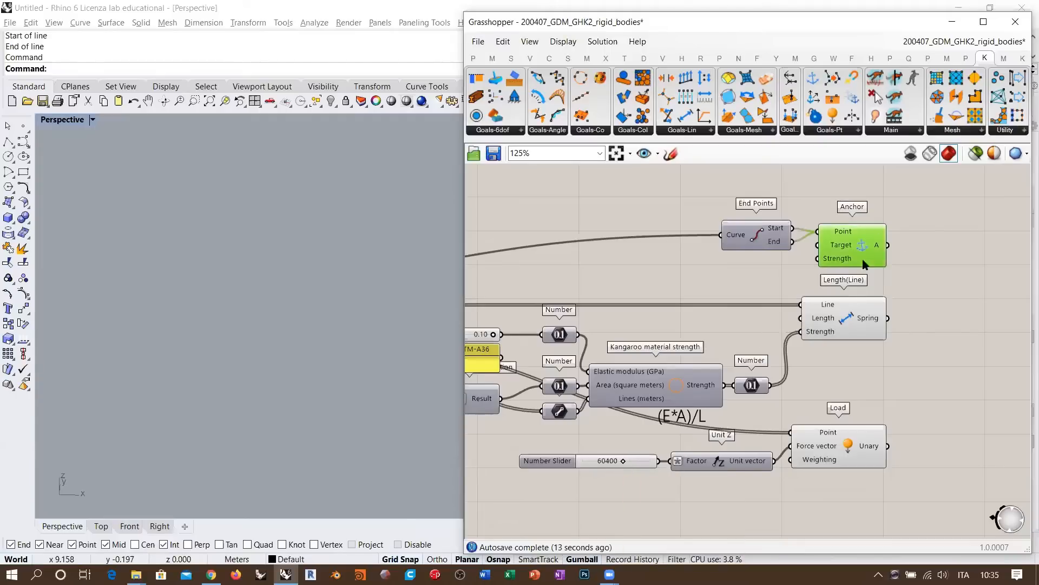
pyautogui.click(939, 304)
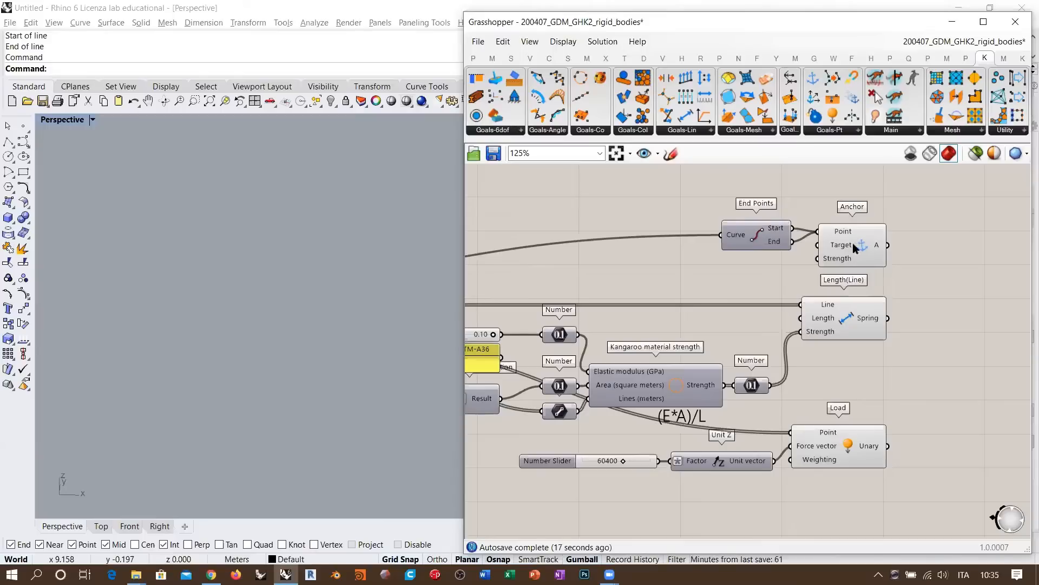
pyautogui.moveTo(853, 251)
pyautogui.moveTo(758, 242); pyautogui.dragTo(763, 239)
pyautogui.click(756, 270)
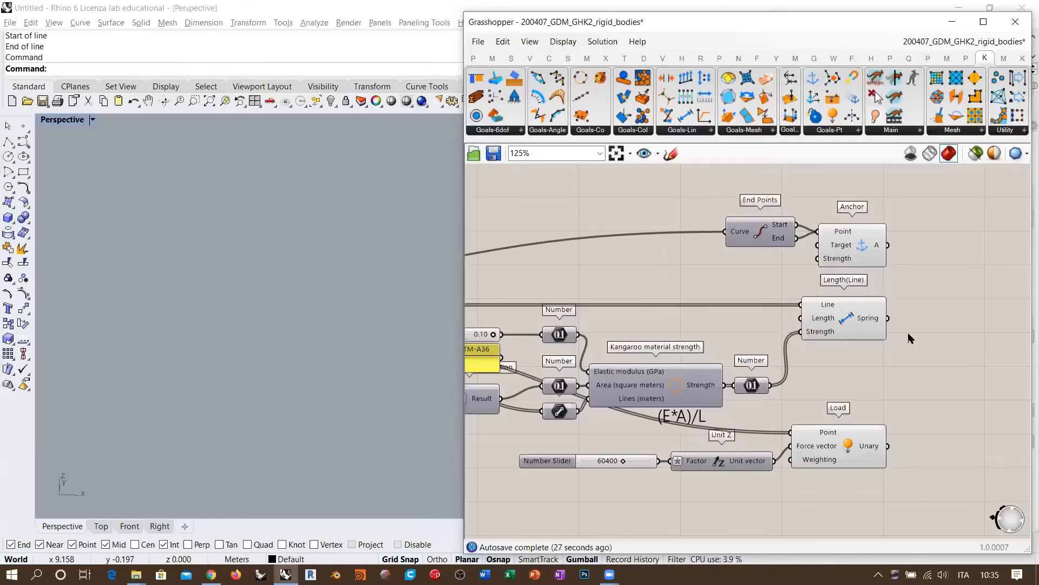
# Compare the Strength inputs of the Anchor and Length(Line) goals.
pyautogui.moveTo(870, 319); pyautogui.dragTo(751, 313, button='right')
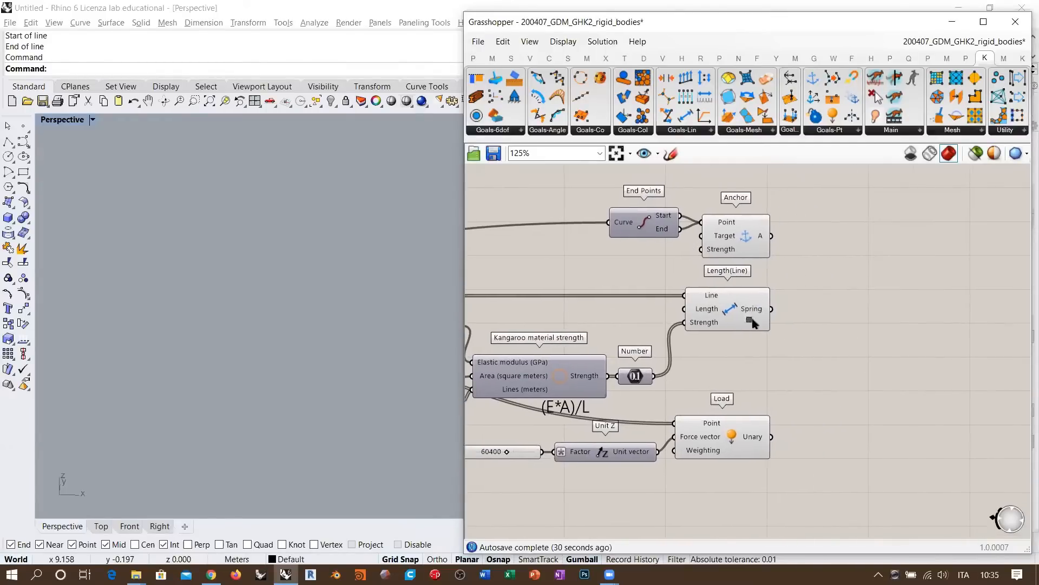
pyautogui.moveTo(794, 470); pyautogui.dragTo(711, 208)
pyautogui.click(728, 212)
pyautogui.moveTo(712, 256); pyautogui.dragTo(828, 268, button='right')
pyautogui.scroll(1, 764, 274)
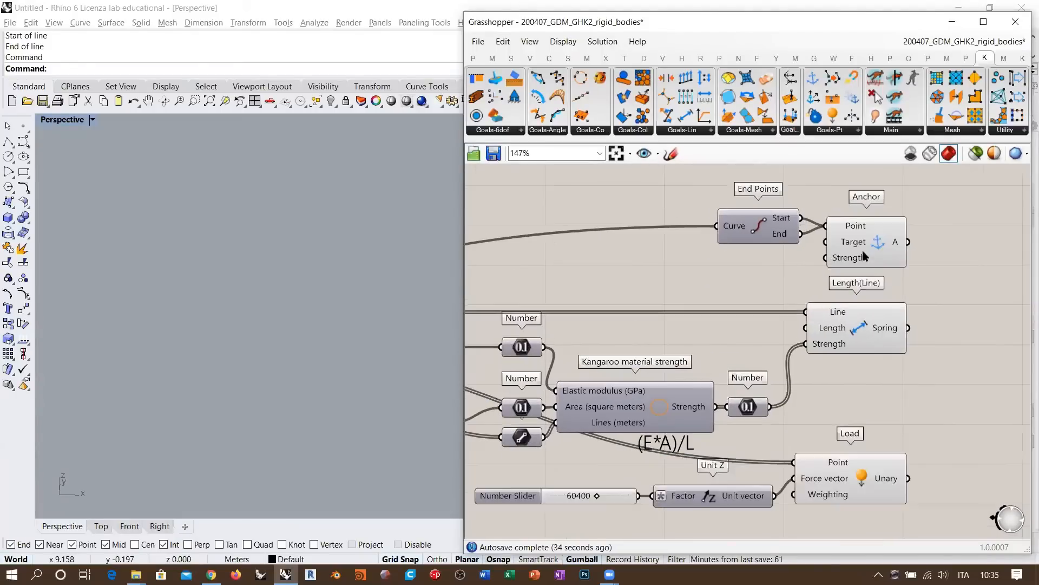
pyautogui.moveTo(849, 260)
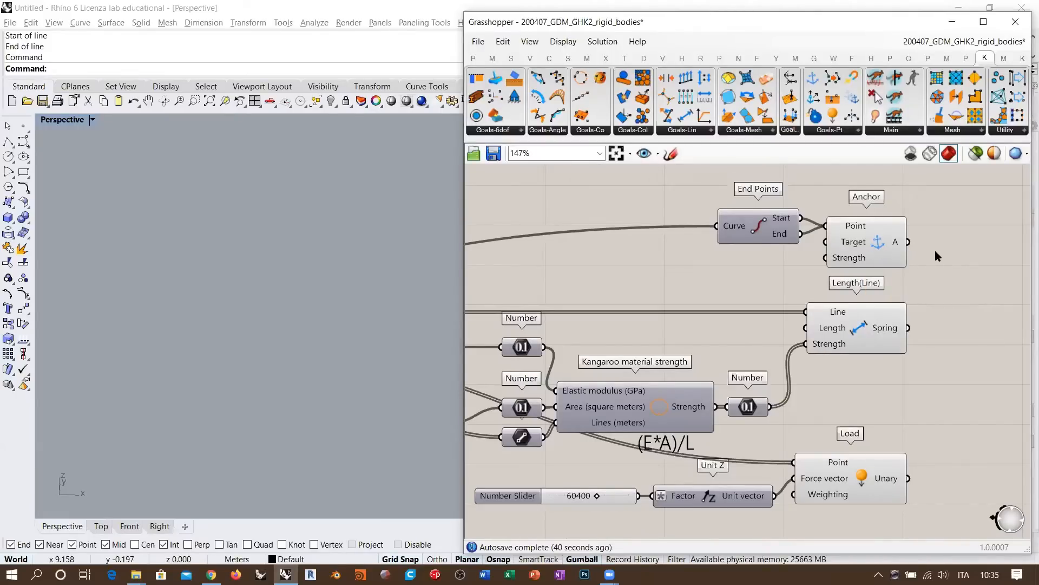
pyautogui.doubleClick(733, 279)
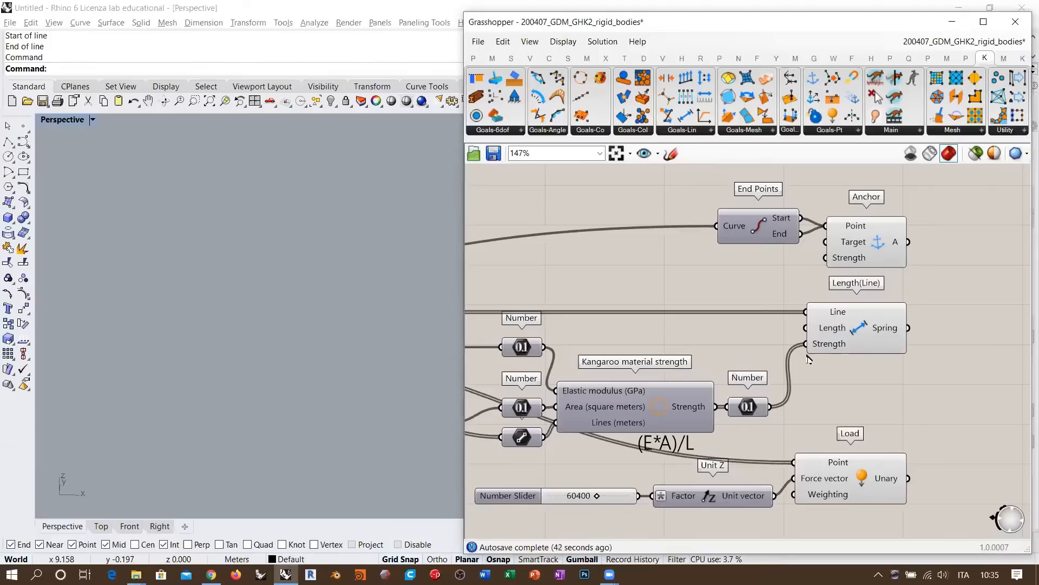
pyautogui.moveTo(818, 349)
pyautogui.click(852, 250)
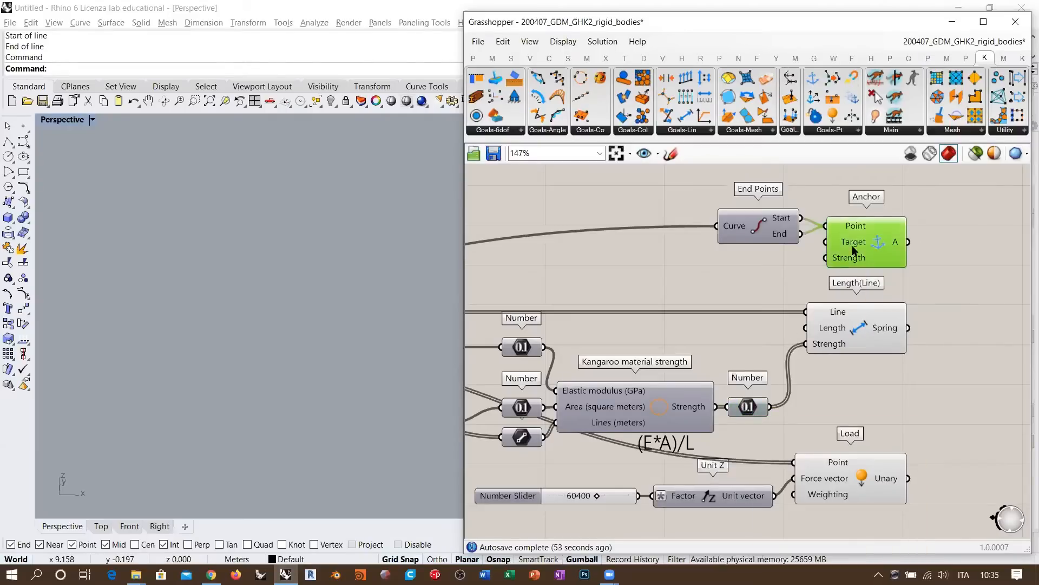
pyautogui.click(759, 267)
# Place a BouncySolver beside the three goals and connect a new Boolean Toggle to its On input.
pyautogui.moveTo(759, 267); pyautogui.dragTo(643, 293, button='right')
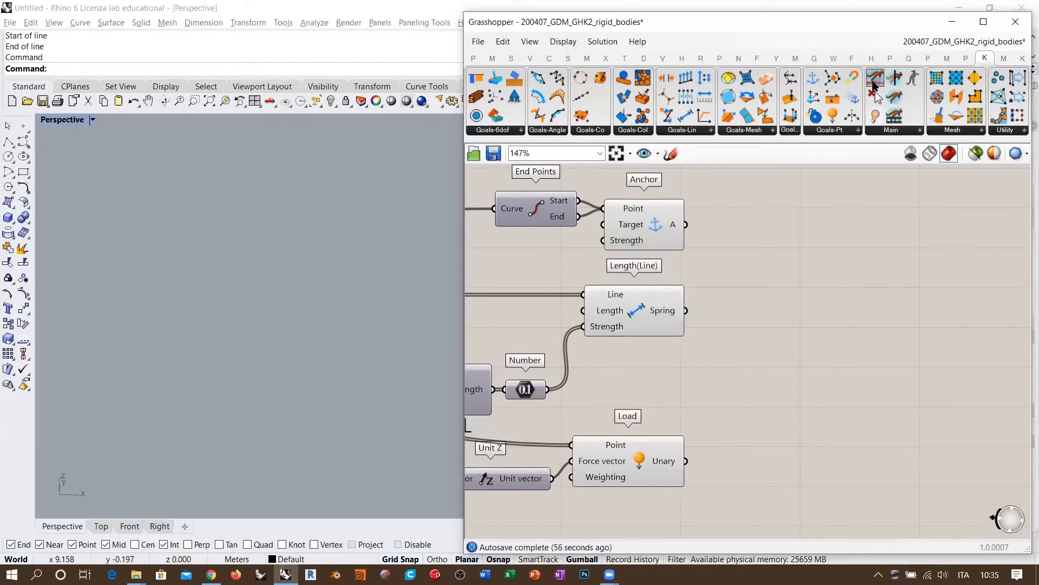
pyautogui.moveTo(876, 77); pyautogui.dragTo(957, 380)
pyautogui.doubleClick(807, 413)
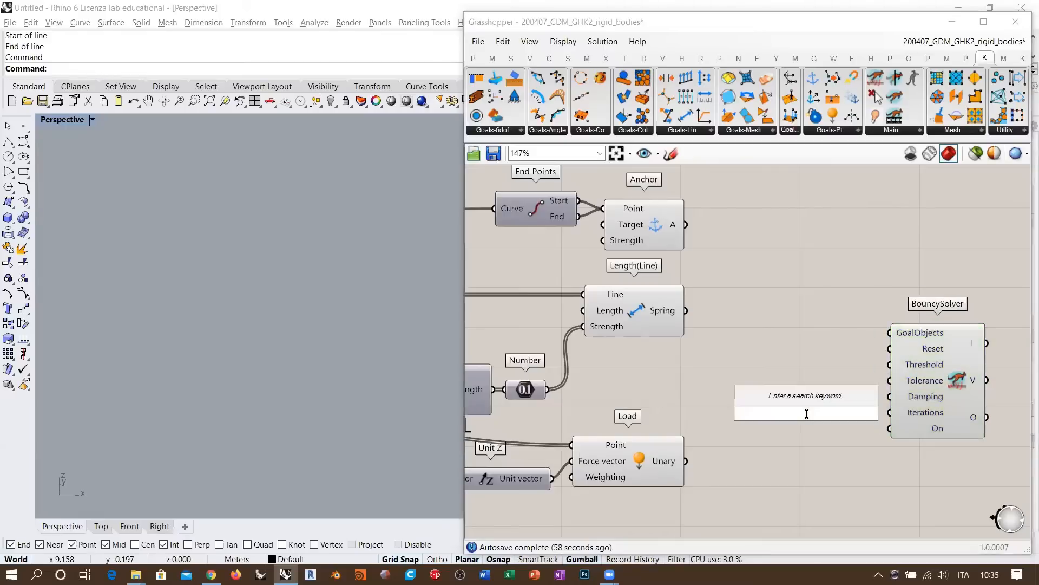
pyautogui.write('toggle')
pyautogui.press('Return')
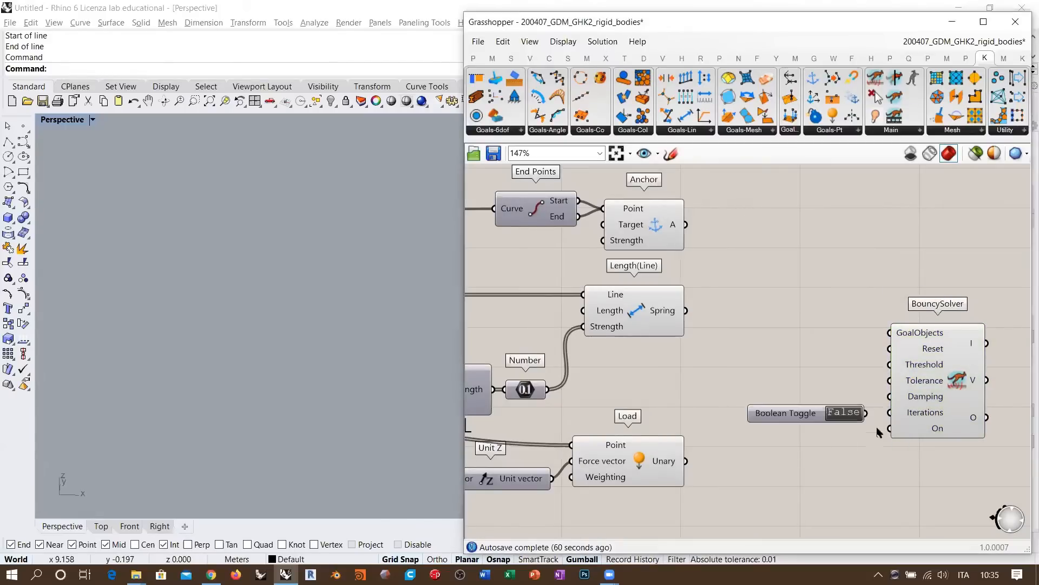
pyautogui.moveTo(820, 416); pyautogui.dragTo(890, 429)
# Add a Button and connect it to the BouncySolver's Reset input.
pyautogui.doubleClick(830, 404)
pyautogui.write('b')
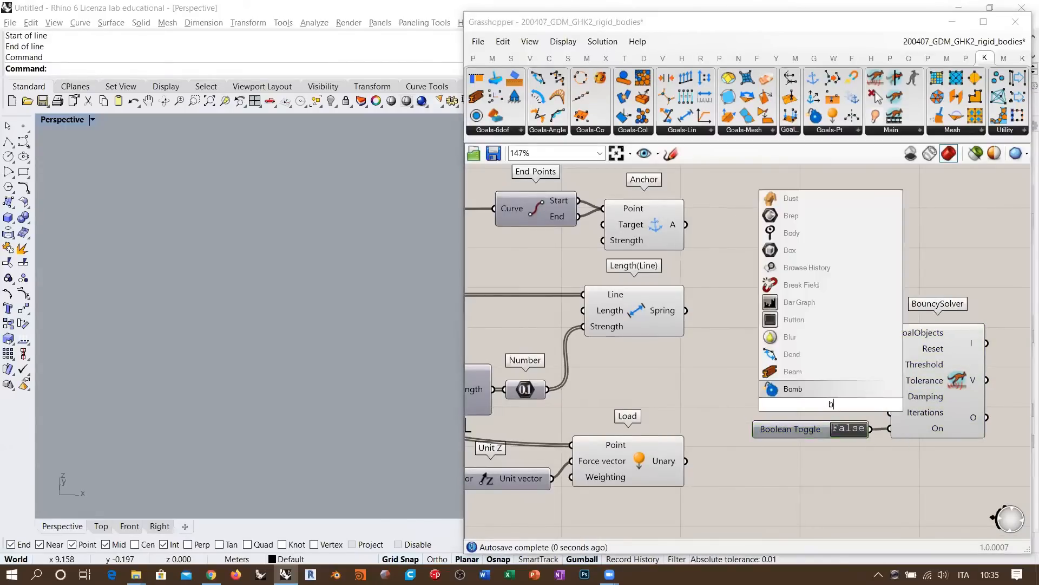
pyautogui.write('utt')
pyautogui.click(805, 391)
pyautogui.moveTo(817, 408); pyautogui.dragTo(889, 348)
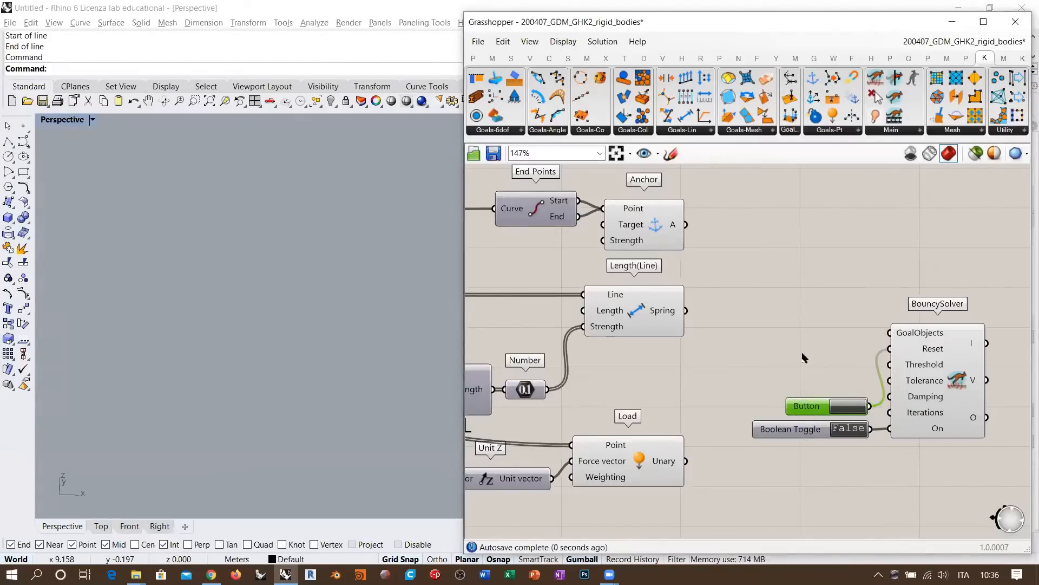
pyautogui.click(810, 353)
# Connect the outputs of the Anchor, Length(Line) and Load goals together to the BouncySolver's GoalObjects input.
pyautogui.moveTo(685, 224); pyautogui.dragTo(850, 330)
pyautogui.keyDown('shift'); pyautogui.moveTo(686, 310); pyautogui.dragTo(888, 333); pyautogui.keyUp('shift')
pyautogui.keyDown('shift'); pyautogui.moveTo(686, 461); pyautogui.dragTo(884, 342); pyautogui.keyUp('shift')
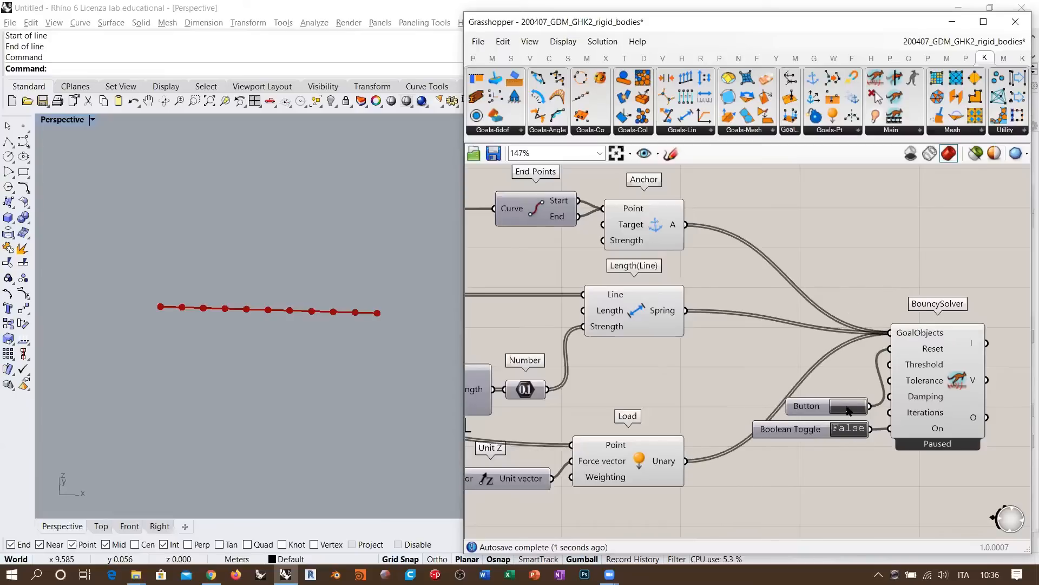
# Switch the Rhino viewport to the Front view and frame the segmented line with its division points.
pyautogui.click(280, 346)
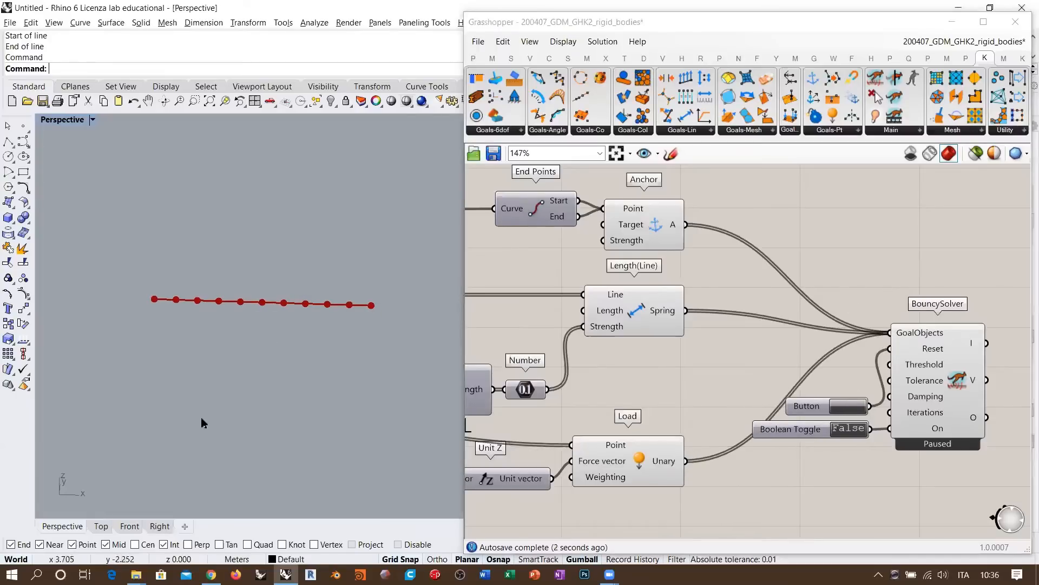
pyautogui.click(129, 527)
pyautogui.moveTo(373, 338); pyautogui.dragTo(121, 341, button='right')
pyautogui.scroll(8, 262, 337)
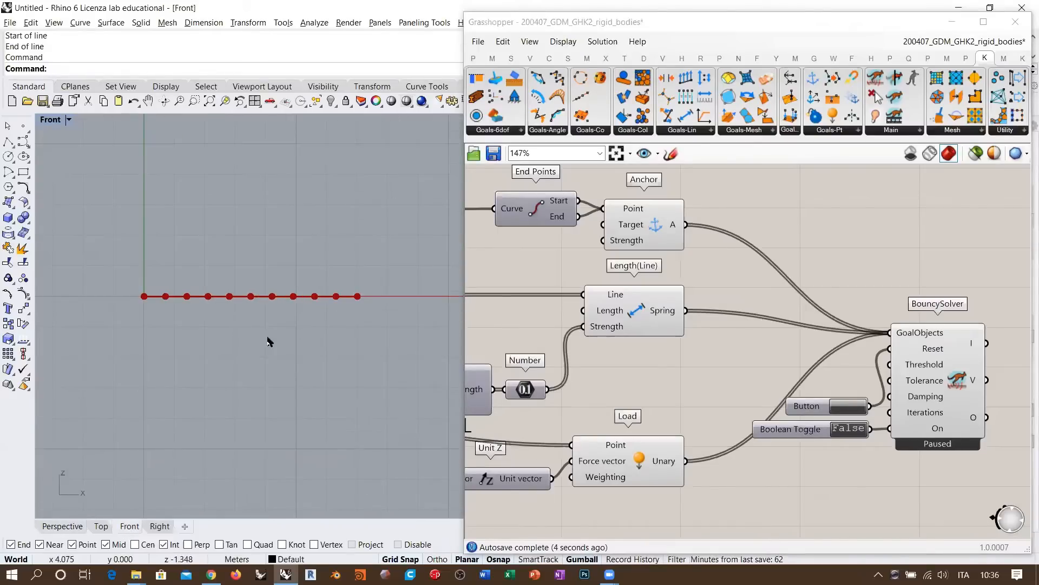
pyautogui.scroll(4, 261, 287)
pyautogui.moveTo(268, 333); pyautogui.dragTo(284, 274, button='right')
pyautogui.click(869, 233)
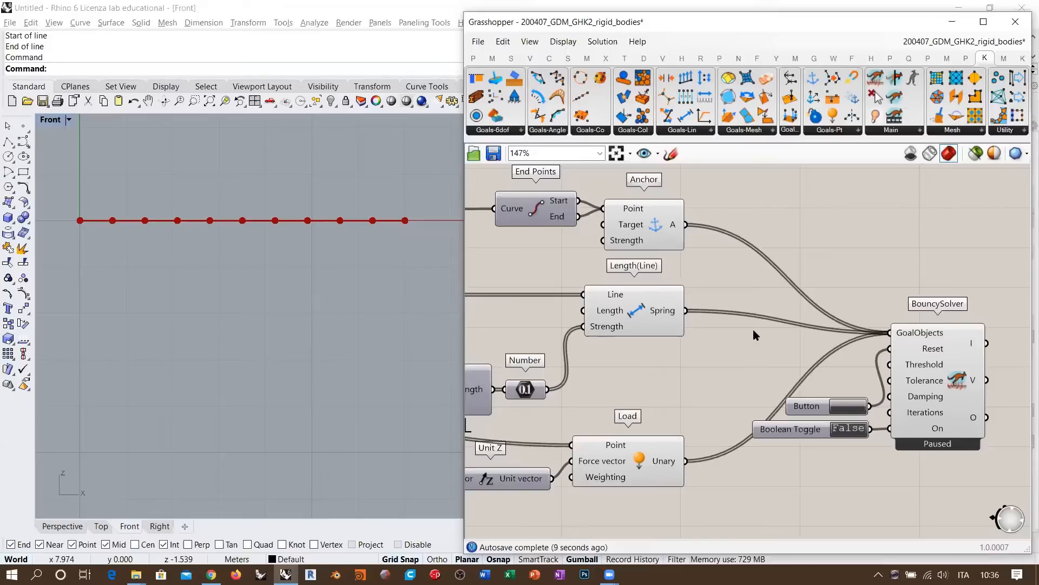
pyautogui.moveTo(332, 241); pyautogui.dragTo(357, 276, button='right')
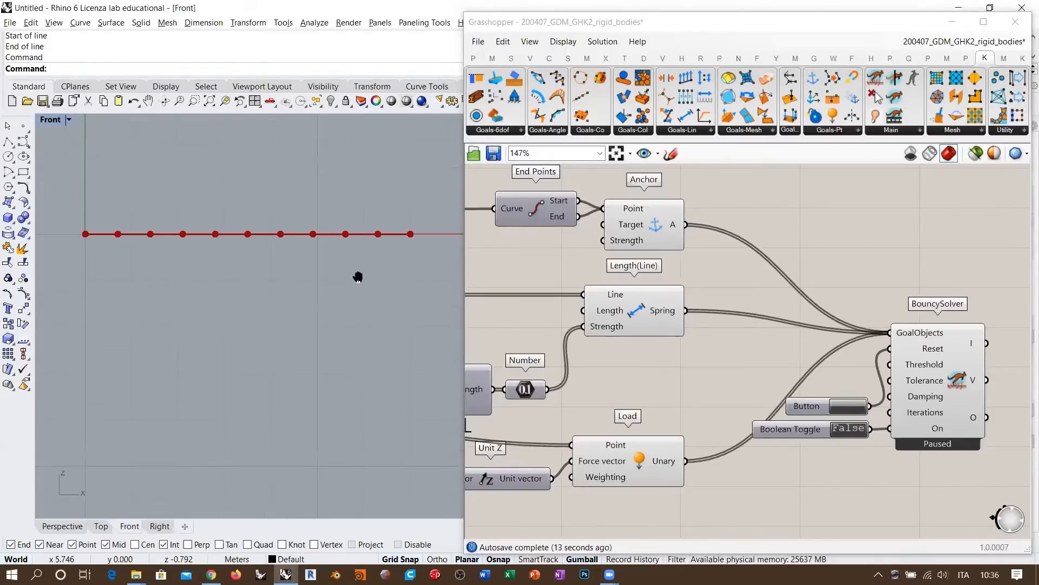
pyautogui.click(838, 215)
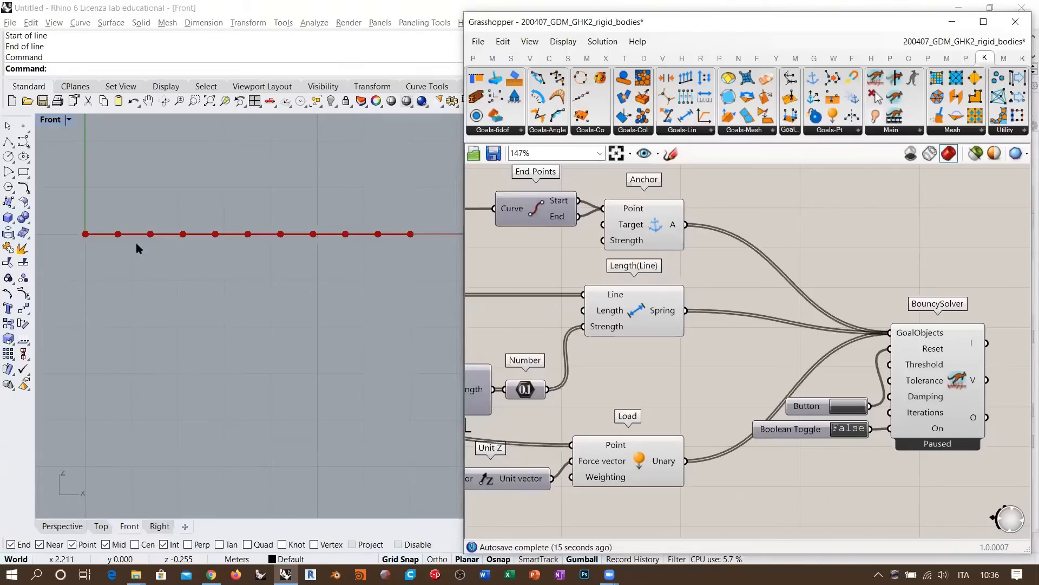
# Reset the BouncySolver and set its Boolean Toggle to True to run the simulation, following the moving chain in the Front view.
pyautogui.click(848, 407)
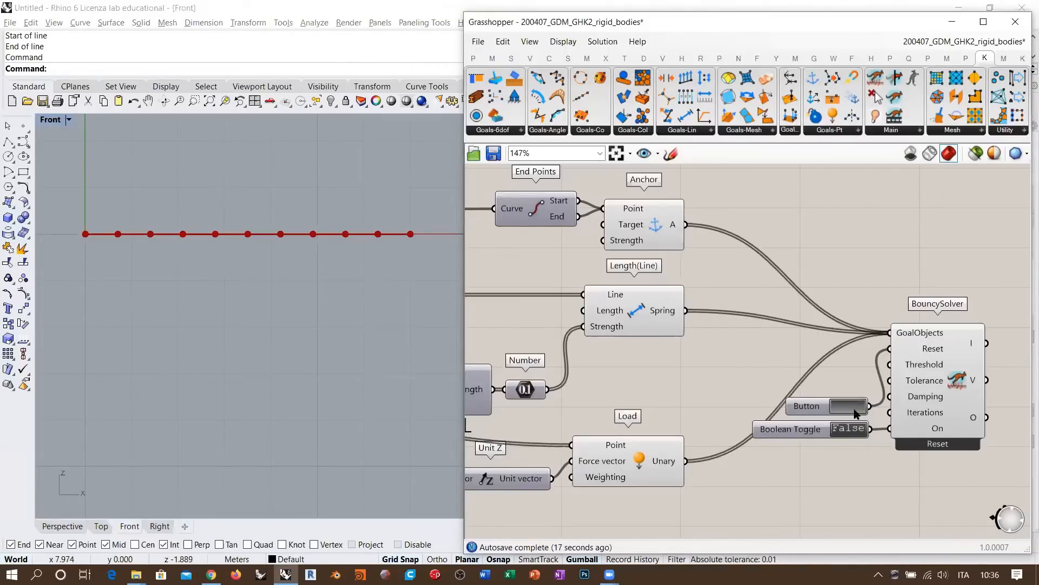
pyautogui.click(850, 428)
pyautogui.keyDown('ctrl'); pyautogui.moveTo(265, 256); pyautogui.dragTo(320, 296, button='right'); pyautogui.keyUp('ctrl')
pyautogui.scroll(5, 285, 250)
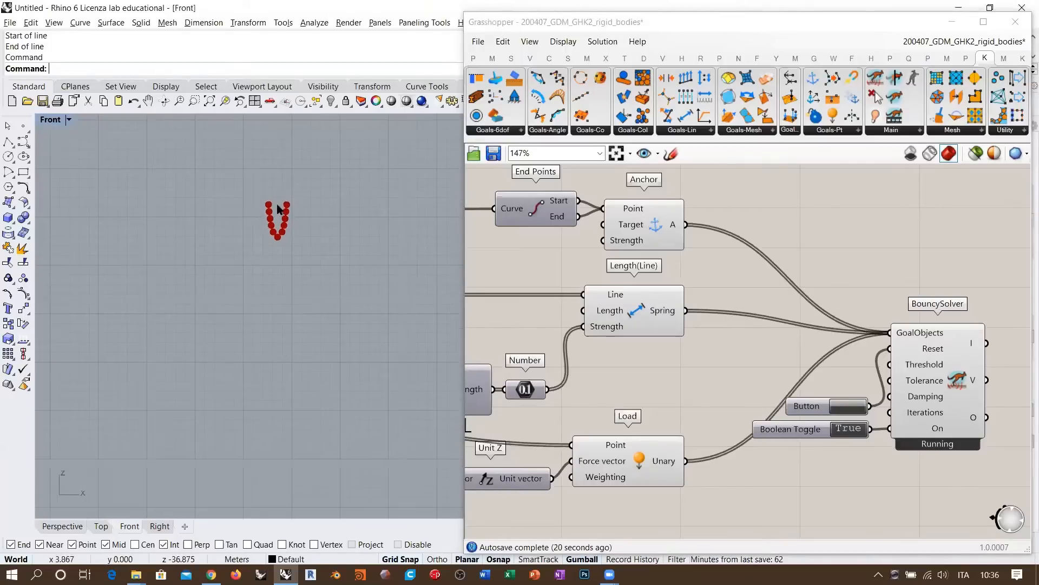
pyautogui.moveTo(300, 220); pyautogui.dragTo(287, 460, button='right')
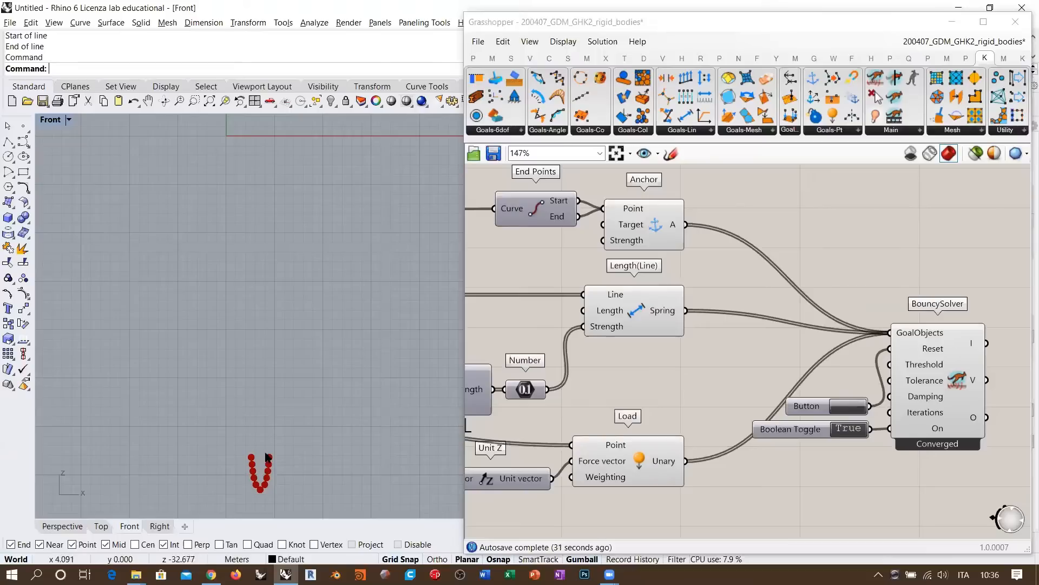
# Add a Number Slider with the value 10000000 and connect it to the Anchor goal's Strength input.
pyautogui.moveTo(756, 301); pyautogui.dragTo(947, 299, button='right')
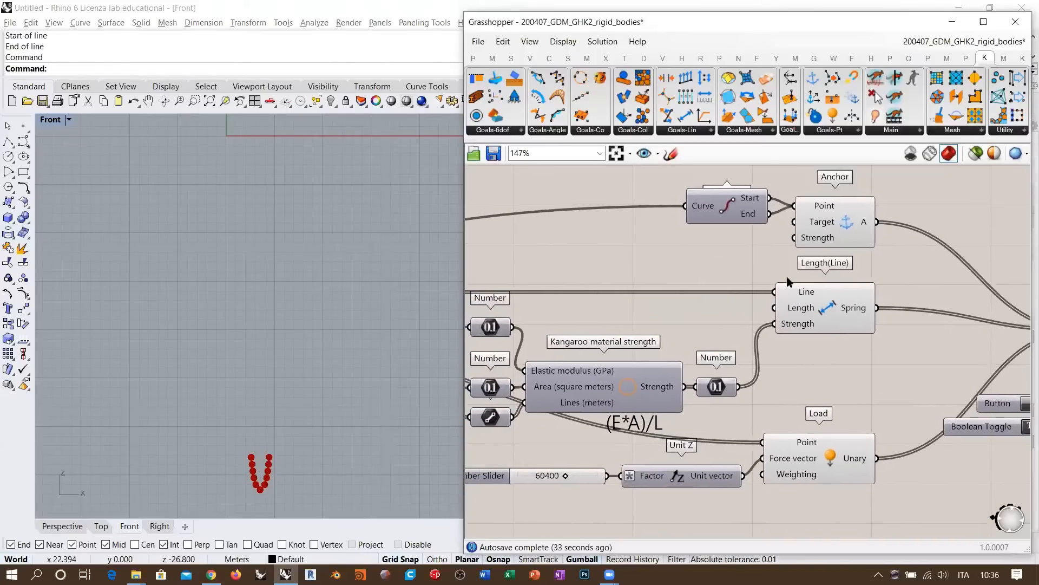
pyautogui.doubleClick(697, 262)
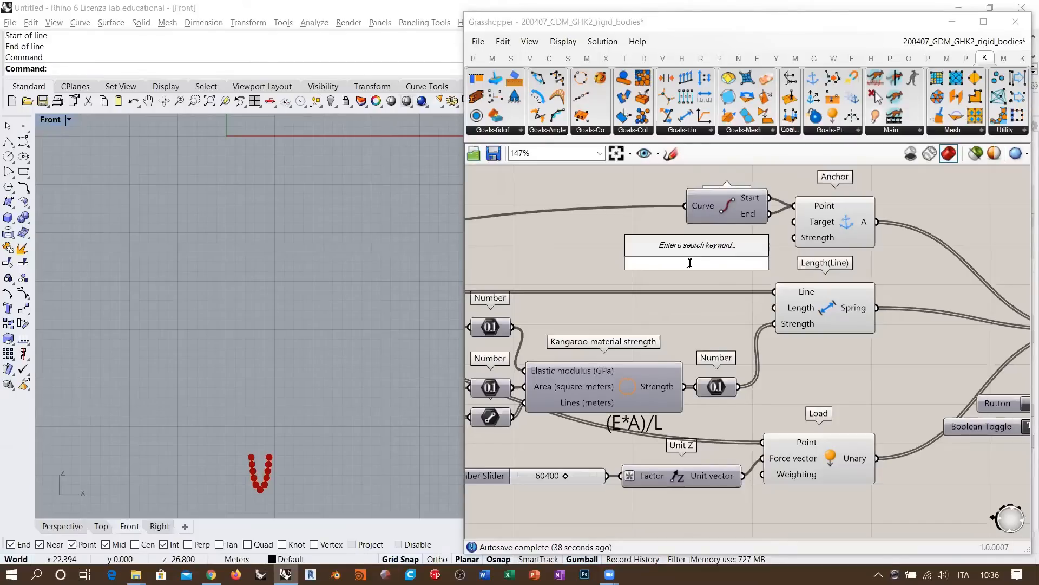
pyautogui.write('1')
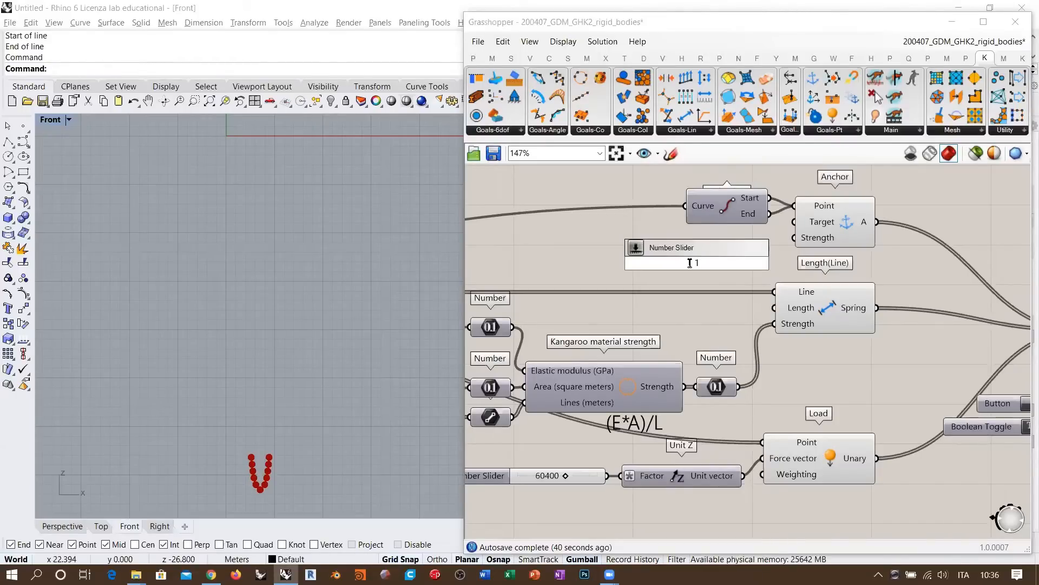
pyautogui.write('0')
pyautogui.write('000000')
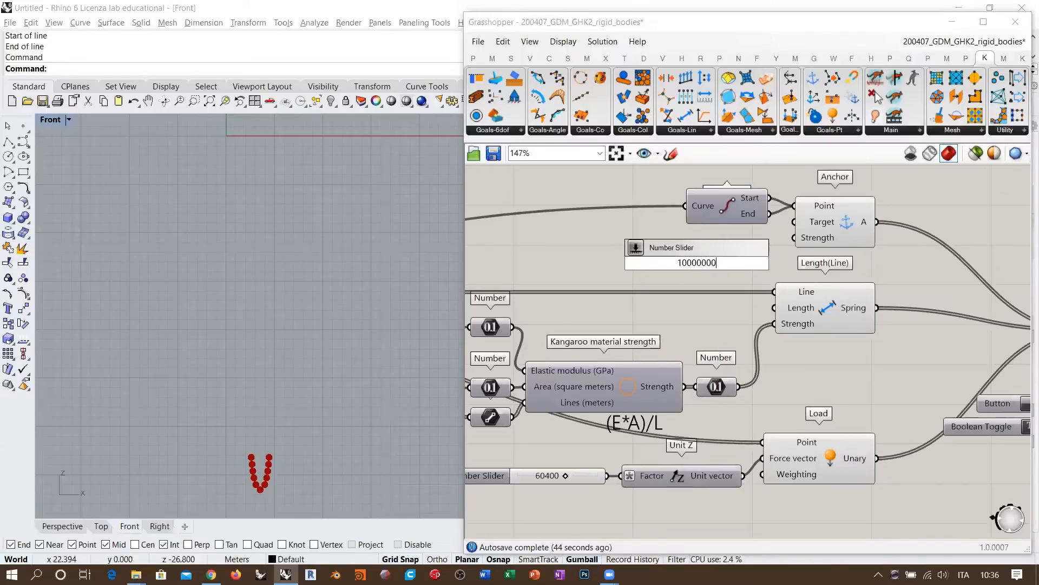
pyautogui.press('Return')
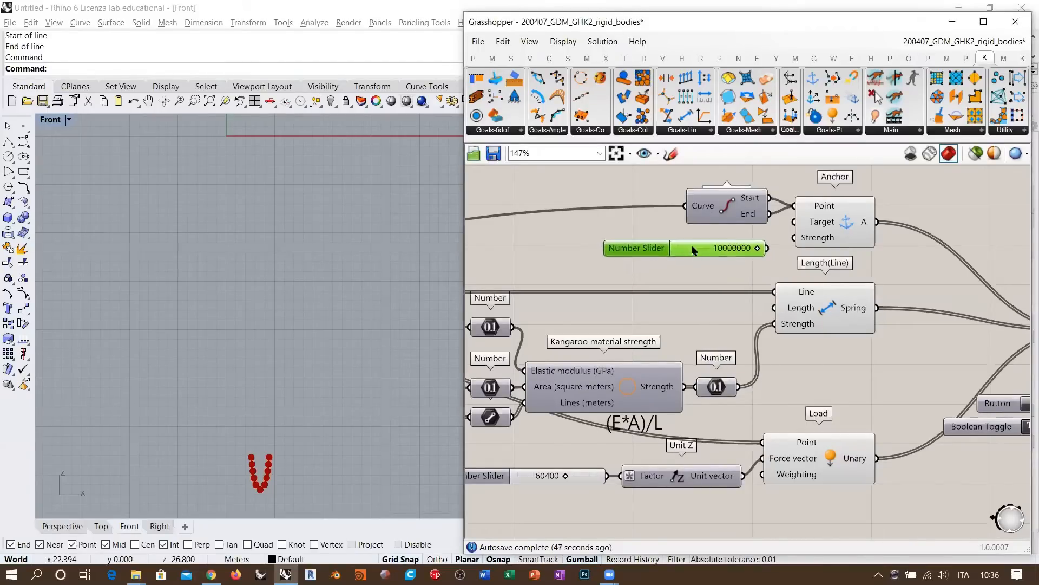
pyautogui.moveTo(768, 247); pyautogui.dragTo(794, 237)
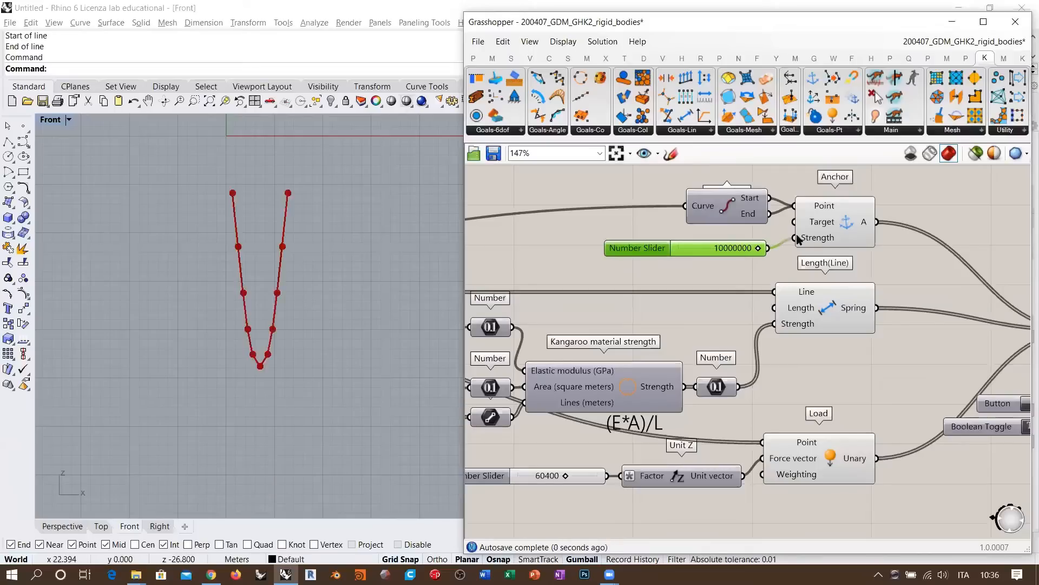
pyautogui.click(919, 200)
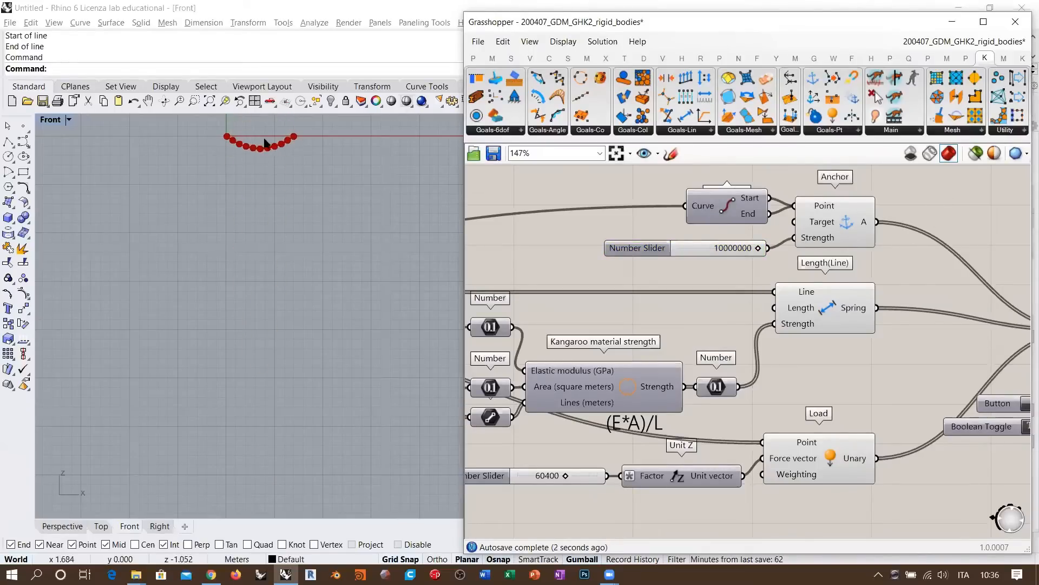
# Examine the hanging chain in the Front view alongside the RUBBER, B and H inputs that feed the material strength.
pyautogui.moveTo(267, 144); pyautogui.dragTo(283, 204, button='right')
pyautogui.scroll(10, 263, 195)
pyautogui.scroll(6, 264, 196)
pyautogui.scroll(-2, 272, 204)
pyautogui.click(585, 249)
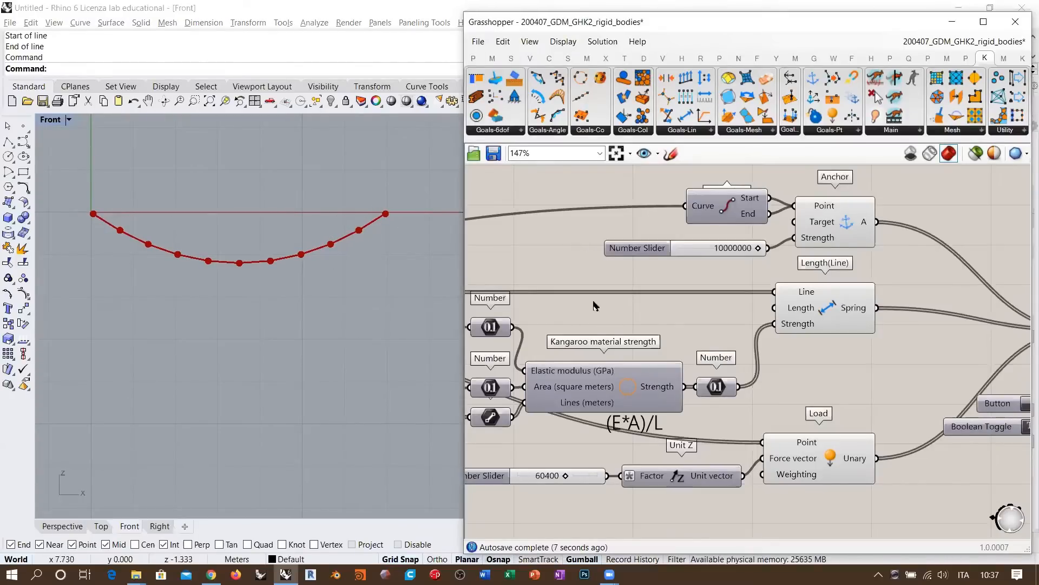
pyautogui.moveTo(594, 304); pyautogui.dragTo(1031, 296, button='right')
pyautogui.scroll(-1, 674, 313)
pyautogui.scroll(2, 786, 297)
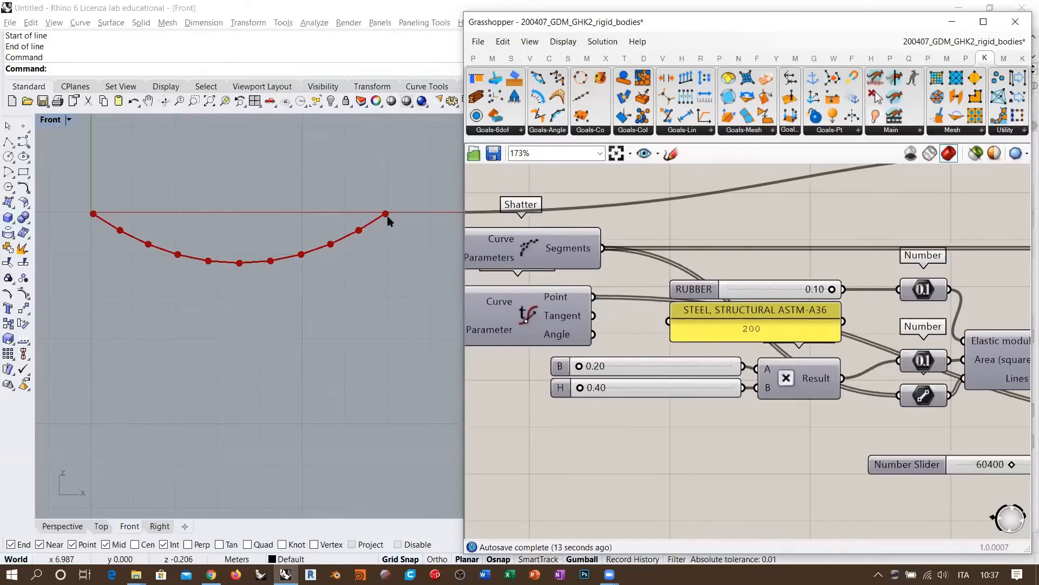
pyautogui.scroll(-3, 753, 390)
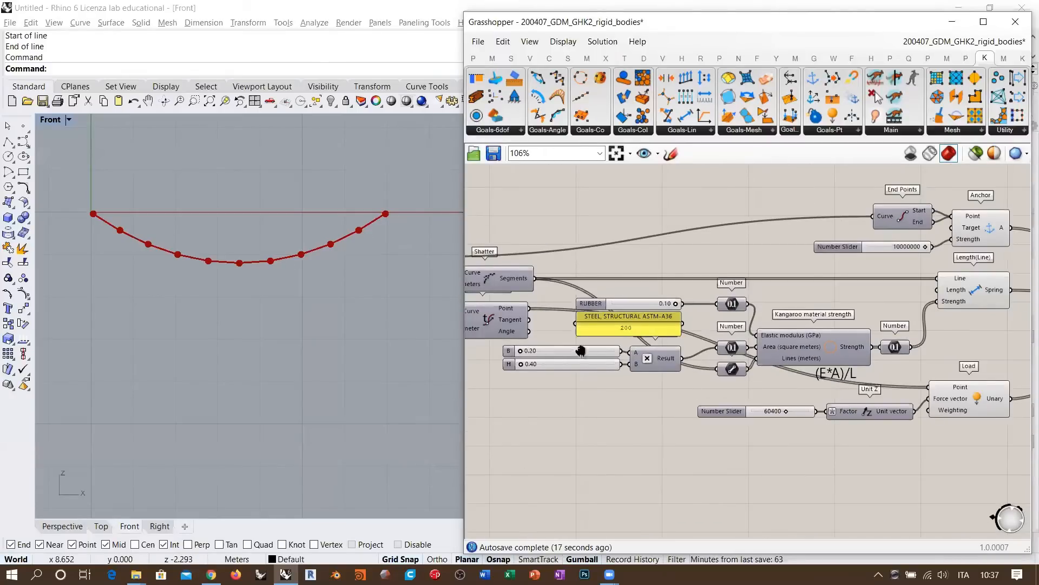
pyautogui.scroll(6, 611, 360)
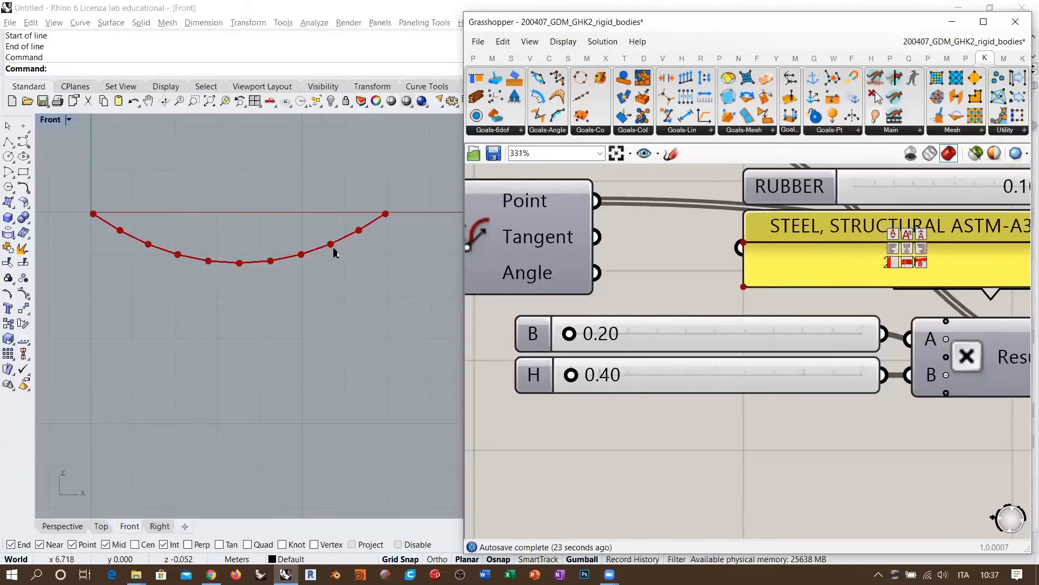
pyautogui.scroll(-3, 628, 294)
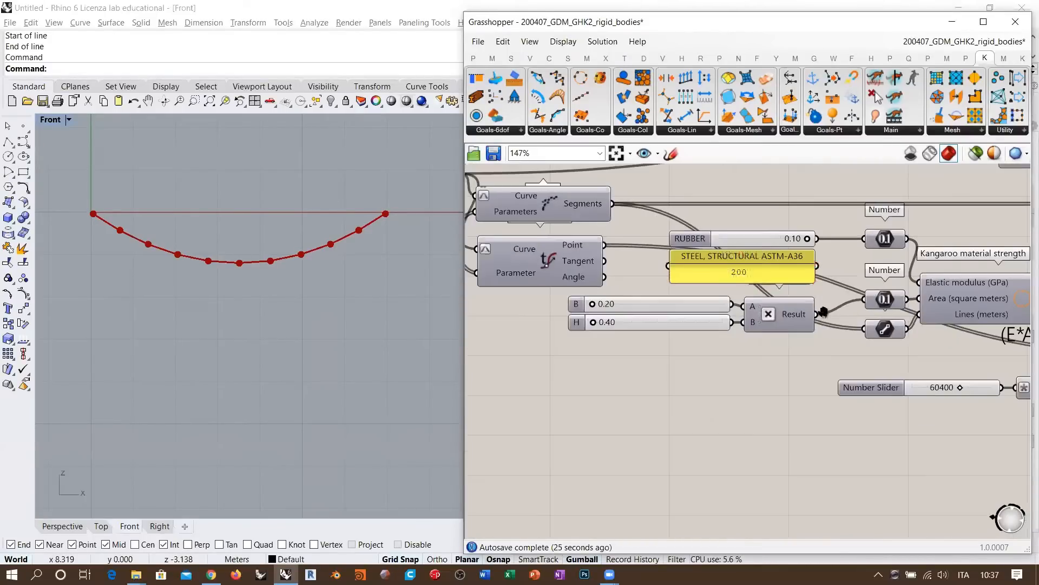
# Replace the RUBBER slider with the STEEL, STRUCTURAL ASTM-A36 panel as input of the Number feeding Elastic modulus.
pyautogui.moveTo(828, 281); pyautogui.dragTo(759, 317, button='right')
pyautogui.scroll(1, 672, 289)
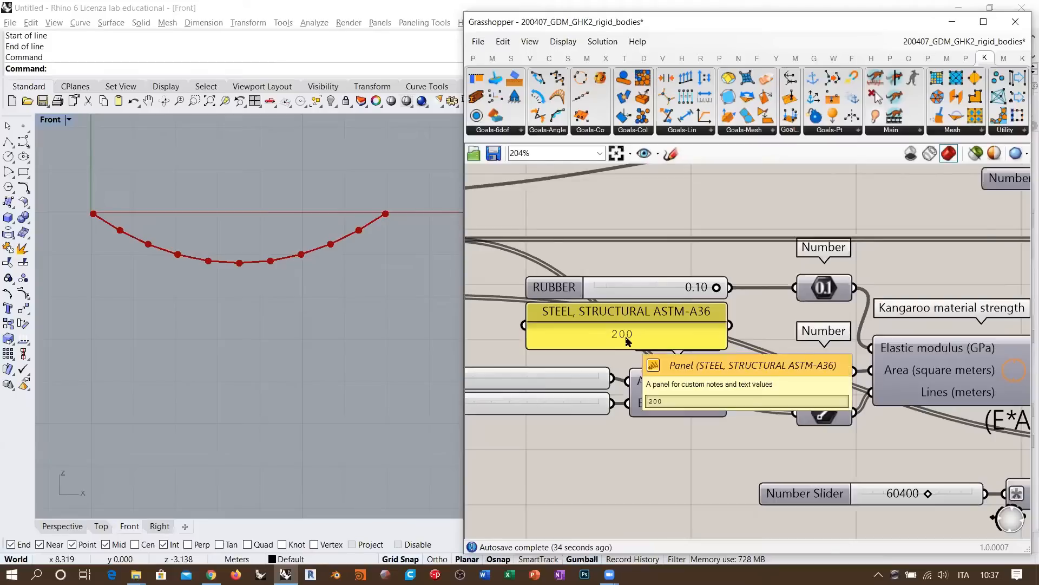
pyautogui.click(670, 283)
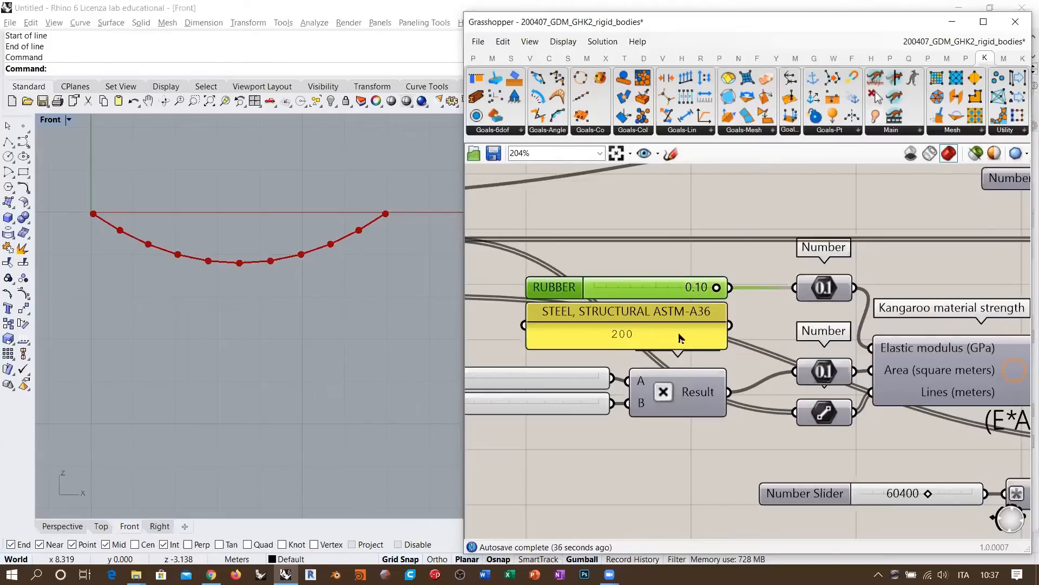
pyautogui.click(764, 316)
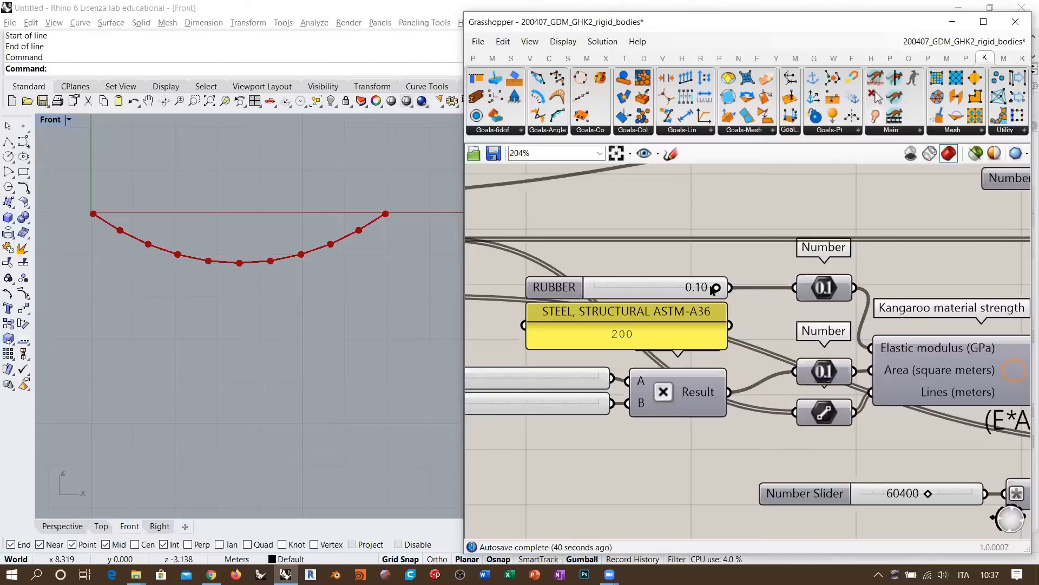
pyautogui.moveTo(713, 289)
pyautogui.mouseDown()
pyautogui.moveTo(572, 286)
pyautogui.moveTo(694, 287)
pyautogui.moveTo(559, 295)
pyautogui.moveTo(728, 293)
pyautogui.mouseUp()
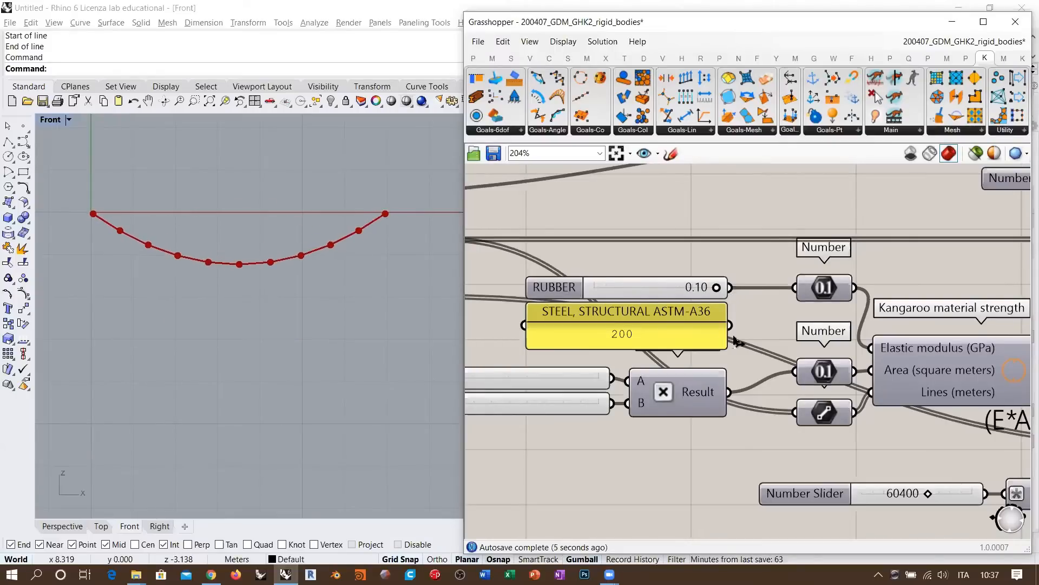
pyautogui.moveTo(734, 333); pyautogui.dragTo(795, 288)
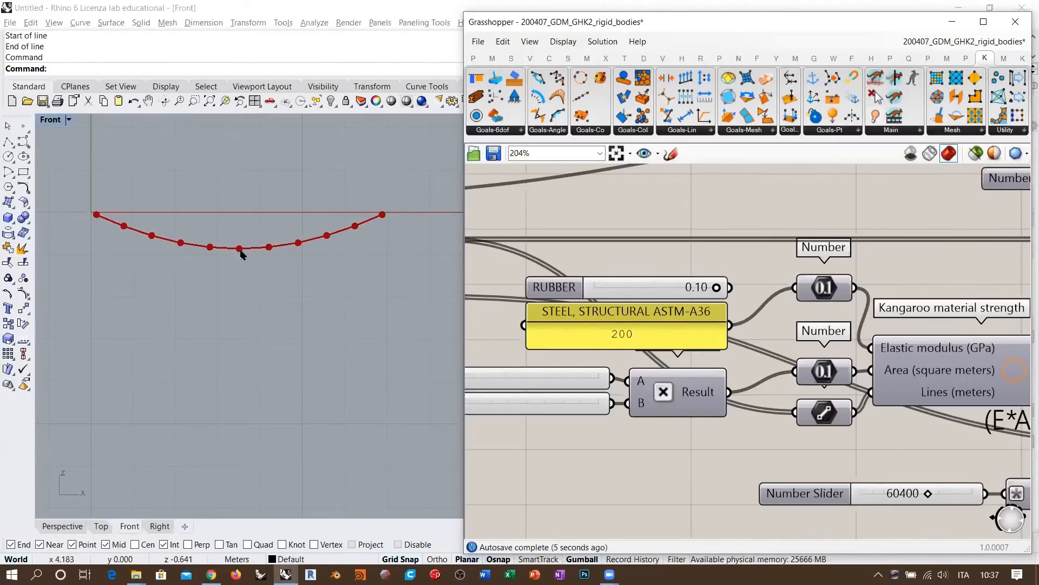
# Examine the sag of the steel chain in the Front view and review the whole chain definition on the canvas.
pyautogui.scroll(5, 233, 217)
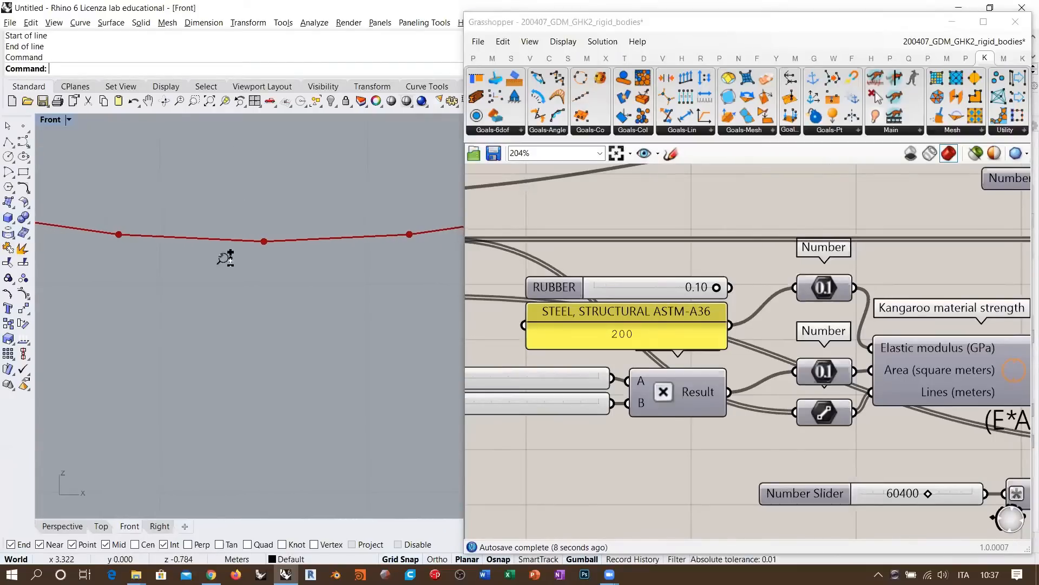
pyautogui.scroll(-5, 216, 318)
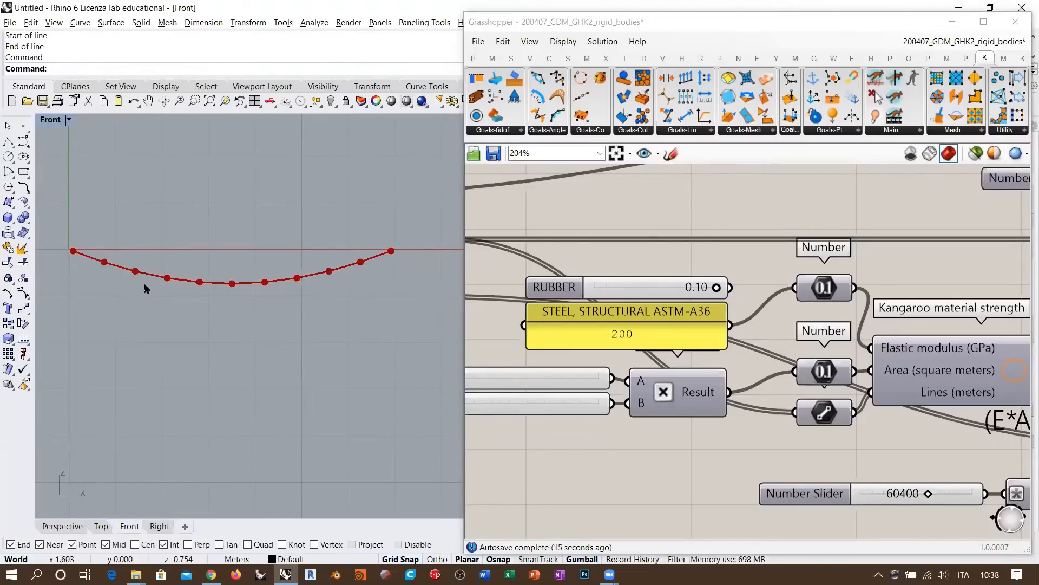
pyautogui.scroll(5, 232, 287)
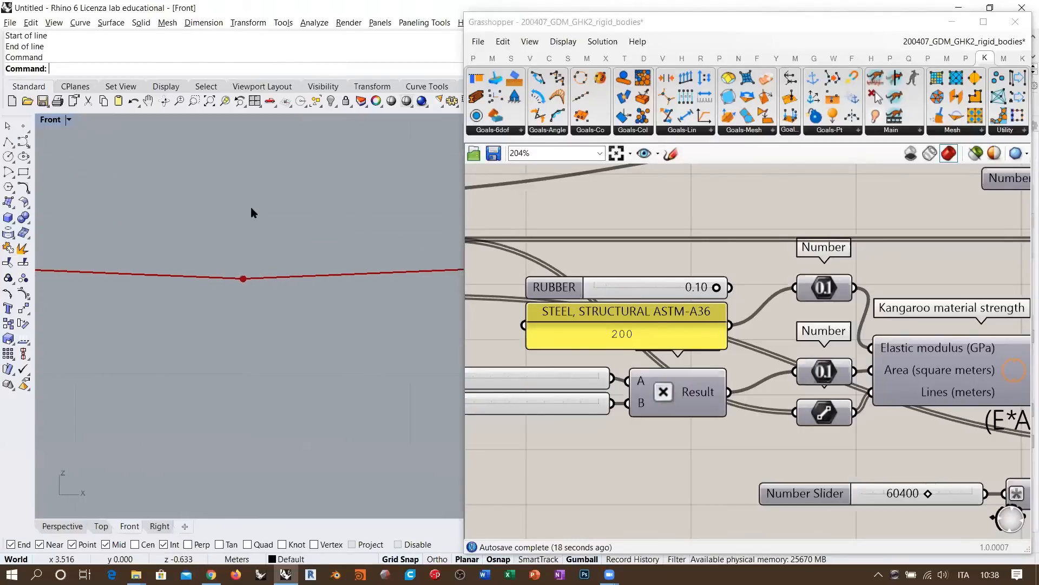
pyautogui.scroll(-5, 212, 311)
pyautogui.moveTo(342, 251); pyautogui.dragTo(350, 280, button='right')
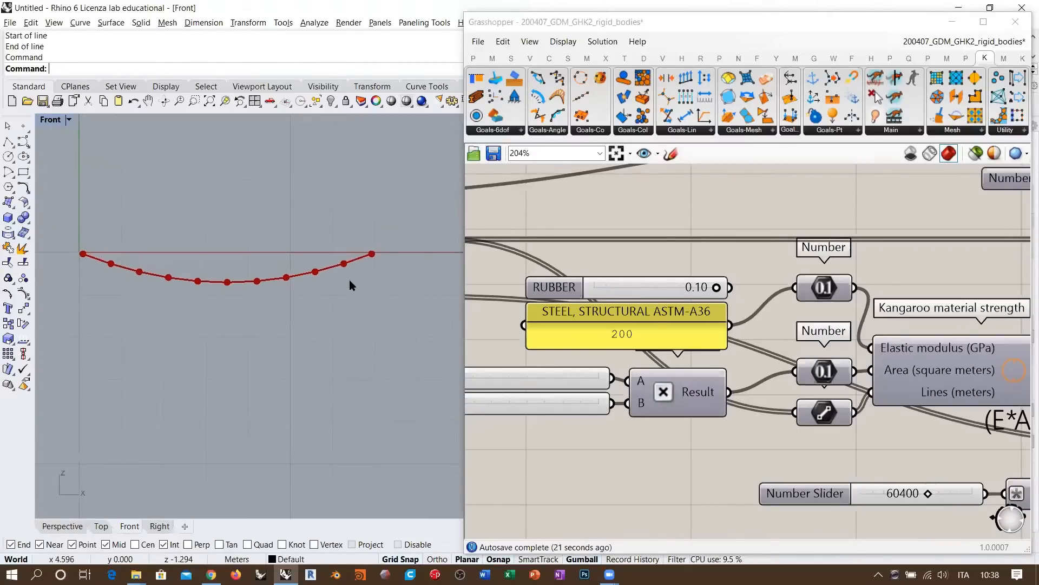
pyautogui.click(724, 219)
pyautogui.scroll(-5, 666, 284)
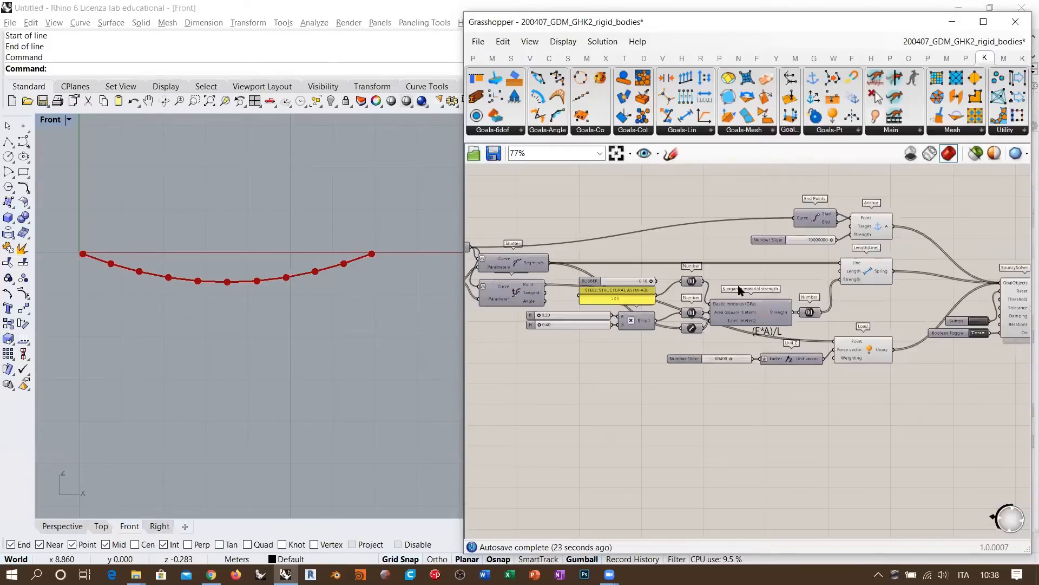
pyautogui.scroll(-2, 791, 255)
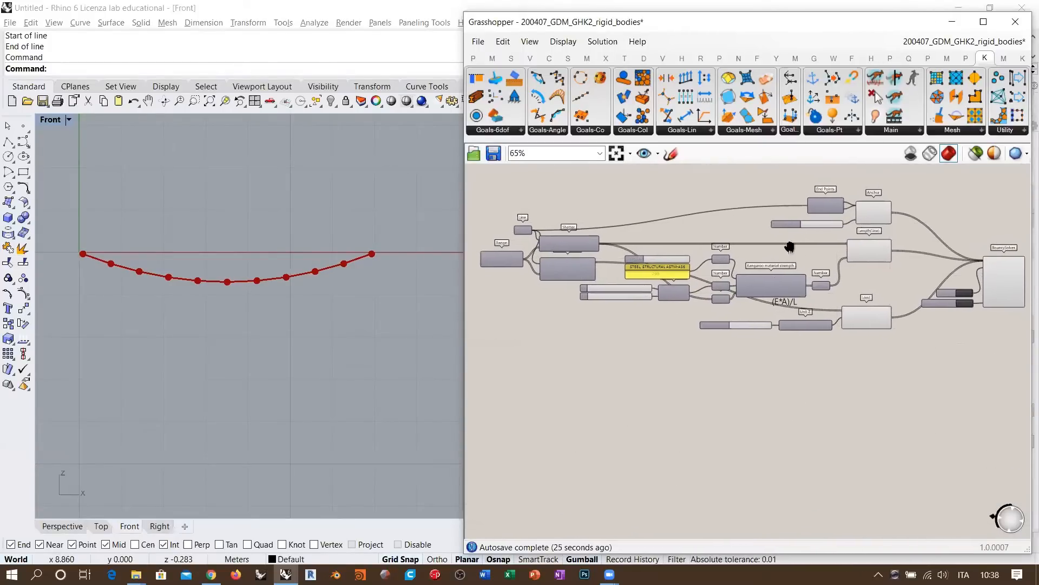
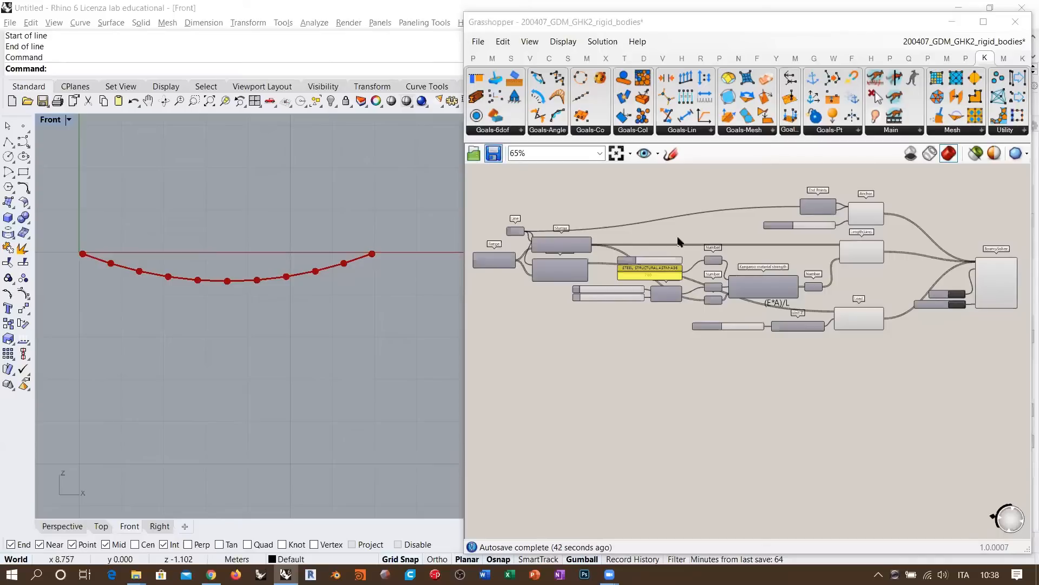
pyautogui.click(652, 198)
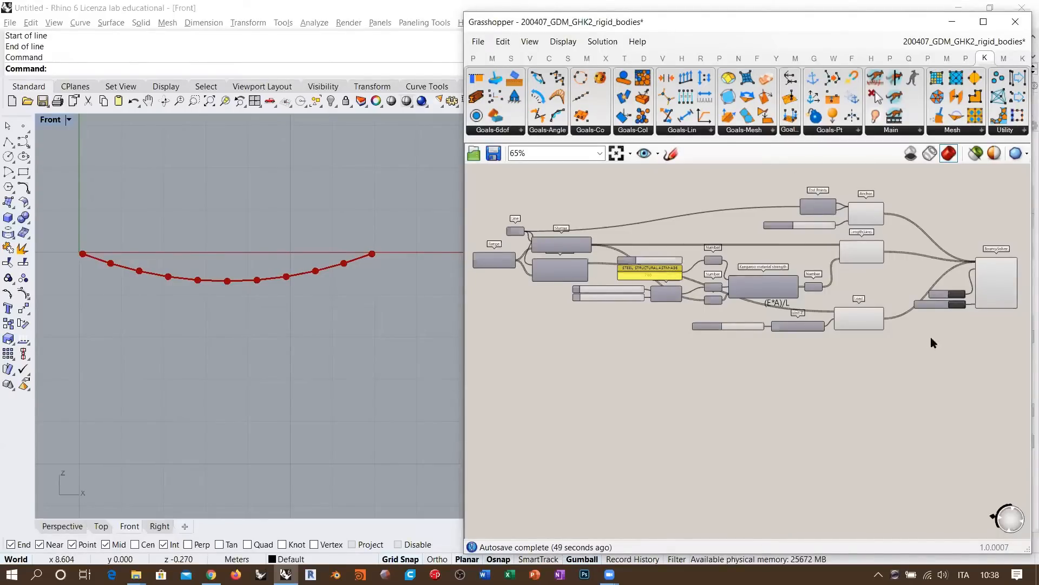
pyautogui.click(498, 130)
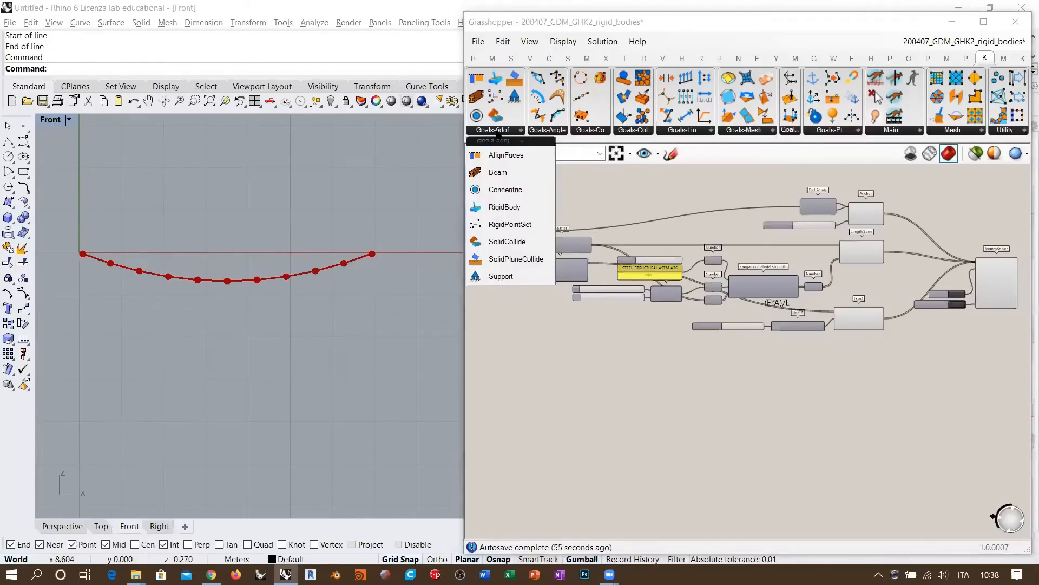
pyautogui.click(570, 352)
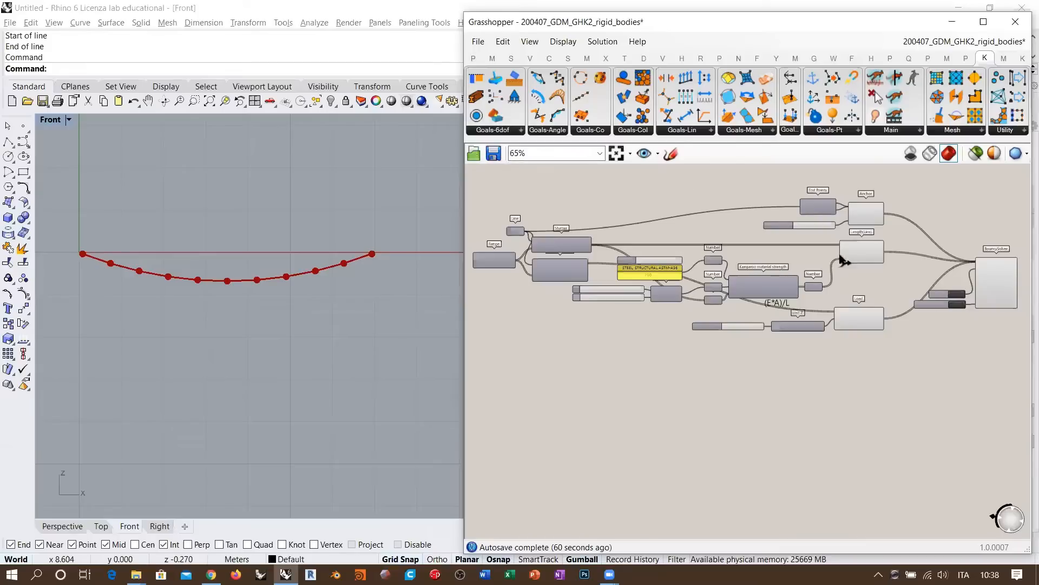
# Set the BouncySolver's Boolean Toggle to False and reset the simulation.
pyautogui.scroll(6, 953, 297)
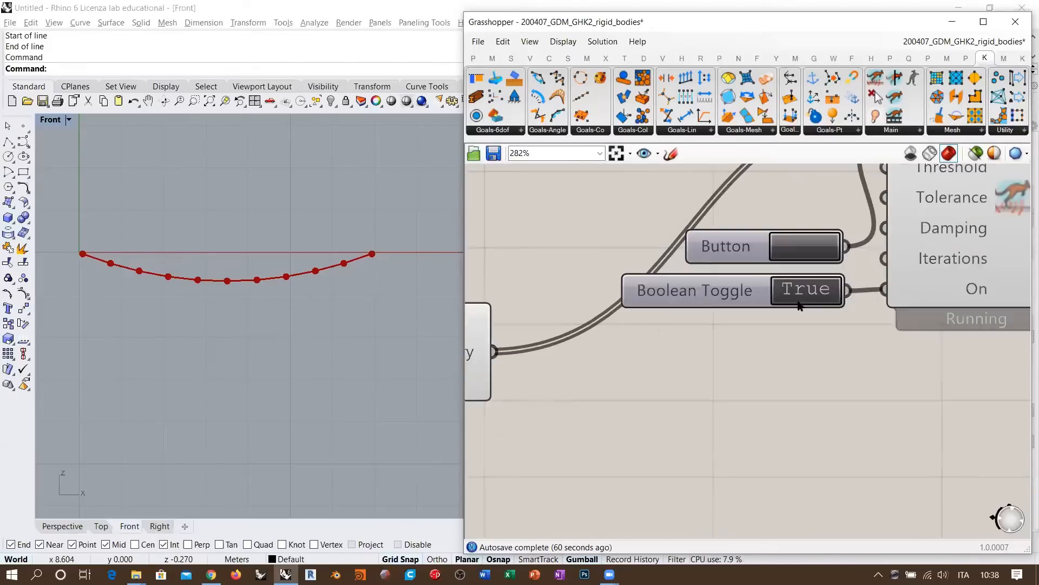
pyautogui.click(803, 248)
pyautogui.doubleClick(807, 291)
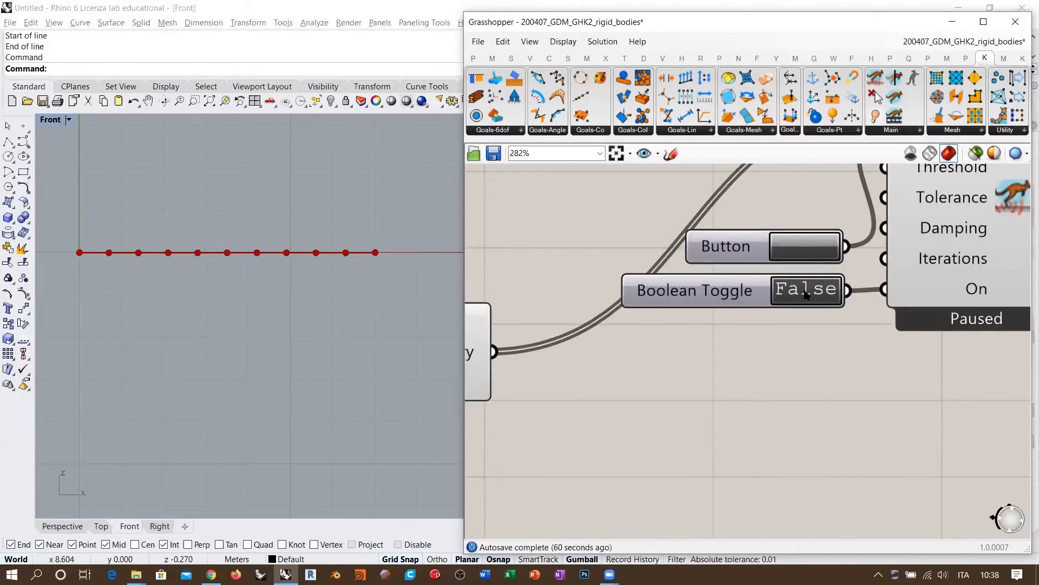
pyautogui.click(800, 249)
# Select all components of the chain simulation and combine them into one group.
pyautogui.scroll(-6, 856, 330)
pyautogui.scroll(-4, 856, 331)
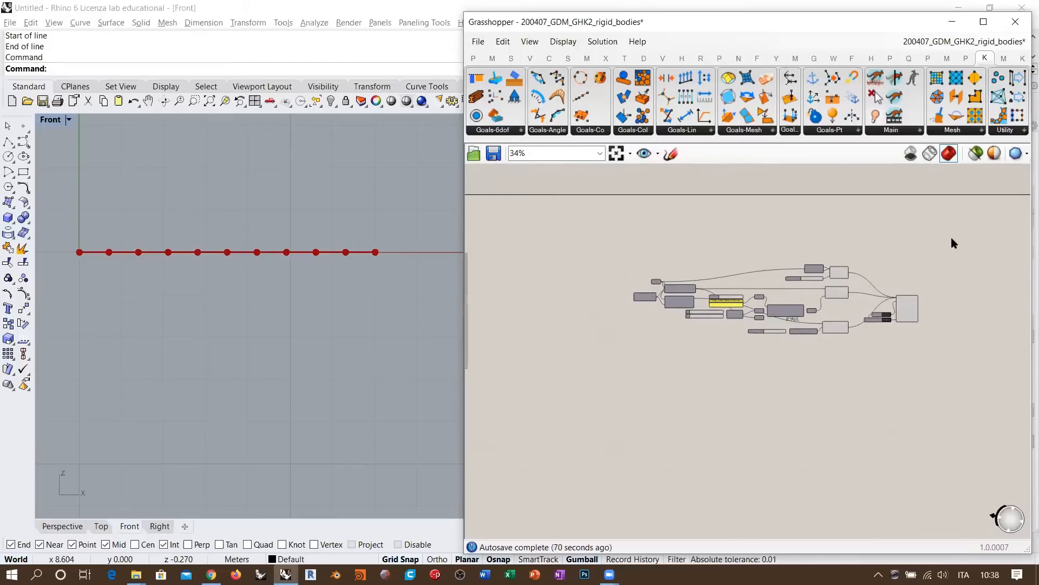
pyautogui.moveTo(951, 238); pyautogui.dragTo(595, 373)
pyautogui.hotkey('ctrl', 'g')
pyautogui.click(726, 412)
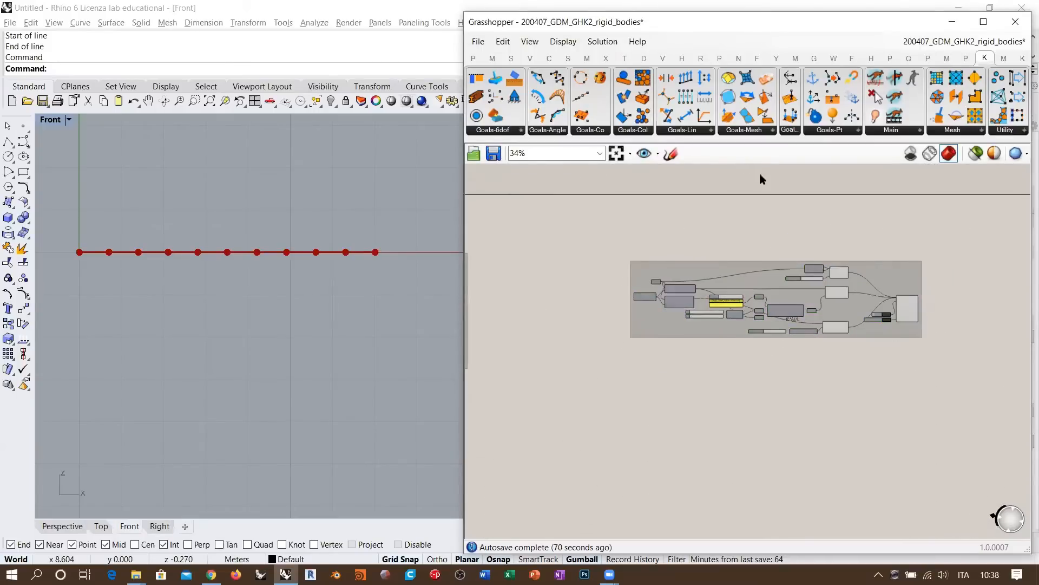
# Move the three neighbouring older groups down and place the new chain simulation group in the freed space above them.
pyautogui.scroll(-5, 851, 285)
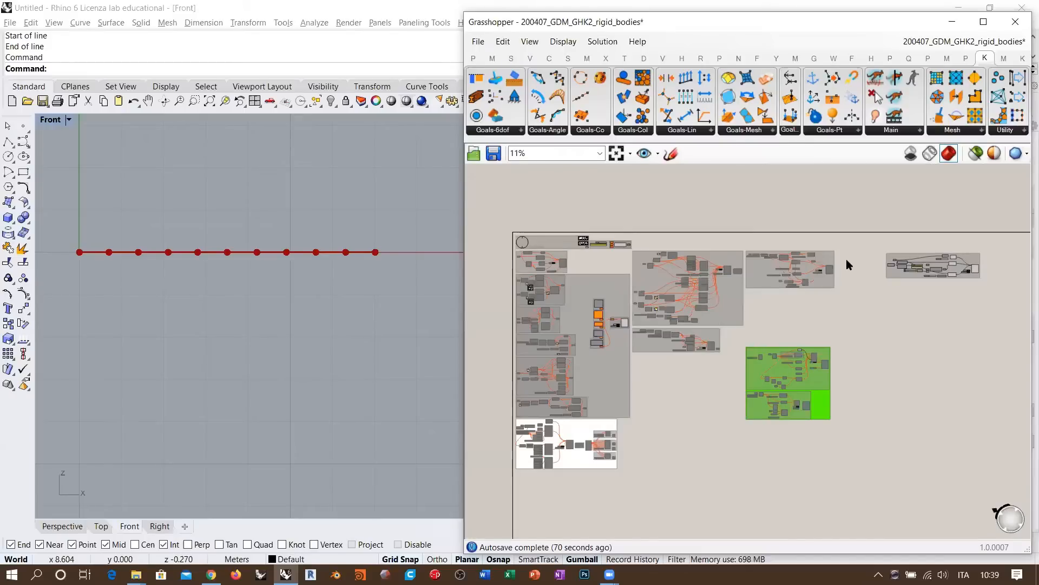
pyautogui.moveTo(848, 249); pyautogui.dragTo(627, 334)
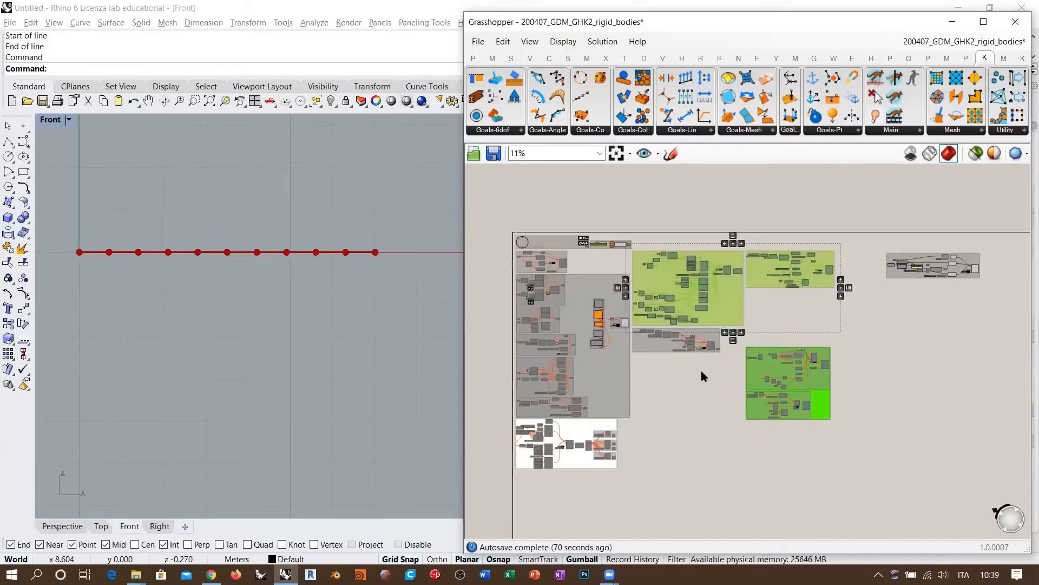
pyautogui.keyDown('shift'); pyautogui.moveTo(723, 364); pyautogui.dragTo(633, 316); pyautogui.keyUp('shift')
pyautogui.moveTo(648, 269); pyautogui.dragTo(655, 302)
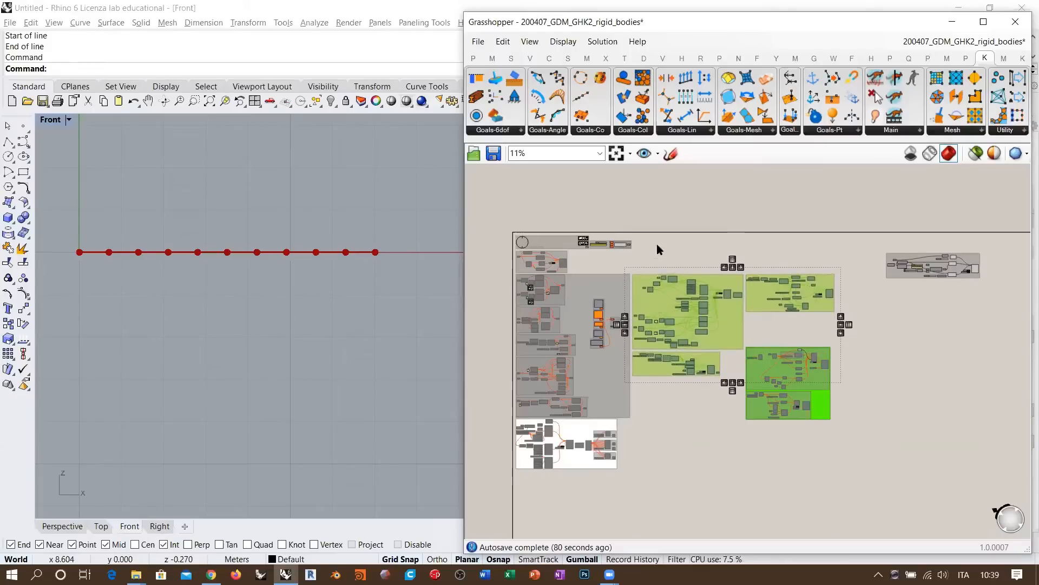
pyautogui.click(657, 245)
pyautogui.moveTo(894, 269); pyautogui.dragTo(645, 257)
pyautogui.scroll(10, 677, 258)
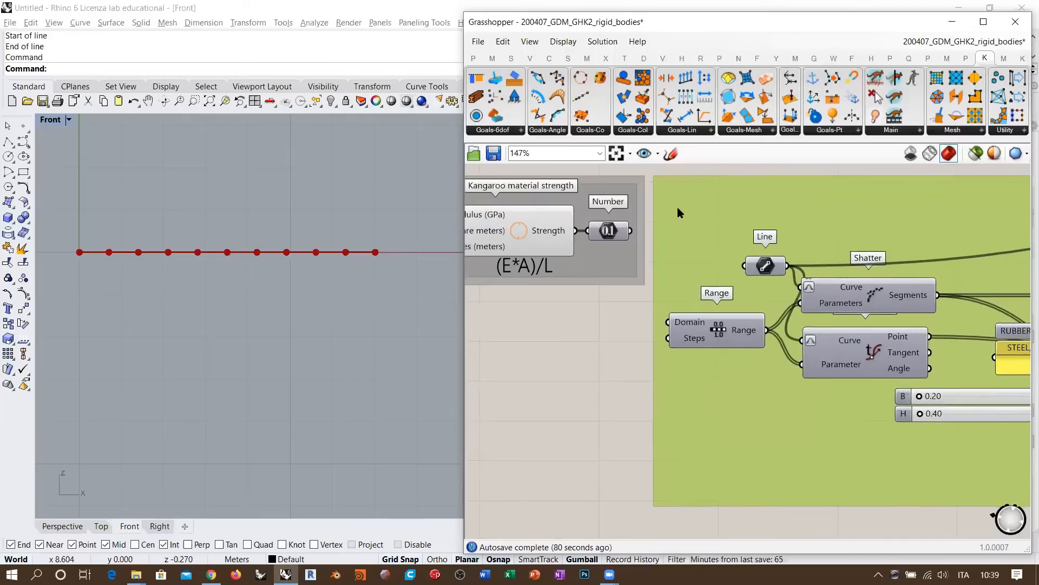
# Select all components of the chain simulation group and disable them.
pyautogui.click(600, 321)
pyautogui.moveTo(600, 321); pyautogui.dragTo(751, 347, button='right')
pyautogui.click(690, 265)
pyautogui.click(622, 338)
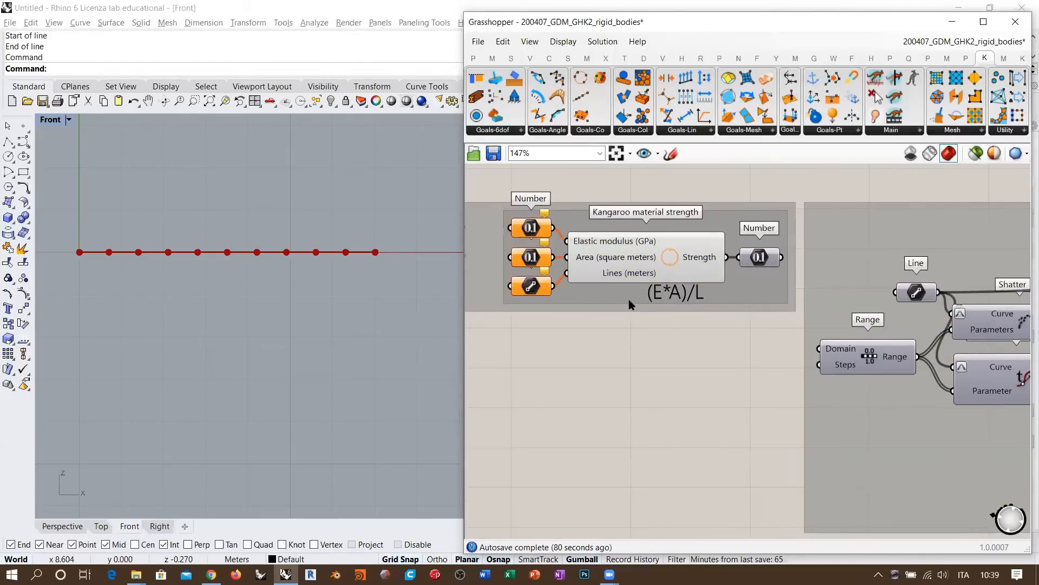
pyautogui.scroll(-4, 844, 325)
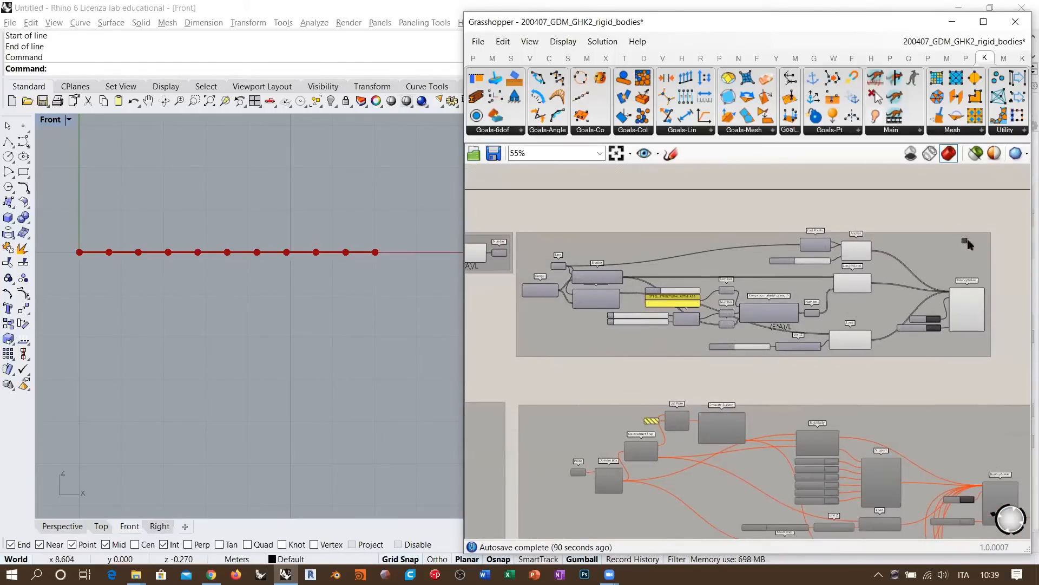
pyautogui.moveTo(968, 245); pyautogui.dragTo(522, 355)
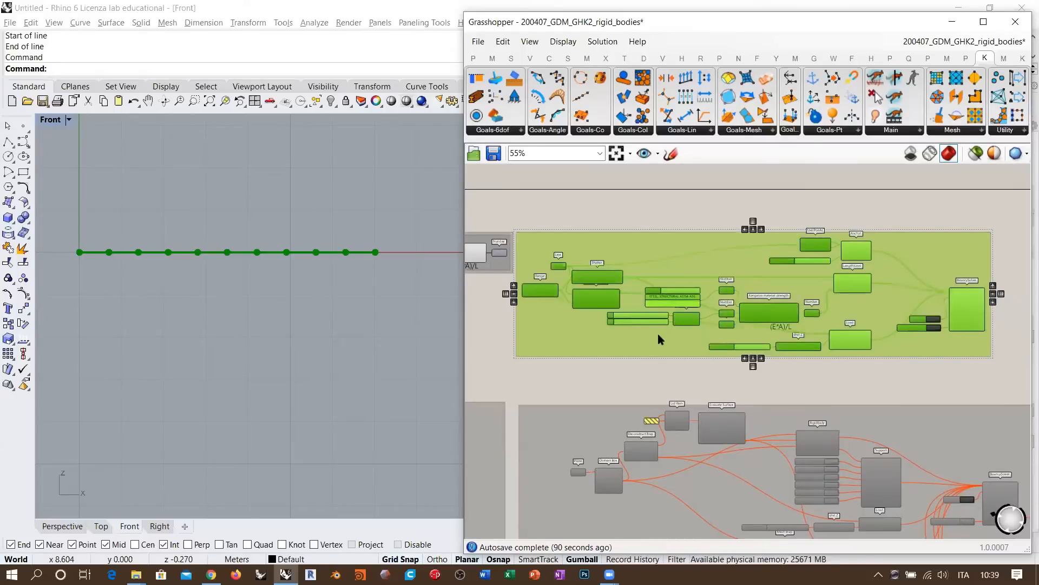
pyautogui.click(504, 324)
pyautogui.scroll(-4, 784, 238)
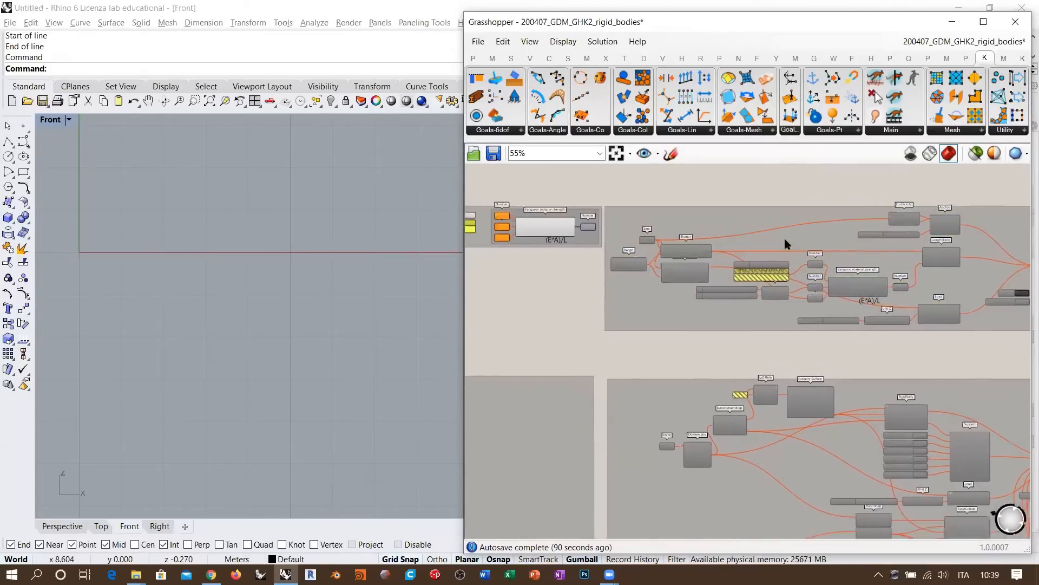
# Enclose the material strength example and the chain simulation in one shared group and align its upper edge with the header group.
pyautogui.moveTo(902, 225); pyautogui.dragTo(630, 282)
pyautogui.click(749, 182)
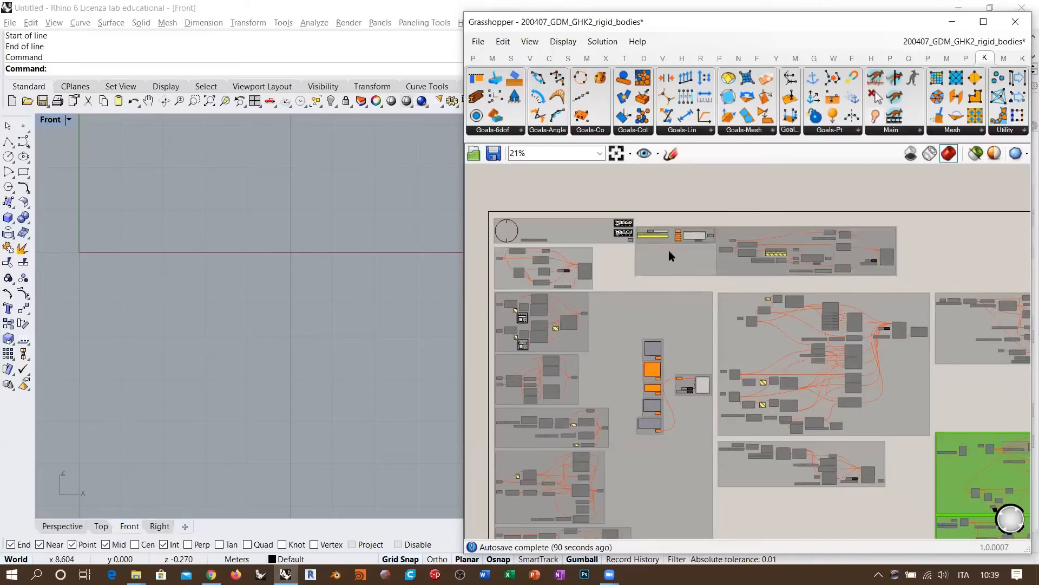
pyautogui.scroll(6, 645, 238)
pyautogui.moveTo(638, 297); pyautogui.dragTo(649, 355, button='right')
pyautogui.moveTo(648, 355); pyautogui.dragTo(648, 321)
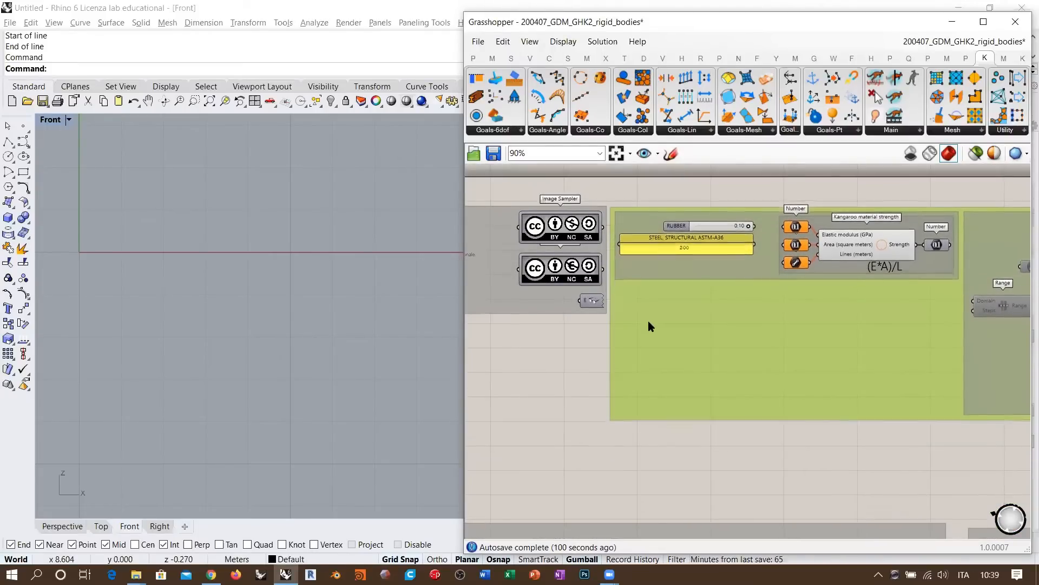
pyautogui.click(586, 341)
pyautogui.scroll(10, 599, 209)
pyautogui.moveTo(625, 222); pyautogui.dragTo(626, 228)
pyautogui.click(615, 184)
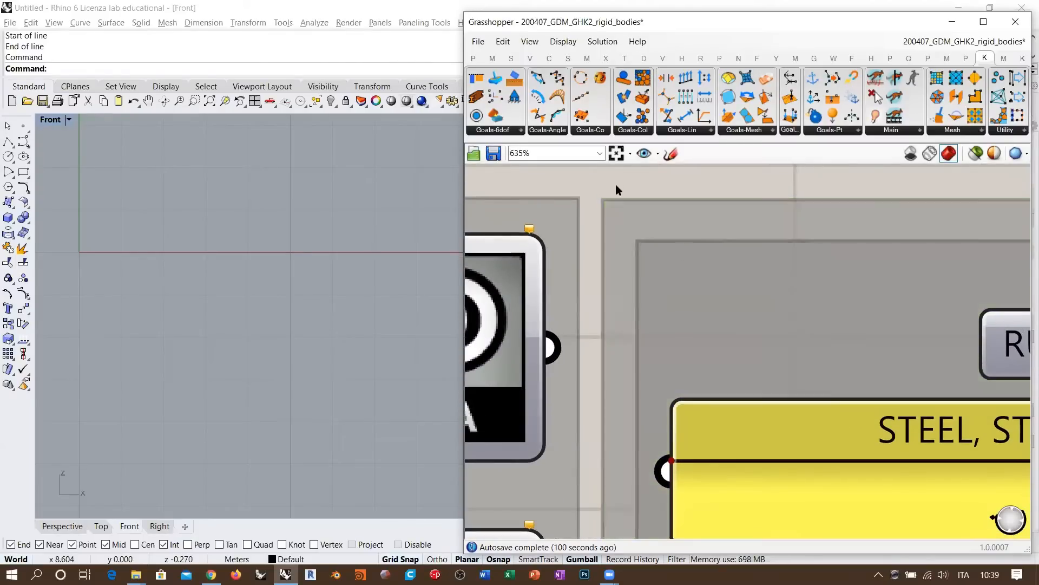
# Nudge the enclosing group slightly away from the neighbouring header group with the licence images.
pyautogui.scroll(-10, 694, 221)
pyautogui.scroll(-3, 866, 260)
pyautogui.moveTo(897, 321); pyautogui.dragTo(822, 263, button='right')
pyautogui.scroll(3, 775, 234)
pyautogui.scroll(-4, 821, 237)
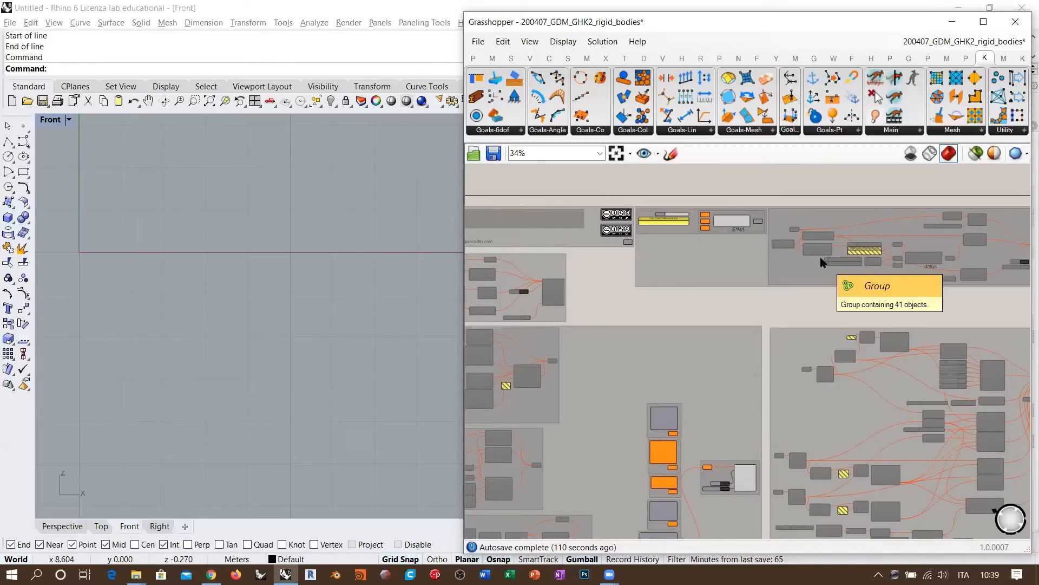
pyautogui.click(678, 248)
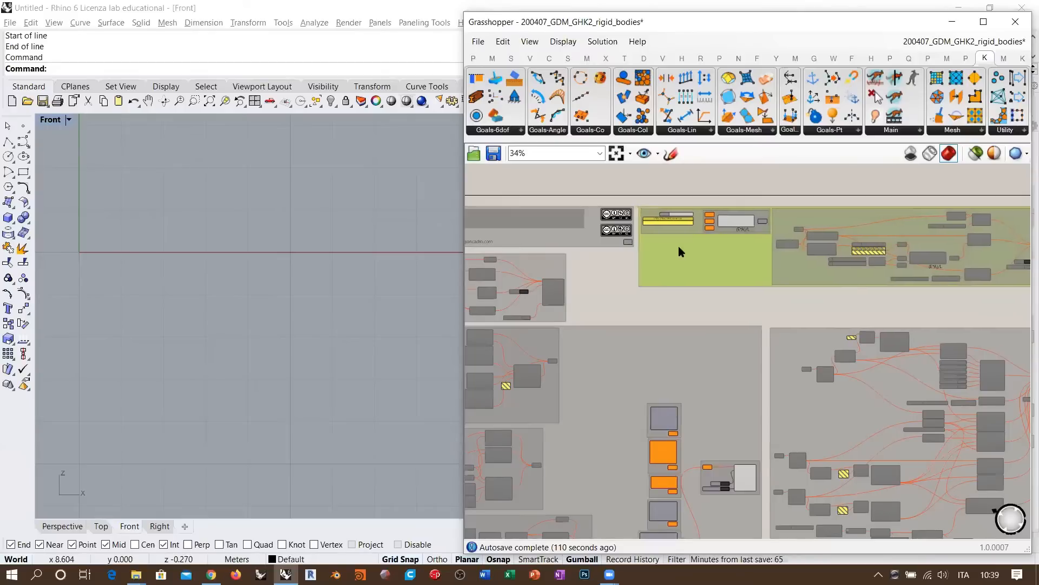
pyautogui.click(695, 301)
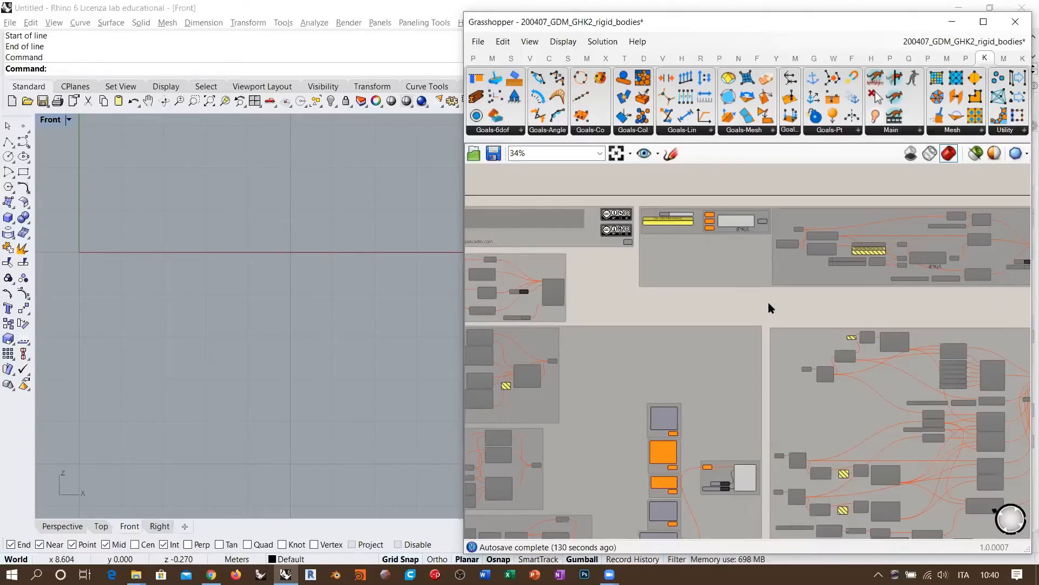
# Sketch a deep hanging curve between two anchor points in an empty canvas area, with a vertical sag dimension line beside it.
pyautogui.moveTo(867, 536); pyautogui.dragTo(794, 405, button='right')
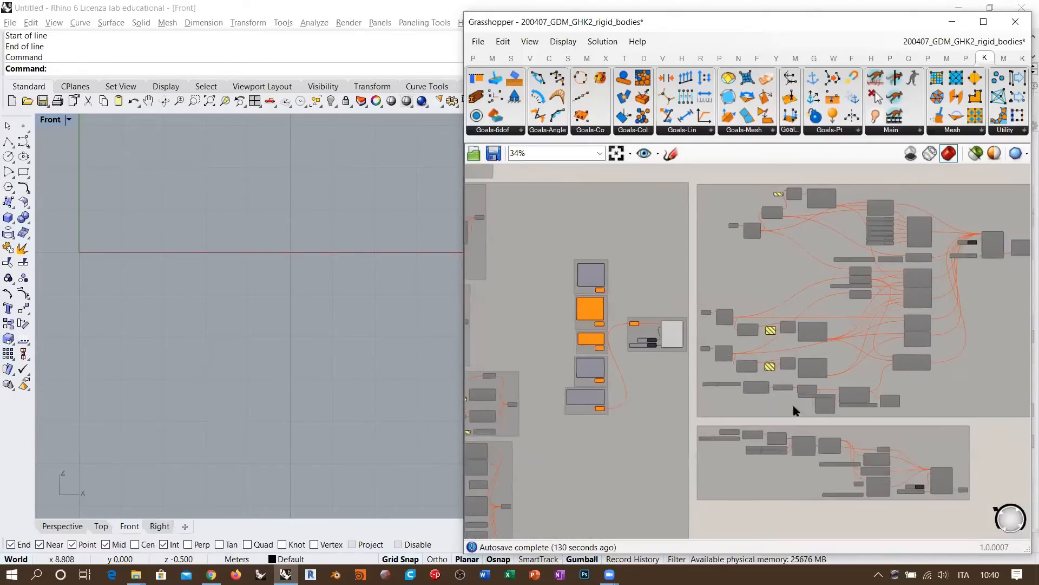
pyautogui.moveTo(898, 530)
pyautogui.mouseDown(button='right')
pyautogui.moveTo(680, 337)
pyautogui.moveTo(543, 291)
pyautogui.mouseUp(button='right')
pyautogui.scroll(5, 531, 315)
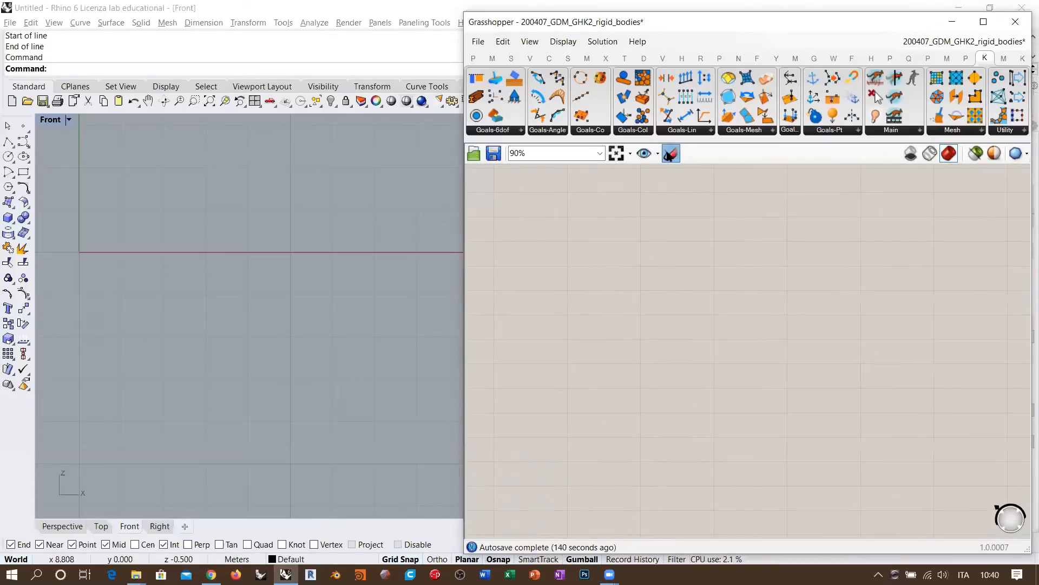
pyautogui.click(669, 154)
pyautogui.moveTo(516, 259); pyautogui.dragTo(521, 251)
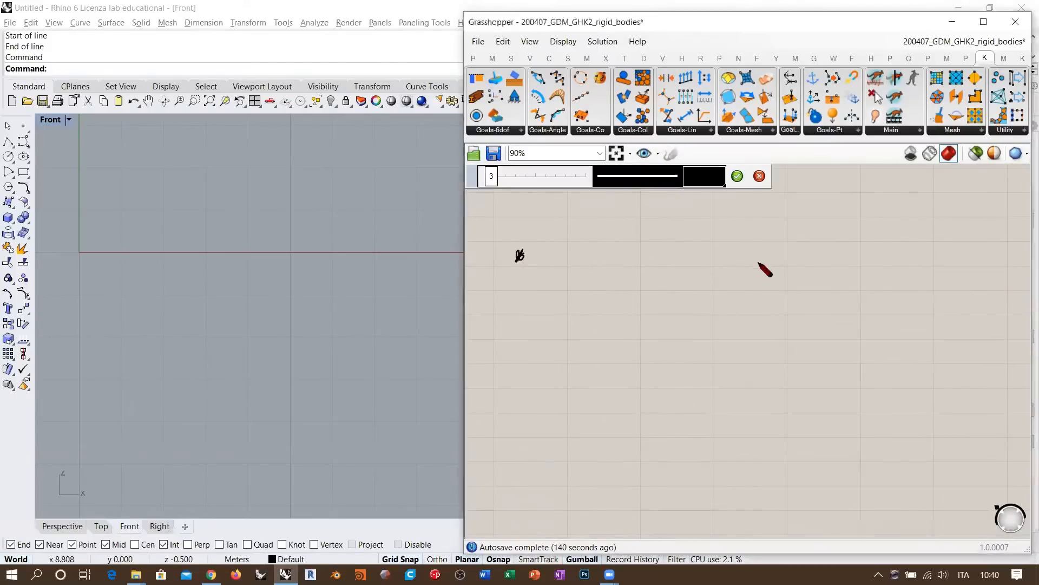
pyautogui.moveTo(755, 258); pyautogui.dragTo(762, 265)
pyautogui.moveTo(537, 300)
pyautogui.mouseDown()
pyautogui.moveTo(575, 388)
pyautogui.moveTo(672, 438)
pyautogui.moveTo(745, 336)
pyautogui.moveTo(760, 263)
pyautogui.moveTo(846, 260)
pyautogui.moveTo(830, 452)
pyautogui.moveTo(848, 448)
pyautogui.mouseUp()
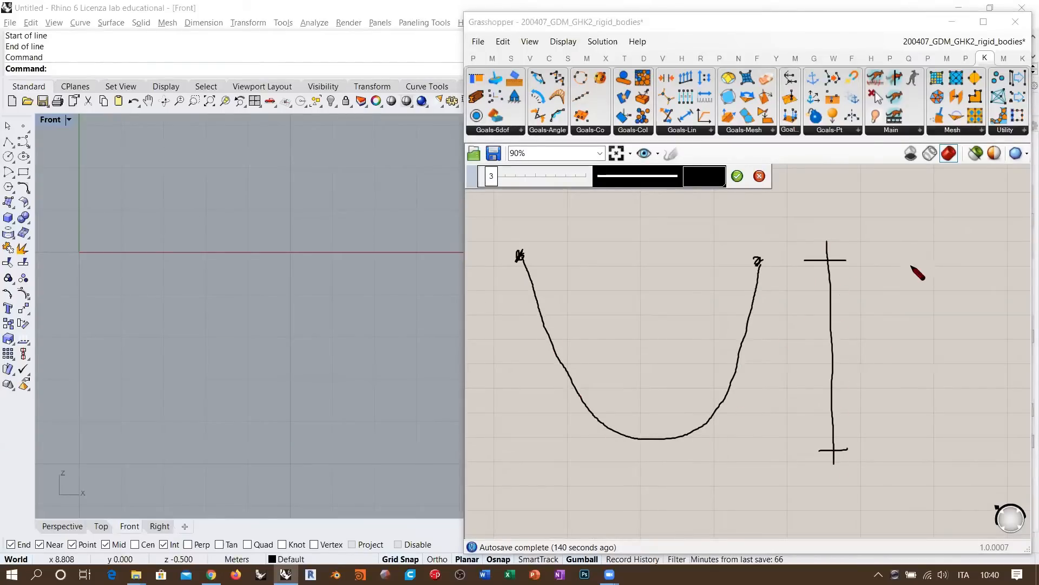
# Label the sketched sag dimension "S 1D" and add arrowheads at both of its ends.
pyautogui.moveTo(894, 238); pyautogui.dragTo(866, 259)
pyautogui.moveTo(931, 235)
pyautogui.mouseDown()
pyautogui.moveTo(915, 251)
pyautogui.moveTo(931, 235)
pyautogui.mouseUp()
pyautogui.moveTo(933, 238); pyautogui.dragTo(942, 265)
pyautogui.moveTo(824, 419); pyautogui.dragTo(836, 444)
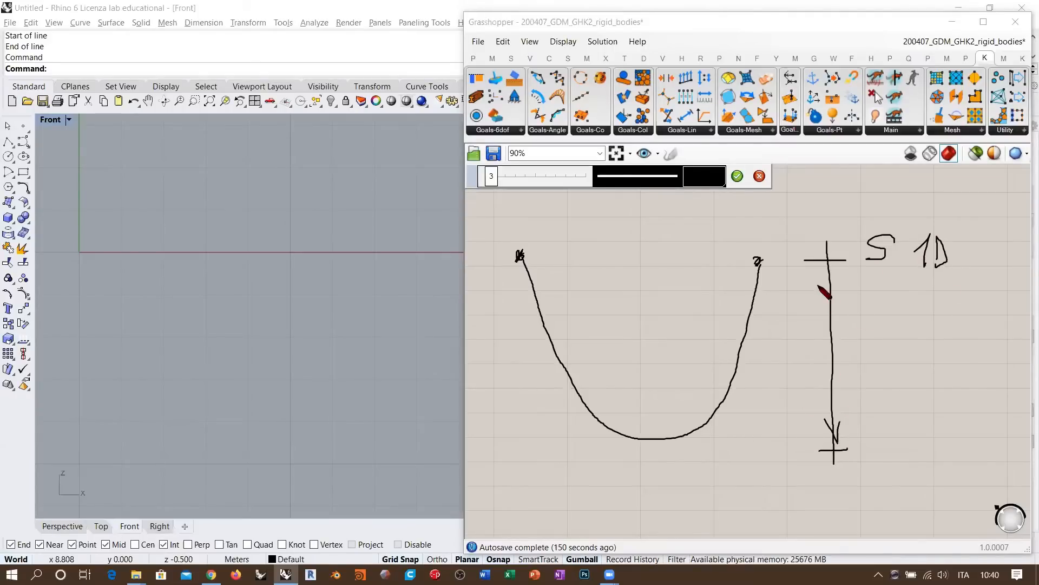
pyautogui.moveTo(819, 286); pyautogui.dragTo(836, 283)
# Sketch a shallow sagging curve, dashed and then solid, between the same two anchors and discard the whole sketch.
pyautogui.moveTo(546, 269); pyautogui.dragTo(593, 287)
pyautogui.moveTo(615, 290); pyautogui.dragTo(638, 289)
pyautogui.moveTo(654, 286); pyautogui.dragTo(708, 271)
pyautogui.moveTo(718, 273); pyautogui.dragTo(756, 261)
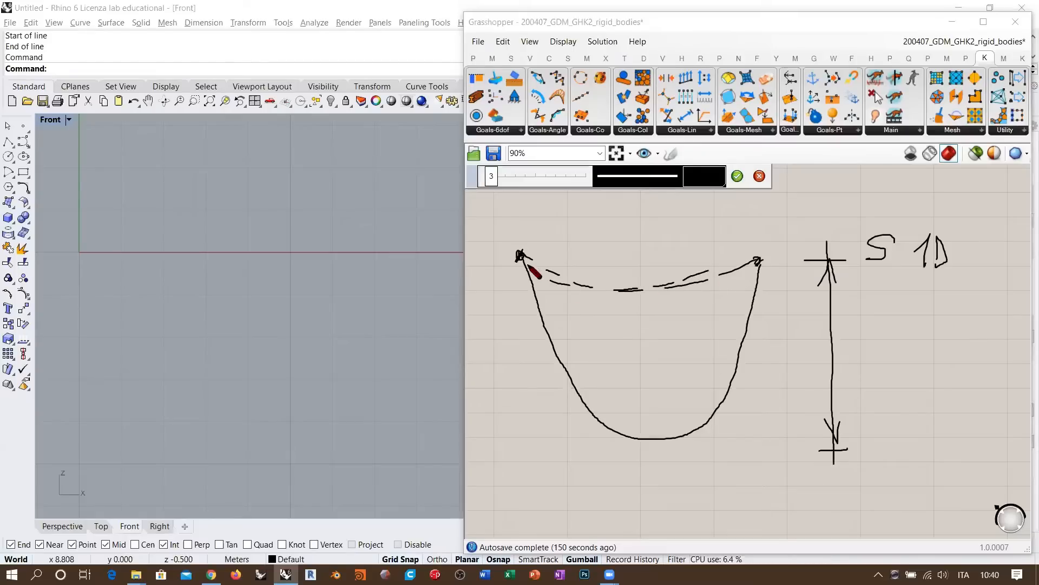
pyautogui.moveTo(521, 257)
pyautogui.mouseDown()
pyautogui.moveTo(669, 288)
pyautogui.moveTo(710, 277)
pyautogui.mouseUp()
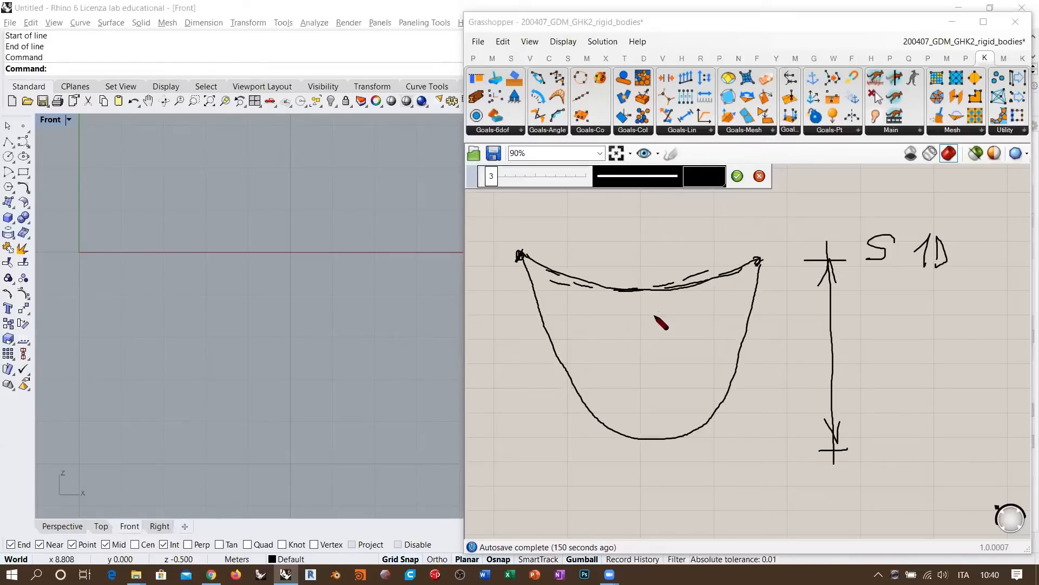
pyautogui.click(760, 176)
# Examine the RigidPointSet definition on the canvas and the list of Goals-6dof components.
pyautogui.scroll(-7, 872, 370)
pyautogui.scroll(-2, 872, 371)
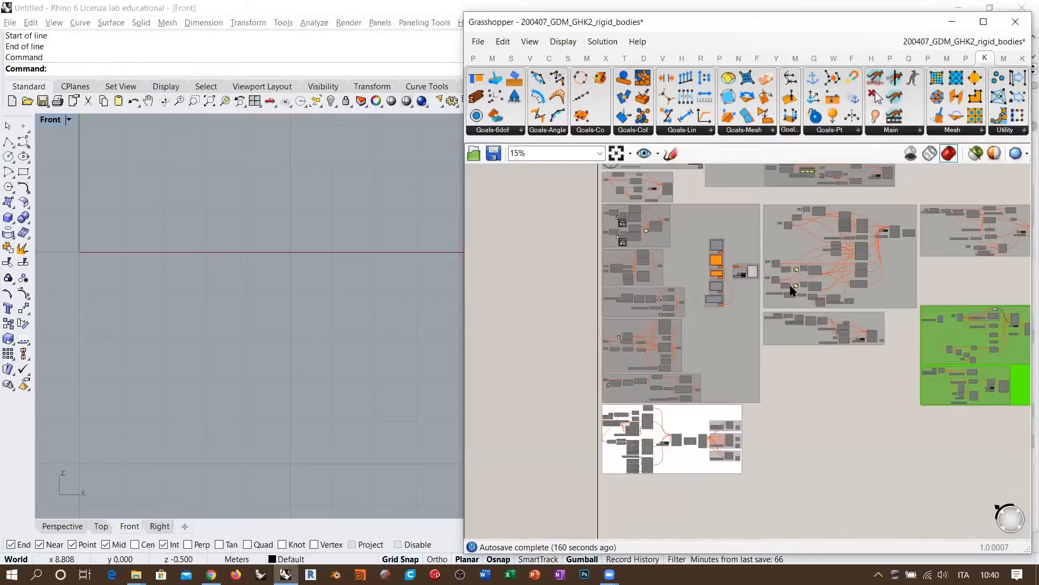
pyautogui.moveTo(793, 291); pyautogui.dragTo(744, 328, button='right')
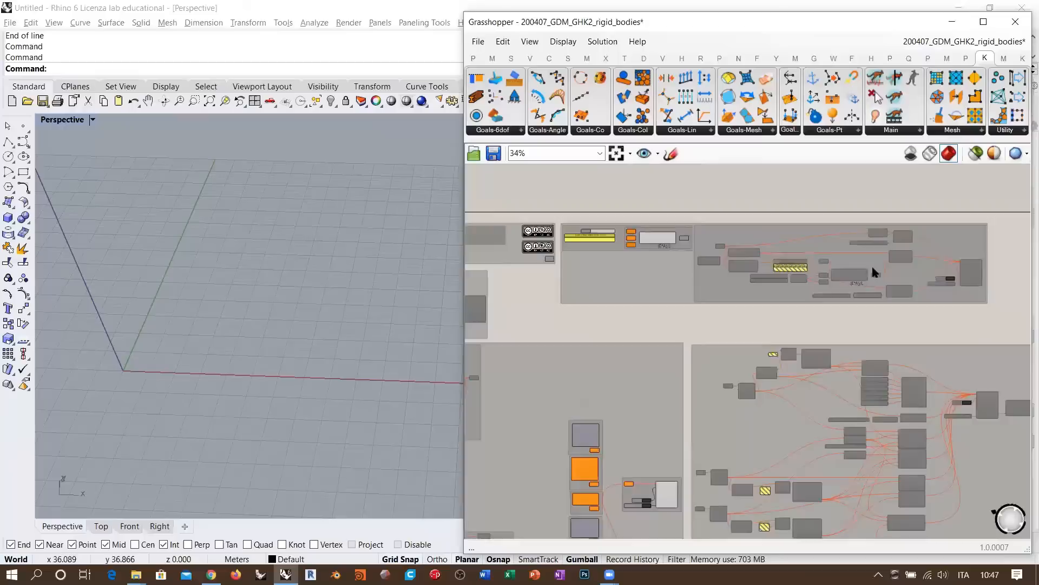
pyautogui.moveTo(872, 264); pyautogui.dragTo(840, 272, button='right')
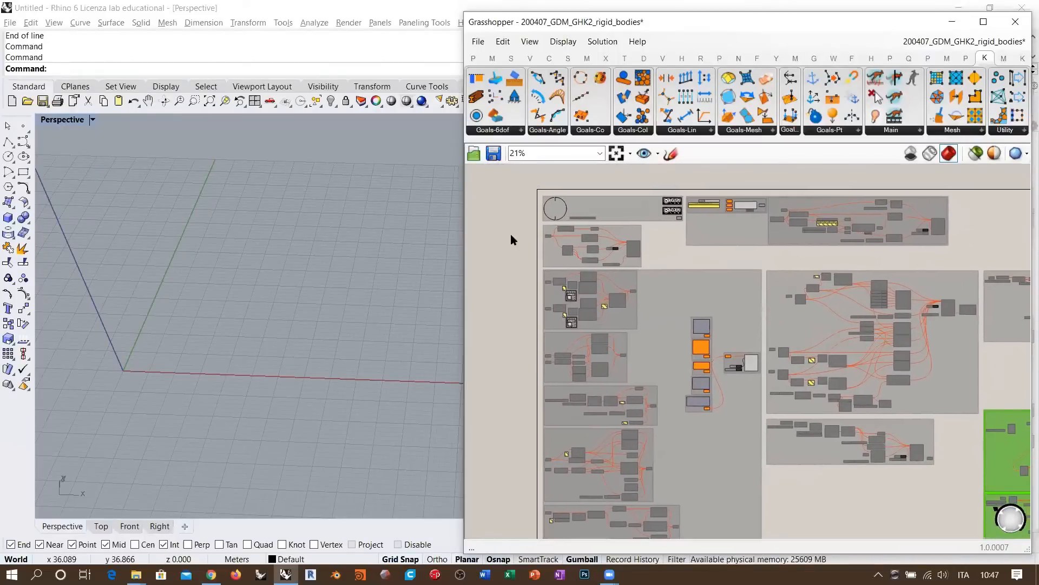
pyautogui.scroll(7, 514, 238)
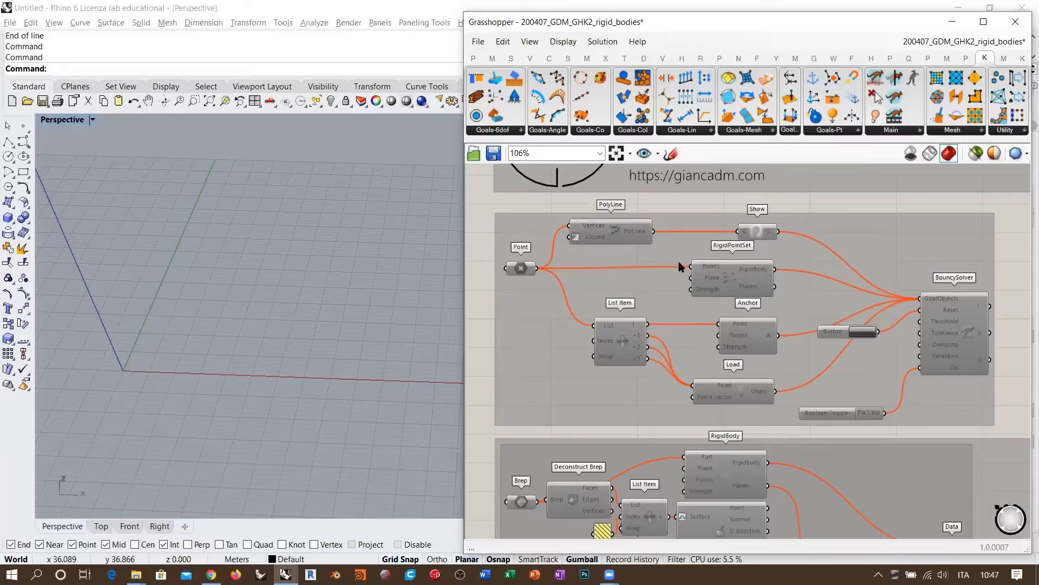
pyautogui.click(509, 130)
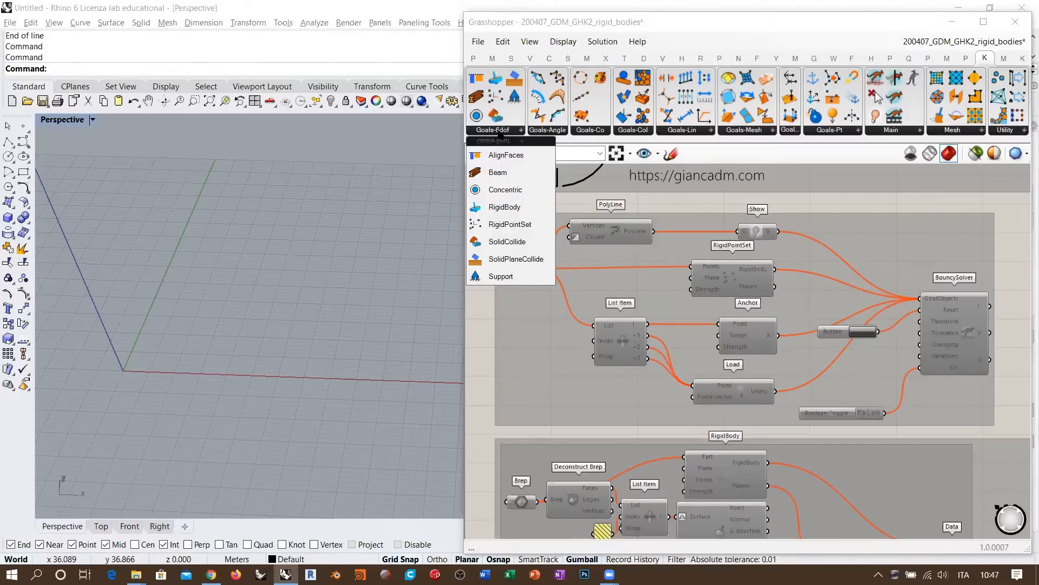
pyautogui.click(631, 131)
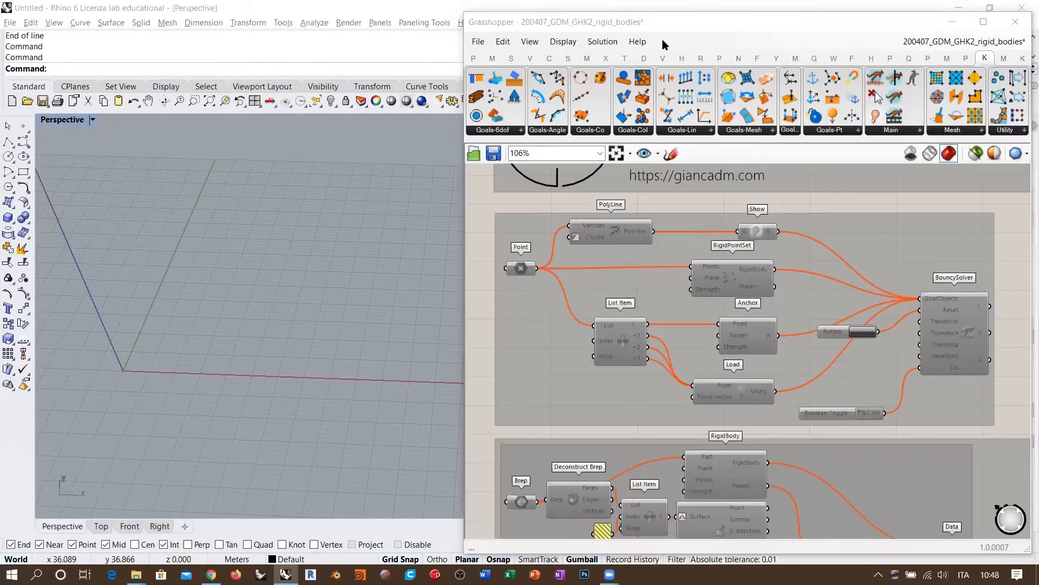
pyautogui.click(522, 206)
pyautogui.click(499, 226)
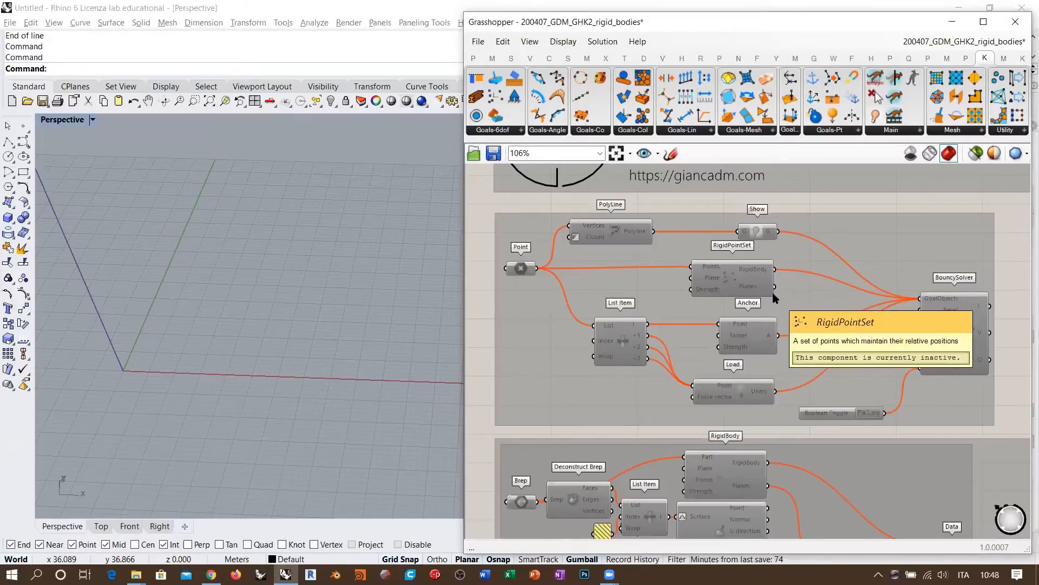
# Examine the large group of rigid body examples and the disabled chain simulation definition.
pyautogui.scroll(-8, 661, 247)
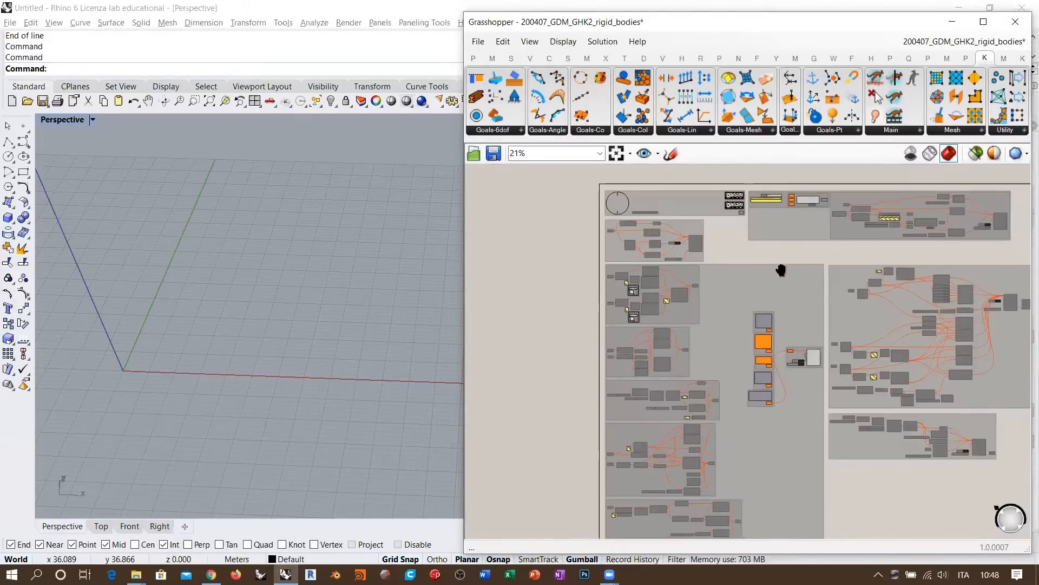
pyautogui.moveTo(597, 206); pyautogui.dragTo(829, 487)
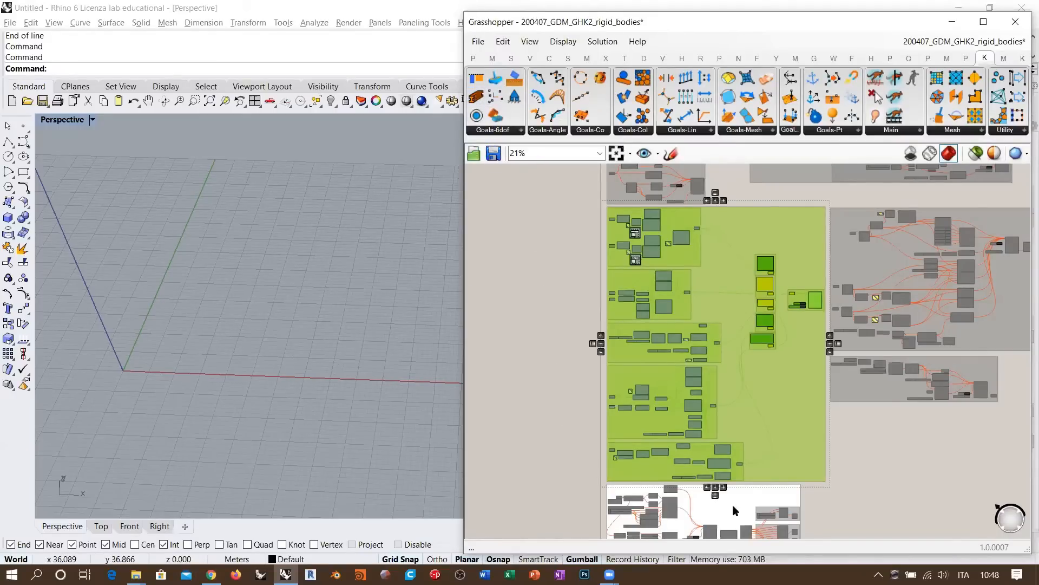
pyautogui.click(636, 485)
pyautogui.click(558, 321)
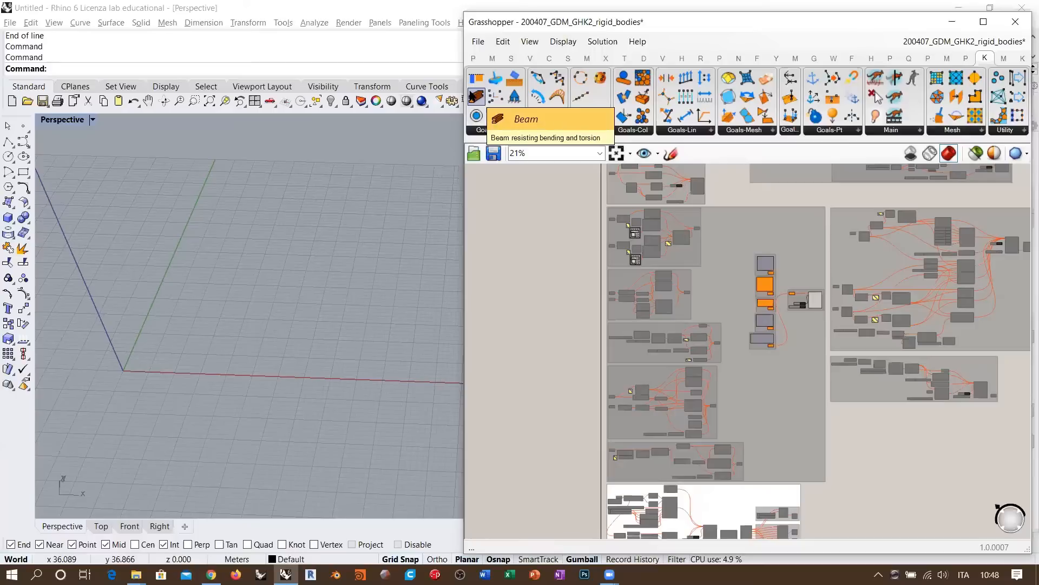
pyautogui.scroll(3, 852, 226)
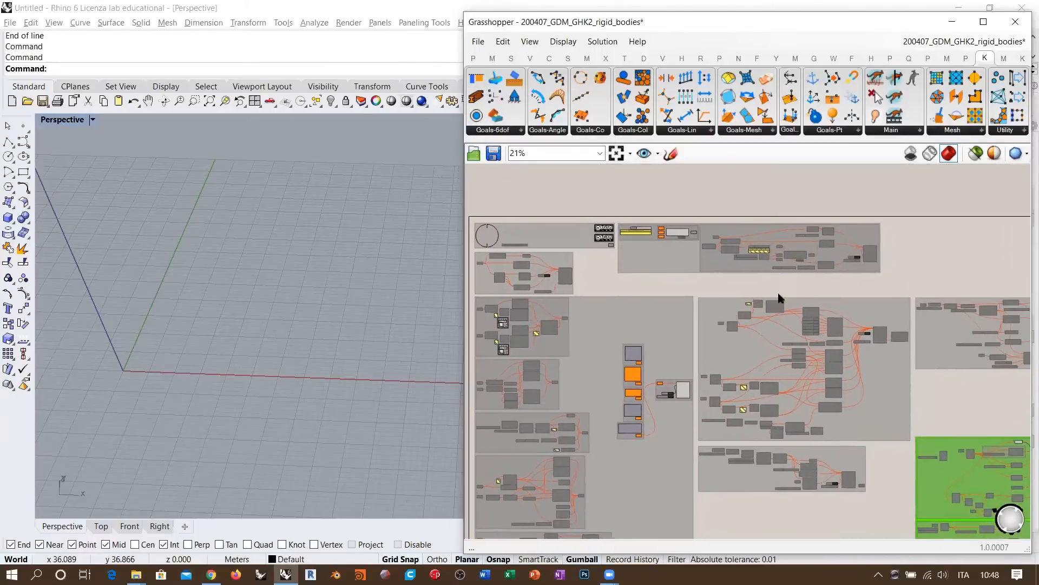
pyautogui.scroll(3, 802, 233)
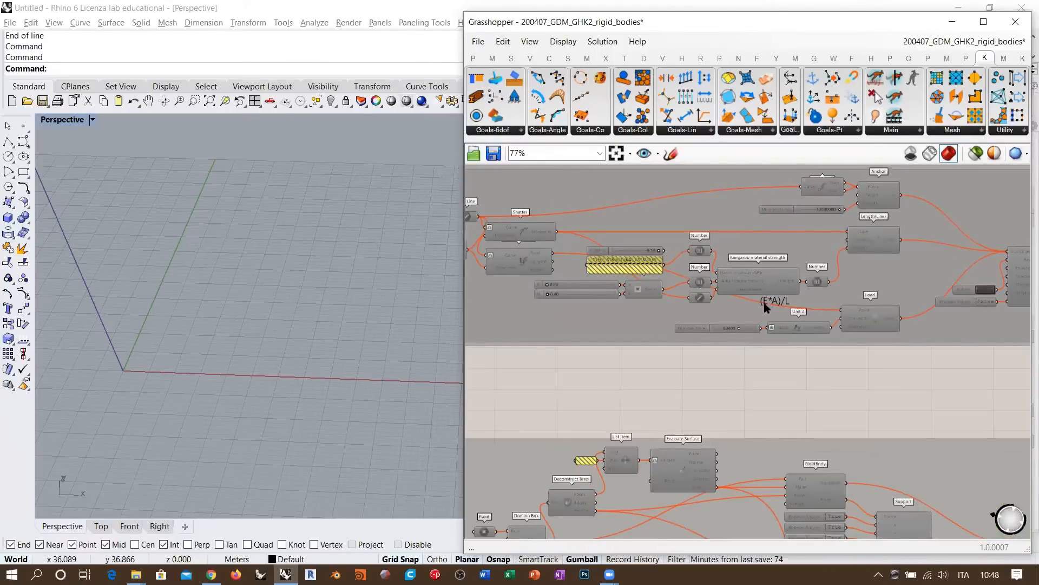
pyautogui.scroll(-2, 848, 286)
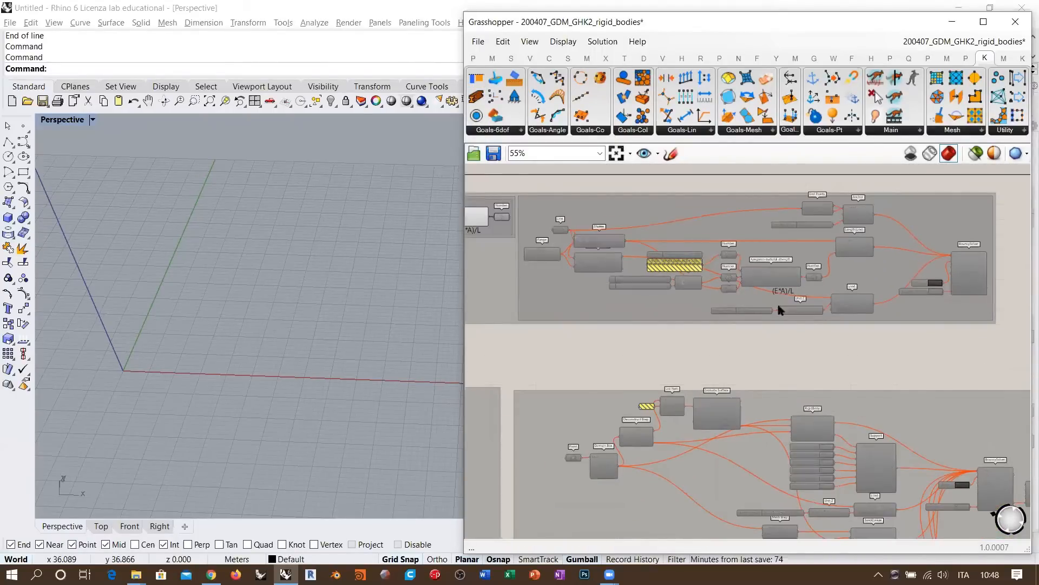
pyautogui.moveTo(824, 235); pyautogui.dragTo(820, 266, button='right')
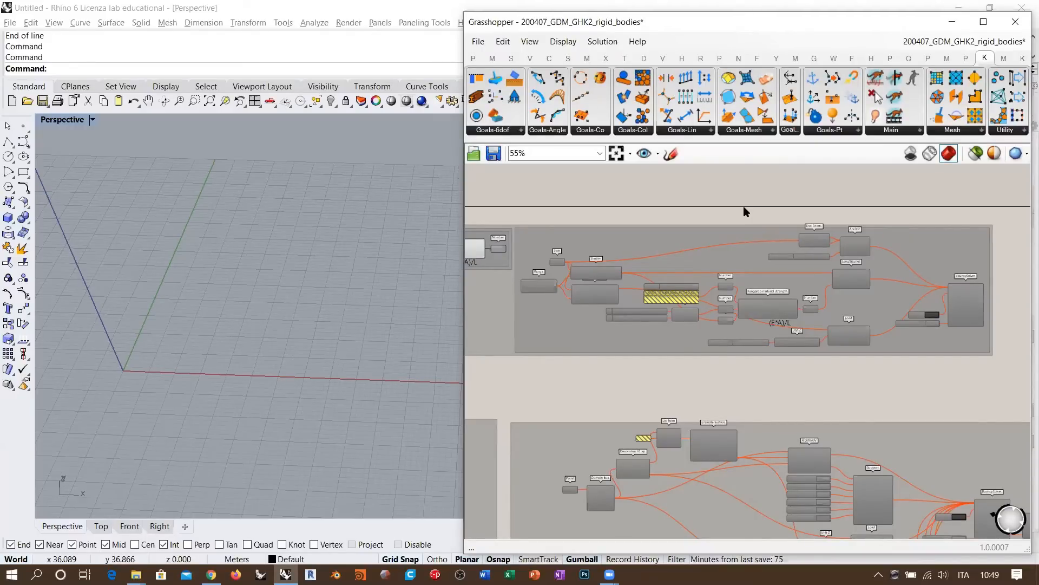
# Review the white group below the rigid body examples and the other simulation groups across the canvas.
pyautogui.scroll(-5, 745, 211)
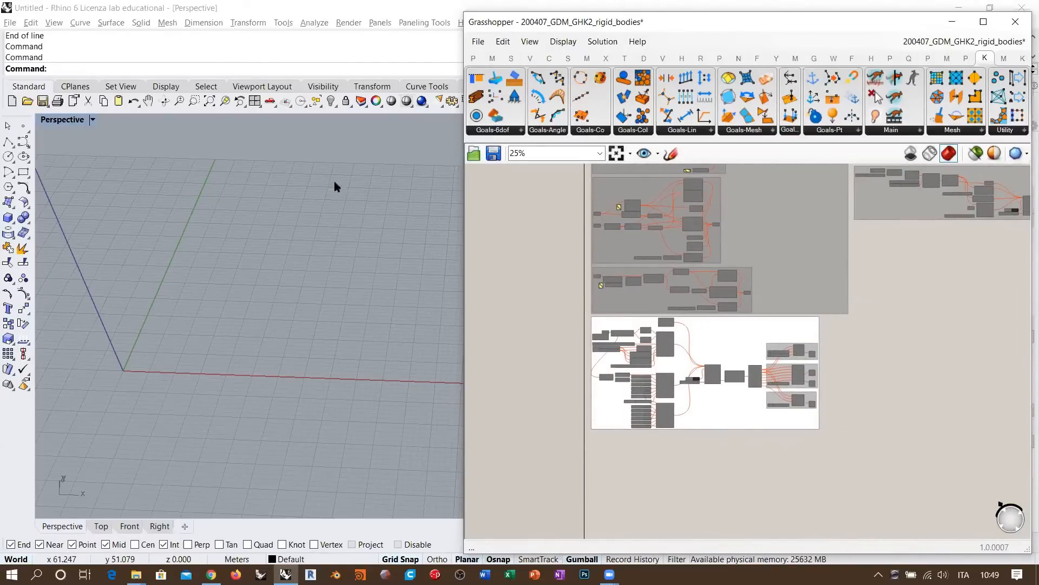
pyautogui.keyDown('shift'); pyautogui.moveTo(296, 318); pyautogui.dragTo(309, 331, button='right'); pyautogui.keyUp('shift')
pyautogui.click(788, 371)
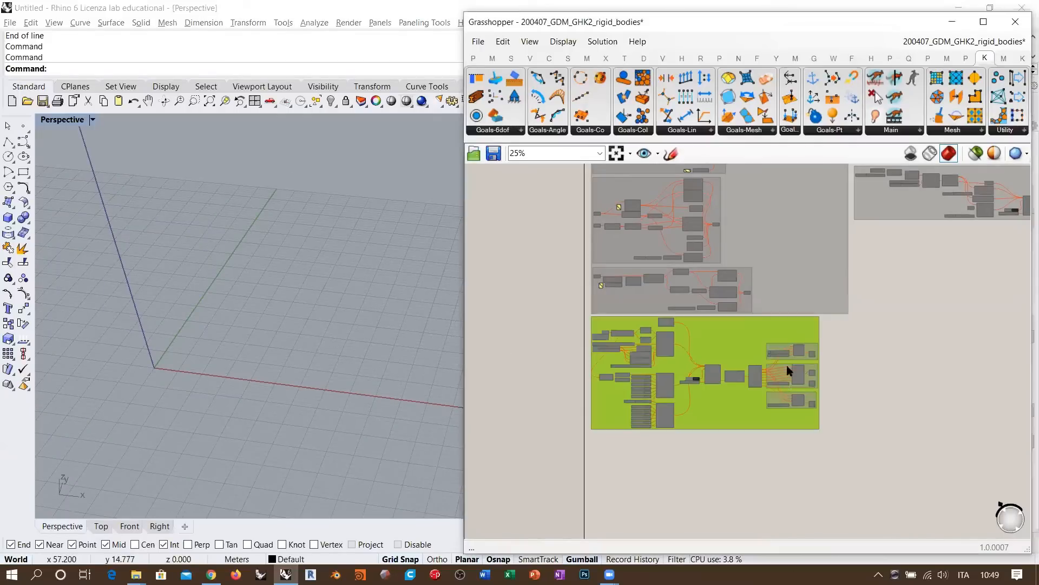
pyautogui.click(761, 354)
pyautogui.moveTo(769, 333); pyautogui.dragTo(757, 427, button='right')
pyautogui.moveTo(758, 197); pyautogui.dragTo(745, 316, button='right')
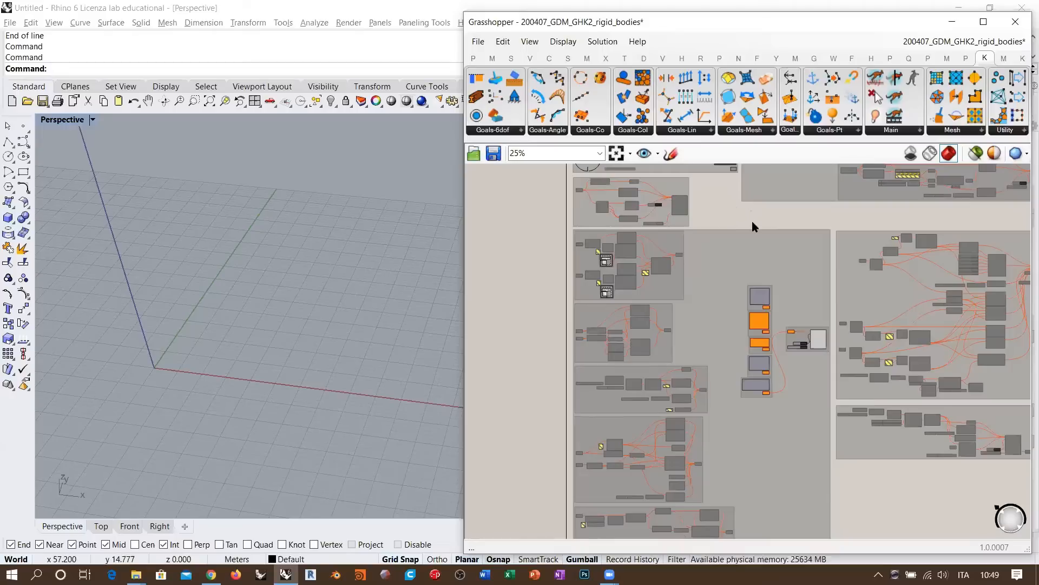
pyautogui.moveTo(876, 259); pyautogui.dragTo(736, 261, button='right')
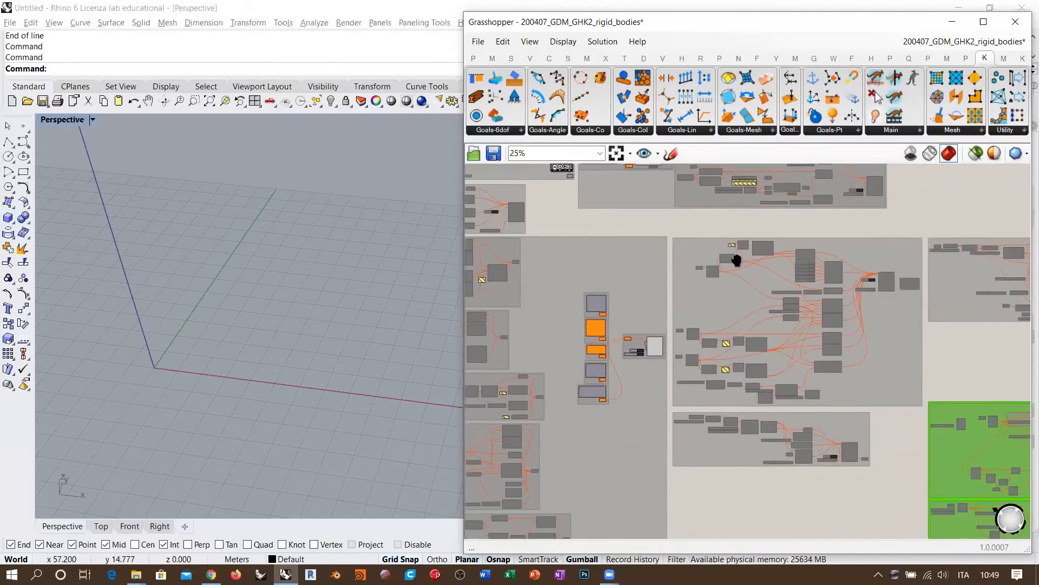
# Enable the RigidPointSet definition group so that its point quadrilateral previews in the perspective view.
pyautogui.scroll(5, 737, 261)
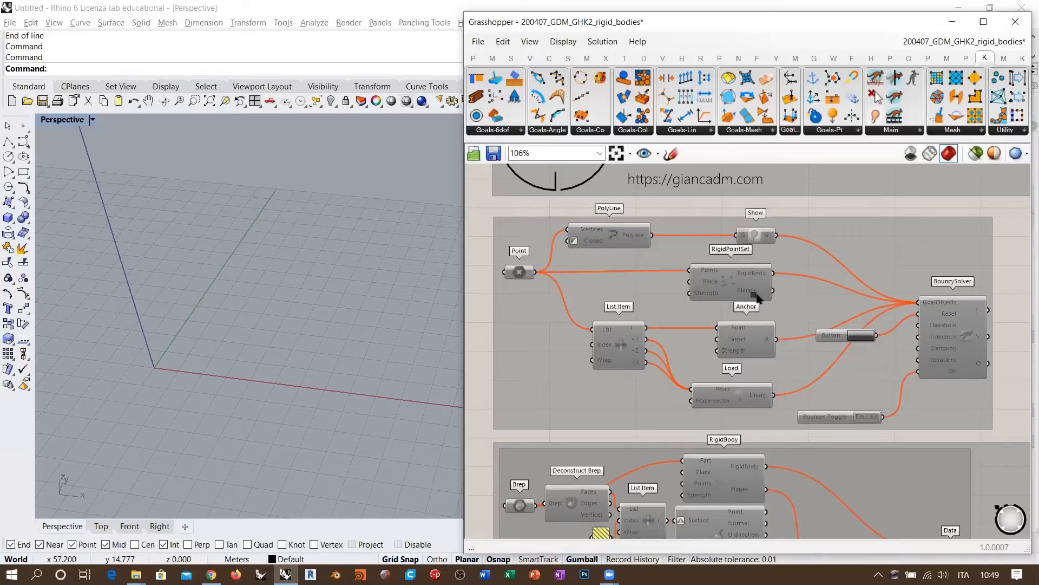
pyautogui.click(630, 379)
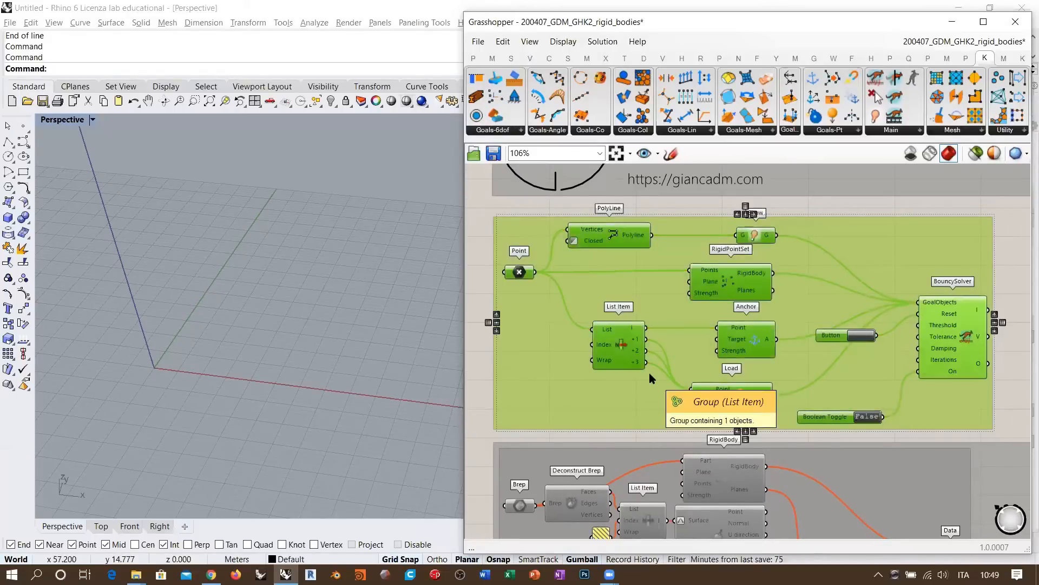
pyautogui.click(530, 206)
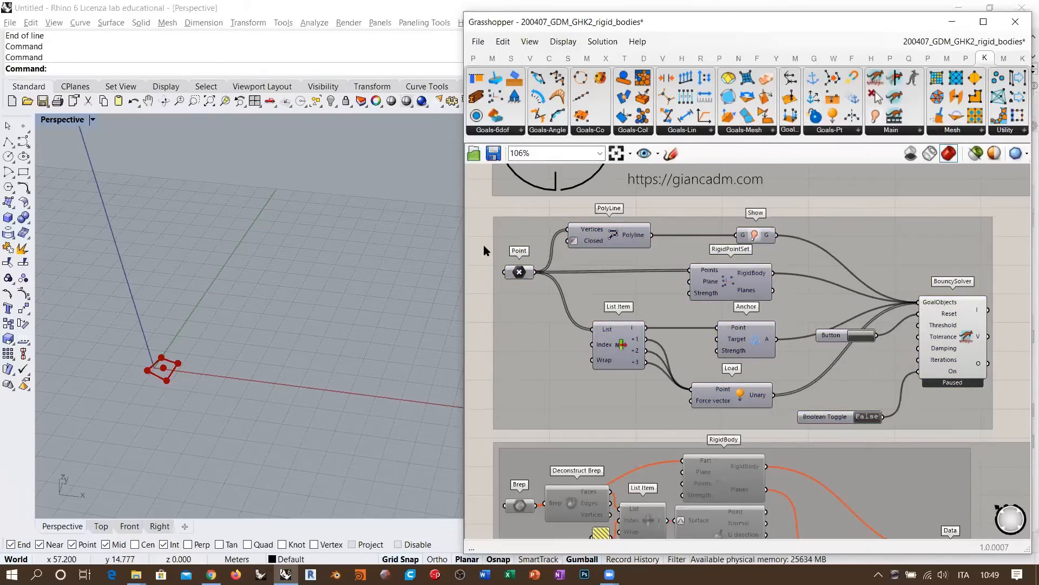
pyautogui.moveTo(438, 270); pyautogui.dragTo(271, 328, button='right')
pyautogui.scroll(8, 336, 330)
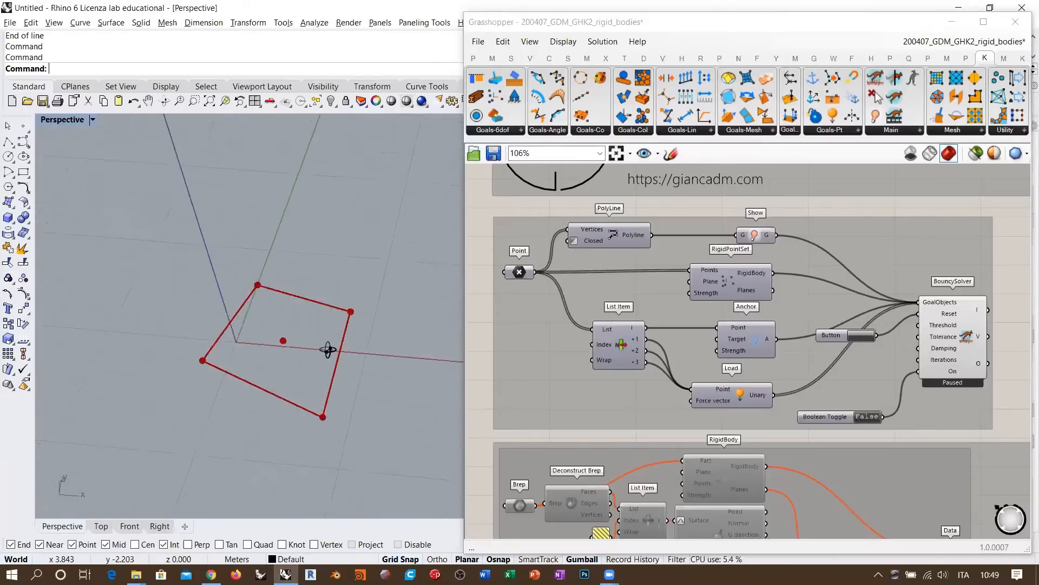
# Examine the Point, PolyLine and RigidPointSet components together with the quadrilateral they produce in the perspective view.
pyautogui.click(652, 282)
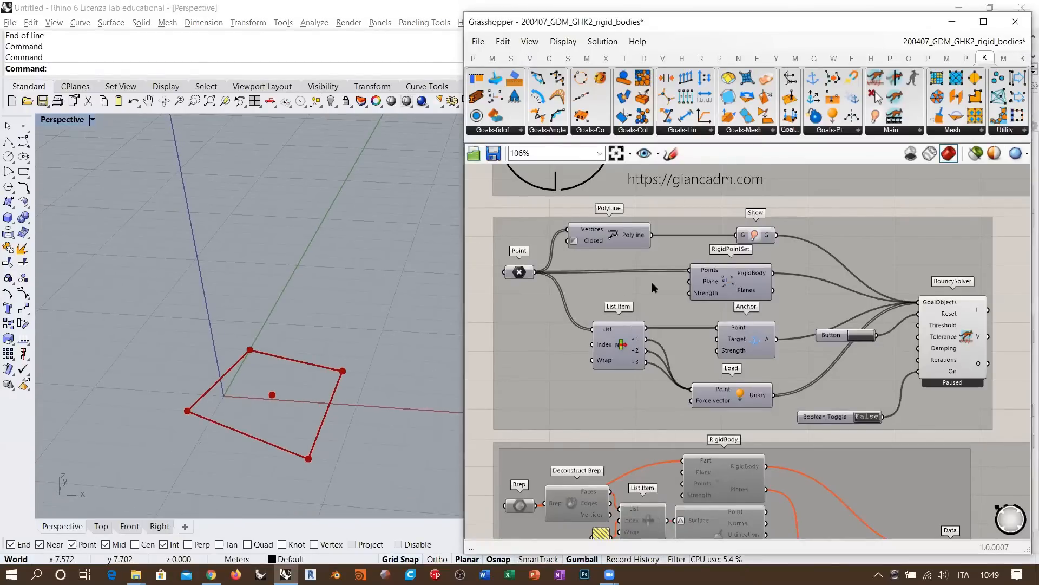
pyautogui.click(710, 271)
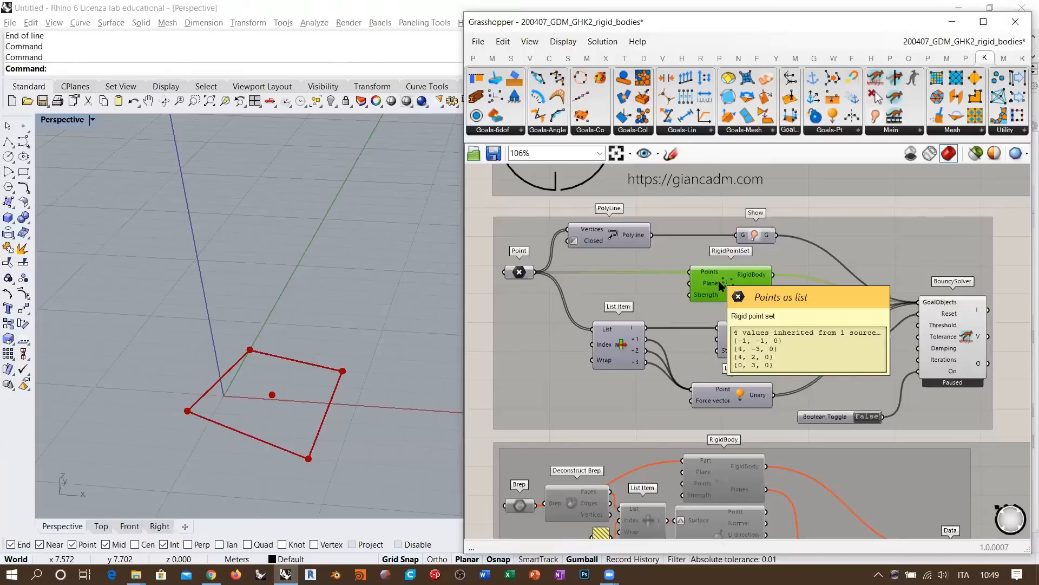
pyautogui.moveTo(740, 287); pyautogui.dragTo(744, 287)
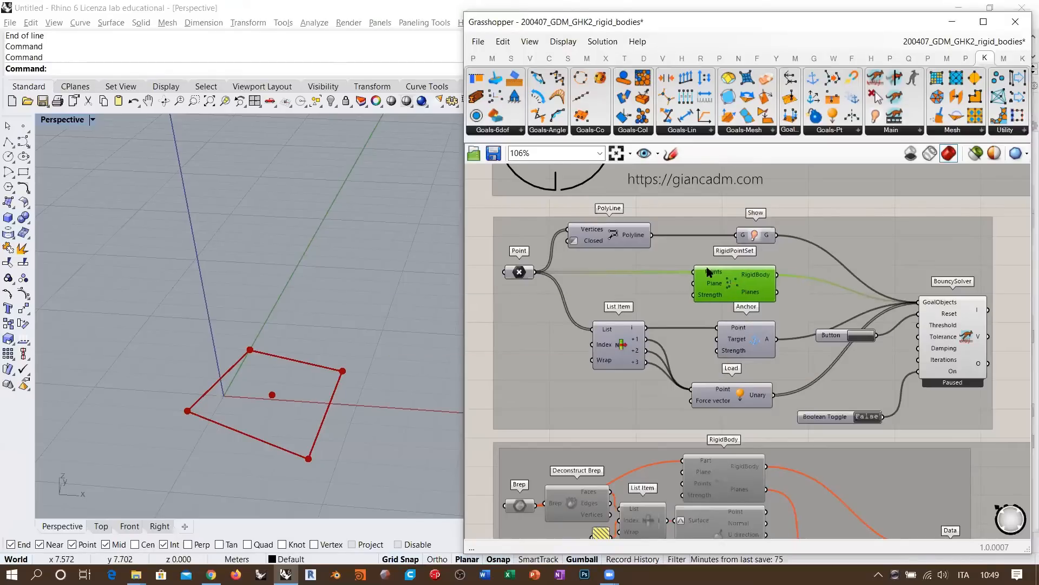
pyautogui.press('Escape')
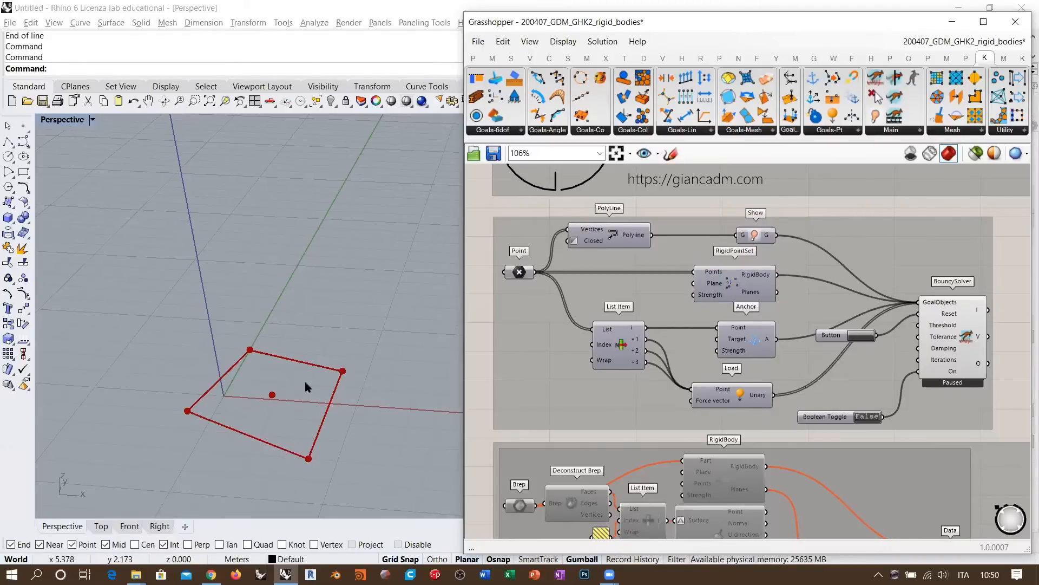
pyautogui.moveTo(304, 382); pyautogui.dragTo(323, 307, button='right')
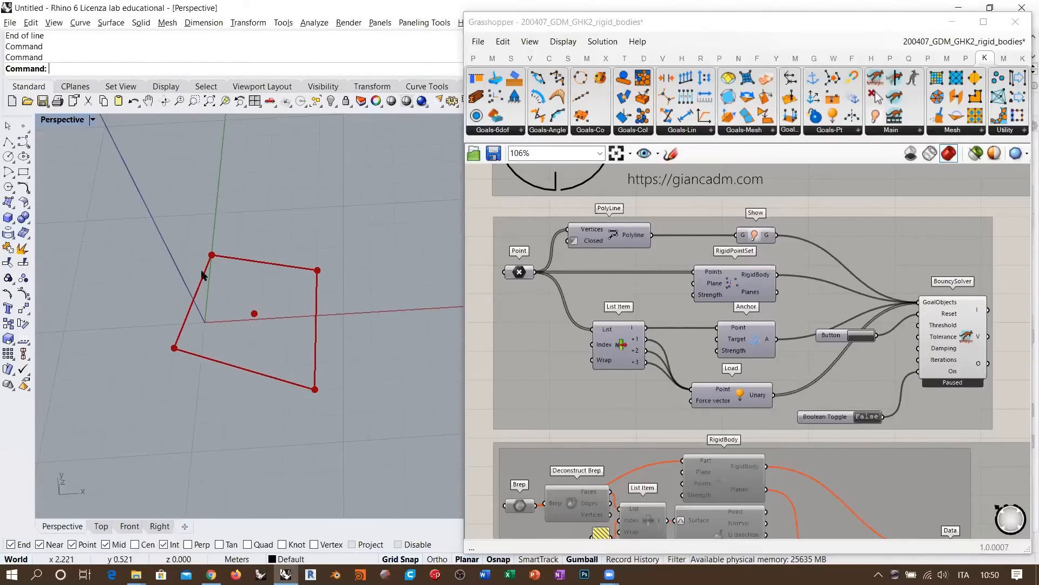
pyautogui.keyDown('shift'); pyautogui.moveTo(278, 352); pyautogui.dragTo(322, 442, button='right'); pyautogui.keyUp('shift')
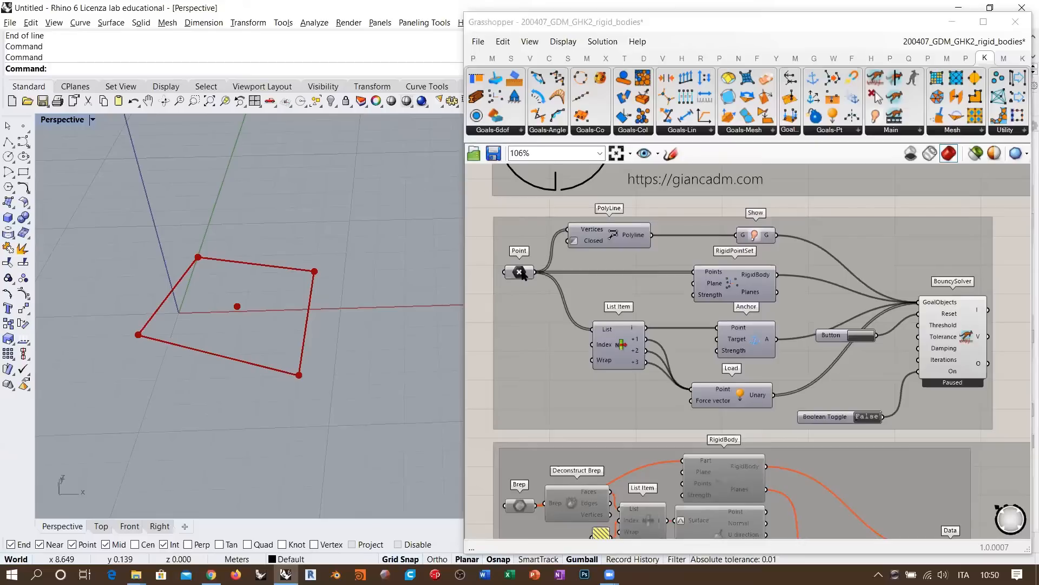
pyautogui.click(521, 272)
pyautogui.click(615, 234)
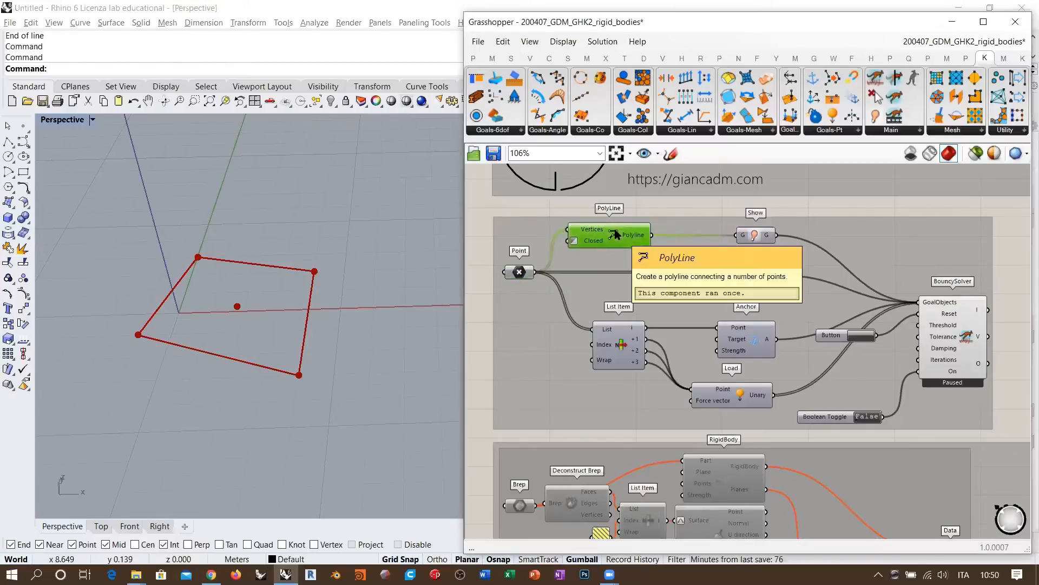
# Show the quadrilateral enlarged in the Top view.
pyautogui.click(101, 527)
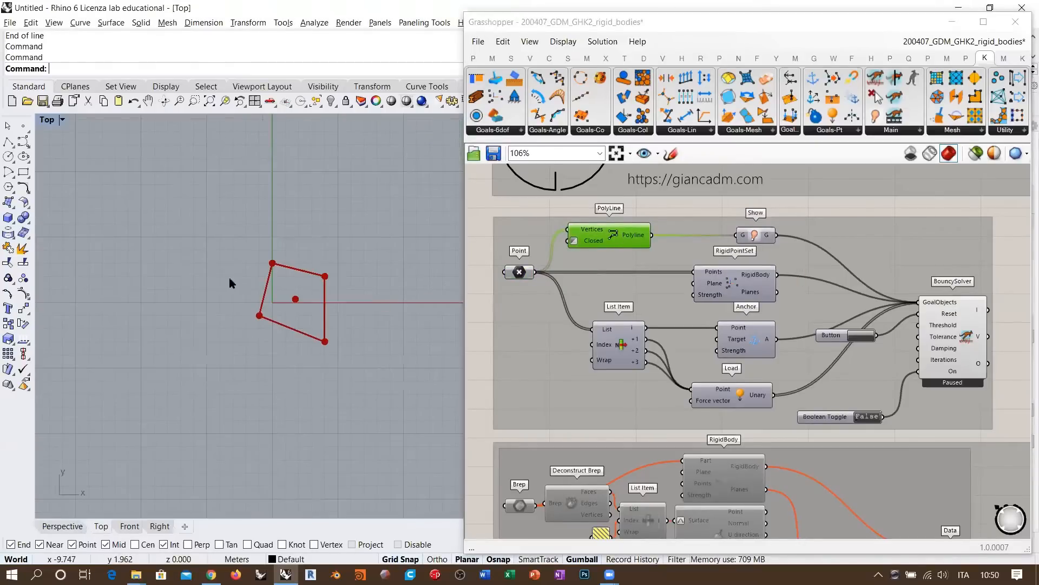
pyautogui.scroll(10, 232, 282)
pyautogui.moveTo(308, 302); pyautogui.dragTo(294, 283, button='right')
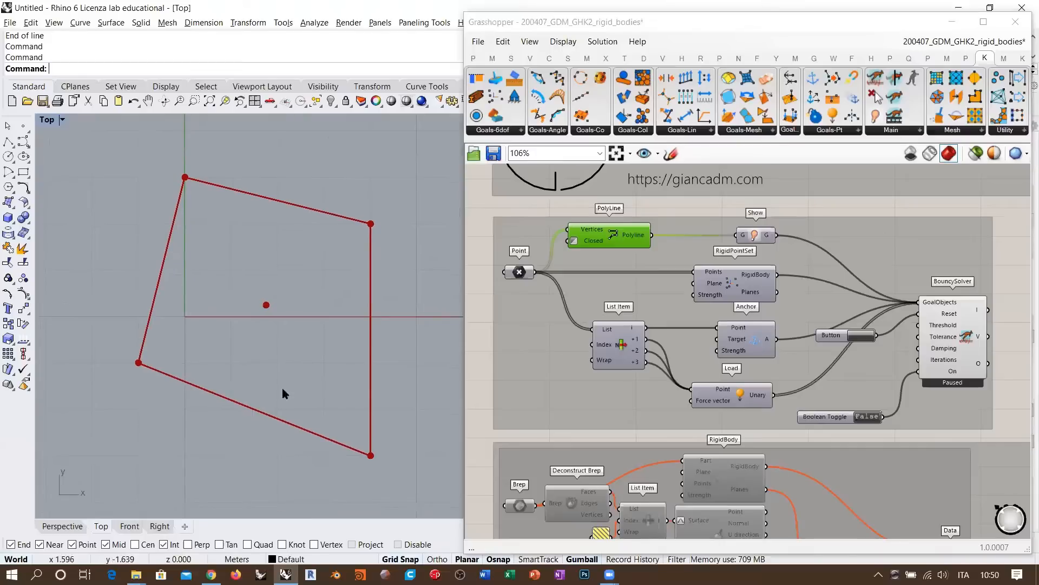
# Draw the quadrilateral's two diagonals as separate polylines between opposite corner points.
pyautogui.click(8, 142)
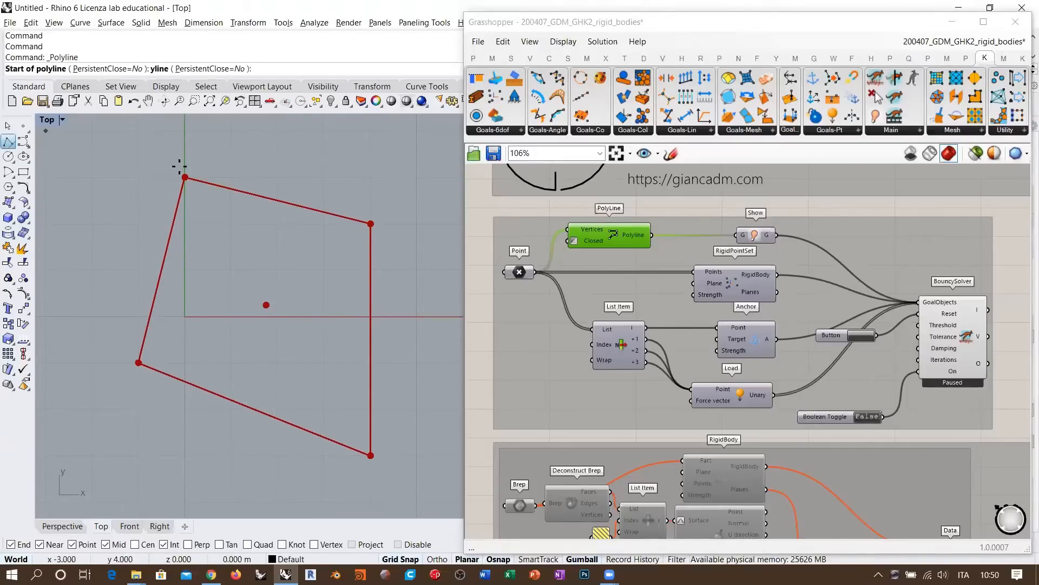
pyautogui.click(185, 177)
pyautogui.click(370, 455)
pyautogui.press('Return')
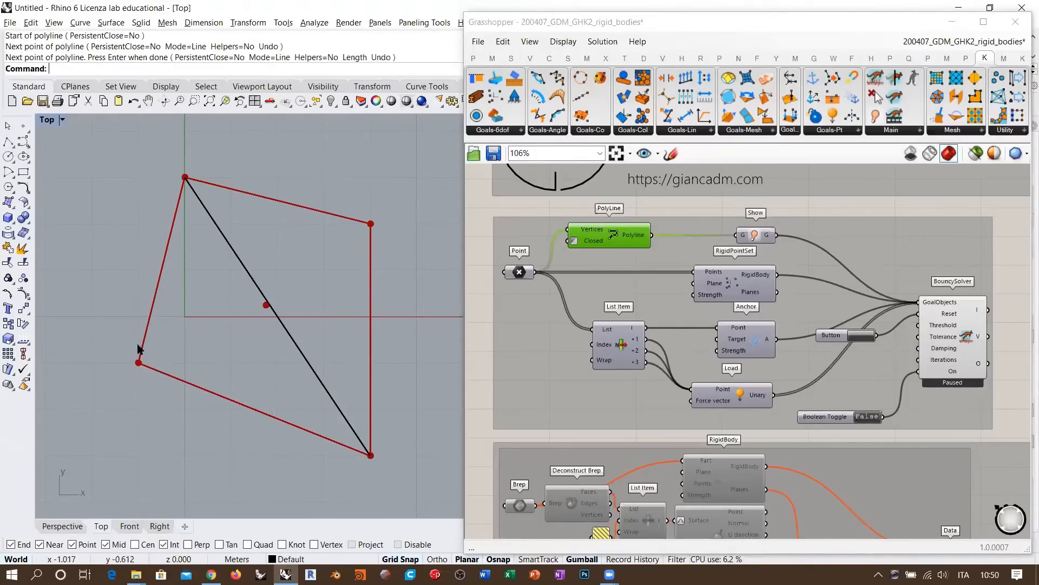
pyautogui.press('Return')
pyautogui.click(139, 362)
pyautogui.click(371, 224)
pyautogui.press('Return')
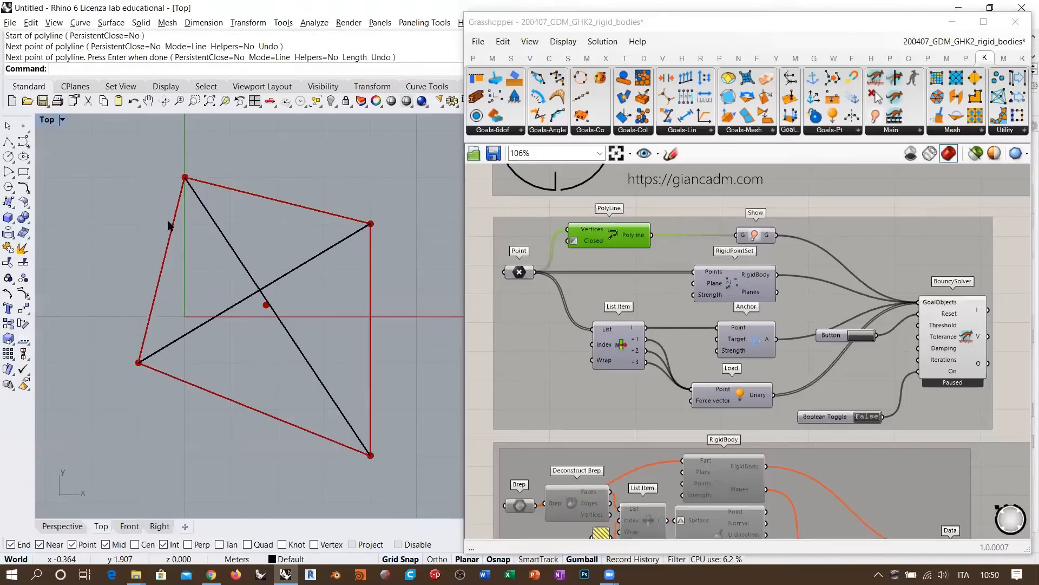
# Trace the four sides of the quadrilateral as separate single-segment polylines between neighbouring corner points.
pyautogui.press('Return')
pyautogui.click(186, 177)
pyautogui.click(139, 362)
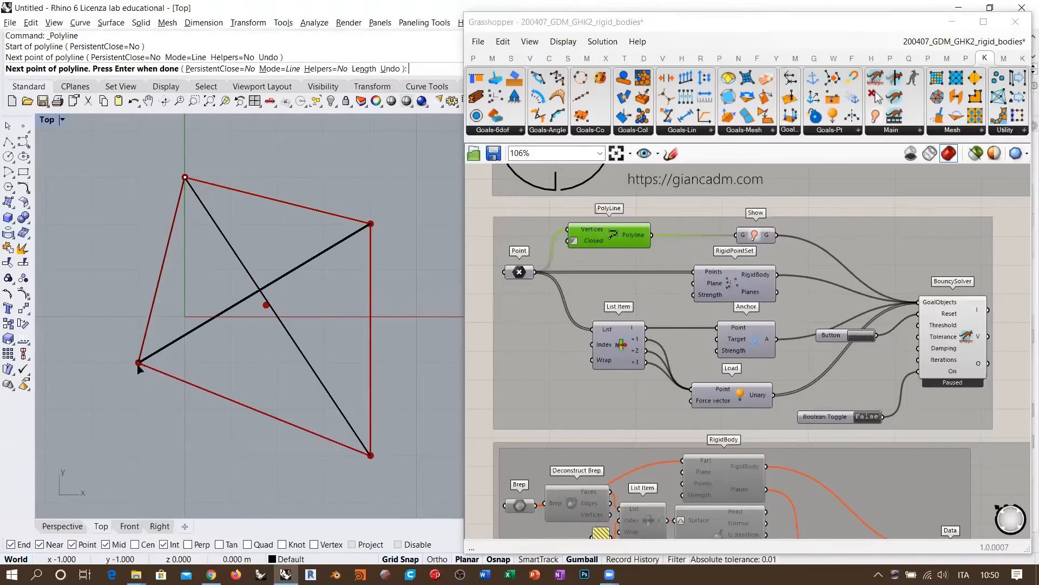
pyautogui.press('Return')
pyautogui.press('Return')
pyautogui.click(139, 362)
pyautogui.click(371, 455)
pyautogui.press('Return')
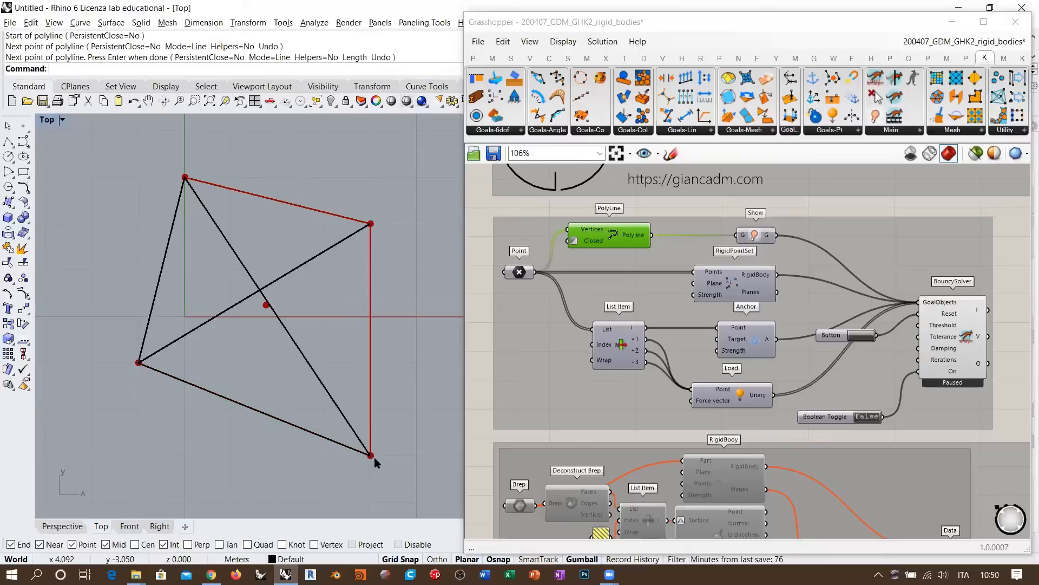
pyautogui.press('Return')
pyautogui.click(371, 454)
pyautogui.click(371, 224)
pyautogui.press('Return')
pyautogui.press('Return')
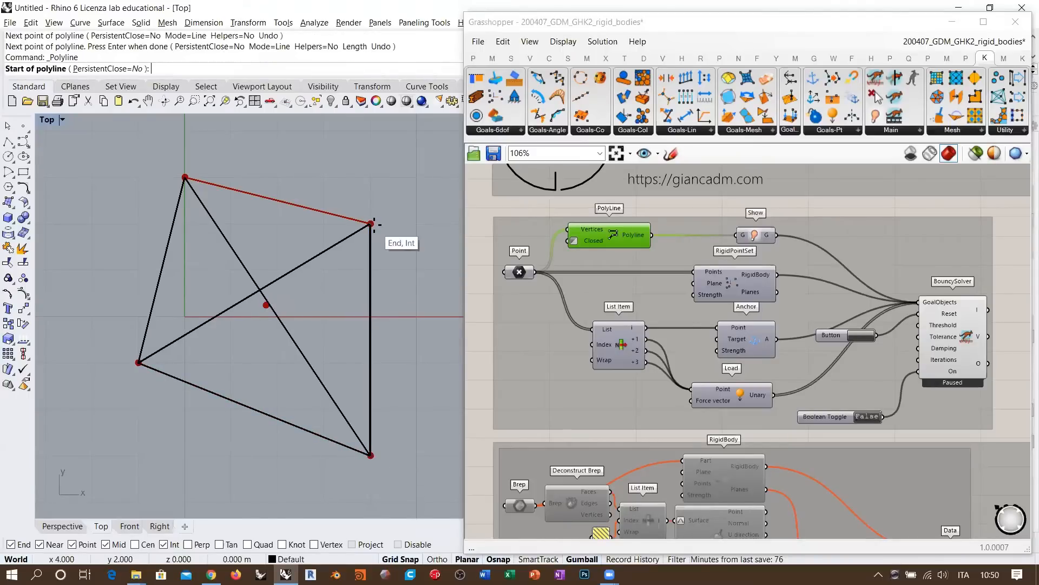
pyautogui.click(371, 223)
pyautogui.click(185, 177)
pyautogui.press('Return')
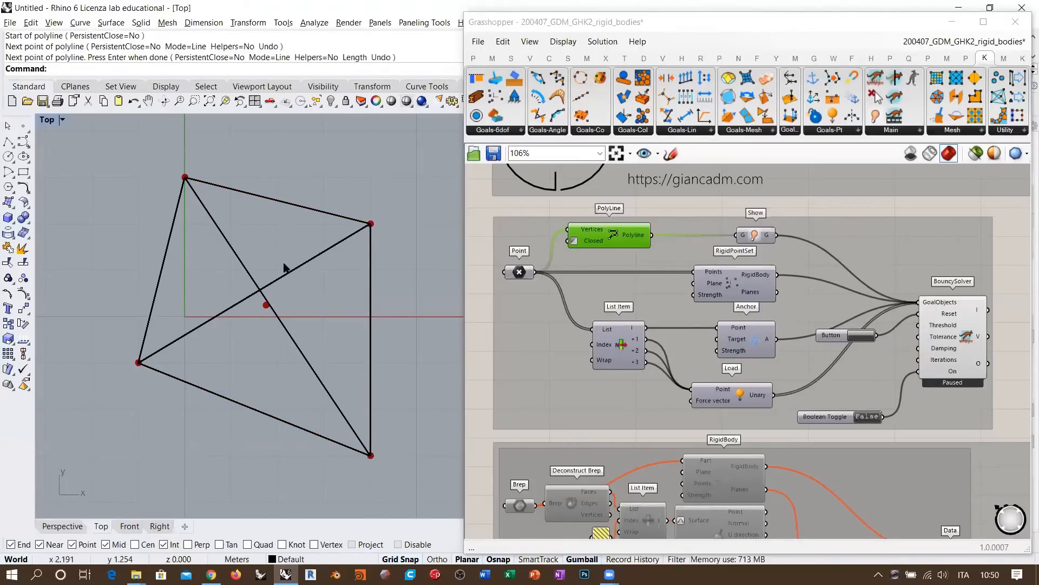
# Highlight the two diagonals, and then the four perimeter lines, by selecting each set, and clear the selection.
pyautogui.moveTo(275, 255); pyautogui.dragTo(220, 301)
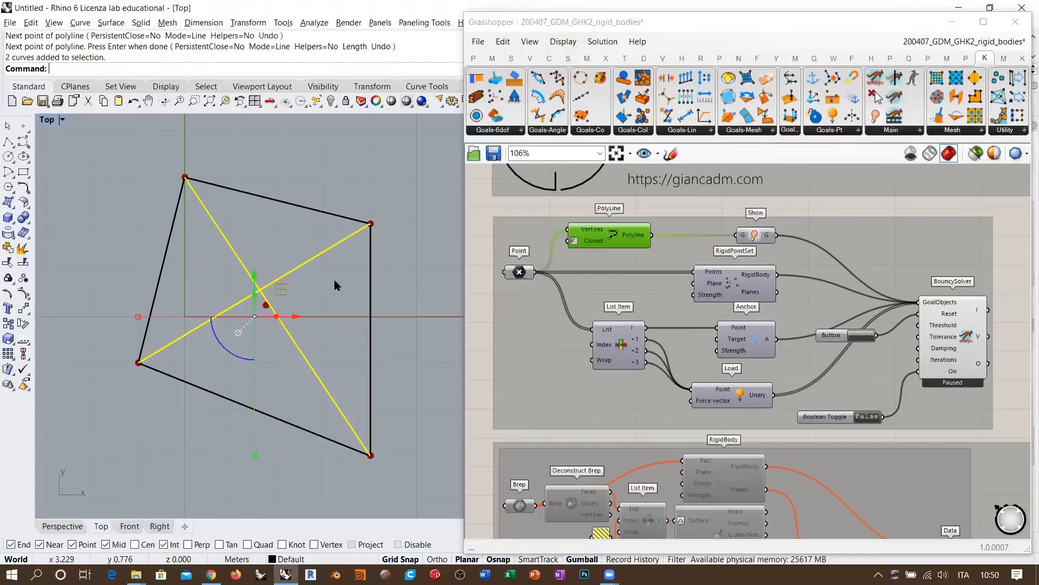
pyautogui.click(282, 202)
pyautogui.keyDown('shift'); pyautogui.click(370, 309); pyautogui.keyUp('shift')
pyautogui.keyDown('shift'); pyautogui.click(219, 395); pyautogui.keyUp('shift')
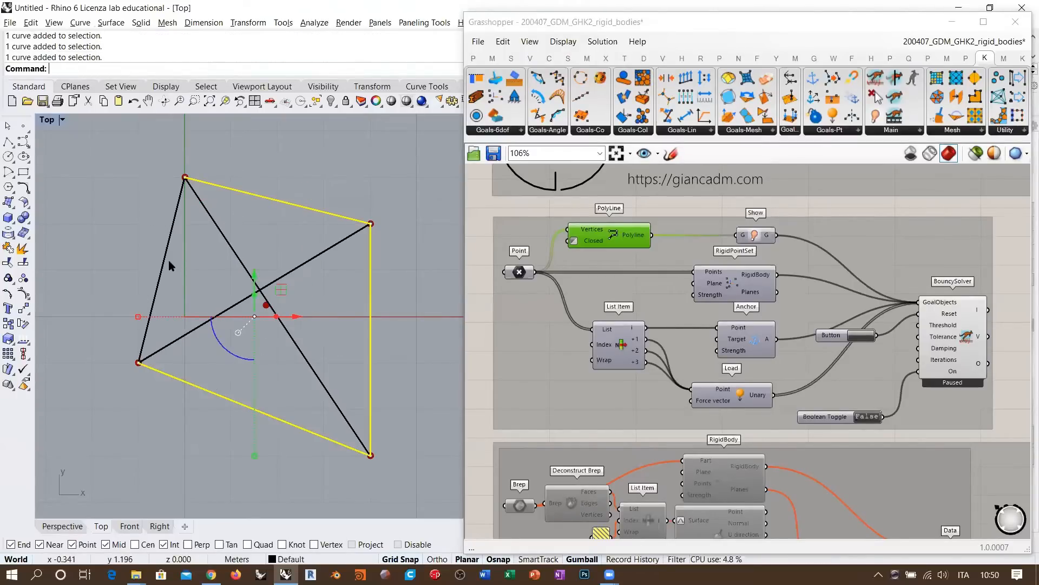
pyautogui.keyDown('shift'); pyautogui.click(165, 261); pyautogui.keyUp('shift')
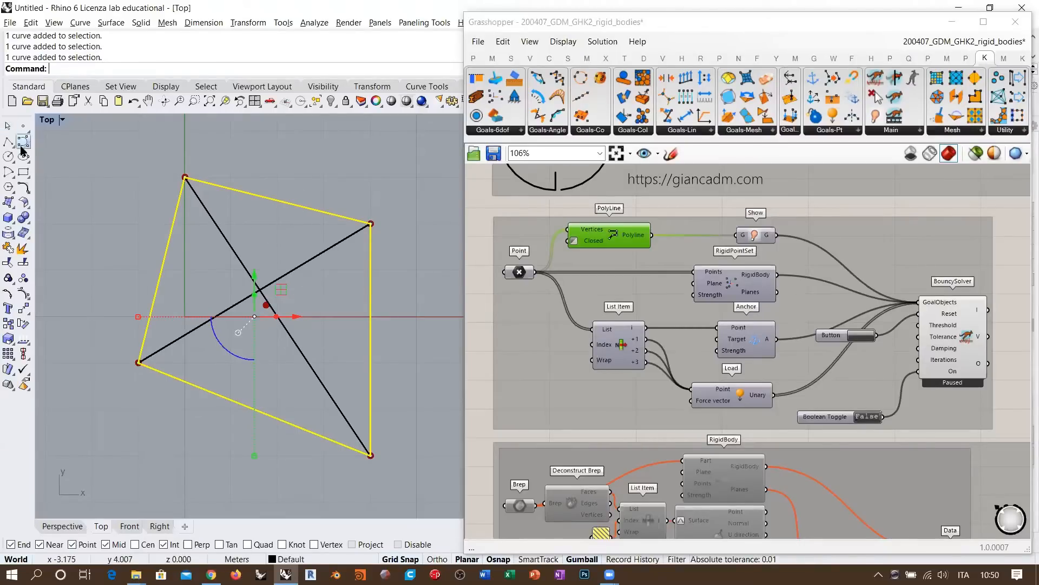
pyautogui.moveTo(277, 218); pyautogui.dragTo(281, 248, button='right')
pyautogui.click(350, 221)
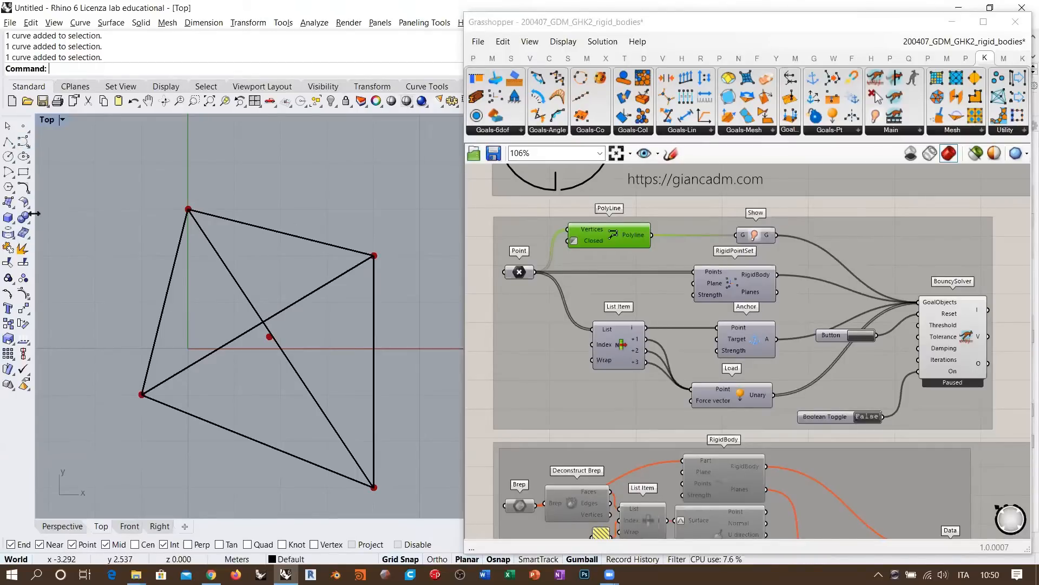
pyautogui.click(8, 142)
pyautogui.click(188, 209)
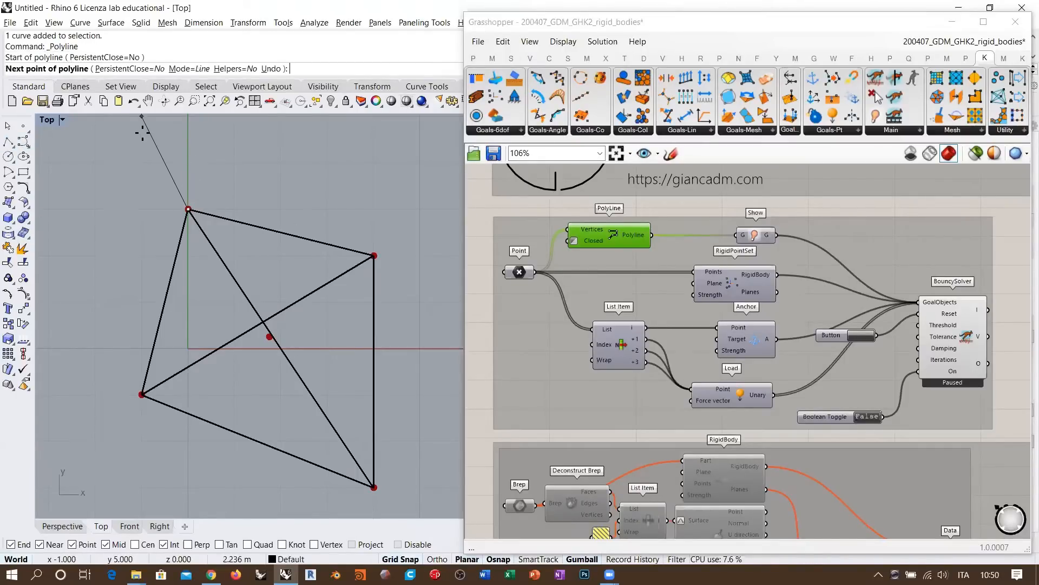
pyautogui.press('Escape')
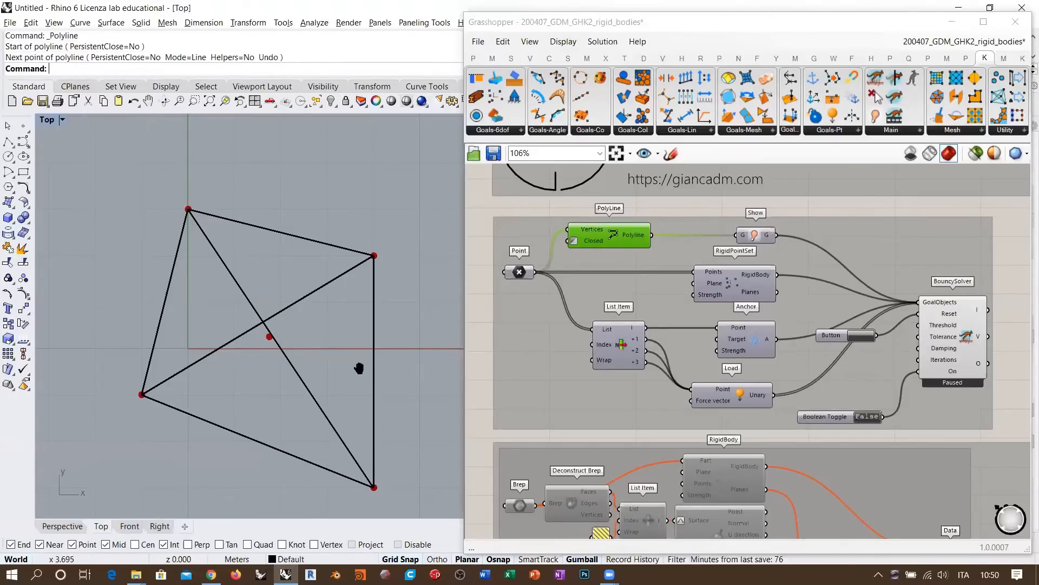
pyautogui.moveTo(360, 366); pyautogui.dragTo(352, 347, button='right')
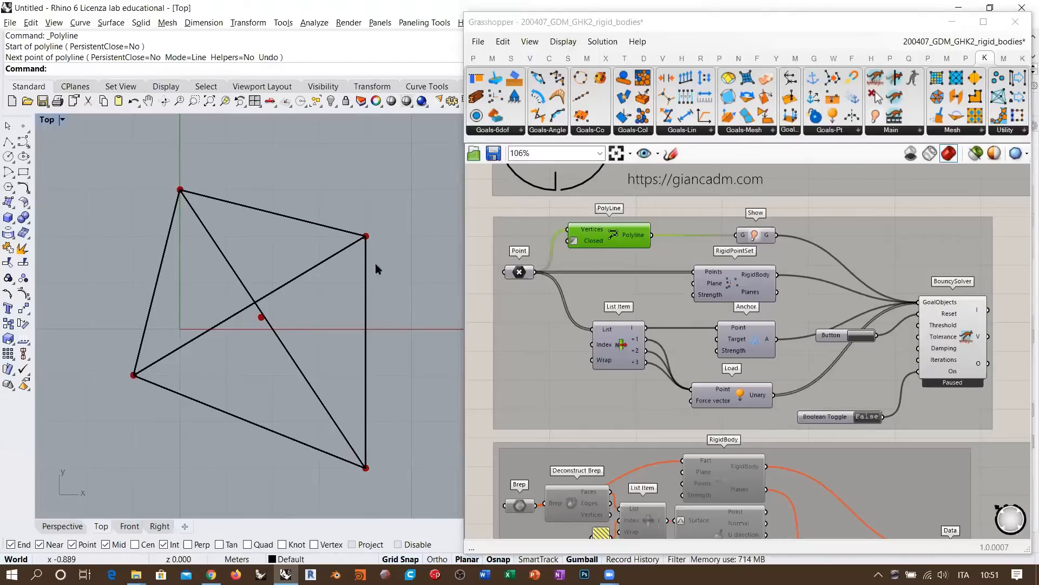
# Delete all six lines drawn over the quadrilateral's sides and diagonals.
pyautogui.moveTo(255, 303); pyautogui.dragTo(246, 310)
pyautogui.press('Escape')
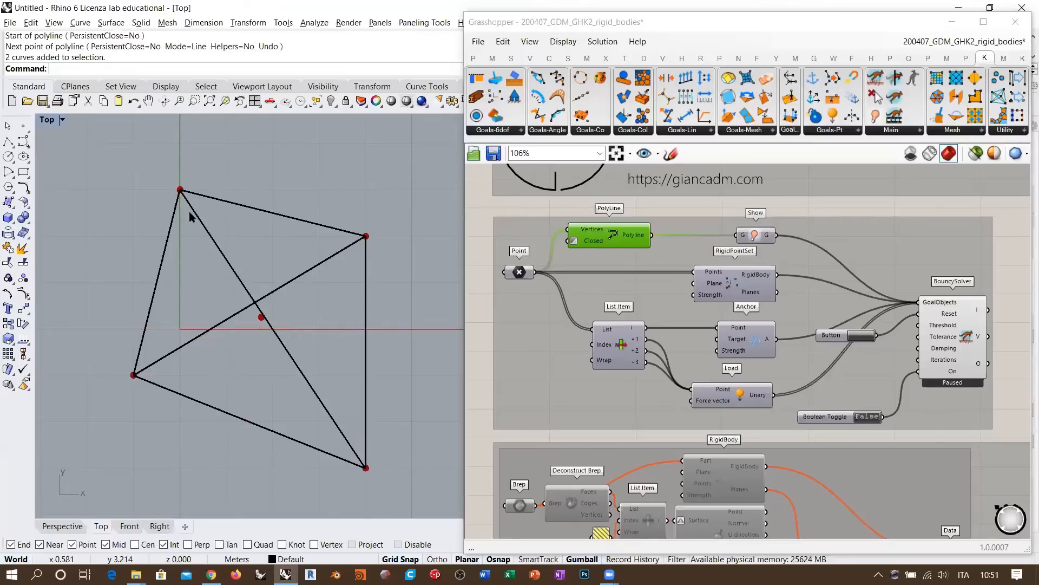
pyautogui.moveTo(388, 202); pyautogui.dragTo(147, 436)
pyautogui.press('Delete')
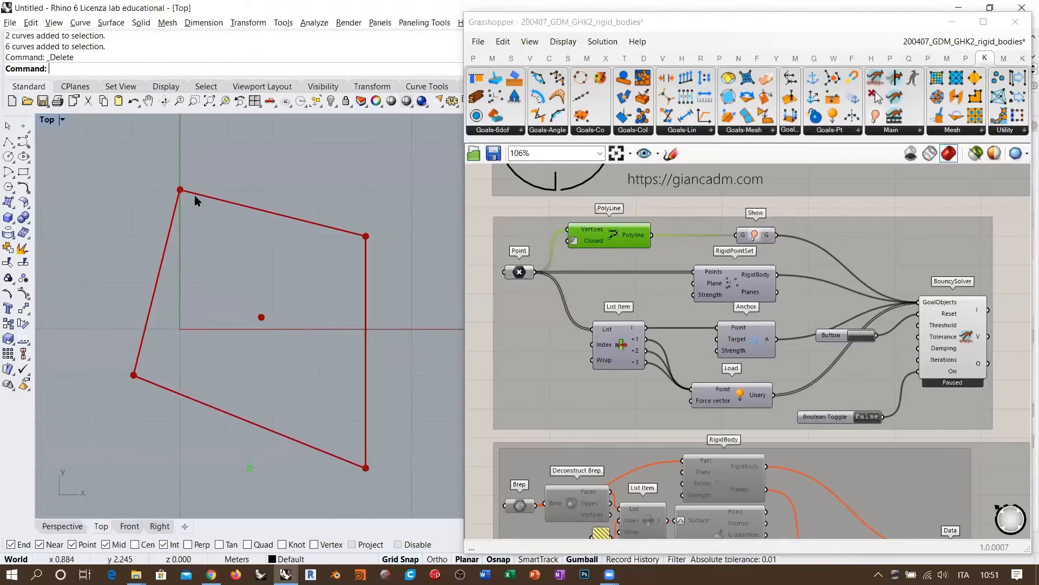
# Examine the RigidPointSet component's inputs and outputs and compare the whole definition with the quadrilateral in the Top view.
pyautogui.moveTo(312, 299); pyautogui.dragTo(300, 294, button='right')
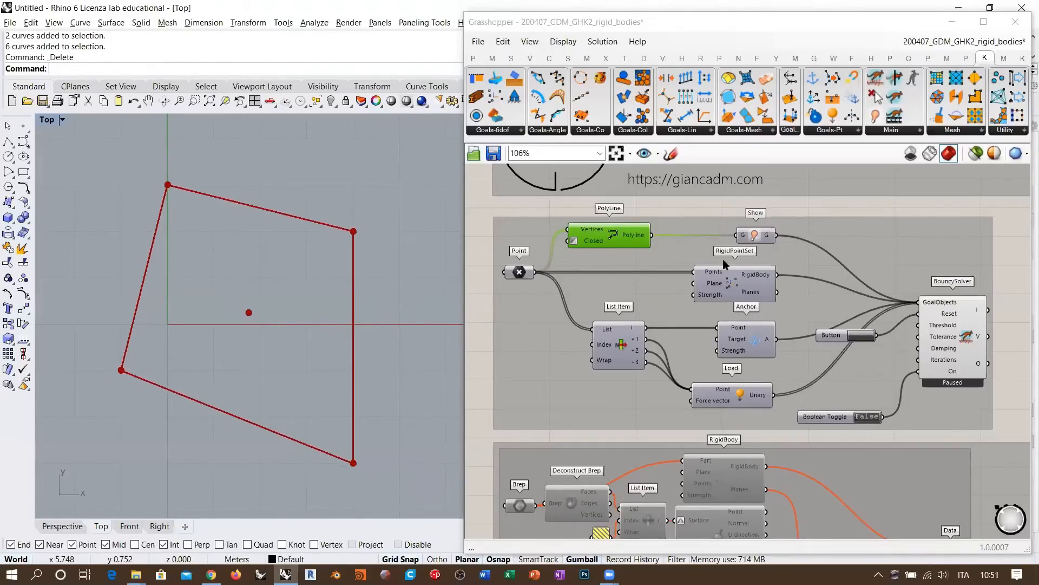
pyautogui.scroll(3, 752, 301)
pyautogui.scroll(3, 752, 301)
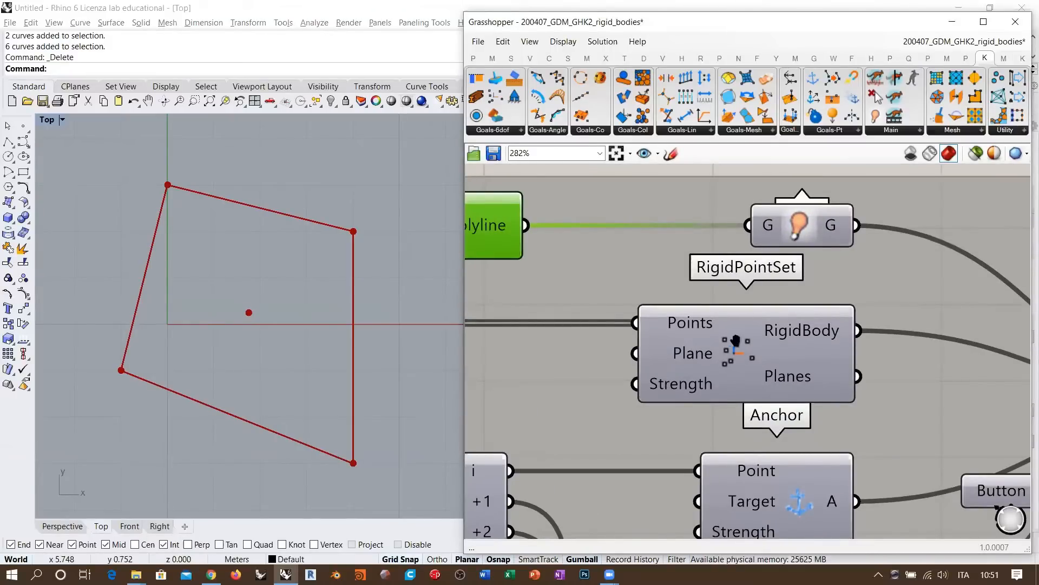
pyautogui.moveTo(720, 355); pyautogui.dragTo(793, 325, button='right')
pyautogui.moveTo(756, 332)
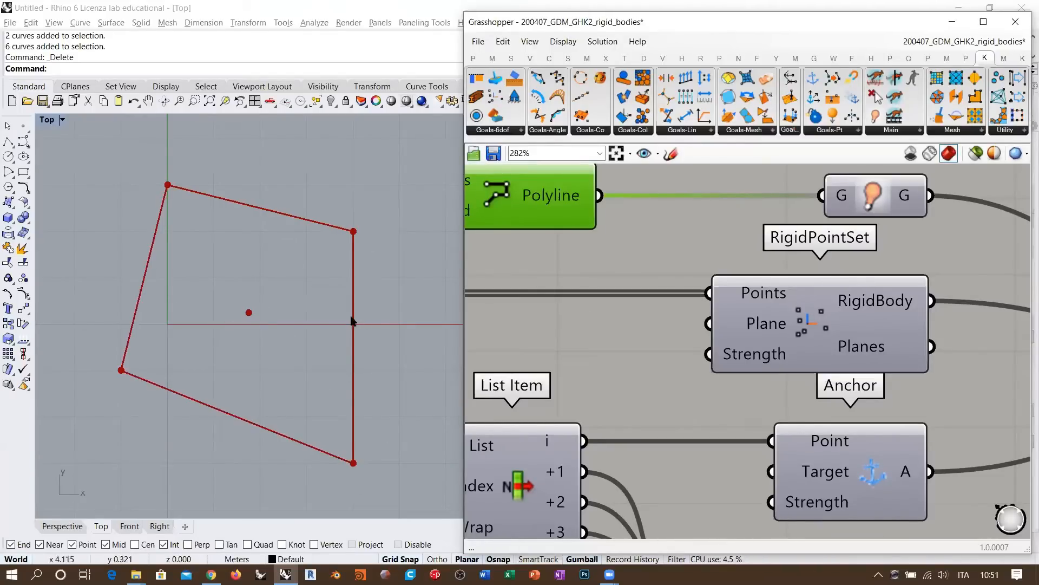
pyautogui.moveTo(291, 355); pyautogui.dragTo(304, 333, button='right')
pyautogui.scroll(-8, 277, 319)
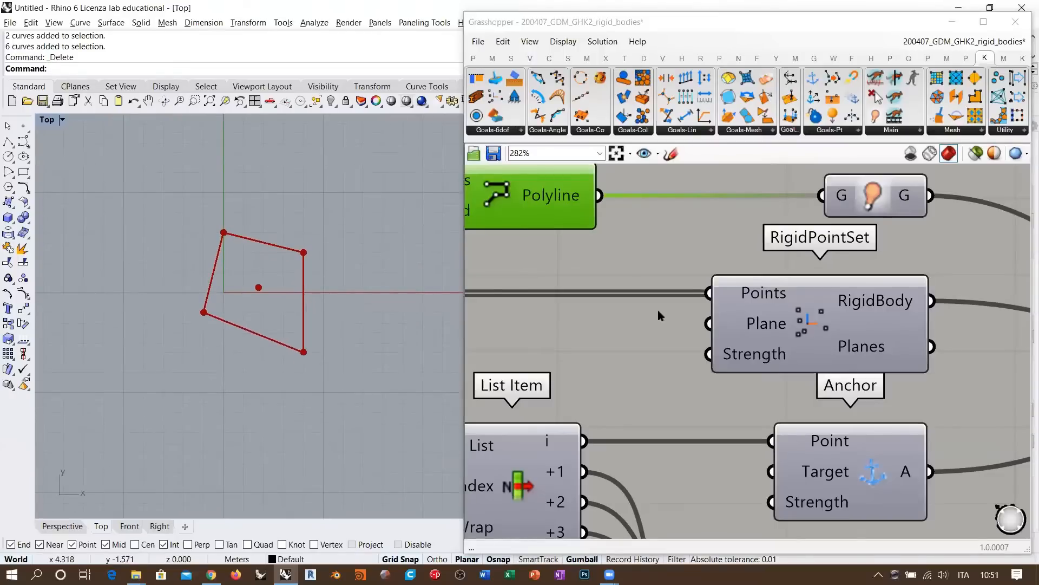
pyautogui.scroll(-3, 687, 321)
pyautogui.scroll(-5, 735, 327)
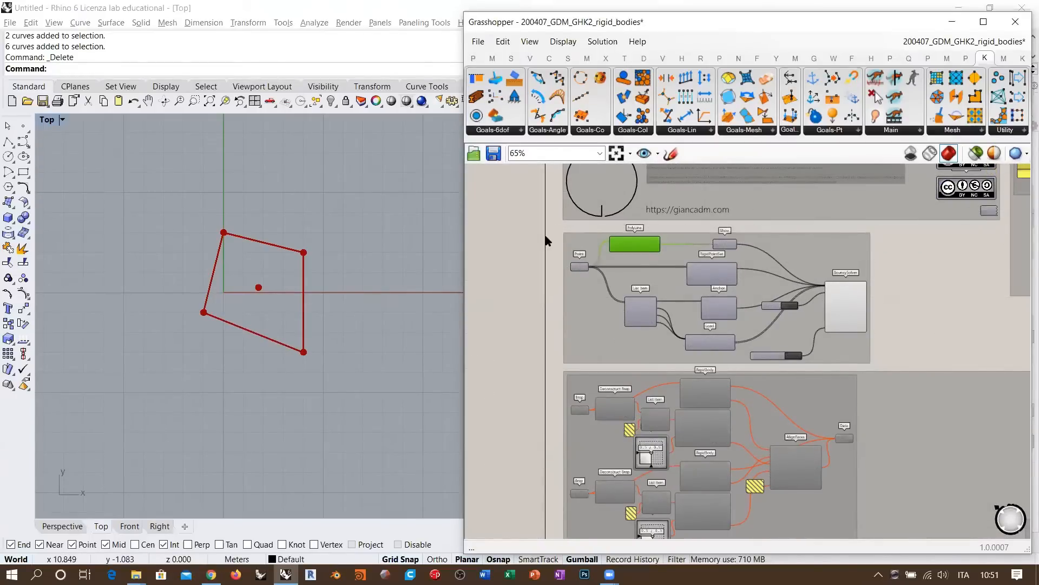
pyautogui.scroll(6, 295, 314)
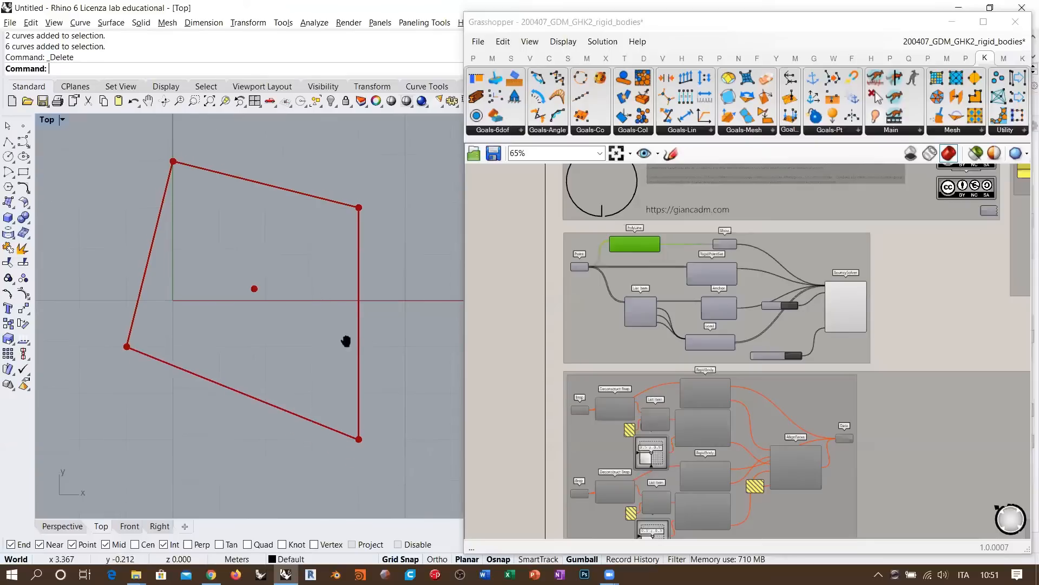
# Show the quadrilateral in the Perspective view and highlight the Anchor component of the RigidPointSet definition.
pyautogui.click(69, 527)
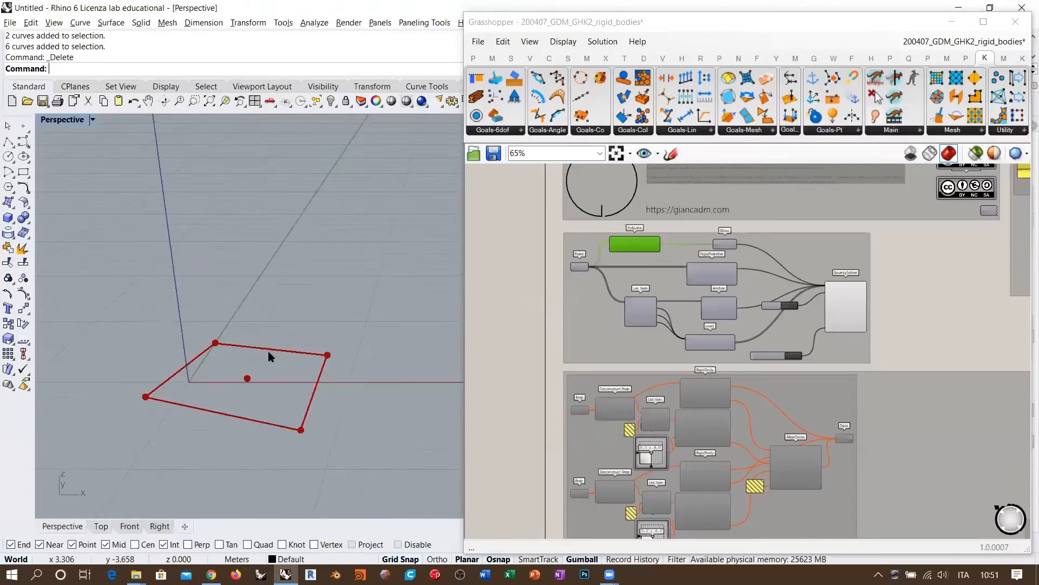
pyautogui.scroll(6, 671, 266)
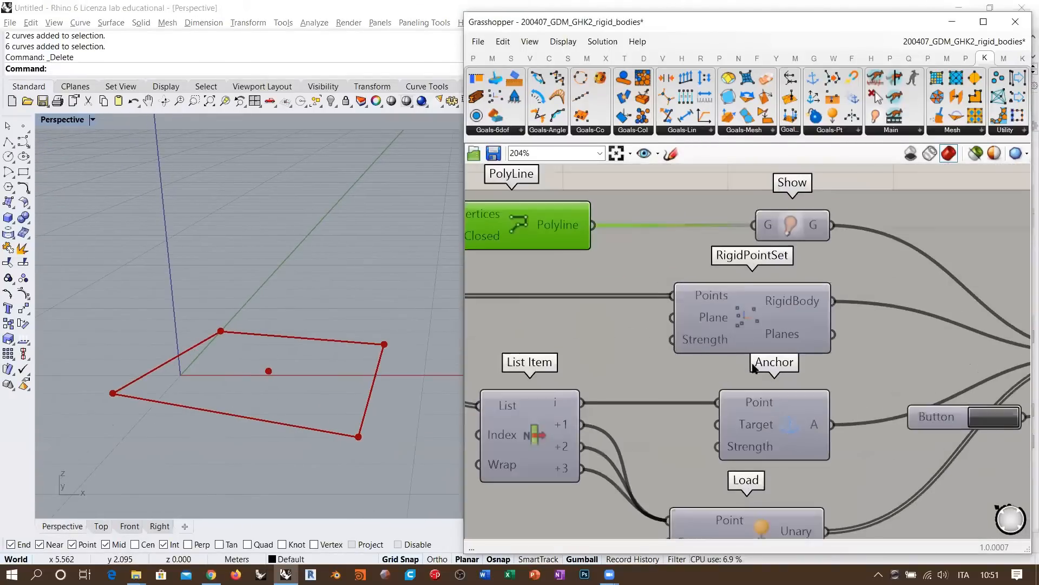
pyautogui.moveTo(798, 342); pyautogui.dragTo(812, 277, button='right')
pyautogui.click(841, 342)
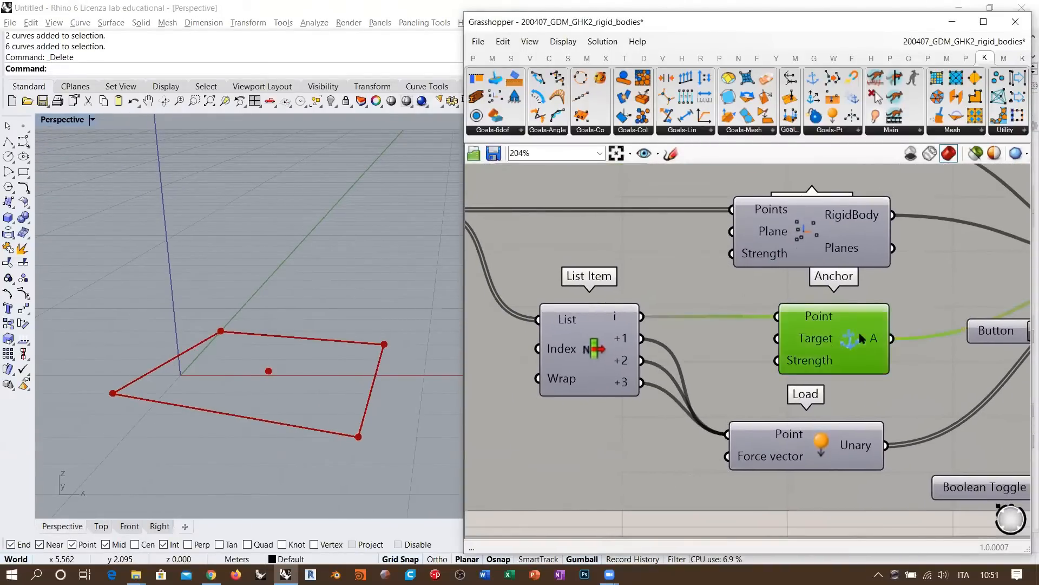
# Turn off the viewport previews of the Point parameter and the PolyLine component.
pyautogui.scroll(-1, 837, 337)
pyautogui.moveTo(871, 367); pyautogui.dragTo(913, 377, button='right')
pyautogui.click(553, 281)
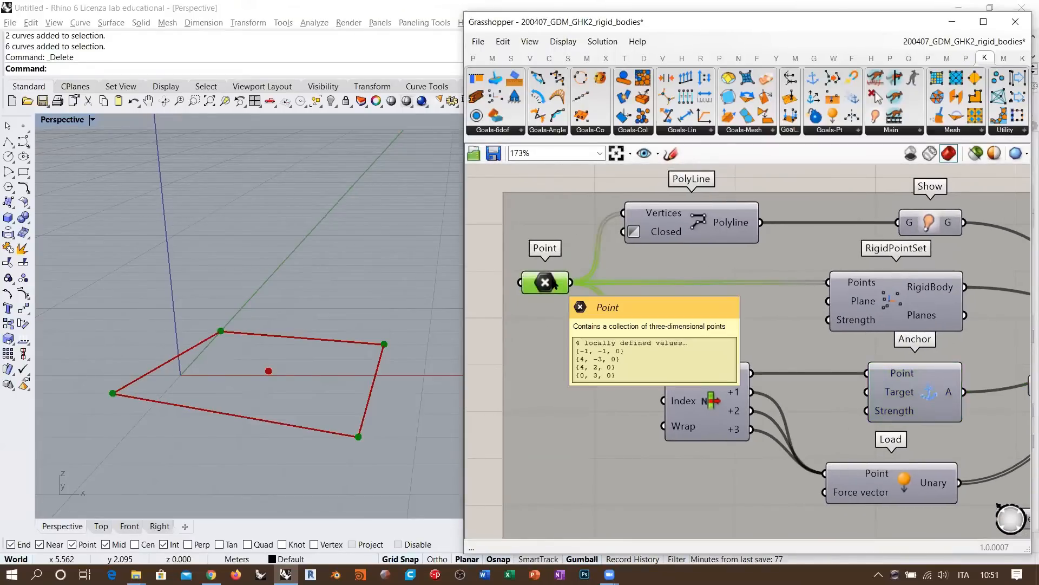
pyautogui.hotkey('ctrl', 'q')
pyautogui.click(695, 232)
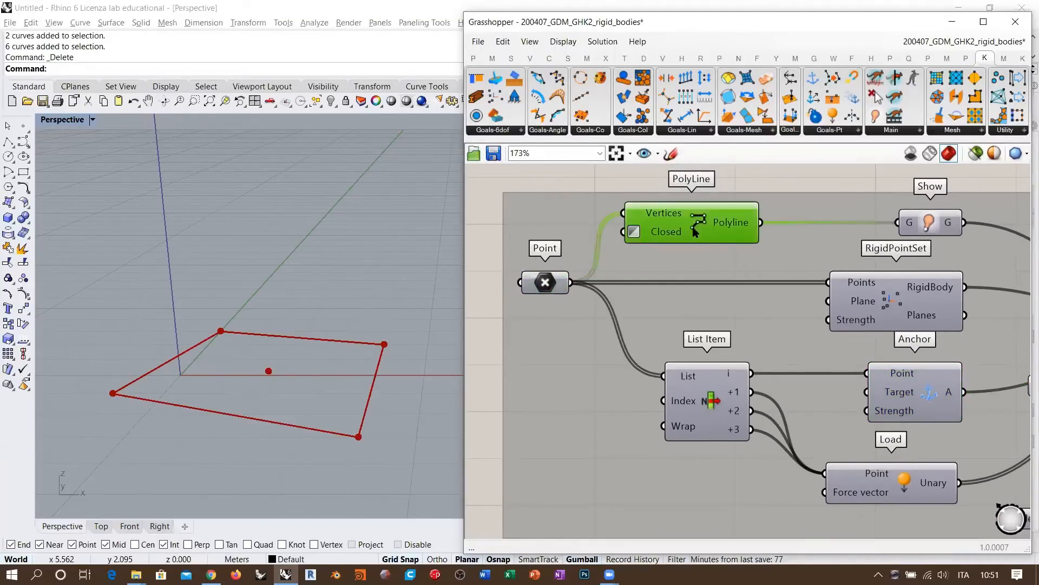
pyautogui.hotkey('ctrl', 'q')
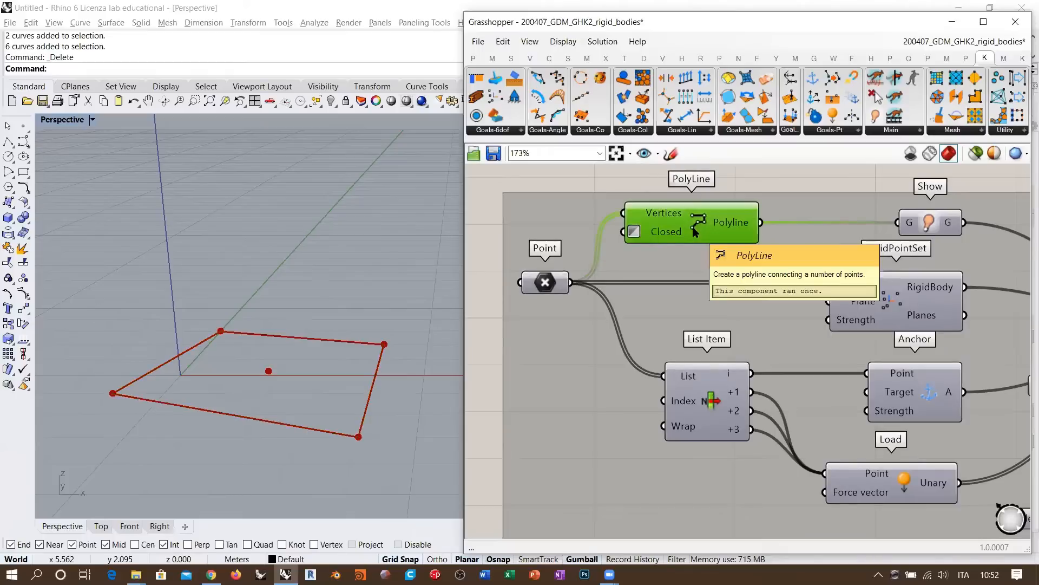
# Examine how the Show goal feeds the BouncySolver and review the extent of the whole RigidPointSet definition.
pyautogui.moveTo(695, 232); pyautogui.dragTo(583, 229, button='right')
pyautogui.click(836, 213)
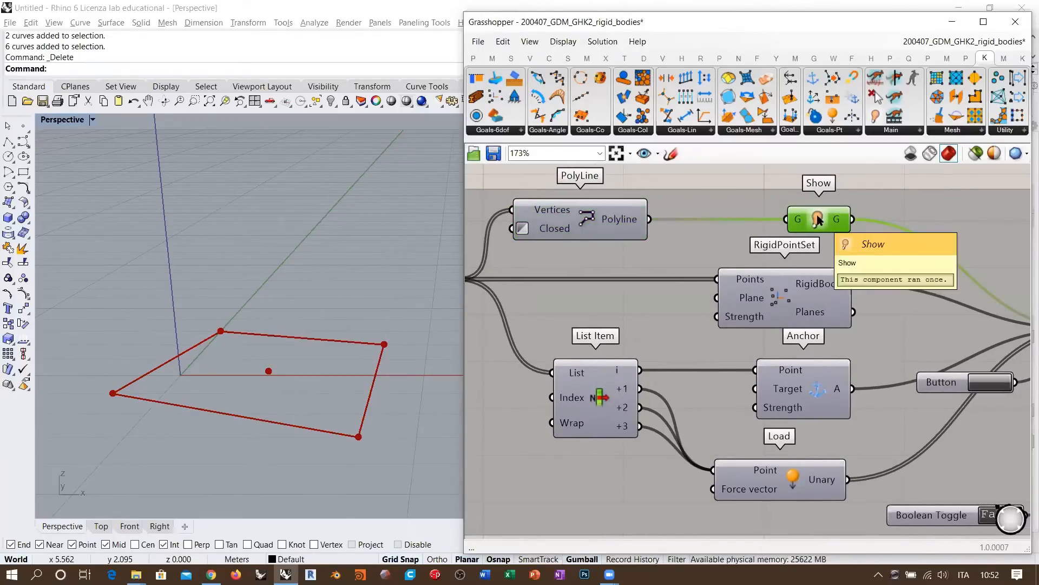
pyautogui.moveTo(818, 220); pyautogui.dragTo(759, 248, button='right')
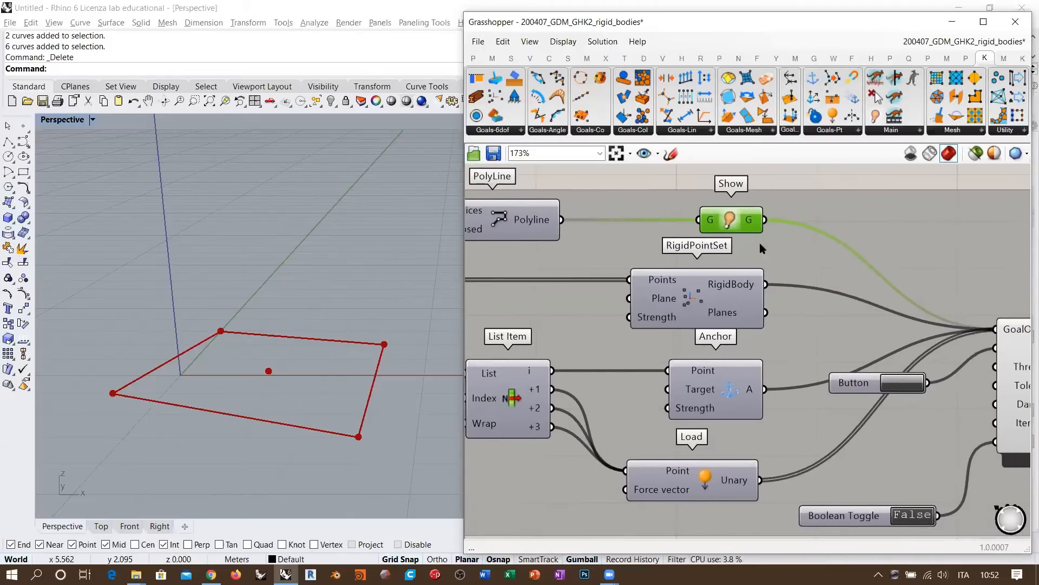
pyautogui.scroll(-3, 761, 248)
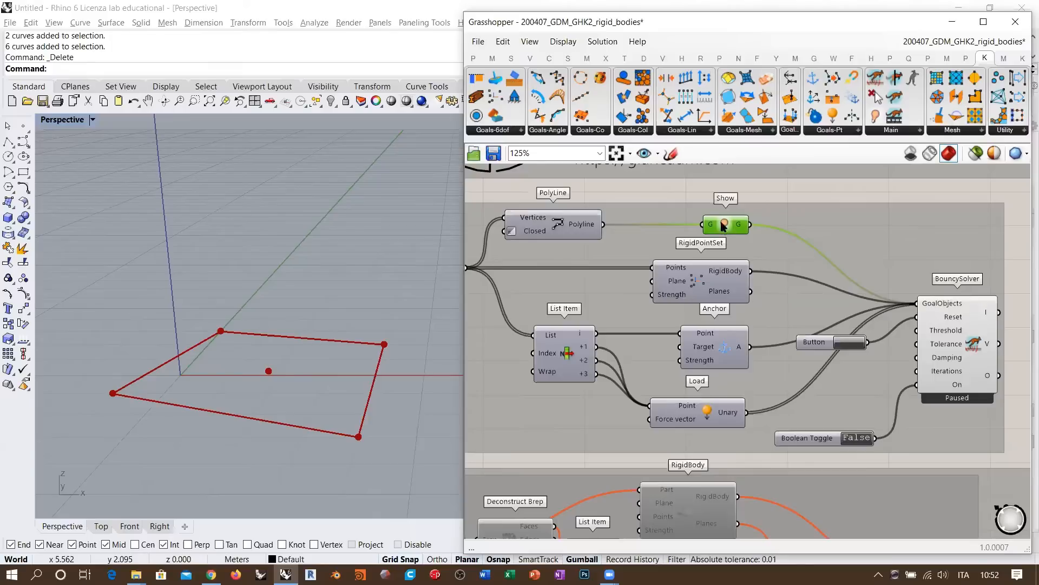
pyautogui.moveTo(993, 372); pyautogui.dragTo(833, 341, button='right')
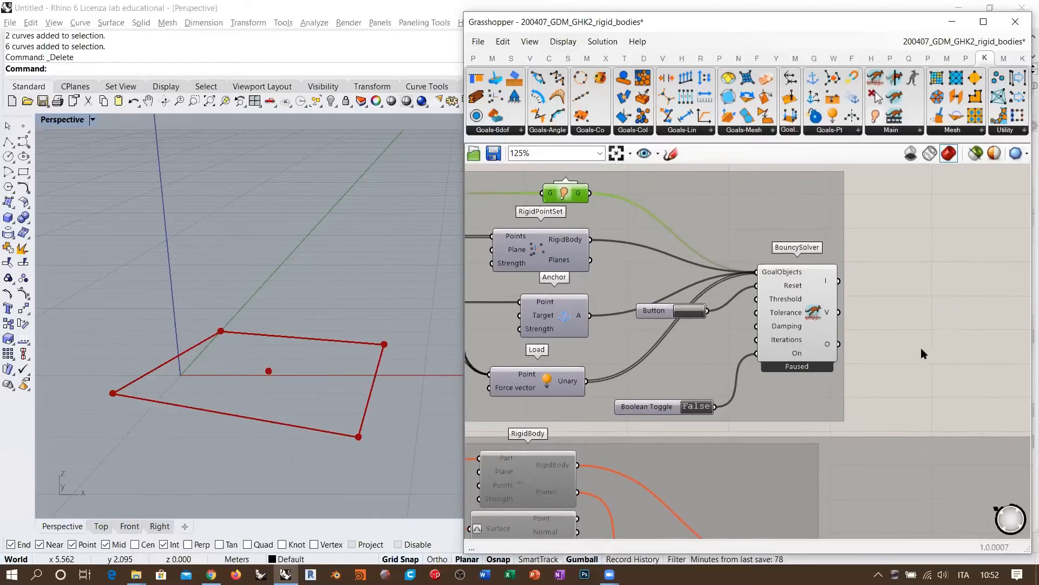
pyautogui.moveTo(530, 190); pyautogui.dragTo(693, 214, button='right')
pyautogui.scroll(-4, 805, 248)
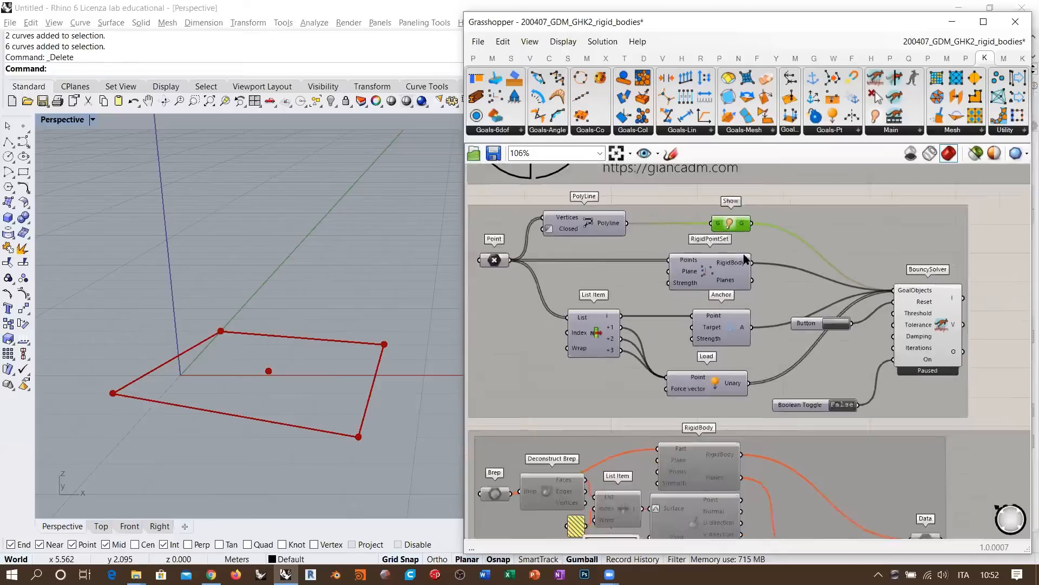
pyautogui.moveTo(950, 215); pyautogui.dragTo(550, 372)
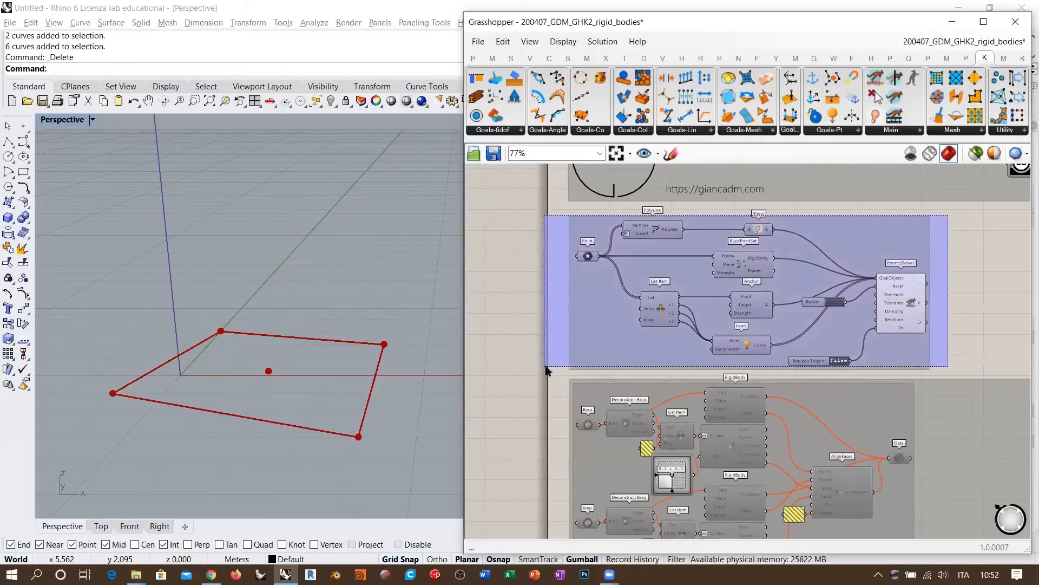
pyautogui.click(976, 307)
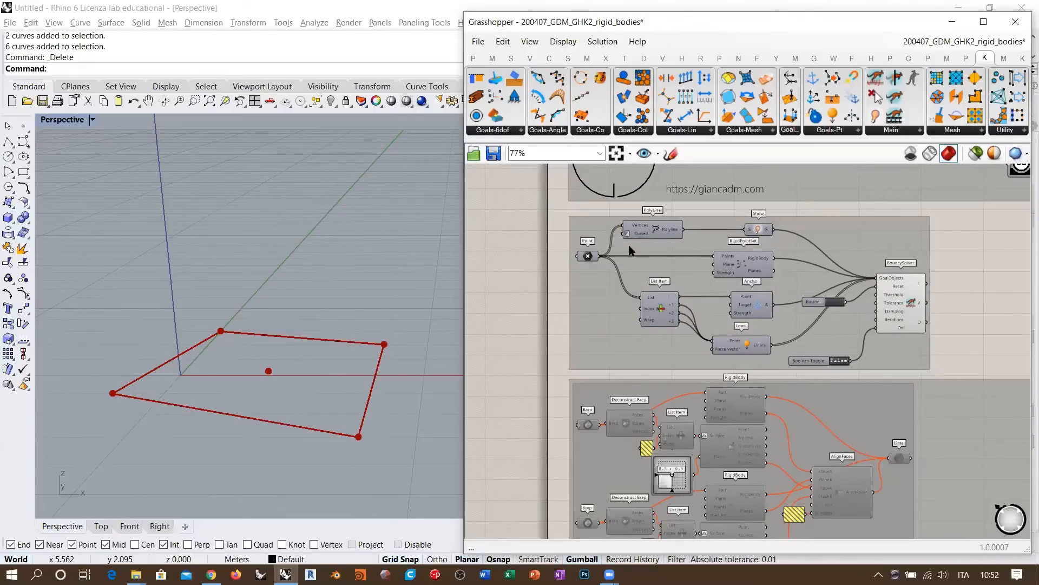
# Inspect how the Point parameter feeds the PolyLine and RigidPointSet components by highlighting each of them.
pyautogui.scroll(3, 666, 244)
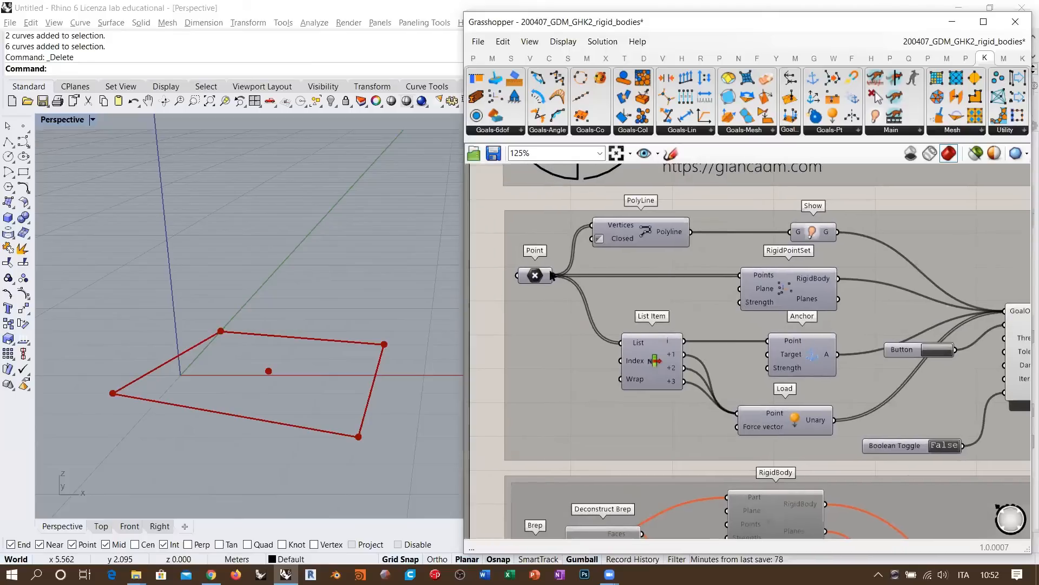
pyautogui.click(550, 276)
pyautogui.click(643, 233)
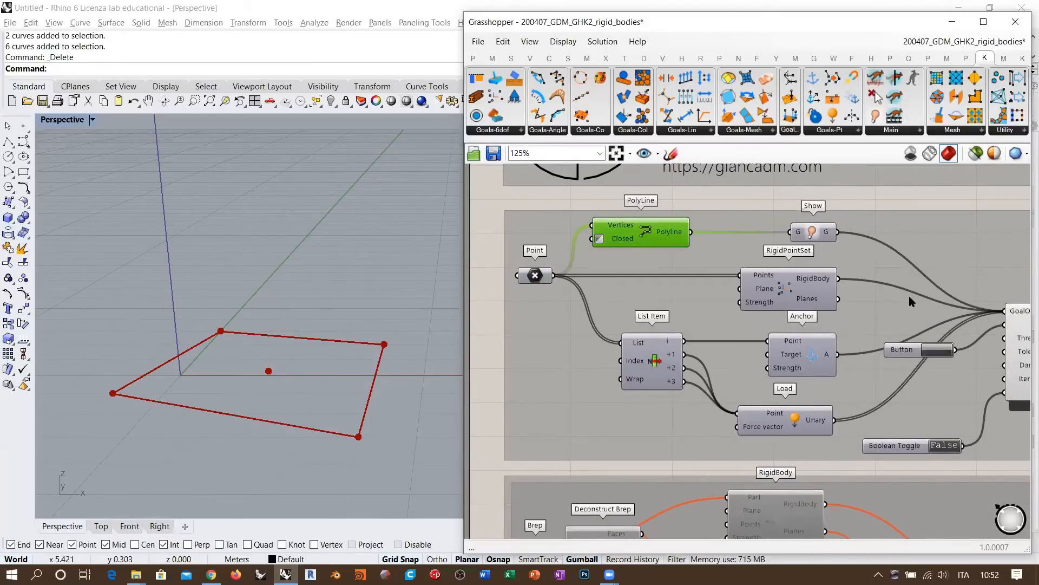
pyautogui.click(533, 275)
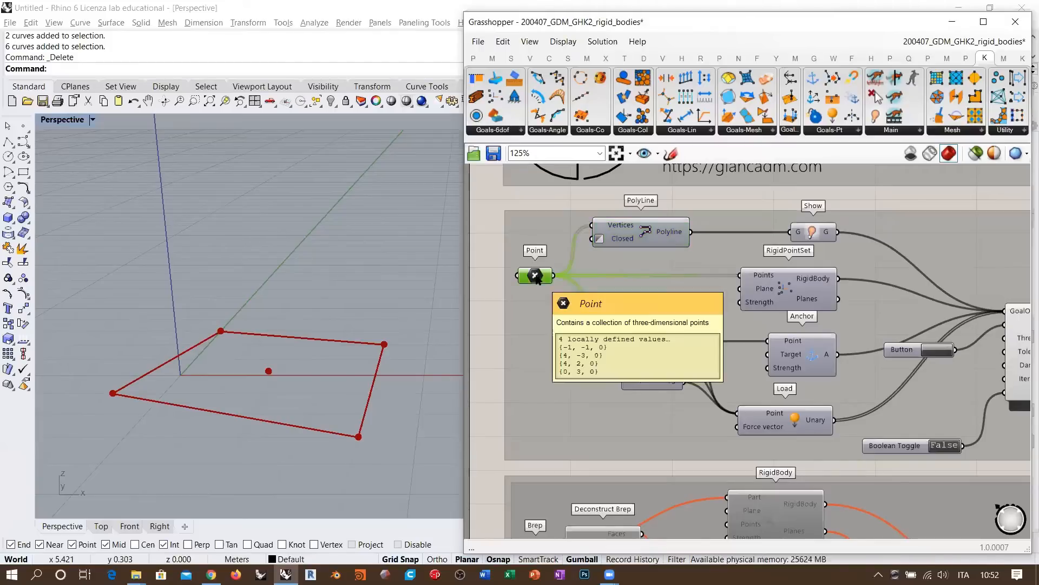
pyautogui.click(789, 298)
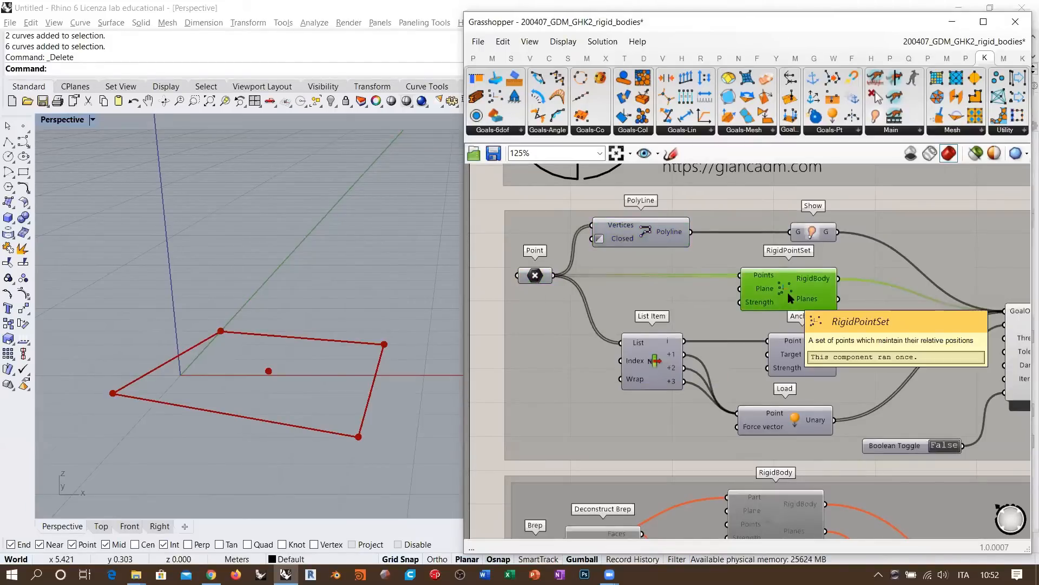
# Inspect the List Item component, its first item output and the Anchor goal connected to it.
pyautogui.click(649, 357)
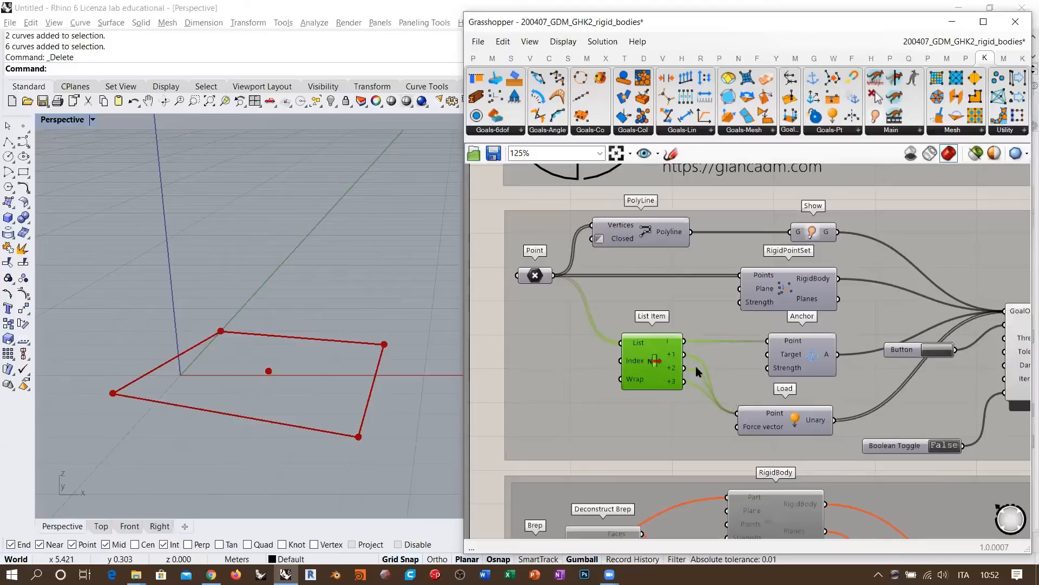
pyautogui.scroll(3, 693, 380)
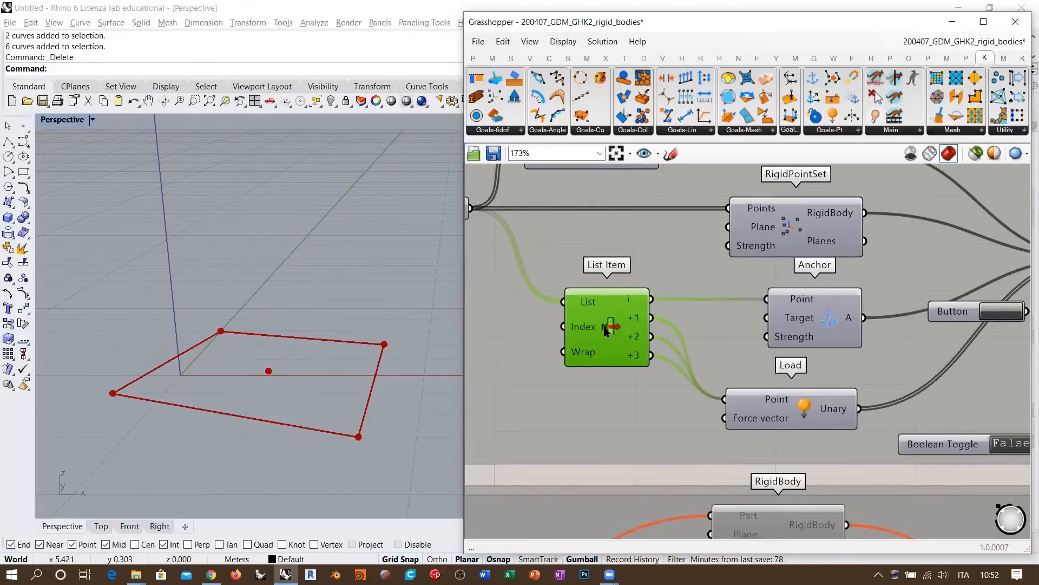
pyautogui.moveTo(630, 297)
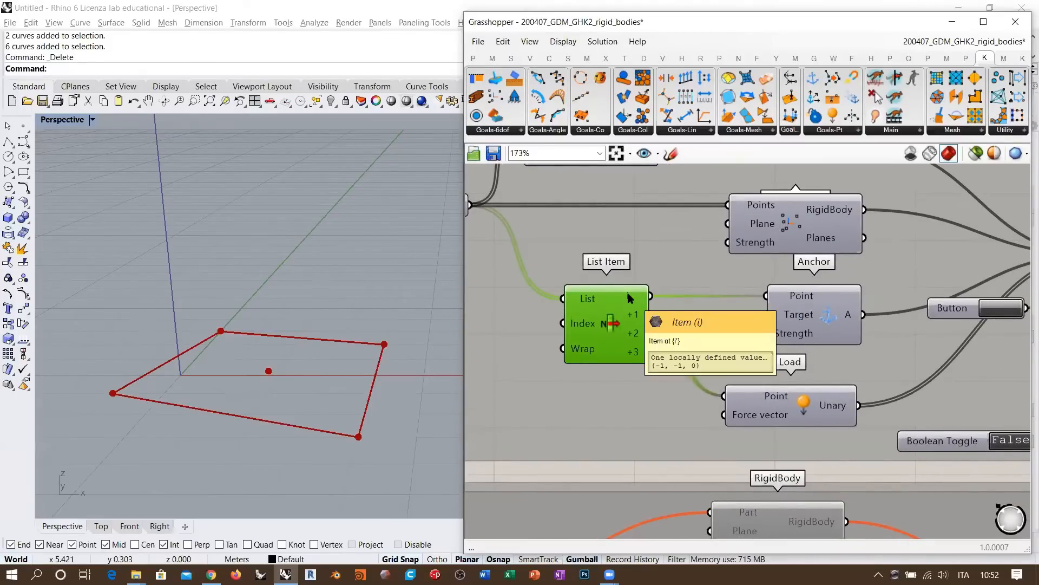
pyautogui.click(817, 305)
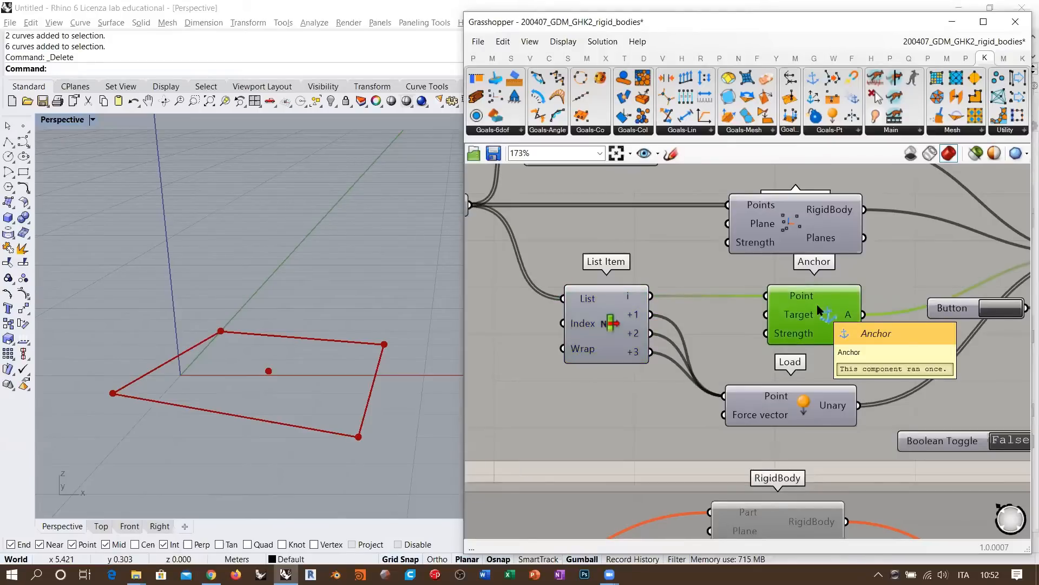
# Run the BouncySolver on the anchored and loaded point set by setting its Boolean Toggle to True.
pyautogui.click(615, 329)
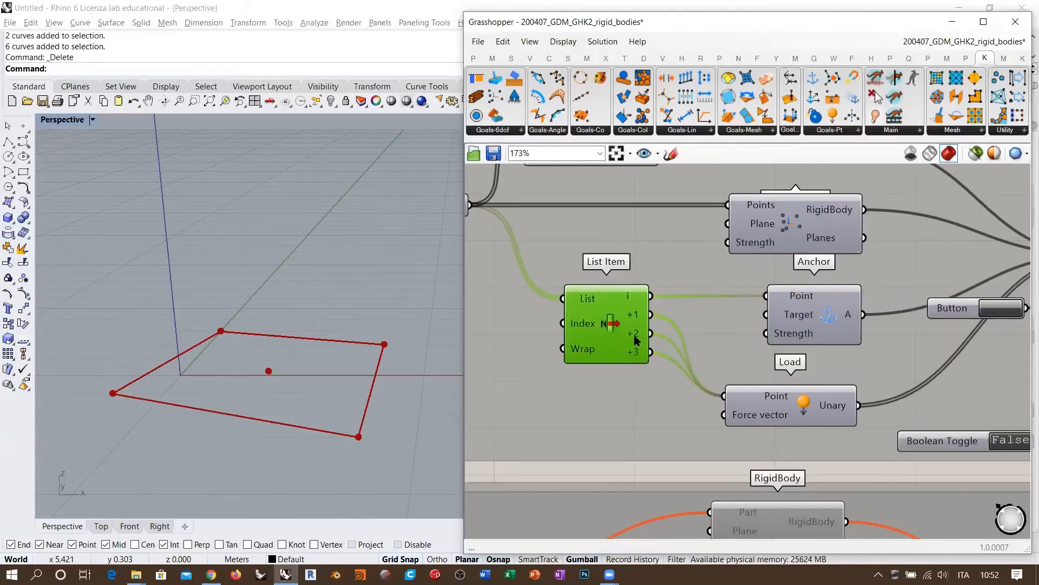
pyautogui.click(783, 404)
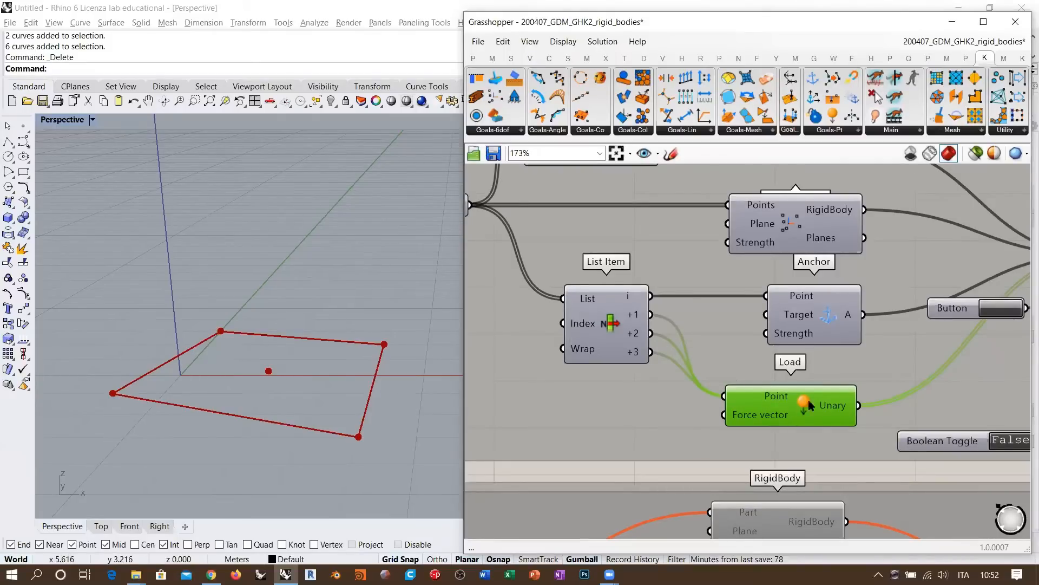
pyautogui.scroll(-5, 278, 352)
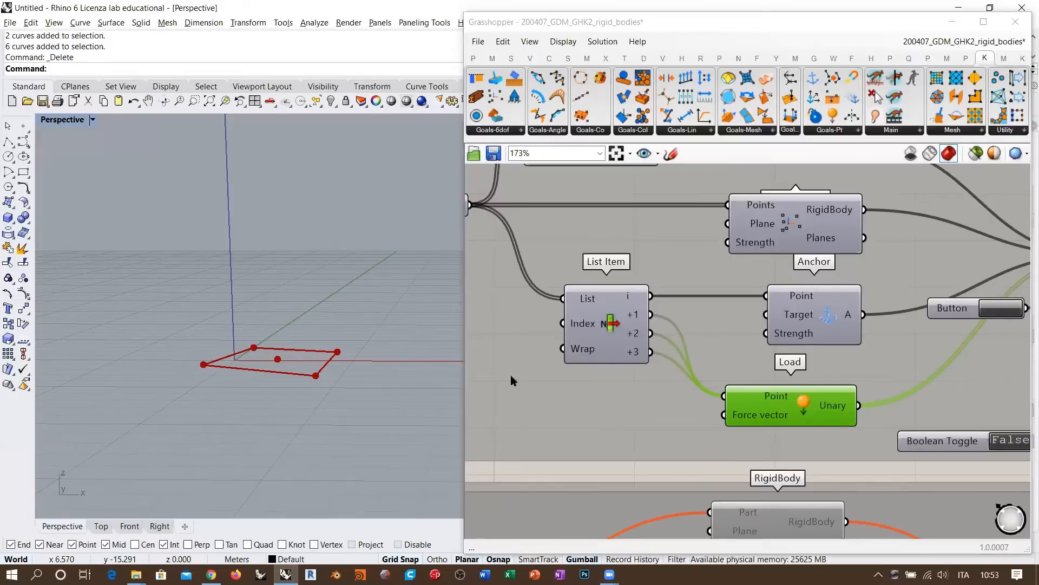
pyautogui.moveTo(915, 314); pyautogui.dragTo(690, 320, button='right')
pyautogui.moveTo(1027, 307); pyautogui.dragTo(902, 300, button='right')
pyautogui.click(901, 298)
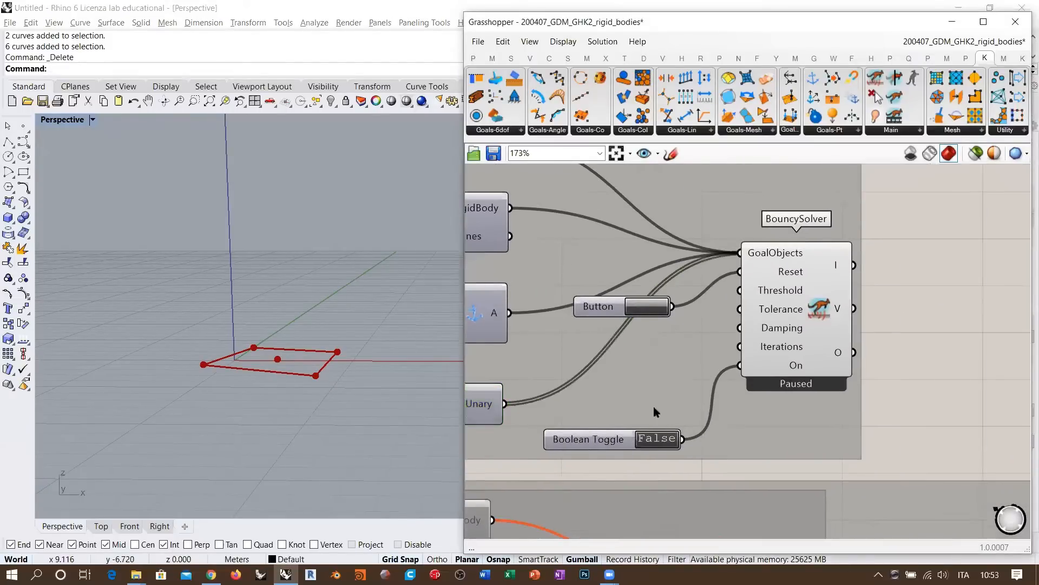
pyautogui.doubleClick(655, 439)
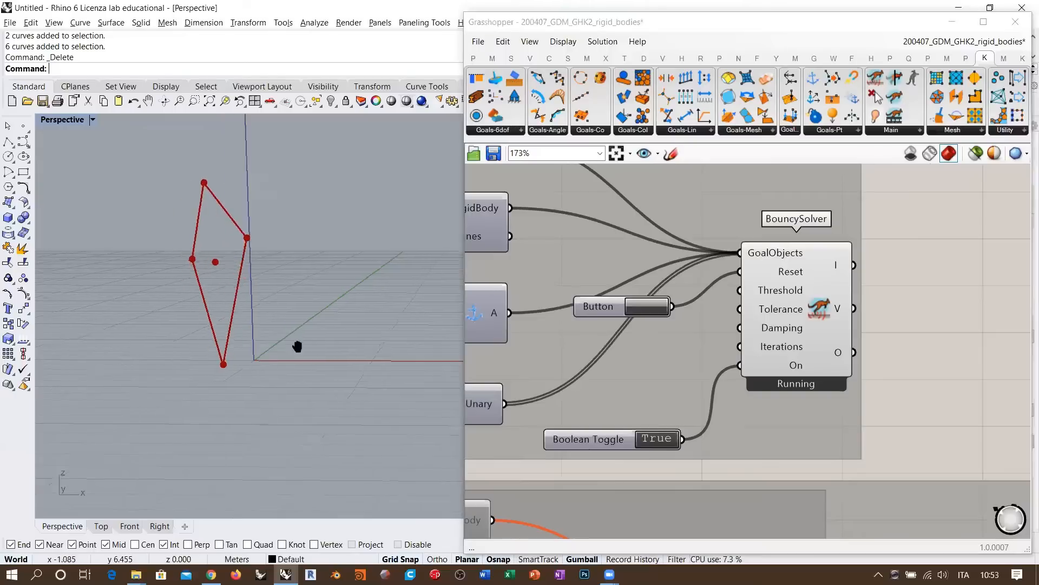
# Examine the simulated quadrilateral from several angles in the Perspective view, focusing on its anchored corner.
pyautogui.moveTo(297, 346); pyautogui.dragTo(346, 352, button='right')
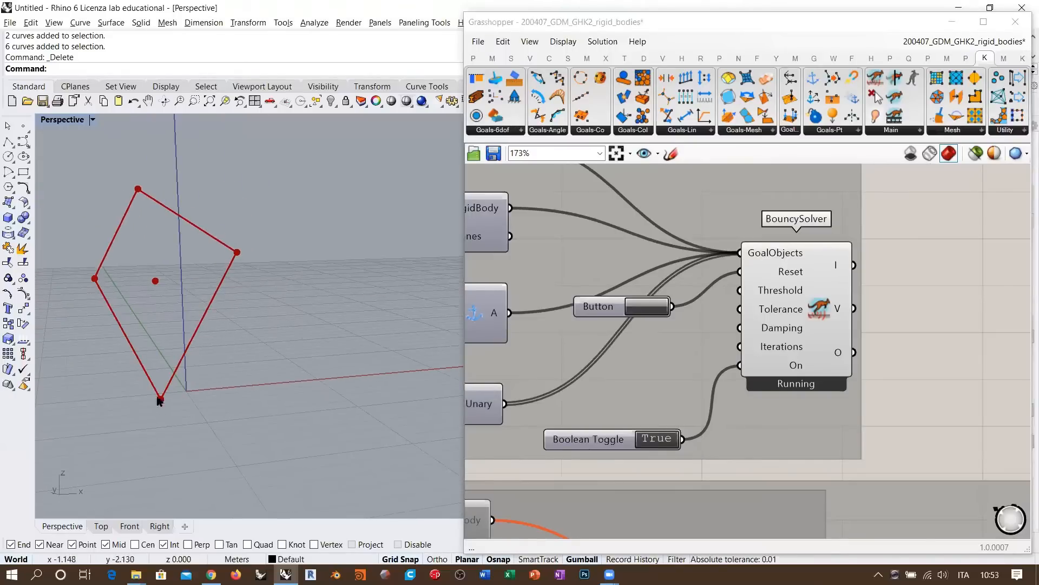
pyautogui.moveTo(188, 421)
pyautogui.mouseDown(button='right')
pyautogui.moveTo(181, 406)
pyautogui.moveTo(181, 417)
pyautogui.mouseUp(button='right')
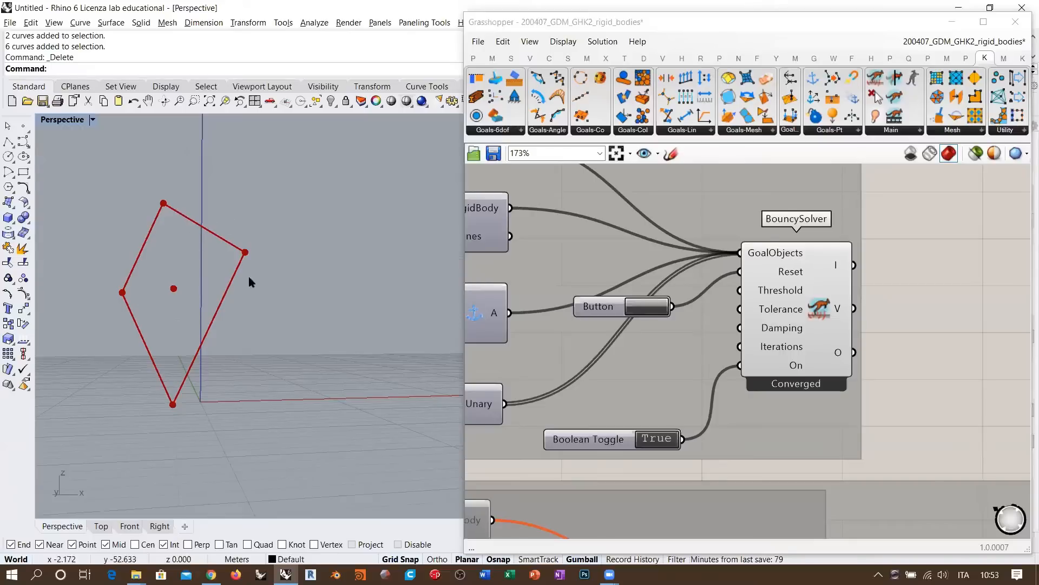
pyautogui.rightClick(278, 161)
pyautogui.moveTo(496, 248); pyautogui.dragTo(774, 310, button='right')
pyautogui.moveTo(242, 295); pyautogui.dragTo(295, 317, button='right')
pyautogui.press('Escape')
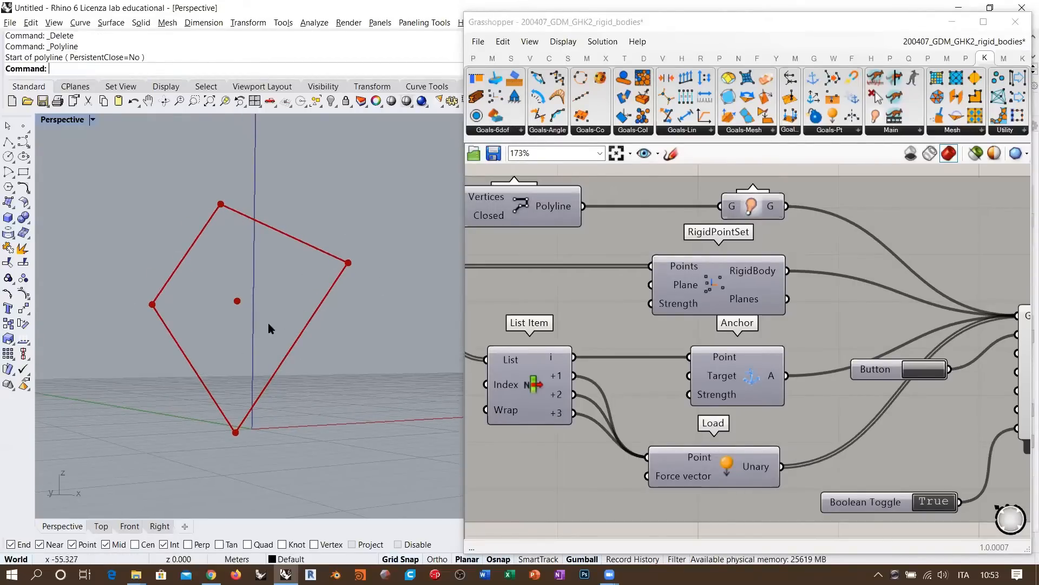
pyautogui.moveTo(312, 311); pyautogui.dragTo(306, 336, button='right')
# Reset the BouncySolver simulation and set its Boolean Toggle to False.
pyautogui.moveTo(925, 371); pyautogui.dragTo(773, 301, button='right')
pyautogui.click(773, 300)
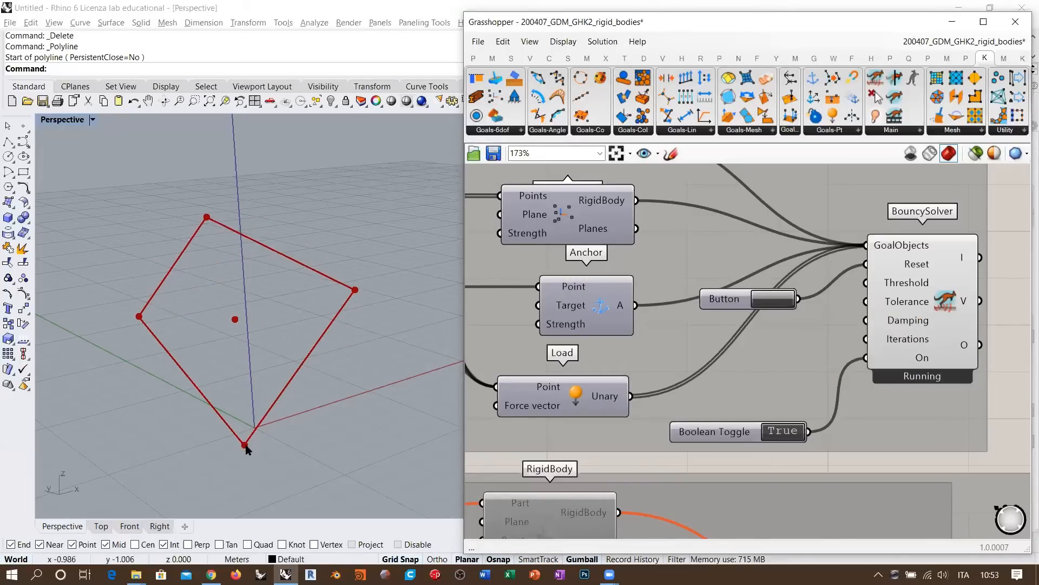
pyautogui.click(773, 299)
pyautogui.click(783, 431)
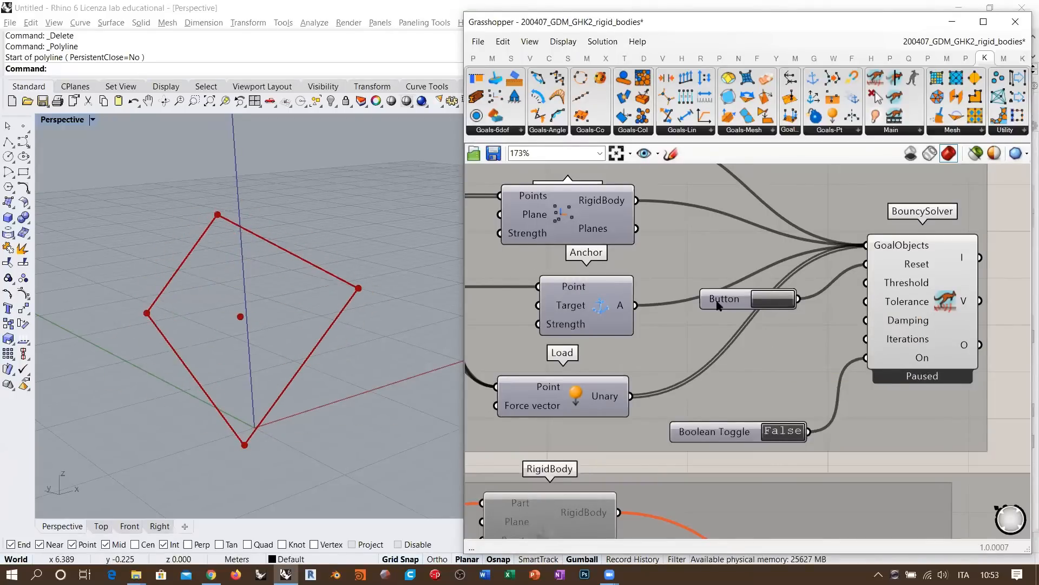
# Disable the entire RigidPointSet example group, from the Point parameter through to the BouncySolver.
pyautogui.scroll(-5, 765, 308)
pyautogui.scroll(-4, 765, 308)
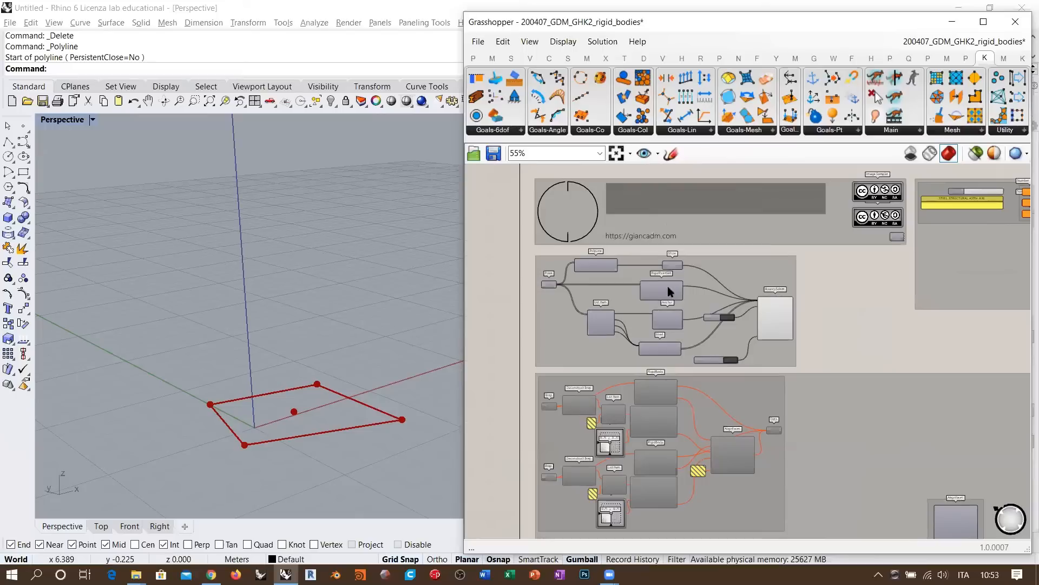
pyautogui.scroll(-3, 686, 297)
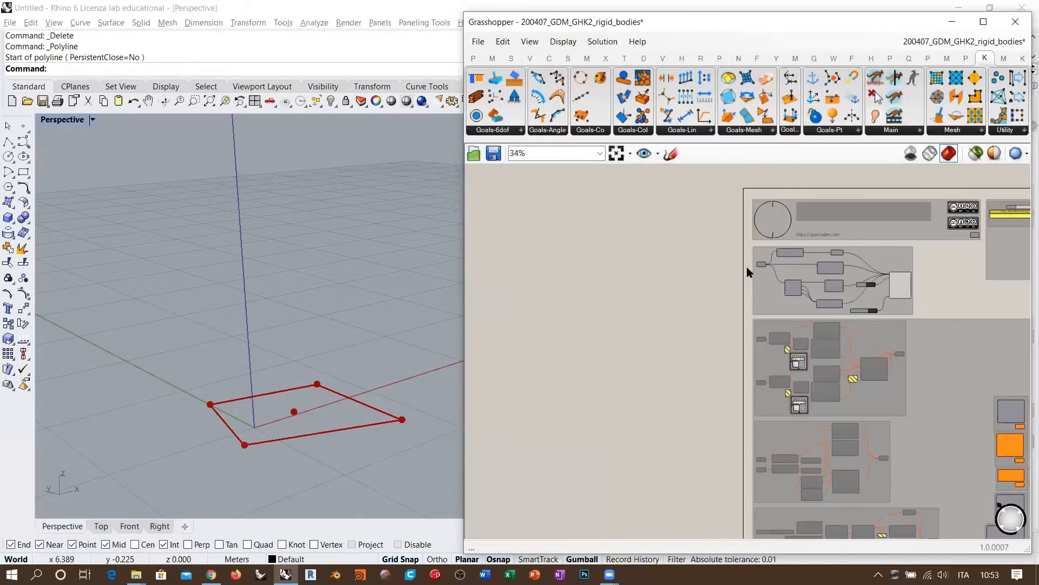
pyautogui.scroll(1, 746, 267)
pyautogui.scroll(-2, 720, 252)
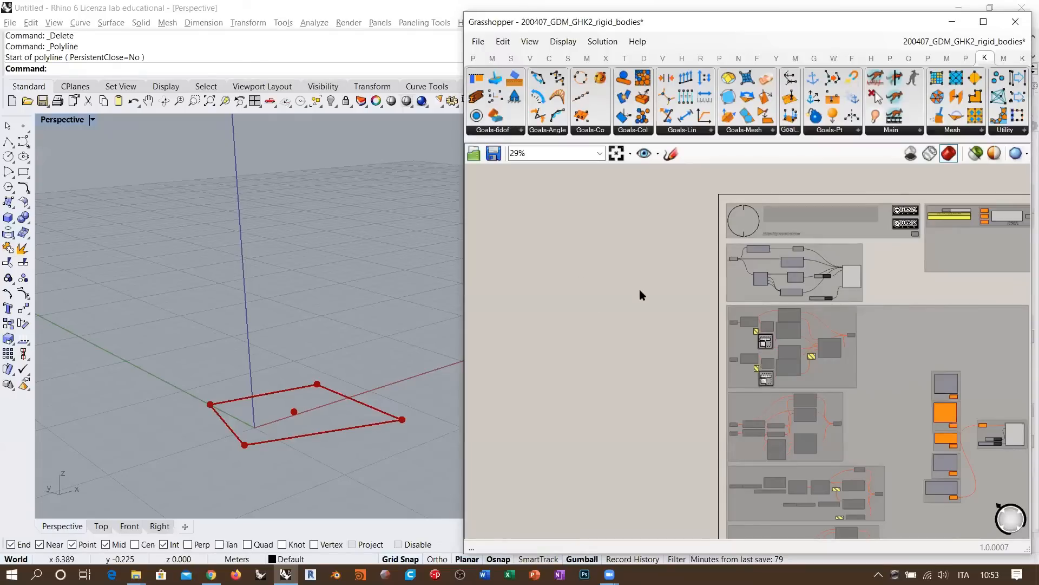
pyautogui.moveTo(870, 242); pyautogui.dragTo(705, 298)
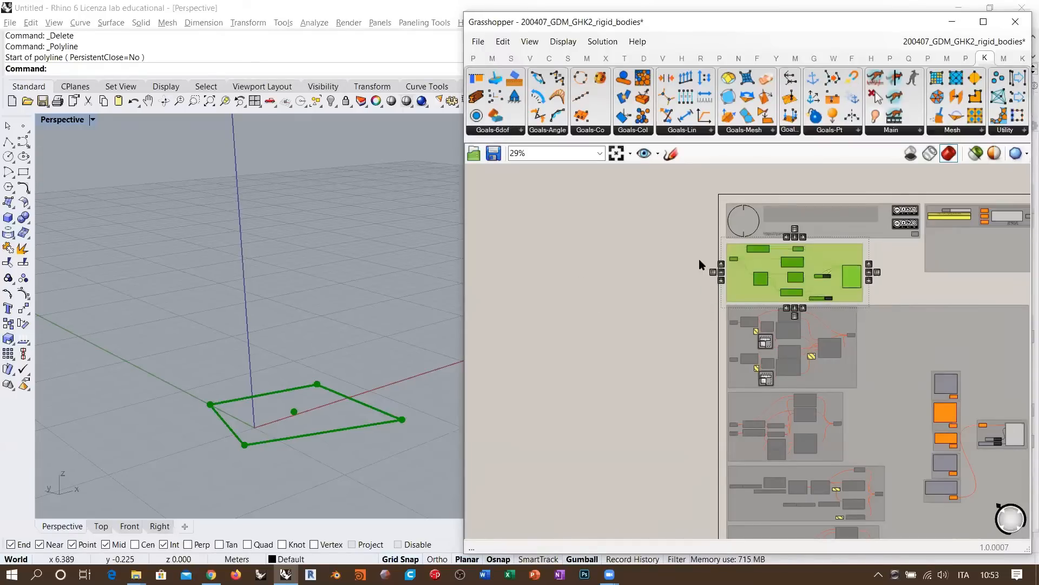
pyautogui.hotkey('ctrl', 'q')
pyautogui.click(642, 281)
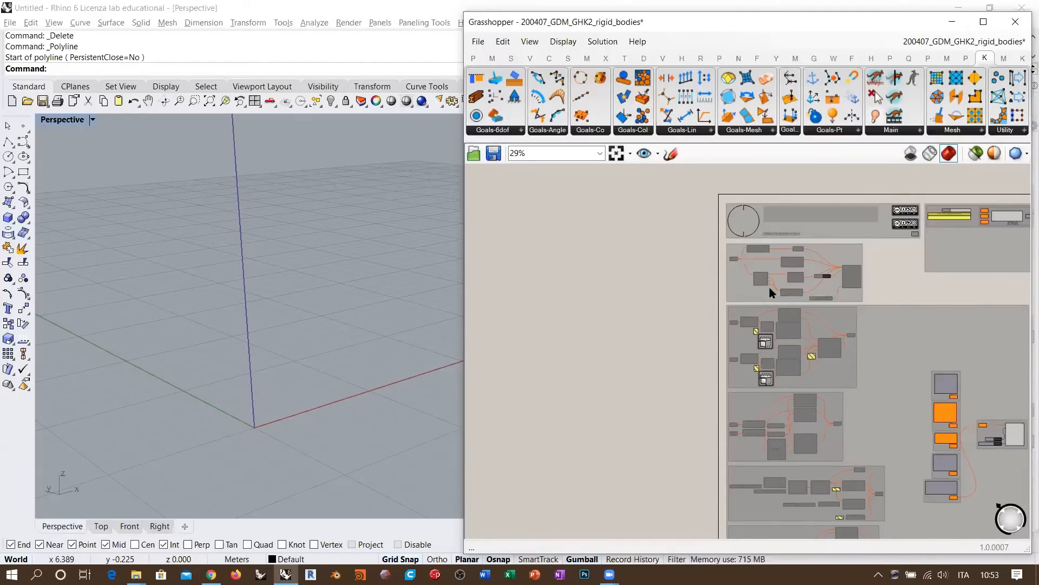
# Add a Circle parameter on the empty canvas area beside the example groups.
pyautogui.scroll(5, 681, 278)
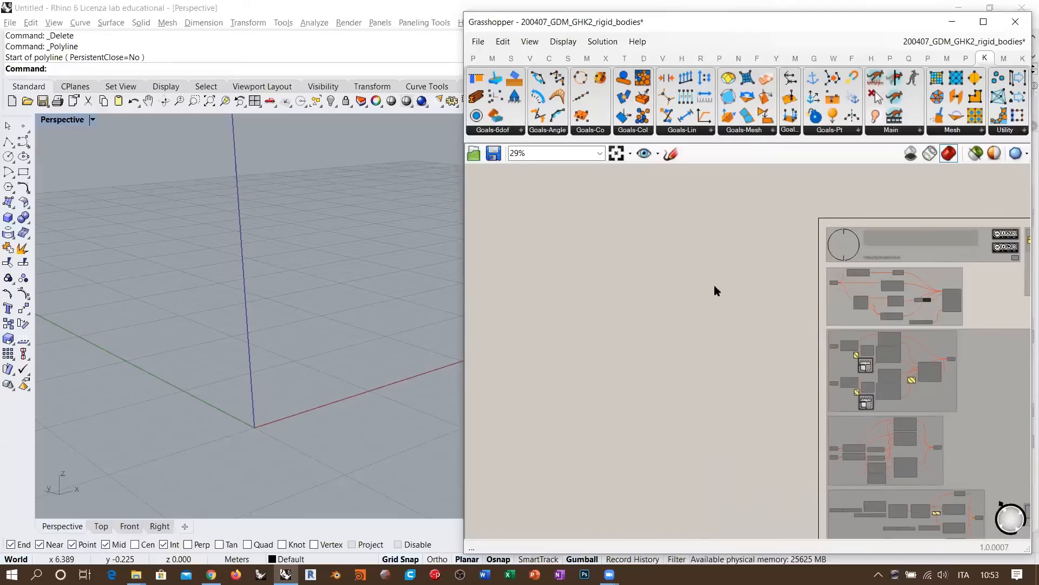
pyautogui.moveTo(856, 290); pyautogui.dragTo(790, 276, button='right')
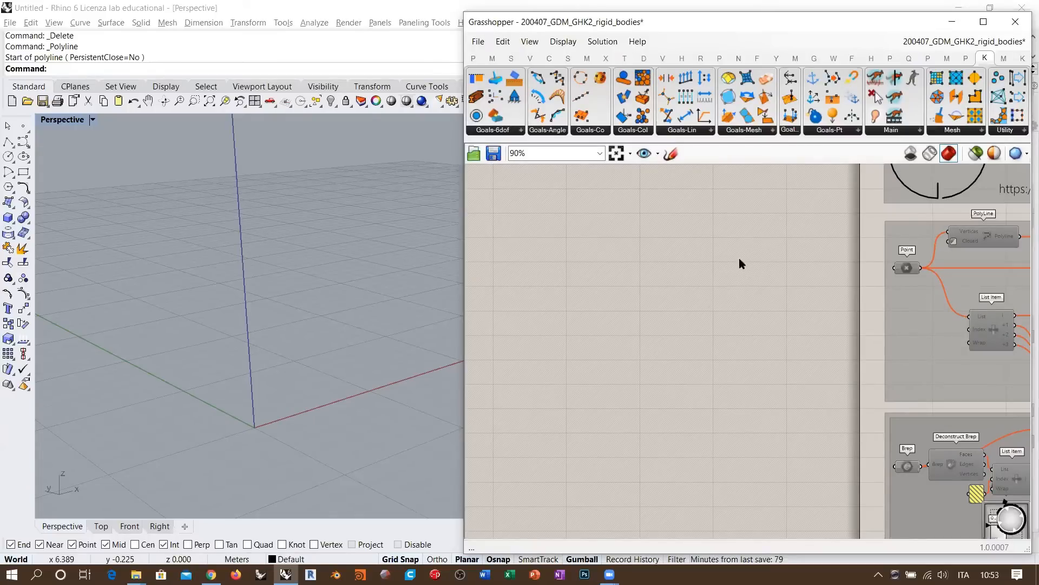
pyautogui.scroll(1, 759, 295)
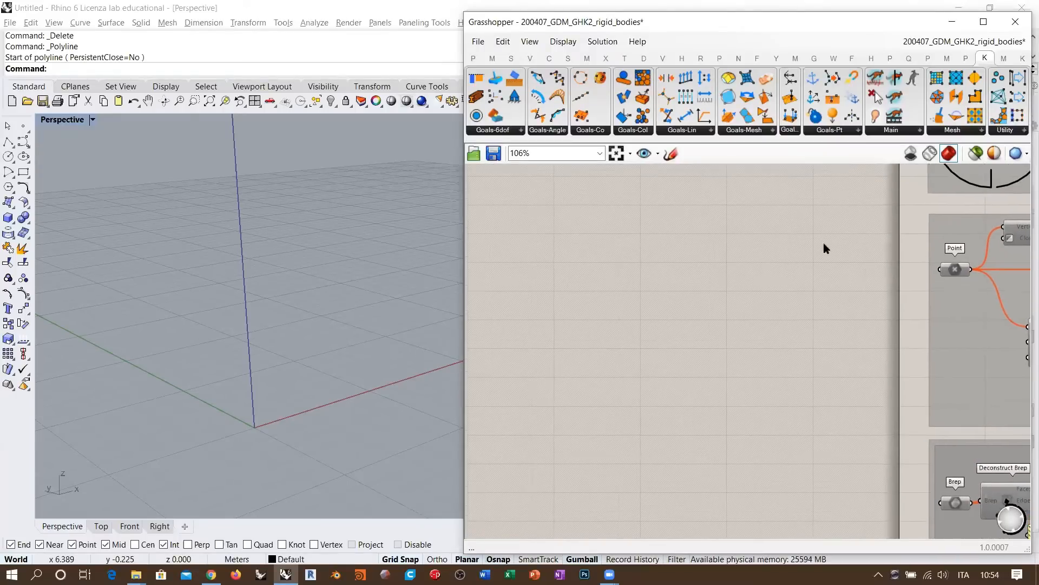
pyautogui.scroll(1, 724, 240)
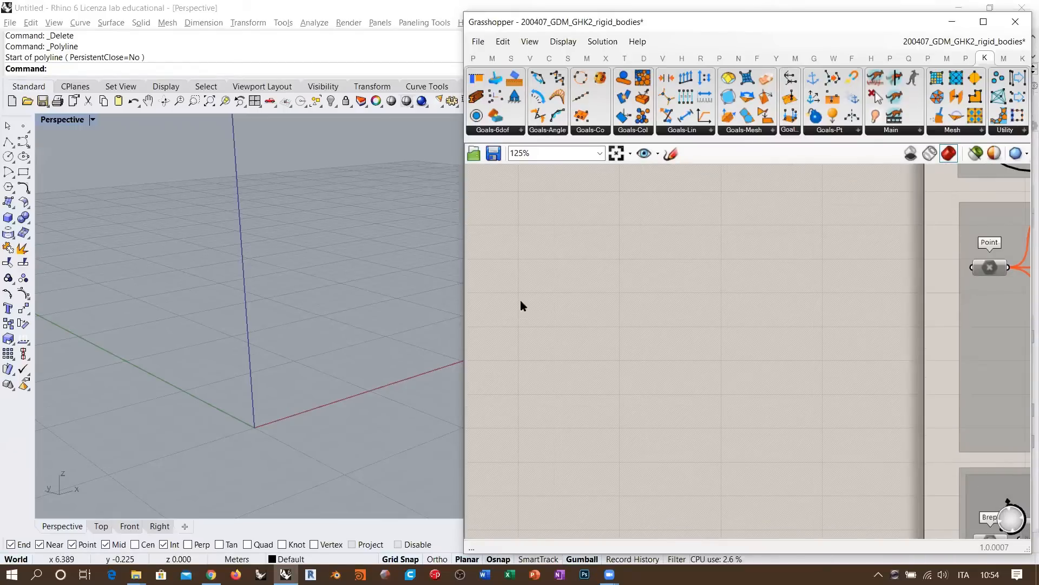
pyautogui.moveTo(314, 367)
pyautogui.mouseDown(button='right')
pyautogui.moveTo(334, 356)
pyautogui.moveTo(327, 325)
pyautogui.moveTo(250, 308)
pyautogui.moveTo(366, 322)
pyautogui.moveTo(322, 353)
pyautogui.mouseUp(button='right')
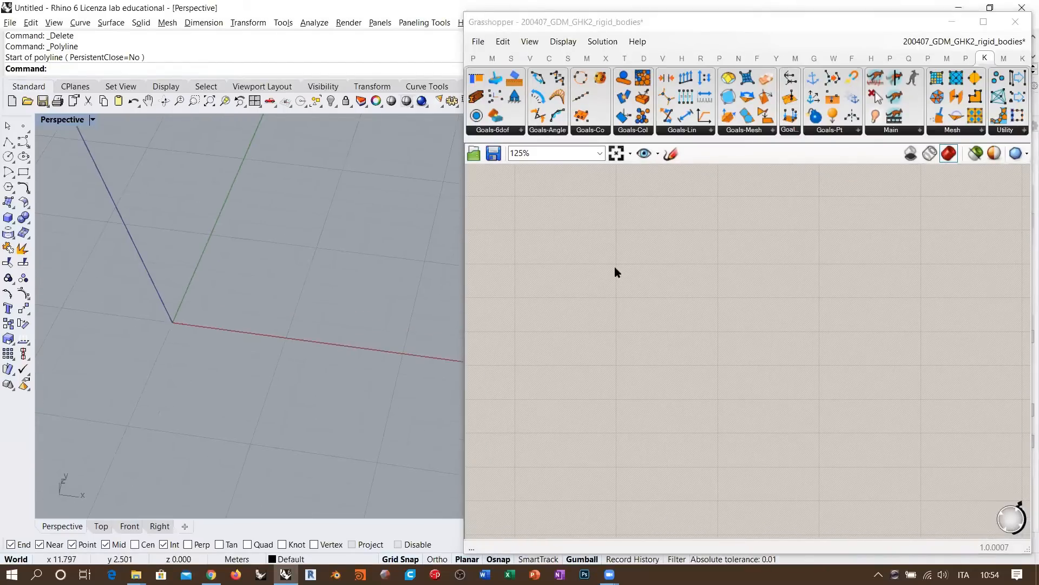
pyautogui.doubleClick(616, 267)
pyautogui.write('circ')
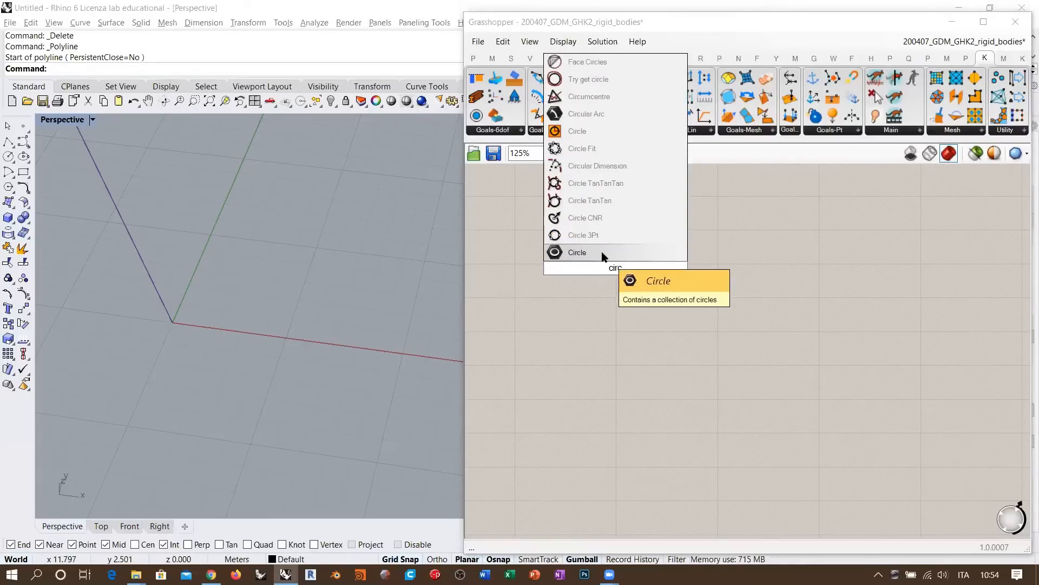
pyautogui.click(602, 253)
# Assign one circle to the Circle parameter by drawing it on the ground plane near the origin.
pyautogui.rightClick(617, 269)
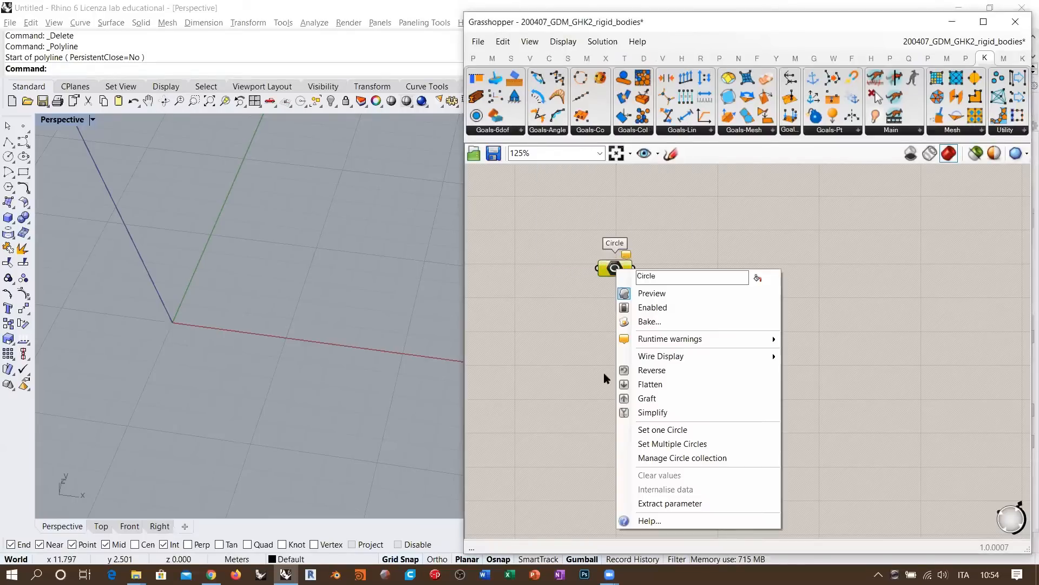
pyautogui.click(663, 429)
pyautogui.click(341, 268)
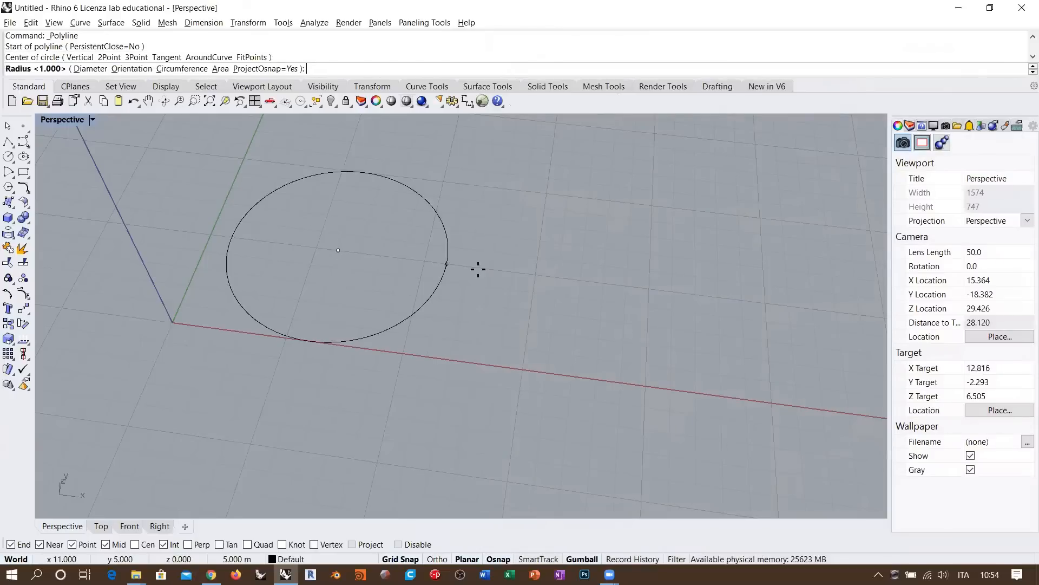
pyautogui.click(436, 278)
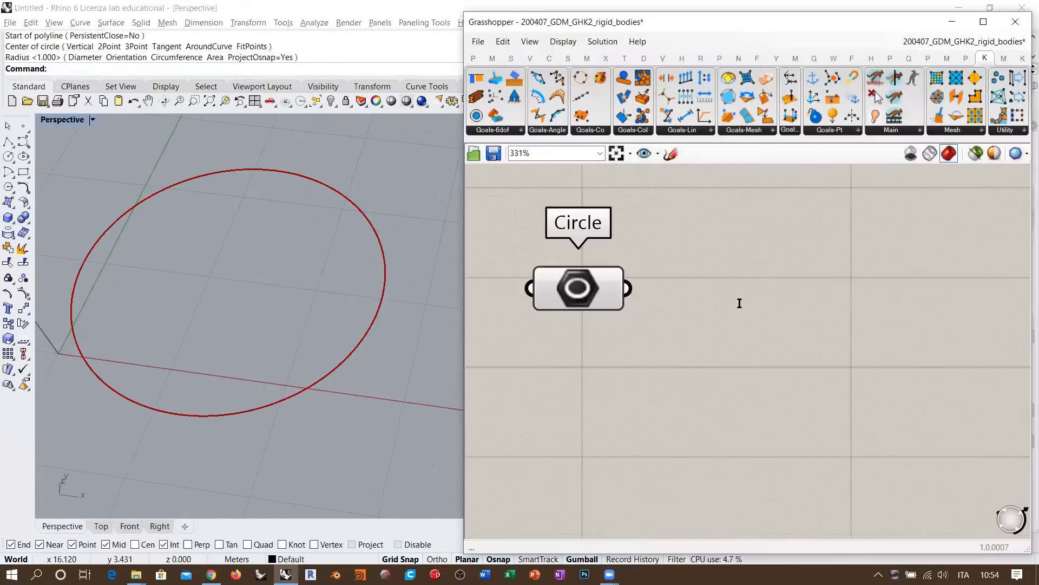
# Add a Divide Curve component beside the Circle parameter and connect the circle to its Curve input.
pyautogui.doubleClick(739, 302)
pyautogui.write('div')
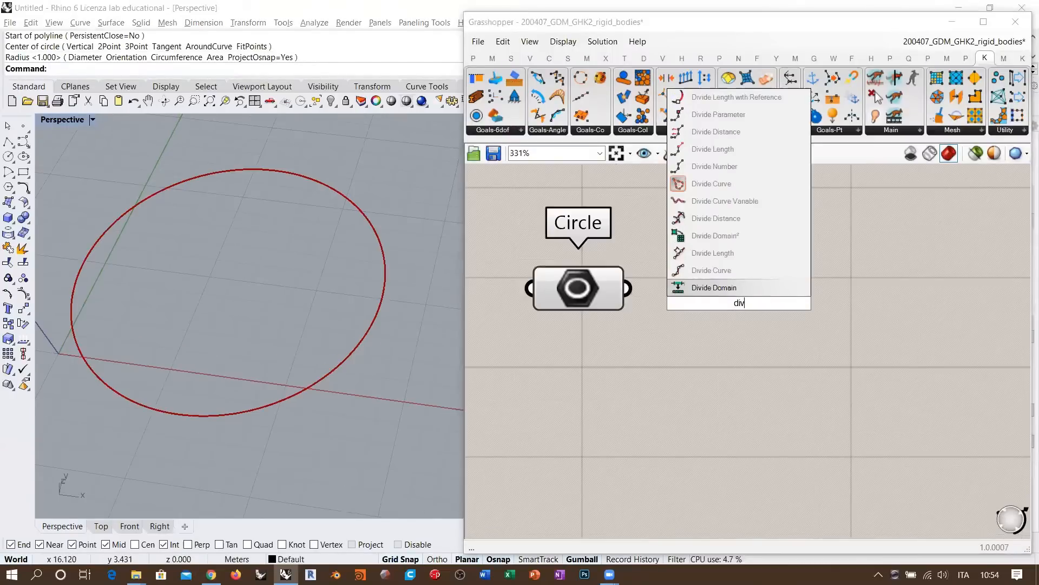
pyautogui.click(720, 270)
pyautogui.moveTo(723, 297); pyautogui.dragTo(778, 319)
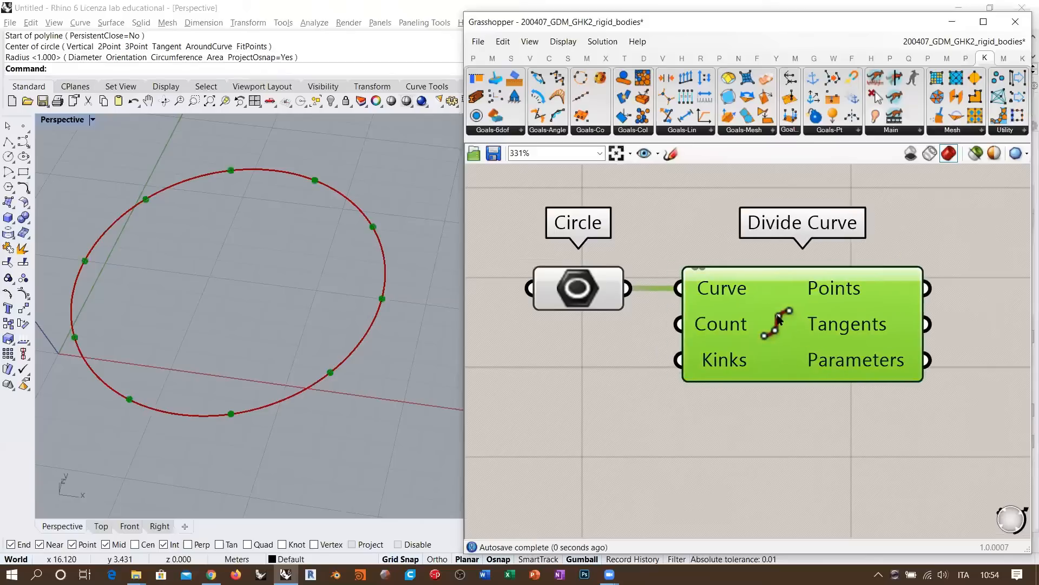
pyautogui.click(662, 355)
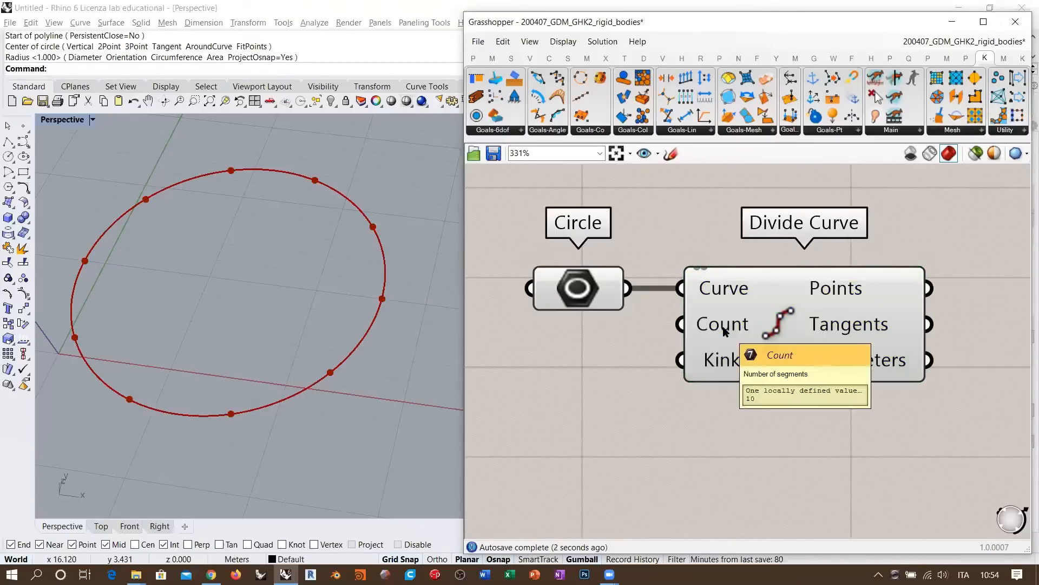
# Turn off the preview of both the Divide Curve component and the Circle parameter.
pyautogui.moveTo(791, 344); pyautogui.dragTo(787, 344, button='right')
pyautogui.click(788, 344)
pyautogui.hotkey('ctrl', 'q')
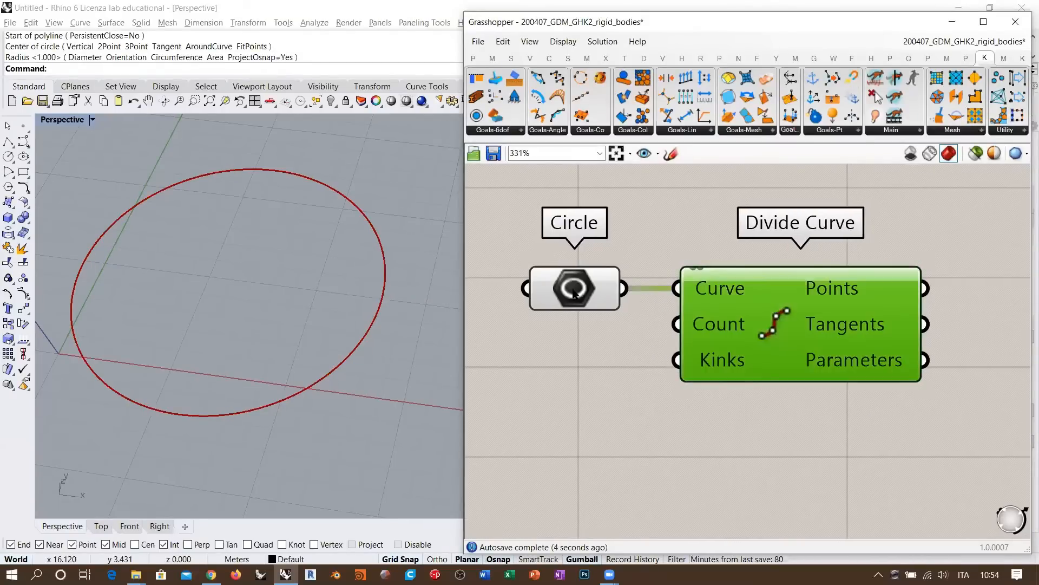
pyautogui.click(576, 291)
pyautogui.hotkey('ctrl', 'q')
# Reposition the Divide Curve component slightly lower than the Circle parameter on the canvas.
pyautogui.moveTo(881, 295); pyautogui.dragTo(661, 301, button='right')
pyautogui.scroll(-3, 662, 301)
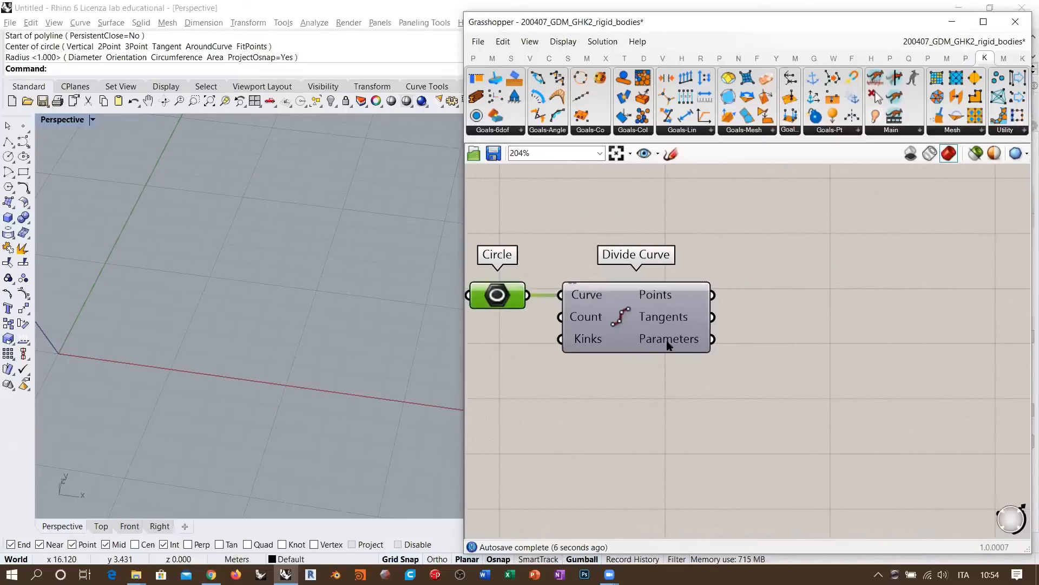
pyautogui.moveTo(663, 388); pyautogui.dragTo(632, 397, button='right')
pyautogui.moveTo(592, 303); pyautogui.dragTo(595, 336)
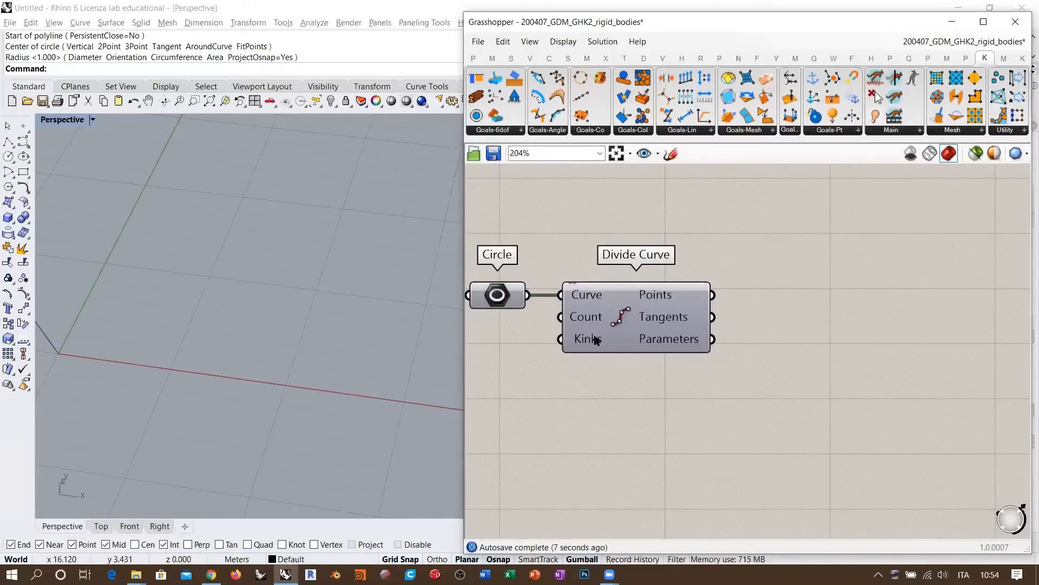
pyautogui.click(772, 323)
pyautogui.moveTo(749, 357); pyautogui.dragTo(740, 321, button='right')
pyautogui.moveTo(595, 320); pyautogui.dragTo(598, 338)
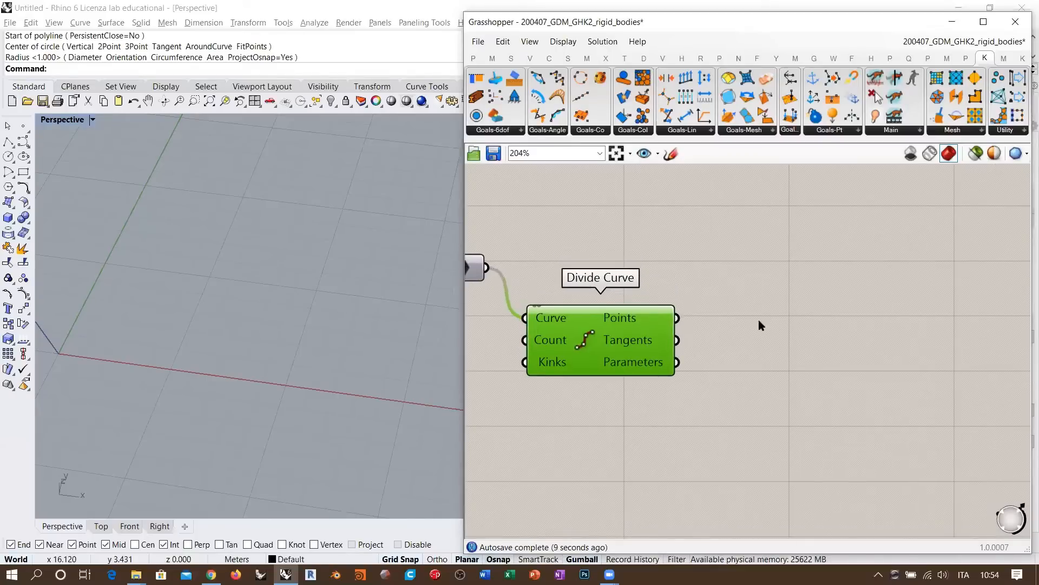
pyautogui.click(759, 325)
# Add a Partition List component, connect Divide Curve's Points output to its List input, and place it slightly lower than Divide Curve.
pyautogui.doubleClick(807, 339)
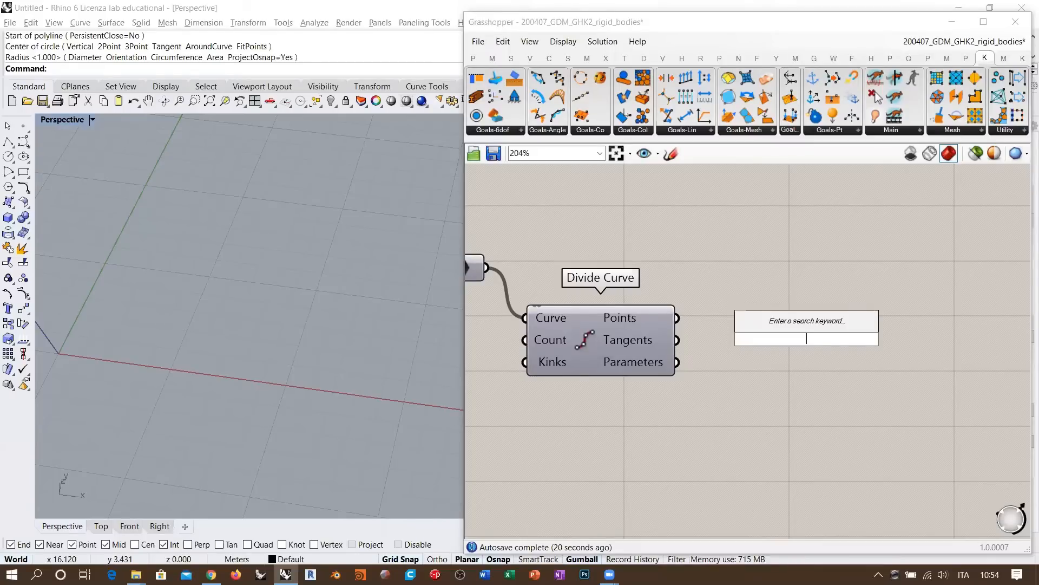
pyautogui.write('part')
pyautogui.press('Return')
pyautogui.moveTo(796, 337); pyautogui.dragTo(866, 297, button='right')
pyautogui.moveTo(805, 287); pyautogui.dragTo(736, 278)
pyautogui.moveTo(731, 325); pyautogui.dragTo(740, 335)
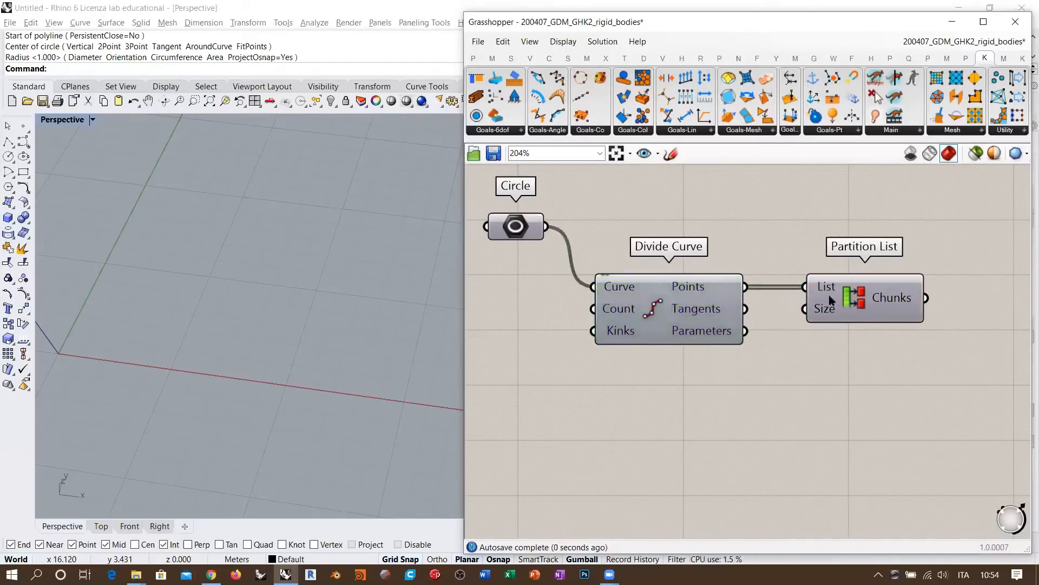
pyautogui.moveTo(837, 312); pyautogui.dragTo(849, 350)
pyautogui.moveTo(734, 377); pyautogui.dragTo(767, 363, button='right')
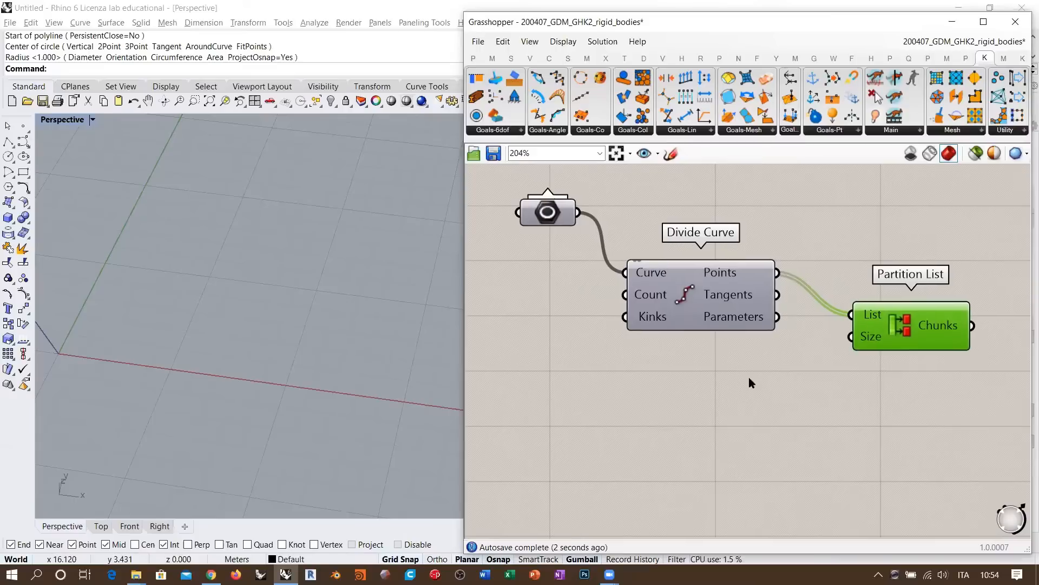
# Add a panel containing 1, connect it to Partition List's Size input, and place it just below Divide Curve.
pyautogui.doubleClick(696, 384)
pyautogui.write('Panel')
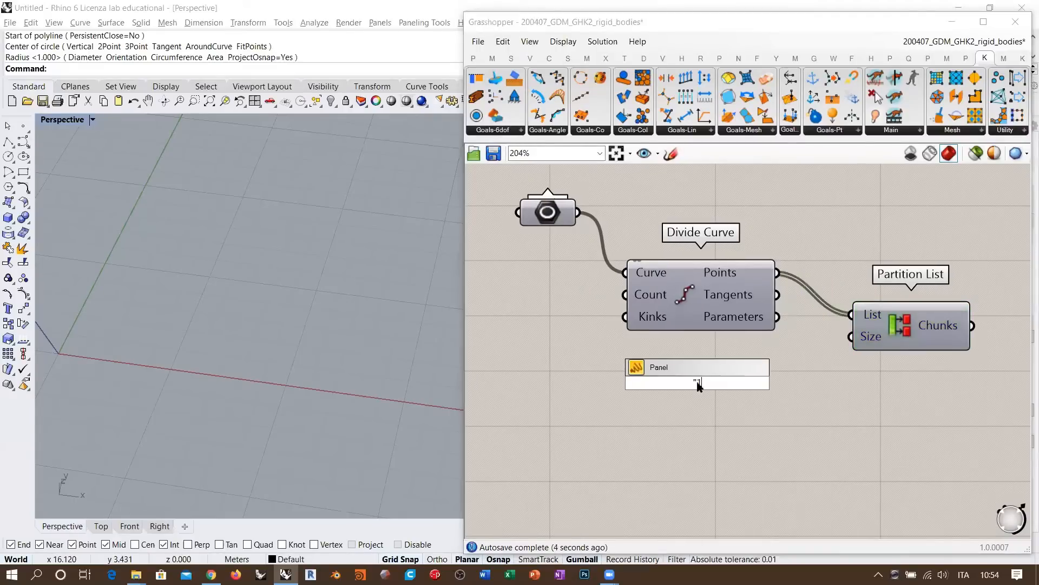
pyautogui.press('Return')
pyautogui.moveTo(699, 386); pyautogui.dragTo(850, 336)
pyautogui.click(772, 395)
pyautogui.moveTo(696, 359); pyautogui.dragTo(761, 349)
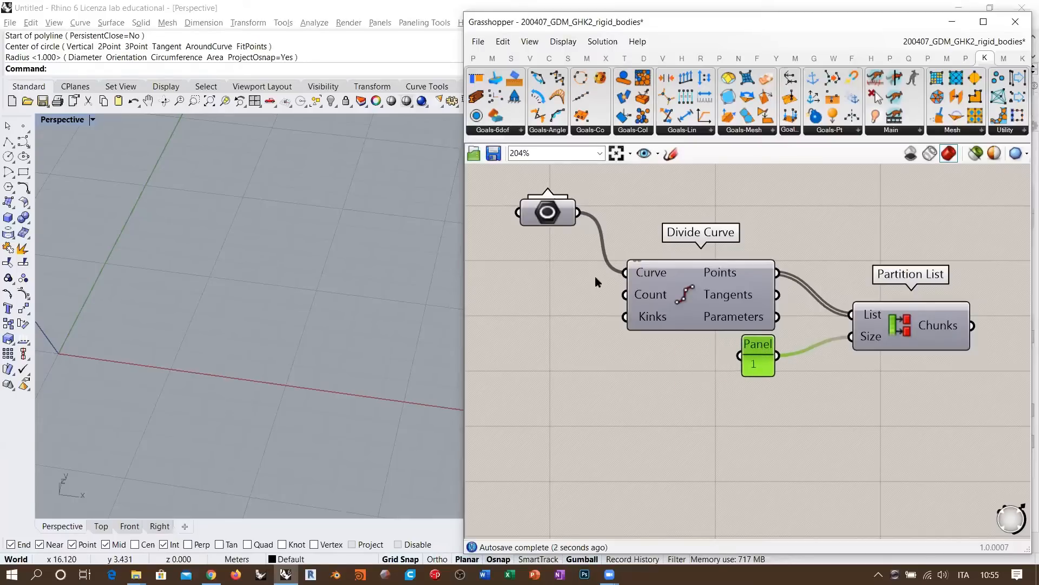
# Add a number slider set to 11 and connect it to Divide Curve's Count input.
pyautogui.doubleClick(547, 301)
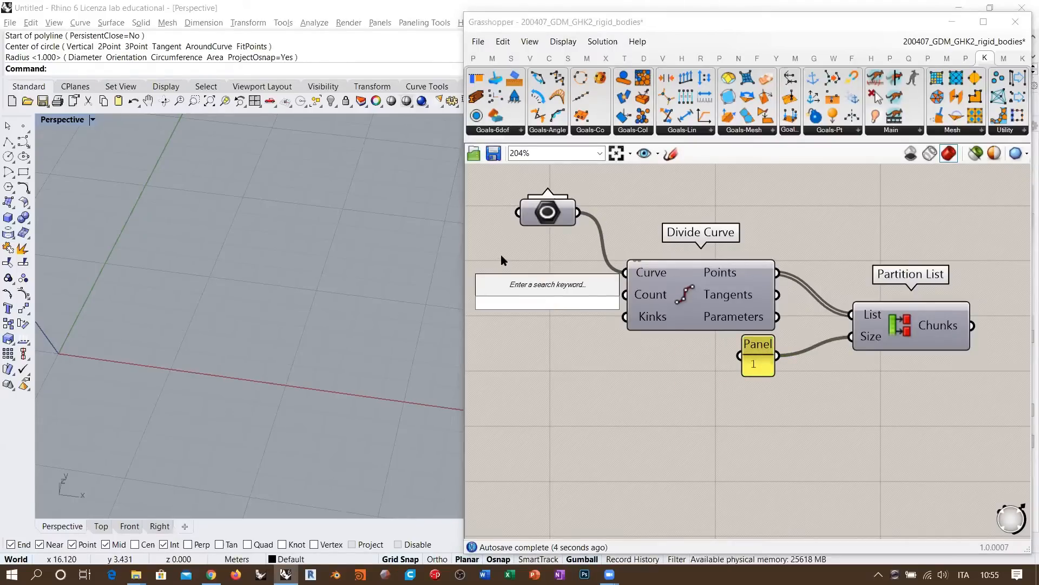
pyautogui.write('11')
pyautogui.press('Return')
pyautogui.moveTo(625, 295); pyautogui.dragTo(584, 292)
pyautogui.click(599, 332)
# Turn on the preview of Divide Curve and set the Count slider to 14.
pyautogui.click(676, 298)
pyautogui.hotkey('ctrl', 'q')
pyautogui.click(594, 319)
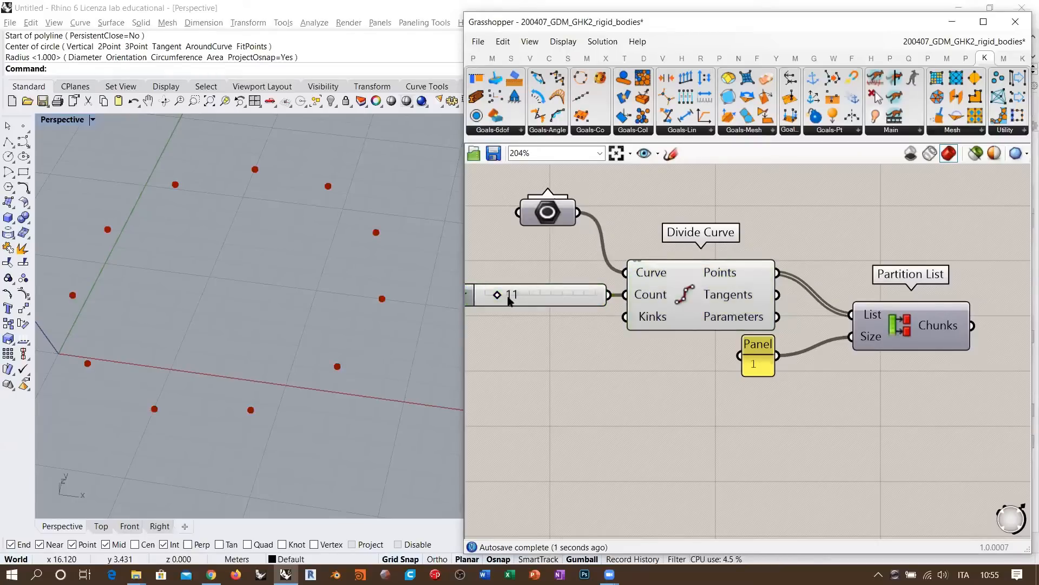
pyautogui.moveTo(497, 295)
pyautogui.mouseDown()
pyautogui.moveTo(546, 295)
pyautogui.moveTo(500, 295)
pyautogui.mouseUp()
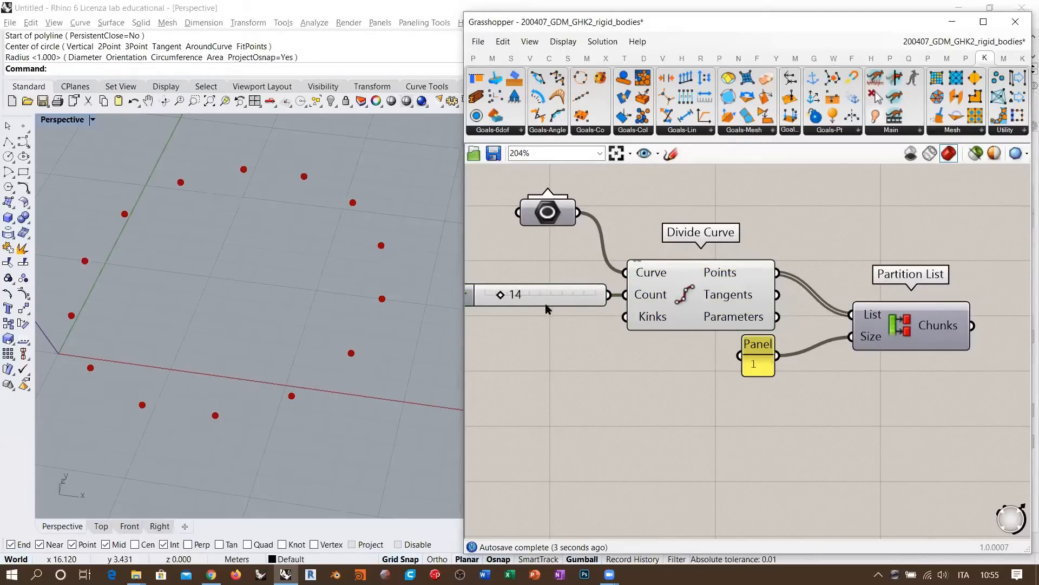
# Move Partition List slightly closer to Divide Curve and check its Size input.
pyautogui.moveTo(900, 318); pyautogui.dragTo(878, 325)
pyautogui.click(896, 376)
pyautogui.moveTo(723, 270)
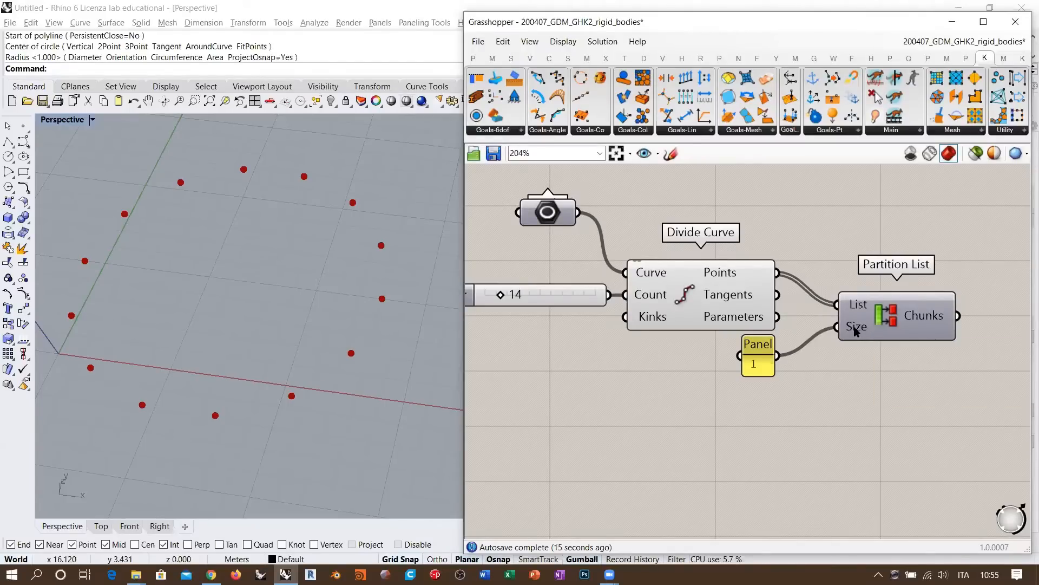
pyautogui.moveTo(855, 332)
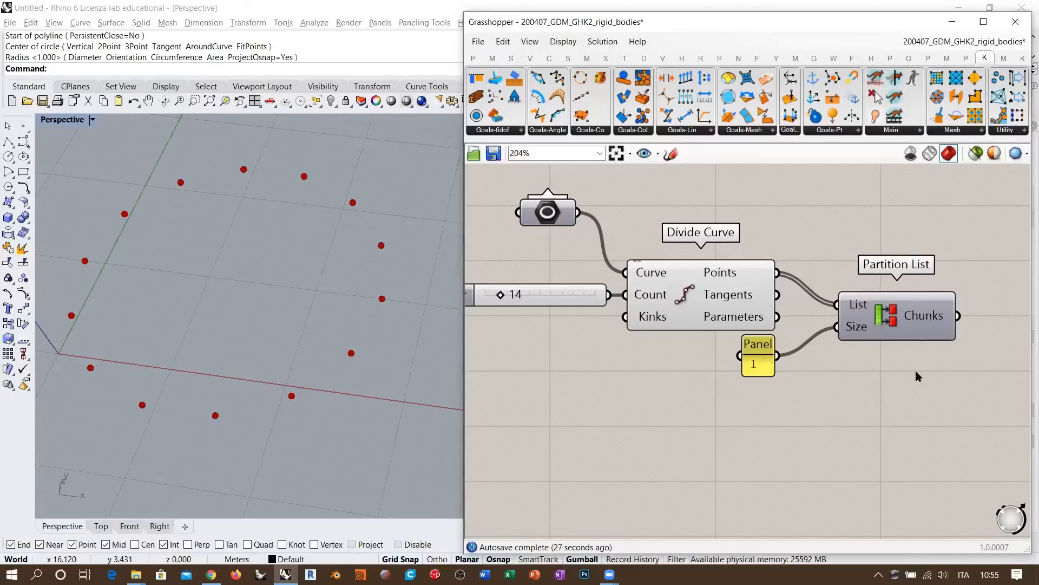
# Add a Subtraction component that subtracts the panel's 1 from the Count slider, and add its Result as a second source for Partition List's Size.
pyautogui.doubleClick(717, 420)
pyautogui.write('subtraction')
pyautogui.press('Return')
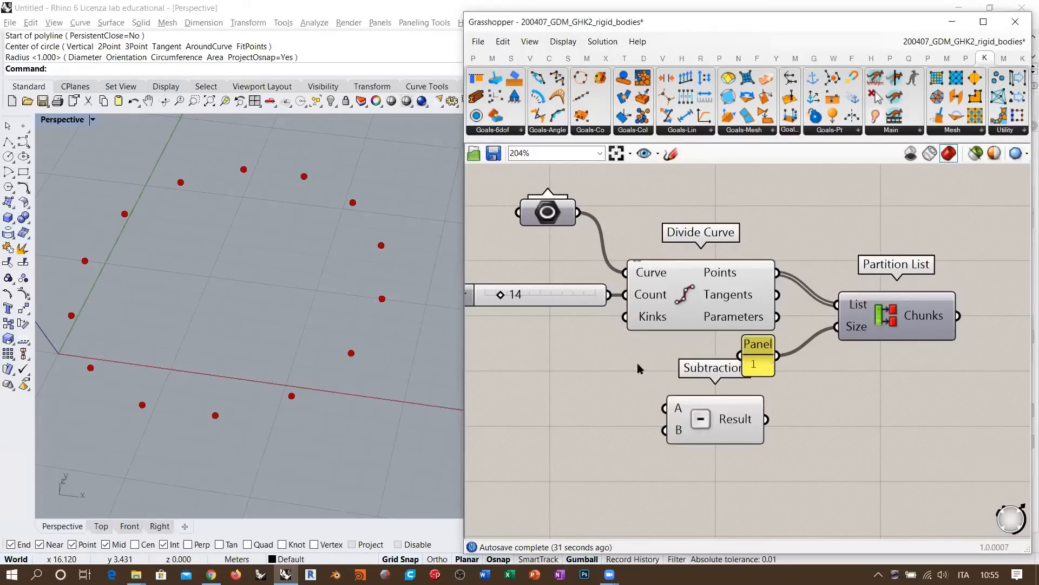
pyautogui.moveTo(610, 295); pyautogui.dragTo(665, 407)
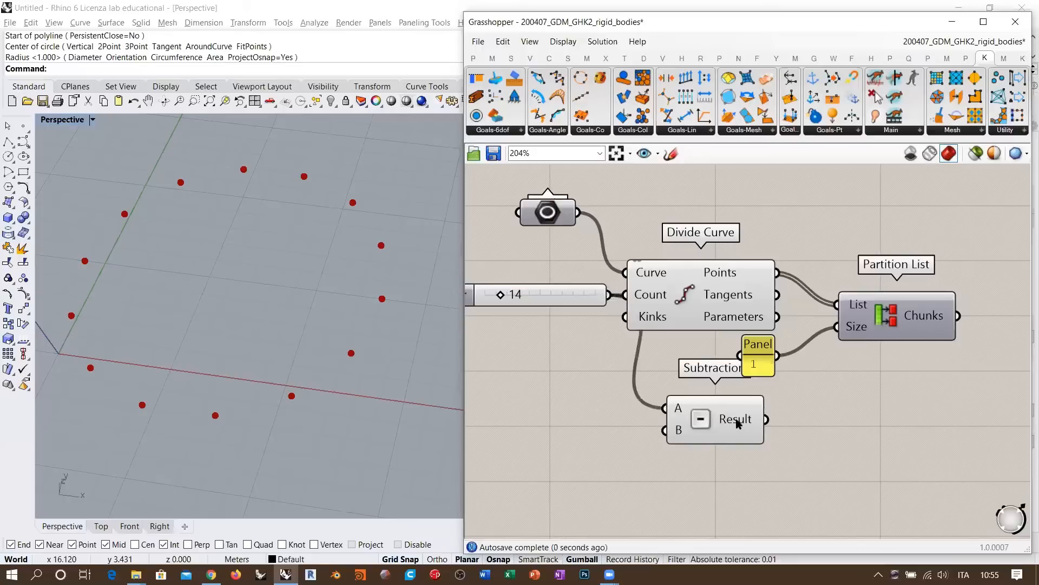
pyautogui.moveTo(735, 420); pyautogui.dragTo(797, 419)
pyautogui.moveTo(759, 353); pyautogui.dragTo(726, 428)
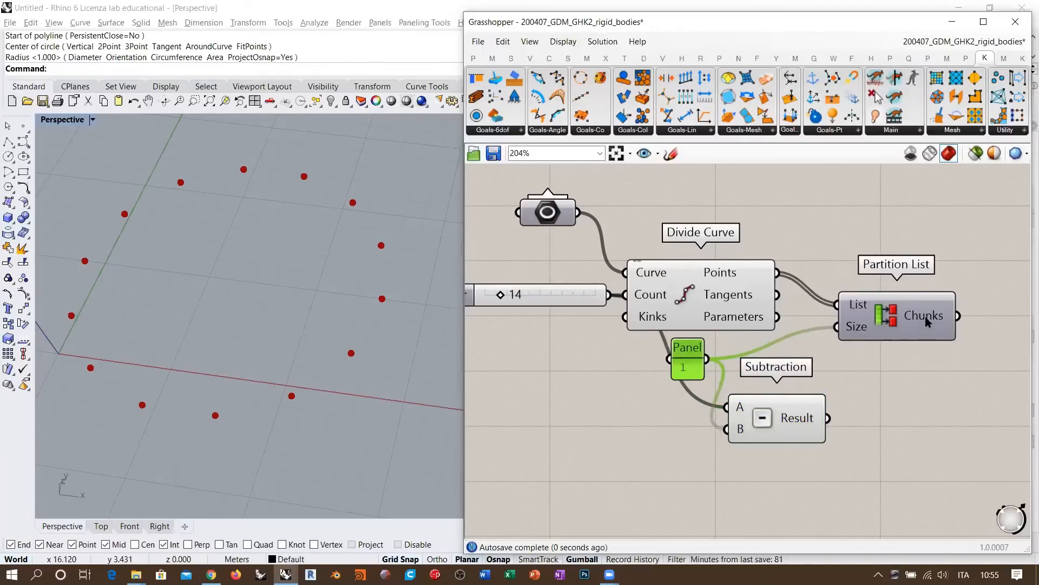
pyautogui.keyDown('shift'); pyautogui.moveTo(828, 418); pyautogui.dragTo(837, 327); pyautogui.keyUp('shift')
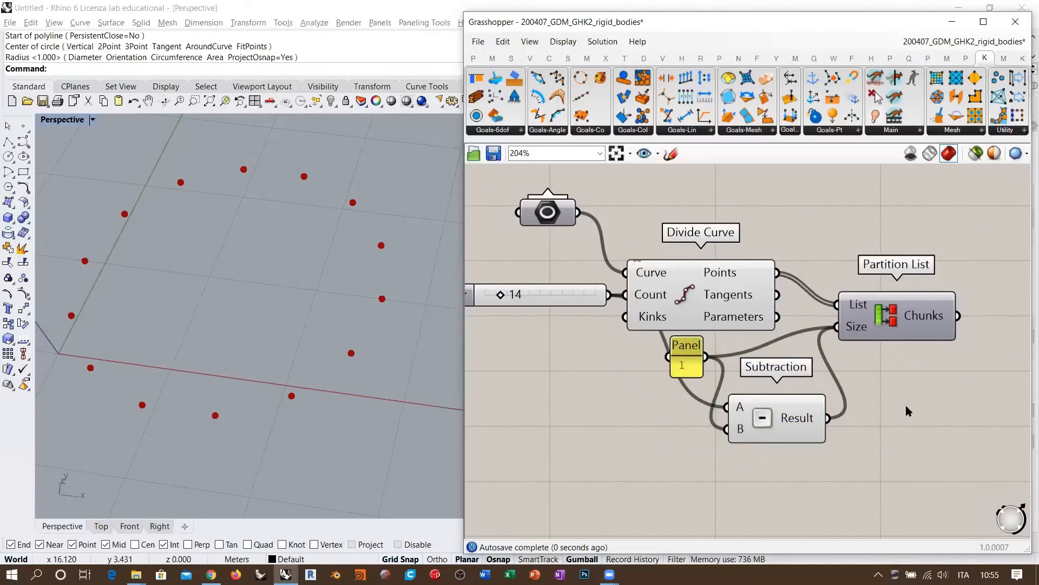
# Arrange the panel and the Subtraction component side by side directly beneath Divide Curve.
pyautogui.moveTo(686, 360); pyautogui.dragTo(642, 360)
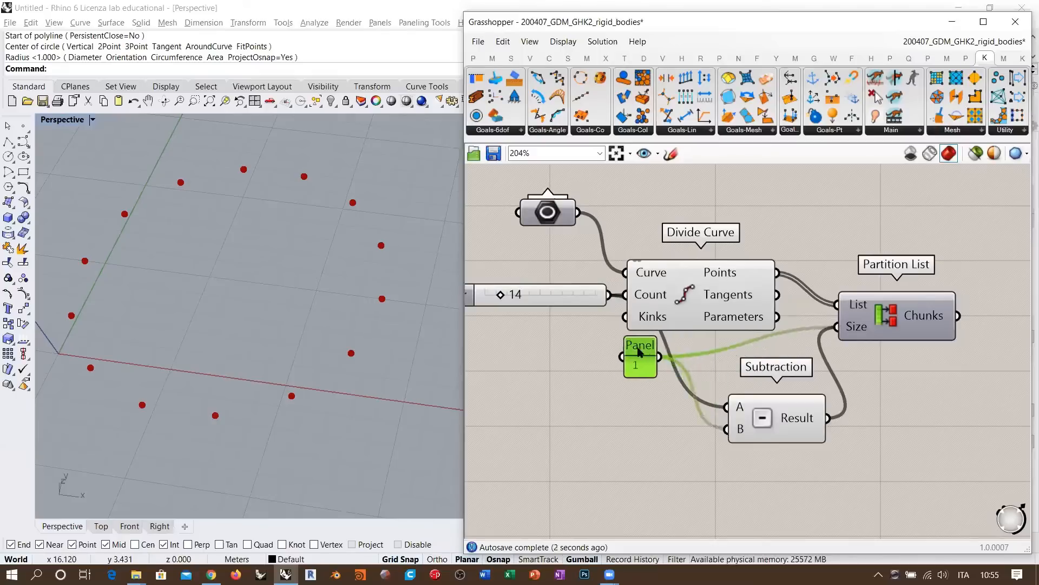
pyautogui.moveTo(765, 415); pyautogui.dragTo(732, 355)
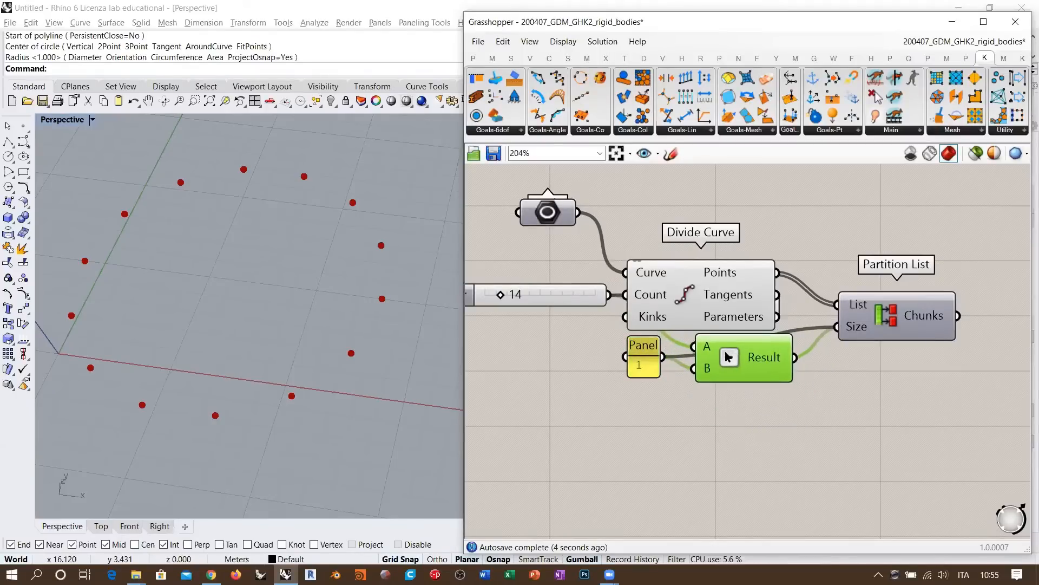
pyautogui.moveTo(652, 351); pyautogui.dragTo(629, 351)
pyautogui.moveTo(756, 356); pyautogui.dragTo(735, 356)
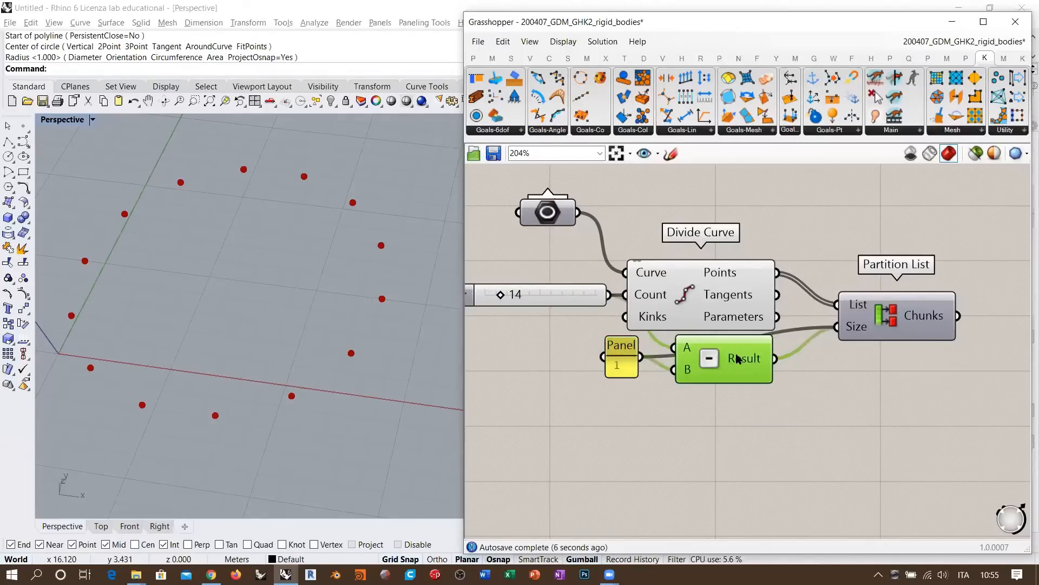
# Inspect the values in Partition List's Size input and the branch structure of its Chunks output.
pyautogui.click(861, 384)
pyautogui.moveTo(859, 331)
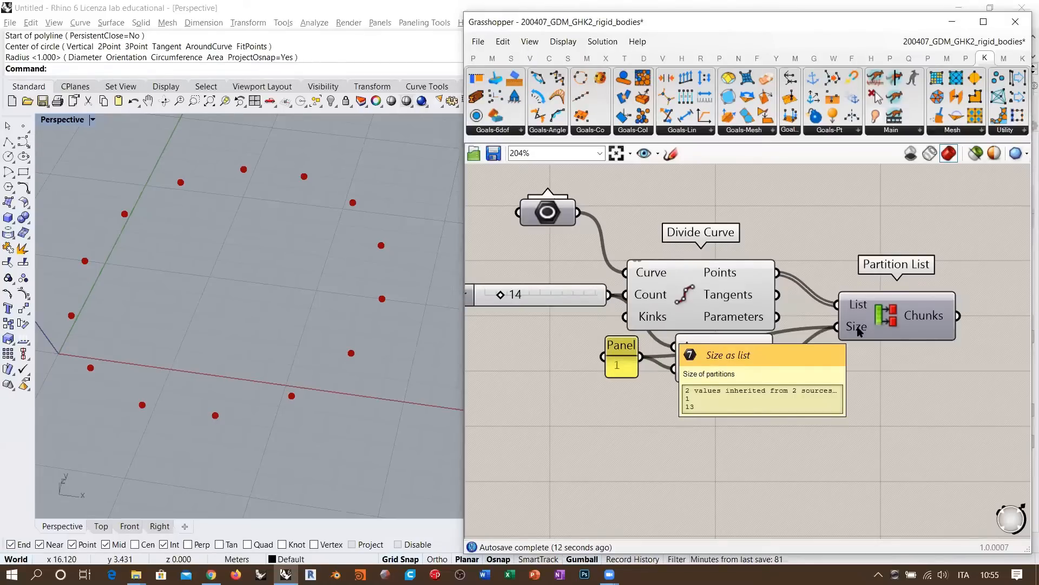
pyautogui.moveTo(927, 320); pyautogui.dragTo(742, 329, button='right')
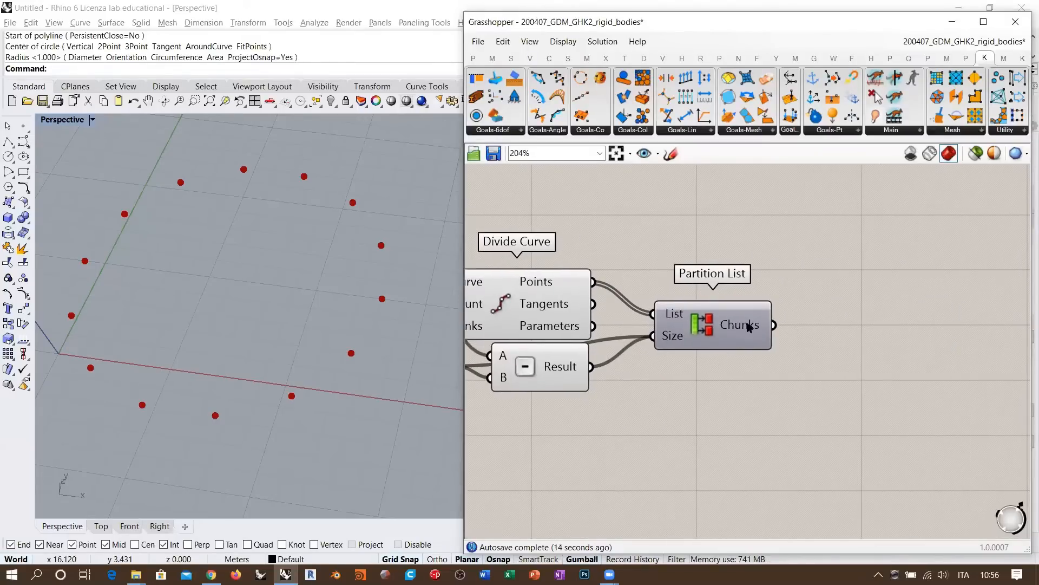
pyautogui.moveTo(748, 327)
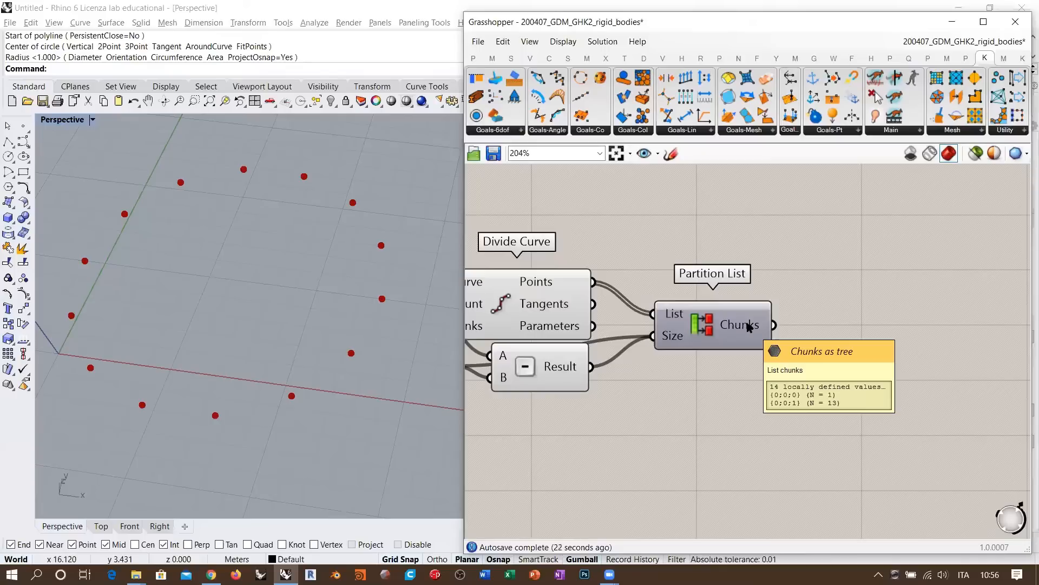
pyautogui.click(568, 367)
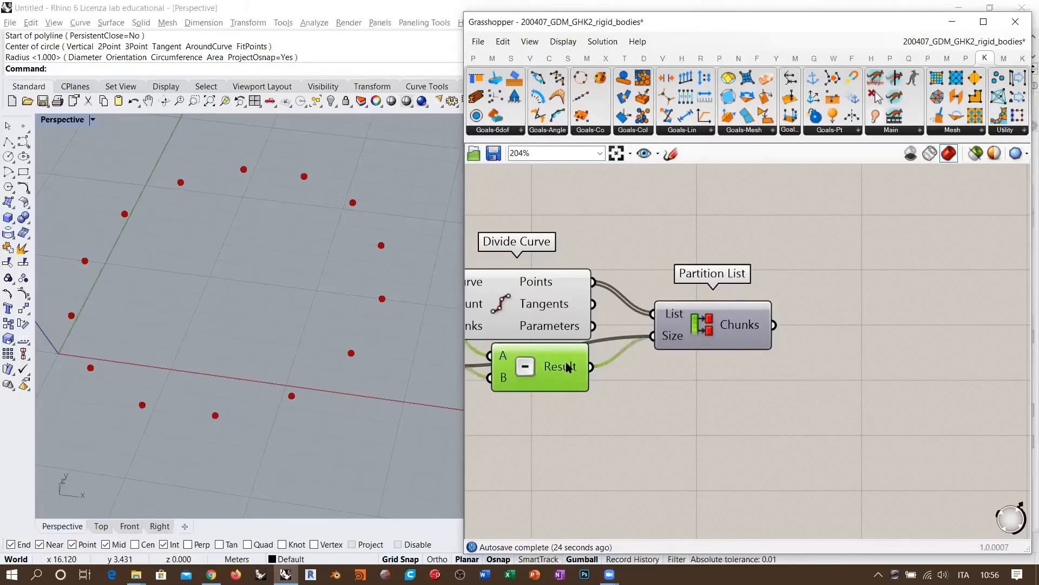
pyautogui.click(742, 411)
# Add an Explode Tree component, connect Partition List's Chunks to its Data input, and match its outputs to the incoming branches.
pyautogui.doubleClick(879, 323)
pyautogui.write('explo')
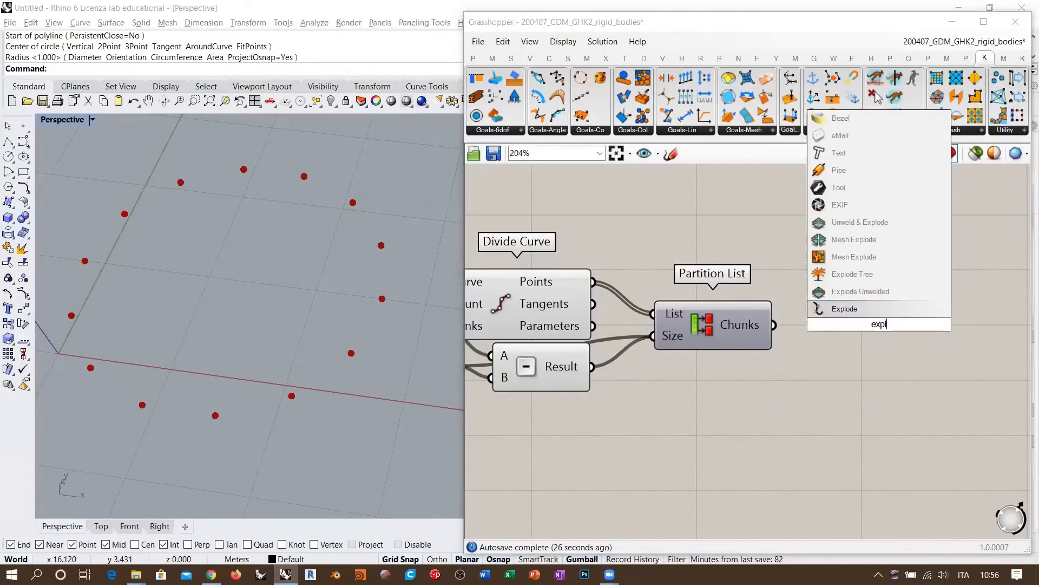
pyautogui.click(845, 275)
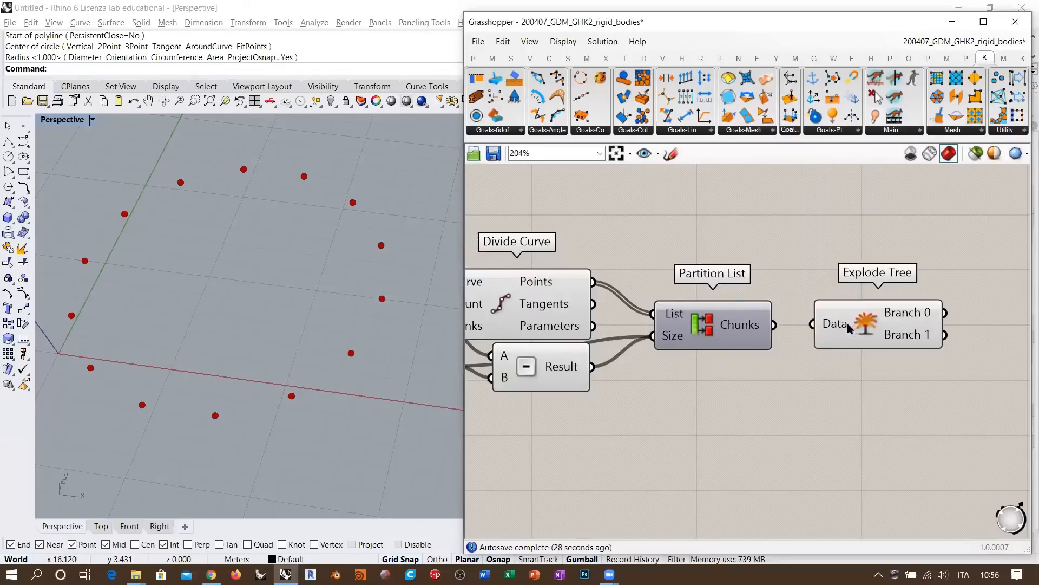
pyautogui.moveTo(776, 325); pyautogui.dragTo(812, 323)
pyautogui.click(866, 327)
pyautogui.click(886, 388)
# Inspect the points held in each of Explode Tree's two branch outputs.
pyautogui.moveTo(905, 350); pyautogui.dragTo(749, 356, button='right')
pyautogui.click(734, 340)
pyautogui.moveTo(750, 323)
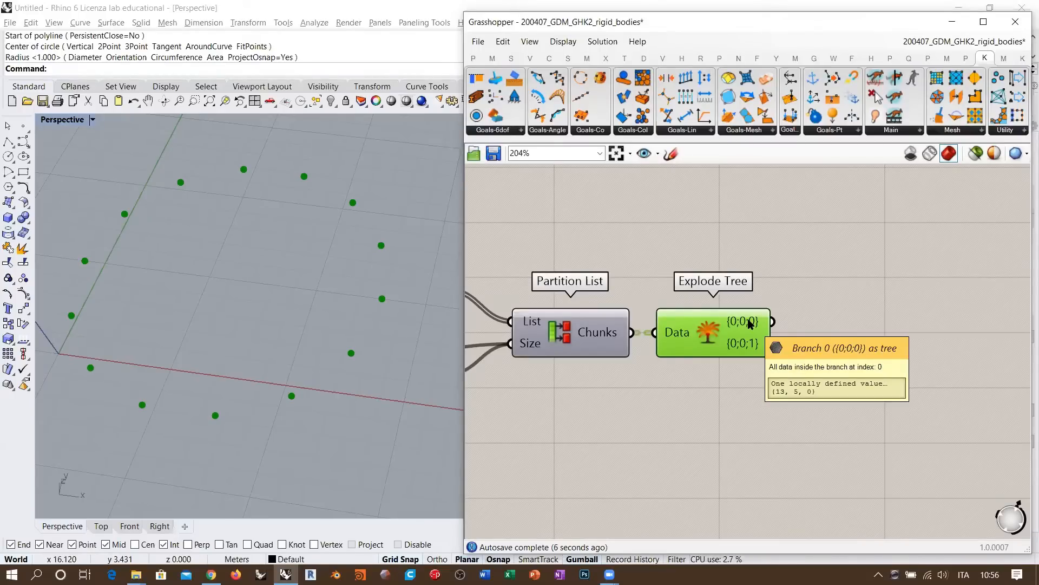
pyautogui.moveTo(745, 344)
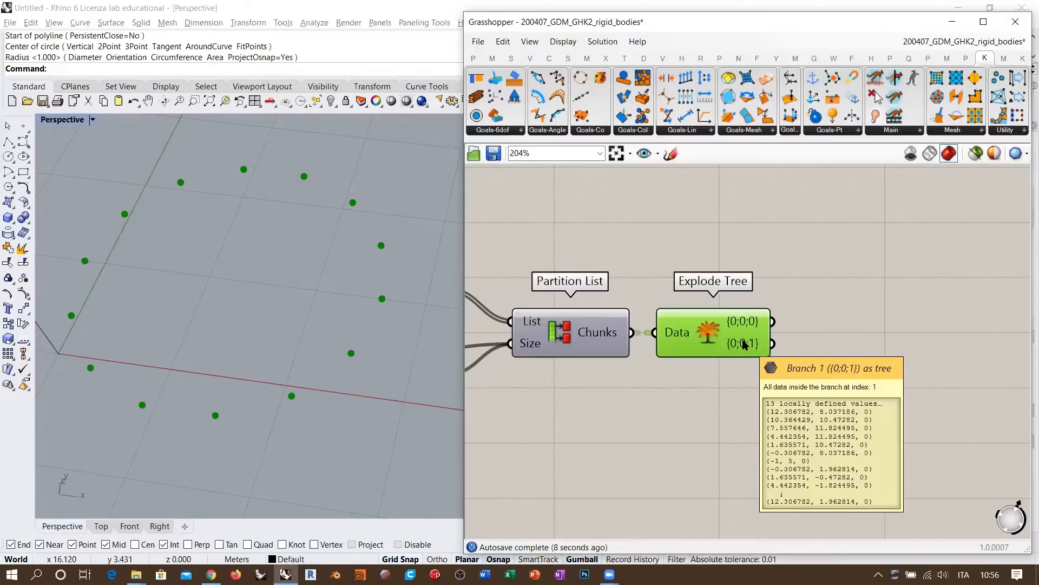
# Add a Kangaroo Anchor goal, connect Explode Tree's {0;0;0} output to its Point input, and move it farther from Explode Tree.
pyautogui.moveTo(807, 338); pyautogui.dragTo(725, 342, button='right')
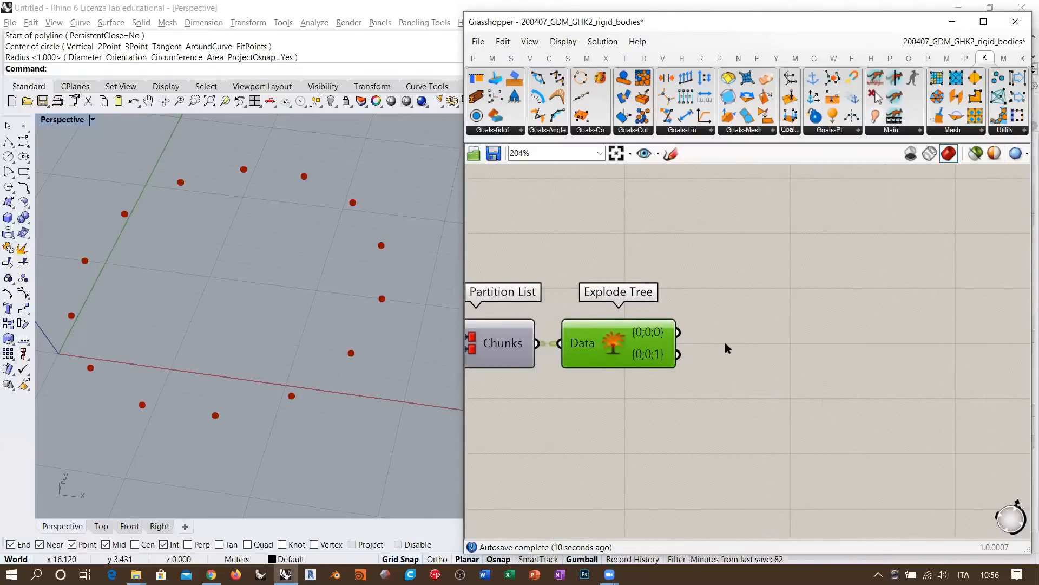
pyautogui.moveTo(814, 77); pyautogui.dragTo(861, 340)
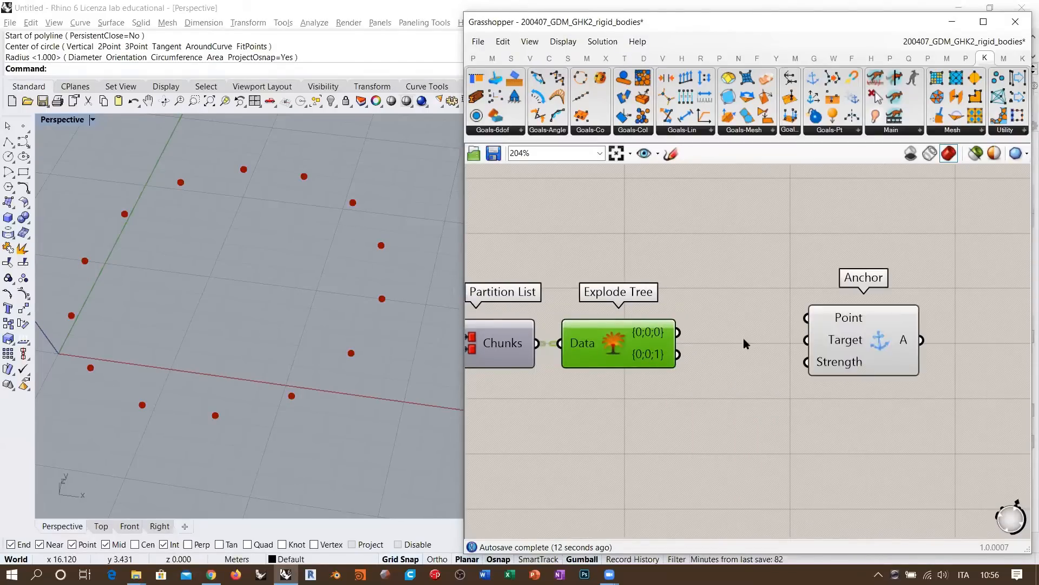
pyautogui.moveTo(678, 332); pyautogui.dragTo(807, 318)
pyautogui.moveTo(864, 337); pyautogui.dragTo(947, 349)
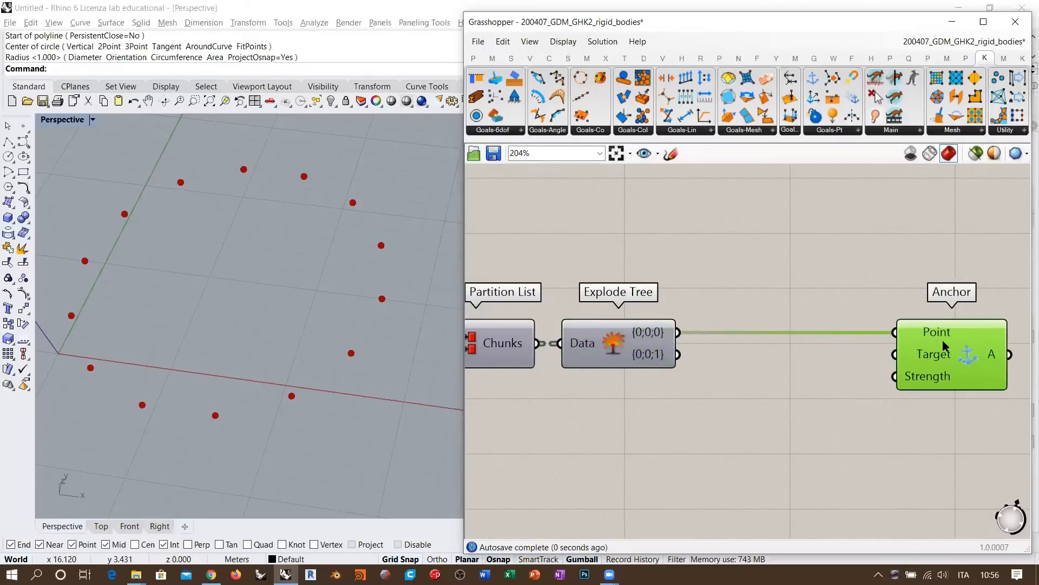
pyautogui.click(794, 238)
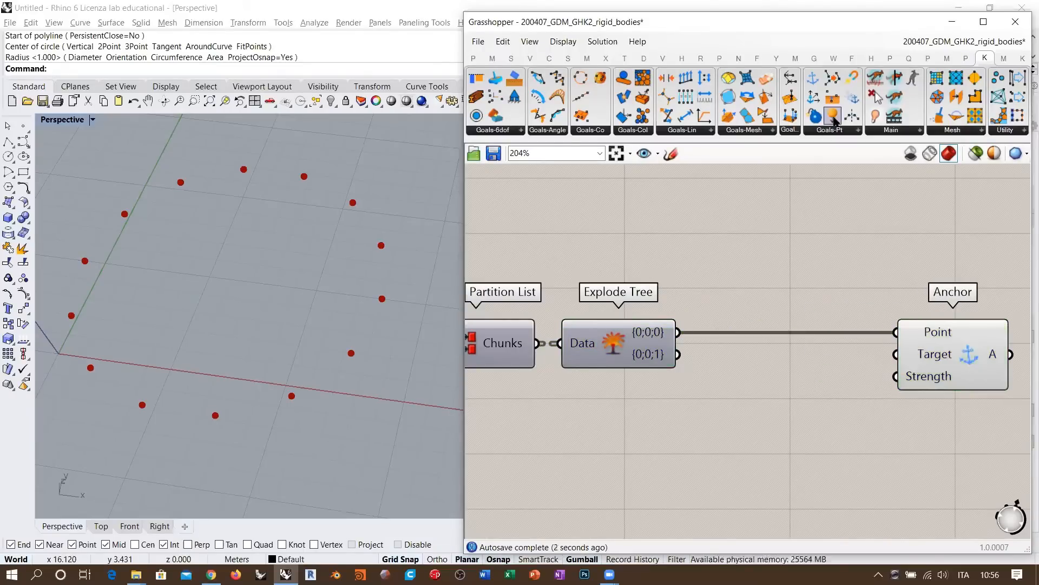
# Add a Load goal, connect Explode Tree's {0;0;1} output to its Point input, and place it beneath the Anchor.
pyautogui.moveTo(819, 456); pyautogui.dragTo(819, 456)
pyautogui.moveTo(678, 355); pyautogui.dragTo(740, 430)
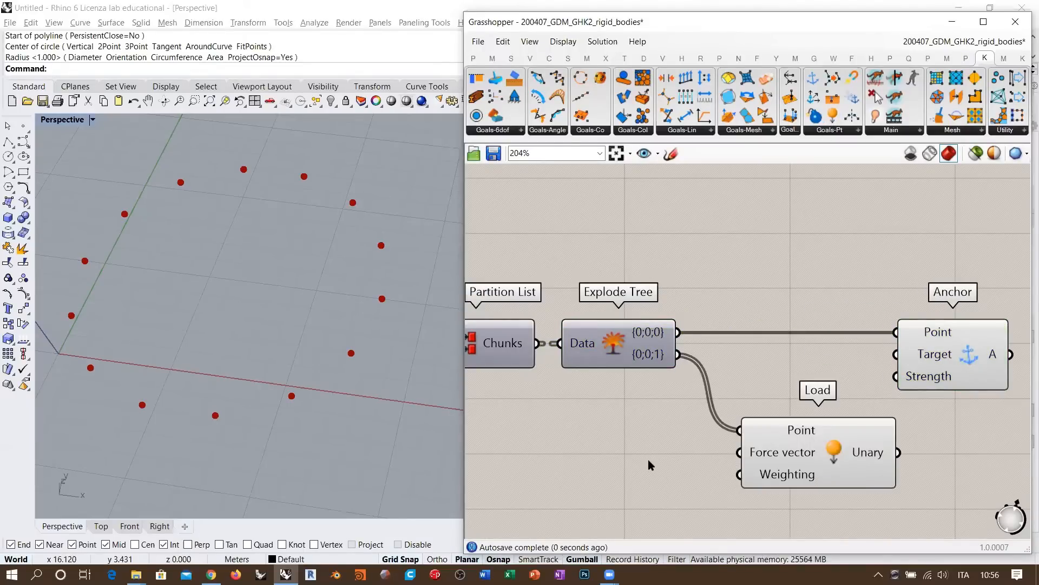
pyautogui.moveTo(742, 350); pyautogui.dragTo(729, 248, button='right')
pyautogui.moveTo(825, 329); pyautogui.dragTo(904, 349)
pyautogui.click(833, 321)
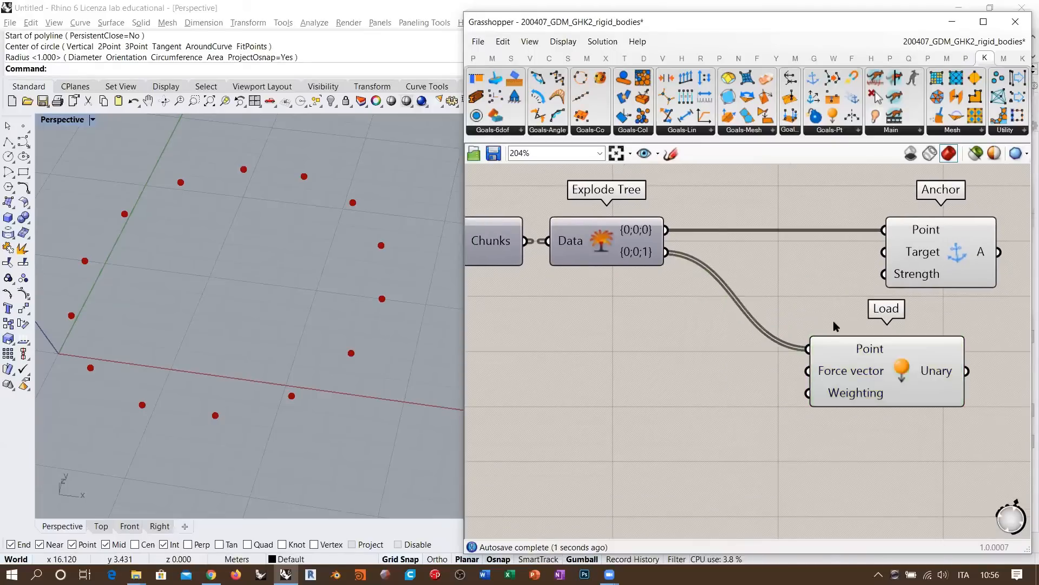
pyautogui.moveTo(869, 321); pyautogui.dragTo(869, 321, button='right')
pyautogui.scroll(-3, 824, 321)
pyautogui.click(865, 352)
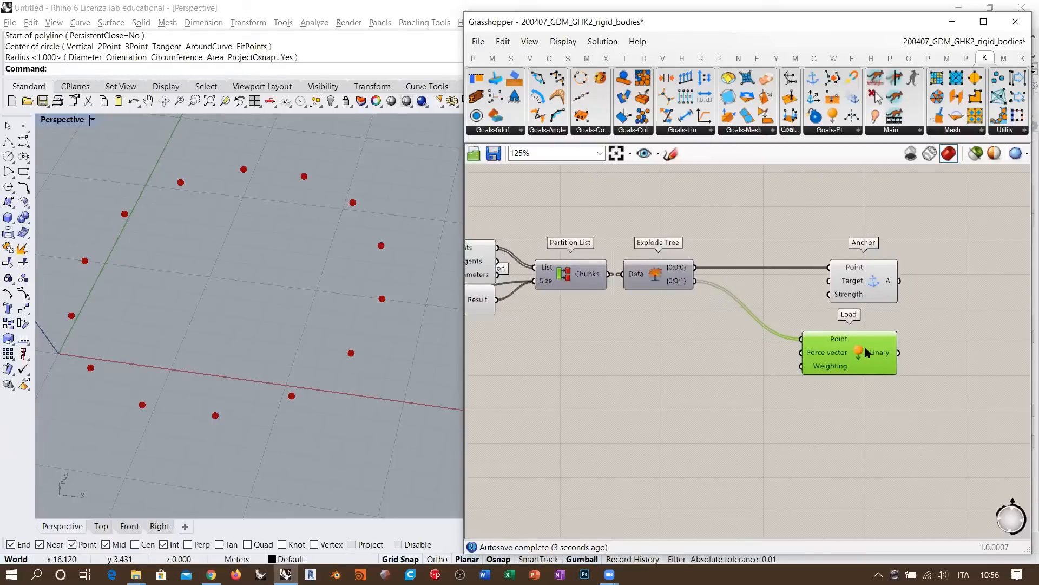
pyautogui.click(628, 330)
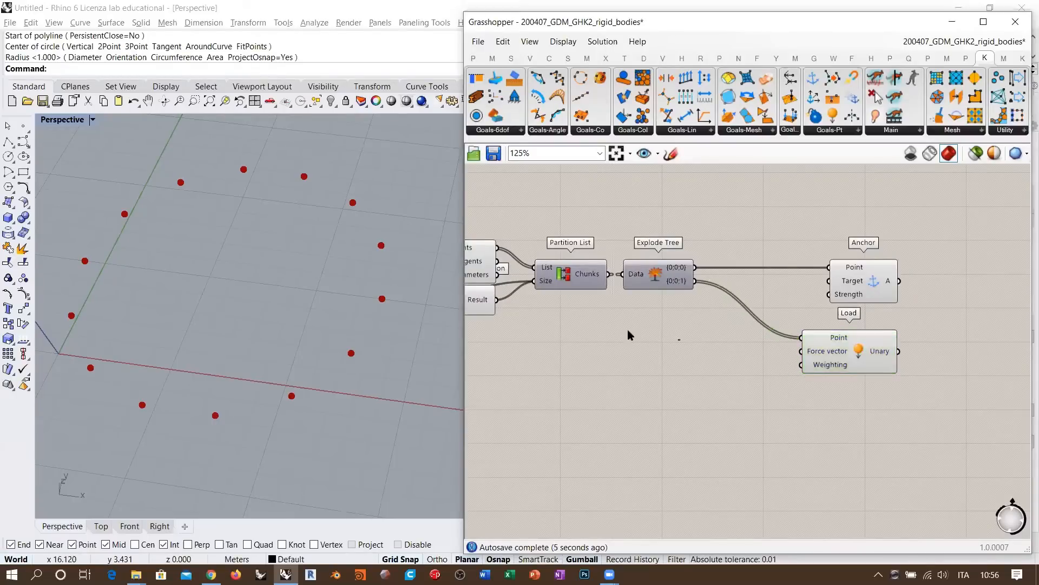
# Turn off the preview of the Divide Curve and Subtraction components.
pyautogui.moveTo(628, 331); pyautogui.dragTo(736, 336, button='right')
pyautogui.click(571, 270)
pyautogui.hotkey('ctrl', 'q')
pyautogui.click(709, 213)
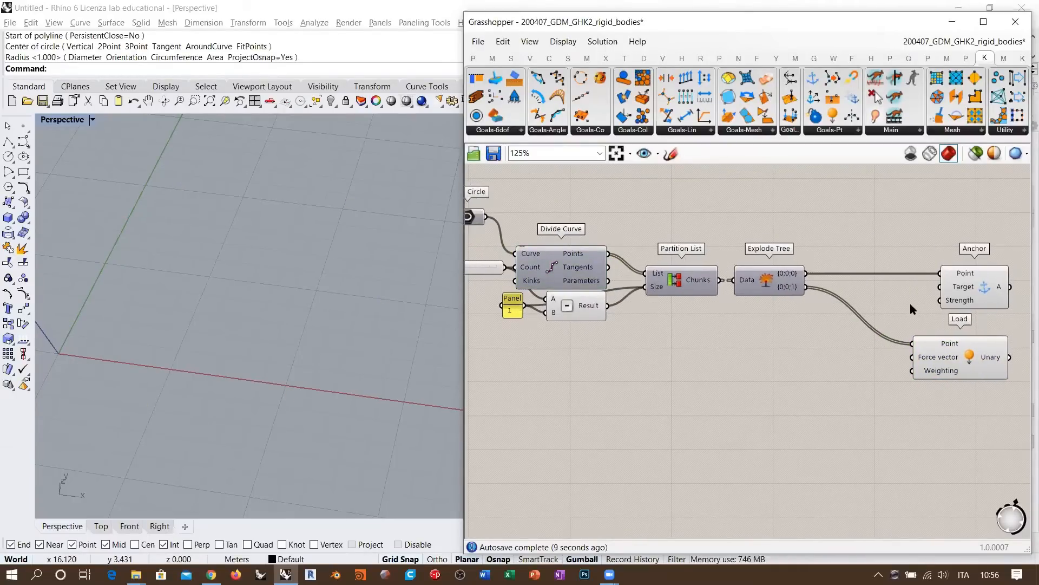
# Turn on the preview of the Circle parameter together with the Divide Curve and Subtraction components.
pyautogui.moveTo(862, 220); pyautogui.dragTo(834, 261, button='right')
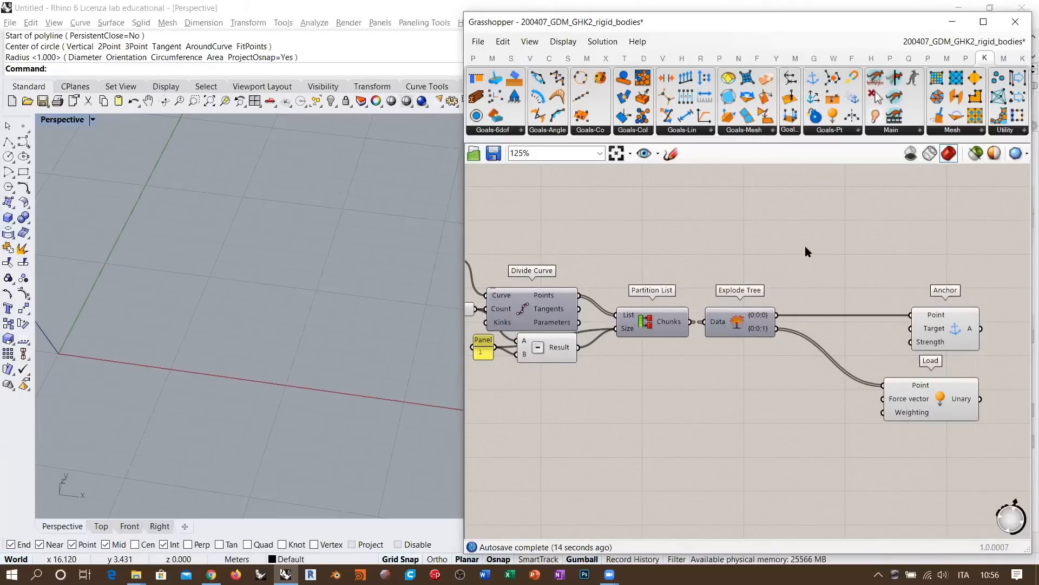
pyautogui.moveTo(713, 274); pyautogui.dragTo(790, 275, button='right')
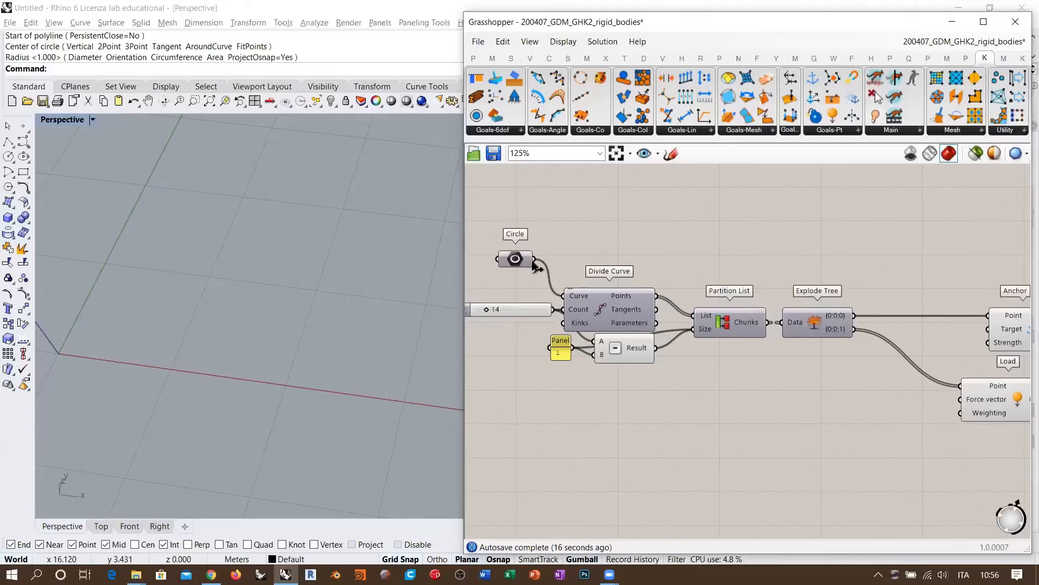
pyautogui.click(602, 307)
pyautogui.click(719, 243)
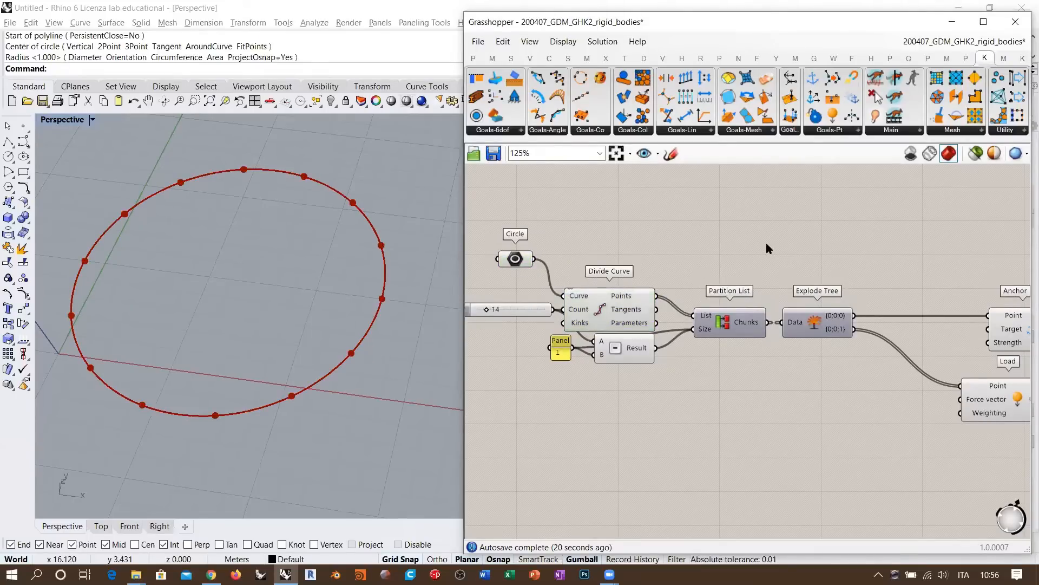
pyautogui.moveTo(927, 374); pyautogui.dragTo(827, 353, button='right')
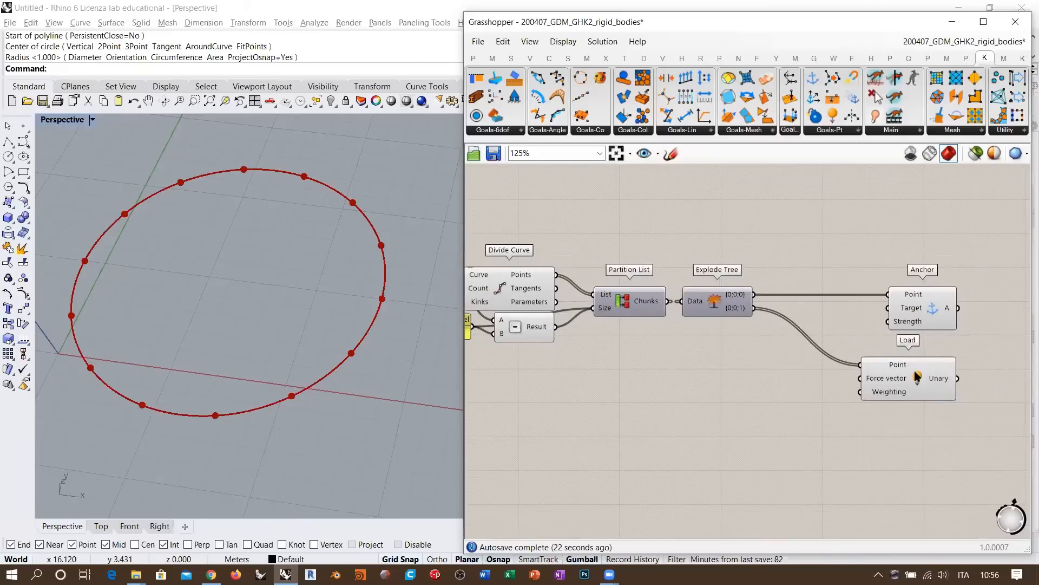
# Add a Unit Z component, connect its Unit vector output to the Load's Force vector input, and align it beside the Load.
pyautogui.moveTo(378, 364); pyautogui.dragTo(364, 343, button='right')
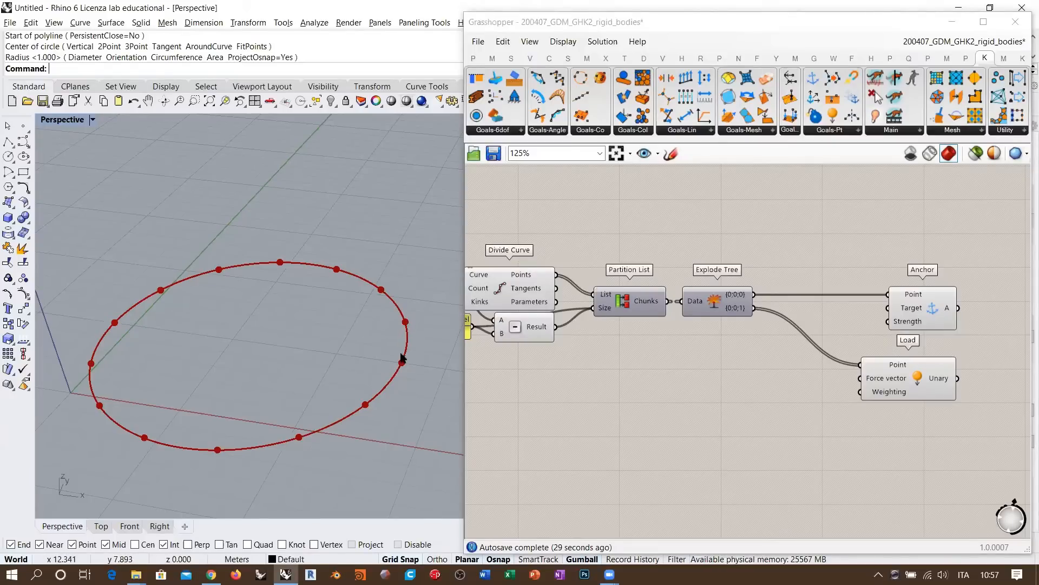
pyautogui.moveTo(371, 340); pyautogui.dragTo(233, 341, button='right')
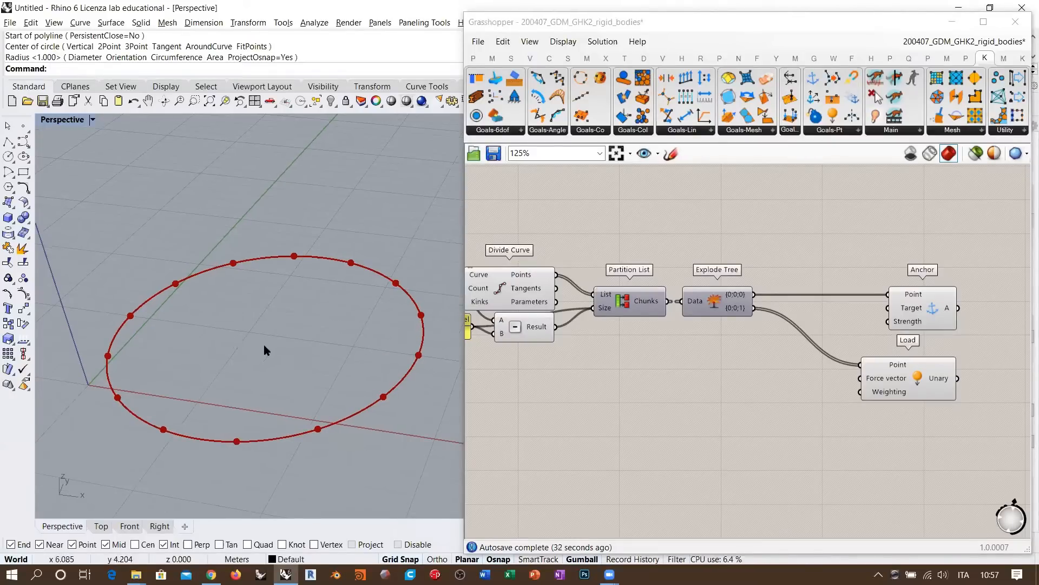
pyautogui.doubleClick(778, 397)
pyautogui.write('unit')
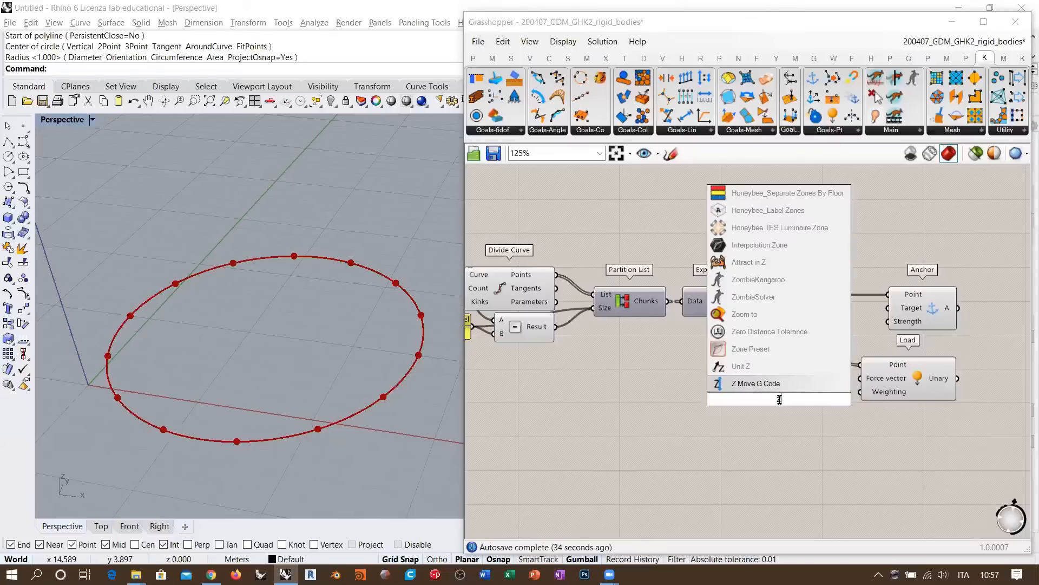
pyautogui.click(775, 383)
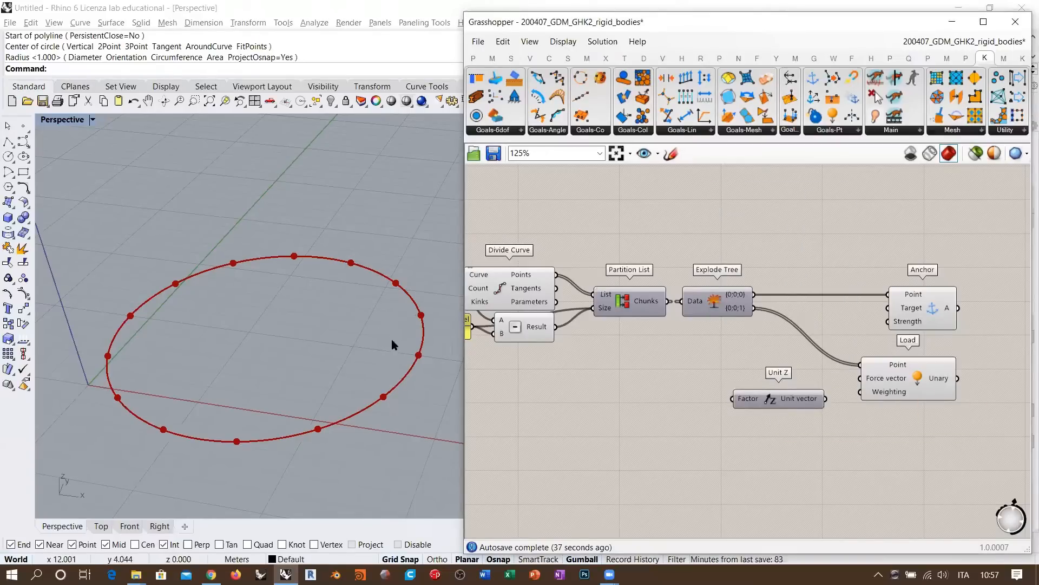
pyautogui.moveTo(382, 384); pyautogui.dragTo(418, 360, button='right')
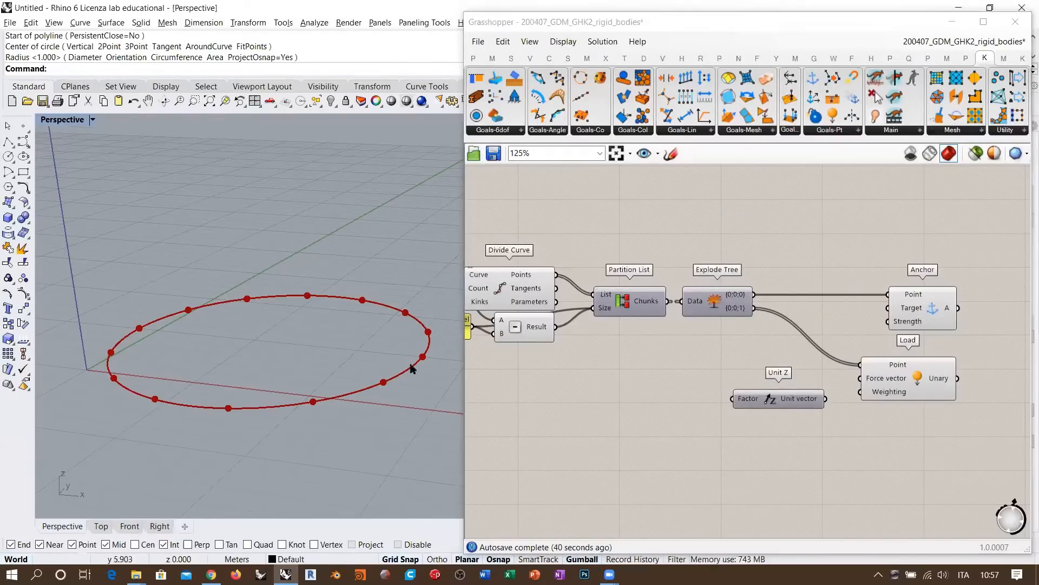
pyautogui.moveTo(861, 378); pyautogui.dragTo(808, 379)
pyautogui.click(816, 429)
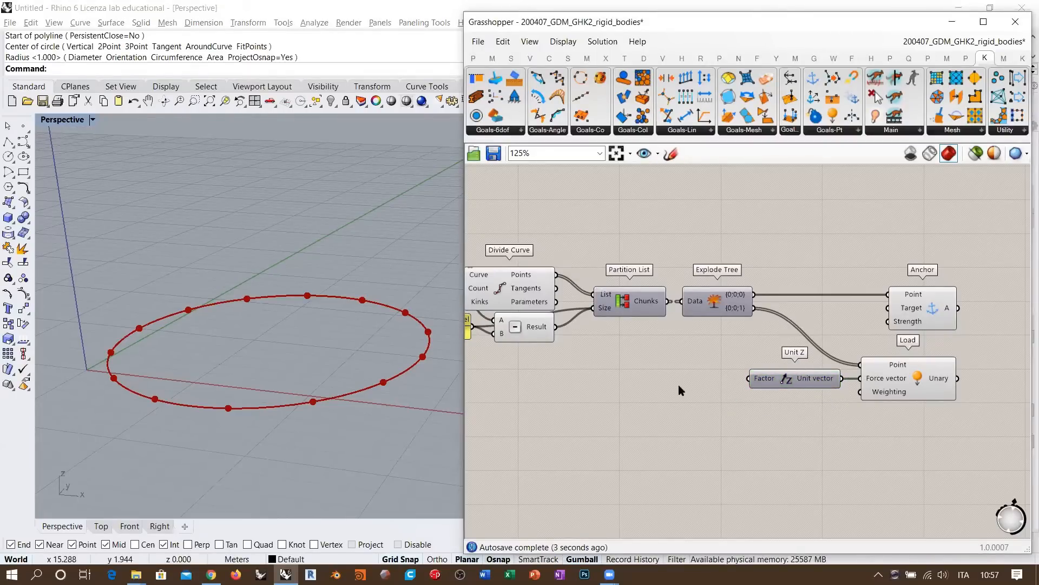
# Add a number slider with a minimum of -1.00 and a value of 0.00, and connect it to Unit Z's Factor input.
pyautogui.doubleClick(600, 383)
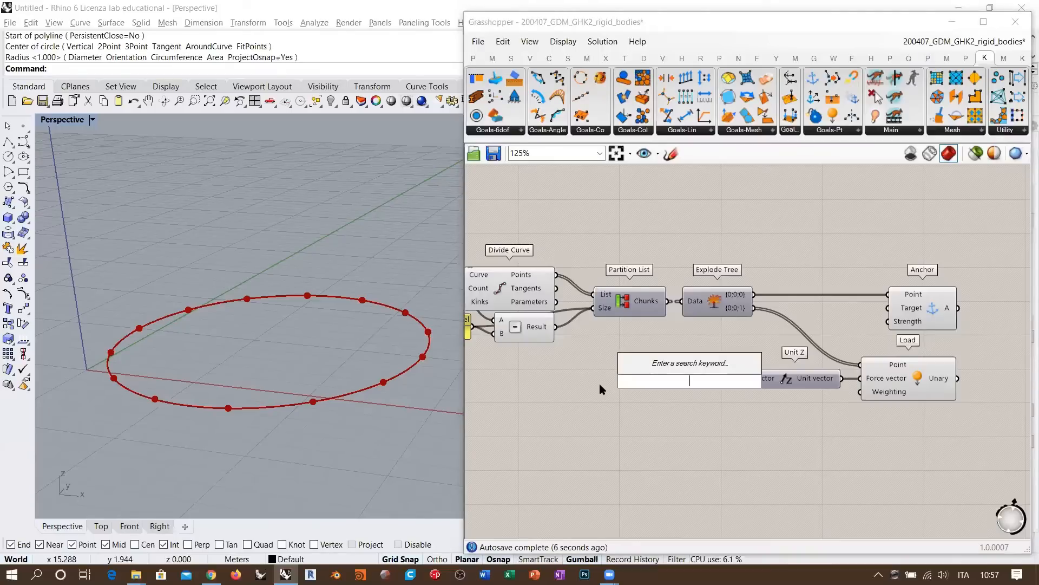
pyautogui.write('-1.00')
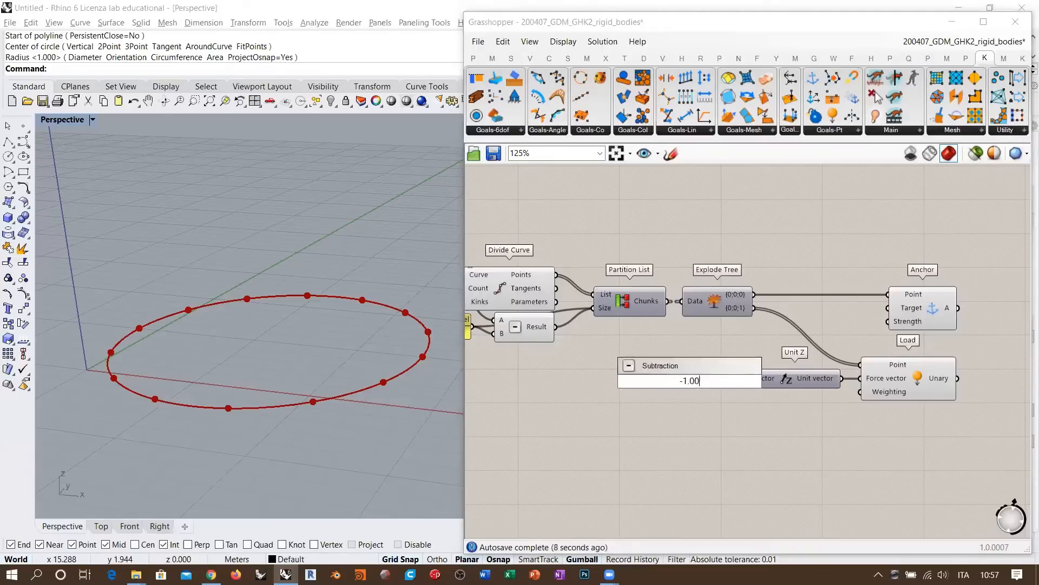
pyautogui.press('Return')
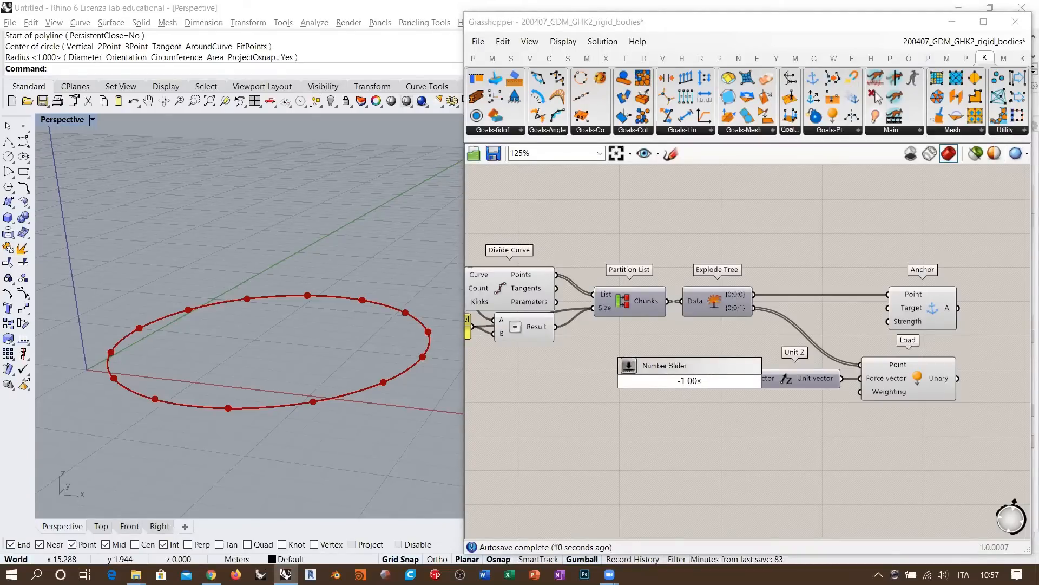
pyautogui.write('<0')
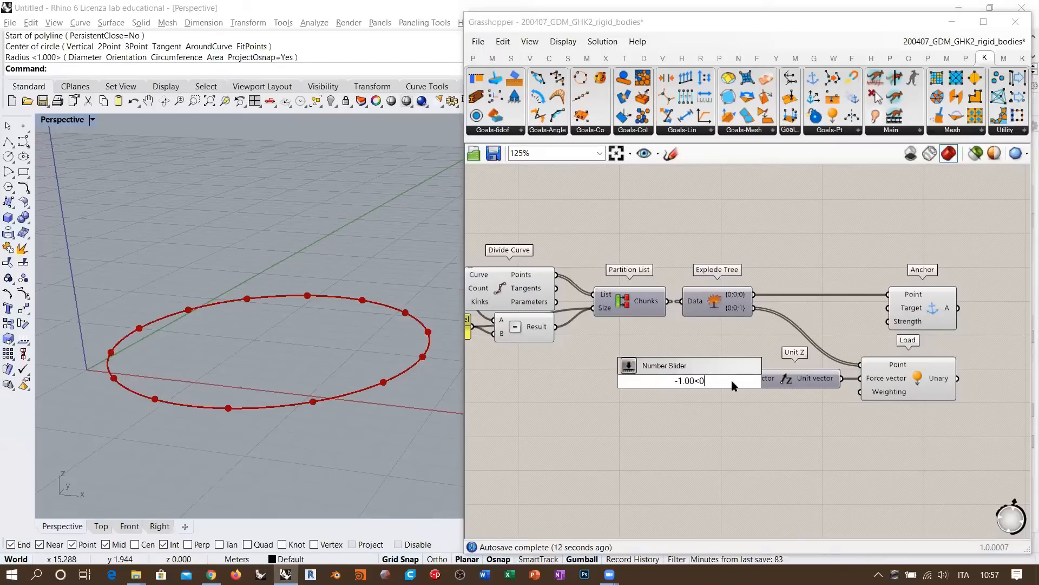
pyautogui.press('Return')
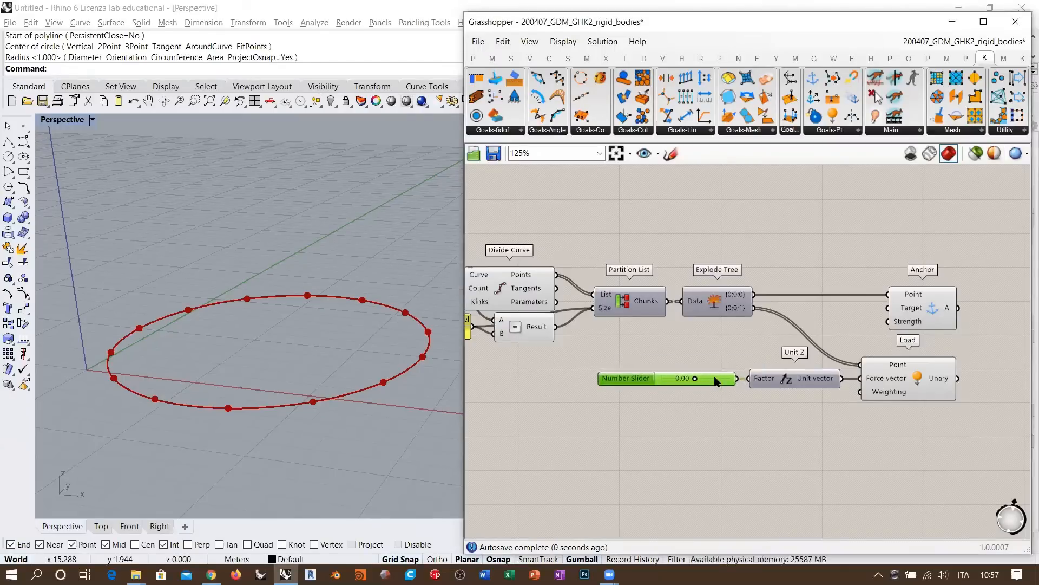
pyautogui.click(751, 398)
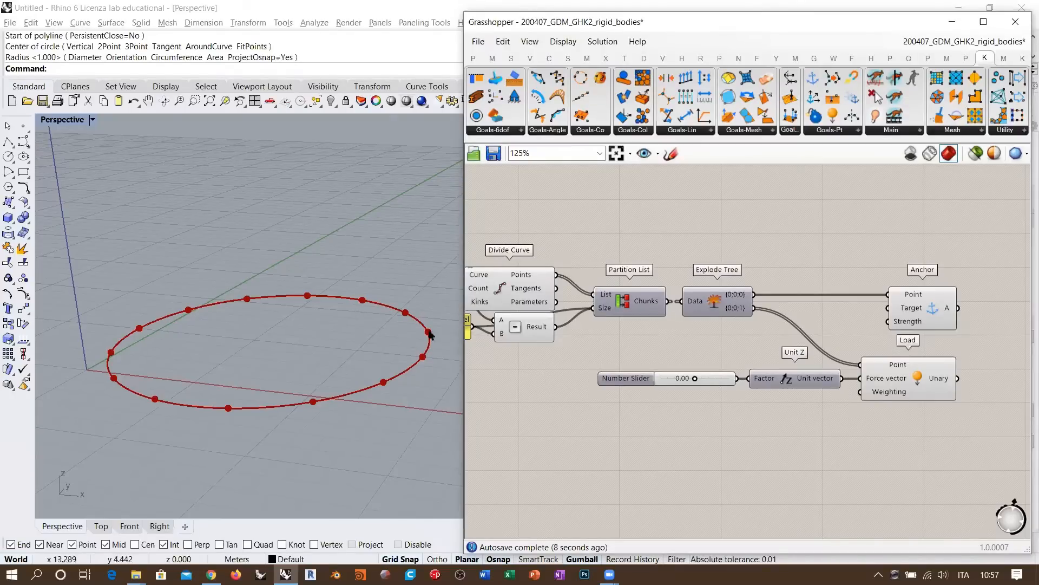
# Add a Vector Display beneath the Load, connecting Explode Tree's {0;0;1} output to its Anchor and Unit Z's vector to its Vector input.
pyautogui.moveTo(371, 339); pyautogui.dragTo(388, 368, button='right')
pyautogui.scroll(-3, 356, 352)
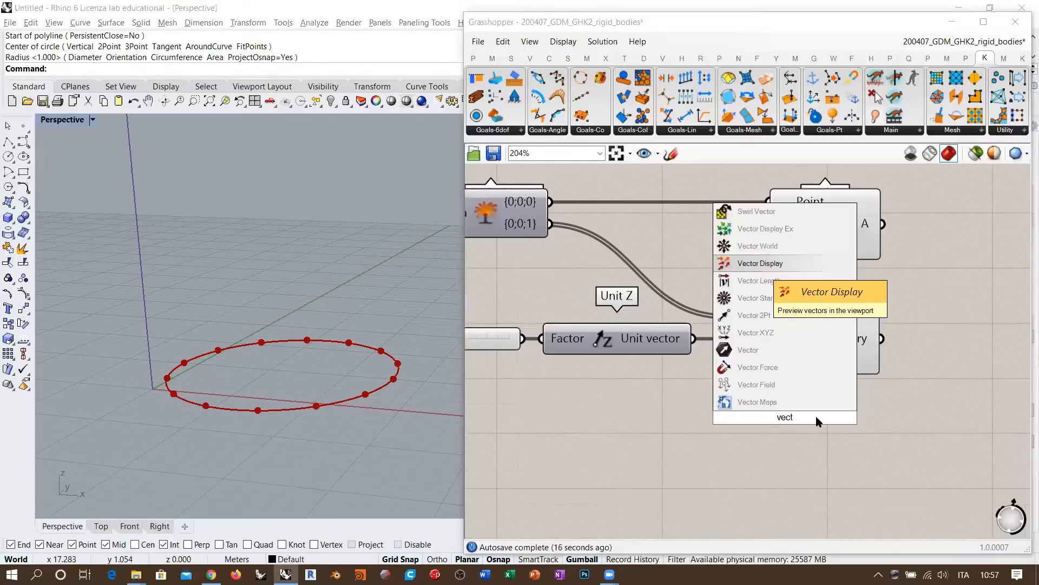
pyautogui.press('Return')
pyautogui.scroll(-1, 889, 438)
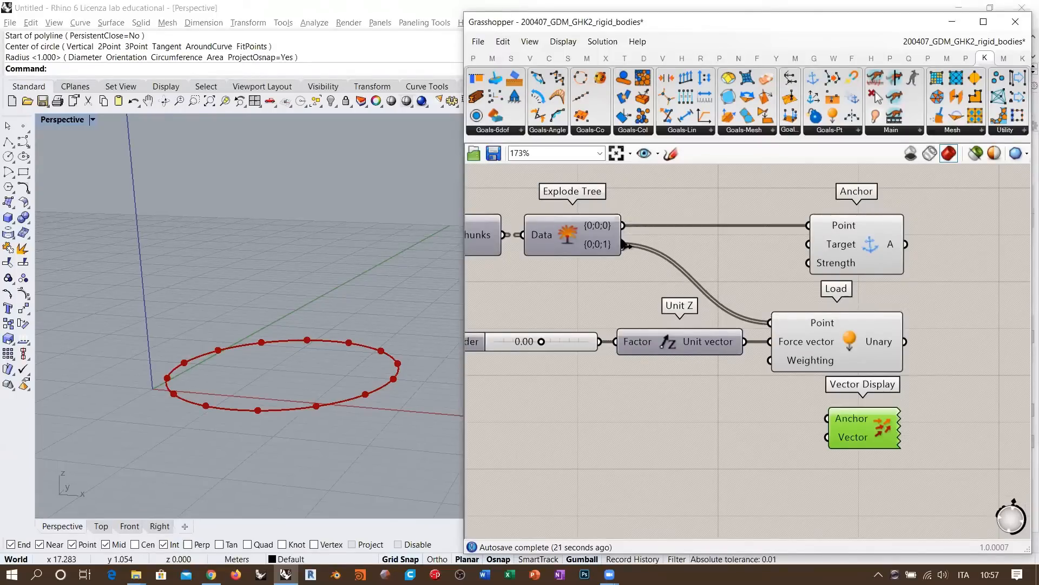
pyautogui.moveTo(624, 245); pyautogui.dragTo(827, 419)
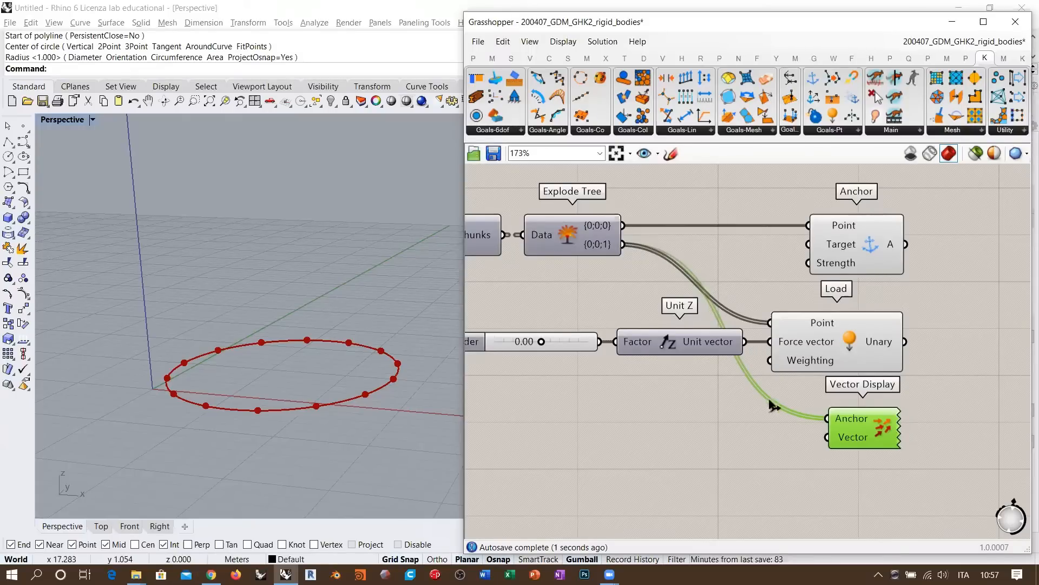
pyautogui.moveTo(821, 443); pyautogui.dragTo(742, 342)
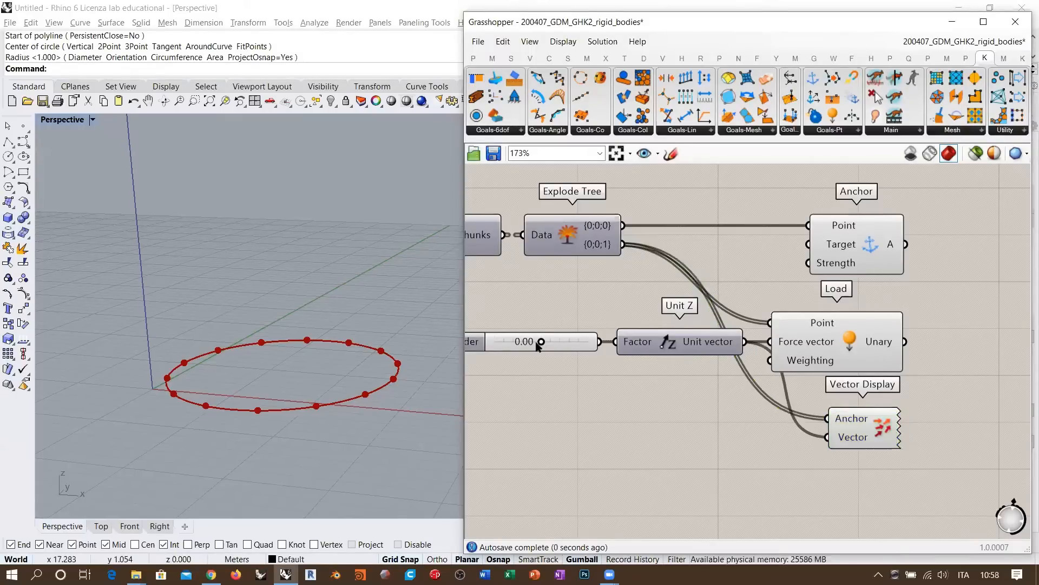
# Set the Unit Z factor slider to 1.00 and inspect the force arrows around the circle in the Perspective viewport.
pyautogui.moveTo(556, 343); pyautogui.dragTo(588, 342)
pyautogui.moveTo(318, 397); pyautogui.dragTo(339, 431, button='right')
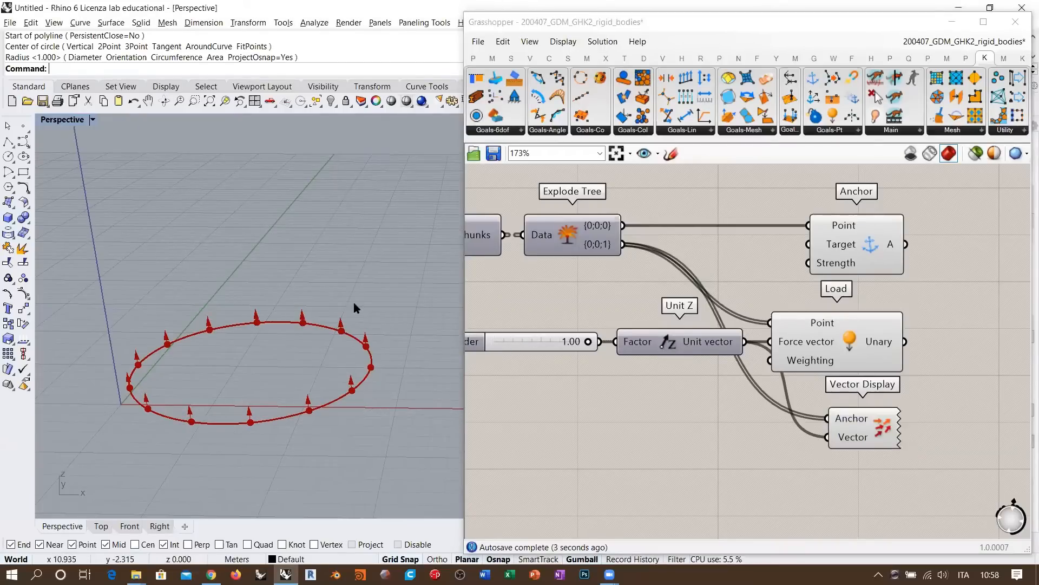
pyautogui.moveTo(362, 301); pyautogui.dragTo(392, 343, button='right')
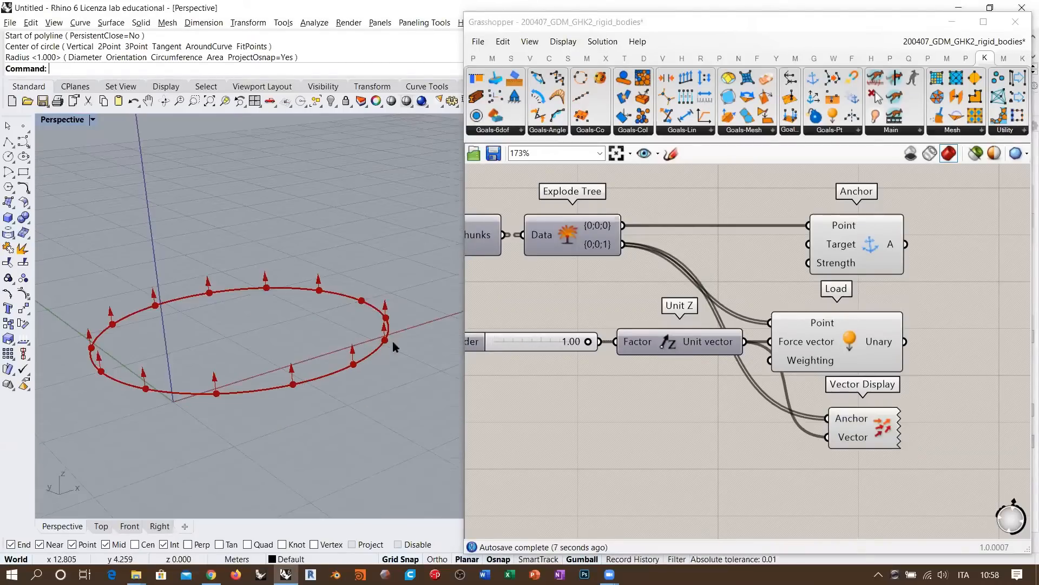
pyautogui.moveTo(357, 385); pyautogui.dragTo(344, 357, button='right')
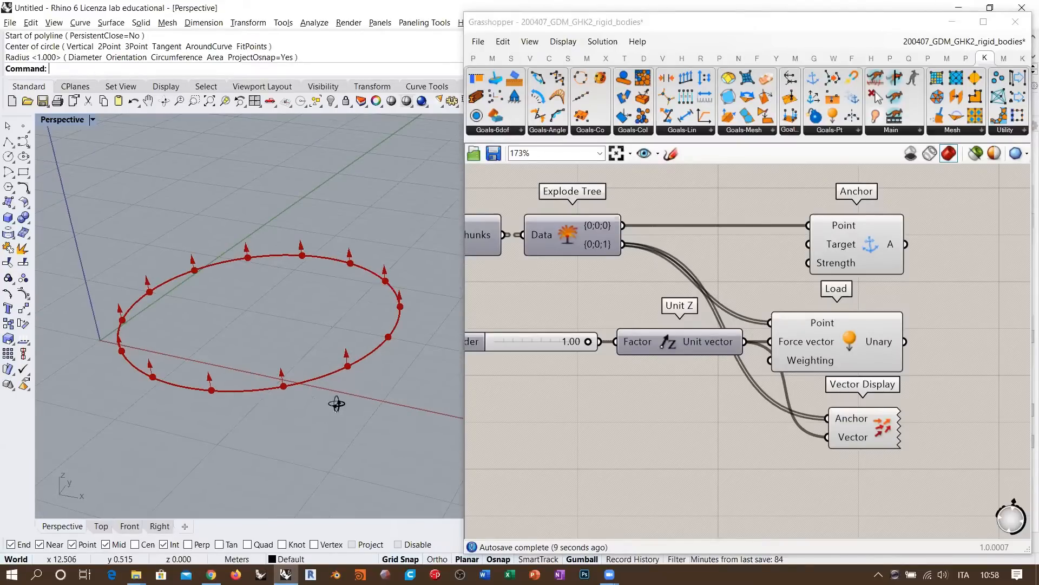
pyautogui.moveTo(337, 404); pyautogui.dragTo(317, 405, button='right')
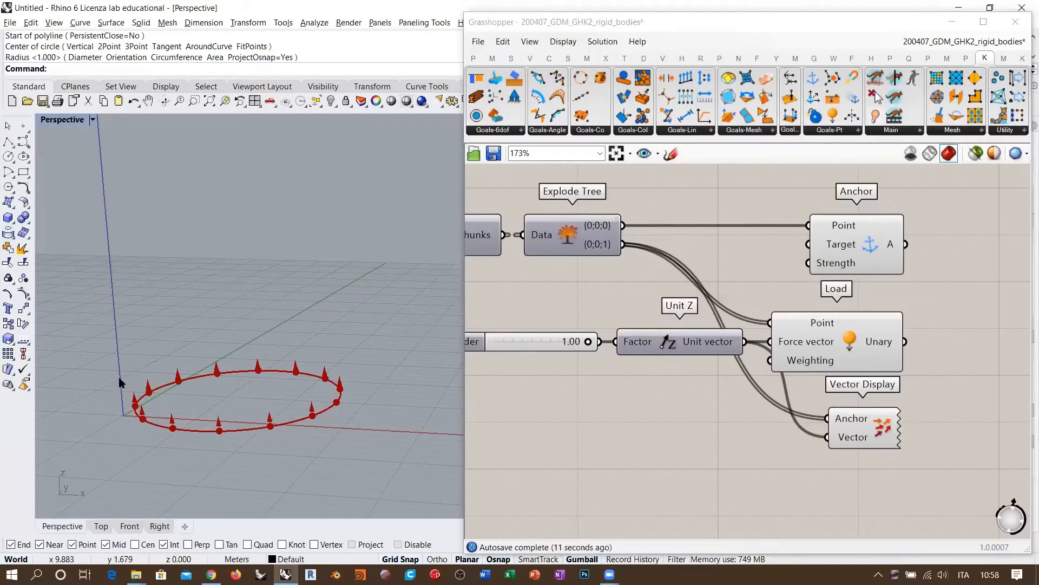
pyautogui.moveTo(129, 398); pyautogui.dragTo(122, 323, button='right')
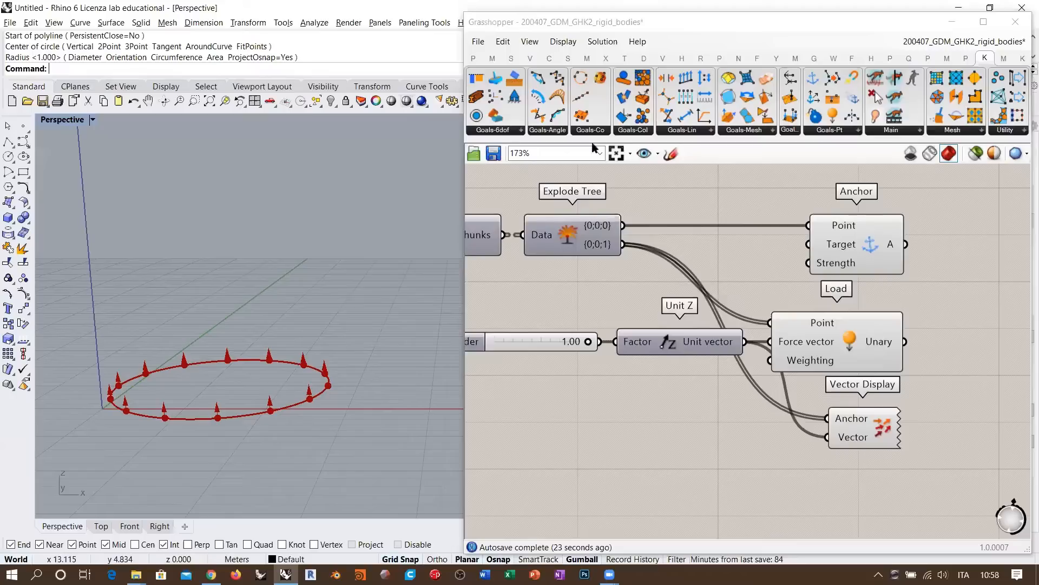
# Add a RigidPointSet goal, connect Divide Curve's Points output to its Points input, and place it above the Anchor.
pyautogui.scroll(-3, 775, 205)
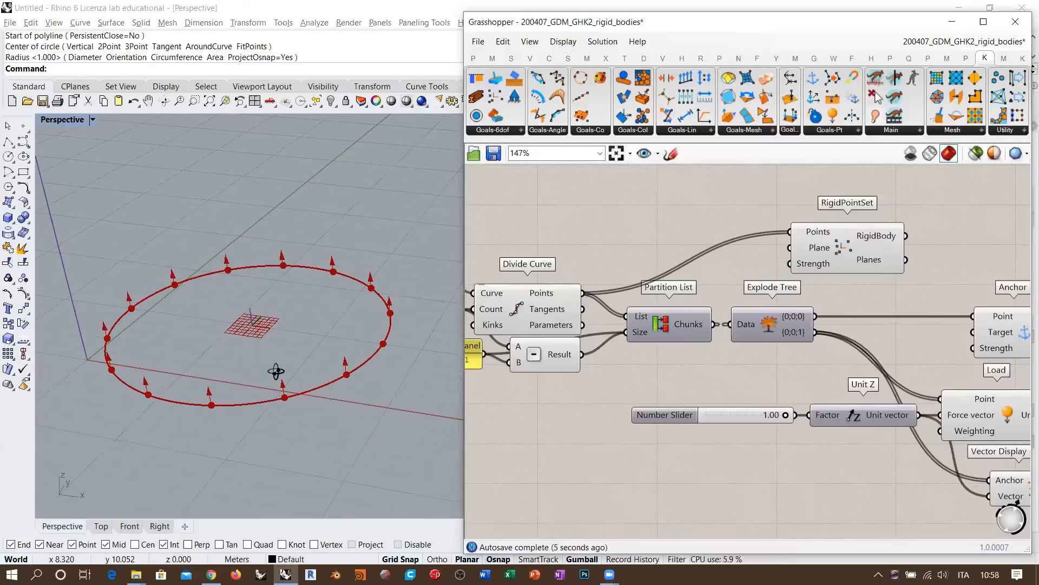
pyautogui.moveTo(274, 366); pyautogui.dragTo(276, 380, button='right')
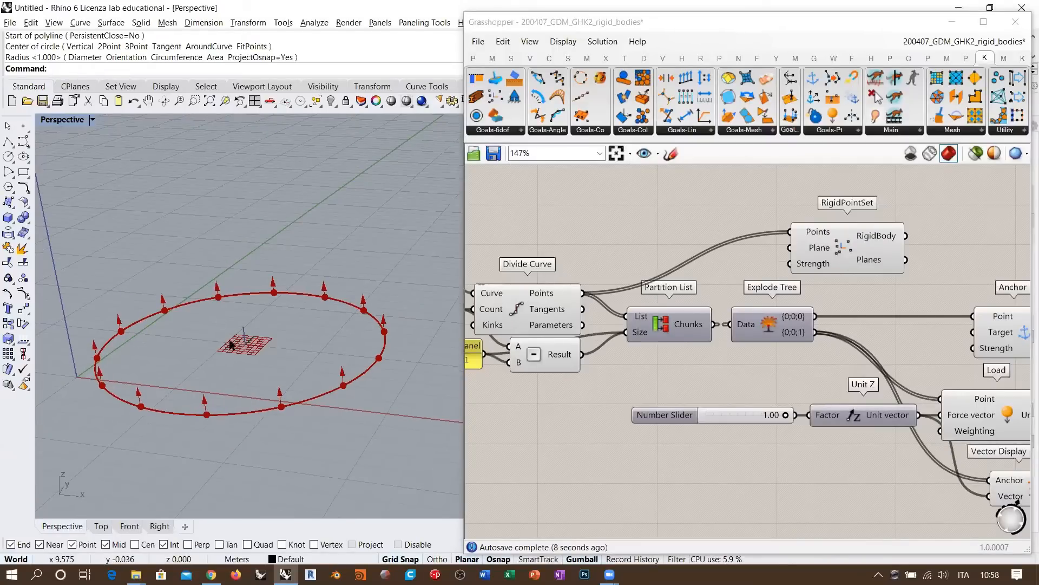
pyautogui.moveTo(178, 232); pyautogui.dragTo(180, 245, button='right')
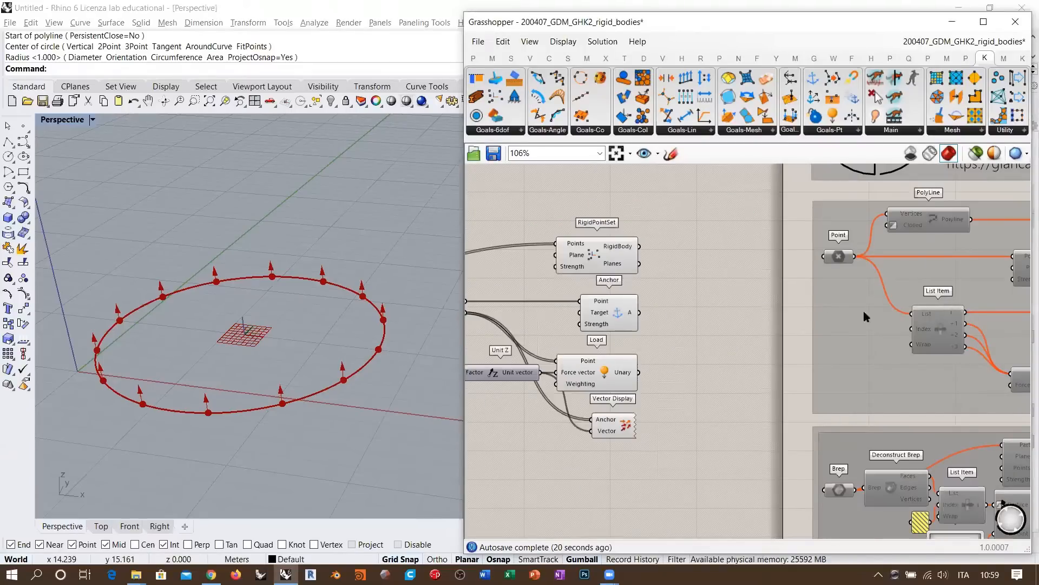
# Add a BouncySolver component beside the RigidPointSet, Anchor and Load goals.
pyautogui.click(874, 80)
pyautogui.scroll(4, 672, 305)
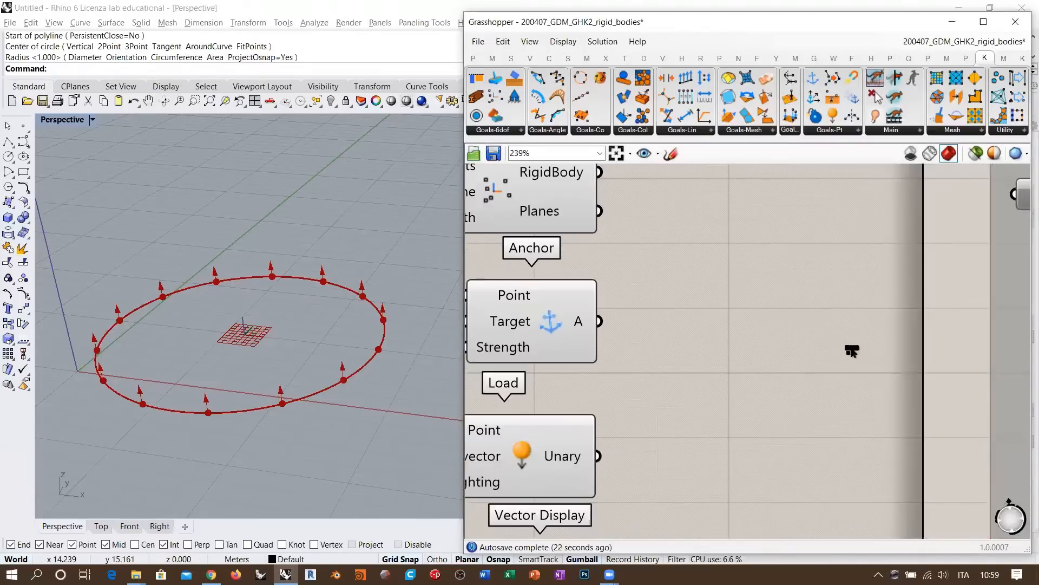
pyautogui.doubleClick(710, 423)
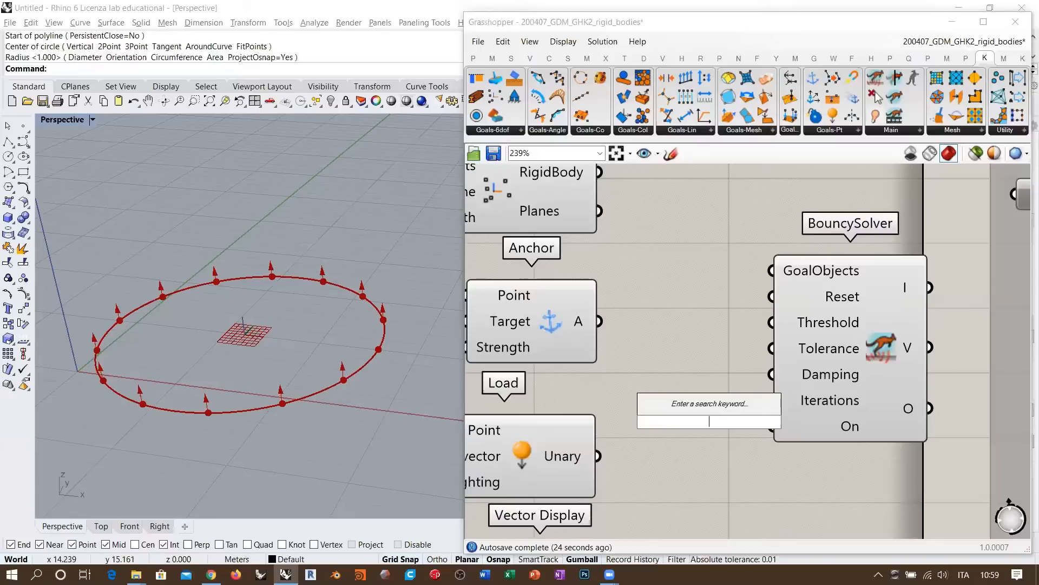
pyautogui.rightClick(724, 454)
pyautogui.press('Escape')
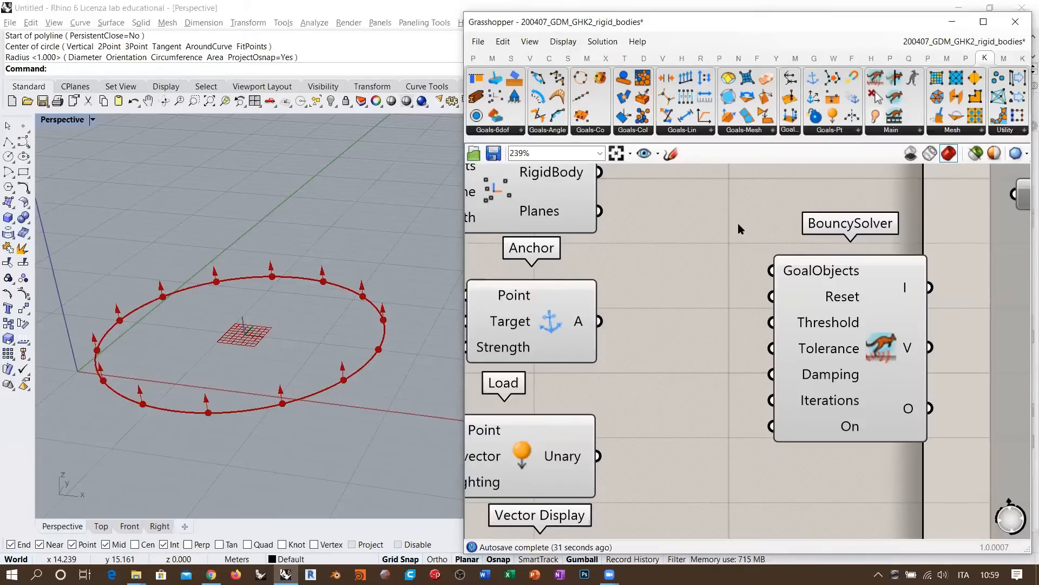
pyautogui.moveTo(739, 224); pyautogui.dragTo(748, 189, button='right')
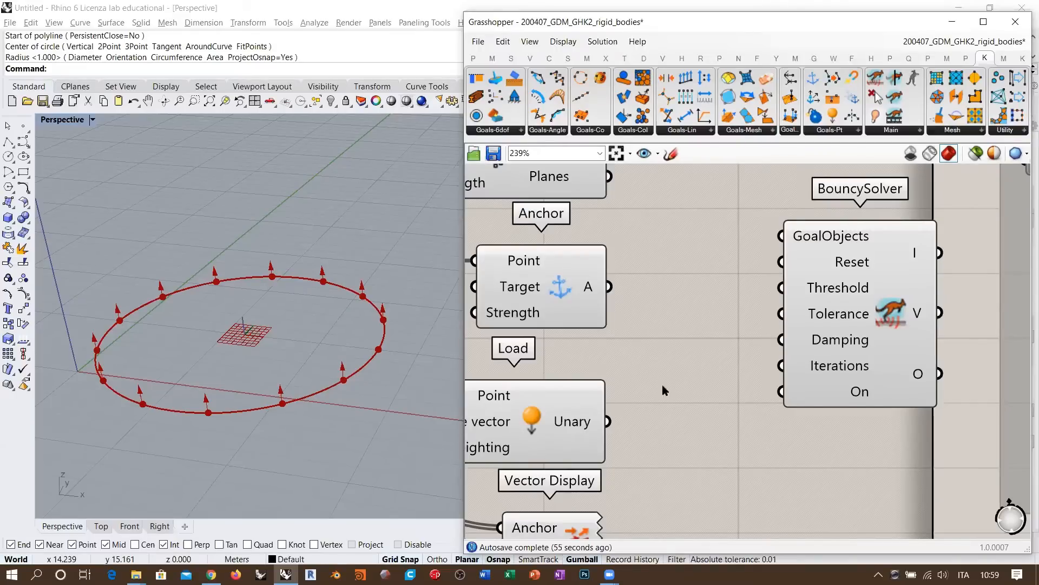
# Examine the disabled reference definition, focusing on how its PolyLine component is wired from the points to Show and on its Closed input.
pyautogui.scroll(-3, 690, 378)
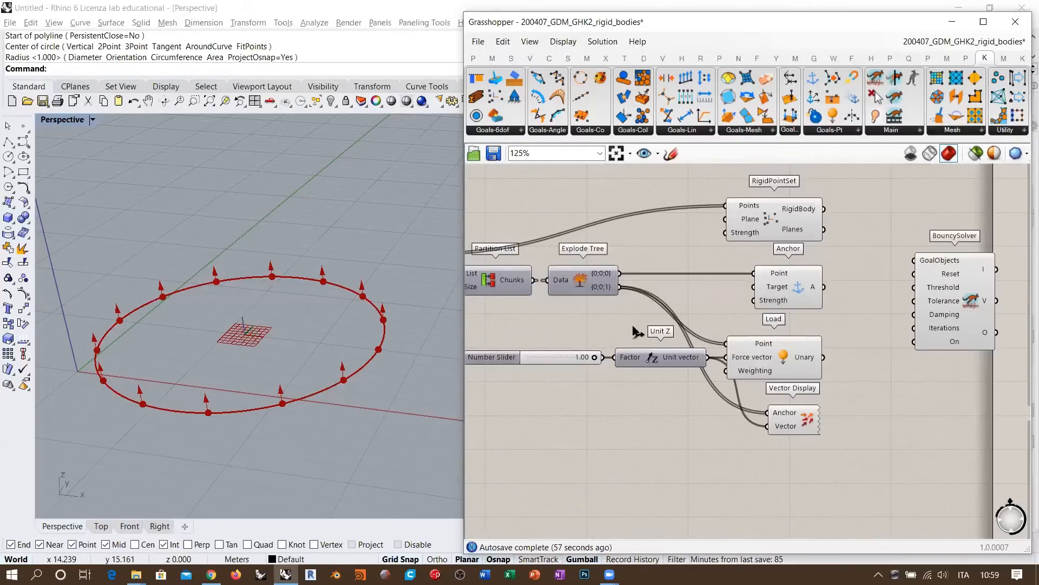
pyautogui.scroll(-1, 878, 331)
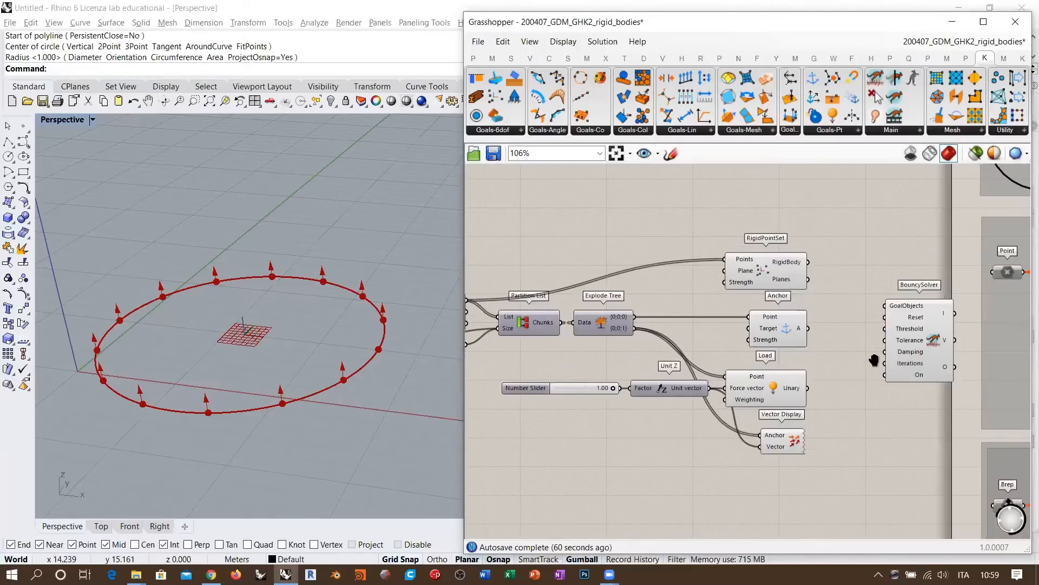
pyautogui.moveTo(875, 360); pyautogui.dragTo(471, 358, button='right')
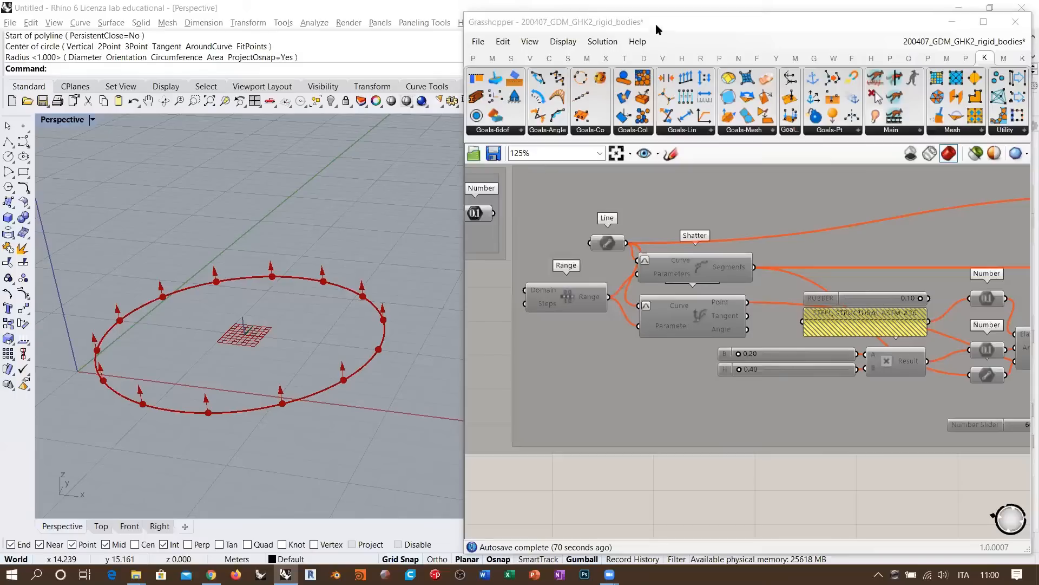
pyautogui.scroll(-5, 547, 422)
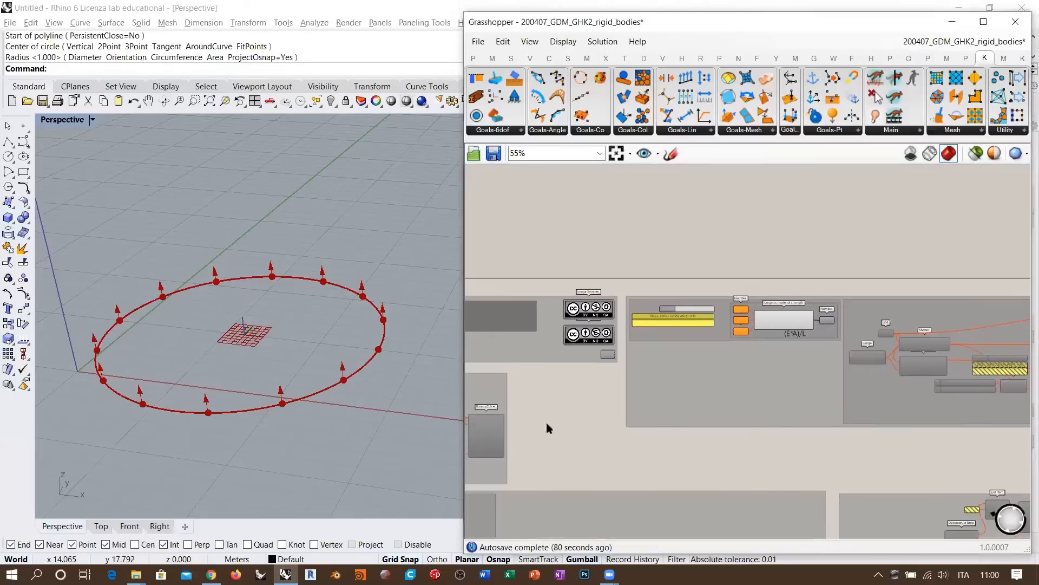
pyautogui.scroll(3, 643, 369)
pyautogui.scroll(3, 711, 336)
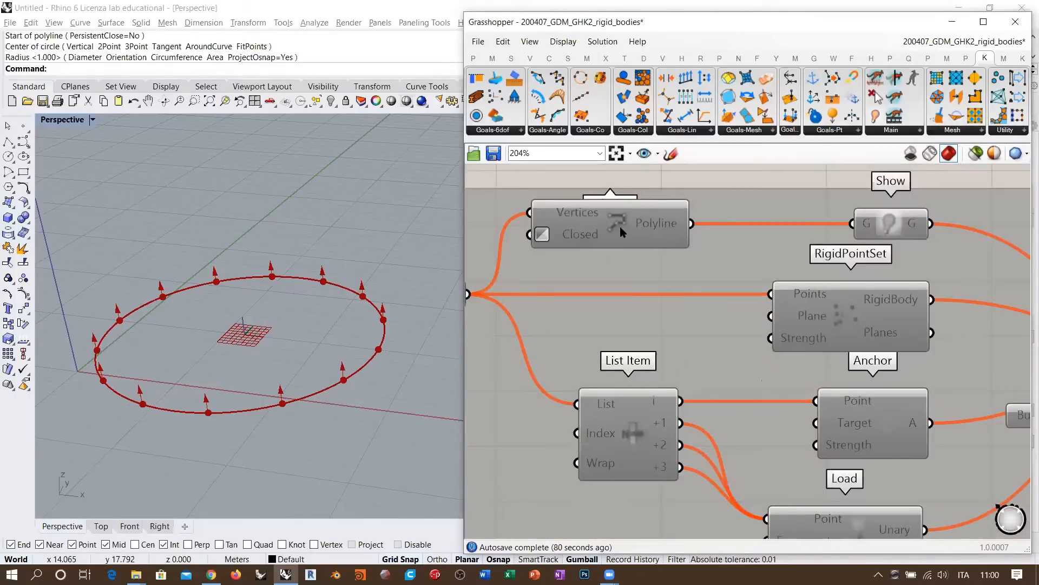
pyautogui.scroll(2, 620, 226)
pyautogui.moveTo(583, 277); pyautogui.dragTo(599, 320, button='right')
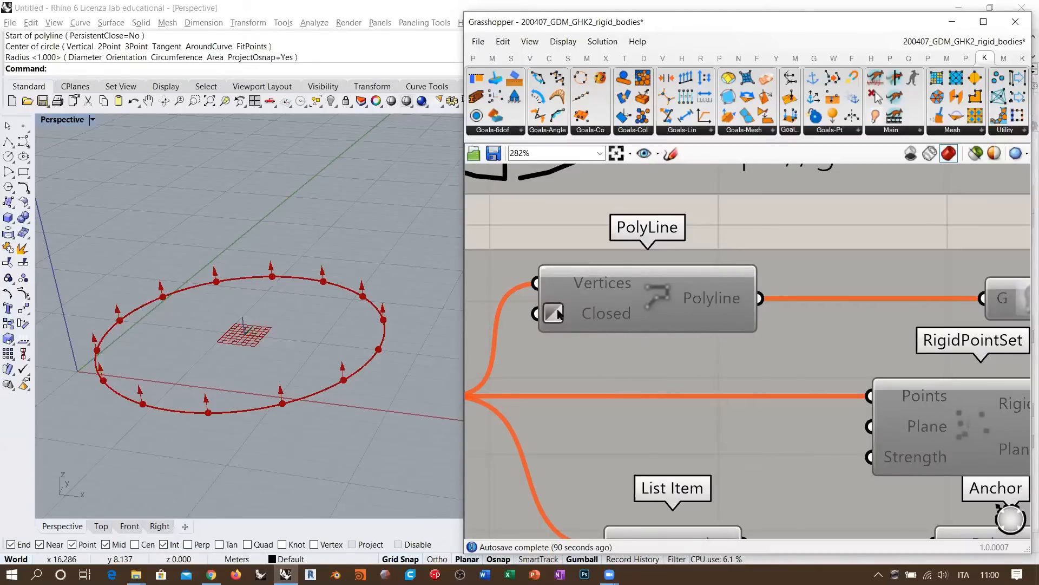
pyautogui.scroll(-5, 665, 273)
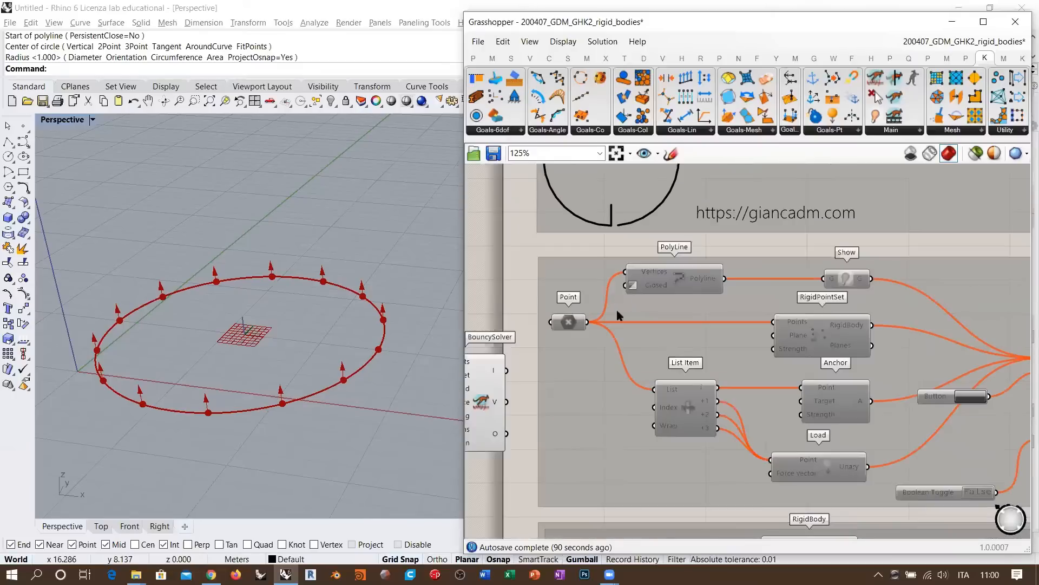
# Enable the reference definition's Point and PolyLine components and select the PolyLine to inspect its shape in the Perspective viewport.
pyautogui.keyDown('shift'); pyautogui.click(675, 281); pyautogui.keyUp('shift')
pyautogui.hotkey('ctrl', 'e')
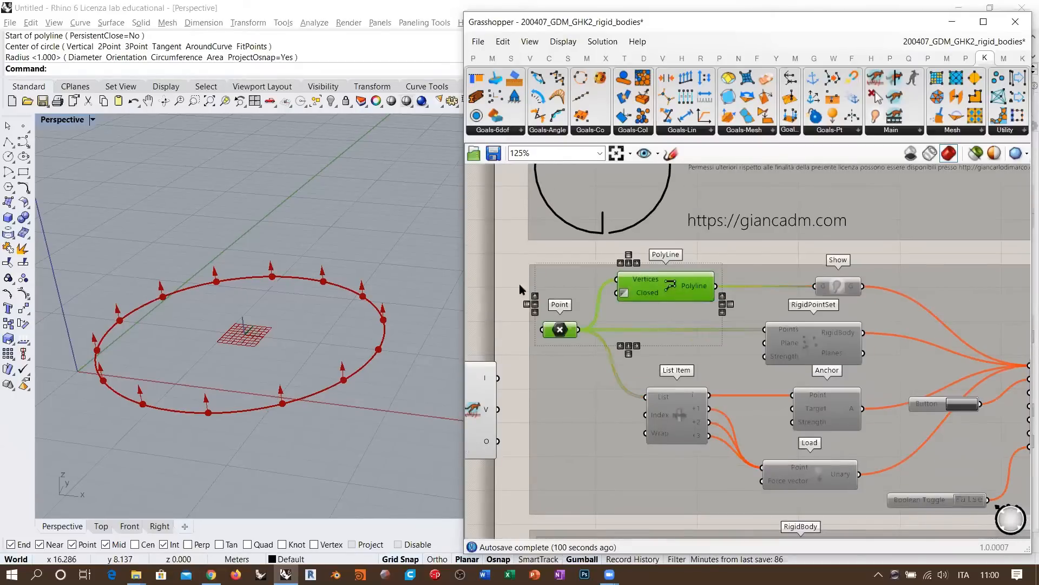
pyautogui.click(519, 284)
pyautogui.click(680, 285)
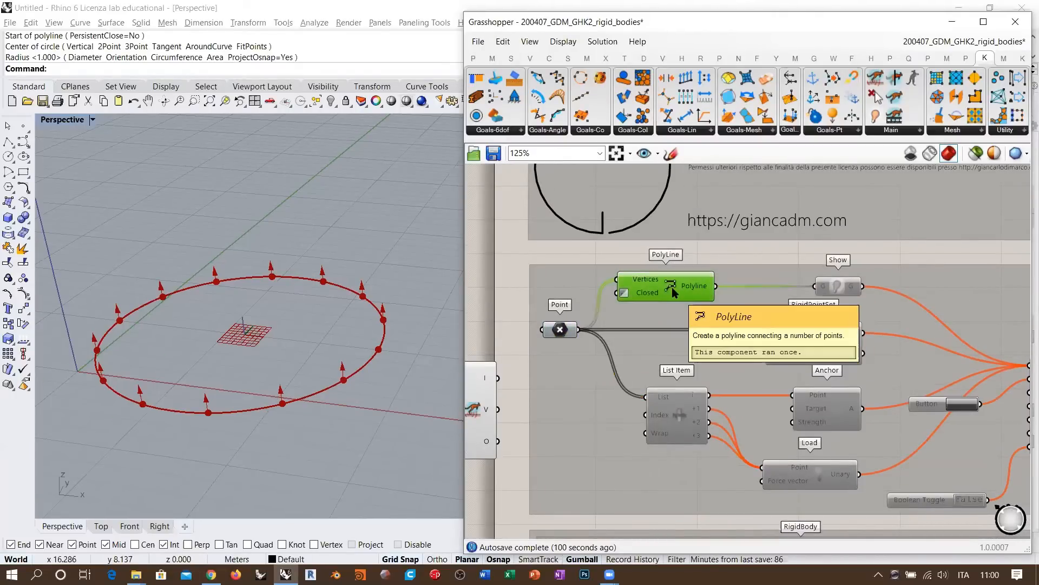
pyautogui.moveTo(276, 341); pyautogui.dragTo(297, 324, button='right')
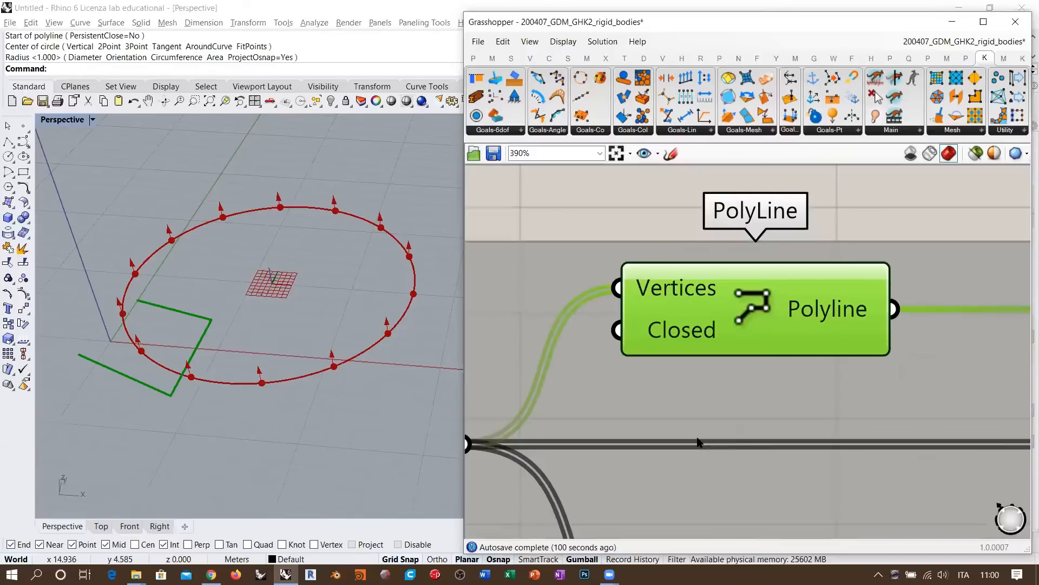
# Switch the inversion of the reference PolyLine's Closed input off and on again to compare the open and closed polyline.
pyautogui.scroll(5, 664, 340)
pyautogui.rightClick(665, 340)
pyautogui.click(680, 436)
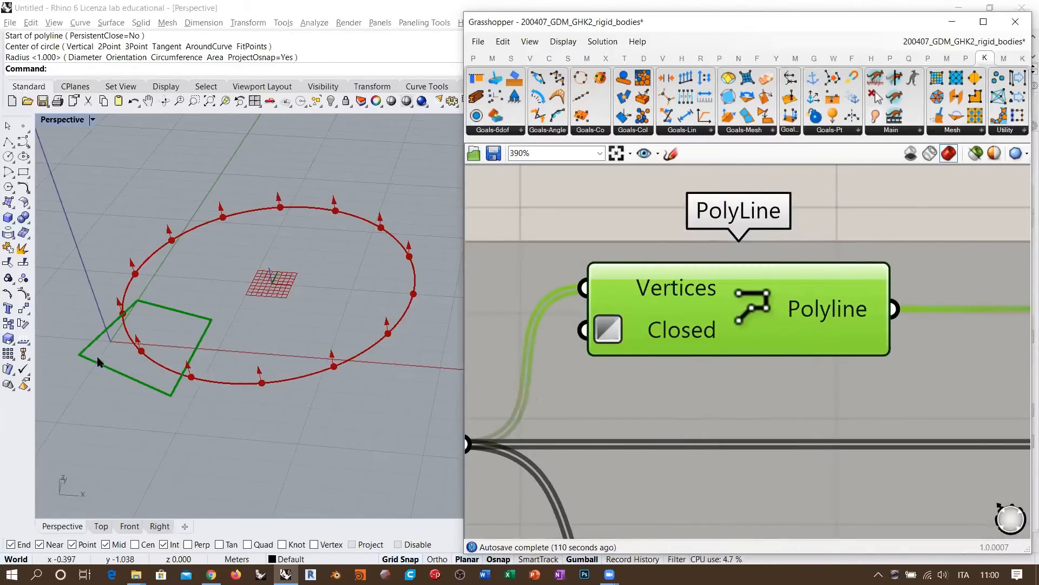
pyautogui.scroll(-4, 695, 304)
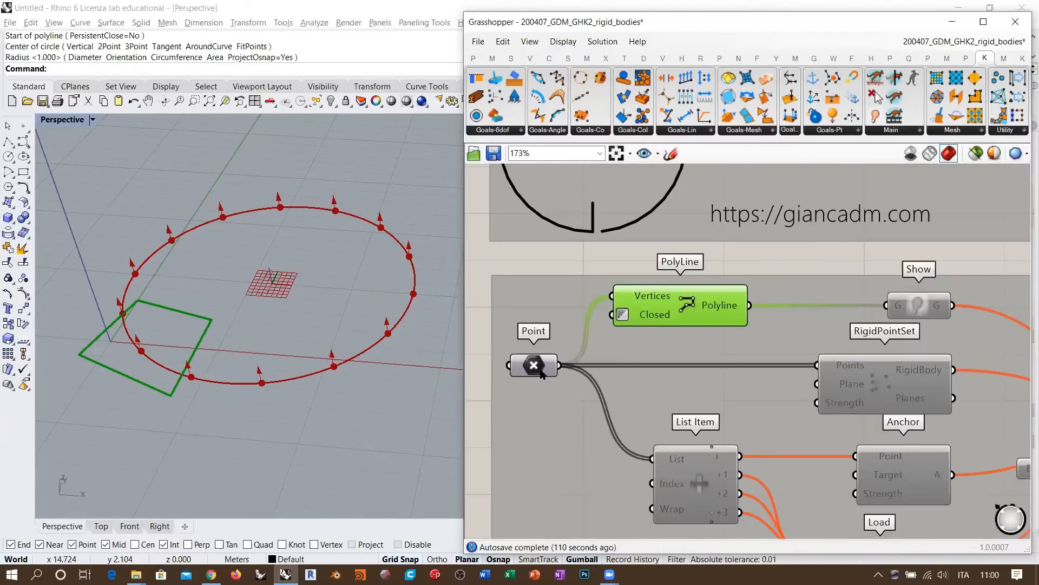
# Preview the reference Point component's points, and disable that component again.
pyautogui.click(533, 365)
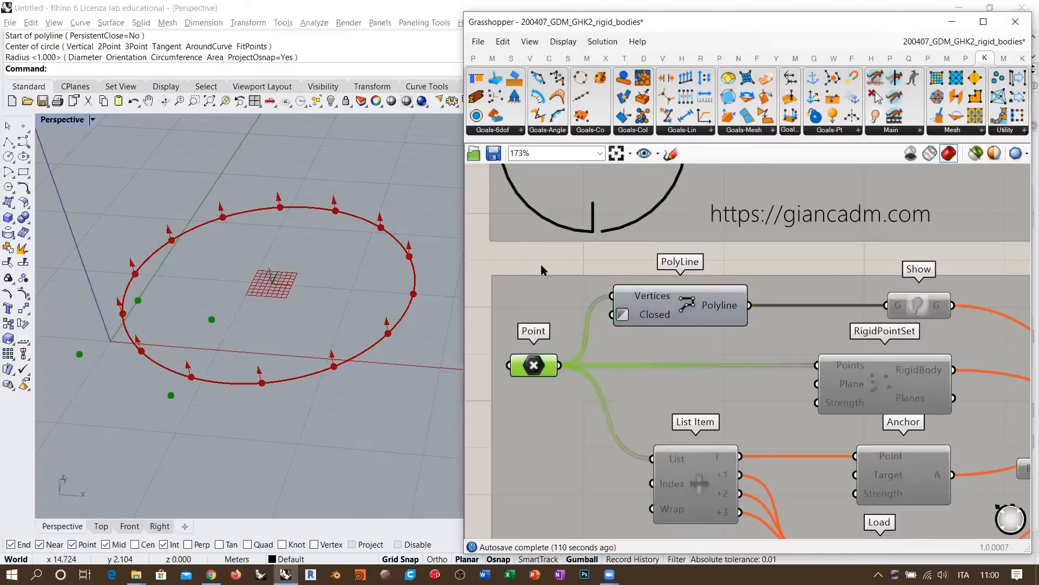
pyautogui.click(655, 305)
pyautogui.moveTo(591, 262); pyautogui.dragTo(691, 282, button='right')
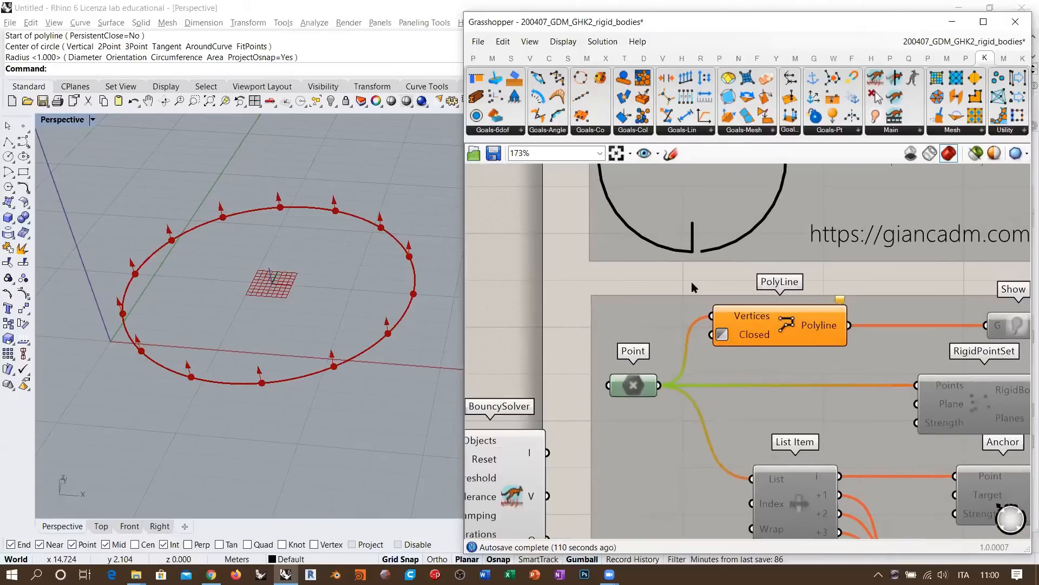
pyautogui.scroll(-4, 593, 261)
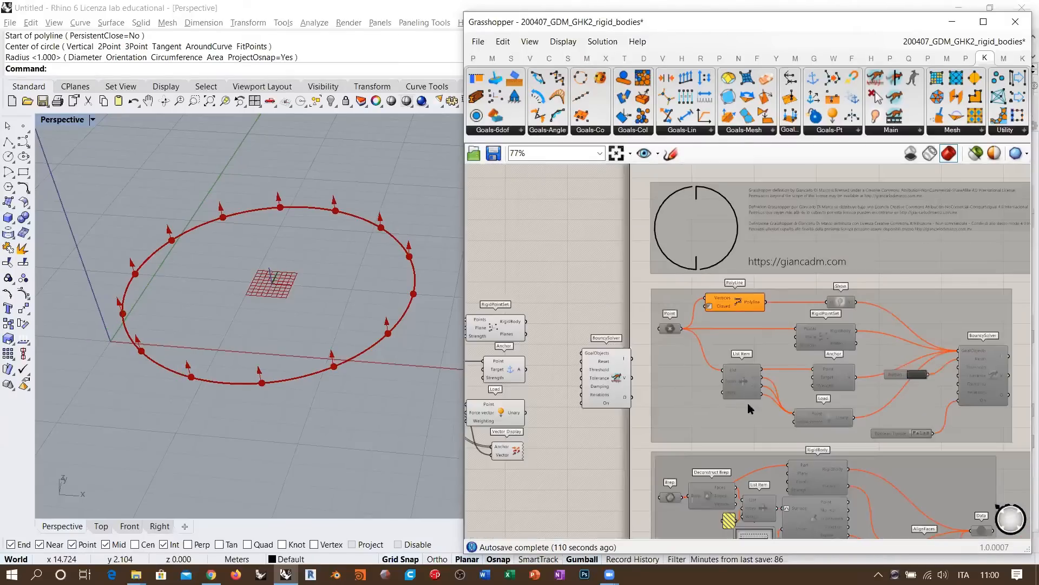
# Add a False Start Toggle to the working definition, placed below the Vector Display component.
pyautogui.moveTo(732, 436); pyautogui.dragTo(881, 428, button='right')
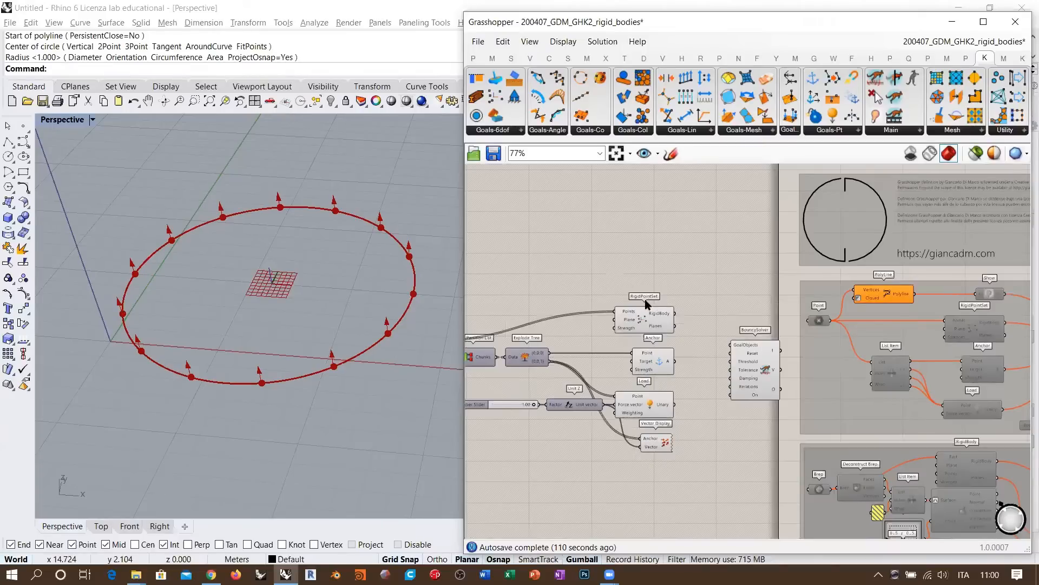
pyautogui.scroll(2, 682, 303)
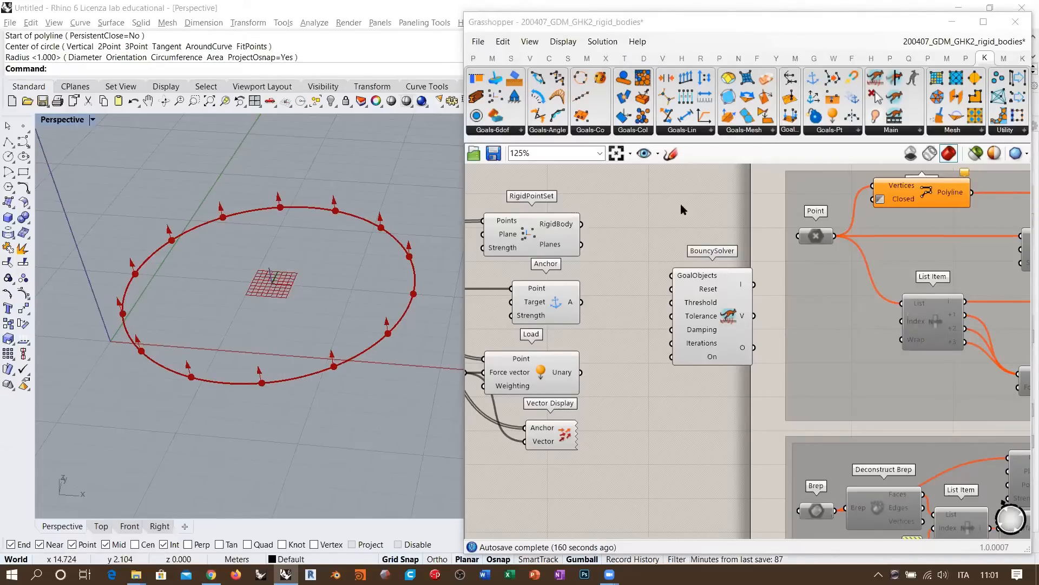
pyautogui.moveTo(700, 338); pyautogui.dragTo(747, 319, button='right')
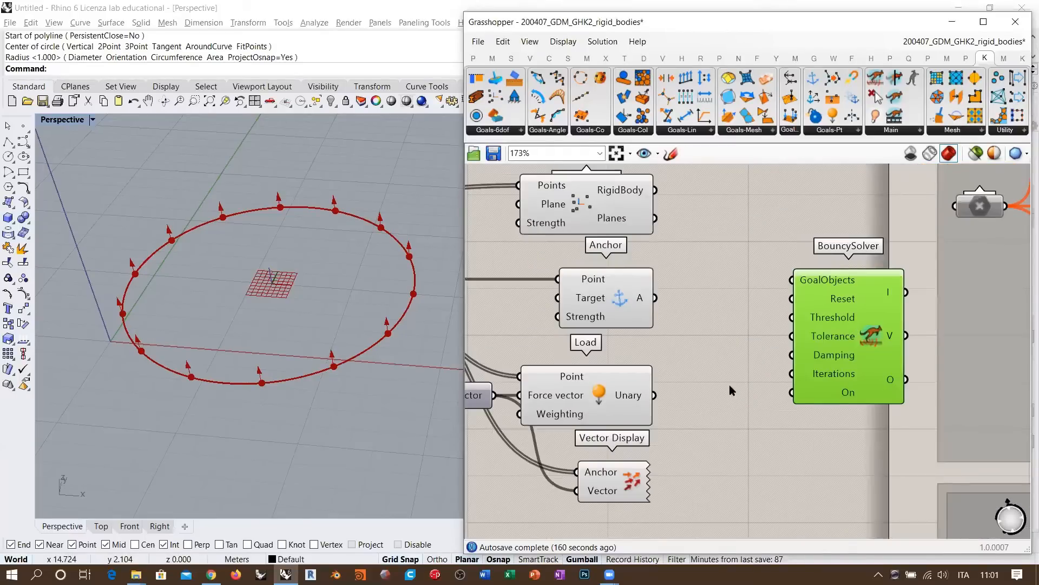
pyautogui.click(748, 363)
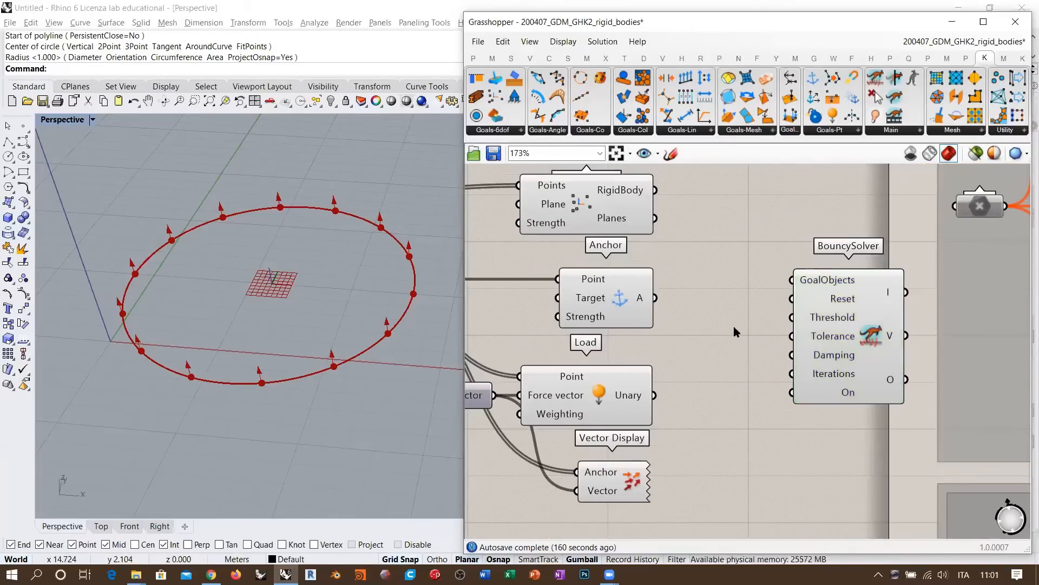
pyautogui.moveTo(727, 431); pyautogui.dragTo(732, 393, button='right')
pyautogui.doubleClick(734, 387)
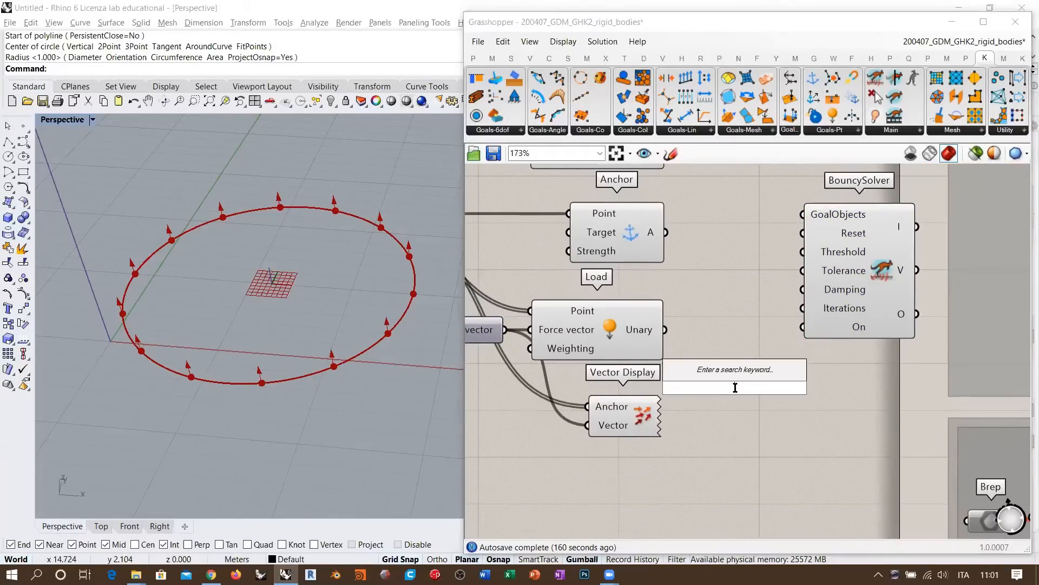
pyautogui.write('tog')
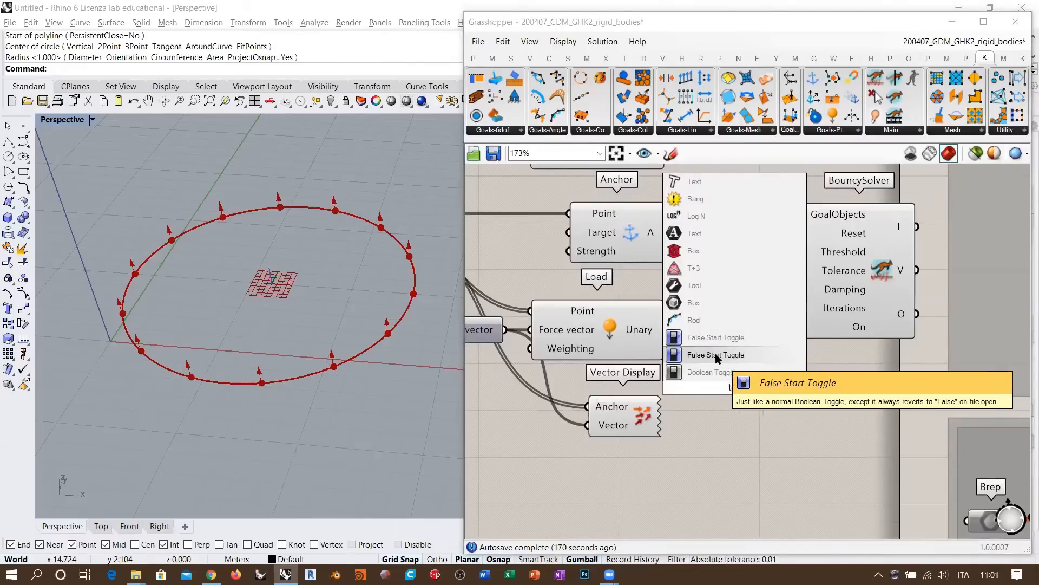
pyautogui.click(718, 359)
pyautogui.moveTo(747, 391); pyautogui.dragTo(690, 491)
pyautogui.click(752, 365)
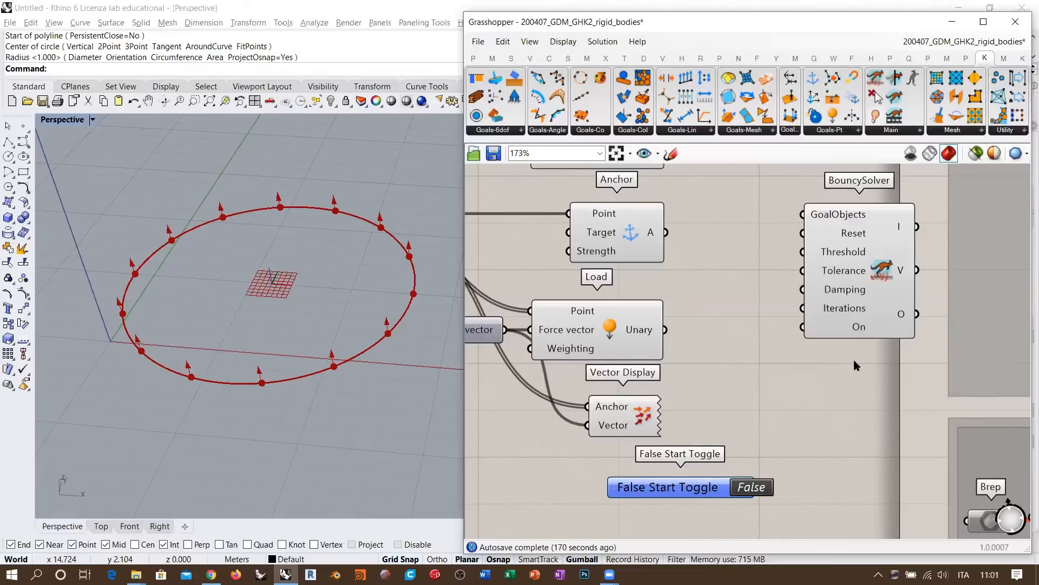
# Adjust the positions of the BouncySolver and the False Start Toggle, and connect the toggle to the solver's On input.
pyautogui.moveTo(861, 336); pyautogui.dragTo(874, 356)
pyautogui.click(804, 393)
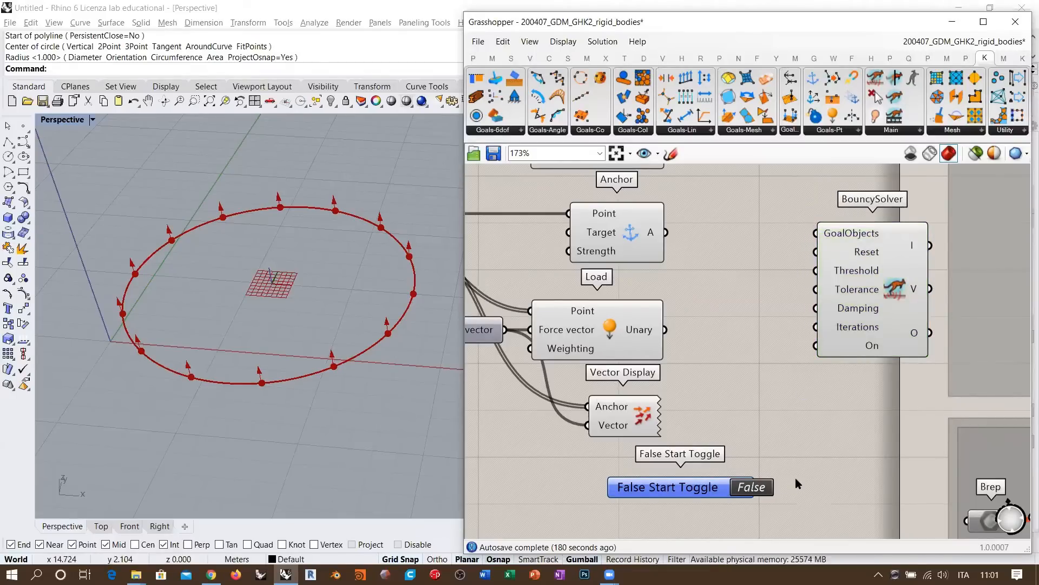
pyautogui.moveTo(760, 355); pyautogui.dragTo(763, 346, button='right')
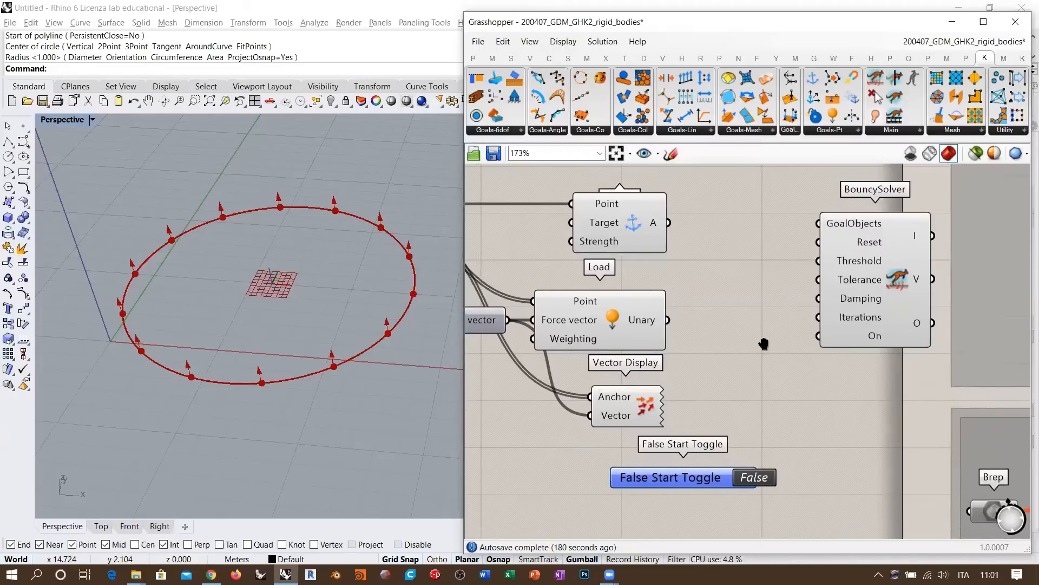
pyautogui.moveTo(744, 428); pyautogui.dragTo(740, 405, button='right')
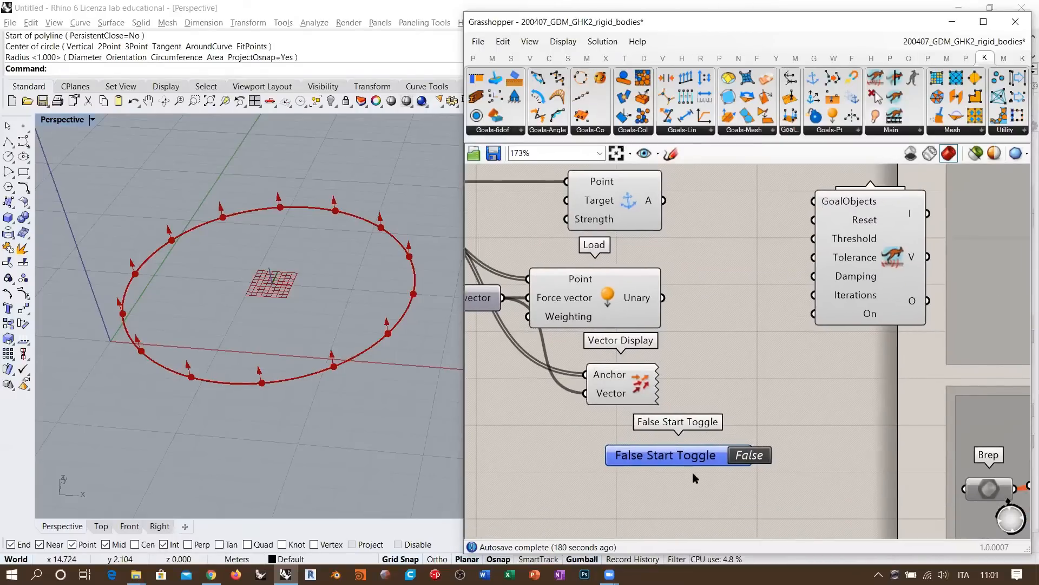
pyautogui.moveTo(692, 460); pyautogui.dragTo(691, 475)
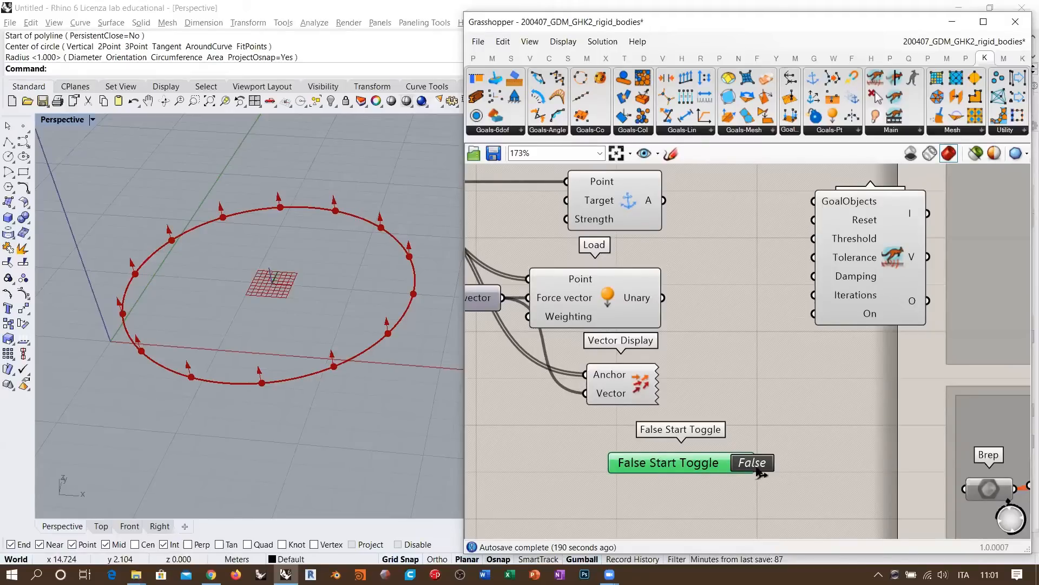
pyautogui.moveTo(759, 371); pyautogui.dragTo(745, 404, button='right')
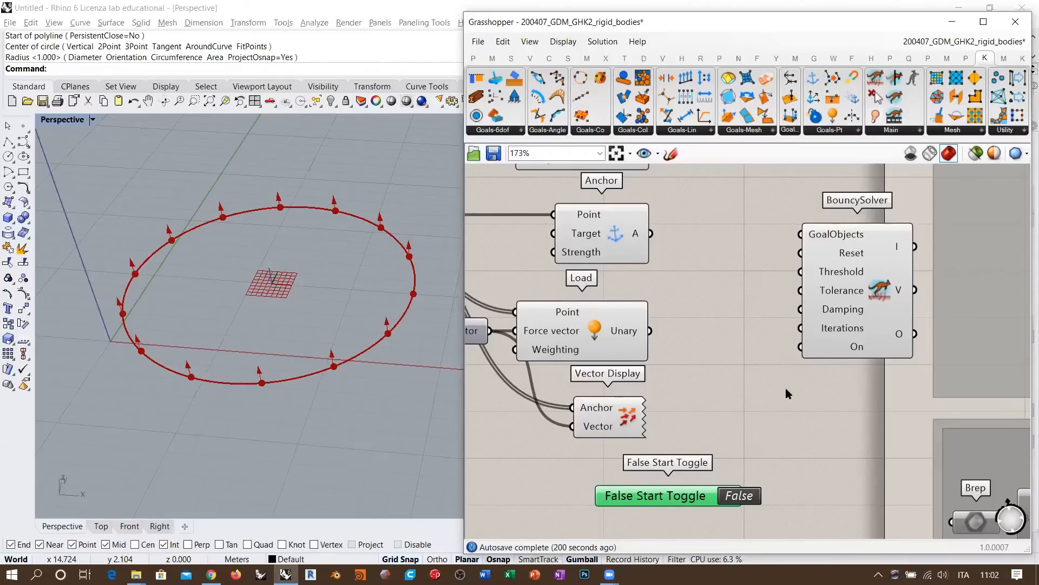
pyautogui.moveTo(691, 503)
pyautogui.mouseDown()
pyautogui.moveTo(702, 483)
pyautogui.moveTo(674, 507)
pyautogui.mouseUp()
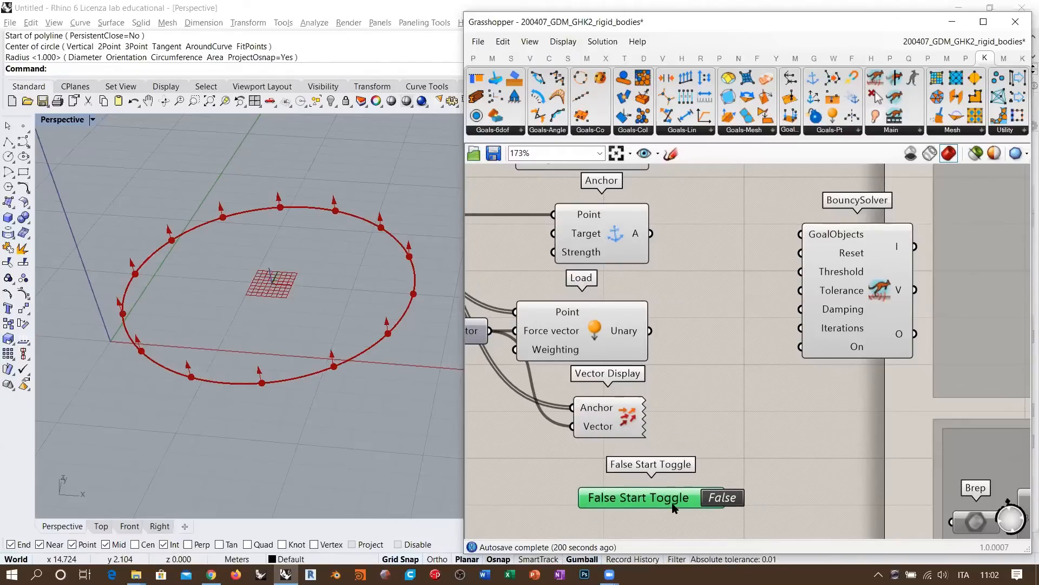
pyautogui.click(781, 425)
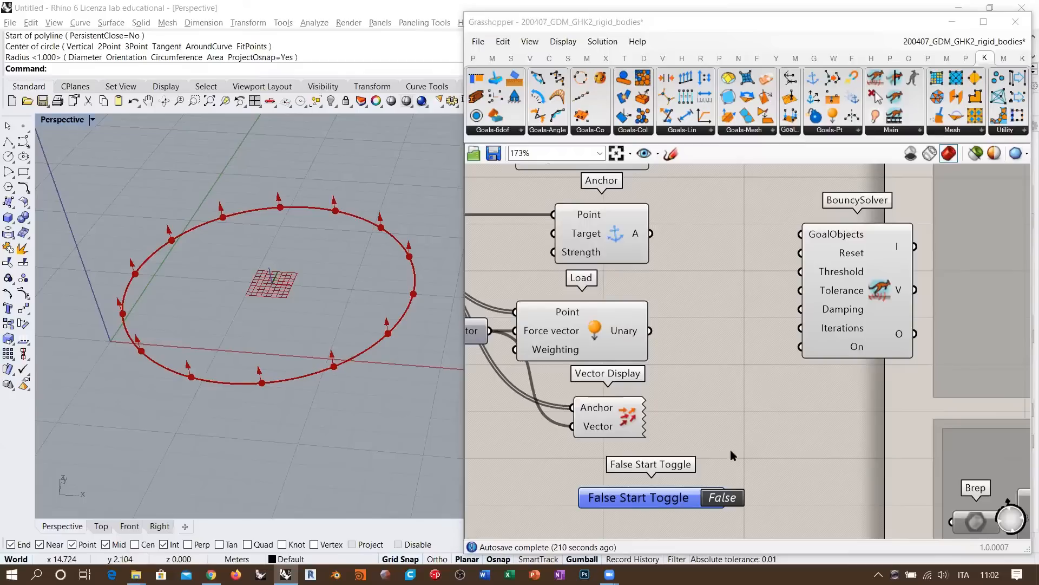
pyautogui.moveTo(745, 497); pyautogui.dragTo(801, 347)
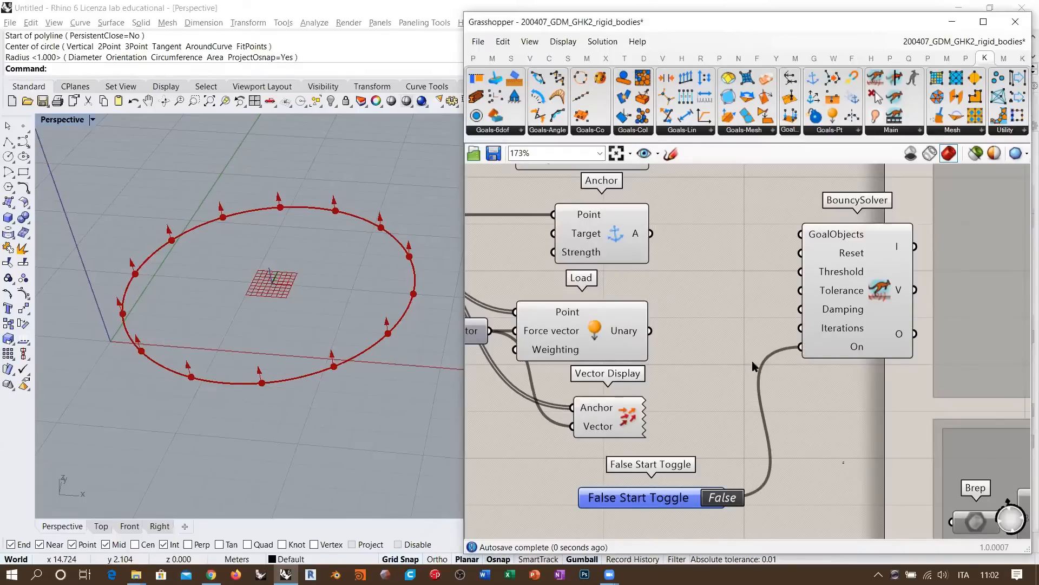
# Add a Button, connect it to the BouncySolver's Reset input, and place it just above the False Start Toggle.
pyautogui.doubleClick(720, 356)
pyautogui.write('but')
pyautogui.click(720, 344)
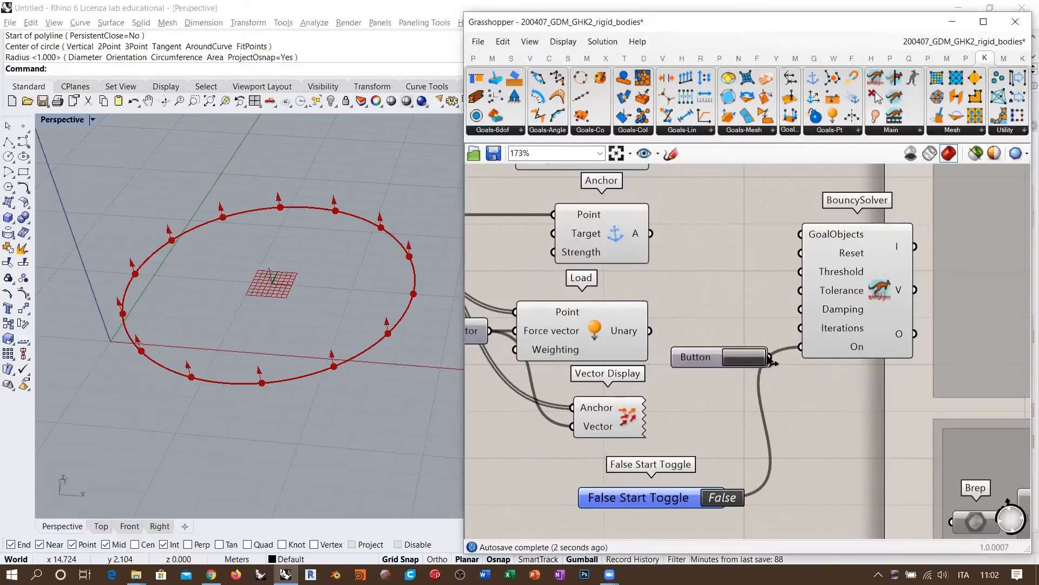
pyautogui.moveTo(769, 356); pyautogui.dragTo(801, 253)
pyautogui.moveTo(704, 356); pyautogui.dragTo(677, 472)
pyautogui.click(680, 284)
# Connect the RigidPointSet's RigidBody output and the Anchor and Load outputs to the BouncySolver's GoalObjects input.
pyautogui.moveTo(646, 262); pyautogui.dragTo(643, 307, button='right')
pyautogui.scroll(-2, 644, 307)
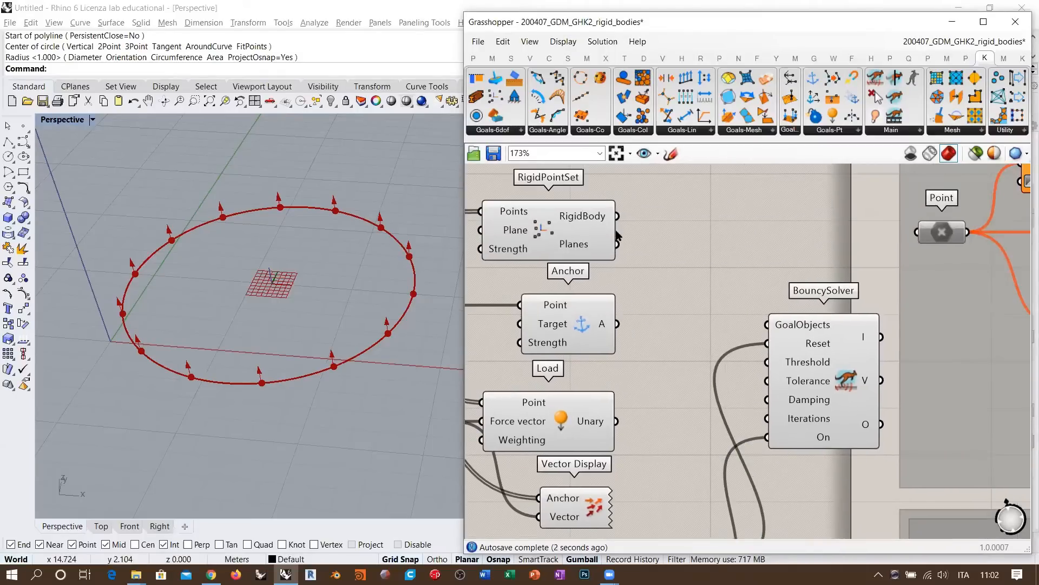
pyautogui.moveTo(622, 301); pyautogui.dragTo(724, 298)
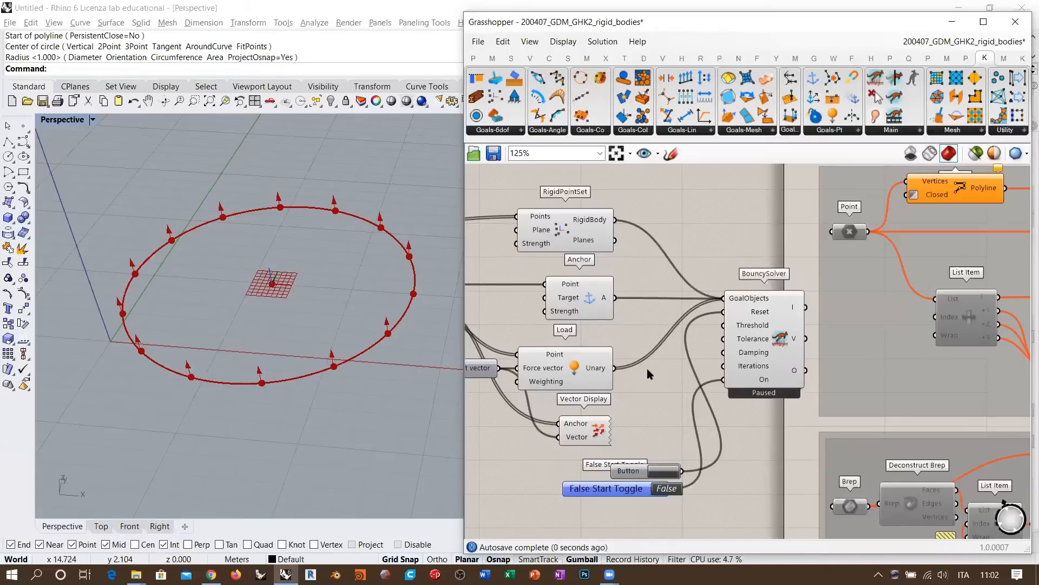
# Turn off the preview of all components upstream of the BouncySolver, leaving only the solver's output points displayed.
pyautogui.scroll(-2, 647, 358)
pyautogui.scroll(-3, 733, 302)
pyautogui.moveTo(805, 260); pyautogui.dragTo(532, 382)
pyautogui.middleClick(626, 307)
pyautogui.click(668, 263)
pyautogui.click(821, 336)
# Set the False Start Toggle to True to run the simulation, and watch the points move from a lower viewpoint.
pyautogui.moveTo(851, 359); pyautogui.dragTo(713, 341, button='right')
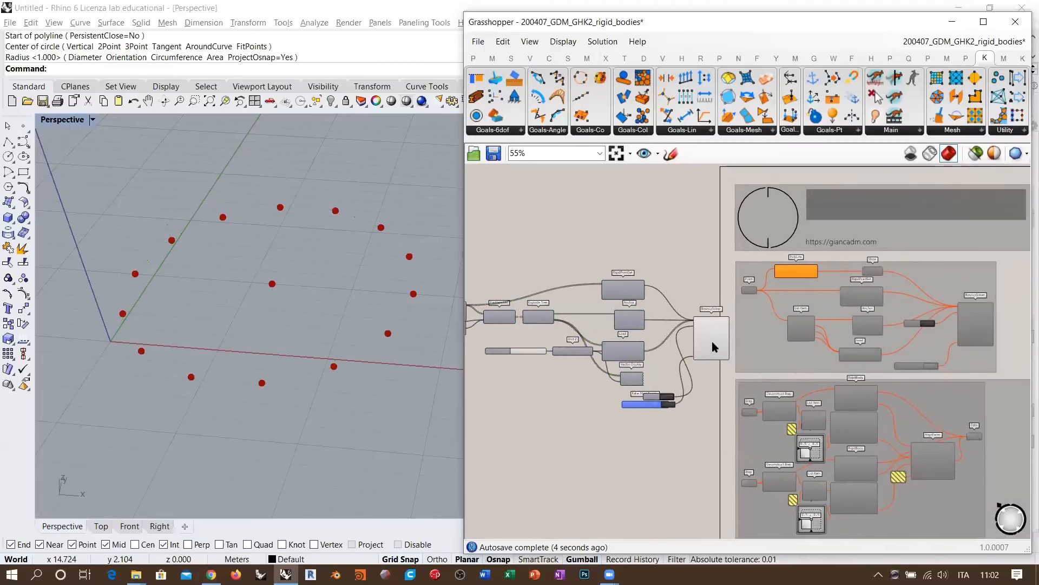
pyautogui.scroll(5, 658, 426)
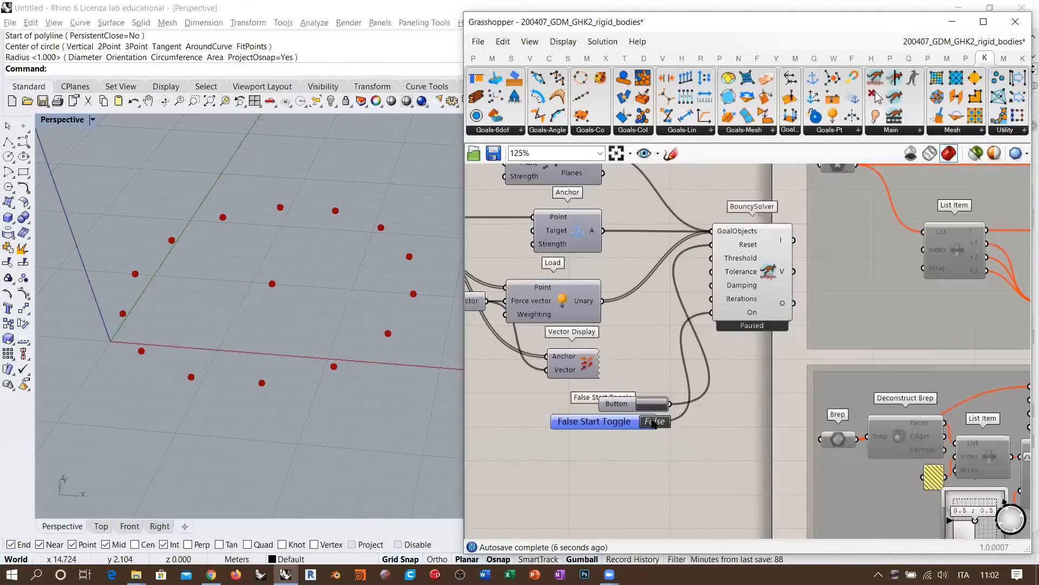
pyautogui.click(654, 422)
pyautogui.moveTo(371, 332); pyautogui.dragTo(325, 270, button='right')
pyautogui.moveTo(576, 254); pyautogui.dragTo(743, 309, button='right')
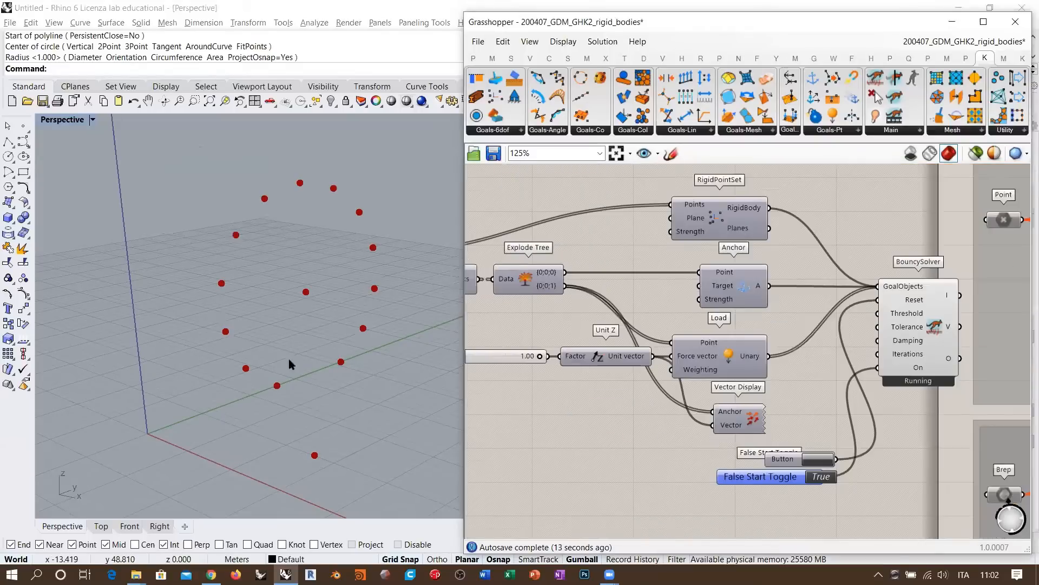
# Examine the simulated points' final arrangement together with the RigidPointSet, Anchor and Load inputs and the Unit Z slider that drive it.
pyautogui.moveTo(278, 352); pyautogui.dragTo(318, 360, button='right')
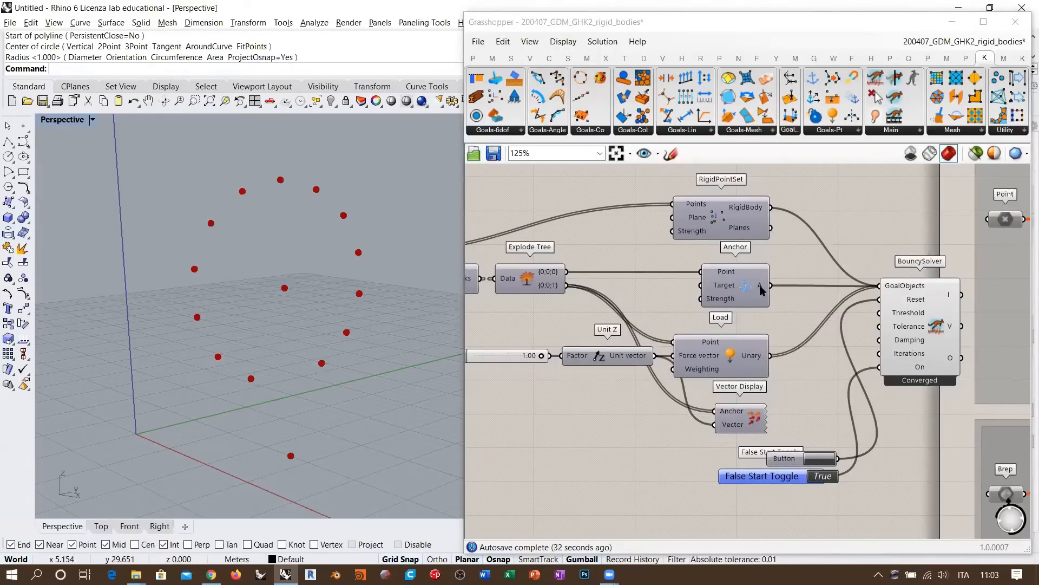
pyautogui.moveTo(797, 287); pyautogui.dragTo(809, 295, button='right')
pyautogui.moveTo(708, 200); pyautogui.dragTo(714, 197)
pyautogui.moveTo(713, 201); pyautogui.dragTo(766, 216, button='right')
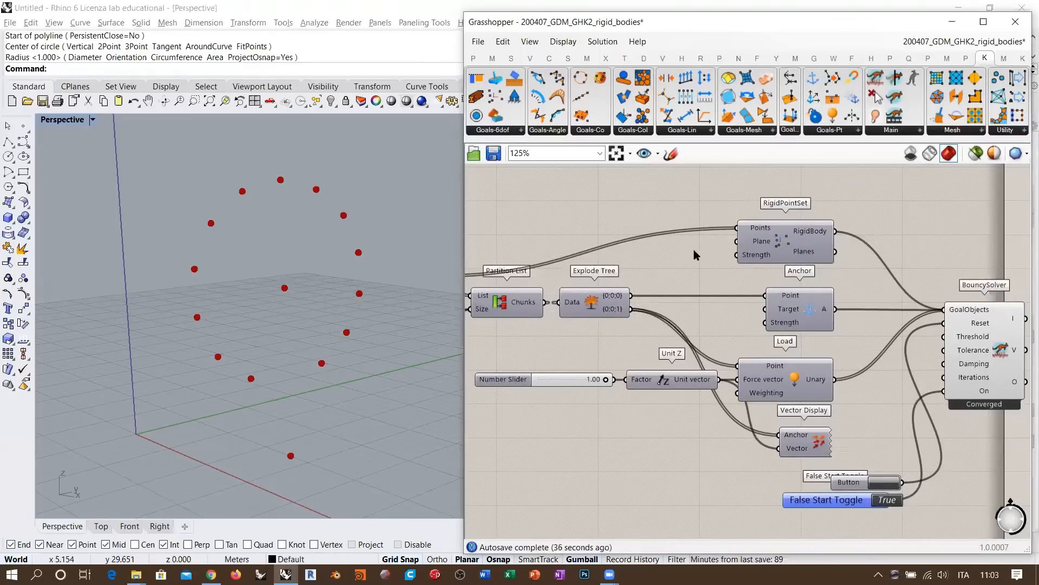
pyautogui.moveTo(758, 261)
pyautogui.click(596, 379)
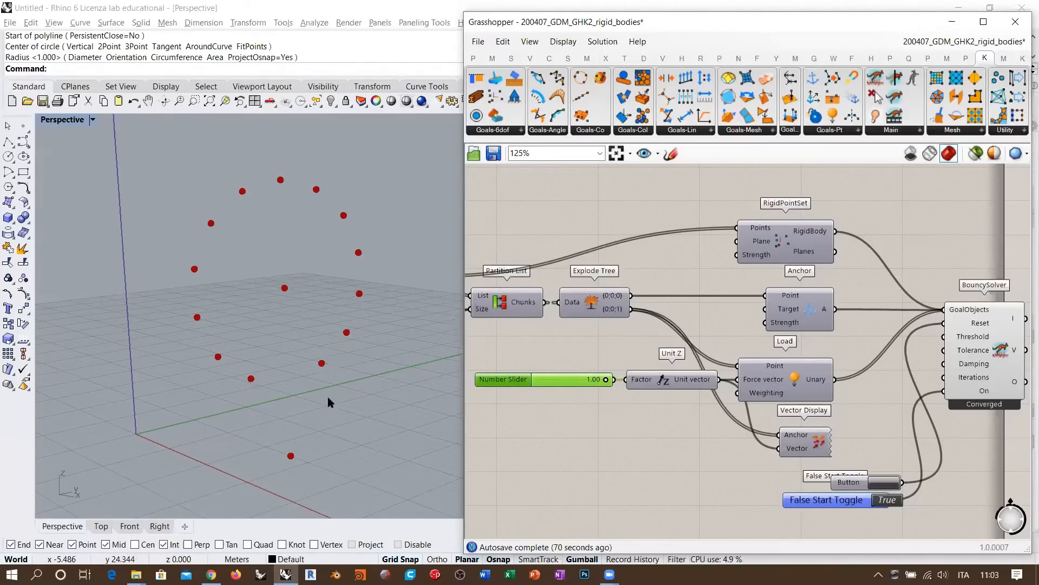
pyautogui.click(709, 334)
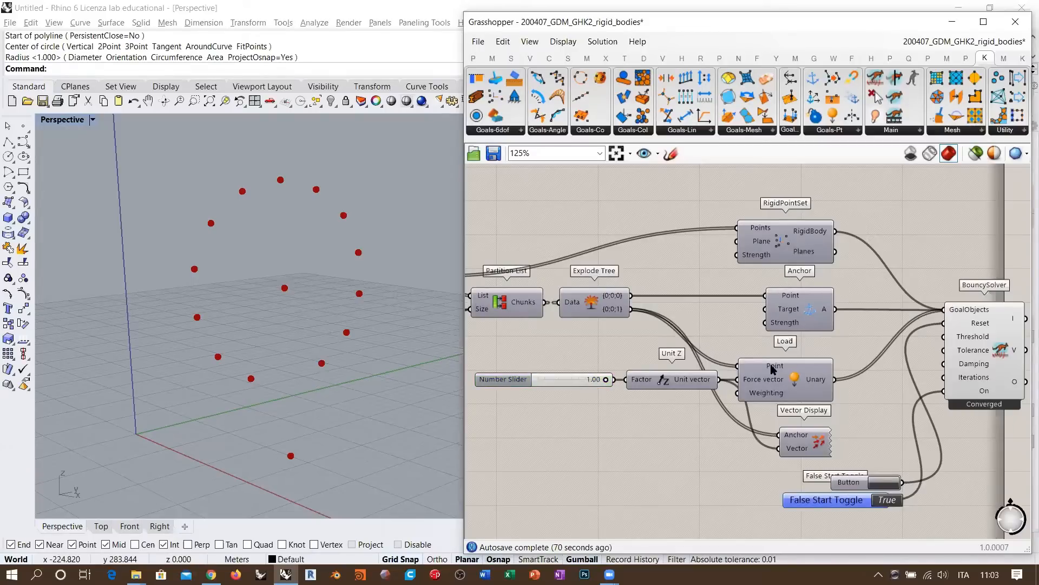
pyautogui.moveTo(773, 369)
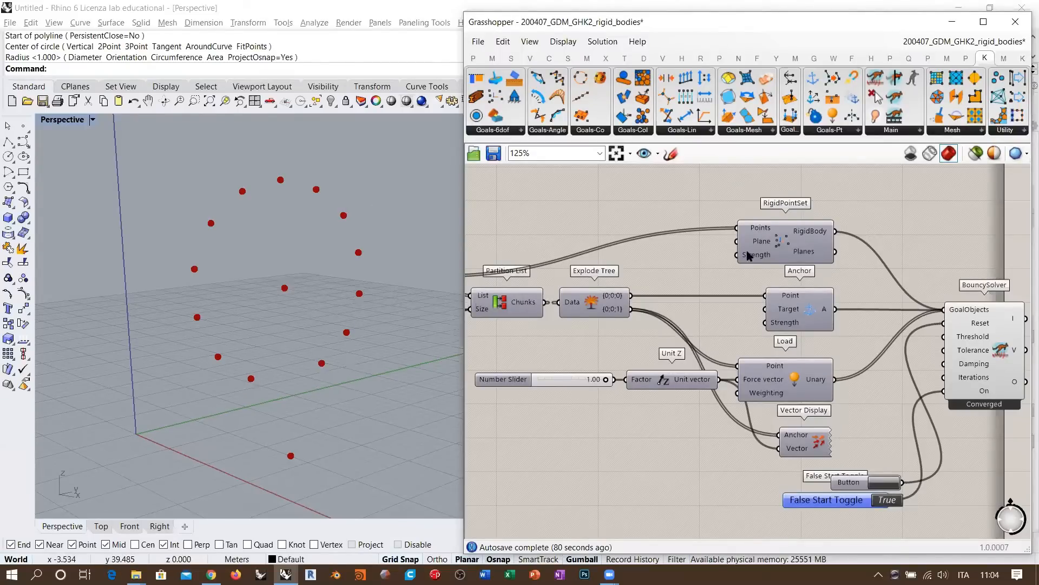
pyautogui.moveTo(756, 259)
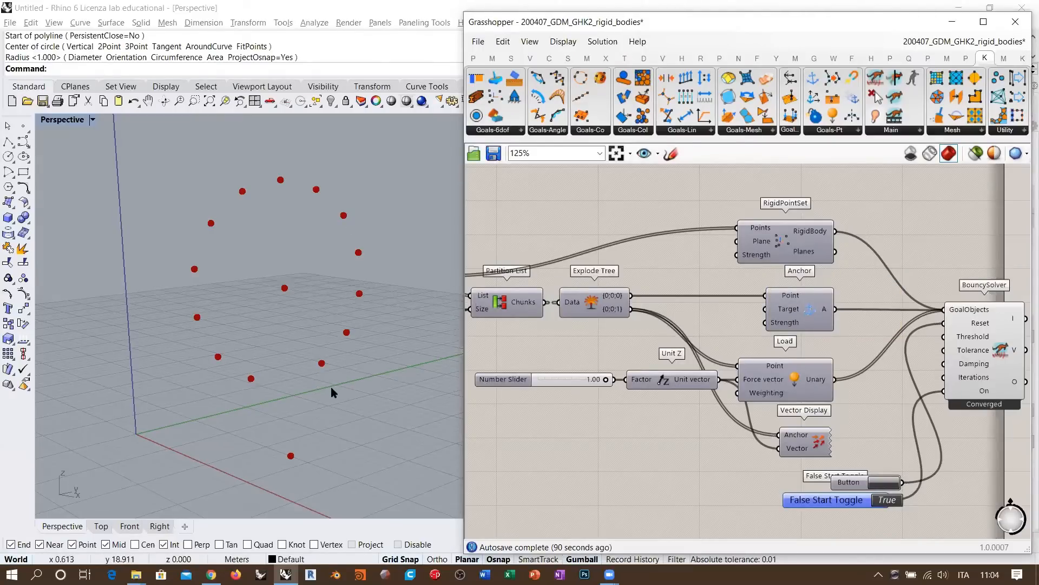
# Add a Number Slider set to 100 and connect it to the RigidPointSet's Strength input, placed beside that component.
pyautogui.doubleClick(599, 220)
pyautogui.press('Return')
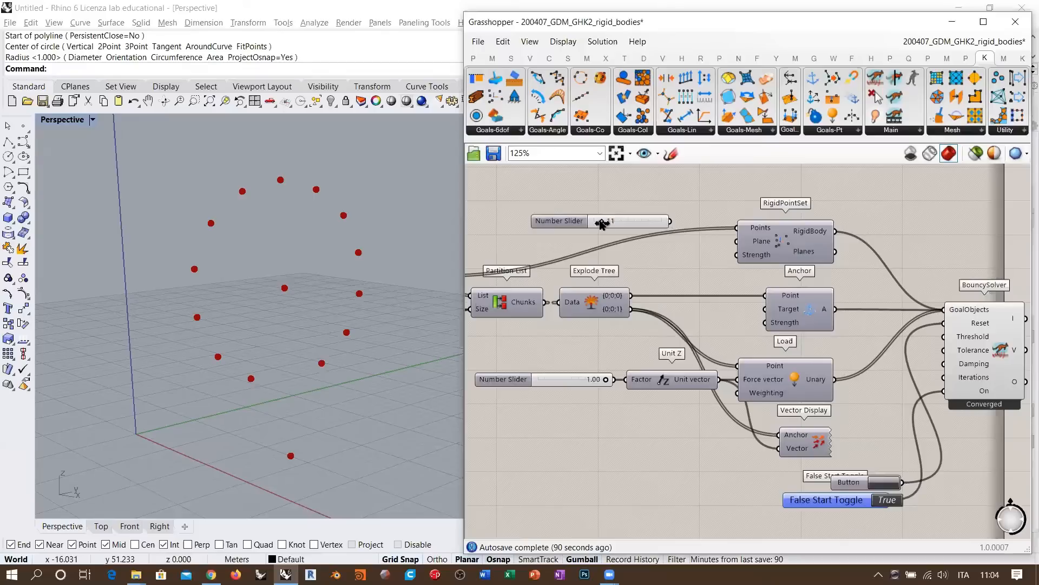
pyautogui.moveTo(736, 254); pyautogui.dragTo(670, 221)
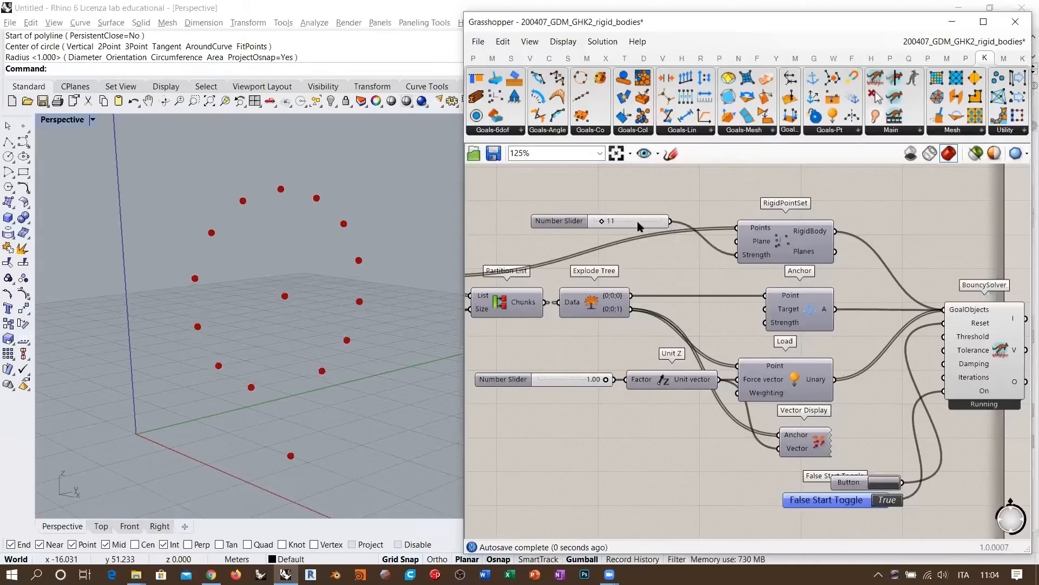
pyautogui.moveTo(628, 250); pyautogui.dragTo(728, 259)
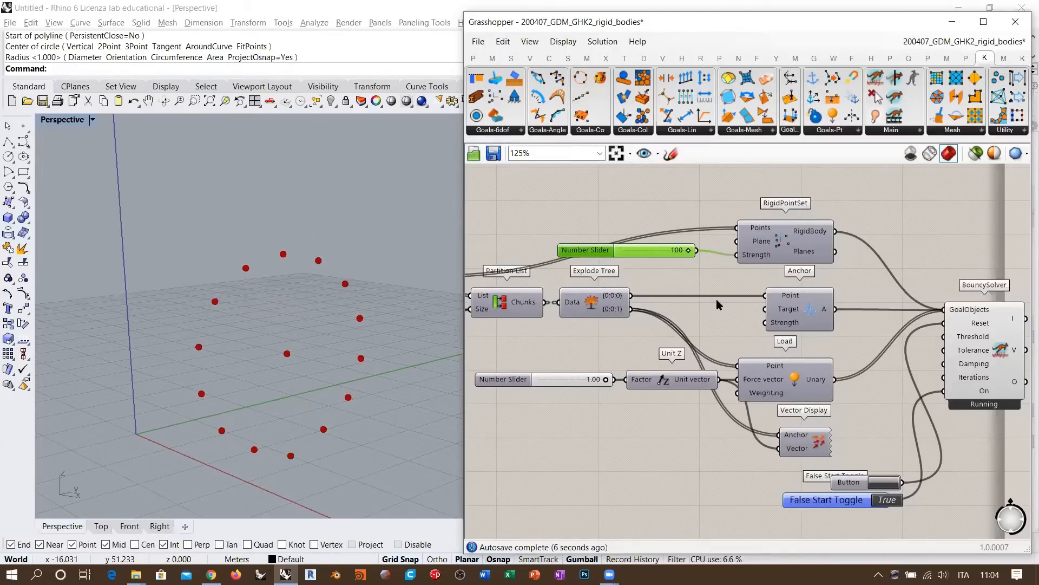
pyautogui.moveTo(664, 255); pyautogui.dragTo(681, 259)
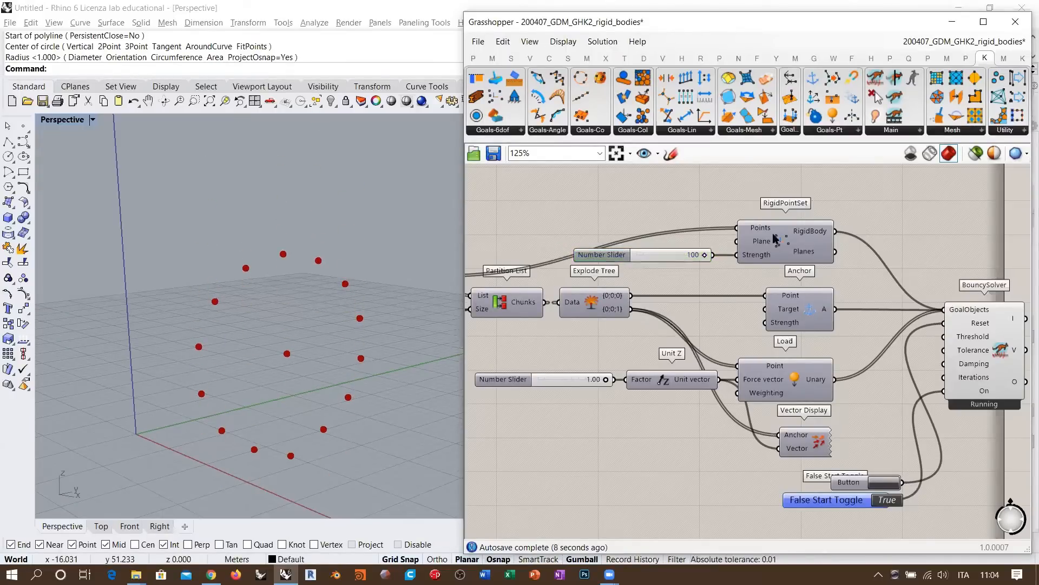
pyautogui.click(802, 322)
pyautogui.keyDown('shift'); pyautogui.click(800, 382); pyautogui.keyUp('shift')
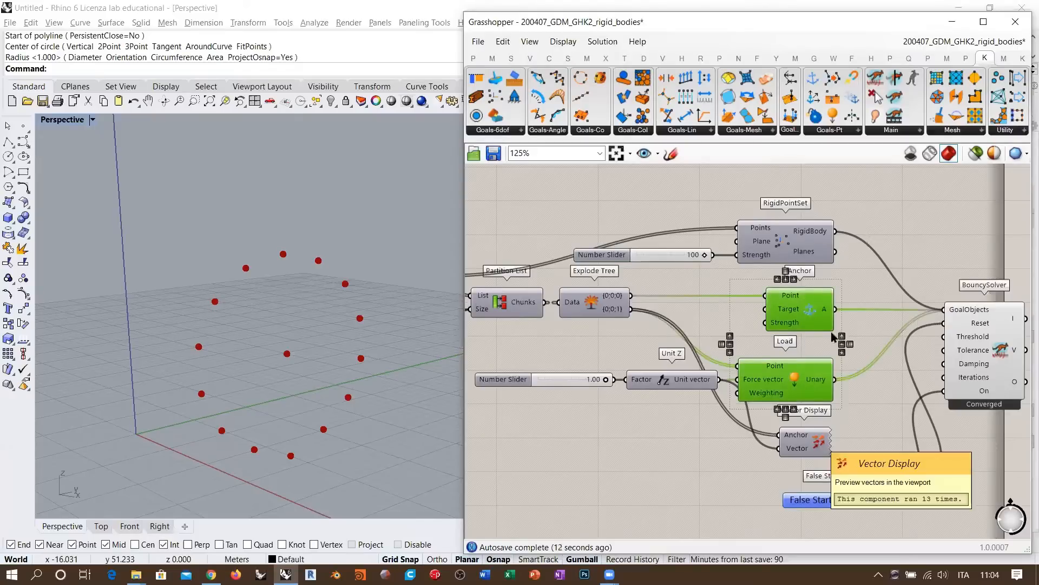
pyautogui.click(863, 216)
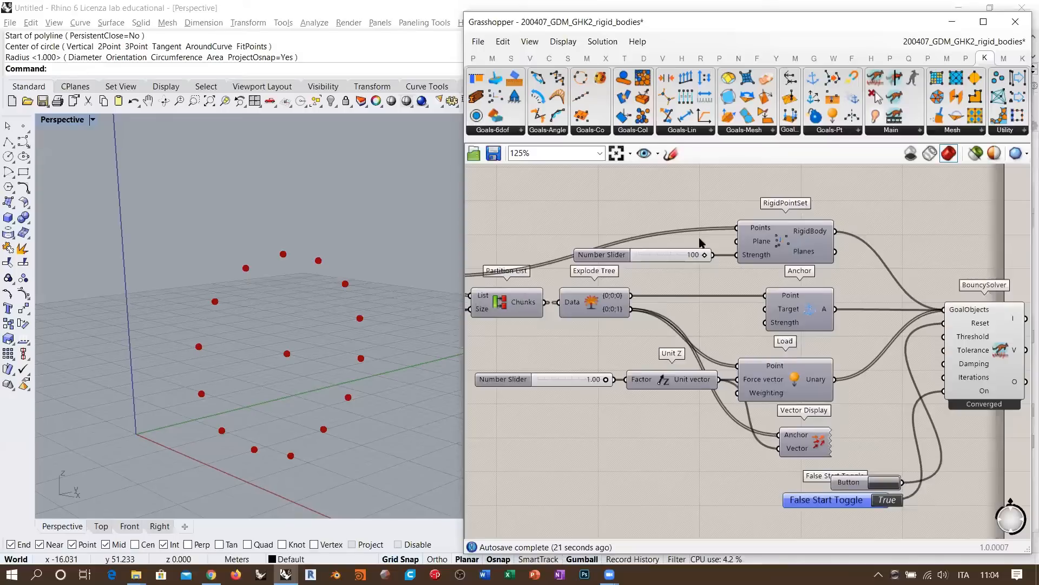
# Place a Kangaroo Show component above the RigidPointSet.
pyautogui.scroll(-3, 690, 224)
pyautogui.scroll(1, 700, 228)
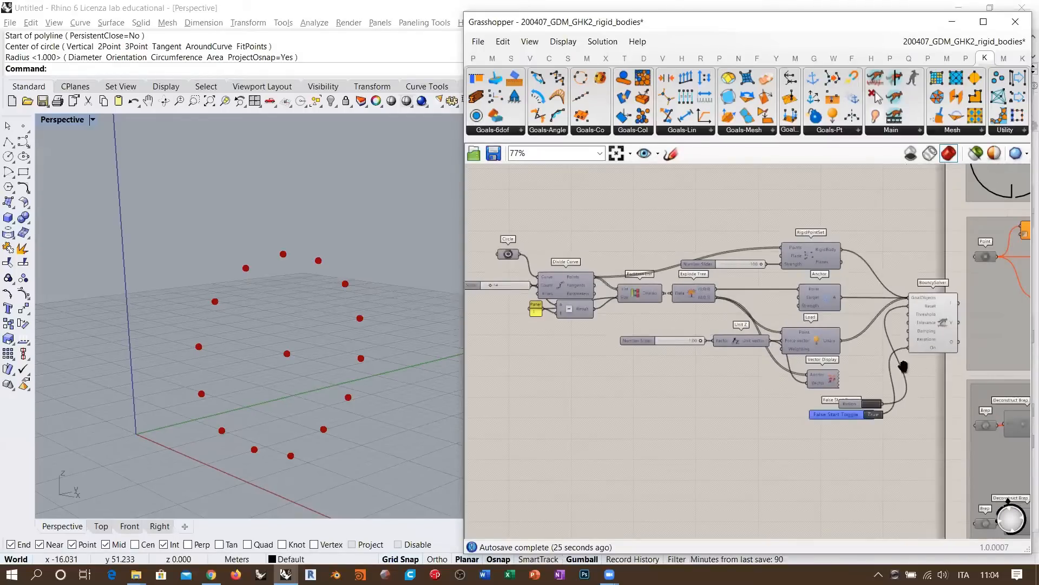
pyautogui.moveTo(894, 369); pyautogui.dragTo(840, 353, button='right')
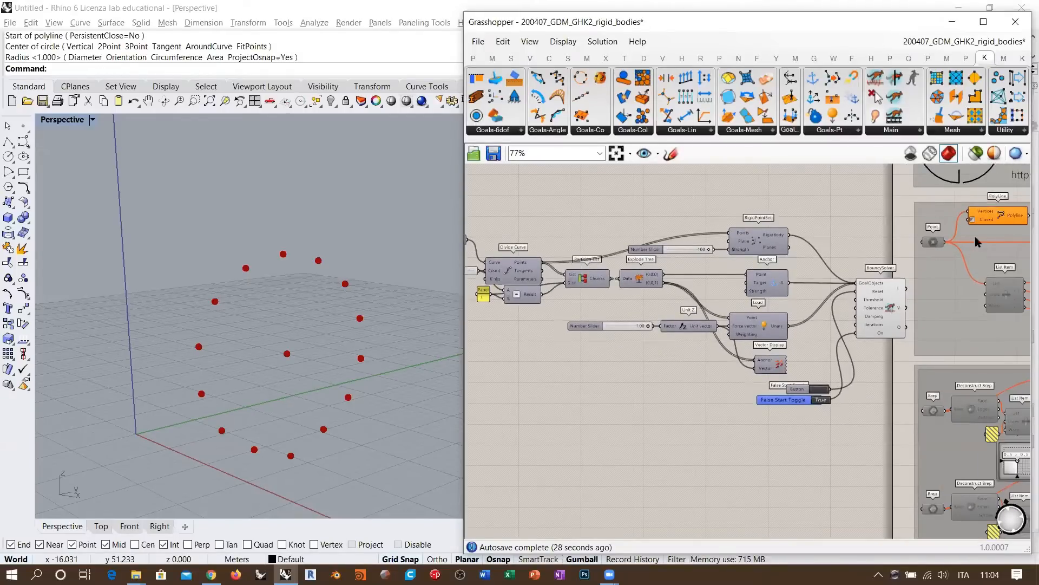
pyautogui.moveTo(758, 302); pyautogui.dragTo(850, 313, button='right')
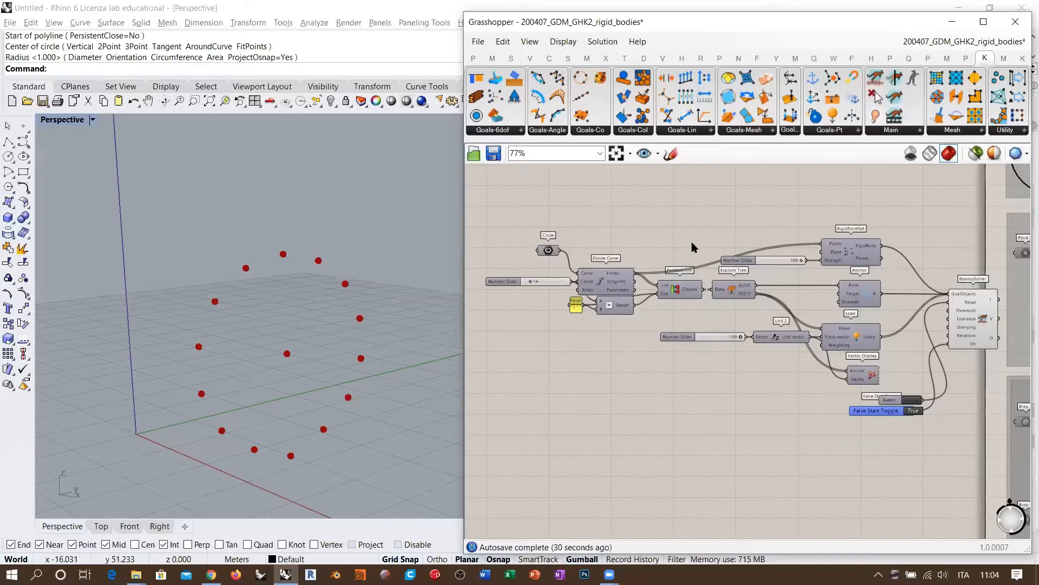
pyautogui.moveTo(895, 356); pyautogui.dragTo(866, 373, button='right')
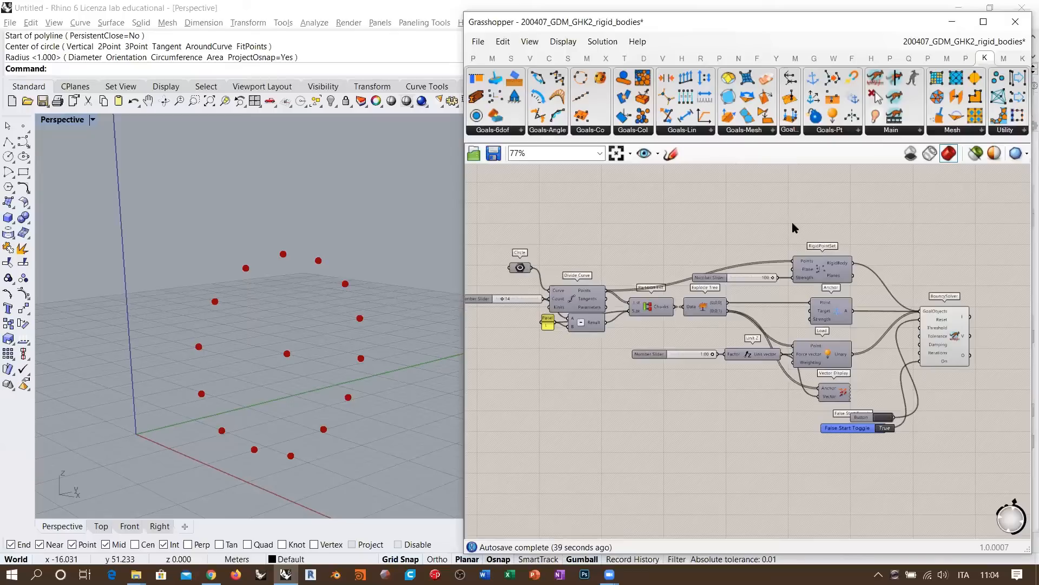
pyautogui.moveTo(875, 115); pyautogui.dragTo(824, 226)
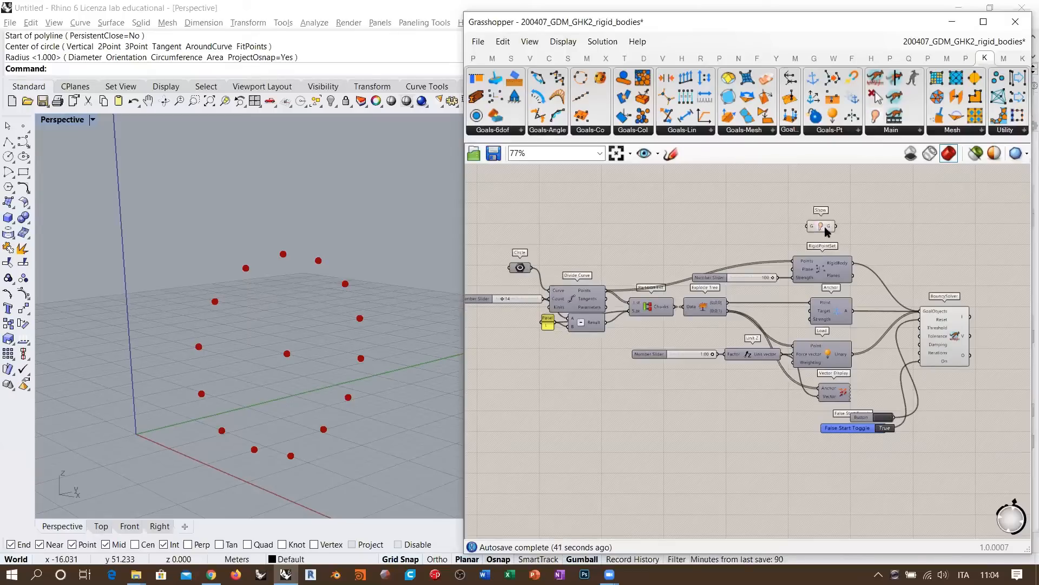
# Examine the RigidPointSet, Anchor and Load goals, the simulated points and the BouncySolver's O output.
pyautogui.scroll(1, 866, 223)
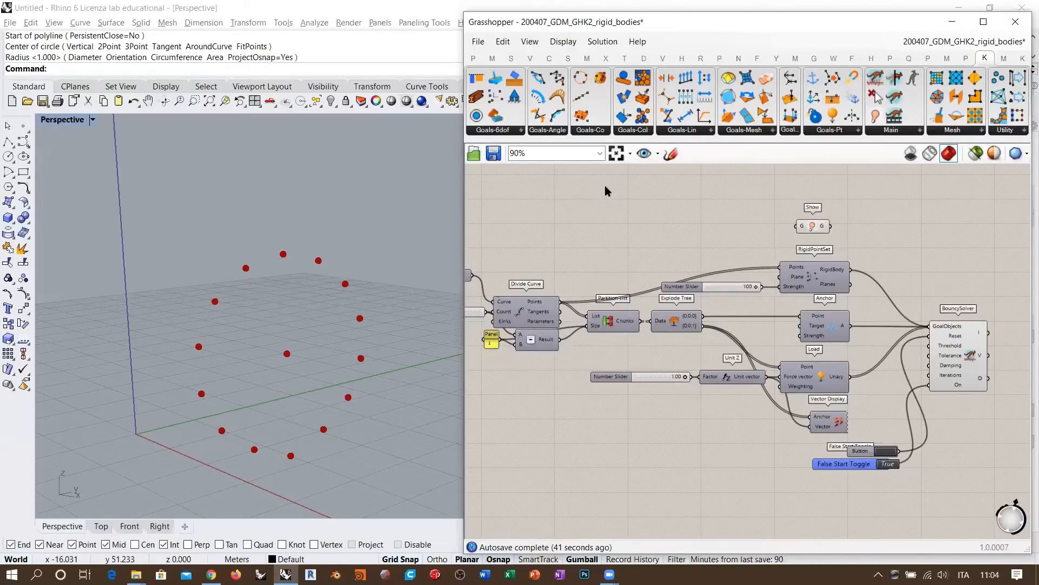
pyautogui.scroll(2, 818, 354)
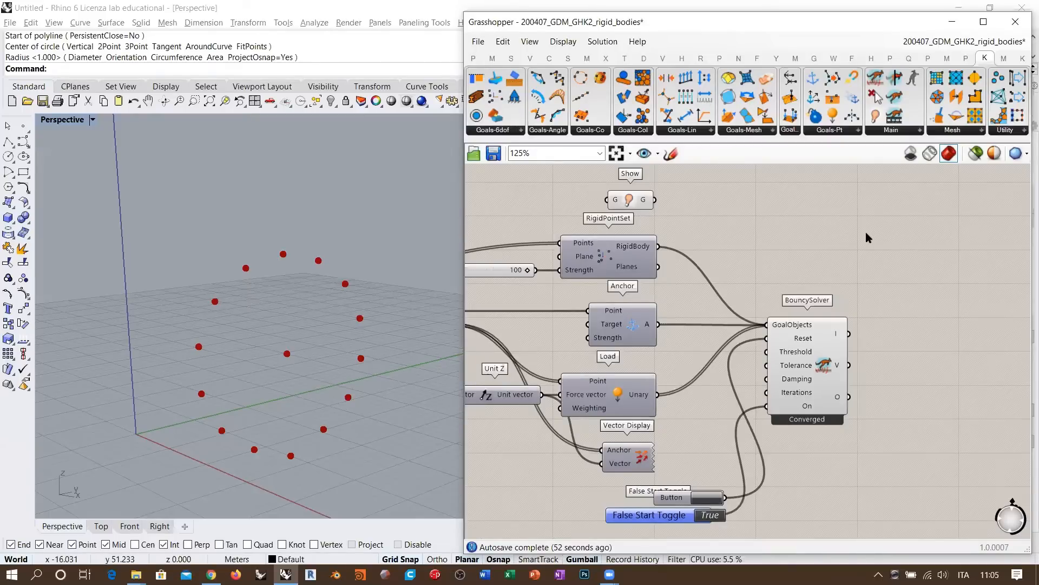
pyautogui.moveTo(867, 232); pyautogui.dragTo(983, 229, button='right')
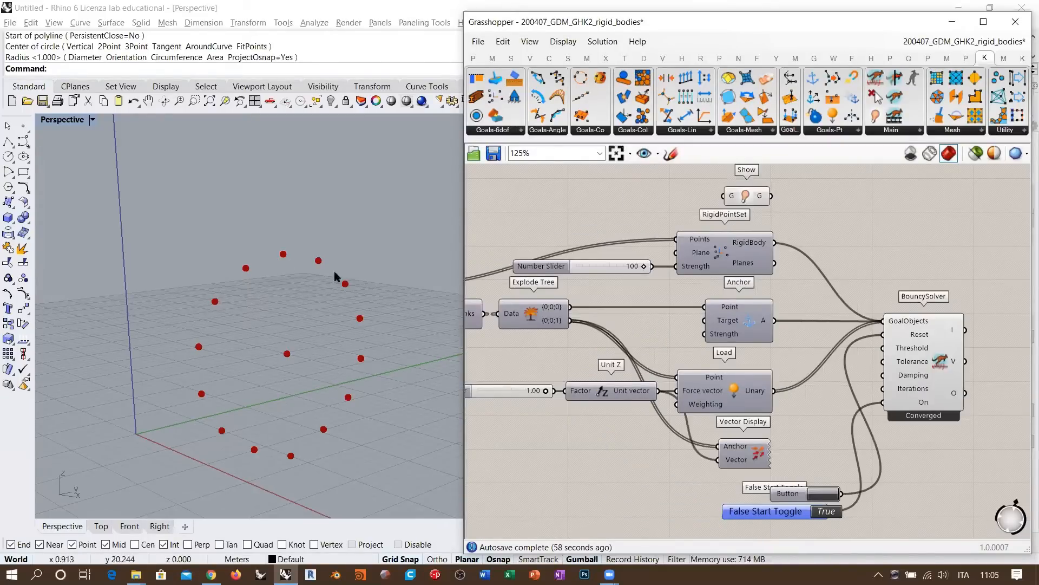
pyautogui.click(304, 445)
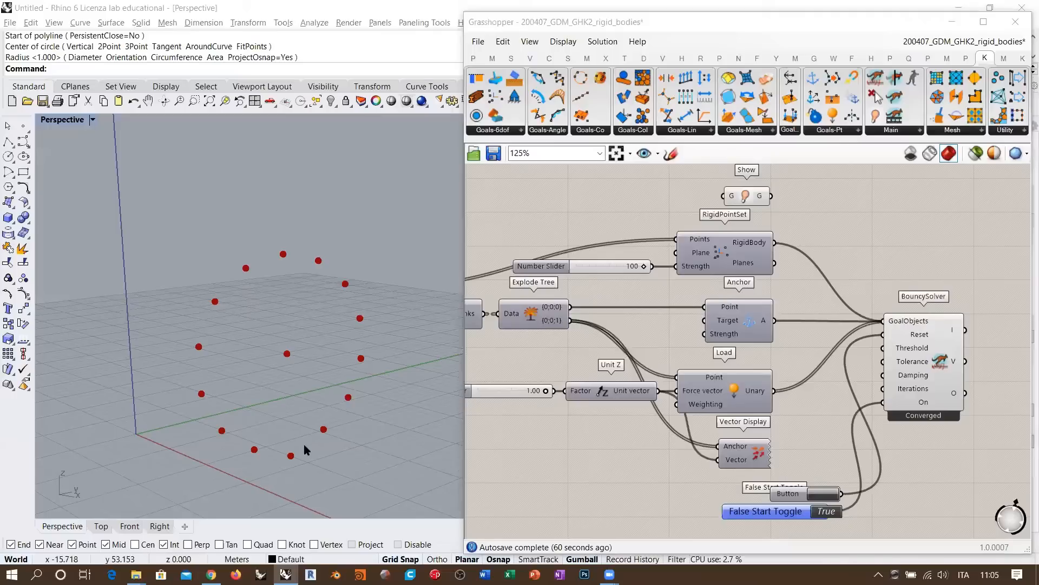
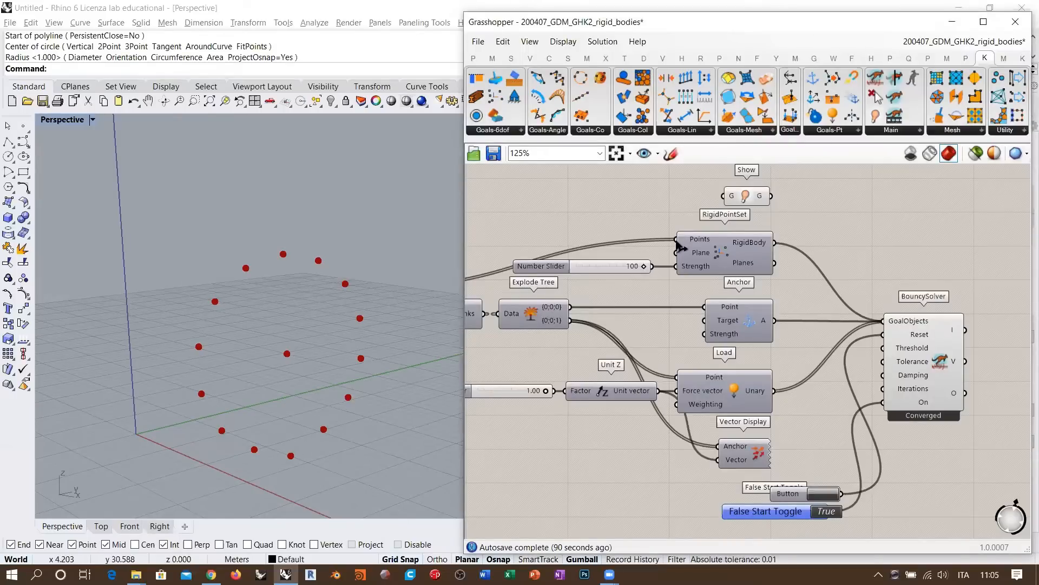
pyautogui.moveTo(775, 217); pyautogui.dragTo(798, 235, button='right')
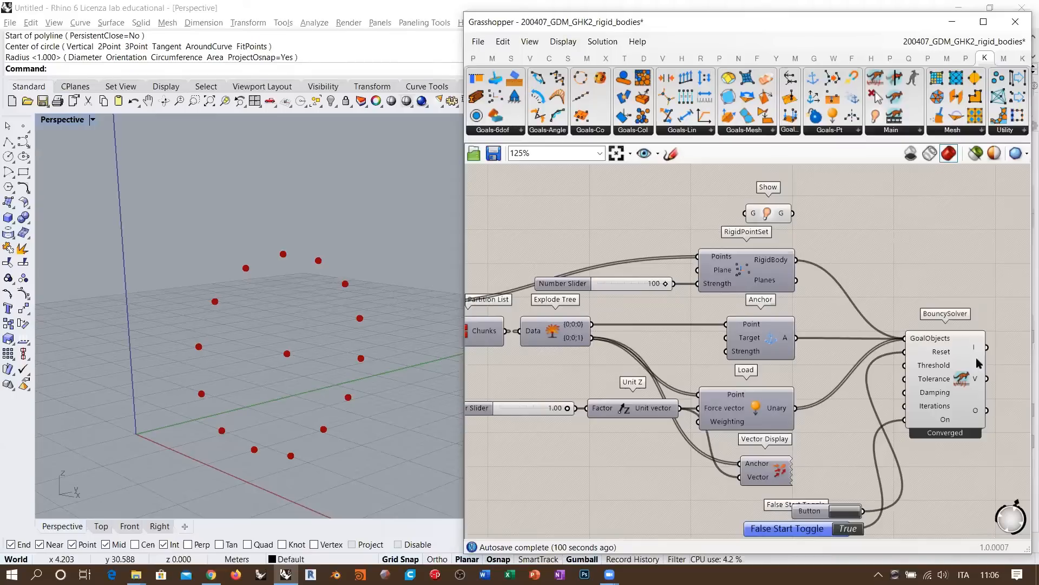
pyautogui.moveTo(908, 376); pyautogui.dragTo(767, 339, button='right')
pyautogui.scroll(3, 742, 380)
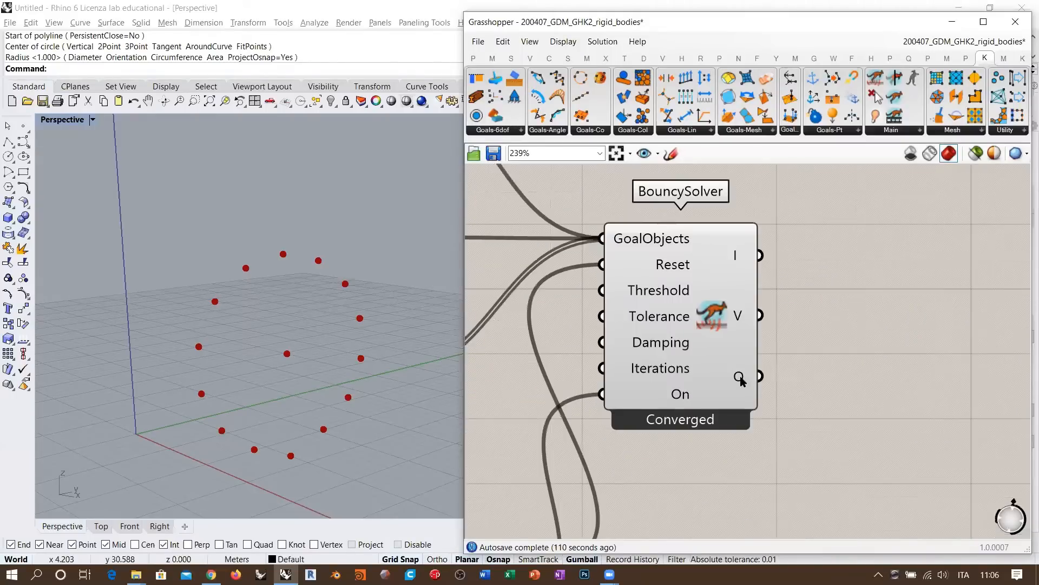
pyautogui.moveTo(742, 380)
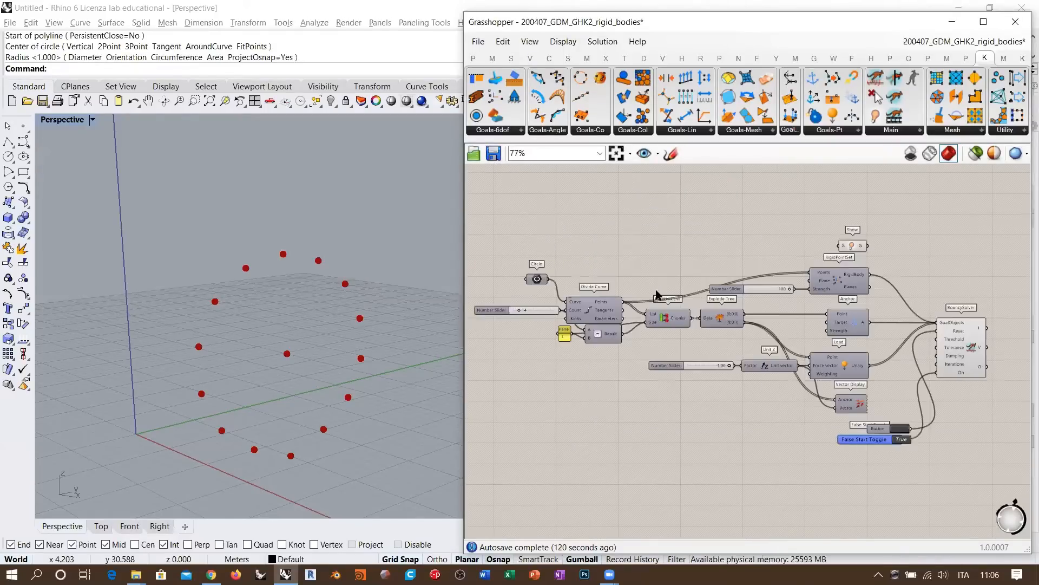
# Try to feed the Circle parameter into the Show component's G input, and undo the connection.
pyautogui.scroll(1, 512, 273)
pyautogui.moveTo(517, 279)
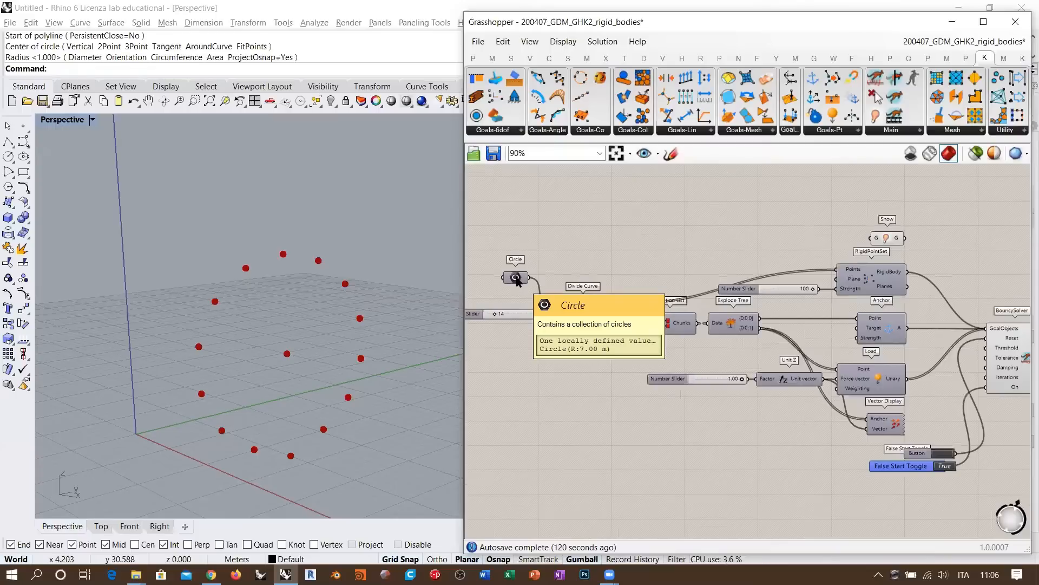
pyautogui.moveTo(721, 274); pyautogui.dragTo(709, 275, button='right')
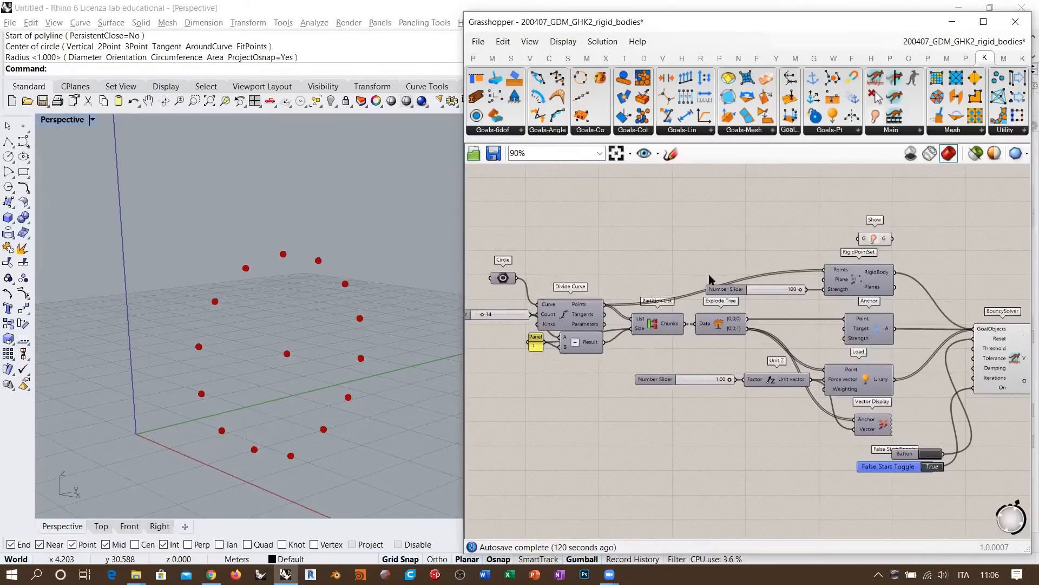
pyautogui.moveTo(493, 278); pyautogui.dragTo(485, 278, button='right')
pyautogui.click(496, 277)
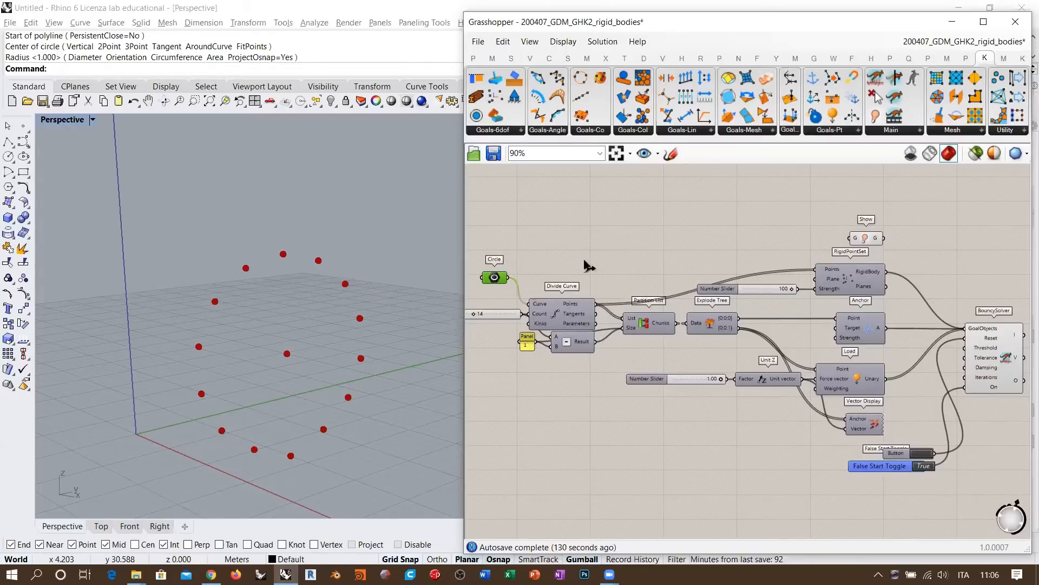
pyautogui.moveTo(849, 238); pyautogui.dragTo(508, 277)
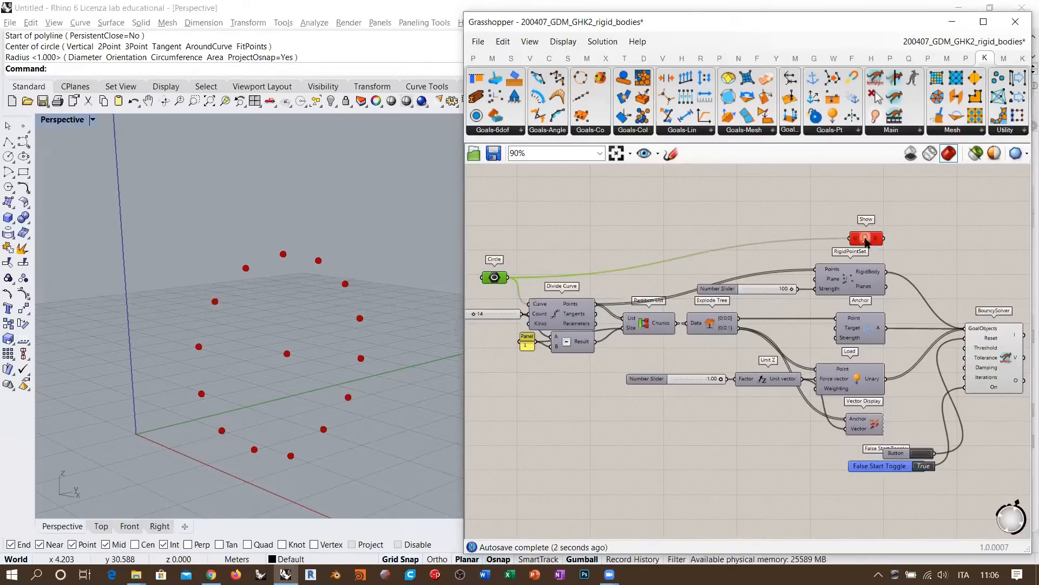
pyautogui.moveTo(866, 241)
pyautogui.click(921, 250)
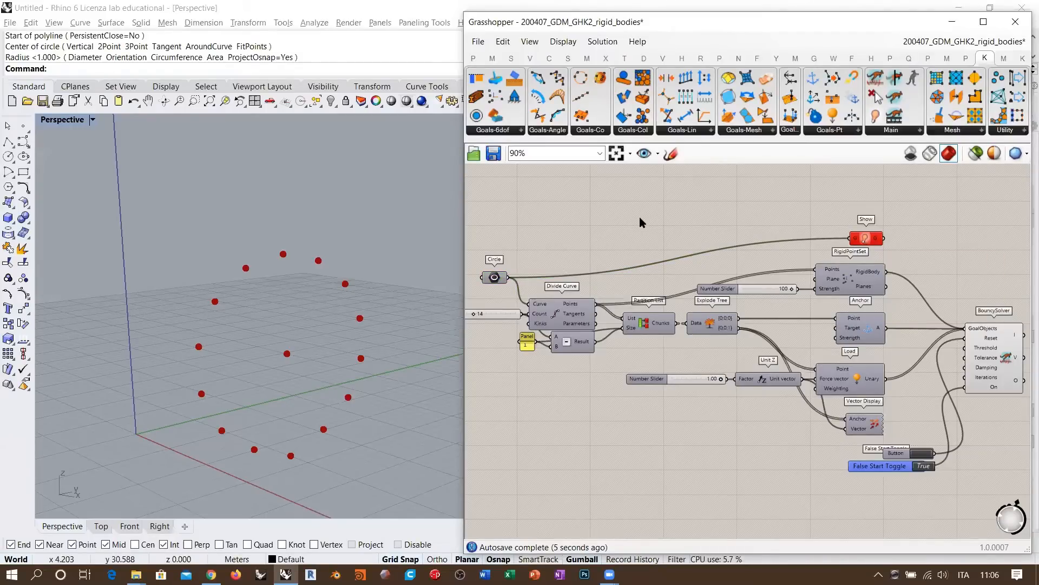
pyautogui.hotkey('ctrl', 'z')
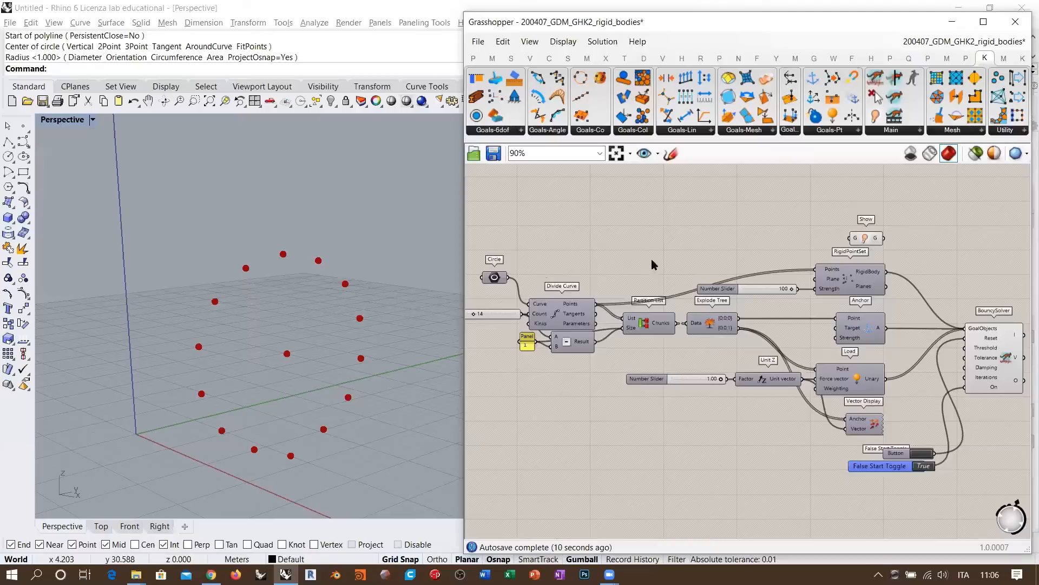
# Add a PolyLine component above Partition List and connect Divide Curve's Points output to its Vertices input.
pyautogui.doubleClick(625, 261)
pyautogui.click(572, 313)
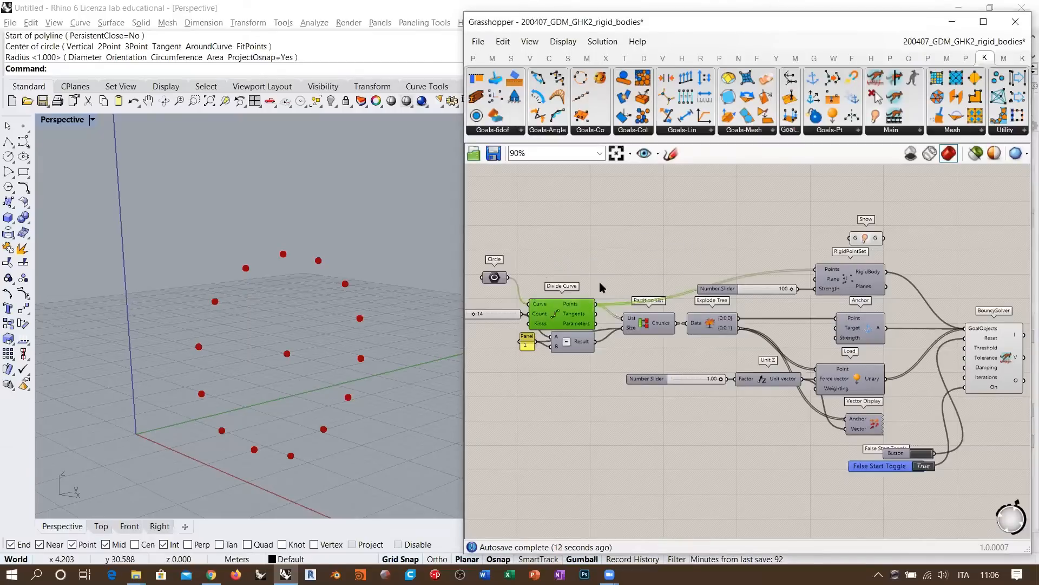
pyautogui.doubleClick(626, 271)
pyautogui.write('polyl')
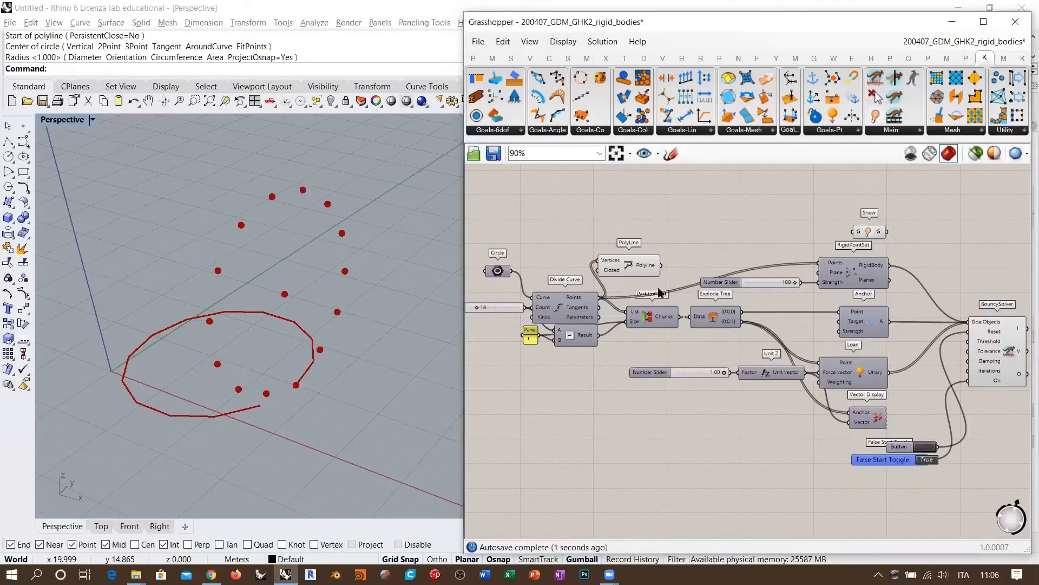
# Set the PolyLine component's Closed input to True.
pyautogui.scroll(5, 661, 289)
pyautogui.rightClick(683, 277)
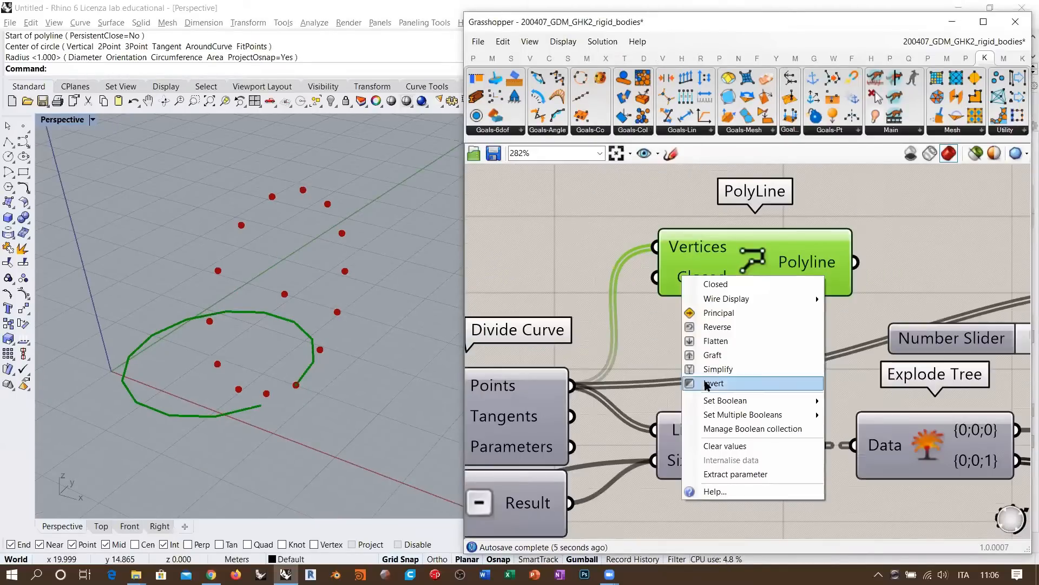
pyautogui.moveTo(721, 401)
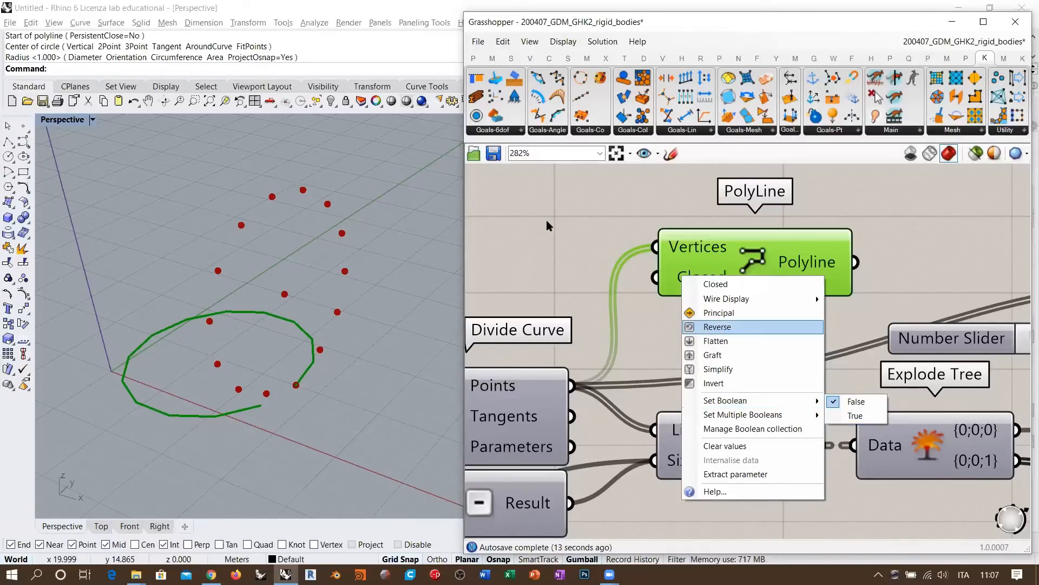
pyautogui.click(554, 201)
pyautogui.rightClick(703, 284)
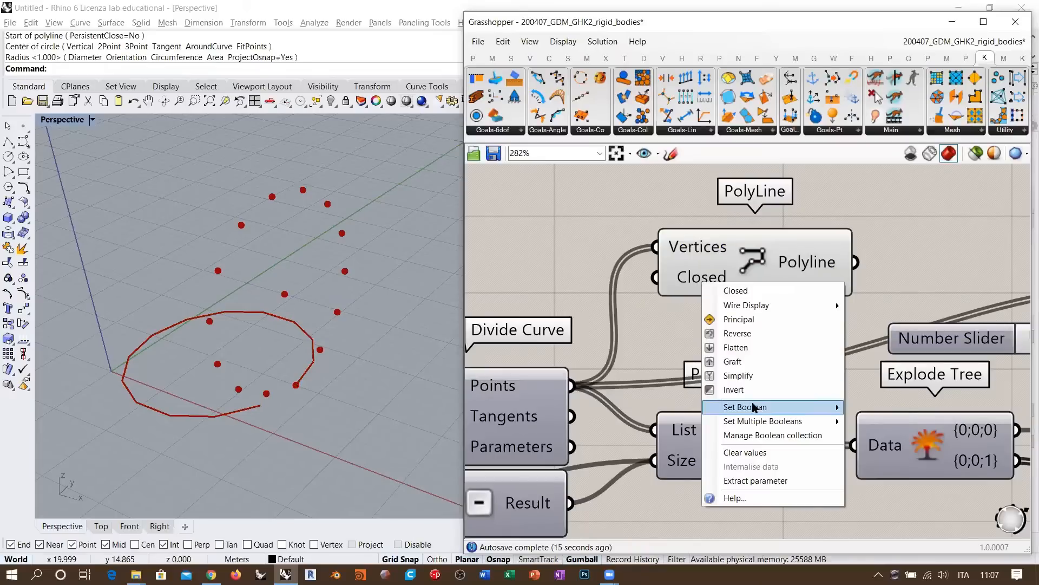
pyautogui.moveTo(750, 406)
pyautogui.click(873, 422)
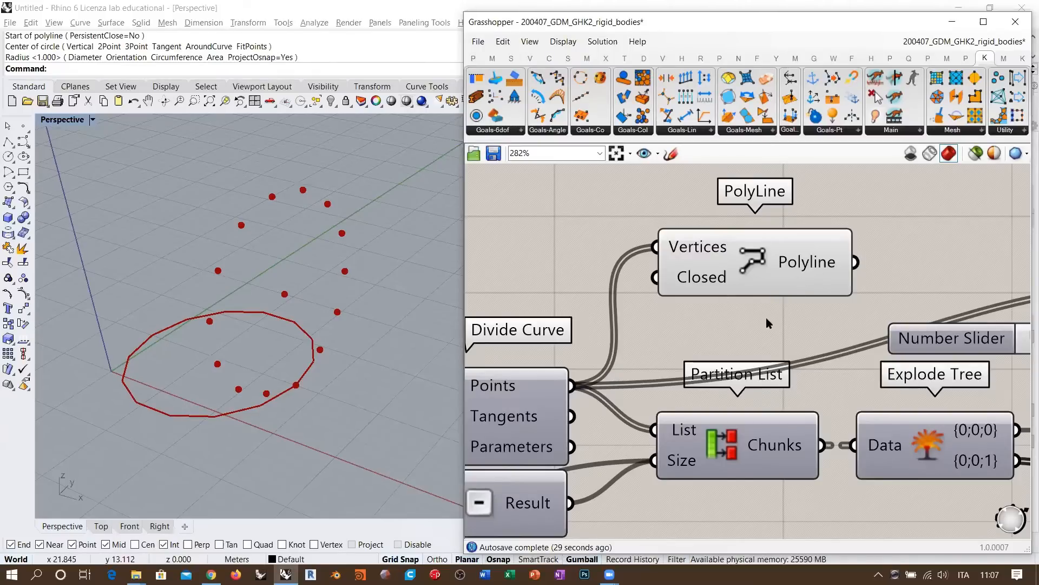
# Set the PolyLine's Closed input back to False and apply Invert to it so the polyline closes.
pyautogui.rightClick(689, 278)
pyautogui.moveTo(729, 406)
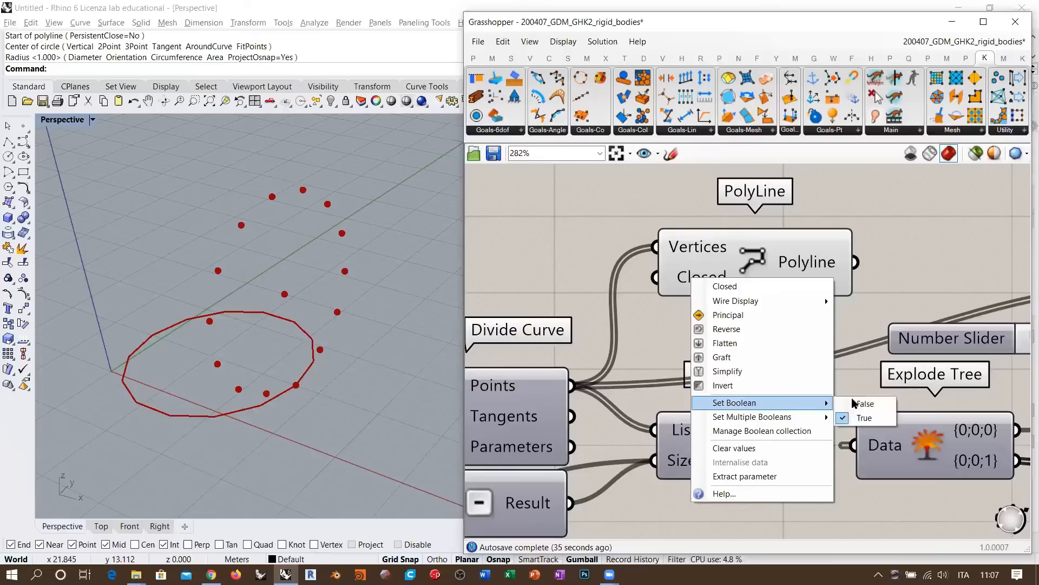
pyautogui.click(865, 404)
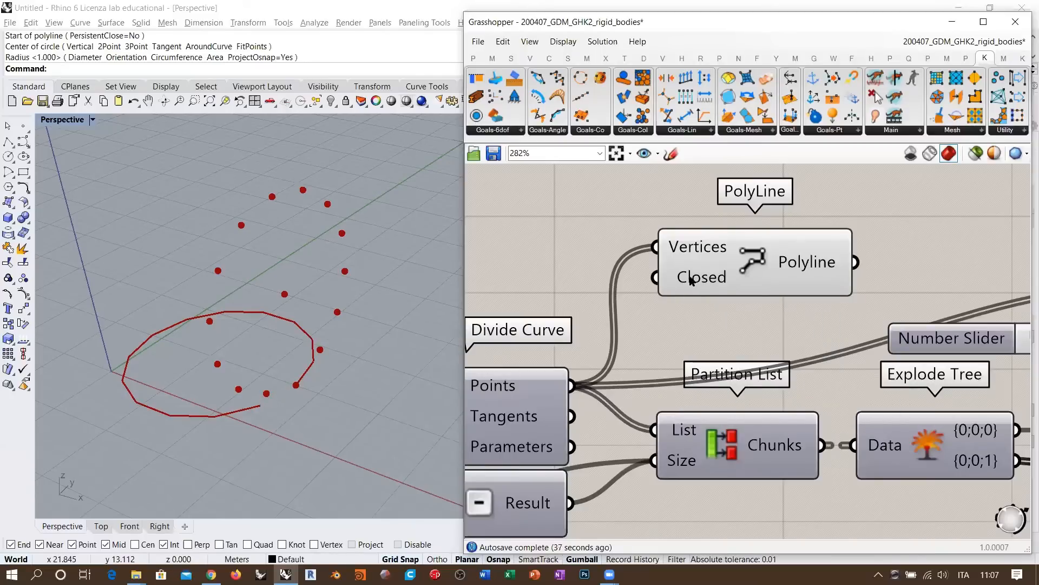
pyautogui.rightClick(692, 278)
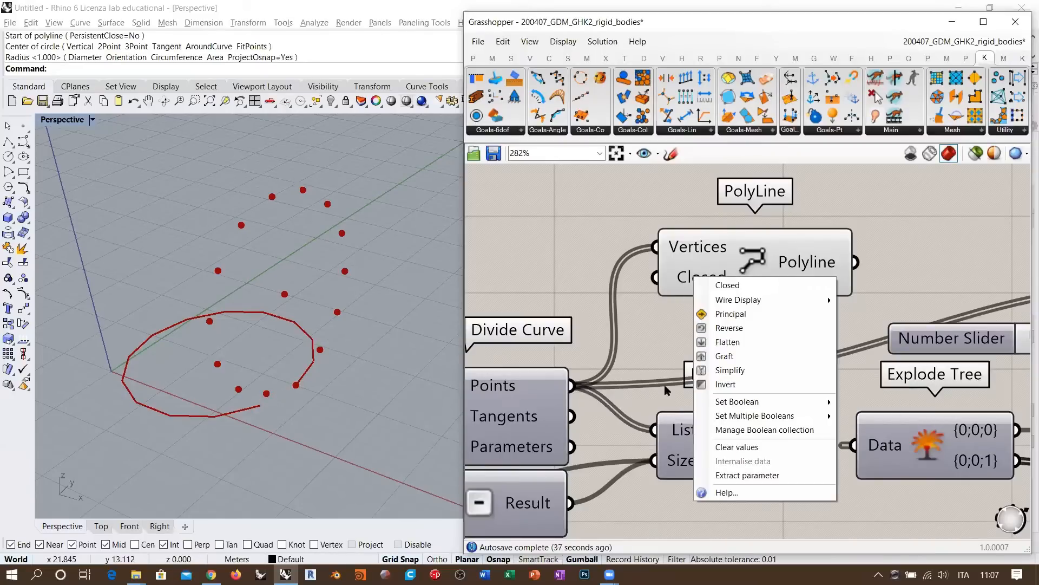
pyautogui.click(727, 384)
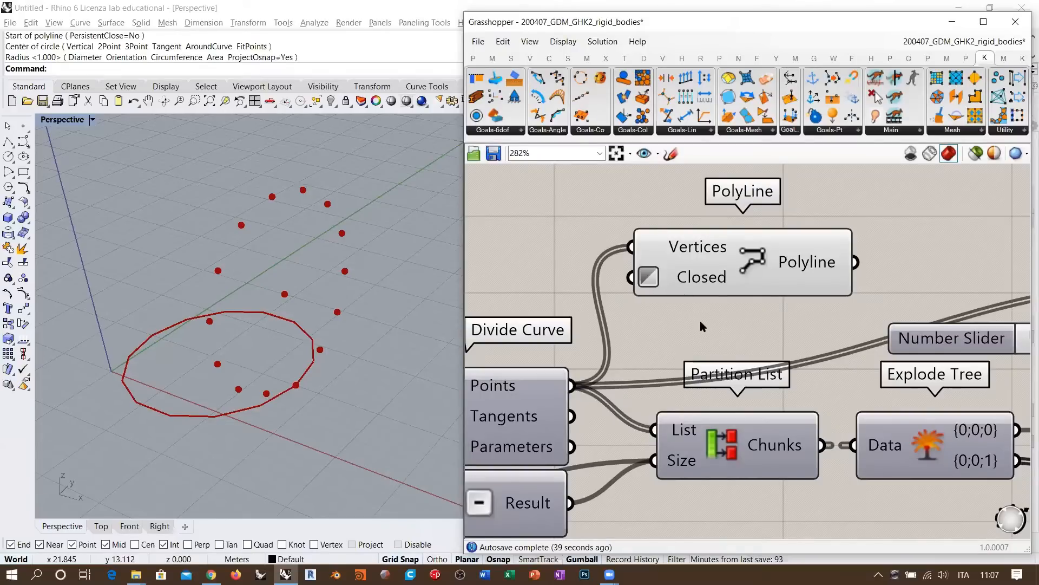
# Wire the PolyLine output through the Show component into the BouncySolver's GoalObjects input, aligning PolyLine horizontally with Show.
pyautogui.scroll(-5, 687, 279)
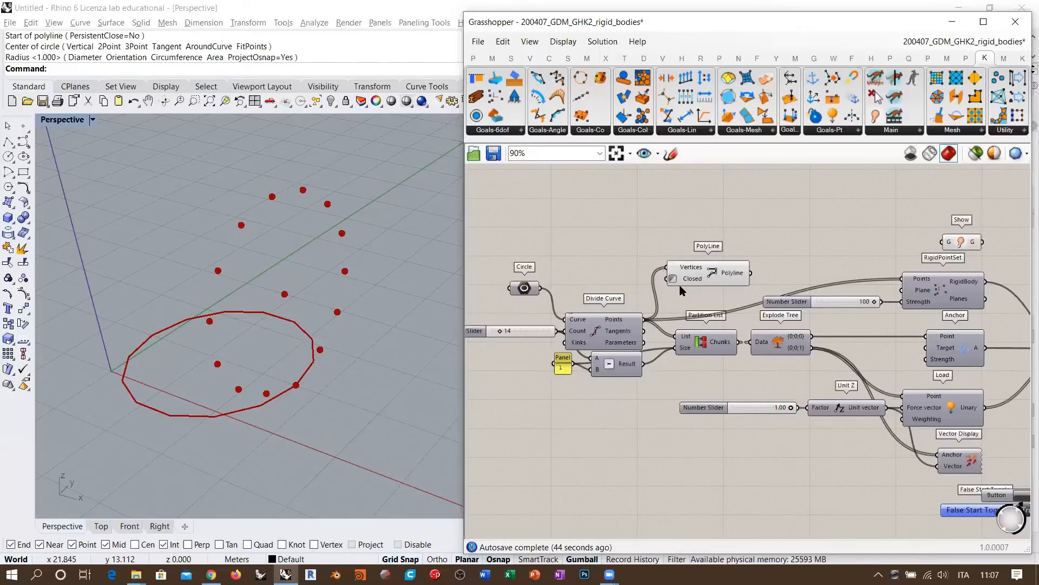
pyautogui.scroll(-1, 675, 288)
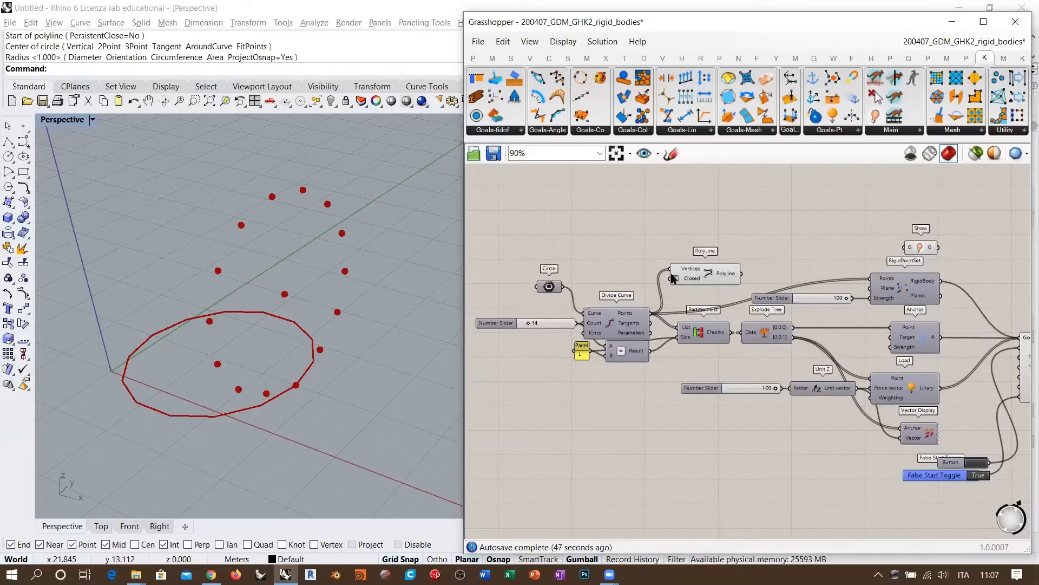
pyautogui.scroll(3, 673, 278)
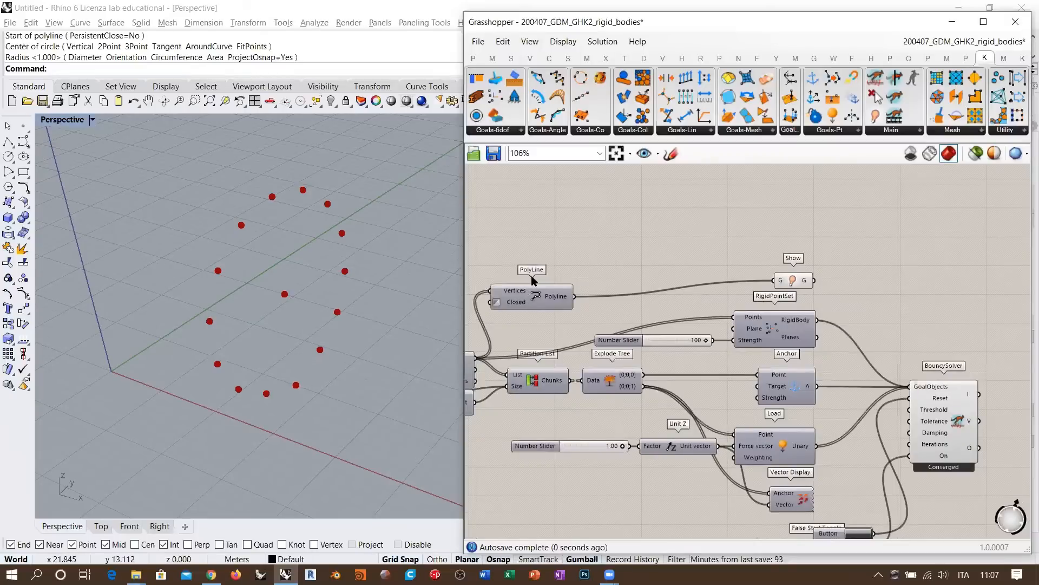
pyautogui.moveTo(533, 282); pyautogui.dragTo(532, 266)
pyautogui.click(605, 241)
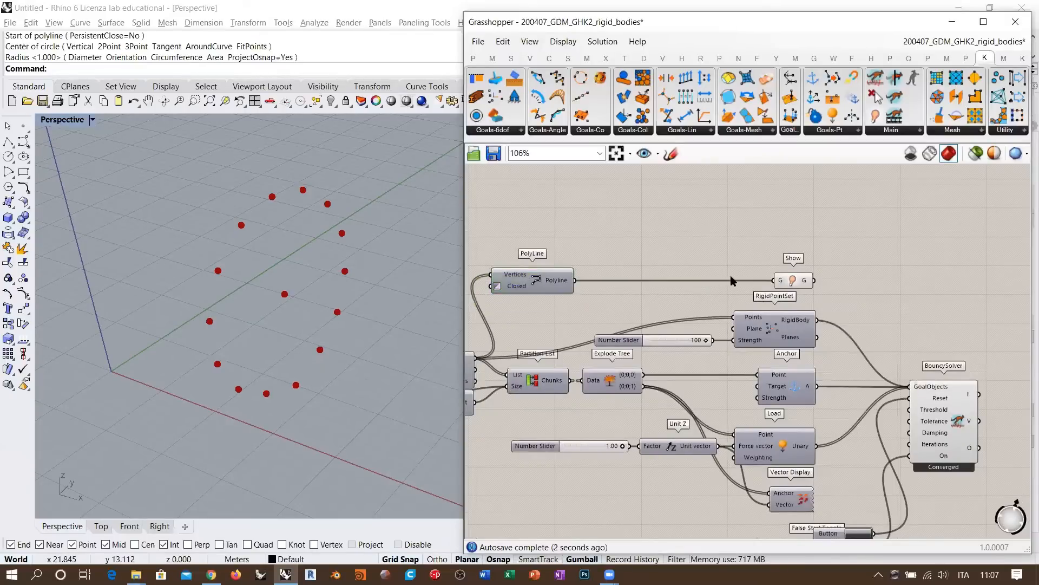
pyautogui.moveTo(803, 283); pyautogui.dragTo(769, 261, button='right')
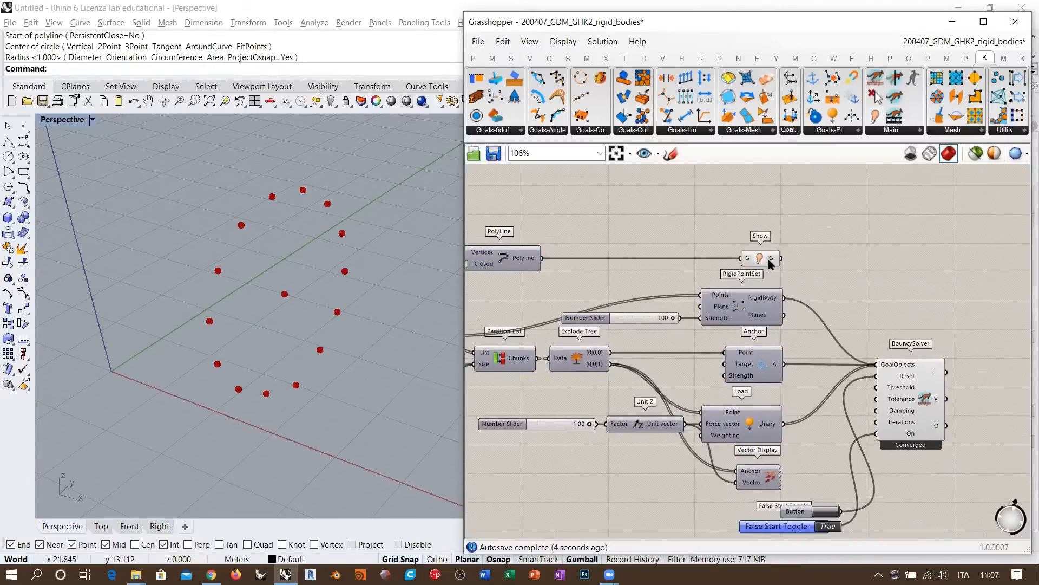
pyautogui.moveTo(764, 258); pyautogui.dragTo(765, 258)
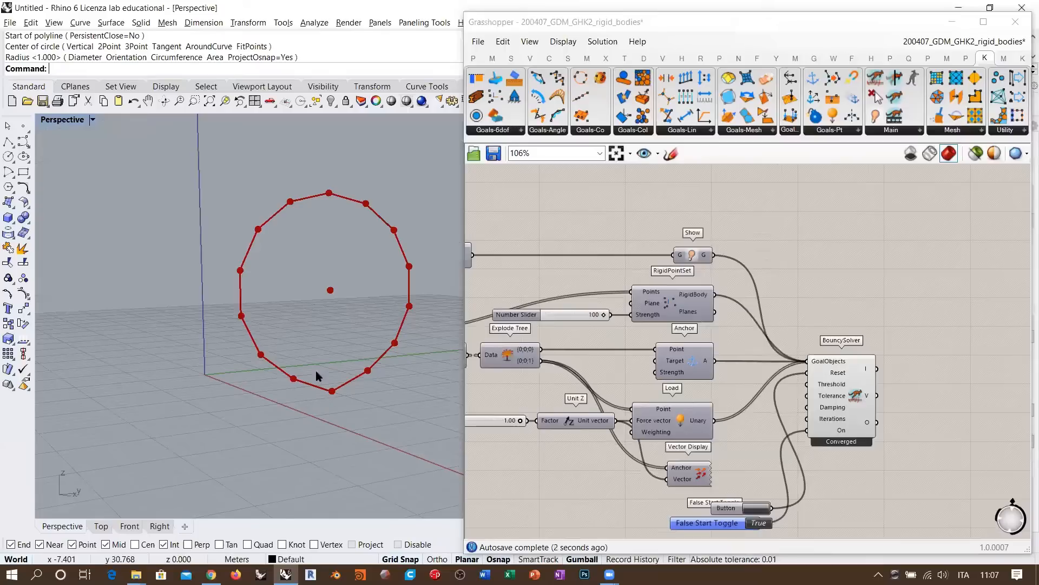
# Inspect the simulated closed polyline, then move the Button and False Start Toggle beside the BouncySolver's Reset and On inputs.
pyautogui.moveTo(320, 382)
pyautogui.mouseDown(button='right')
pyautogui.moveTo(315, 391)
pyautogui.moveTo(332, 384)
pyautogui.mouseUp(button='right')
pyautogui.scroll(3, 339, 388)
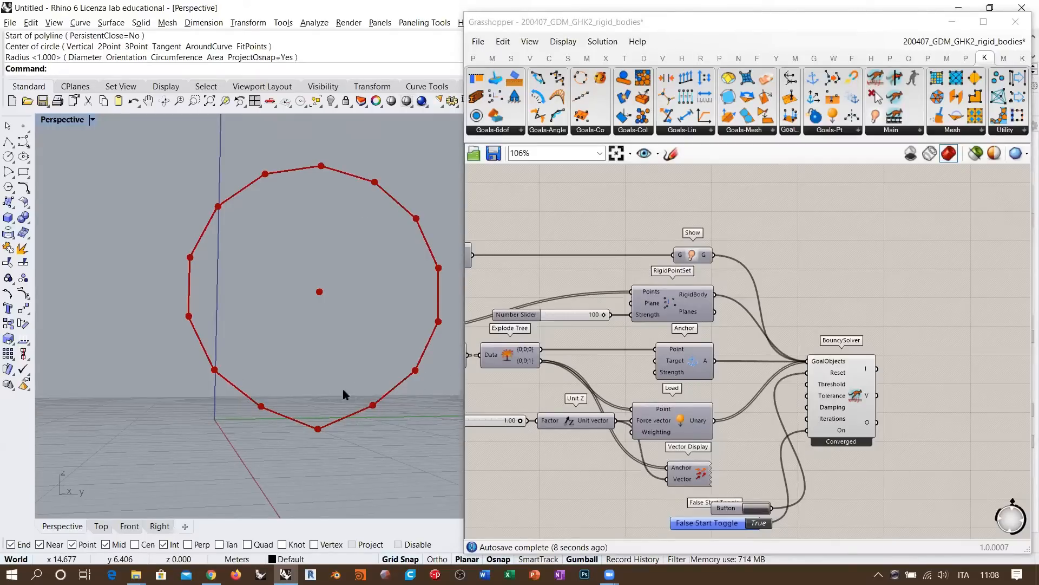
pyautogui.click(538, 322)
pyautogui.moveTo(539, 322); pyautogui.dragTo(560, 323, button='right')
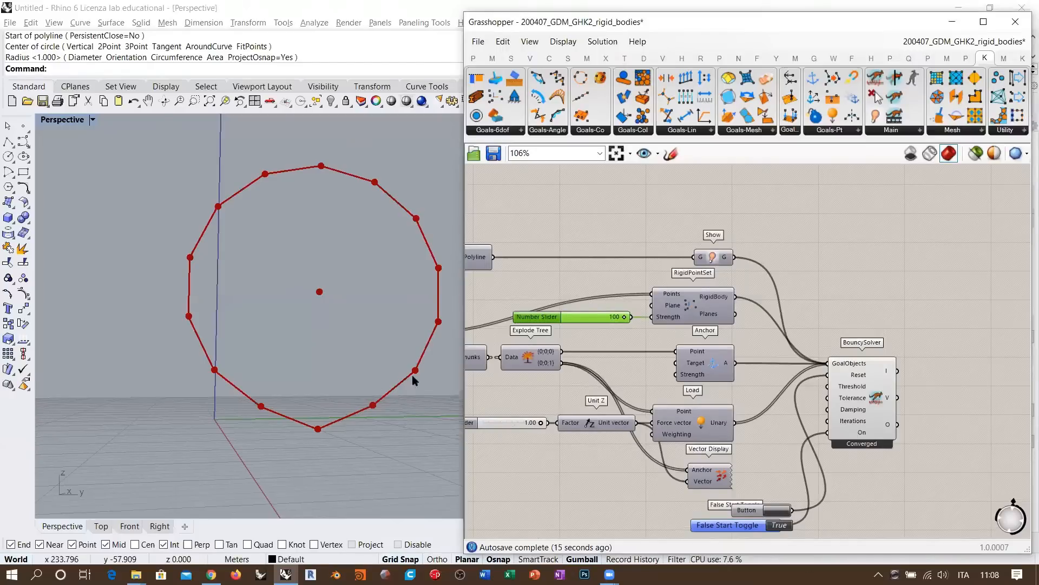
pyautogui.moveTo(365, 418); pyautogui.dragTo(389, 353, button='right')
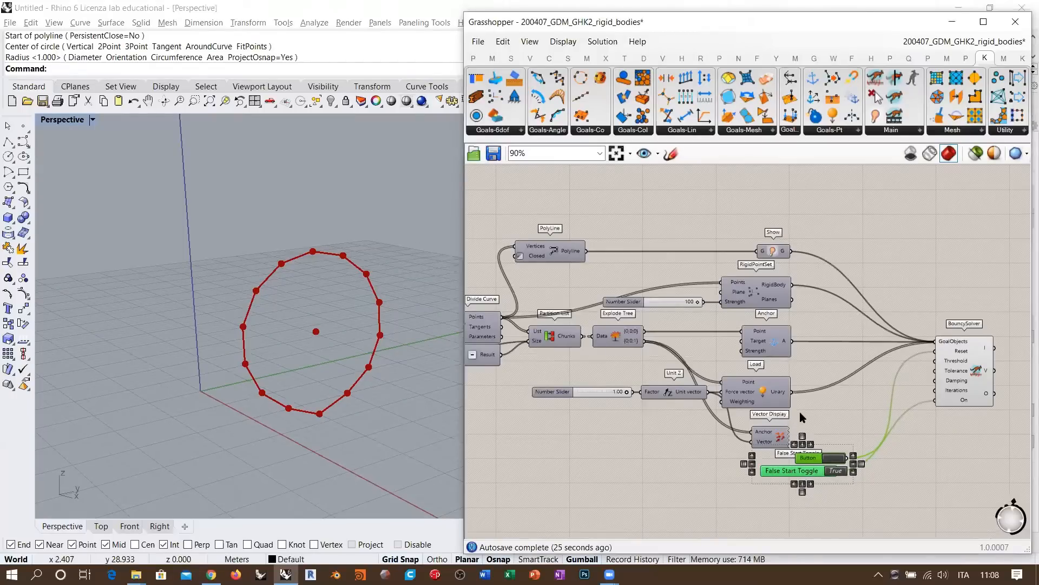
pyautogui.scroll(5, 818, 382)
pyautogui.moveTo(820, 383); pyautogui.dragTo(840, 385)
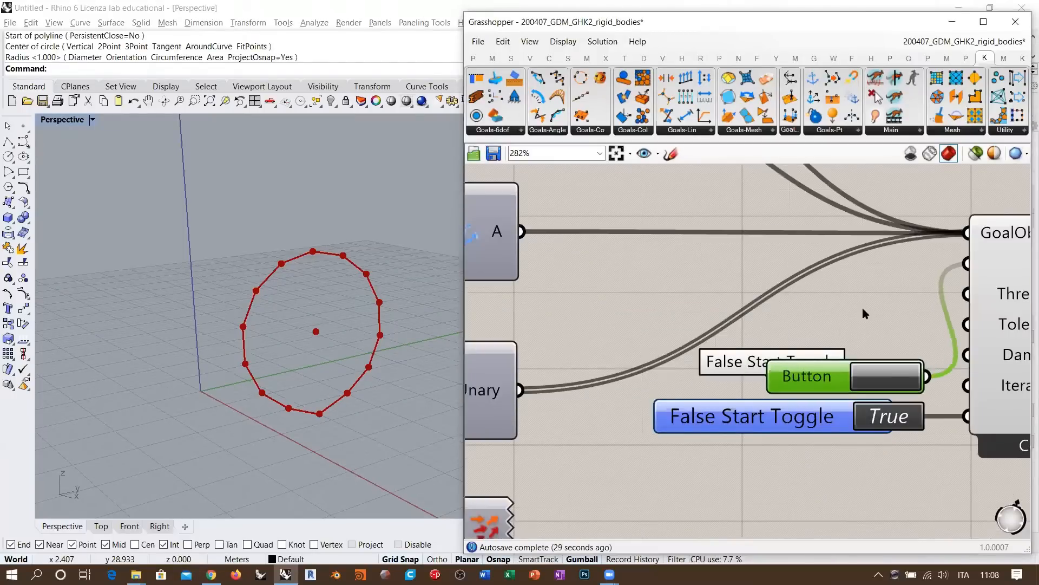
pyautogui.click(764, 321)
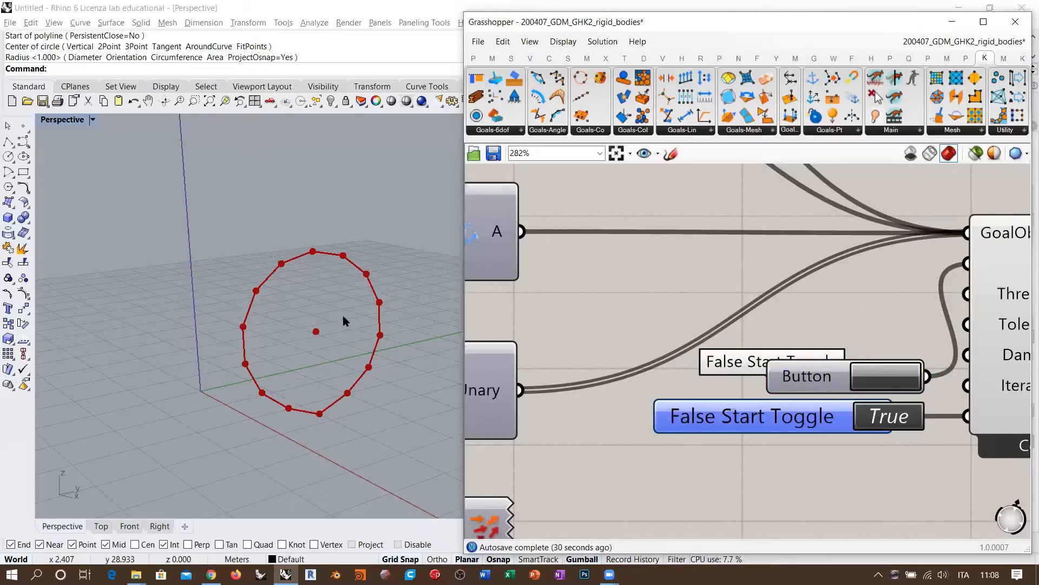
# Turn off the False Start Toggle feeding the BouncySolver and reset the simulation to its starting position.
pyautogui.scroll(-2, 354, 328)
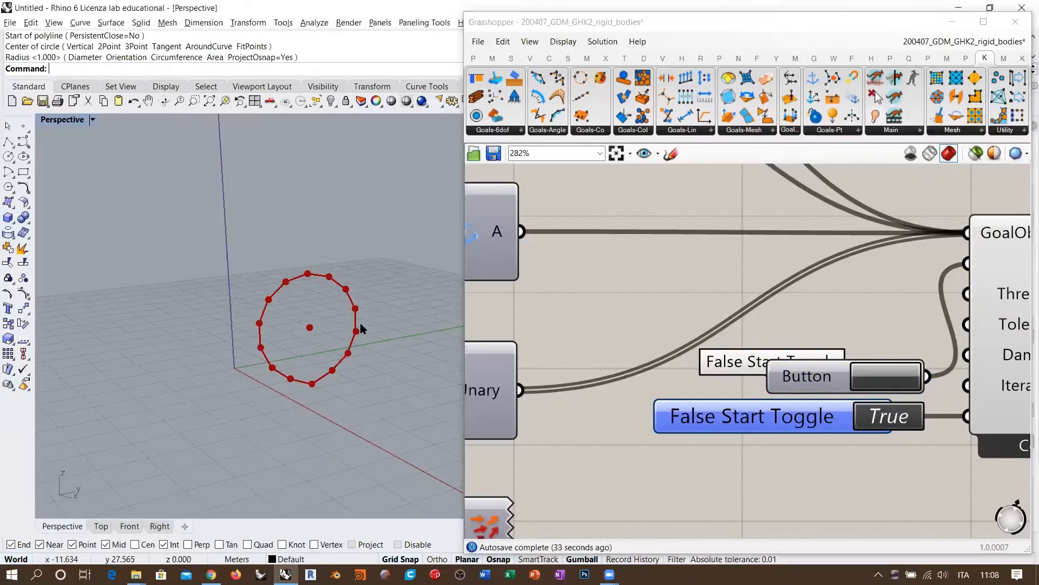
pyautogui.scroll(-4, 796, 333)
pyautogui.scroll(-3, 819, 341)
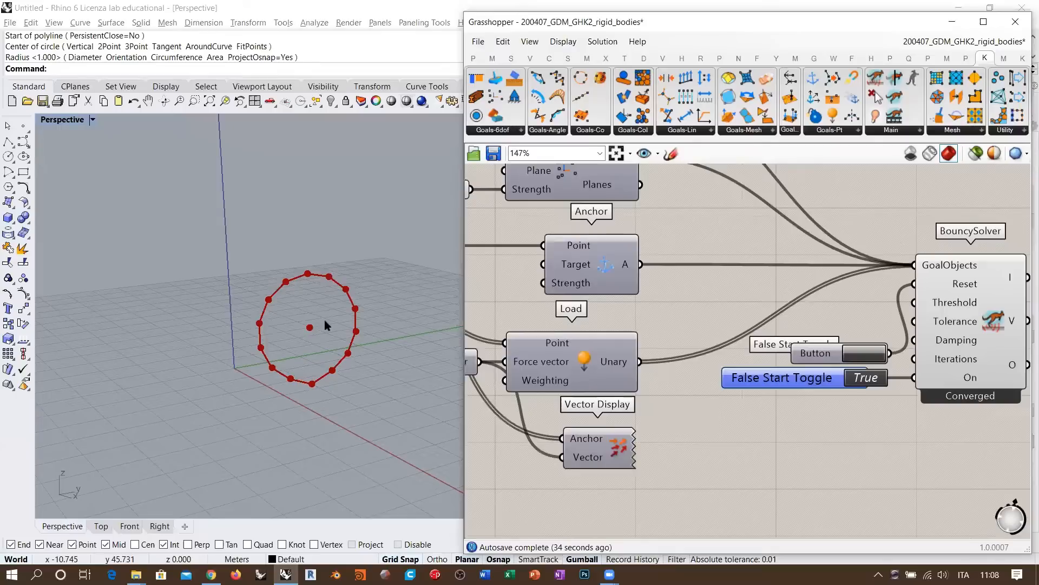
pyautogui.moveTo(394, 338); pyautogui.dragTo(367, 328, button='right')
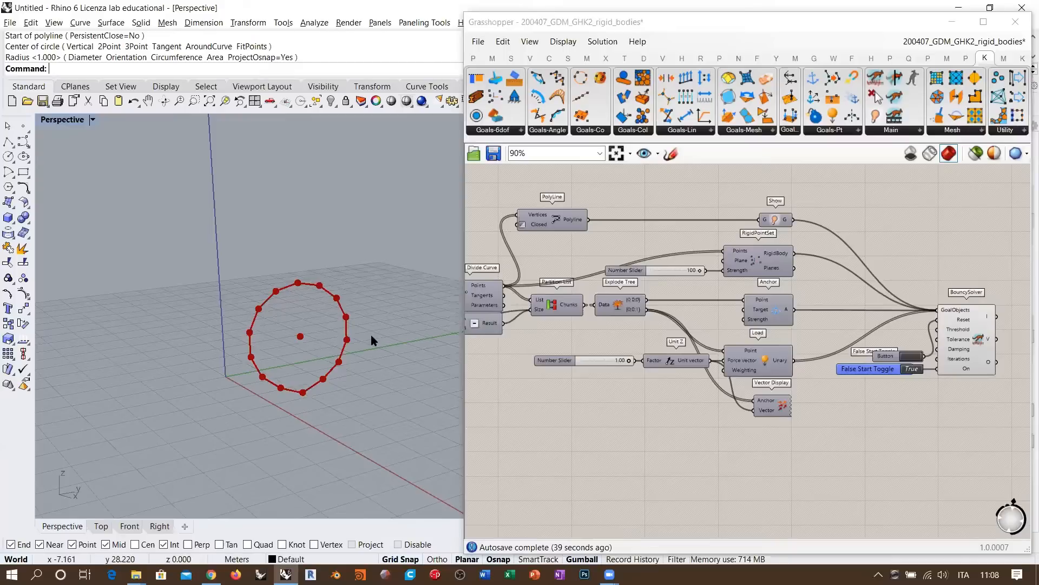
pyautogui.moveTo(335, 373); pyautogui.dragTo(375, 360, button='right')
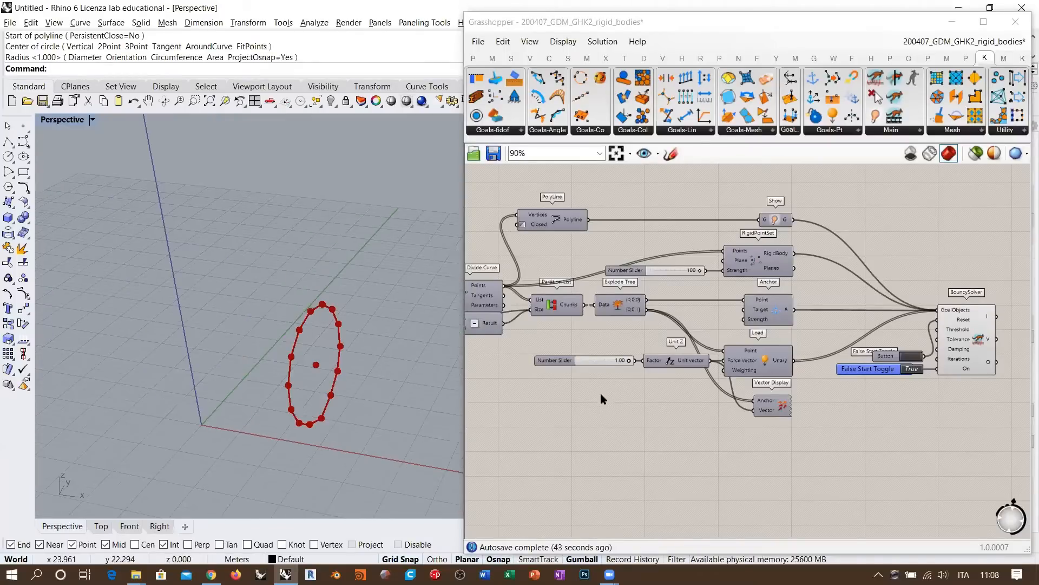
pyautogui.moveTo(717, 368); pyautogui.dragTo(829, 363, button='right')
pyautogui.moveTo(1023, 356); pyautogui.dragTo(778, 364, button='right')
pyautogui.scroll(3, 778, 364)
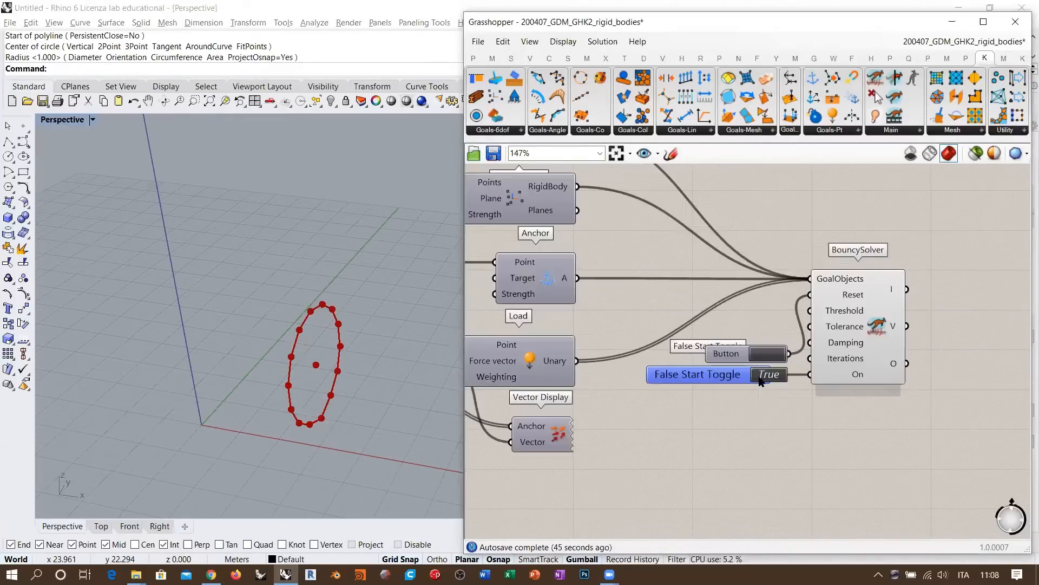
pyautogui.doubleClick(760, 377)
pyautogui.click(760, 357)
# Delete the Circle parameter feeding Divide Curve and place a Circle component with Plane and Radius inputs instead.
pyautogui.moveTo(619, 439); pyautogui.dragTo(782, 429, button='right')
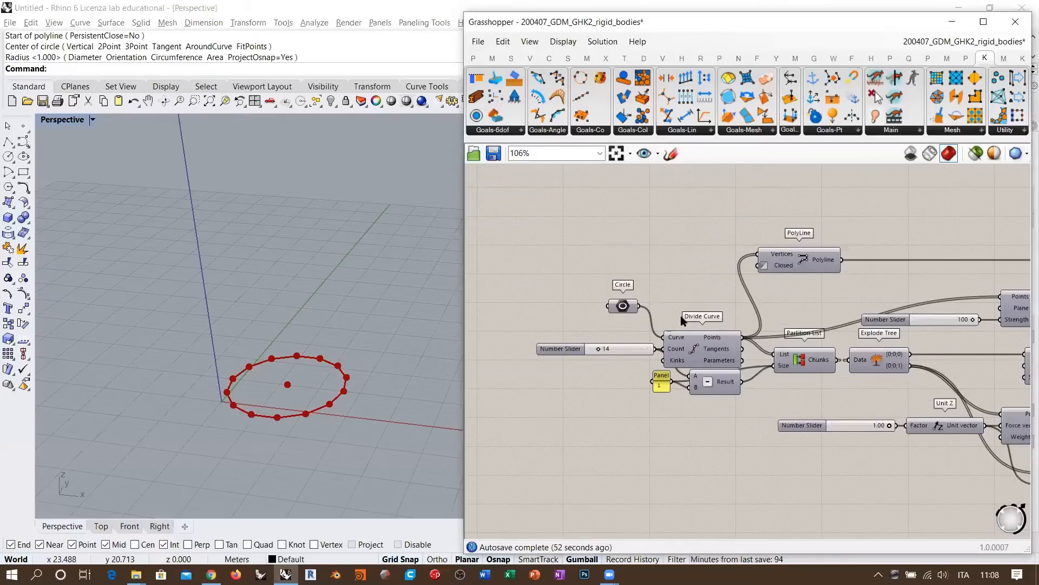
pyautogui.scroll(5, 707, 312)
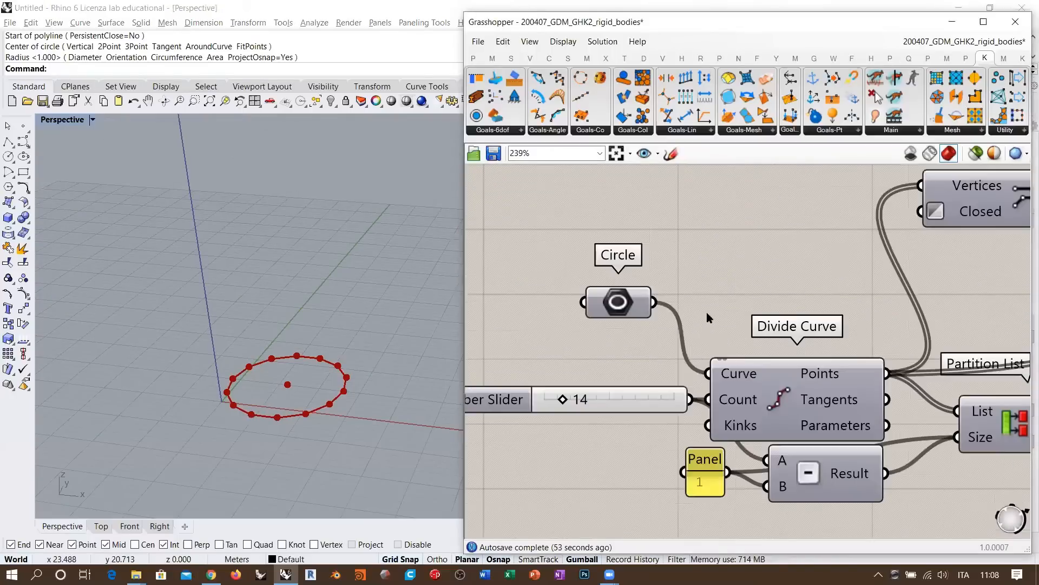
pyautogui.click(656, 317)
pyautogui.press('Delete')
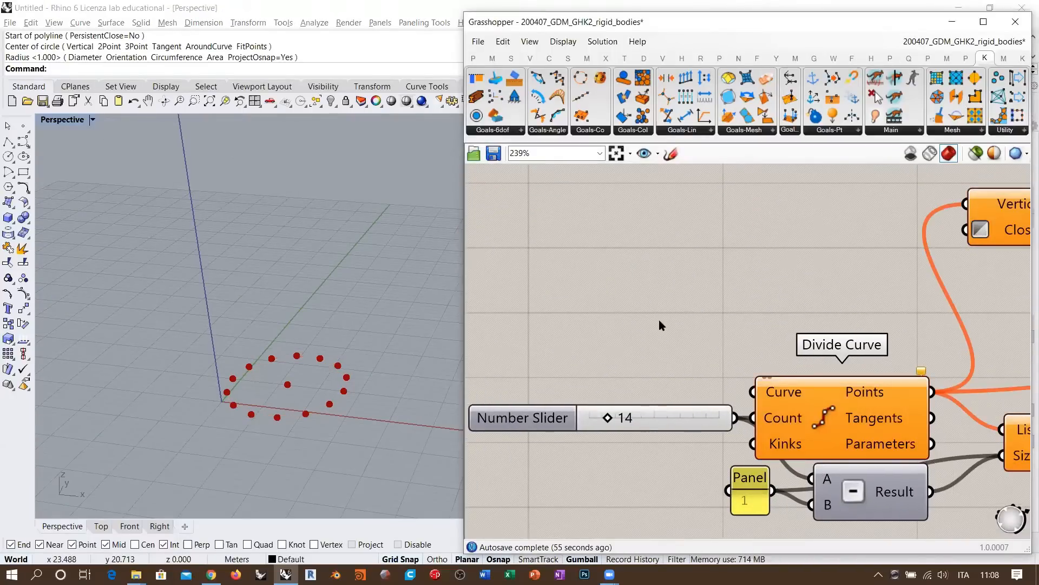
pyautogui.doubleClick(605, 295)
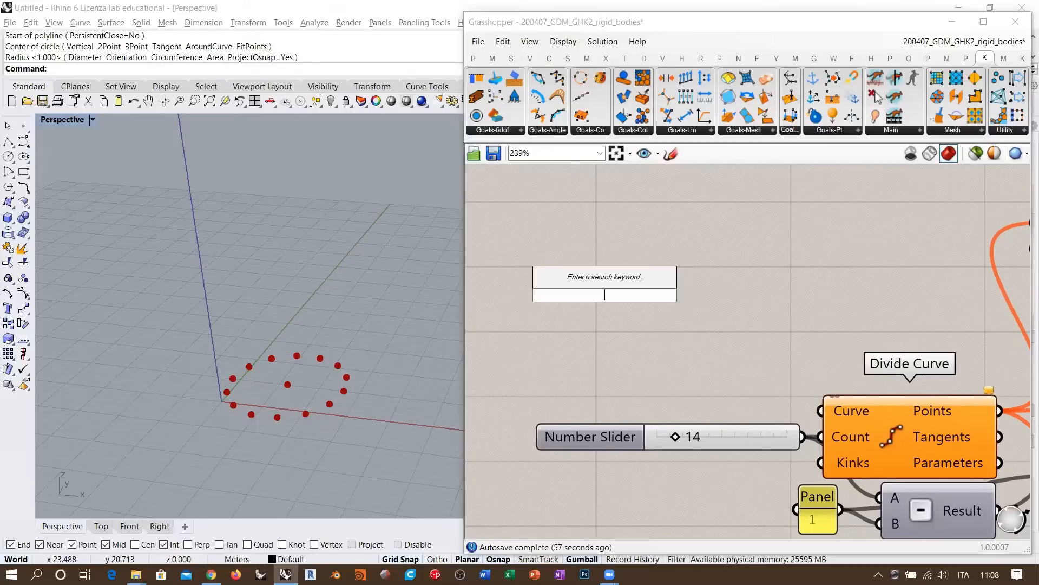
pyautogui.click(605, 269)
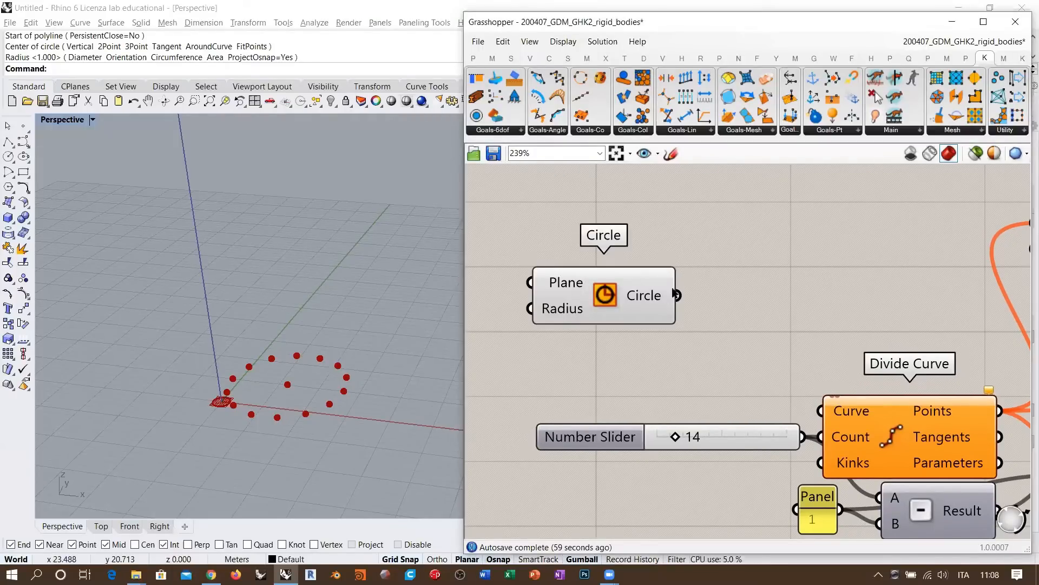
pyautogui.moveTo(605, 289); pyautogui.dragTo(711, 263)
# Add a Point parameter beside the Circle component and connect it to the Circle's Plane input.
pyautogui.moveTo(591, 276); pyautogui.dragTo(709, 313, button='right')
pyautogui.doubleClick(612, 282)
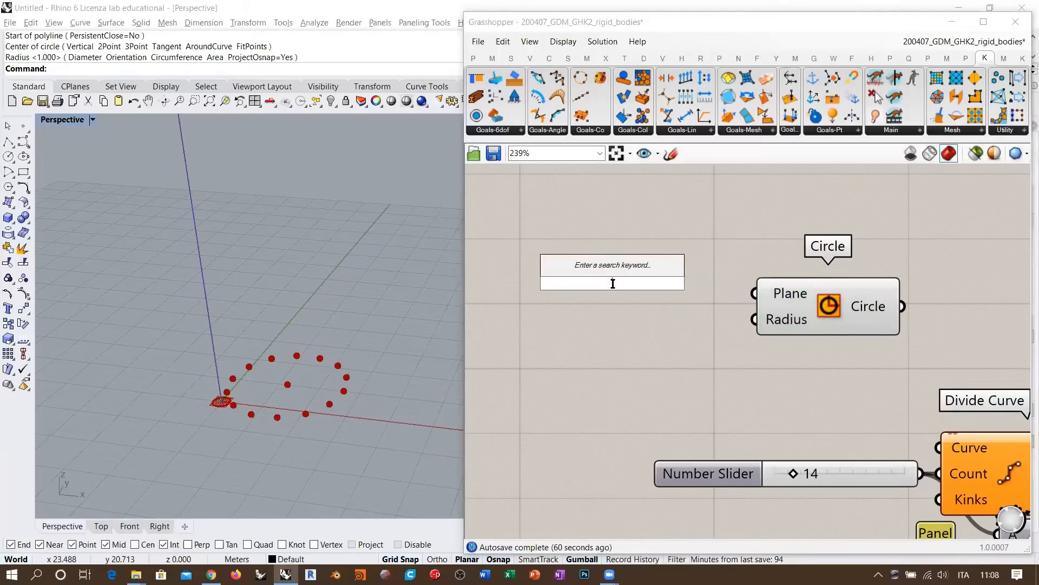
pyautogui.write('point')
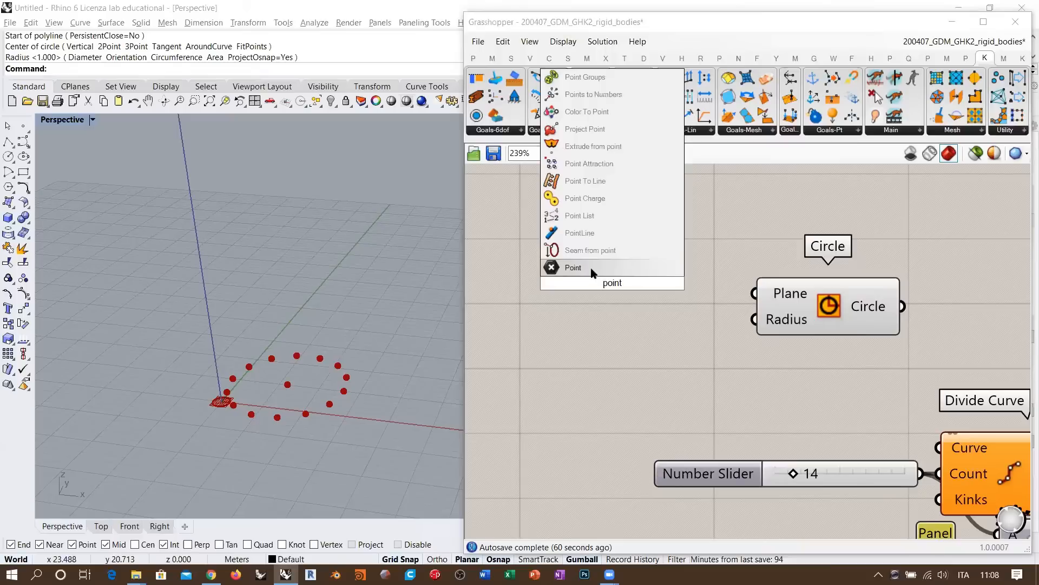
pyautogui.click(592, 269)
pyautogui.moveTo(648, 283); pyautogui.dragTo(753, 291)
pyautogui.click(613, 287)
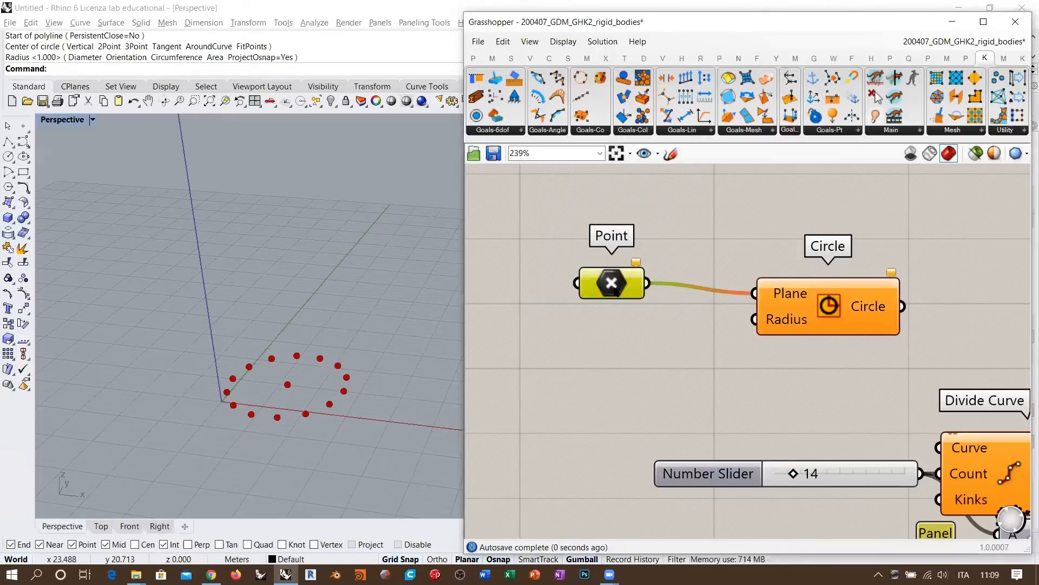
# Assign multiple points to the Point parameter by picking two locations inside the existing ring of points near the origin.
pyautogui.rightClick(615, 292)
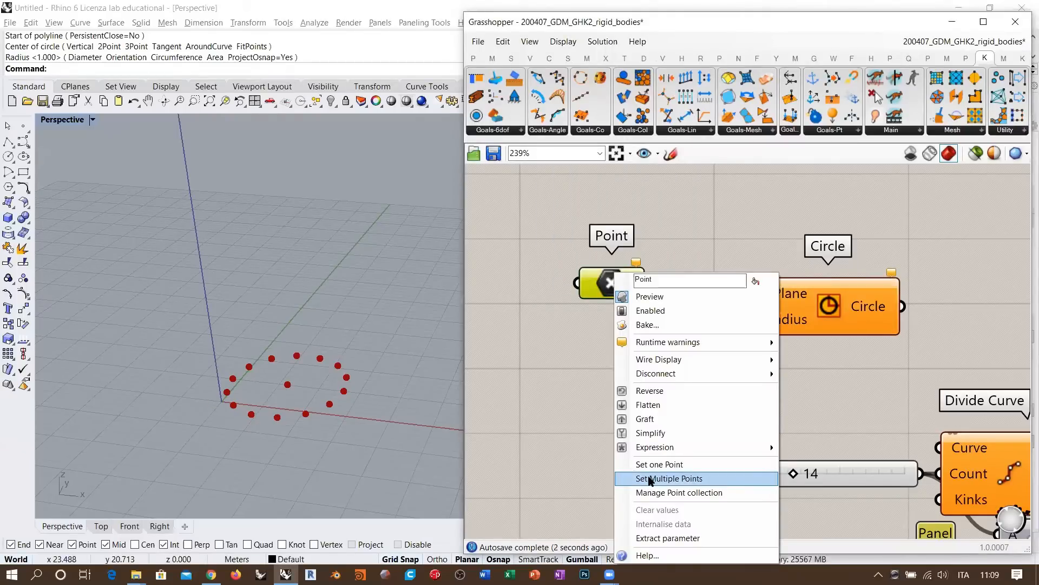
pyautogui.click(650, 479)
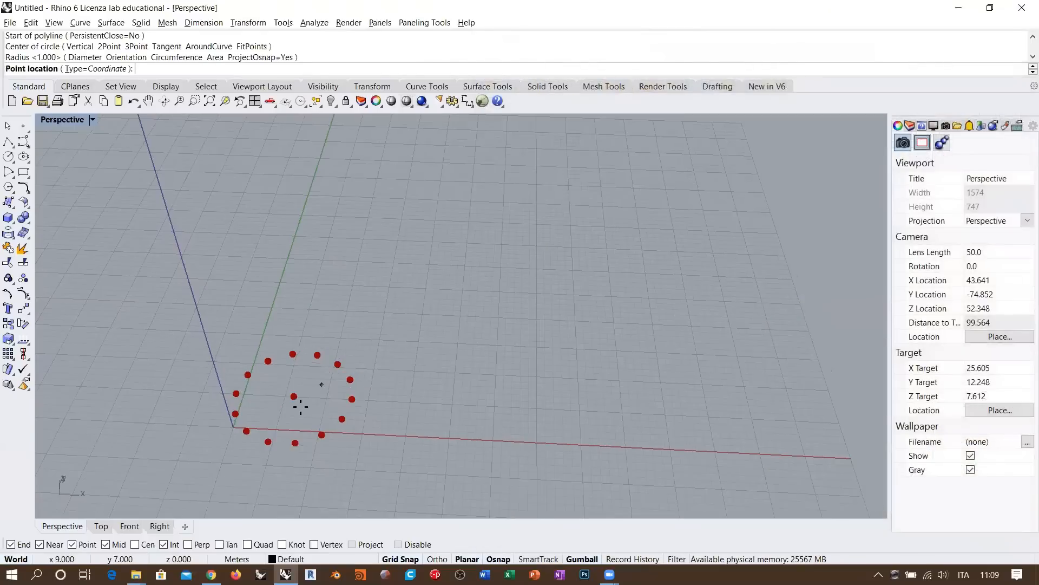
pyautogui.scroll(3, 300, 406)
pyautogui.click(296, 389)
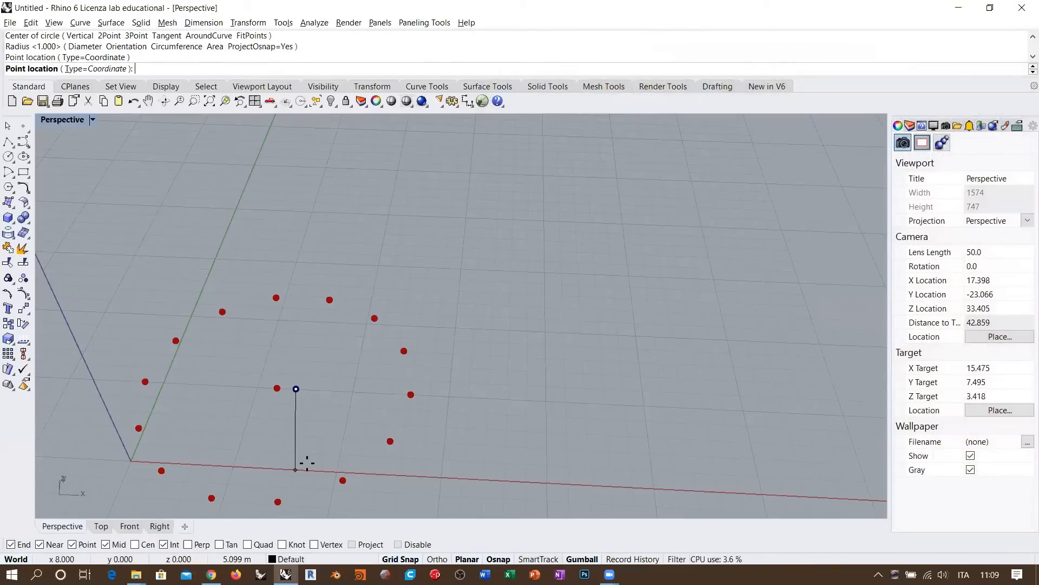
pyautogui.click(359, 363)
pyautogui.press('Return')
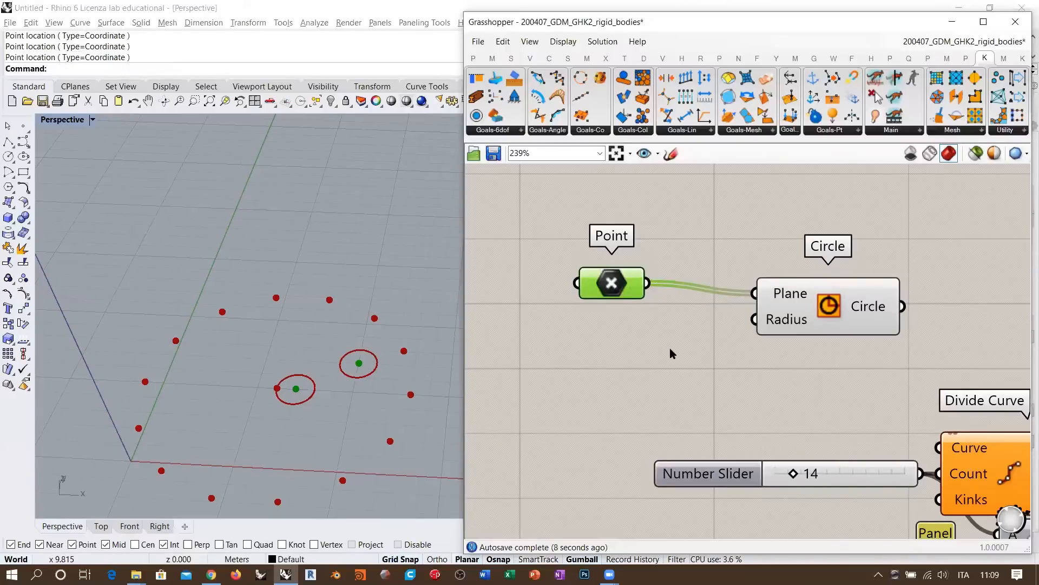
pyautogui.click(670, 347)
# Feed the Circle's Radius input with two stacked number sliders, the upper set to 9 and the lower to 5.
pyautogui.moveTo(670, 349); pyautogui.dragTo(706, 308, button='right')
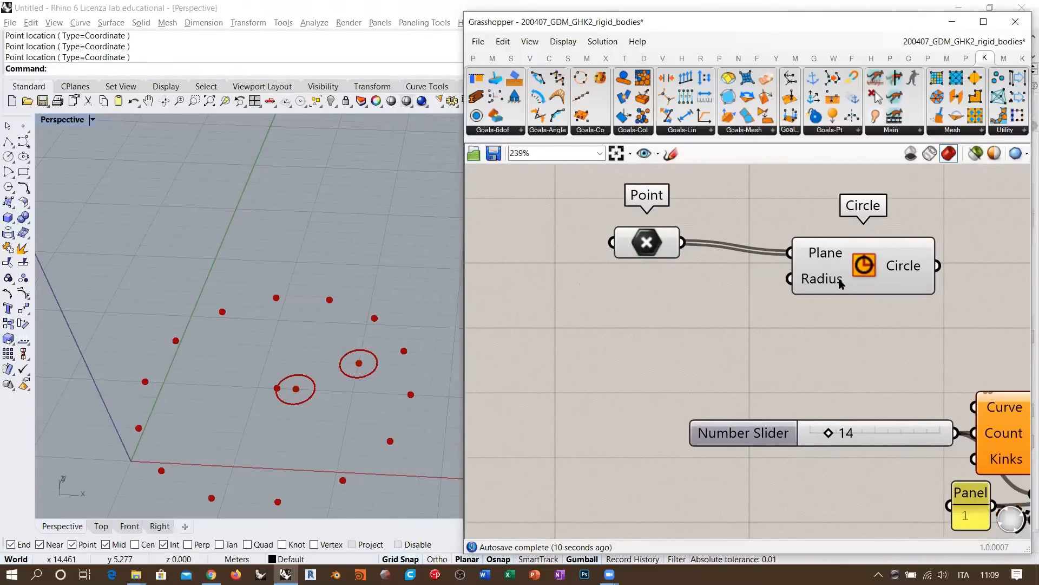
pyautogui.doubleClick(644, 330)
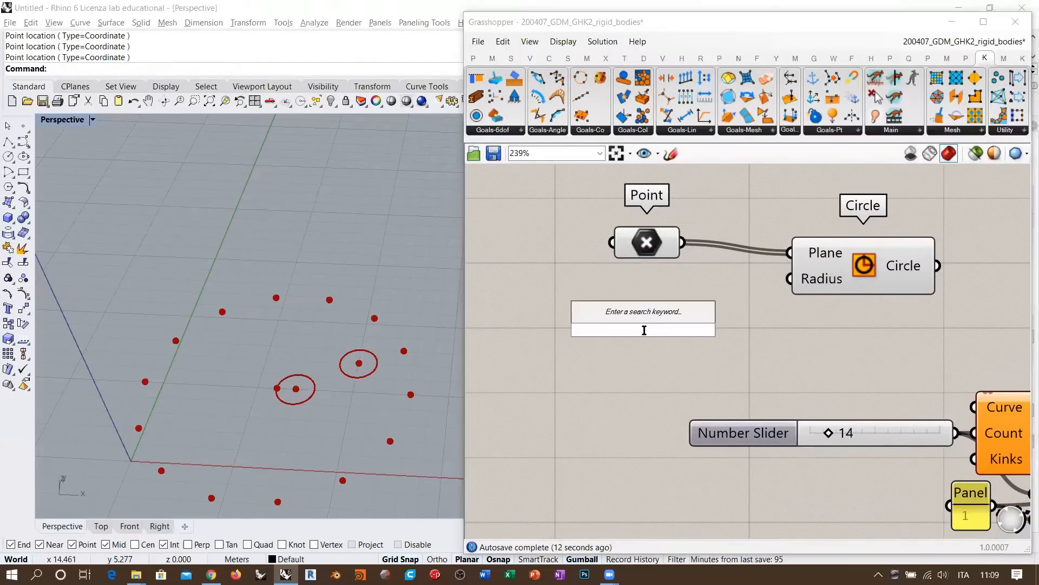
pyautogui.write('5')
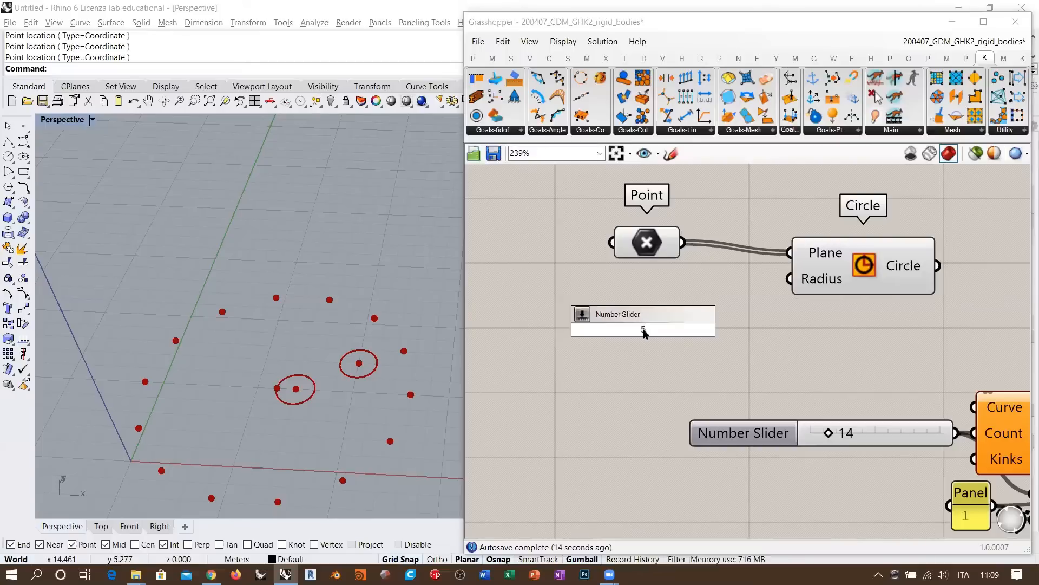
pyautogui.press('Return')
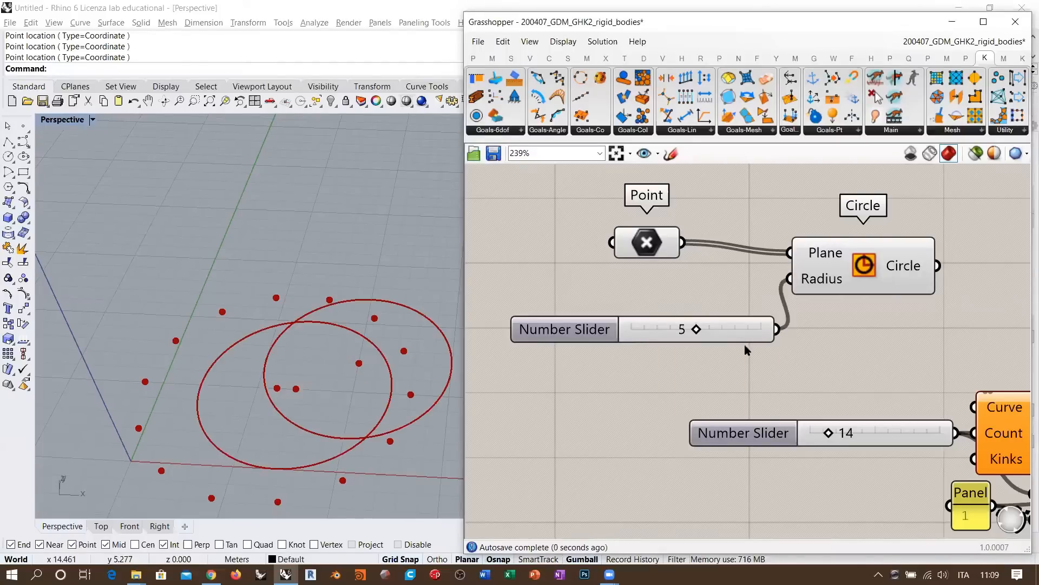
pyautogui.moveTo(725, 344); pyautogui.dragTo(788, 281)
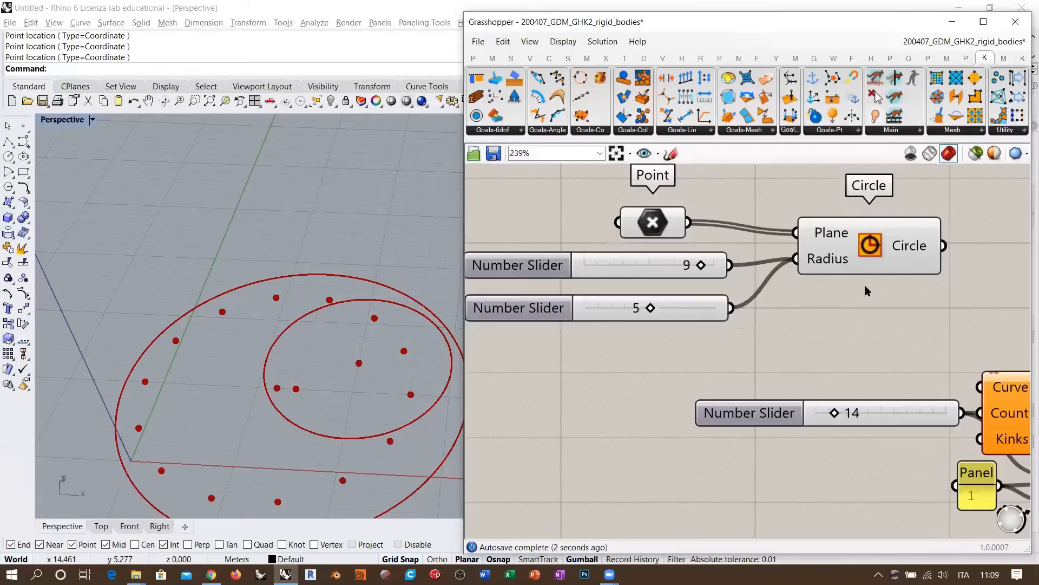
pyautogui.click(869, 246)
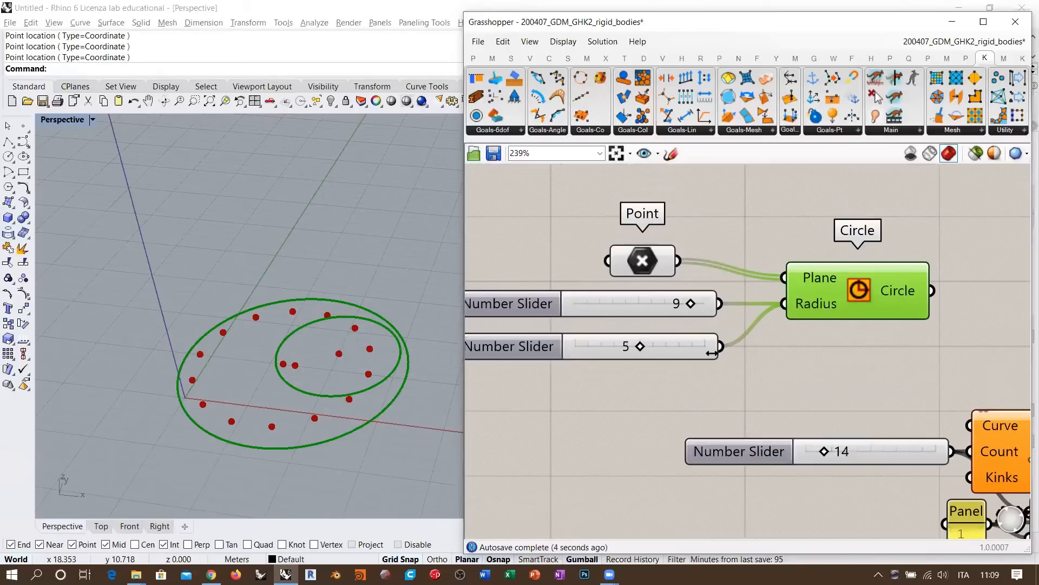
pyautogui.moveTo(695, 346); pyautogui.dragTo(690, 335)
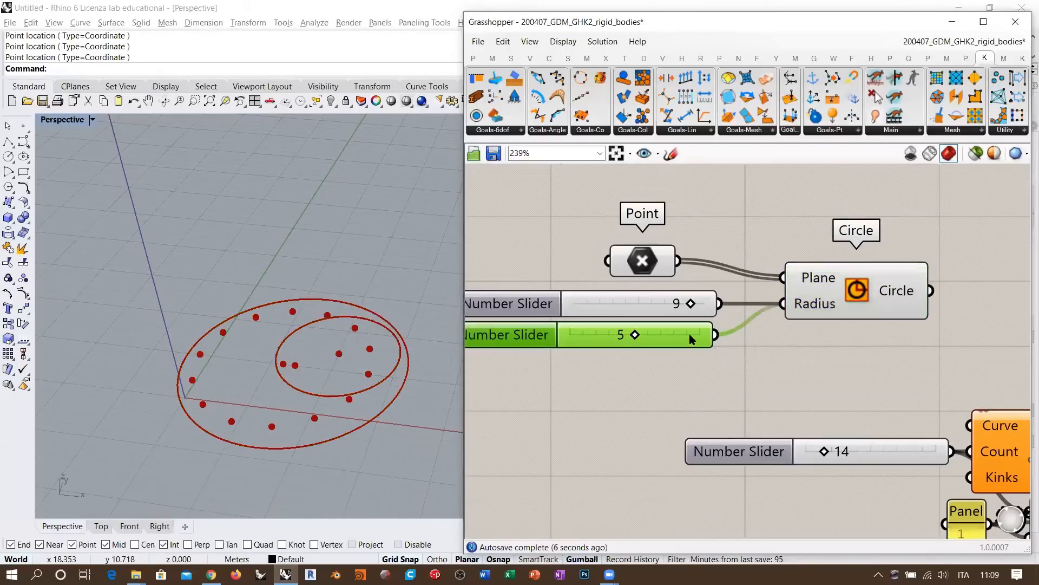
# Move the smaller circle's centre point onto the larger circle's centre in the Top view.
pyautogui.click(688, 368)
pyautogui.moveTo(294, 399); pyautogui.dragTo(302, 336, button='right')
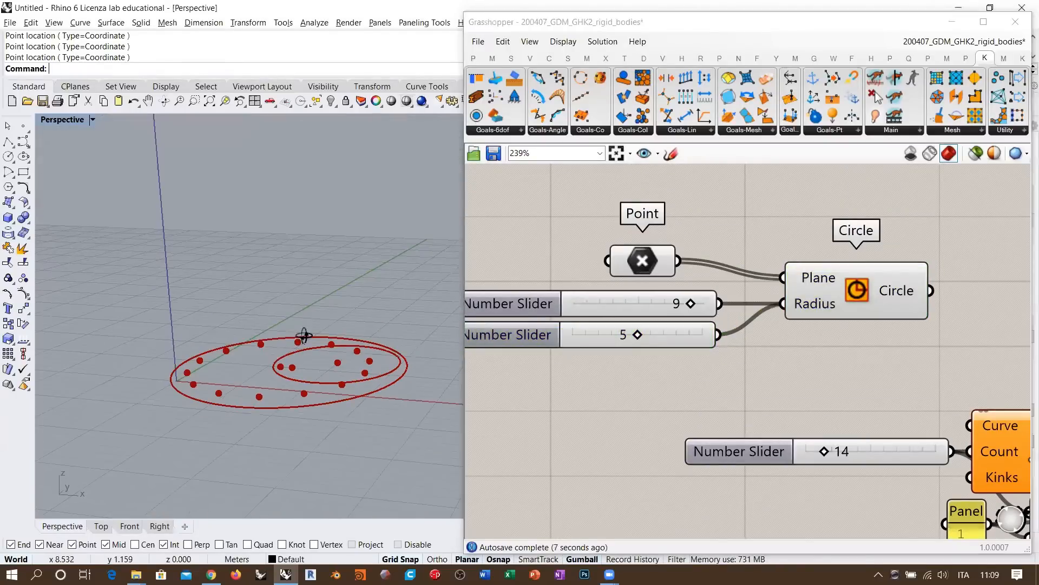
pyautogui.moveTo(281, 379); pyautogui.dragTo(323, 248, button='right')
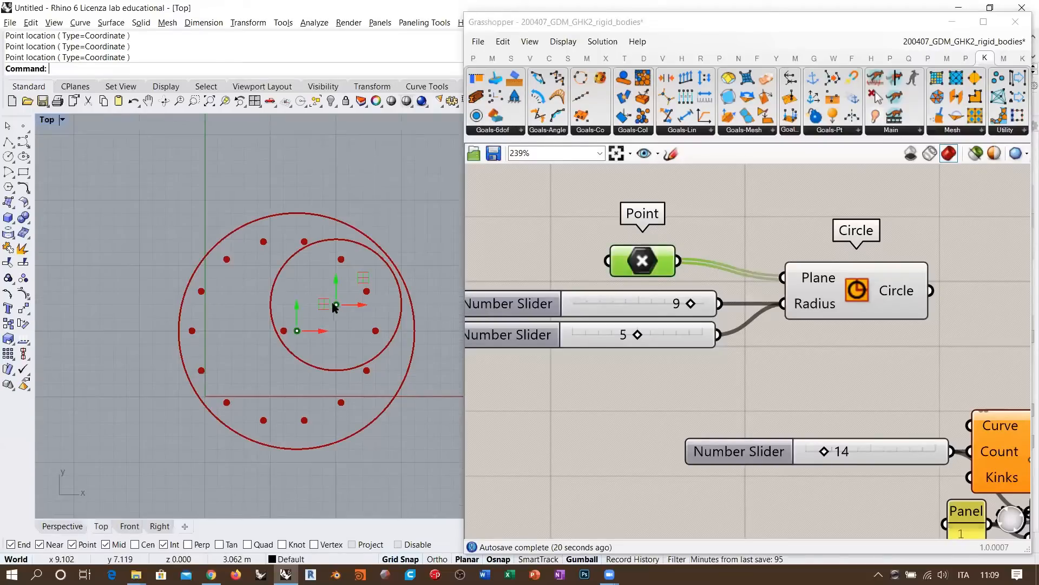
pyautogui.moveTo(335, 305); pyautogui.dragTo(297, 331)
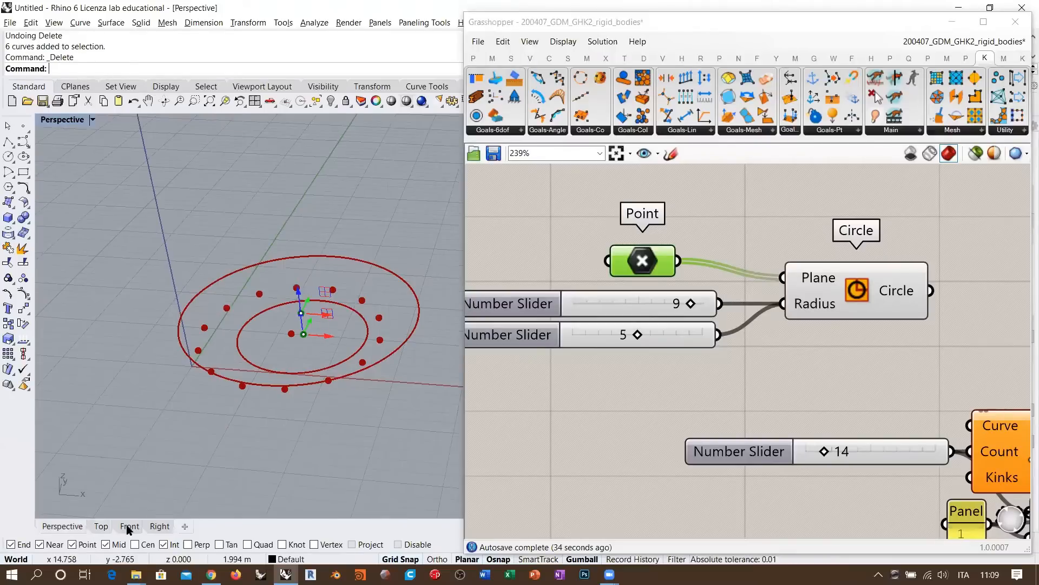
# Bring the larger circle's centre back down to the smaller circle's centre so both circles lie concentric on the ground plane.
pyautogui.hotkey('ctrl', 'F1')
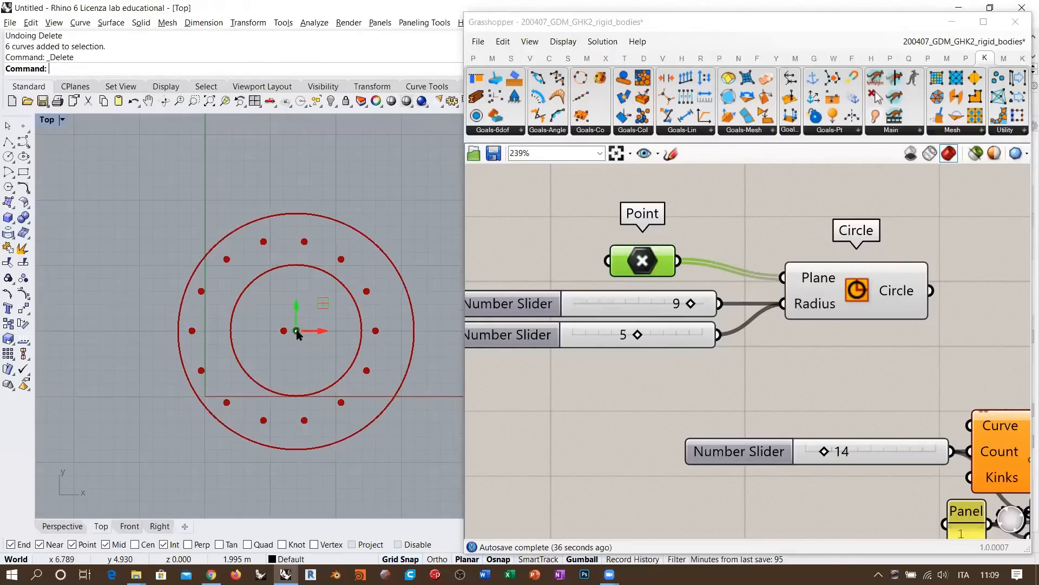
pyautogui.click(76, 526)
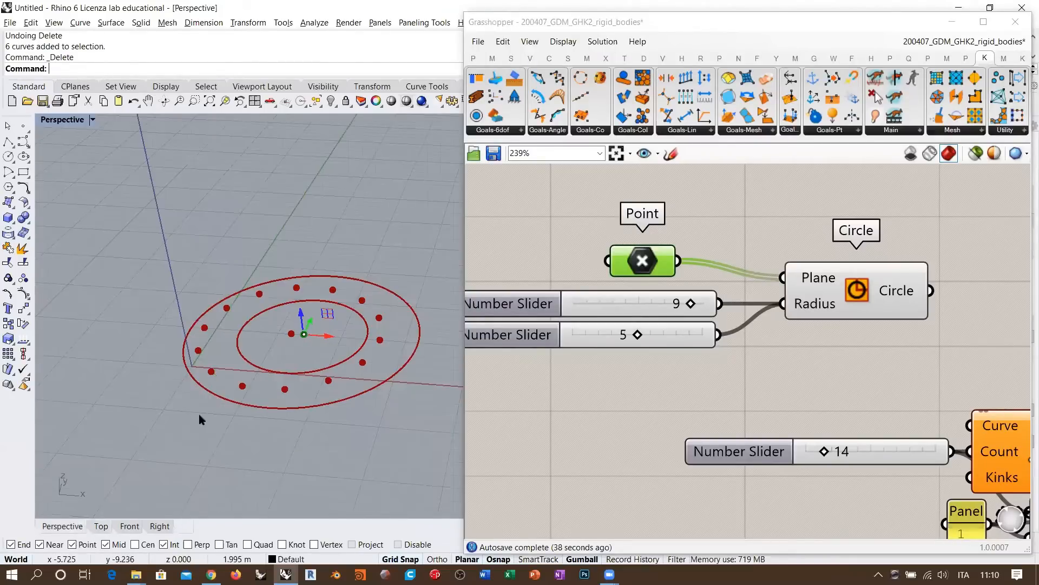
pyautogui.moveTo(321, 365); pyautogui.dragTo(323, 351, button='right')
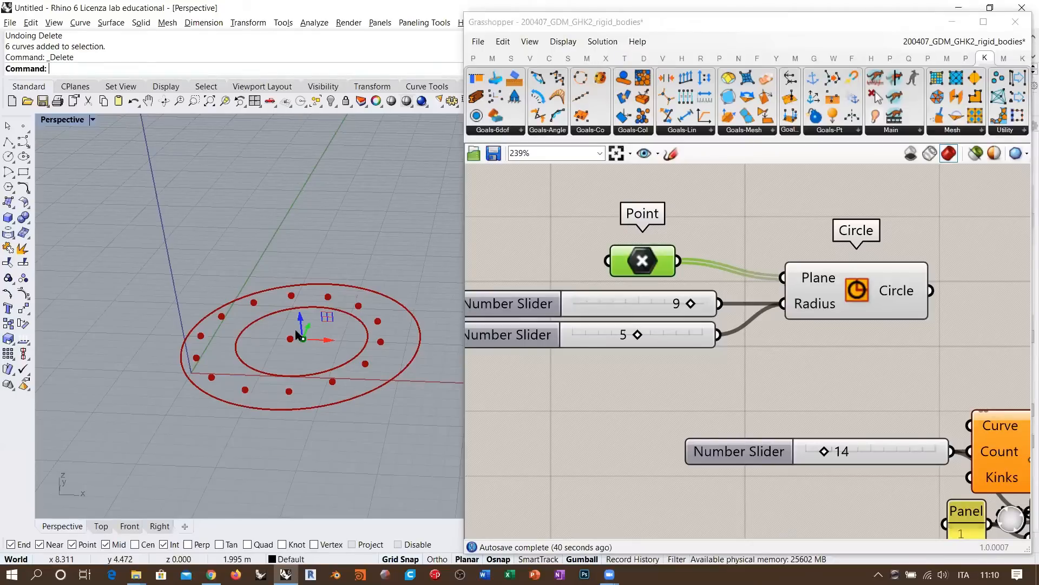
pyautogui.hotkey('ctrl', 'F1')
pyautogui.click(587, 246)
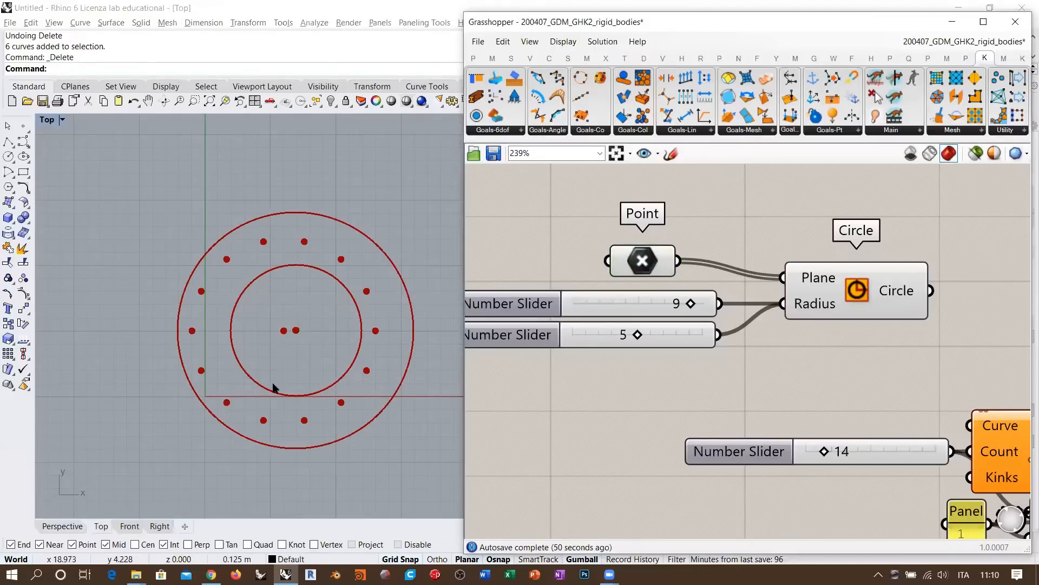
pyautogui.click(80, 528)
pyautogui.moveTo(298, 422); pyautogui.dragTo(379, 372, button='right')
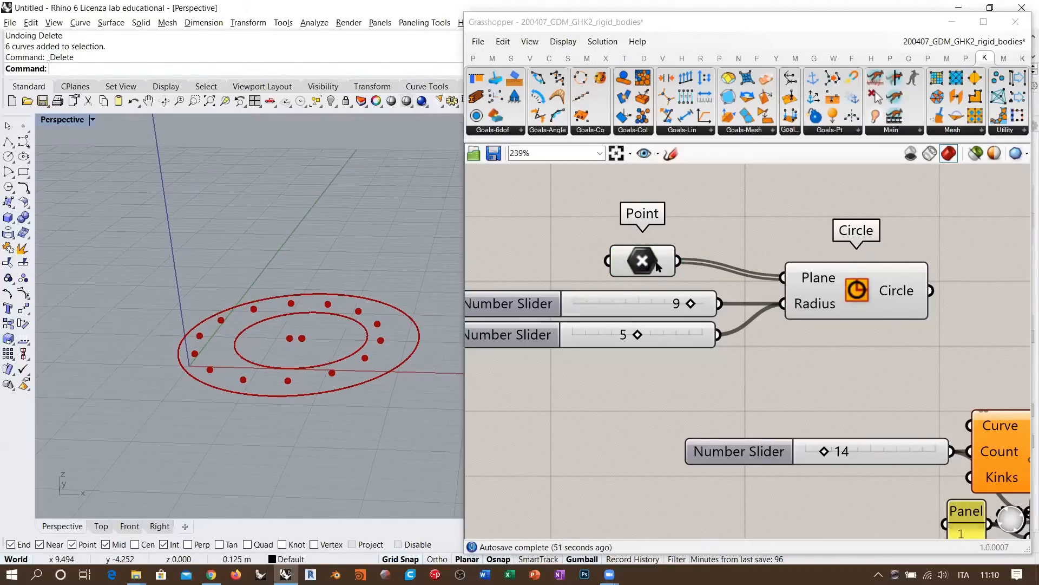
# Move the Point parameter closer to the Circle component, just above the two radius sliders.
pyautogui.moveTo(657, 265); pyautogui.dragTo(677, 263)
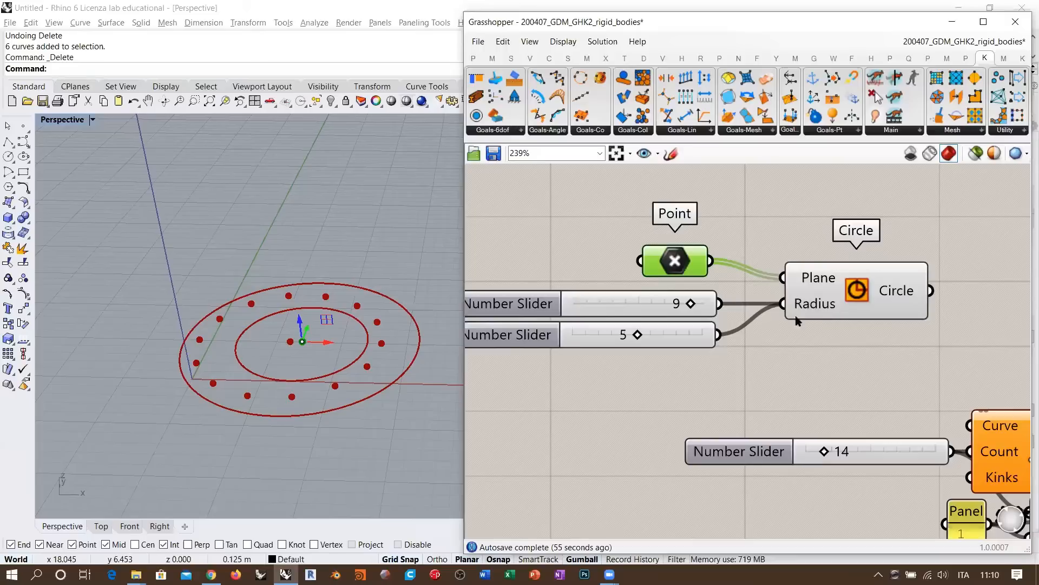
pyautogui.click(646, 304)
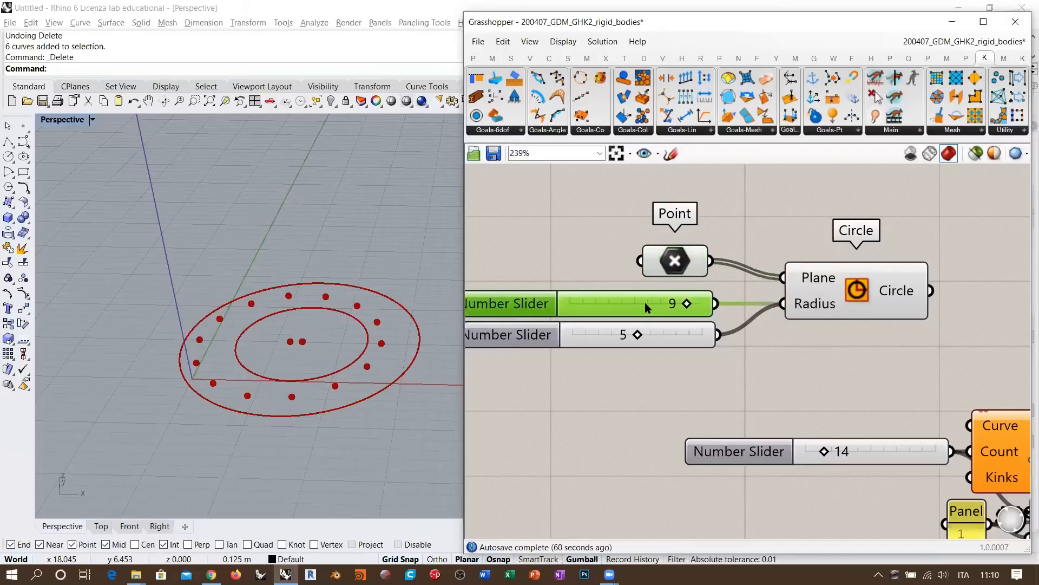
pyautogui.moveTo(682, 266); pyautogui.dragTo(690, 273)
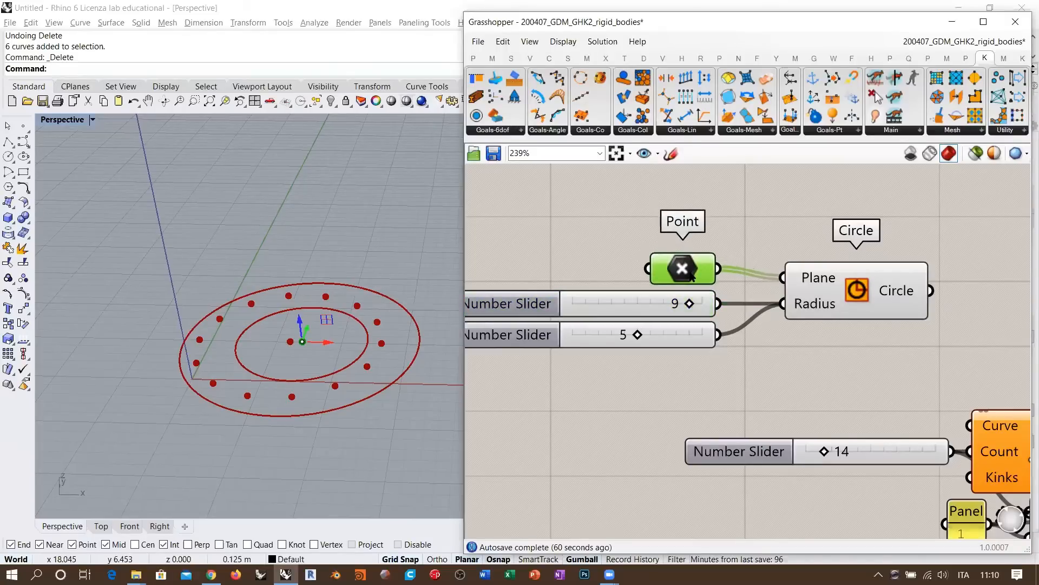
pyautogui.click(605, 246)
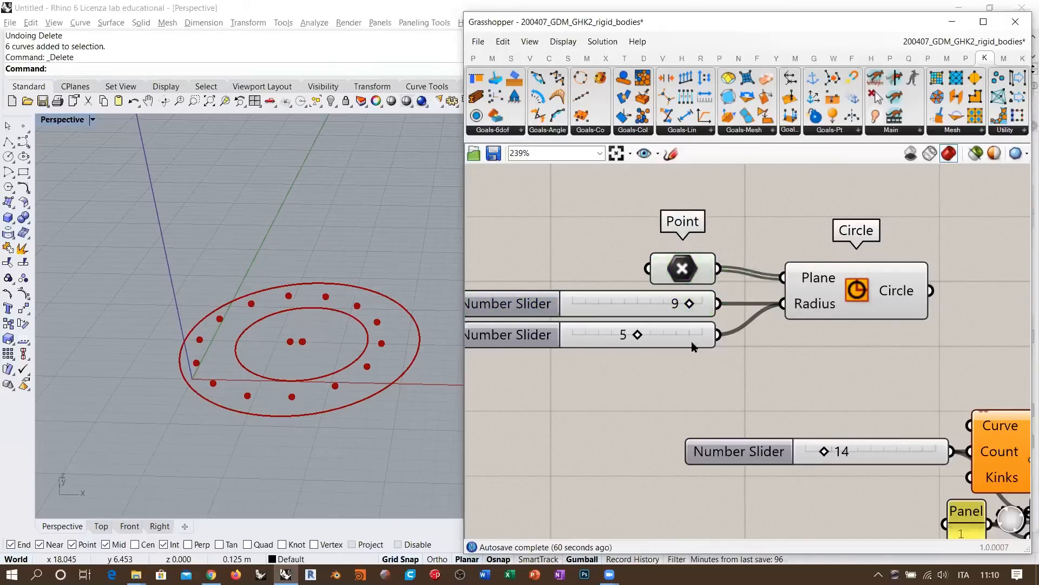
# Raise the smaller circle's centre point to a Z coordinate of 5.
pyautogui.click(684, 270)
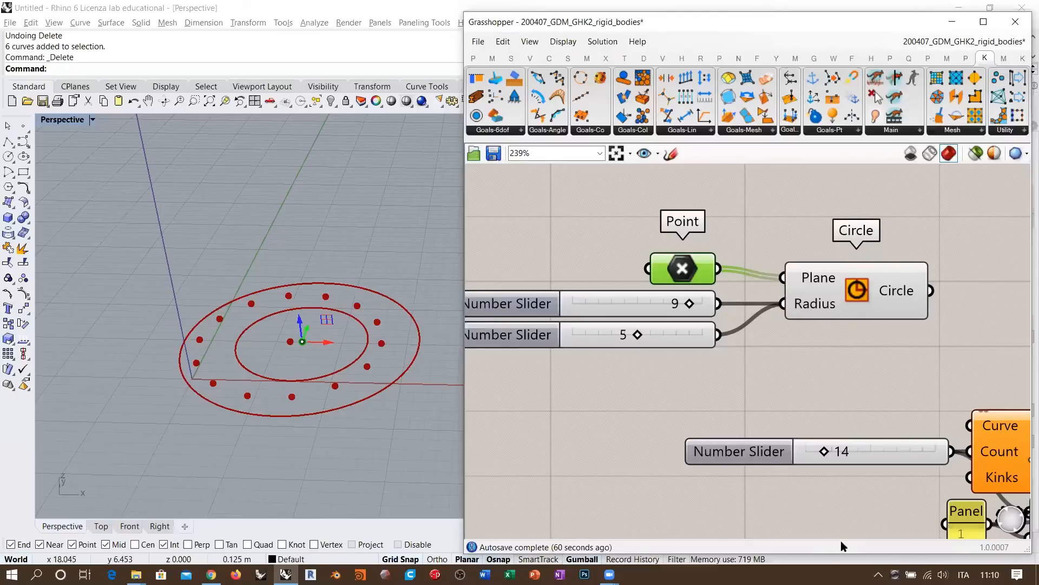
pyautogui.moveTo(294, 343); pyautogui.dragTo(348, 294, button='right')
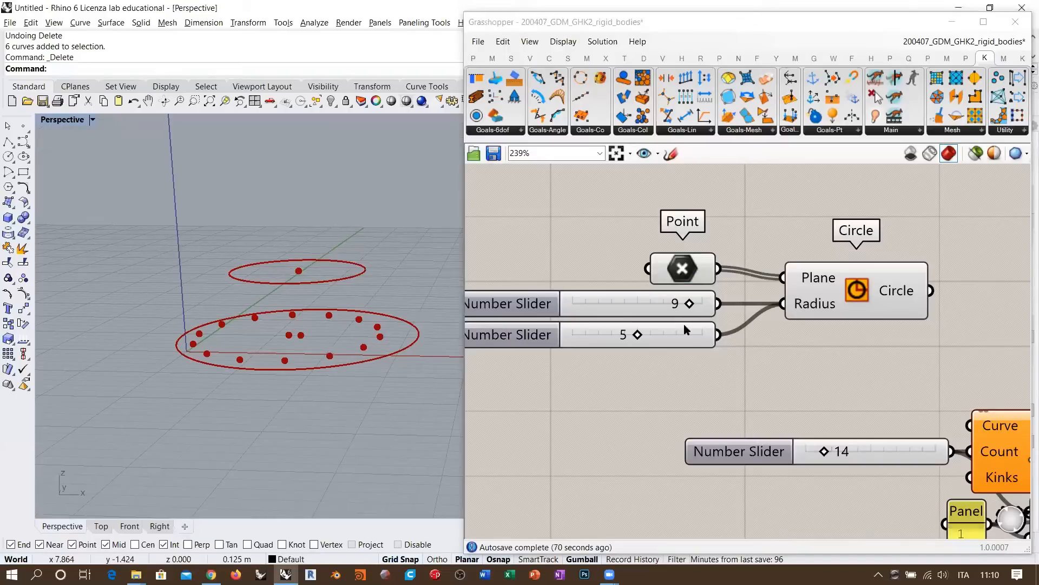
# Undo the connection from the Circle output to Divide Curve and the Circle component's last move.
pyautogui.scroll(-3, 758, 330)
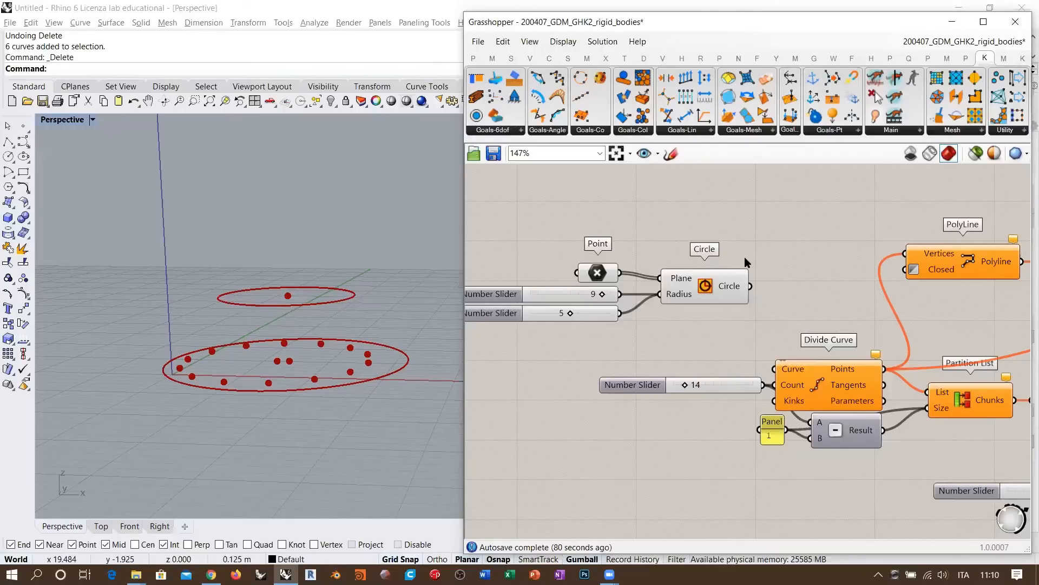
pyautogui.hotkey('ctrl', 'z')
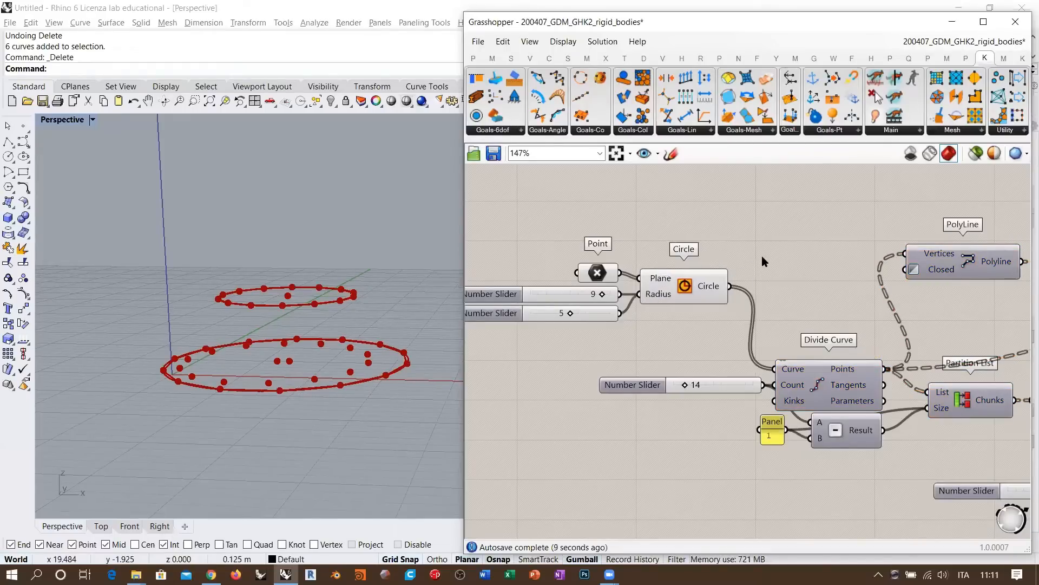
pyautogui.hotkey('ctrl', 'z')
pyautogui.hotkey('ctrl', 'z')
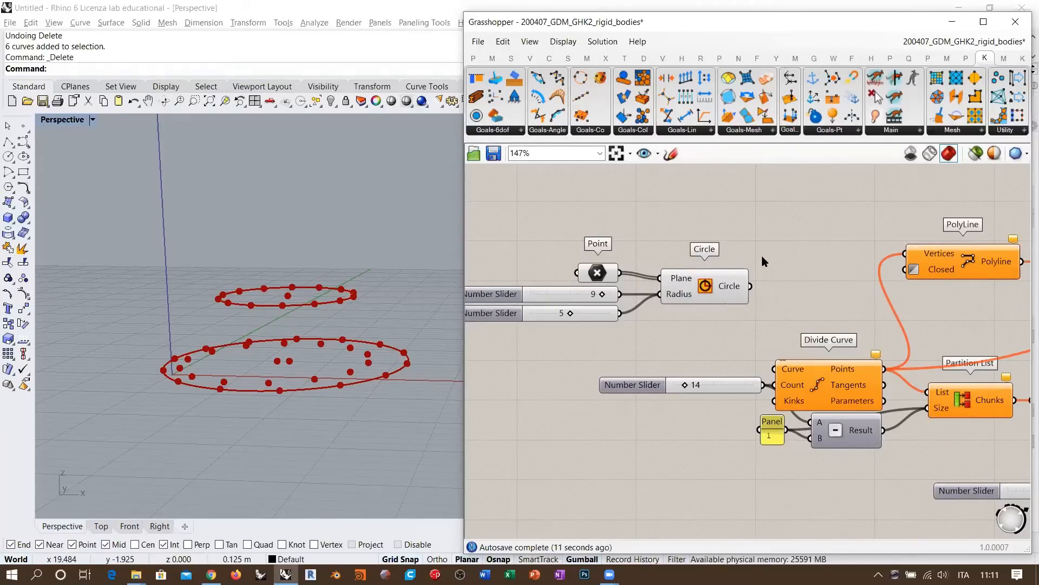
# Shift the Circle component slightly closer to the Point parameter and radius sliders.
pyautogui.rightClick(597, 272)
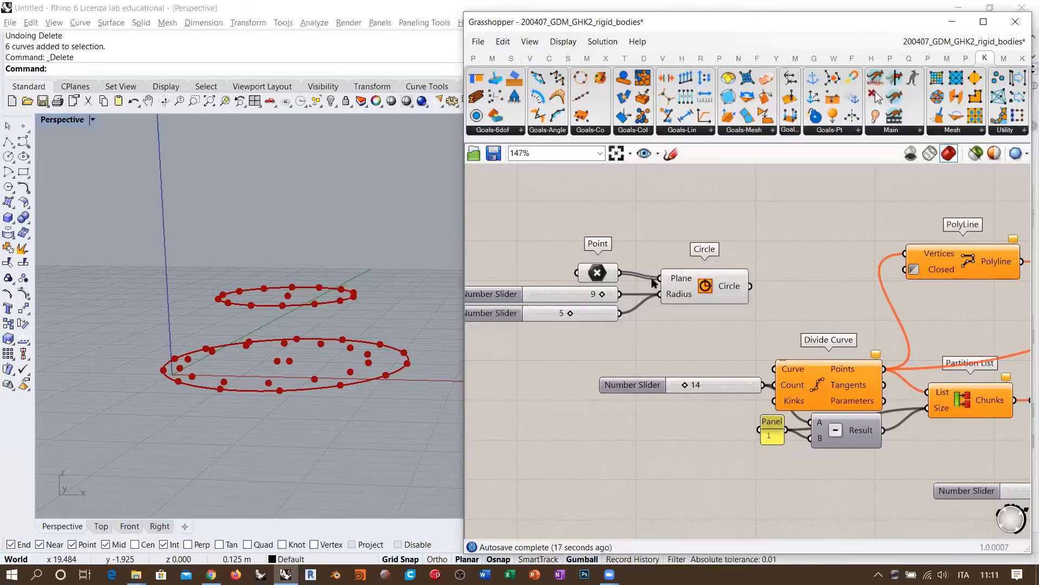
pyautogui.moveTo(765, 262); pyautogui.dragTo(774, 258, button='right')
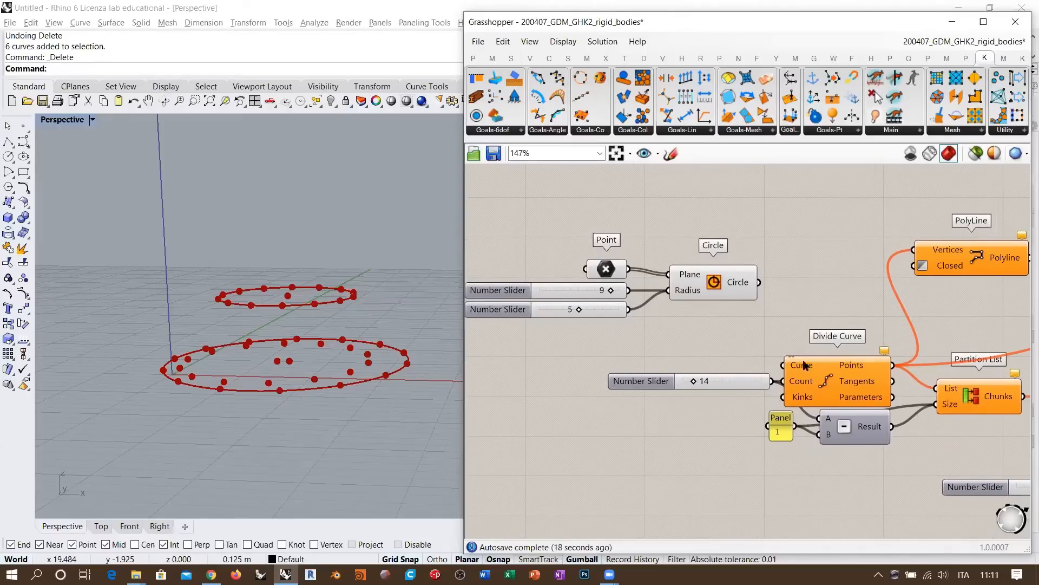
pyautogui.moveTo(753, 296); pyautogui.dragTo(739, 296)
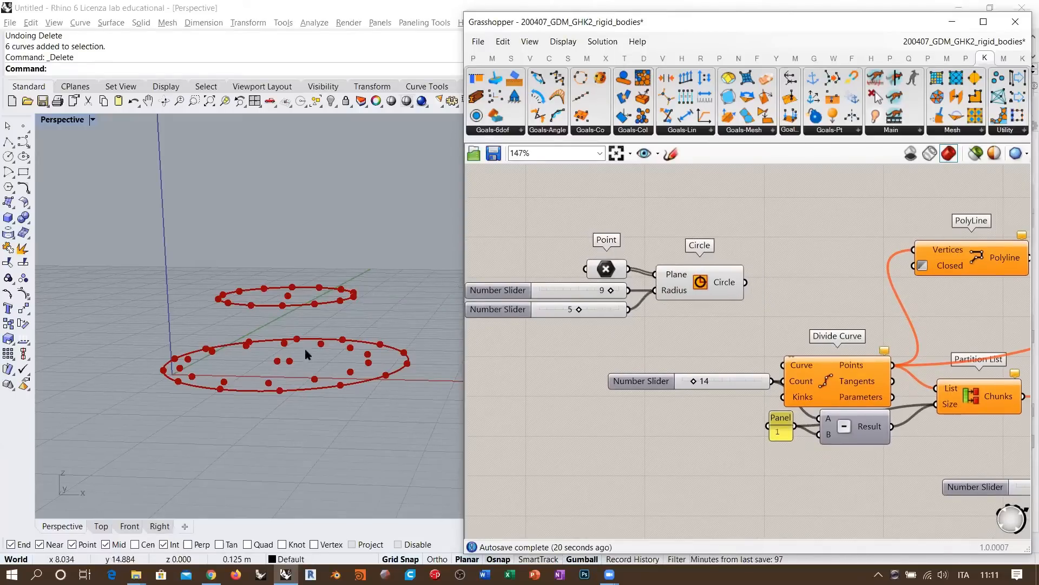
pyautogui.moveTo(631, 320); pyautogui.dragTo(609, 322, button='right')
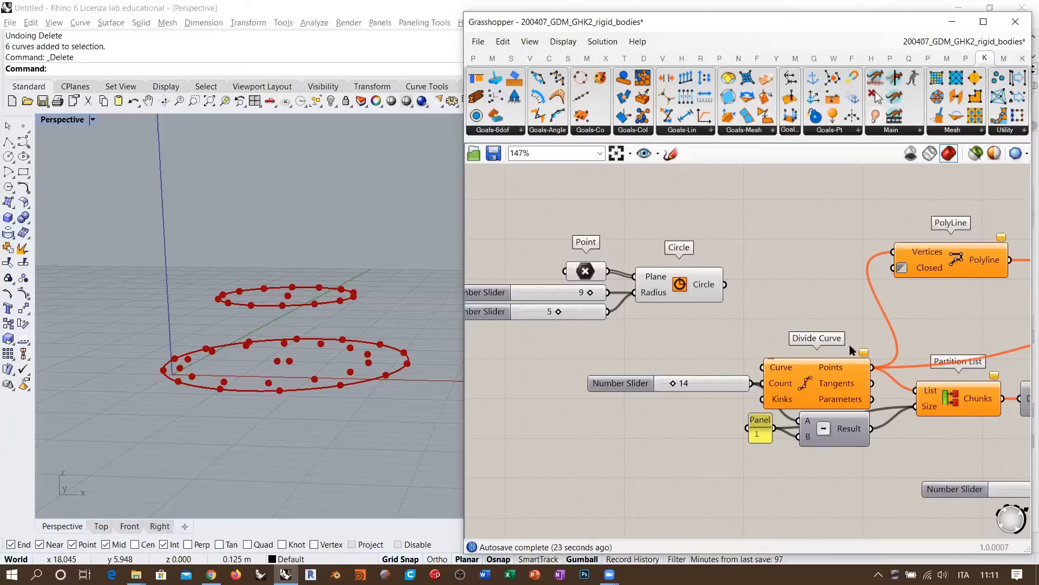
# Reset the BouncySolver with its connected Button to clear the old simulation points.
pyautogui.scroll(-4, 851, 346)
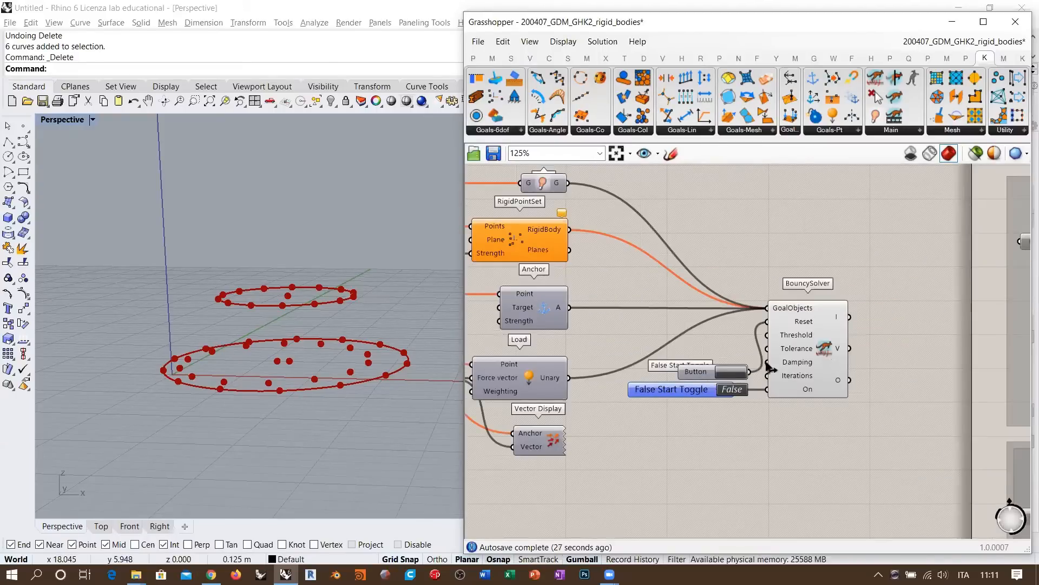
pyautogui.click(728, 373)
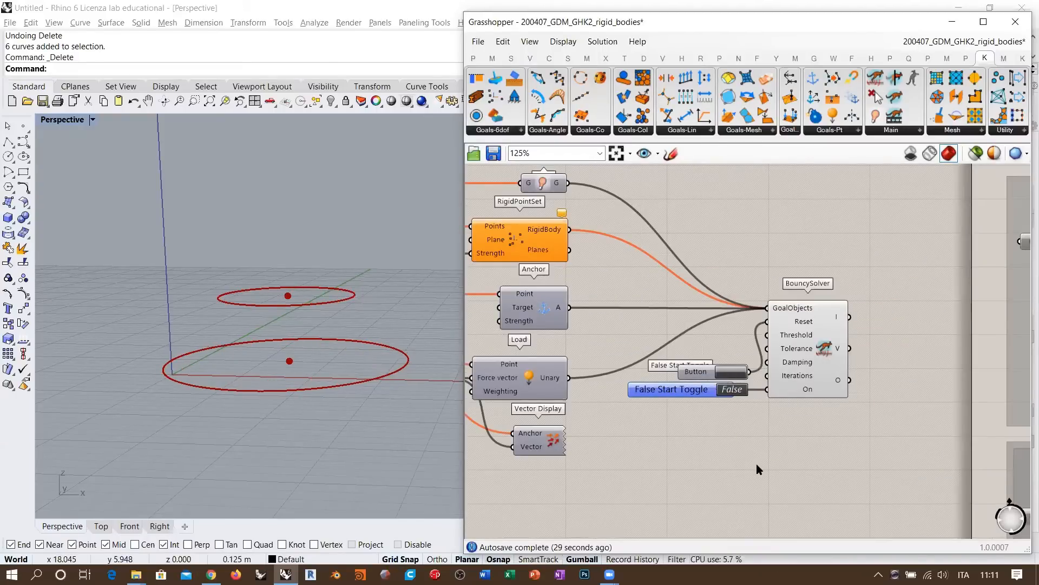
# Review the whole definition, from the circle inputs through the goals that feed the BouncySolver.
pyautogui.moveTo(747, 408); pyautogui.dragTo(812, 417, button='right')
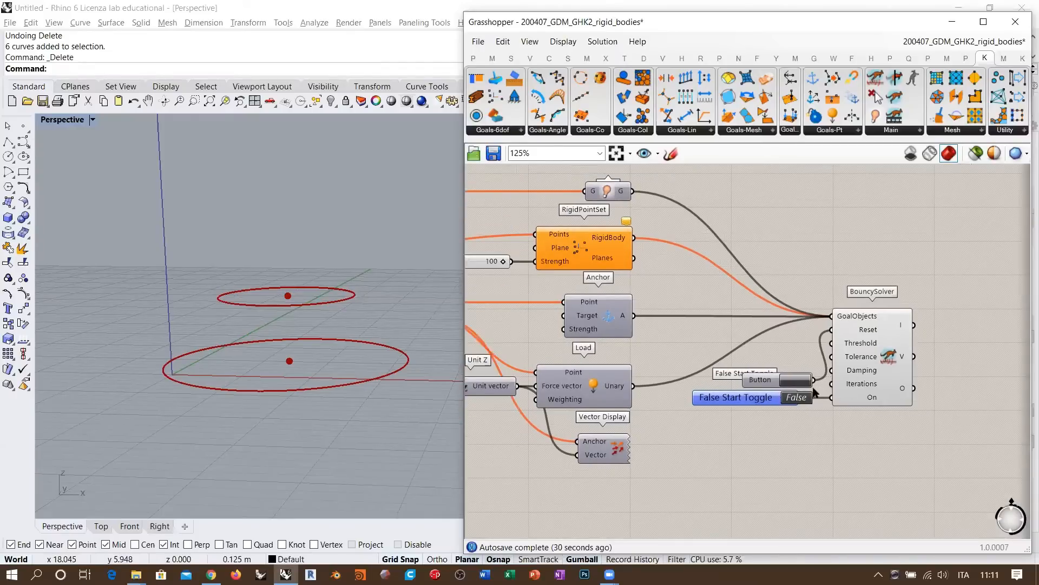
pyautogui.scroll(-1, 917, 388)
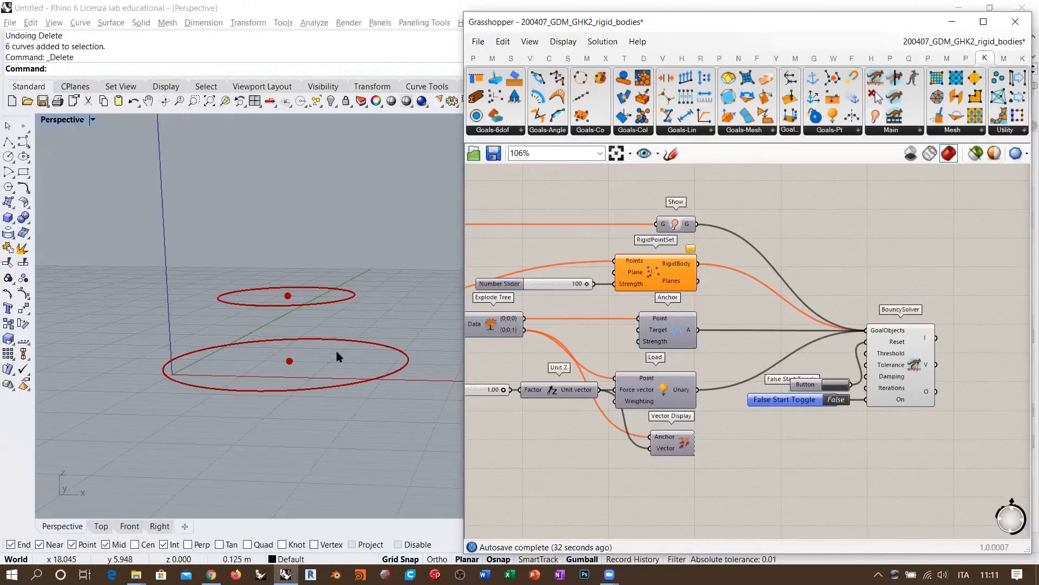
pyautogui.scroll(-3, 925, 414)
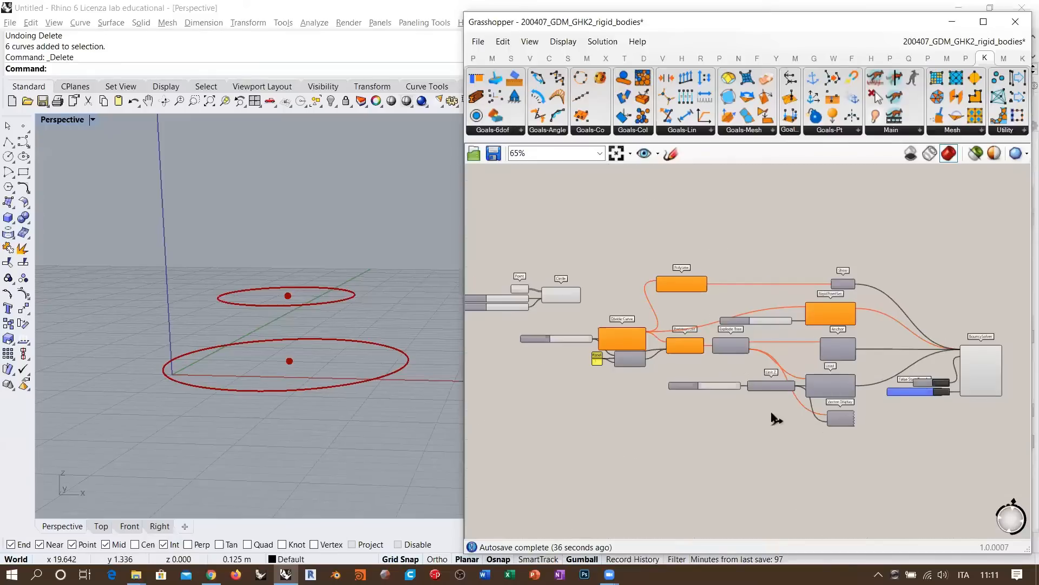
pyautogui.scroll(7, 797, 420)
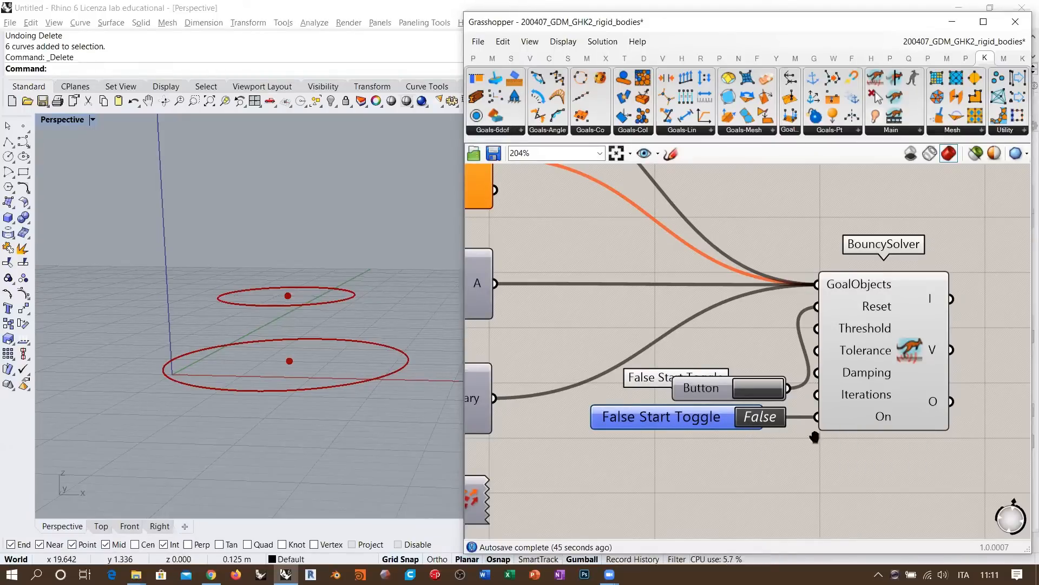
pyautogui.moveTo(815, 437); pyautogui.dragTo(962, 455, button='right')
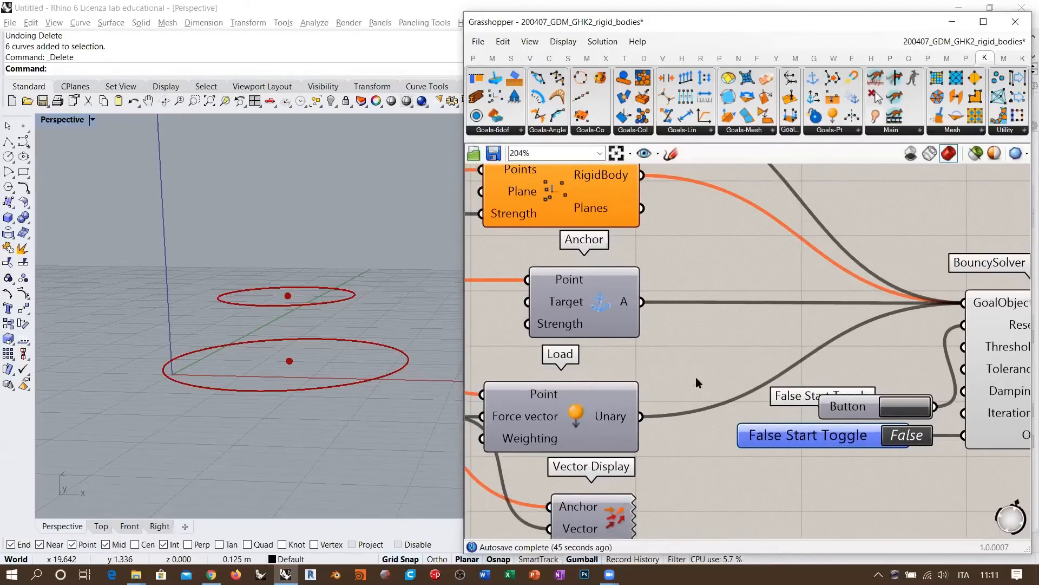
pyautogui.scroll(-6, 696, 382)
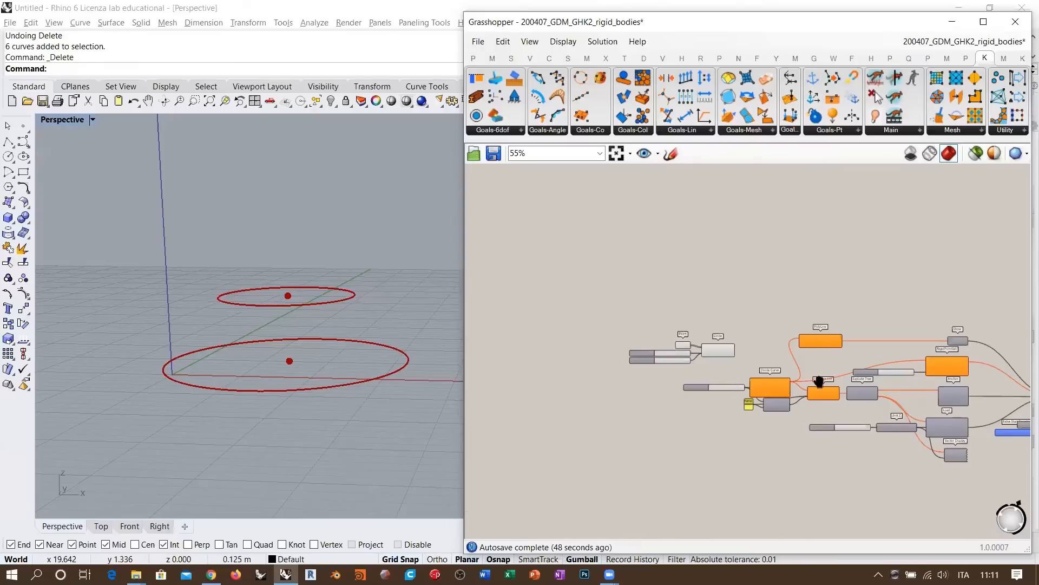
pyautogui.moveTo(817, 383); pyautogui.dragTo(728, 367, button='right')
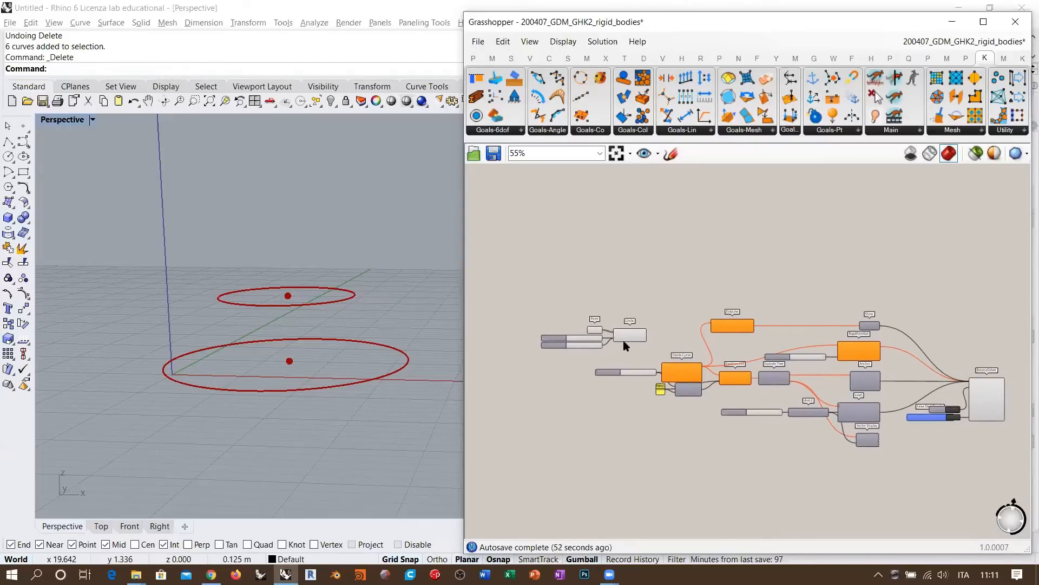
# Check the second point's Z coordinate in the Point parameter's collection, close it with the value kept, and select the Circle component.
pyautogui.scroll(5, 945, 403)
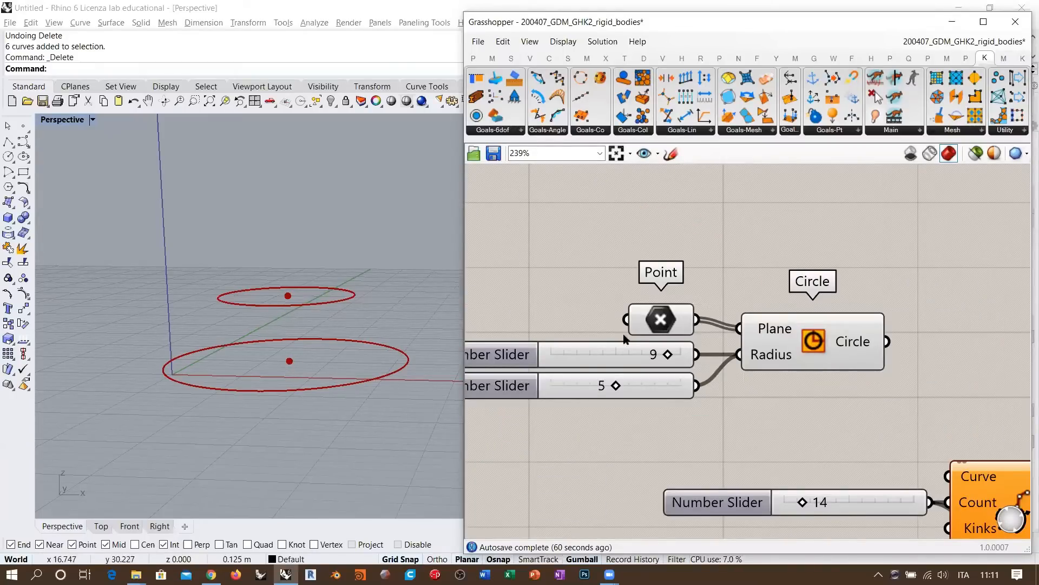
pyautogui.rightClick(657, 320)
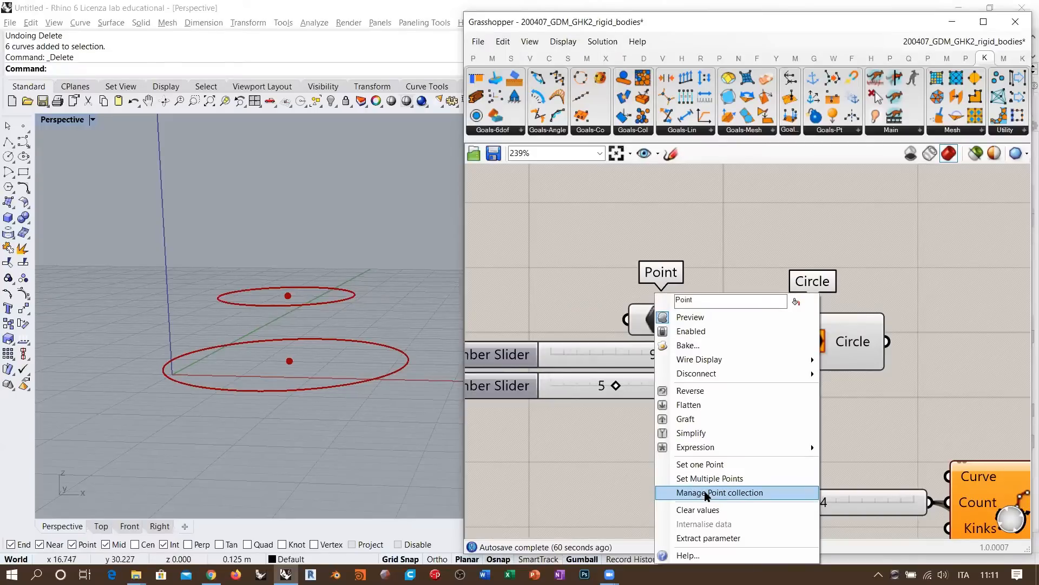
pyautogui.click(706, 492)
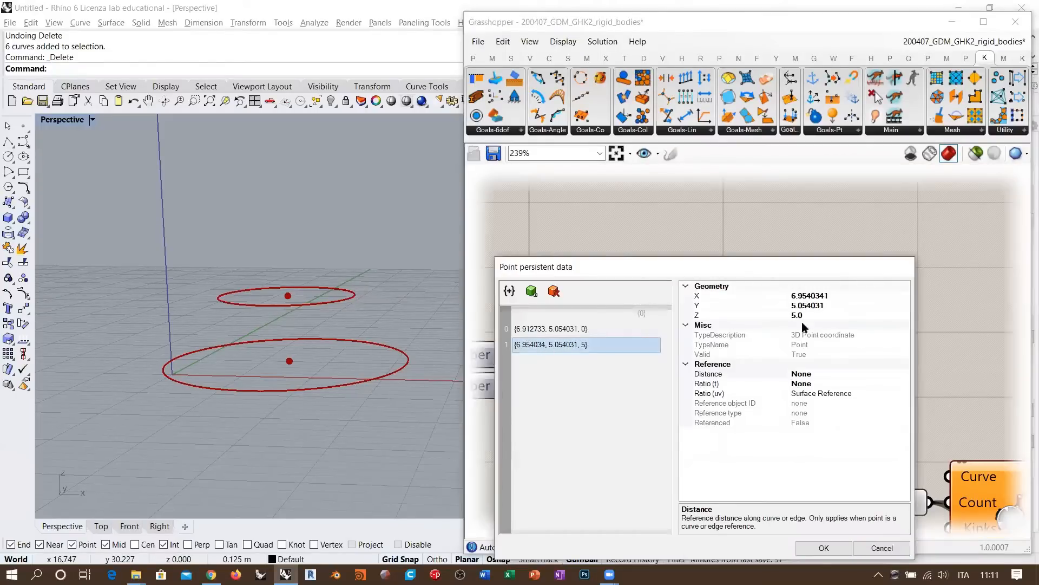
pyautogui.click(818, 317)
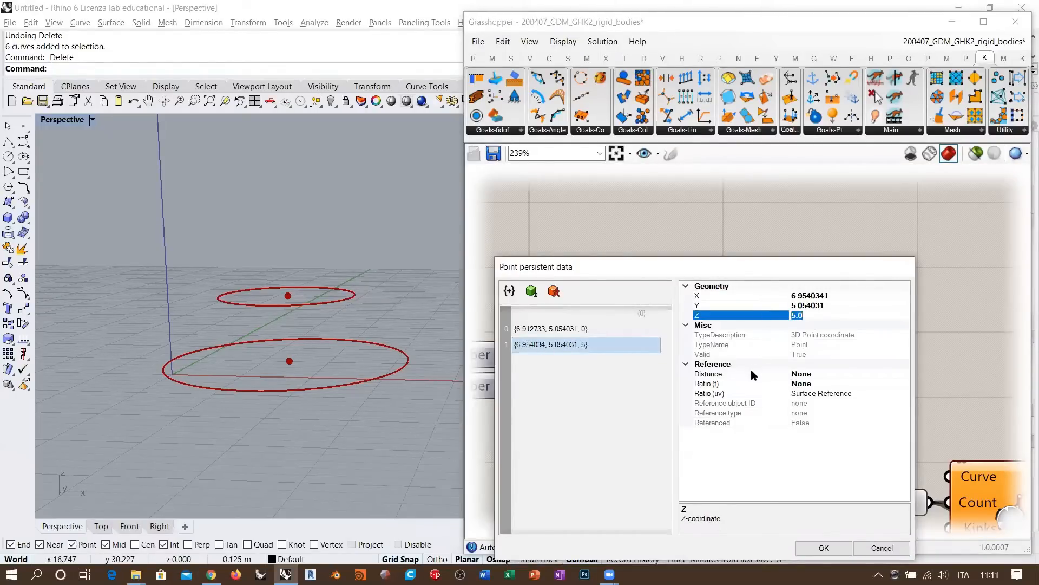
pyautogui.doubleClick(798, 318)
pyautogui.click(813, 316)
pyautogui.click(823, 548)
pyautogui.click(664, 319)
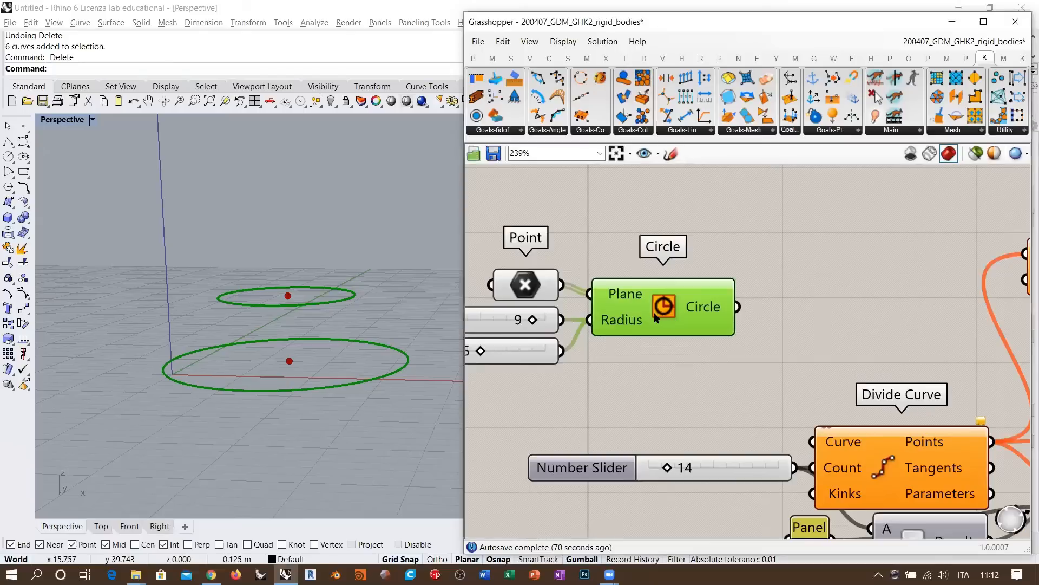
# Nudge the Circle component closer to its inputs, wire its output into Divide Curve's Curve input, and inspect the divided circles.
pyautogui.moveTo(654, 312); pyautogui.dragTo(645, 313)
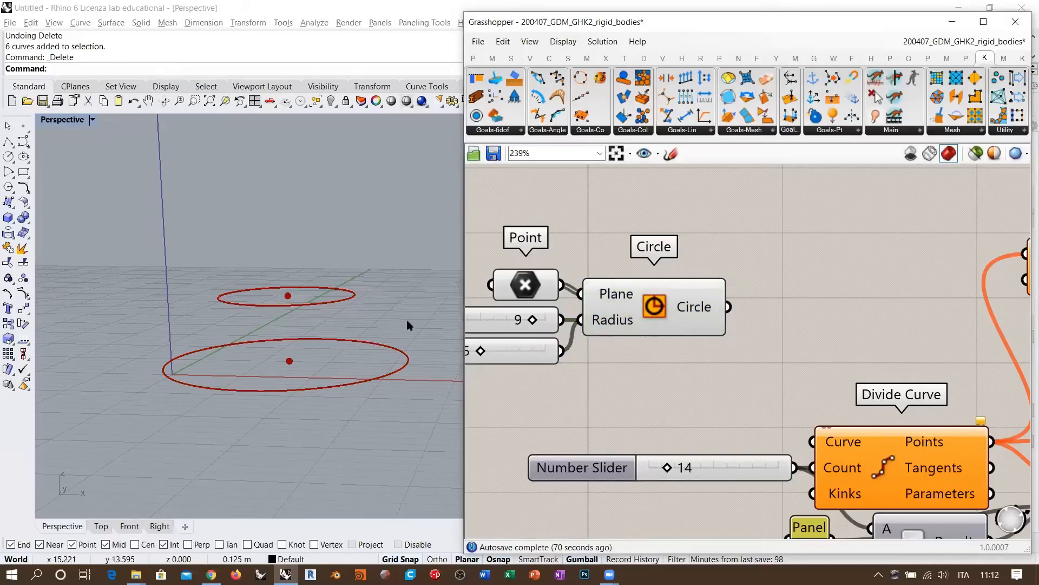
pyautogui.moveTo(728, 307); pyautogui.dragTo(816, 441)
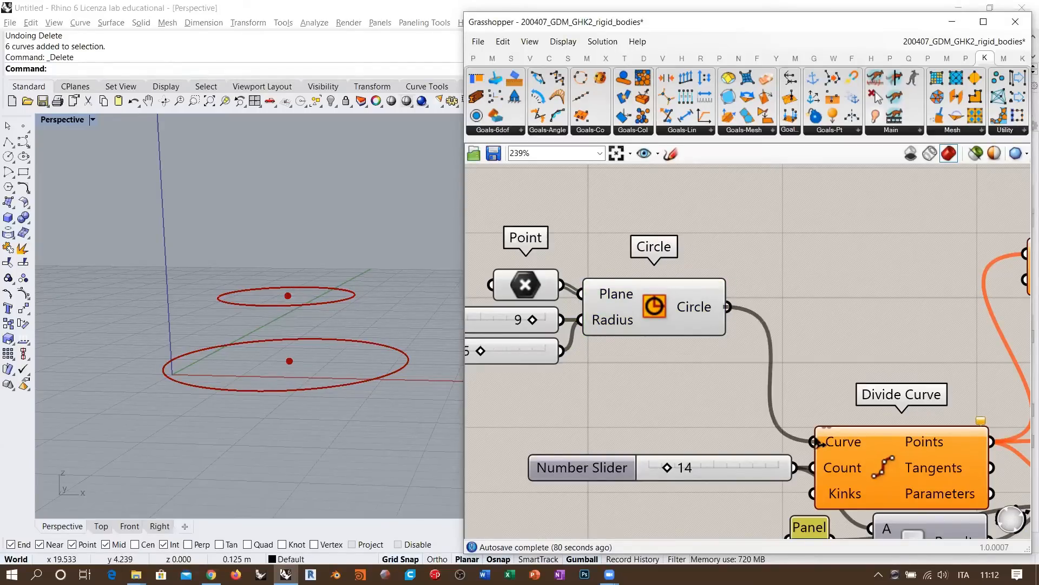
pyautogui.click(663, 315)
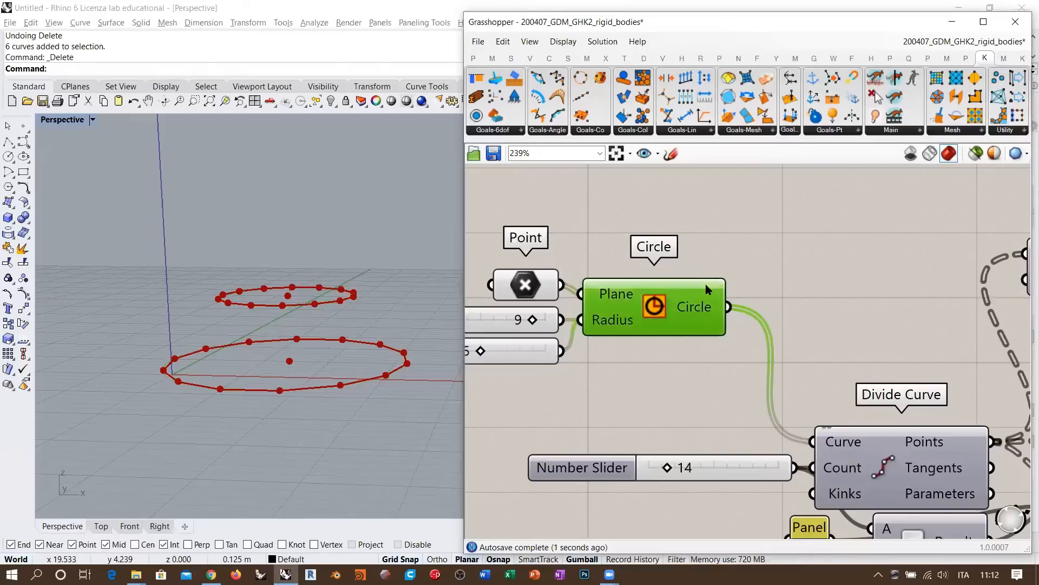
pyautogui.click(541, 289)
pyautogui.moveTo(388, 324); pyautogui.dragTo(324, 336, button='right')
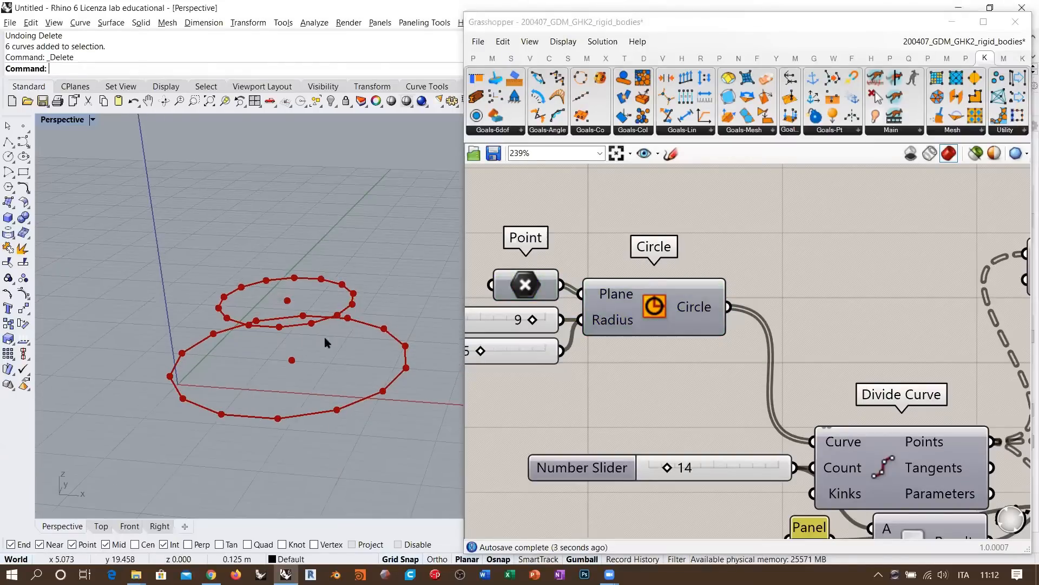
# Examine how the division points flow through Partition List and Explode Tree into the Load goal.
pyautogui.moveTo(818, 379); pyautogui.dragTo(642, 321, button='right')
pyautogui.scroll(-2, 791, 371)
pyautogui.scroll(-2, 862, 353)
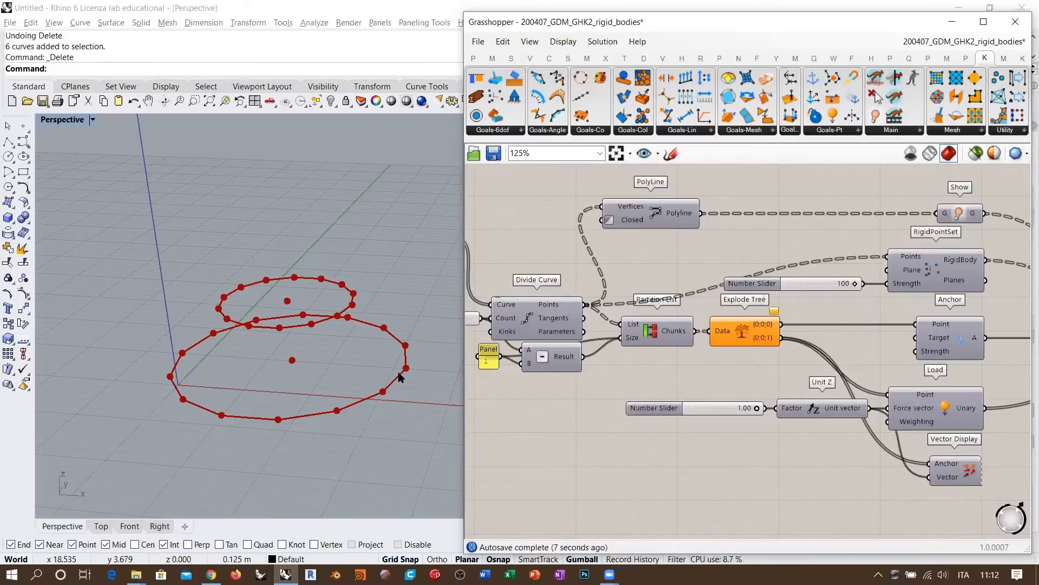
pyautogui.moveTo(399, 365); pyautogui.dragTo(406, 368, button='right')
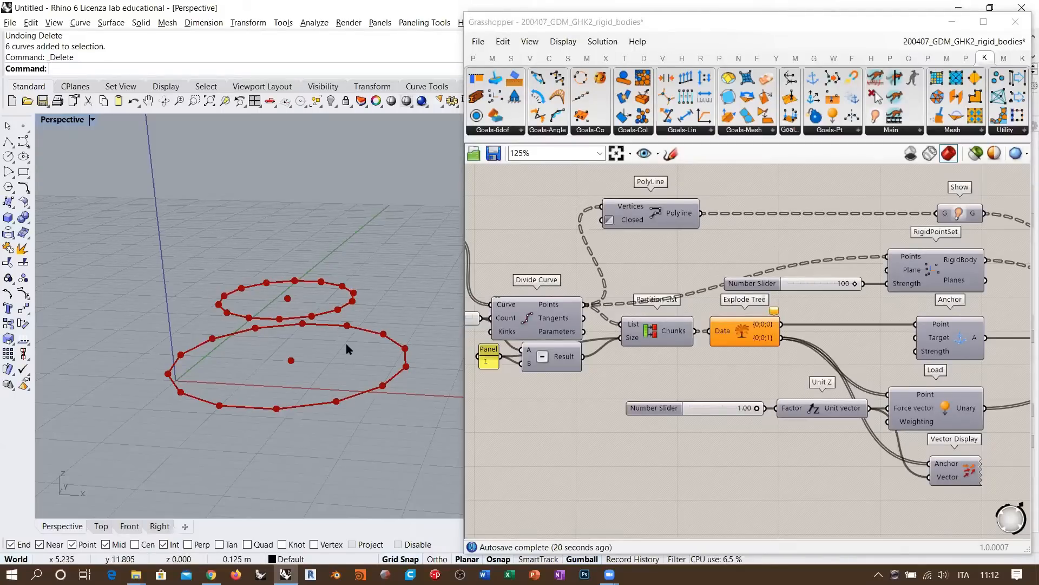
pyautogui.scroll(5, 868, 355)
pyautogui.click(841, 366)
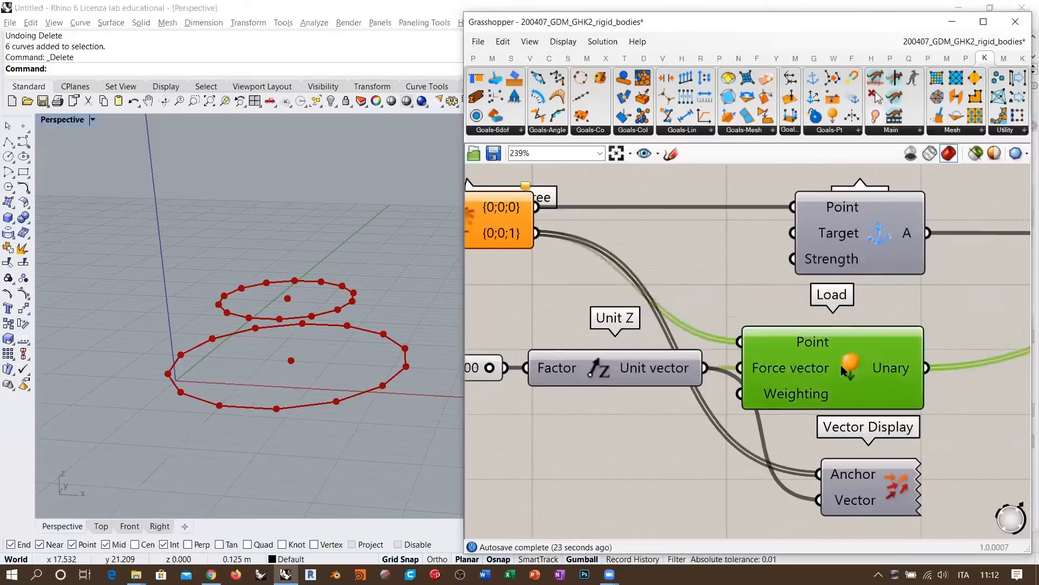
pyautogui.click(729, 481)
# Shift the Partition List component slightly closer to Divide Curve.
pyautogui.scroll(-5, 729, 481)
pyautogui.moveTo(554, 255); pyautogui.dragTo(677, 291, button='right')
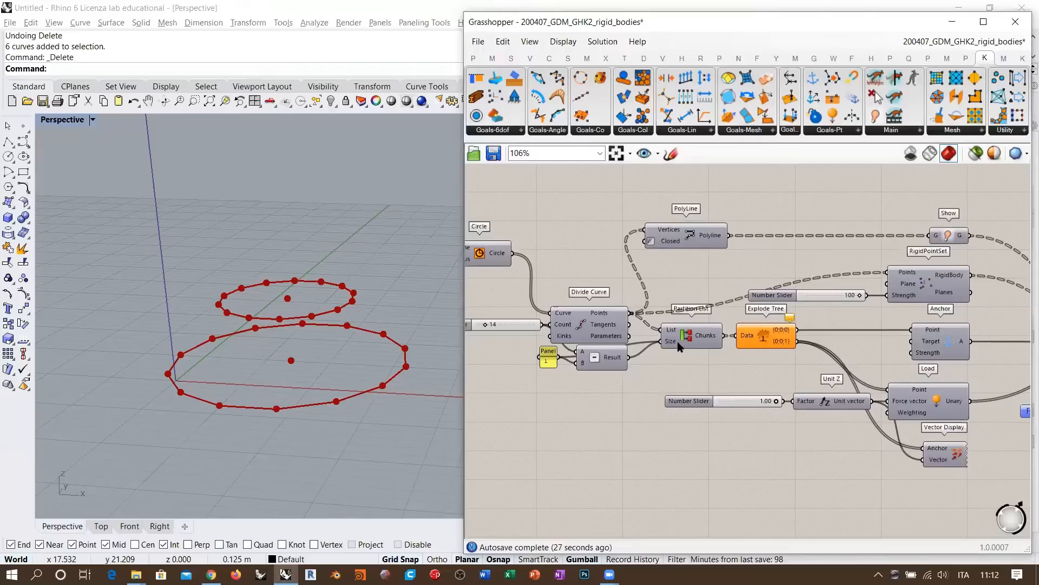
pyautogui.moveTo(671, 343); pyautogui.dragTo(655, 349)
pyautogui.click(665, 372)
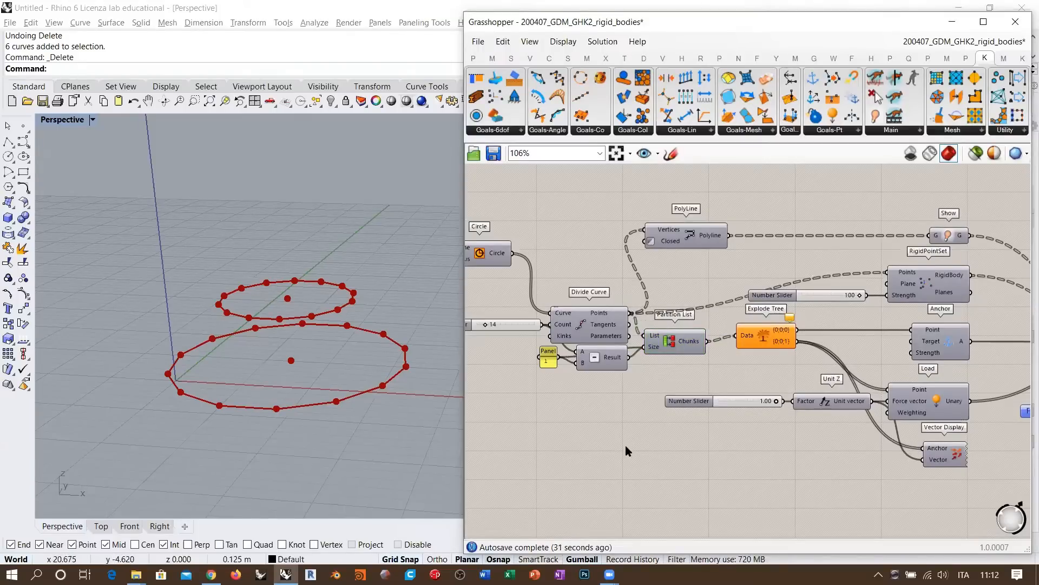
# Check the data structure of Divide Curve's Points output and trace it back to the Circle and Point inputs.
pyautogui.moveTo(623, 323); pyautogui.dragTo(669, 333, button='right')
pyautogui.scroll(5, 643, 314)
pyautogui.moveTo(642, 311)
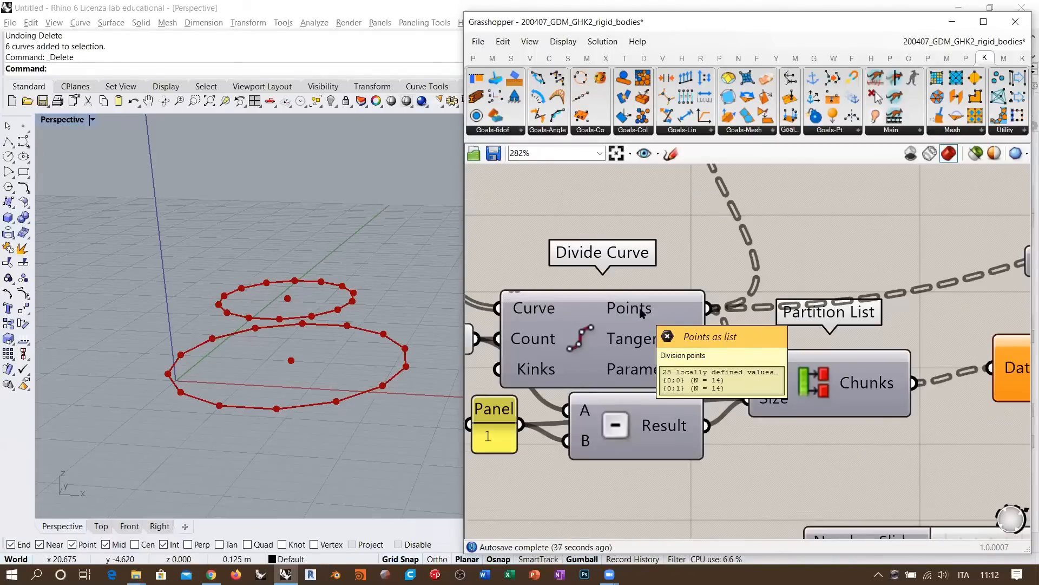
pyautogui.moveTo(546, 377); pyautogui.dragTo(772, 367, button='right')
pyautogui.click(817, 307)
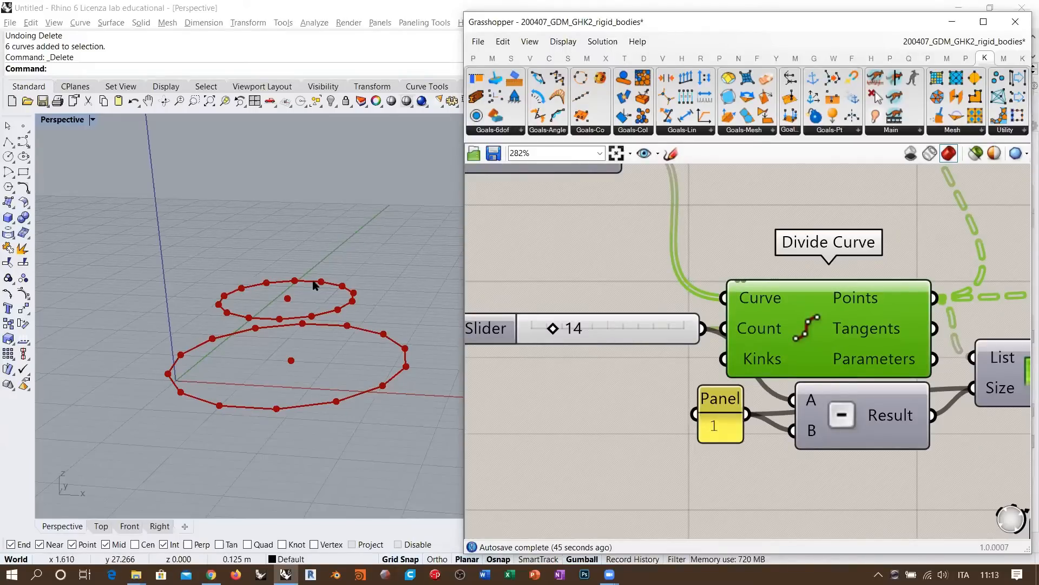
pyautogui.moveTo(888, 315); pyautogui.dragTo(815, 338, button='right')
pyautogui.moveTo(785, 321)
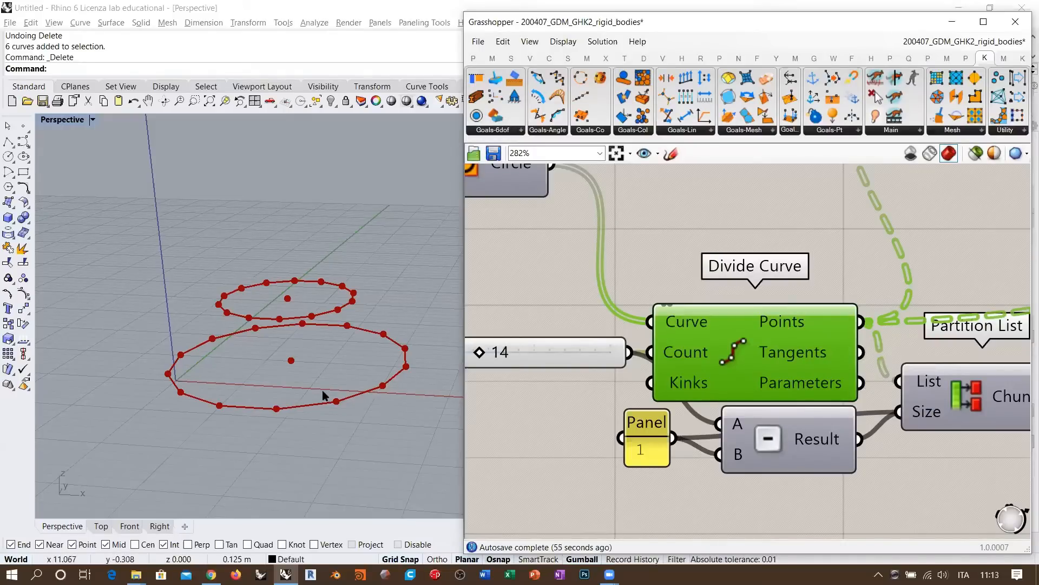
pyautogui.moveTo(473, 209); pyautogui.dragTo(791, 351, button='right')
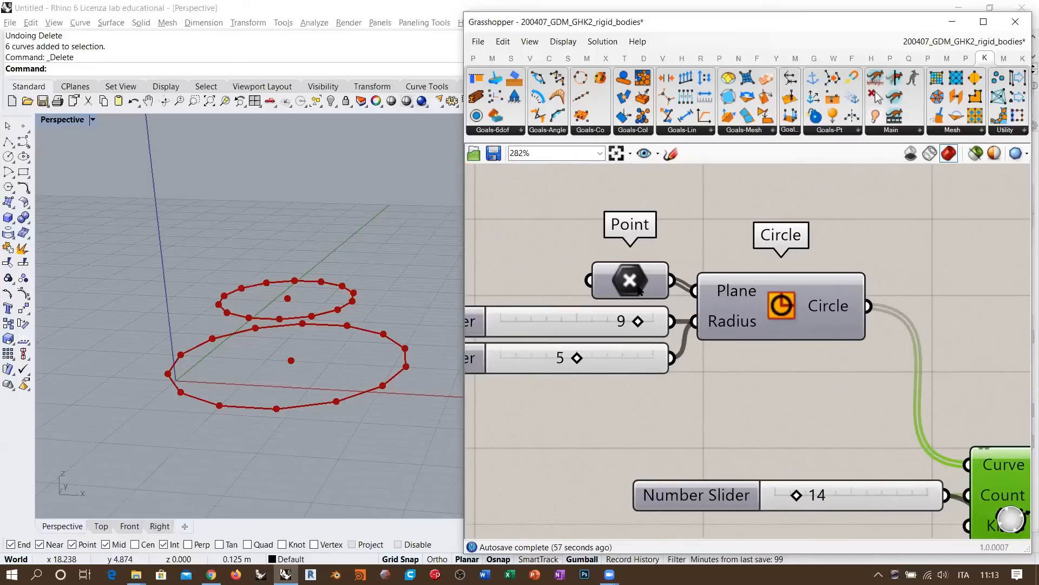
pyautogui.click(631, 281)
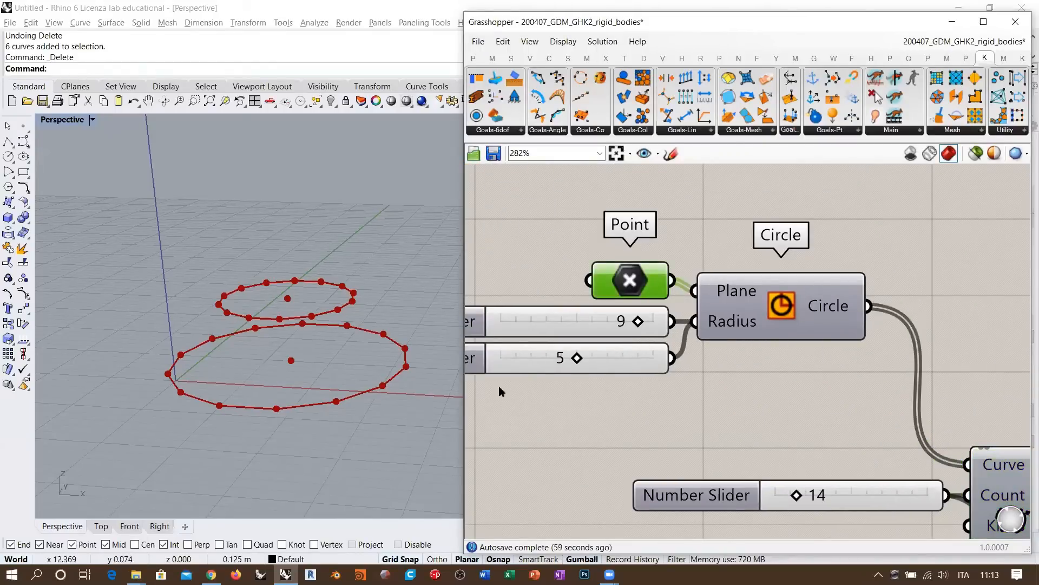
pyautogui.moveTo(921, 456); pyautogui.dragTo(686, 332, button='right')
pyautogui.moveTo(870, 343)
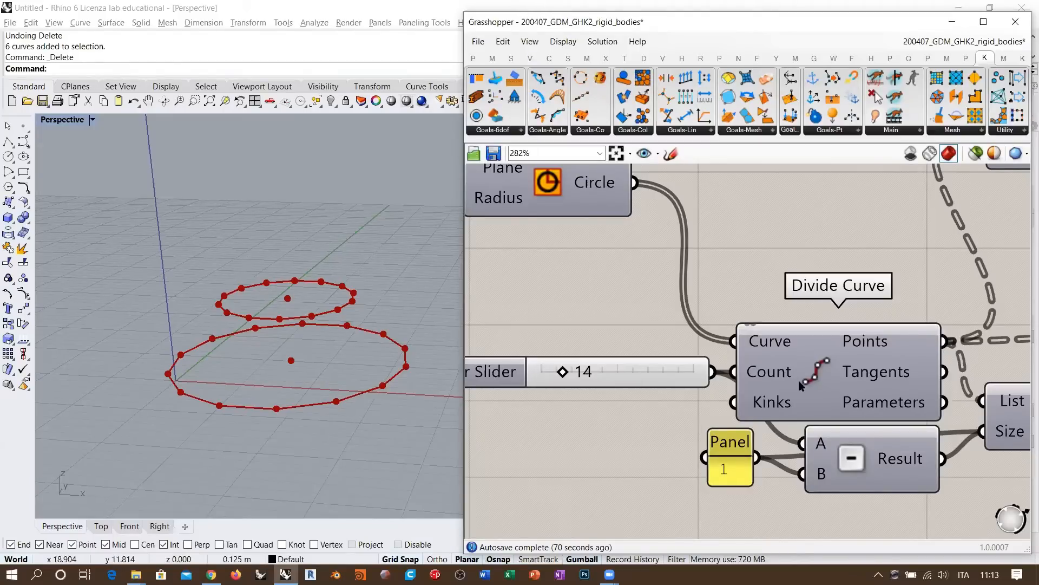
# Flatten the Points output of Divide Curve, nudge the component slightly, and inspect the resulting polyline.
pyautogui.moveTo(798, 380); pyautogui.dragTo(615, 369, button='right')
pyautogui.rightClick(664, 331)
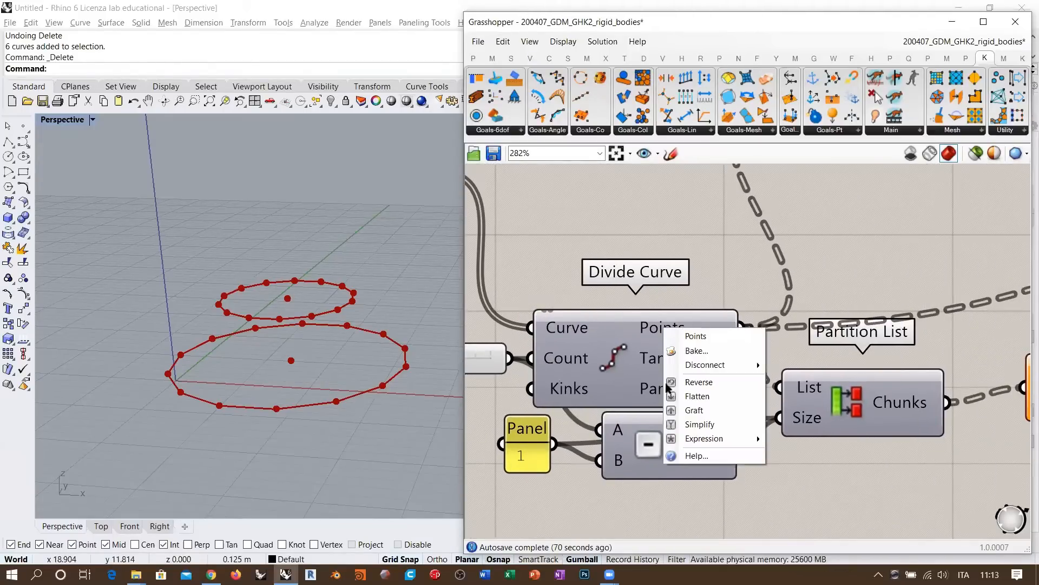
pyautogui.click(698, 396)
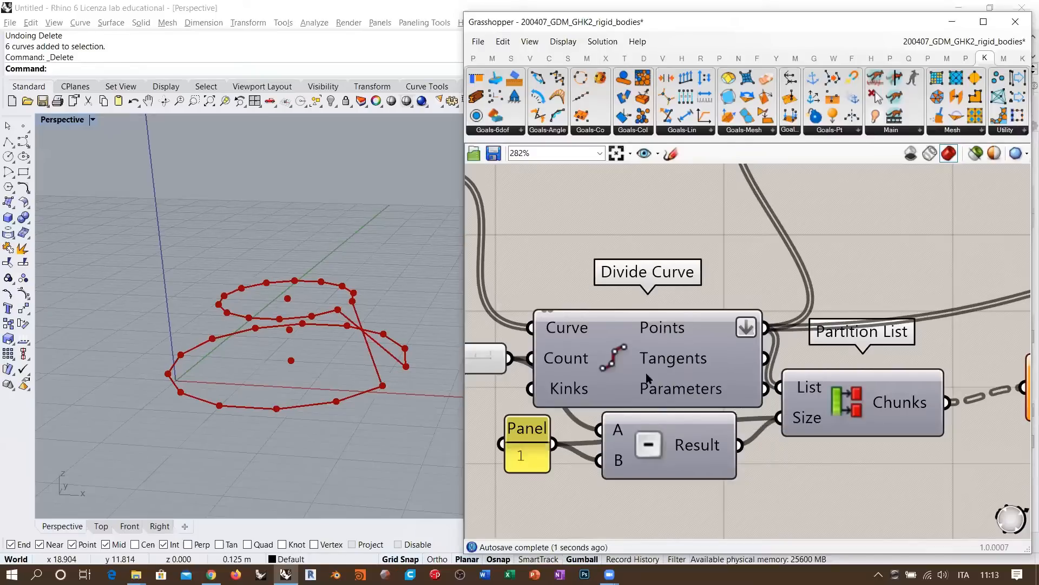
pyautogui.moveTo(647, 363); pyautogui.dragTo(644, 366)
pyautogui.click(656, 254)
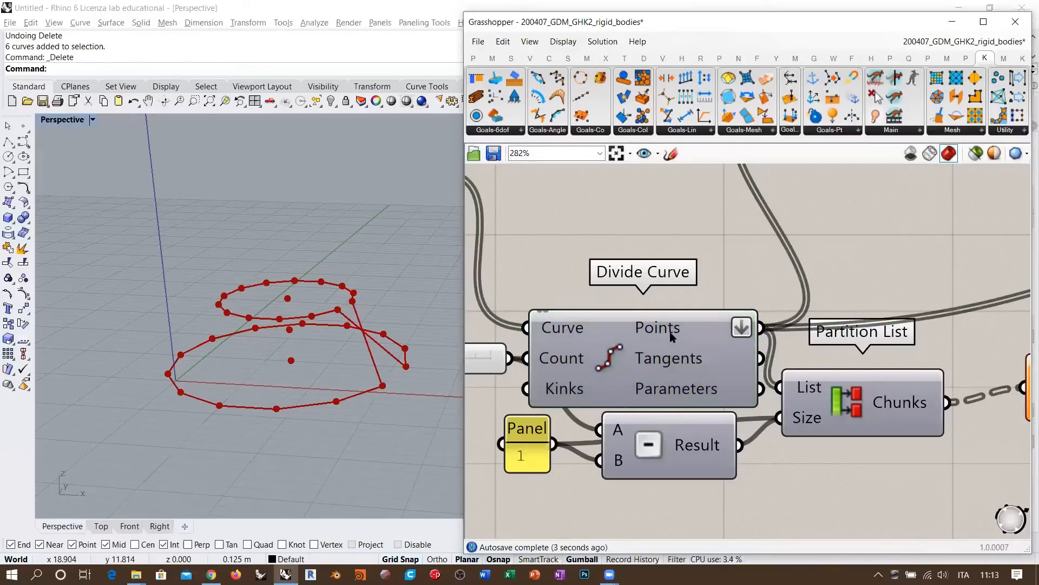
pyautogui.moveTo(670, 337)
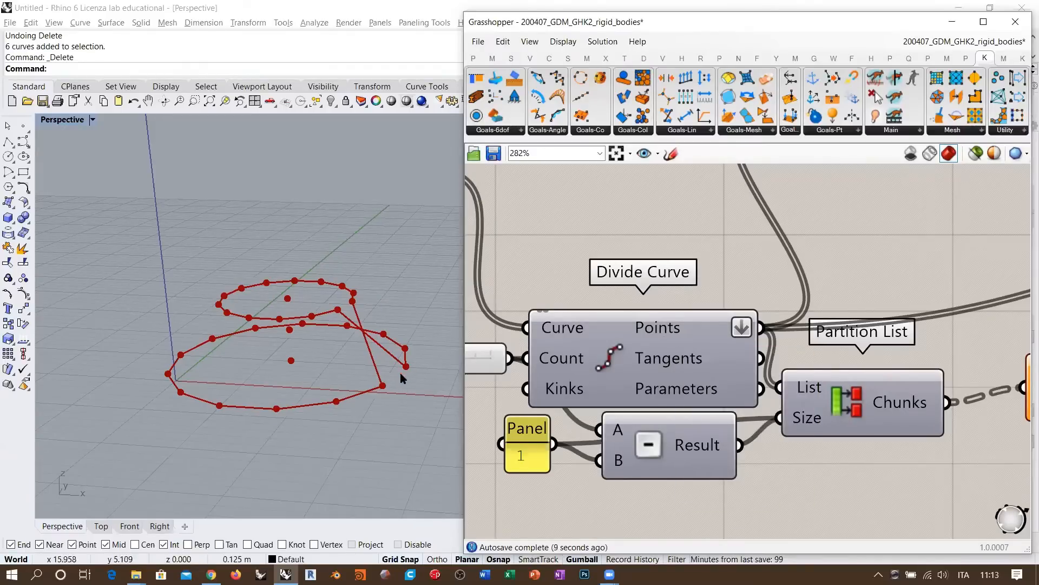
pyautogui.moveTo(661, 356); pyautogui.dragTo(681, 362, button='right')
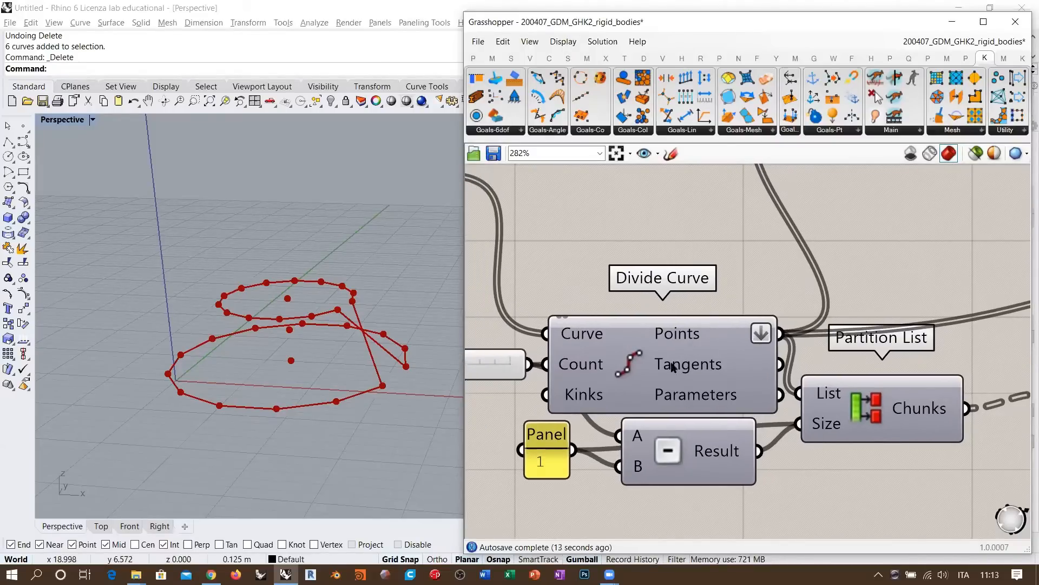
# Turn flattening of Divide Curve's Points output off and back on to compare the results.
pyautogui.rightClick(683, 338)
pyautogui.click(704, 404)
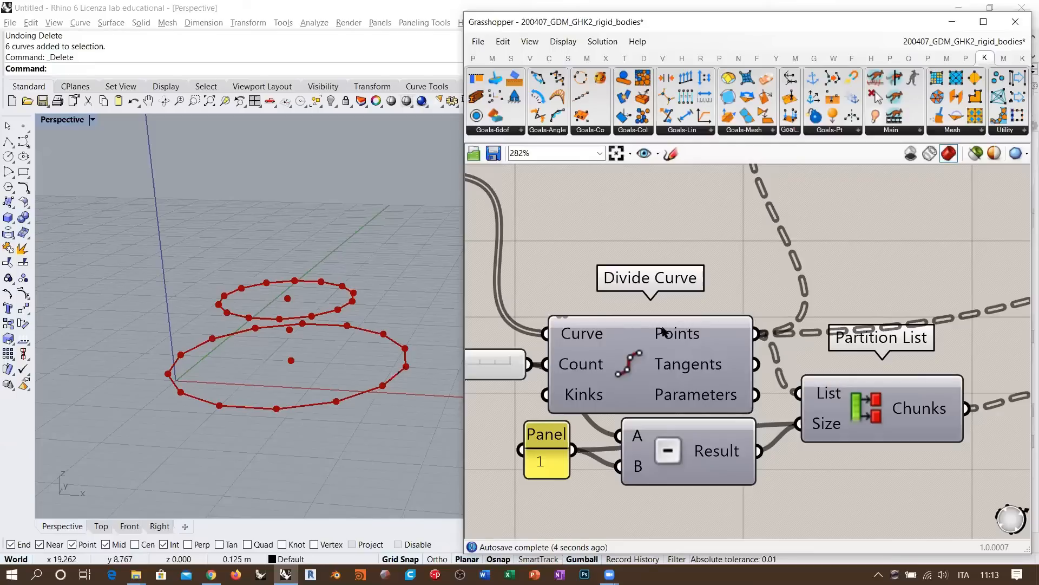
pyautogui.rightClick(670, 331)
pyautogui.click(703, 398)
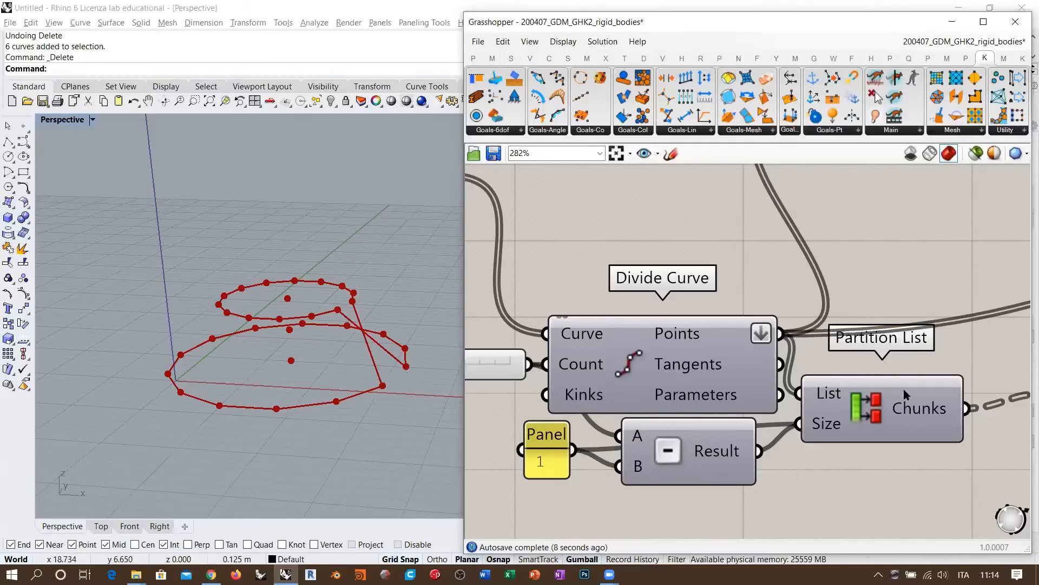
# Move the Explode Tree component slightly closer to Partition List.
pyautogui.moveTo(899, 447); pyautogui.dragTo(691, 361, button='right')
pyautogui.scroll(-2, 851, 373)
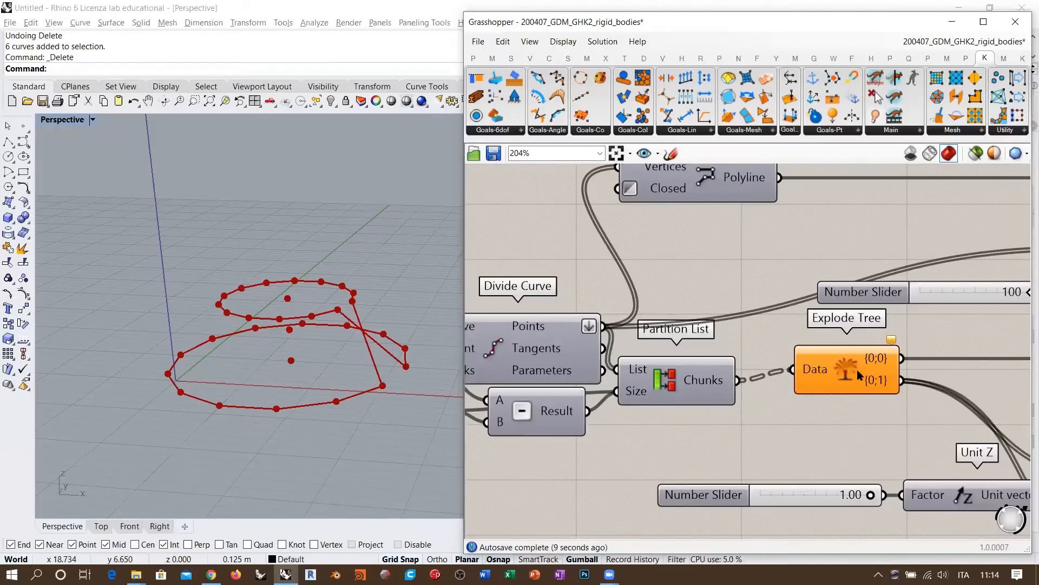
pyautogui.moveTo(878, 363); pyautogui.dragTo(860, 373)
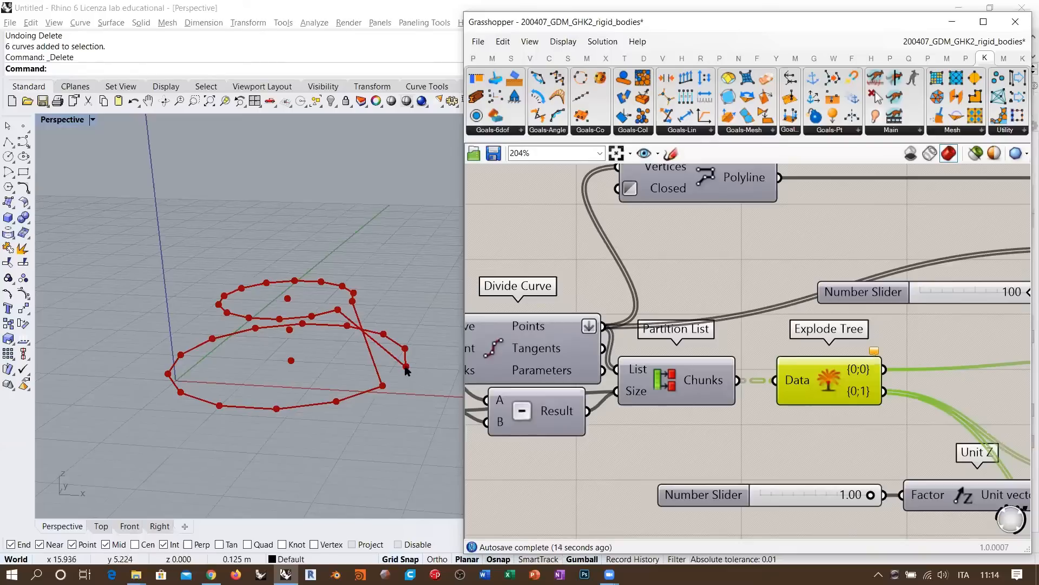
# Trace Explode Tree's branches to the goals and check the Partition List's Chunks, Size and List data.
pyautogui.moveTo(890, 347); pyautogui.dragTo(672, 351, button='right')
pyautogui.moveTo(961, 374); pyautogui.dragTo(950, 371, button='right')
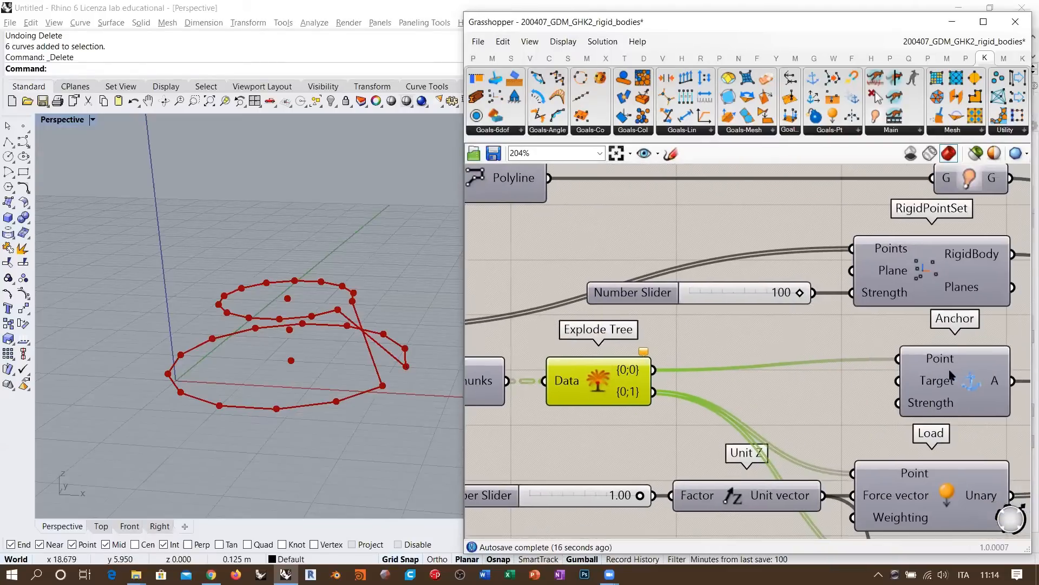
pyautogui.moveTo(466, 395); pyautogui.dragTo(743, 361, button='right')
pyautogui.click(743, 361)
pyautogui.click(677, 411)
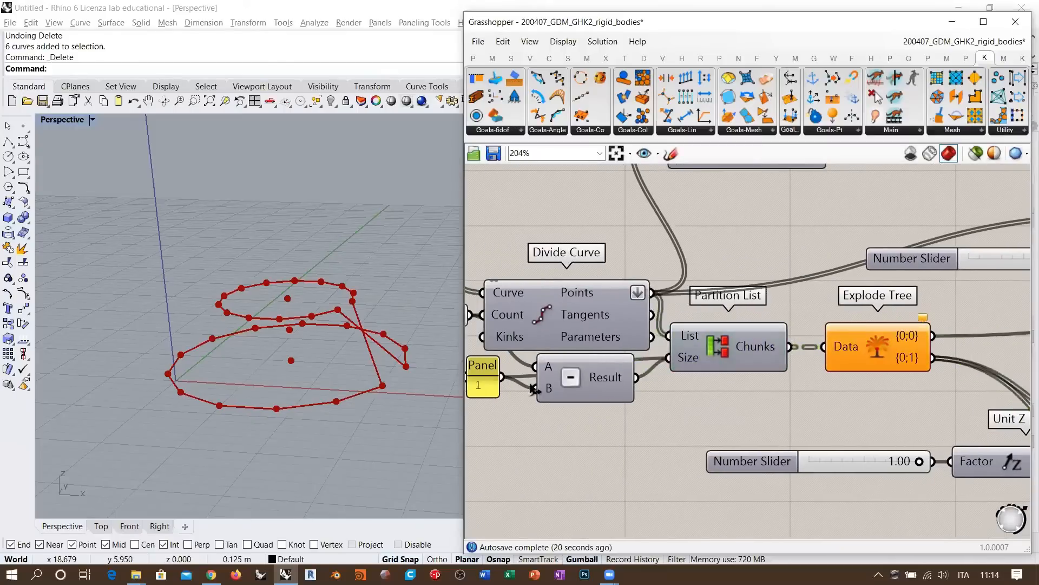
pyautogui.moveTo(603, 379); pyautogui.dragTo(841, 398, button='right')
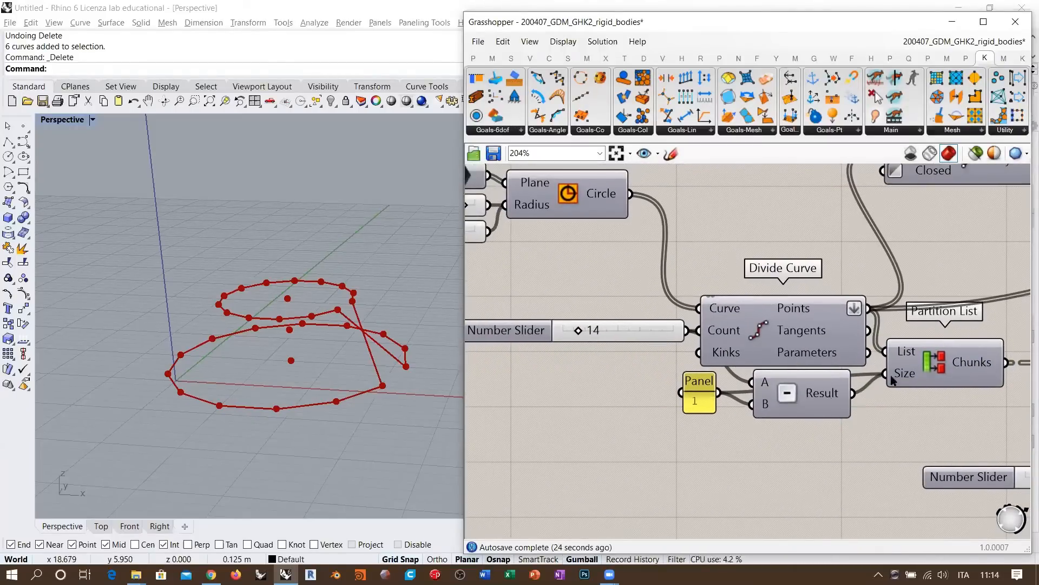
pyautogui.moveTo(904, 376); pyautogui.dragTo(644, 361, button='right')
pyautogui.moveTo(716, 350)
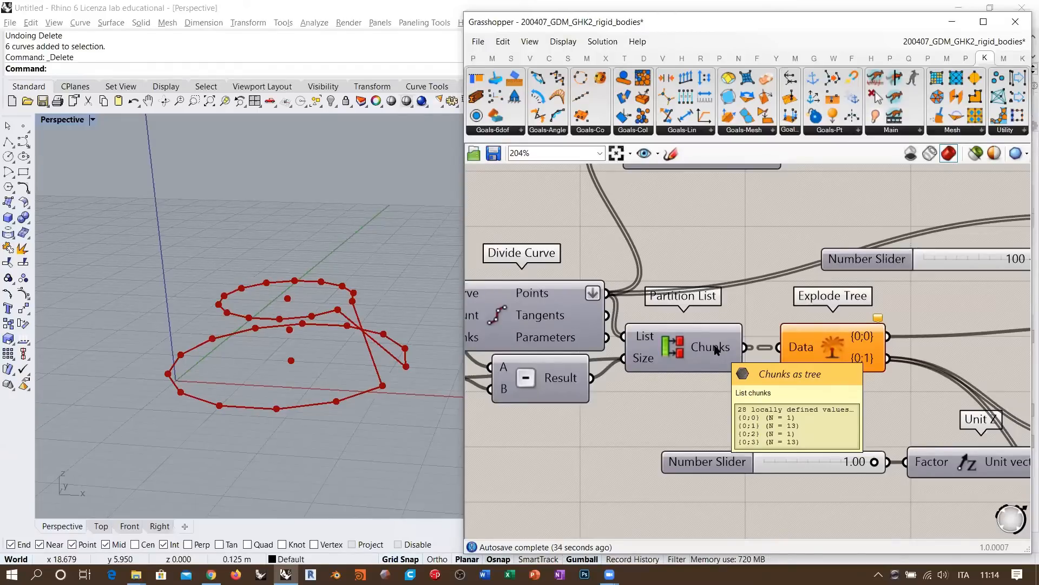
pyautogui.moveTo(645, 361)
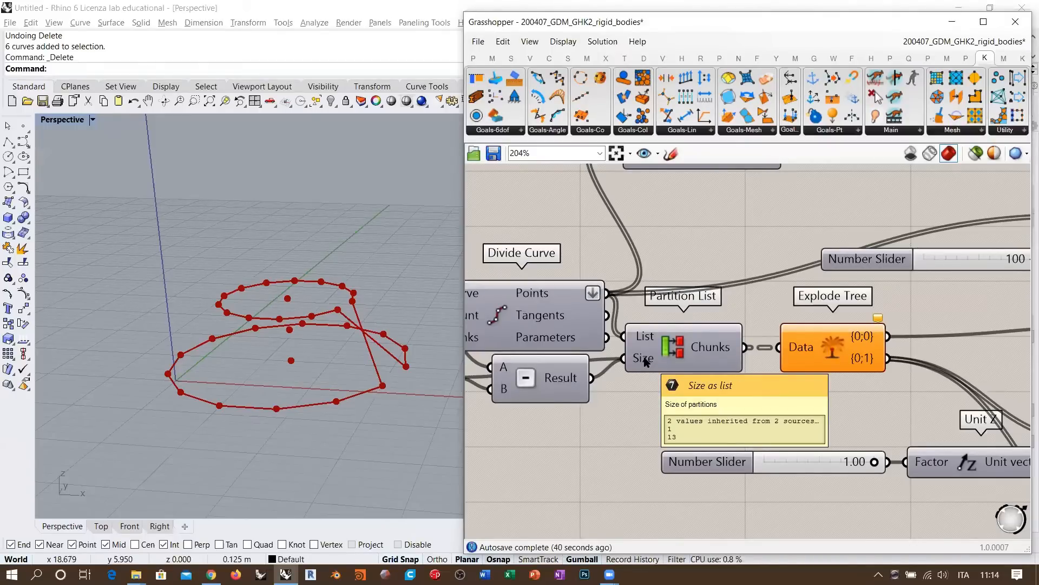
pyautogui.moveTo(642, 338)
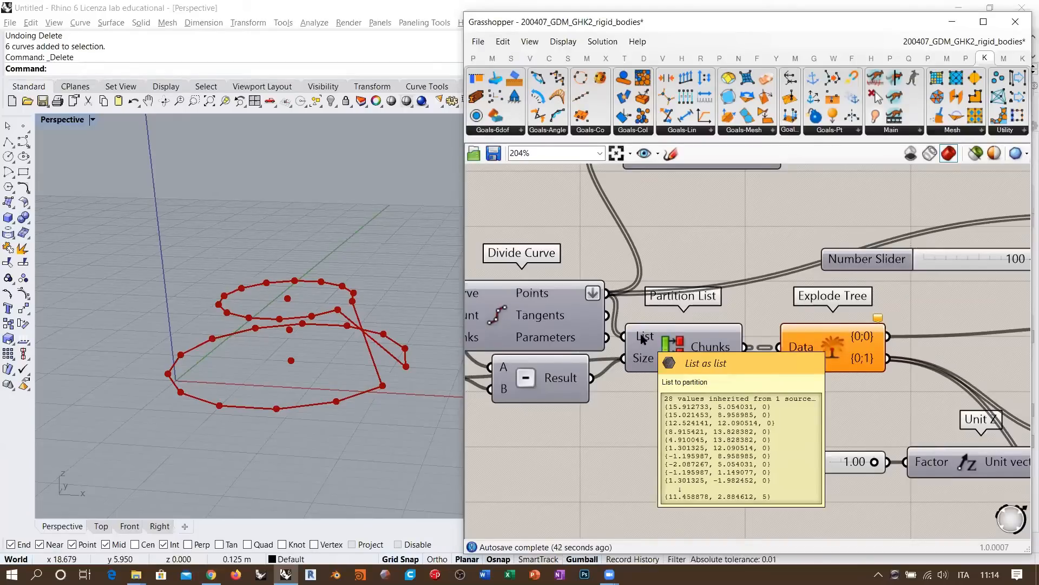
# Rearrange the division-count slider, the Panel containing 1 and the Subtraction component to free space below Divide Curve.
pyautogui.moveTo(614, 375); pyautogui.dragTo(874, 350, button='right')
pyautogui.click(792, 352)
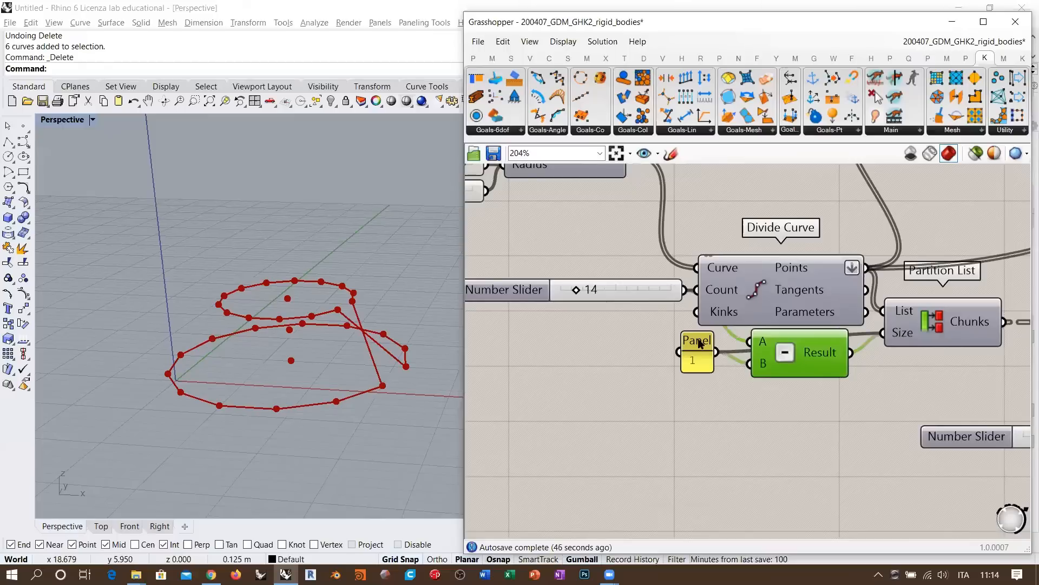
pyautogui.moveTo(697, 340); pyautogui.dragTo(676, 382)
pyautogui.moveTo(804, 349); pyautogui.dragTo(812, 385)
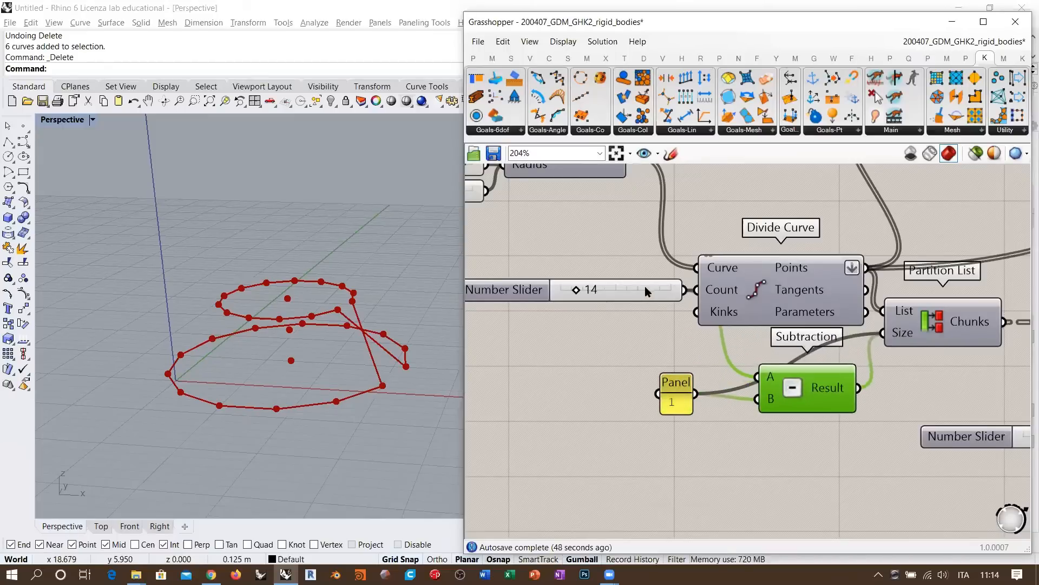
pyautogui.moveTo(645, 285); pyautogui.dragTo(618, 285)
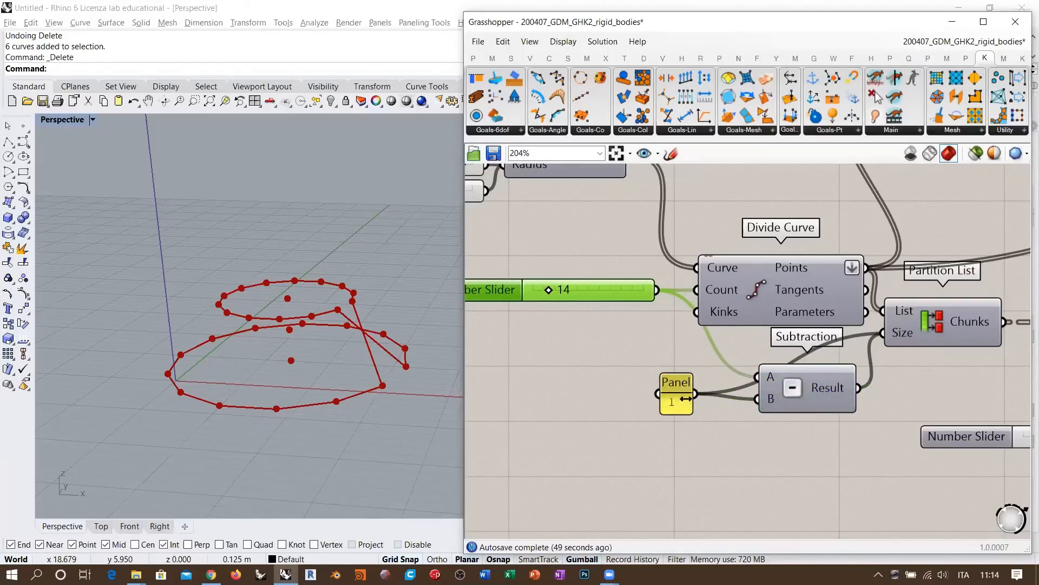
pyautogui.moveTo(685, 398); pyautogui.dragTo(655, 448)
# Add a Multiplication component between the division-count slider and the Panel containing 1.
pyautogui.doubleClick(639, 364)
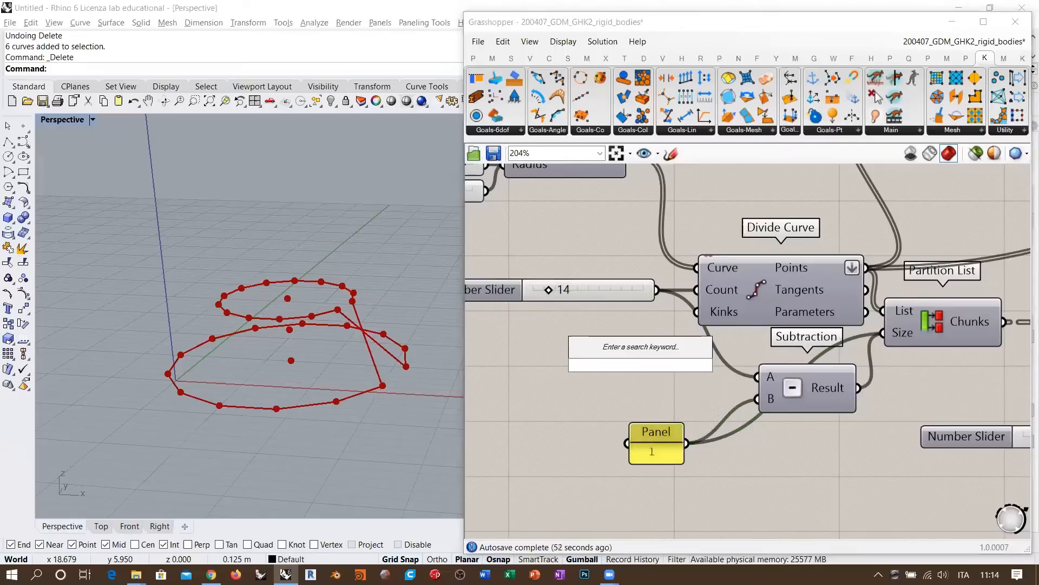
pyautogui.write('*')
pyautogui.press('Return')
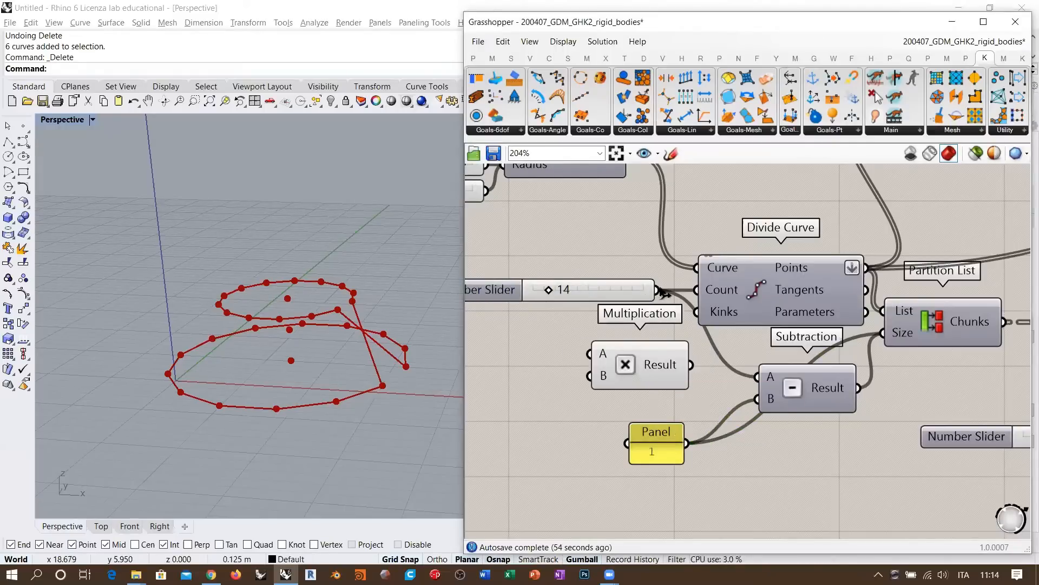
# Wire the division-count slider into Multiplication's A input and a new Panel containing 2 into its B input.
pyautogui.moveTo(658, 290); pyautogui.dragTo(590, 353)
pyautogui.doubleClick(545, 394)
pyautogui.write('"2')
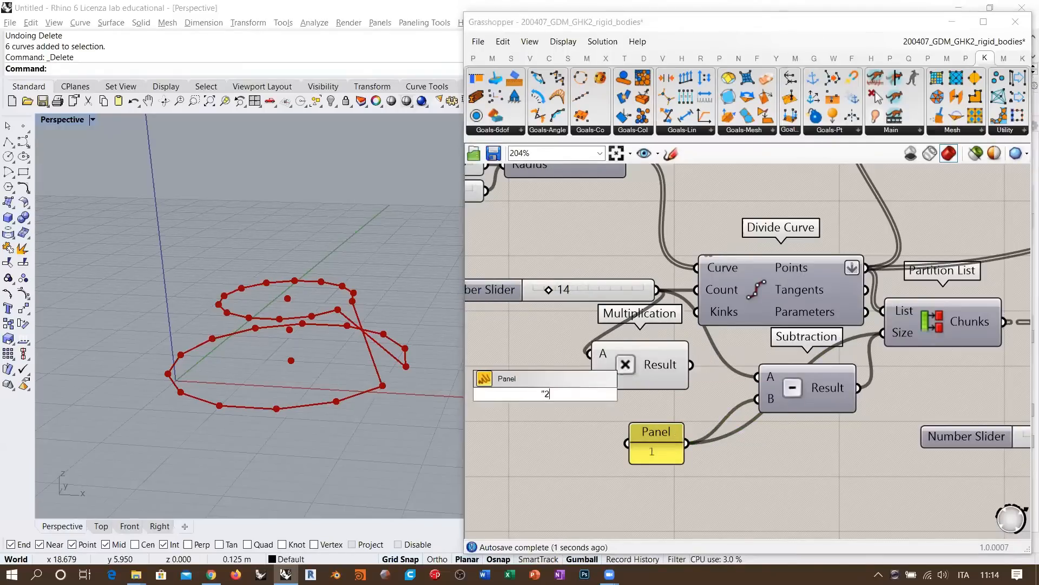
pyautogui.press('Return')
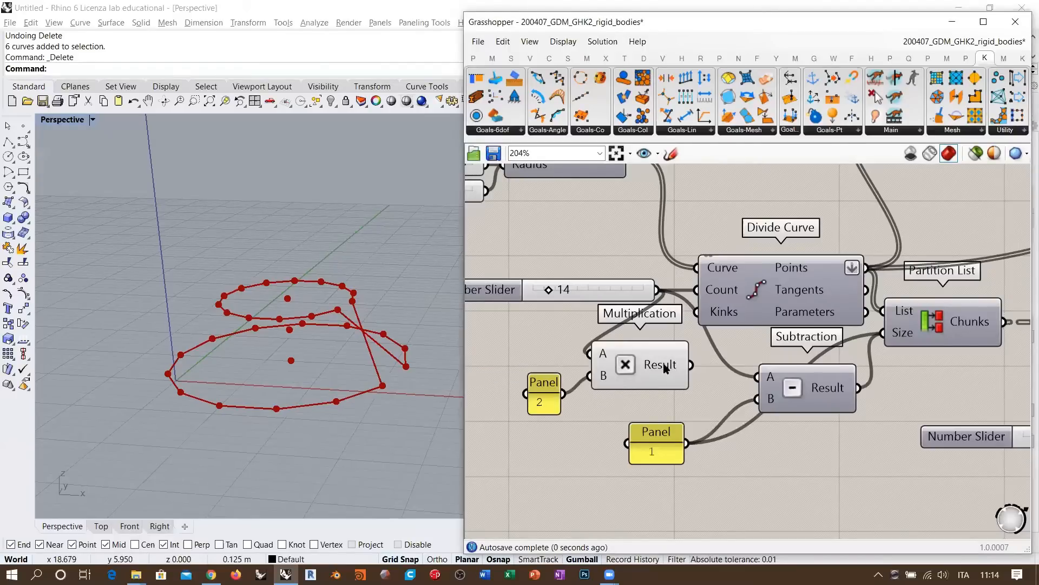
pyautogui.moveTo(665, 369)
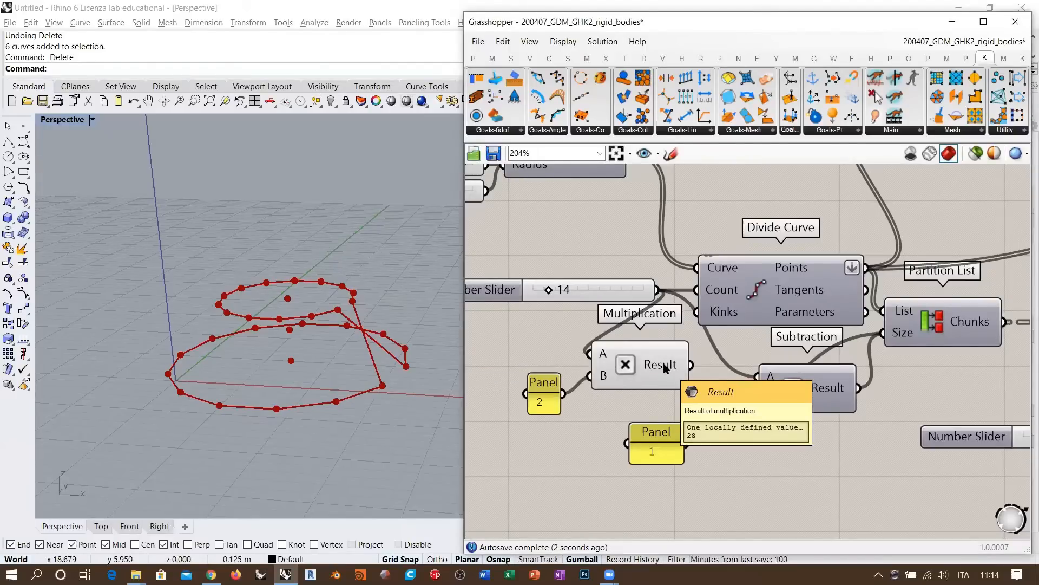
# Connect the Multiplication result to Subtraction's A input in place of the slider, and nudge the slider and the Panel containing 1.
pyautogui.moveTo(623, 296); pyautogui.dragTo(563, 296)
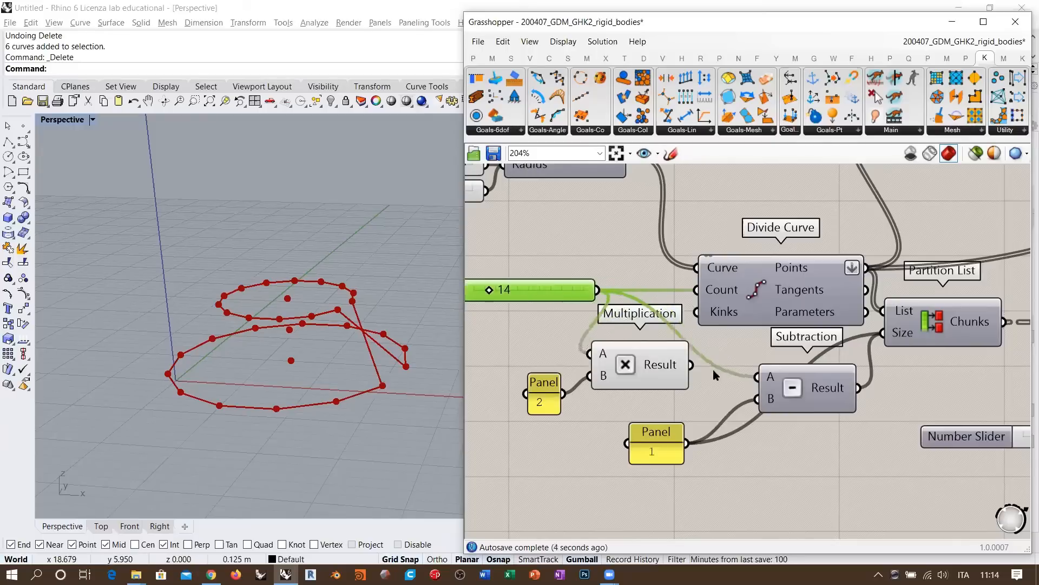
pyautogui.moveTo(690, 365); pyautogui.dragTo(757, 377)
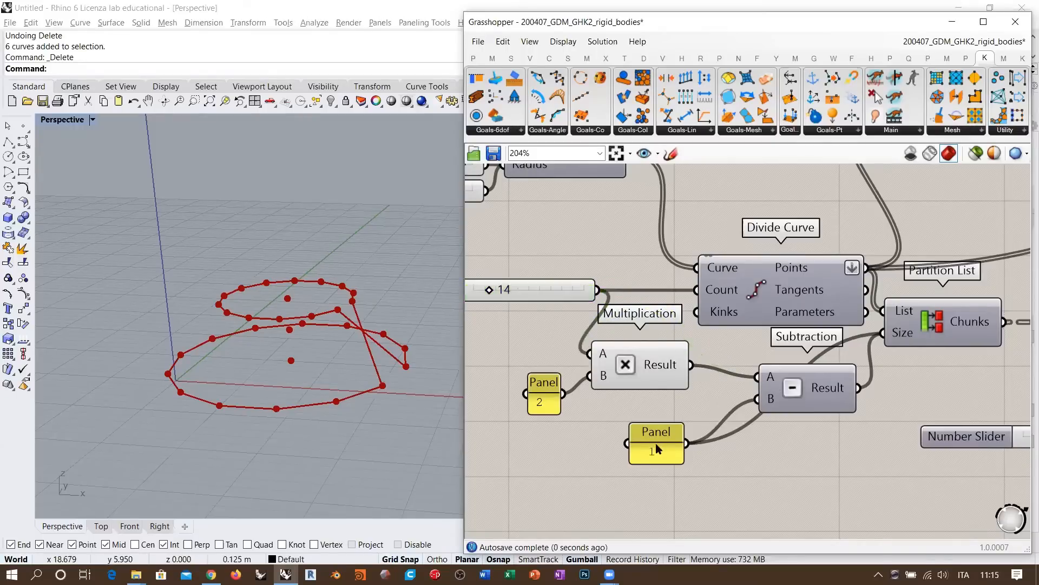
pyautogui.moveTo(660, 442); pyautogui.dragTo(662, 436)
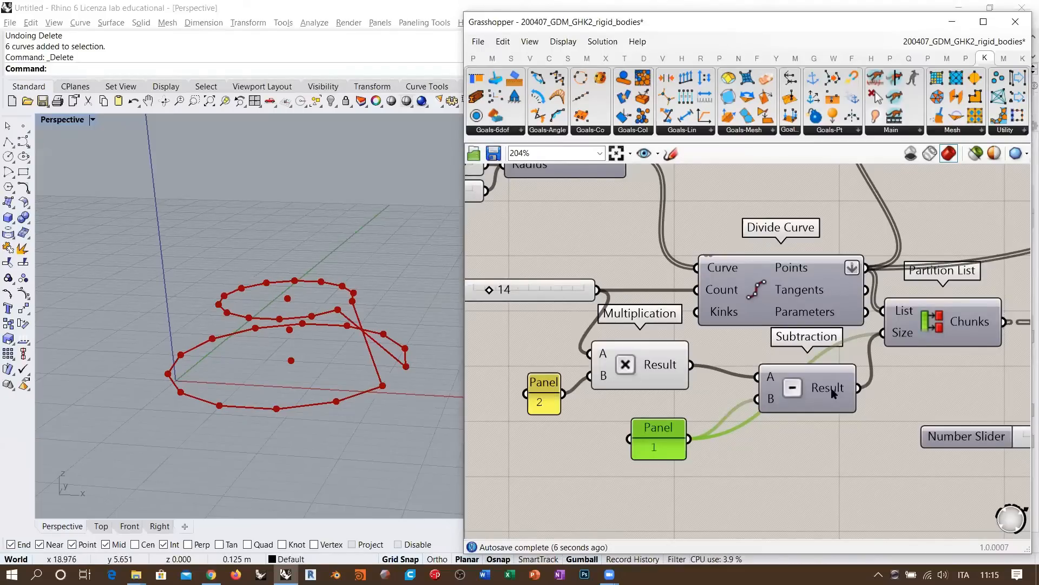
# Check the Subtraction result and Partition List chunks, and trace Explode Tree's branches through the goals to BouncySolver while inspecting the viewport curves.
pyautogui.moveTo(833, 394)
pyautogui.moveTo(912, 359); pyautogui.dragTo(672, 375, button='right')
pyautogui.moveTo(748, 339); pyautogui.dragTo(700, 336, button='right')
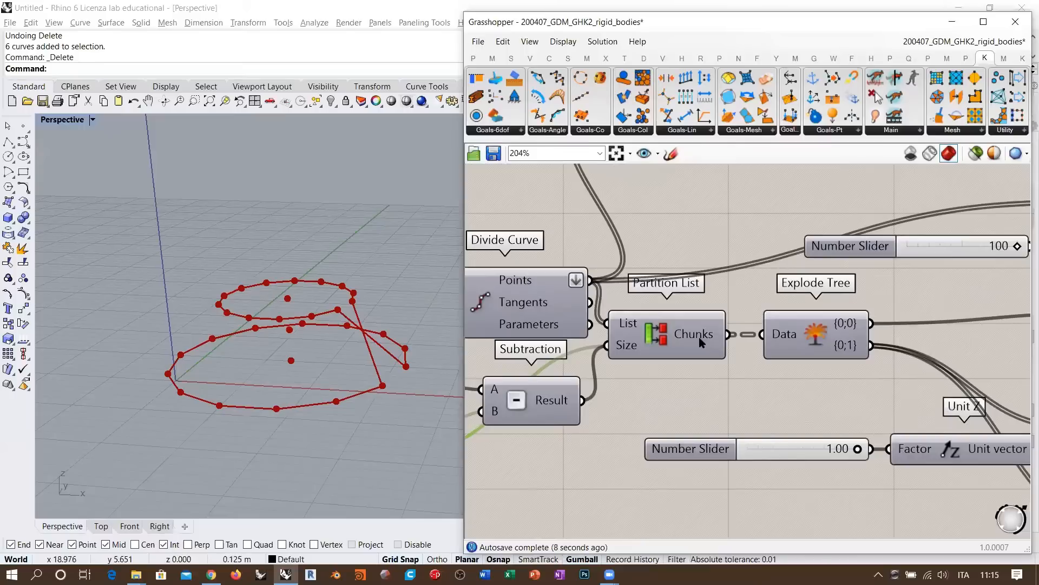
pyautogui.moveTo(699, 337)
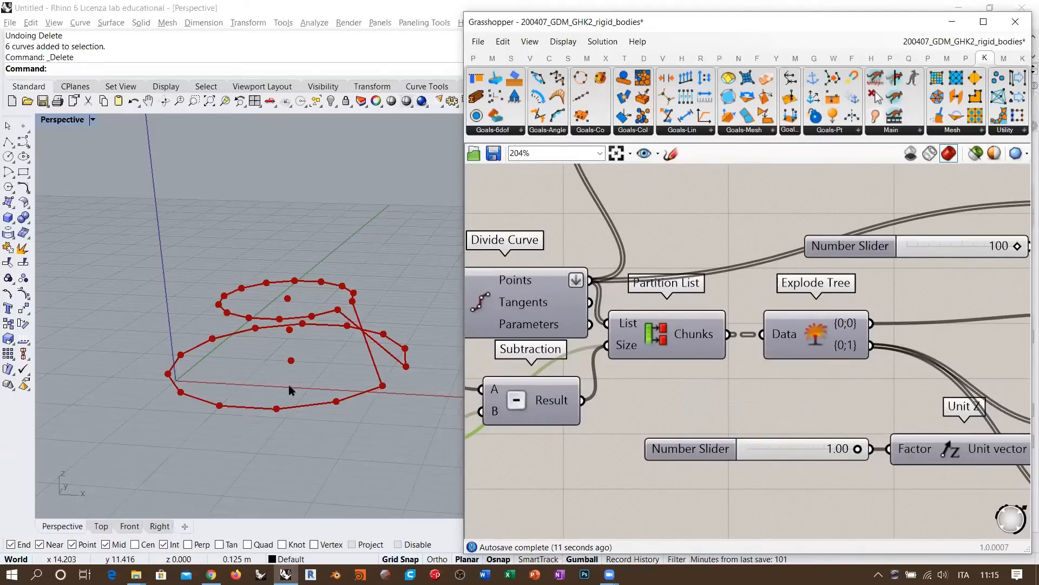
pyautogui.moveTo(841, 359); pyautogui.dragTo(685, 325, button='right')
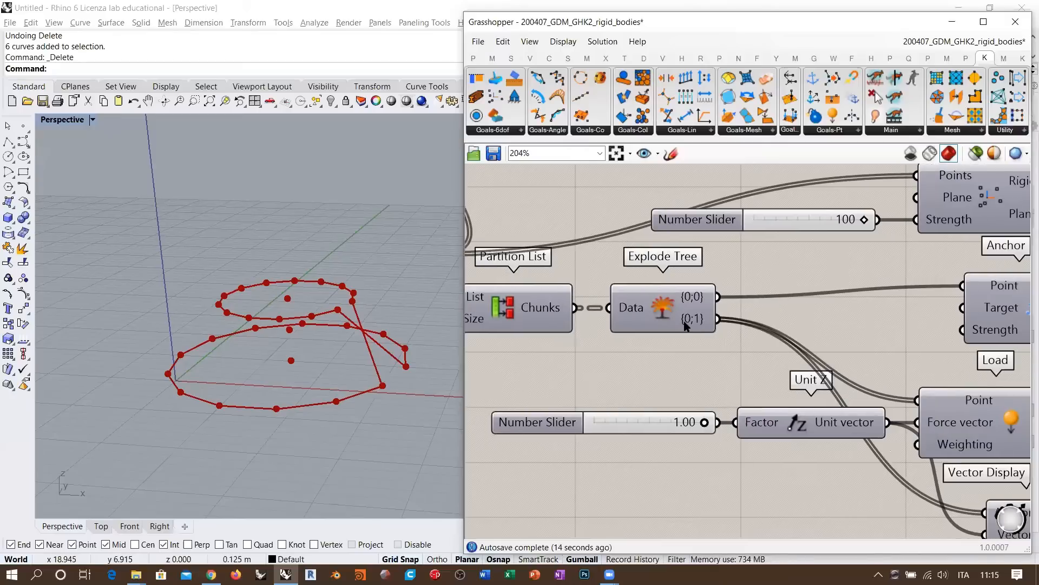
pyautogui.scroll(-5, 683, 327)
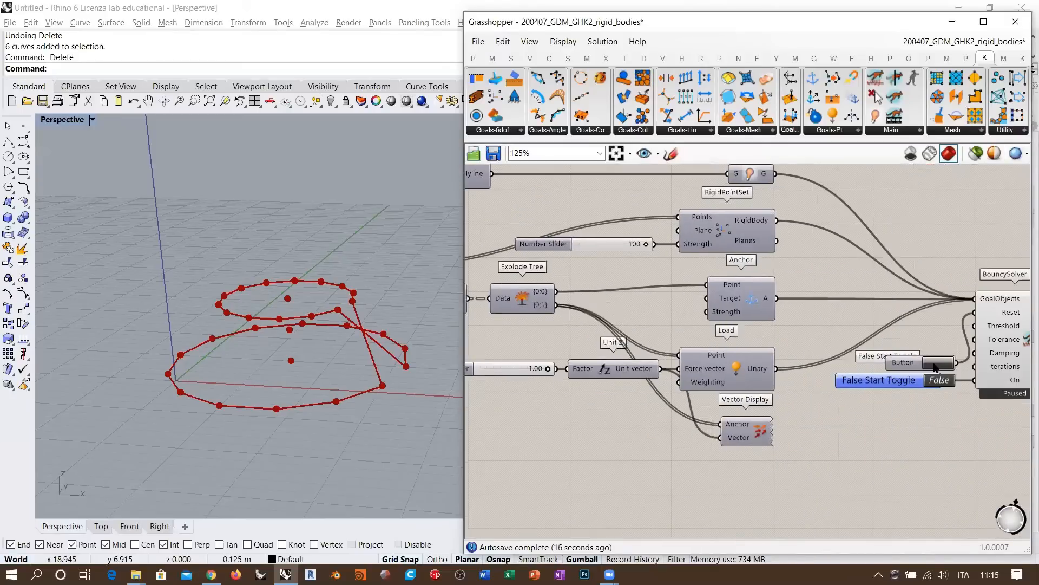
pyautogui.moveTo(355, 347); pyautogui.dragTo(364, 379, button='right')
pyautogui.moveTo(769, 329); pyautogui.dragTo(820, 343, button='right')
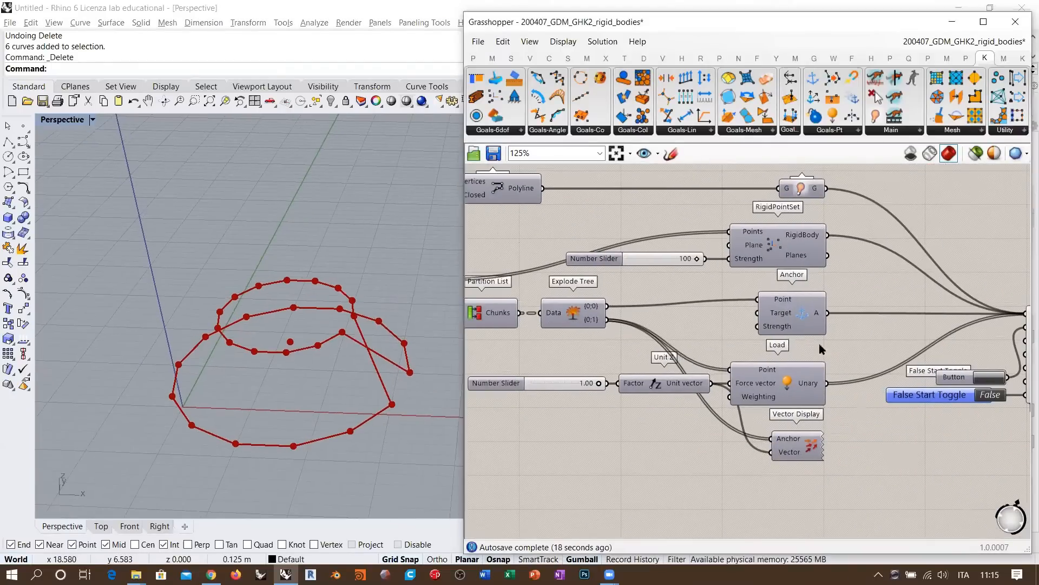
pyautogui.moveTo(667, 301); pyautogui.dragTo(709, 312, button='right')
pyautogui.scroll(-3, 786, 308)
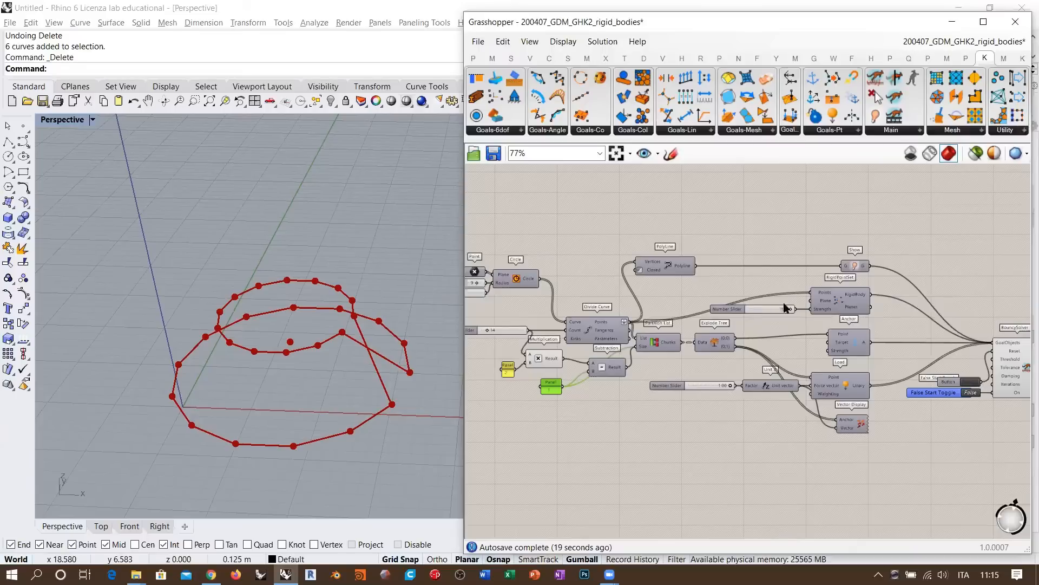
# Move the PolyLine component farther from Divide Curve, toward the Show component.
pyautogui.click(667, 268)
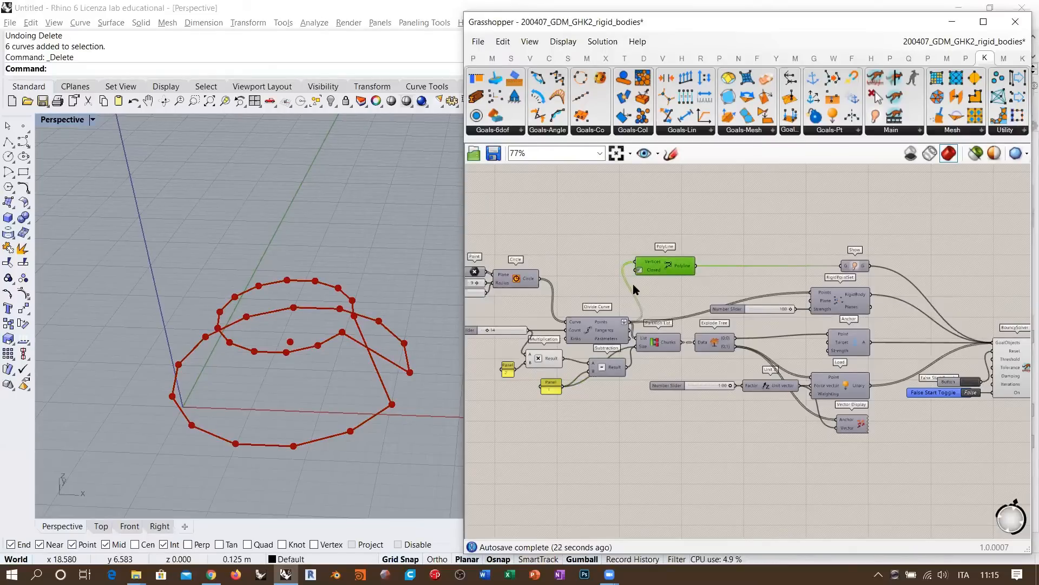
pyautogui.moveTo(635, 289); pyautogui.dragTo(666, 293, button='right')
pyautogui.click(687, 300)
pyautogui.scroll(5, 682, 303)
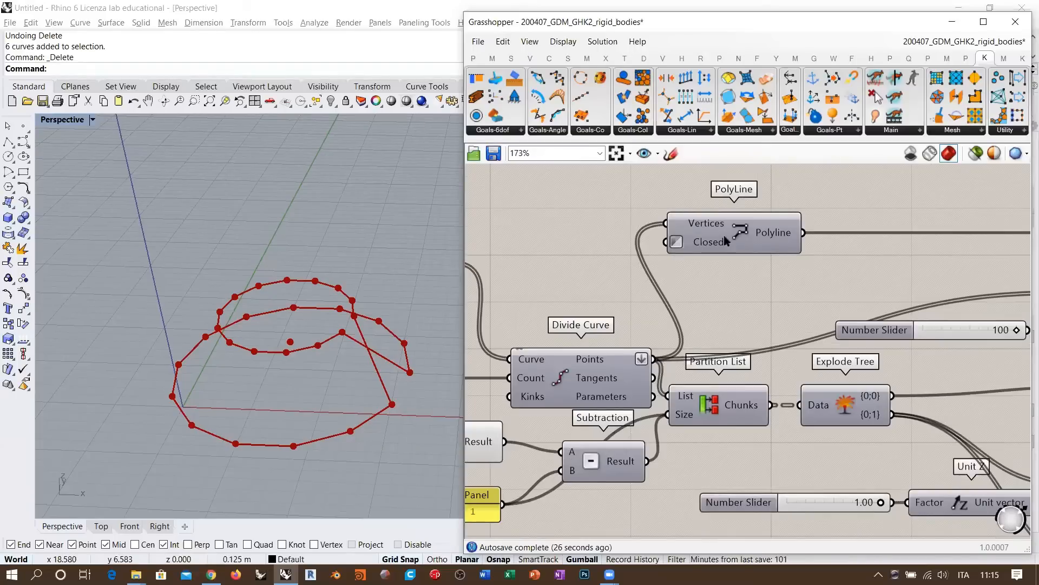
pyautogui.scroll(-3, 622, 313)
pyautogui.moveTo(646, 248); pyautogui.dragTo(674, 248)
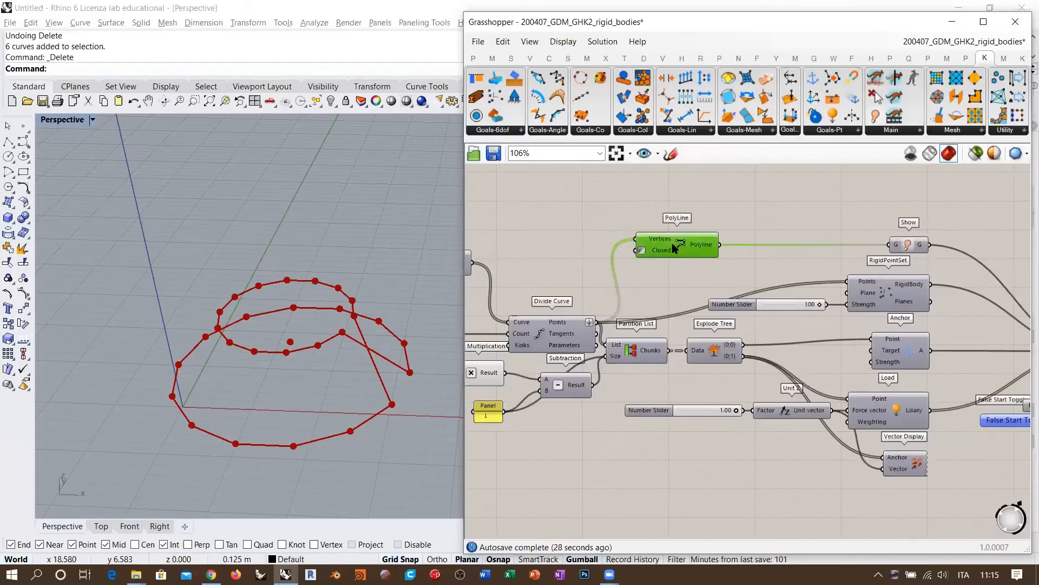
pyautogui.click(651, 262)
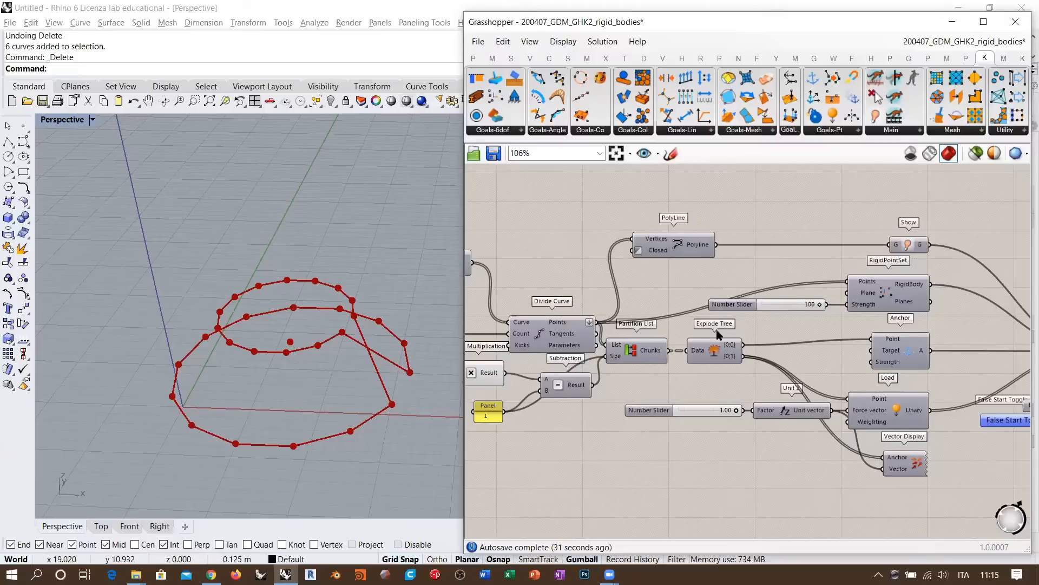
pyautogui.moveTo(666, 259); pyautogui.dragTo(637, 254, button='right')
pyautogui.moveTo(651, 244); pyautogui.dragTo(720, 243)
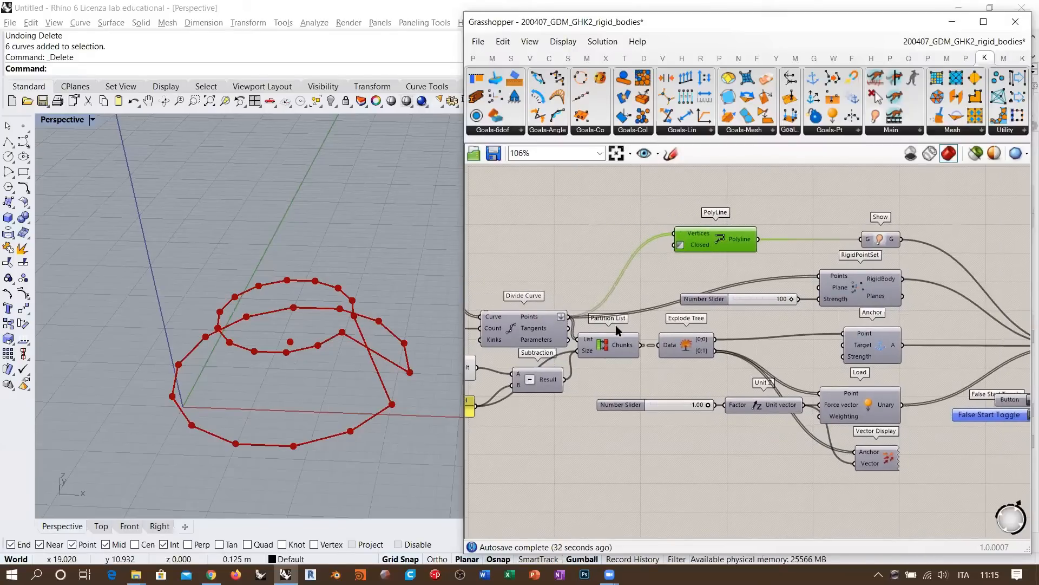
# Shift Partition List and all components downstream of it together away from Divide Curve to make room.
pyautogui.scroll(-3, 701, 305)
pyautogui.moveTo(983, 421); pyautogui.dragTo(648, 244)
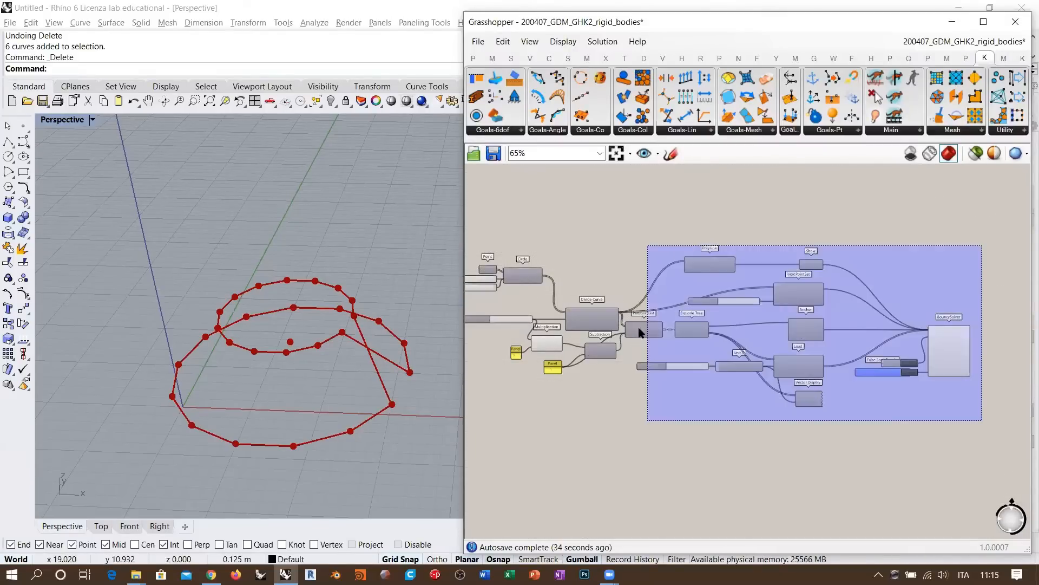
pyautogui.moveTo(639, 328); pyautogui.dragTo(684, 329)
pyautogui.click(635, 371)
# Add a Flatten Tree component and place it between Divide Curve and Partition List.
pyautogui.scroll(8, 620, 309)
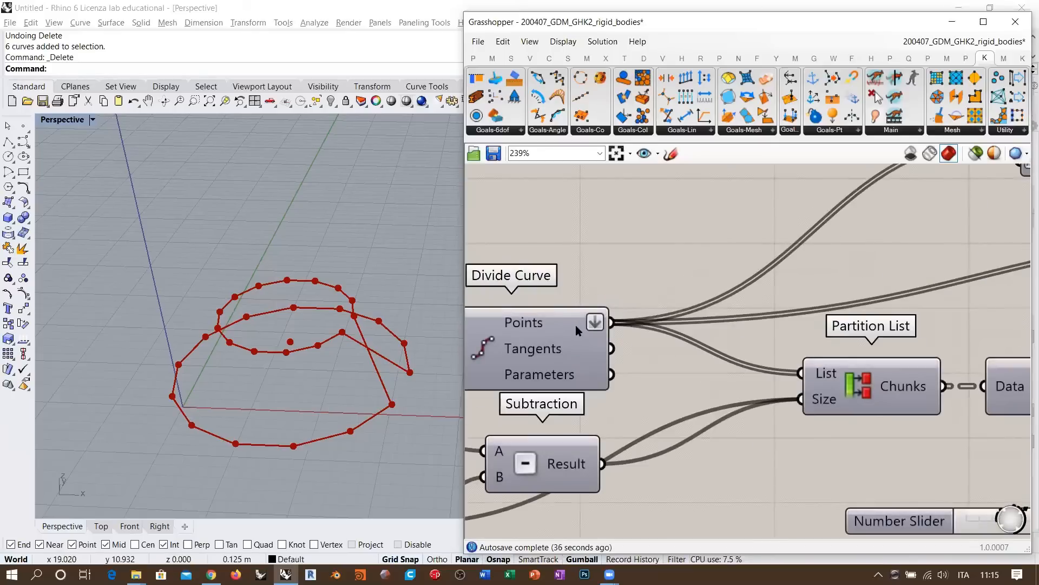
pyautogui.doubleClick(710, 229)
pyautogui.write('flaa')
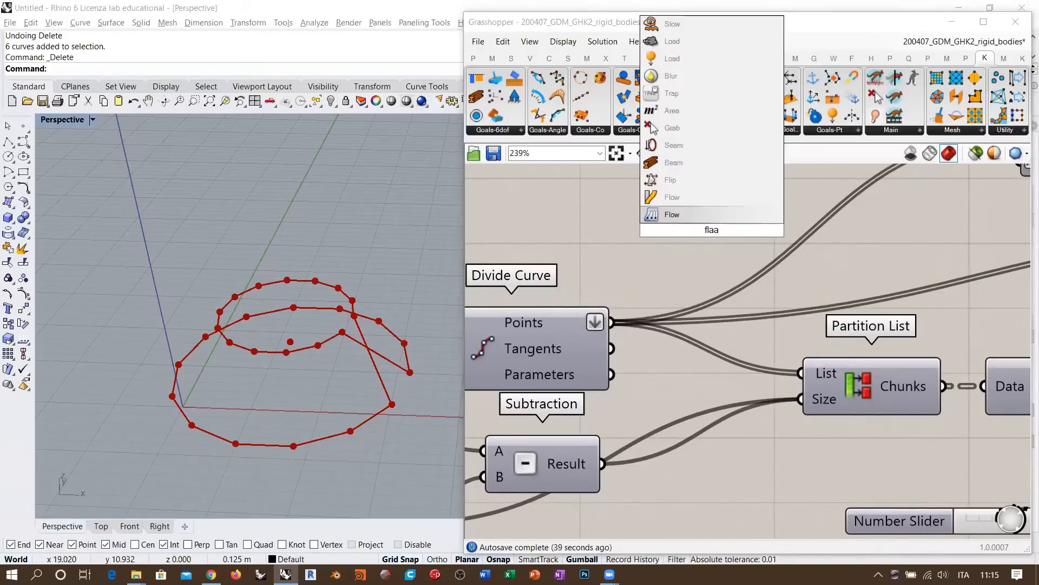
pyautogui.press('BackSpace')
pyautogui.write('te')
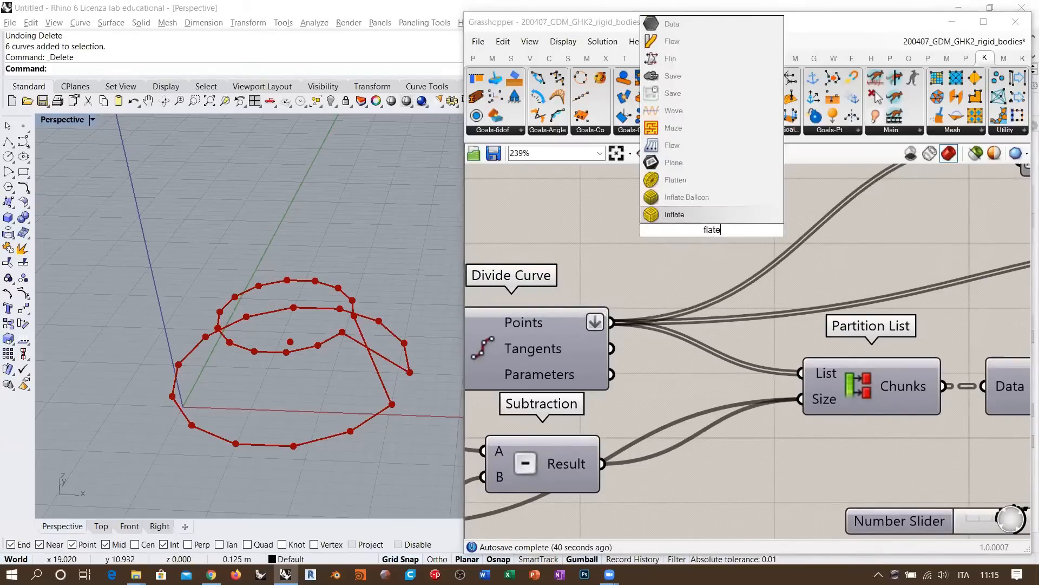
pyautogui.press('BackSpace')
pyautogui.write('te')
pyautogui.click(669, 198)
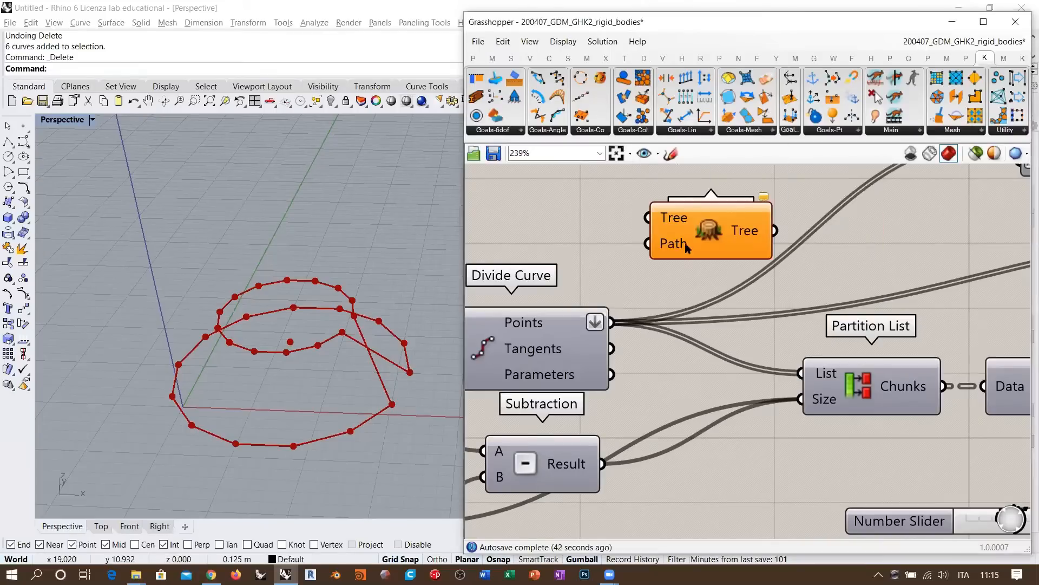
pyautogui.moveTo(687, 246); pyautogui.dragTo(680, 424)
# Turn off Flatten on Divide Curve's Points output and check the two circles in the Perspective viewport.
pyautogui.rightClick(553, 316)
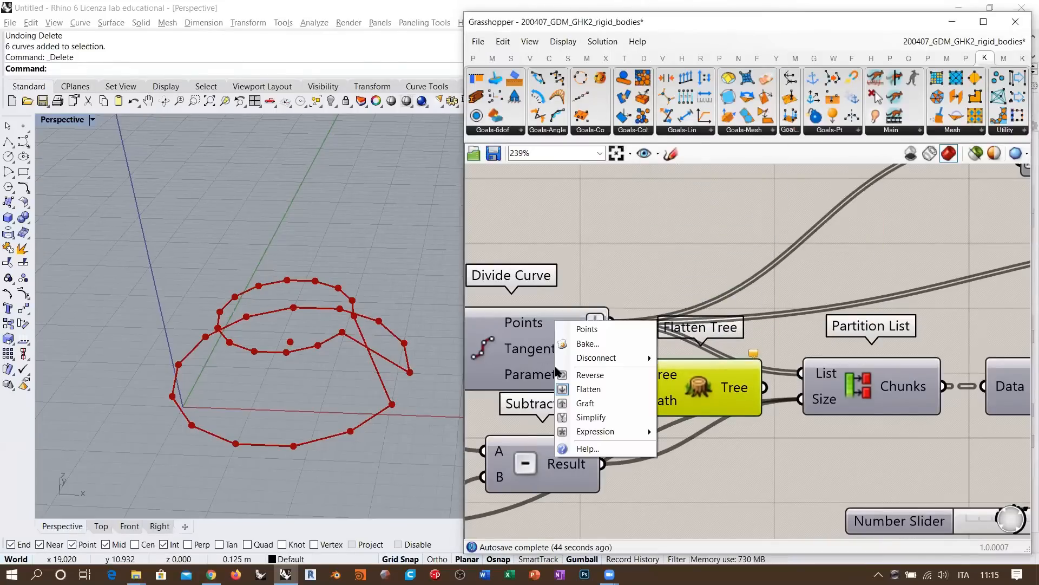
pyautogui.click(582, 391)
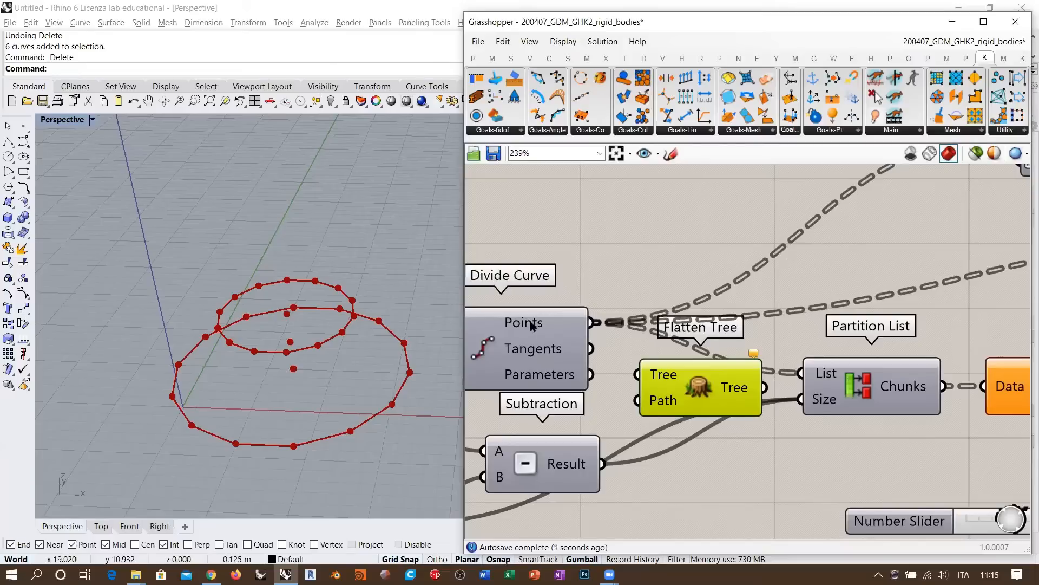
pyautogui.scroll(-2, 892, 263)
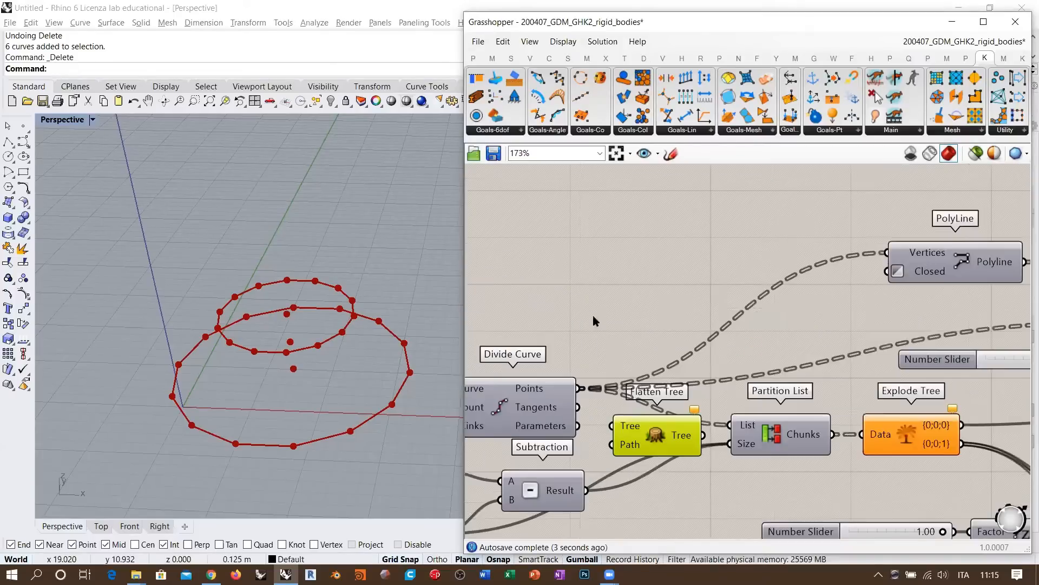
pyautogui.moveTo(328, 352); pyautogui.dragTo(320, 307, button='right')
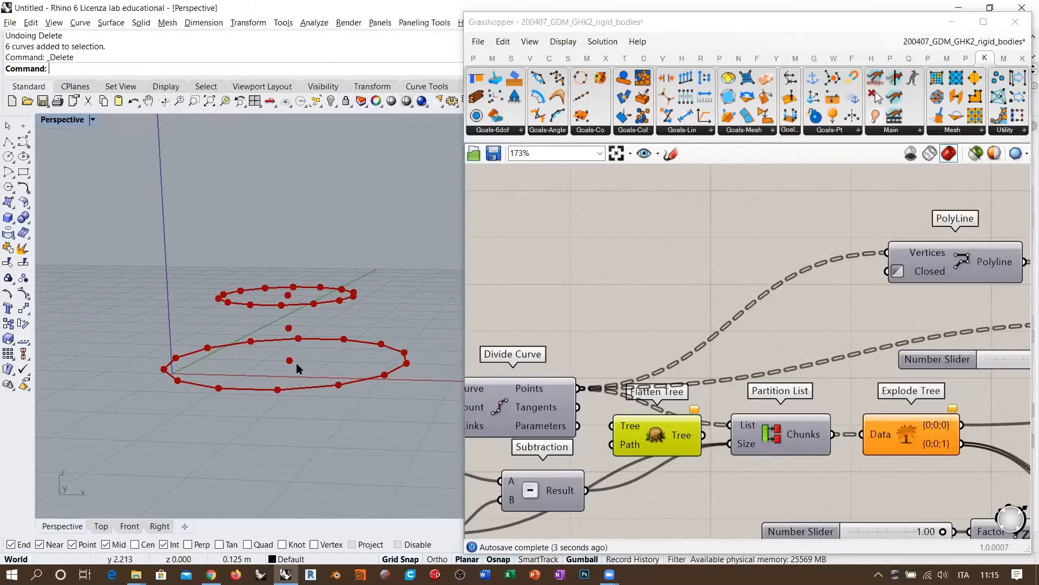
# Connect Divide Curve's Points to Flatten Tree, wire its output to Partition List's List input, and align Flatten Tree between them.
pyautogui.click(676, 324)
pyautogui.scroll(3, 619, 326)
pyautogui.moveTo(580, 286); pyautogui.dragTo(637, 349)
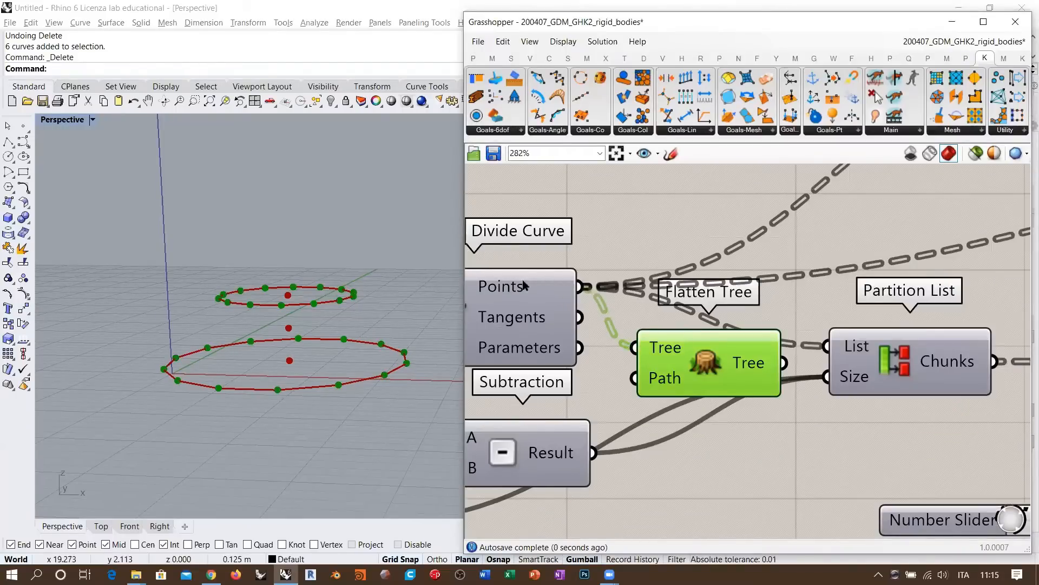
pyautogui.moveTo(663, 341); pyautogui.dragTo(617, 315, button='right')
pyautogui.moveTo(661, 331); pyautogui.dragTo(642, 324)
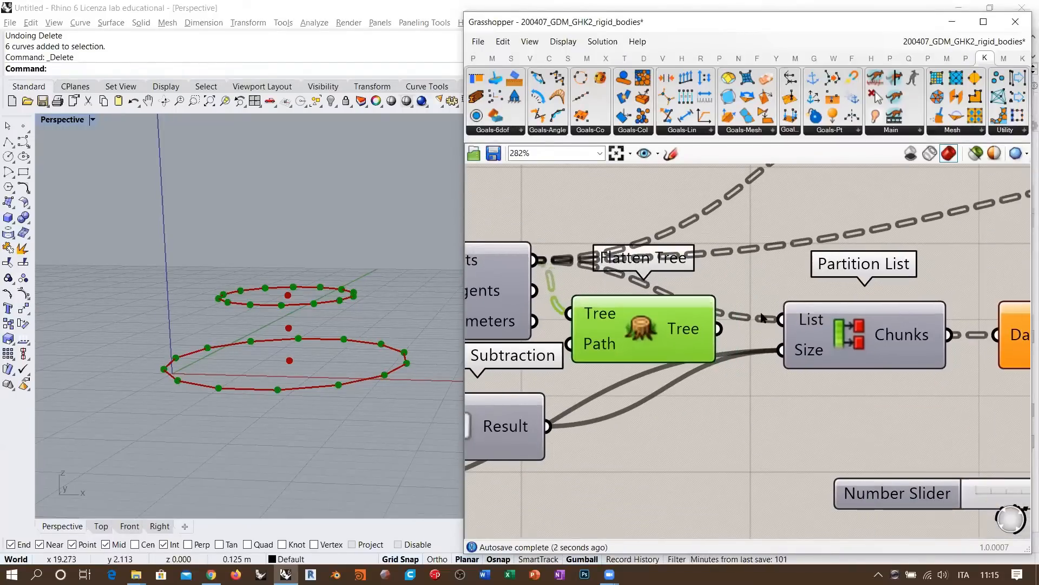
pyautogui.moveTo(786, 324); pyautogui.dragTo(783, 321)
pyautogui.moveTo(646, 340); pyautogui.dragTo(667, 328)
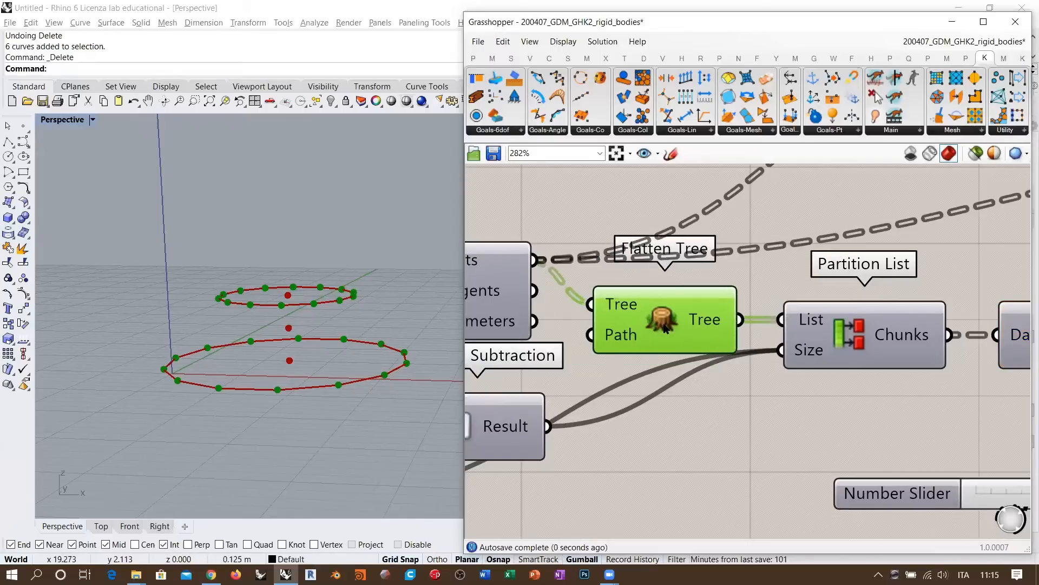
# Connect Flatten Tree's output to RigidPointSet's Points input and move Flatten Tree up level with Divide Curve's Points output.
pyautogui.scroll(-2, 741, 356)
pyautogui.click(743, 362)
pyautogui.scroll(-1, 813, 314)
pyautogui.moveTo(812, 313); pyautogui.dragTo(683, 334, button='right')
pyautogui.moveTo(896, 275); pyautogui.dragTo(837, 270, button='right')
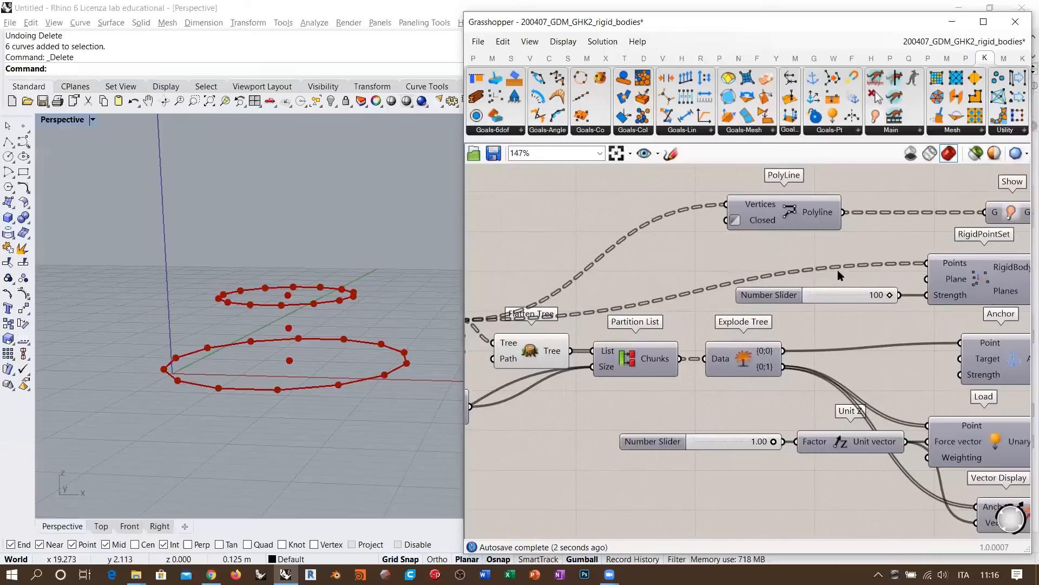
pyautogui.scroll(-1, 941, 257)
pyautogui.moveTo(612, 337); pyautogui.dragTo(914, 262)
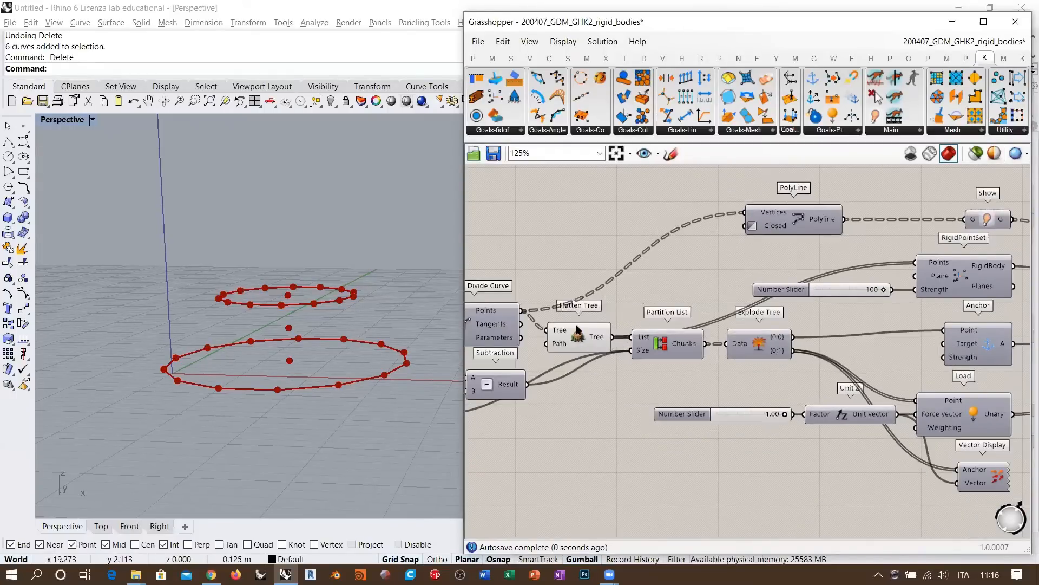
pyautogui.moveTo(578, 329); pyautogui.dragTo(578, 308)
pyautogui.click(560, 261)
# Move PolyLine back to just above Flatten Tree and turn off Flatten Tree's preview.
pyautogui.moveTo(737, 232); pyautogui.dragTo(783, 230, button='right')
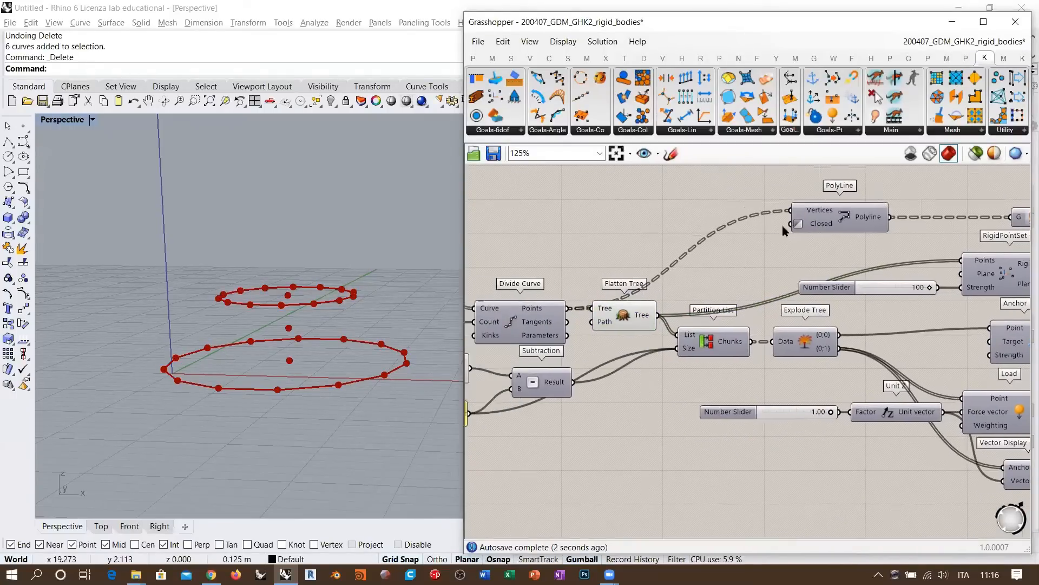
pyautogui.moveTo(828, 223); pyautogui.dragTo(631, 221)
pyautogui.click(653, 262)
pyautogui.click(624, 312)
pyautogui.hotkey('ctrl', 'q')
pyautogui.click(674, 261)
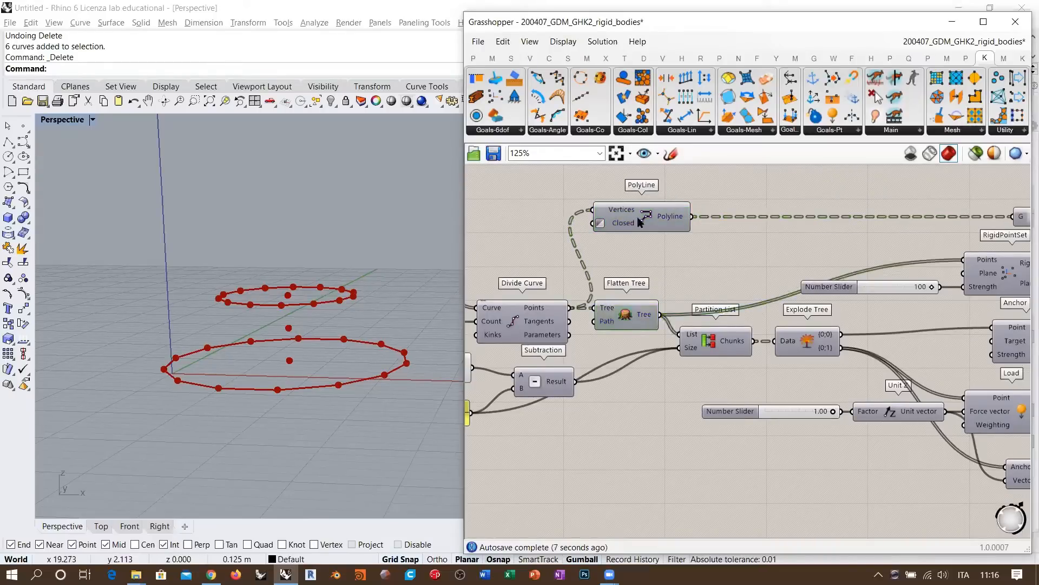
pyautogui.click(641, 222)
pyautogui.moveTo(802, 347); pyautogui.dragTo(742, 344, button='right')
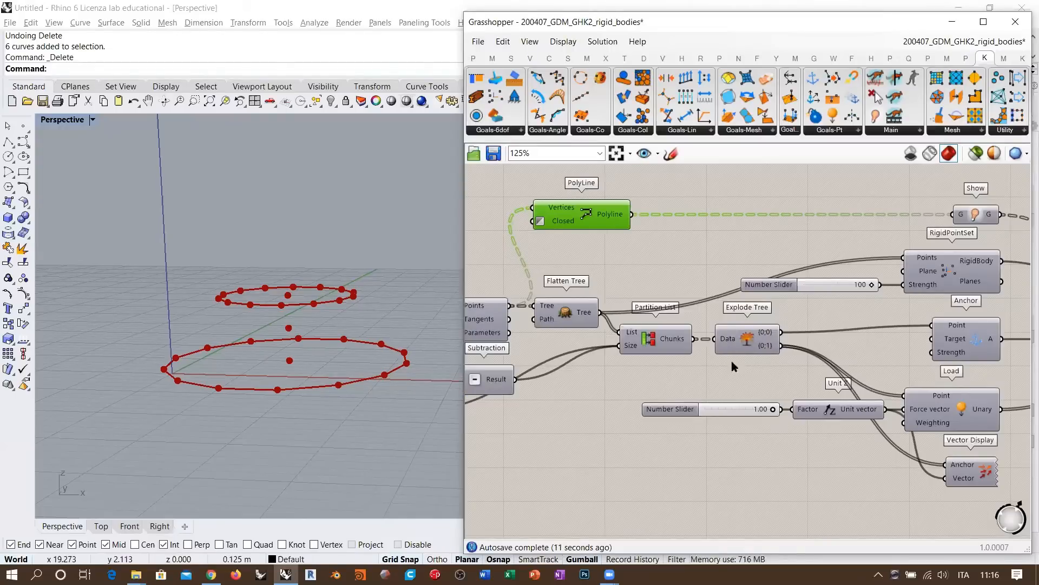
pyautogui.moveTo(904, 317); pyautogui.dragTo(675, 312, button='right')
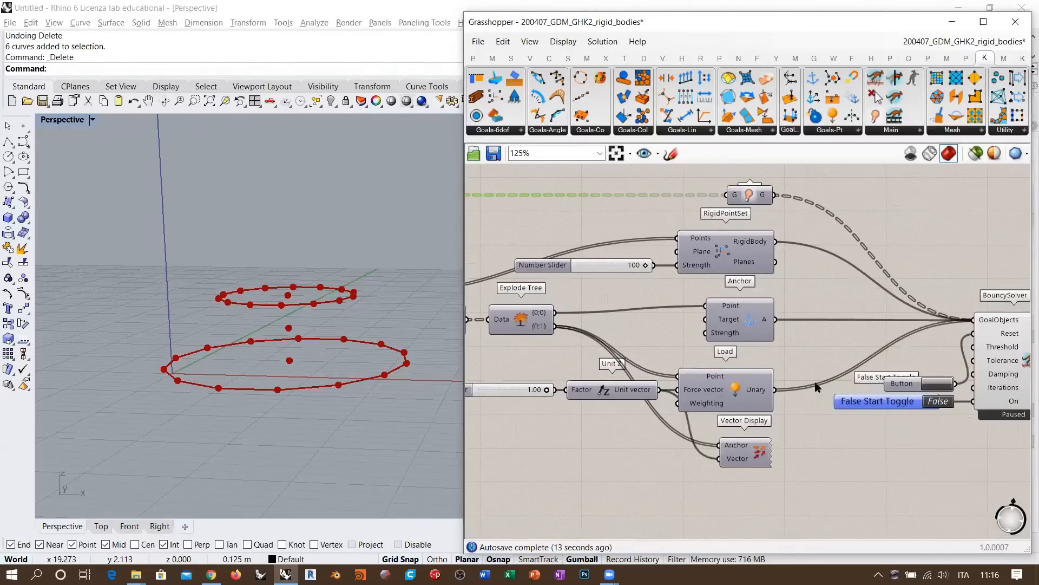
# Start the BouncySolver simulation by setting its toggle to True and view the swinging circles from several angles in the Perspective viewport.
pyautogui.moveTo(815, 382); pyautogui.dragTo(717, 376, button='right')
pyautogui.click(830, 377)
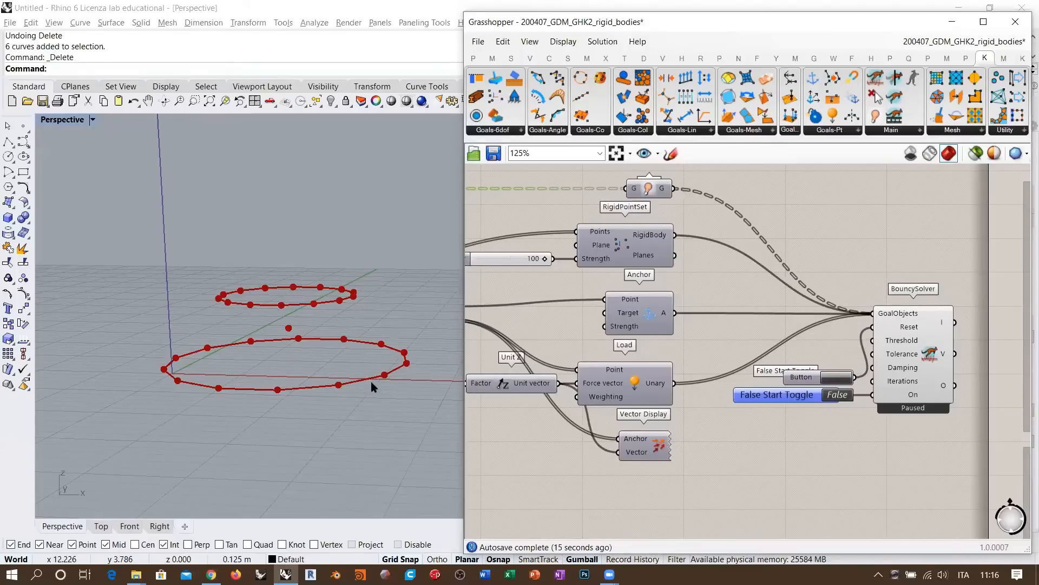
pyautogui.moveTo(371, 383); pyautogui.dragTo(395, 387, button='right')
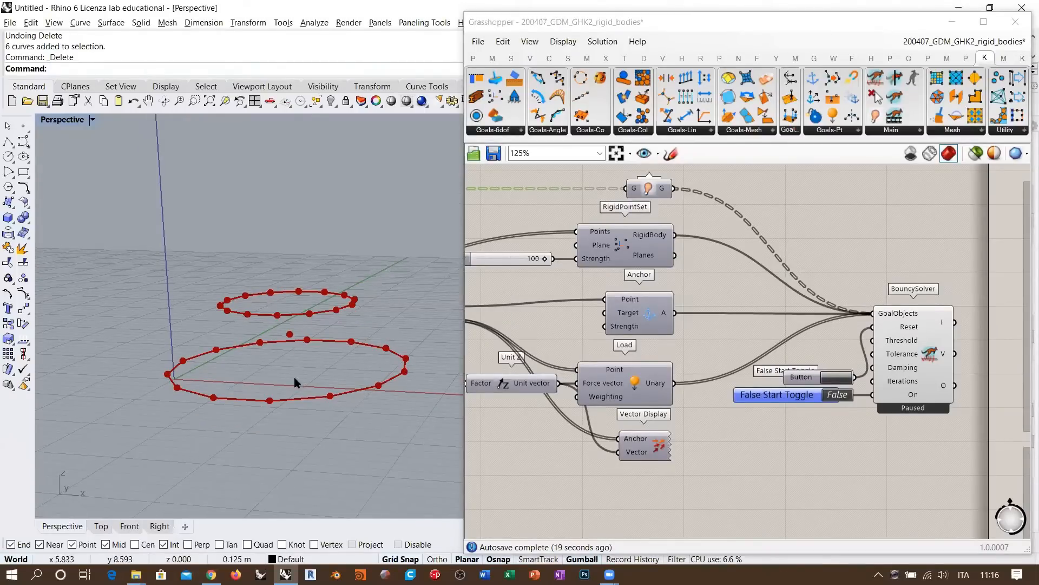
pyautogui.moveTo(298, 383)
pyautogui.mouseDown(button='right')
pyautogui.moveTo(292, 346)
pyautogui.moveTo(295, 366)
pyautogui.mouseUp(button='right')
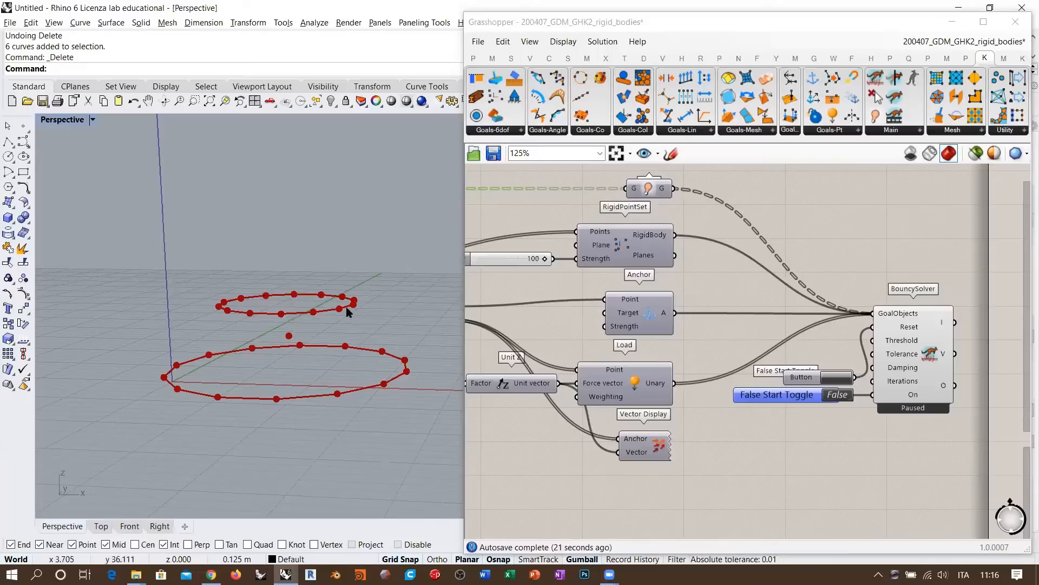
pyautogui.moveTo(366, 318); pyautogui.dragTo(375, 312, button='right')
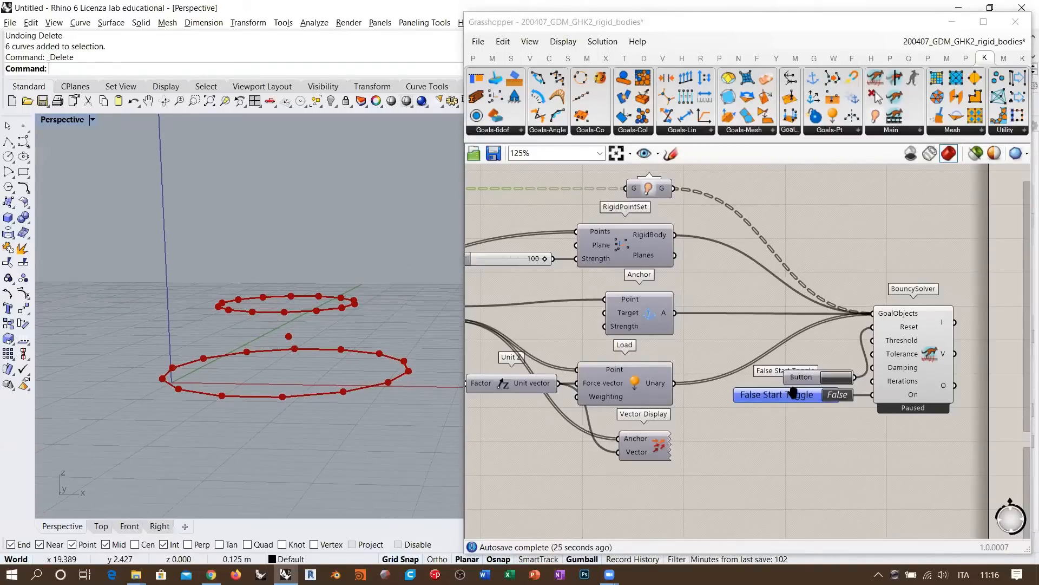
pyautogui.scroll(4, 812, 393)
pyautogui.doubleClick(743, 413)
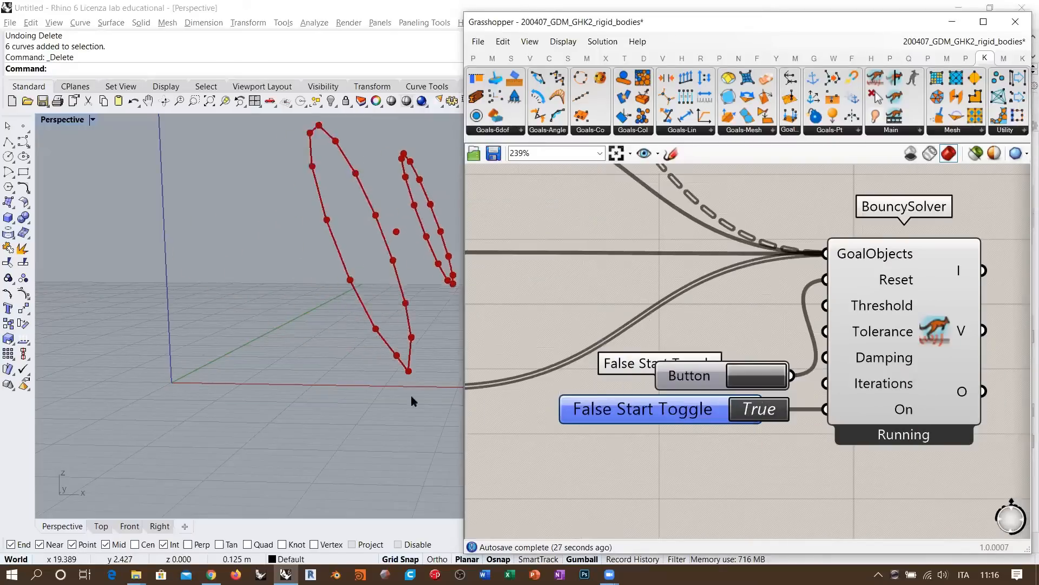
pyautogui.keyDown('shift'); pyautogui.moveTo(451, 219); pyautogui.dragTo(382, 253, button='right'); pyautogui.keyUp('shift')
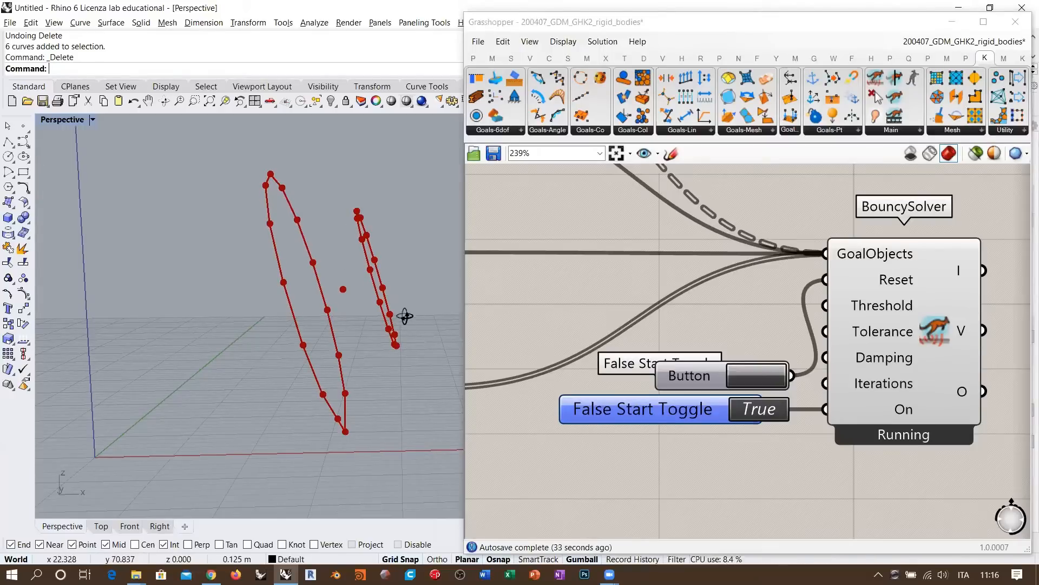
pyautogui.moveTo(407, 315); pyautogui.dragTo(377, 329, button='right')
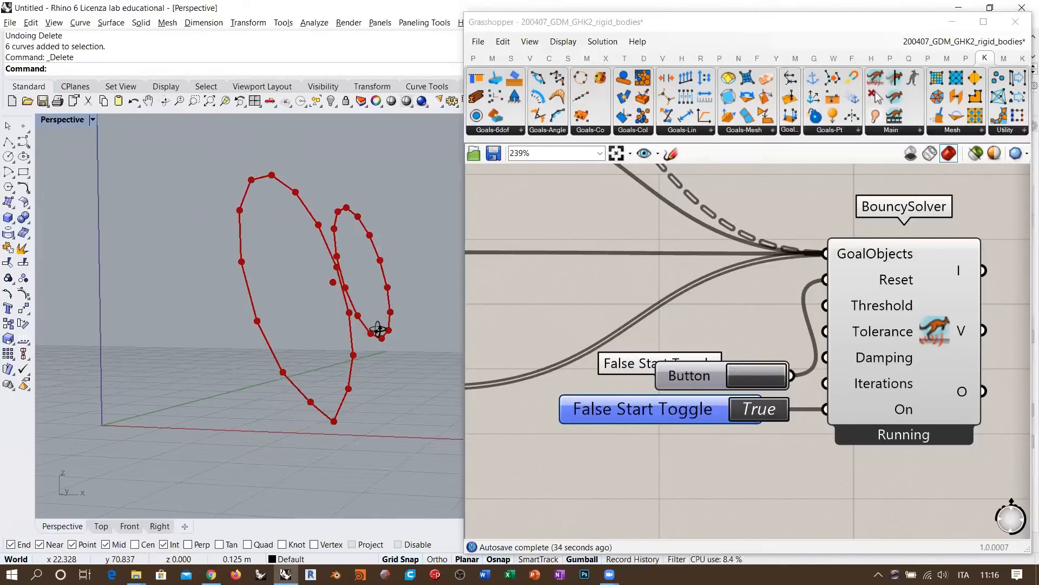
# Reset the running simulation repeatedly and inspect how the two circles rotate together as a rigid body.
pyautogui.click(752, 377)
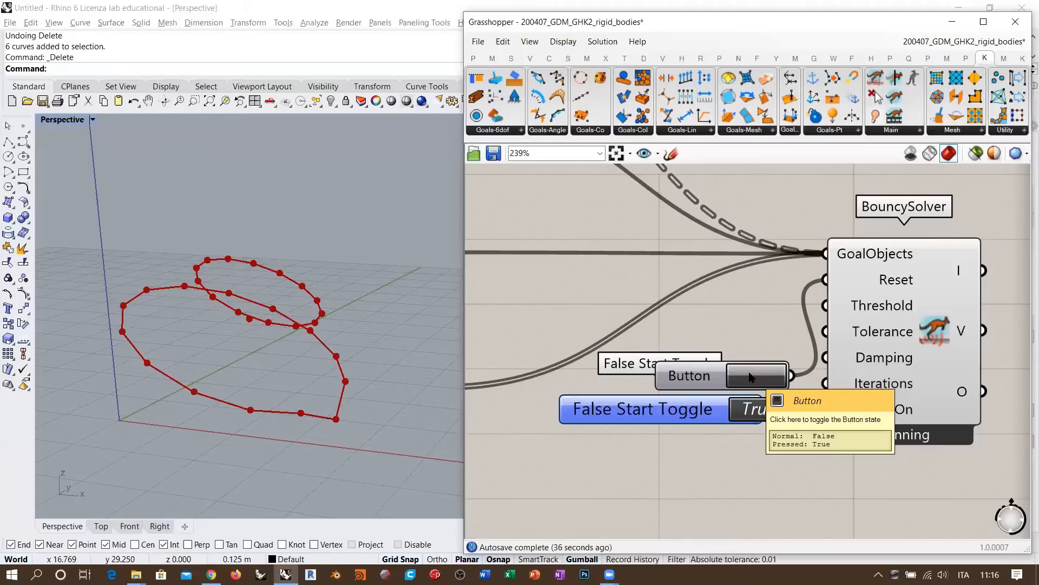
pyautogui.click(751, 376)
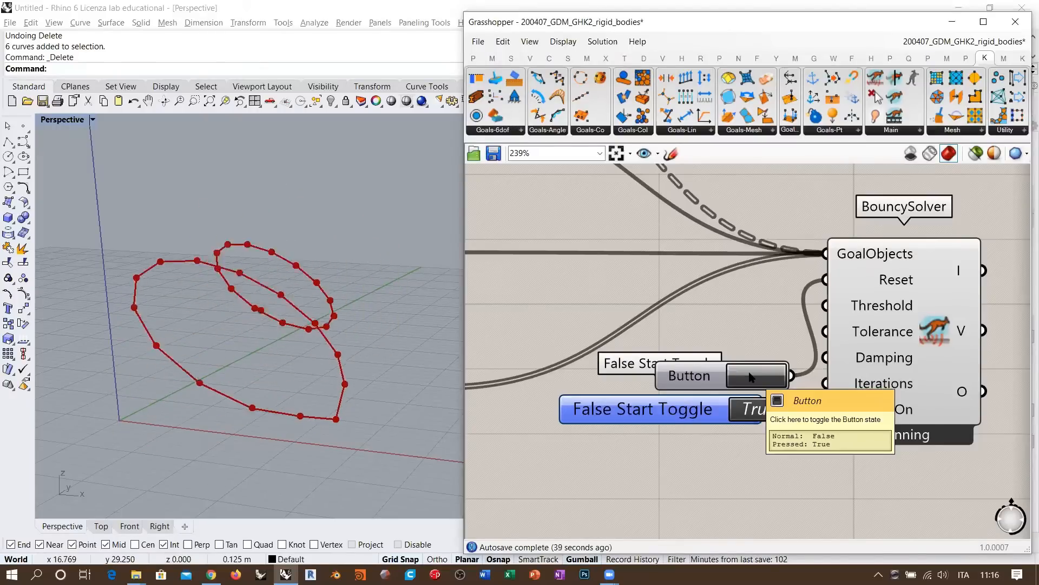
pyautogui.click(753, 376)
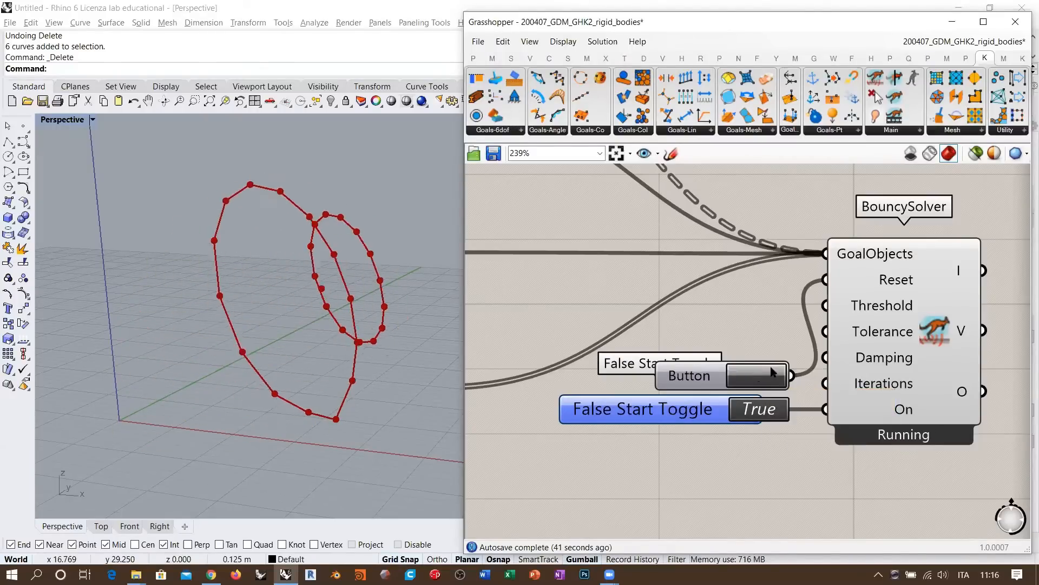
pyautogui.moveTo(303, 374); pyautogui.dragTo(348, 344, button='right')
pyautogui.scroll(-6, 350, 355)
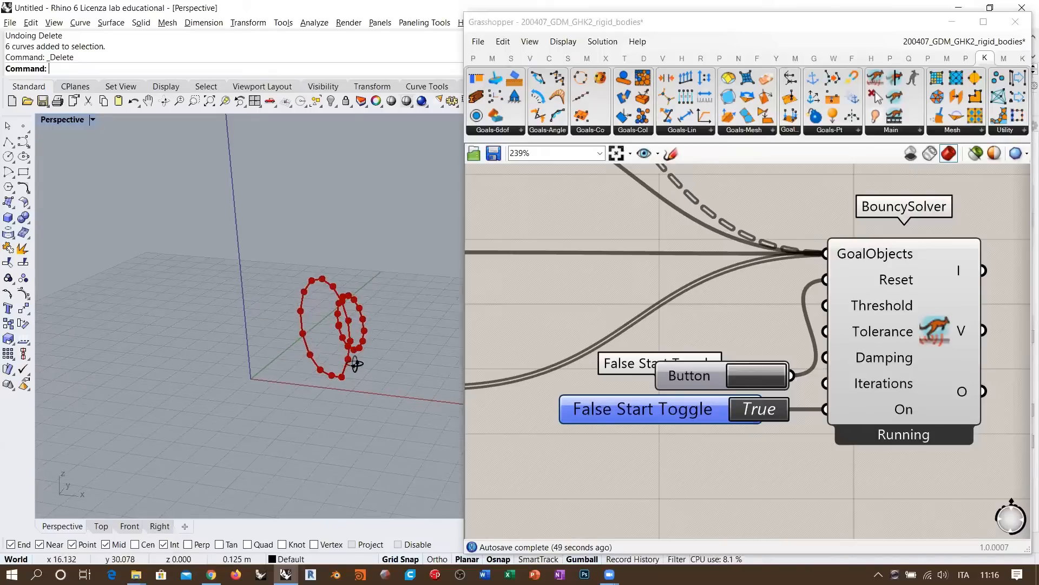
pyautogui.scroll(5, 364, 353)
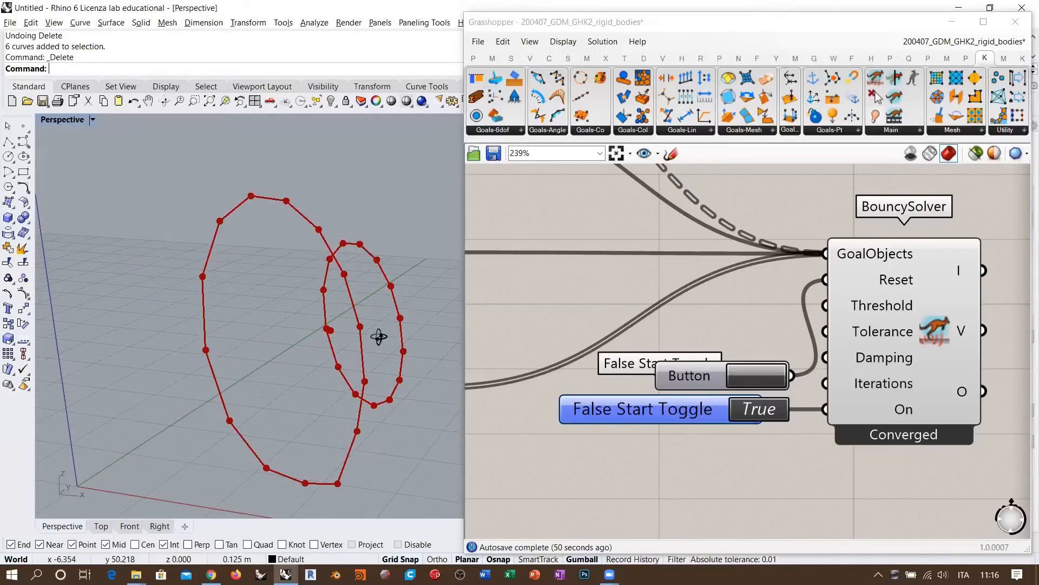
pyautogui.moveTo(378, 349); pyautogui.dragTo(327, 336, button='right')
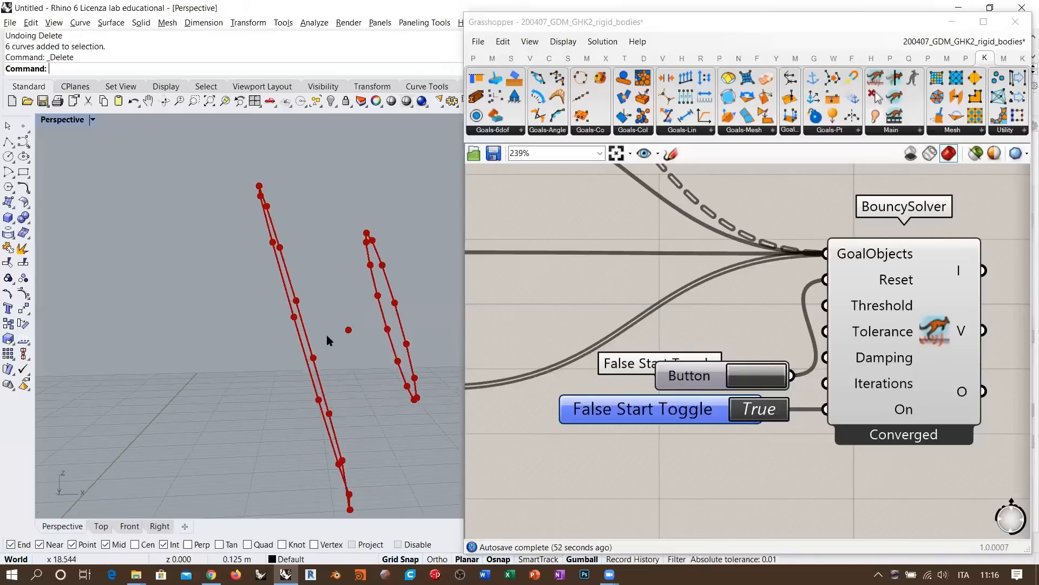
# Review the wiring from Divide Curve to the goals and stop the BouncySolver by setting its toggle to False.
pyautogui.moveTo(681, 278); pyautogui.dragTo(817, 411, button='right')
pyautogui.scroll(-3, 726, 338)
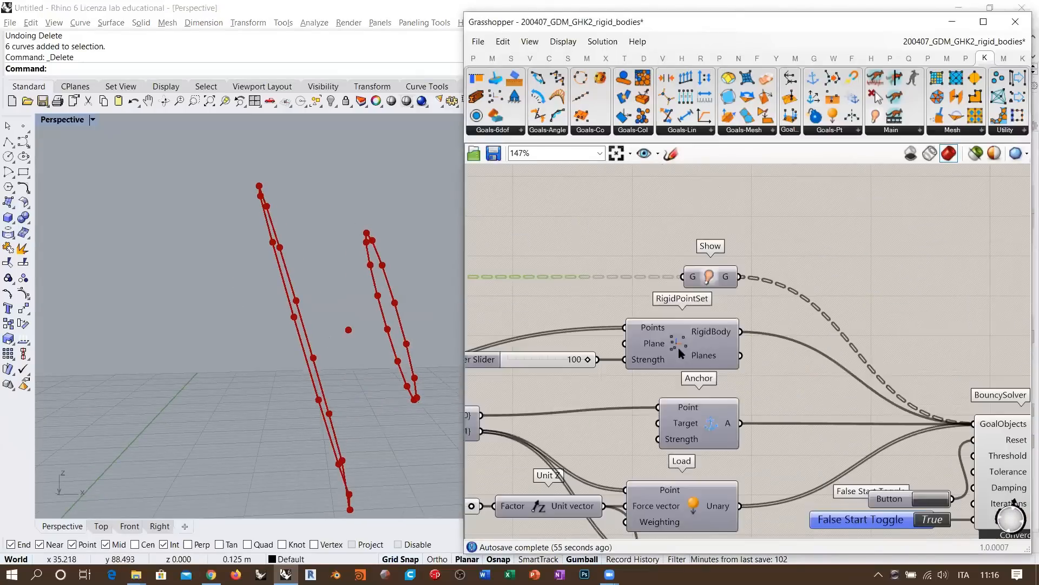
pyautogui.moveTo(652, 355); pyautogui.dragTo(873, 278, button='right')
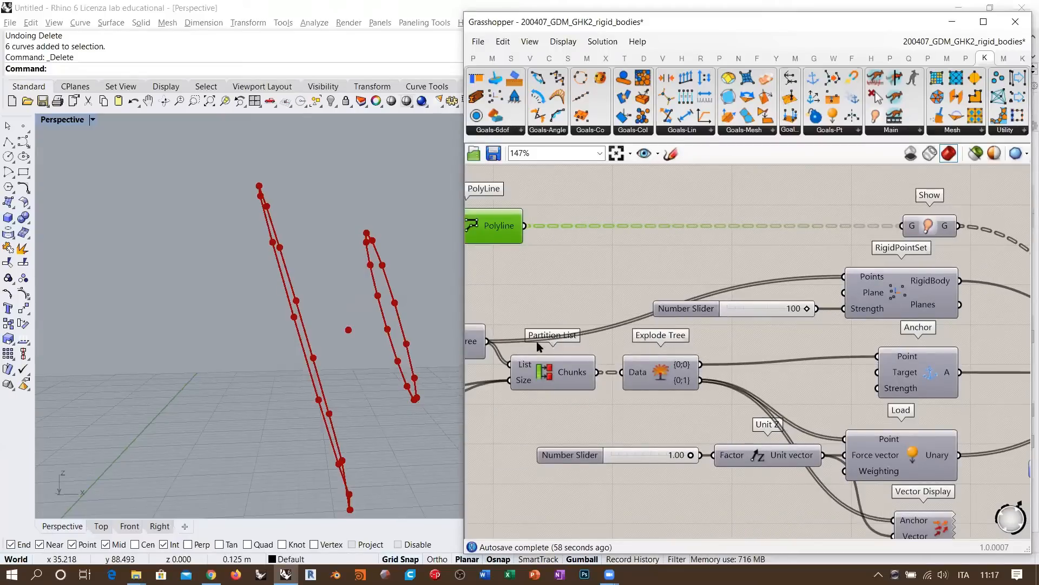
pyautogui.moveTo(540, 347); pyautogui.dragTo(733, 324, button='right')
pyautogui.moveTo(378, 297); pyautogui.dragTo(324, 331, button='right')
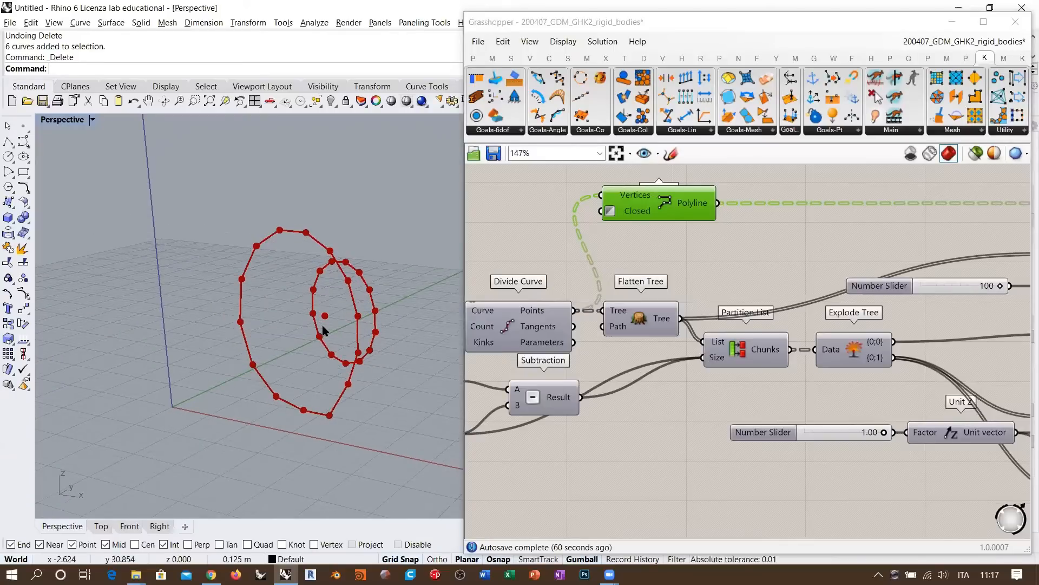
pyautogui.moveTo(784, 349); pyautogui.dragTo(697, 352, button='right')
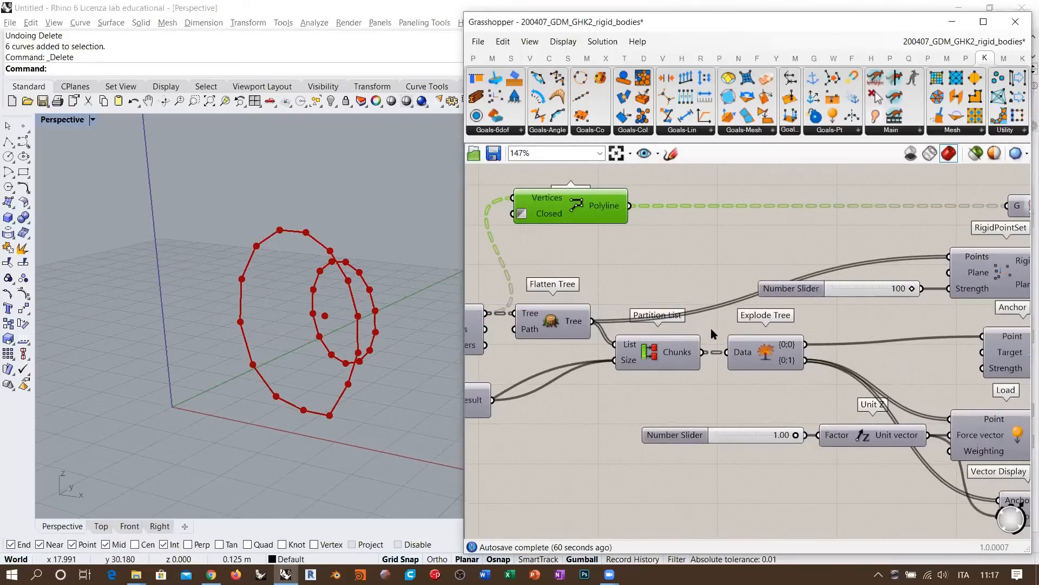
pyautogui.scroll(-3, 906, 339)
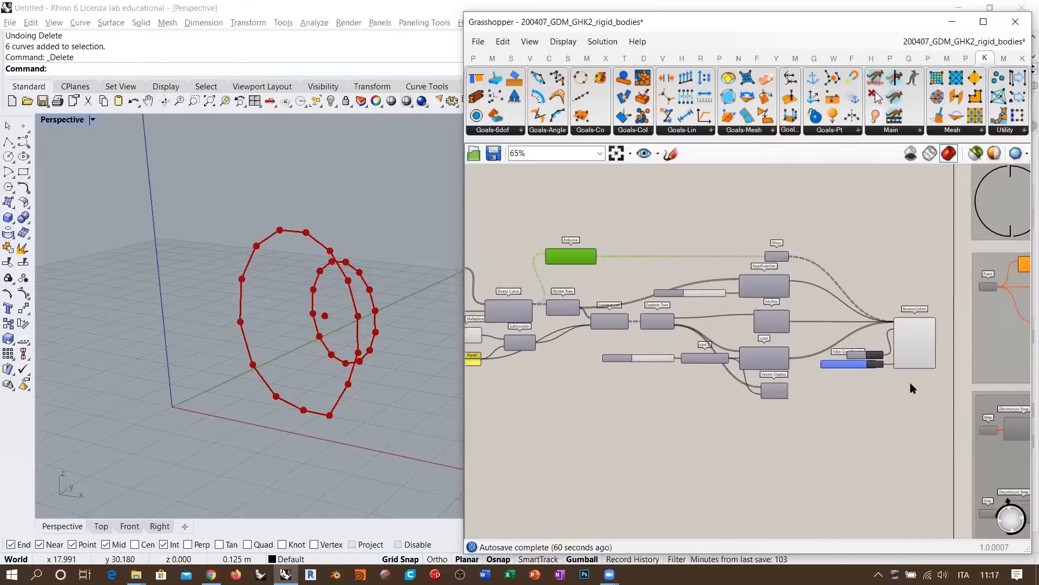
pyautogui.scroll(4, 823, 344)
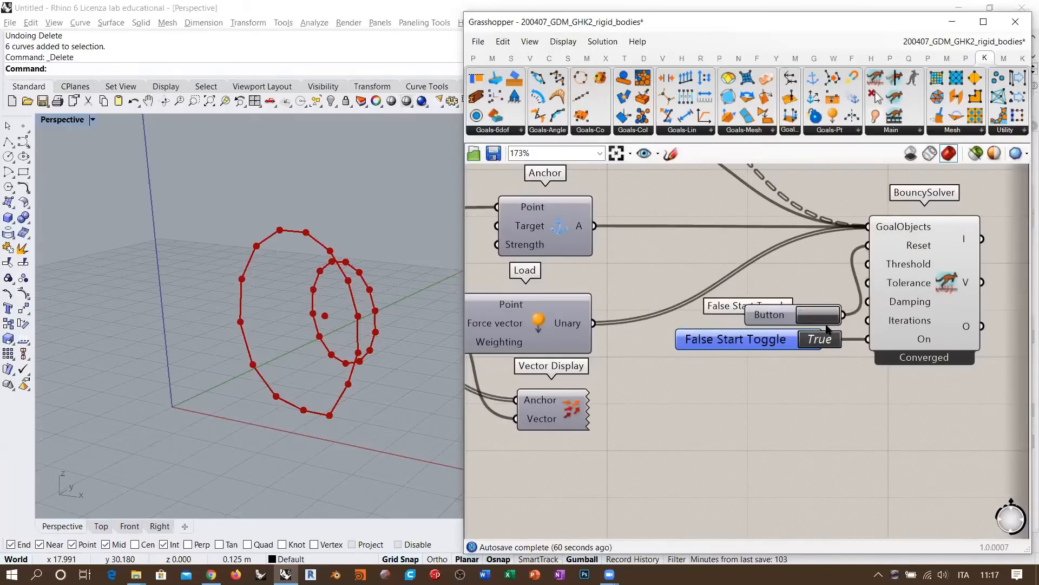
pyautogui.doubleClick(827, 335)
# Group all components of the two-circle rigid-body definition and disable them.
pyautogui.scroll(-5, 832, 321)
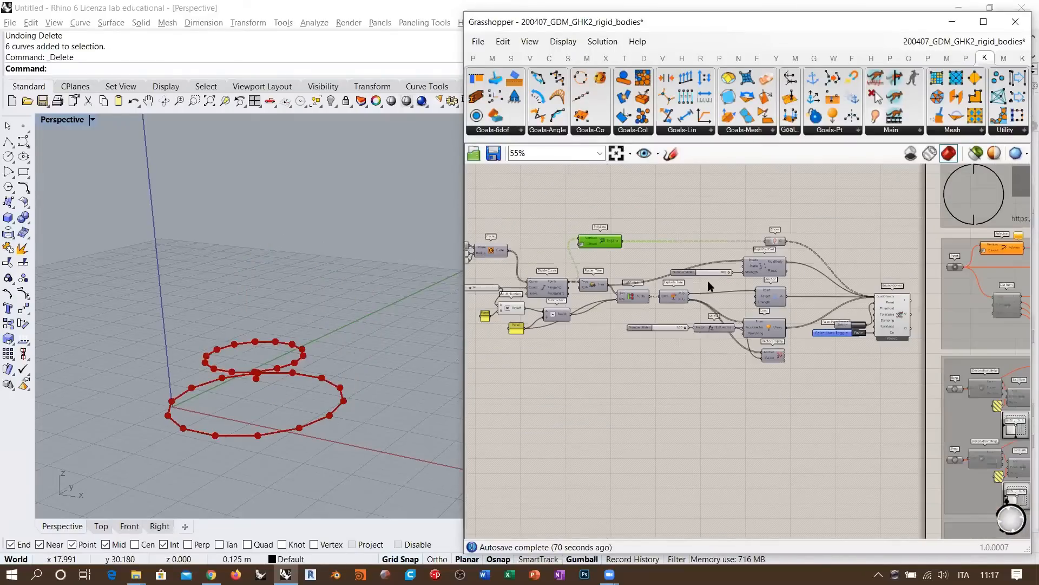
pyautogui.moveTo(811, 265); pyautogui.dragTo(934, 289, button='right')
pyautogui.scroll(1, 934, 288)
pyautogui.scroll(-1, 873, 276)
pyautogui.moveTo(1012, 243); pyautogui.dragTo(519, 408)
pyautogui.hotkey('ctrl', 'e')
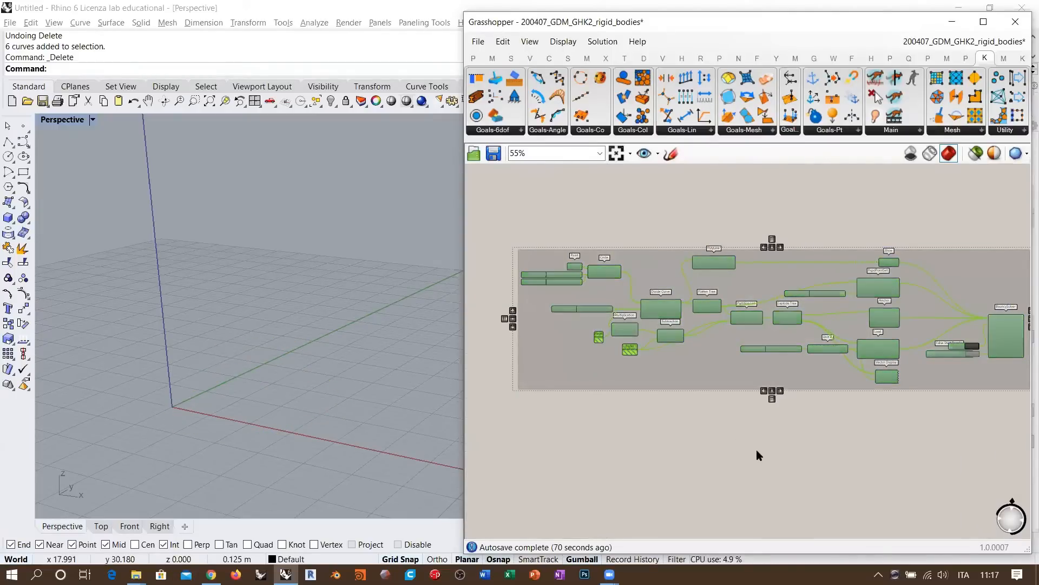
pyautogui.scroll(-4, 676, 406)
pyautogui.scroll(-3, 605, 317)
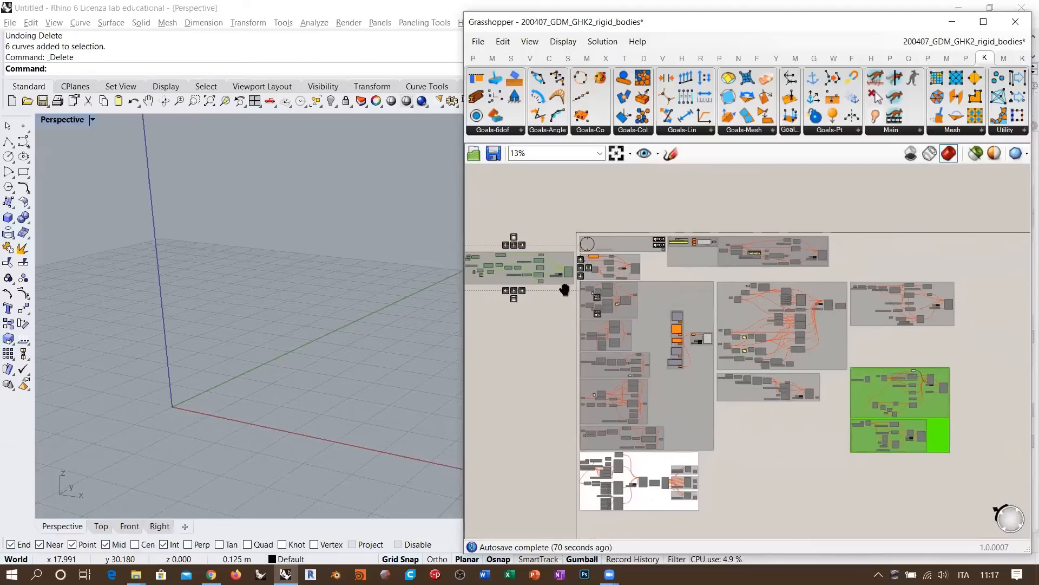
pyautogui.moveTo(548, 276); pyautogui.dragTo(697, 282, button='right')
pyautogui.scroll(5, 697, 281)
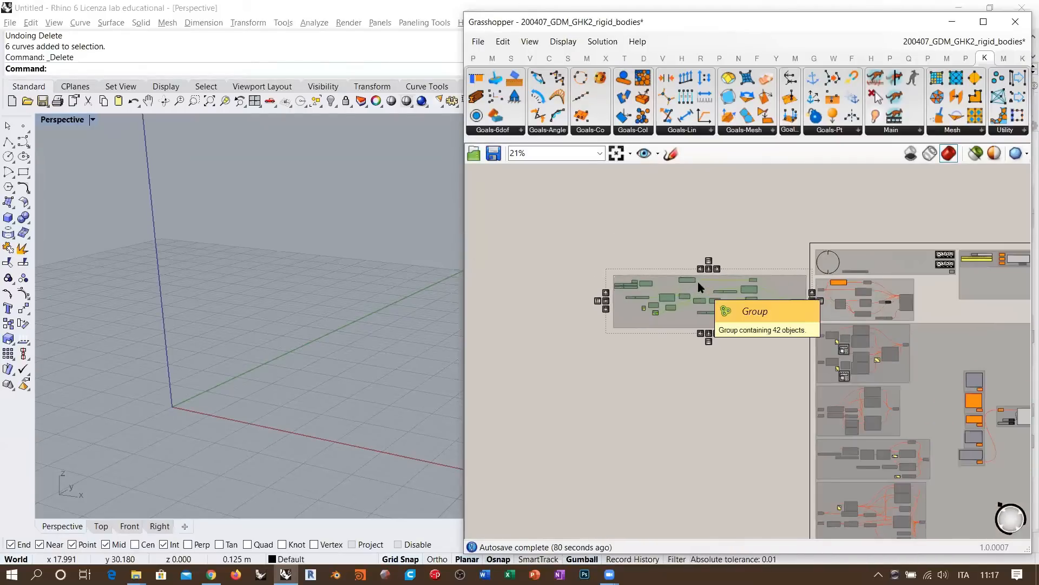
pyautogui.moveTo(772, 308); pyautogui.dragTo(798, 307, button='right')
# Re-enable all components in the grouped two-circle definition.
pyautogui.moveTo(926, 249); pyautogui.dragTo(501, 420)
pyautogui.hotkey('ctrl', 'e')
pyautogui.click(691, 471)
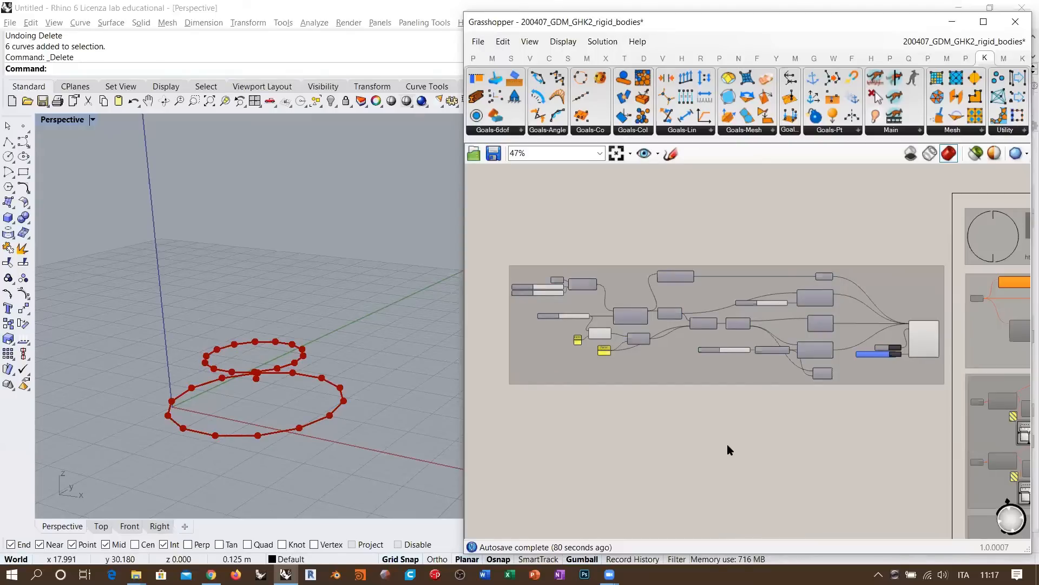
# Examine how the Point parameter and the two radius sliders feed Circle's Plane and Radius inputs, including their available options.
pyautogui.scroll(5, 700, 366)
pyautogui.moveTo(638, 386); pyautogui.dragTo(962, 441, button='right')
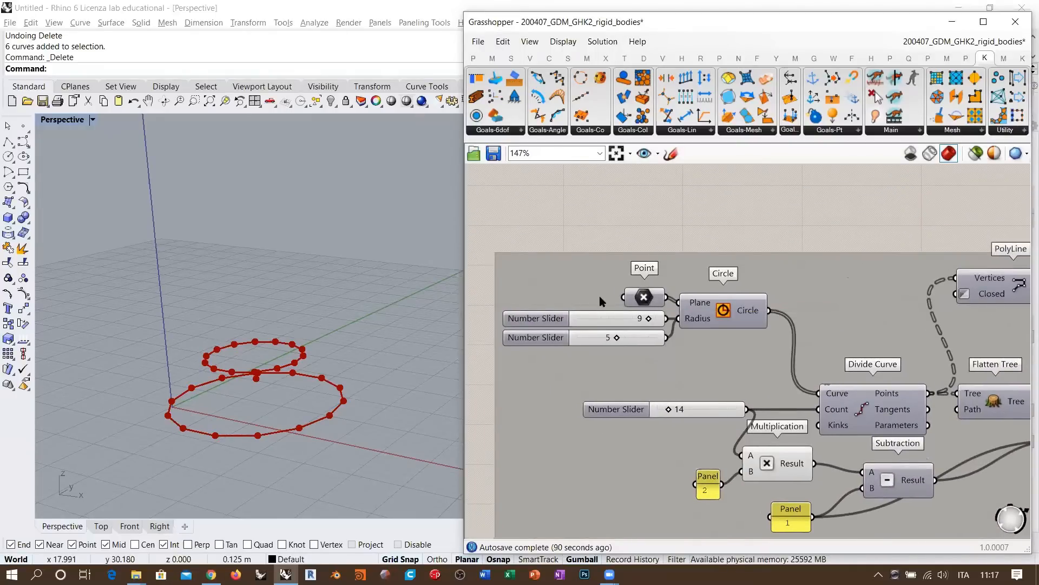
pyautogui.scroll(2, 650, 298)
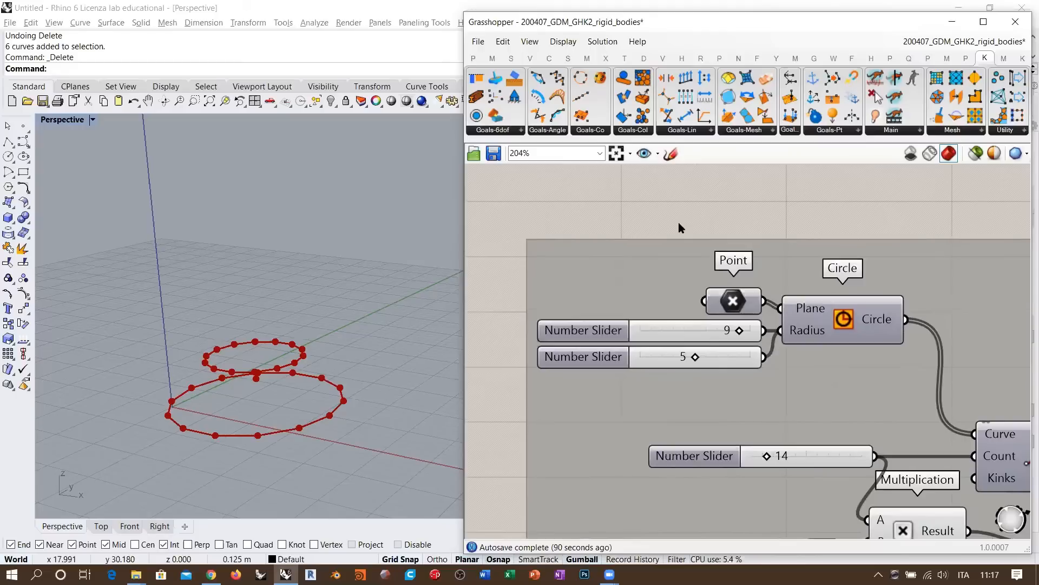
pyautogui.rightClick(732, 302)
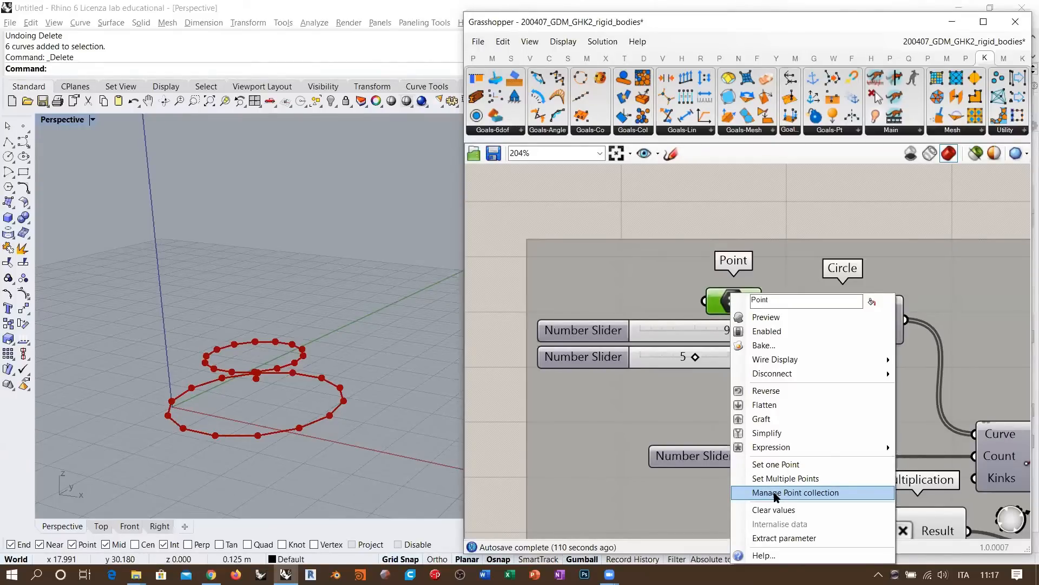
pyautogui.click(683, 215)
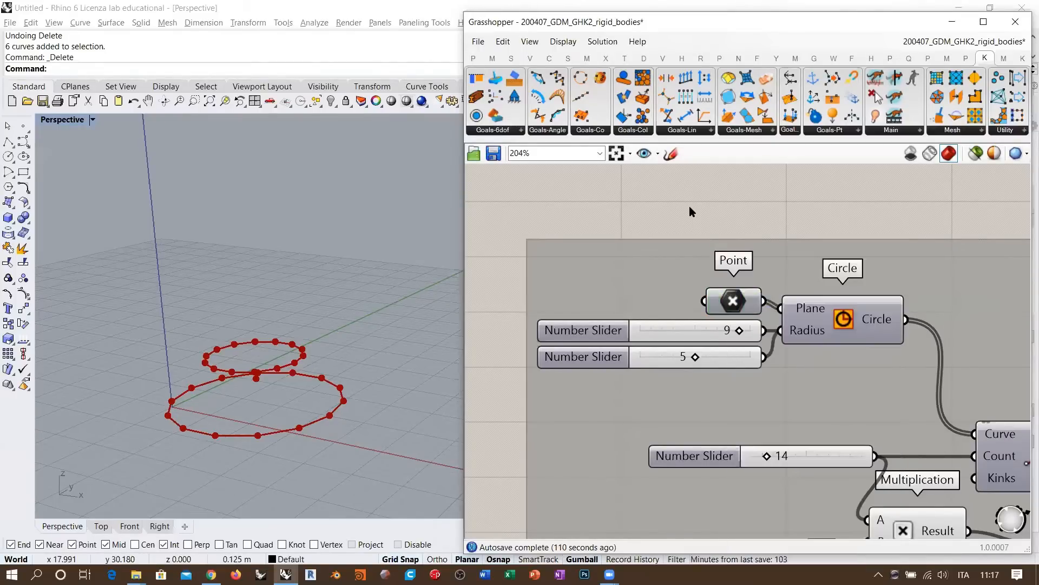
pyautogui.rightClick(810, 314)
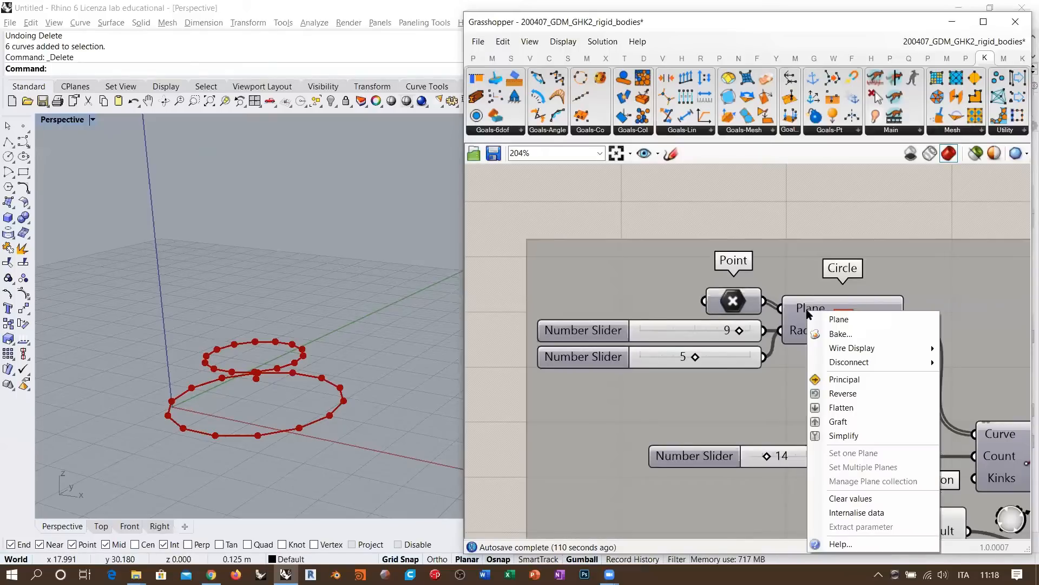
pyautogui.click(776, 220)
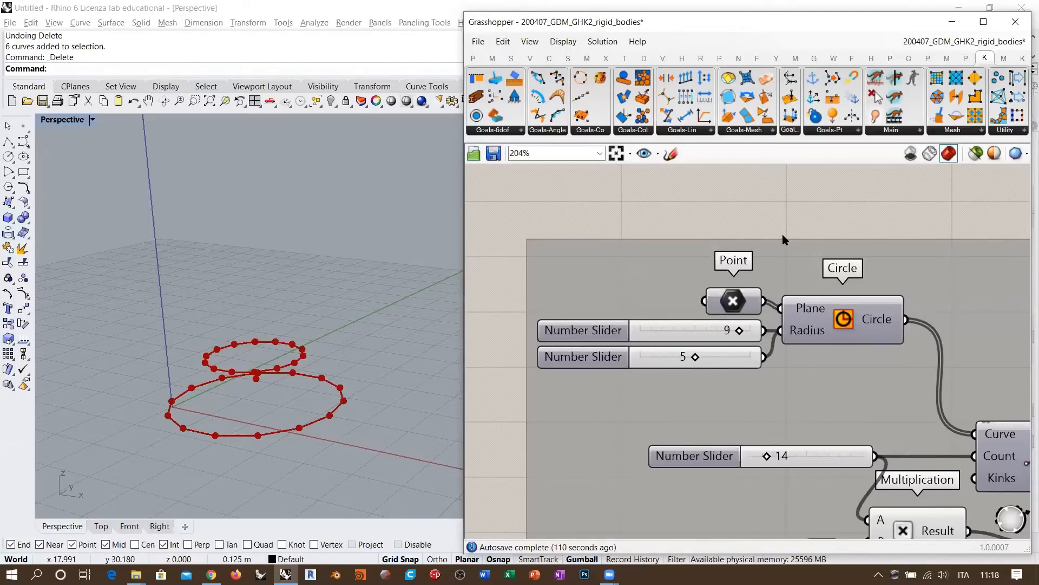
pyautogui.rightClick(801, 337)
pyautogui.click(760, 216)
pyautogui.moveTo(812, 335)
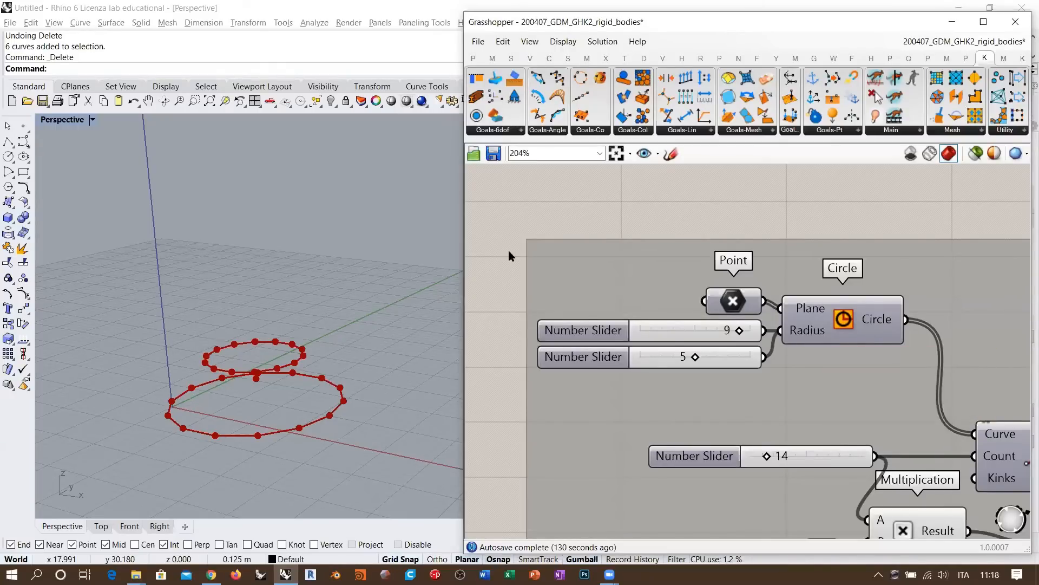
pyautogui.moveTo(493, 239); pyautogui.dragTo(780, 406)
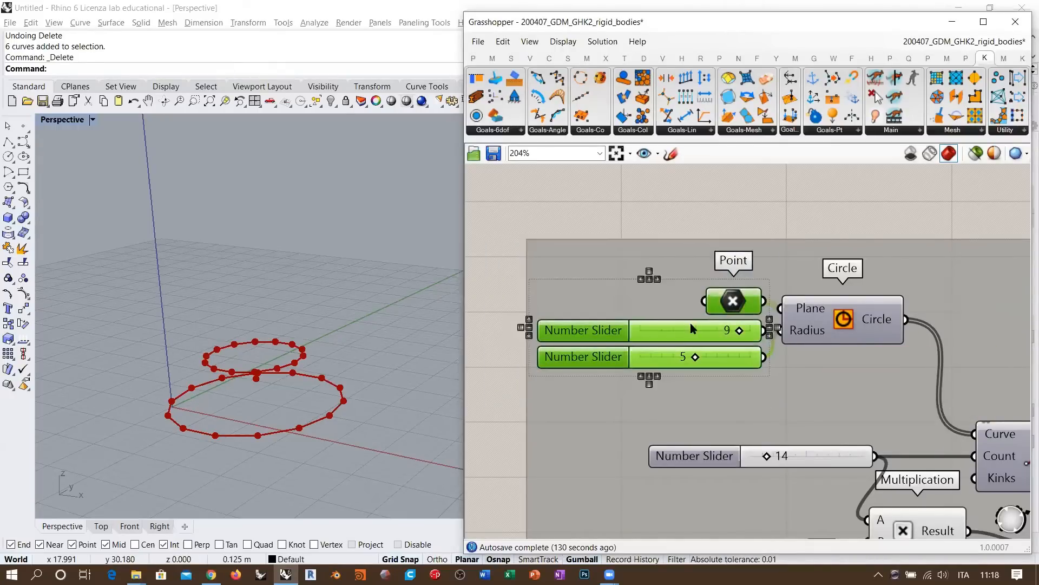
pyautogui.press('Escape')
pyautogui.moveTo(811, 306)
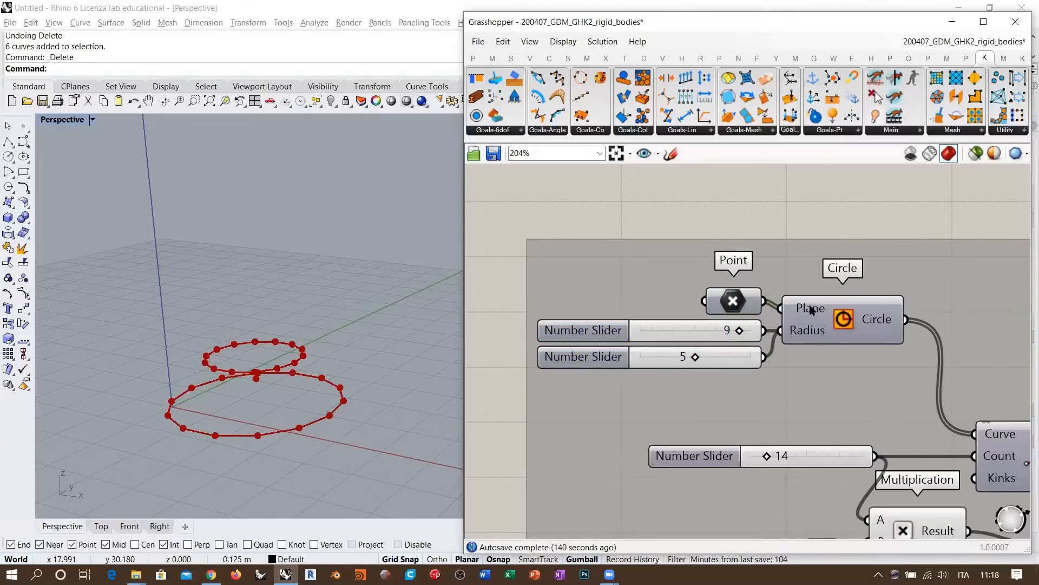
pyautogui.click(737, 306)
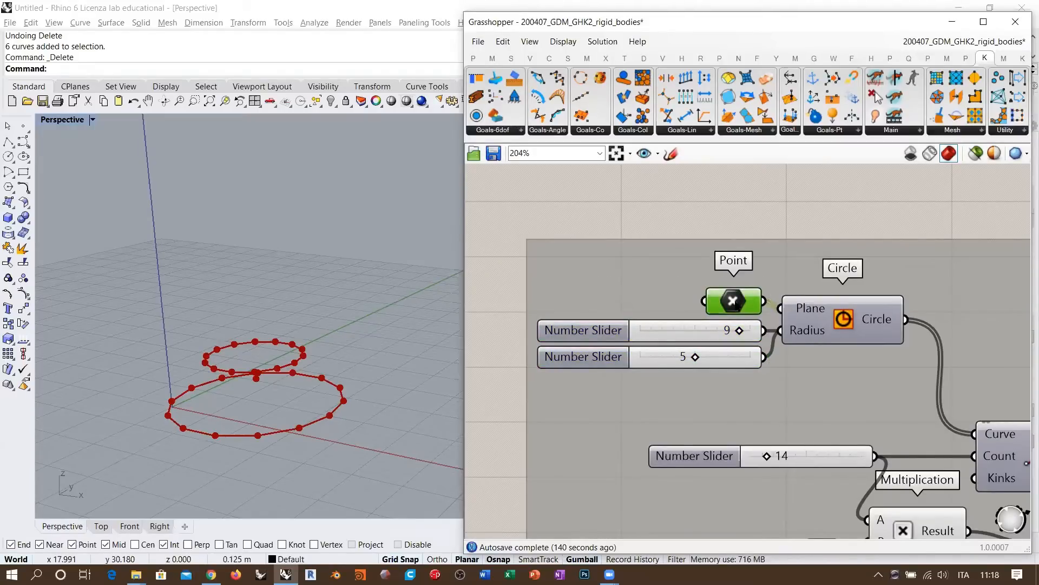
pyautogui.click(696, 328)
pyautogui.click(603, 232)
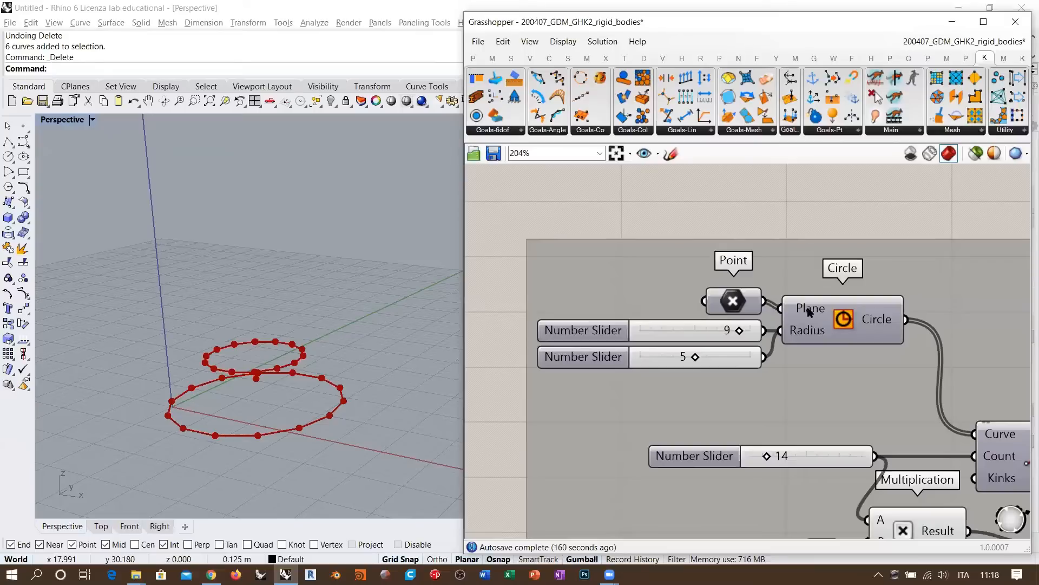
# Select the whole grouped two-circle definition and disable all of its components.
pyautogui.moveTo(807, 313)
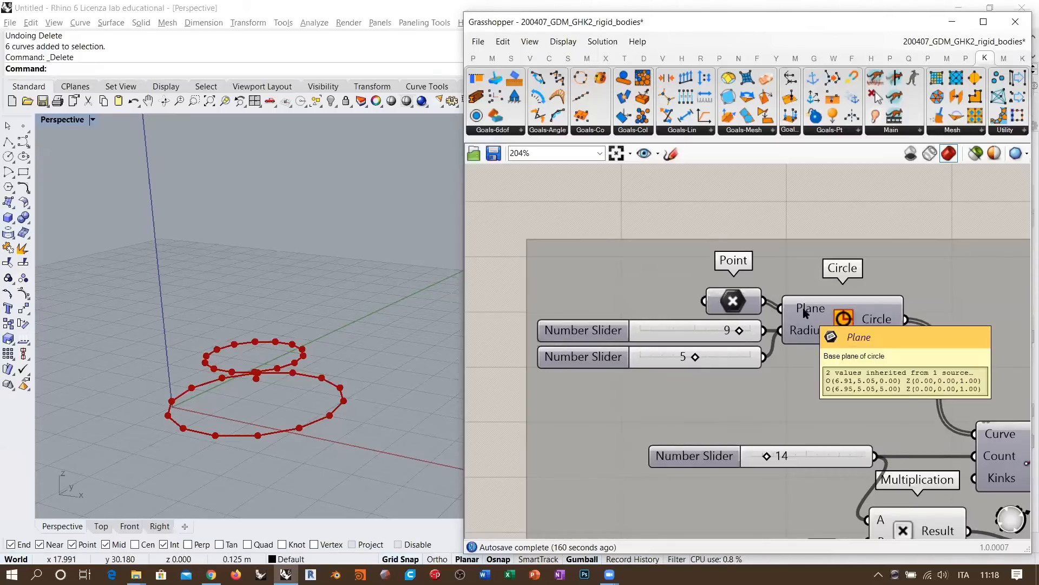
pyautogui.scroll(-5, 586, 225)
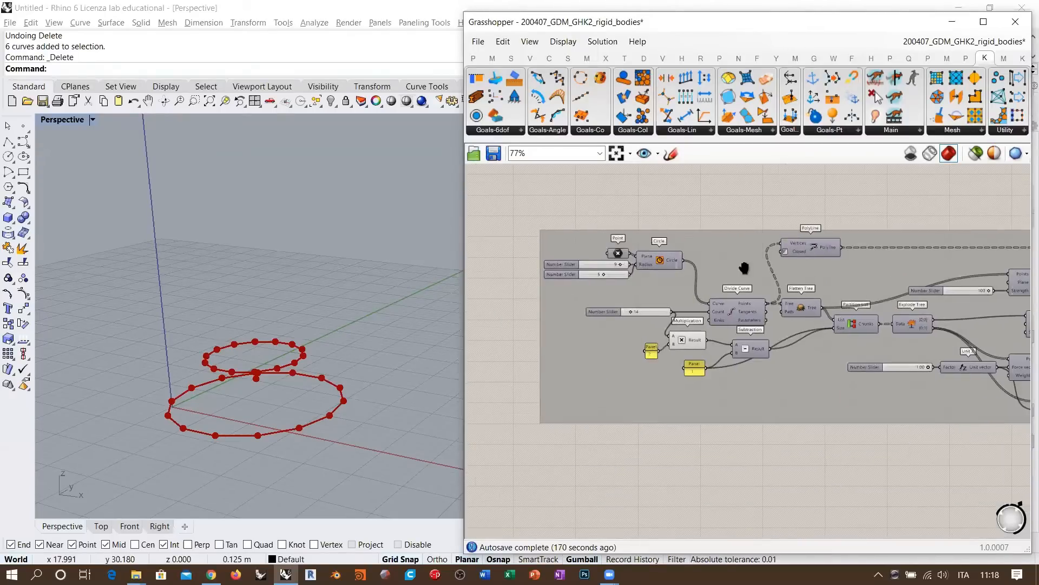
pyautogui.scroll(-2, 744, 268)
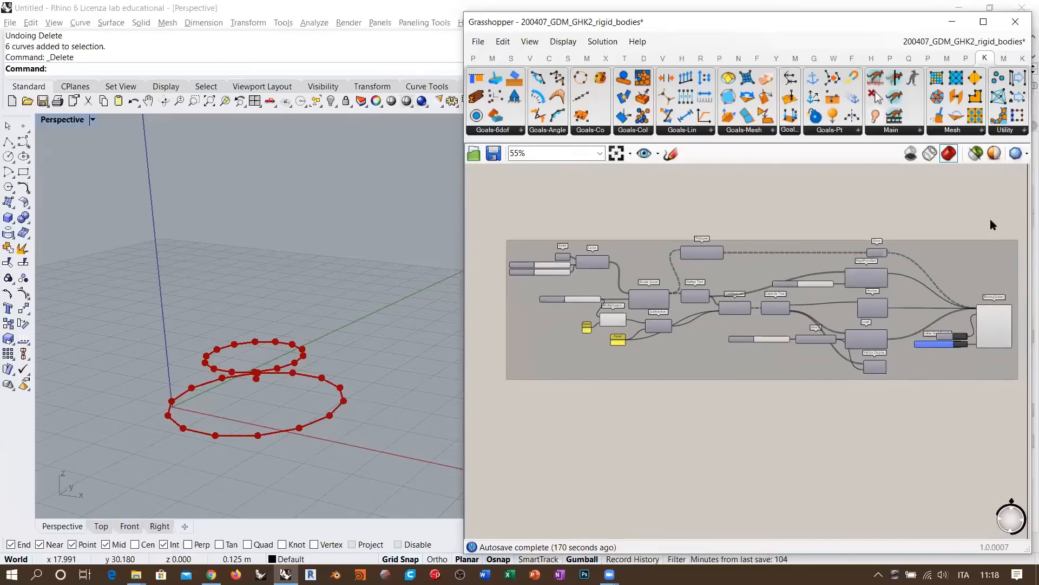
pyautogui.moveTo(1005, 215); pyautogui.dragTo(628, 386)
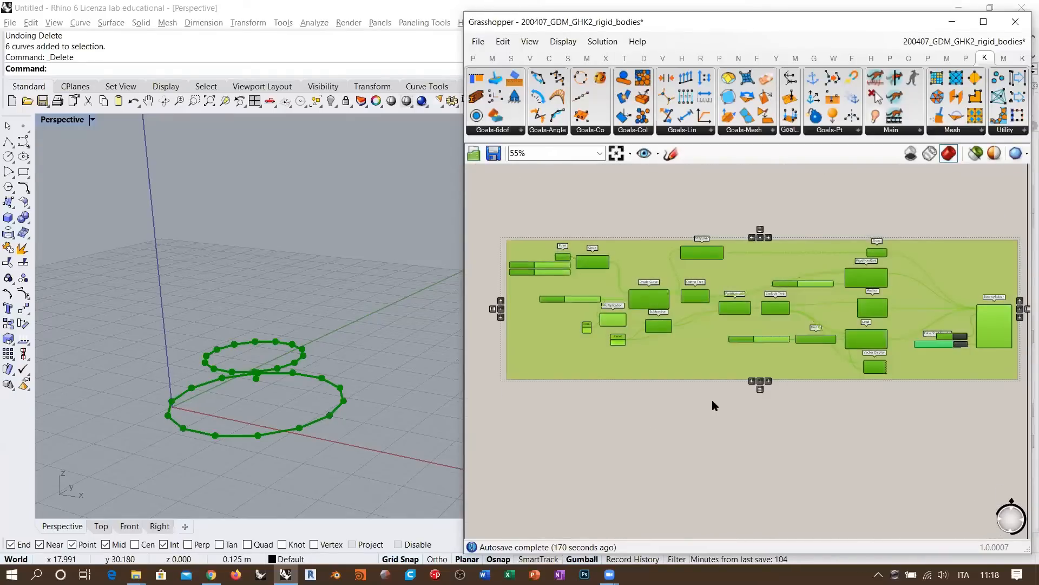
pyautogui.hotkey('ctrl', 'e')
# Move the disabled two-circle group across the canvas to the empty area beyond the upper row of existing definitions.
pyautogui.scroll(-6, 654, 367)
pyautogui.moveTo(654, 367); pyautogui.dragTo(535, 273, button='right')
pyautogui.scroll(-3, 535, 271)
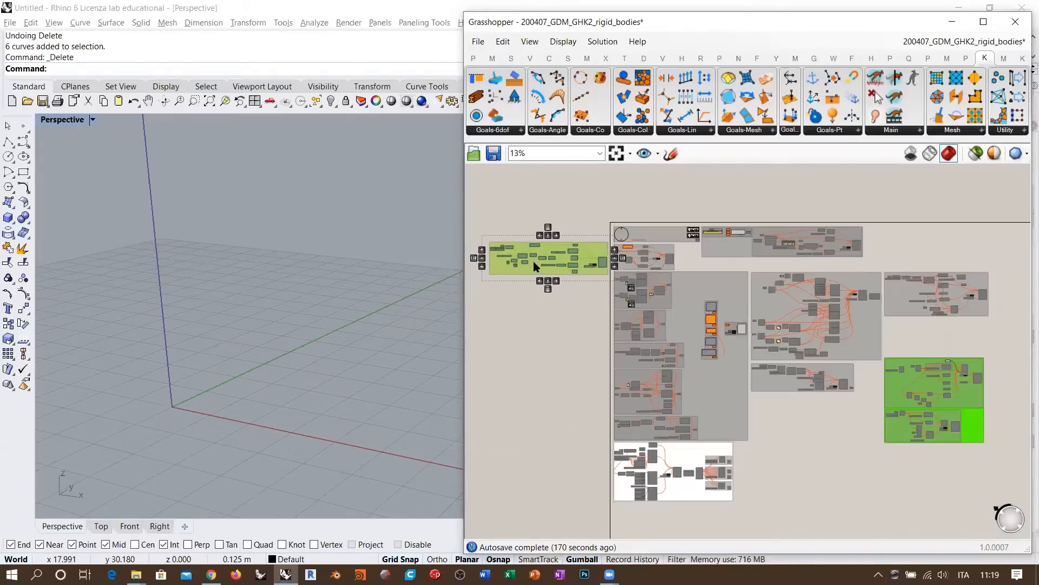
pyautogui.moveTo(528, 265); pyautogui.dragTo(1007, 241)
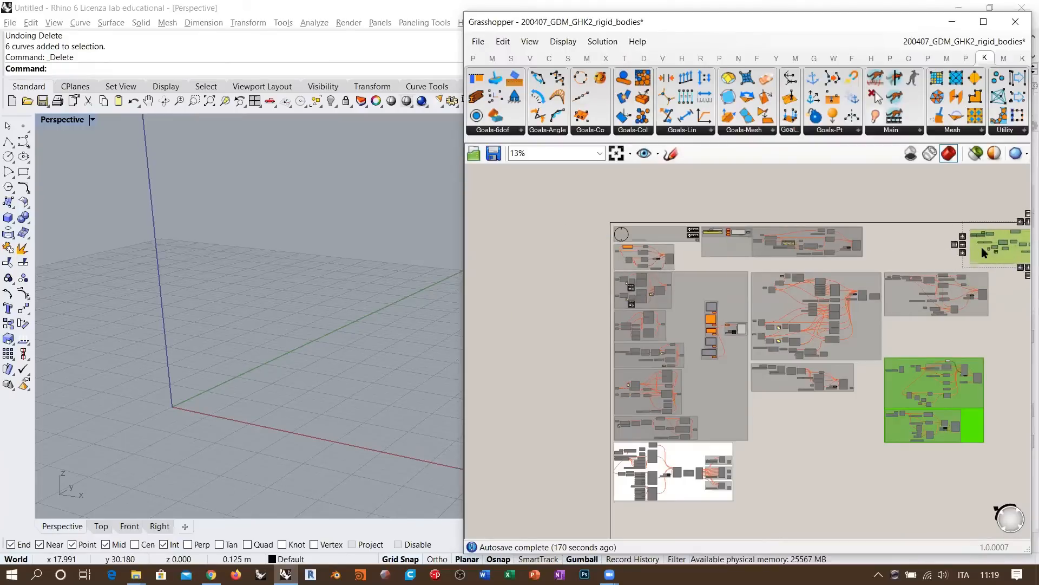
pyautogui.moveTo(985, 291); pyautogui.dragTo(773, 301, button='right')
pyautogui.moveTo(769, 252); pyautogui.dragTo(827, 259)
# Add a Jump object and place one of its ends just above the BouncySolver in the first rigid-body group.
pyautogui.scroll(4, 622, 287)
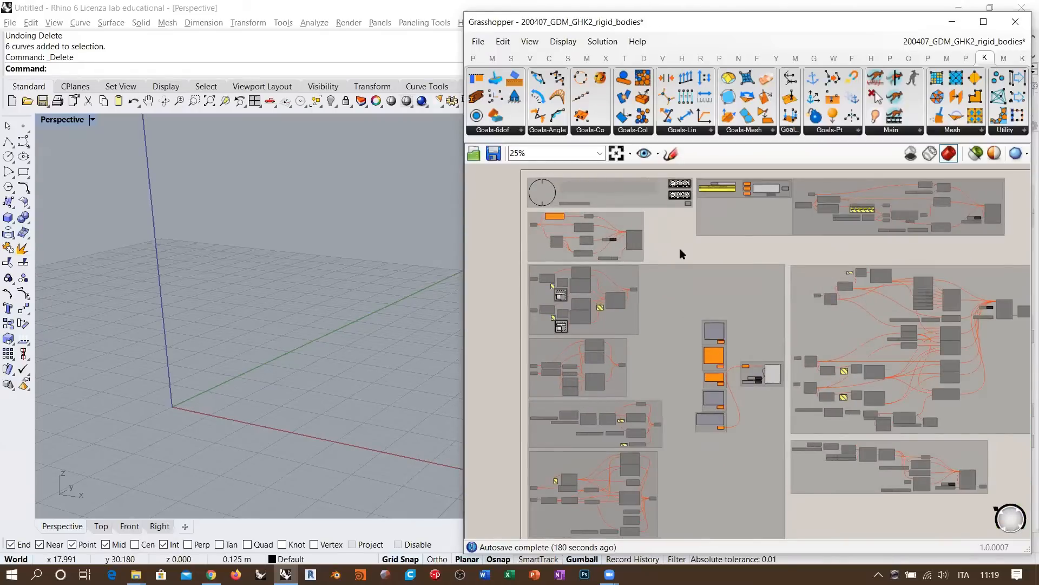
pyautogui.scroll(5, 714, 281)
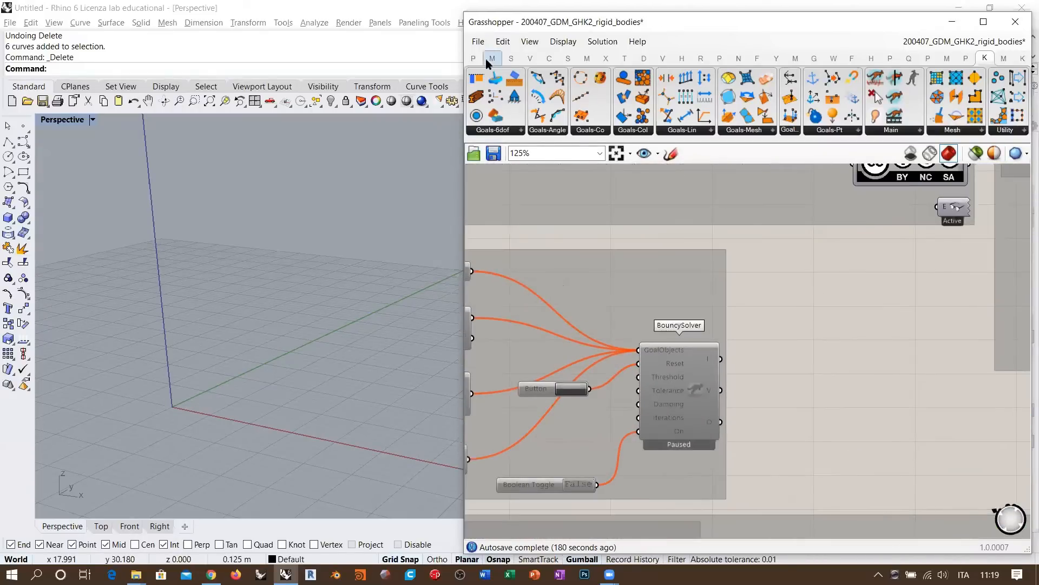
pyautogui.doubleClick(827, 326)
pyautogui.write('juu')
pyautogui.press('BackSpace')
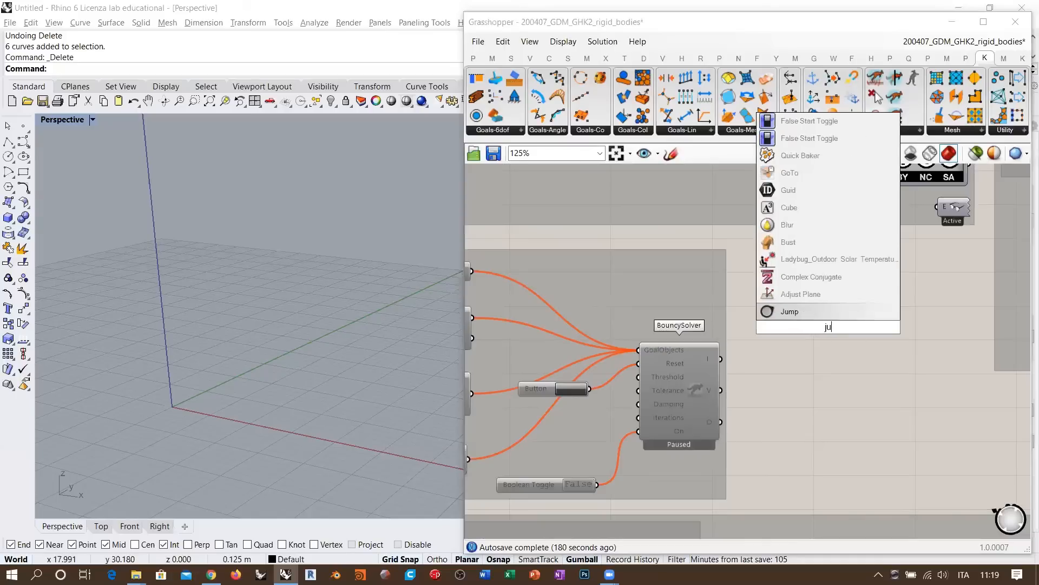
pyautogui.click(782, 313)
pyautogui.moveTo(801, 353); pyautogui.dragTo(858, 337, button='right')
pyautogui.moveTo(872, 318); pyautogui.dragTo(696, 292)
pyautogui.moveTo(646, 319); pyautogui.dragTo(703, 316, button='right')
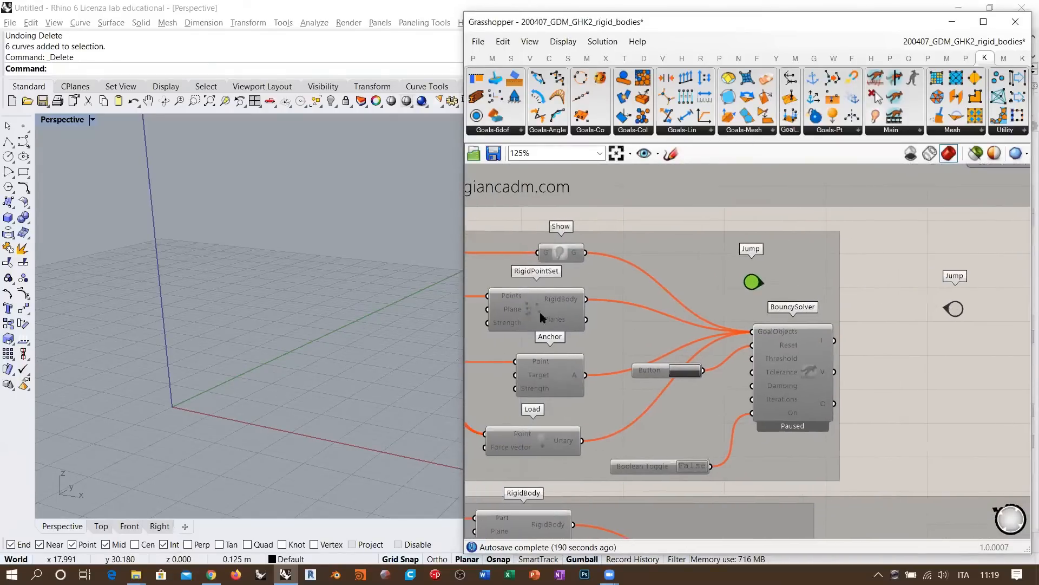
# Move the Jump's other end across the canvas, past the upper row of definitions, to beside the relocated two-circle group.
pyautogui.scroll(-5, 863, 330)
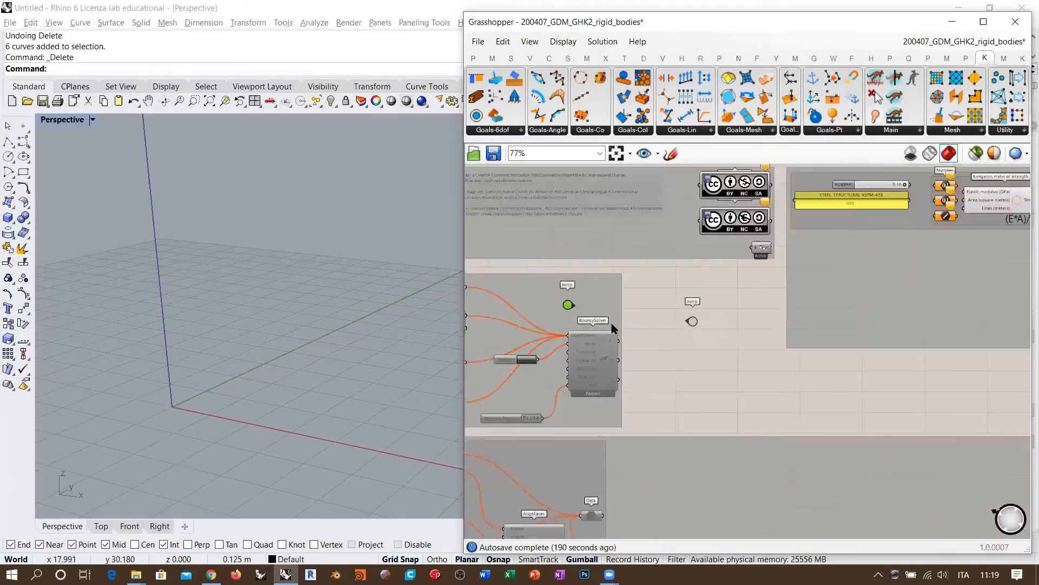
pyautogui.moveTo(528, 311); pyautogui.dragTo(970, 349)
pyautogui.moveTo(974, 351); pyautogui.dragTo(557, 359, button='right')
pyautogui.moveTo(550, 358); pyautogui.dragTo(981, 319)
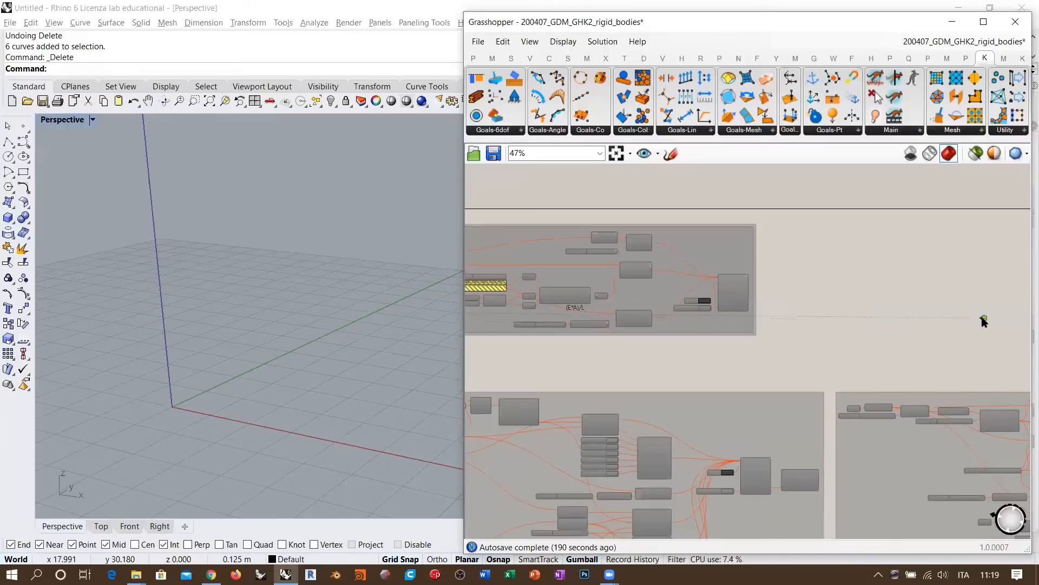
pyautogui.moveTo(981, 319); pyautogui.dragTo(613, 320, button='right')
pyautogui.moveTo(614, 320)
pyautogui.mouseDown()
pyautogui.moveTo(941, 278)
pyautogui.moveTo(971, 283)
pyautogui.mouseUp()
pyautogui.moveTo(970, 283)
pyautogui.mouseDown(button='right')
pyautogui.moveTo(860, 312)
pyautogui.moveTo(644, 312)
pyautogui.mouseUp(button='right')
pyautogui.scroll(4, 650, 320)
pyautogui.moveTo(625, 288); pyautogui.dragTo(720, 290)
pyautogui.scroll(-6, 833, 340)
pyautogui.moveTo(590, 352)
pyautogui.mouseDown(button='right')
pyautogui.moveTo(622, 339)
pyautogui.moveTo(1028, 306)
pyautogui.mouseUp(button='right')
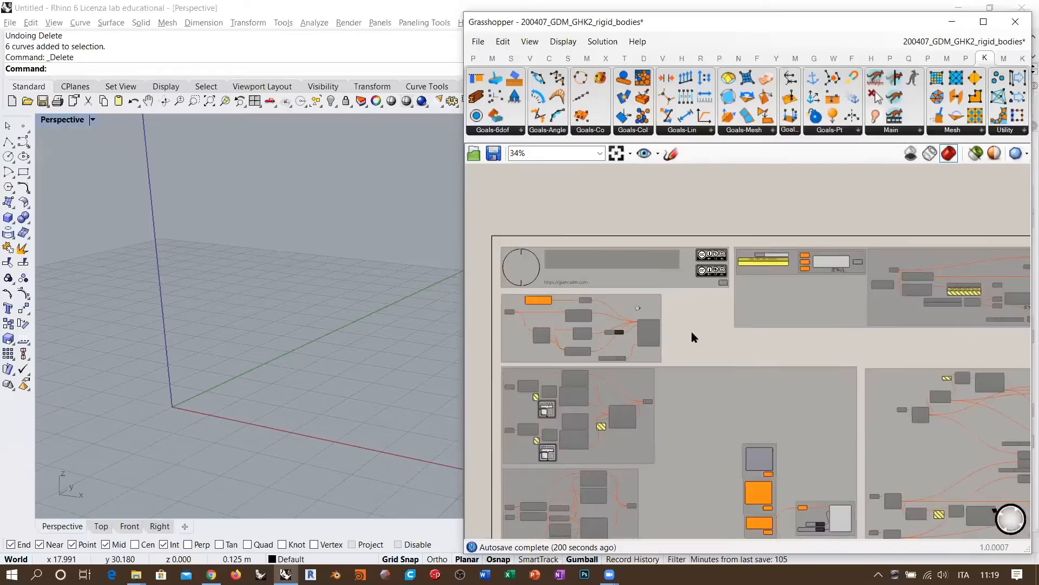
# Follow the Jump marker beside the first BouncySolver to look over the separate linked definition, and return to the rigid-body groups.
pyautogui.scroll(8, 713, 316)
pyautogui.scroll(-1, 787, 336)
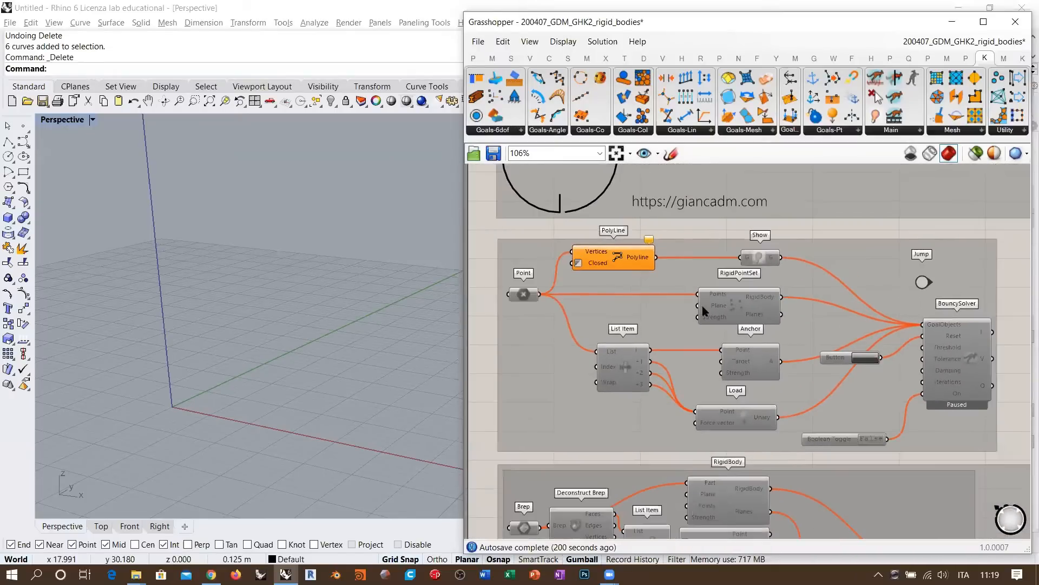
pyautogui.click(920, 284)
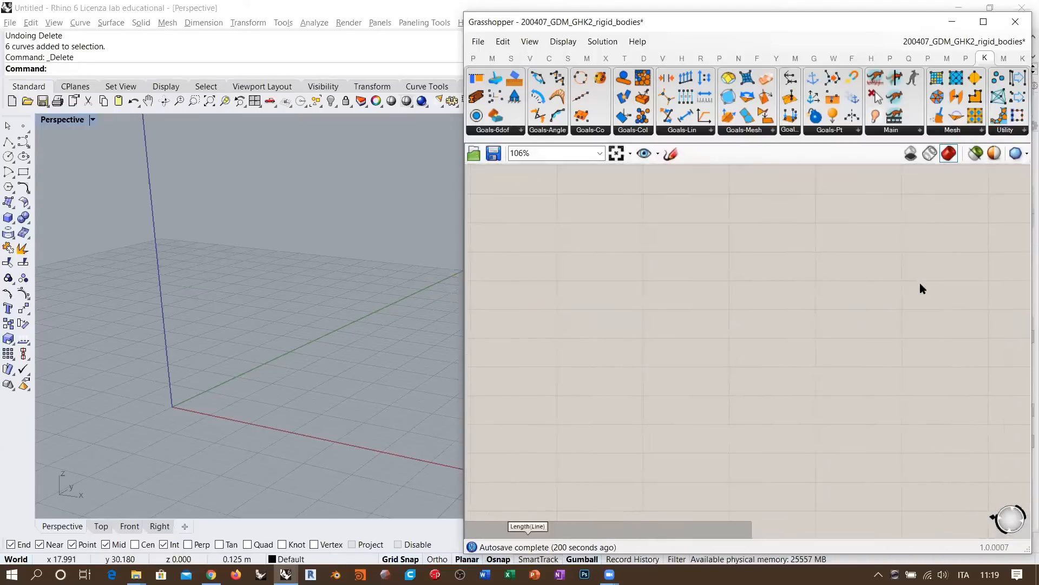
pyautogui.scroll(-5, 746, 285)
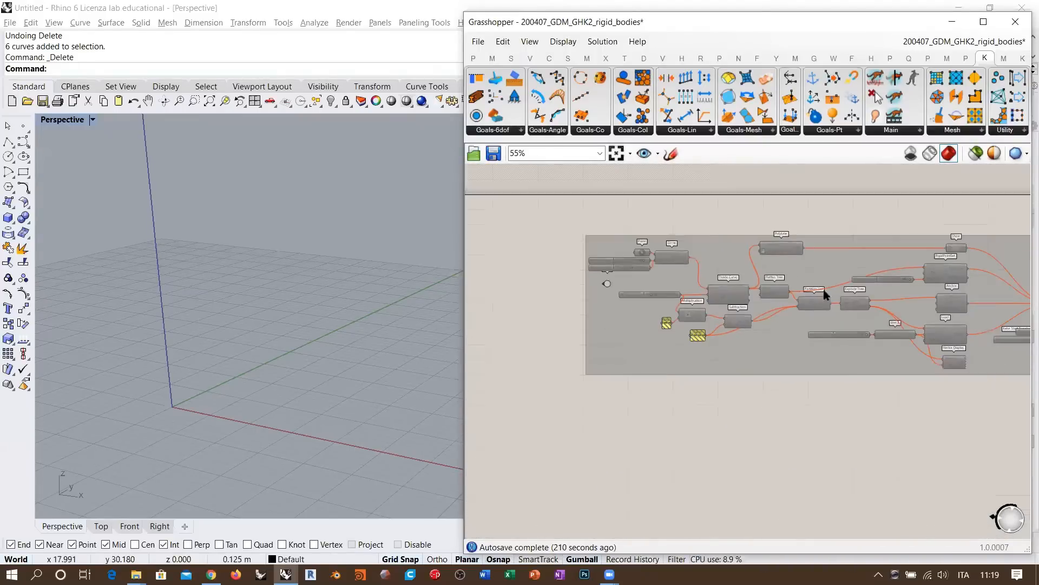
pyautogui.scroll(3, 567, 354)
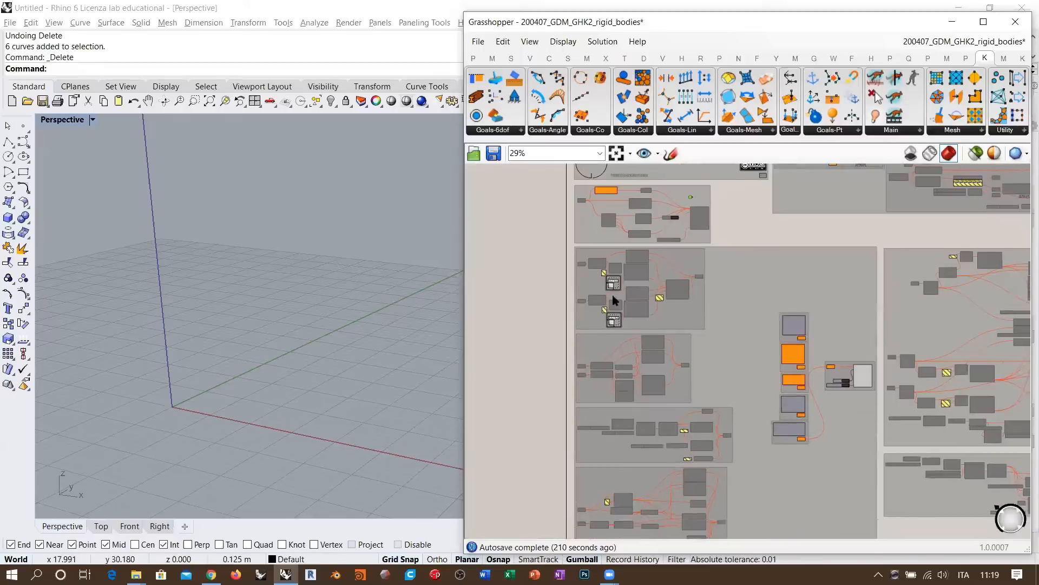
# Enable all the components in the group with two RigidBody components feeding AlignFaces.
pyautogui.scroll(-1, 675, 264)
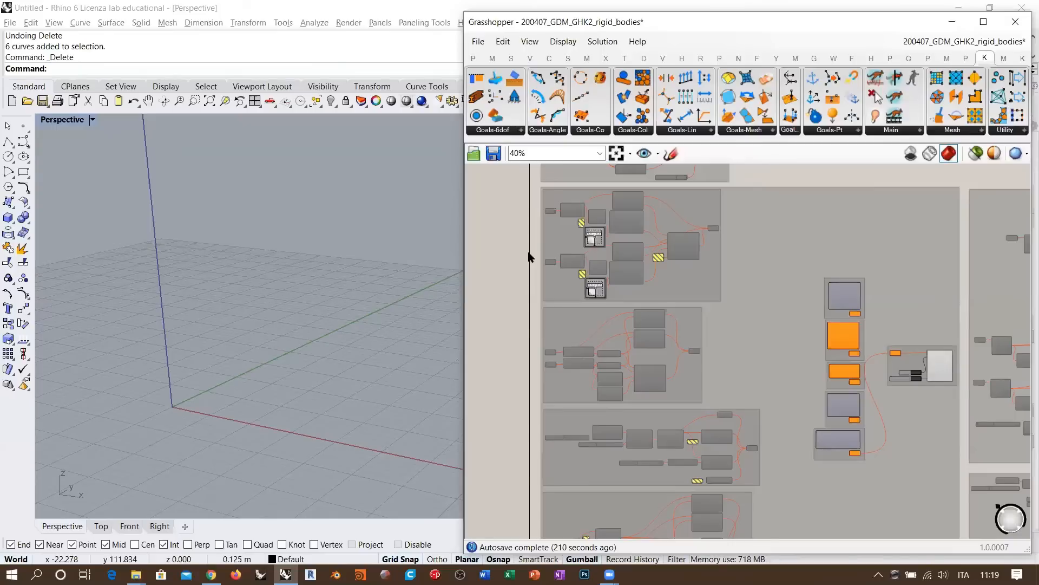
pyautogui.scroll(5, 631, 336)
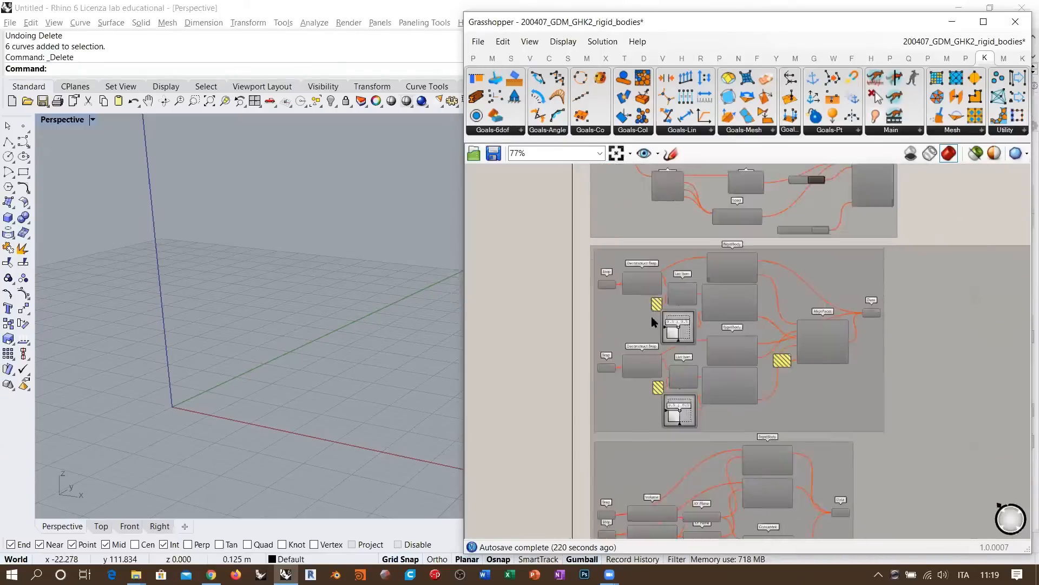
pyautogui.moveTo(783, 321); pyautogui.dragTo(757, 322, button='right')
pyautogui.scroll(-1, 768, 316)
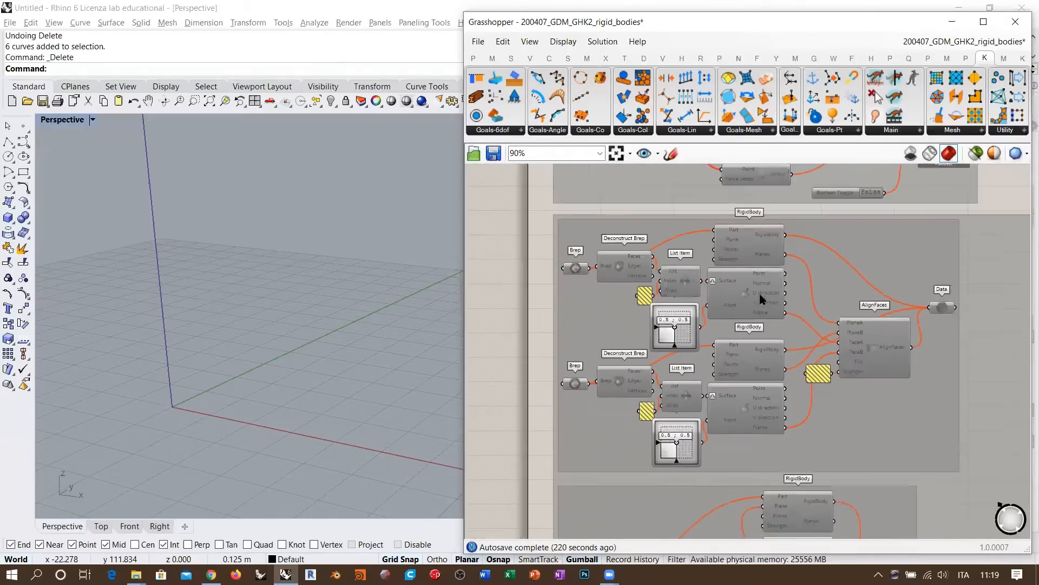
pyautogui.moveTo(531, 206); pyautogui.dragTo(1007, 487)
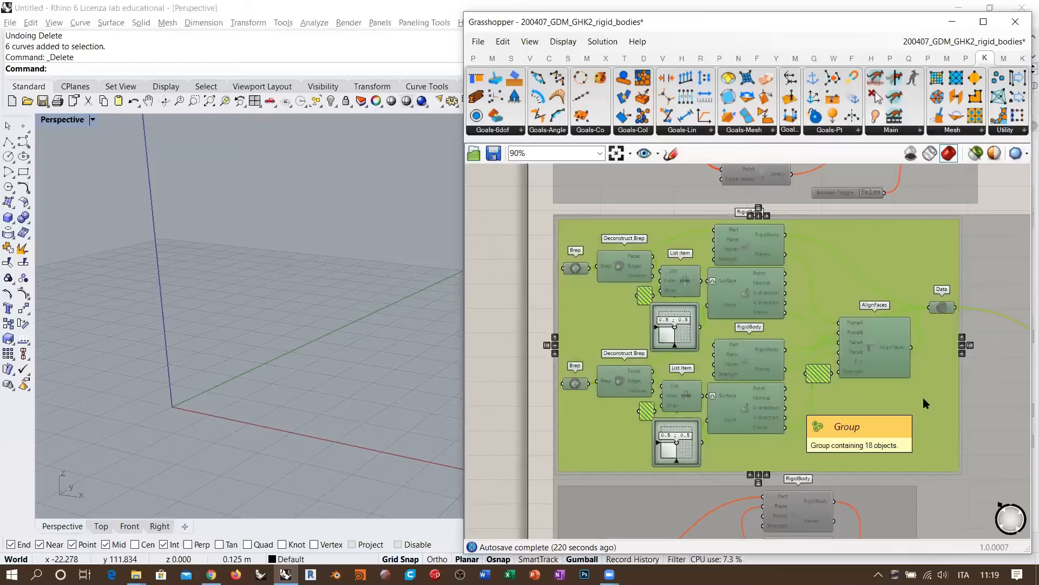
pyautogui.click(514, 298)
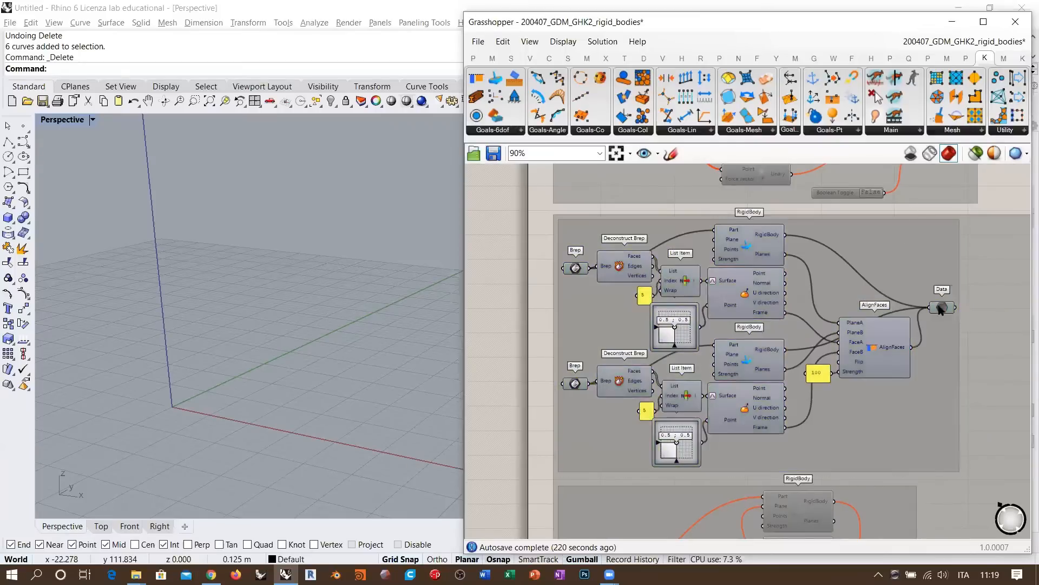
# Trace the AlignFaces example's Data output through the enclosing group to the column of goal collectors and the shared solver.
pyautogui.moveTo(957, 344); pyautogui.dragTo(723, 303, button='right')
pyautogui.scroll(-6, 720, 303)
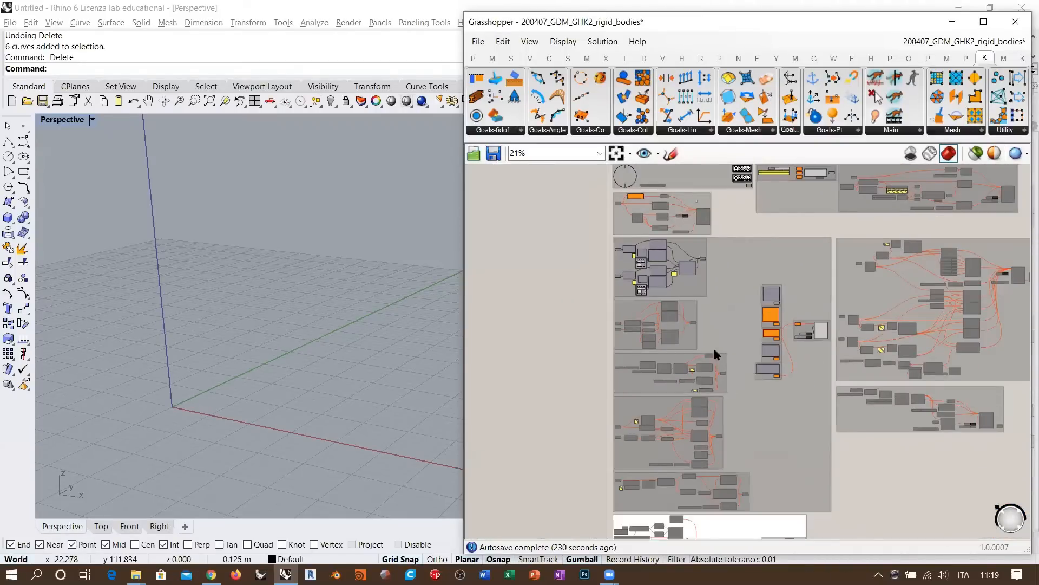
pyautogui.click(767, 257)
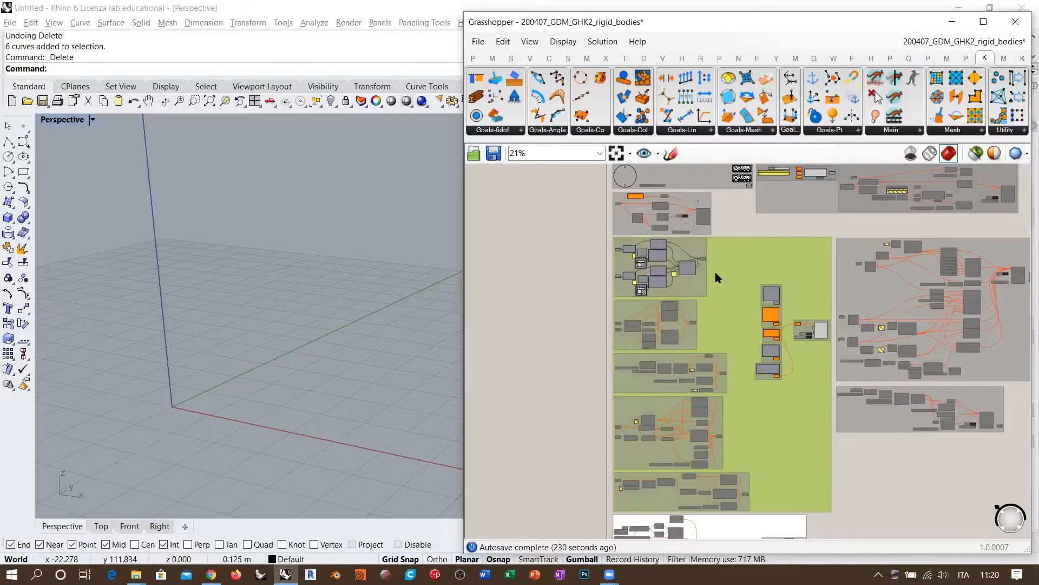
pyautogui.scroll(4, 704, 228)
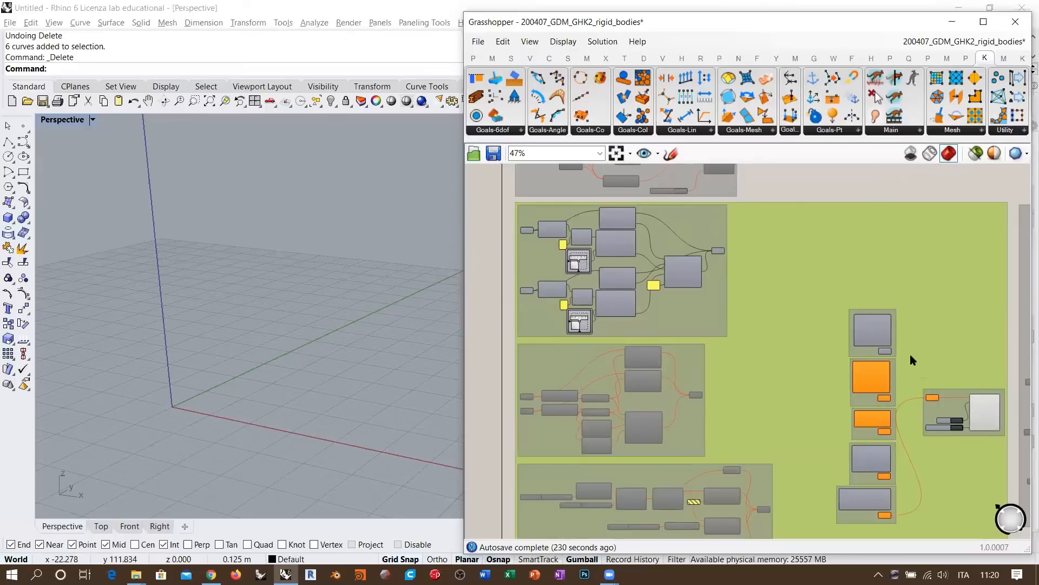
pyautogui.moveTo(704, 261); pyautogui.dragTo(694, 263, button='right')
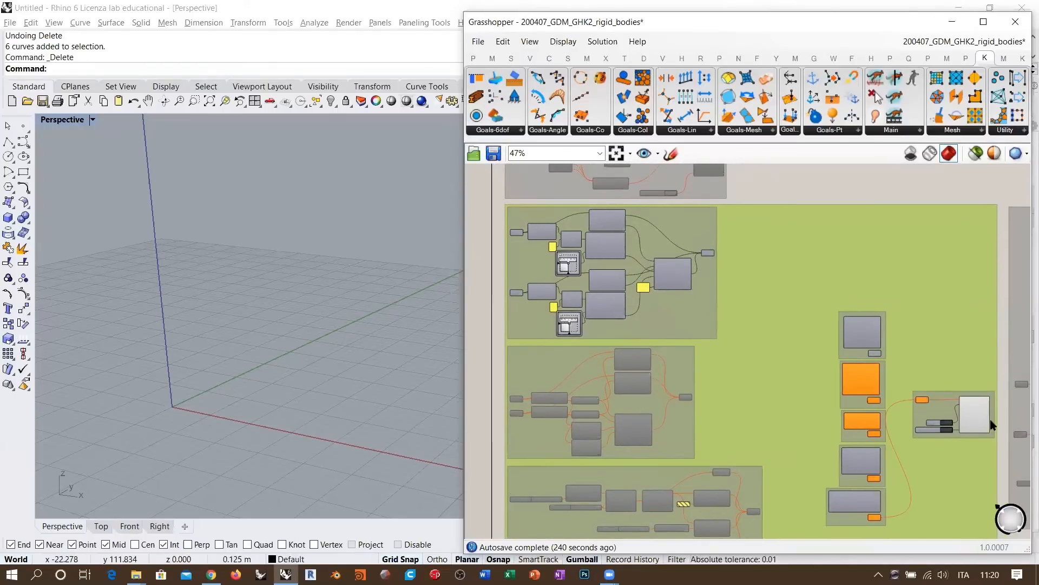
pyautogui.click(708, 254)
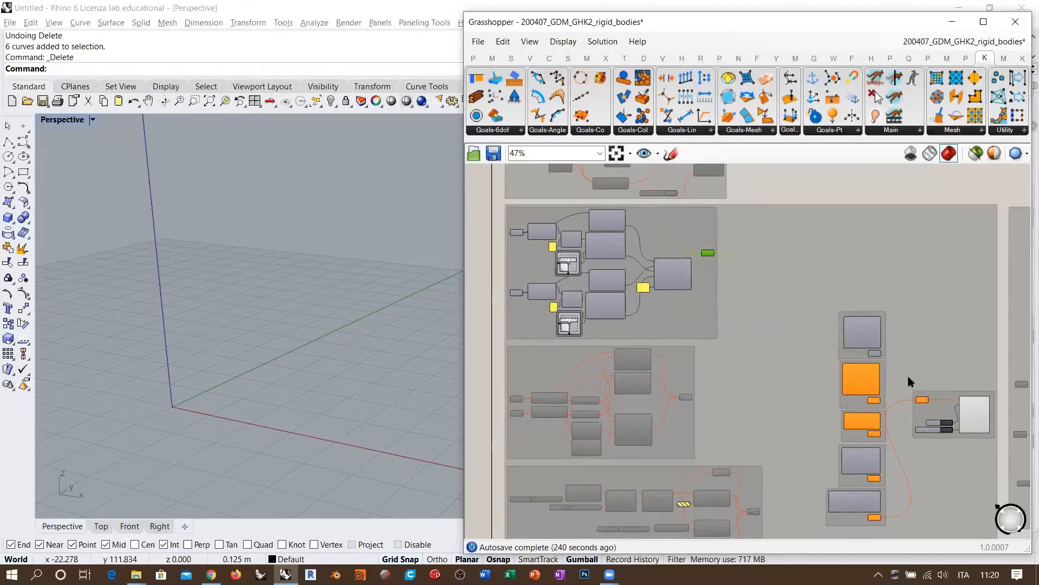
pyautogui.click(677, 217)
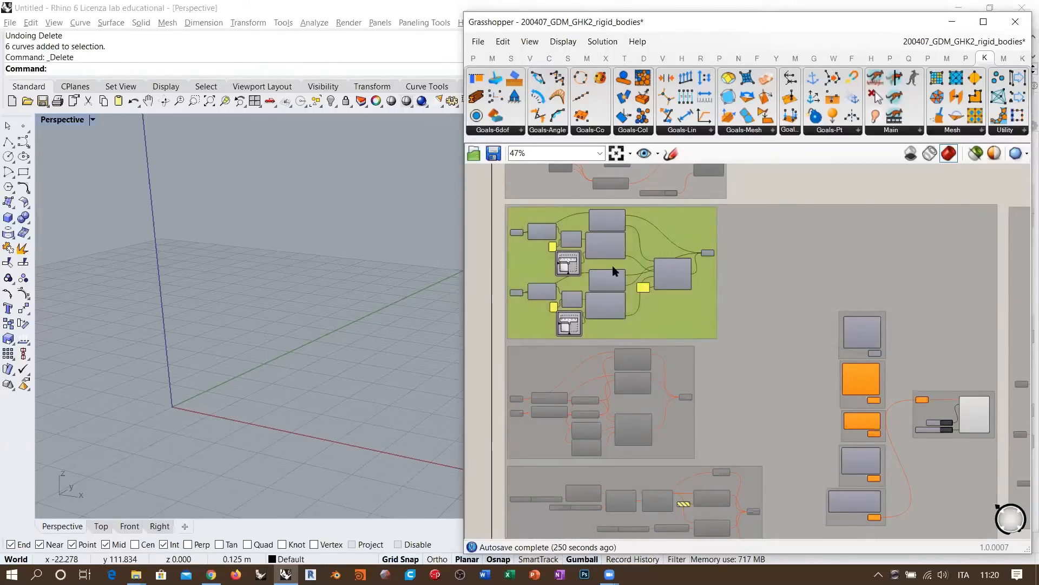
# Connect the Data parameter under the AlignFaces label to the BouncySolver group's Data input, replacing the existing source.
pyautogui.scroll(5, 878, 400)
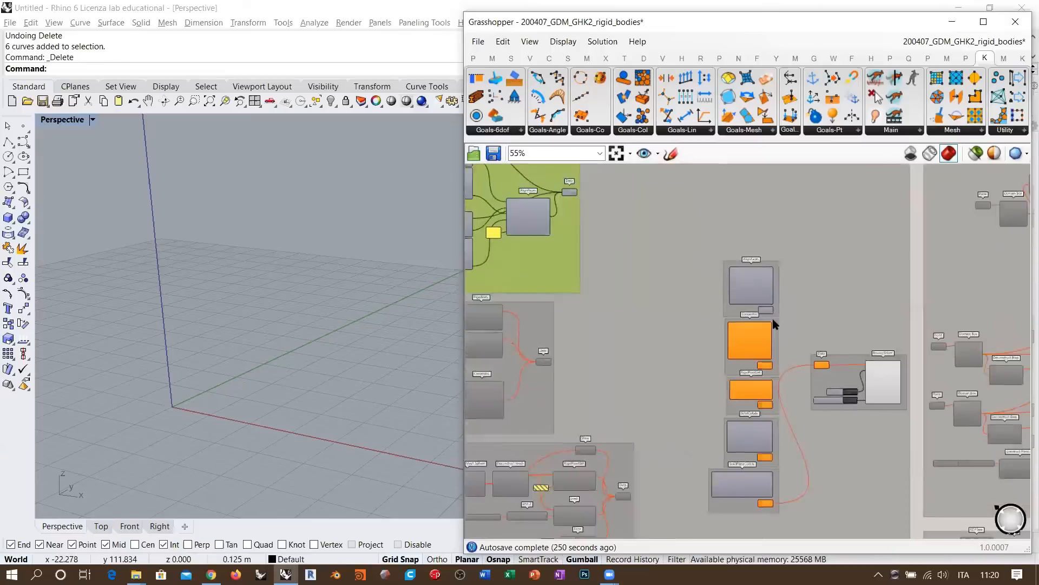
pyautogui.moveTo(774, 300); pyautogui.dragTo(866, 403)
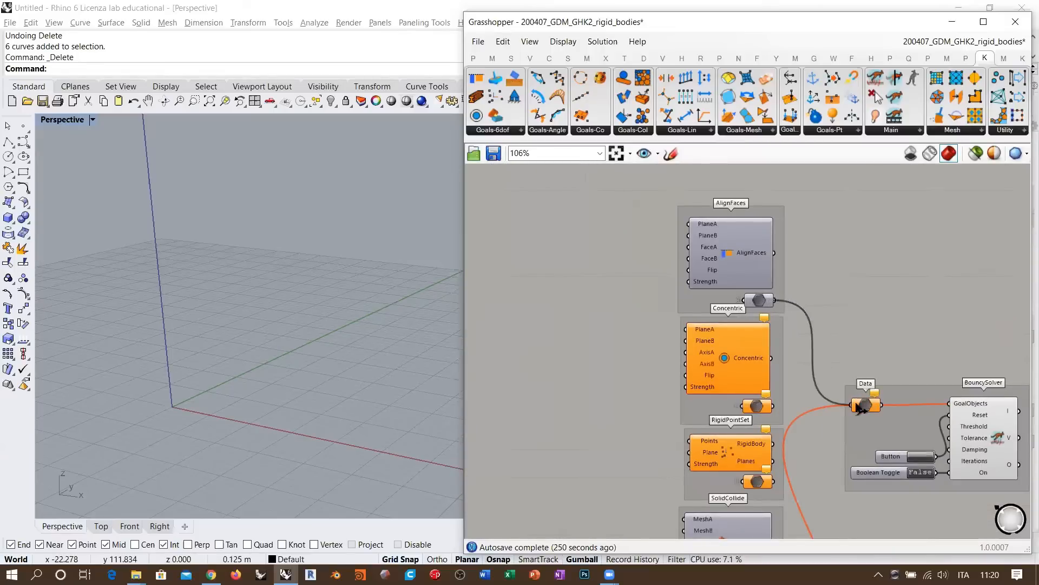
pyautogui.scroll(-1, 877, 376)
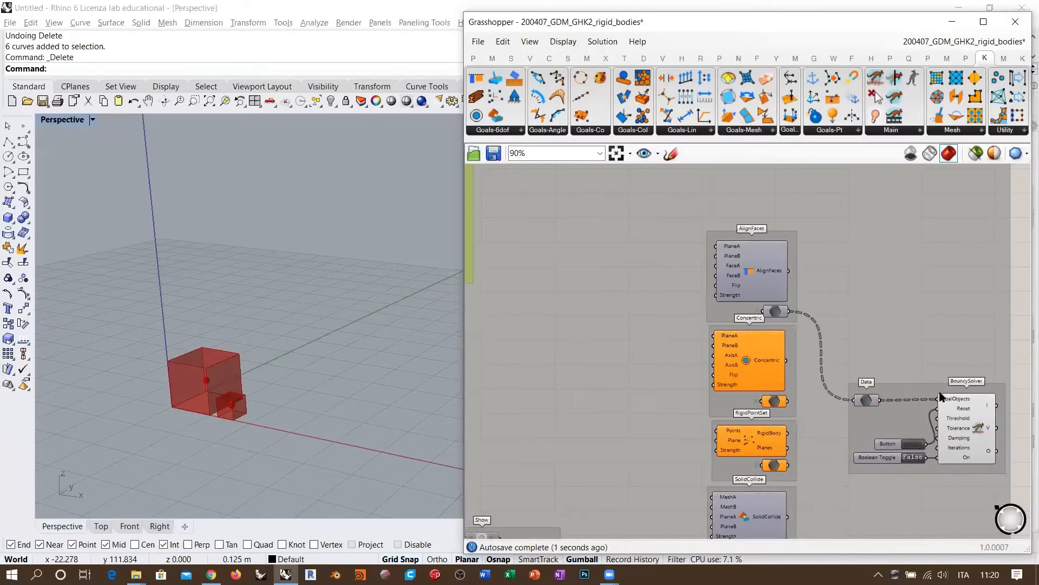
pyautogui.scroll(-4, 866, 354)
pyautogui.moveTo(877, 352); pyautogui.dragTo(861, 339, button='right')
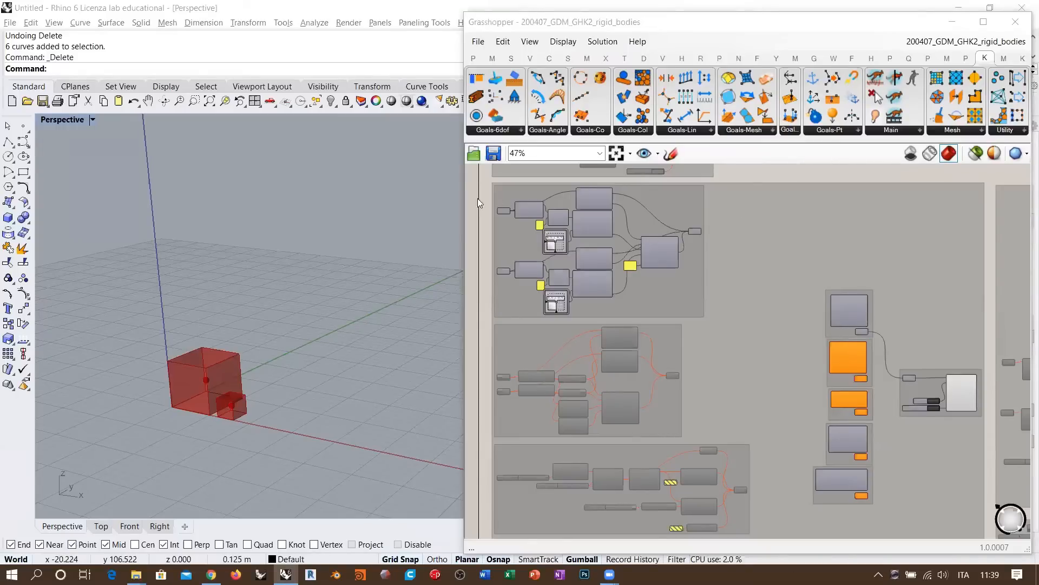
# Examine the two preview boxes in the Perspective viewport and the plane, face, flip and strength inputs of AlignFaces.
pyautogui.moveTo(421, 250); pyautogui.dragTo(258, 366, button='right')
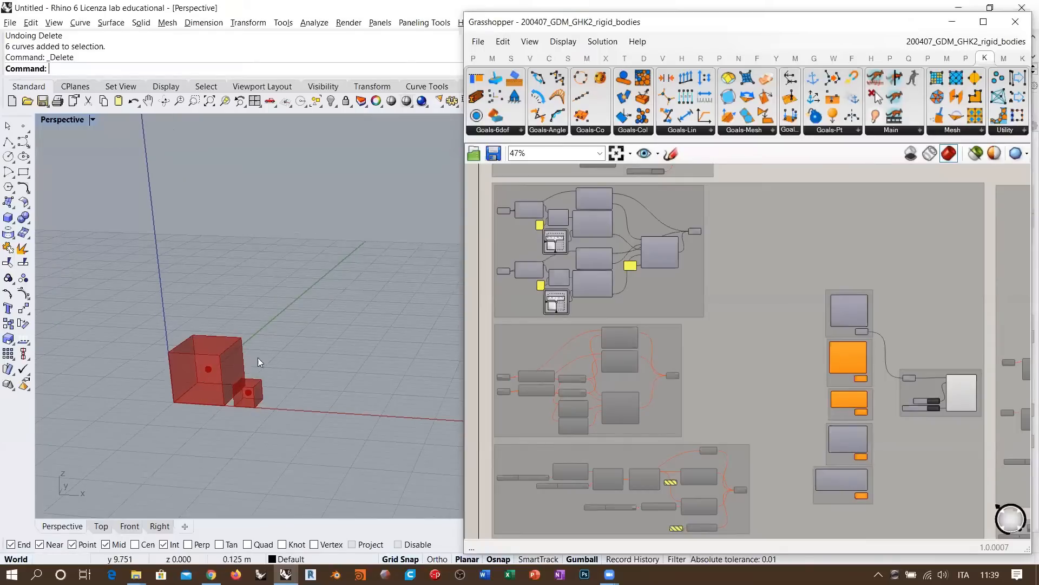
pyautogui.scroll(5, 258, 357)
pyautogui.moveTo(325, 278)
pyautogui.mouseDown(button='right')
pyautogui.moveTo(304, 271)
pyautogui.moveTo(306, 295)
pyautogui.moveTo(334, 283)
pyautogui.mouseUp(button='right')
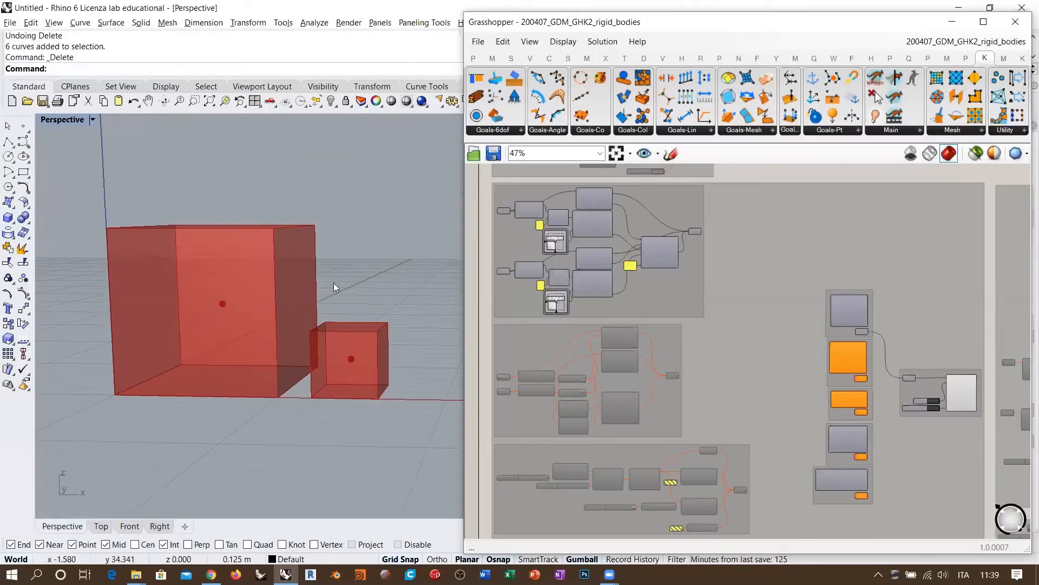
pyautogui.scroll(5, 656, 263)
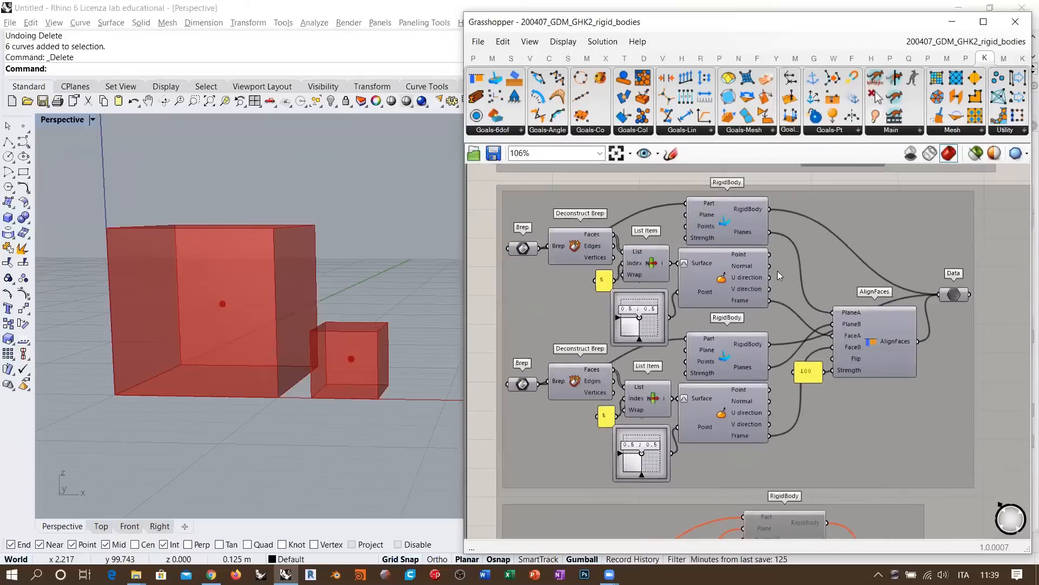
pyautogui.scroll(8, 779, 331)
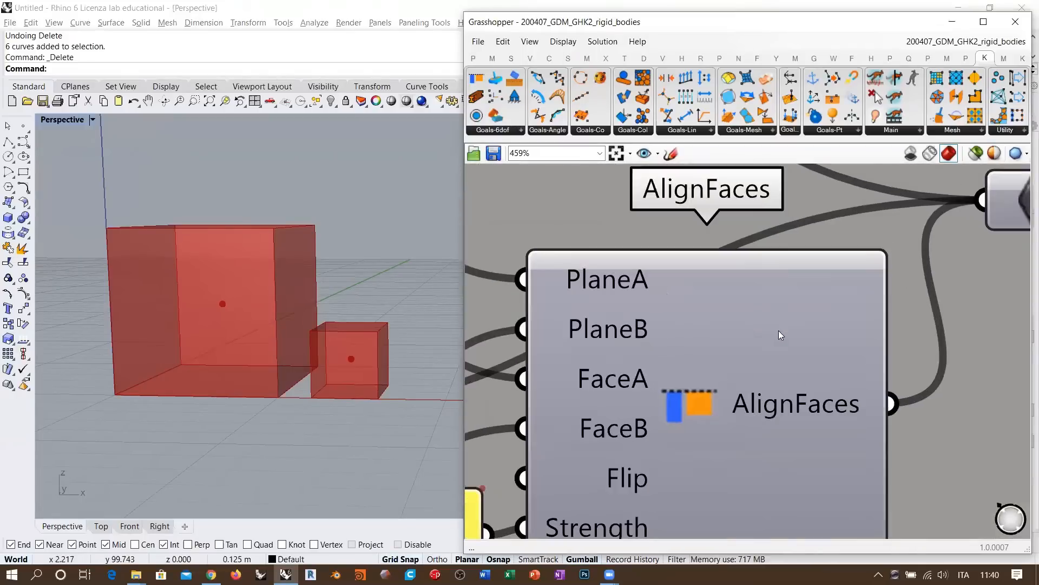
pyautogui.scroll(-2, 778, 335)
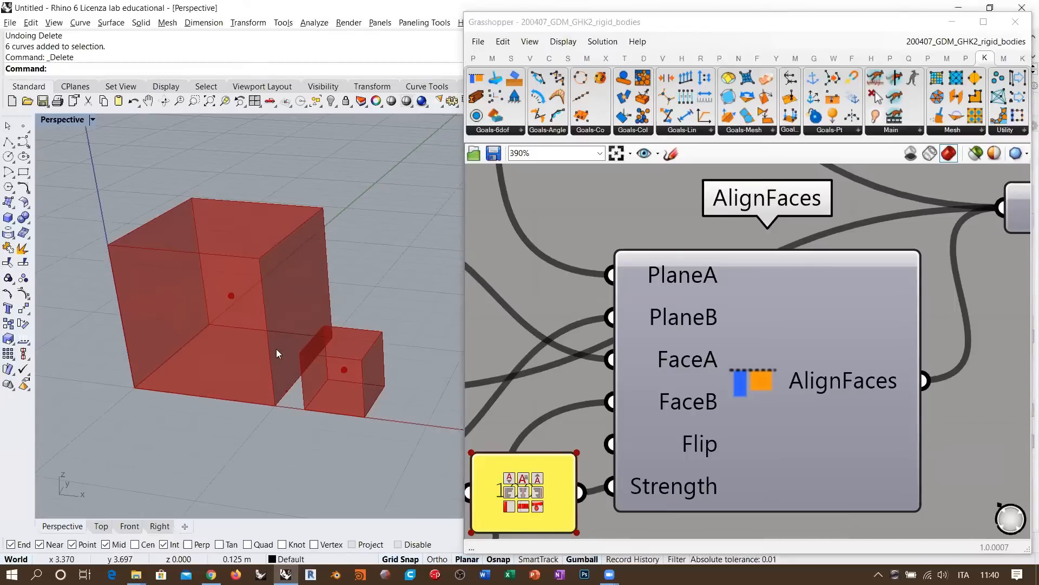
pyautogui.moveTo(277, 349); pyautogui.dragTo(388, 304, button='right')
pyautogui.moveTo(321, 330); pyautogui.dragTo(329, 332, button='right')
pyautogui.moveTo(710, 318); pyautogui.dragTo(749, 371, button='right')
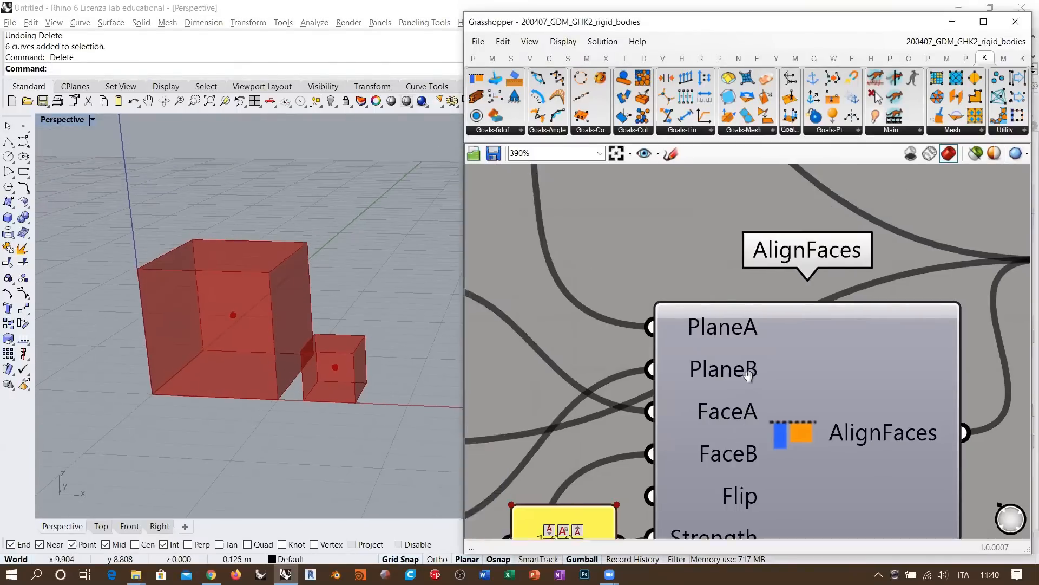
pyautogui.scroll(-10, 804, 346)
# Inspect the two boxes at closer range and select each of the two RigidBody components to review them.
pyautogui.moveTo(373, 314); pyautogui.dragTo(274, 359, button='right')
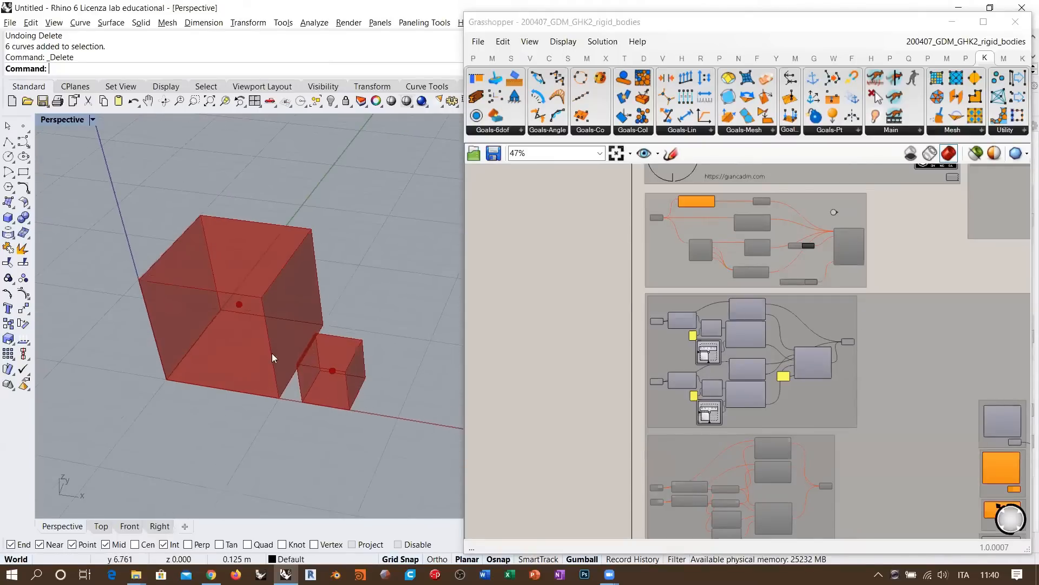
pyautogui.moveTo(343, 356); pyautogui.dragTo(333, 345, button='right')
pyautogui.scroll(5, 332, 344)
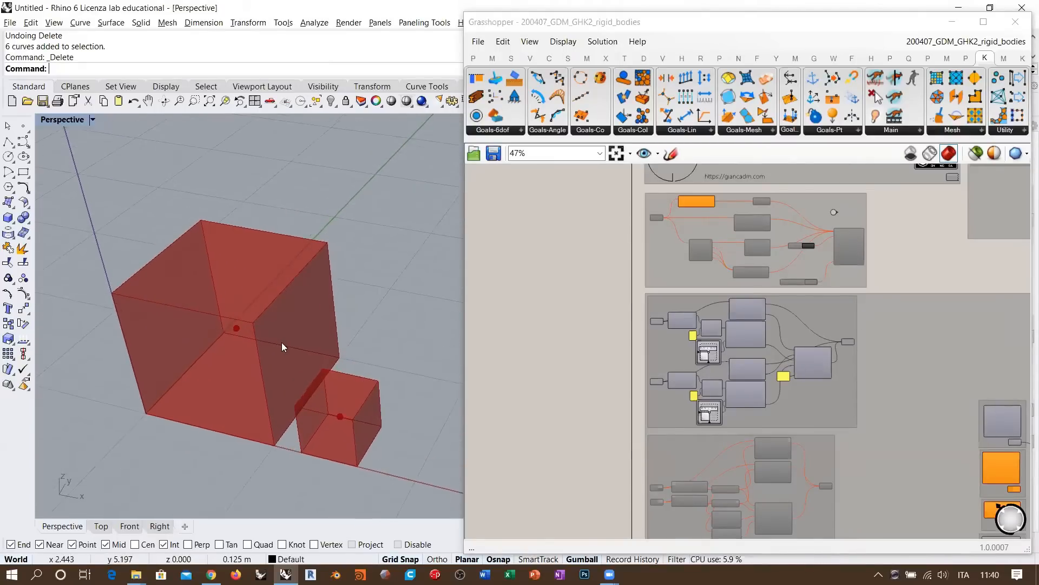
pyautogui.click(568, 315)
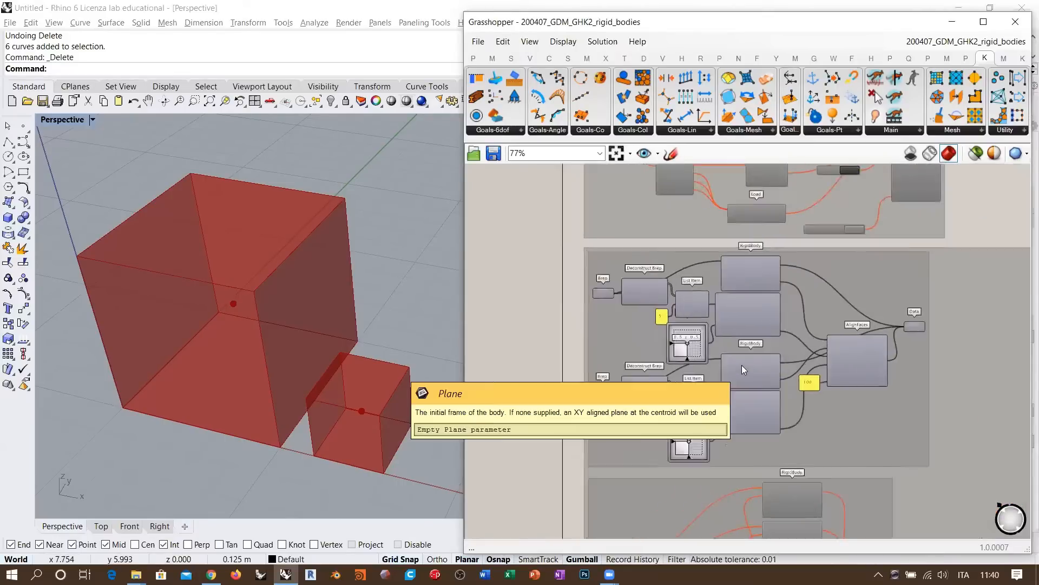
pyautogui.scroll(4, 741, 365)
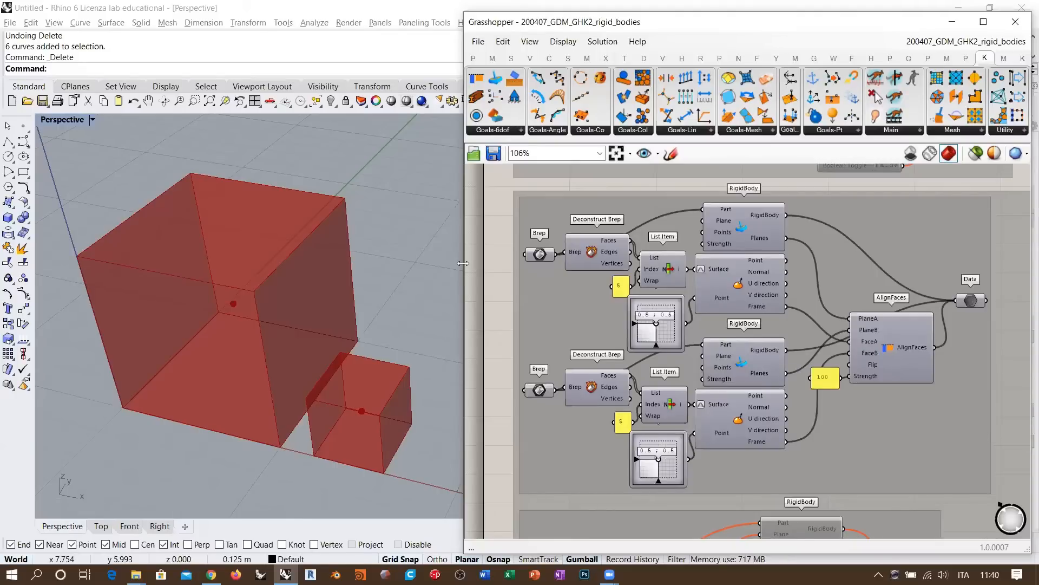
pyautogui.click(741, 232)
pyautogui.click(741, 363)
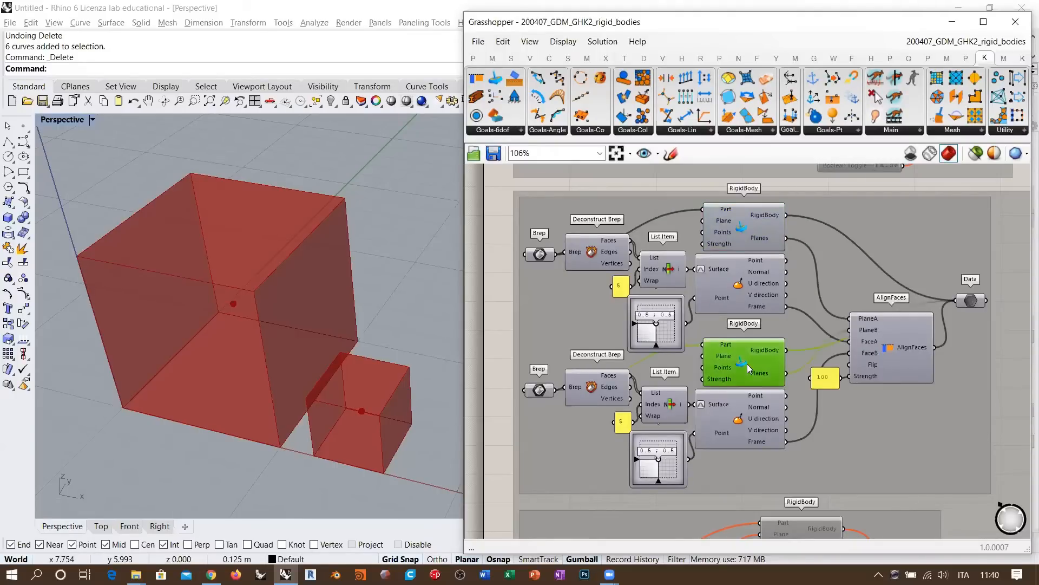
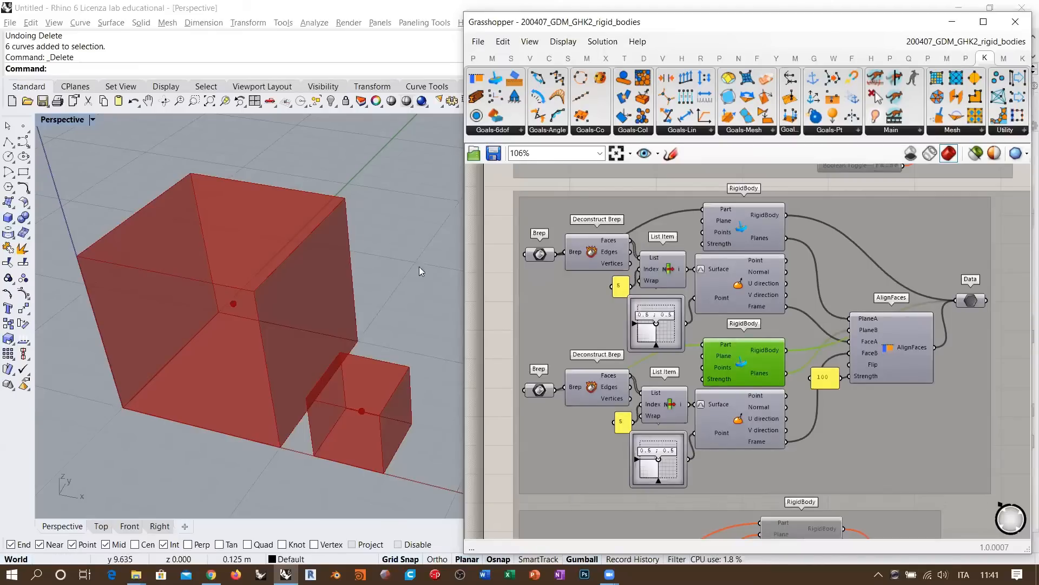
# Check the Part input of the first RigidBody and trace it back to its source Brep, selecting that parameter.
pyautogui.moveTo(746, 224); pyautogui.dragTo(754, 310, button='right')
pyautogui.scroll(6, 754, 309)
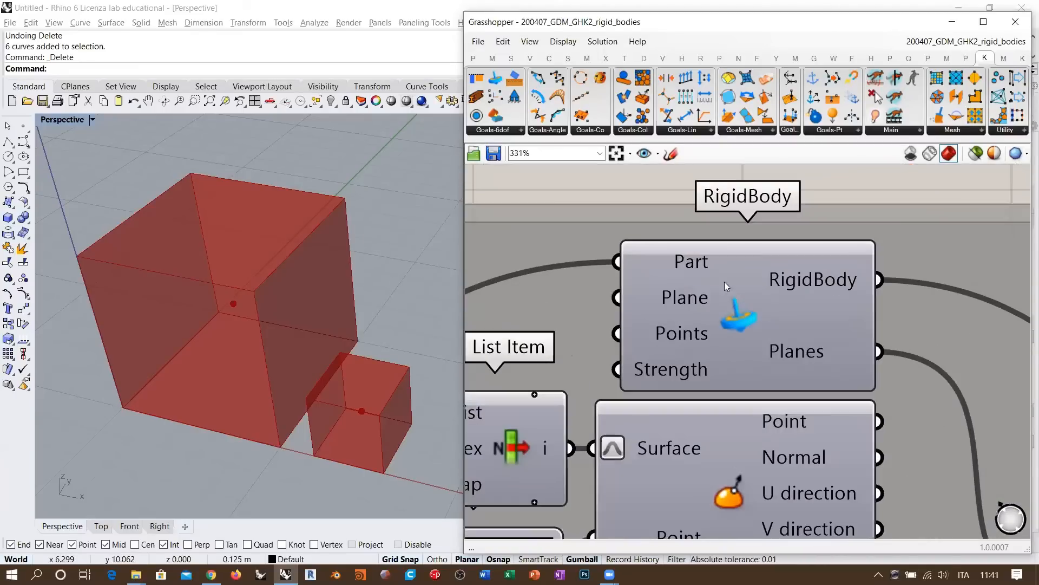
pyautogui.moveTo(698, 264)
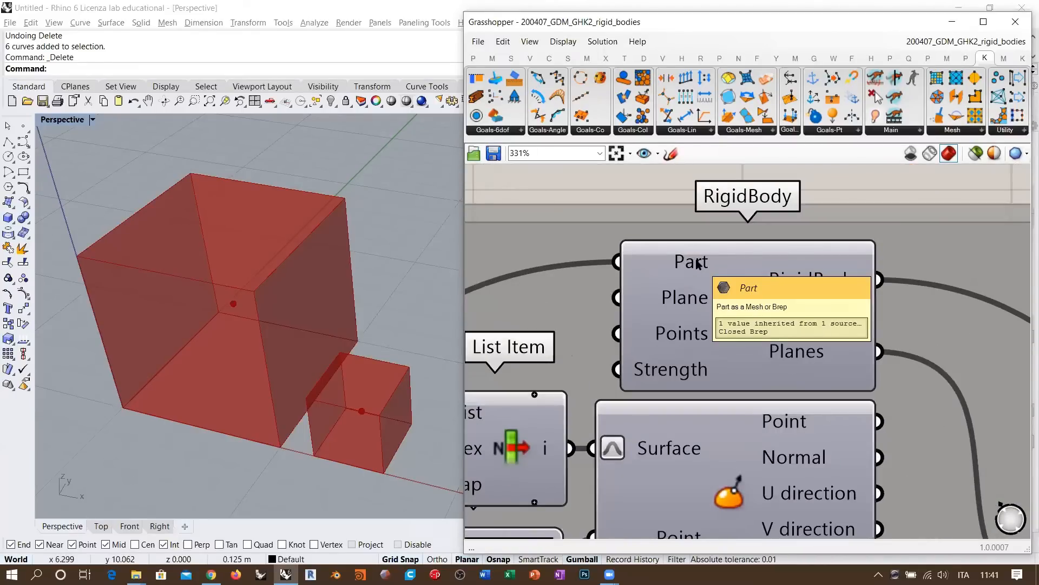
pyautogui.scroll(-4, 699, 263)
pyautogui.moveTo(698, 264); pyautogui.dragTo(905, 267, button='right')
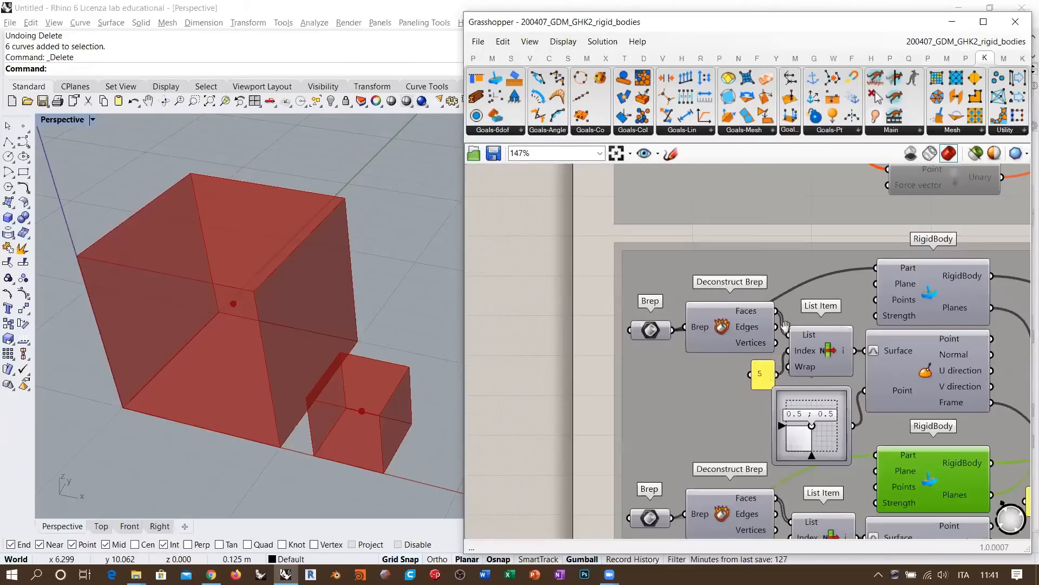
pyautogui.moveTo(790, 331); pyautogui.dragTo(753, 324, button='right')
pyautogui.click(614, 327)
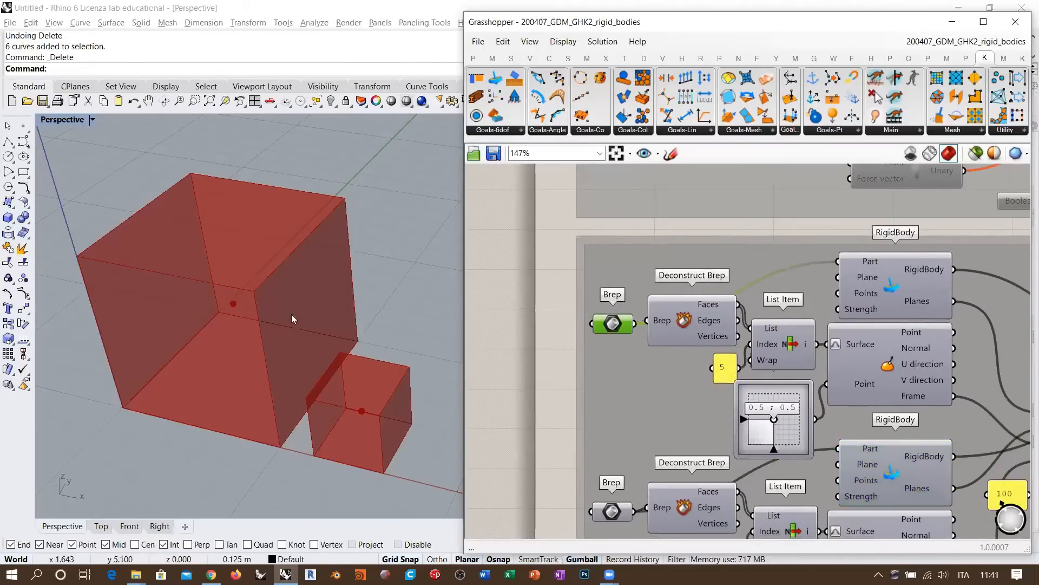
# Deselect the source Brep and read the description of the Plane input on the first RigidBody.
pyautogui.click(528, 292)
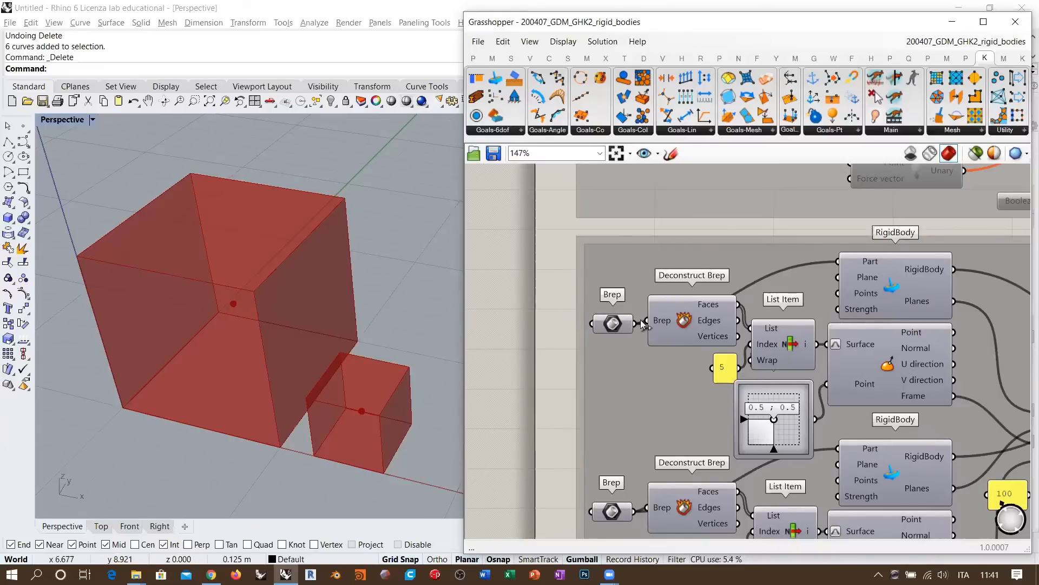
pyautogui.moveTo(870, 264)
pyautogui.moveTo(887, 310); pyautogui.dragTo(784, 304, button='right')
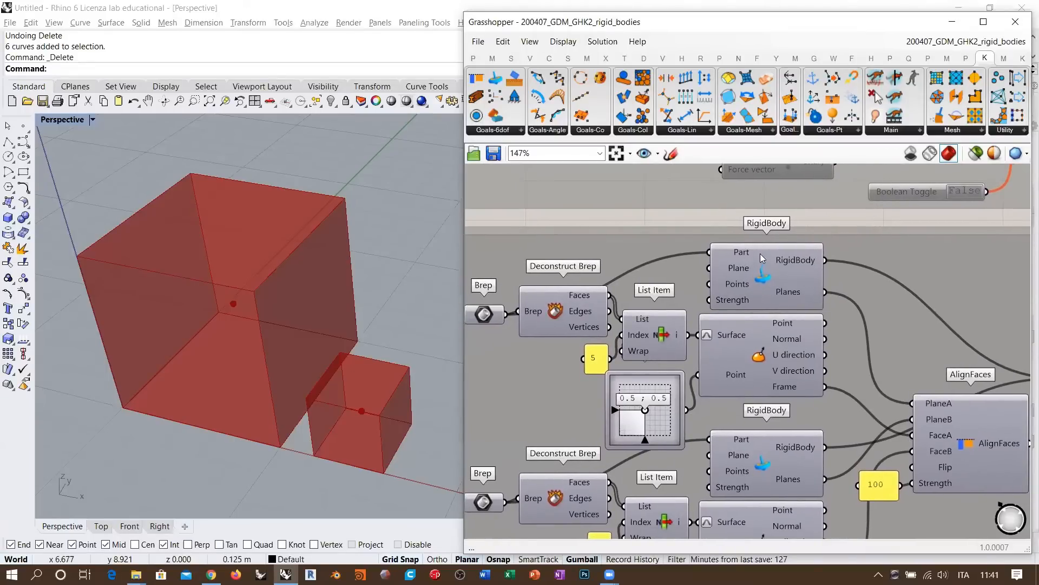
pyautogui.scroll(5, 755, 255)
pyautogui.moveTo(706, 295)
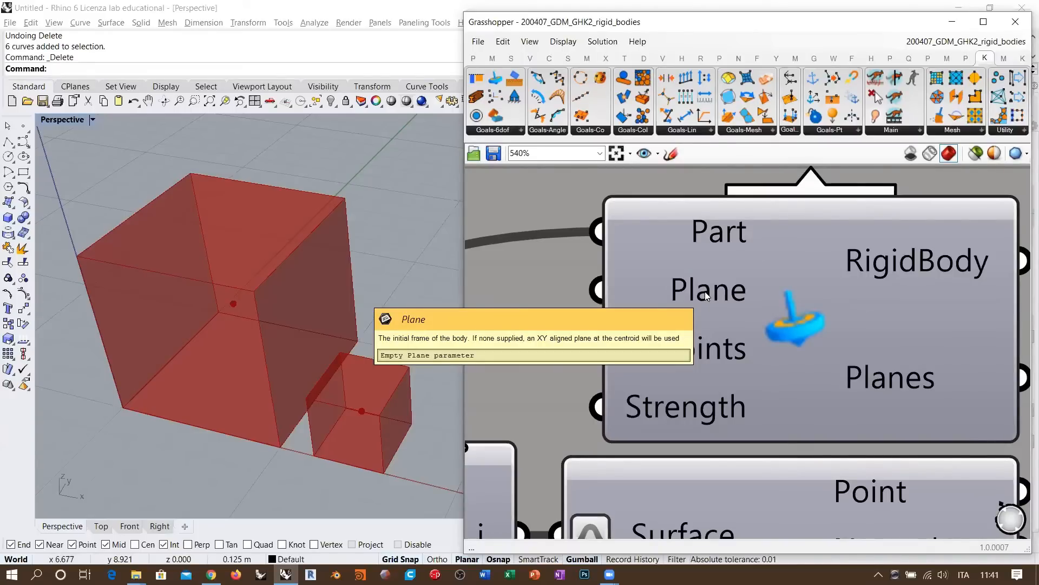
pyautogui.scroll(-5, 706, 295)
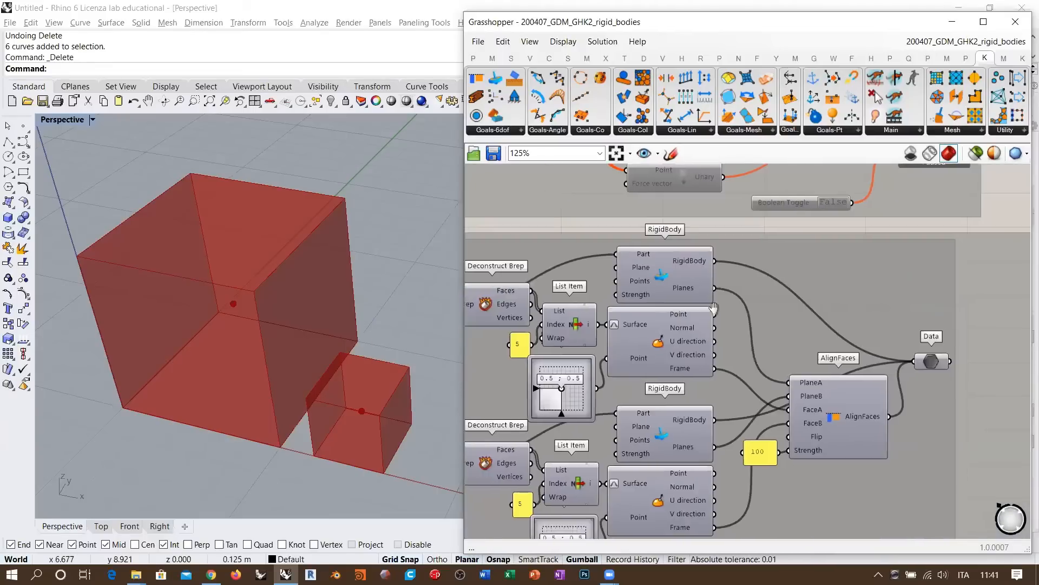
# Examine the Planes outputs feeding the AlignFaces plane inputs alongside the two boxes in the Perspective viewport.
pyautogui.scroll(3, 688, 384)
pyautogui.scroll(-1, 657, 374)
pyautogui.moveTo(657, 373); pyautogui.dragTo(860, 394, button='right')
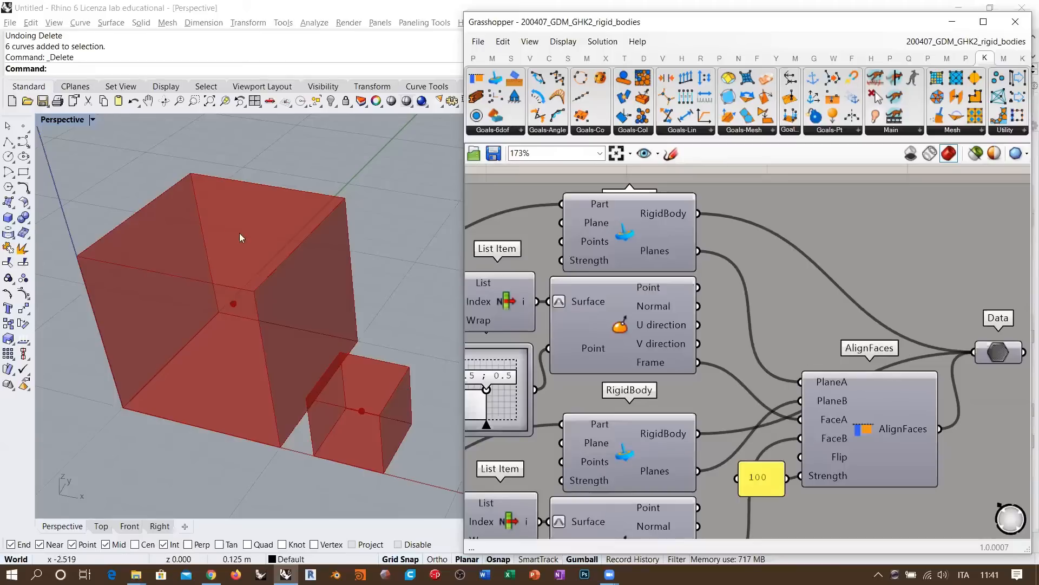
pyautogui.moveTo(325, 288); pyautogui.dragTo(373, 257, button='right')
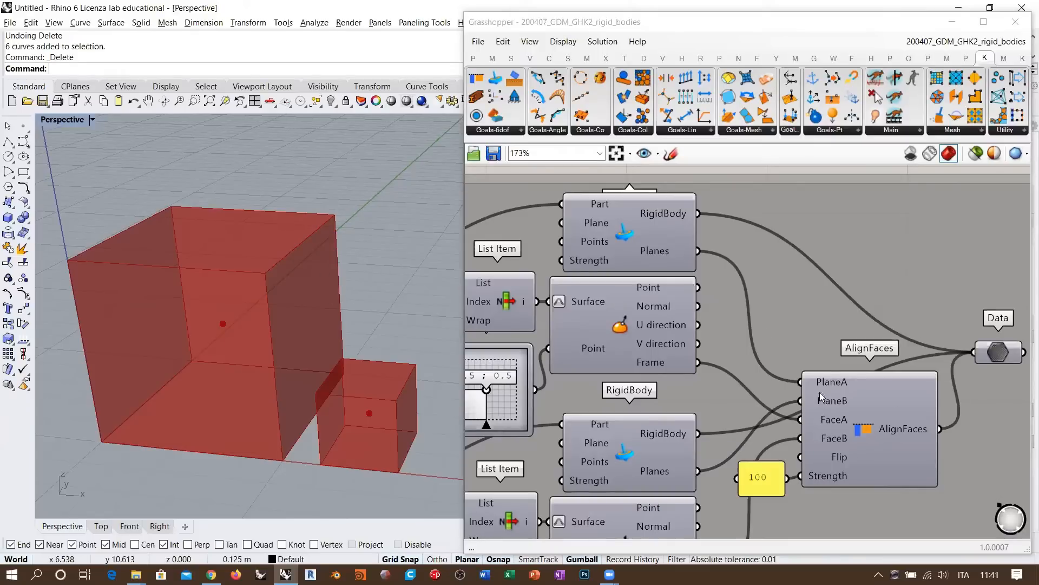
pyautogui.scroll(3, 760, 295)
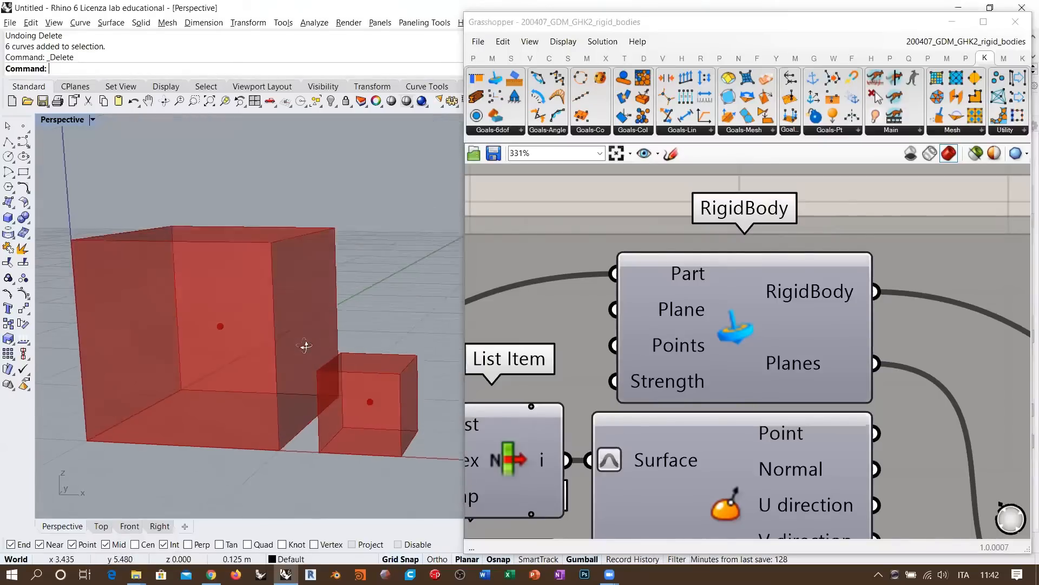
pyautogui.scroll(-5, 729, 285)
pyautogui.scroll(-2, 729, 274)
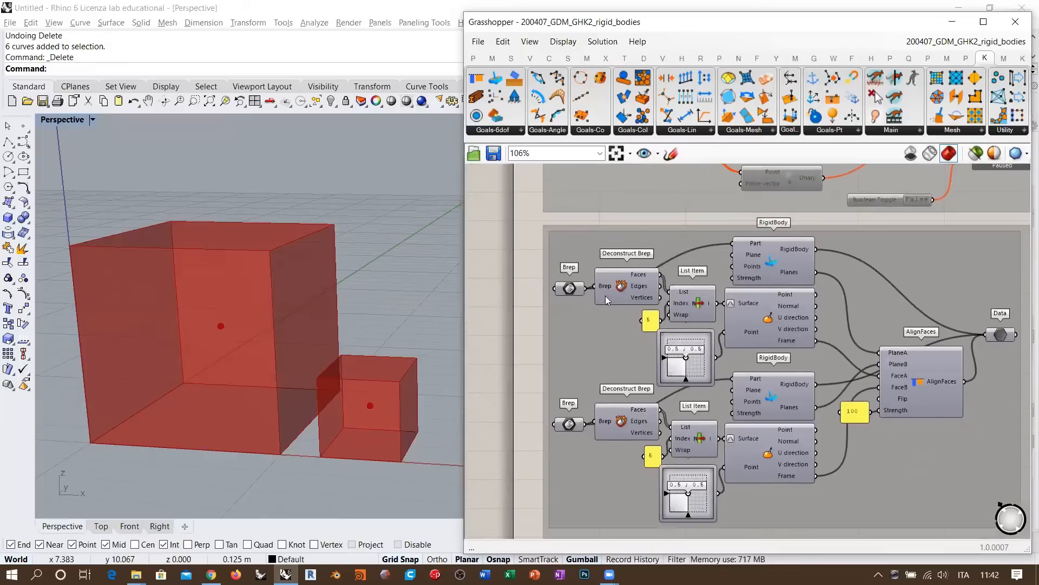
# Select each of the two source Brep parameters to identify its box in the Perspective viewport.
pyautogui.click(570, 288)
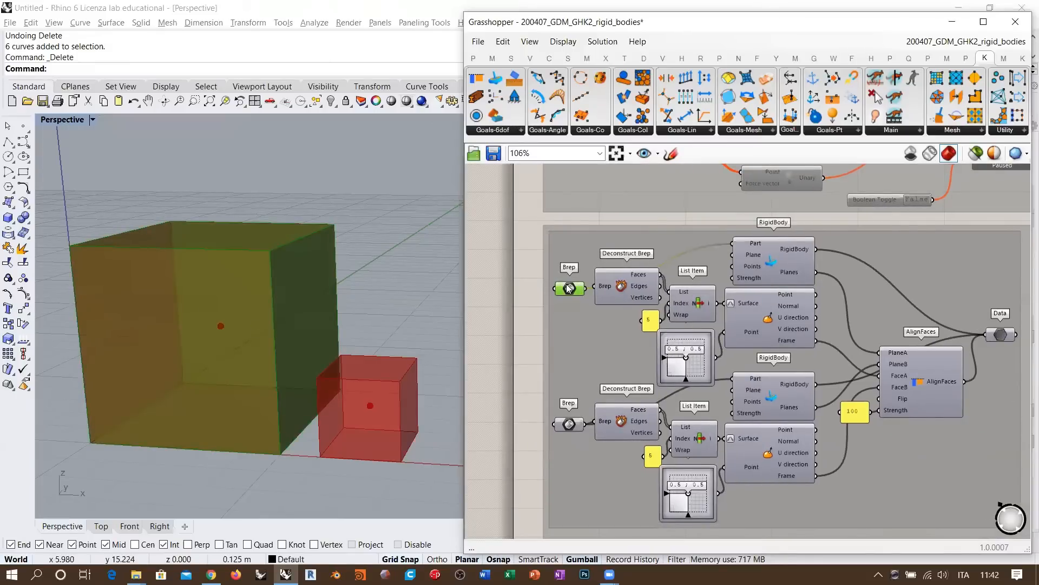
pyautogui.click(569, 425)
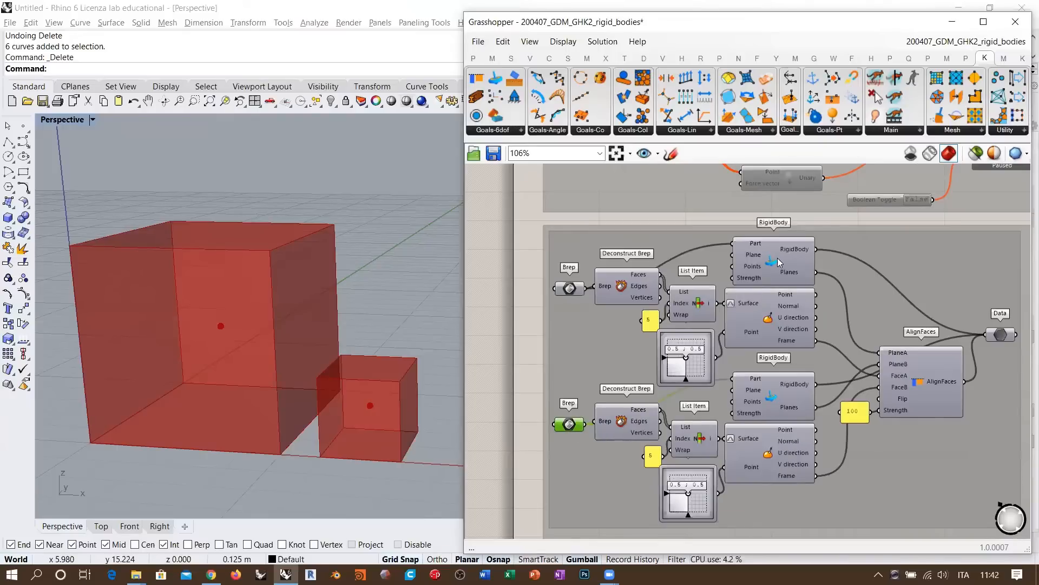
pyautogui.moveTo(355, 302); pyautogui.dragTo(306, 285, button='right')
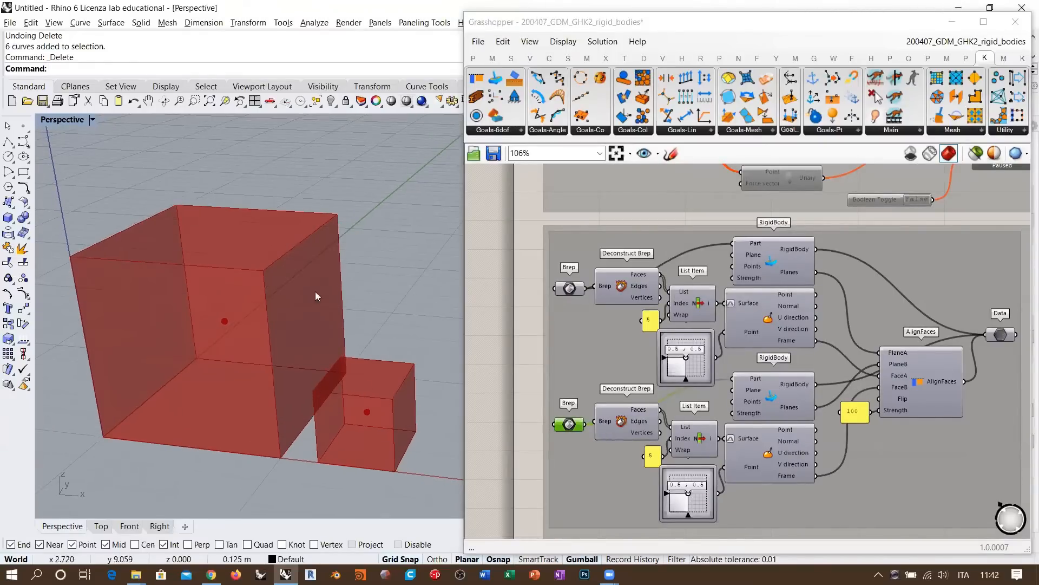
# Check the extracted face and its frame for both boxes via the List Item and Evaluate Surface components, leaving the frame preview hidden.
pyautogui.click(698, 307)
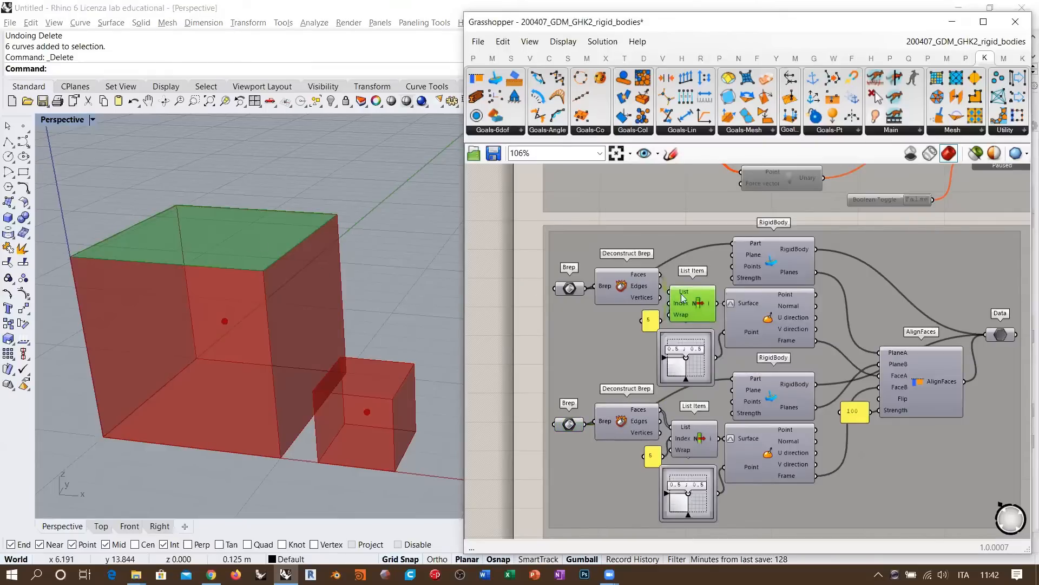
pyautogui.click(694, 439)
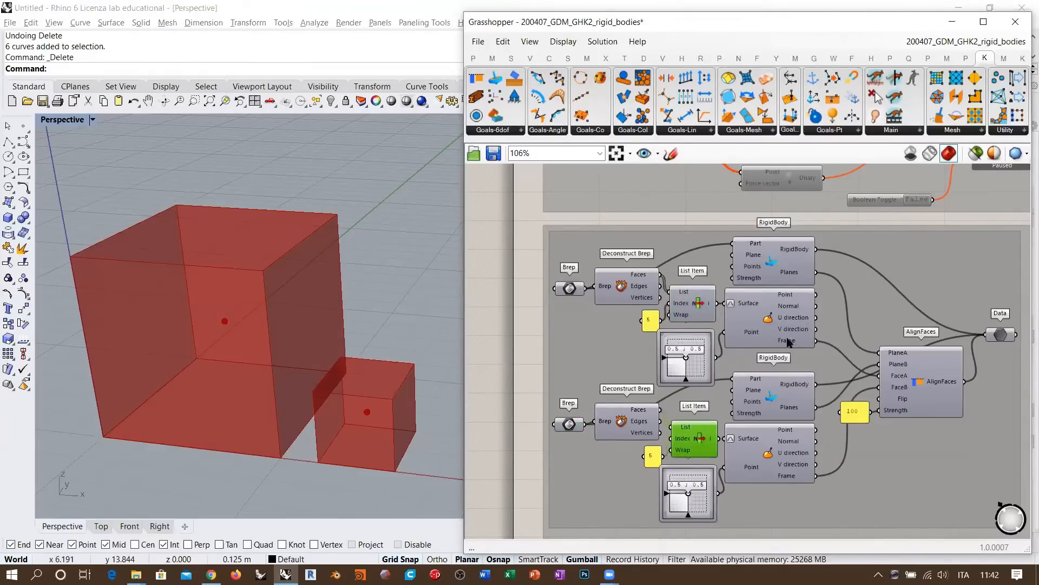
pyautogui.click(765, 325)
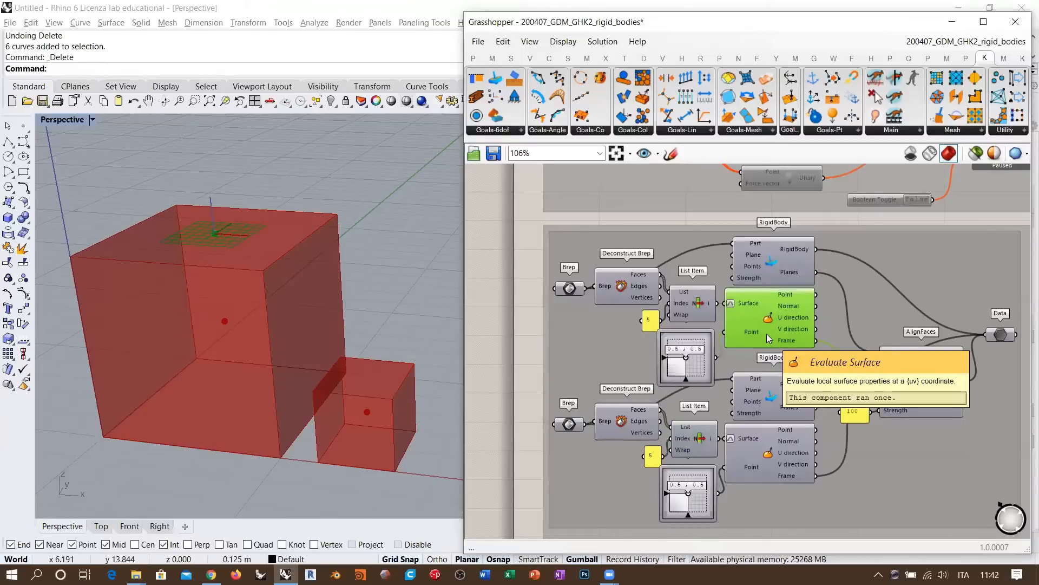
pyautogui.click(768, 466)
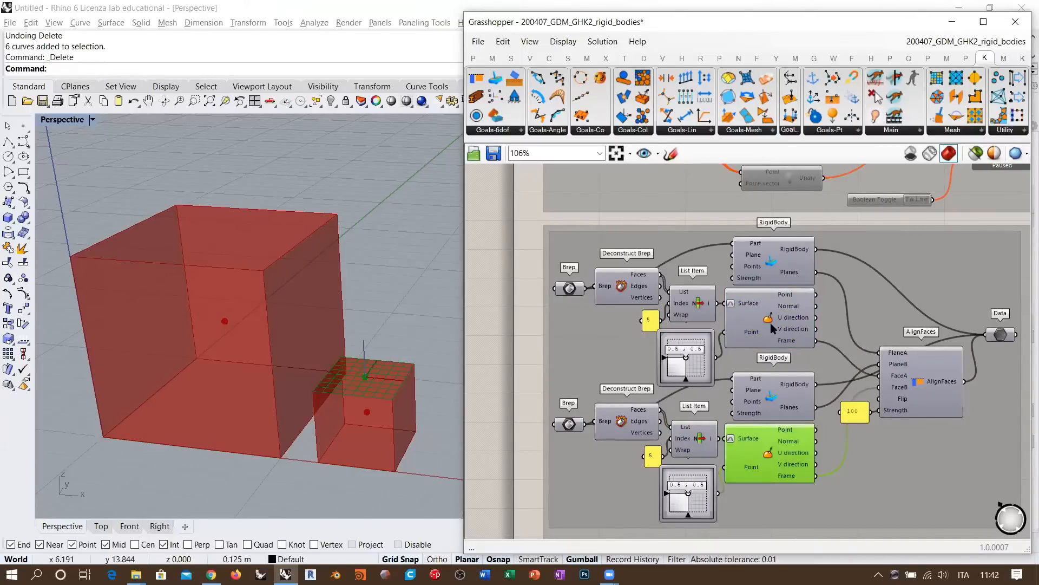
pyautogui.hotkey('ctrl', 'q')
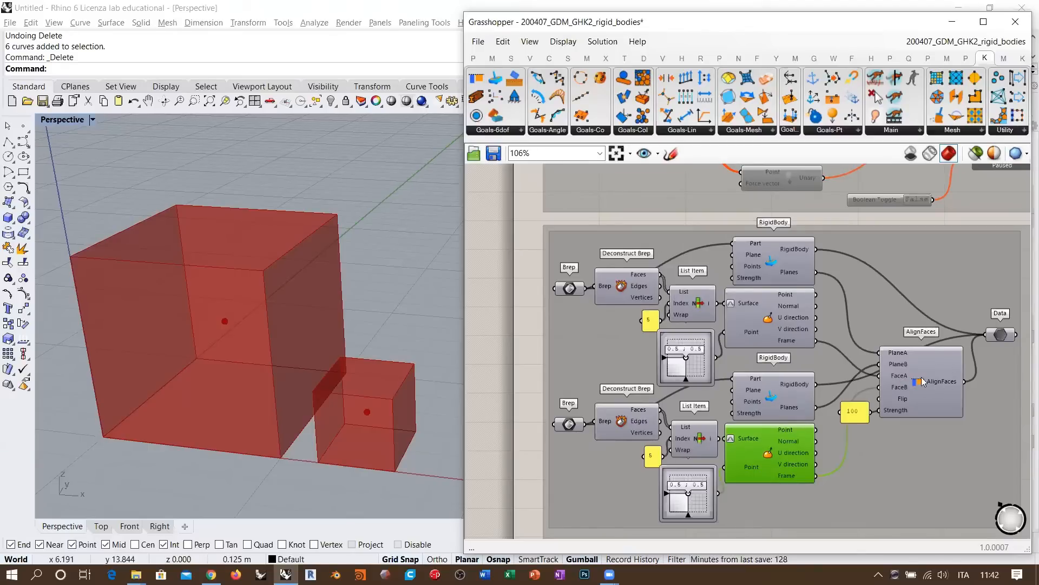
# Toggle the enabled state of the whole AlignFaces example group off and on again, and clear the selection.
pyautogui.scroll(-2, 671, 322)
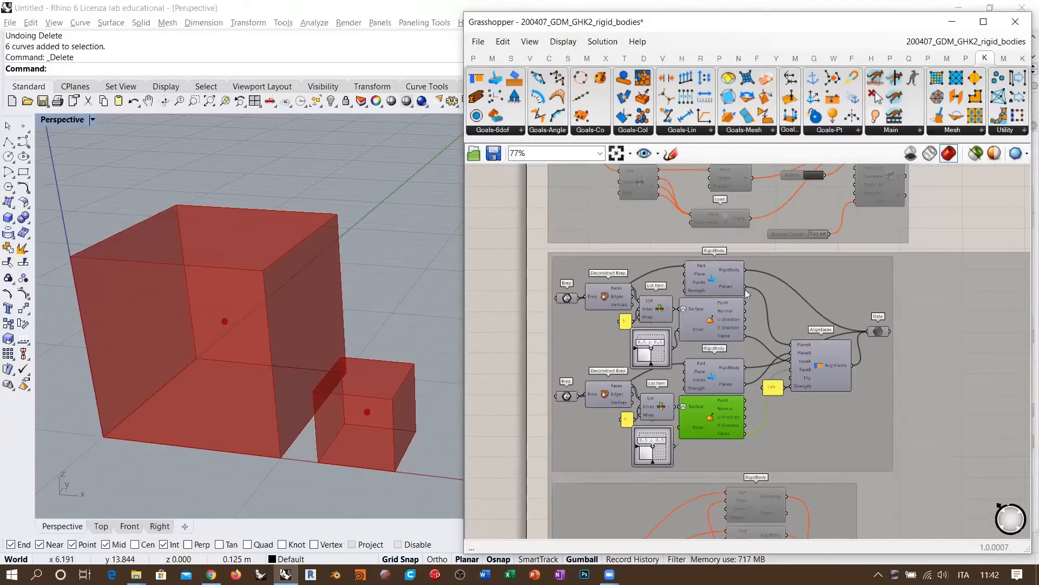
pyautogui.moveTo(628, 341); pyautogui.dragTo(667, 340, button='right')
pyautogui.moveTo(560, 250); pyautogui.dragTo(940, 477)
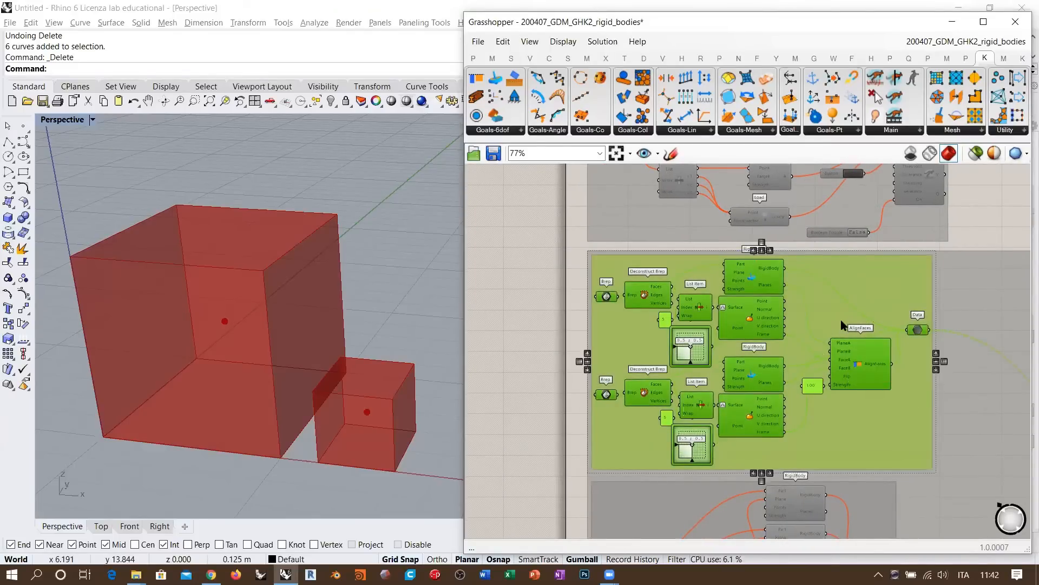
pyautogui.hotkey('ctrl', 'e')
pyautogui.moveTo(713, 353); pyautogui.dragTo(697, 357, button='right')
pyautogui.hotkey('ctrl', 'e')
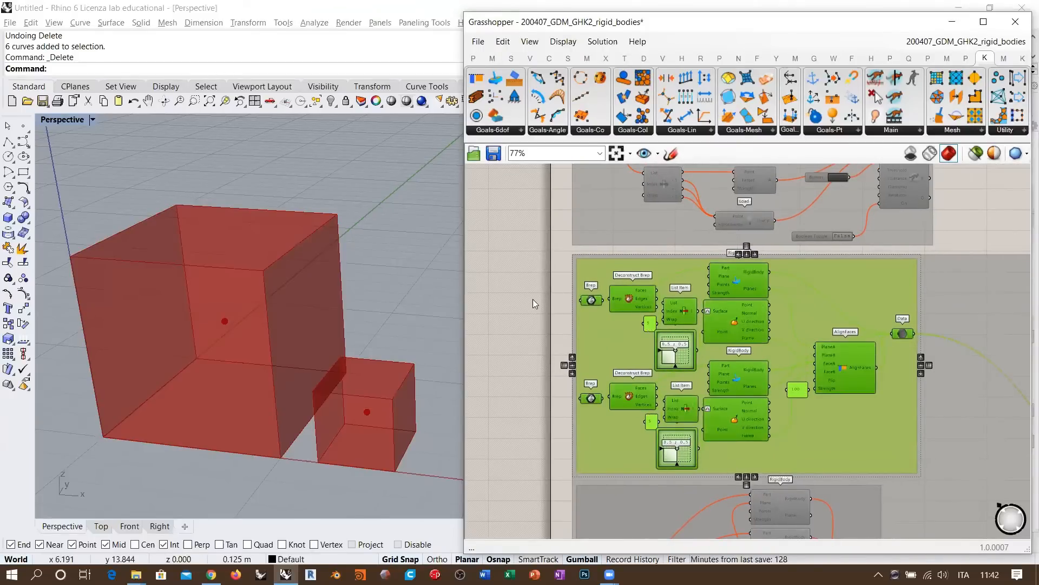
pyautogui.click(533, 303)
# Select the BouncySolver component fed by the AlignFaces Data parameter and hide its viewport preview.
pyautogui.moveTo(772, 337); pyautogui.dragTo(644, 302, button='right')
pyautogui.scroll(-3, 668, 323)
pyautogui.scroll(3, 671, 351)
pyautogui.scroll(-2, 671, 349)
pyautogui.moveTo(845, 370); pyautogui.dragTo(797, 324, button='right')
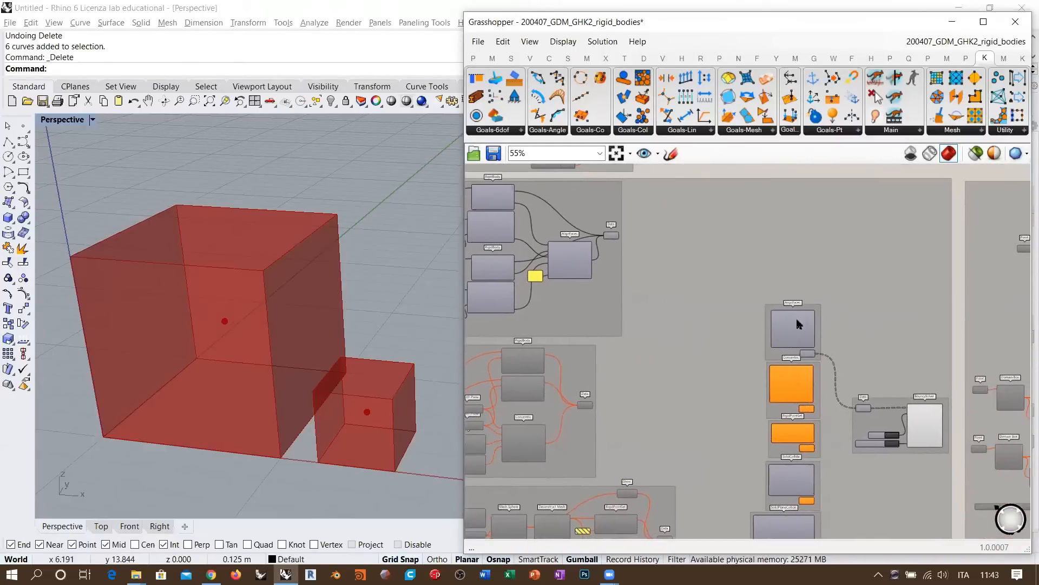
pyautogui.moveTo(855, 412); pyautogui.dragTo(767, 371, button='right')
pyautogui.scroll(6, 762, 366)
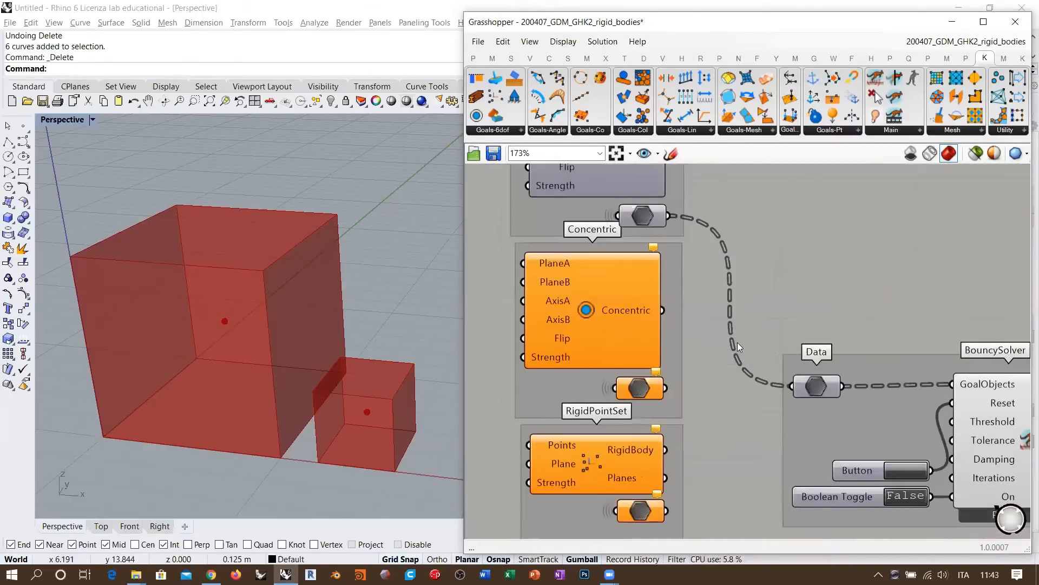
pyautogui.moveTo(690, 316); pyautogui.dragTo(679, 382, button='right')
pyautogui.scroll(-2, 656, 309)
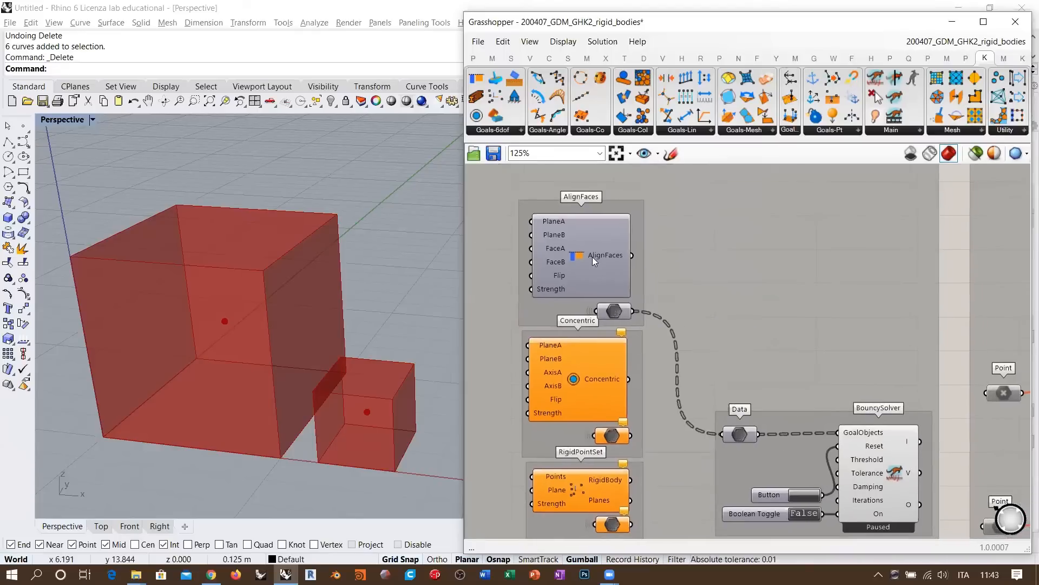
pyautogui.click(892, 472)
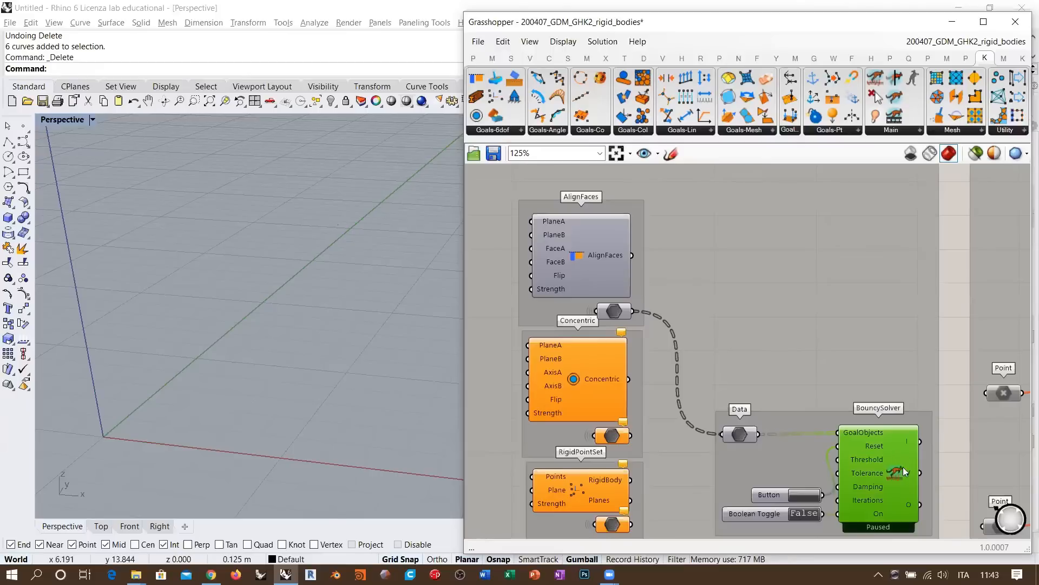
pyautogui.scroll(-4, 904, 455)
pyautogui.moveTo(650, 357); pyautogui.dragTo(1015, 427, button='right')
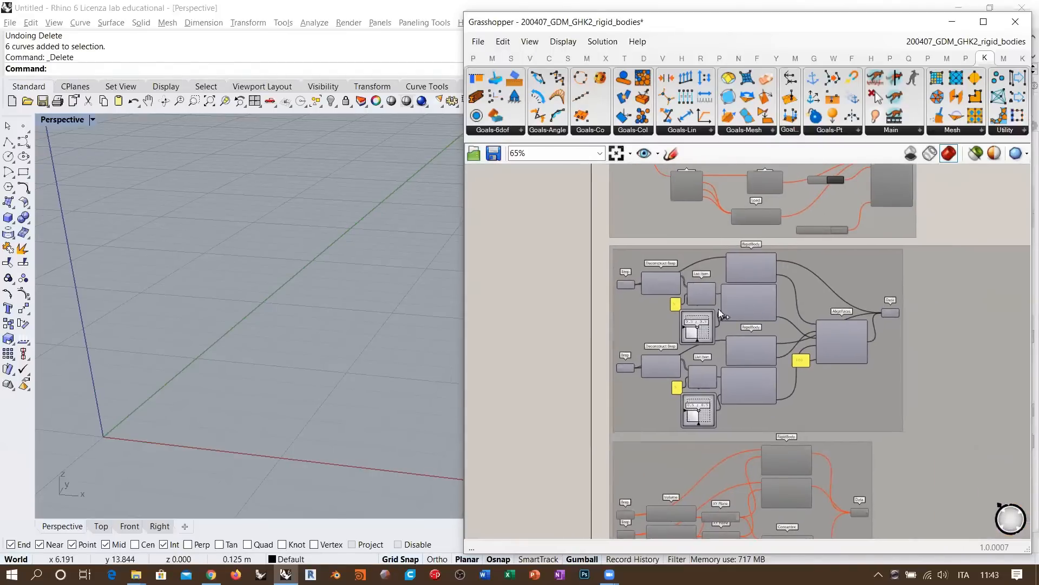
pyautogui.moveTo(521, 310); pyautogui.dragTo(604, 301, button='right')
pyautogui.scroll(3, 639, 313)
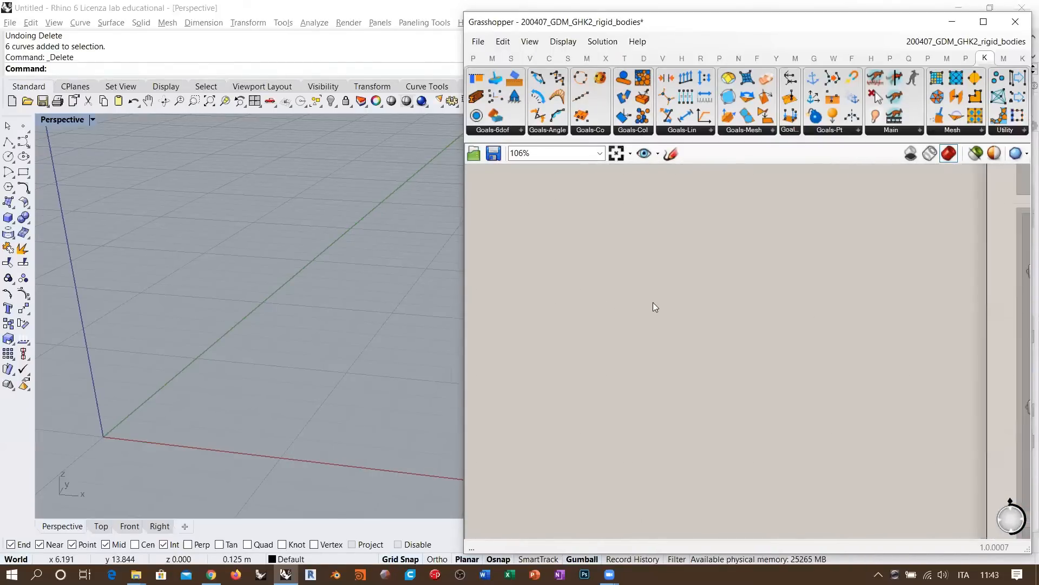
pyautogui.scroll(1, 697, 309)
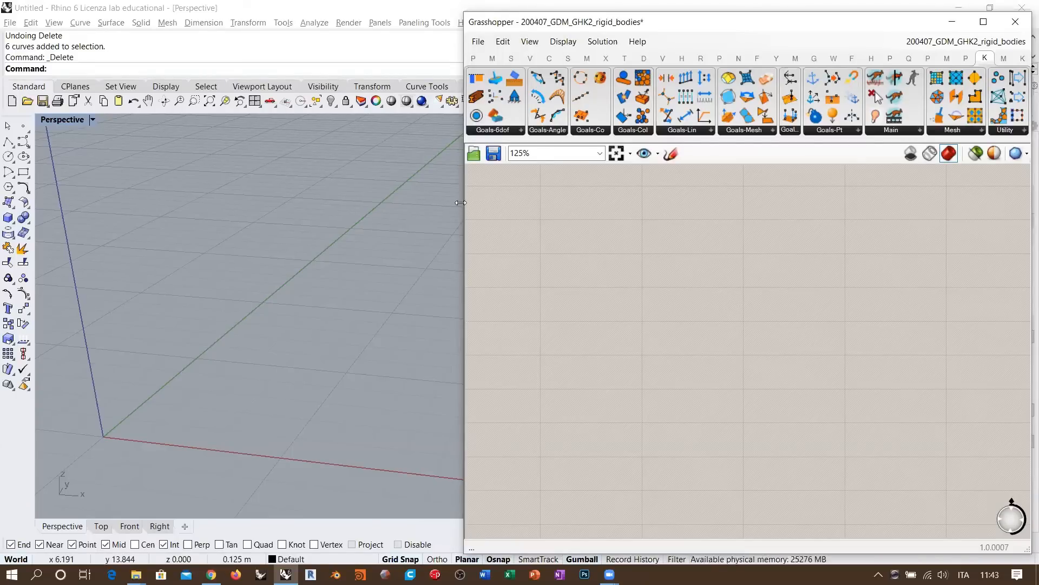
pyautogui.moveTo(461, 203); pyautogui.dragTo(281, 214)
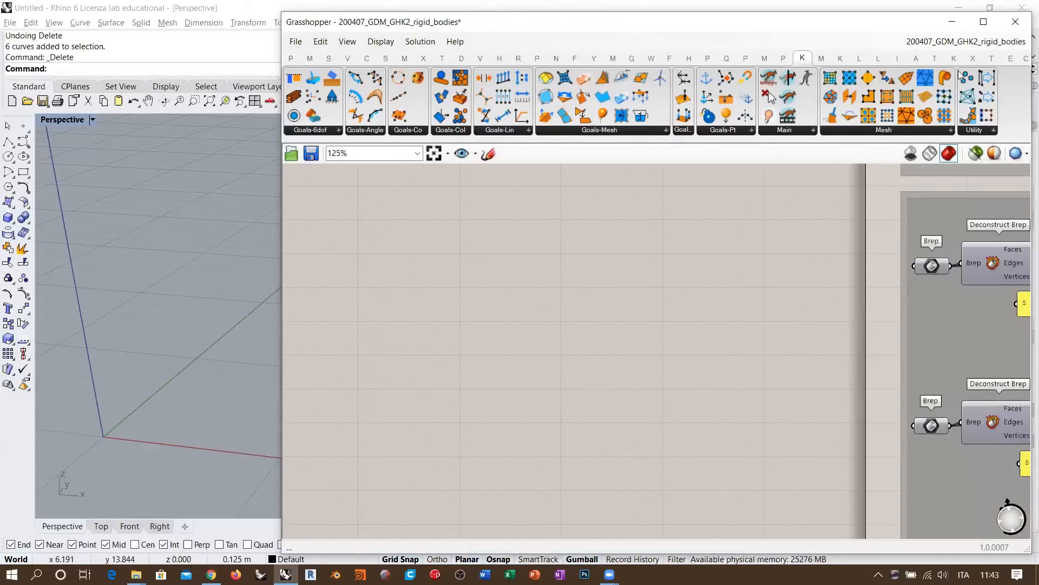
pyautogui.click(859, 60)
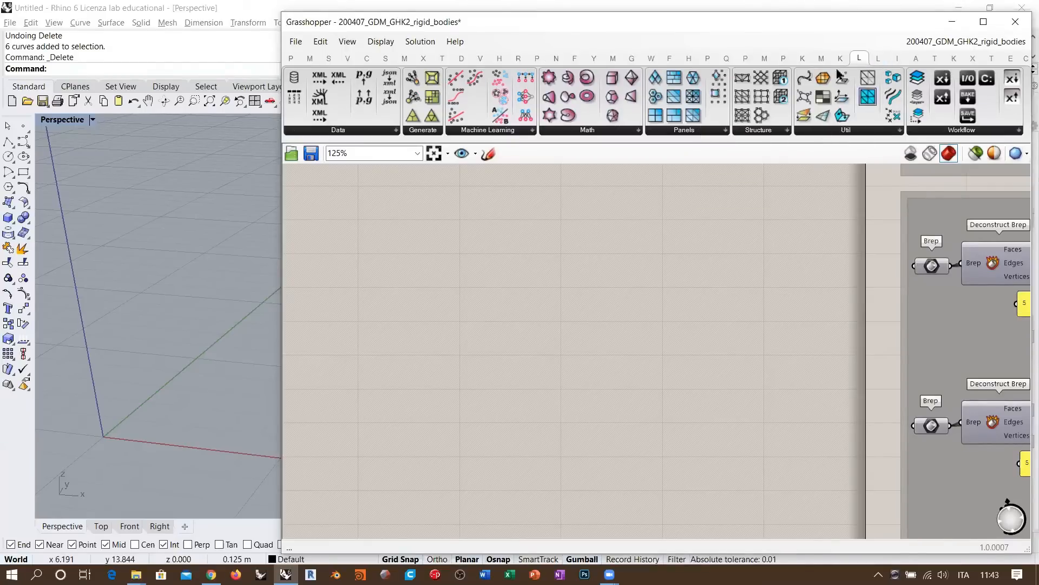
pyautogui.click(601, 132)
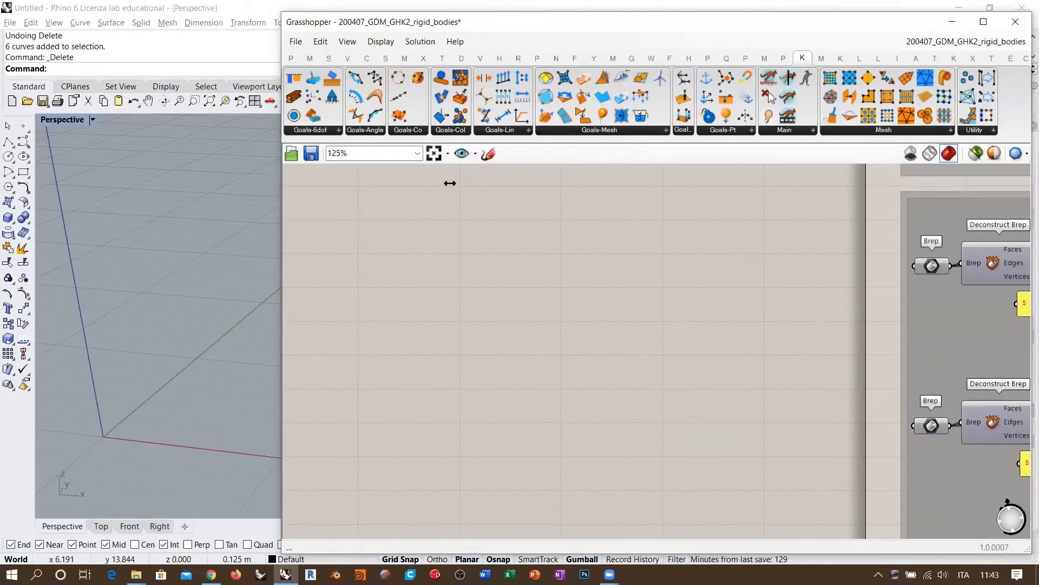
pyautogui.moveTo(450, 183); pyautogui.dragTo(454, 184)
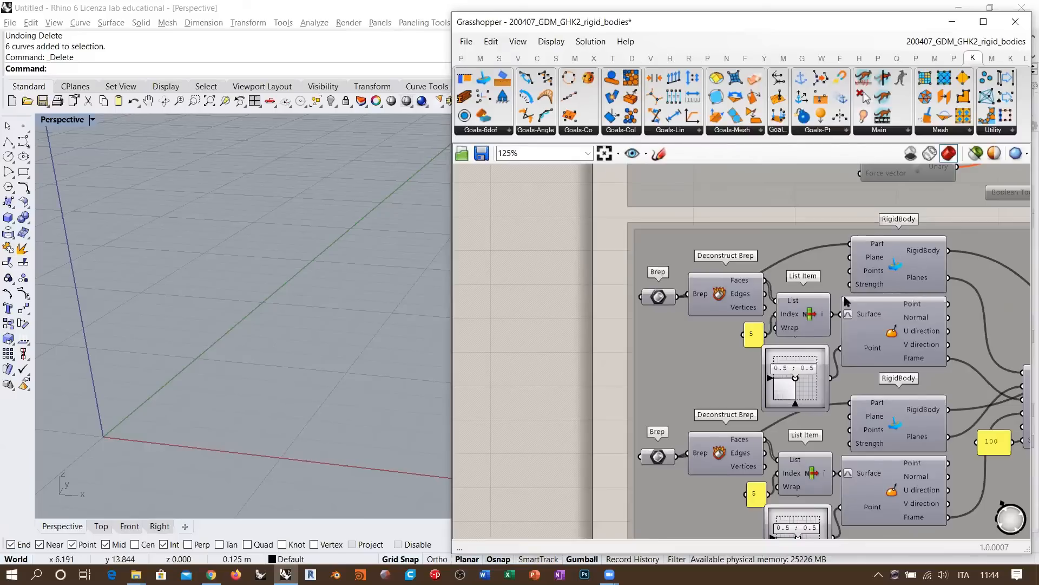
# Add a Mesh Sphere component on the empty canvas beside the existing example groups, leaving room for its inputs.
pyautogui.moveTo(498, 326); pyautogui.dragTo(818, 308, button='right')
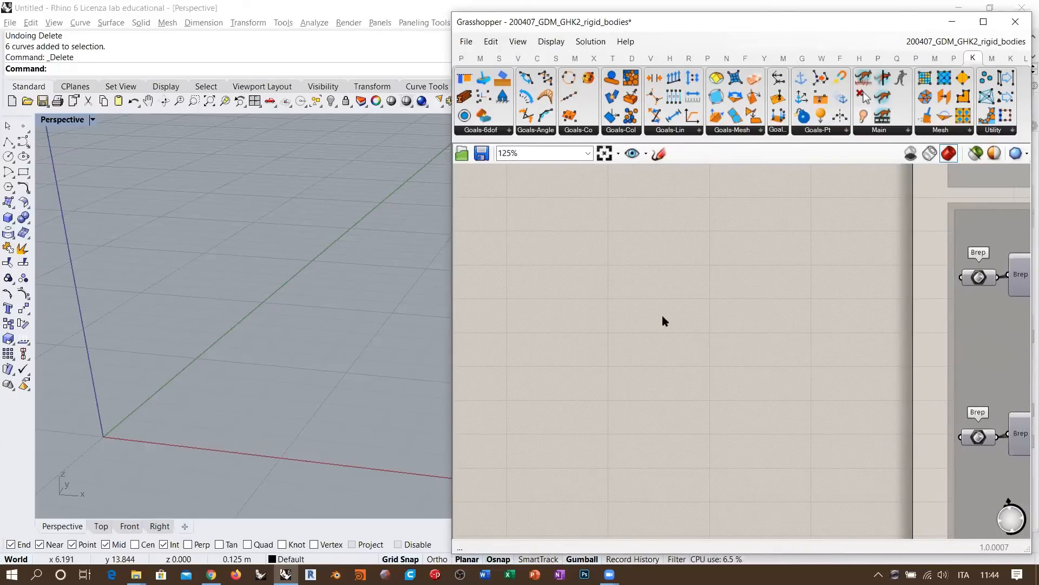
pyautogui.doubleClick(641, 312)
pyautogui.write('mesh')
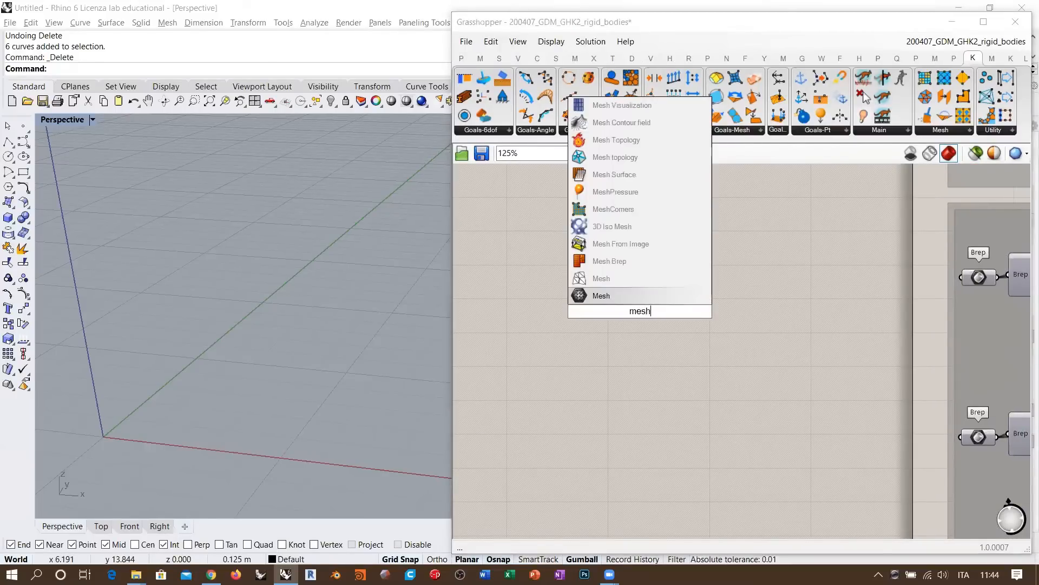
pyautogui.write(' s')
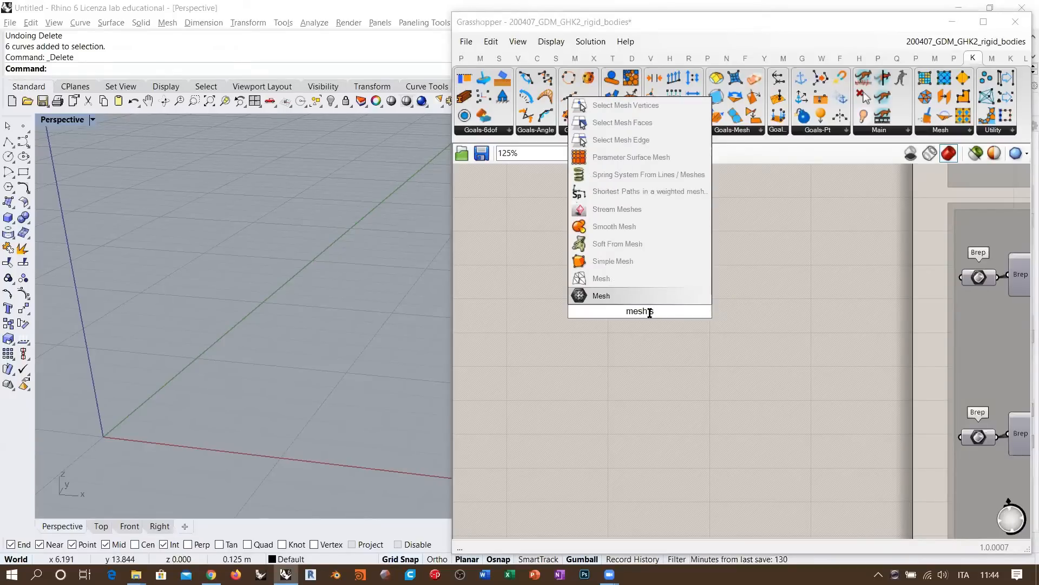
pyautogui.write('p')
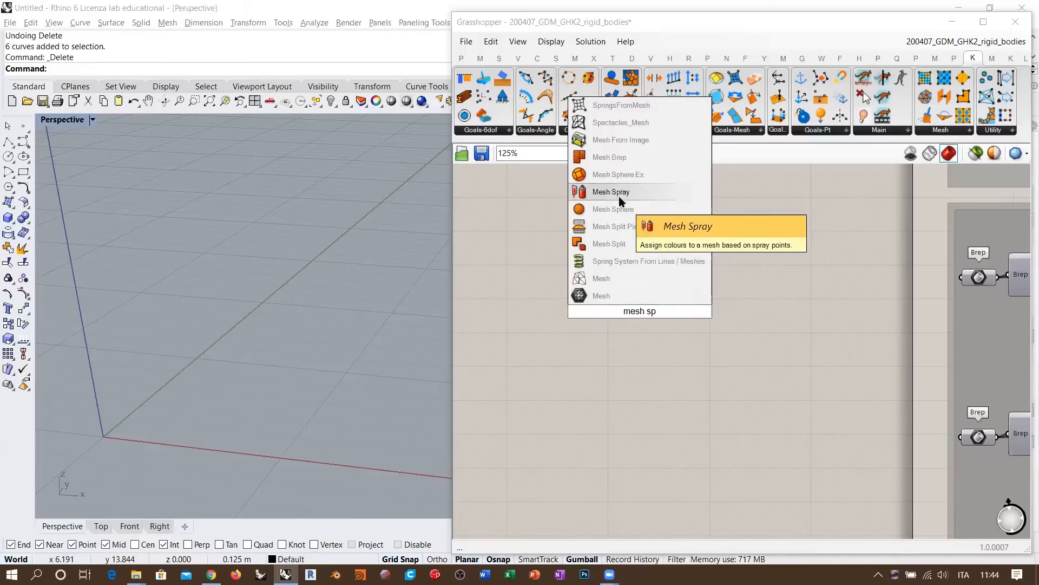
pyautogui.write('her')
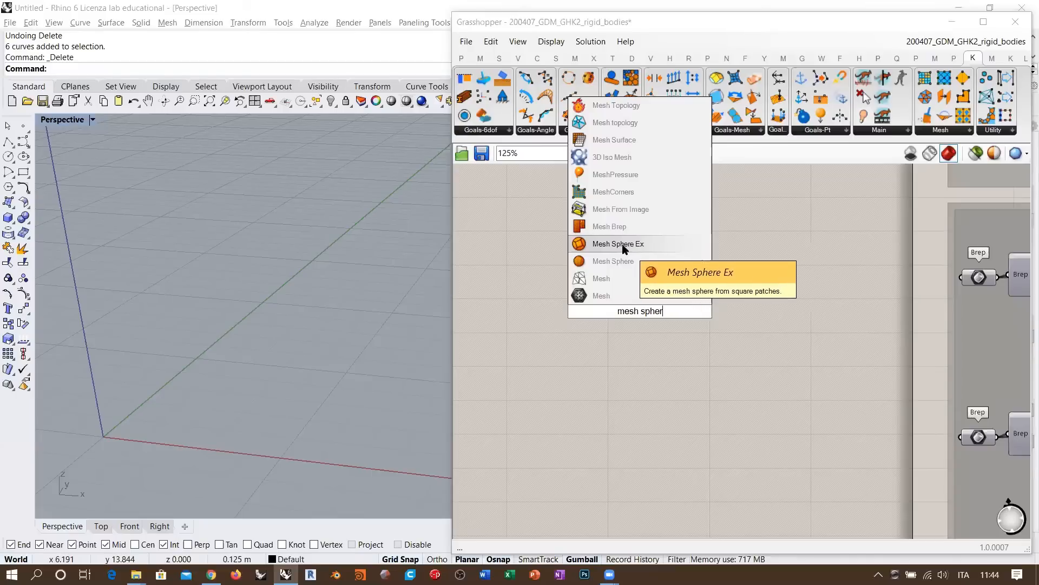
pyautogui.click(623, 261)
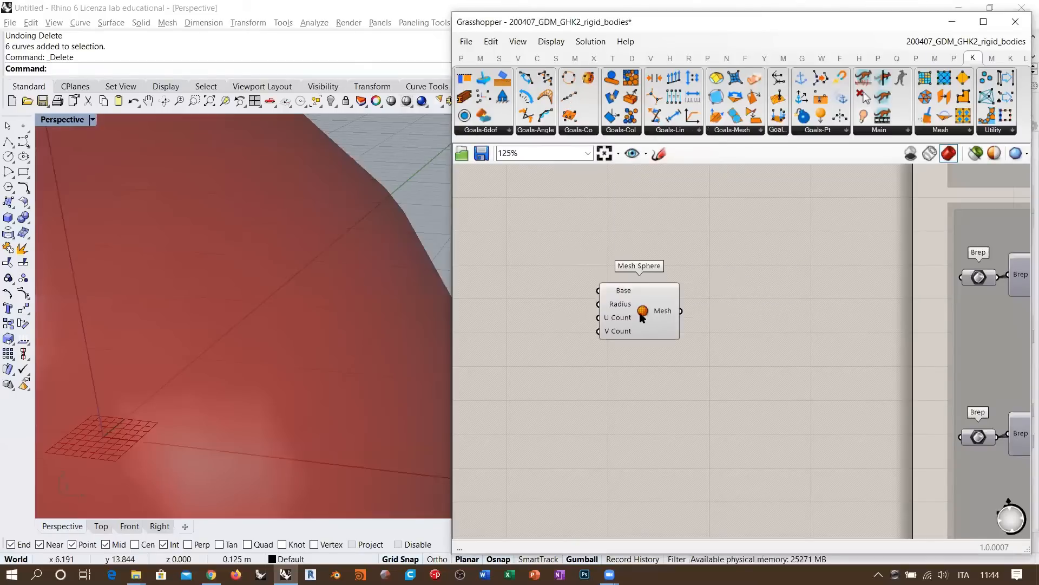
pyautogui.moveTo(643, 317); pyautogui.dragTo(720, 320)
# Create a number slider, connect it to the Mesh Sphere's Radius and set the radius to 2.
pyautogui.doubleClick(612, 301)
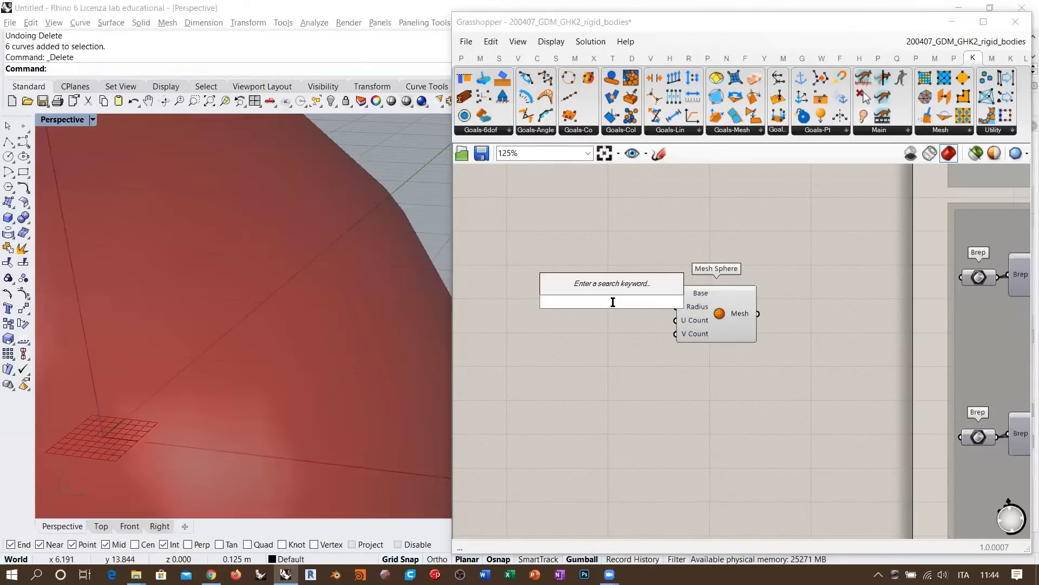
pyautogui.write('5')
pyautogui.press('Return')
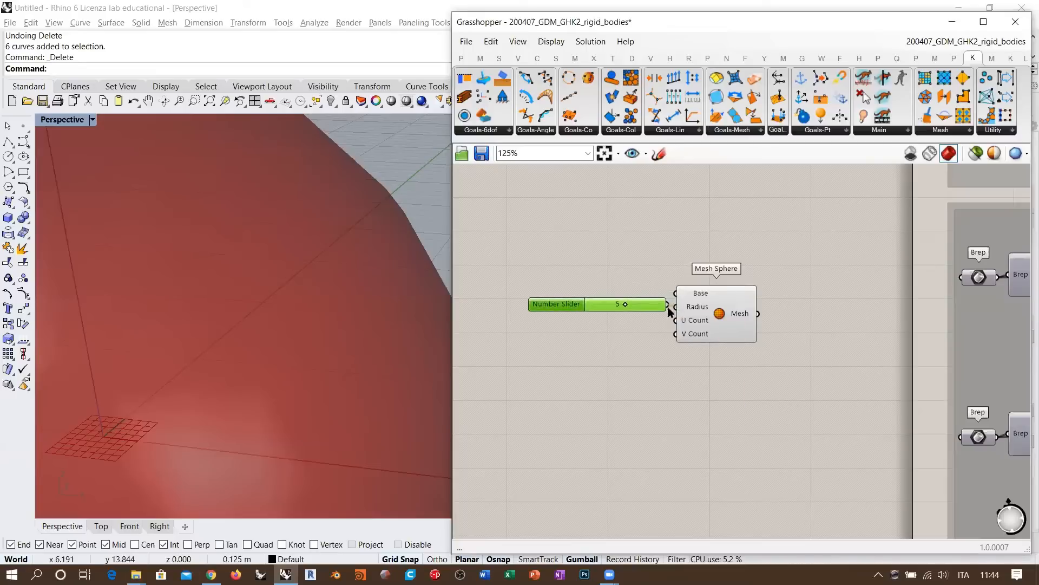
pyautogui.moveTo(669, 305); pyautogui.dragTo(675, 307)
pyautogui.moveTo(649, 305); pyautogui.dragTo(595, 312)
pyautogui.keyDown('shift'); pyautogui.moveTo(280, 359); pyautogui.dragTo(417, 261, button='right'); pyautogui.keyUp('shift')
# Create a second number slider with value 5 and connect it to both U Count and V Count of the Mesh Sphere.
pyautogui.scroll(5, 854, 304)
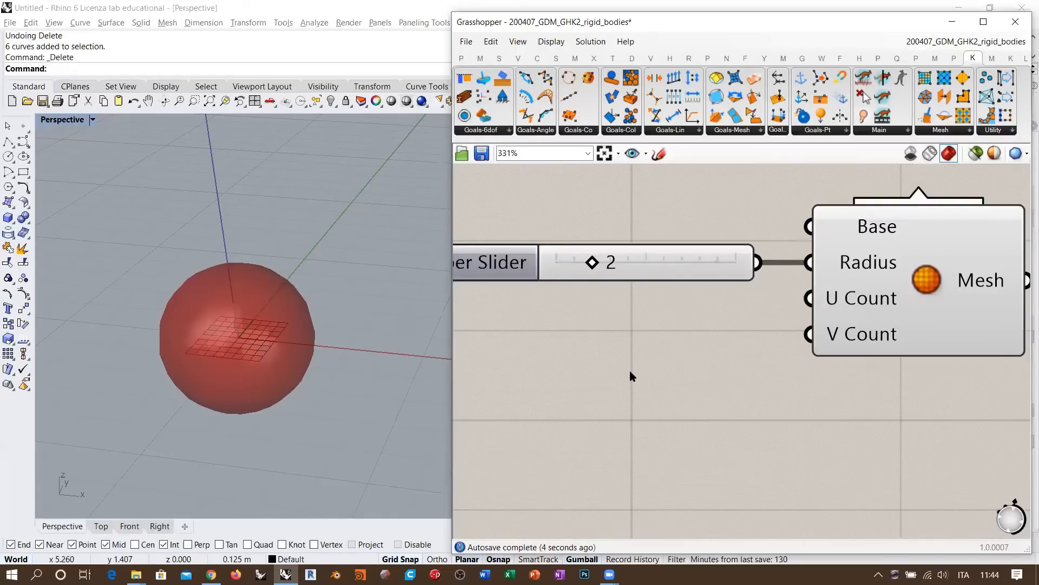
pyautogui.doubleClick(632, 375)
pyautogui.write('5')
pyautogui.press('Return')
pyautogui.moveTo(761, 371); pyautogui.dragTo(808, 298)
pyautogui.moveTo(746, 332); pyautogui.dragTo(809, 334)
pyautogui.click(752, 387)
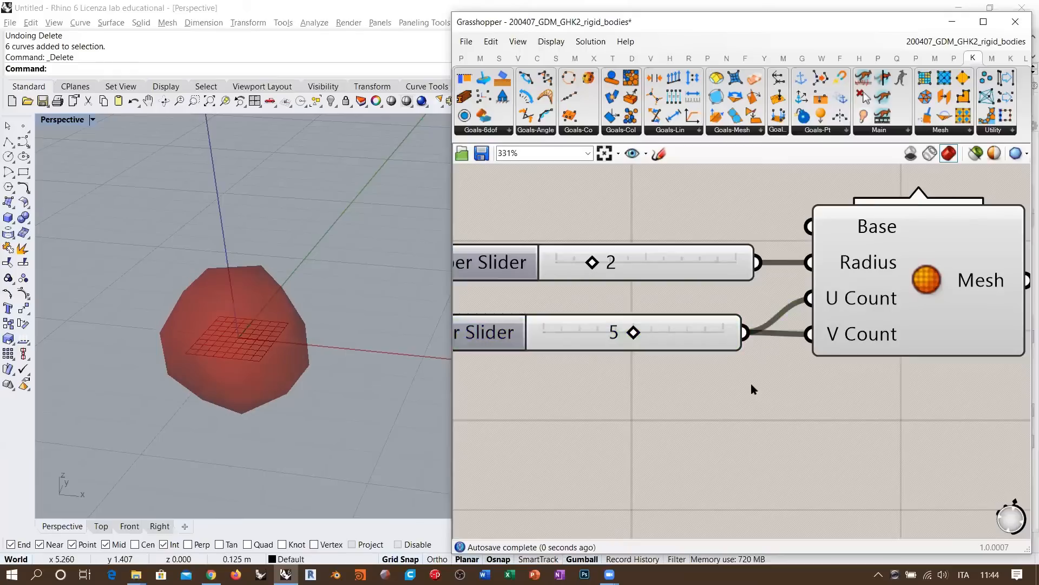
# Reduce the shared U and V count to 3 and examine the coarser mesh from several angles.
pyautogui.moveTo(284, 274); pyautogui.dragTo(282, 320, button='right')
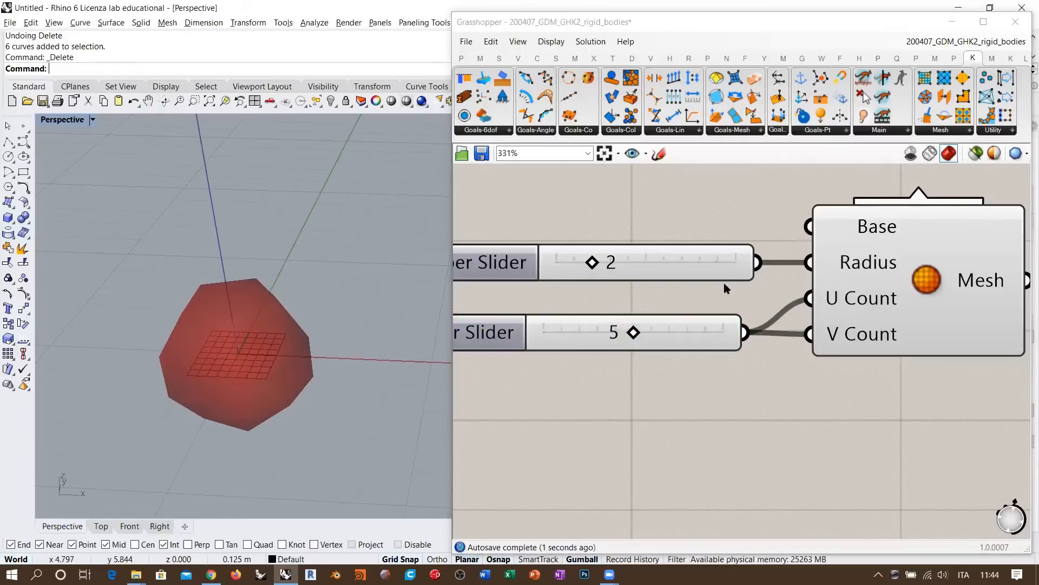
pyautogui.moveTo(723, 282); pyautogui.dragTo(748, 275, button='right')
pyautogui.moveTo(658, 324); pyautogui.dragTo(623, 325)
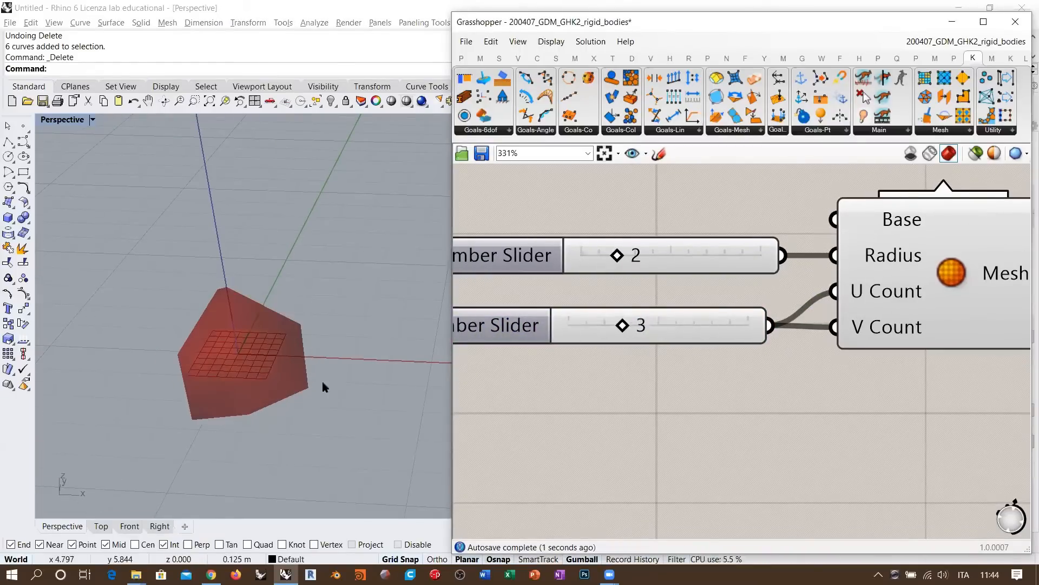
pyautogui.moveTo(323, 387); pyautogui.dragTo(314, 400, button='right')
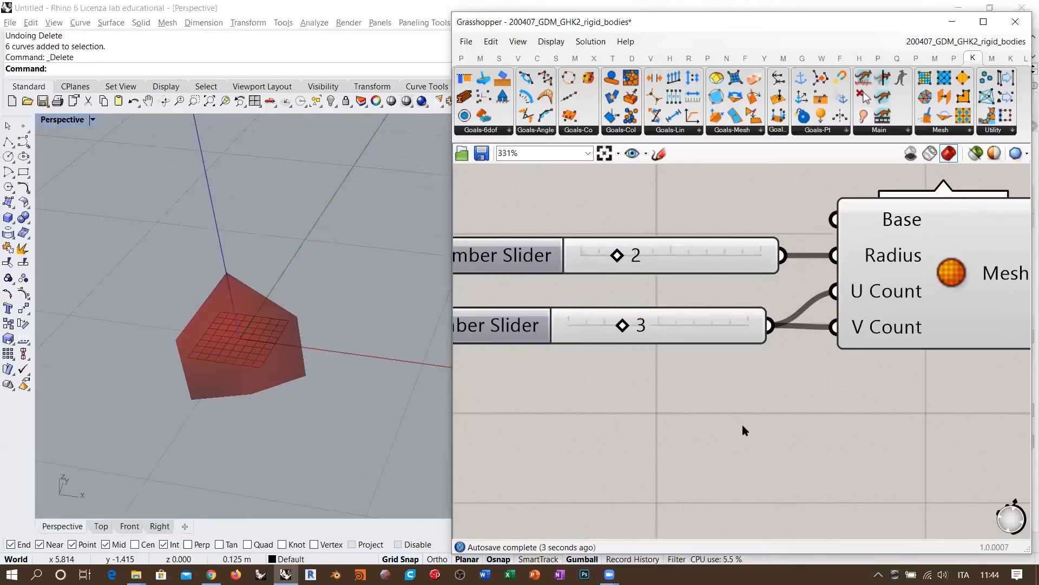
pyautogui.moveTo(292, 329)
pyautogui.mouseDown(button='right')
pyautogui.moveTo(348, 276)
pyautogui.moveTo(371, 307)
pyautogui.moveTo(256, 392)
pyautogui.moveTo(278, 357)
pyautogui.moveTo(277, 371)
pyautogui.moveTo(307, 290)
pyautogui.moveTo(344, 300)
pyautogui.moveTo(352, 274)
pyautogui.moveTo(303, 324)
pyautogui.mouseUp(button='right')
pyautogui.scroll(6, 306, 291)
pyautogui.scroll(-5, 345, 274)
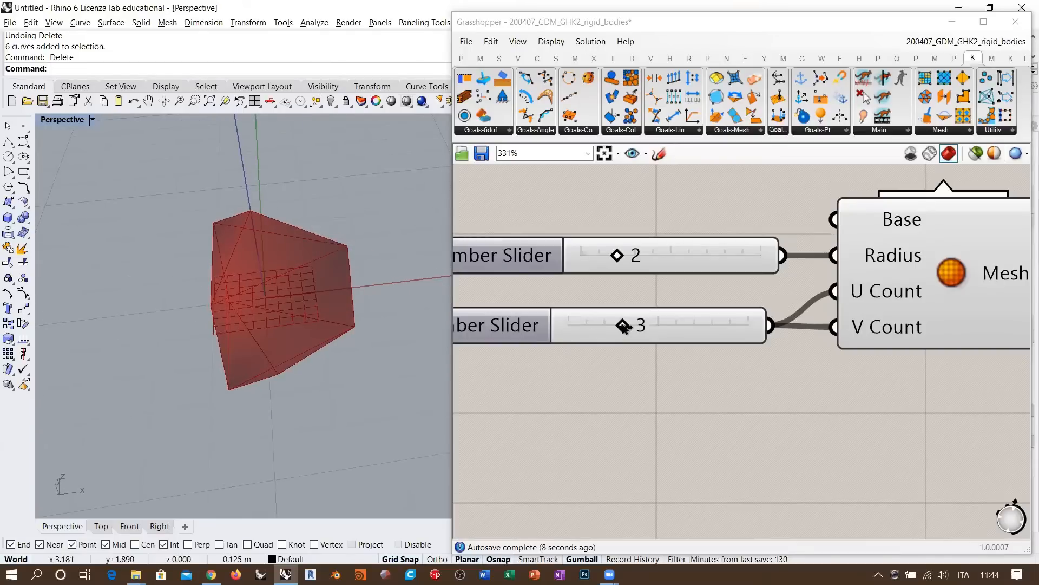
# Set the shared U and V count to 4 and line its slider up beneath the radius slider.
pyautogui.moveTo(624, 327); pyautogui.dragTo(642, 327)
pyautogui.moveTo(412, 270); pyautogui.dragTo(255, 357, button='right')
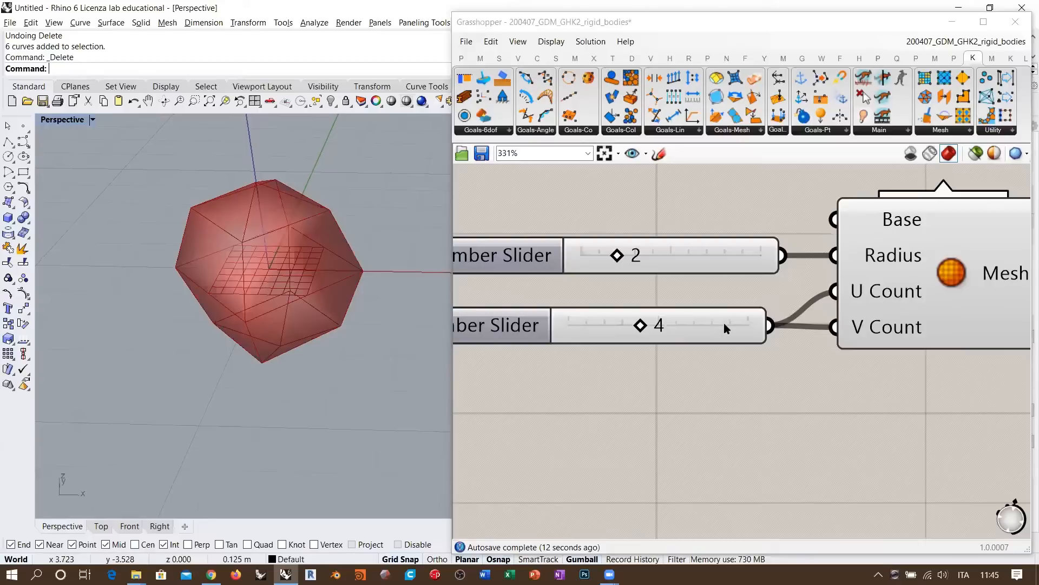
pyautogui.moveTo(724, 322); pyautogui.dragTo(735, 305)
pyautogui.click(744, 373)
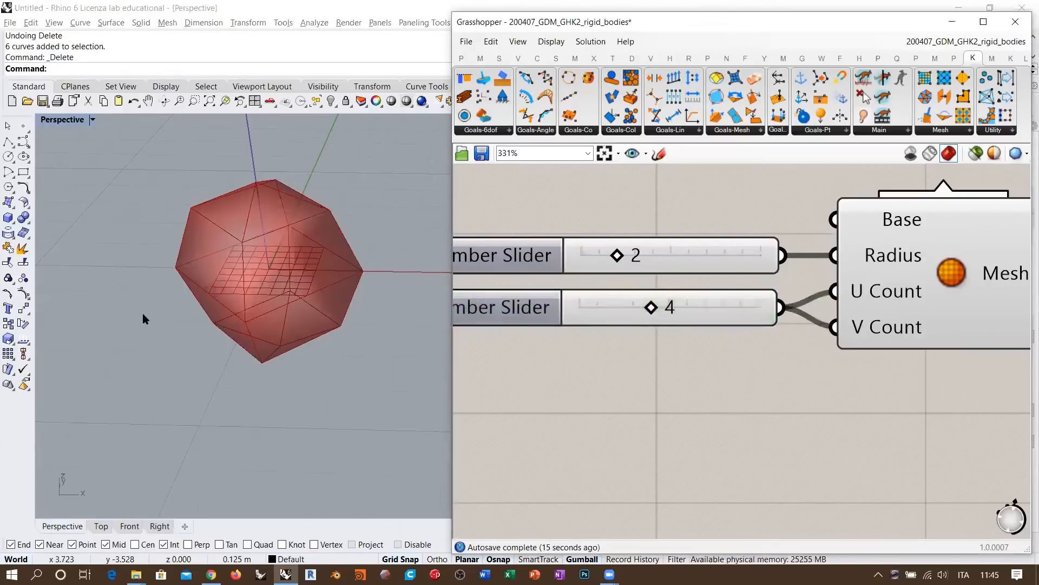
# Examine the low-poly mesh sphere from several angles, selecting its component to highlight the geometry.
pyautogui.moveTo(144, 319); pyautogui.dragTo(232, 303, button='right')
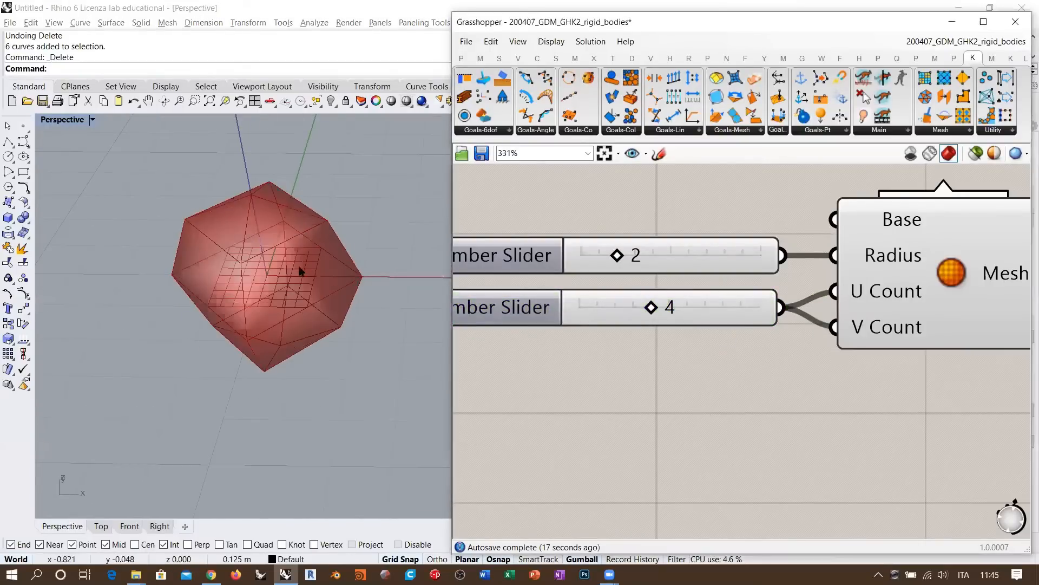
pyautogui.moveTo(300, 271); pyautogui.dragTo(304, 300, button='right')
pyautogui.moveTo(930, 273); pyautogui.dragTo(921, 273)
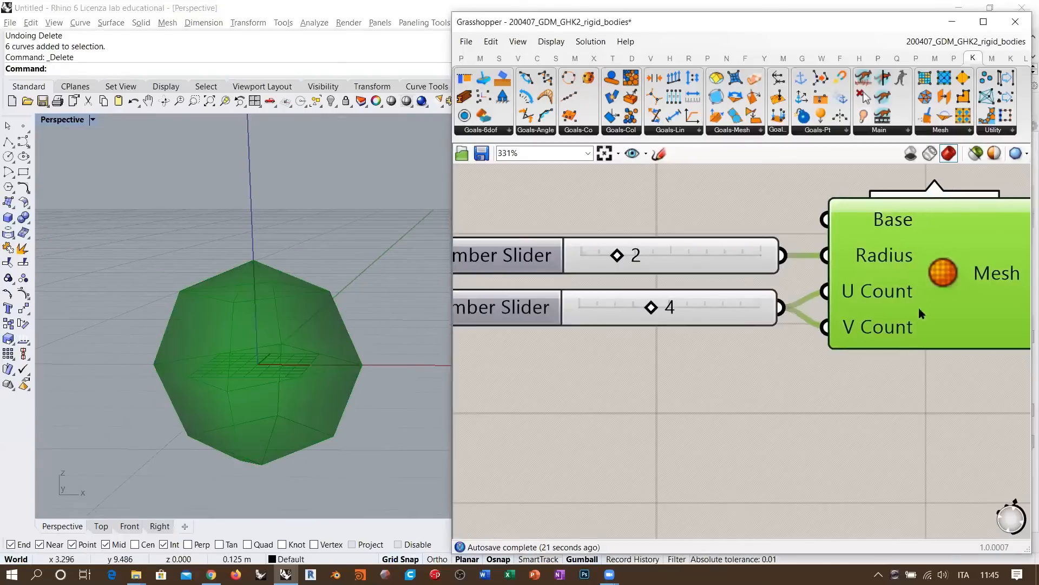
pyautogui.moveTo(281, 409); pyautogui.dragTo(303, 325, button='right')
pyautogui.scroll(-3, 650, 337)
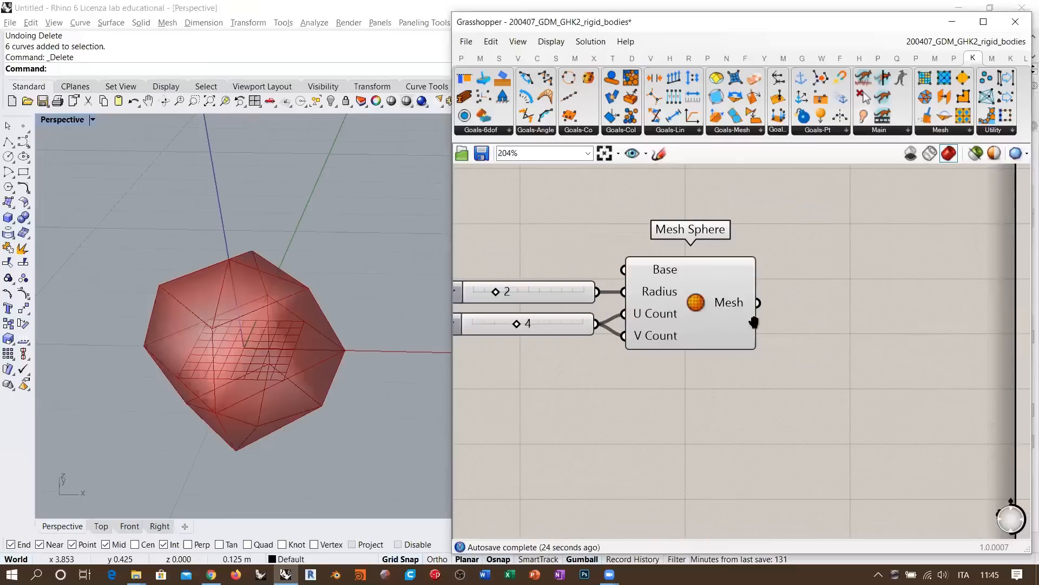
pyautogui.click(697, 315)
pyautogui.moveTo(693, 315)
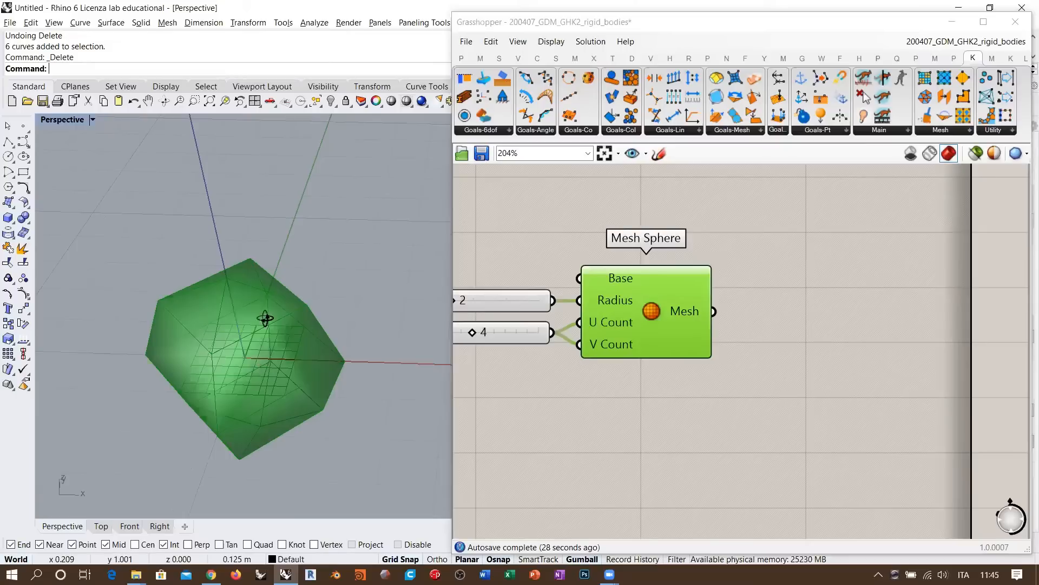
pyautogui.moveTo(266, 317); pyautogui.dragTo(325, 306, button='right')
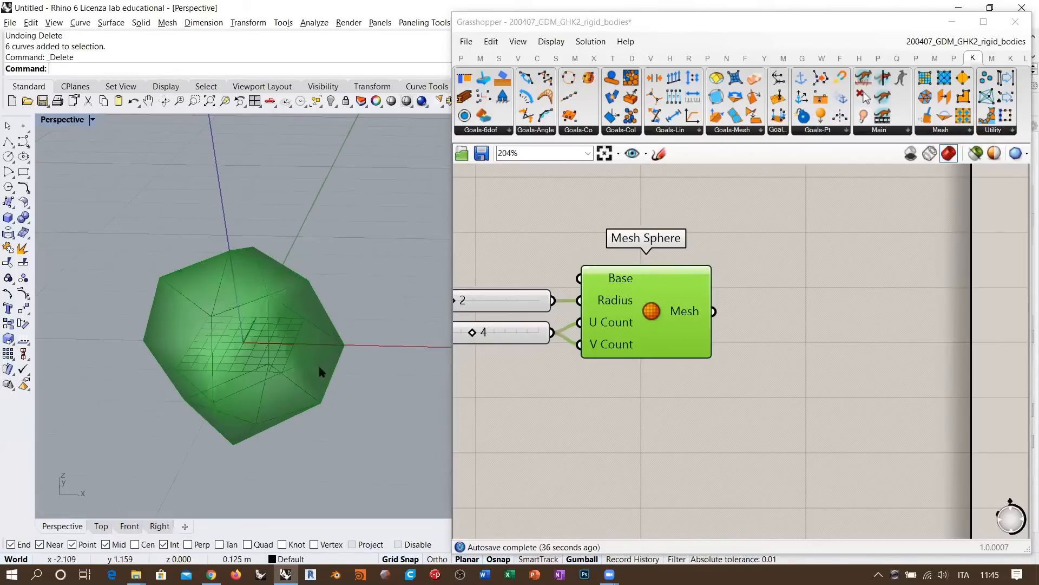
# Hide the Mesh Sphere's viewport preview and clear the selection.
pyautogui.click(652, 314)
pyautogui.hotkey('ctrl', 'q')
pyautogui.moveTo(853, 264); pyautogui.dragTo(788, 295, button='right')
pyautogui.click(787, 295)
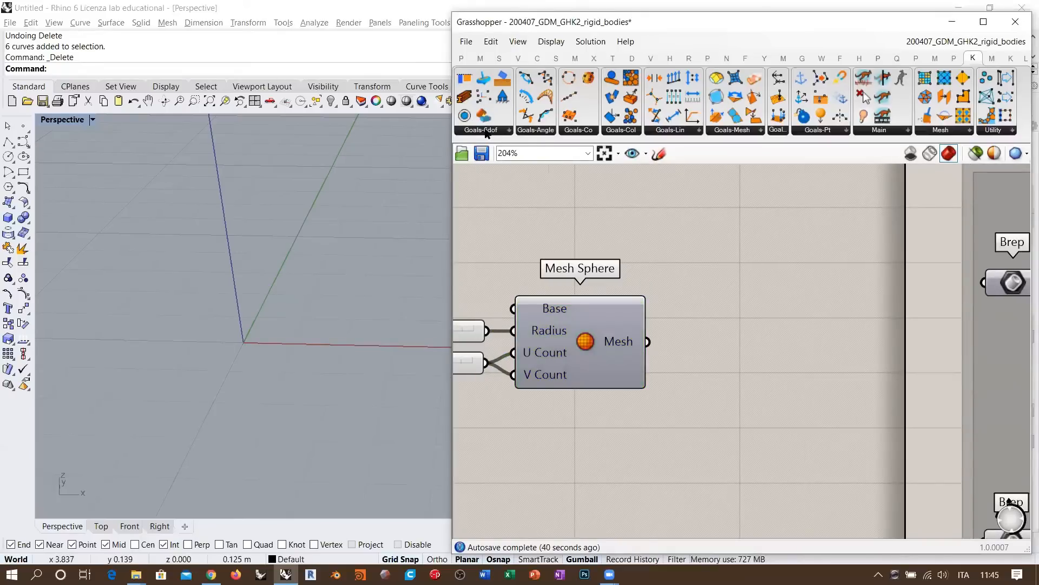
# Add a Kangaroo RigidBody goal and connect the Mesh Sphere's Mesh output to its Part input.
pyautogui.click(487, 130)
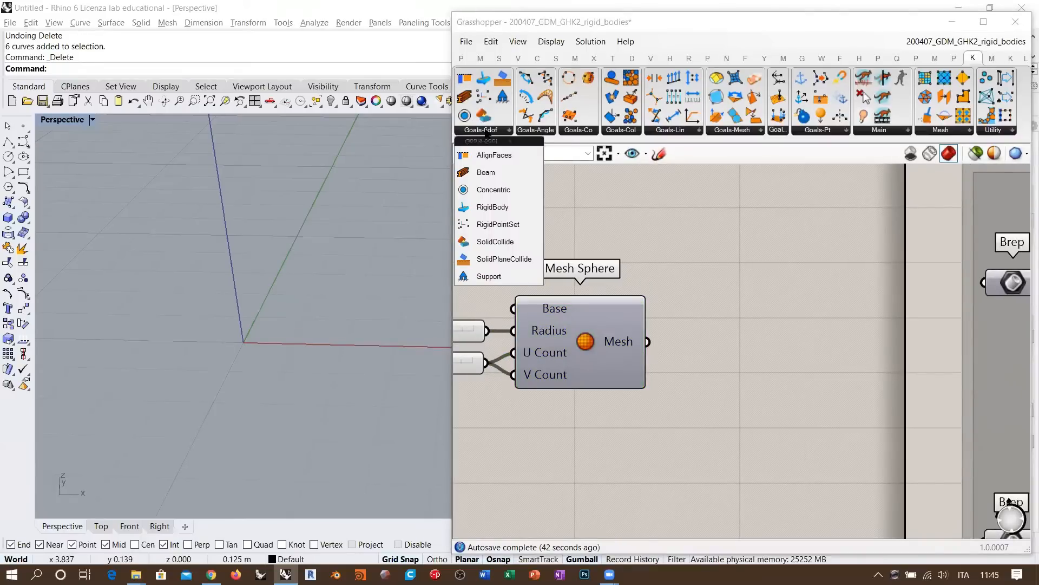
pyautogui.moveTo(515, 222); pyautogui.dragTo(745, 339)
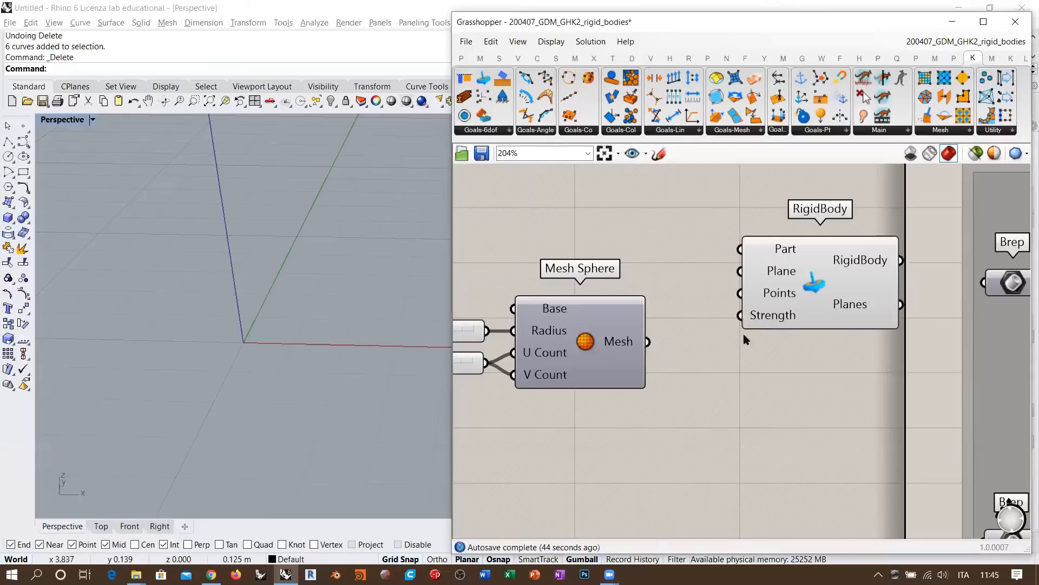
pyautogui.moveTo(742, 250); pyautogui.dragTo(647, 342)
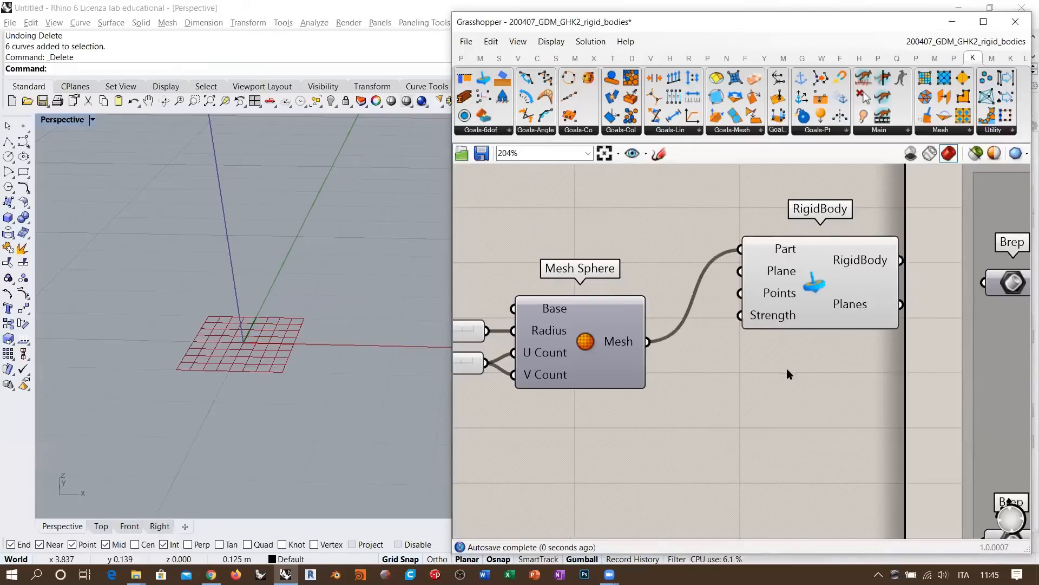
# Move the new mesh sphere setup away from the existing examples and shift the RigidBody slightly farther from the Mesh Sphere.
pyautogui.moveTo(754, 344); pyautogui.dragTo(785, 320, button='right')
pyautogui.scroll(-5, 810, 327)
pyautogui.moveTo(673, 356); pyautogui.dragTo(601, 276)
pyautogui.click(601, 303)
pyautogui.moveTo(601, 303); pyautogui.dragTo(676, 312, button='right')
pyautogui.scroll(4, 675, 294)
pyautogui.moveTo(731, 292); pyautogui.dragTo(748, 288)
pyautogui.click(749, 316)
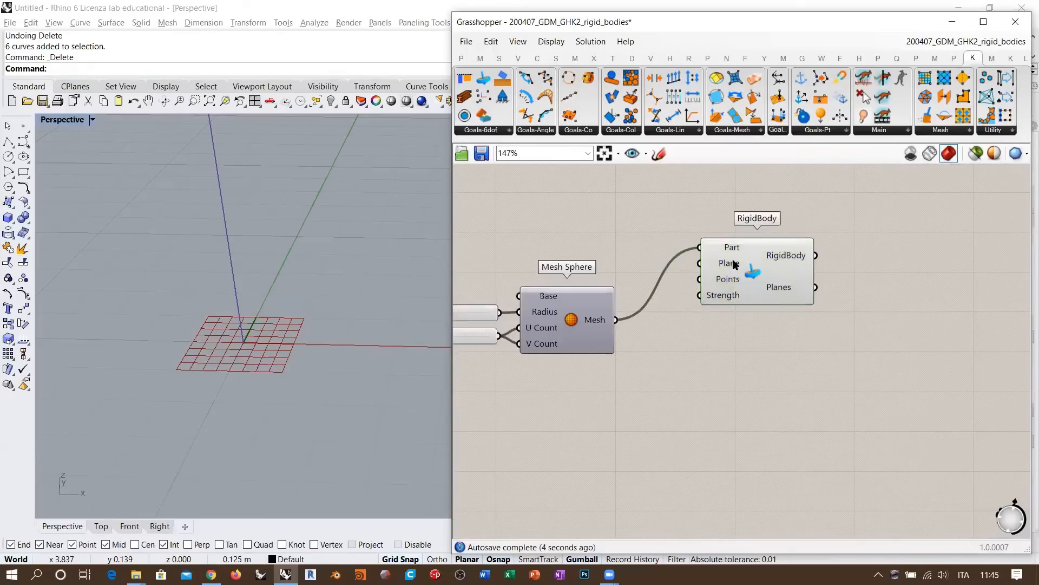
# Check the RigidBody's Plane input and turn the Mesh Sphere's viewport preview back on.
pyautogui.moveTo(733, 260)
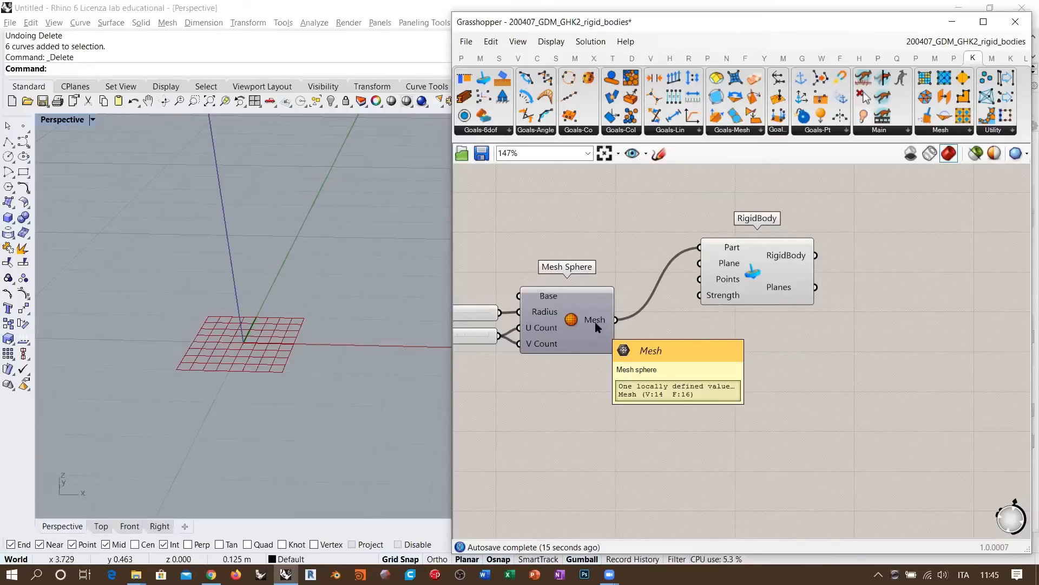
pyautogui.click(575, 327)
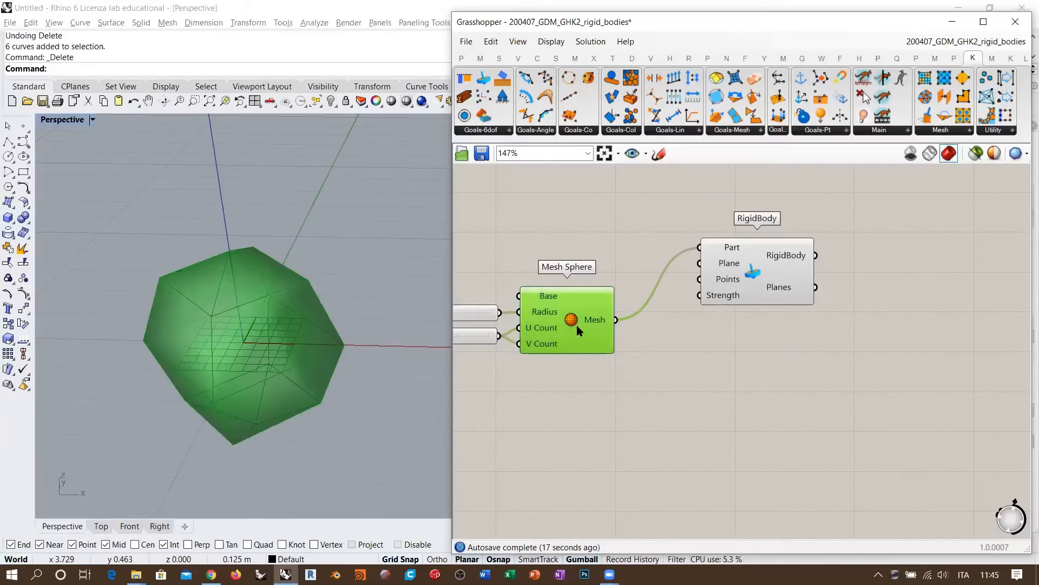
pyautogui.moveTo(181, 348); pyautogui.dragTo(262, 341, button='right')
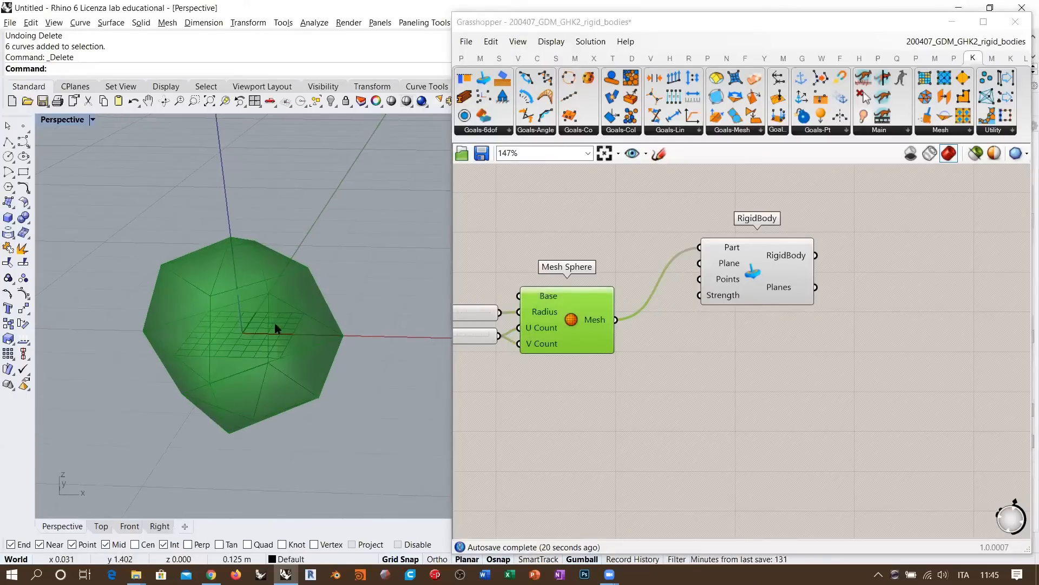
pyautogui.click(511, 242)
pyautogui.moveTo(511, 242); pyautogui.dragTo(669, 309, button='right')
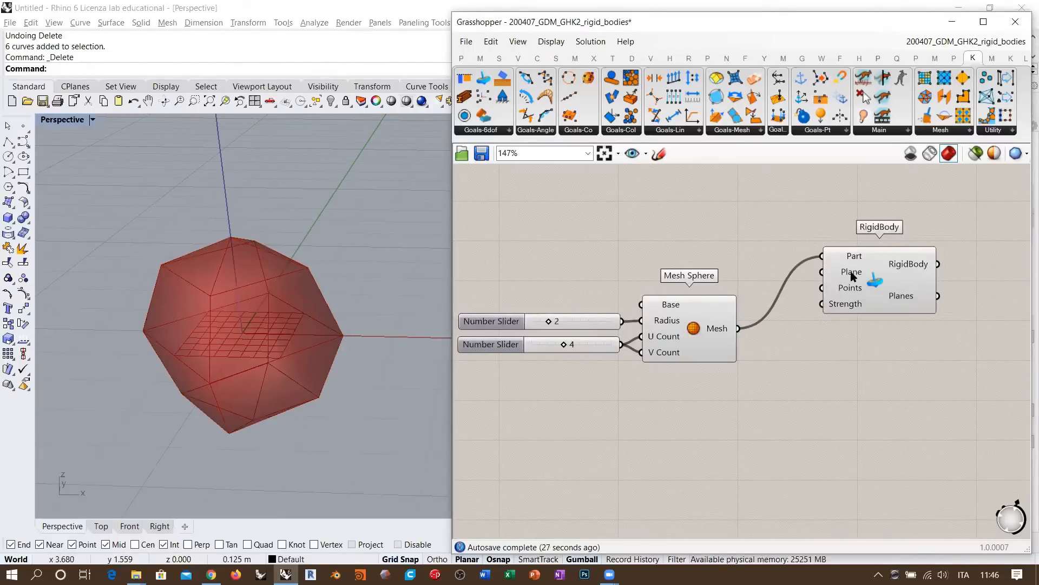
# Align the RigidBody's Part input level with the Mesh output and move the component farther away, leaving free space between them.
pyautogui.moveTo(851, 276); pyautogui.dragTo(723, 243, button='right')
pyautogui.moveTo(756, 254); pyautogui.dragTo(779, 320)
pyautogui.click(676, 345)
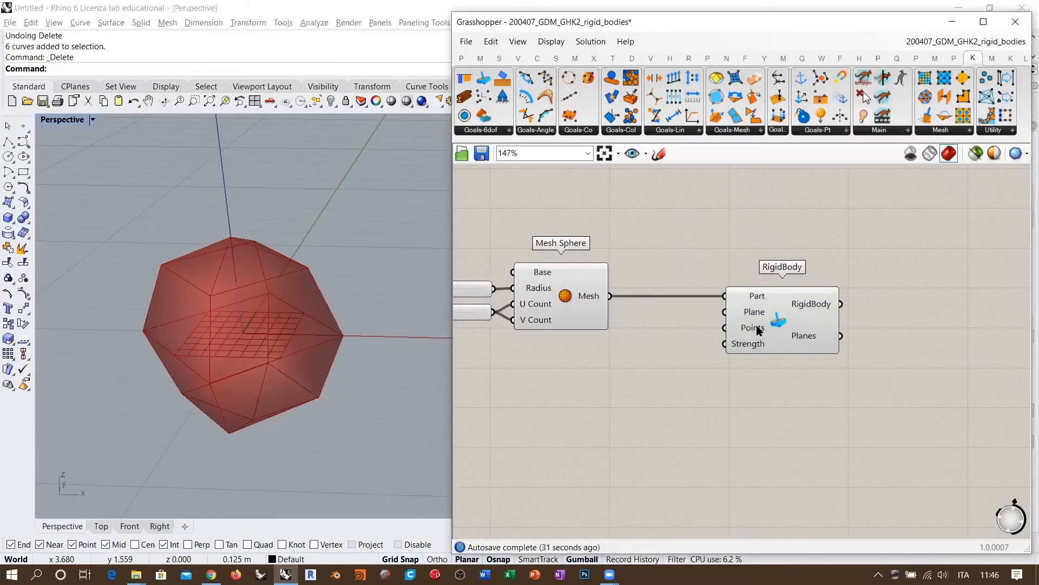
pyautogui.moveTo(759, 330)
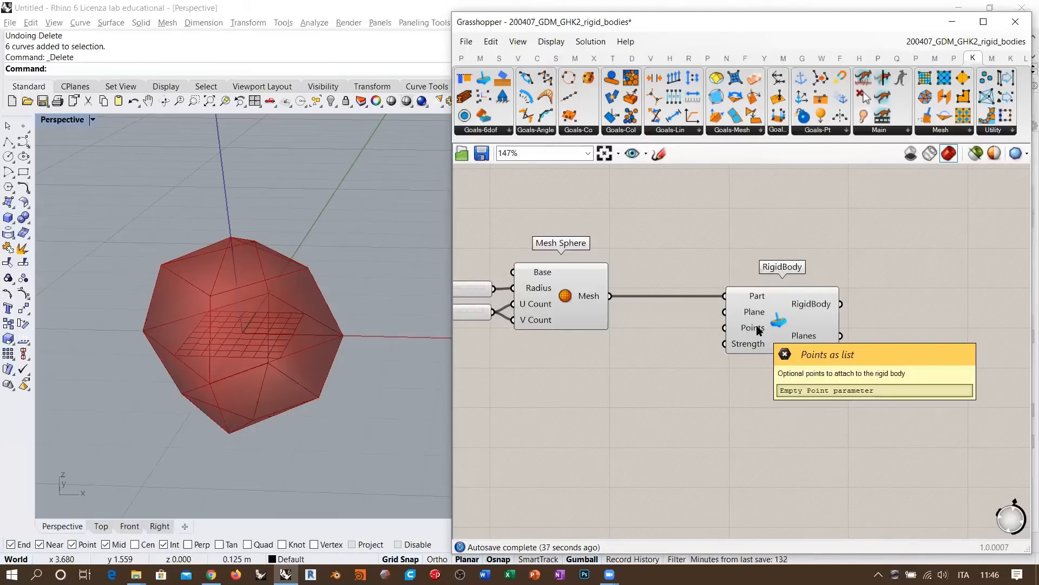
pyautogui.scroll(-2, 462, 264)
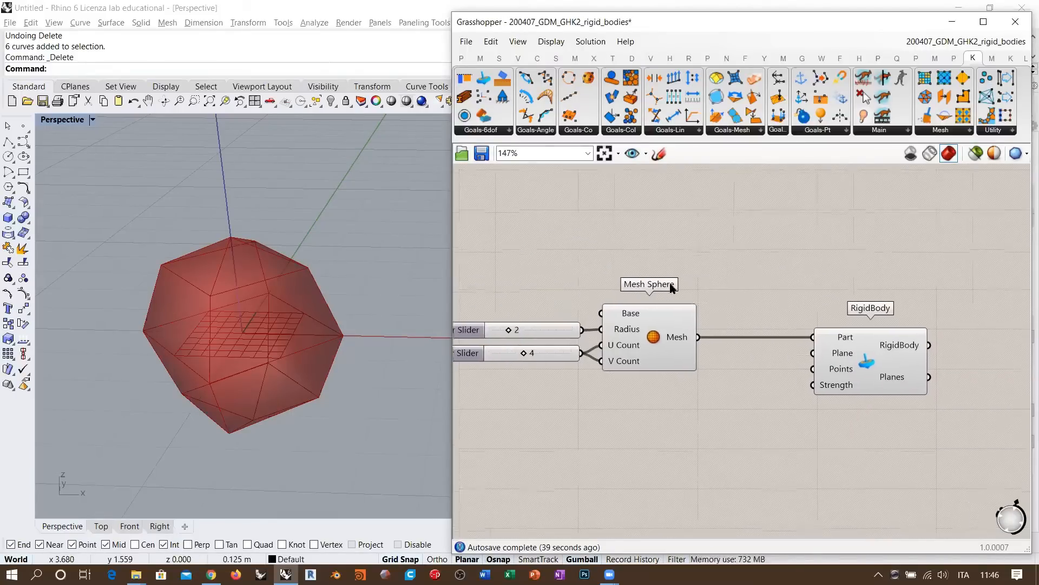
pyautogui.moveTo(851, 341); pyautogui.dragTo(921, 339)
pyautogui.click(759, 353)
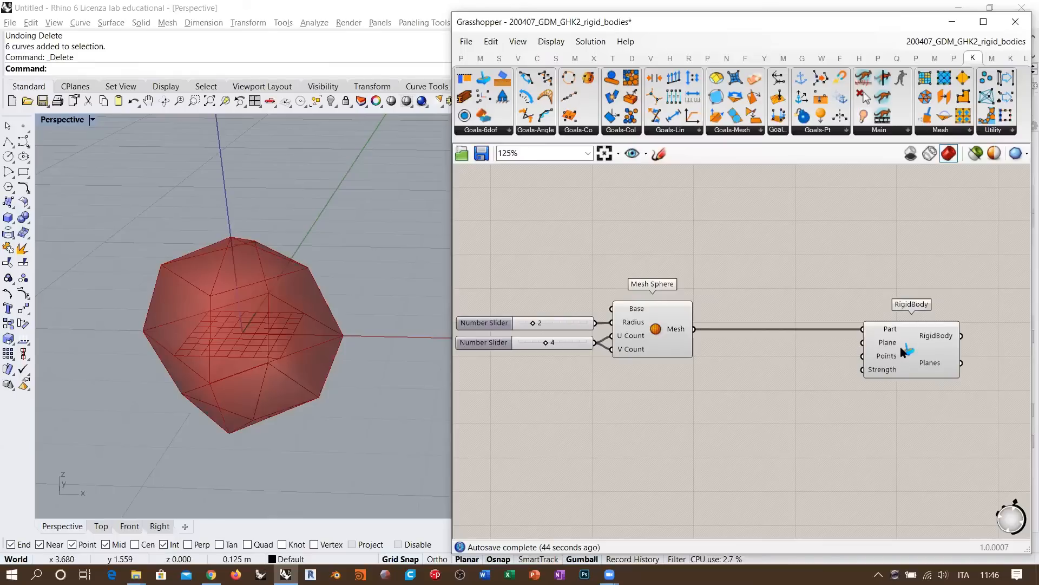
# Add a Sphere component to the canvas and place it just above the Mesh Sphere.
pyautogui.doubleClick(683, 254)
pyautogui.write('splher')
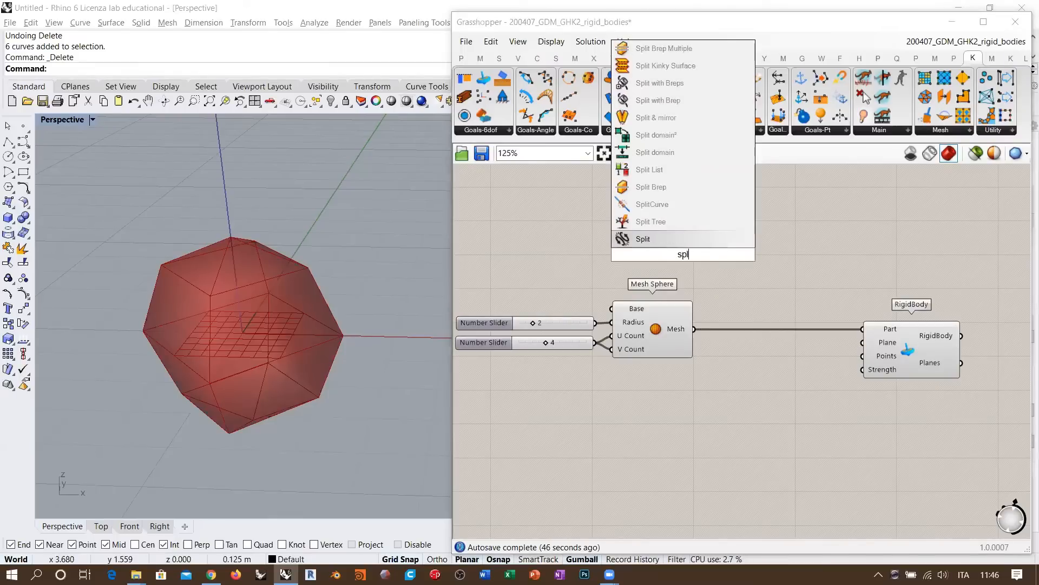
pyautogui.click(647, 222)
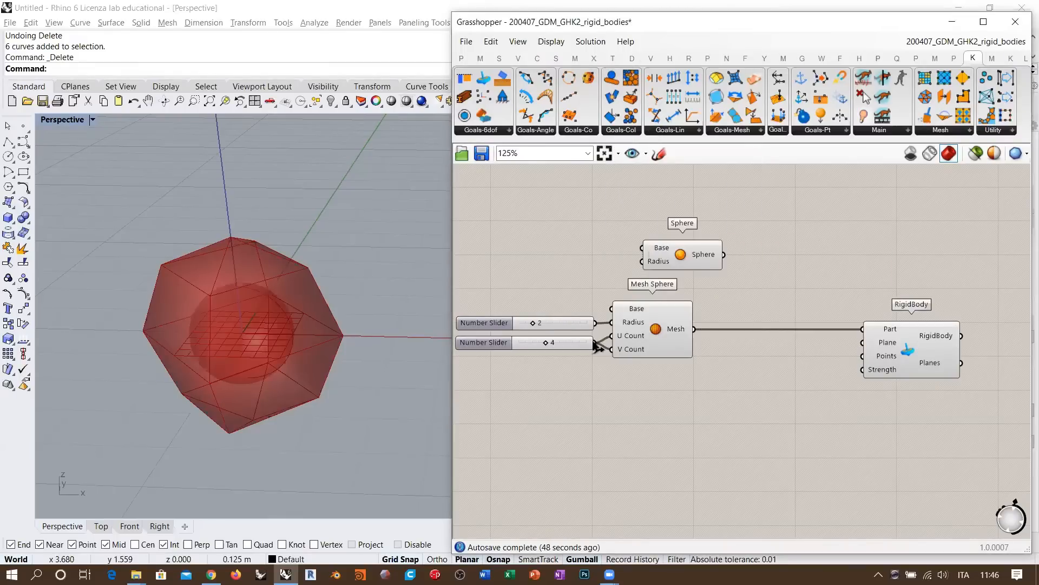
pyautogui.moveTo(671, 262); pyautogui.dragTo(655, 245)
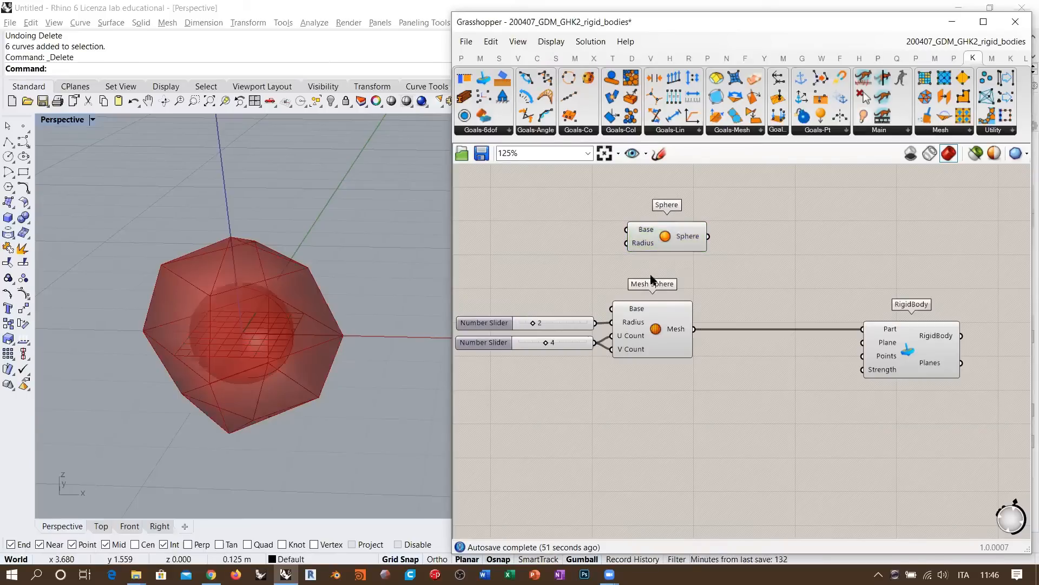
# Drive the Sphere's Radius with a number slider created from 11 and set to 3, and hide the shifted Sphere's viewport preview.
pyautogui.doubleClick(586, 248)
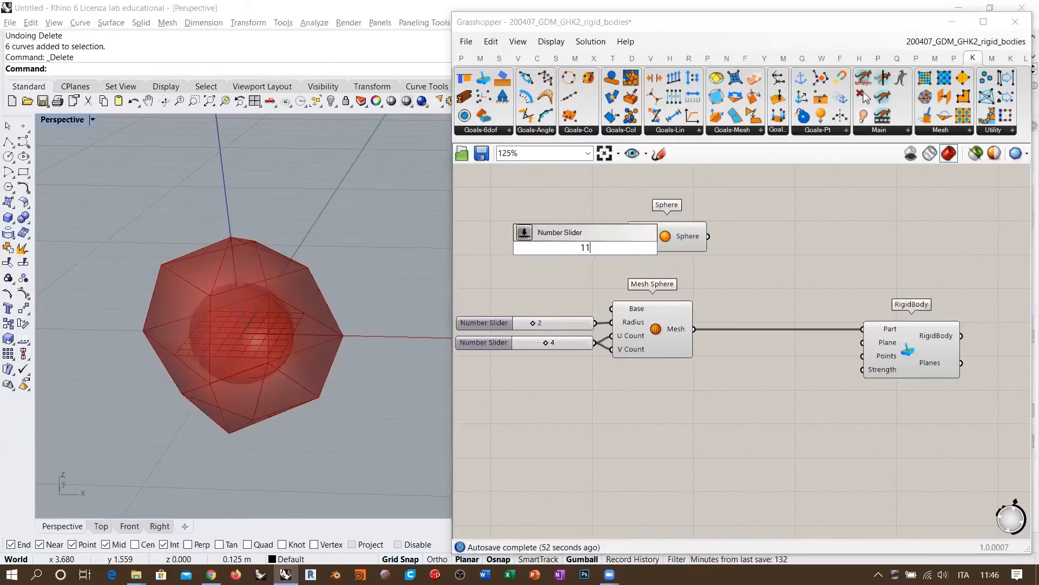
pyautogui.press('Return')
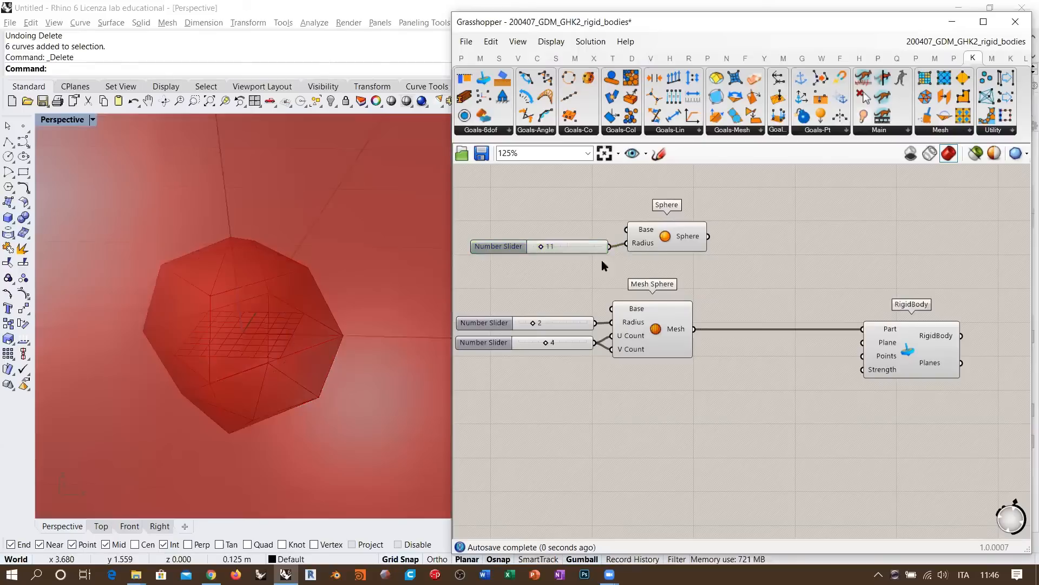
pyautogui.moveTo(540, 246); pyautogui.dragTo(535, 248)
pyautogui.moveTo(672, 235); pyautogui.dragTo(587, 221)
pyautogui.hotkey('ctrl', 'Left')
pyautogui.click(718, 244)
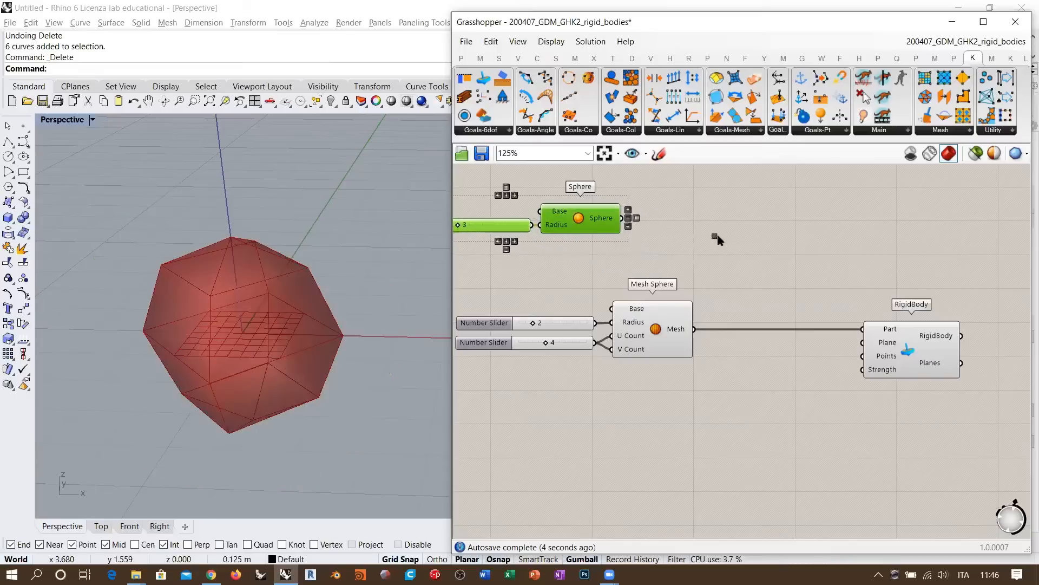
# Add a Populate Geometry component beside the Sphere and connect the Sphere output to its Geometry input.
pyautogui.doubleClick(678, 230)
pyautogui.write('pop')
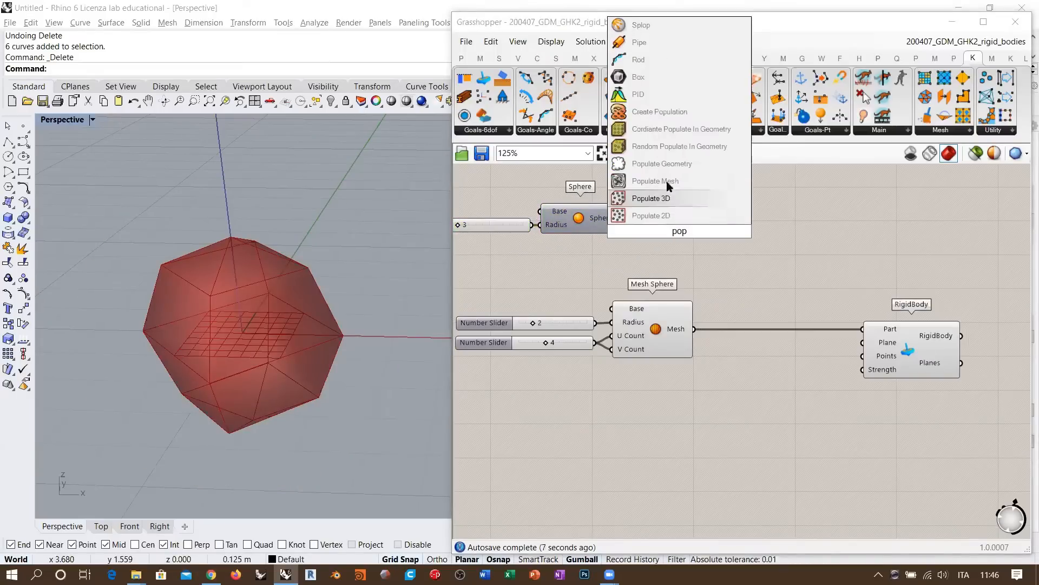
pyautogui.click(662, 164)
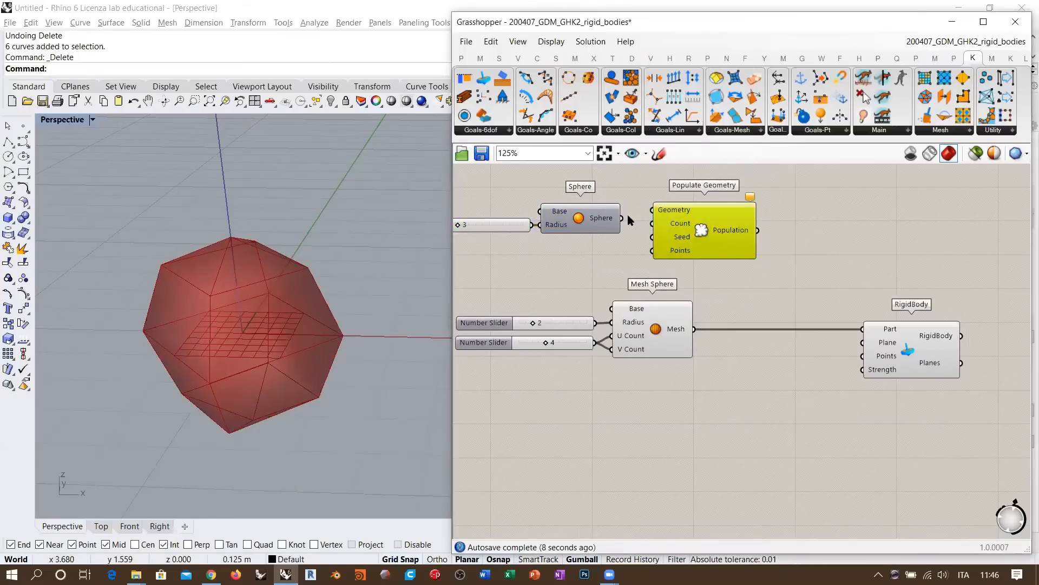
pyautogui.moveTo(621, 218); pyautogui.dragTo(652, 209)
pyautogui.click(624, 252)
pyautogui.moveTo(702, 230); pyautogui.dragTo(697, 239)
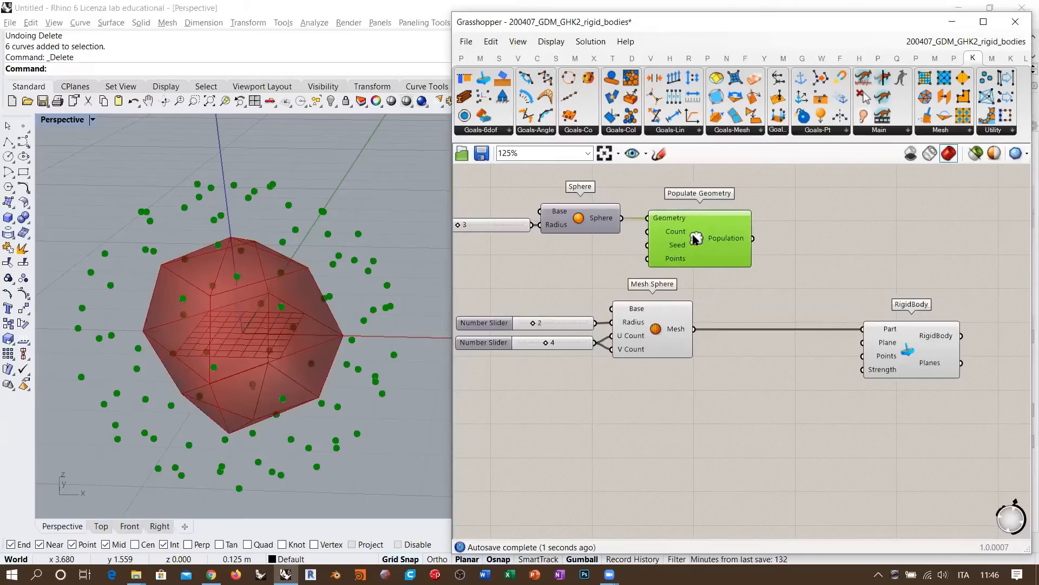
pyautogui.click(630, 251)
# Connect the Population output of Populate Geometry to the RigidBody's Points input.
pyautogui.moveTo(282, 289); pyautogui.dragTo(331, 207, button='right')
pyautogui.moveTo(244, 290); pyautogui.dragTo(237, 283, button='right')
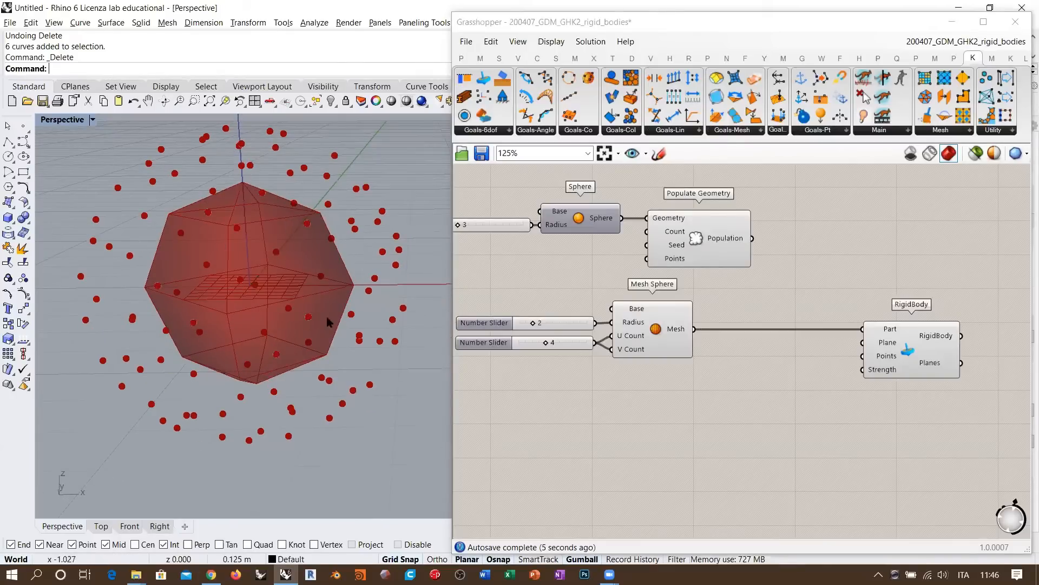
pyautogui.click(726, 246)
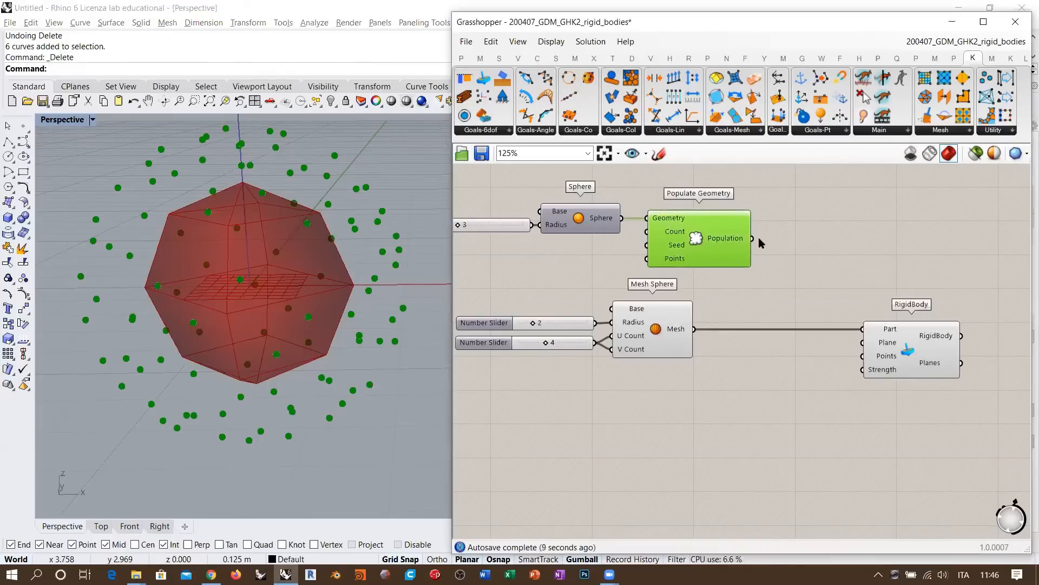
pyautogui.moveTo(753, 238); pyautogui.dragTo(863, 356)
pyautogui.click(781, 407)
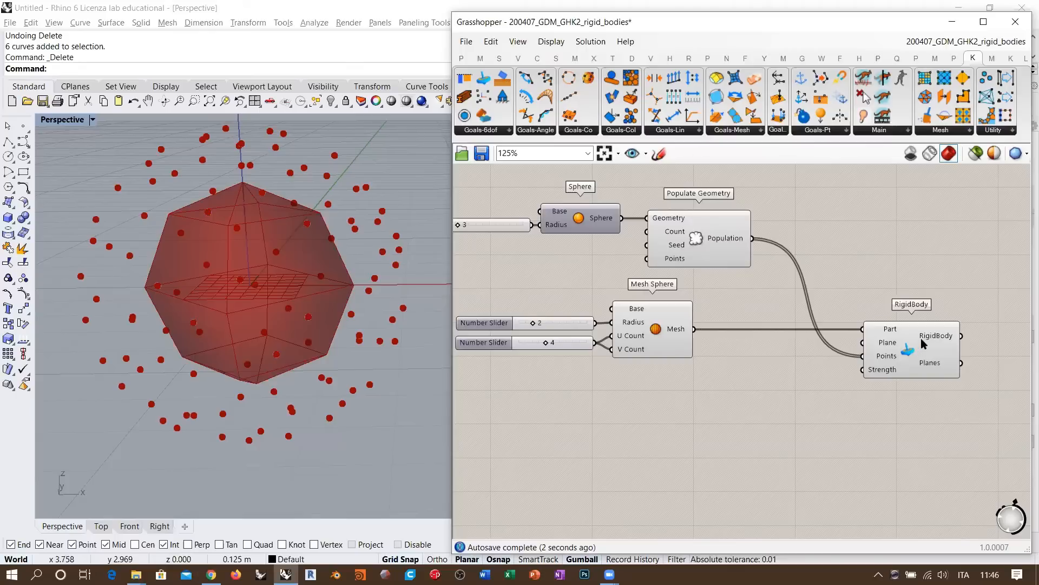
# Examine how the populated points surround the mesh sphere in the Rhino viewport, viewing them from several angles.
pyautogui.moveTo(258, 259); pyautogui.dragTo(349, 277, button='right')
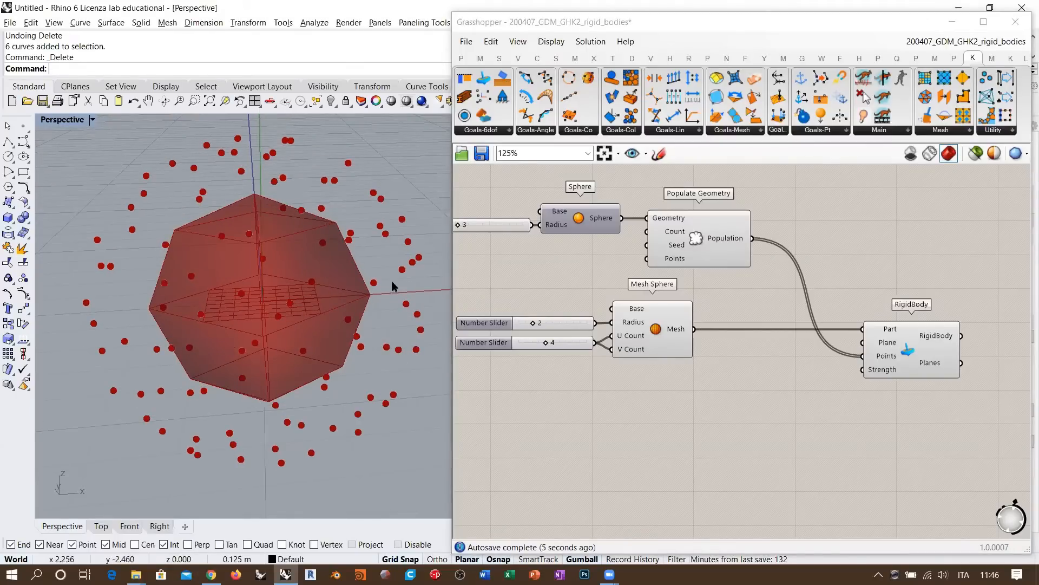
pyautogui.moveTo(392, 281); pyautogui.dragTo(265, 223, button='right')
pyautogui.moveTo(288, 263); pyautogui.dragTo(354, 260, button='right')
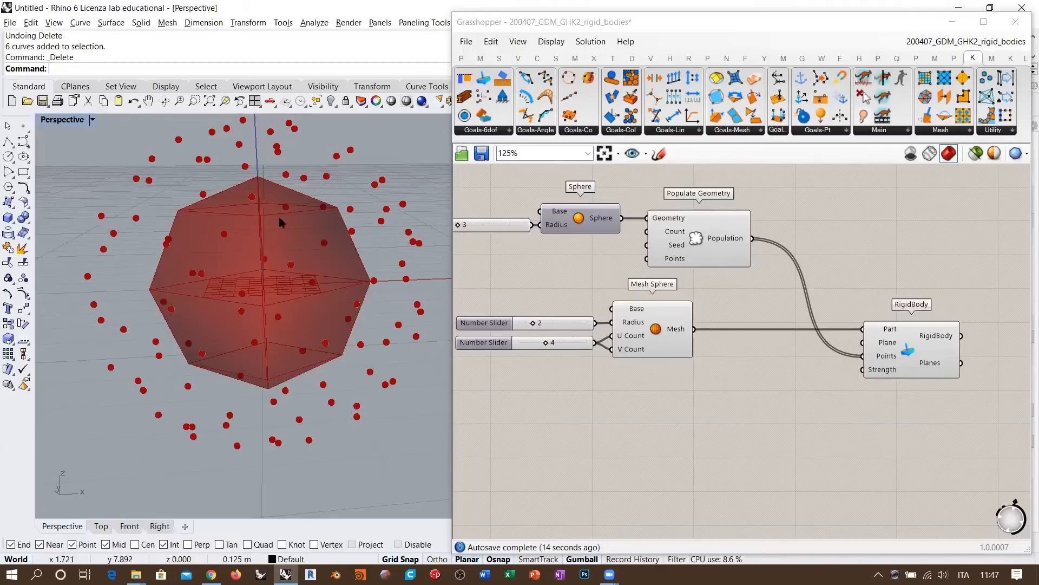
pyautogui.scroll(-4, 319, 261)
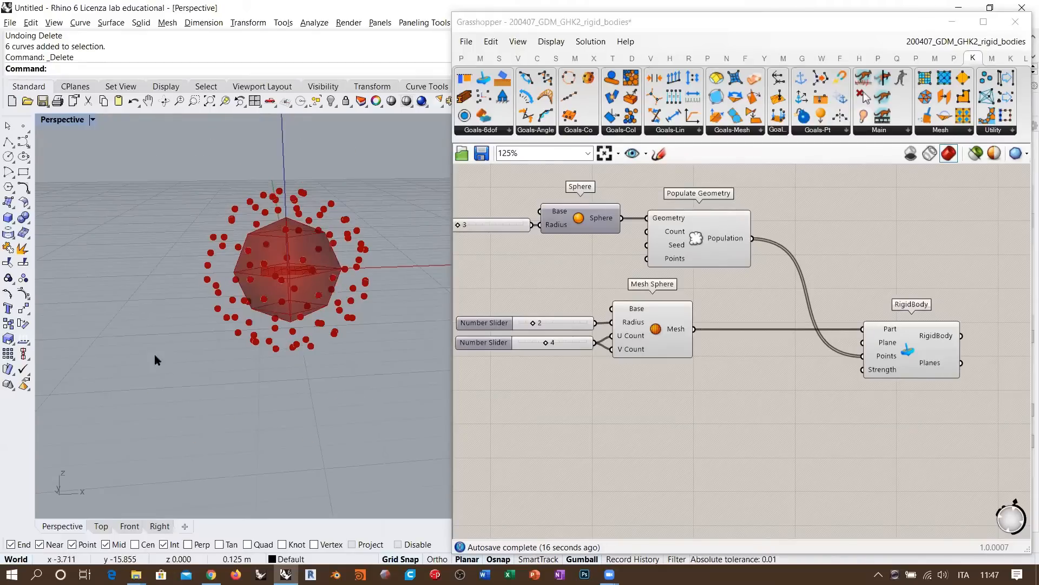
pyautogui.keyDown('shift'); pyautogui.moveTo(284, 305); pyautogui.dragTo(221, 300, button='right'); pyautogui.keyUp('shift')
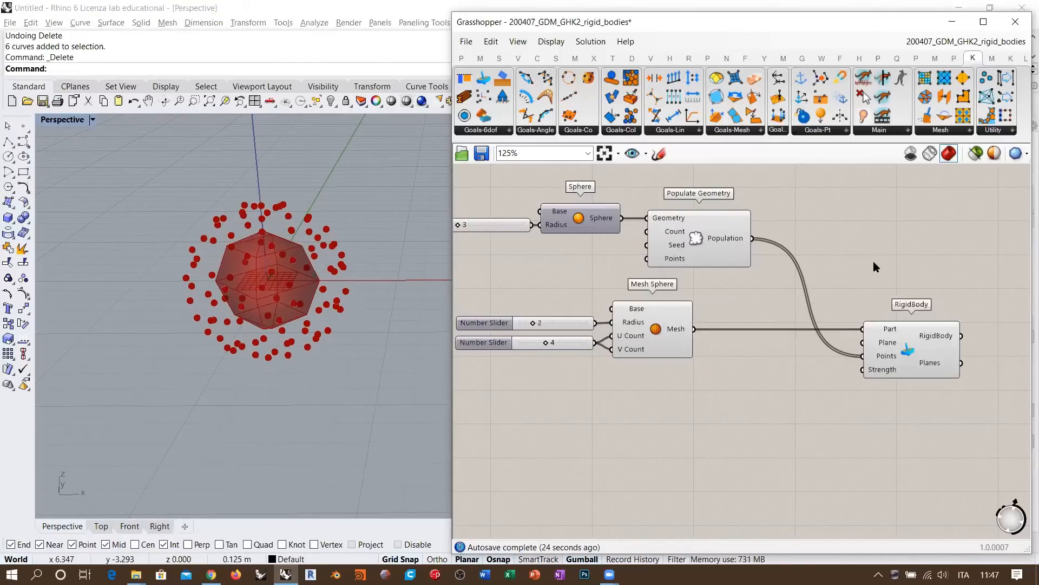
pyautogui.moveTo(334, 266); pyautogui.dragTo(208, 313, button='right')
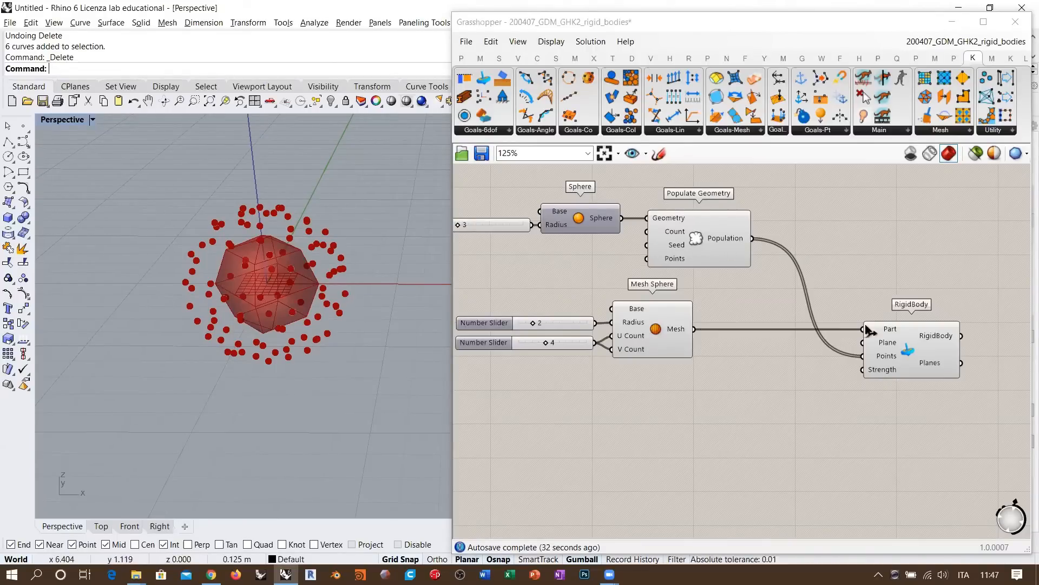
pyautogui.moveTo(902, 349); pyautogui.dragTo(887, 350)
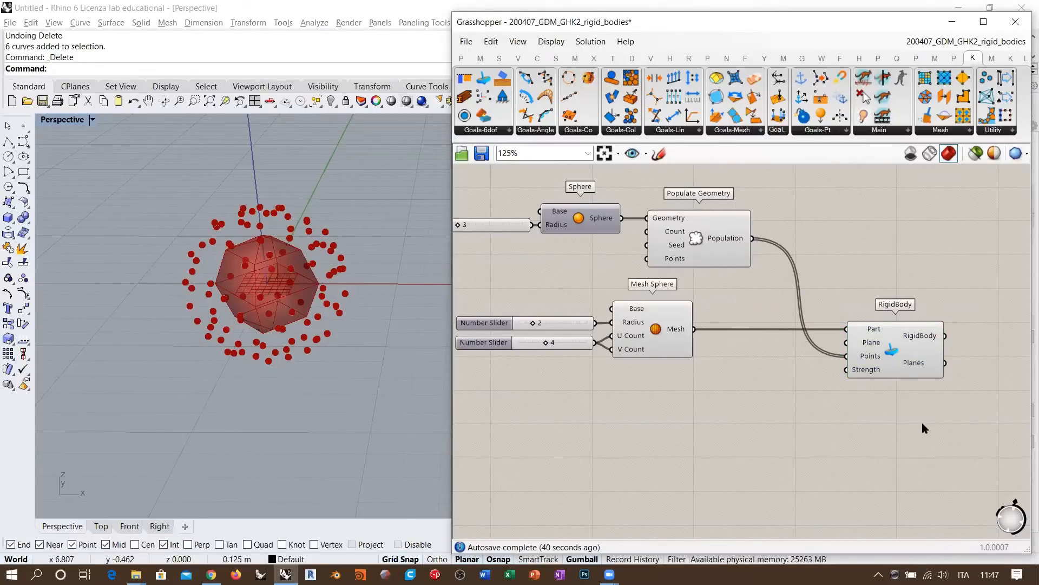
pyautogui.moveTo(357, 233); pyautogui.dragTo(337, 257, button='right')
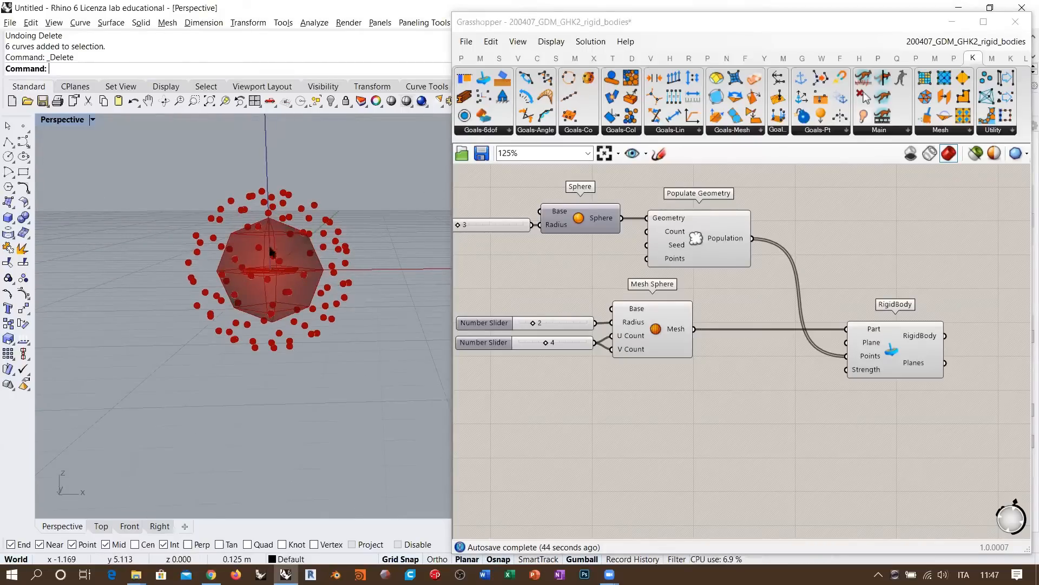
pyautogui.moveTo(341, 257); pyautogui.dragTo(332, 239, button='right')
pyautogui.scroll(4, 306, 288)
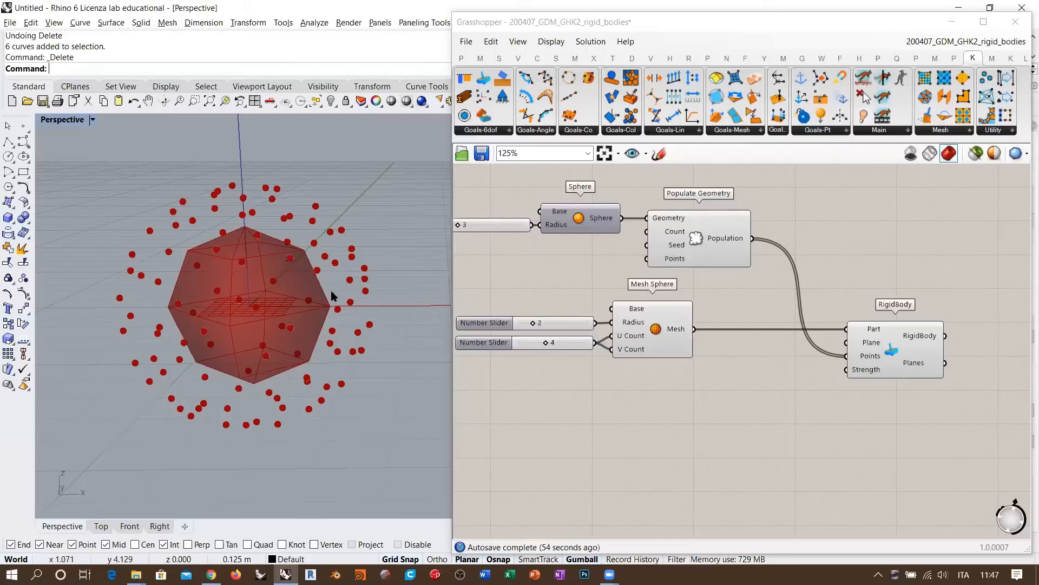
# Shift the Sphere, its slider and Populate Geometry together, and turn off the viewport preview of the populated points.
pyautogui.click(722, 438)
pyautogui.scroll(-3, 674, 295)
pyautogui.moveTo(717, 216); pyautogui.dragTo(547, 286)
pyautogui.moveTo(677, 263); pyautogui.dragTo(640, 264)
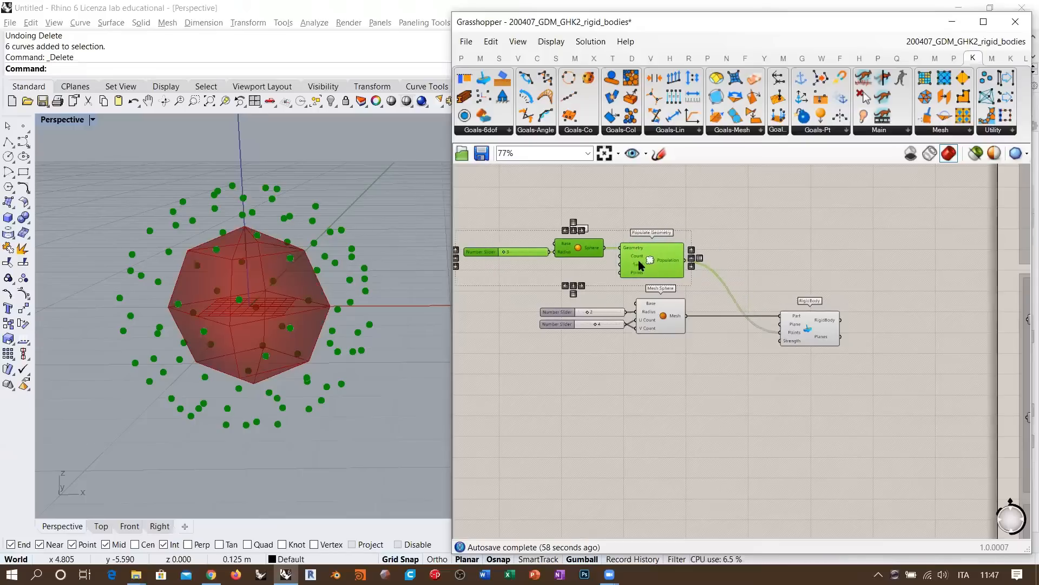
pyautogui.click(654, 258)
pyautogui.hotkey('ctrl', 'q')
pyautogui.click(563, 259)
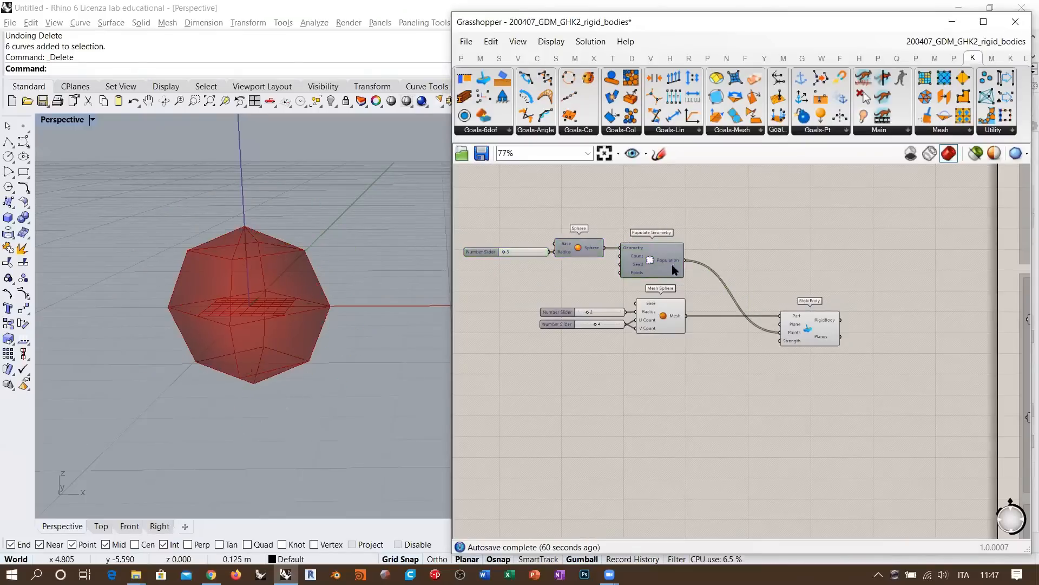
# Disconnect Population from the RigidBody's Points input and reposition the Sphere and Populate Geometry group above the Mesh Sphere.
pyautogui.keyDown('ctrl'); pyautogui.moveTo(684, 260); pyautogui.dragTo(780, 332); pyautogui.keyUp('ctrl')
pyautogui.scroll(3, 641, 243)
pyautogui.moveTo(670, 269); pyautogui.dragTo(654, 270)
pyautogui.moveTo(703, 234); pyautogui.dragTo(443, 289)
pyautogui.moveTo(639, 281); pyautogui.dragTo(657, 280)
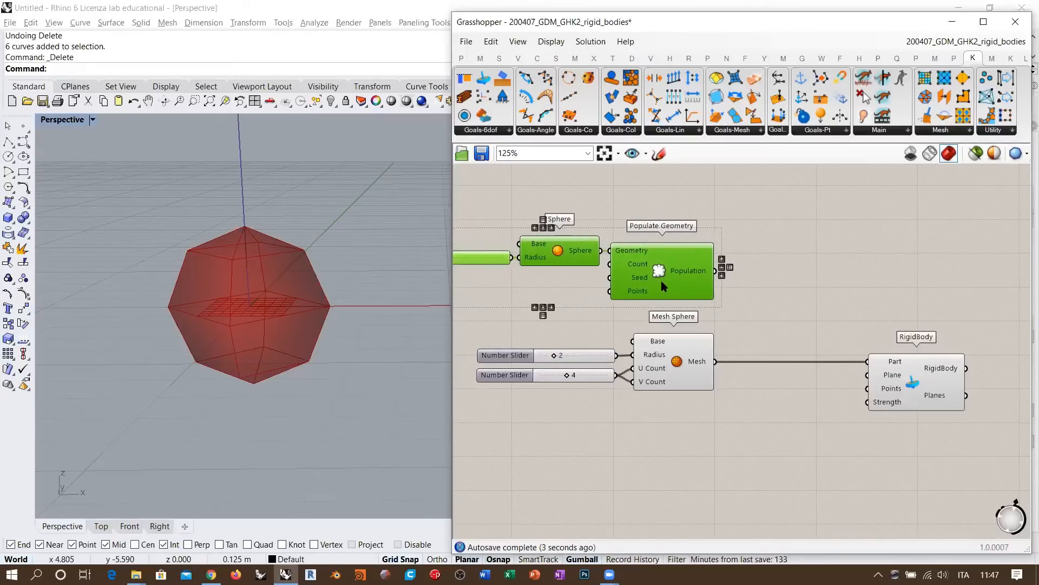
pyautogui.click(758, 312)
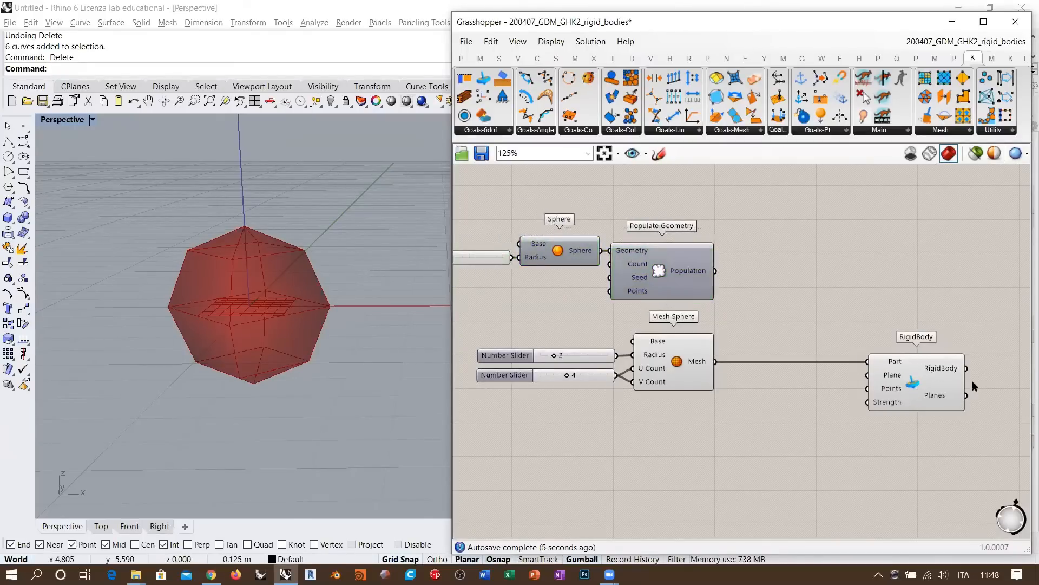
# Examine the RigidBody's Strength input and its outputs, and view the mesh sphere and its plane in the Rhino viewport.
pyautogui.scroll(4, 927, 406)
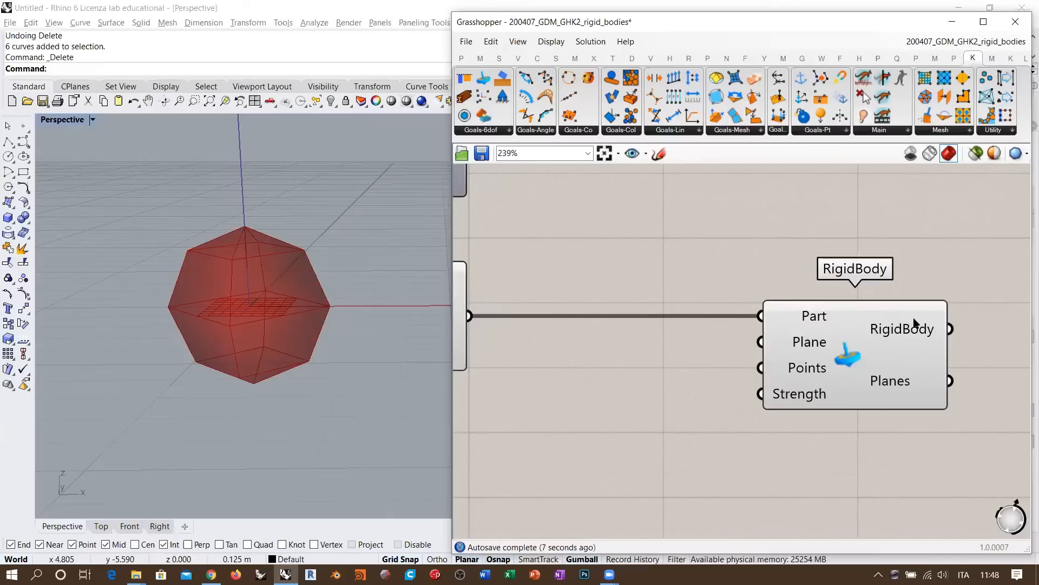
pyautogui.moveTo(805, 399)
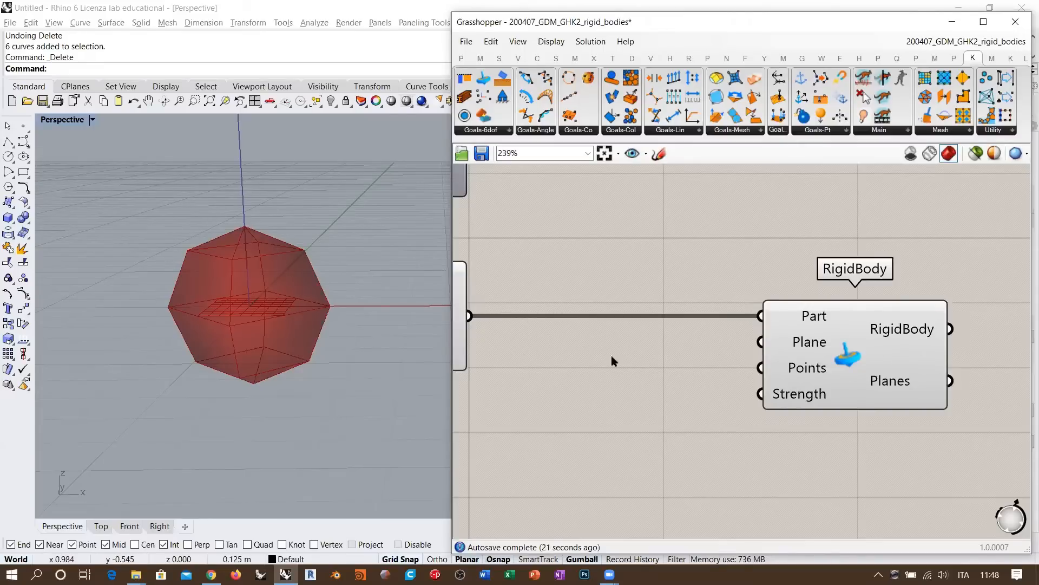
pyautogui.scroll(-3, 861, 341)
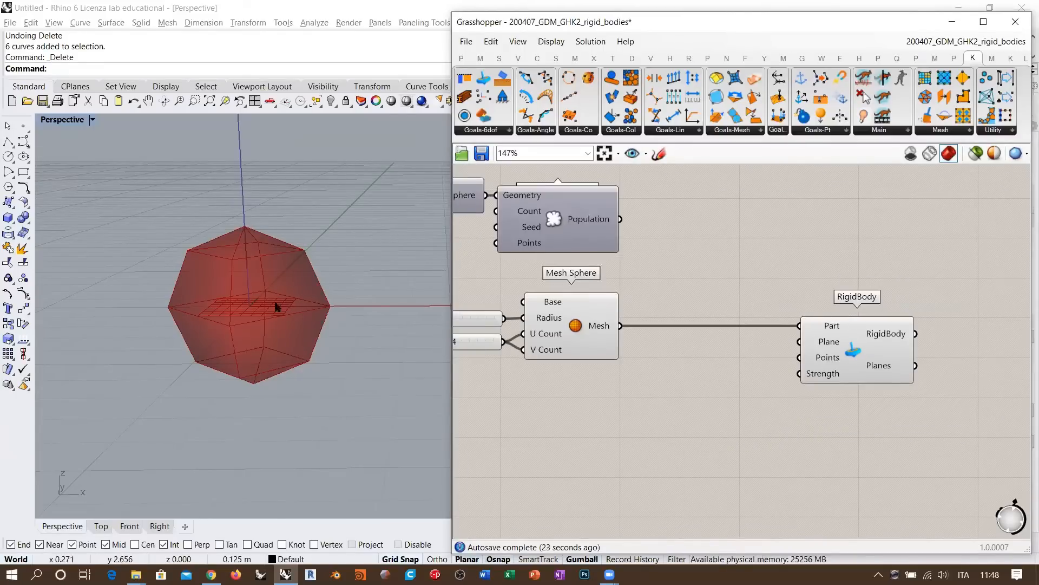
pyautogui.moveTo(276, 307); pyautogui.dragTo(244, 311, button='right')
pyautogui.moveTo(657, 350); pyautogui.dragTo(705, 355, button='right')
pyautogui.scroll(-2, 748, 320)
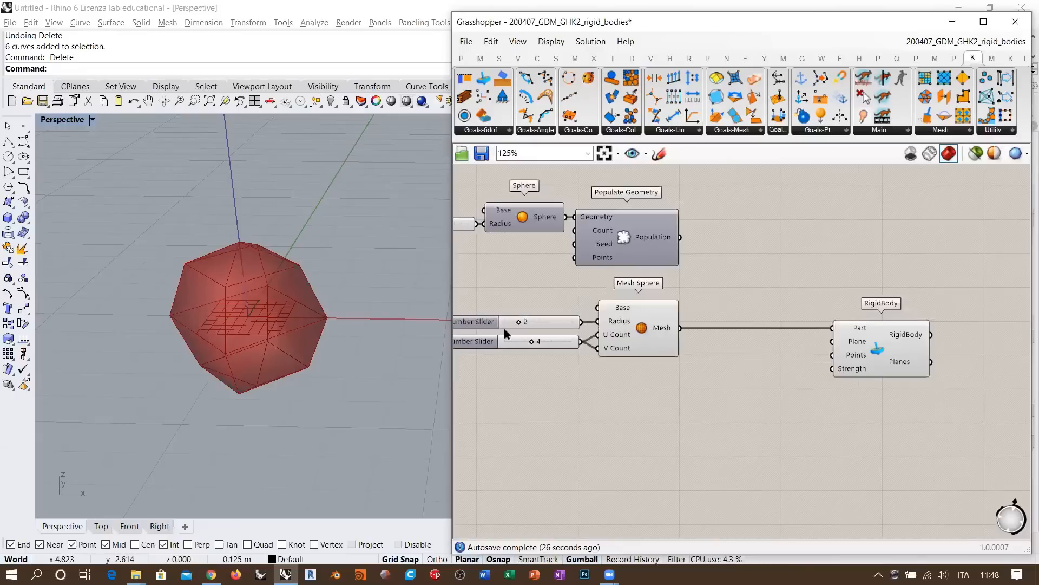
pyautogui.scroll(-2, 635, 317)
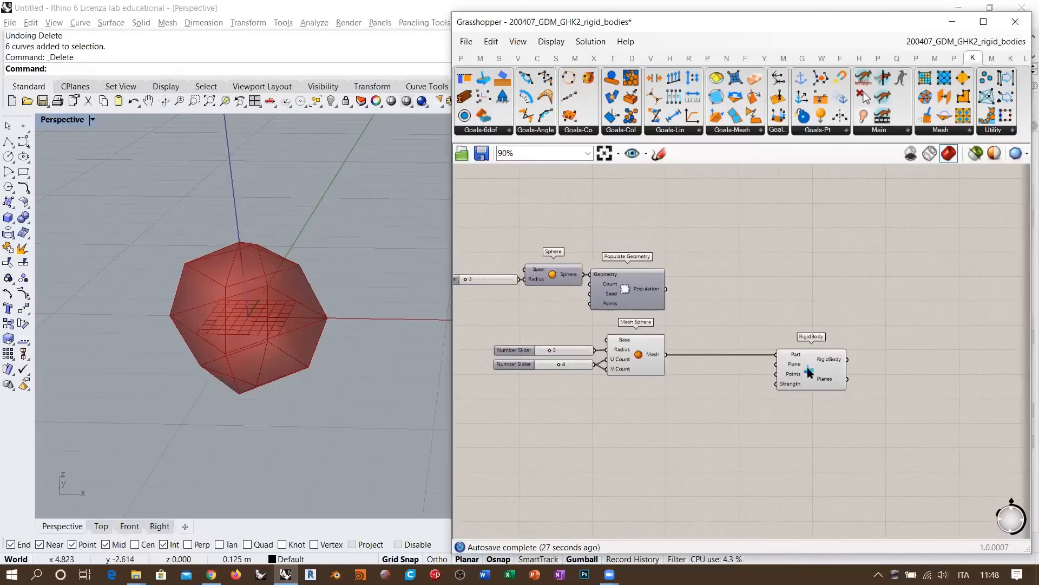
pyautogui.moveTo(804, 369); pyautogui.dragTo(810, 373, button='right')
pyautogui.moveTo(810, 373)
pyautogui.mouseDown()
pyautogui.moveTo(761, 375)
pyautogui.moveTo(802, 376)
pyautogui.mouseUp()
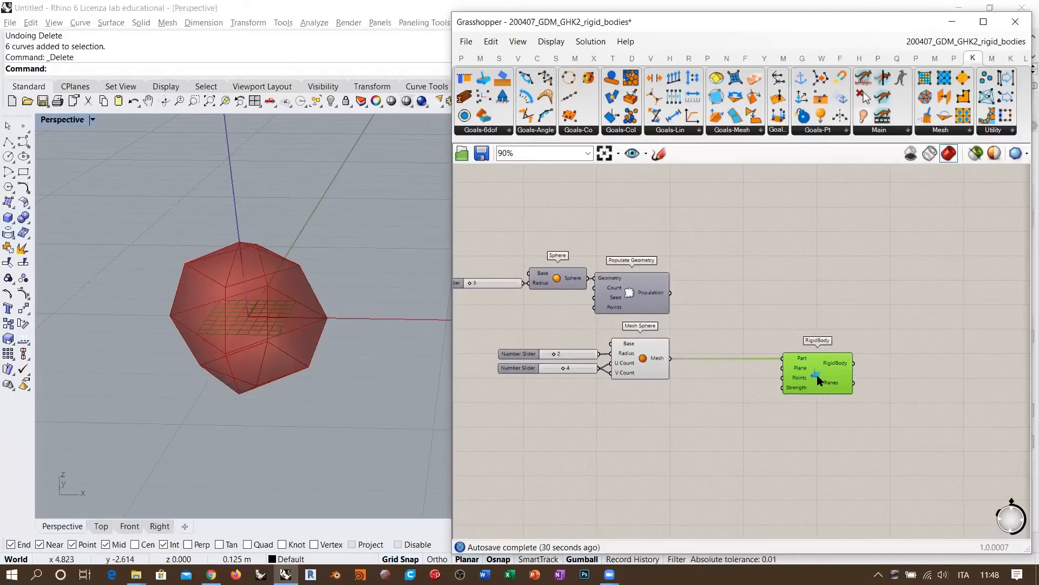
pyautogui.click(682, 370)
pyautogui.scroll(4, 684, 370)
pyautogui.click(955, 339)
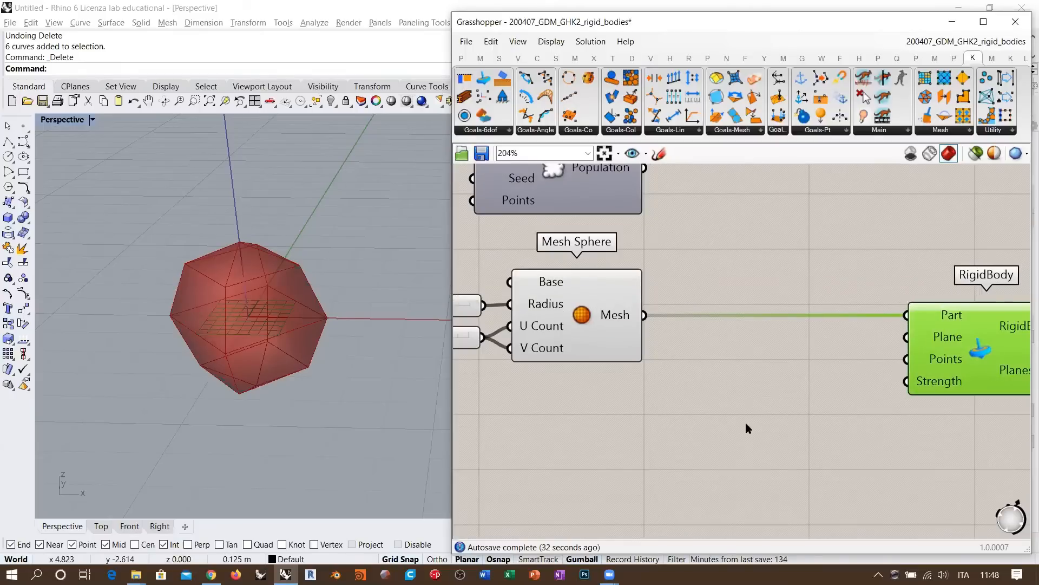
pyautogui.moveTo(274, 322); pyautogui.dragTo(292, 292, button='right')
pyautogui.click(476, 284)
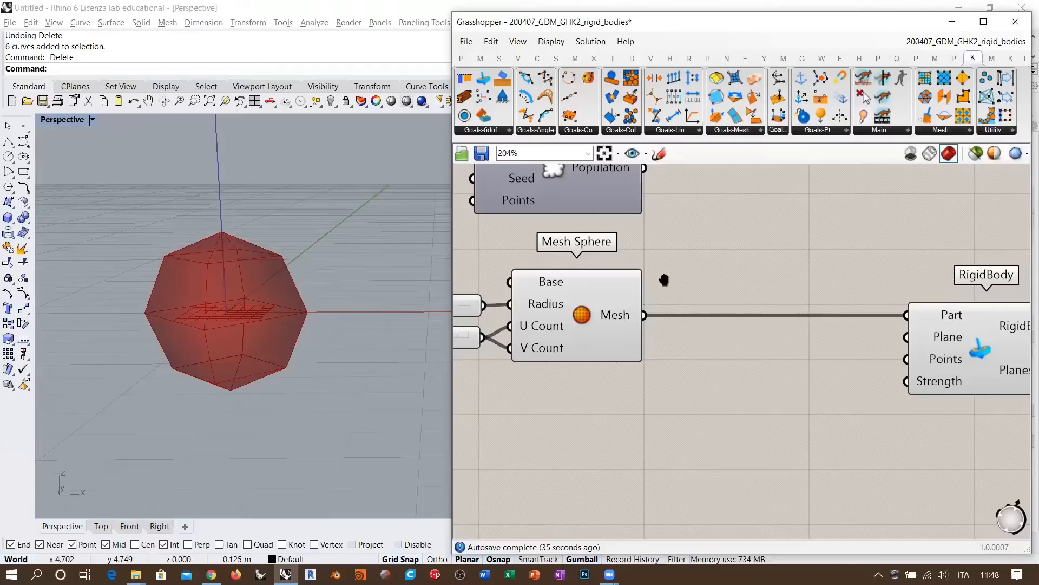
# Add a Kangaroo AlignFaces goal after the RigidBody and spread the two components apart, with AlignFaces placed lower.
pyautogui.moveTo(665, 280); pyautogui.dragTo(579, 295, button='right')
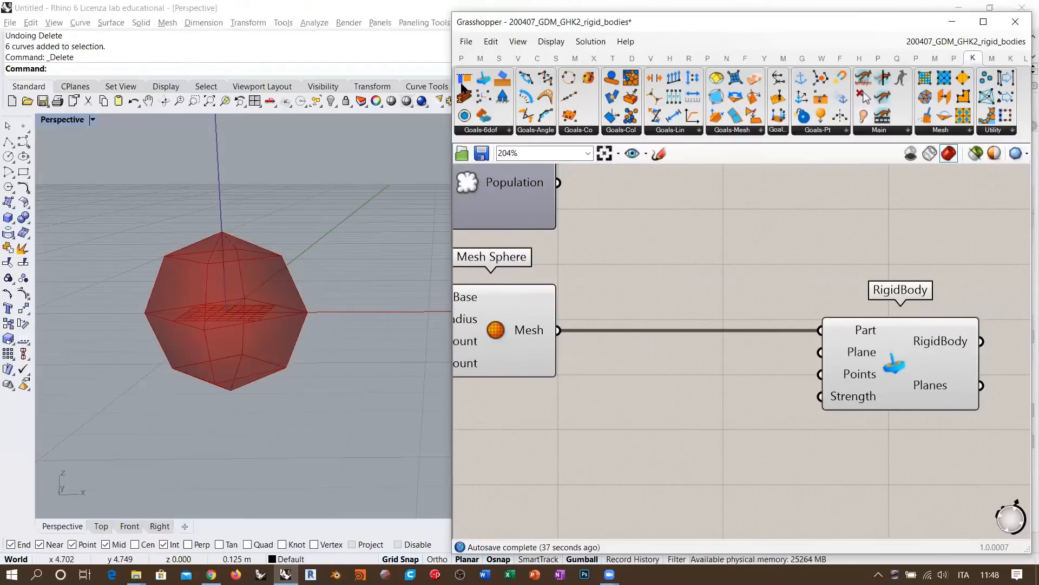
pyautogui.moveTo(464, 78); pyautogui.dragTo(979, 393)
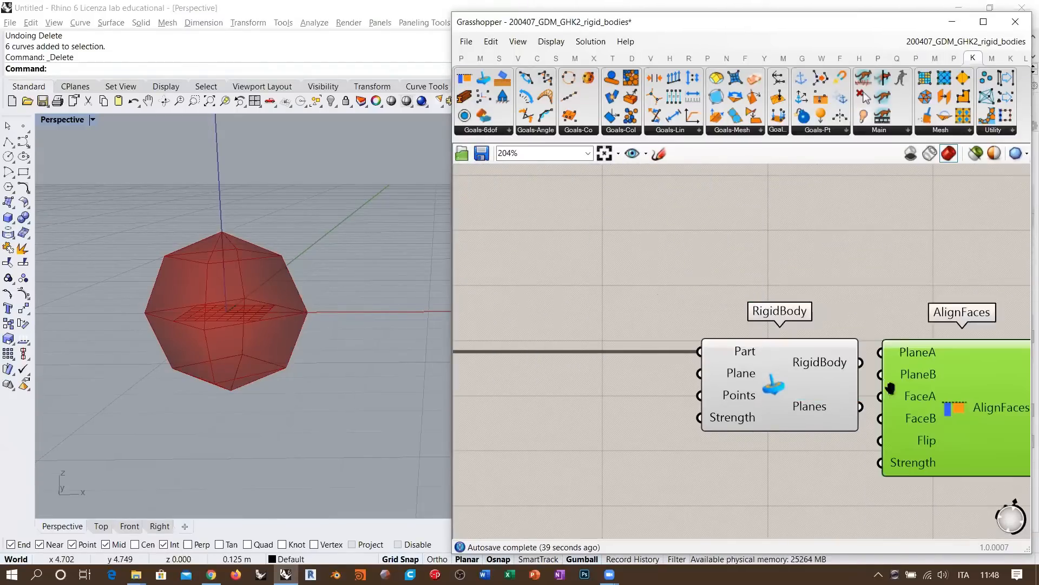
pyautogui.moveTo(790, 383); pyautogui.dragTo(683, 256, button='right')
pyautogui.moveTo(683, 256); pyautogui.dragTo(646, 256)
pyautogui.moveTo(860, 297); pyautogui.dragTo(898, 434)
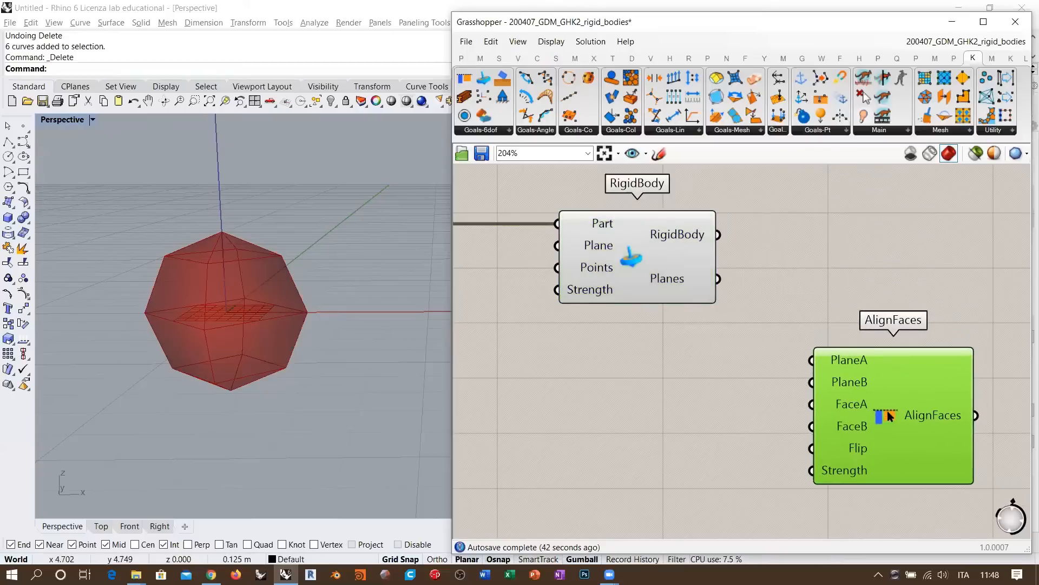
# Compare the RigidBody's outputs with the AlignFaces inputs and nudge the AlignFaces component slightly.
pyautogui.scroll(-2, 796, 270)
pyautogui.click(803, 270)
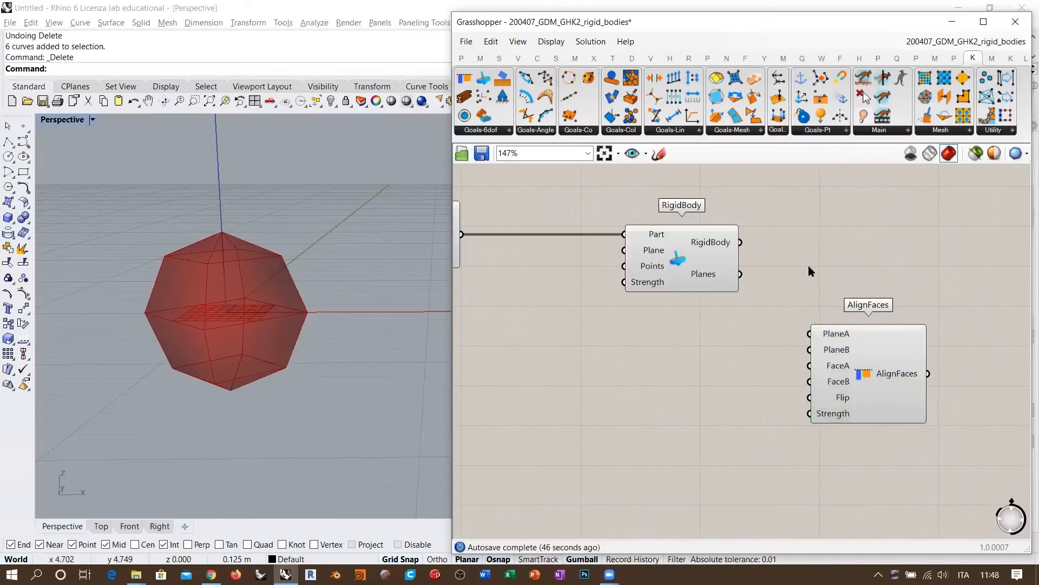
pyautogui.scroll(-2, 808, 265)
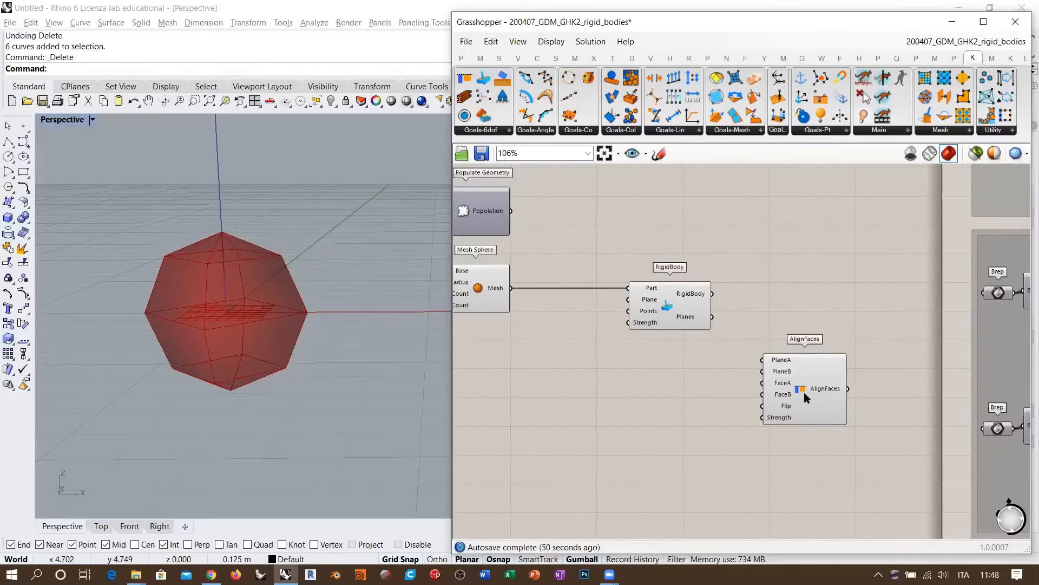
pyautogui.scroll(4, 804, 395)
pyautogui.scroll(-2, 748, 370)
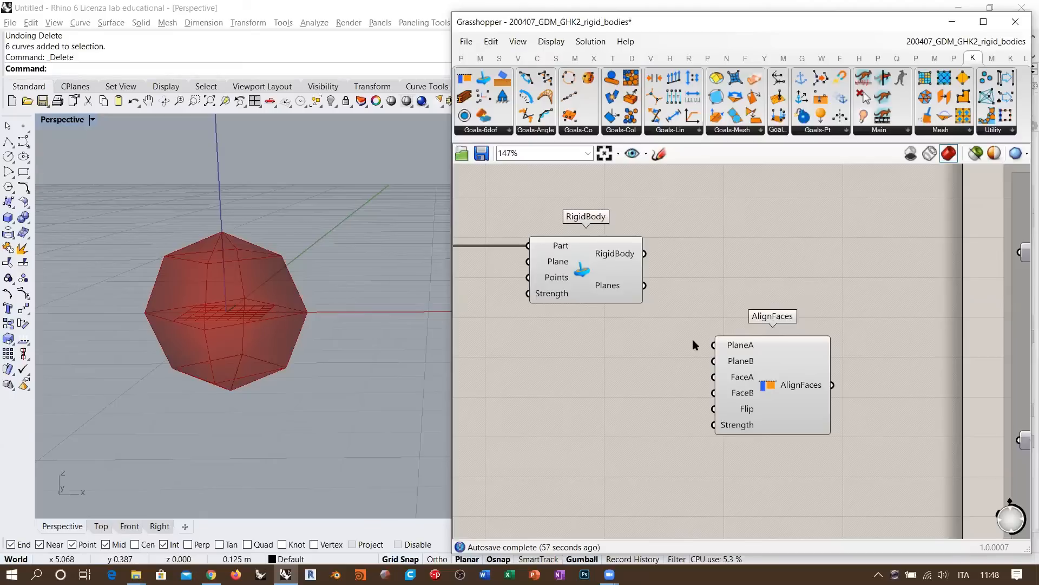
pyautogui.moveTo(756, 358)
pyautogui.mouseDown()
pyautogui.moveTo(758, 398)
pyautogui.moveTo(747, 373)
pyautogui.mouseUp()
# Examine the existing example group where two RigidBodies and their surface frames feed AlignFaces and a Data parameter.
pyautogui.scroll(-4, 827, 321)
pyautogui.scroll(5, 827, 320)
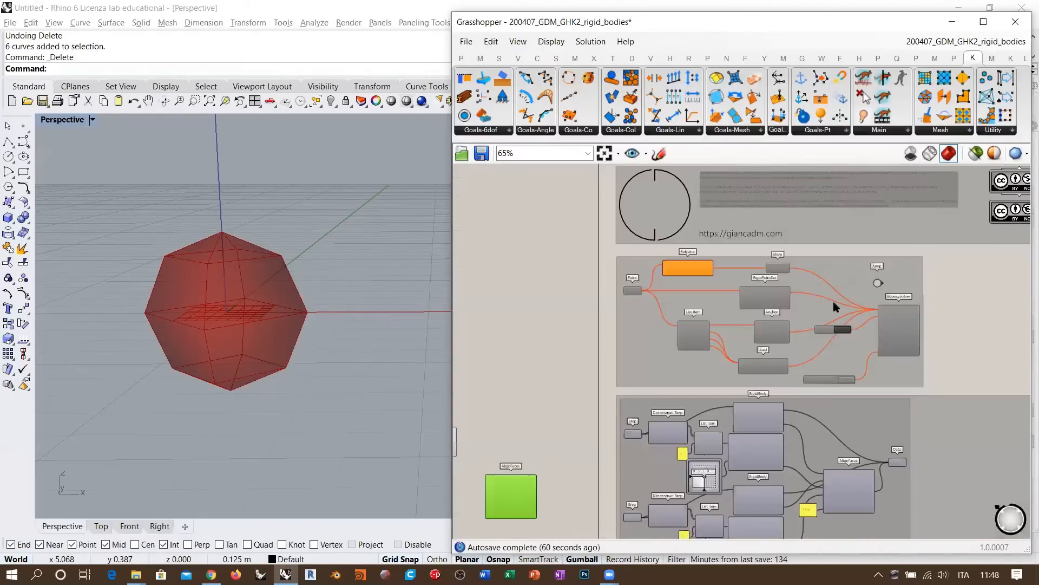
pyautogui.scroll(-2, 807, 370)
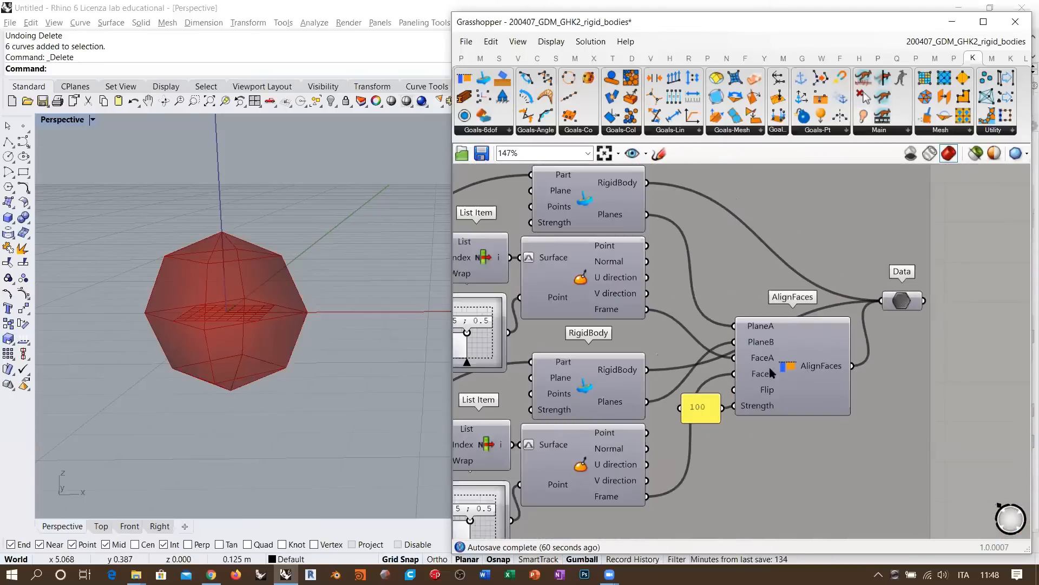
pyautogui.scroll(2, 776, 368)
pyautogui.scroll(-1, 775, 319)
pyautogui.moveTo(770, 320); pyautogui.dragTo(824, 349, button='right')
pyautogui.scroll(-1, 824, 350)
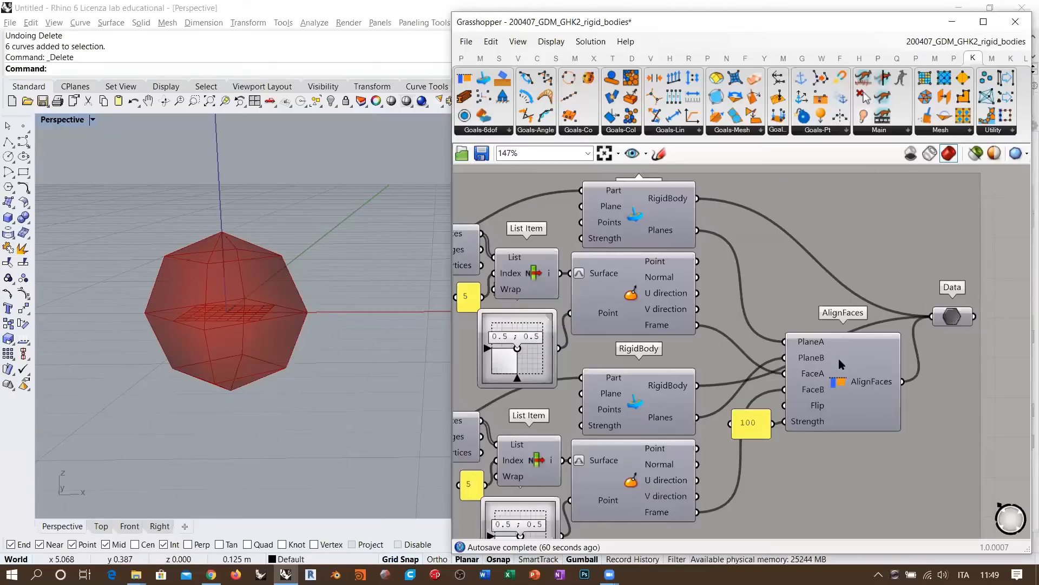
pyautogui.scroll(-5, 613, 243)
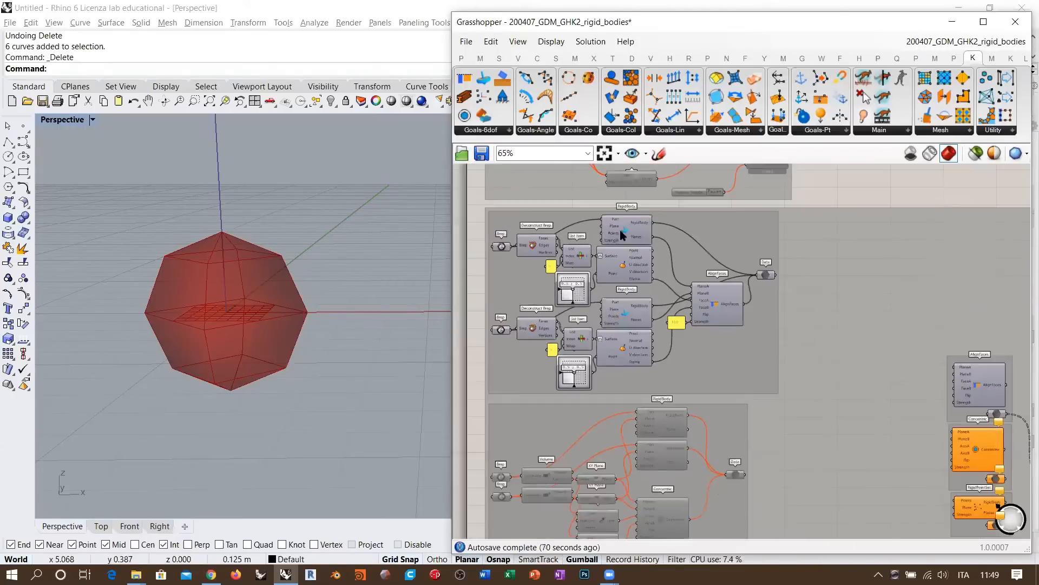
pyautogui.click(767, 275)
pyautogui.scroll(5, 769, 275)
pyautogui.scroll(3, 772, 278)
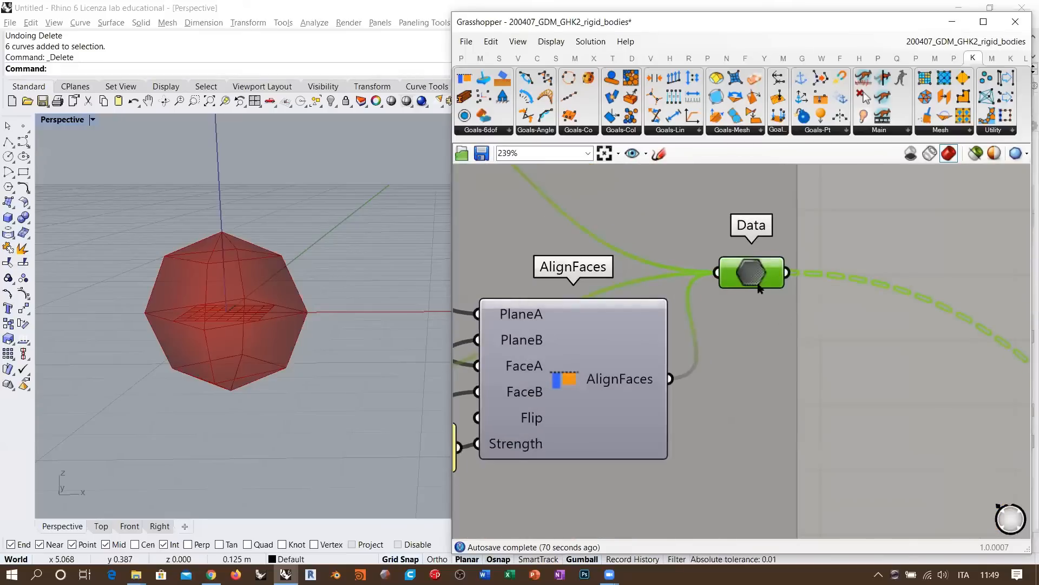
pyautogui.scroll(-5, 755, 274)
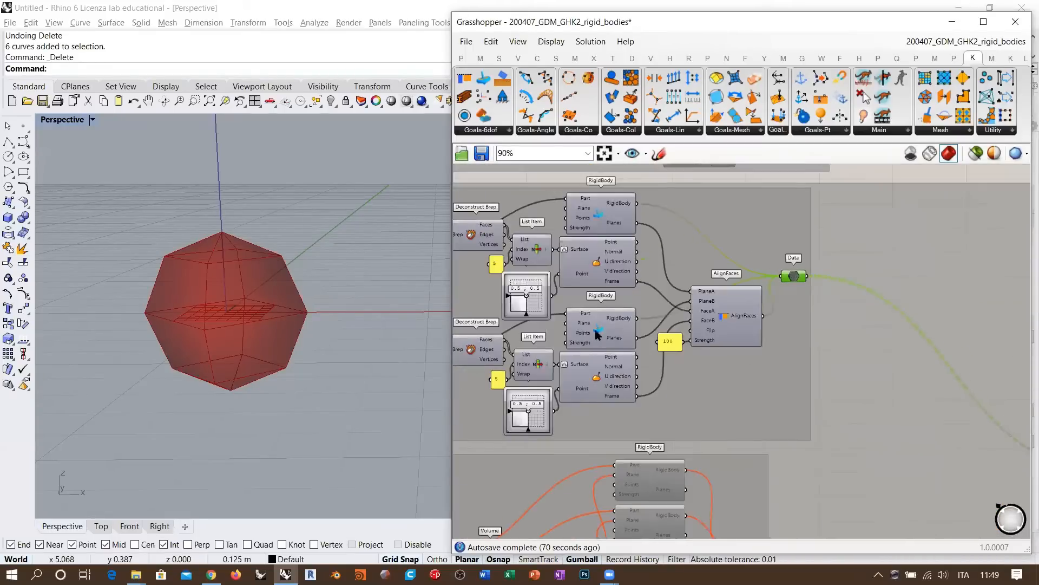
pyautogui.moveTo(599, 333); pyautogui.dragTo(960, 298, button='right')
pyautogui.scroll(3, 609, 252)
pyautogui.moveTo(547, 238); pyautogui.dragTo(683, 294, button='right')
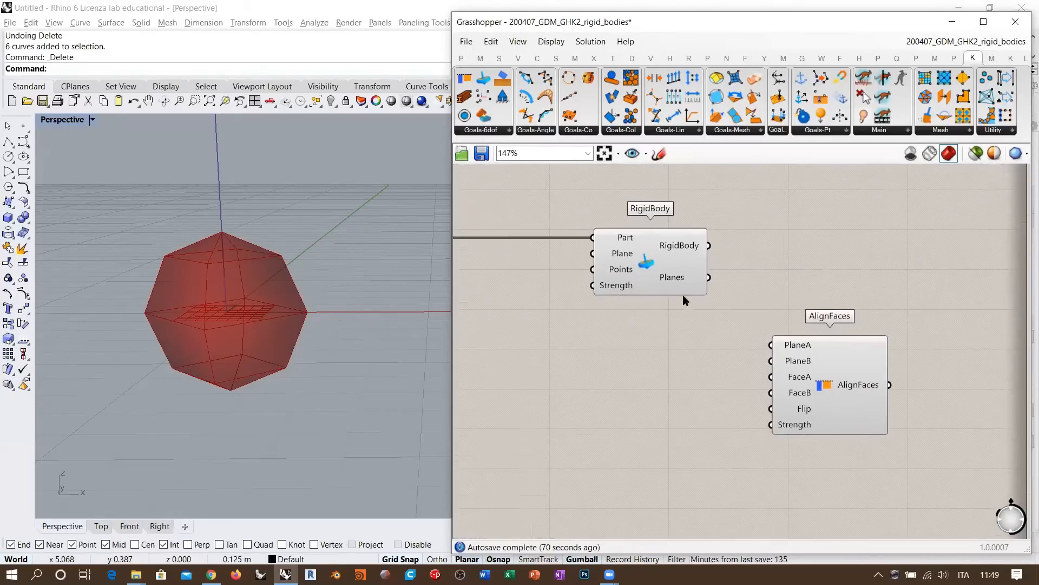
# Connect the RigidBody's Planes output to the AlignFaces PlaneA input and reposition AlignFaces so the wire runs straight.
pyautogui.scroll(1, 817, 341)
pyautogui.scroll(1, 817, 341)
pyautogui.moveTo(853, 378); pyautogui.dragTo(859, 399, button='right')
pyautogui.moveTo(859, 399); pyautogui.dragTo(878, 338)
pyautogui.scroll(1, 856, 269)
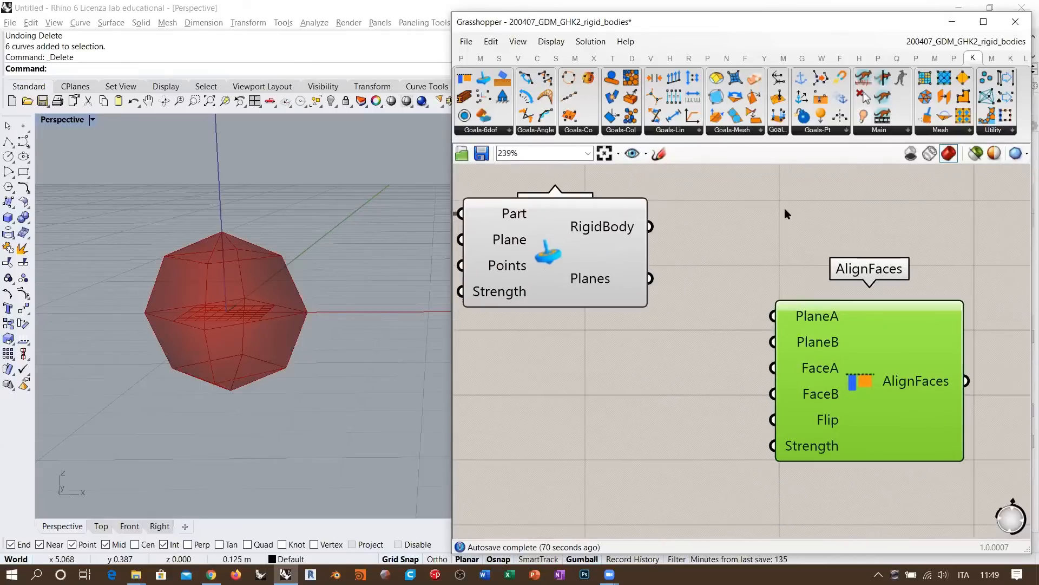
pyautogui.click(784, 210)
pyautogui.moveTo(816, 318)
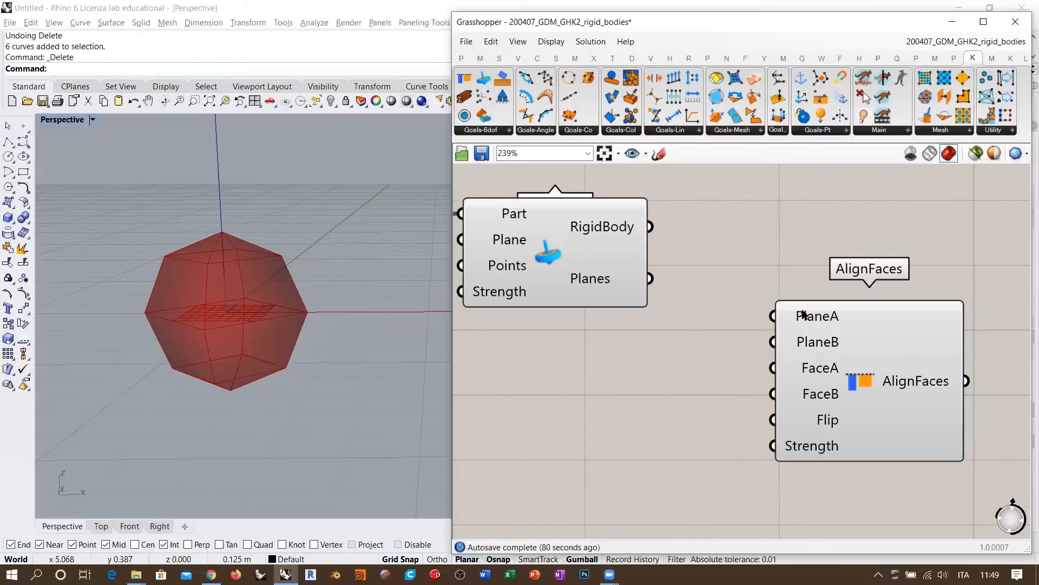
pyautogui.moveTo(653, 278); pyautogui.dragTo(773, 316)
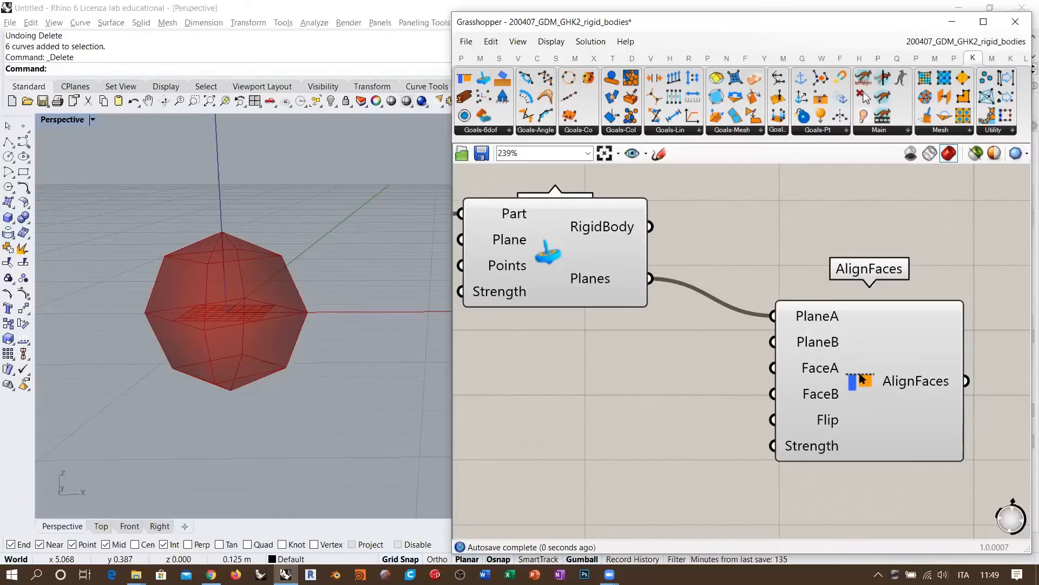
pyautogui.moveTo(862, 380); pyautogui.dragTo(858, 345)
pyautogui.click(707, 356)
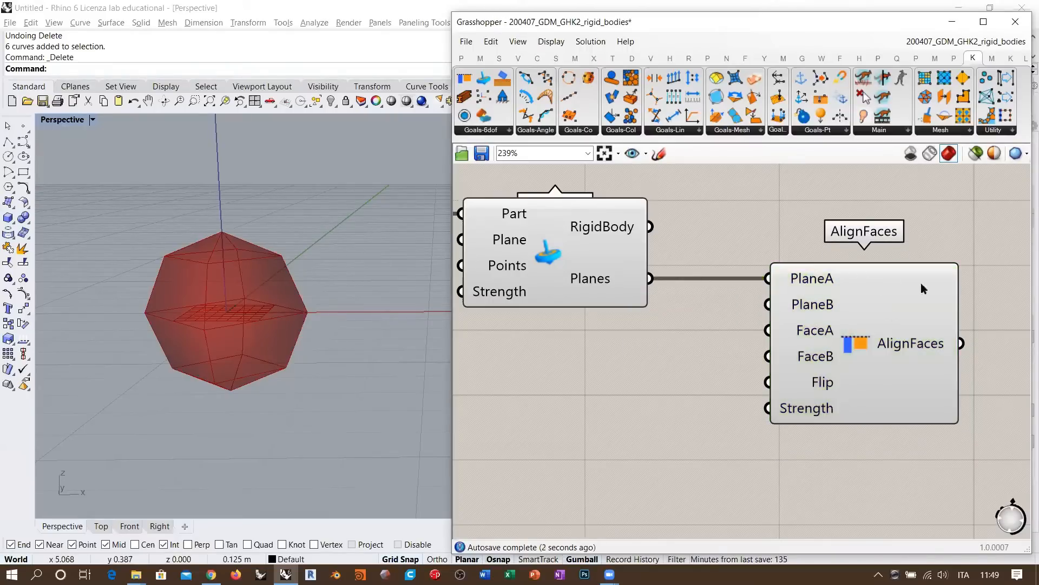
# Examine the RigidBody's Planes output and view the mesh sphere with its plane from another angle in the Rhino viewport.
pyautogui.scroll(-2, 796, 332)
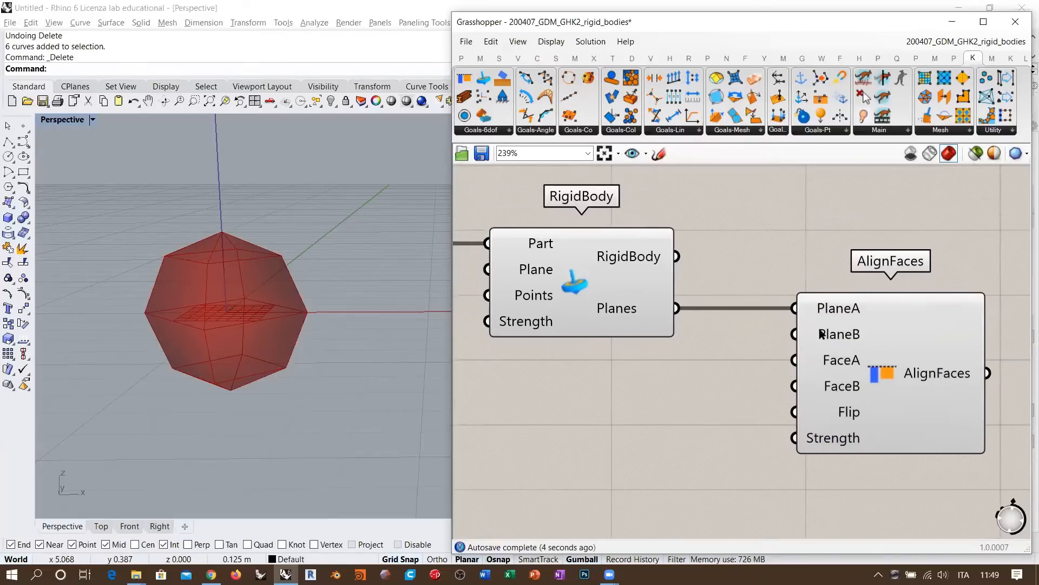
pyautogui.click(608, 278)
pyautogui.click(665, 363)
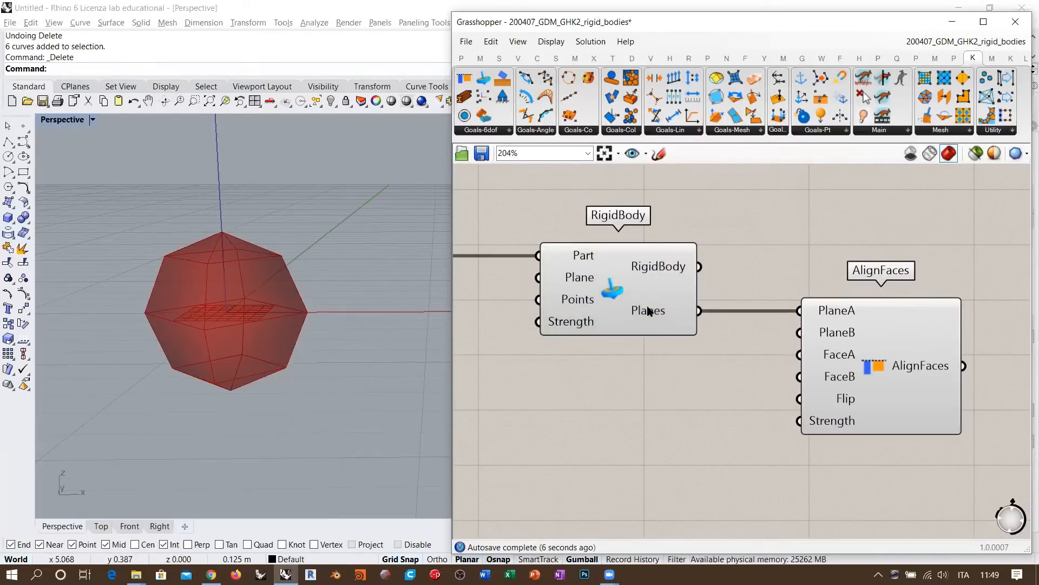
pyautogui.click(652, 315)
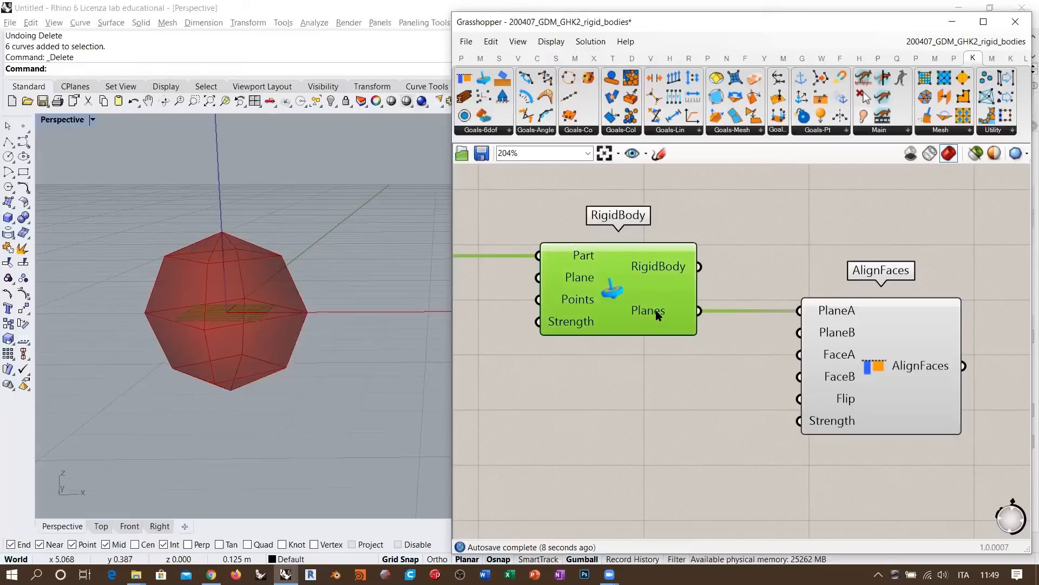
pyautogui.moveTo(671, 308); pyautogui.dragTo(694, 314, button='right')
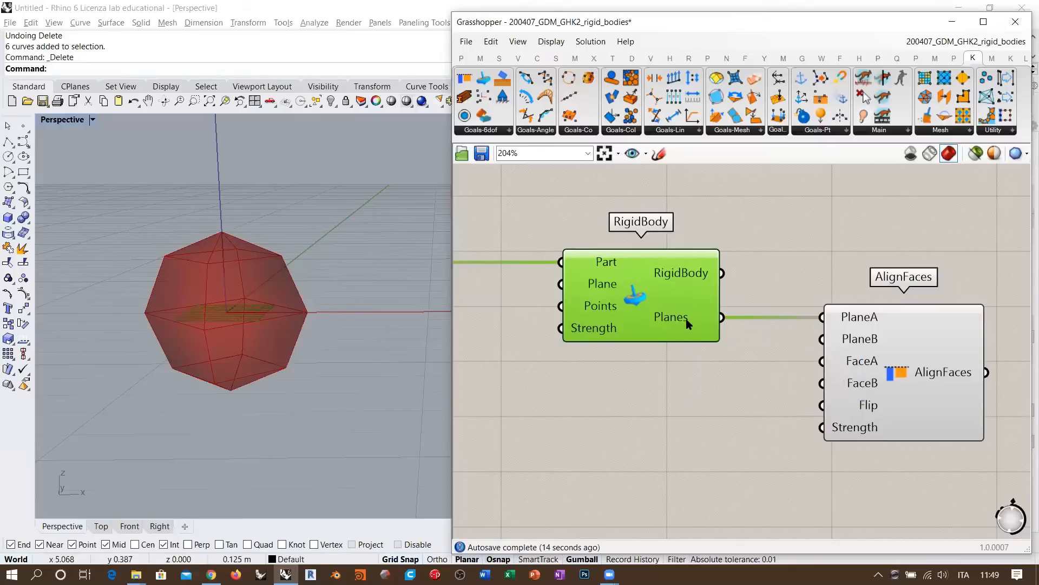
pyautogui.scroll(-3, 777, 280)
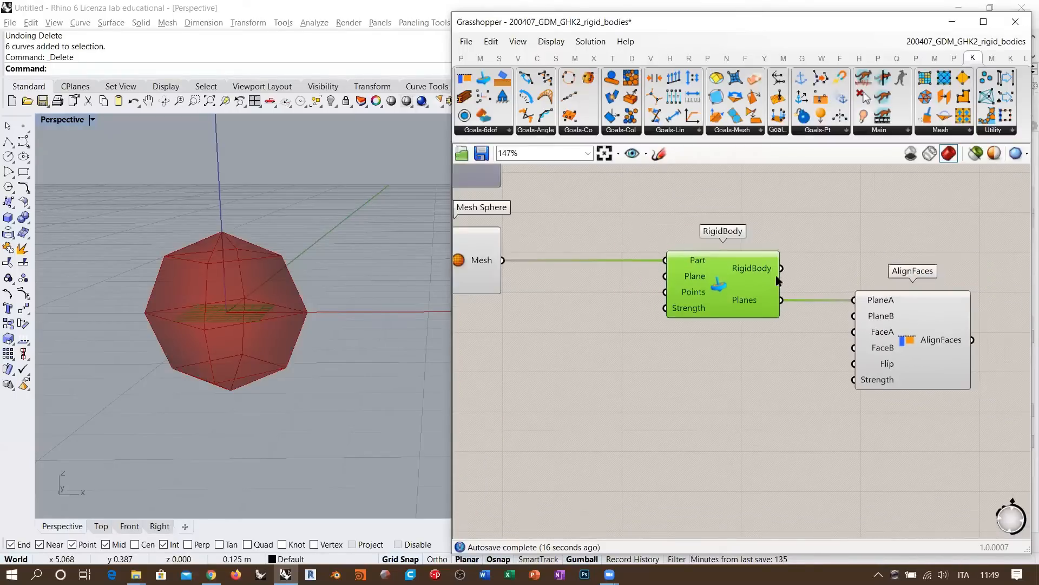
pyautogui.moveTo(662, 295); pyautogui.dragTo(791, 292, button='right')
pyautogui.keyDown('shift'); pyautogui.moveTo(346, 274); pyautogui.dragTo(243, 329, button='right'); pyautogui.keyUp('shift')
# Duplicate the Mesh Sphere together with its radius and count sliders, placing the copy below the original.
pyautogui.click(534, 304)
pyautogui.moveTo(538, 263); pyautogui.dragTo(599, 276, button='right')
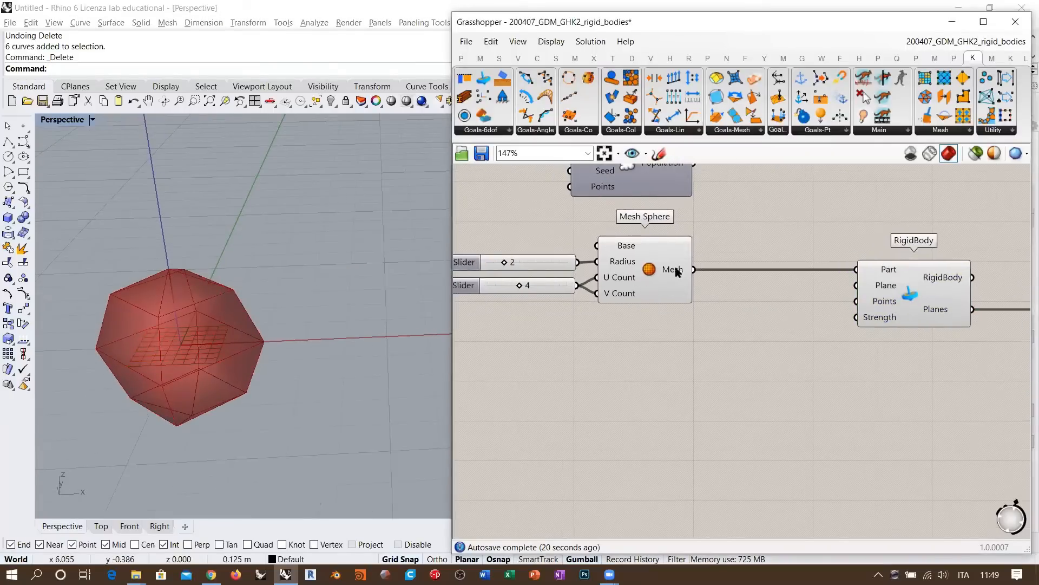
pyautogui.moveTo(726, 236); pyautogui.dragTo(526, 336)
pyautogui.hotkey('ctrl', 'c')
pyautogui.hotkey('ctrl', 'v')
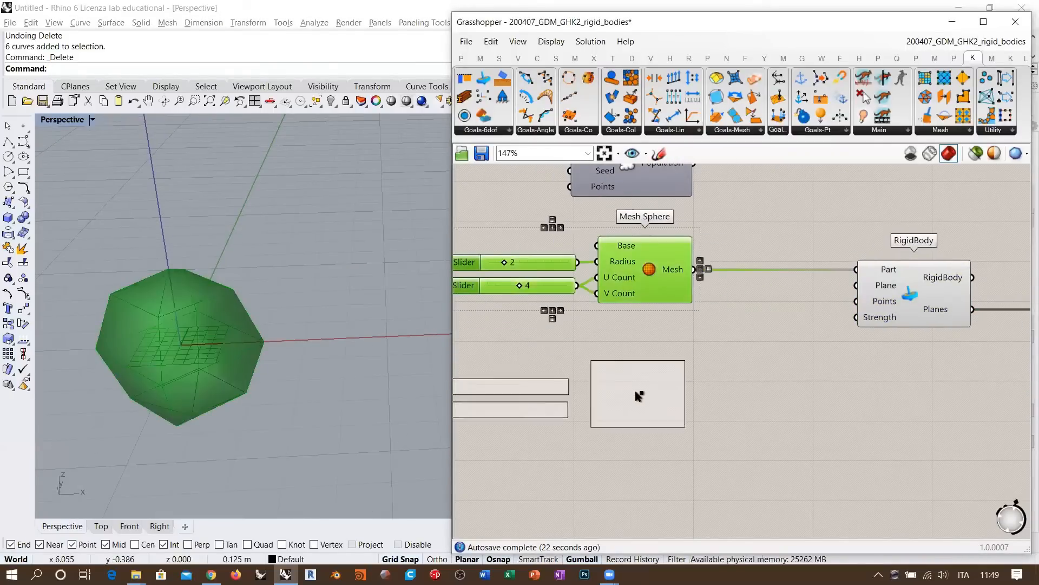
pyautogui.click(755, 358)
# Add a Point parameter above the copied sliders and set it to one coordinate point at 5, 3, 0 in the Rhino viewport.
pyautogui.moveTo(569, 357); pyautogui.dragTo(754, 380, button='right')
pyautogui.doubleClick(681, 368)
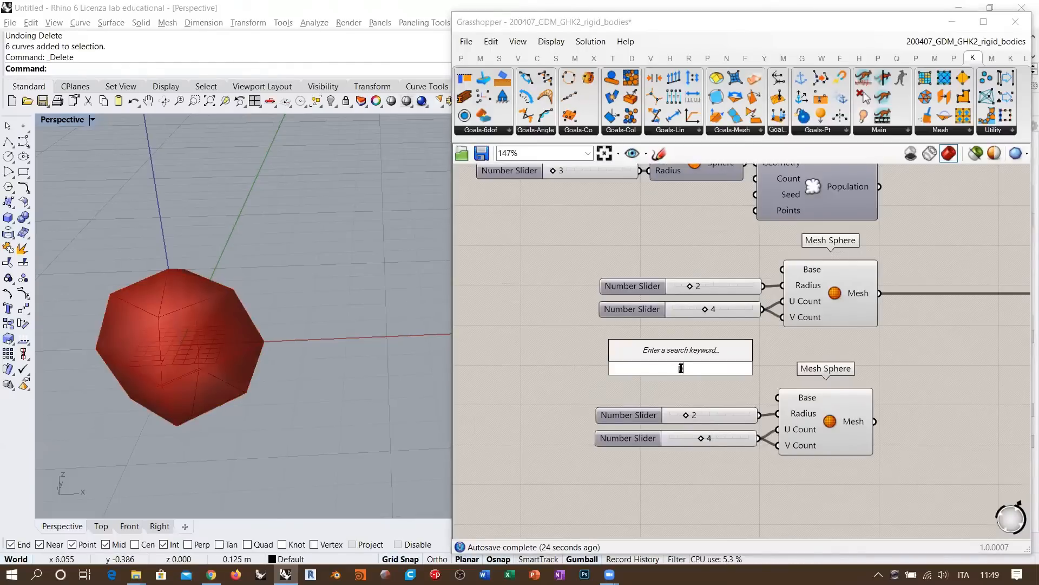
pyautogui.write('poi')
pyautogui.click(641, 197)
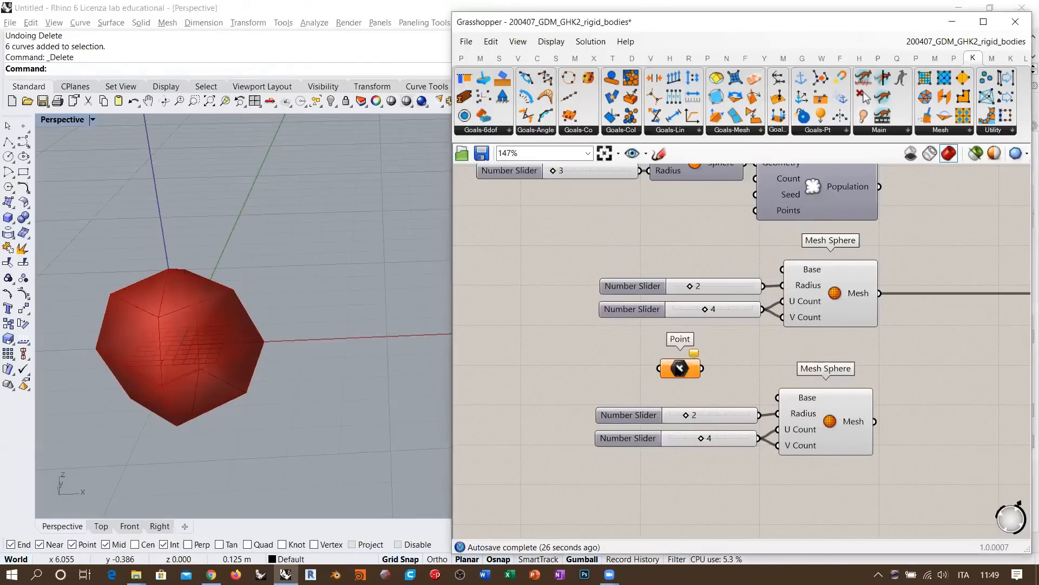
pyautogui.rightClick(677, 368)
pyautogui.click(710, 464)
pyautogui.click(385, 289)
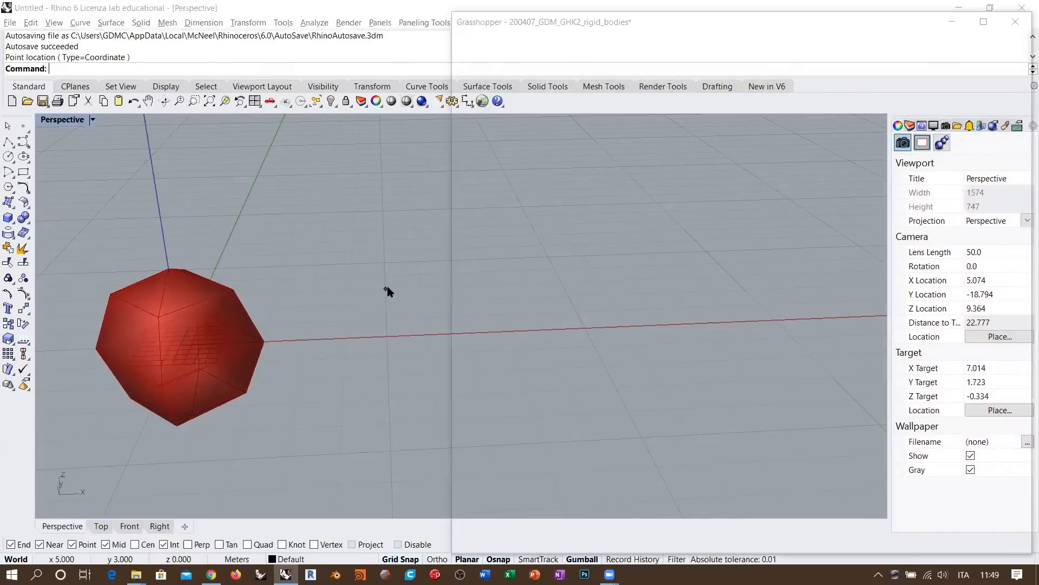
# Connect the Point to the copied Mesh Sphere's Base input and align both components neatly with the sliders.
pyautogui.moveTo(702, 368); pyautogui.dragTo(778, 397)
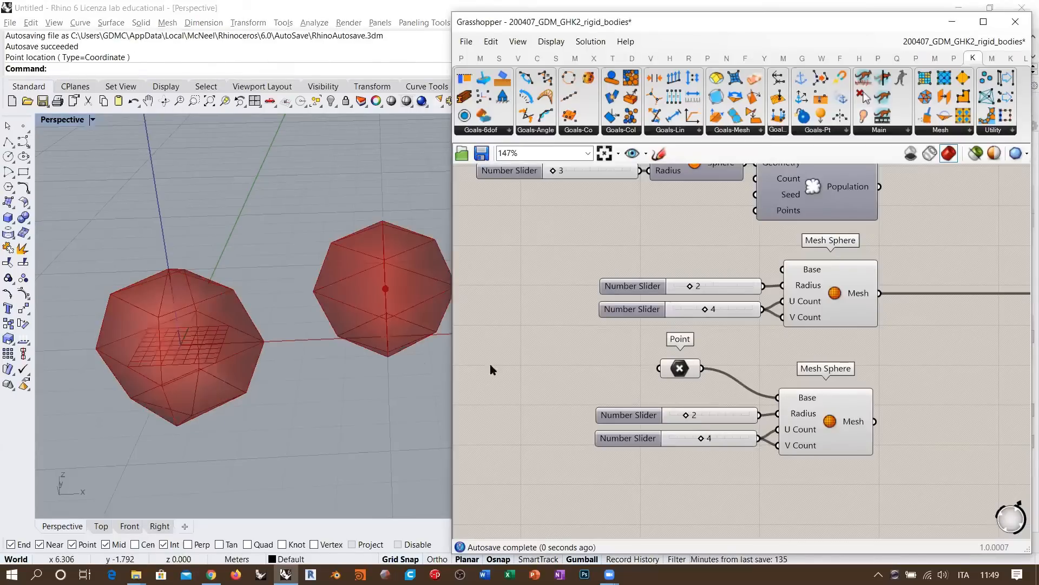
pyautogui.moveTo(412, 373); pyautogui.dragTo(336, 342, button='right')
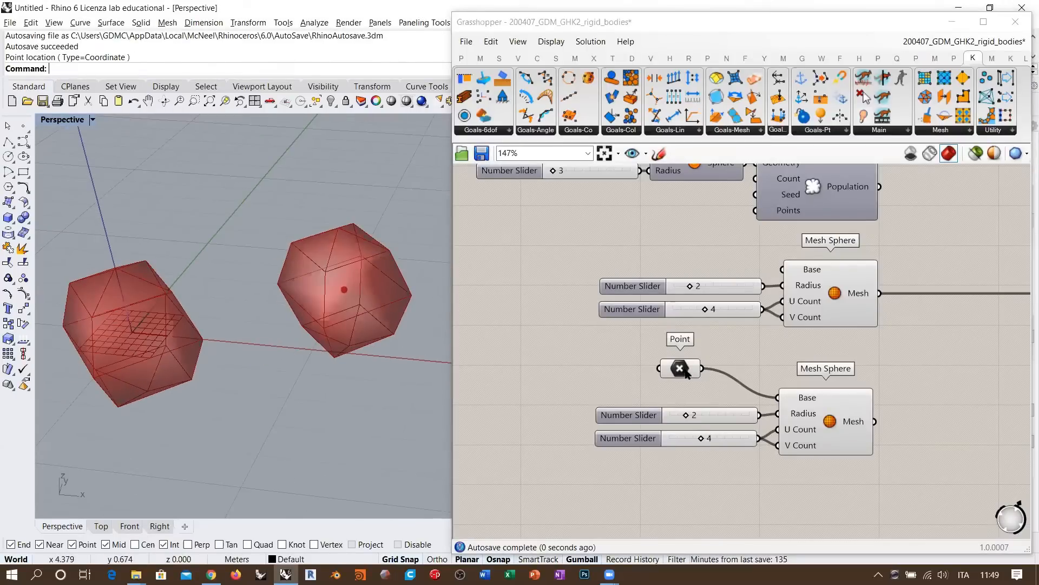
pyautogui.moveTo(684, 372); pyautogui.dragTo(742, 394)
pyautogui.moveTo(905, 373); pyautogui.dragTo(745, 370, button='right')
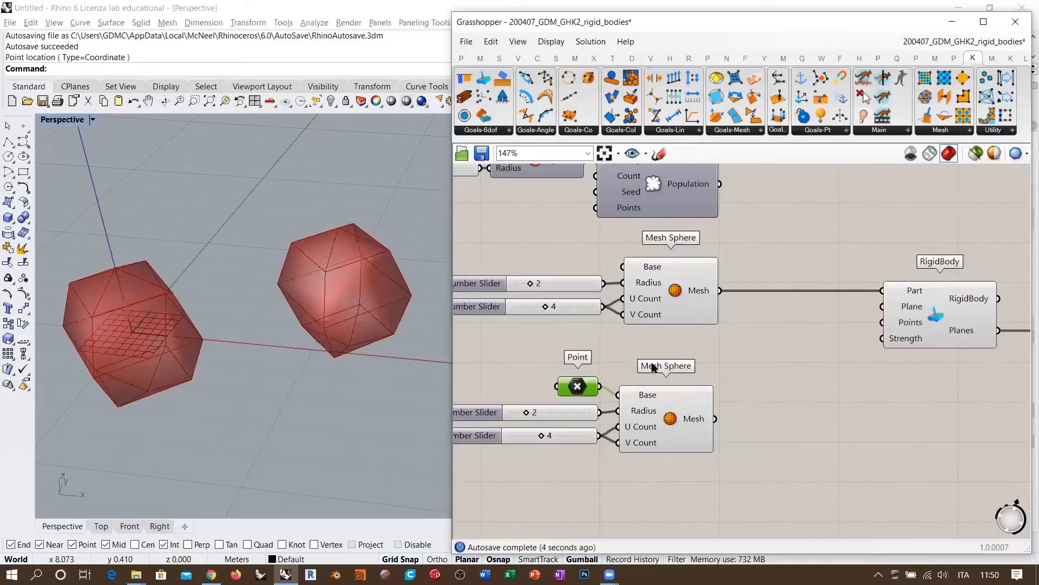
pyautogui.moveTo(678, 422); pyautogui.dragTo(681, 420)
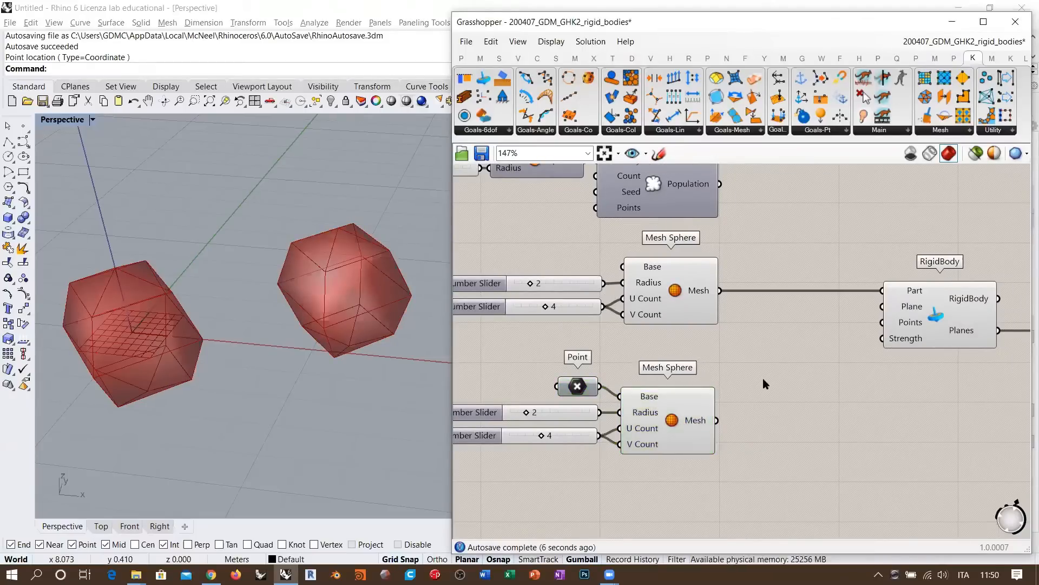
# Duplicate the RigidBody below the original, feed the second Mesh Sphere into its Part input, and align it with that sphere.
pyautogui.moveTo(314, 313); pyautogui.dragTo(348, 313, button='right')
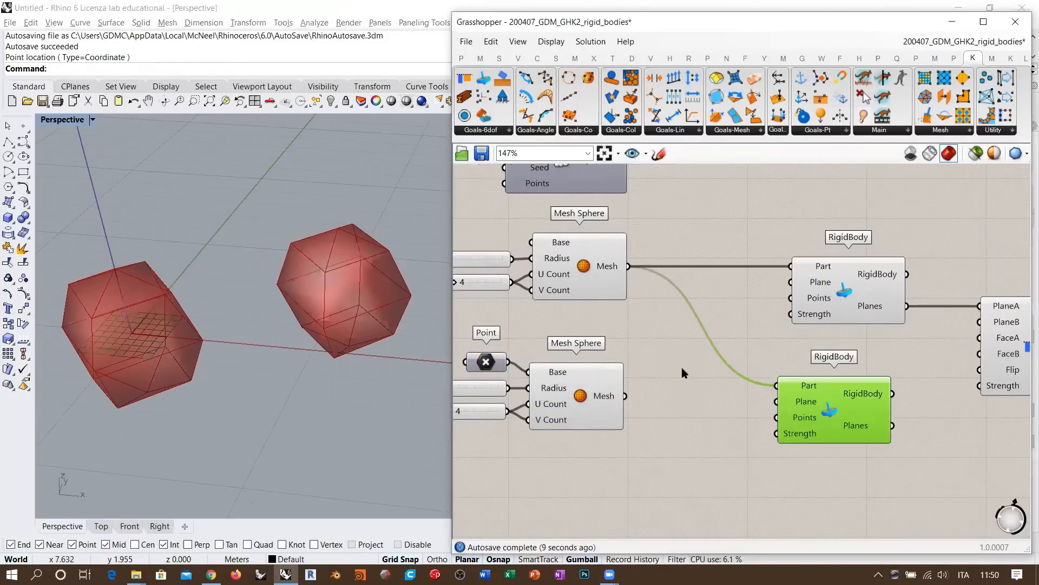
pyautogui.click(683, 372)
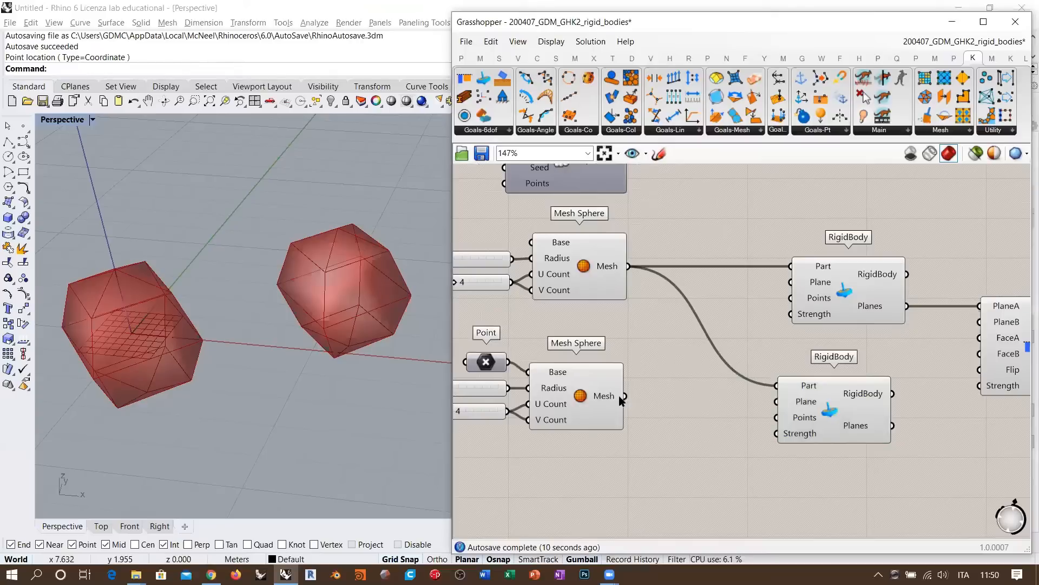
pyautogui.moveTo(623, 396); pyautogui.dragTo(778, 386)
pyautogui.moveTo(816, 414); pyautogui.dragTo(827, 425)
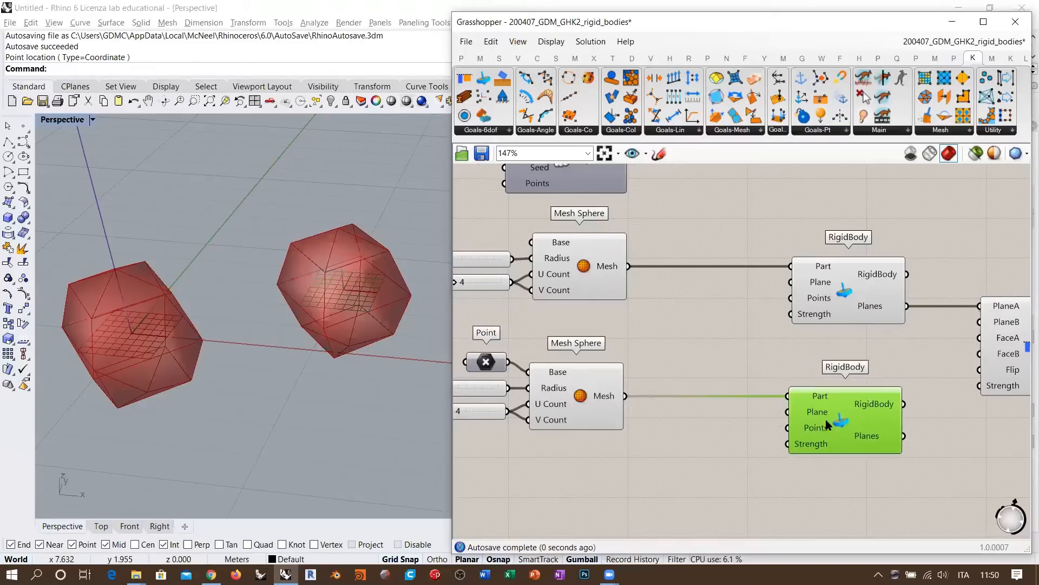
pyautogui.click(772, 362)
# Connect the second RigidBody's Planes output to the PlaneB input of AlignFaces.
pyautogui.moveTo(892, 411); pyautogui.dragTo(738, 388, button='right')
pyautogui.click(728, 378)
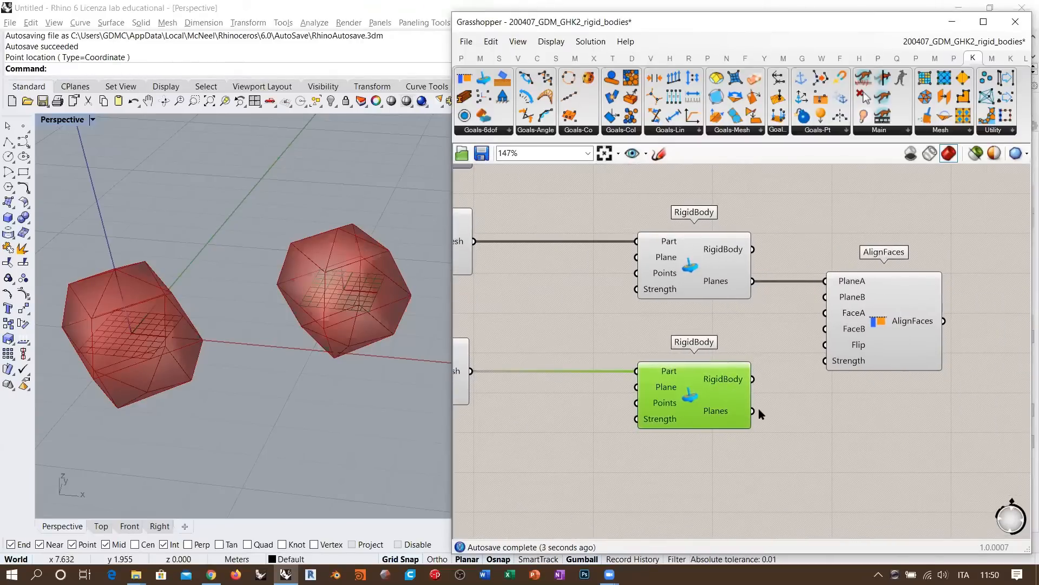
pyautogui.moveTo(759, 410); pyautogui.dragTo(825, 297)
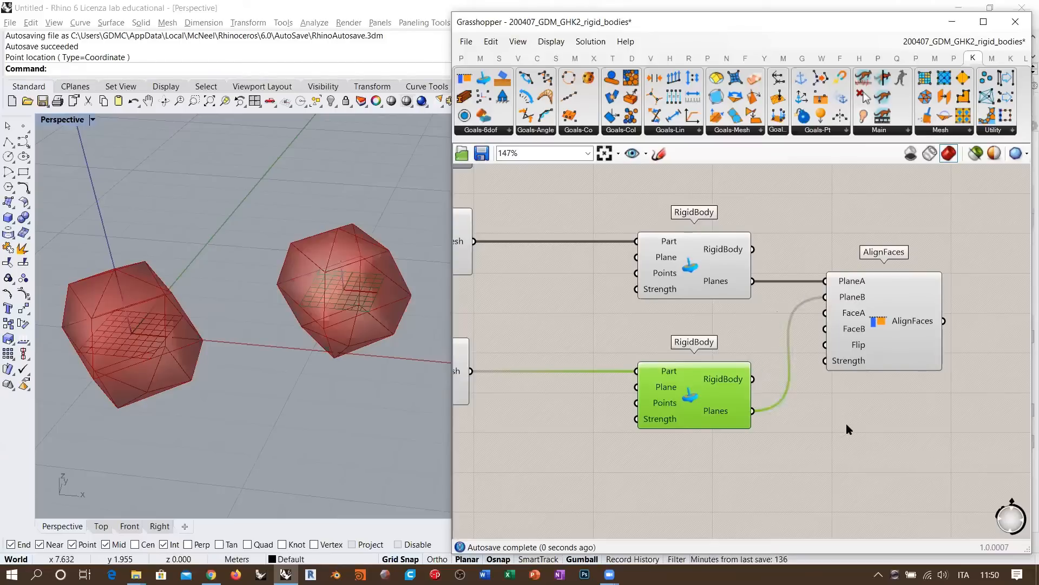
pyautogui.click(847, 425)
# Shift both RigidBodies closer to the Mesh Spheres and move AlignFaces lower, centred between the two plane wires.
pyautogui.moveTo(680, 328); pyautogui.dragTo(723, 335, button='right')
pyautogui.click(691, 392)
pyautogui.keyDown('shift'); pyautogui.click(728, 286); pyautogui.keyUp('shift')
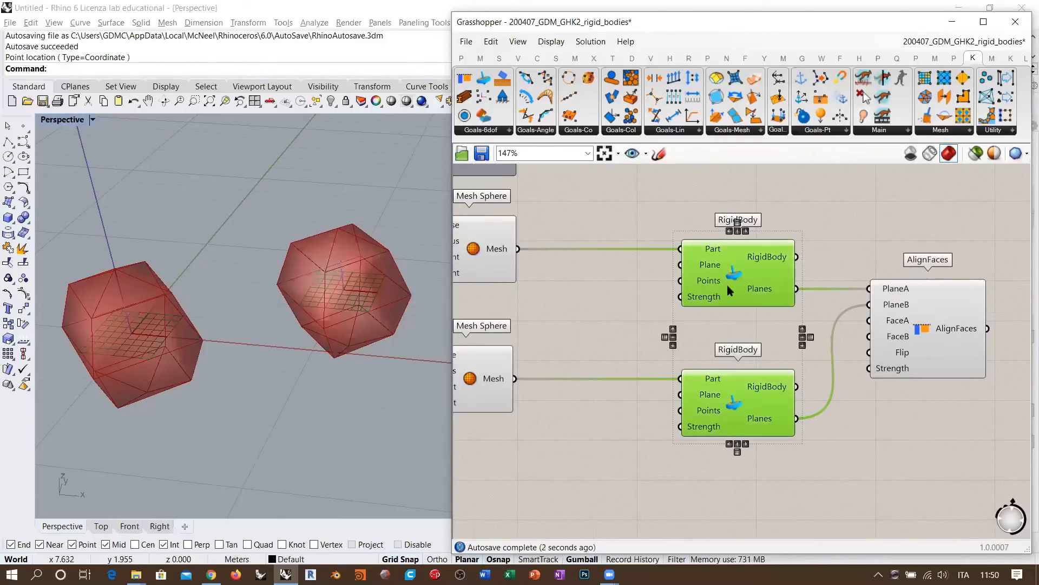
pyautogui.moveTo(728, 291); pyautogui.dragTo(623, 291)
pyautogui.click(812, 336)
pyautogui.moveTo(914, 332); pyautogui.dragTo(892, 382)
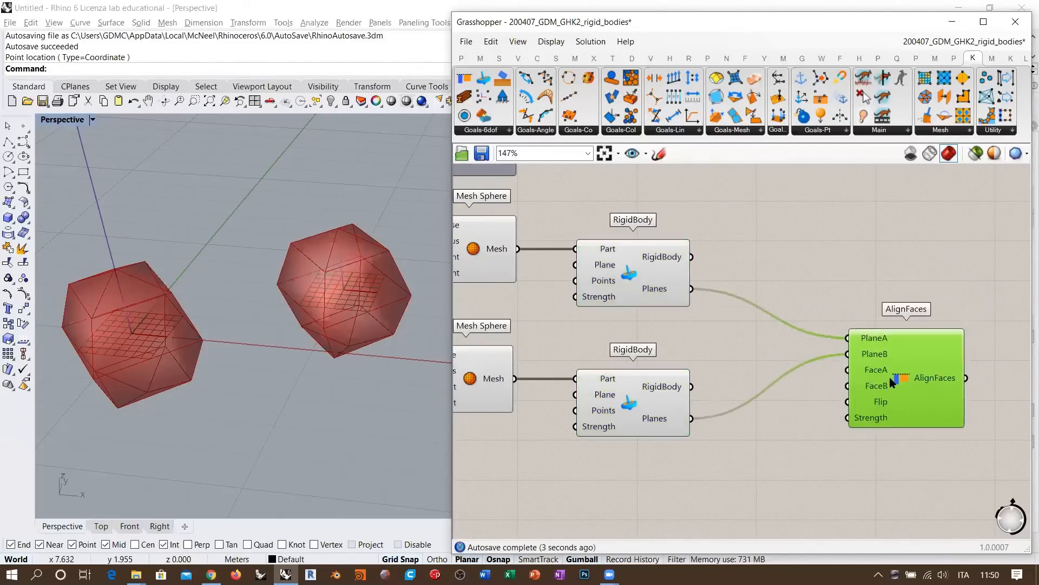
pyautogui.moveTo(801, 324); pyautogui.dragTo(626, 400, button='right')
pyautogui.doubleClick(798, 286)
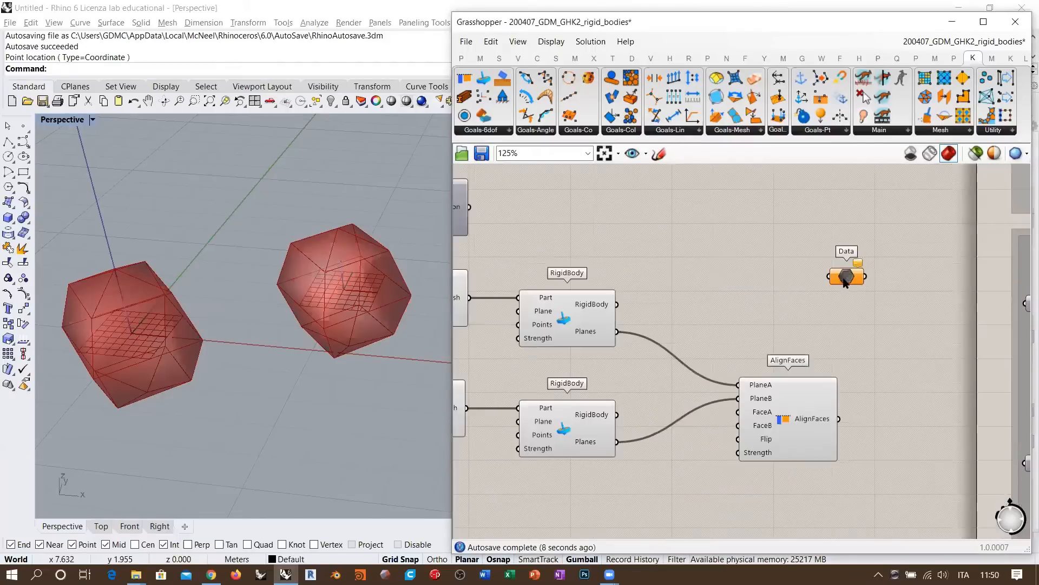
pyautogui.scroll(-1, 845, 281)
pyautogui.moveTo(848, 281); pyautogui.dragTo(859, 281)
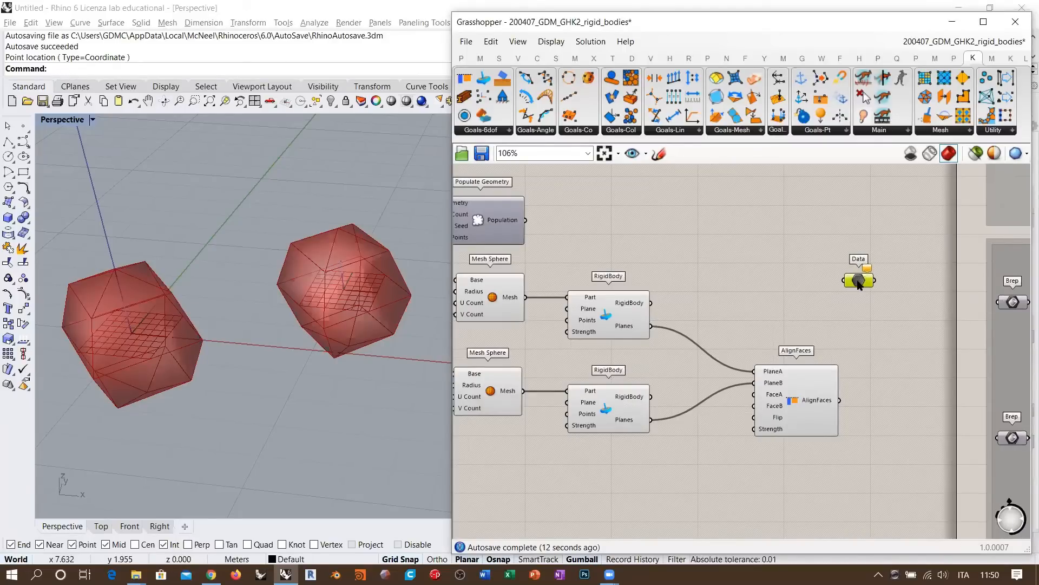
pyautogui.press('Delete')
# Place a BouncySolver component on the empty canvas beyond AlignFaces.
pyautogui.scroll(-4, 857, 356)
pyautogui.click(834, 360)
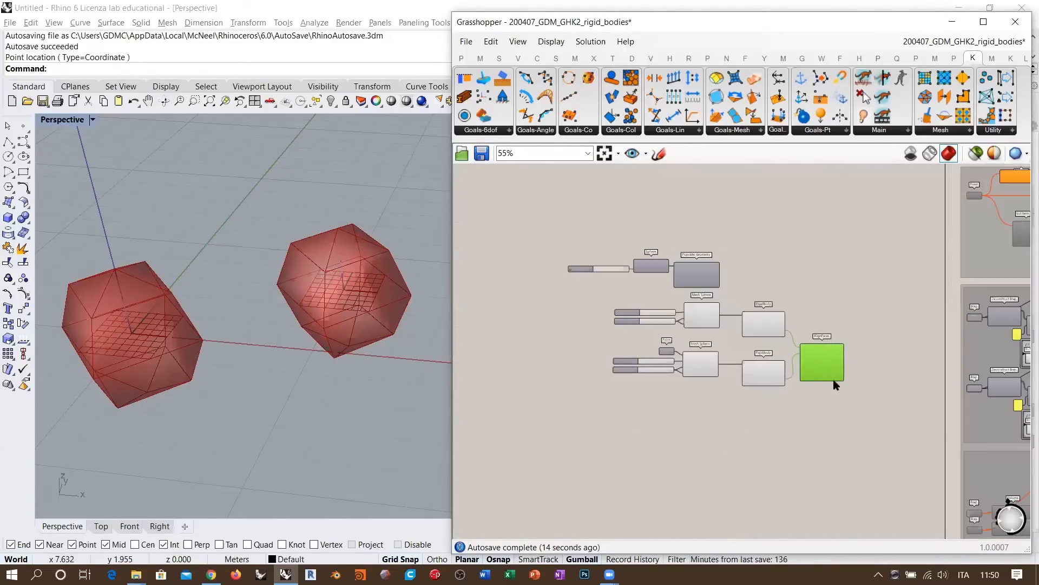
pyautogui.hotkey('ctrl', 'a')
pyautogui.hotkey('ctrl', 'g')
pyautogui.moveTo(692, 277); pyautogui.dragTo(522, 263)
pyautogui.click(778, 275)
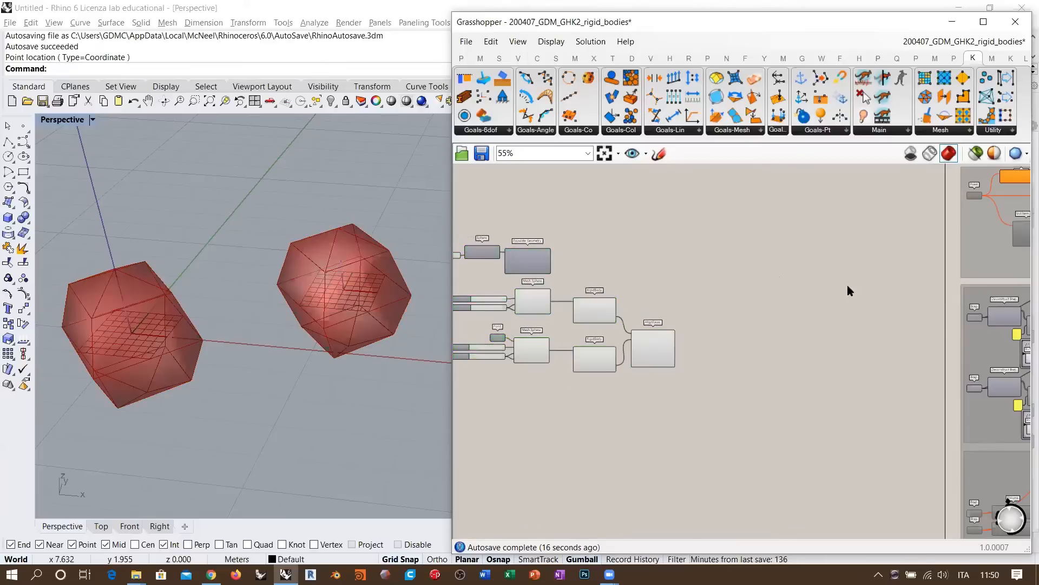
pyautogui.doubleClick(759, 327)
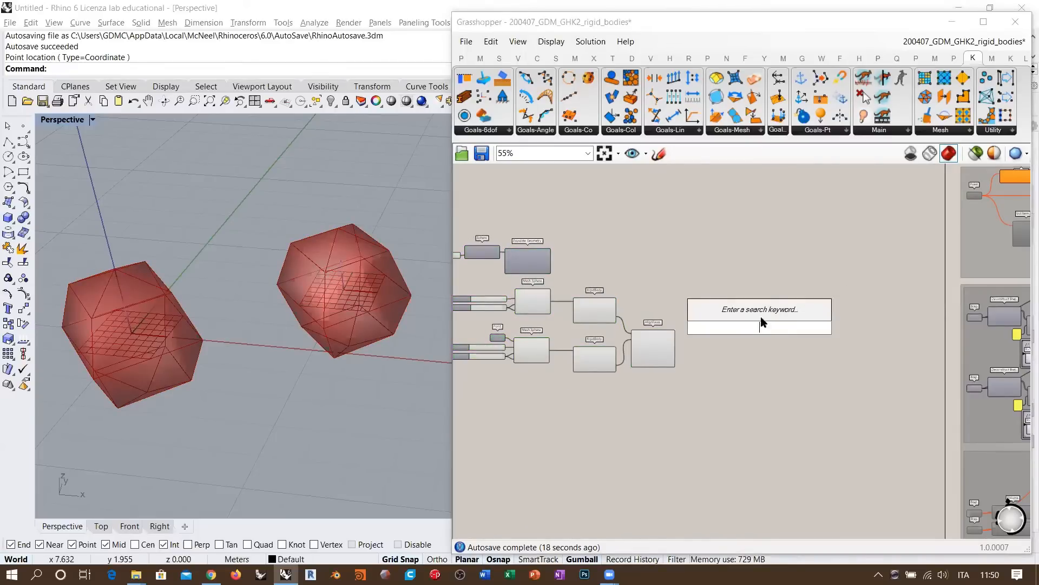
pyautogui.moveTo(864, 77); pyautogui.dragTo(804, 301)
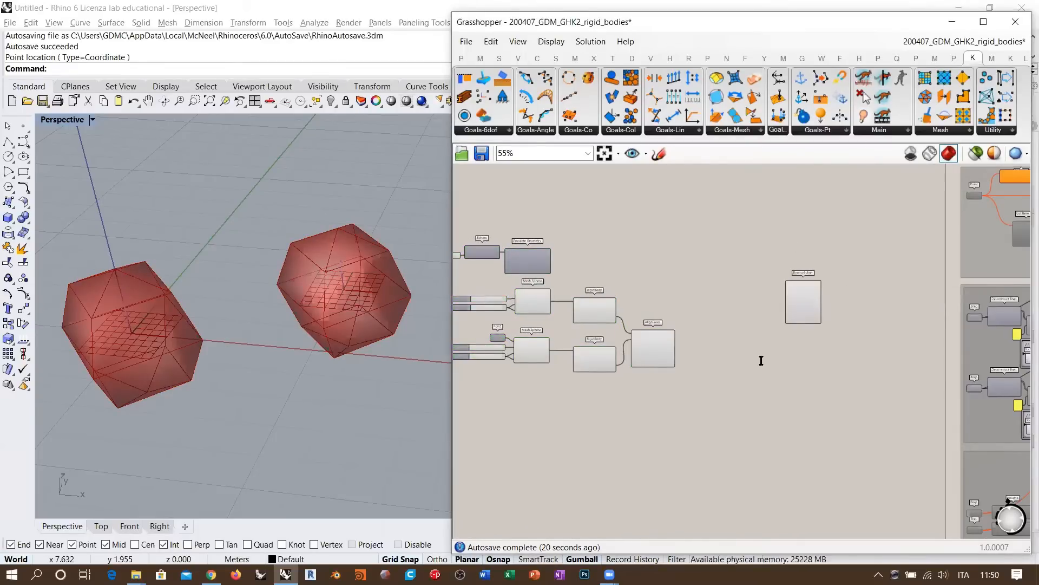
# Add a False Start Toggle and connect it to the BouncySolver's On input.
pyautogui.doubleClick(761, 361)
pyautogui.write('Tog')
pyautogui.click(741, 328)
pyautogui.scroll(5, 769, 354)
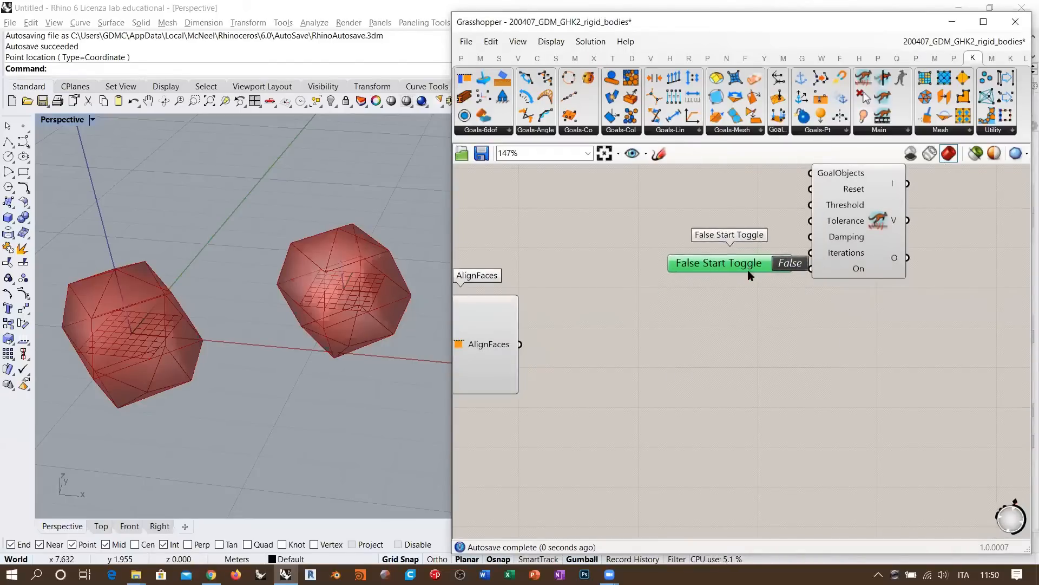
# Add a Button just above the False Start Toggle and connect it to the BouncySolver's Reset input.
pyautogui.doubleClick(764, 201)
pyautogui.write('but')
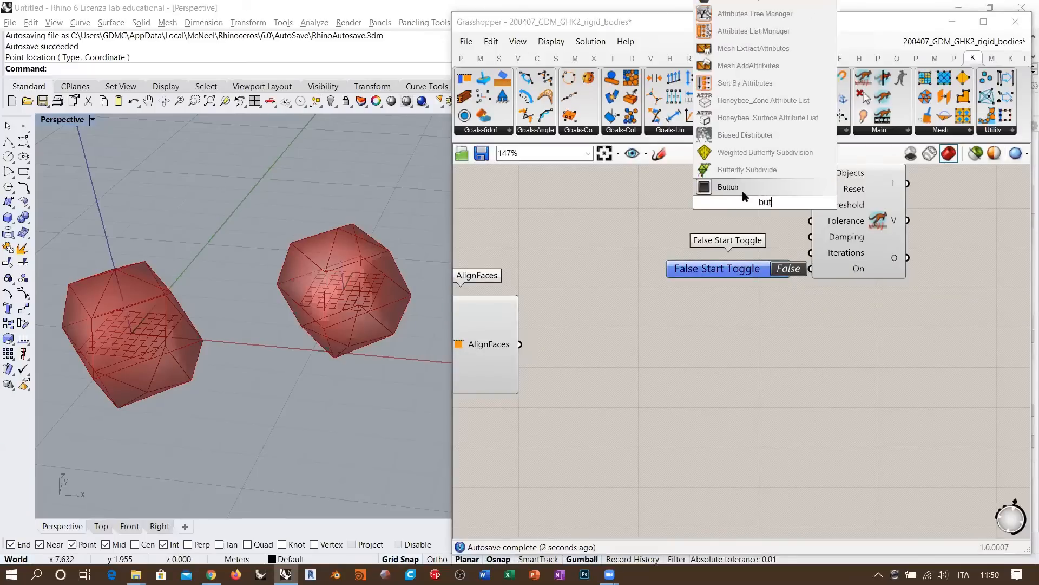
pyautogui.click(744, 189)
pyautogui.moveTo(743, 212); pyautogui.dragTo(736, 254)
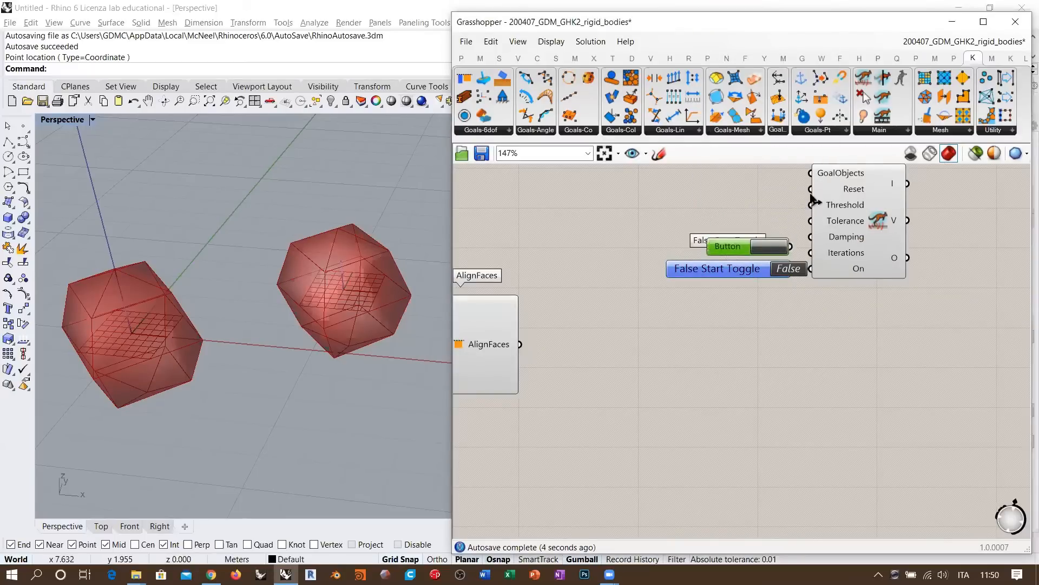
pyautogui.moveTo(811, 190); pyautogui.dragTo(792, 247)
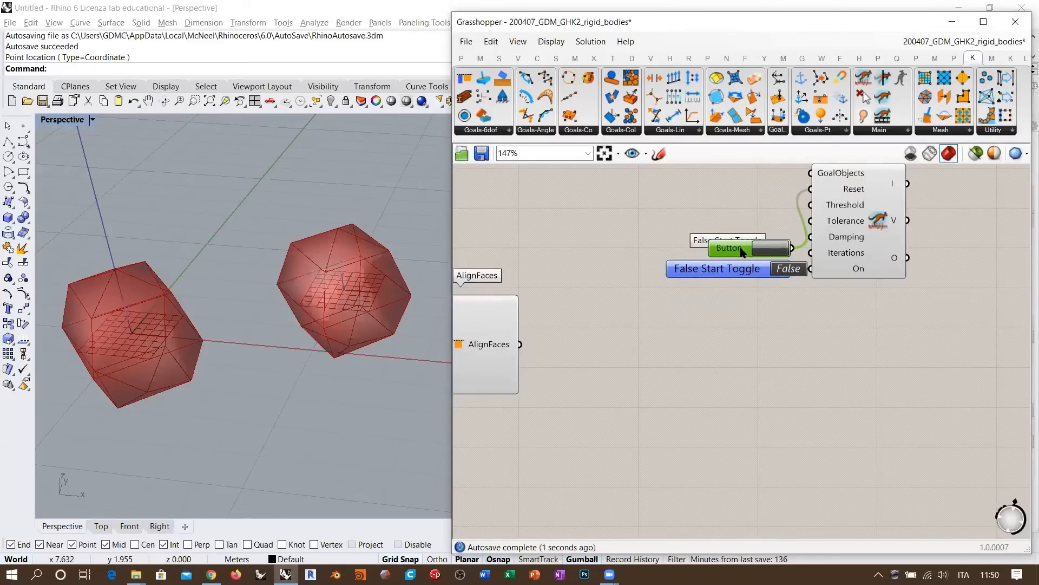
# Connect both RigidBody outputs to the BouncySolver's GoalObjects input and move AlignFaces lower, clear of the new wires.
pyautogui.scroll(-3, 899, 325)
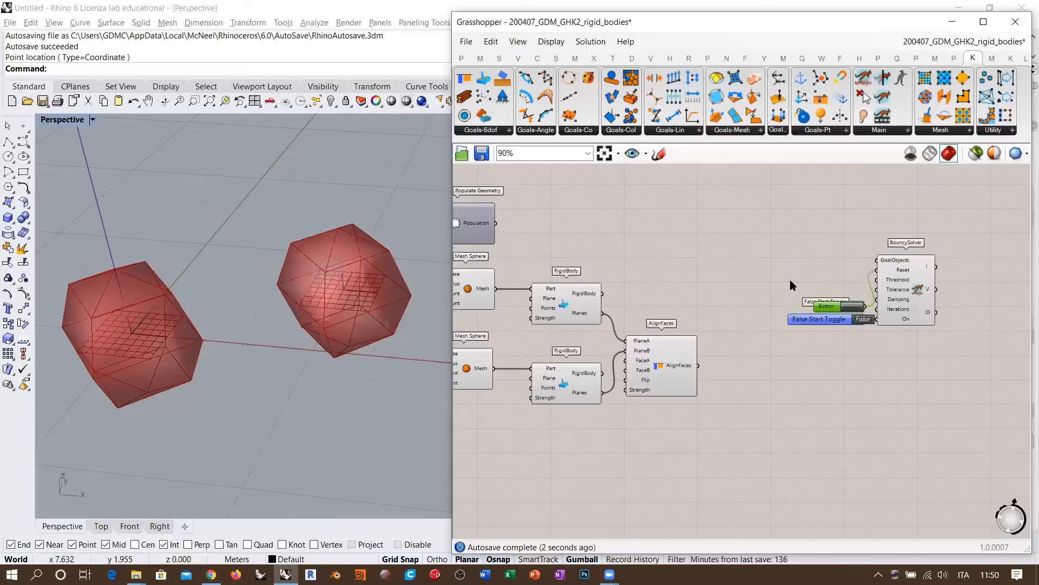
pyautogui.scroll(1, 791, 279)
pyautogui.moveTo(585, 278); pyautogui.dragTo(585, 371)
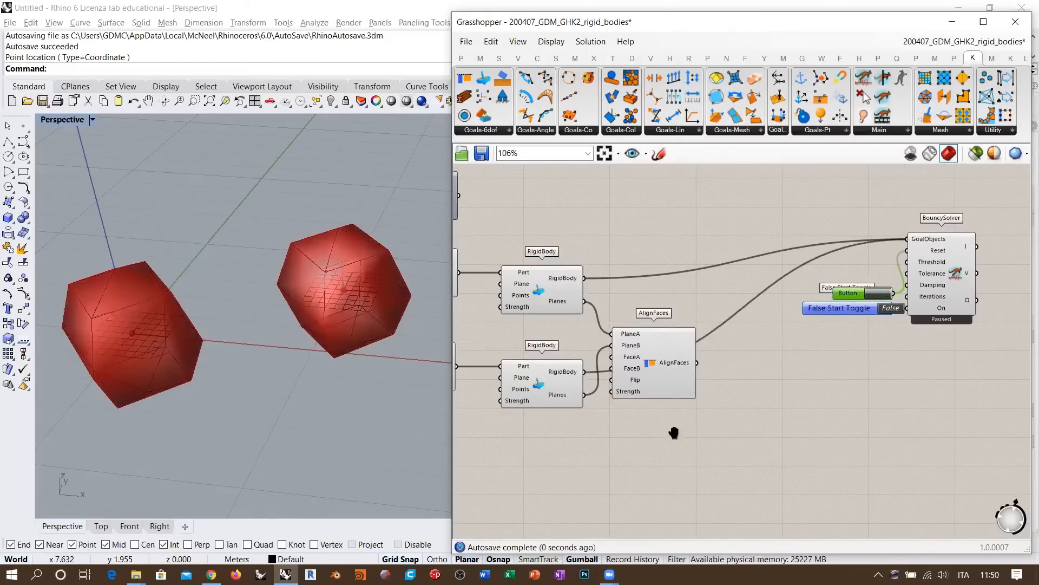
pyautogui.moveTo(675, 432); pyautogui.dragTo(700, 439, button='right')
pyautogui.moveTo(688, 367); pyautogui.dragTo(712, 415)
pyautogui.click(830, 370)
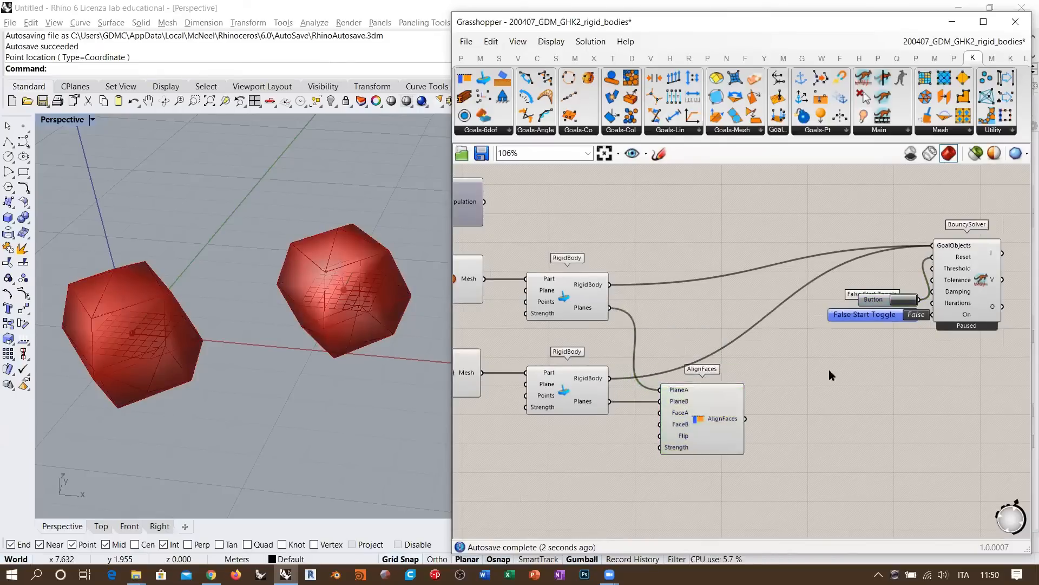
pyautogui.click(704, 420)
pyautogui.scroll(3, 678, 441)
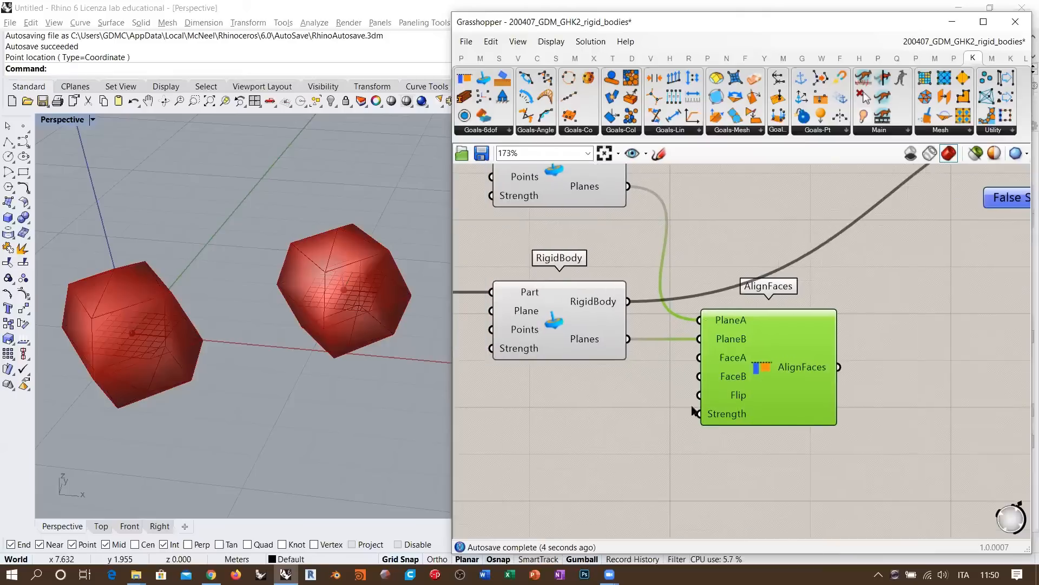
pyautogui.click(749, 371)
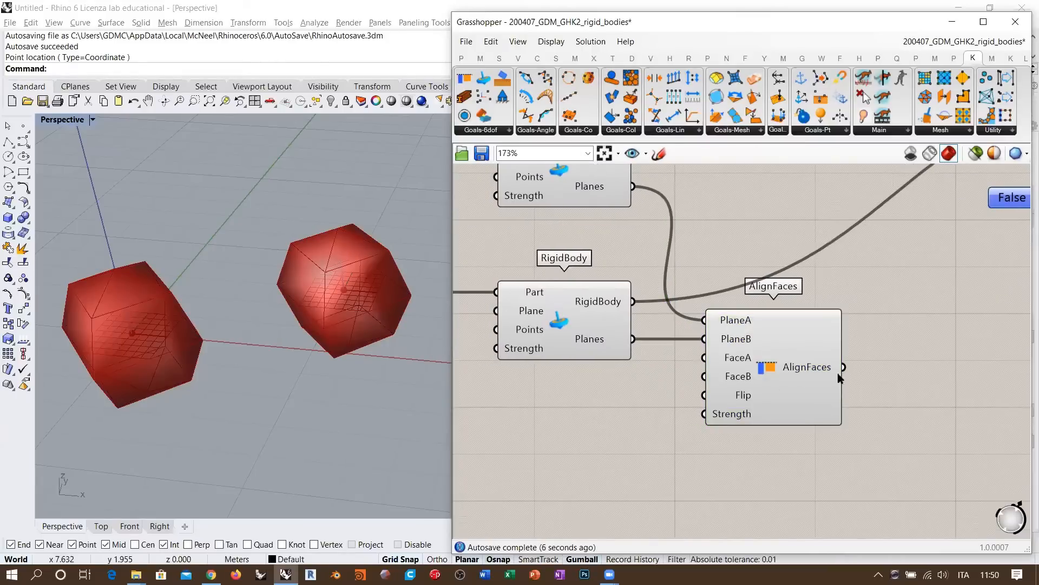
# Turn off the preview of all components feeding the BouncySolver and move the solver lower with its button and toggle.
pyautogui.scroll(-4, 841, 373)
pyautogui.scroll(-3, 758, 293)
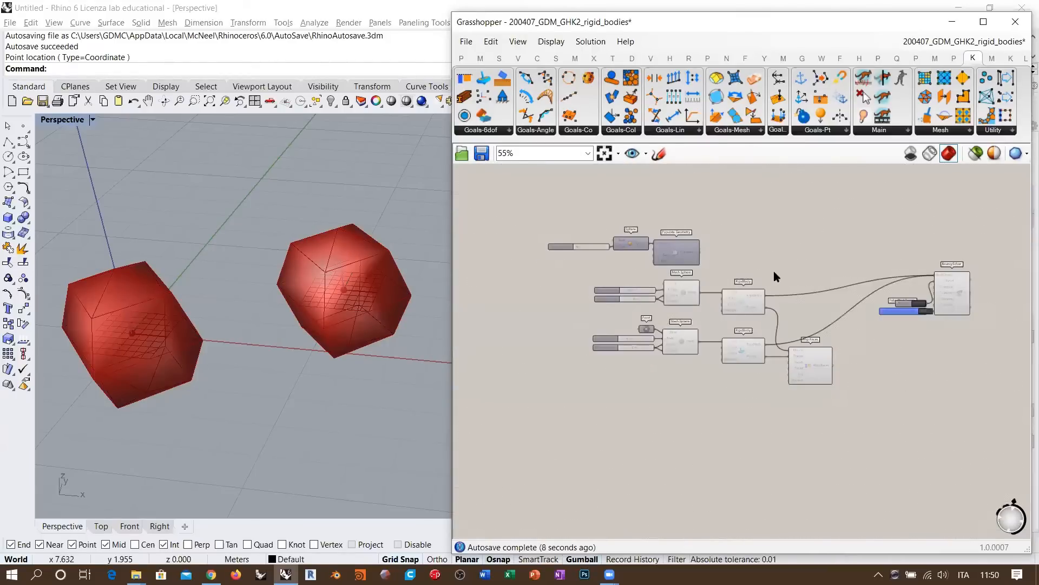
pyautogui.moveTo(750, 280); pyautogui.dragTo(703, 277, button='right')
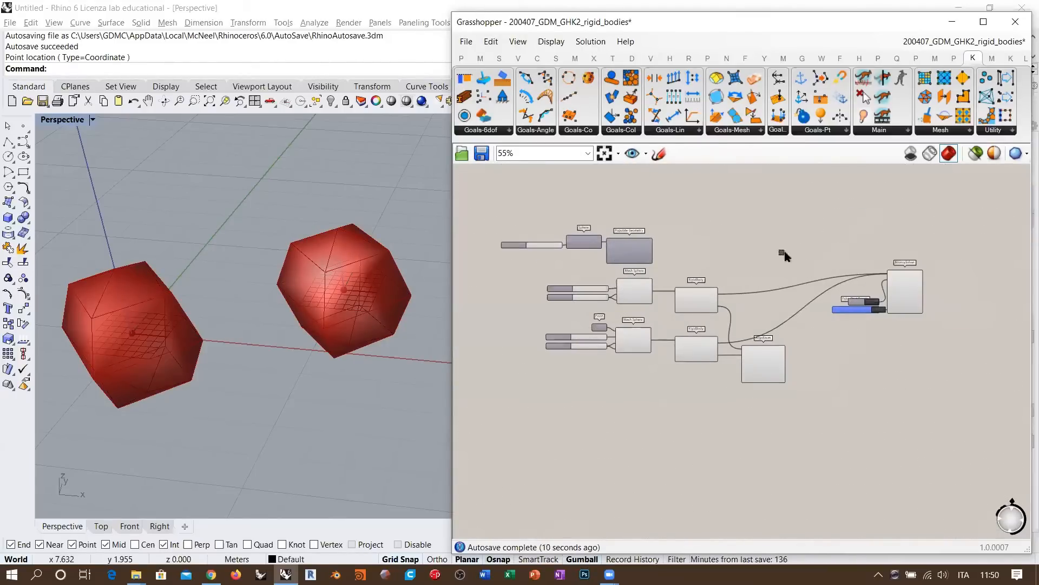
pyautogui.moveTo(867, 210); pyautogui.dragTo(515, 416)
pyautogui.middleClick(685, 284)
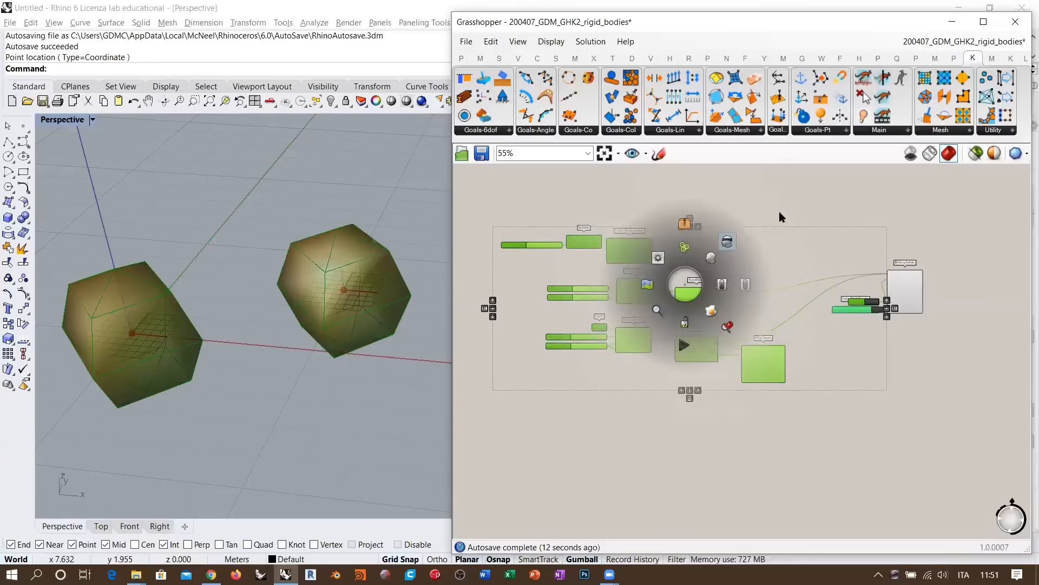
pyautogui.click(931, 320)
pyautogui.moveTo(905, 297); pyautogui.dragTo(915, 339)
pyautogui.click(894, 287)
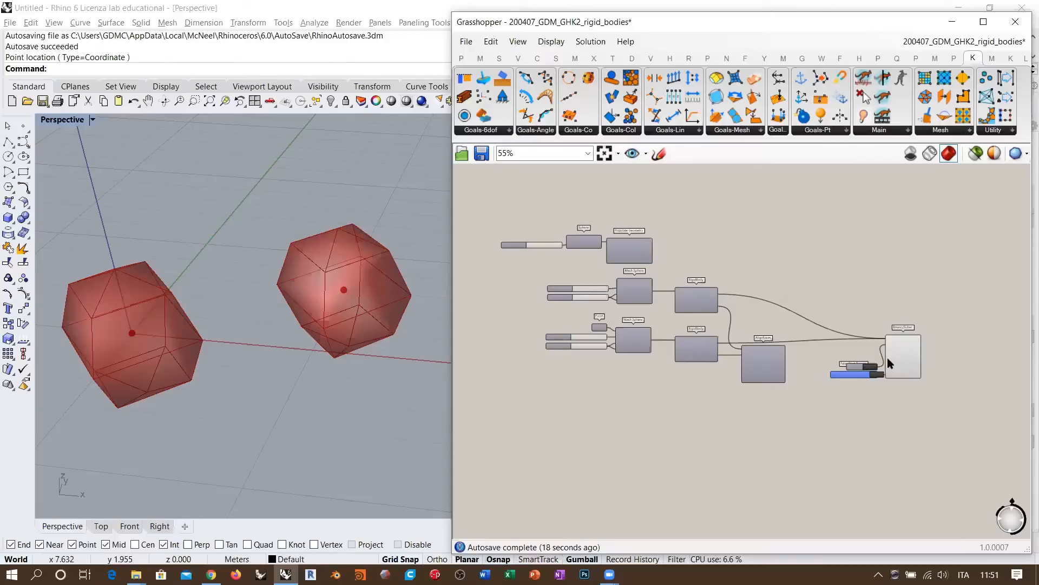
# Add a Deconstruct Mesh component below the second Mesh Sphere and RigidBody.
pyautogui.moveTo(892, 363)
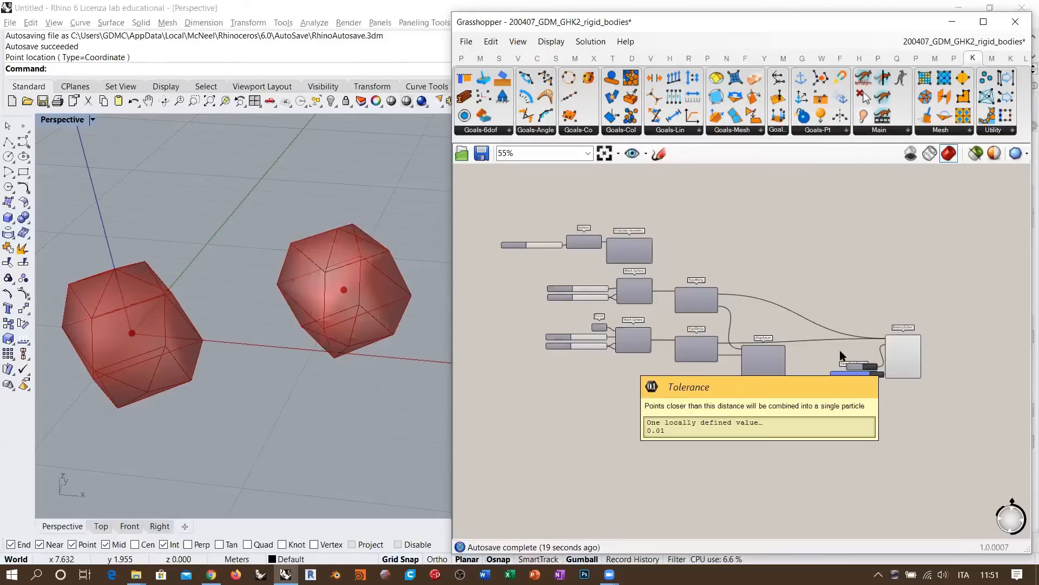
pyautogui.scroll(6, 796, 339)
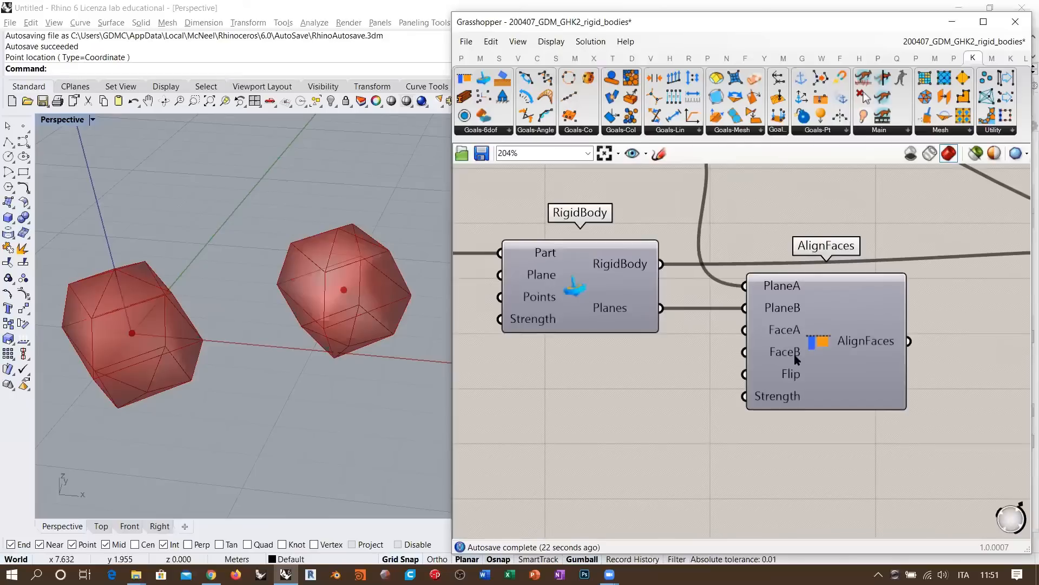
pyautogui.moveTo(336, 333)
pyautogui.mouseDown(button='right')
pyautogui.moveTo(332, 352)
pyautogui.moveTo(344, 323)
pyautogui.moveTo(333, 333)
pyautogui.mouseUp(button='right')
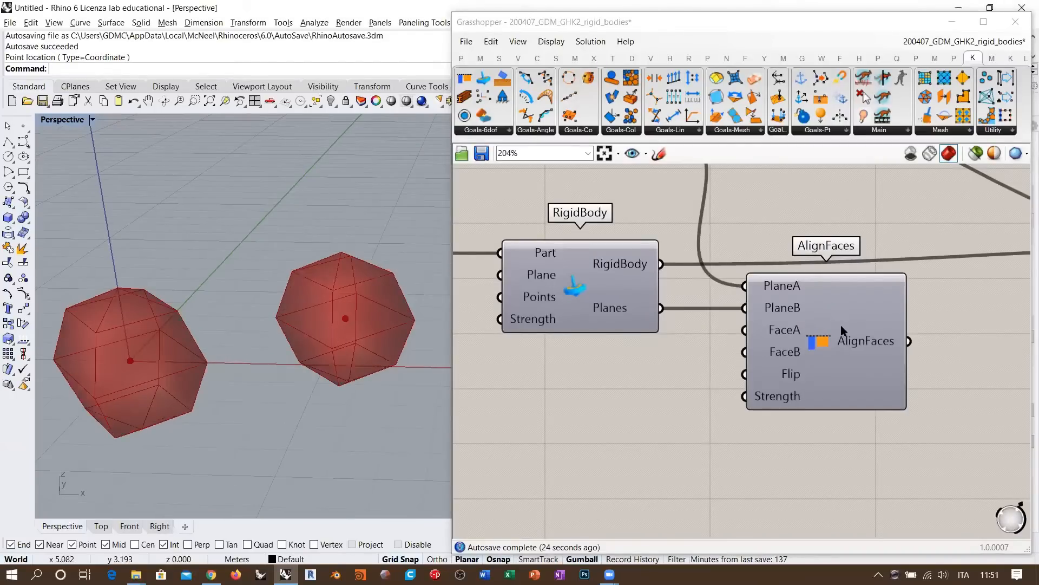
pyautogui.moveTo(484, 297); pyautogui.dragTo(672, 303, button='right')
pyautogui.scroll(-3, 672, 304)
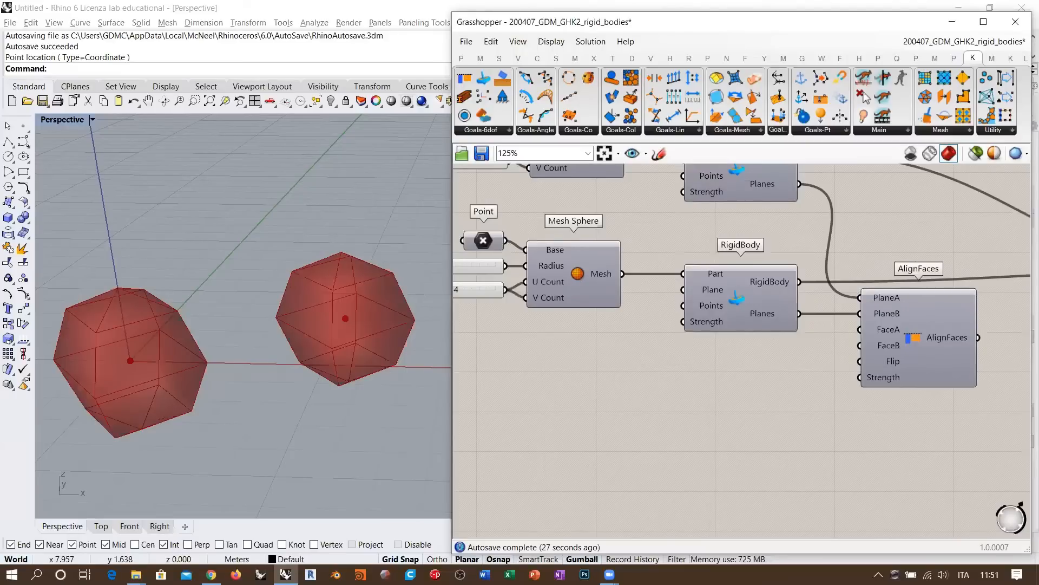
pyautogui.scroll(-1, 689, 361)
pyautogui.doubleClick(689, 361)
pyautogui.write('dem')
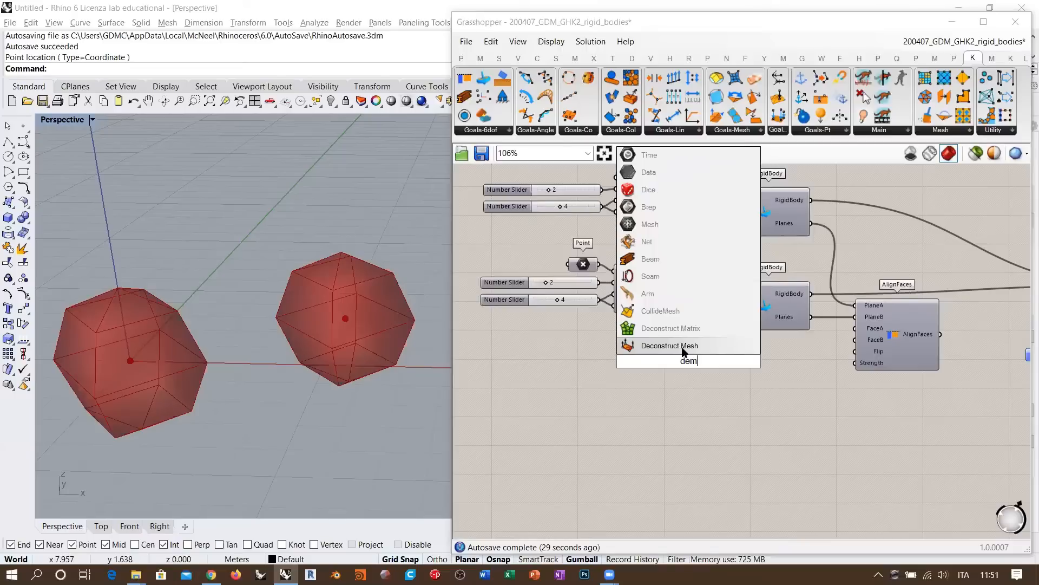
pyautogui.press('Return')
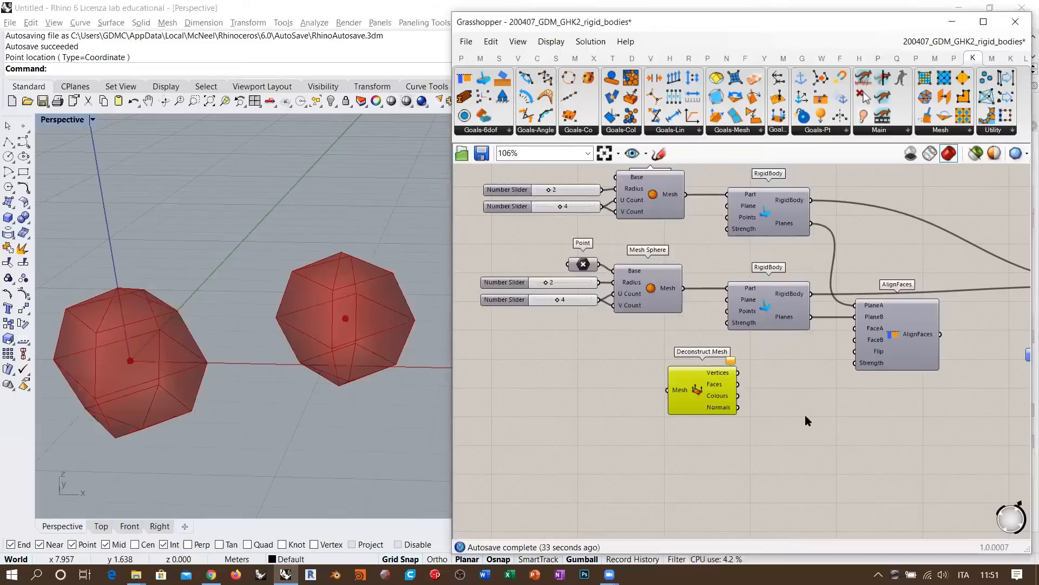
# Connect the second Mesh Sphere's Mesh output to the Deconstruct Mesh input.
pyautogui.scroll(4, 758, 386)
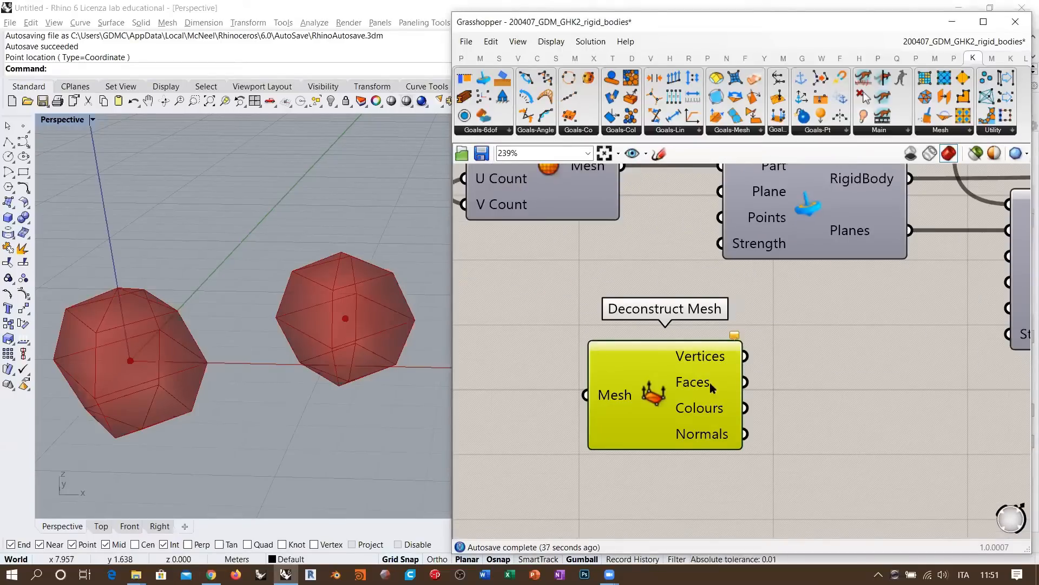
pyautogui.scroll(-3, 759, 362)
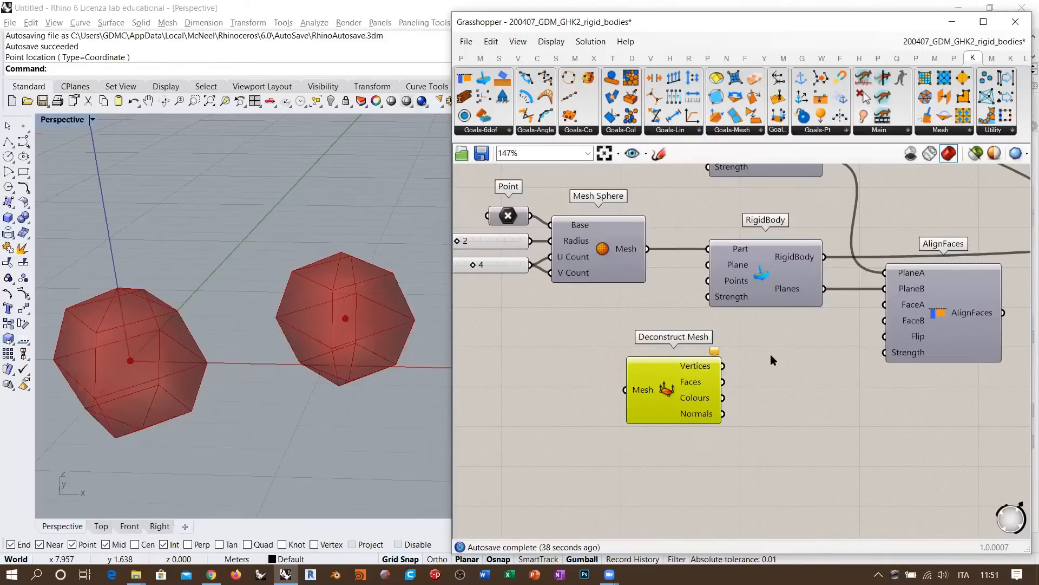
pyautogui.press('Escape')
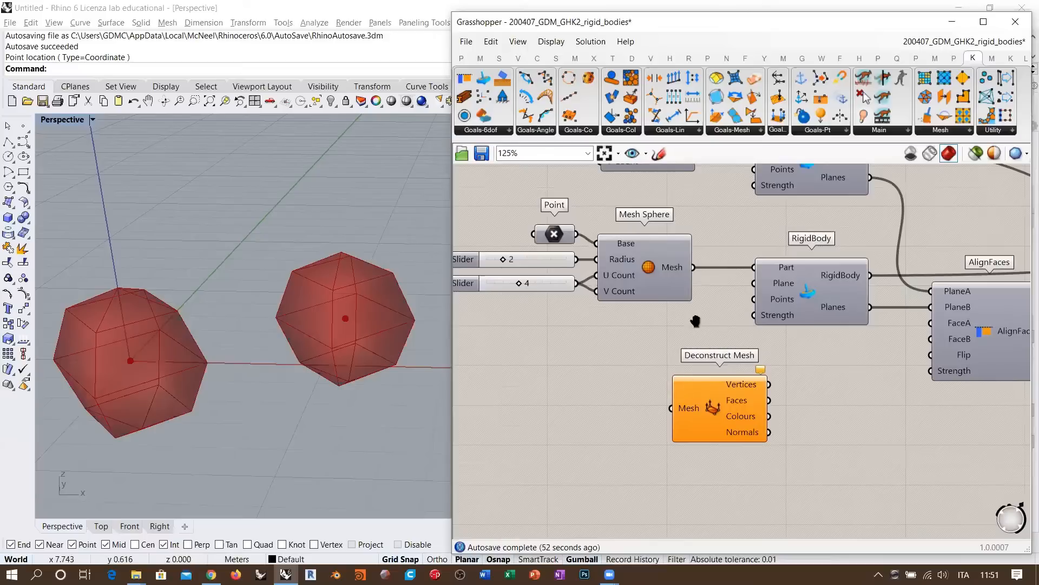
pyautogui.scroll(-2, 677, 374)
pyautogui.moveTo(681, 295); pyautogui.dragTo(665, 395)
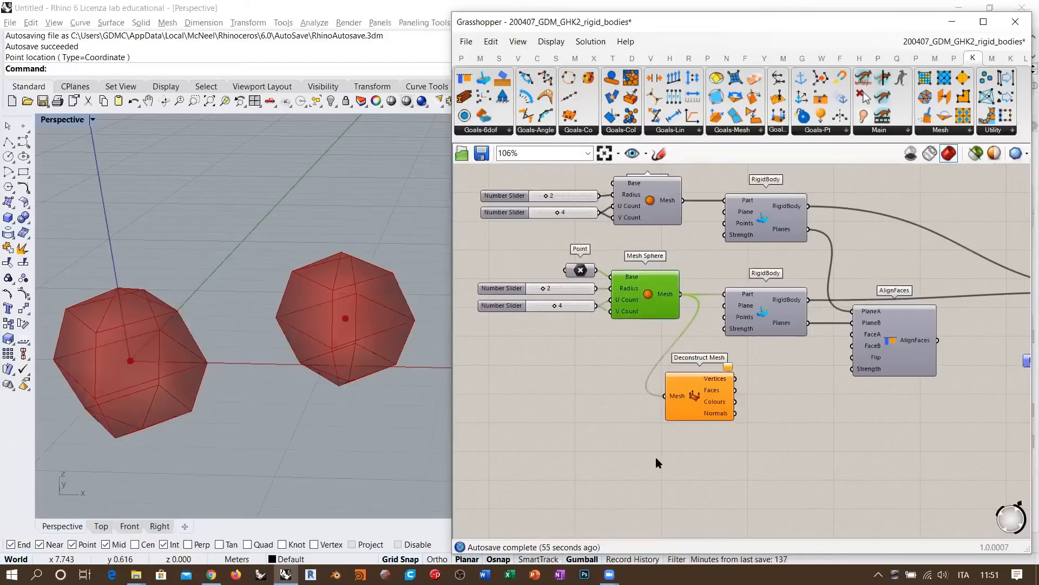
pyautogui.click(629, 336)
# Examine the second sphere's vertices in the viewport and the Faces and Vertices outputs of Deconstruct Mesh.
pyautogui.scroll(6, 750, 408)
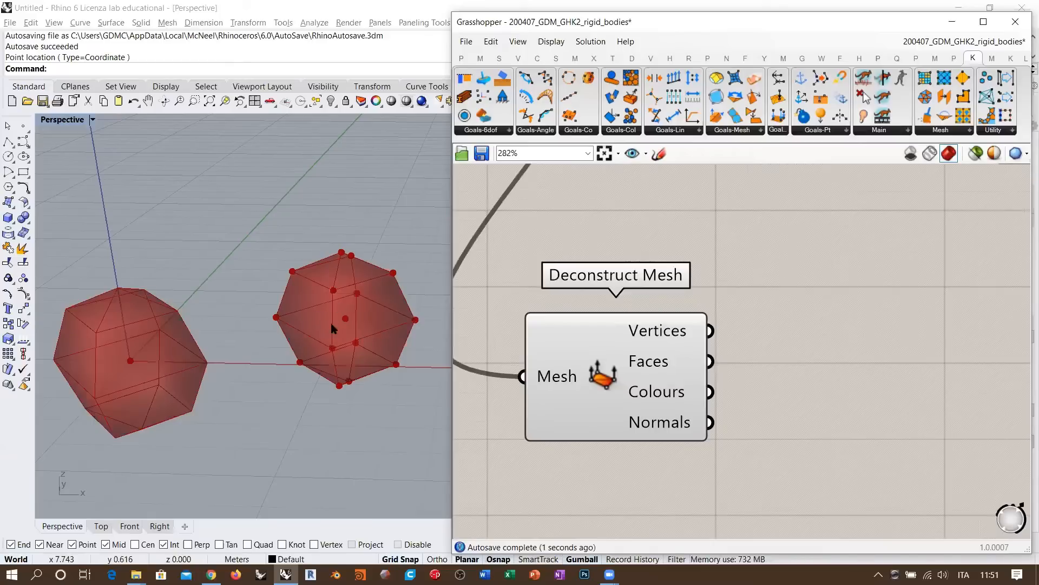
pyautogui.moveTo(330, 323); pyautogui.dragTo(303, 283, button='right')
pyautogui.scroll(5, 308, 316)
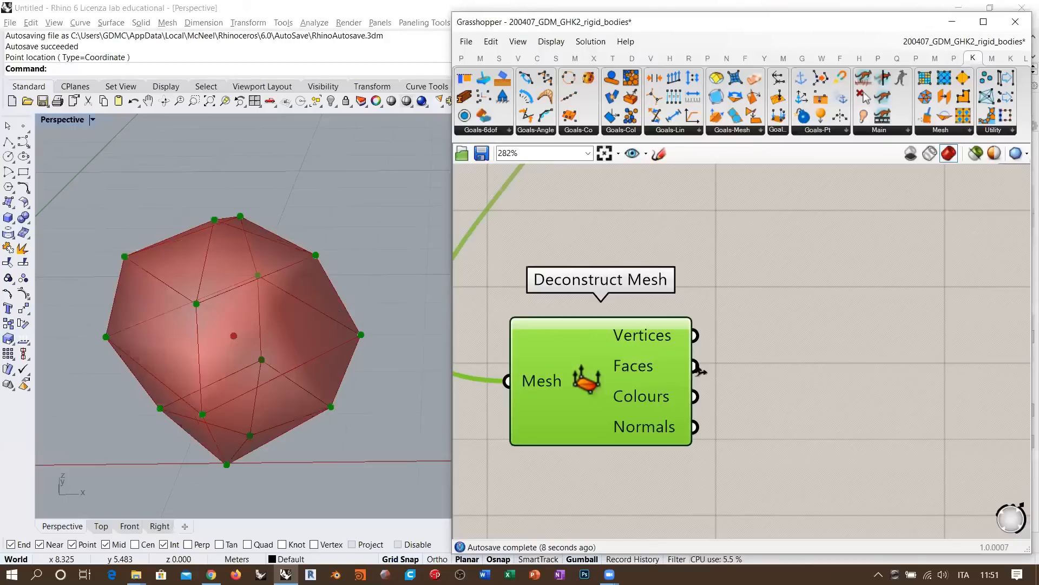
pyautogui.click(702, 371)
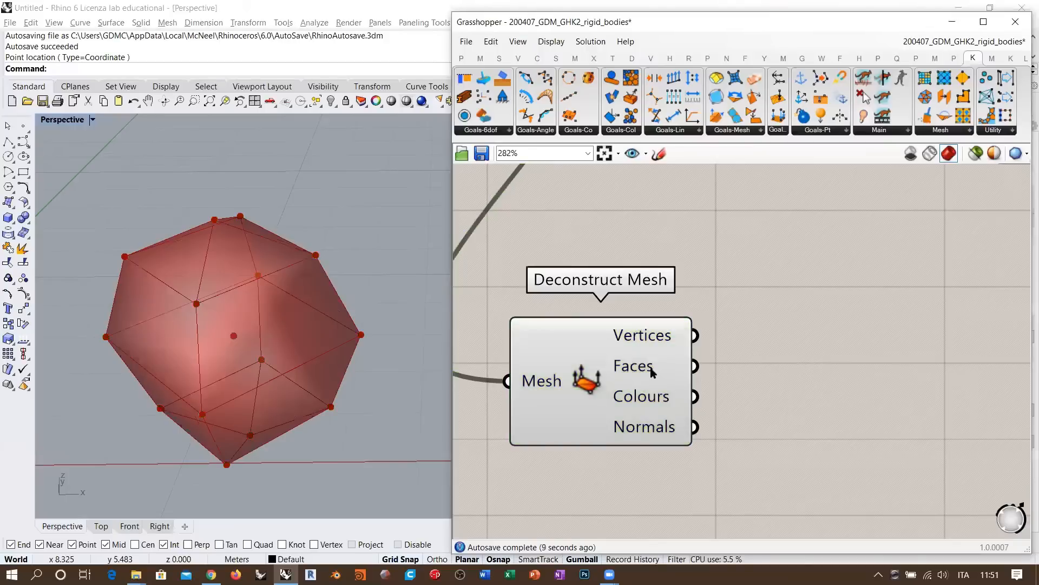
pyautogui.moveTo(652, 368)
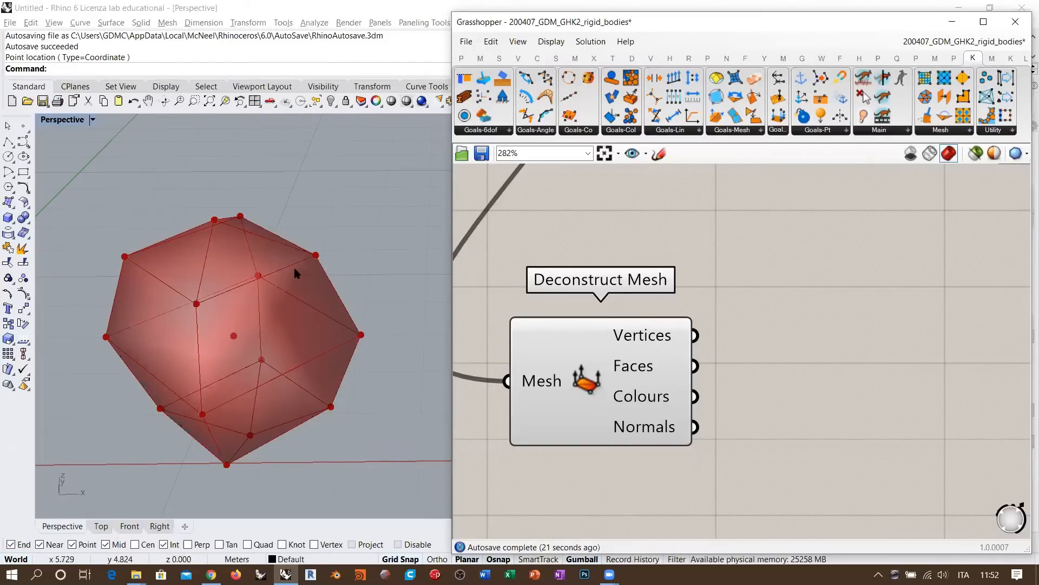
pyautogui.moveTo(204, 291); pyautogui.dragTo(234, 224, button='right')
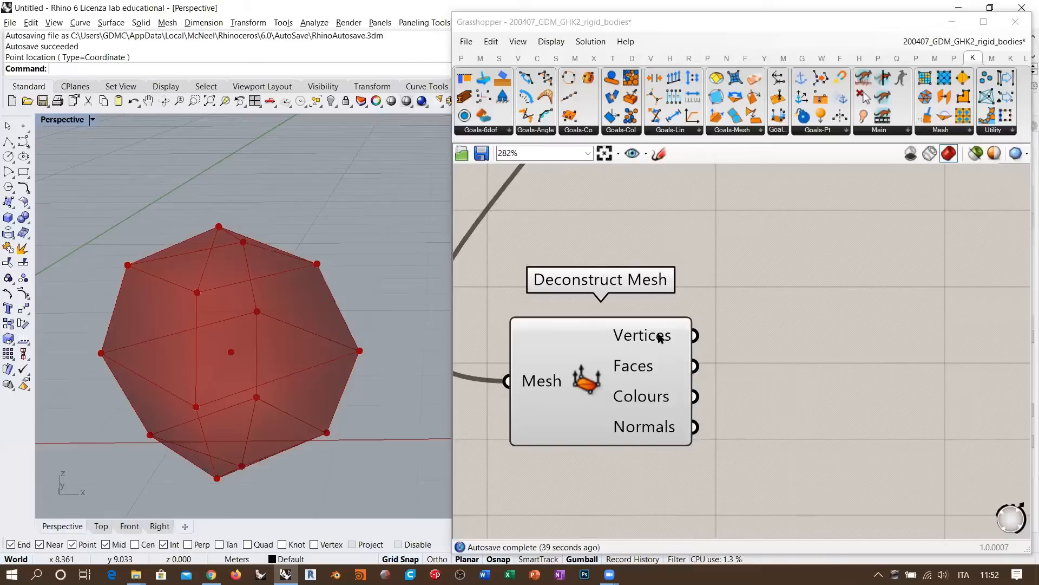
pyautogui.moveTo(659, 337)
# Add a Panel beside Deconstruct Mesh and connect its Vertices output to the Panel.
pyautogui.doubleClick(829, 344)
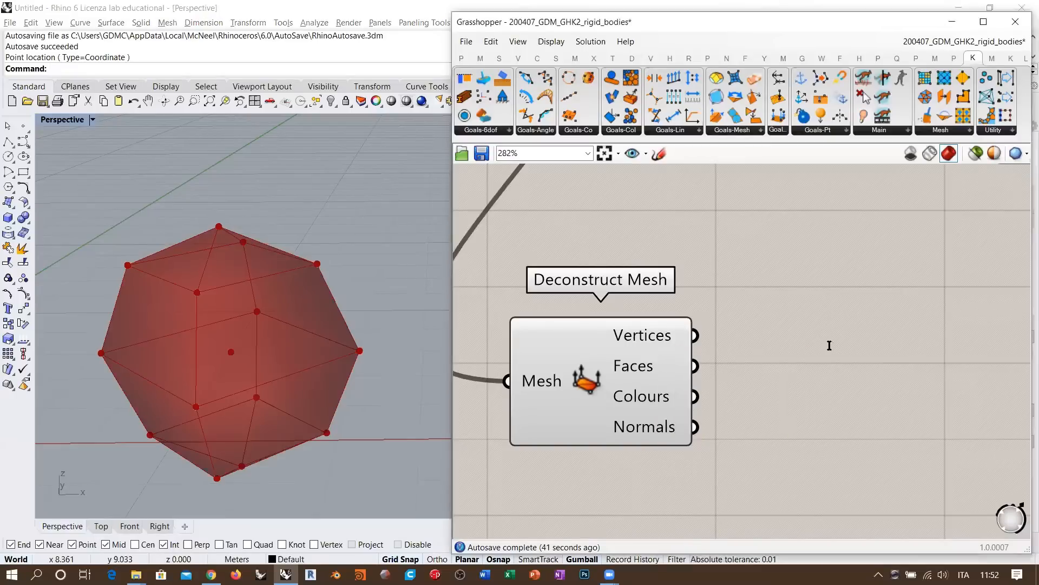
pyautogui.write('"')
pyautogui.press('Return')
pyautogui.moveTo(797, 336); pyautogui.dragTo(810, 328)
pyautogui.moveTo(699, 338); pyautogui.dragTo(719, 332)
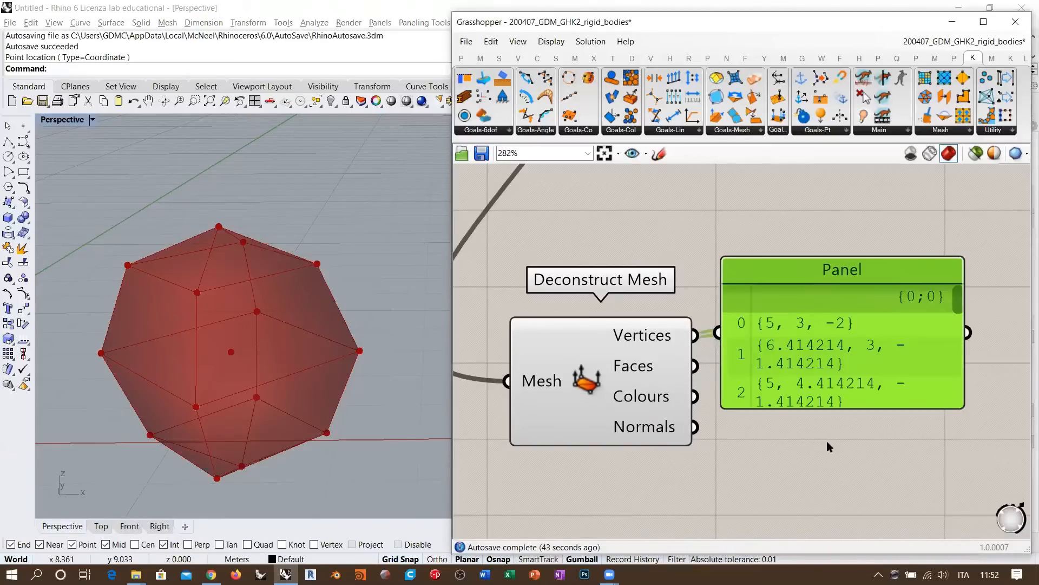
# Examine the list of vertex coordinates in the Panel and compare it with the vertex indices of the Faces output.
pyautogui.scroll(-1, 827, 441)
pyautogui.moveTo(826, 441); pyautogui.dragTo(735, 350, button='right')
pyautogui.scroll(-2, 800, 359)
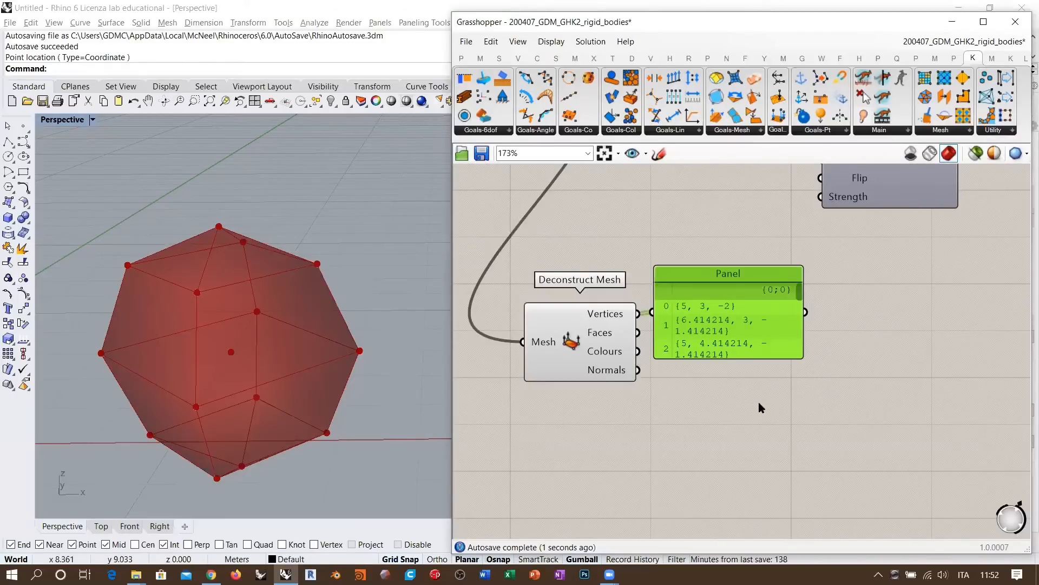
pyautogui.scroll(5, 648, 309)
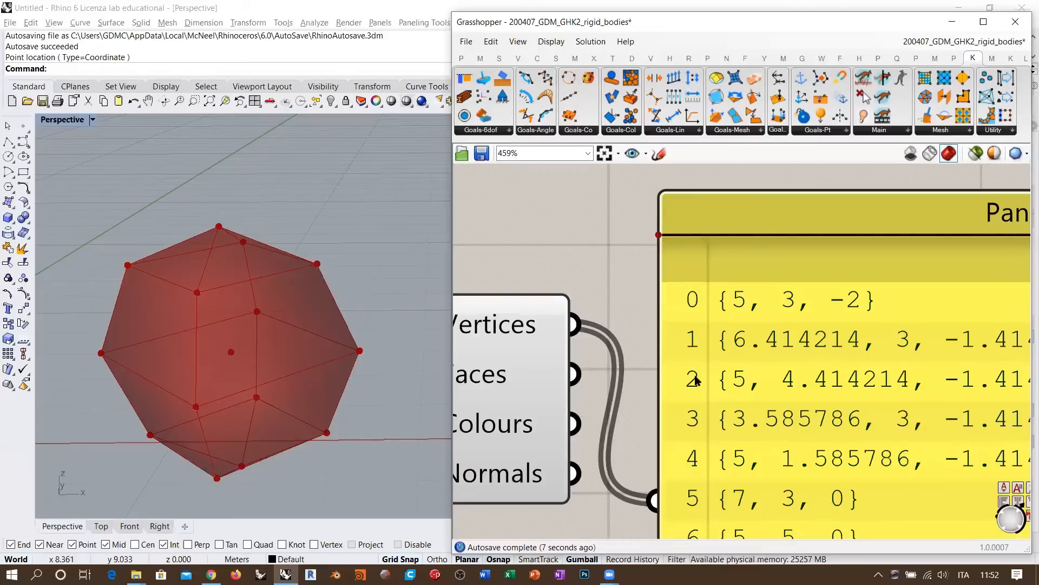
pyautogui.moveTo(489, 373); pyautogui.dragTo(551, 344, button='right')
pyautogui.moveTo(550, 341)
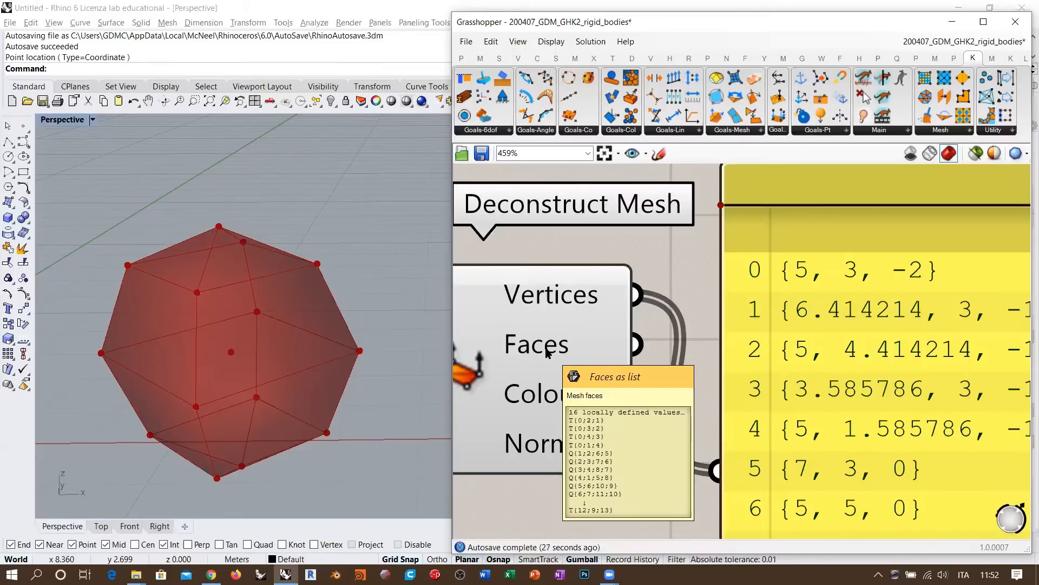
pyautogui.moveTo(831, 473); pyautogui.dragTo(664, 254, button='right')
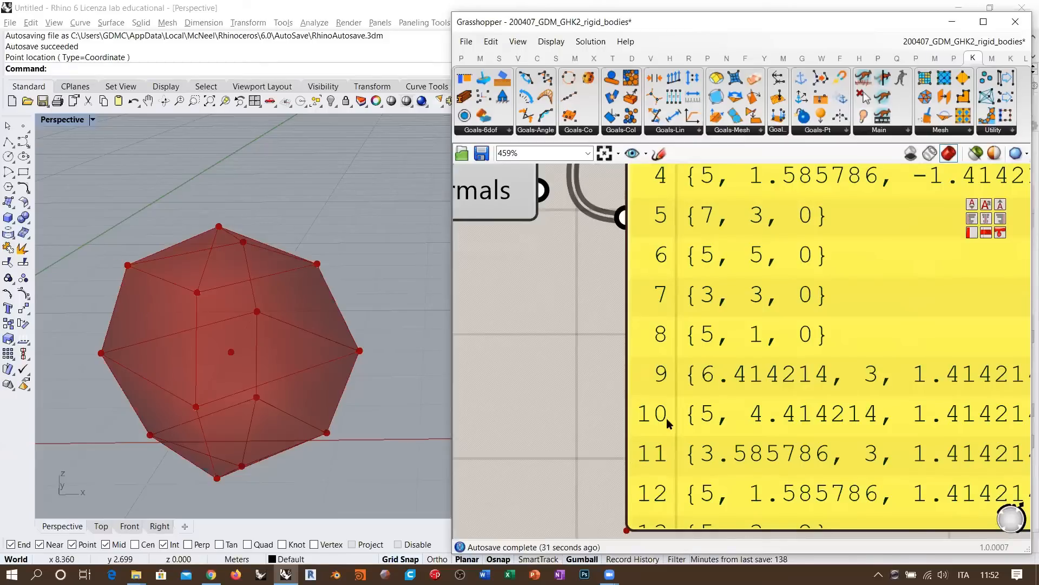
pyautogui.scroll(-4, 677, 416)
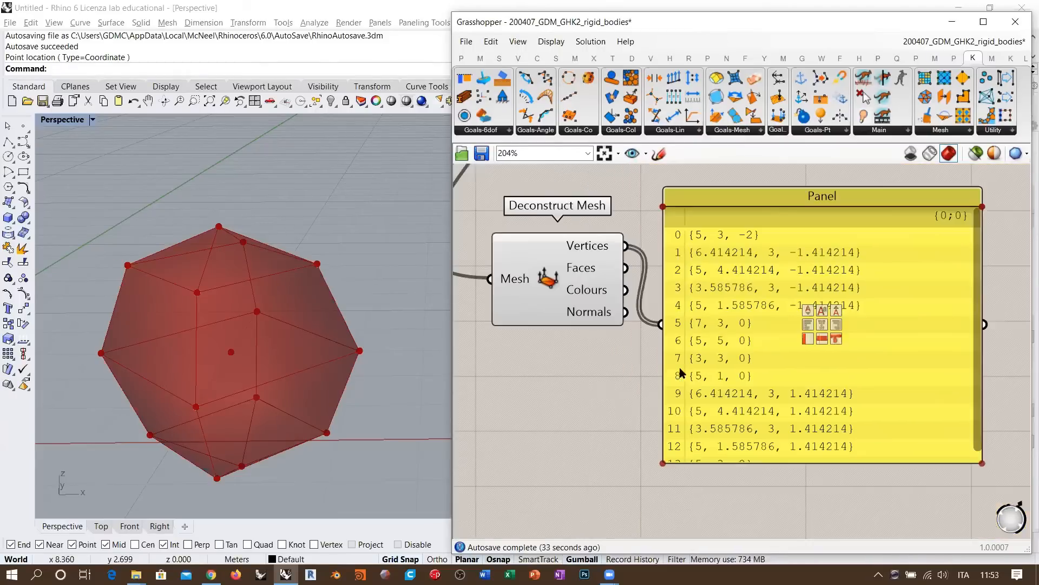
# Delete the Panel attached to the Vertices output of Deconstruct Mesh.
pyautogui.click(751, 348)
pyautogui.press('Delete')
pyautogui.moveTo(627, 287); pyautogui.dragTo(606, 330, button='right')
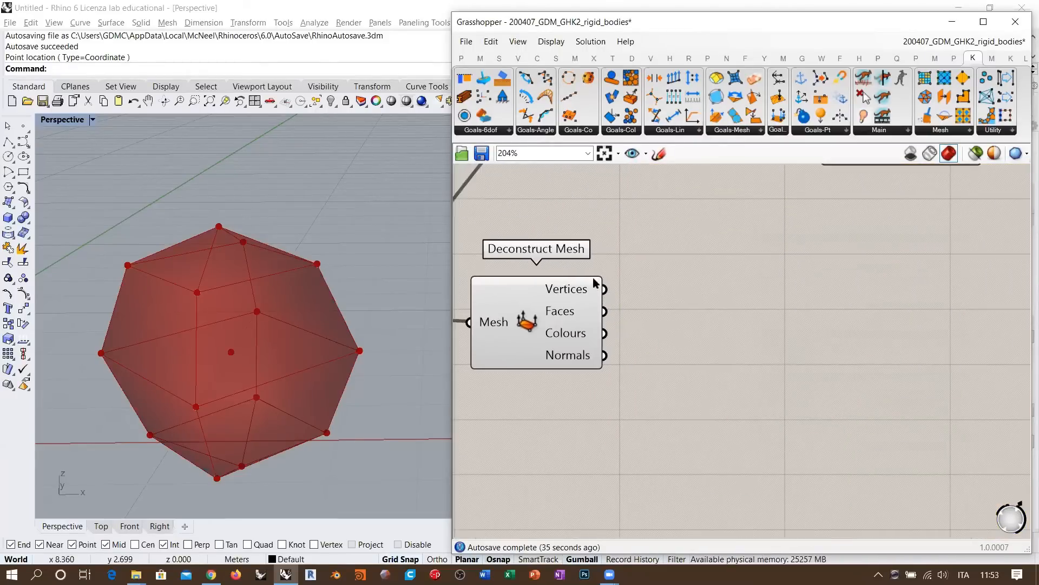
# Add a Deconstruct Face component and feed it from the Faces output of Deconstruct Mesh.
pyautogui.moveTo(316, 346); pyautogui.dragTo(328, 321, button='right')
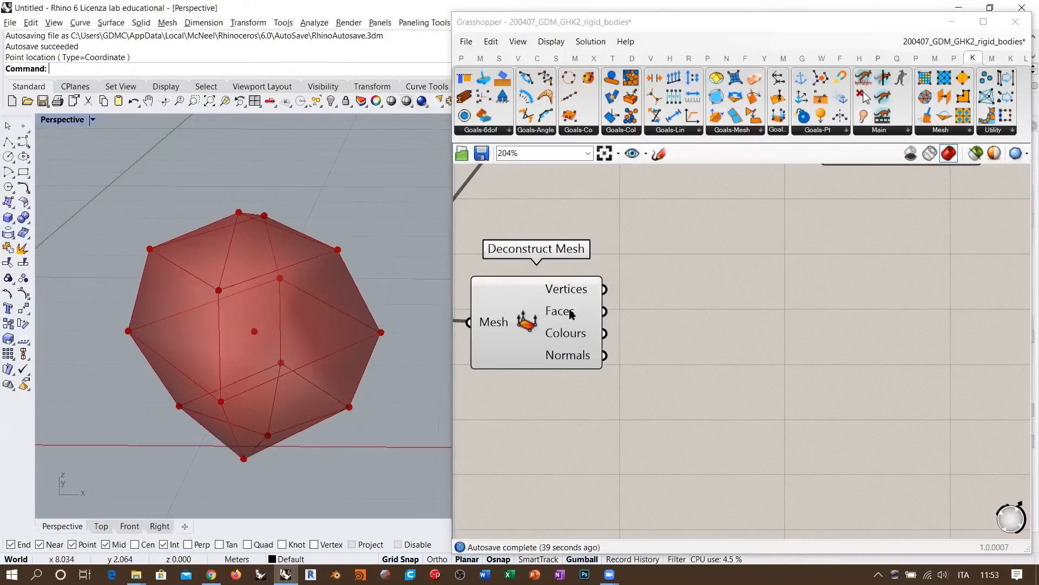
pyautogui.moveTo(569, 314)
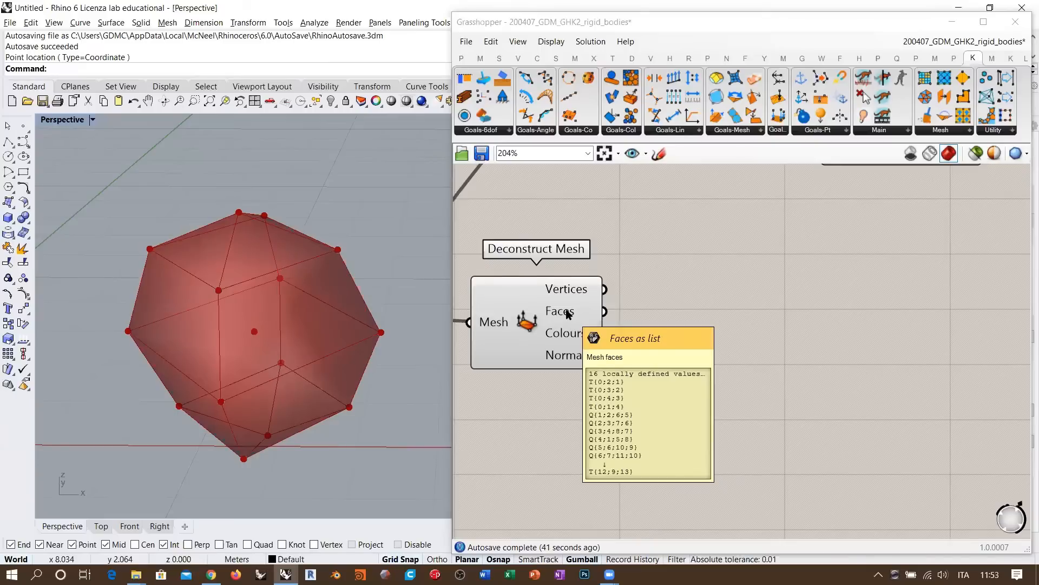
pyautogui.doubleClick(690, 339)
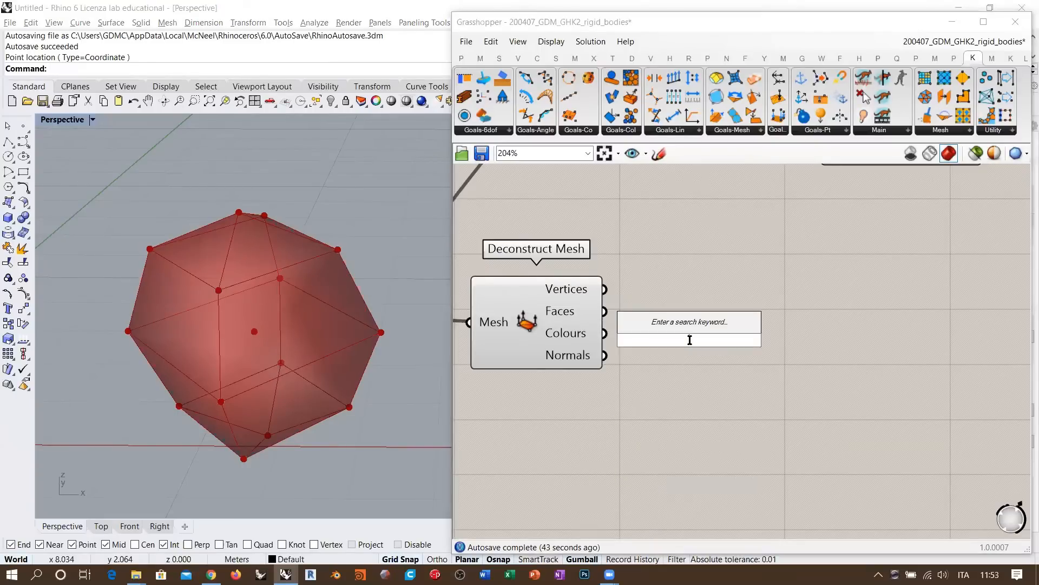
pyautogui.write('def')
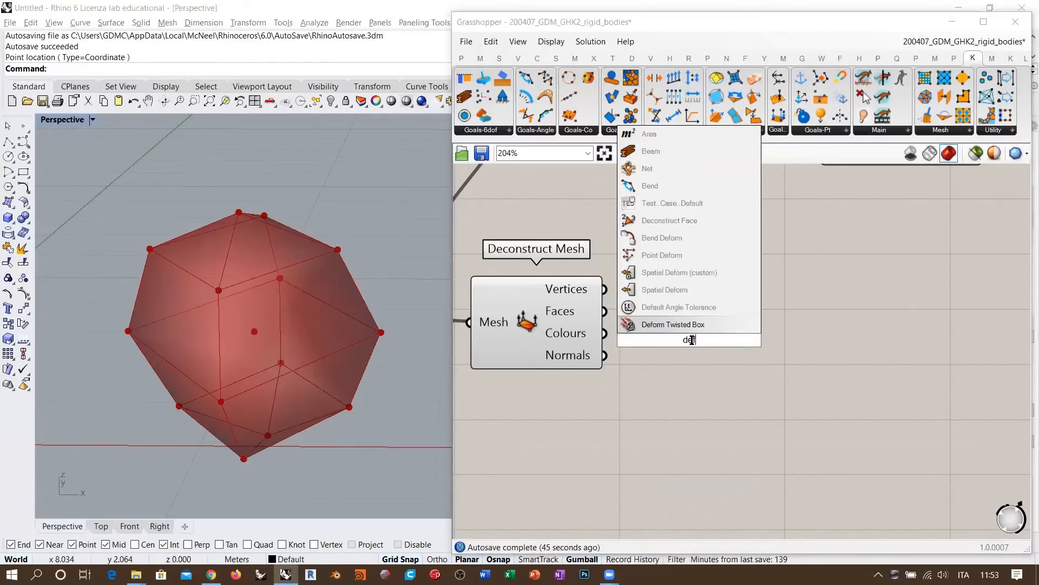
pyautogui.press('BackSpace')
pyautogui.write('con')
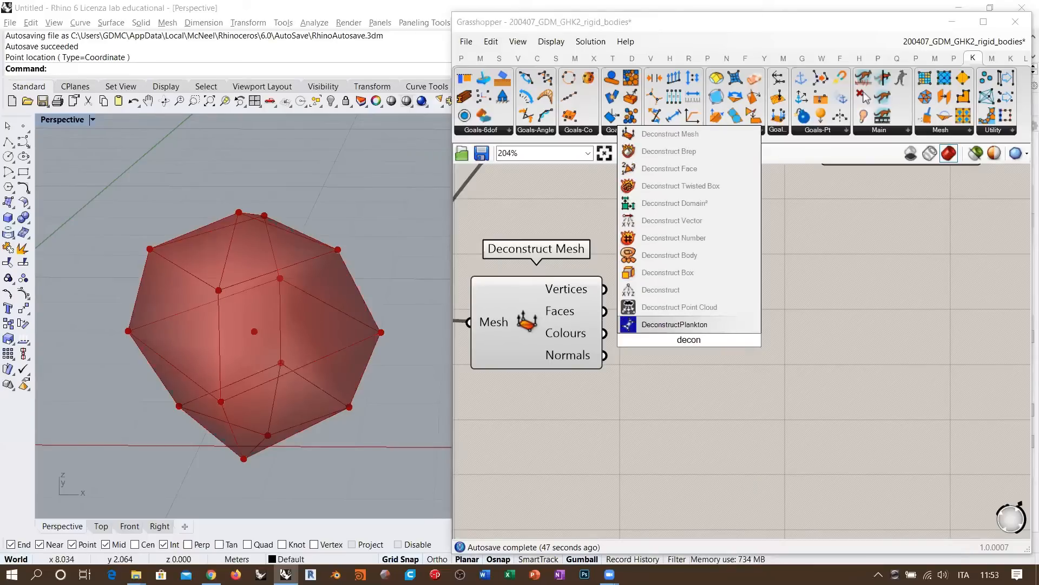
pyautogui.click(704, 168)
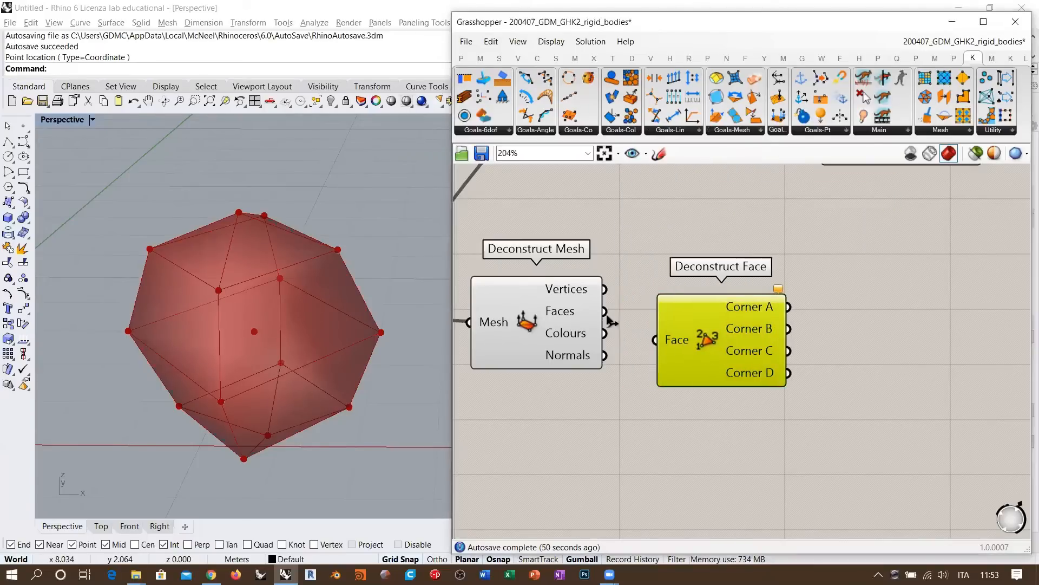
pyautogui.moveTo(606, 313); pyautogui.dragTo(638, 386)
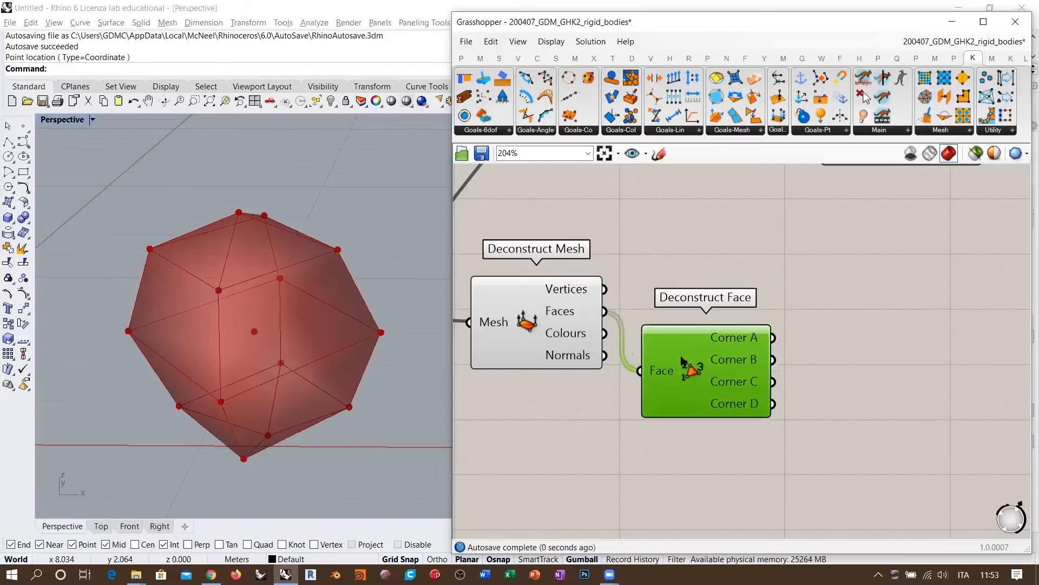
pyautogui.click(824, 363)
pyautogui.moveTo(724, 340); pyautogui.dragTo(713, 352, button='right')
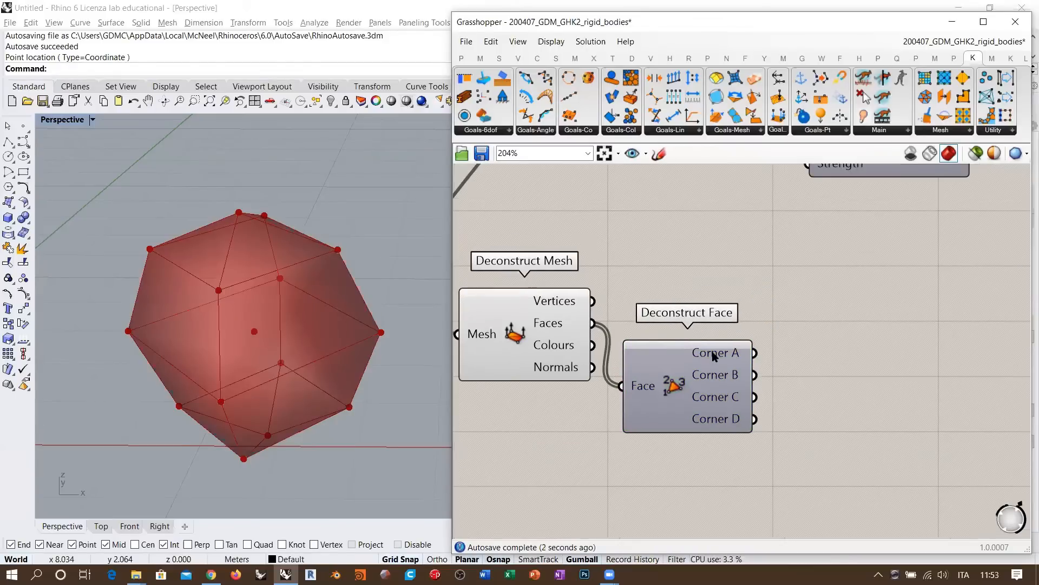
# Add a List Item component with the mesh Vertices as its List and Corner A of Deconstruct Face as its Index.
pyautogui.moveTo(718, 359)
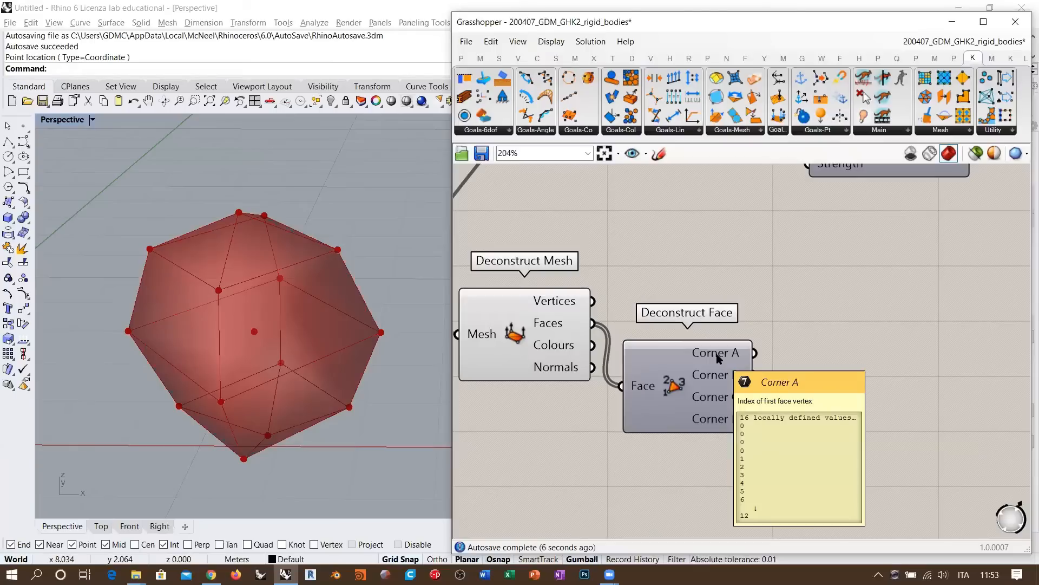
pyautogui.doubleClick(842, 324)
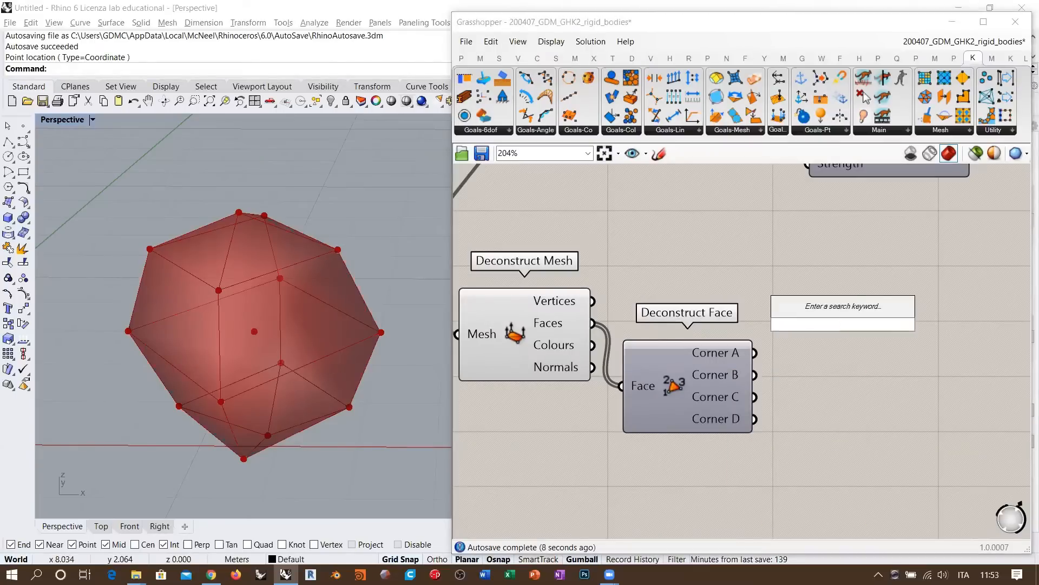
pyautogui.write('list it')
pyautogui.press('Return')
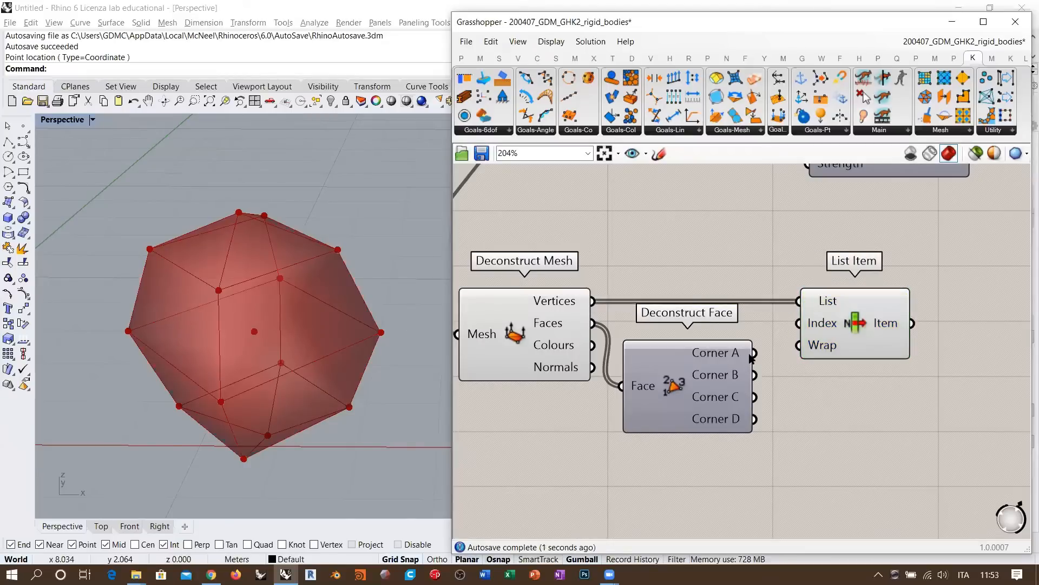
pyautogui.moveTo(754, 353); pyautogui.dragTo(828, 339)
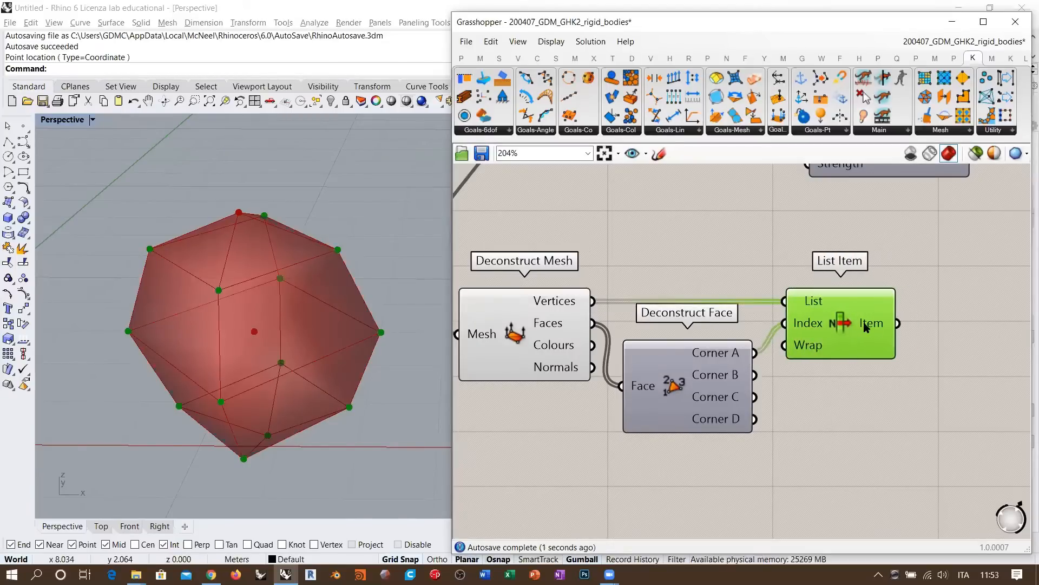
pyautogui.moveTo(873, 328)
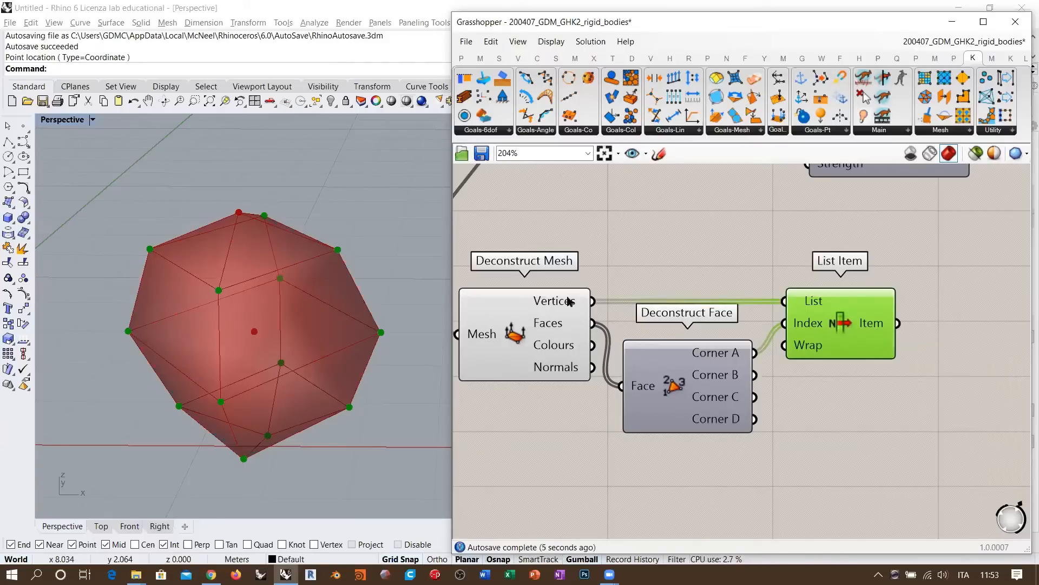
# Make three copies of the List Item fed by the Vertices, indexed by Corner B, Corner C and Corner D respectively.
pyautogui.moveTo(841, 333)
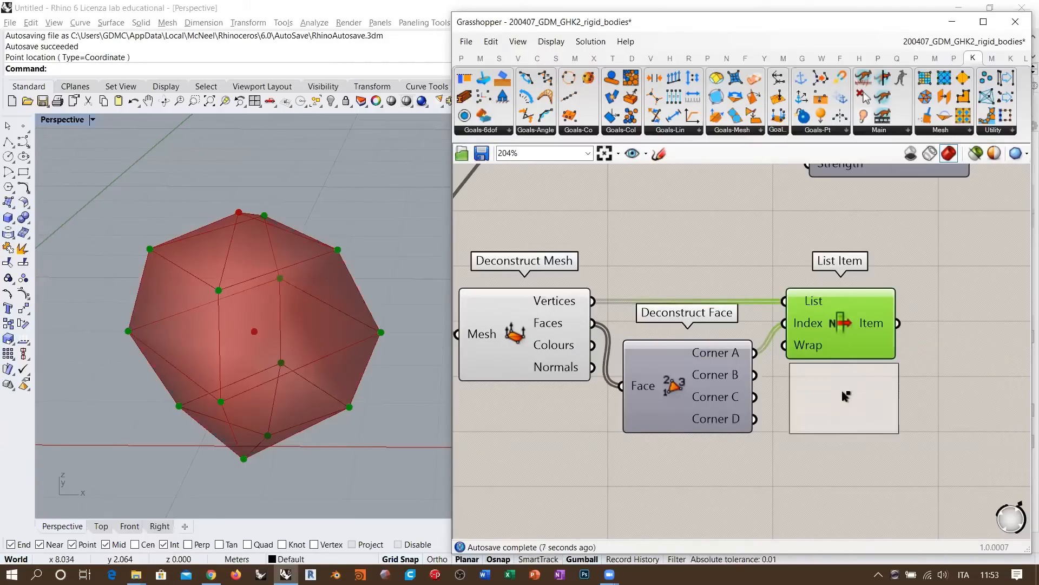
pyautogui.keyDown('alt'); pyautogui.moveTo(848, 422); pyautogui.dragTo(848, 422); pyautogui.keyUp('alt')
pyautogui.moveTo(754, 374); pyautogui.dragTo(785, 398)
pyautogui.click(860, 401)
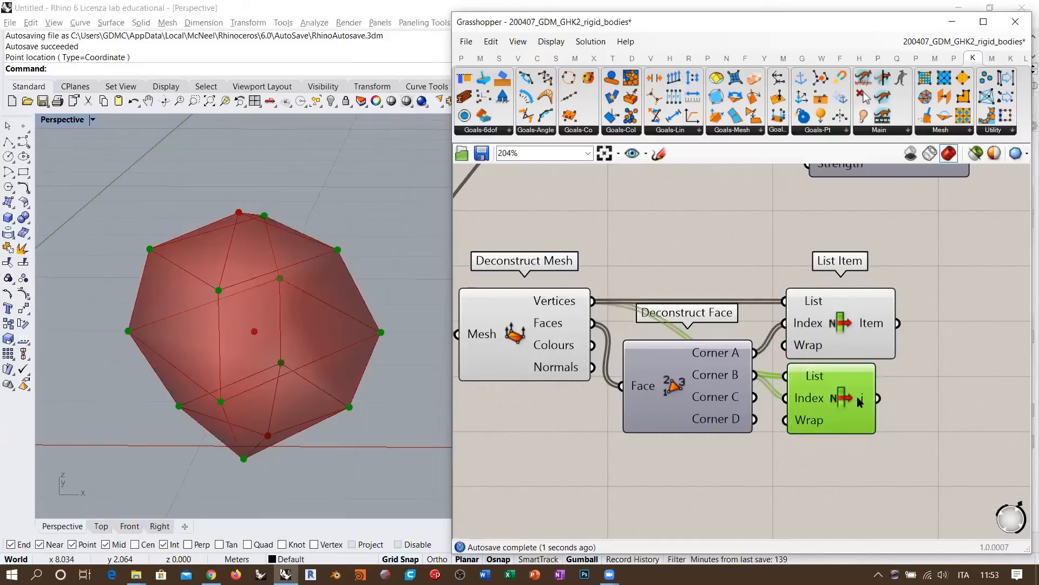
pyautogui.moveTo(820, 433); pyautogui.dragTo(824, 383, button='right')
pyautogui.keyDown('alt'); pyautogui.moveTo(833, 353); pyautogui.dragTo(834, 502); pyautogui.keyUp('alt')
pyautogui.moveTo(778, 401); pyautogui.dragTo(758, 319, button='right')
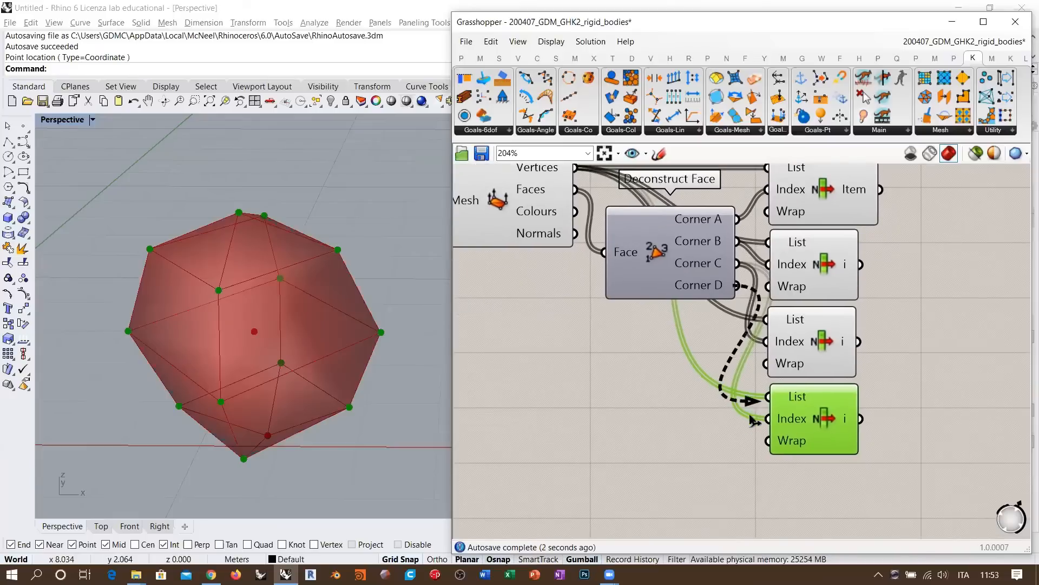
pyautogui.click(702, 436)
# Move Deconstruct Mesh and Deconstruct Face together away from the List Item components to widen the gap.
pyautogui.scroll(-2, 754, 365)
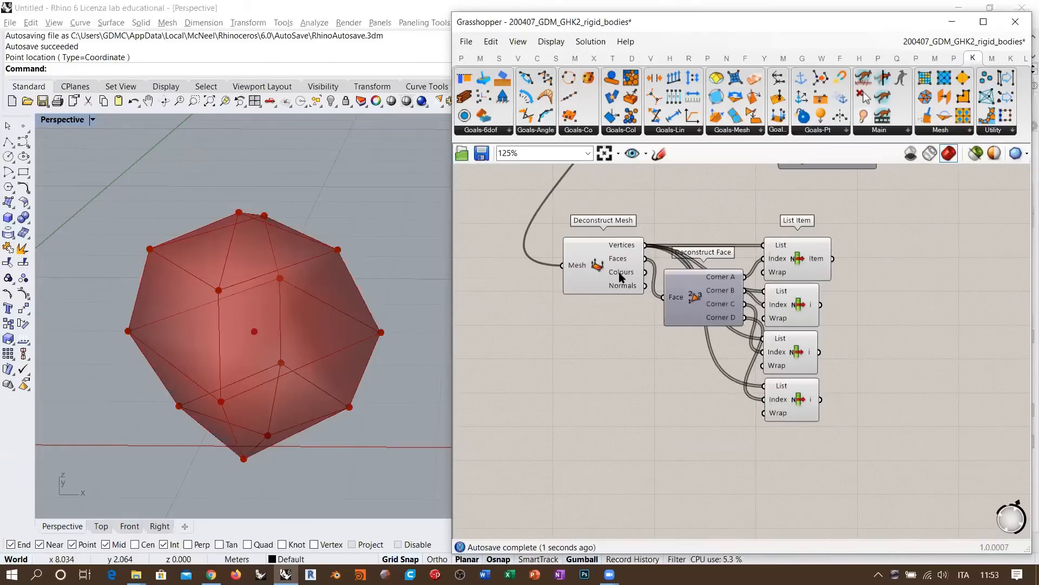
pyautogui.click(601, 270)
pyautogui.keyDown('shift'); pyautogui.click(714, 298); pyautogui.keyUp('shift')
# Turn off the preview of the BouncySolver component.
pyautogui.scroll(-3, 677, 299)
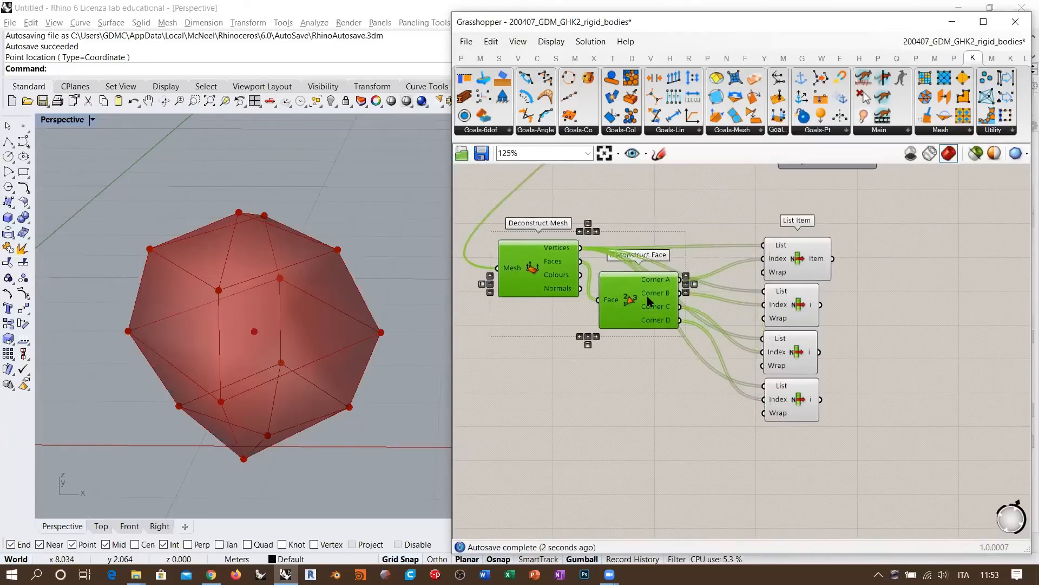
pyautogui.click(820, 260)
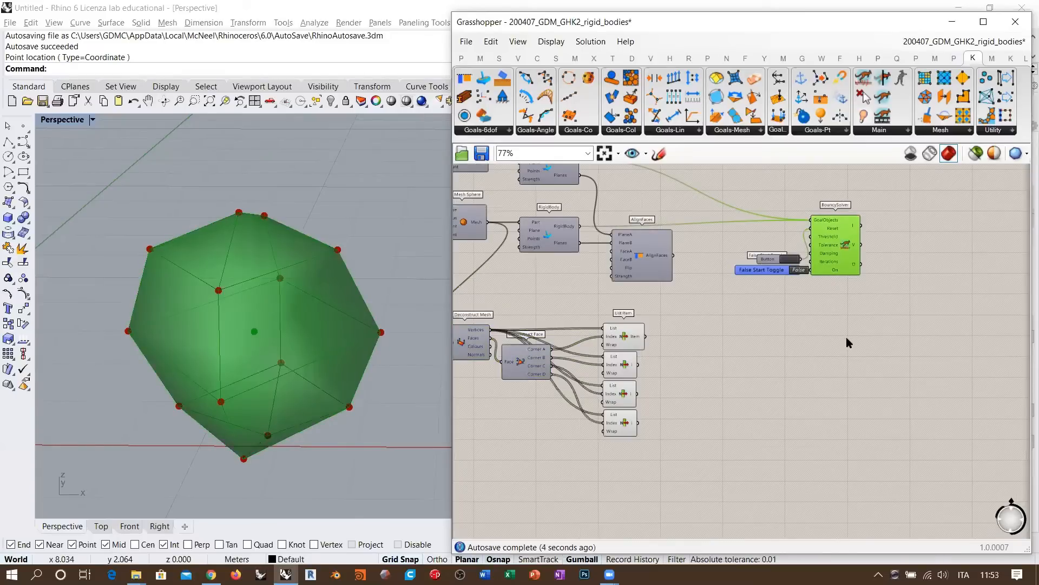
pyautogui.hotkey('ctrl', 'q')
pyautogui.click(846, 337)
# Align the four List Item components in an evenly spaced column and move them closer to Deconstruct Face.
pyautogui.moveTo(610, 390); pyautogui.dragTo(707, 350, button='right')
pyautogui.scroll(2, 729, 273)
pyautogui.click(722, 295)
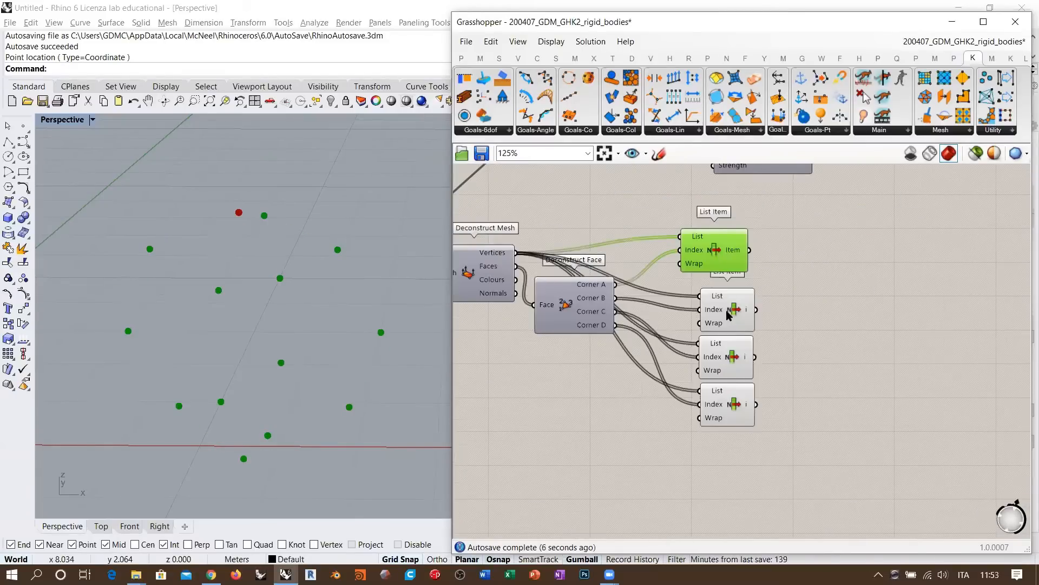
pyautogui.click(726, 331)
pyautogui.moveTo(721, 308); pyautogui.dragTo(724, 302)
pyautogui.moveTo(720, 370); pyautogui.dragTo(715, 357)
pyautogui.moveTo(731, 417); pyautogui.dragTo(726, 405)
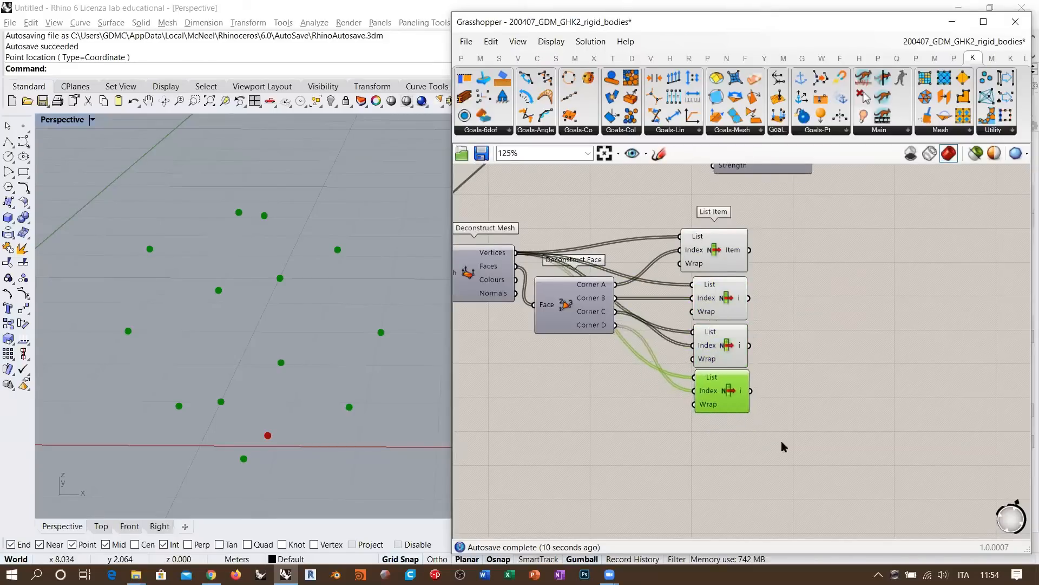
pyautogui.moveTo(782, 440); pyautogui.dragTo(685, 242)
pyautogui.click(763, 249)
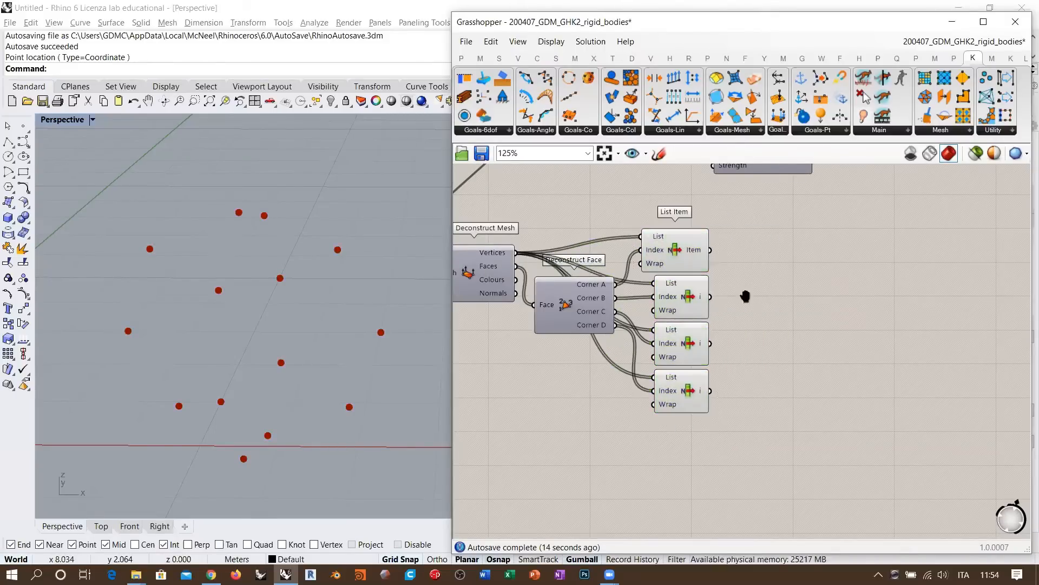
# Add a 4Point Surface component beside the four List Item components.
pyautogui.scroll(3, 726, 304)
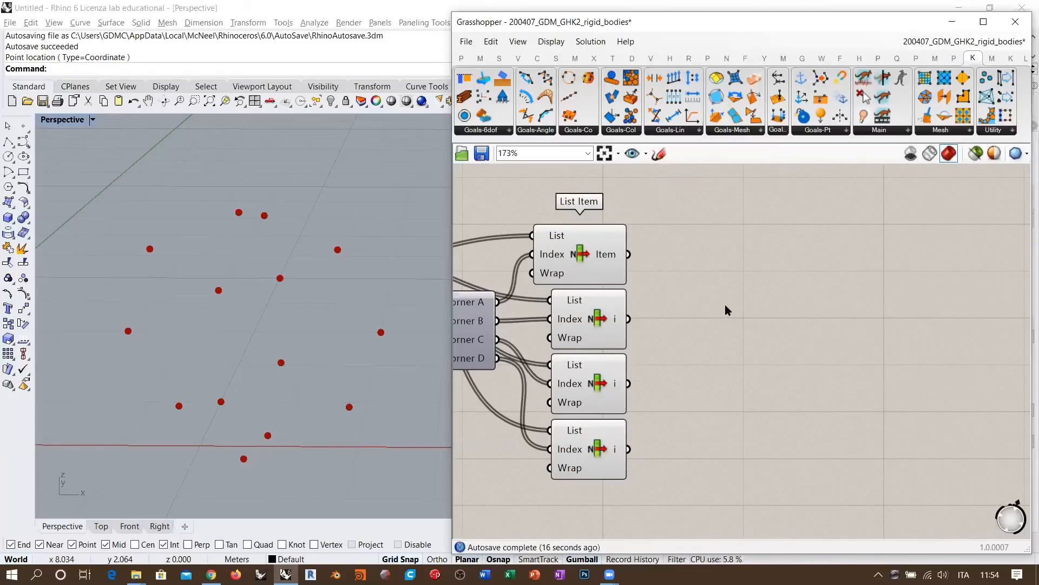
pyautogui.scroll(-4, 719, 338)
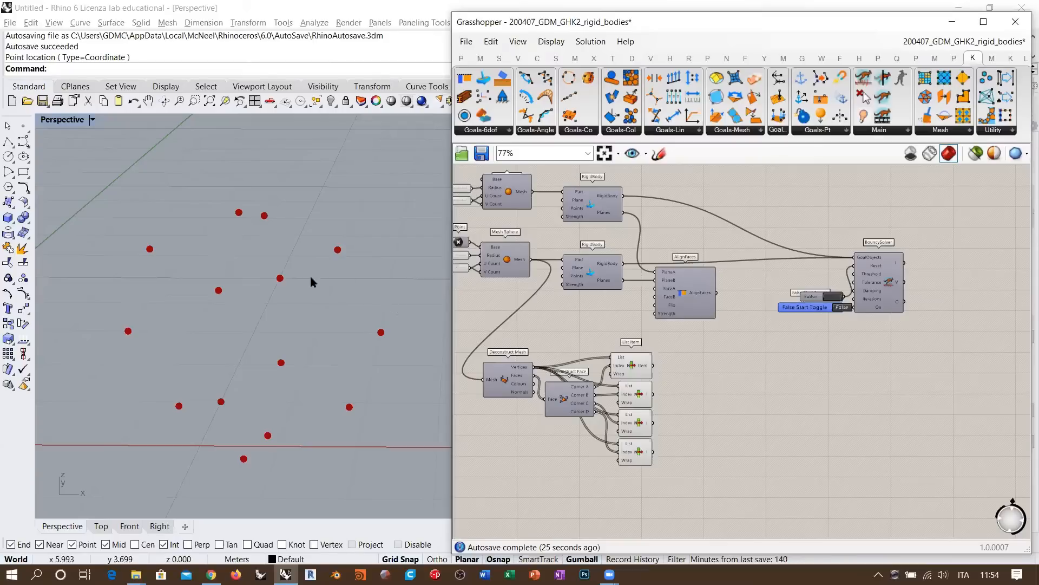
pyautogui.moveTo(320, 306); pyautogui.dragTo(259, 301, button='right')
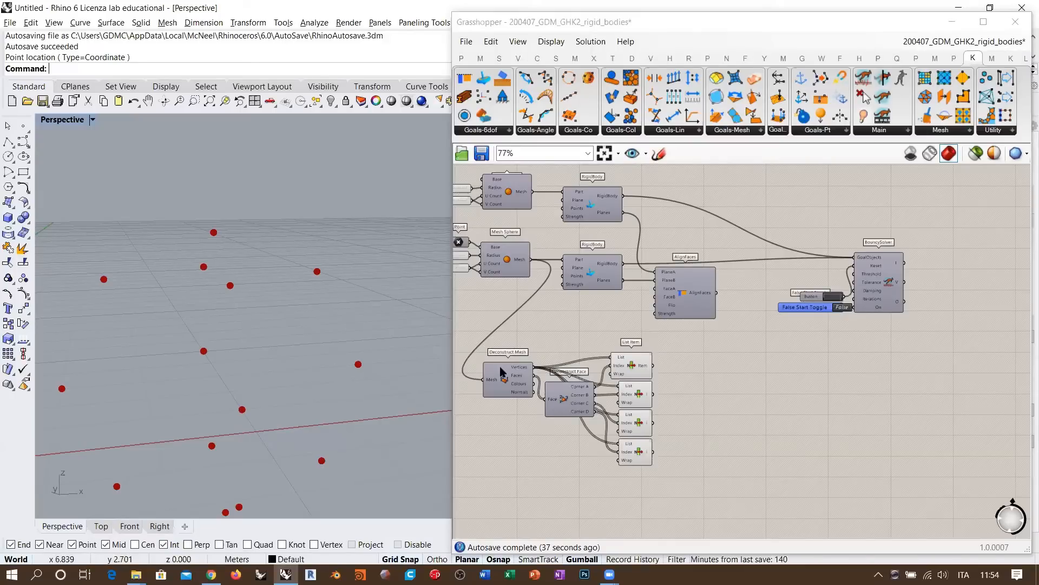
pyautogui.scroll(4, 655, 365)
pyautogui.scroll(1, 707, 341)
pyautogui.doubleClick(707, 341)
pyautogui.write('4P')
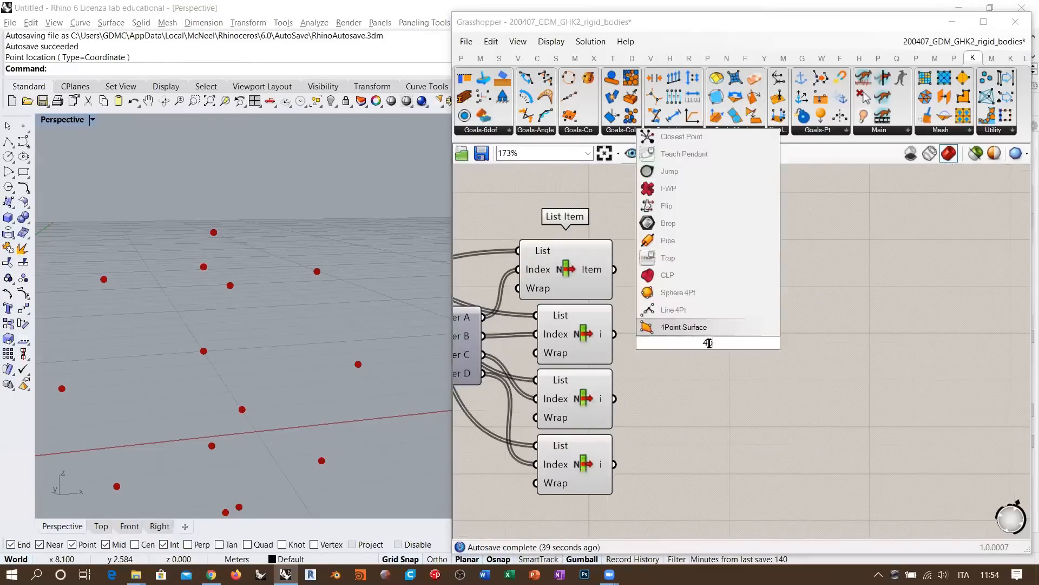
pyautogui.click(706, 328)
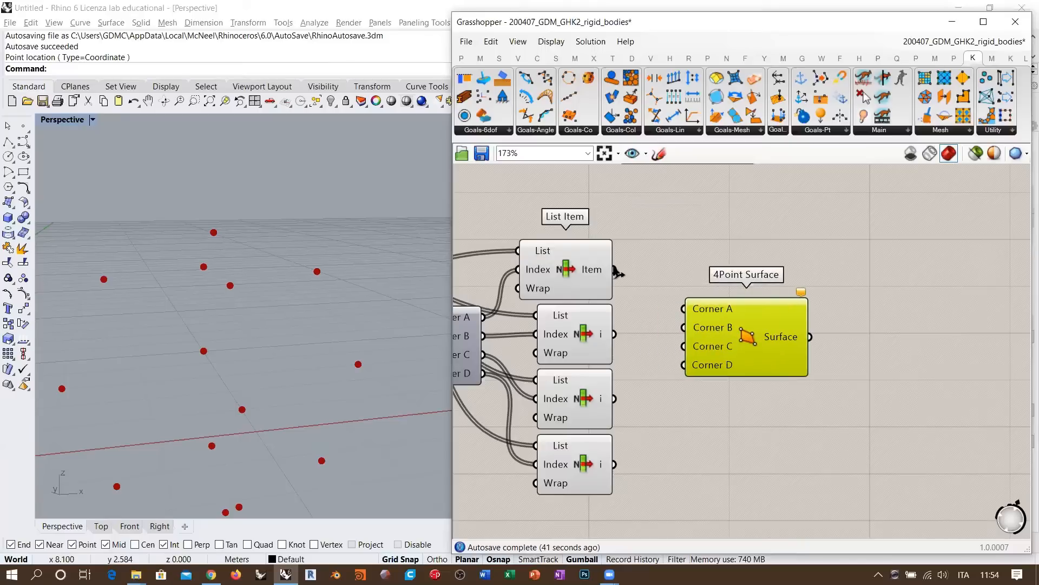
# Connect the four List Item outputs in order to Corner A, B, C and D of 4Point Surface and move that component closer to them.
pyautogui.moveTo(617, 272); pyautogui.dragTo(683, 308)
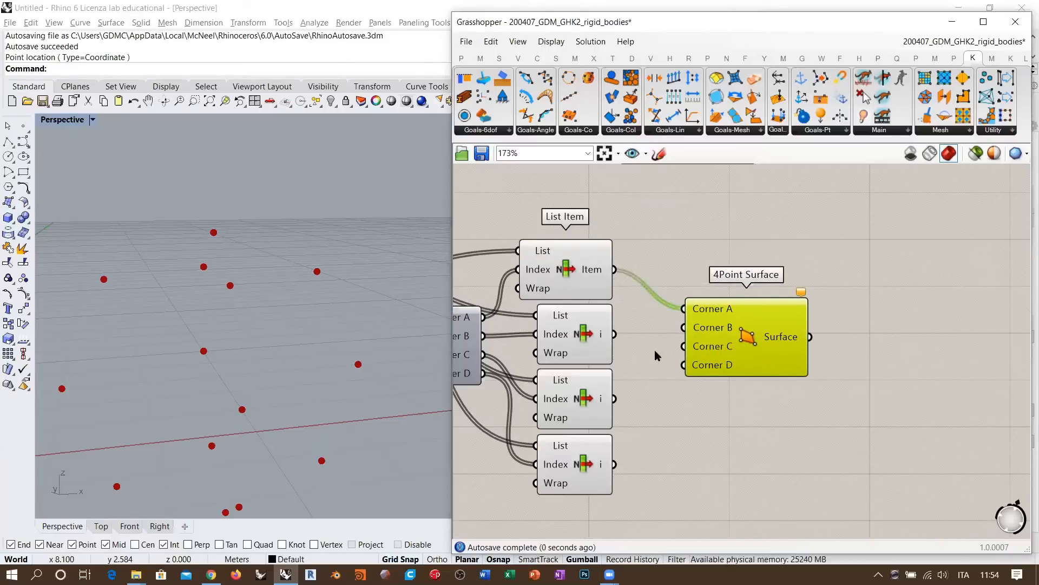
pyautogui.moveTo(616, 334); pyautogui.dragTo(684, 328)
pyautogui.moveTo(616, 399); pyautogui.dragTo(682, 347)
pyautogui.moveTo(293, 357); pyautogui.dragTo(322, 327, button='right')
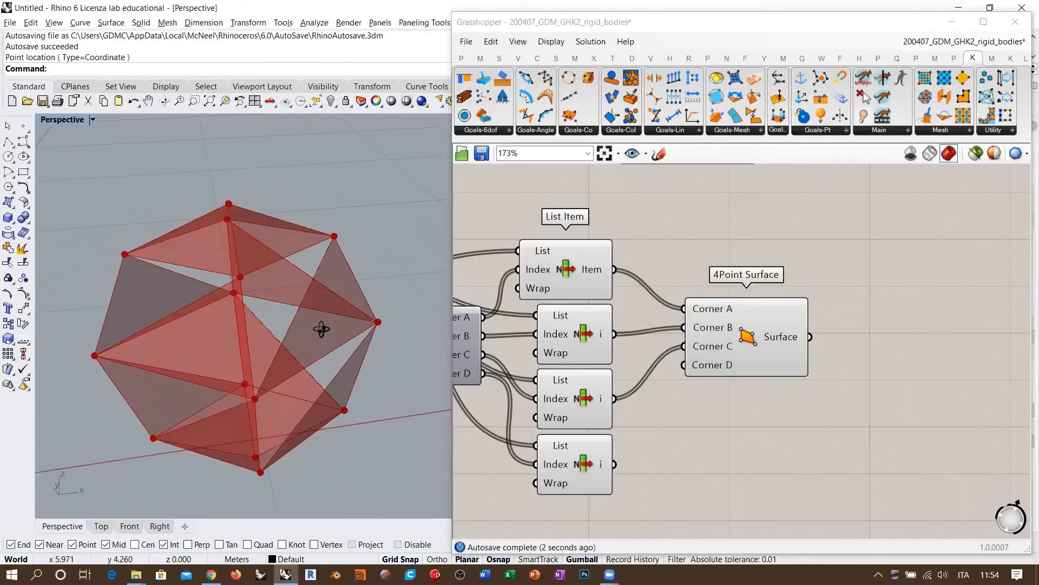
pyautogui.moveTo(612, 464); pyautogui.dragTo(684, 365)
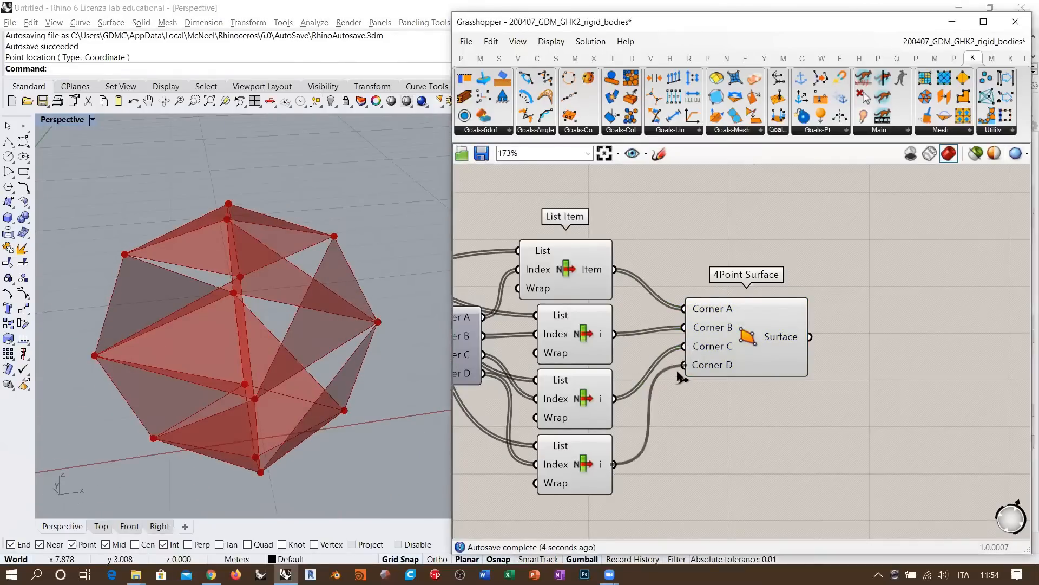
pyautogui.moveTo(358, 324); pyautogui.dragTo(325, 239, button='right')
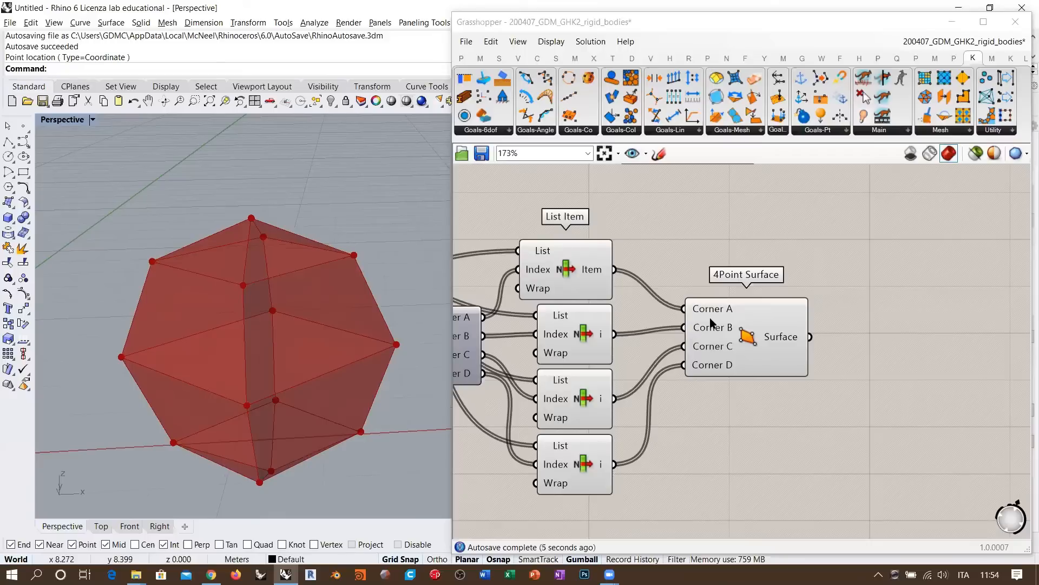
pyautogui.moveTo(761, 335); pyautogui.dragTo(730, 368)
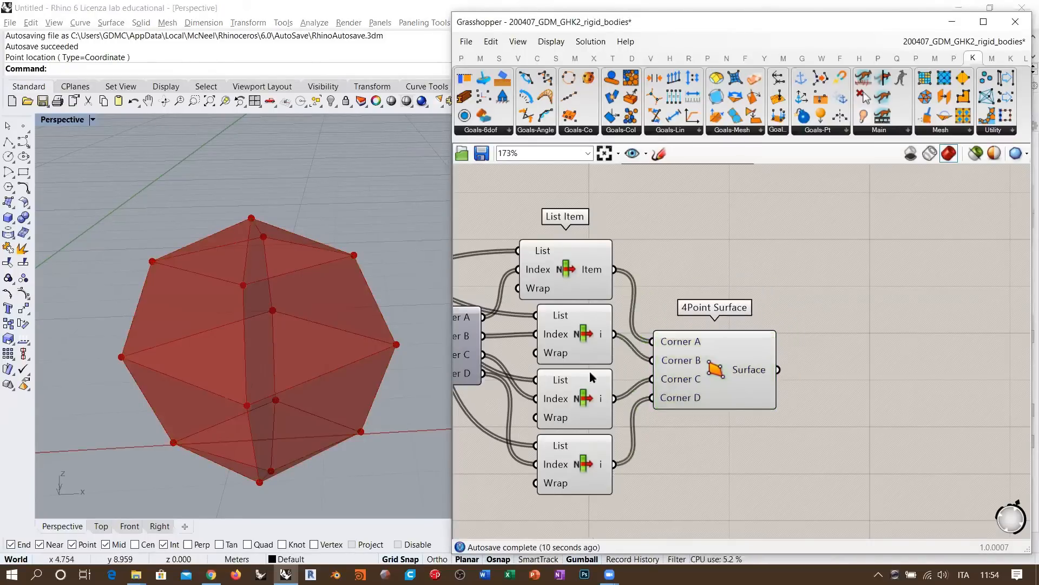
# Disconnect the fourth List Item from Corner D to compare the face surfaces without it, and reconnect it.
pyautogui.keyDown('ctrl'); pyautogui.moveTo(614, 464); pyautogui.dragTo(653, 398); pyautogui.keyUp('ctrl')
pyautogui.moveTo(292, 349); pyautogui.dragTo(252, 210, button='right')
pyautogui.moveTo(297, 401); pyautogui.dragTo(289, 319, button='right')
pyautogui.moveTo(536, 313); pyautogui.dragTo(836, 363, button='right')
pyautogui.scroll(-3, 844, 363)
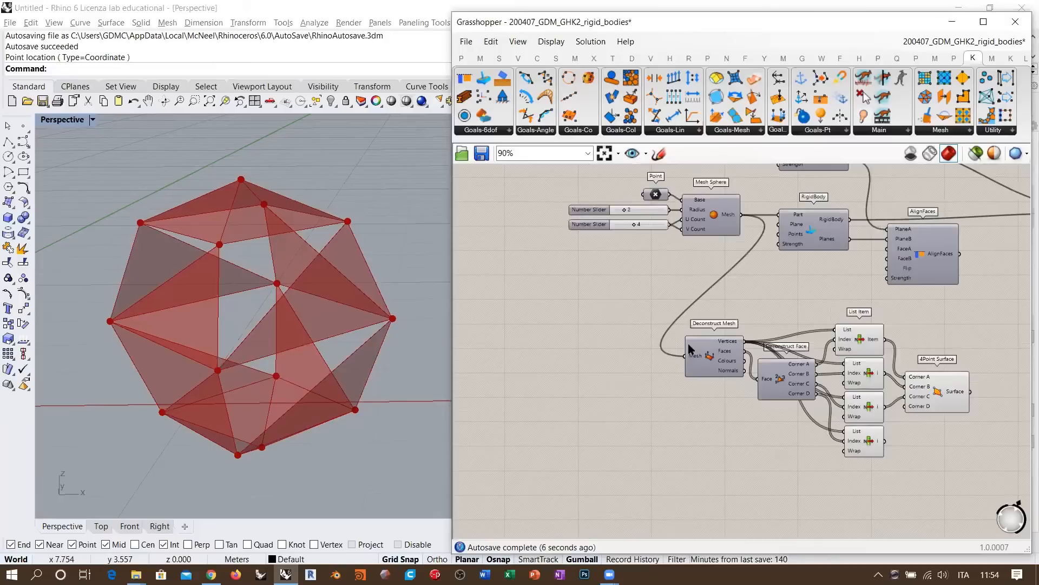
pyautogui.moveTo(642, 199); pyautogui.dragTo(742, 417, button='right')
pyautogui.scroll(5, 741, 417)
pyautogui.scroll(-3, 742, 416)
pyautogui.moveTo(895, 353); pyautogui.dragTo(817, 317, button='right')
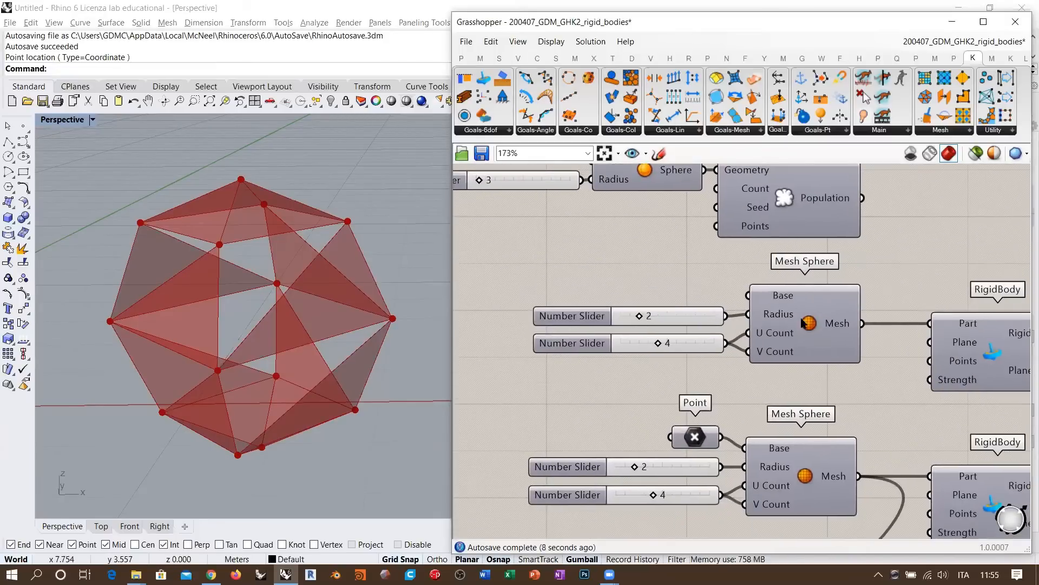
pyautogui.moveTo(766, 409); pyautogui.dragTo(599, 206, button='right')
pyautogui.moveTo(768, 436); pyautogui.dragTo(681, 260, button='right')
pyautogui.moveTo(866, 443); pyautogui.dragTo(620, 318, button='right')
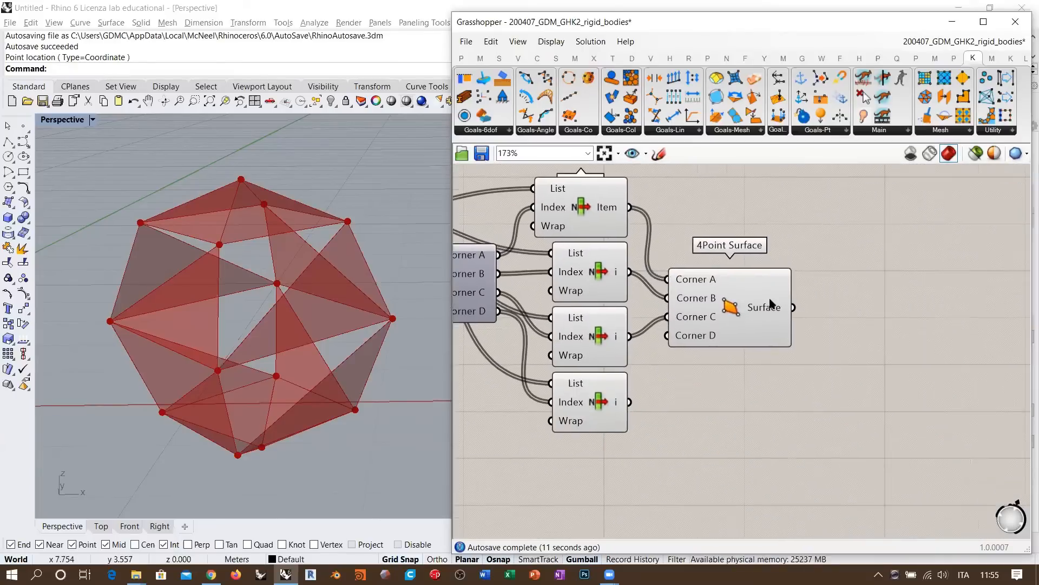
pyautogui.scroll(3, 770, 303)
pyautogui.moveTo(540, 467); pyautogui.dragTo(599, 359)
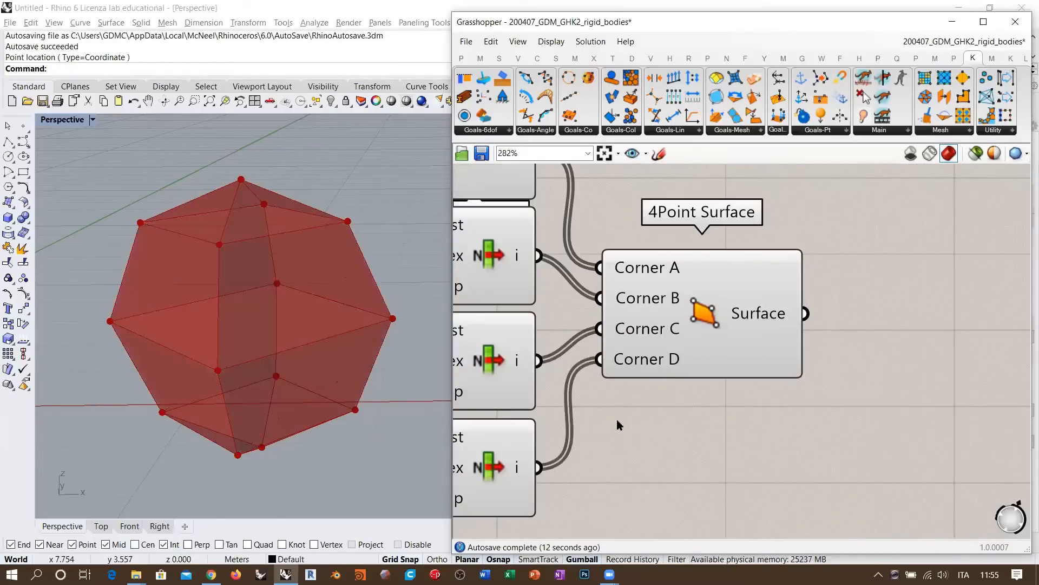
# Examine the Surface output of 4Point Surface and the Faces output of Deconstruct Mesh to compare their lists.
pyautogui.moveTo(757, 317)
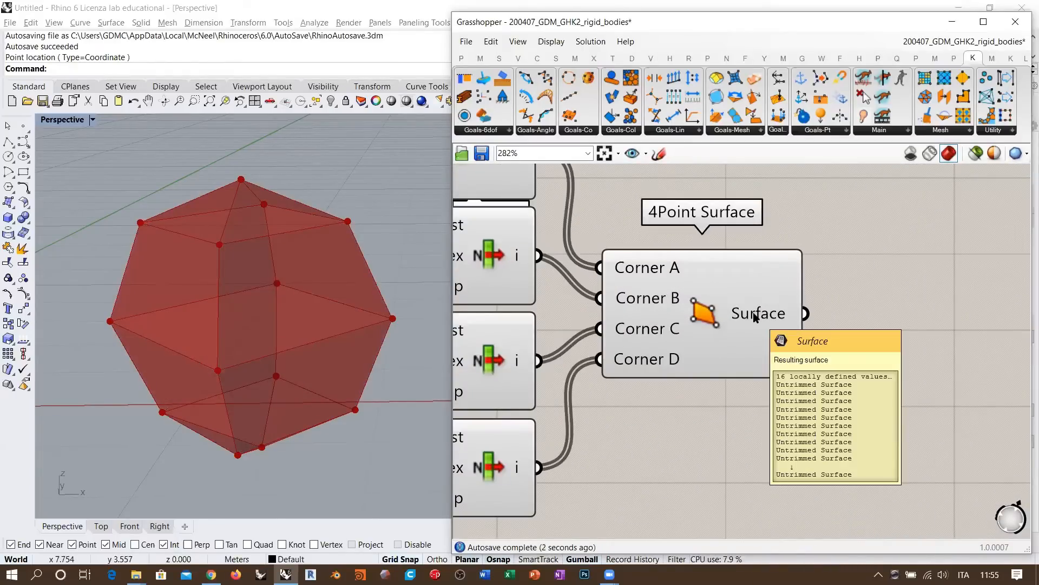
pyautogui.moveTo(786, 327); pyautogui.dragTo(904, 393, button='right')
pyautogui.scroll(-3, 845, 379)
pyautogui.moveTo(632, 283); pyautogui.dragTo(817, 295, button='right')
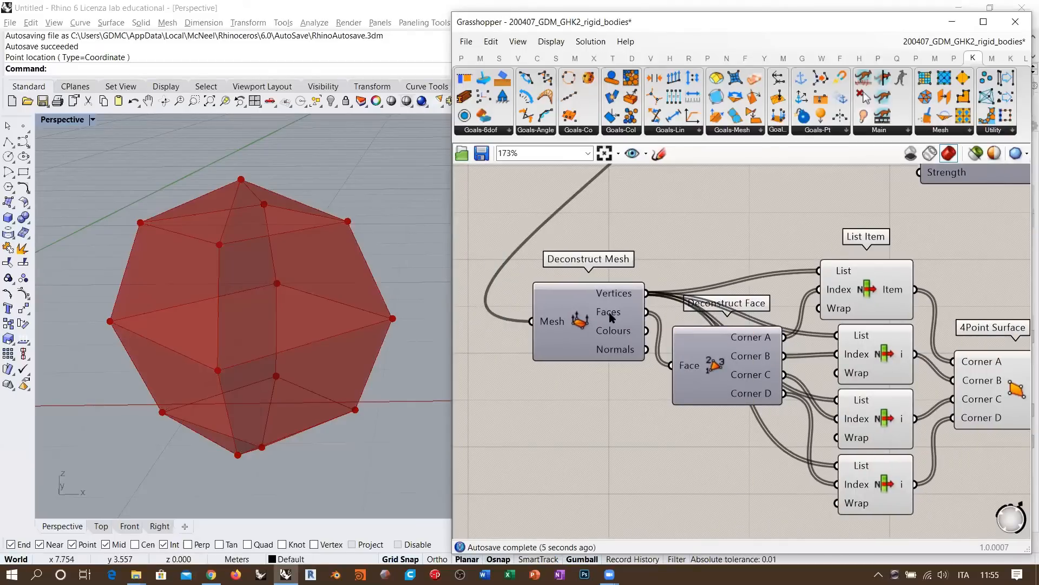
pyautogui.moveTo(611, 318)
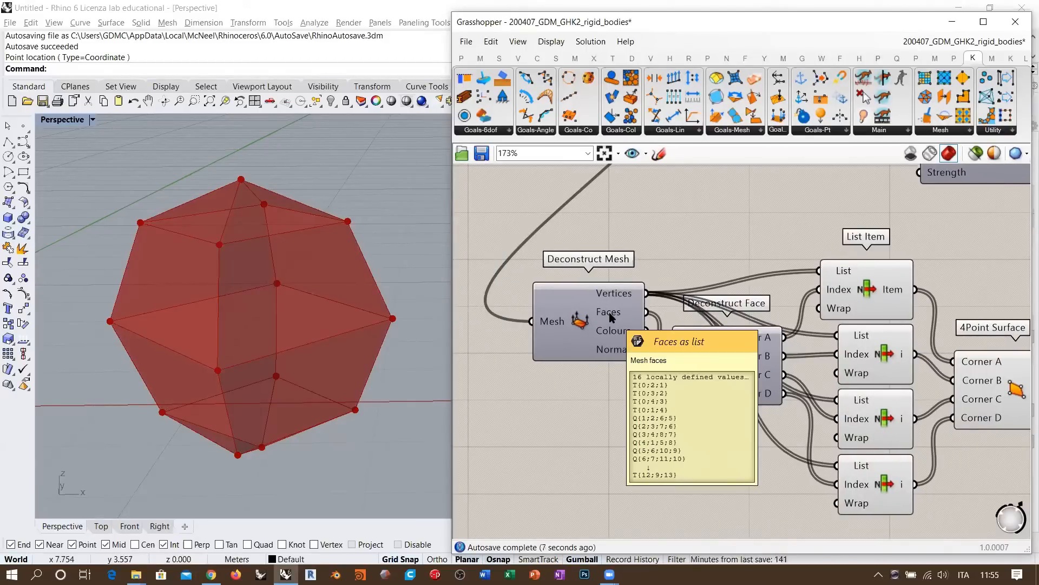
pyautogui.moveTo(805, 345); pyautogui.dragTo(653, 346, button='right')
pyautogui.scroll(-3, 653, 346)
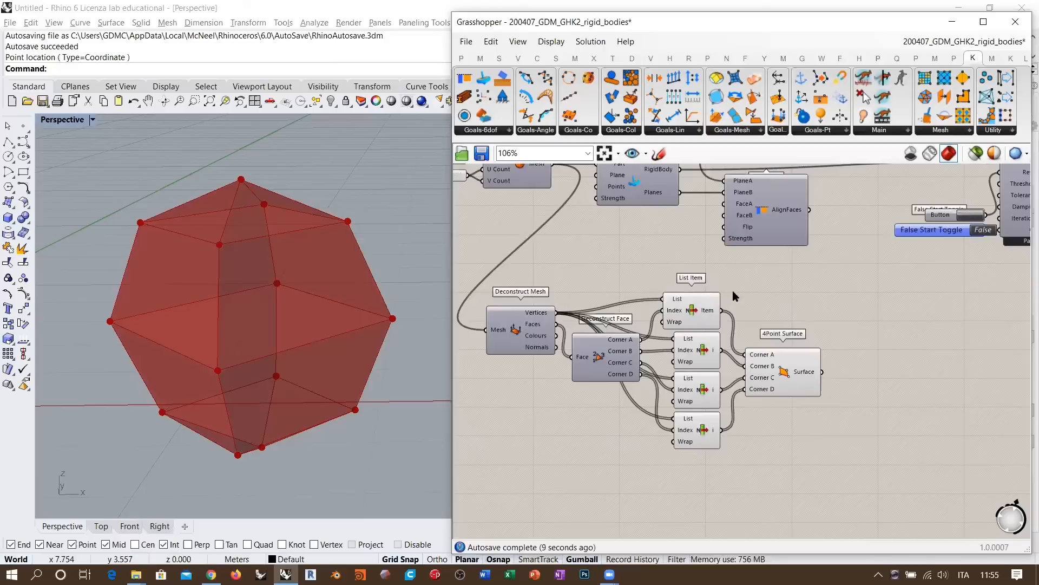
pyautogui.moveTo(710, 403); pyautogui.dragTo(739, 392, button='right')
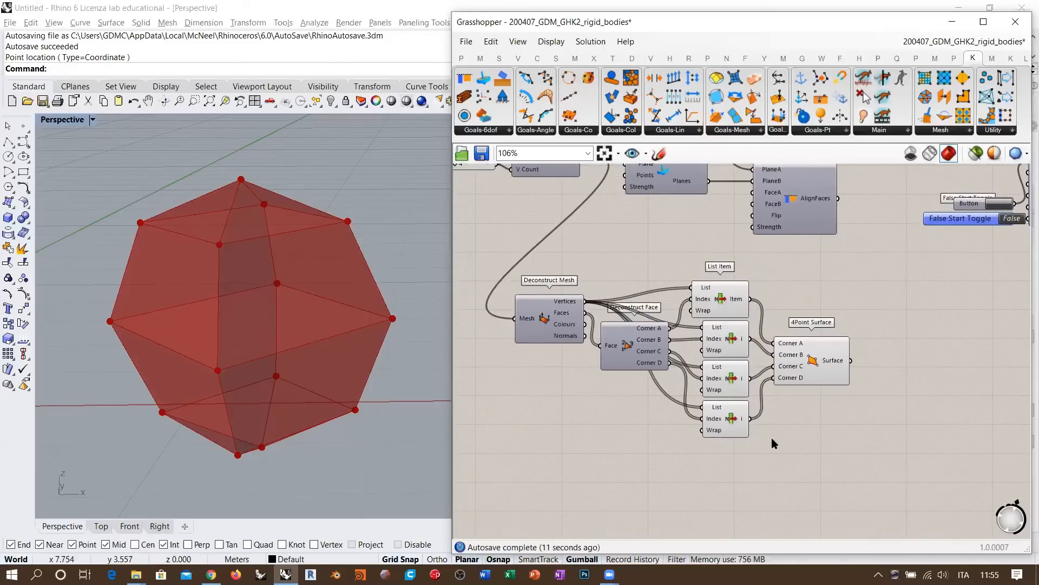
# Turn off the preview of the four List Item components.
pyautogui.moveTo(738, 255); pyautogui.dragTo(704, 468)
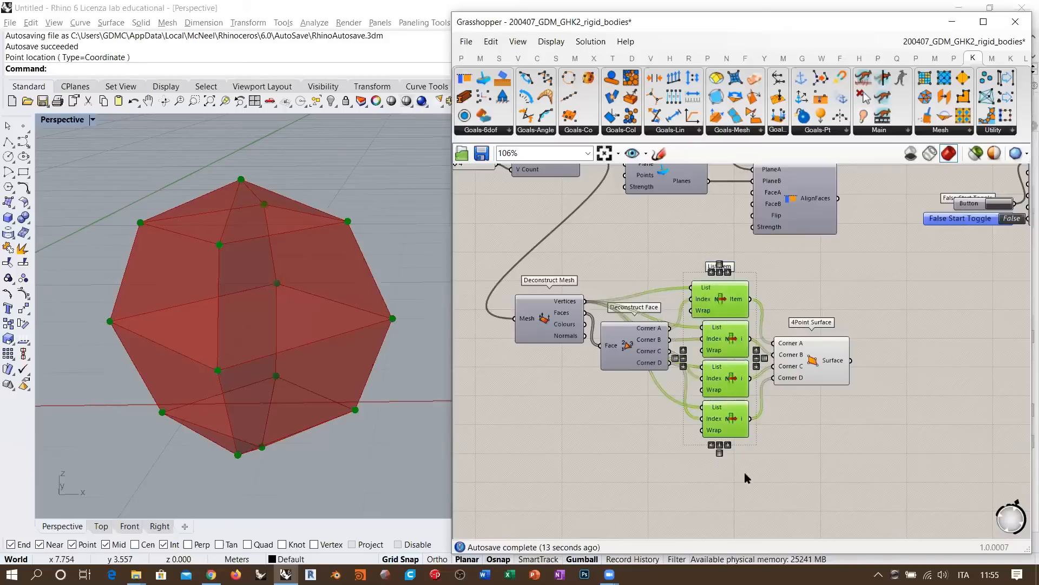
pyautogui.hotkey('ctrl', 'q')
pyautogui.click(758, 442)
# Move the whole face-extraction group, from Deconstruct Mesh to 4Point Surface, back to free space beyond 4Point Surface.
pyautogui.moveTo(730, 375); pyautogui.dragTo(762, 397, button='right')
pyautogui.moveTo(866, 293); pyautogui.dragTo(564, 455)
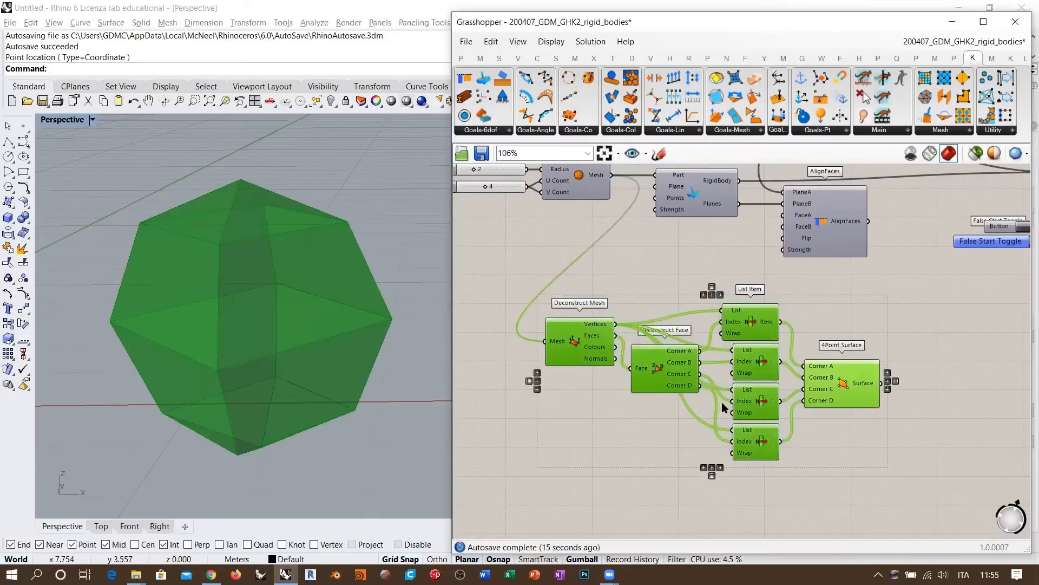
pyautogui.moveTo(694, 403); pyautogui.dragTo(722, 408, button='right')
pyautogui.moveTo(699, 383); pyautogui.dragTo(596, 379)
pyautogui.press('Escape')
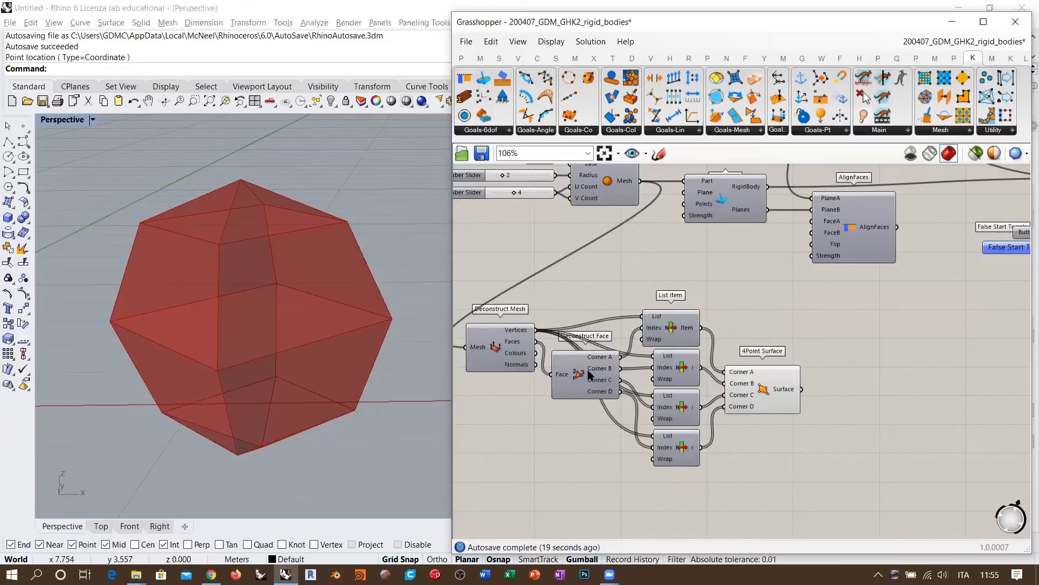
pyautogui.moveTo(808, 384); pyautogui.dragTo(792, 383, button='right')
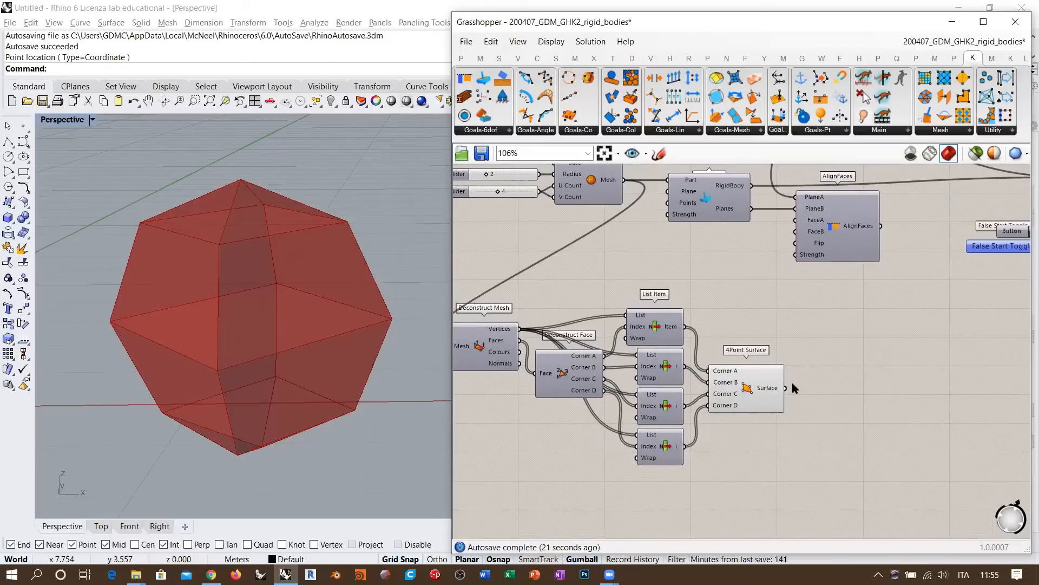
# Add an Evaluate Surface component beside 4Point Surface, leaving a gap between the two.
pyautogui.click(752, 389)
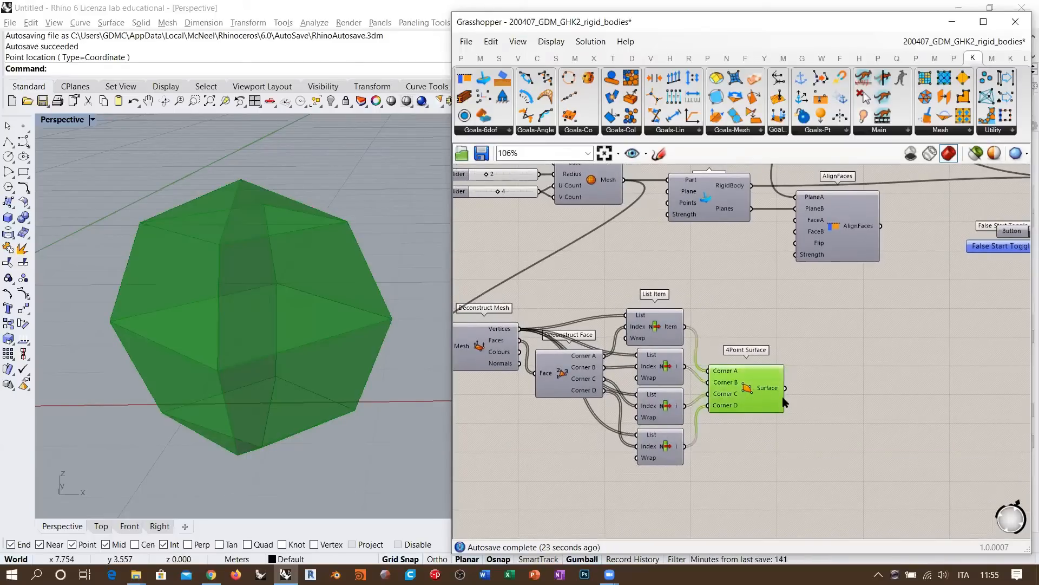
pyautogui.moveTo(822, 401); pyautogui.dragTo(588, 436, button='right')
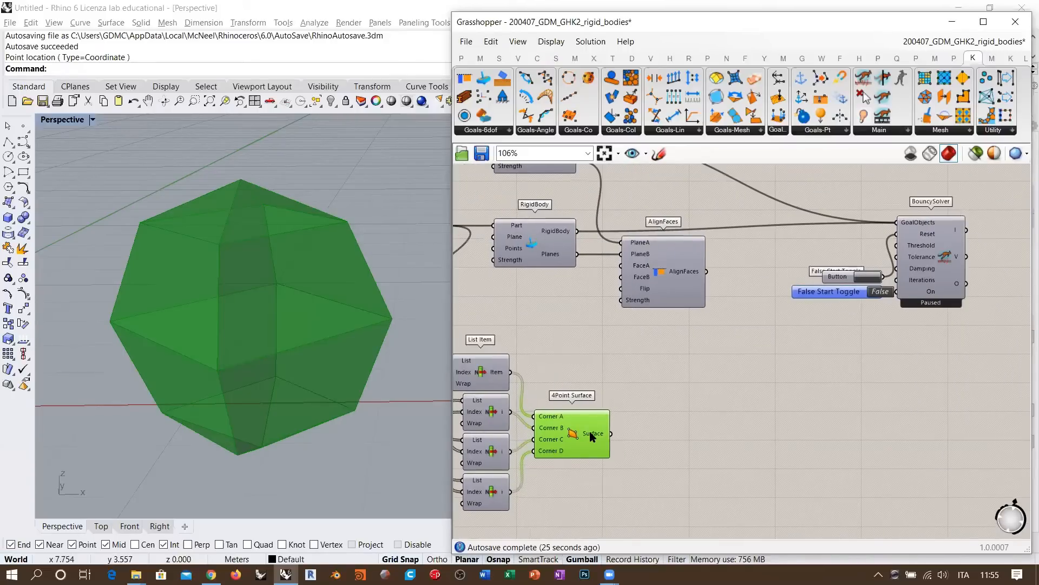
pyautogui.moveTo(589, 431)
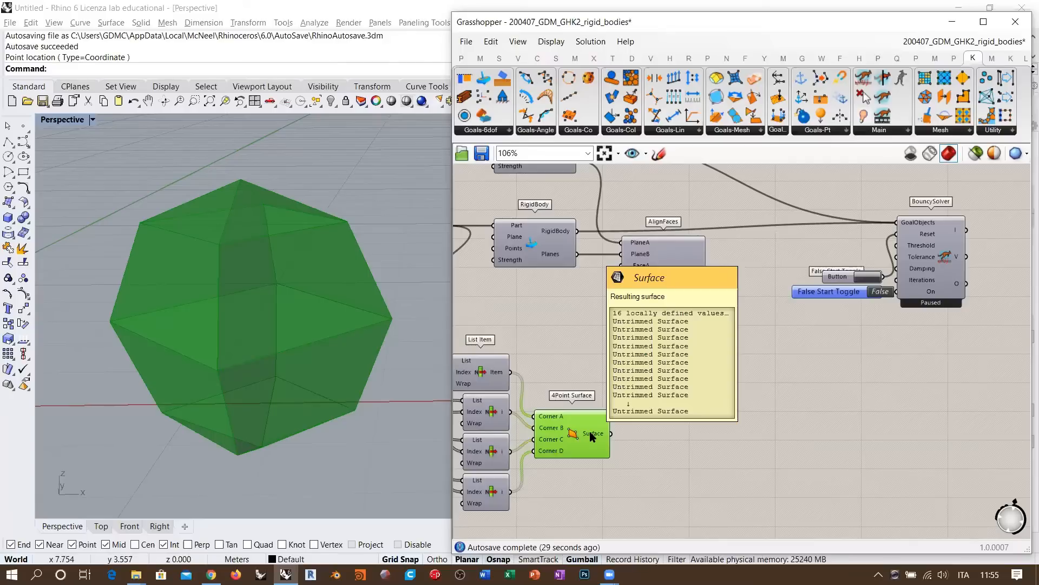
pyautogui.doubleClick(668, 437)
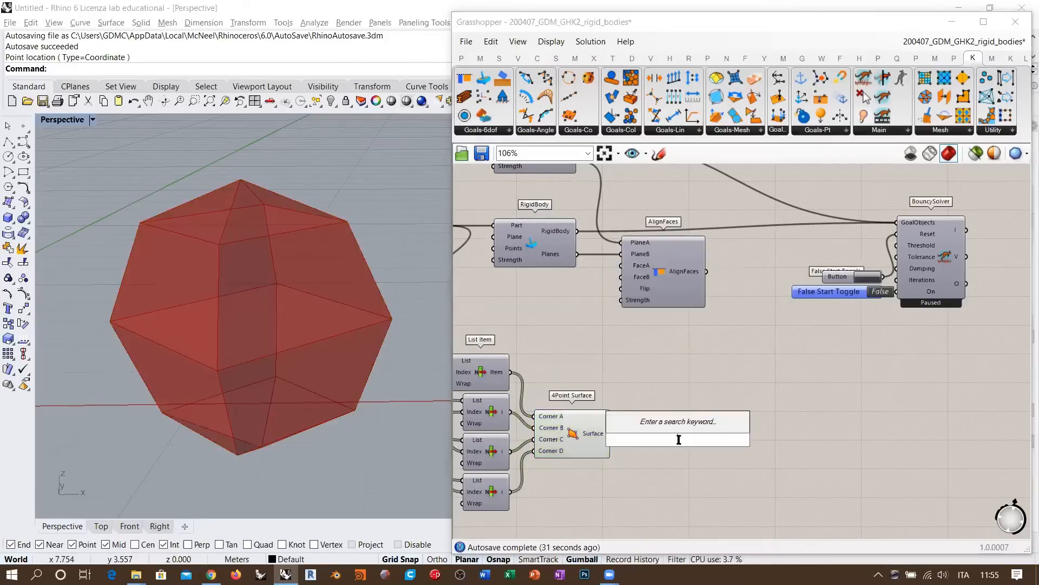
pyautogui.write('eval')
pyautogui.click(656, 433)
pyautogui.moveTo(654, 436); pyautogui.dragTo(686, 377, button='right')
pyautogui.scroll(4, 694, 374)
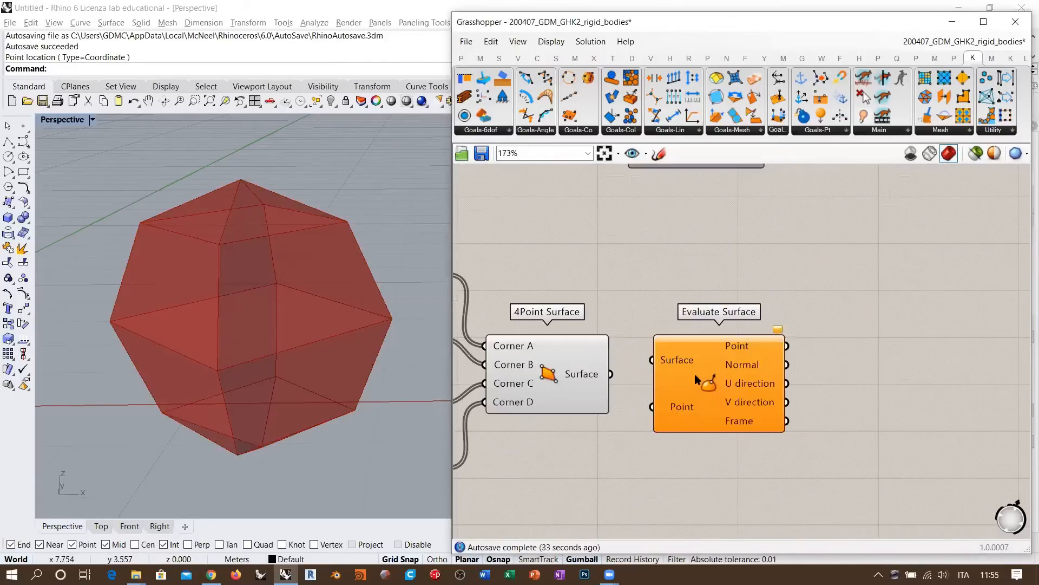
pyautogui.moveTo(694, 375); pyautogui.dragTo(739, 388)
pyautogui.click(667, 349)
# Connect the 4Point Surface output to the Surface input of Evaluate Surface and reparameterize that input.
pyautogui.moveTo(583, 377)
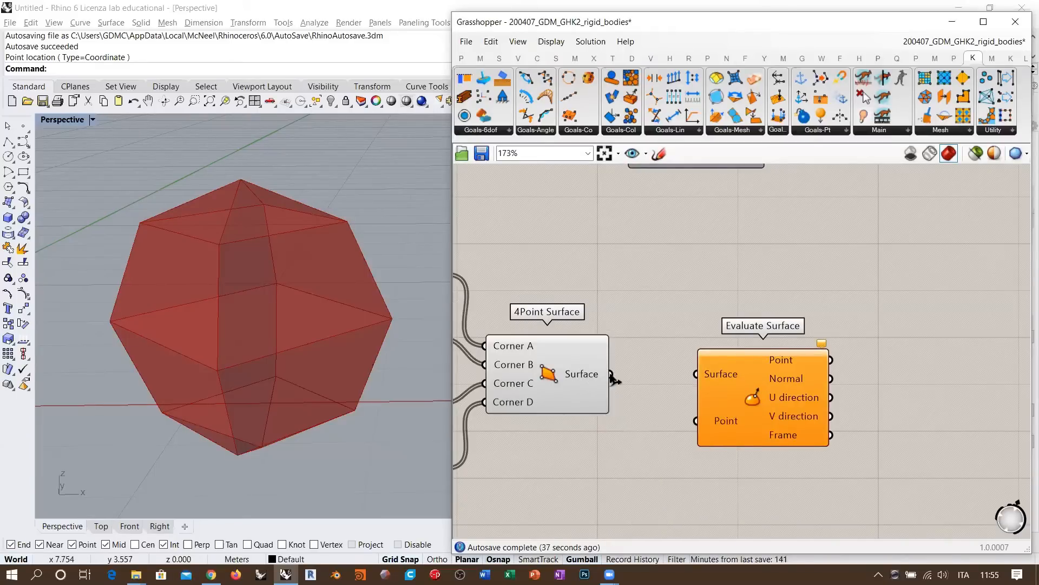
pyautogui.moveTo(611, 374); pyautogui.dragTo(697, 373)
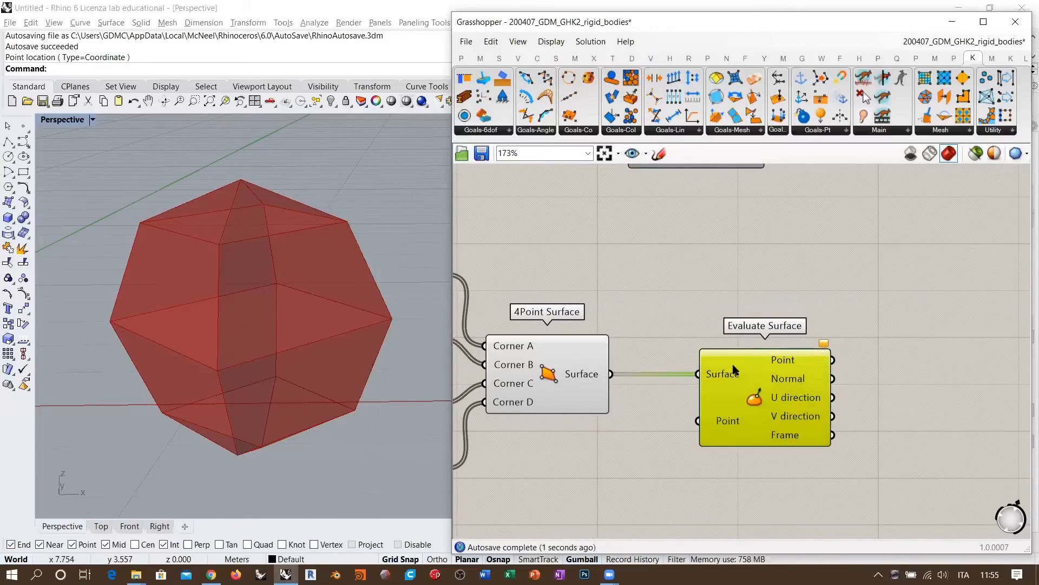
pyautogui.rightClick(722, 378)
pyautogui.click(752, 446)
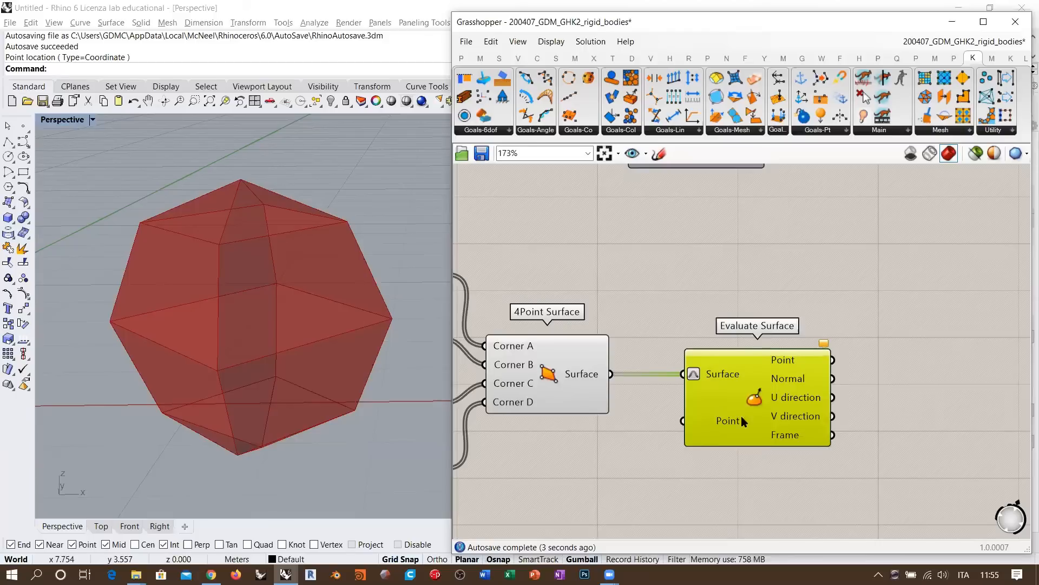
# Add an MD Slider and place it directly below 4Point Surface.
pyautogui.moveTo(728, 445); pyautogui.dragTo(758, 388, button='right')
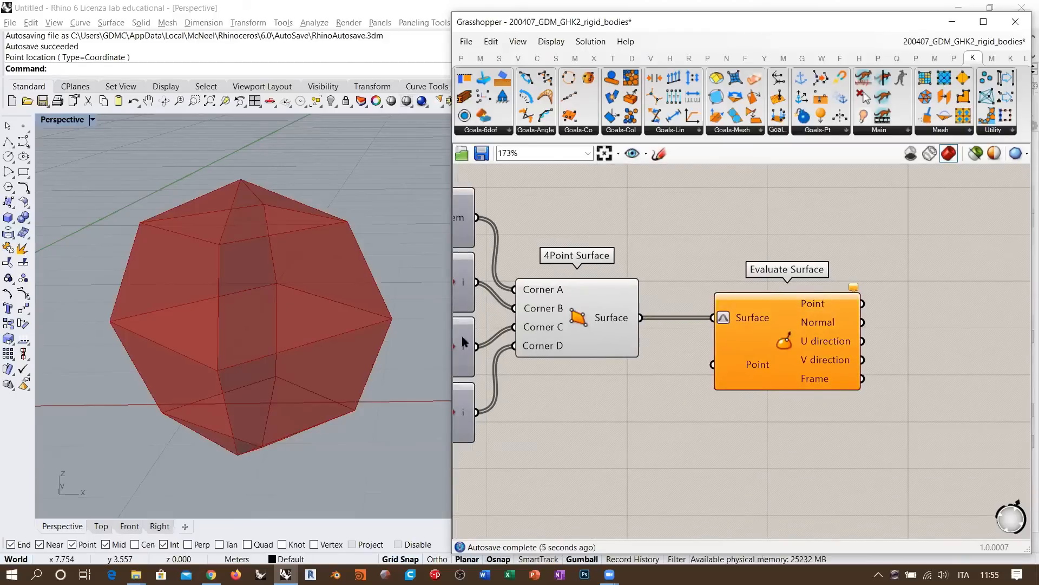
pyautogui.doubleClick(644, 447)
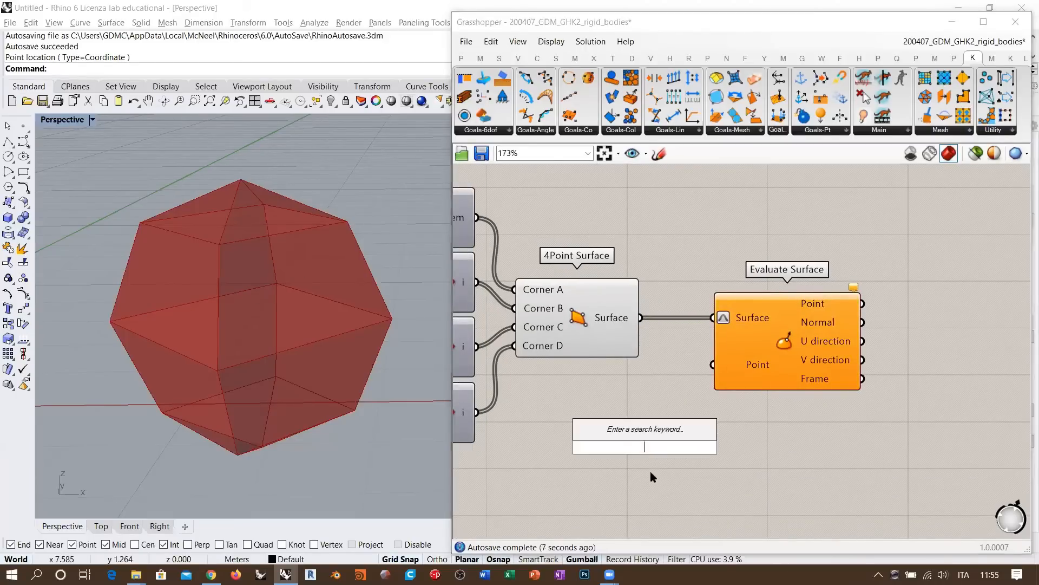
pyautogui.click(651, 471)
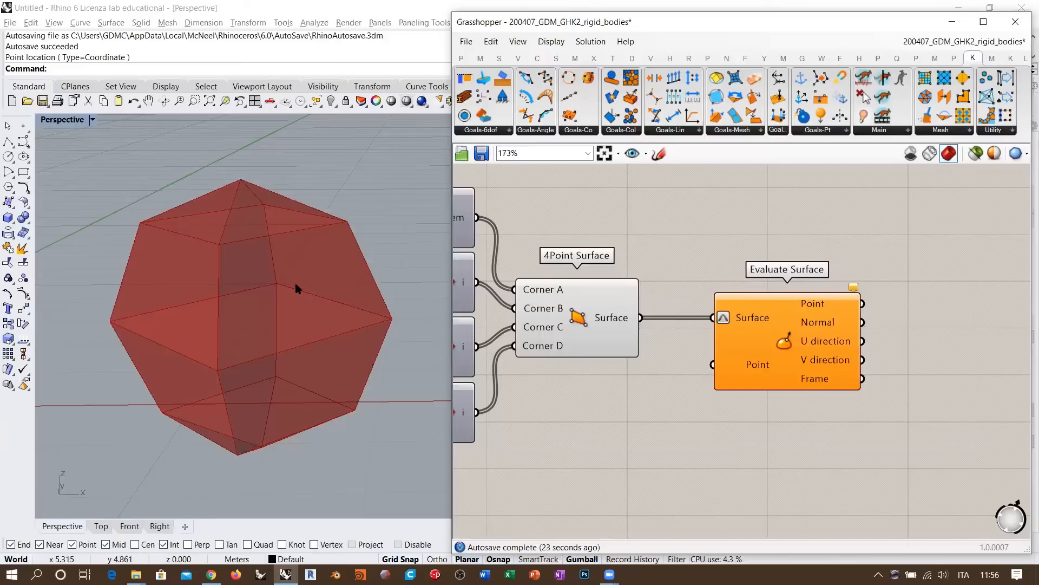
pyautogui.doubleClick(583, 436)
pyautogui.write('md')
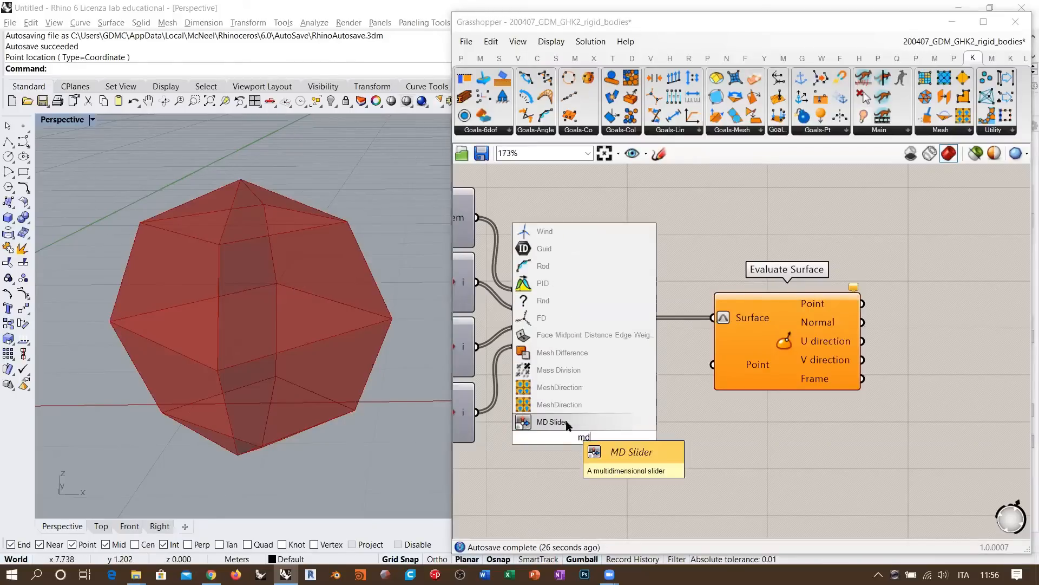
pyautogui.click(563, 422)
pyautogui.moveTo(673, 346); pyautogui.dragTo(584, 438)
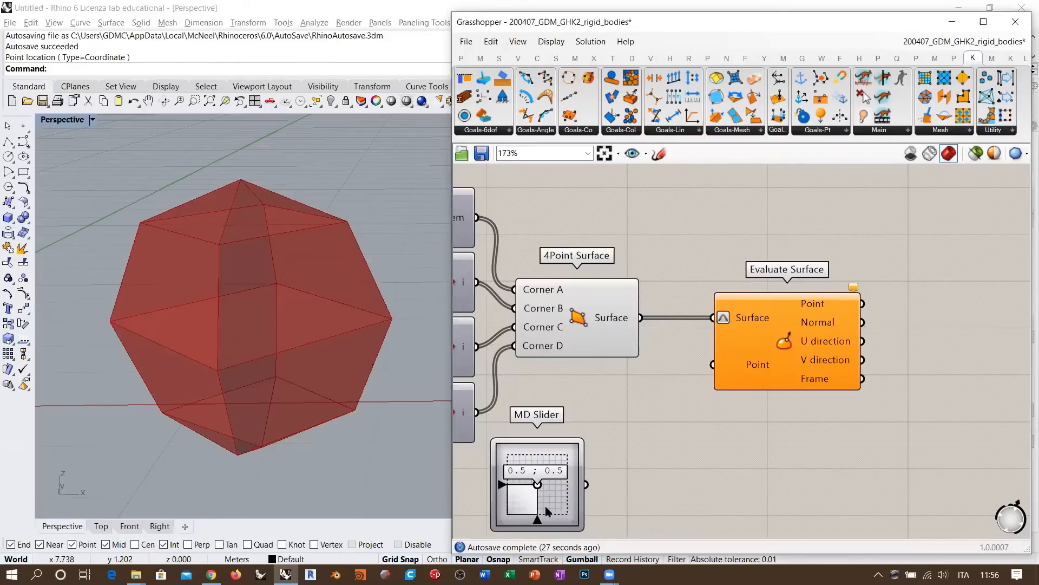
pyautogui.moveTo(561, 489); pyautogui.dragTo(615, 416)
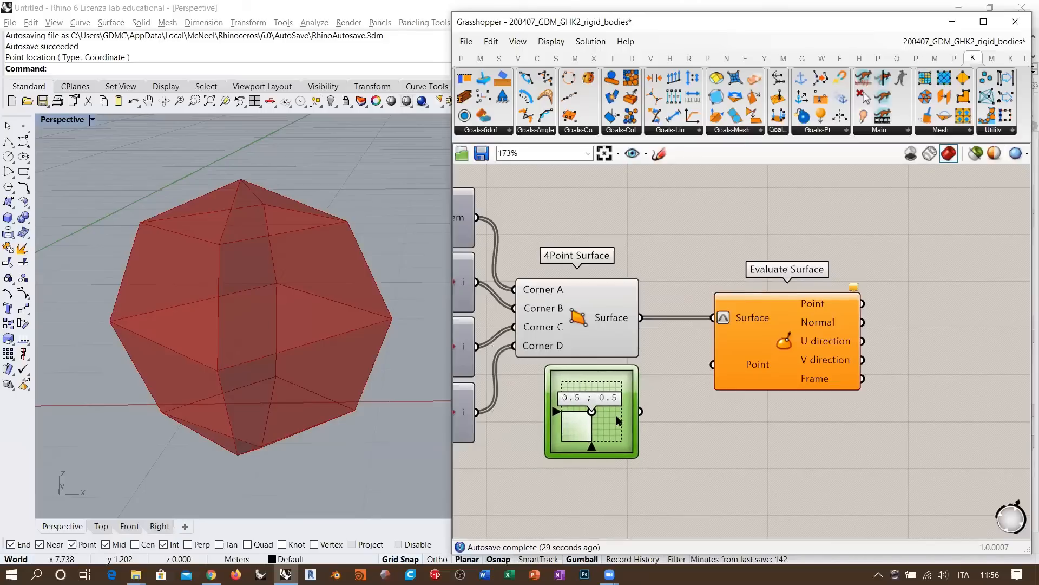
# Connect the MD Slider, at 0.5 ; 0.5, to the Point input of Evaluate Surface and check the frames on the faces.
pyautogui.moveTo(641, 412); pyautogui.dragTo(713, 365)
pyautogui.click(733, 439)
pyautogui.moveTo(311, 325); pyautogui.dragTo(422, 331, button='right')
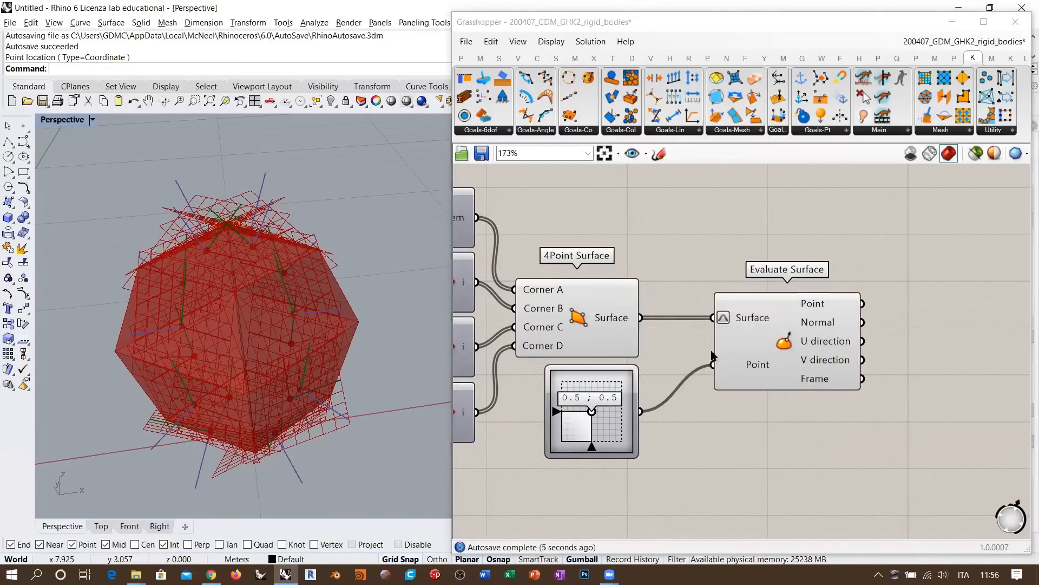
pyautogui.click(769, 358)
pyautogui.click(690, 446)
pyautogui.scroll(-3, 651, 448)
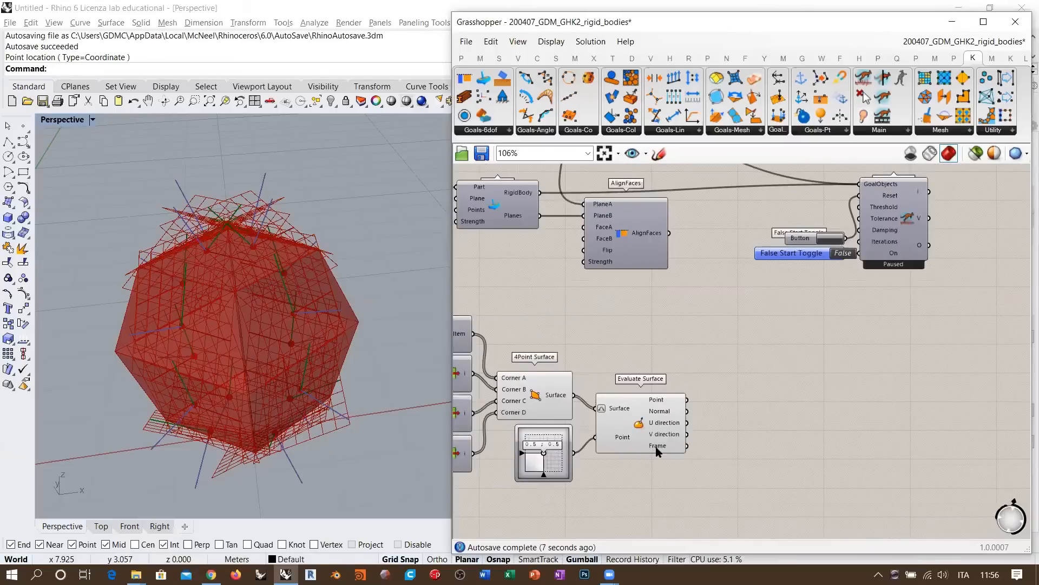
pyautogui.scroll(3, 628, 274)
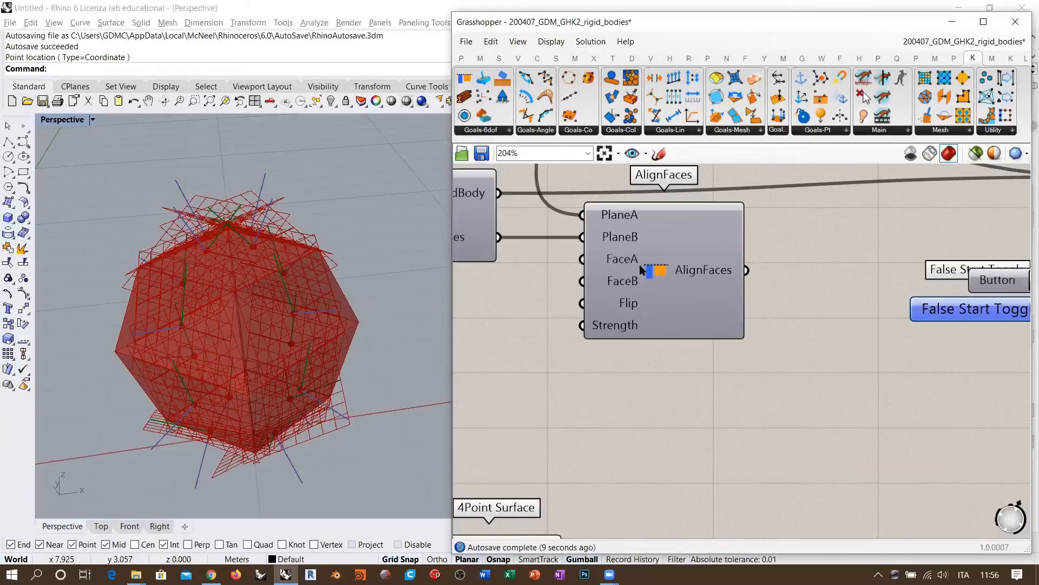
# Move Evaluate Surface and the MD Slider together away from 4Point Surface to make room between them.
pyautogui.scroll(-3, 803, 366)
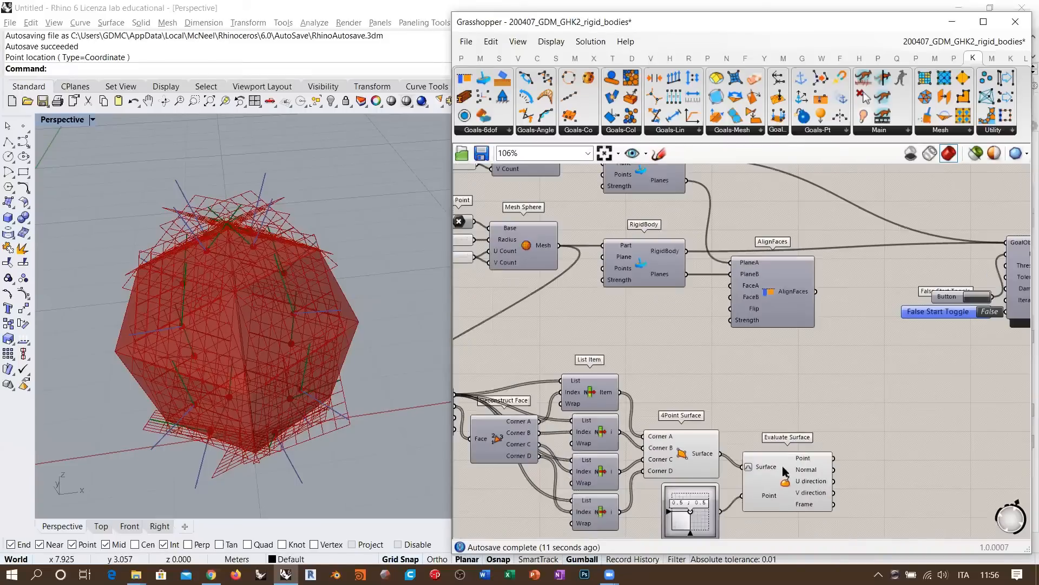
pyautogui.moveTo(655, 247); pyautogui.dragTo(803, 259, button='right')
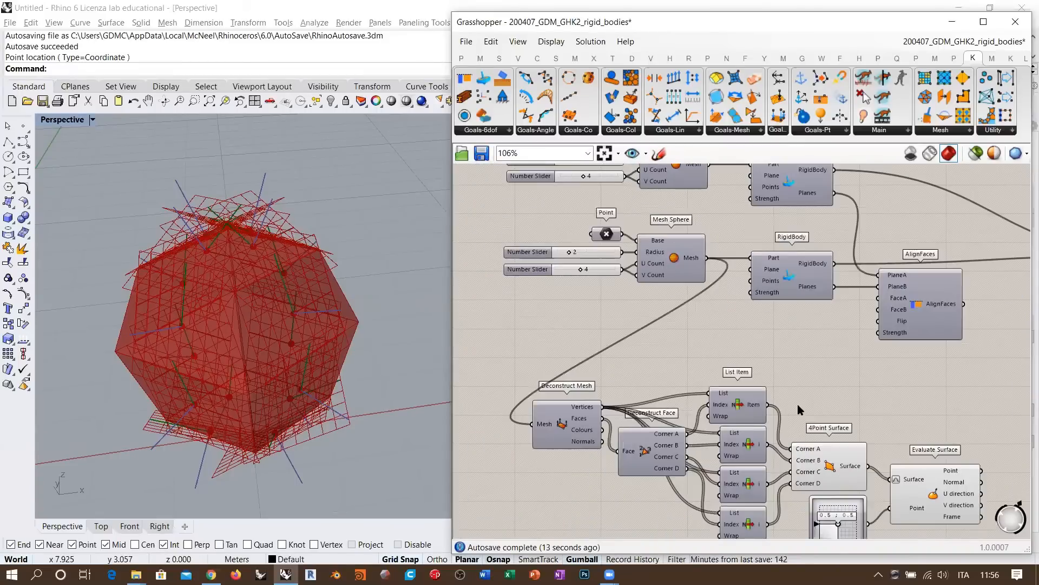
pyautogui.moveTo(933, 460); pyautogui.dragTo(734, 371, button='right')
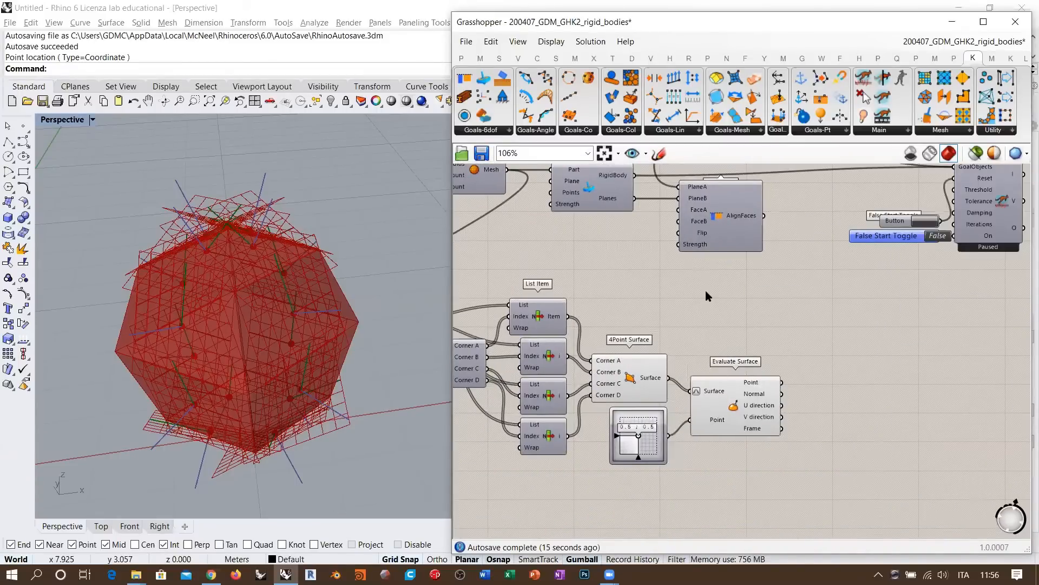
pyautogui.scroll(2, 715, 406)
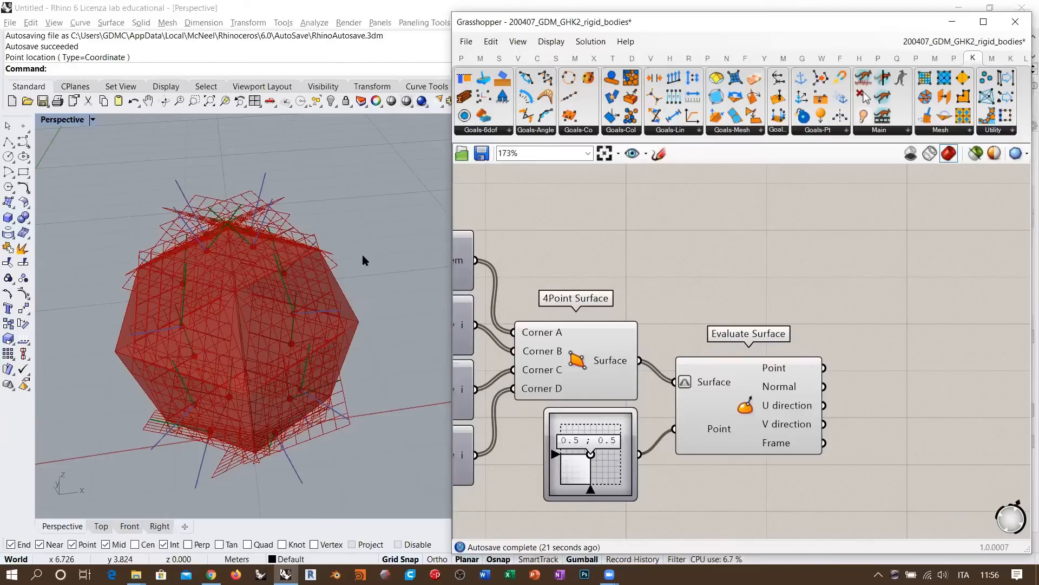
pyautogui.scroll(-5, 232, 321)
pyautogui.scroll(6, 376, 273)
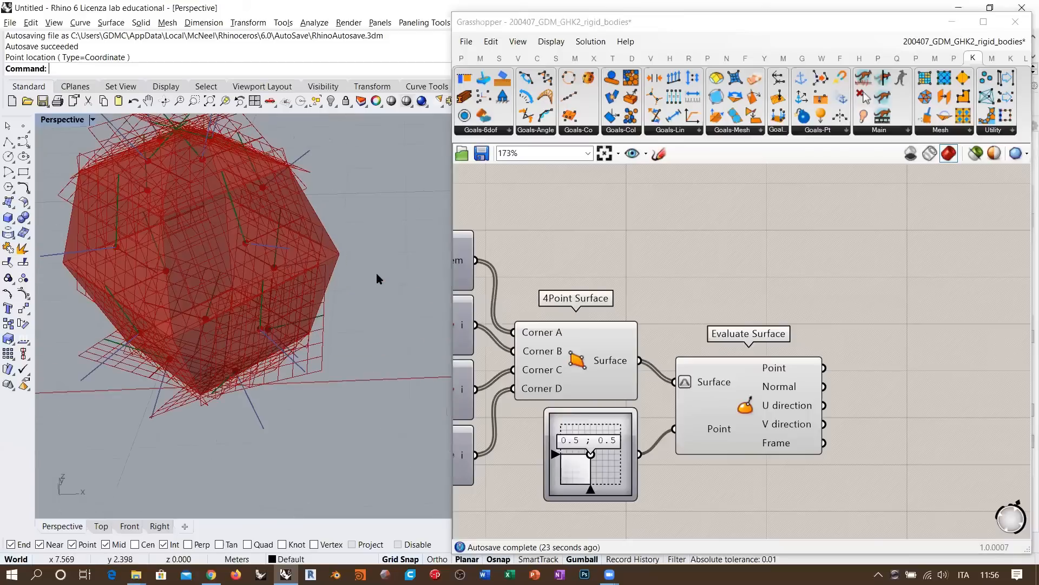
pyautogui.moveTo(726, 398); pyautogui.dragTo(664, 408, button='right')
pyautogui.moveTo(761, 509); pyautogui.dragTo(521, 441)
pyautogui.moveTo(676, 413); pyautogui.dragTo(830, 414)
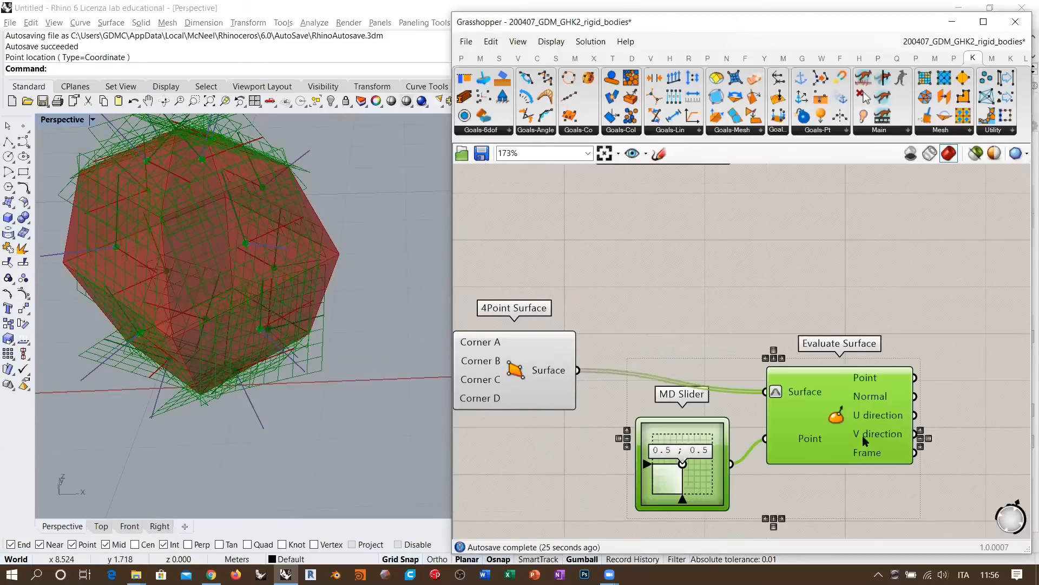
pyautogui.click(634, 336)
# Add a List Item component between 4Point Surface and Evaluate Surface, and connect the 4Point Surface output to its List input.
pyautogui.moveTo(696, 311); pyautogui.dragTo(727, 311, button='right')
pyautogui.doubleClick(727, 310)
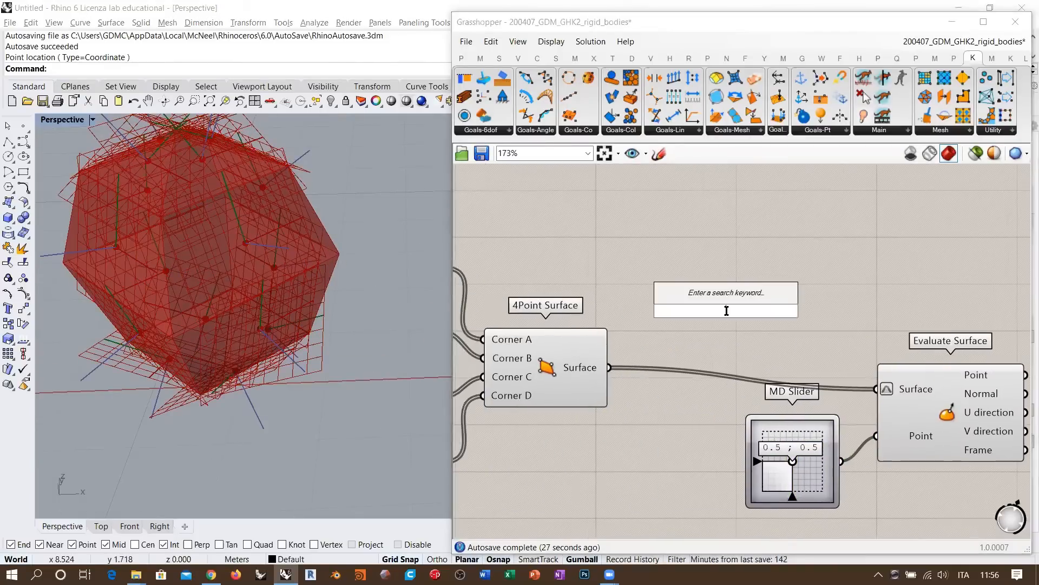
pyautogui.write('list ite')
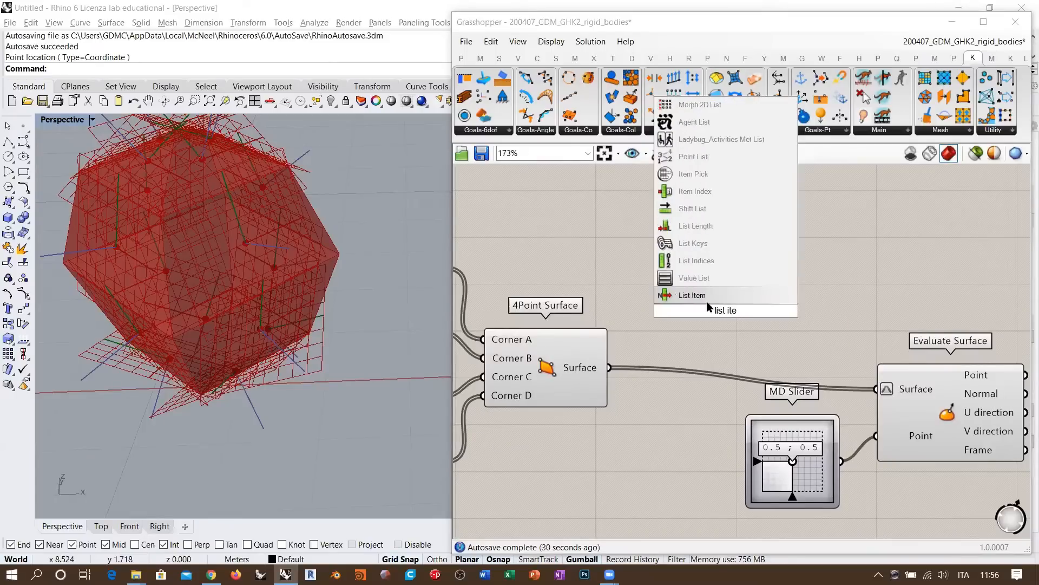
pyautogui.press('Return')
pyautogui.moveTo(609, 367); pyautogui.dragTo(677, 291)
# Turn off the 4Point Surface preview and inspect the face picked by List Item in the viewport.
pyautogui.click(587, 401)
pyautogui.click(589, 431)
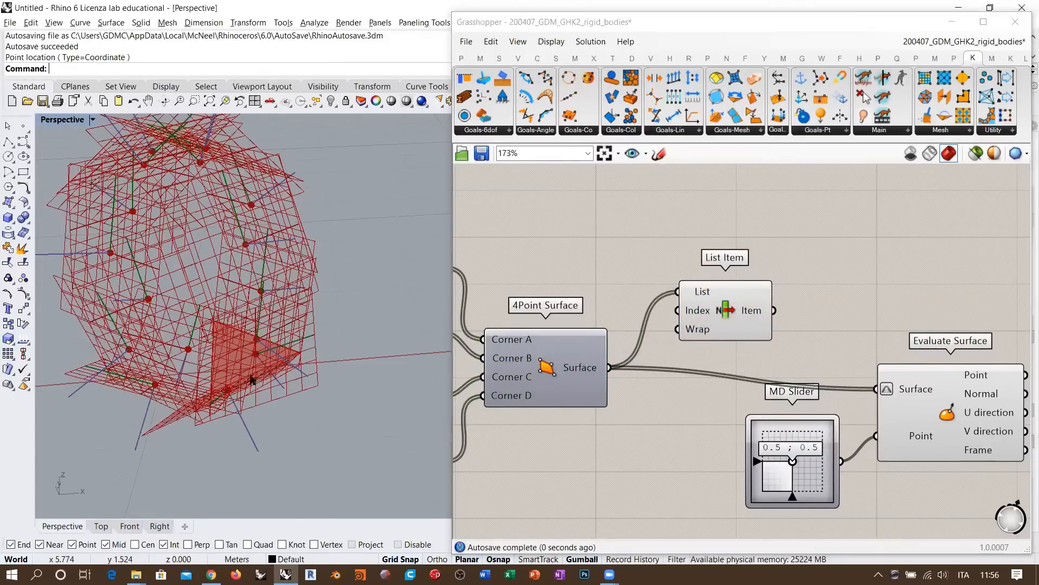
pyautogui.moveTo(253, 349); pyautogui.dragTo(253, 371, button='right')
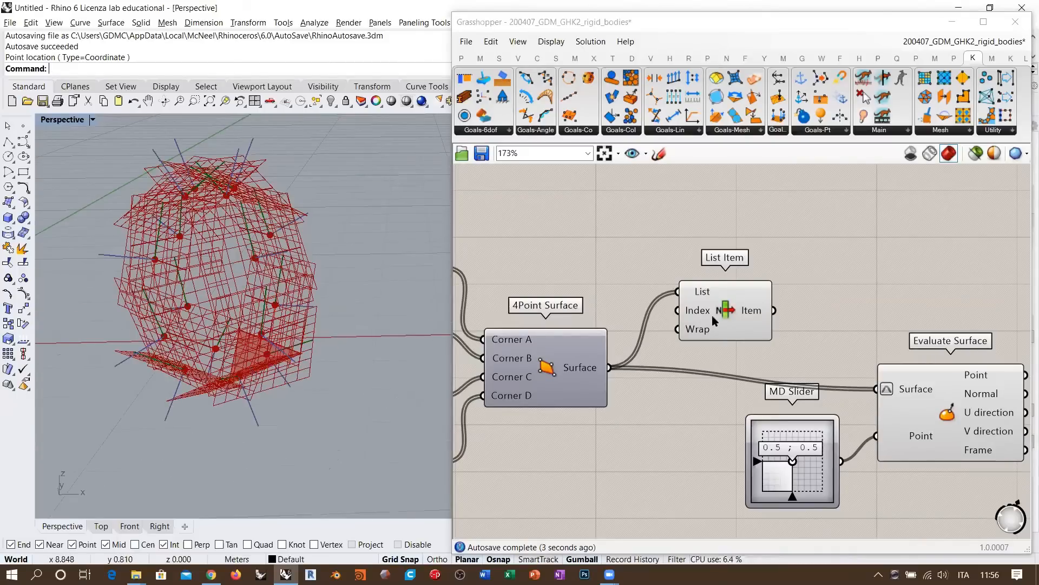
# Replace the Surface input of Evaluate Surface with the List Item output and line both components up with 4Point Surface.
pyautogui.moveTo(714, 323); pyautogui.dragTo(697, 328)
pyautogui.moveTo(738, 353); pyautogui.dragTo(651, 321, button='right')
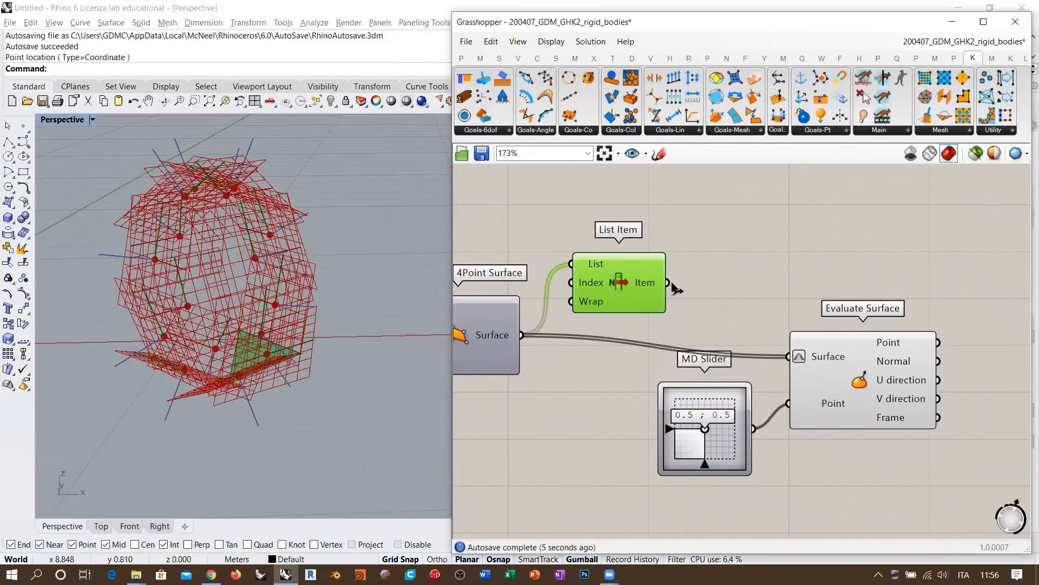
pyautogui.moveTo(670, 284); pyautogui.dragTo(790, 349)
pyautogui.moveTo(613, 276); pyautogui.dragTo(598, 345)
pyautogui.click(789, 374)
pyautogui.moveTo(835, 371); pyautogui.dragTo(822, 369)
pyautogui.click(768, 293)
pyautogui.moveTo(307, 335)
pyautogui.mouseDown(button='right')
pyautogui.moveTo(306, 320)
pyautogui.moveTo(281, 336)
pyautogui.moveTo(296, 326)
pyautogui.mouseUp(button='right')
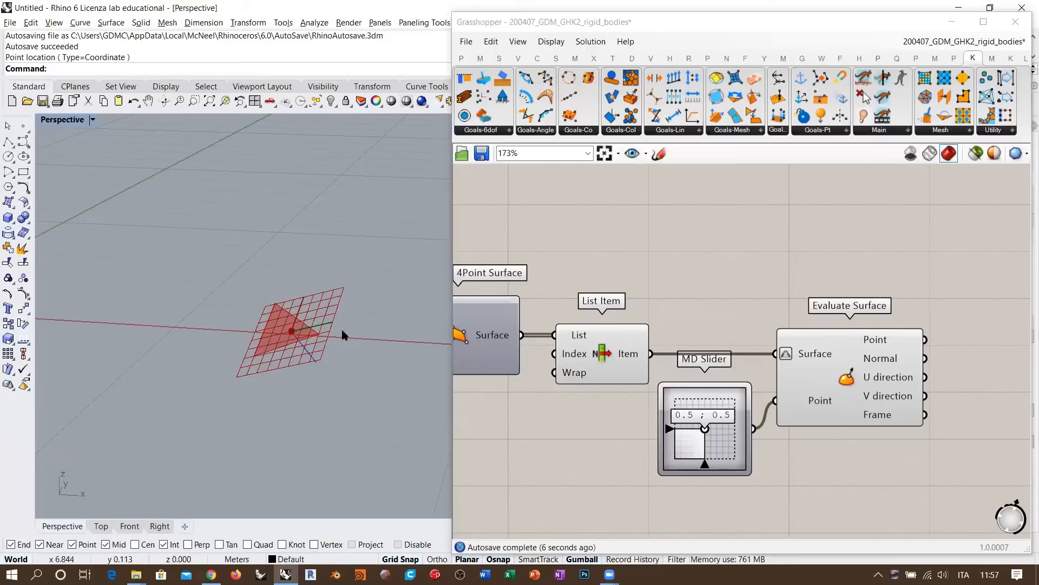
# Turn off the preview of the new List Item and inspect the single face frame in the viewport.
pyautogui.click(612, 347)
pyautogui.hotkey('ctrl', 'e')
pyautogui.click(758, 390)
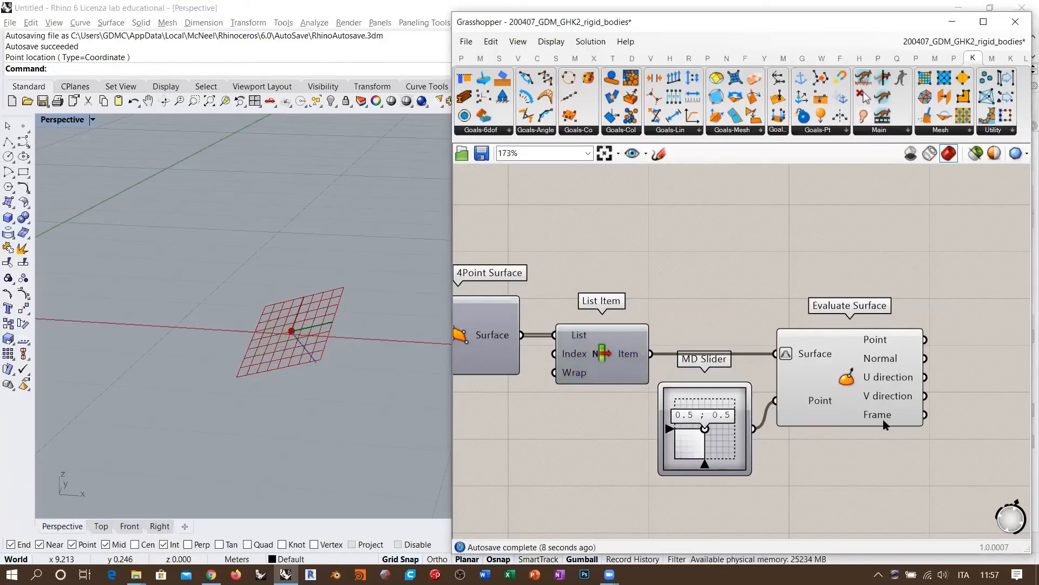
pyautogui.moveTo(303, 336); pyautogui.dragTo(302, 308, button='right')
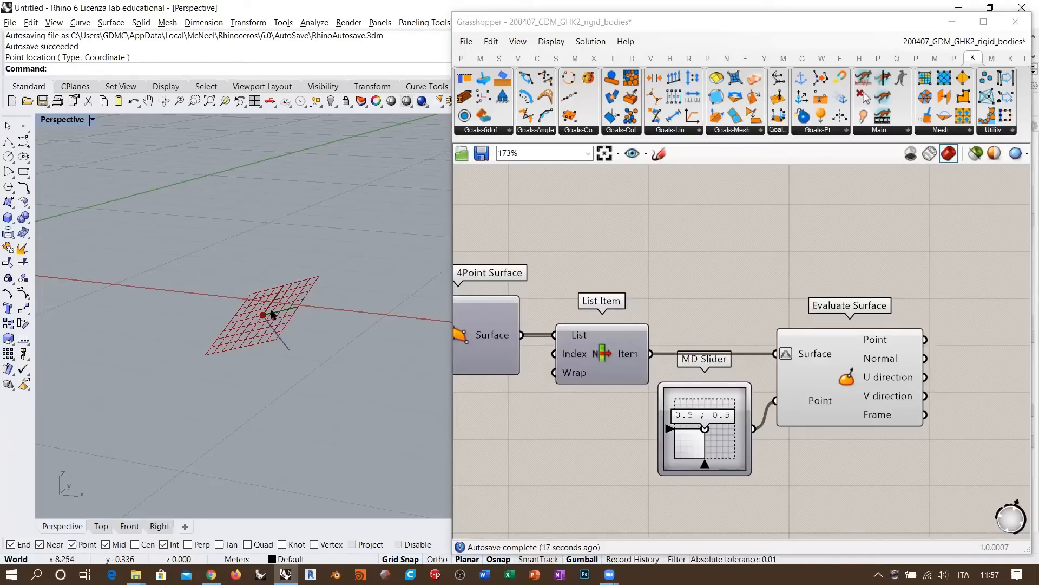
pyautogui.moveTo(255, 333); pyautogui.dragTo(252, 326, button='right')
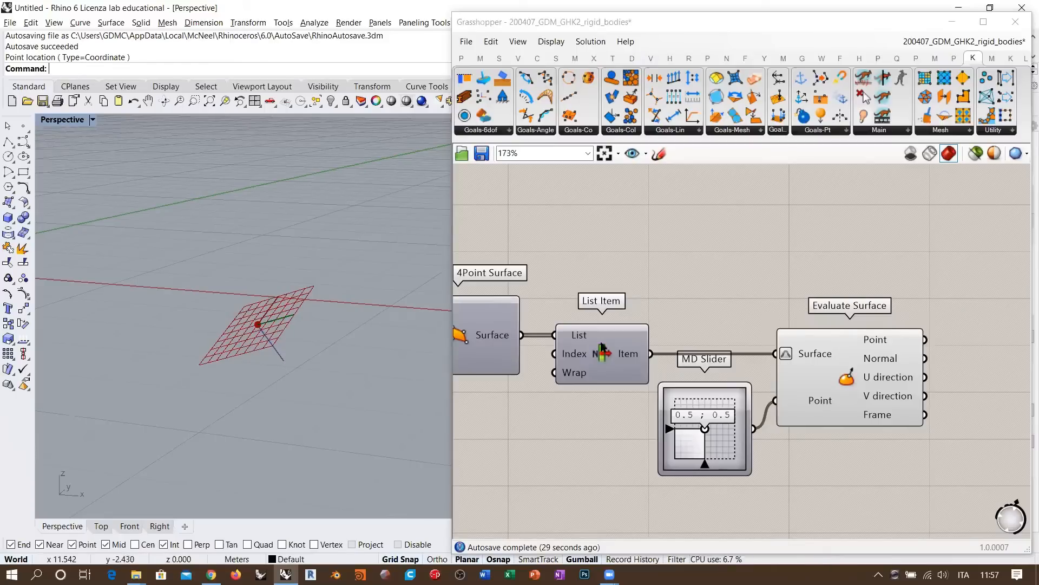
# Shift the whole component chain from Deconstruct Mesh to Evaluate Surface back beneath the second Mesh Sphere definition.
pyautogui.moveTo(729, 237); pyautogui.dragTo(753, 398, button='right')
pyautogui.scroll(-4, 753, 398)
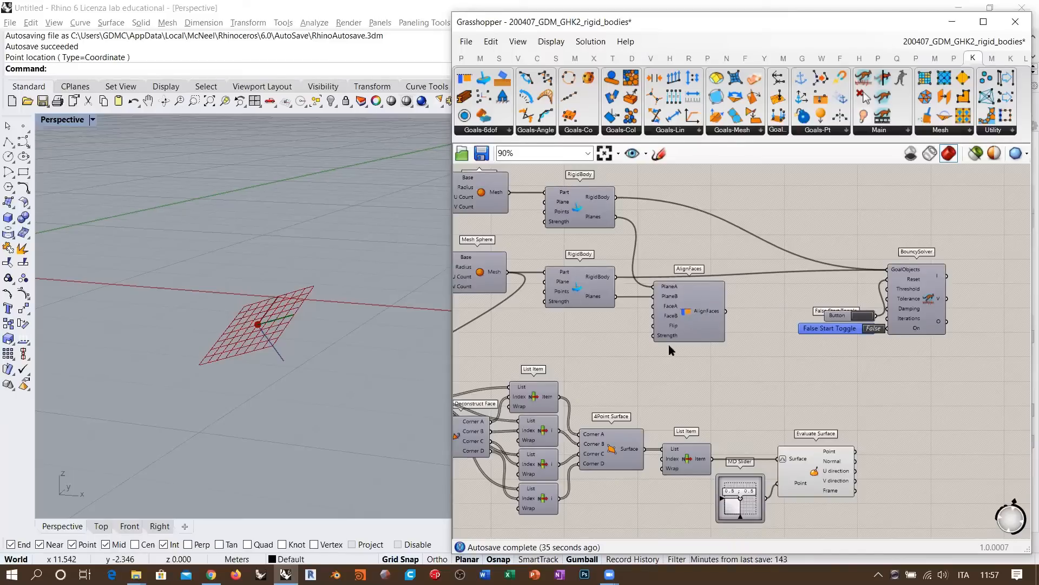
pyautogui.moveTo(767, 341); pyautogui.dragTo(879, 312, button='right')
pyautogui.scroll(-2, 950, 327)
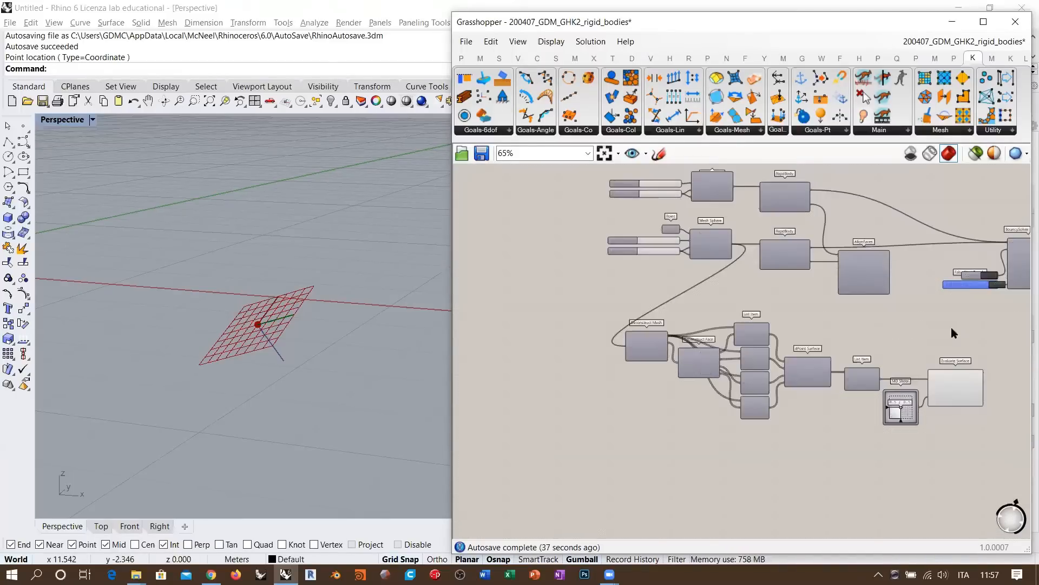
pyautogui.moveTo(966, 322); pyautogui.dragTo(615, 464)
pyautogui.moveTo(810, 373); pyautogui.dragTo(706, 358)
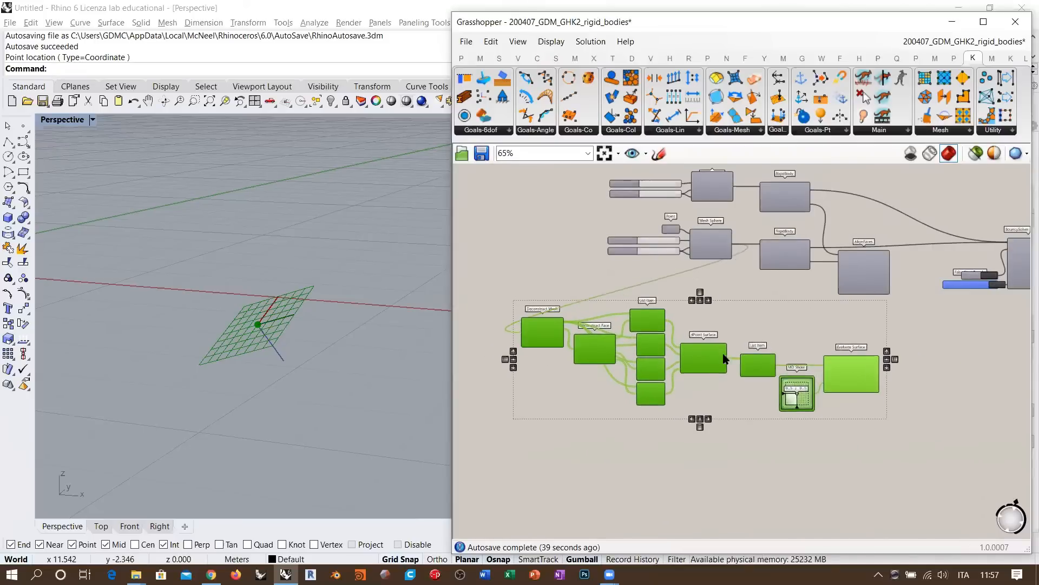
pyautogui.scroll(2, 810, 318)
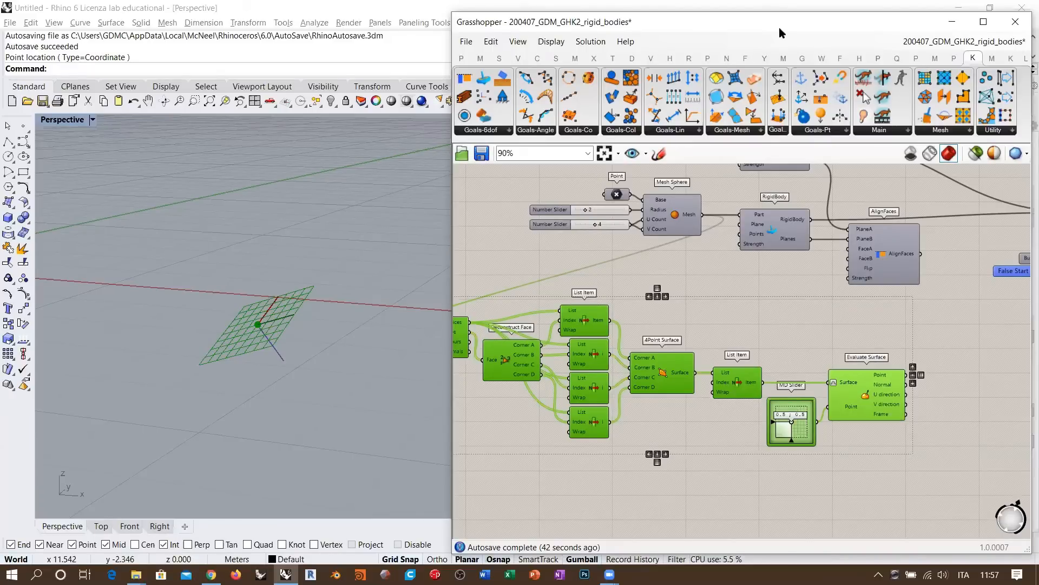
pyautogui.click(735, 287)
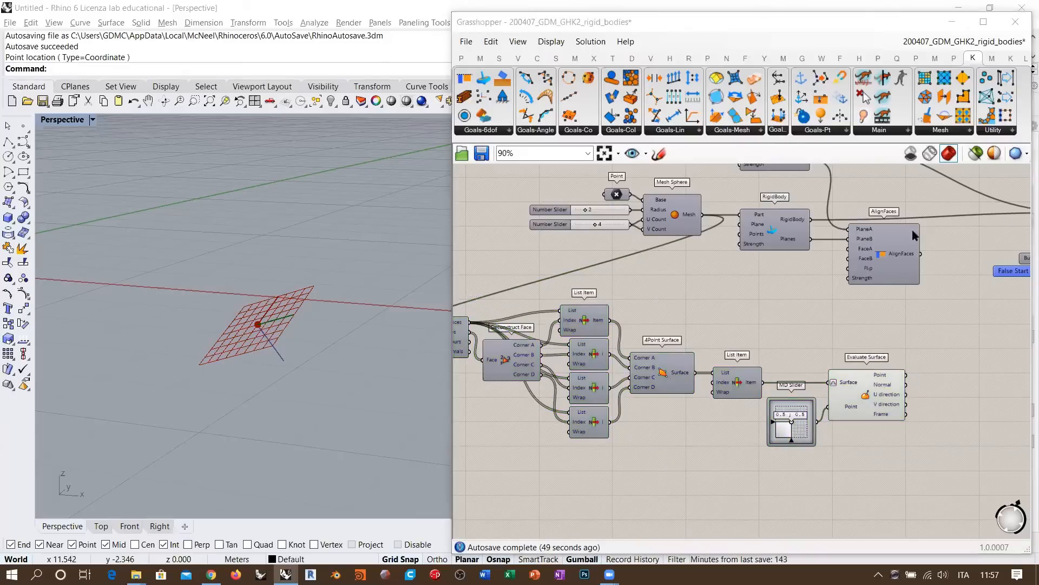
# Examine the Show Z-axis option in the grid settings of the Wireframe display mode.
pyautogui.moveTo(703, 321); pyautogui.dragTo(788, 346, button='right')
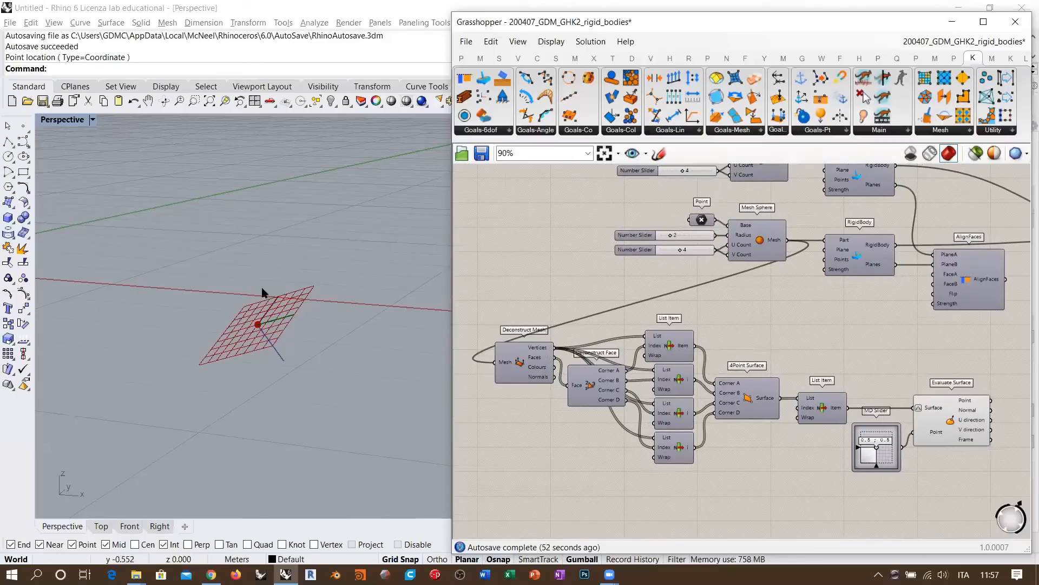
pyautogui.moveTo(258, 274)
pyautogui.mouseDown(button='right')
pyautogui.moveTo(273, 268)
pyautogui.moveTo(320, 286)
pyautogui.moveTo(303, 303)
pyautogui.mouseUp(button='right')
pyautogui.click(63, 120)
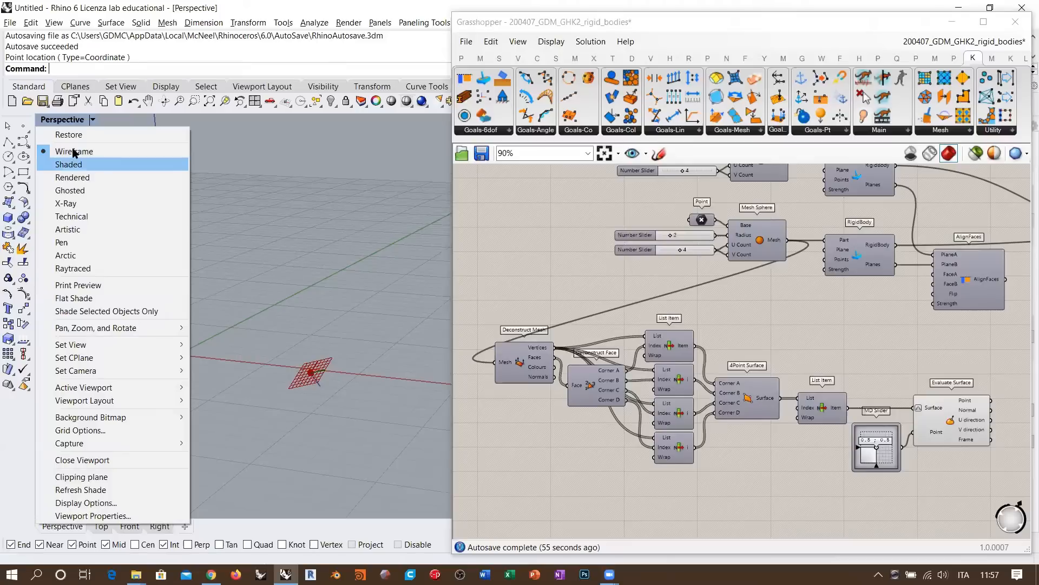
pyautogui.click(74, 152)
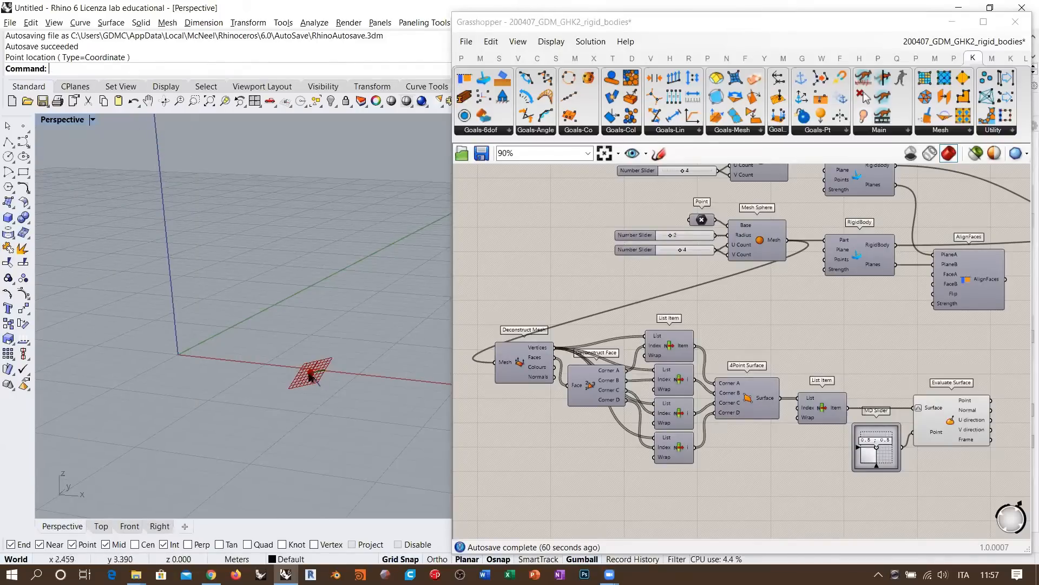
pyautogui.scroll(4, 311, 373)
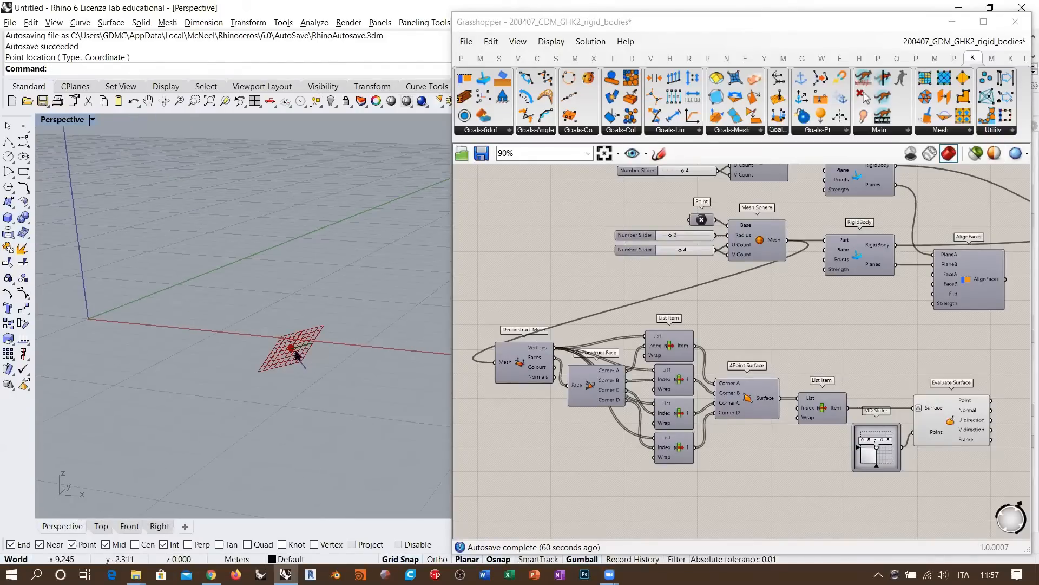
pyautogui.click(65, 120)
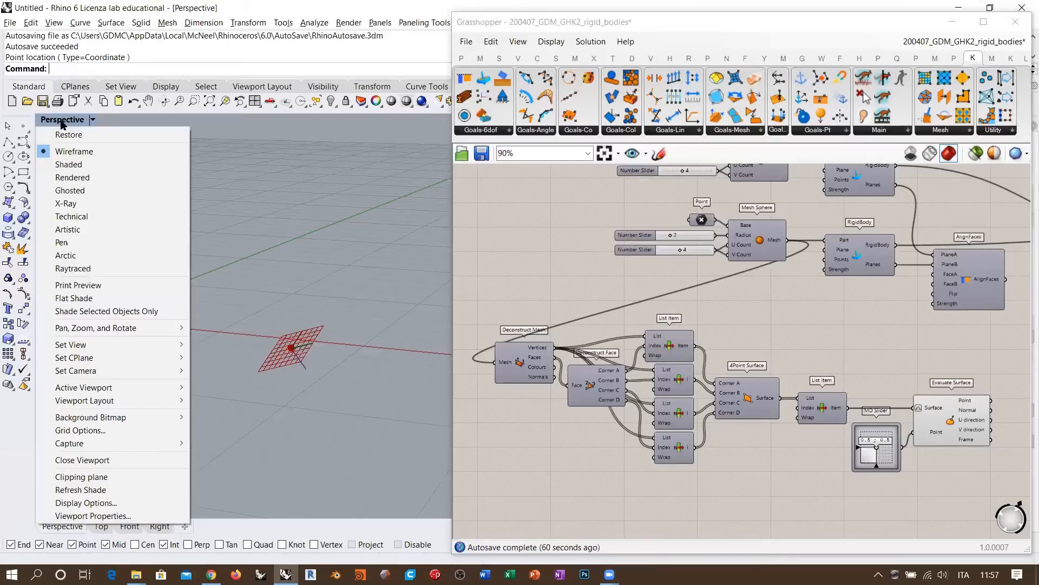
pyautogui.click(109, 503)
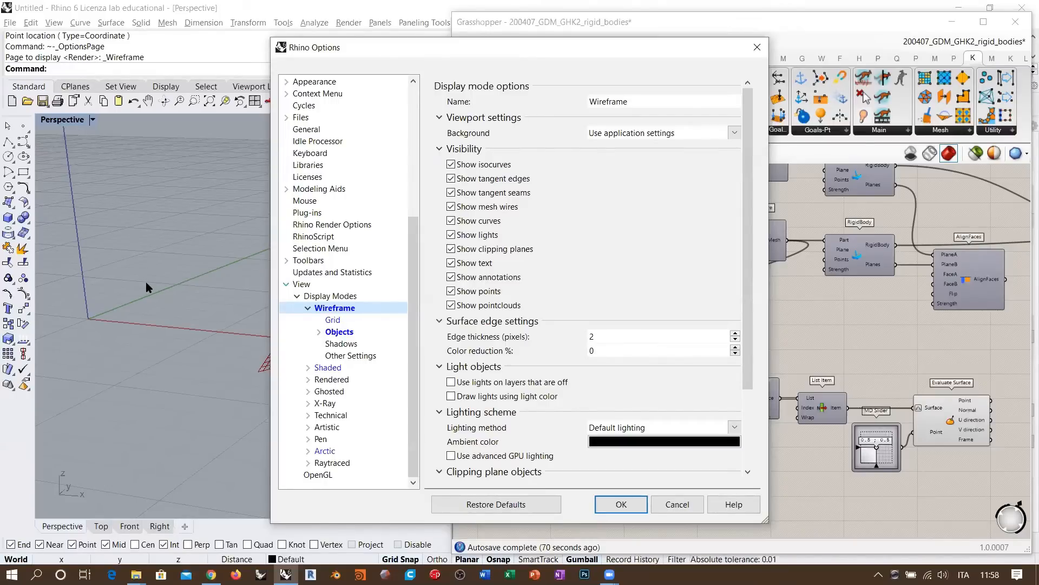
pyautogui.click(333, 320)
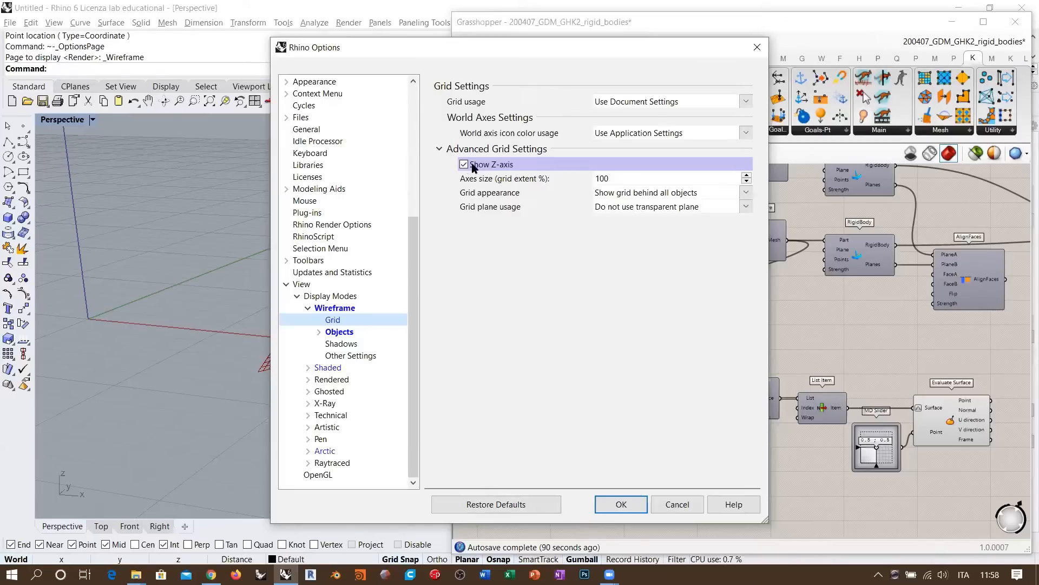
pyautogui.click(632, 508)
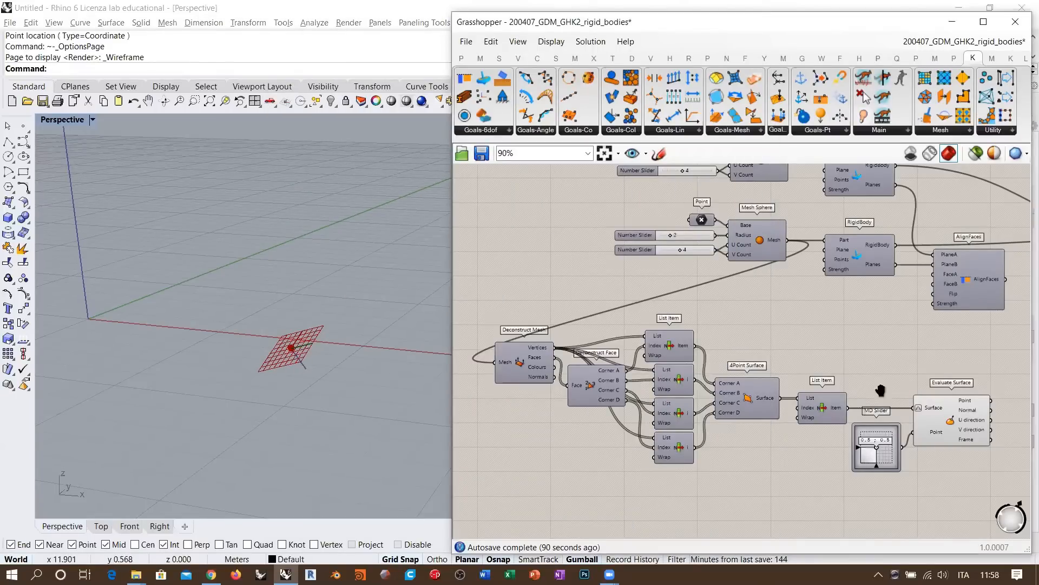
# Place the MD Slider directly below the last List Item and bring Evaluate Surface close beside them.
pyautogui.moveTo(881, 389); pyautogui.dragTo(839, 412, button='right')
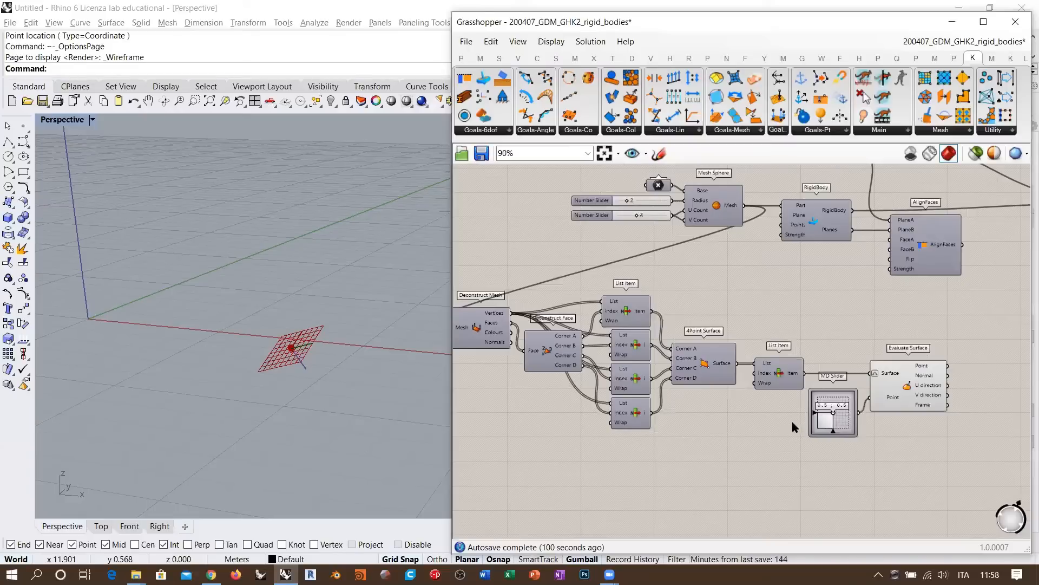
pyautogui.moveTo(848, 421); pyautogui.dragTo(795, 427)
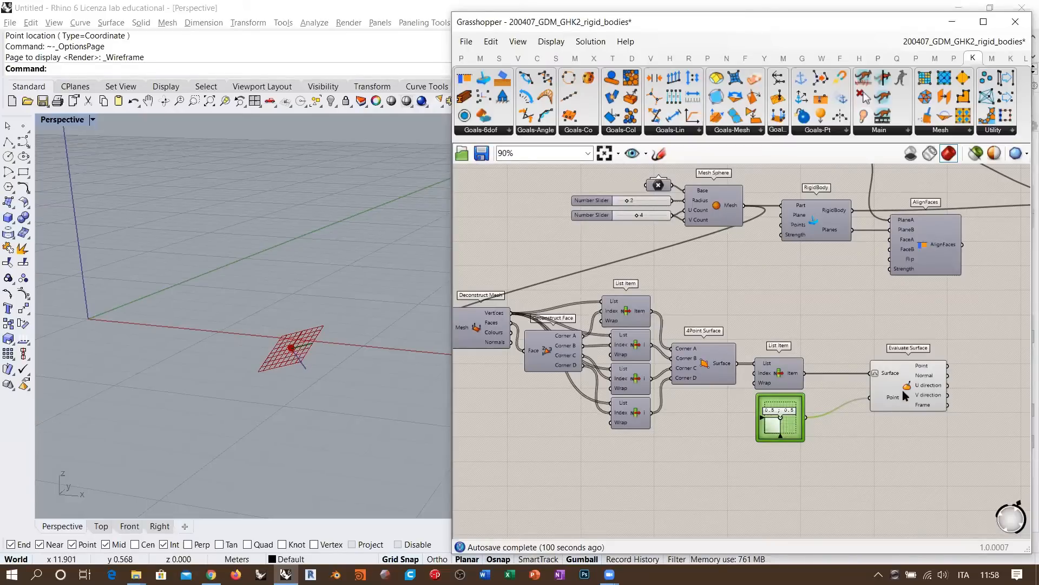
pyautogui.moveTo(888, 395); pyautogui.dragTo(836, 404)
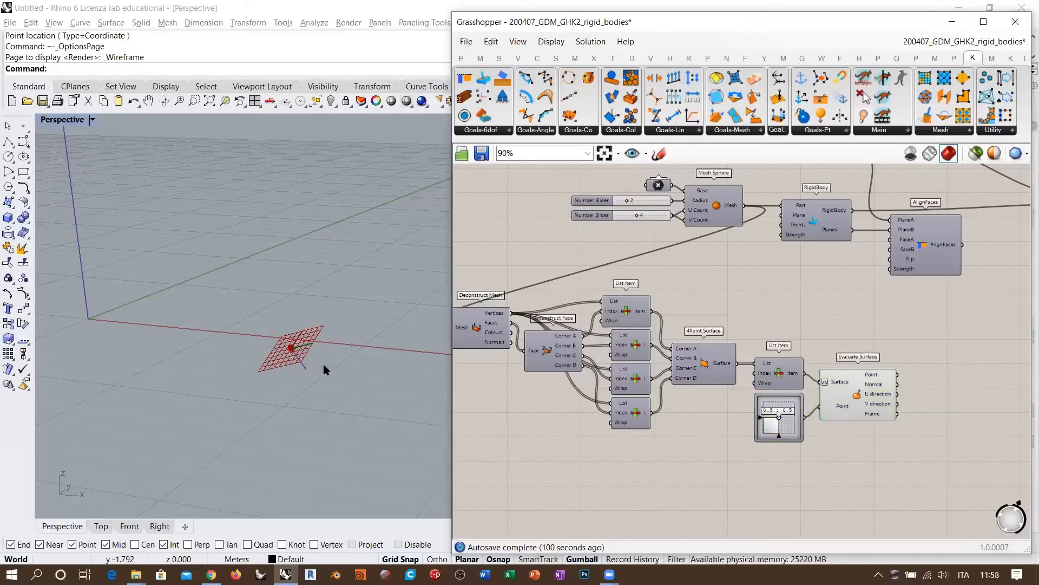
pyautogui.moveTo(323, 364); pyautogui.dragTo(357, 369, button='right')
pyautogui.click(888, 338)
# Connect the Frame output of Evaluate Surface to the FaceB input of AlignFaces.
pyautogui.moveTo(914, 336); pyautogui.dragTo(848, 352, button='right')
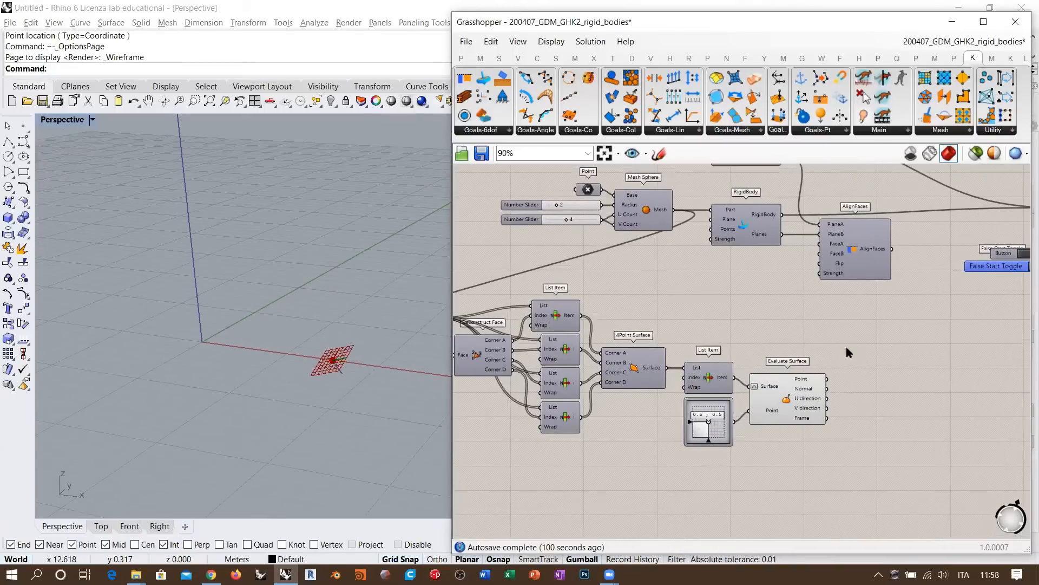
pyautogui.scroll(3, 823, 453)
pyautogui.moveTo(819, 445); pyautogui.dragTo(824, 217)
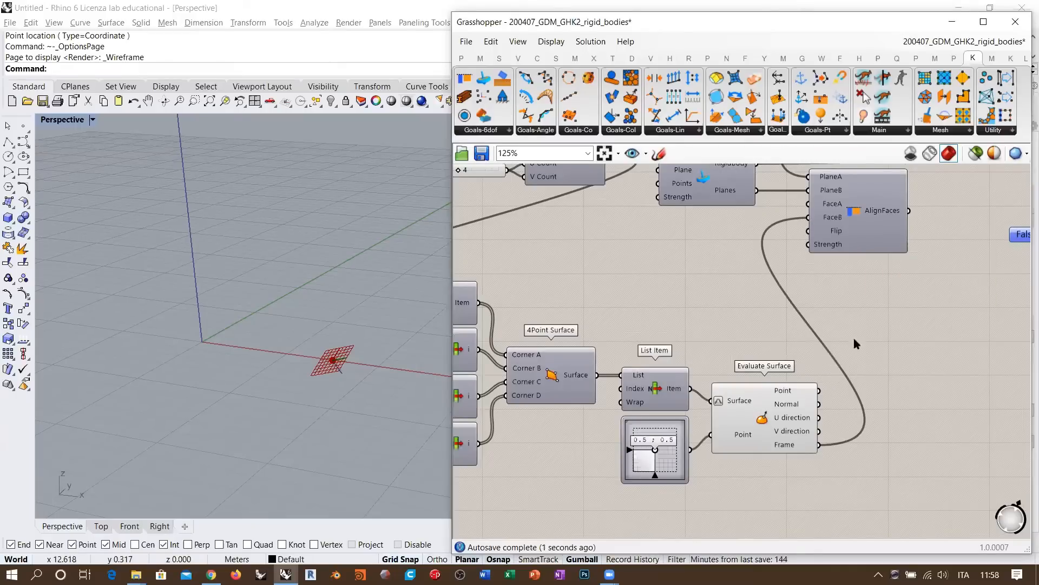
pyautogui.scroll(-2, 819, 309)
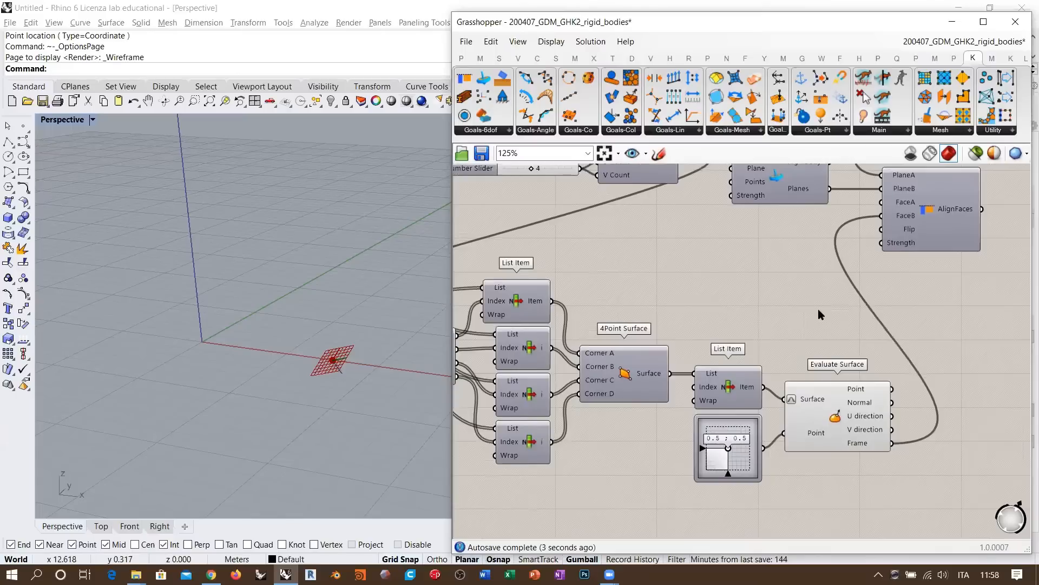
pyautogui.moveTo(901, 297); pyautogui.dragTo(963, 302, button='right')
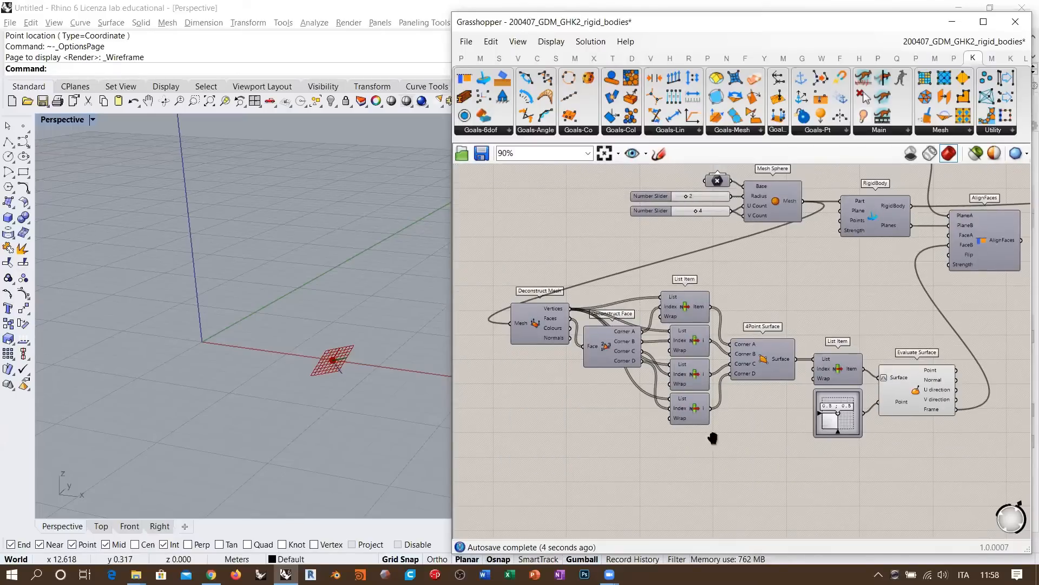
# Duplicate the chain from Deconstruct Mesh to Evaluate Surface below the original and feed the copy from the first Mesh Sphere's Mesh output.
pyautogui.keyDown('alt'); pyautogui.moveTo(751, 266); pyautogui.dragTo(752, 418); pyautogui.keyUp('alt')
pyautogui.scroll(-2, 686, 314)
pyautogui.click(703, 281)
pyautogui.moveTo(703, 281); pyautogui.dragTo(718, 335, button='right')
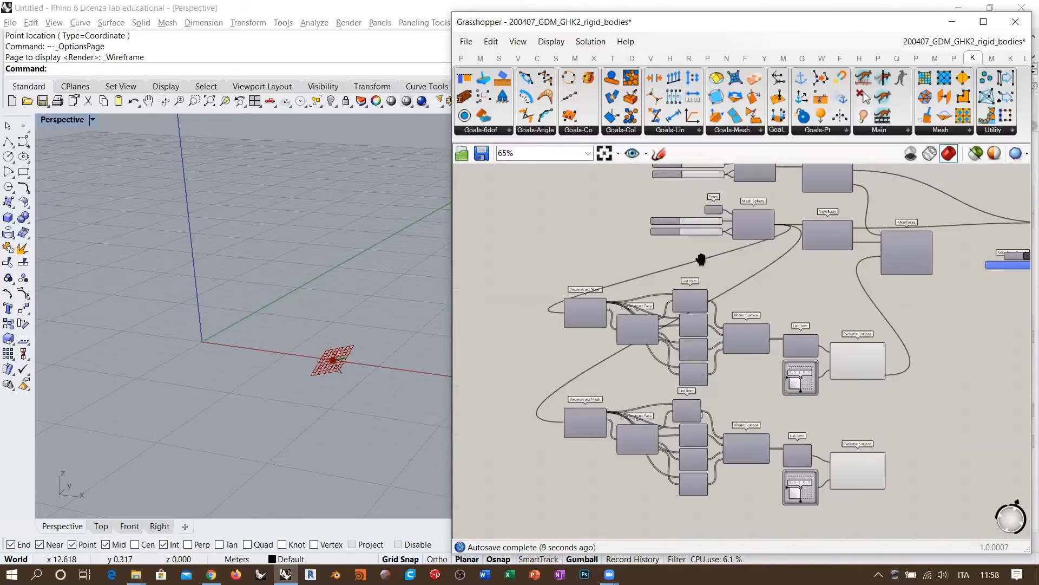
pyautogui.moveTo(702, 260); pyautogui.dragTo(680, 309, button='right')
pyautogui.scroll(3, 757, 249)
pyautogui.moveTo(757, 193); pyautogui.dragTo(501, 429)
pyautogui.moveTo(443, 359); pyautogui.dragTo(536, 303)
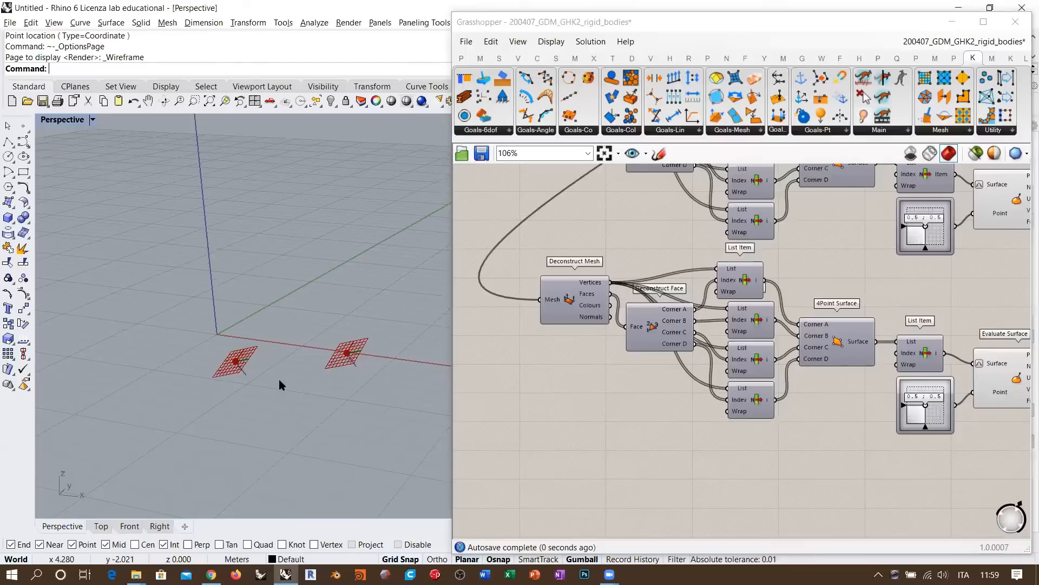
pyautogui.scroll(2, 262, 359)
pyautogui.keyDown('shift'); pyautogui.moveTo(187, 378); pyautogui.dragTo(186, 378, button='right'); pyautogui.keyUp('shift')
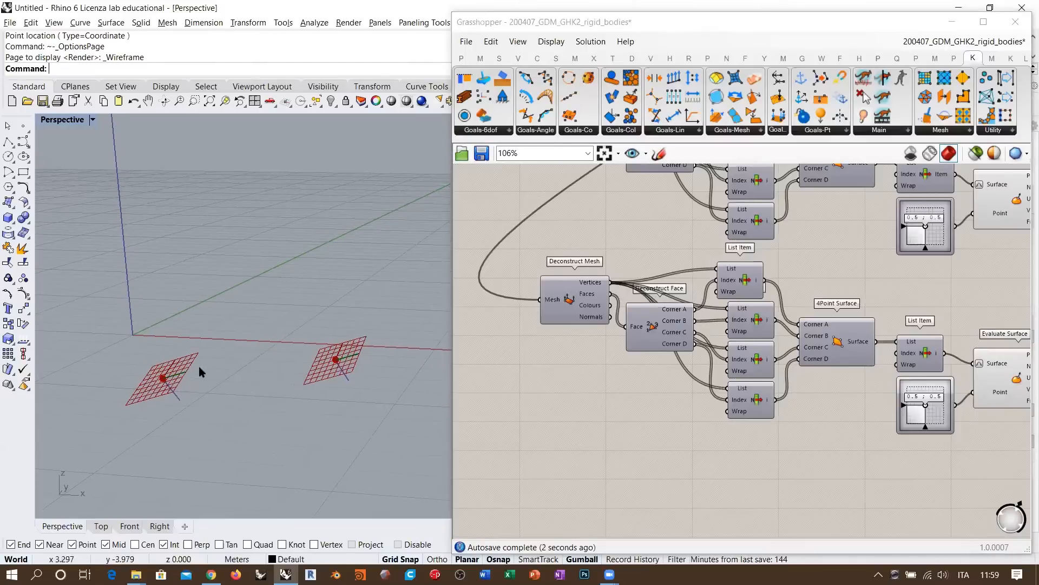
# Add a Number Slider starting at 0 and connect it to the Index input of the duplicated chain's last List Item.
pyautogui.moveTo(895, 364); pyautogui.dragTo(783, 375, button='right')
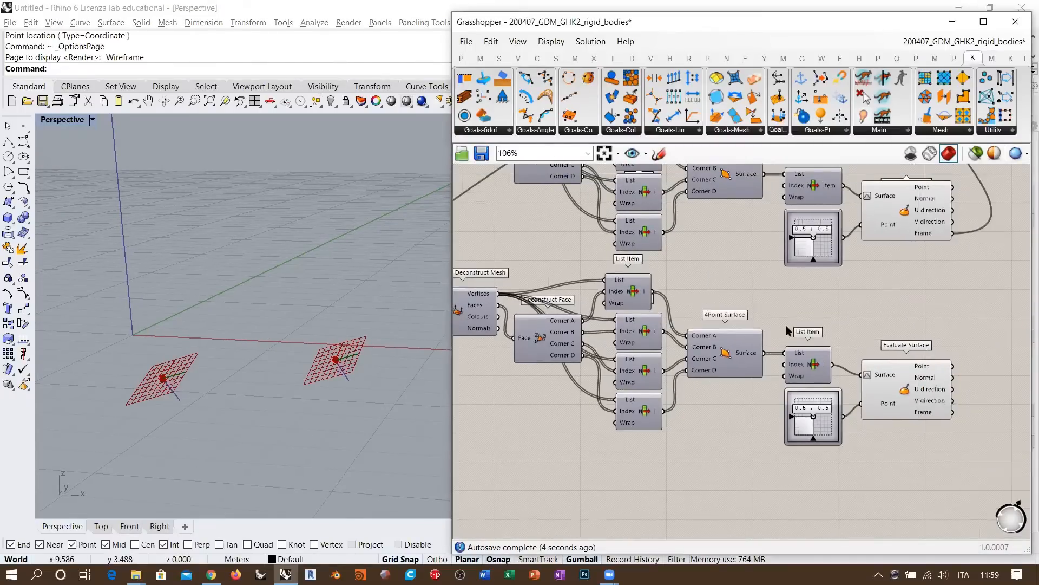
pyautogui.scroll(4, 790, 336)
pyautogui.click(801, 349)
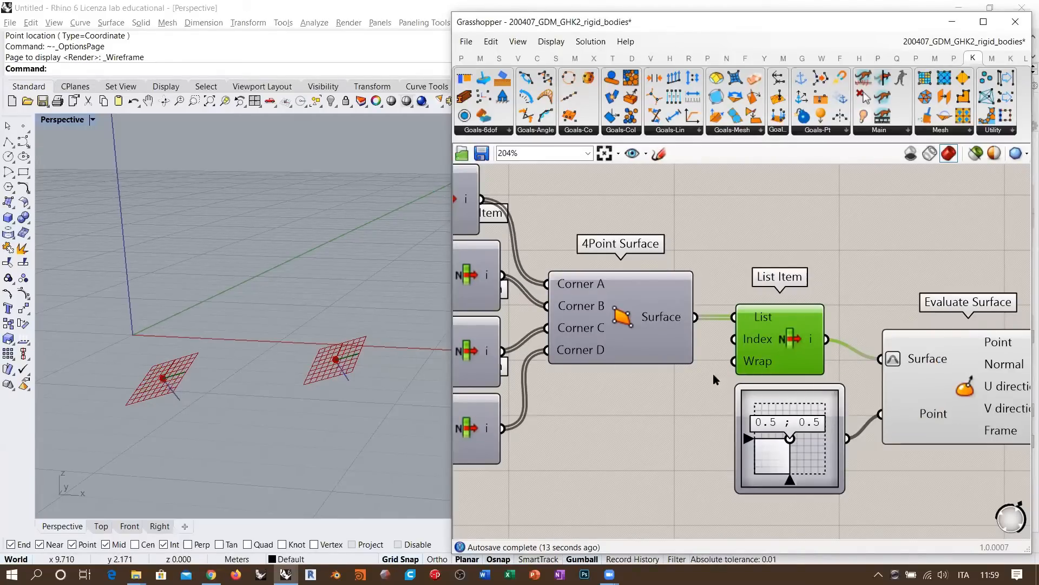
pyautogui.moveTo(765, 351); pyautogui.dragTo(813, 317, button='right')
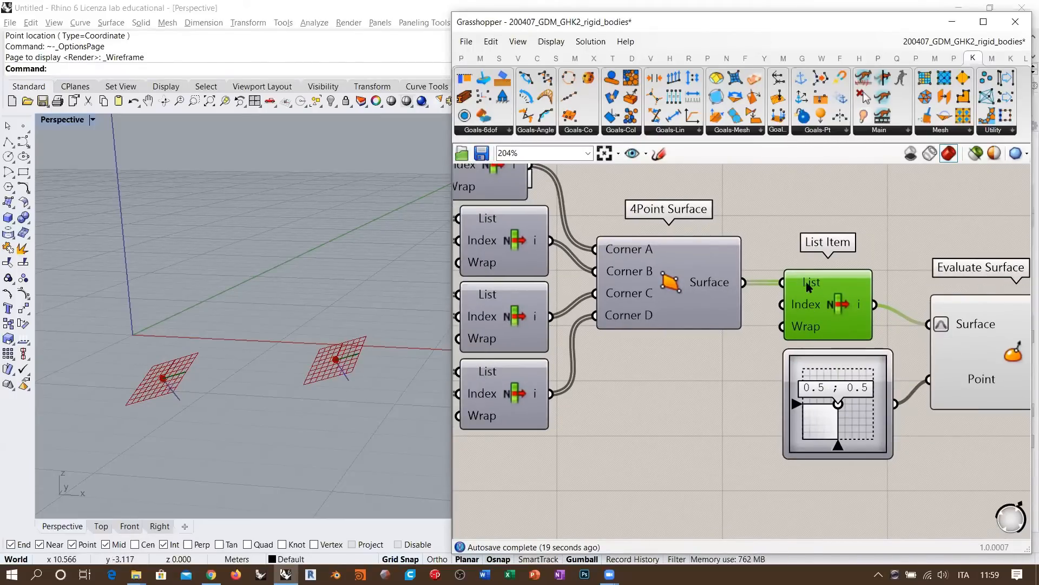
pyautogui.doubleClick(670, 410)
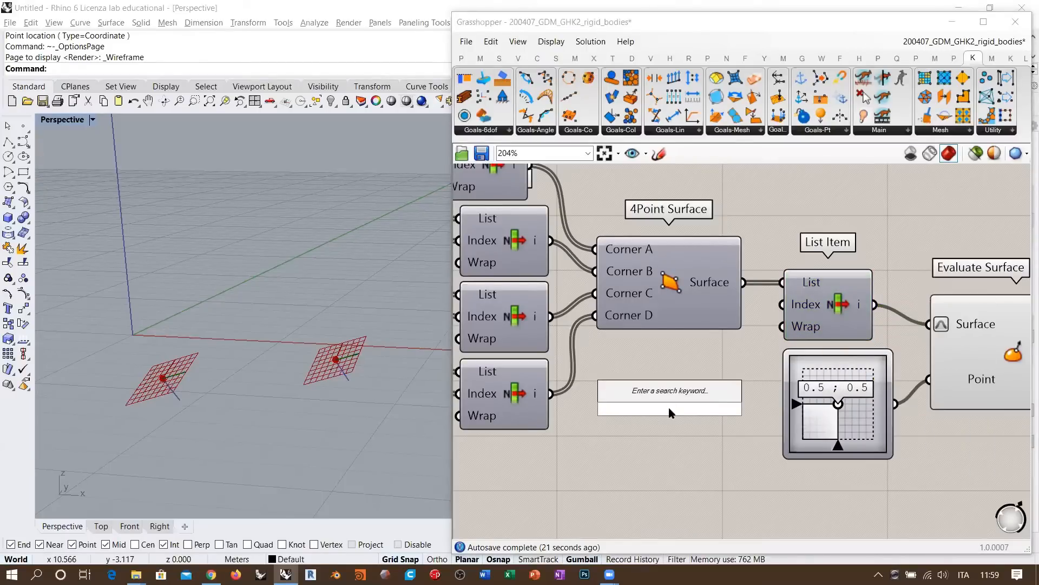
pyautogui.write('0')
pyautogui.press('Return')
pyautogui.moveTo(709, 408); pyautogui.dragTo(612, 452)
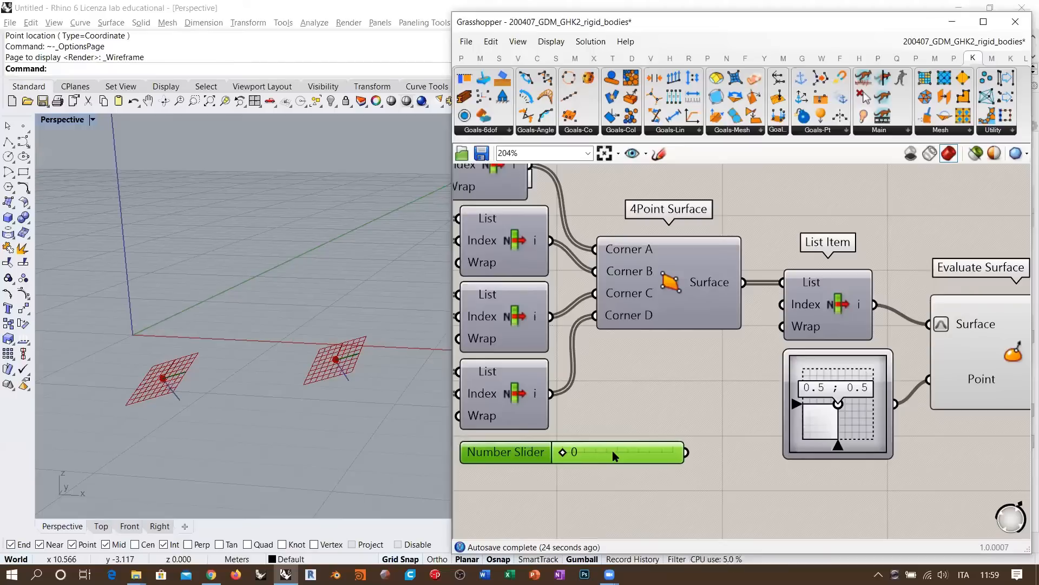
pyautogui.click(700, 452)
pyautogui.moveTo(686, 452); pyautogui.dragTo(781, 306)
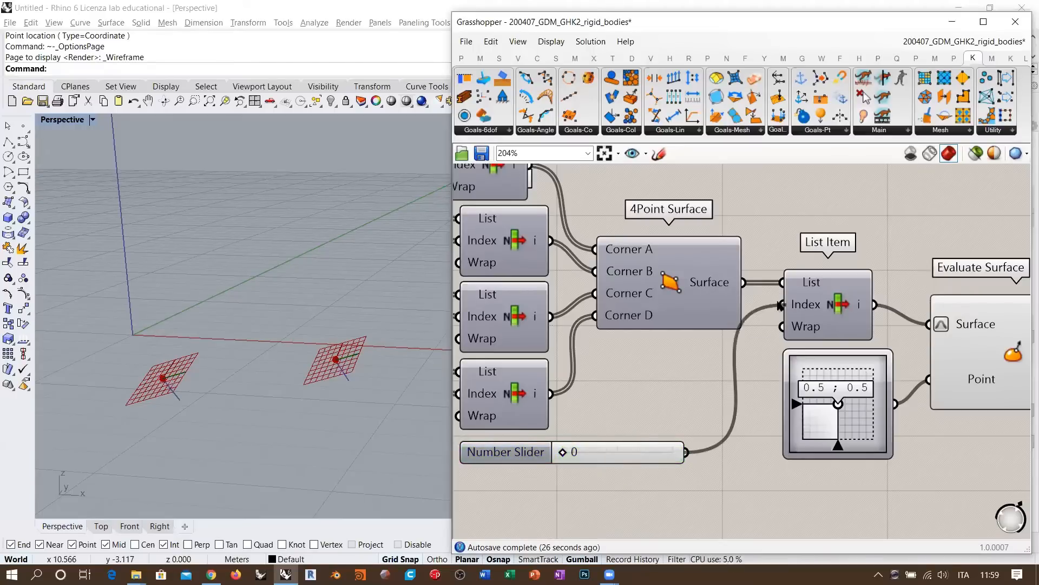
# Select both Mesh Sphere components and examine how they feed the two face-frame chains.
pyautogui.moveTo(730, 394); pyautogui.dragTo(805, 443, button='right')
pyautogui.scroll(-4, 568, 314)
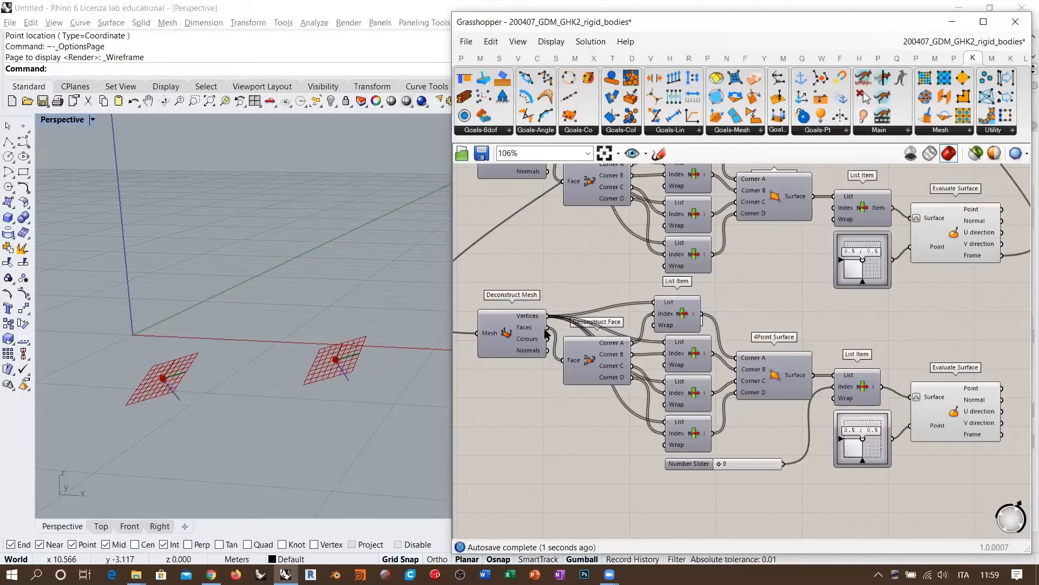
pyautogui.moveTo(676, 426); pyautogui.dragTo(815, 532, button='right')
pyautogui.click(927, 215)
pyautogui.moveTo(932, 263); pyautogui.dragTo(826, 313, button='right')
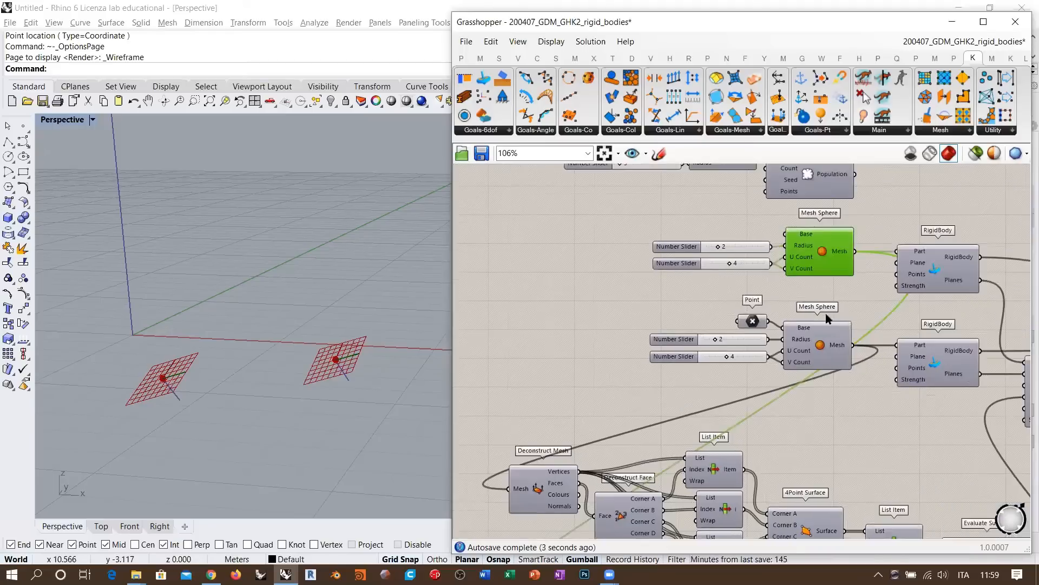
pyautogui.keyDown('shift'); pyautogui.click(832, 348); pyautogui.keyUp('shift')
pyautogui.moveTo(737, 467); pyautogui.dragTo(629, 151, button='right')
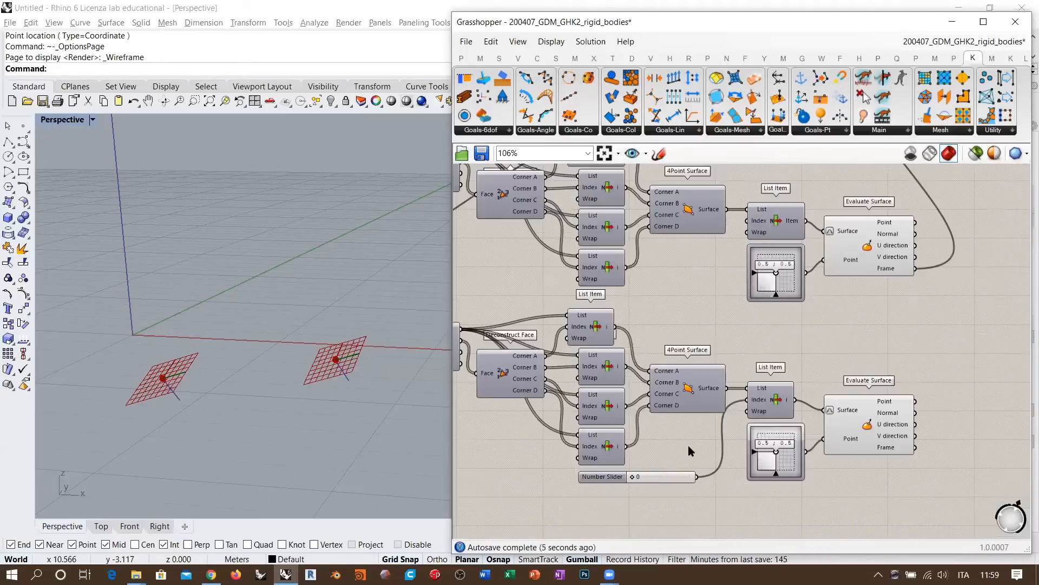
# Widen the face-index Number Slider of the duplicated chain and set it to 10.
pyautogui.scroll(4, 644, 482)
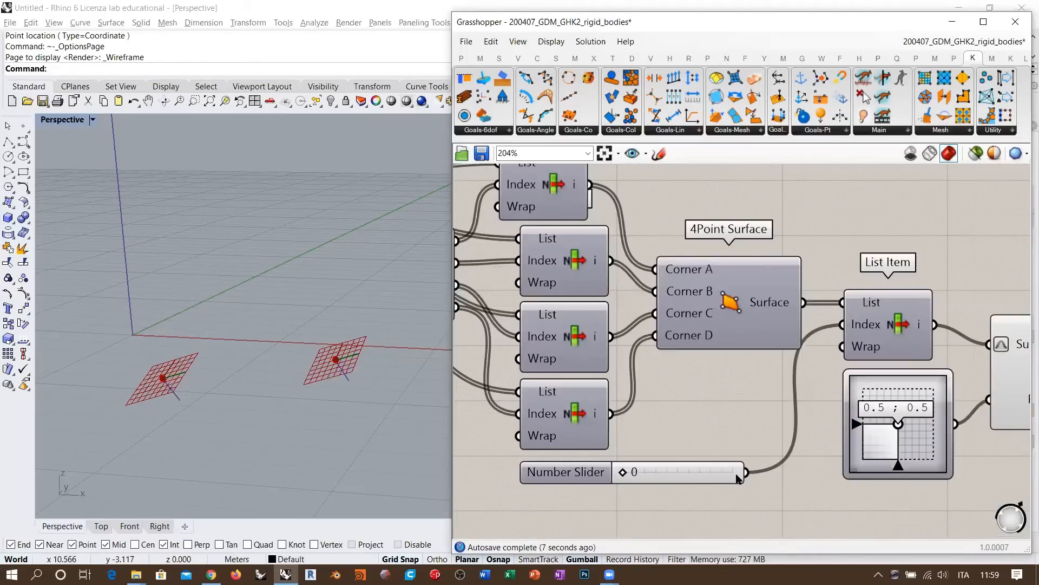
pyautogui.moveTo(778, 477); pyautogui.dragTo(805, 476)
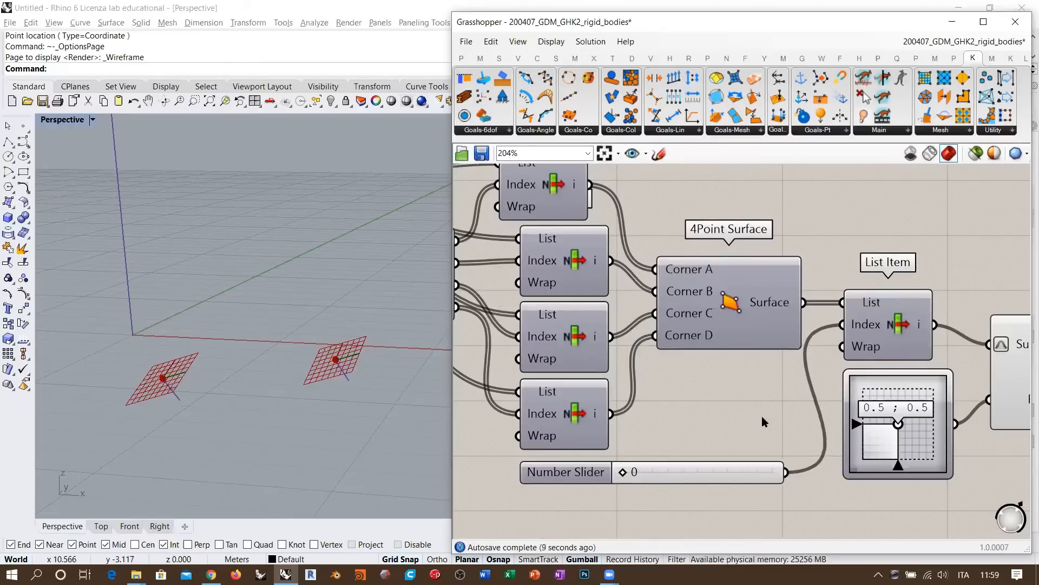
pyautogui.moveTo(625, 476); pyautogui.dragTo(721, 480)
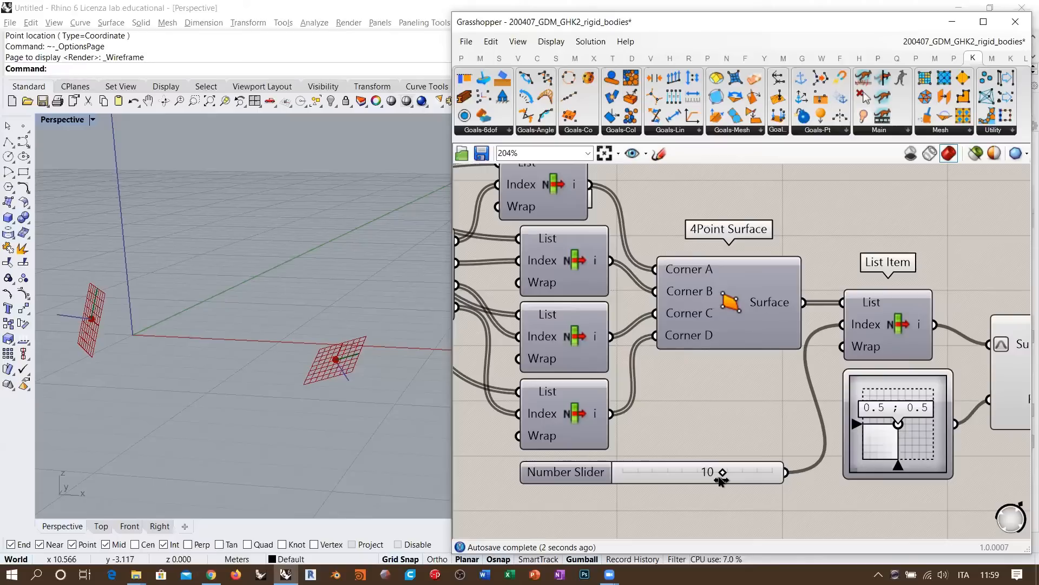
pyautogui.scroll(-3, 341, 349)
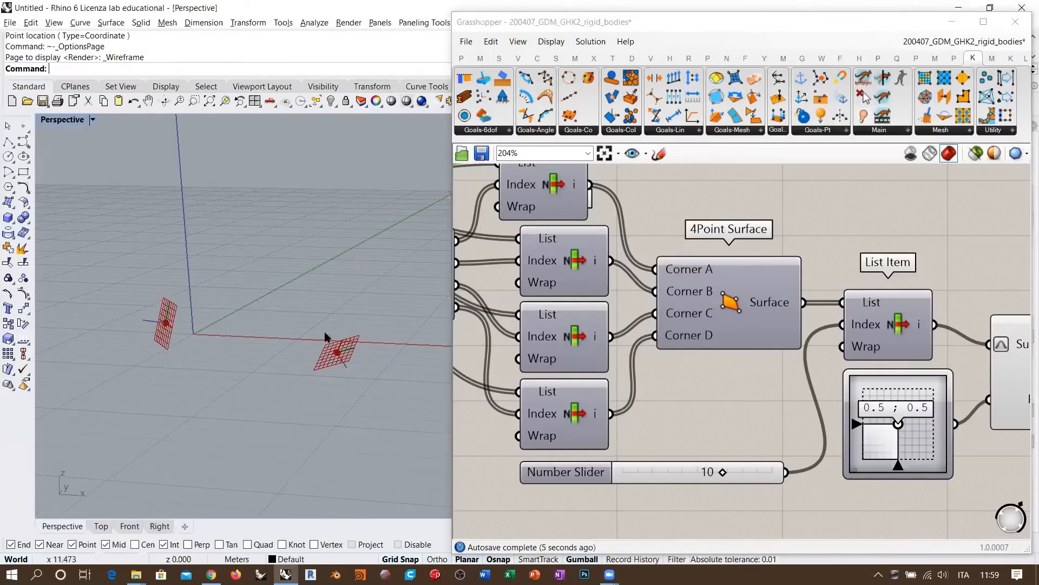
pyautogui.moveTo(325, 348); pyautogui.dragTo(301, 316, button='right')
pyautogui.moveTo(208, 299); pyautogui.dragTo(288, 343, button='right')
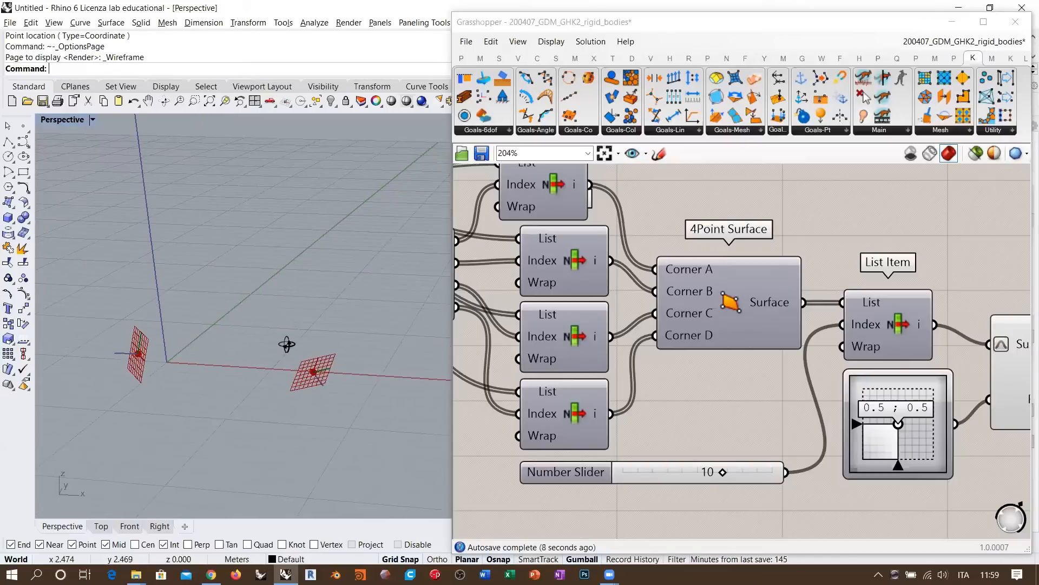
# Connect the duplicated Evaluate Surface's Frame output to AlignFaces' FaceA input and hide the Evaluate Surface previews.
pyautogui.moveTo(620, 376); pyautogui.dragTo(379, 389, button='right')
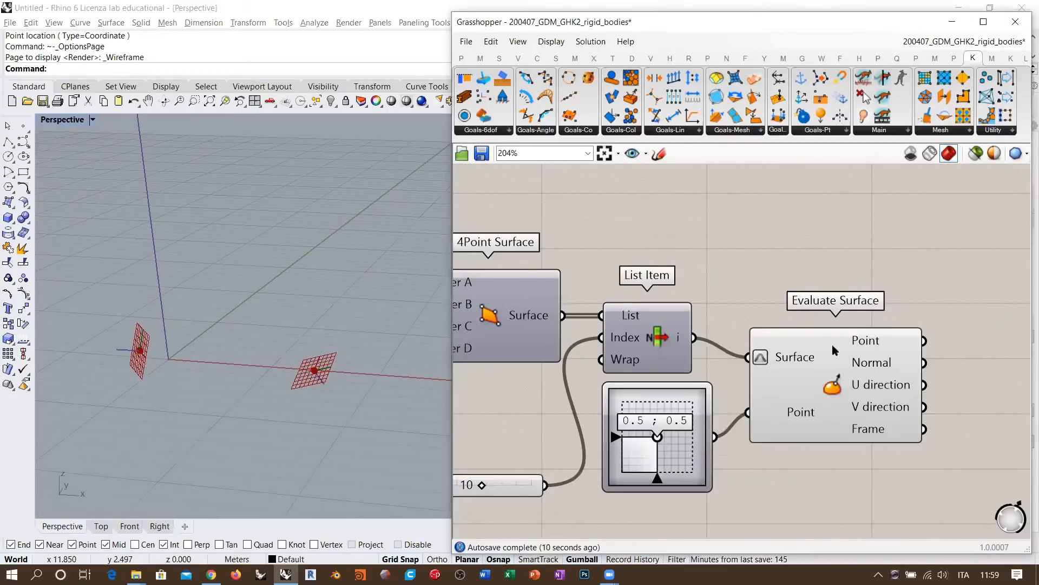
pyautogui.scroll(-5, 754, 446)
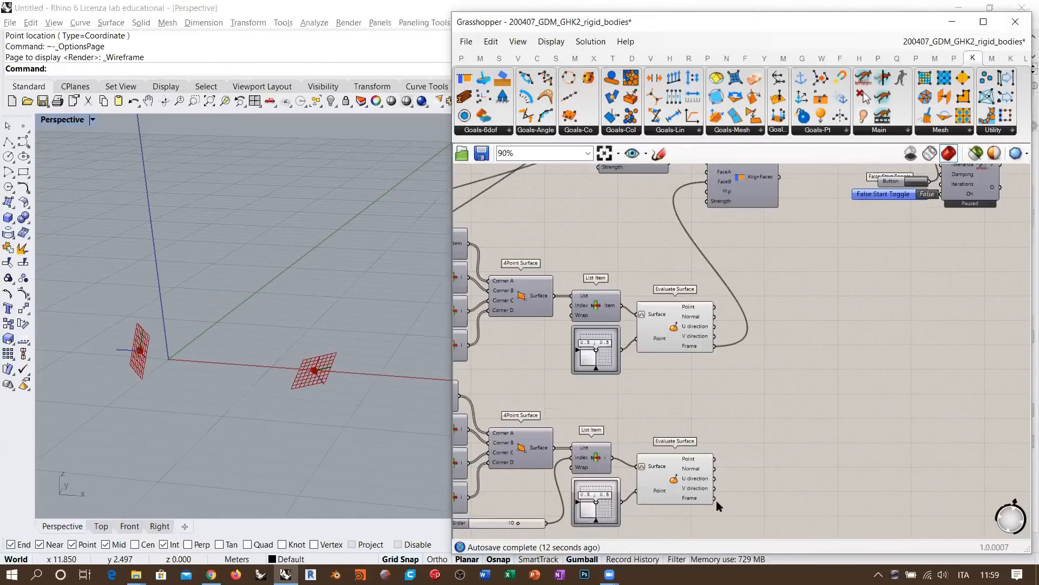
pyautogui.moveTo(746, 409); pyautogui.dragTo(707, 182)
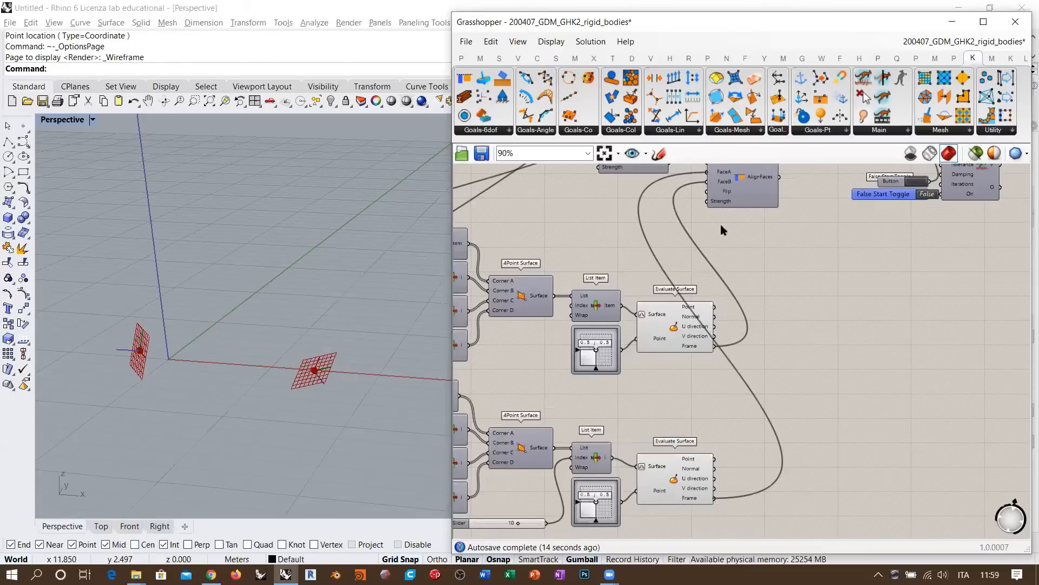
pyautogui.click(670, 320)
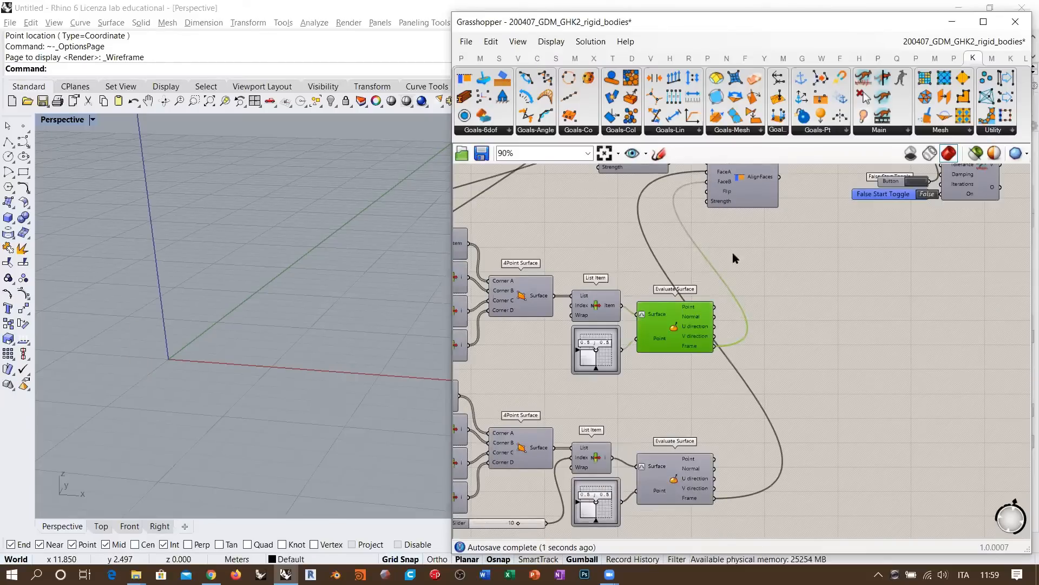
# Examine the AlignFaces inputs, including Flip, and trace the frames coming from both Evaluate Surface components.
pyautogui.scroll(5, 730, 378)
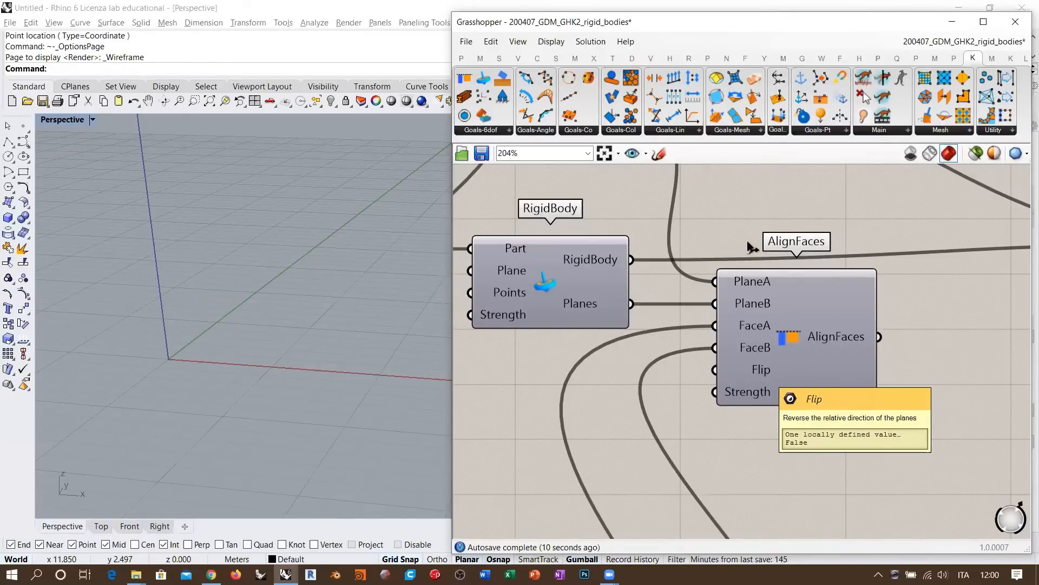
pyautogui.scroll(-4, 748, 242)
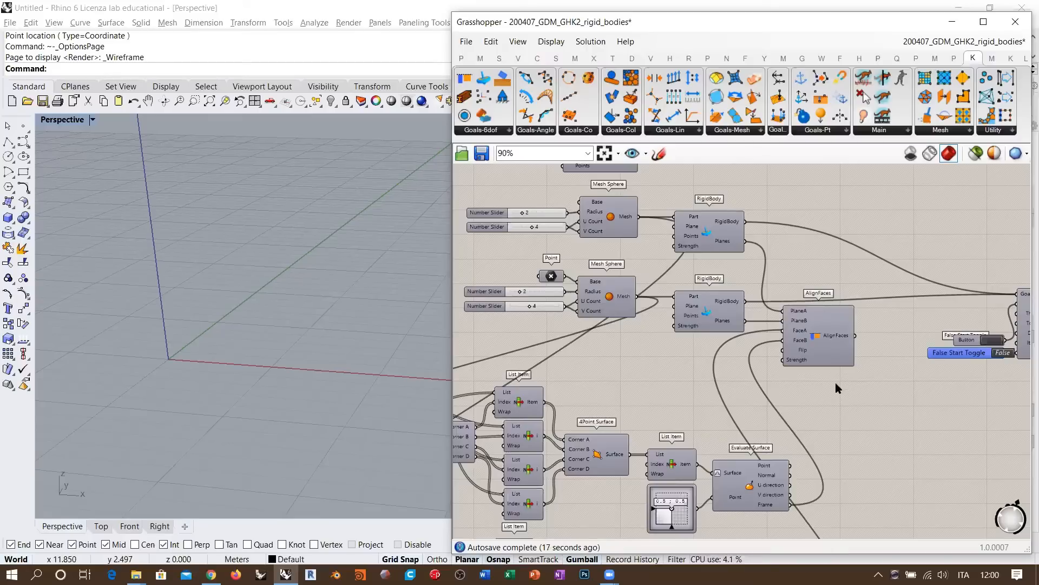
pyautogui.moveTo(865, 394); pyautogui.dragTo(711, 375, button='right')
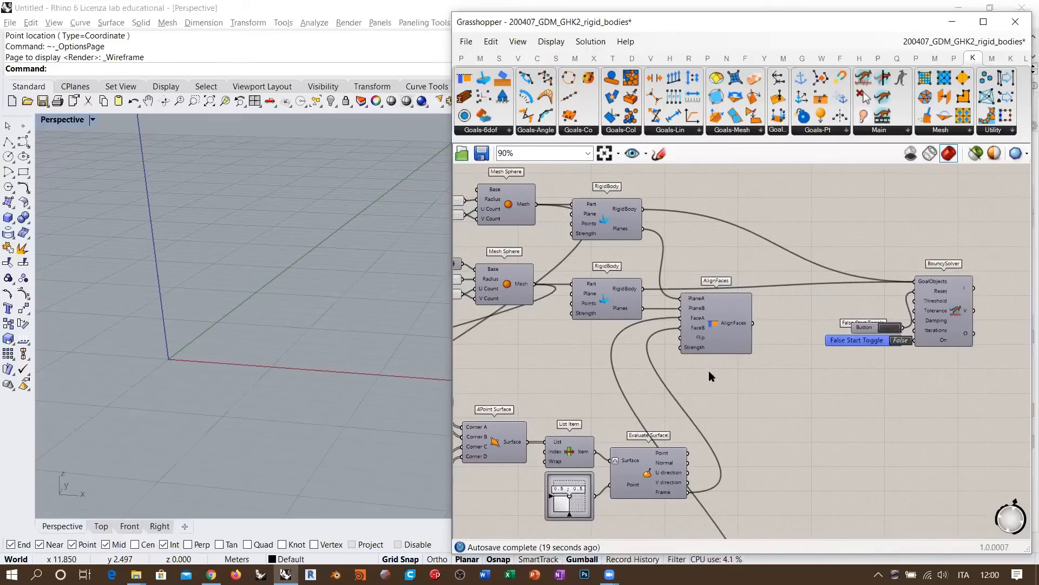
pyautogui.moveTo(803, 363); pyautogui.dragTo(752, 358, button='right')
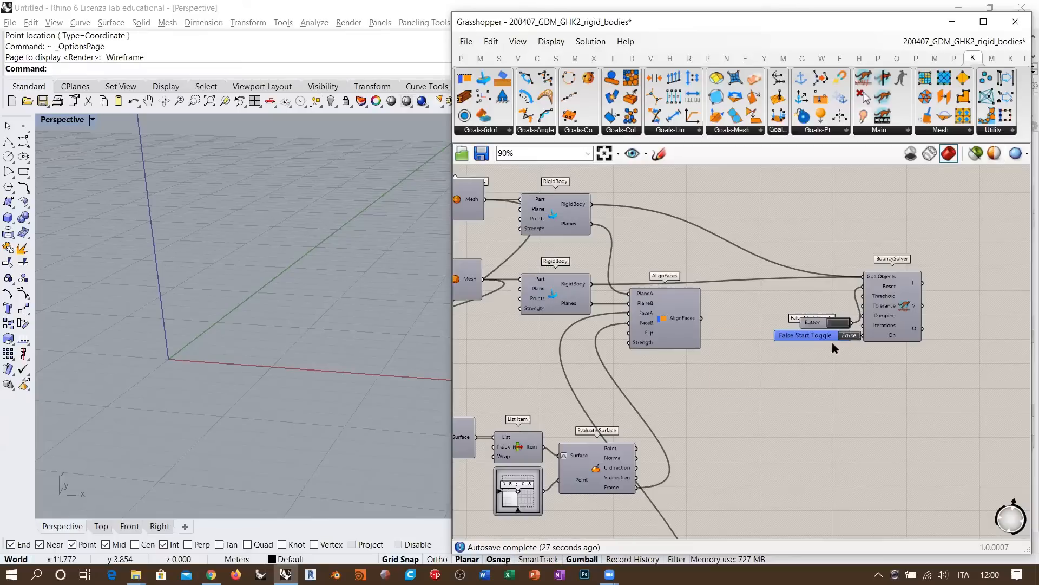
pyautogui.moveTo(692, 406); pyautogui.dragTo(722, 378, button='right')
pyautogui.click(696, 315)
pyautogui.scroll(4, 704, 303)
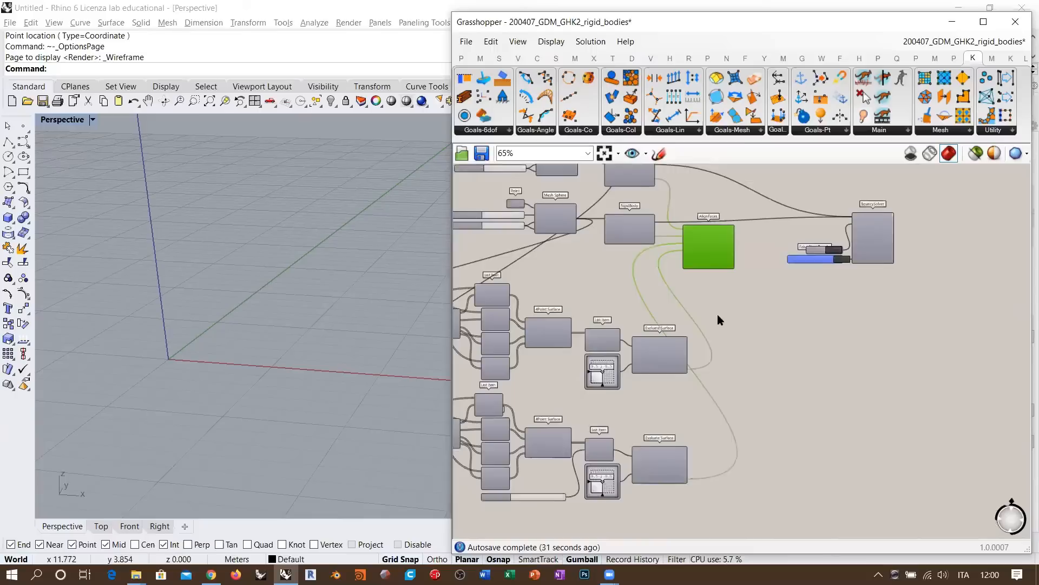
pyautogui.moveTo(687, 459); pyautogui.dragTo(743, 274, button='right')
pyautogui.scroll(-2, 743, 274)
pyautogui.click(673, 297)
pyautogui.keyDown('shift'); pyautogui.click(666, 476); pyautogui.keyUp('shift')
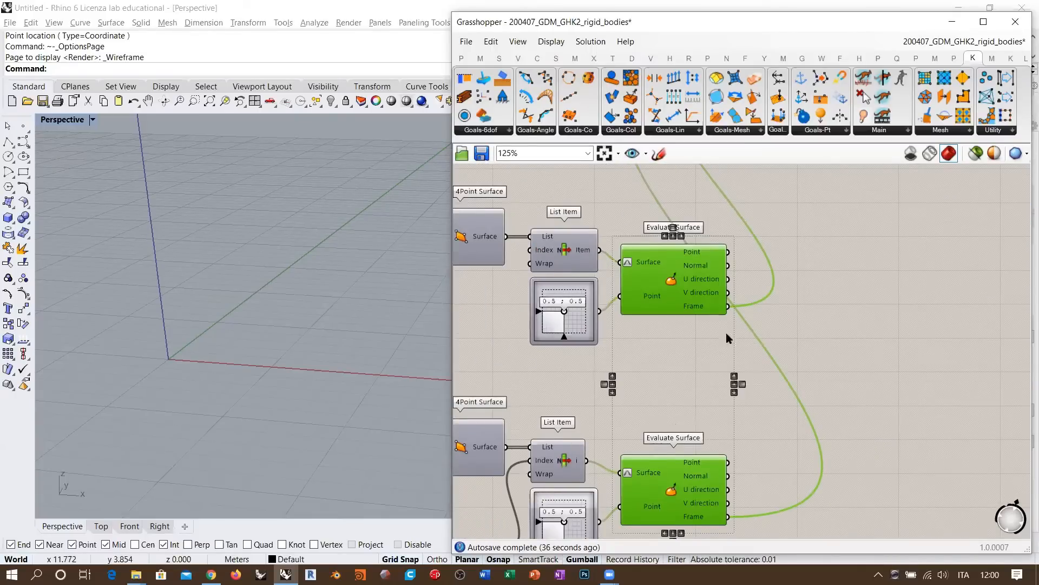
# Add the AlignFaces output to the BouncySolver's GoalObjects input alongside both RigidBody goals.
pyautogui.click(769, 246)
pyautogui.moveTo(768, 247); pyautogui.dragTo(660, 382, button='right')
pyautogui.keyDown('shift'); pyautogui.moveTo(665, 356); pyautogui.dragTo(887, 298); pyautogui.keyUp('shift')
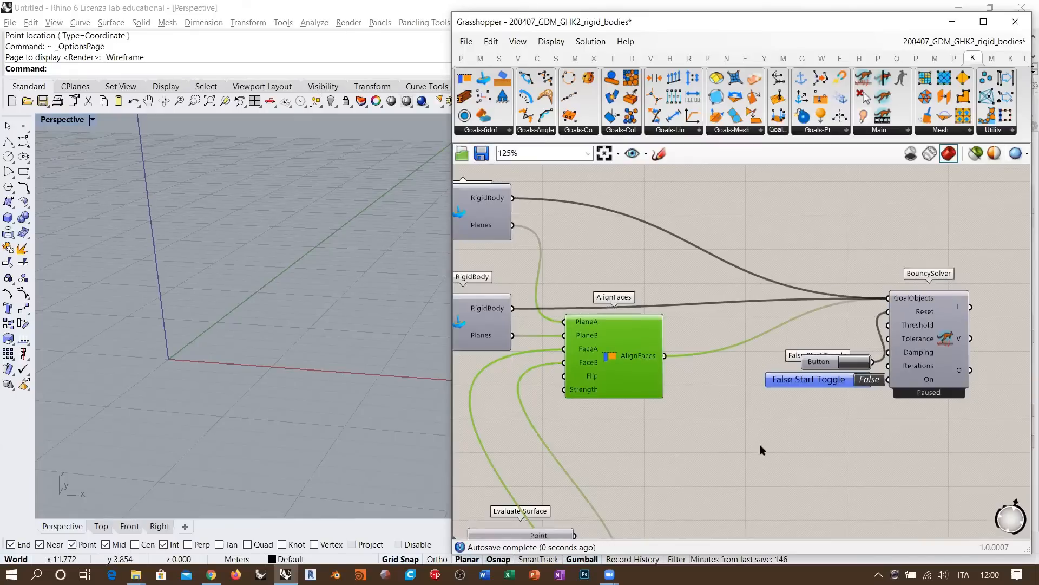
# Turn on the preview of the BouncySolver component.
pyautogui.click(760, 446)
pyautogui.click(934, 342)
pyautogui.hotkey('ctrl', 'q')
pyautogui.click(954, 448)
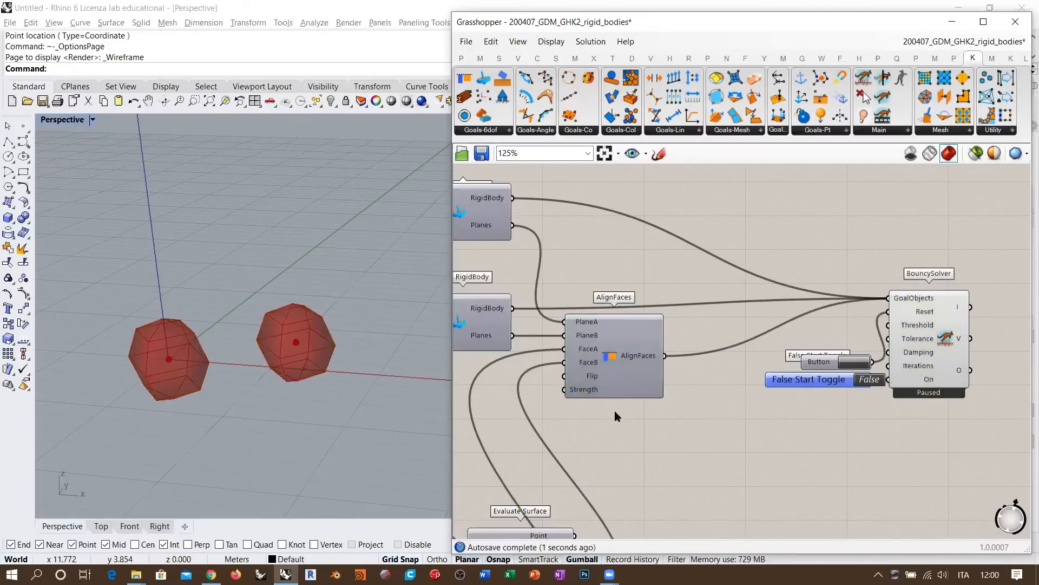
# Reset the BouncySolver and start it by setting the False Start Toggle to True, then inspect the alignment of both spheres.
pyautogui.moveTo(271, 352); pyautogui.dragTo(333, 302, button='right')
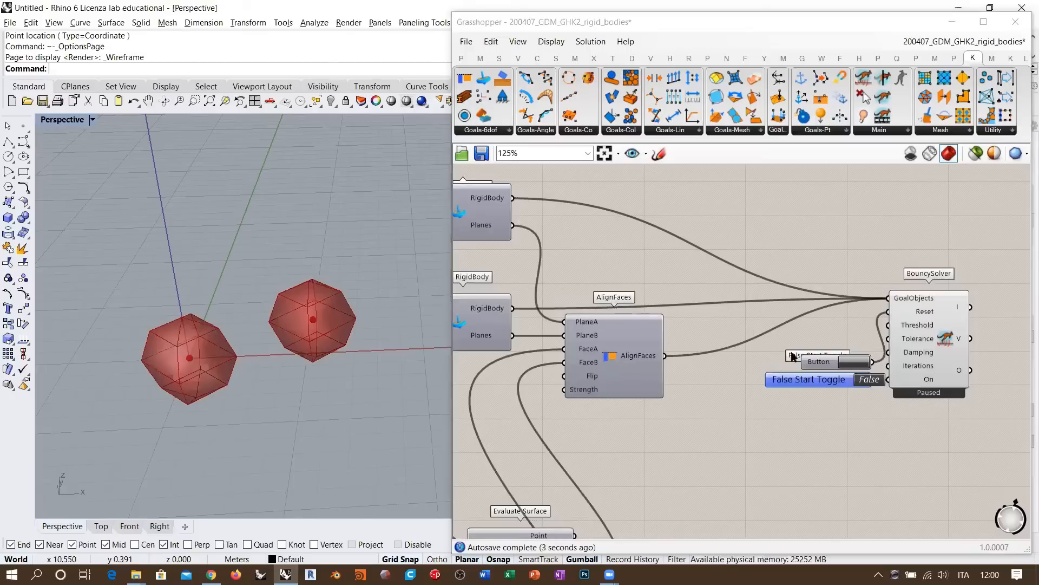
pyautogui.click(865, 364)
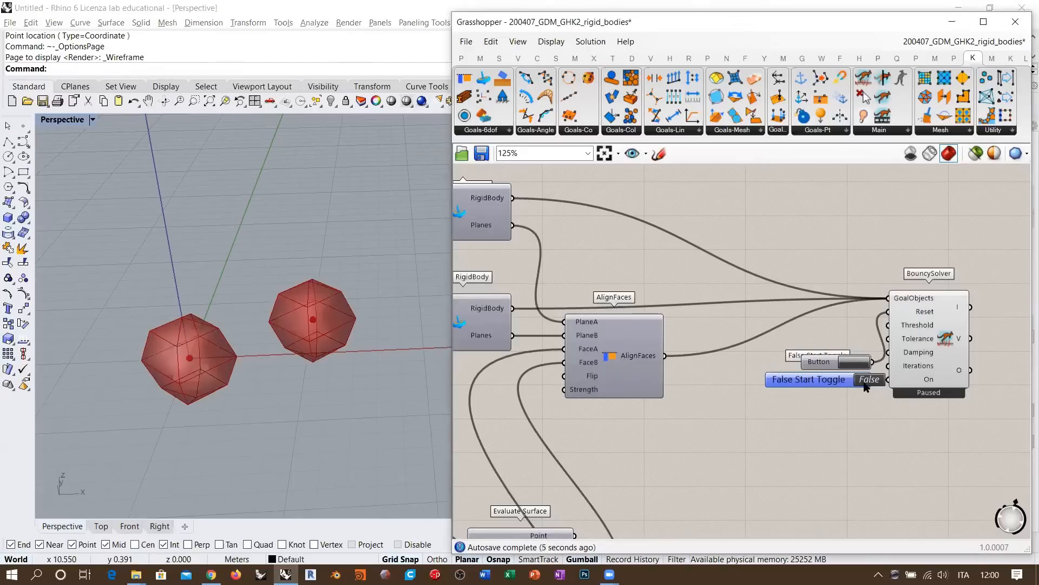
pyautogui.doubleClick(867, 380)
pyautogui.moveTo(243, 380); pyautogui.dragTo(221, 399, button='right')
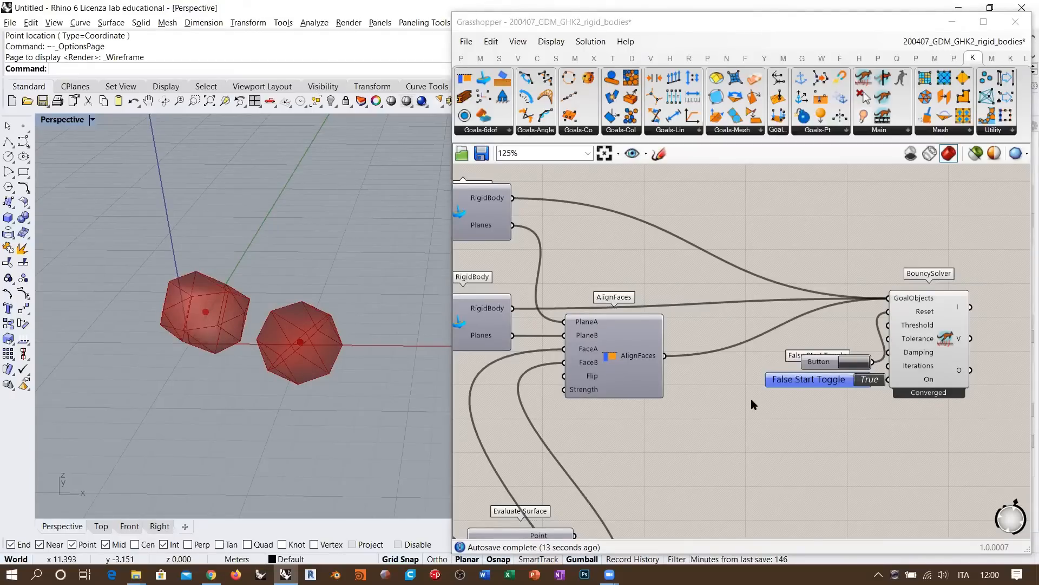
pyautogui.click(700, 371)
pyautogui.scroll(-4, 701, 372)
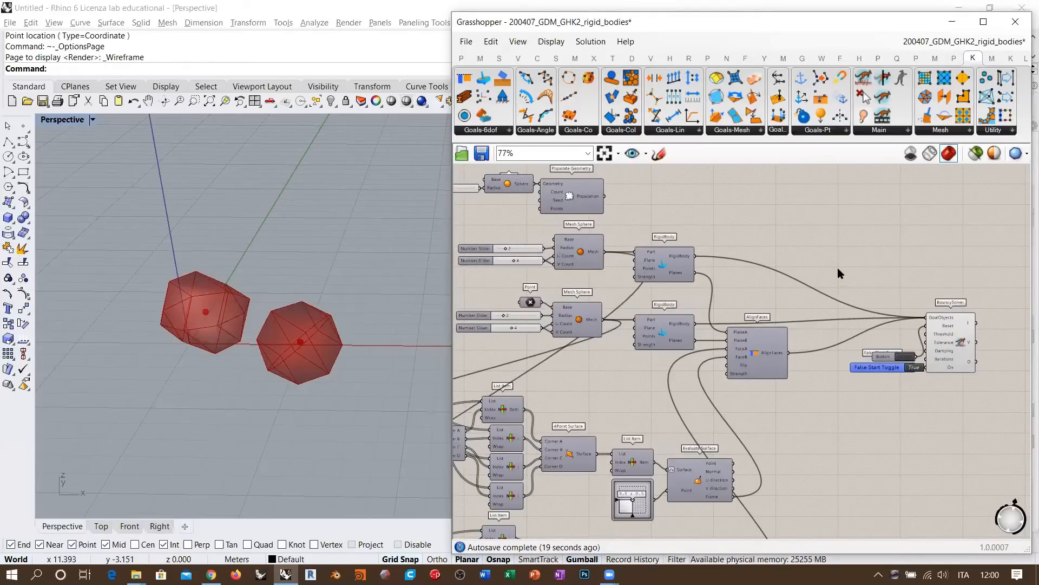
pyautogui.moveTo(267, 319); pyautogui.dragTo(278, 294, button='right')
pyautogui.scroll(3, 268, 329)
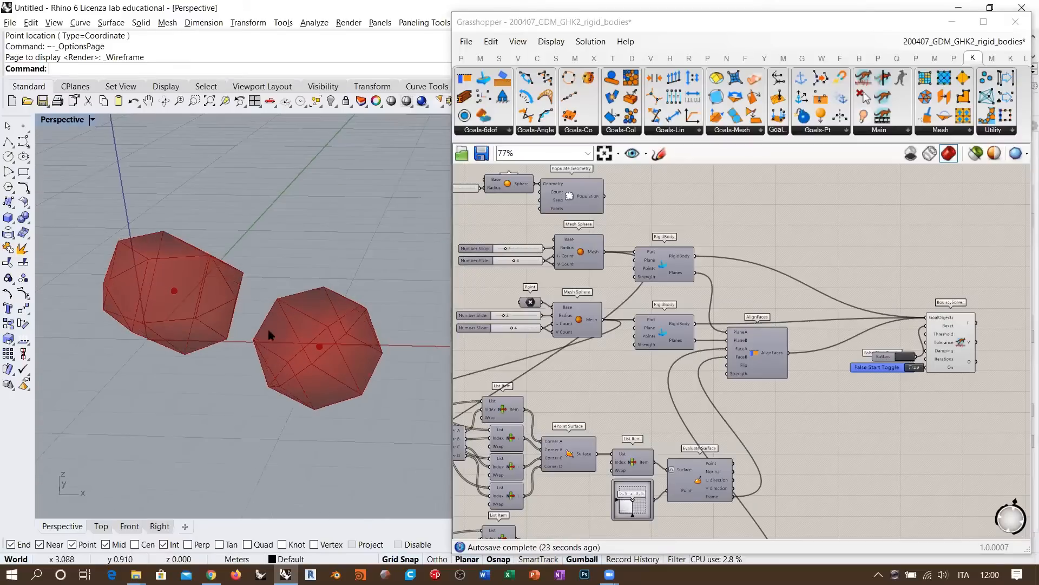
pyautogui.moveTo(577, 531); pyautogui.dragTo(688, 303, button='right')
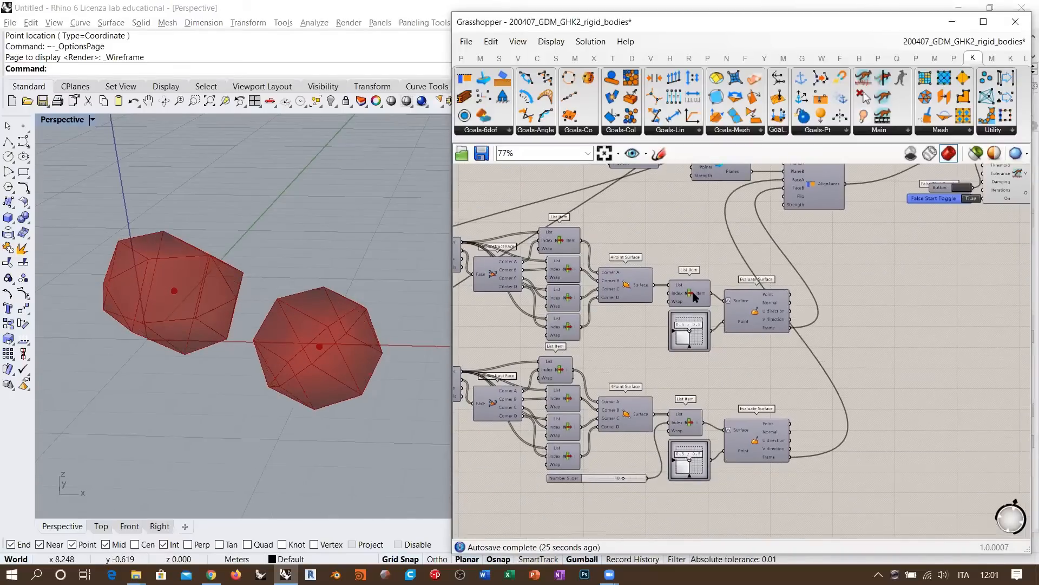
# Preview both List Item components that pick the surfaces to align, and inspect those faces beside the solved spheres.
pyautogui.click(696, 299)
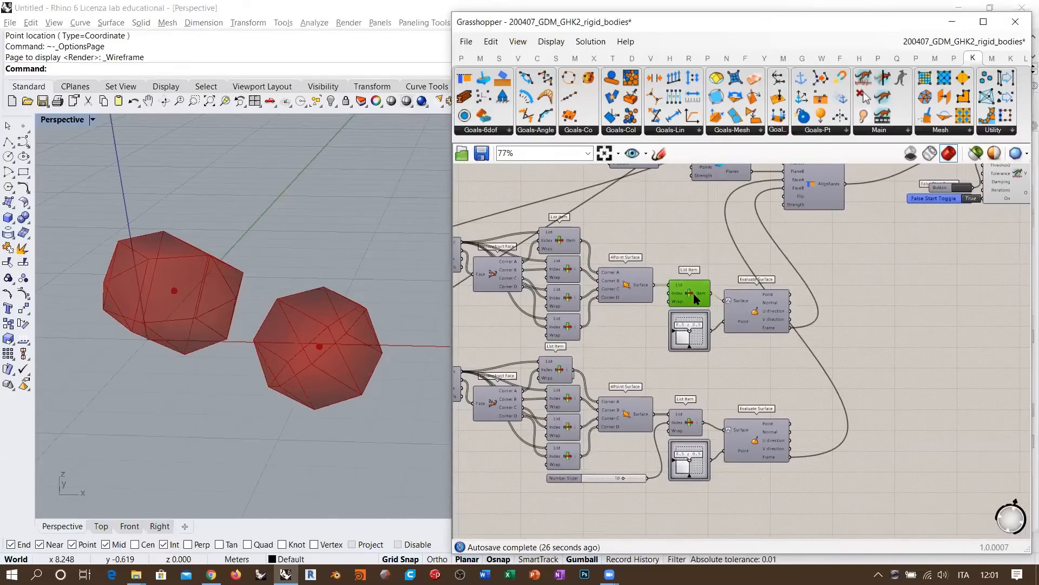
pyautogui.click(852, 368)
pyautogui.moveTo(292, 315); pyautogui.dragTo(292, 347, button='right')
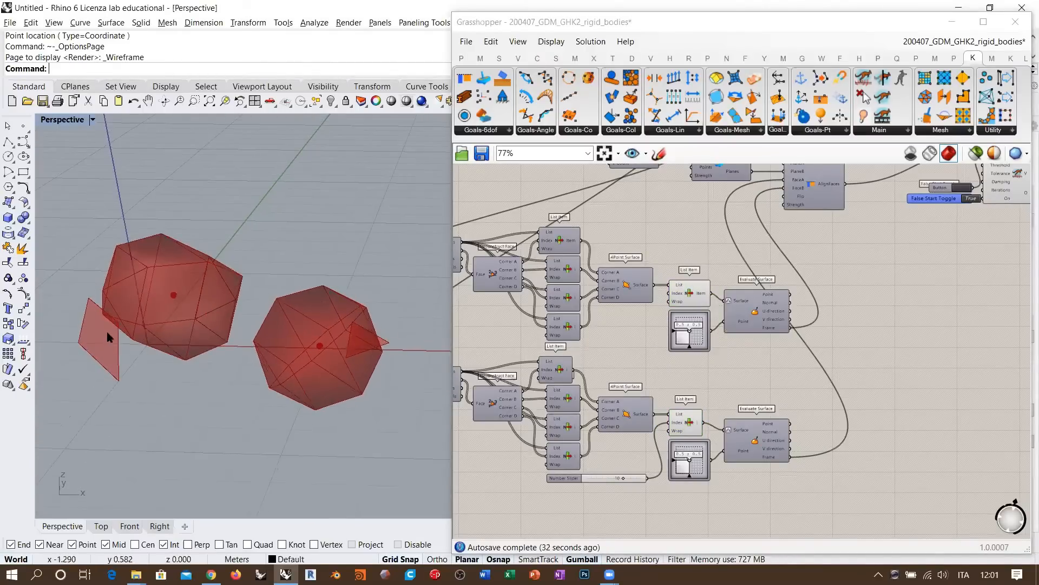
pyautogui.moveTo(379, 331); pyautogui.dragTo(349, 372, button='right')
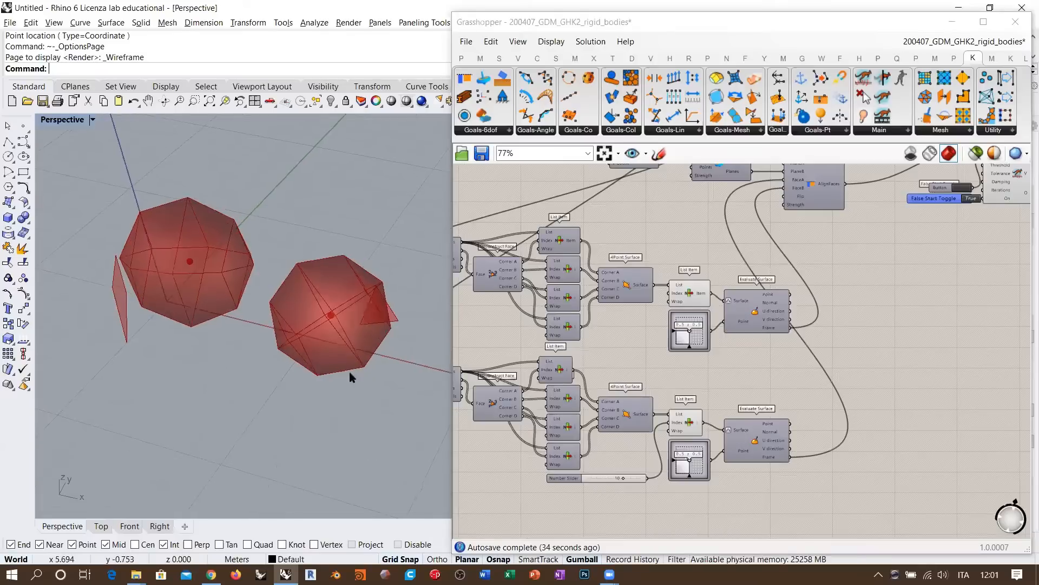
pyautogui.moveTo(372, 327); pyautogui.dragTo(285, 367, button='right')
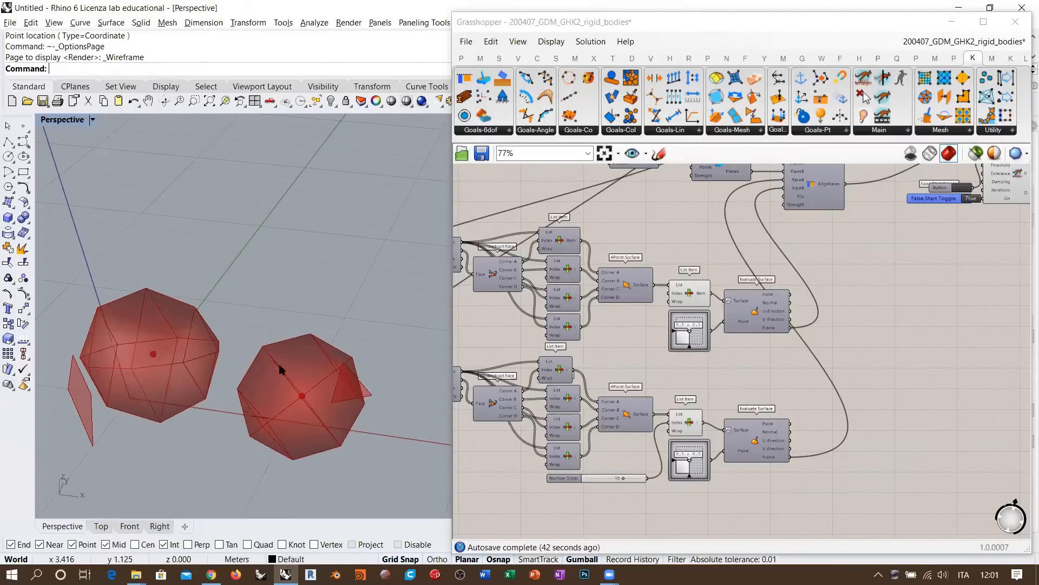
pyautogui.click(798, 342)
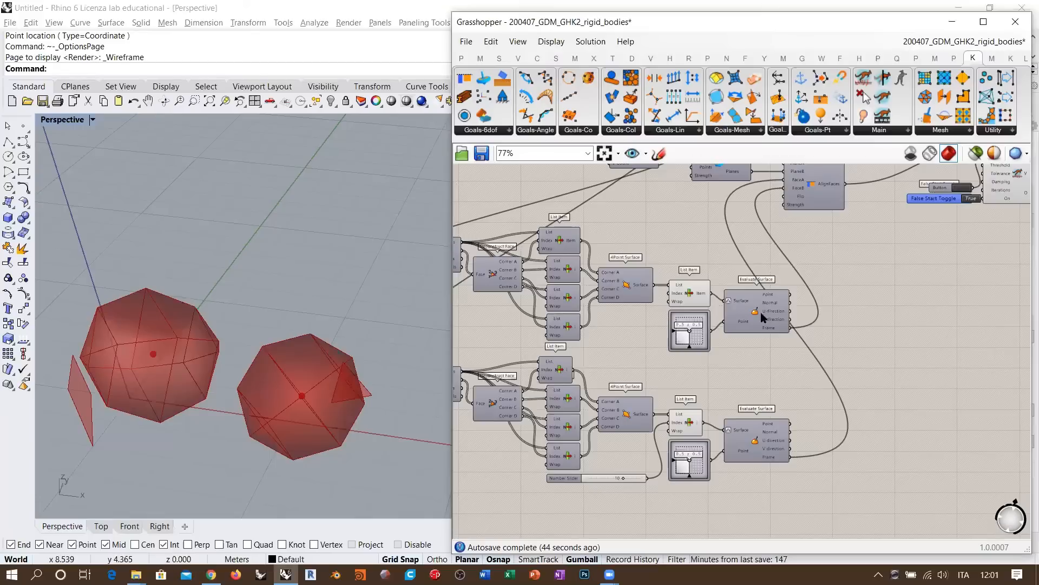
pyautogui.scroll(2, 789, 364)
pyautogui.scroll(4, 753, 251)
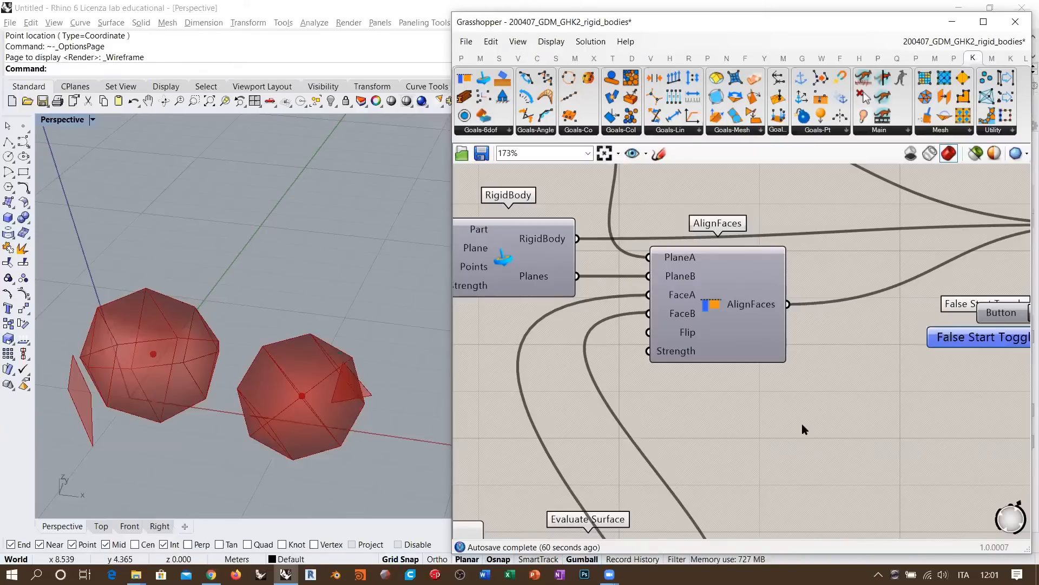
pyautogui.scroll(-4, 801, 423)
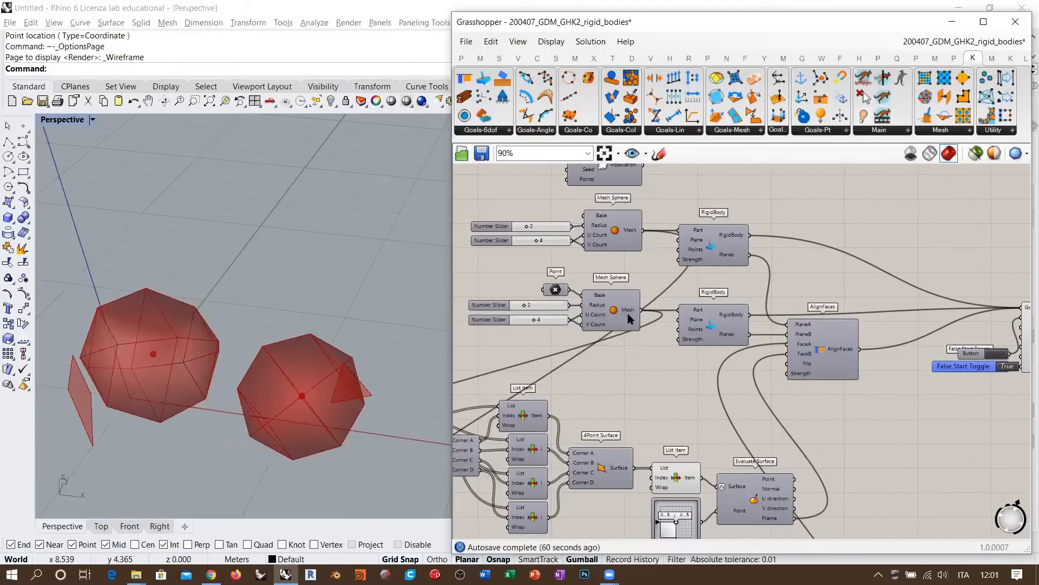
pyautogui.moveTo(269, 370); pyautogui.dragTo(325, 336, button='right')
pyautogui.click(870, 421)
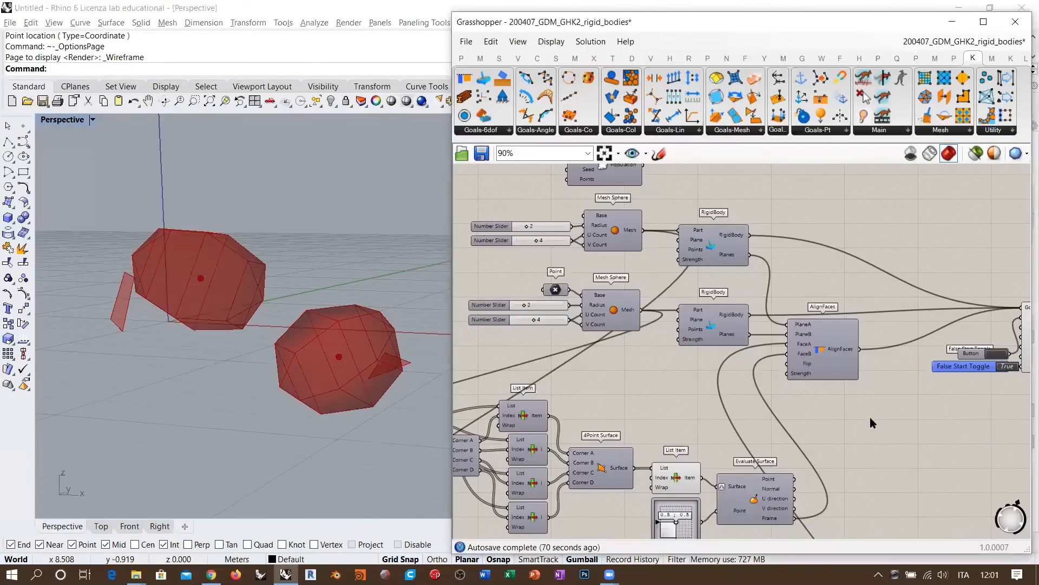
# Turn off the preview of both List Item components feeding the Evaluate Surface components.
pyautogui.moveTo(744, 426); pyautogui.dragTo(706, 335, button='right')
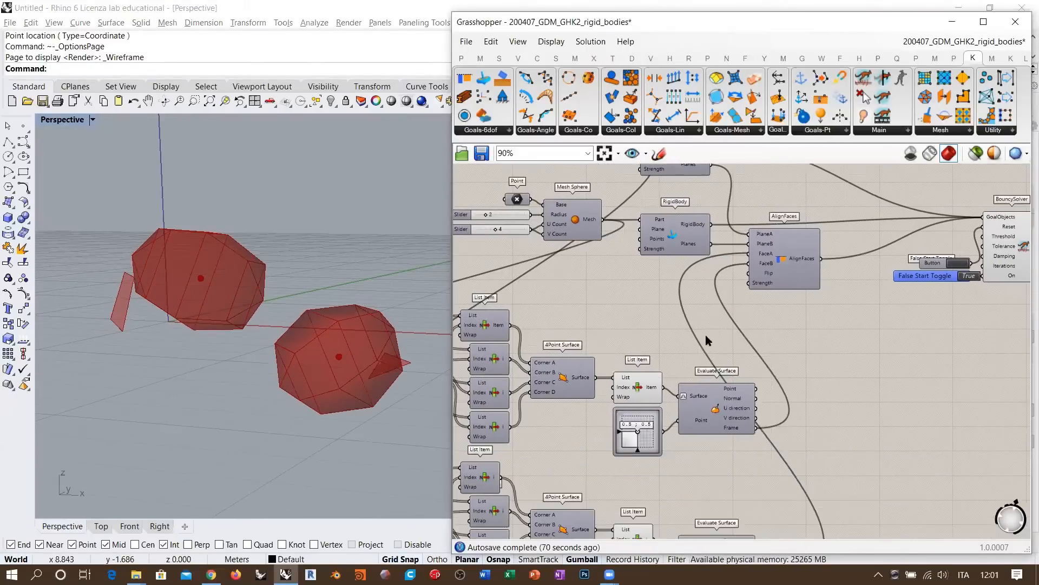
pyautogui.click(647, 362)
pyautogui.keyDown('shift'); pyautogui.click(640, 512); pyautogui.keyUp('shift')
pyautogui.hotkey('ctrl', 'q')
pyautogui.click(832, 431)
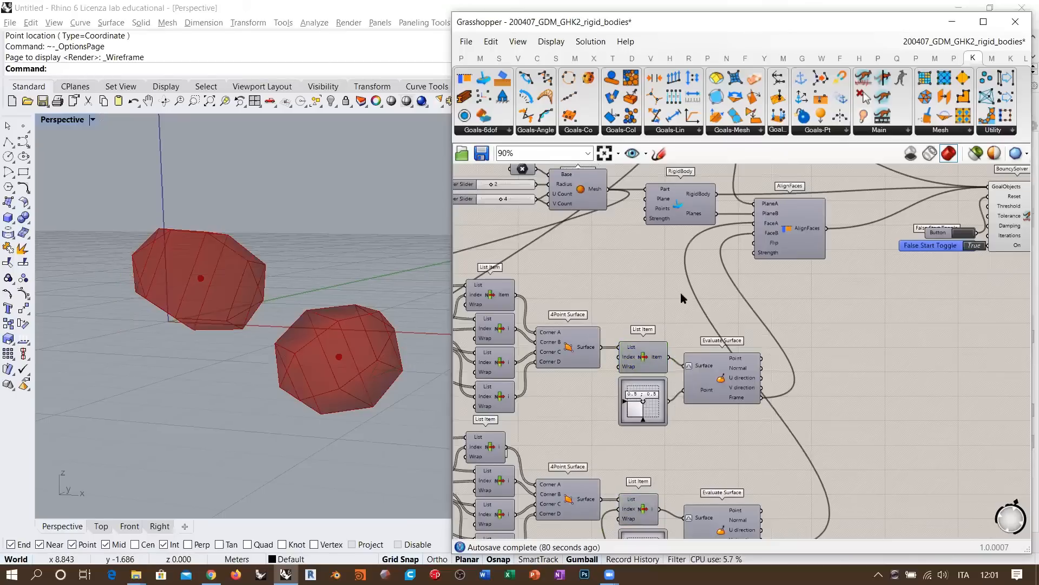
# Add a Kangaroo Show component below AlignFaces and connect the upper List Item's Item output to its G input.
pyautogui.moveTo(721, 370); pyautogui.dragTo(631, 460, button='right')
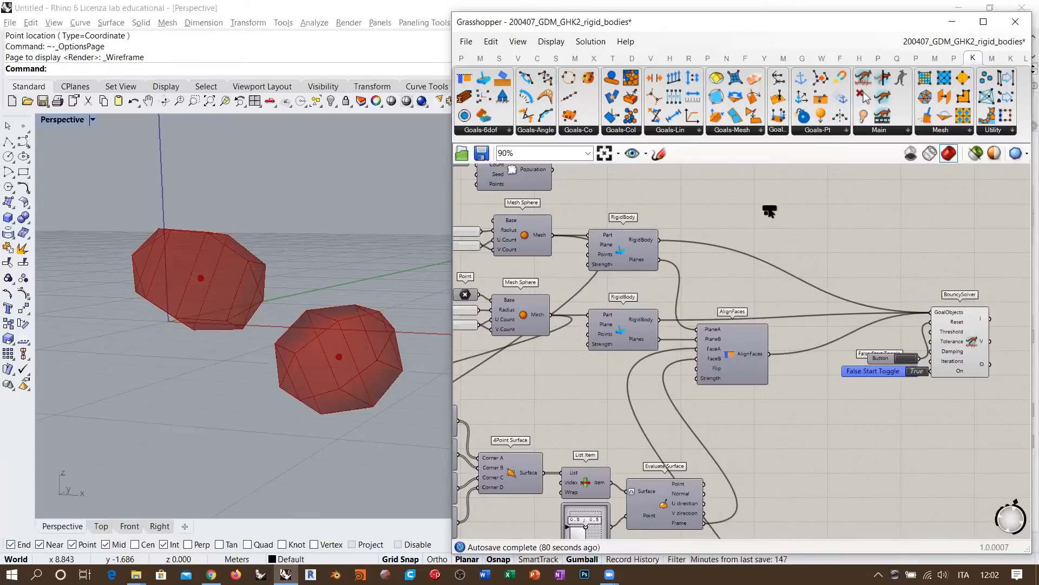
pyautogui.moveTo(865, 116); pyautogui.dragTo(785, 408)
pyautogui.scroll(2, 726, 423)
pyautogui.moveTo(725, 423); pyautogui.dragTo(687, 323, button='right')
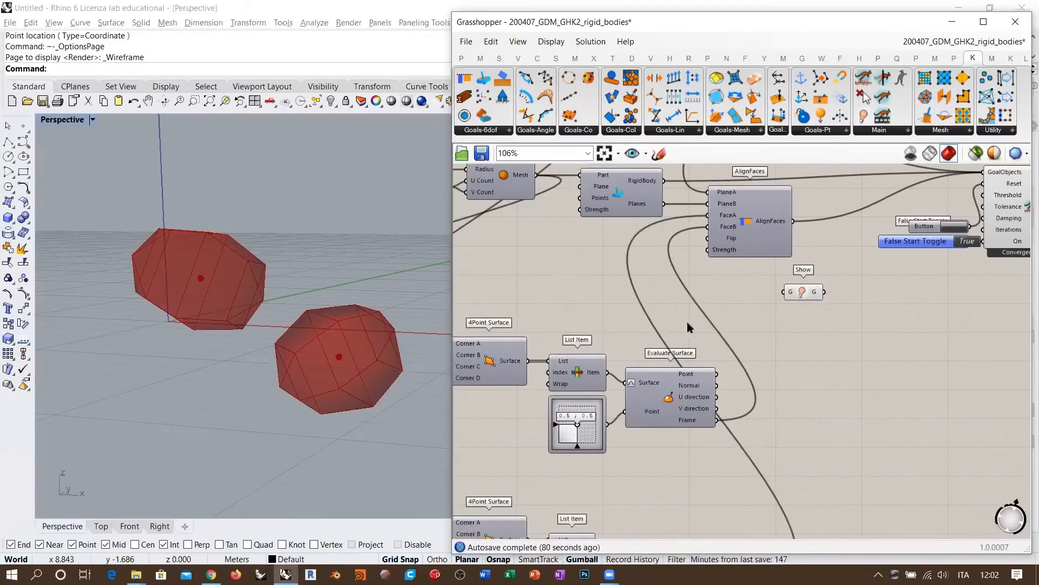
pyautogui.click(601, 377)
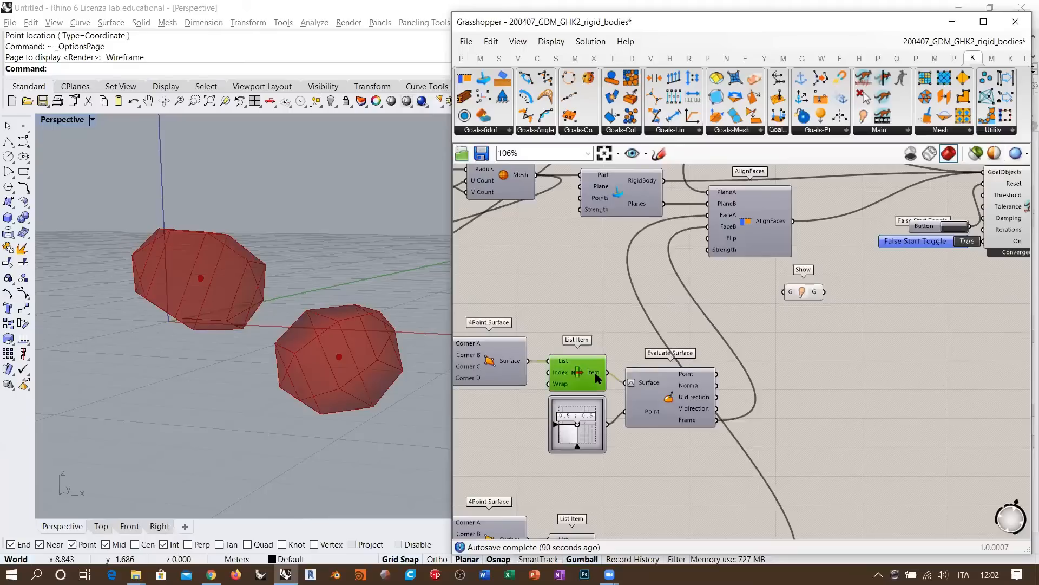
pyautogui.moveTo(603, 376); pyautogui.dragTo(784, 293)
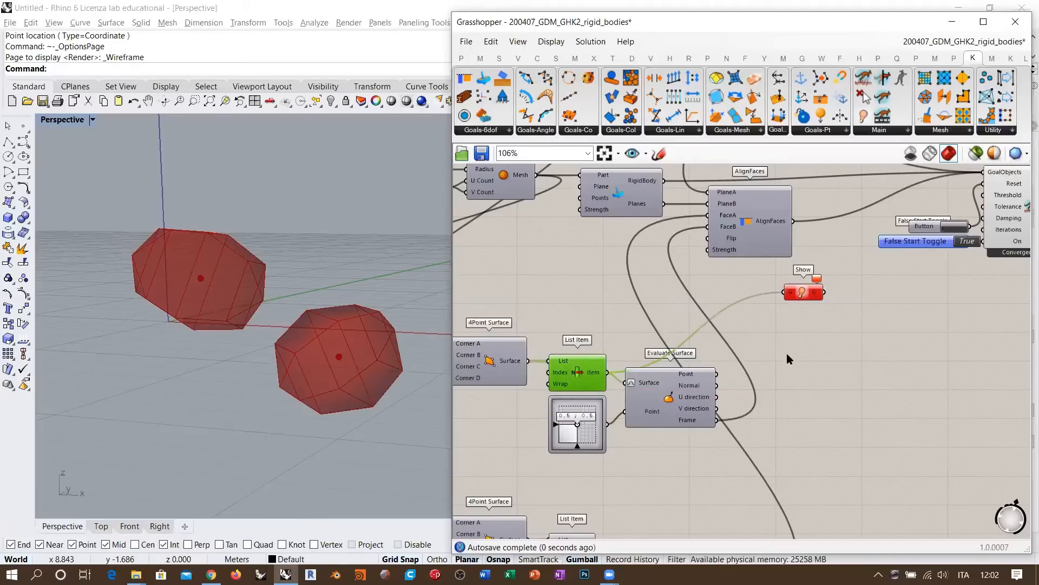
pyautogui.moveTo(803, 297)
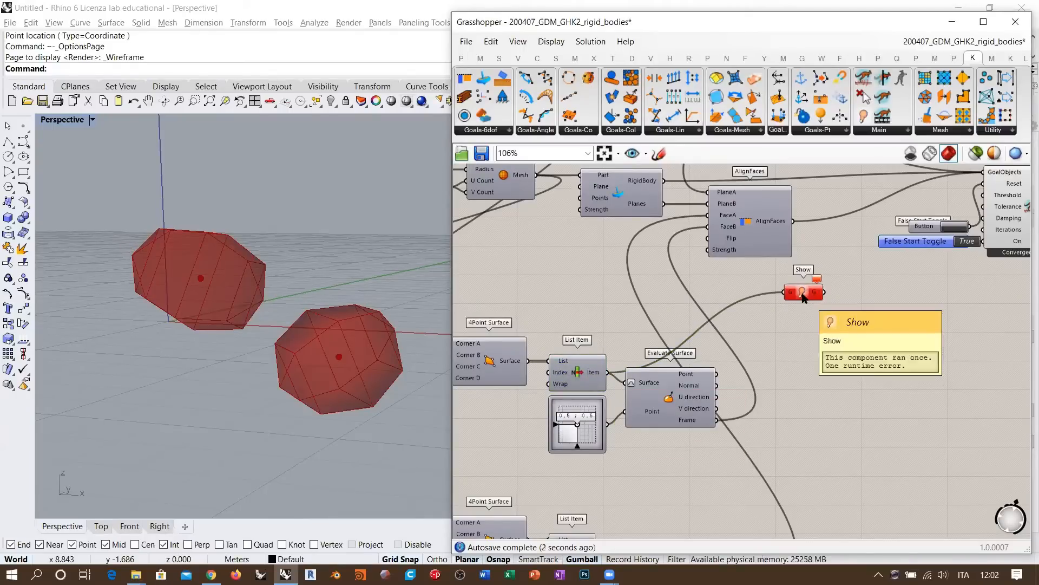
pyautogui.moveTo(804, 292); pyautogui.dragTo(860, 299)
pyautogui.scroll(3, 737, 286)
# Add a Mesh Surface component, feed its Surface input from the upper List Item's Item output, and inspect the meshed face.
pyautogui.doubleClick(724, 301)
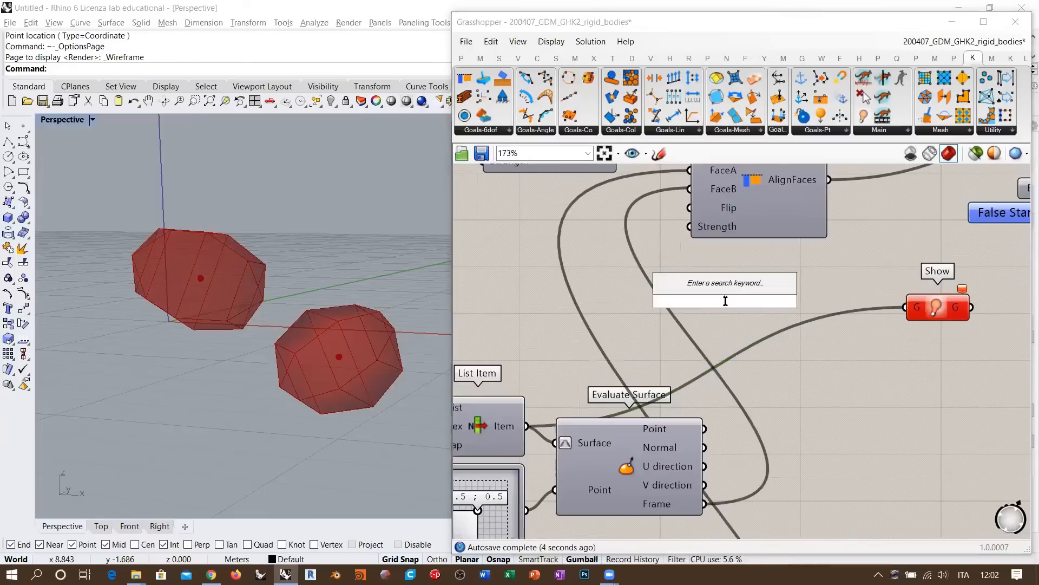
pyautogui.write('ms')
pyautogui.click(717, 286)
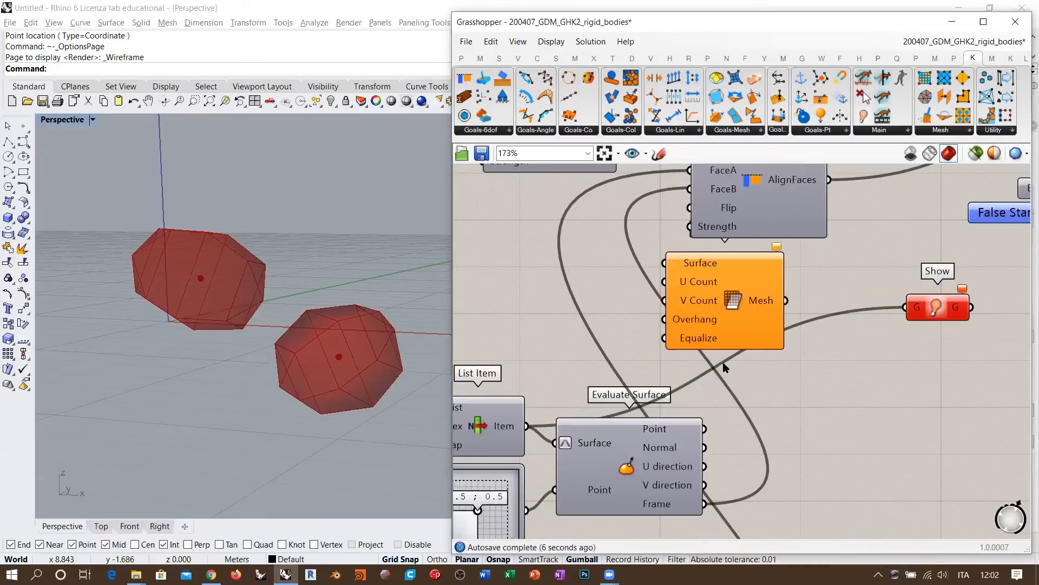
pyautogui.moveTo(529, 427); pyautogui.dragTo(664, 262)
pyautogui.moveTo(389, 368); pyautogui.dragTo(349, 385, button='right')
pyautogui.scroll(5, 349, 382)
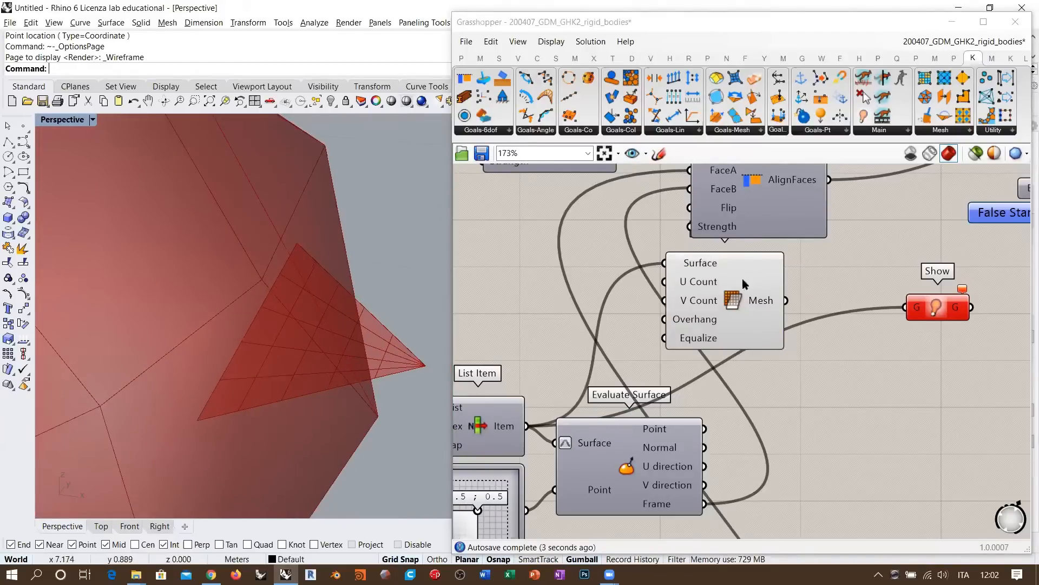
# Replace the Show component's G input with the Mesh Surface's Mesh output, and turn off the Mesh Surface preview.
pyautogui.click(758, 328)
pyautogui.moveTo(787, 302); pyautogui.dragTo(906, 307)
pyautogui.click(872, 382)
pyautogui.moveTo(733, 308); pyautogui.dragTo(773, 313)
pyautogui.hotkey('ctrl', 'q')
pyautogui.click(859, 299)
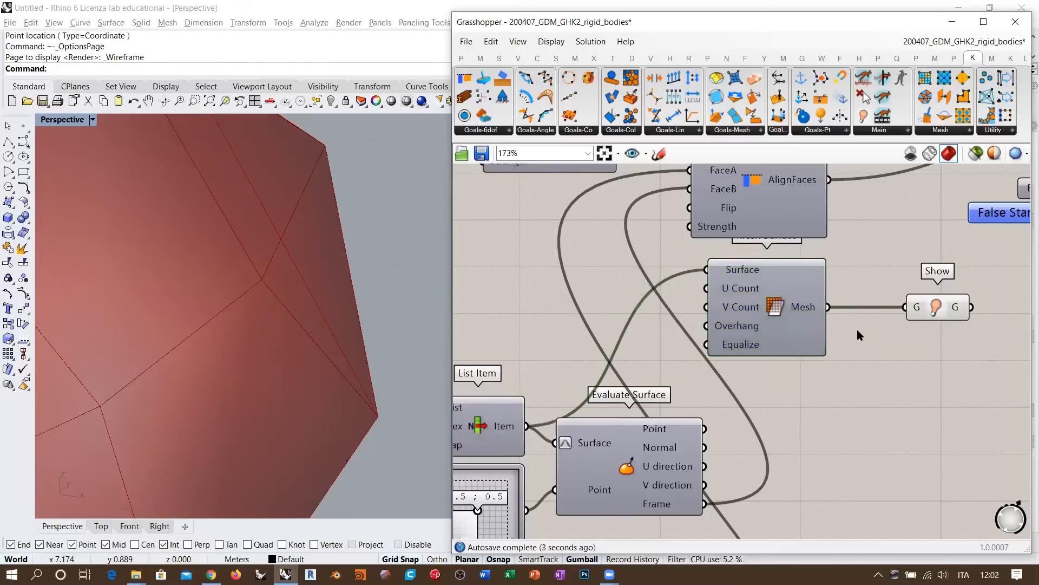
# Duplicate the Mesh Surface component lower on the canvas and feed the copy from the lower List Item's surface.
pyautogui.scroll(-4, 840, 285)
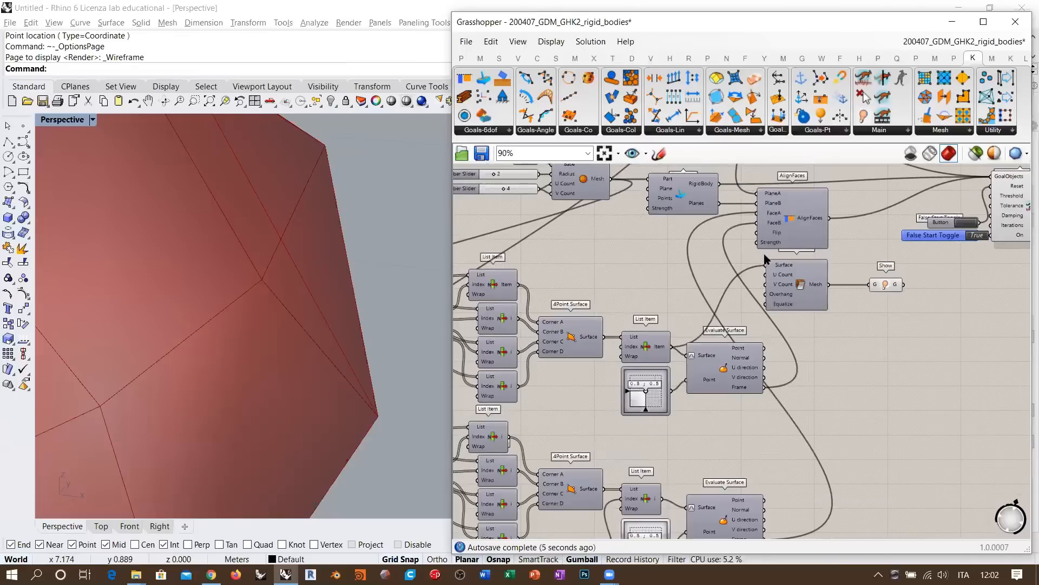
pyautogui.moveTo(764, 255); pyautogui.dragTo(733, 219, button='right')
pyautogui.keyDown('alt'); pyautogui.moveTo(763, 251); pyautogui.dragTo(755, 415); pyautogui.keyUp('alt')
pyautogui.click(644, 478)
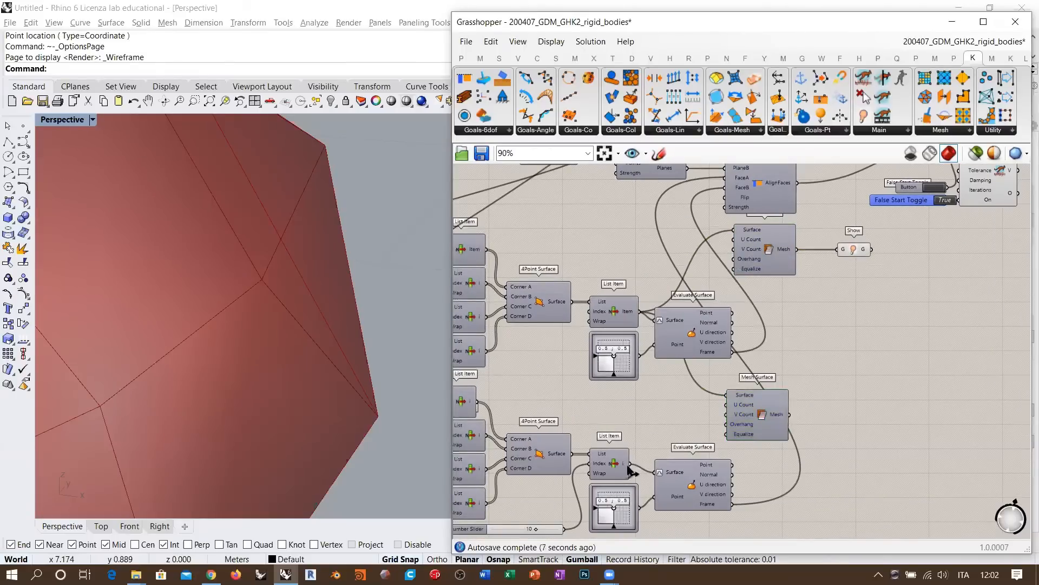
pyautogui.moveTo(630, 464); pyautogui.dragTo(726, 396)
# Add the copied Mesh Surface's mesh as a second input to Show and hide the copy's preview.
pyautogui.scroll(2, 338, 350)
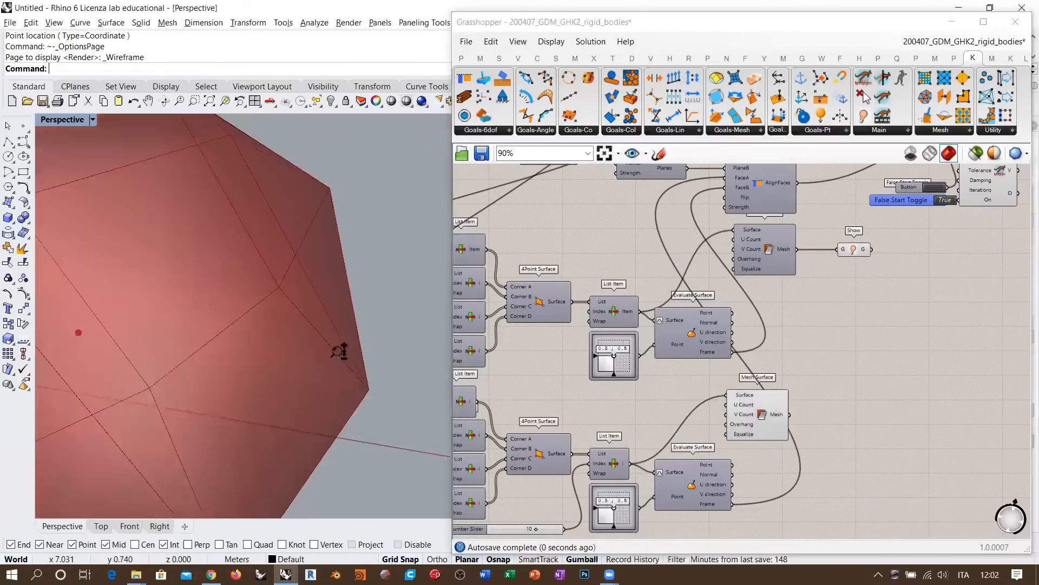
pyautogui.scroll(-10, 338, 351)
pyautogui.moveTo(339, 350); pyautogui.dragTo(190, 315, button='right')
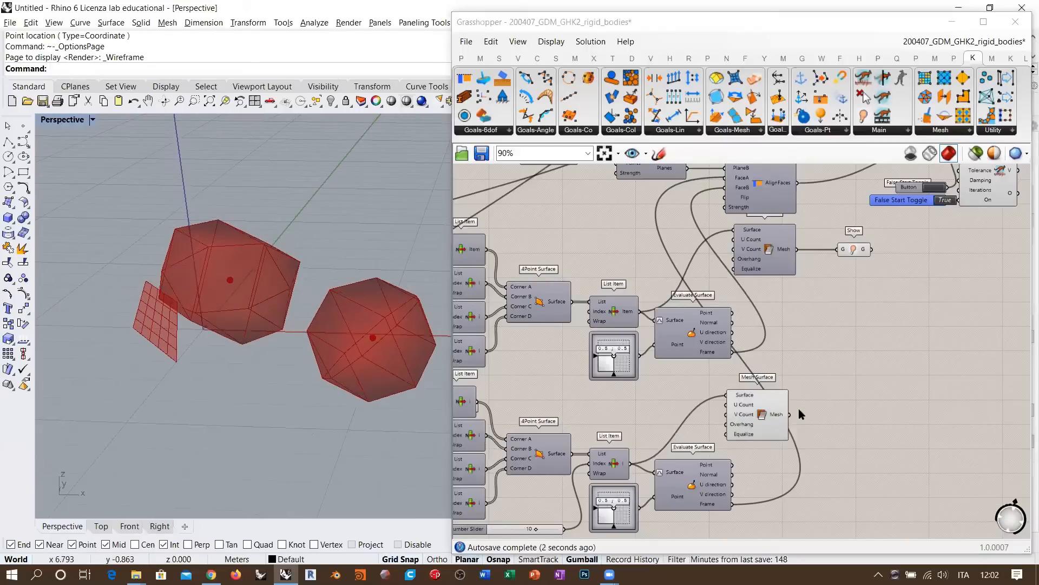
pyautogui.moveTo(791, 415); pyautogui.dragTo(839, 255)
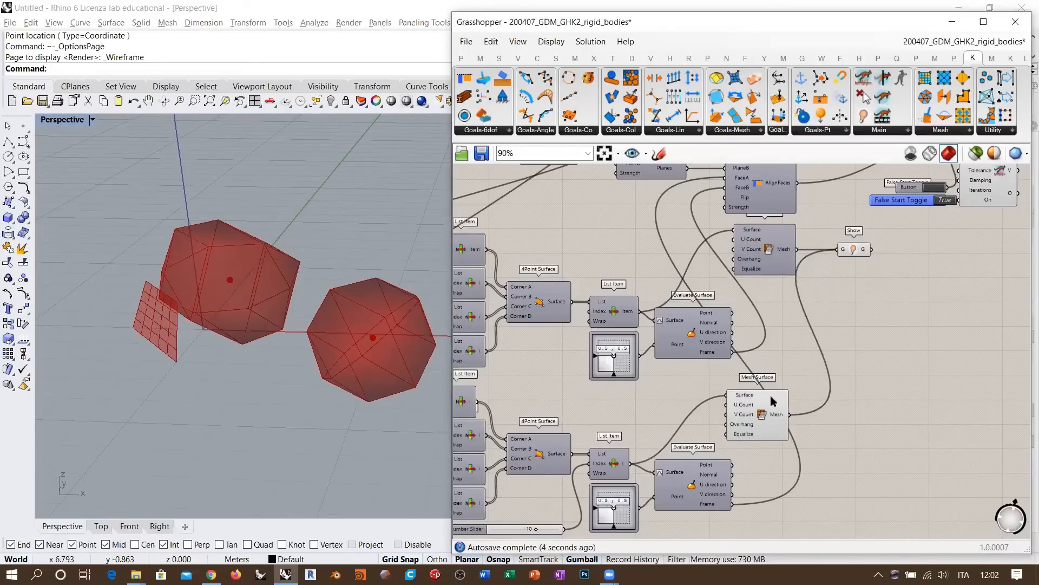
pyautogui.click(751, 415)
pyautogui.hotkey('ctrl', 'q')
# Connect the Show output to the BouncySolver's GoalObjects alongside the existing goals and reset the solver.
pyautogui.moveTo(780, 328); pyautogui.dragTo(519, 510, button='right')
pyautogui.scroll(1, 617, 432)
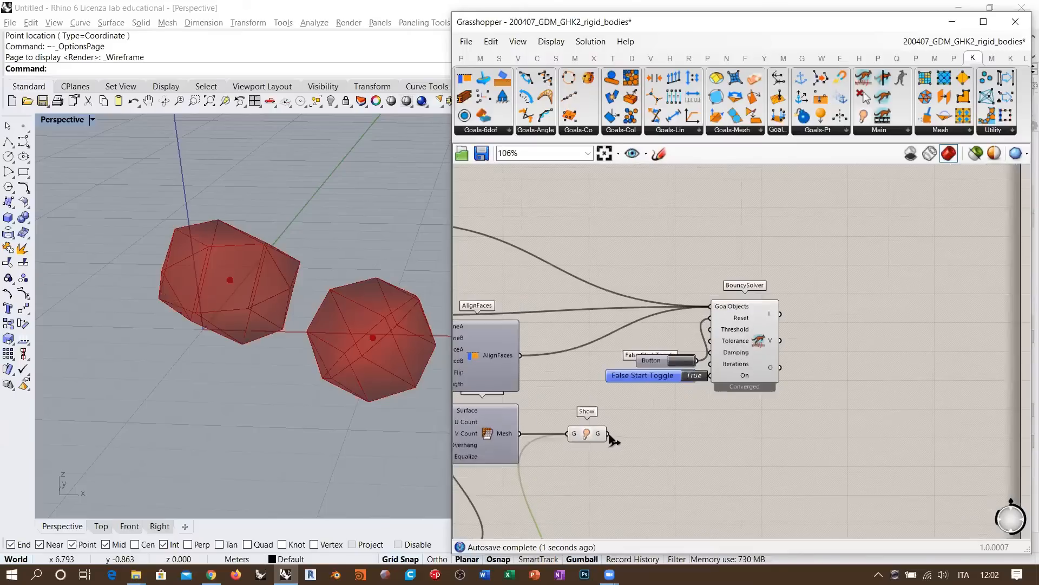
pyautogui.moveTo(607, 433); pyautogui.dragTo(711, 307)
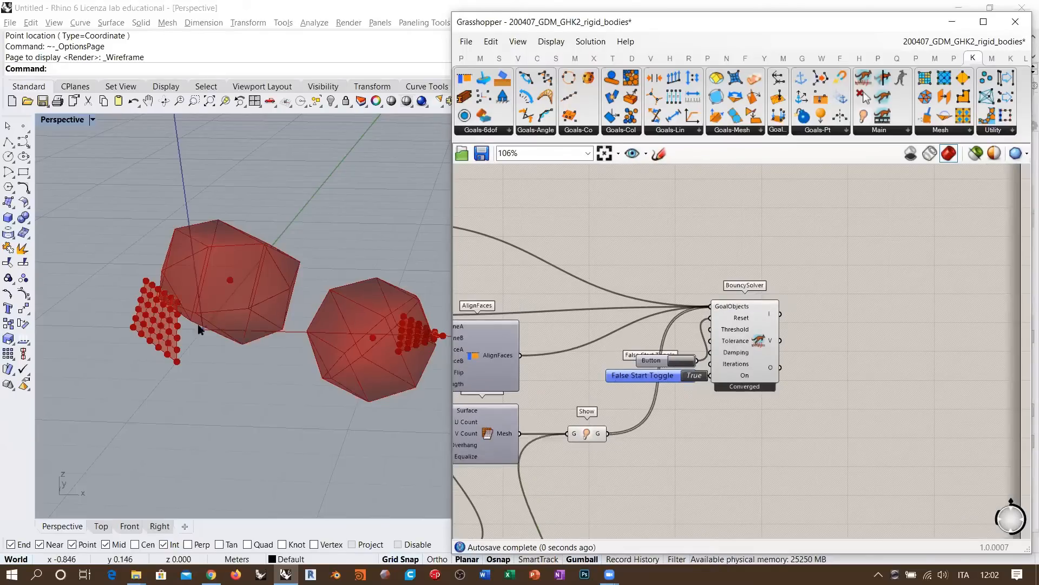
pyautogui.moveTo(197, 329); pyautogui.dragTo(179, 331, button='right')
pyautogui.moveTo(318, 333); pyautogui.dragTo(297, 375, button='right')
pyautogui.click(698, 361)
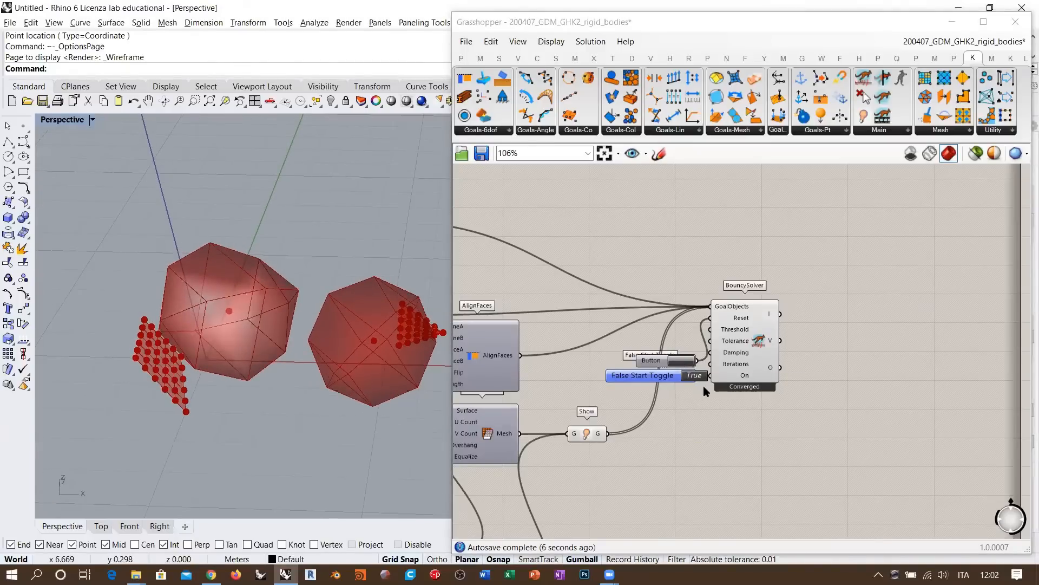
# Examine the displayed face meshes beside the two polyhedra and the Show component's connections to the solver.
pyautogui.click(728, 426)
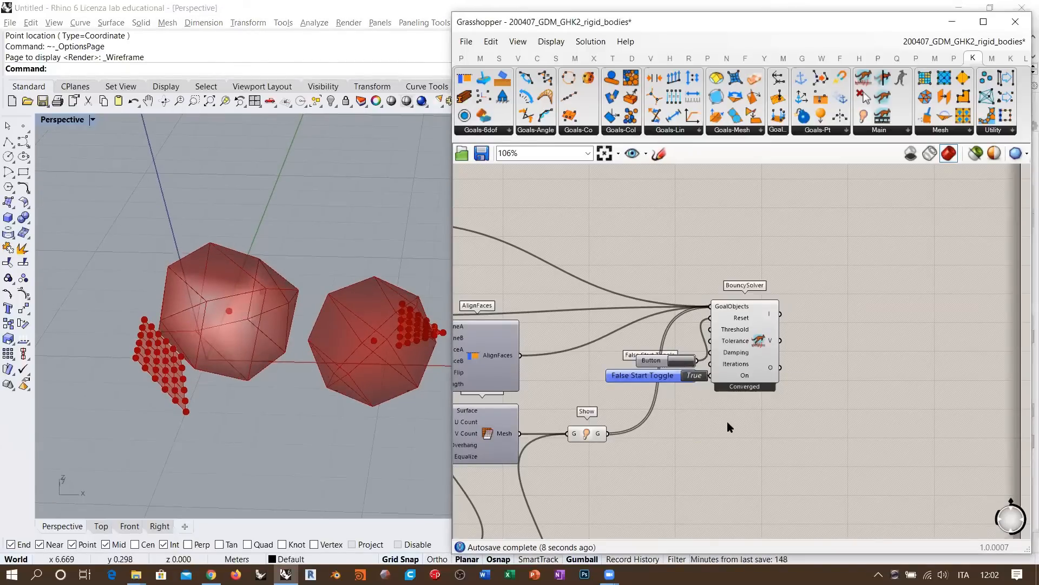
pyautogui.moveTo(648, 384); pyautogui.dragTo(711, 306, button='right')
pyautogui.moveTo(648, 355)
pyautogui.mouseDown()
pyautogui.moveTo(645, 405)
pyautogui.moveTo(643, 358)
pyautogui.mouseUp()
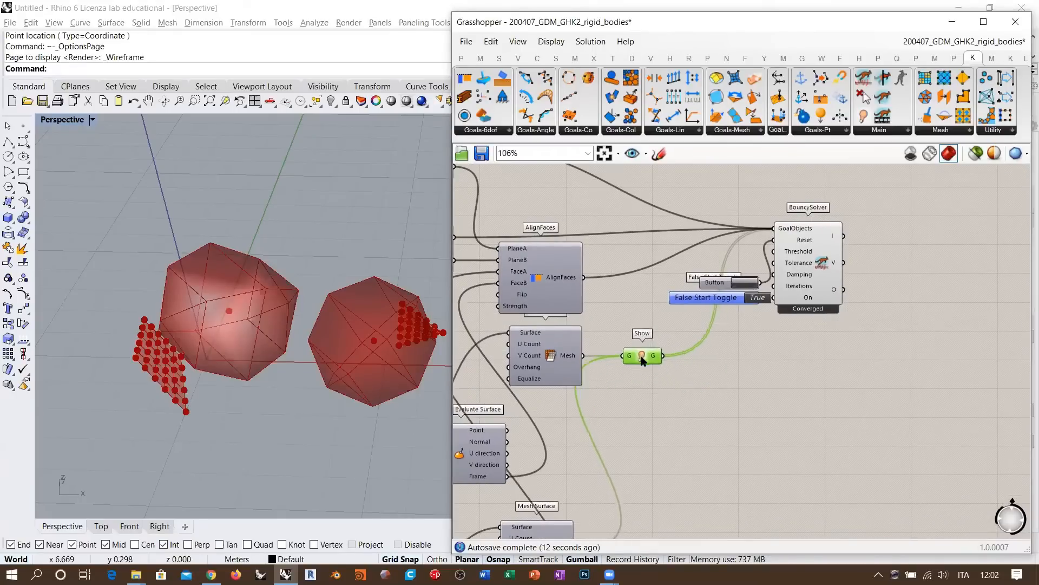
pyautogui.click(504, 352)
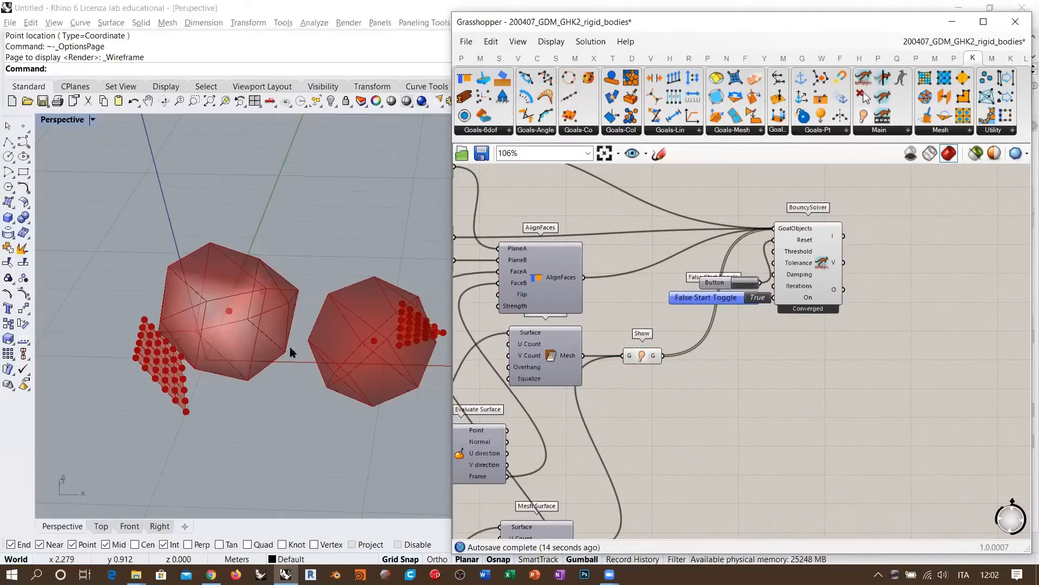
pyautogui.moveTo(352, 356); pyautogui.dragTo(278, 309, button='right')
pyautogui.moveTo(839, 308); pyautogui.dragTo(687, 359, button='right')
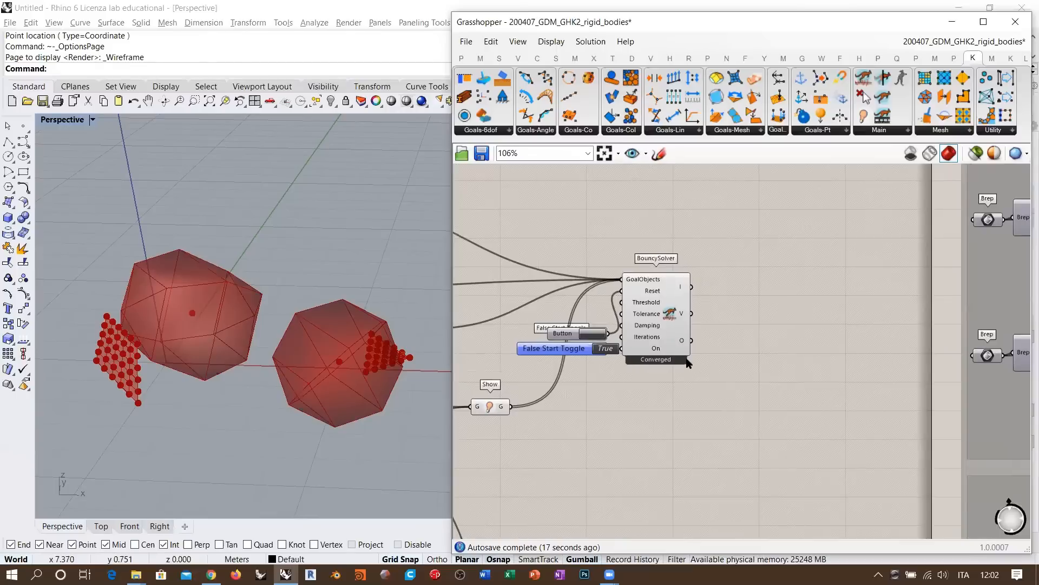
pyautogui.scroll(3, 686, 361)
pyautogui.scroll(-3, 854, 351)
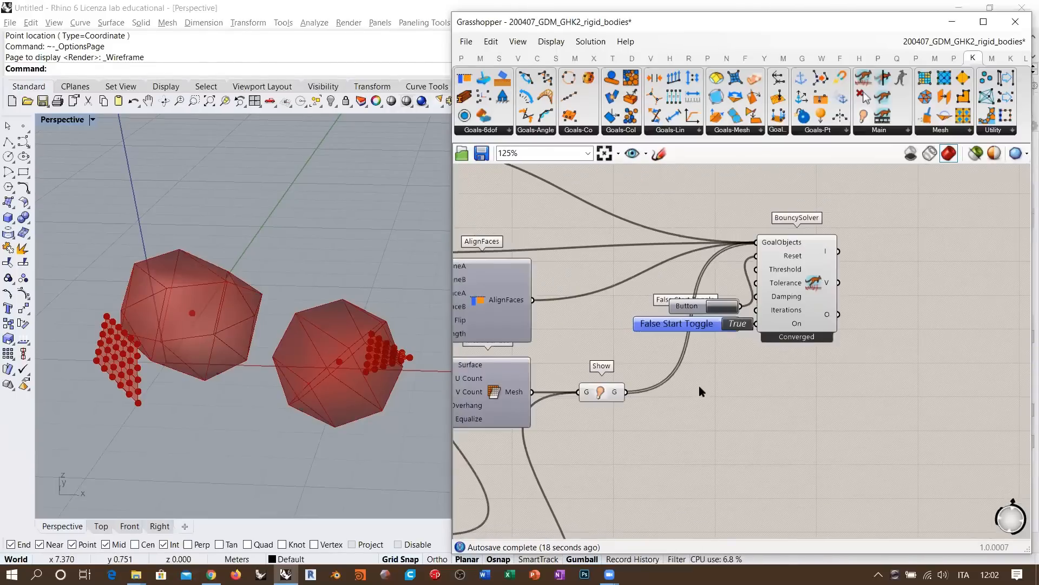
# Remove the Show component from the definition.
pyautogui.moveTo(658, 391); pyautogui.dragTo(656, 425)
pyautogui.moveTo(605, 400); pyautogui.dragTo(691, 363, button='right')
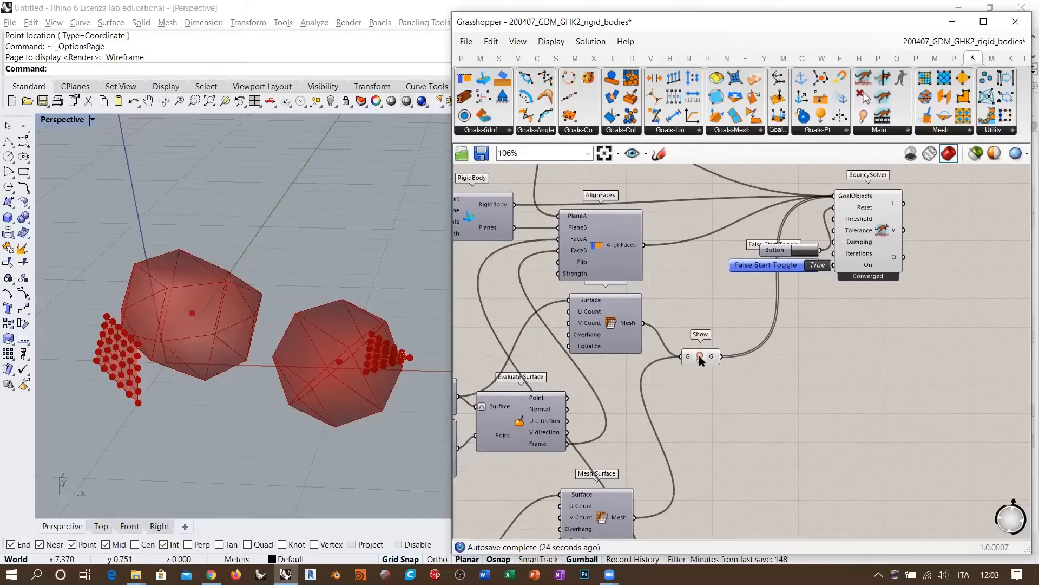
pyautogui.click(699, 358)
pyautogui.press('Delete')
# Review how the two Mesh Sphere components feed the RigidBody goals.
pyautogui.moveTo(652, 406); pyautogui.dragTo(751, 440, button='right')
pyautogui.scroll(-1, 771, 368)
pyautogui.scroll(-3, 770, 372)
pyautogui.scroll(5, 578, 239)
pyautogui.scroll(1, 562, 237)
pyautogui.moveTo(725, 239); pyautogui.dragTo(761, 263, button='right')
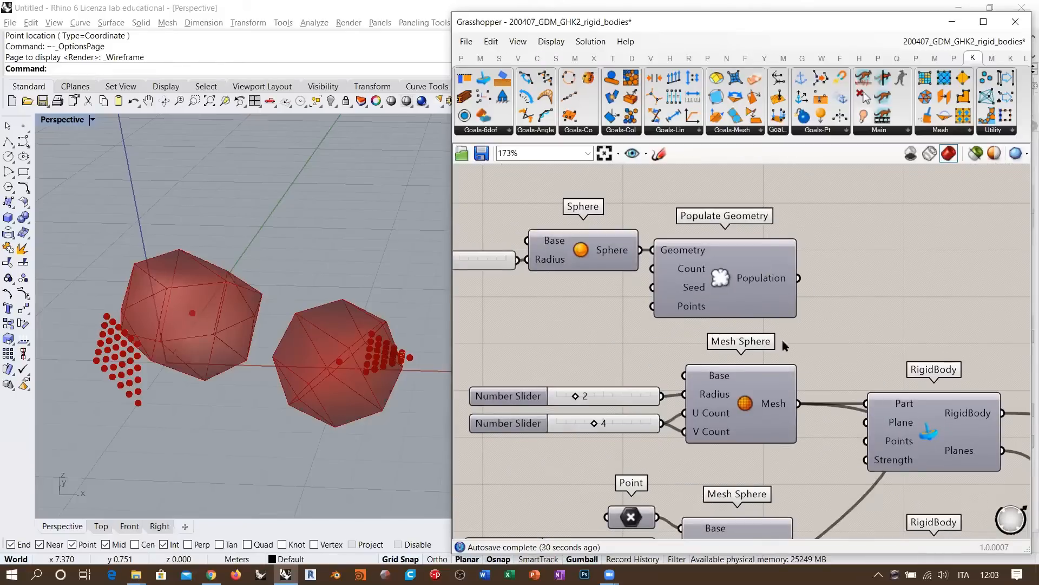
pyautogui.moveTo(781, 340); pyautogui.dragTo(673, 275, button='right')
pyautogui.moveTo(809, 359); pyautogui.dragTo(755, 308, button='right')
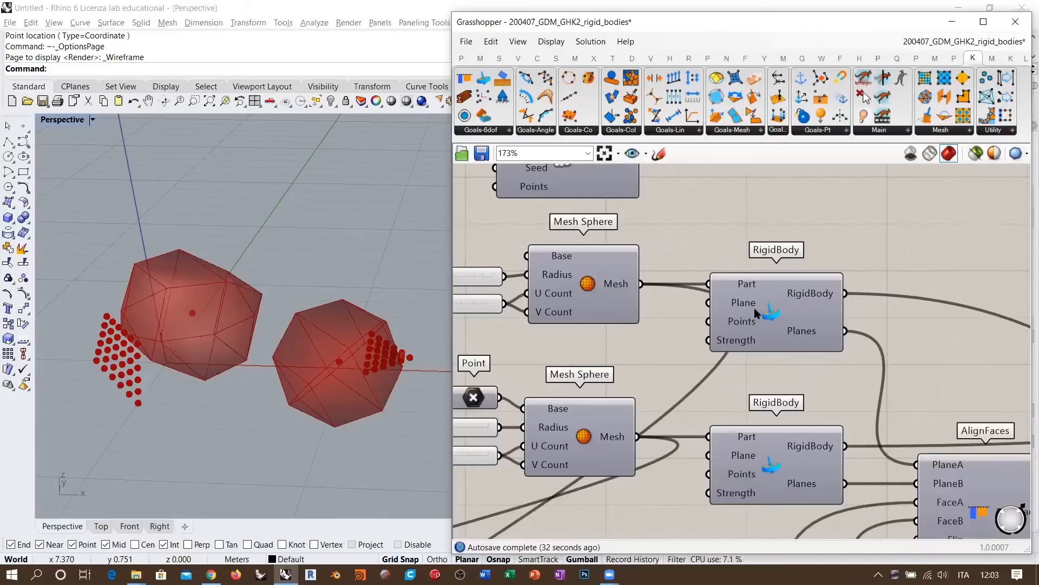
pyautogui.scroll(-3, 625, 291)
# Delete both Mesh Surface components near the Evaluate Surface components.
pyautogui.scroll(1, 726, 449)
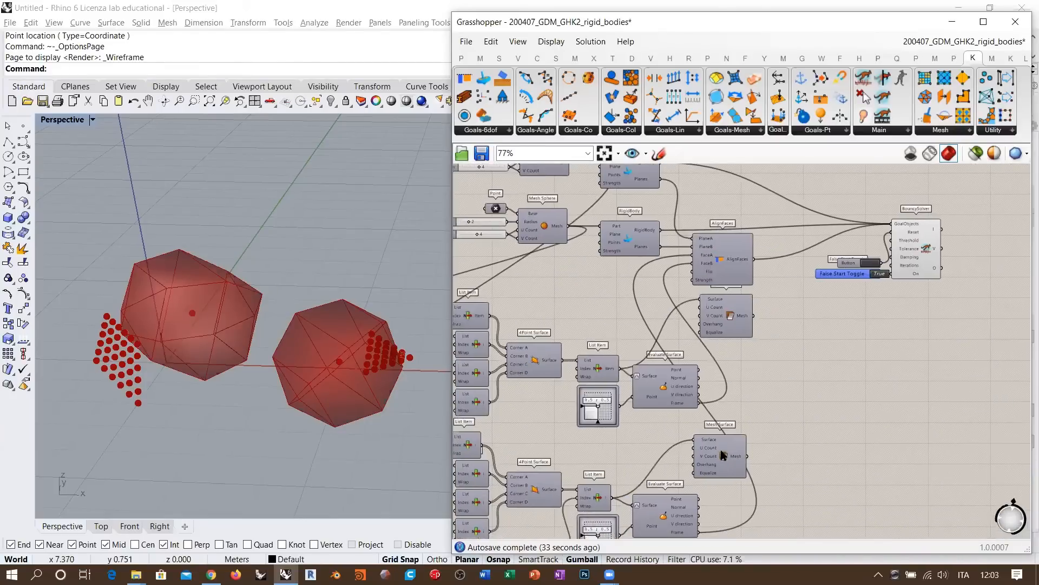
pyautogui.scroll(1, 728, 395)
pyautogui.click(764, 390)
pyautogui.moveTo(747, 370); pyautogui.dragTo(741, 418, button='right')
pyautogui.press('Delete')
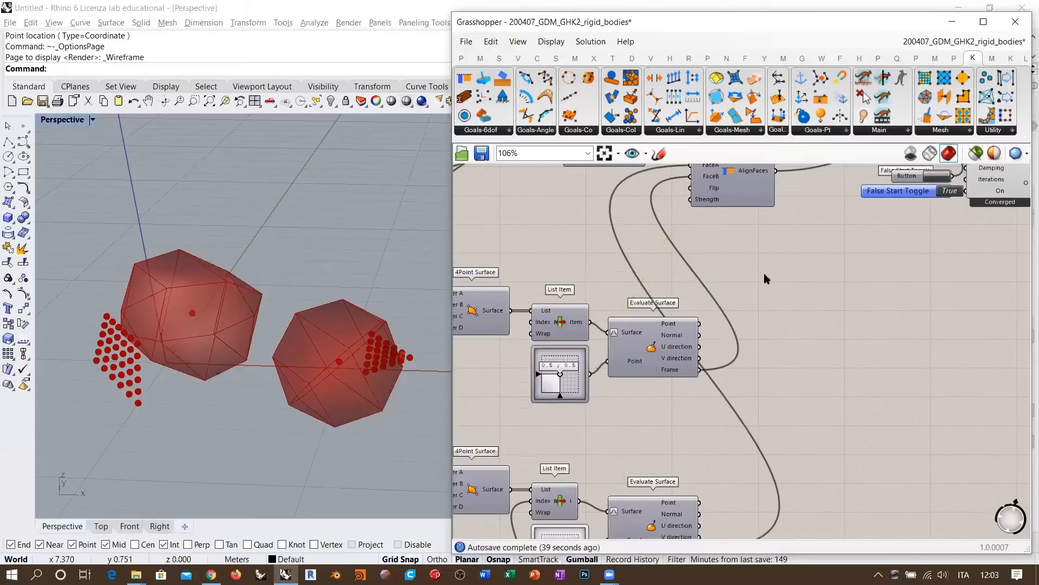
# Turn on the preview of both Evaluate Surface components and inspect their points and frames on the mesh faces.
pyautogui.moveTo(702, 285); pyautogui.dragTo(734, 277, button='right')
pyautogui.click(603, 320)
pyautogui.keyDown('shift'); pyautogui.click(589, 492); pyautogui.keyUp('shift')
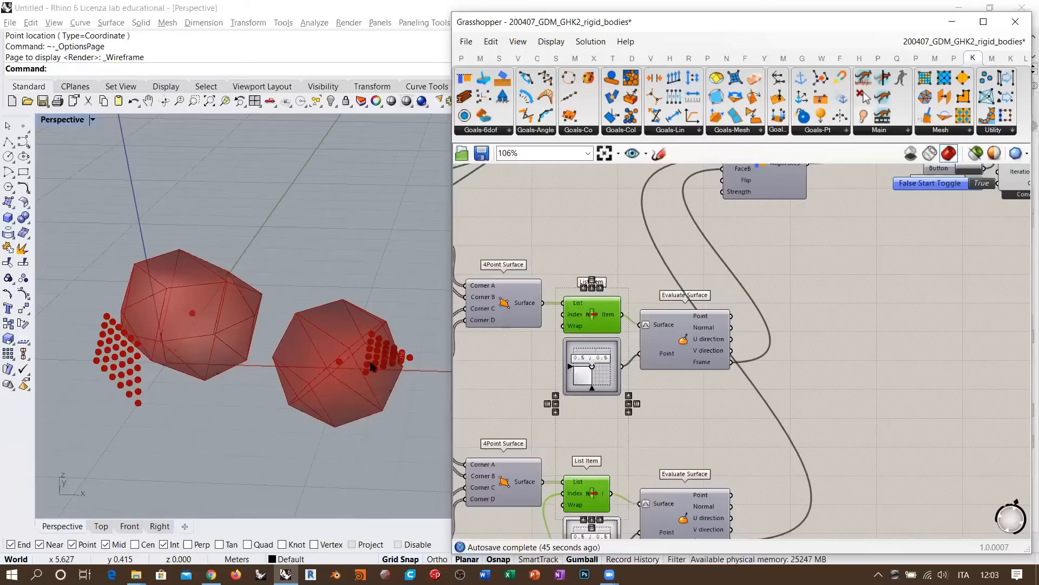
pyautogui.moveTo(661, 347); pyautogui.dragTo(639, 292, button='right')
pyautogui.click(658, 294)
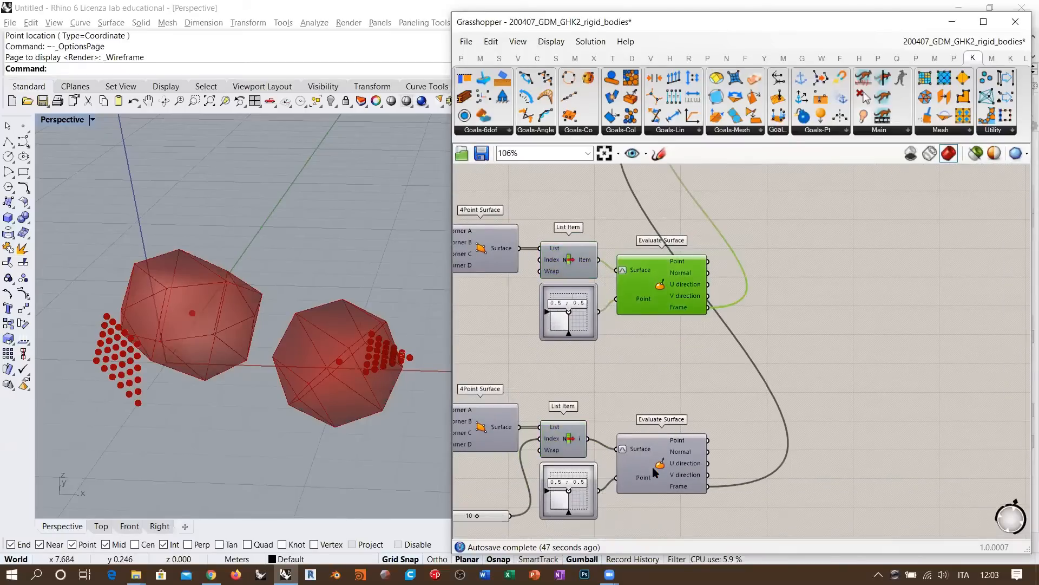
pyautogui.keyDown('shift'); pyautogui.click(656, 472); pyautogui.keyUp('shift')
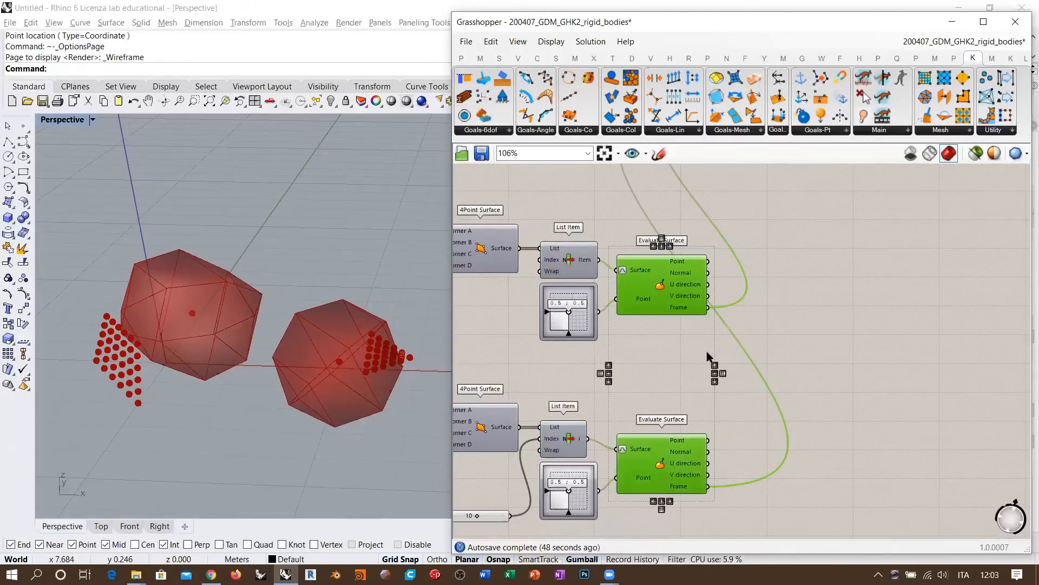
pyautogui.click(777, 353)
pyautogui.scroll(5, 168, 346)
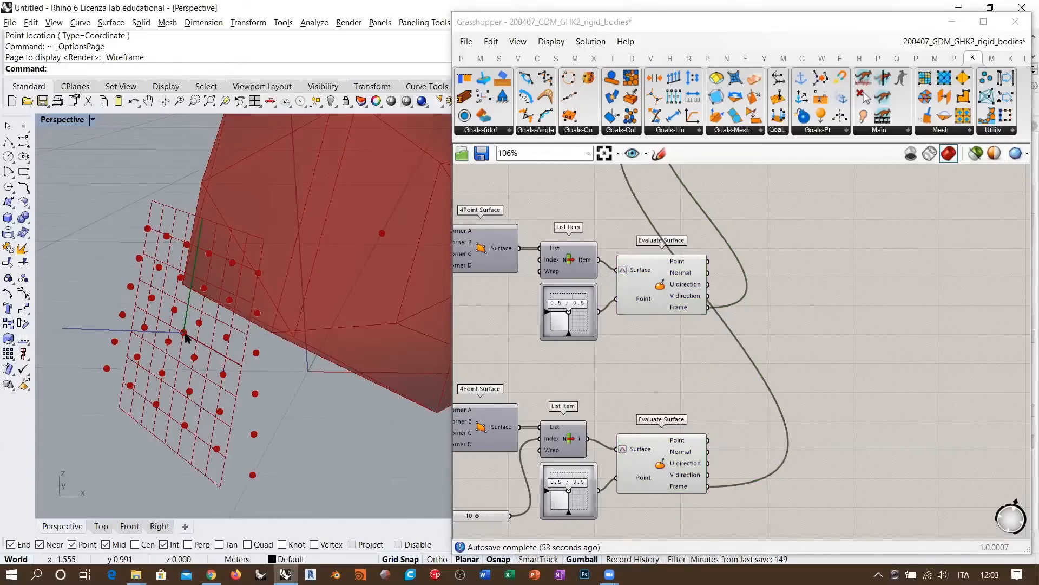
pyautogui.moveTo(678, 262)
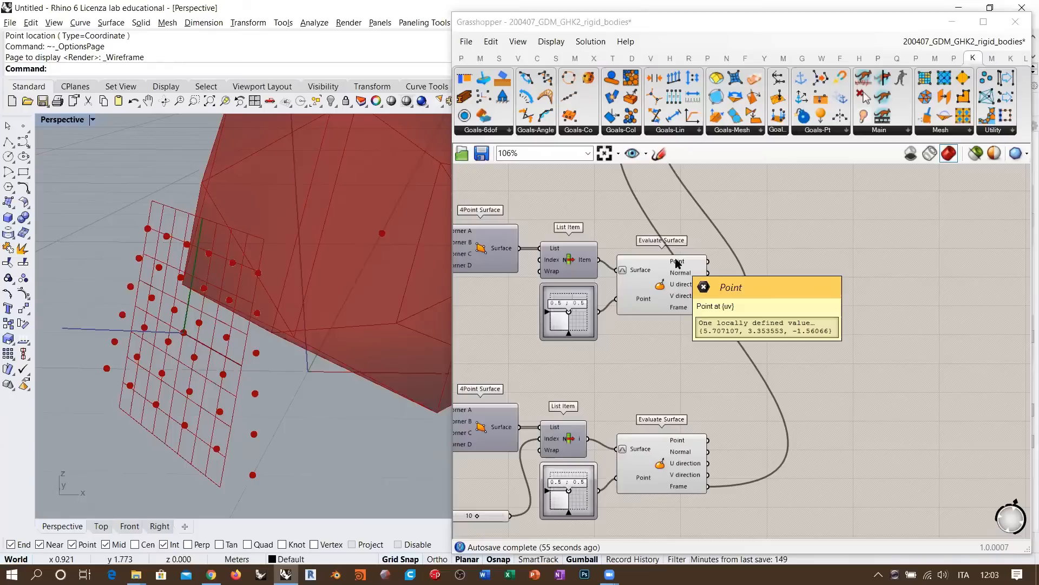
pyautogui.scroll(-10, 186, 350)
pyautogui.moveTo(248, 353); pyautogui.dragTo(328, 367, button='right')
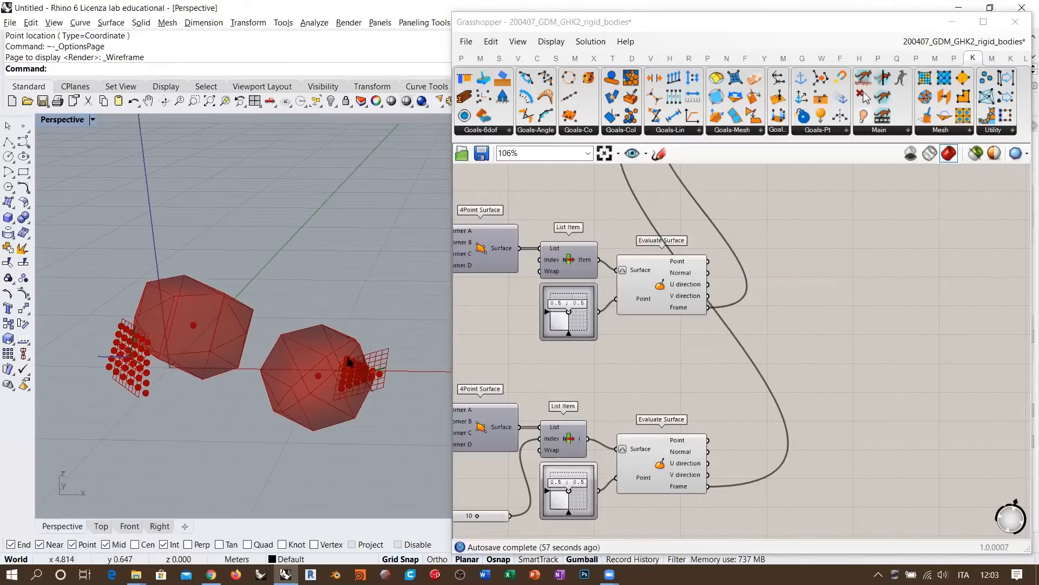
# Connect the upper Evaluate Surface's Point output to the Points input of the lower RigidBody.
pyautogui.moveTo(652, 274); pyautogui.dragTo(793, 372, button='right')
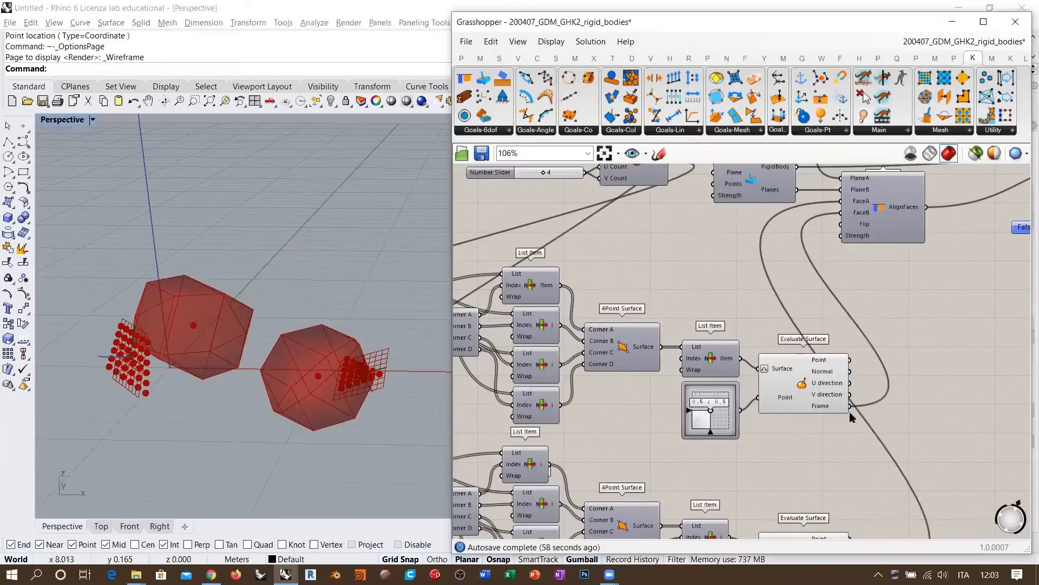
pyautogui.click(804, 390)
pyautogui.scroll(-2, 813, 362)
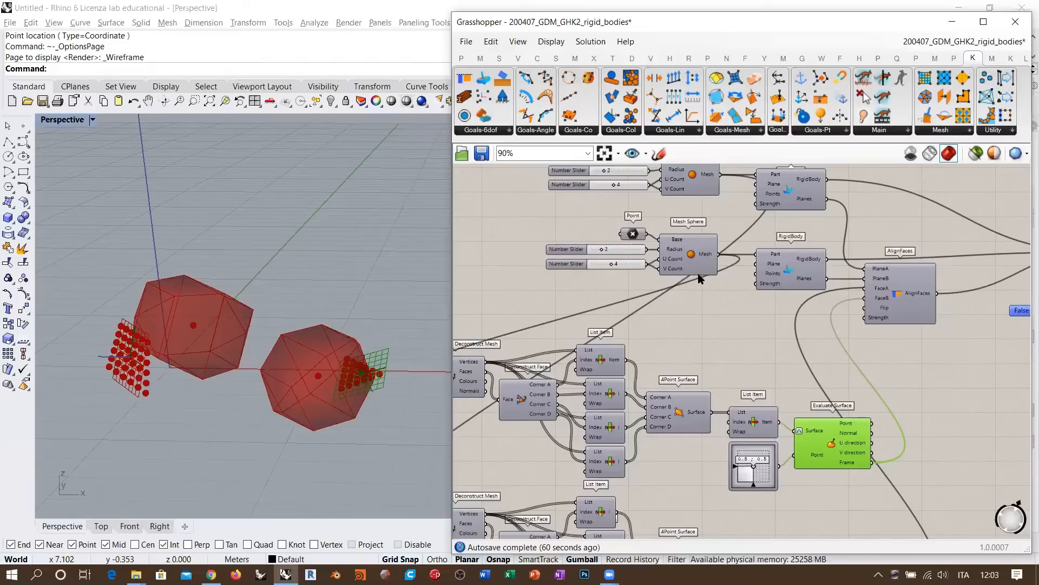
pyautogui.moveTo(702, 277); pyautogui.dragTo(709, 299, button='right')
pyautogui.moveTo(796, 296); pyautogui.dragTo(760, 260, button='right')
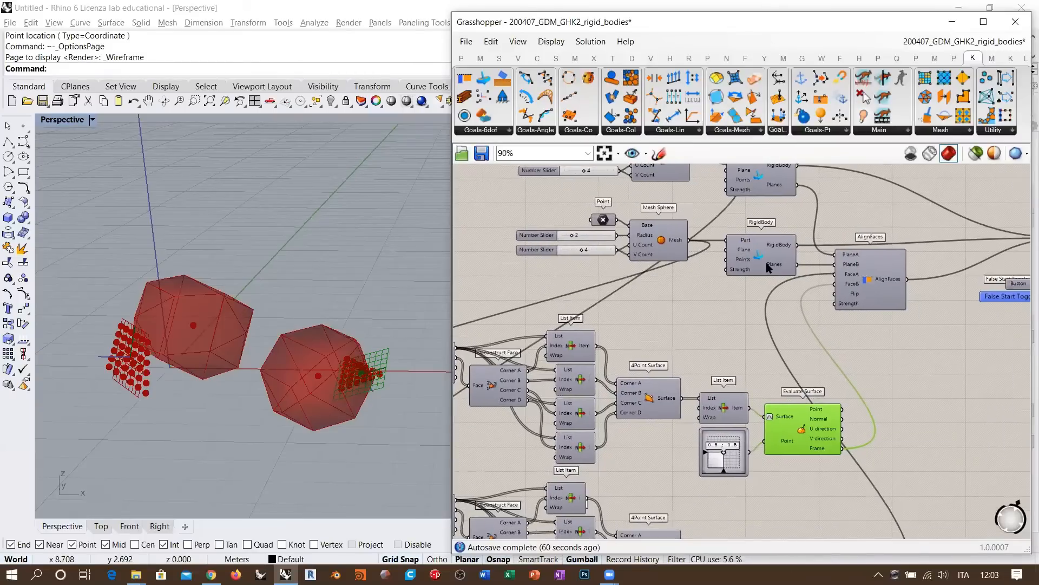
pyautogui.scroll(2, 760, 261)
pyautogui.moveTo(857, 436); pyautogui.dragTo(720, 263)
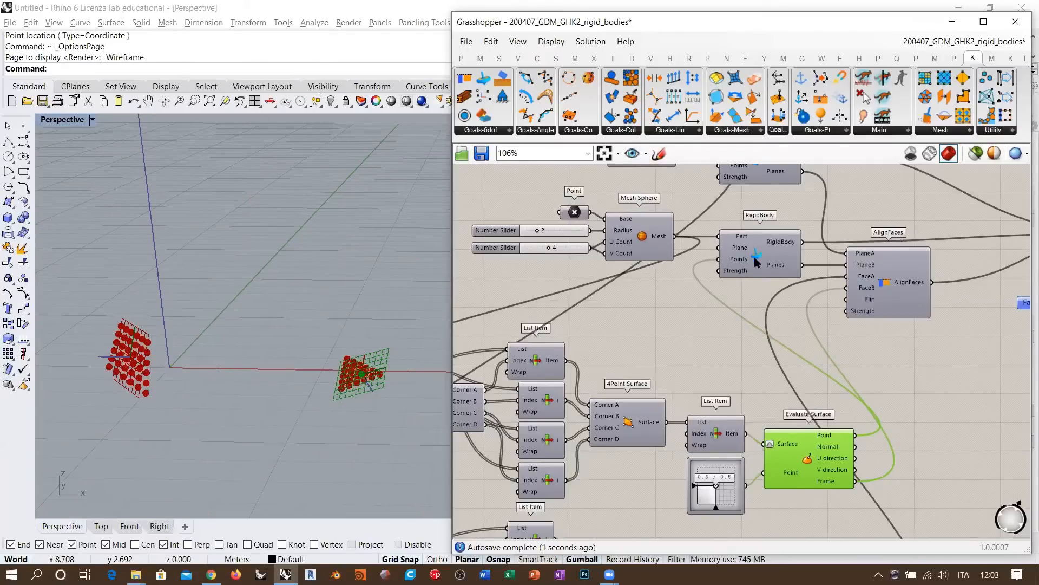
# Hide the upper Evaluate Surface's preview and switch the False Start Toggle to False.
pyautogui.moveTo(829, 349); pyautogui.dragTo(714, 336, button='right')
pyautogui.hotkey('ctrl', 'q')
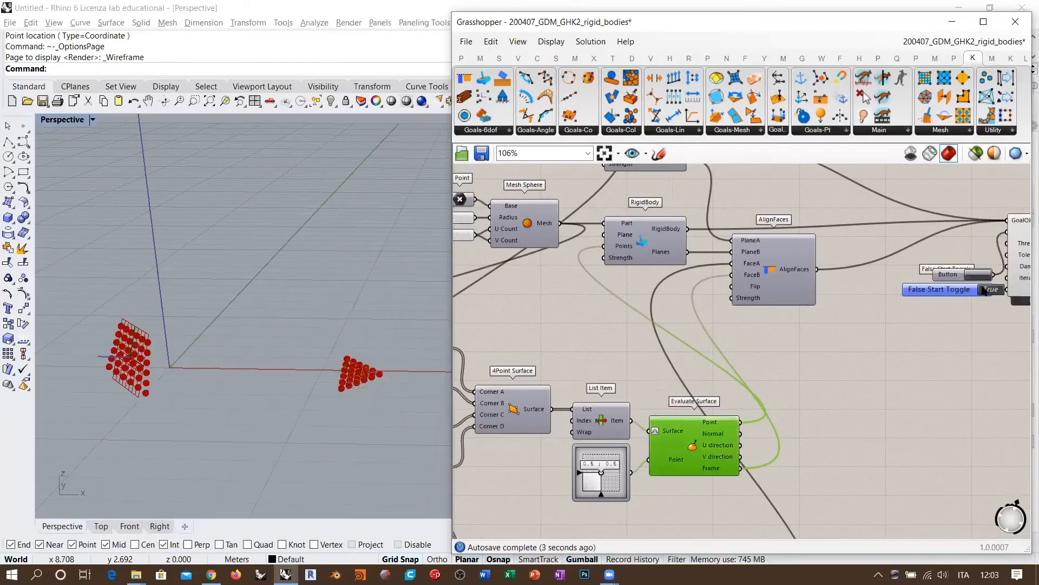
pyautogui.click(980, 278)
pyautogui.click(292, 376)
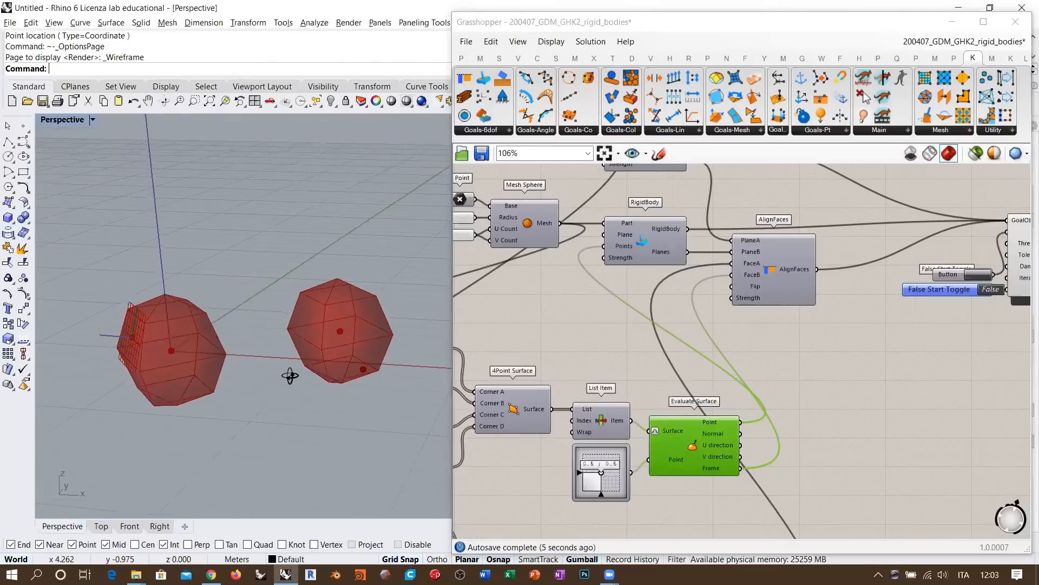
pyautogui.scroll(4, 370, 379)
pyautogui.scroll(-3, 347, 357)
pyautogui.moveTo(319, 341); pyautogui.dragTo(420, 395, button='right')
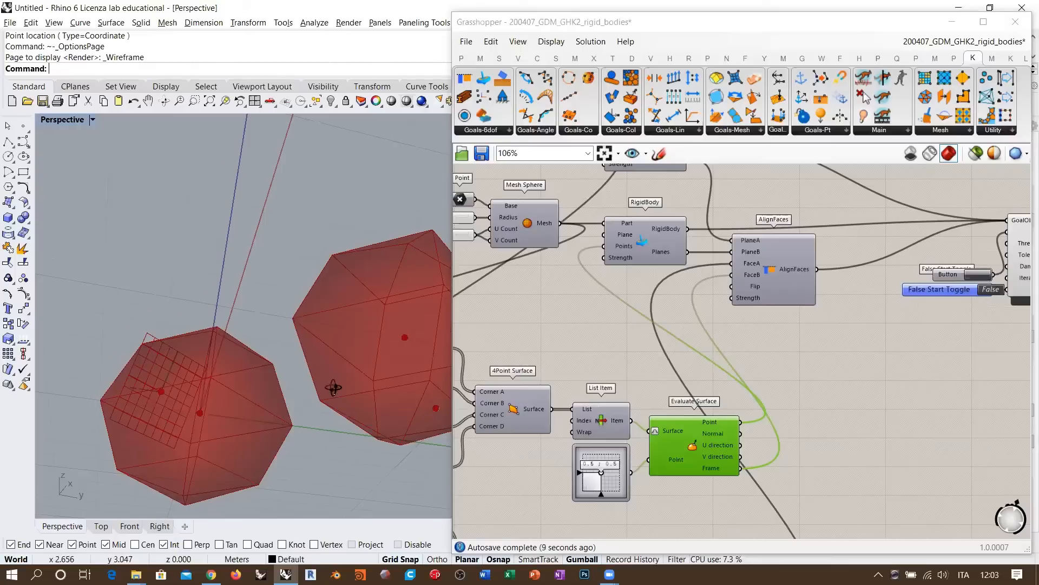
pyautogui.moveTo(336, 389); pyautogui.dragTo(387, 373, button='right')
# Hide the lower Evaluate Surface's preview and connect its Point output to the upper RigidBody's Points input.
pyautogui.moveTo(675, 392); pyautogui.dragTo(686, 316, button='right')
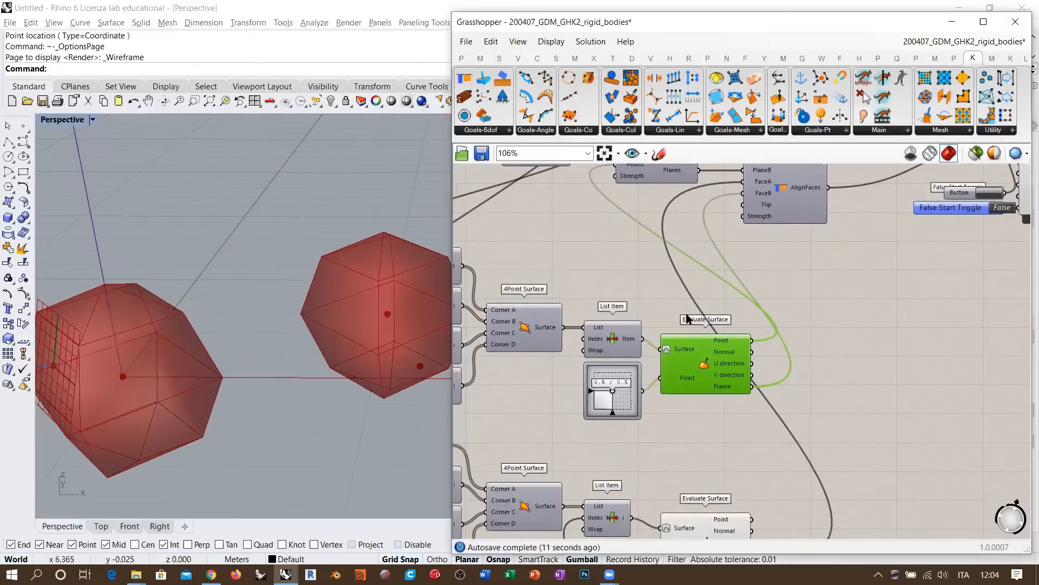
pyautogui.scroll(-2, 686, 316)
pyautogui.click(708, 482)
pyautogui.hotkey('ctrl', 'q')
pyautogui.moveTo(734, 463); pyautogui.dragTo(634, 240)
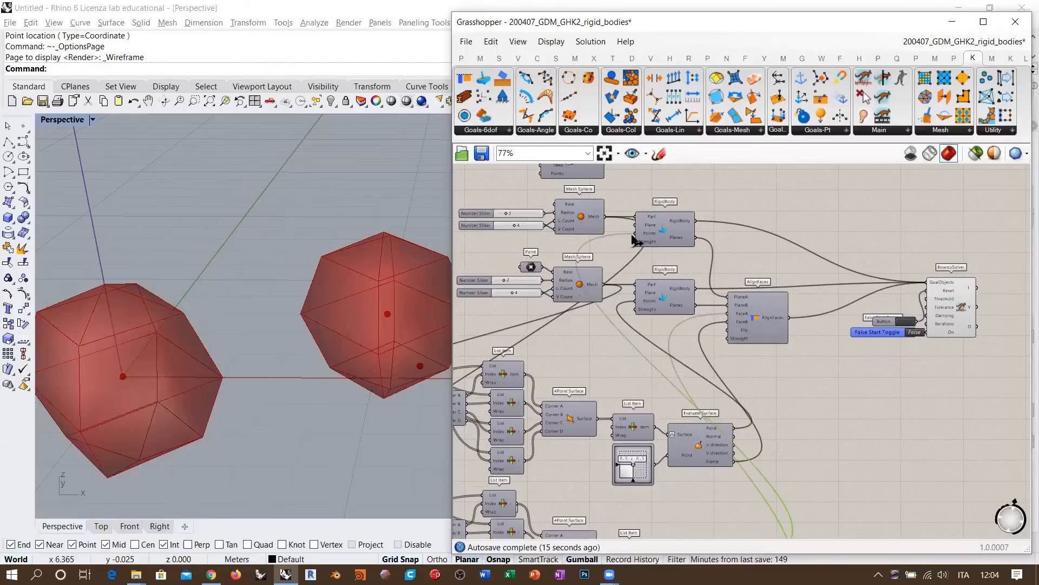
# Compare the upper Mesh Sphere's preview with its rigid body and added face point in the viewport.
pyautogui.click(658, 229)
pyautogui.click(584, 219)
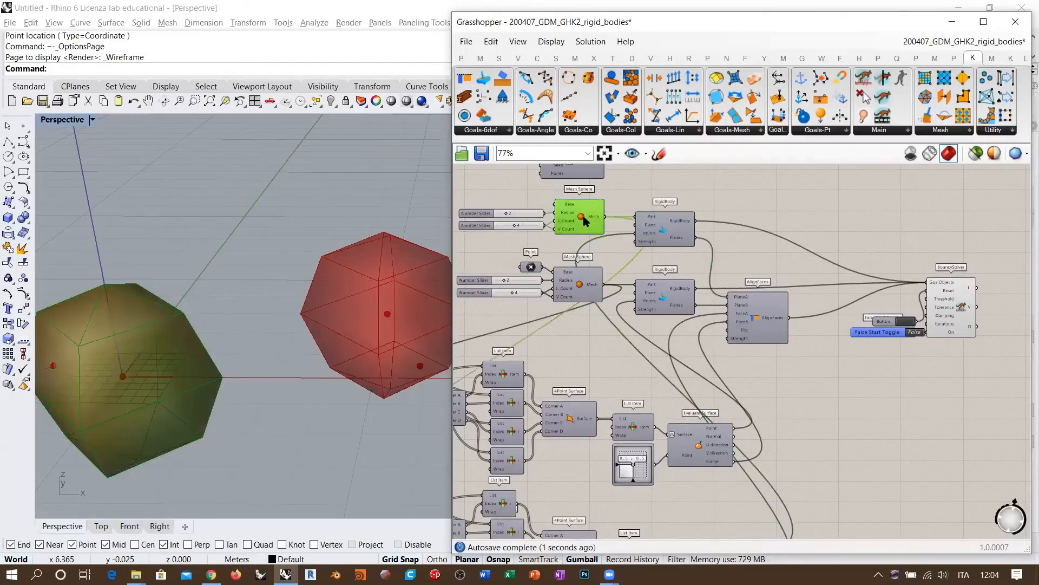
pyautogui.hotkey('ctrl', 'q')
pyautogui.moveTo(187, 382); pyautogui.dragTo(244, 317, button='right')
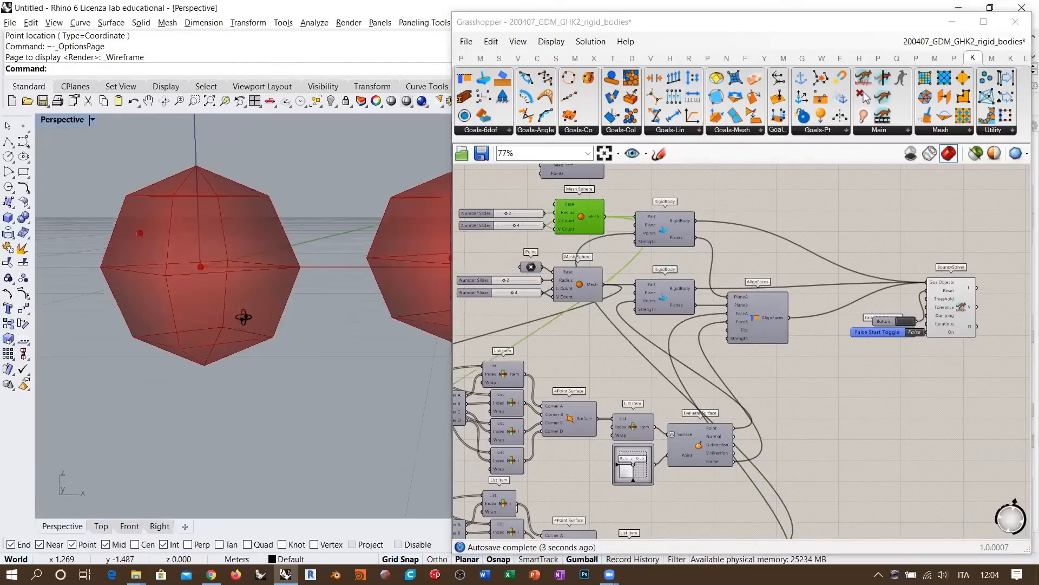
# Start the BouncySolver simulation by switching the False Start Toggle to True.
pyautogui.moveTo(931, 332); pyautogui.dragTo(856, 345, button='right')
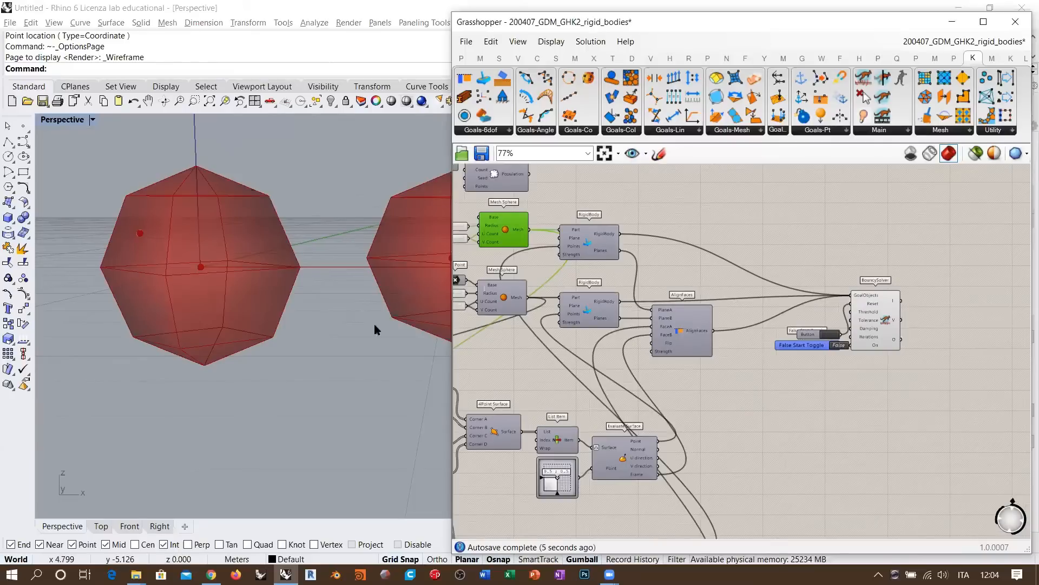
pyautogui.moveTo(375, 329); pyautogui.dragTo(352, 371, button='right')
pyautogui.scroll(-2, 351, 382)
pyautogui.scroll(-2, 345, 366)
pyautogui.scroll(4, 725, 355)
pyautogui.click(726, 353)
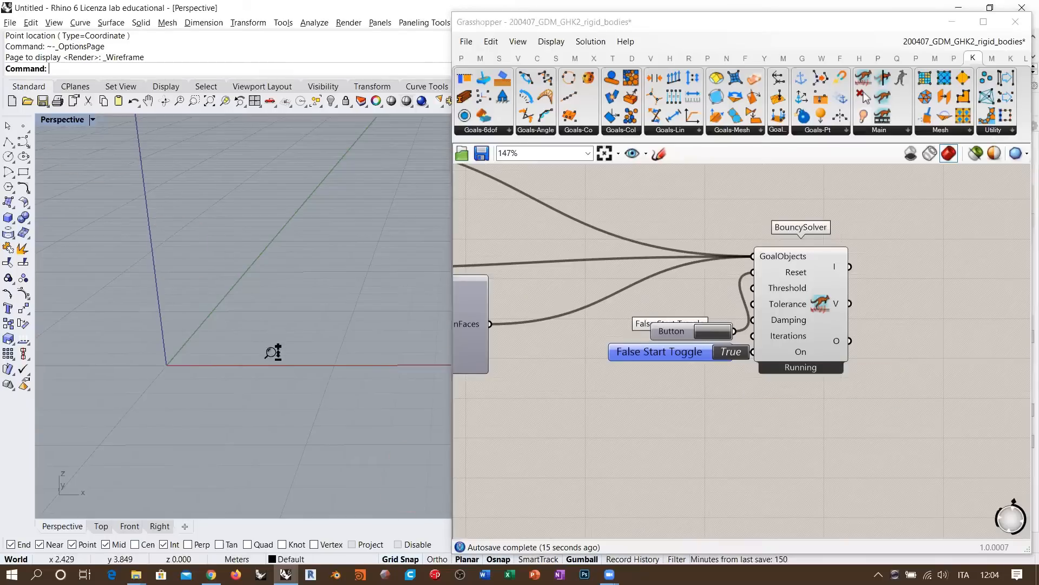
# Examine how the two rigid bodies move in the viewport and check the RigidBody and AlignFaces wiring.
pyautogui.keyDown('ctrl'); pyautogui.moveTo(271, 353); pyautogui.dragTo(260, 478, button='right'); pyautogui.keyUp('ctrl')
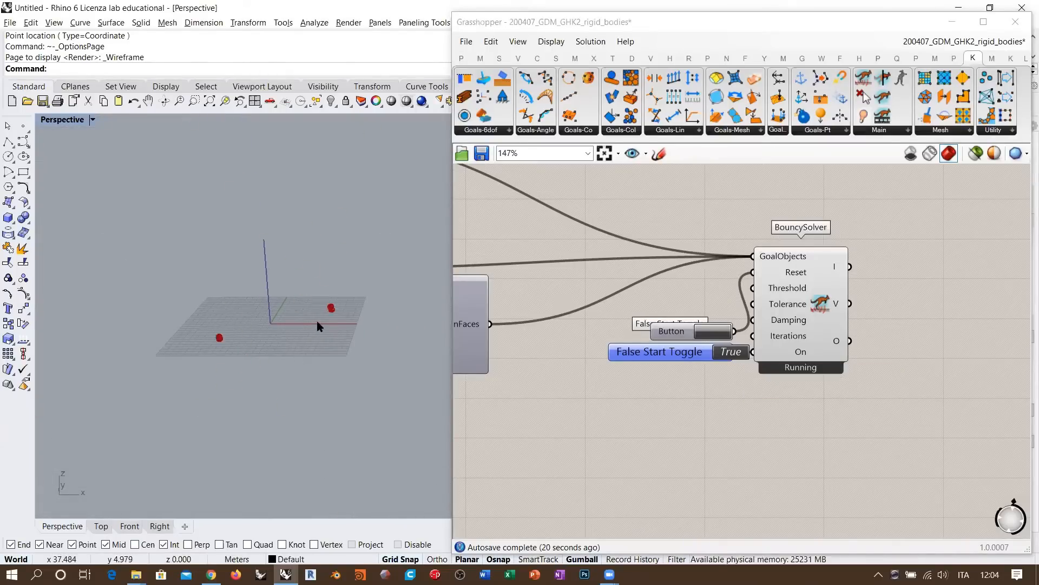
pyautogui.moveTo(319, 326); pyautogui.dragTo(322, 332, button='right')
pyautogui.scroll(9, 296, 326)
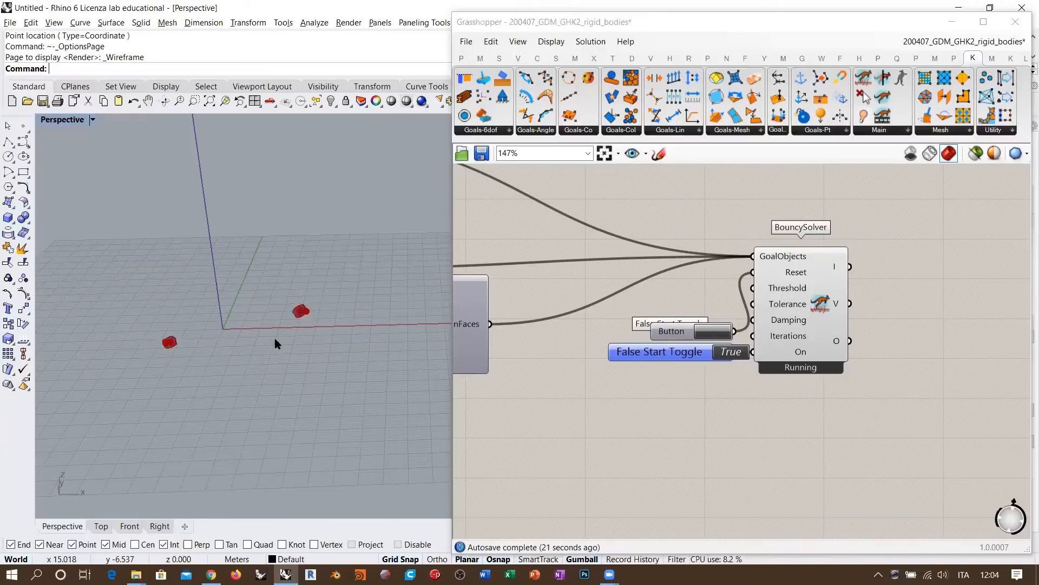
pyautogui.scroll(4, 274, 338)
pyautogui.scroll(-4, 739, 338)
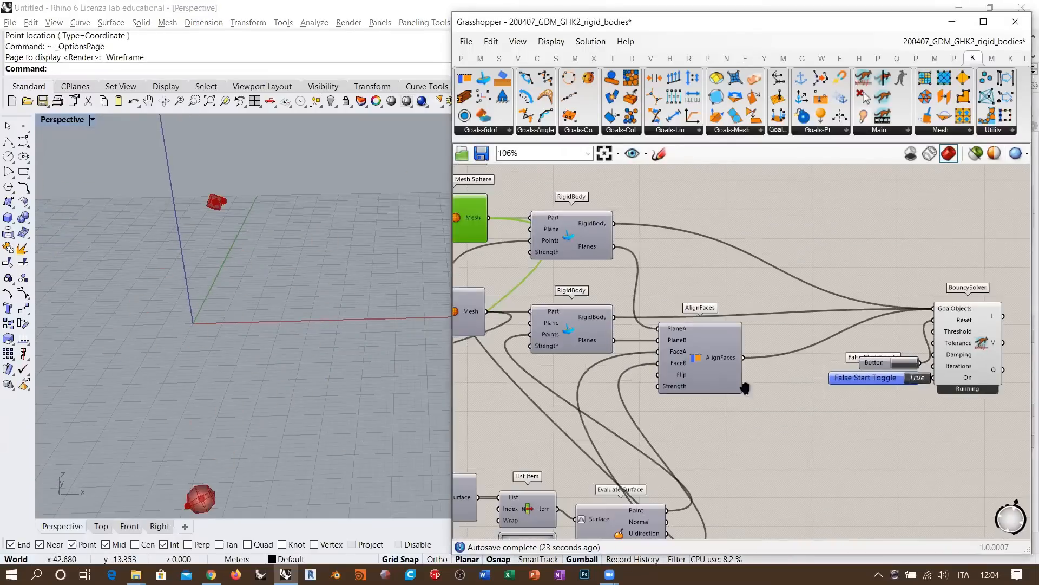
pyautogui.moveTo(728, 384); pyautogui.dragTo(738, 327, button='right')
pyautogui.moveTo(664, 219); pyautogui.dragTo(661, 302, button='right')
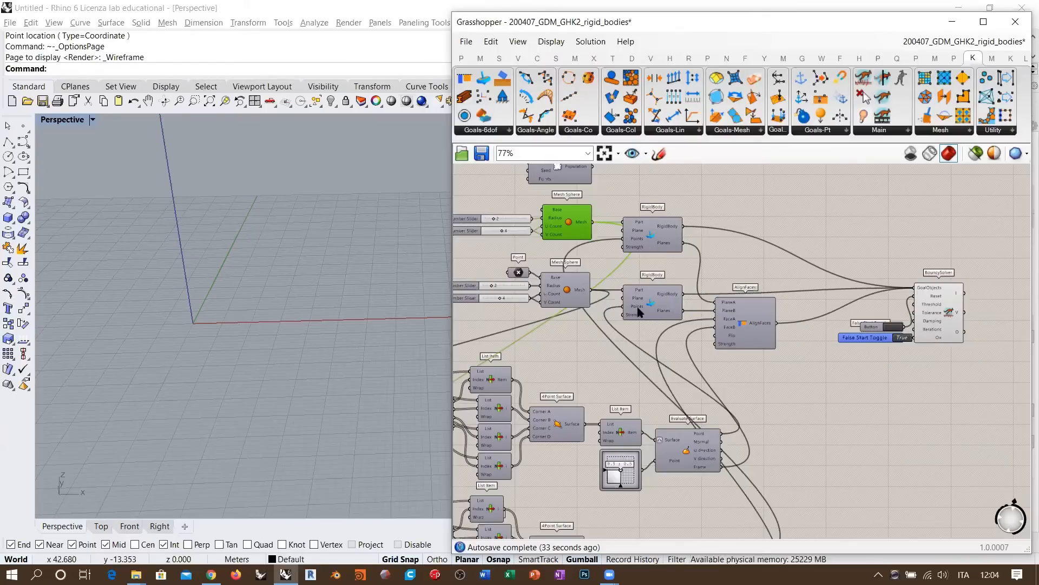
pyautogui.moveTo(849, 413); pyautogui.dragTo(704, 324, button='right')
pyautogui.click(659, 153)
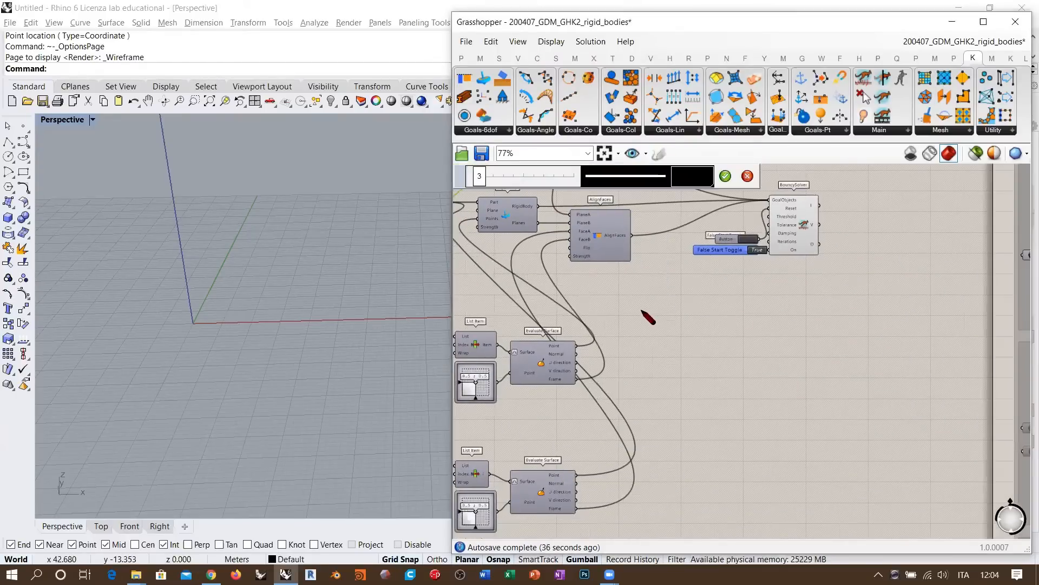
pyautogui.moveTo(872, 395); pyautogui.dragTo(643, 311)
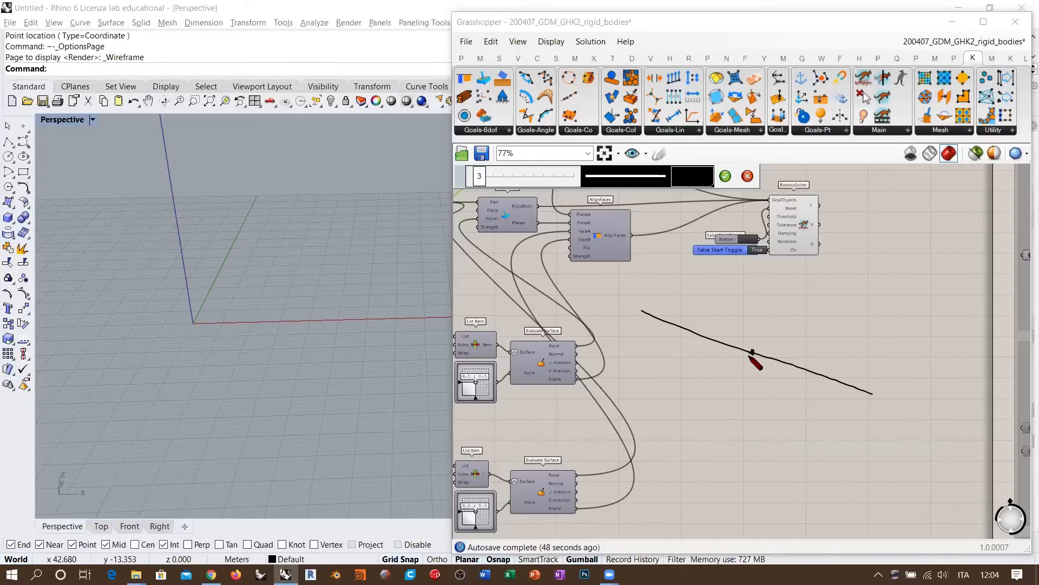
pyautogui.click(747, 176)
# Add a Move component to the canvas beside the upper Evaluate Surface.
pyautogui.scroll(-5, 228, 335)
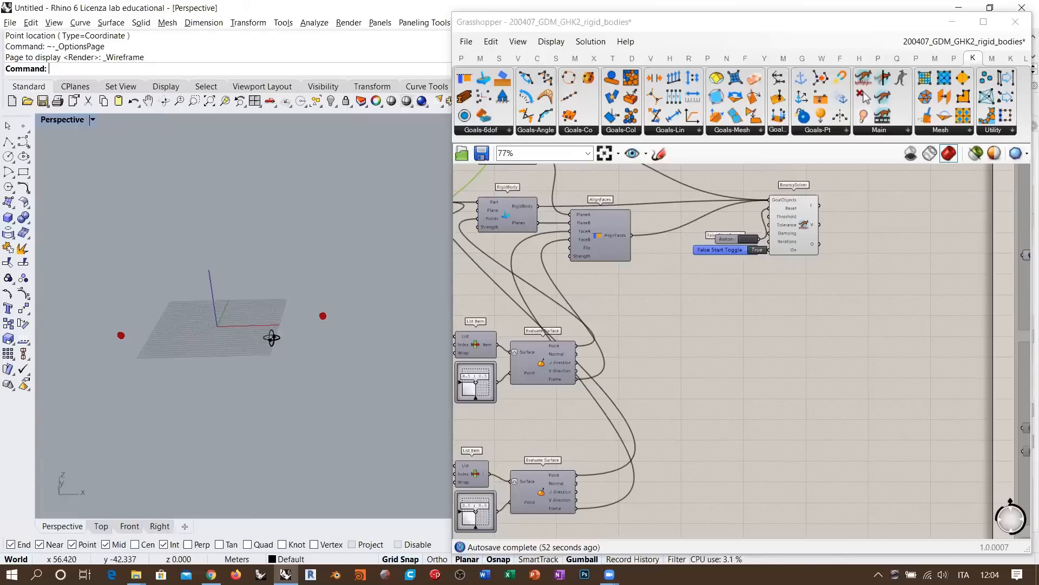
pyautogui.moveTo(271, 339); pyautogui.dragTo(303, 328, button='right')
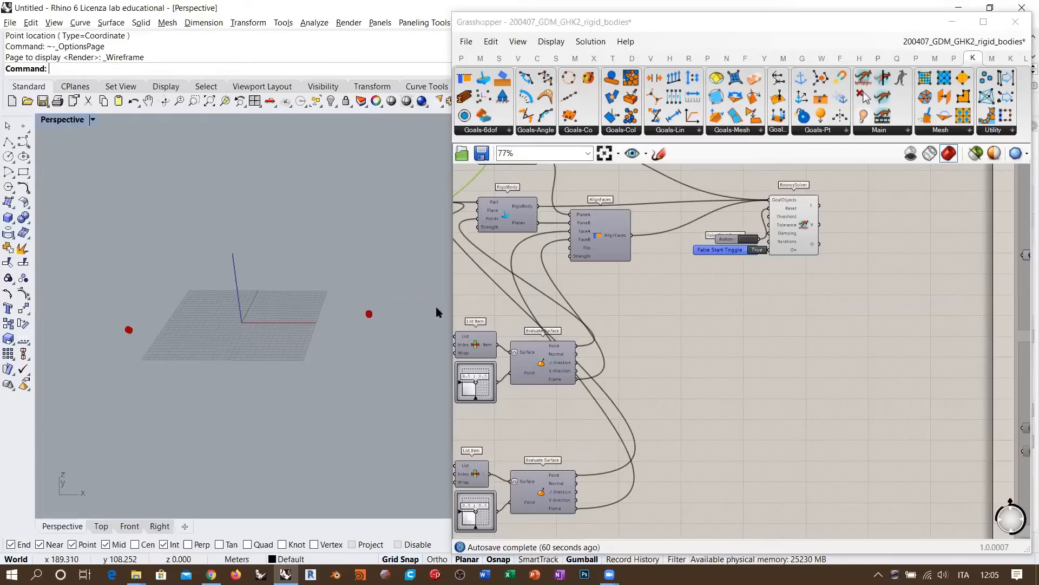
pyautogui.moveTo(627, 337); pyautogui.dragTo(731, 289, button='right')
pyautogui.scroll(4, 704, 460)
pyautogui.moveTo(682, 357); pyautogui.dragTo(676, 388, button='right')
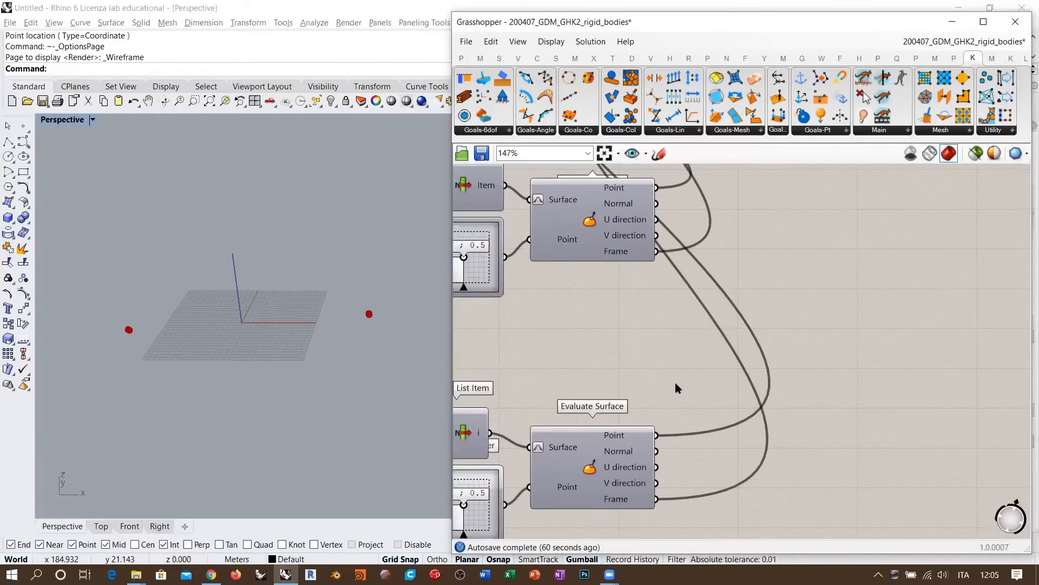
pyautogui.doubleClick(686, 342)
pyautogui.write('move')
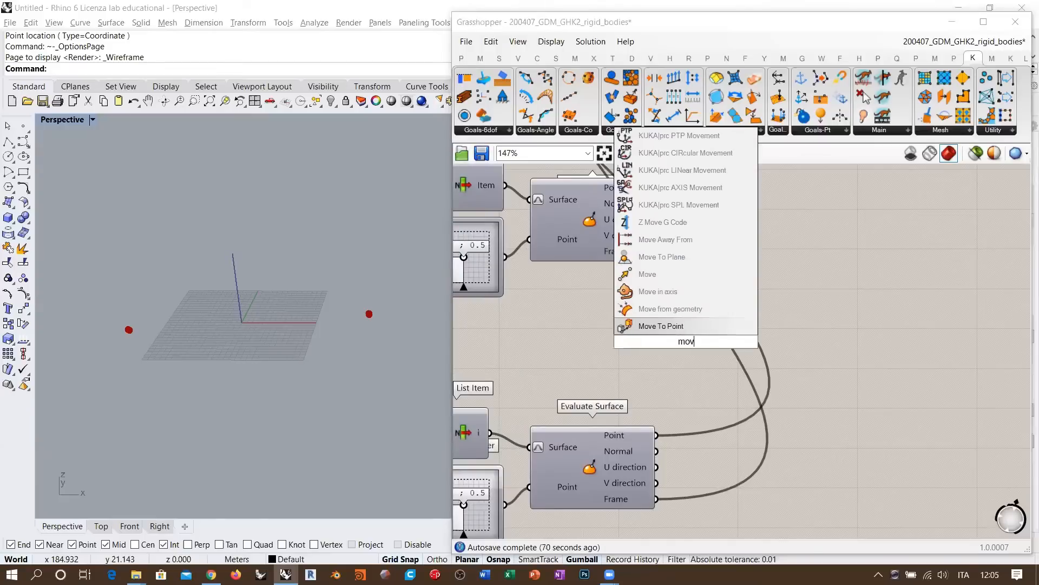
pyautogui.click(648, 274)
# Connect the upper Evaluate Surface's Point output to the Move's Geometry input and its Normal output to Motion.
pyautogui.scroll(4, 668, 205)
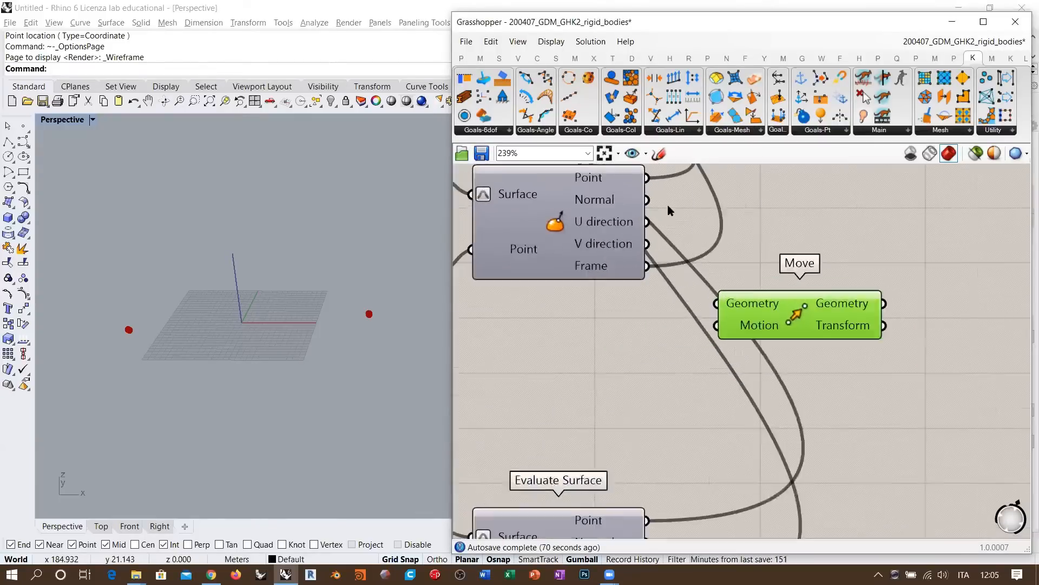
pyautogui.moveTo(641, 261); pyautogui.dragTo(719, 396)
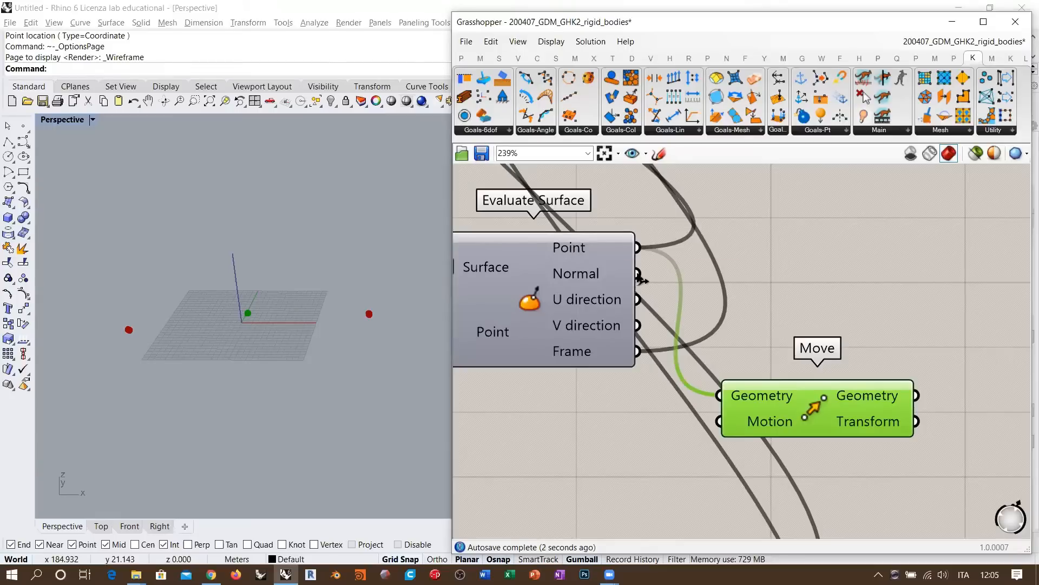
pyautogui.moveTo(639, 273); pyautogui.dragTo(719, 421)
pyautogui.click(645, 451)
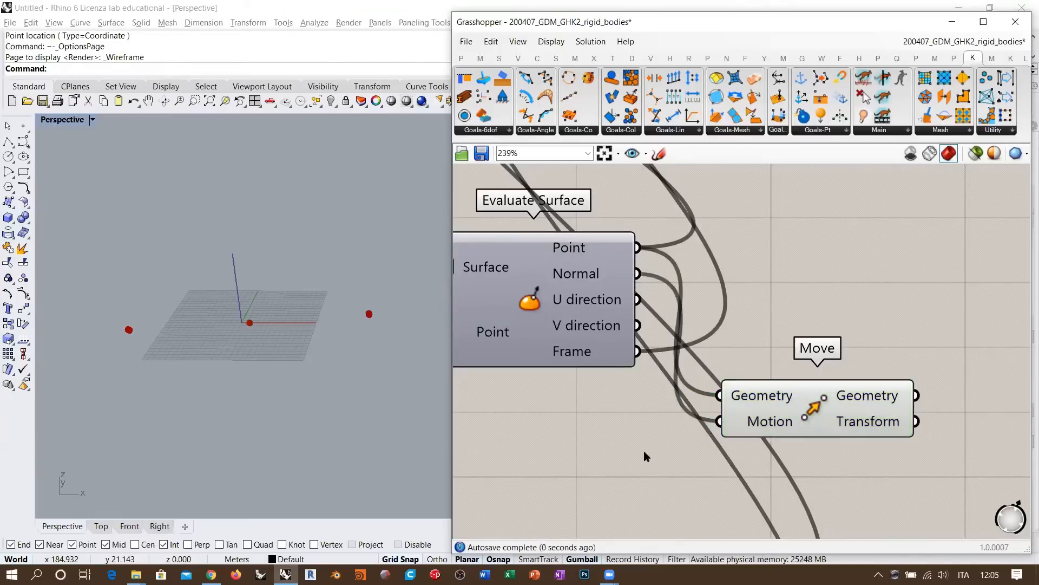
# Set the False Start Toggle to False and reset the solver with the Button to inspect the moved face point.
pyautogui.click(539, 309)
pyautogui.moveTo(642, 337); pyautogui.dragTo(704, 325, button='right')
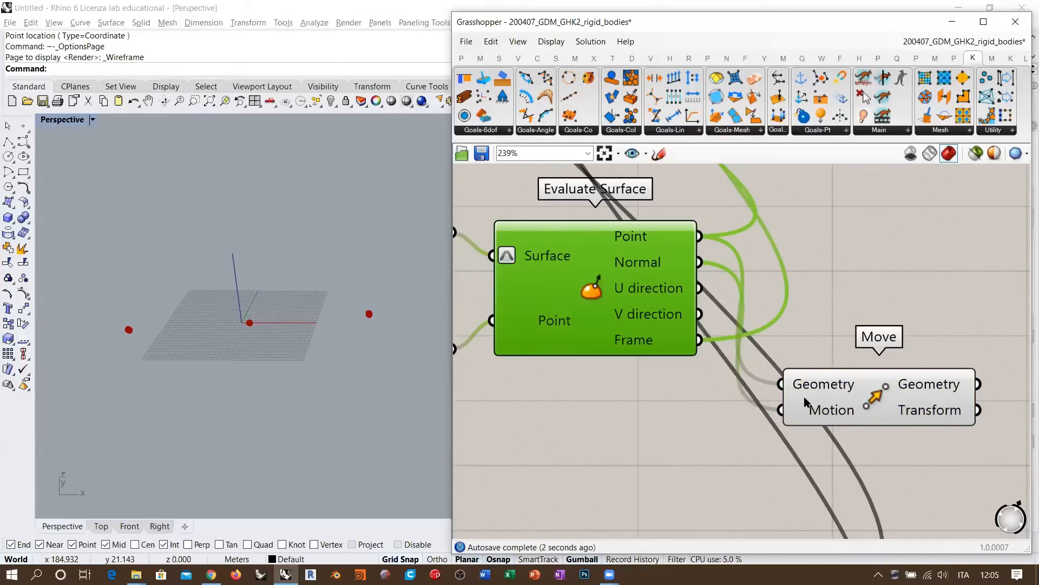
pyautogui.moveTo(652, 269)
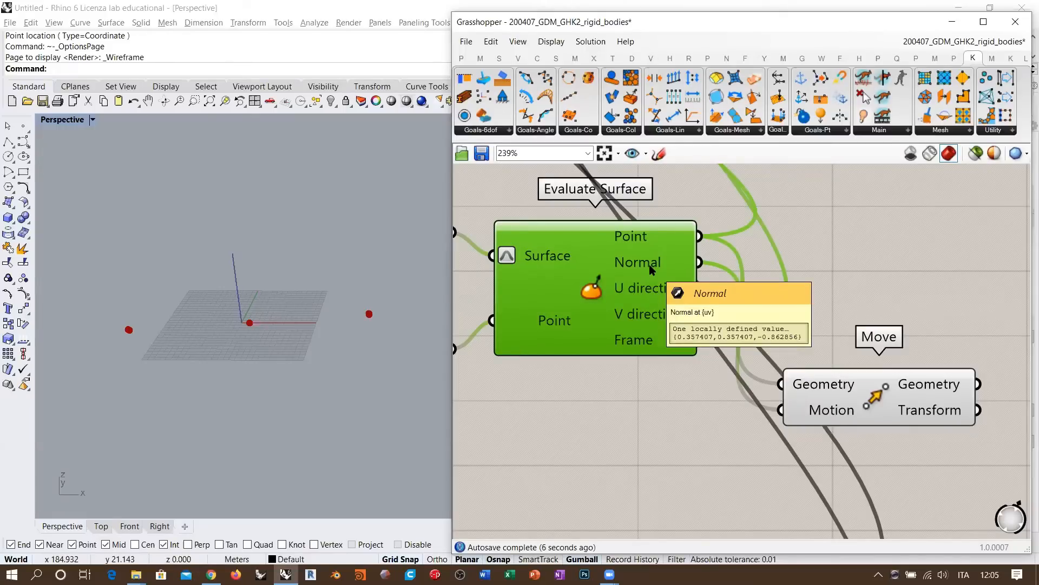
pyautogui.scroll(-6, 651, 269)
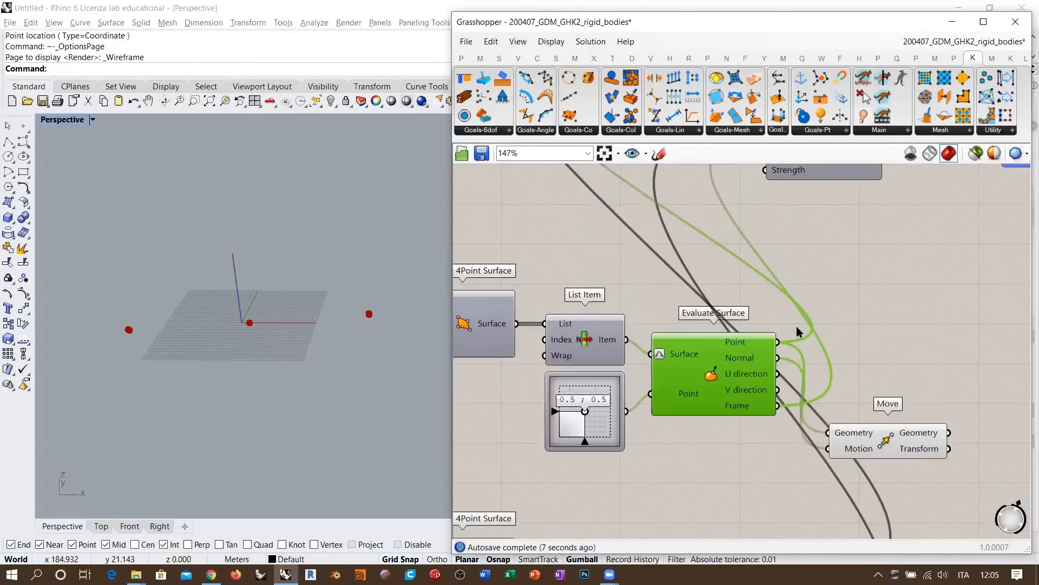
pyautogui.scroll(5, 1021, 275)
pyautogui.click(861, 284)
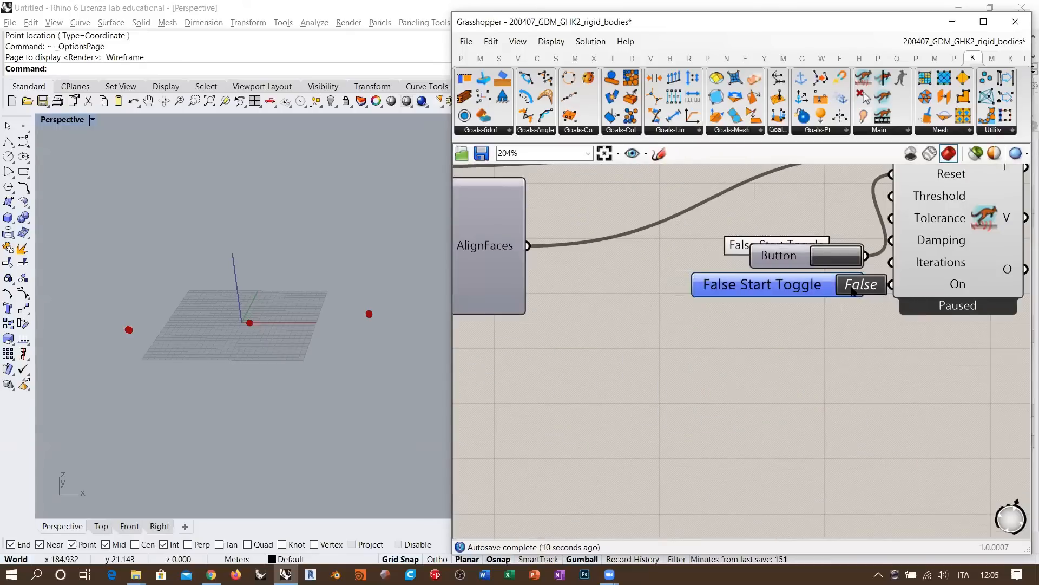
pyautogui.click(837, 262)
pyautogui.scroll(10, 216, 326)
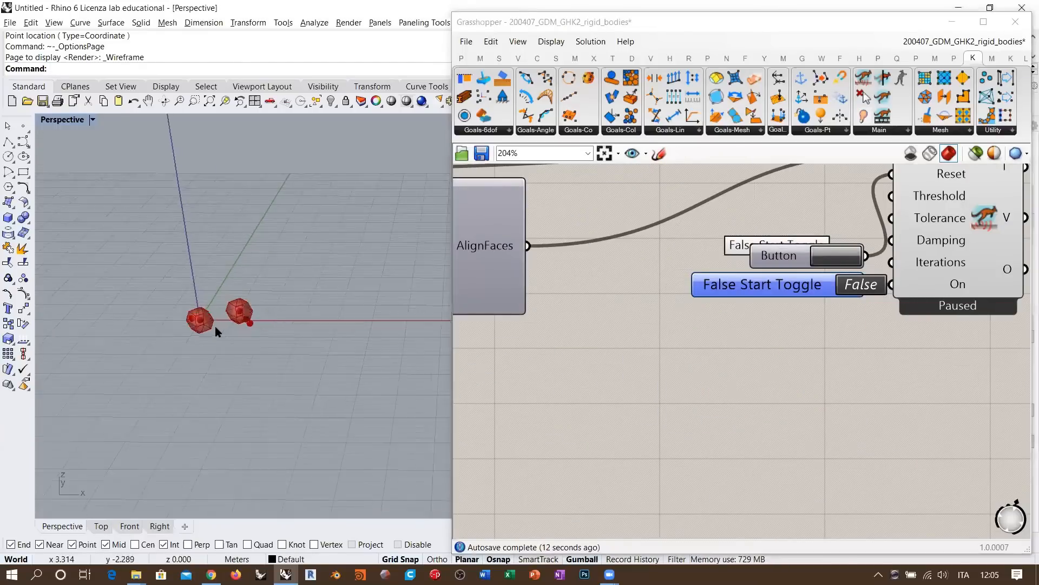
pyautogui.scroll(8, 257, 319)
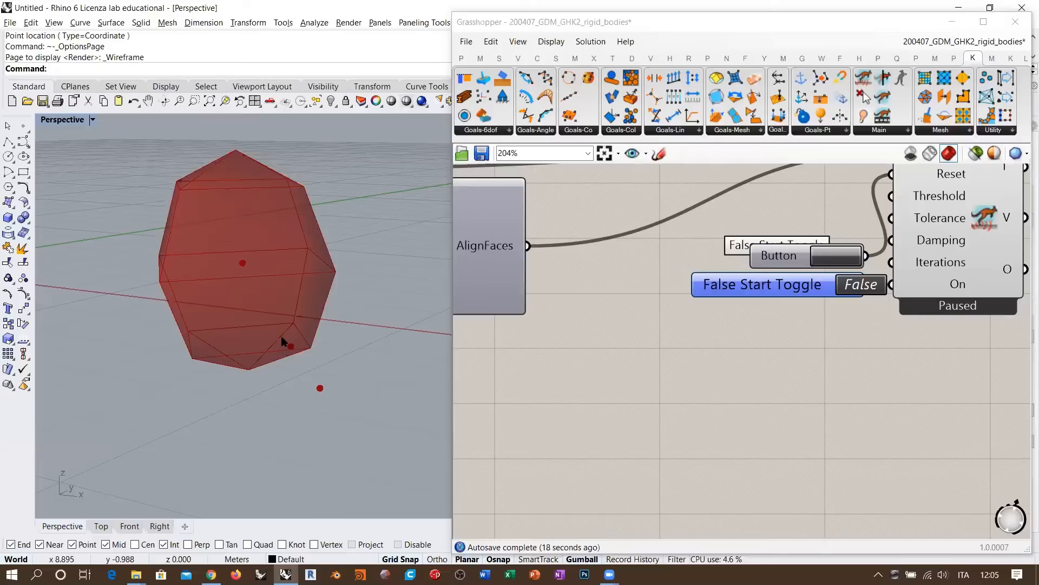
pyautogui.moveTo(323, 399); pyautogui.dragTo(284, 348, button='right')
pyautogui.scroll(-5, 385, 369)
# Place a copy of the Move component beside the lower Evaluate Surface.
pyautogui.moveTo(771, 329); pyautogui.dragTo(879, 344, button='right')
pyautogui.scroll(-2, 879, 345)
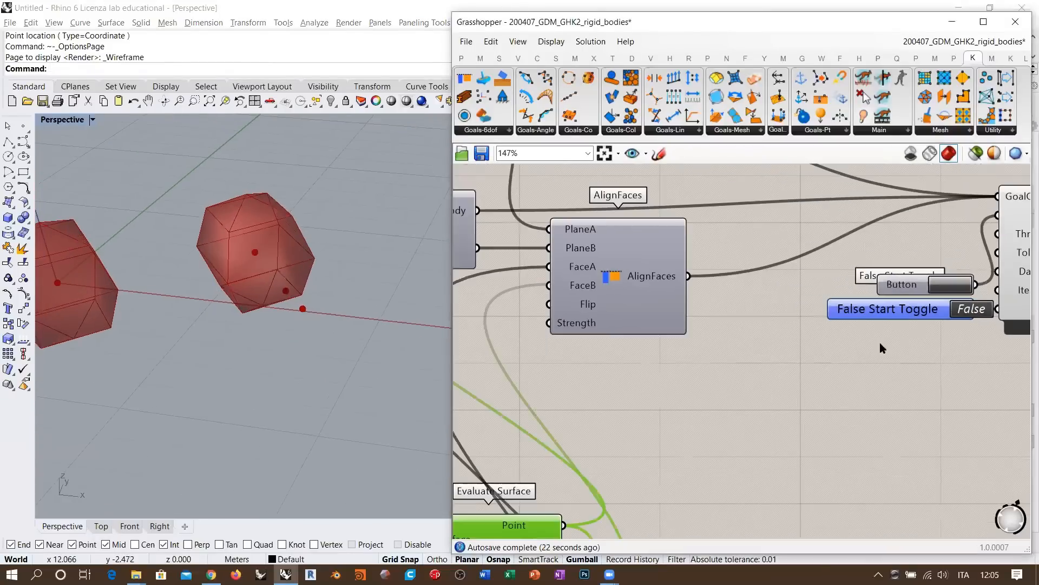
pyautogui.scroll(-8, 879, 342)
pyautogui.moveTo(837, 402); pyautogui.dragTo(778, 234, button='right')
pyautogui.scroll(6, 749, 293)
pyautogui.moveTo(755, 263); pyautogui.dragTo(749, 399)
pyautogui.scroll(5, 725, 401)
# Connect the lower Evaluate Surface's Point and Normal outputs to the copied Move's Geometry and Motion inputs.
pyautogui.moveTo(719, 398); pyautogui.dragTo(685, 348, button='right')
pyautogui.moveTo(625, 307); pyautogui.dragTo(713, 335)
pyautogui.moveTo(624, 333); pyautogui.dragTo(712, 362)
pyautogui.click(781, 441)
# Connect the lower Move's Geometry output to the upper RigidBody's Points input and hide that Move's preview.
pyautogui.keyDown('shift'); pyautogui.moveTo(201, 326); pyautogui.dragTo(295, 345, button='right'); pyautogui.keyUp('shift')
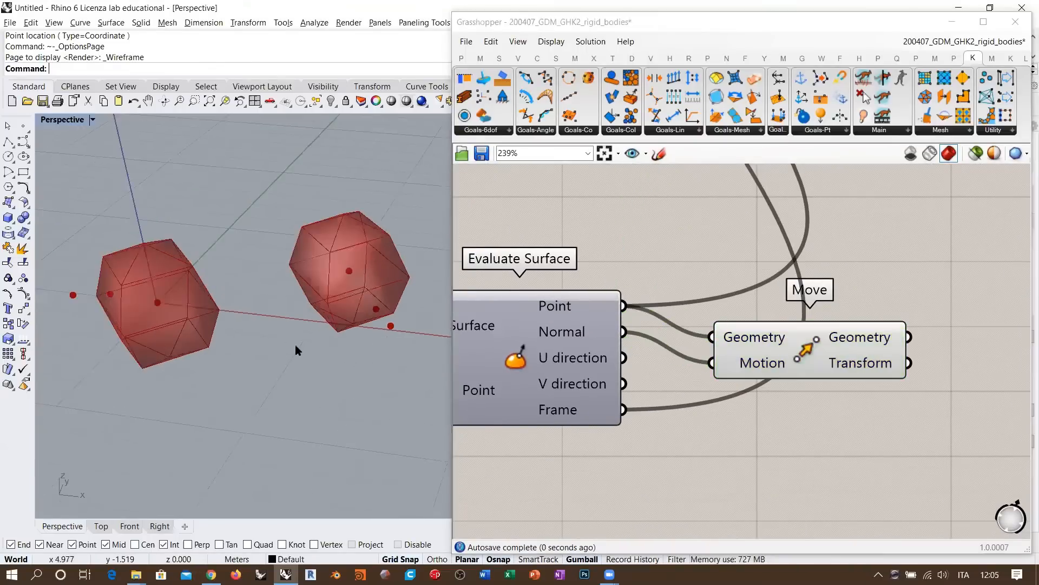
pyautogui.scroll(6, 296, 350)
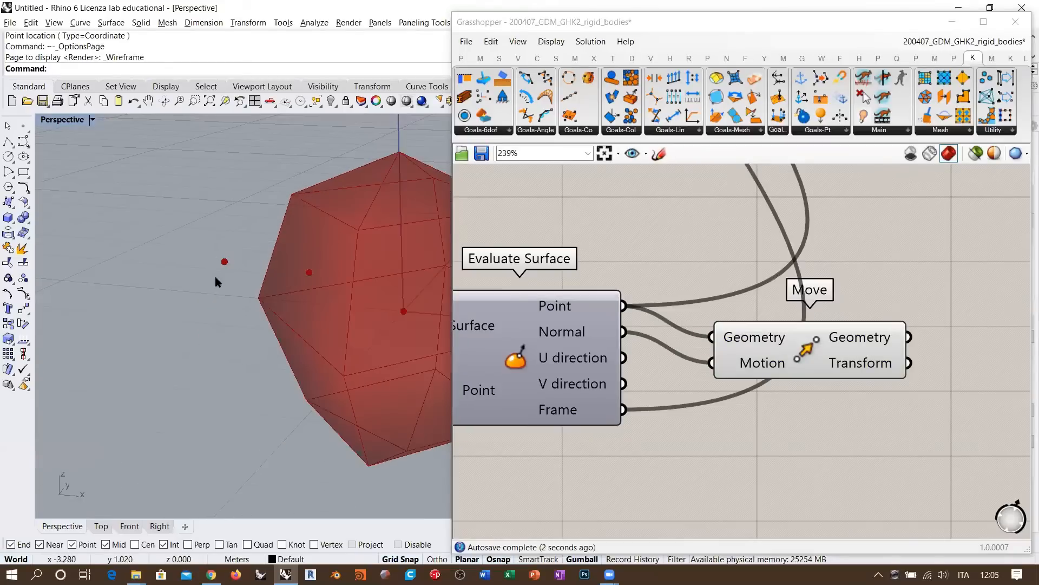
pyautogui.moveTo(836, 343); pyautogui.dragTo(769, 474, button='right')
pyautogui.scroll(-5, 723, 419)
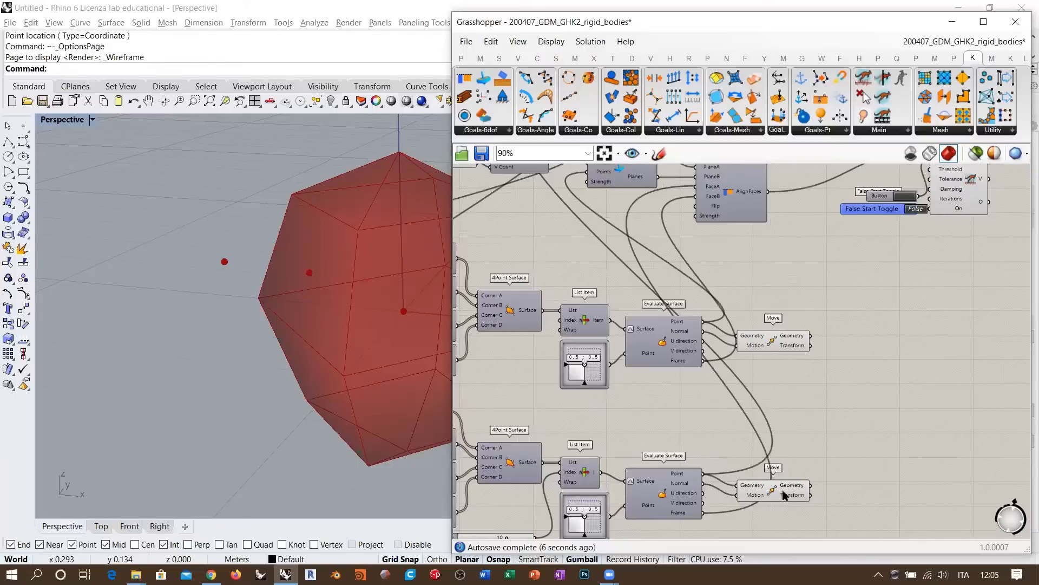
pyautogui.moveTo(808, 489); pyautogui.dragTo(804, 482)
pyautogui.moveTo(806, 480); pyautogui.dragTo(812, 505, button='right')
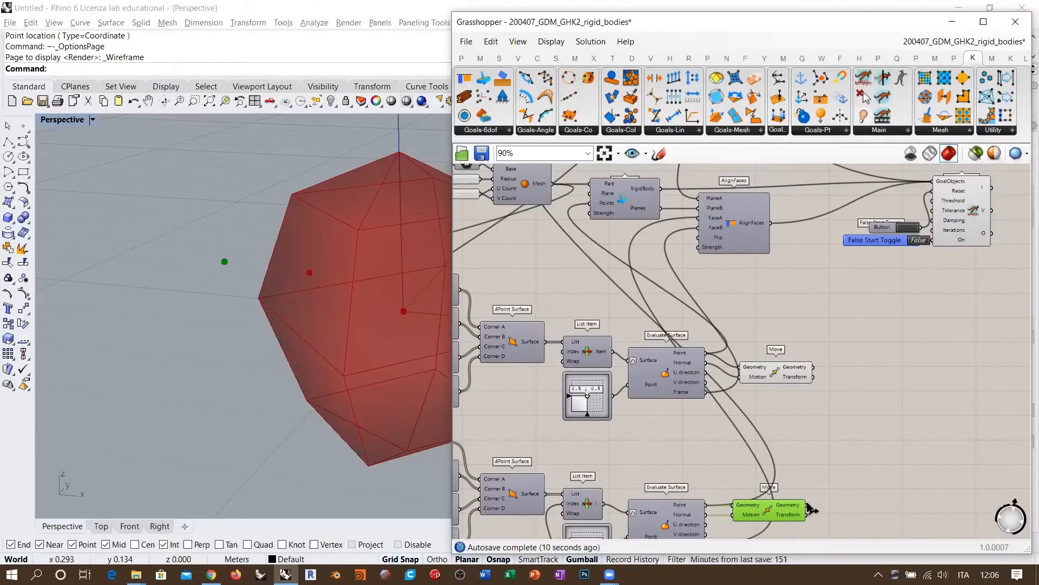
pyautogui.scroll(-2, 812, 505)
pyautogui.moveTo(808, 509); pyautogui.dragTo(622, 182)
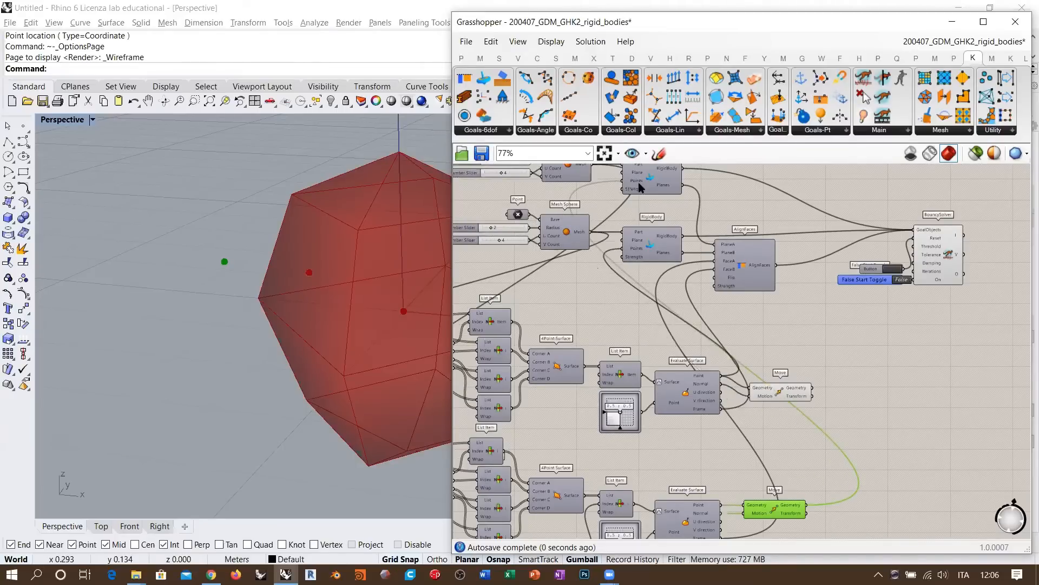
pyautogui.hotkey('ctrl', 'q')
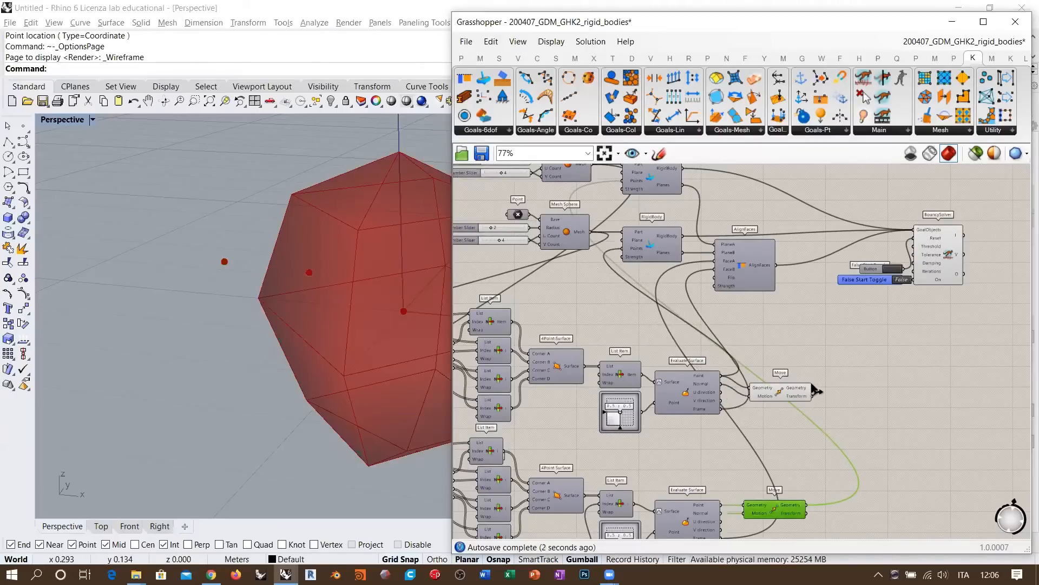
# Connect the upper Move's Geometry output to the lower RigidBody's Points input and hide that Move's preview.
pyautogui.moveTo(812, 388); pyautogui.dragTo(684, 311)
pyautogui.moveTo(663, 271); pyautogui.dragTo(625, 248)
pyautogui.click(778, 393)
pyautogui.hotkey('ctrl', 'q')
# Rerun the simulation with the offset points by switching the False Start Toggle to True.
pyautogui.moveTo(825, 339); pyautogui.dragTo(726, 392, button='right')
pyautogui.moveTo(329, 320); pyautogui.dragTo(251, 344, button='right')
pyautogui.scroll(4, 776, 378)
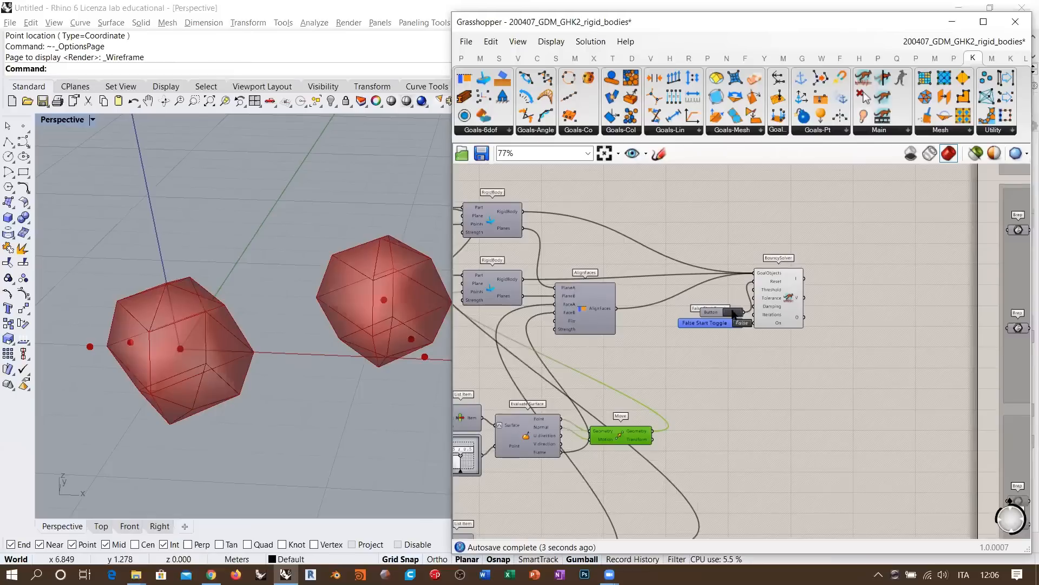
pyautogui.doubleClick(750, 329)
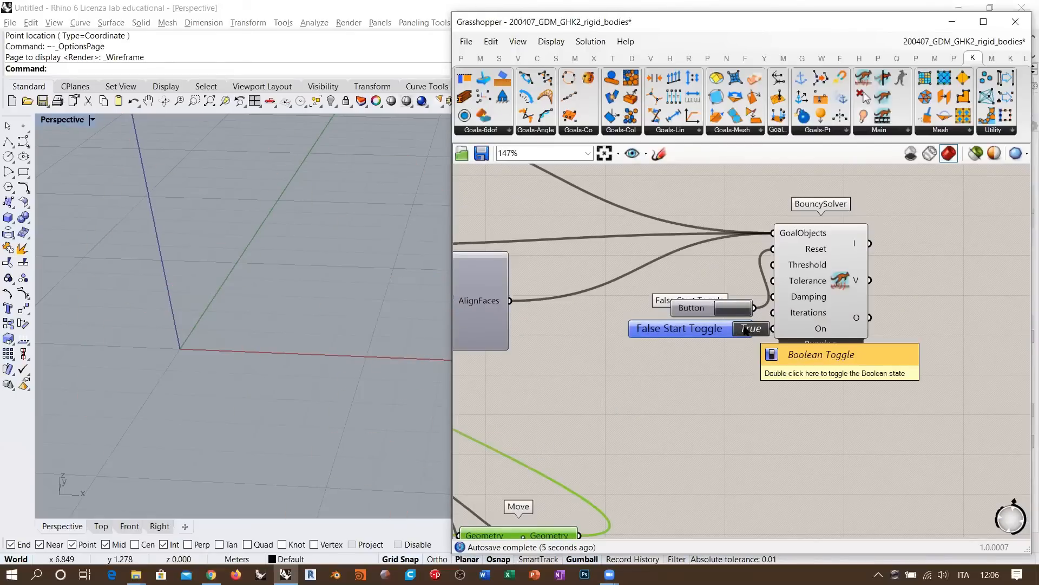
# Examine the positions and orientations of both rigid bodies and their offset points from several viewport angles.
pyautogui.keyDown('ctrl'); pyautogui.moveTo(226, 340); pyautogui.dragTo(348, 331, button='right'); pyautogui.keyUp('ctrl')
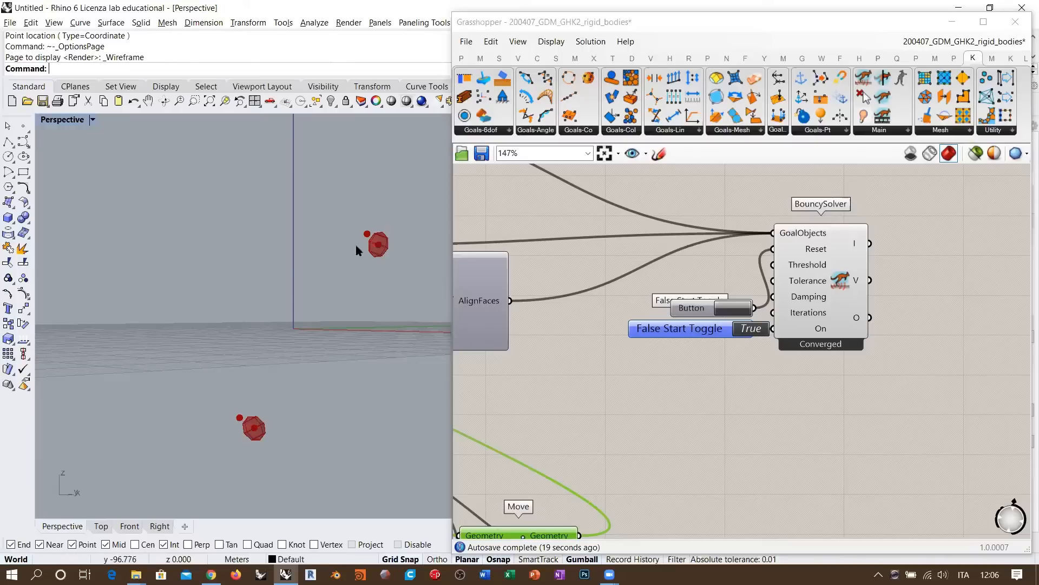
pyautogui.moveTo(358, 250); pyautogui.dragTo(344, 348, button='right')
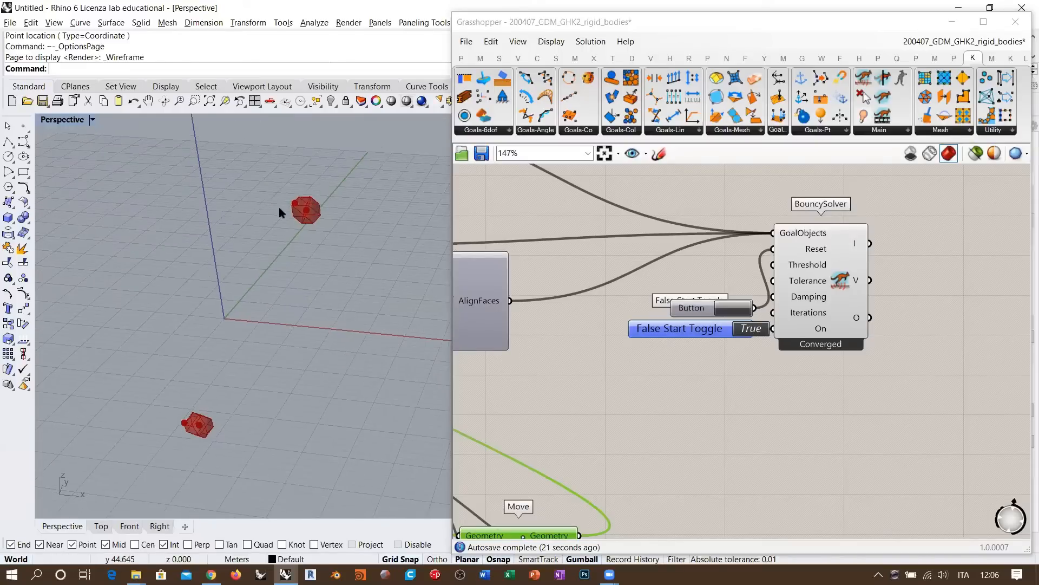
pyautogui.scroll(5, 309, 233)
pyautogui.scroll(-3, 325, 243)
pyautogui.scroll(1, 337, 250)
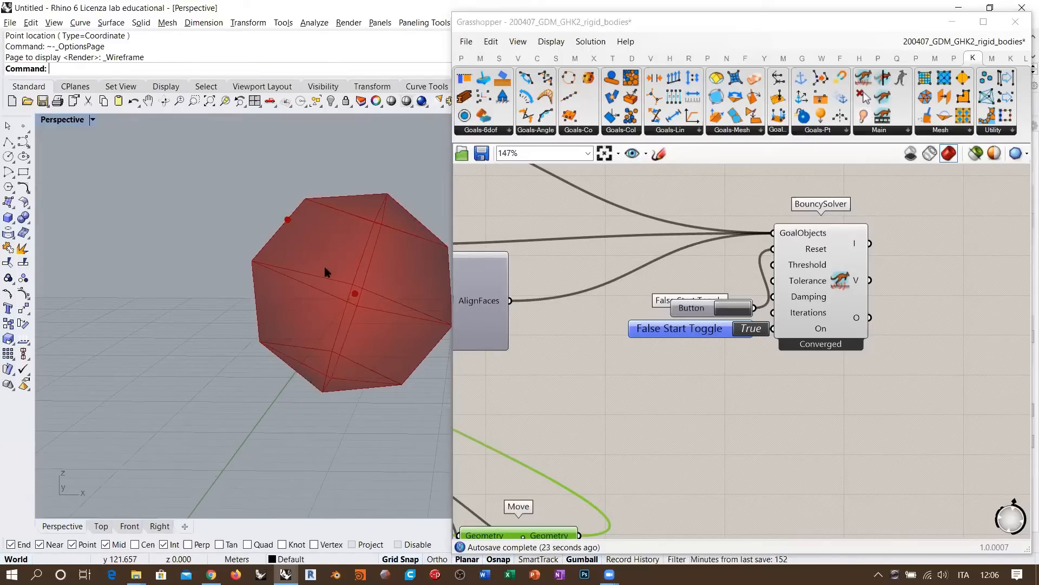
pyautogui.moveTo(341, 241); pyautogui.dragTo(260, 283, button='right')
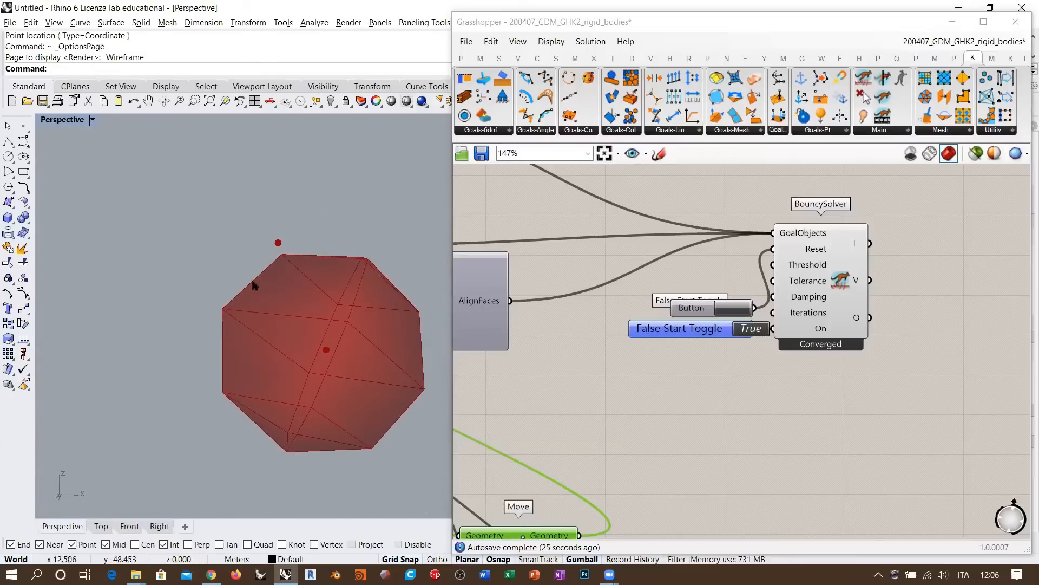
pyautogui.scroll(-8, 355, 219)
pyautogui.keyDown('shift'); pyautogui.moveTo(271, 332); pyautogui.dragTo(296, 288, button='right'); pyautogui.keyUp('shift')
pyautogui.scroll(5, 296, 288)
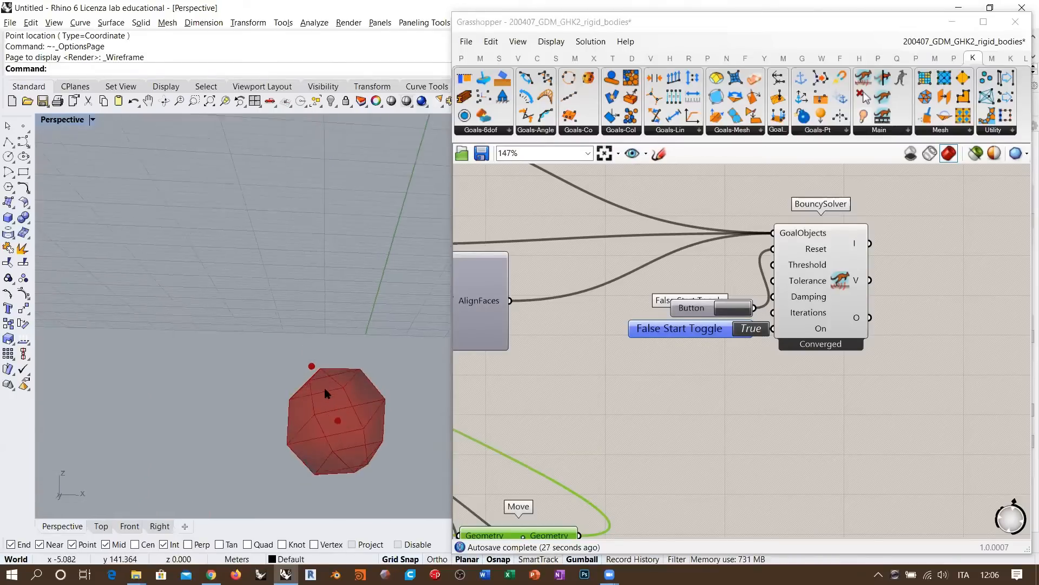
# Examine the two rigid bodies relative to the world origin, along with the RigidBody, AlignFaces and BouncySolver connections.
pyautogui.scroll(2, 326, 393)
pyautogui.moveTo(342, 381); pyautogui.dragTo(274, 441, button='right')
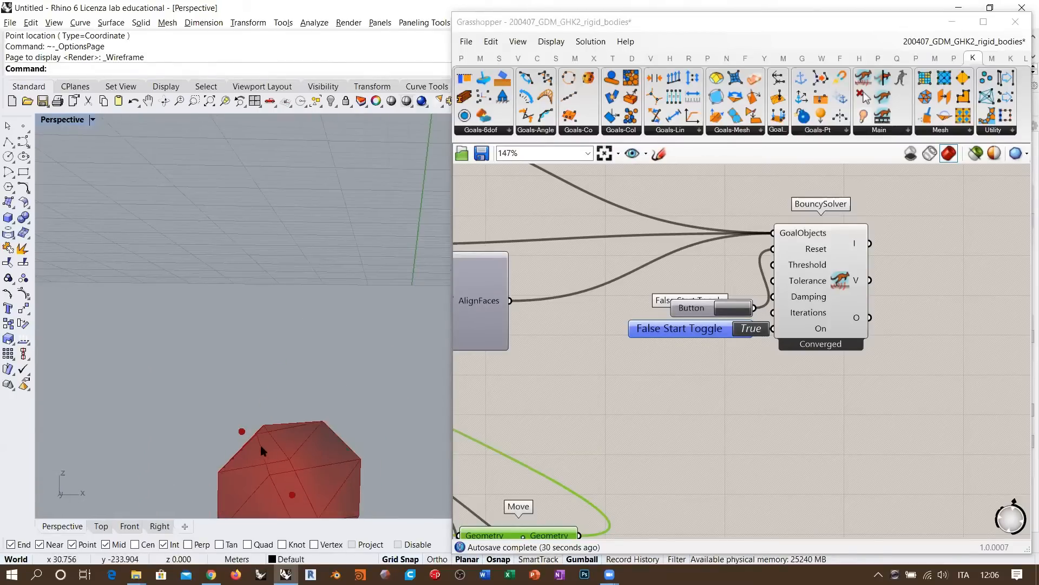
pyautogui.scroll(-10, 193, 433)
pyautogui.moveTo(335, 352); pyautogui.dragTo(261, 403, button='right')
pyautogui.keyDown('shift'); pyautogui.moveTo(275, 288); pyautogui.dragTo(216, 374, button='right'); pyautogui.keyUp('shift')
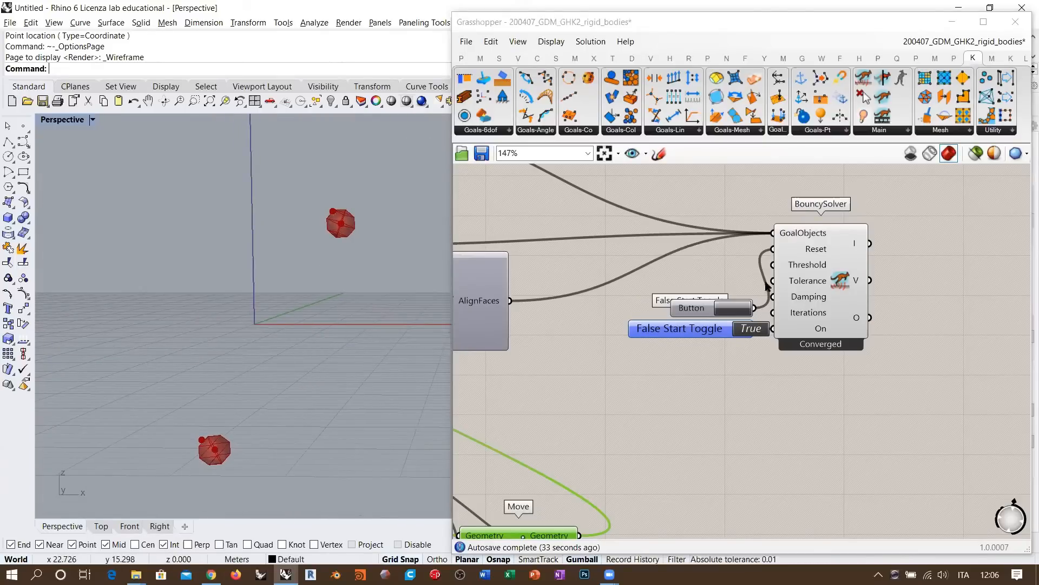
pyautogui.moveTo(455, 284); pyautogui.dragTo(637, 309, button='right')
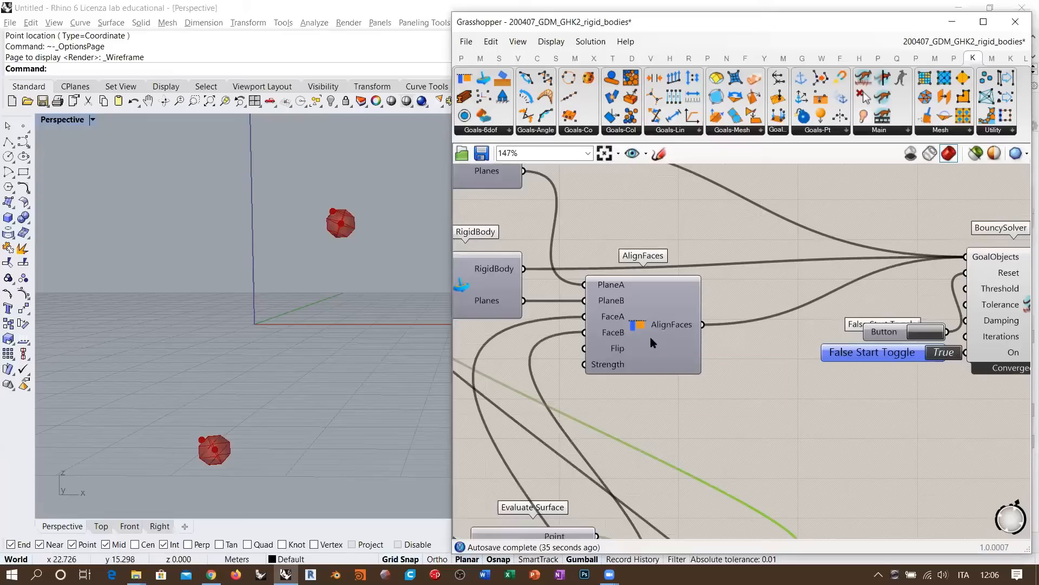
pyautogui.moveTo(379, 321); pyautogui.dragTo(313, 254, button='right')
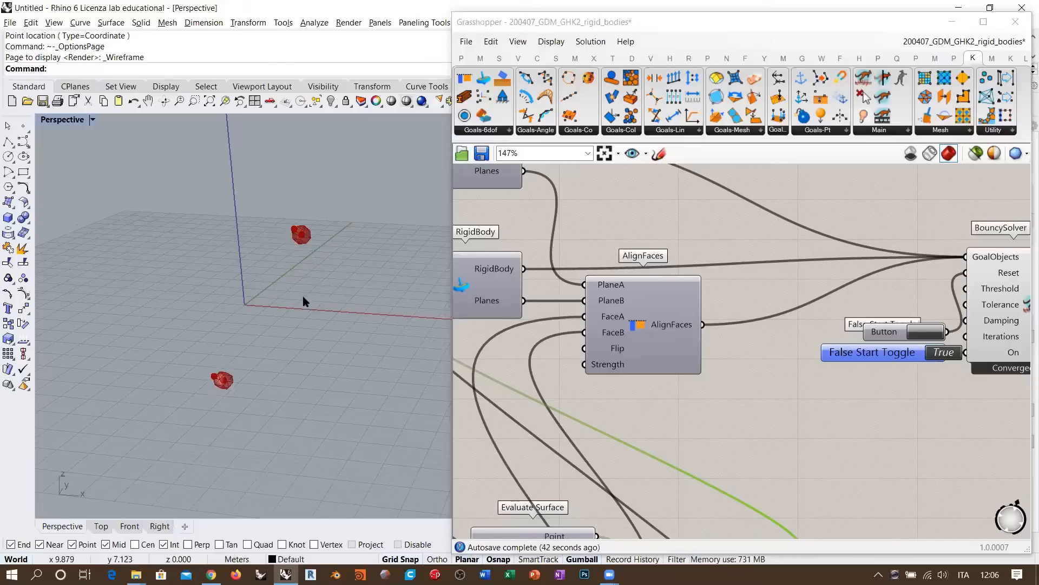
pyautogui.scroll(-4, 785, 357)
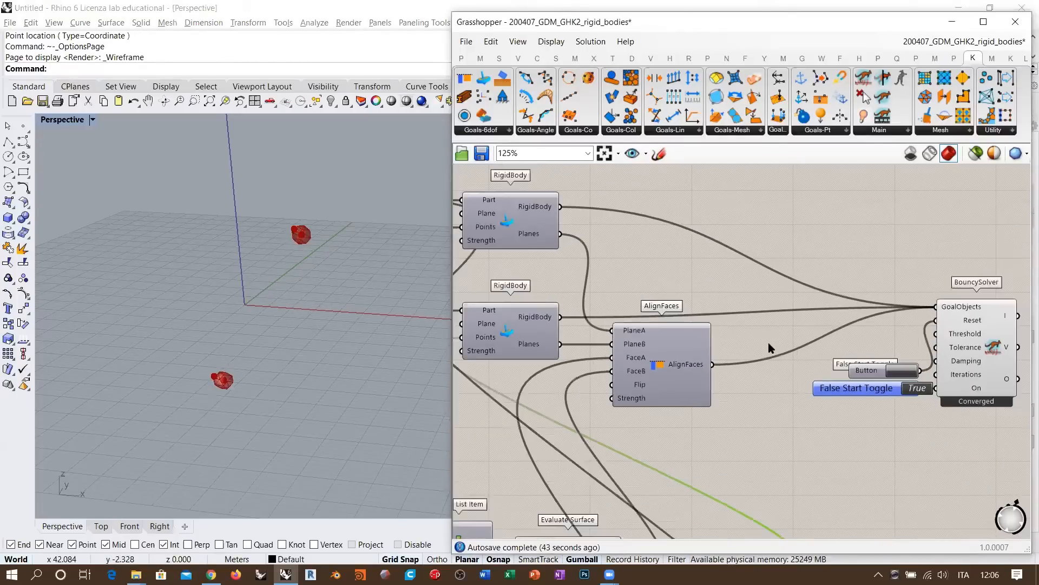
pyautogui.moveTo(702, 294); pyautogui.dragTo(749, 297, button='right')
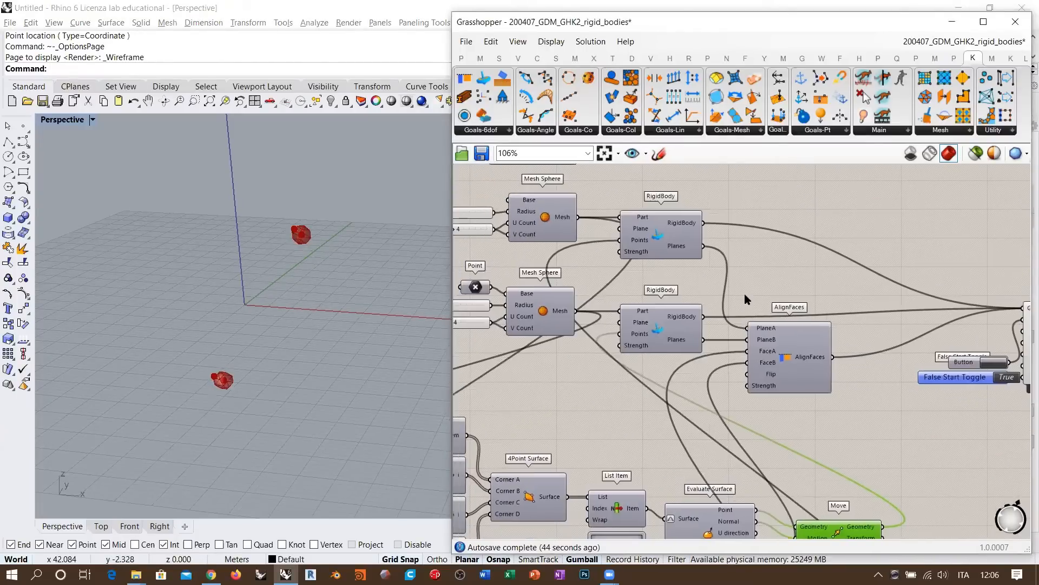
pyautogui.click(768, 260)
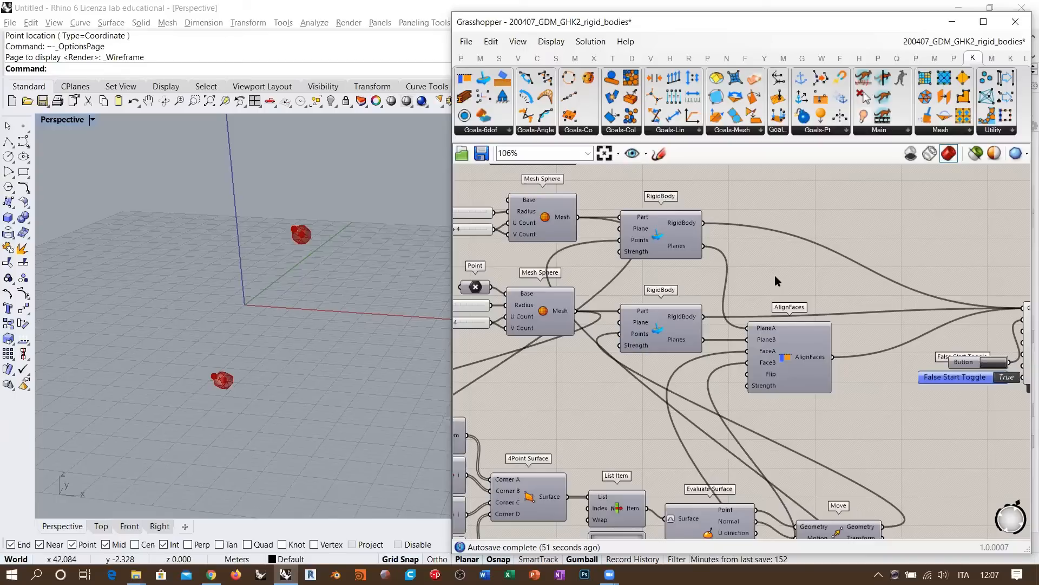
pyautogui.click(277, 357)
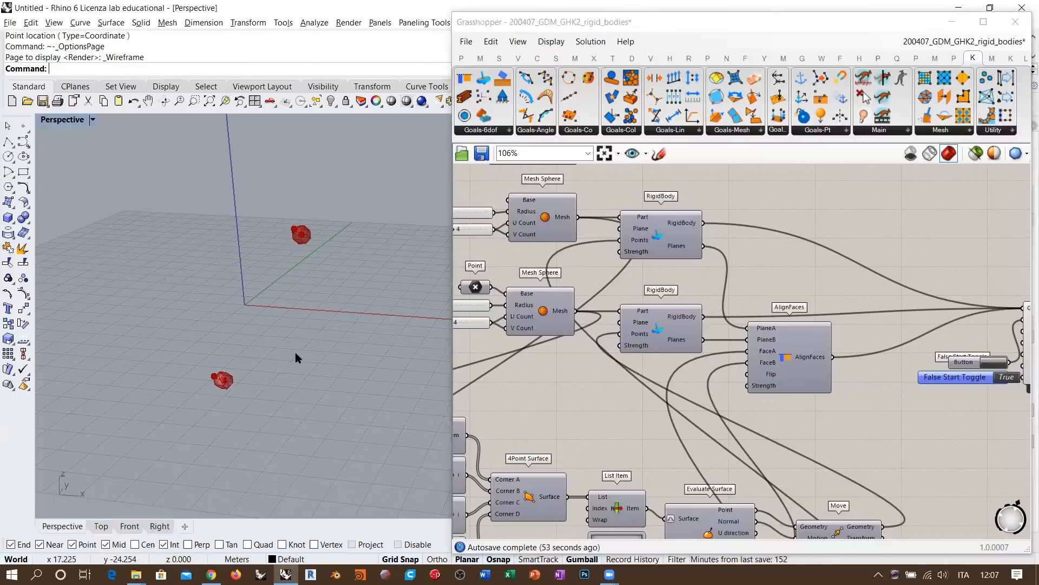
pyautogui.rightClick(287, 366)
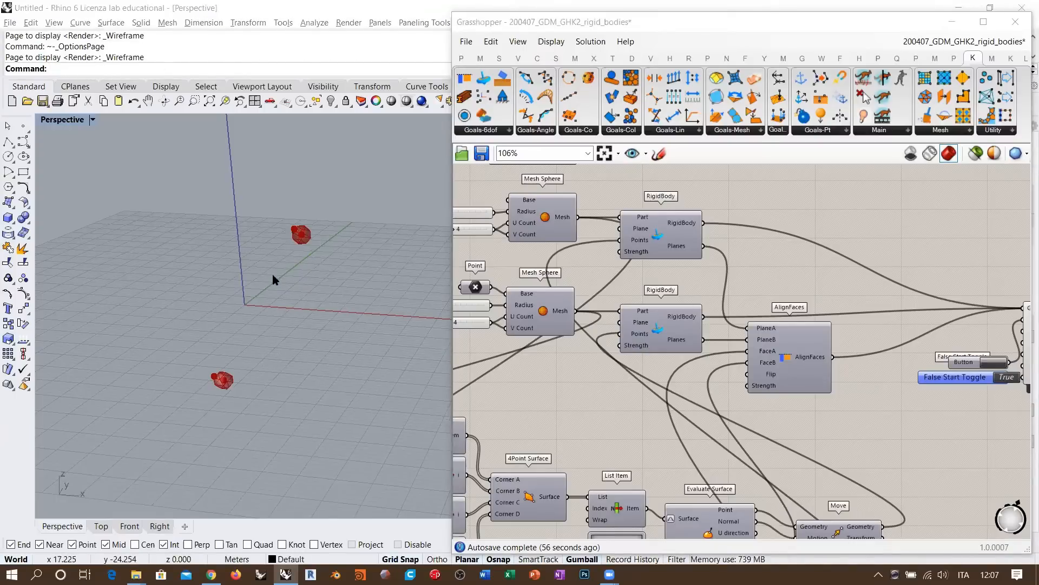
pyautogui.press('Escape')
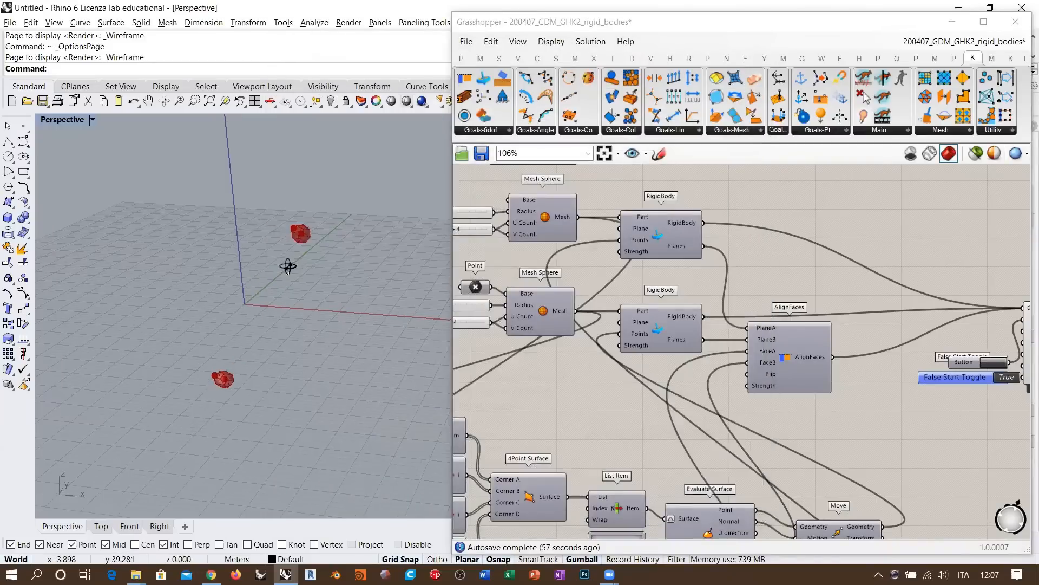
pyautogui.moveTo(297, 293); pyautogui.dragTo(401, 347, button='right')
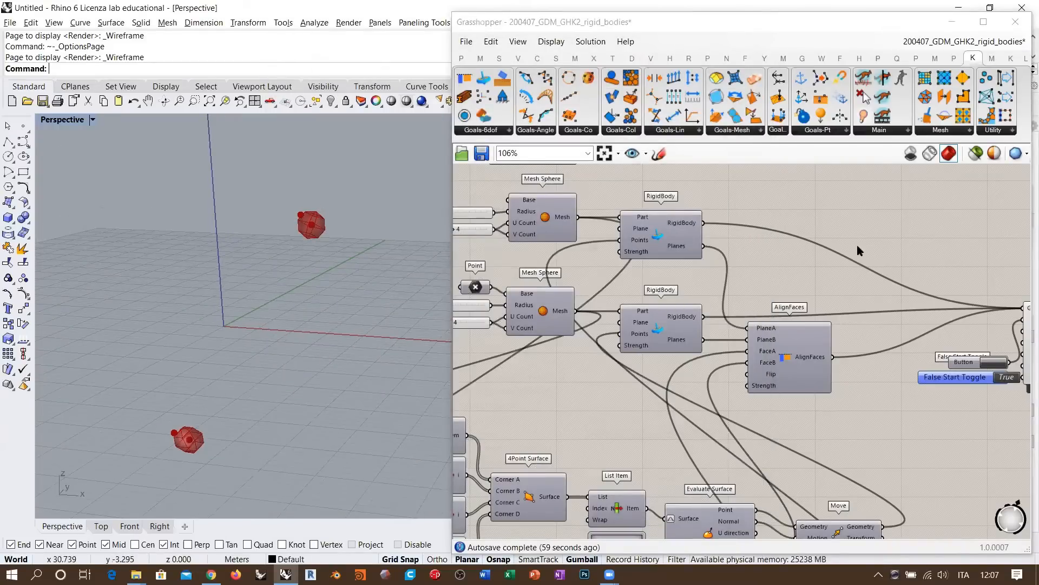
pyautogui.moveTo(325, 308); pyautogui.dragTo(300, 323, button='right')
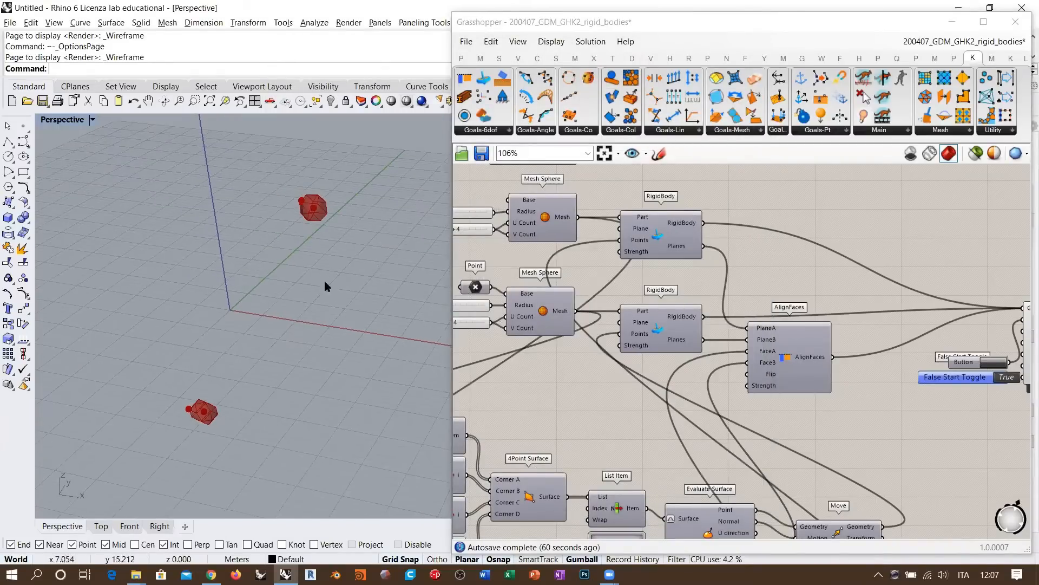
pyautogui.moveTo(772, 311); pyautogui.dragTo(853, 313, button='right')
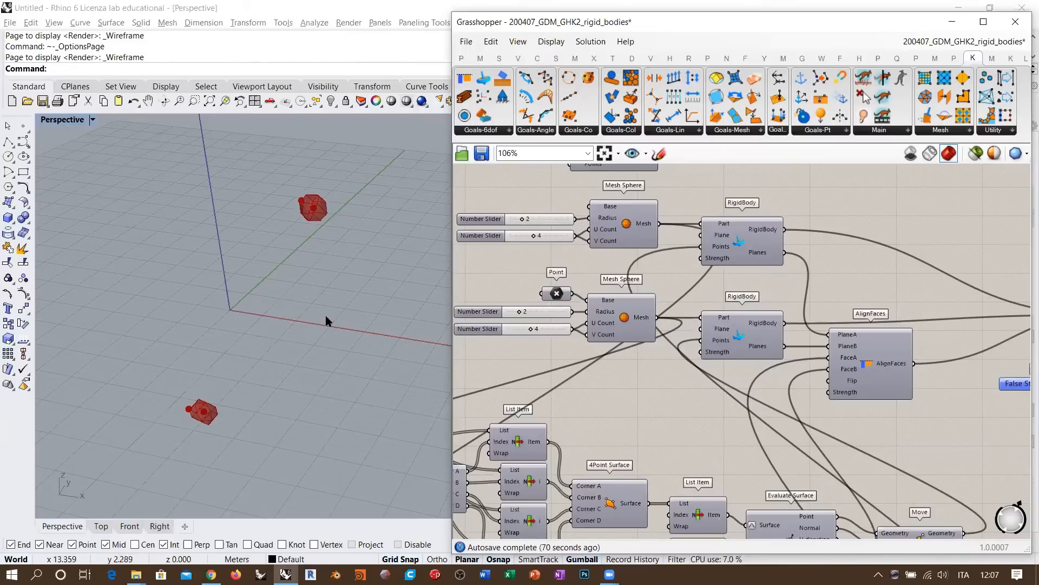
pyautogui.moveTo(353, 341); pyautogui.dragTo(310, 316, button='right')
# Enable the preview of both Deconstruct Mesh components to show the vertices of the two mesh spheres.
pyautogui.moveTo(866, 263); pyautogui.dragTo(960, 198, button='right')
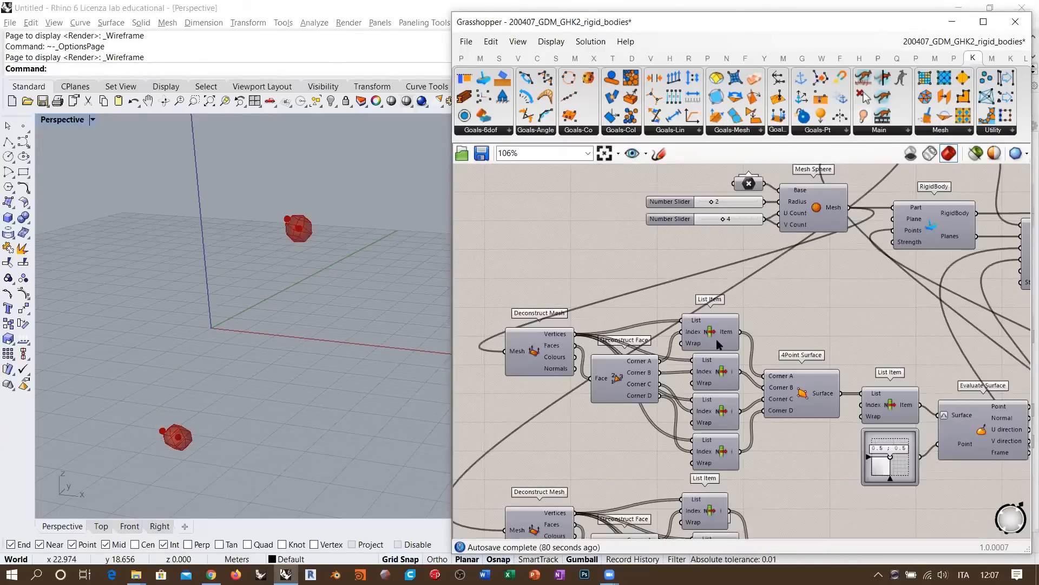
pyautogui.moveTo(545, 360); pyautogui.dragTo(631, 237, button='right')
pyautogui.click(631, 237)
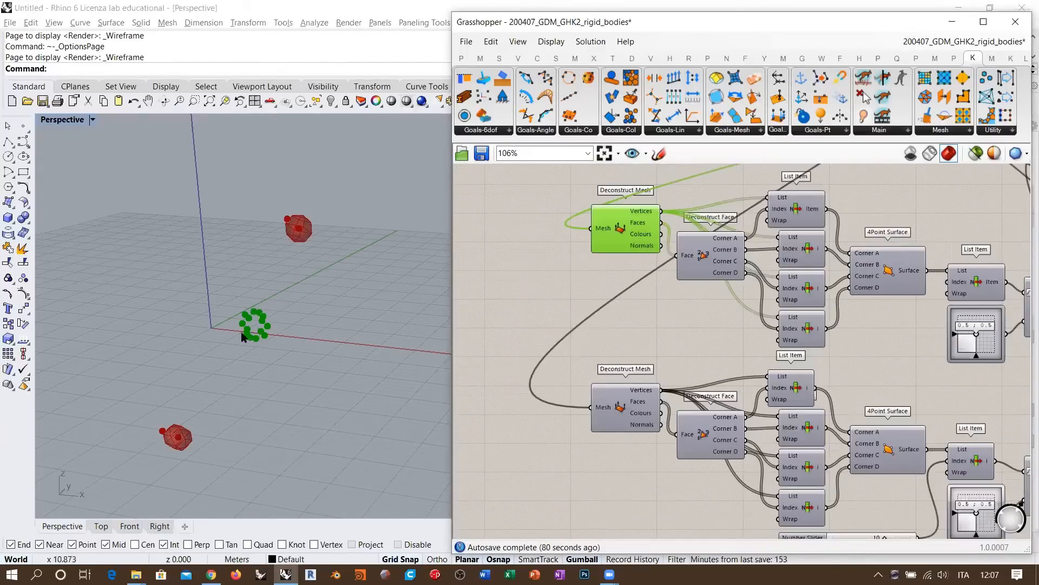
pyautogui.scroll(7, 242, 331)
pyautogui.moveTo(241, 262); pyautogui.dragTo(441, 319, button='right')
pyautogui.click(623, 406)
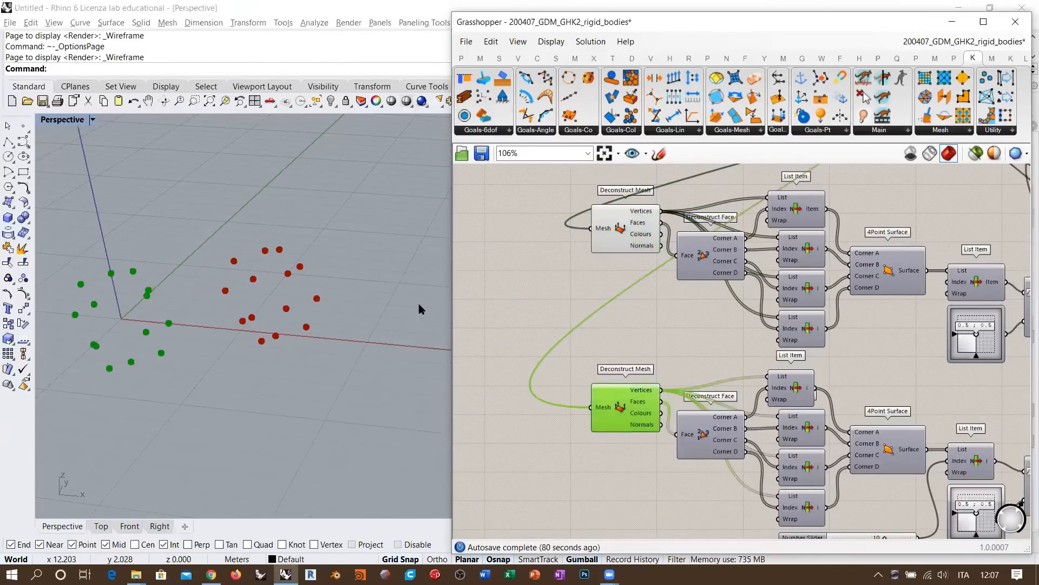
pyautogui.click(652, 363)
pyautogui.moveTo(649, 361); pyautogui.dragTo(583, 327, button='right')
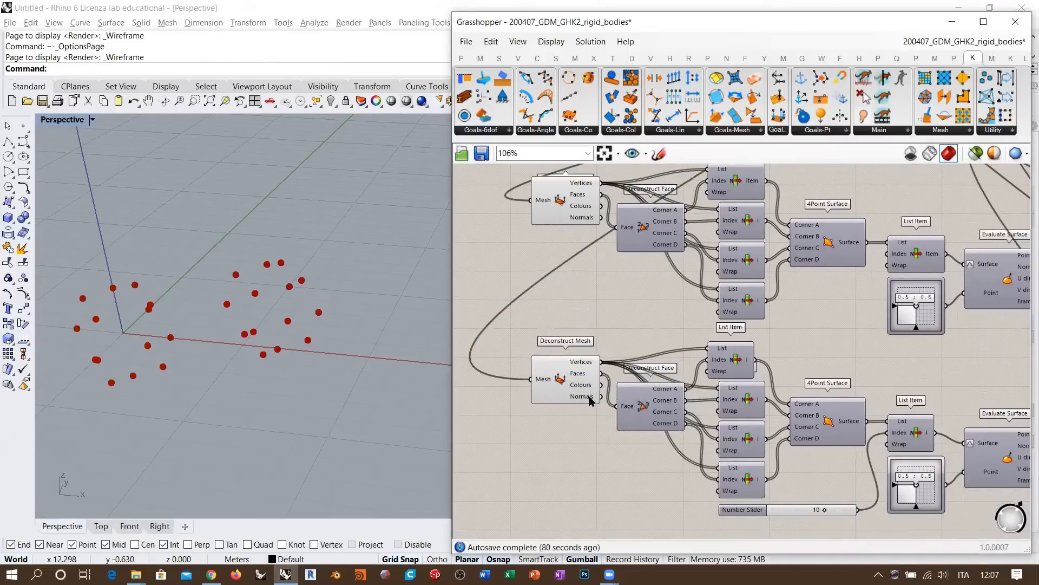
pyautogui.moveTo(605, 445); pyautogui.dragTo(597, 407, button='right')
pyautogui.moveTo(571, 213); pyautogui.dragTo(601, 269, button='right')
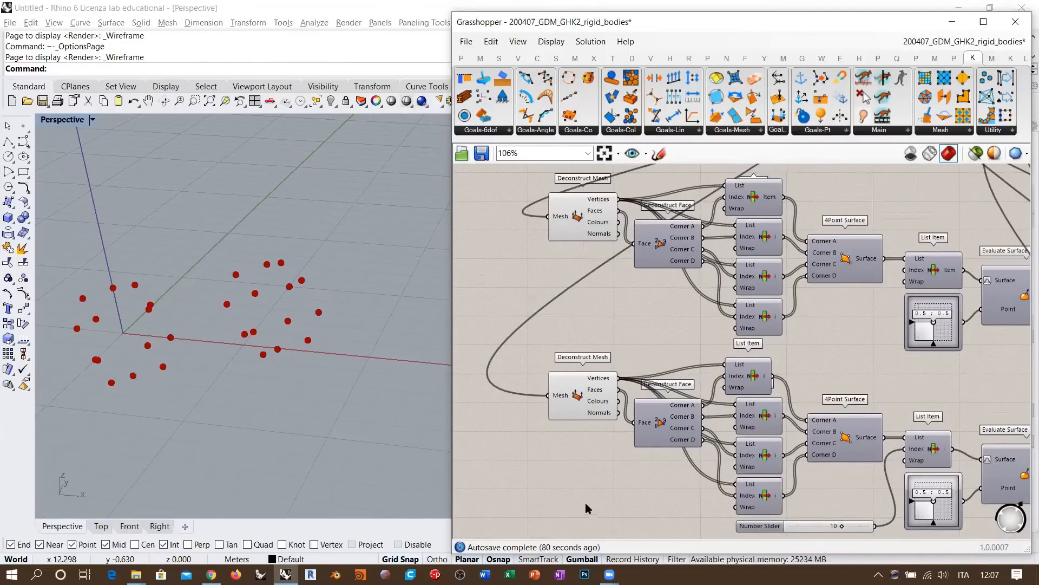
pyautogui.moveTo(277, 347); pyautogui.dragTo(222, 348, button='right')
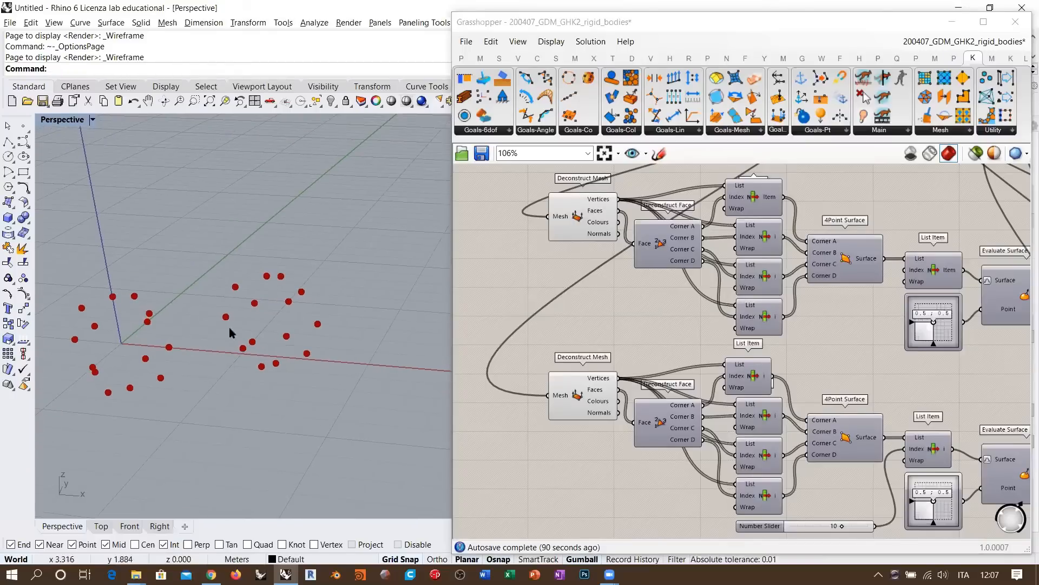
# Add a Kangaroo Anchor goal above the upper Deconstruct Face and move both Deconstruct Mesh components farther from the Deconstruct Face components.
pyautogui.moveTo(698, 302); pyautogui.dragTo(661, 323, button='right')
pyautogui.scroll(-3, 647, 295)
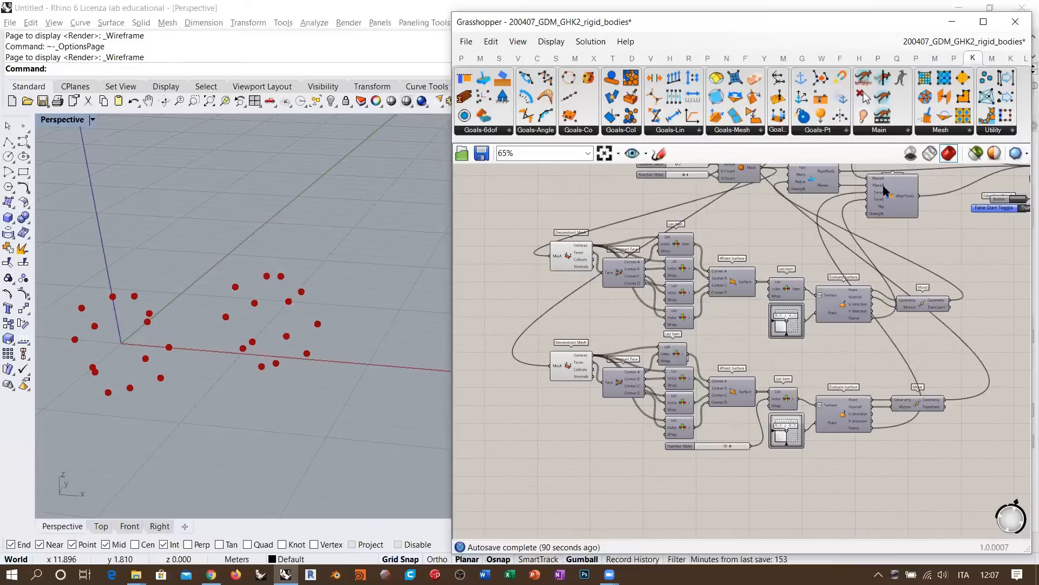
pyautogui.moveTo(884, 186); pyautogui.dragTo(776, 239, button='right')
pyautogui.click(801, 78)
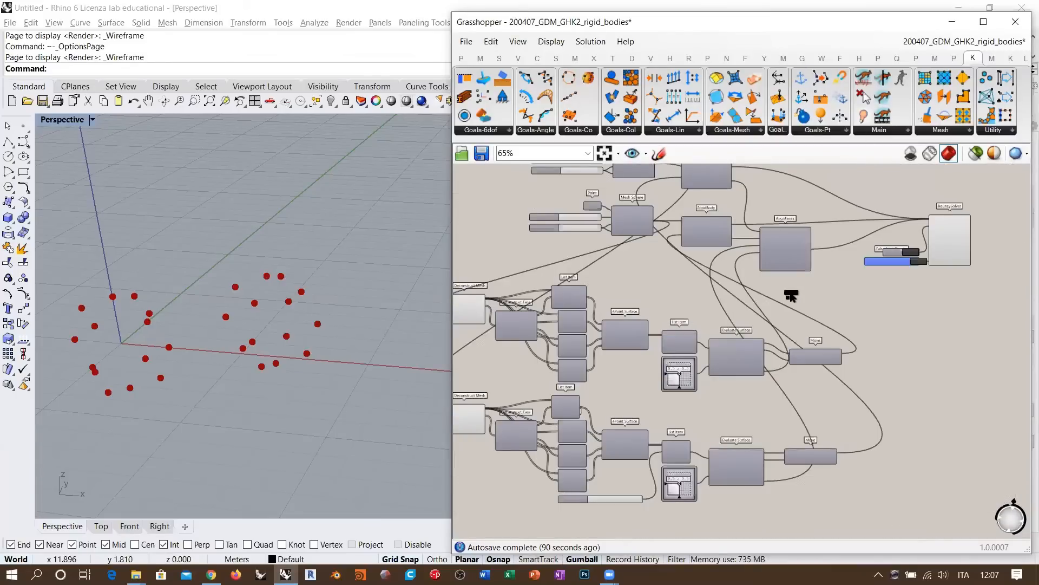
pyautogui.scroll(3, 790, 296)
pyautogui.click(684, 255)
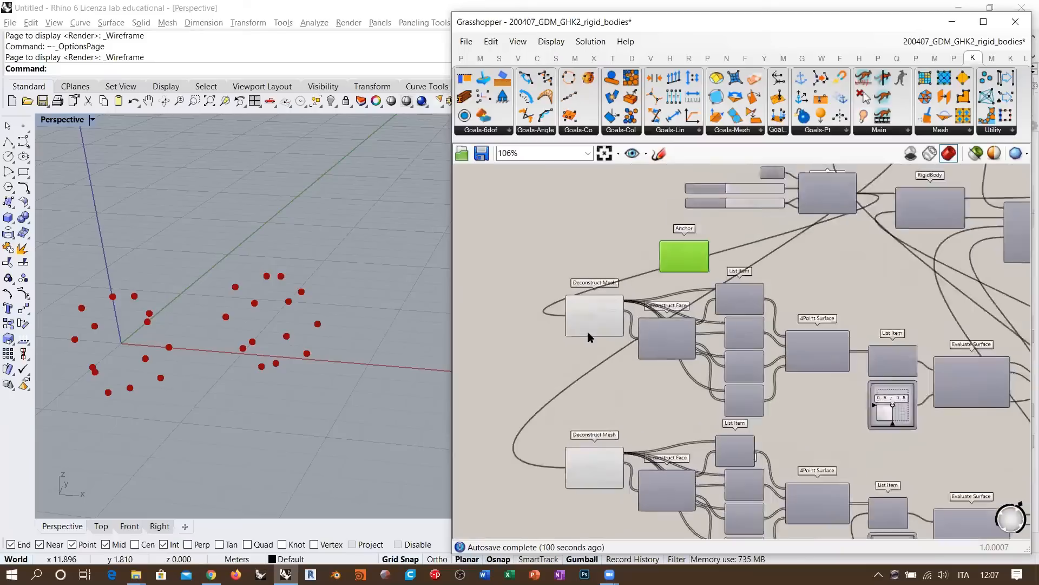
pyautogui.moveTo(590, 320); pyautogui.dragTo(483, 321)
pyautogui.moveTo(583, 498); pyautogui.dragTo(476, 499)
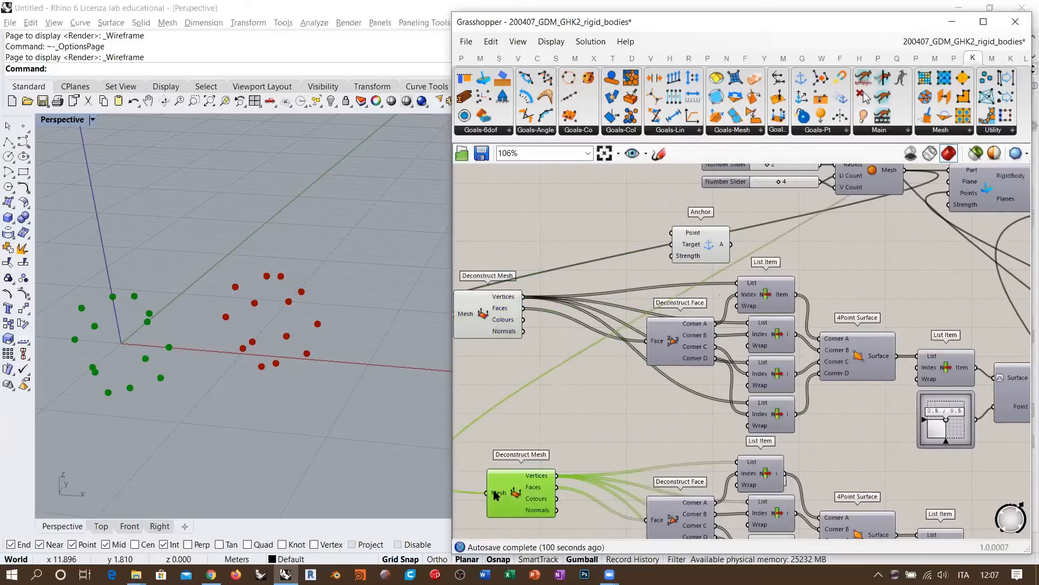
# Add a List Item above the upper Deconstruct Mesh and feed its List input from the mesh's Vertices output.
pyautogui.click(566, 409)
pyautogui.doubleClick(566, 406)
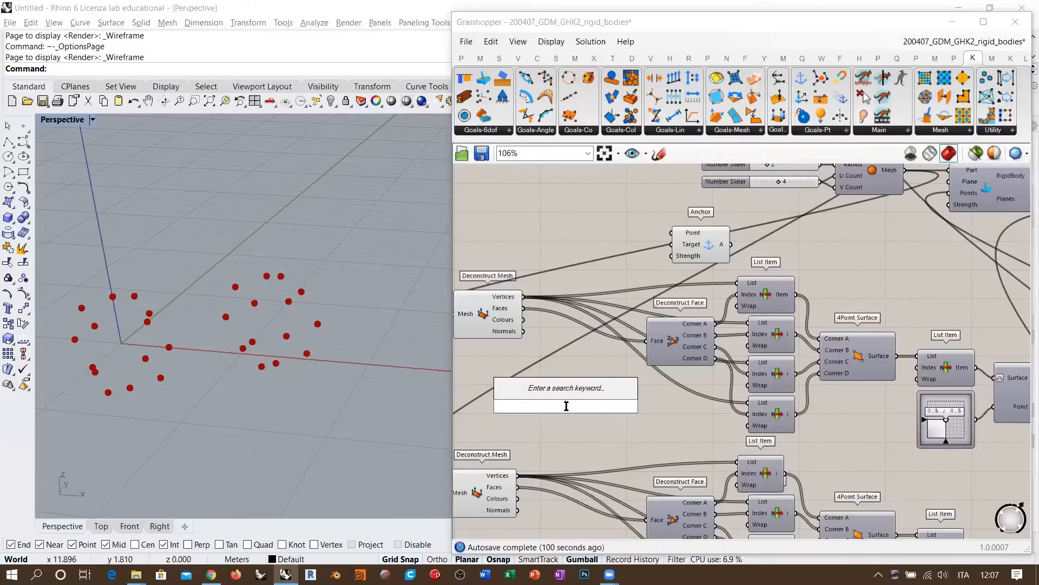
pyautogui.write('item')
pyautogui.click(564, 408)
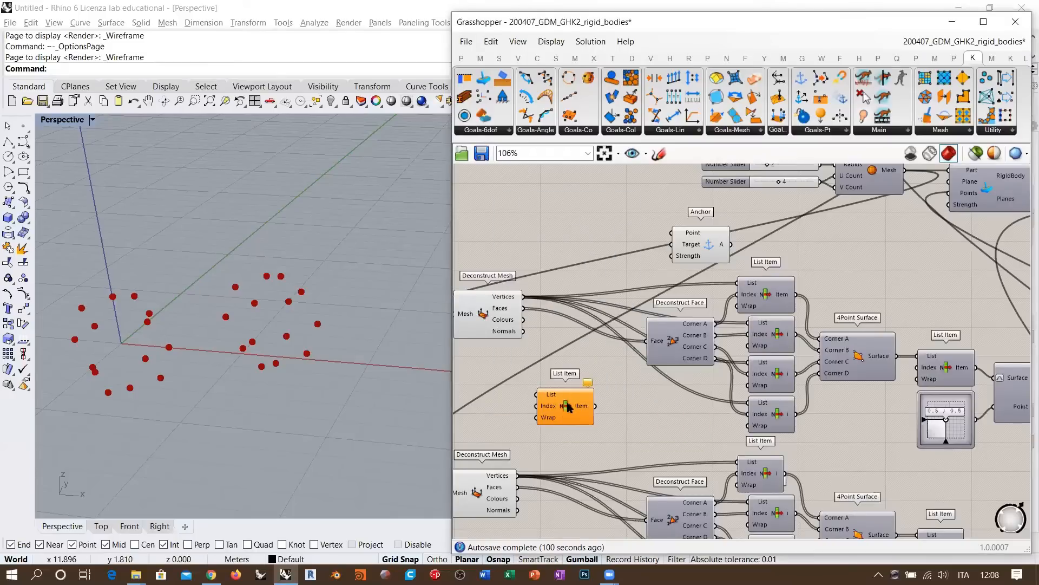
pyautogui.moveTo(567, 407); pyautogui.dragTo(583, 256)
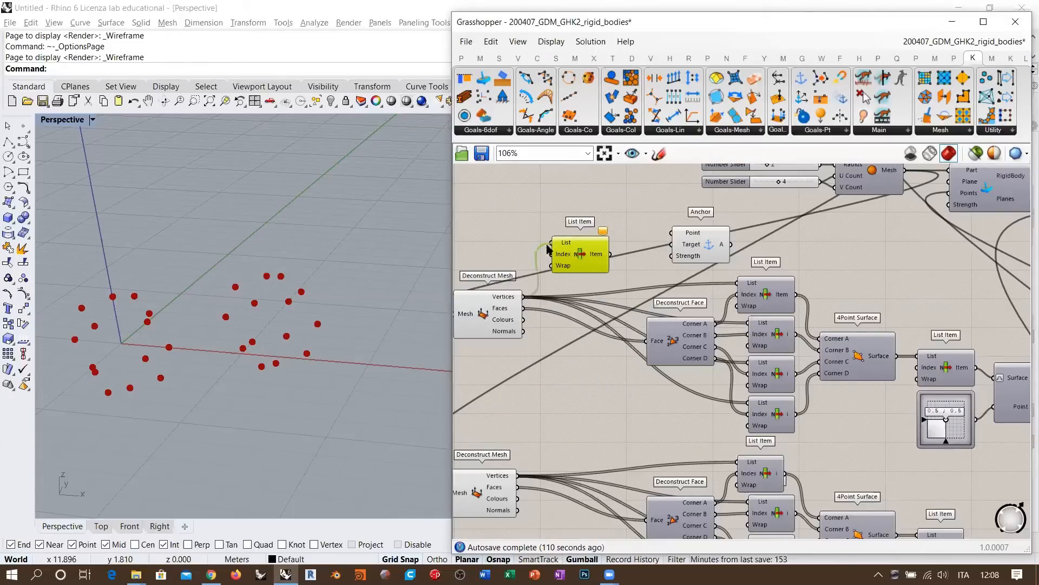
pyautogui.moveTo(523, 296); pyautogui.dragTo(582, 251)
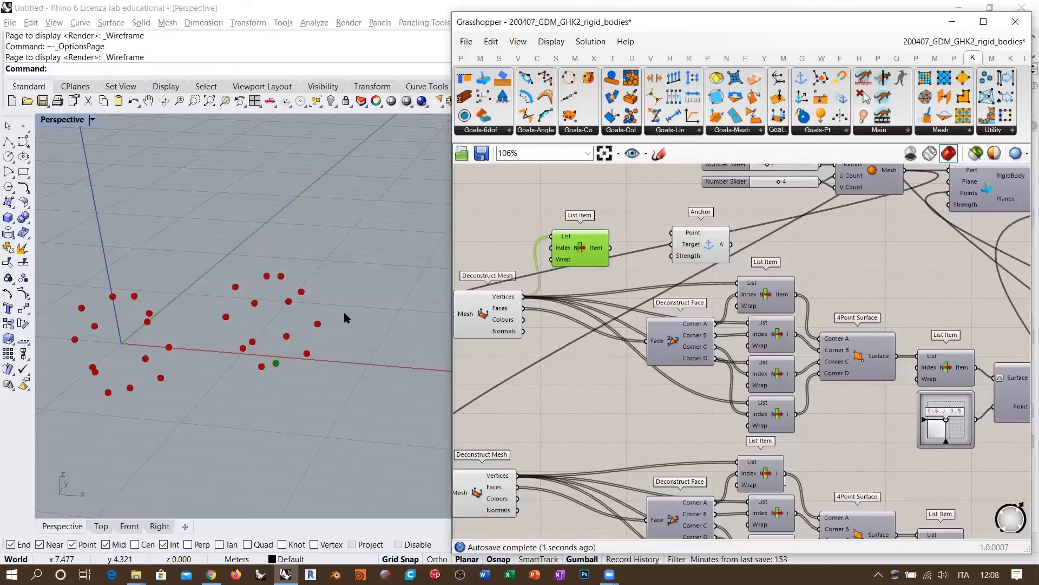
# Connect the new List Item's output to the Anchor's Point input and adjust the List Item's position.
pyautogui.moveTo(346, 318); pyautogui.dragTo(302, 353, button='right')
pyautogui.moveTo(614, 255); pyautogui.dragTo(580, 293, button='right')
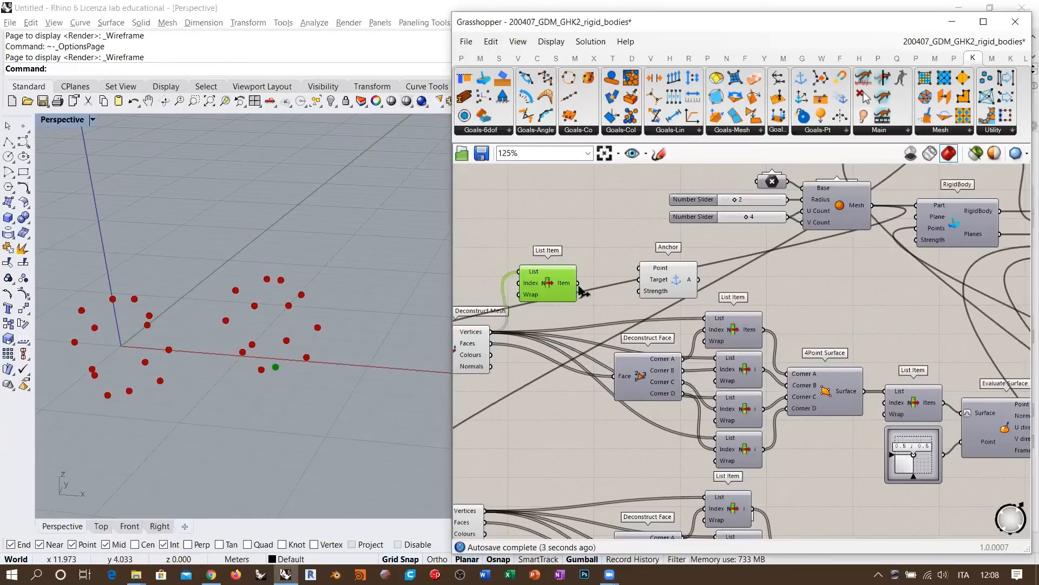
pyautogui.scroll(5, 577, 295)
pyautogui.moveTo(576, 278); pyautogui.dragTo(675, 254)
pyautogui.moveTo(516, 283); pyautogui.dragTo(506, 259)
pyautogui.moveTo(545, 301); pyautogui.dragTo(750, 315, button='right')
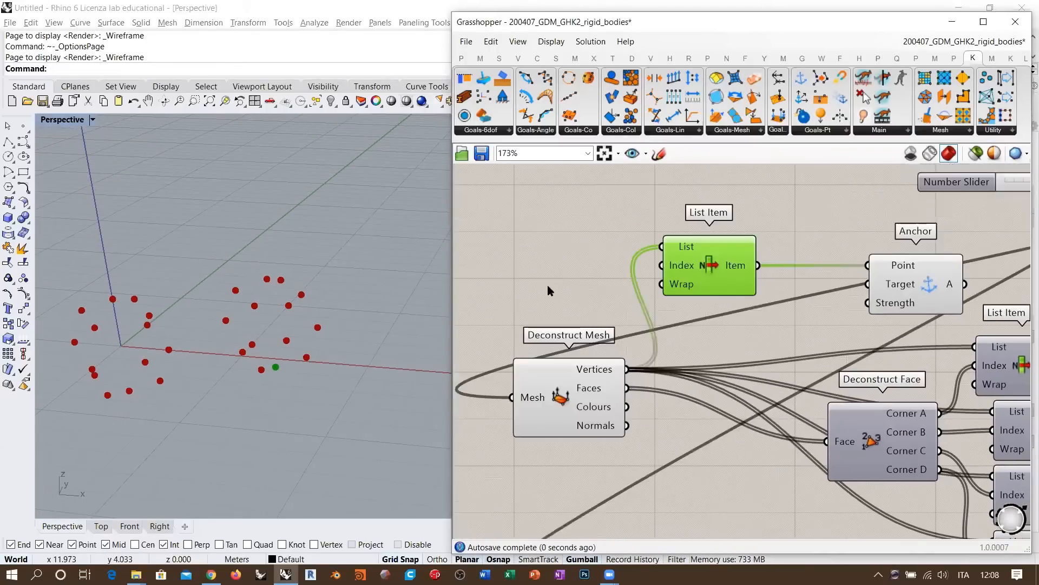
# Add an integer Number Slider, connect it to the Index input of the Anchor's List Item, and set it to 12.
pyautogui.doubleClick(548, 286)
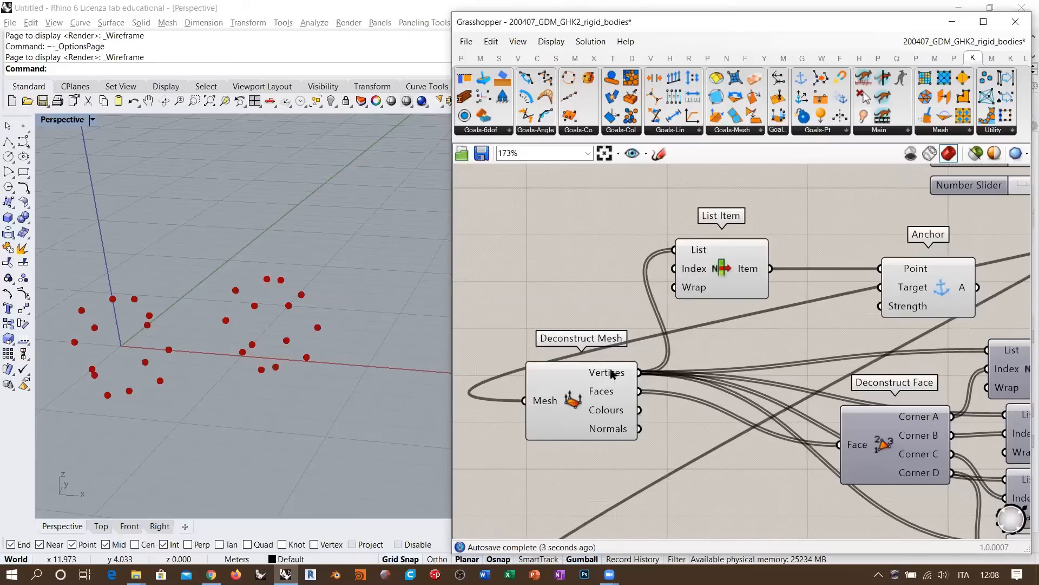
pyautogui.doubleClick(551, 256)
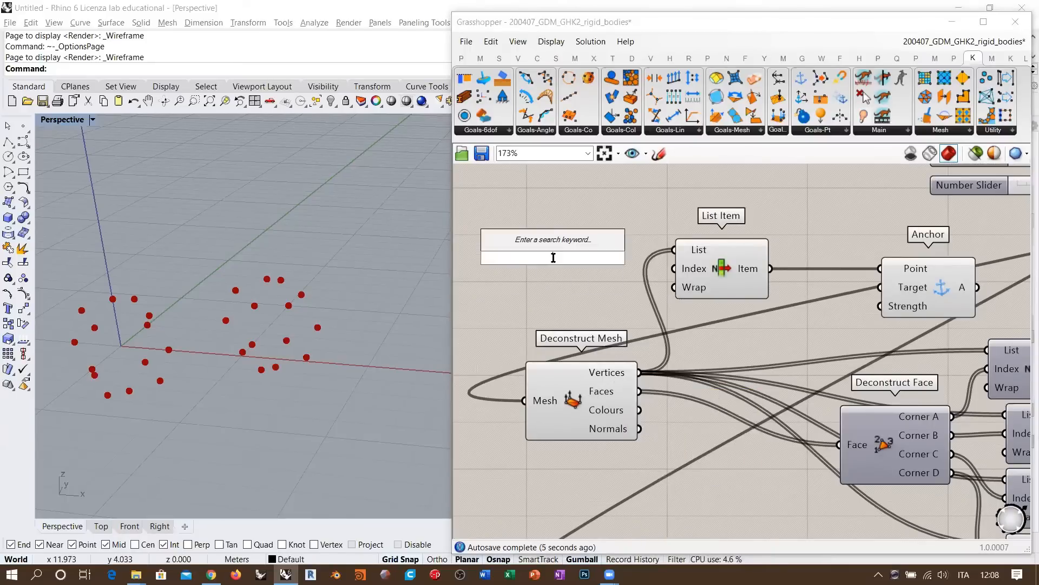
pyautogui.write('0<10')
pyautogui.press('Return')
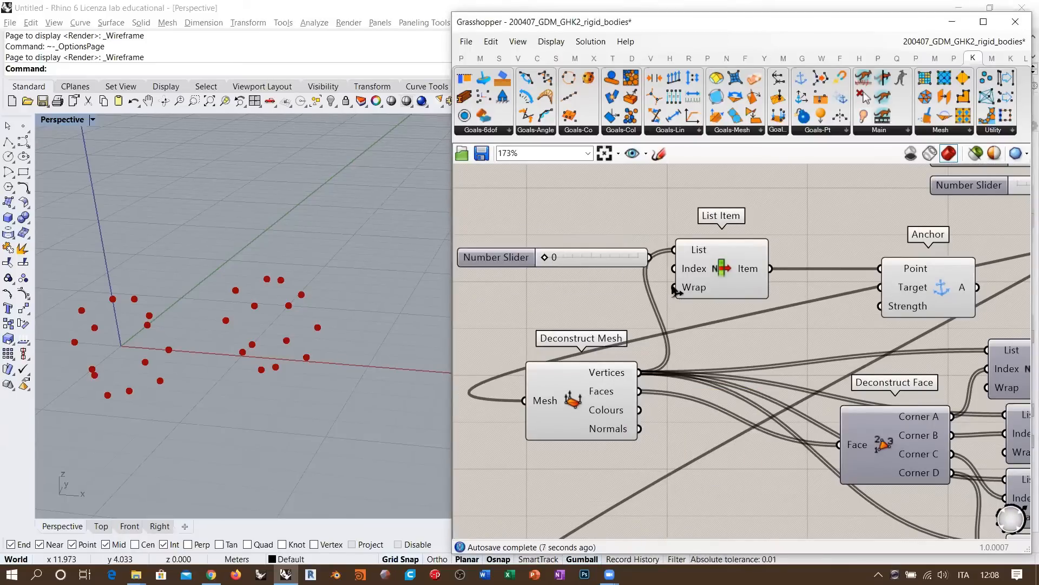
pyautogui.moveTo(678, 269); pyautogui.dragTo(615, 269)
pyautogui.click(690, 258)
pyautogui.click(683, 268)
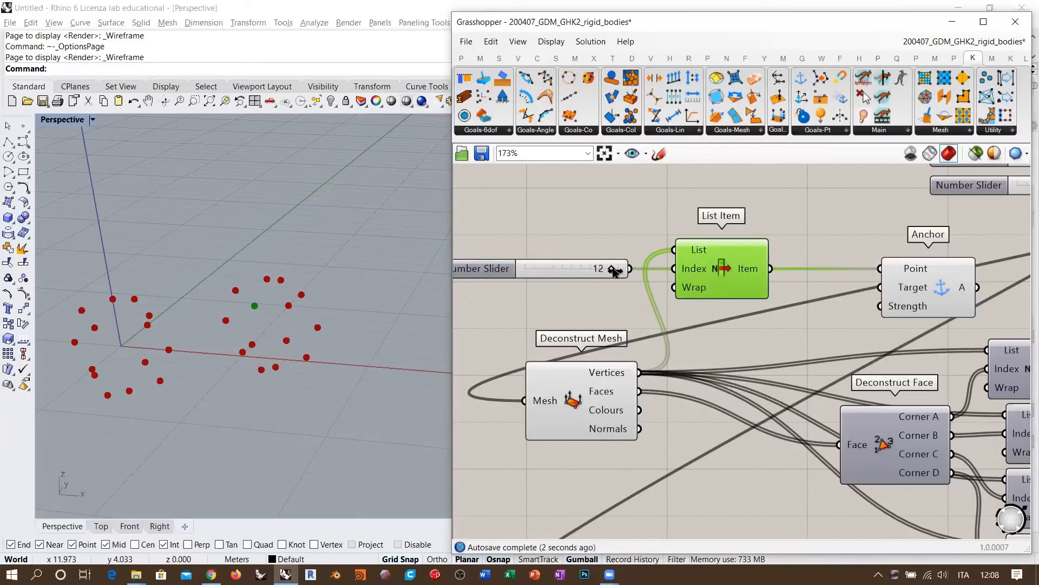
pyautogui.click(745, 318)
pyautogui.scroll(-3, 778, 240)
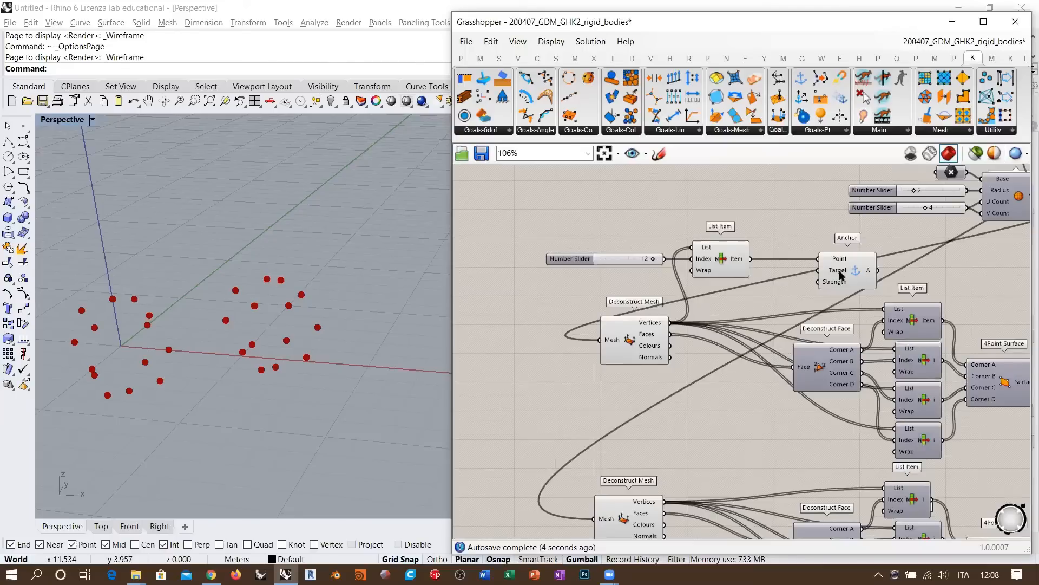
# Duplicate the Anchor's index slider and List Item above the lower Deconstruct Mesh, feeding the copy's List input from that mesh's Vertices.
pyautogui.moveTo(841, 275); pyautogui.dragTo(831, 275)
pyautogui.moveTo(771, 288); pyautogui.dragTo(541, 238)
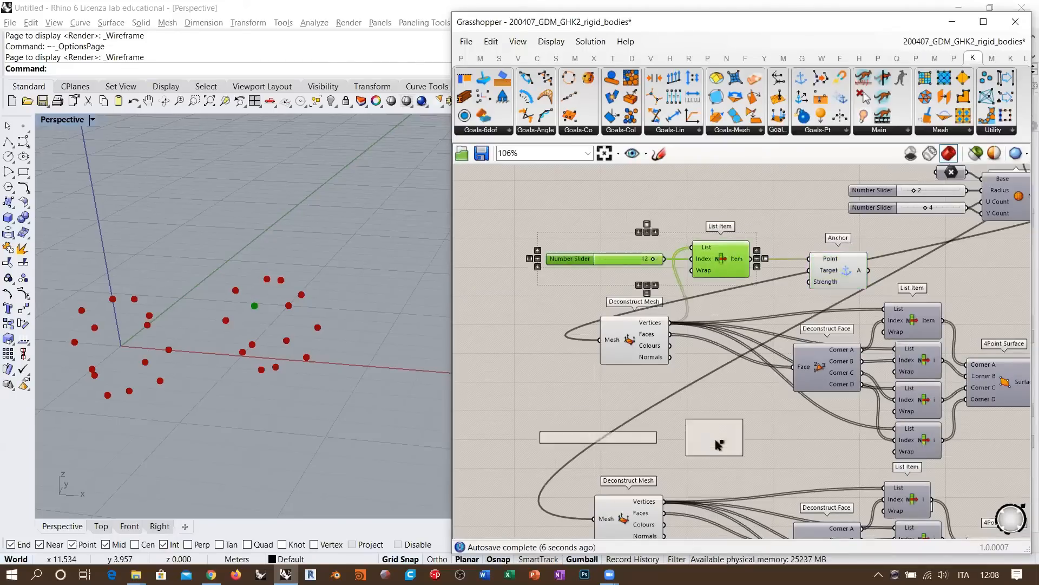
pyautogui.keyDown('alt'); pyautogui.moveTo(715, 440); pyautogui.dragTo(691, 442); pyautogui.keyUp('alt')
pyautogui.click(676, 433)
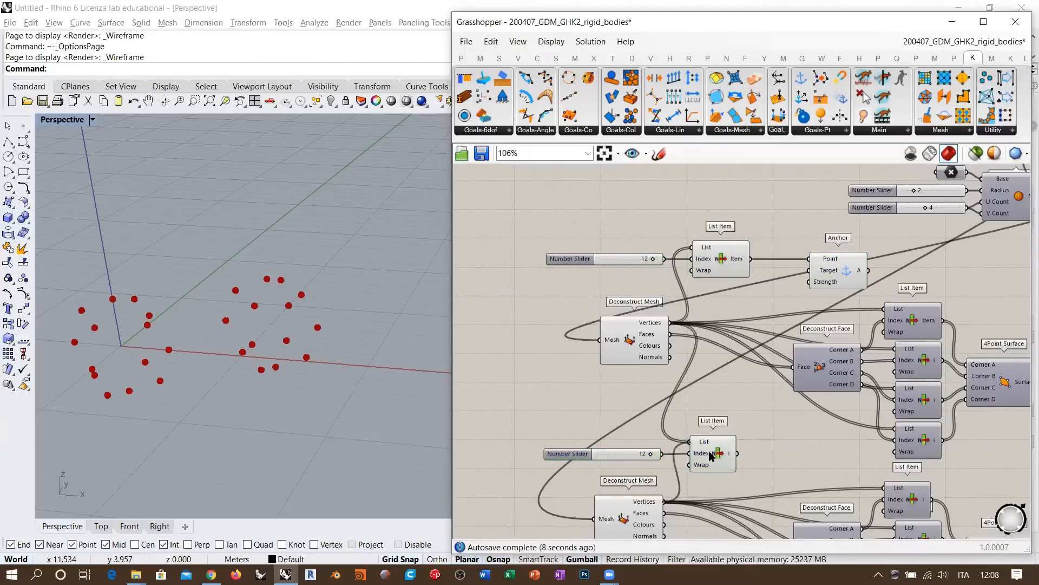
# Set the copied List Item's index slider to 9 and add its output to the Anchor's Point input.
pyautogui.click(713, 454)
pyautogui.keyDown('shift'); pyautogui.moveTo(211, 385); pyautogui.dragTo(243, 382, button='right'); pyautogui.keyUp('shift')
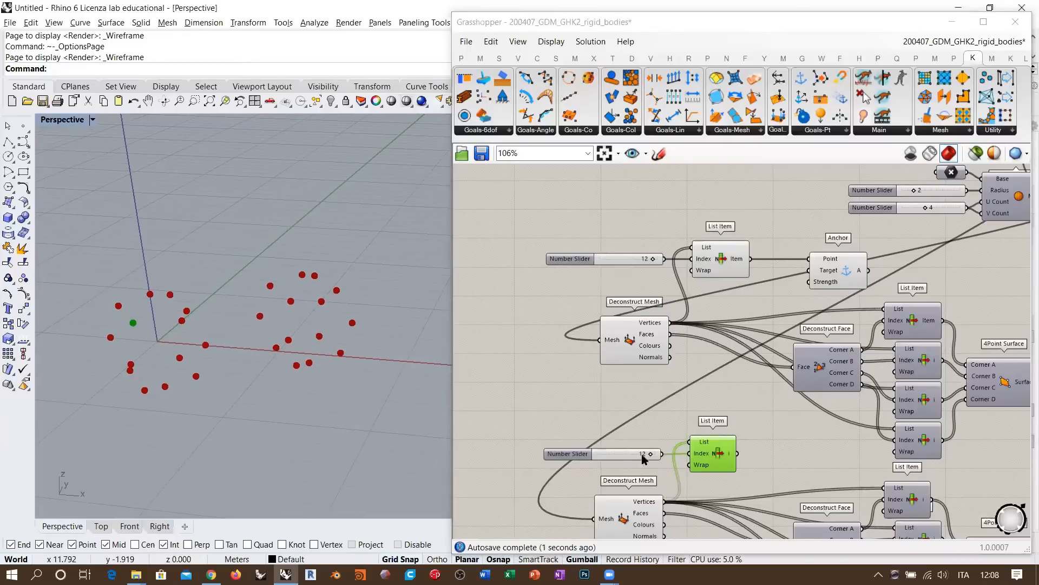
pyautogui.moveTo(653, 455); pyautogui.dragTo(639, 456)
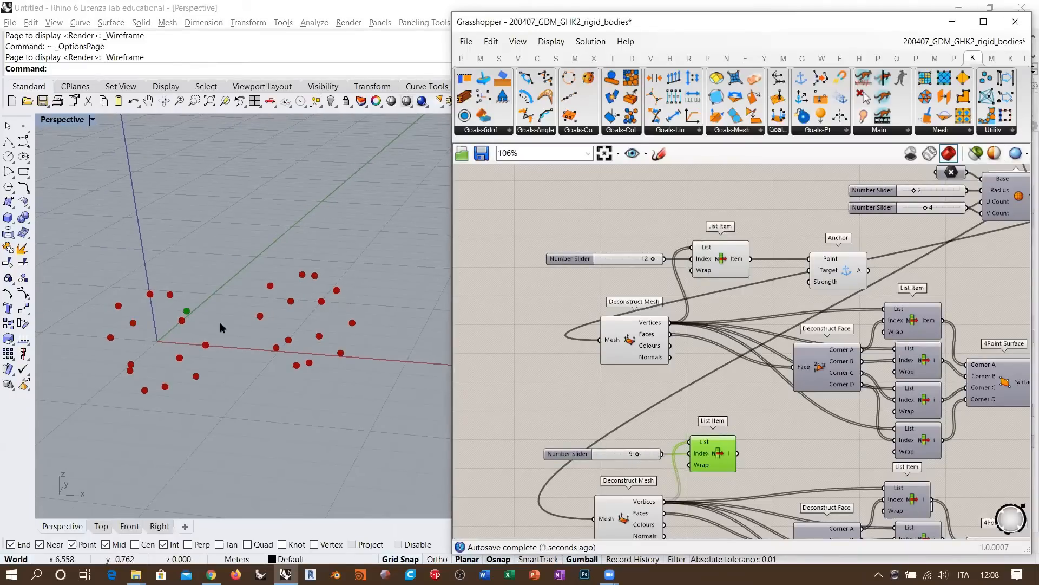
pyautogui.keyDown('shift'); pyautogui.moveTo(228, 343); pyautogui.dragTo(227, 354, button='right'); pyautogui.keyUp('shift')
pyautogui.moveTo(294, 351); pyautogui.dragTo(279, 359, button='right')
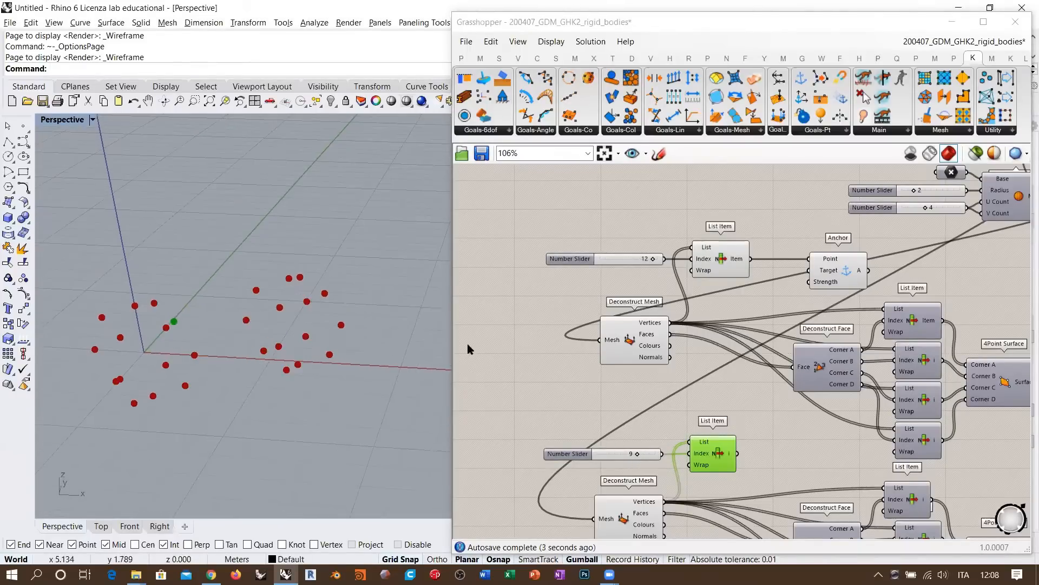
pyautogui.click(759, 412)
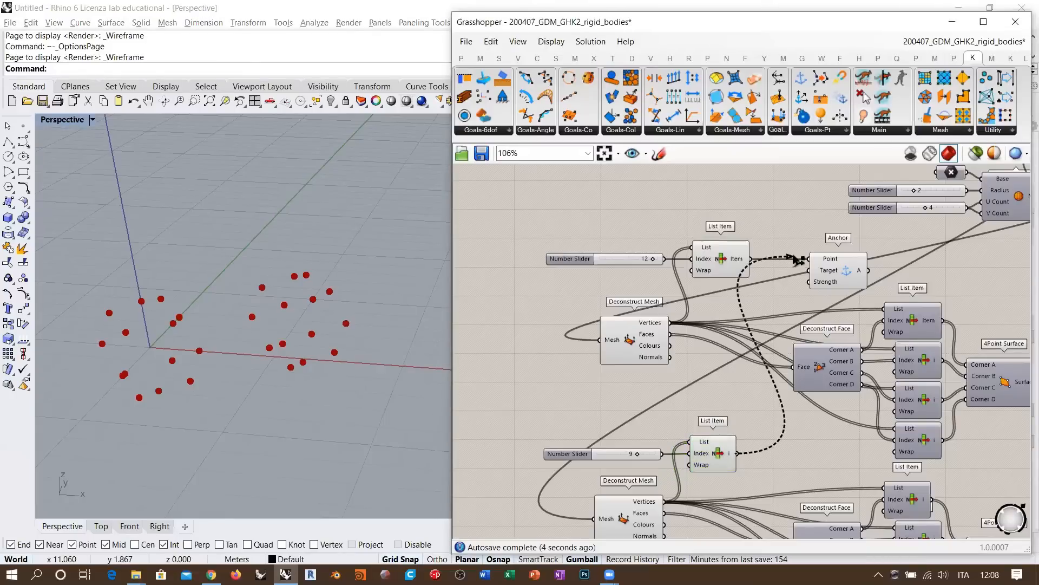
# Move the Anchor with both sliders and List Items below the lower face branch, stacking the second slider and List Item beneath the first.
pyautogui.scroll(-4, 720, 298)
pyautogui.scroll(-1, 682, 247)
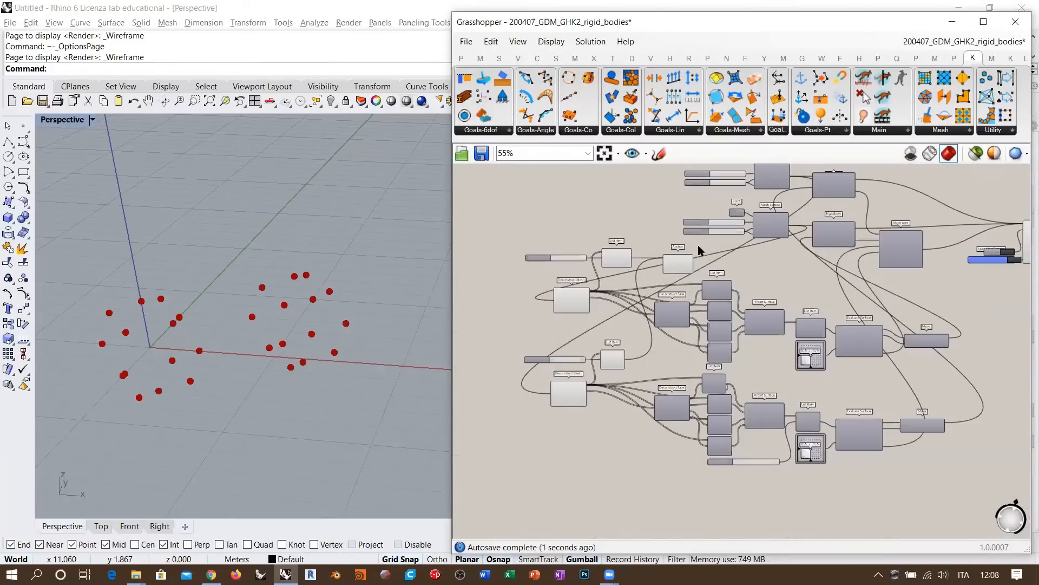
pyautogui.moveTo(698, 245); pyautogui.dragTo(548, 263)
pyautogui.keyDown('shift'); pyautogui.moveTo(632, 347); pyautogui.dragTo(541, 382); pyautogui.keyUp('shift')
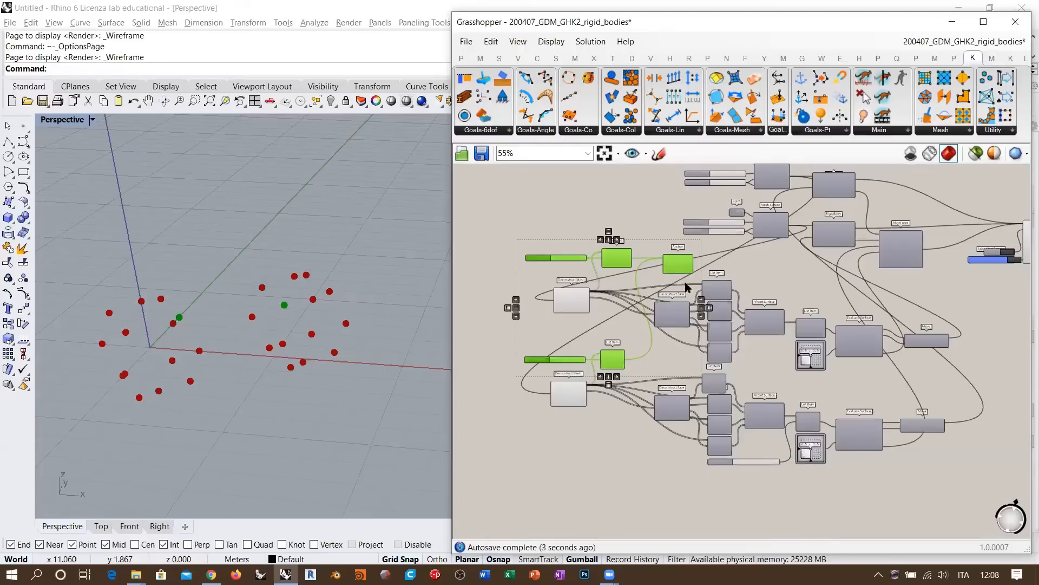
pyautogui.moveTo(679, 267); pyautogui.dragTo(927, 489)
pyautogui.moveTo(926, 490); pyautogui.dragTo(840, 321, button='right')
pyautogui.moveTo(788, 378); pyautogui.dragTo(696, 429)
pyautogui.moveTo(775, 408); pyautogui.dragTo(781, 329)
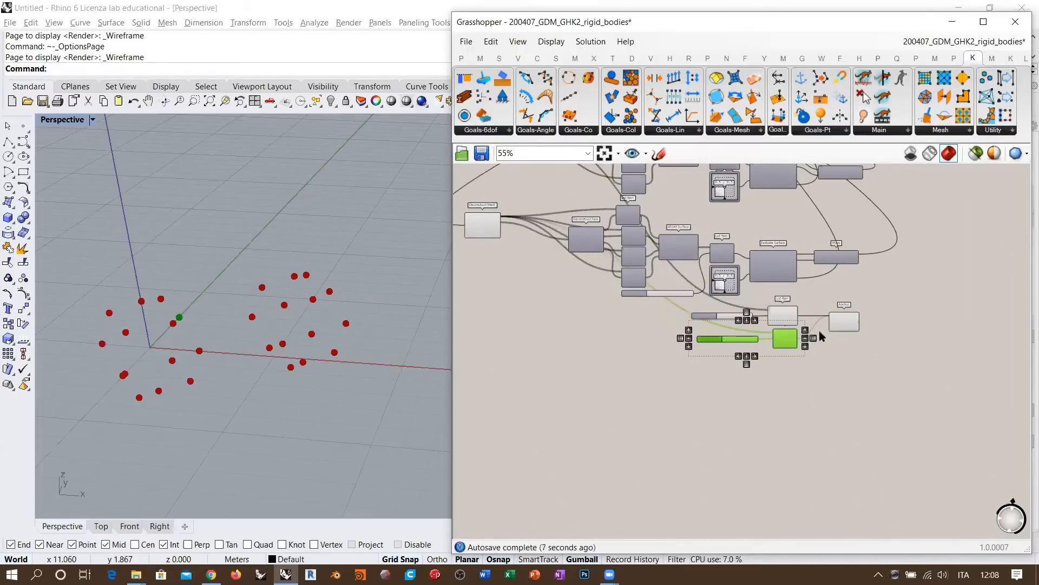
# Connect the Anchor's output to the BouncySolver's GoalObjects input as an additional goal.
pyautogui.moveTo(861, 316); pyautogui.dragTo(727, 475, button='right')
pyautogui.scroll(2, 727, 476)
pyautogui.moveTo(726, 482); pyautogui.dragTo(827, 198)
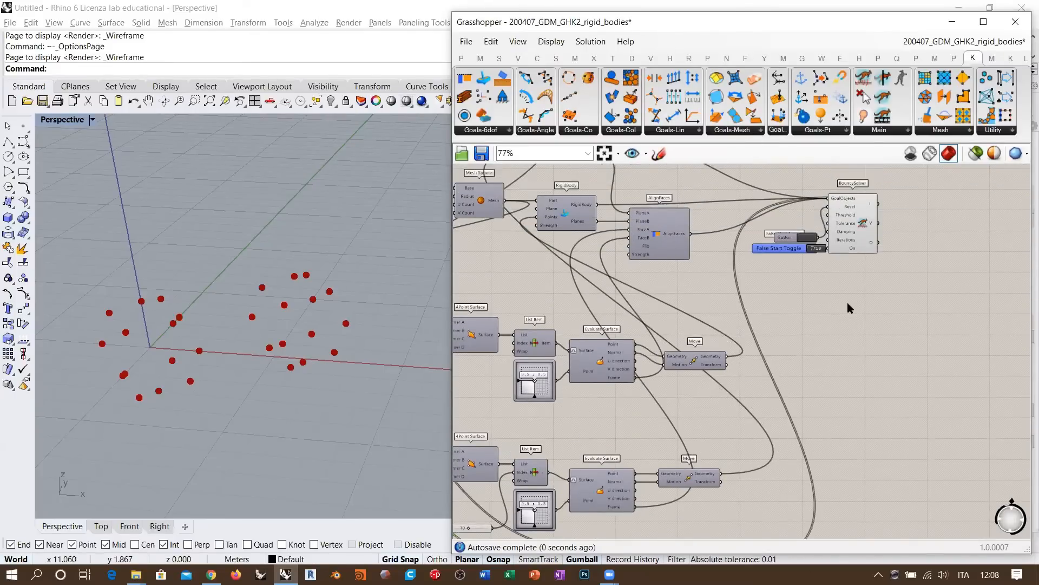
# Hide the preview of both Deconstruct Mesh components and move them closer to the Deconstruct Face components.
pyautogui.moveTo(734, 356); pyautogui.dragTo(966, 322, button='right')
pyautogui.moveTo(545, 274); pyautogui.dragTo(647, 281, button='right')
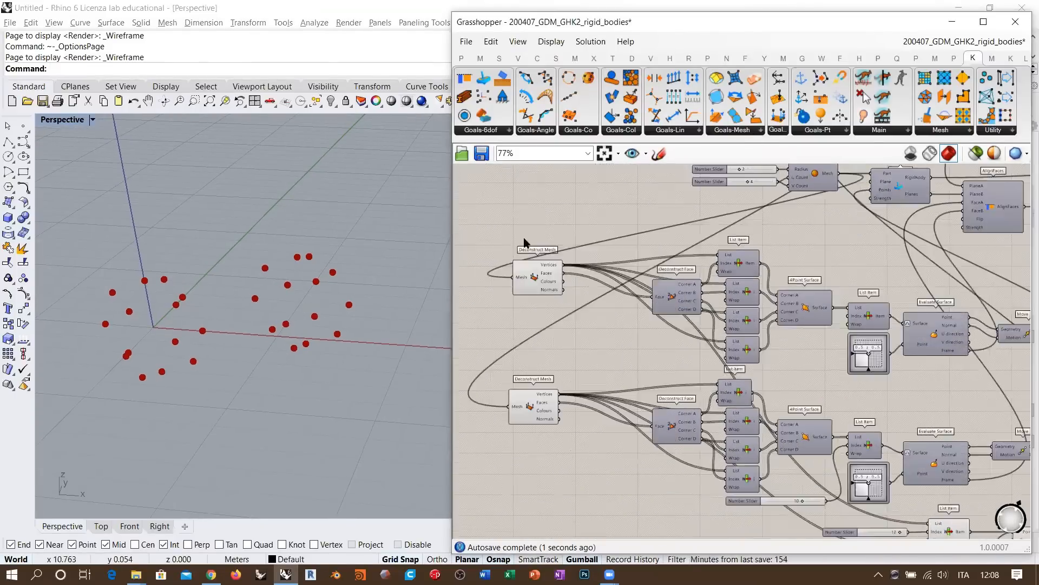
pyautogui.moveTo(591, 455); pyautogui.dragTo(534, 278)
pyautogui.hotkey('ctrl', 'q')
pyautogui.moveTo(540, 404); pyautogui.dragTo(619, 403)
# Reset the BouncySolver simulation to run it with the anchored vertices.
pyautogui.moveTo(914, 316); pyautogui.dragTo(707, 364, button='right')
pyautogui.scroll(1, 884, 240)
pyautogui.moveTo(884, 240); pyautogui.dragTo(645, 317, button='right')
pyautogui.scroll(1, 480, 318)
pyautogui.moveTo(480, 317); pyautogui.dragTo(348, 320, button='right')
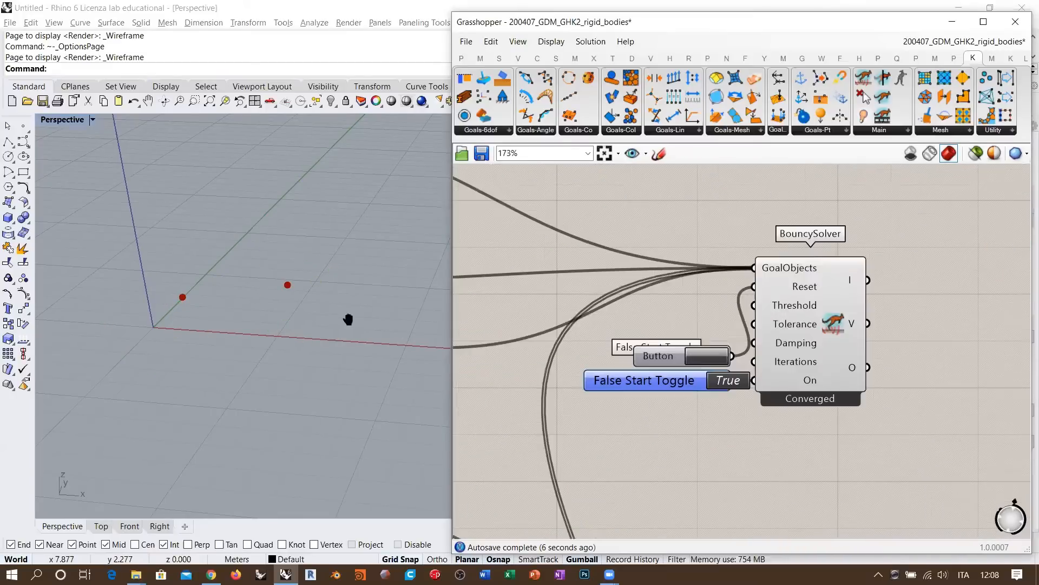
pyautogui.scroll(-2, 289, 343)
pyautogui.click(708, 358)
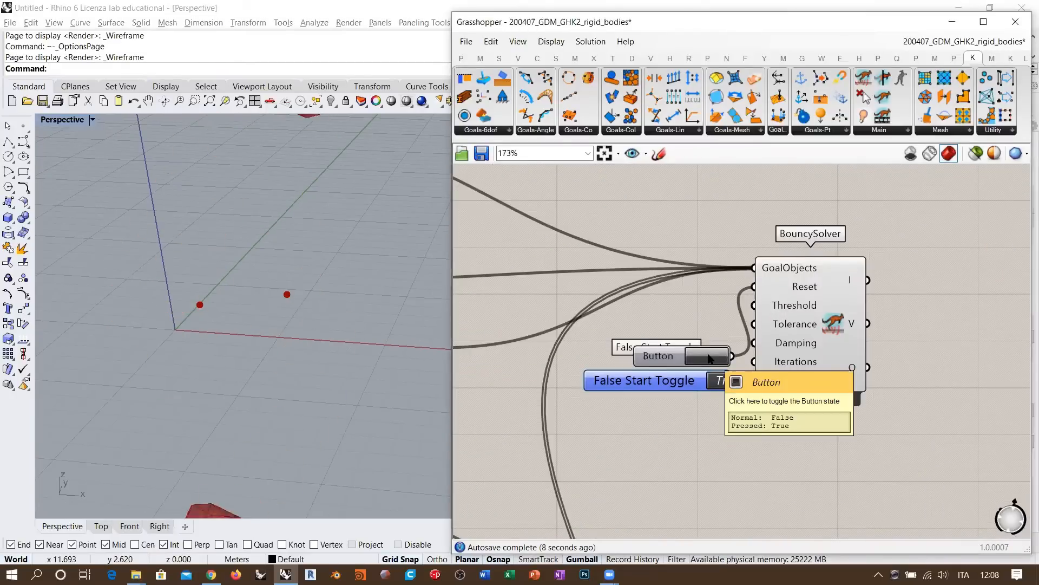
# Reset the solver again and pause it by setting the False Start Toggle to False.
pyautogui.moveTo(691, 388); pyautogui.dragTo(729, 373, button='right')
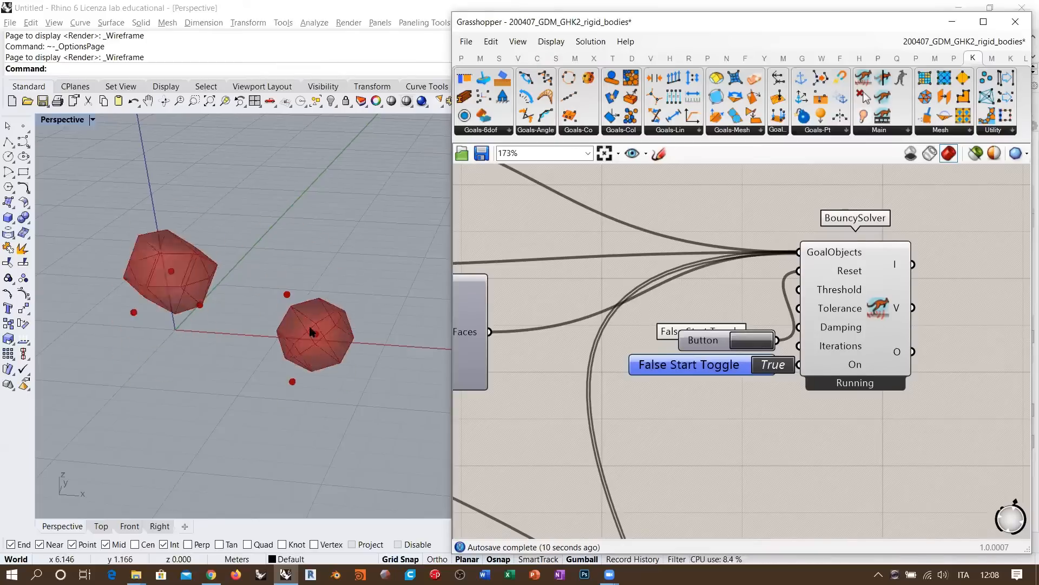
pyautogui.scroll(-3, 276, 330)
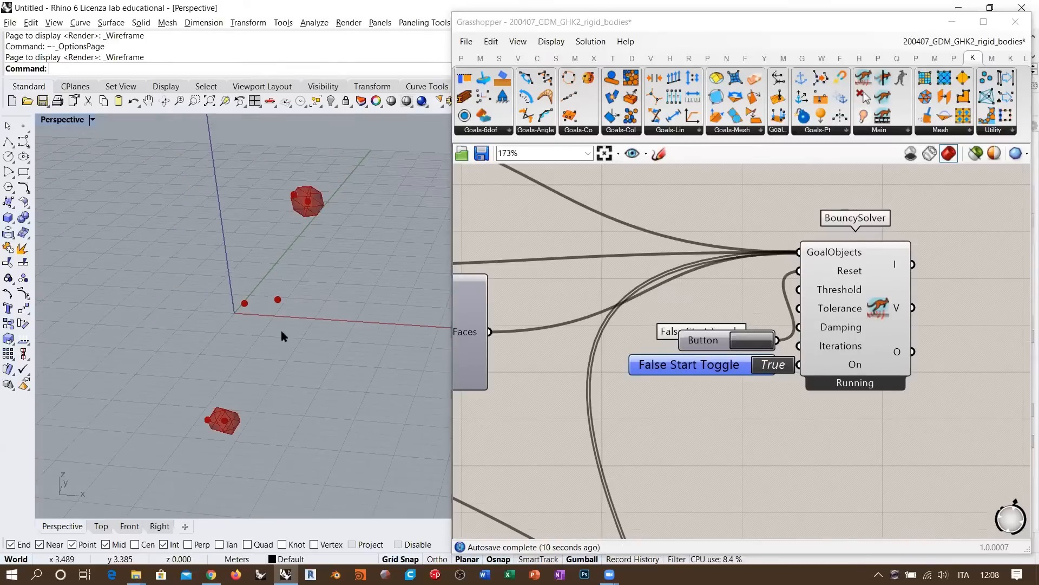
pyautogui.click(744, 342)
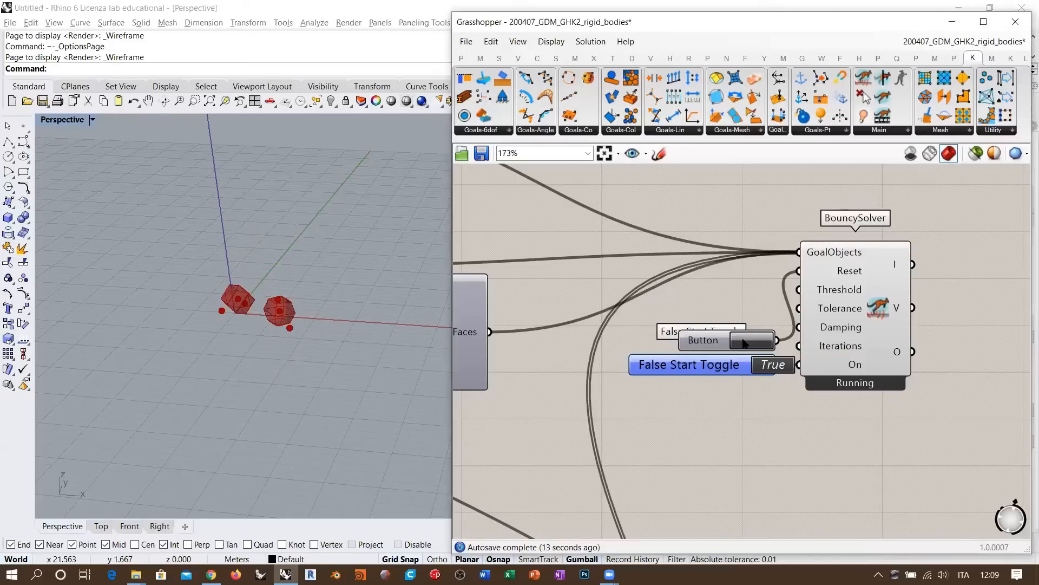
pyautogui.doubleClick(765, 363)
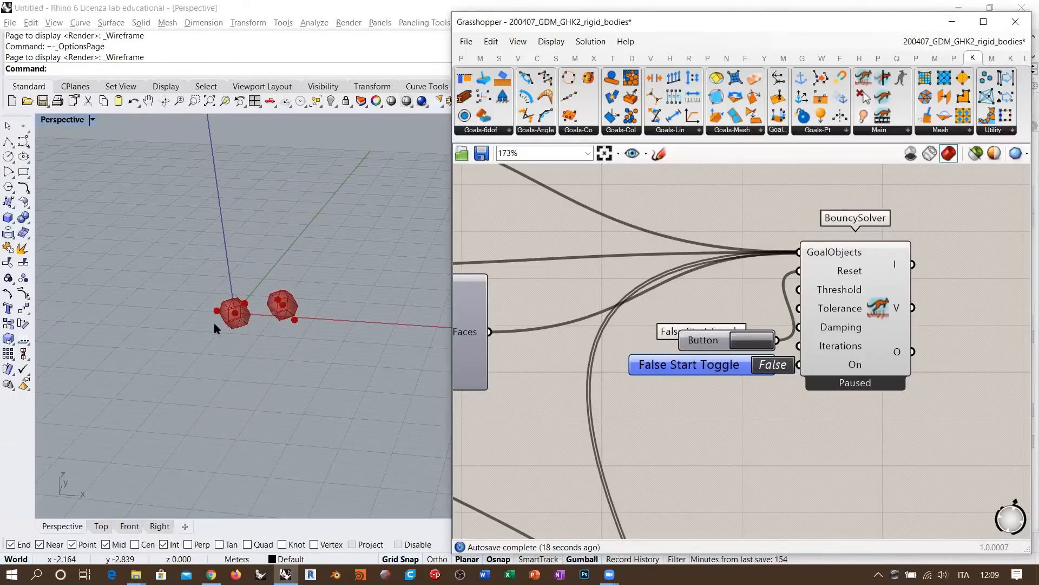
pyautogui.moveTo(219, 325); pyautogui.dragTo(250, 340, button='right')
pyautogui.scroll(4, 250, 340)
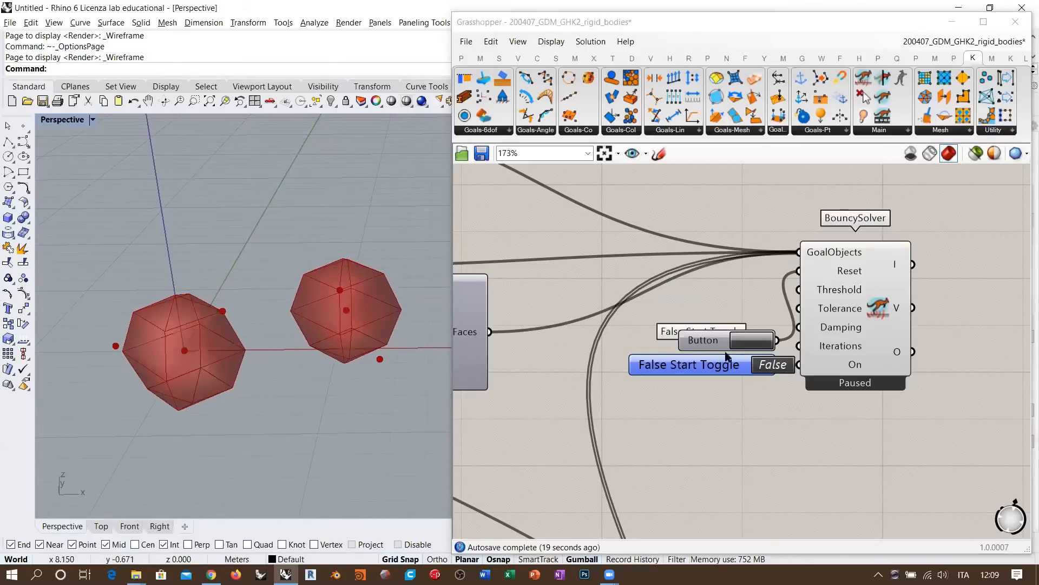
# Run the solver with the toggle set to True, observe how the spheres move, and set the toggle back to False.
pyautogui.doubleClick(765, 363)
pyautogui.scroll(-3, 323, 324)
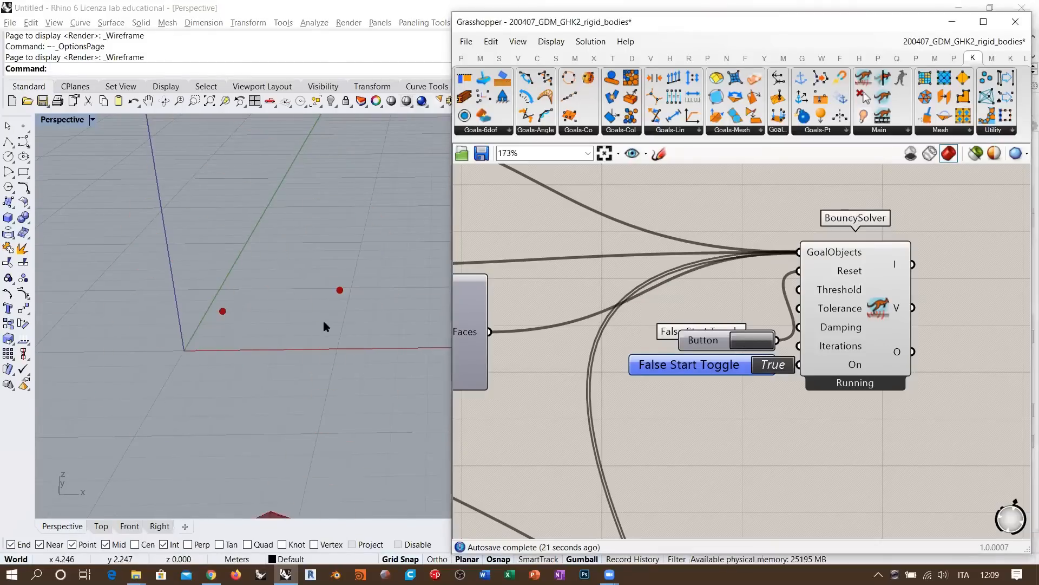
pyautogui.scroll(-1, 296, 322)
pyautogui.moveTo(297, 322); pyautogui.dragTo(306, 337, button='right')
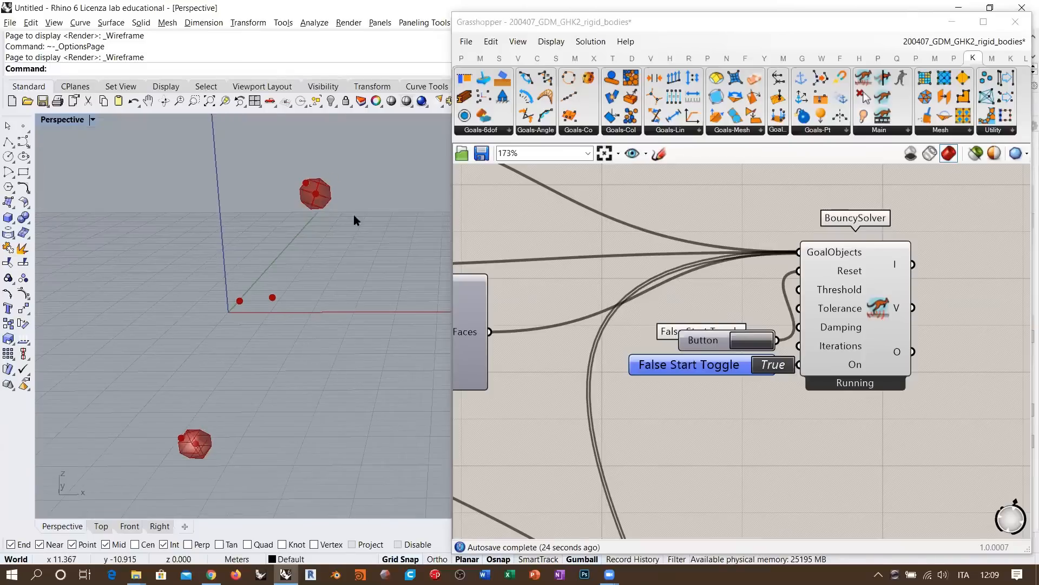
pyautogui.doubleClick(767, 372)
# Examine the list of goal outputs at the BouncySolver's O output.
pyautogui.scroll(-3, 718, 336)
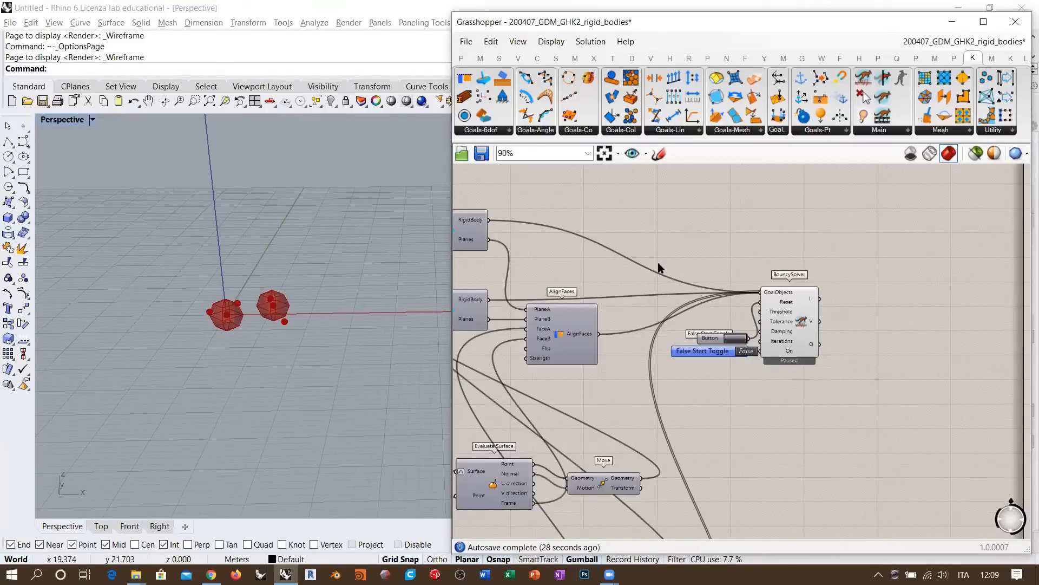
pyautogui.moveTo(719, 403); pyautogui.dragTo(680, 380, button='right')
pyautogui.scroll(3, 693, 344)
pyautogui.moveTo(787, 288); pyautogui.dragTo(640, 318, button='right')
pyautogui.moveTo(640, 318); pyautogui.dragTo(652, 318)
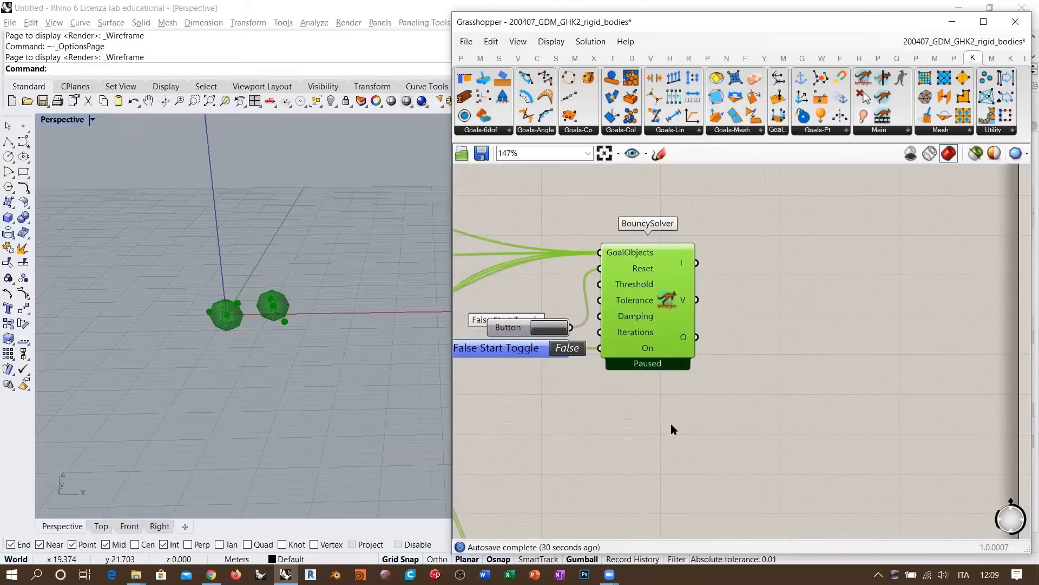
pyautogui.click(671, 423)
pyautogui.moveTo(684, 339)
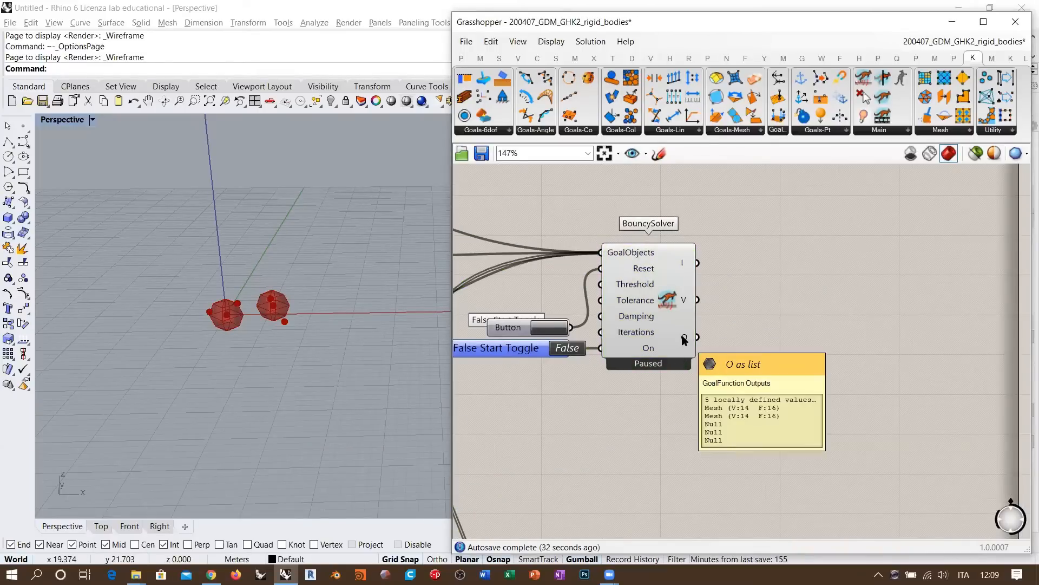
# Move the whole rigid-body definition away from the neighbouring group of components on the canvas.
pyautogui.moveTo(683, 339); pyautogui.dragTo(840, 344, button='right')
pyautogui.scroll(-4, 840, 343)
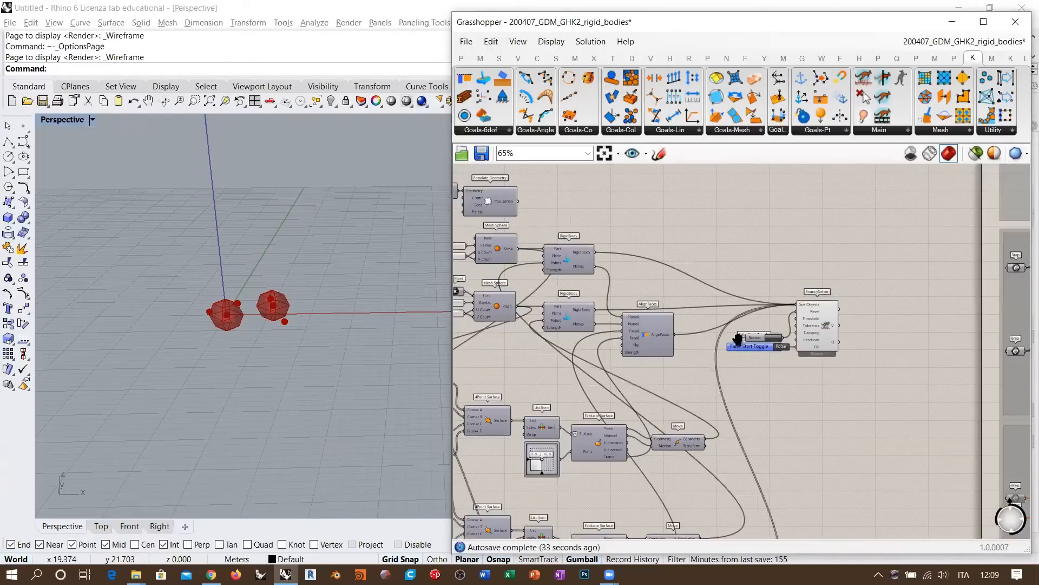
pyautogui.moveTo(821, 341); pyautogui.dragTo(809, 252, button='right')
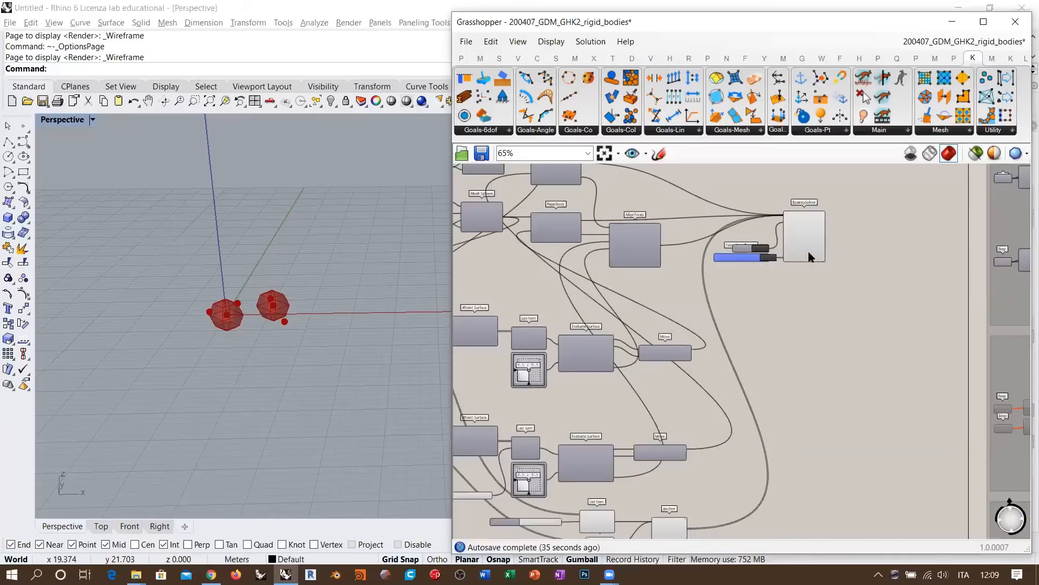
pyautogui.scroll(-4, 724, 331)
pyautogui.moveTo(845, 212); pyautogui.dragTo(601, 473)
pyautogui.moveTo(853, 287); pyautogui.dragTo(734, 287)
pyautogui.click(769, 359)
# Review the Points inputs of both RigidBody components and the connections through AlignFaces to the solver.
pyautogui.scroll(2, 587, 359)
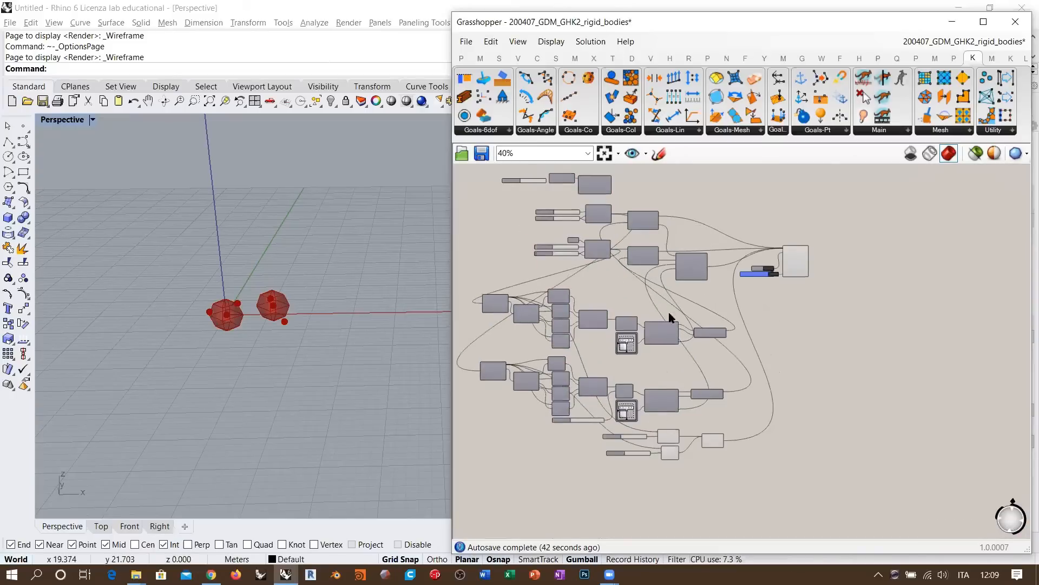
pyautogui.scroll(8, 670, 317)
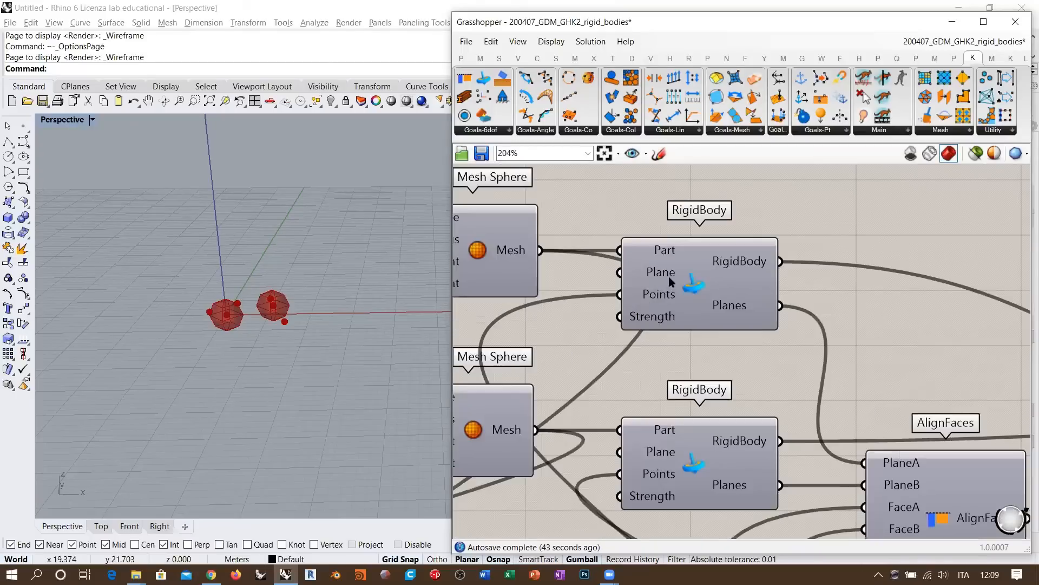
pyautogui.moveTo(650, 294); pyautogui.dragTo(671, 276, button='right')
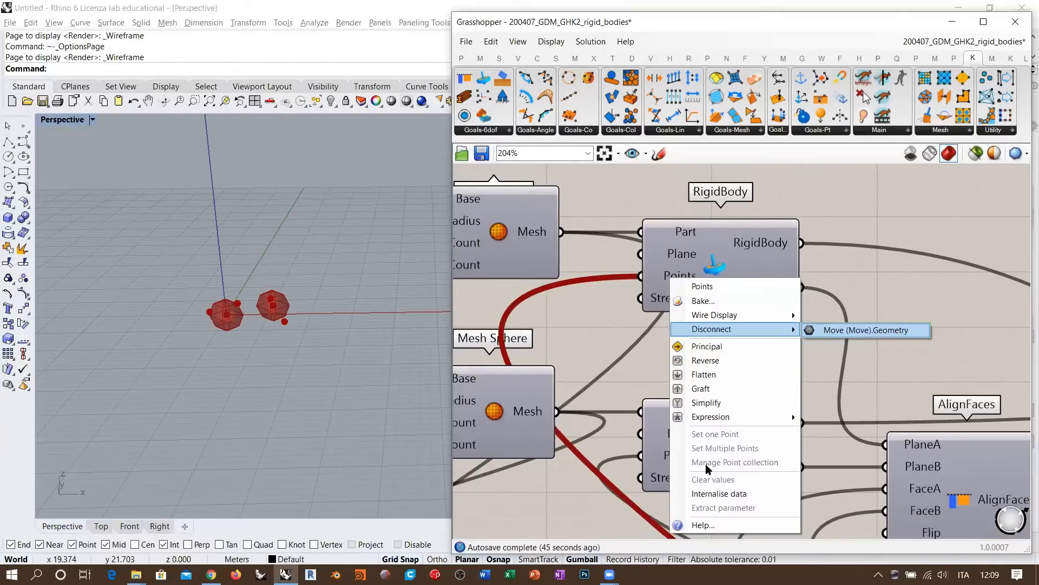
pyautogui.moveTo(706, 465); pyautogui.dragTo(705, 365, button='right')
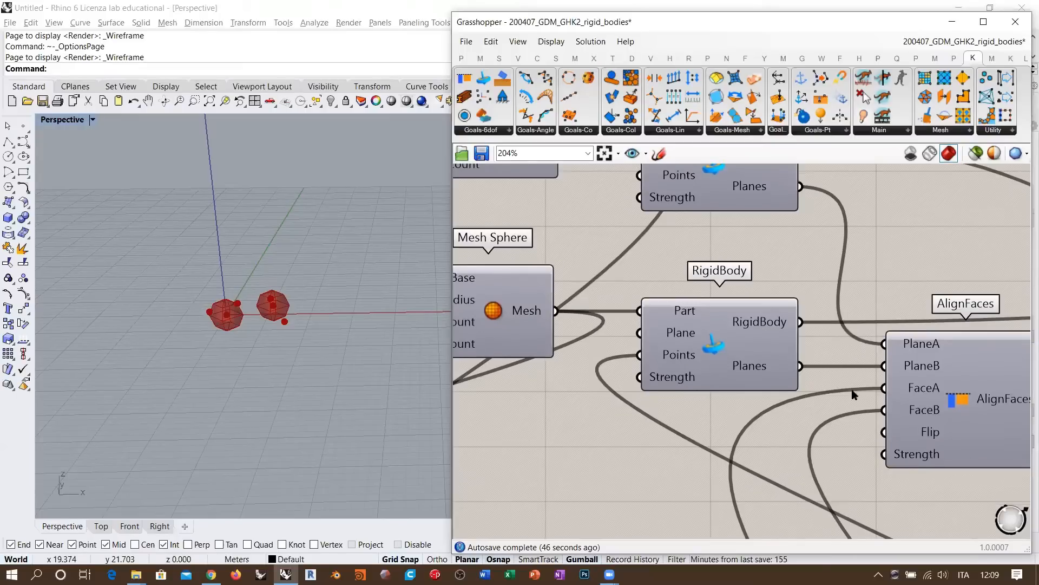
pyautogui.moveTo(853, 391); pyautogui.dragTo(648, 365, button='right')
pyautogui.moveTo(891, 343); pyautogui.dragTo(796, 373, button='right')
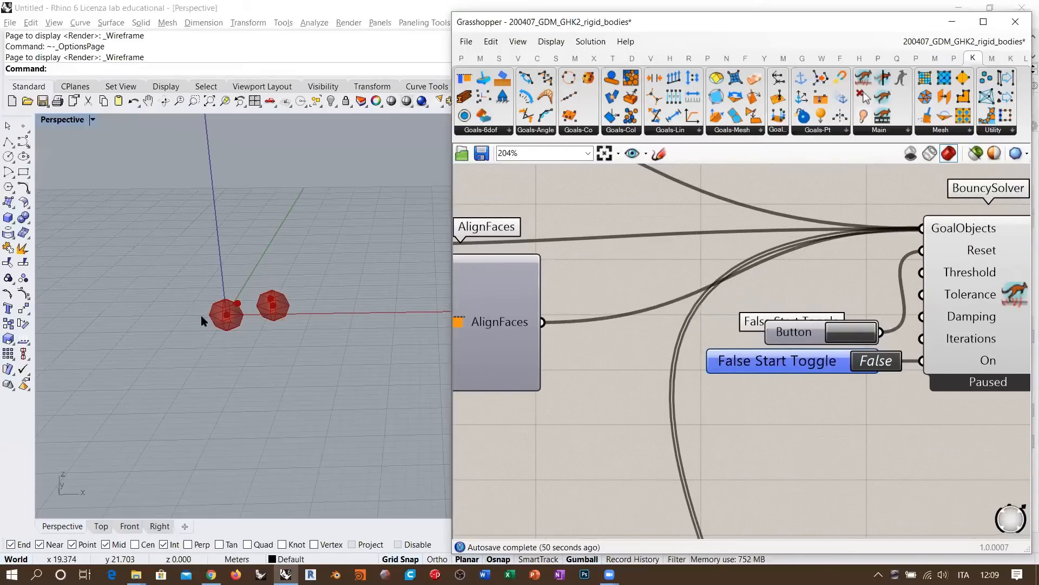
# Restart the simulation by setting the False Start Toggle to True and inspect the two spheres in the Rhino viewport.
pyautogui.keyDown('ctrl'); pyautogui.moveTo(195, 312); pyautogui.dragTo(204, 247, button='right'); pyautogui.keyUp('ctrl')
pyautogui.doubleClick(807, 366)
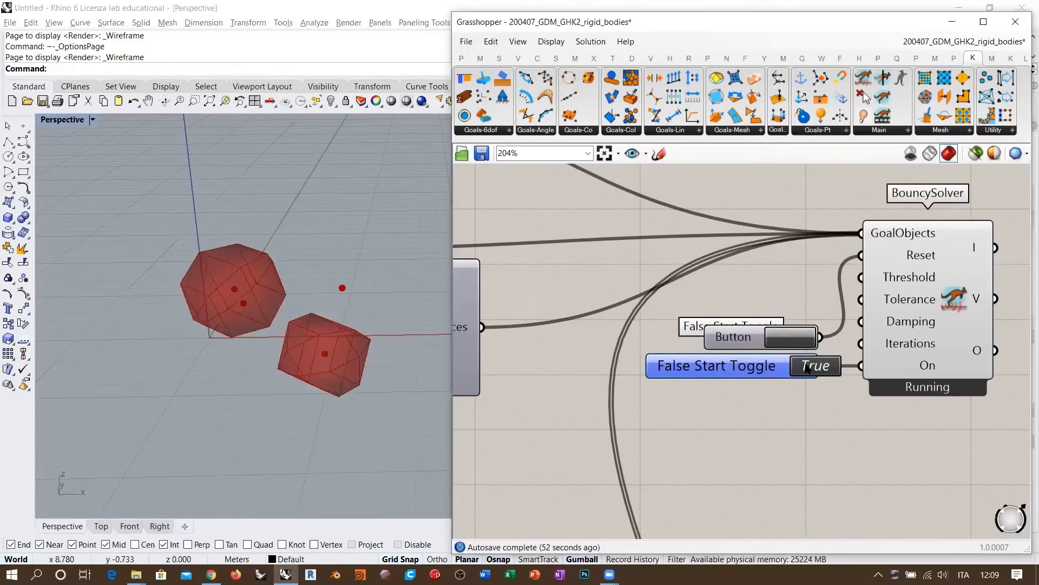
pyautogui.moveTo(272, 324)
pyautogui.mouseDown(button='right')
pyautogui.moveTo(258, 374)
pyautogui.moveTo(319, 317)
pyautogui.moveTo(289, 324)
pyautogui.mouseUp(button='right')
pyautogui.moveTo(638, 337); pyautogui.dragTo(710, 332, button='right')
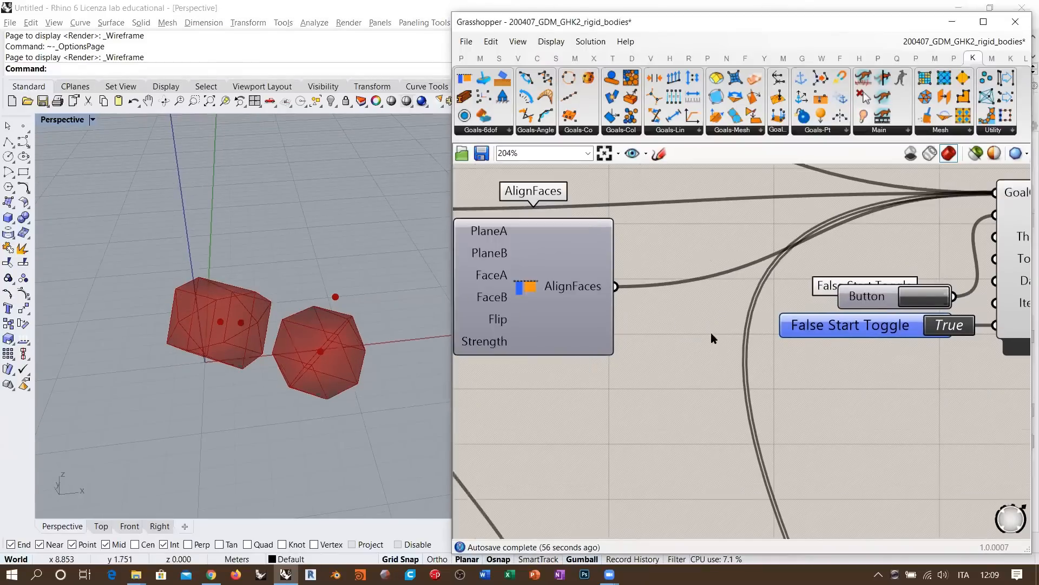
# Select the Anchor and its two List Items to examine the anchored points highlighted on the spheres.
pyautogui.scroll(-4, 695, 287)
pyautogui.moveTo(664, 358); pyautogui.dragTo(685, 290, button='right')
pyautogui.moveTo(671, 391); pyautogui.dragTo(722, 318, button='right')
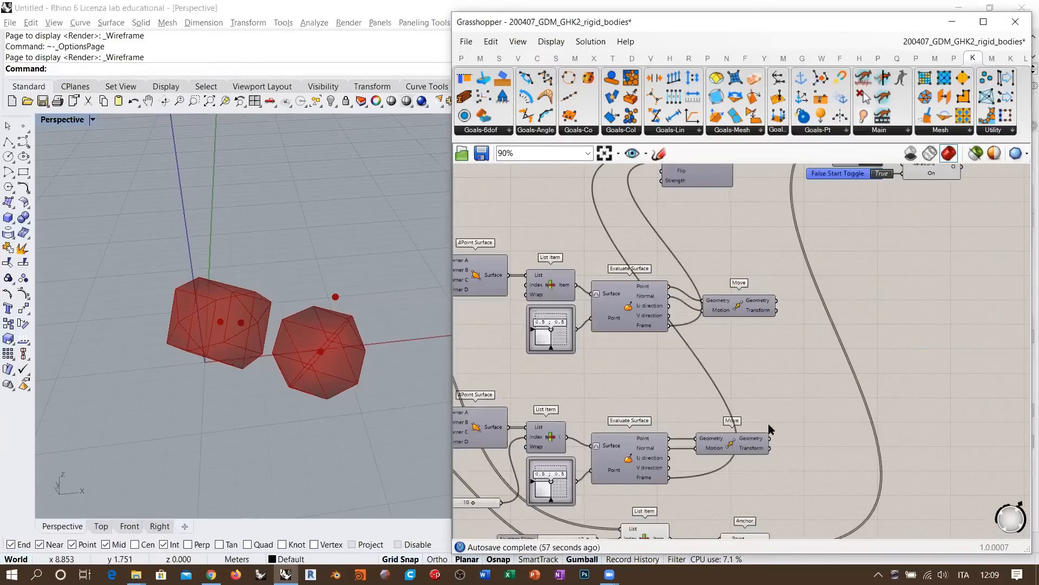
pyautogui.moveTo(769, 424); pyautogui.dragTo(764, 341, button='right')
pyautogui.scroll(-1, 746, 444)
pyautogui.scroll(2, 746, 444)
pyautogui.moveTo(777, 500); pyautogui.dragTo(540, 425)
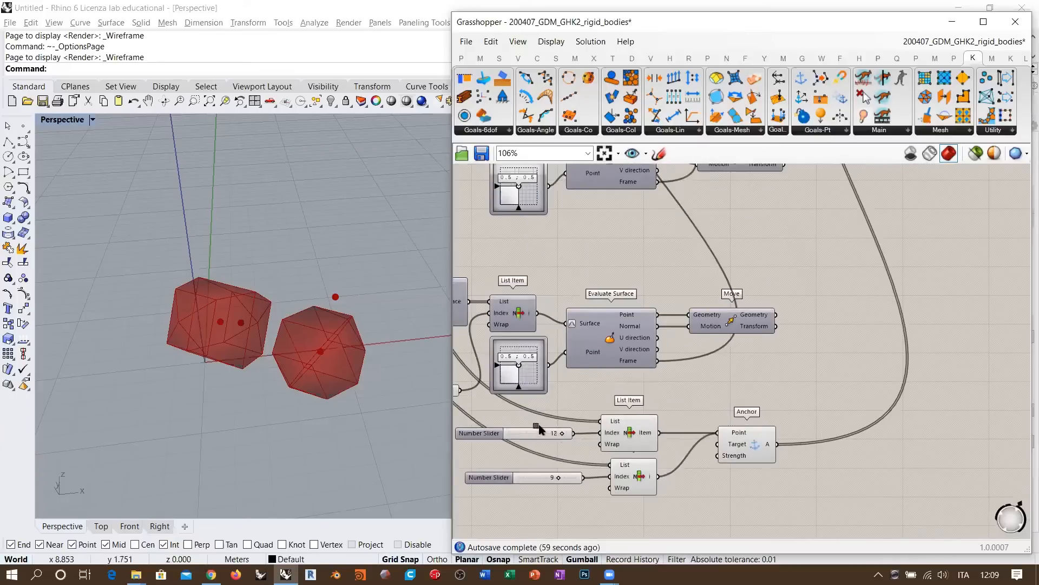
pyautogui.hotkey('ctrl', 'g')
pyautogui.moveTo(369, 328); pyautogui.dragTo(362, 341, button='right')
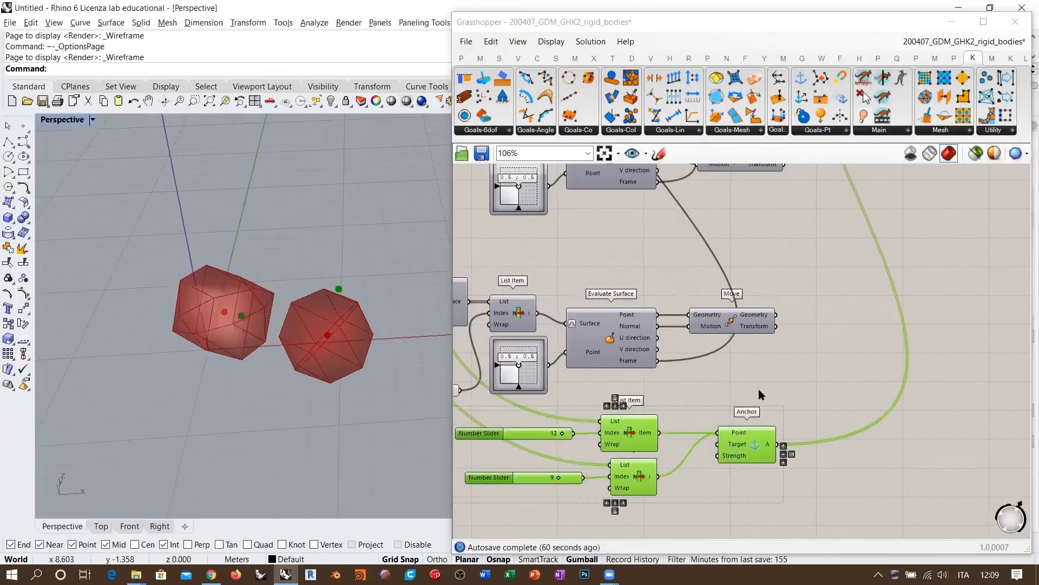
# Disconnect the Anchor output from the GoalObjects input of BouncySolver.
pyautogui.click(790, 385)
pyautogui.scroll(-2, 748, 445)
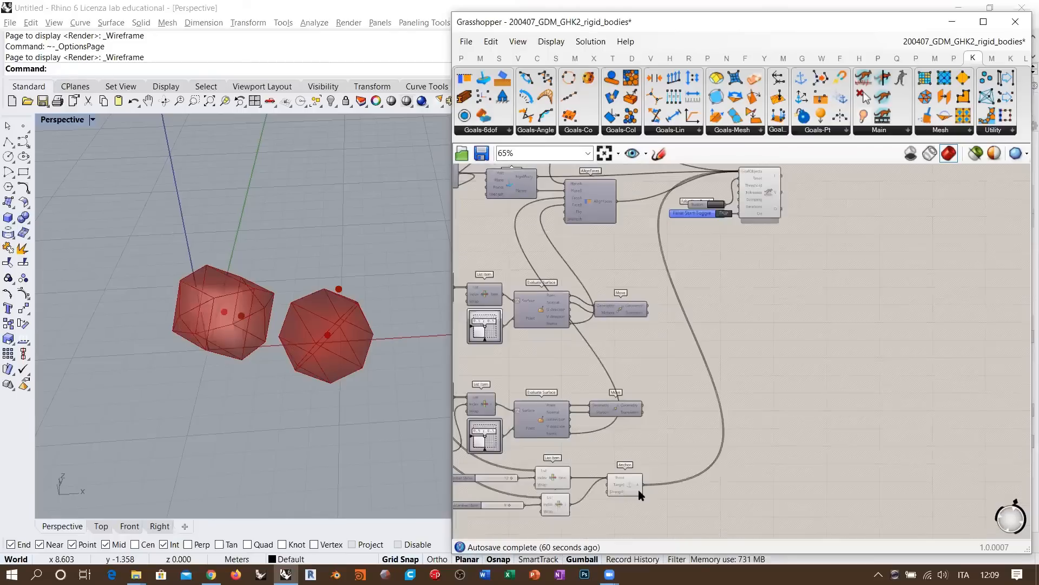
pyautogui.keyDown('ctrl'); pyautogui.moveTo(642, 486); pyautogui.dragTo(739, 171); pyautogui.keyUp('ctrl')
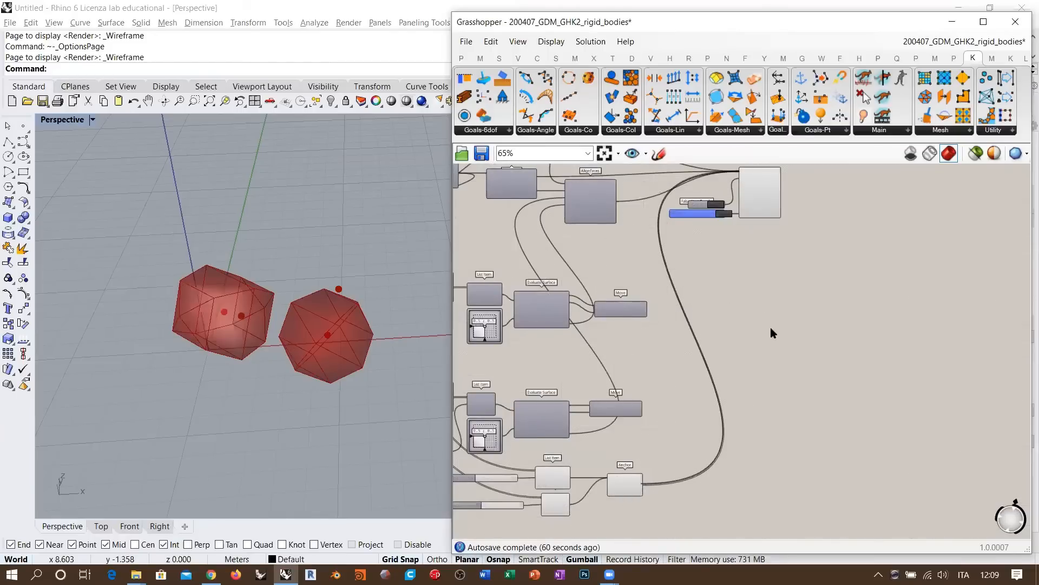
# Group the Anchor with its two List Items and Number Sliders and shift them slightly down, away from the face components.
pyautogui.moveTo(588, 471); pyautogui.dragTo(671, 442, button='right')
pyautogui.moveTo(734, 505); pyautogui.dragTo(520, 424)
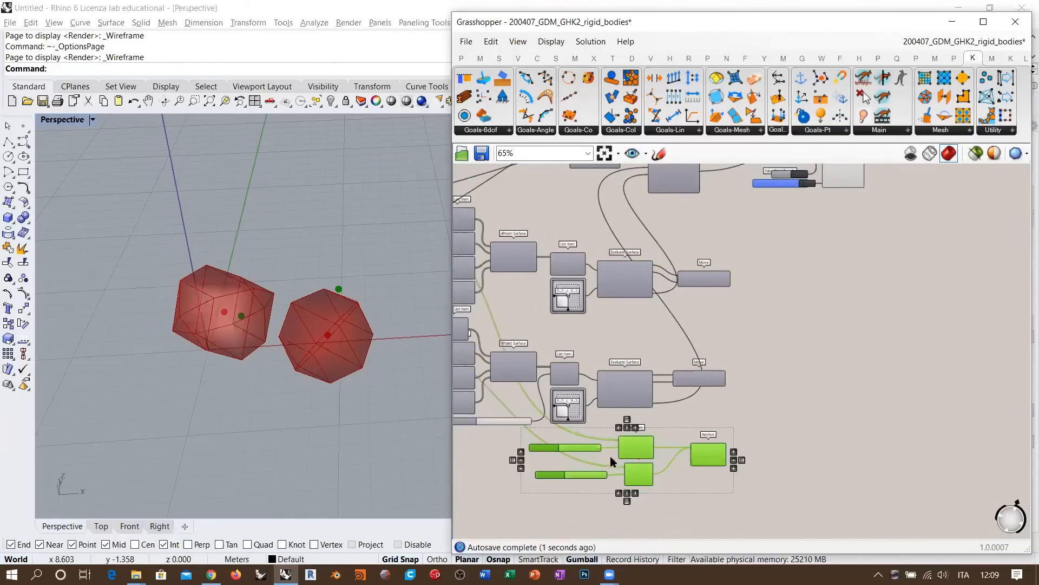
pyautogui.hotkey('ctrl', 'g')
pyautogui.moveTo(696, 475); pyautogui.dragTo(690, 505)
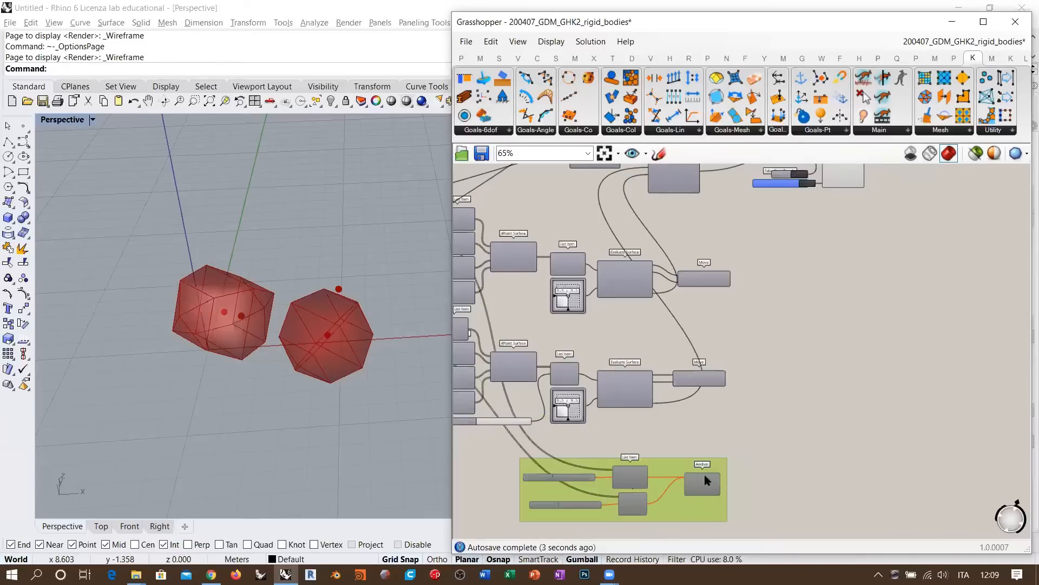
pyautogui.click(749, 323)
# Group the two face-extraction chains, from Deconstruct Mesh through Evaluate Surface to Move.
pyautogui.scroll(4, 714, 311)
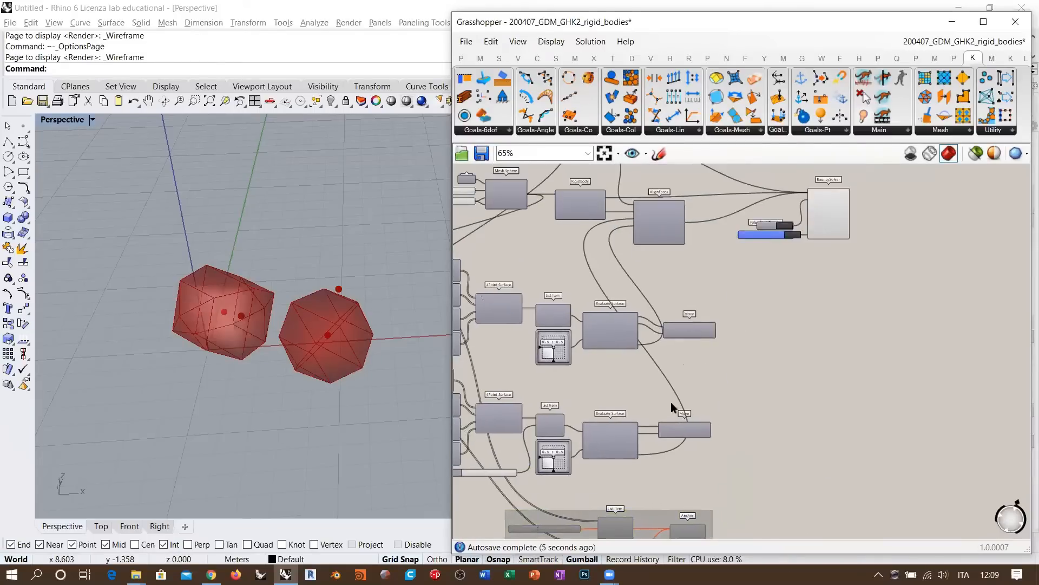
pyautogui.click(697, 463)
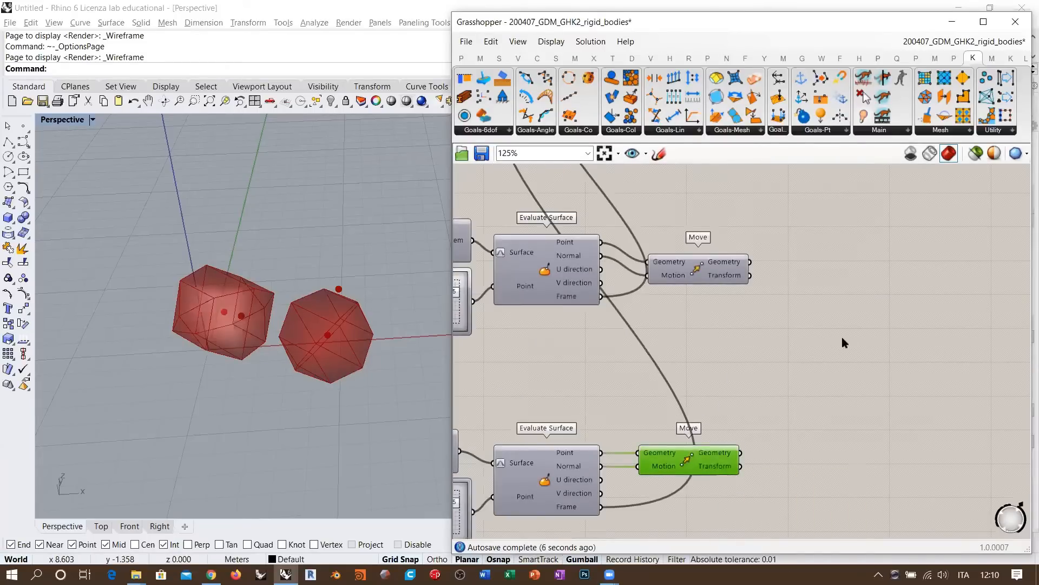
pyautogui.scroll(-3, 843, 339)
pyautogui.moveTo(931, 281); pyautogui.dragTo(988, 291, button='right')
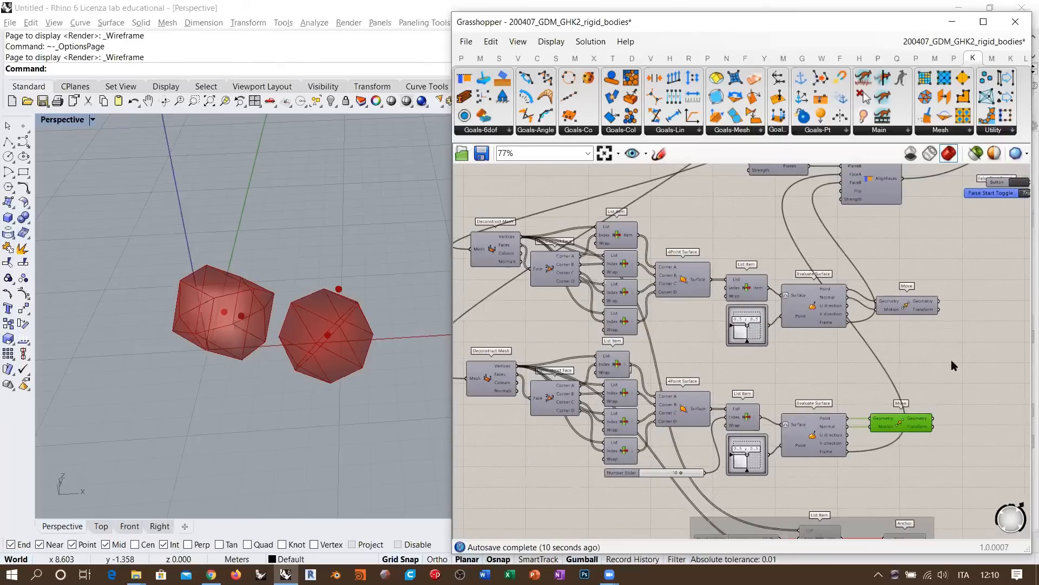
pyautogui.moveTo(459, 215); pyautogui.dragTo(946, 403)
pyautogui.moveTo(953, 481); pyautogui.dragTo(952, 482)
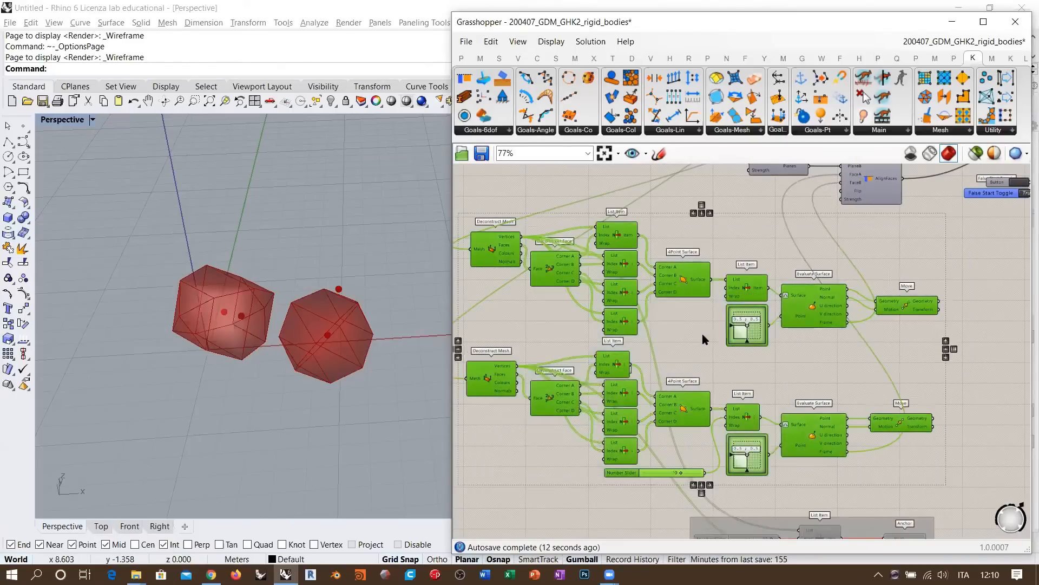
pyautogui.hotkey('ctrl', 'g')
pyautogui.click(961, 316)
# Move the Anchor group so it sits directly beneath the large face-extraction group.
pyautogui.moveTo(929, 302); pyautogui.dragTo(842, 266, button='right')
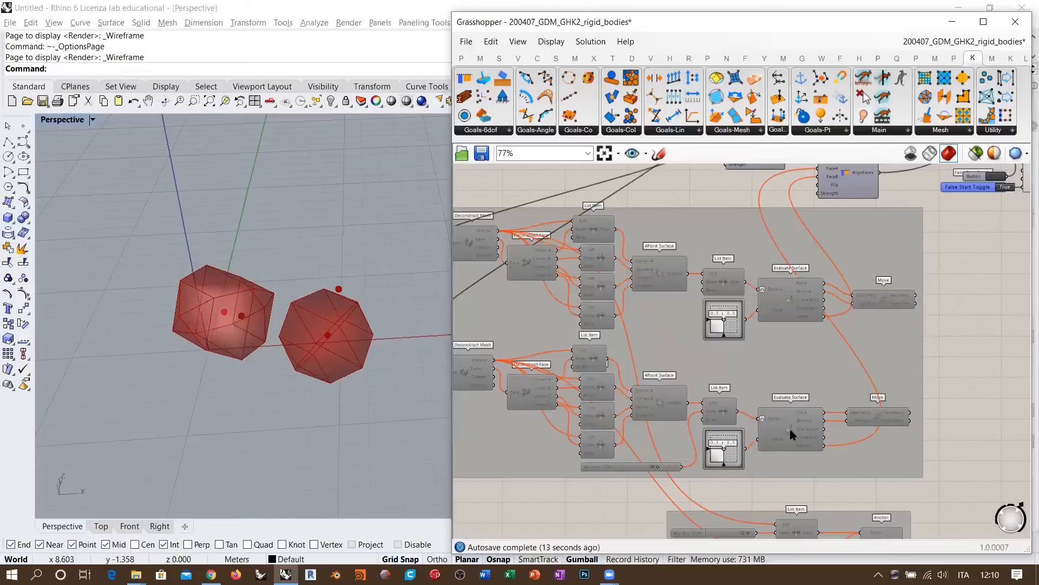
pyautogui.moveTo(783, 485); pyautogui.dragTo(796, 454)
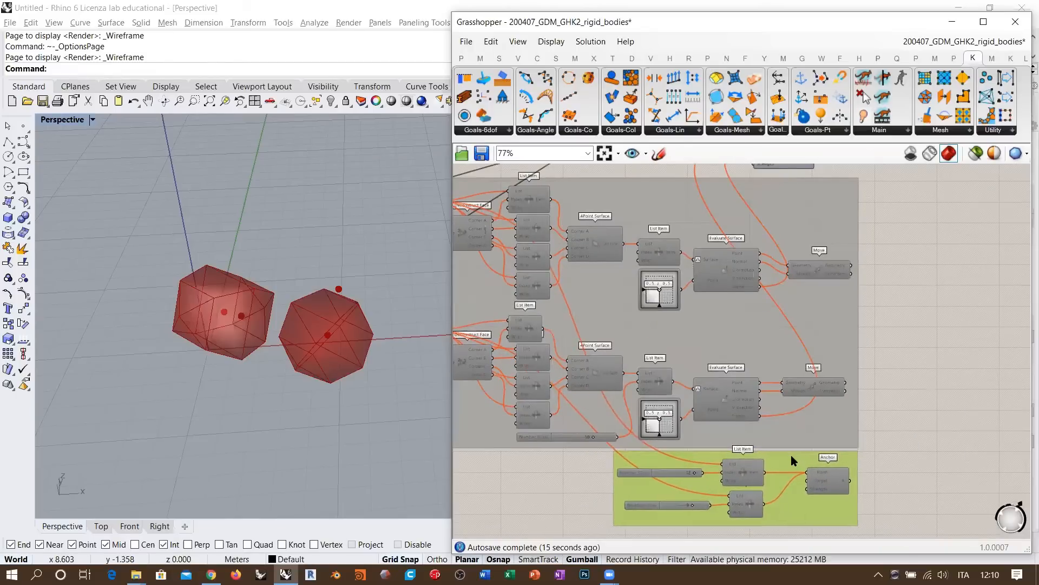
pyautogui.click(873, 221)
pyautogui.moveTo(873, 221); pyautogui.dragTo(831, 314, button='right')
pyautogui.moveTo(756, 295); pyautogui.dragTo(740, 431, button='right')
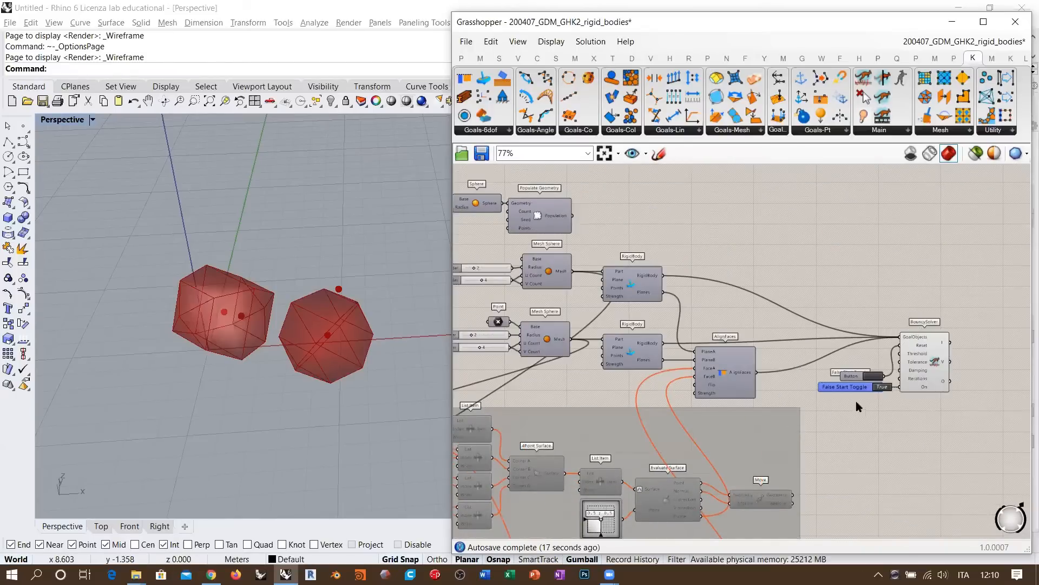
pyautogui.moveTo(856, 402); pyautogui.dragTo(850, 304, button='right')
pyautogui.moveTo(777, 383); pyautogui.dragTo(879, 277, button='right')
pyautogui.scroll(-1, 862, 342)
pyautogui.moveTo(889, 240); pyautogui.dragTo(464, 458)
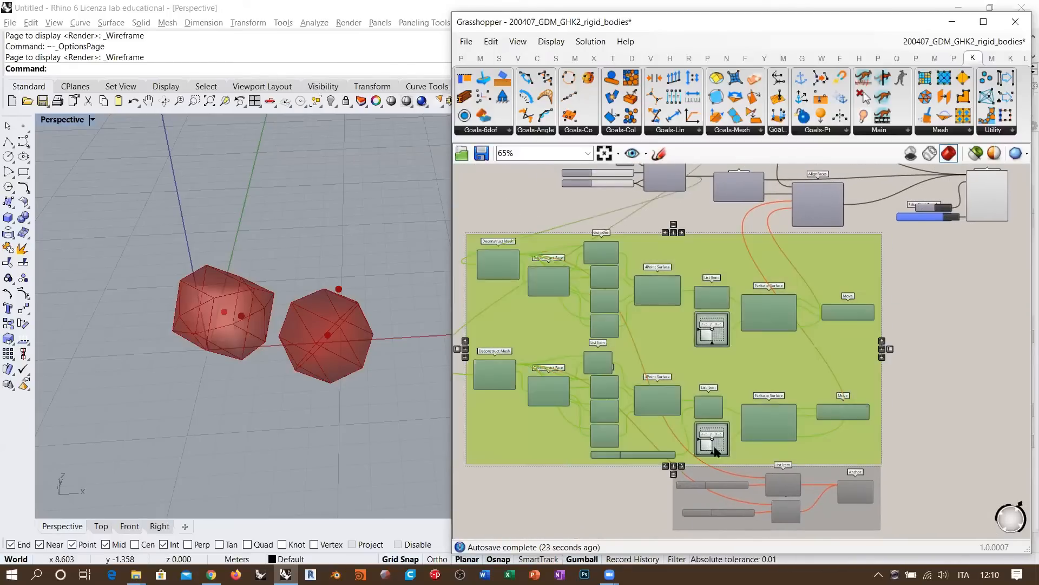
pyautogui.click(940, 376)
# Stack the two Move components closely one above the other, beyond the Evaluate Surface components.
pyautogui.scroll(2, 850, 313)
pyautogui.moveTo(850, 313); pyautogui.dragTo(878, 367)
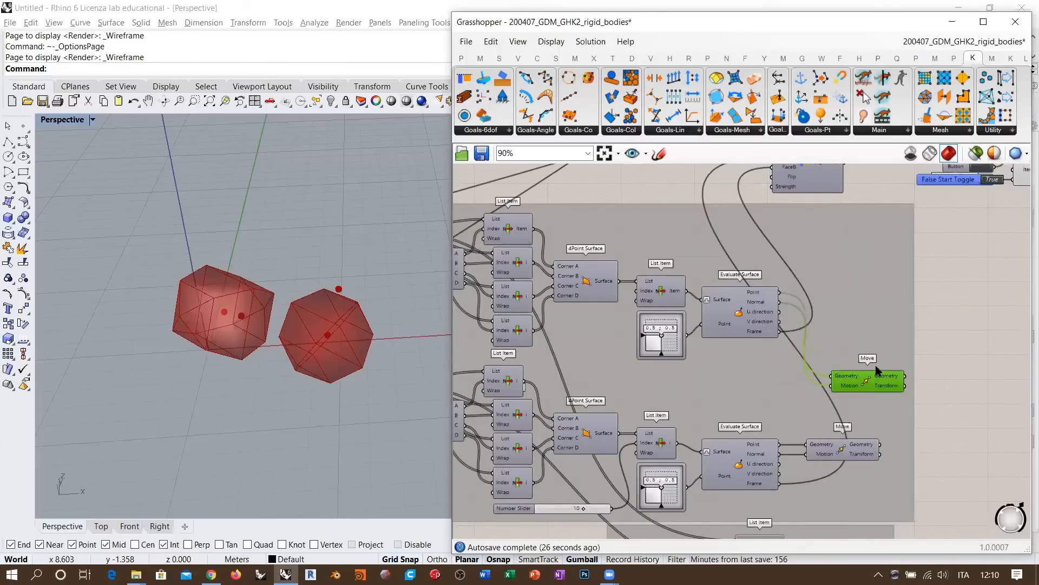
pyautogui.moveTo(845, 449); pyautogui.dragTo(878, 393)
# Disable both Move components and place them in their own group.
pyautogui.keyDown('shift'); pyautogui.click(877, 366); pyautogui.keyUp('shift')
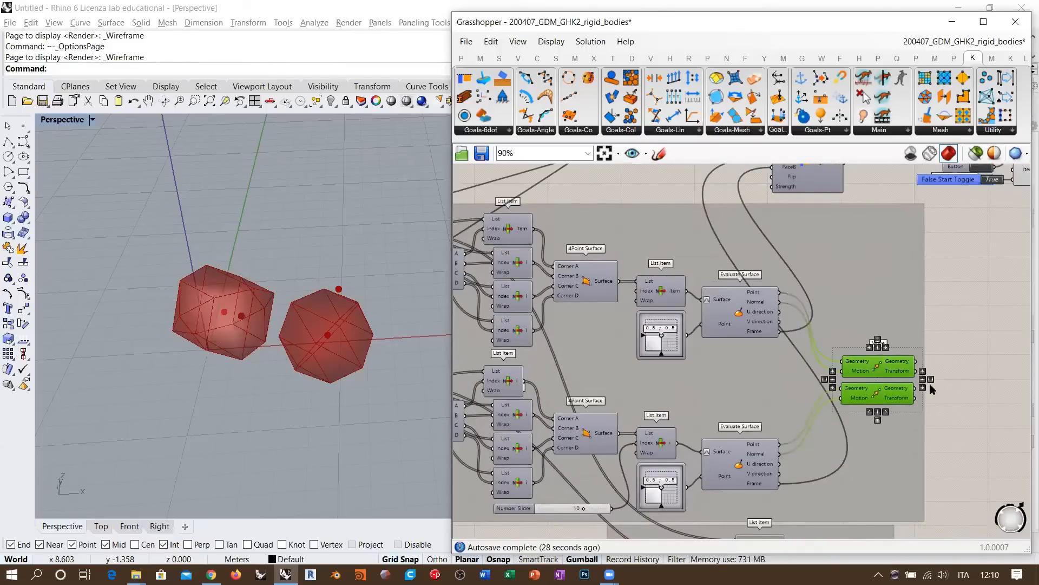
pyautogui.hotkey('ctrl', 'e')
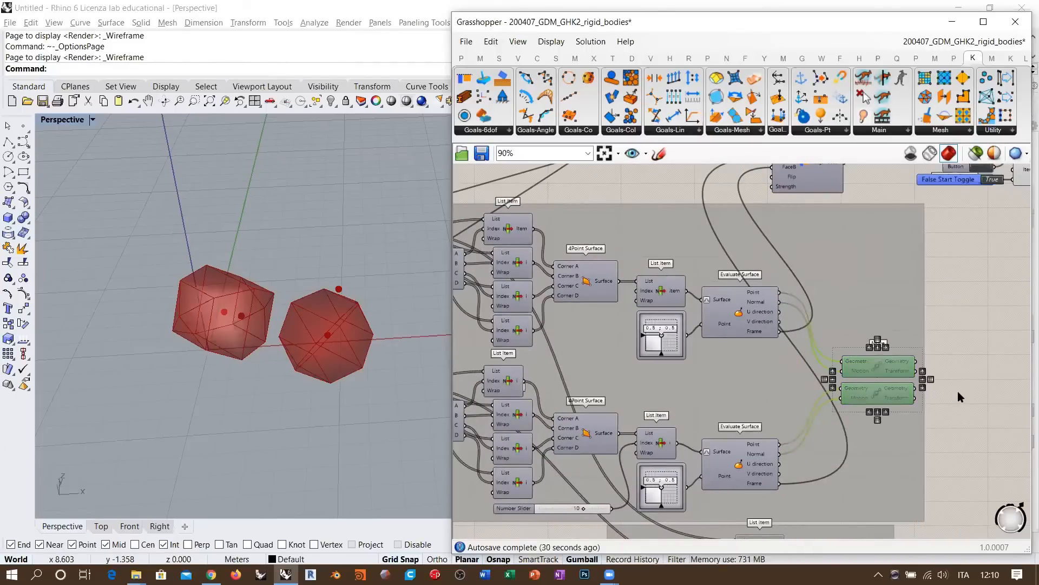
pyautogui.hotkey('ctrl', 'g')
# Remove the large group around the face-extraction components while keeping its contents.
pyautogui.click(883, 297)
pyautogui.press('Delete')
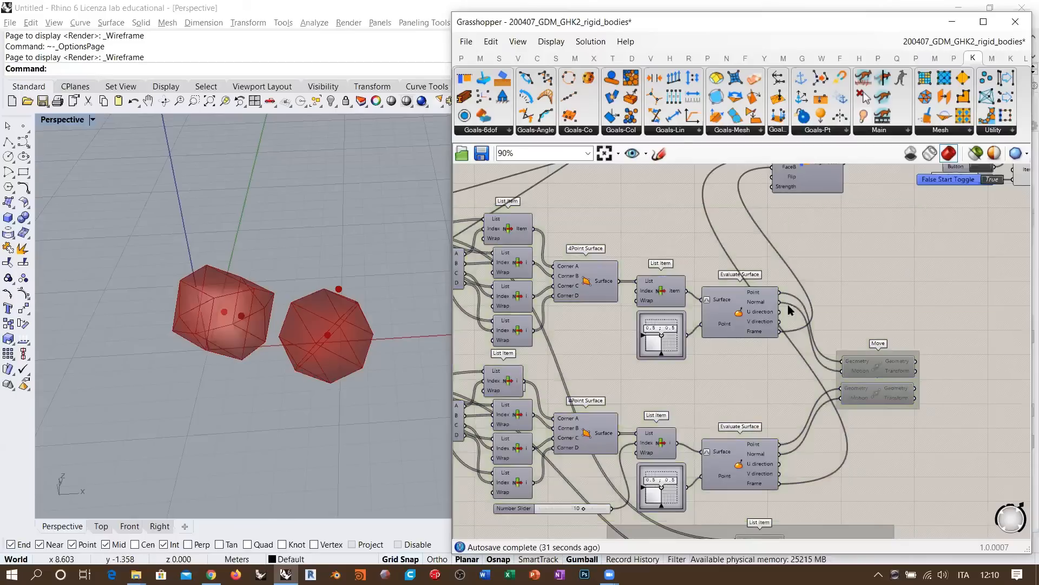
# Move BouncySolver together with its Button and False Start Toggle closer to AlignFaces.
pyautogui.moveTo(811, 385); pyautogui.dragTo(815, 417, button='right')
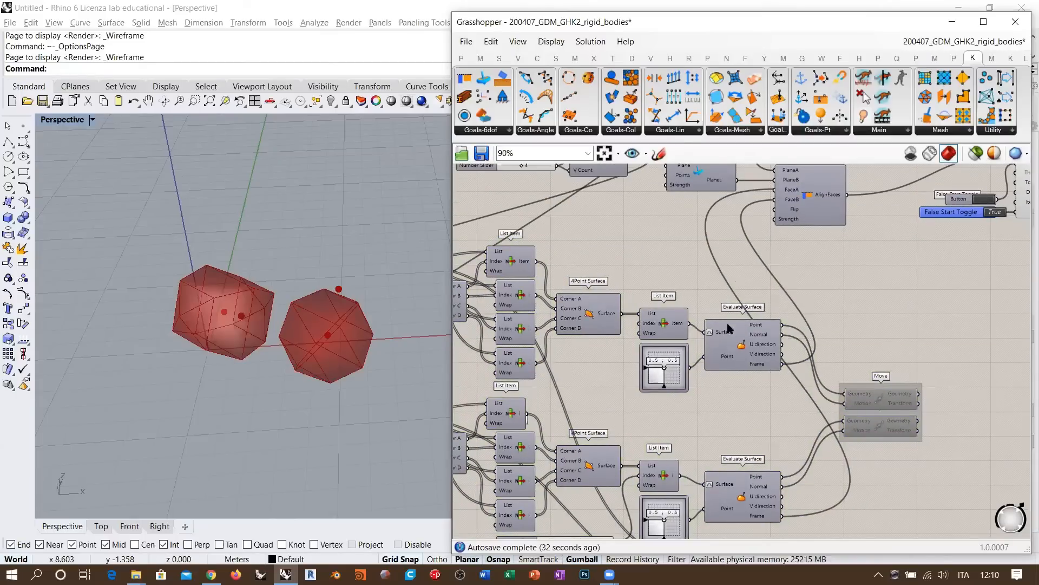
pyautogui.moveTo(762, 217); pyautogui.dragTo(643, 371, button='right')
pyautogui.scroll(5, 643, 371)
pyautogui.scroll(-4, 794, 372)
pyautogui.moveTo(793, 371); pyautogui.dragTo(472, 385, button='right')
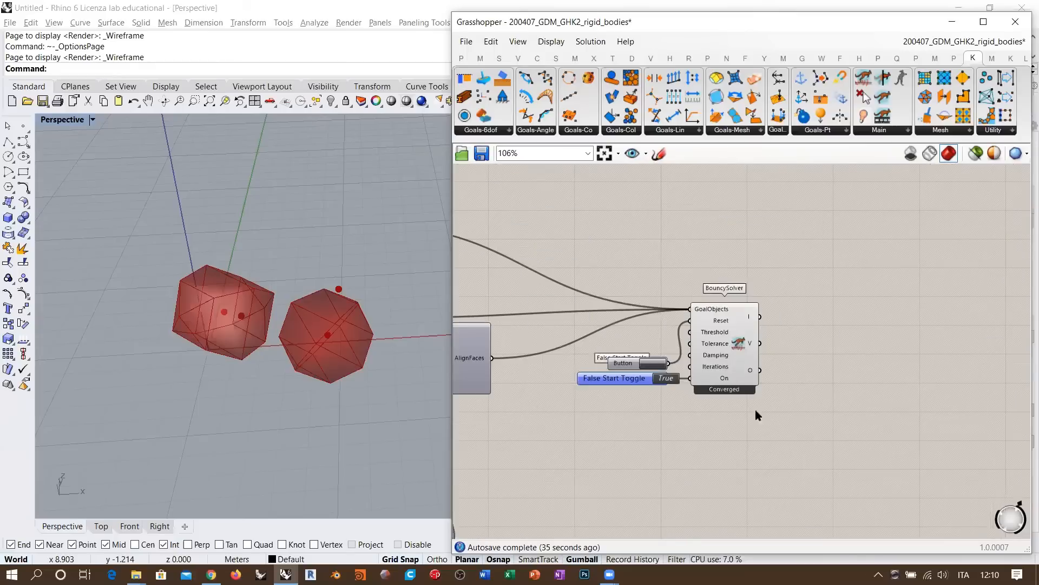
pyautogui.moveTo(756, 411); pyautogui.dragTo(594, 328)
pyautogui.moveTo(727, 344); pyautogui.dragTo(668, 338)
pyautogui.click(727, 362)
# Inspect the O output of BouncySolver, both RigidBody components and the AlignFaces goal feeding it.
pyautogui.scroll(3, 730, 362)
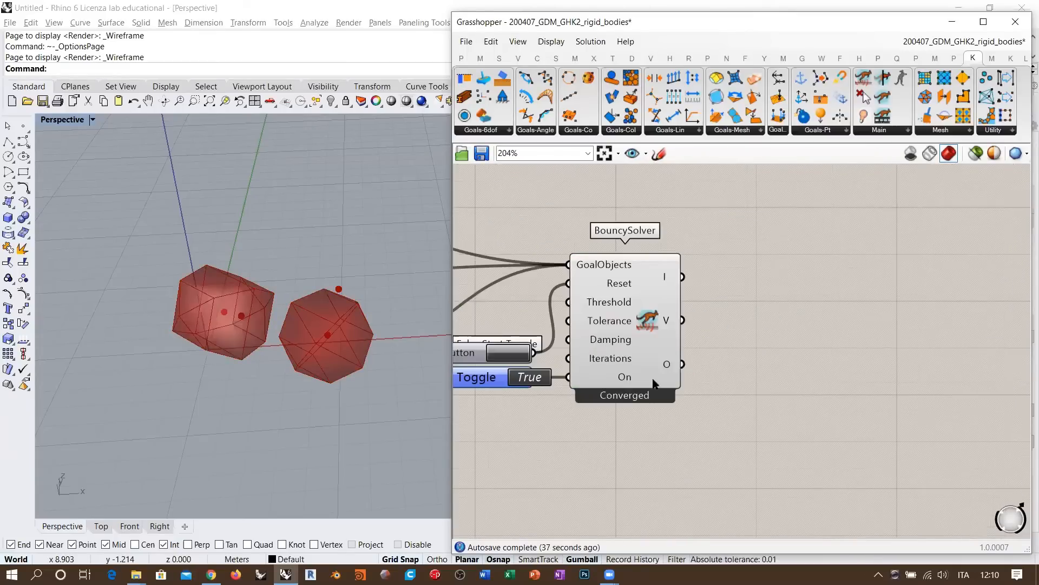
pyautogui.scroll(1, 648, 360)
pyautogui.moveTo(648, 365)
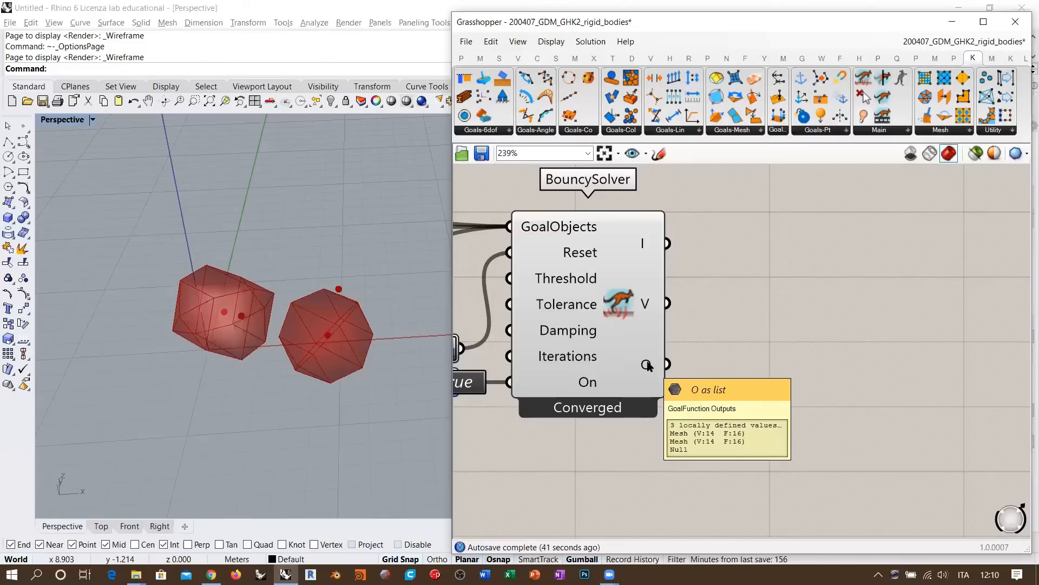
pyautogui.moveTo(648, 366); pyautogui.dragTo(658, 368, button='right')
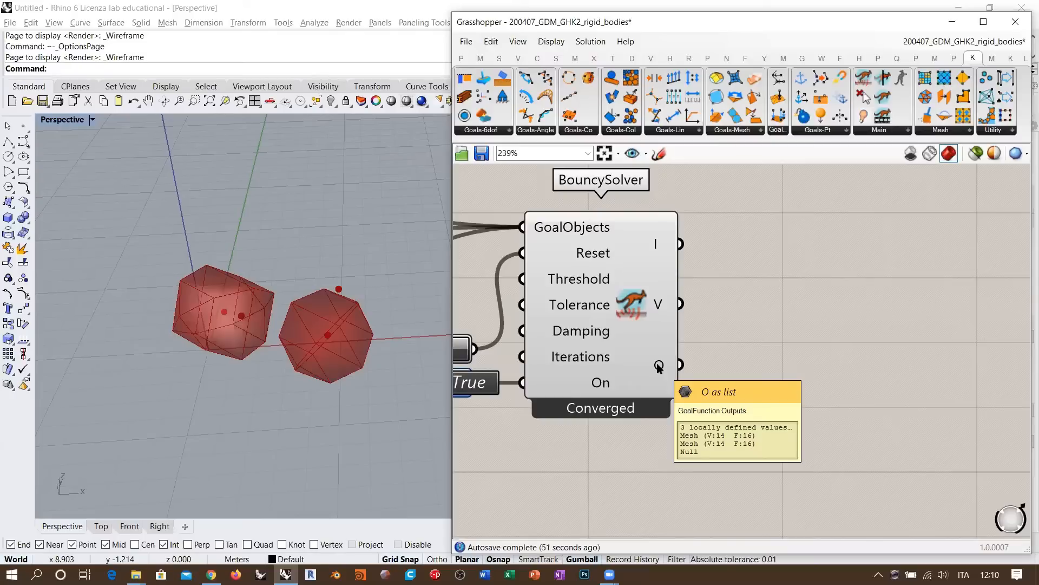
pyautogui.scroll(-4, 846, 401)
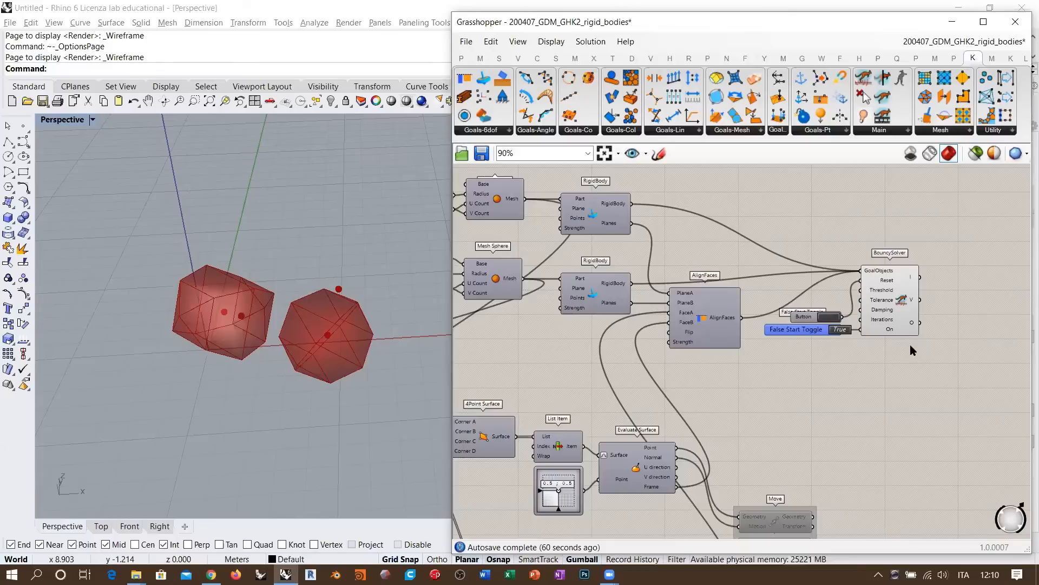
pyautogui.moveTo(914, 325)
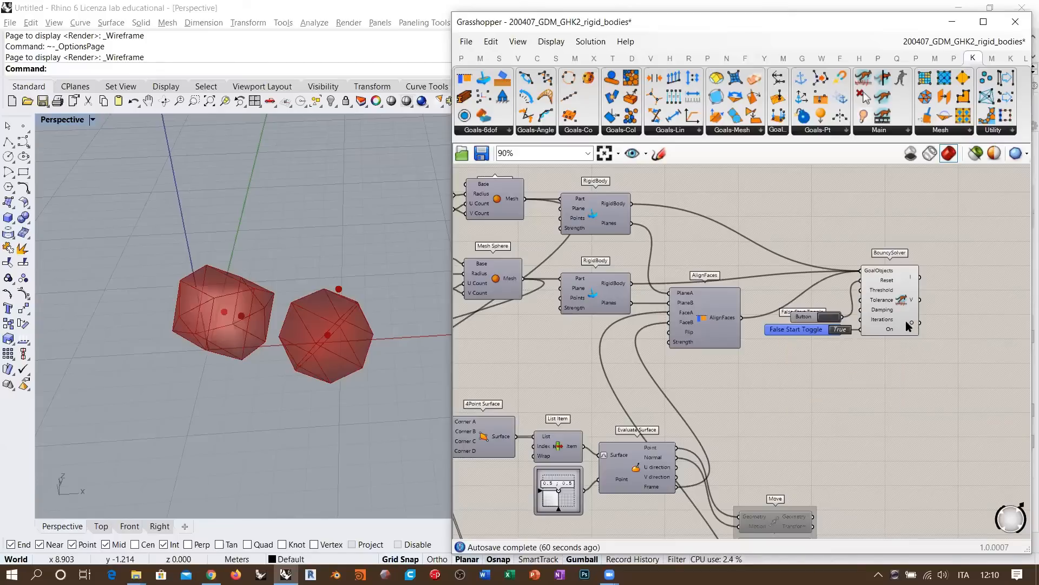
pyautogui.scroll(4, 577, 271)
pyautogui.click(576, 265)
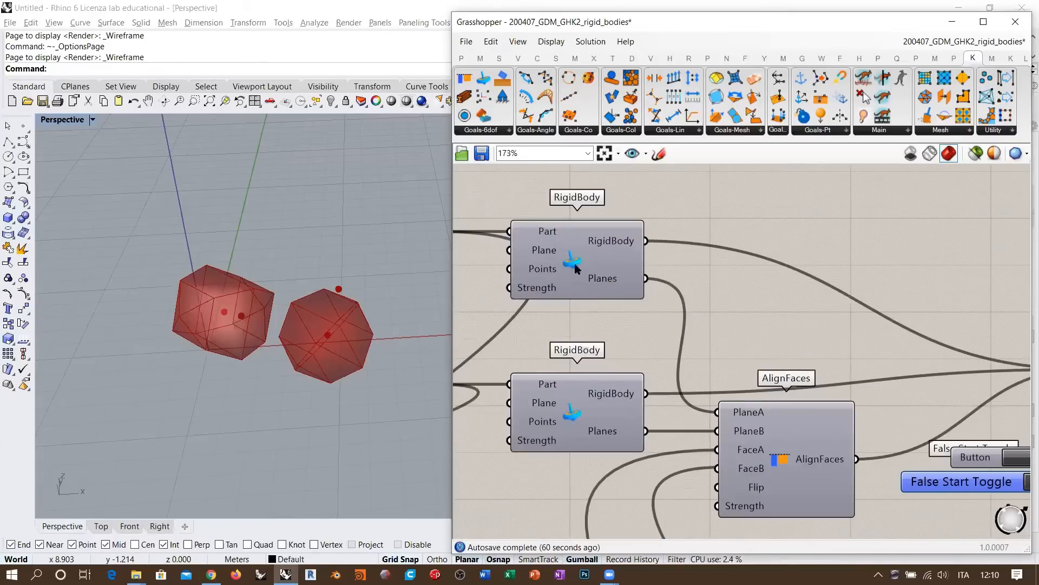
pyautogui.keyDown('shift'); pyautogui.click(576, 420); pyautogui.keyUp('shift')
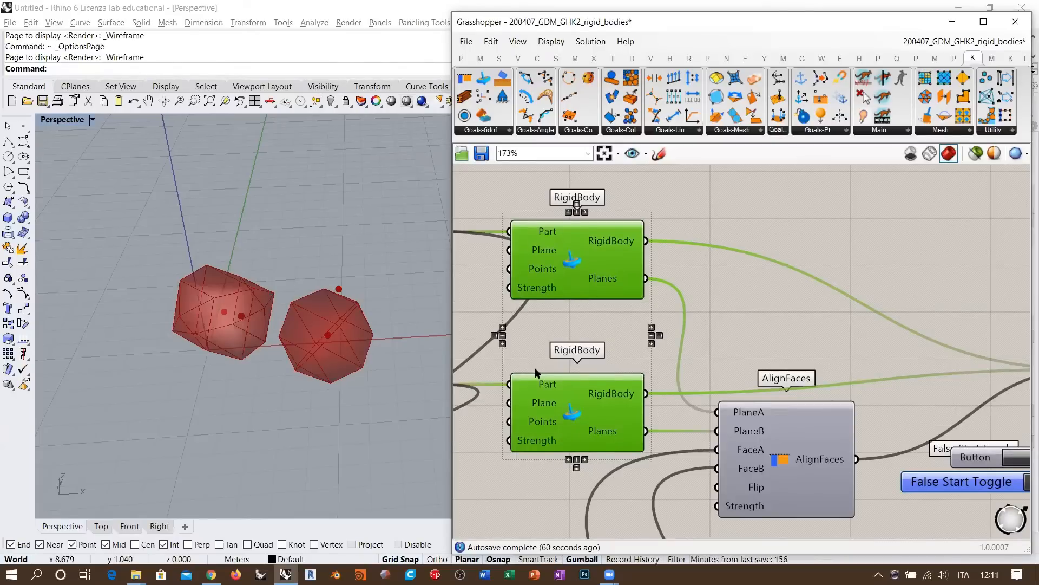
pyautogui.moveTo(750, 384); pyautogui.dragTo(671, 271, button='right')
pyautogui.click(714, 356)
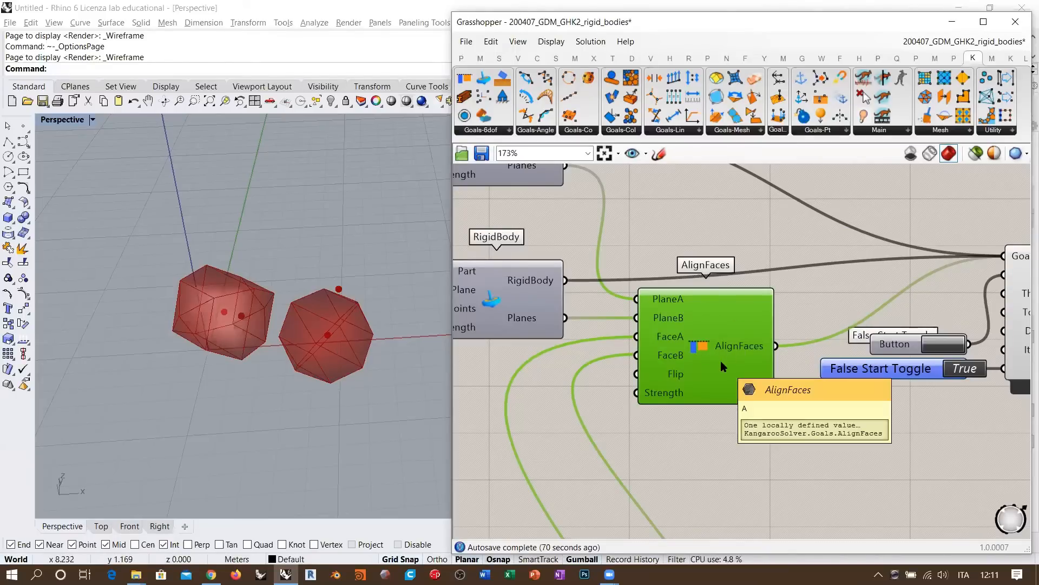
# Make room on the canvas by moving BouncySolver with its Button and toggle farther out and shifting AlignFaces slightly down.
pyautogui.scroll(-4, 723, 367)
pyautogui.click(769, 317)
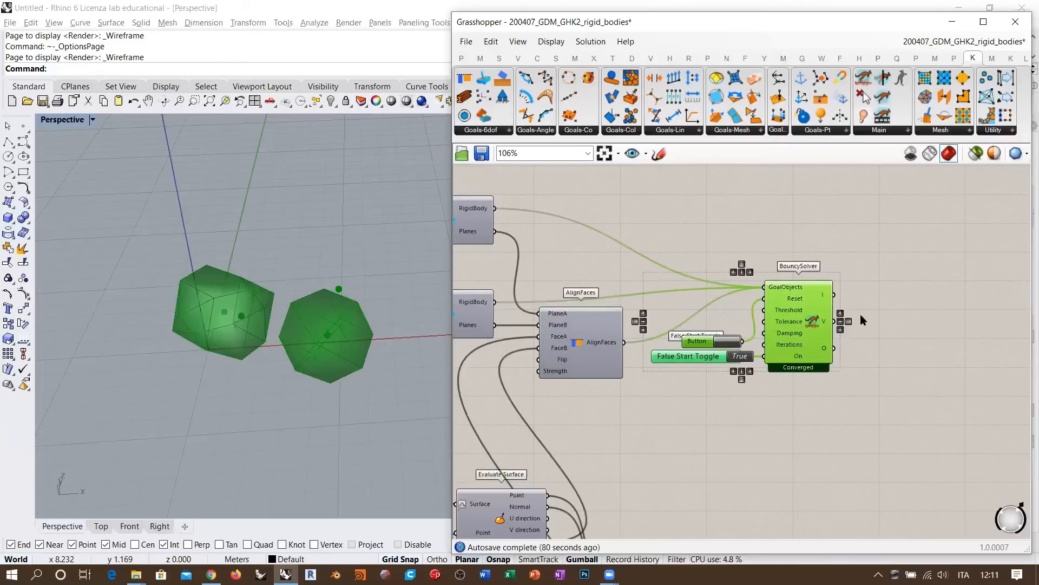
pyautogui.moveTo(599, 343); pyautogui.dragTo(617, 368)
pyautogui.click(806, 424)
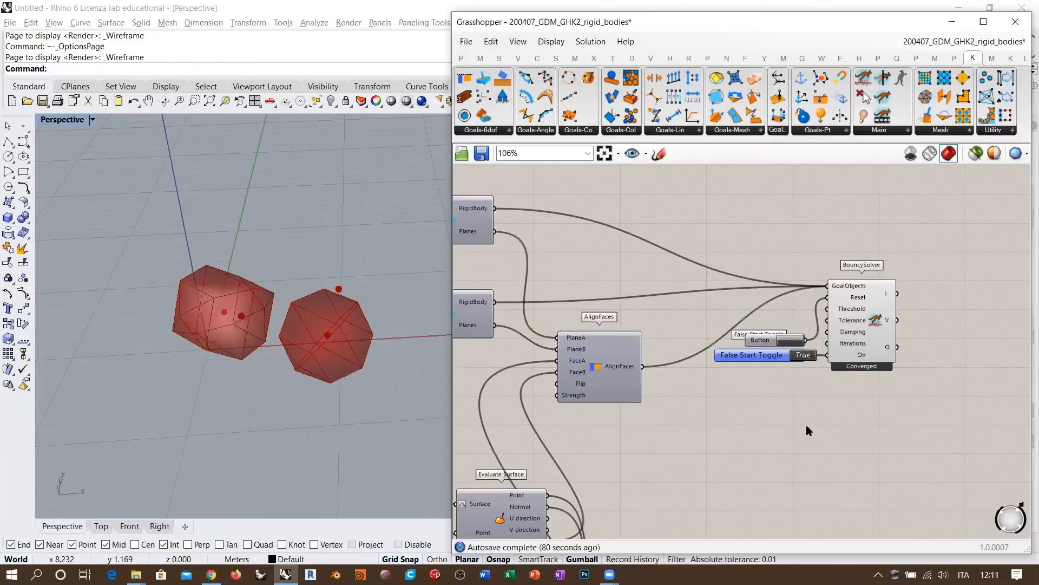
pyautogui.click(876, 335)
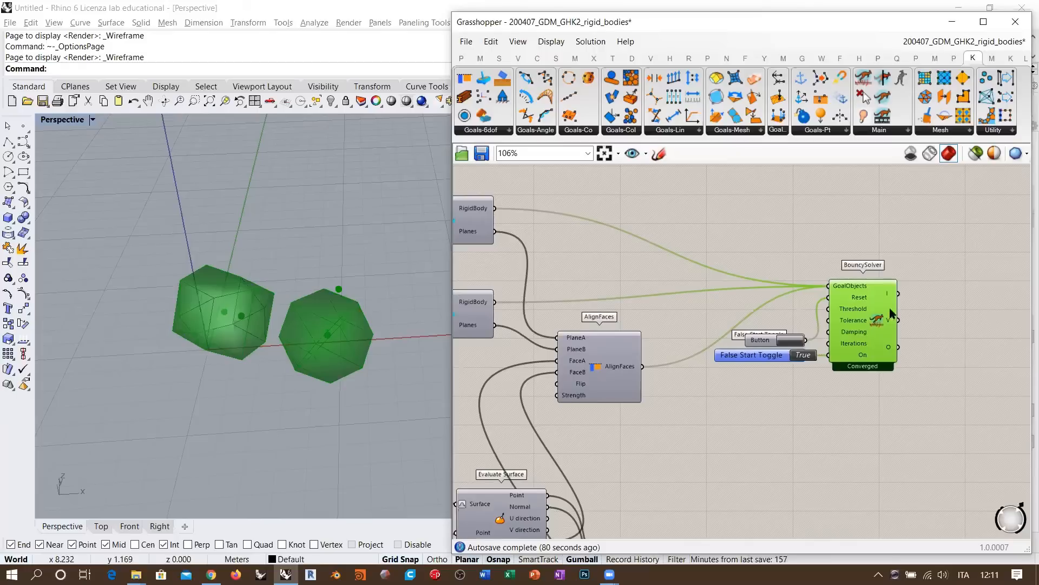
pyautogui.click(885, 431)
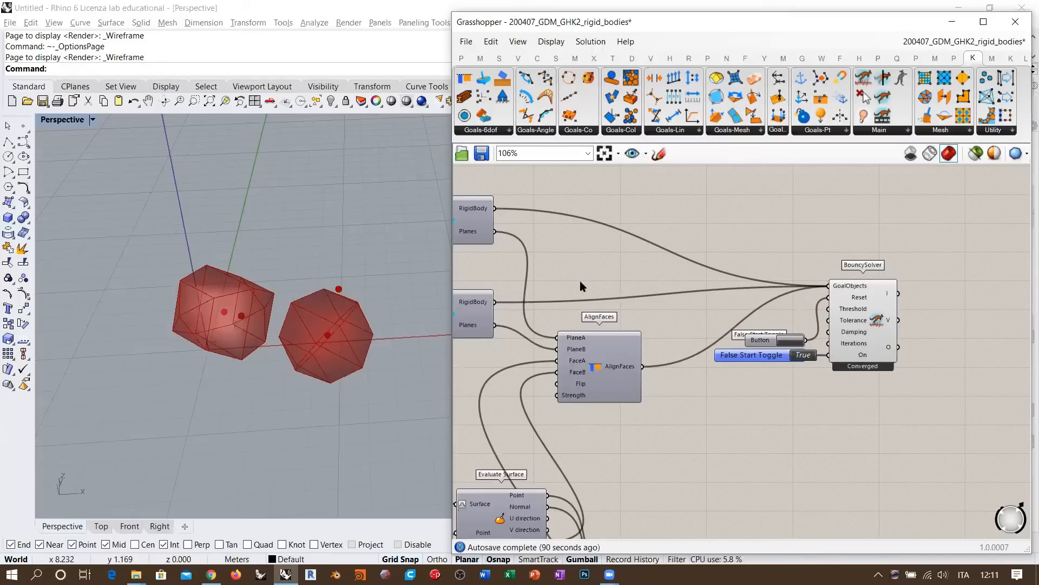
# Add an Entwine component in the free space between the RigidBody components and BouncySolver.
pyautogui.scroll(2, 580, 282)
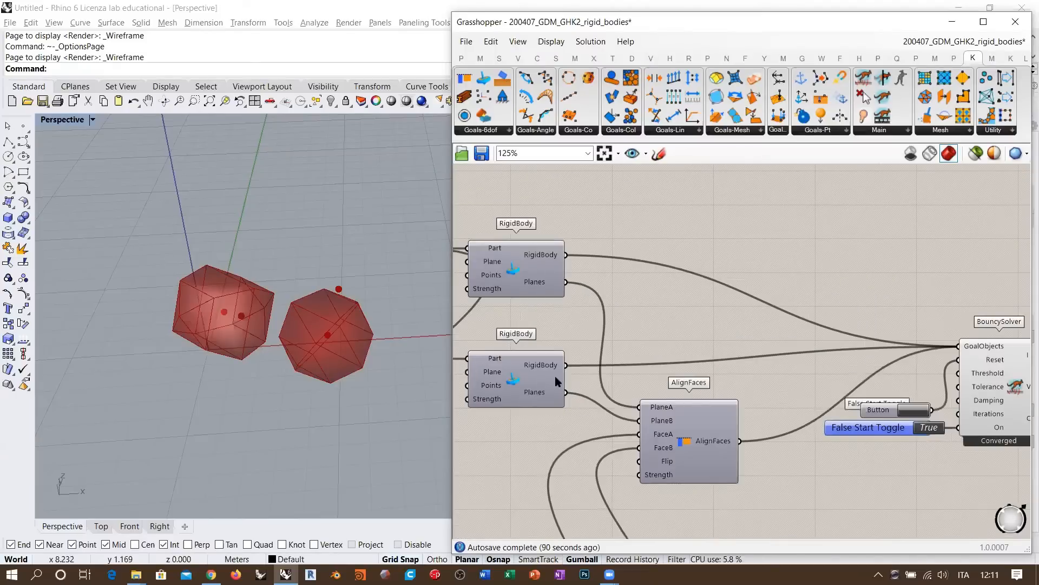
pyautogui.scroll(1, 487, 375)
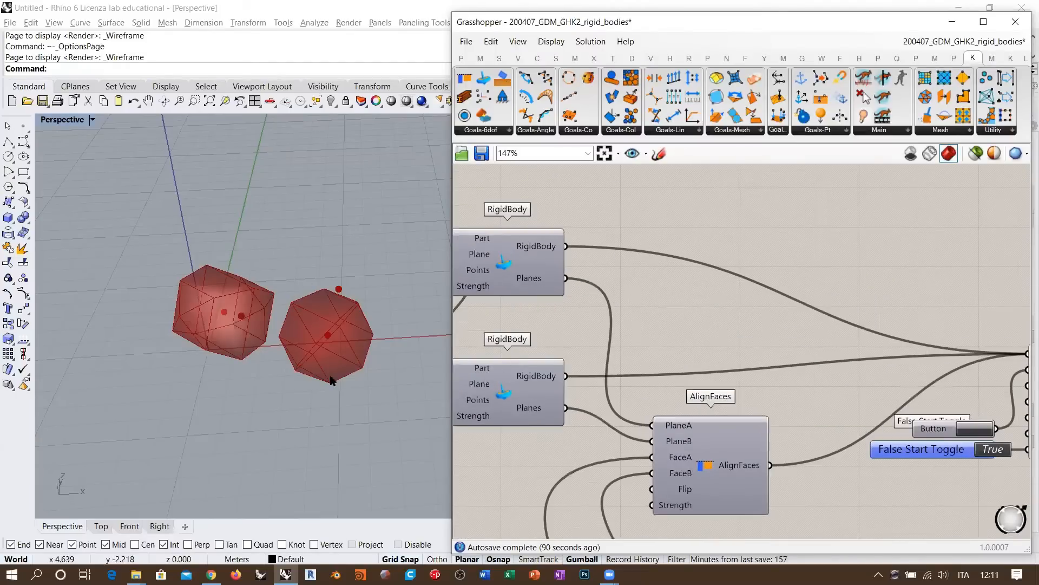
pyautogui.moveTo(761, 345); pyautogui.dragTo(1031, 304, button='right')
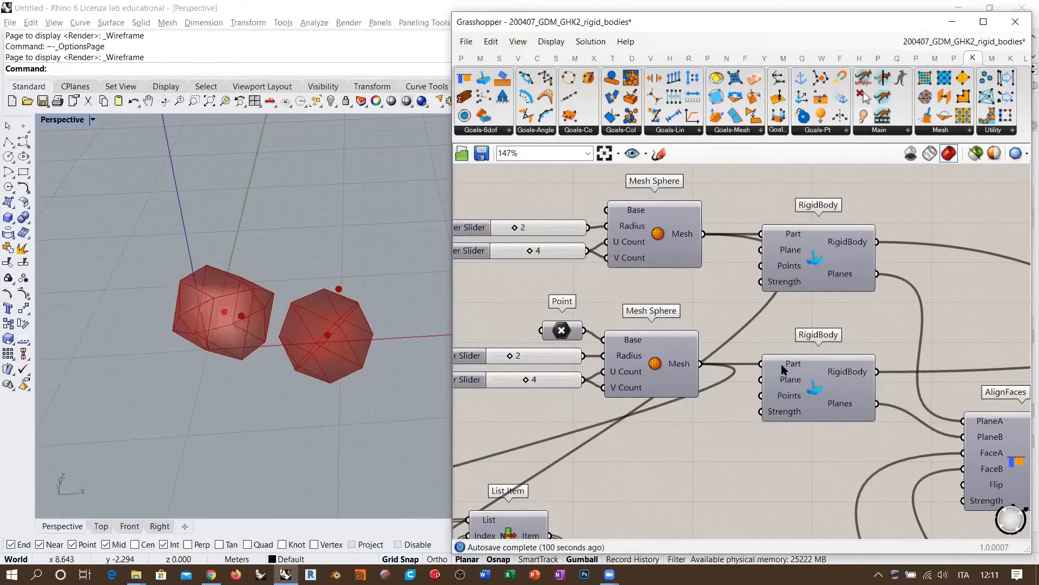
pyautogui.moveTo(965, 313); pyautogui.dragTo(727, 328, button='right')
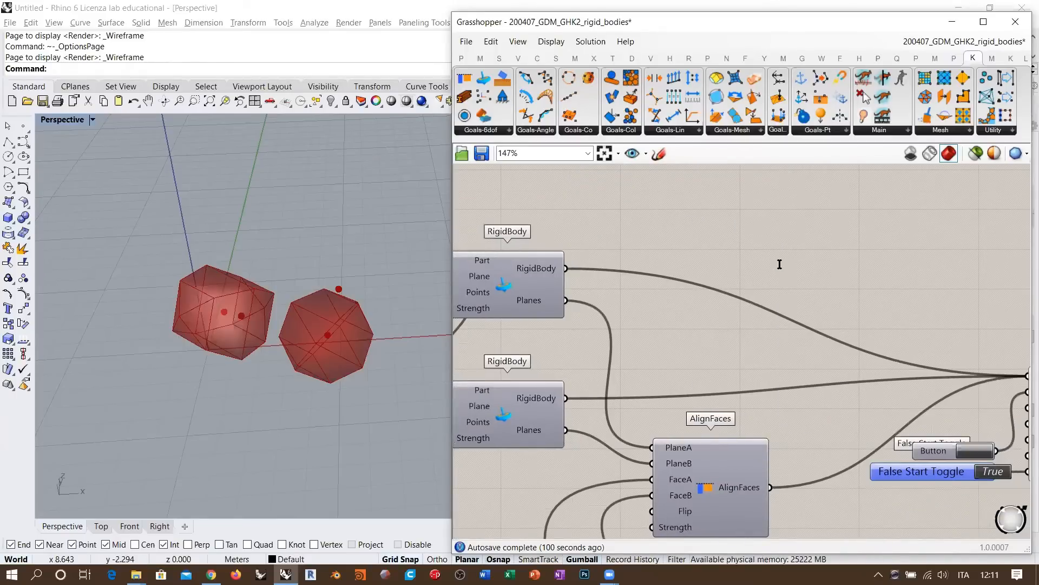
pyautogui.doubleClick(779, 265)
pyautogui.write('entw')
pyautogui.click(753, 251)
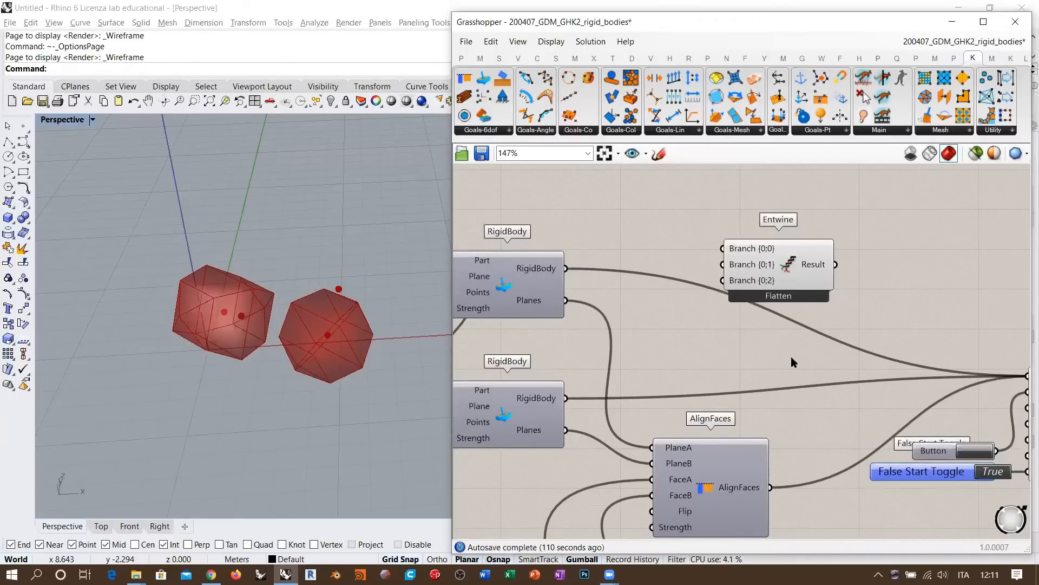
# Shift Entwine slightly outward, then wire both RigidBody outputs into its Branch {0;0} and the AlignFaces output into Branch {0;1}.
pyautogui.moveTo(791, 271); pyautogui.dragTo(820, 266)
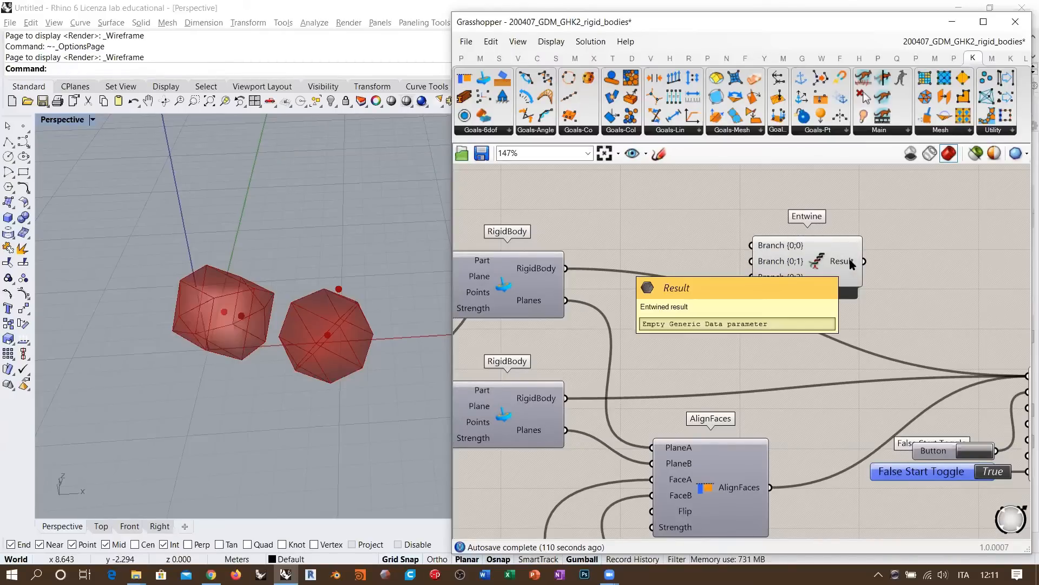
pyautogui.moveTo(851, 263)
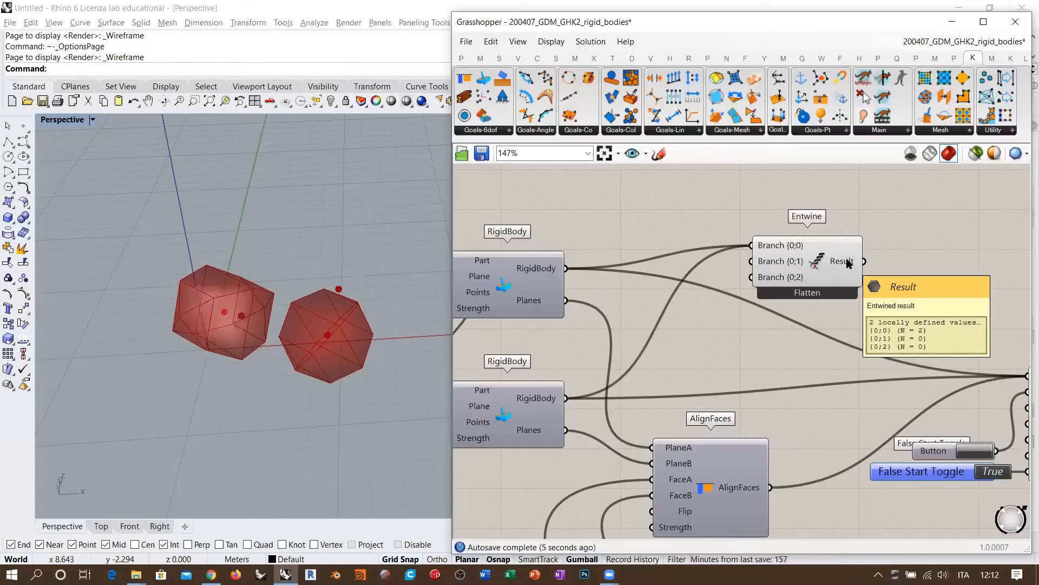
pyautogui.moveTo(775, 431); pyautogui.dragTo(739, 402, button='right')
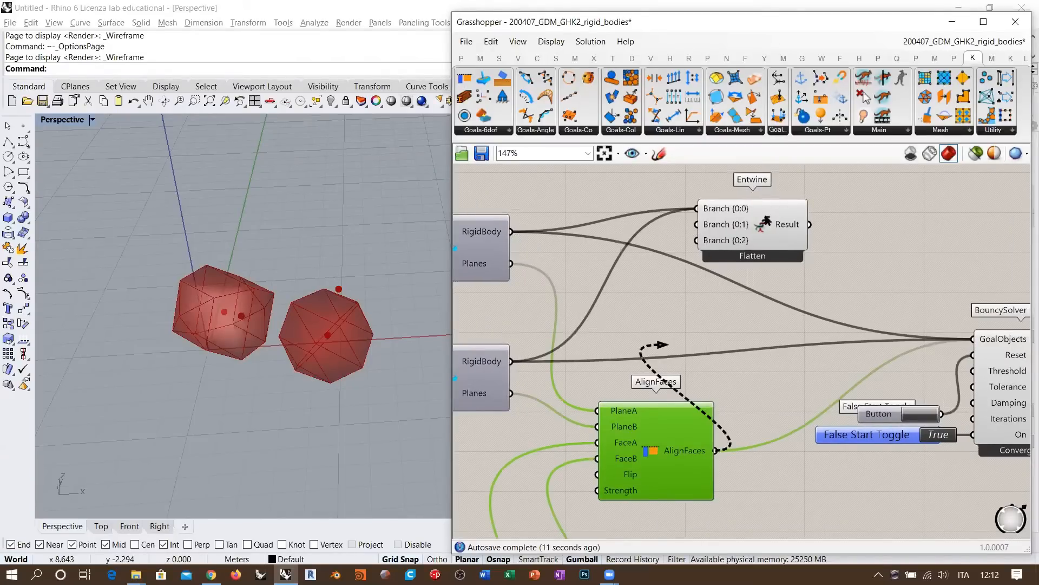
pyautogui.moveTo(765, 219); pyautogui.dragTo(790, 224)
# Remove Entwine's unused third branch and feed its Result into BouncySolver's GoalObjects in place of the direct goal wires.
pyautogui.scroll(5, 788, 211)
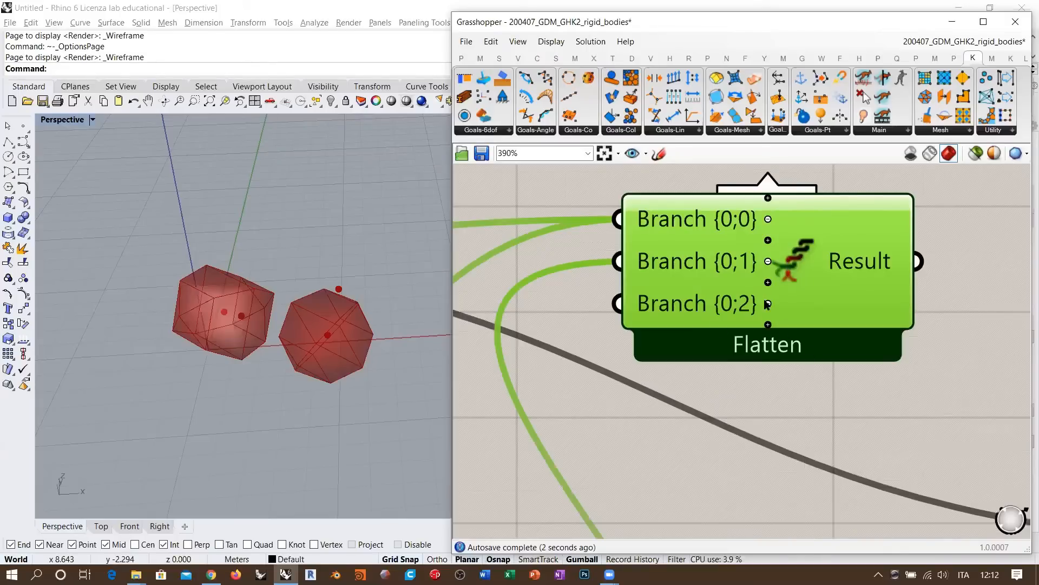
pyautogui.scroll(-7, 811, 262)
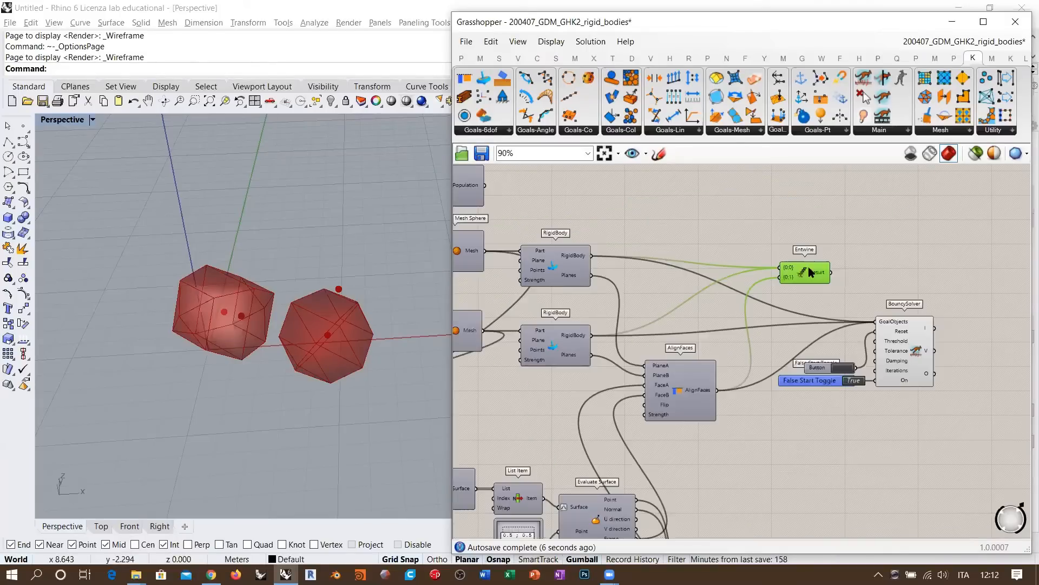
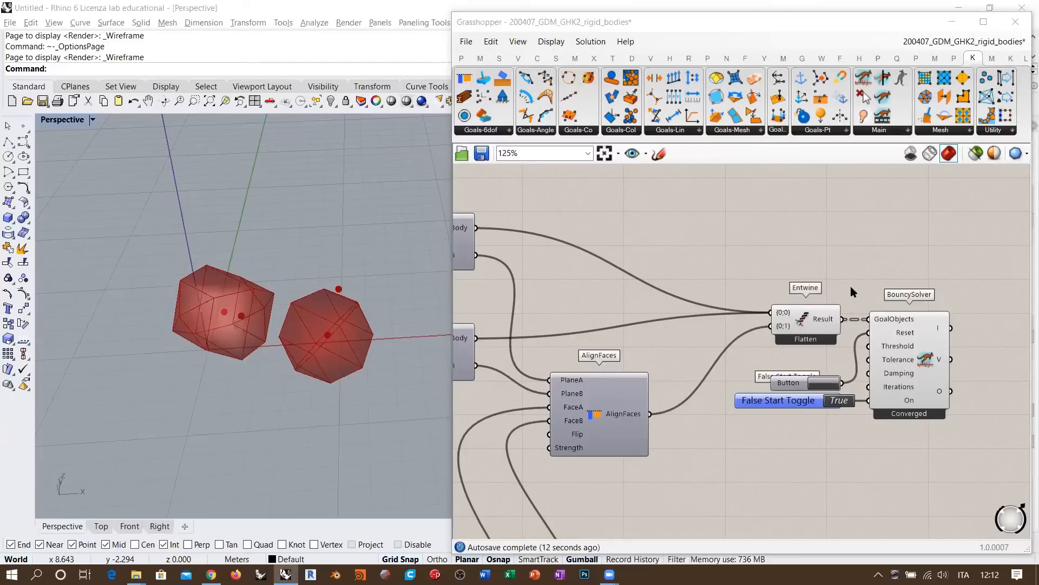
pyautogui.moveTo(842, 281); pyautogui.dragTo(755, 417)
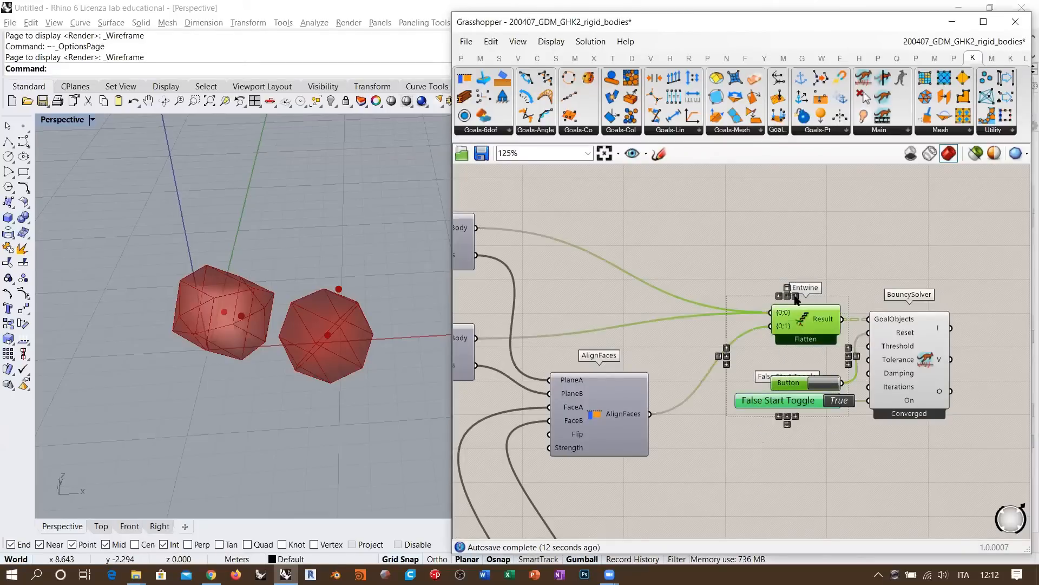
pyautogui.click(846, 244)
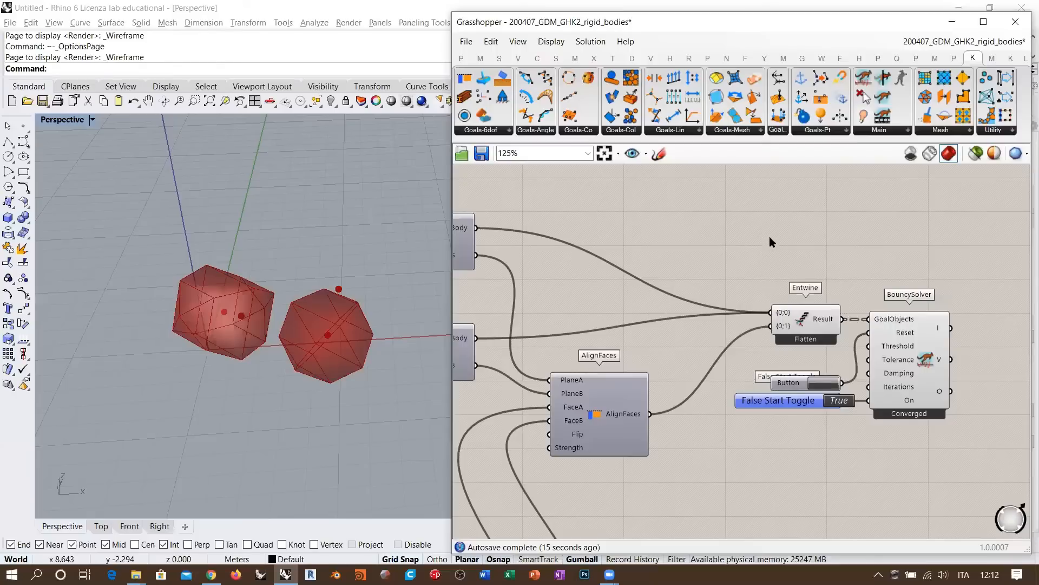
# Add a Panel beside BouncySolver and connect the solver's O output to it.
pyautogui.scroll(3, 885, 265)
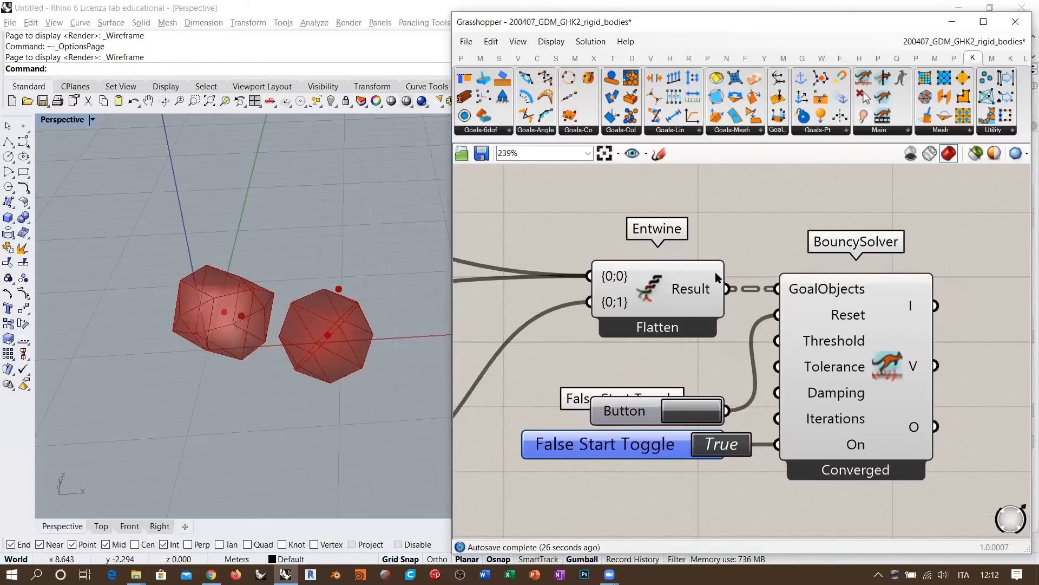
pyautogui.scroll(-2, 636, 242)
pyautogui.scroll(-1, 655, 265)
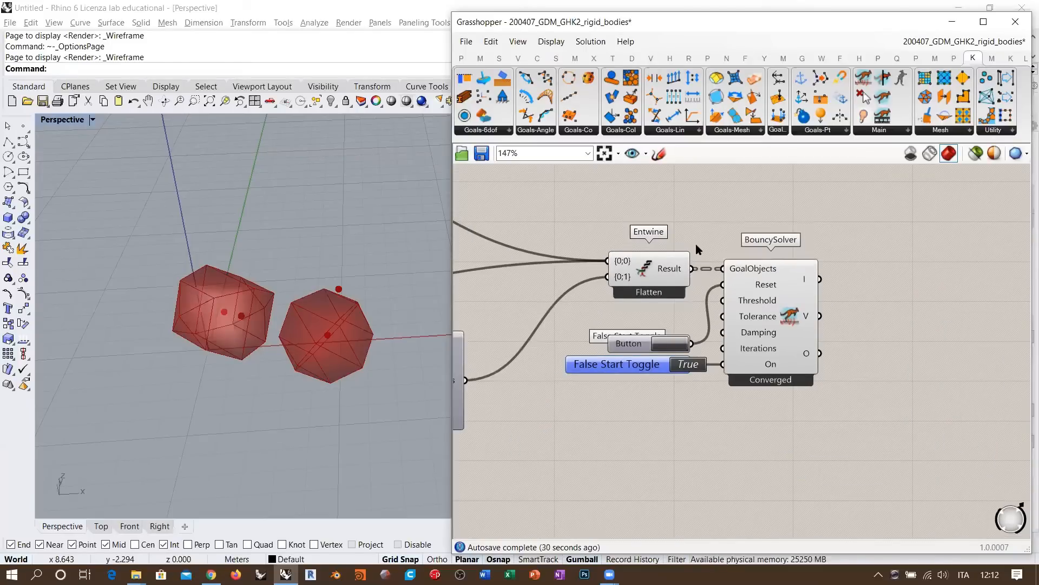
pyautogui.moveTo(817, 362); pyautogui.dragTo(715, 344, button='right')
pyautogui.moveTo(714, 344)
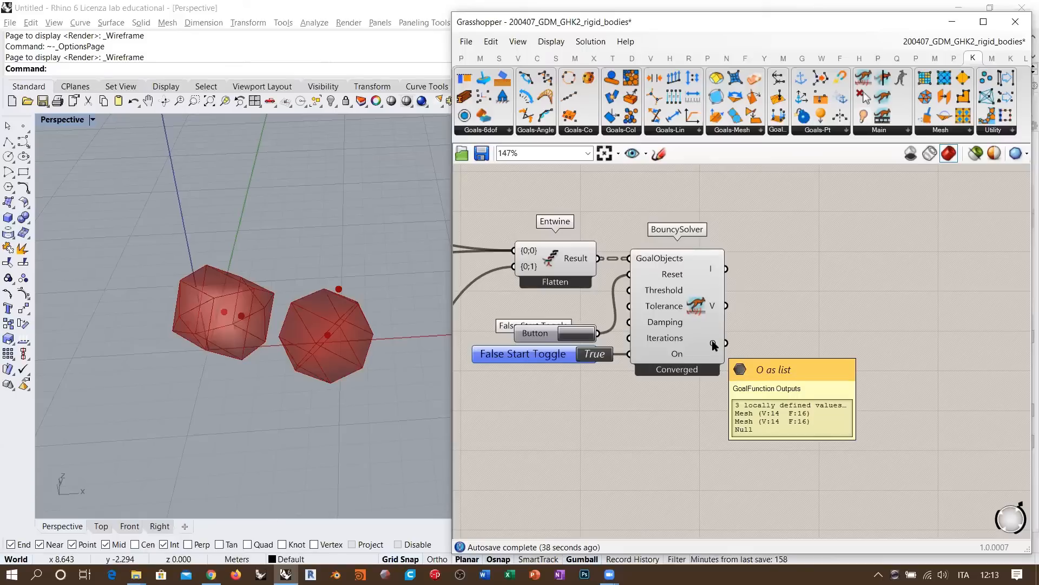
pyautogui.doubleClick(830, 364)
pyautogui.write('panel')
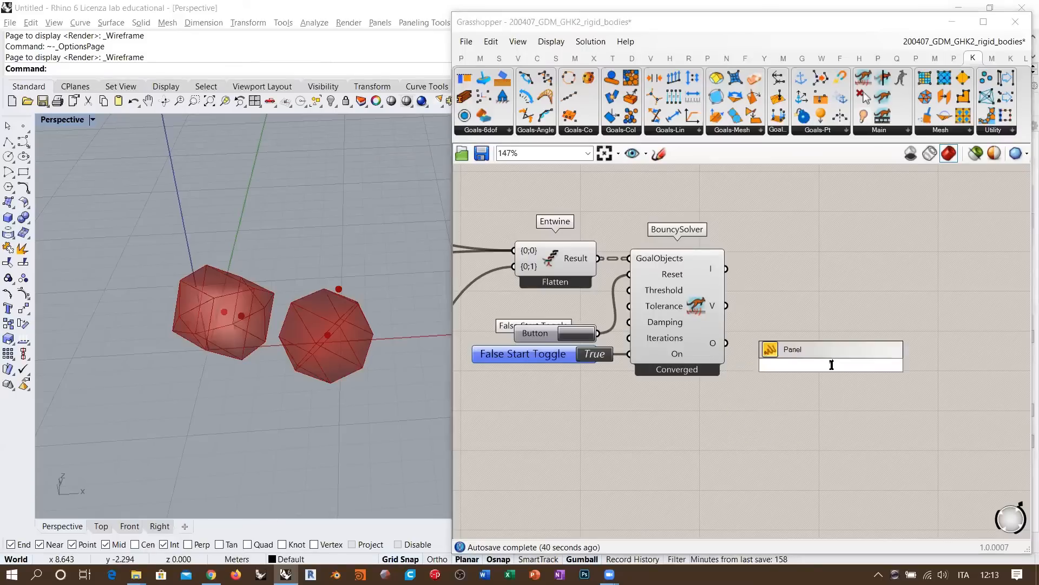
pyautogui.press('Return')
pyautogui.moveTo(726, 342); pyautogui.dragTo(823, 352)
pyautogui.click(817, 411)
# Inspect BouncySolver's O output against the Entwine component and move the Panel slightly up and farther from the solver.
pyautogui.moveTo(650, 293); pyautogui.dragTo(734, 300, button='right')
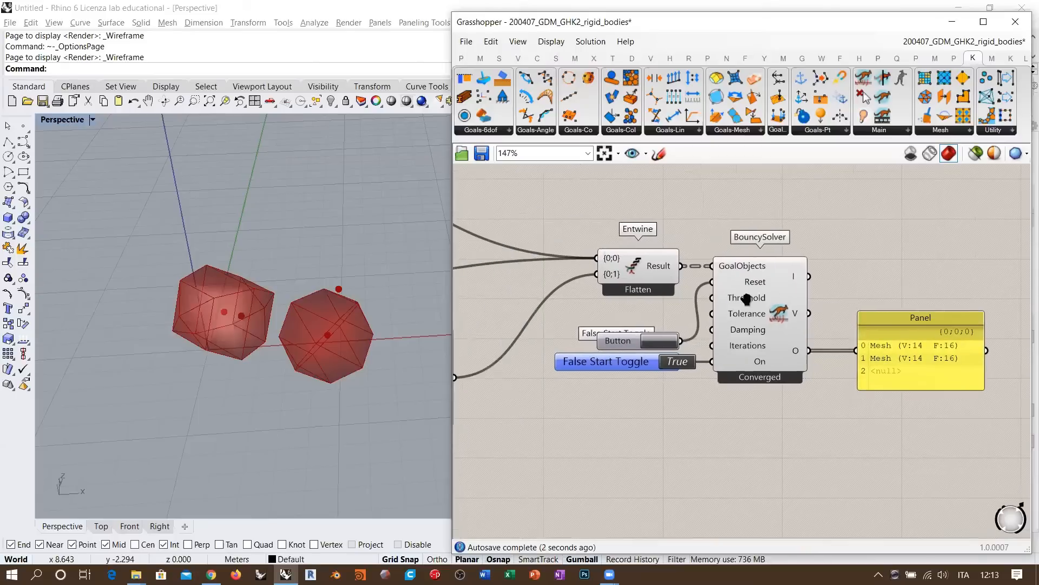
pyautogui.moveTo(674, 269); pyautogui.dragTo(677, 273, button='right')
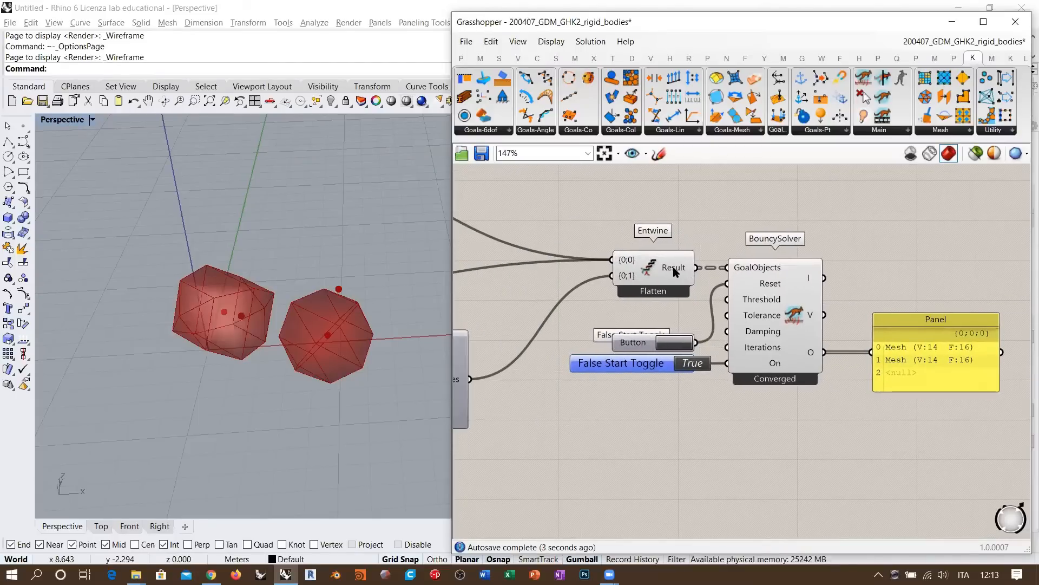
pyautogui.scroll(3, 774, 305)
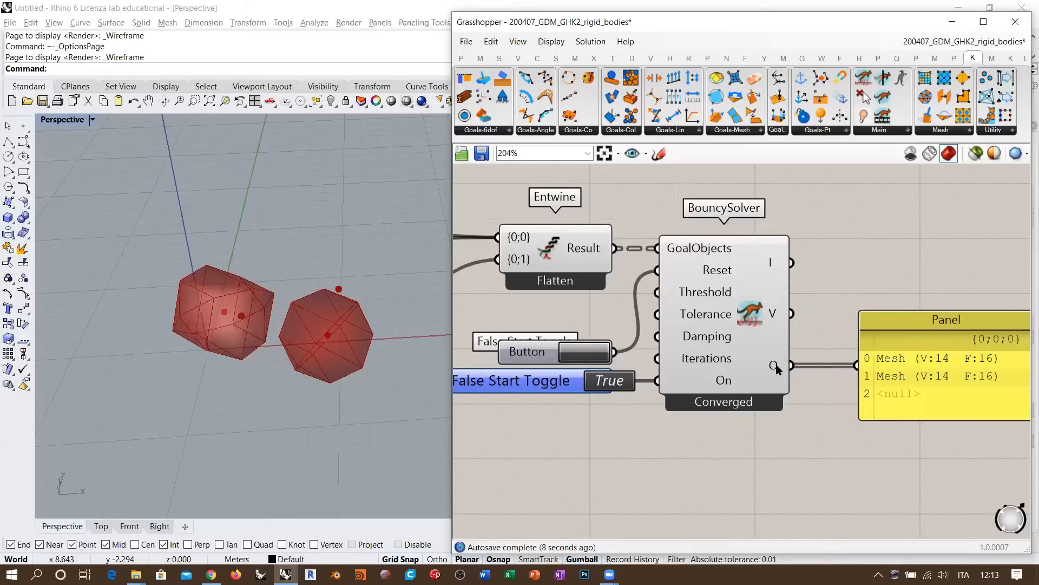
pyautogui.moveTo(776, 366)
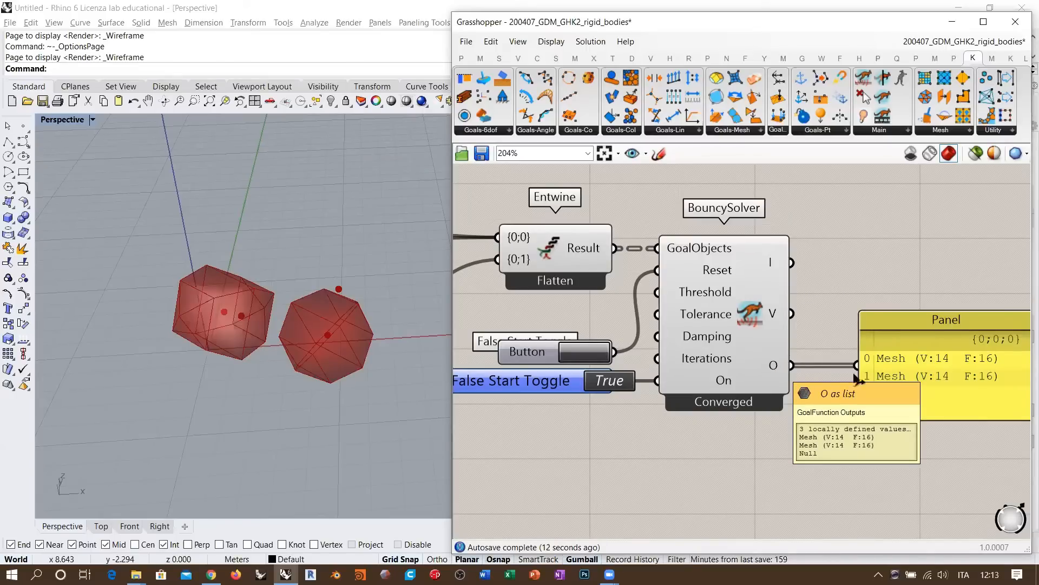
pyautogui.moveTo(873, 368); pyautogui.dragTo(871, 367, button='right')
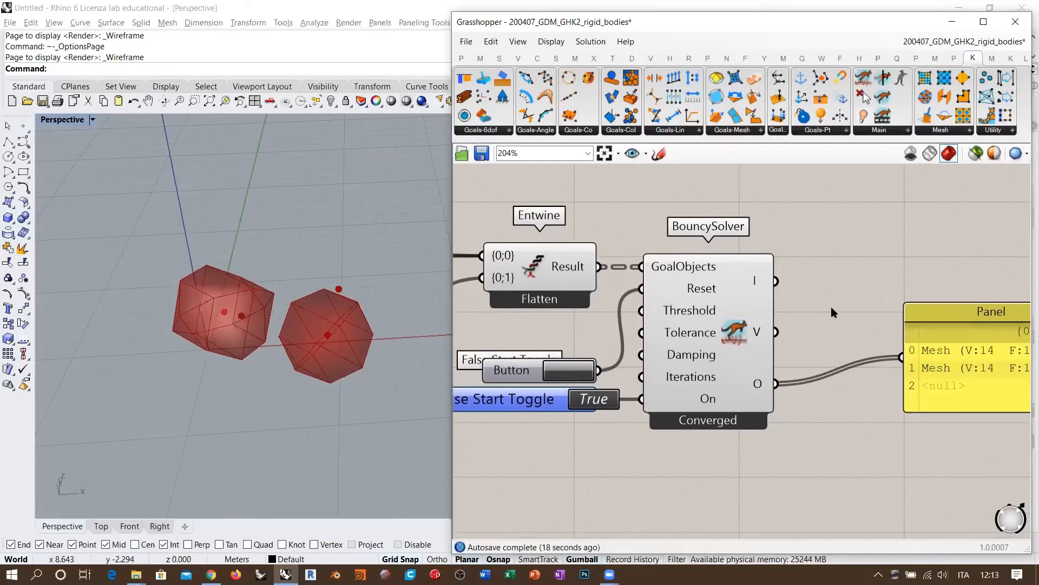
pyautogui.click(552, 262)
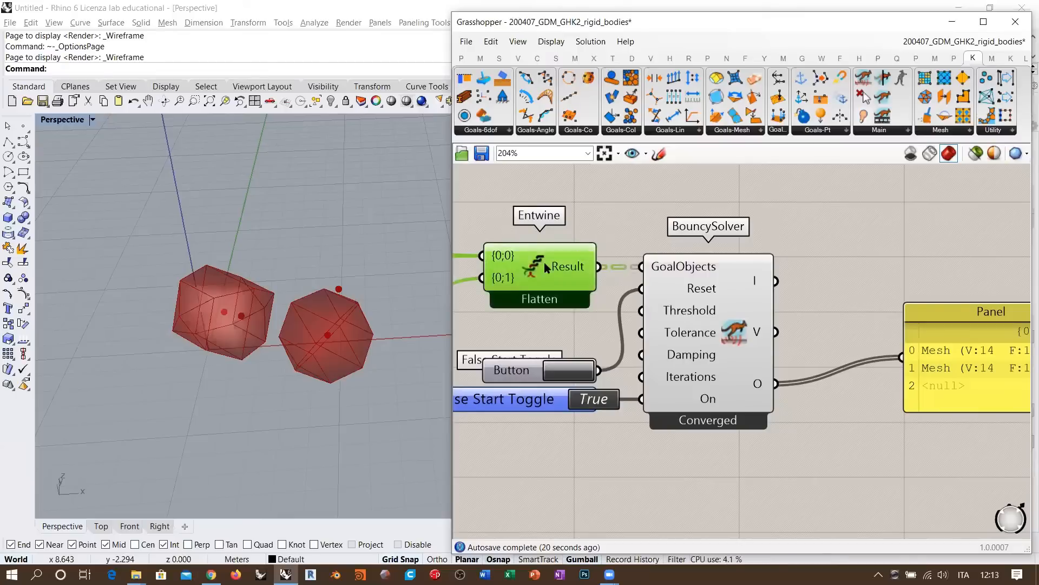
pyautogui.click(584, 330)
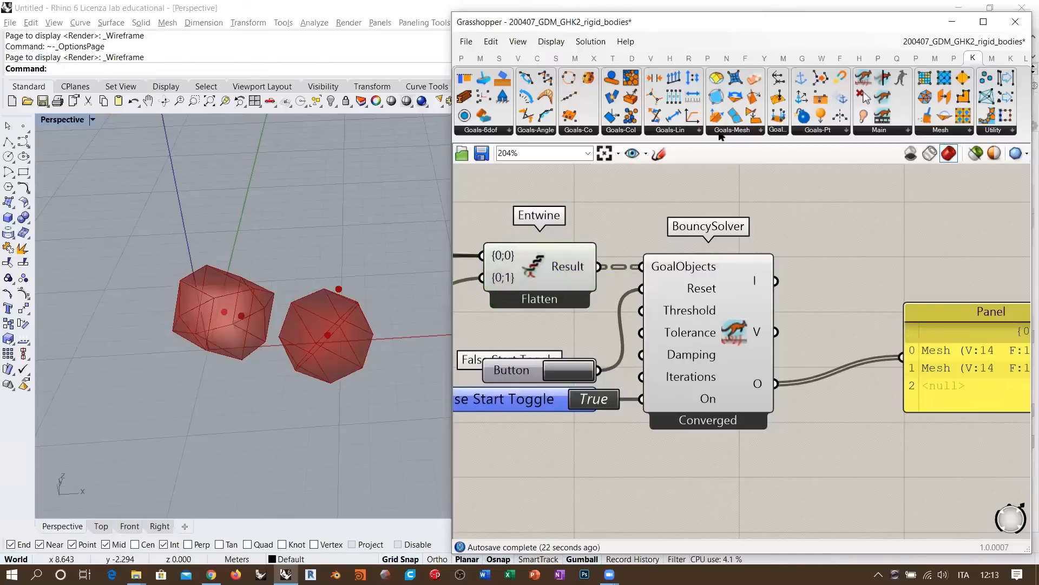
# Add a Match Tree component from the Tree category below the Panel.
pyautogui.click(500, 58)
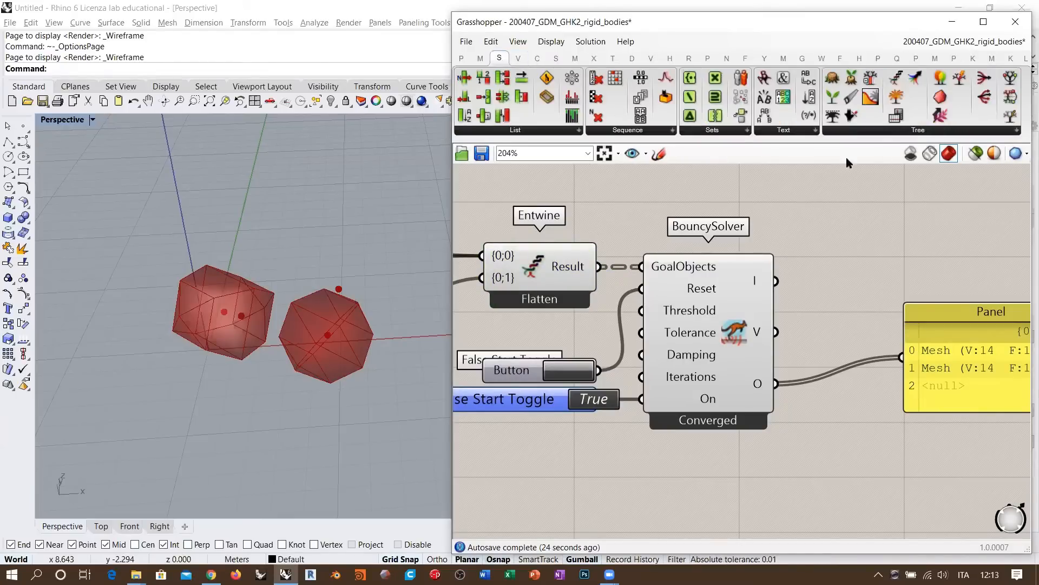
pyautogui.click(919, 131)
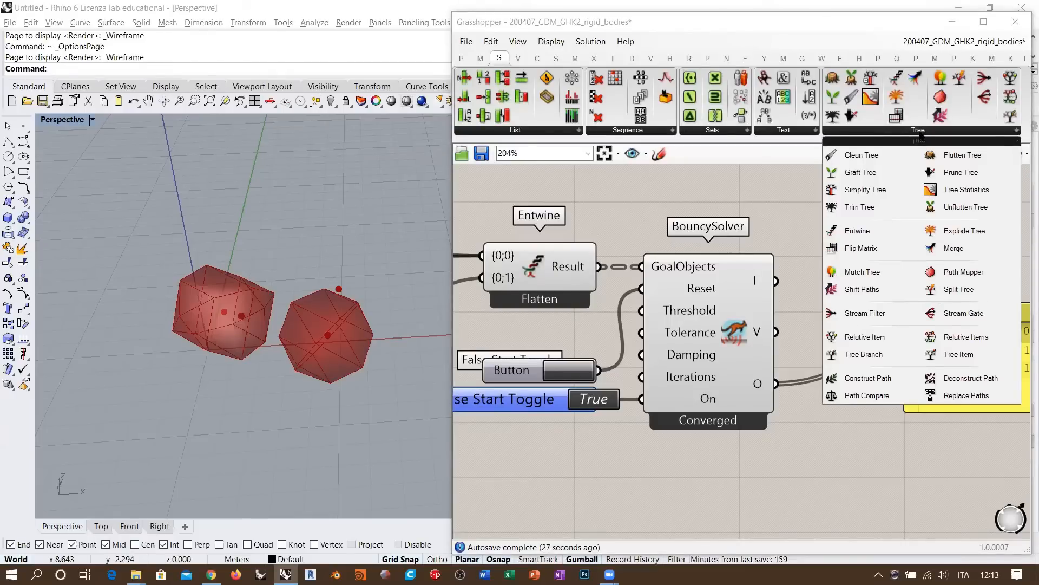
pyautogui.moveTo(863, 272); pyautogui.dragTo(933, 457)
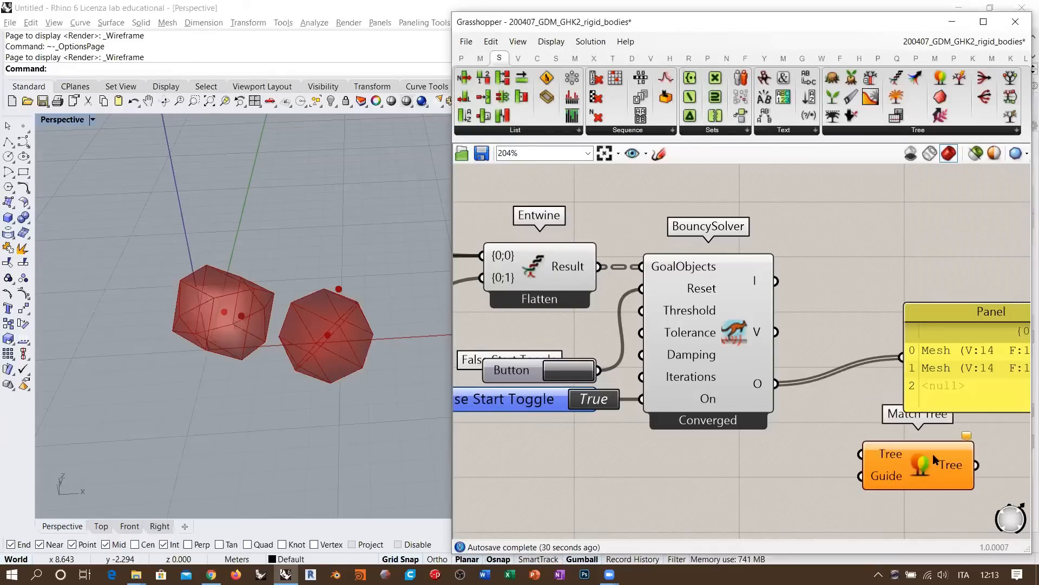
pyautogui.moveTo(934, 454); pyautogui.dragTo(911, 430, button='right')
pyautogui.scroll(-2, 780, 327)
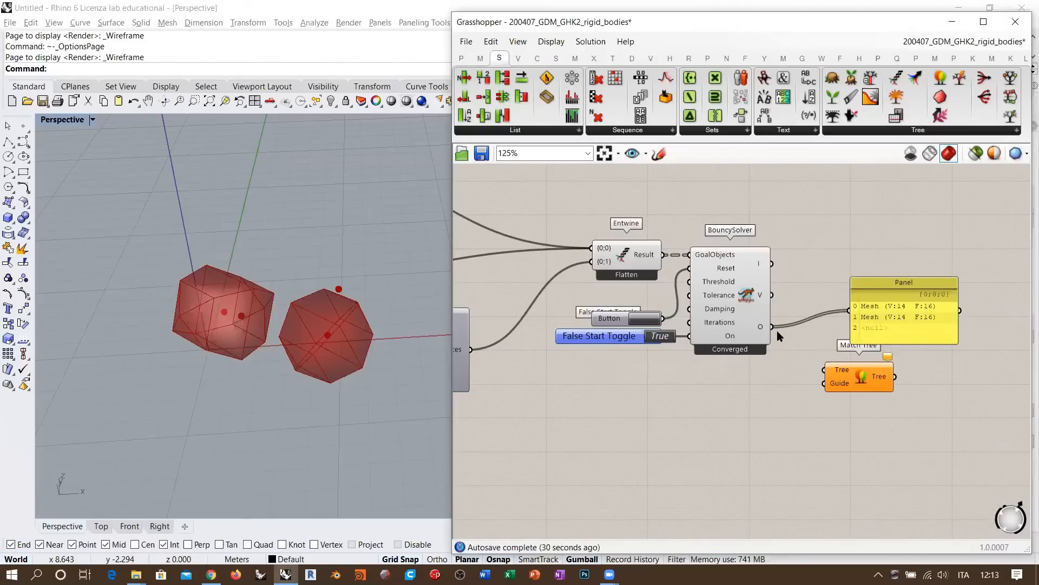
# Try matching the solver output to the goals' structure by wiring O into Match Tree's Tree input and Entwine's Result into Guide.
pyautogui.scroll(2, 778, 335)
pyautogui.moveTo(754, 331); pyautogui.dragTo(828, 390)
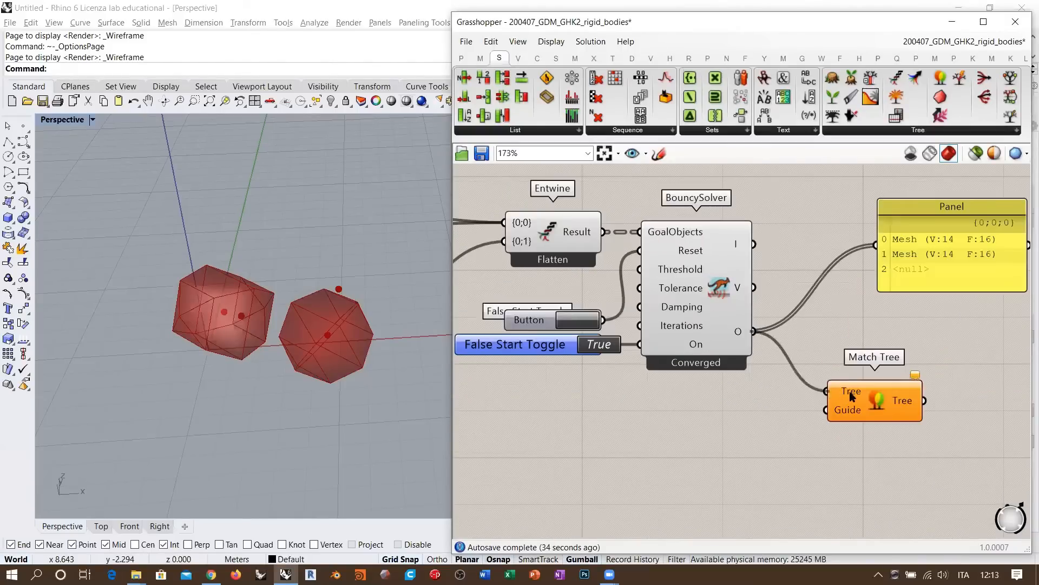
pyautogui.moveTo(851, 396)
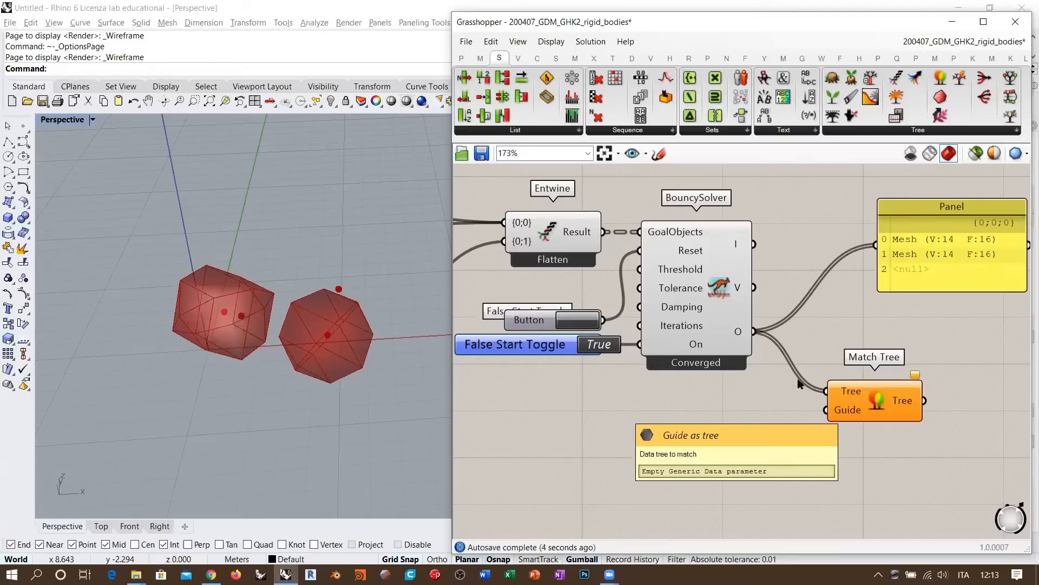
pyautogui.moveTo(602, 232); pyautogui.dragTo(827, 410)
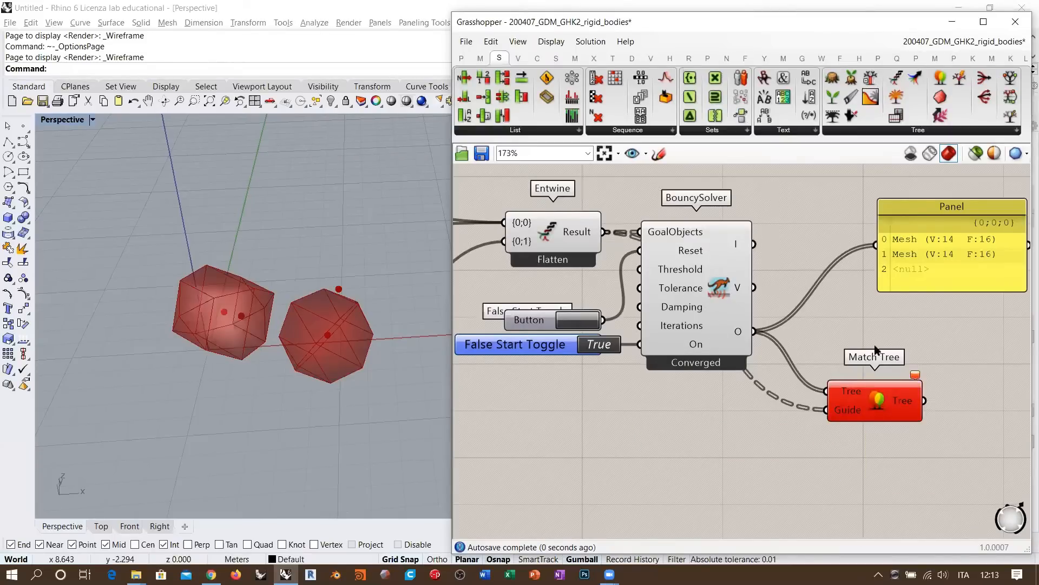
# Check the Match Tree component and delete it.
pyautogui.moveTo(917, 378); pyautogui.dragTo(888, 349, button='right')
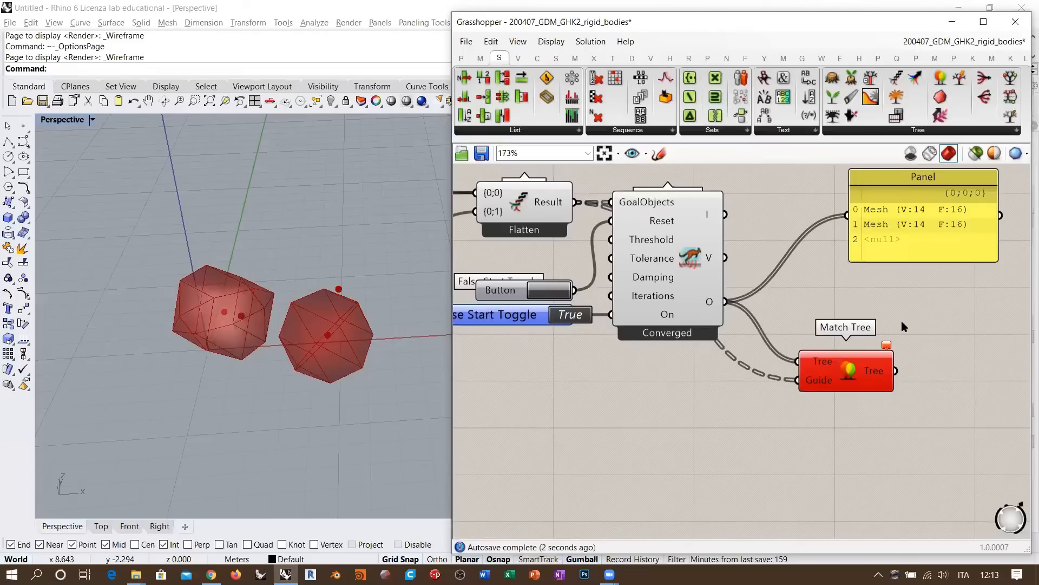
pyautogui.moveTo(888, 347)
pyautogui.click(856, 374)
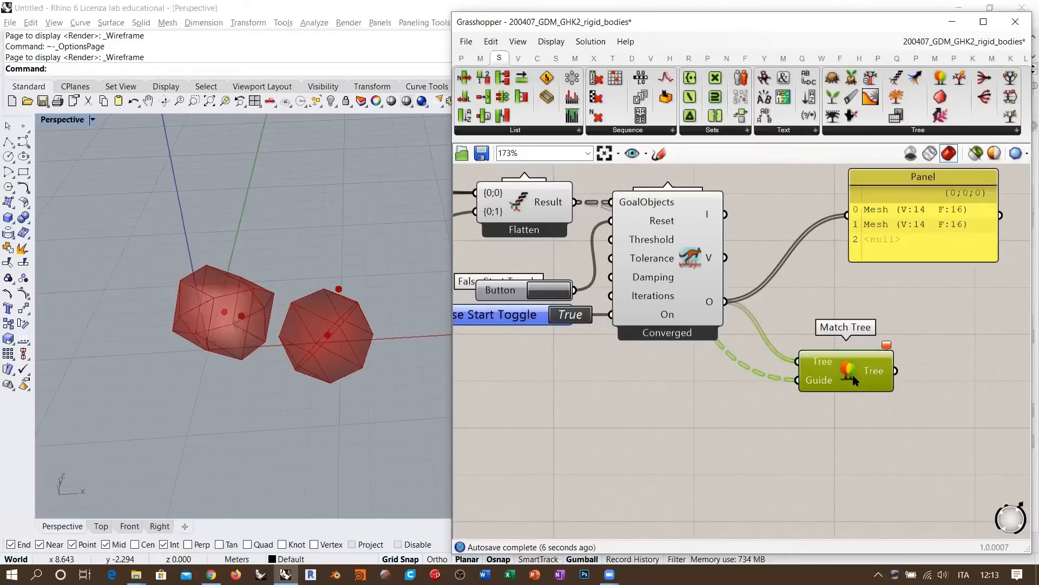
pyautogui.press('Delete')
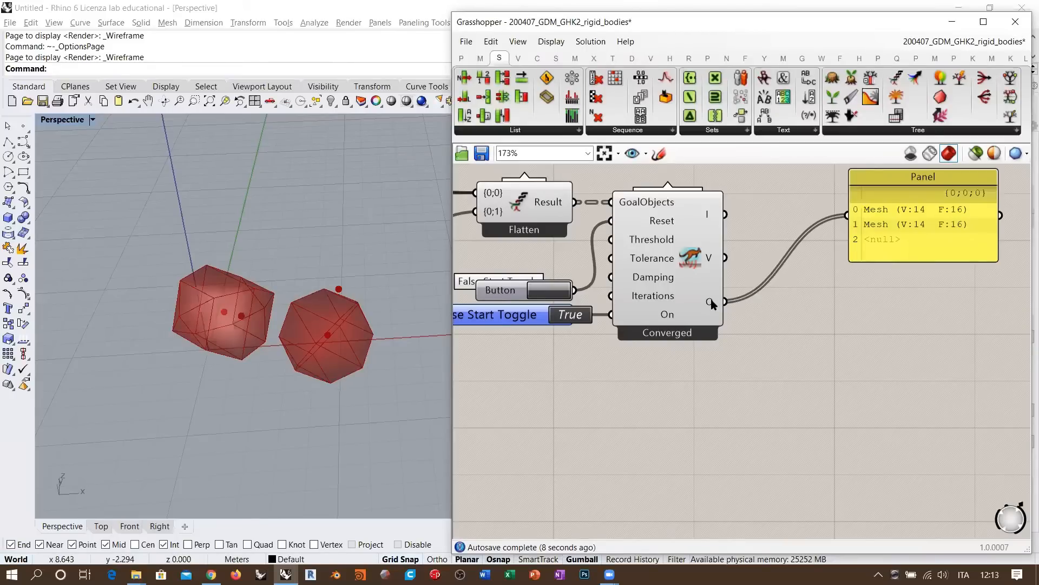
# Add a Tree Statistics component below BouncySolver and connect Entwine's Result to its Tree input.
pyautogui.moveTo(552, 205)
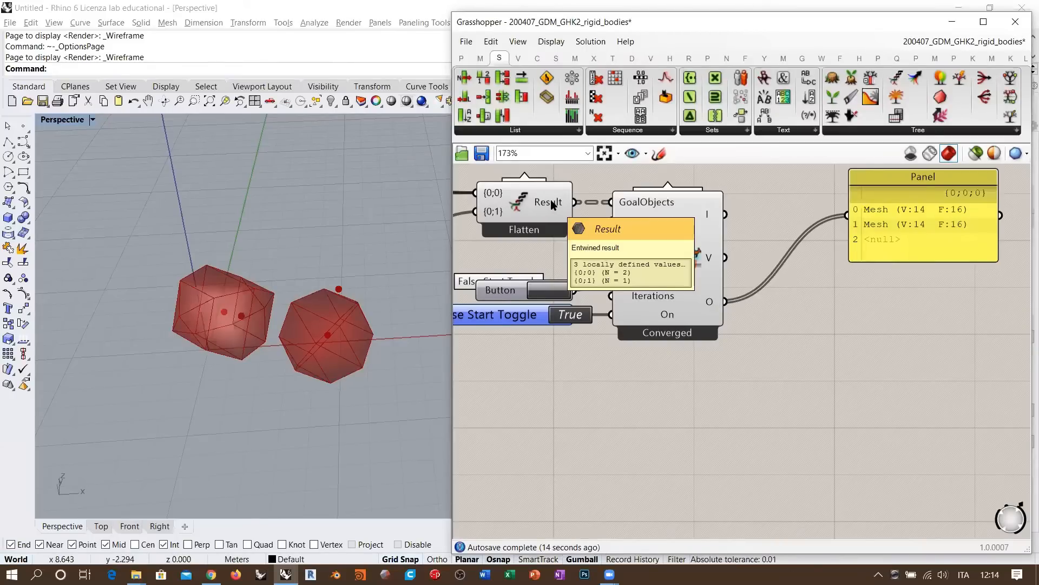
pyautogui.doubleClick(690, 421)
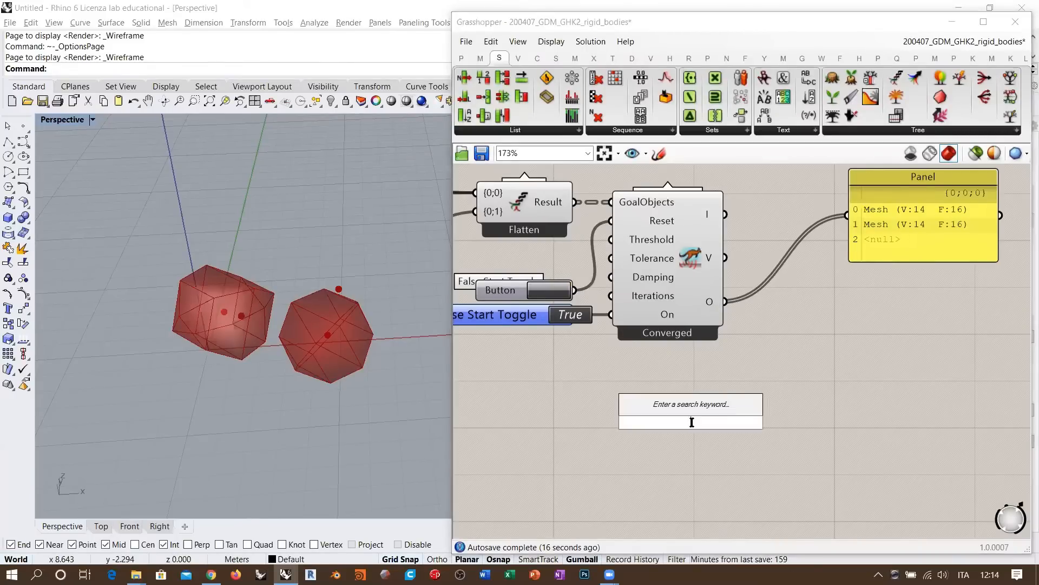
pyautogui.write('tree')
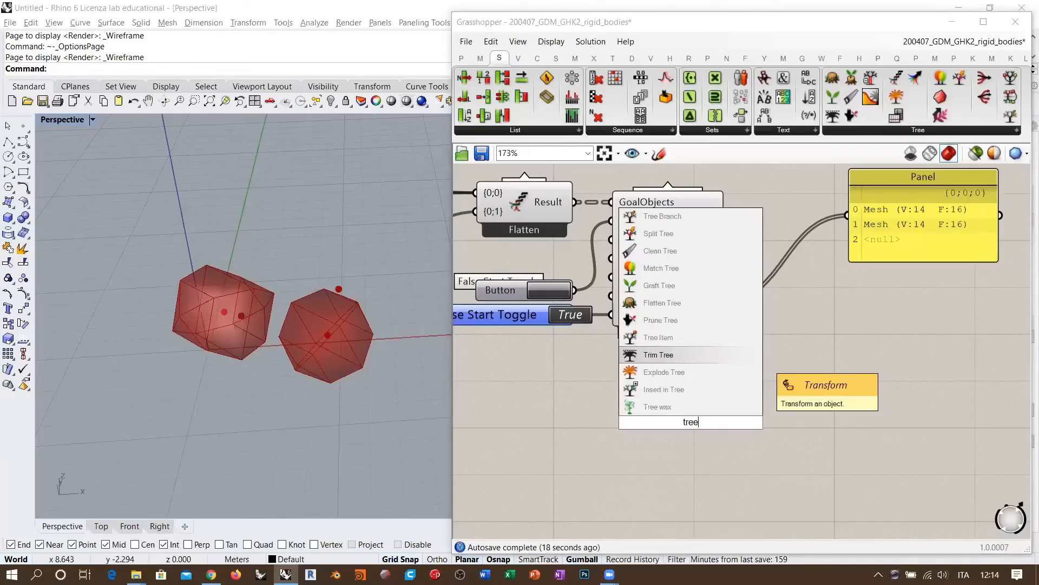
pyautogui.scroll(-5, 710, 358)
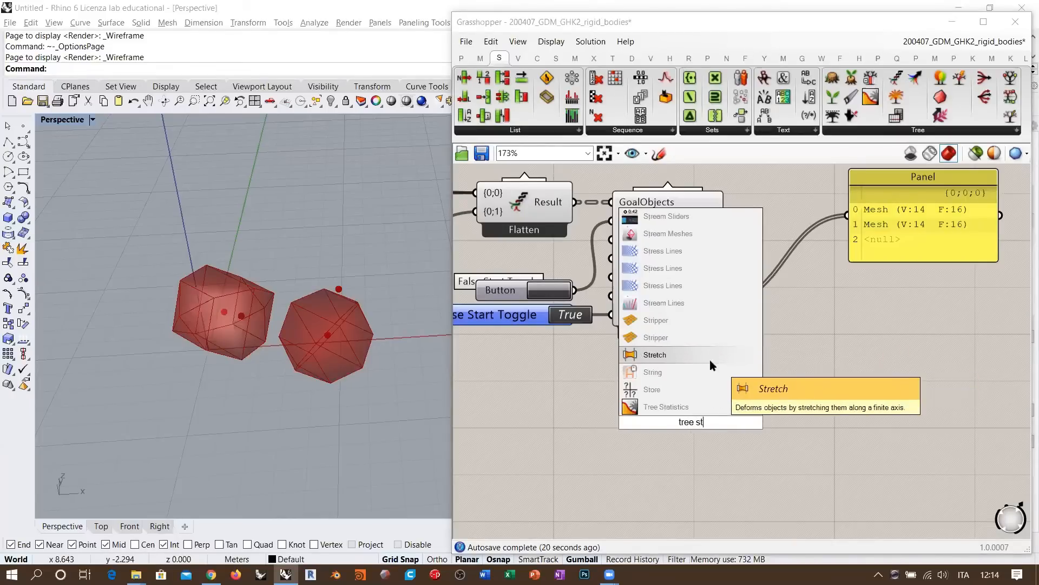
pyautogui.click(678, 405)
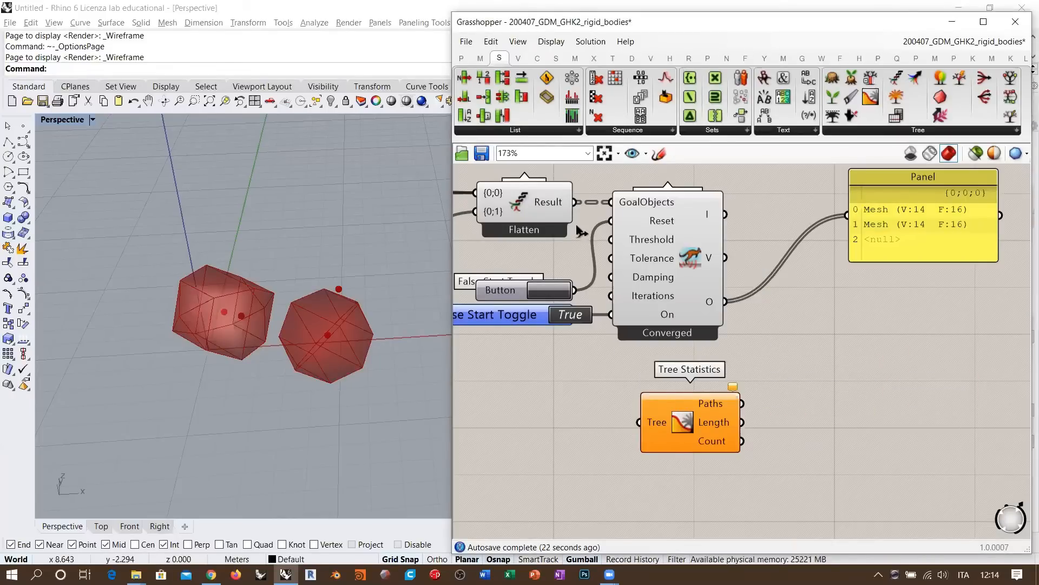
pyautogui.moveTo(575, 202); pyautogui.dragTo(653, 413)
pyautogui.click(748, 385)
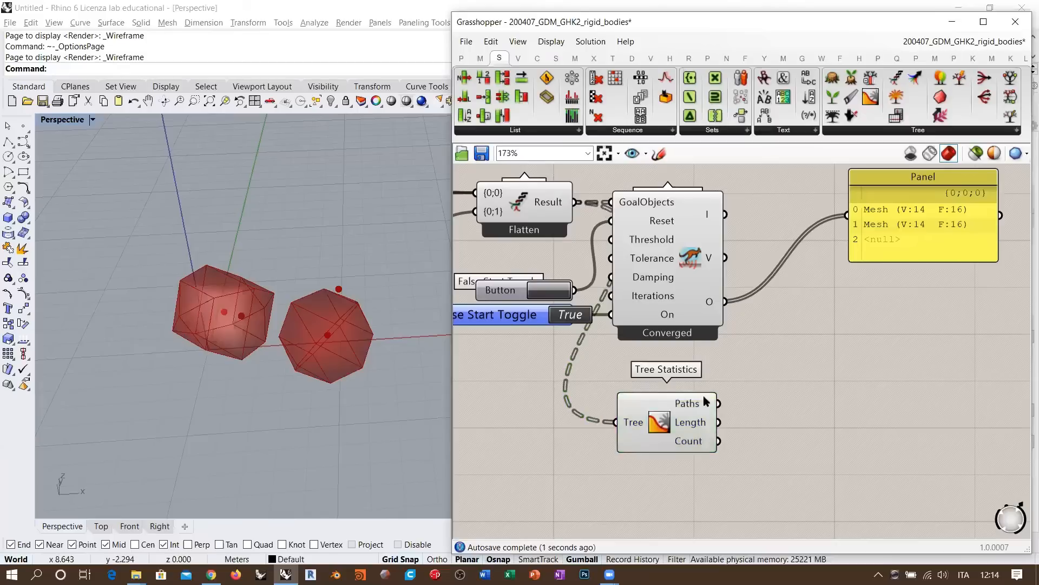
# Check the branch paths and lengths in Tree Statistics and add a Partition List component below the Panel.
pyautogui.moveTo(698, 405)
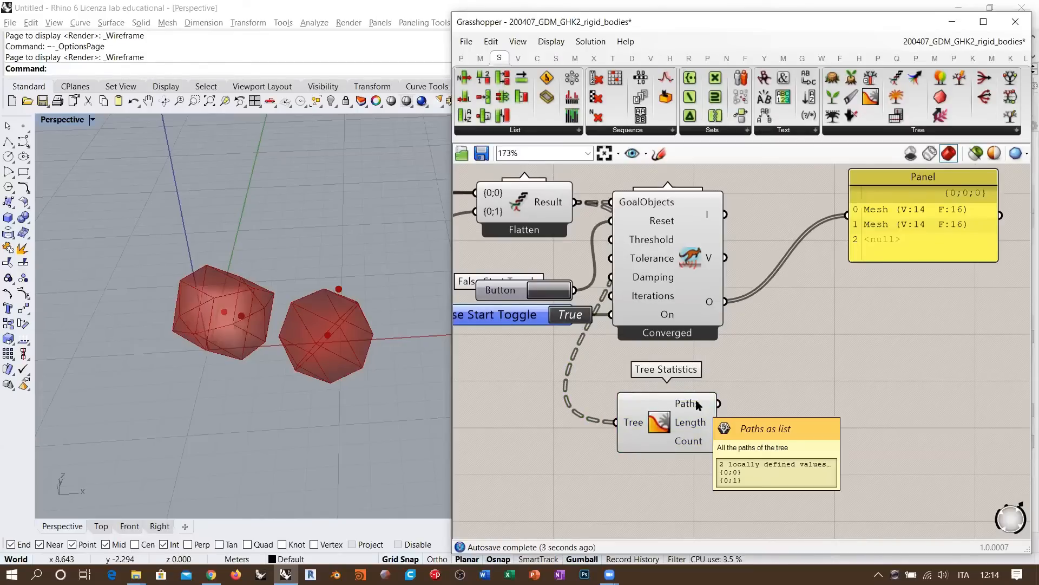
pyautogui.moveTo(698, 424)
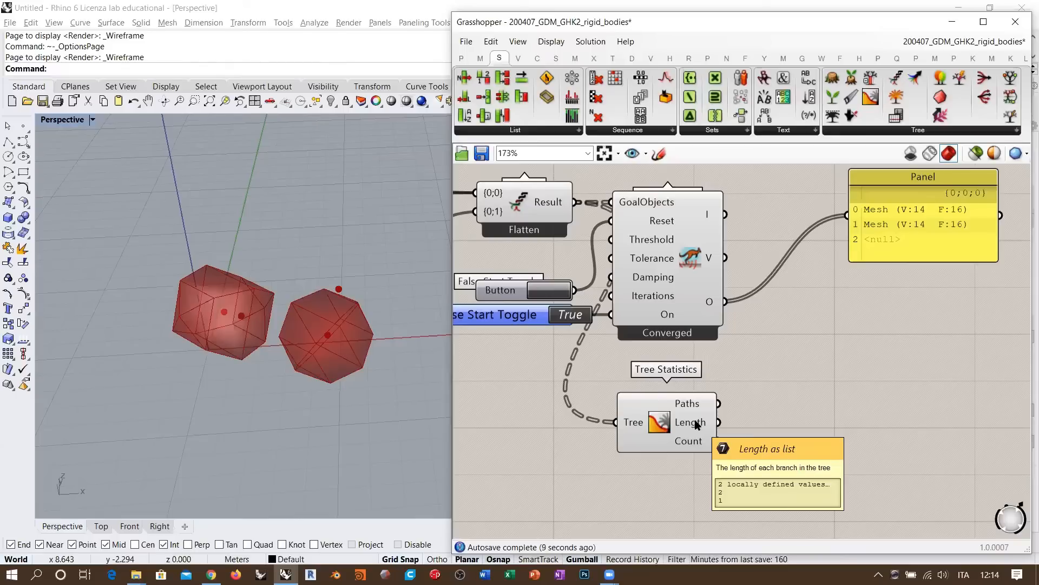
pyautogui.doubleClick(830, 355)
pyautogui.write('part')
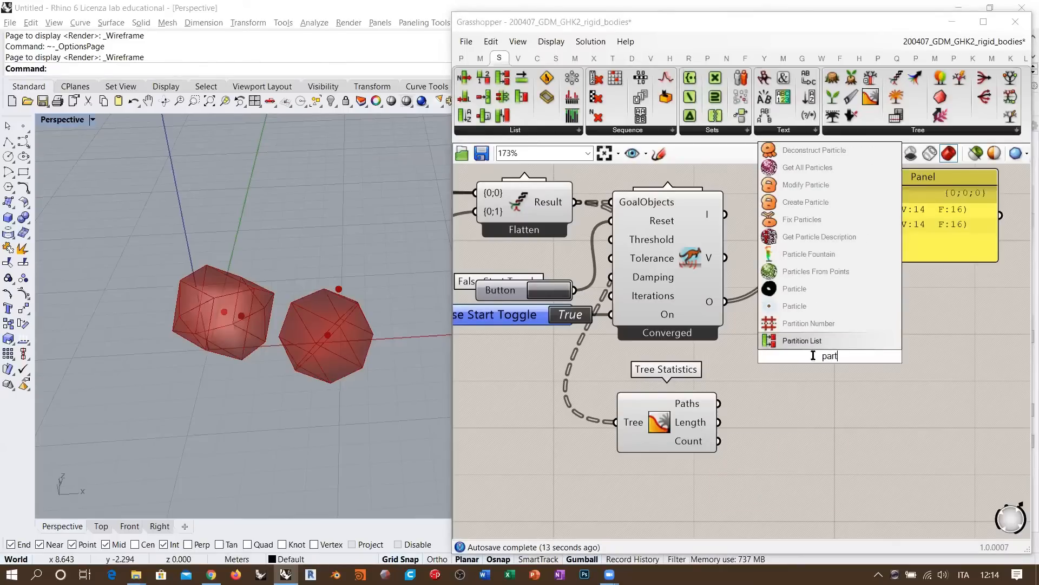
pyautogui.press('Return')
pyautogui.moveTo(813, 367); pyautogui.dragTo(817, 372)
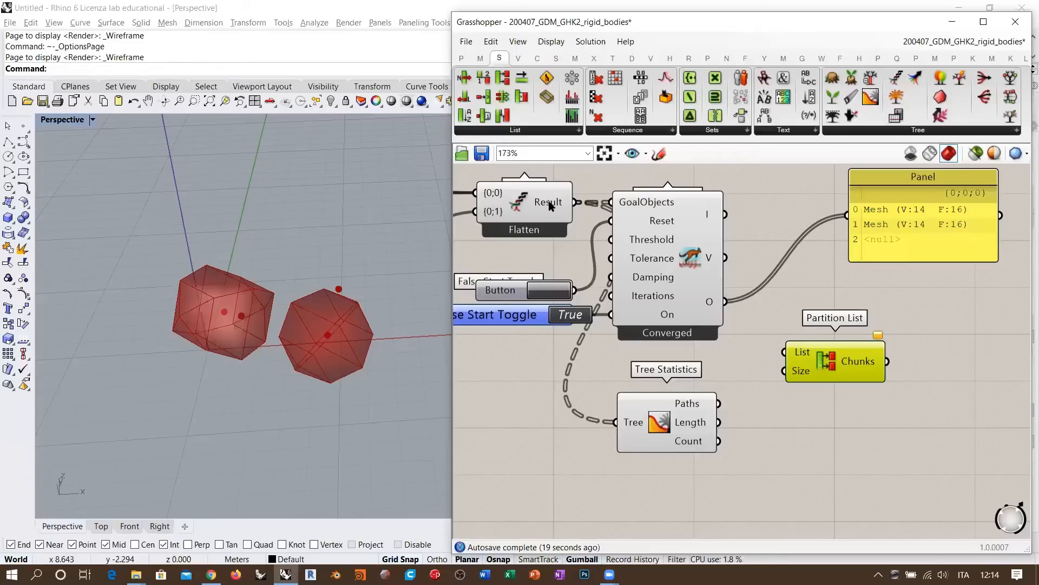
# Wire BouncySolver's O into Partition List's List and Tree Statistics' Length into Size, and display Chunks in the Panel.
pyautogui.moveTo(548, 203)
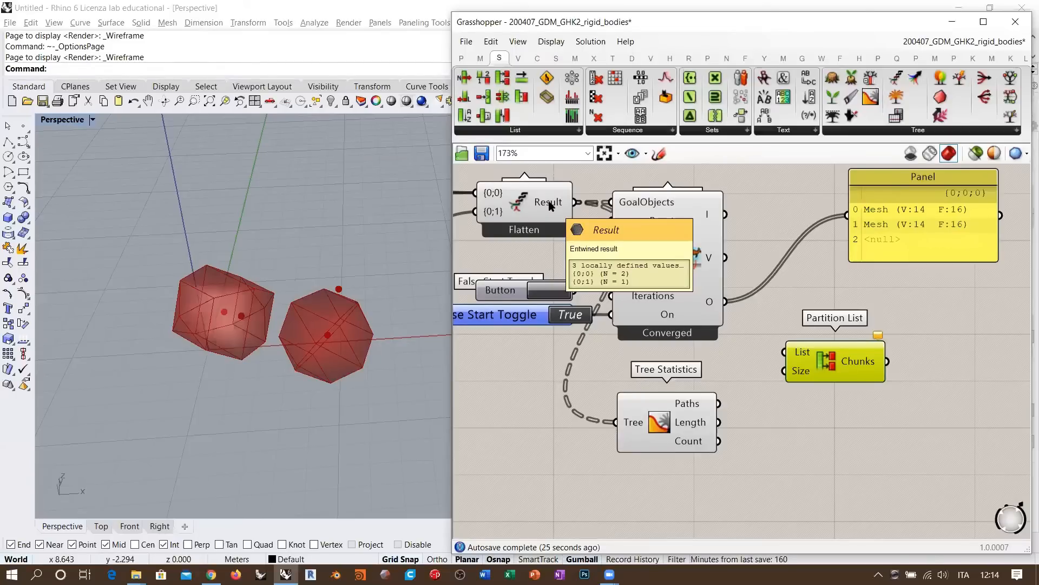
pyautogui.moveTo(548, 203); pyautogui.dragTo(677, 222, button='right')
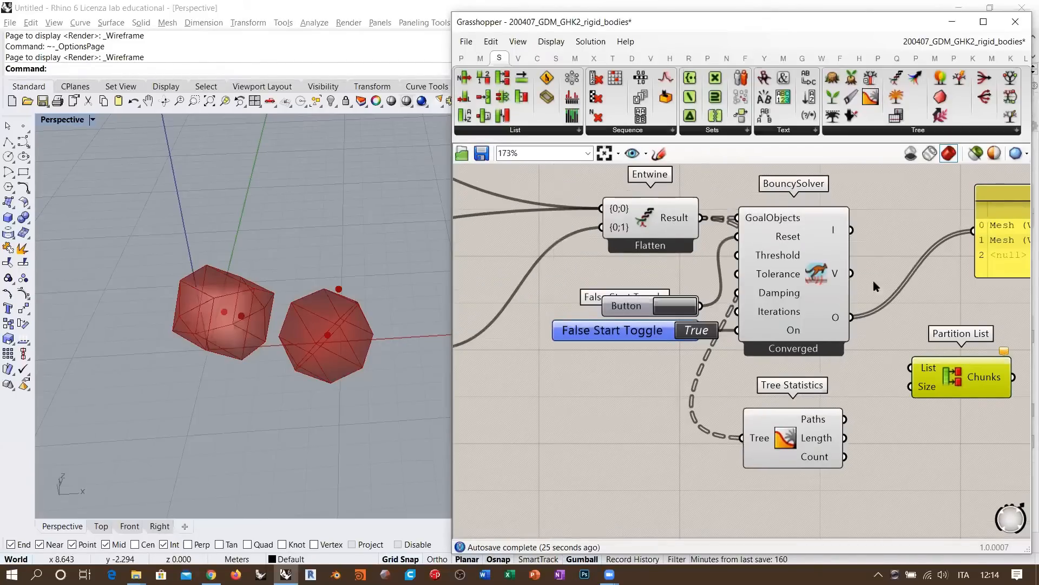
pyautogui.moveTo(1018, 239); pyautogui.dragTo(856, 239, button='right')
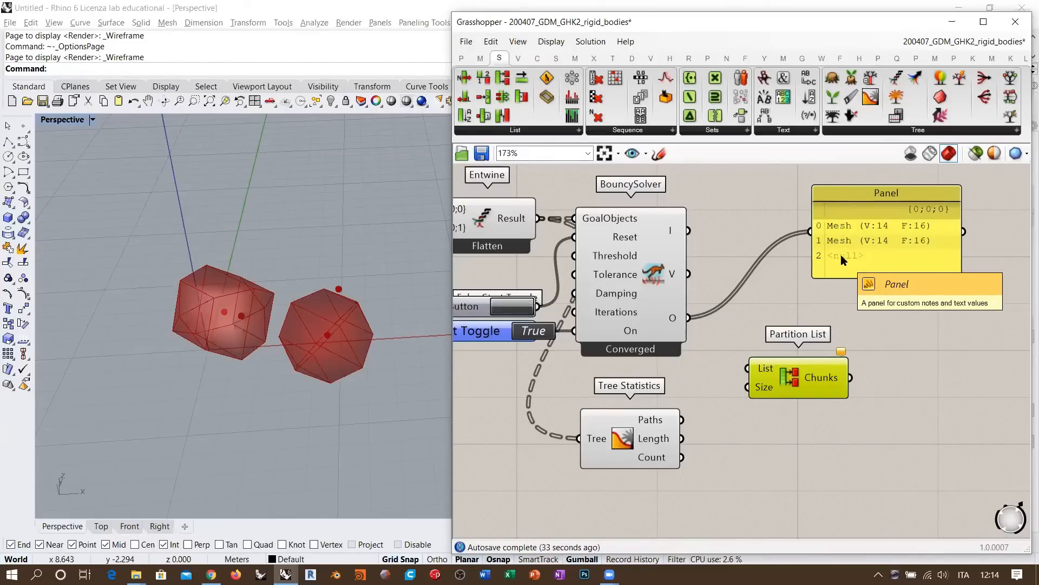
pyautogui.moveTo(688, 317); pyautogui.dragTo(748, 368)
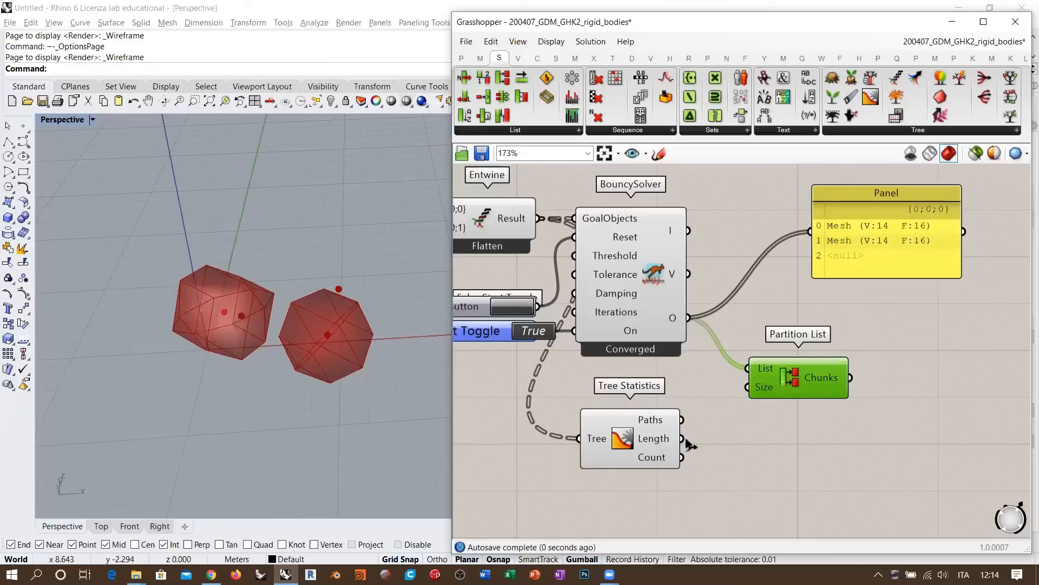
pyautogui.moveTo(683, 440); pyautogui.dragTo(748, 388)
pyautogui.moveTo(850, 378); pyautogui.dragTo(811, 232)
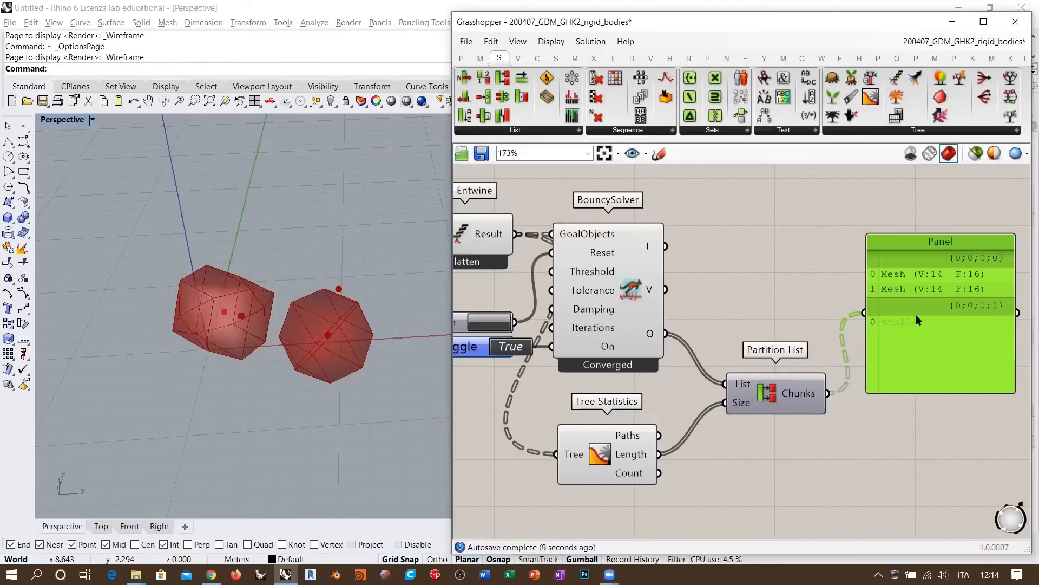
# Remove the Panel and add an Explode Tree component fed by Partition List's Chunks output.
pyautogui.moveTo(724, 288); pyautogui.dragTo(761, 294, button='right')
pyautogui.click(575, 238)
pyautogui.scroll(-1, 574, 238)
pyautogui.moveTo(575, 239); pyautogui.dragTo(762, 257, button='right')
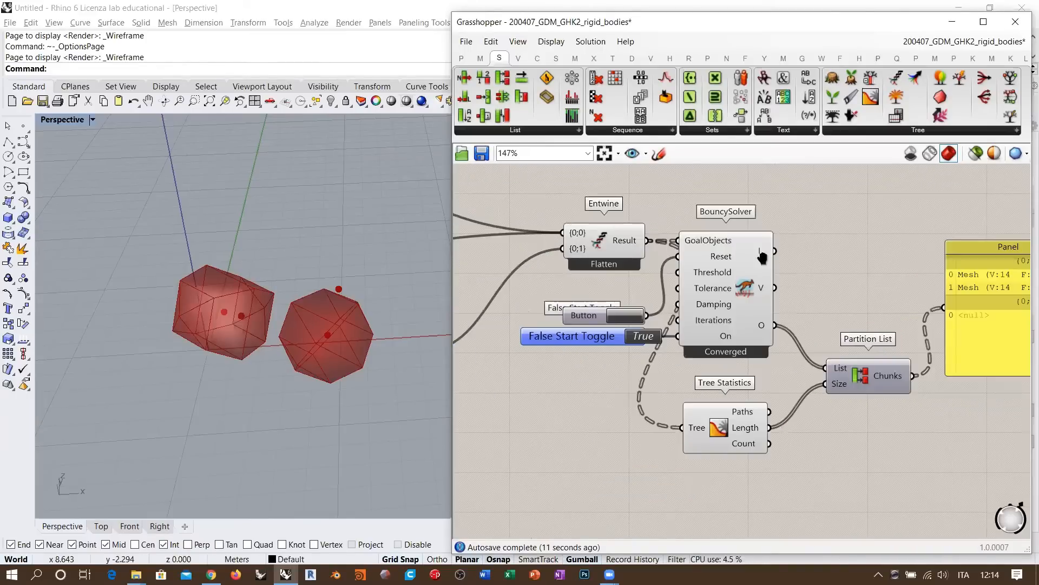
pyautogui.moveTo(542, 308); pyautogui.dragTo(813, 386, button='right')
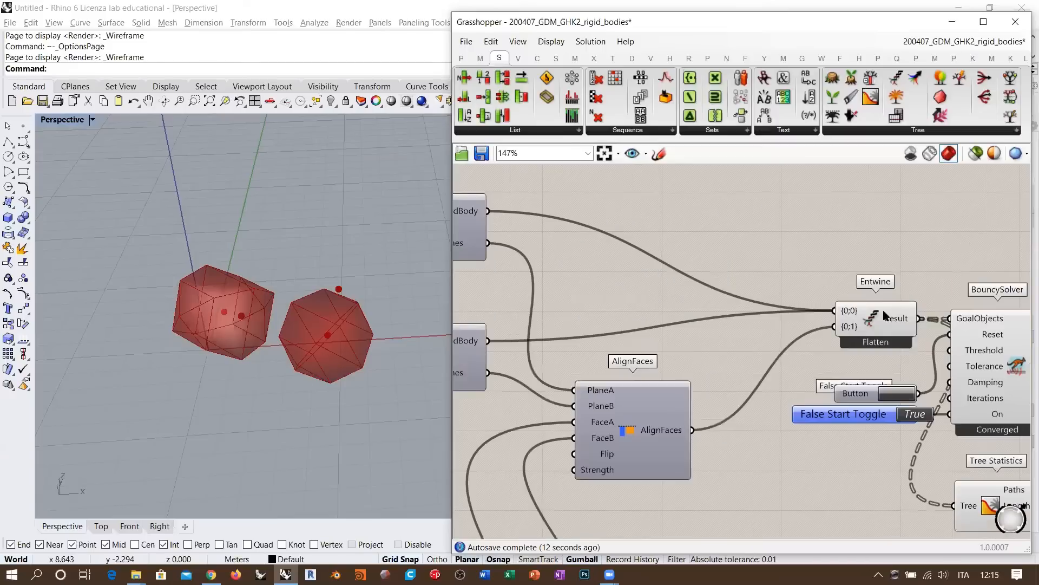
pyautogui.moveTo(878, 398); pyautogui.dragTo(618, 318, button='right')
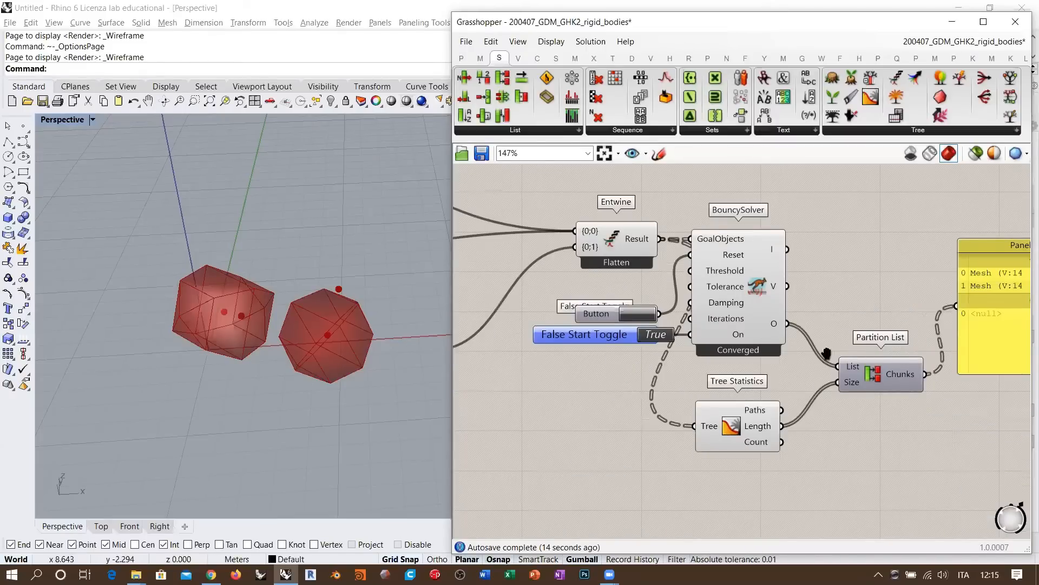
pyautogui.scroll(3, 837, 352)
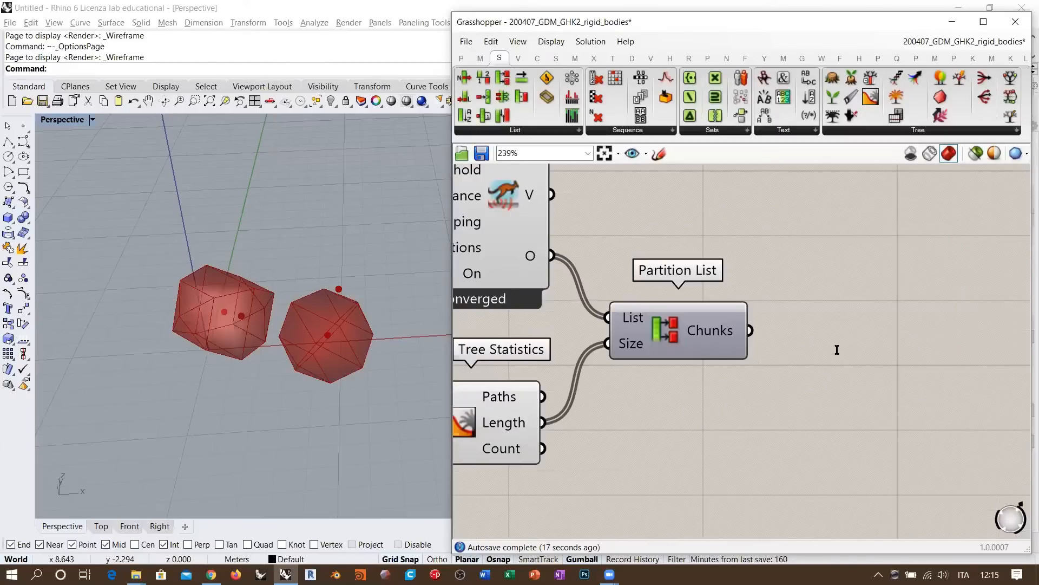
pyautogui.doubleClick(837, 350)
pyautogui.write('ex')
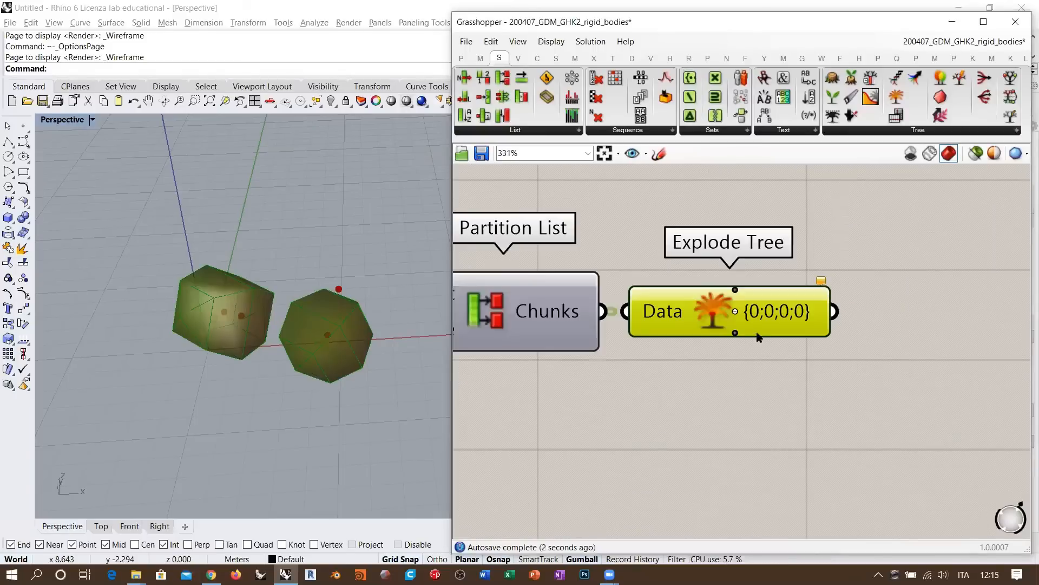
pyautogui.click(759, 337)
pyautogui.scroll(-3, 759, 337)
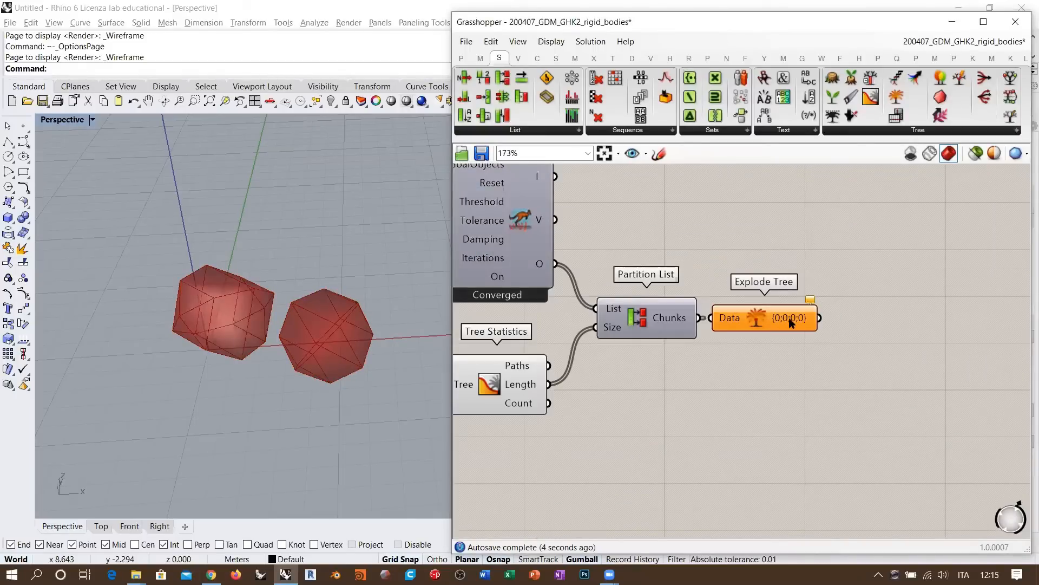
# Review the data flow from Entwine's branches through BouncySolver, Tree Statistics and Partition List to Explode Tree.
pyautogui.moveTo(611, 284); pyautogui.dragTo(699, 298, button='right')
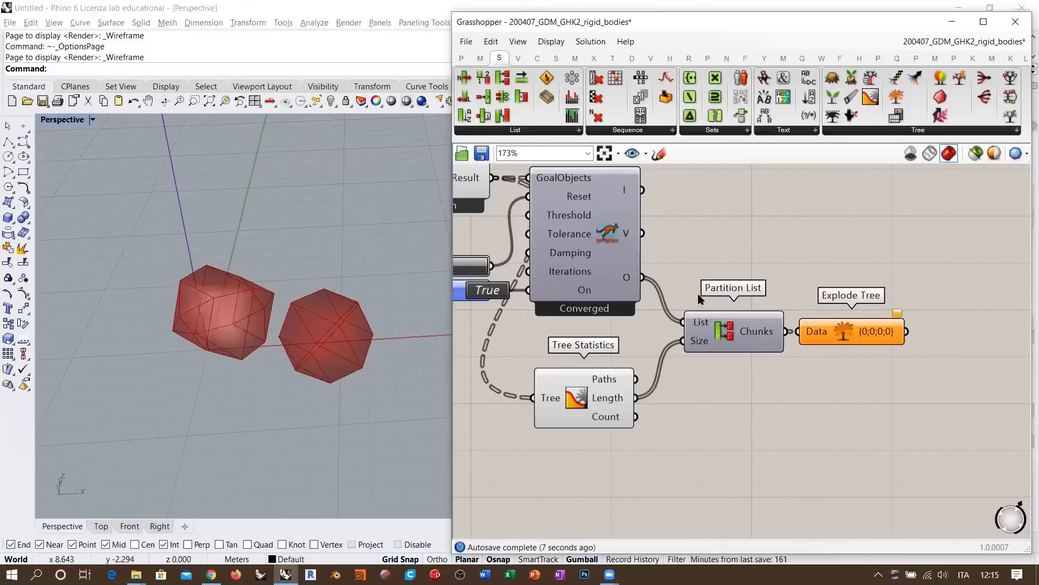
pyautogui.scroll(-2, 495, 352)
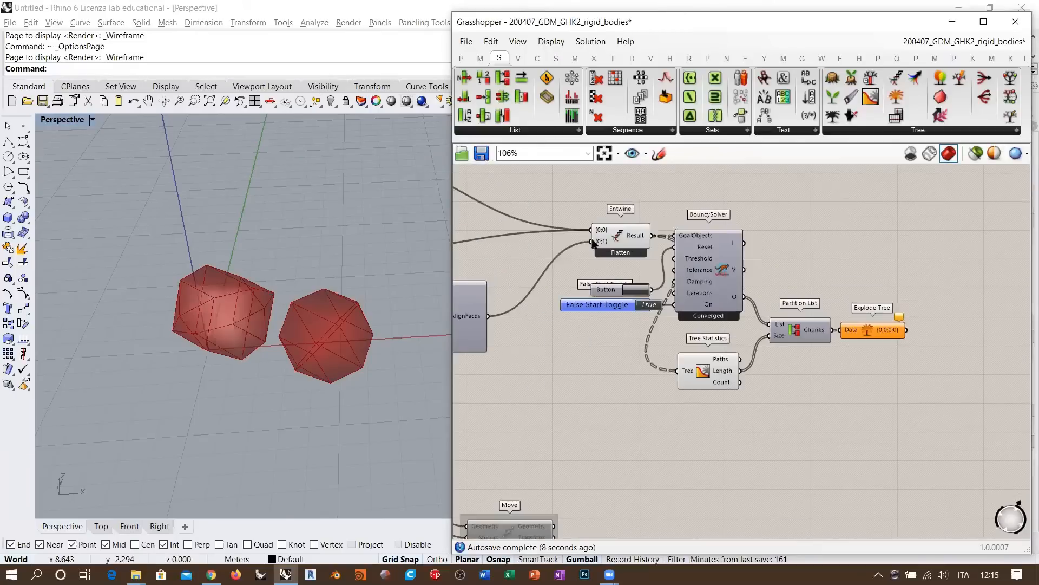
pyautogui.moveTo(631, 242); pyautogui.dragTo(705, 297, button='right')
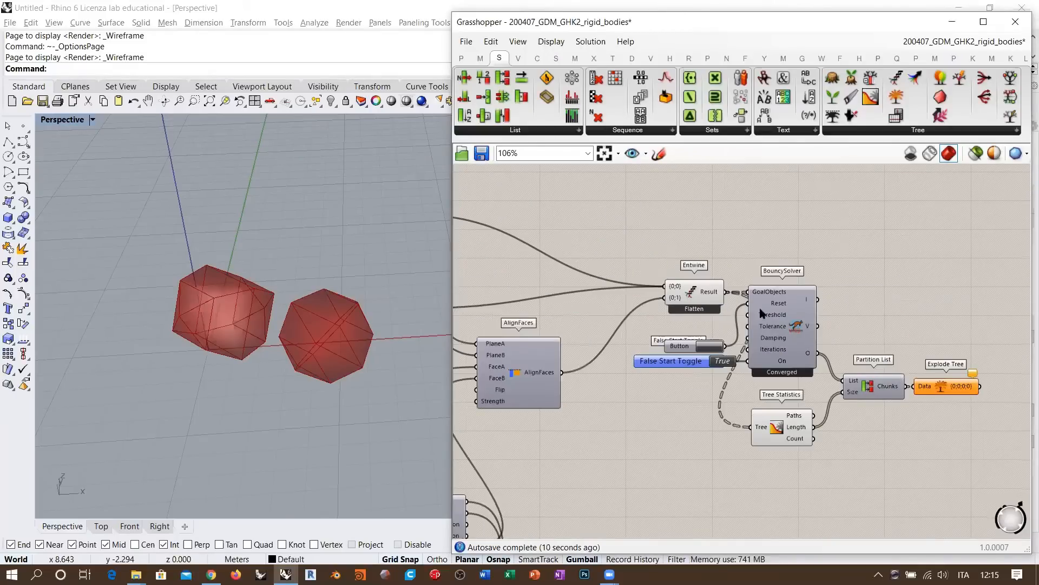
pyautogui.scroll(3, 762, 307)
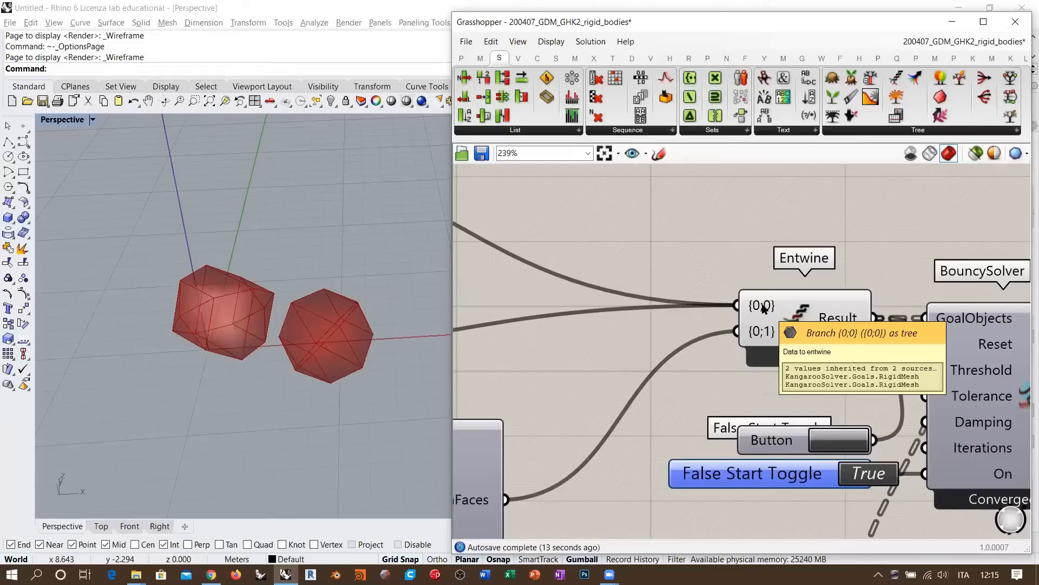
pyautogui.moveTo(764, 307); pyautogui.dragTo(577, 256, button='right')
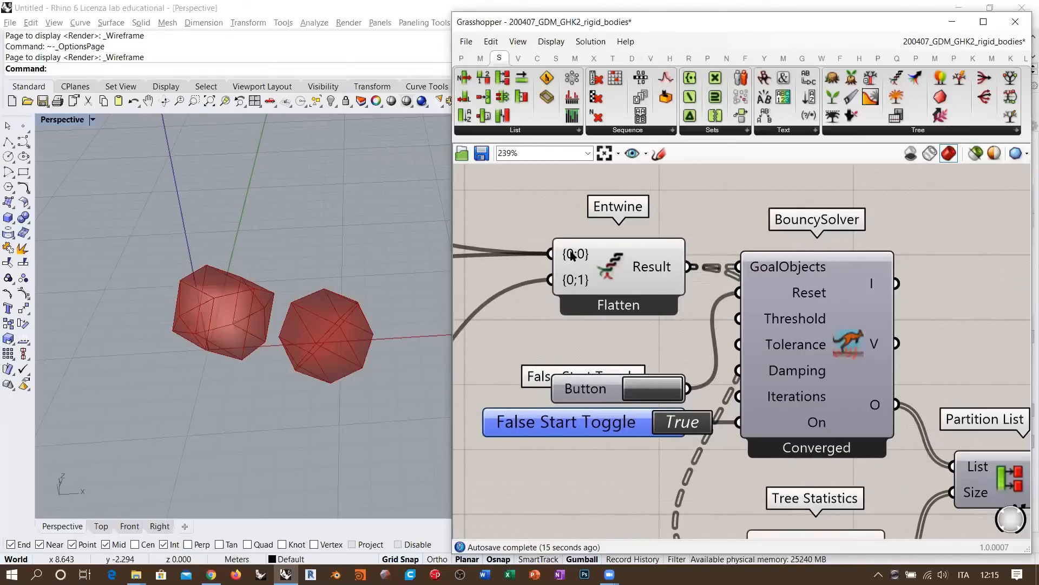
pyautogui.moveTo(577, 257)
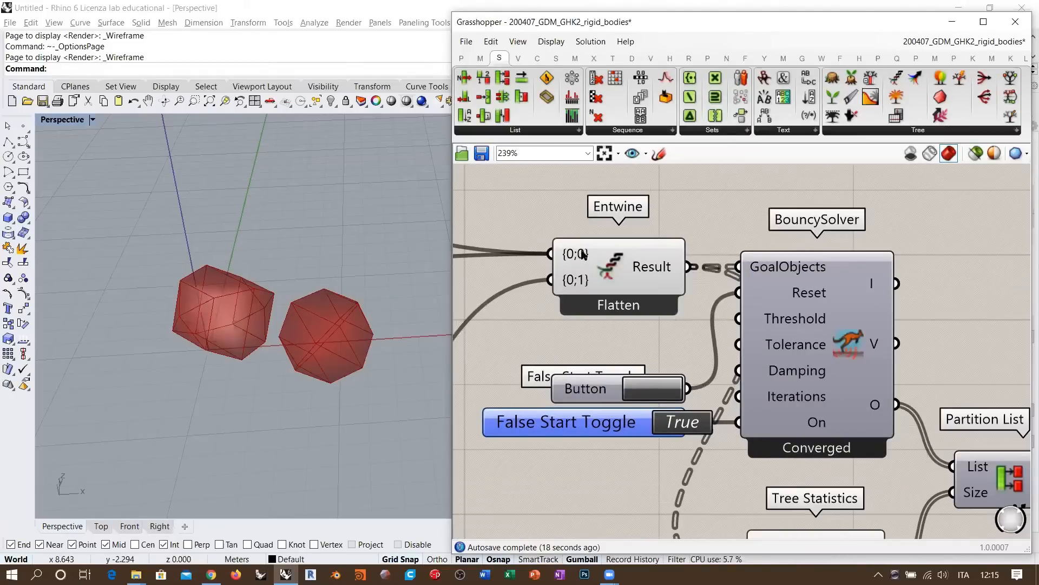
pyautogui.moveTo(741, 328); pyautogui.dragTo(547, 210, button='right')
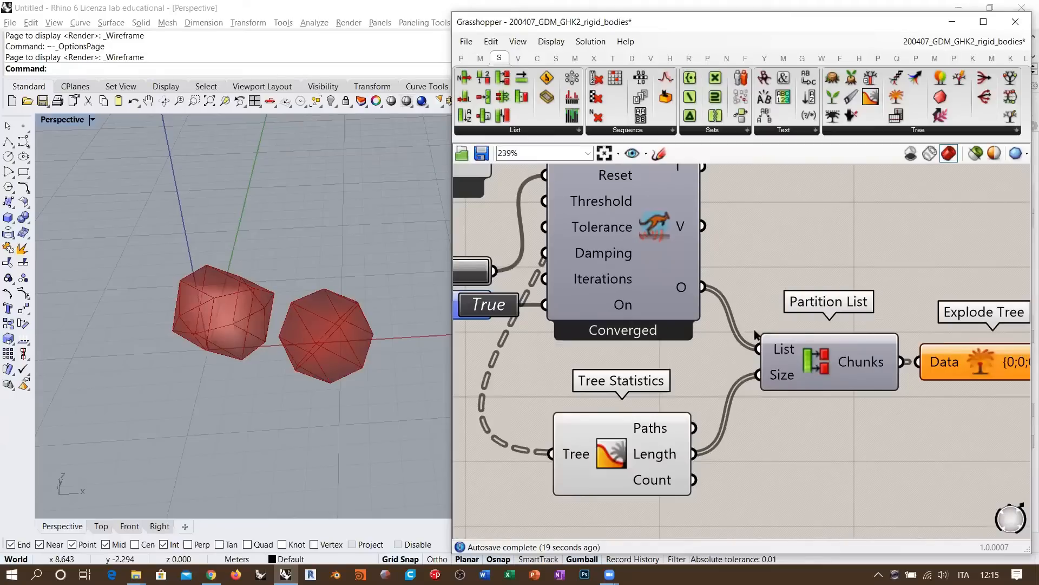
pyautogui.scroll(-3, 753, 335)
pyautogui.moveTo(628, 382); pyautogui.dragTo(632, 377)
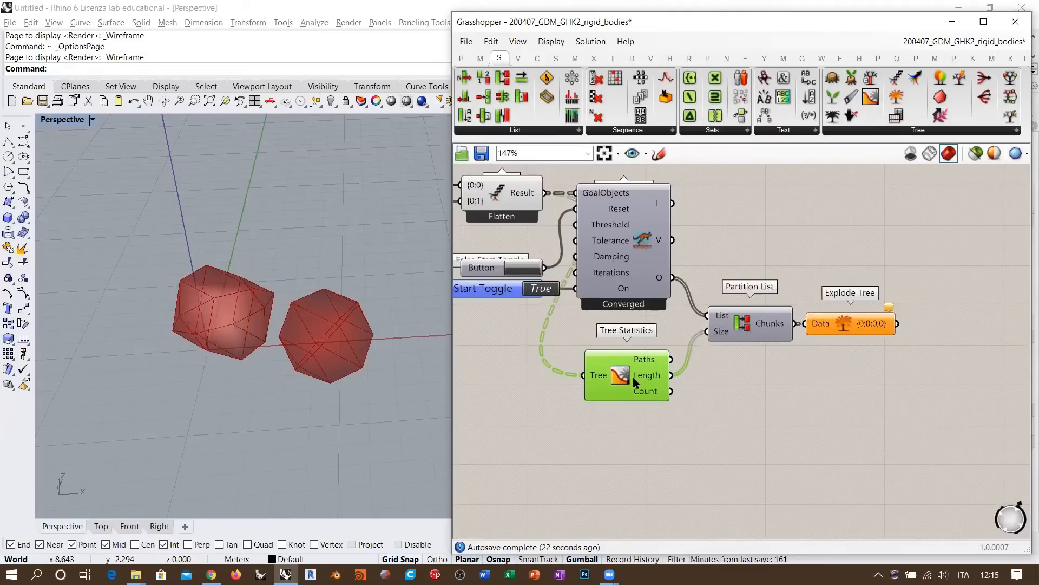
pyautogui.click(827, 373)
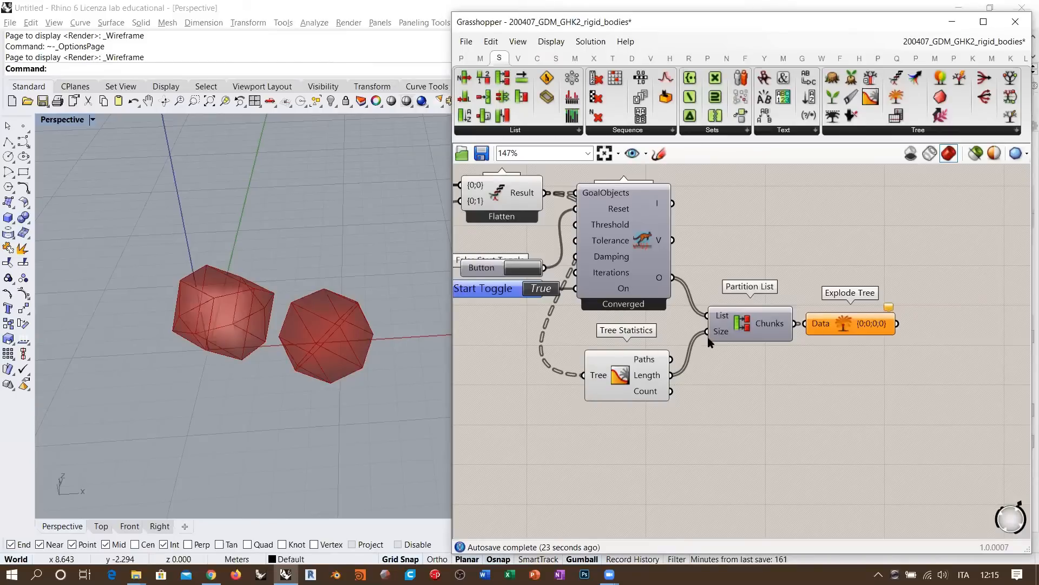
pyautogui.moveTo(857, 328); pyautogui.dragTo(718, 346, button='right')
pyautogui.scroll(-2, 709, 351)
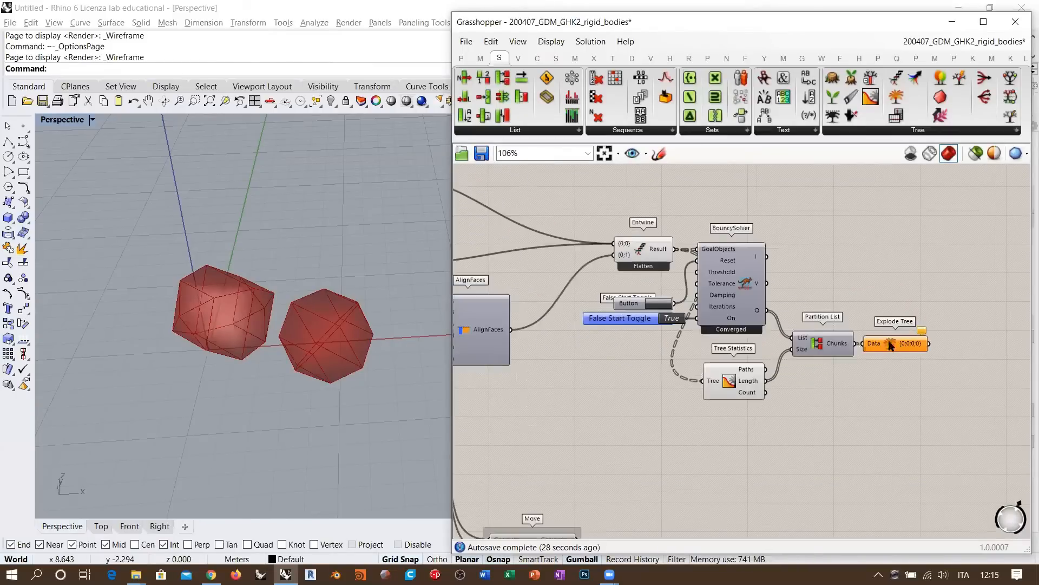
# Examine the upper face-extraction chain from Deconstruct Mesh through 4Point Surface and List Item to Evaluate Surface.
pyautogui.scroll(-2, 683, 377)
pyautogui.moveTo(477, 319); pyautogui.dragTo(633, 269, button='right')
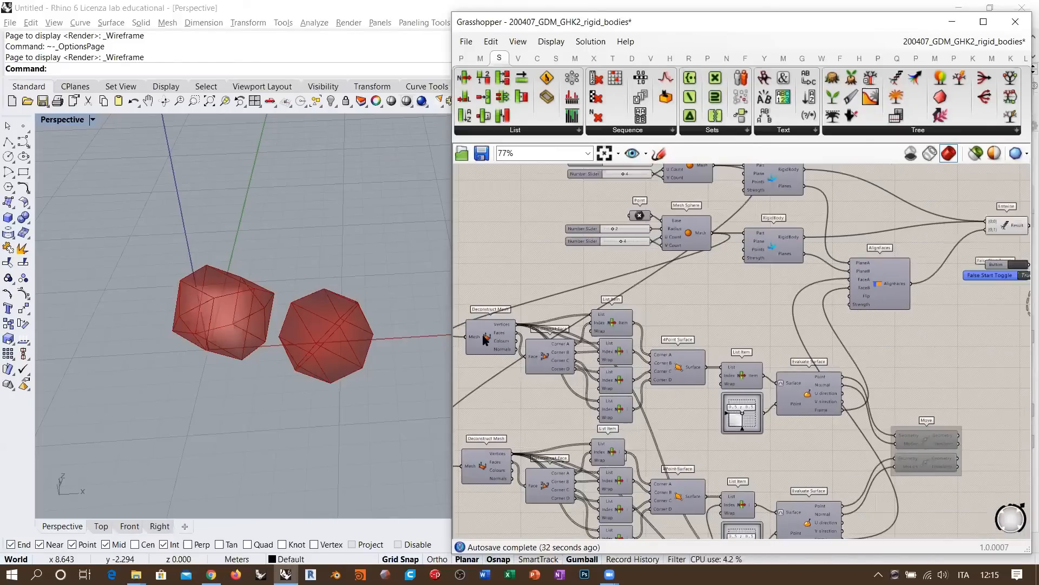
pyautogui.moveTo(554, 270); pyautogui.dragTo(487, 338, button='right')
pyautogui.click(490, 337)
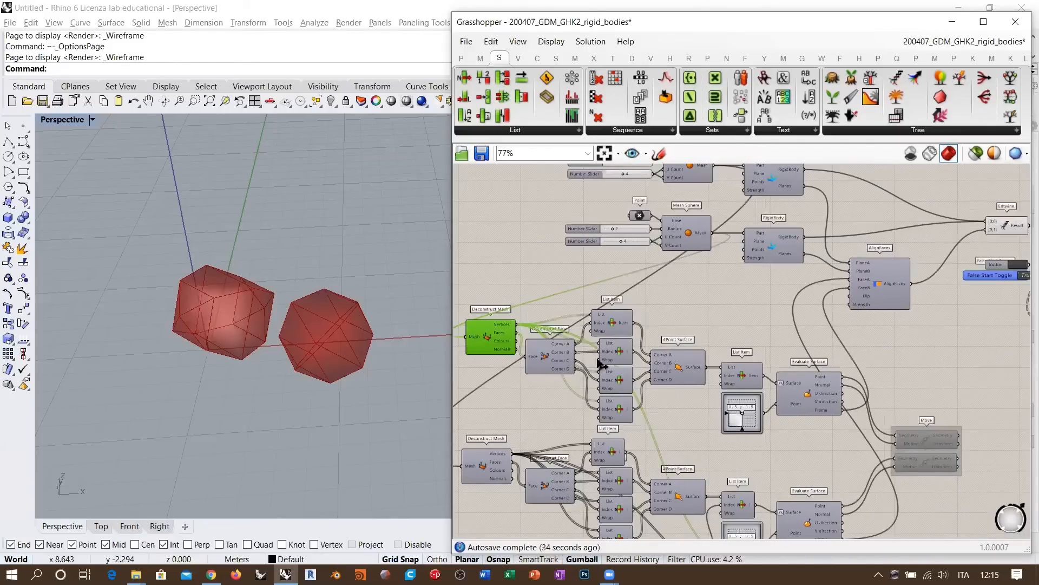
pyautogui.click(681, 367)
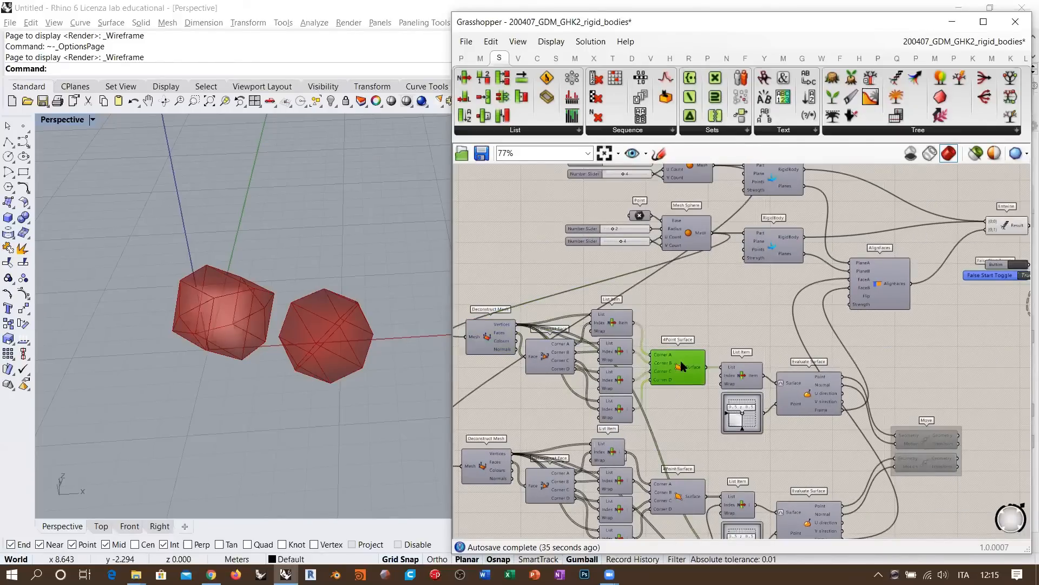
pyautogui.click(746, 375)
pyautogui.click(805, 399)
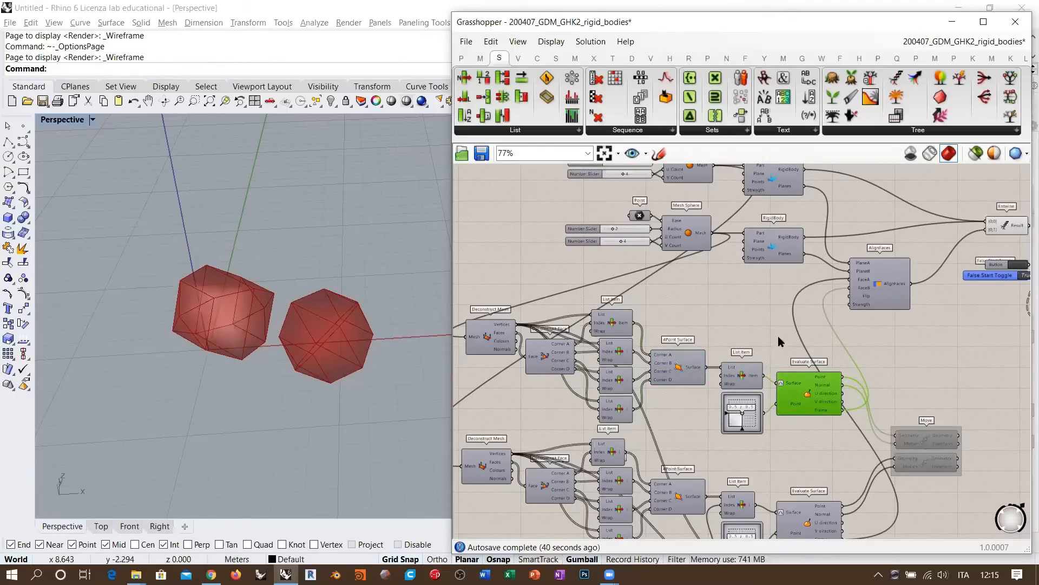
# Duplicate the upper Deconstruct Mesh to Evaluate Surface chain and place the copy below and beyond Explode Tree.
pyautogui.moveTo(752, 290); pyautogui.dragTo(475, 362)
pyautogui.scroll(-3, 608, 346)
pyautogui.keyDown('alt'); pyautogui.moveTo(939, 359); pyautogui.dragTo(987, 351); pyautogui.keyUp('alt')
pyautogui.moveTo(920, 321); pyautogui.dragTo(720, 350, button='right')
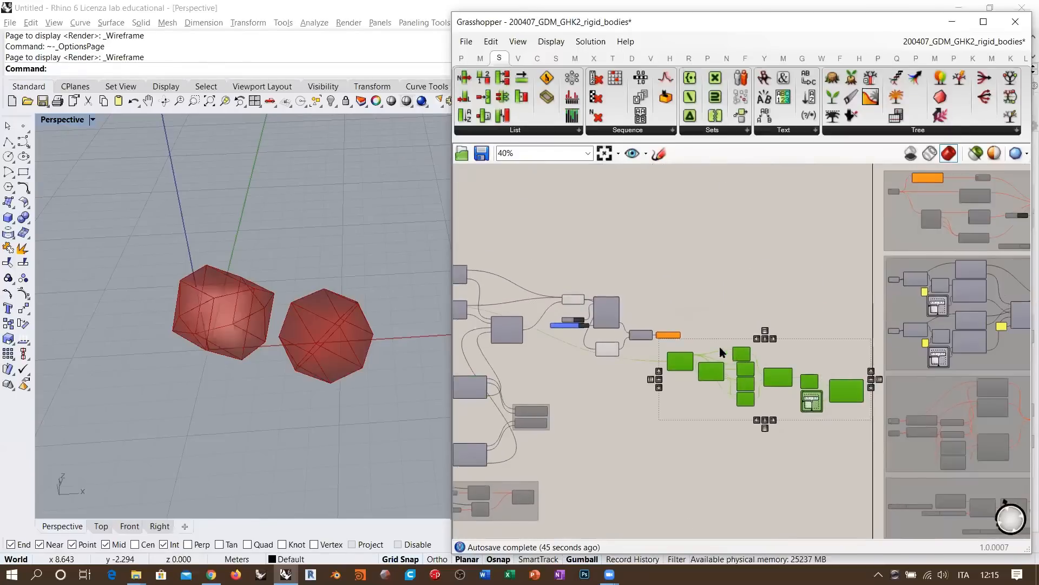
pyautogui.scroll(6, 721, 348)
pyautogui.scroll(-3, 661, 338)
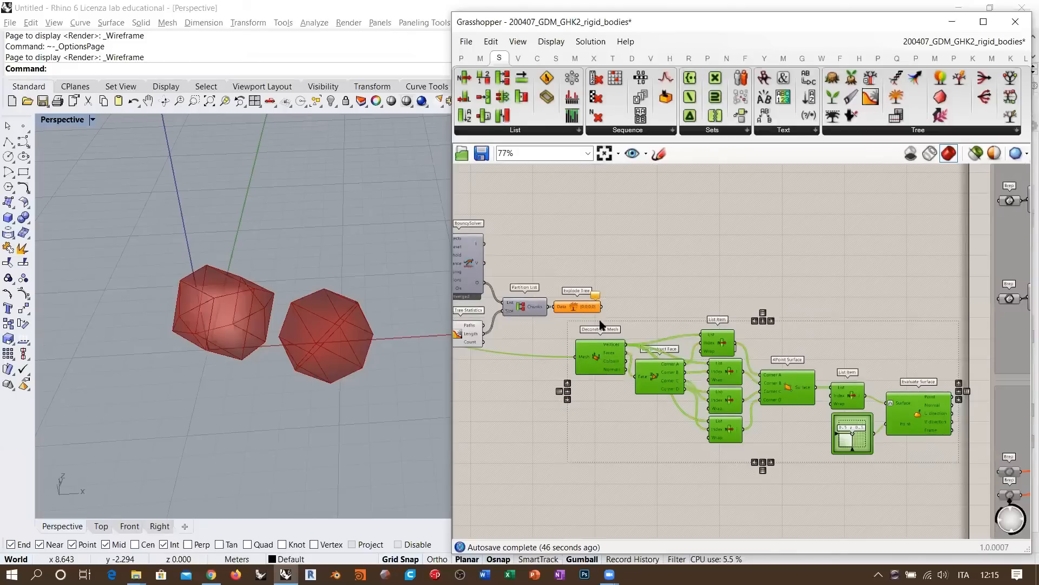
# Add a Dispatch component beside Explode Tree with Explode Tree's {0;0;0;0} branch connected to its List input.
pyautogui.click(585, 304)
pyautogui.scroll(3, 583, 303)
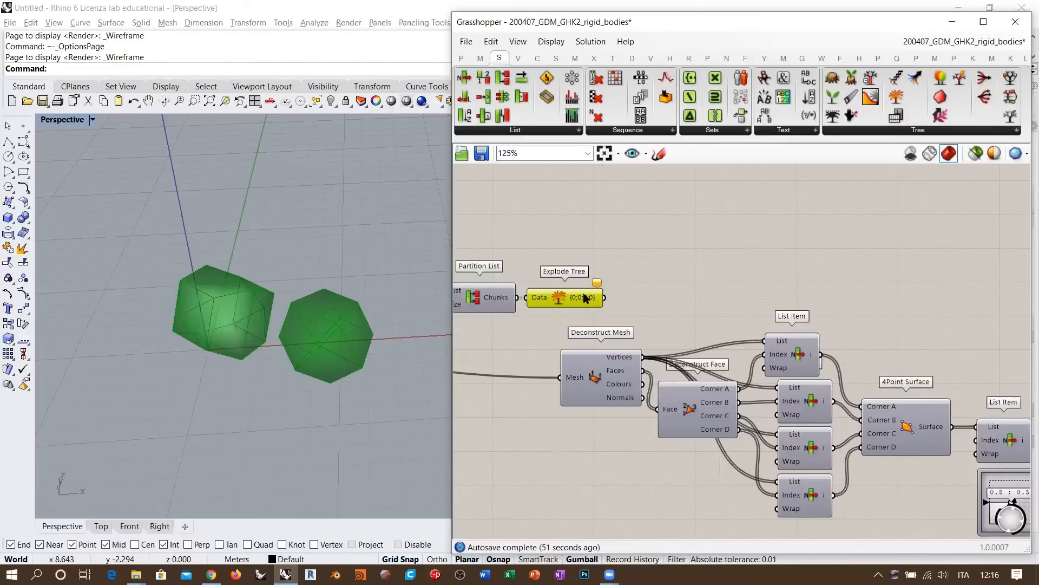
pyautogui.doubleClick(651, 276)
pyautogui.write('disp')
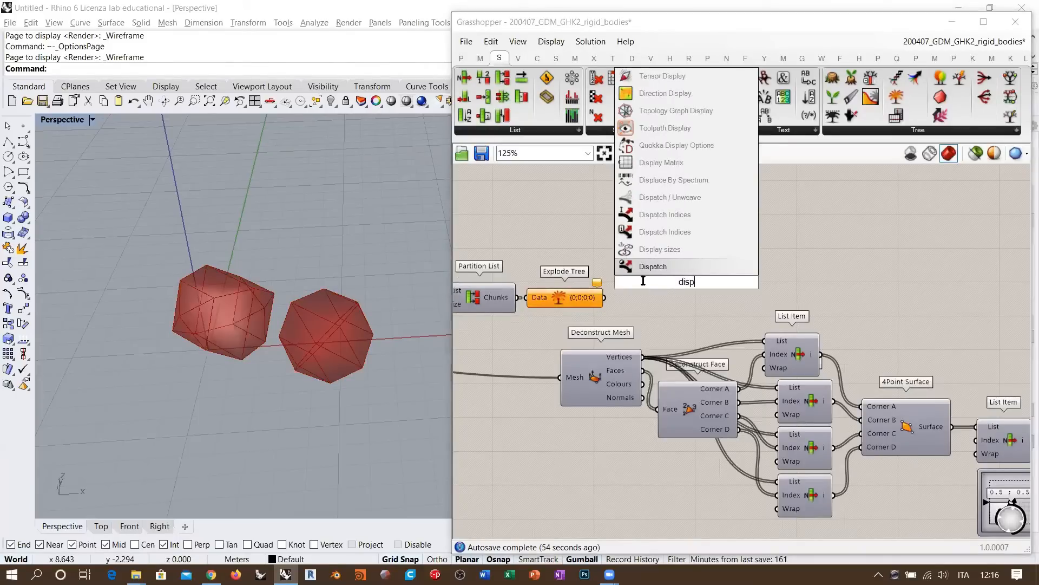
pyautogui.press('Return')
pyautogui.moveTo(650, 275); pyautogui.dragTo(639, 297)
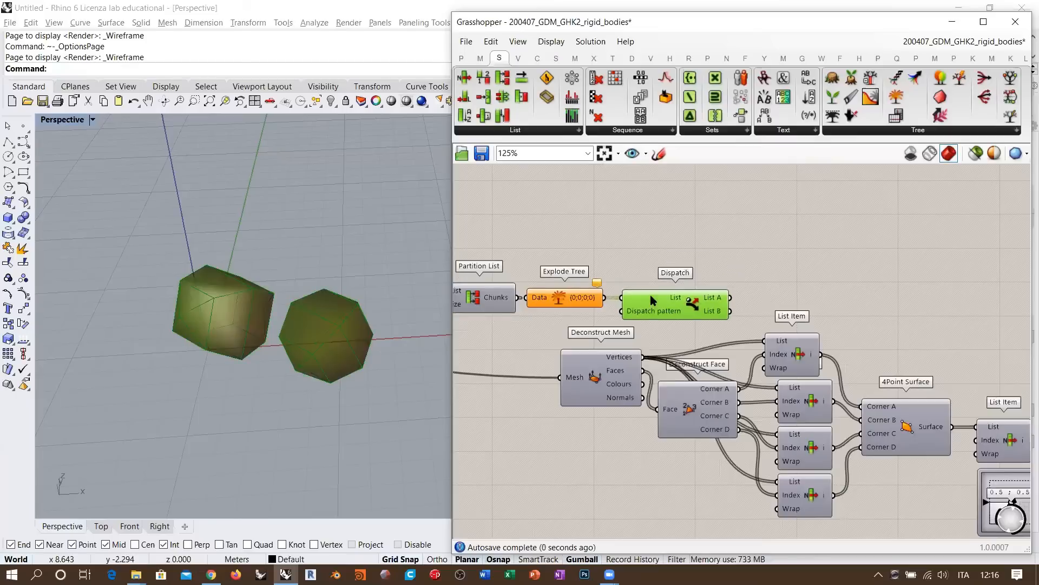
pyautogui.click(688, 298)
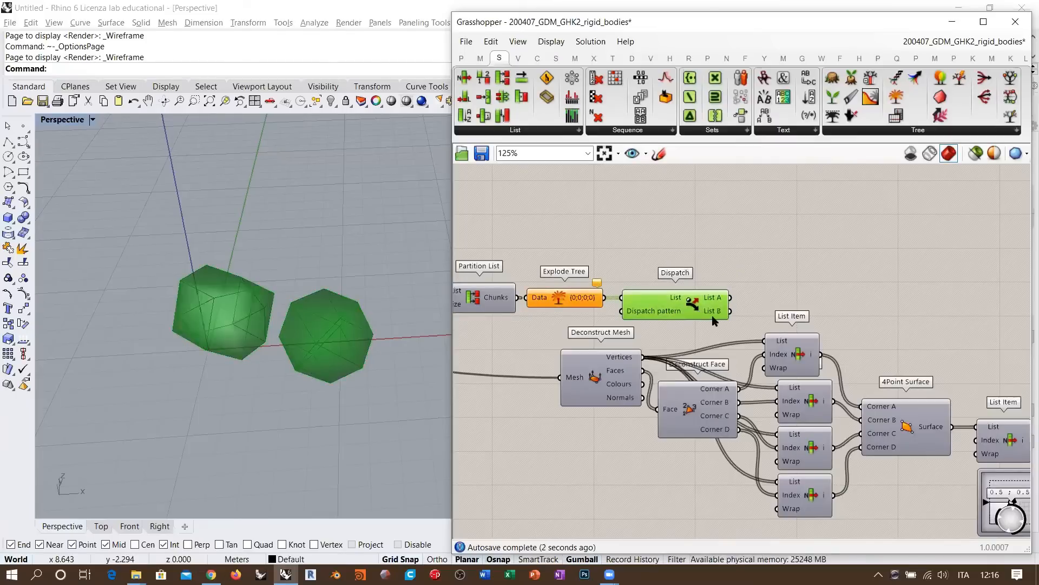
# Hide Dispatch's preview and connect its List B output to the Mesh input of the copied Deconstruct Mesh.
pyautogui.hotkey('ctrl', 'q')
pyautogui.moveTo(730, 310); pyautogui.dragTo(560, 377)
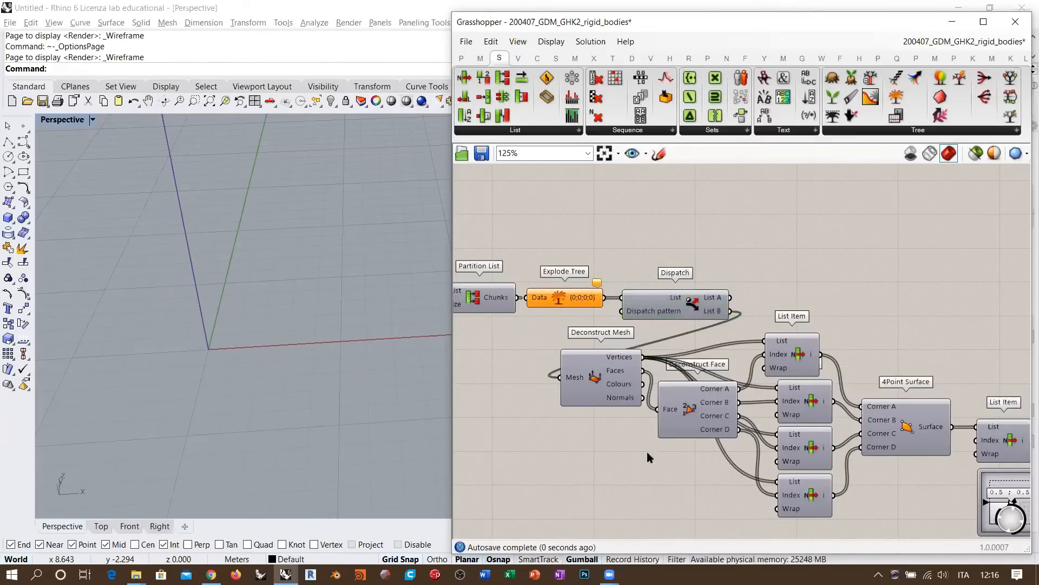
# Examine the copied Evaluate Surface's geometry in the viewport and hide its preview.
pyautogui.moveTo(647, 453); pyautogui.dragTo(571, 426, button='right')
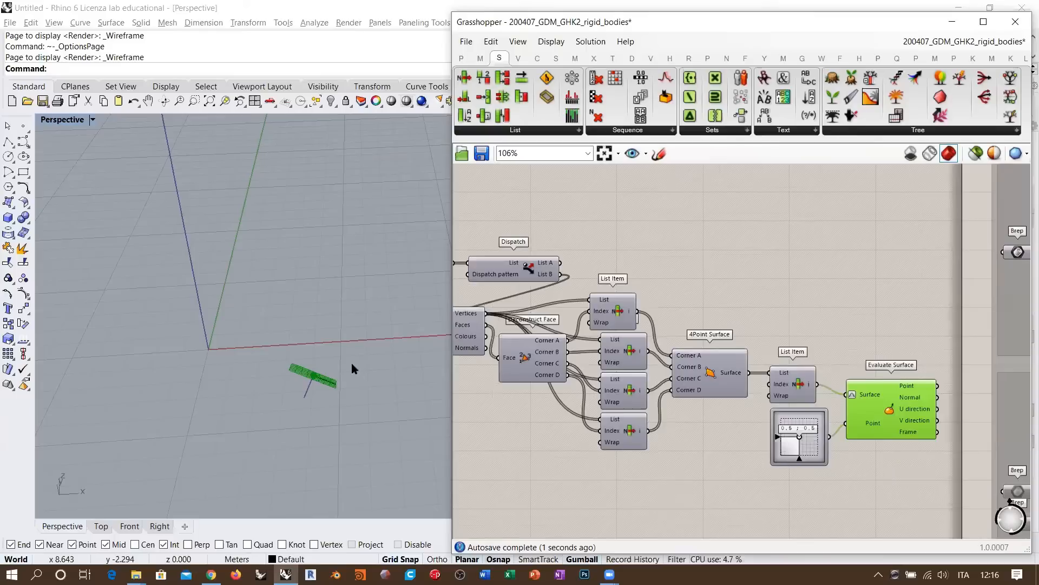
pyautogui.moveTo(352, 365); pyautogui.dragTo(347, 325, button='right')
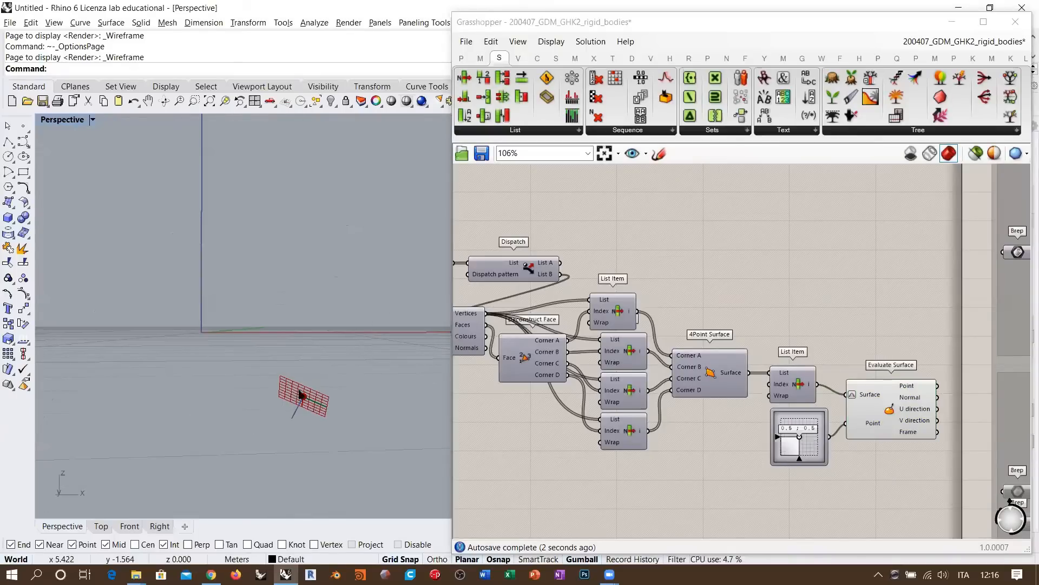
pyautogui.moveTo(313, 390); pyautogui.dragTo(316, 399, button='right')
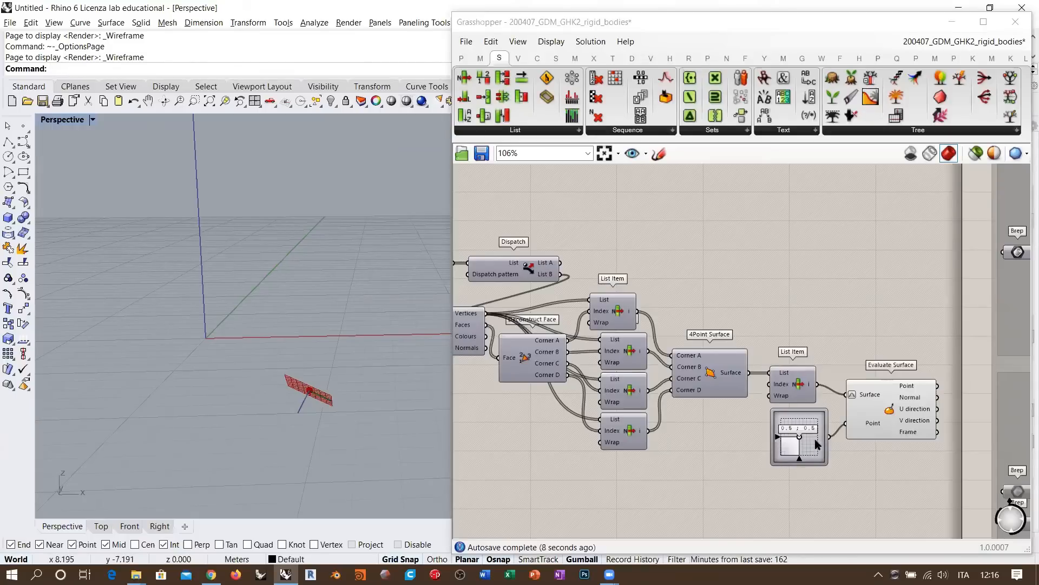
pyautogui.moveTo(815, 440); pyautogui.dragTo(815, 440)
pyautogui.click(876, 412)
pyautogui.hotkey('ctrl', 'q')
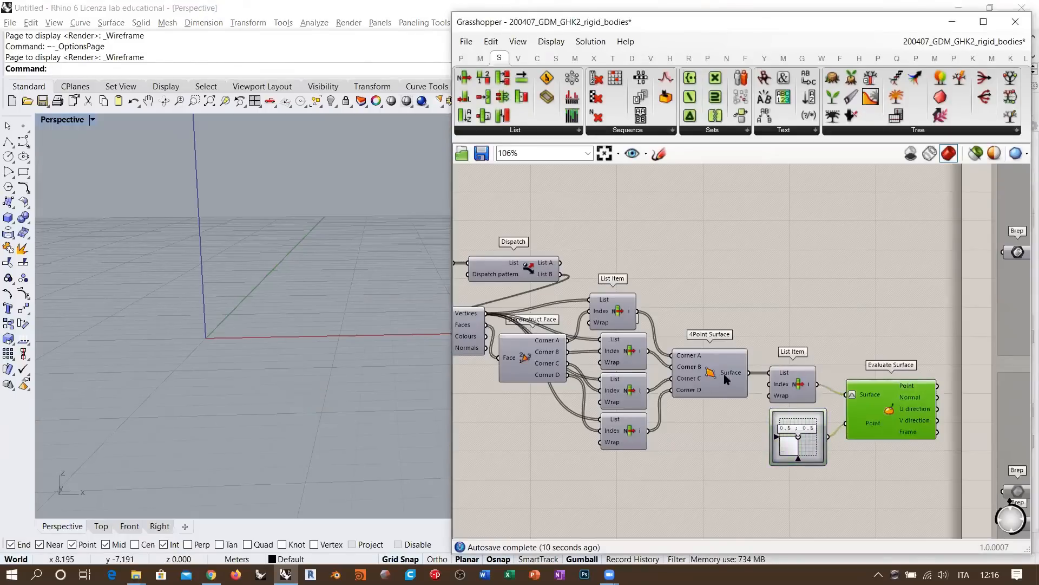
# Turn on the preview of the List Item that follows the copied 4Point Surface.
pyautogui.click(723, 375)
pyautogui.click(765, 320)
pyautogui.click(719, 361)
pyautogui.click(792, 379)
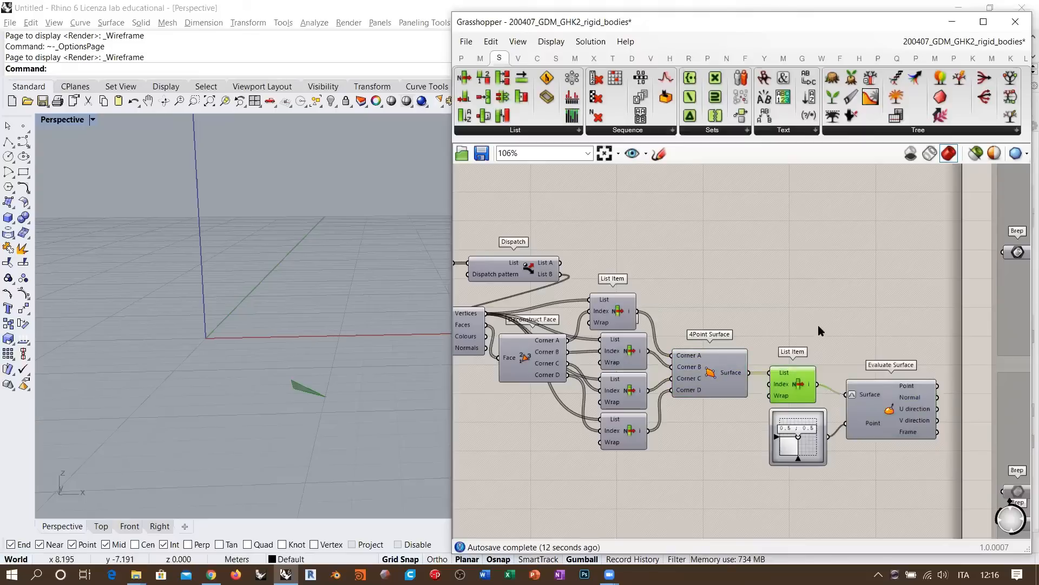
pyautogui.click(819, 330)
# Show BouncySolver's preview and examine where the extracted face lies on the solved meshes.
pyautogui.moveTo(339, 301); pyautogui.dragTo(300, 387, button='right')
pyautogui.moveTo(758, 373); pyautogui.dragTo(770, 387, button='right')
pyautogui.scroll(-2, 744, 382)
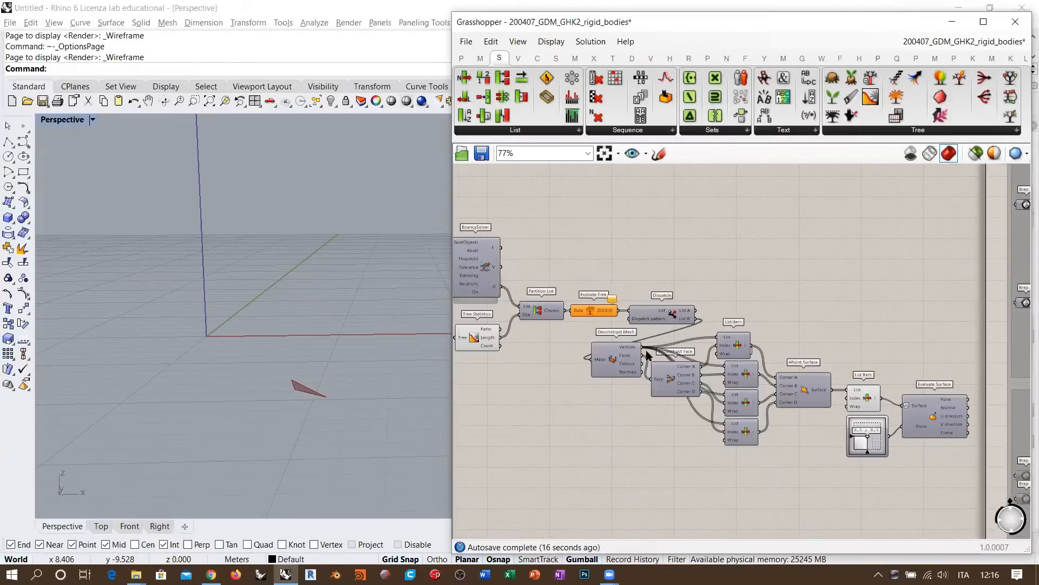
pyautogui.scroll(4, 575, 295)
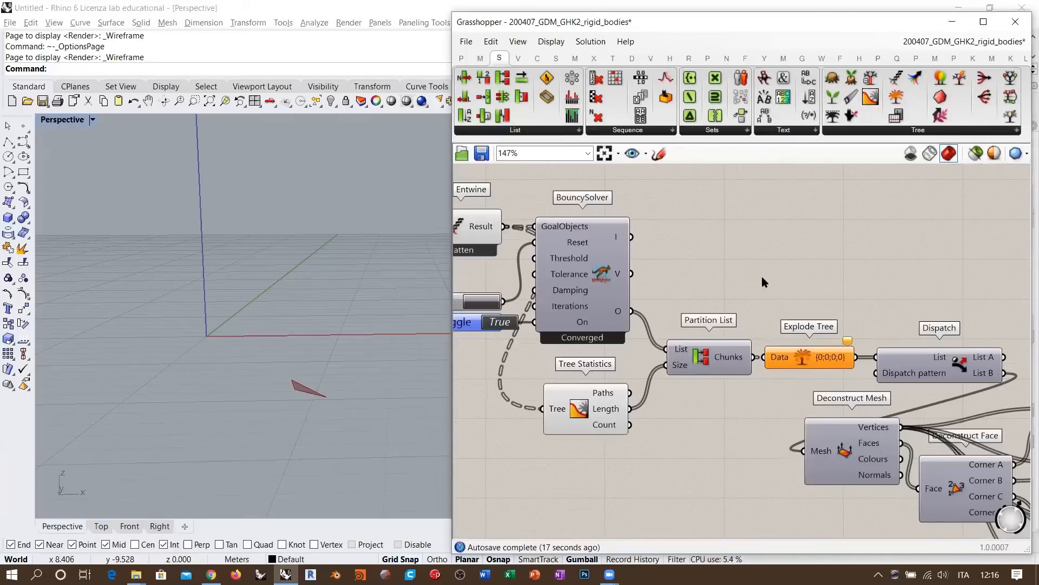
pyautogui.moveTo(404, 347); pyautogui.dragTo(371, 305, button='right')
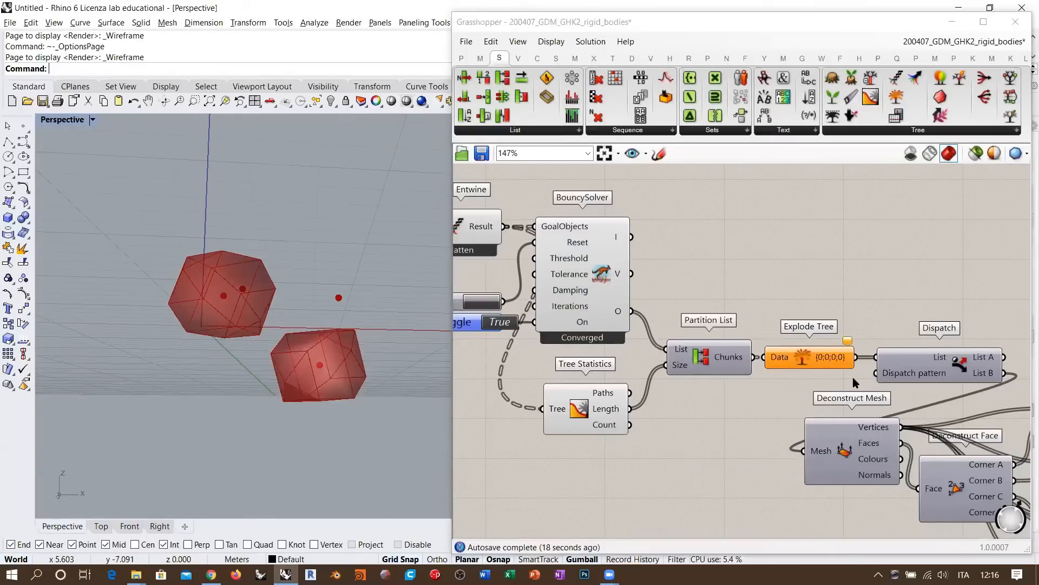
pyautogui.moveTo(853, 378); pyautogui.dragTo(477, 246, button='right')
pyautogui.moveTo(304, 391); pyautogui.dragTo(297, 399, button='right')
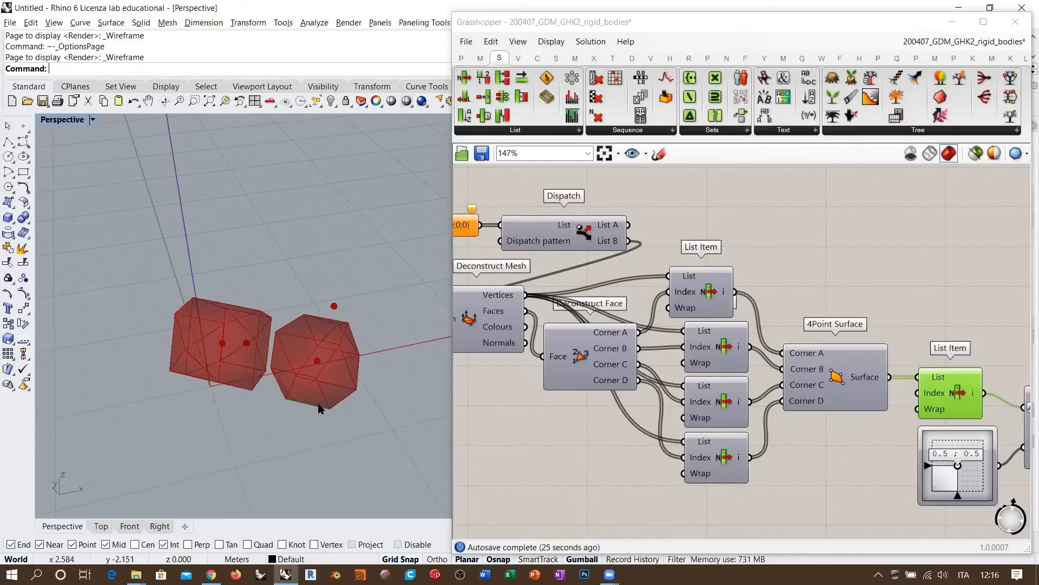
pyautogui.moveTo(228, 399); pyautogui.dragTo(336, 415, button='right')
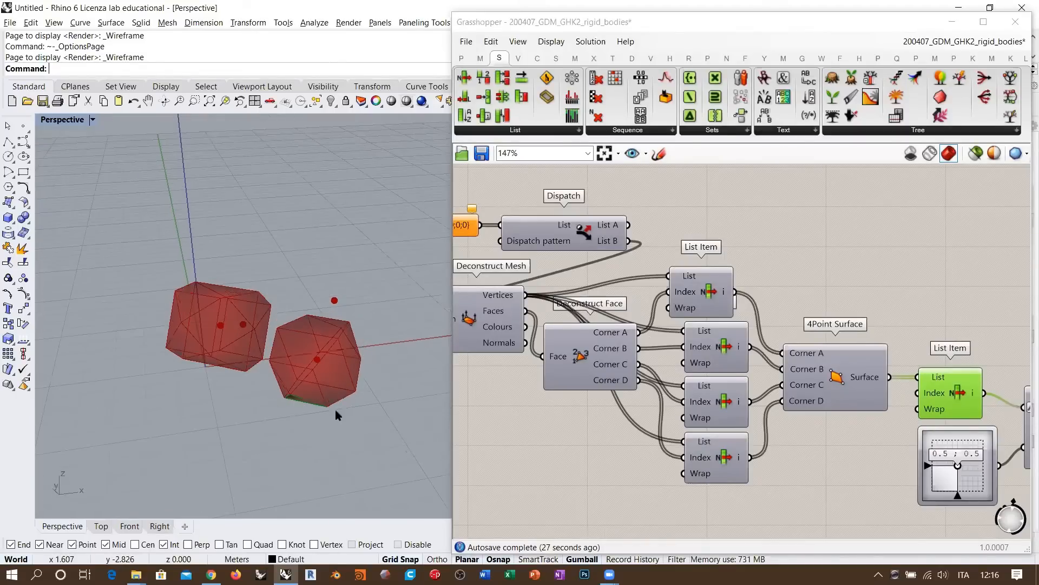
# Remove the copied Evaluate Surface and its MD Slider, and duplicate the remaining Deconstruct Mesh to List Item chain above Dispatch.
pyautogui.scroll(-2, 746, 400)
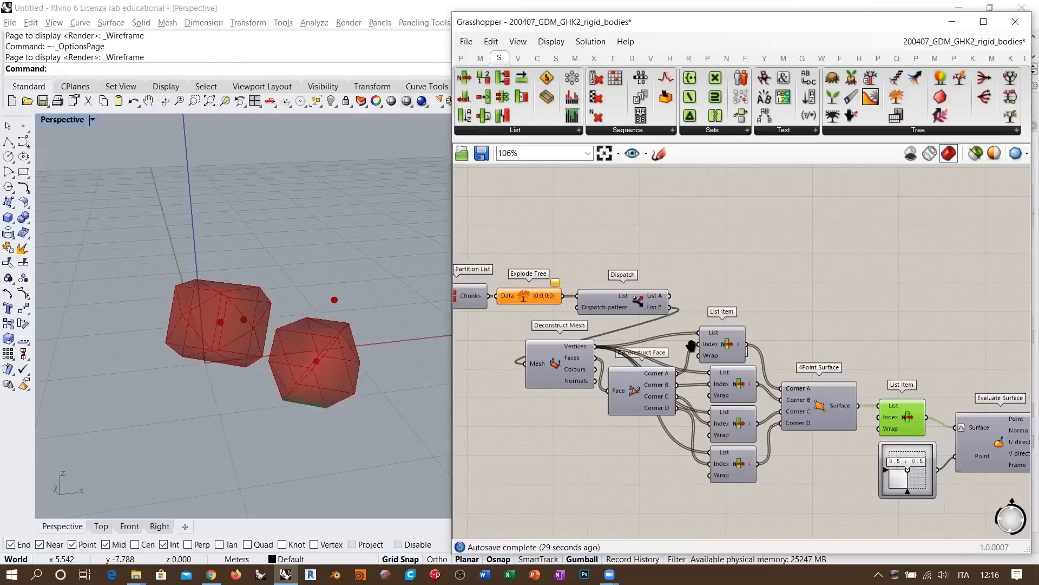
pyautogui.scroll(-1, 805, 336)
pyautogui.moveTo(850, 453); pyautogui.dragTo(519, 327)
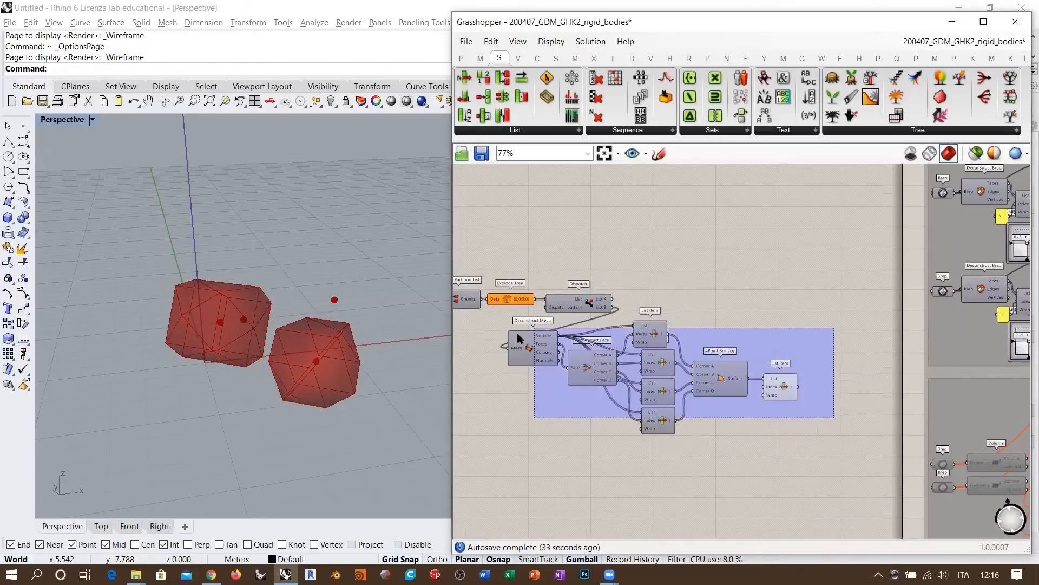
pyautogui.hotkey('ctrl', 'c')
pyautogui.hotkey('ctrl', 'v')
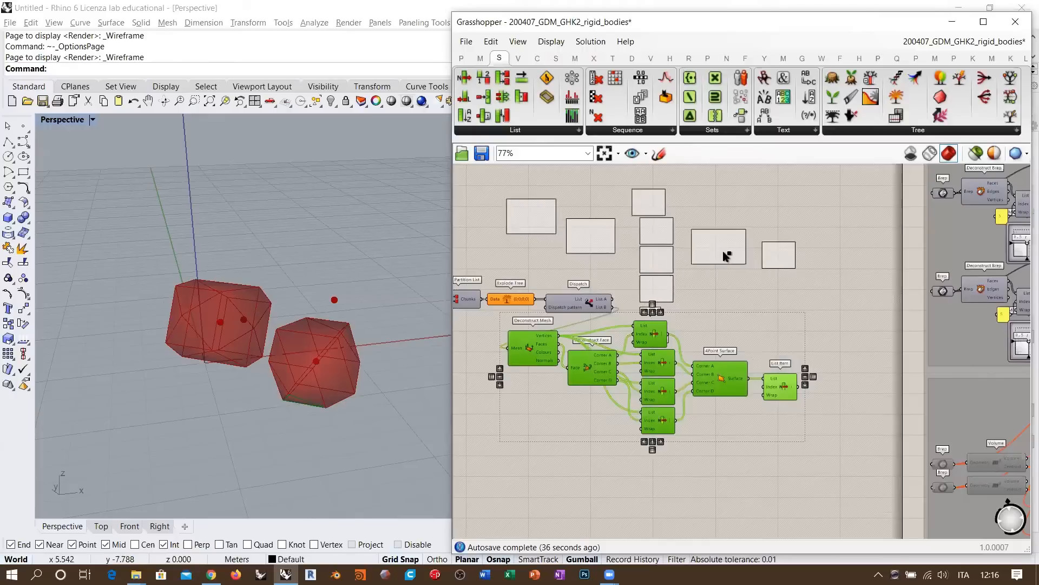
pyautogui.moveTo(579, 275); pyautogui.dragTo(602, 333, button='right')
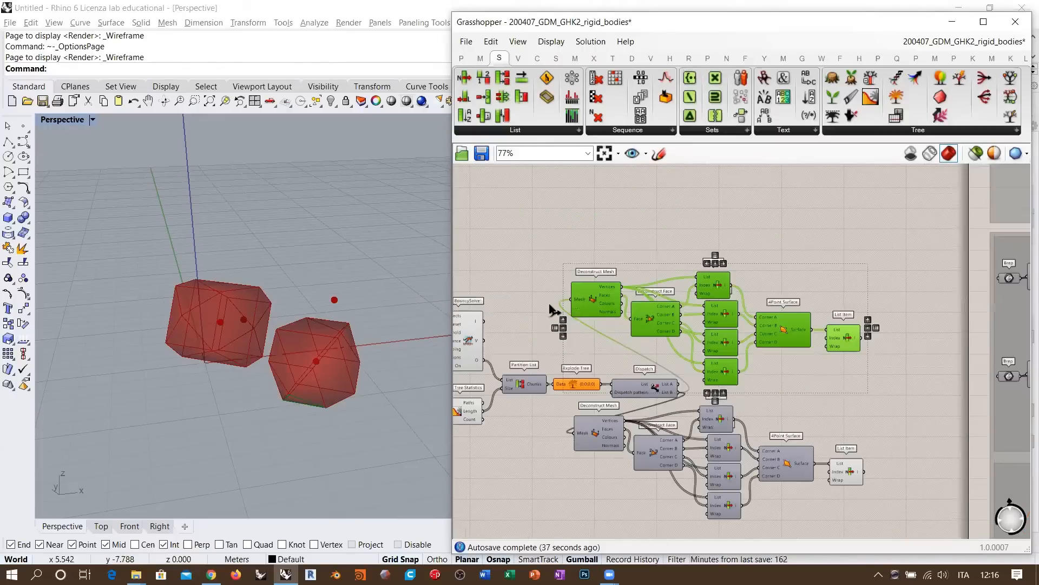
# Connect Dispatch's List A to the new Deconstruct Mesh and align that chain's first List Item with the others.
pyautogui.scroll(2, 556, 289)
pyautogui.click(932, 343)
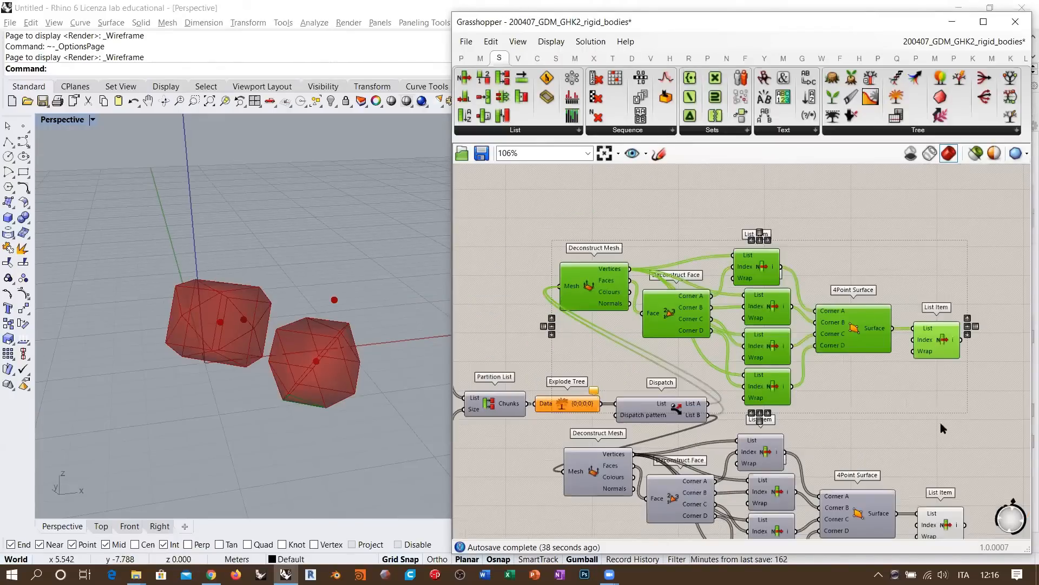
pyautogui.moveTo(940, 422); pyautogui.dragTo(925, 388, button='right')
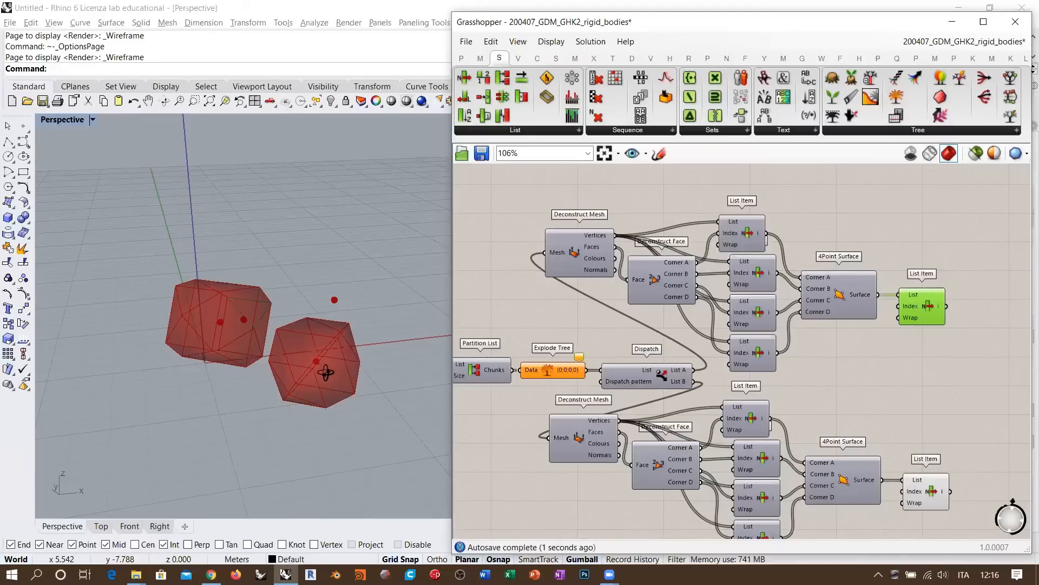
pyautogui.click(836, 322)
pyautogui.moveTo(884, 311); pyautogui.dragTo(876, 281, button='right')
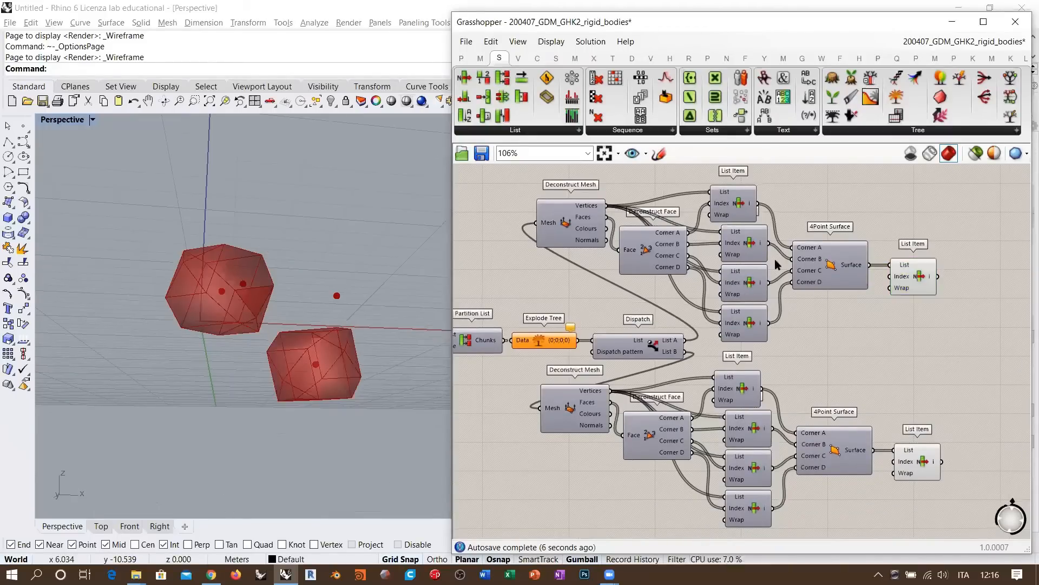
pyautogui.moveTo(749, 214); pyautogui.dragTo(756, 212)
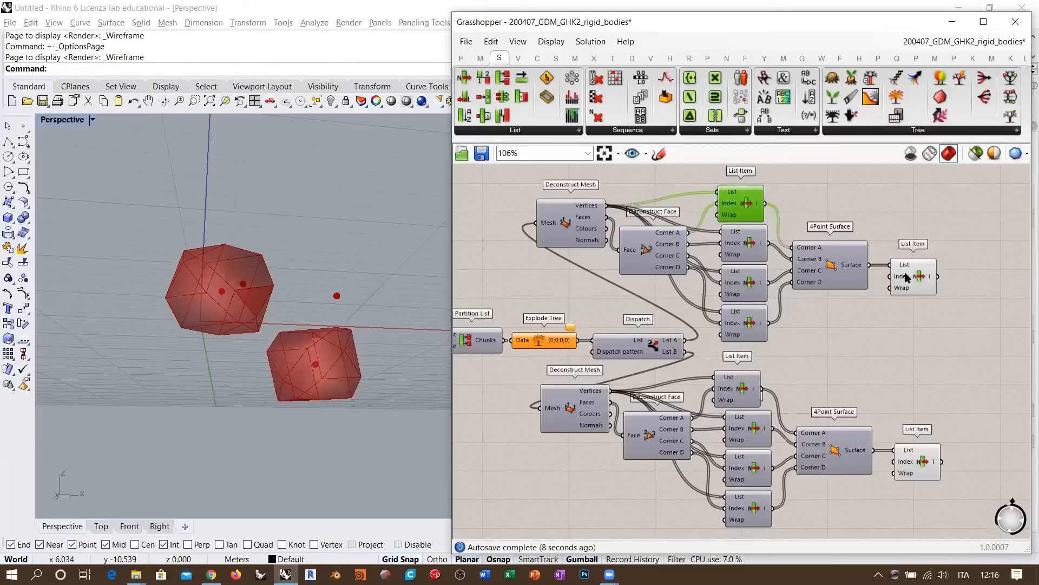
# Add a Number Slider set to 10 and connect it to the Index of the List Item ending the chain above Dispatch.
pyautogui.scroll(-2, 893, 295)
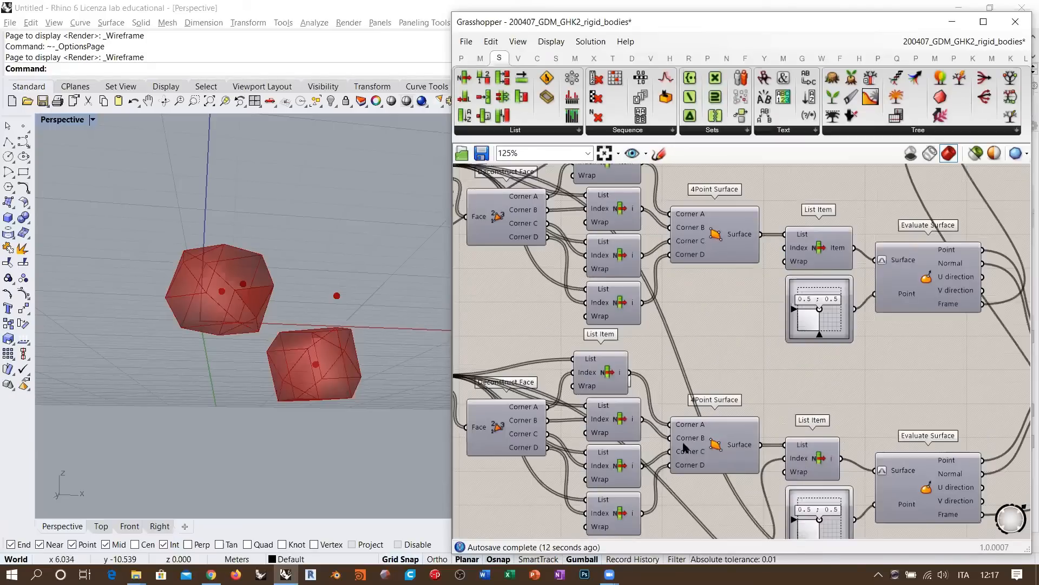
pyautogui.scroll(-1, 683, 445)
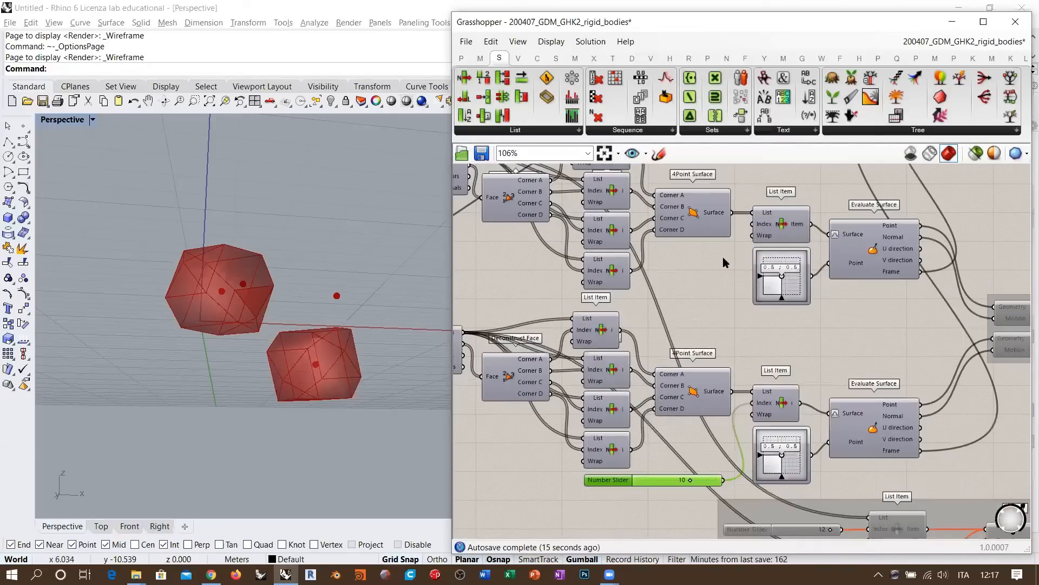
pyautogui.scroll(-4, 663, 362)
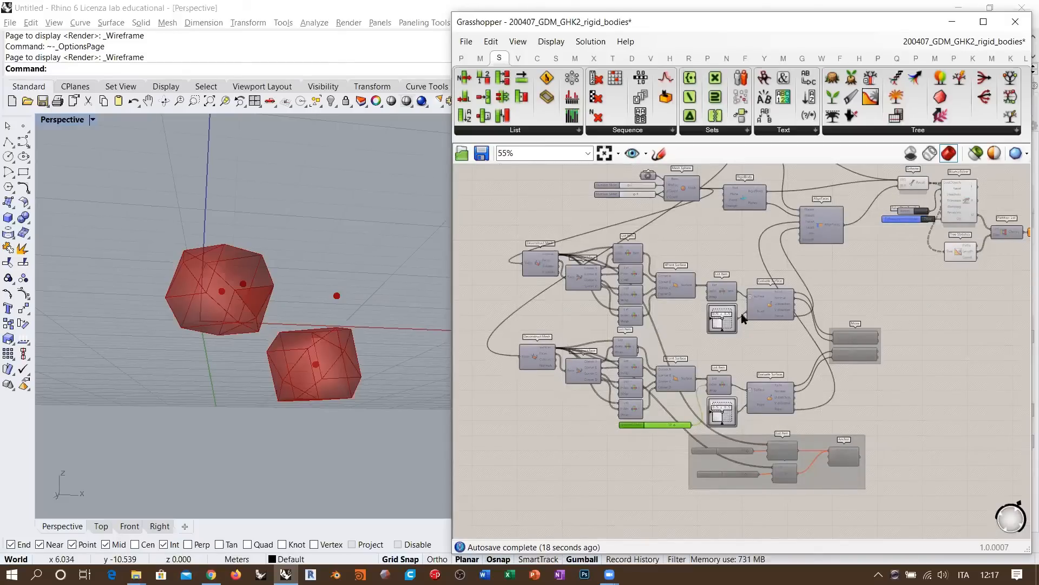
pyautogui.scroll(5, 591, 311)
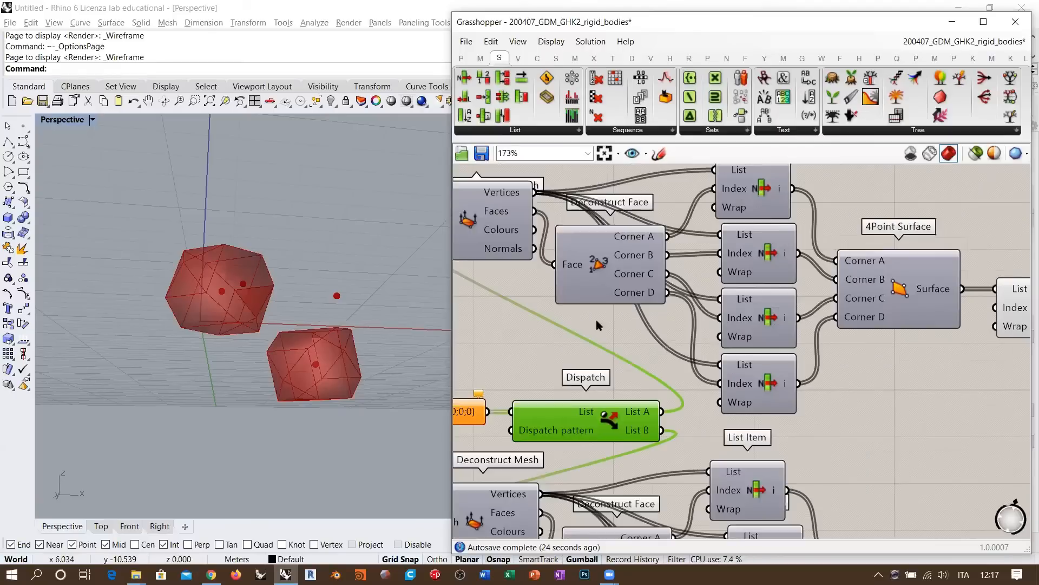
pyautogui.doubleClick(737, 341)
pyautogui.write('10')
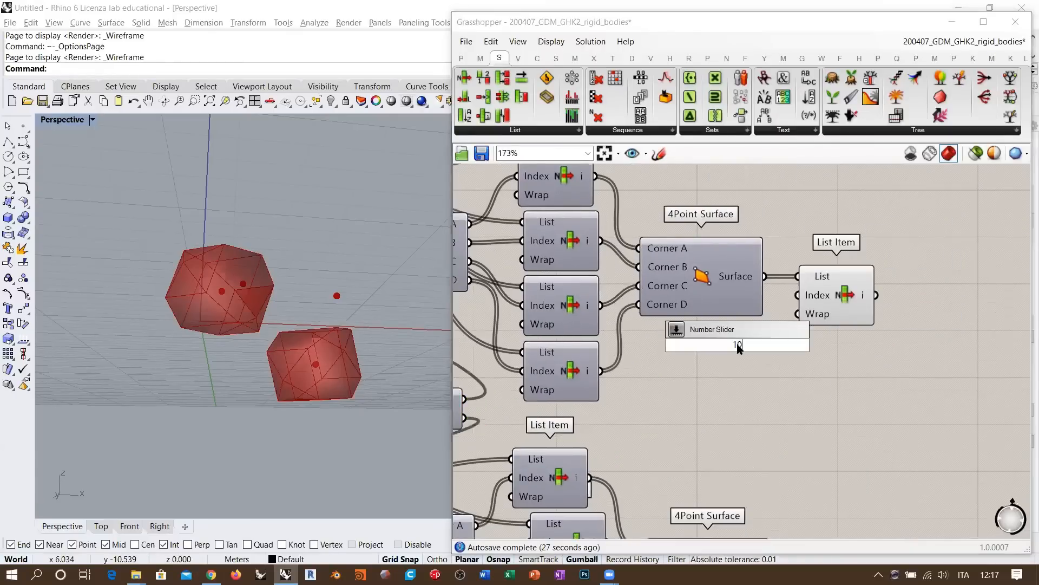
pyautogui.press('Return')
pyautogui.moveTo(834, 344); pyautogui.dragTo(797, 295)
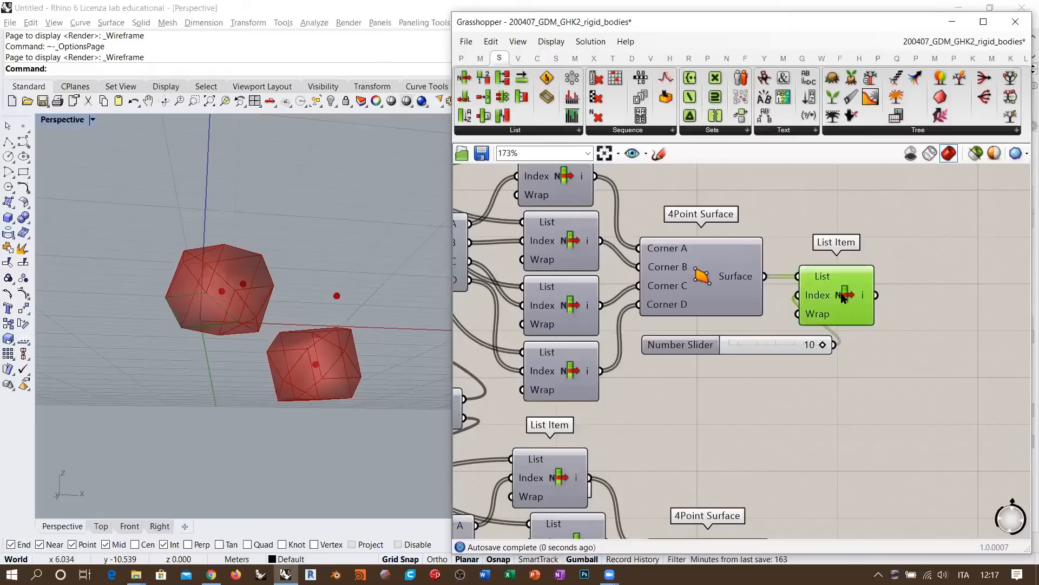
# Examine both extracted faces on the solved meshes and hide BouncySolver's preview to isolate them.
pyautogui.moveTo(283, 295); pyautogui.dragTo(255, 309, button='right')
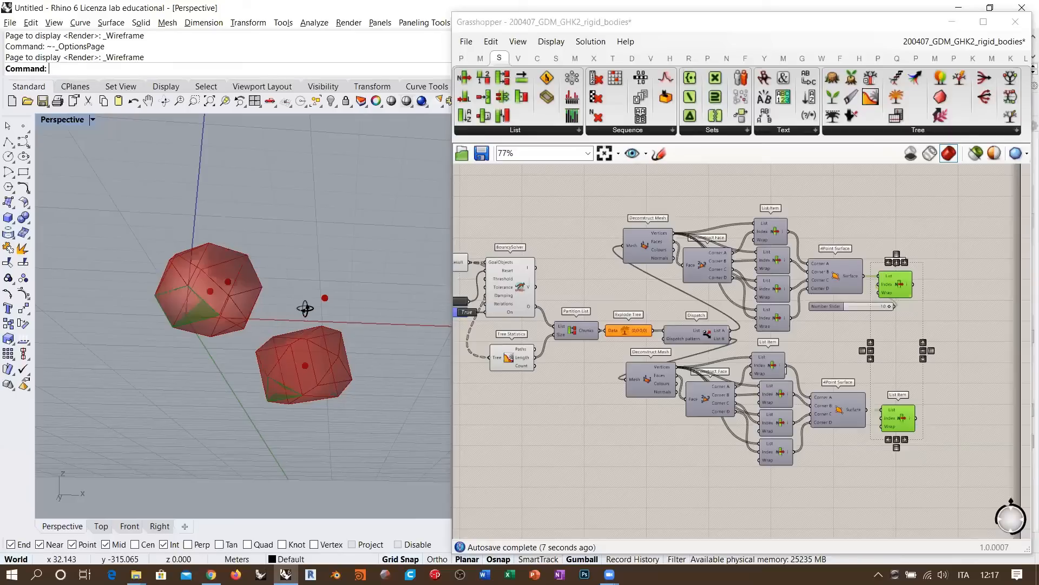
pyautogui.moveTo(305, 308); pyautogui.dragTo(279, 296, button='right')
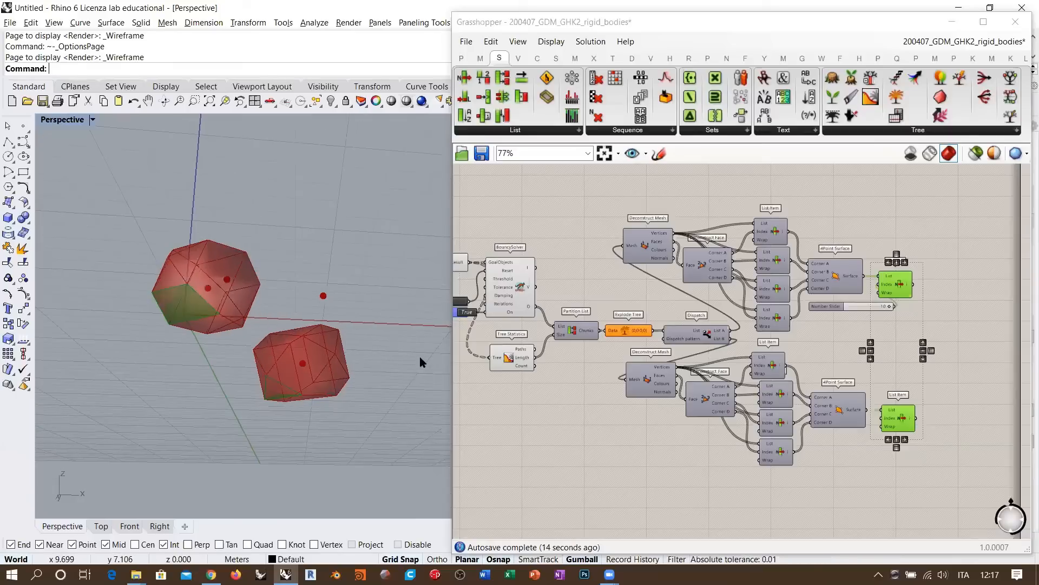
pyautogui.moveTo(609, 372); pyautogui.dragTo(657, 393, button='right')
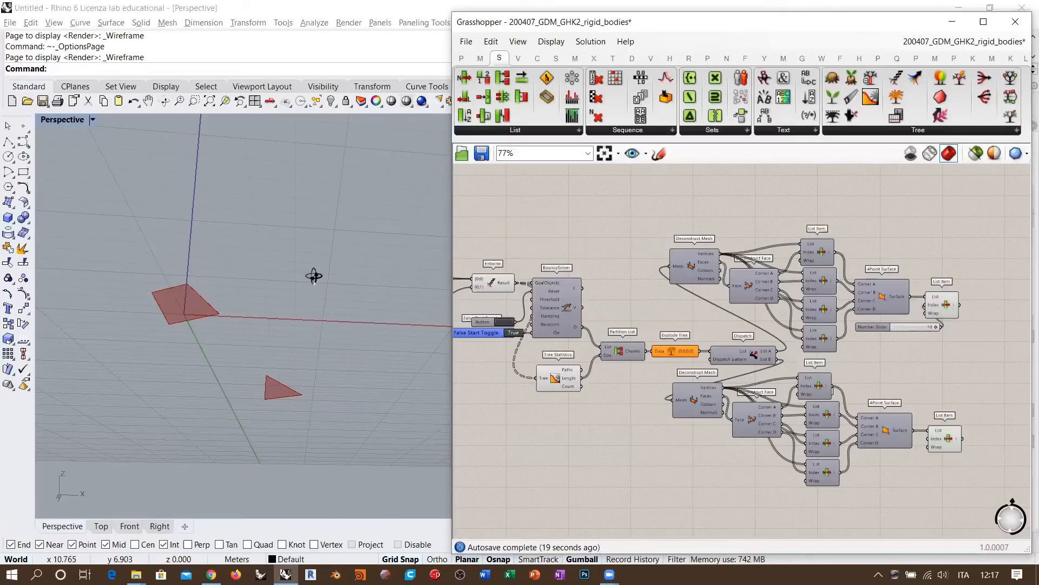
pyautogui.moveTo(314, 276); pyautogui.dragTo(295, 335, button='right')
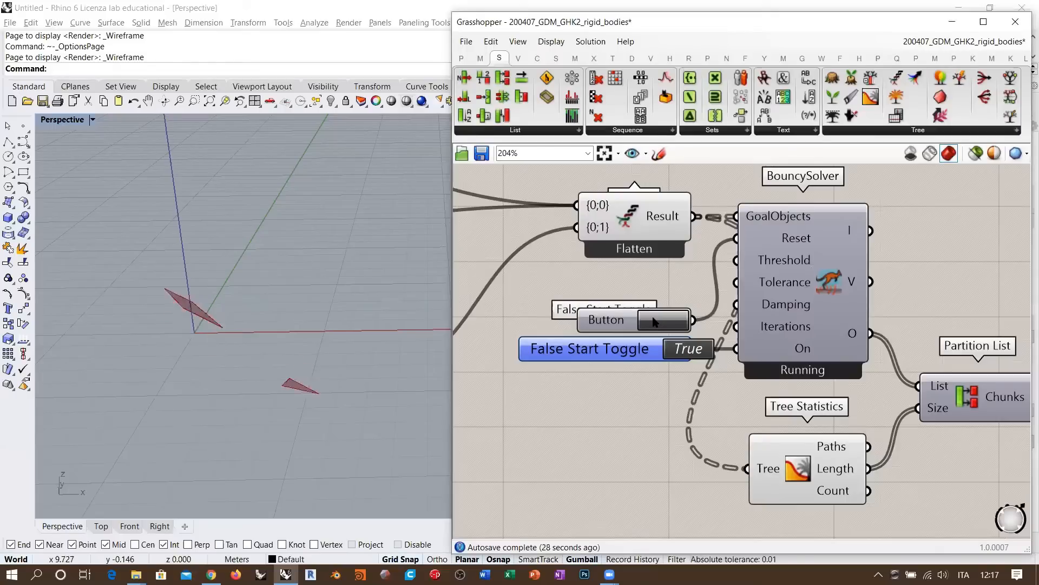
# Reset BouncySolver and set its False Start Toggle to False.
pyautogui.click(687, 348)
pyautogui.scroll(-2, 706, 299)
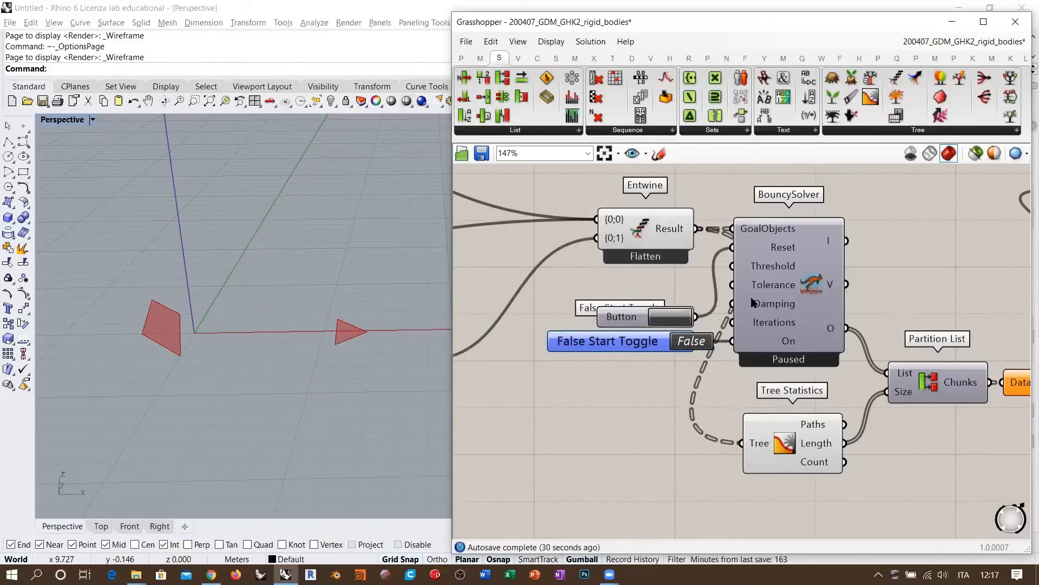
# Rearrange the original face-extraction chains and AlignFaces on the canvas to gain space.
pyautogui.scroll(-6, 844, 325)
pyautogui.scroll(7, 747, 340)
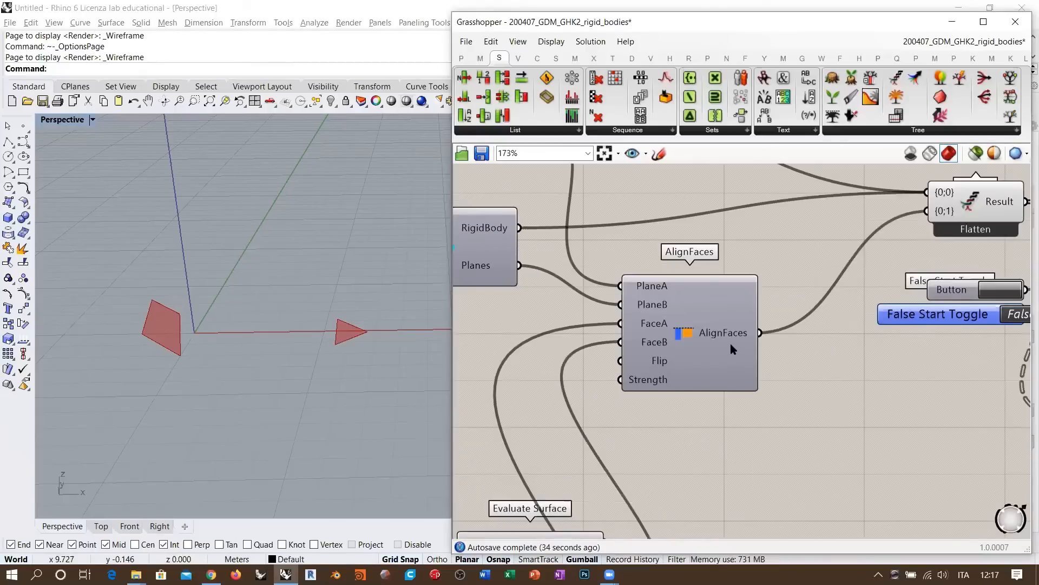
pyautogui.scroll(-1, 732, 348)
pyautogui.scroll(-6, 752, 323)
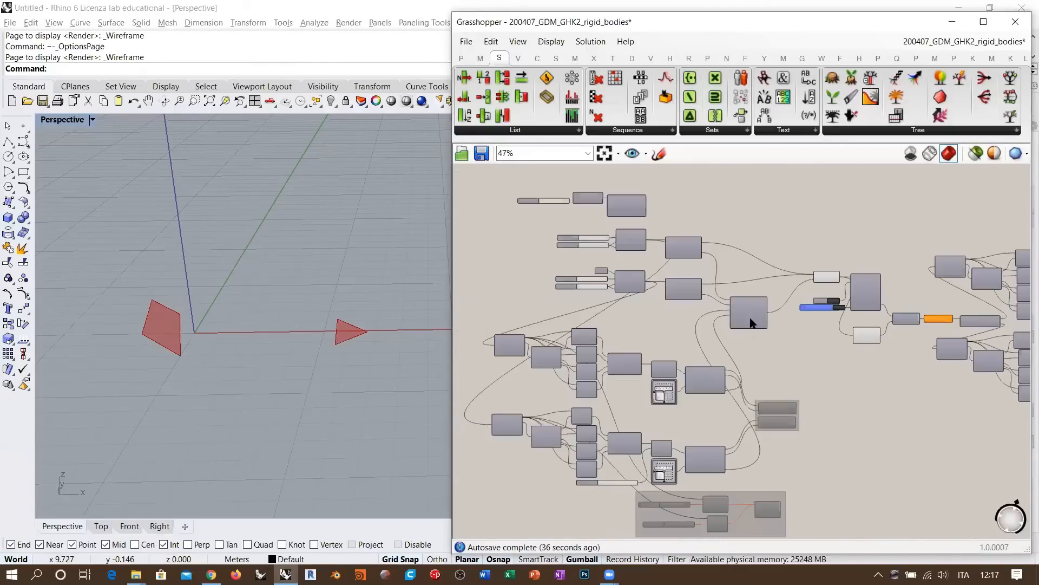
pyautogui.scroll(-2, 751, 323)
pyautogui.moveTo(846, 469); pyautogui.dragTo(543, 300)
pyautogui.moveTo(758, 333); pyautogui.dragTo(710, 308)
pyautogui.click(736, 320)
pyautogui.scroll(3, 743, 322)
pyautogui.moveTo(735, 301); pyautogui.dragTo(815, 440, button='right')
# Move the Sphere, Mesh Sphere and RigidBody components away from the original face-extraction chains, keeping the upper chain's first List Item in place.
pyautogui.moveTo(842, 253); pyautogui.dragTo(623, 341)
pyautogui.moveTo(817, 347); pyautogui.dragTo(601, 307)
pyautogui.moveTo(601, 308); pyautogui.dragTo(860, 325, button='right')
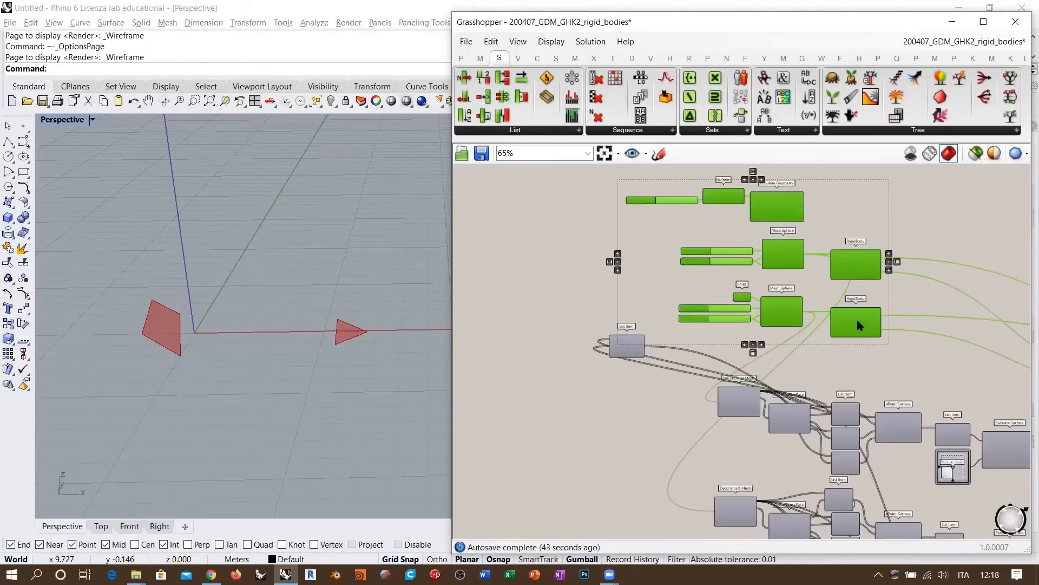
pyautogui.moveTo(635, 346); pyautogui.dragTo(844, 378)
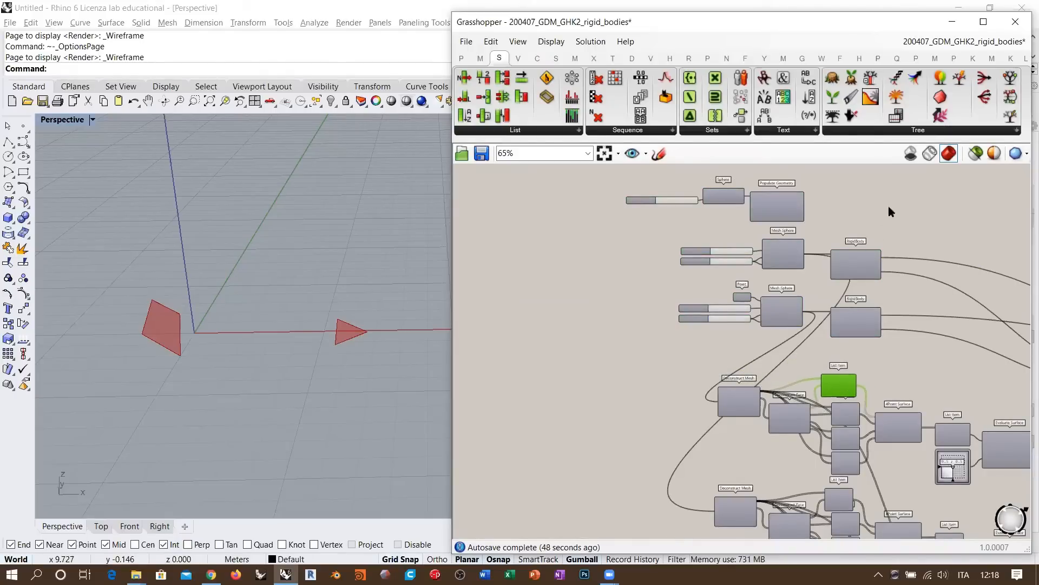
pyautogui.moveTo(905, 183); pyautogui.dragTo(618, 348)
pyautogui.moveTo(866, 327); pyautogui.dragTo(664, 353)
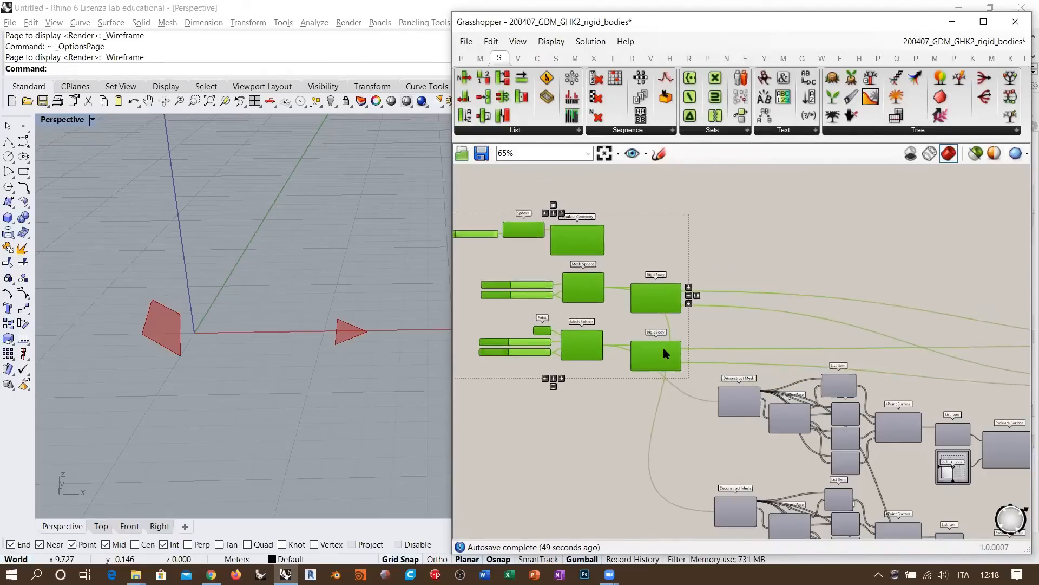
# Lower the Sphere, Mesh Sphere and RigidBody components beside the original face-extraction chains, and lower AlignFaces as well.
pyautogui.scroll(-2, 696, 274)
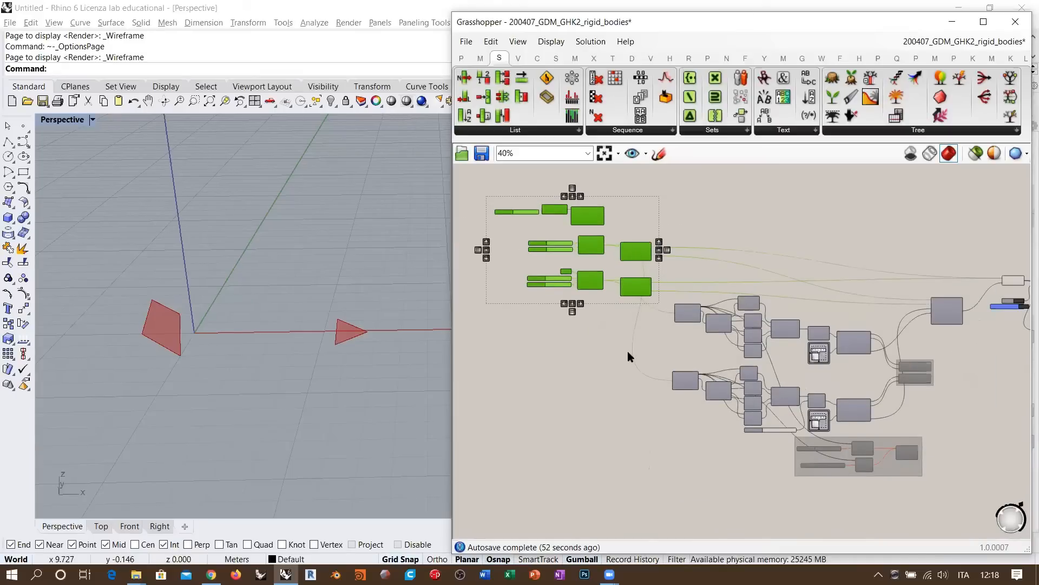
pyautogui.moveTo(638, 254); pyautogui.dragTo(638, 347)
pyautogui.moveTo(935, 364); pyautogui.dragTo(716, 354, button='right')
pyautogui.moveTo(902, 334); pyautogui.dragTo(718, 361, button='right')
pyautogui.moveTo(908, 245); pyautogui.dragTo(592, 403)
pyautogui.moveTo(582, 319); pyautogui.dragTo(578, 421)
# Move the BouncySolver section and the face re-extraction chains slightly closer to AlignFaces.
pyautogui.moveTo(905, 345); pyautogui.dragTo(645, 516)
pyautogui.moveTo(690, 391); pyautogui.dragTo(676, 390)
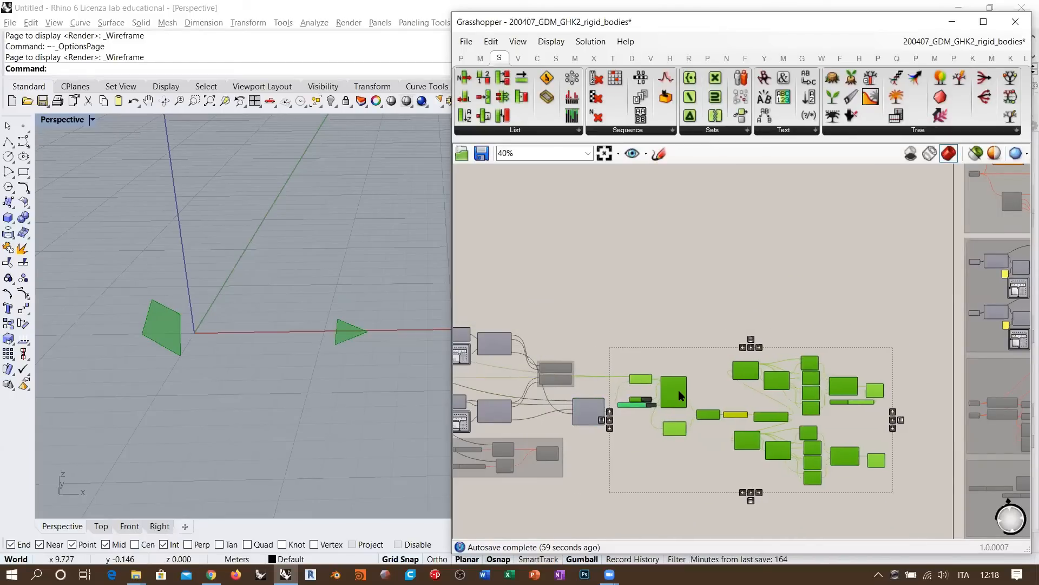
pyautogui.click(690, 324)
# Group all components of the rigid-body definition, from the Sphere inputs through the re-extracted face chains.
pyautogui.scroll(-2, 752, 367)
pyautogui.scroll(-1, 811, 339)
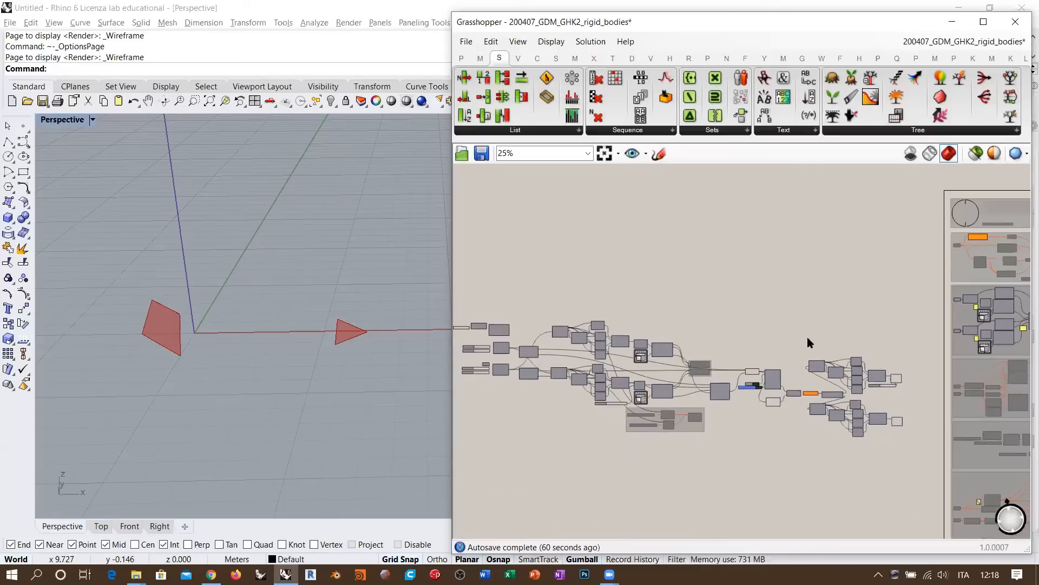
pyautogui.moveTo(838, 357); pyautogui.dragTo(887, 350, button='right')
pyautogui.moveTo(958, 301); pyautogui.dragTo(476, 474)
pyautogui.scroll(5, 850, 307)
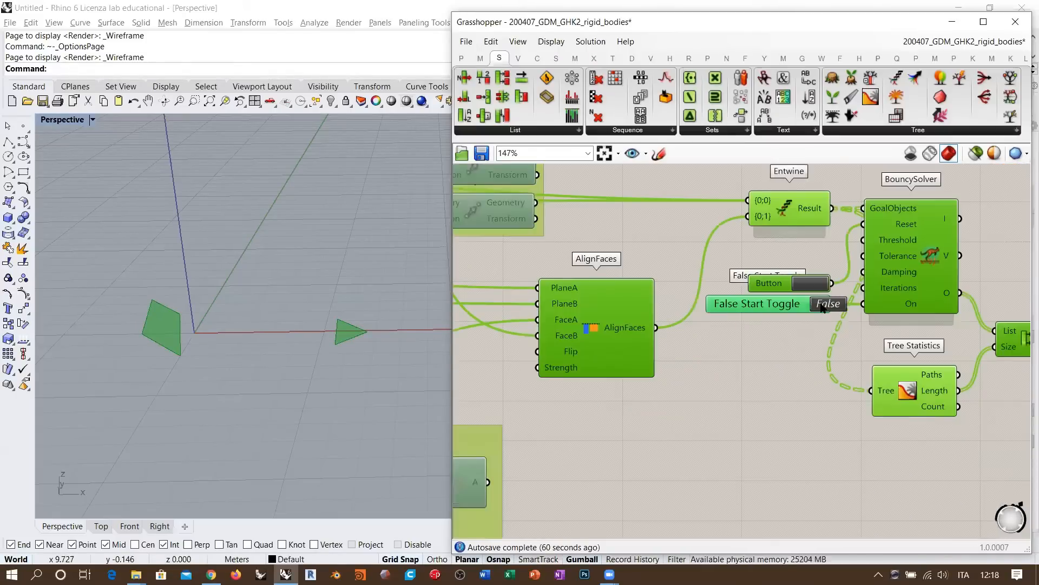
pyautogui.scroll(-4, 723, 364)
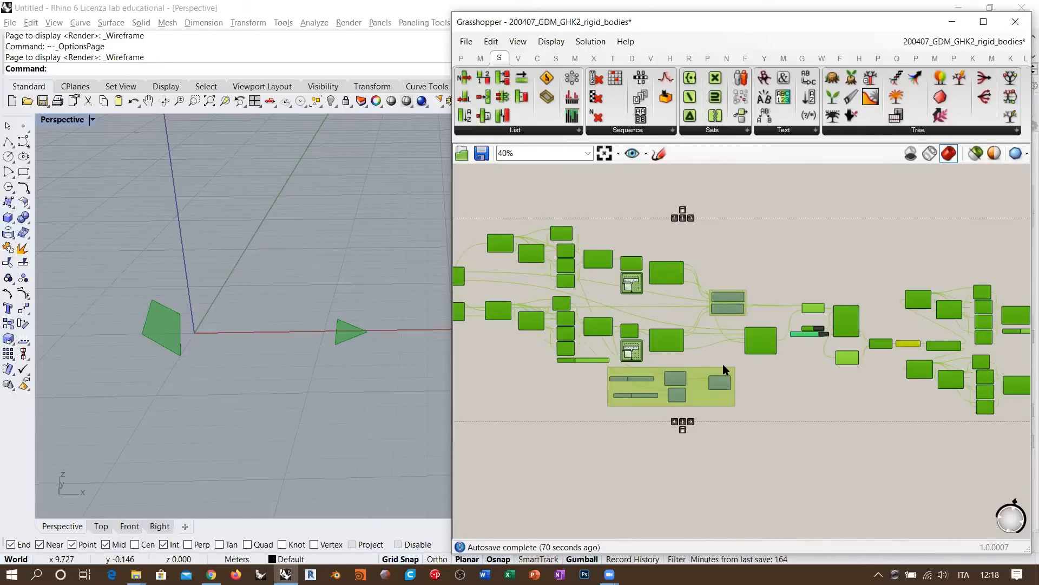
pyautogui.scroll(4, 548, 366)
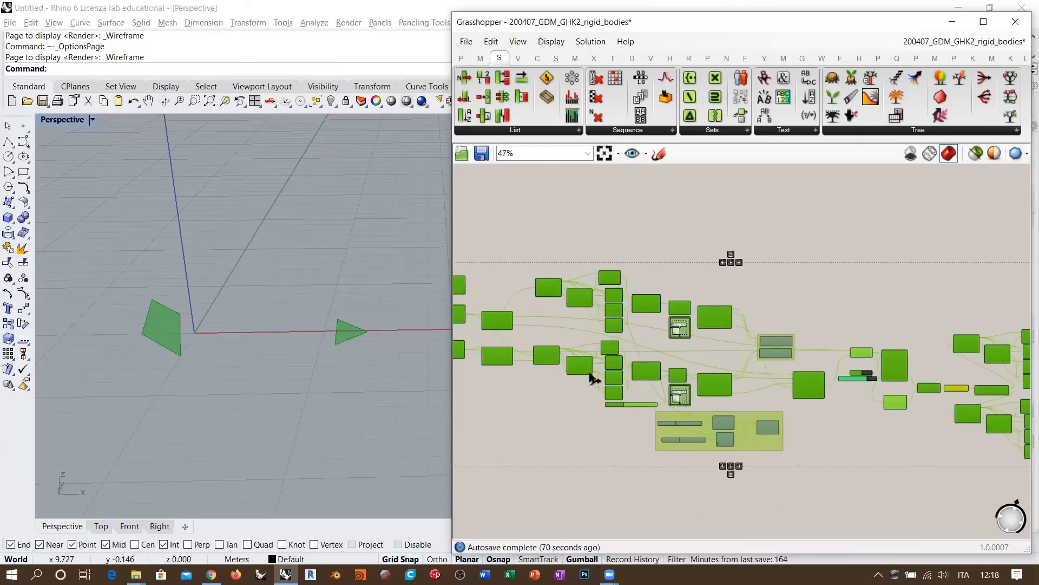
pyautogui.scroll(1, 685, 388)
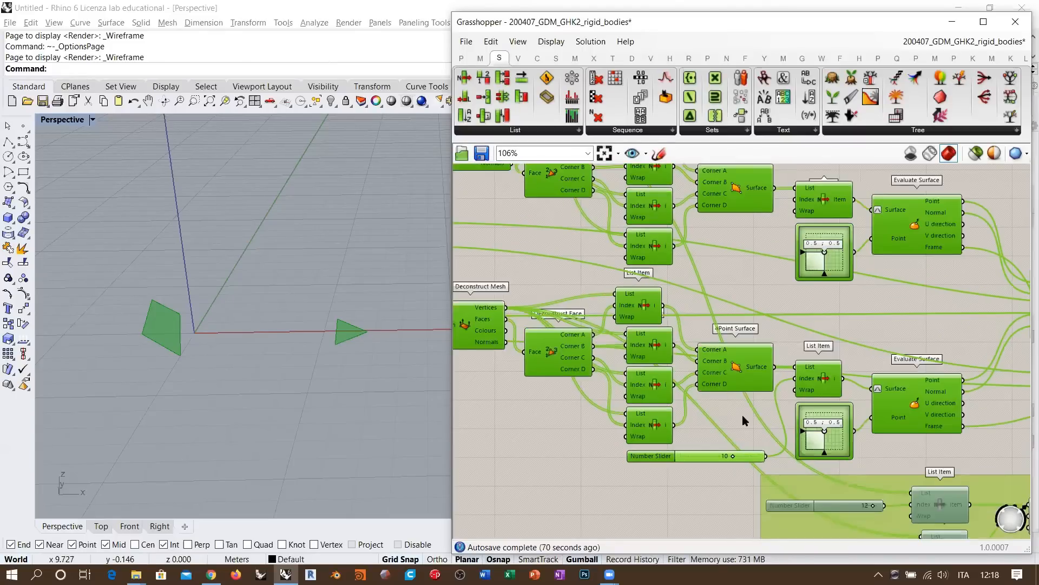
pyautogui.scroll(-5, 651, 359)
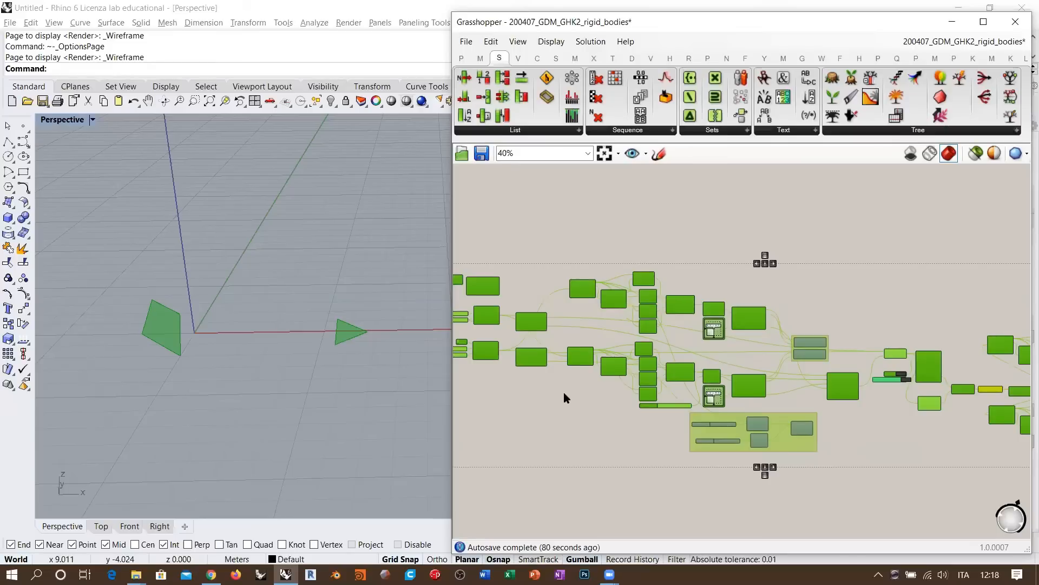
pyautogui.scroll(-1, 679, 326)
pyautogui.scroll(-3, 704, 330)
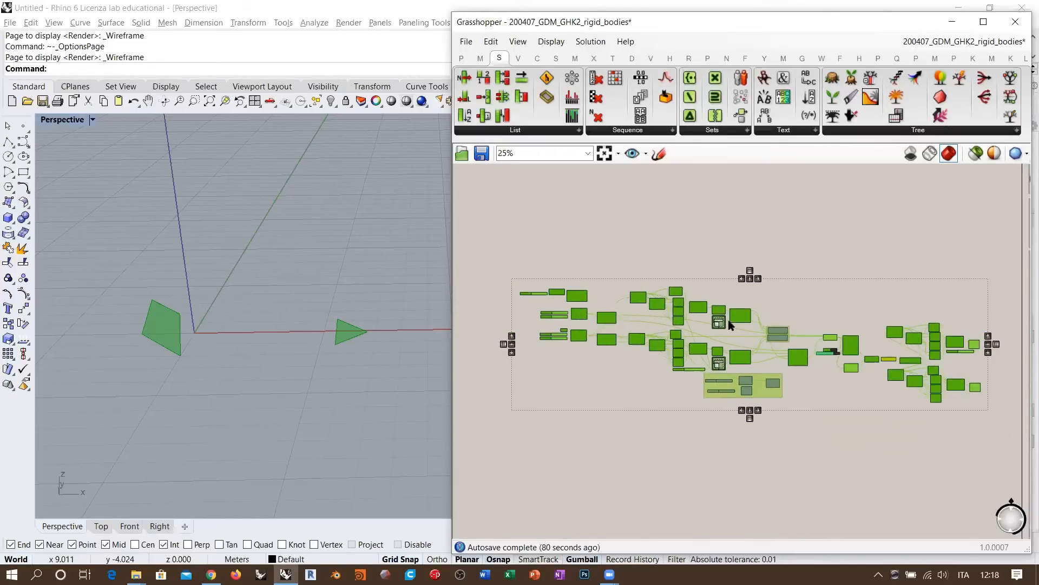
pyautogui.click(758, 446)
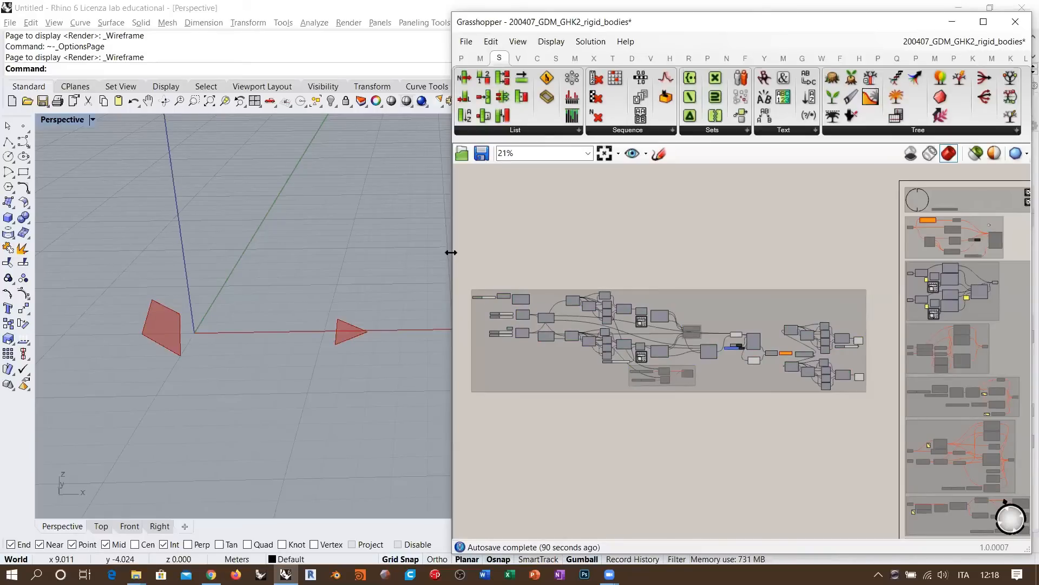
# Widen the Grasshopper window and move the grouped definition slightly upward on the canvas.
pyautogui.moveTo(451, 252); pyautogui.dragTo(133, 252)
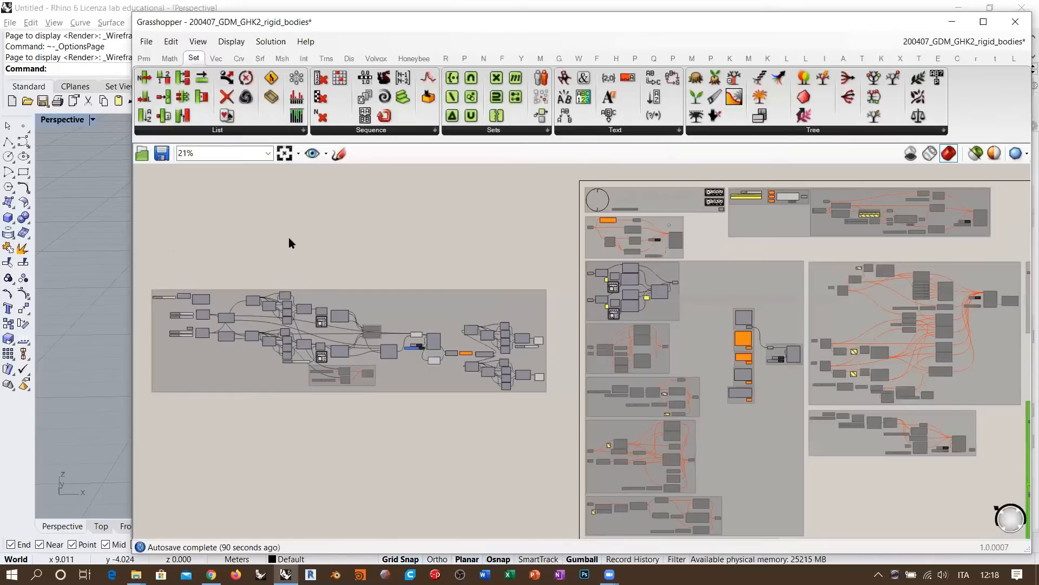
pyautogui.moveTo(442, 304); pyautogui.dragTo(458, 275)
pyautogui.click(450, 217)
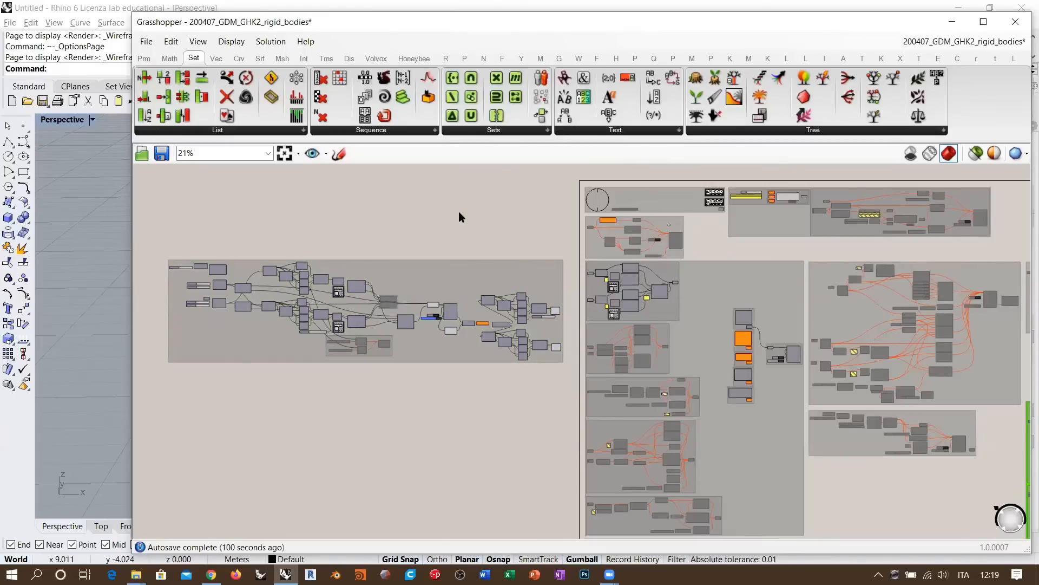
# Add a Mesh Explode component on the empty canvas above the grouped definition.
pyautogui.moveTo(285, 277); pyautogui.dragTo(385, 300, button='right')
pyautogui.scroll(8, 315, 279)
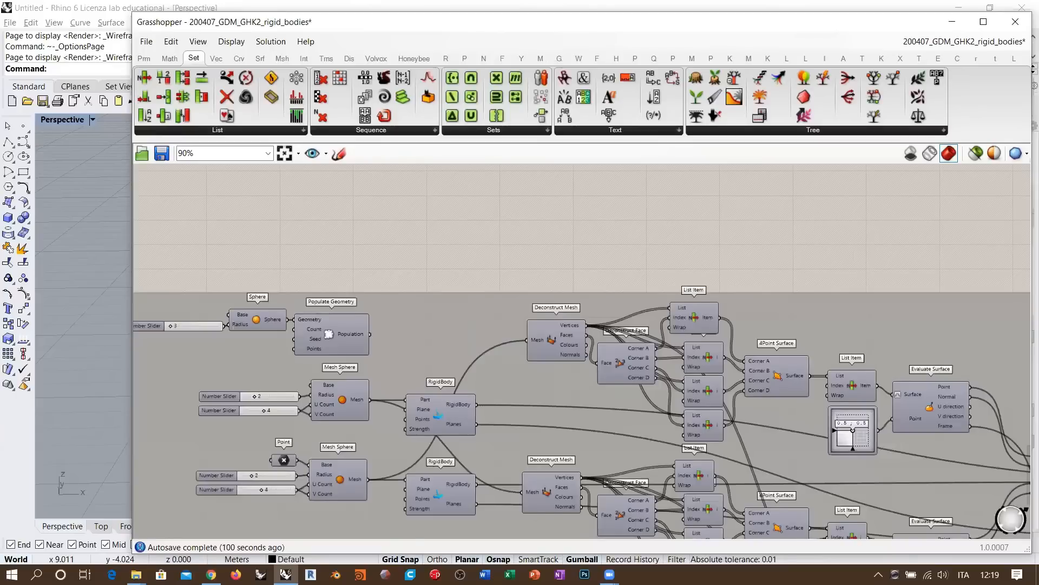
pyautogui.doubleClick(444, 247)
pyautogui.write('explo')
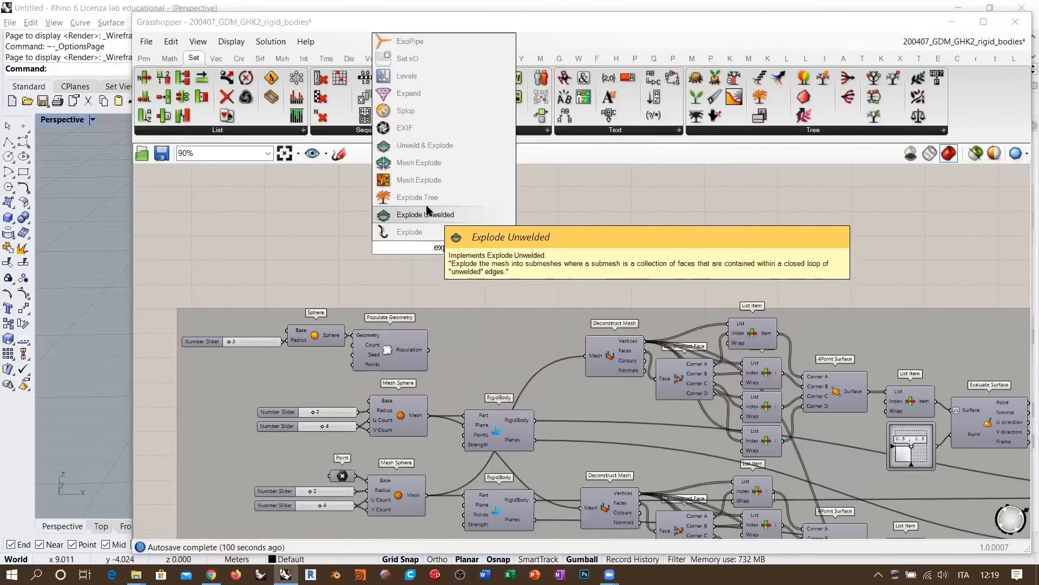
pyautogui.click(417, 163)
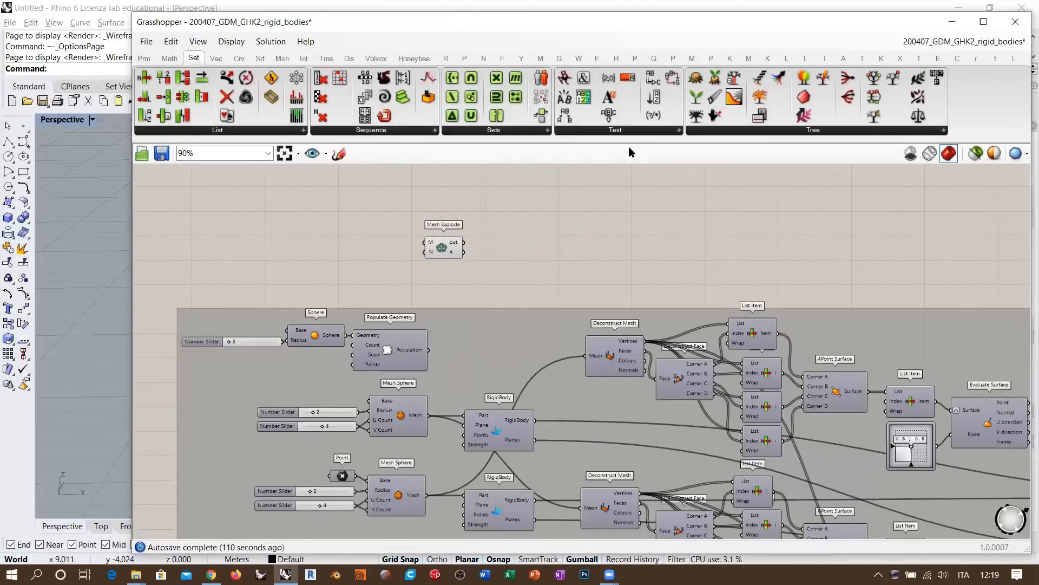
# Examine the Mesh Explode component's description and the script code inside it.
pyautogui.scroll(5, 431, 258)
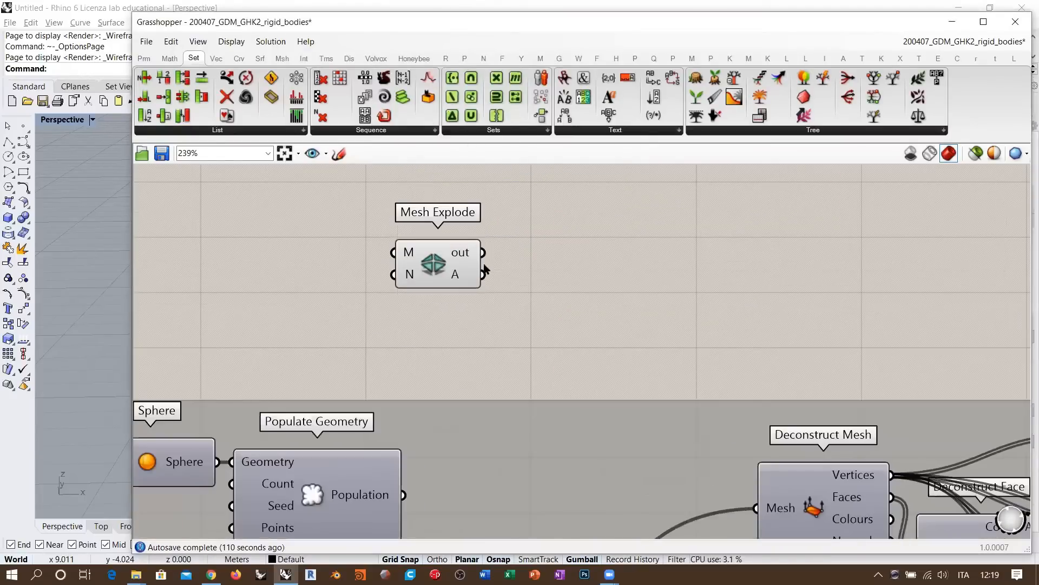
pyautogui.scroll(3, 489, 261)
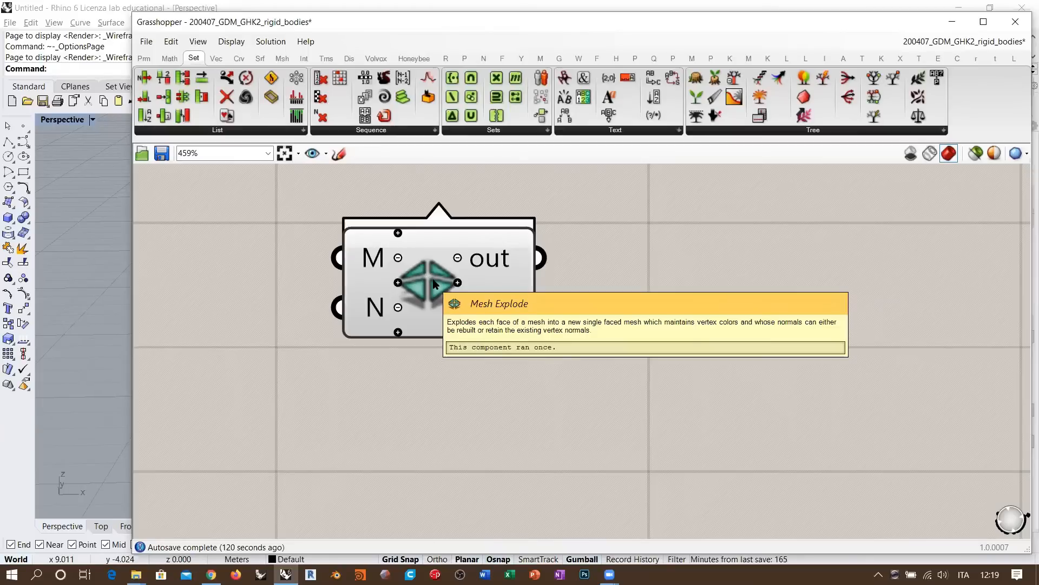
pyautogui.scroll(-3, 438, 284)
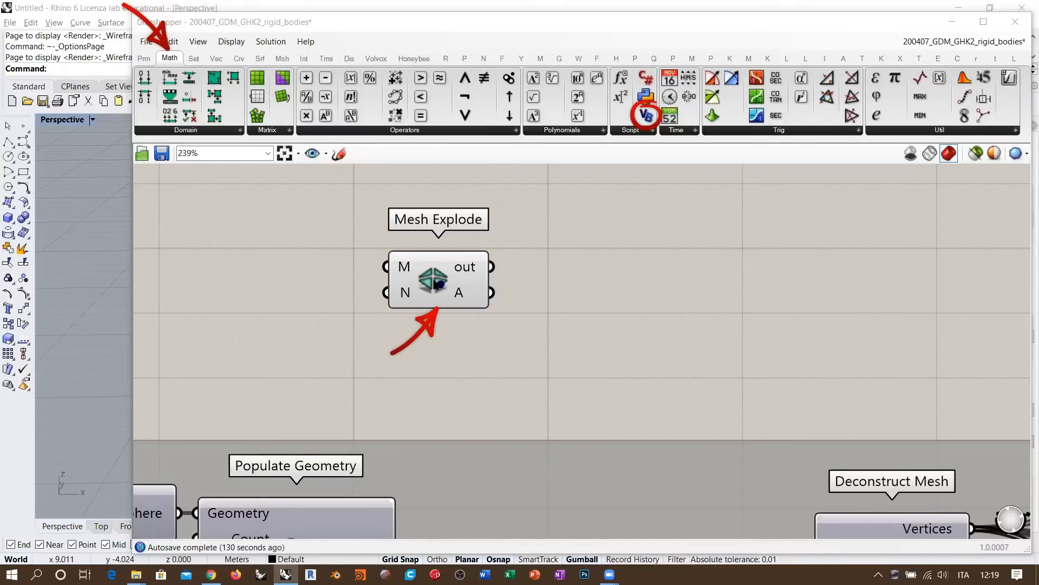
pyautogui.doubleClick(436, 285)
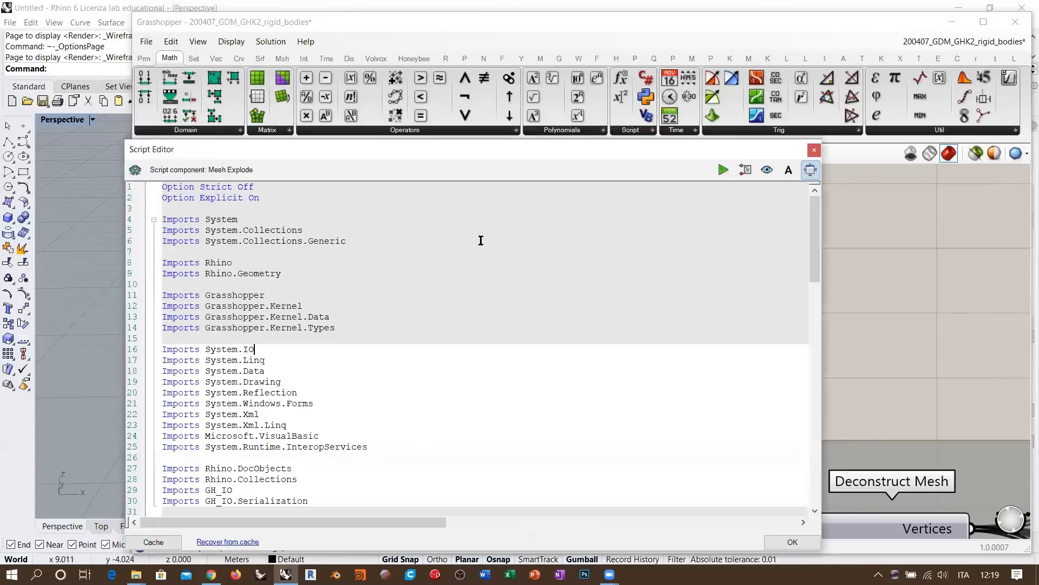
pyautogui.click(814, 150)
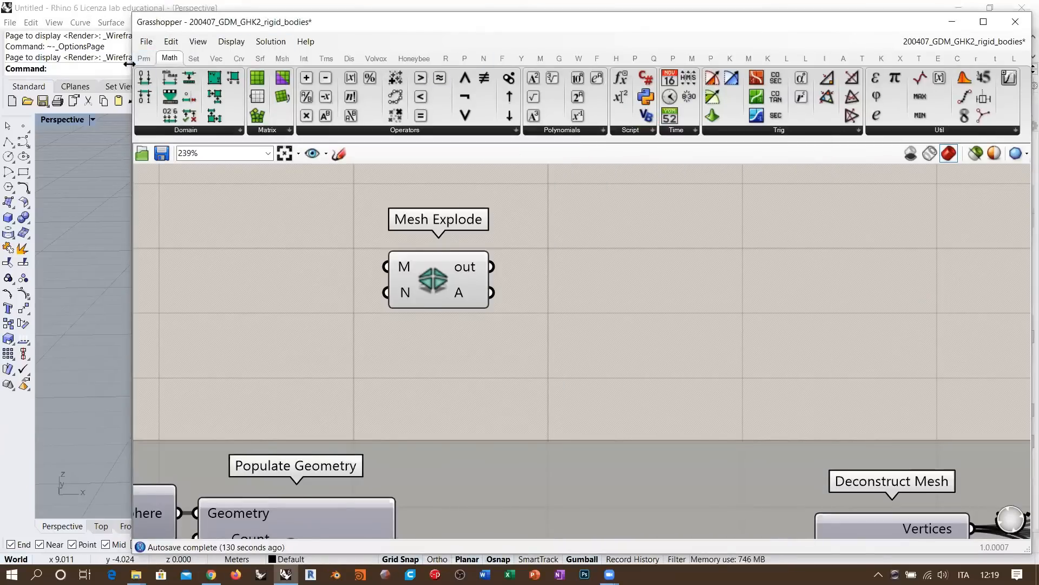
# Locate Mesh Explode among the mesh add-on's Edit components.
pyautogui.moveTo(129, 64); pyautogui.dragTo(35, 64)
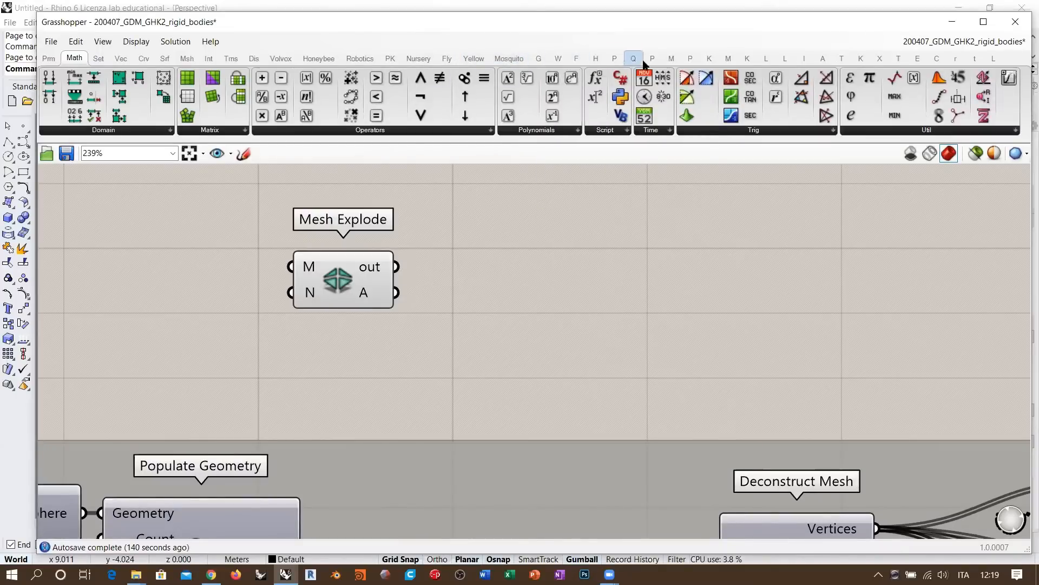
pyautogui.click(672, 58)
pyautogui.click(728, 58)
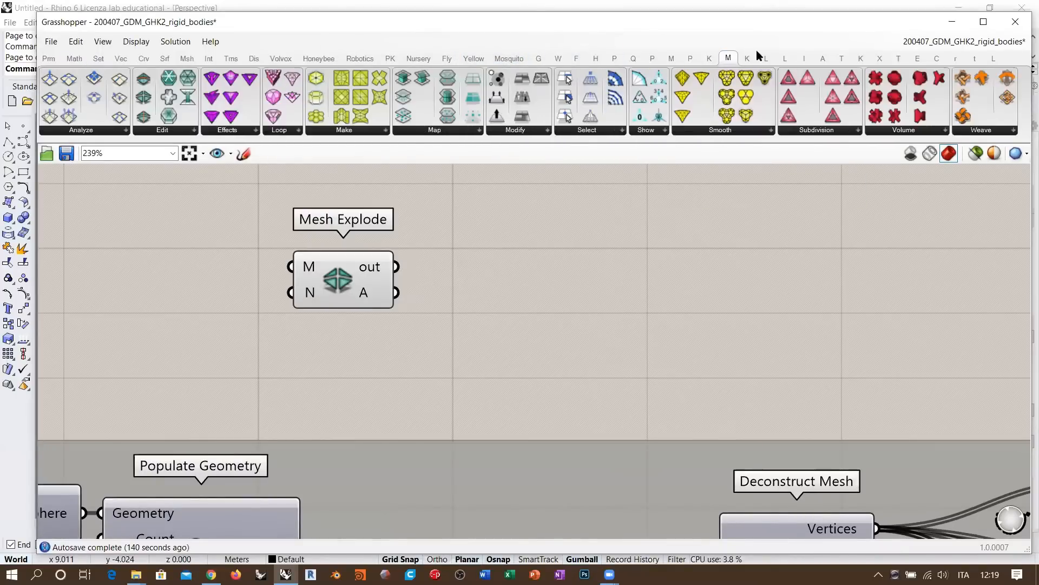
pyautogui.click(172, 131)
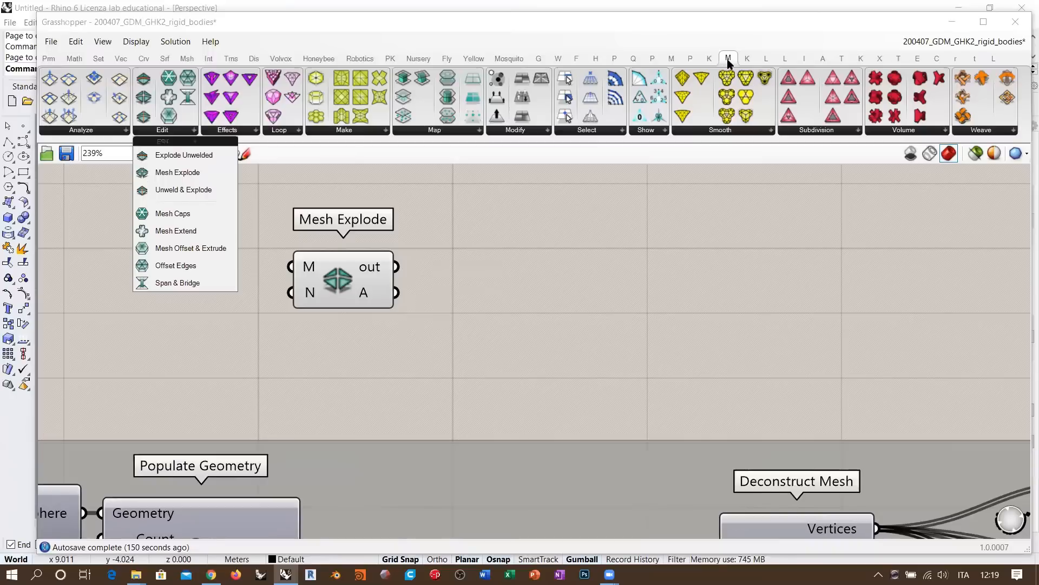
pyautogui.moveTo(729, 63)
pyautogui.click(612, 250)
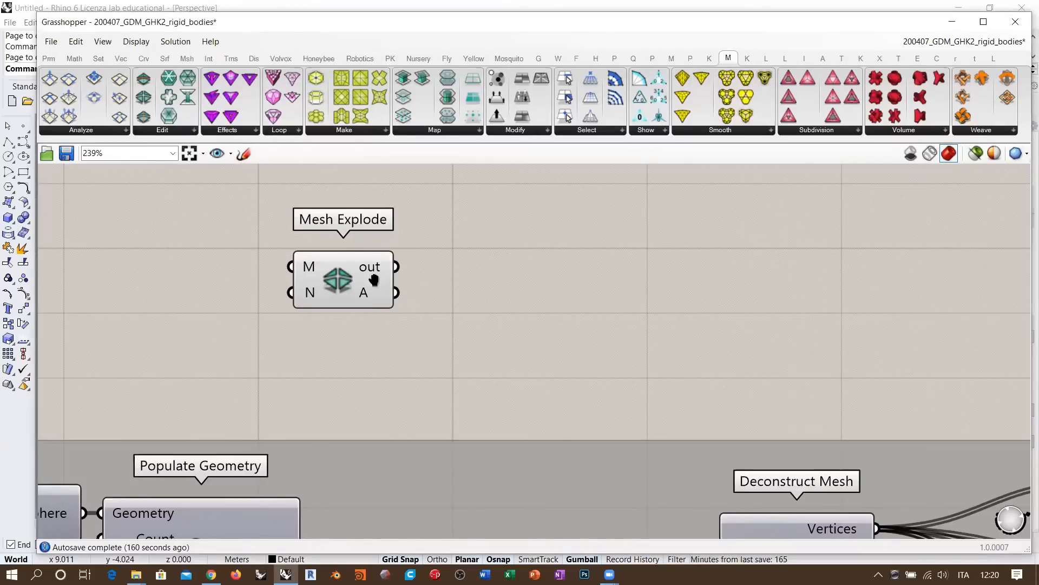
# Delete the Mesh Explode component from the canvas.
pyautogui.moveTo(346, 295); pyautogui.dragTo(364, 269, button='right')
pyautogui.moveTo(377, 275); pyautogui.dragTo(378, 325)
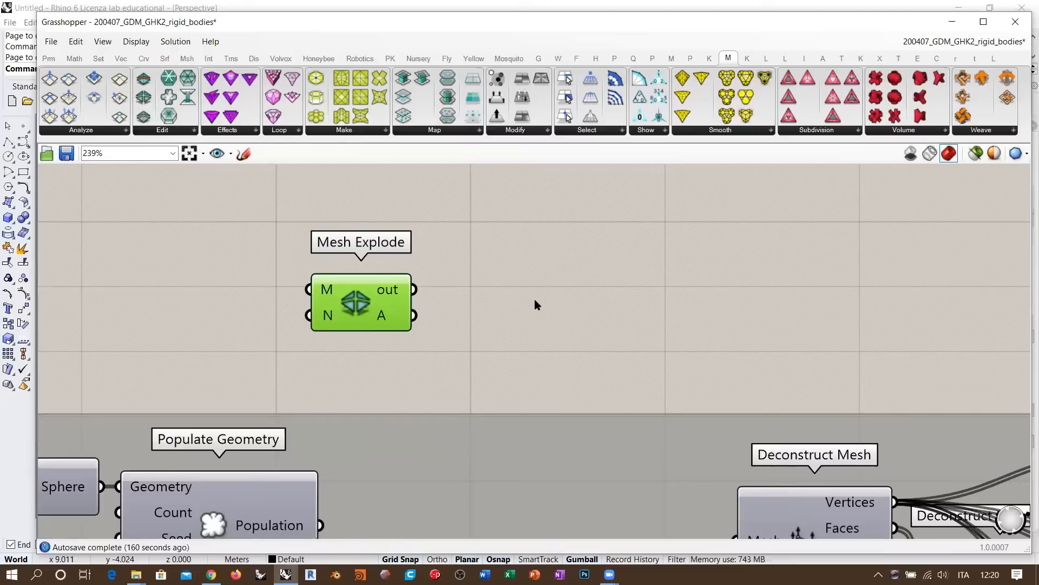
pyautogui.moveTo(360, 303); pyautogui.dragTo(343, 300)
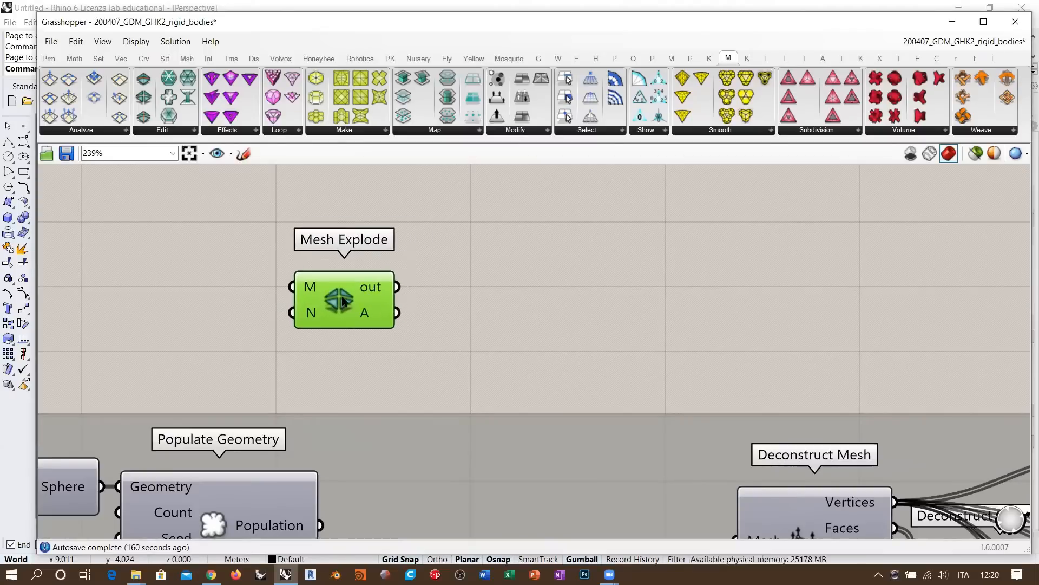
pyautogui.press('Delete')
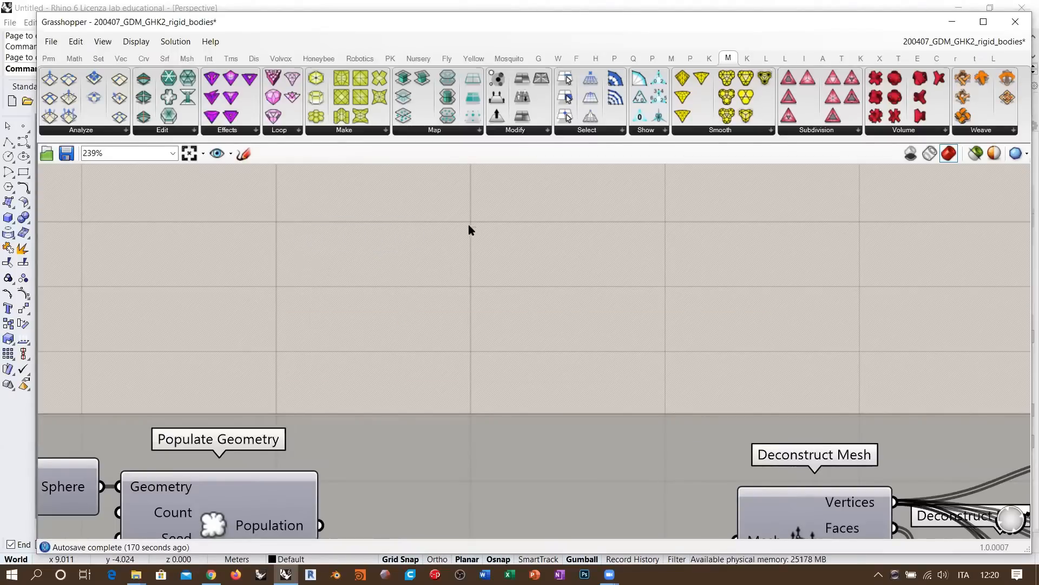
# Disable the components of the entire grouped rigid-body definition, with the Rhino viewport uncovered again.
pyautogui.click(708, 57)
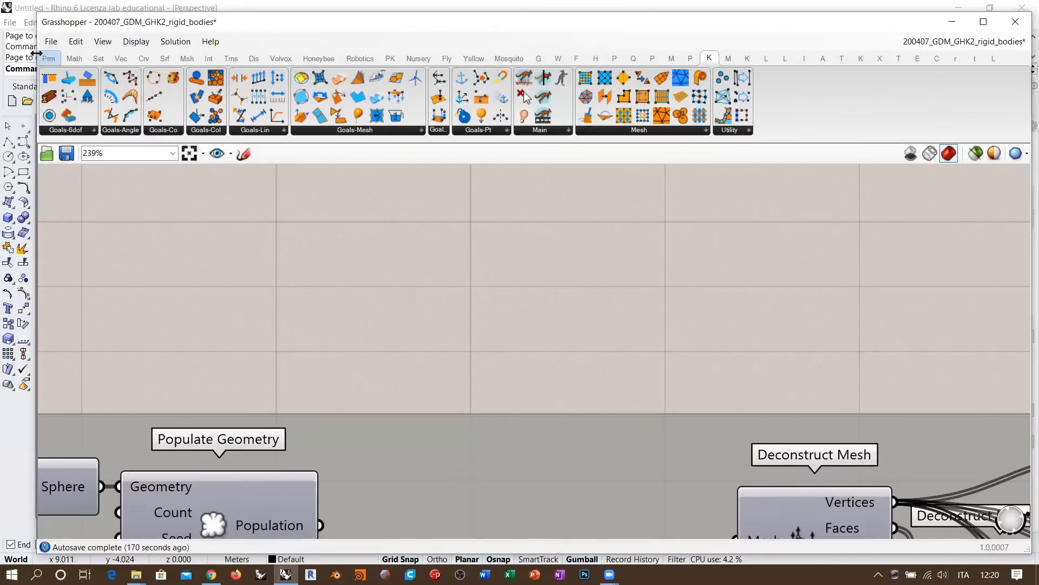
pyautogui.moveTo(36, 53); pyautogui.dragTo(409, 59)
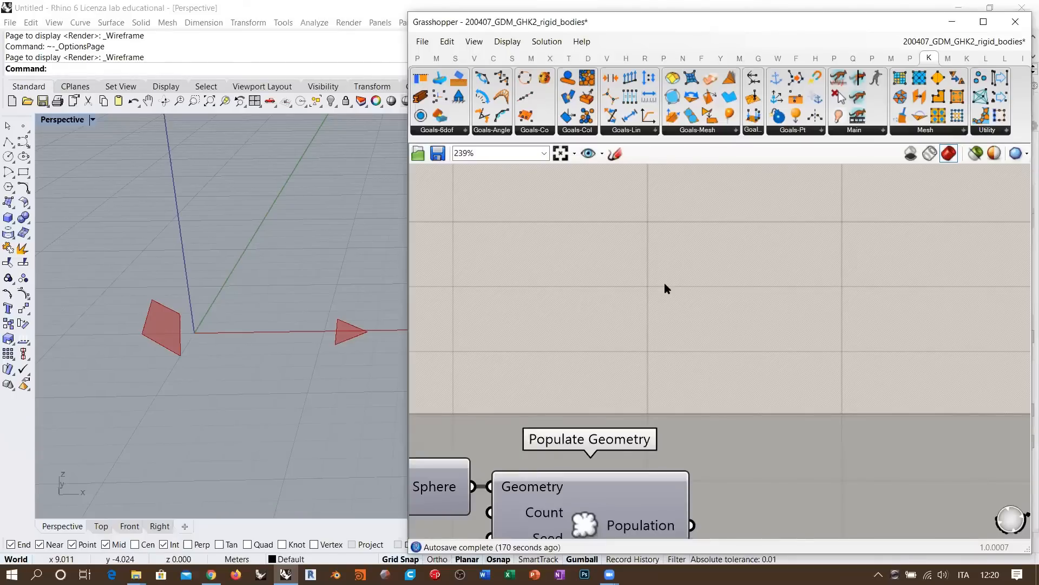
pyautogui.scroll(-6, 957, 359)
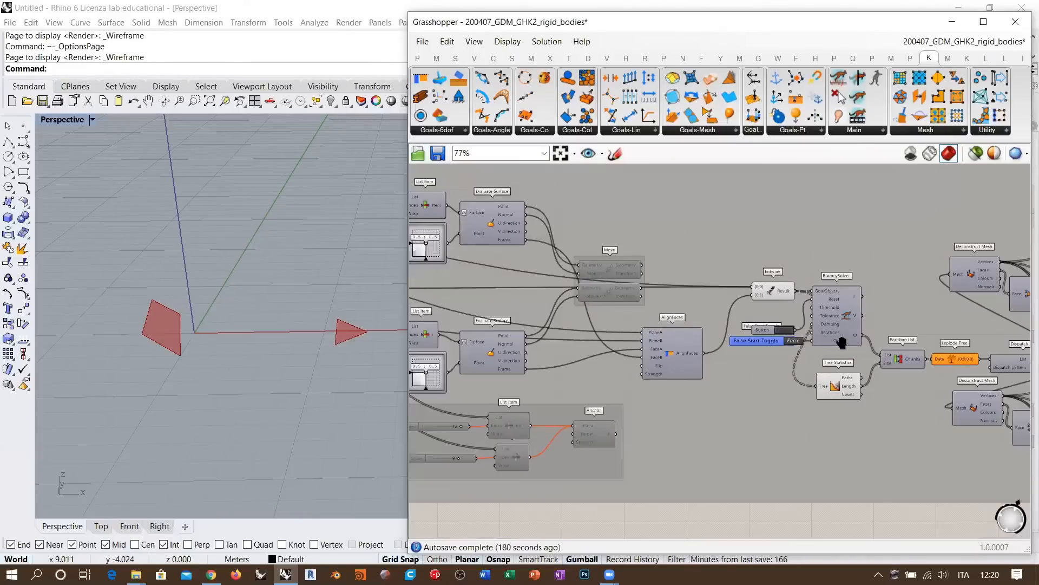
pyautogui.scroll(-4, 970, 245)
pyautogui.moveTo(991, 239); pyautogui.dragTo(557, 378)
pyautogui.moveTo(768, 391); pyautogui.dragTo(568, 363, button='right')
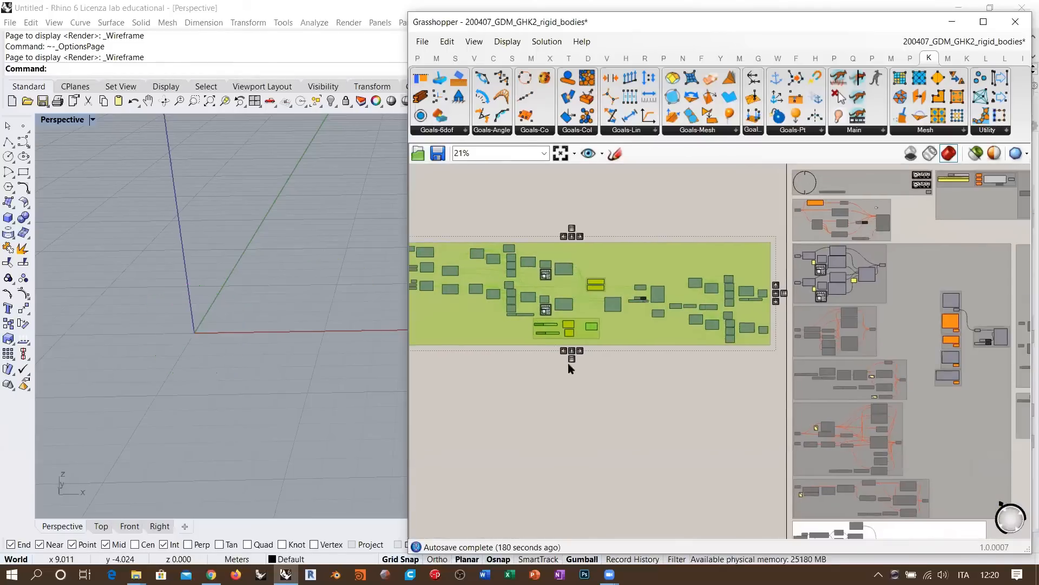
# Move the disabled rigid-body definition away from its place beside the framed example definitions.
pyautogui.scroll(-4, 543, 360)
pyautogui.moveTo(498, 322); pyautogui.dragTo(902, 315)
pyautogui.click(902, 361)
# Turn on the preview of the BouncySolver linked to the AlignFaces example definition and inspect its two boxes.
pyautogui.scroll(1, 576, 303)
pyautogui.scroll(7, 627, 283)
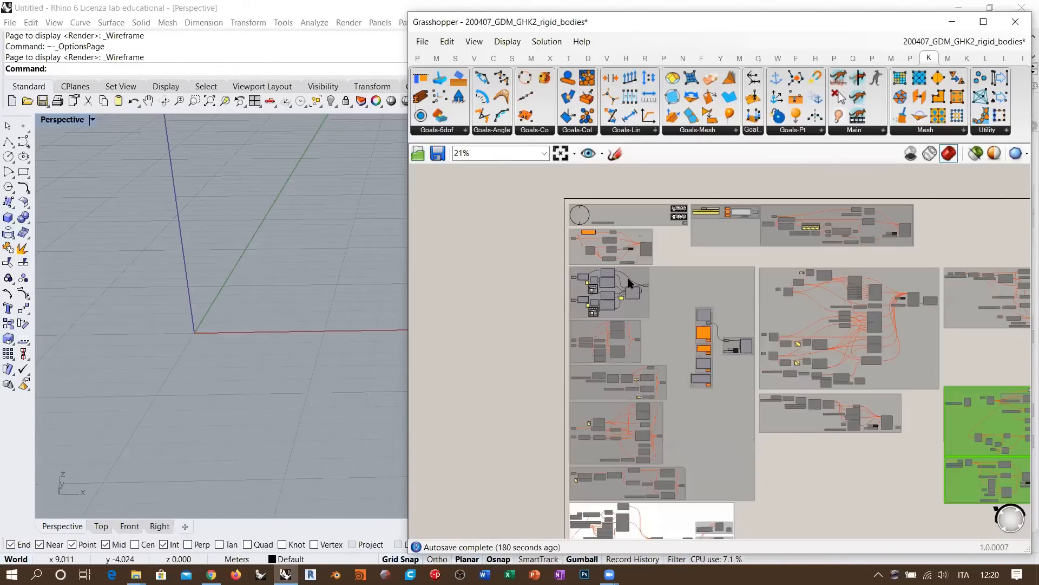
pyautogui.moveTo(494, 237); pyautogui.dragTo(821, 425)
pyautogui.moveTo(805, 315); pyautogui.dragTo(632, 252, button='right')
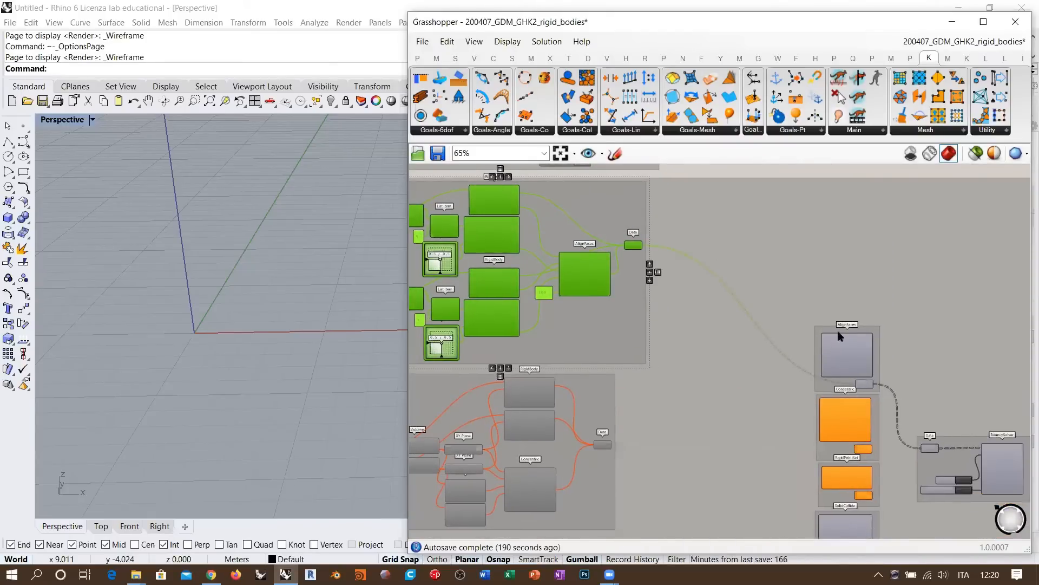
pyautogui.moveTo(895, 399); pyautogui.dragTo(627, 309, button='right')
pyautogui.scroll(3, 629, 309)
pyautogui.moveTo(853, 455); pyautogui.dragTo(730, 373, button='right')
pyautogui.click(721, 360)
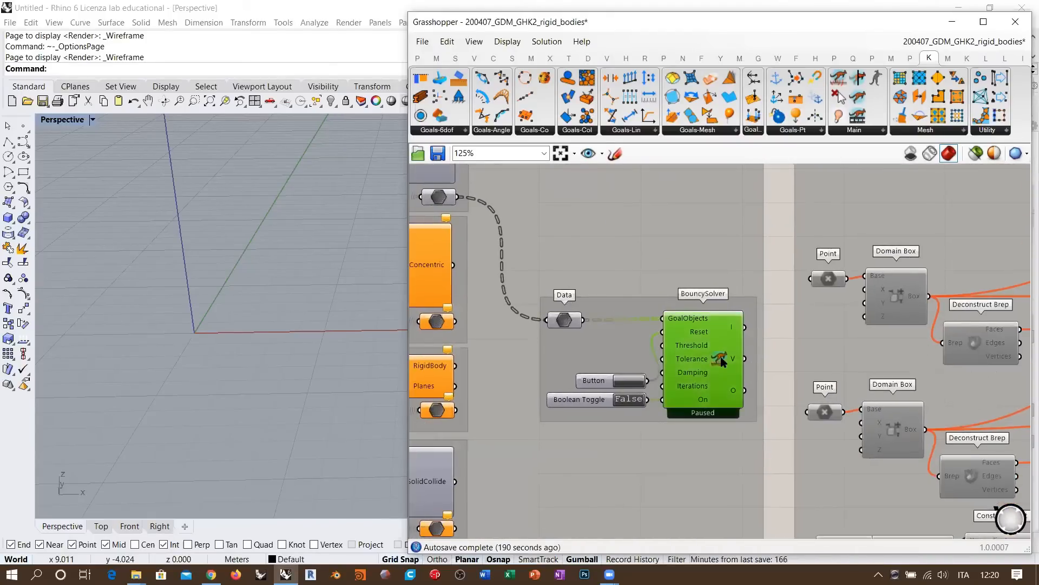
pyautogui.hotkey('ctrl', 'q')
pyautogui.click(506, 355)
pyautogui.keyDown('shift'); pyautogui.moveTo(250, 339); pyautogui.dragTo(337, 352, button='right'); pyautogui.keyUp('shift')
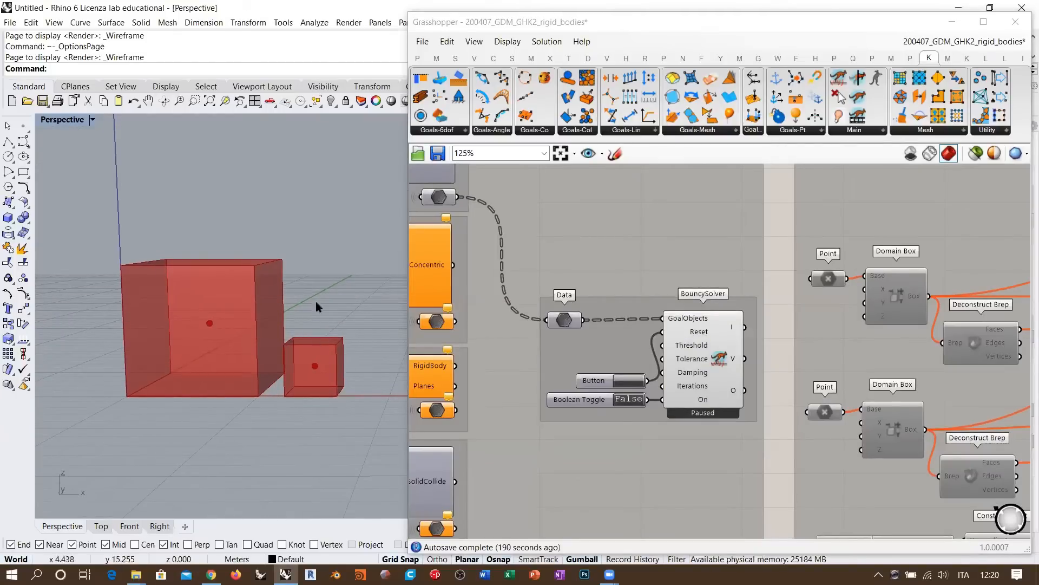
# Run the BouncySolver on the AlignFaces boxes, resetting it repeatedly to observe their motion, and switch its Boolean Toggle back to False.
pyautogui.click(623, 380)
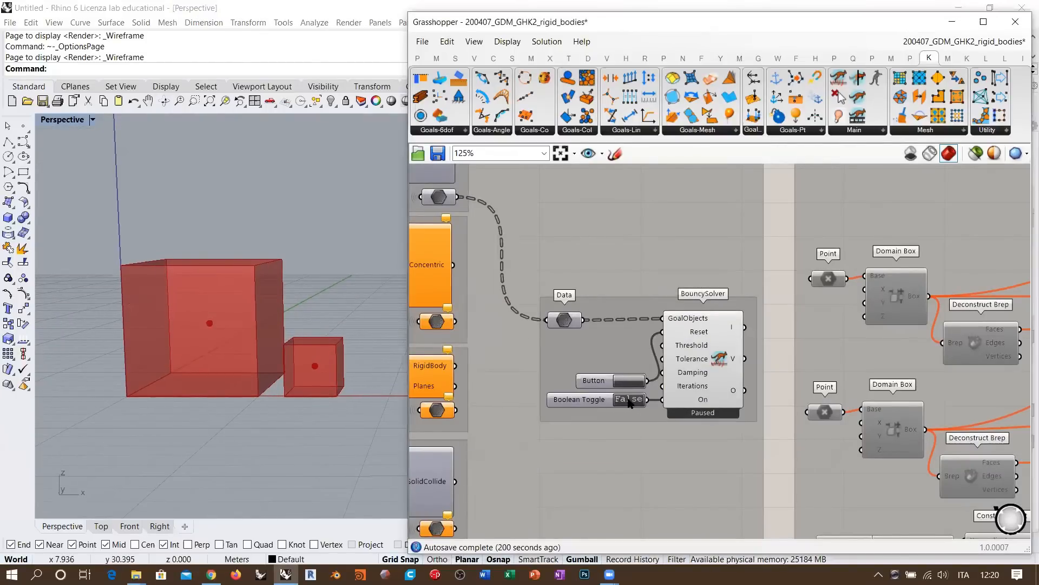
pyautogui.click(630, 401)
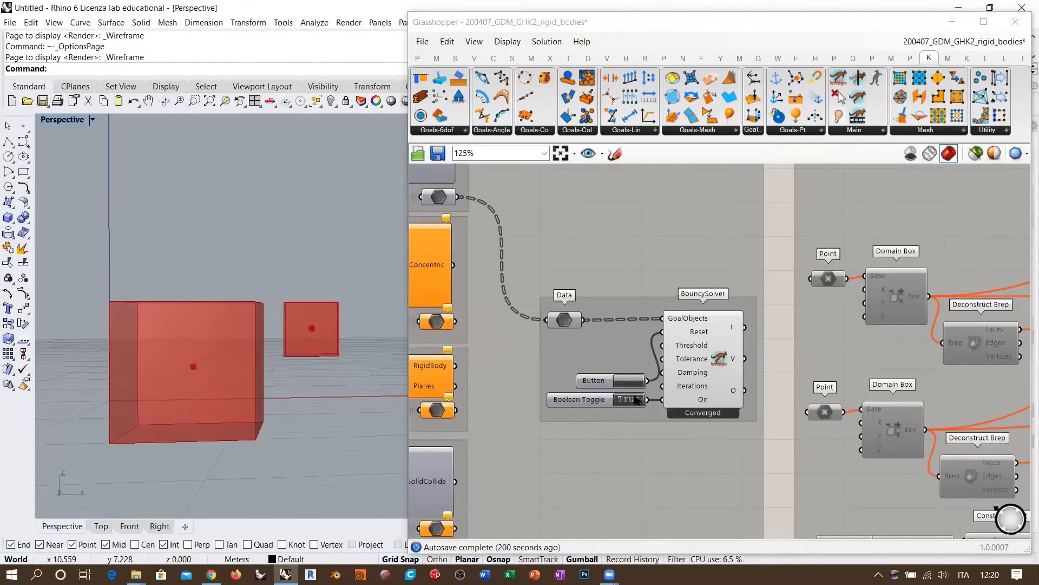
pyautogui.click(628, 381)
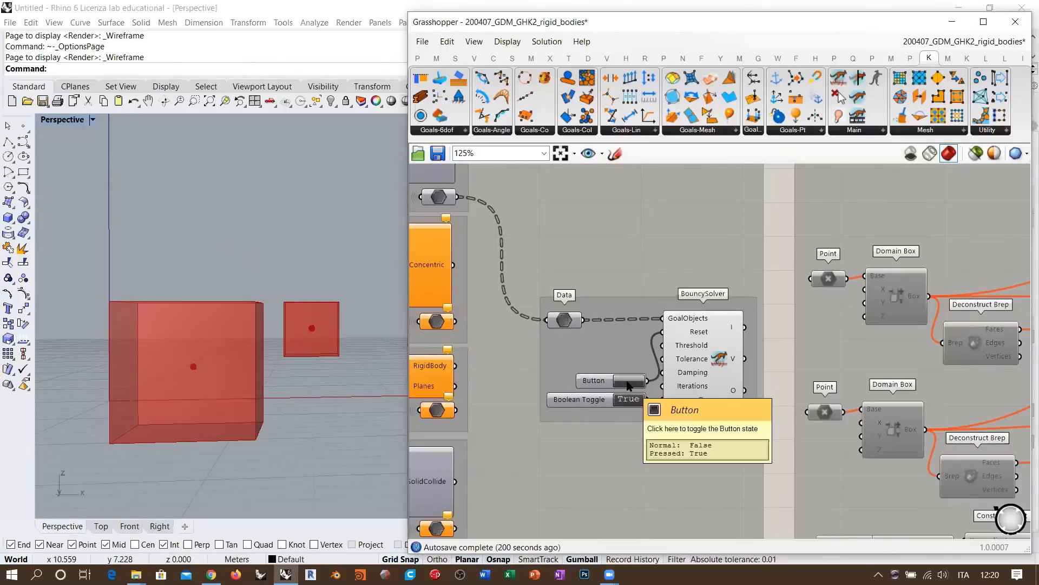
pyautogui.click(628, 380)
pyautogui.click(628, 381)
pyautogui.click(628, 383)
pyautogui.click(627, 384)
pyautogui.moveTo(303, 299); pyautogui.dragTo(350, 312, button='right')
pyautogui.moveTo(281, 320); pyautogui.dragTo(216, 342, button='right')
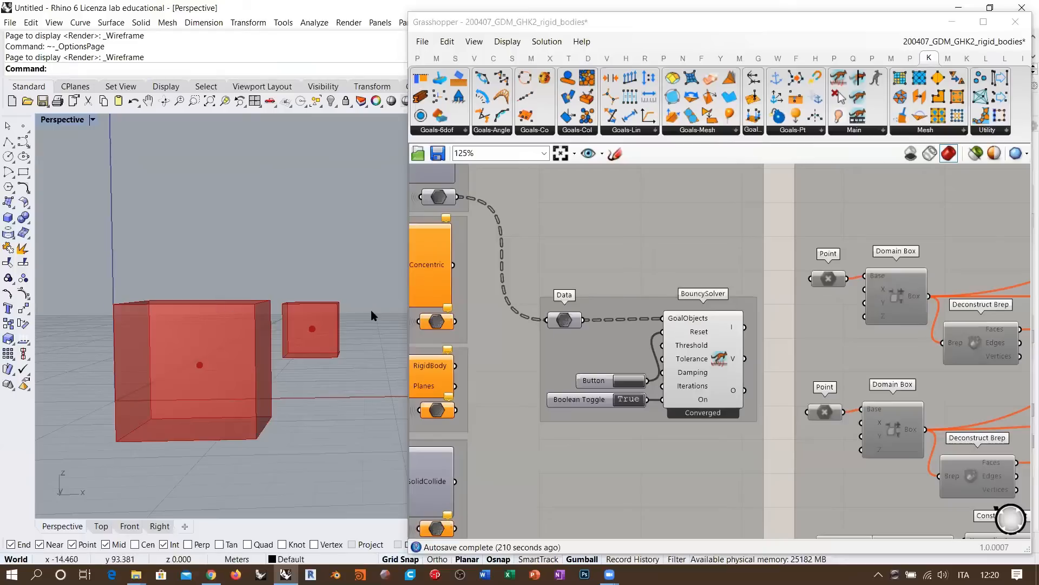
pyautogui.click(623, 381)
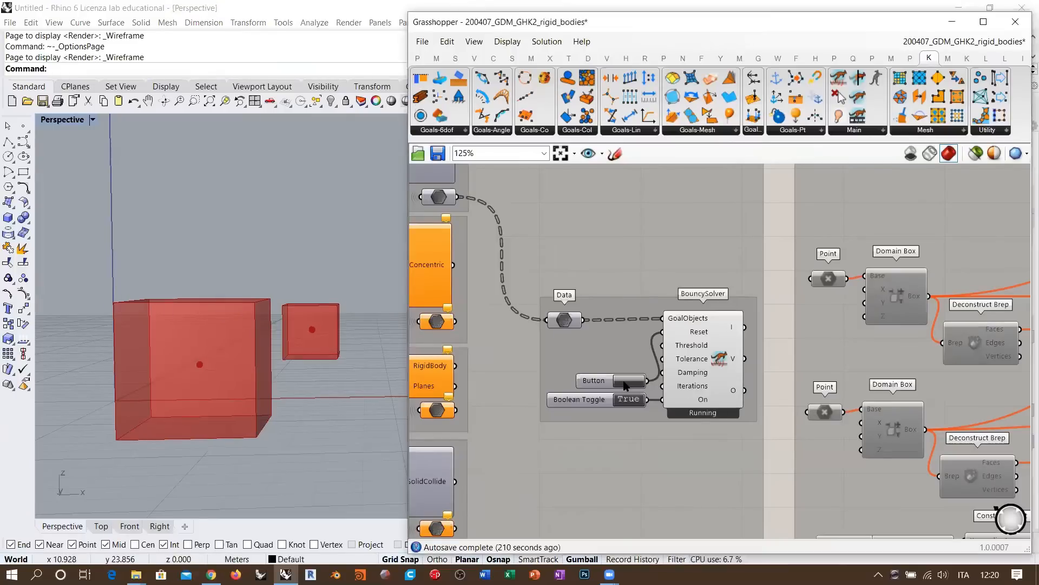
pyautogui.doubleClick(628, 399)
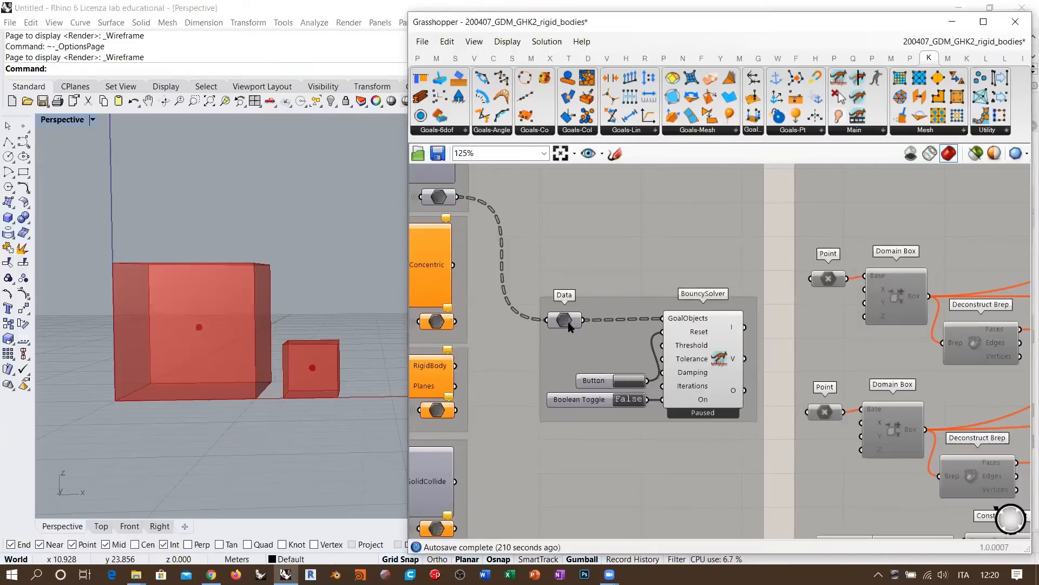
# Shift the Data parameter slightly to level its wire with the BouncySolver's GoalObjects input.
pyautogui.moveTo(569, 322); pyautogui.dragTo(568, 320)
pyautogui.press('Escape')
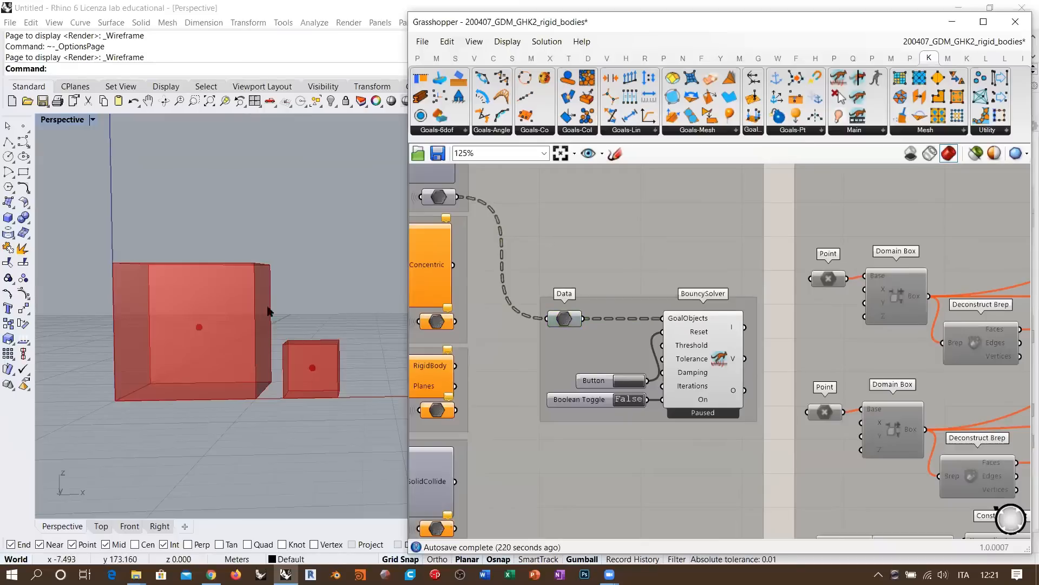
pyautogui.keyDown('shift'); pyautogui.moveTo(323, 336); pyautogui.dragTo(323, 352, button='right'); pyautogui.keyUp('shift')
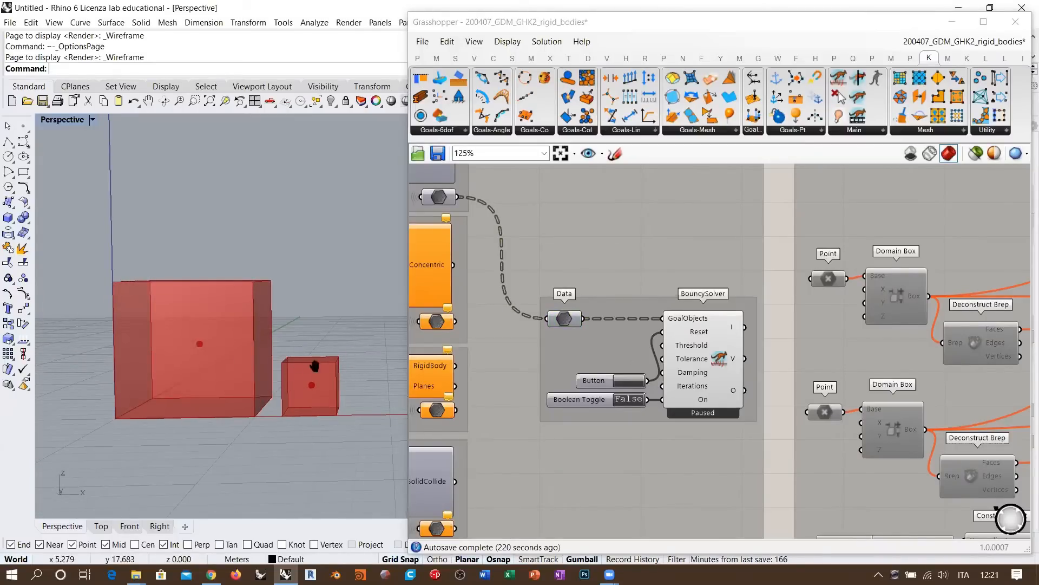
pyautogui.moveTo(314, 366); pyautogui.dragTo(367, 338, button='right')
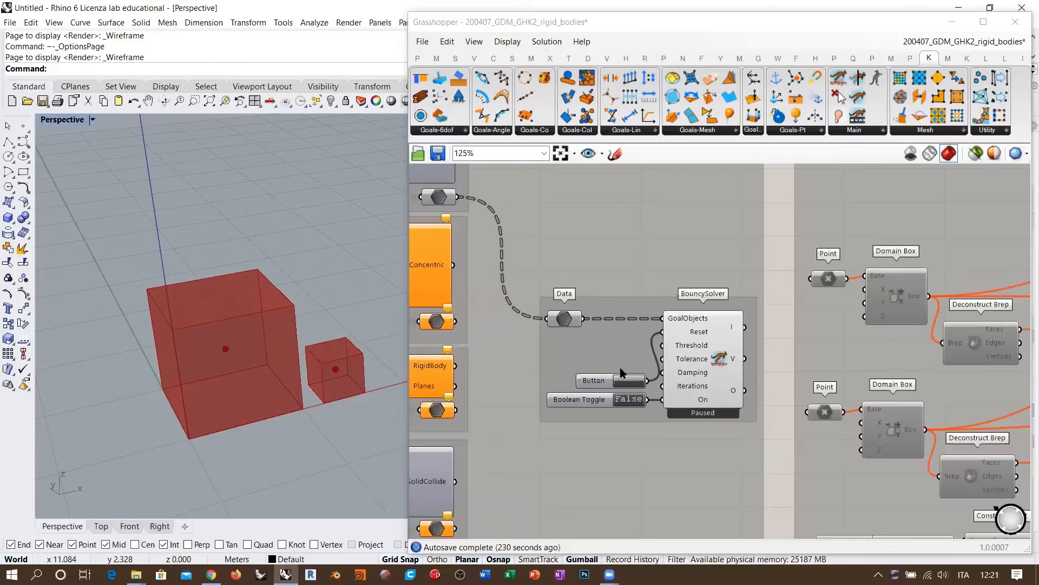
pyautogui.moveTo(619, 359); pyautogui.dragTo(688, 397, button='right')
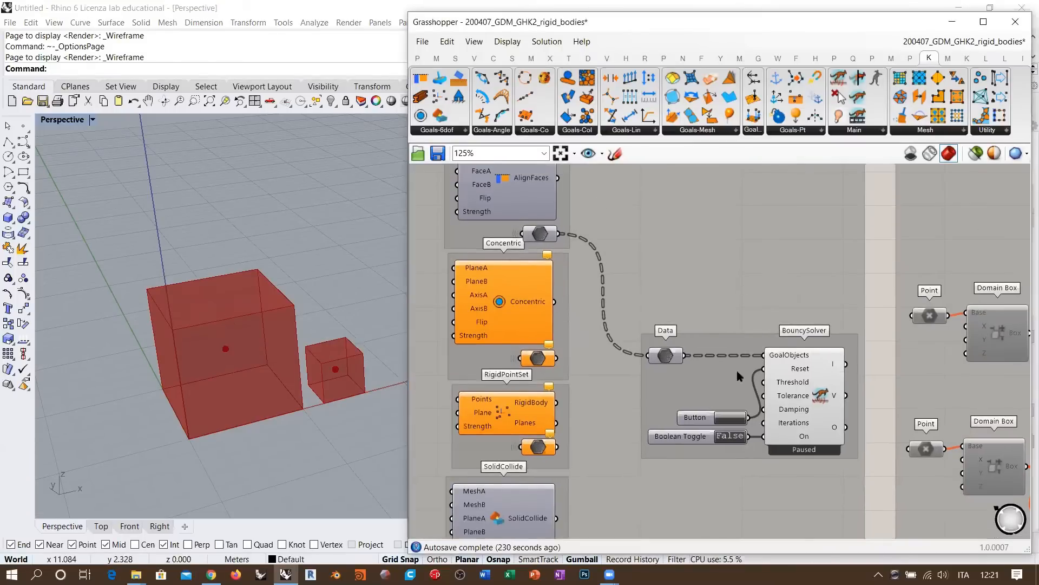
pyautogui.moveTo(340, 366); pyautogui.dragTo(334, 329, button='right')
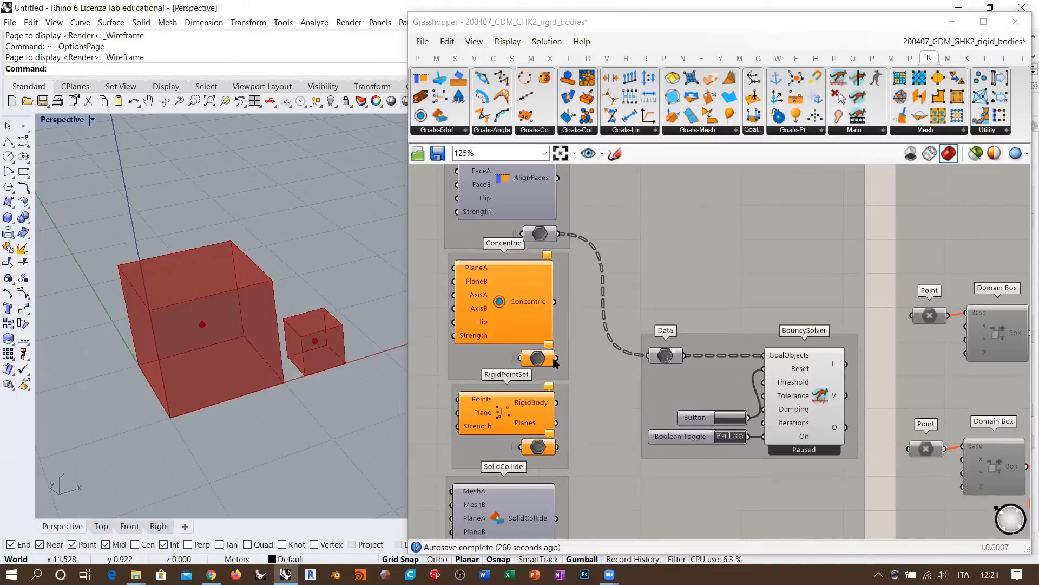
# Replace the solver's Data source with the Concentric goal's data parameter and disable the AlignFaces example definition.
pyautogui.moveTo(555, 358); pyautogui.dragTo(657, 357)
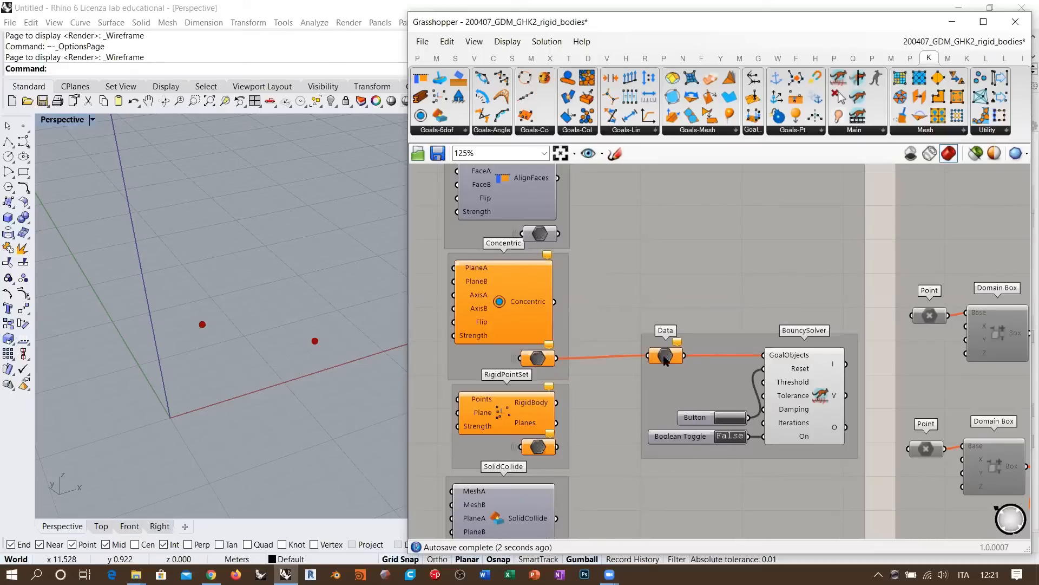
pyautogui.scroll(-6, 664, 360)
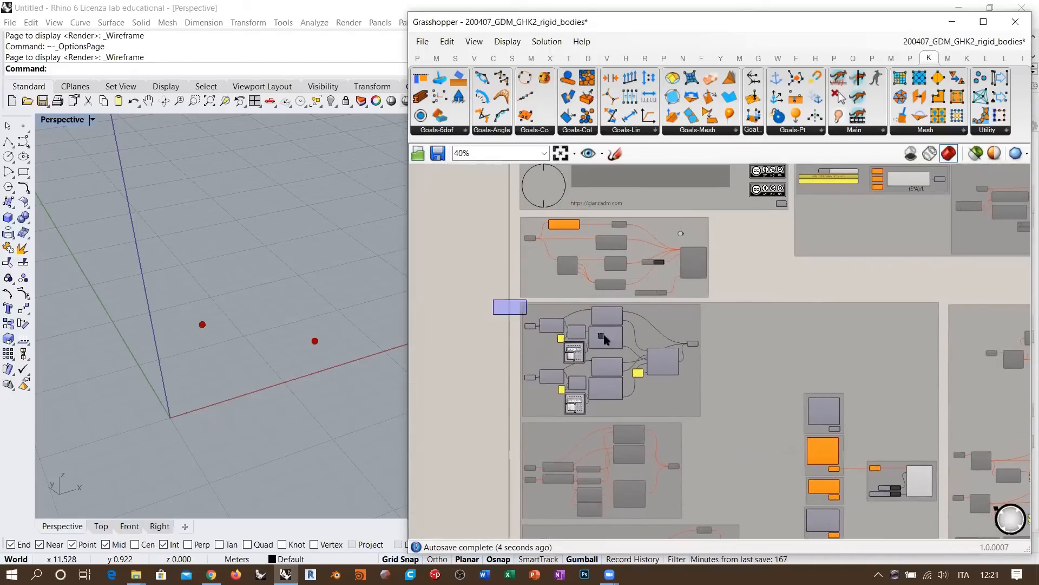
pyautogui.moveTo(605, 335); pyautogui.dragTo(716, 421)
pyautogui.hotkey('ctrl', 'e')
# Enable the whole Concentric example definition and bring its hollow and solid cylinders into view in the Rhino viewport.
pyautogui.moveTo(656, 468); pyautogui.dragTo(645, 355, button='right')
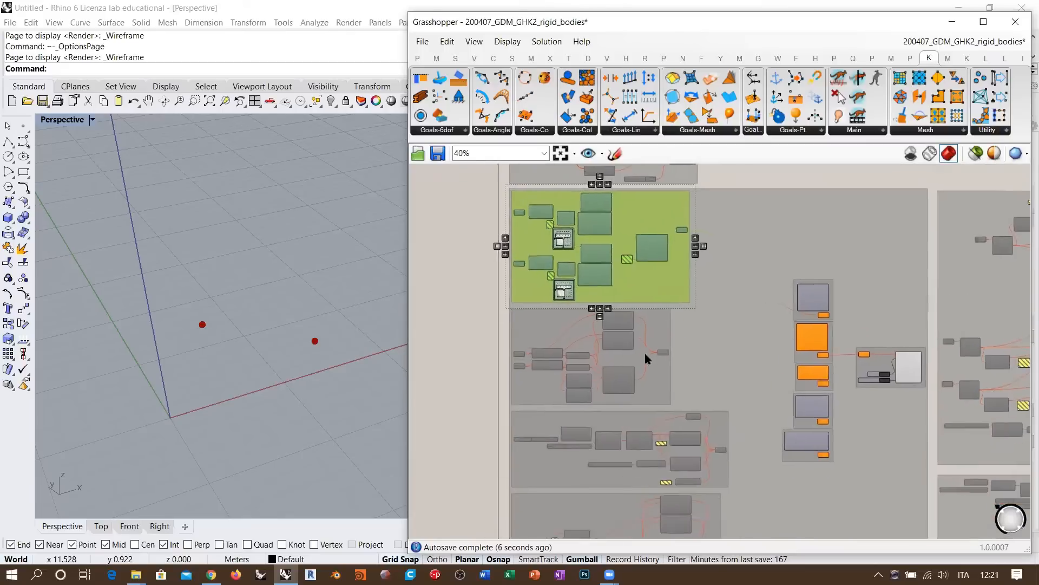
pyautogui.scroll(5, 645, 358)
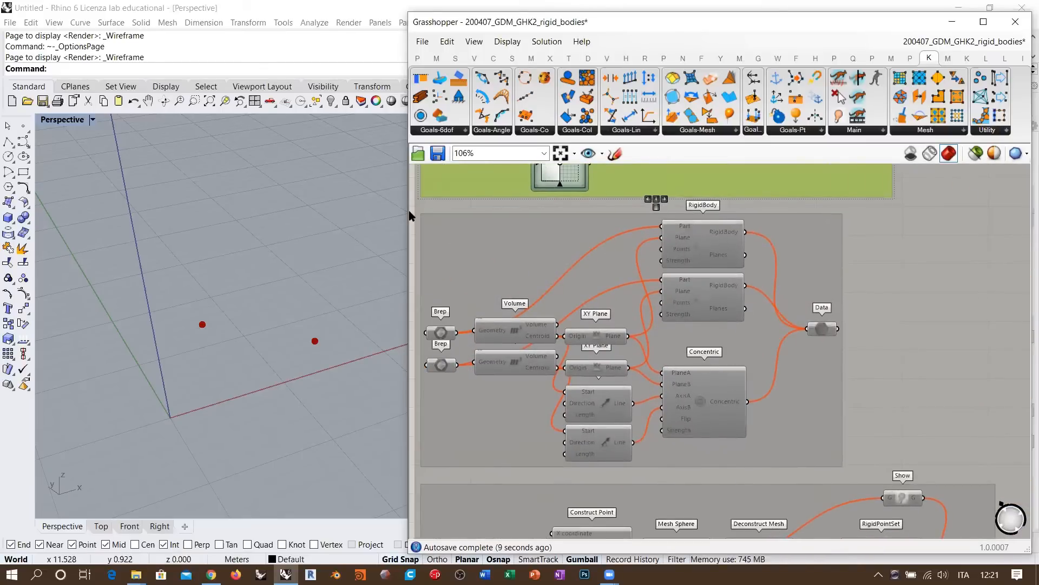
pyautogui.moveTo(448, 221); pyautogui.dragTo(469, 218, button='right')
pyautogui.moveTo(421, 201); pyautogui.dragTo(866, 437)
pyautogui.hotkey('ctrl', 'e')
pyautogui.scroll(-5, 755, 375)
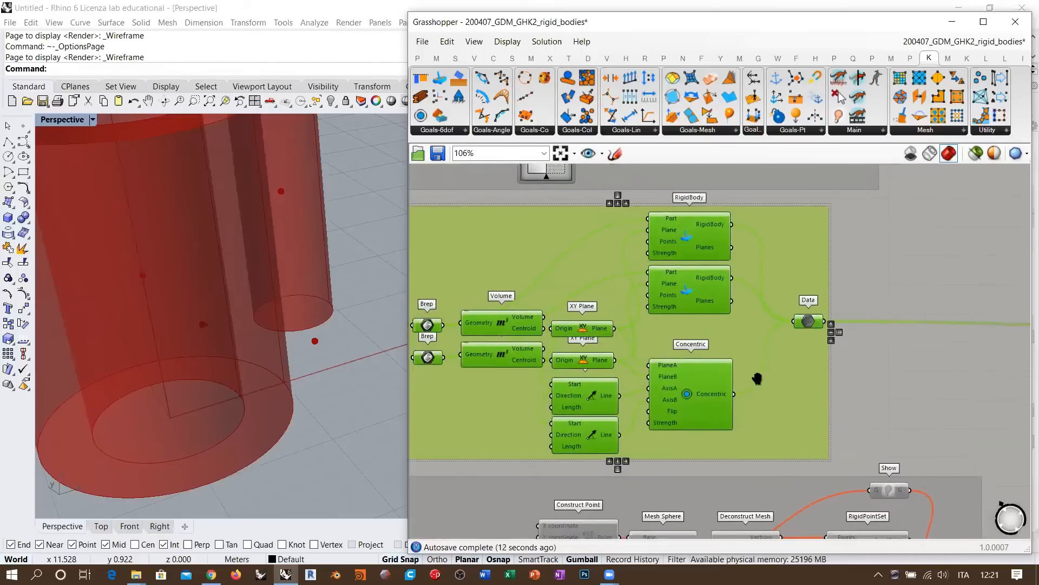
pyautogui.scroll(5, 696, 356)
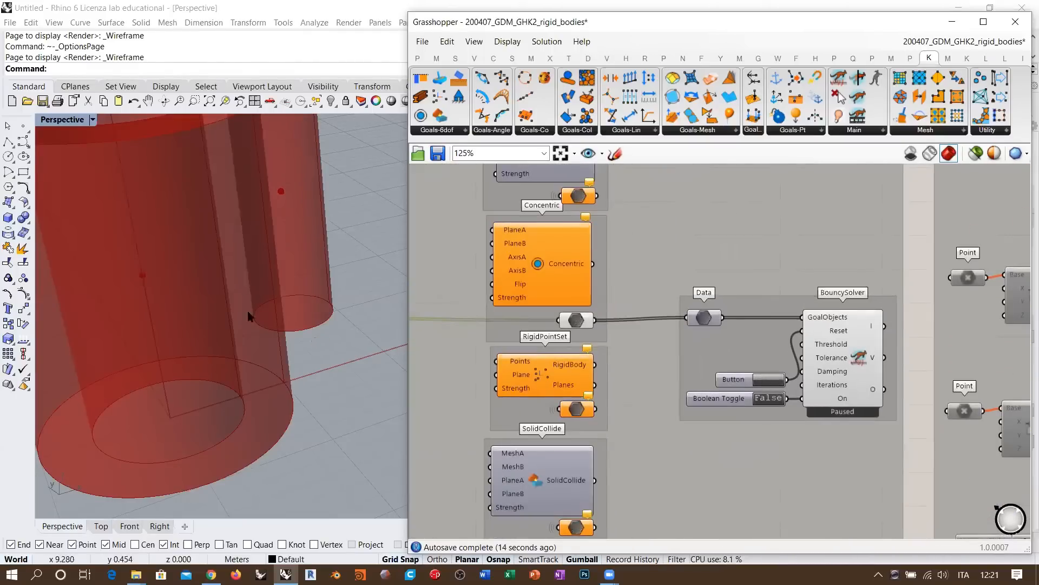
pyautogui.moveTo(246, 319); pyautogui.dragTo(339, 356, button='right')
pyautogui.scroll(-6, 299, 297)
pyautogui.scroll(3, 340, 356)
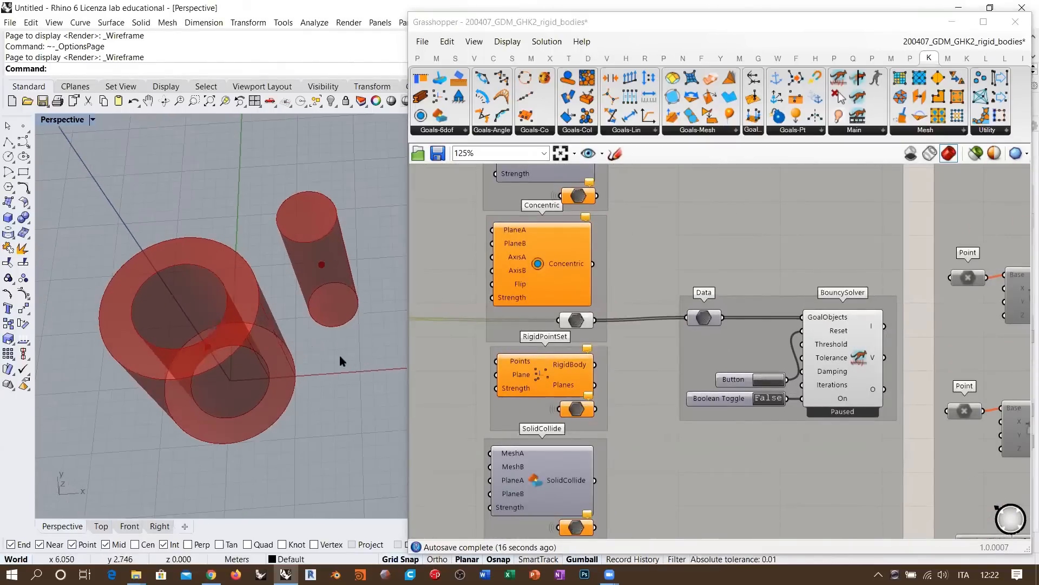
# Examine which cylinder each of the two Brep parameters in the Concentric example references.
pyautogui.moveTo(559, 345); pyautogui.dragTo(735, 345, button='right')
pyautogui.scroll(-4, 809, 319)
pyautogui.moveTo(519, 319); pyautogui.dragTo(697, 320, button='right')
pyautogui.scroll(4, 510, 306)
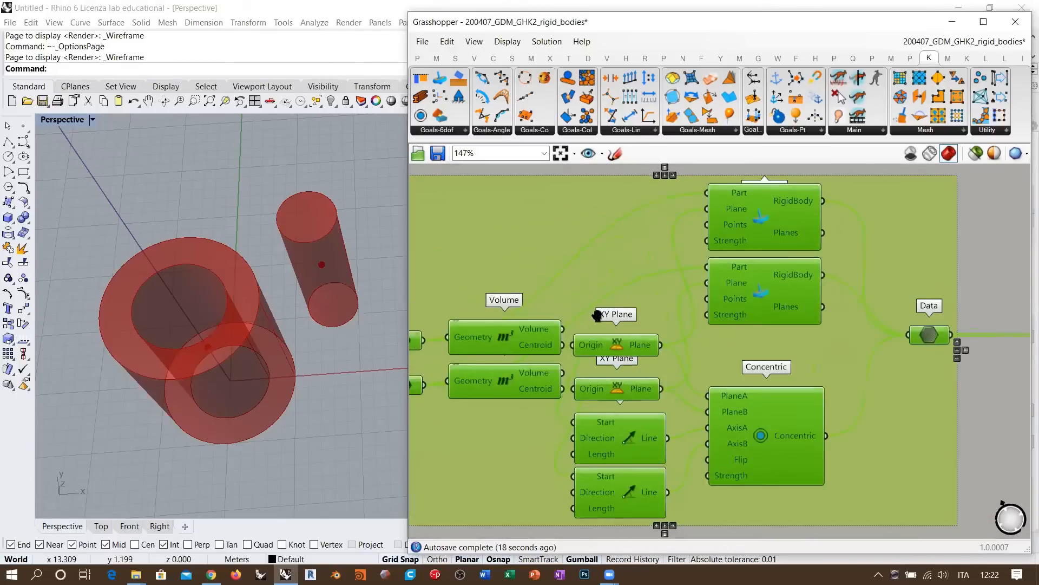
pyautogui.moveTo(596, 315); pyautogui.dragTo(723, 313, button='right')
pyautogui.click(485, 286)
pyautogui.click(525, 335)
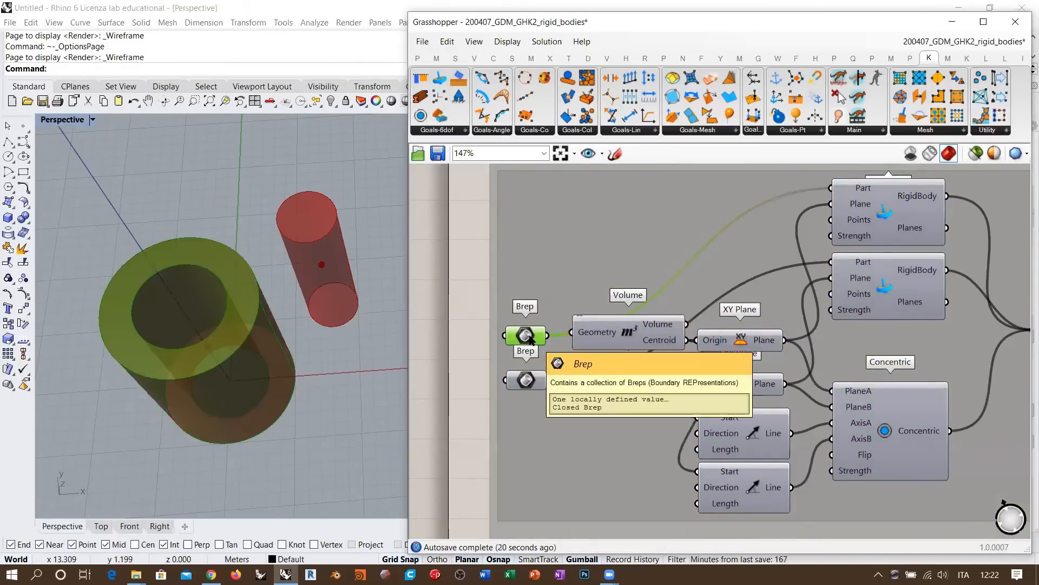
pyautogui.click(526, 381)
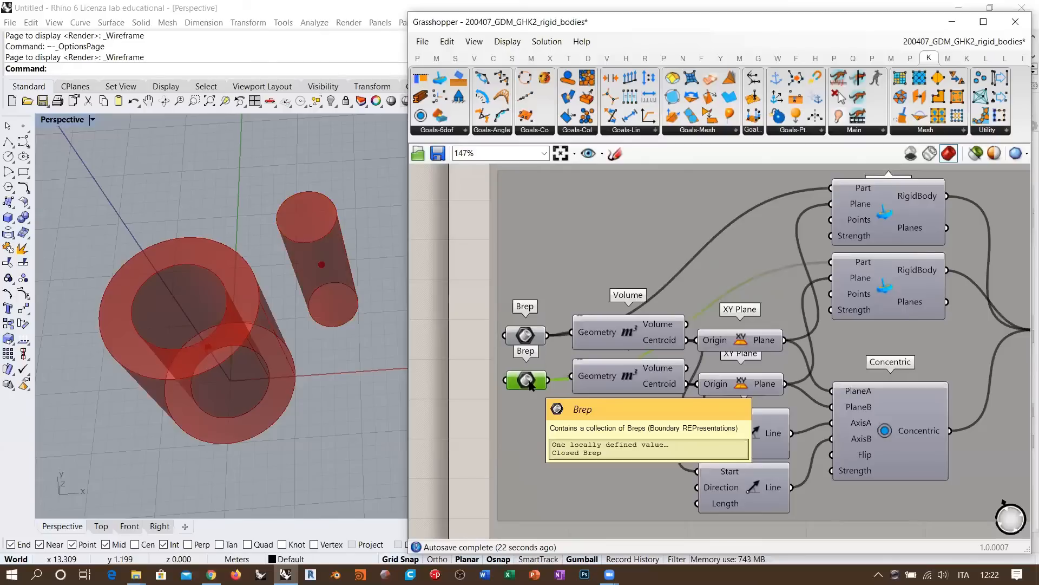
pyautogui.click(460, 350)
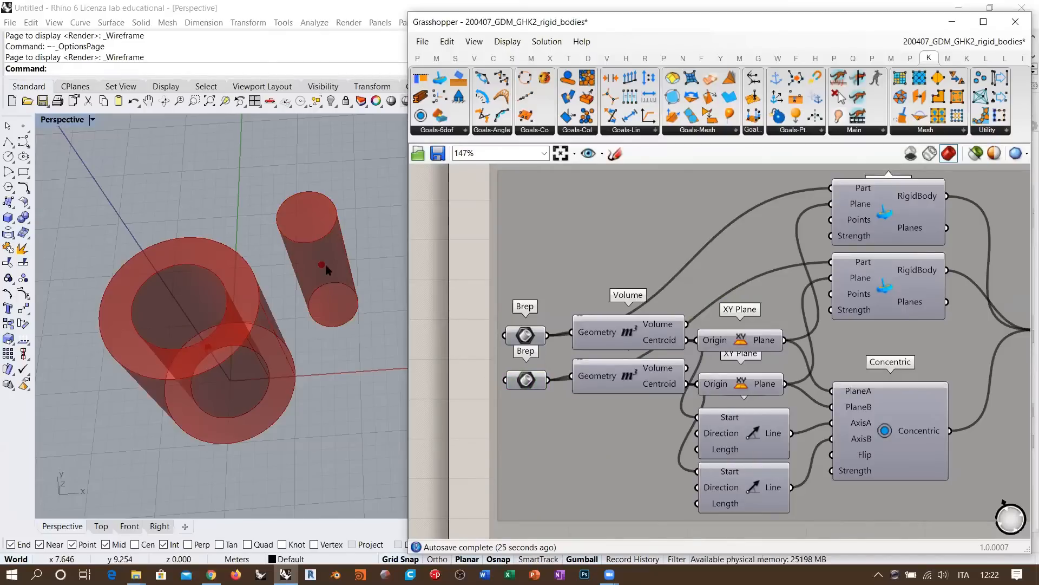
pyautogui.keyDown('shift'); pyautogui.moveTo(282, 301); pyautogui.dragTo(305, 303, button='right'); pyautogui.keyUp('shift')
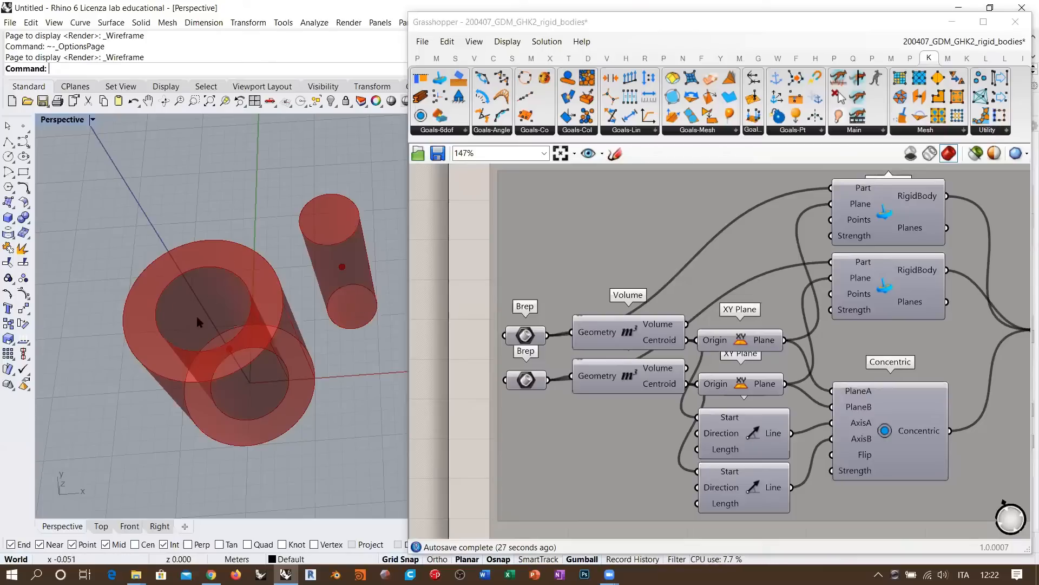
pyautogui.moveTo(246, 336); pyautogui.dragTo(389, 366, button='right')
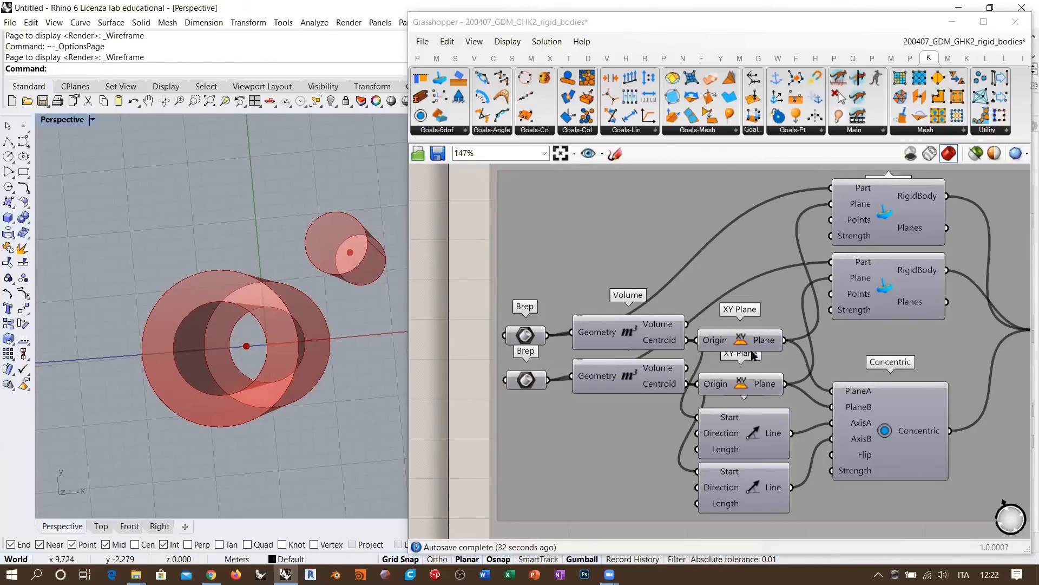
# Examine the two RigidBody components and the Concentric goal that process the example's cylinders.
pyautogui.moveTo(752, 354); pyautogui.dragTo(688, 361, button='right')
pyautogui.scroll(-1, 672, 301)
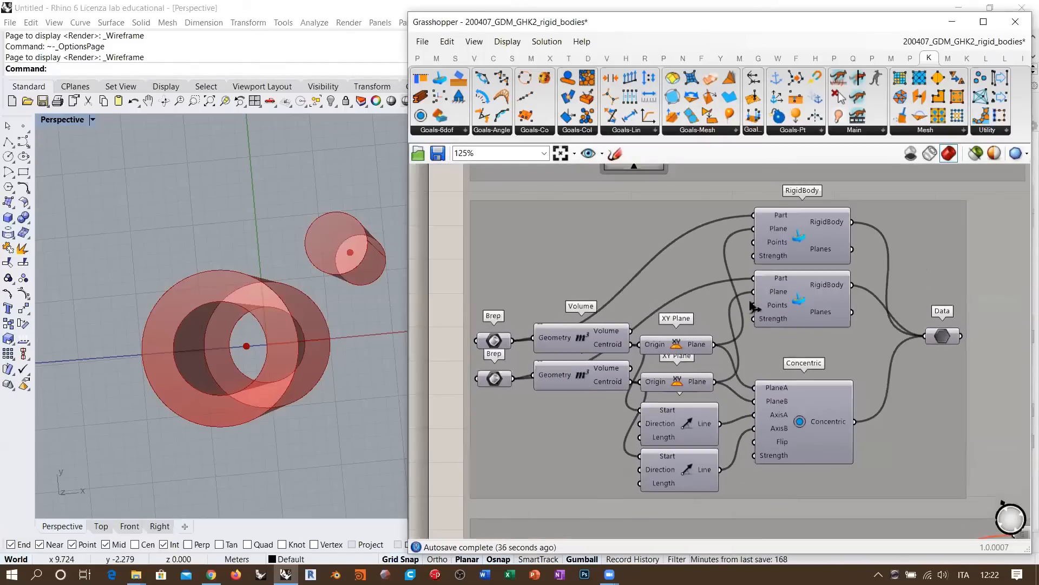
pyautogui.moveTo(266, 279); pyautogui.dragTo(356, 305, button='right')
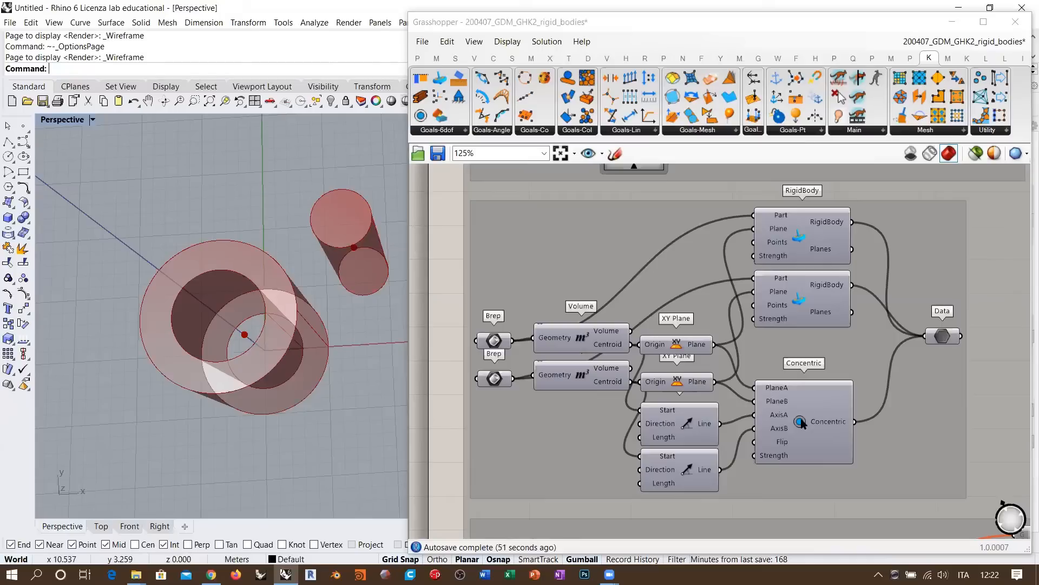
pyautogui.click(801, 233)
pyautogui.keyDown('shift'); pyautogui.click(814, 310); pyautogui.keyUp('shift')
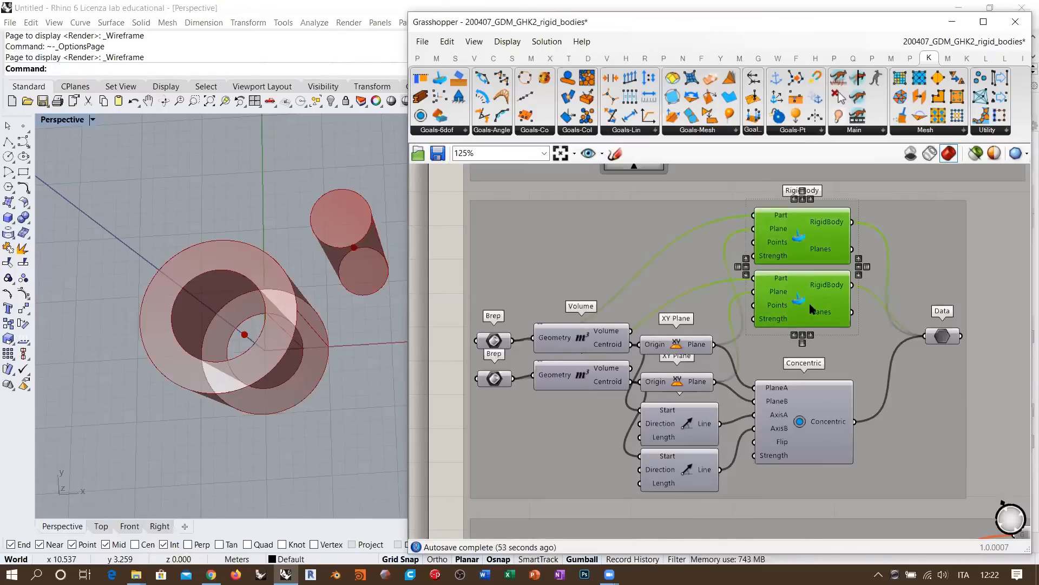
pyautogui.click(448, 301)
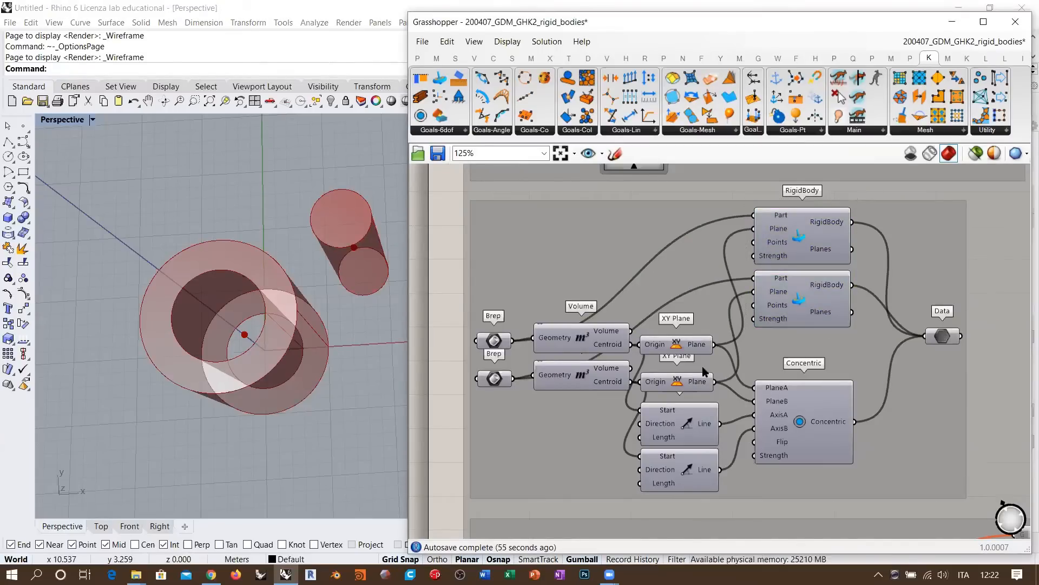
# Trace how the XY Planes at the cylinders' volume centroids feed the RigidBody and Concentric components.
pyautogui.click(677, 347)
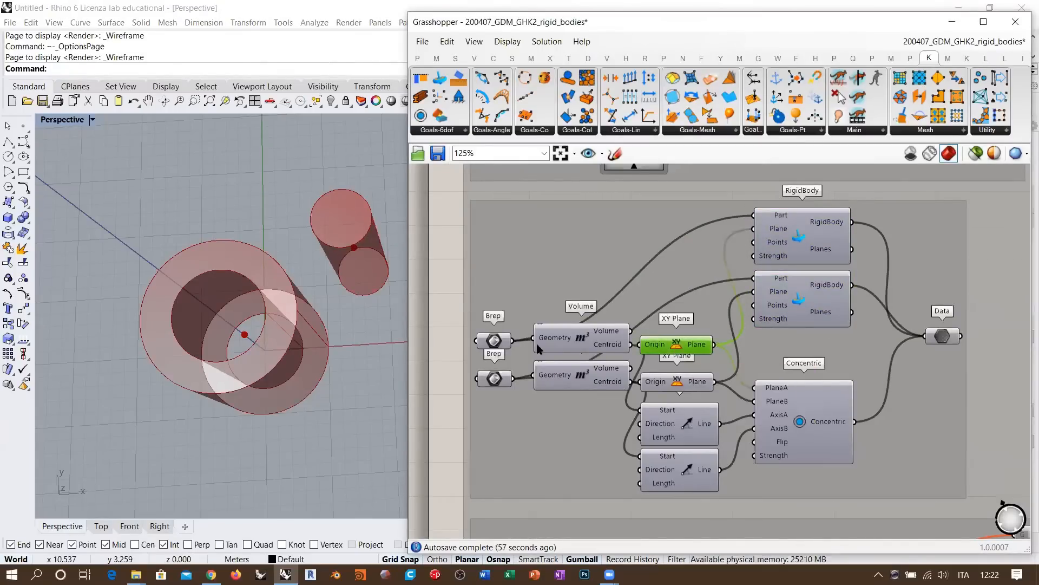
pyautogui.moveTo(301, 338); pyautogui.dragTo(320, 306, button='right')
pyautogui.scroll(3, 540, 392)
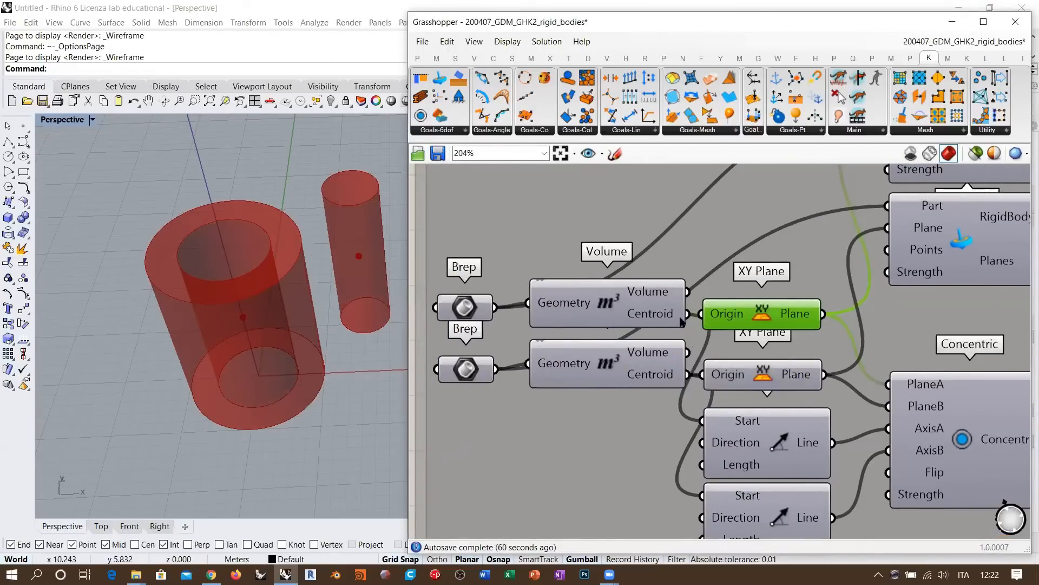
pyautogui.click(762, 309)
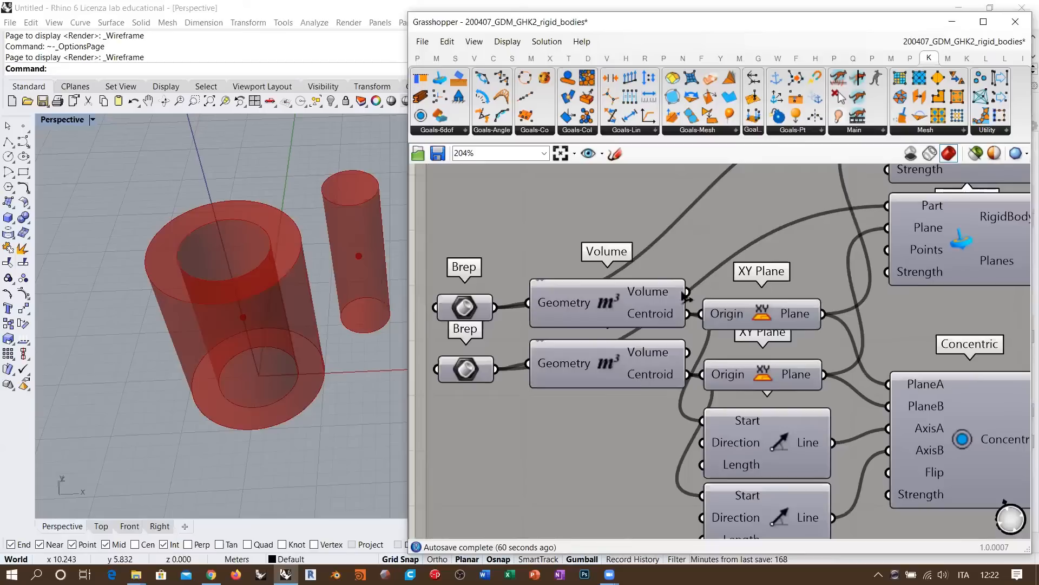
pyautogui.moveTo(904, 316); pyautogui.dragTo(809, 336, button='right')
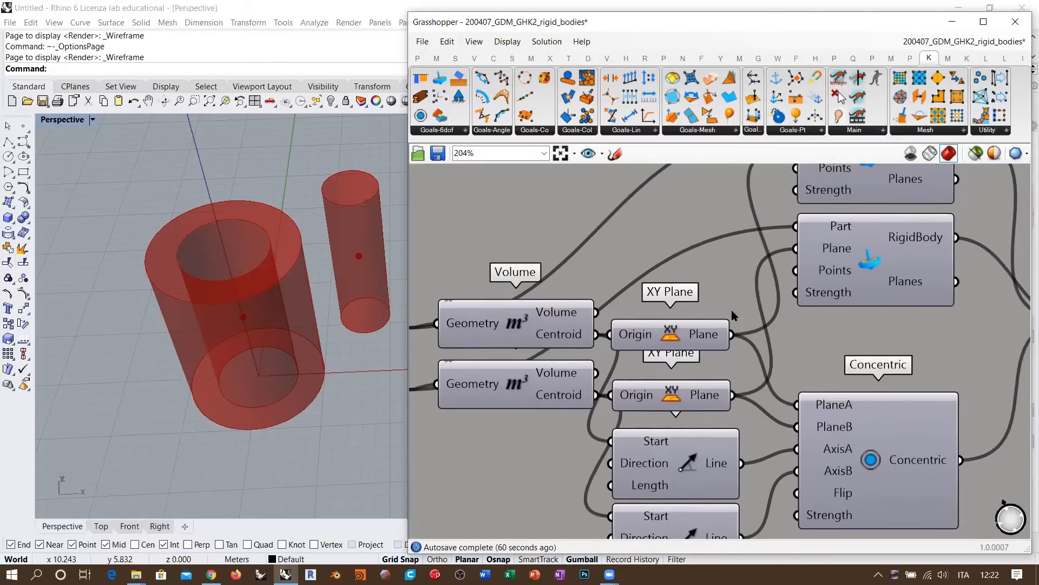
pyautogui.moveTo(733, 315); pyautogui.dragTo(707, 355, button='right')
pyautogui.moveTo(164, 306); pyautogui.dragTo(263, 320, button='right')
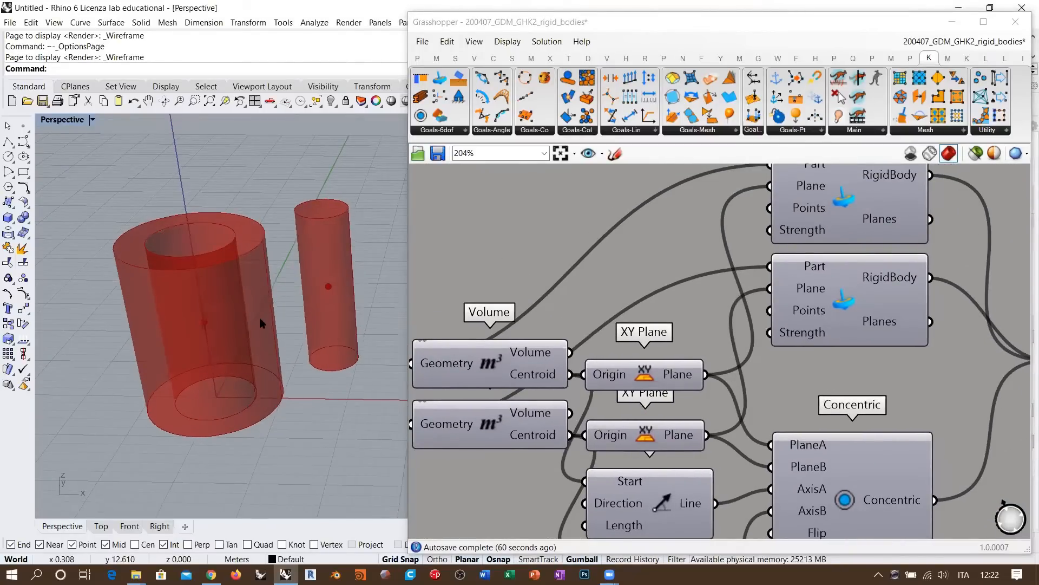
pyautogui.moveTo(270, 302); pyautogui.dragTo(279, 292, button='right')
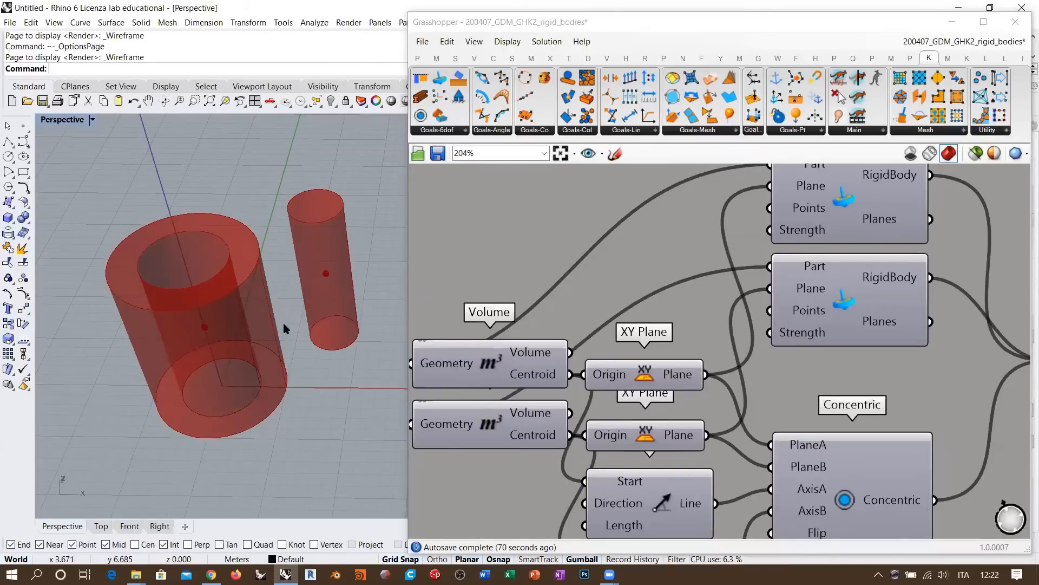
pyautogui.moveTo(849, 252); pyautogui.dragTo(771, 295, button='right')
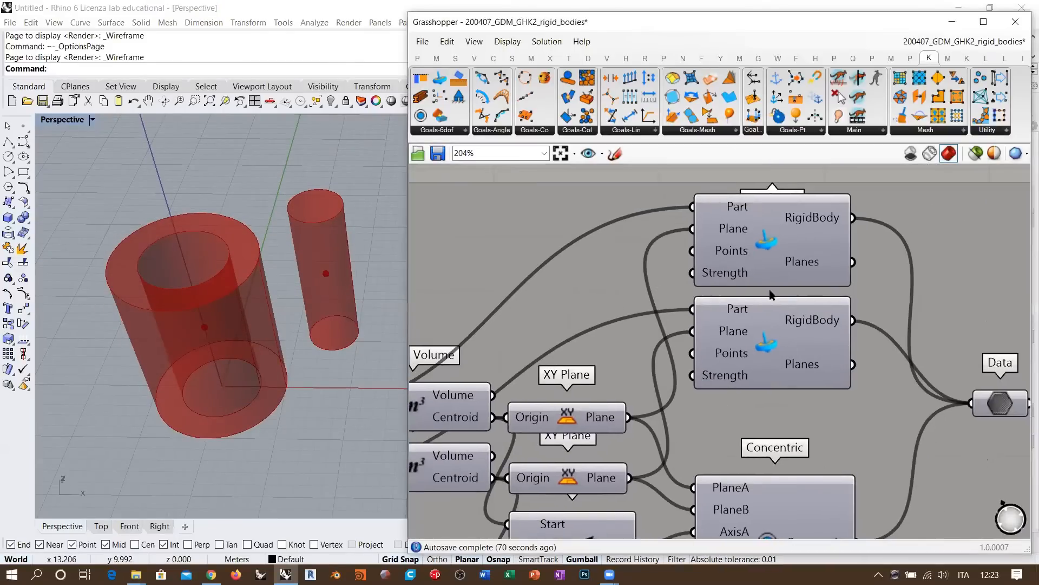
# Examine the first RigidBody's Planes output and the XY Plane at the hollow cylinder's centroid, viewing the geometry in Rhino.
pyautogui.moveTo(802, 264)
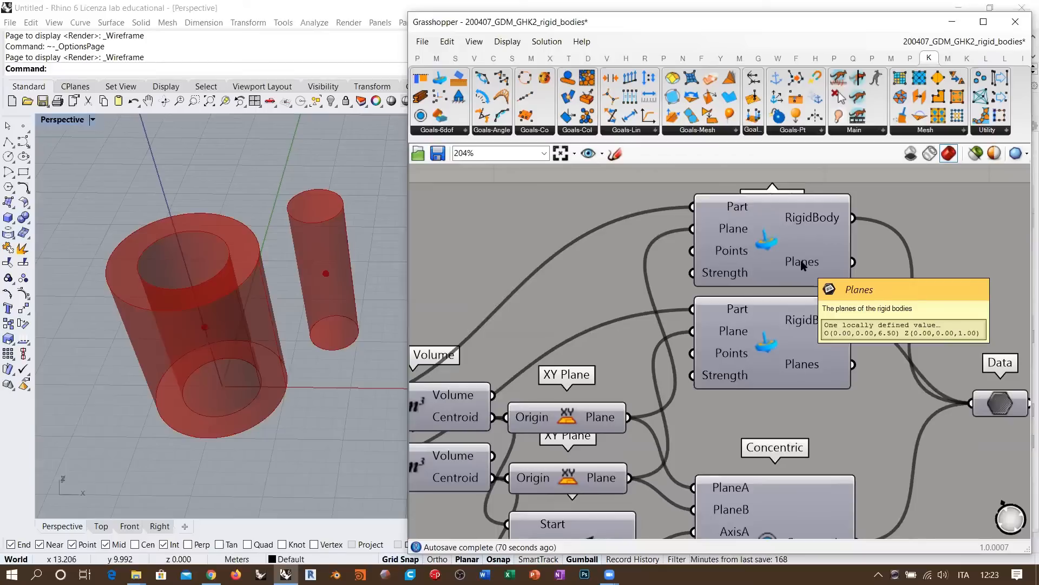
pyautogui.click(778, 253)
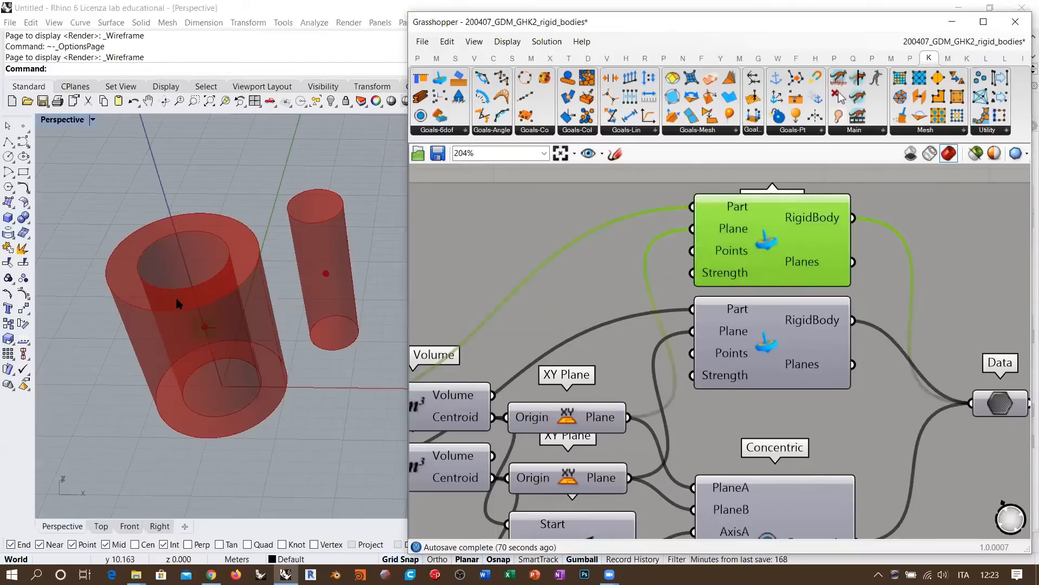
pyautogui.moveTo(233, 249); pyautogui.dragTo(234, 358, button='right')
pyautogui.click(566, 419)
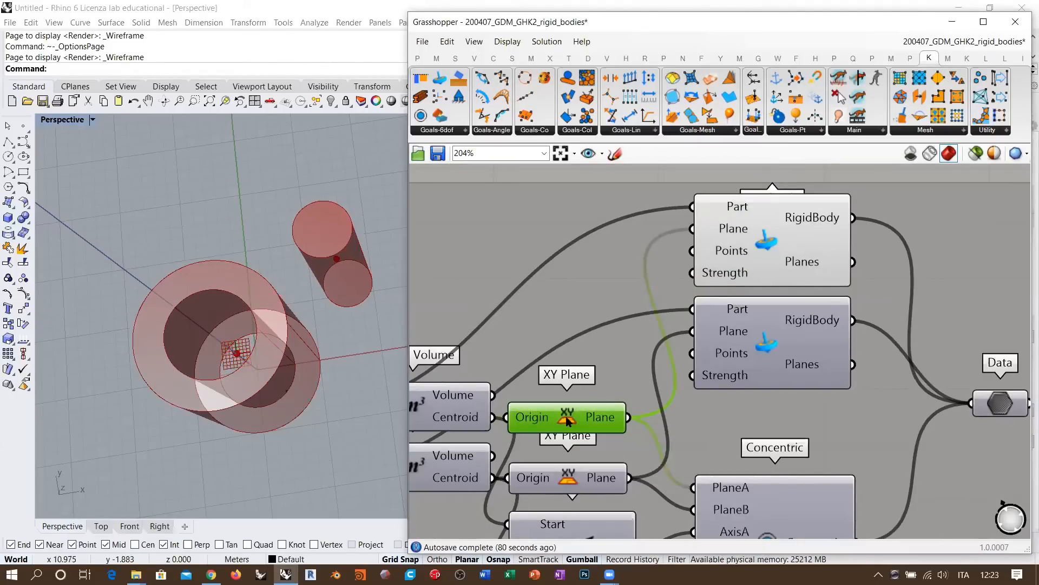
pyautogui.moveTo(219, 338)
pyautogui.mouseDown(button='right')
pyautogui.moveTo(219, 360)
pyautogui.moveTo(223, 341)
pyautogui.mouseUp(button='right')
pyautogui.click(758, 264)
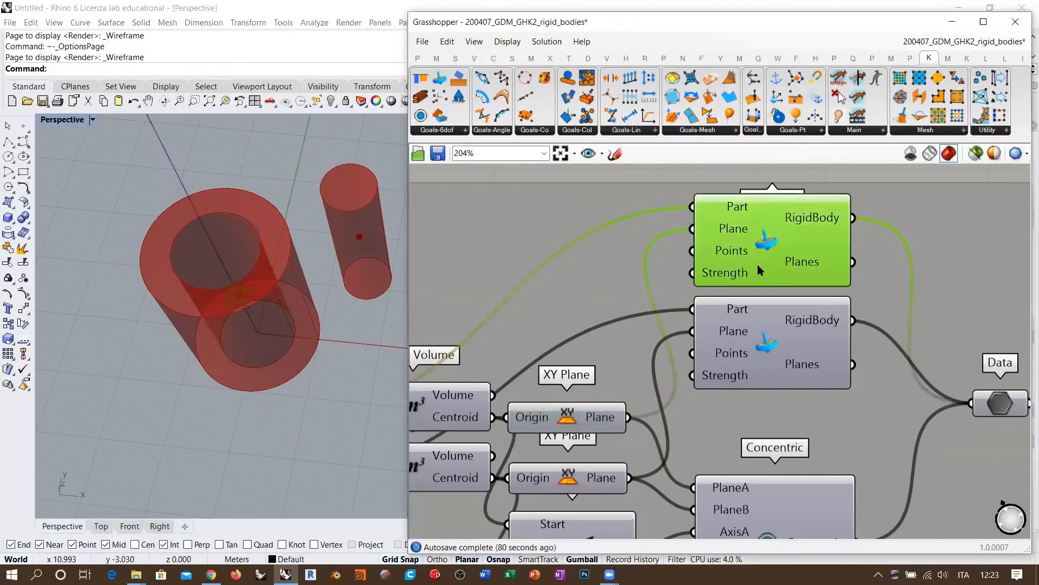
# Compare how planes are wired to the goal in the AlignFaces example and in the Concentric example with its first RigidBody.
pyautogui.moveTo(788, 514); pyautogui.dragTo(724, 386, button='right')
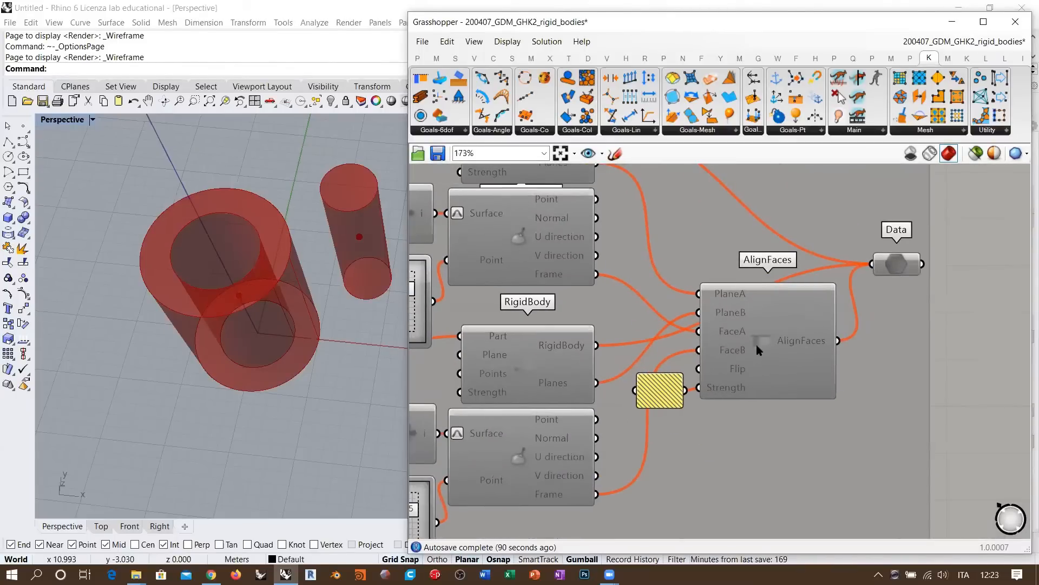
pyautogui.scroll(-3, 685, 342)
pyautogui.moveTo(733, 394); pyautogui.dragTo(668, 320, button='right')
pyautogui.scroll(2, 659, 328)
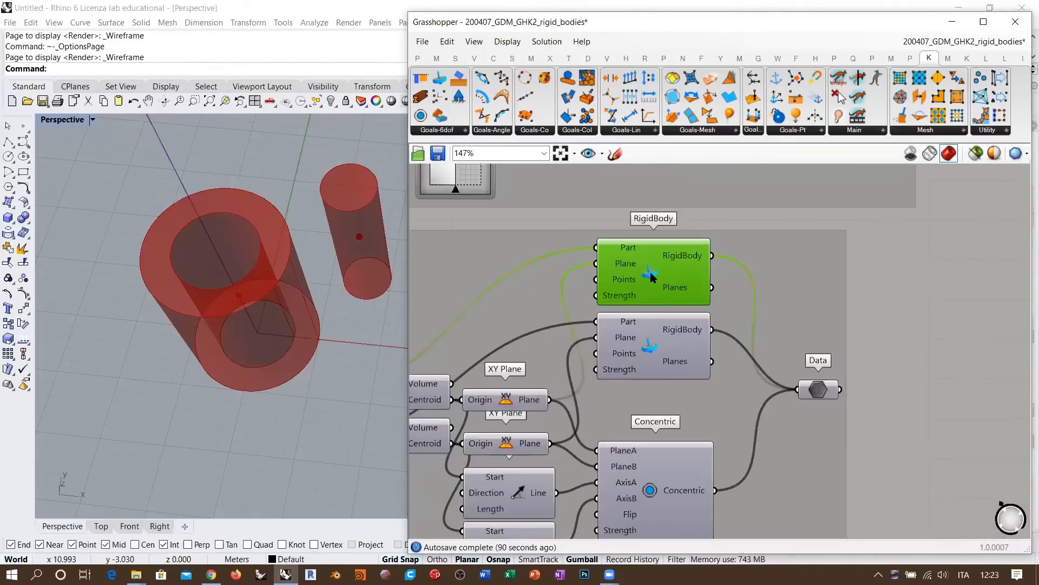
pyautogui.click(650, 272)
pyautogui.moveTo(271, 331); pyautogui.dragTo(317, 298, button='right')
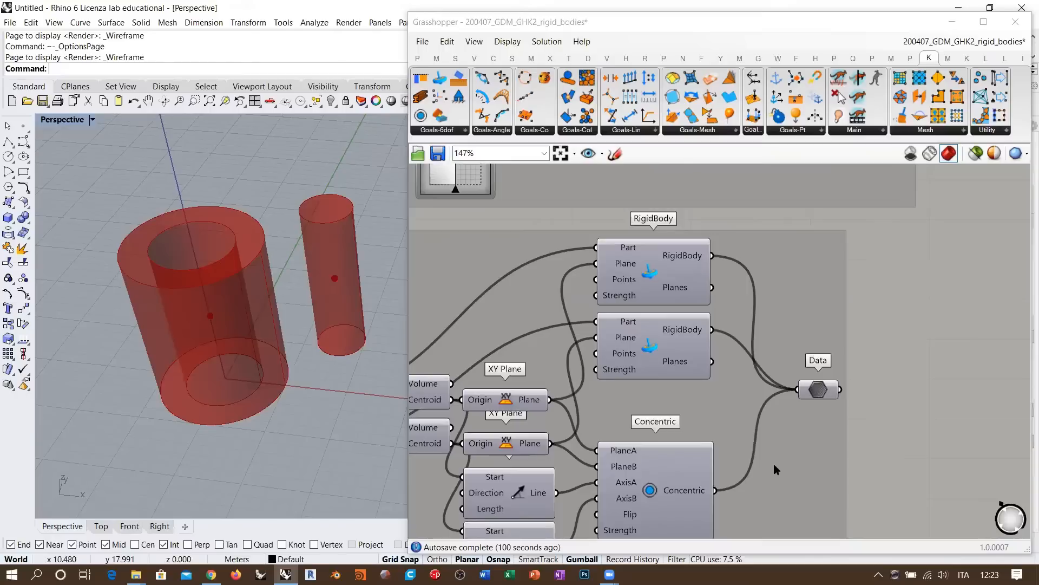
# Run the Concentric simulation by setting the BouncySolver's Boolean Toggle to True, and inspect both cylinders from different angles in Rhino.
pyautogui.moveTo(475, 441); pyautogui.dragTo(716, 360, button='right')
pyautogui.scroll(-2, 778, 401)
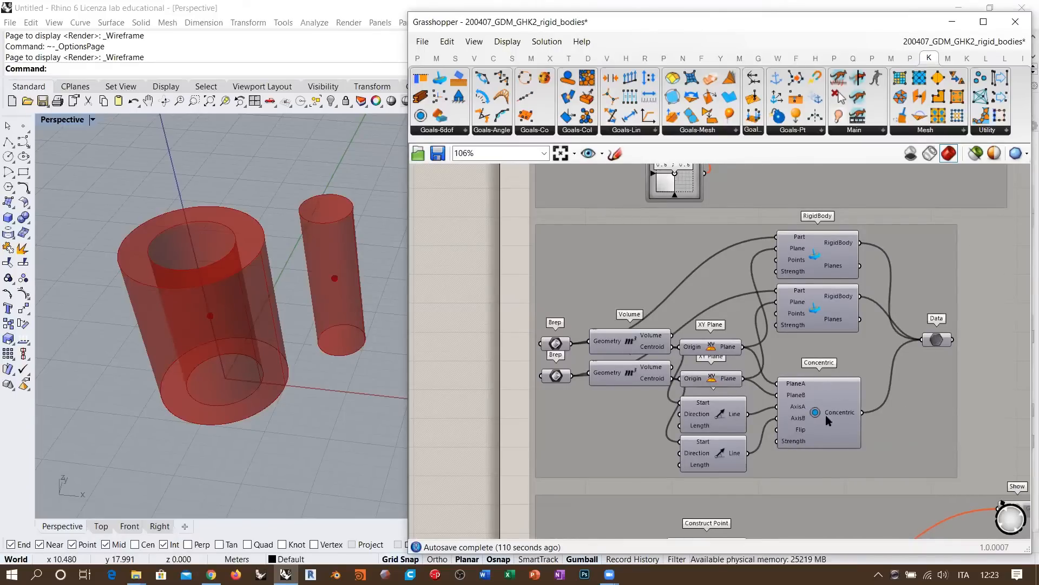
pyautogui.moveTo(939, 345); pyautogui.dragTo(678, 321, button='right')
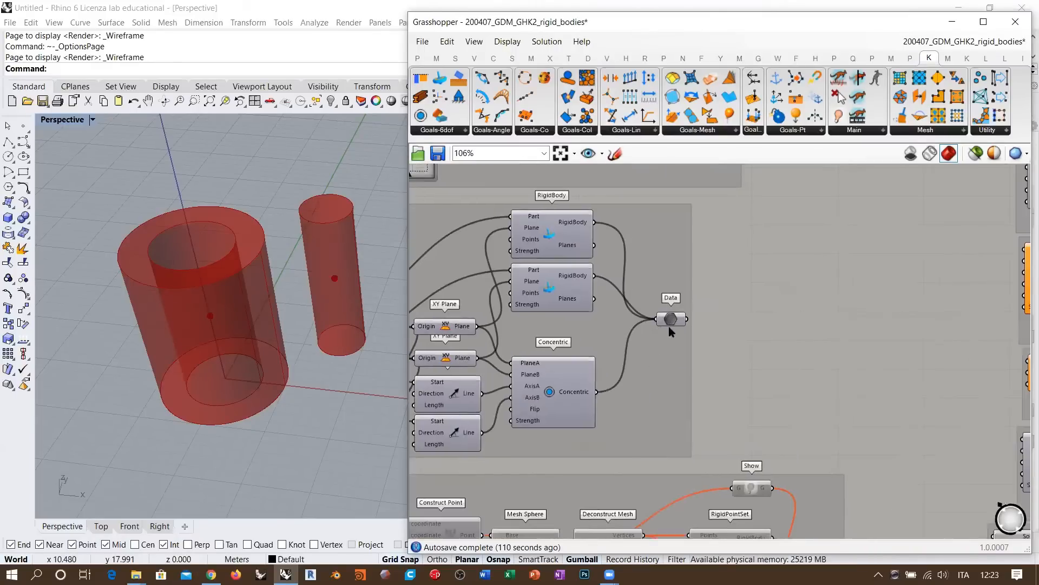
pyautogui.scroll(4, 752, 353)
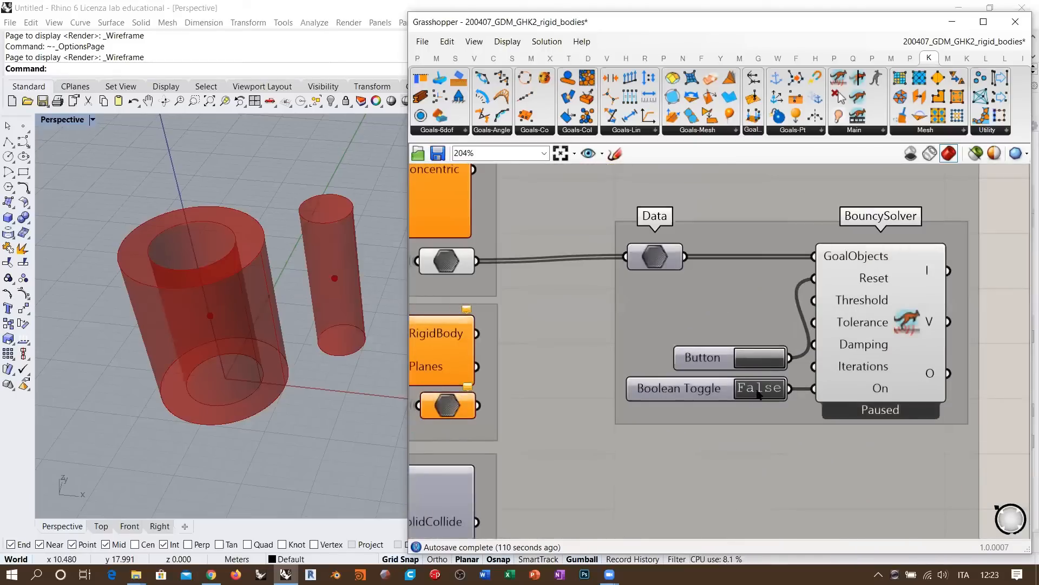
pyautogui.doubleClick(758, 392)
pyautogui.moveTo(332, 250)
pyautogui.mouseDown(button='right')
pyautogui.moveTo(372, 392)
pyautogui.moveTo(371, 246)
pyautogui.moveTo(364, 376)
pyautogui.moveTo(363, 308)
pyautogui.moveTo(331, 242)
pyautogui.mouseUp(button='right')
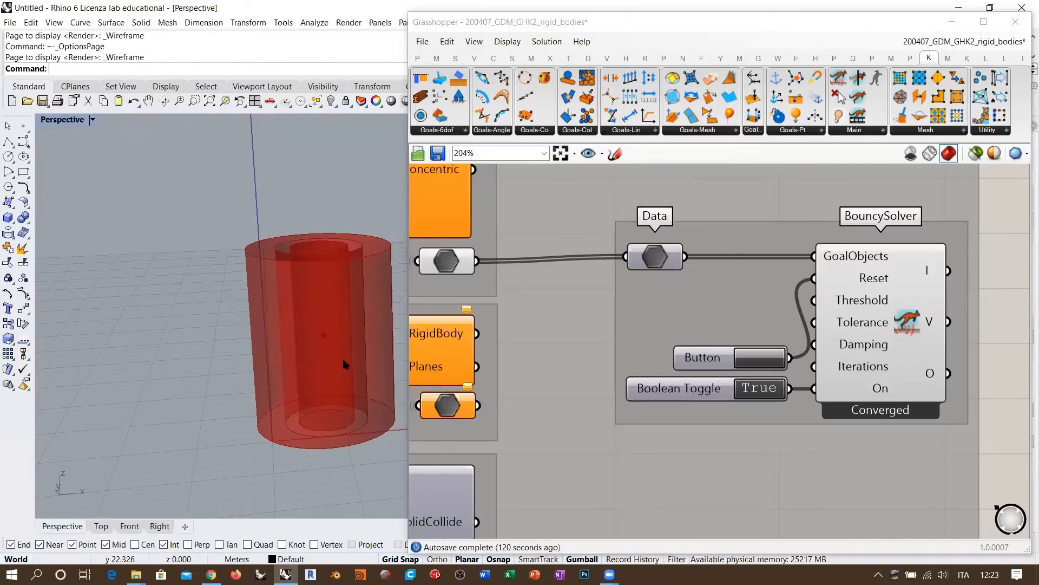
pyautogui.moveTo(341, 325)
pyautogui.mouseDown(button='right')
pyautogui.moveTo(323, 382)
pyautogui.moveTo(343, 385)
pyautogui.moveTo(332, 417)
pyautogui.moveTo(306, 353)
pyautogui.moveTo(325, 359)
pyautogui.moveTo(336, 323)
pyautogui.moveTo(346, 344)
pyautogui.mouseUp(button='right')
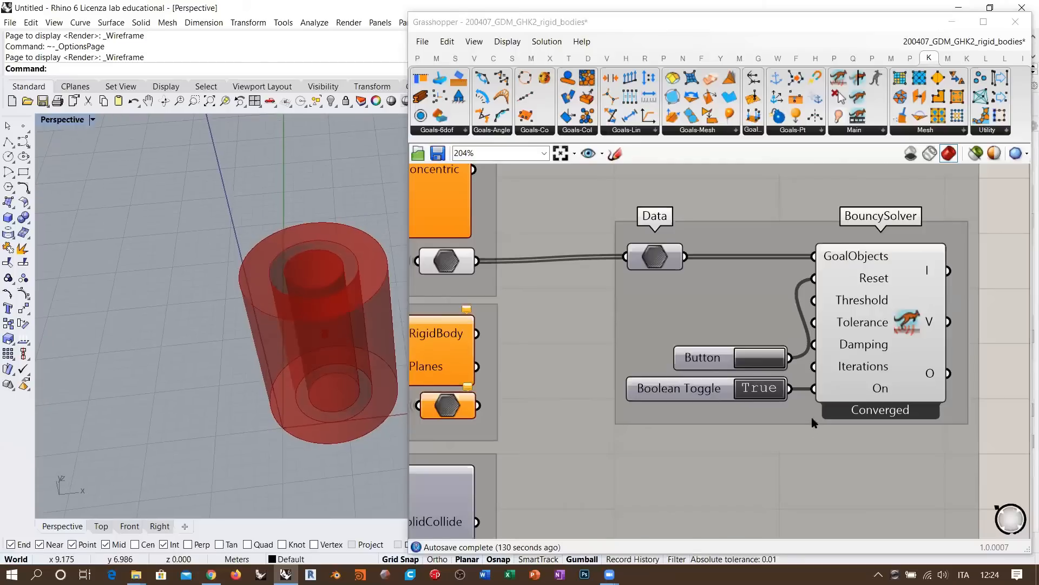
# Switch off the BouncySolver's Boolean Toggle and hide the solver's preview.
pyautogui.click(752, 393)
pyautogui.scroll(-5, 907, 370)
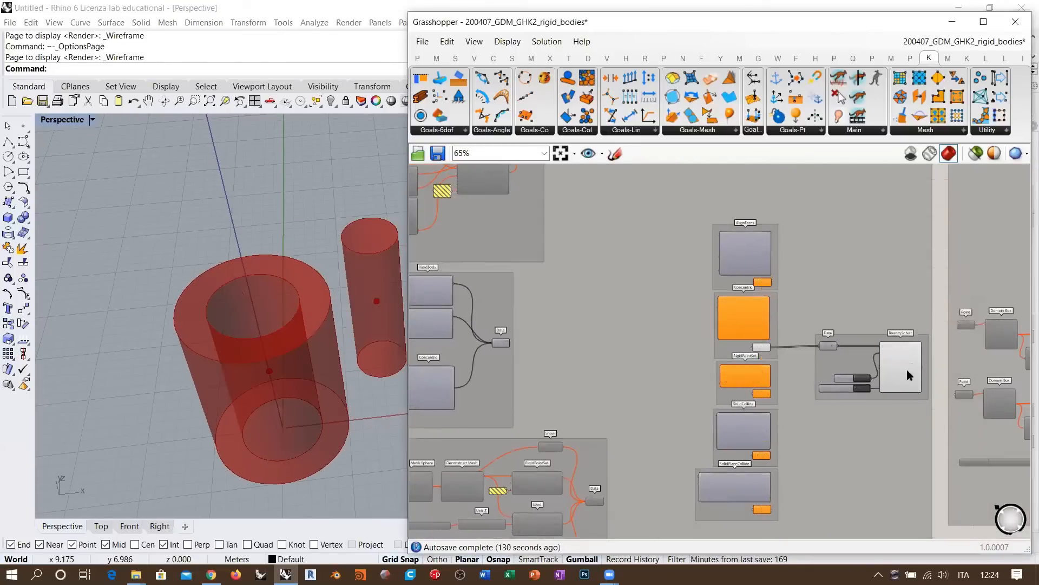
pyautogui.click(907, 371)
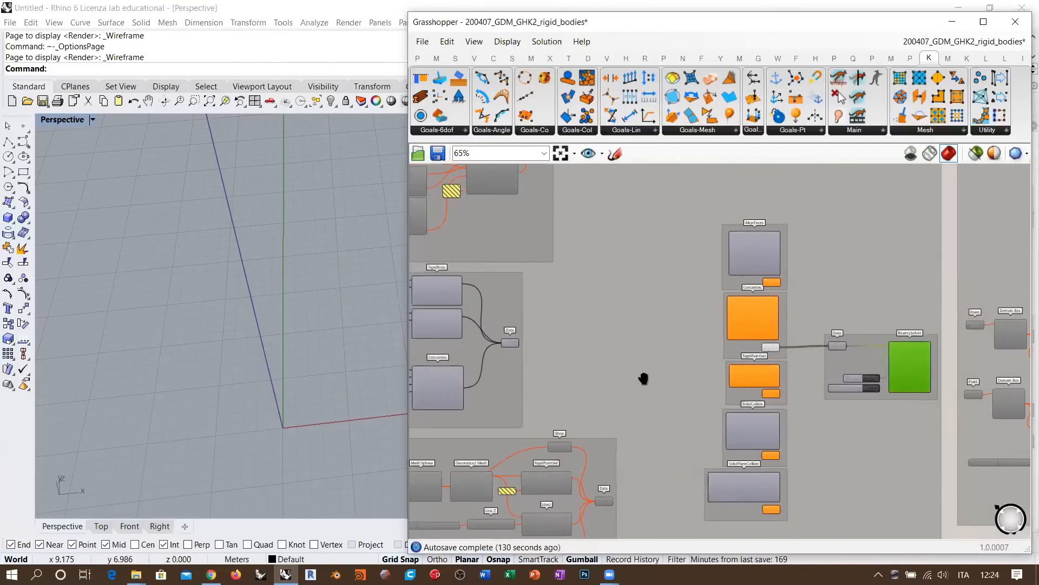
# Copy the definition's two Brep parameters to an empty area of the canvas.
pyautogui.moveTo(645, 378); pyautogui.dragTo(731, 358, button='right')
pyautogui.moveTo(272, 384); pyautogui.dragTo(396, 389, button='right')
pyautogui.scroll(5, 642, 366)
pyautogui.moveTo(576, 309); pyautogui.dragTo(710, 429)
pyautogui.scroll(-6, 772, 360)
pyautogui.moveTo(772, 360); pyautogui.dragTo(527, 362)
pyautogui.scroll(4, 527, 362)
pyautogui.click(579, 384)
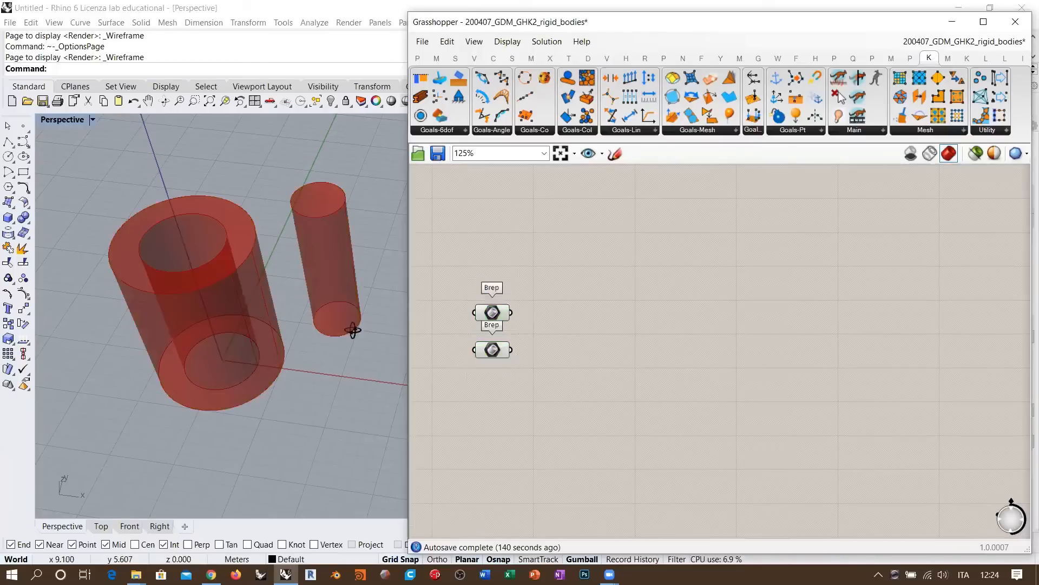
pyautogui.moveTo(353, 327); pyautogui.dragTo(323, 323, button='right')
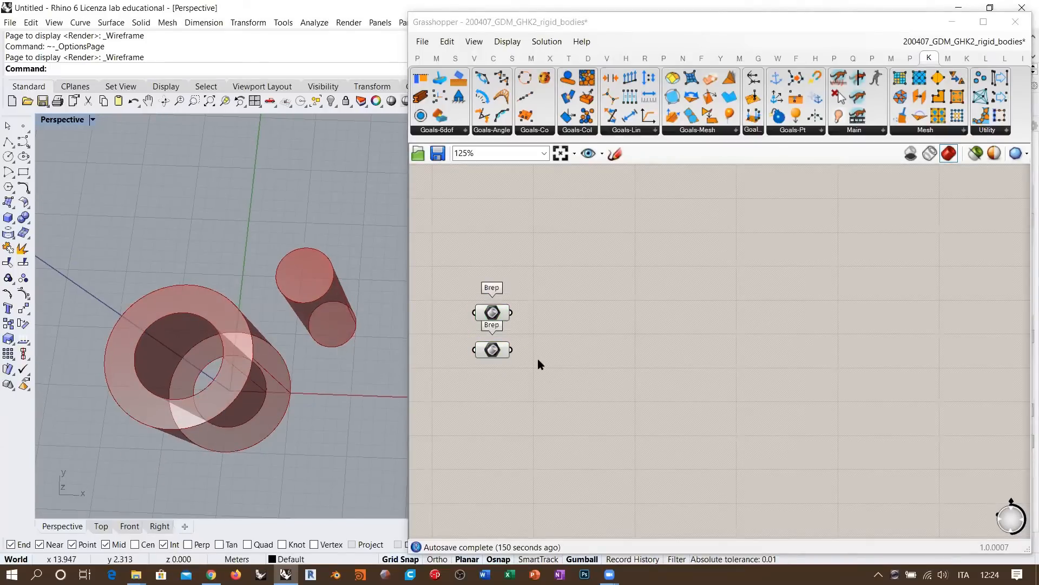
pyautogui.moveTo(489, 355); pyautogui.dragTo(559, 376, button='right')
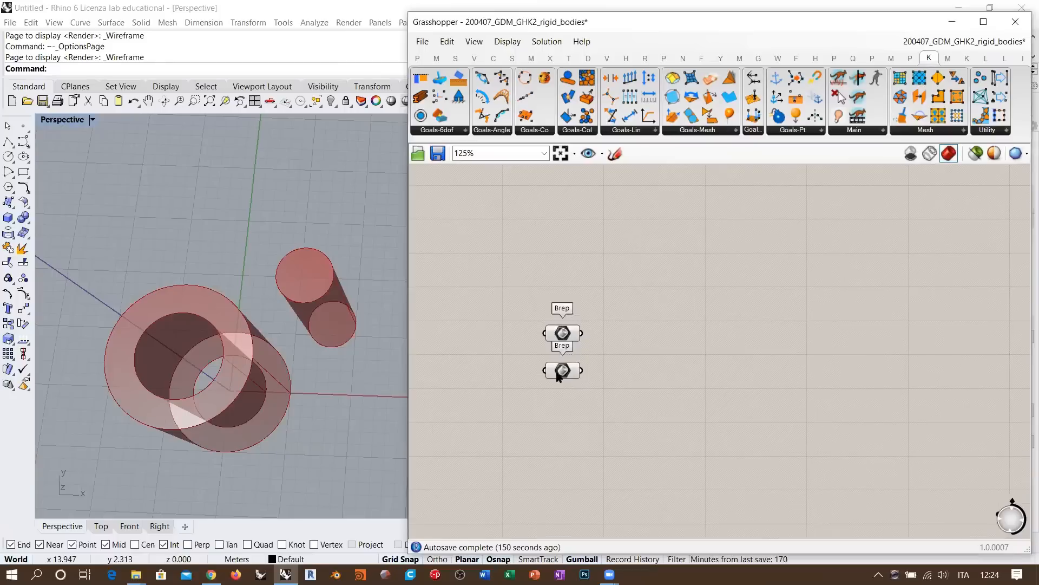
# Add a Volume component and connect the upper Brep to its Geometry input.
pyautogui.scroll(3, 631, 358)
pyautogui.doubleClick(635, 365)
pyautogui.write('vol')
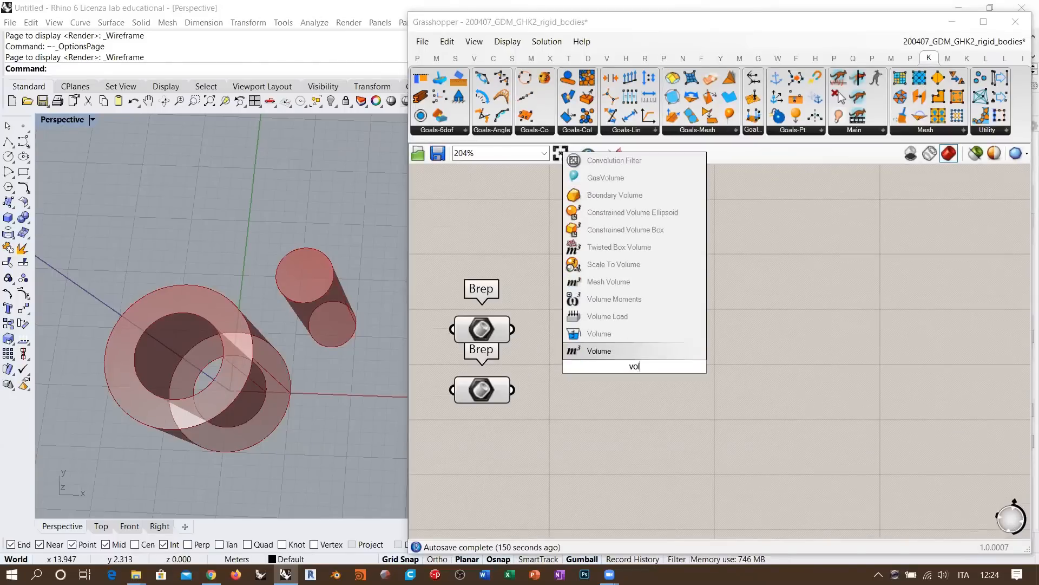
pyautogui.click(599, 351)
pyautogui.moveTo(512, 328); pyautogui.dragTo(626, 342)
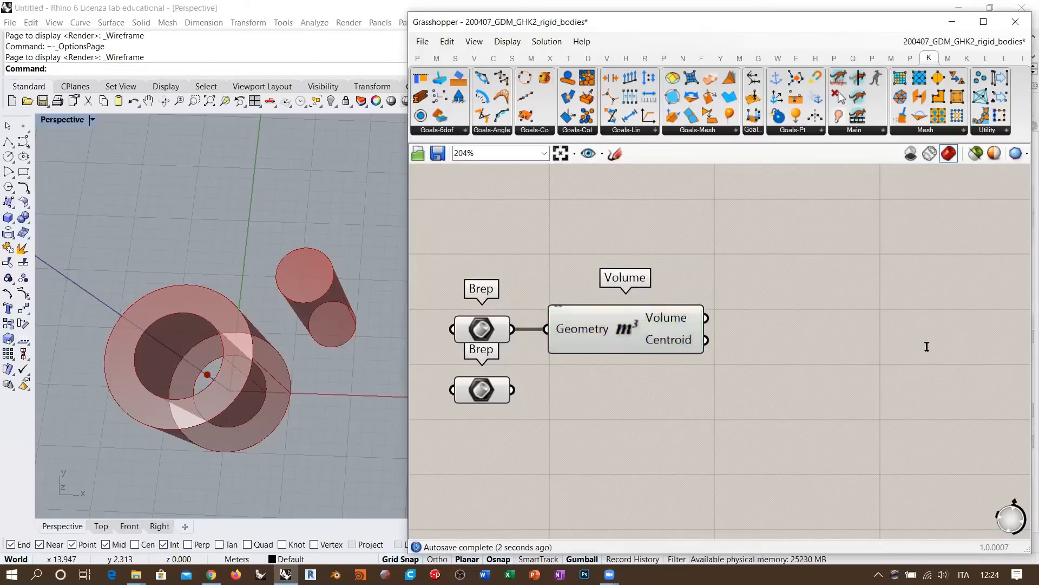
# Add an XY Plane component and place it well beyond the Volume component, leaving space between them.
pyautogui.doubleClick(926, 348)
pyautogui.write('xy')
pyautogui.click(888, 334)
pyautogui.moveTo(894, 351); pyautogui.dragTo(735, 374, button='right')
pyautogui.click(844, 337)
pyautogui.moveTo(795, 340); pyautogui.dragTo(855, 339)
pyautogui.click(659, 387)
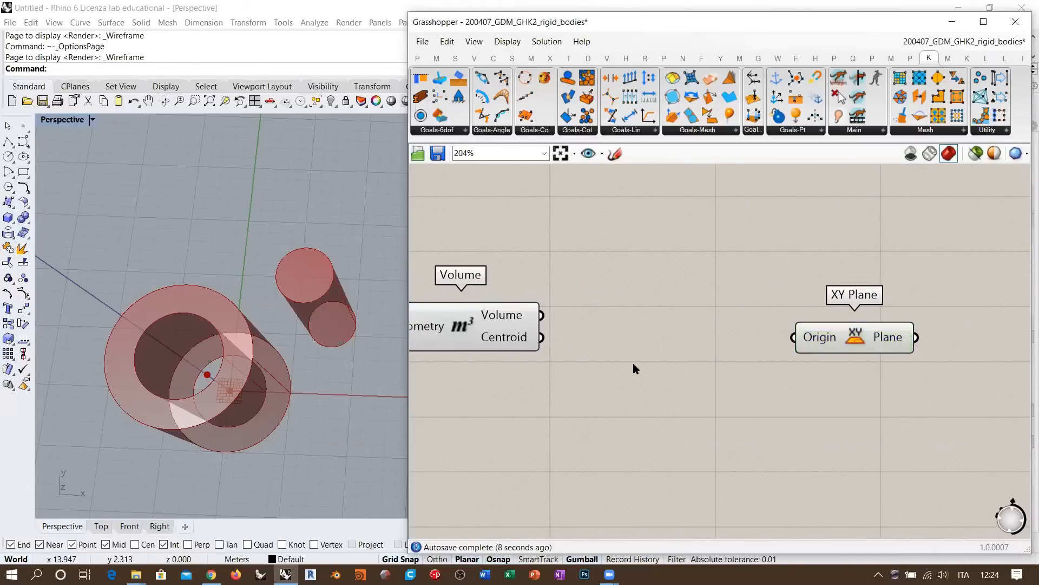
# Delete the Volume component attached to the upper Brep.
pyautogui.moveTo(535, 387); pyautogui.dragTo(727, 372, button='right')
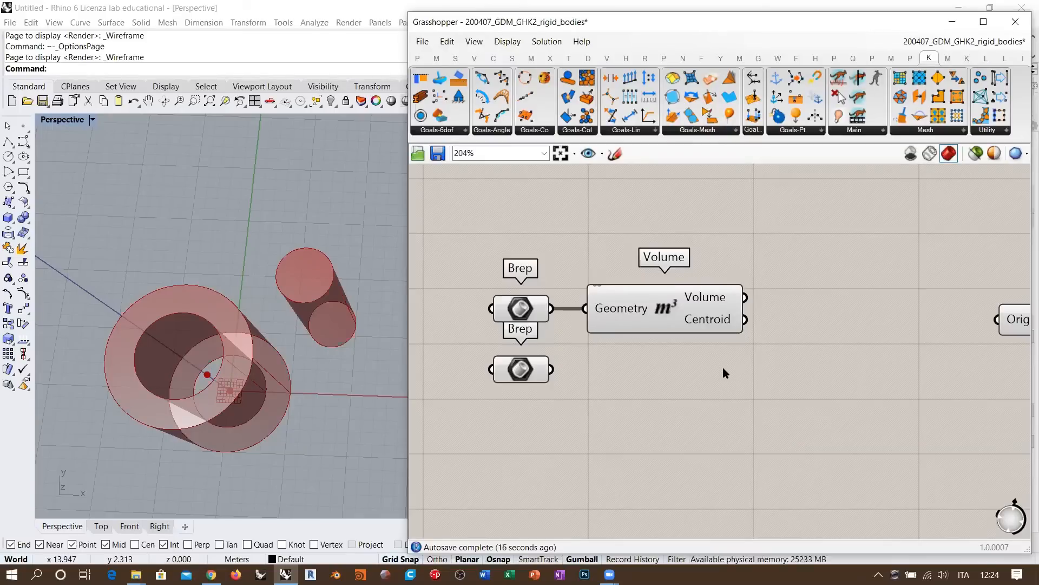
pyautogui.moveTo(366, 394); pyautogui.dragTo(232, 356, button='right')
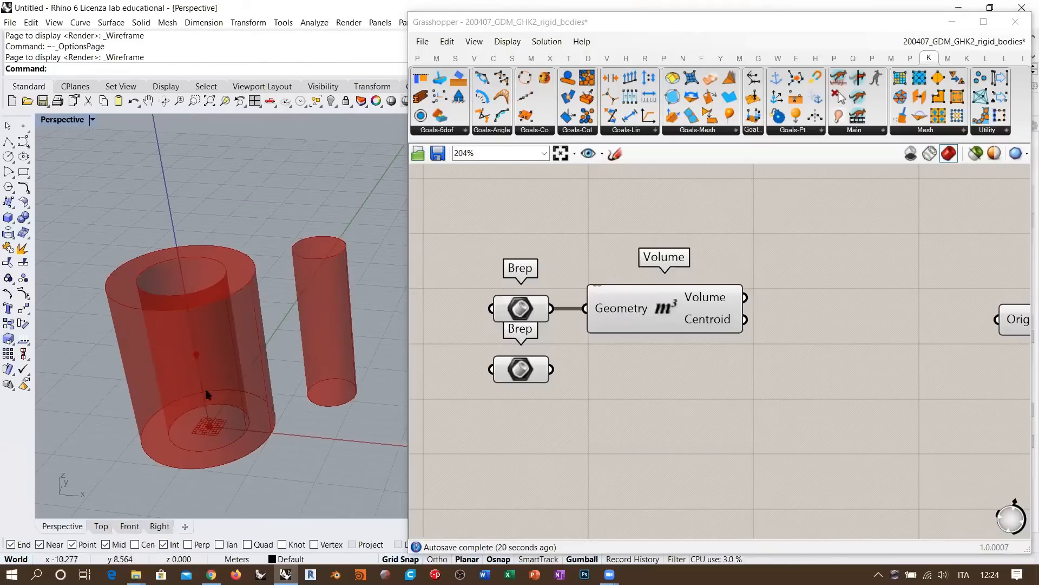
pyautogui.moveTo(255, 330); pyautogui.dragTo(264, 348, button='right')
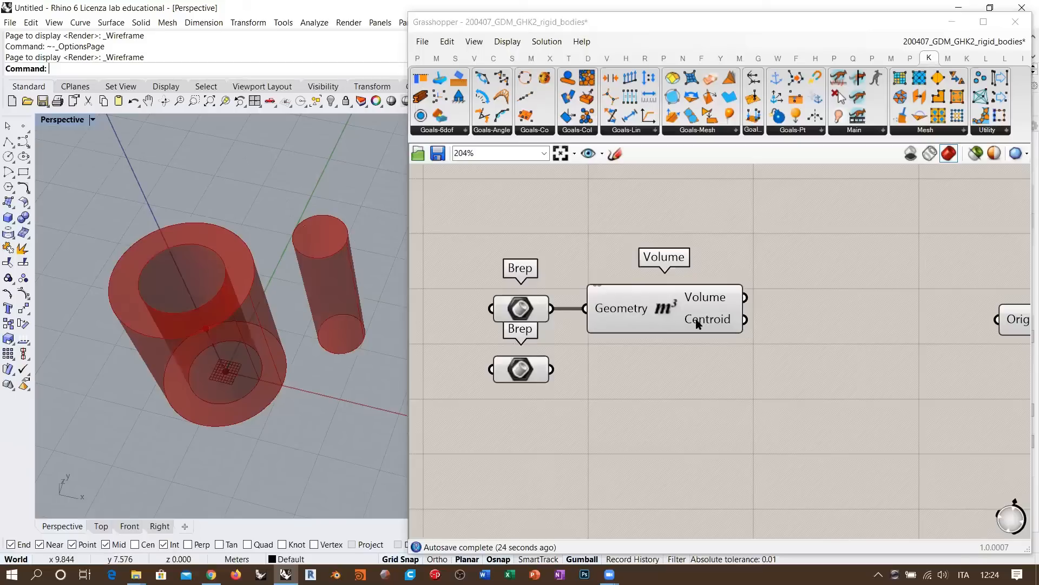
pyautogui.moveTo(697, 323); pyautogui.dragTo(786, 263)
pyautogui.press('Delete')
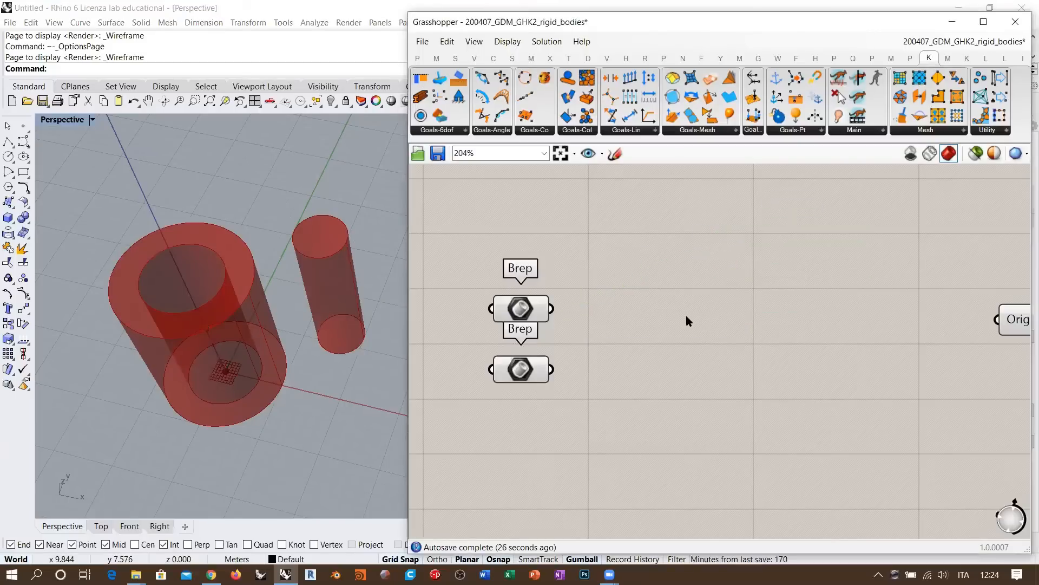
# Add a Populate 3D component and connect the upper Brep to its Region input.
pyautogui.doubleClick(664, 316)
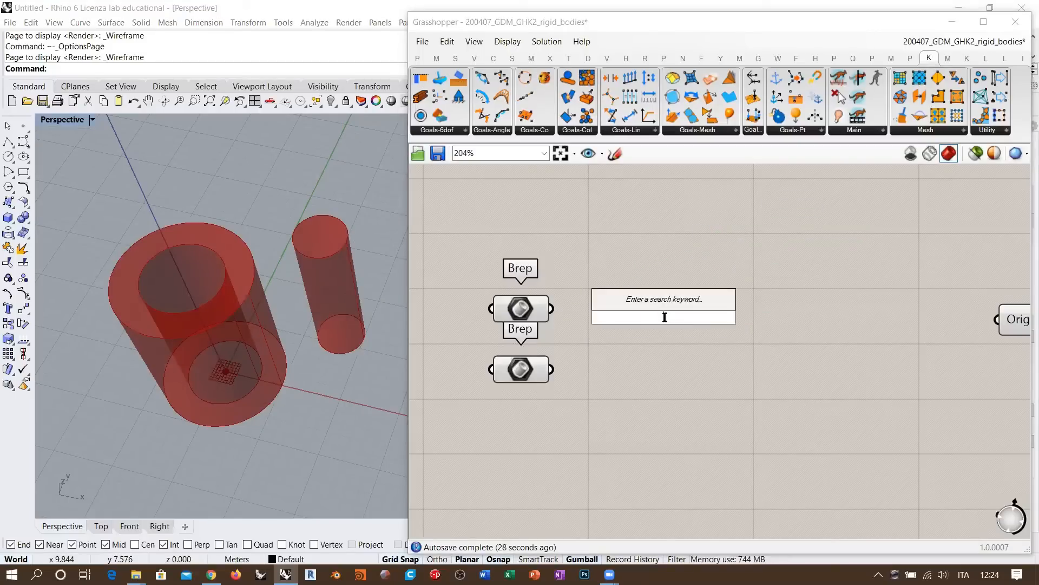
pyautogui.write('pop')
pyautogui.click(636, 284)
pyautogui.moveTo(667, 329); pyautogui.dragTo(779, 330)
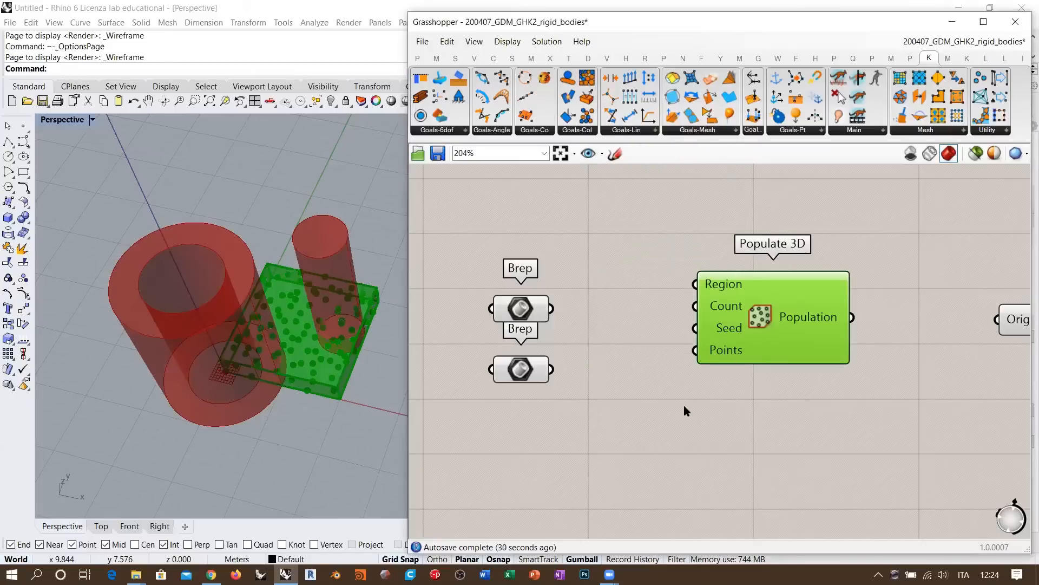
pyautogui.click(691, 405)
pyautogui.moveTo(521, 310); pyautogui.dragTo(695, 284)
pyautogui.moveTo(752, 314); pyautogui.dragTo(741, 315)
pyautogui.click(729, 417)
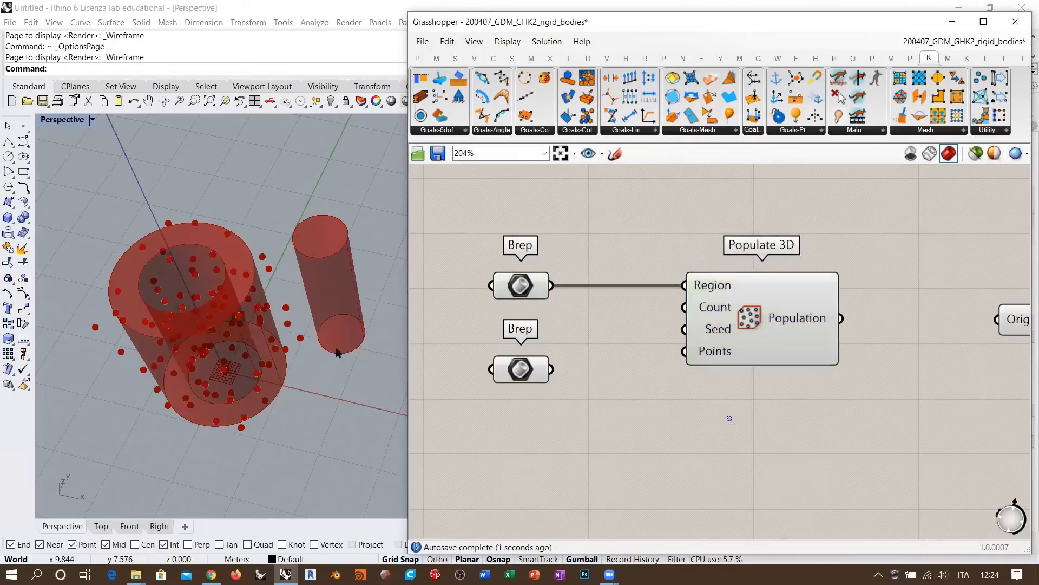
pyautogui.moveTo(337, 352); pyautogui.dragTo(354, 328, button='right')
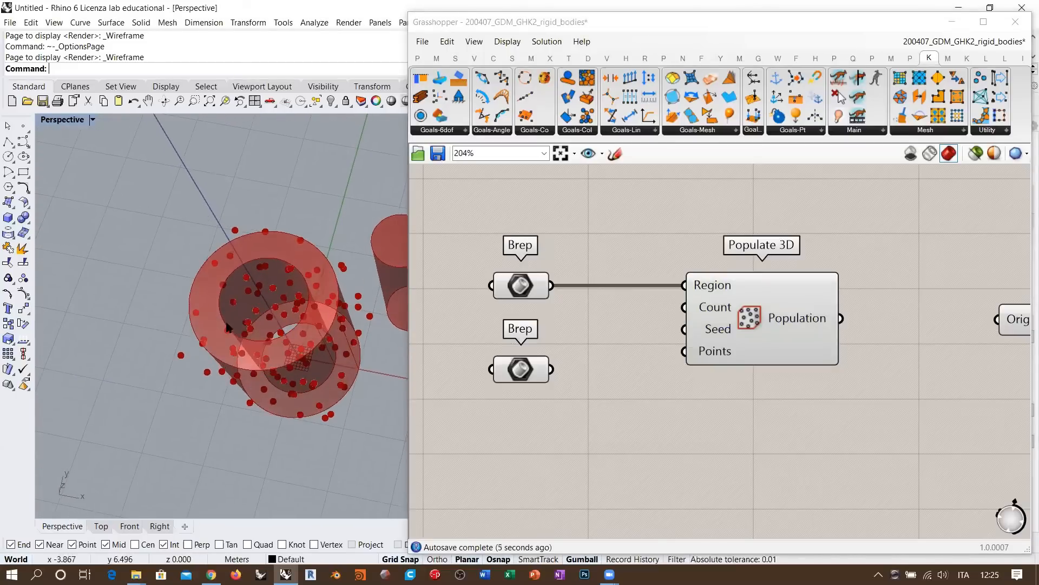
# Add a Point In Brep component beside Populate 3D and connect the Population output to its Point input.
pyautogui.moveTo(689, 390); pyautogui.dragTo(607, 386, button='right')
pyautogui.moveTo(686, 331); pyautogui.dragTo(659, 301)
pyautogui.doubleClick(790, 391)
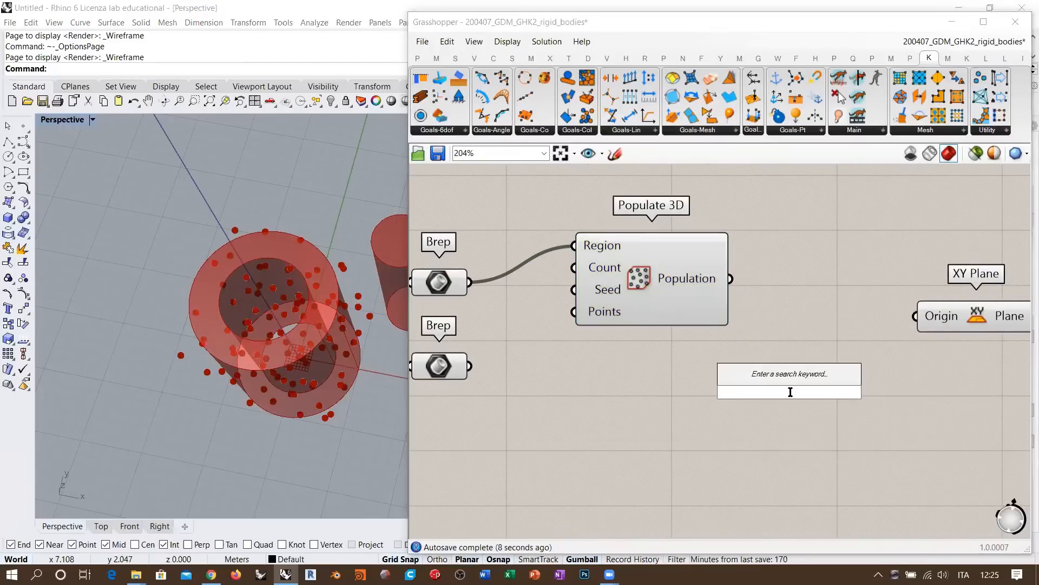
pyautogui.write('point in ')
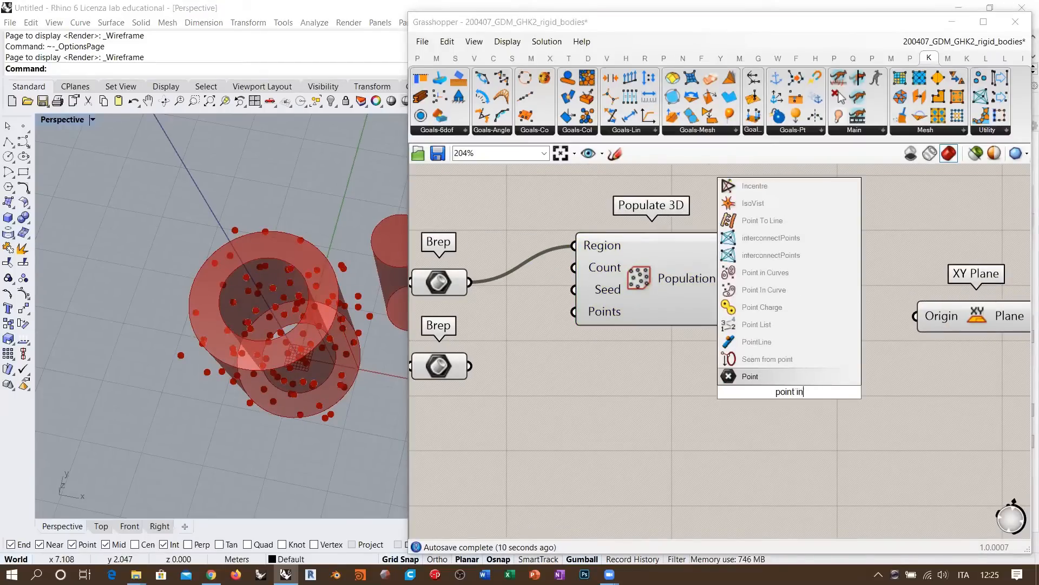
pyautogui.write('b')
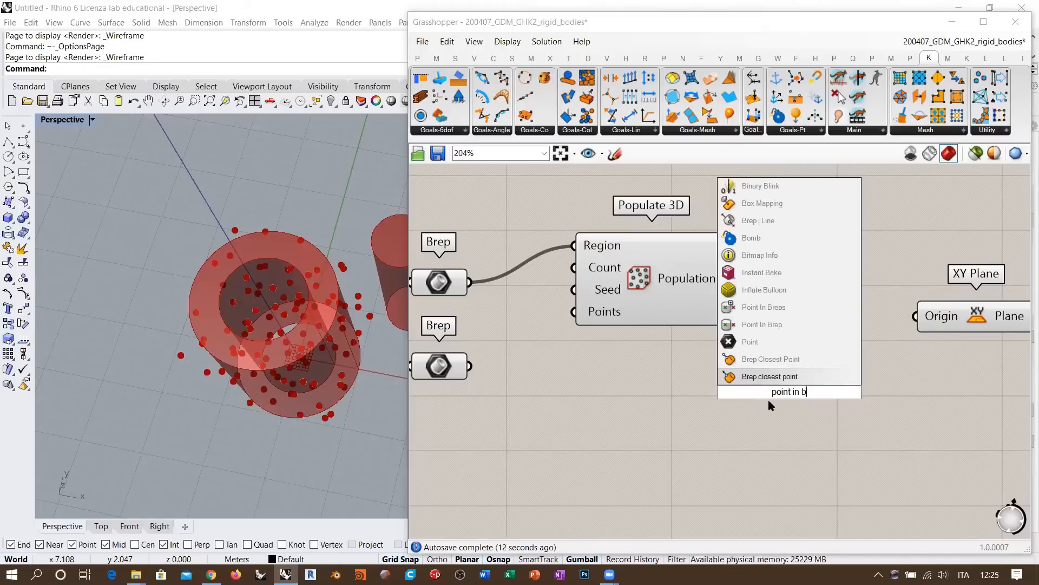
pyautogui.click(765, 325)
pyautogui.moveTo(782, 391); pyautogui.dragTo(815, 265)
pyautogui.moveTo(730, 278); pyautogui.dragTo(762, 266)
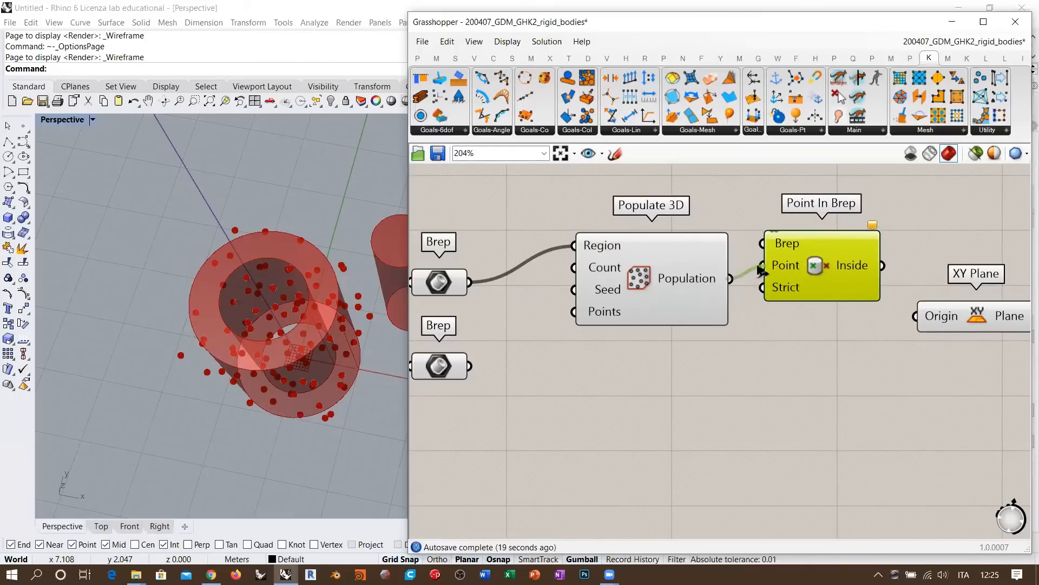
# Connect the upper Brep to the Brep input of Point In Brep, then check its Inside values.
pyautogui.moveTo(676, 271); pyautogui.dragTo(660, 307)
pyautogui.click(709, 235)
pyautogui.moveTo(469, 281); pyautogui.dragTo(762, 243)
pyautogui.moveTo(834, 265); pyautogui.dragTo(804, 277)
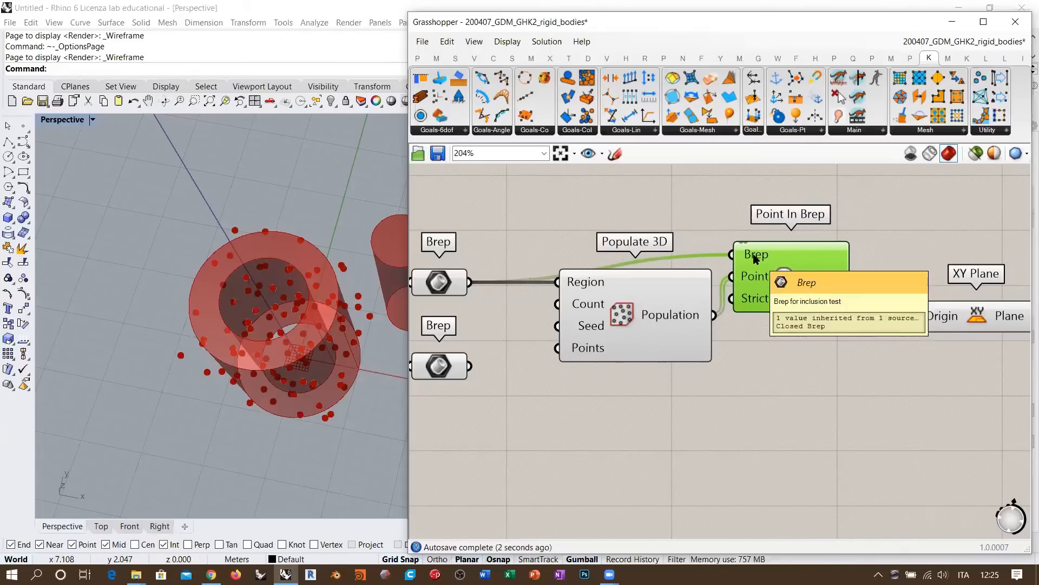
pyautogui.moveTo(818, 277)
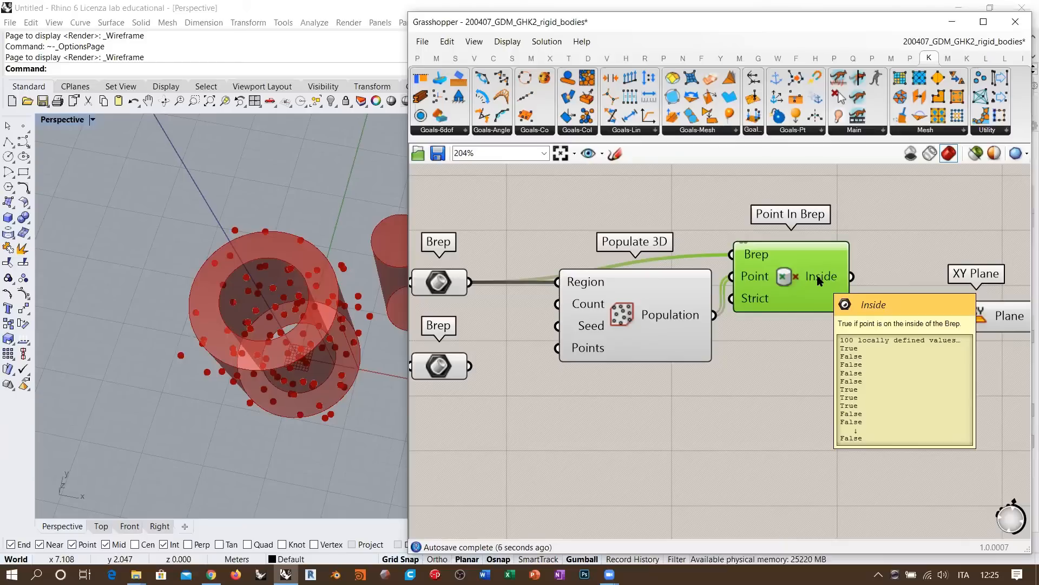
pyautogui.scroll(-3, 749, 302)
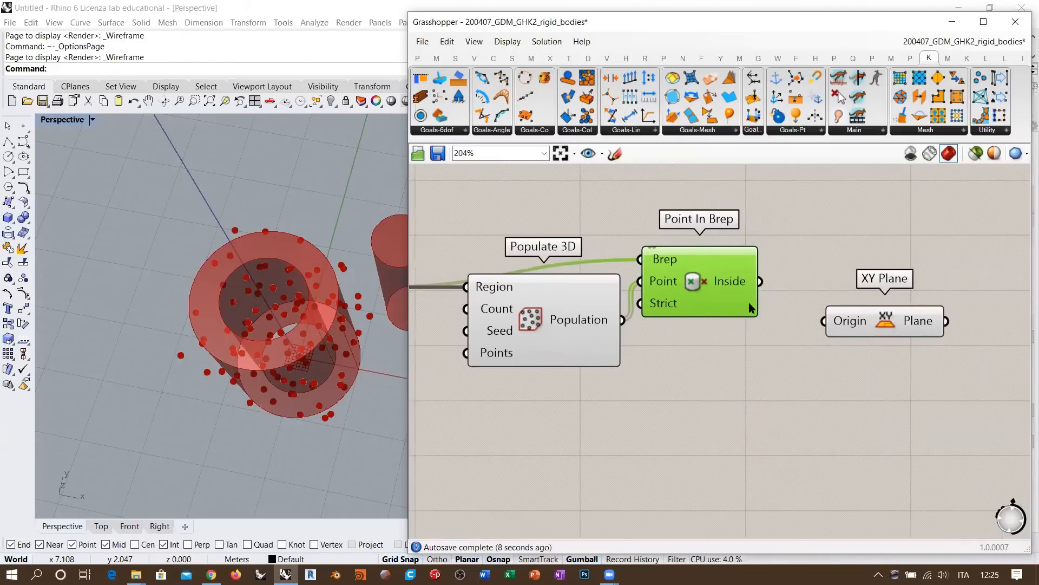
pyautogui.moveTo(650, 300); pyautogui.dragTo(655, 341)
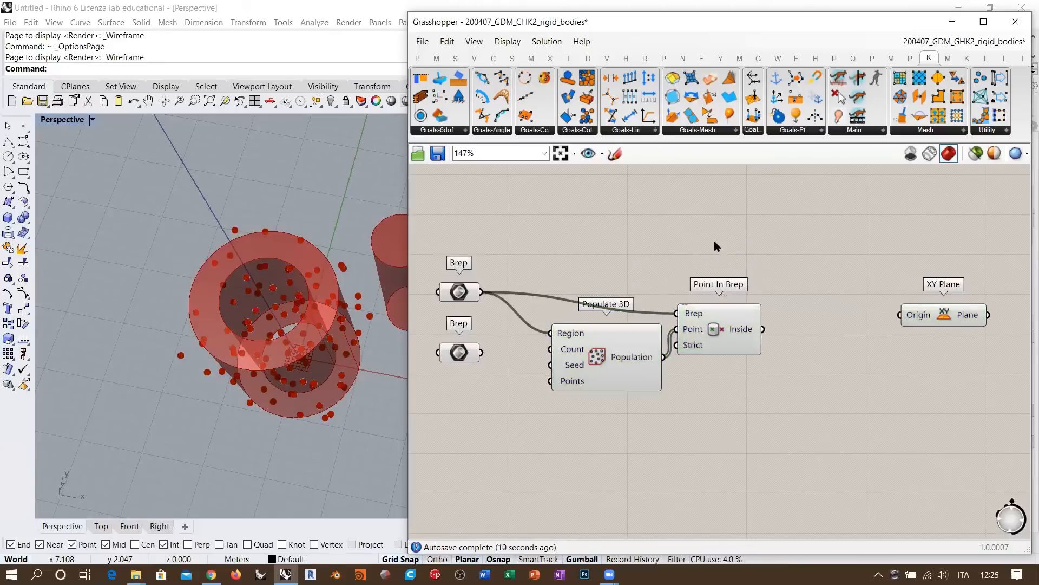
# Add a Cull Pattern component, feeding Population into its List input and Inside into its Cull Pattern input.
pyautogui.doubleClick(715, 241)
pyautogui.write('cull')
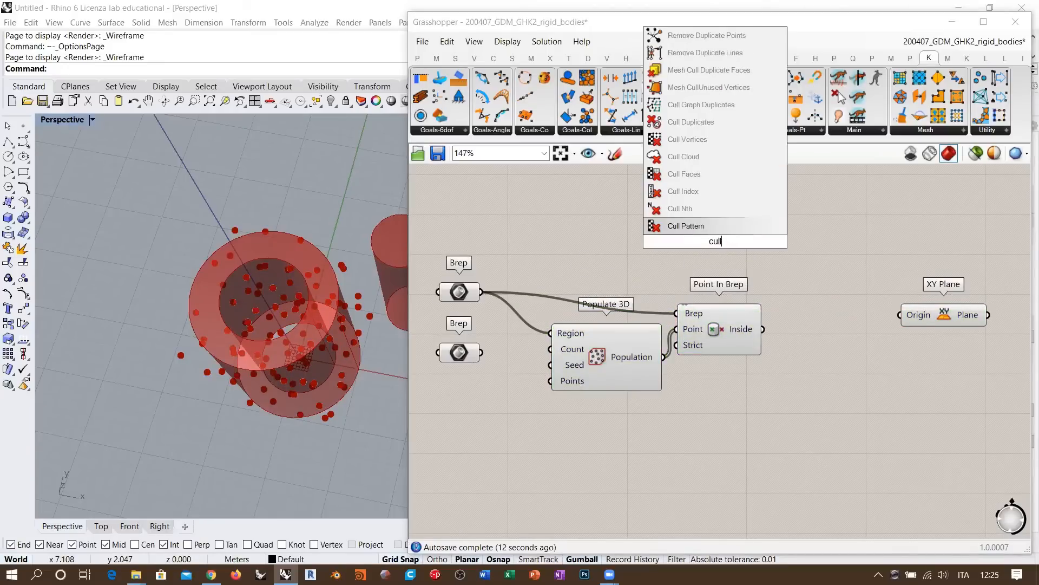
pyautogui.press('Return')
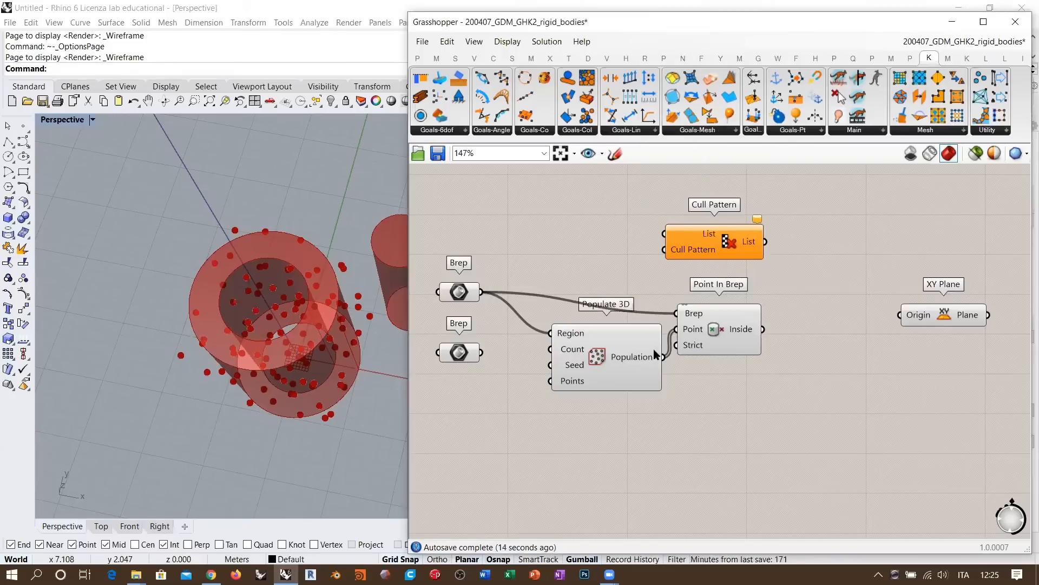
pyautogui.moveTo(663, 356); pyautogui.dragTo(808, 257)
pyautogui.click(741, 329)
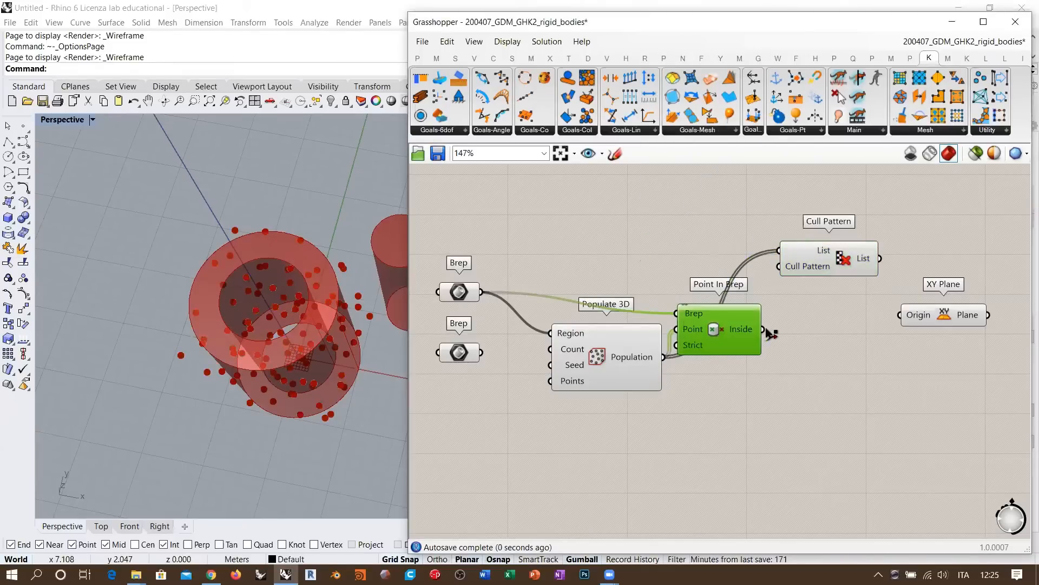
pyautogui.moveTo(763, 328); pyautogui.dragTo(818, 298)
# Hide the previews of Populate 3D and Point In Brep, and align both components with Cull Pattern.
pyautogui.click(600, 352)
pyautogui.hotkey('ctrl', 'q')
pyautogui.click(828, 299)
pyautogui.moveTo(612, 373); pyautogui.dragTo(599, 262)
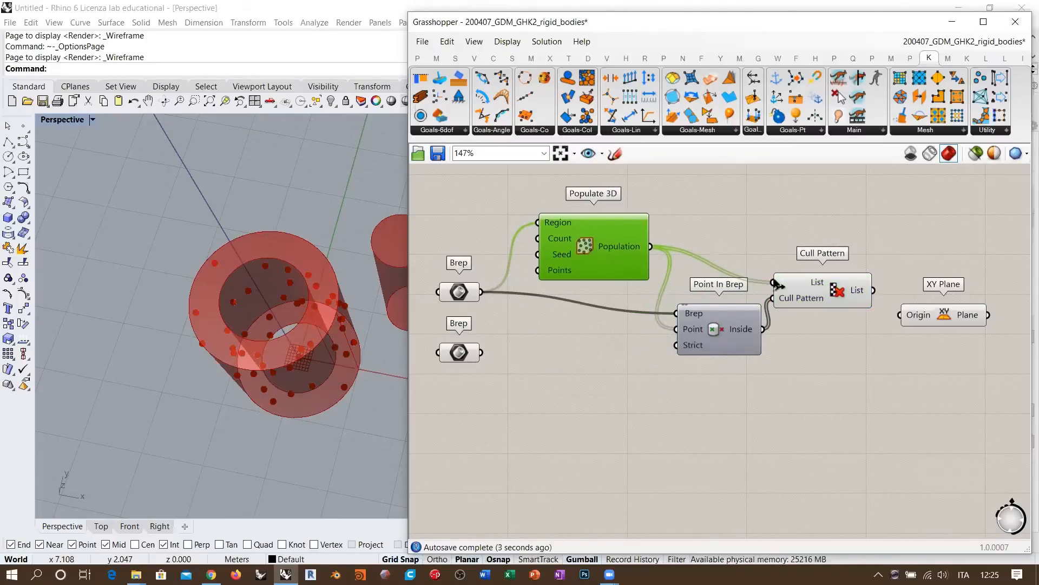
pyautogui.moveTo(807, 287); pyautogui.dragTo(812, 252)
pyautogui.moveTo(720, 331); pyautogui.dragTo(716, 309)
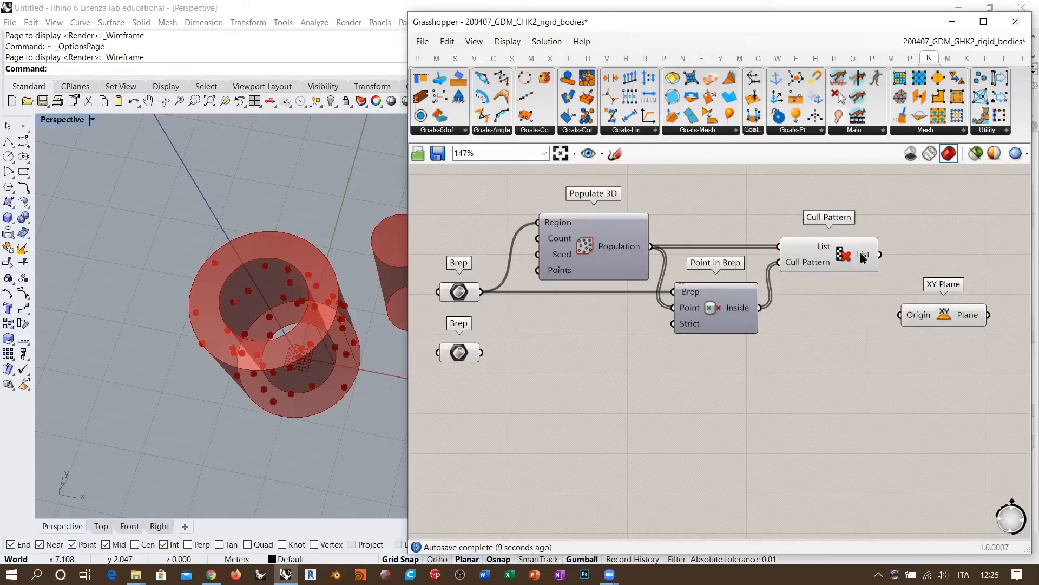
pyautogui.click(838, 254)
pyautogui.moveTo(293, 357); pyautogui.dragTo(376, 364, button='right')
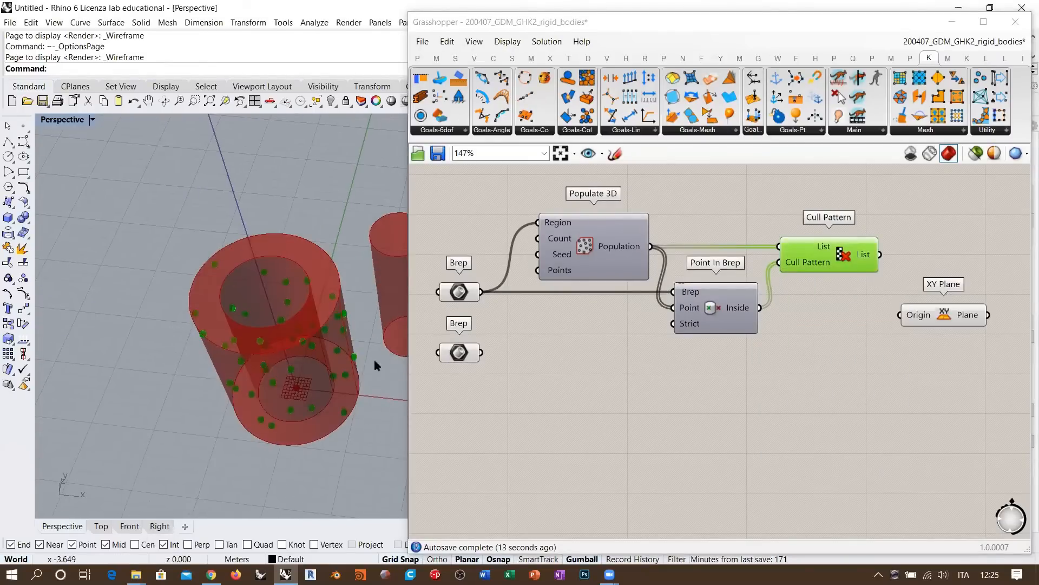
# Move the Brep, Populate 3D, Point In Brep and Cull Pattern group to free space, and bring the XY Plane nearer Cull Pattern.
pyautogui.moveTo(945, 318); pyautogui.dragTo(674, 349, button='right')
pyautogui.click(674, 349)
pyautogui.moveTo(497, 339); pyautogui.dragTo(751, 353, button='right')
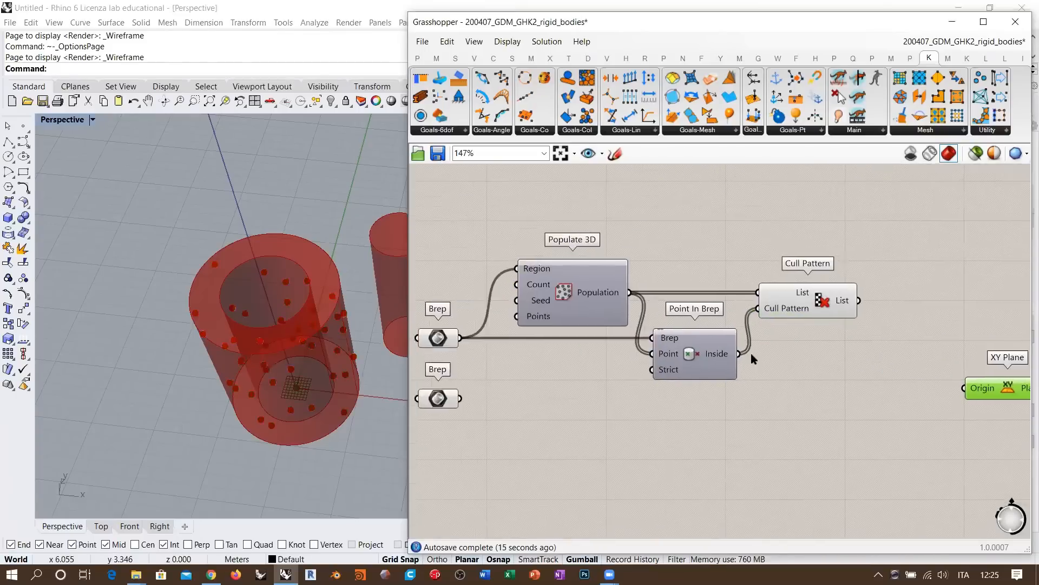
pyautogui.scroll(-2, 751, 353)
pyautogui.moveTo(848, 253); pyautogui.dragTo(442, 449)
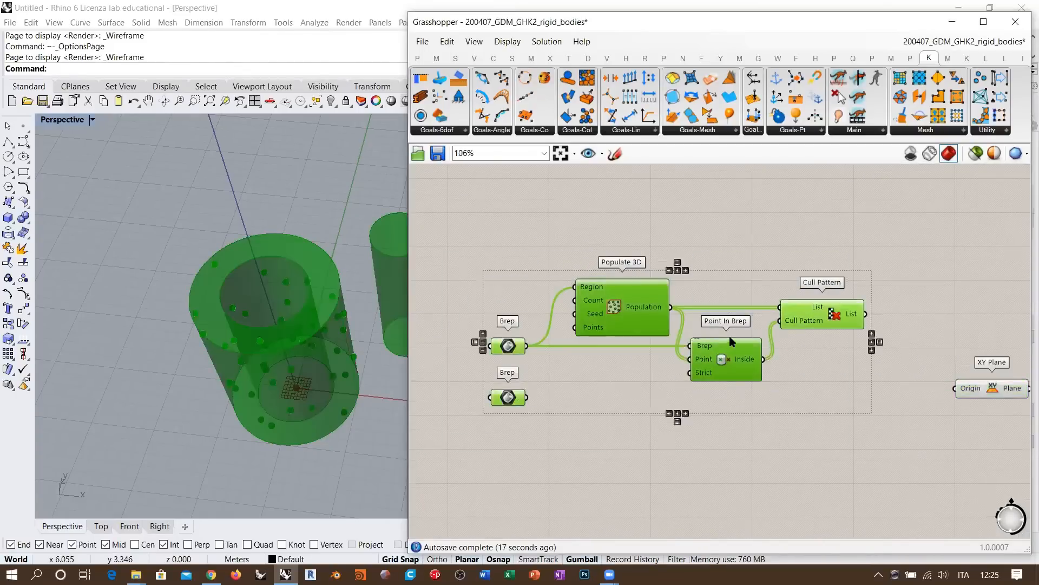
pyautogui.scroll(-2, 667, 320)
pyautogui.moveTo(667, 321); pyautogui.dragTo(546, 368)
pyautogui.moveTo(515, 328); pyautogui.dragTo(547, 319, button='right')
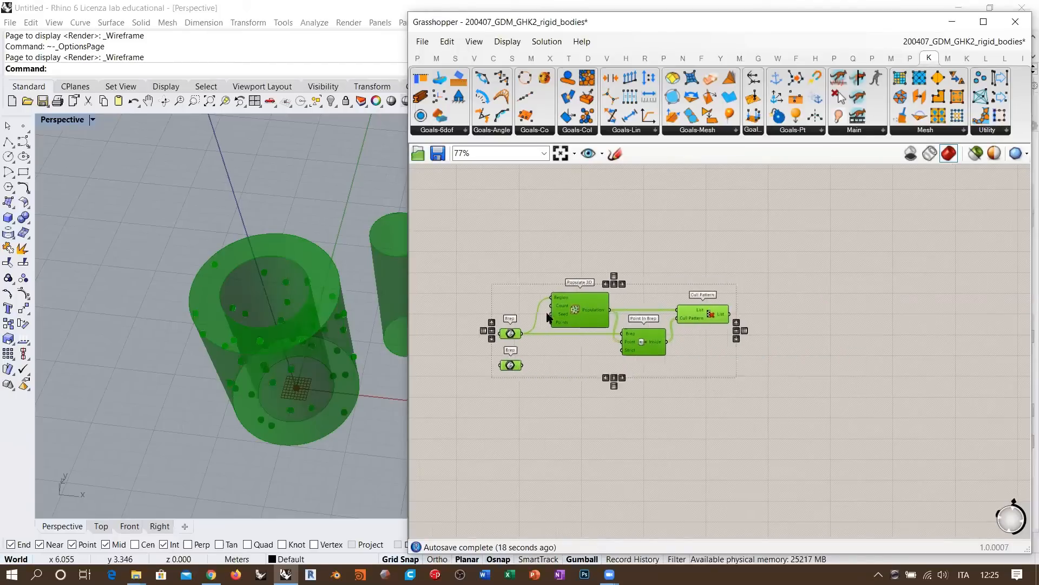
pyautogui.click(533, 425)
pyautogui.scroll(-2, 596, 326)
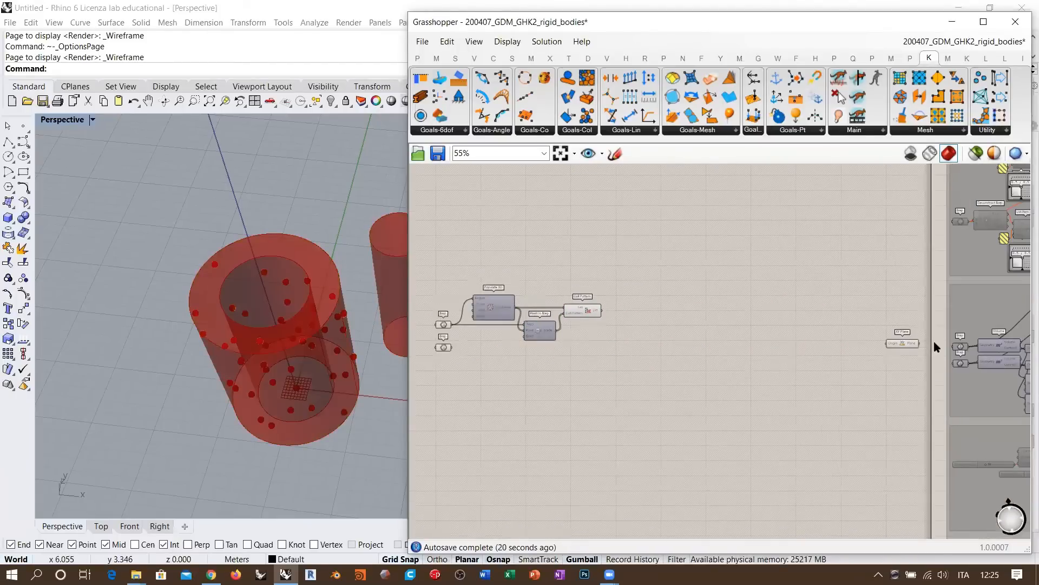
pyautogui.scroll(4, 567, 319)
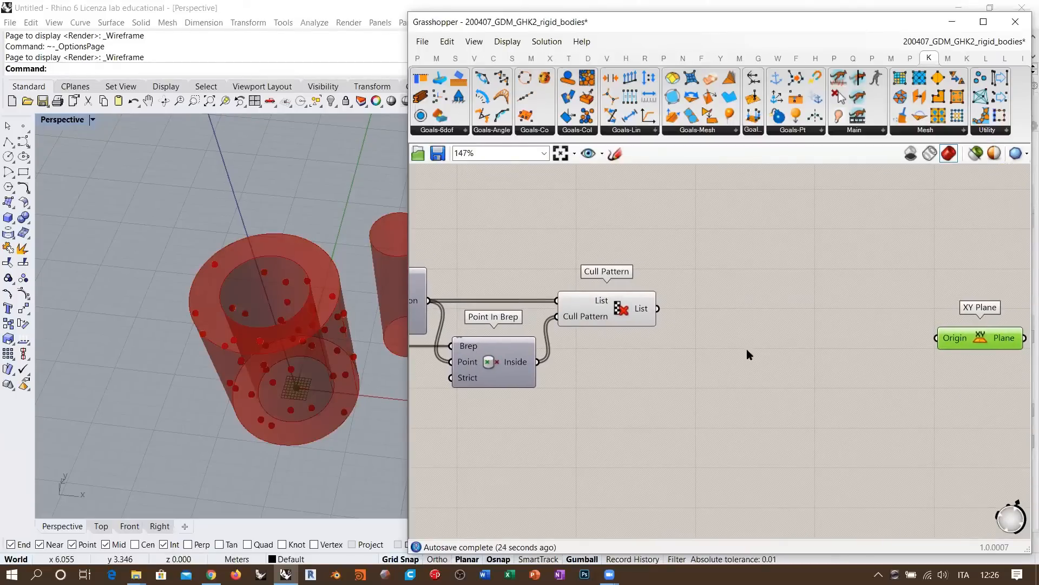
# Examine the points kept by Cull Pattern inside the hollow cylinder.
pyautogui.moveTo(722, 345); pyautogui.dragTo(687, 349, button='right')
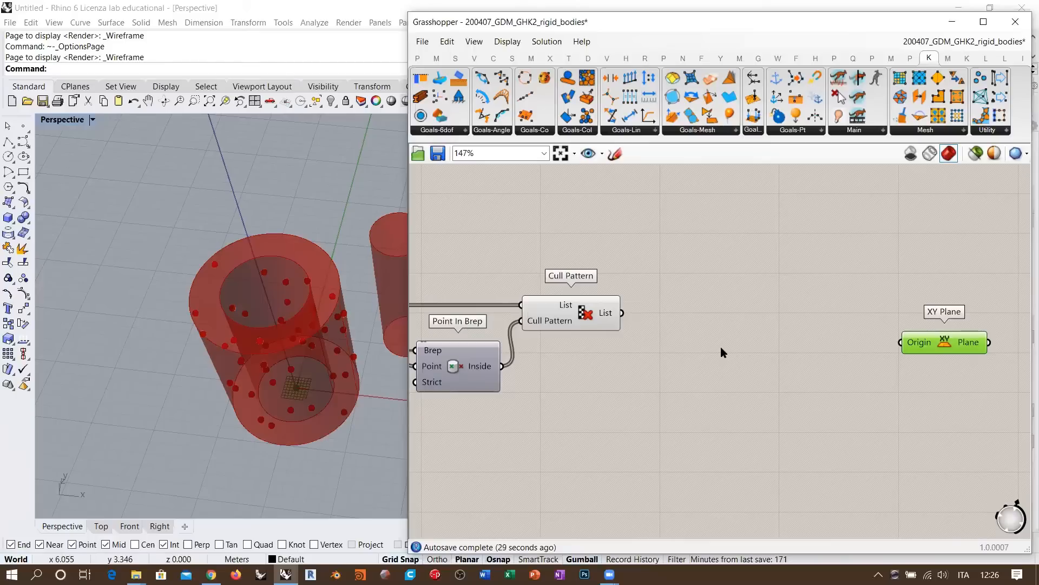
pyautogui.click(662, 345)
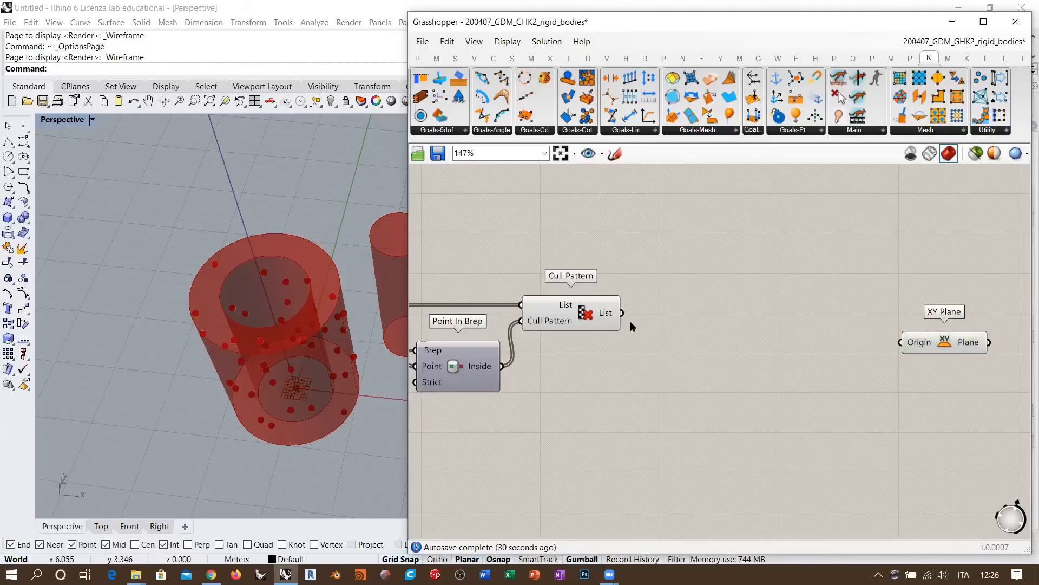
pyautogui.moveTo(533, 344); pyautogui.dragTo(684, 333, button='right')
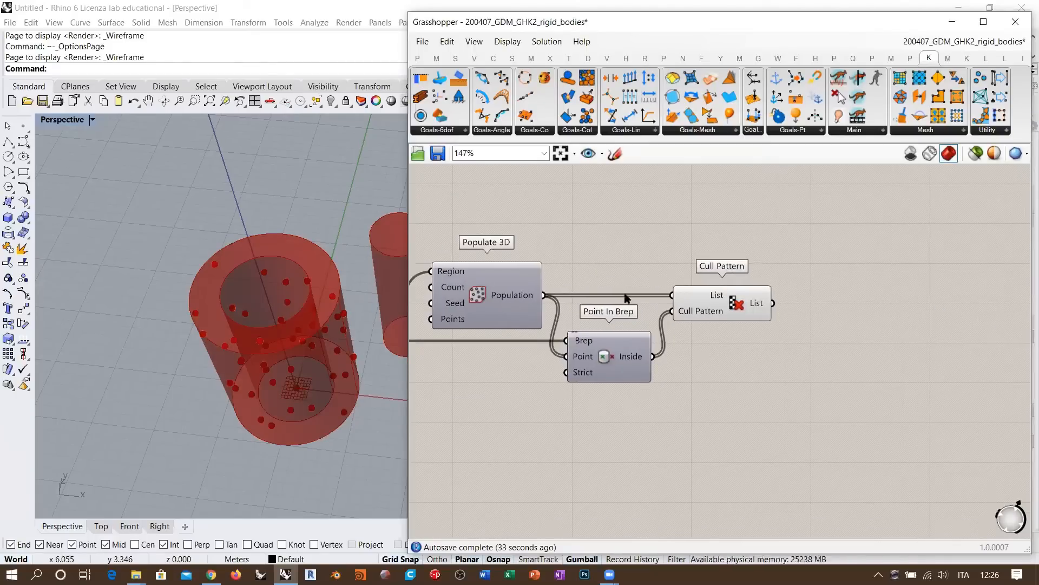
pyautogui.click(755, 303)
pyautogui.moveTo(314, 370); pyautogui.dragTo(254, 304, button='right')
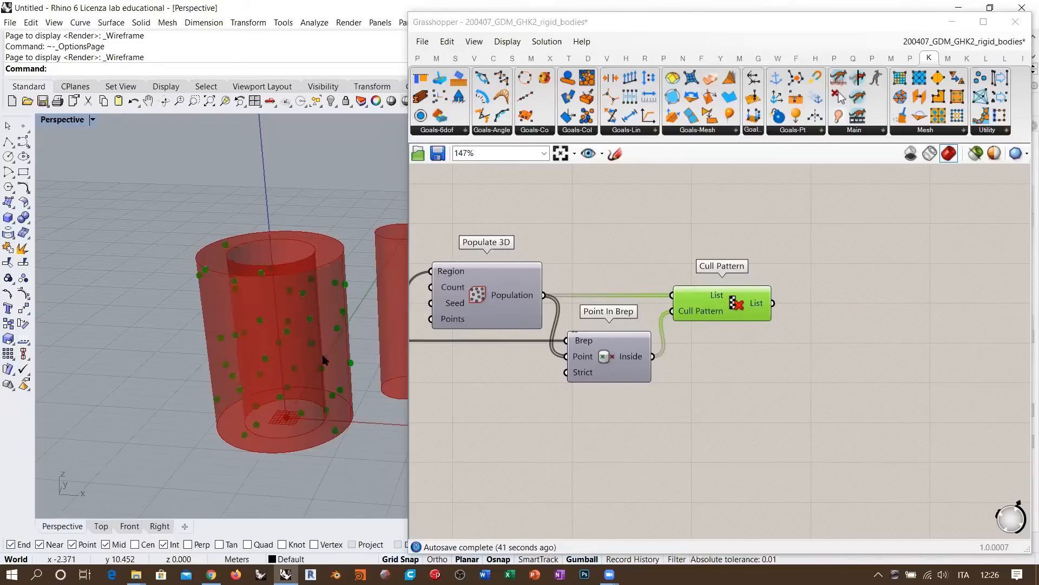
pyautogui.moveTo(315, 309); pyautogui.dragTo(296, 314, button='right')
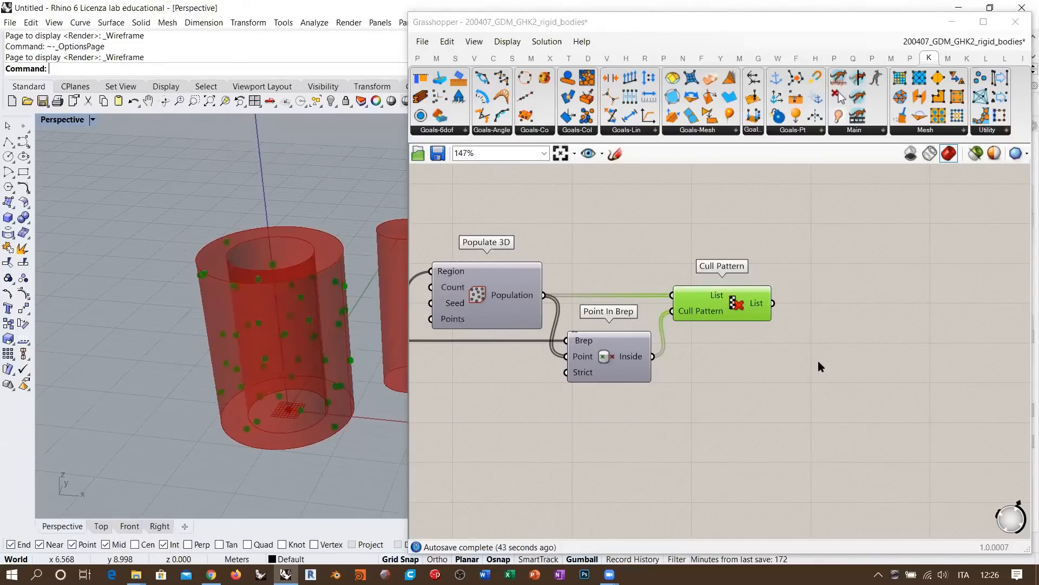
# Add a List Item fed by Cull Pattern's List output, placed close beside it, and hide the Cull Pattern preview.
pyautogui.moveTo(864, 315); pyautogui.dragTo(774, 330, button='right')
pyautogui.click(774, 330)
pyautogui.doubleClick(774, 329)
pyautogui.write('list it')
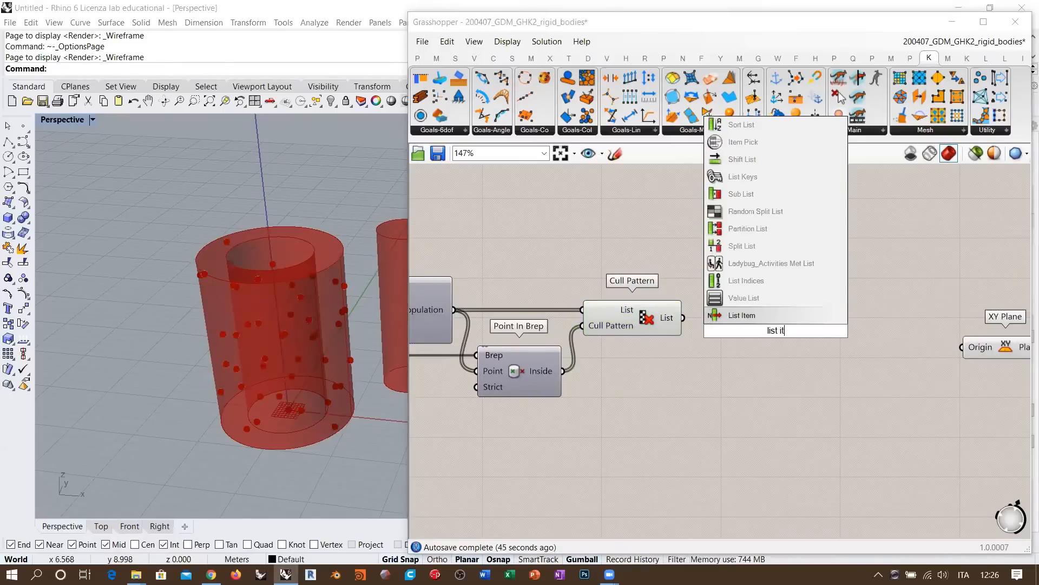
pyautogui.click(759, 311)
pyautogui.moveTo(683, 318); pyautogui.dragTo(735, 314)
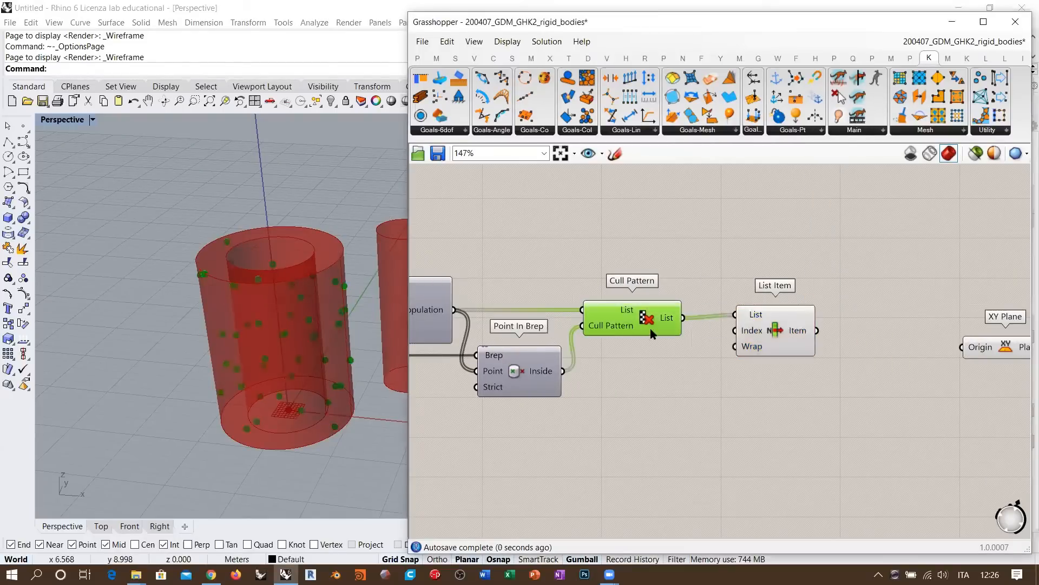
pyautogui.moveTo(787, 338); pyautogui.dragTo(769, 341)
pyautogui.moveTo(319, 303); pyautogui.dragTo(260, 404, button='right')
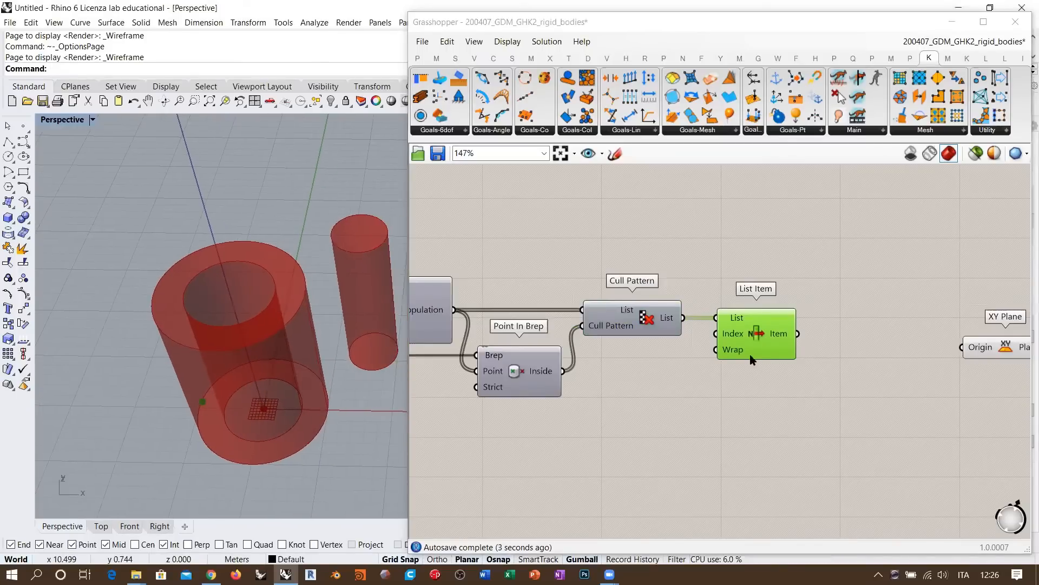
pyautogui.moveTo(769, 334); pyautogui.dragTo(761, 335)
# Connect List Item's output to the XY Plane's Origin, hide the List Item preview, and tighten the spacing of the chain and upper Brep.
pyautogui.moveTo(796, 349); pyautogui.dragTo(661, 331, button='right')
pyautogui.moveTo(645, 329); pyautogui.dragTo(692, 328)
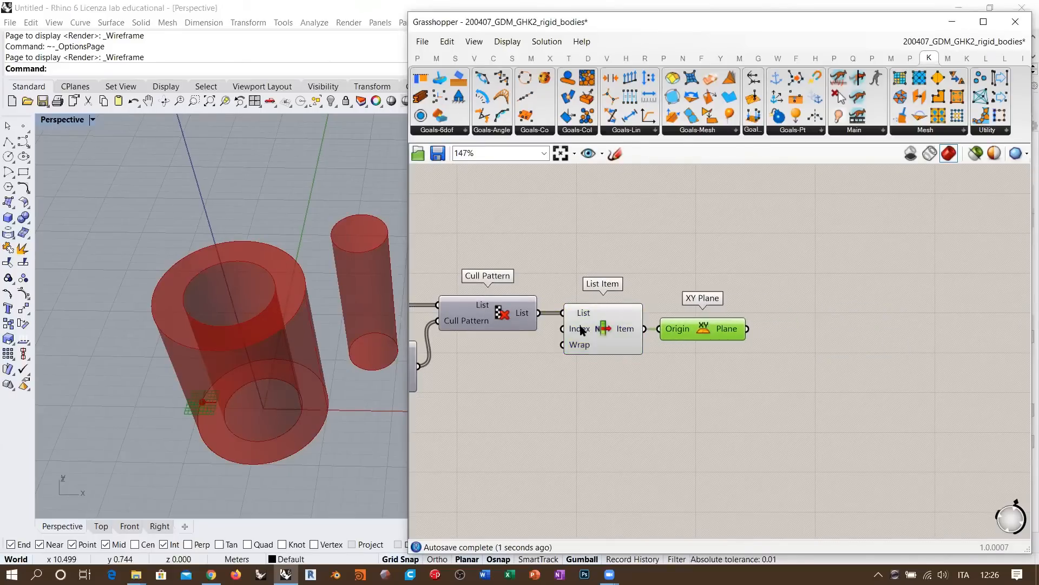
pyautogui.click(606, 331)
pyautogui.moveTo(605, 327); pyautogui.dragTo(595, 327)
pyautogui.moveTo(689, 332); pyautogui.dragTo(677, 331)
pyautogui.click(610, 381)
pyautogui.scroll(-3, 833, 345)
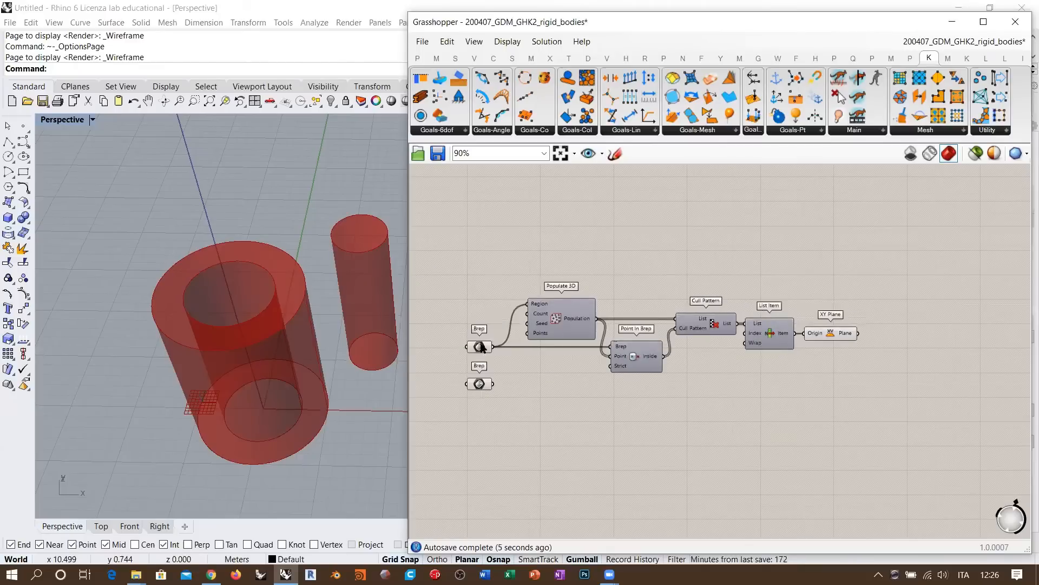
pyautogui.moveTo(481, 347); pyautogui.dragTo(495, 347)
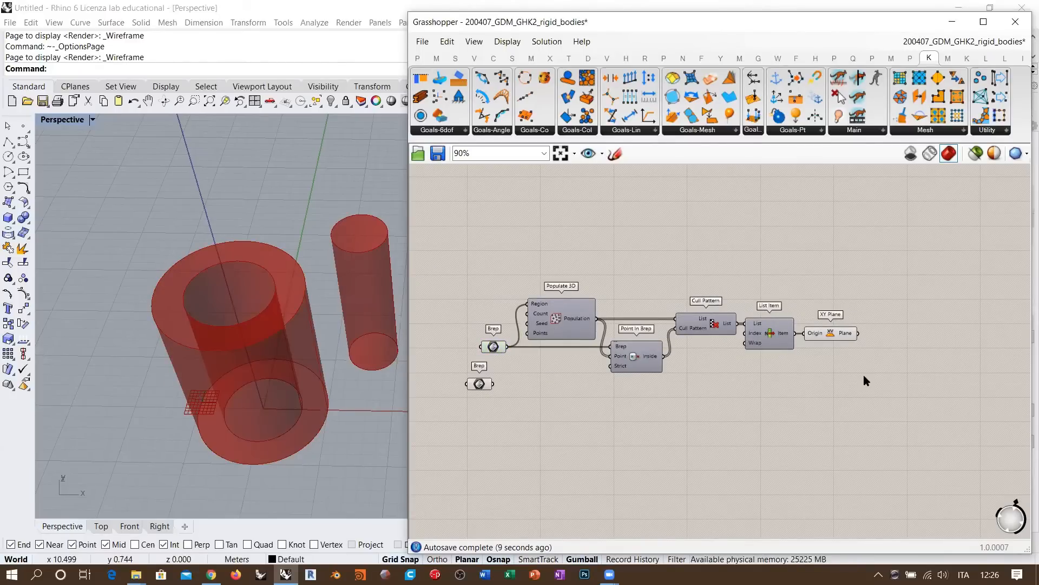
# Add a Kangaroo RigidBody component just after the XY Plane.
pyautogui.moveTo(863, 374); pyautogui.dragTo(766, 377, button='right')
pyautogui.click(440, 80)
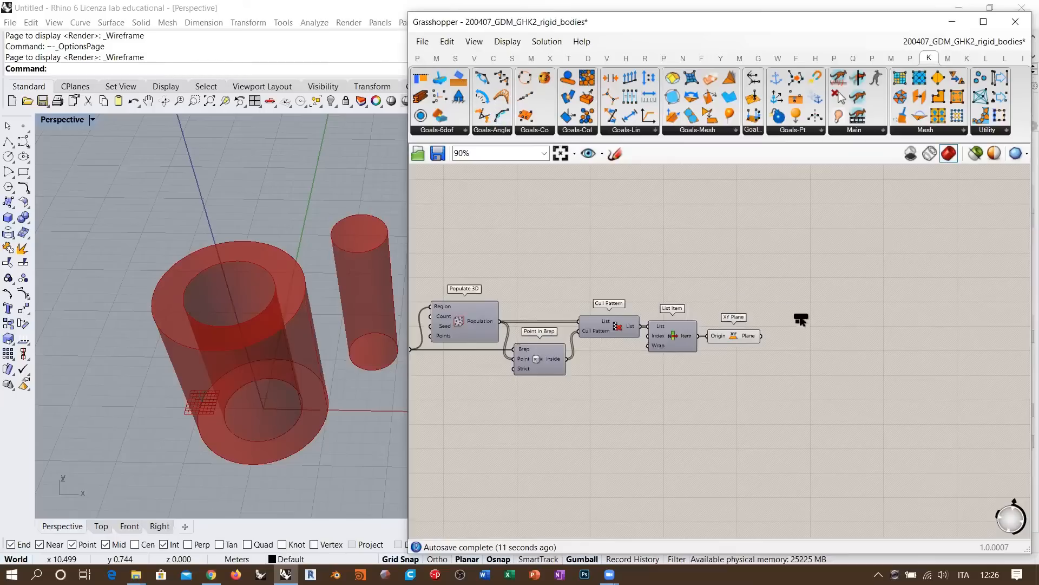
pyautogui.click(812, 337)
pyautogui.scroll(7, 796, 333)
pyautogui.scroll(-5, 824, 328)
pyautogui.moveTo(820, 331); pyautogui.dragTo(880, 277, button='right')
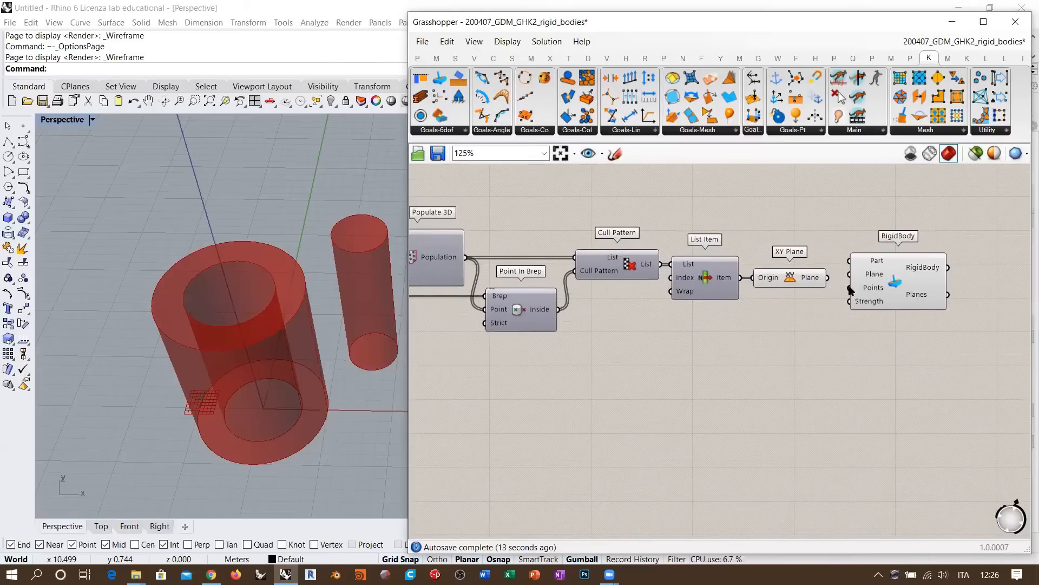
pyautogui.scroll(-2, 856, 291)
# Hide the upper Brep's preview and connect it to the Part input of RigidBody, placing RigidBody slightly lower than the XY Plane.
pyautogui.click(514, 302)
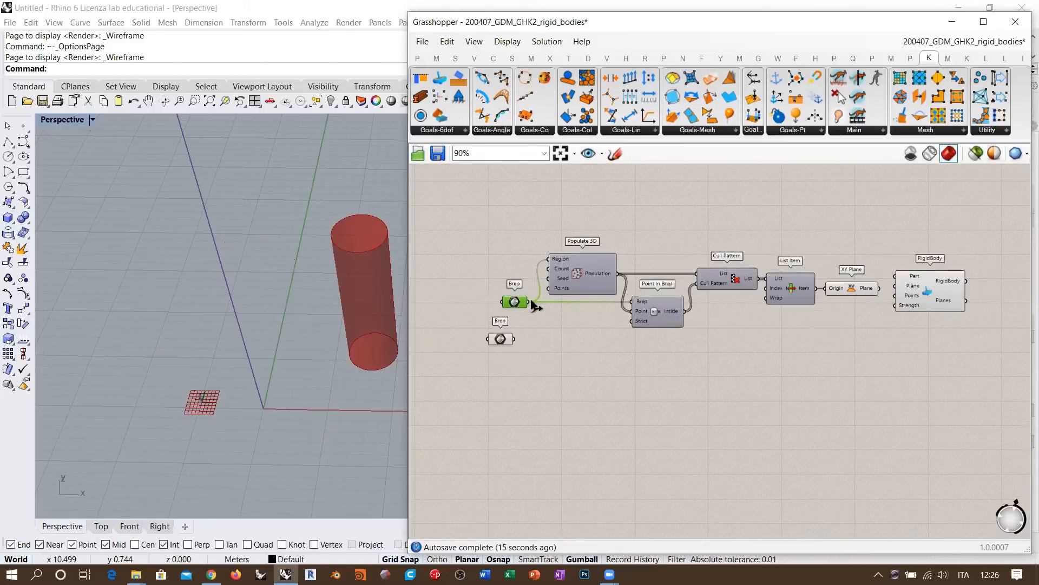
pyautogui.moveTo(528, 302); pyautogui.dragTo(870, 355)
pyautogui.scroll(7, 954, 297)
pyautogui.scroll(1, 954, 297)
pyautogui.click(794, 245)
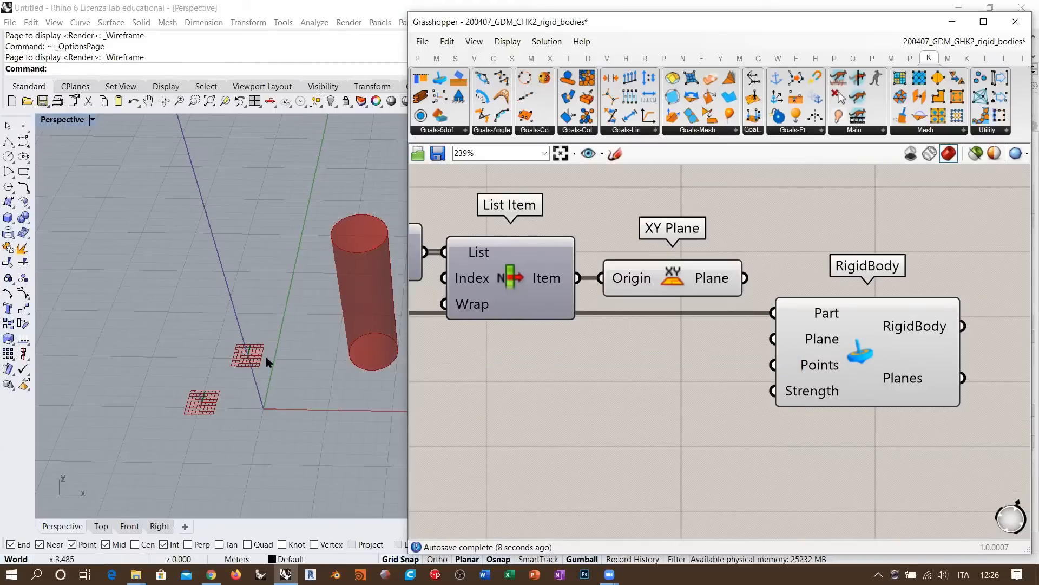
# Connect the XY Plane output to RigidBody's Plane input and hide the XY Plane preview.
pyautogui.moveTo(745, 278); pyautogui.dragTo(765, 345)
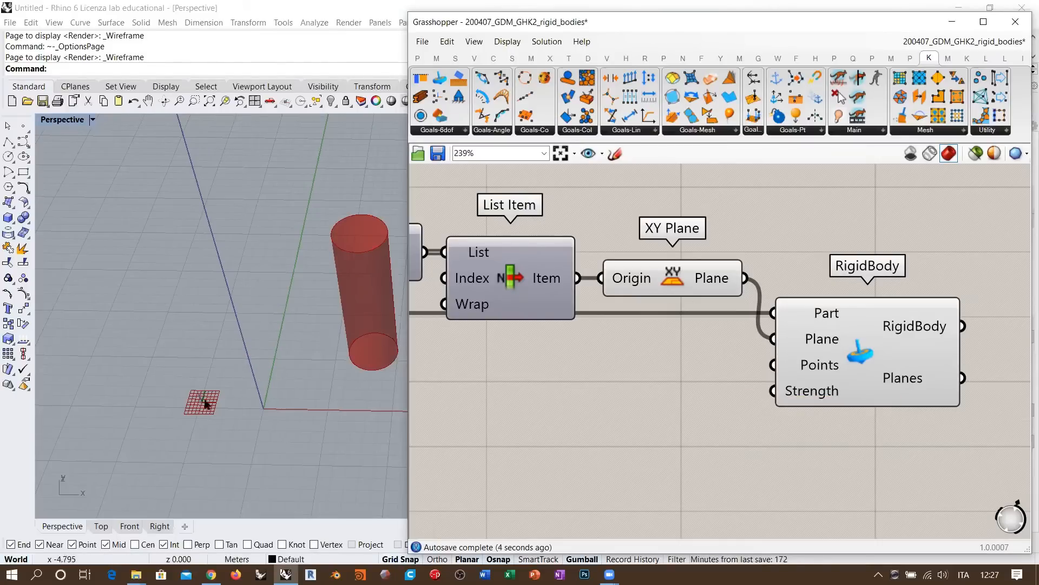
pyautogui.click(672, 278)
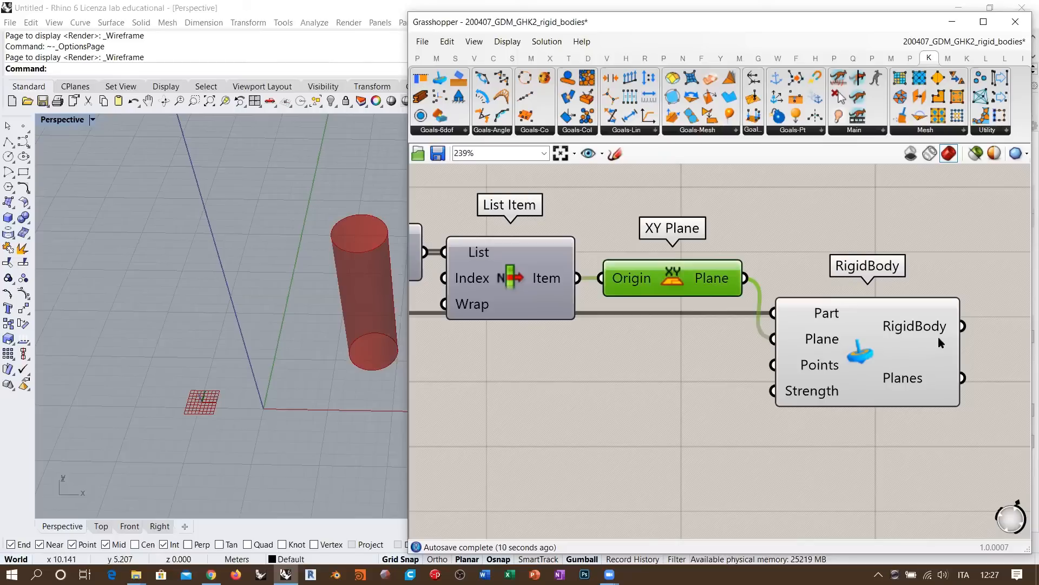
pyautogui.click(868, 347)
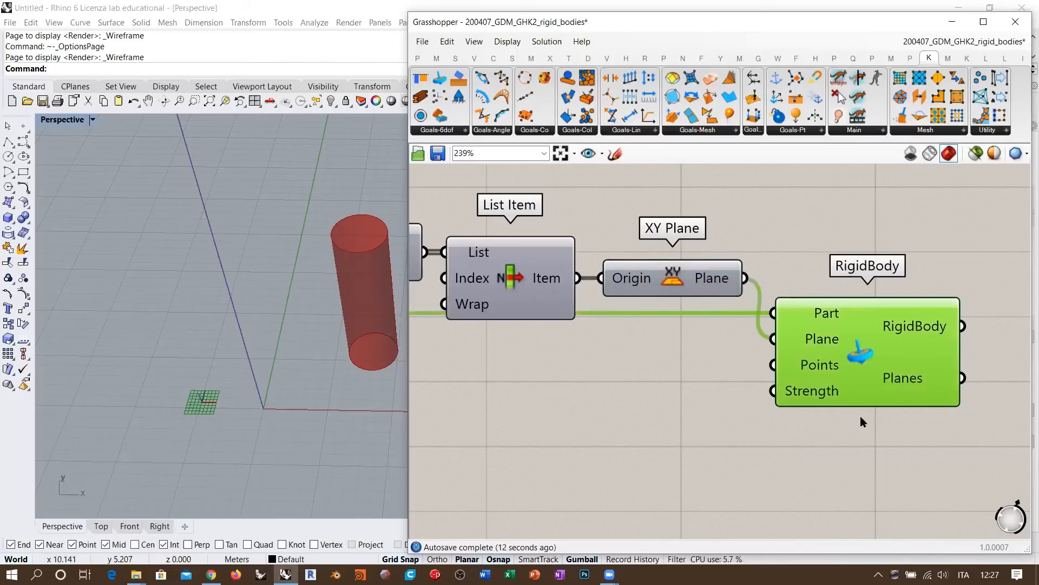
pyautogui.click(862, 437)
pyautogui.scroll(-3, 847, 265)
# Move the lower Brep down and duplicate the whole chain from Populate 3D to RigidBody beside it.
pyautogui.moveTo(658, 297); pyautogui.dragTo(671, 298, button='right')
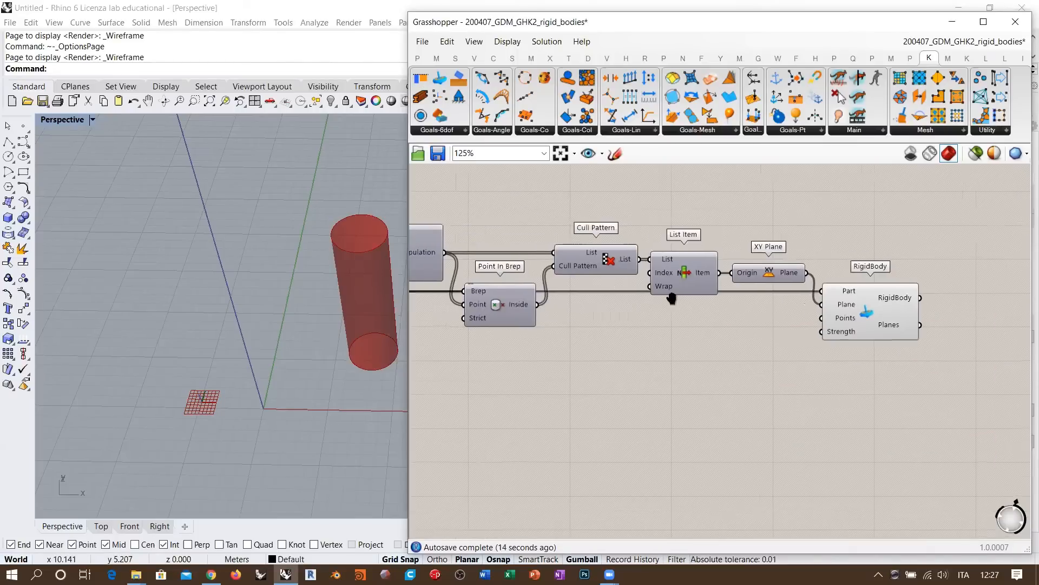
pyautogui.scroll(-2, 672, 299)
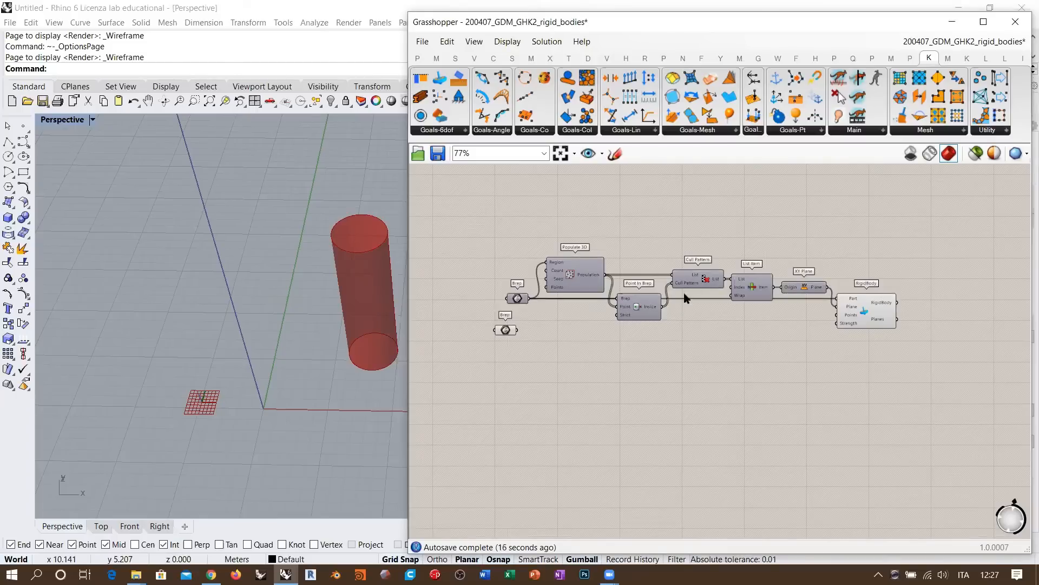
pyautogui.moveTo(507, 328); pyautogui.dragTo(520, 364)
pyautogui.click(727, 313)
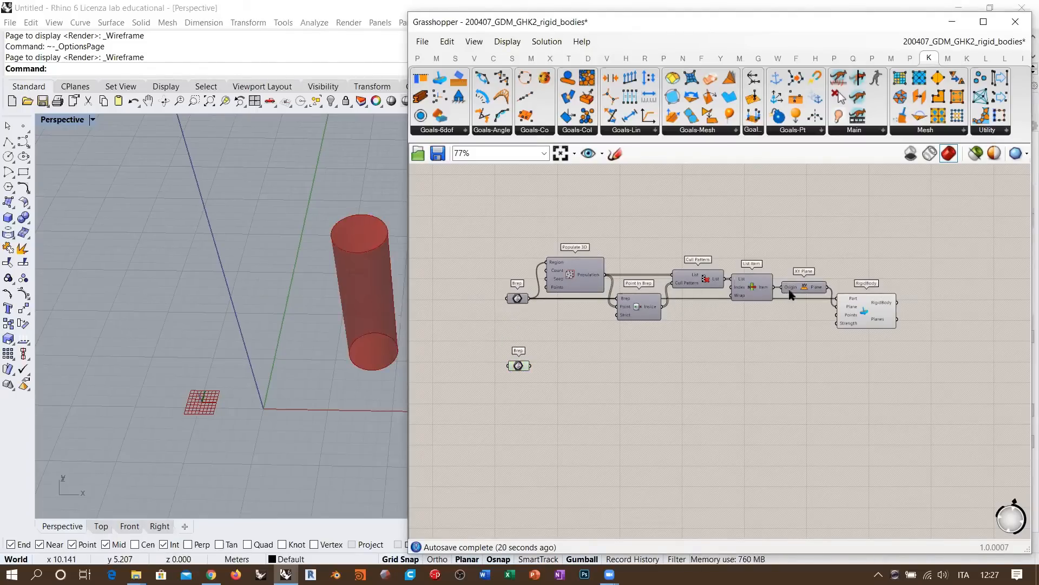
pyautogui.moveTo(901, 237); pyautogui.dragTo(545, 330)
pyautogui.keyDown('alt'); pyautogui.moveTo(572, 276); pyautogui.dragTo(571, 372); pyautogui.keyUp('alt')
pyautogui.scroll(5, 545, 380)
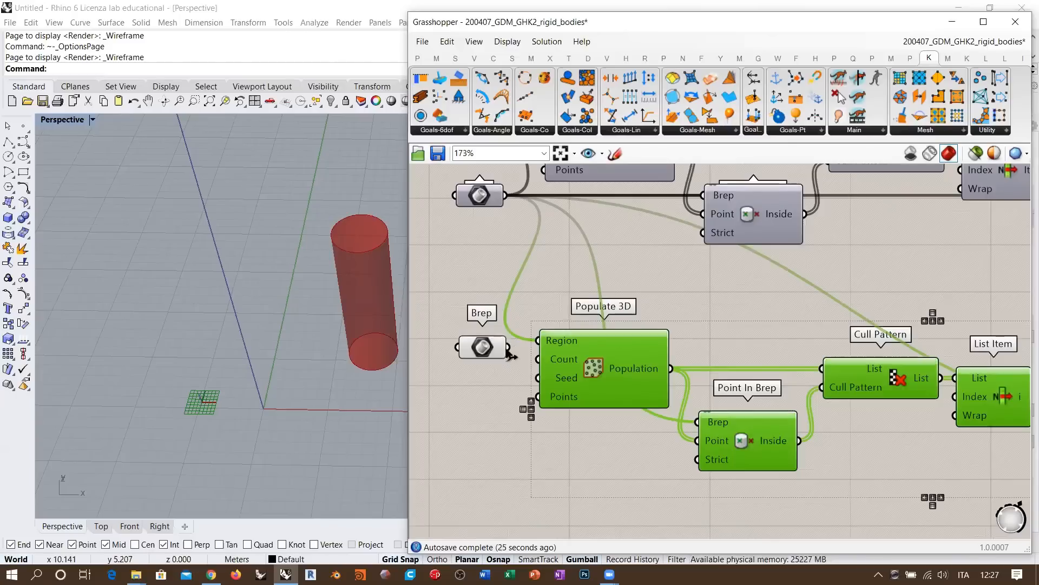
# Rewire the duplicated Region, Point In Brep and RigidBody Part inputs to the lower Brep, and hide that Brep's preview.
pyautogui.moveTo(509, 347); pyautogui.dragTo(643, 394)
pyautogui.click(482, 344)
pyautogui.scroll(-2, 511, 296)
pyautogui.click(511, 295)
pyautogui.scroll(-1, 501, 337)
pyautogui.moveTo(636, 344); pyautogui.dragTo(590, 317, button='right')
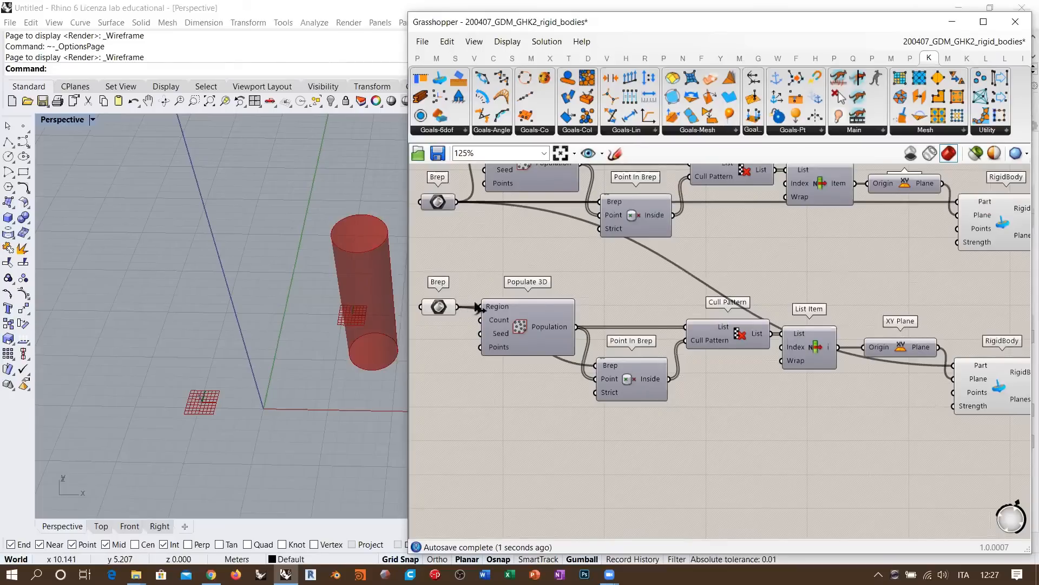
pyautogui.moveTo(481, 307); pyautogui.dragTo(950, 371)
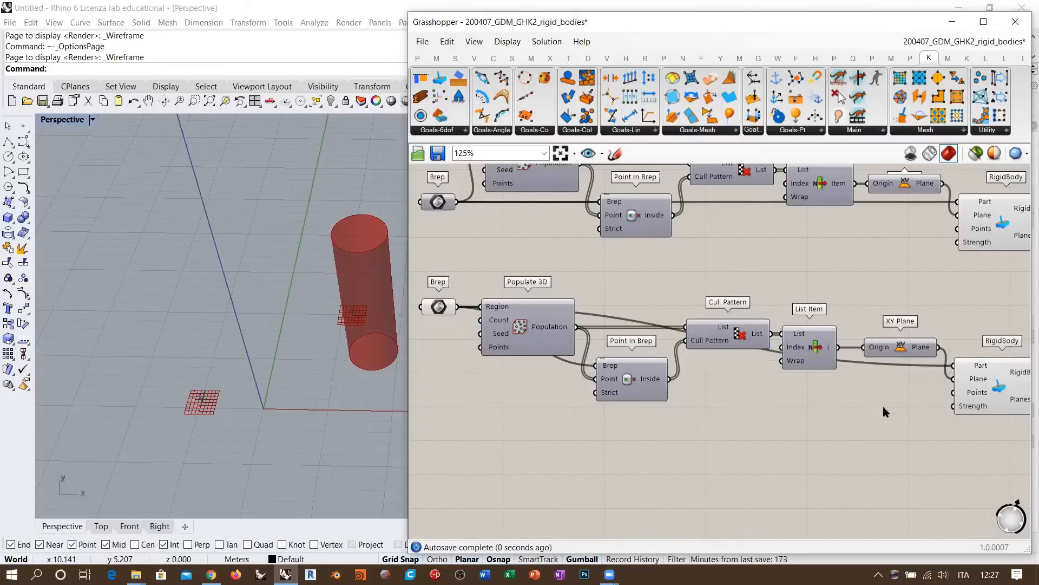
pyautogui.moveTo(327, 336)
pyautogui.mouseDown(button='right')
pyautogui.moveTo(292, 265)
pyautogui.moveTo(356, 335)
pyautogui.moveTo(332, 335)
pyautogui.mouseUp(button='right')
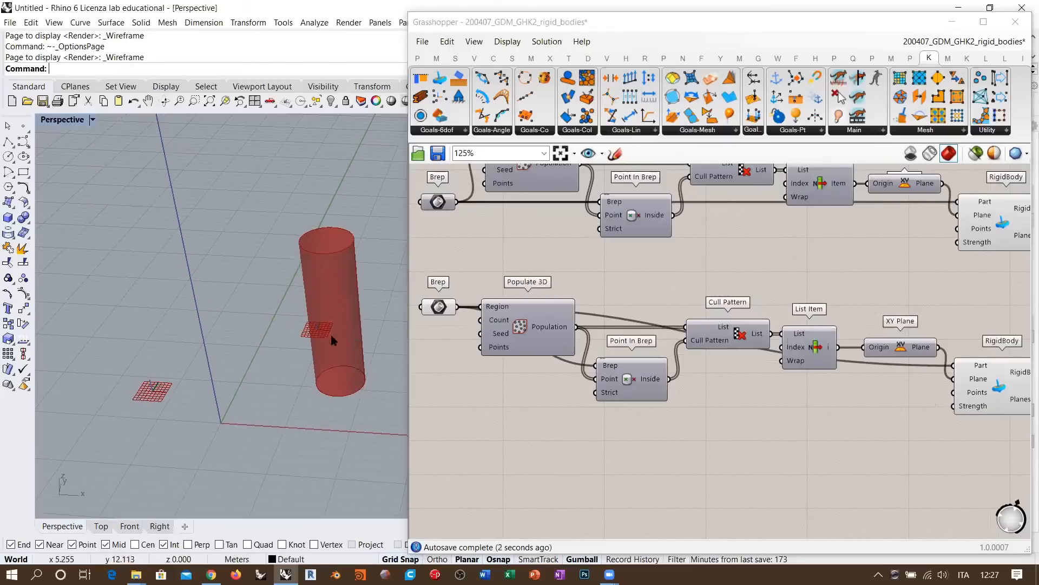
pyautogui.click(439, 310)
# Add a Number Slider from 1 to 10, connect it to the duplicated List Item's Index input, and place it below Point In Brep.
pyautogui.scroll(5, 741, 365)
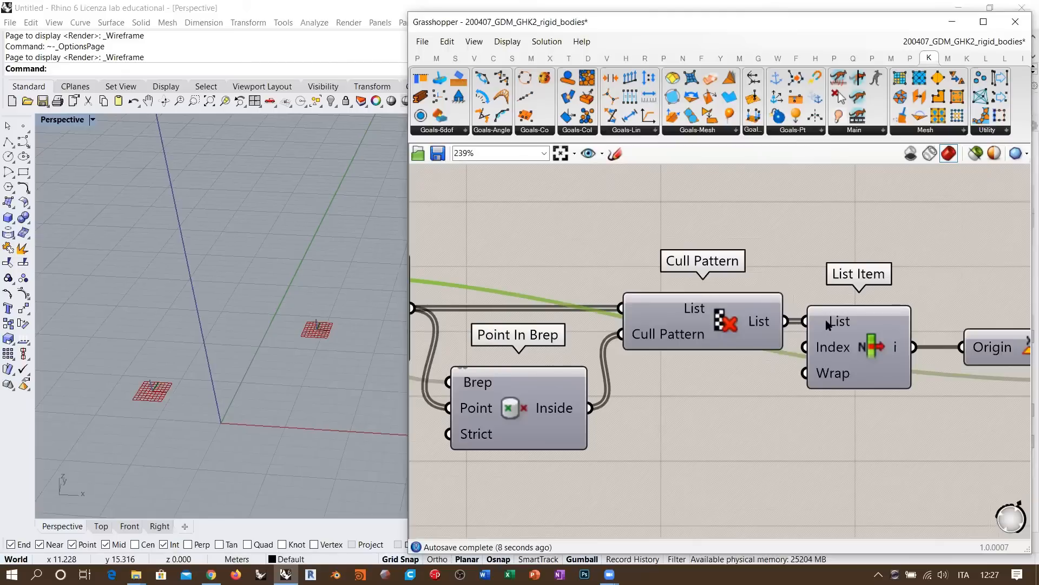
pyautogui.doubleClick(741, 433)
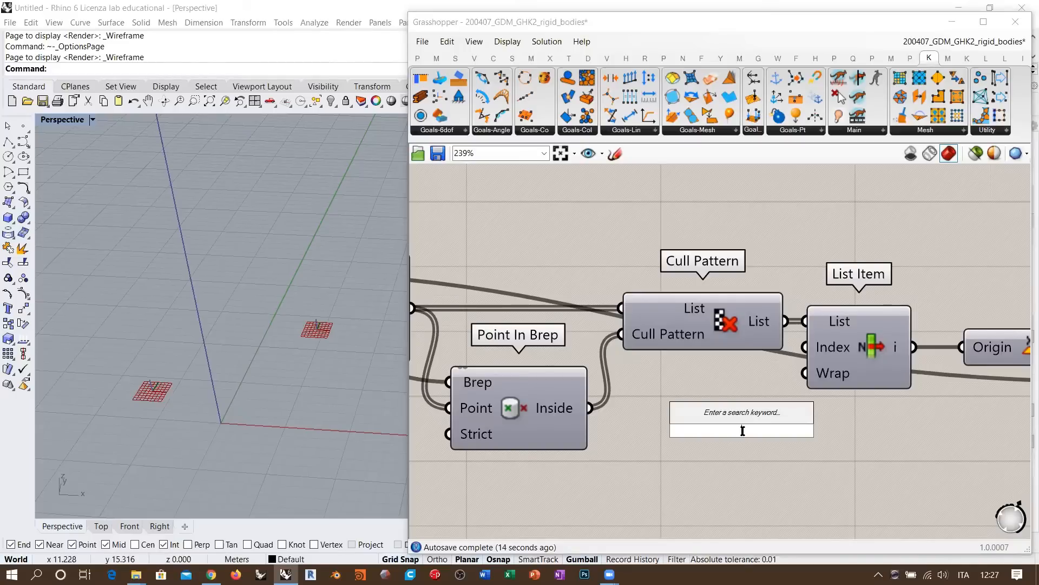
pyautogui.write('1<10')
pyautogui.press('Return')
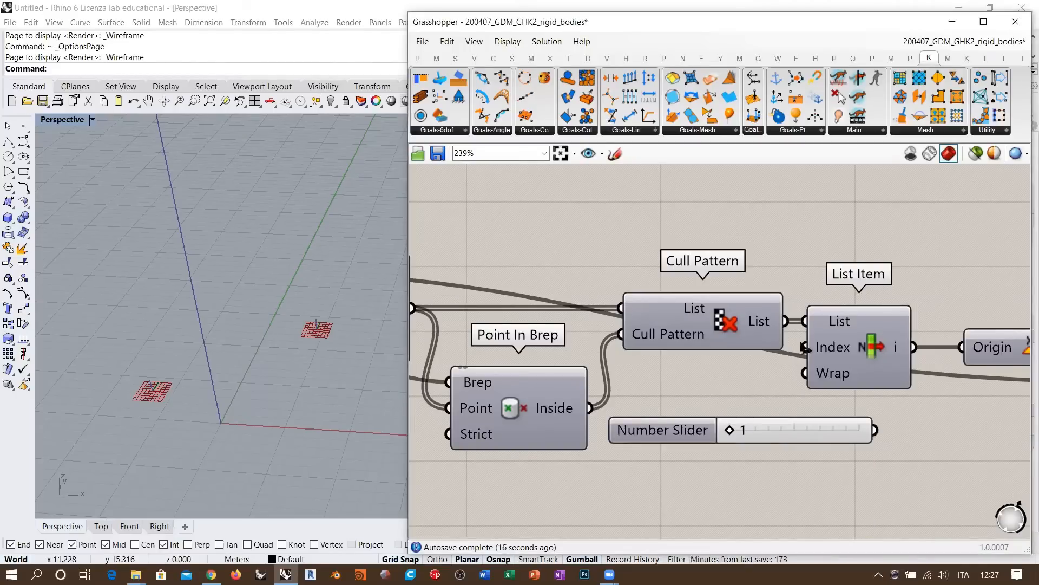
pyautogui.moveTo(806, 348); pyautogui.dragTo(862, 433)
pyautogui.moveTo(760, 460); pyautogui.dragTo(703, 437, button='right')
pyautogui.moveTo(676, 409)
pyautogui.mouseDown()
pyautogui.moveTo(790, 413)
pyautogui.moveTo(670, 415)
pyautogui.mouseUp()
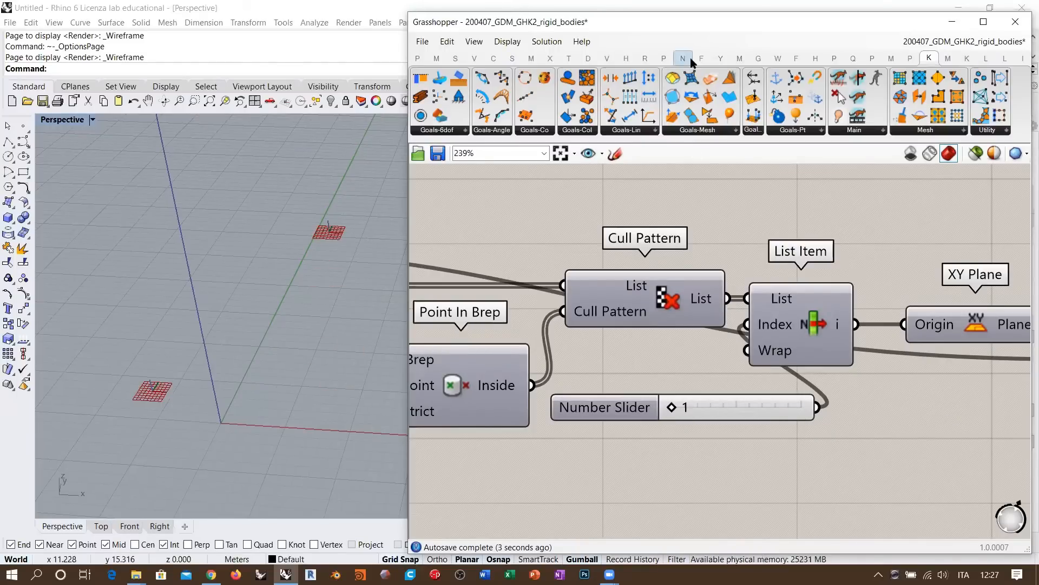
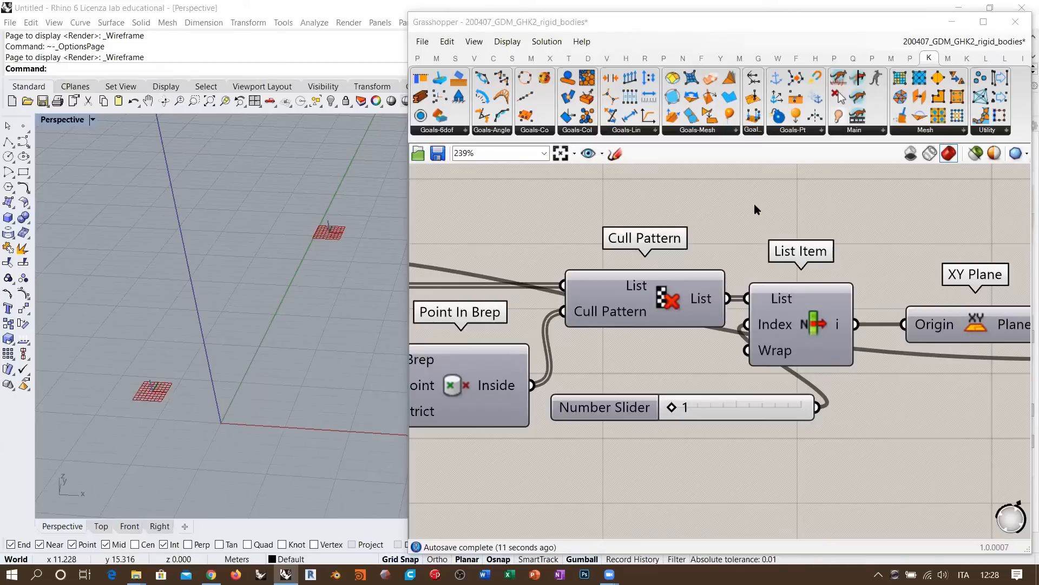
pyautogui.scroll(-3, 696, 306)
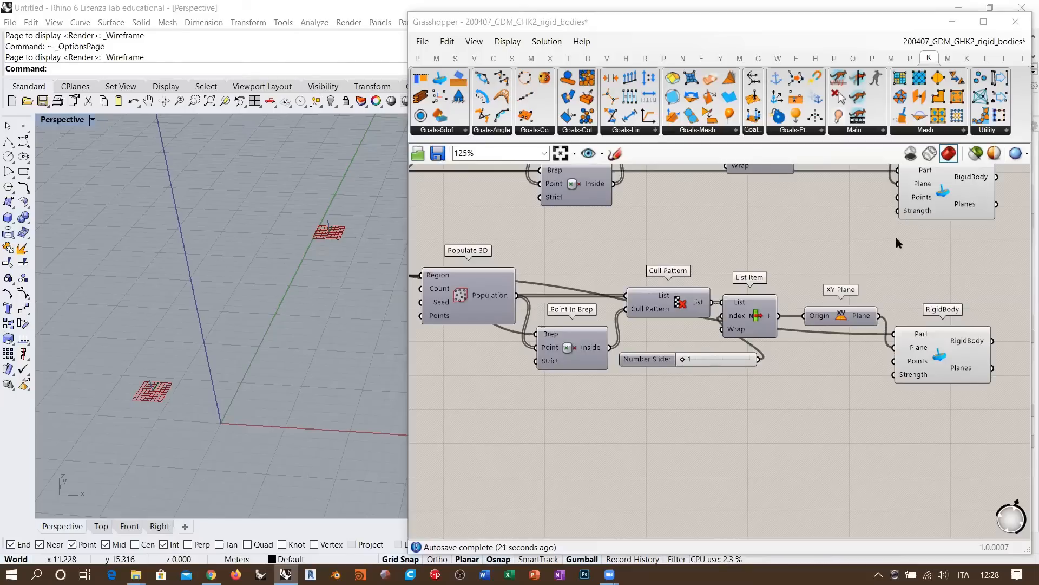
pyautogui.click(738, 251)
pyautogui.moveTo(720, 367); pyautogui.dragTo(680, 385)
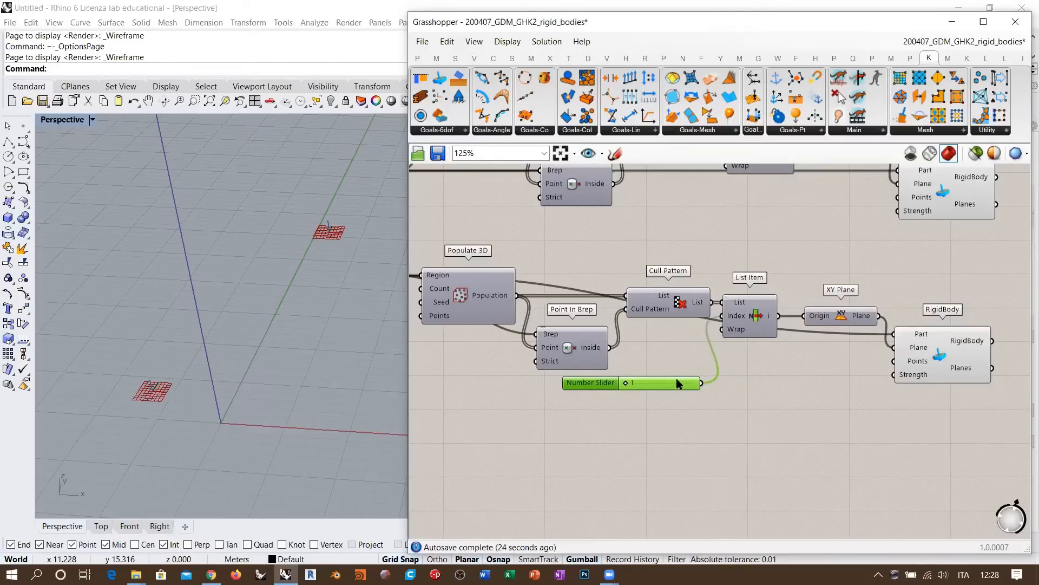
# Turn the previews of both Brep parameters back on and check both cylinders with their planes.
pyautogui.click(756, 224)
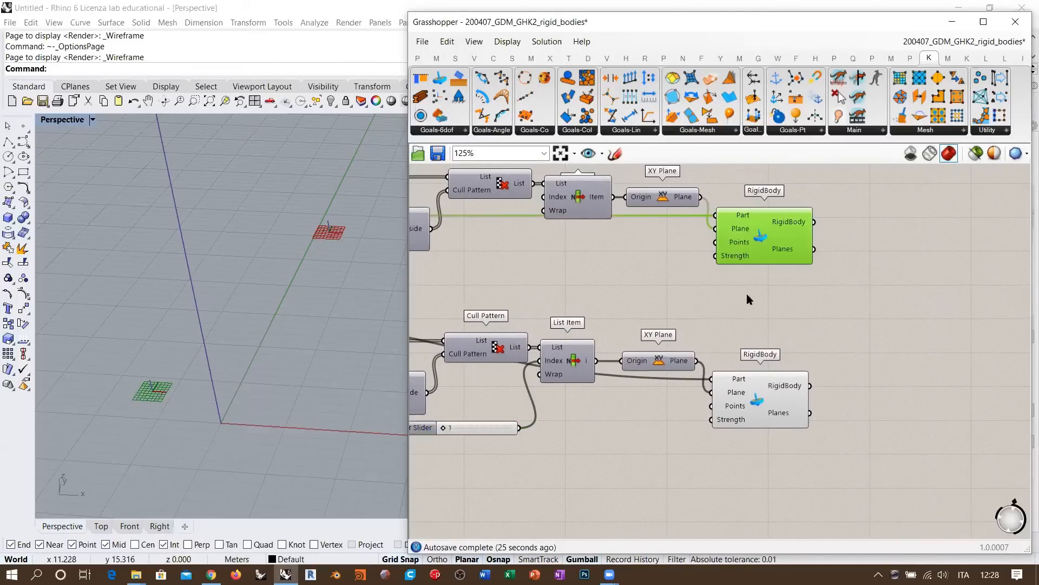
pyautogui.scroll(-3, 596, 297)
pyautogui.moveTo(492, 241); pyautogui.dragTo(566, 422)
pyautogui.click(567, 423)
pyautogui.moveTo(269, 327); pyautogui.dragTo(325, 347, button='right')
pyautogui.moveTo(828, 354); pyautogui.dragTo(555, 359, button='right')
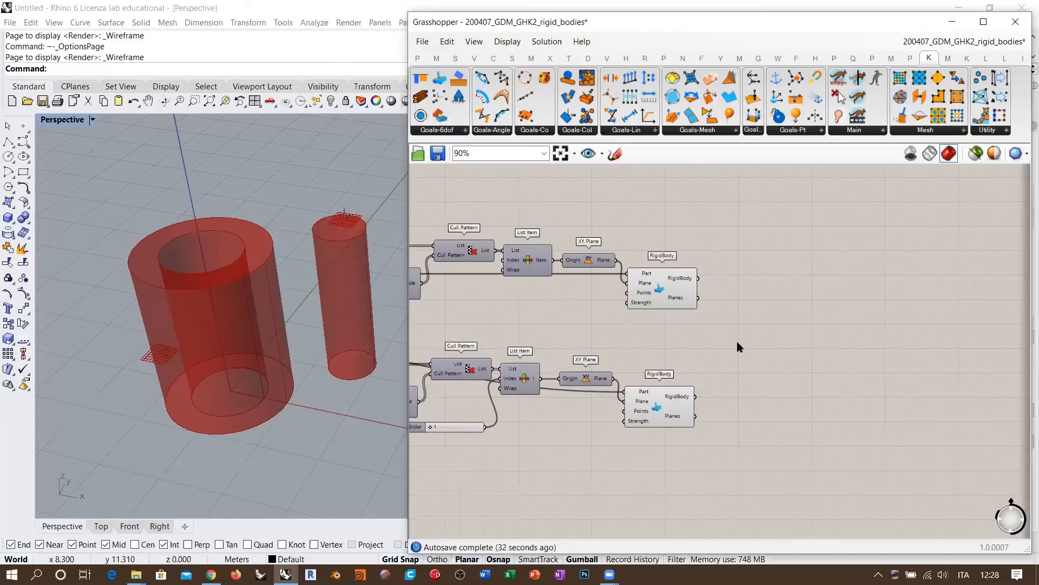
pyautogui.scroll(1, 736, 351)
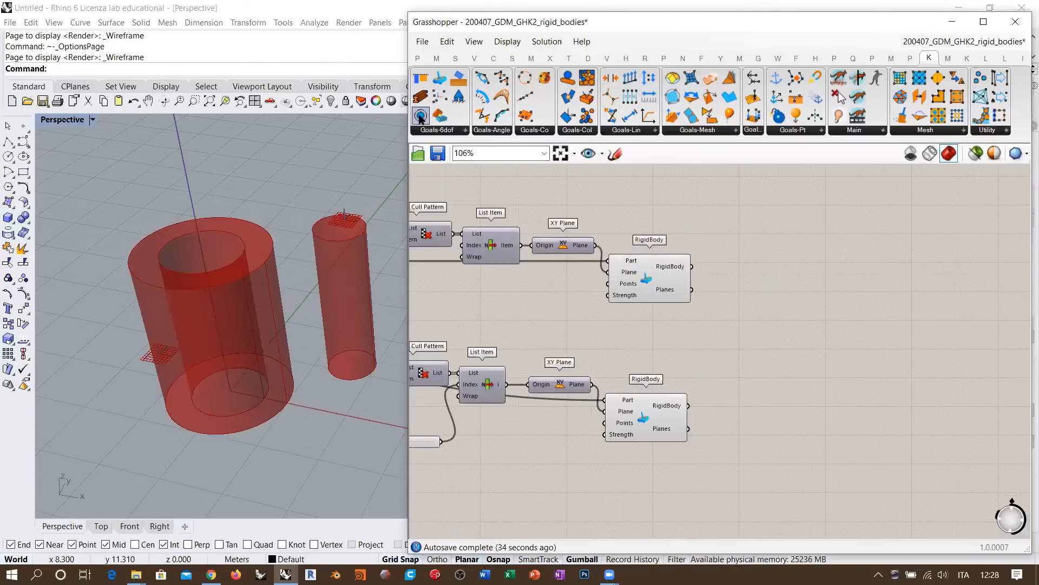
# Place a Concentric goal beside the RigidBody components and wire the upper and lower Planes outputs to its PlaneA and PlaneB inputs.
pyautogui.click(761, 358)
pyautogui.moveTo(757, 348); pyautogui.dragTo(861, 335, button='right')
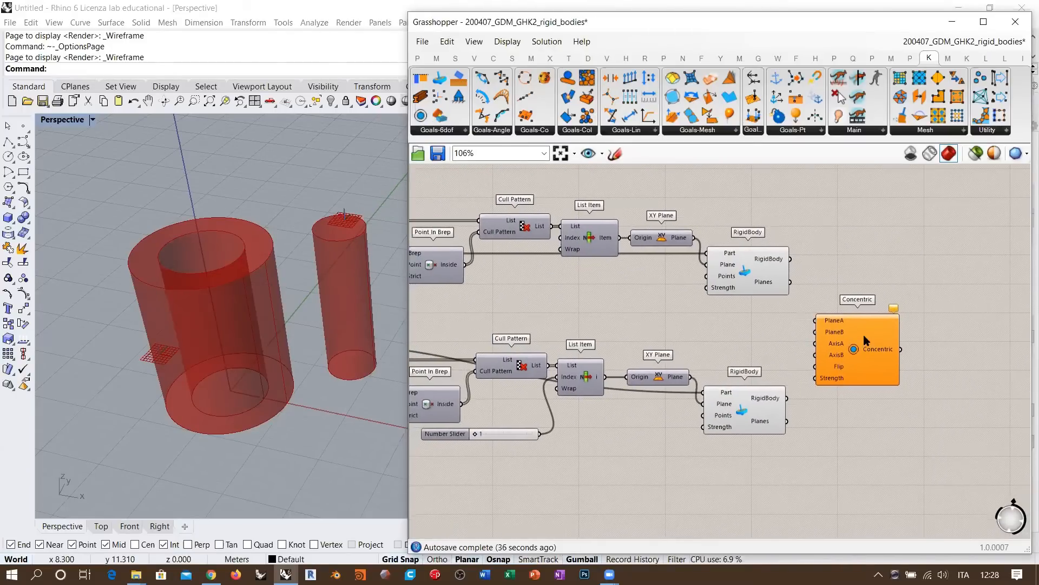
pyautogui.scroll(1, 863, 335)
pyautogui.scroll(1, 868, 359)
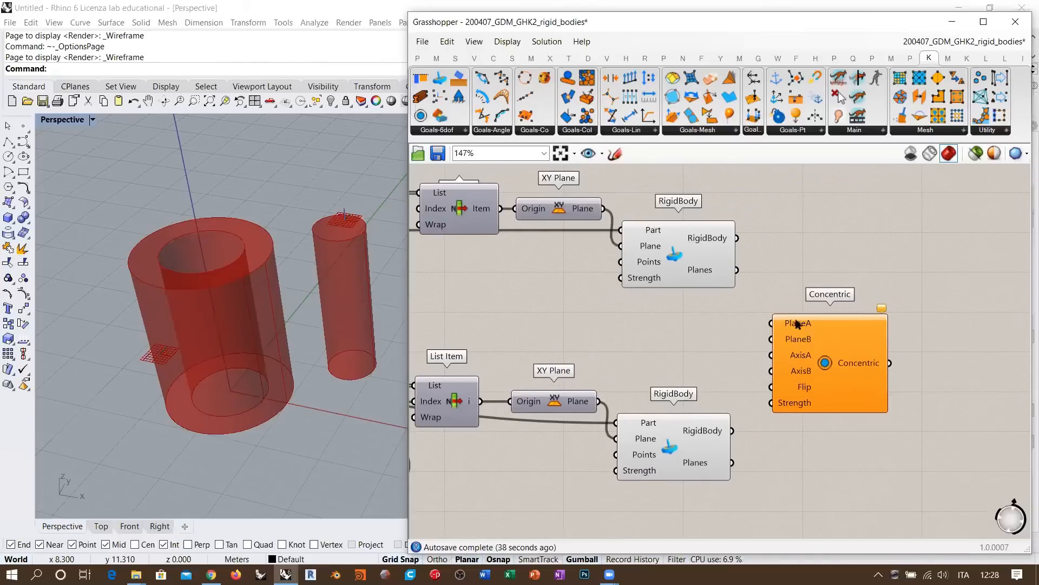
pyautogui.moveTo(736, 292); pyautogui.dragTo(753, 282, button='right')
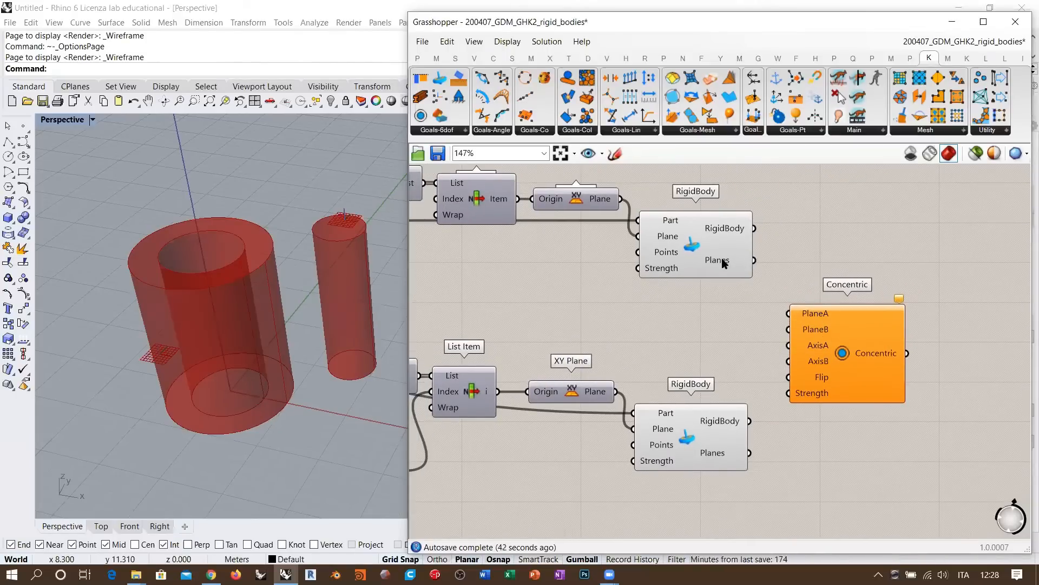
pyautogui.moveTo(660, 237); pyautogui.dragTo(685, 244, button='right')
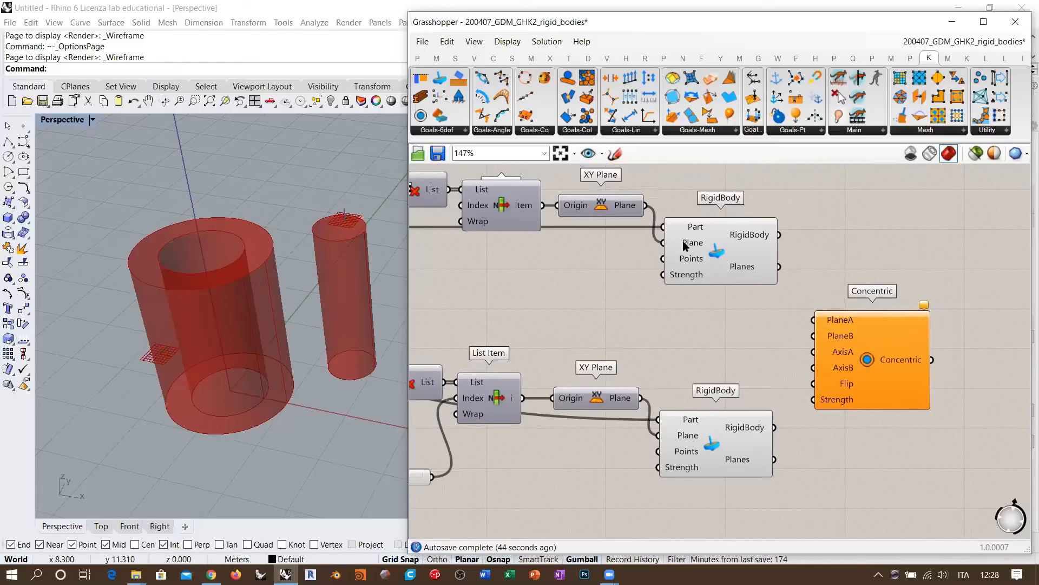
pyautogui.click(621, 211)
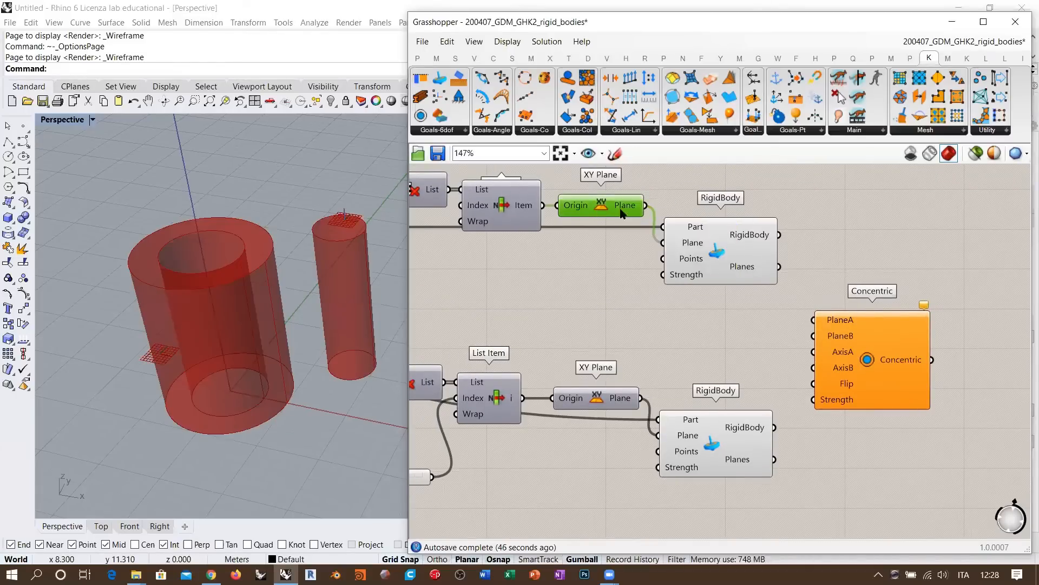
pyautogui.moveTo(779, 267); pyautogui.dragTo(815, 320)
pyautogui.moveTo(775, 460); pyautogui.dragTo(878, 381)
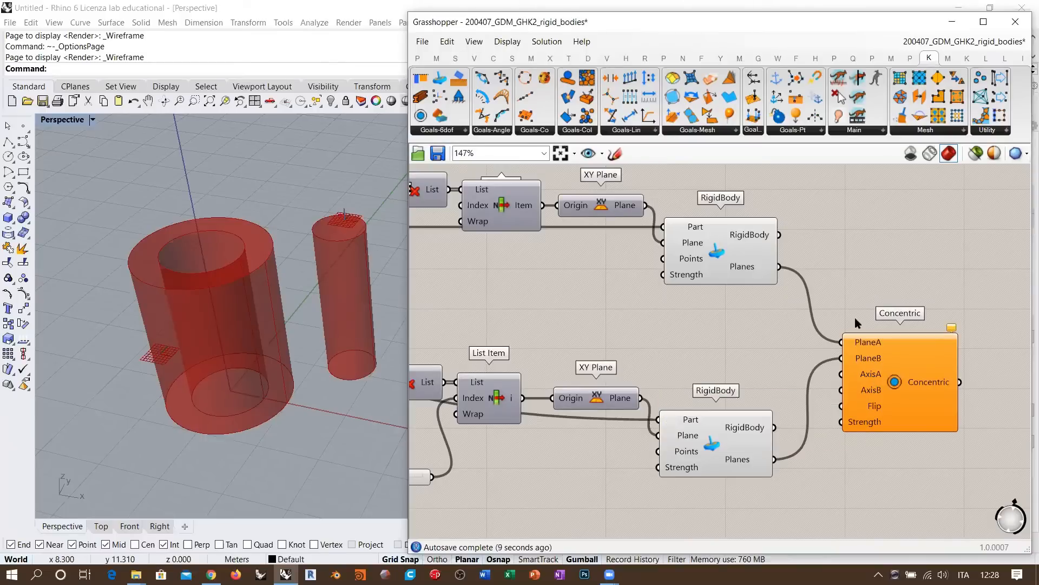
# Add a Line SDL component between the two chains and feed its Start input from the upper List Item's output.
pyautogui.moveTo(725, 332); pyautogui.dragTo(812, 356, button='right')
pyautogui.click(596, 232)
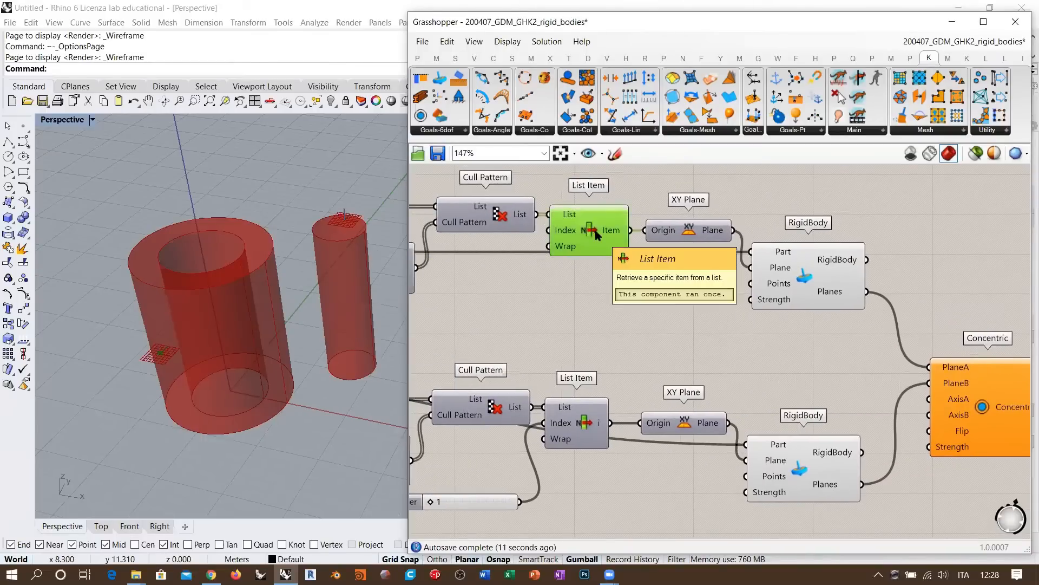
pyautogui.click(583, 428)
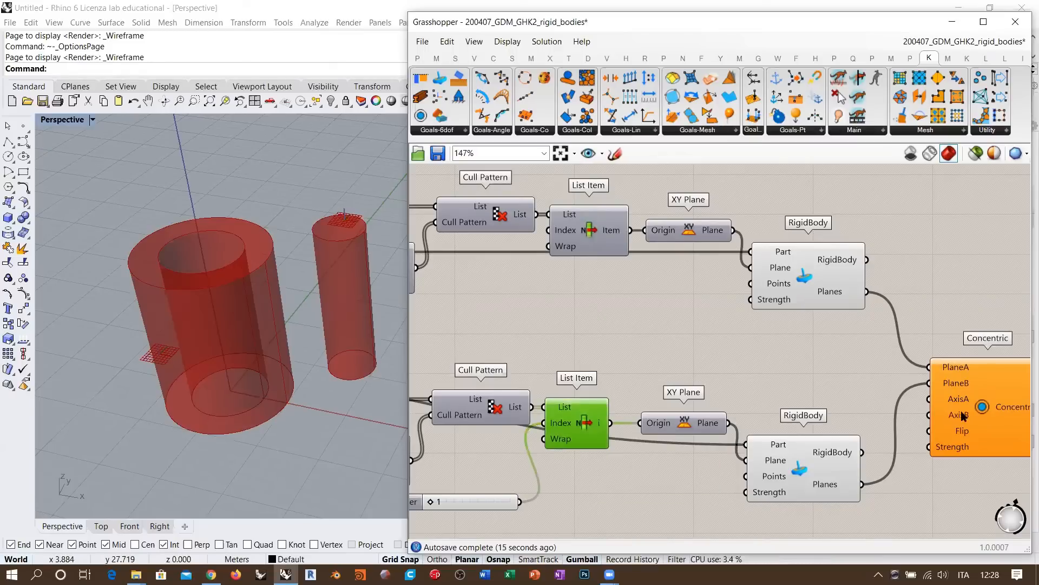
pyautogui.moveTo(959, 412); pyautogui.dragTo(907, 375, button='right')
pyautogui.moveTo(909, 366)
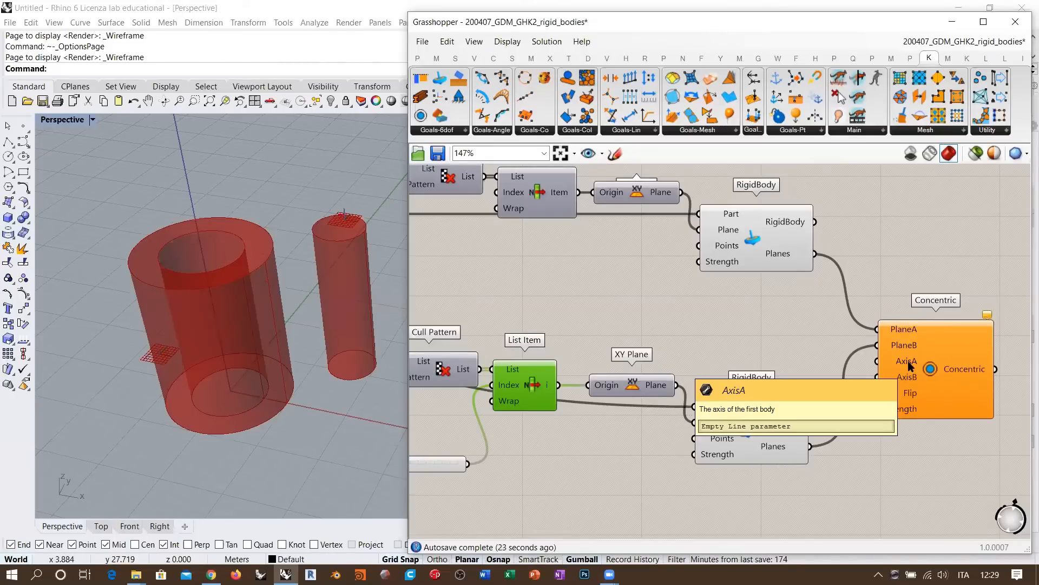
pyautogui.doubleClick(629, 297)
pyautogui.write('sdl')
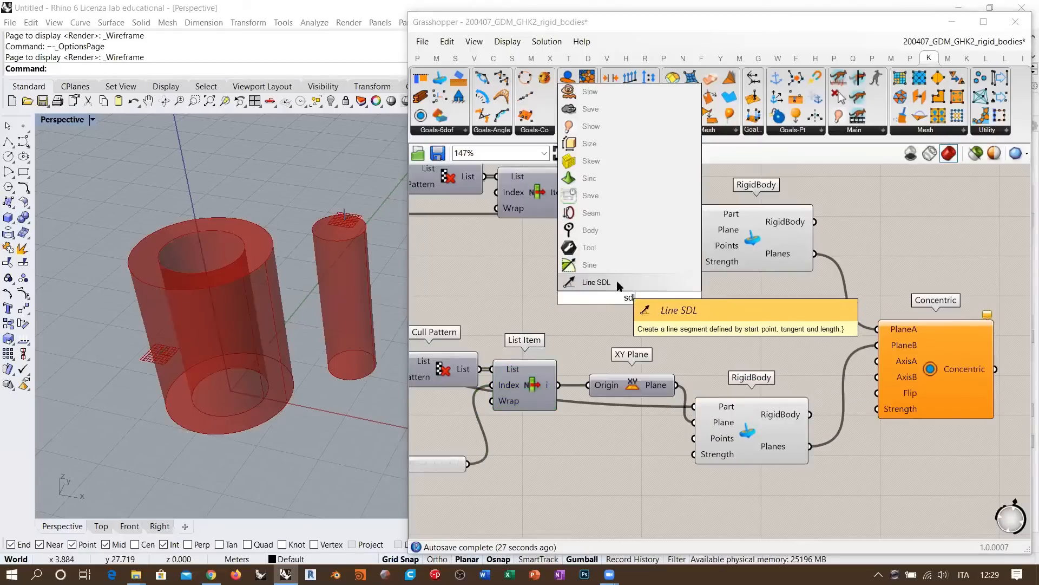
pyautogui.click(617, 285)
pyautogui.moveTo(604, 266); pyautogui.dragTo(641, 290, button='right')
pyautogui.moveTo(614, 216); pyautogui.dragTo(653, 315)
# Duplicate Line SDL directly below the original and feed the copy's Start input from the lower List Item's output.
pyautogui.scroll(8, 125, 344)
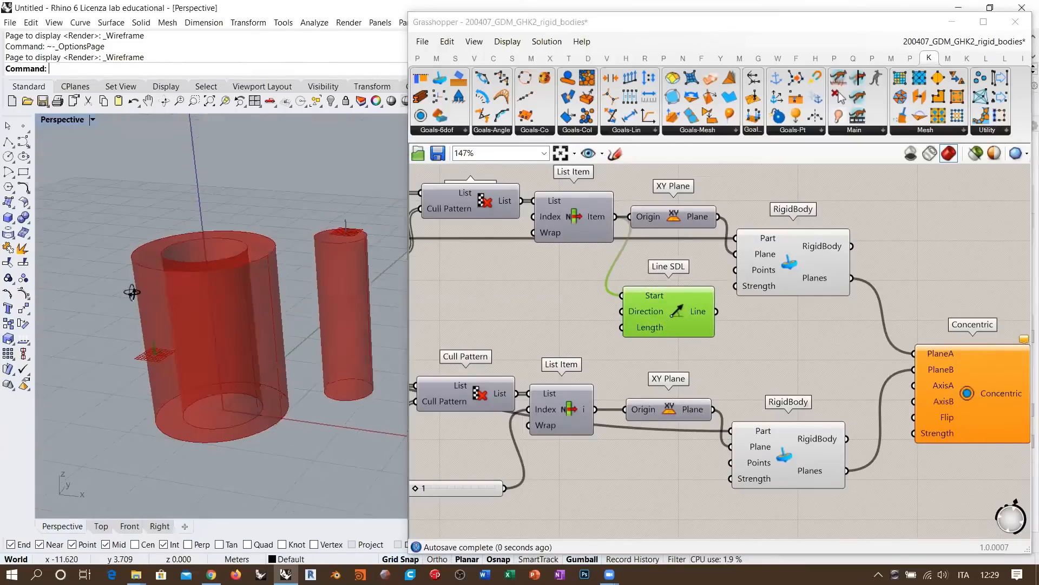
pyautogui.scroll(-8, 117, 341)
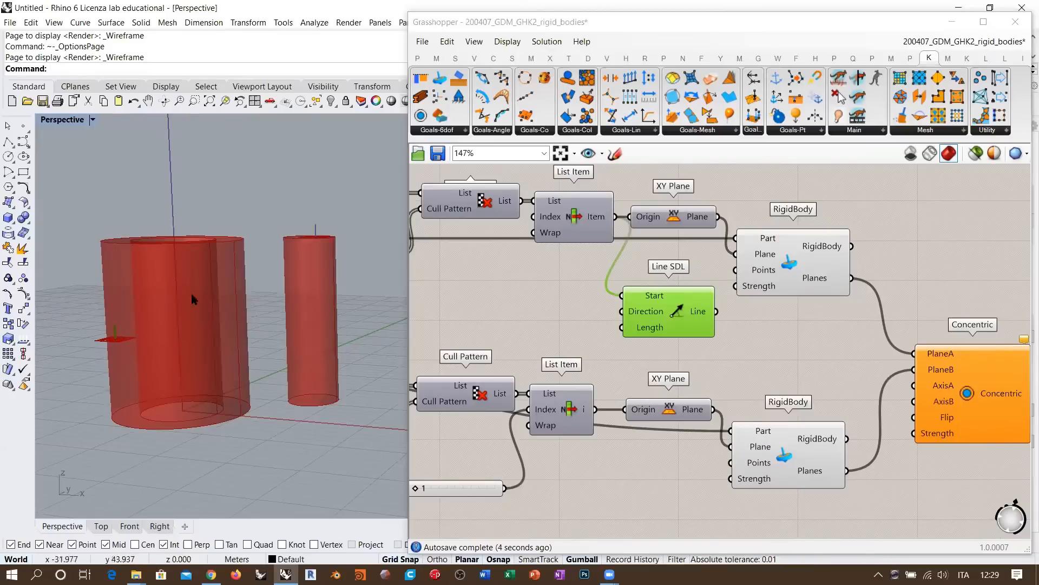
pyautogui.moveTo(195, 295); pyautogui.dragTo(200, 341, button='right')
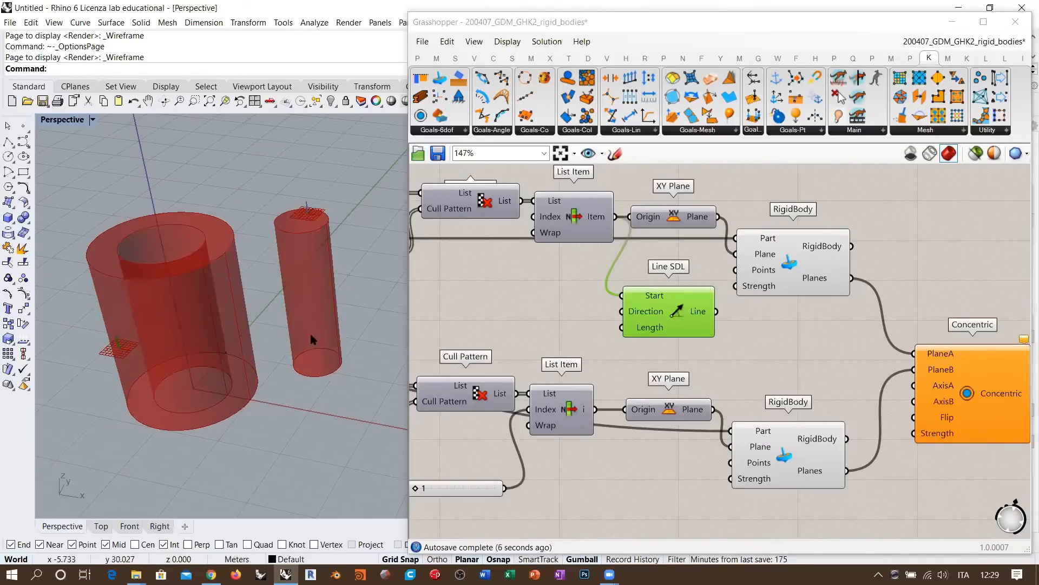
pyautogui.moveTo(673, 320); pyautogui.dragTo(678, 298)
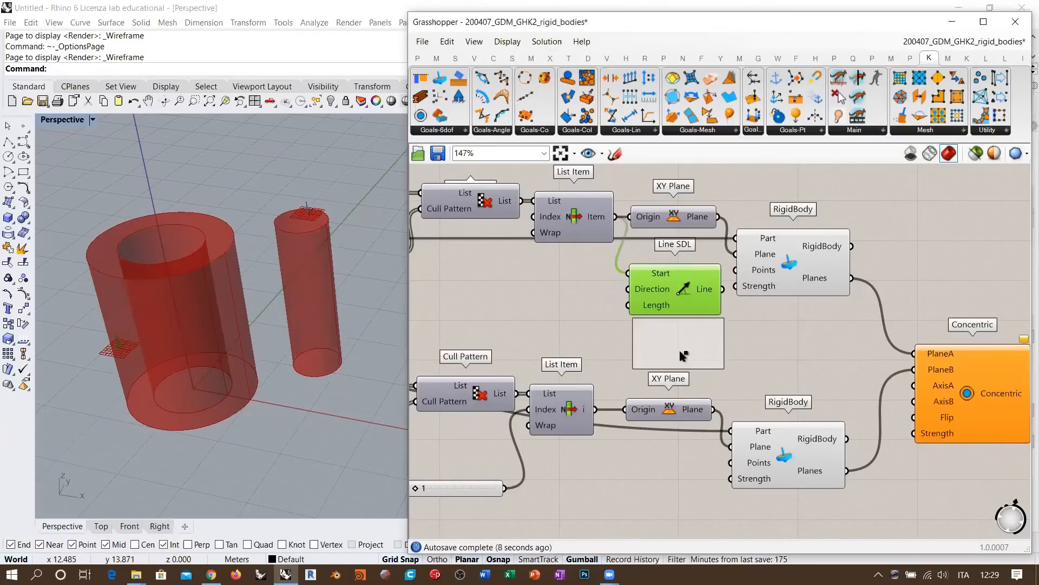
pyautogui.moveTo(595, 410); pyautogui.dragTo(629, 328)
pyautogui.click(741, 355)
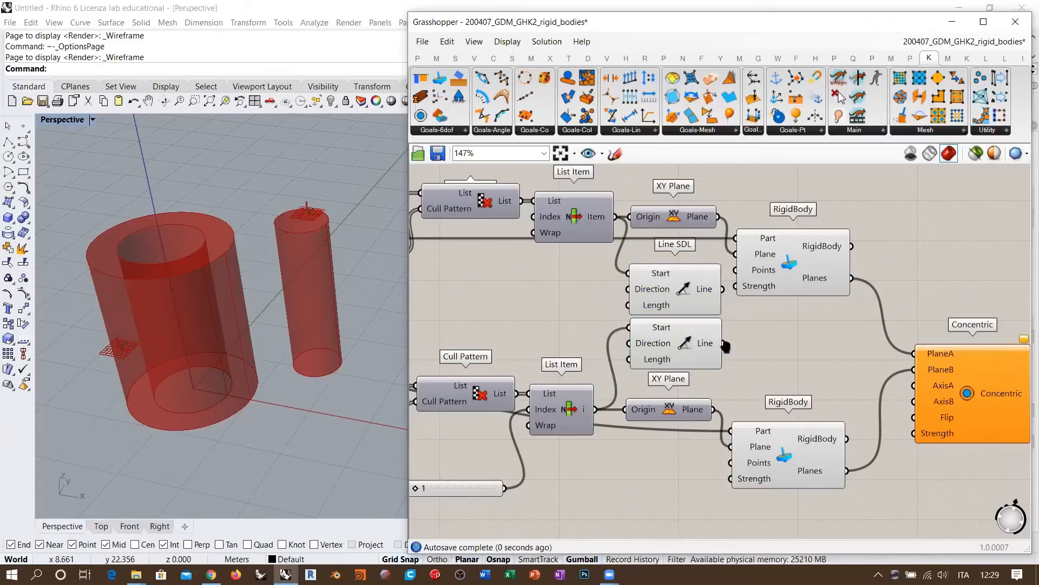
# Connect the upper and lower Line SDL outputs to the Concentric goal's AxisA and AxisB inputs.
pyautogui.moveTo(724, 347); pyautogui.dragTo(629, 348, button='right')
pyautogui.moveTo(628, 291); pyautogui.dragTo(825, 388)
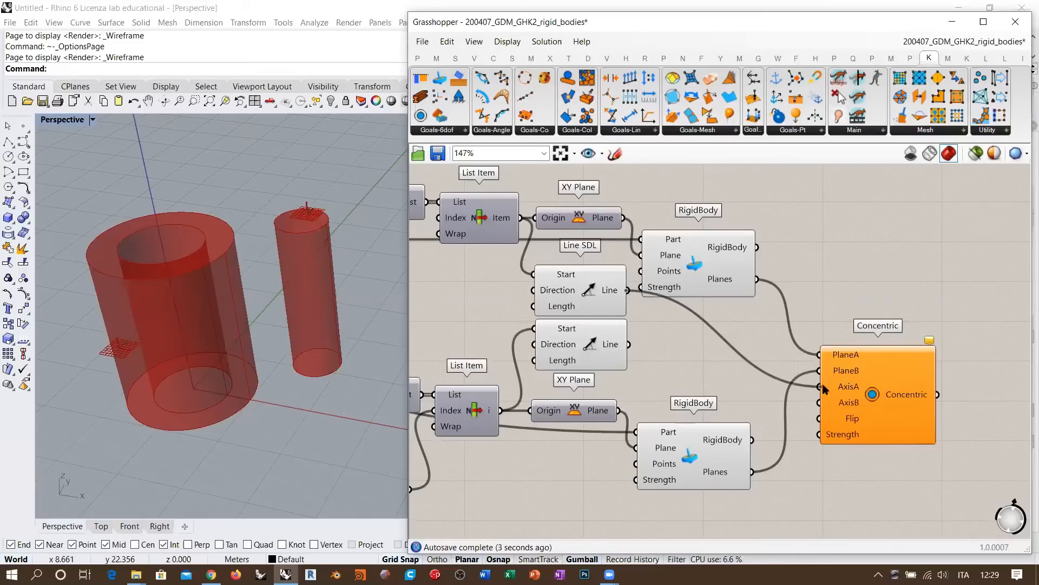
pyautogui.moveTo(629, 345); pyautogui.dragTo(819, 407)
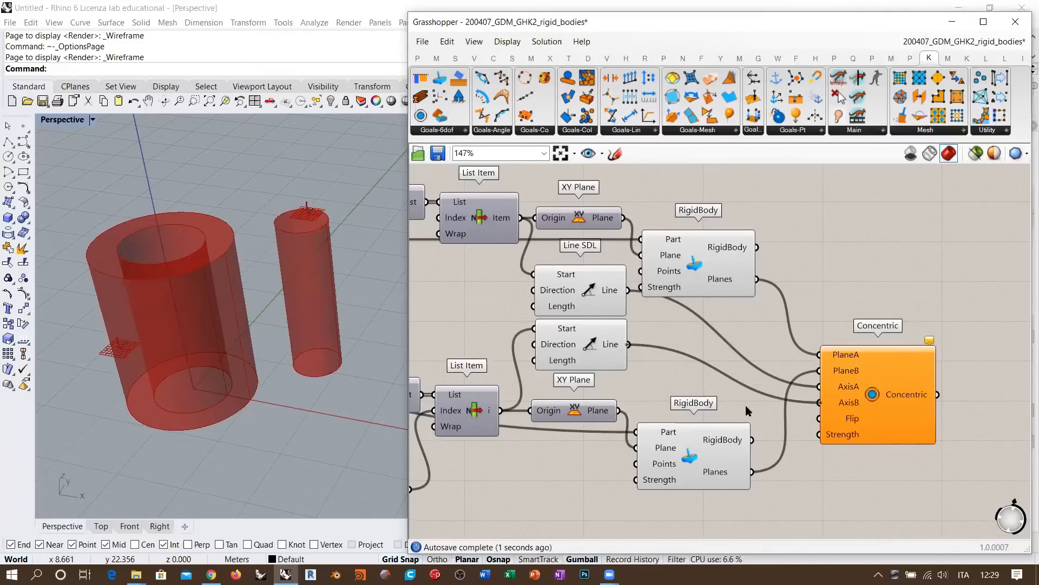
# Hide the previews of both Line SDL, both RigidBody and both Brep components, and move the Concentric goal up slightly.
pyautogui.moveTo(683, 383); pyautogui.dragTo(572, 290)
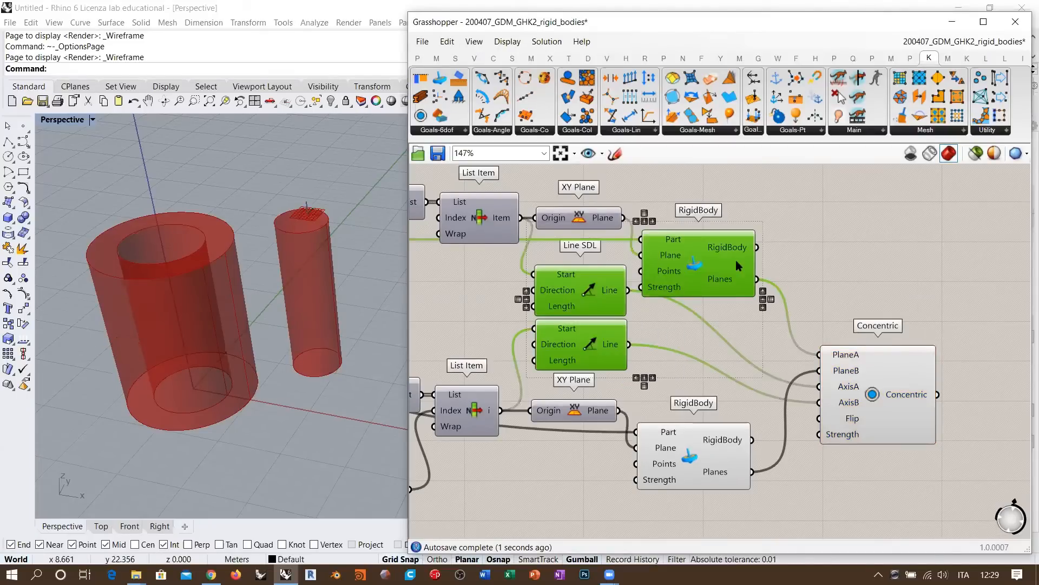
pyautogui.click(706, 464)
pyautogui.click(867, 382)
pyautogui.scroll(-2, 868, 336)
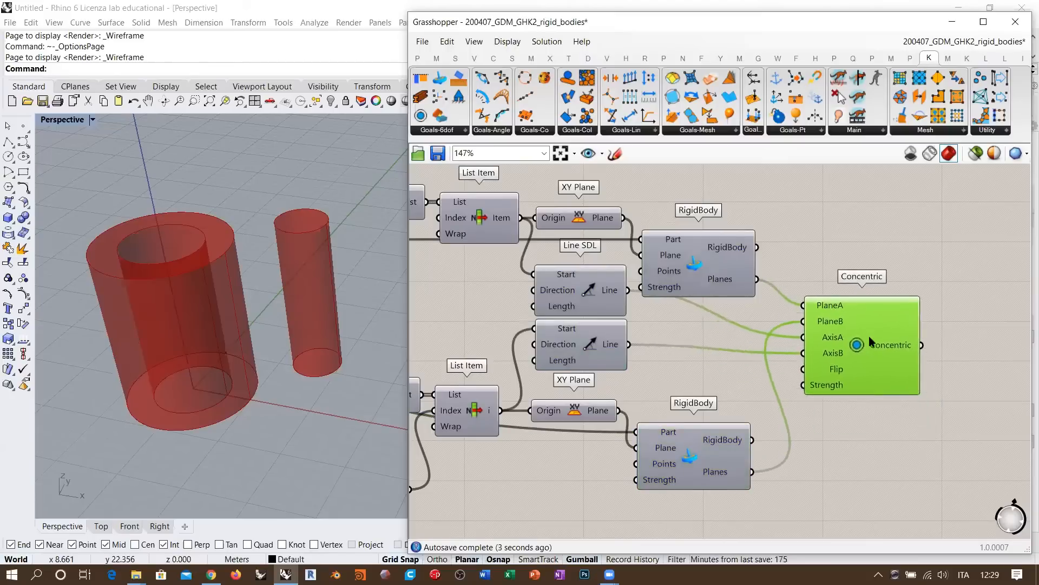
pyautogui.scroll(-1, 856, 333)
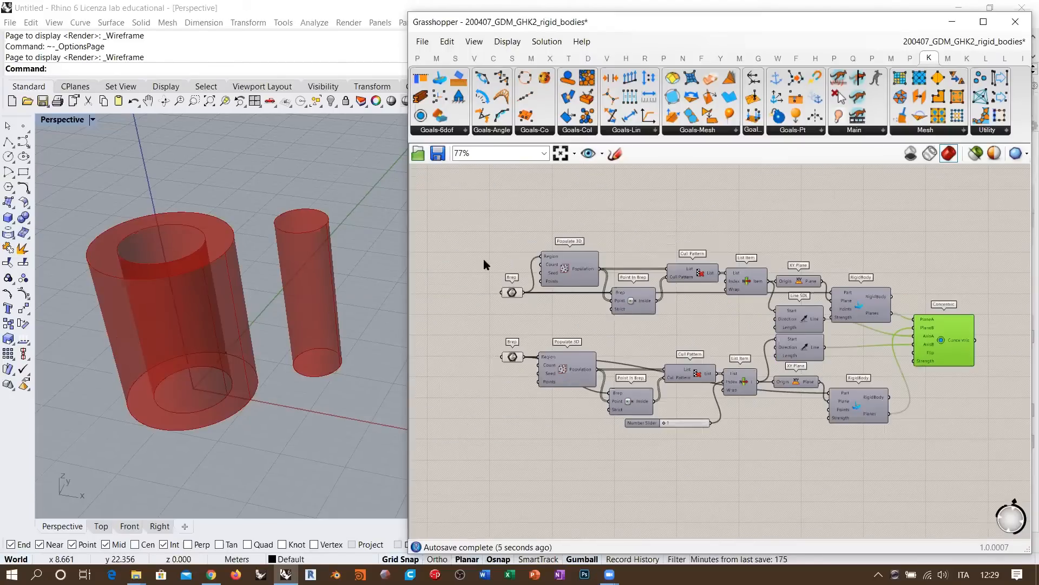
pyautogui.moveTo(479, 260); pyautogui.dragTo(526, 403)
pyautogui.hotkey('ctrl', 'q')
# Duplicate the BouncySolver with its Button and Boolean Toggle from the earlier example and place the copies beside the Concentric goal.
pyautogui.moveTo(899, 309); pyautogui.dragTo(697, 347, button='right')
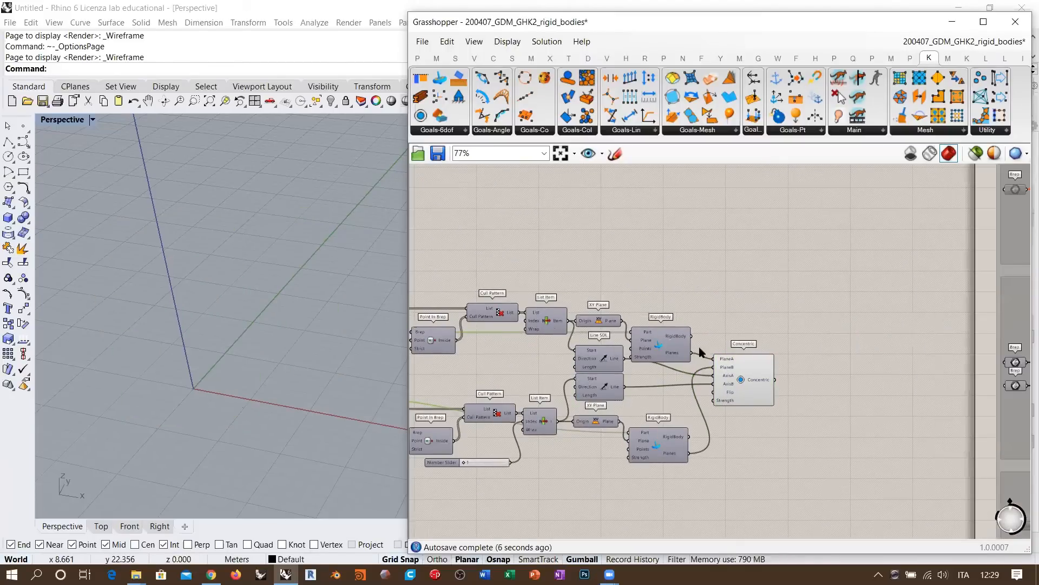
pyautogui.click(756, 385)
pyautogui.moveTo(828, 348); pyautogui.dragTo(766, 346, button='right')
pyautogui.click(765, 346)
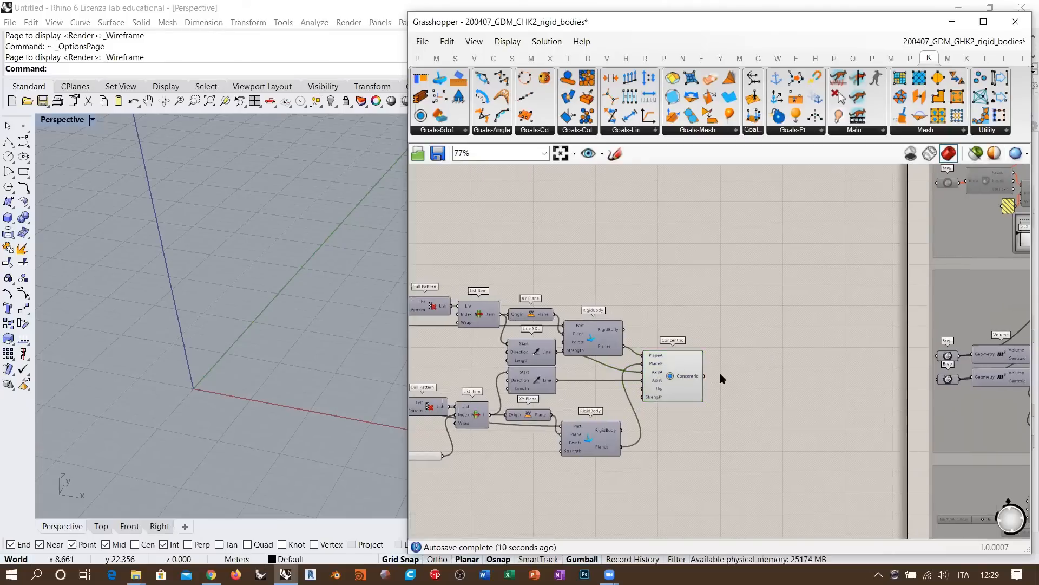
pyautogui.scroll(-4, 720, 374)
pyautogui.scroll(4, 784, 215)
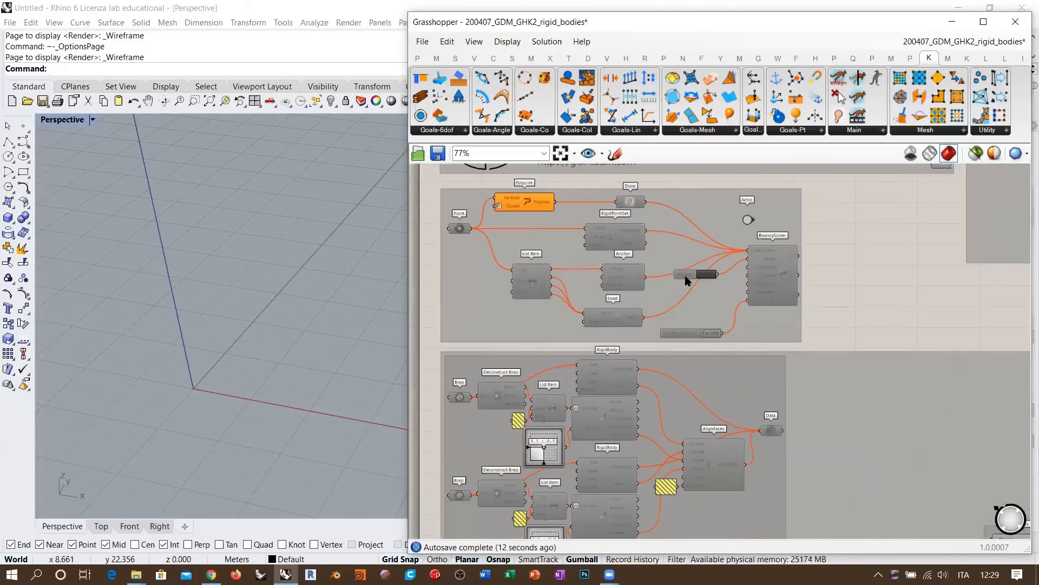
pyautogui.keyDown('shift'); pyautogui.click(686, 332); pyautogui.keyUp('shift')
pyautogui.keyDown('shift'); pyautogui.click(760, 294); pyautogui.keyUp('shift')
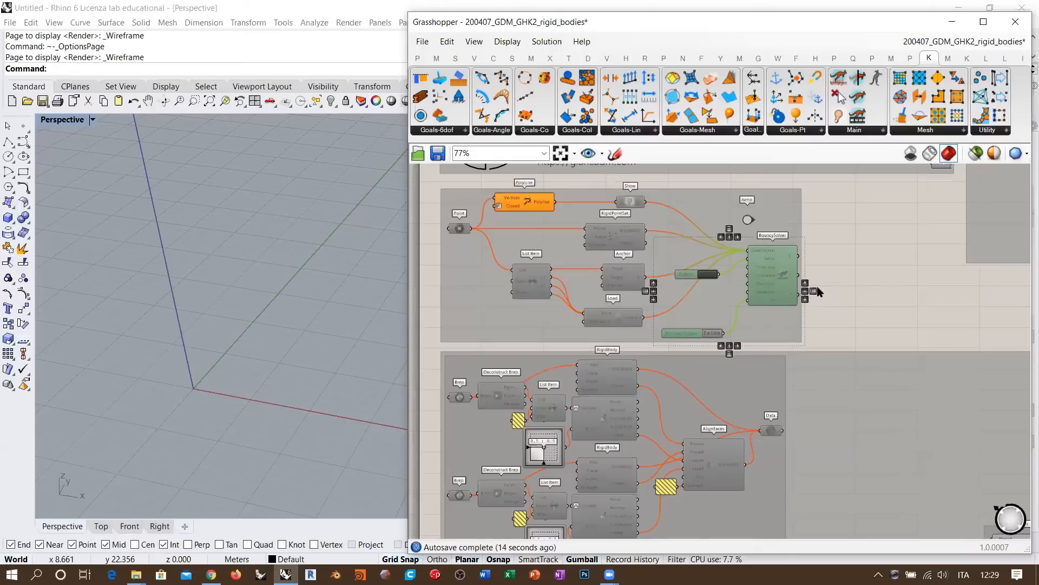
pyautogui.scroll(-3, 898, 282)
pyautogui.moveTo(894, 259); pyautogui.dragTo(579, 477)
pyautogui.scroll(5, 604, 319)
# Disconnect all wires from the copied BouncySolver's GoalObjects input, and reposition the solver and its Button below the Concentric goal.
pyautogui.rightClick(639, 275)
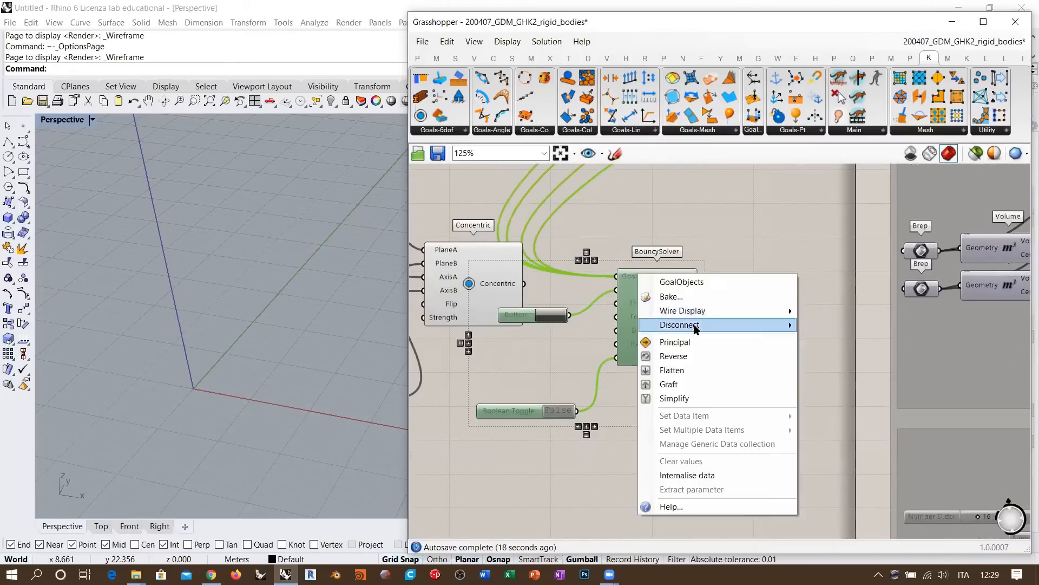
pyautogui.moveTo(695, 328)
pyautogui.click(844, 325)
pyautogui.click(698, 407)
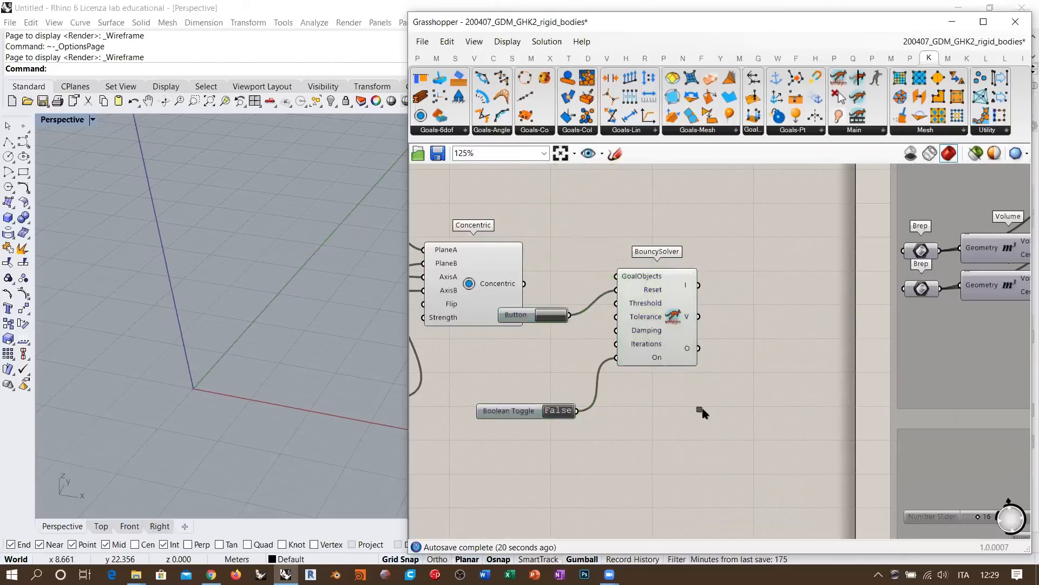
pyautogui.moveTo(647, 323); pyautogui.dragTo(665, 358)
pyautogui.moveTo(539, 323); pyautogui.dragTo(543, 398)
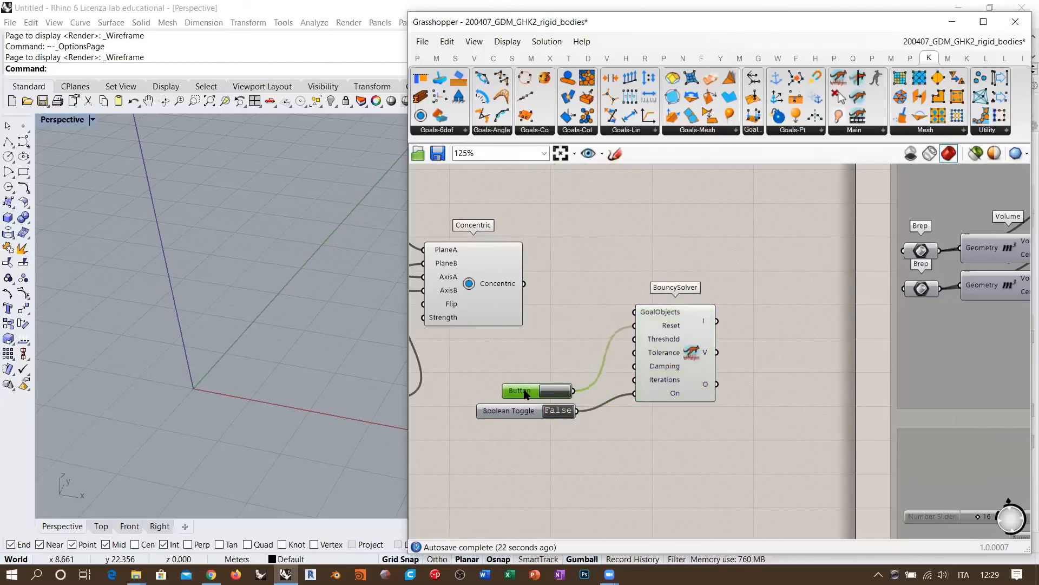
# Connect the Concentric output to the BouncySolver's GoalObjects input, reposition the solver, and hide the Concentric goal's preview.
pyautogui.moveTo(524, 284); pyautogui.dragTo(634, 312)
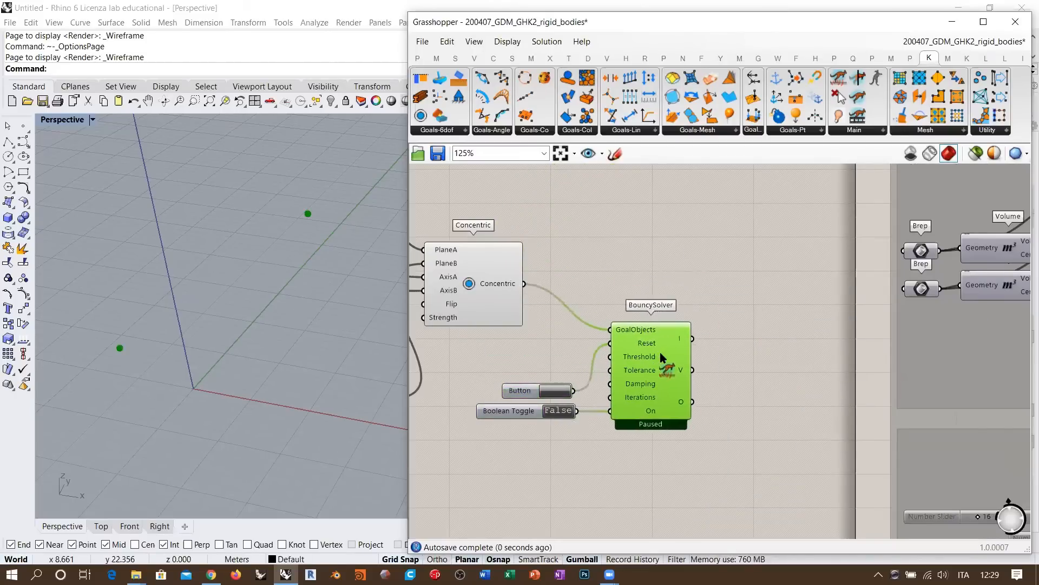
pyautogui.moveTo(661, 352); pyautogui.dragTo(635, 365)
pyautogui.moveTo(548, 352); pyautogui.dragTo(712, 374, button='right')
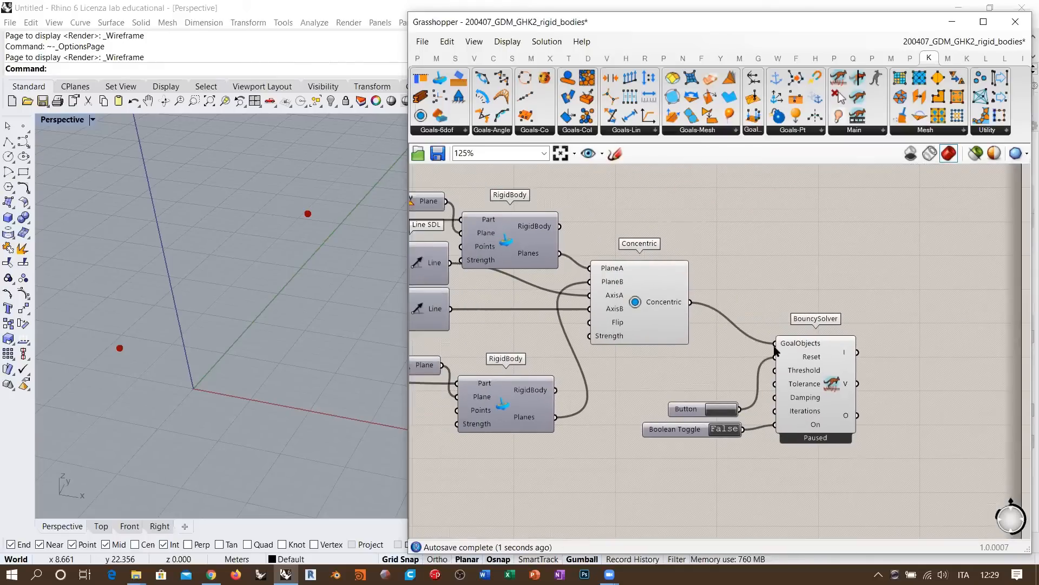
pyautogui.scroll(1, 720, 333)
pyautogui.click(625, 299)
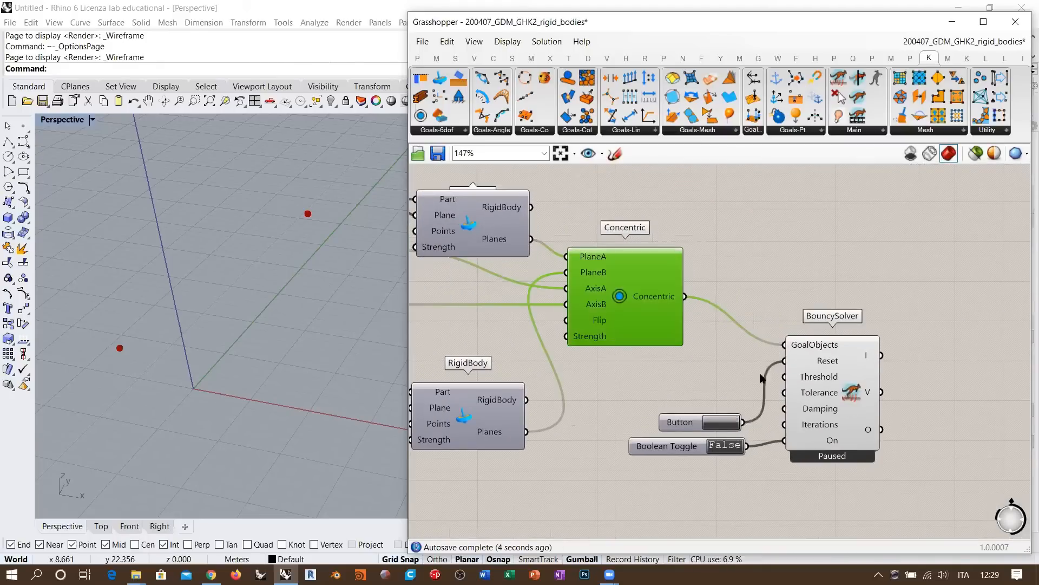
pyautogui.moveTo(852, 406); pyautogui.dragTo(848, 412)
pyautogui.scroll(-3, 680, 376)
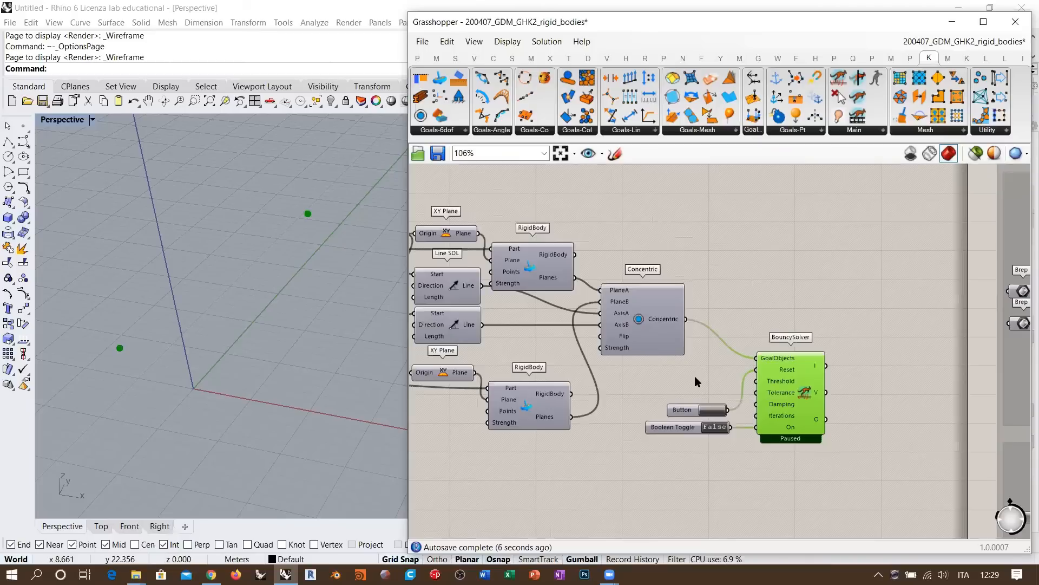
# Add both RigidBody outputs to the BouncySolver's GoalObjects input alongside the Concentric goal.
pyautogui.scroll(3, 711, 366)
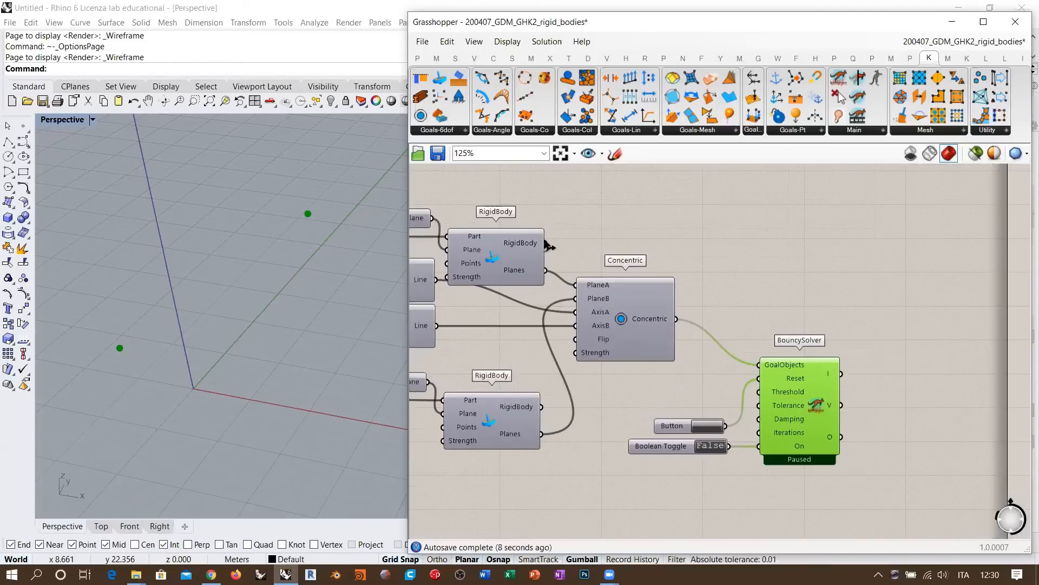
pyautogui.keyDown('shift'); pyautogui.moveTo(569, 245); pyautogui.dragTo(760, 364); pyautogui.keyUp('shift')
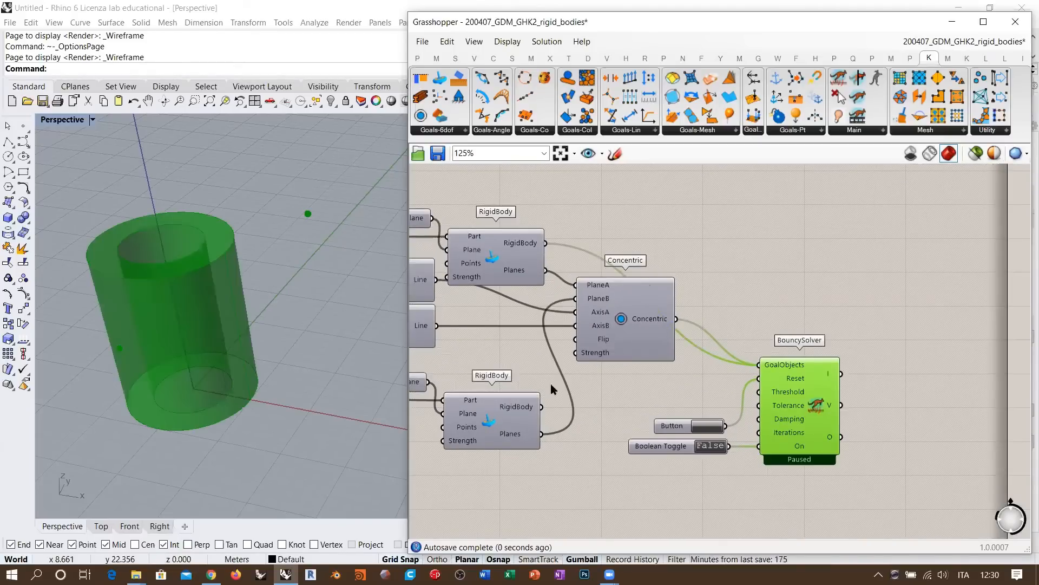
pyautogui.keyDown('shift'); pyautogui.moveTo(543, 414); pyautogui.dragTo(760, 364); pyautogui.keyUp('shift')
pyautogui.click(739, 294)
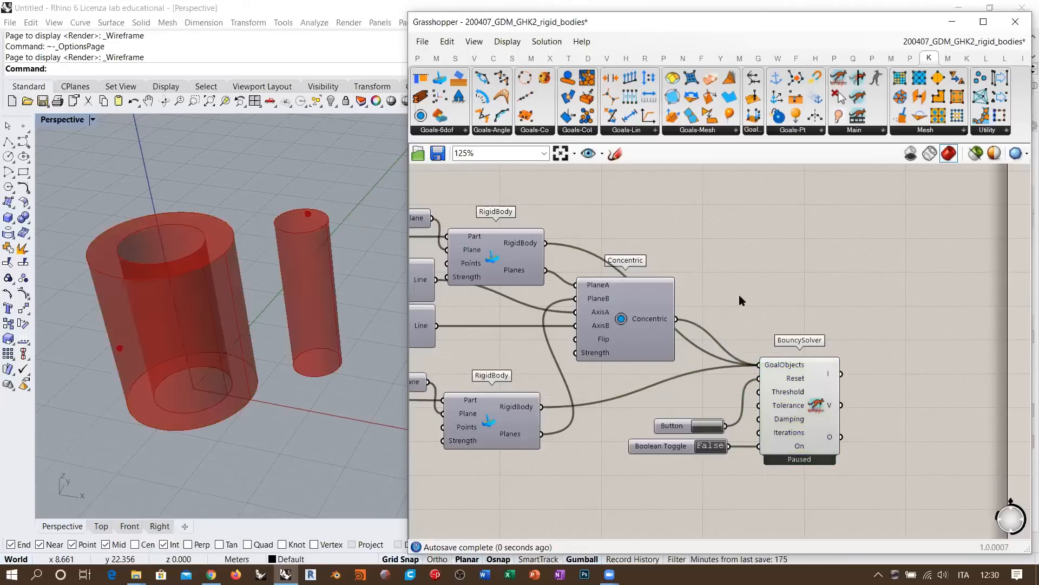
pyautogui.click(316, 323)
pyautogui.click(711, 434)
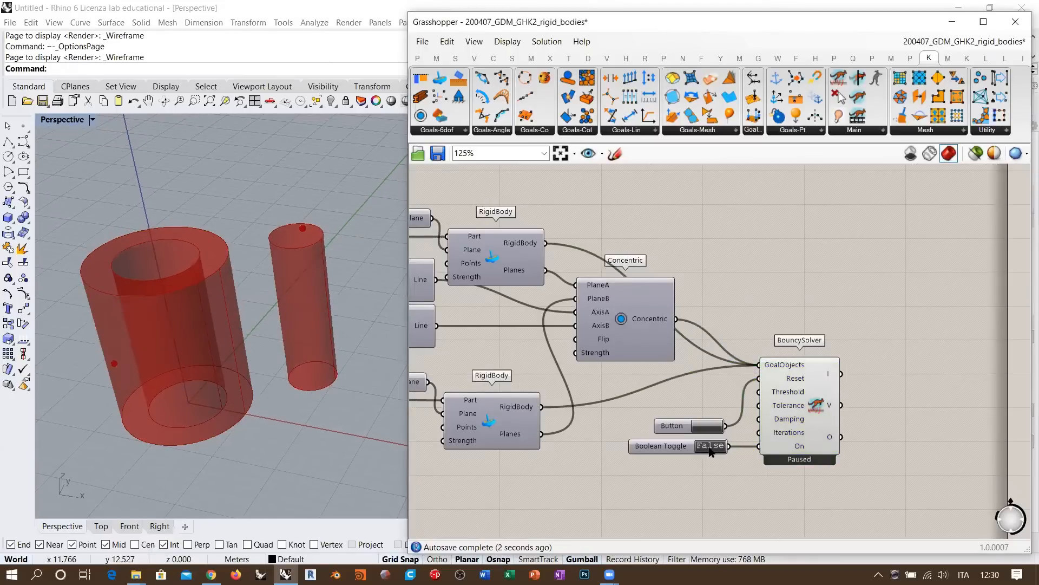
# Run the BouncySolver by setting its Boolean Toggle to True and inspect how the two cylinders align.
pyautogui.doubleClick(710, 446)
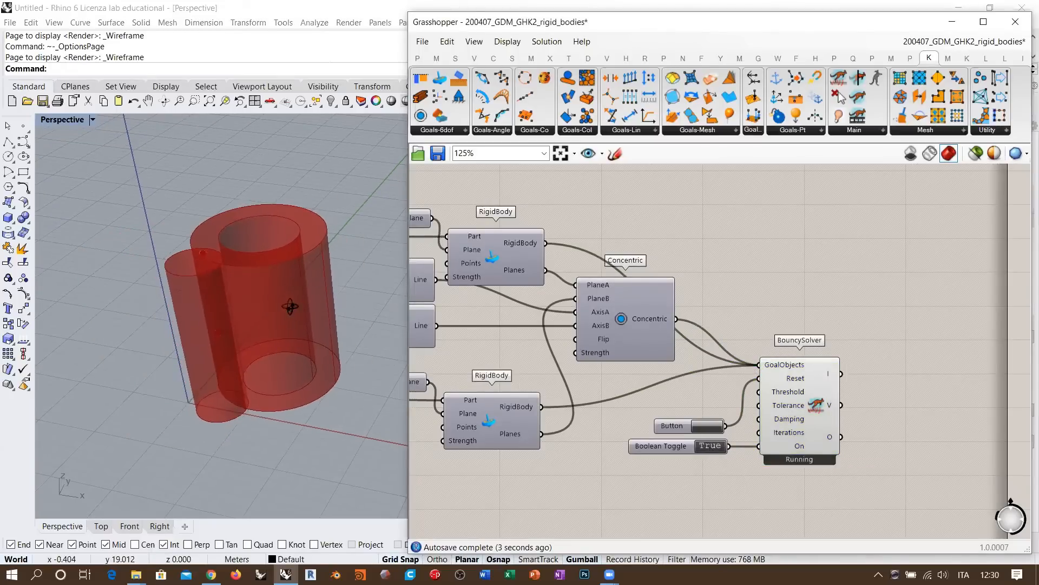
pyautogui.moveTo(290, 303)
pyautogui.mouseDown(button='right')
pyautogui.moveTo(293, 349)
pyautogui.moveTo(293, 316)
pyautogui.mouseUp(button='right')
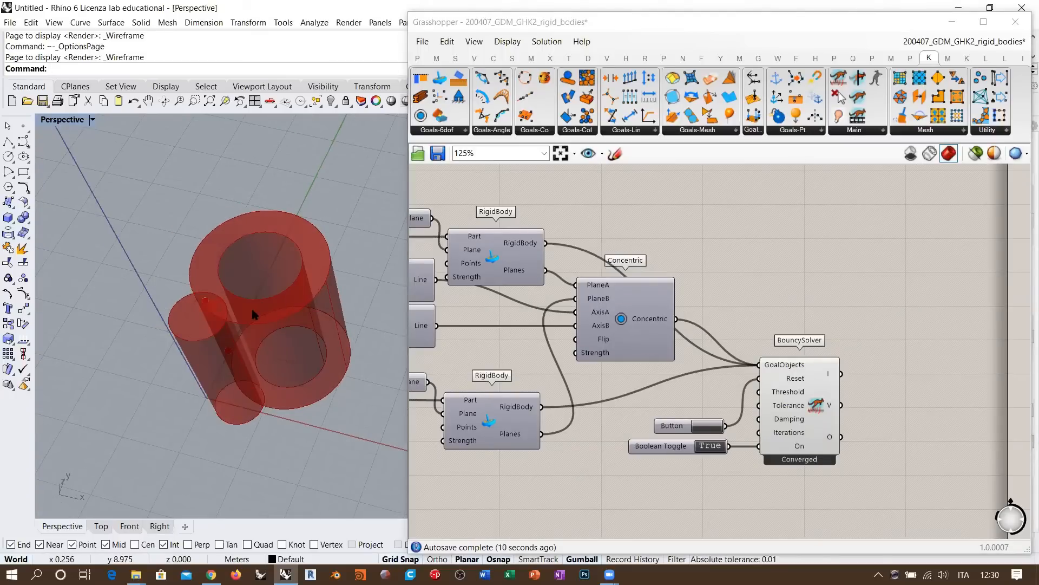
pyautogui.moveTo(253, 314)
pyautogui.mouseDown(button='right')
pyautogui.moveTo(278, 364)
pyautogui.moveTo(239, 320)
pyautogui.mouseUp(button='right')
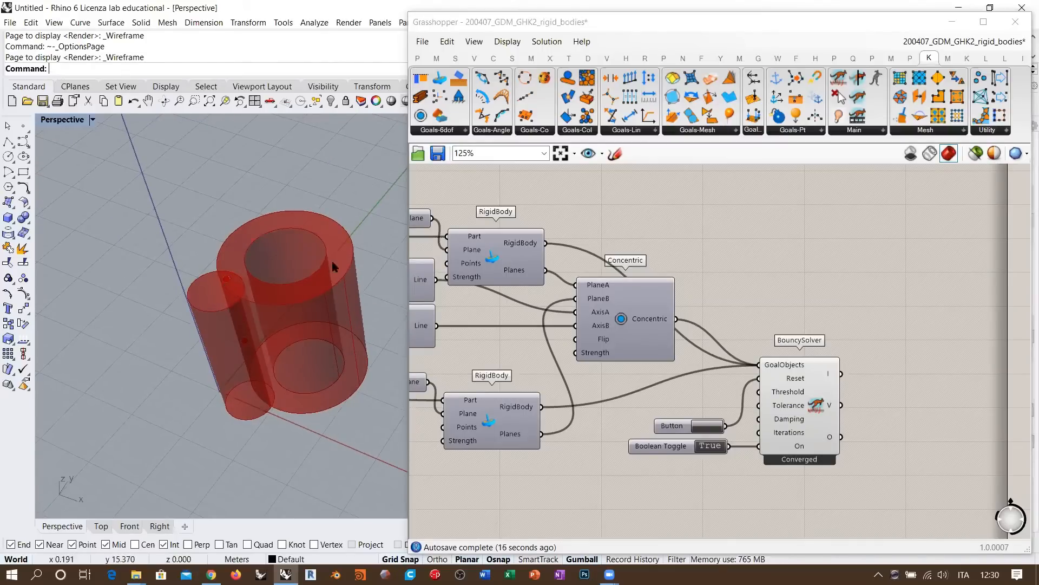
pyautogui.moveTo(306, 297); pyautogui.dragTo(241, 395, button='right')
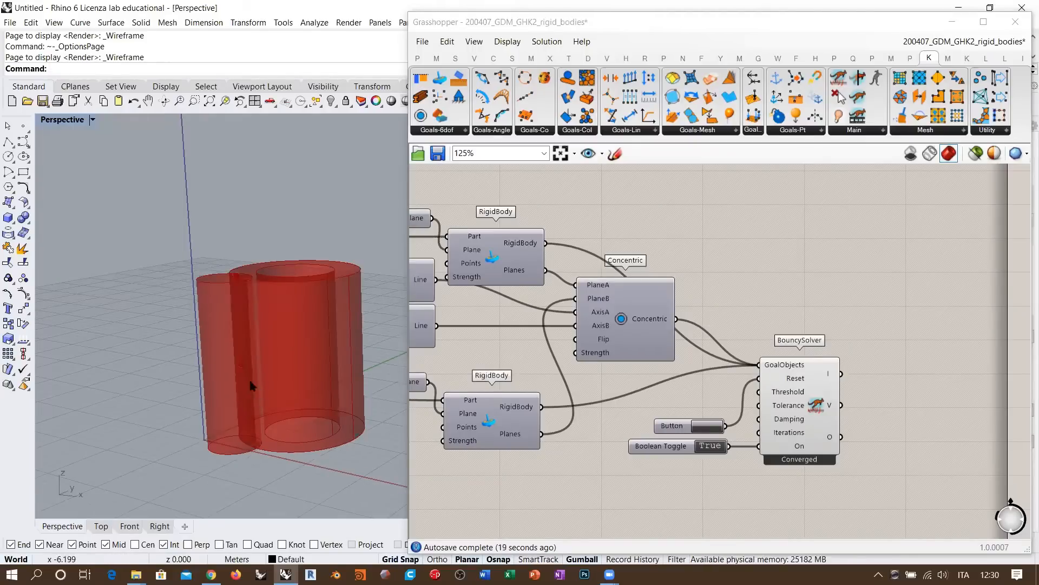
pyautogui.moveTo(257, 399)
pyautogui.mouseDown(button='right')
pyautogui.moveTo(300, 374)
pyautogui.moveTo(254, 389)
pyautogui.mouseUp(button='right')
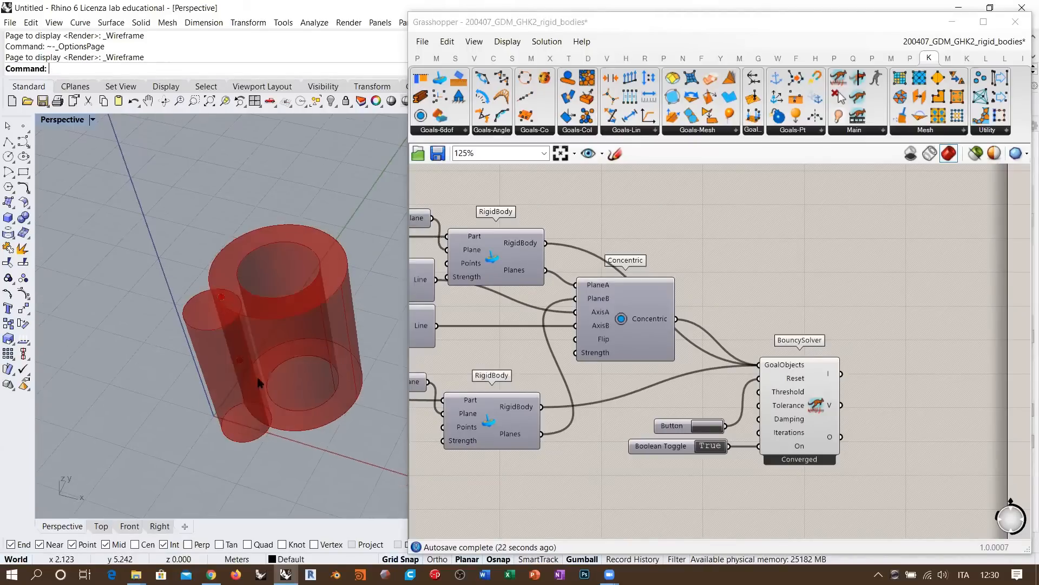
# Reset the BouncySolver to replay the simulation and examine the cylinders' relative position again.
pyautogui.click(706, 426)
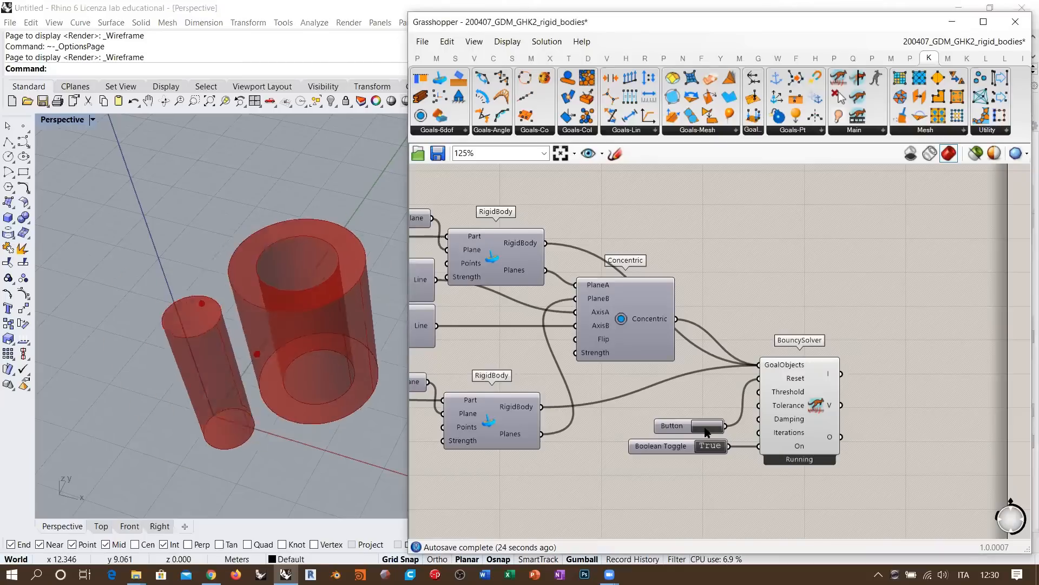
pyautogui.click(707, 426)
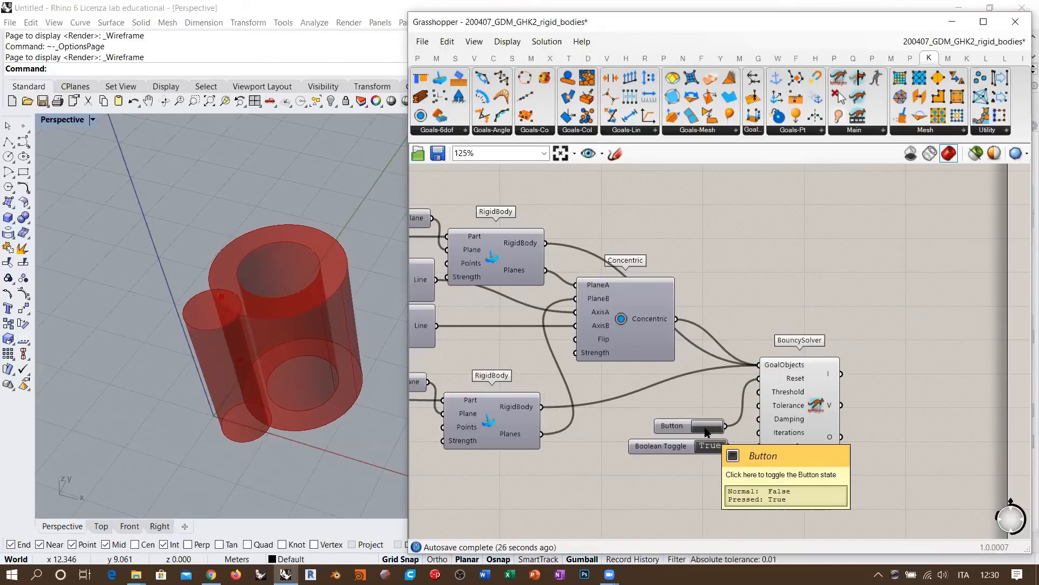
pyautogui.moveTo(355, 289); pyautogui.dragTo(276, 325, button='right')
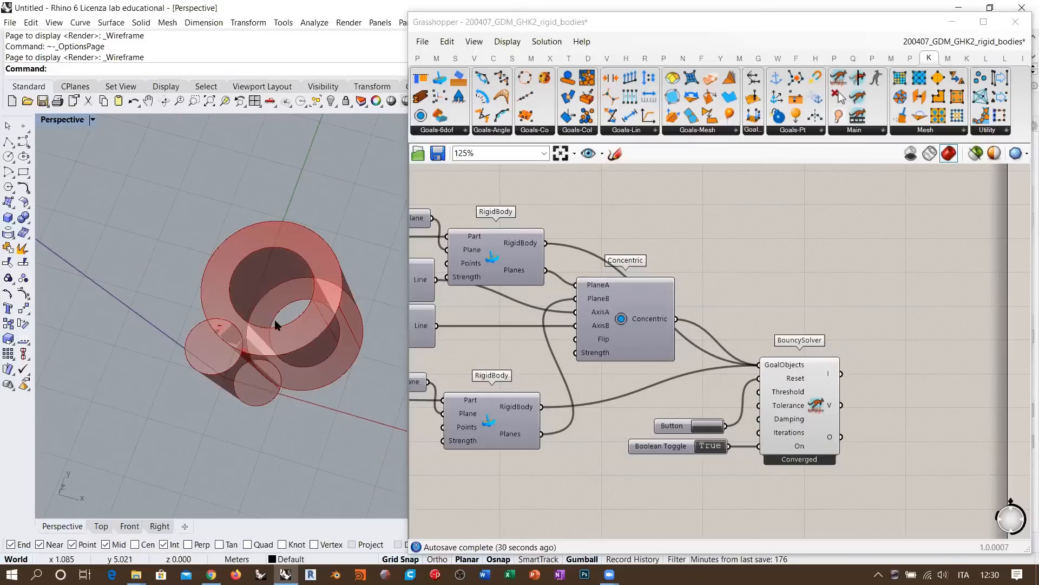
pyautogui.moveTo(298, 395); pyautogui.dragTo(304, 344, button='right')
# Disconnect the XY Plane outputs from the Plane inputs of both RigidBody components and reset the BouncySolver.
pyautogui.moveTo(437, 365); pyautogui.dragTo(618, 273, button='right')
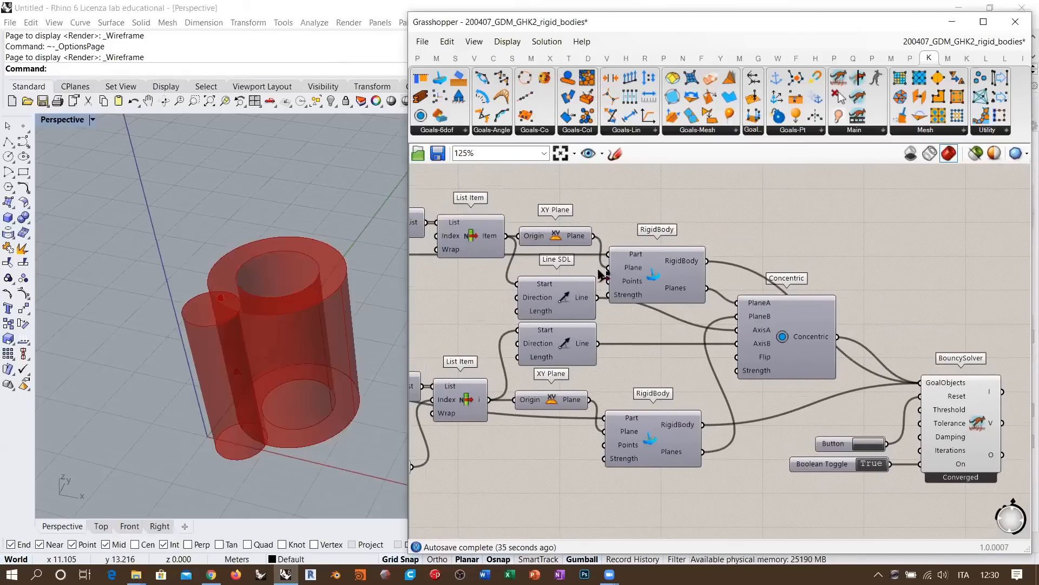
pyautogui.keyDown('ctrl'); pyautogui.moveTo(599, 271); pyautogui.dragTo(605, 268); pyautogui.keyUp('ctrl')
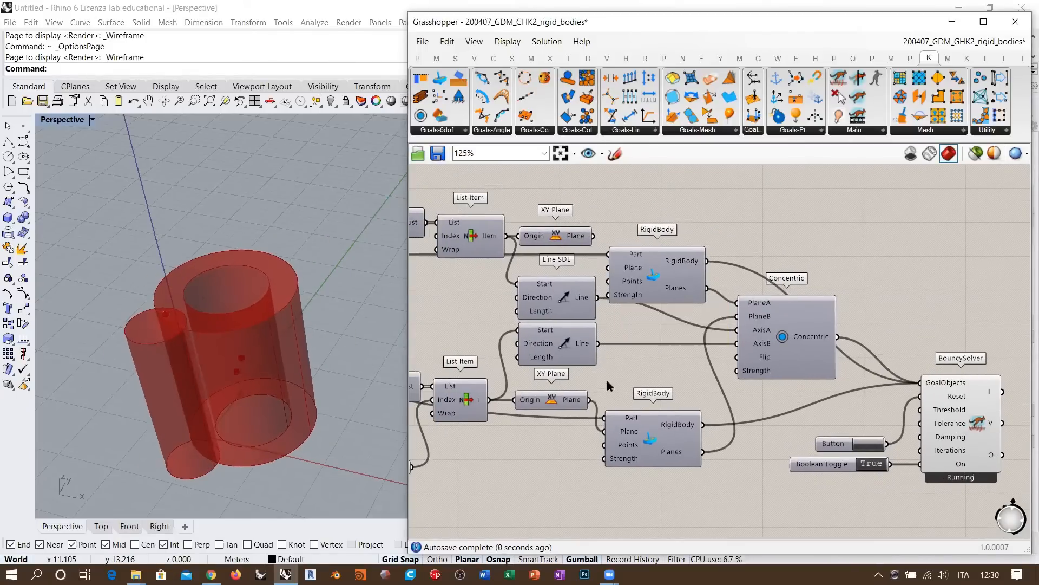
pyautogui.keyDown('ctrl'); pyautogui.moveTo(593, 426); pyautogui.dragTo(604, 431); pyautogui.keyUp('ctrl')
pyautogui.click(868, 443)
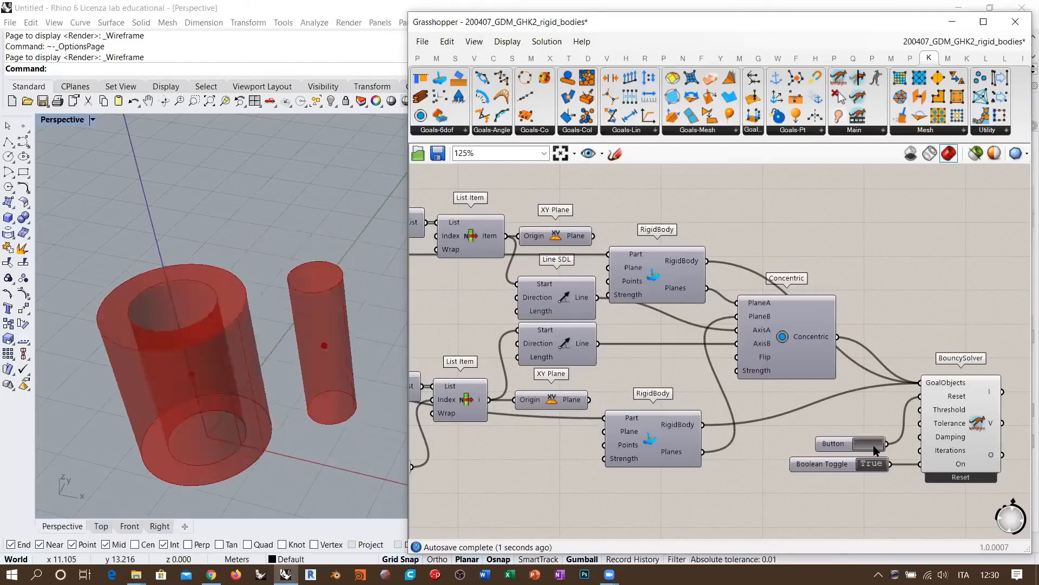
# Examine the List Item and Line SDL components that define the two axes, comparing them with the cylinders in the viewport.
pyautogui.moveTo(595, 318); pyautogui.dragTo(896, 341, button='right')
pyautogui.scroll(-1, 742, 328)
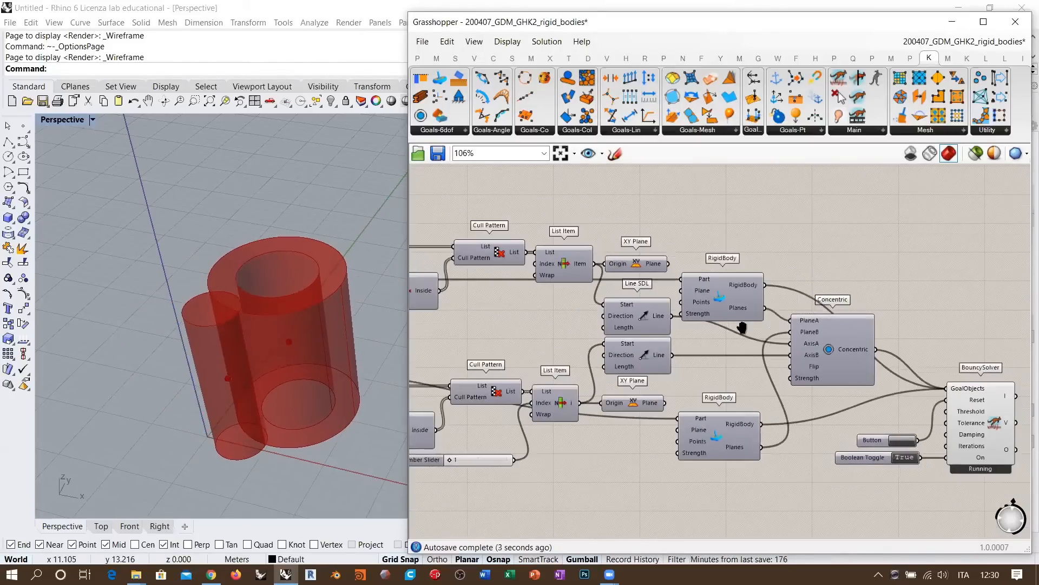
pyautogui.moveTo(722, 288); pyautogui.dragTo(783, 282, button='right')
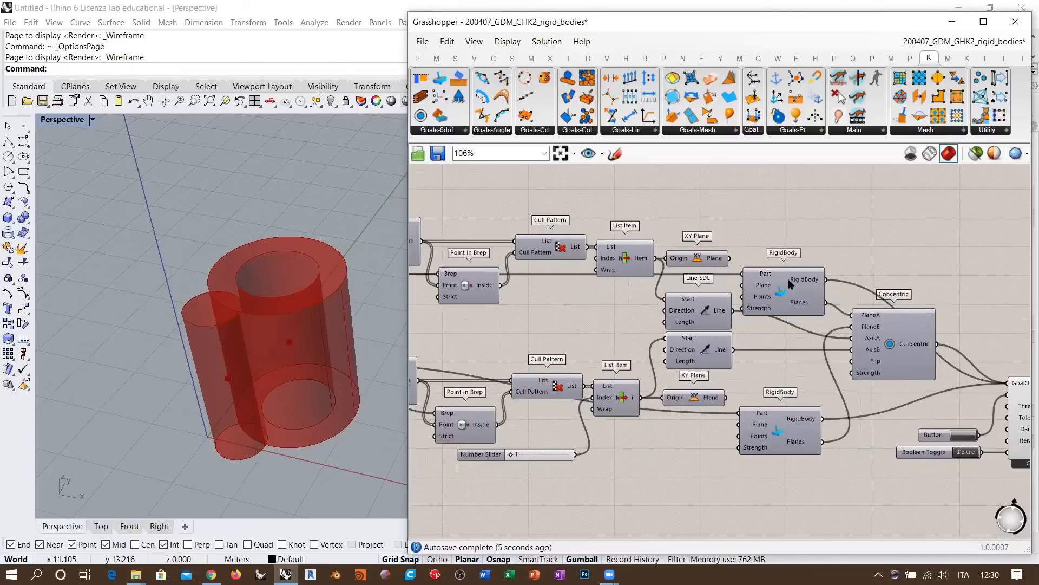
pyautogui.click(707, 313)
pyautogui.keyDown('shift'); pyautogui.click(693, 333); pyautogui.keyUp('shift')
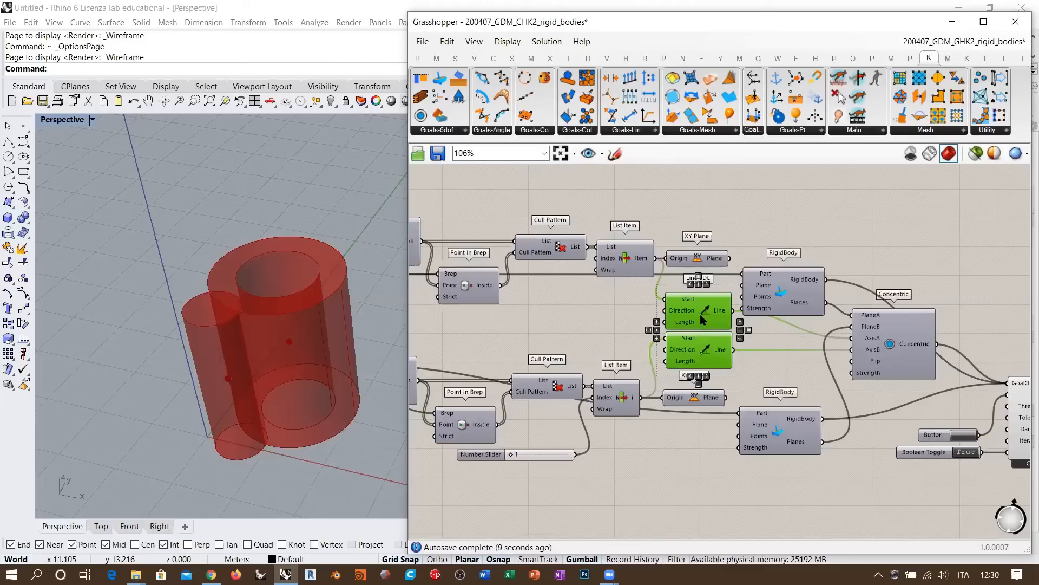
pyautogui.moveTo(250, 378); pyautogui.dragTo(255, 353, button='right')
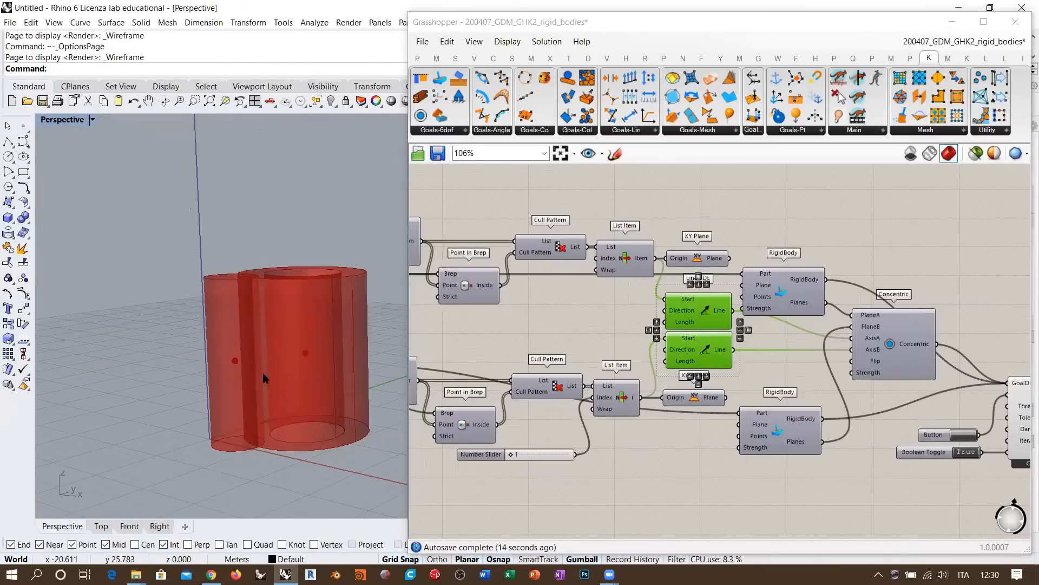
pyautogui.click(618, 259)
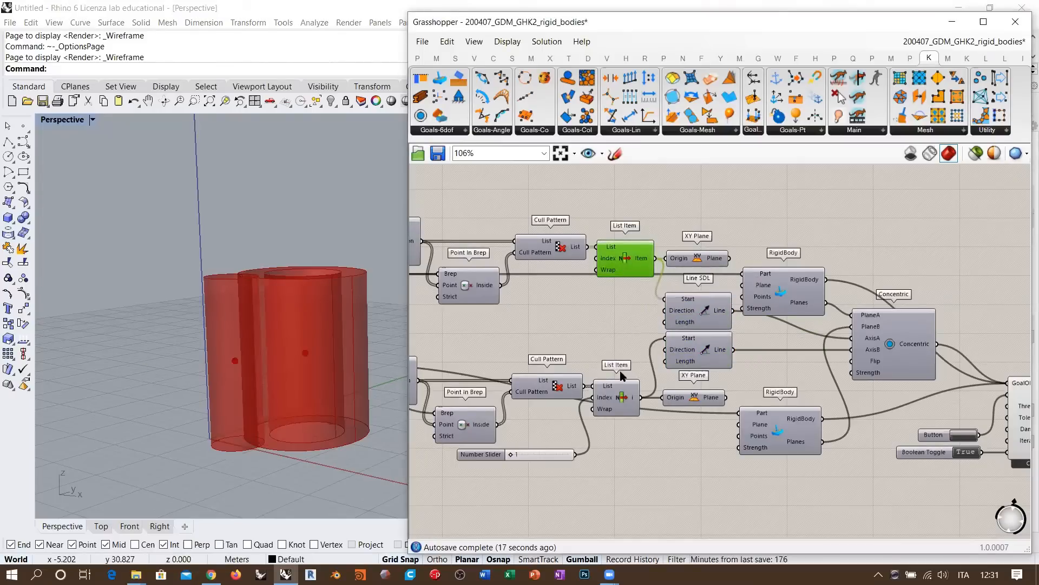
pyautogui.click(628, 318)
pyautogui.moveTo(621, 395); pyautogui.dragTo(623, 396)
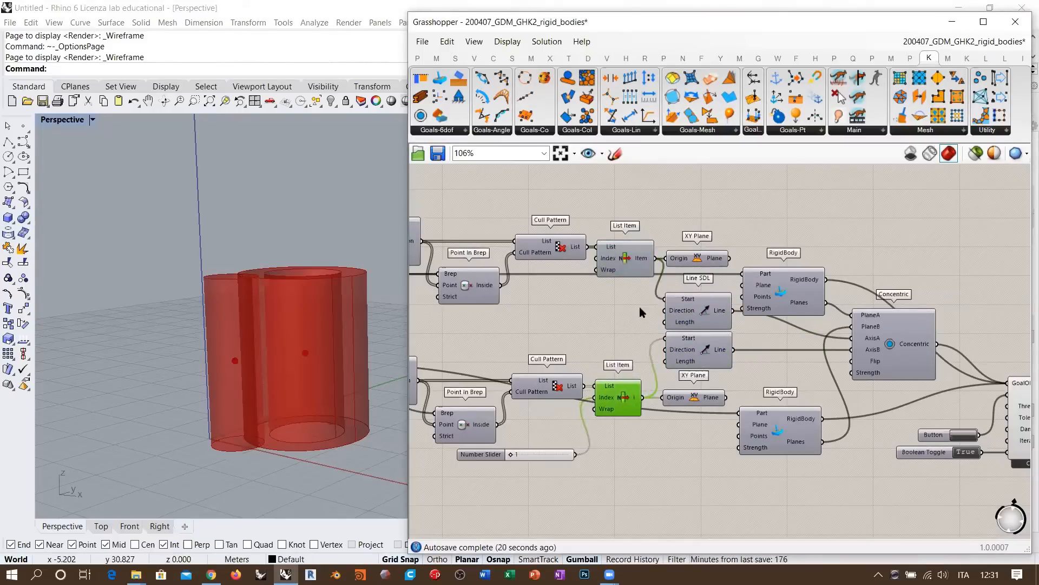
pyautogui.click(590, 323)
pyautogui.moveTo(590, 322); pyautogui.dragTo(651, 326, button='right')
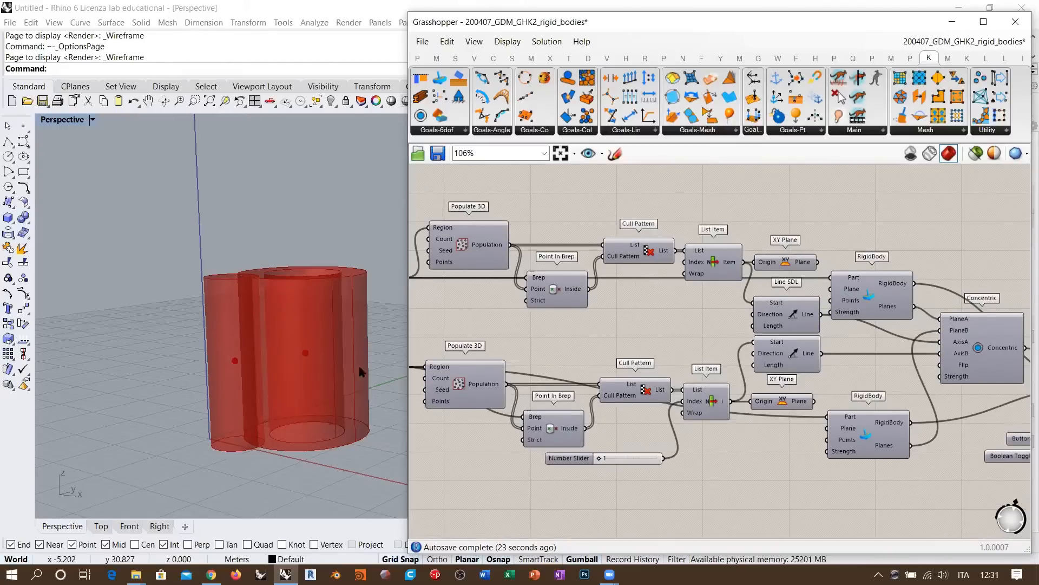
pyautogui.moveTo(360, 368); pyautogui.dragTo(211, 354, button='right')
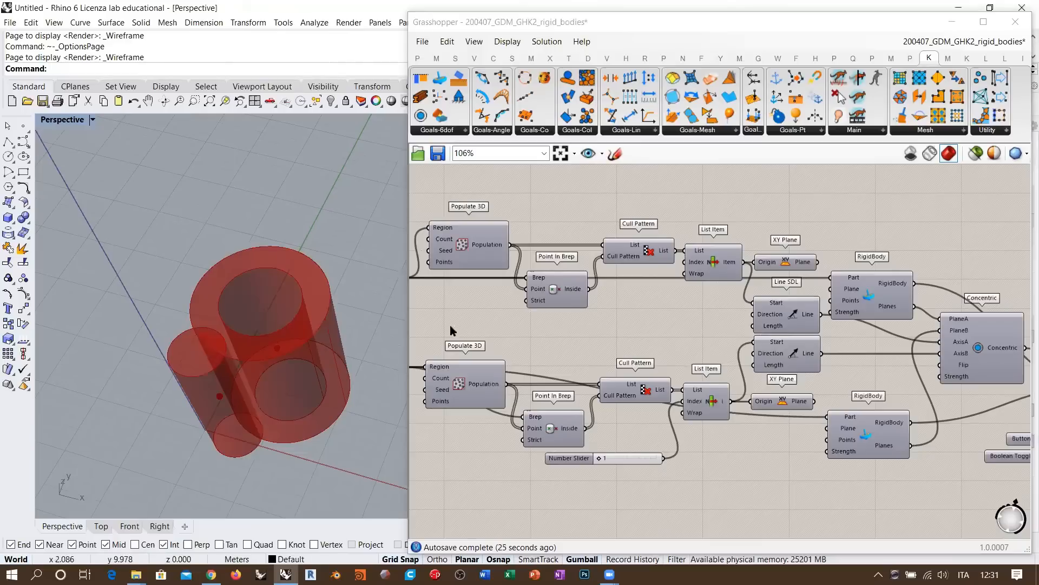
# Turn on the preview of both Line SDL components.
pyautogui.click(798, 319)
pyautogui.click(799, 358)
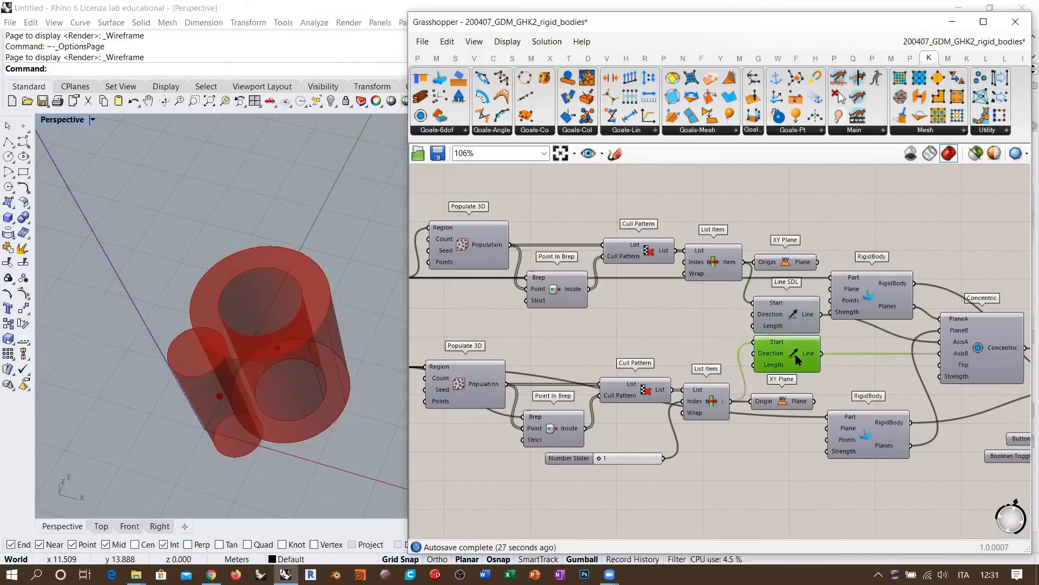
pyautogui.keyDown('shift'); pyautogui.click(792, 317); pyautogui.keyUp('shift')
# Show the preview of both input Breps and examine the axis lines relative to the original cylinders.
pyautogui.moveTo(551, 339); pyautogui.dragTo(718, 331, button='right')
pyautogui.moveTo(538, 236); pyautogui.dragTo(591, 380)
pyautogui.click(647, 319)
pyautogui.moveTo(340, 408); pyautogui.dragTo(303, 385, button='right')
pyautogui.scroll(8, 311, 284)
pyautogui.moveTo(307, 283); pyautogui.dragTo(332, 355, button='right')
pyautogui.scroll(-8, 337, 255)
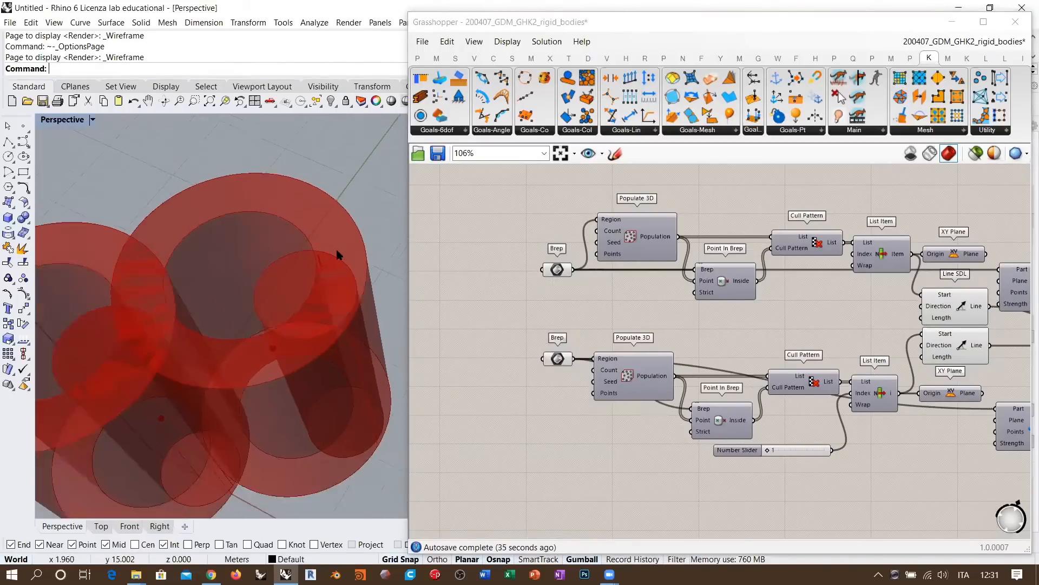
pyautogui.moveTo(337, 252); pyautogui.dragTo(332, 135, button='right')
pyautogui.scroll(8, 188, 311)
pyautogui.moveTo(199, 364); pyautogui.dragTo(190, 397, button='right')
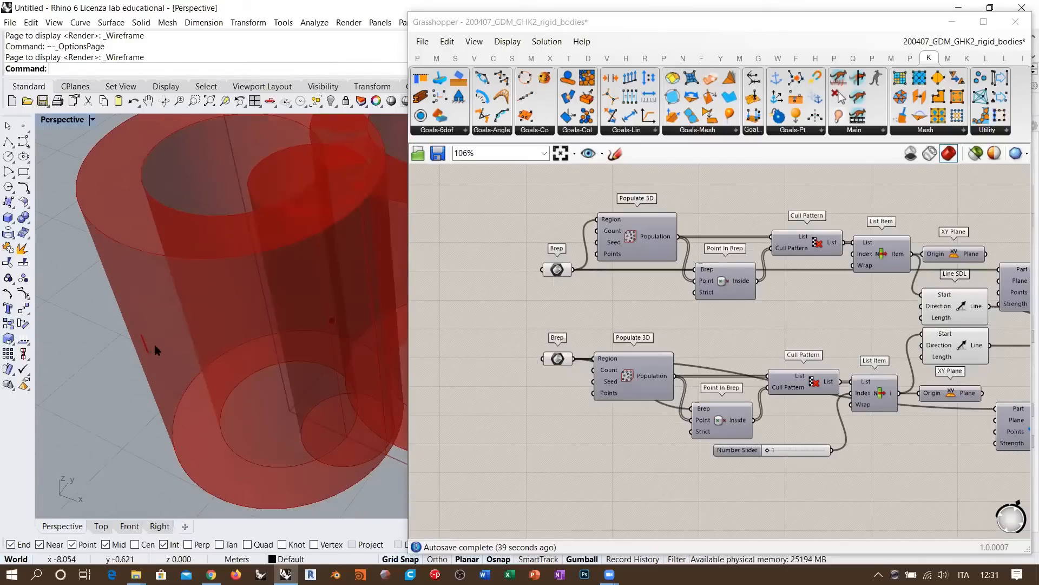
pyautogui.scroll(-8, 261, 352)
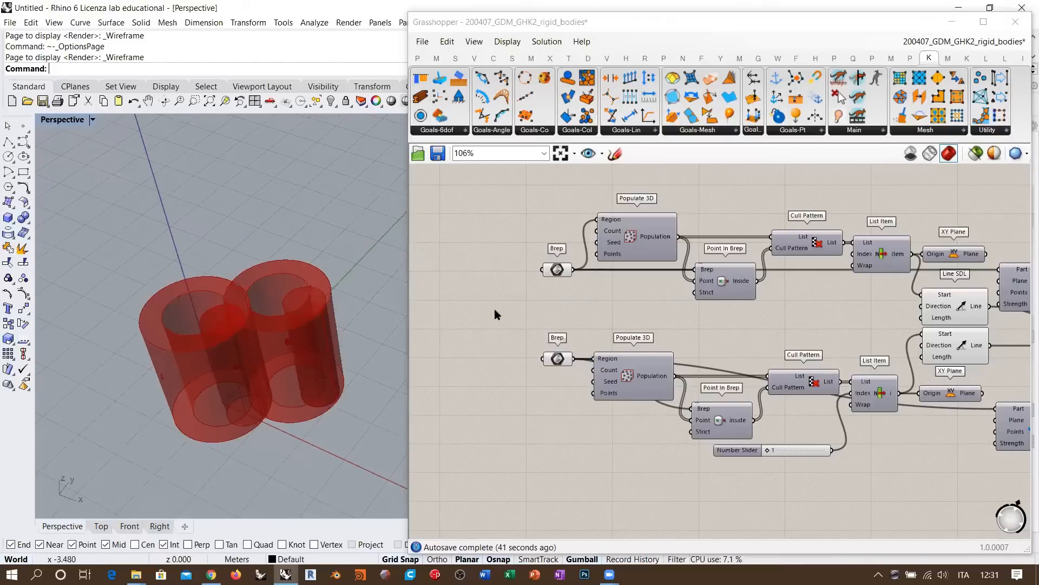
# Hide the preview of both input Breps.
pyautogui.moveTo(583, 403); pyautogui.dragTo(533, 241)
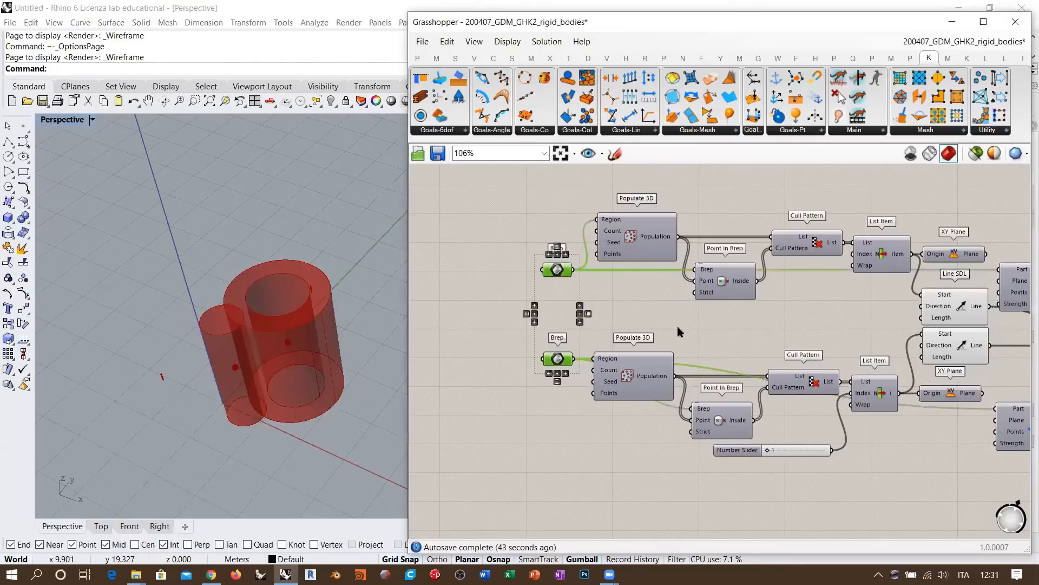
pyautogui.moveTo(677, 326); pyautogui.dragTo(599, 338, button='right')
pyautogui.click(654, 337)
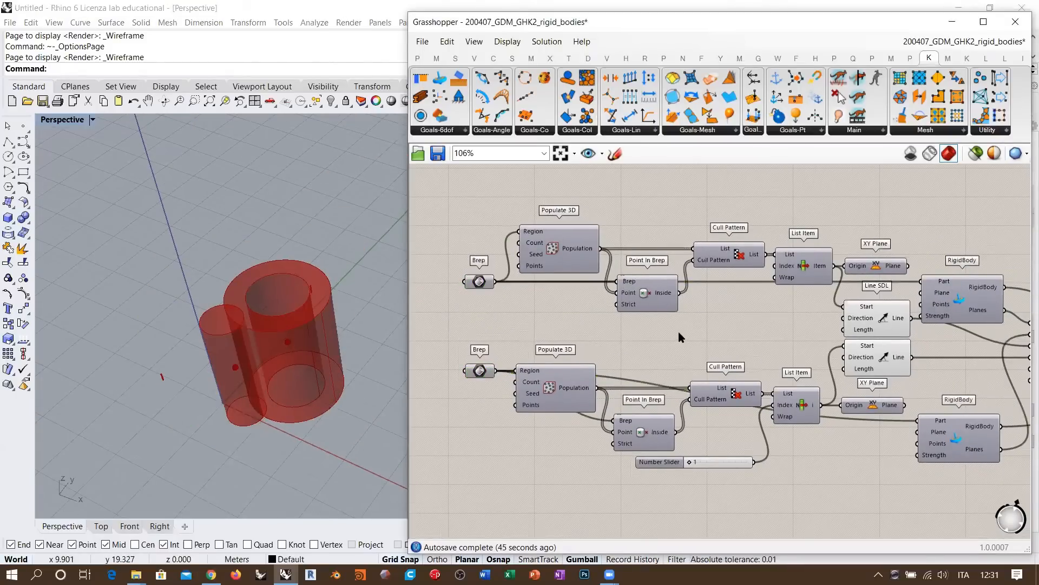
# Move the Concentric goal and the BouncySolver with its Button and Boolean Toggle farther away from the RigidBody components.
pyautogui.moveTo(790, 347); pyautogui.dragTo(584, 342, button='right')
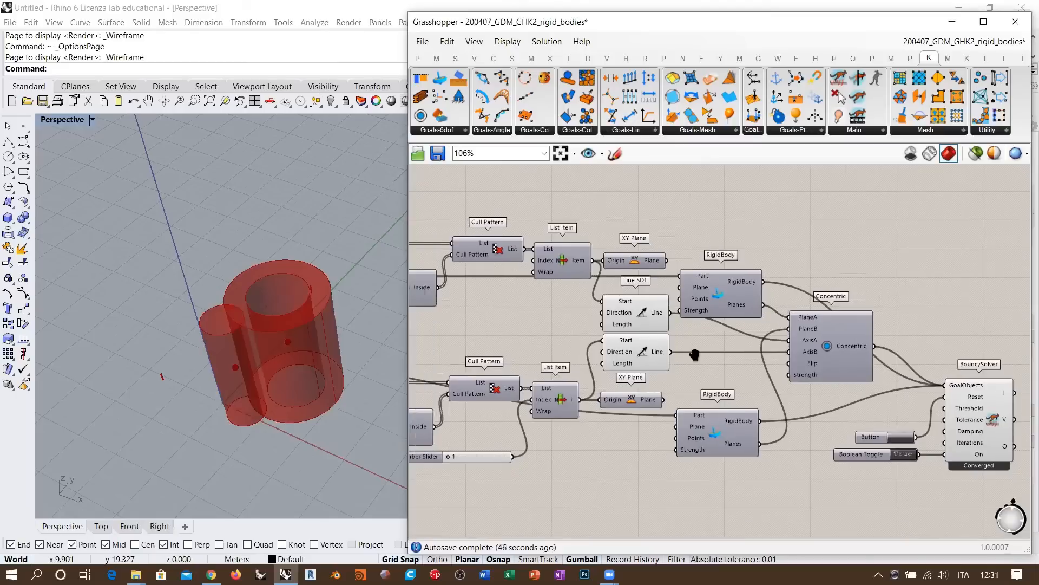
pyautogui.scroll(2, 829, 324)
pyautogui.scroll(3, 810, 308)
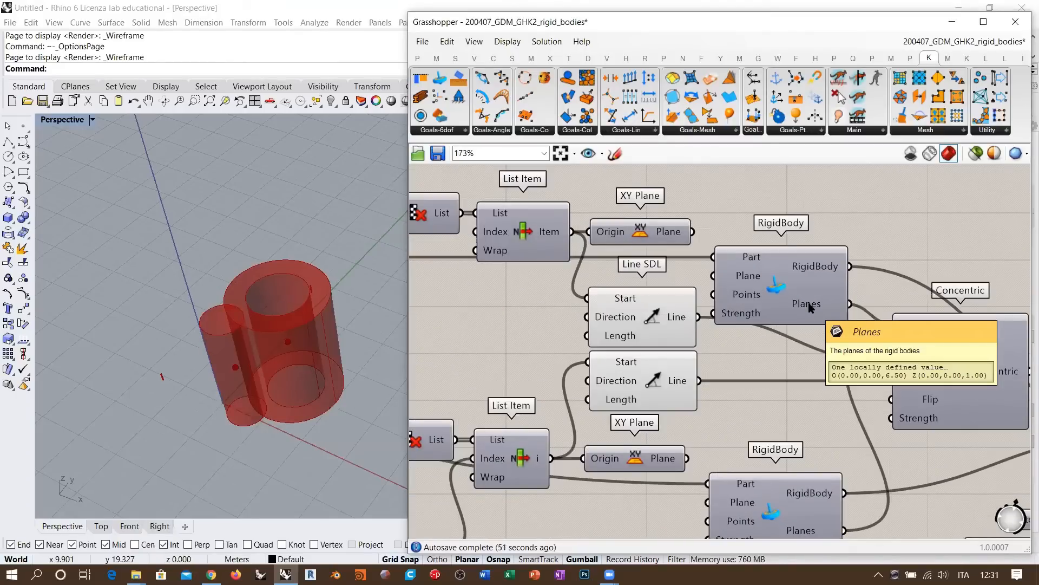
pyautogui.scroll(-4, 811, 308)
pyautogui.moveTo(861, 265); pyautogui.dragTo(647, 428)
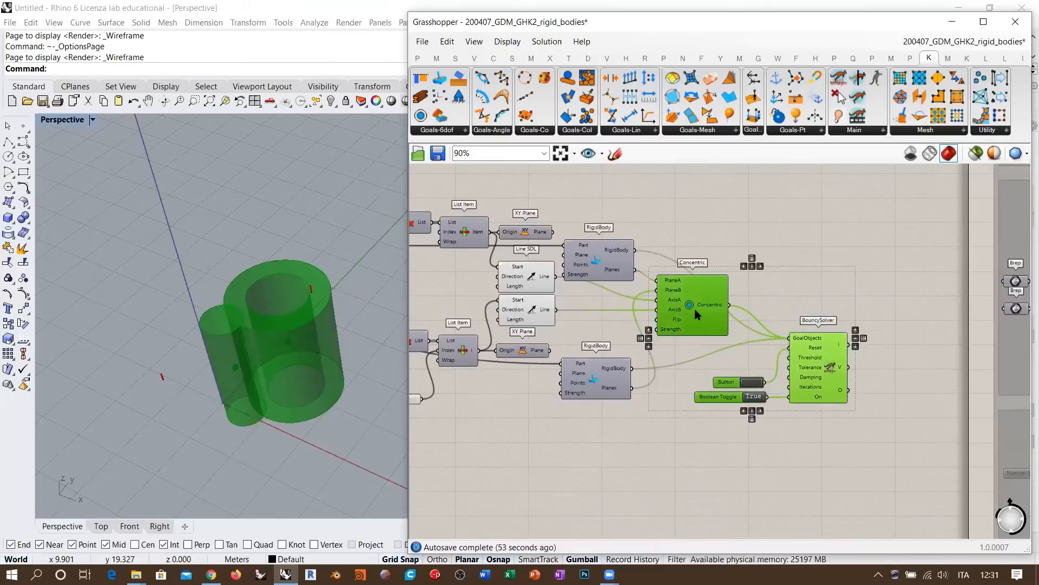
pyautogui.moveTo(697, 314); pyautogui.dragTo(807, 314)
pyautogui.click(563, 320)
pyautogui.moveTo(563, 320); pyautogui.dragTo(623, 299)
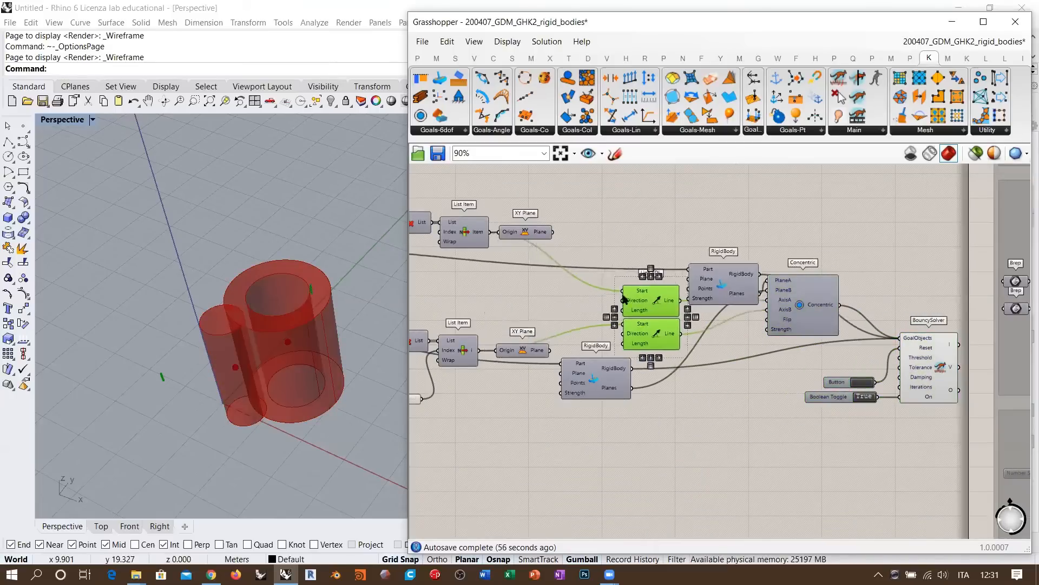
pyautogui.hotkey('ctrl', 'z')
pyautogui.hotkey('ctrl', 'z')
pyautogui.click(667, 360)
pyautogui.hotkey('ctrl', 'z')
# Move both Line SDL components into the space between the RigidBody components and the Concentric goal.
pyautogui.click(509, 272)
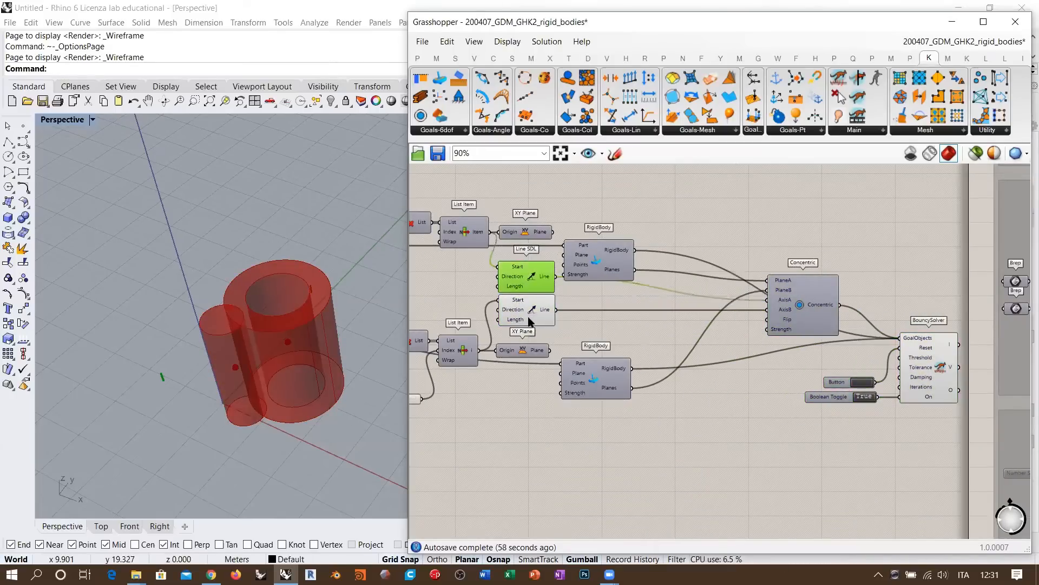
pyautogui.keyDown('shift'); pyautogui.click(530, 322); pyautogui.keyUp('shift')
pyautogui.moveTo(530, 321); pyautogui.dragTo(671, 321)
pyautogui.scroll(3, 634, 282)
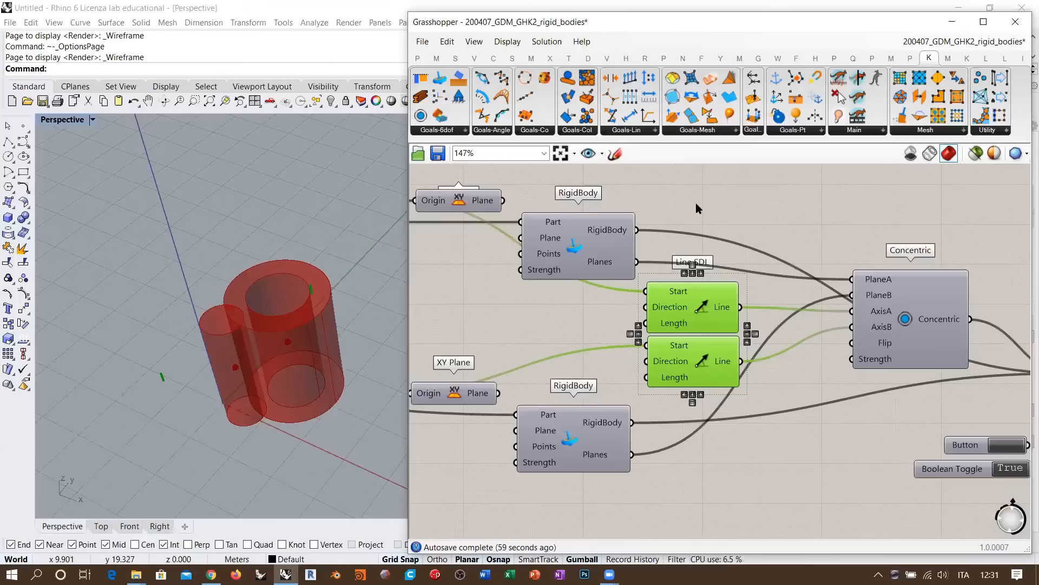
# Connect each RigidBody's Planes output to the Start input of its Line SDL, replacing the List Item wires.
pyautogui.click(640, 267)
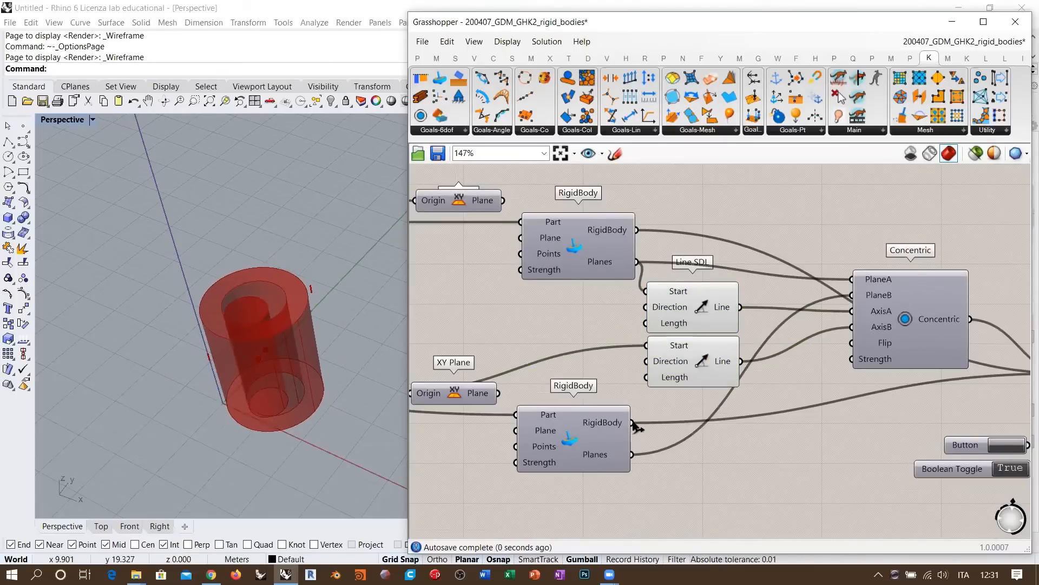
pyautogui.moveTo(632, 454); pyautogui.dragTo(646, 345)
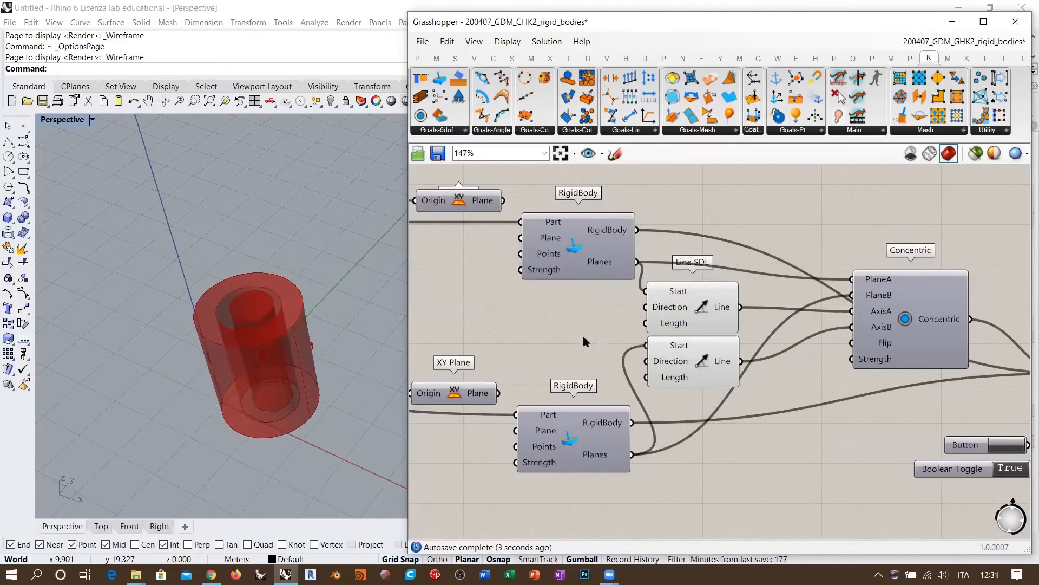
# Inspect how the inner cylinder sits within the hollow cylinder and select both Line SDL components.
pyautogui.moveTo(313, 314); pyautogui.dragTo(303, 352, button='right')
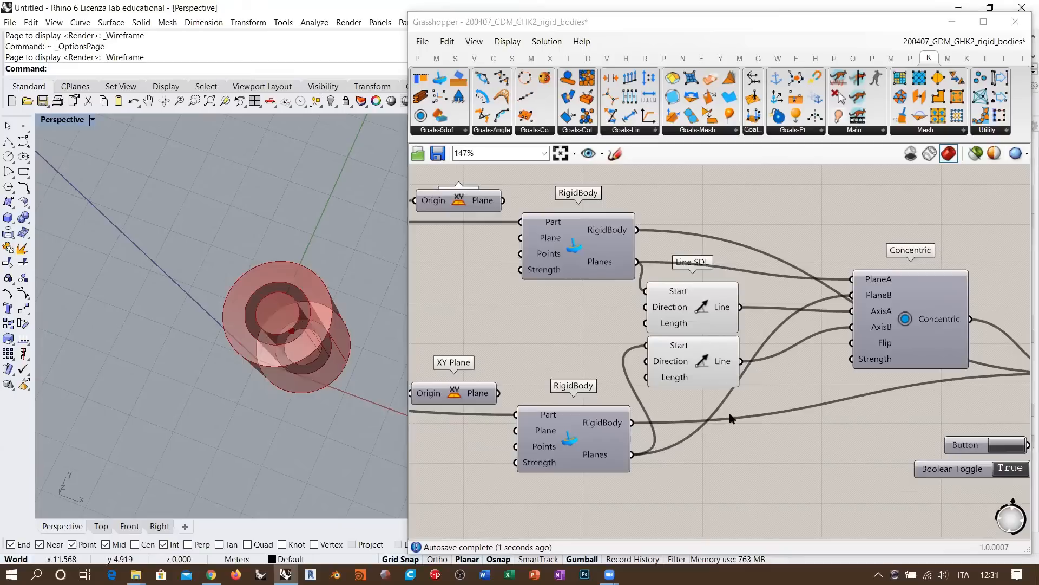
pyautogui.moveTo(733, 417); pyautogui.dragTo(720, 328)
pyautogui.moveTo(335, 337)
pyautogui.mouseDown(button='right')
pyautogui.moveTo(320, 260)
pyautogui.moveTo(327, 346)
pyautogui.moveTo(346, 351)
pyautogui.mouseUp(button='right')
pyautogui.moveTo(566, 404); pyautogui.dragTo(557, 339, button='right')
pyautogui.scroll(-5, 710, 401)
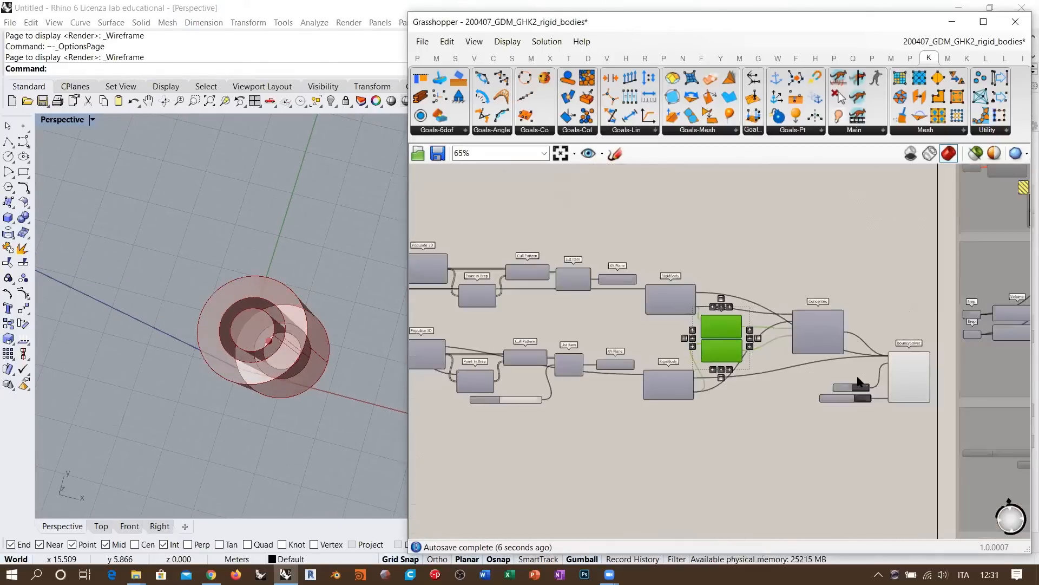
# Move the BouncySolver together with its Button and Boolean Toggle closer to the Concentric goal.
pyautogui.moveTo(918, 379); pyautogui.dragTo(886, 356)
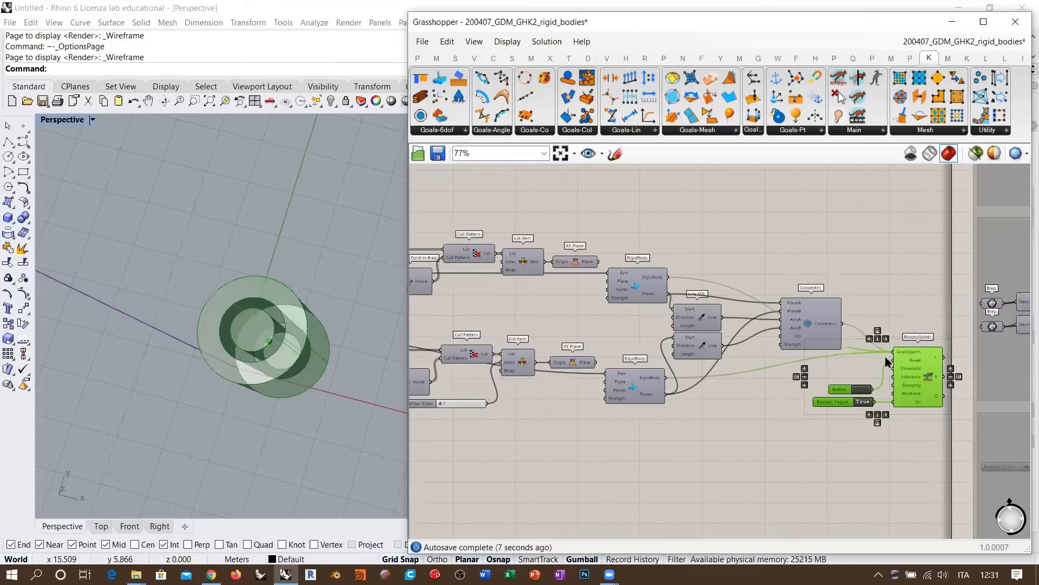
pyautogui.click(856, 424)
pyautogui.scroll(-2, 743, 332)
pyautogui.scroll(2, 785, 355)
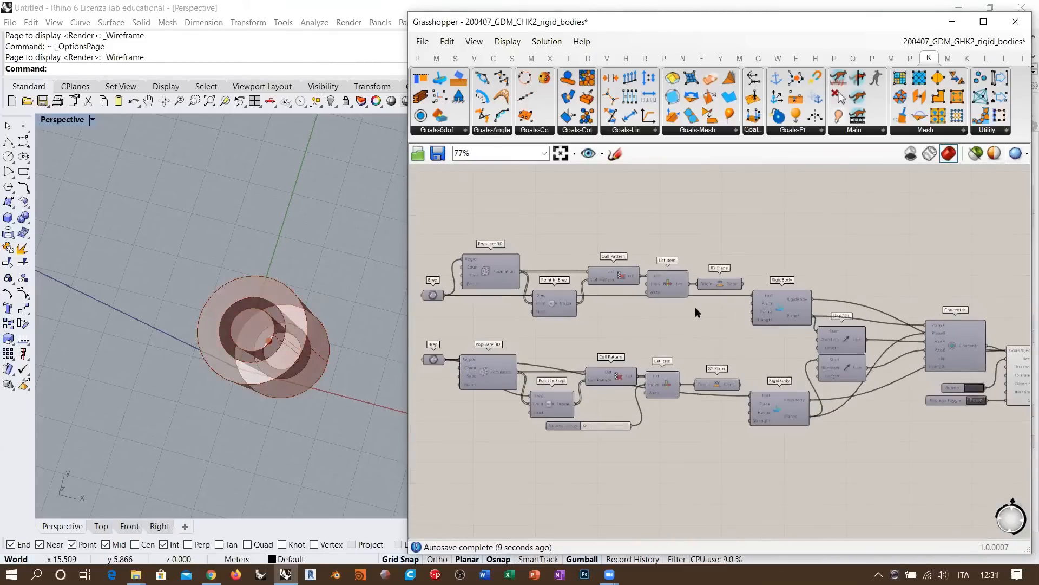
# Move the upper Populate 3D to XY Plane chain up and the lower chain with its slider down, away from the Brep-to-RigidBody wires.
pyautogui.moveTo(721, 243); pyautogui.dragTo(485, 324)
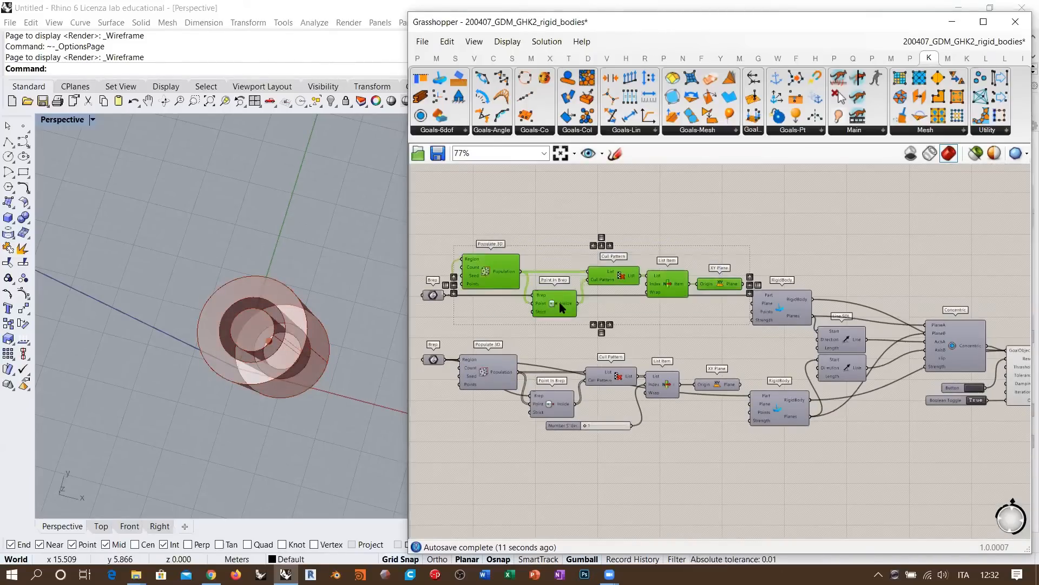
pyautogui.moveTo(557, 306); pyautogui.dragTo(558, 273)
pyautogui.click(599, 335)
pyautogui.moveTo(731, 344); pyautogui.dragTo(458, 454)
pyautogui.moveTo(548, 406); pyautogui.dragTo(547, 458)
pyautogui.click(618, 349)
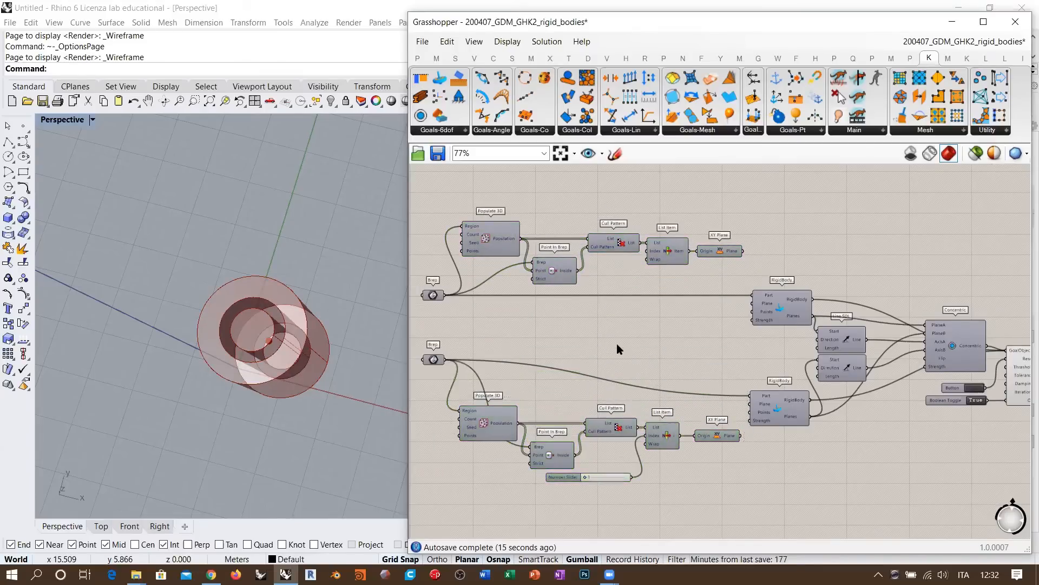
# Move the lower RigidBody up closer to the upper one and align the two RigidBody components.
pyautogui.scroll(3, 736, 379)
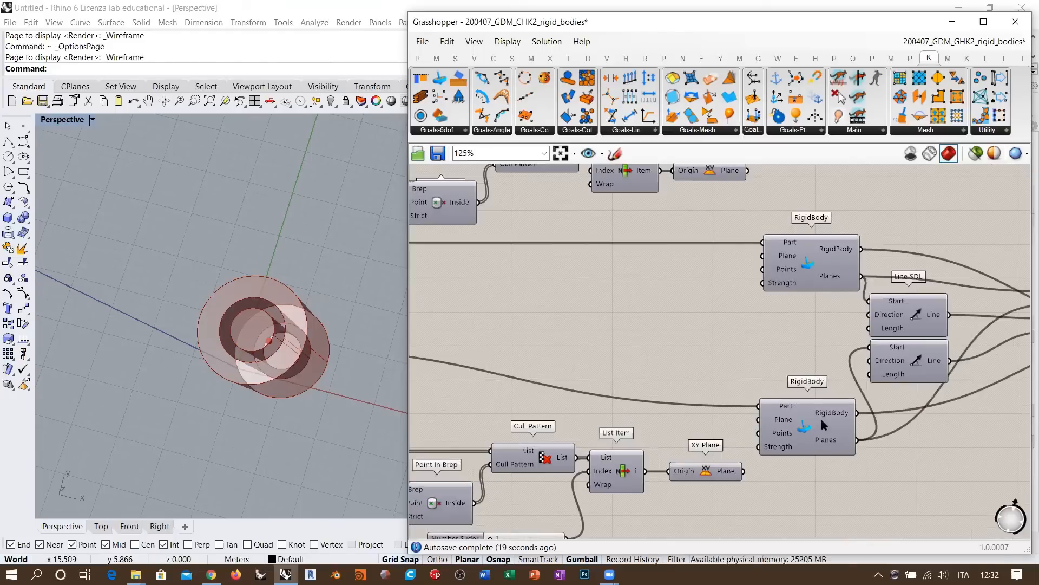
pyautogui.moveTo(818, 432); pyautogui.dragTo(814, 395)
pyautogui.moveTo(821, 280); pyautogui.dragTo(815, 280)
pyautogui.click(747, 329)
# Group all components of the cylinder definition, from the Brep parameters through to the BouncySolver.
pyautogui.scroll(-4, 677, 326)
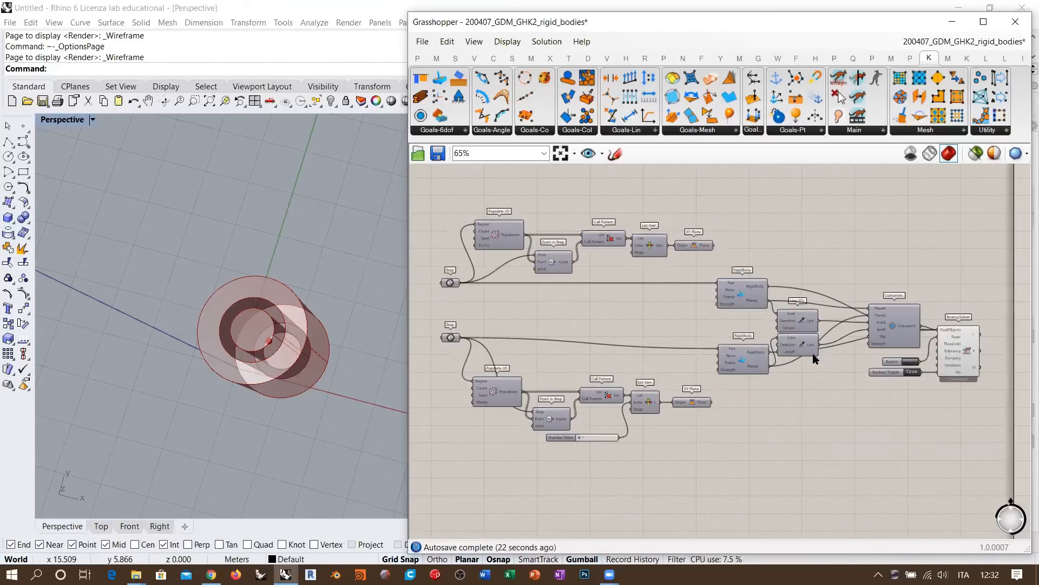
pyautogui.scroll(-2, 790, 349)
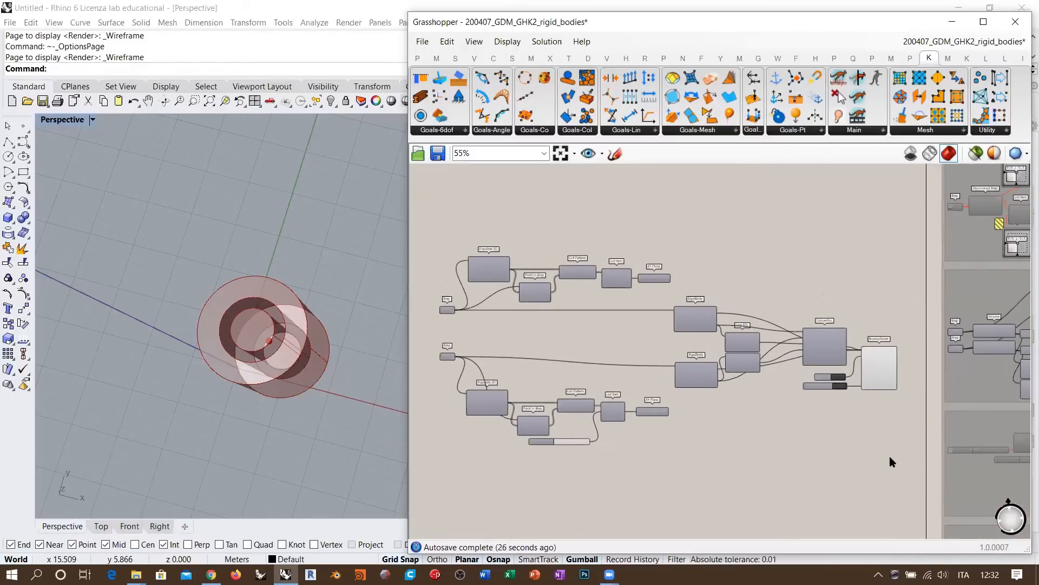
pyautogui.moveTo(892, 461); pyautogui.dragTo(432, 230)
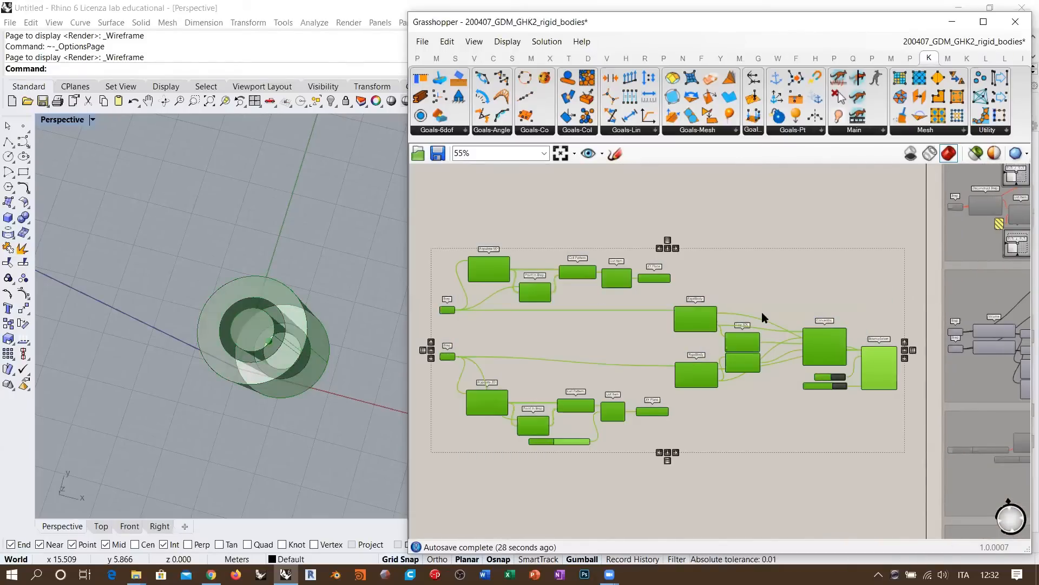
pyautogui.hotkey('ctrl', 'g')
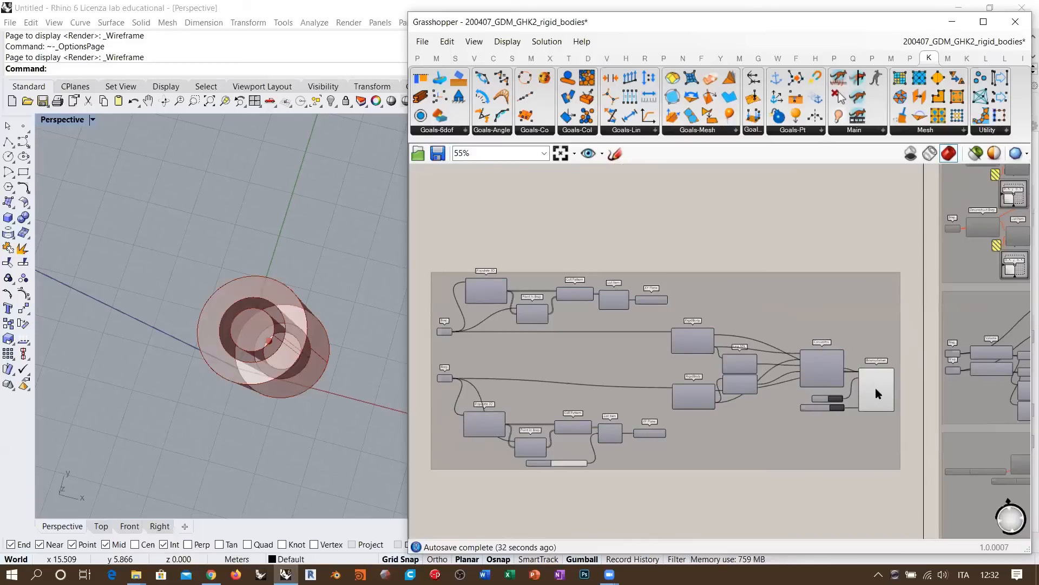
# Disable all components in the grouped cylinder definition.
pyautogui.click(875, 393)
pyautogui.scroll(6, 830, 388)
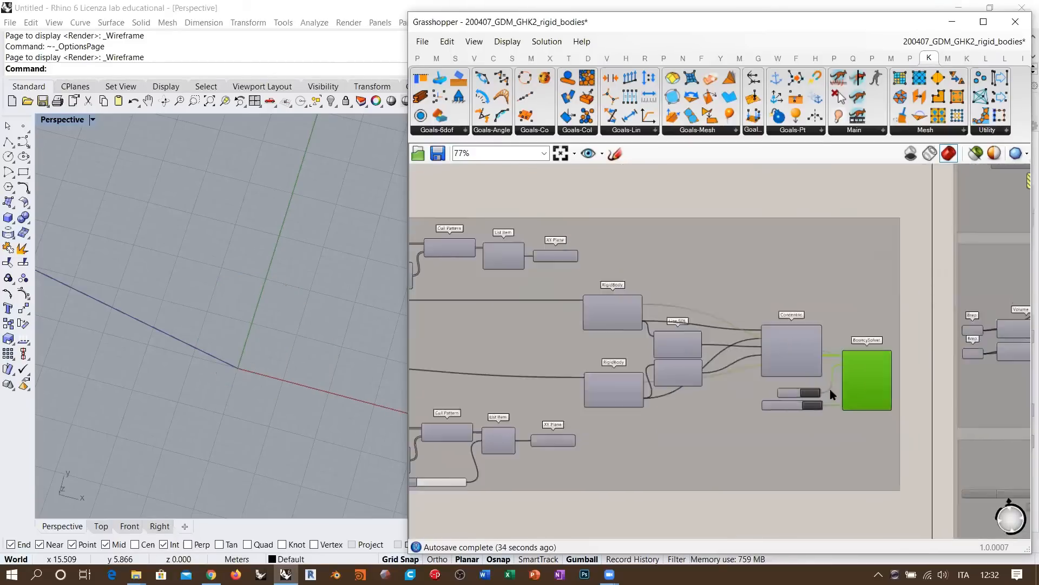
pyautogui.doubleClick(787, 426)
pyautogui.scroll(-7, 855, 344)
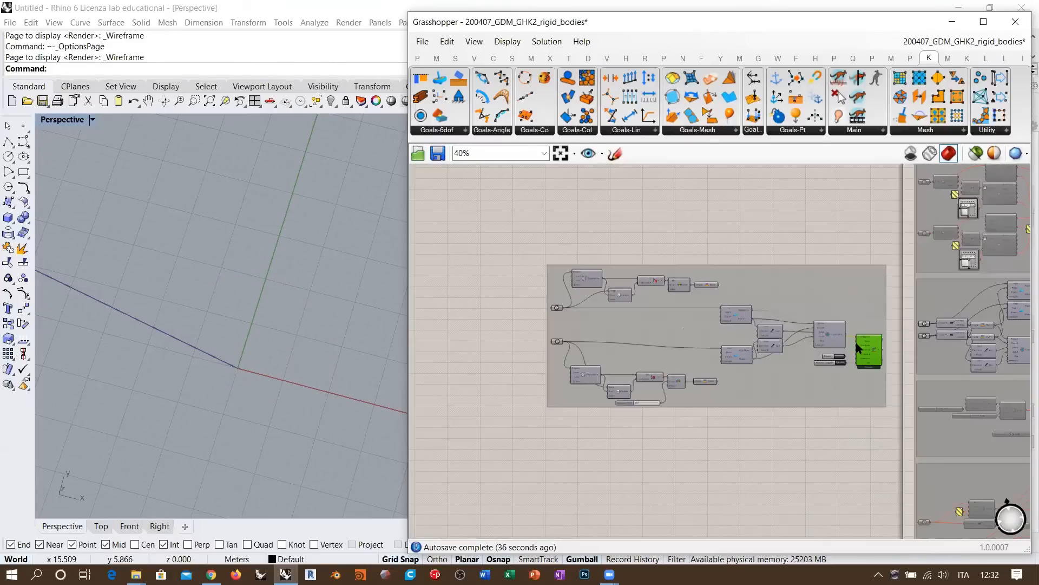
pyautogui.moveTo(898, 250); pyautogui.dragTo(494, 460)
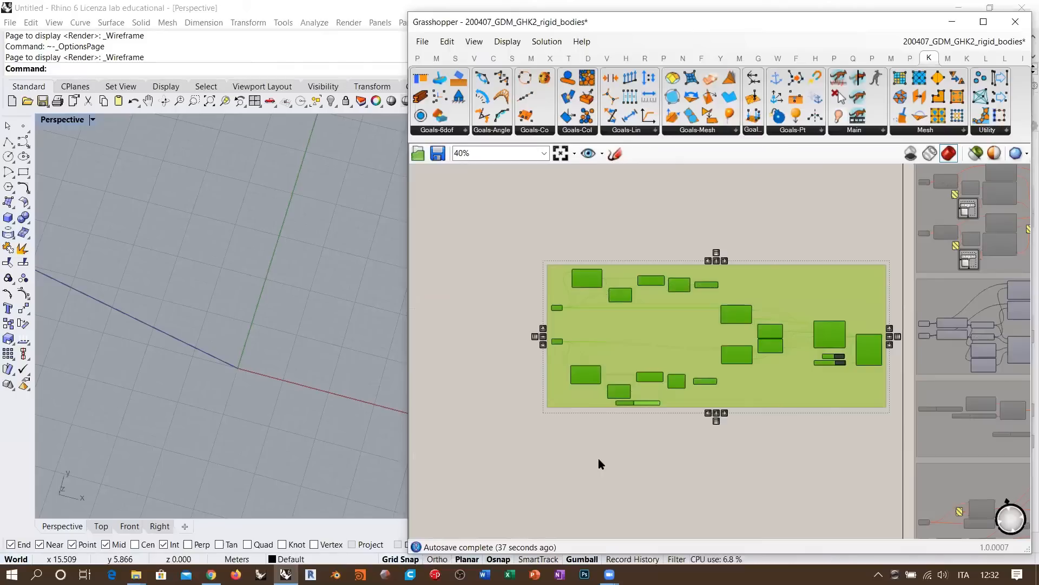
pyautogui.hotkey('ctrl', 'e')
pyautogui.click(590, 481)
# Add a Jump component in the empty canvas beside the Concentric example group.
pyautogui.moveTo(684, 377); pyautogui.dragTo(528, 404, button='right')
pyautogui.scroll(-5, 528, 406)
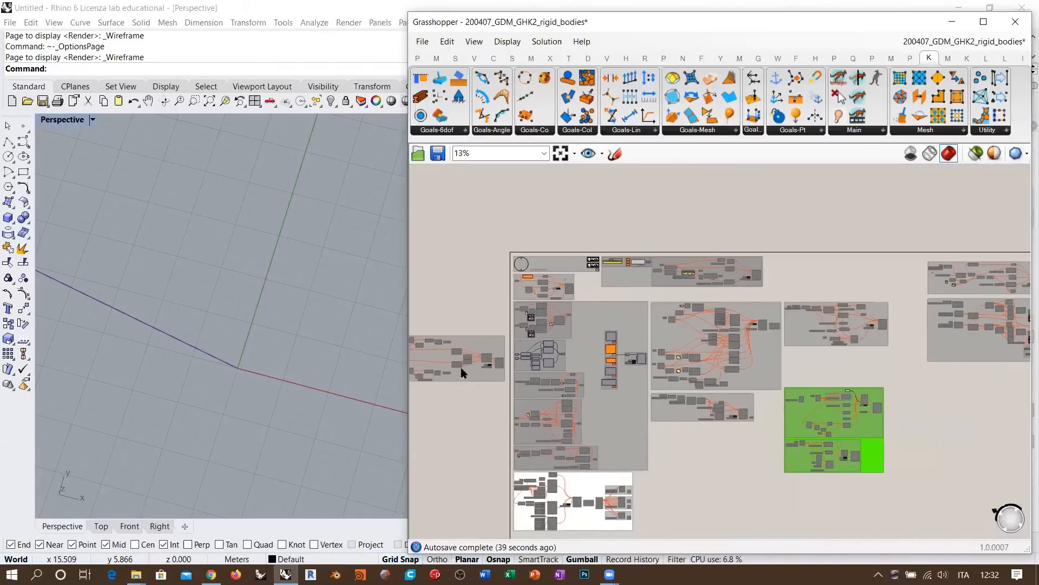
pyautogui.moveTo(1017, 386); pyautogui.dragTo(754, 386, button='right')
pyautogui.scroll(4, 677, 373)
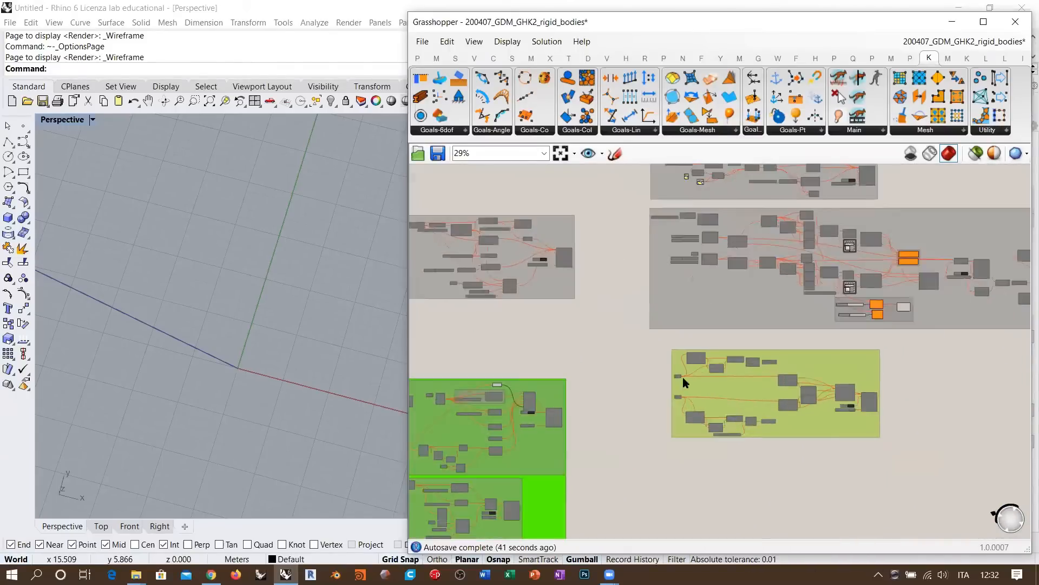
pyautogui.moveTo(419, 355); pyautogui.dragTo(974, 355, button='right')
pyautogui.scroll(-4, 768, 380)
pyautogui.moveTo(599, 355); pyautogui.dragTo(665, 349, button='right')
pyautogui.scroll(5, 550, 338)
pyautogui.doubleClick(551, 338)
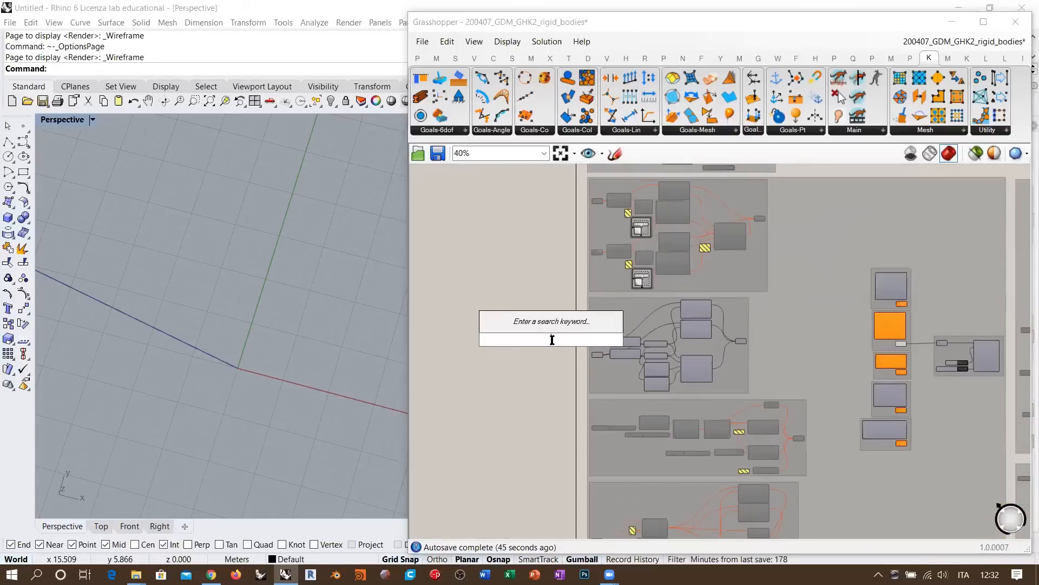
pyautogui.write('jum')
pyautogui.press('Return')
pyautogui.scroll(4, 498, 362)
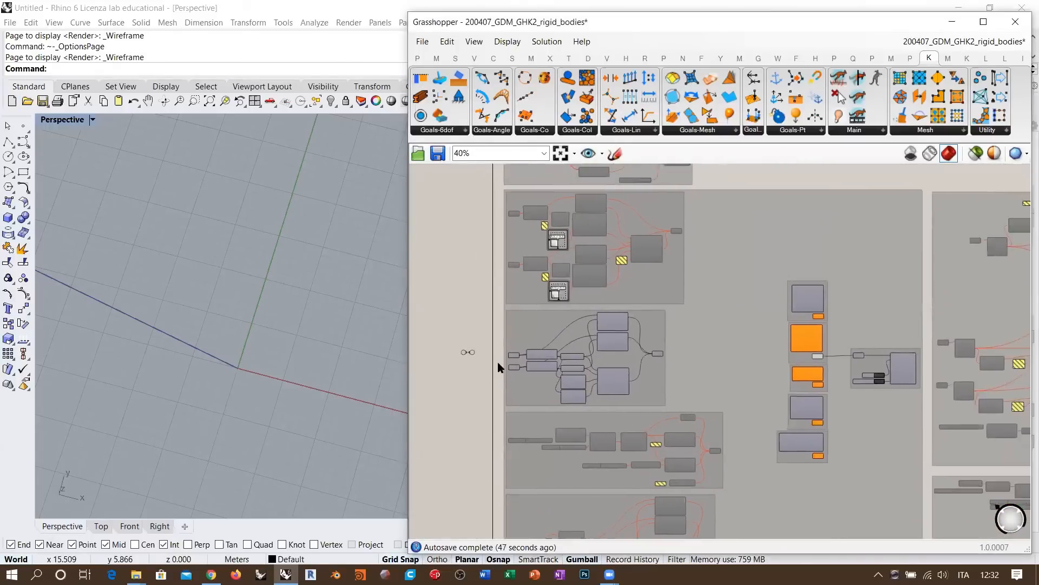
# Place one Jump end beside the Concentric example's Data parameter and the other between the two Breps of the cylinder definition.
pyautogui.moveTo(424, 347); pyautogui.dragTo(853, 302)
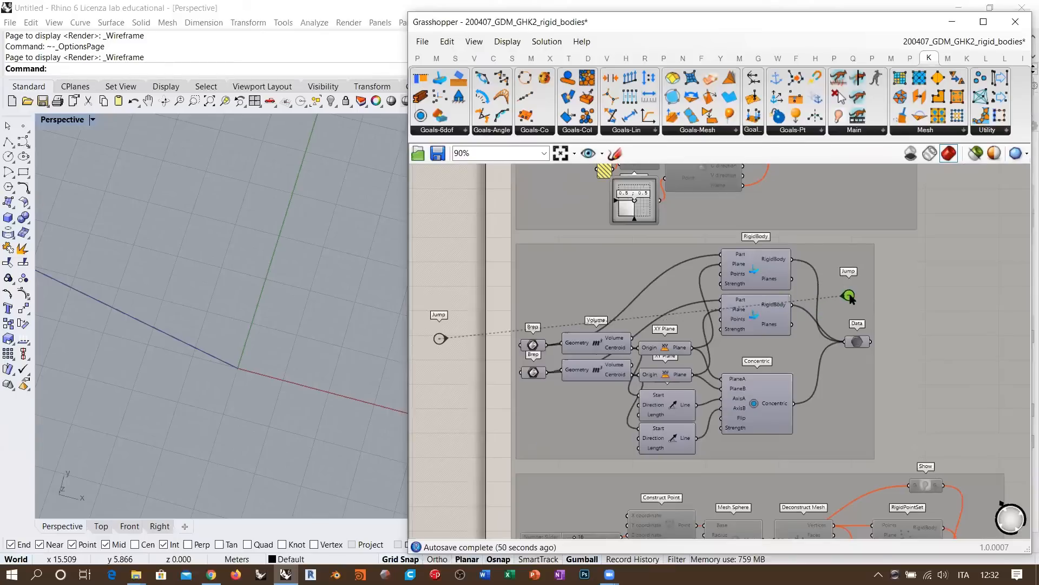
pyautogui.scroll(-7, 443, 341)
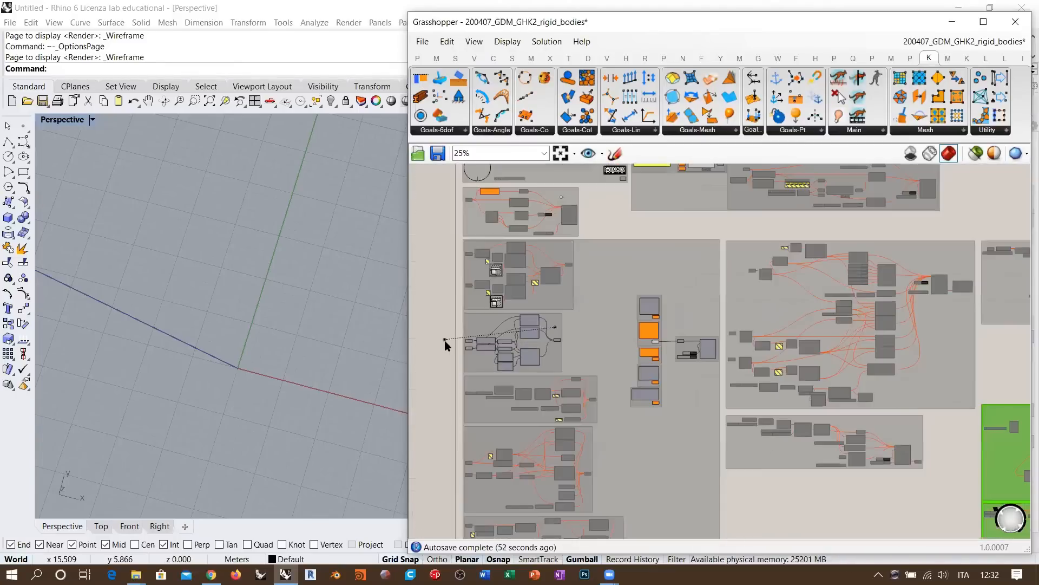
pyautogui.scroll(8, 963, 379)
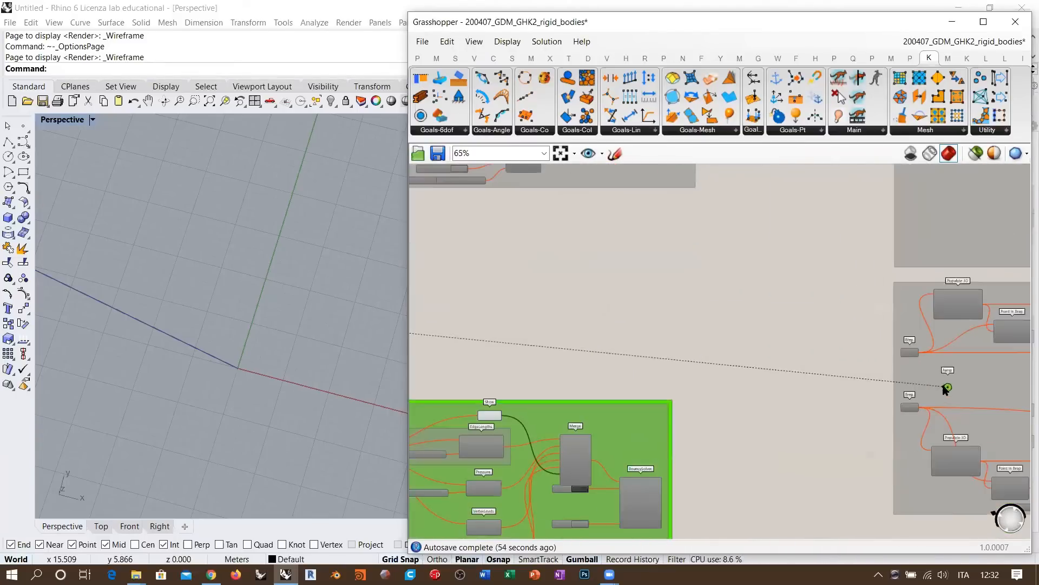
pyautogui.moveTo(956, 370); pyautogui.dragTo(614, 360, button='right')
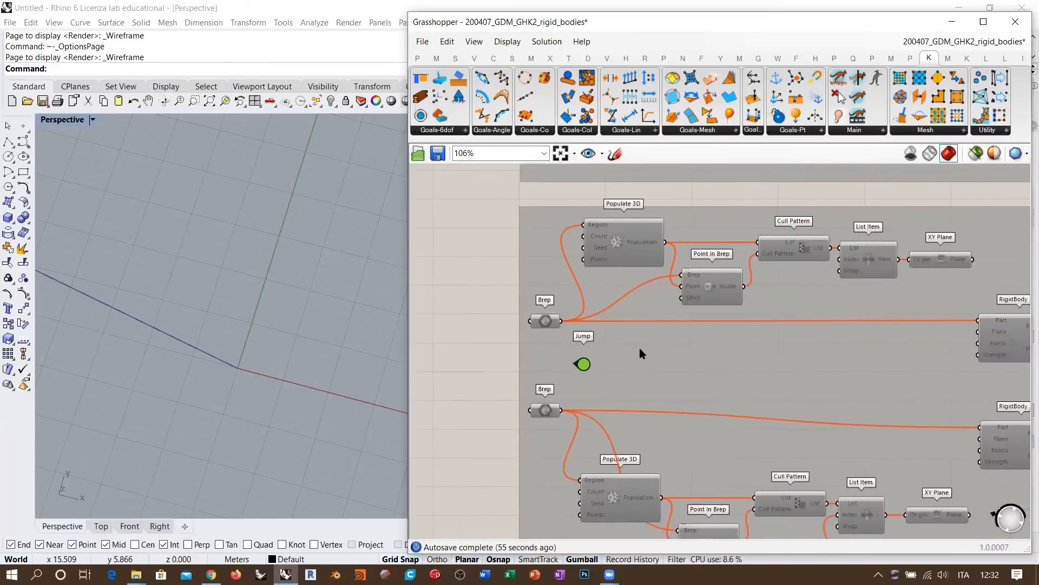
# Check the Jump link between the cylinder definition and the Concentric example group.
pyautogui.scroll(-5, 801, 365)
pyautogui.moveTo(559, 378); pyautogui.dragTo(606, 465, button='right')
pyautogui.scroll(5, 845, 289)
pyautogui.scroll(-6, 782, 324)
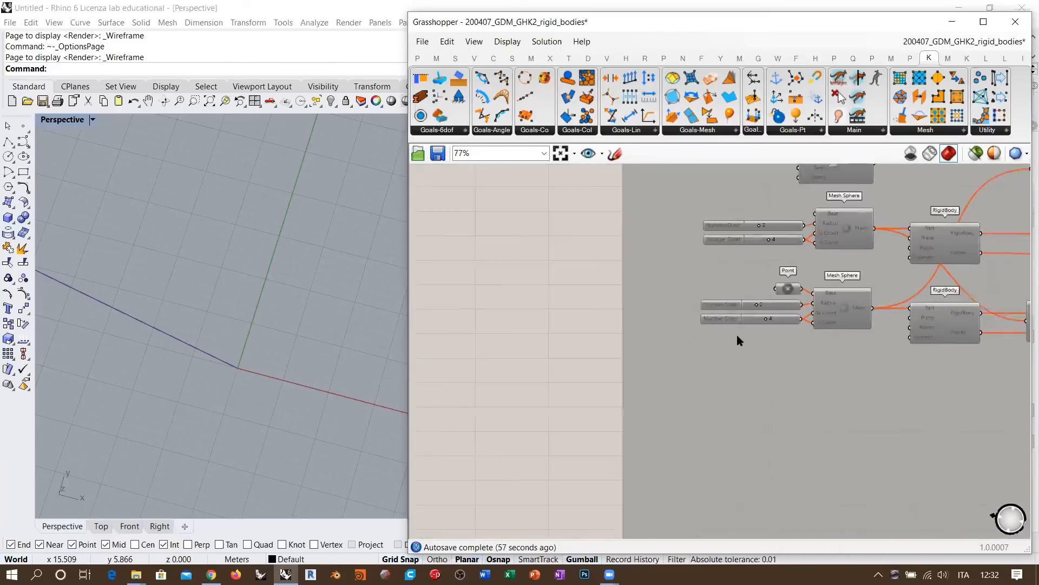
pyautogui.moveTo(419, 347); pyautogui.dragTo(918, 355, button='right')
pyautogui.moveTo(596, 361); pyautogui.dragTo(808, 329, button='right')
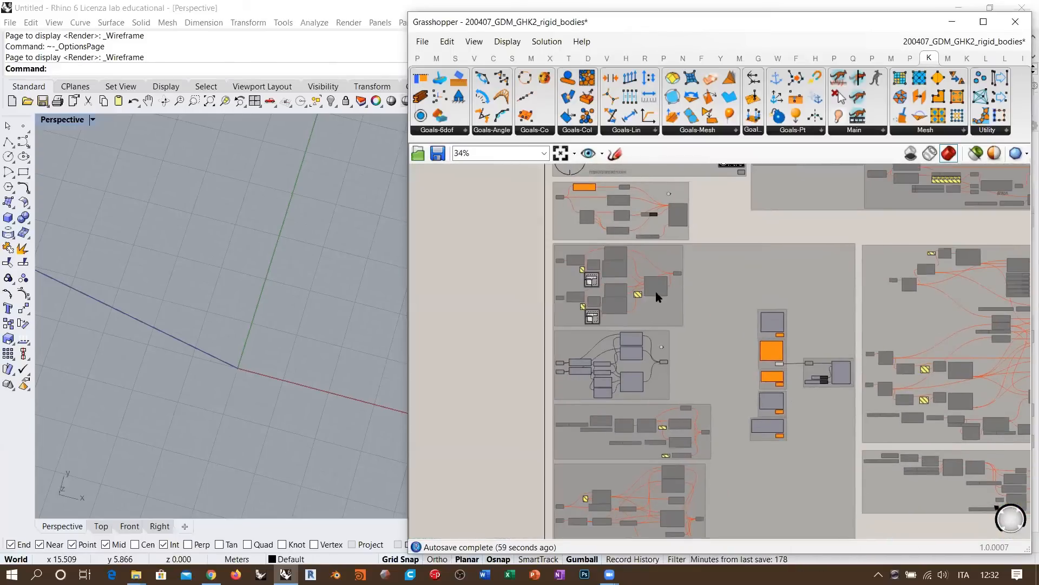
pyautogui.scroll(6, 660, 295)
pyautogui.scroll(-2, 663, 270)
pyautogui.moveTo(649, 246); pyautogui.dragTo(679, 231, button='right')
pyautogui.scroll(3, 684, 420)
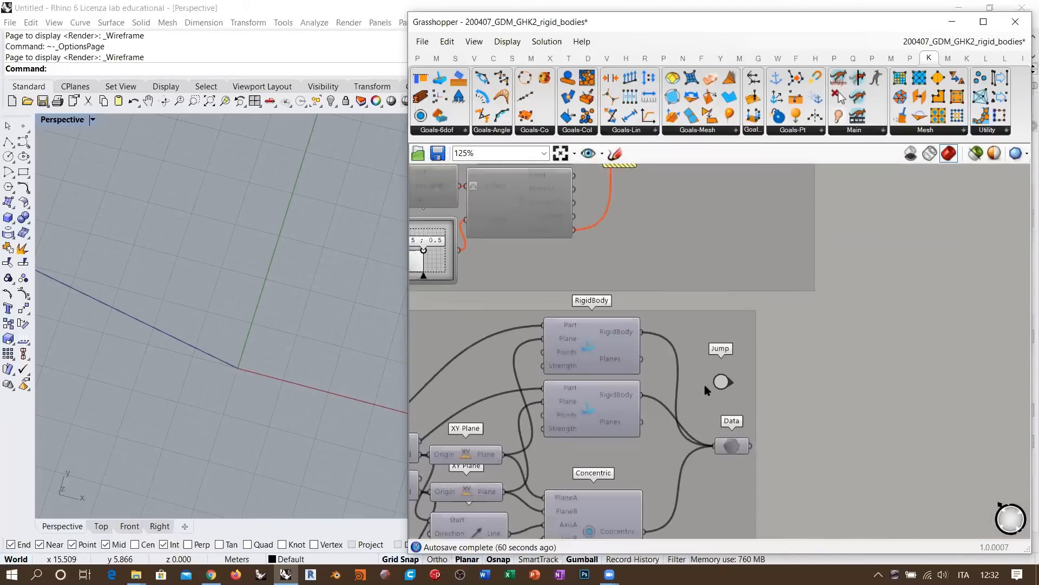
# Disable the components of the volume-based Concentric example group.
pyautogui.moveTo(543, 375); pyautogui.dragTo(615, 332, button='right')
pyautogui.scroll(-2, 615, 332)
pyautogui.moveTo(536, 312); pyautogui.dragTo(593, 312, button='right')
pyautogui.scroll(-2, 592, 316)
pyautogui.moveTo(463, 285); pyautogui.dragTo(783, 459)
pyautogui.moveTo(675, 318); pyautogui.dragTo(595, 445, button='right')
pyautogui.moveTo(578, 336); pyautogui.dragTo(667, 390, button='right')
pyautogui.scroll(1, 667, 391)
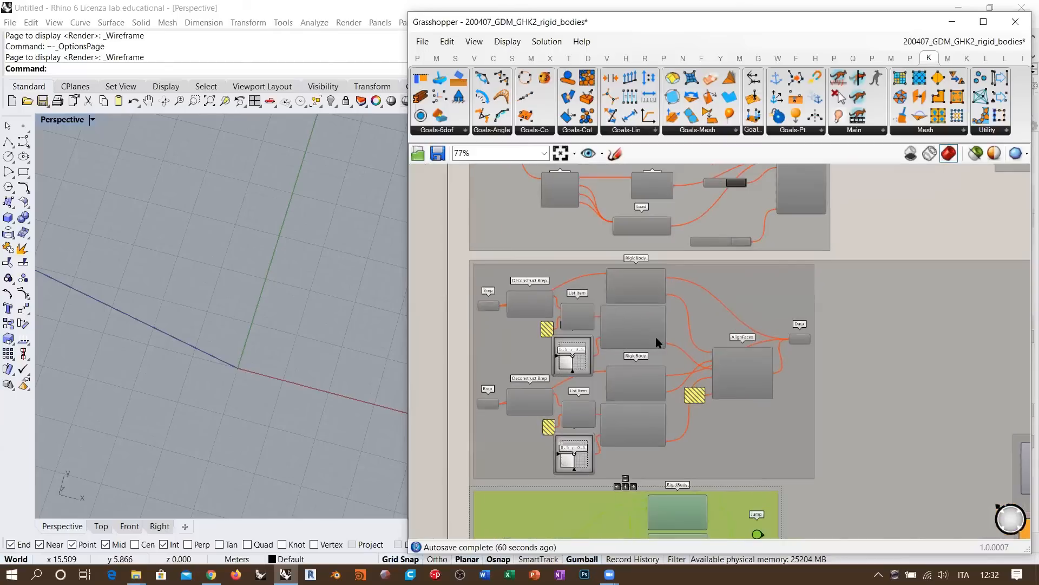
# Add another Jump component and place one of its ends above the Data parameter in the AlignFaces example group.
pyautogui.doubleClick(873, 228)
pyautogui.write('jump')
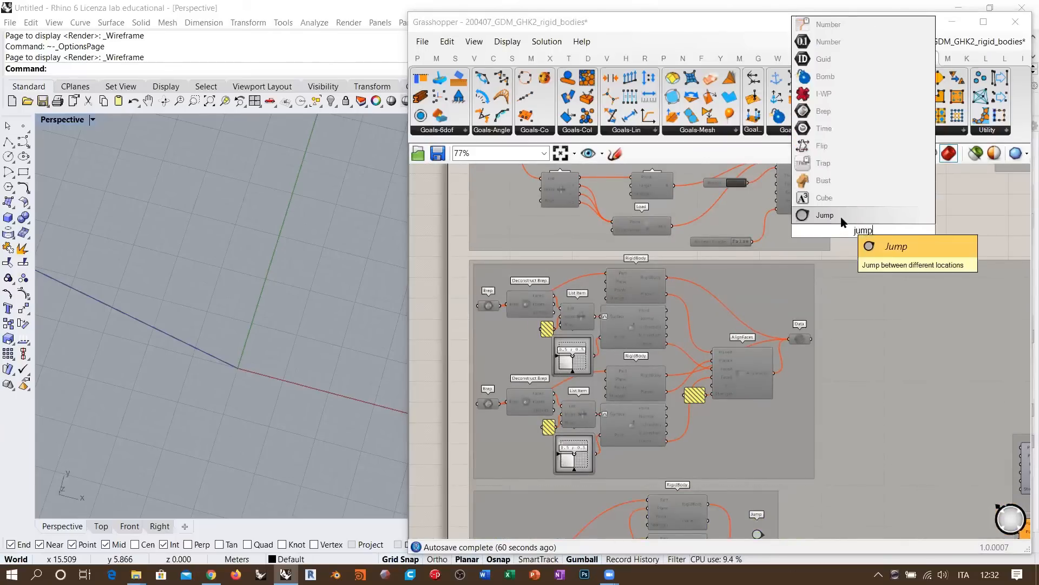
pyautogui.click(842, 219)
pyautogui.moveTo(855, 232); pyautogui.dragTo(774, 316)
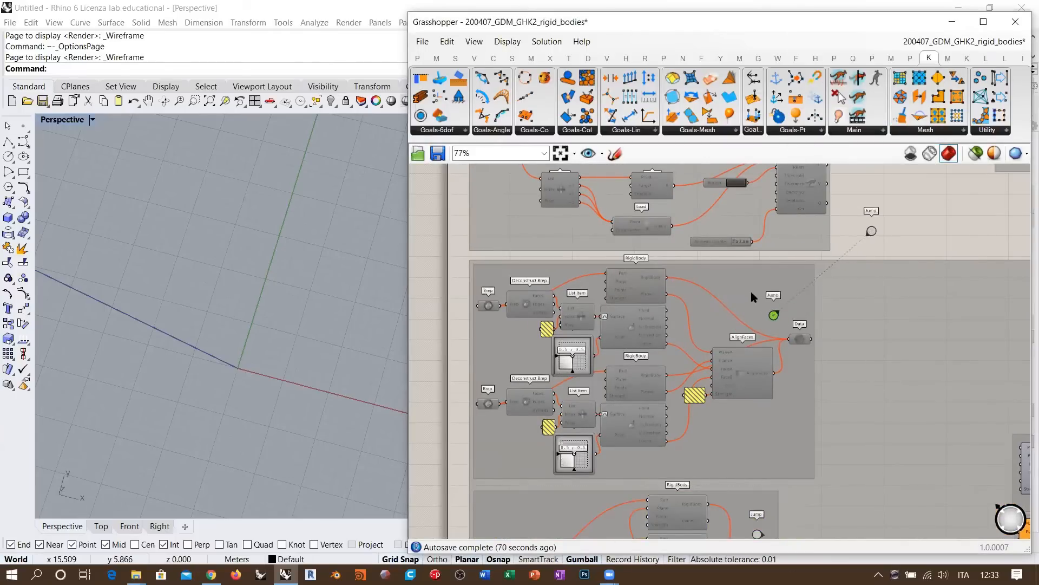
# Add the Jump ends beside the AlignFaces and Concentric examples' Data parameters to their respective groups.
pyautogui.rightClick(751, 302)
pyautogui.click(775, 395)
pyautogui.moveTo(859, 313); pyautogui.dragTo(773, 247, button='right')
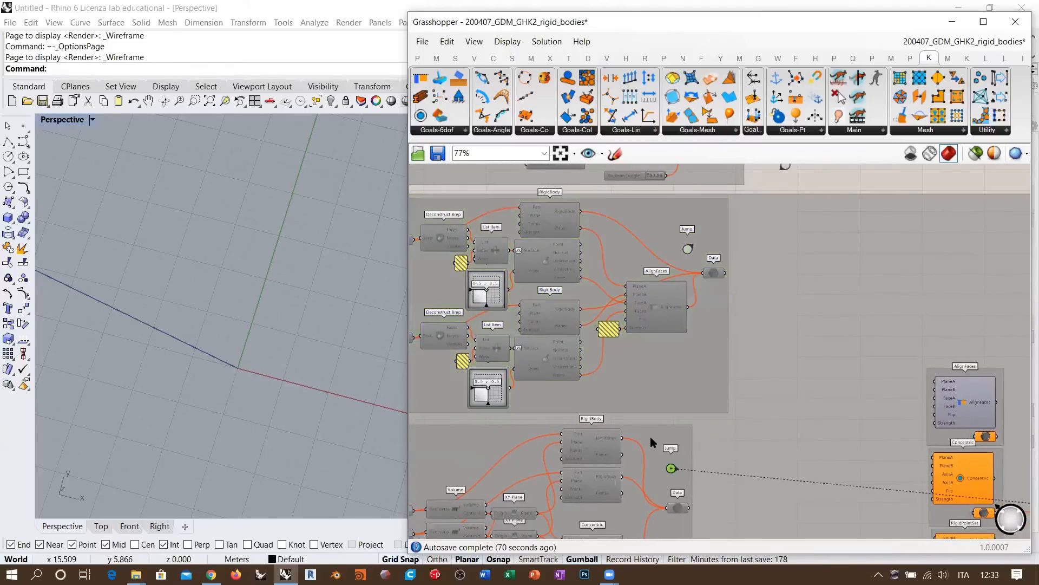
pyautogui.rightClick(651, 437)
pyautogui.click(683, 478)
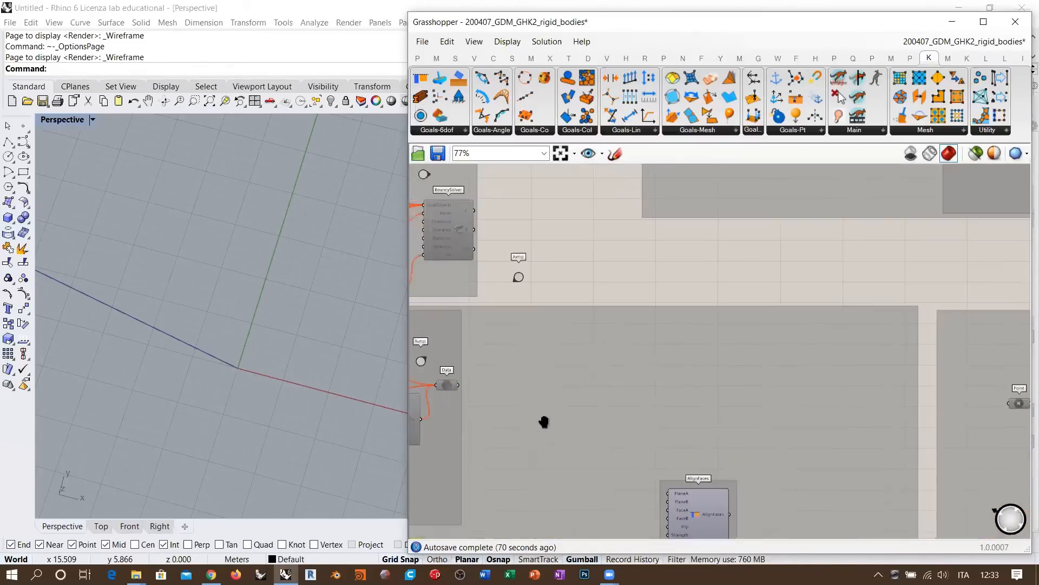
# Move the other end of the AlignFaces Jump to the upper corner of the large neighbouring definition group.
pyautogui.doubleClick(499, 284)
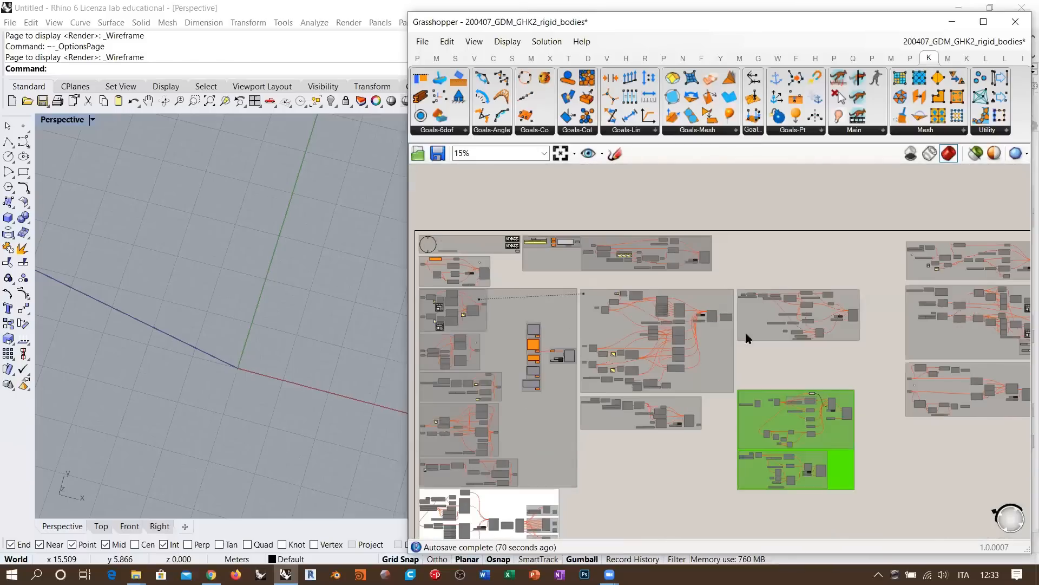
pyautogui.moveTo(851, 283); pyautogui.dragTo(888, 304, button='right')
pyautogui.scroll(-5, 769, 325)
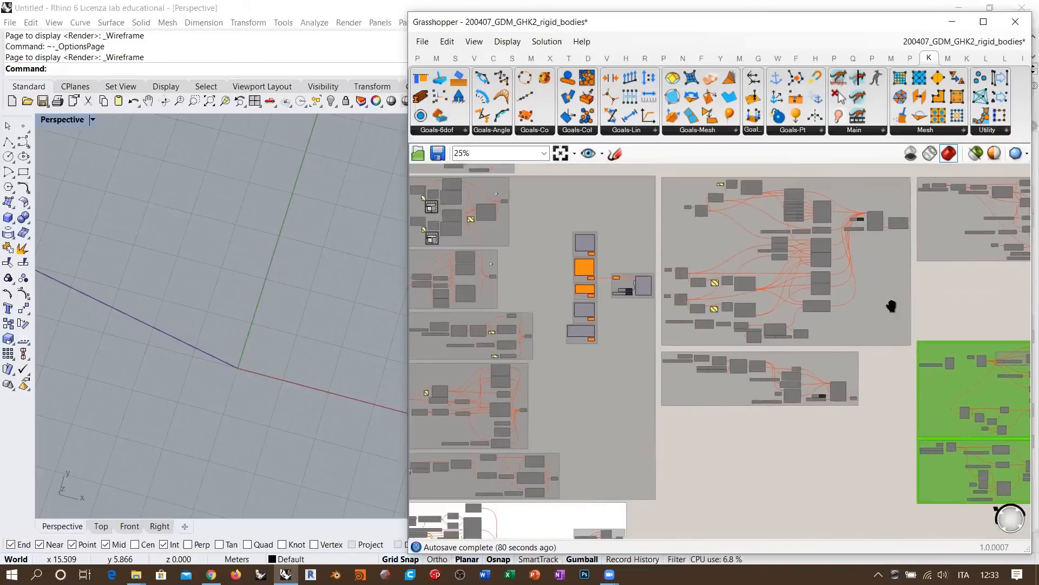
# Examine the RigidPointSet example with its Mesh Sphere, Deconstruct Mesh, Load and Floor components.
pyautogui.scroll(5, 651, 316)
pyautogui.scroll(-3, 650, 427)
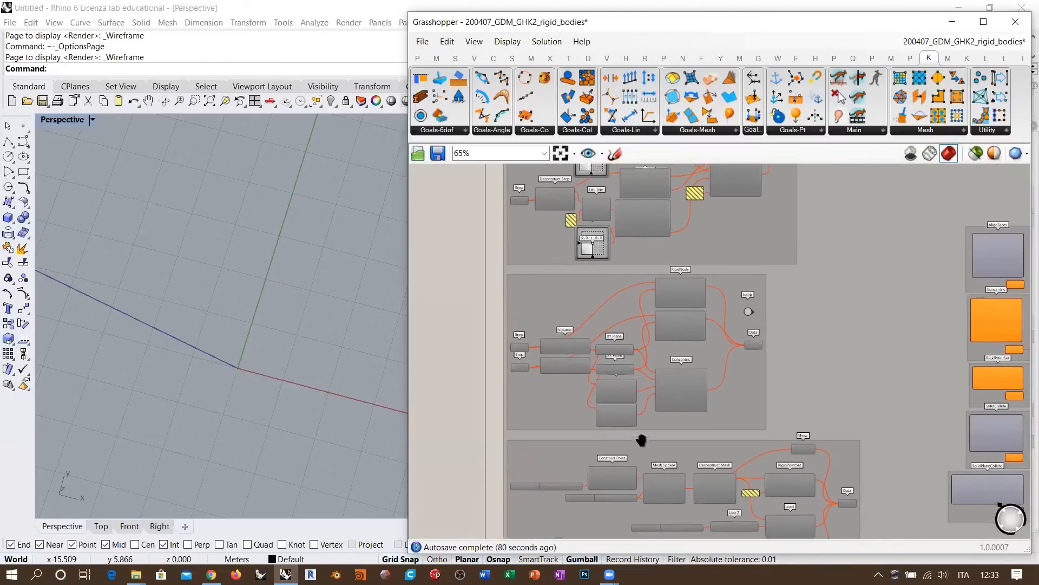
pyautogui.scroll(7, 629, 444)
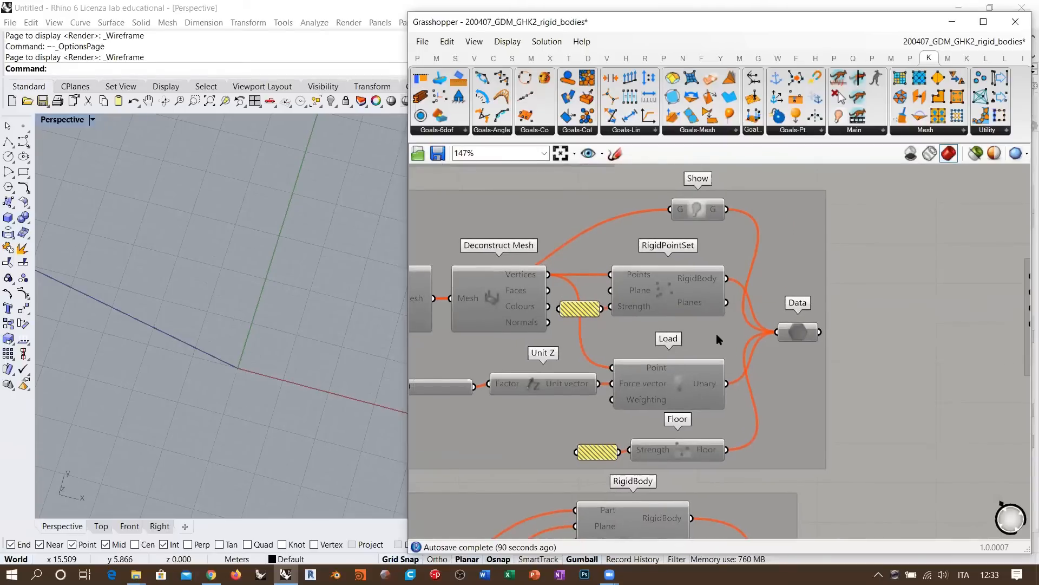
pyautogui.moveTo(720, 336); pyautogui.dragTo(801, 344, button='right')
pyautogui.scroll(3, 765, 316)
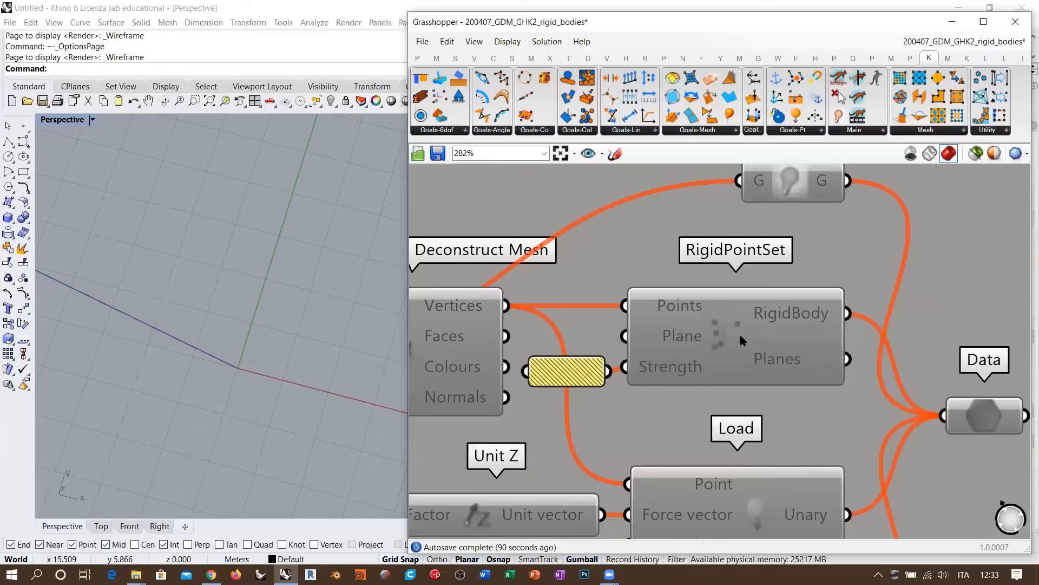
pyautogui.scroll(-4, 740, 337)
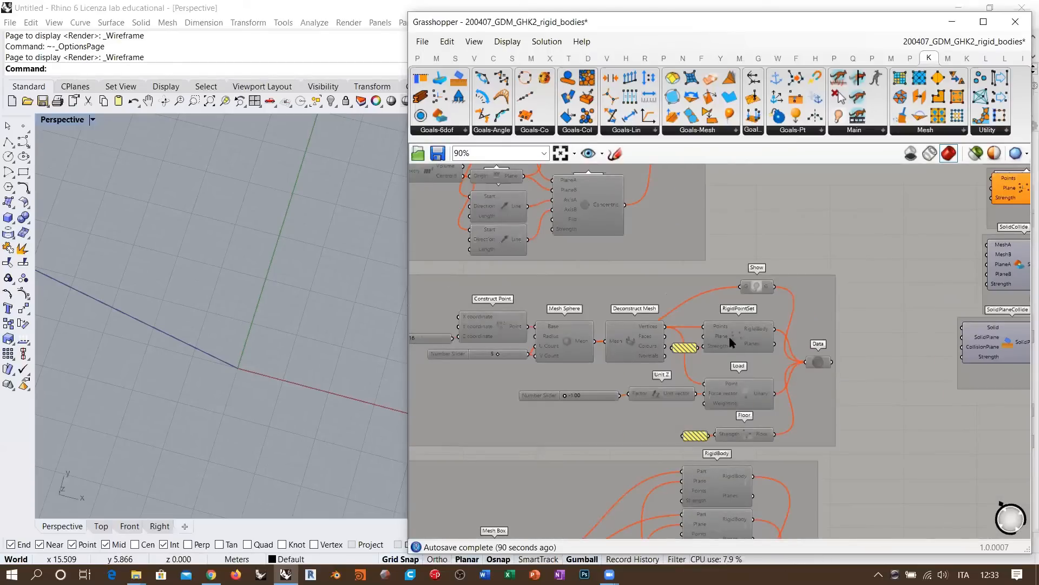
pyautogui.scroll(-3, 749, 352)
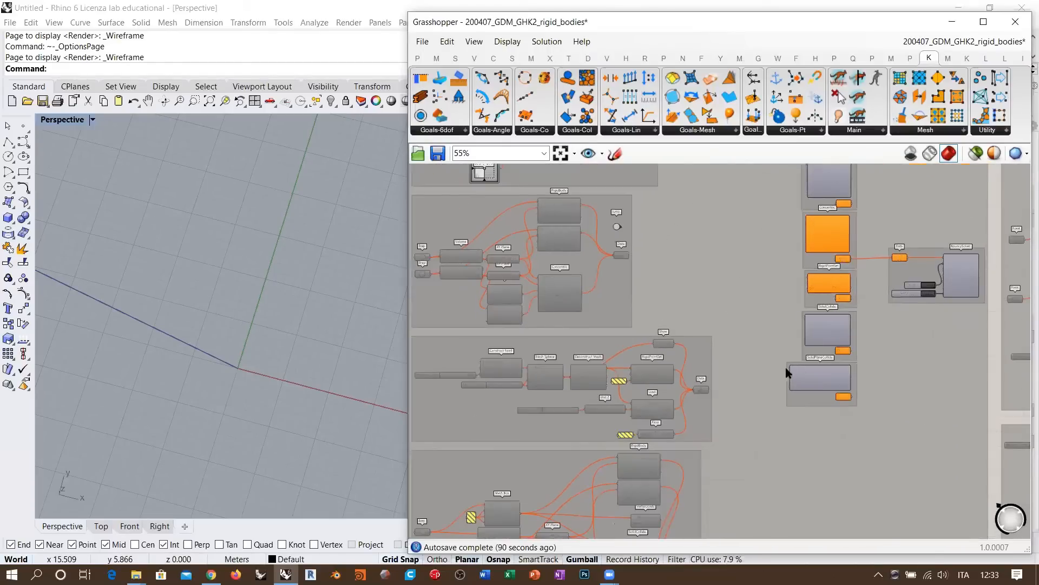
# Connect the RigidPointSet example's Data parameter to the Data parameter that feeds the BouncySolver's GoalObjects.
pyautogui.moveTo(785, 367); pyautogui.dragTo(615, 403, button='right')
pyautogui.scroll(5, 641, 335)
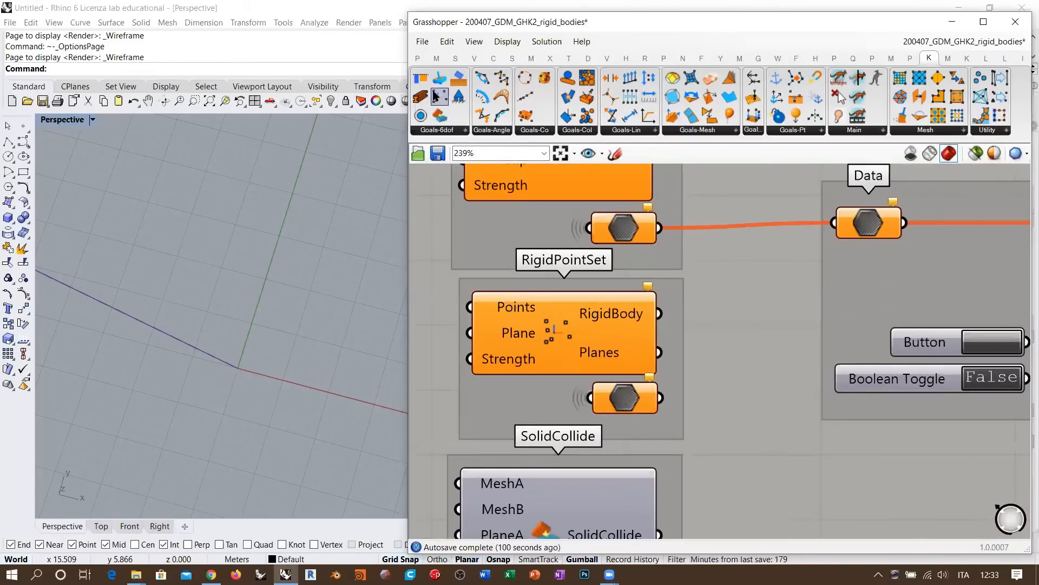
pyautogui.scroll(-2, 630, 390)
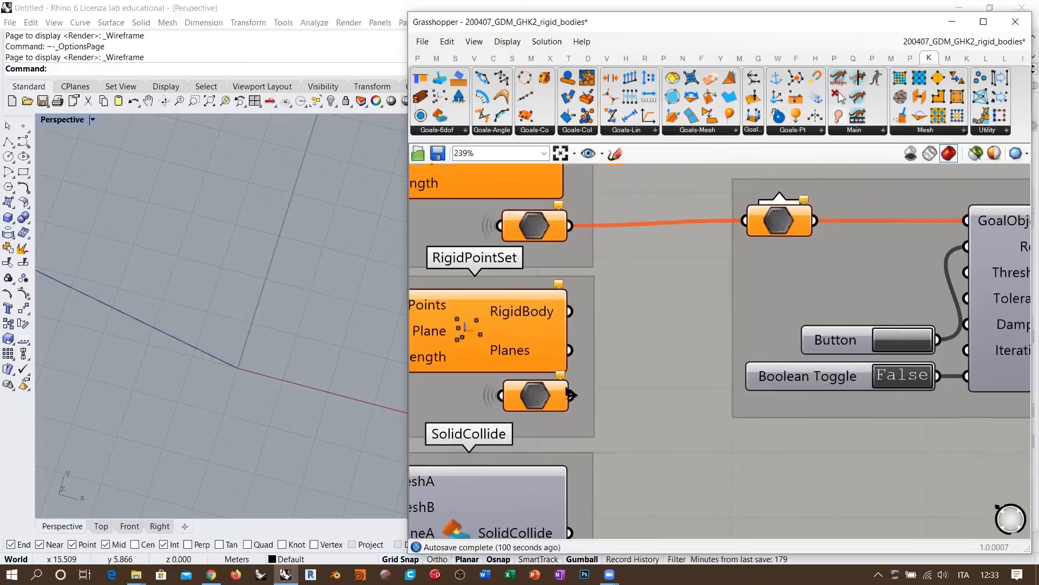
pyautogui.moveTo(565, 394); pyautogui.dragTo(689, 271)
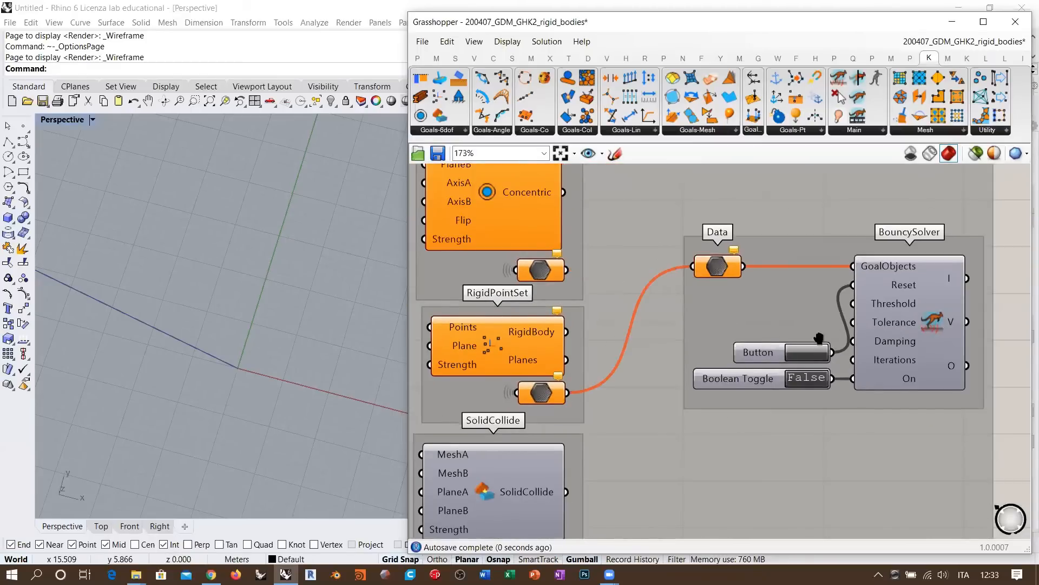
pyautogui.moveTo(689, 271); pyautogui.dragTo(645, 282, button='right')
pyautogui.scroll(-4, 755, 340)
# Enable all the components in the RigidPointSet definition group with the Mesh Sphere, Load and Floor.
pyautogui.moveTo(755, 340); pyautogui.dragTo(885, 302, button='right')
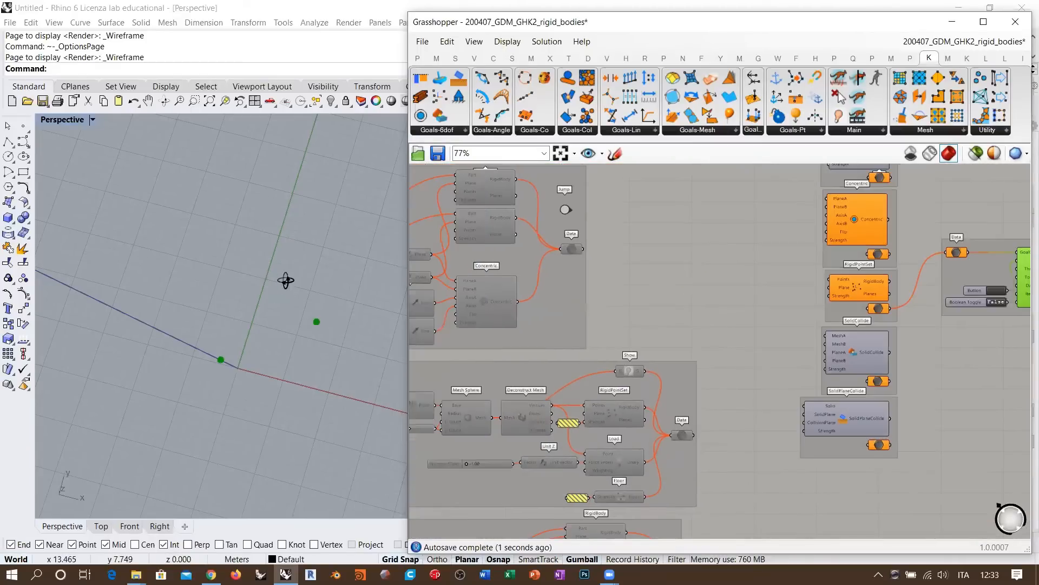
pyautogui.moveTo(287, 281); pyautogui.dragTo(297, 217, button='right')
pyautogui.moveTo(970, 282); pyautogui.dragTo(979, 236, button='right')
pyautogui.moveTo(606, 375); pyautogui.dragTo(815, 351, button='right')
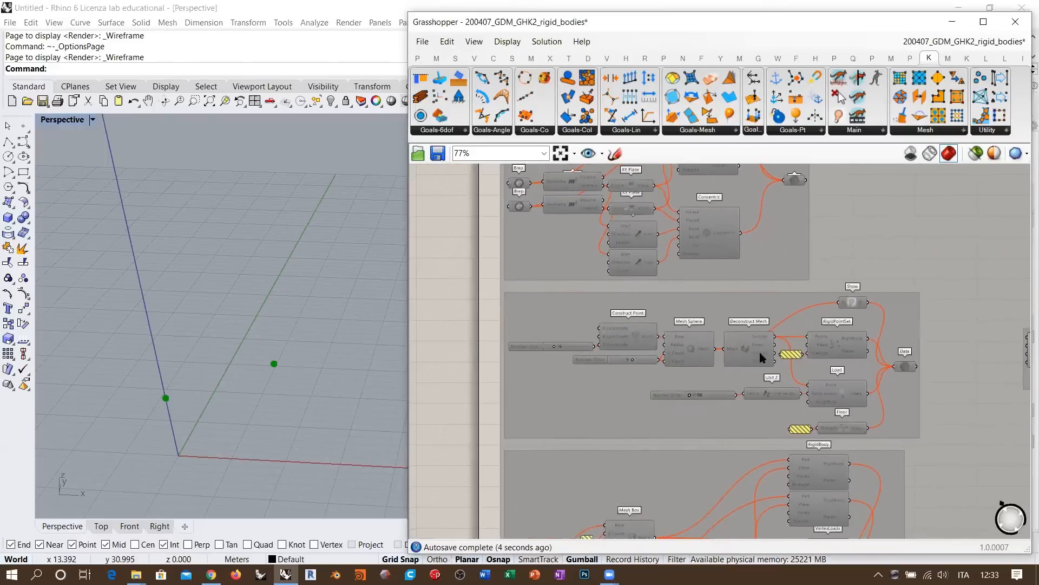
pyautogui.scroll(-1, 758, 355)
pyautogui.moveTo(517, 294); pyautogui.dragTo(900, 428)
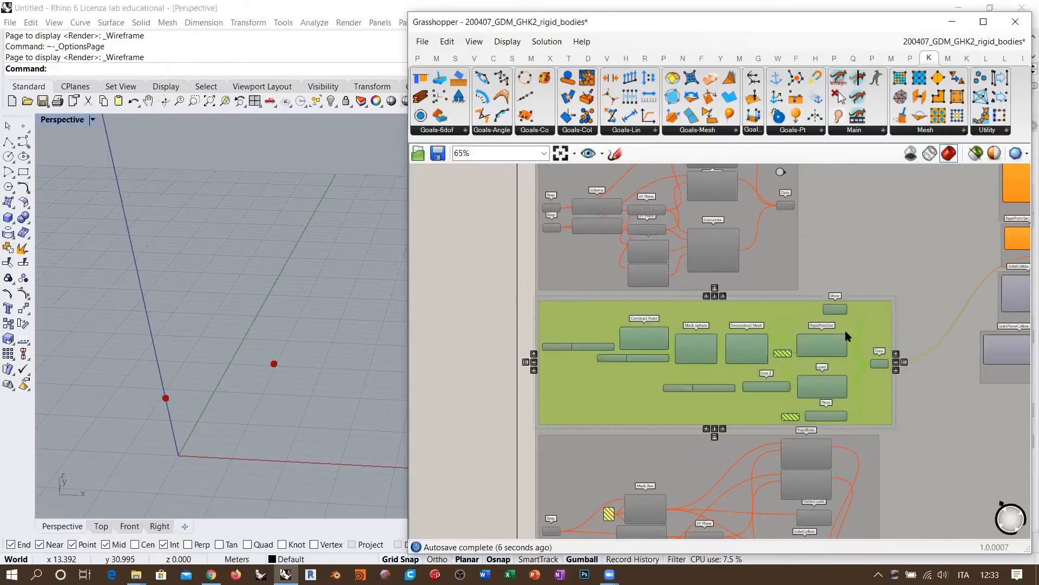
pyautogui.hotkey('ctrl', 'e')
pyautogui.click(663, 307)
# Reset the BouncySolver so it loads the RigidPointSet goals, and check the sphere in the Rhino viewport.
pyautogui.moveTo(996, 260); pyautogui.dragTo(736, 336, button='right')
pyautogui.scroll(6, 736, 336)
pyautogui.click(783, 358)
pyautogui.moveTo(332, 368); pyautogui.dragTo(214, 373, button='right')
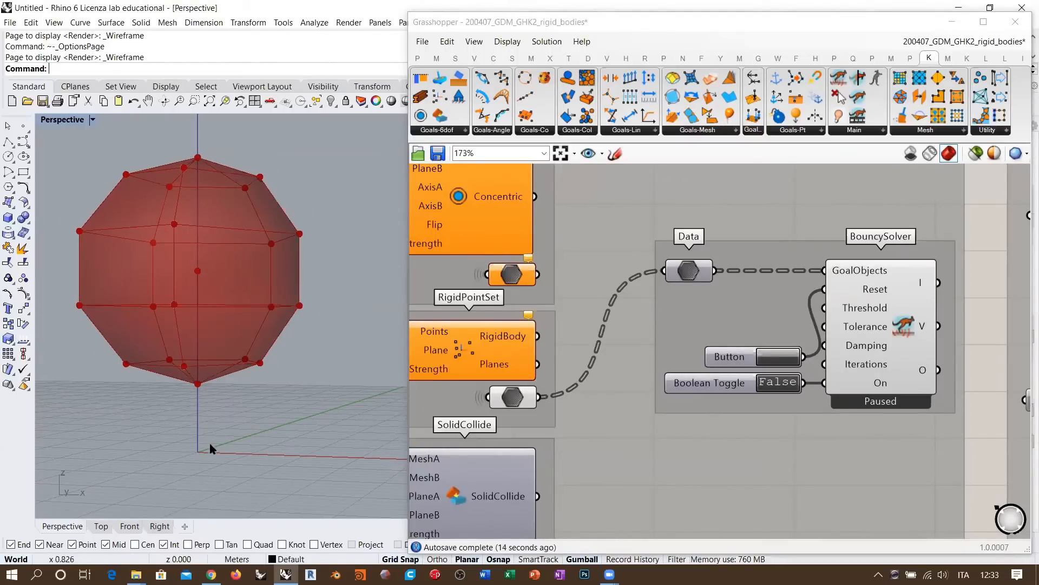
# Examine how the mesh sphere's vertices feed the RigidPointSet and Load goals, and inspect the Floor goal.
pyautogui.scroll(-7, 860, 341)
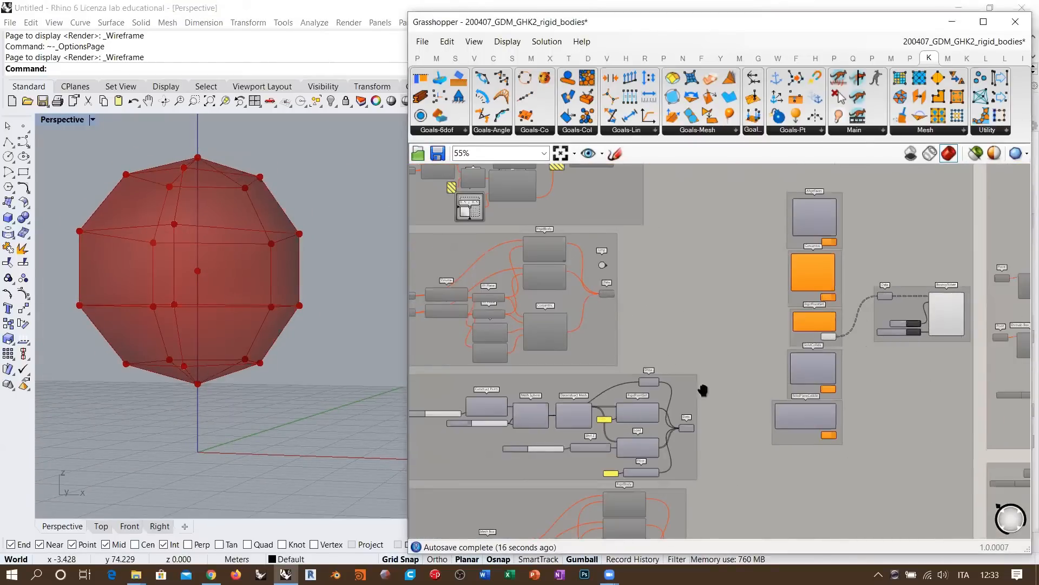
pyautogui.scroll(4, 703, 382)
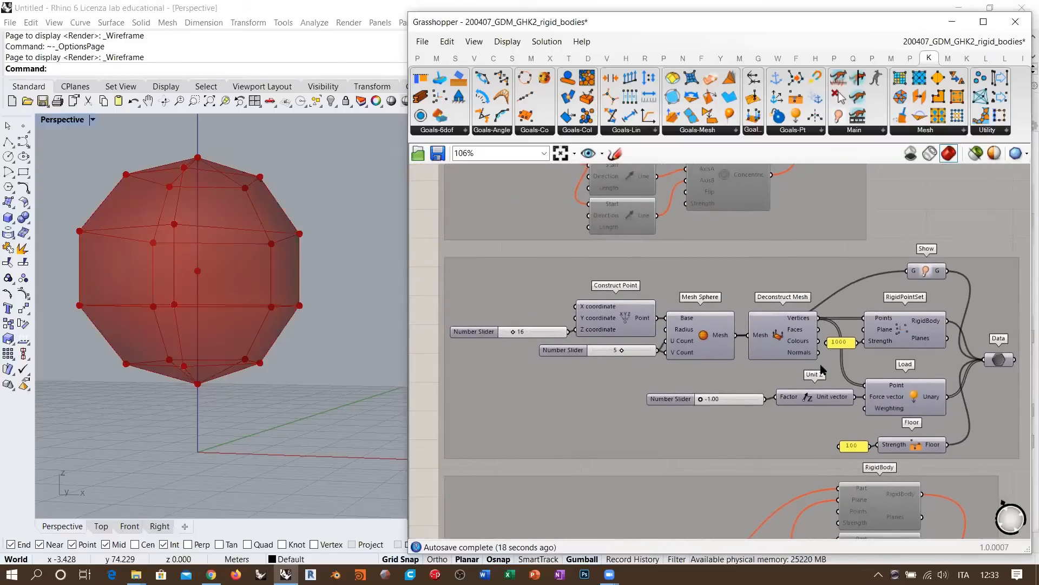
pyautogui.moveTo(821, 365); pyautogui.dragTo(813, 360, button='right')
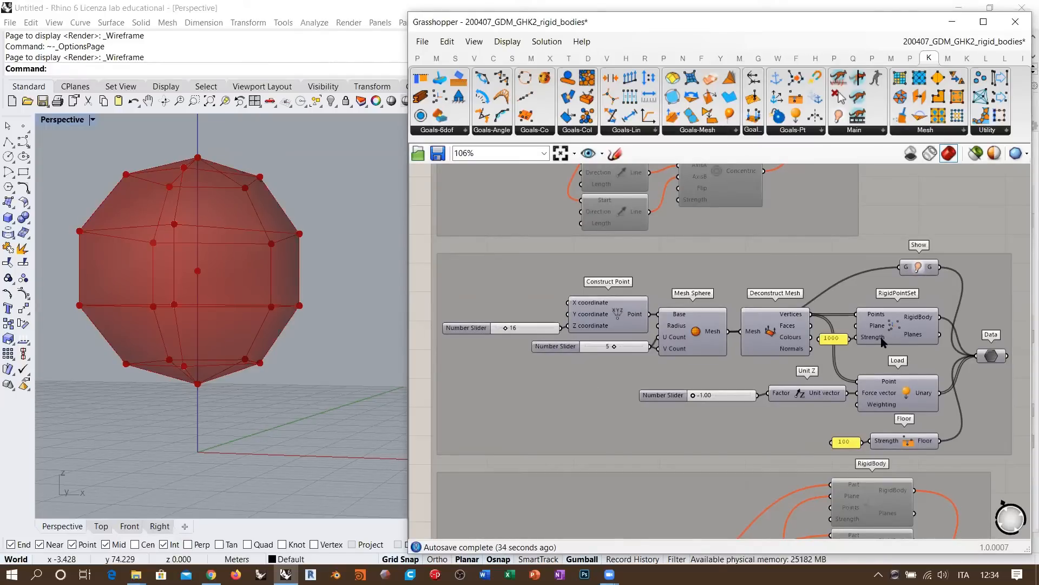
pyautogui.moveTo(892, 360); pyautogui.dragTo(857, 359, button='right')
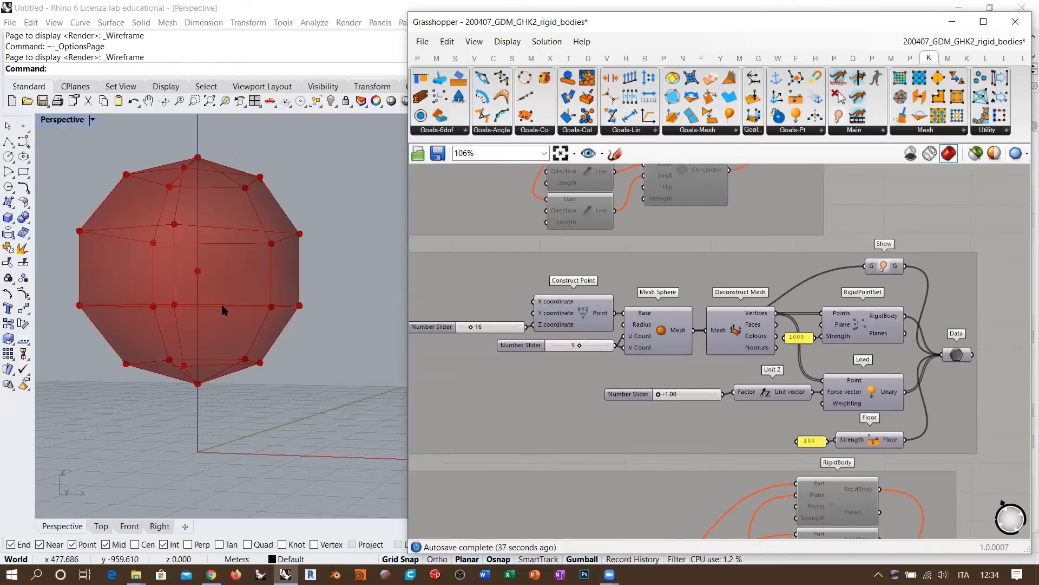
pyautogui.moveTo(224, 310); pyautogui.dragTo(239, 274, button='right')
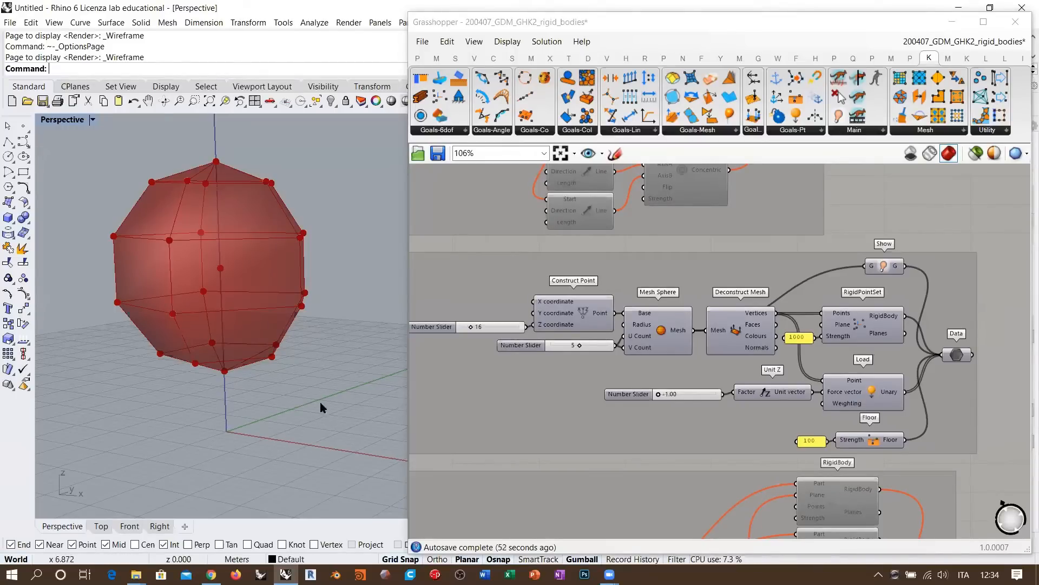
pyautogui.moveTo(906, 346); pyautogui.dragTo(797, 330, button='right')
pyautogui.scroll(5, 798, 330)
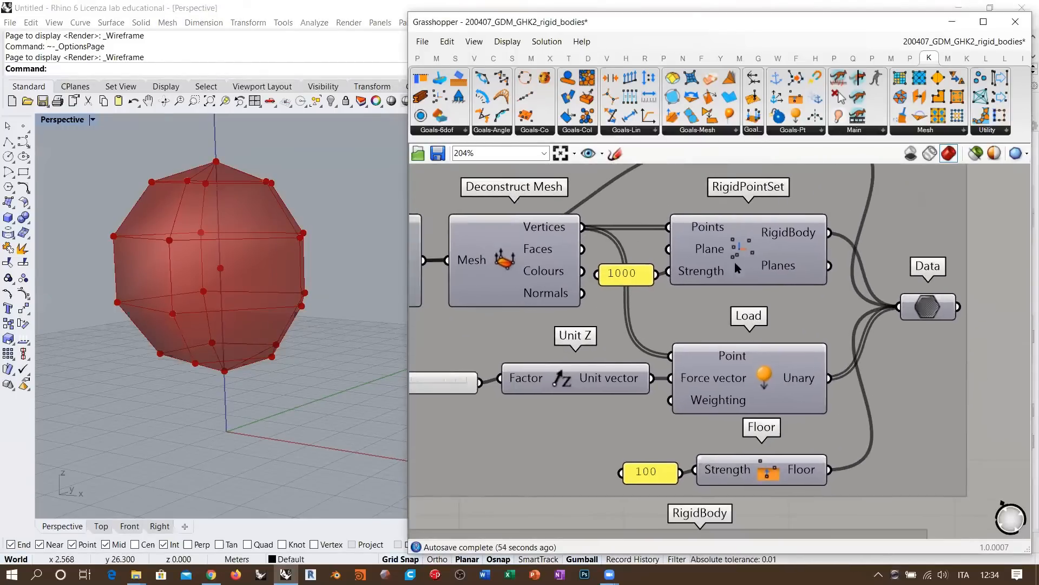
pyautogui.click(740, 254)
pyautogui.click(769, 386)
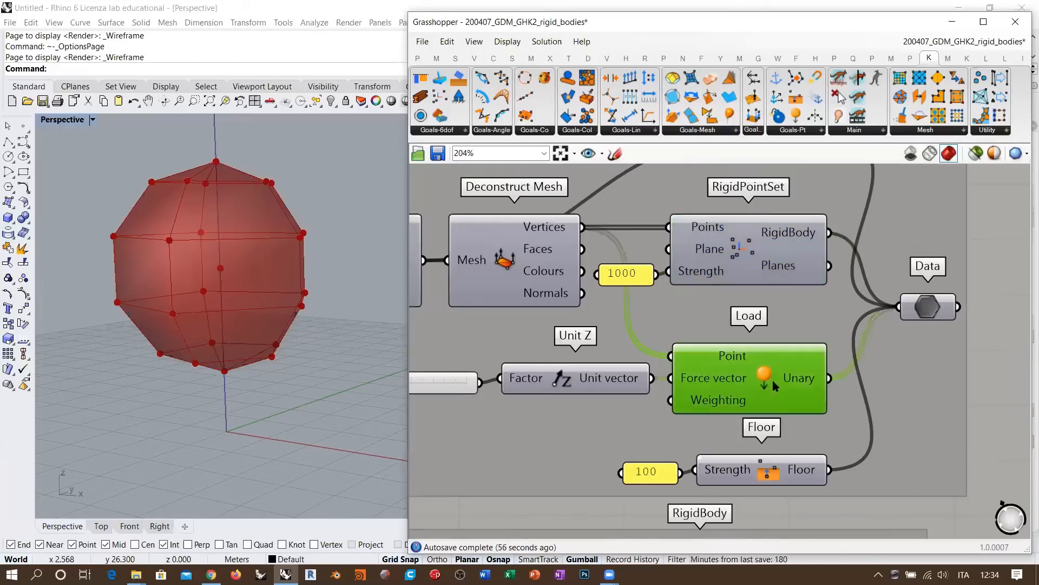
pyautogui.click(776, 479)
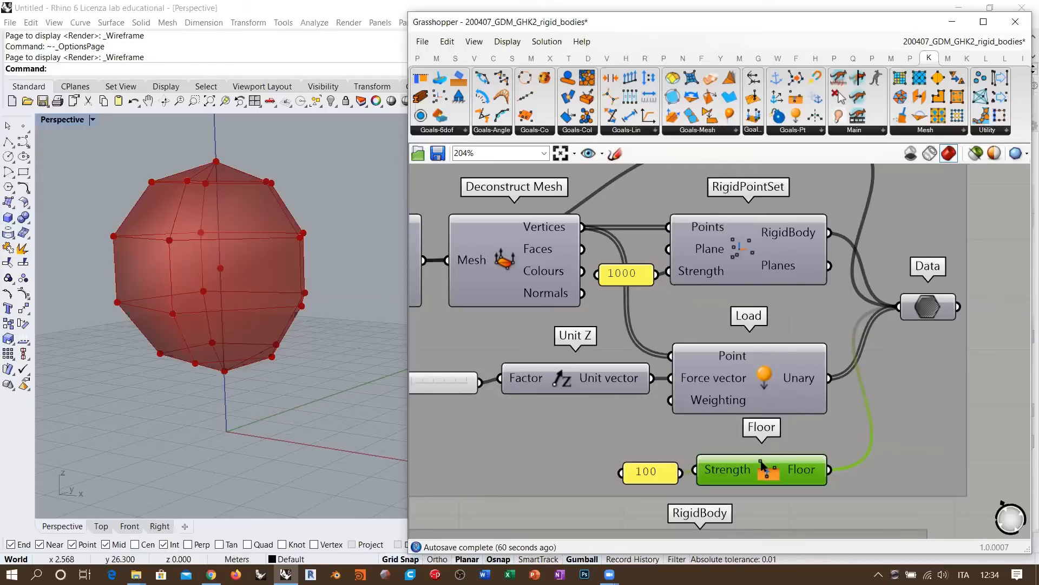
pyautogui.click(796, 133)
pyautogui.scroll(-3, 749, 418)
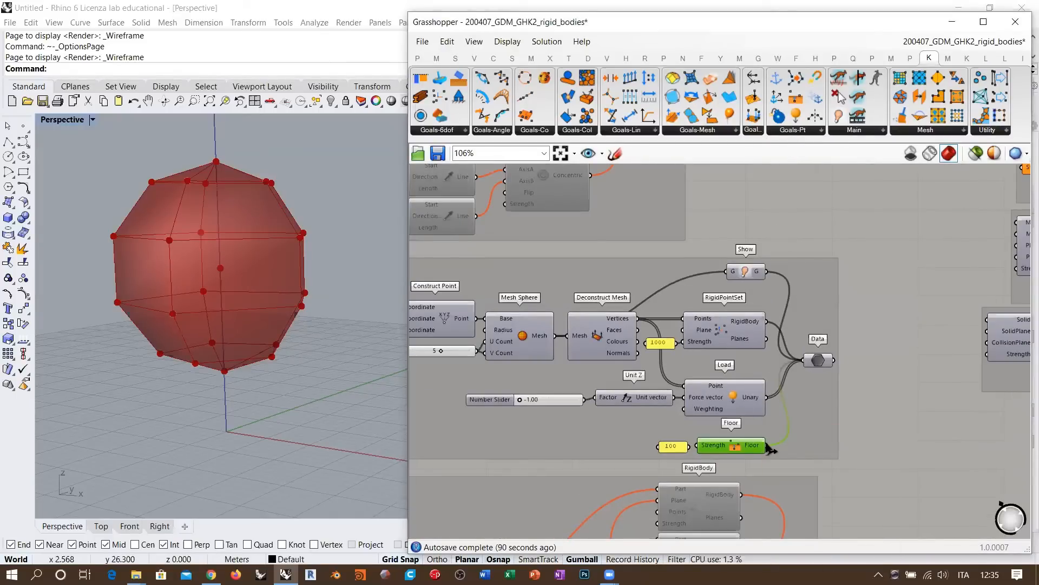
# Examine the sphere's position above the ground plane and the Strength panel feeding the Floor component.
pyautogui.moveTo(279, 441); pyautogui.dragTo(294, 341, button='right')
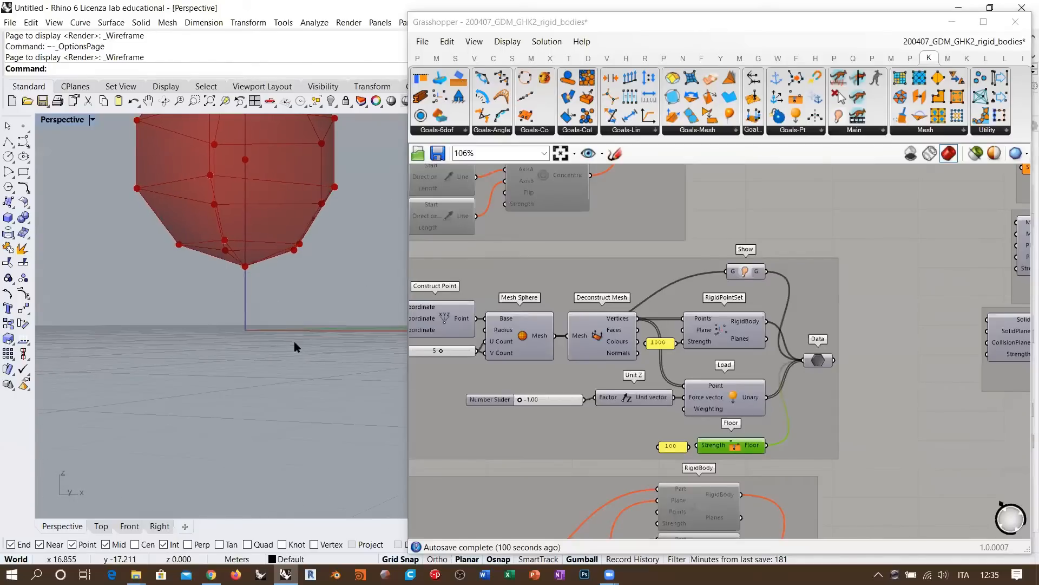
pyautogui.moveTo(228, 356); pyautogui.dragTo(278, 331, button='right')
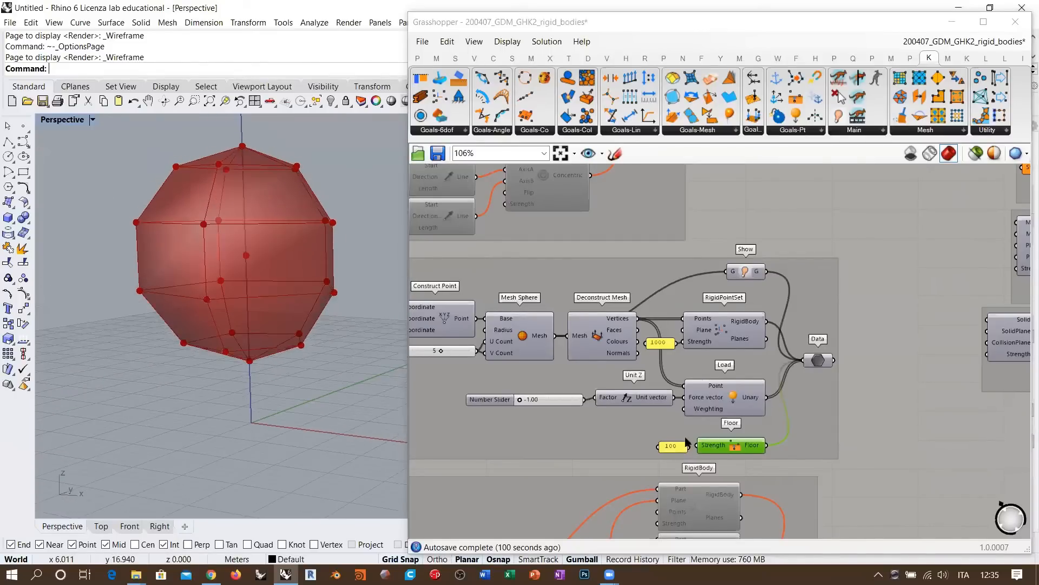
pyautogui.moveTo(738, 466); pyautogui.dragTo(730, 417, button='right')
pyautogui.scroll(5, 686, 404)
pyautogui.click(677, 400)
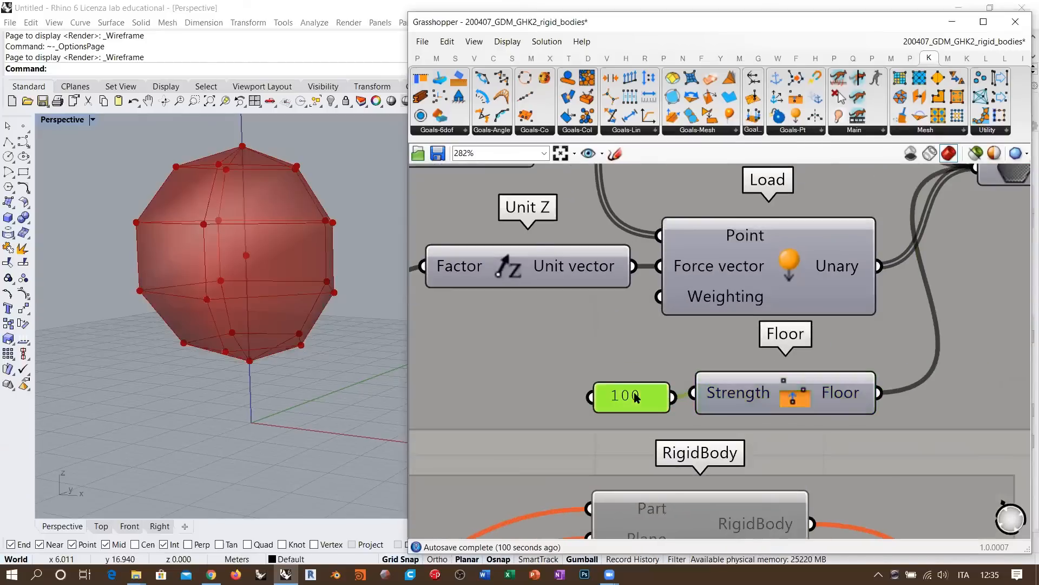
pyautogui.scroll(-2, 632, 393)
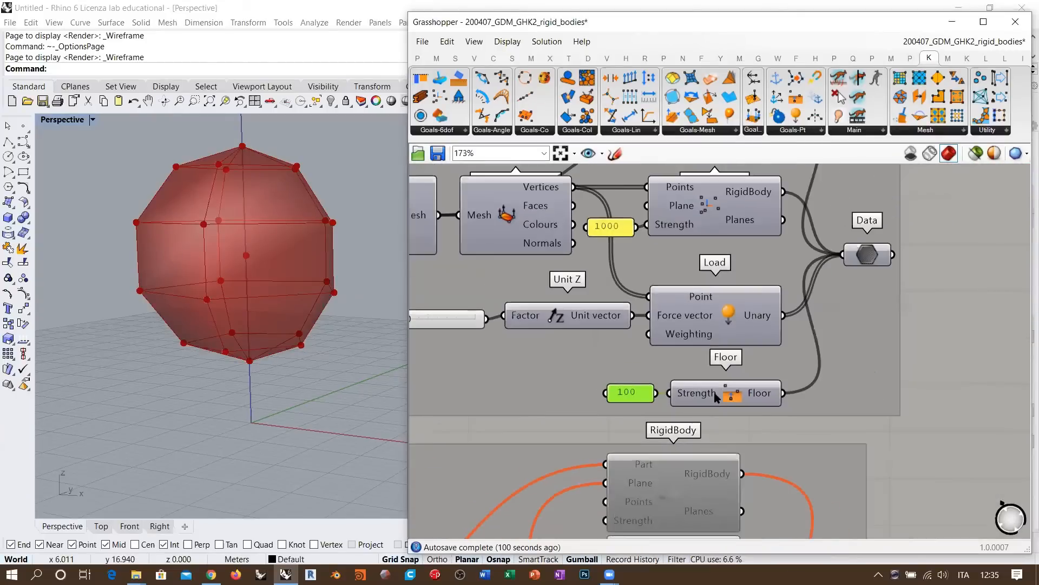
pyautogui.click(756, 400)
pyautogui.click(677, 410)
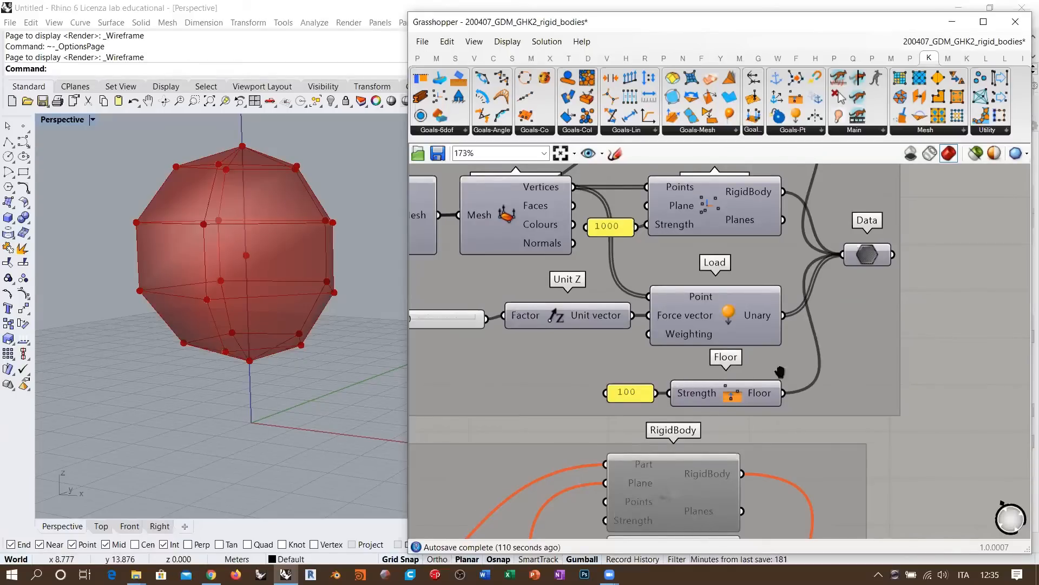
# Run the BouncySolver by setting its Boolean Toggle to True, and restart the falling-sphere simulation with a reset.
pyautogui.moveTo(728, 394); pyautogui.dragTo(645, 423, button='right')
pyautogui.scroll(-3, 644, 423)
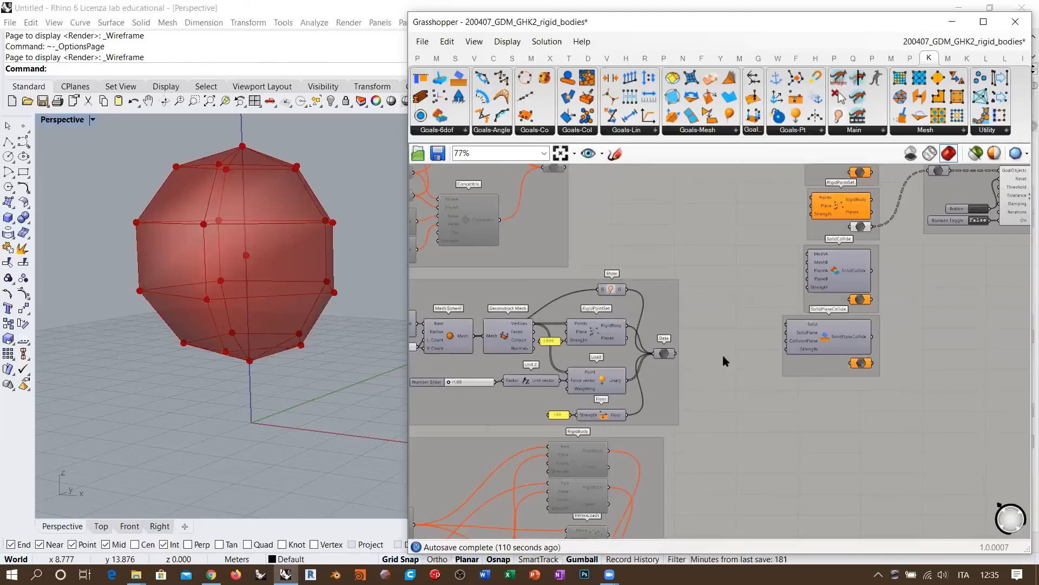
pyautogui.moveTo(723, 356); pyautogui.dragTo(673, 347, button='right')
pyautogui.scroll(3, 823, 249)
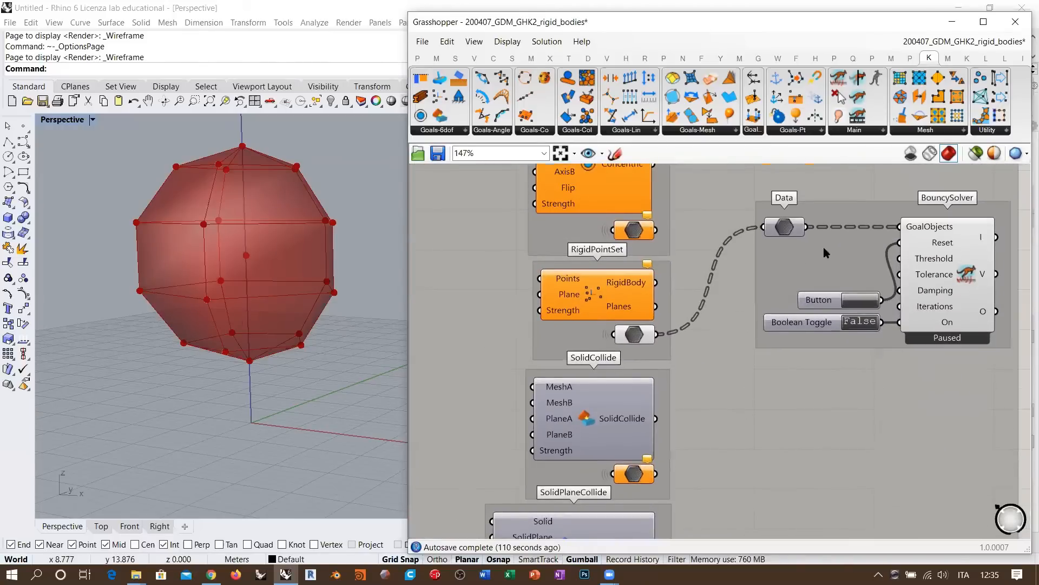
pyautogui.doubleClick(859, 322)
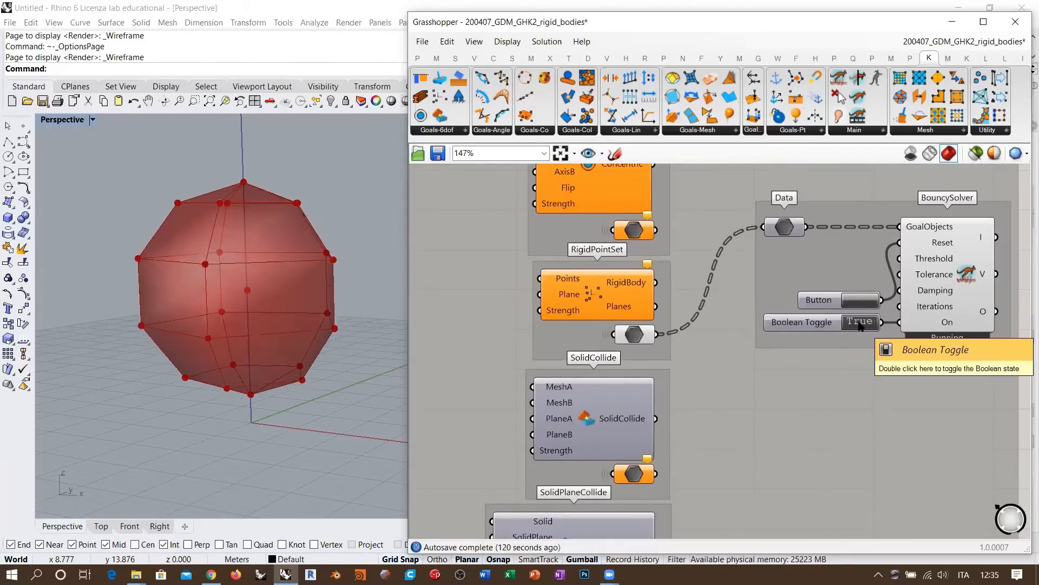
pyautogui.moveTo(235, 492); pyautogui.dragTo(271, 395, button='right')
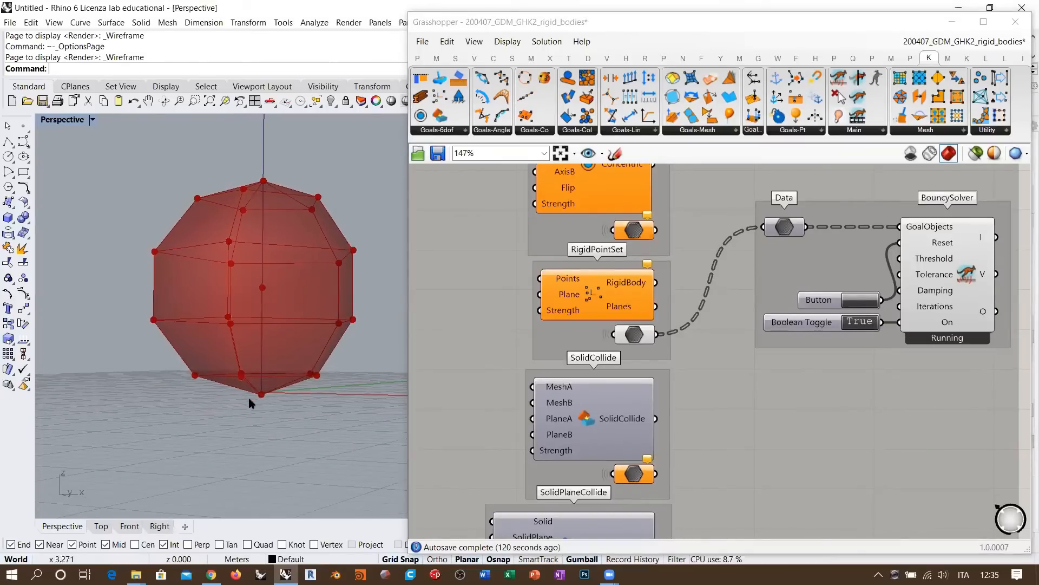
pyautogui.click(852, 303)
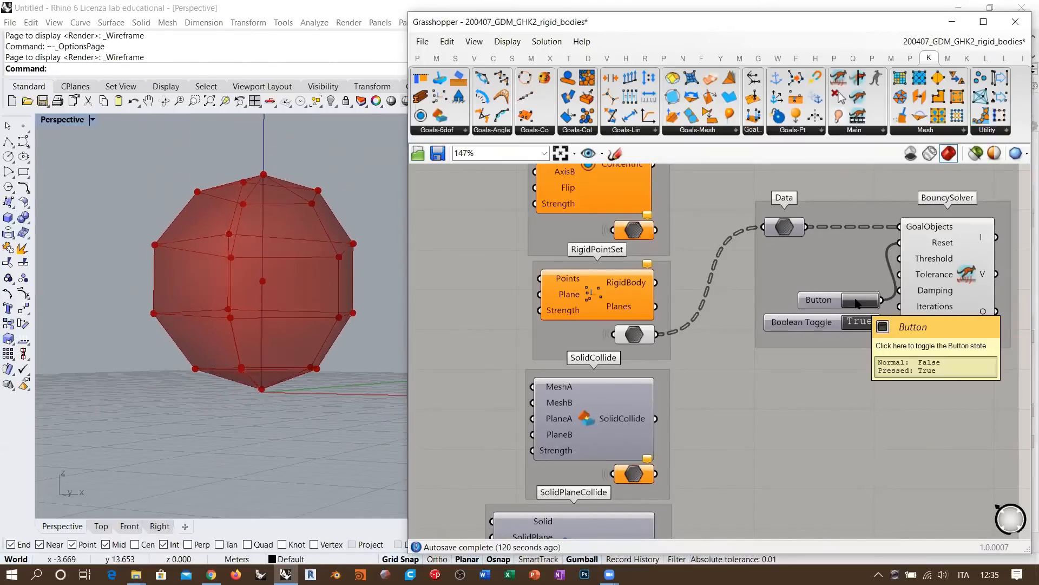
# Nudge the 1000 panel into line with the RigidPointSet component's Strength input.
pyautogui.moveTo(717, 389); pyautogui.dragTo(888, 362, button='right')
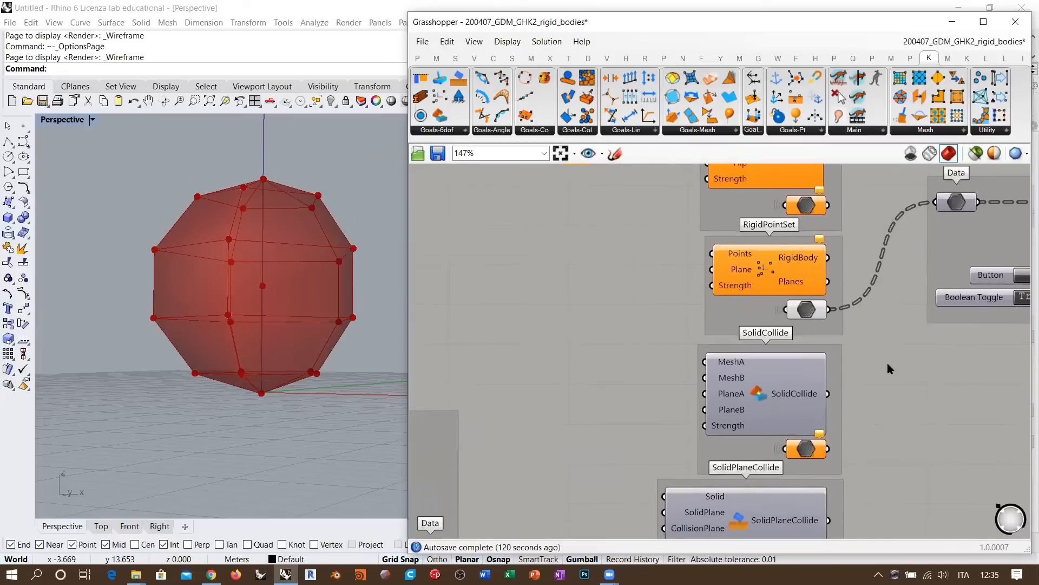
pyautogui.scroll(-4, 888, 363)
pyautogui.scroll(3, 601, 438)
pyautogui.moveTo(601, 439); pyautogui.dragTo(676, 379, button='right')
pyautogui.scroll(2, 676, 383)
pyautogui.moveTo(749, 358); pyautogui.dragTo(759, 310, button='right')
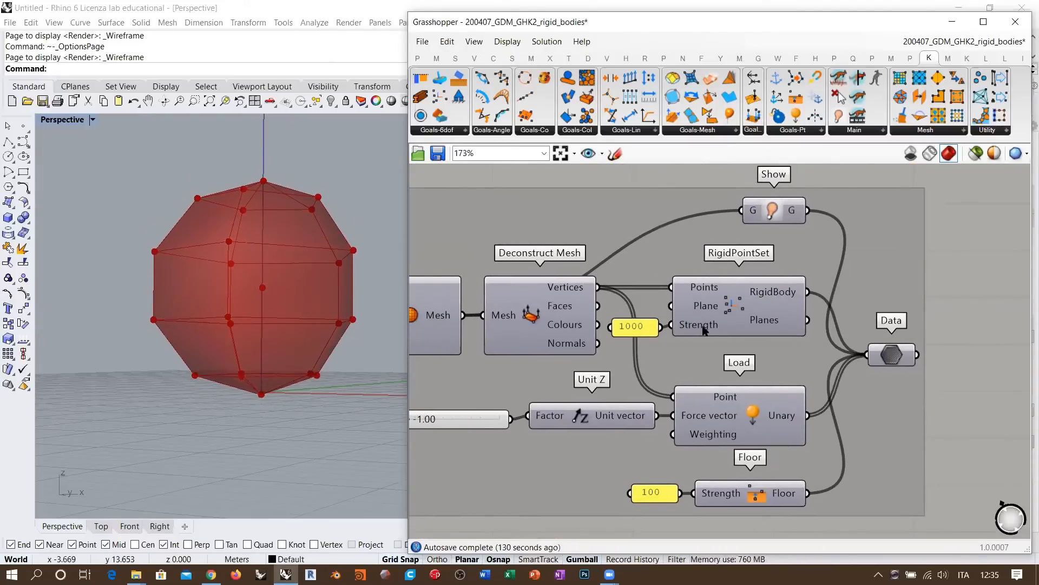
pyautogui.moveTo(699, 332)
pyautogui.moveTo(697, 327); pyautogui.dragTo(721, 427, button='right')
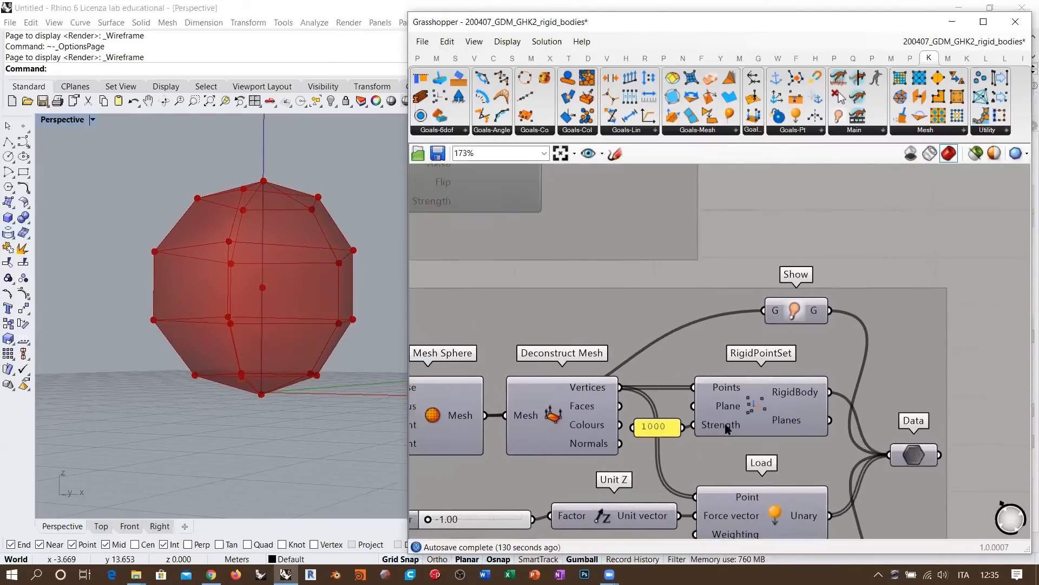
pyautogui.scroll(-3, 724, 426)
pyautogui.moveTo(590, 280); pyautogui.dragTo(583, 251, button='right')
pyautogui.moveTo(760, 347); pyautogui.dragTo(760, 339, button='right')
pyautogui.scroll(3, 760, 340)
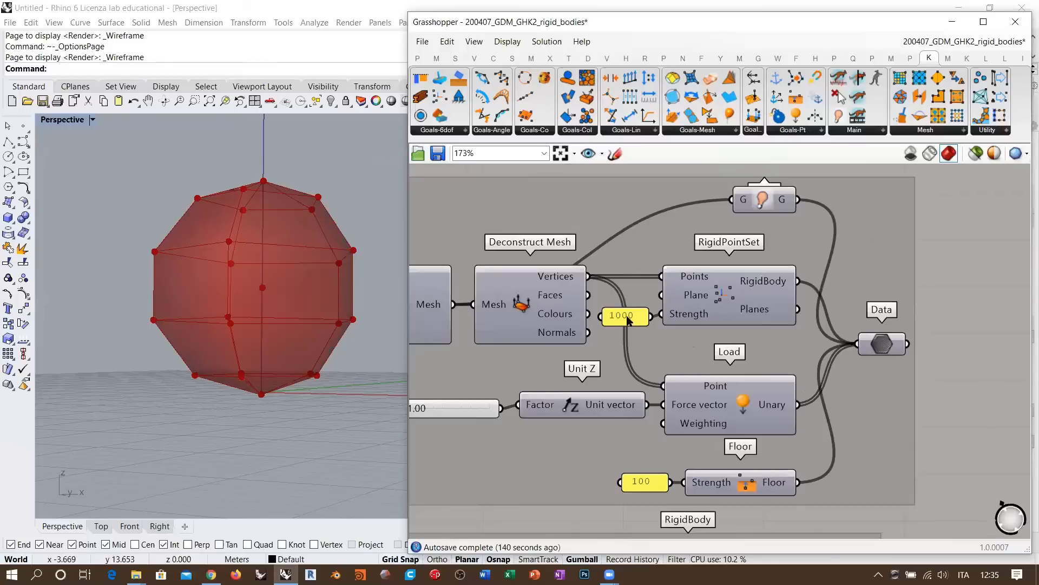
pyautogui.moveTo(627, 319); pyautogui.dragTo(624, 314)
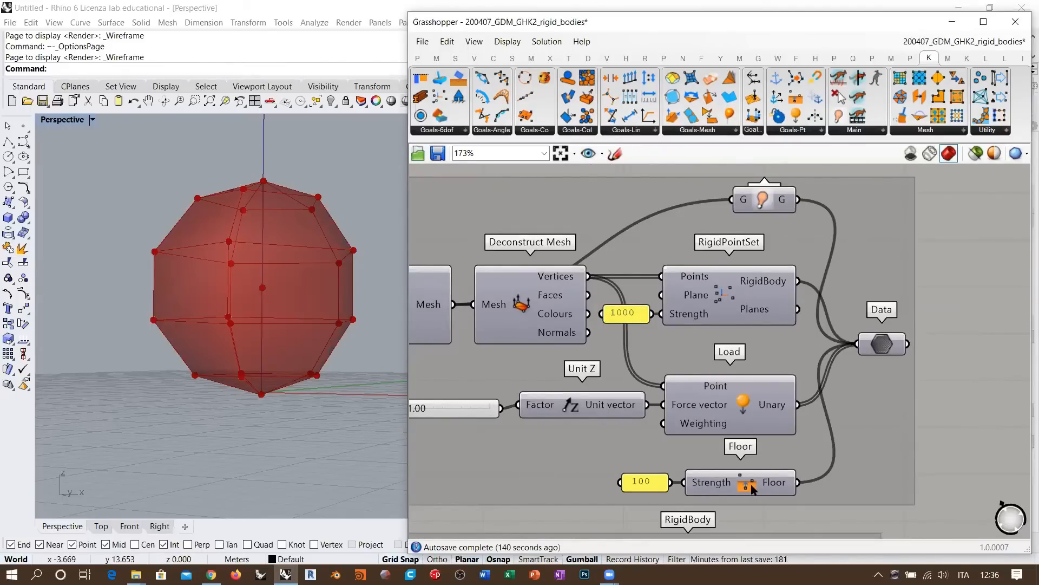
# Disconnect the 100 panel from the Floor component's Strength input while the simulation runs.
pyautogui.scroll(3, 752, 488)
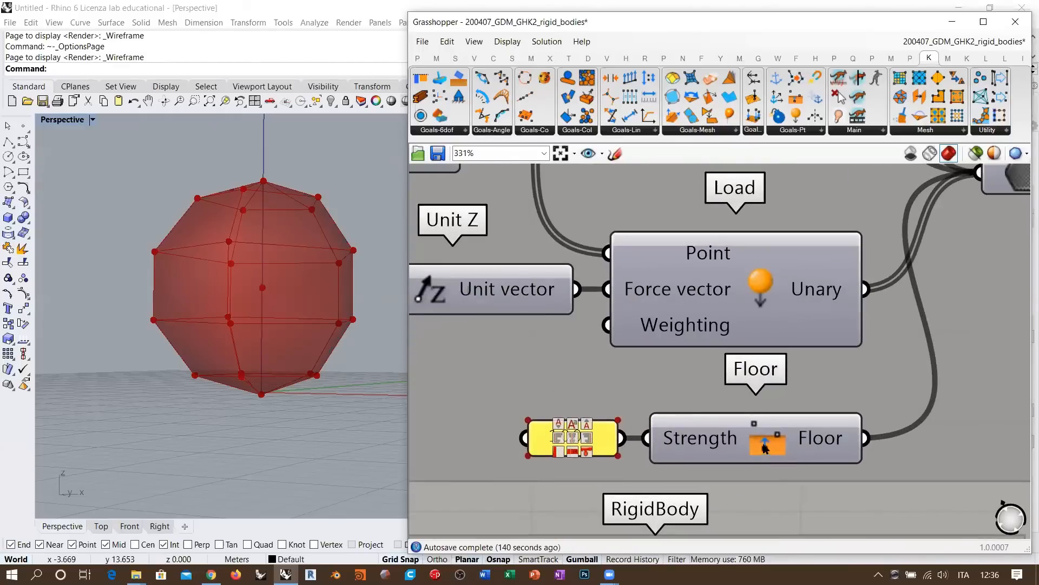
pyautogui.scroll(-3, 765, 448)
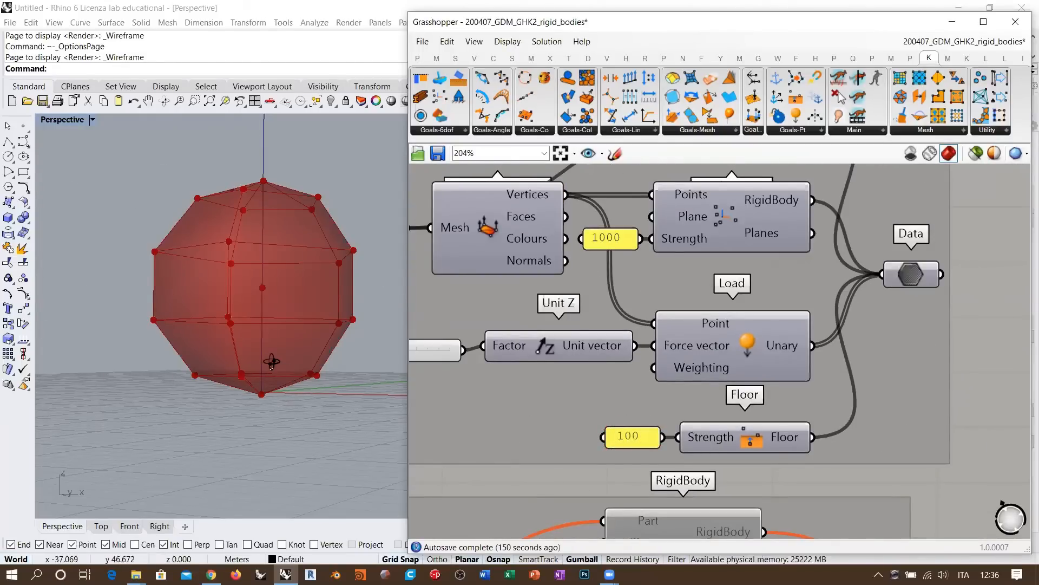
pyautogui.moveTo(272, 360); pyautogui.dragTo(289, 373, button='right')
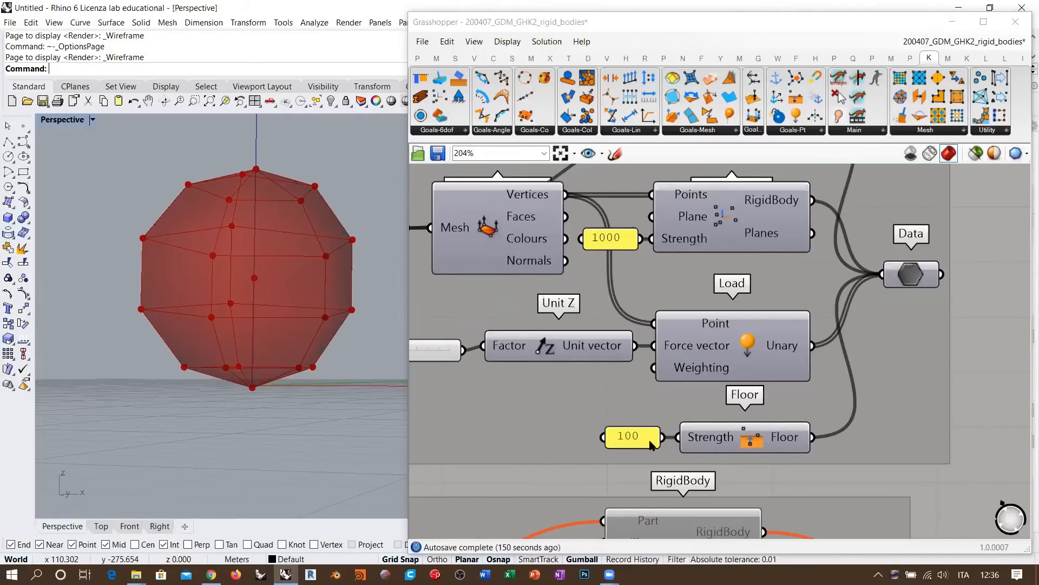
pyautogui.keyDown('ctrl'); pyautogui.moveTo(664, 440); pyautogui.dragTo(681, 439); pyautogui.keyUp('ctrl')
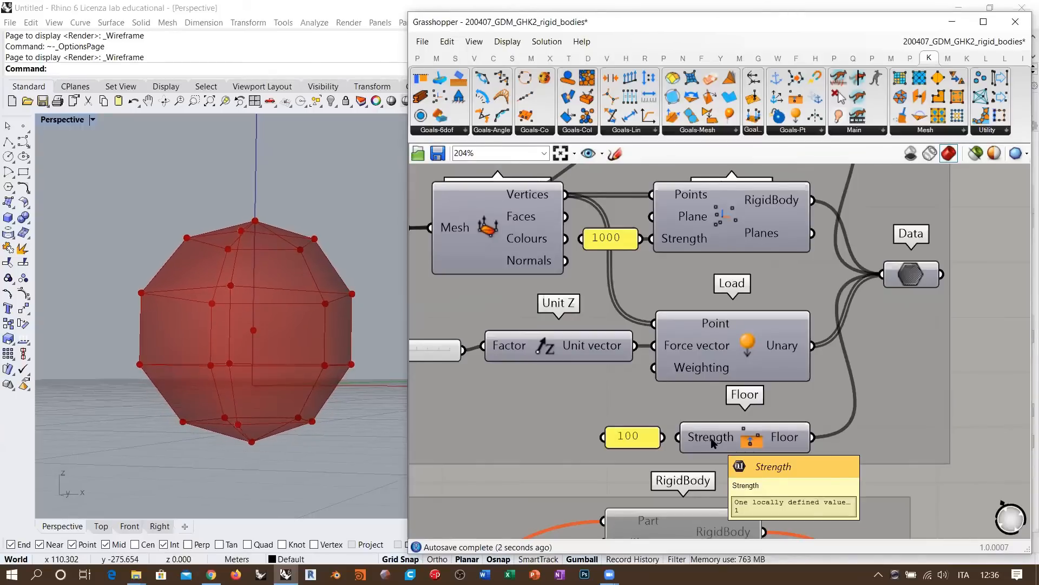
# Examine the slider driving the load and the sphere's position against the floor line in the Front view.
pyautogui.moveTo(673, 409); pyautogui.dragTo(790, 398, button='right')
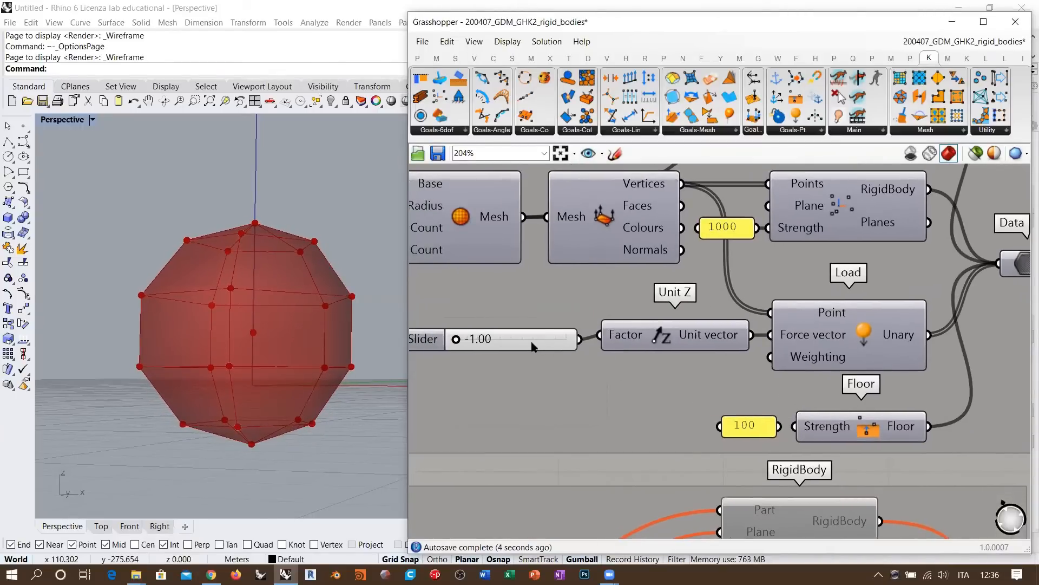
pyautogui.click(506, 337)
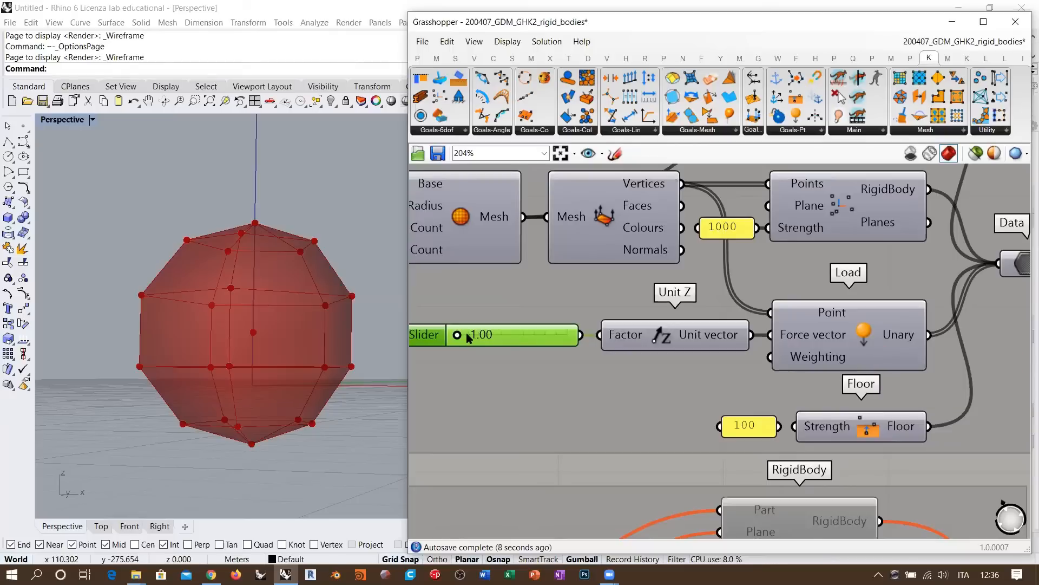
pyautogui.moveTo(825, 316)
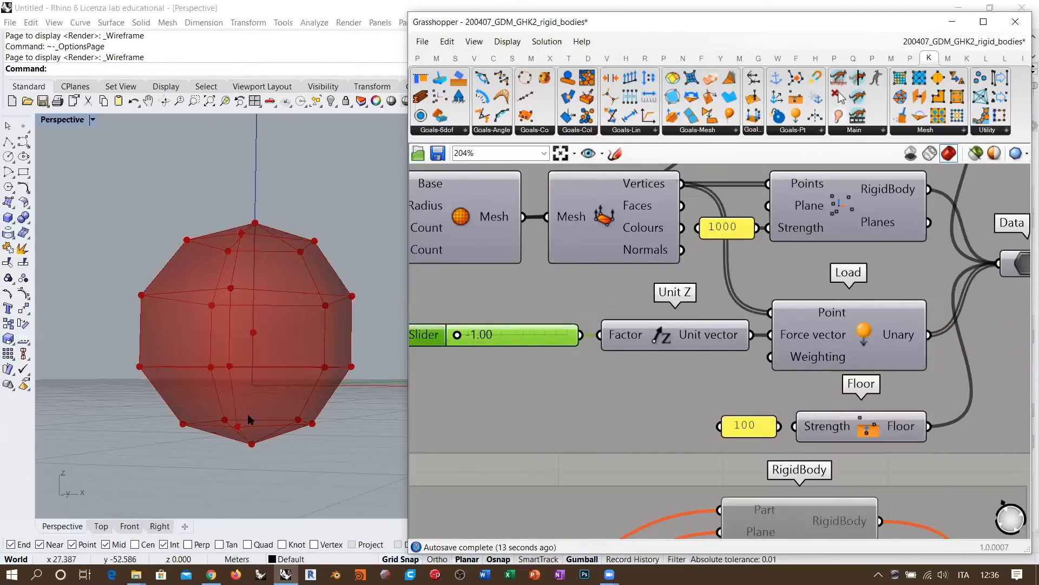
pyautogui.moveTo(269, 358)
pyautogui.mouseDown(button='right')
pyautogui.moveTo(272, 346)
pyautogui.moveTo(295, 351)
pyautogui.moveTo(251, 346)
pyautogui.moveTo(287, 362)
pyautogui.mouseUp(button='right')
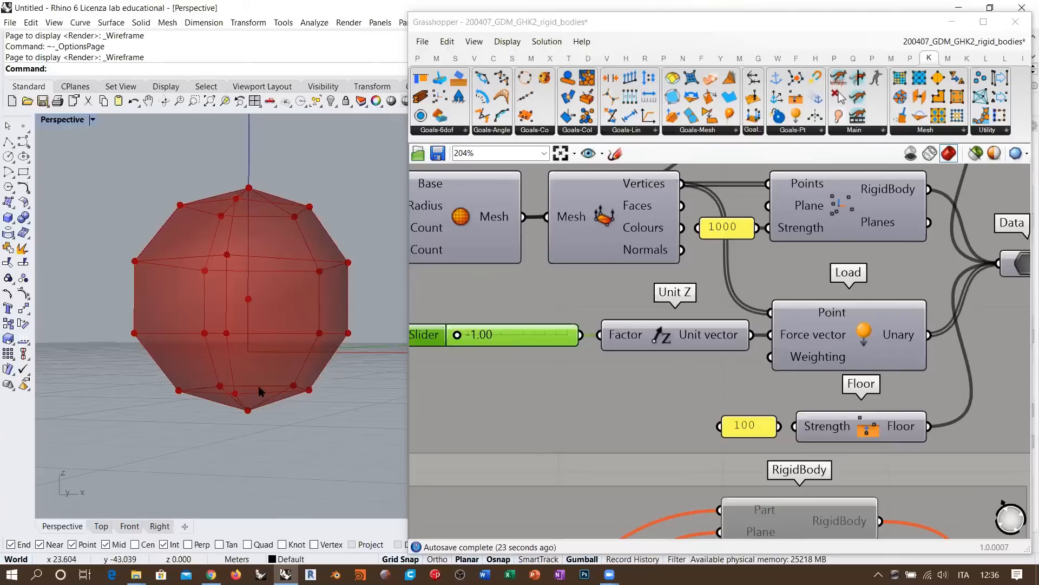
pyautogui.click(129, 526)
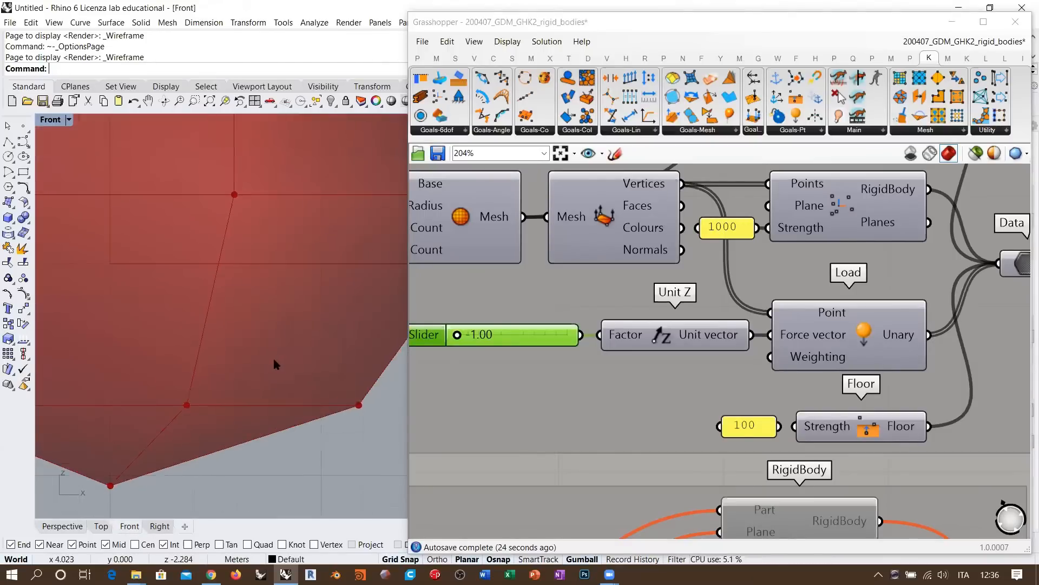
pyautogui.scroll(-4, 273, 356)
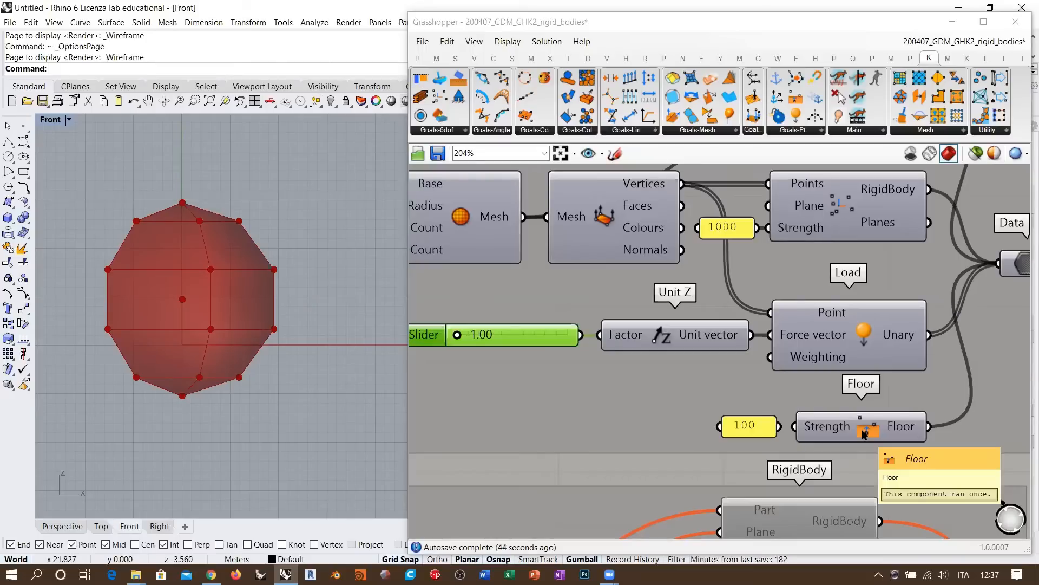
# Reconnect the 100 panel to the Floor's Strength input, and disconnect the 1000 panel from the RigidPointSet's Strength input.
pyautogui.click(784, 432)
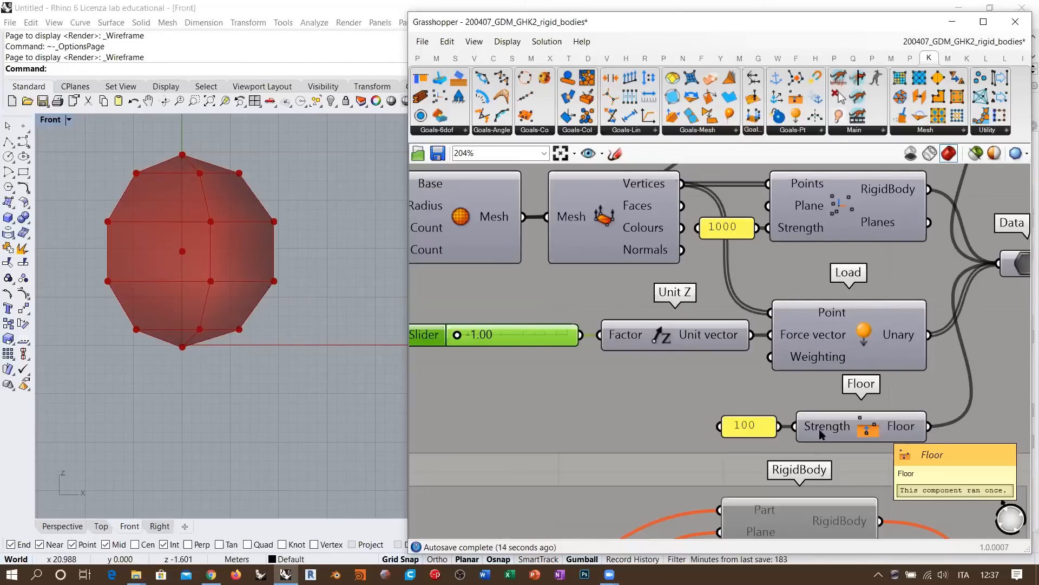
pyautogui.moveTo(757, 304); pyautogui.dragTo(694, 397, button='right')
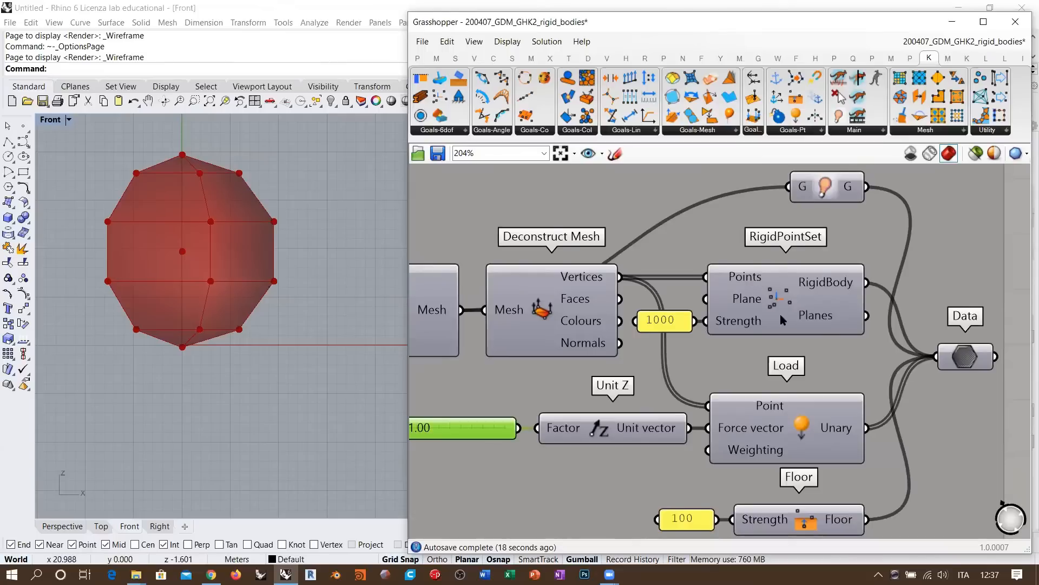
pyautogui.moveTo(781, 314); pyautogui.dragTo(794, 283, button='right')
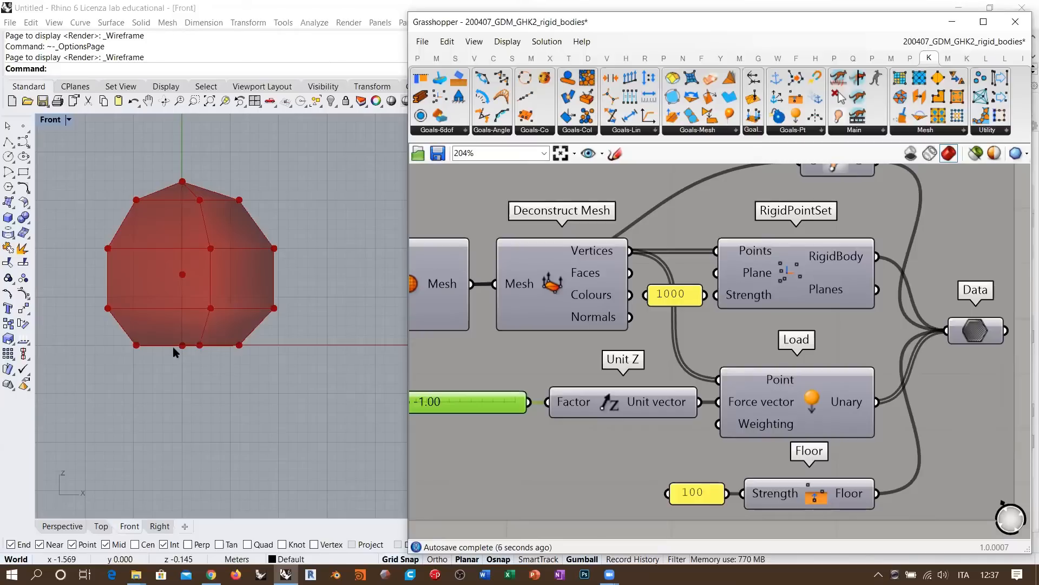
pyautogui.moveTo(224, 329); pyautogui.dragTo(239, 339, button='right')
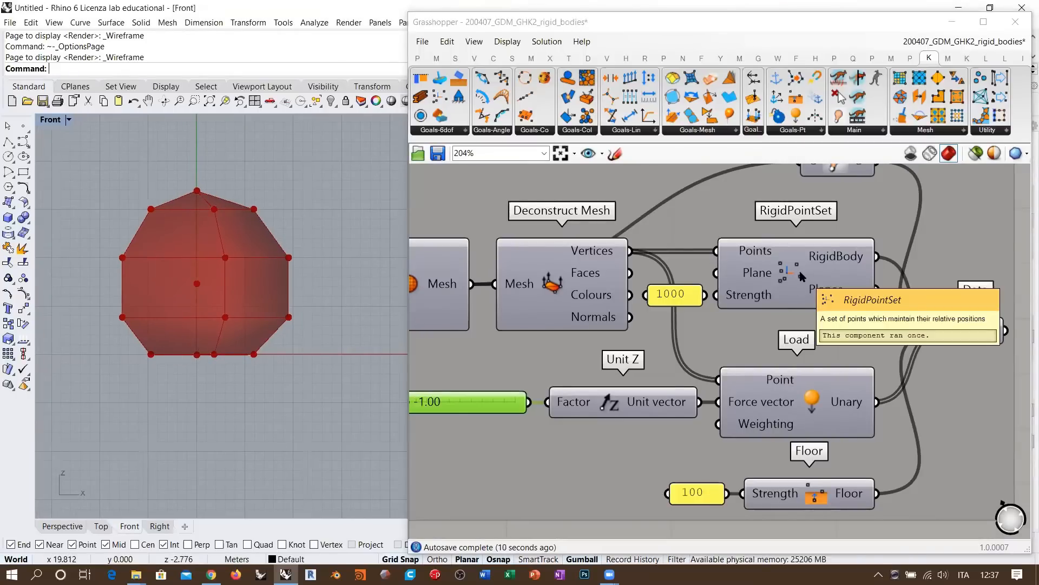
# Reconnect the 1000 panel to the RigidPointSet component's Strength input.
pyautogui.click(813, 412)
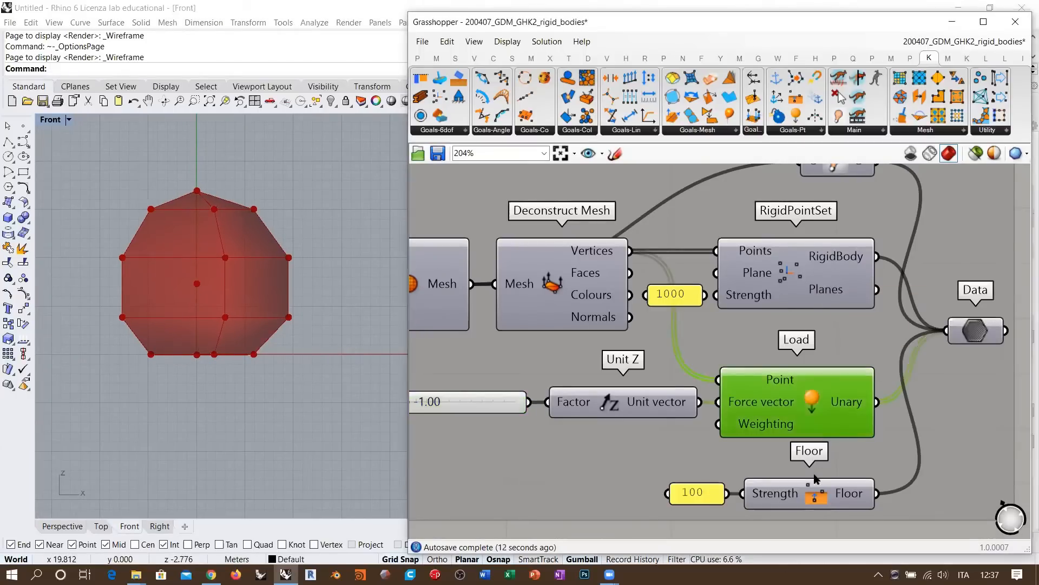
pyautogui.click(819, 497)
pyautogui.click(807, 320)
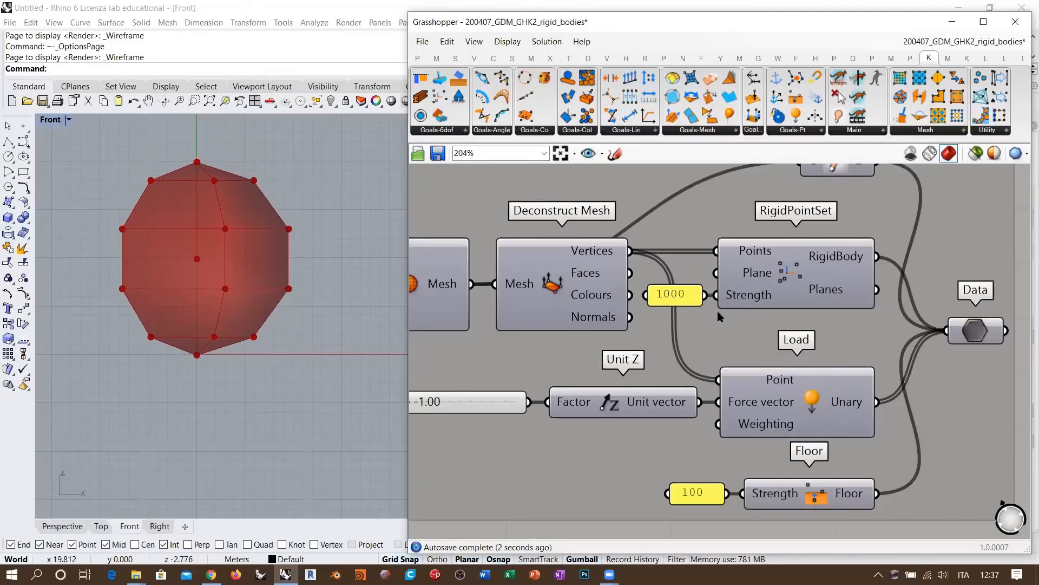
# Review the Load, RigidPointSet, Show and Mesh Sphere components of the falling-sphere definition.
pyautogui.scroll(-3, 768, 428)
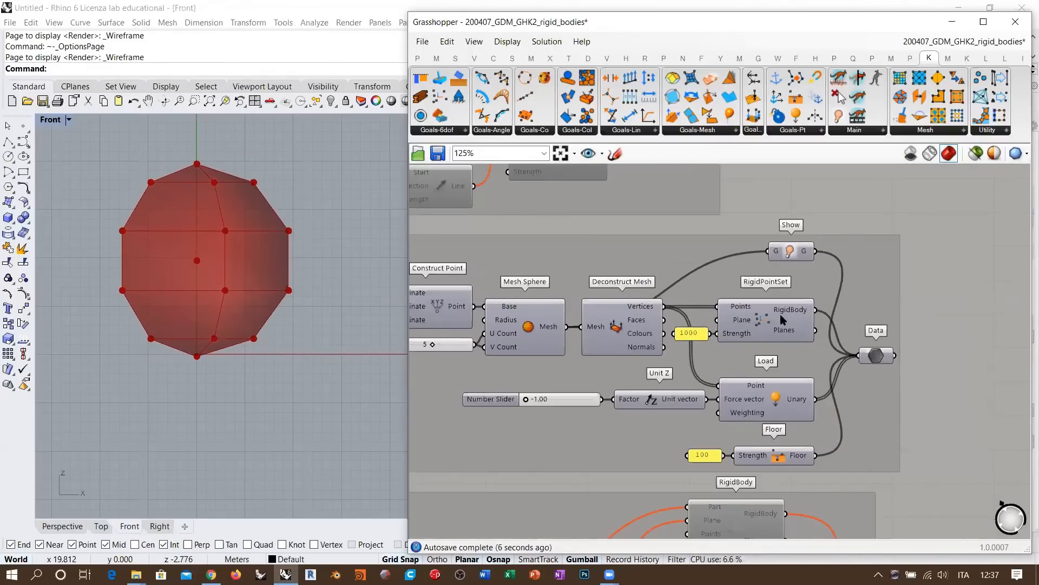
pyautogui.scroll(3, 777, 335)
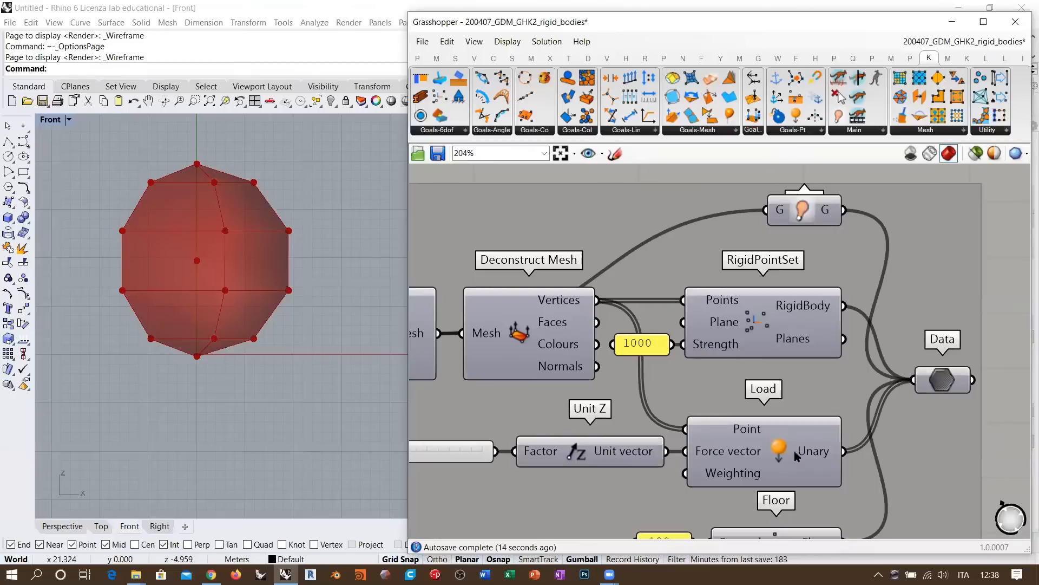
pyautogui.moveTo(775, 449); pyautogui.dragTo(796, 384, button='right')
pyautogui.click(813, 427)
pyautogui.click(821, 335)
pyautogui.click(738, 274)
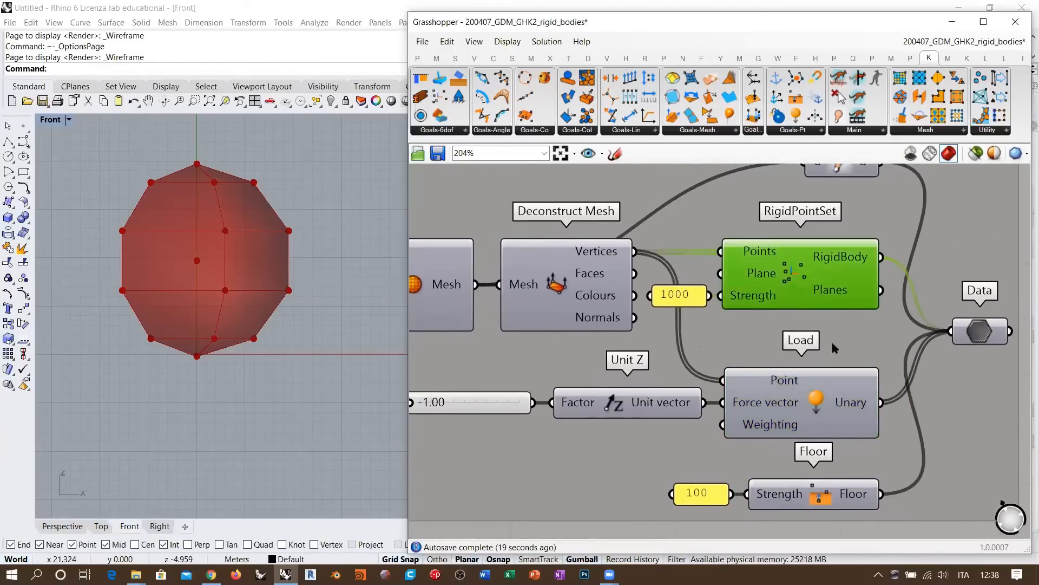
pyautogui.scroll(-2, 709, 410)
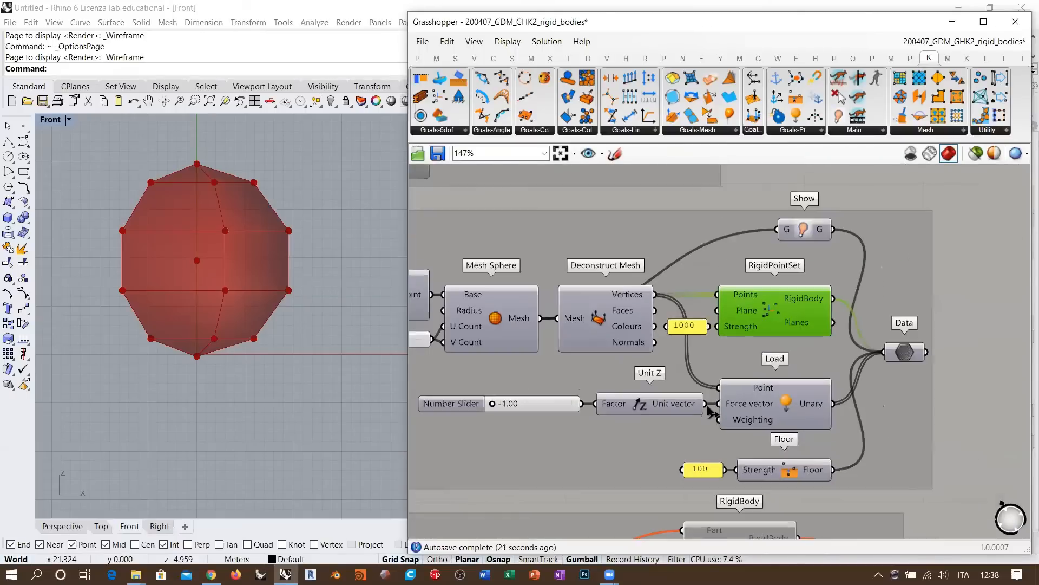
pyautogui.click(794, 341)
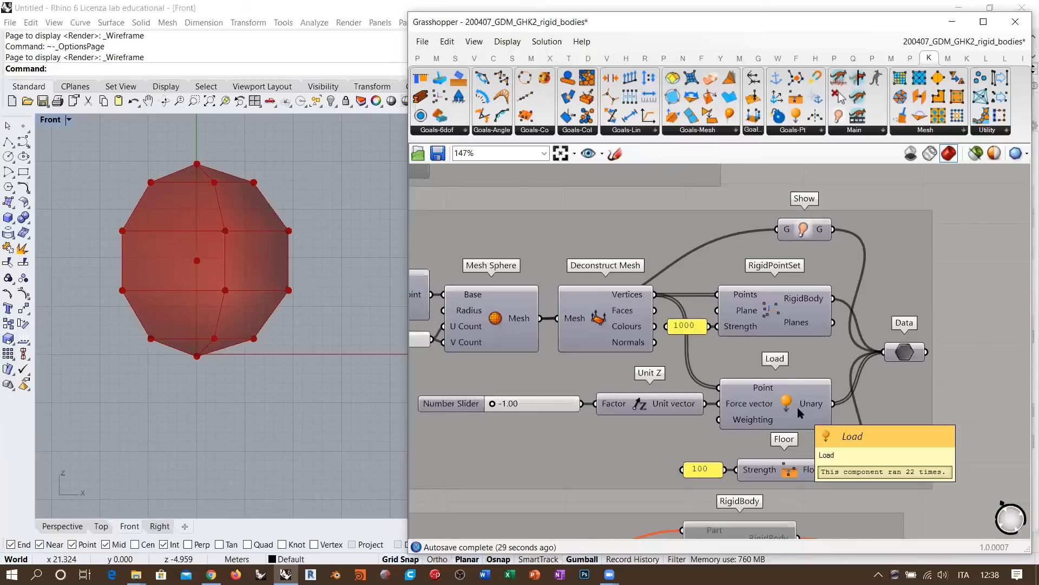
pyautogui.click(805, 234)
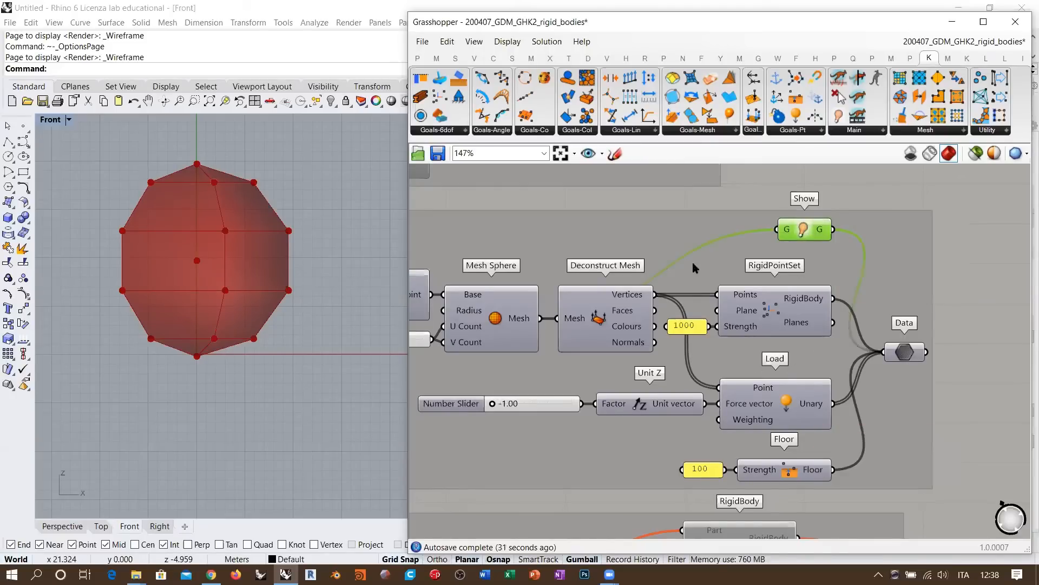
pyautogui.moveTo(692, 260); pyautogui.dragTo(751, 258, button='right')
pyautogui.click(545, 316)
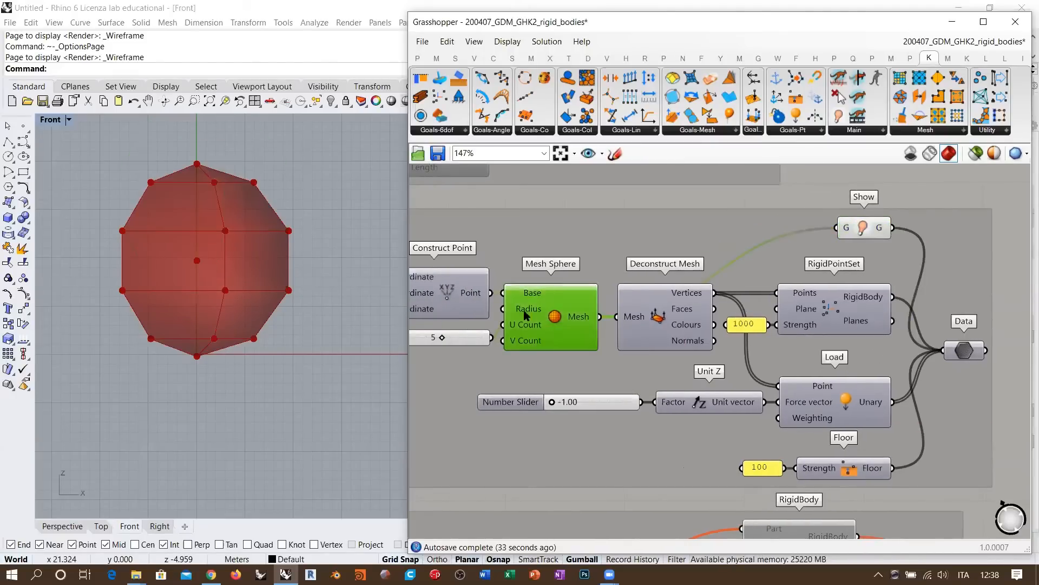
# Inspect the BouncySolver group and trace how the sphere definition's goals reach its GoalObjects input.
pyautogui.moveTo(841, 323); pyautogui.dragTo(628, 348, button='right')
pyautogui.scroll(-1, 709, 325)
pyautogui.scroll(-3, 709, 329)
pyautogui.moveTo(994, 232); pyautogui.dragTo(706, 349, button='right')
pyautogui.scroll(5, 777, 310)
pyautogui.click(838, 329)
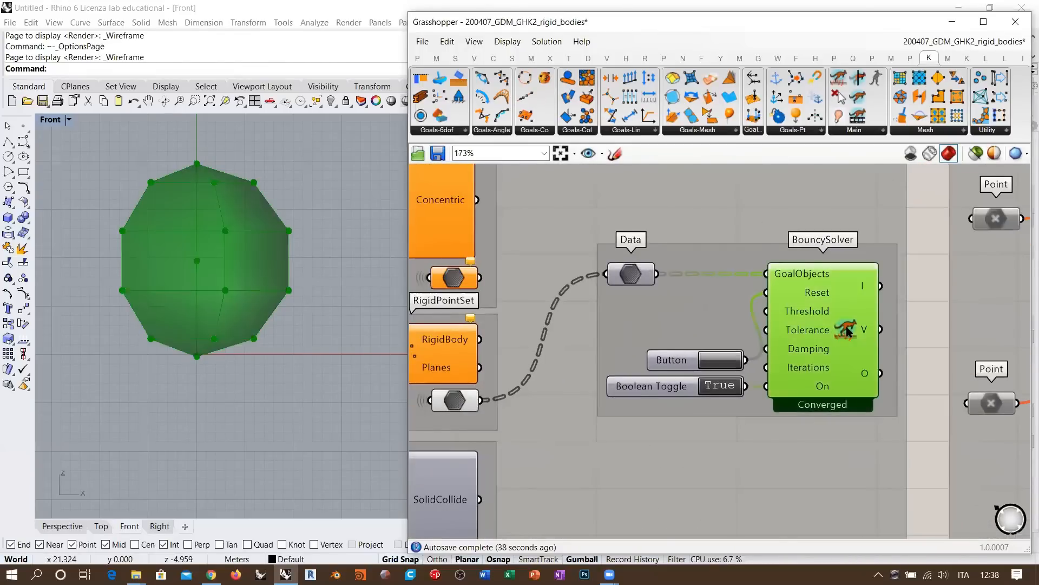
pyautogui.press('Escape')
pyautogui.scroll(-6, 842, 348)
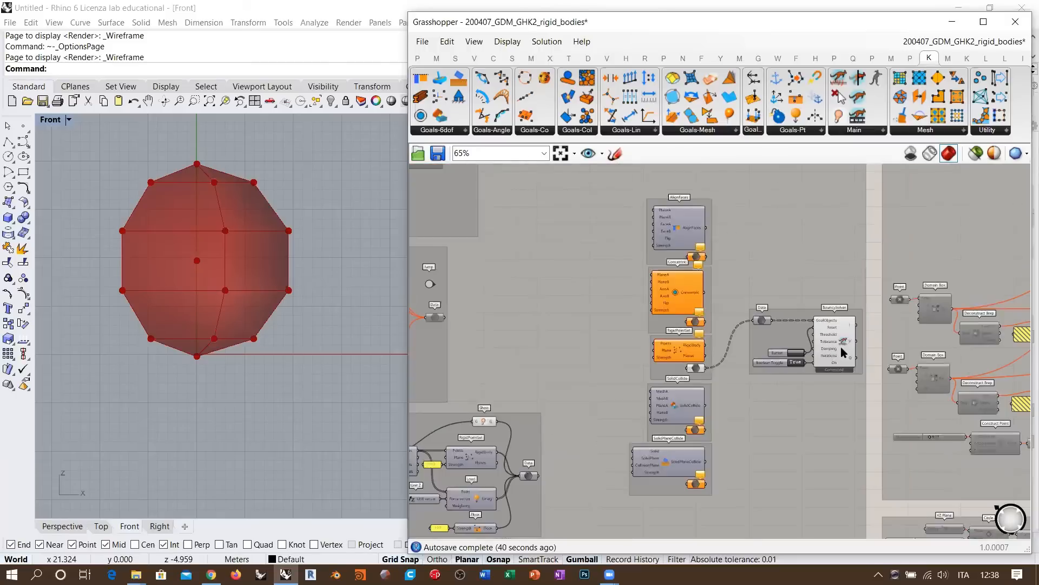
pyautogui.moveTo(566, 458); pyautogui.dragTo(732, 365, button='right')
pyautogui.moveTo(619, 383); pyautogui.dragTo(685, 371, button='right')
pyautogui.scroll(5, 689, 373)
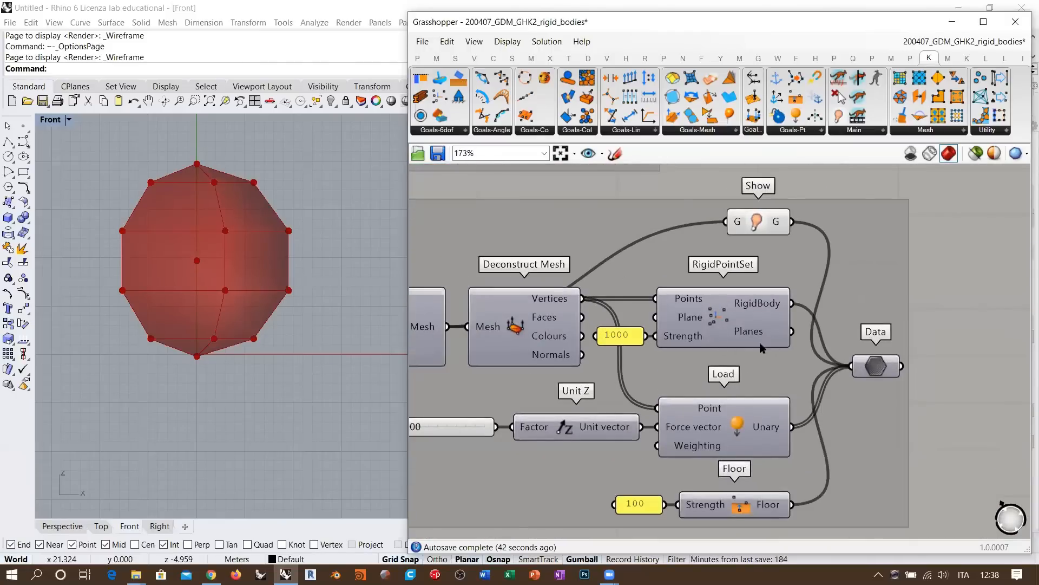
# Look over the RigidPointSet polyline example with its Anchor and Load goals and the neighbouring disabled definitions.
pyautogui.scroll(-7, 807, 455)
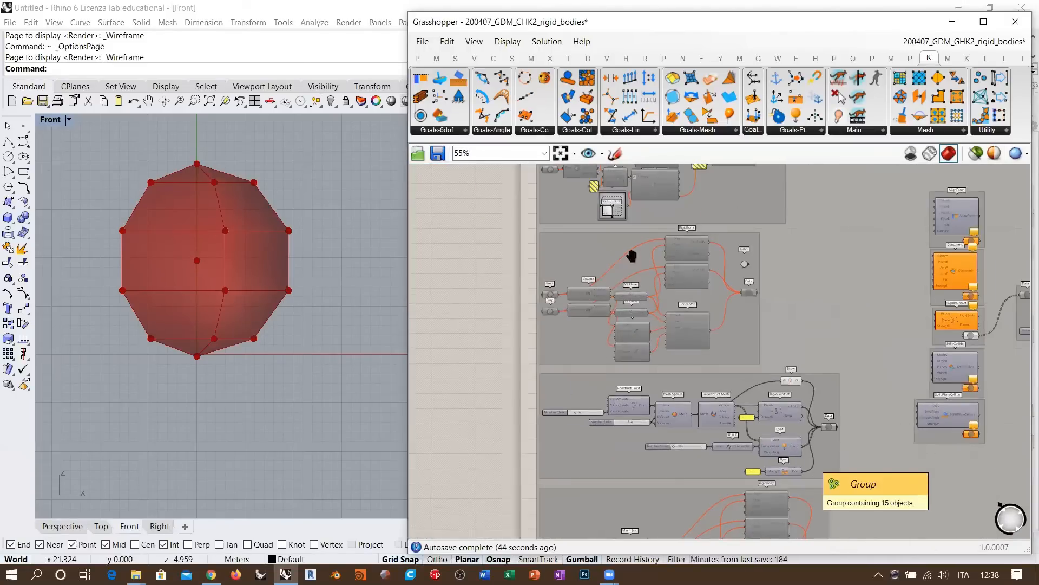
pyautogui.moveTo(631, 255); pyautogui.dragTo(659, 399, button='right')
pyautogui.moveTo(634, 185); pyautogui.dragTo(641, 290, button='right')
pyautogui.scroll(8, 680, 256)
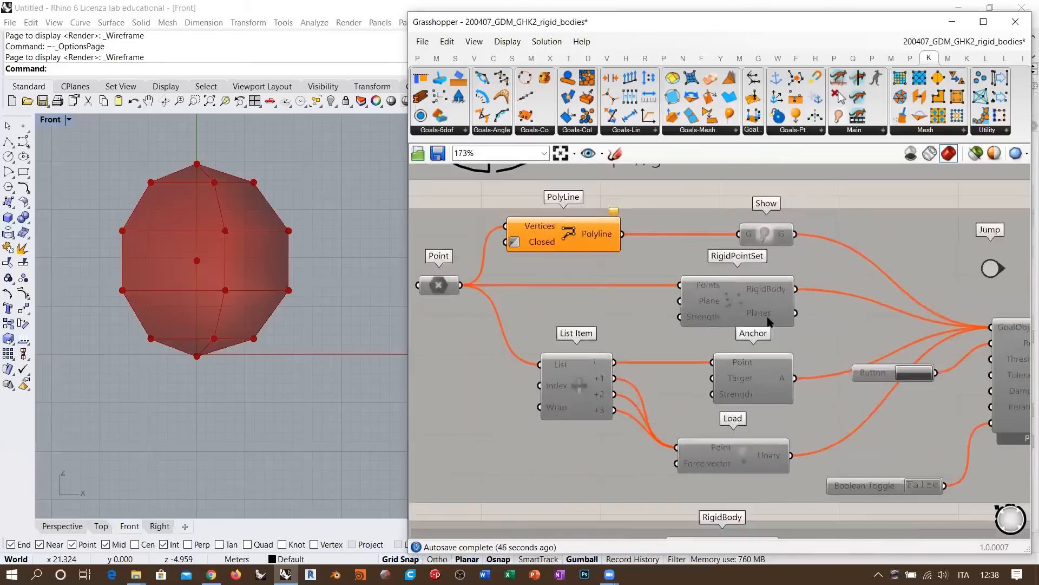
pyautogui.scroll(-9, 653, 281)
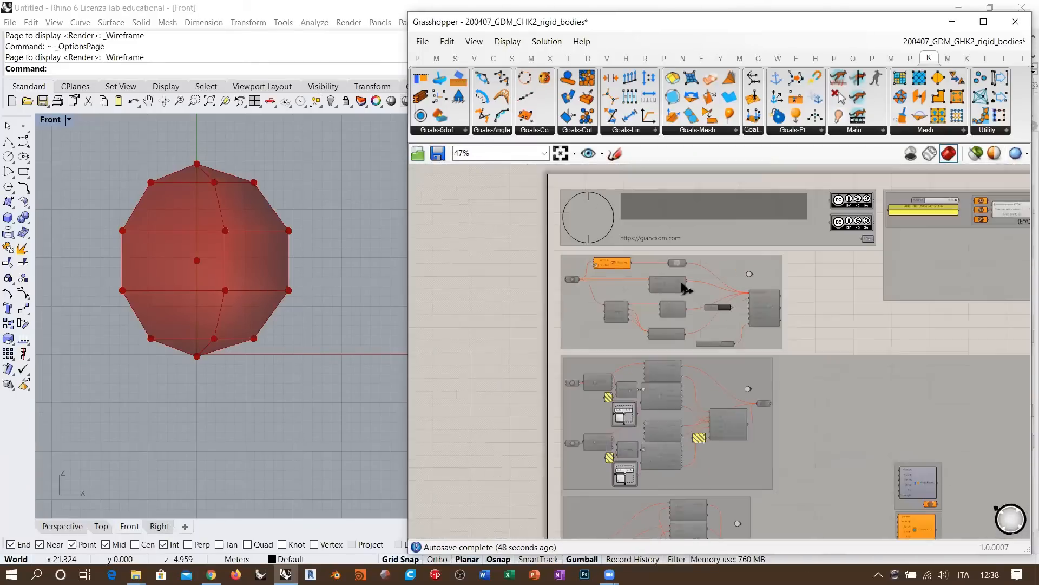
pyautogui.moveTo(708, 266); pyautogui.dragTo(625, 304, button='right')
pyautogui.scroll(7, 627, 304)
pyautogui.scroll(-6, 740, 306)
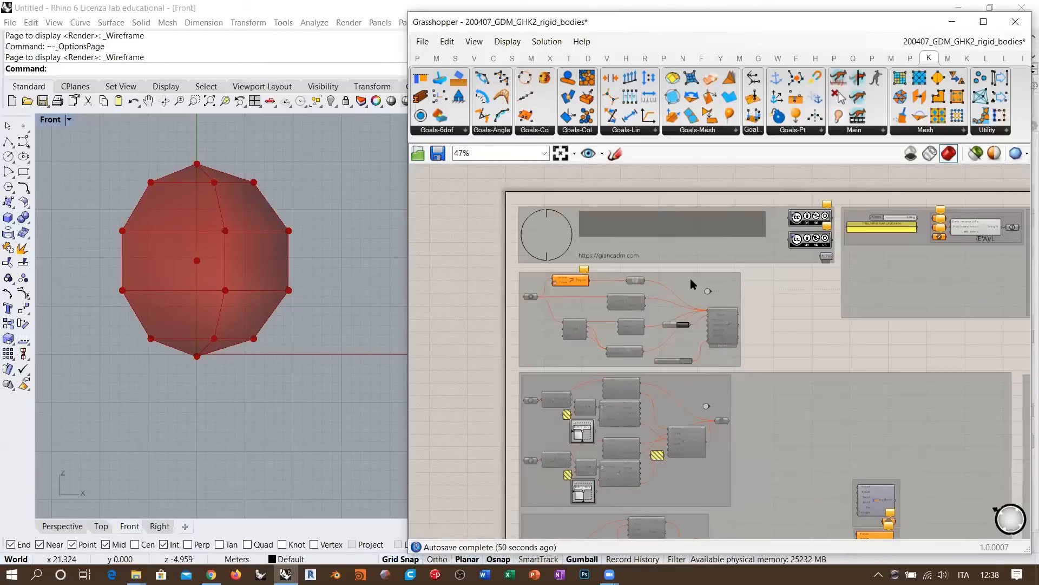
pyautogui.moveTo(708, 306); pyautogui.dragTo(703, 279, button='right')
pyautogui.moveTo(662, 328); pyautogui.dragTo(623, 339, button='right')
# Disable all components in the falling-sphere definition group.
pyautogui.scroll(-2, 606, 316)
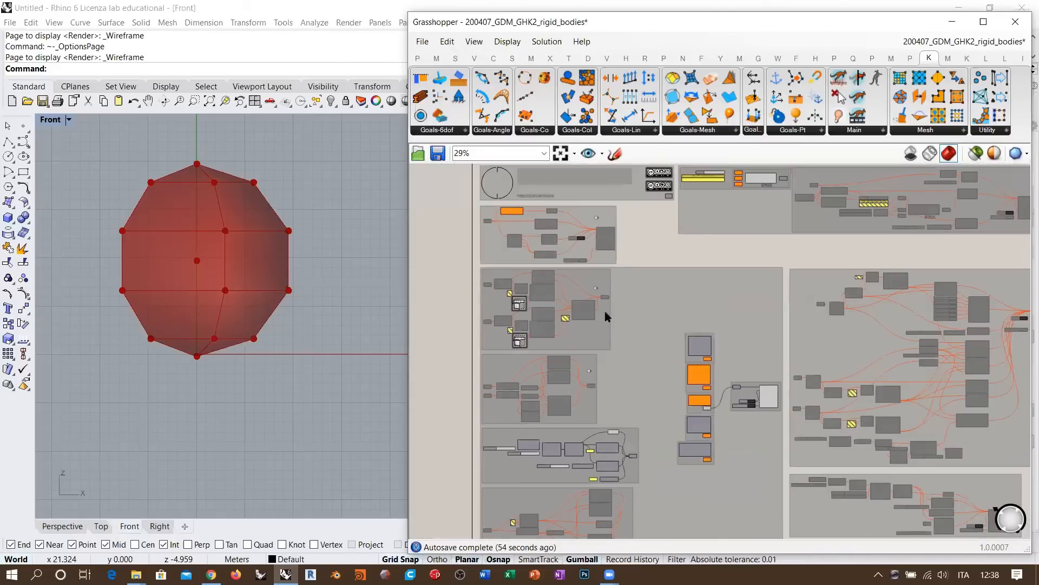
pyautogui.scroll(3, 677, 348)
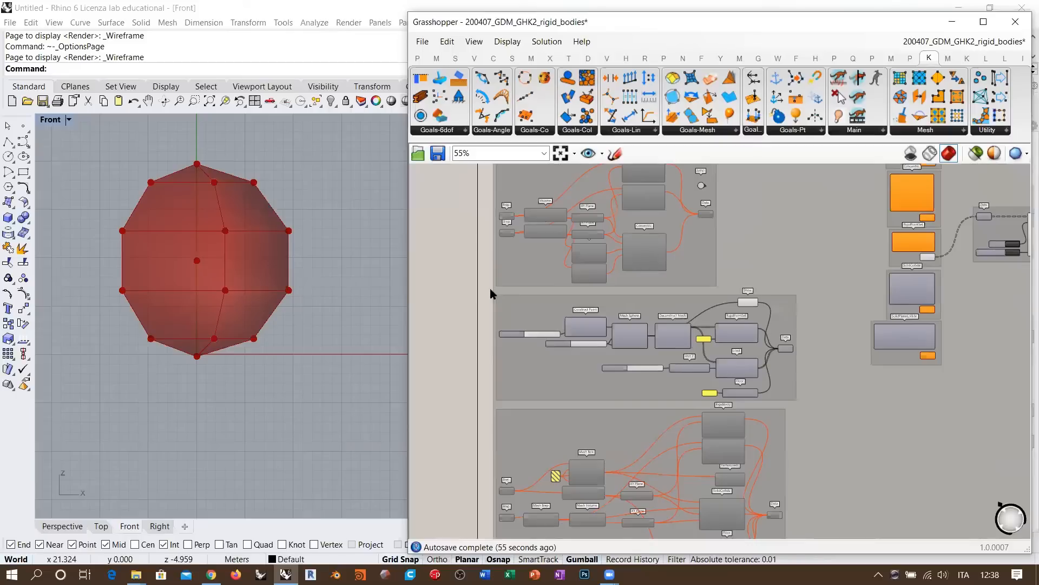
pyautogui.moveTo(490, 290); pyautogui.dragTo(809, 403)
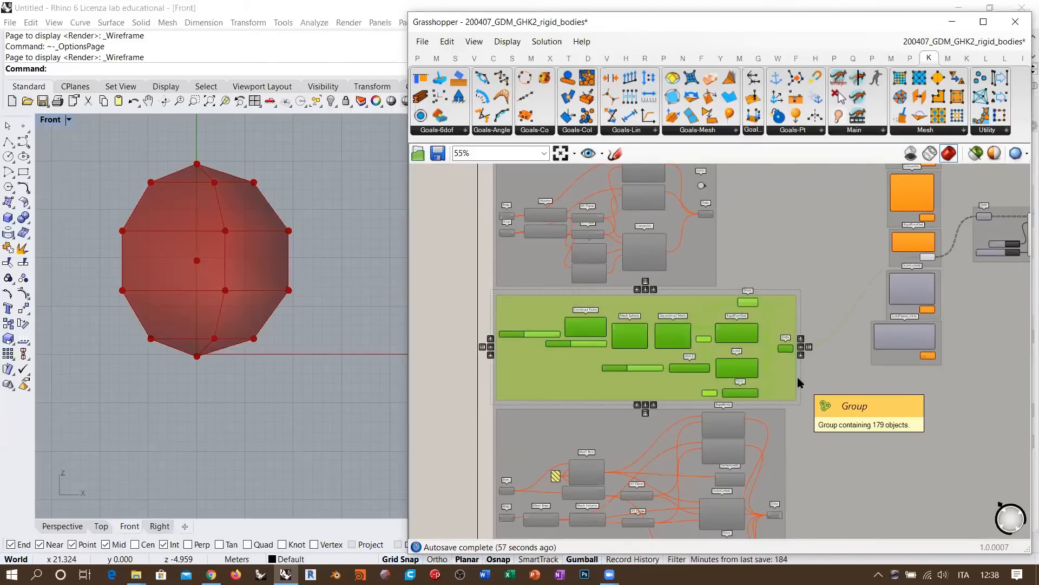
pyautogui.click(841, 336)
pyautogui.moveTo(798, 366); pyautogui.dragTo(566, 440, button='right')
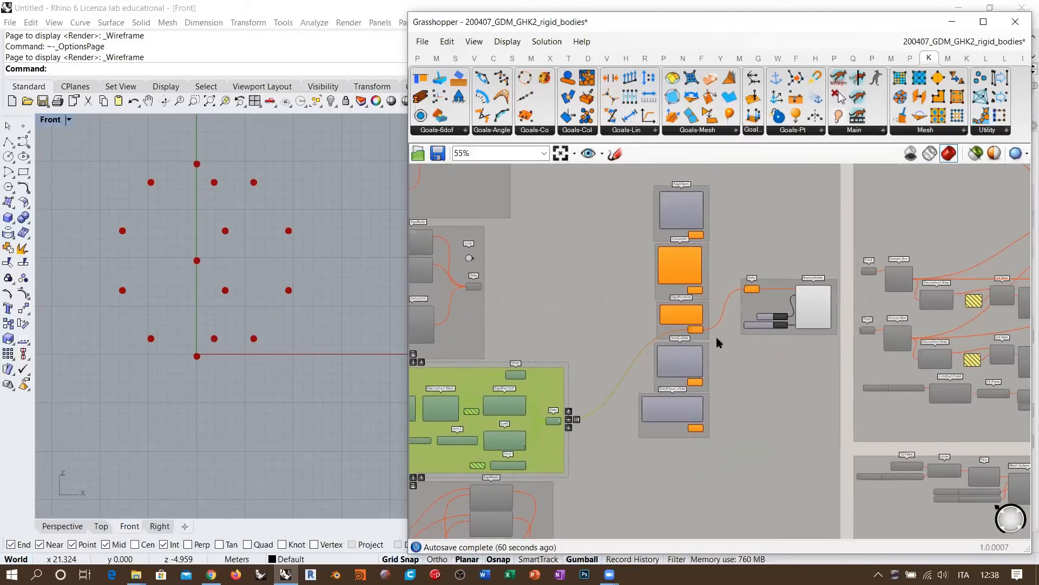
# Replace the RigidPointSet source of the solver's Data parameter with the SolidCollide output, and set the Boolean Toggle to False with a reset.
pyautogui.scroll(5, 716, 342)
pyautogui.moveTo(704, 371); pyautogui.dragTo(673, 410, button='right')
pyautogui.scroll(-1, 674, 410)
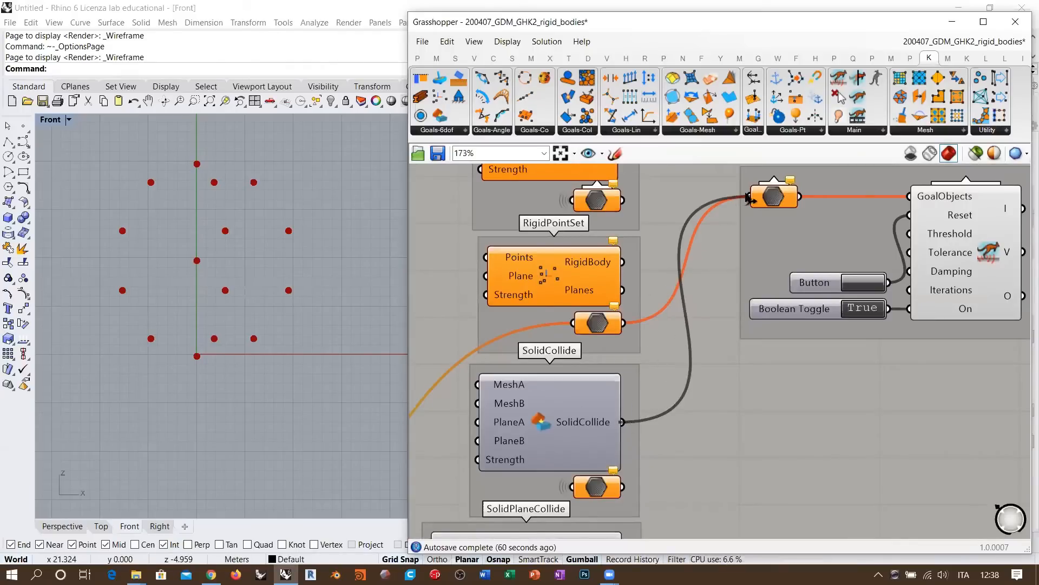
pyautogui.click(864, 282)
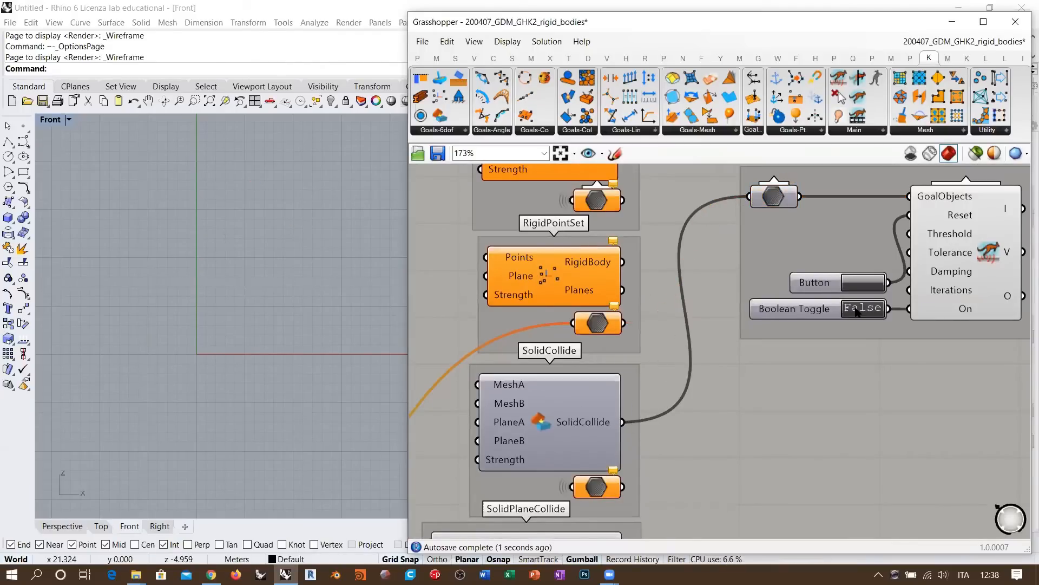
pyautogui.click(862, 290)
# Enable all components of the SolidCollide two-box definition below the disabled falling-sphere group.
pyautogui.scroll(-5, 861, 291)
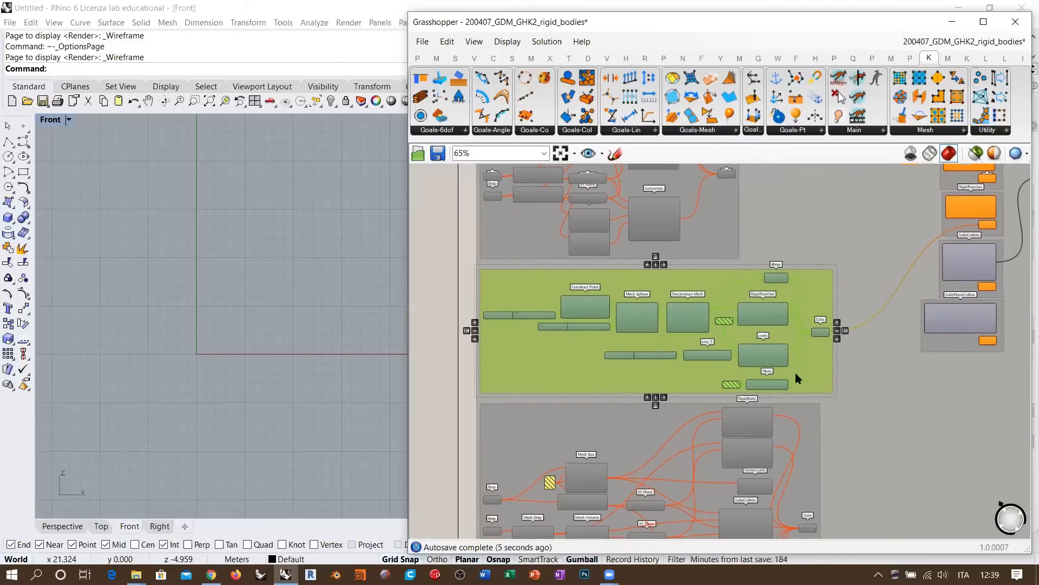
pyautogui.moveTo(798, 376); pyautogui.dragTo(793, 363, button='right')
pyautogui.click(496, 277)
pyautogui.moveTo(553, 287); pyautogui.dragTo(522, 314, button='right')
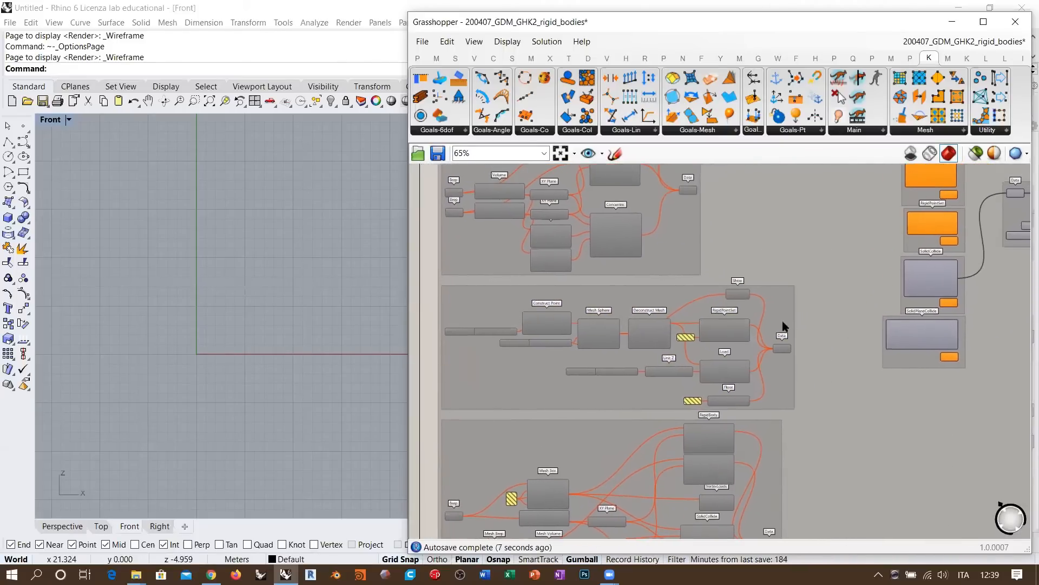
pyautogui.click(943, 283)
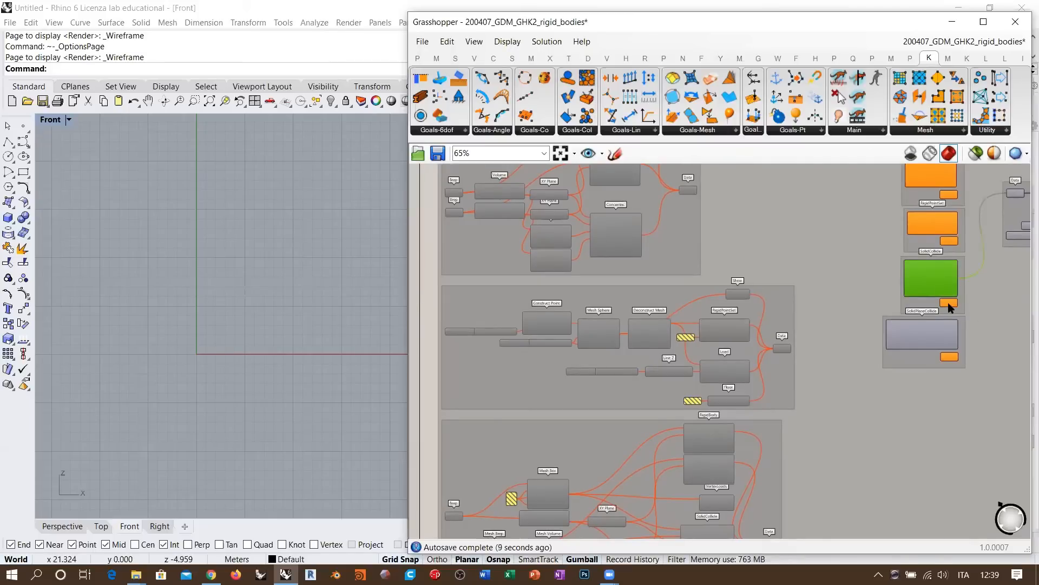
pyautogui.moveTo(948, 302); pyautogui.dragTo(856, 352)
pyautogui.moveTo(775, 423); pyautogui.dragTo(821, 267, button='right')
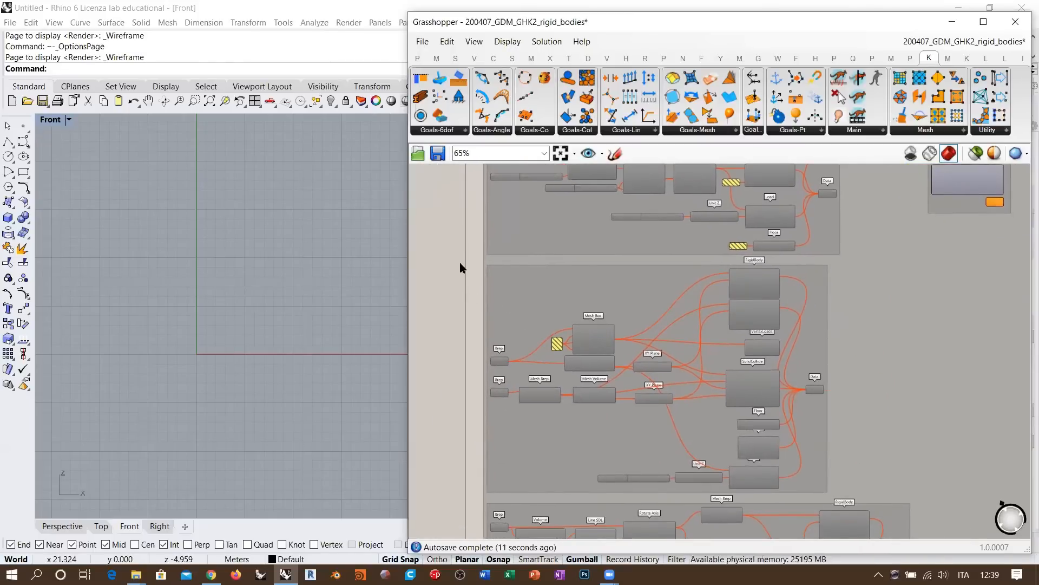
pyautogui.moveTo(461, 261); pyautogui.dragTo(842, 502)
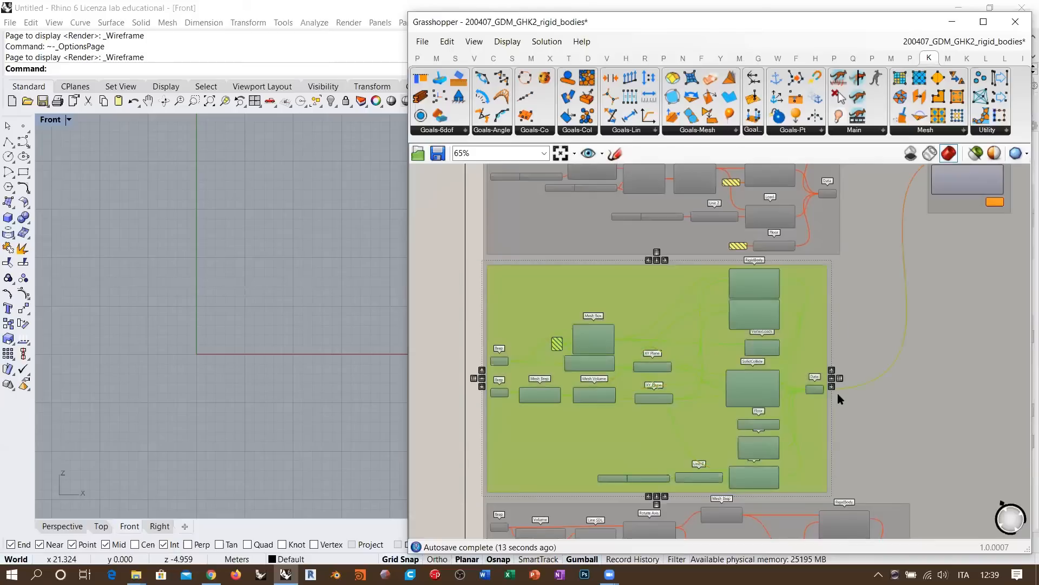
pyautogui.click(455, 301)
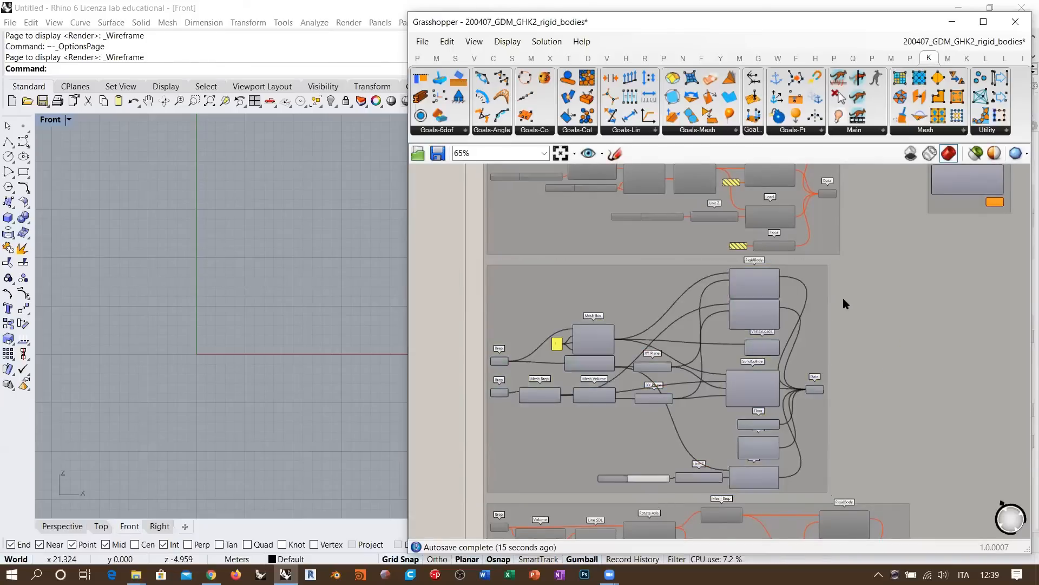
# Replace the SolidCollide component as source of the solver's Data parameter with the linked Data parameter beneath it, and reset the BouncySolver.
pyautogui.moveTo(874, 270); pyautogui.dragTo(700, 391, button='right')
pyautogui.scroll(5, 645, 376)
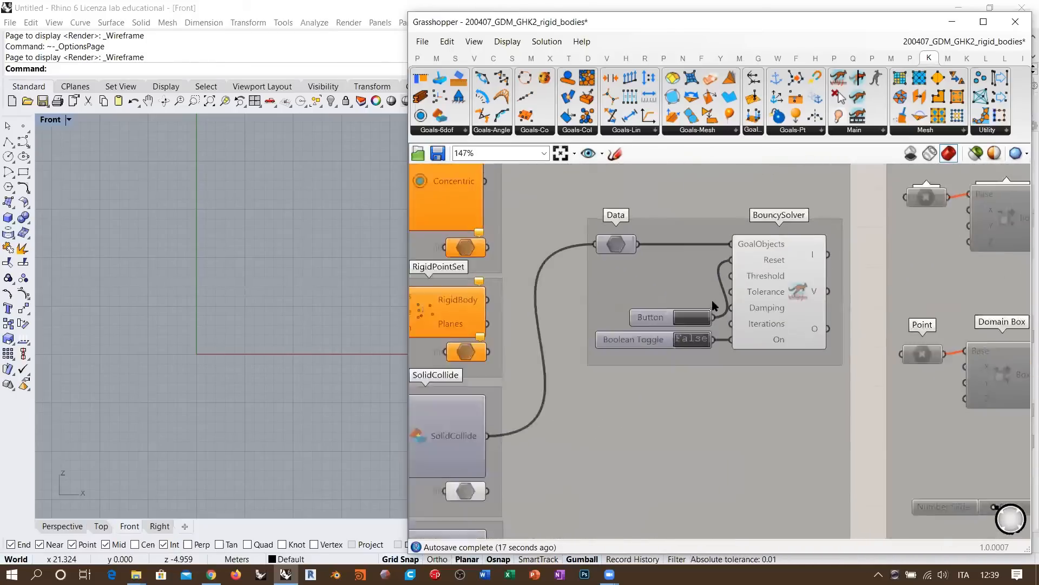
pyautogui.keyDown('ctrl'); pyautogui.moveTo(253, 297); pyautogui.dragTo(230, 373, button='right'); pyautogui.keyUp('ctrl')
pyautogui.moveTo(725, 337); pyautogui.dragTo(769, 304, button='right')
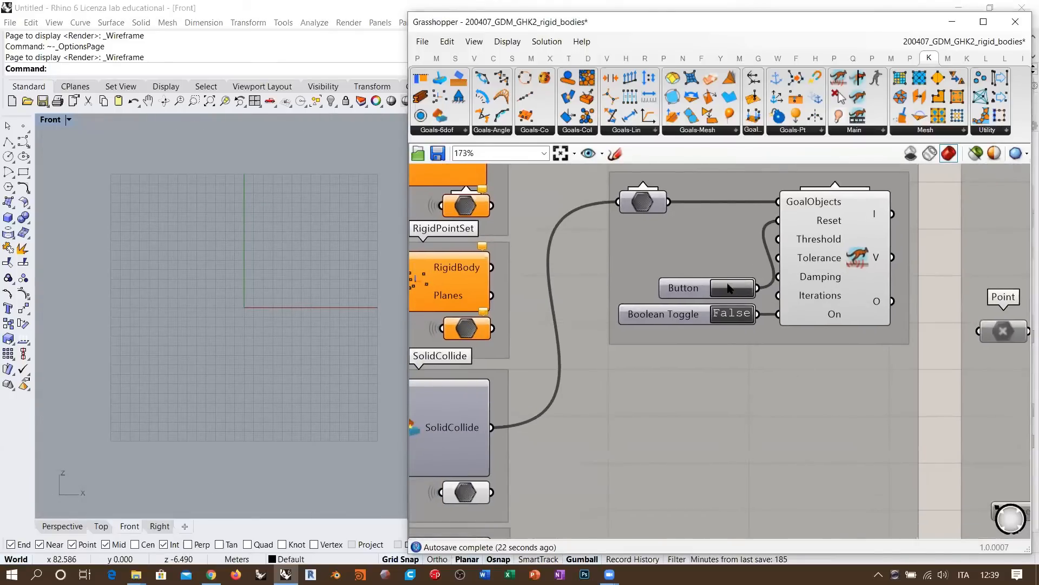
pyautogui.moveTo(680, 324); pyautogui.dragTo(811, 280, button='right')
pyautogui.moveTo(661, 392); pyautogui.dragTo(561, 450, button='right')
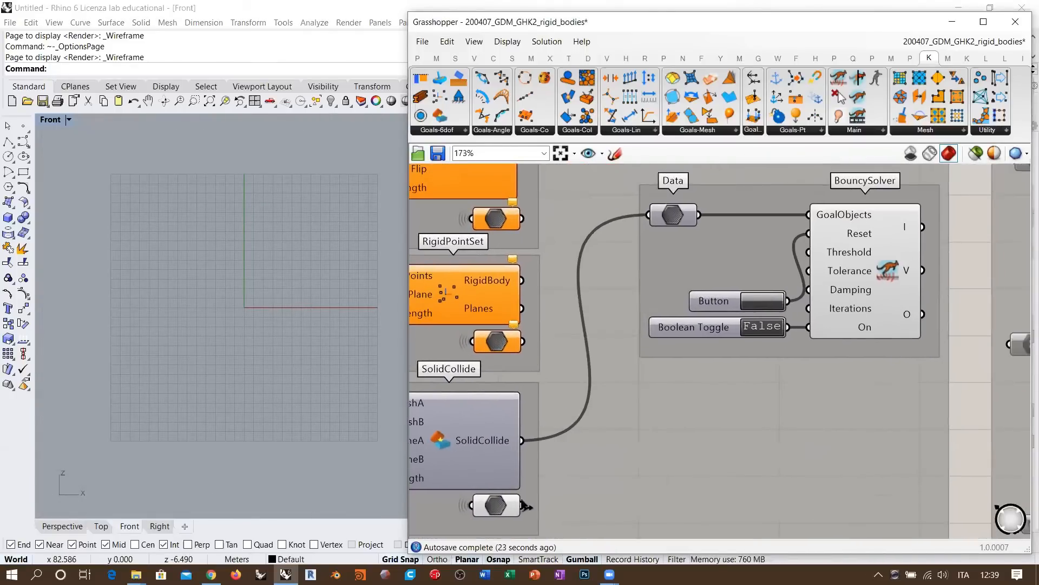
pyautogui.moveTo(522, 504); pyautogui.dragTo(651, 216)
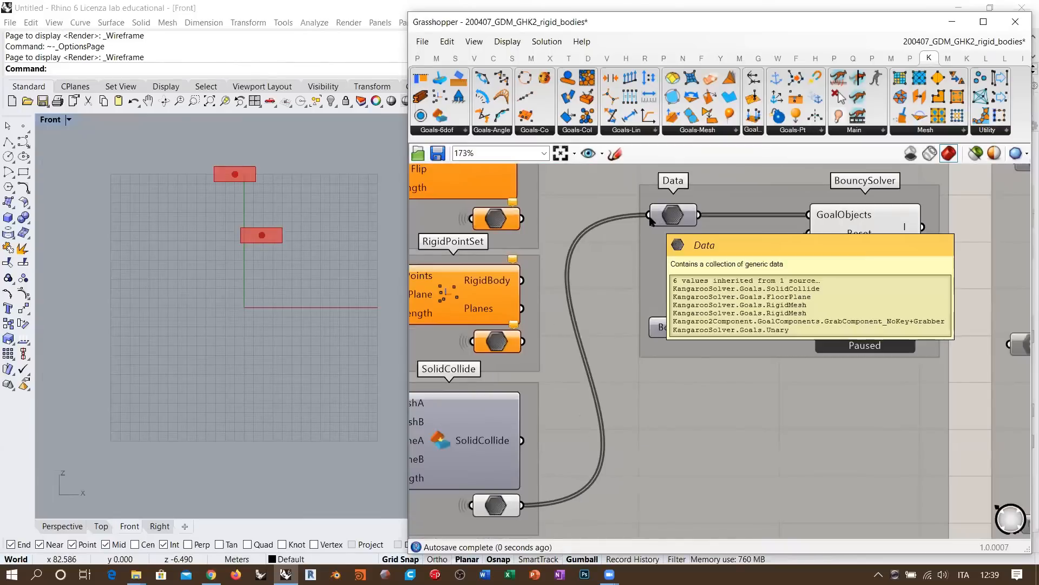
pyautogui.click(767, 308)
# Show the two boxes in the Perspective viewport from a low angle that includes the ground grid.
pyautogui.moveTo(211, 241); pyautogui.dragTo(197, 264, button='right')
pyautogui.click(63, 526)
pyautogui.moveTo(268, 309)
pyautogui.mouseDown(button='right')
pyautogui.moveTo(220, 352)
pyautogui.moveTo(248, 360)
pyautogui.moveTo(268, 329)
pyautogui.mouseUp(button='right')
pyautogui.scroll(-4, 269, 328)
pyautogui.keyDown('shift'); pyautogui.moveTo(232, 233); pyautogui.dragTo(283, 286, button='right'); pyautogui.keyUp('shift')
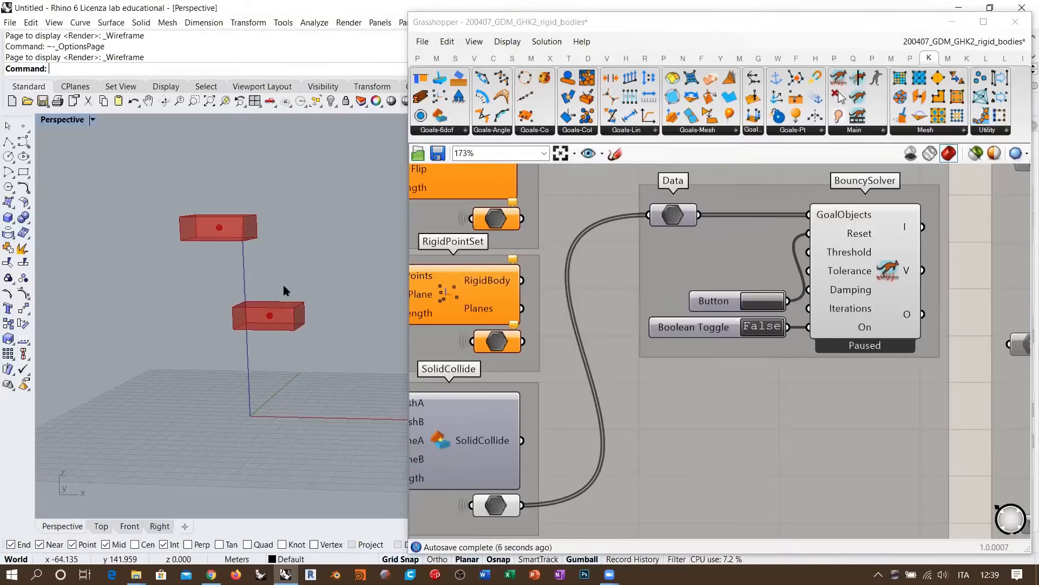
# Examine how Mesh Box and Mesh Brep supply the RigidBody and SolidCollide goals in the two-box definition.
pyautogui.moveTo(563, 410); pyautogui.dragTo(766, 281, button='right')
pyautogui.scroll(-3, 766, 281)
pyautogui.moveTo(668, 413); pyautogui.dragTo(818, 260, button='right')
pyautogui.moveTo(642, 360); pyautogui.dragTo(898, 221, button='right')
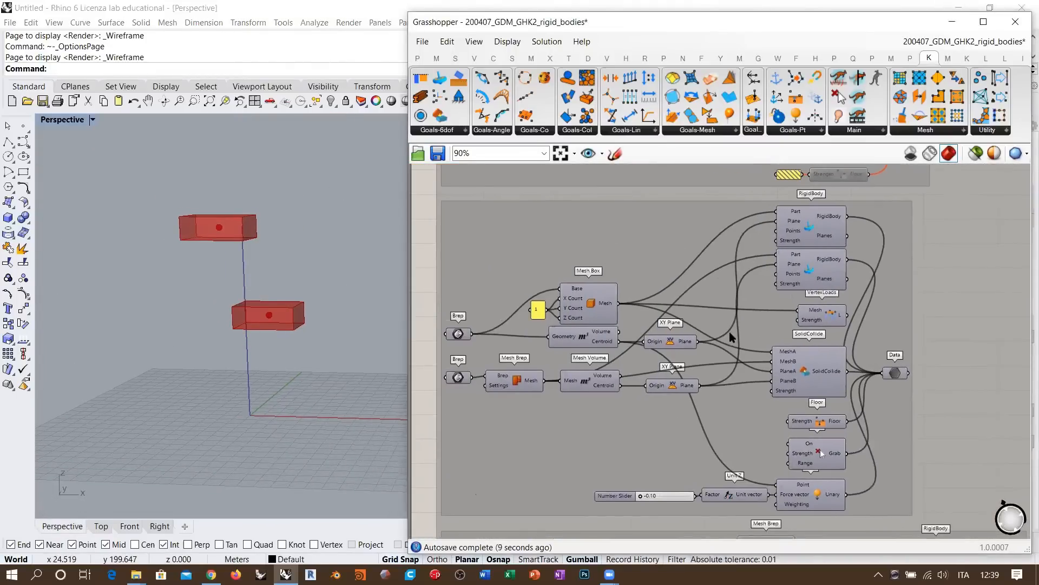
pyautogui.scroll(1, 623, 306)
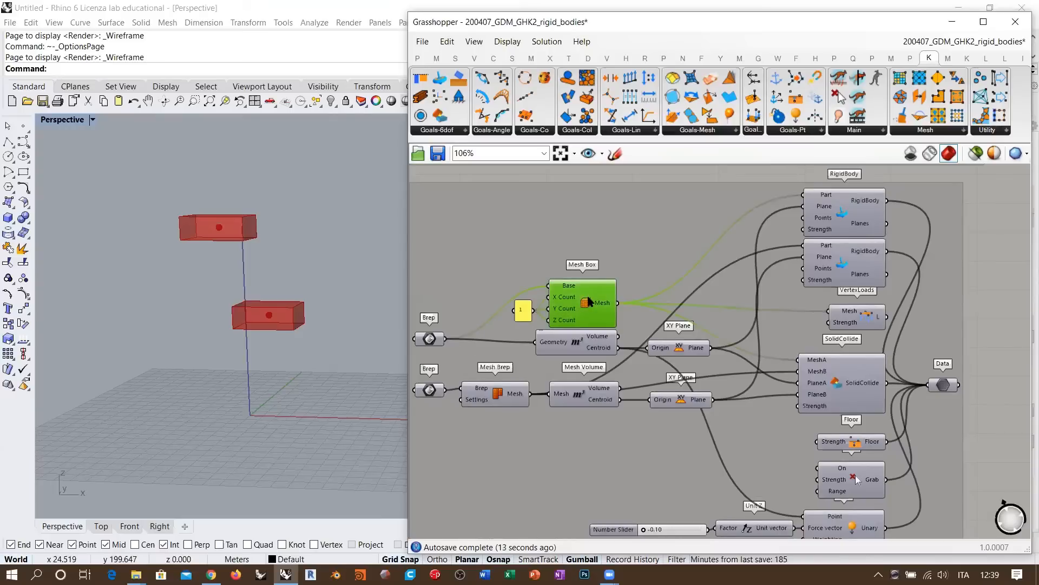
pyautogui.keyDown('shift'); pyautogui.click(505, 402); pyautogui.keyUp('shift')
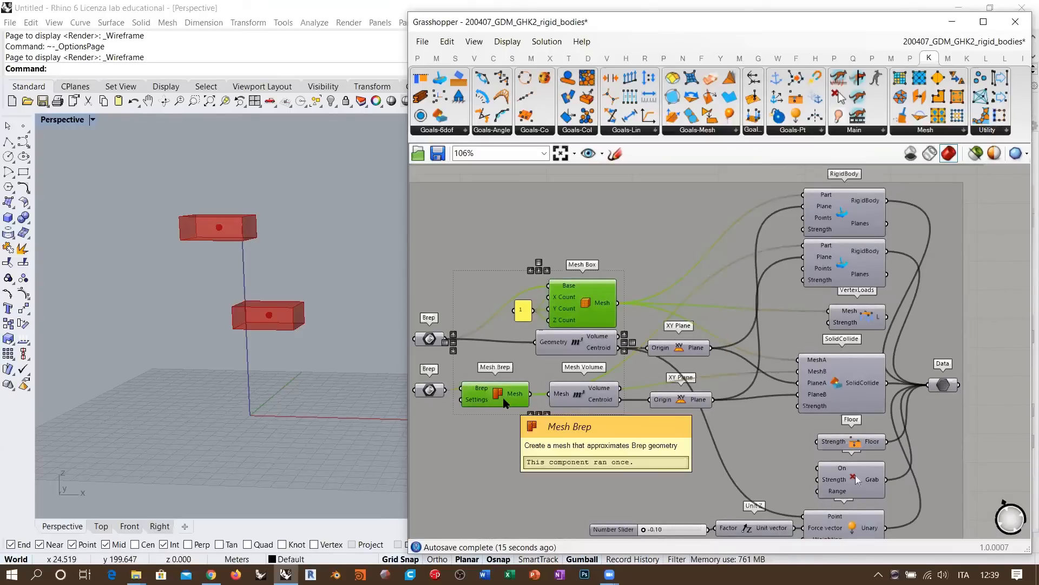
pyautogui.moveTo(799, 414); pyautogui.dragTo(789, 370, button='right')
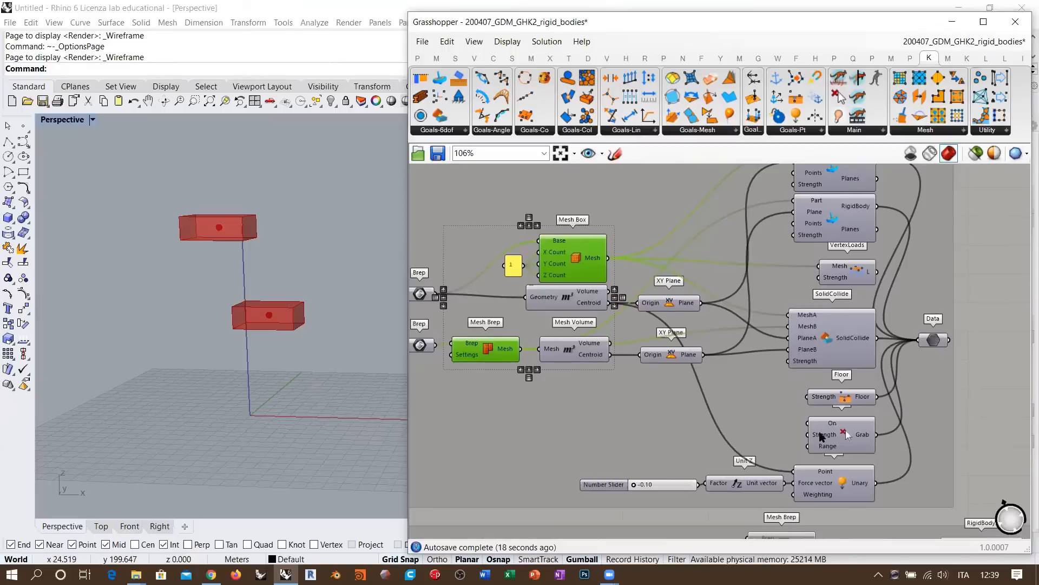
# Examine the Load goal of the two-box definition, its Number Slider and Unit Z vector, and the first Brep input.
pyautogui.click(845, 487)
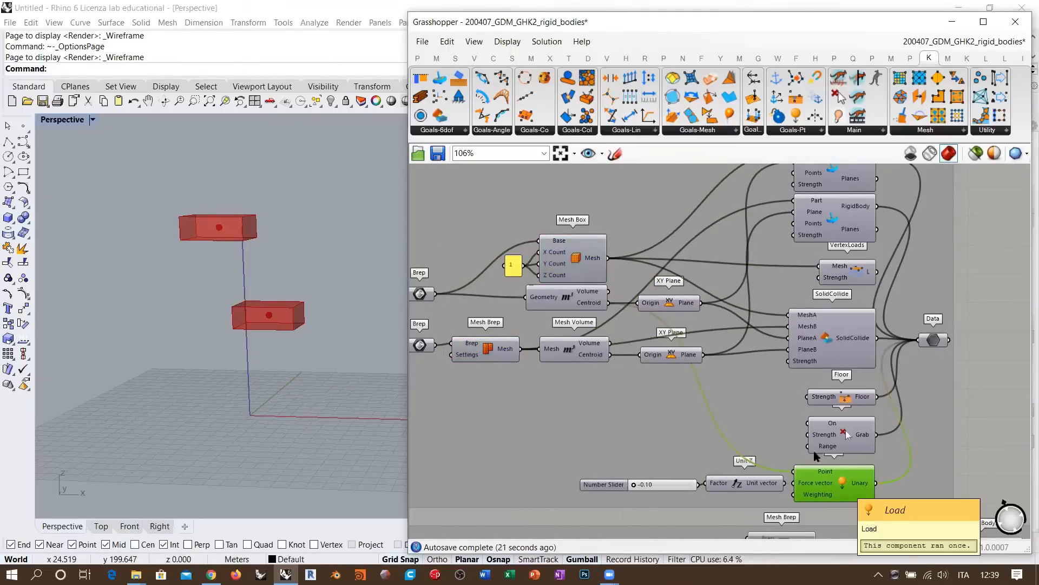
pyautogui.click(420, 294)
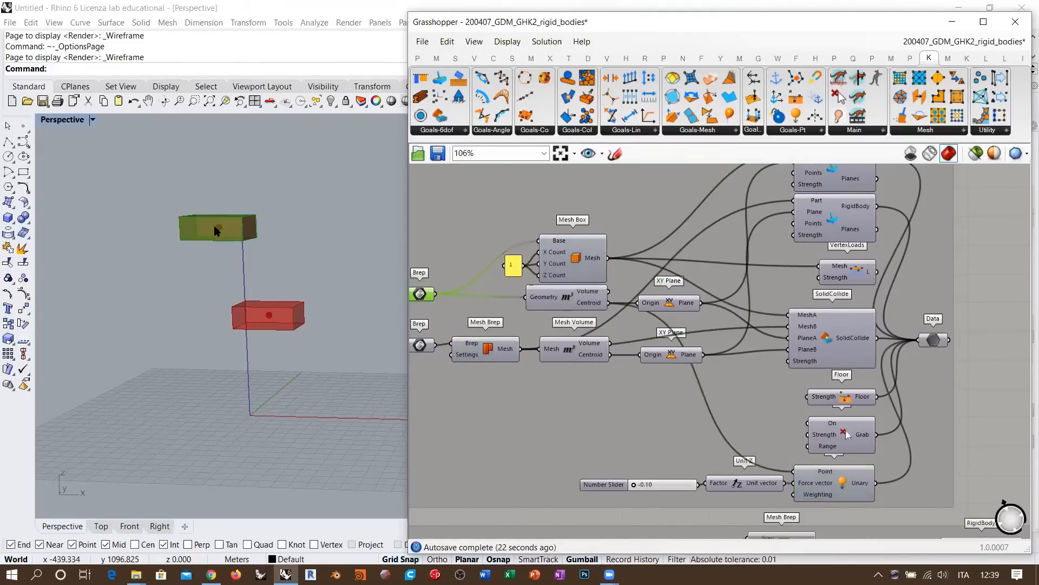
pyautogui.hotkey('ctrl', 'q')
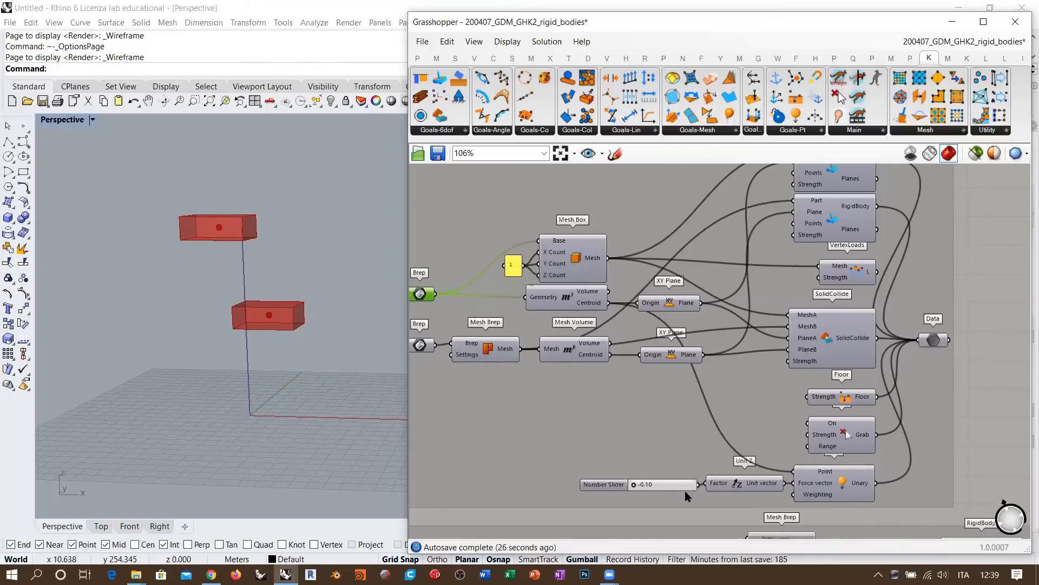
pyautogui.scroll(4, 685, 491)
pyautogui.click(558, 385)
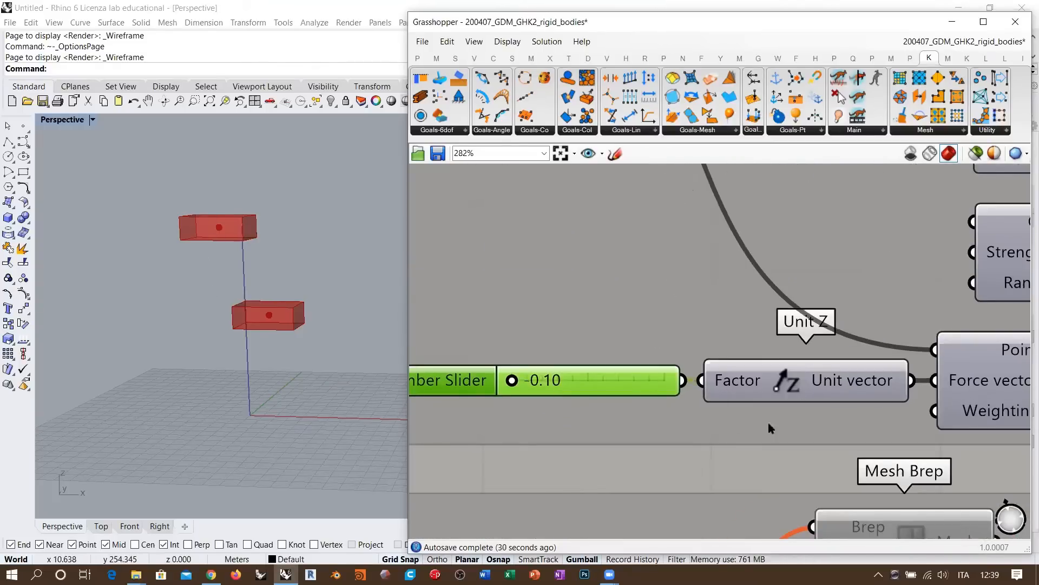
pyautogui.scroll(-3, 652, 424)
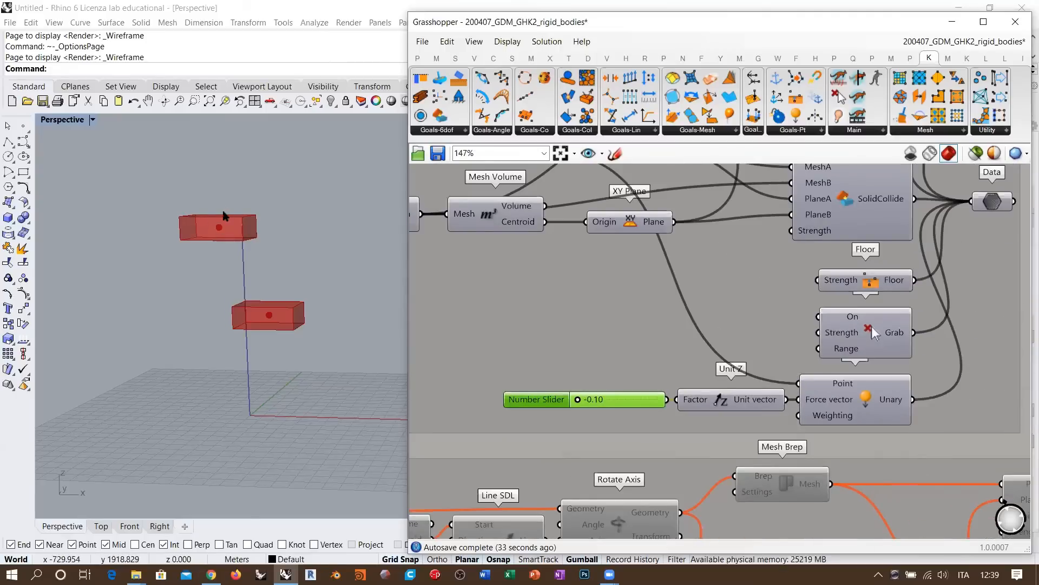
# Check how the two boxes overlap in the Top viewport, and inspect them from several angles in Perspective.
pyautogui.moveTo(257, 239); pyautogui.dragTo(225, 340, button='right')
pyautogui.click(101, 526)
pyautogui.scroll(-5, 260, 319)
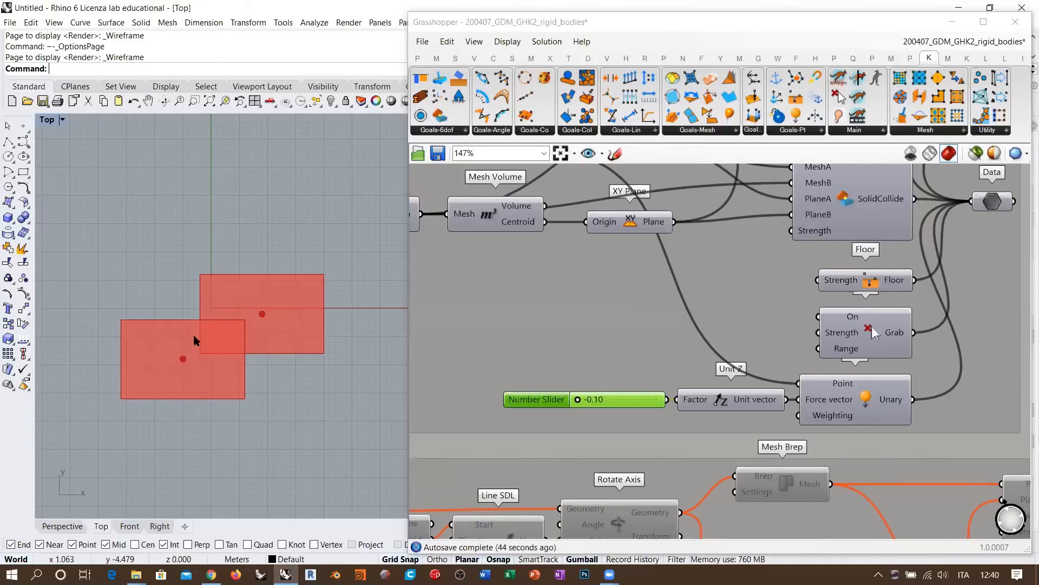
pyautogui.click(62, 525)
pyautogui.moveTo(173, 421); pyautogui.dragTo(276, 234, button='right')
pyautogui.moveTo(312, 313); pyautogui.dragTo(290, 262, button='right')
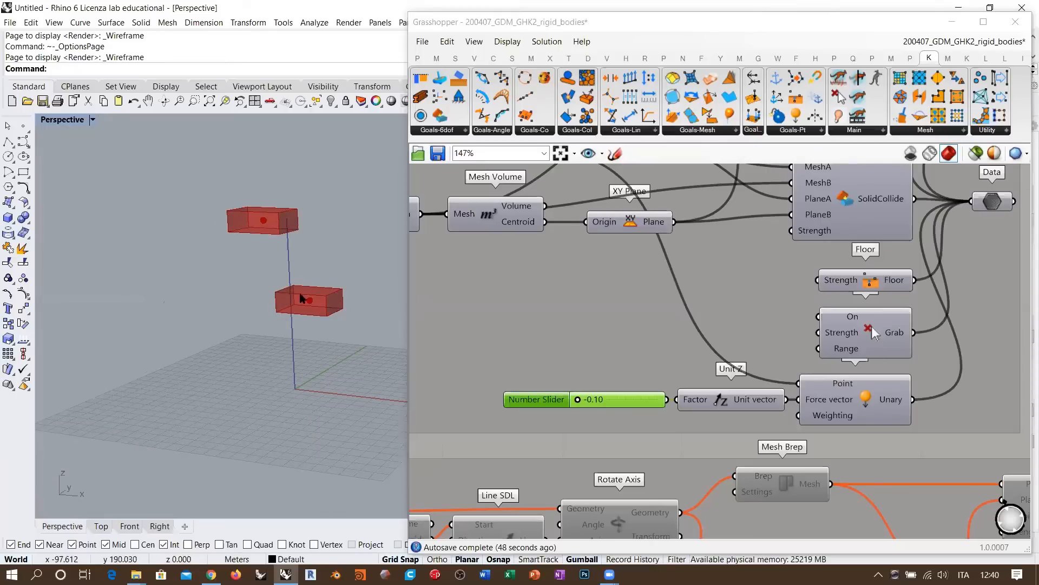
pyautogui.moveTo(312, 301); pyautogui.dragTo(273, 357, button='right')
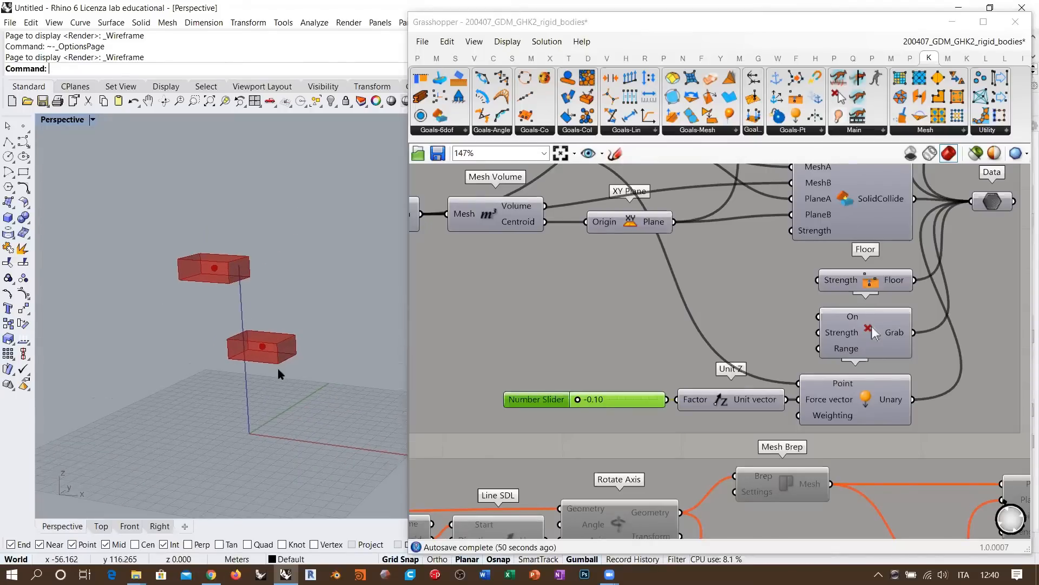
pyautogui.moveTo(301, 381); pyautogui.dragTo(237, 328, button='right')
# Review the Floor, Grab, VertexLoads and SolidCollide goals that feed the two-box definition's Data parameter.
pyautogui.moveTo(843, 382); pyautogui.dragTo(778, 410, button='right')
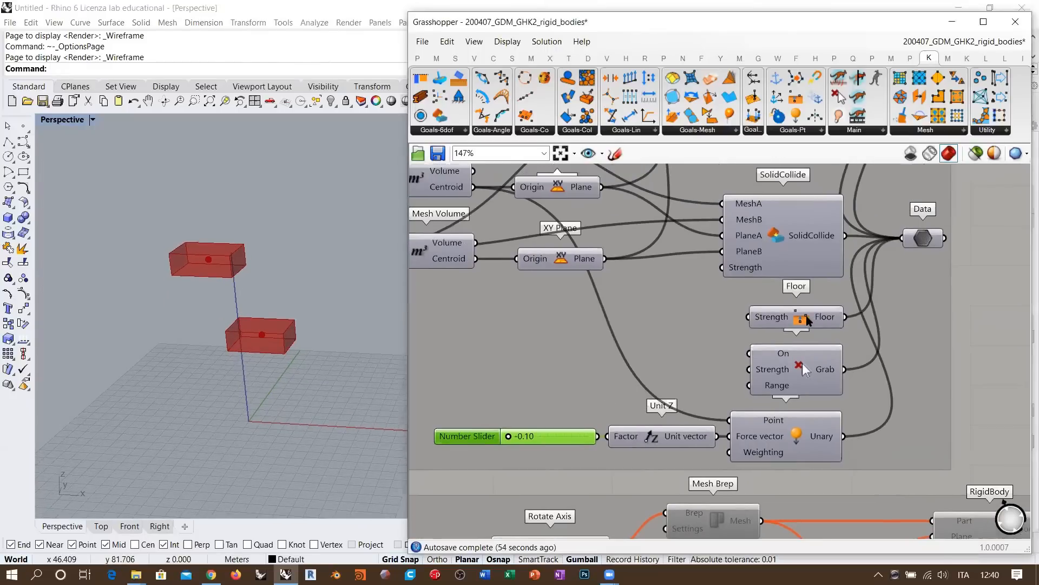
pyautogui.moveTo(771, 254); pyautogui.dragTo(747, 340, button='right')
pyautogui.scroll(-3, 745, 341)
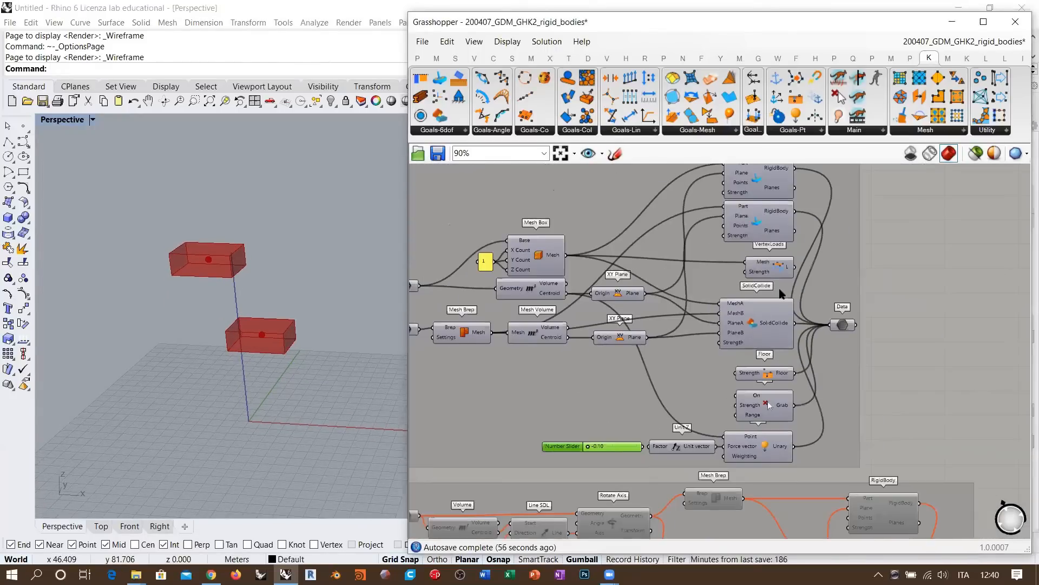
pyautogui.scroll(5, 783, 365)
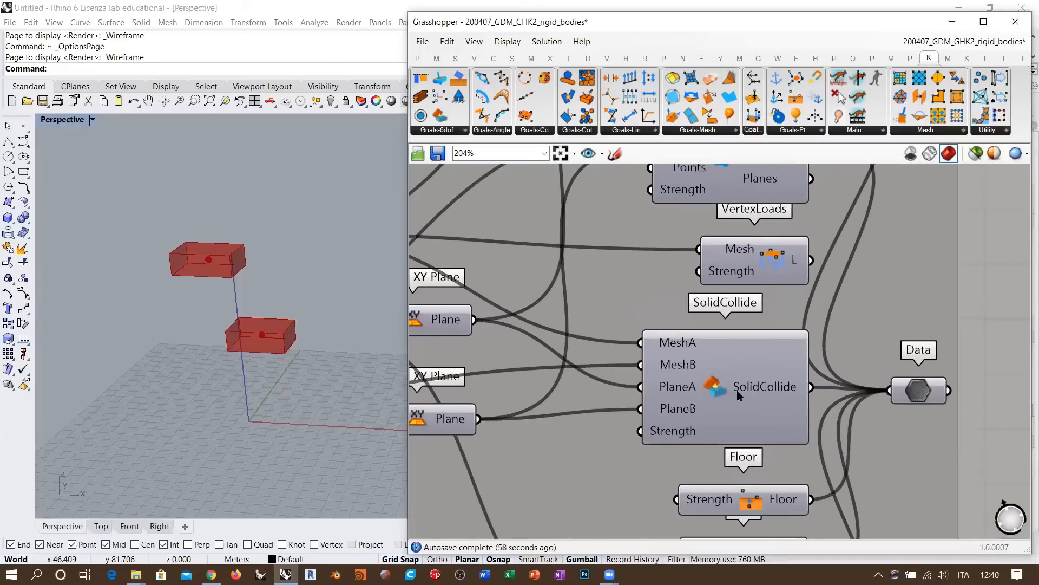
pyautogui.scroll(-5, 737, 386)
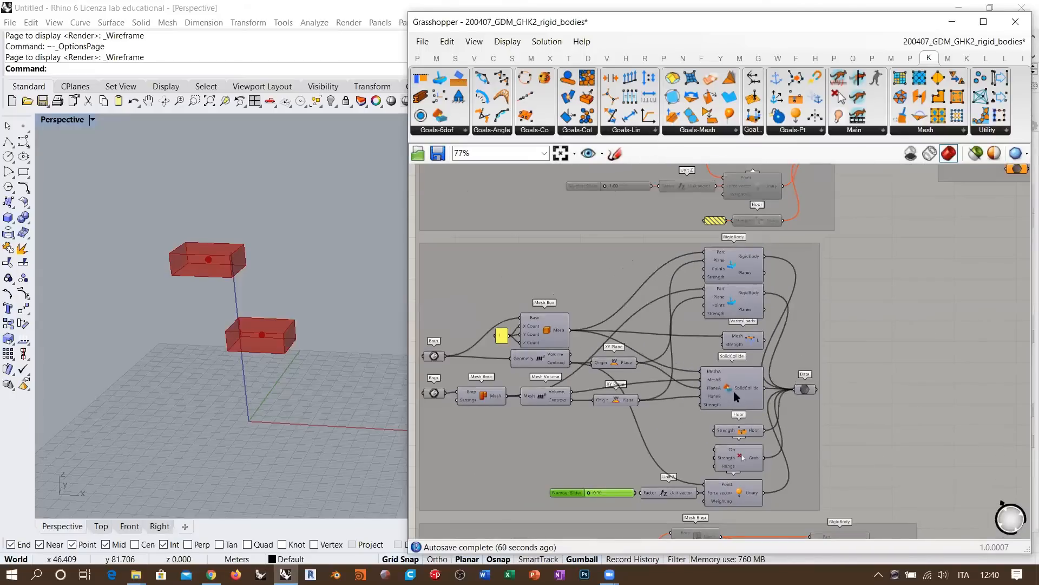
# Reset the BouncySolver and set its Boolean Toggle to True to run the box collision.
pyautogui.moveTo(860, 273); pyautogui.dragTo(629, 373, button='right')
pyautogui.moveTo(820, 268); pyautogui.dragTo(623, 389, button='right')
pyautogui.moveTo(645, 305); pyautogui.dragTo(600, 405, button='right')
pyautogui.scroll(6, 652, 352)
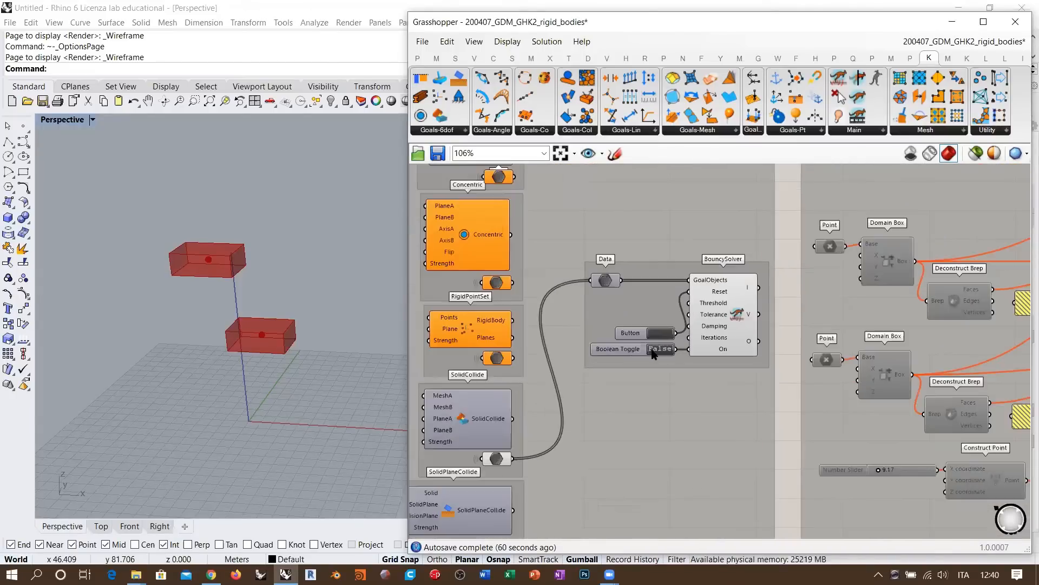
pyautogui.click(670, 320)
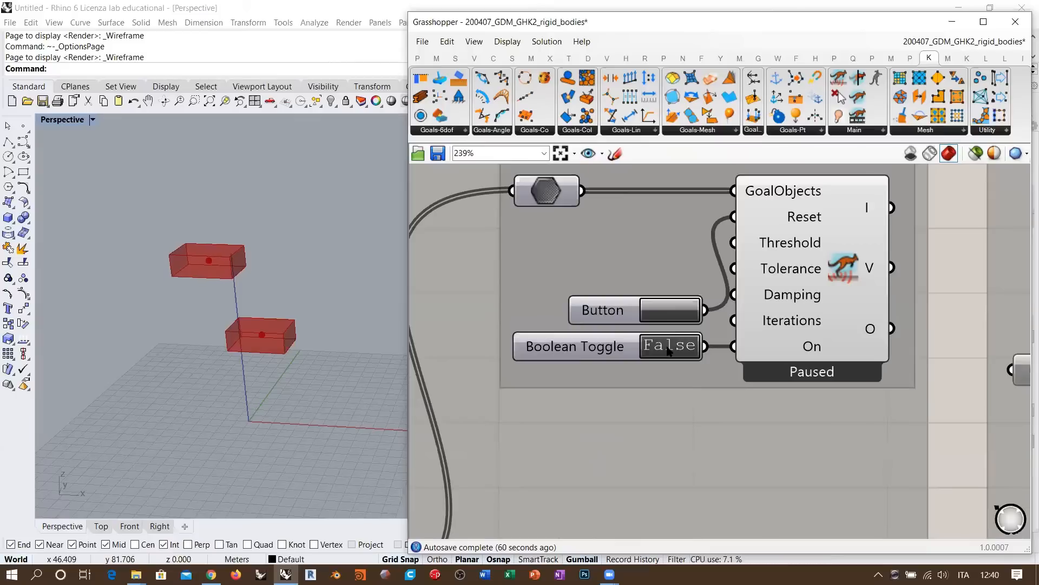
pyautogui.doubleClick(669, 346)
# Observe the colliding boxes in Perspective from a ground-level angle, and reset the running solver three times to replay the fall.
pyautogui.moveTo(243, 401); pyautogui.dragTo(216, 271, button='right')
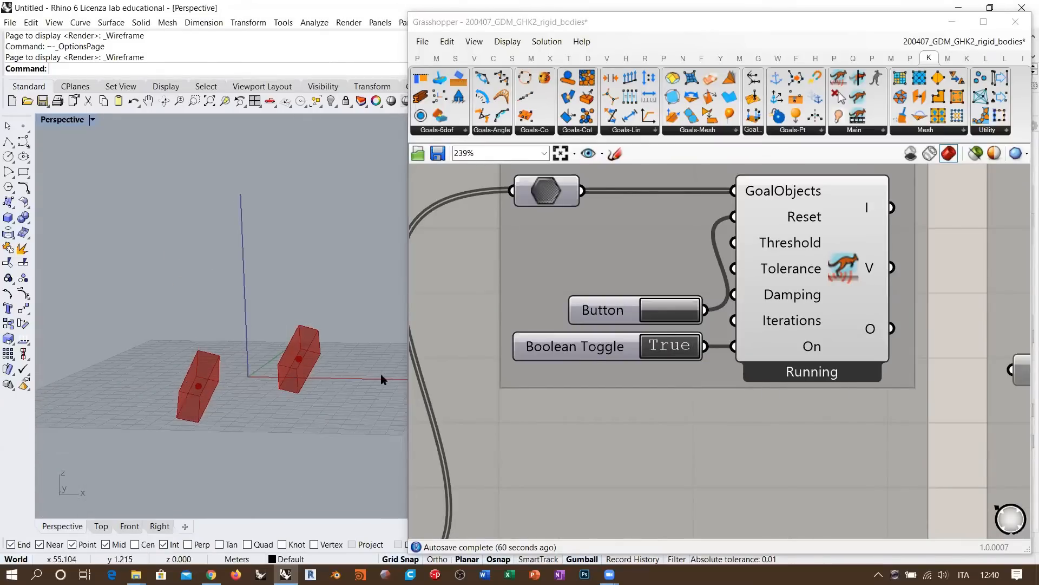
pyautogui.moveTo(222, 376); pyautogui.dragTo(254, 380, button='right')
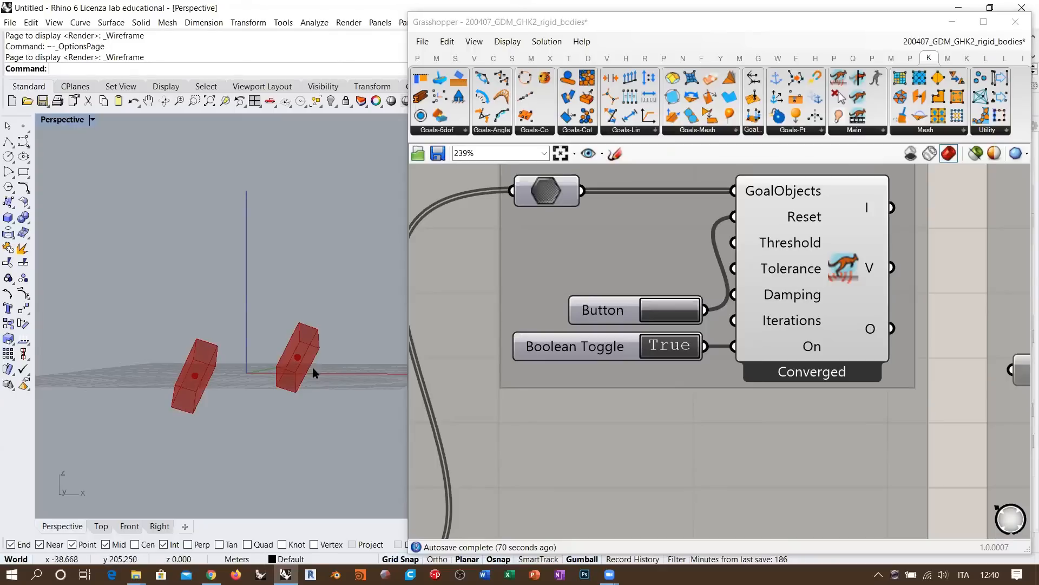
pyautogui.moveTo(237, 419); pyautogui.dragTo(197, 373, button='right')
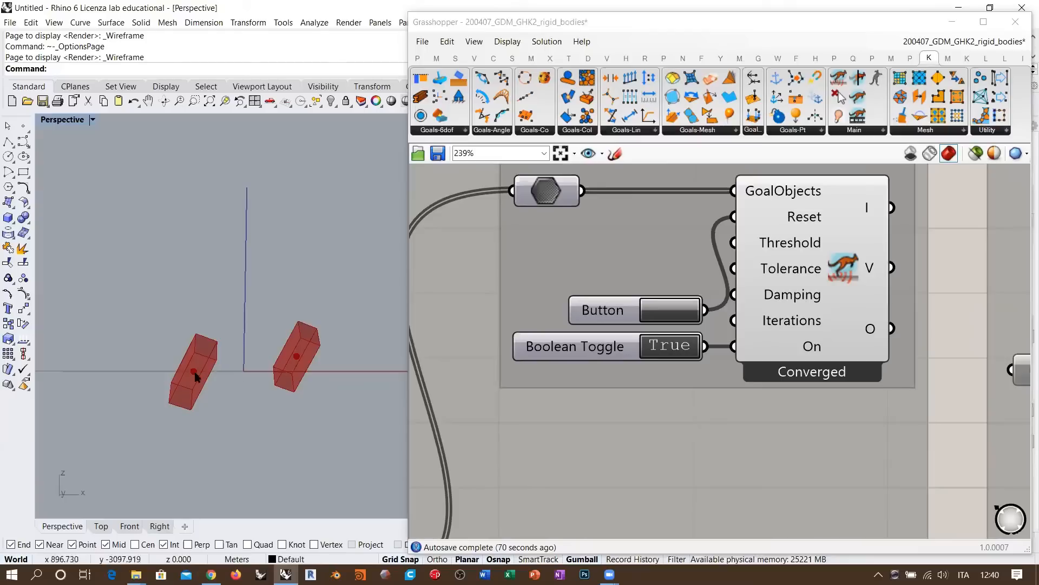
pyautogui.click(679, 314)
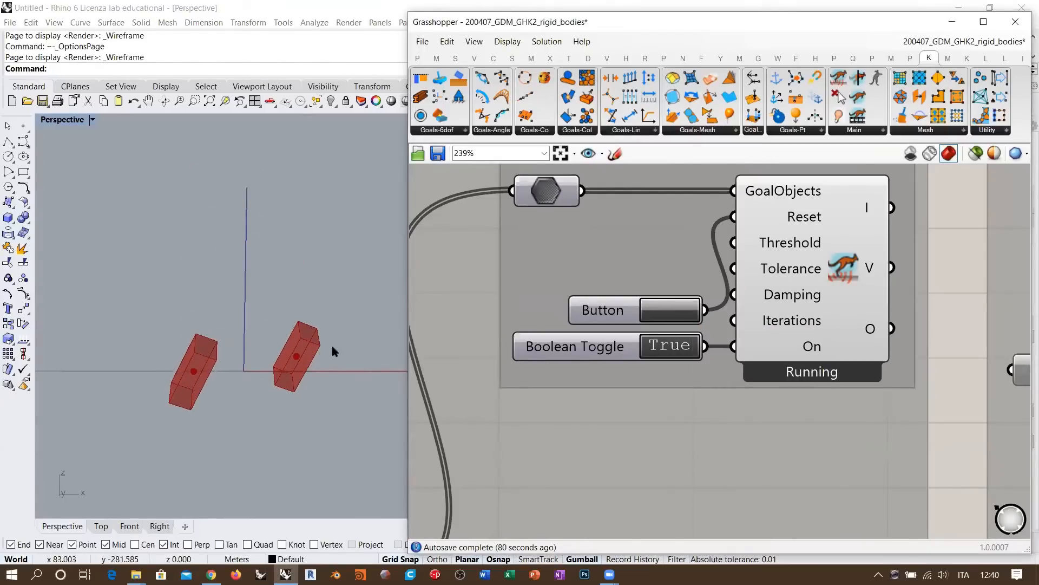
pyautogui.click(664, 311)
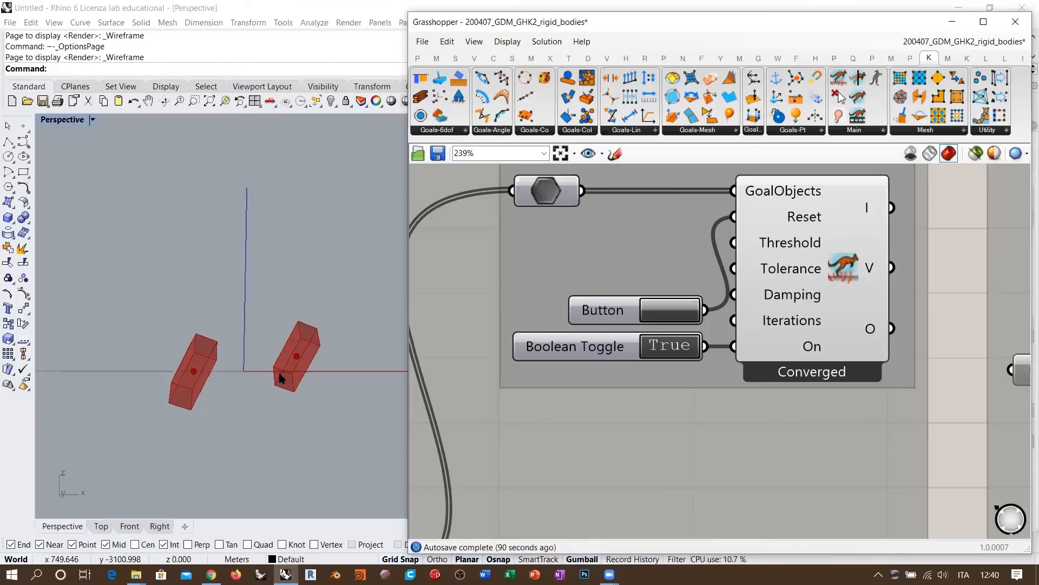
pyautogui.click(665, 316)
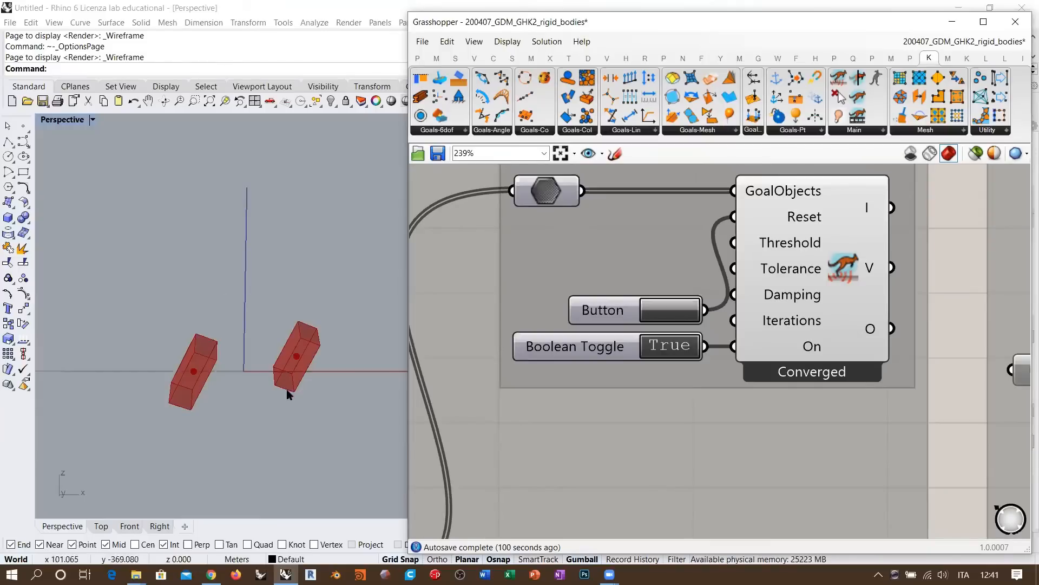
# View the boxes from ground level in Perspective and reset the BouncySolver to replay the collision.
pyautogui.moveTo(325, 379); pyautogui.dragTo(292, 372, button='right')
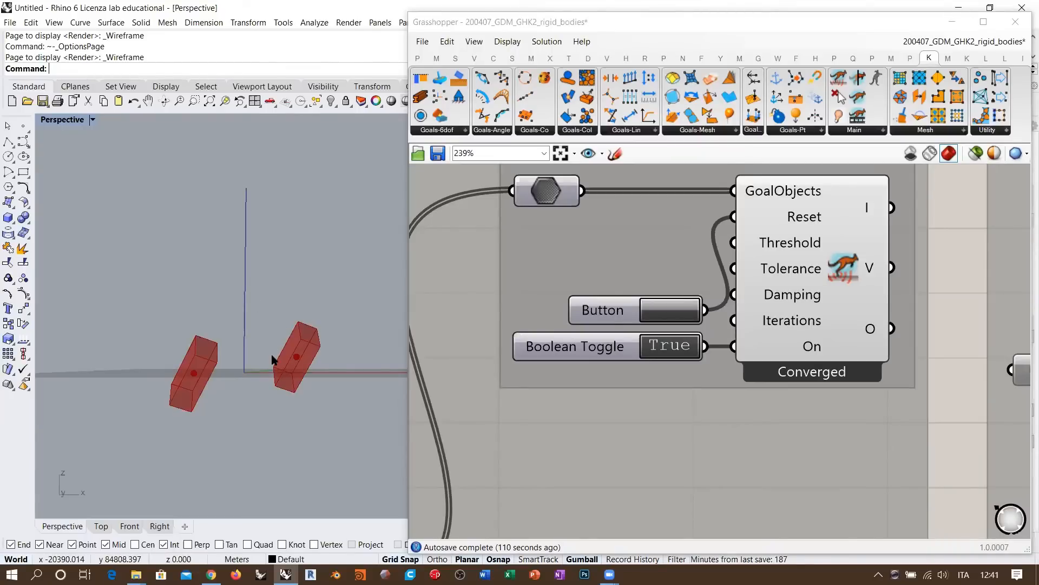
pyautogui.moveTo(867, 207); pyautogui.dragTo(819, 265, button='right')
pyautogui.moveTo(819, 264)
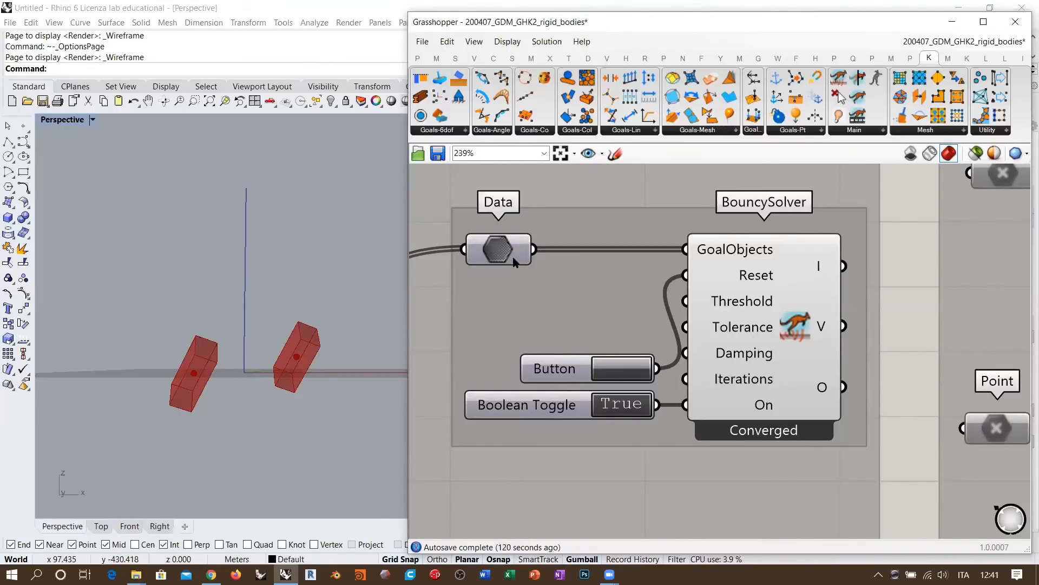
pyautogui.click(615, 375)
# Disconnect the Floor goal from the Data parameter of the two-box SolidCollide definition.
pyautogui.scroll(-5, 220, 254)
pyautogui.scroll(-5, 625, 417)
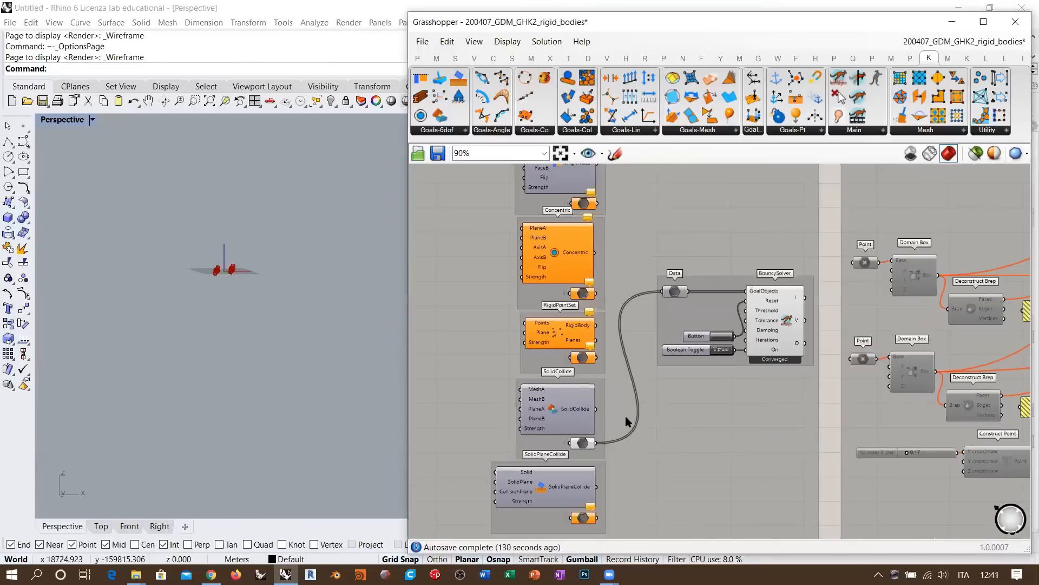
pyautogui.moveTo(588, 436); pyautogui.dragTo(833, 276, button='right')
pyautogui.scroll(2, 498, 406)
pyautogui.moveTo(498, 406); pyautogui.dragTo(691, 246, button='right')
pyautogui.moveTo(652, 436); pyautogui.dragTo(625, 317, button='right')
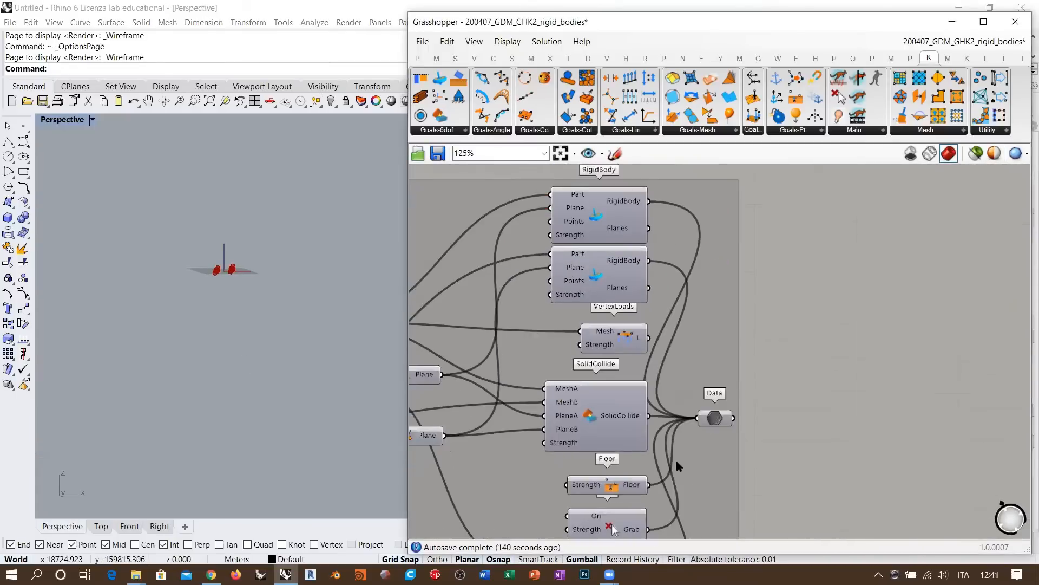
pyautogui.moveTo(677, 460); pyautogui.dragTo(635, 419, button='right')
pyautogui.scroll(3, 547, 485)
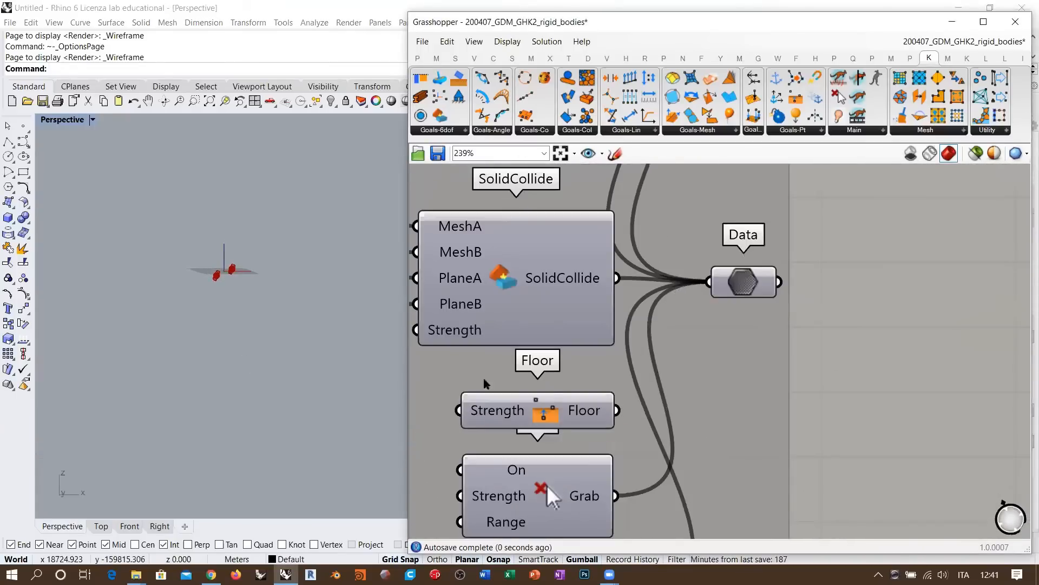
# Watch the boxes move in Perspective with the Floor goal disconnected, and check the BouncySolver's status.
pyautogui.moveTo(233, 310); pyautogui.dragTo(244, 377, button='right')
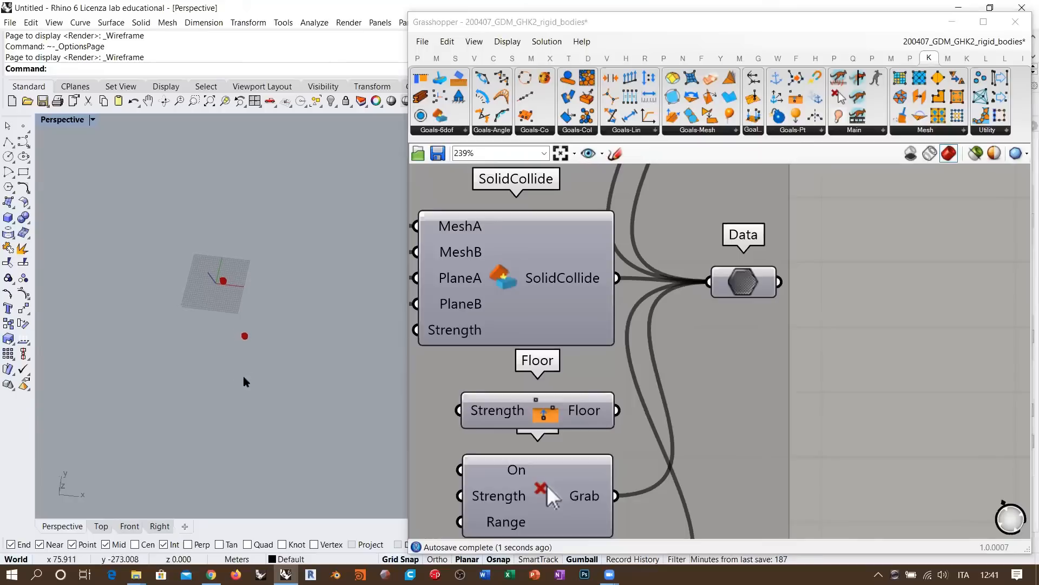
pyautogui.click(698, 424)
pyautogui.scroll(-4, 632, 436)
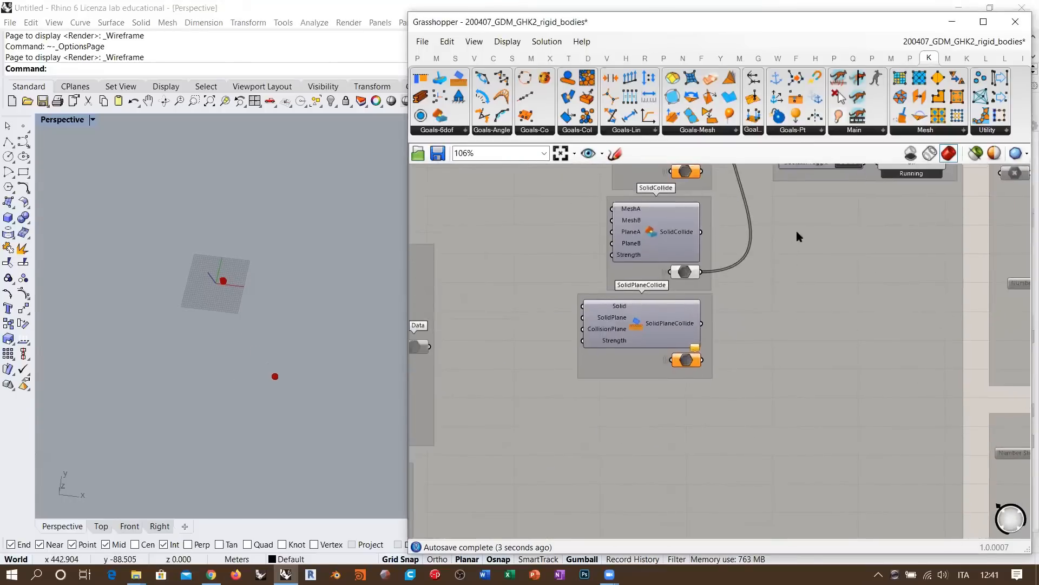
pyautogui.moveTo(797, 231); pyautogui.dragTo(703, 389, button='right')
pyautogui.scroll(5, 827, 365)
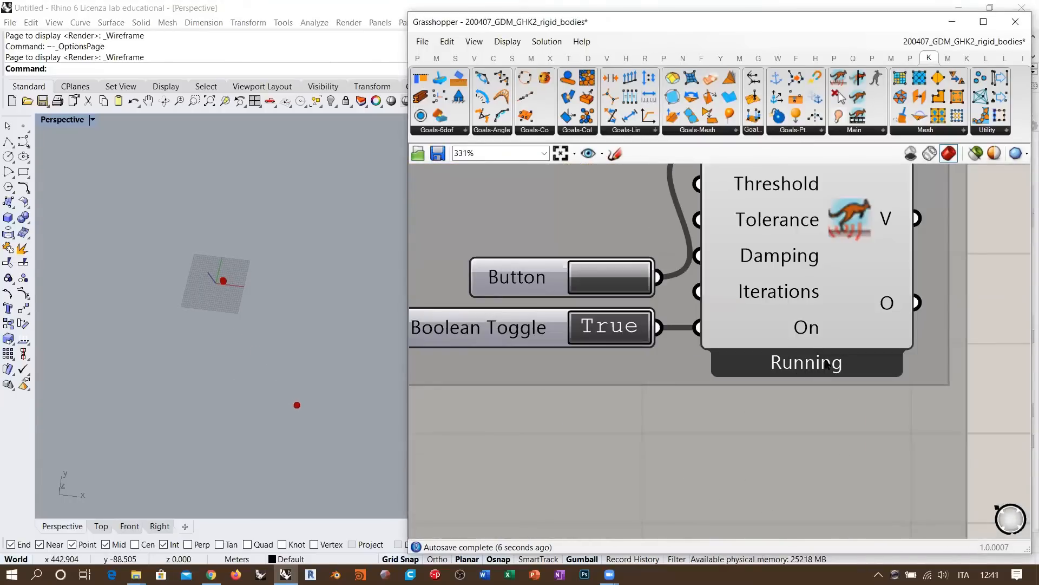
# Reconnect the Floor goal to the two-box definition's Data parameter, keeping its other inputs, and inspect the boxes in Perspective.
pyautogui.scroll(-6, 858, 276)
pyautogui.moveTo(858, 277); pyautogui.dragTo(796, 195, button='right')
pyautogui.scroll(5, 662, 428)
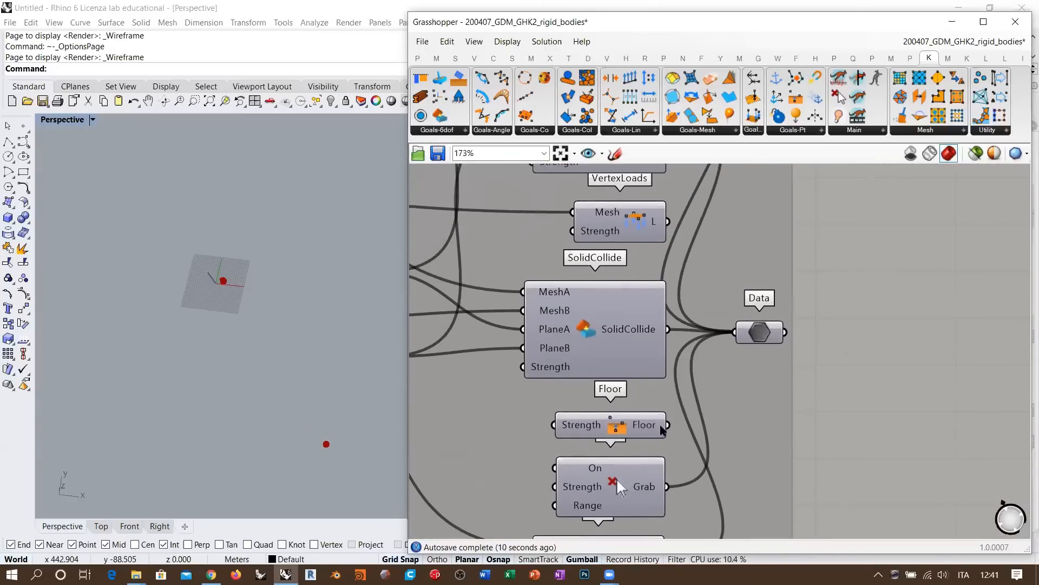
pyautogui.keyDown('shift'); pyautogui.moveTo(667, 425); pyautogui.dragTo(727, 338); pyautogui.keyUp('shift')
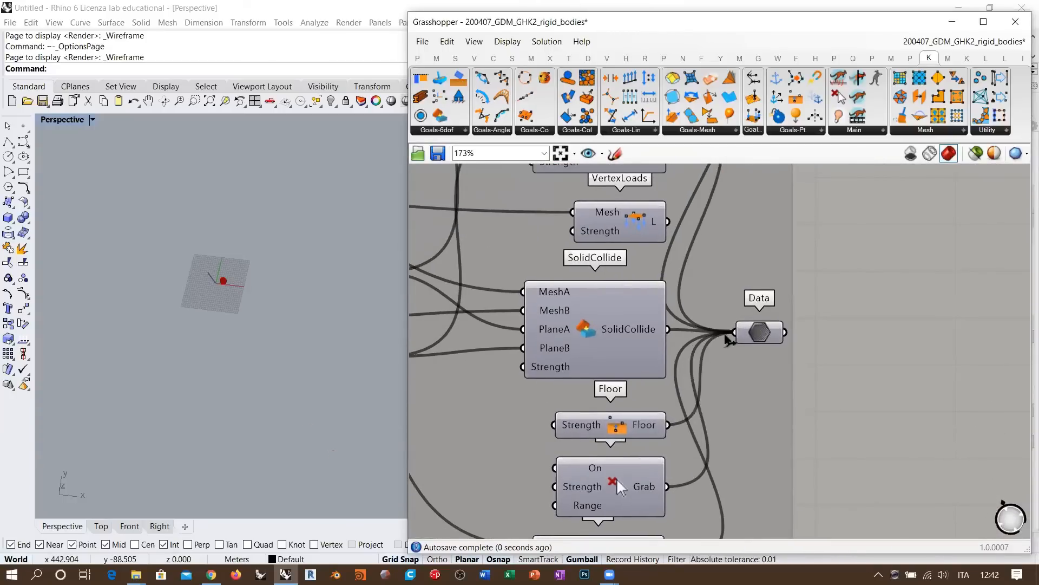
pyautogui.moveTo(349, 394); pyautogui.dragTo(308, 398, button='right')
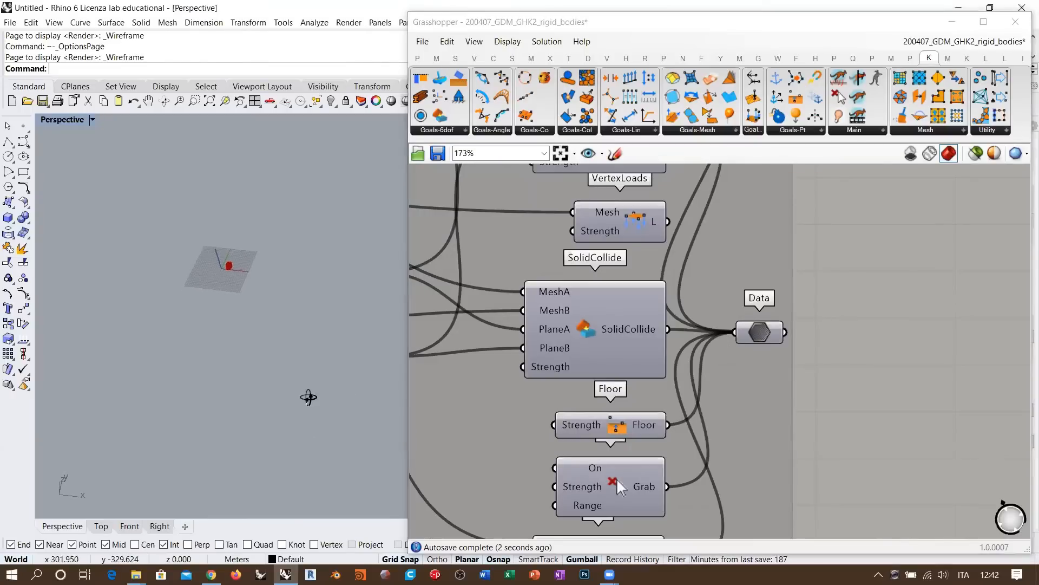
pyautogui.scroll(-10, 271, 426)
pyautogui.scroll(10, 271, 423)
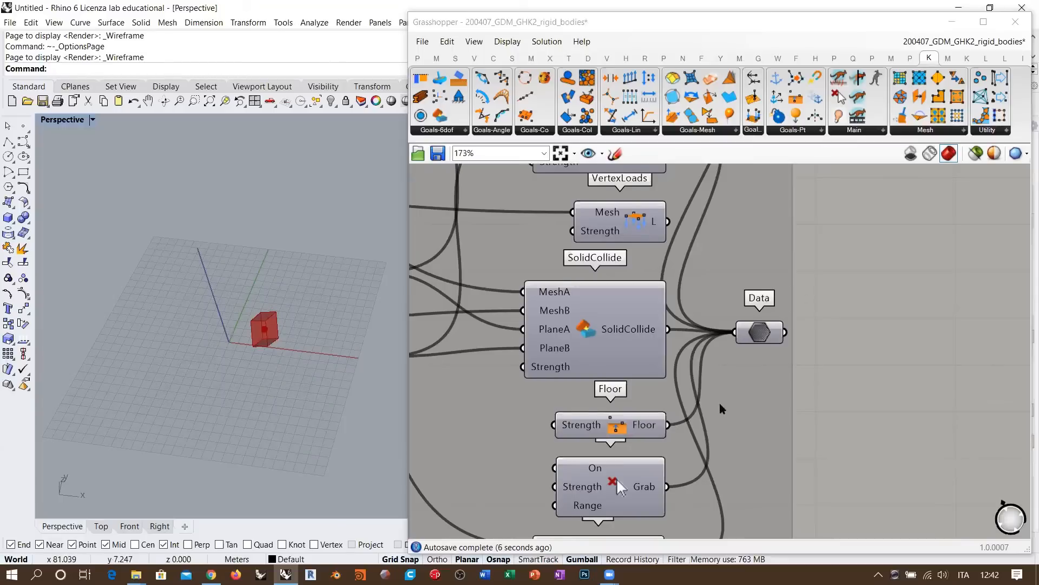
# Reset the running BouncySolver and observe the two boxes from a low, close angle in Perspective.
pyautogui.scroll(-6, 684, 341)
pyautogui.moveTo(765, 310); pyautogui.dragTo(744, 366, button='right')
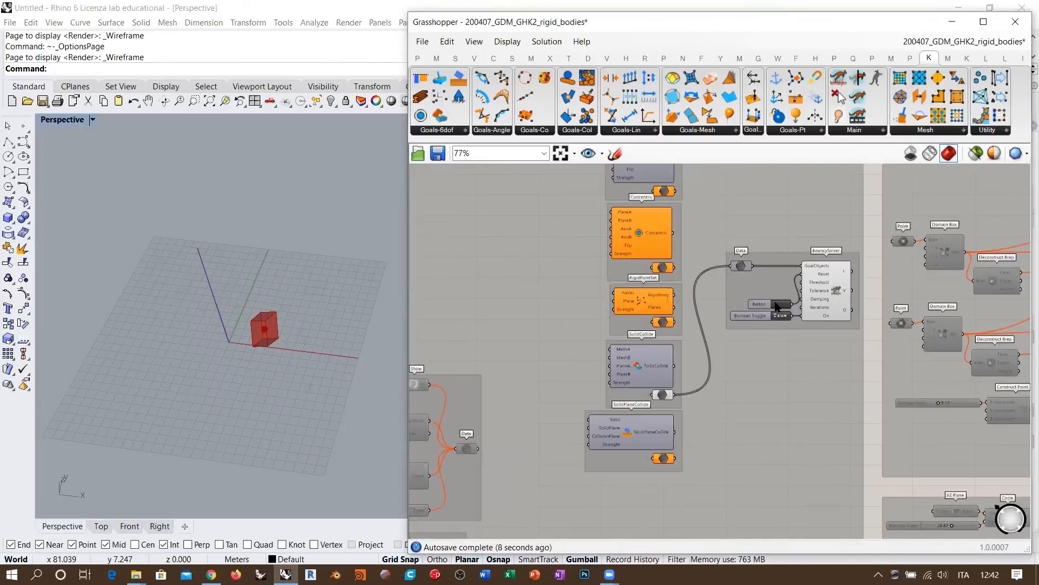
pyautogui.click(782, 304)
pyautogui.moveTo(192, 437); pyautogui.dragTo(255, 353, button='right')
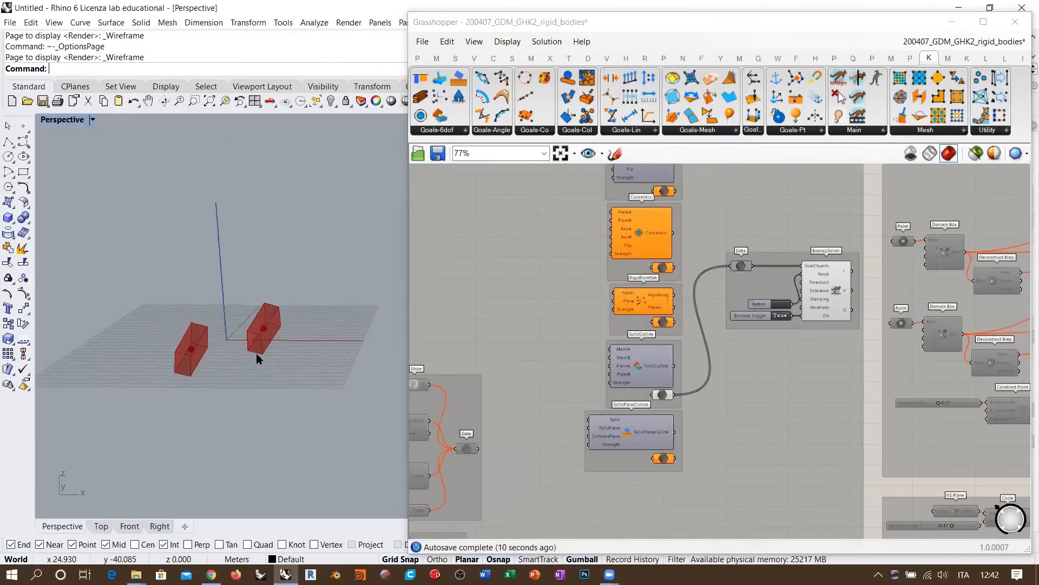
pyautogui.scroll(8, 255, 353)
# Set the BouncySolver's Boolean Toggle to False and reset the solver to return both boxes to their starting positions.
pyautogui.moveTo(599, 377); pyautogui.dragTo(778, 307, button='right')
pyautogui.scroll(-5, 777, 309)
pyautogui.scroll(3, 676, 403)
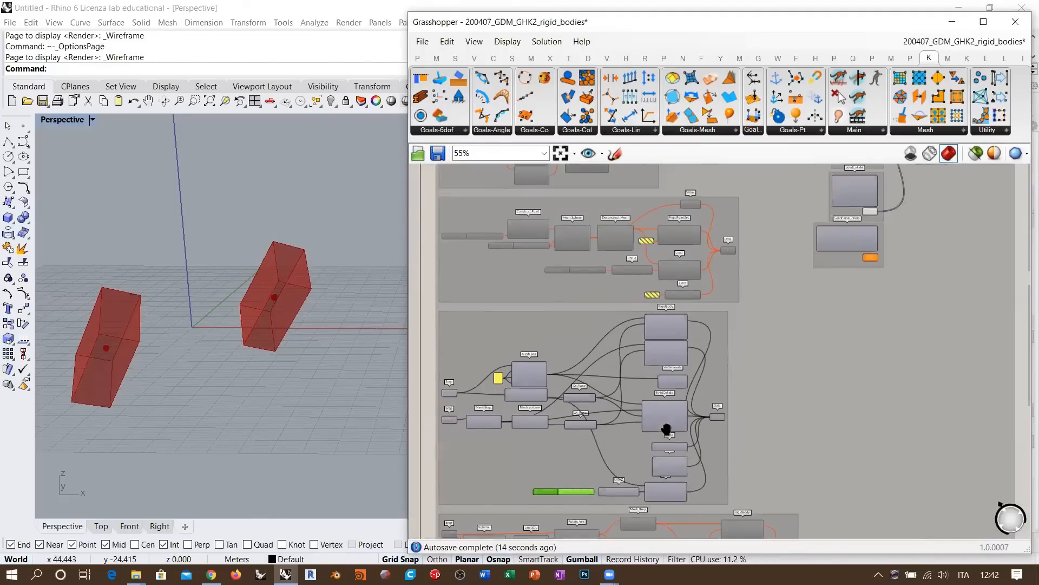
pyautogui.scroll(5, 760, 377)
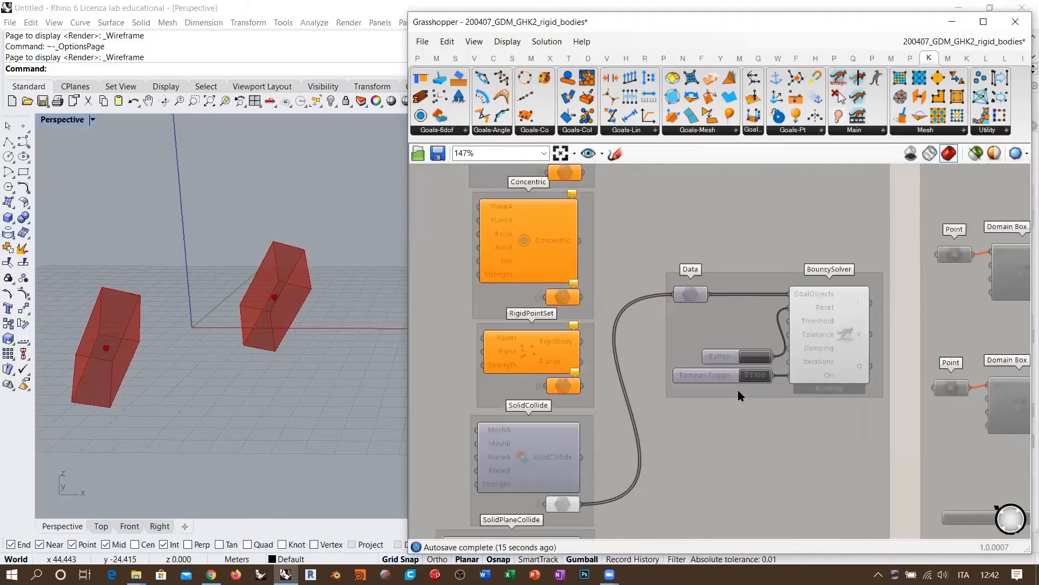
pyautogui.click(755, 375)
pyautogui.scroll(2, 739, 390)
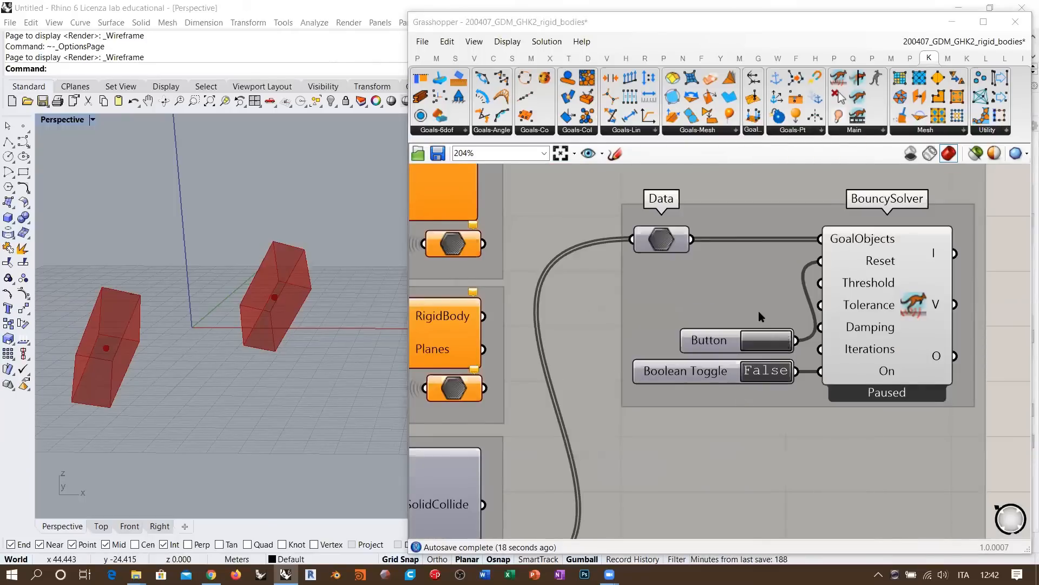
pyautogui.click(766, 339)
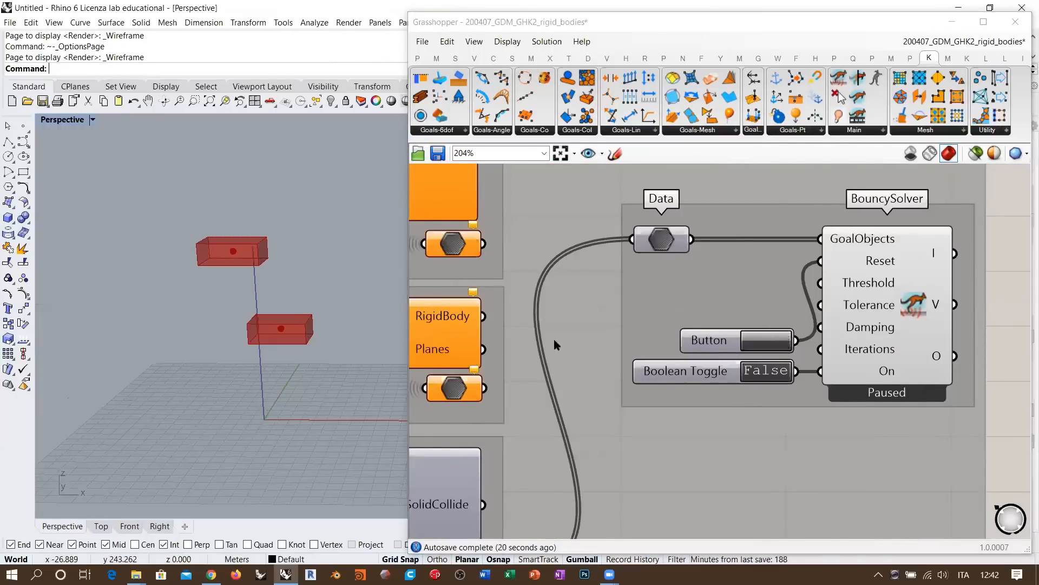
# Review the two-box definition from its Brep parameters through the mesh and plane components to the first RigidBody's Part input.
pyautogui.moveTo(735, 277); pyautogui.dragTo(804, 245, button='right')
pyautogui.scroll(-4, 803, 240)
pyautogui.moveTo(509, 475); pyautogui.dragTo(714, 311, button='right')
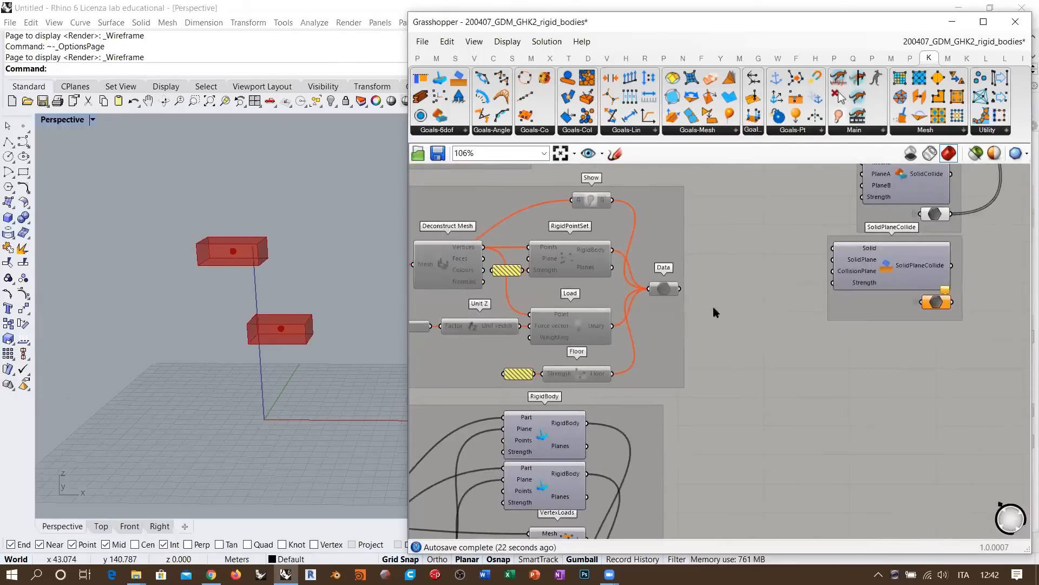
pyautogui.moveTo(586, 489); pyautogui.dragTo(748, 318, button='right')
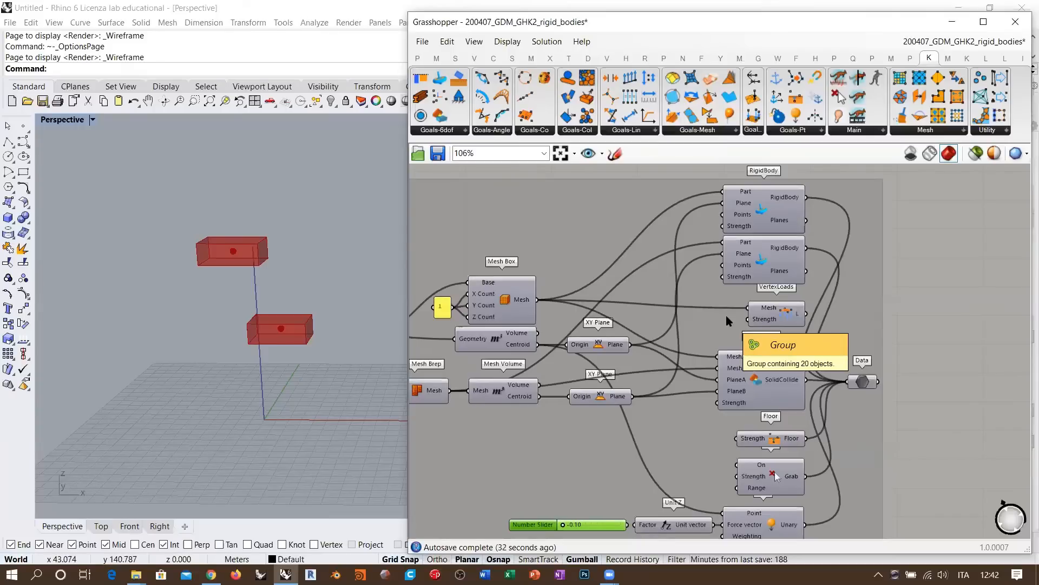
pyautogui.moveTo(546, 323); pyautogui.dragTo(785, 314, button='right')
pyautogui.moveTo(611, 397); pyautogui.dragTo(581, 319)
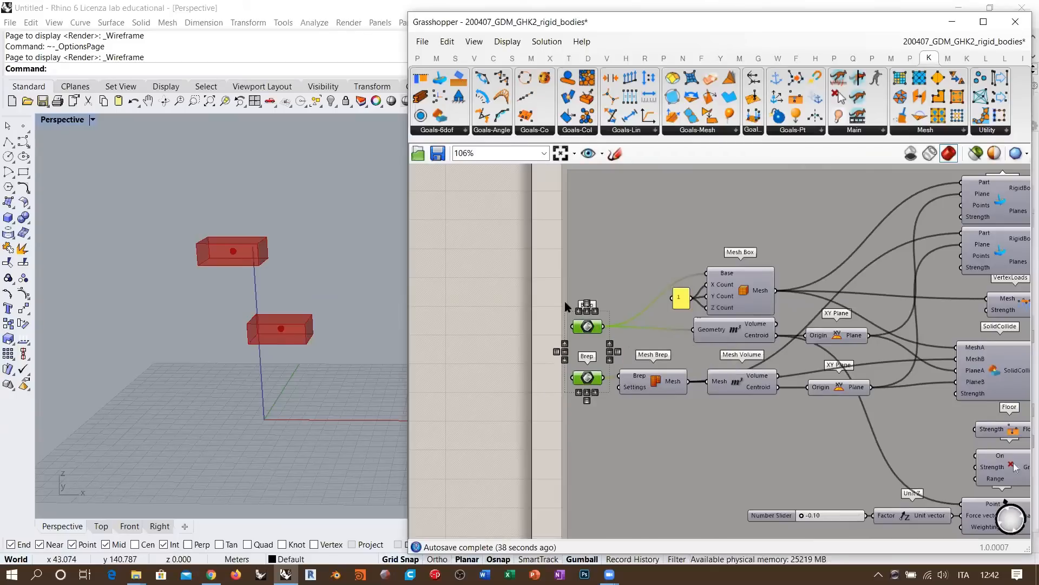
pyautogui.click(495, 290)
pyautogui.moveTo(724, 298); pyautogui.dragTo(656, 313, button='right')
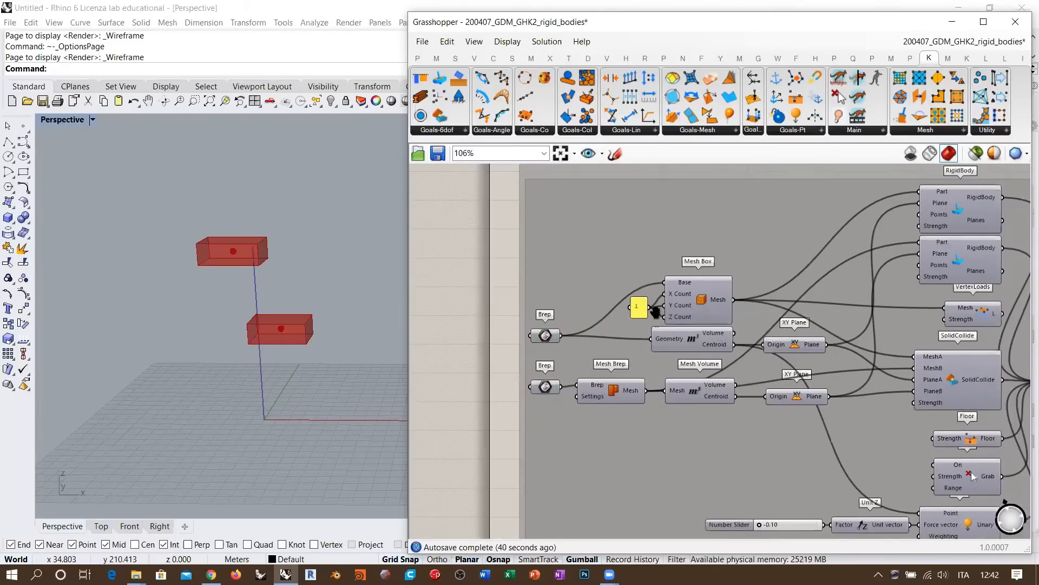
pyautogui.moveTo(893, 250); pyautogui.dragTo(749, 316, button='right')
pyautogui.scroll(4, 751, 241)
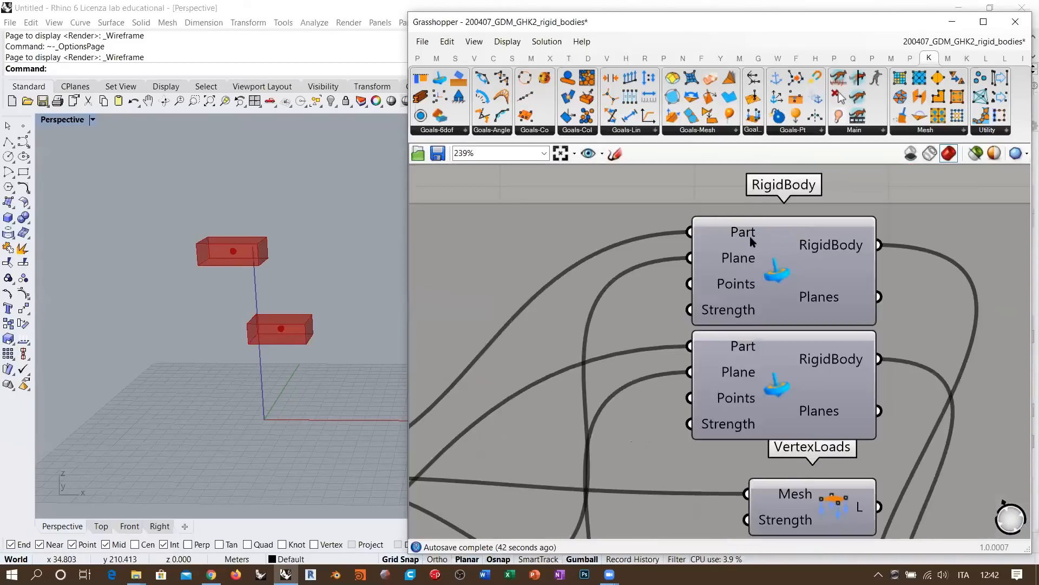
pyautogui.moveTo(750, 234)
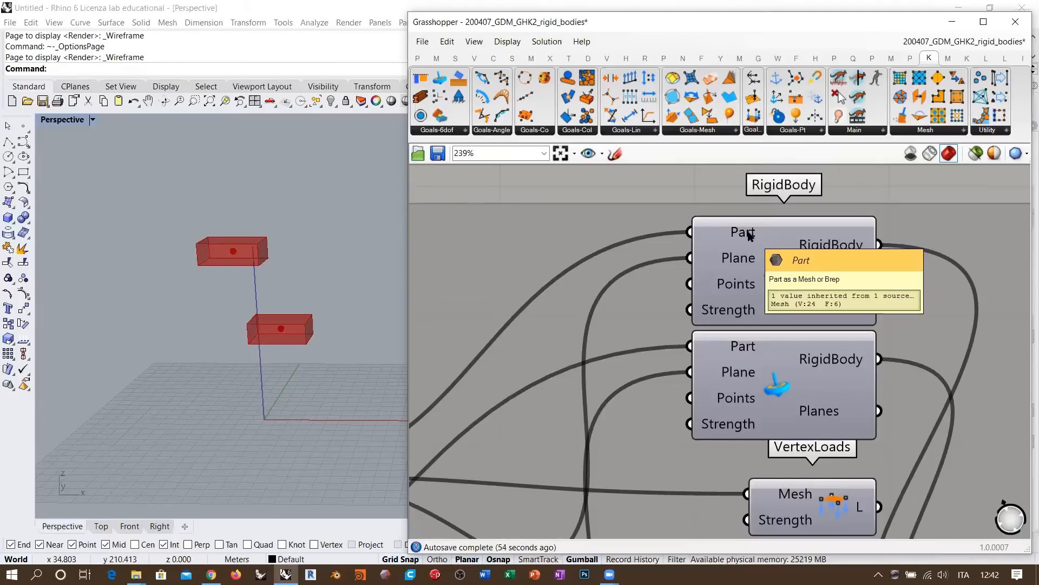
# Examine both RigidBody goals together, and trace the mesh and plane inputs of the SolidCollide goal.
pyautogui.scroll(-4, 750, 234)
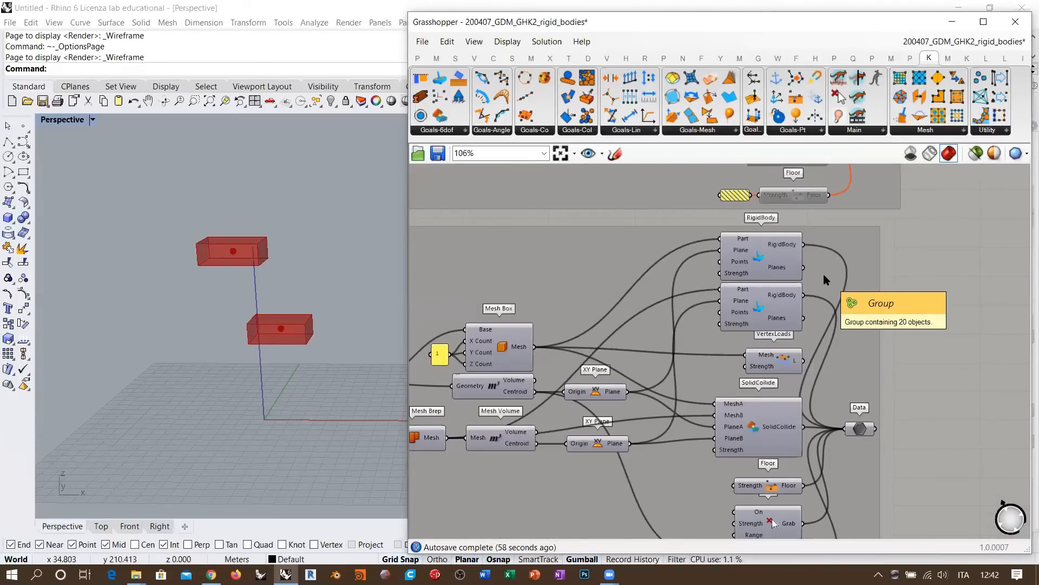
pyautogui.click(765, 263)
pyautogui.keyDown('shift'); pyautogui.click(764, 311); pyautogui.keyUp('shift')
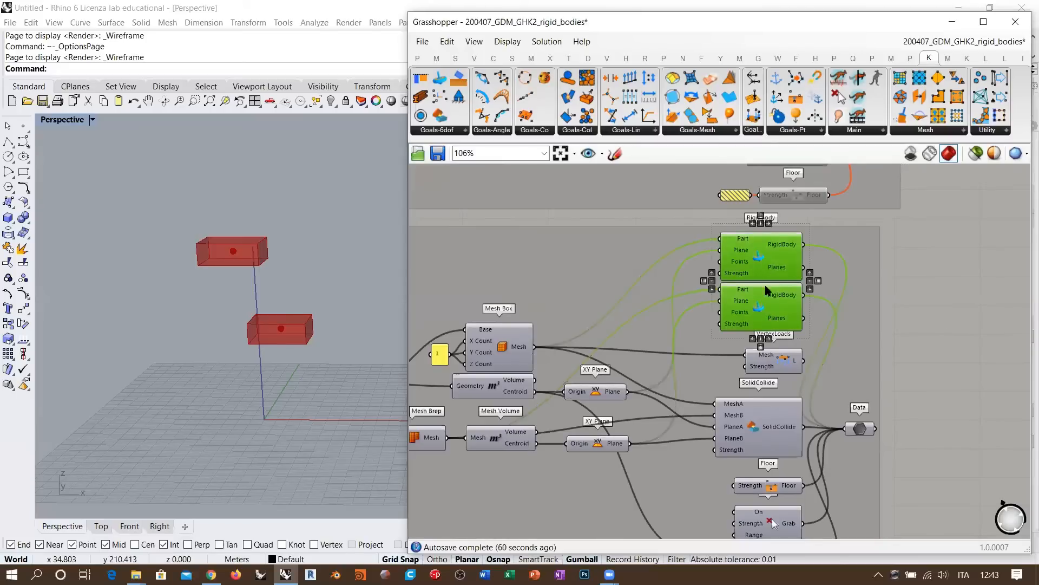
pyautogui.scroll(1, 773, 270)
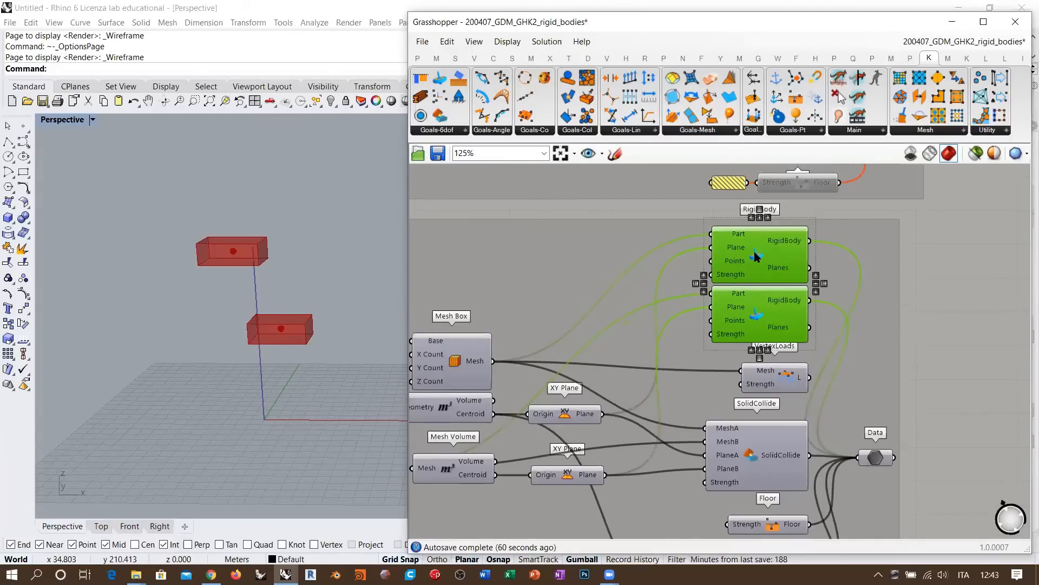
pyautogui.moveTo(757, 257); pyautogui.dragTo(768, 139, button='right')
pyautogui.click(790, 330)
pyautogui.scroll(5, 796, 314)
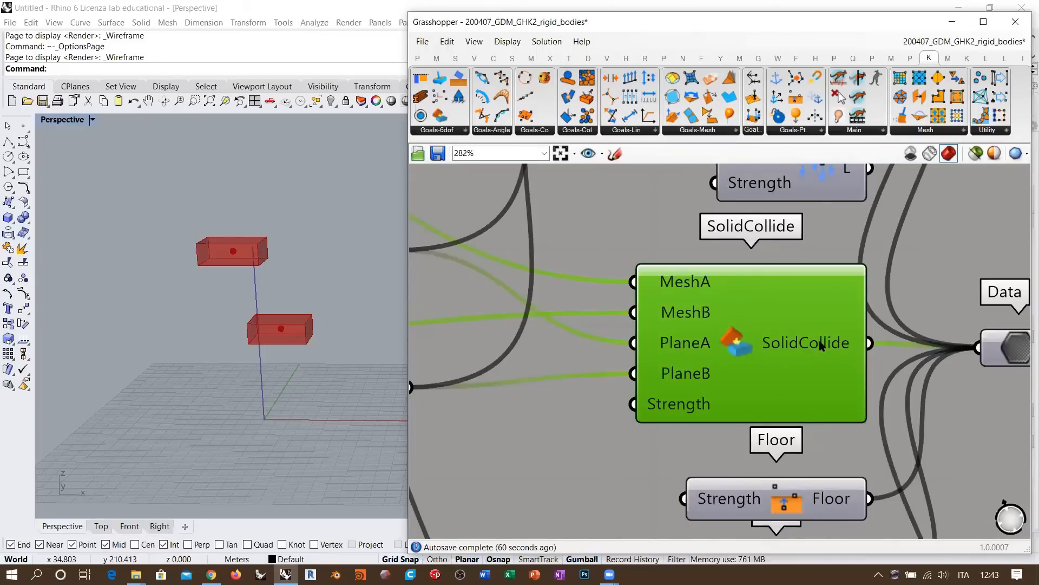
# Compare the mesh and plane wiring of SolidCollide with that of the RigidBody goals, and check the first RigidBody's Part description.
pyautogui.scroll(-7, 821, 347)
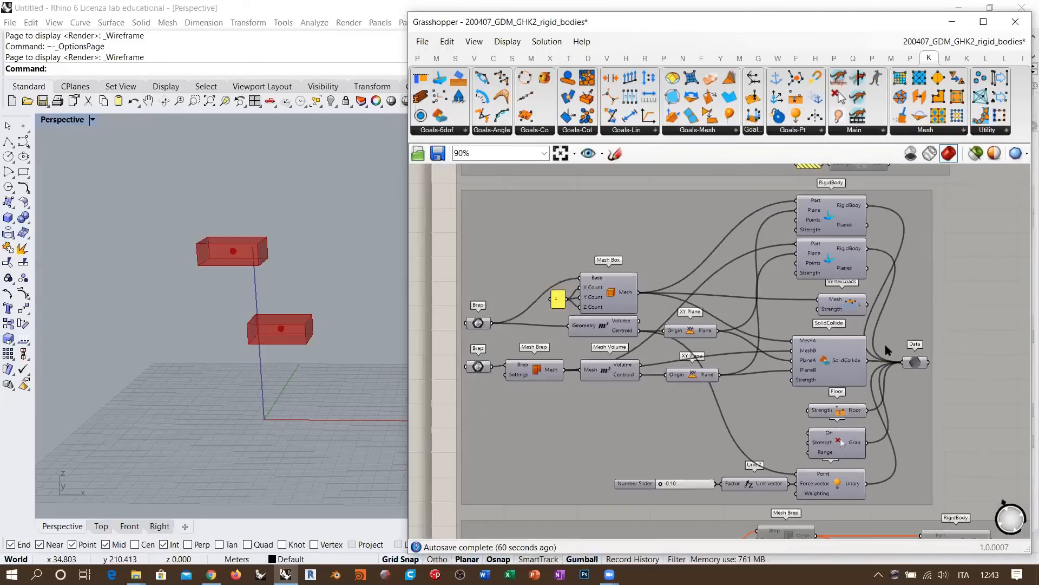
pyautogui.scroll(-1, 888, 350)
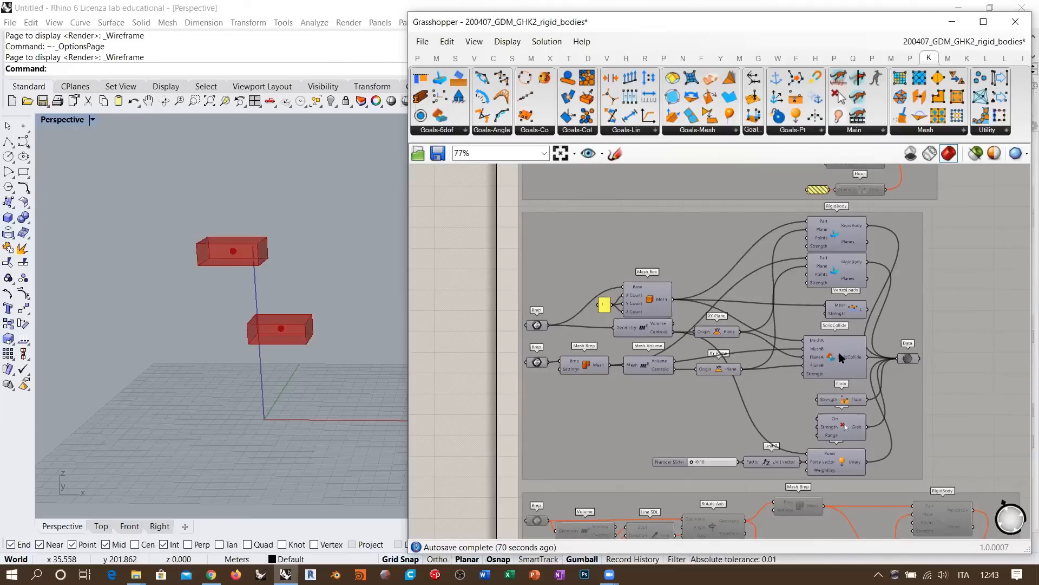
pyautogui.moveTo(819, 360); pyautogui.dragTo(787, 363, button='right')
pyautogui.click(786, 362)
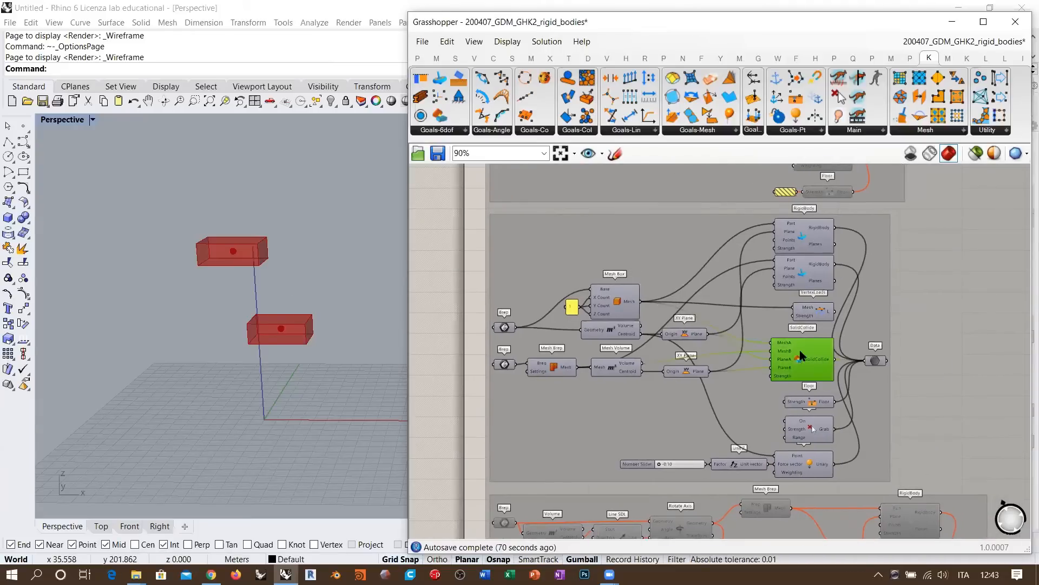
pyautogui.scroll(5, 795, 352)
pyautogui.scroll(-2, 859, 359)
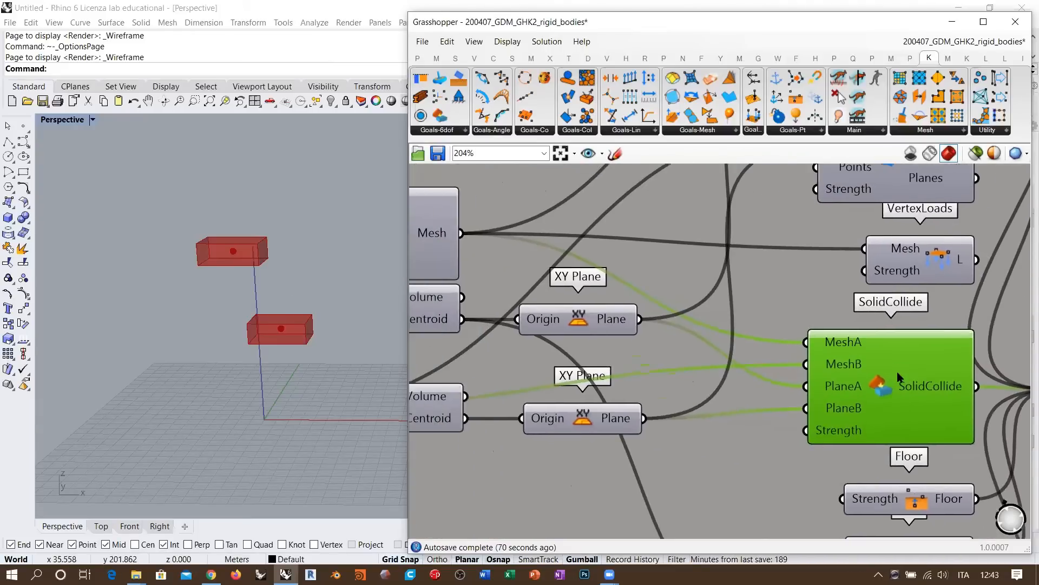
pyautogui.moveTo(897, 167); pyautogui.dragTo(831, 241, button='right')
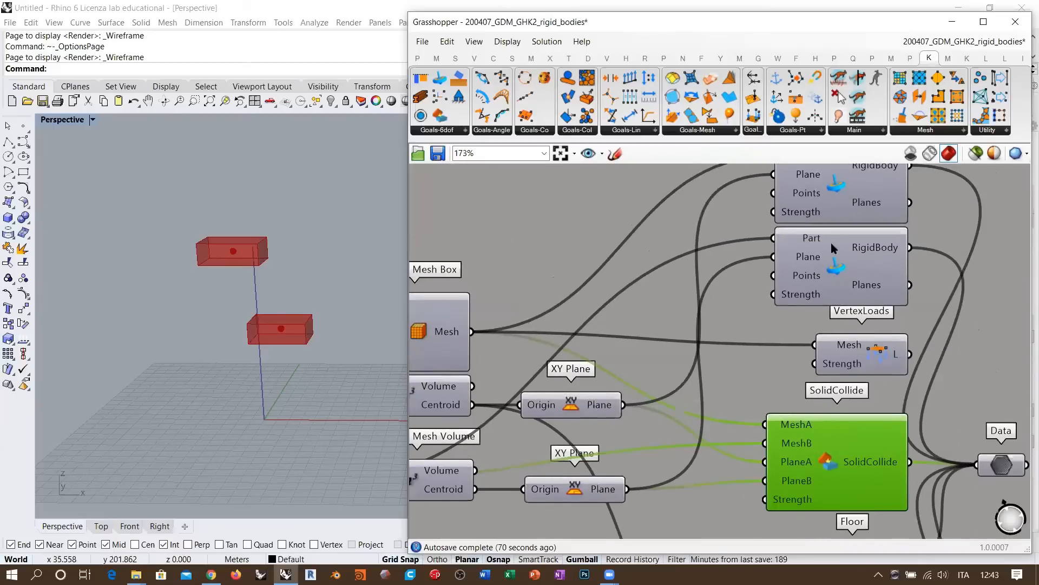
pyautogui.moveTo(836, 190); pyautogui.dragTo(806, 312, button='right')
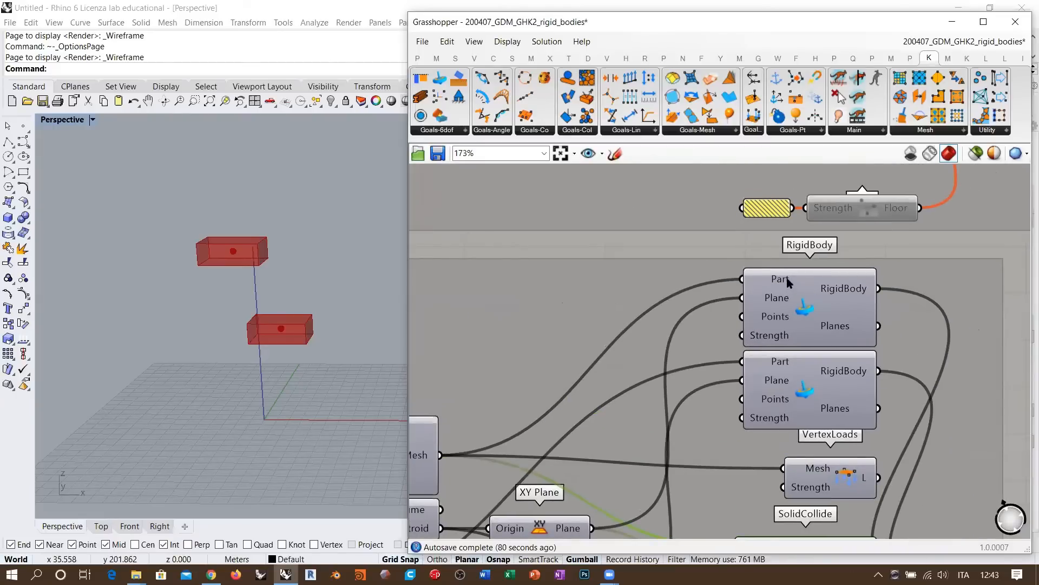
pyautogui.moveTo(788, 283)
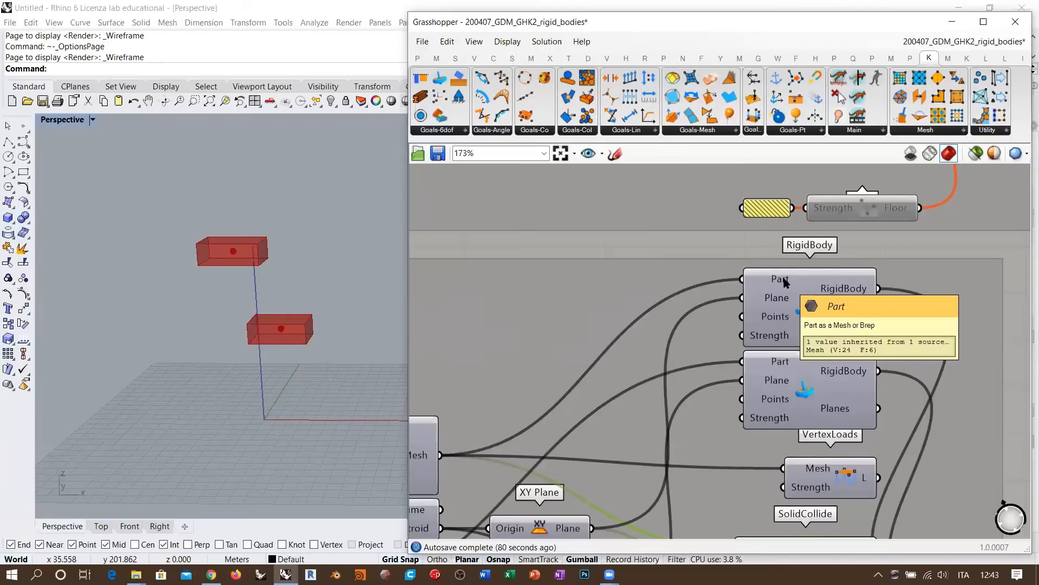
# Examine the mesh and plane inputs of the SolidCollide goal and their place among the neighbouring goals.
pyautogui.moveTo(802, 496); pyautogui.dragTo(797, 352, button='right')
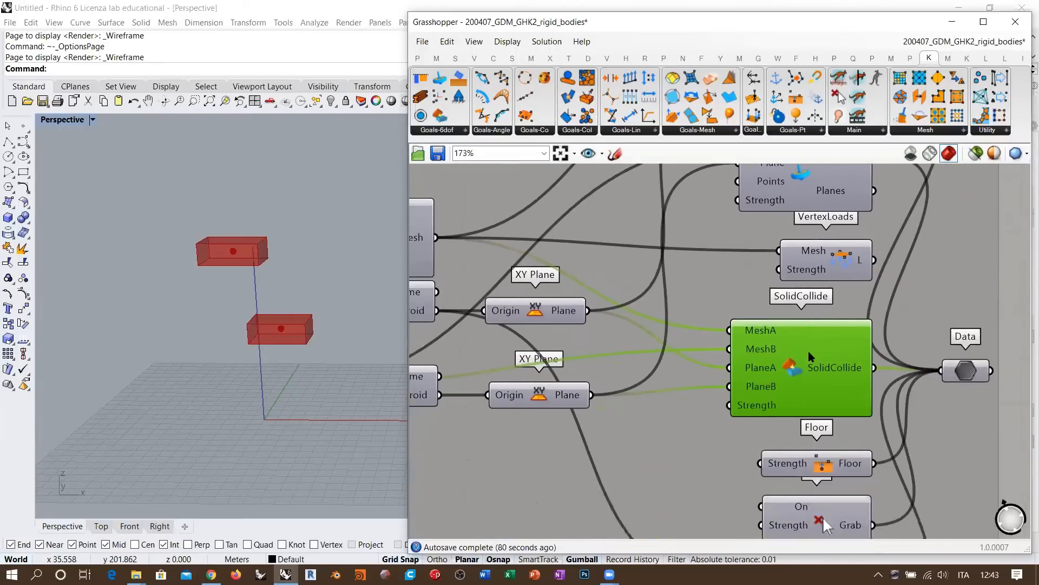
pyautogui.scroll(4, 797, 351)
pyautogui.press('Escape')
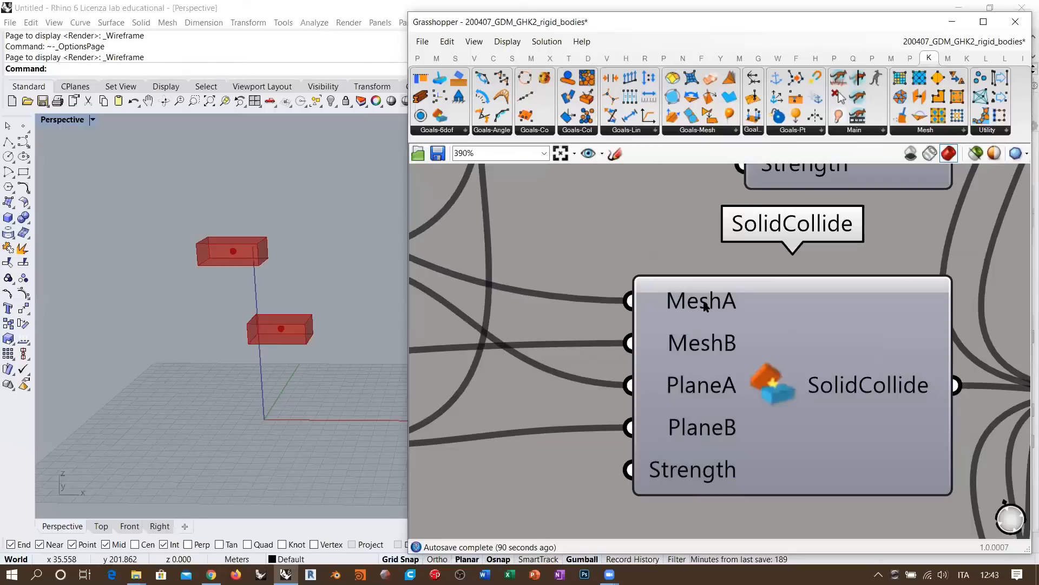
pyautogui.scroll(-1, 722, 379)
pyautogui.scroll(-6, 722, 379)
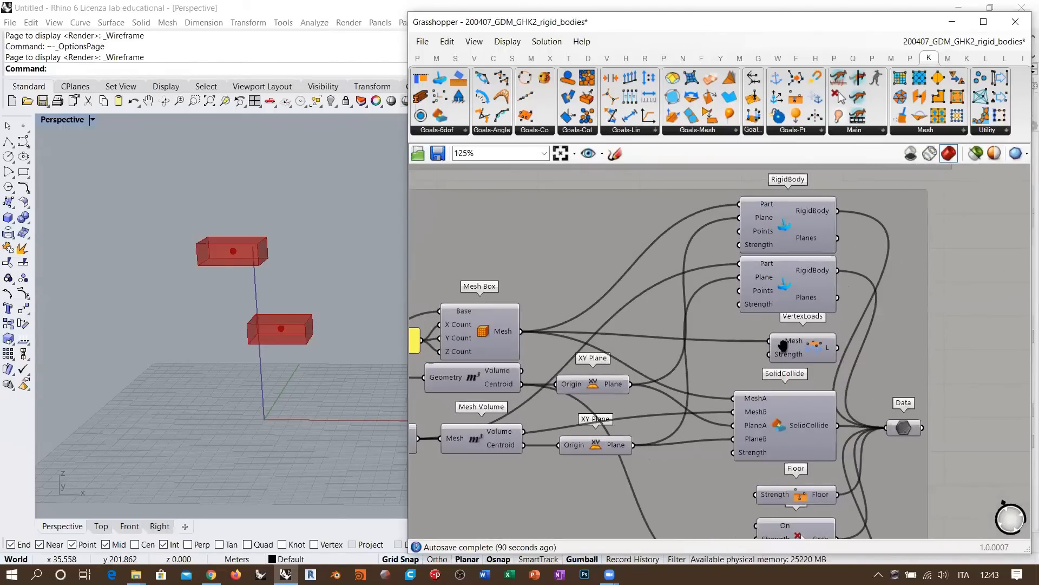
pyautogui.moveTo(770, 359); pyautogui.dragTo(784, 362, button='right')
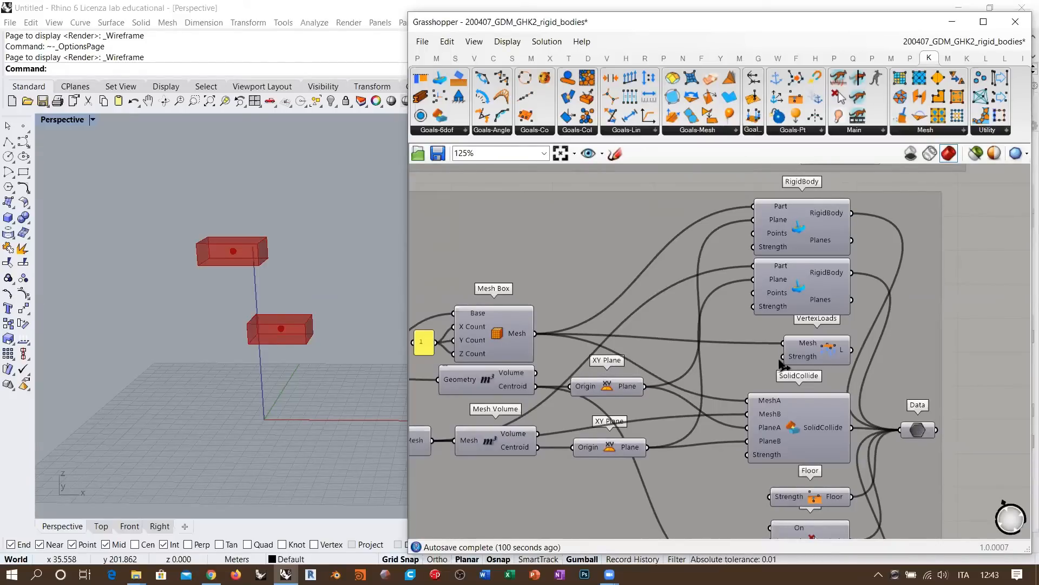
# Highlight both RigidBody goals and the SolidCollide goal together to compare their incoming wires.
pyautogui.click(802, 233)
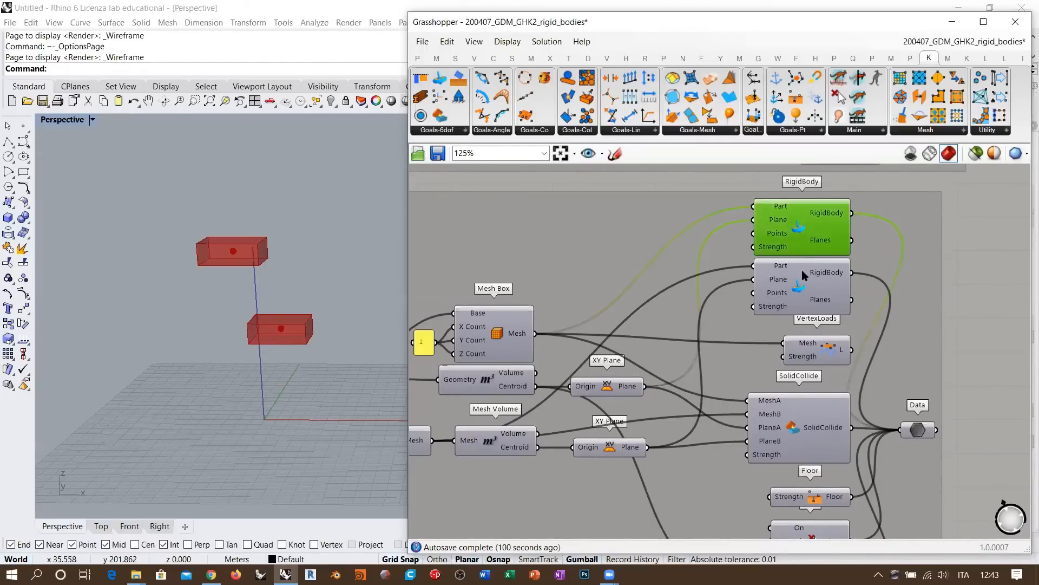
pyautogui.keyDown('shift'); pyautogui.click(805, 289); pyautogui.keyUp('shift')
pyautogui.keyDown('shift'); pyautogui.click(807, 406); pyautogui.keyUp('shift')
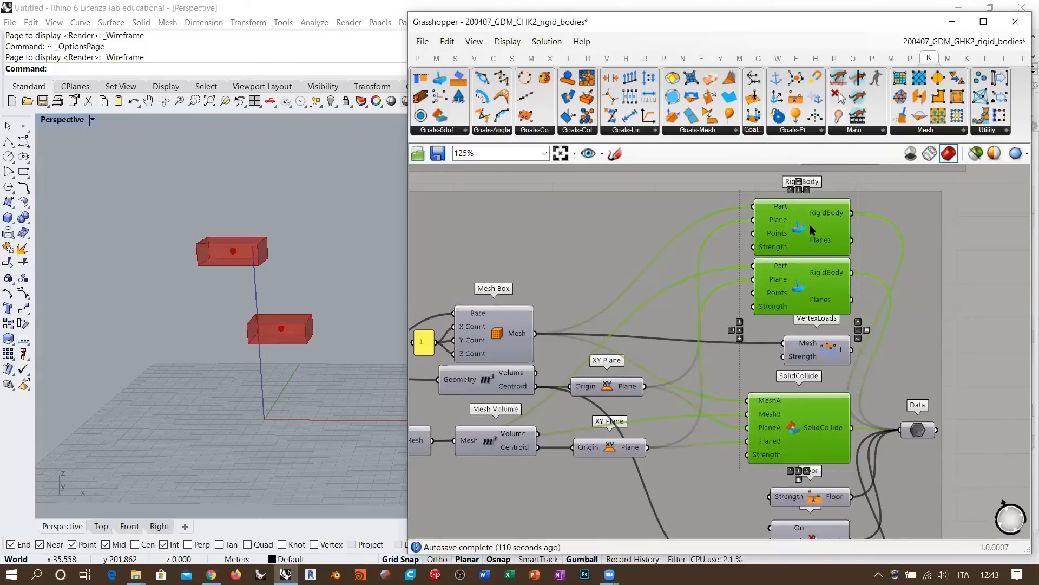
pyautogui.keyDown('ctrl'); pyautogui.click(811, 231); pyautogui.keyUp('ctrl')
pyautogui.keyDown('ctrl'); pyautogui.click(800, 285); pyautogui.keyUp('ctrl')
pyautogui.keyDown('ctrl'); pyautogui.click(801, 405); pyautogui.keyUp('ctrl')
# Highlight the two volume components and both XY Plane components to show how the boxes' centroid planes are built.
pyautogui.moveTo(498, 388); pyautogui.dragTo(598, 362, button='right')
pyautogui.click(598, 361)
pyautogui.keyDown('shift'); pyautogui.click(594, 417); pyautogui.keyUp('shift')
pyautogui.keyDown('shift'); pyautogui.click(706, 421); pyautogui.keyUp('shift')
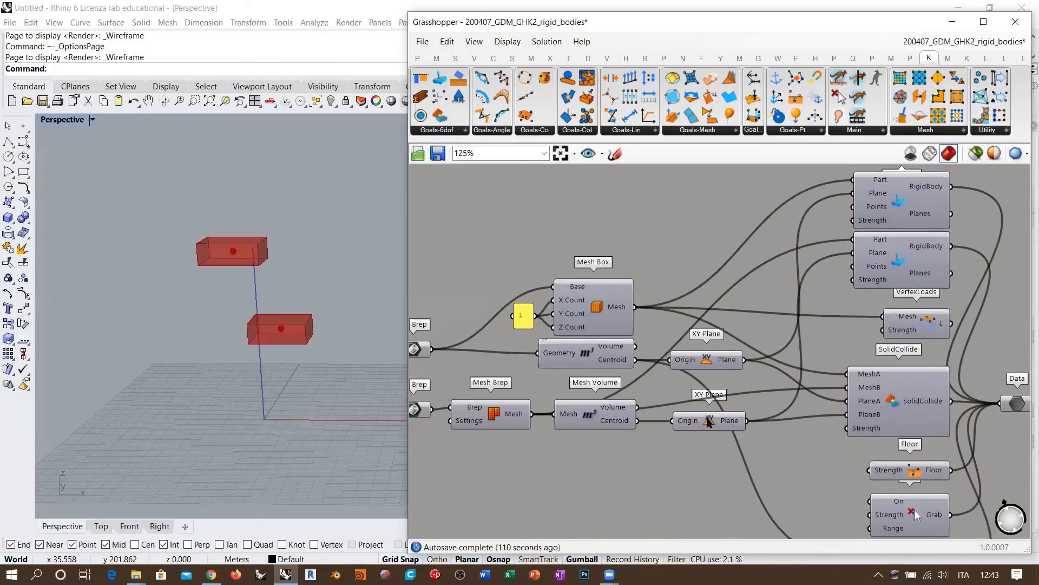
pyautogui.keyDown('shift'); pyautogui.click(714, 365); pyautogui.keyUp('shift')
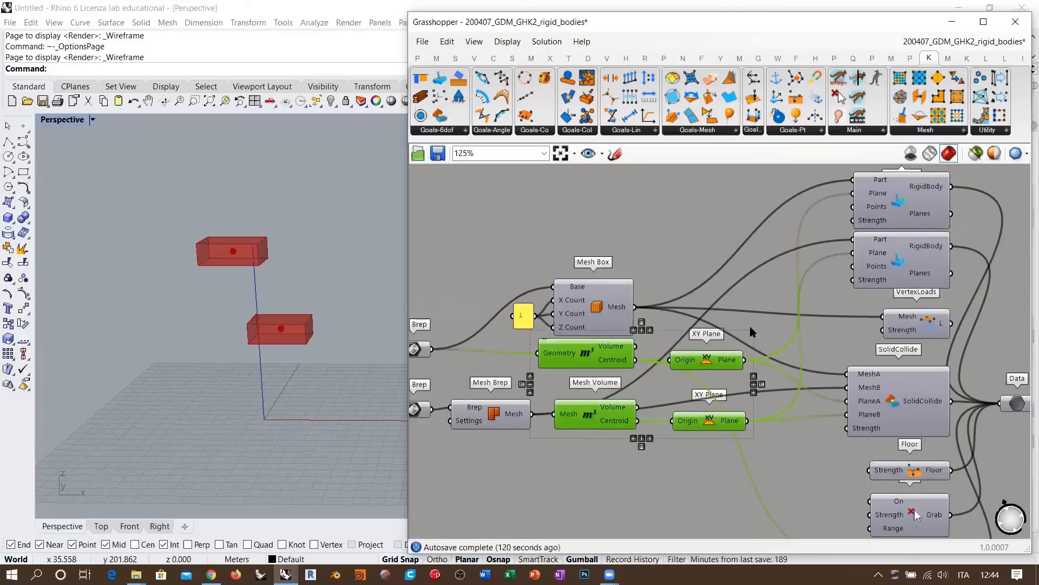
pyautogui.moveTo(685, 354); pyautogui.dragTo(784, 337, button='right')
pyautogui.click(780, 325)
# Follow the XY Plane outputs into the goals and inspect SolidCollide's MeshA input.
pyautogui.scroll(-2, 754, 364)
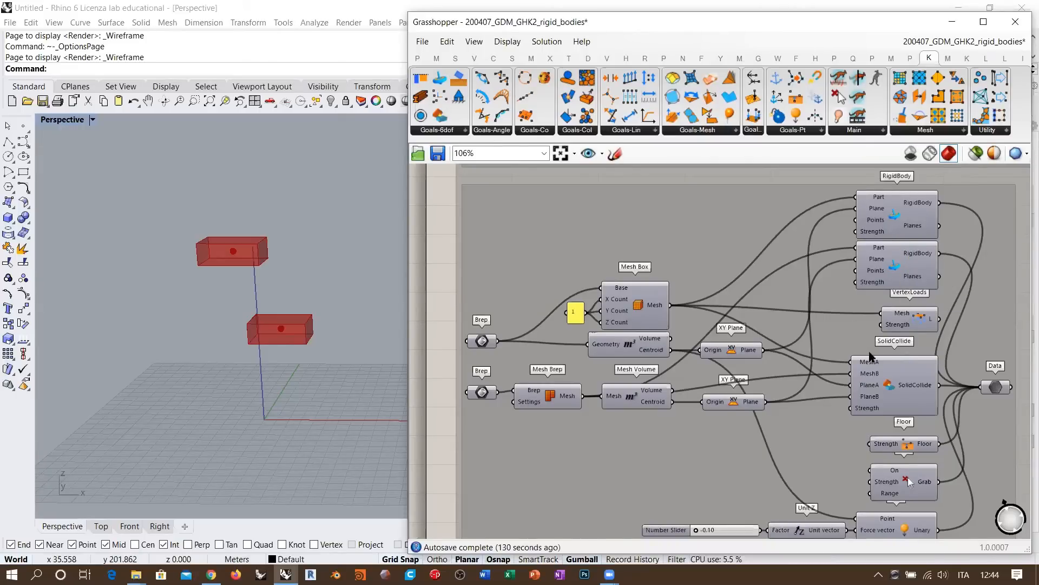
pyautogui.scroll(2, 884, 309)
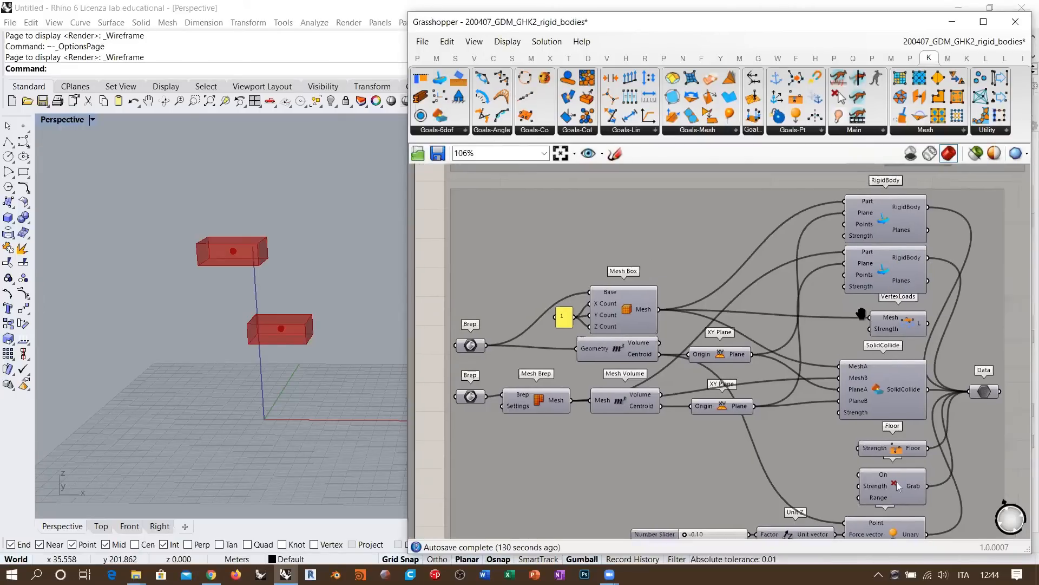
pyautogui.moveTo(860, 234)
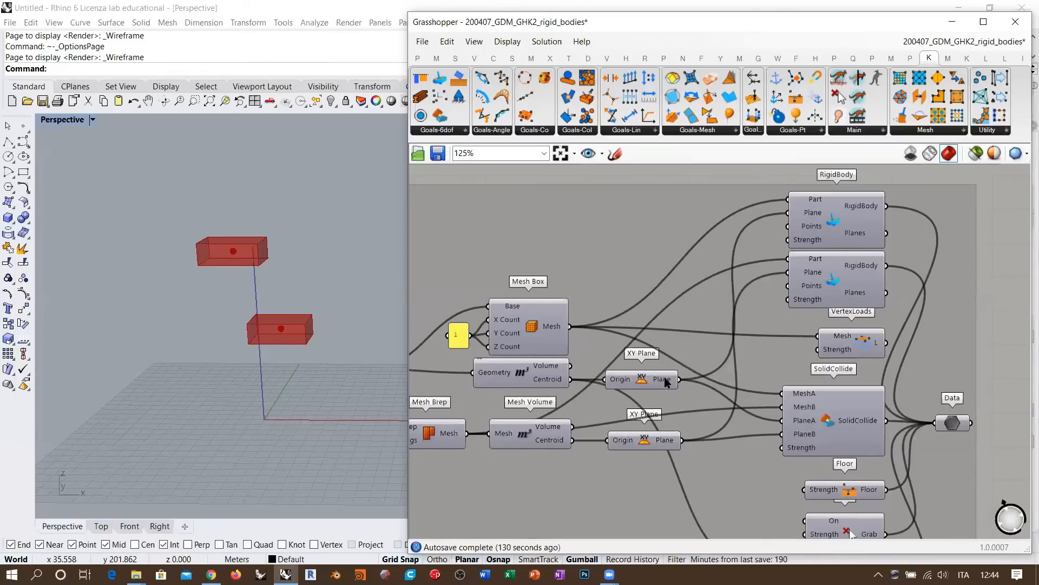
pyautogui.moveTo(667, 383)
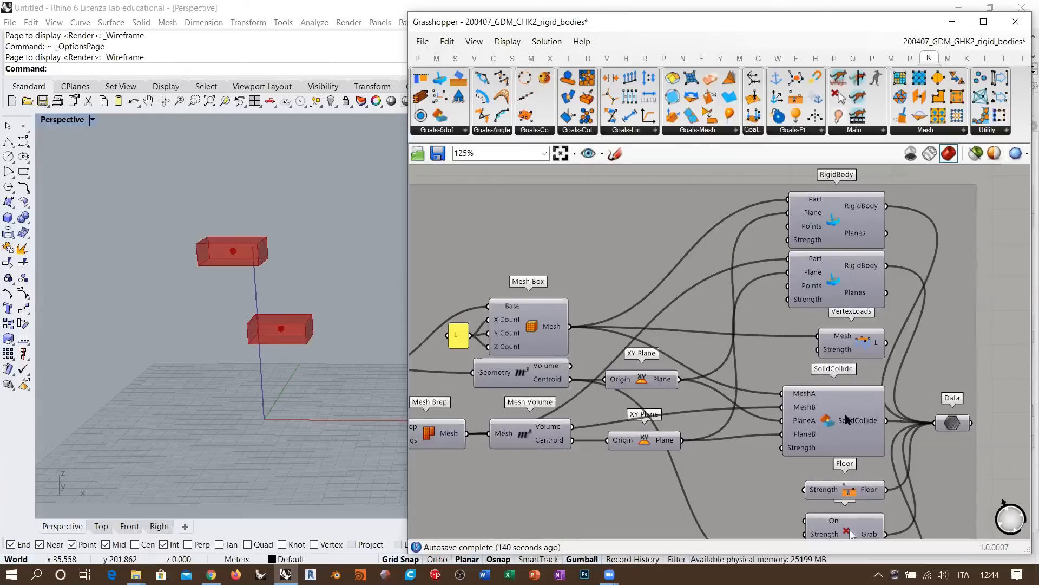
pyautogui.scroll(5, 847, 418)
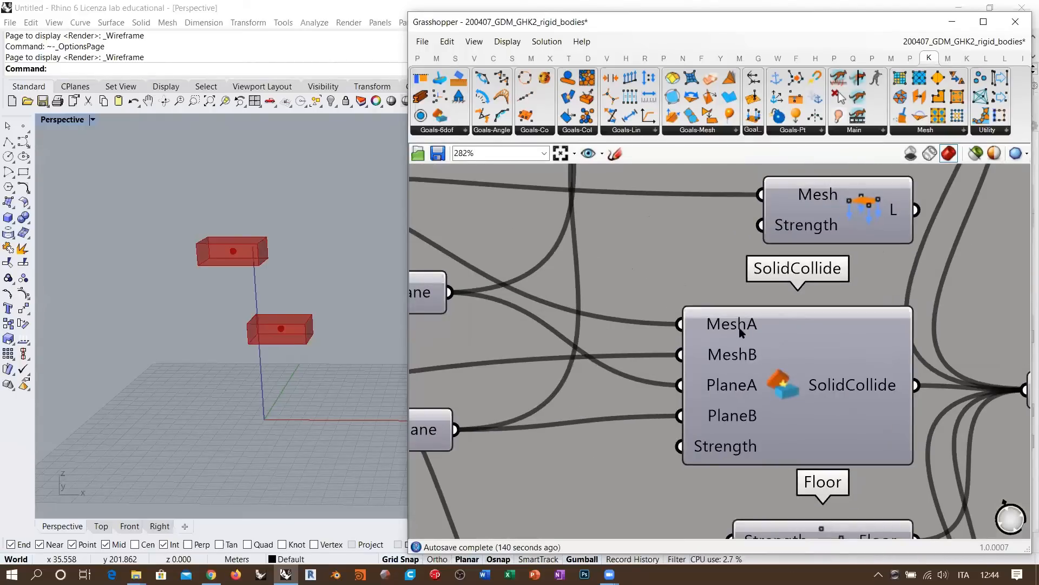
pyautogui.scroll(-5, 854, 404)
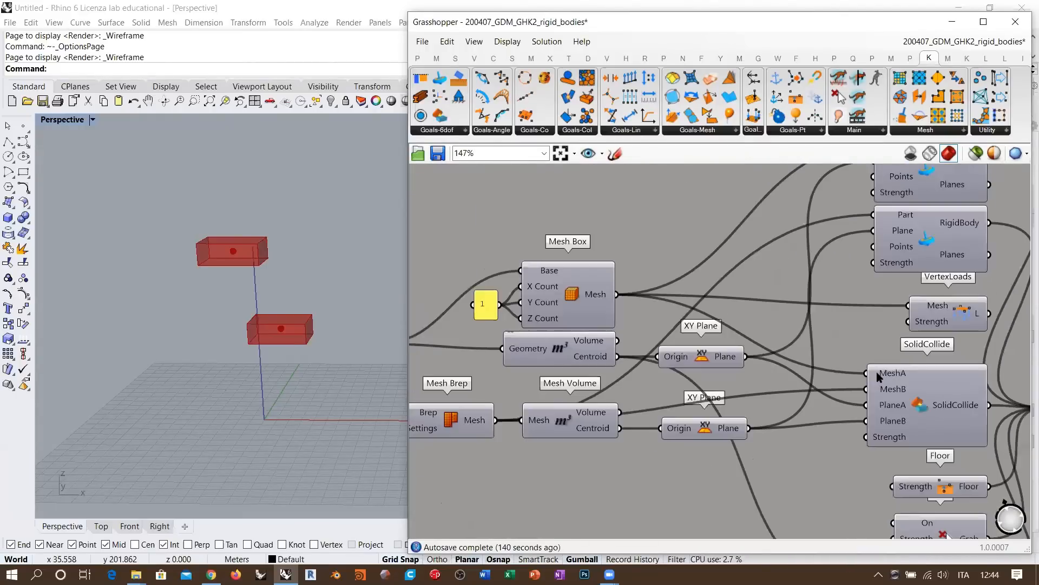
# Trace the first box from its Brep parameter through Mesh Box, the volume component and XY Plane to SolidCollide's MeshA and PlaneA inputs.
pyautogui.click(567, 291)
pyautogui.moveTo(563, 327); pyautogui.dragTo(620, 317, button='right')
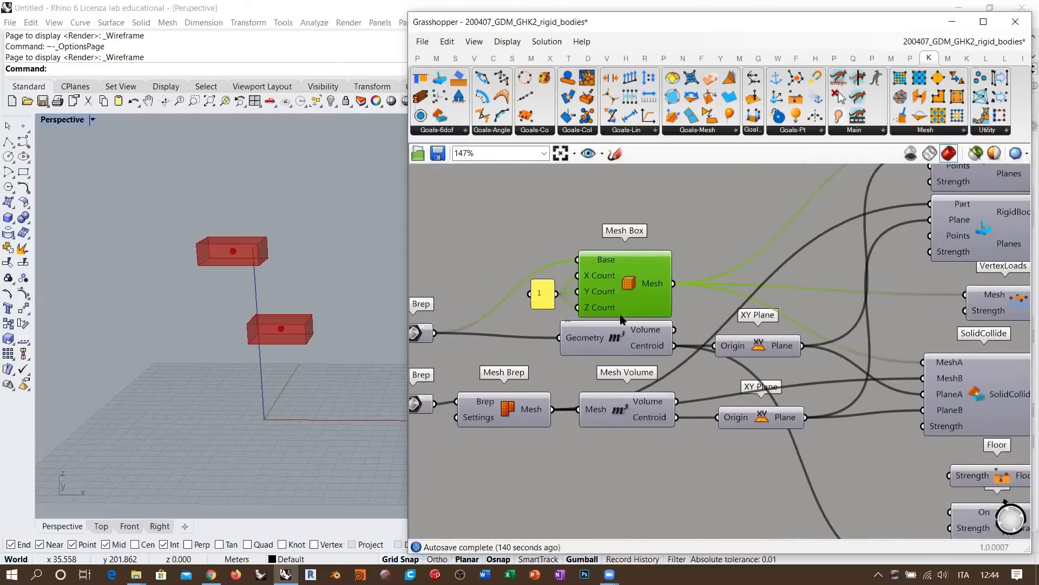
pyautogui.keyDown('shift'); pyautogui.click(430, 334); pyautogui.keyUp('shift')
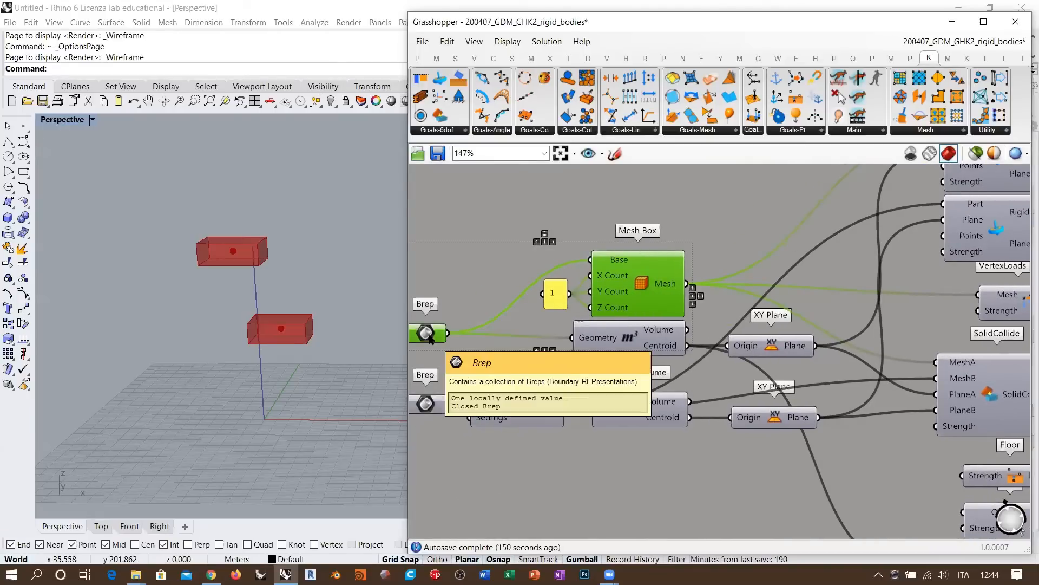
pyautogui.keyDown('shift'); pyautogui.click(783, 352); pyautogui.keyUp('shift')
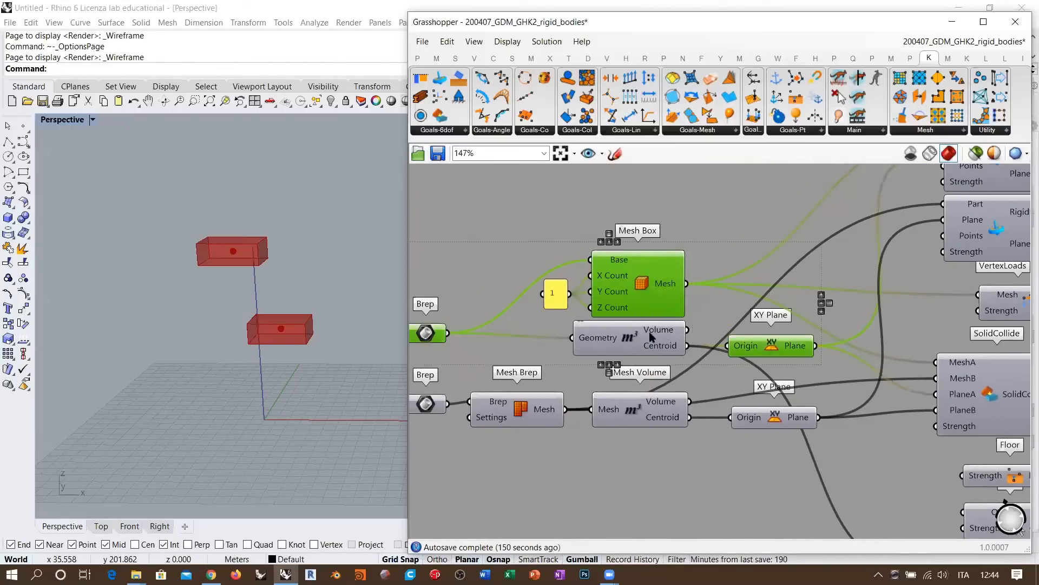
pyautogui.keyDown('shift'); pyautogui.click(633, 340); pyautogui.keyUp('shift')
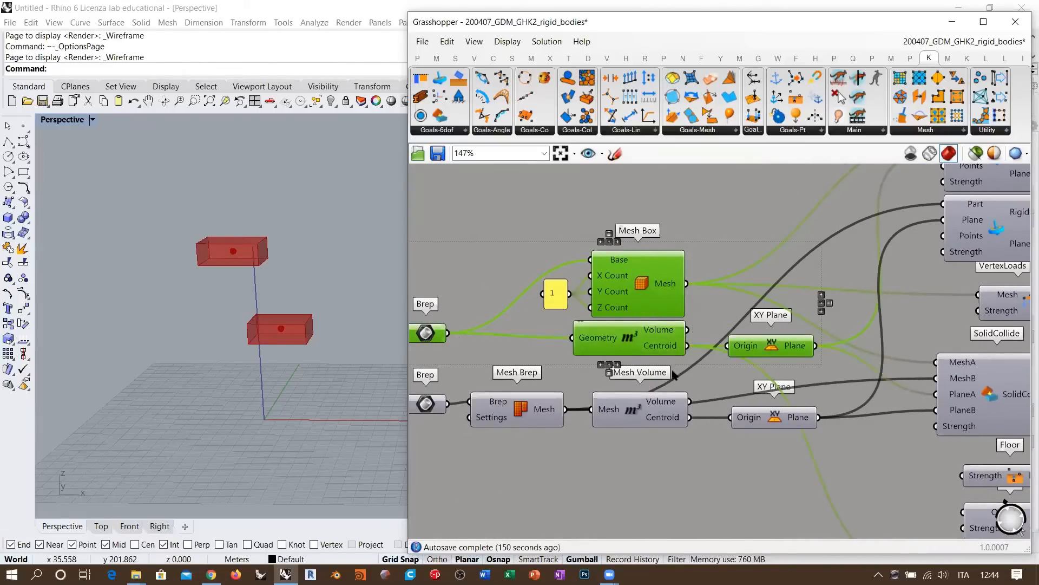
pyautogui.moveTo(924, 387); pyautogui.dragTo(810, 379, button='right')
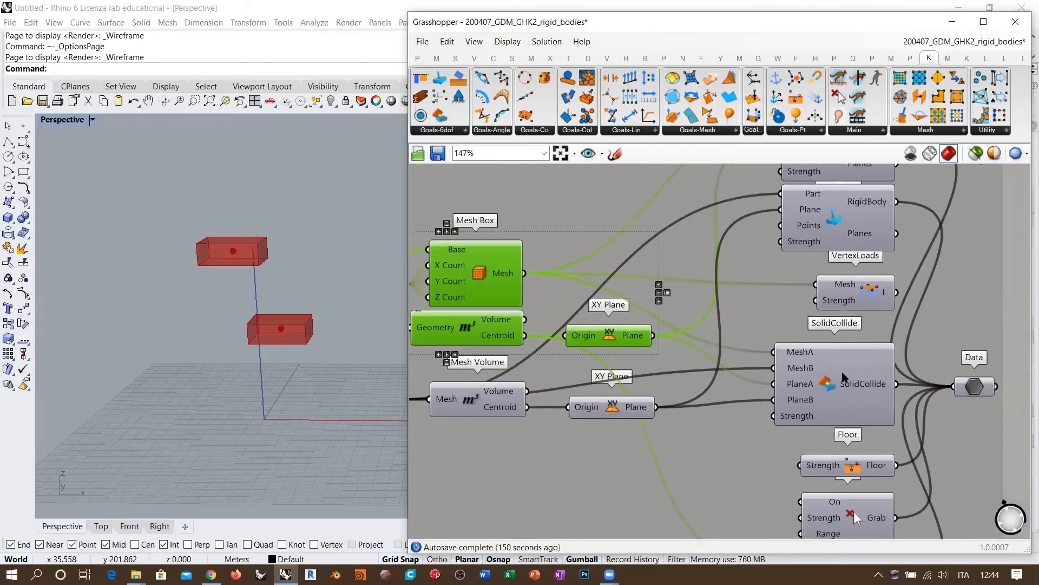
pyautogui.click(841, 388)
pyautogui.rightClick(837, 389)
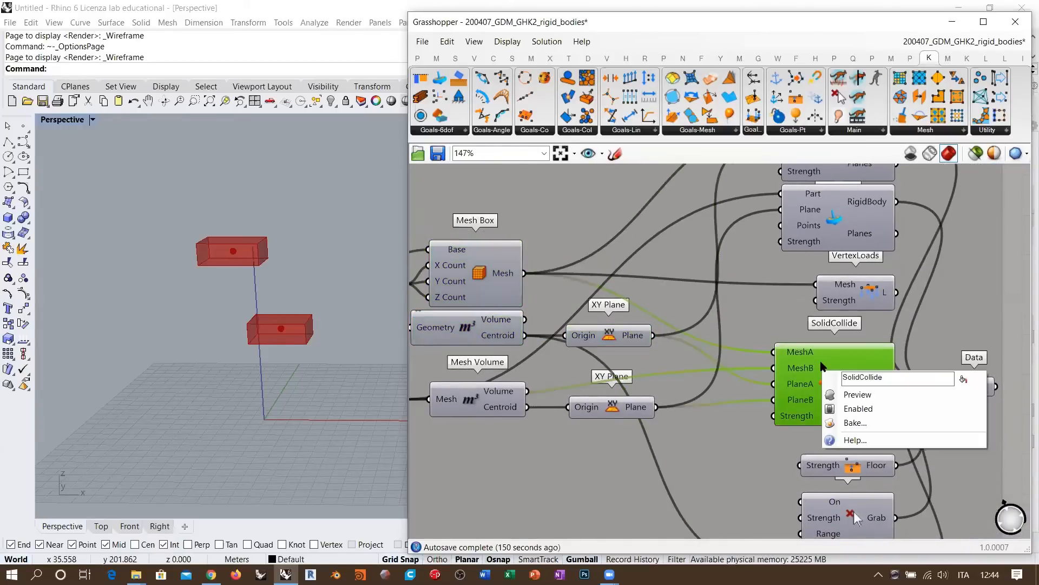
# Check the description and default value of SolidCollide's Strength input within the two-box definition.
pyautogui.scroll(-1, 815, 457)
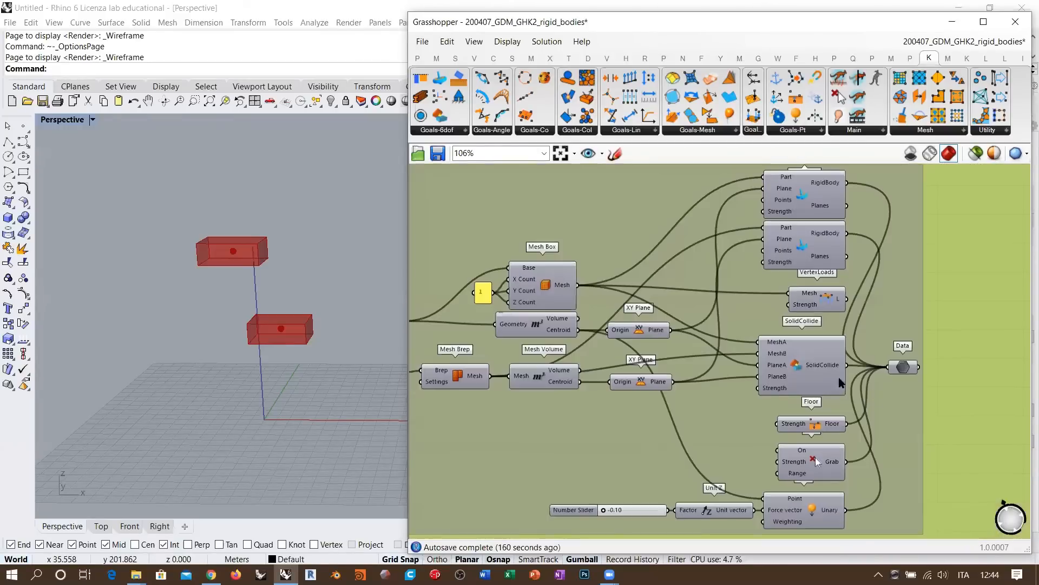
pyautogui.scroll(-1, 816, 456)
pyautogui.scroll(5, 680, 407)
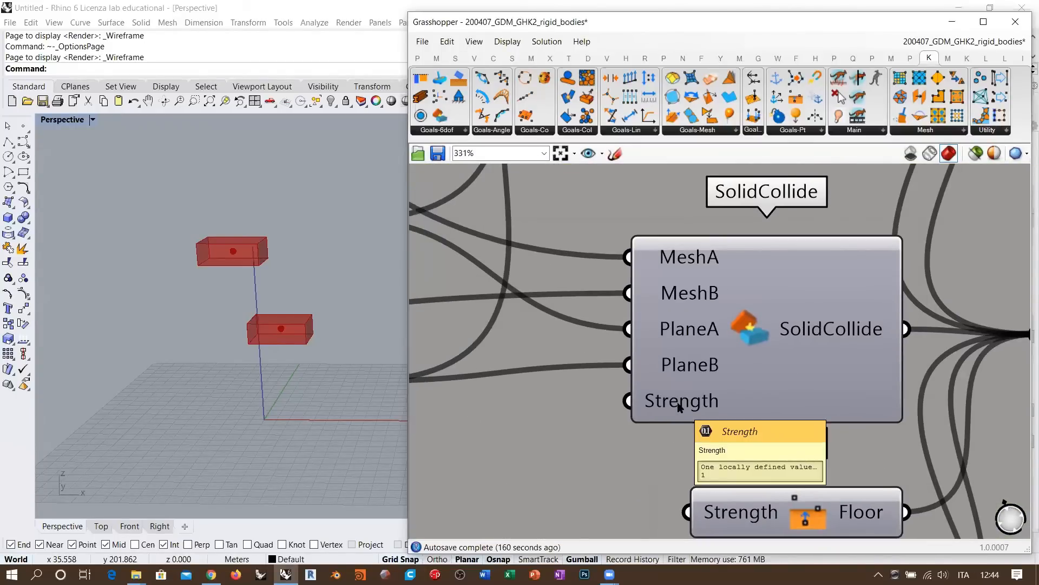
pyautogui.scroll(-5, 680, 407)
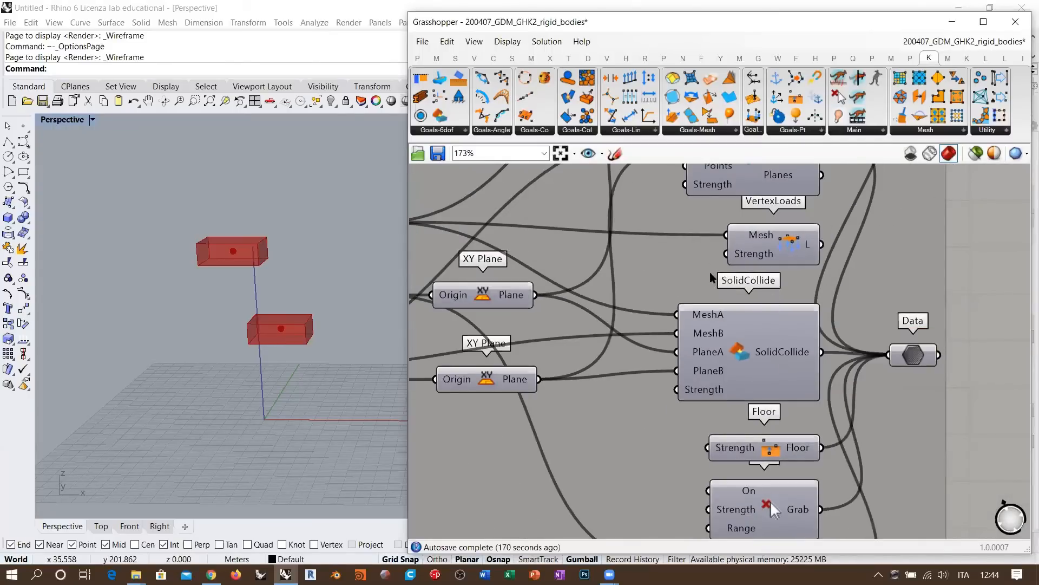
pyautogui.moveTo(728, 419); pyautogui.dragTo(744, 384, button='right')
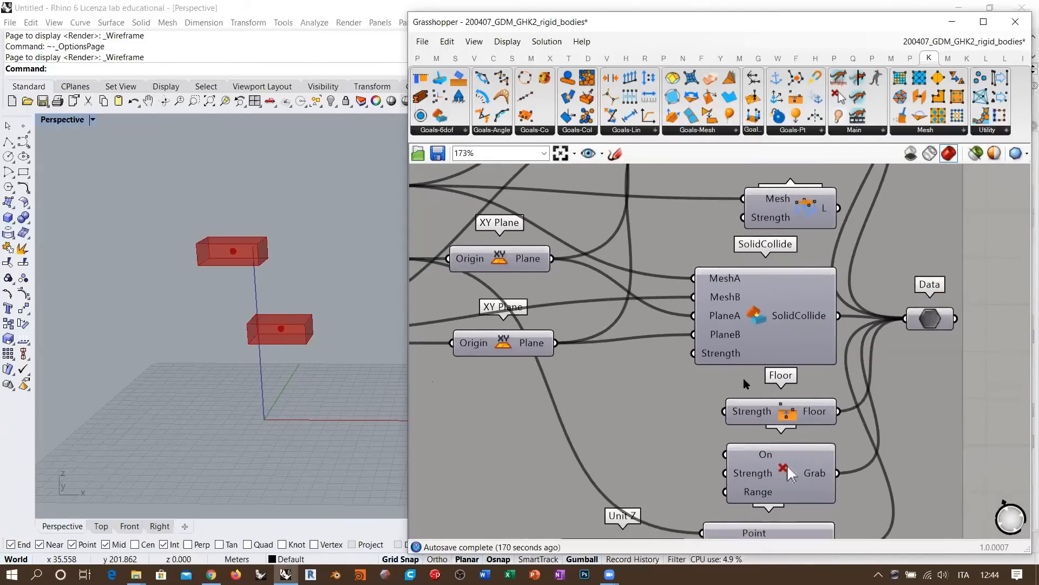
pyautogui.scroll(-5, 744, 379)
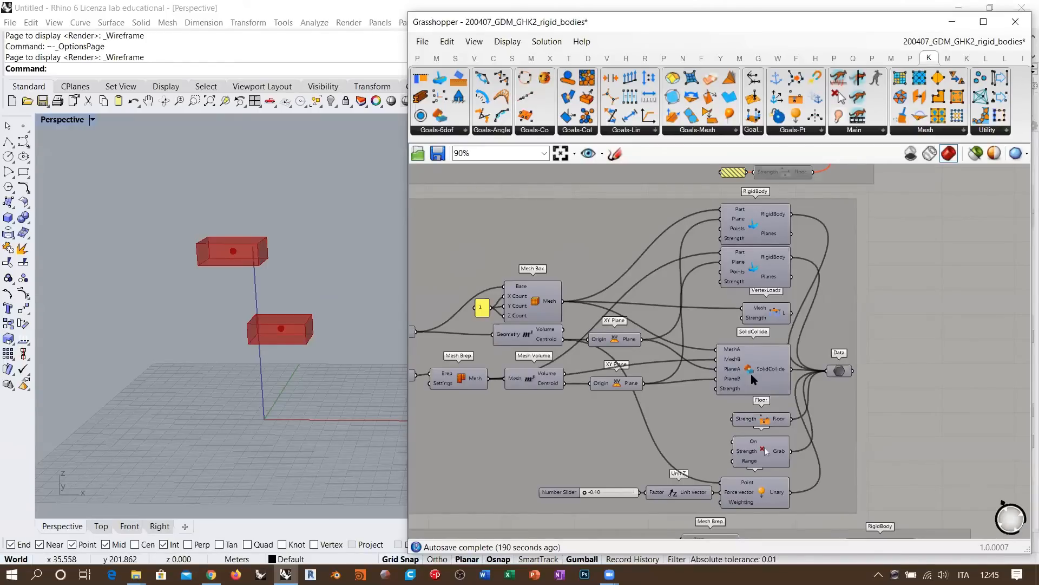
# Relate SolidCollide's mesh and plane inputs to the two boxes in the Perspective viewport.
pyautogui.scroll(6, 751, 378)
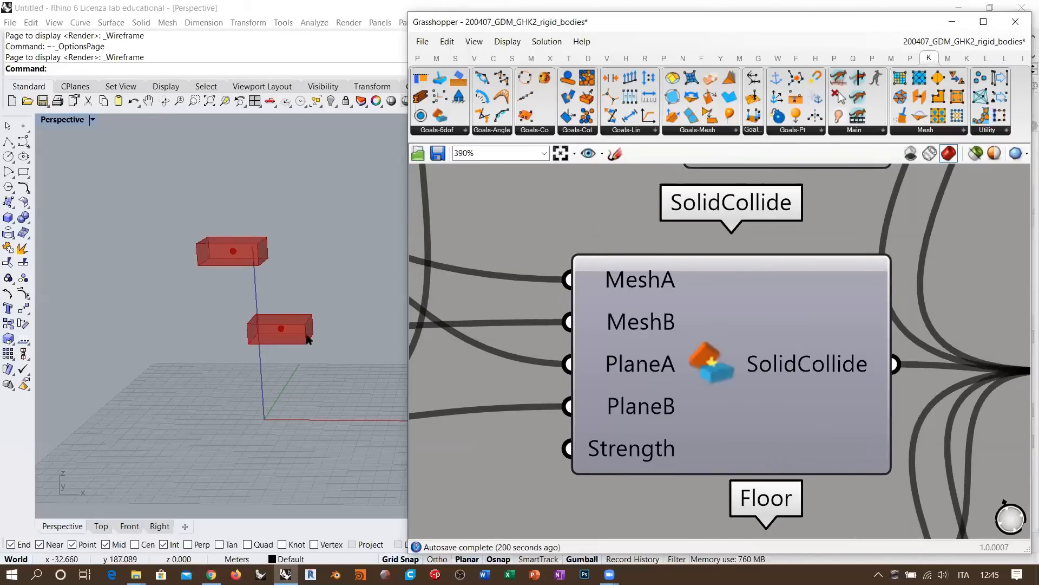
pyautogui.scroll(-3, 736, 331)
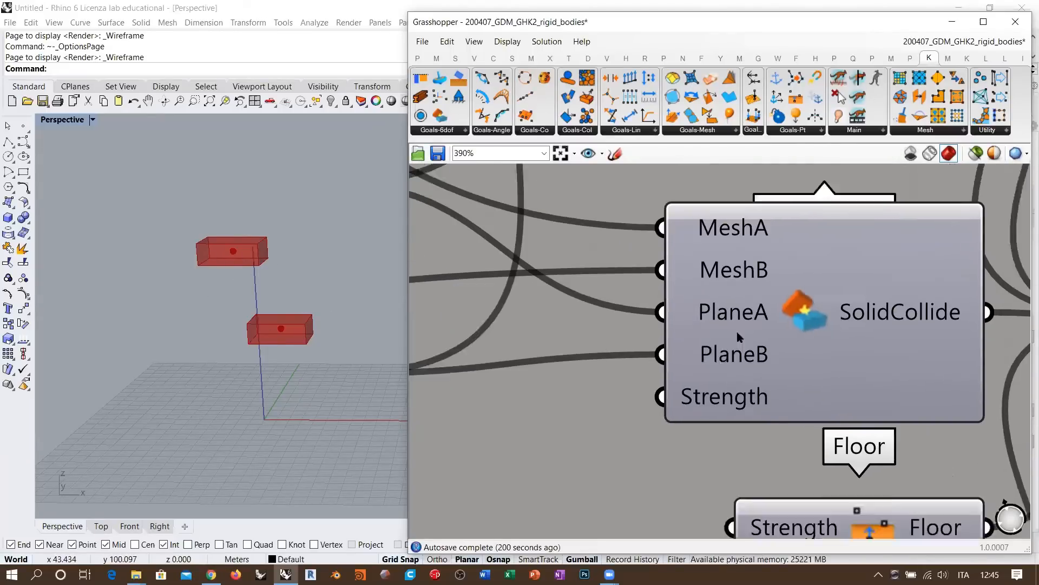
pyautogui.moveTo(301, 315); pyautogui.dragTo(252, 277, button='right')
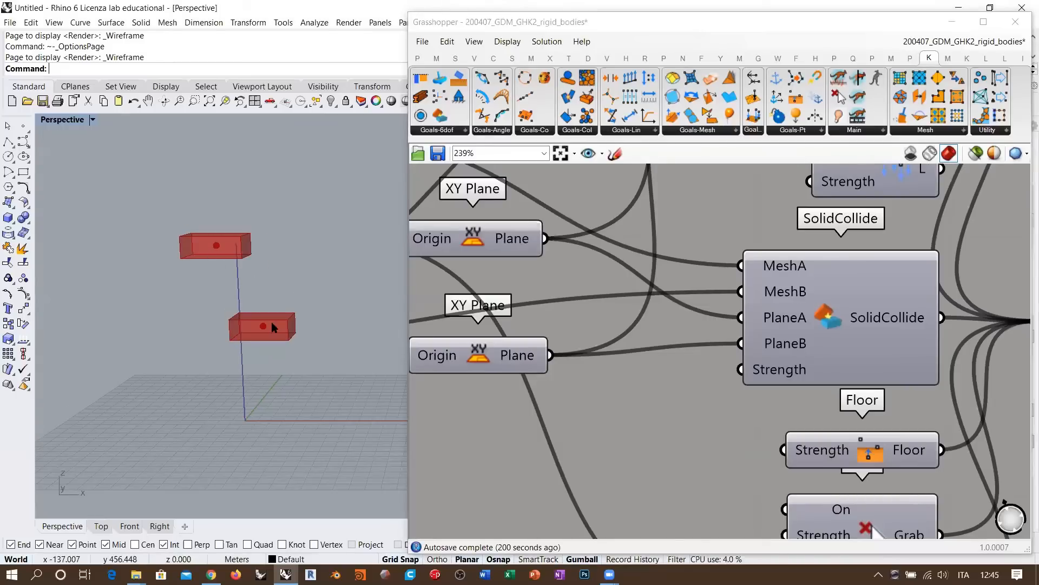
pyautogui.moveTo(279, 313); pyautogui.dragTo(229, 268, button='right')
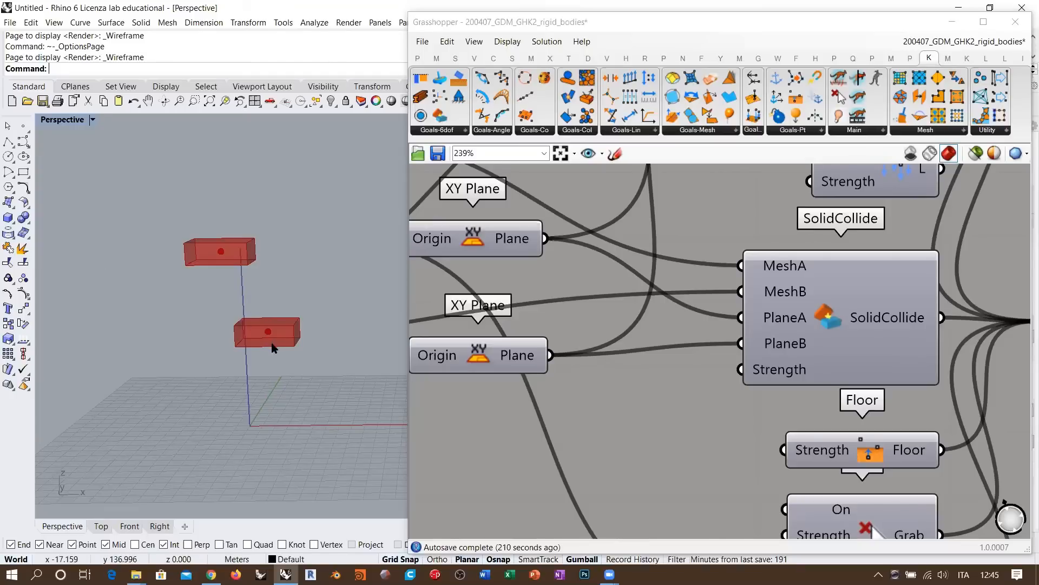
pyautogui.moveTo(798, 318); pyautogui.dragTo(621, 356, button='right')
pyautogui.scroll(-3, 621, 355)
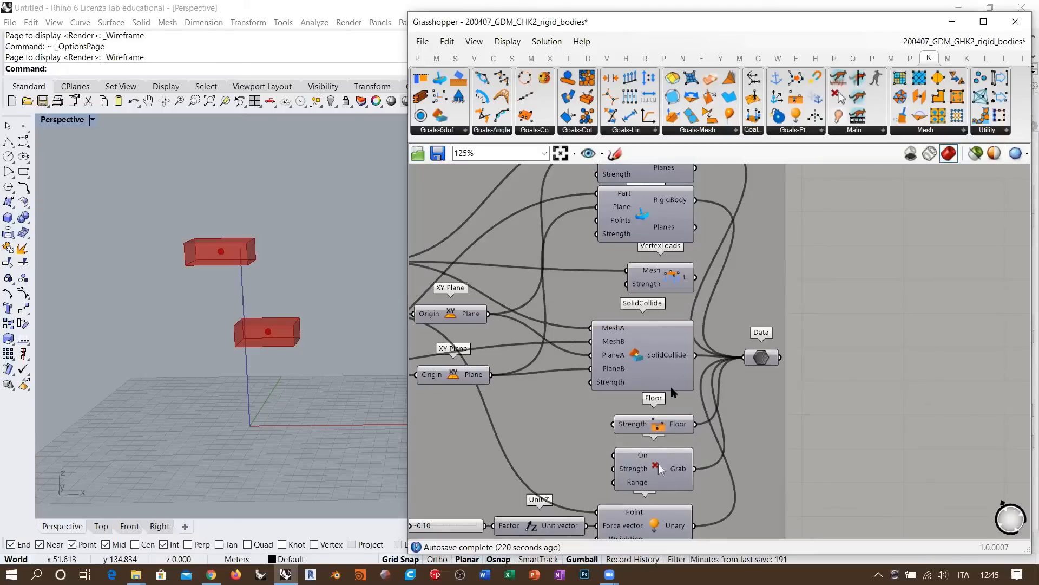
# Highlight the Grab component below the Floor goal and find it among Kangaroo's Main components.
pyautogui.moveTo(636, 444); pyautogui.dragTo(610, 417, button='right')
pyautogui.click(633, 450)
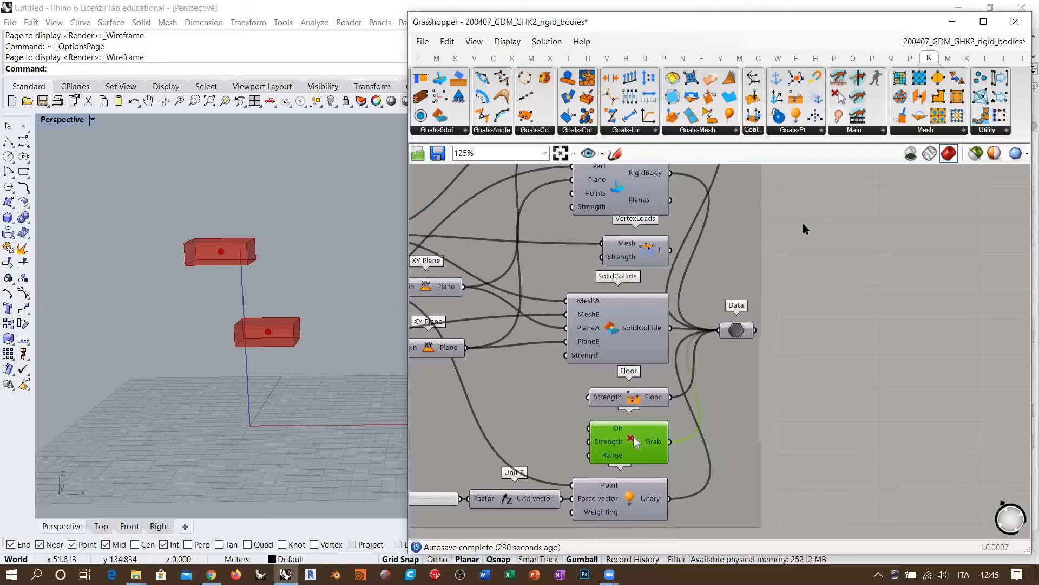
pyautogui.click(854, 131)
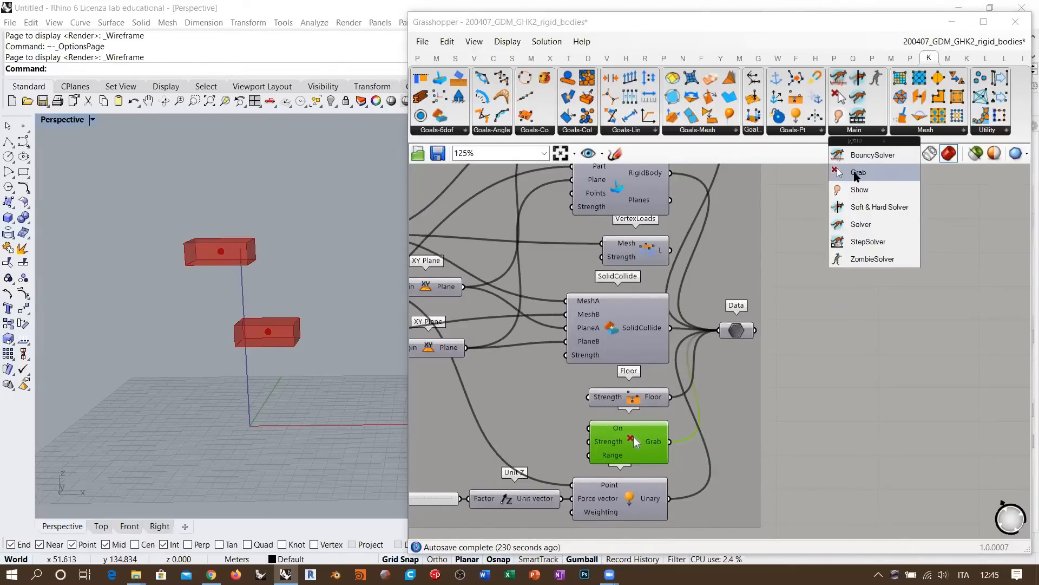
pyautogui.click(649, 458)
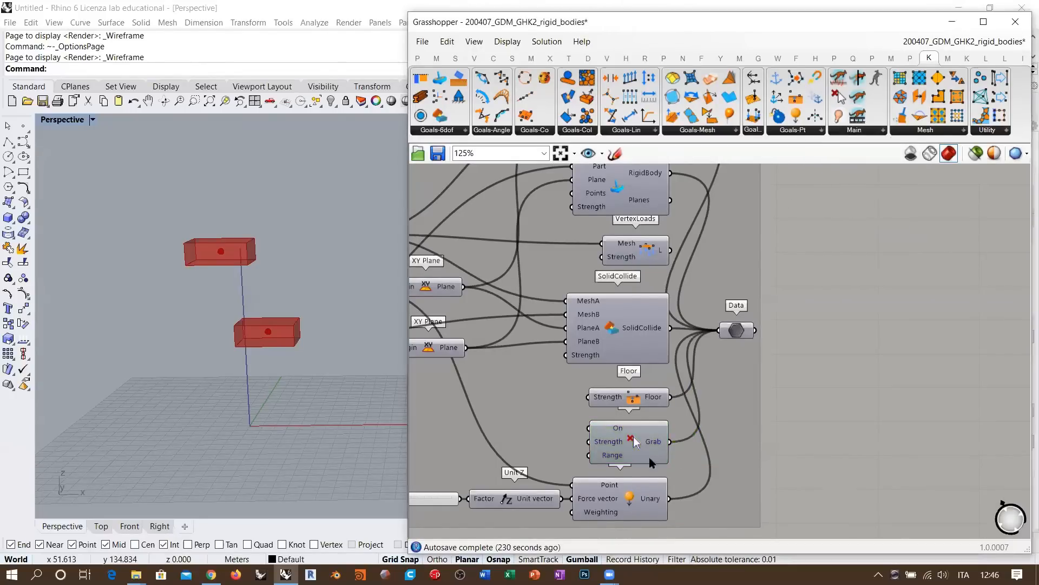
# Set the BouncySolver's Boolean Toggle to True to run the two-box collision simulation.
pyautogui.keyDown('shift'); pyautogui.moveTo(271, 294); pyautogui.dragTo(257, 304, button='right'); pyautogui.keyUp('shift')
pyautogui.keyDown('shift'); pyautogui.moveTo(252, 345); pyautogui.dragTo(249, 337, button='right'); pyautogui.keyUp('shift')
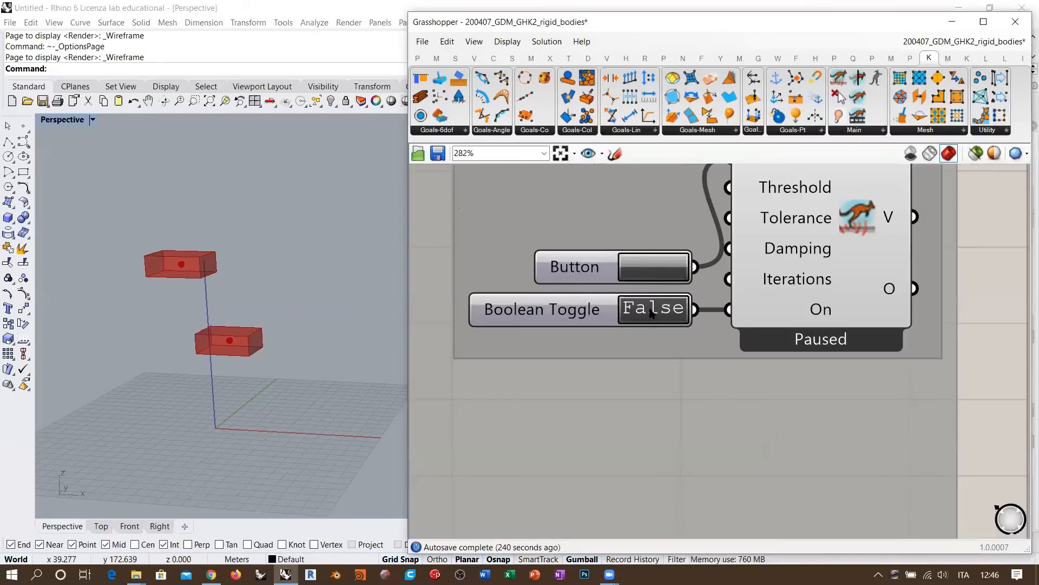
pyautogui.doubleClick(654, 307)
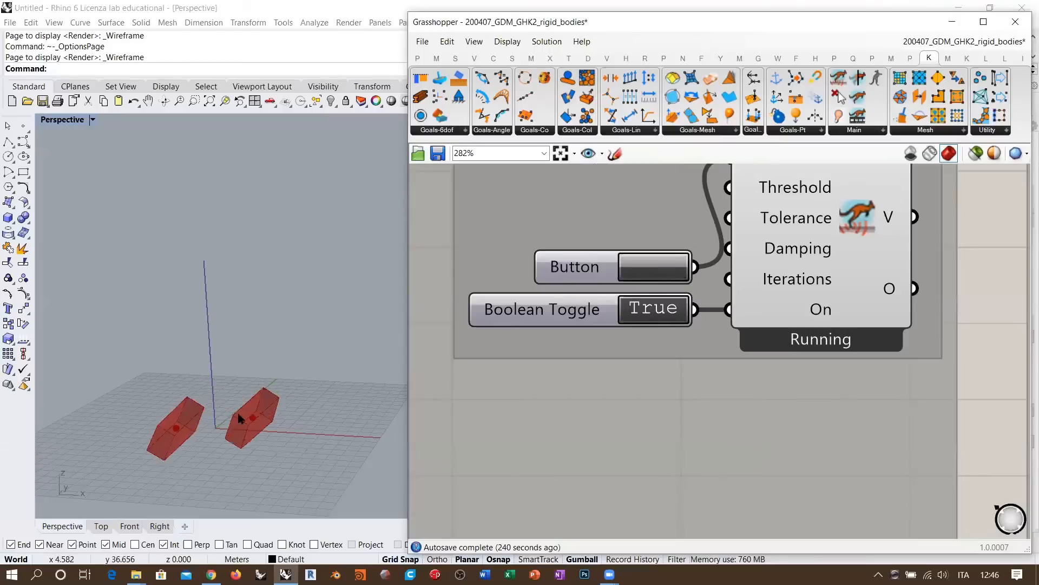
# Pull one box past and toward the other in the Perspective viewport, using the Grab goal to test their collision.
pyautogui.keyDown('shift'); pyautogui.moveTo(264, 466); pyautogui.dragTo(297, 428, button='right'); pyautogui.keyUp('shift')
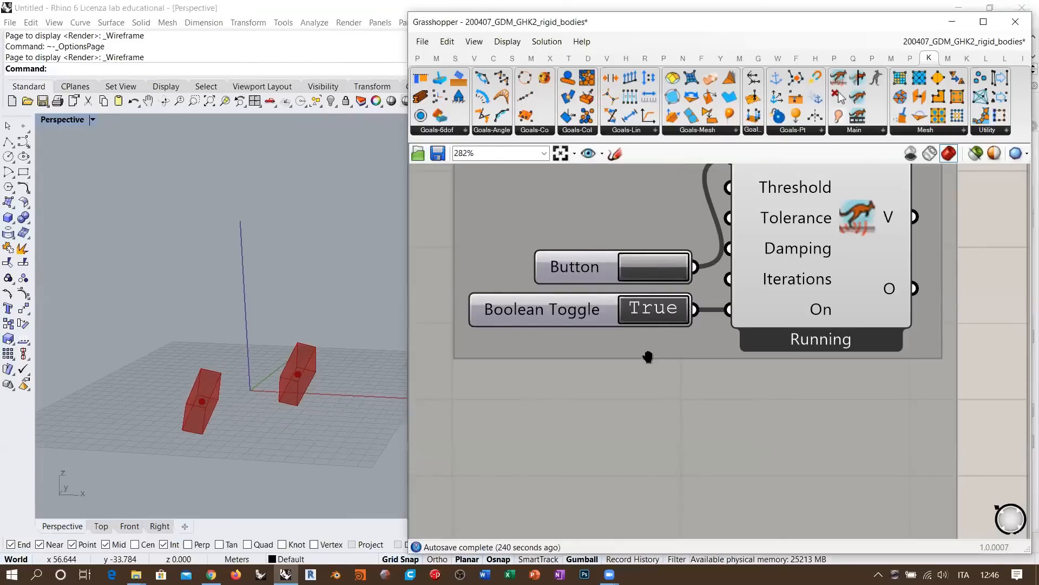
pyautogui.scroll(-6, 648, 357)
pyautogui.moveTo(648, 356); pyautogui.dragTo(755, 316, button='right')
pyautogui.scroll(-3, 661, 369)
pyautogui.moveTo(661, 369); pyautogui.dragTo(800, 249, button='right')
pyautogui.moveTo(632, 440); pyautogui.dragTo(655, 416, button='right')
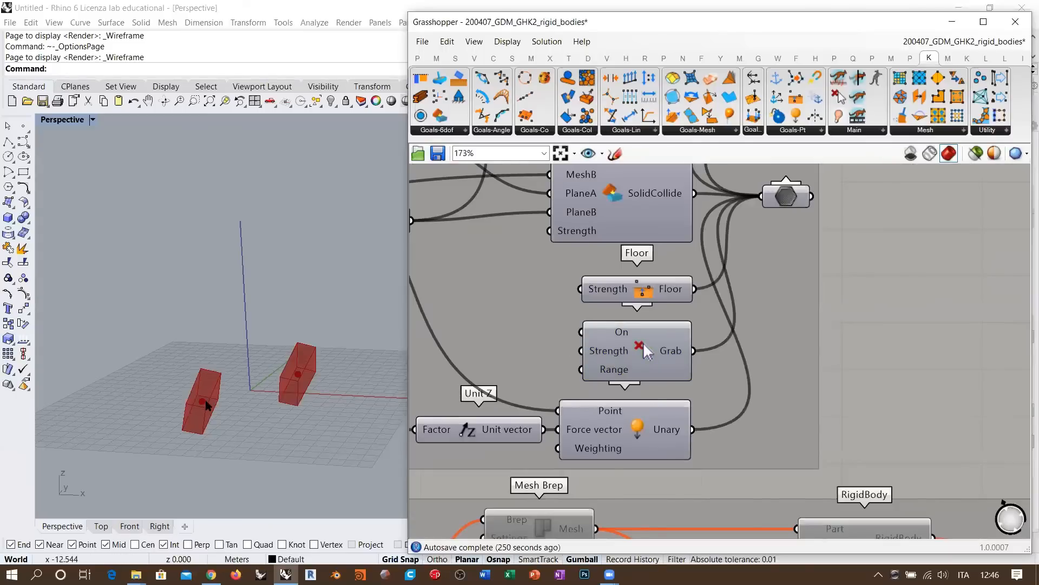
pyautogui.moveTo(202, 401); pyautogui.dragTo(243, 402)
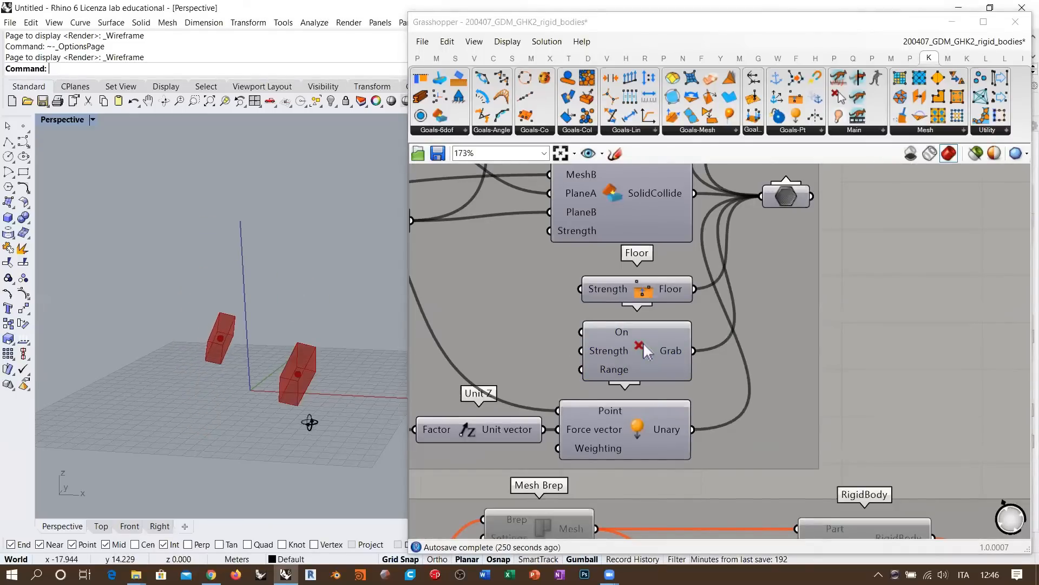
pyautogui.moveTo(234, 301); pyautogui.dragTo(219, 326, button='right')
pyautogui.moveTo(85, 329); pyautogui.dragTo(306, 338)
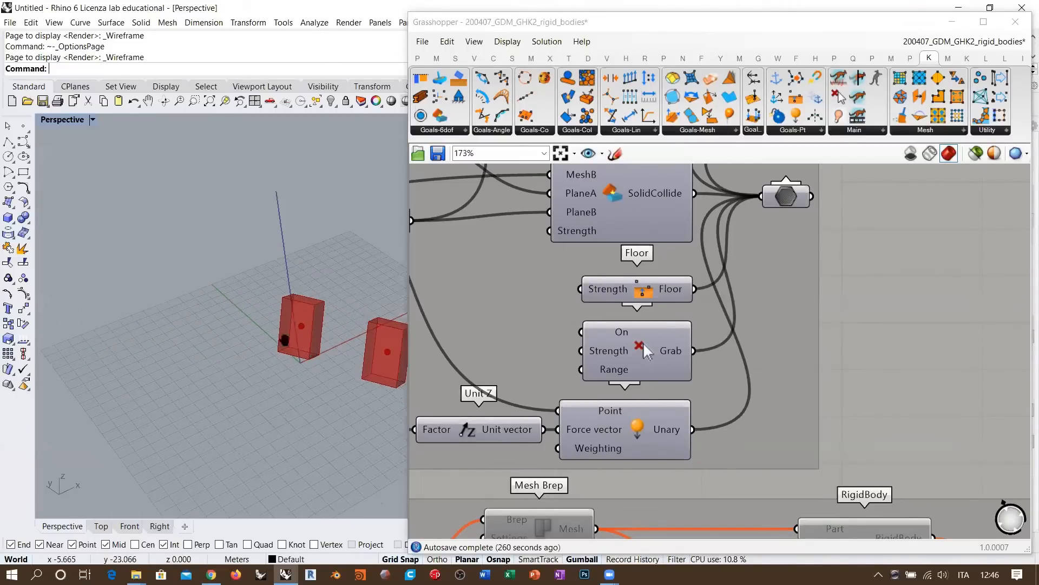
# Move the boxes off the grid with Grab and bring them together to test the SolidCollide goal.
pyautogui.moveTo(363, 236); pyautogui.dragTo(303, 254, button='right')
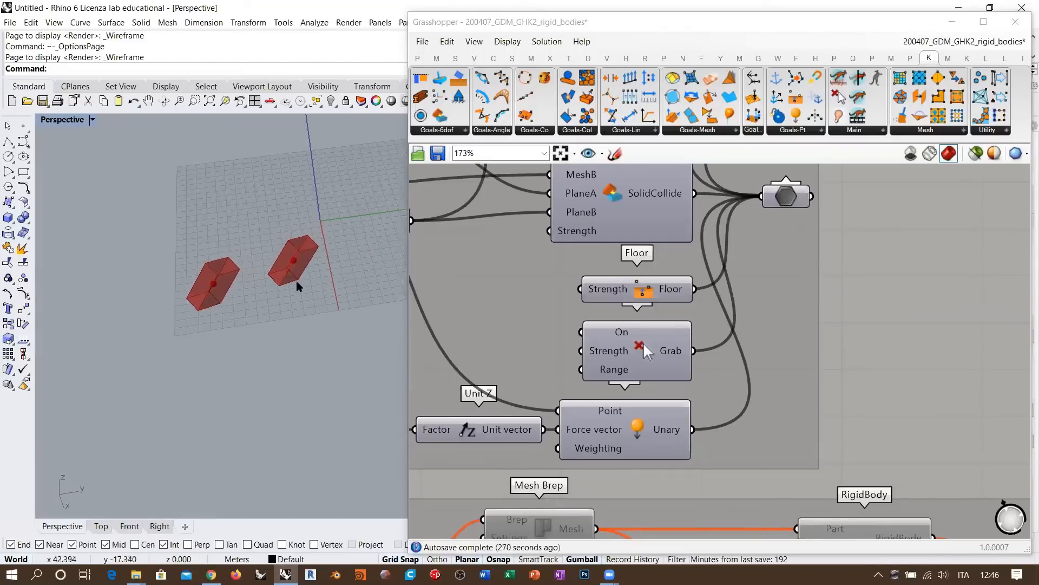
pyautogui.moveTo(298, 285); pyautogui.dragTo(338, 299, button='right')
pyautogui.scroll(-3, 356, 280)
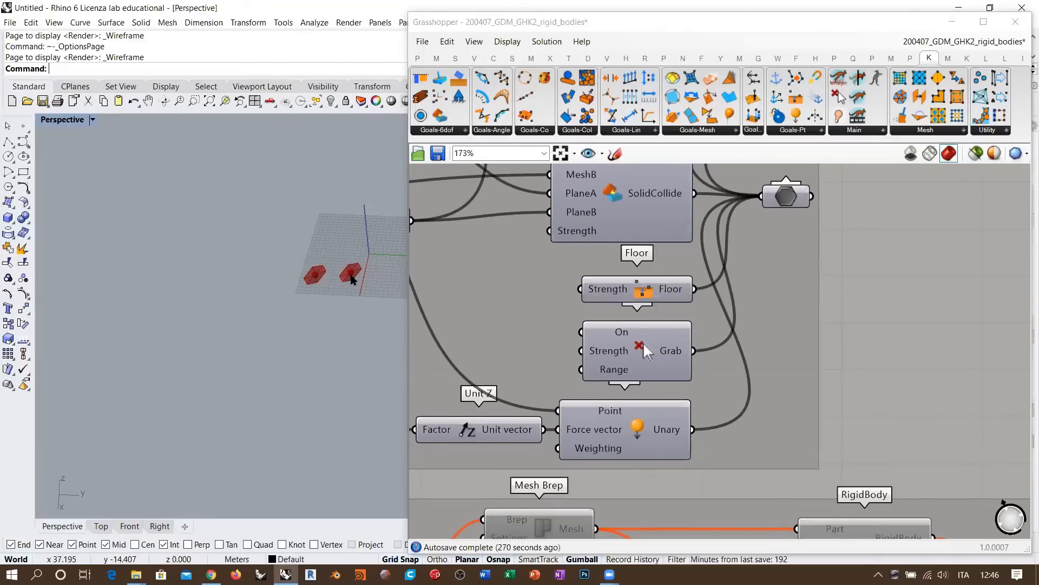
pyautogui.moveTo(353, 275); pyautogui.dragTo(244, 301)
pyautogui.moveTo(266, 320); pyautogui.dragTo(362, 264, button='right')
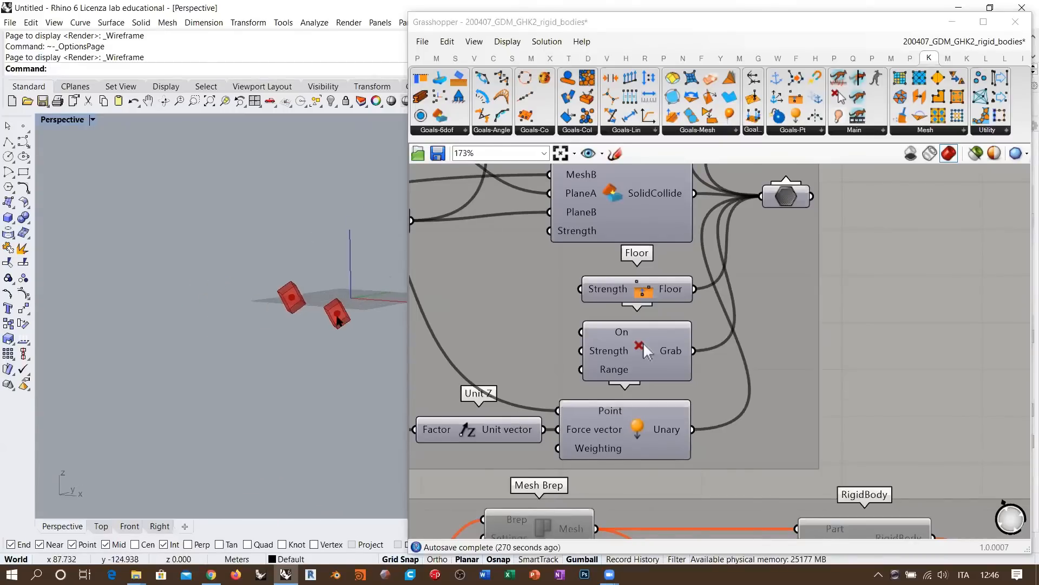
pyautogui.moveTo(287, 300); pyautogui.dragTo(291, 295)
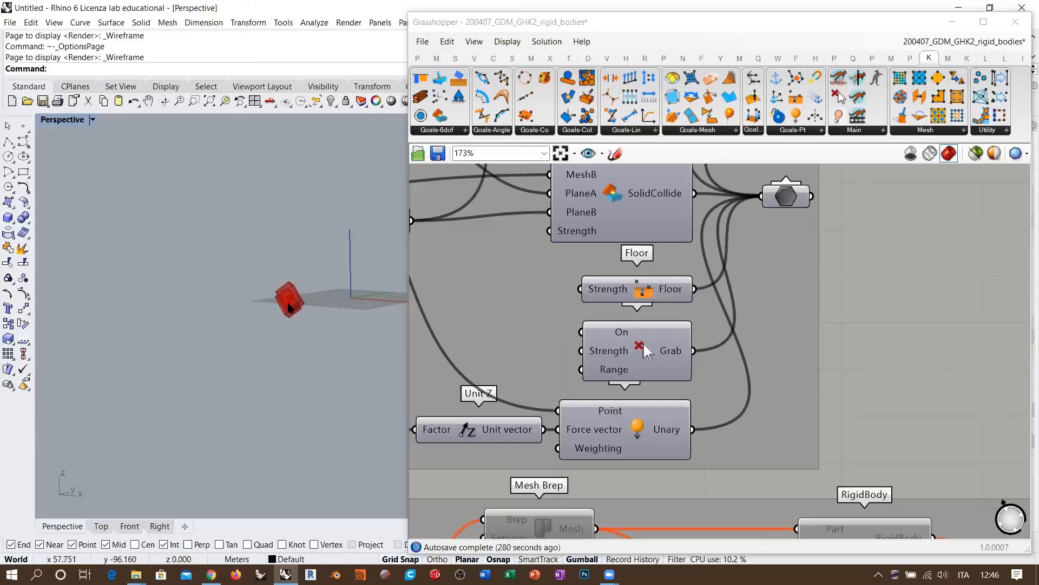
# Push one separated box back against the other beyond the grid and inspect the collision from several angles.
pyautogui.moveTo(290, 309)
pyautogui.mouseDown(button='right')
pyautogui.moveTo(267, 325)
pyautogui.moveTo(209, 331)
pyautogui.moveTo(272, 315)
pyautogui.mouseUp(button='right')
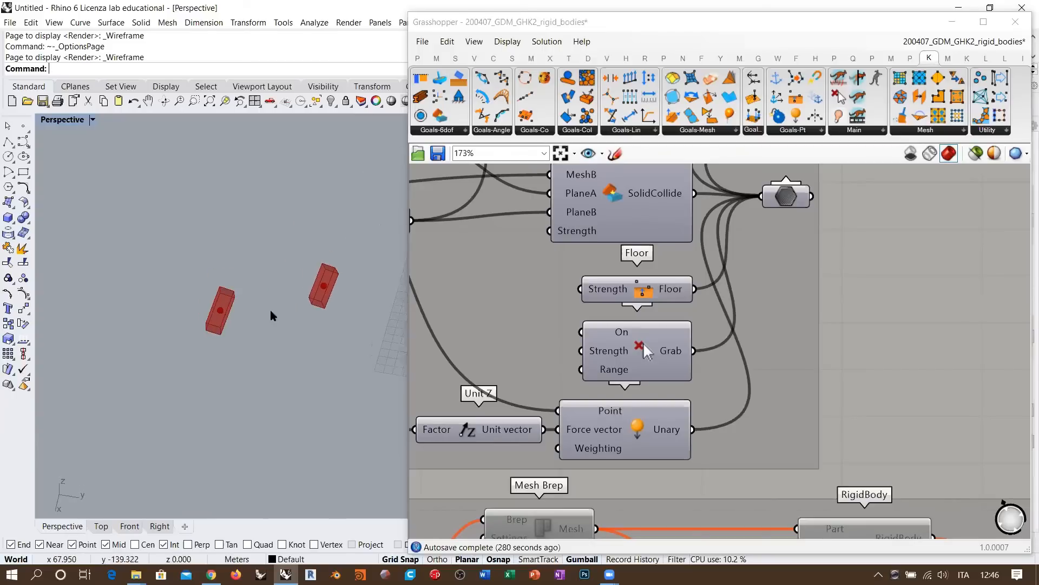
pyautogui.moveTo(325, 285); pyautogui.dragTo(234, 287)
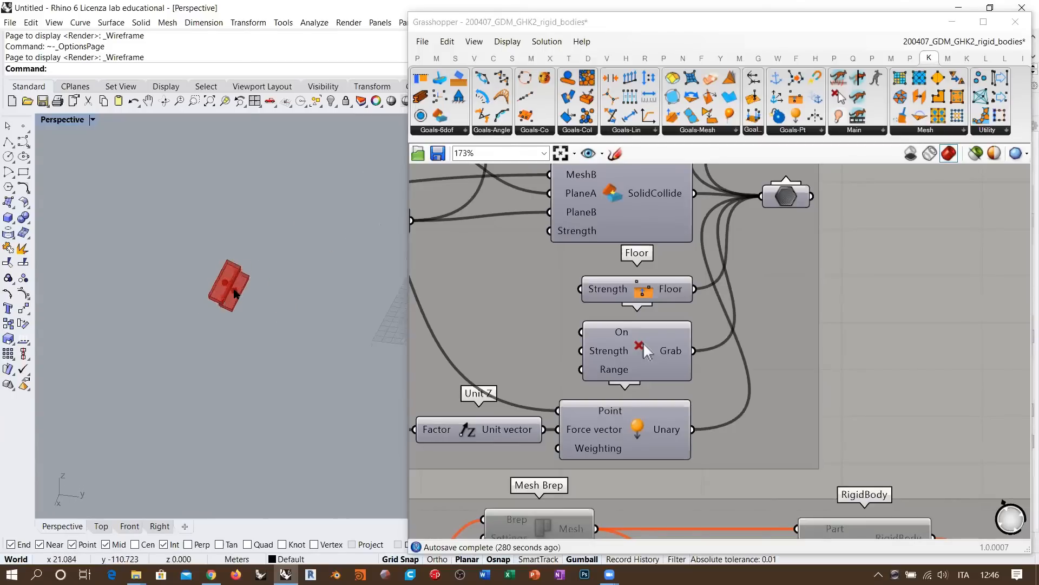
pyautogui.moveTo(236, 293); pyautogui.dragTo(207, 192, button='right')
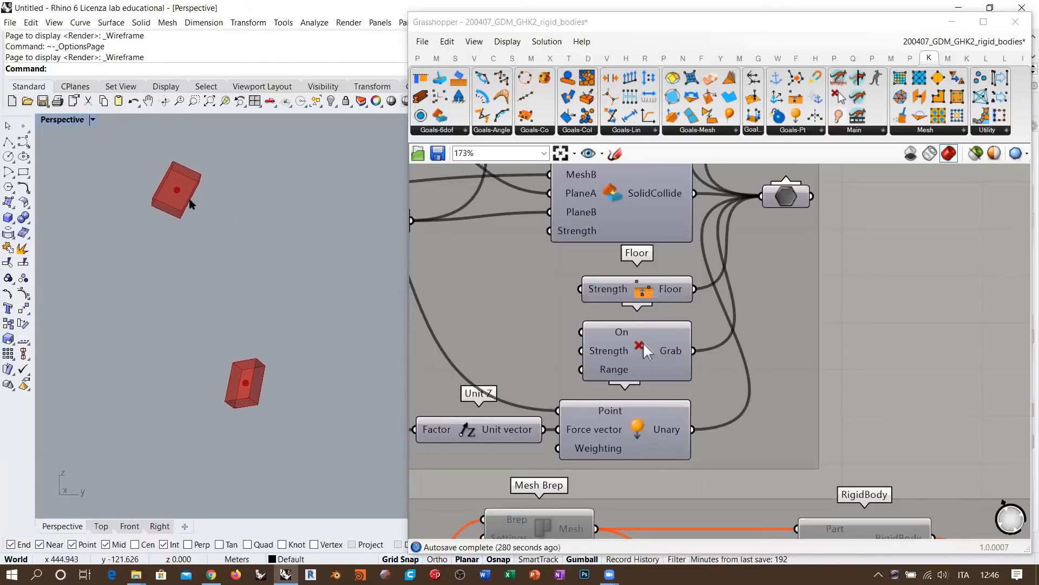
pyautogui.moveTo(205, 227); pyautogui.dragTo(237, 185, button='right')
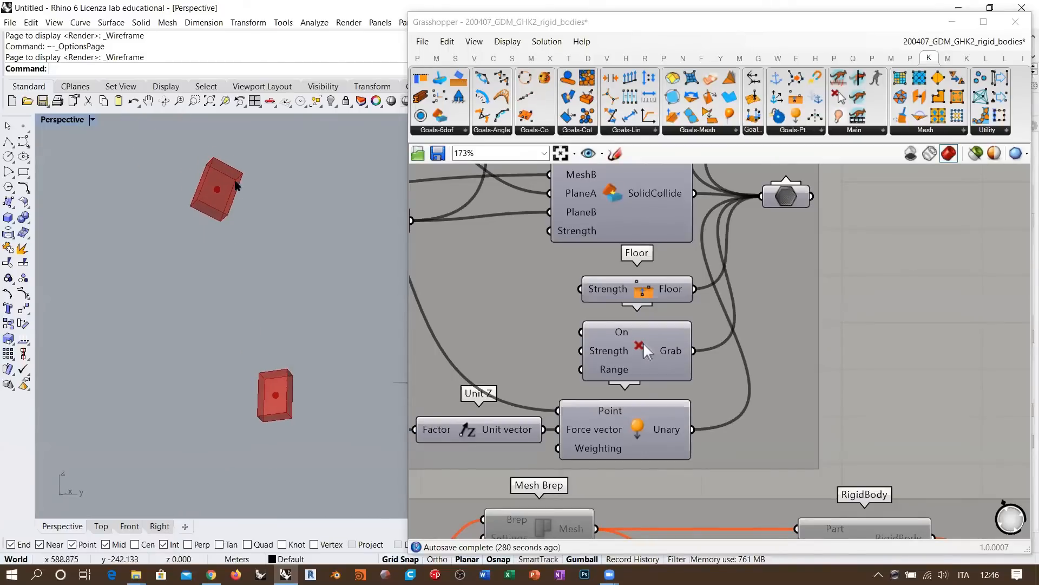
# View both boxes together with the grid and check the BouncySolver's status beside its Boolean Toggle and reset Button.
pyautogui.scroll(-5, 223, 286)
pyautogui.moveTo(276, 263); pyautogui.dragTo(266, 350, button='right')
pyautogui.scroll(5, 266, 354)
pyautogui.scroll(-2, 266, 354)
pyautogui.scroll(-5, 691, 320)
pyautogui.moveTo(805, 300); pyautogui.dragTo(495, 480, button='right')
pyautogui.moveTo(849, 255); pyautogui.dragTo(661, 292, button='right')
pyautogui.scroll(9, 698, 317)
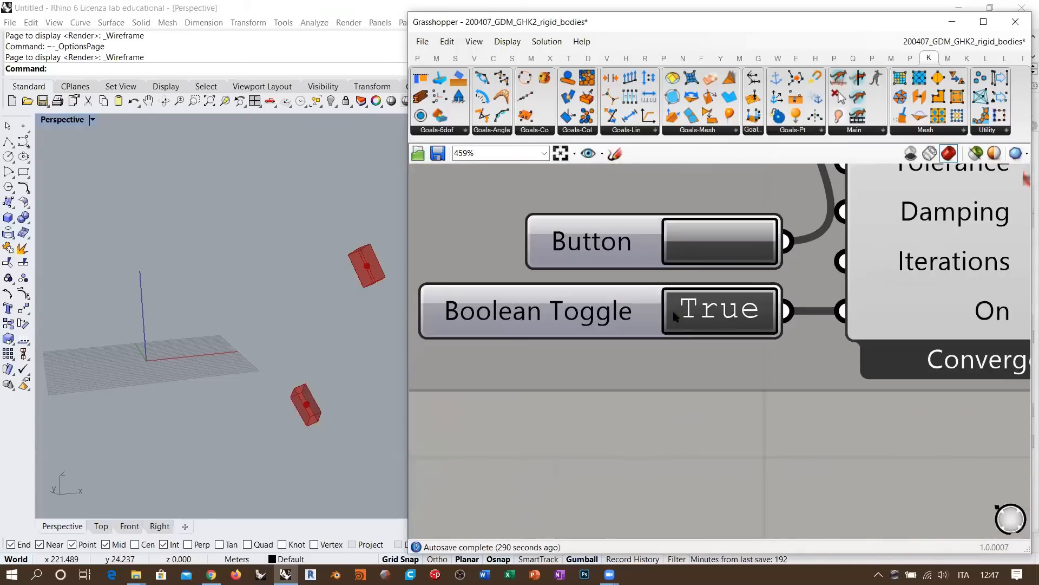
pyautogui.scroll(-3, 699, 346)
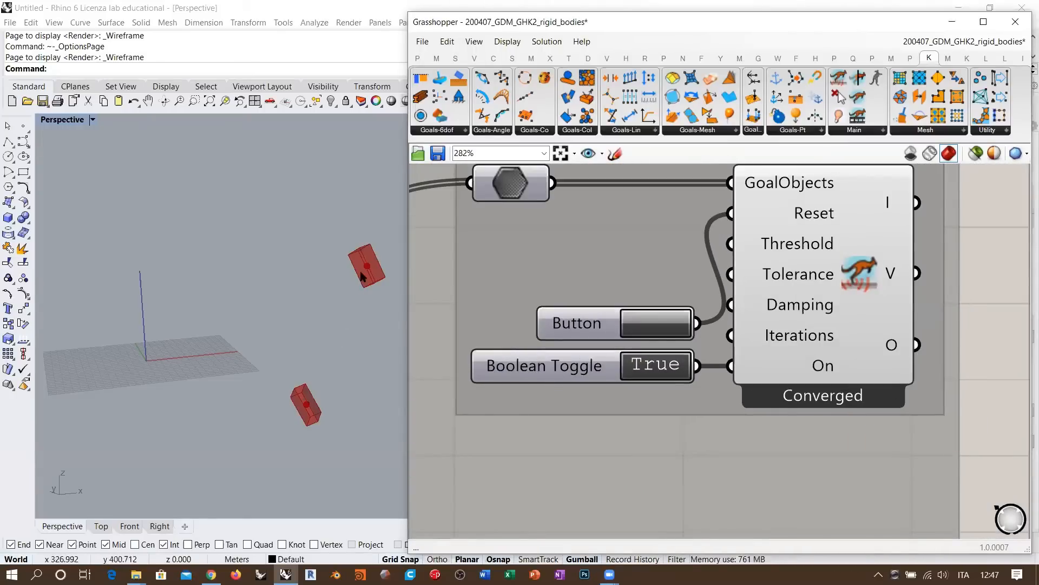
# Grab the boxes again in the Perspective viewport and pull one into the other on the opposite side of the grid.
pyautogui.moveTo(333, 332); pyautogui.dragTo(397, 274)
pyautogui.moveTo(379, 315); pyautogui.dragTo(375, 338)
pyautogui.moveTo(374, 338); pyautogui.dragTo(281, 304, button='right')
pyautogui.keyDown('shift'); pyautogui.moveTo(258, 347); pyautogui.dragTo(301, 339, button='right'); pyautogui.keyUp('shift')
pyautogui.moveTo(336, 363); pyautogui.dragTo(195, 307)
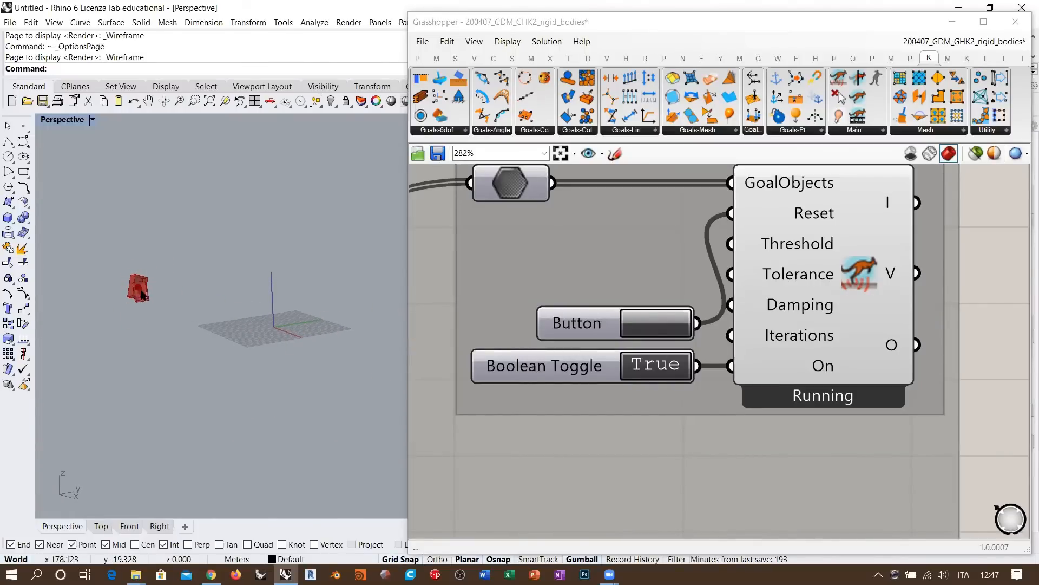
# Reset the BouncySolver simulation to replay the two-box collision, and set its On toggle to False.
pyautogui.moveTo(226, 333); pyautogui.dragTo(264, 339, button='right')
pyautogui.click(648, 334)
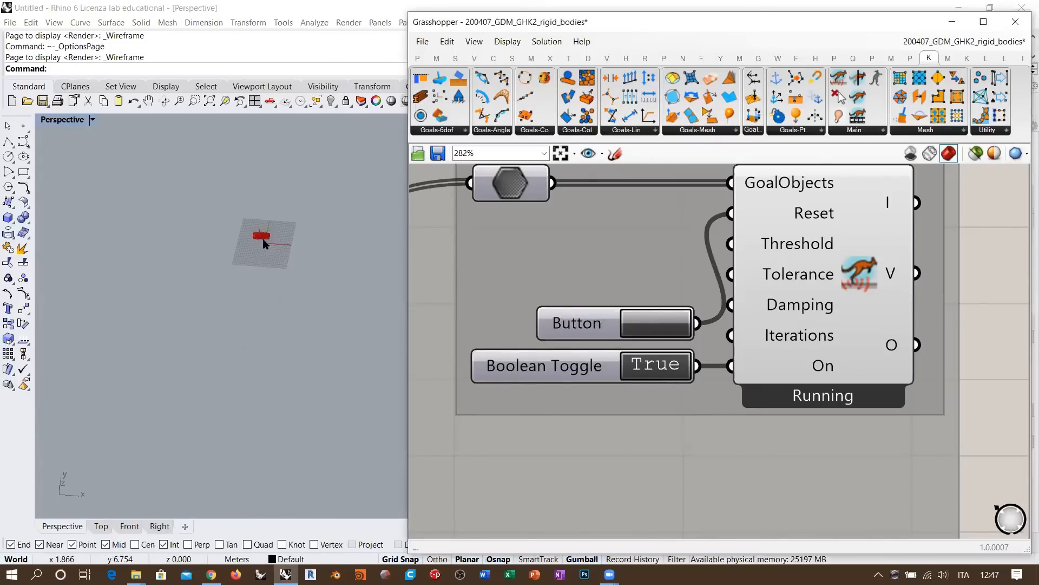
pyautogui.keyDown('shift'); pyautogui.moveTo(264, 242); pyautogui.dragTo(278, 317, button='right'); pyautogui.keyUp('shift')
pyautogui.scroll(12, 264, 347)
pyautogui.scroll(-6, 229, 360)
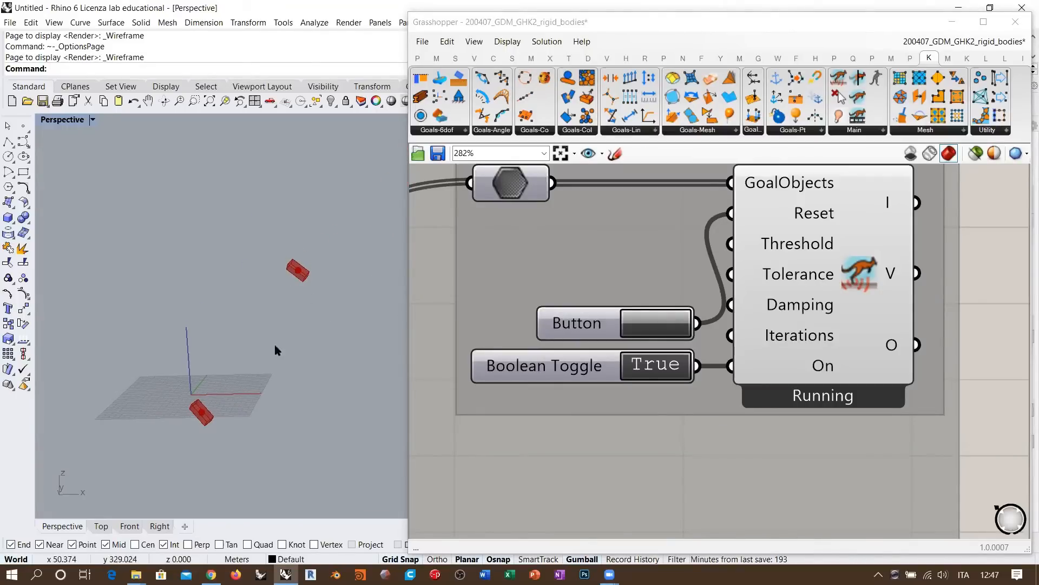
pyautogui.click(648, 367)
# Disable the whole SolidCollide example group with its two-box rigid body components.
pyautogui.scroll(-6, 843, 331)
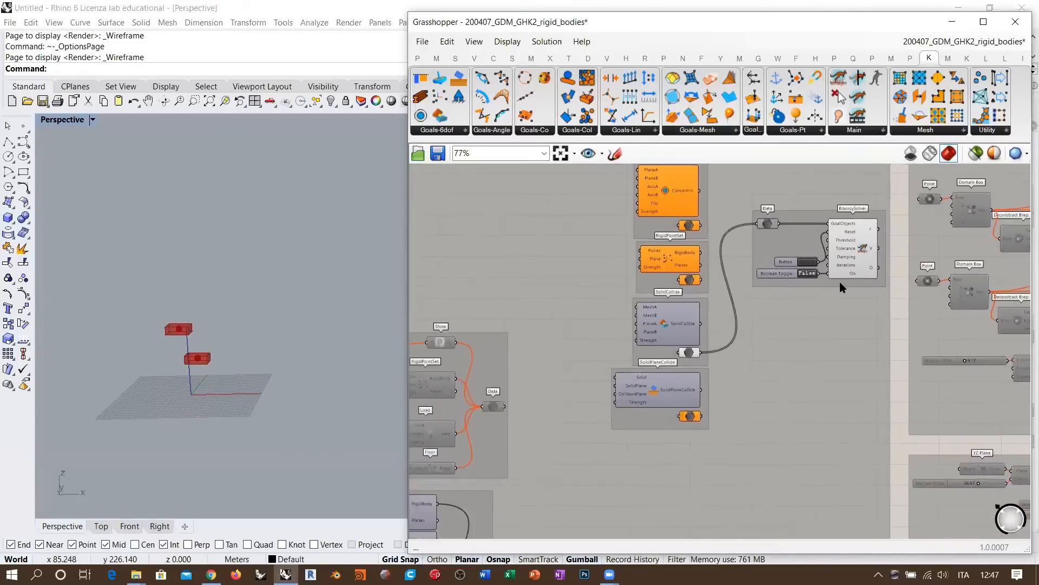
pyautogui.scroll(-2, 842, 287)
pyautogui.moveTo(697, 368); pyautogui.dragTo(747, 290, button='right')
pyautogui.scroll(2, 660, 349)
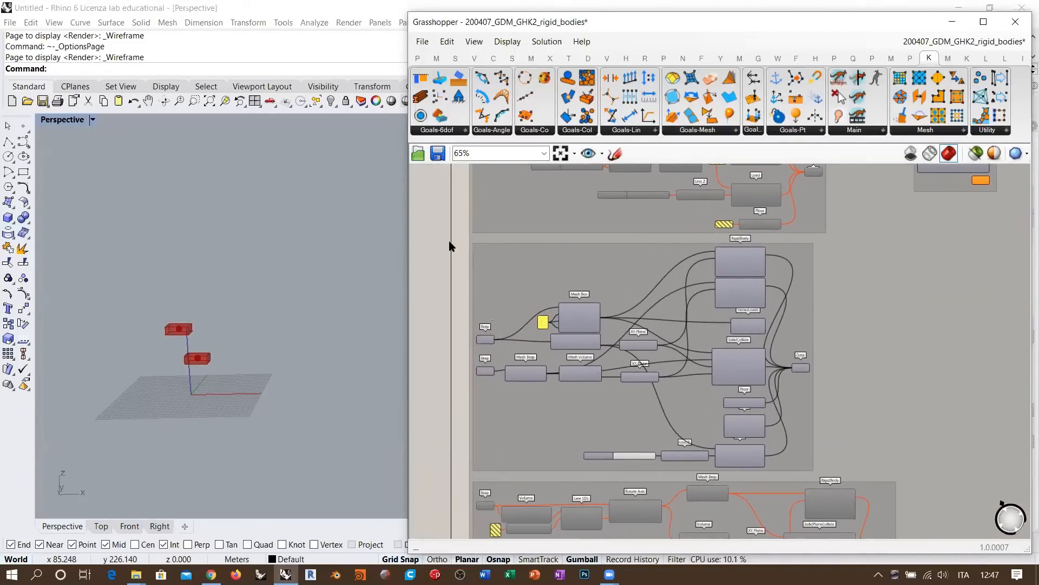
pyautogui.moveTo(449, 240); pyautogui.dragTo(829, 478)
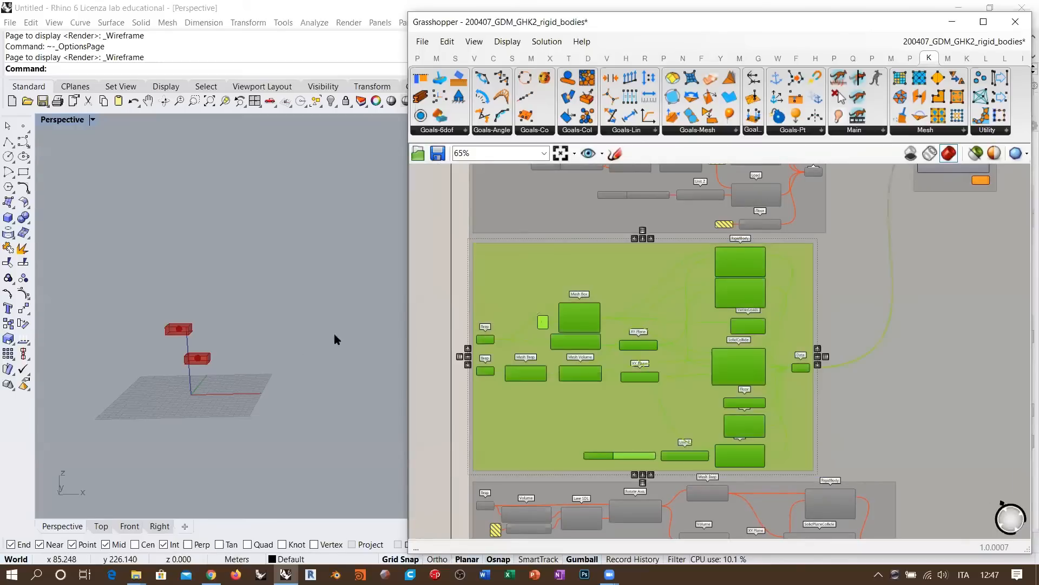
pyautogui.scroll(5, 309, 323)
pyautogui.keyDown('shift'); pyautogui.moveTo(196, 338); pyautogui.dragTo(314, 288, button='right'); pyautogui.keyUp('shift')
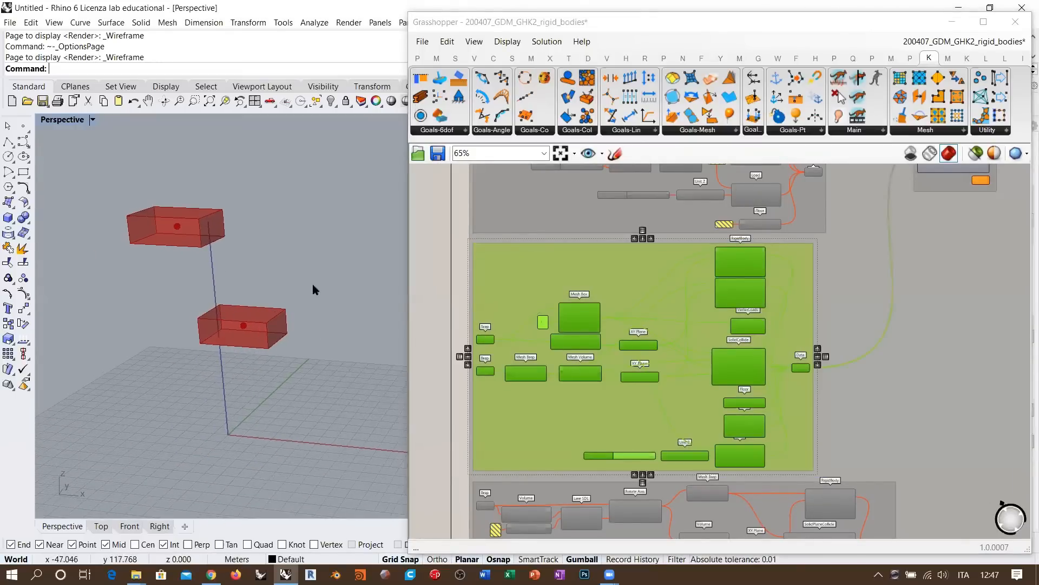
pyautogui.moveTo(658, 333); pyautogui.dragTo(648, 339, button='right')
pyautogui.hotkey('ctrl', 'e')
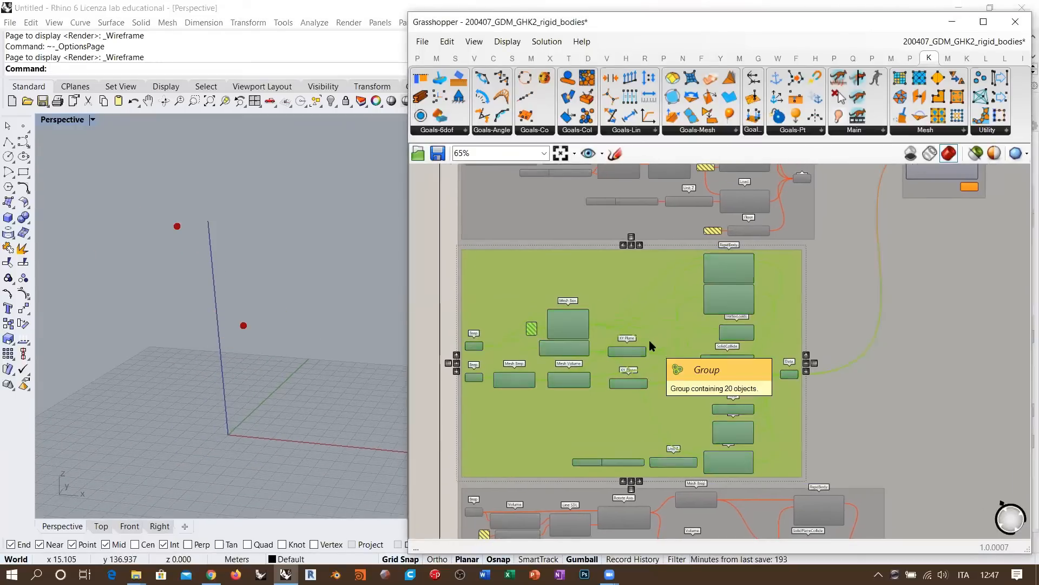
# Connect the parameter below SolidPlaneCollide to the BouncySolver's Data parameter in place of the SolidCollide one, and reset the solver.
pyautogui.click(863, 249)
pyautogui.moveTo(864, 250); pyautogui.dragTo(601, 440, button='right')
pyautogui.scroll(3, 790, 292)
pyautogui.moveTo(790, 292); pyautogui.dragTo(707, 353, button='right')
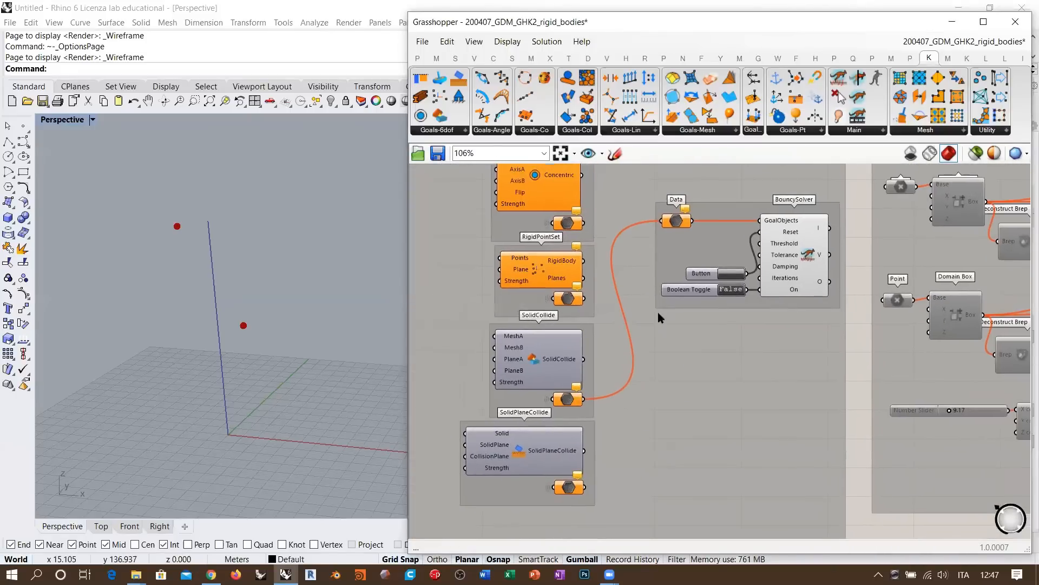
pyautogui.moveTo(587, 489); pyautogui.dragTo(661, 221)
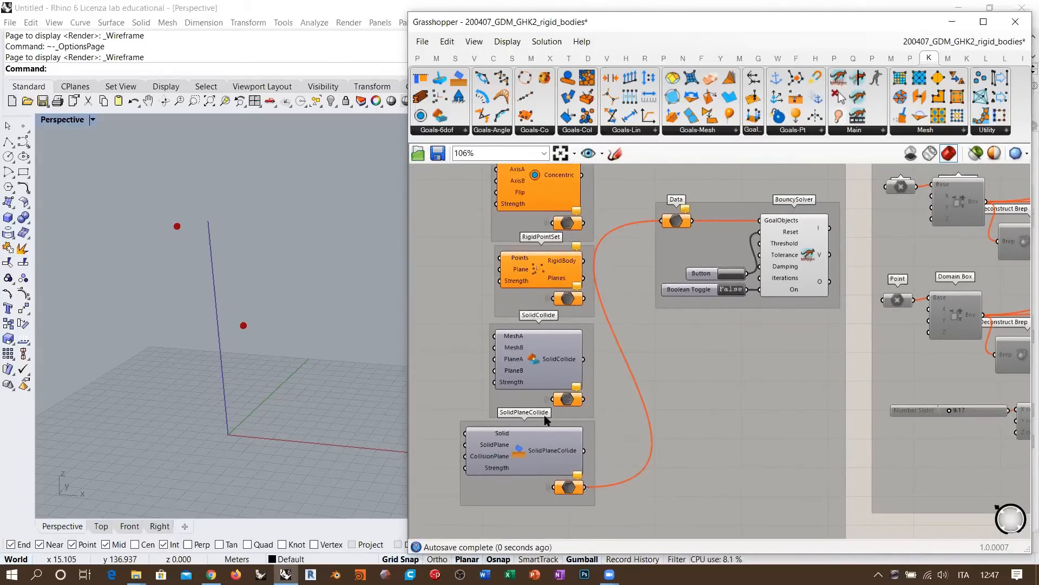
pyautogui.click(737, 272)
# Enable the whole SolidPlaneCollide example group, from its Brep parameter to its Data parameter.
pyautogui.scroll(5, 669, 330)
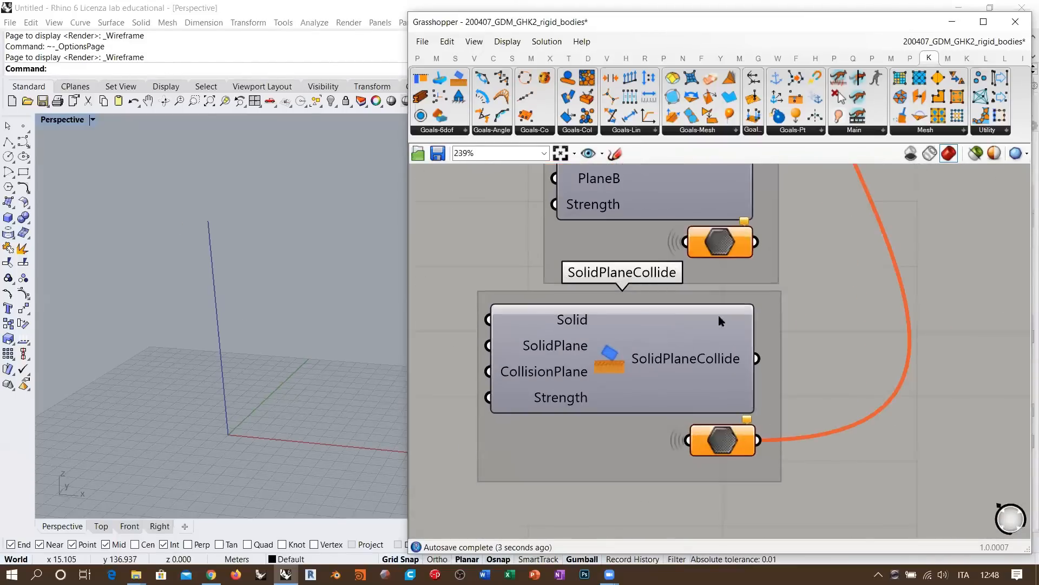
pyautogui.scroll(-10, 854, 276)
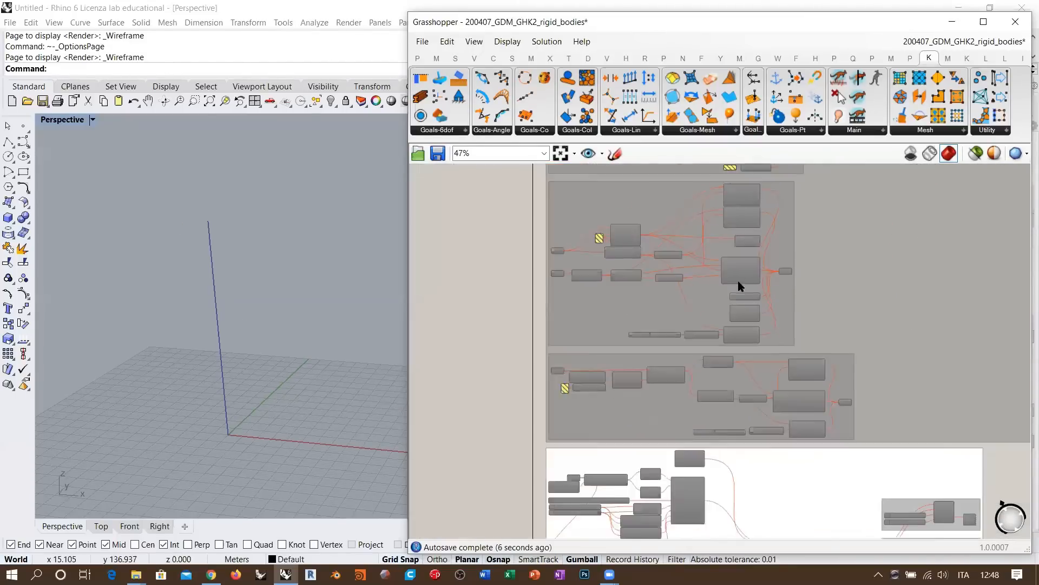
pyautogui.scroll(4, 737, 373)
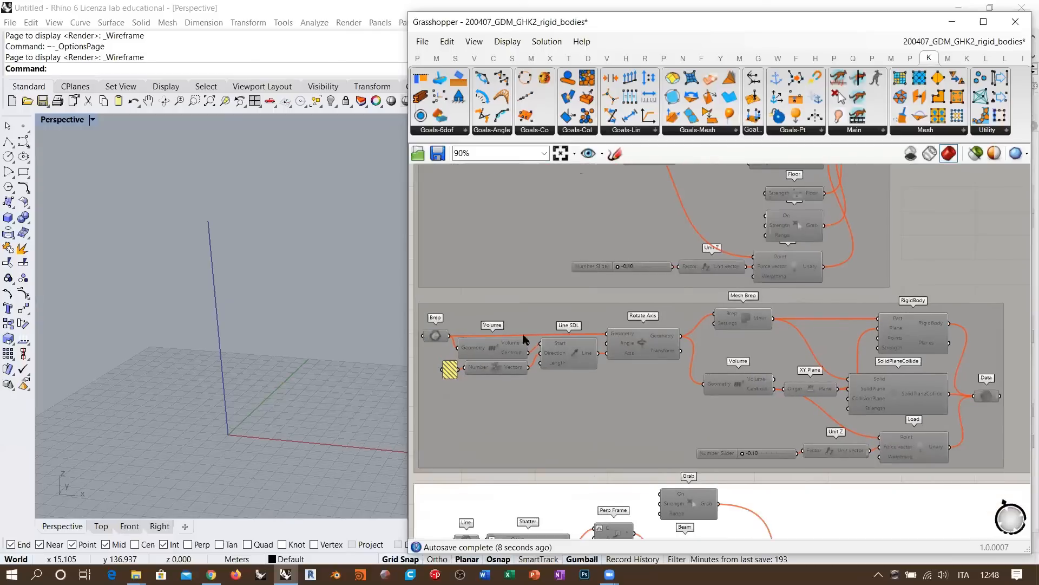
pyautogui.moveTo(410, 299); pyautogui.dragTo(1015, 479)
pyautogui.hotkey('ctrl', 'e')
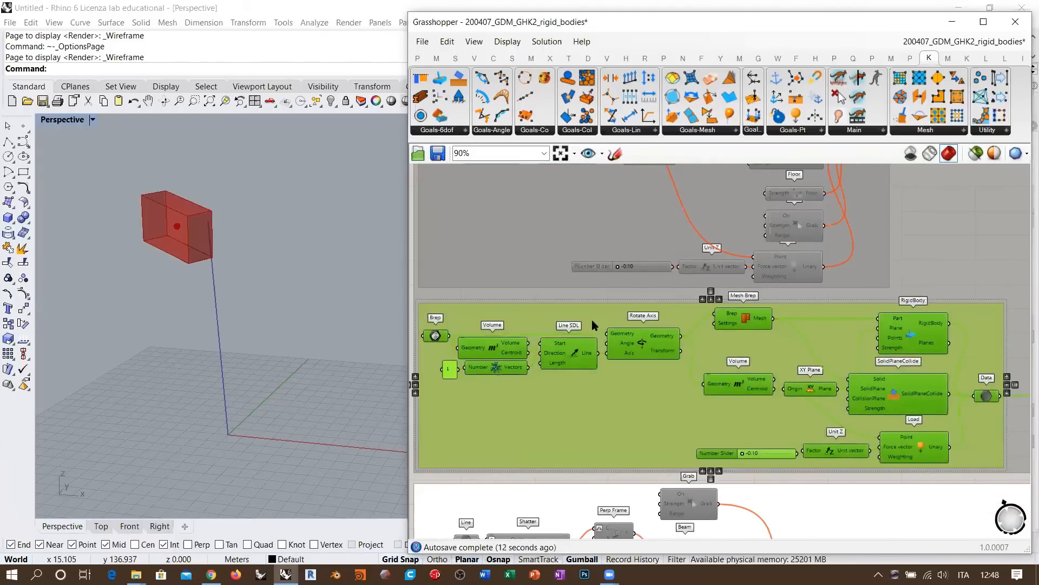
pyautogui.moveTo(498, 187); pyautogui.dragTo(527, 199, button='right')
pyautogui.click(459, 132)
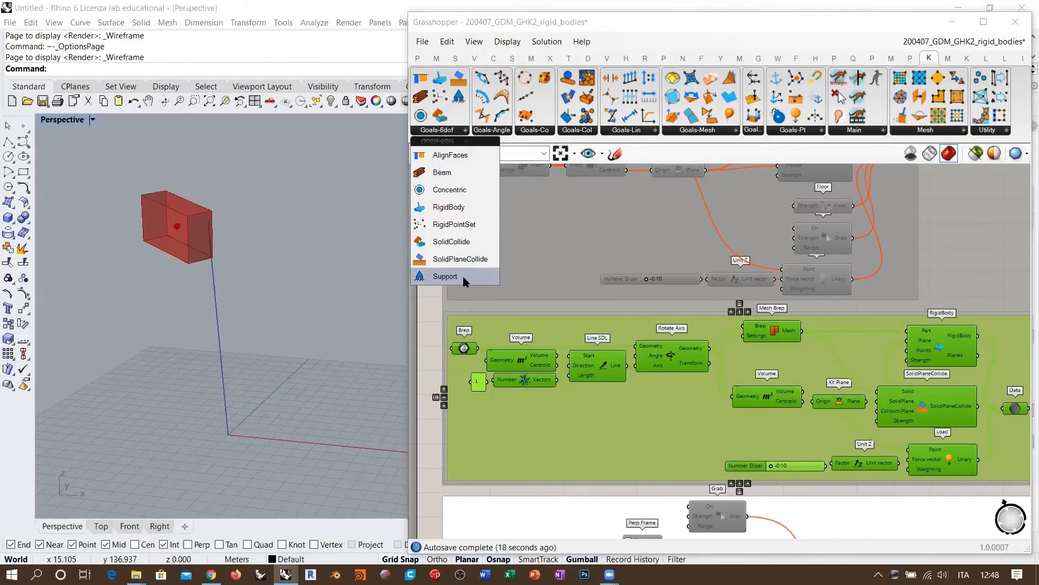
pyautogui.click(442, 294)
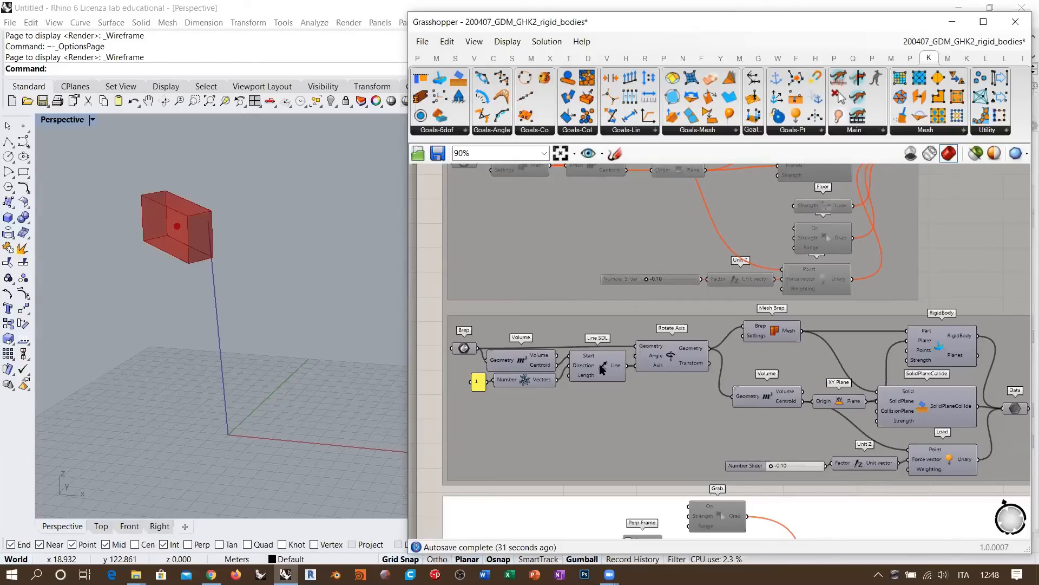
# Move the Random Direction component and its number panel down clear of Volume, and align the panel with the Number input.
pyautogui.scroll(8, 540, 371)
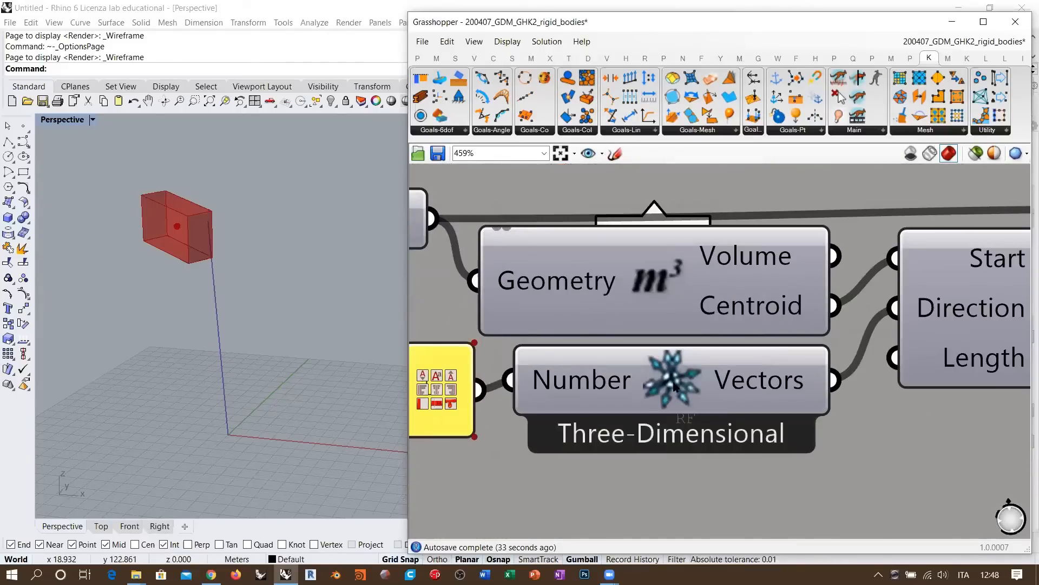
pyautogui.click(670, 386)
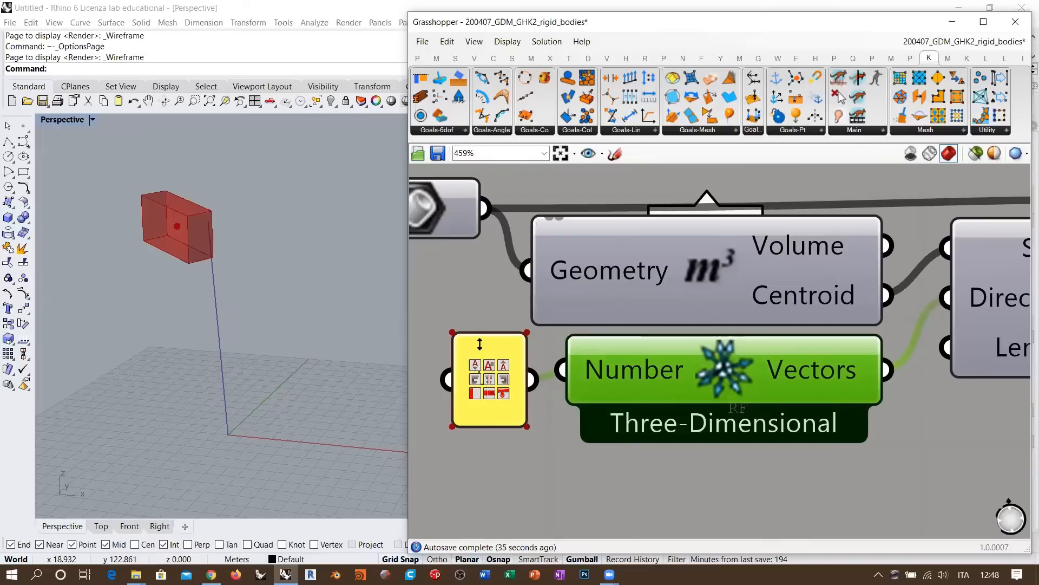
pyautogui.scroll(-3, 501, 352)
pyautogui.keyDown('shift'); pyautogui.click(494, 364); pyautogui.keyUp('shift')
pyautogui.moveTo(607, 364); pyautogui.dragTo(649, 409)
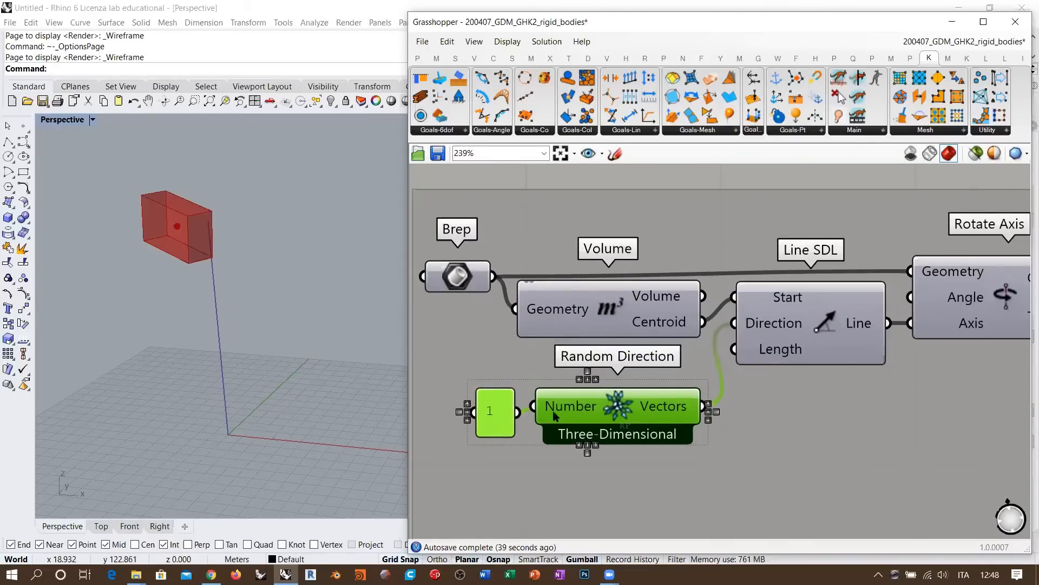
pyautogui.click(438, 341)
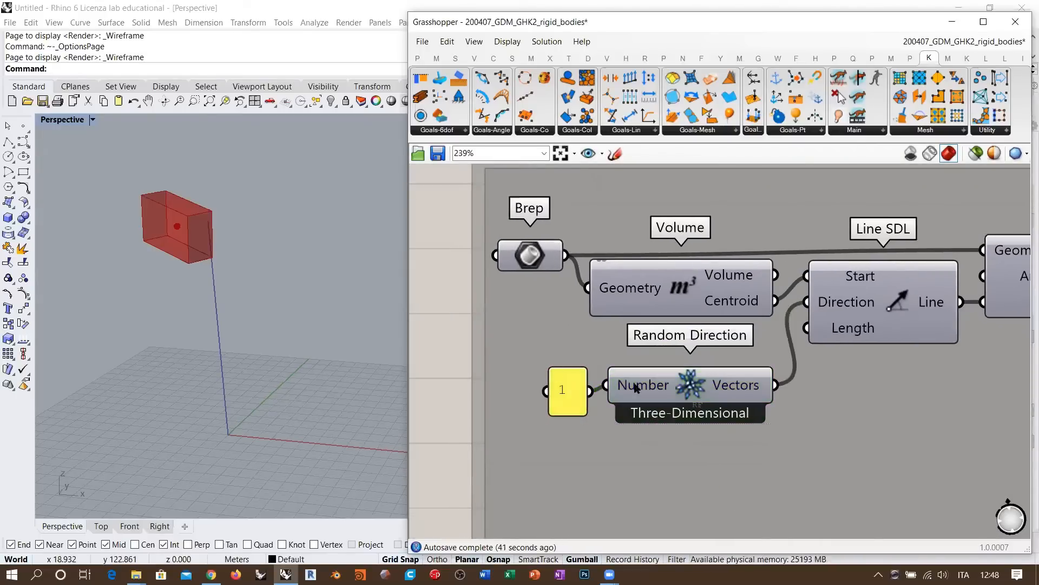
pyautogui.moveTo(563, 392); pyautogui.dragTo(565, 386)
pyautogui.click(443, 362)
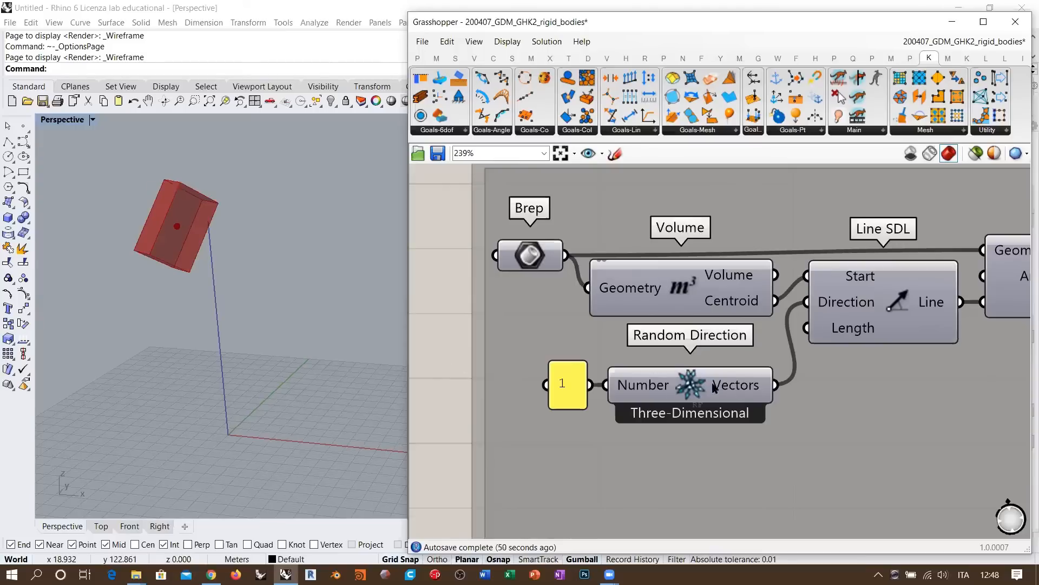
# Add a Vector XYZ component below Random Direction and connect its Vector output to the Direction input of Line SDL.
pyautogui.moveTo(690, 375); pyautogui.dragTo(848, 315, button='right')
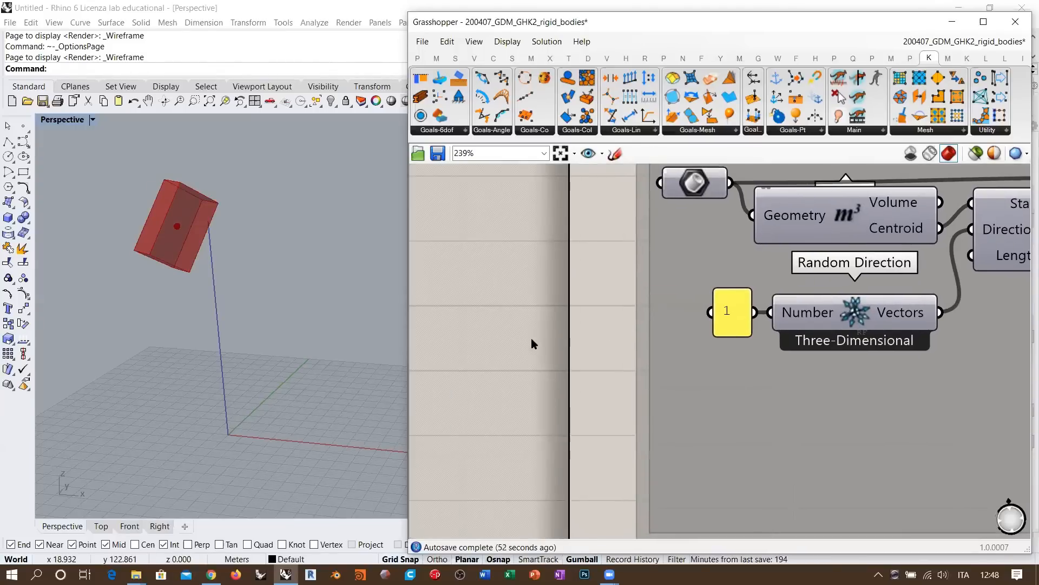
pyautogui.doubleClick(532, 340)
pyautogui.write('xyz')
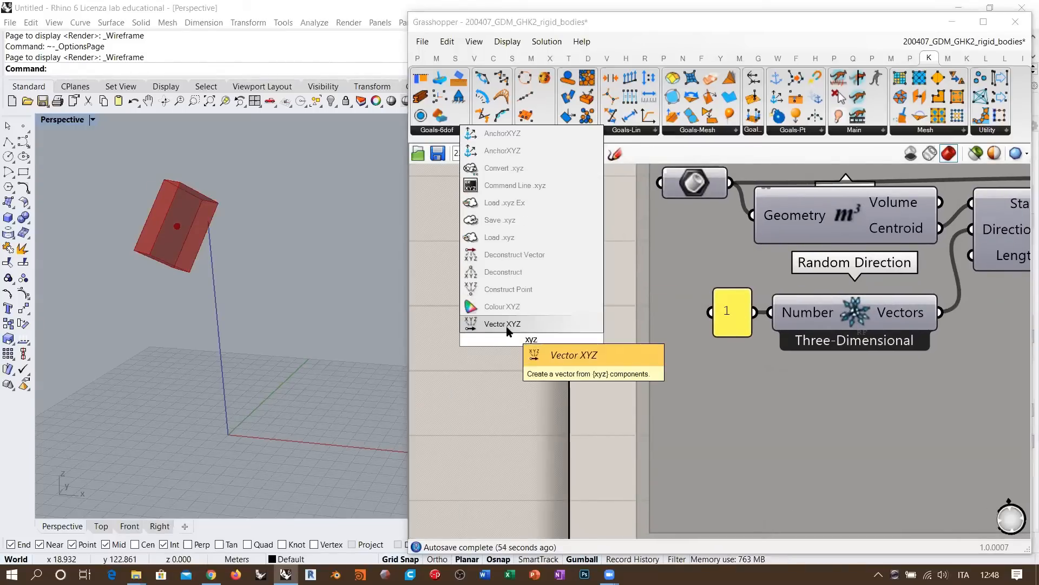
pyautogui.click(509, 328)
pyautogui.moveTo(561, 351); pyautogui.dragTo(834, 448)
pyautogui.moveTo(834, 448); pyautogui.dragTo(667, 444, button='right')
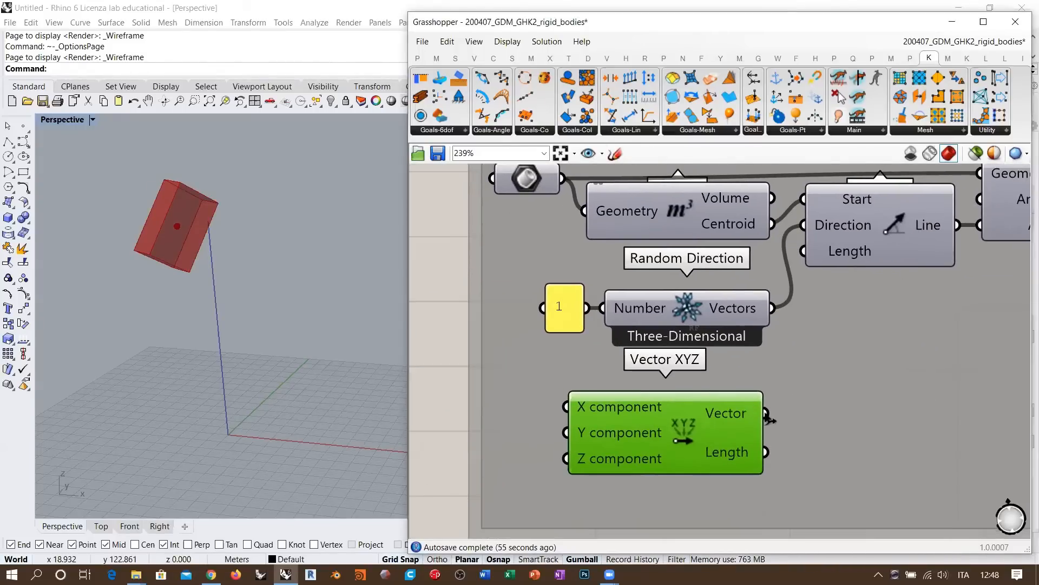
pyautogui.moveTo(765, 412); pyautogui.dragTo(802, 225)
# Add a number slider ranging from -1.000 to 1 with value 0 beside the Vector XYZ component.
pyautogui.moveTo(636, 440); pyautogui.dragTo(810, 367, button='right')
pyautogui.doubleClick(576, 367)
pyautogui.write('-1.00')
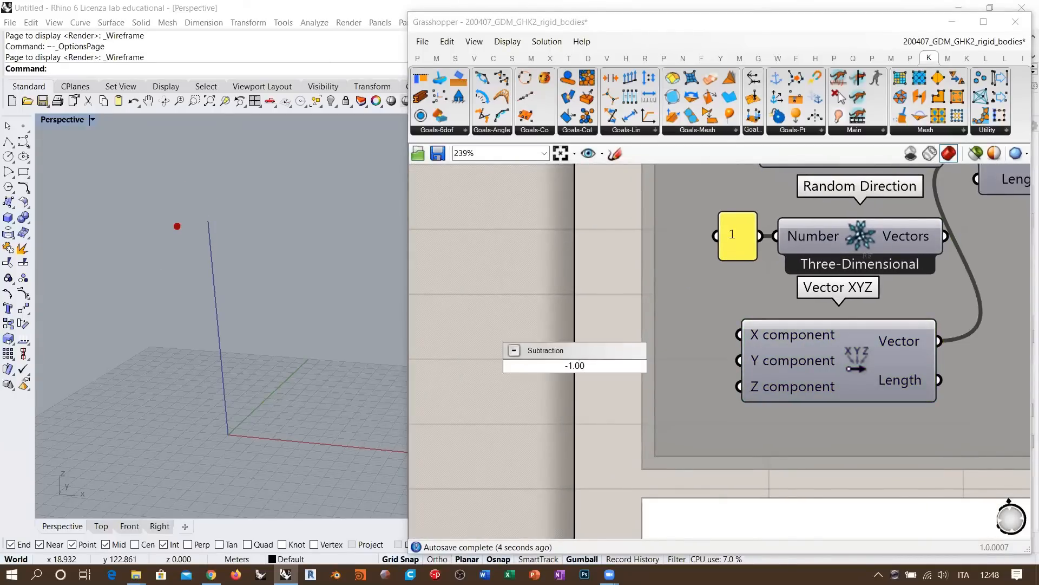
pyautogui.write('0<')
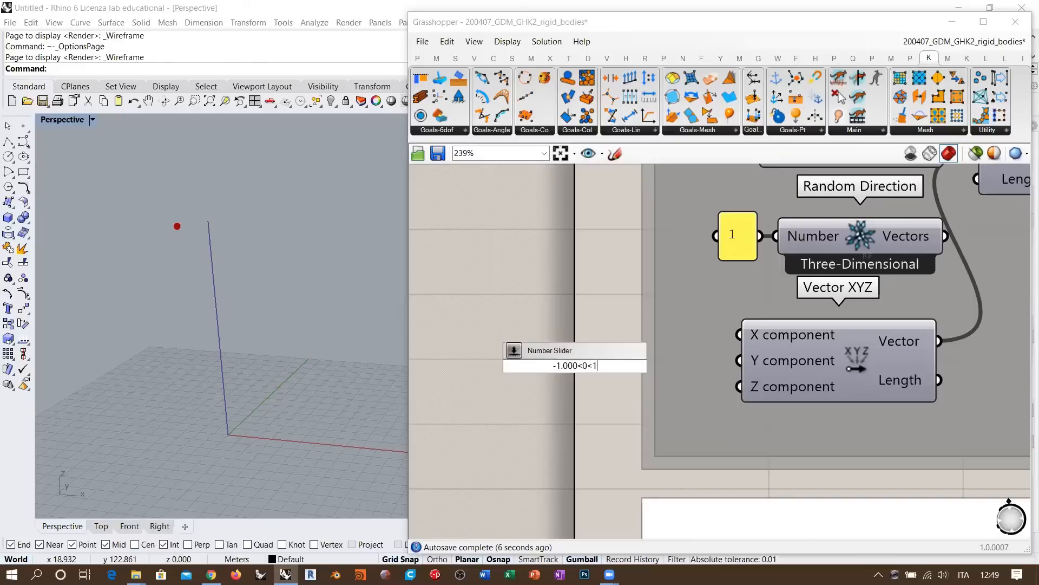
pyautogui.write('0<1')
pyautogui.press('Return')
pyautogui.click(567, 340)
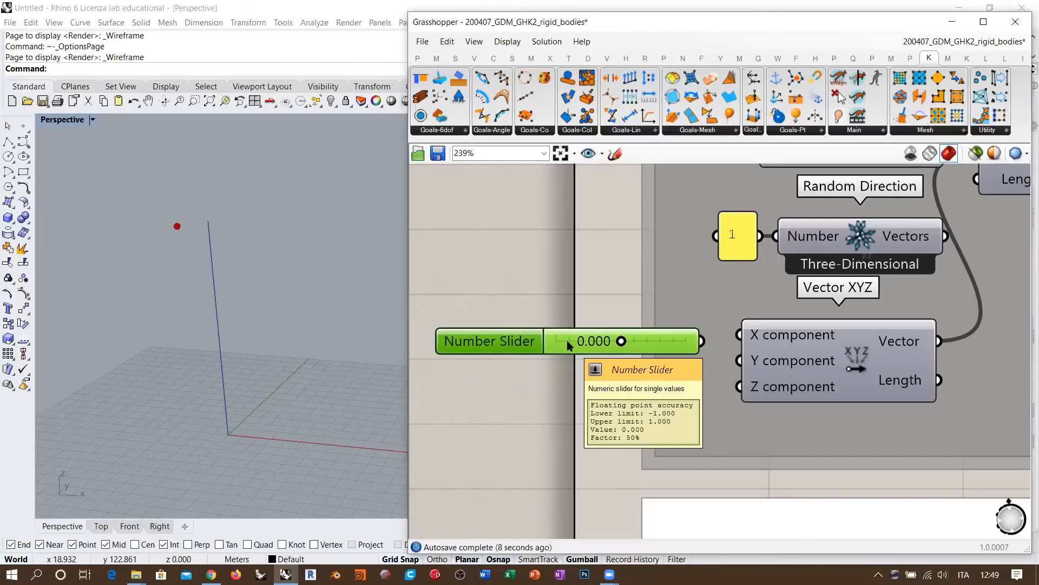
# Duplicate the number slider twice, connect the three sliders to the X, Y and Z components of Vector XYZ, and align them.
pyautogui.hotkey('ctrl', 'c')
pyautogui.hotkey('ctrl', 'v')
pyautogui.hotkey('ctrl', 'v')
pyautogui.moveTo(593, 366); pyautogui.dragTo(579, 397)
pyautogui.moveTo(591, 339); pyautogui.dragTo(587, 316)
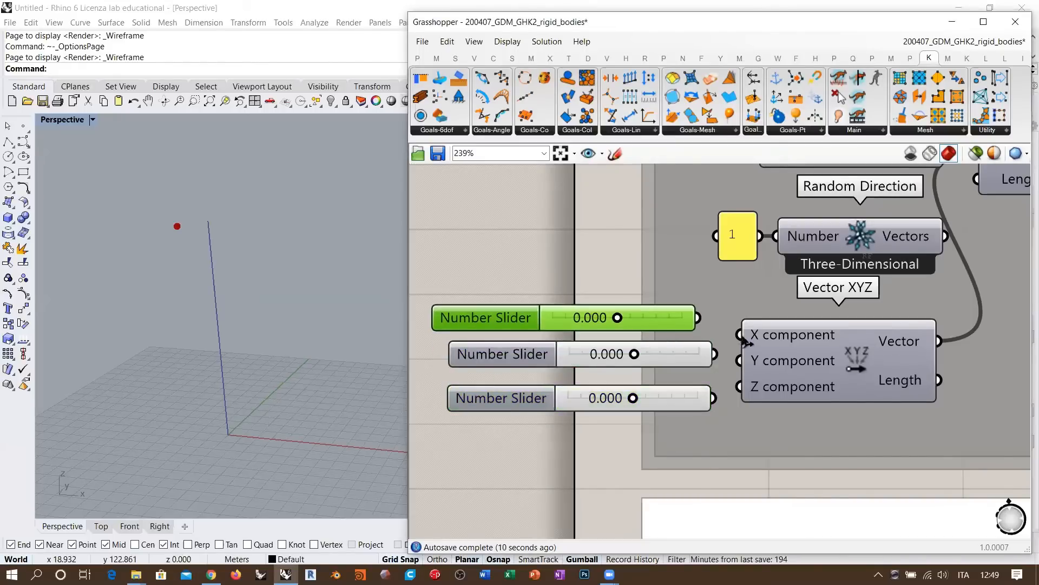
pyautogui.moveTo(683, 361); pyautogui.dragTo(666, 359)
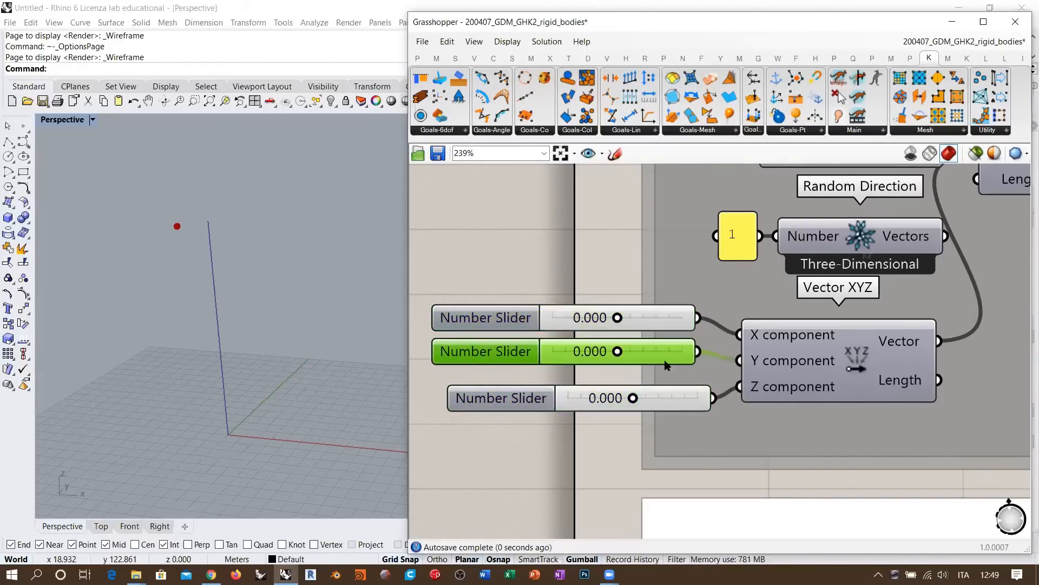
pyautogui.moveTo(675, 402); pyautogui.dragTo(659, 390)
# Set the vector sliders to -0.293 for X, 0.267 for Y and -0.493 for Z to reorient the box.
pyautogui.moveTo(617, 319); pyautogui.dragTo(582, 351)
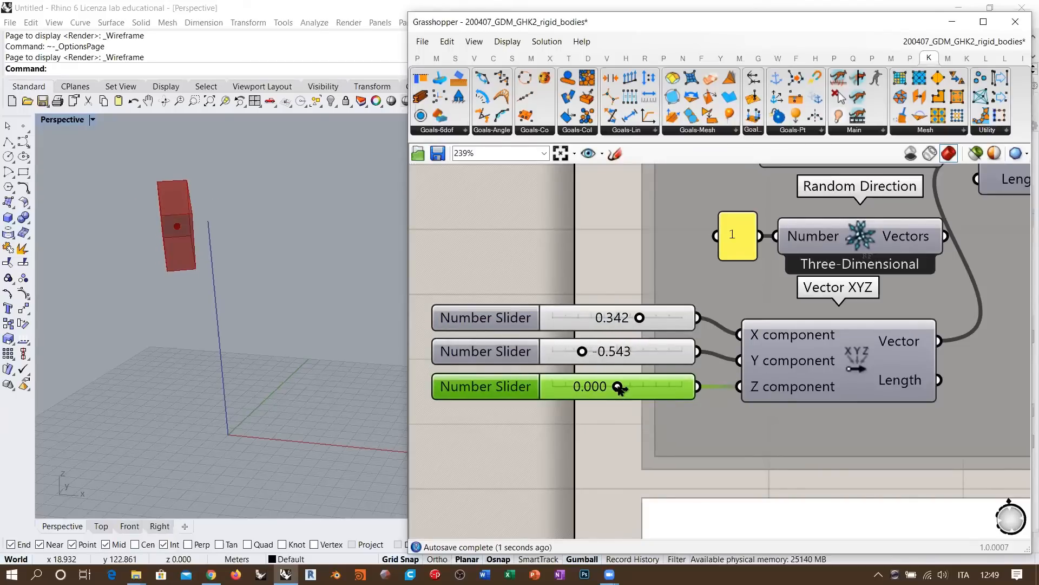
pyautogui.moveTo(617, 387); pyautogui.dragTo(586, 386)
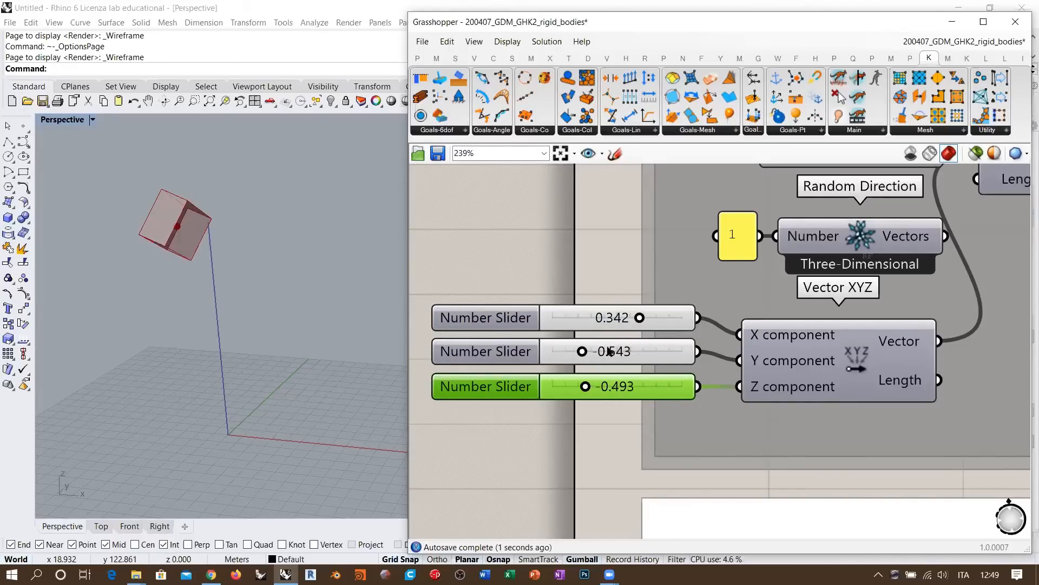
pyautogui.moveTo(582, 352); pyautogui.dragTo(634, 358)
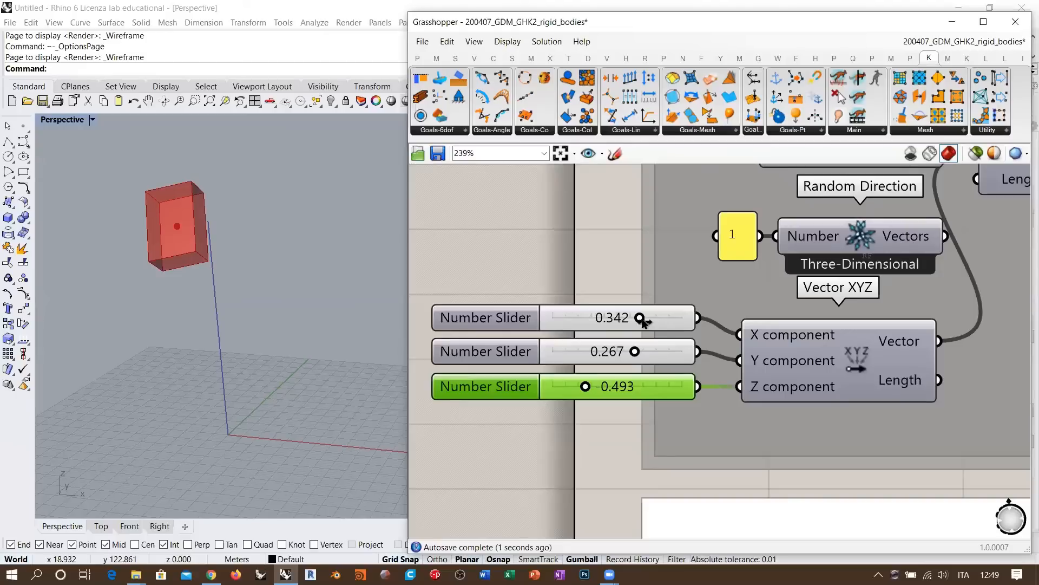
pyautogui.moveTo(642, 321); pyautogui.dragTo(599, 332)
pyautogui.moveTo(249, 270); pyautogui.dragTo(233, 252, button='right')
pyautogui.moveTo(749, 276); pyautogui.dragTo(707, 310, button='right')
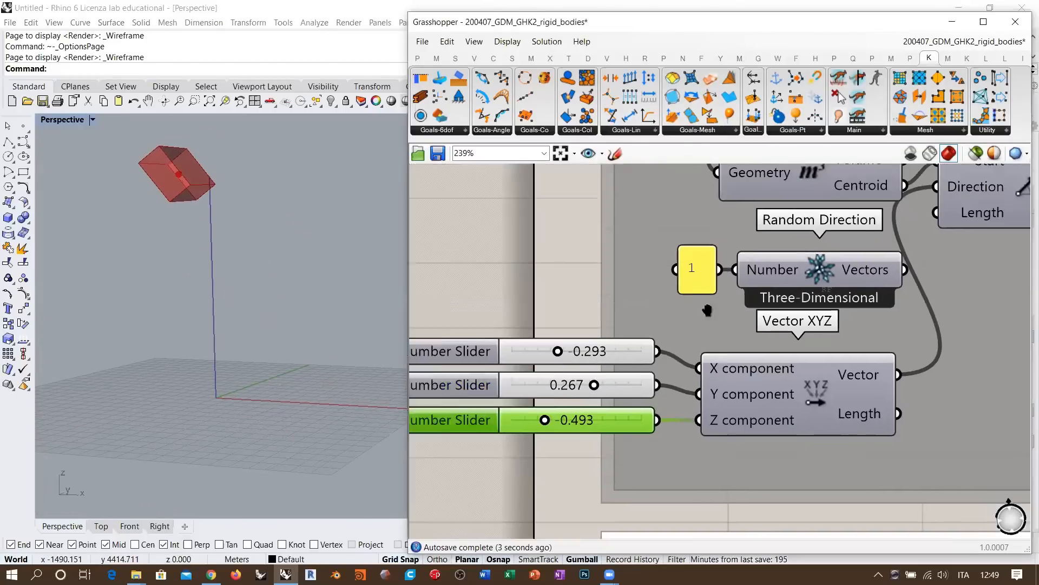
# Nudge the Vector XYZ component slightly upward to line it up with its three number sliders.
pyautogui.scroll(-3, 708, 310)
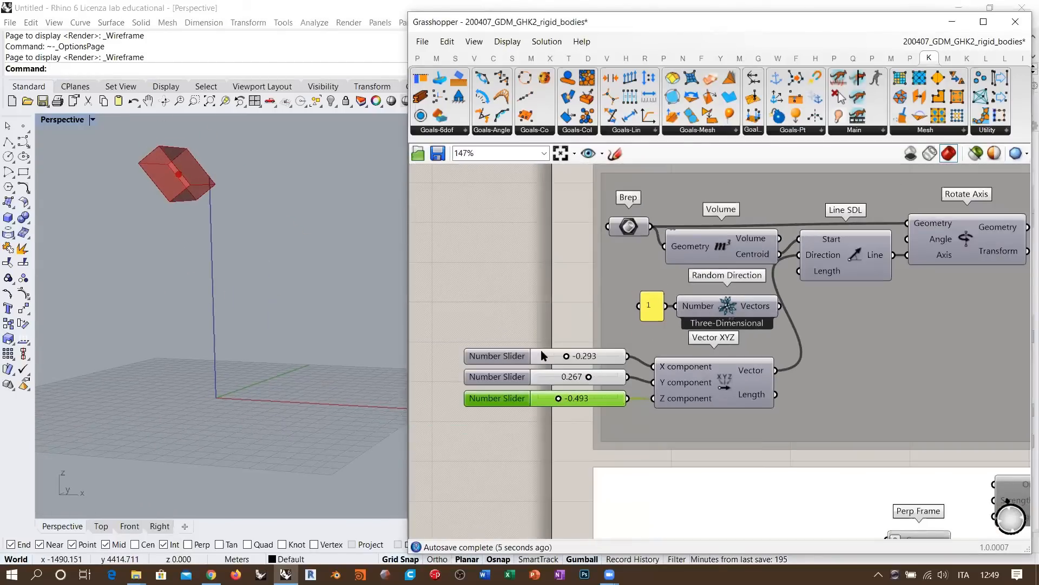
pyautogui.moveTo(543, 343); pyautogui.dragTo(514, 402)
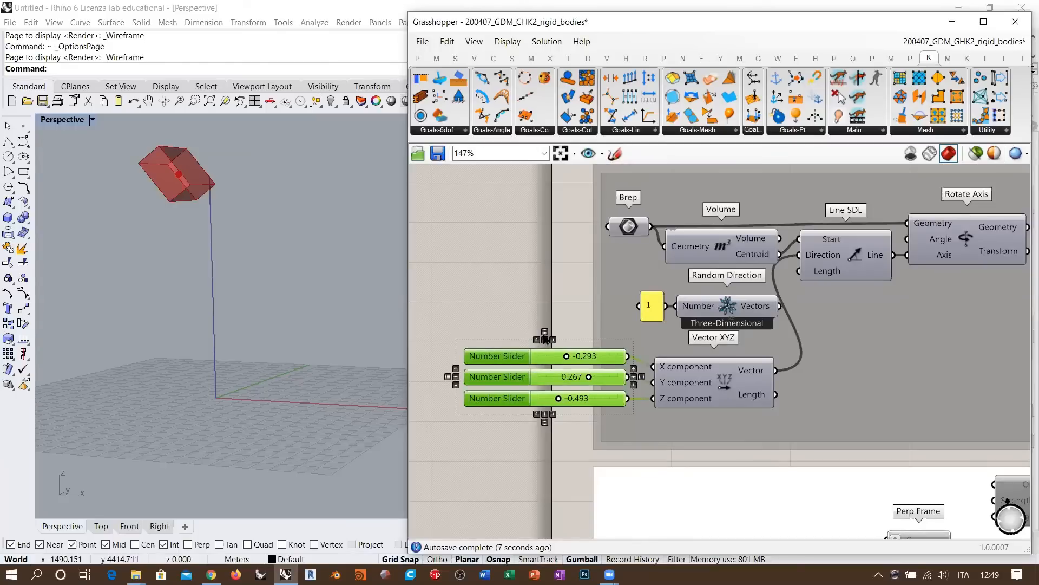
pyautogui.moveTo(723, 387); pyautogui.dragTo(721, 382)
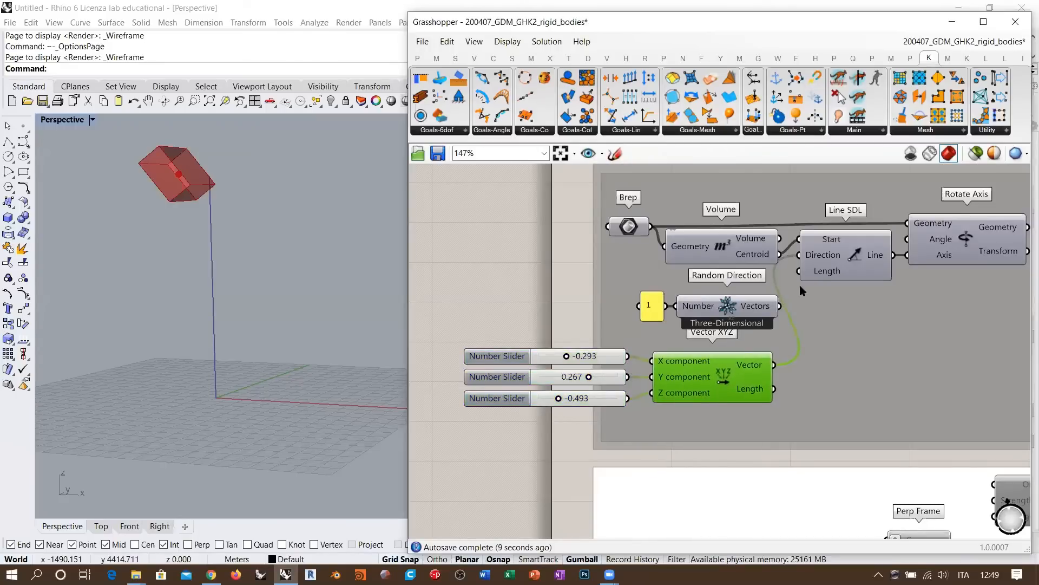
# Move the Line SDL component slightly down, beside the Volume and Random Direction components.
pyautogui.moveTo(825, 258)
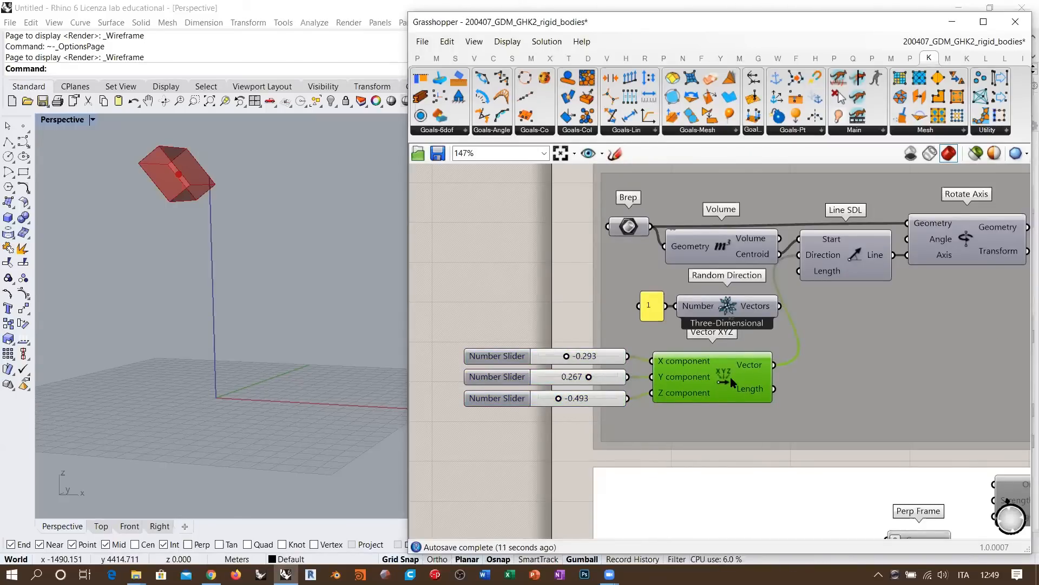
pyautogui.moveTo(730, 376); pyautogui.dragTo(641, 388, button='right')
pyautogui.moveTo(639, 383); pyautogui.dragTo(641, 384)
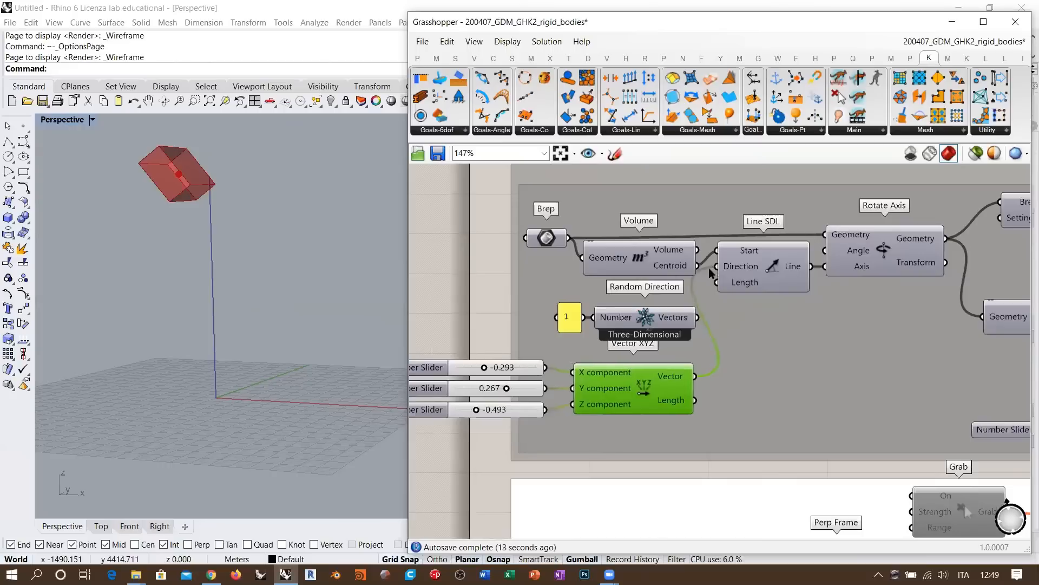
pyautogui.moveTo(757, 272); pyautogui.dragTo(762, 287)
pyautogui.scroll(-3, 467, 260)
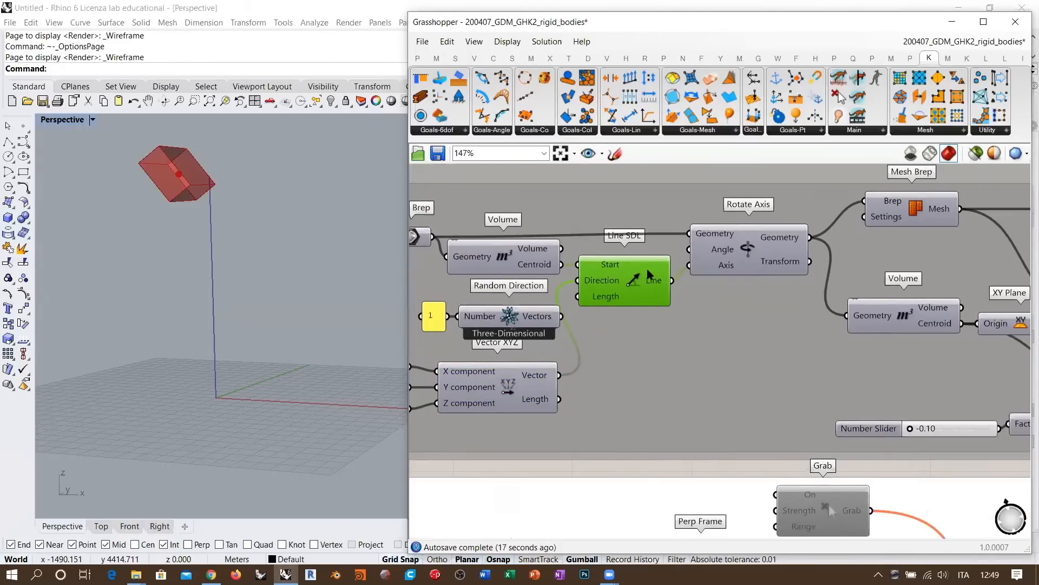
# Examine the rest of the SolidPlaneCollide definition, from the rotated box's mesh and centroid plane to the RigidBody, collision and load goals.
pyautogui.moveTo(817, 313); pyautogui.dragTo(759, 322, button='right')
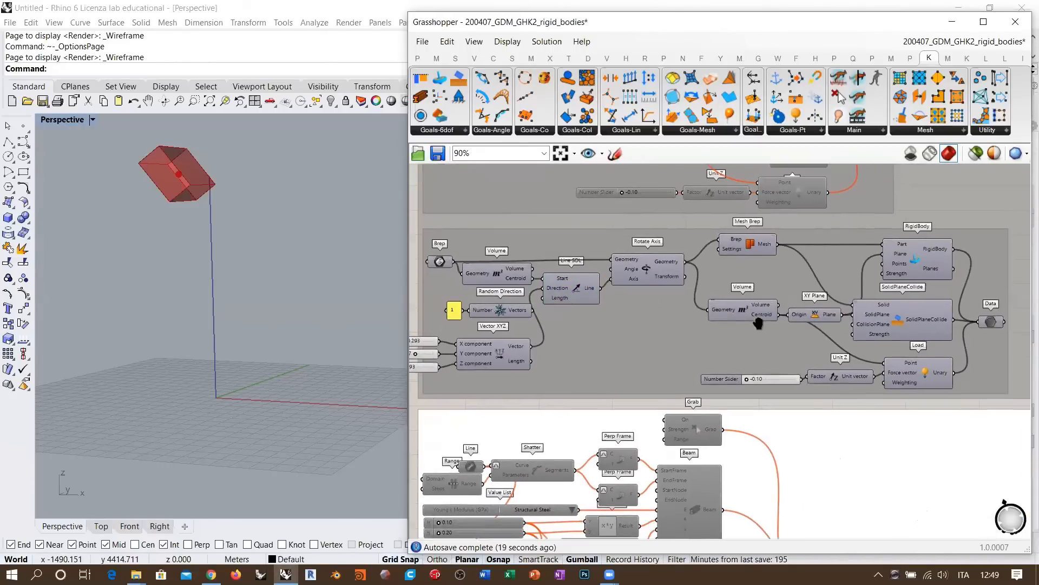
pyautogui.moveTo(893, 334); pyautogui.dragTo(745, 329, button='right')
pyautogui.moveTo(820, 321); pyautogui.dragTo(700, 338, button='right')
pyautogui.scroll(4, 643, 365)
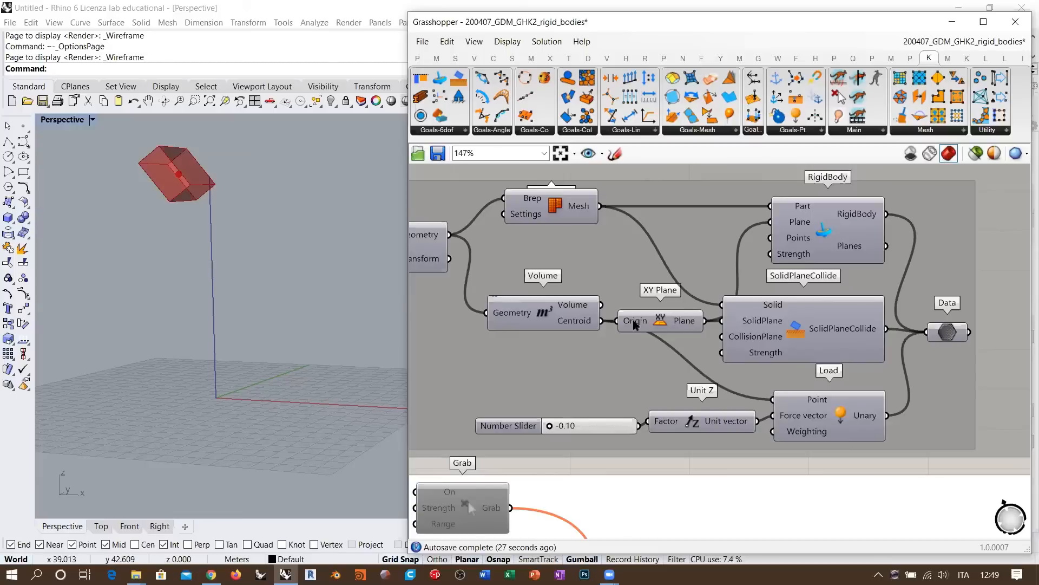
pyautogui.moveTo(469, 501); pyautogui.dragTo(571, 509, button='right')
pyautogui.moveTo(723, 328); pyautogui.dragTo(690, 329, button='right')
pyautogui.click(735, 335)
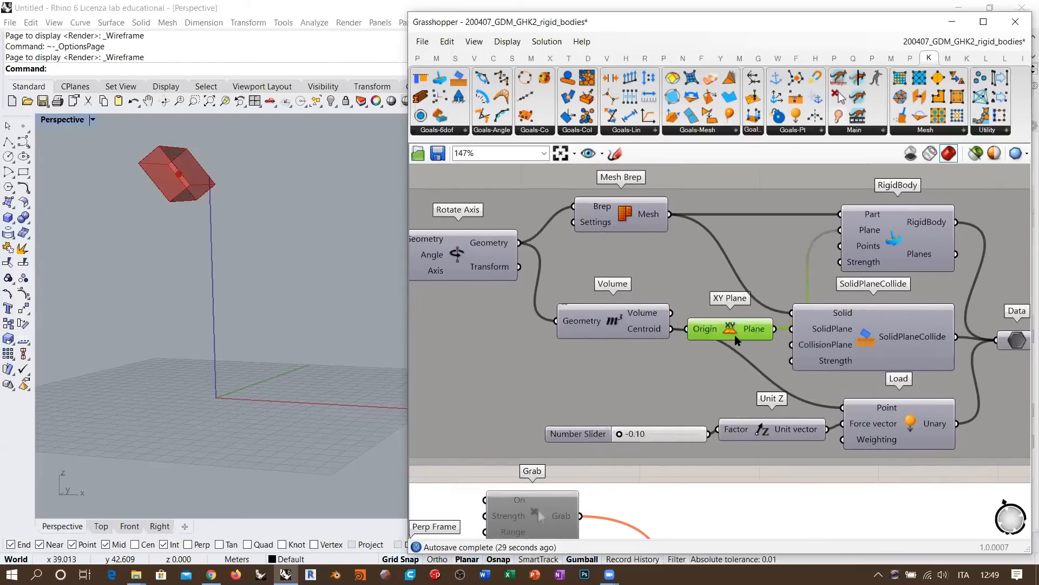
pyautogui.moveTo(880, 305); pyautogui.dragTo(826, 327, button='right')
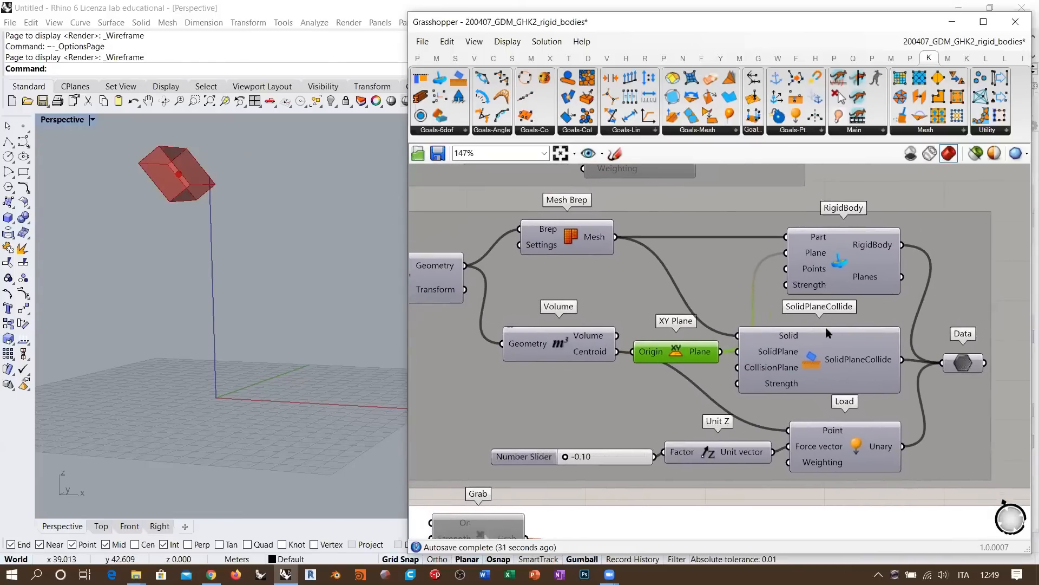
pyautogui.moveTo(773, 372)
pyautogui.moveTo(216, 410); pyautogui.dragTo(244, 399, button='right')
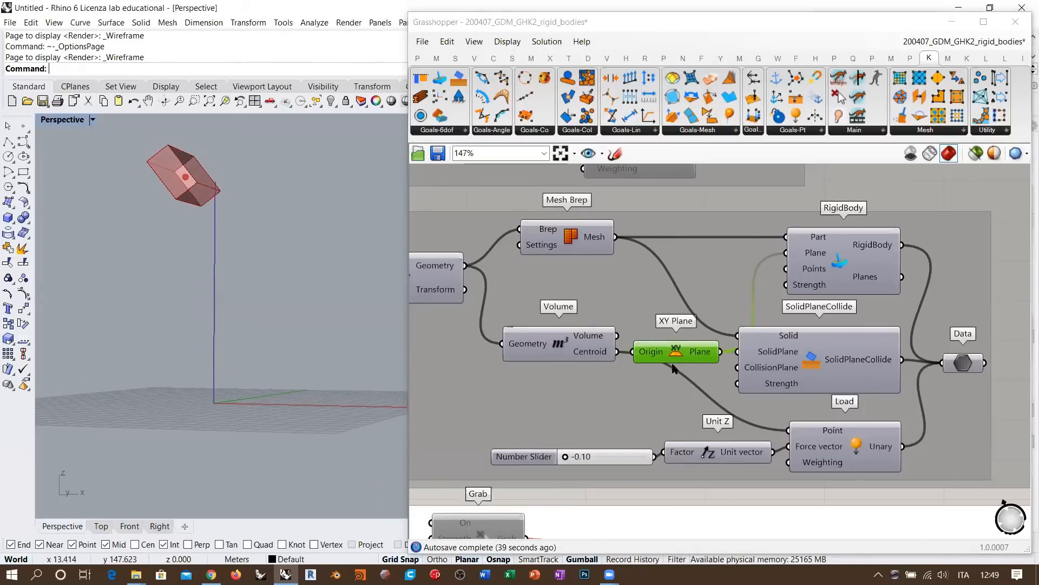
# Set the BouncySolver's Boolean Toggle to True to run the SolidPlaneCollide simulation.
pyautogui.moveTo(792, 343); pyautogui.dragTo(733, 386, button='right')
pyautogui.scroll(-5, 780, 341)
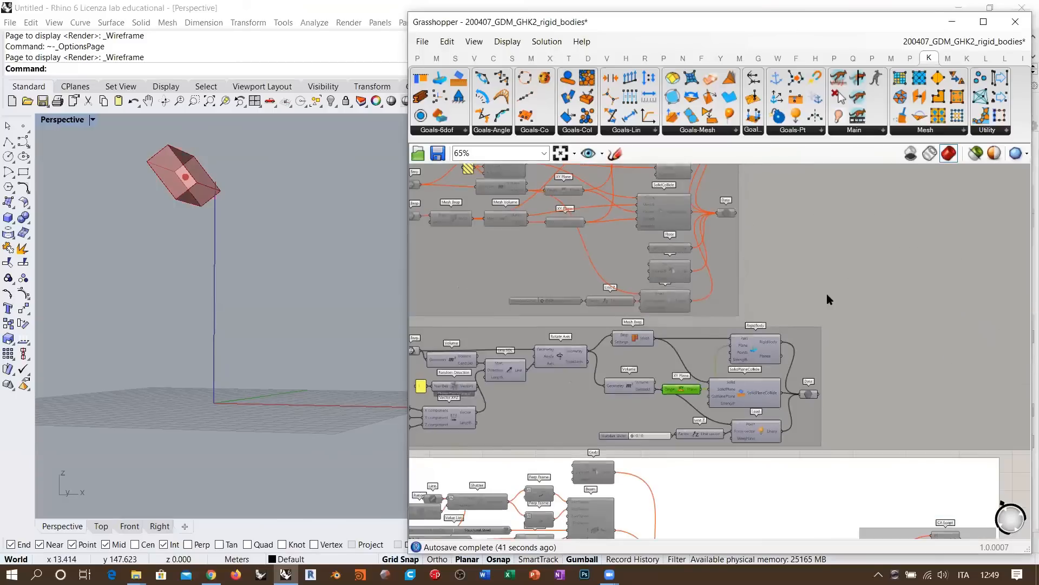
pyautogui.moveTo(827, 294); pyautogui.dragTo(653, 378, button='right')
pyautogui.scroll(5, 746, 343)
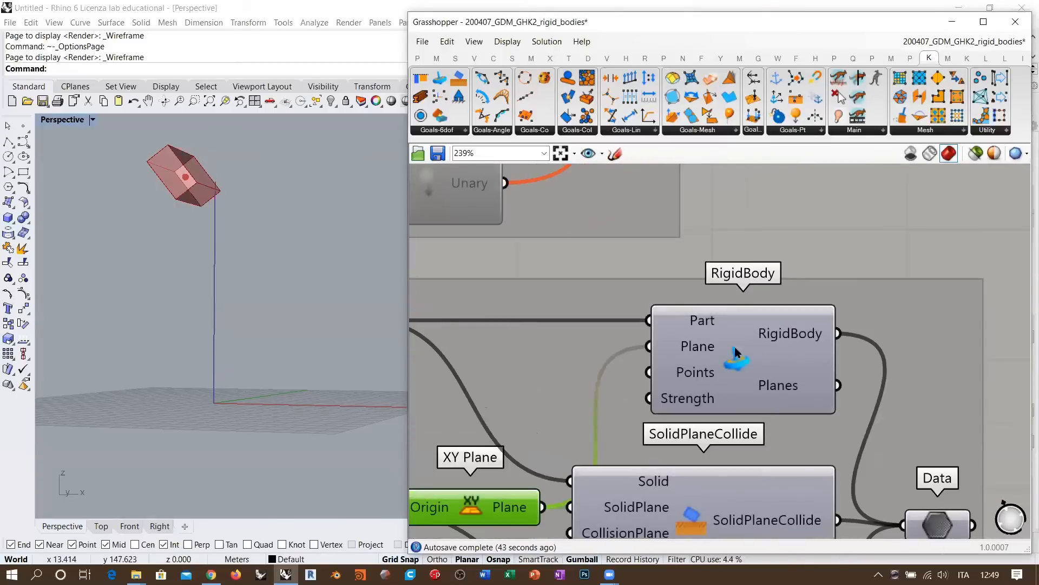
pyautogui.scroll(-8, 735, 346)
pyautogui.scroll(8, 655, 302)
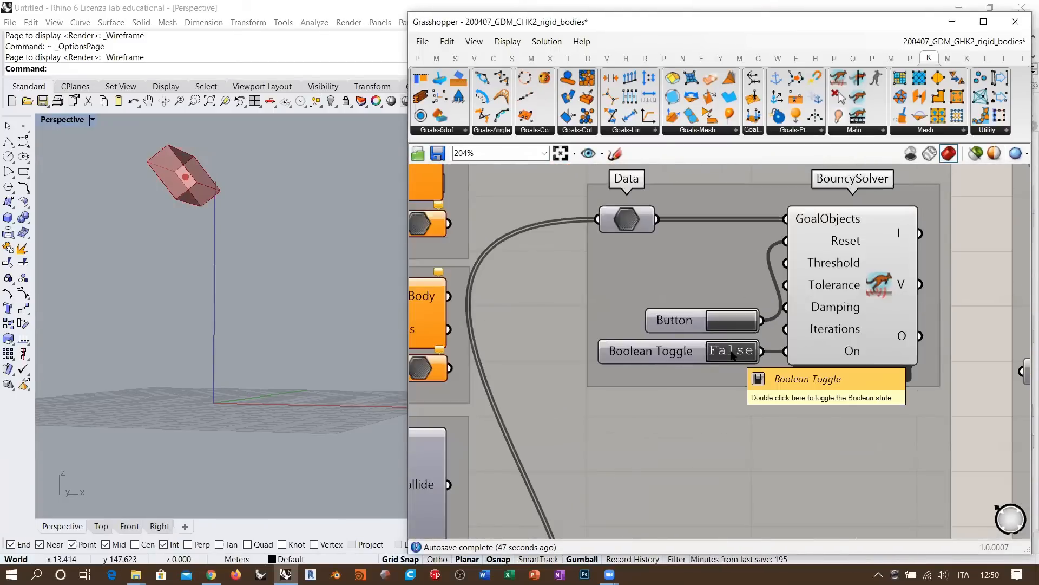
pyautogui.doubleClick(731, 351)
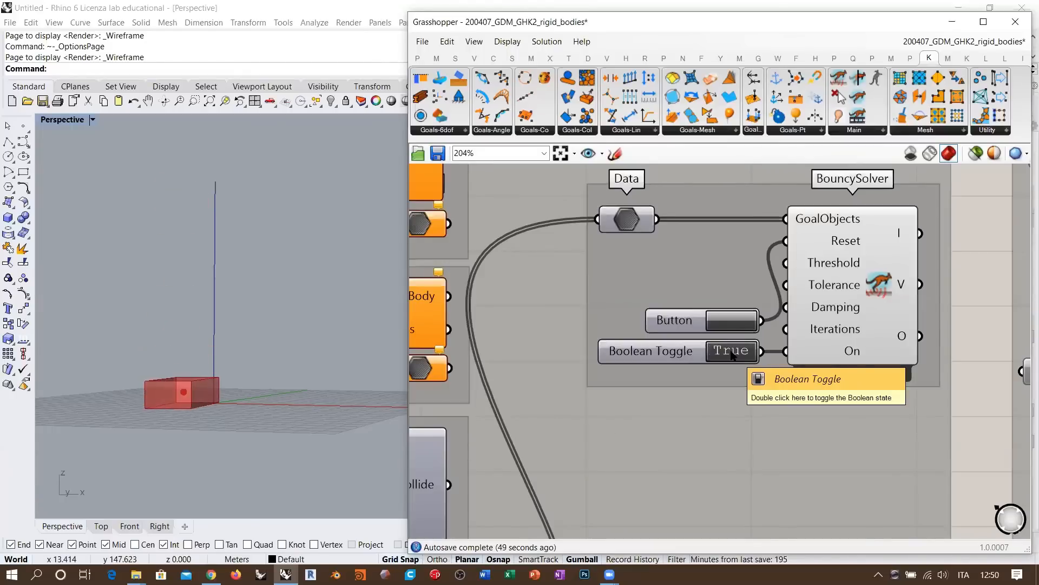
# Restart the box-drop simulation several times, then set the solver's toggle to False and reset it to the starting position.
pyautogui.click(730, 327)
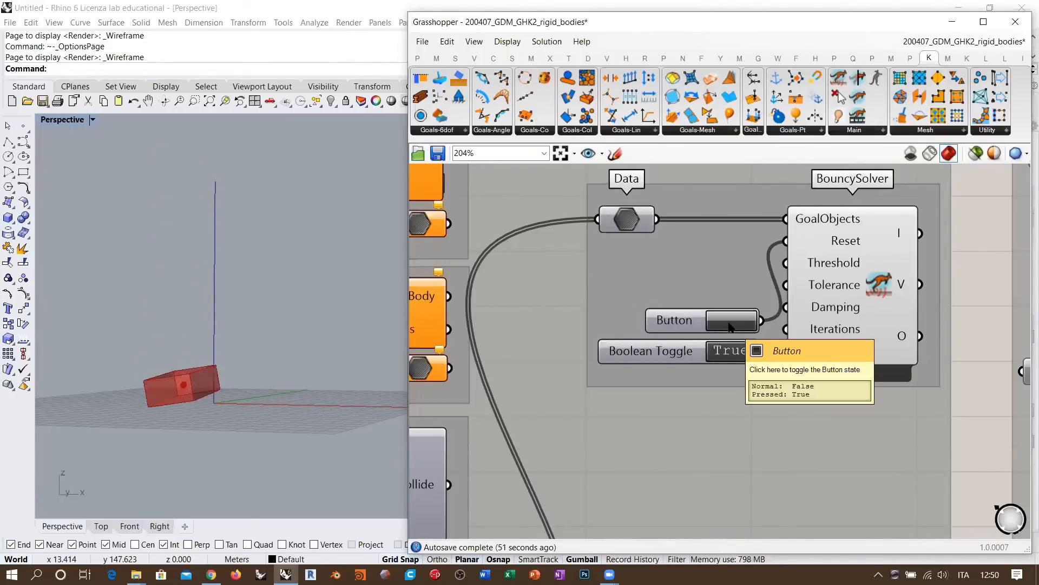
pyautogui.click(729, 327)
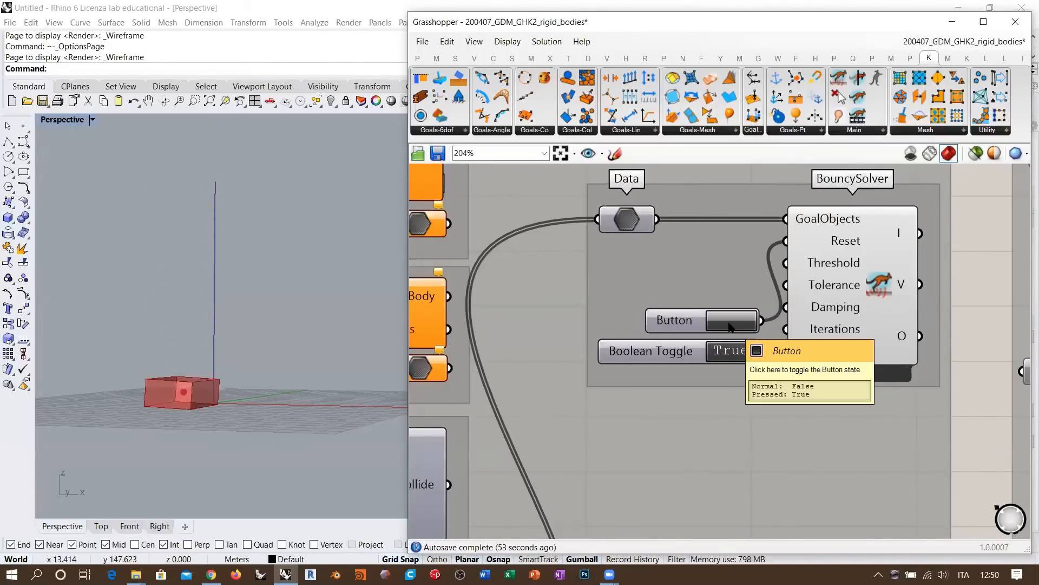
pyautogui.click(730, 327)
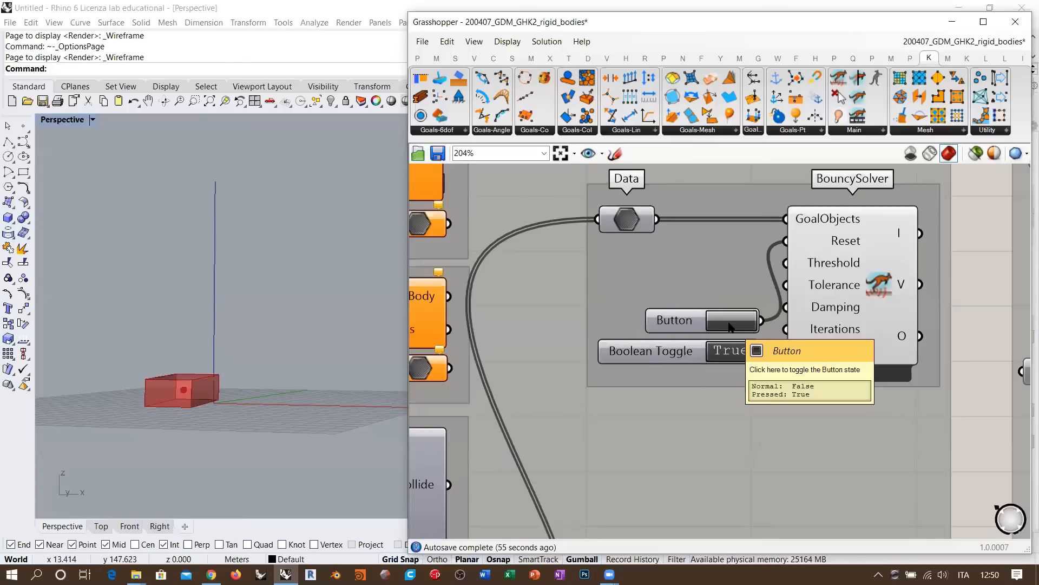
pyautogui.click(729, 327)
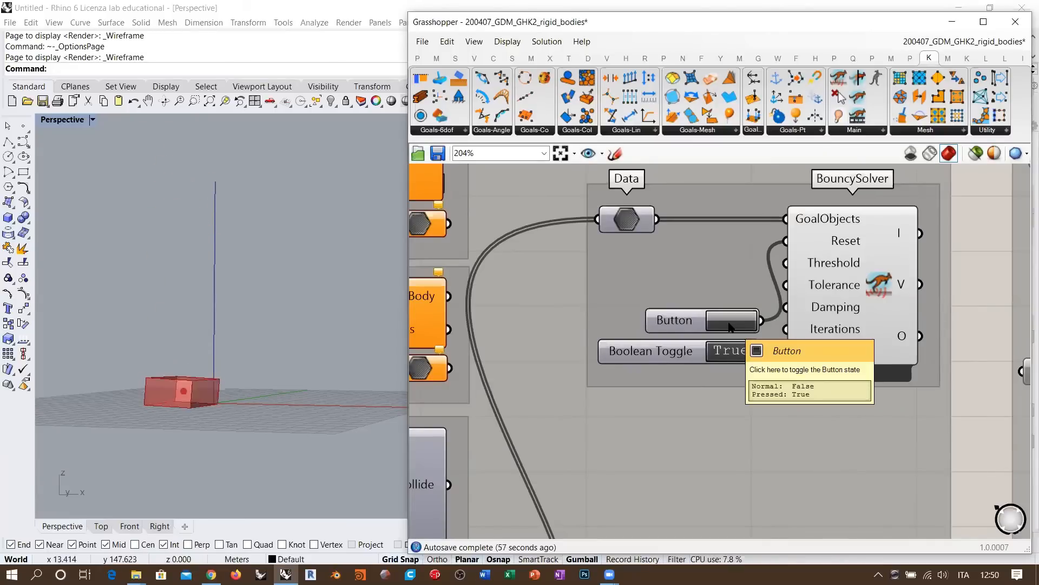
pyautogui.click(730, 327)
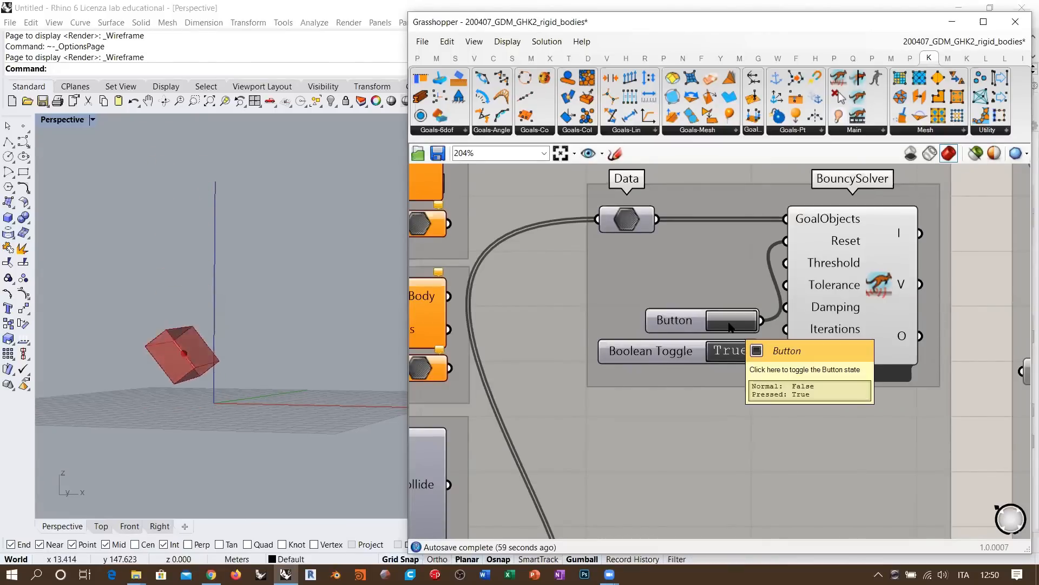
pyautogui.click(729, 352)
pyautogui.click(731, 327)
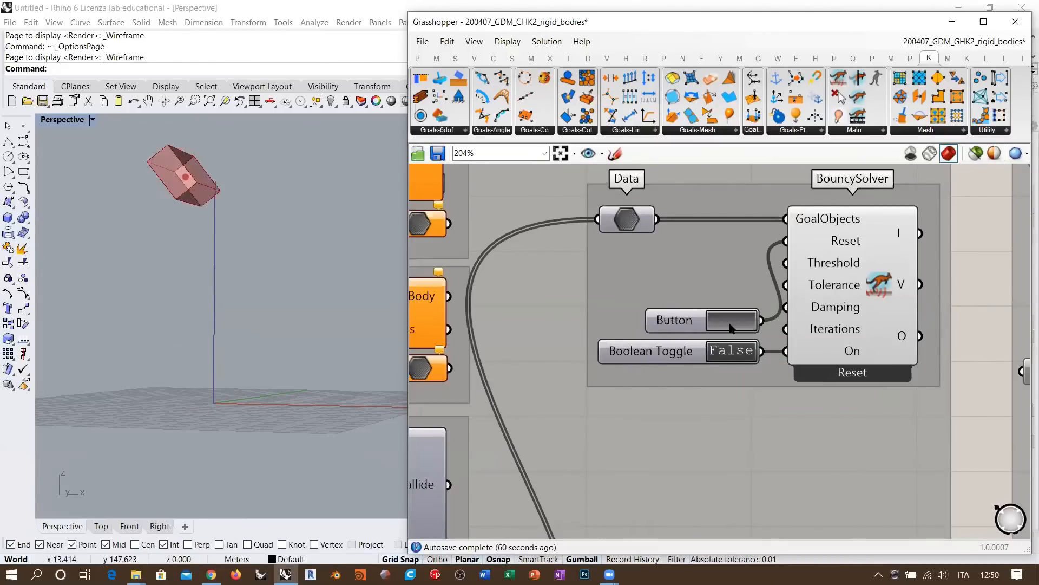
# Select the whole disabled SolidCollide example group above the SolidPlaneCollide definition and enable its components.
pyautogui.scroll(-4, 761, 335)
pyautogui.moveTo(744, 358); pyautogui.dragTo(753, 319, button='right')
pyautogui.scroll(-5, 753, 318)
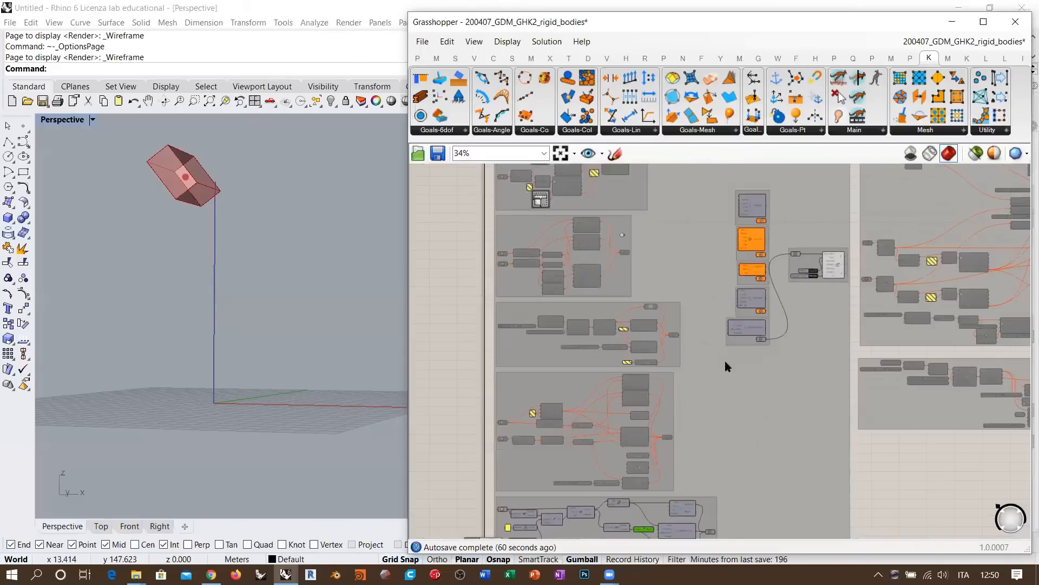
pyautogui.scroll(3, 502, 377)
pyautogui.moveTo(502, 376); pyautogui.dragTo(551, 236, button='right')
pyautogui.moveTo(738, 312); pyautogui.dragTo(869, 428)
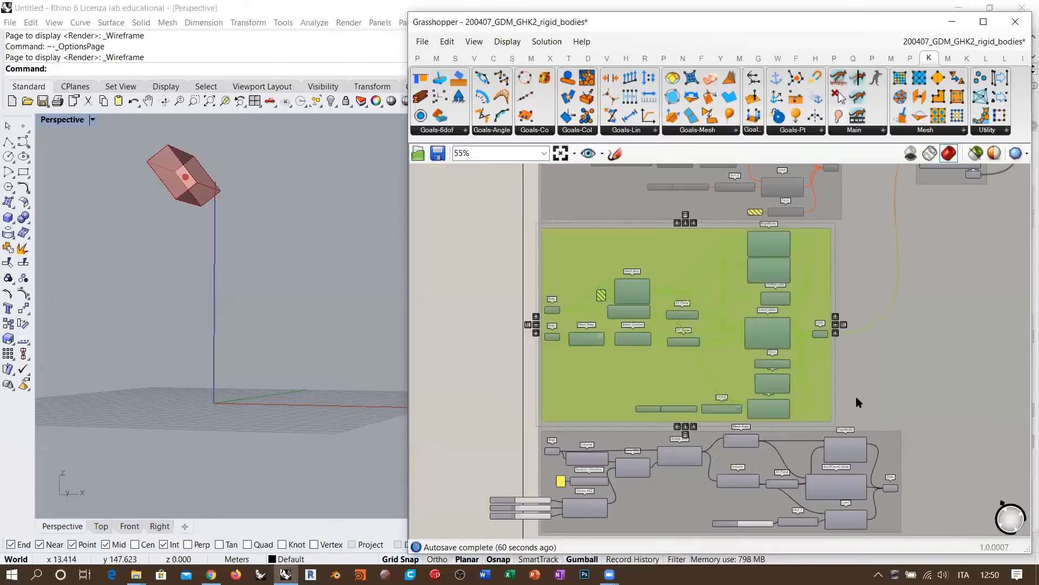
pyautogui.click(503, 294)
# Connect the SolidCollide Data parameter to the BouncySolver's Data parameter in place of the SolidPlaneCollide one, and reset the solver.
pyautogui.moveTo(814, 242); pyautogui.dragTo(658, 370, button='right')
pyautogui.moveTo(863, 245); pyautogui.dragTo(675, 388, button='right')
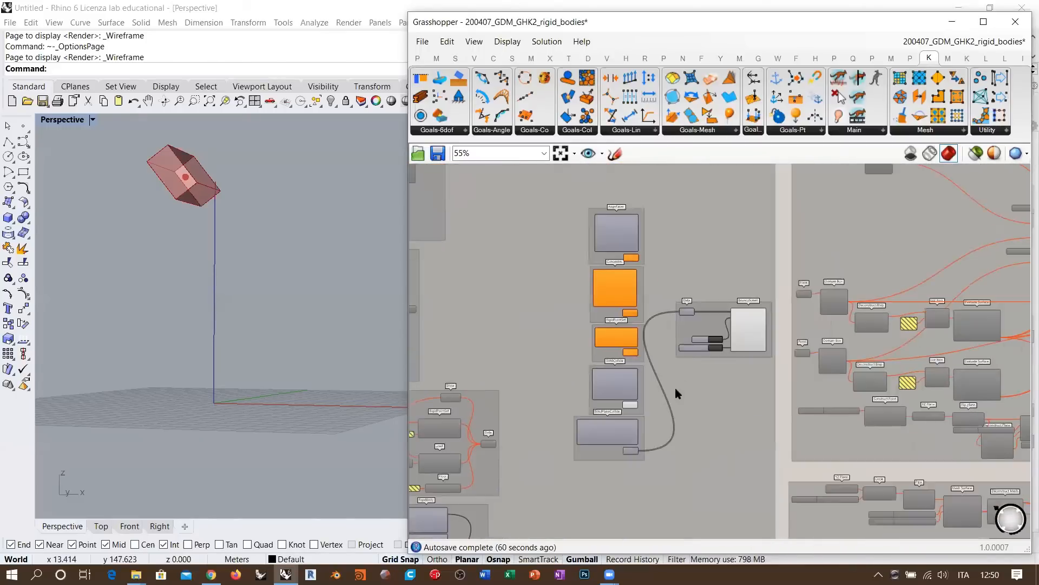
pyautogui.scroll(4, 674, 388)
pyautogui.moveTo(662, 350); pyautogui.dragTo(607, 392, button='right')
pyautogui.moveTo(582, 334); pyautogui.dragTo(635, 265)
pyautogui.click(712, 324)
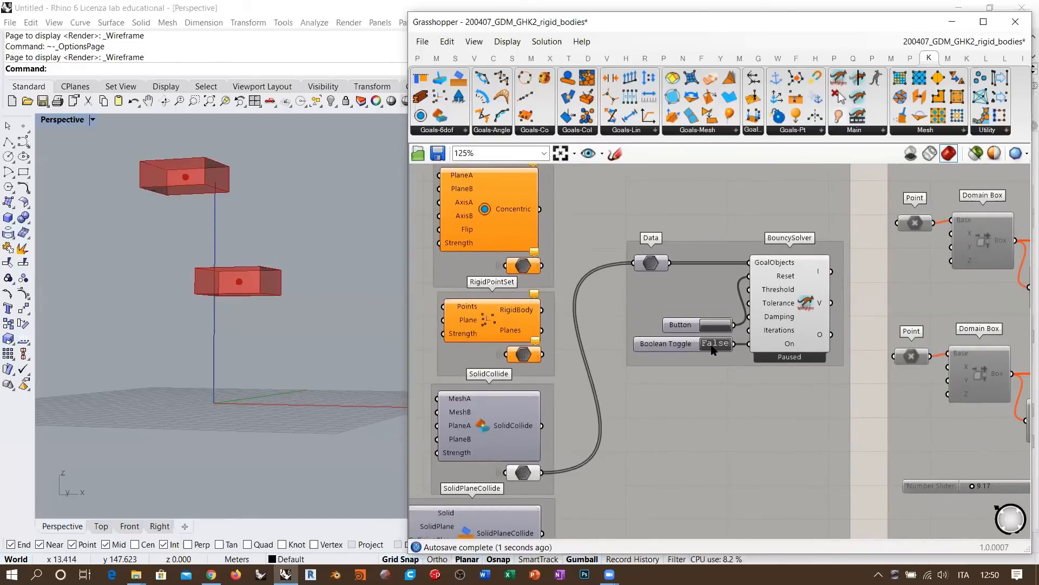
# Run the two-box SolidCollide simulation by setting the solver's toggle to True, then pause it by setting the toggle to False.
pyautogui.doubleClick(715, 344)
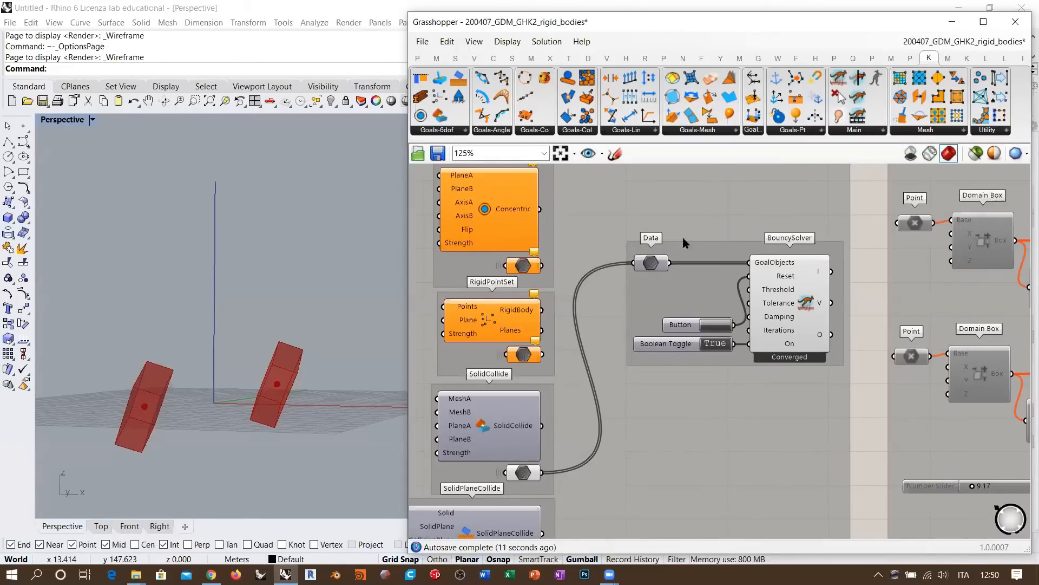
pyautogui.keyDown('shift'); pyautogui.moveTo(301, 332); pyautogui.dragTo(315, 295, button='right'); pyautogui.keyUp('shift')
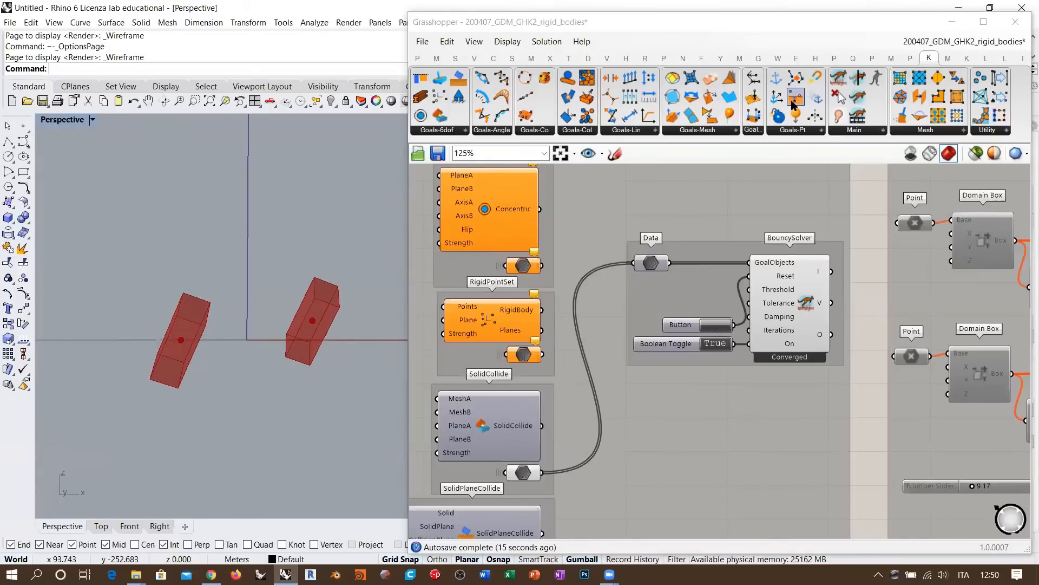
pyautogui.click(765, 210)
pyautogui.scroll(-2, 817, 304)
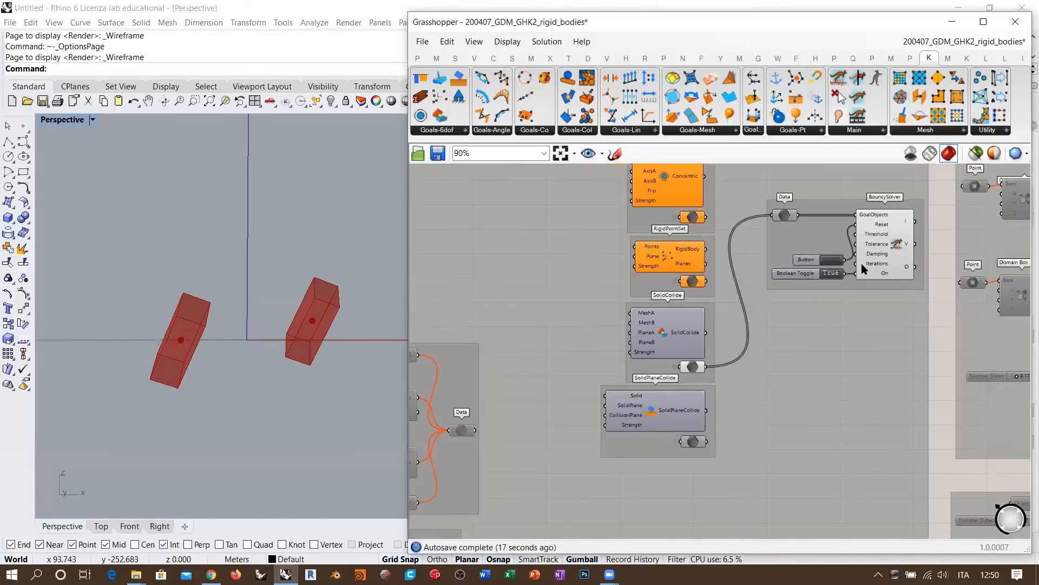
pyautogui.scroll(3, 862, 263)
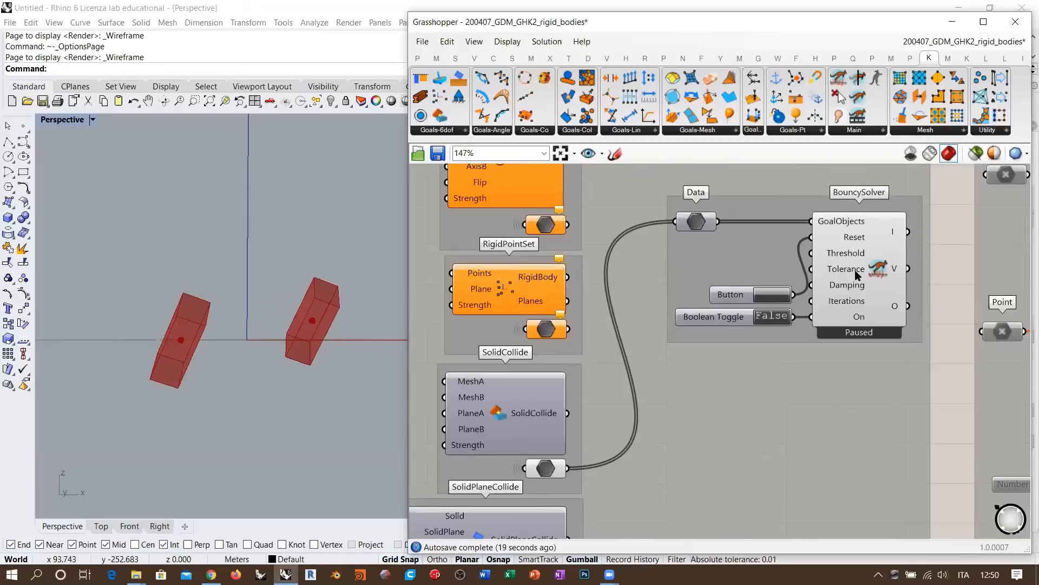
# Turn off the BouncySolver's preview and turn on the preview of the whole SolidCollide example group.
pyautogui.click(856, 275)
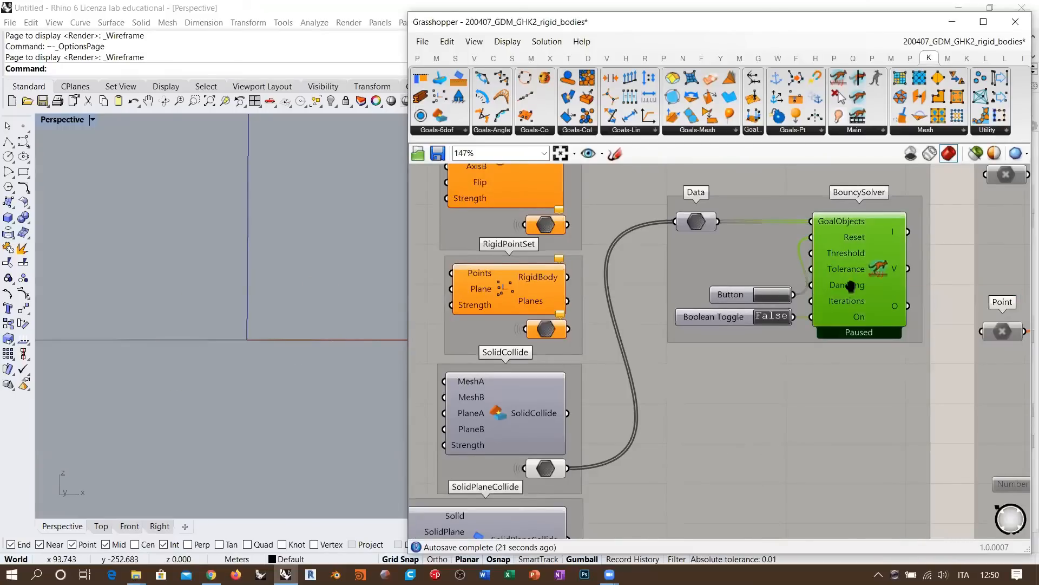
pyautogui.scroll(-5, 856, 287)
pyautogui.moveTo(501, 424); pyautogui.dragTo(570, 288, button='right')
pyautogui.scroll(2, 569, 288)
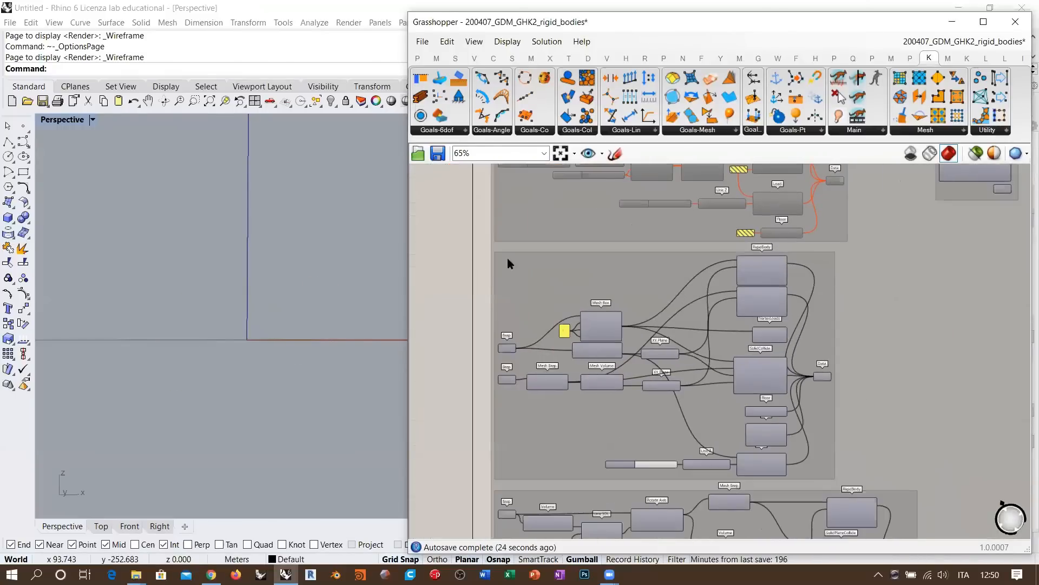
pyautogui.moveTo(507, 258); pyautogui.dragTo(852, 479)
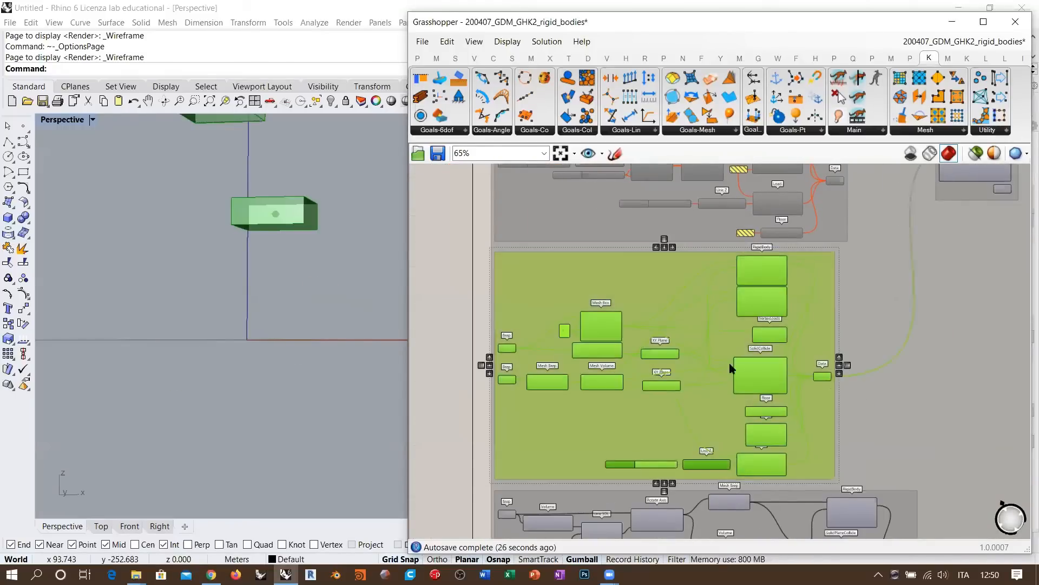
# Inspect the initial positions of the two boxes in the Rhino perspective view from several angles.
pyautogui.moveTo(255, 213); pyautogui.dragTo(295, 238, button='right')
pyautogui.scroll(3, 276, 279)
pyautogui.moveTo(547, 293); pyautogui.dragTo(540, 282, button='right')
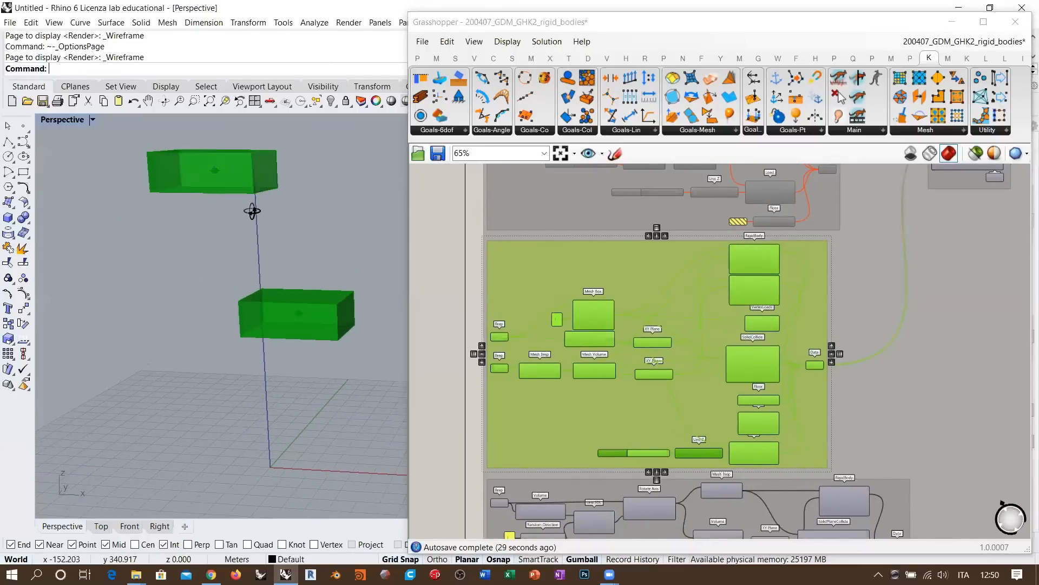
pyautogui.moveTo(253, 211); pyautogui.dragTo(302, 198, button='right')
pyautogui.moveTo(355, 281); pyautogui.dragTo(276, 246, button='right')
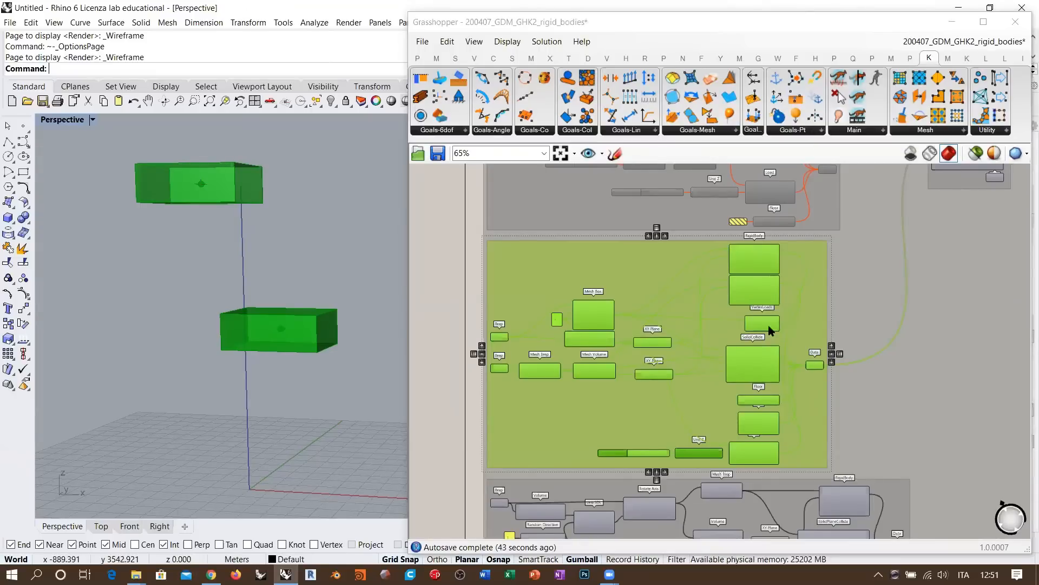
# Turn off the SolidCollide group's preview and turn the BouncySolver's preview back on.
pyautogui.moveTo(733, 342); pyautogui.dragTo(726, 341, button='right')
pyautogui.hotkey('ctrl', 'q')
pyautogui.moveTo(775, 289); pyautogui.dragTo(642, 373, button='right')
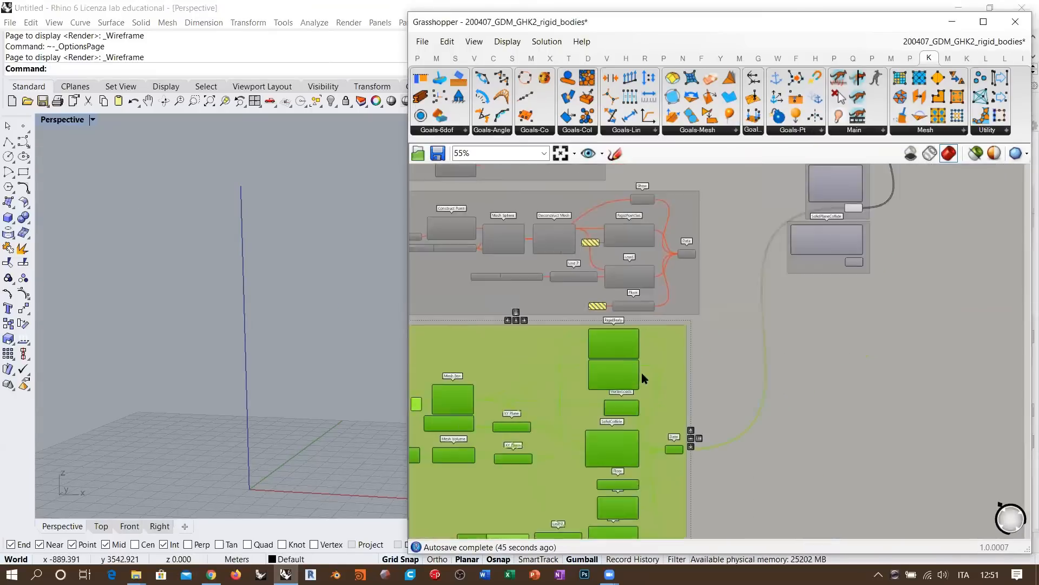
pyautogui.scroll(-3, 641, 372)
pyautogui.moveTo(830, 245); pyautogui.dragTo(836, 283, button='right')
pyautogui.scroll(6, 706, 335)
pyautogui.click(706, 332)
pyautogui.hotkey('ctrl', 'q')
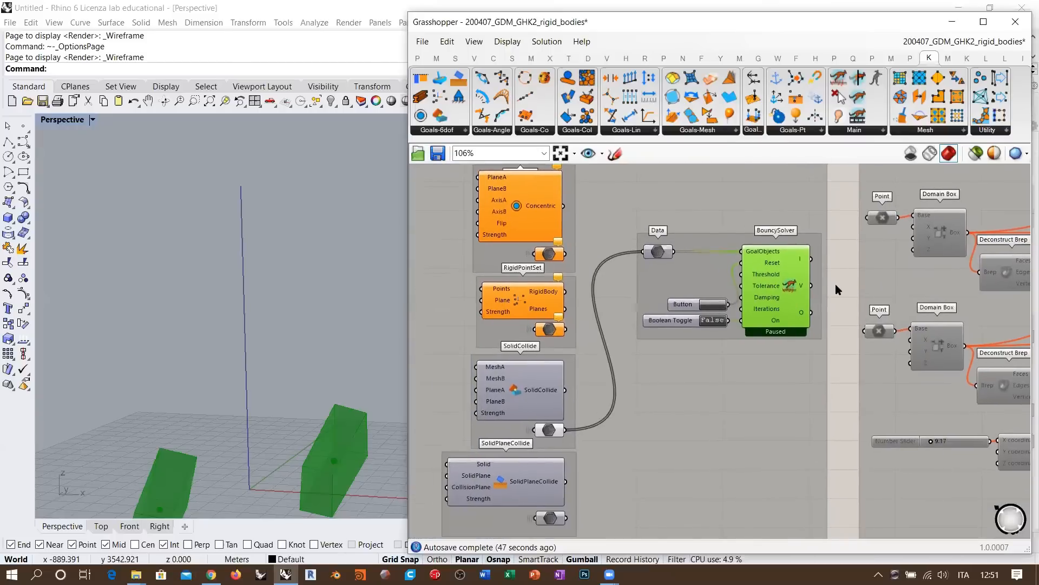
# Frame the two boxes in the perspective view, reset the BouncySolver and set its toggle to True to rerun the collision.
pyautogui.click(836, 284)
pyautogui.moveTo(206, 447); pyautogui.dragTo(278, 358, button='right')
pyautogui.click(712, 304)
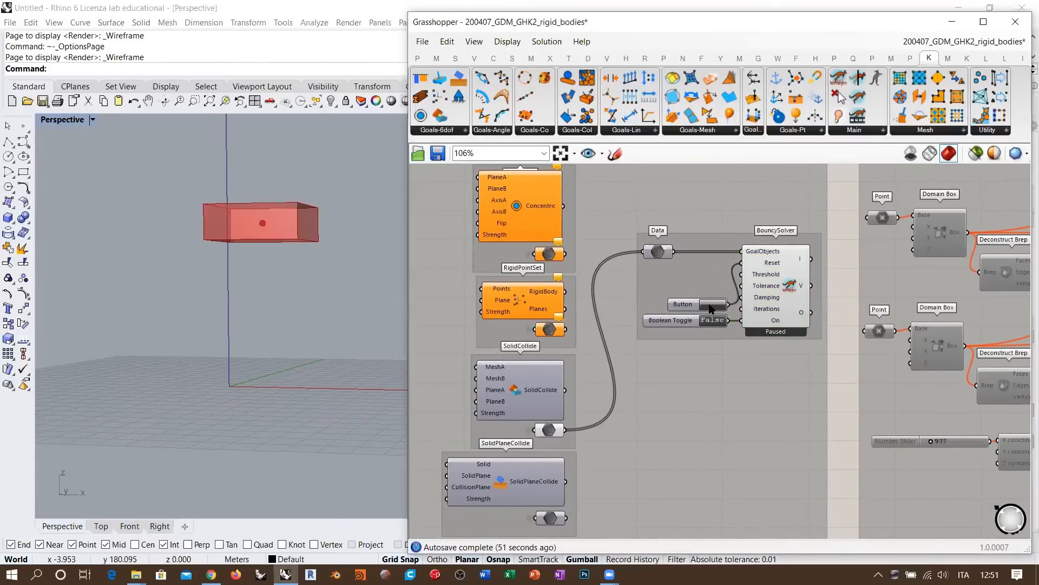
pyautogui.doubleClick(717, 323)
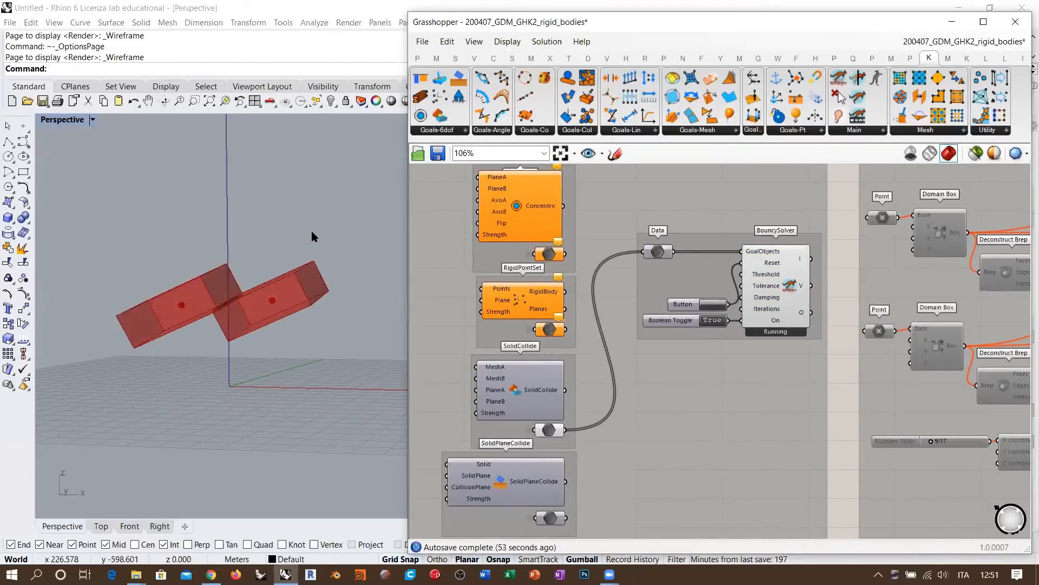
# Connect the SolidPlaneCollide group's data to the BouncySolver's Data parameter in place of SolidCollide and reset the solver to rerun the box drop.
pyautogui.moveTo(311, 232); pyautogui.dragTo(253, 316, button='right')
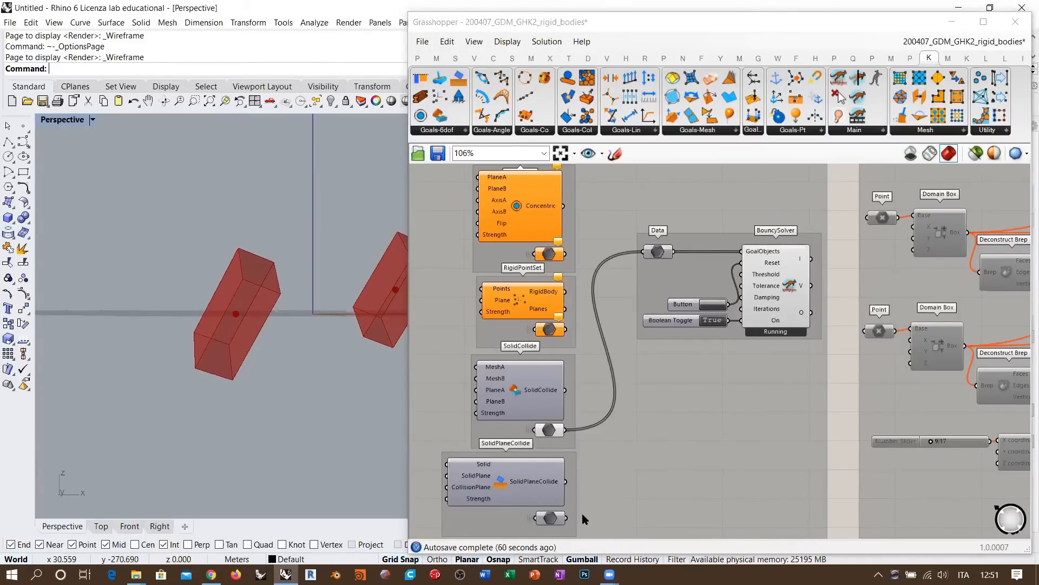
pyautogui.keyDown('shift'); pyautogui.moveTo(566, 519); pyautogui.dragTo(644, 253); pyautogui.keyUp('shift')
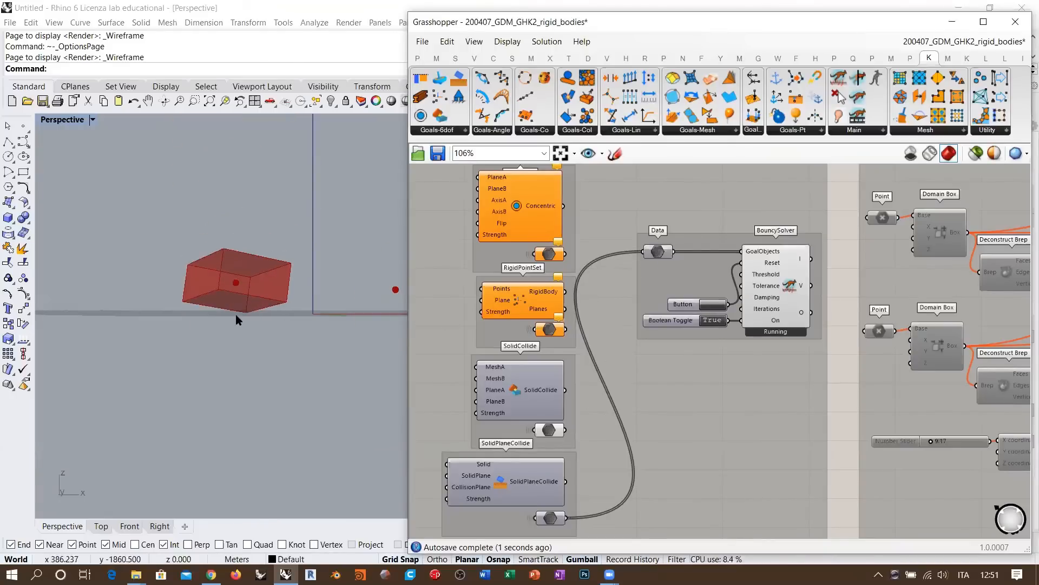
pyautogui.click(250, 319)
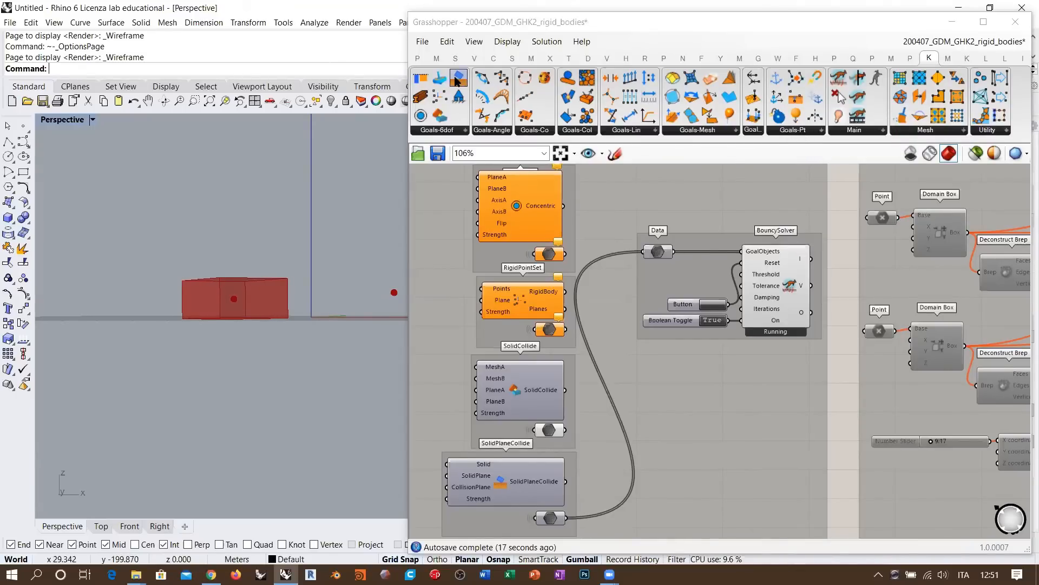
pyautogui.moveTo(303, 280); pyautogui.dragTo(283, 300, button='right')
pyautogui.click(712, 303)
pyautogui.moveTo(300, 376); pyautogui.dragTo(283, 316, button='right')
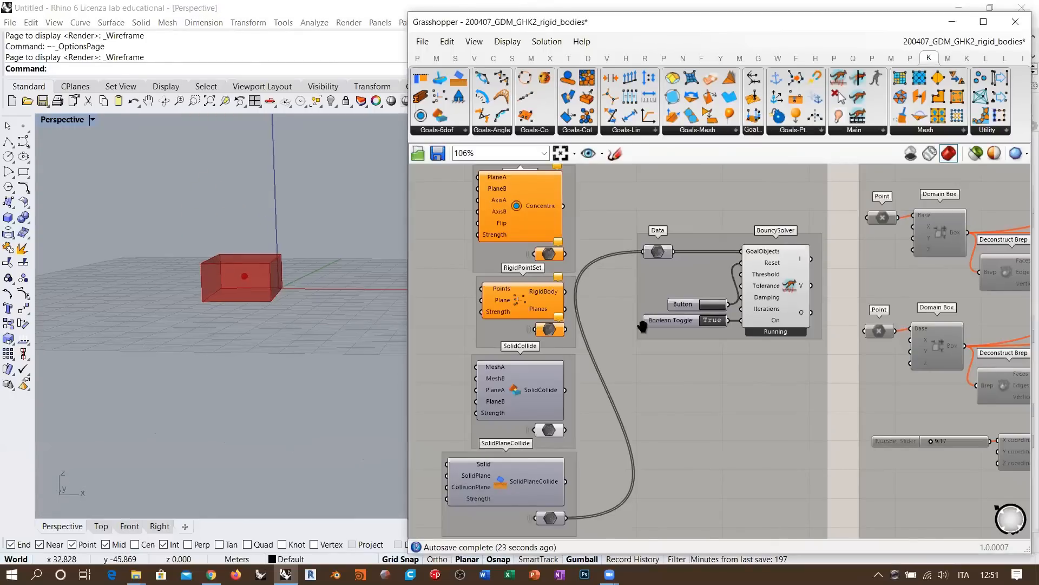
# Disable all components of the SolidCollide example group.
pyautogui.scroll(-5, 805, 282)
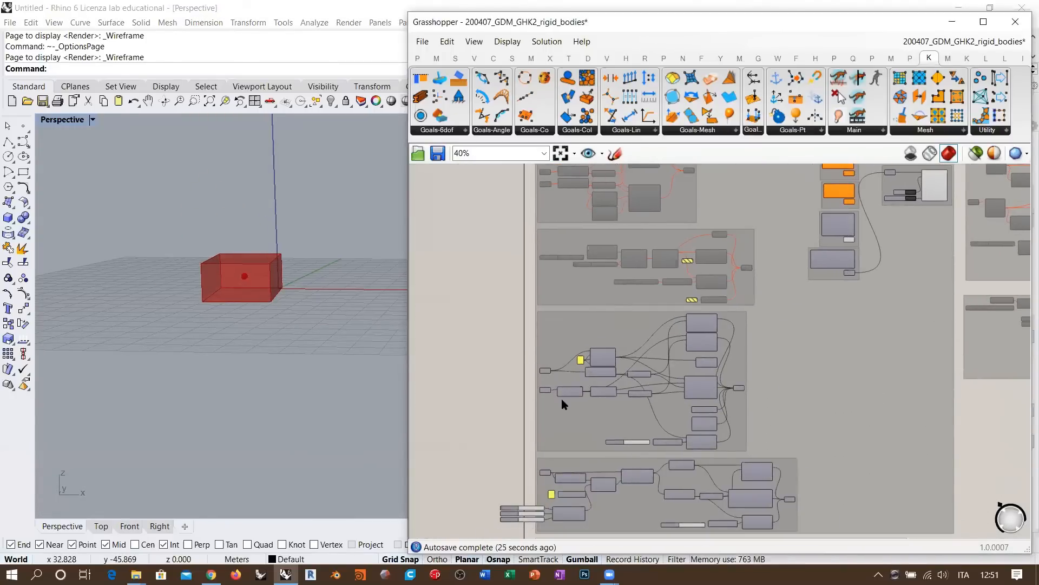
pyautogui.scroll(2, 562, 400)
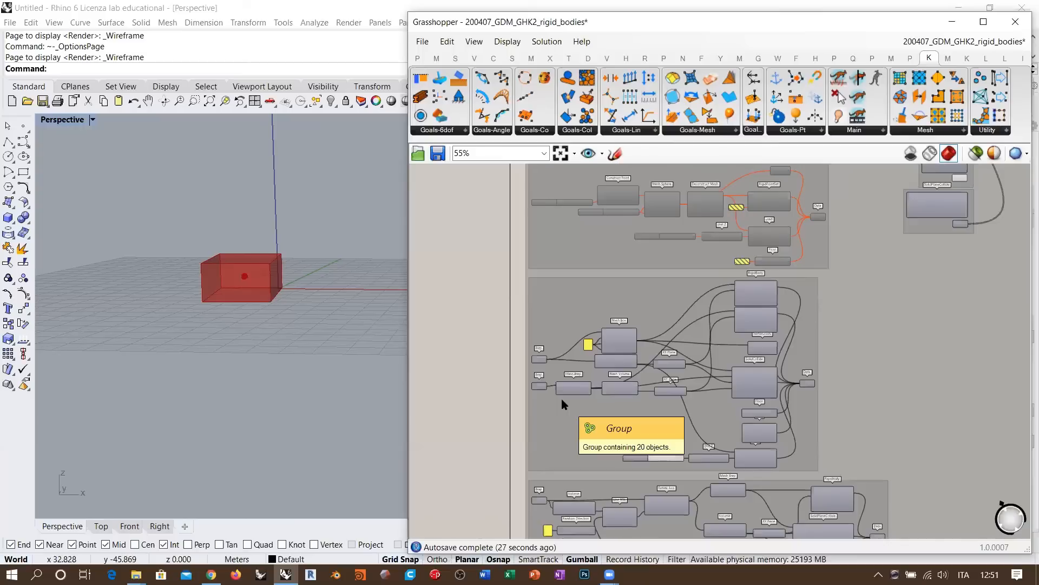
pyautogui.scroll(1, 680, 407)
pyautogui.moveTo(674, 426); pyautogui.dragTo(686, 395, button='right')
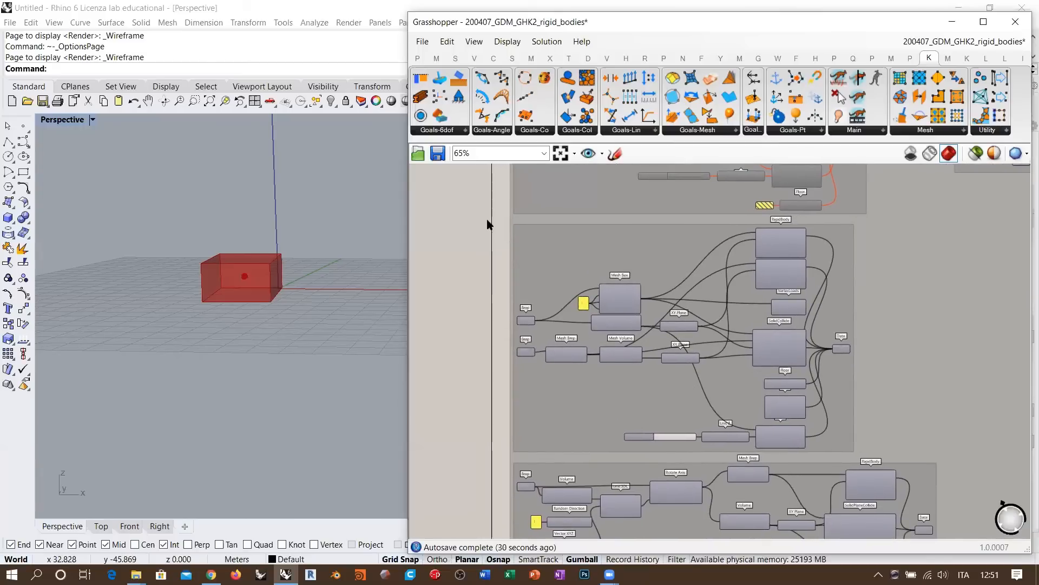
pyautogui.moveTo(487, 224); pyautogui.dragTo(863, 432)
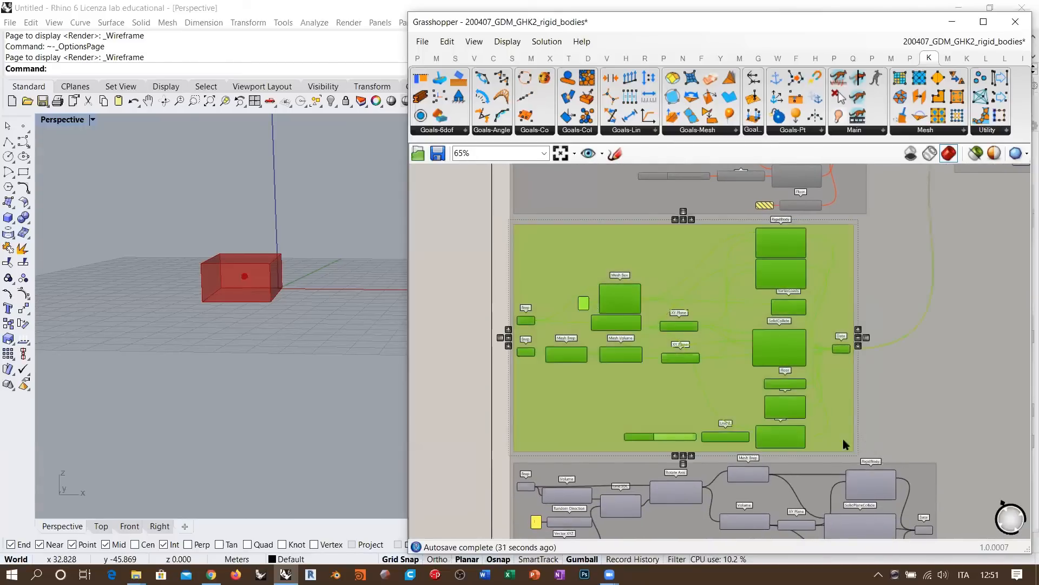
pyautogui.hotkey('ctrl', 'e')
pyautogui.moveTo(770, 454); pyautogui.dragTo(751, 280, button='right')
pyautogui.click(457, 303)
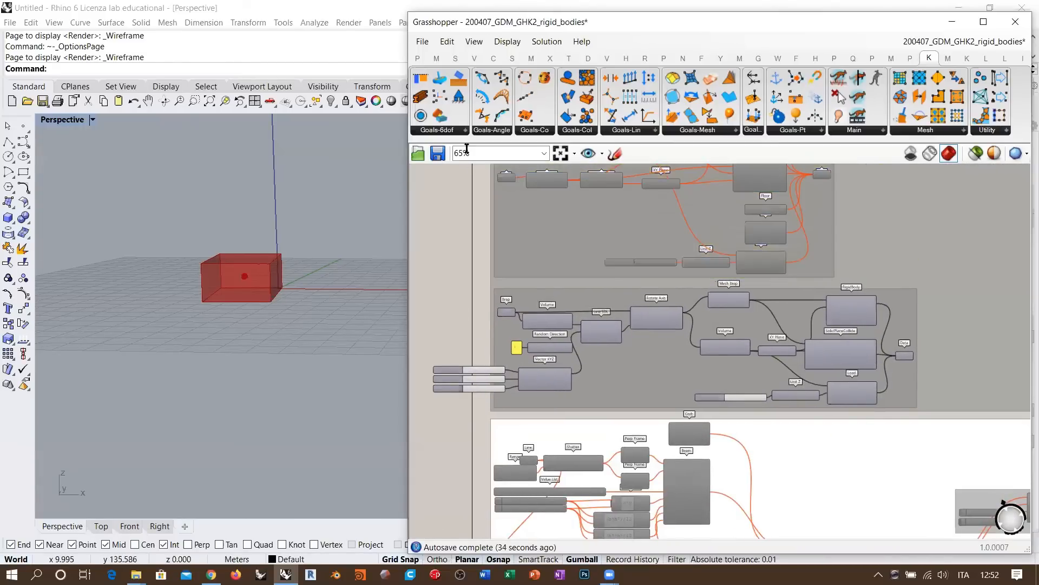
# Examine the SolidPlaneCollide component's inputs and wiring, the Mesh type among the geometry parameters, and the data received by its Solid input.
pyautogui.scroll(5, 848, 379)
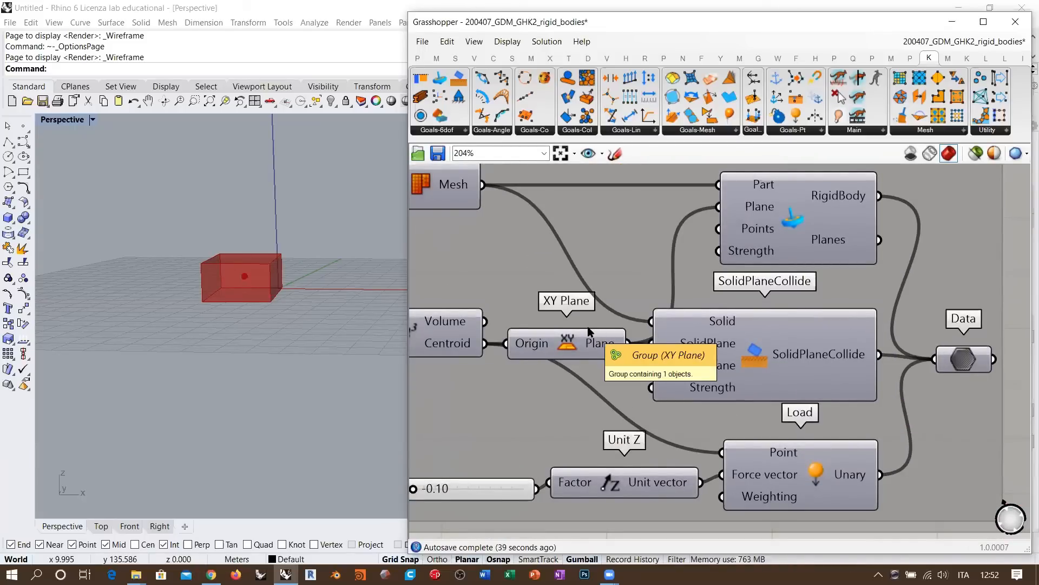
pyautogui.moveTo(590, 331); pyautogui.dragTo(646, 350, button='right')
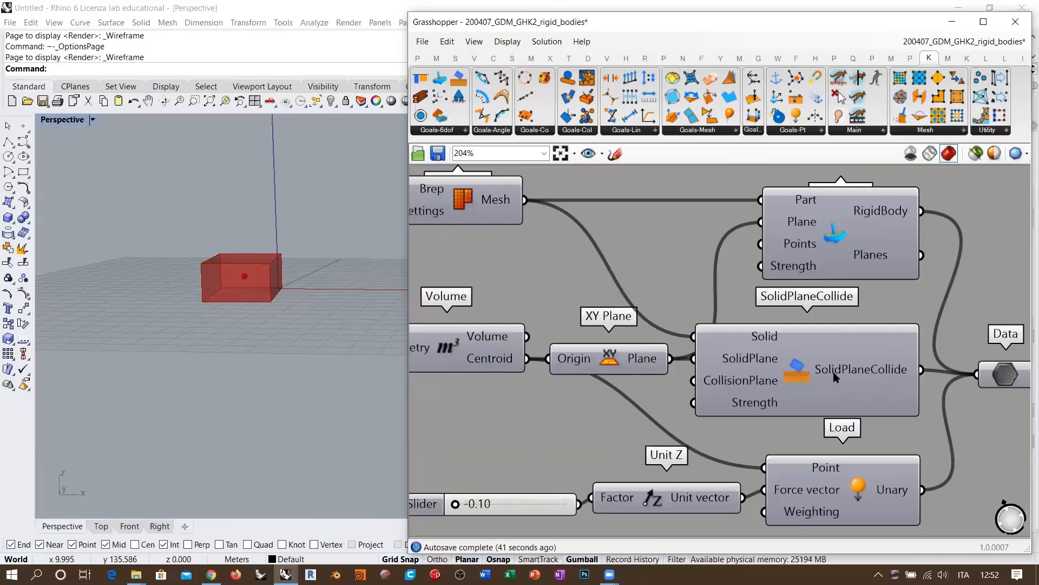
pyautogui.click(837, 378)
pyautogui.click(757, 353)
pyautogui.moveTo(756, 352); pyautogui.dragTo(817, 372, button='right')
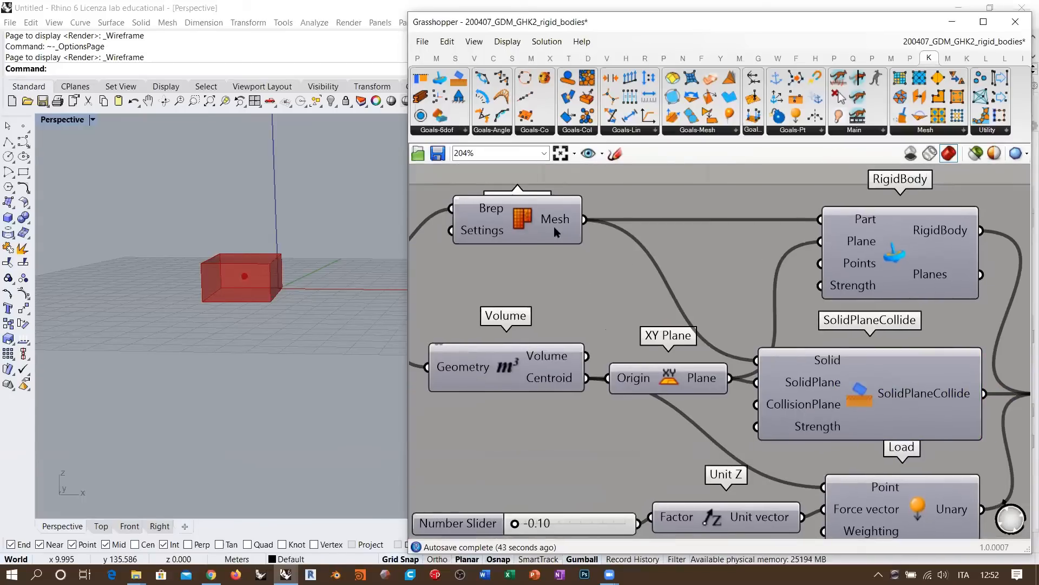
pyautogui.moveTo(814, 361)
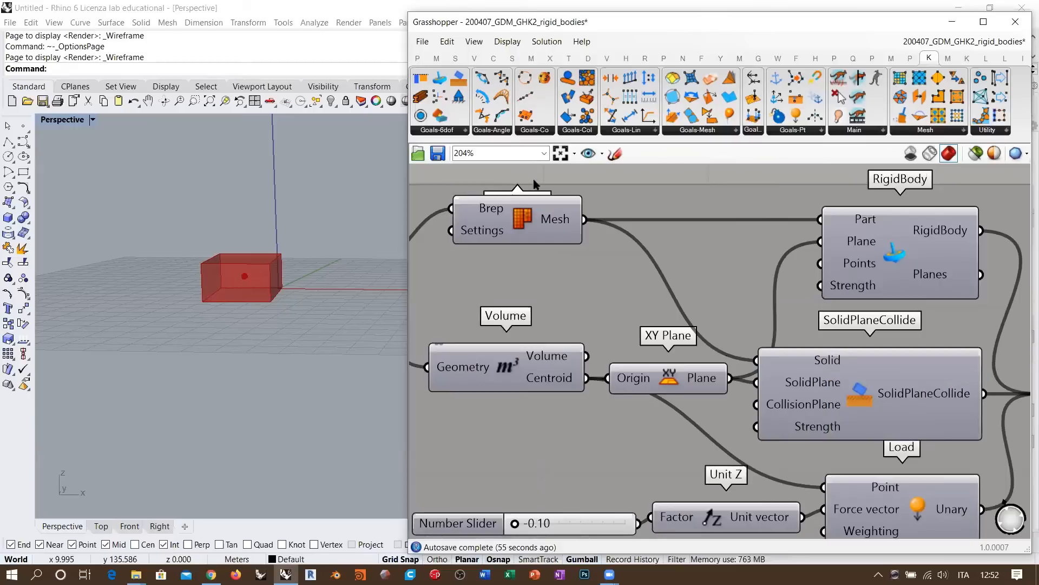
pyautogui.click(422, 59)
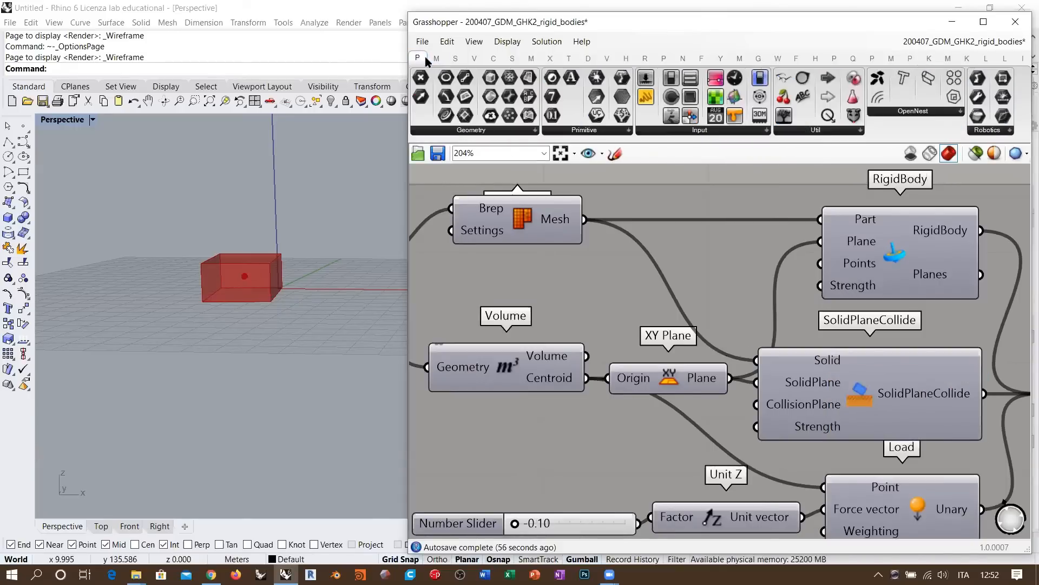
pyautogui.click(495, 131)
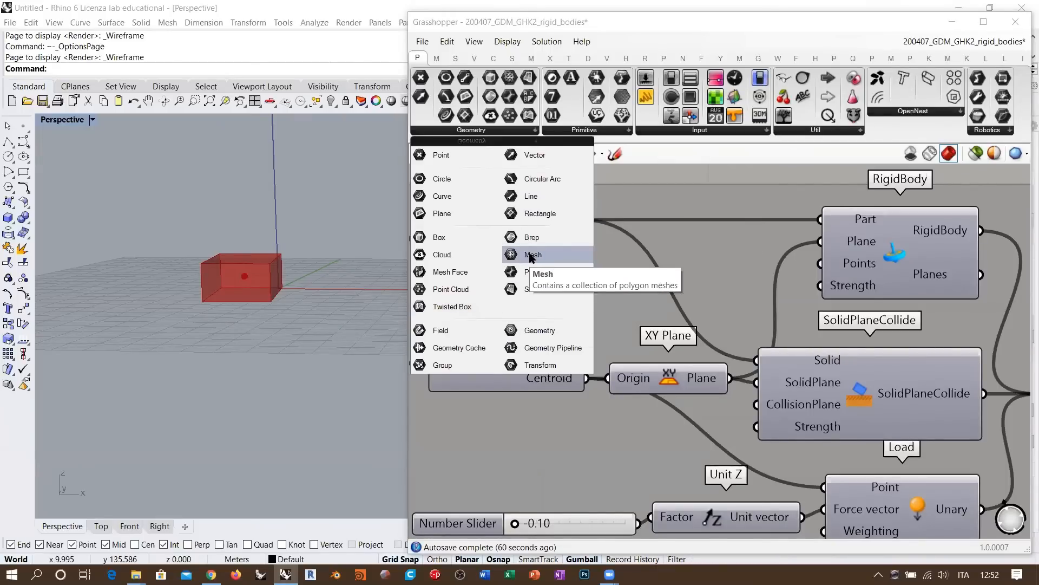
pyautogui.click(823, 364)
pyautogui.moveTo(823, 364)
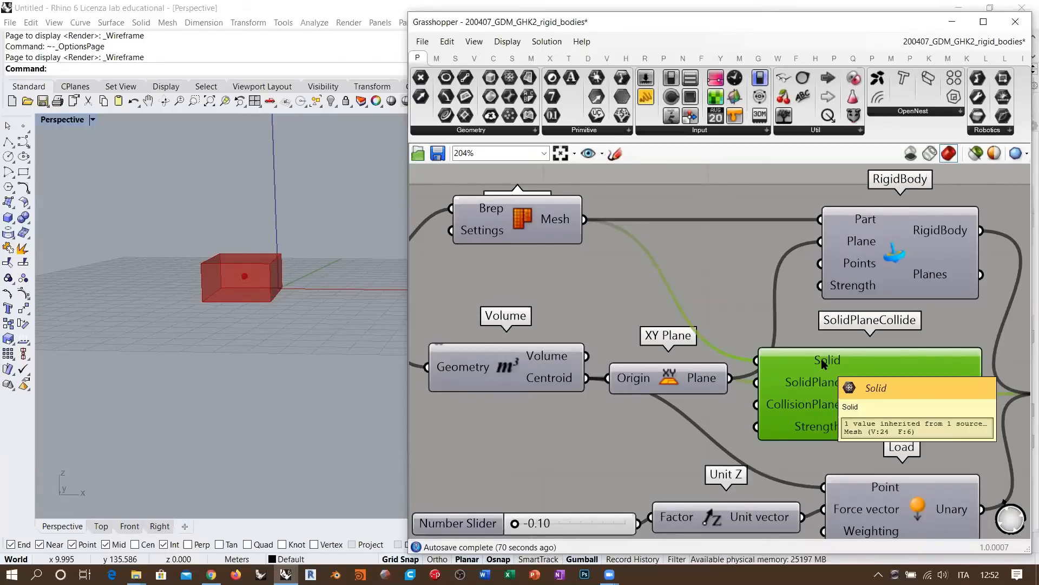
pyautogui.doubleClick(821, 359)
pyautogui.click(764, 349)
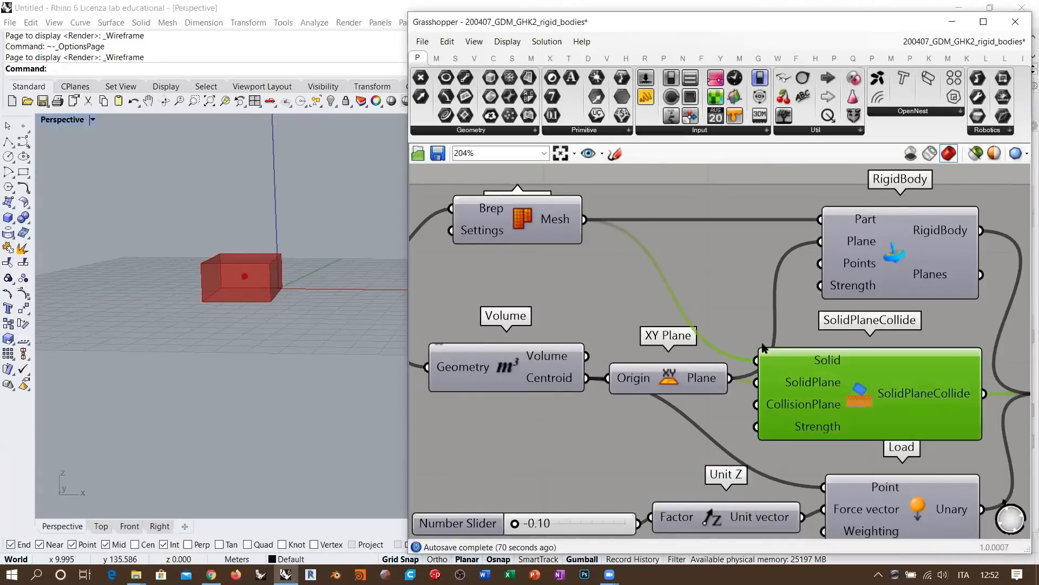
pyautogui.click(720, 301)
# Examine the Rotate Axis, Mesh Brep and Volume part of the definition and inspect the box closely in the Rhino perspective view.
pyautogui.moveTo(510, 265); pyautogui.dragTo(725, 282, button='right')
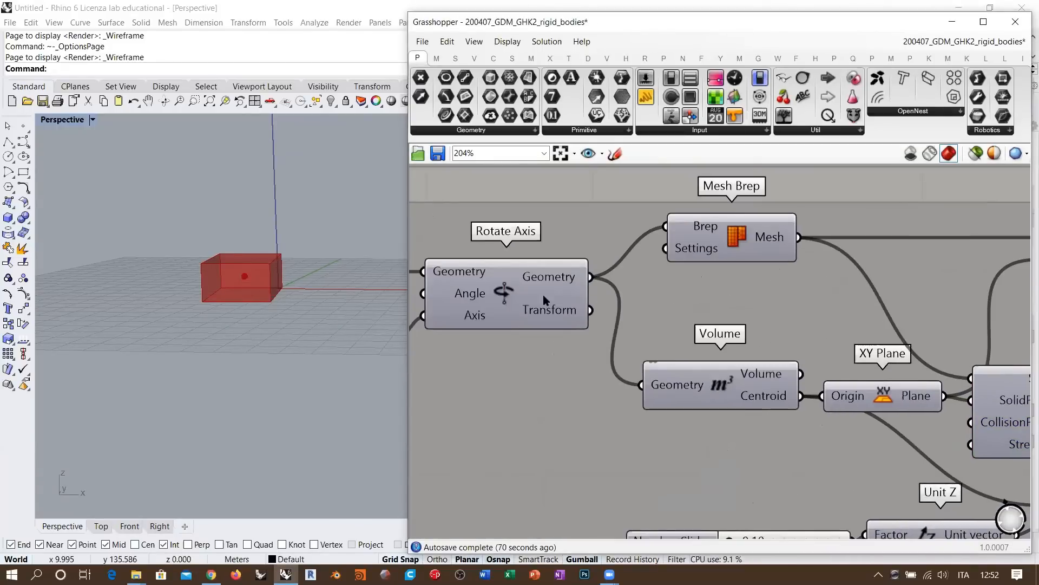
pyautogui.click(747, 243)
pyautogui.scroll(-2, 782, 255)
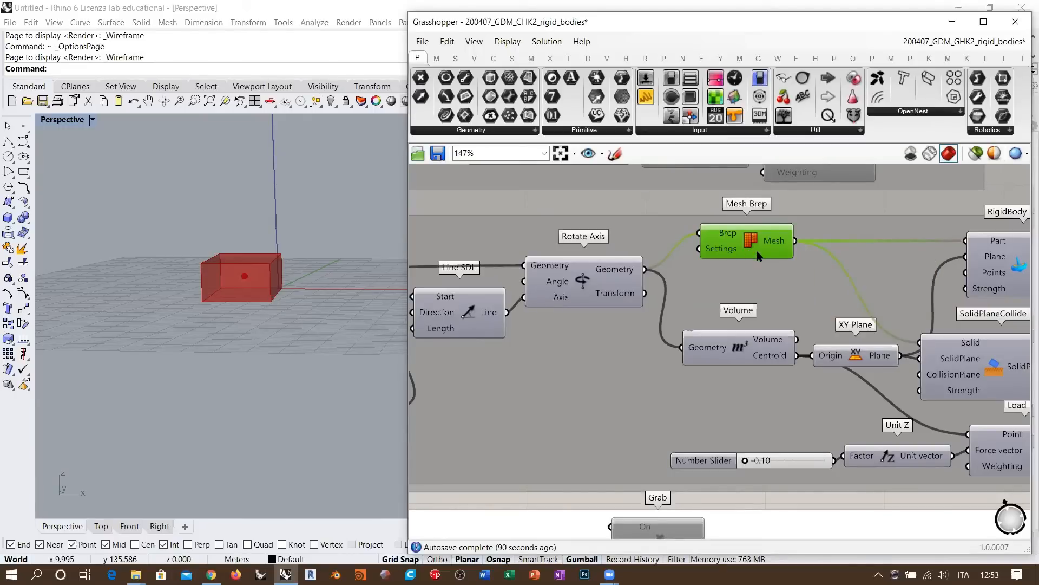
pyautogui.click(782, 287)
pyautogui.moveTo(828, 288); pyautogui.dragTo(707, 295, button='right')
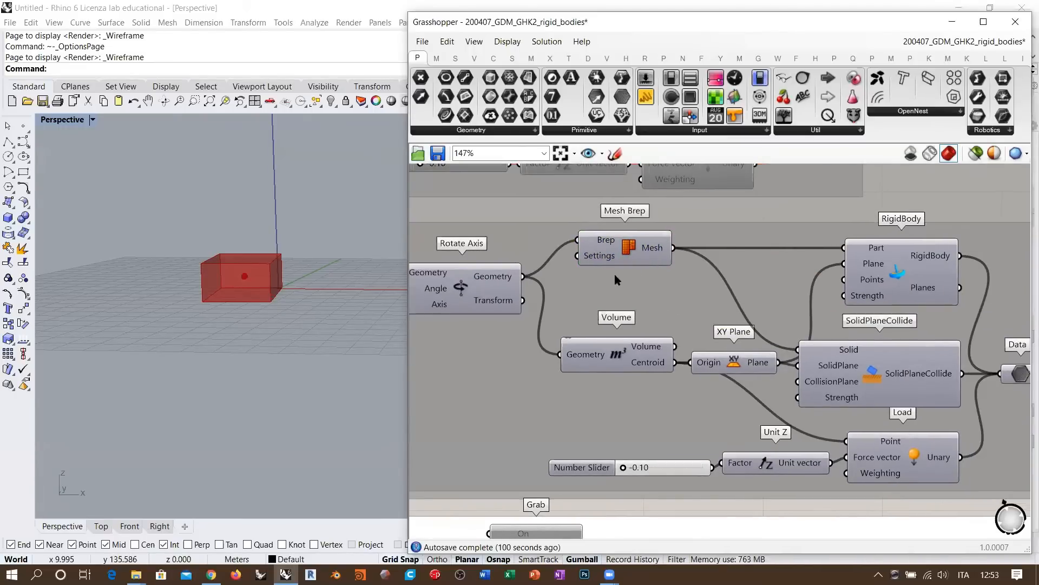
pyautogui.moveTo(314, 285); pyautogui.dragTo(250, 325, button='right')
pyautogui.scroll(6, 220, 316)
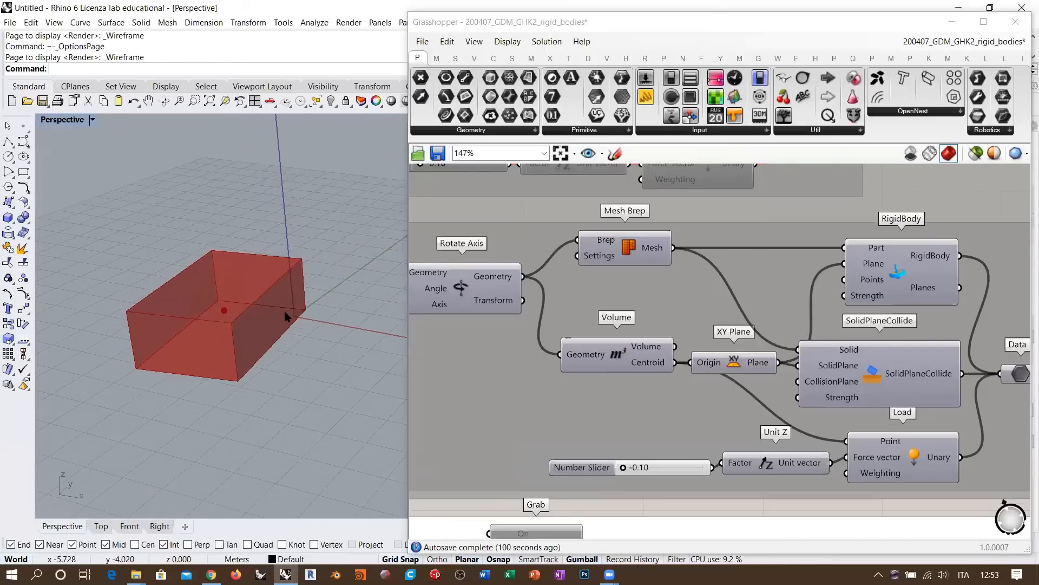
pyautogui.moveTo(249, 332); pyautogui.dragTo(304, 334, button='right')
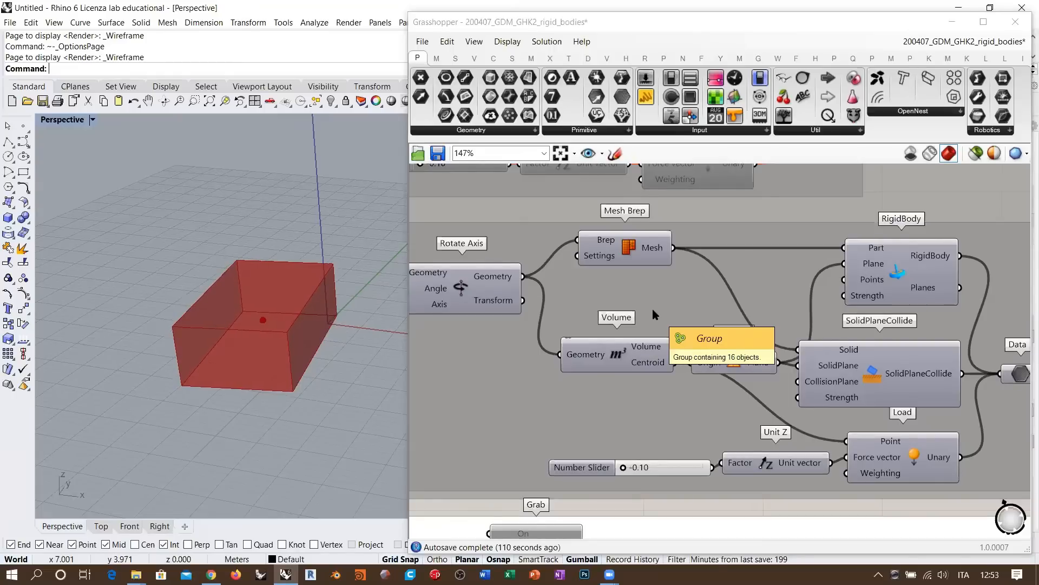
# Trace the SolidPlaneCollide definition from its Brep input through the rotation and meshing components to the Data output.
pyautogui.moveTo(676, 333); pyautogui.dragTo(882, 319, button='right')
pyautogui.scroll(-3, 882, 317)
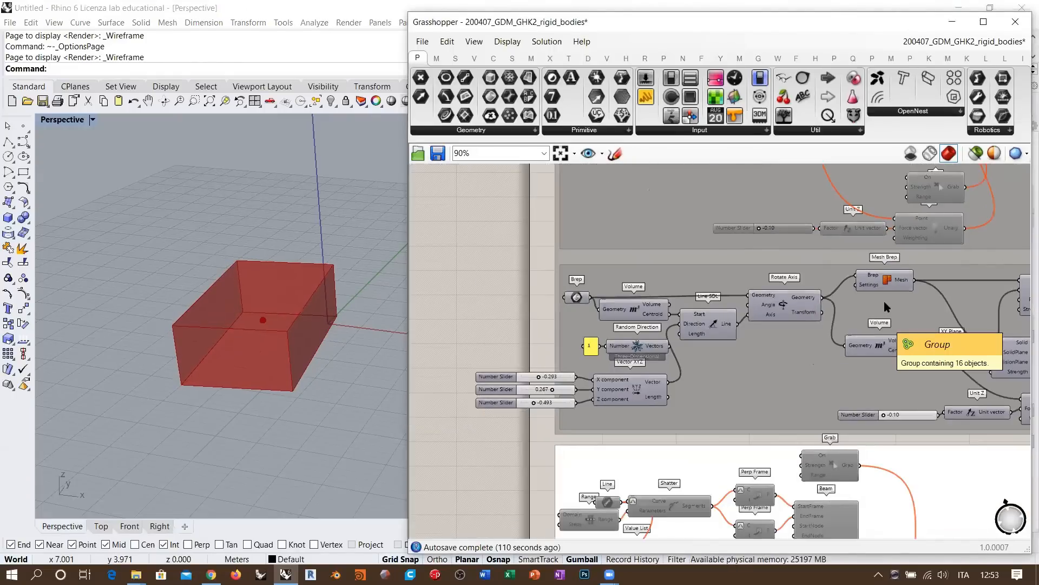
pyautogui.click(576, 297)
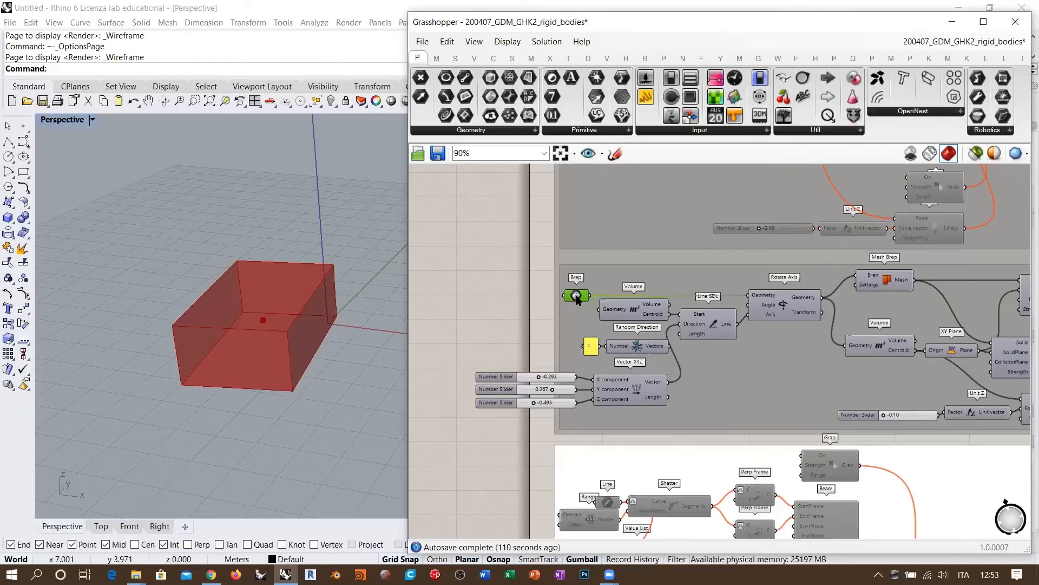
pyautogui.click(511, 297)
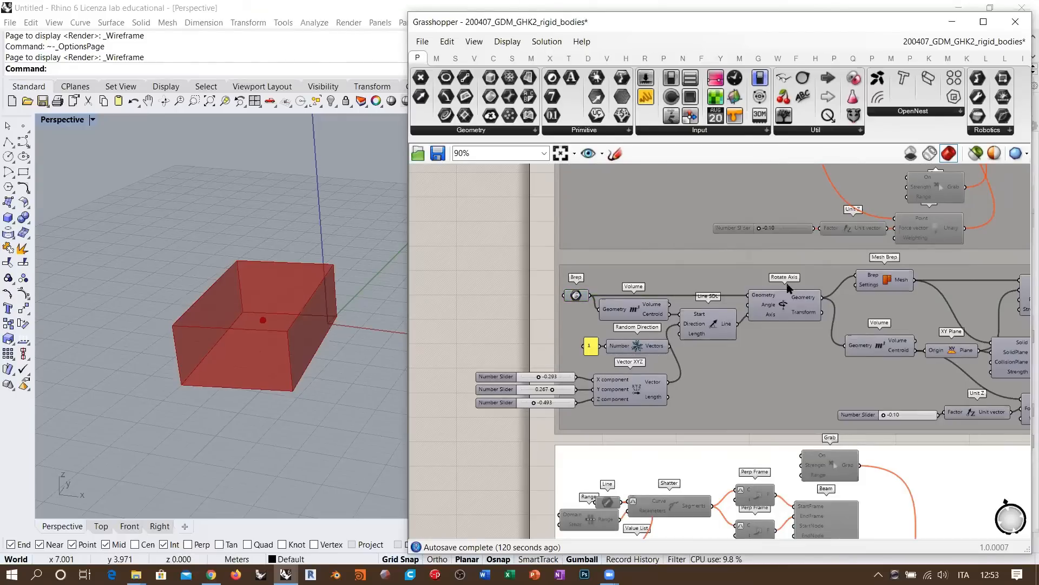
pyautogui.moveTo(847, 307); pyautogui.dragTo(798, 313, button='right')
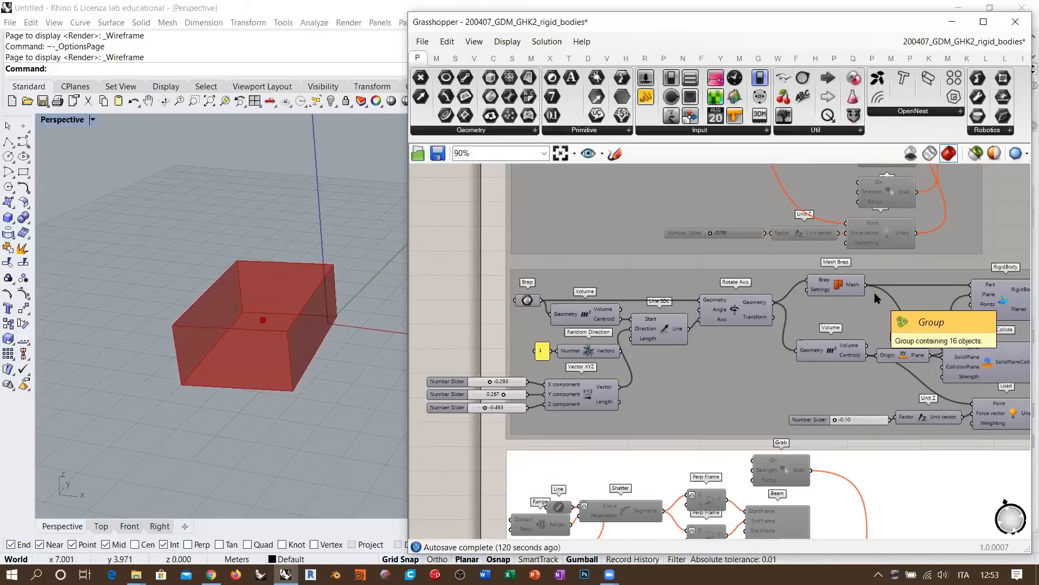
pyautogui.moveTo(999, 296); pyautogui.dragTo(914, 301, button='right')
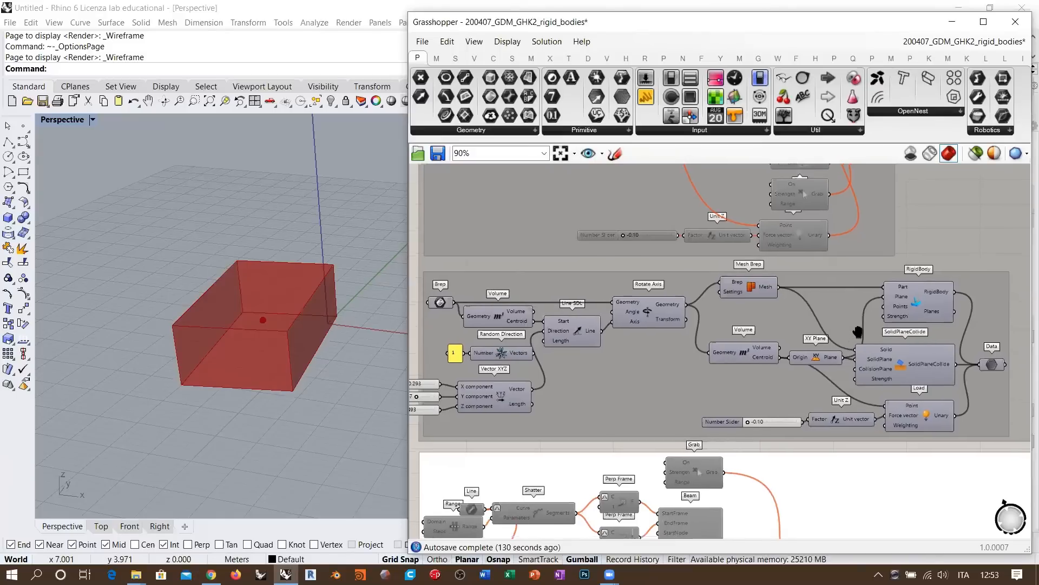
pyautogui.moveTo(587, 327); pyautogui.dragTo(719, 297, button='right')
pyautogui.moveTo(533, 232); pyautogui.dragTo(592, 242, button='right')
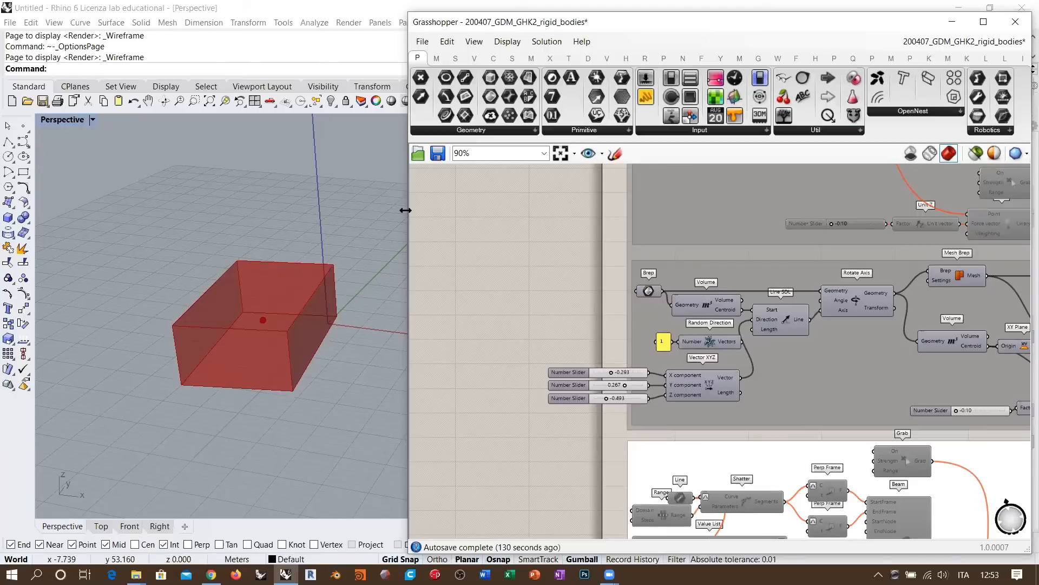
# Place an Ear display component on the empty canvas beside the SolidPlaneCollide group, leaving more room for the Grasshopper window.
pyautogui.moveTo(128, 211); pyautogui.dragTo(100, 213)
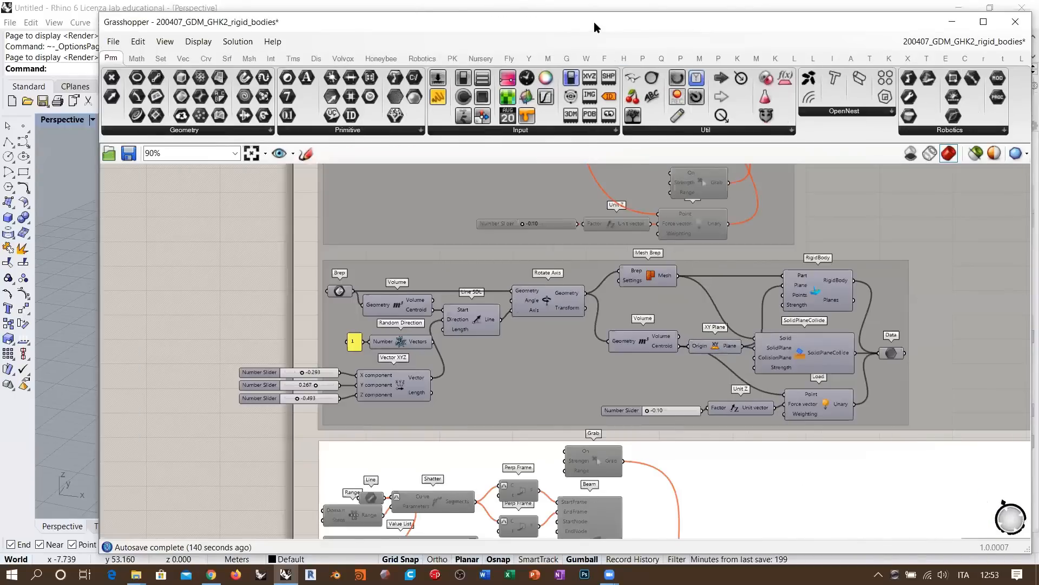
pyautogui.click(453, 58)
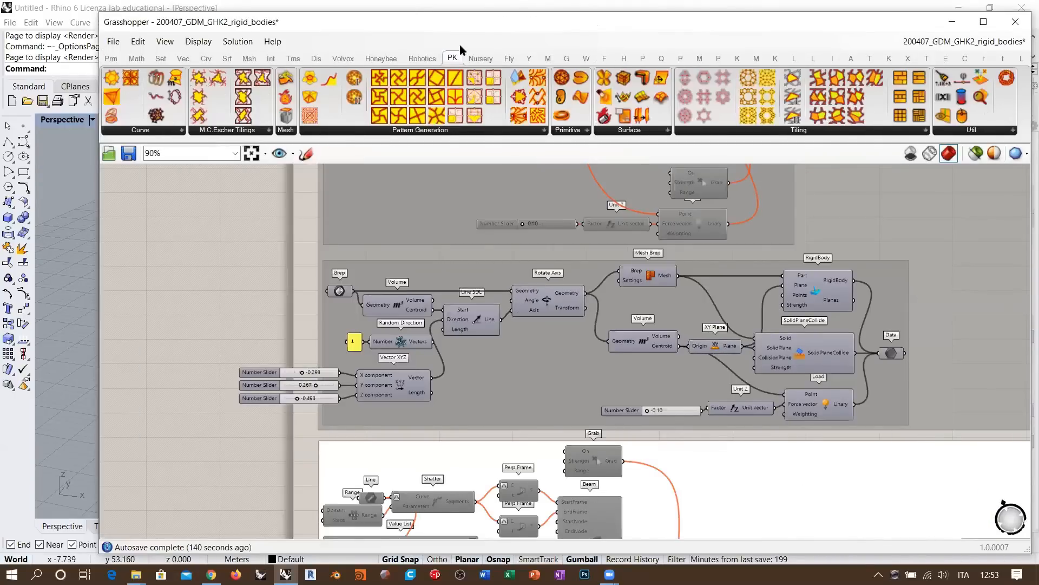
pyautogui.click(644, 58)
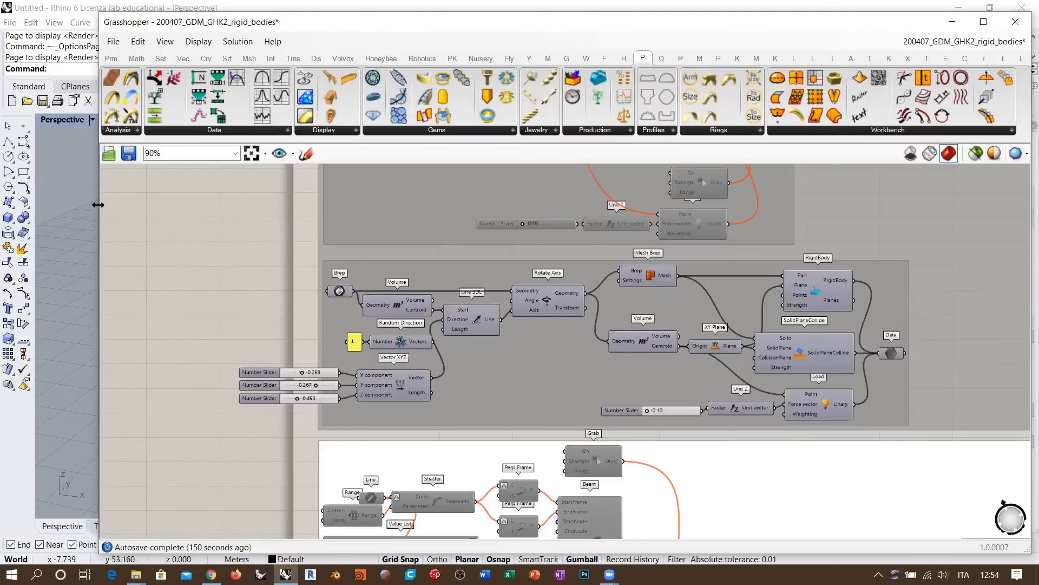
pyautogui.moveTo(97, 205); pyautogui.dragTo(368, 206)
pyautogui.click(552, 132)
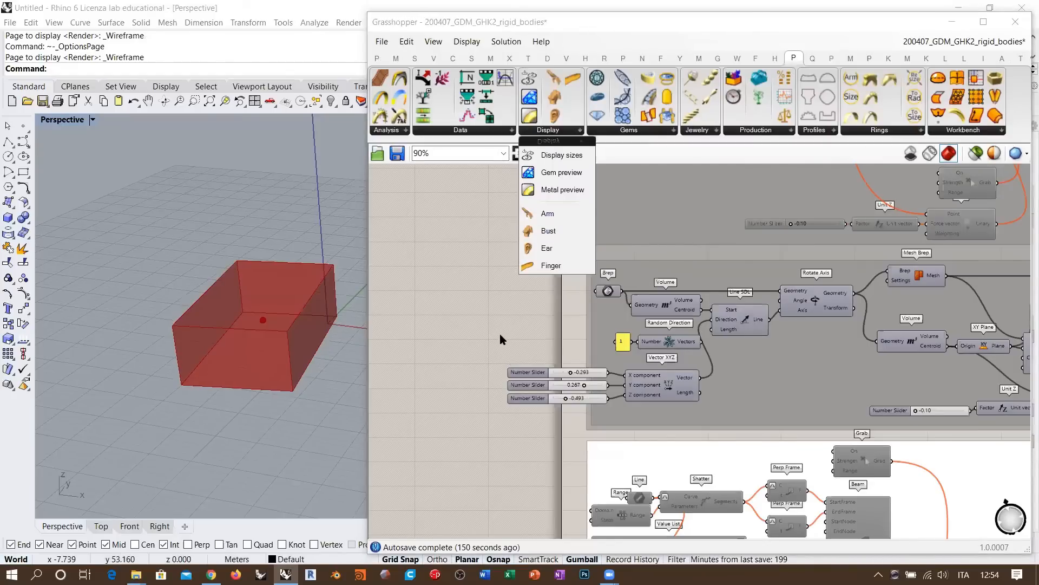
pyautogui.moveTo(539, 249); pyautogui.dragTo(507, 296)
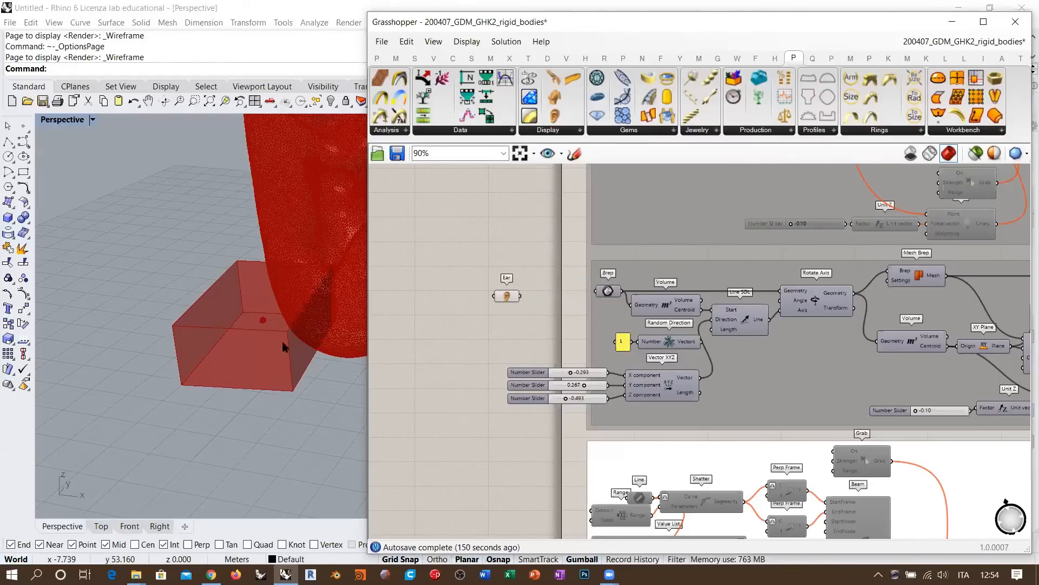
# Frame the ear mesh in the Rhino perspective view and turn off the preview of mesh edges.
pyautogui.moveTo(283, 346); pyautogui.dragTo(216, 289, button='right')
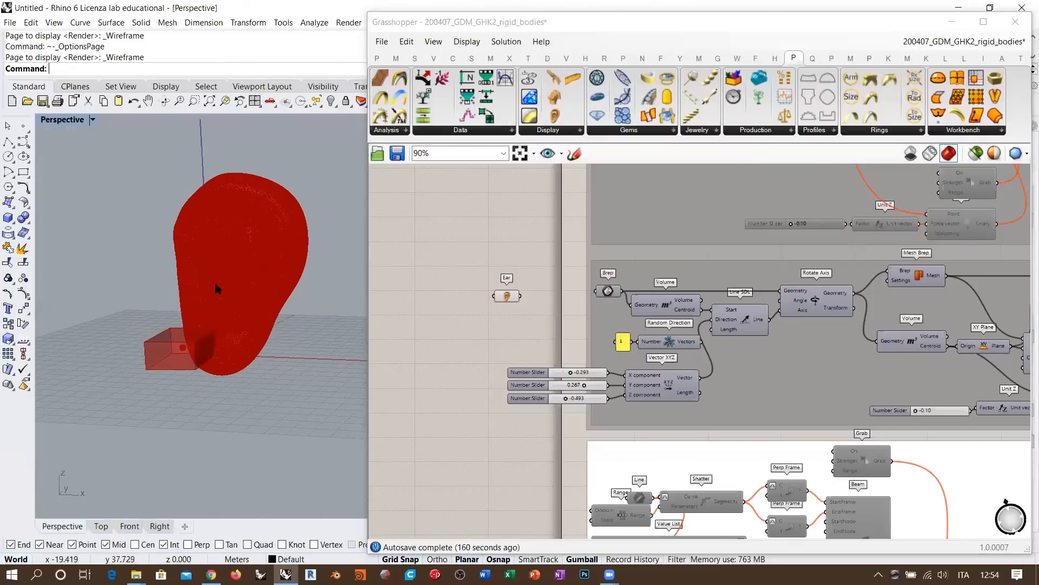
pyautogui.scroll(5, 216, 284)
pyautogui.click(507, 330)
pyautogui.hotkey('ctrl', 'm')
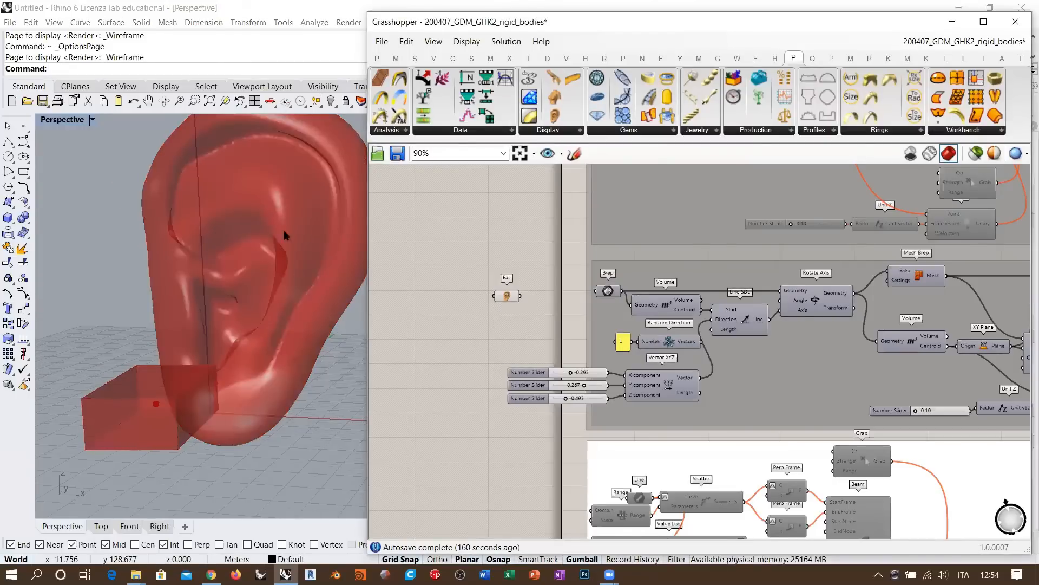
# Add a Move component beside the Ear component and connect the ear mesh to its Geometry input.
pyautogui.scroll(-3, 285, 234)
pyautogui.scroll(4, 506, 280)
pyautogui.click(462, 246)
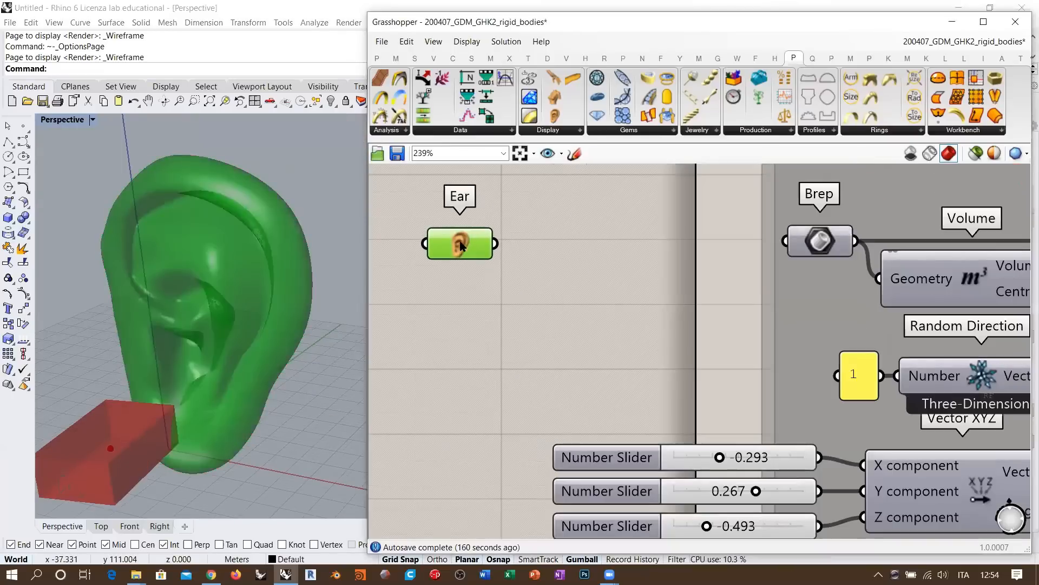
pyautogui.click(577, 300)
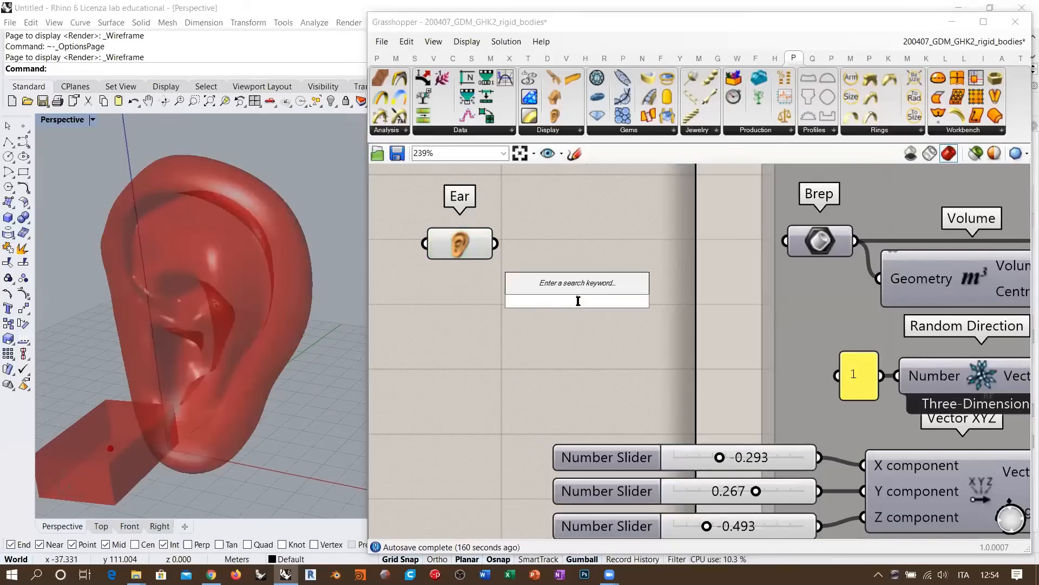
pyautogui.doubleClick(576, 300)
pyautogui.write('move')
pyautogui.click(536, 249)
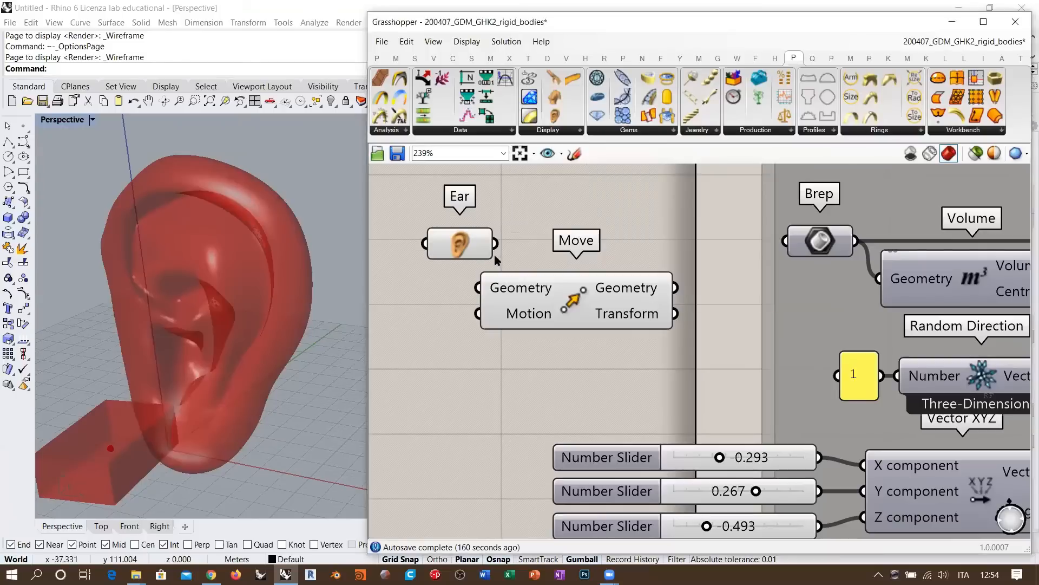
pyautogui.moveTo(496, 243); pyautogui.dragTo(479, 287)
pyautogui.doubleClick(453, 361)
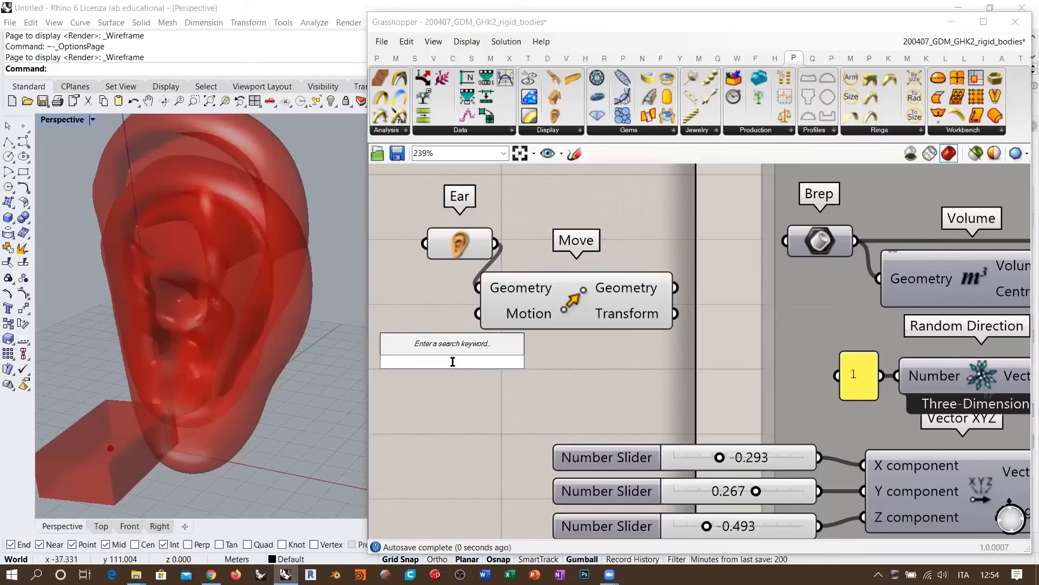
pyautogui.press('Escape')
# Space the Ear and Move components apart on the canvas and turn off the preview of both.
pyautogui.moveTo(460, 243); pyautogui.dragTo(403, 248)
pyautogui.moveTo(226, 356); pyautogui.dragTo(219, 331, button='right')
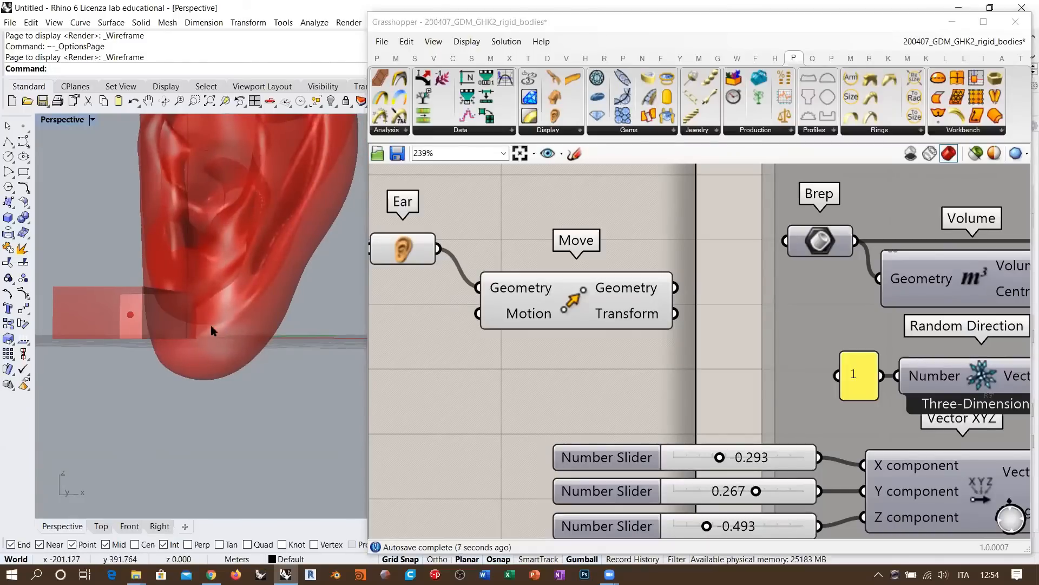
pyautogui.click(538, 295)
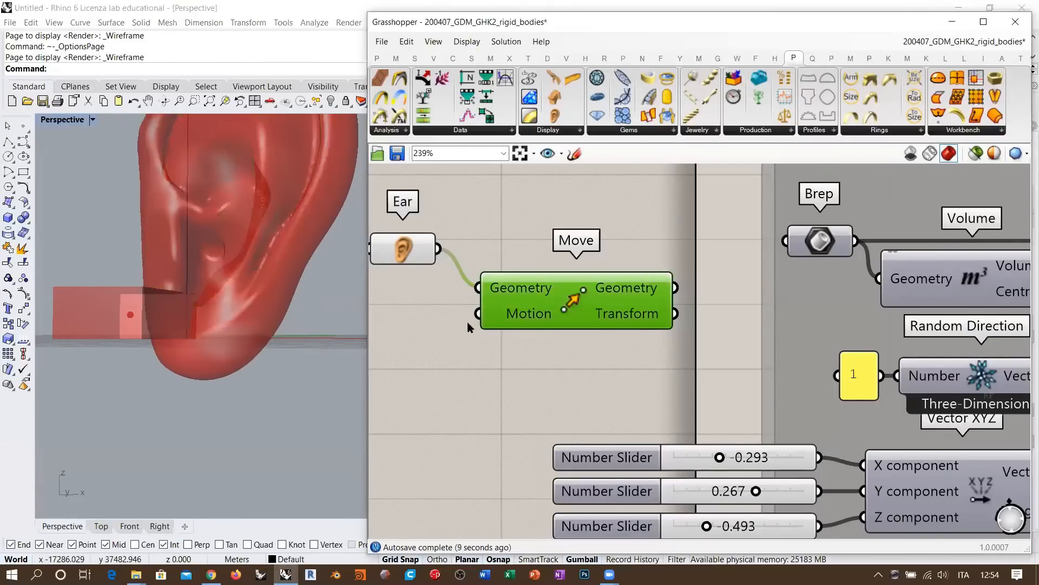
pyautogui.moveTo(467, 323); pyautogui.dragTo(524, 328, button='right')
pyautogui.click(461, 254)
pyautogui.moveTo(605, 296); pyautogui.dragTo(591, 257)
pyautogui.click(589, 314)
pyautogui.moveTo(589, 314); pyautogui.dragTo(663, 337, button='right')
# Shift the Ear and Move components together farther from the SolidPlaneCollide group and turn the Move component's preview back on.
pyautogui.moveTo(723, 349); pyautogui.dragTo(464, 241)
pyautogui.scroll(-4, 712, 320)
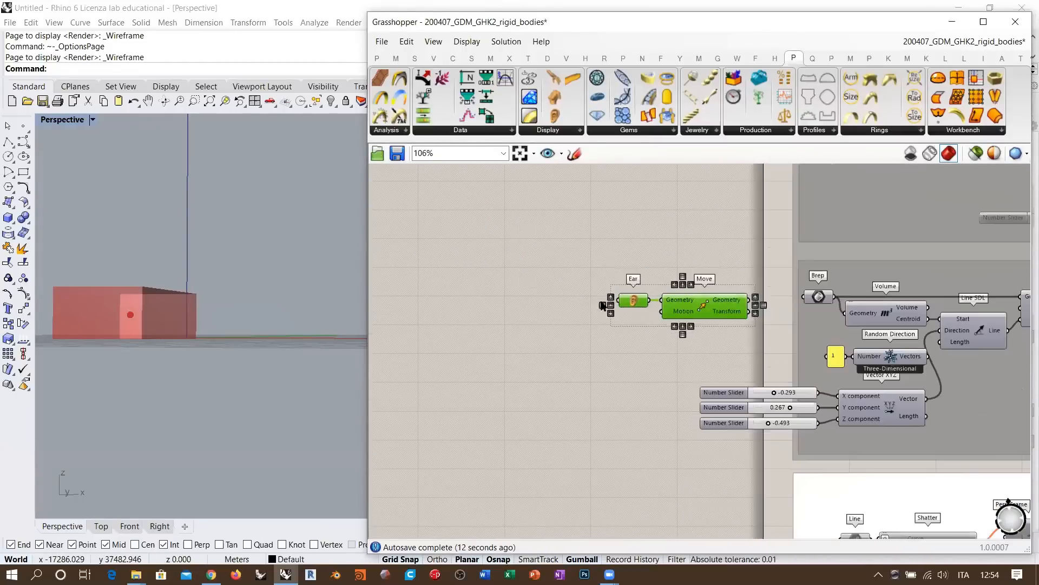
pyautogui.moveTo(603, 306); pyautogui.dragTo(384, 292)
pyautogui.click(486, 311)
pyautogui.click(488, 300)
pyautogui.click(511, 343)
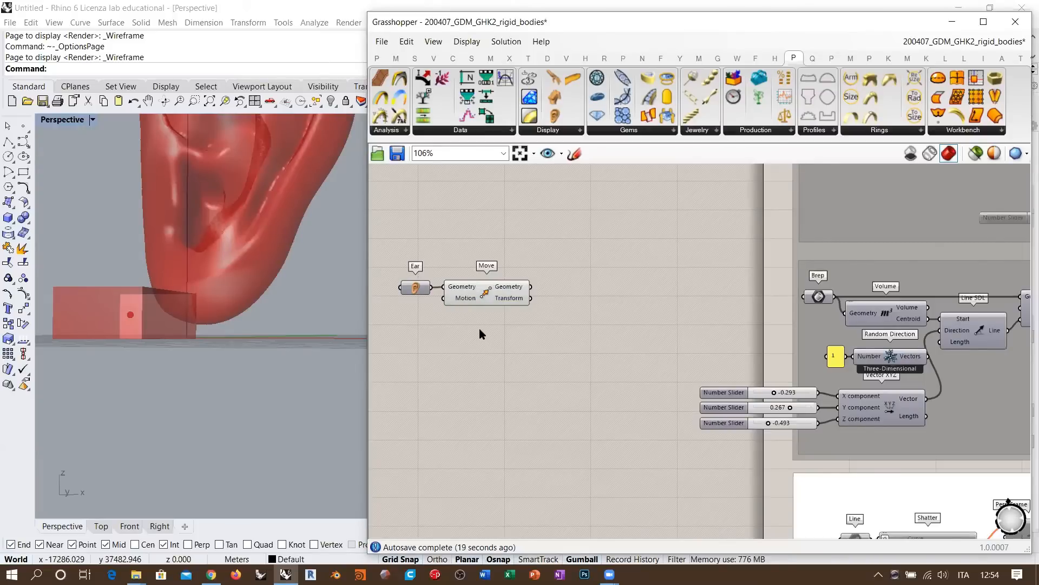
# Inspect the moved ear's triangulation up close with mesh edges shown, and turn off the Move component's preview.
pyautogui.scroll(10, 267, 301)
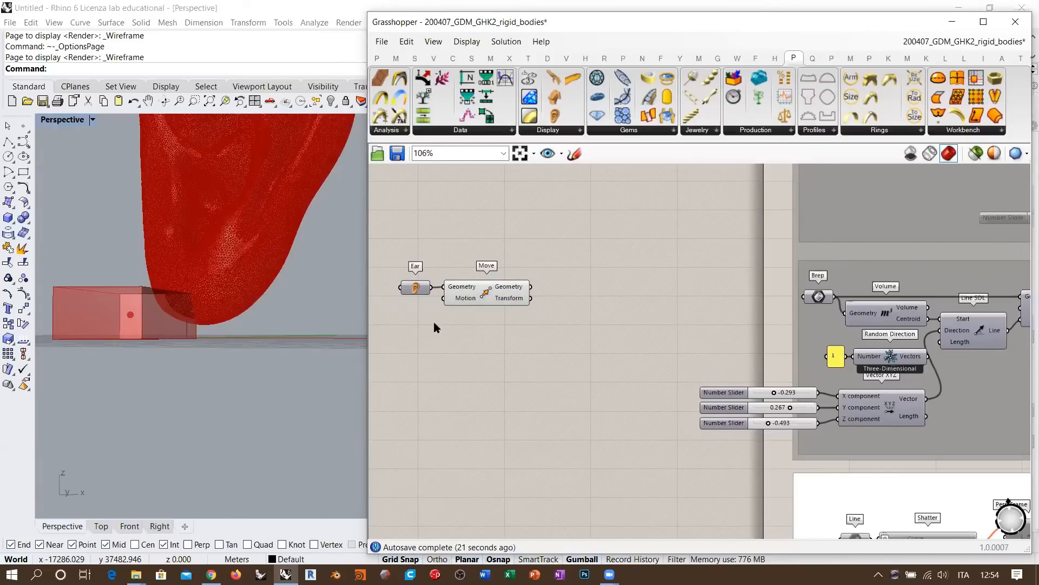
pyautogui.scroll(-10, 216, 292)
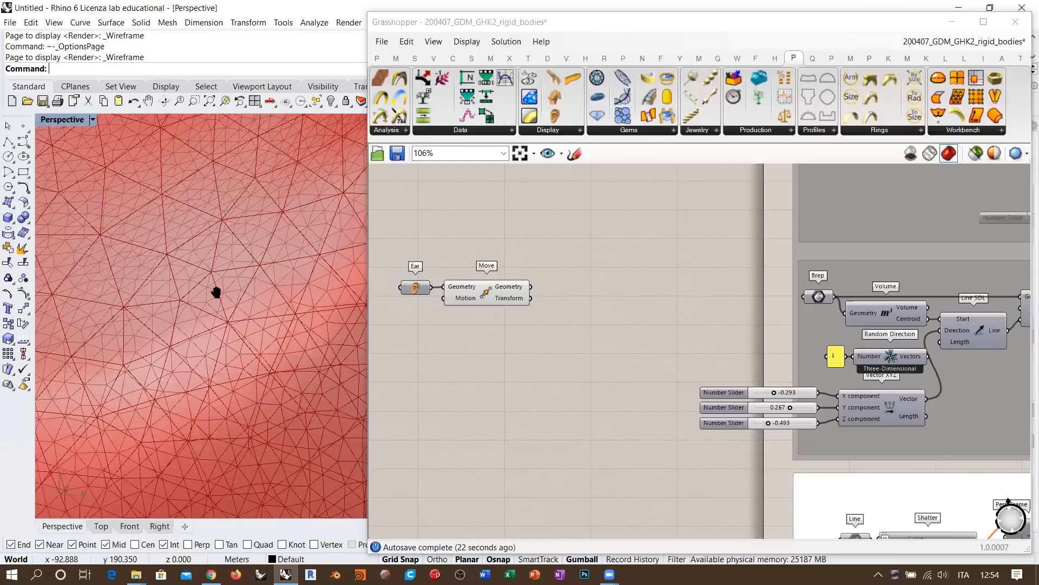
pyautogui.scroll(-3, 222, 271)
pyautogui.scroll(4, 217, 292)
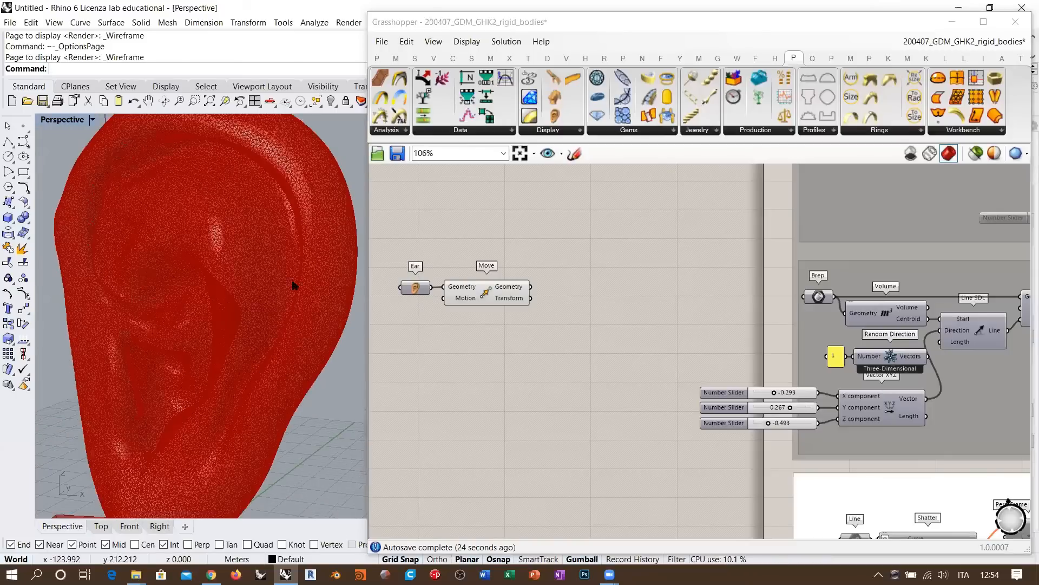
pyautogui.click(485, 297)
pyautogui.click(519, 338)
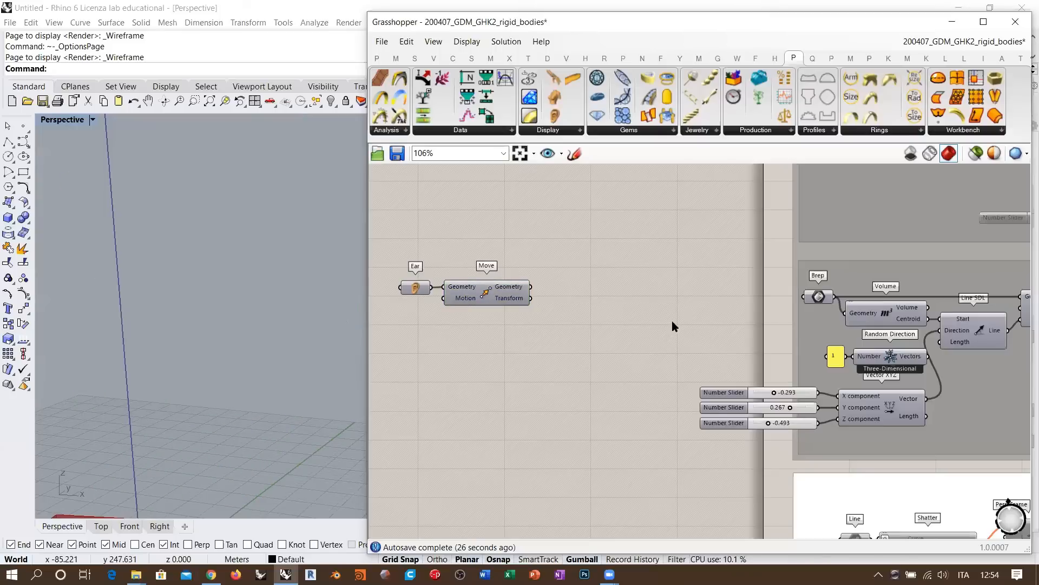
# Connect the Move component's Geometry output to the Part input of RigidBody and the Solid input of SolidPlaneCollide.
pyautogui.scroll(-4, 673, 324)
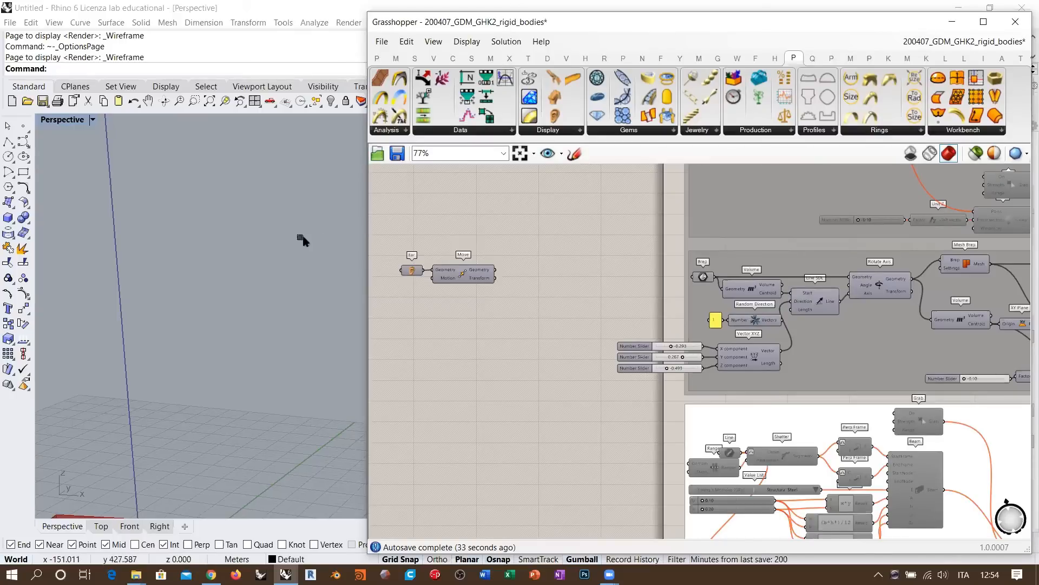
pyautogui.moveTo(573, 274); pyautogui.dragTo(498, 271, button='right')
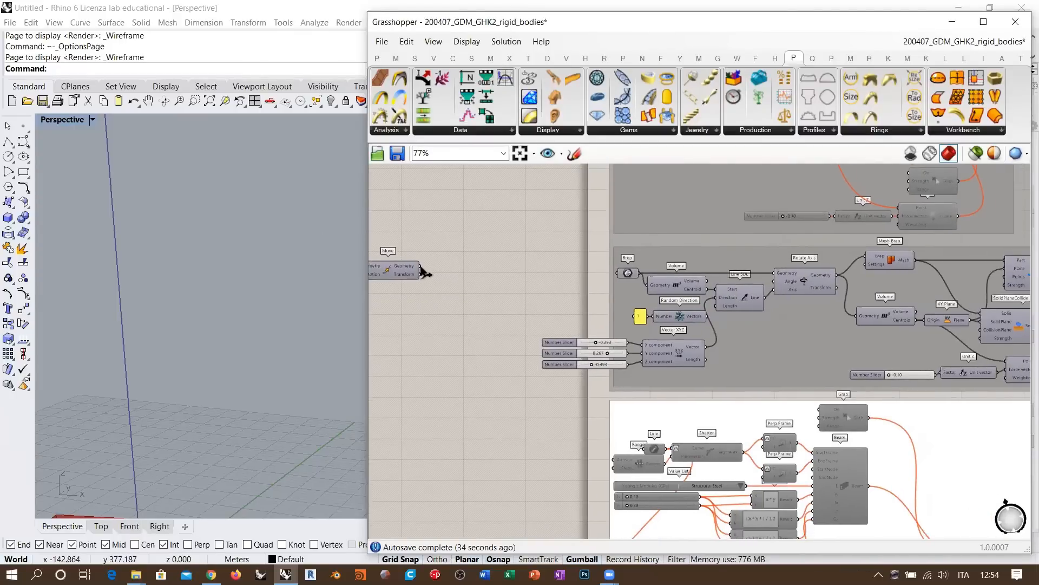
pyautogui.moveTo(422, 269); pyautogui.dragTo(1007, 265)
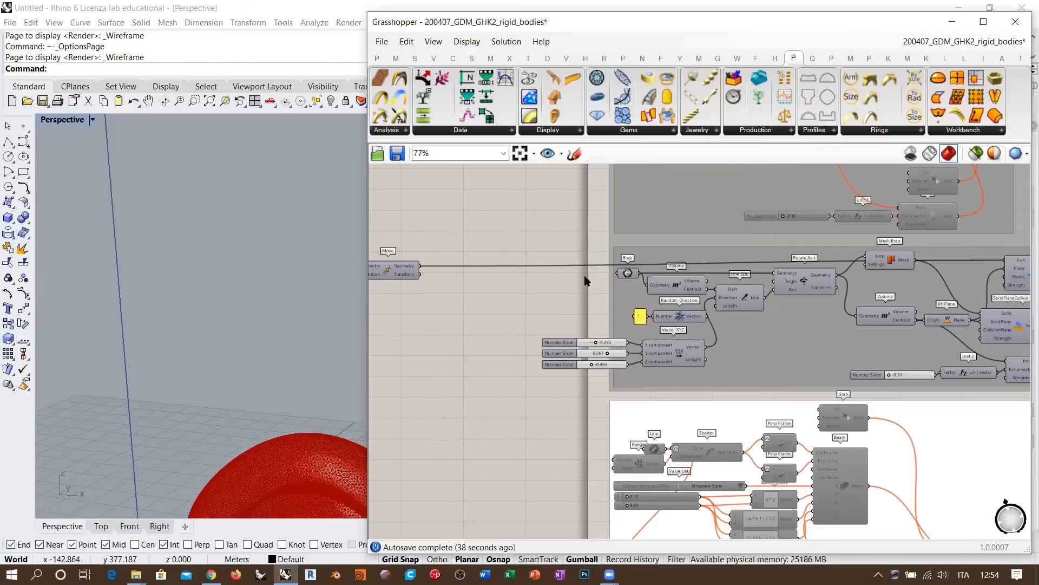
pyautogui.moveTo(421, 267); pyautogui.dragTo(981, 313)
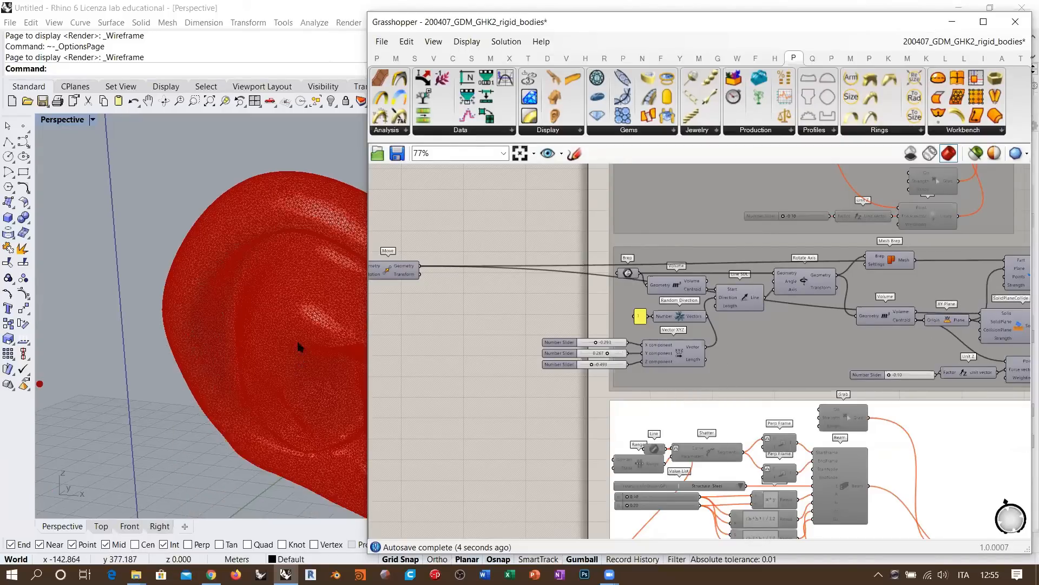
# Restore the SOLVER named view of the canvas and set the BouncySolver's Boolean Toggle to False.
pyautogui.moveTo(411, 345); pyautogui.dragTo(1025, 345, button='right')
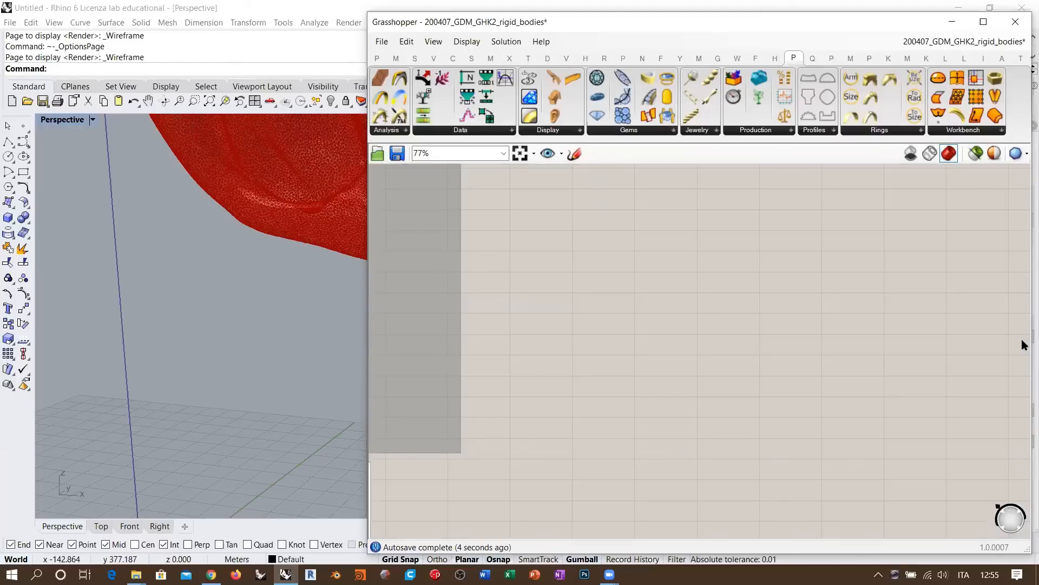
pyautogui.doubleClick(833, 323)
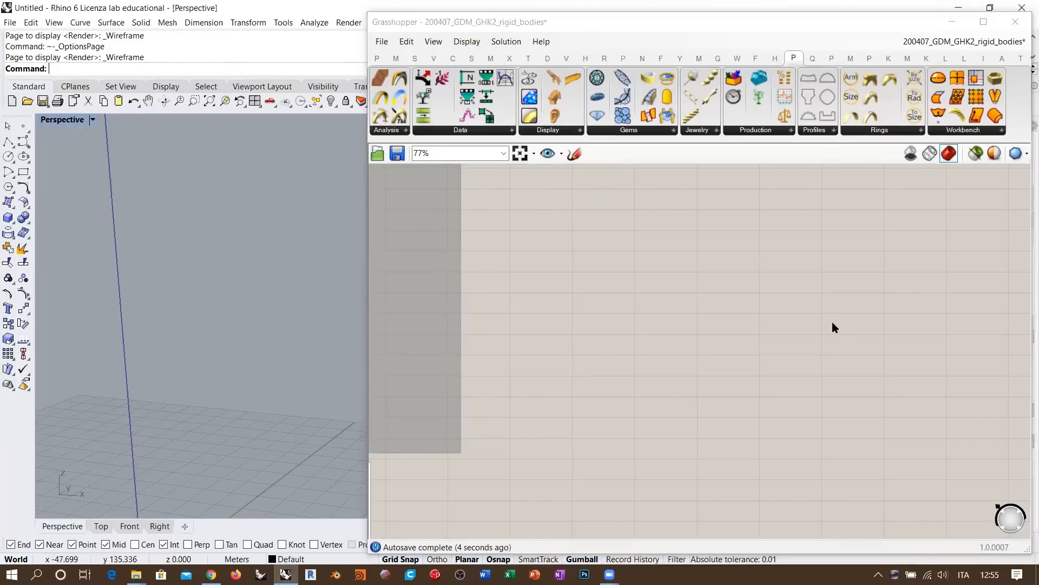
pyautogui.middleClick(769, 247)
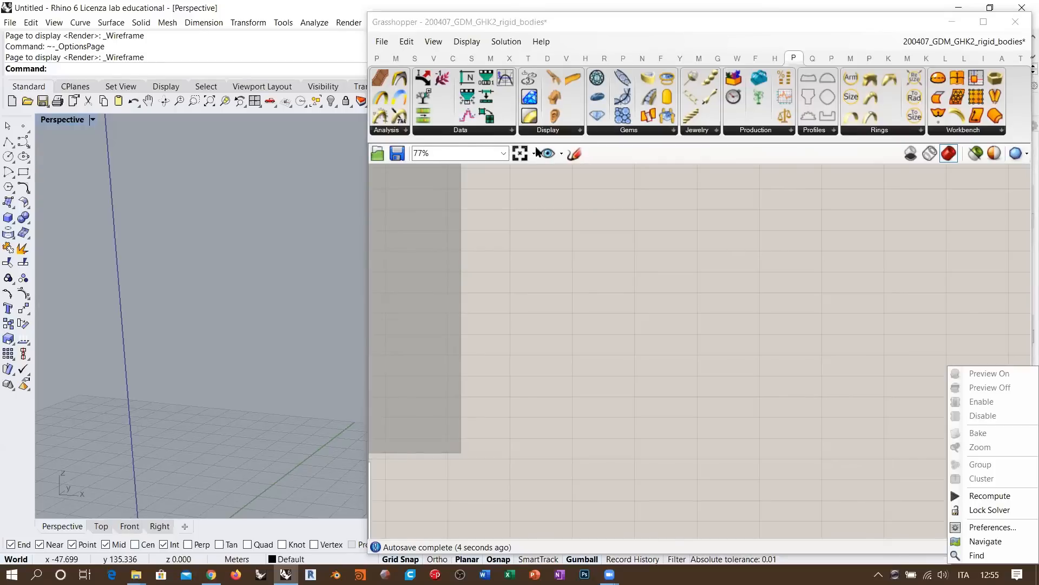
pyautogui.click(560, 152)
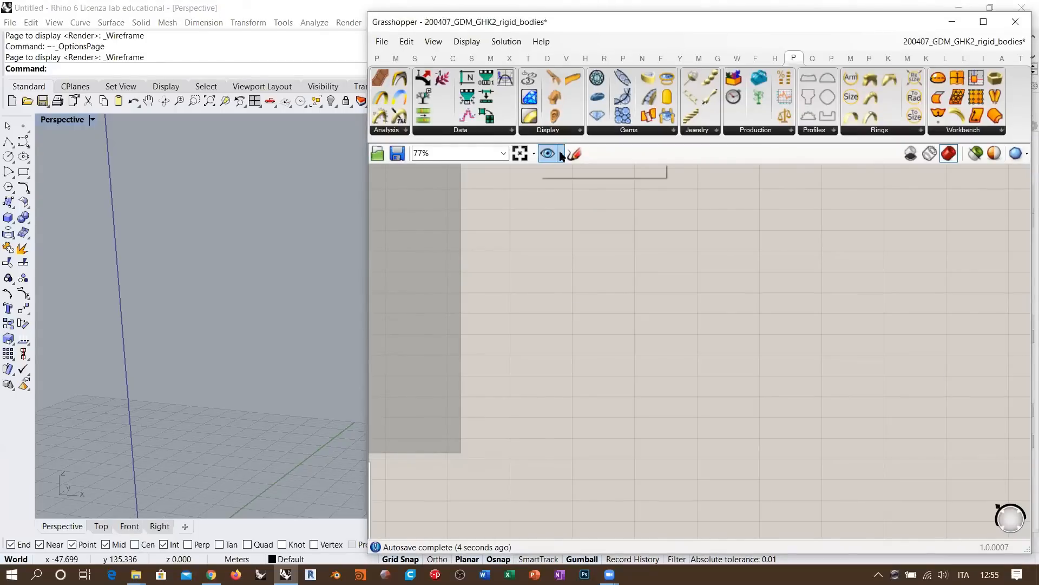
pyautogui.click(561, 154)
pyautogui.click(548, 171)
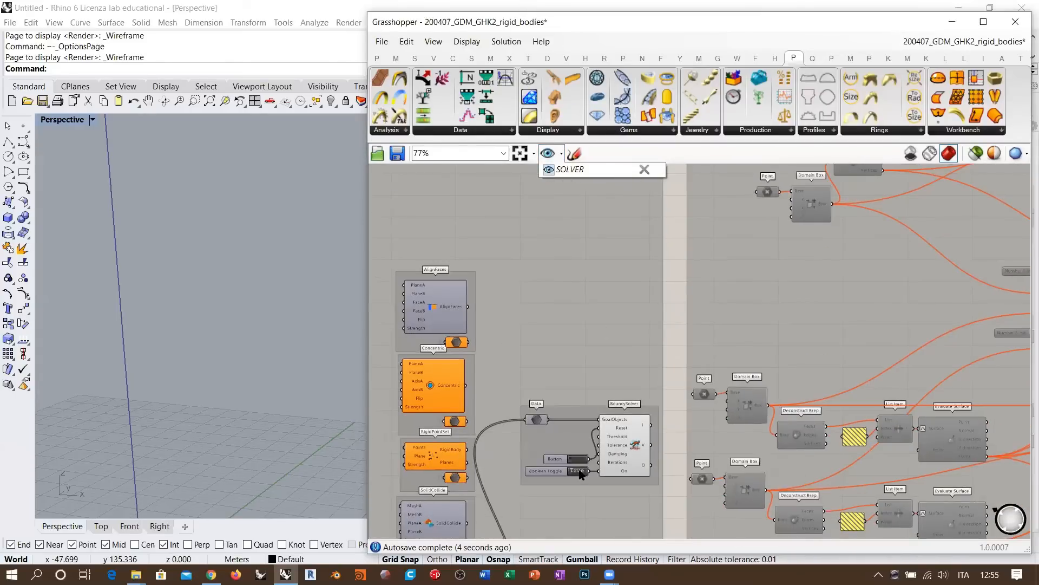
pyautogui.doubleClick(580, 472)
# Reset the BouncySolver and frame the whole ear above the ground plane in the Rhino perspective view.
pyautogui.moveTo(635, 425); pyautogui.dragTo(687, 356, button='right')
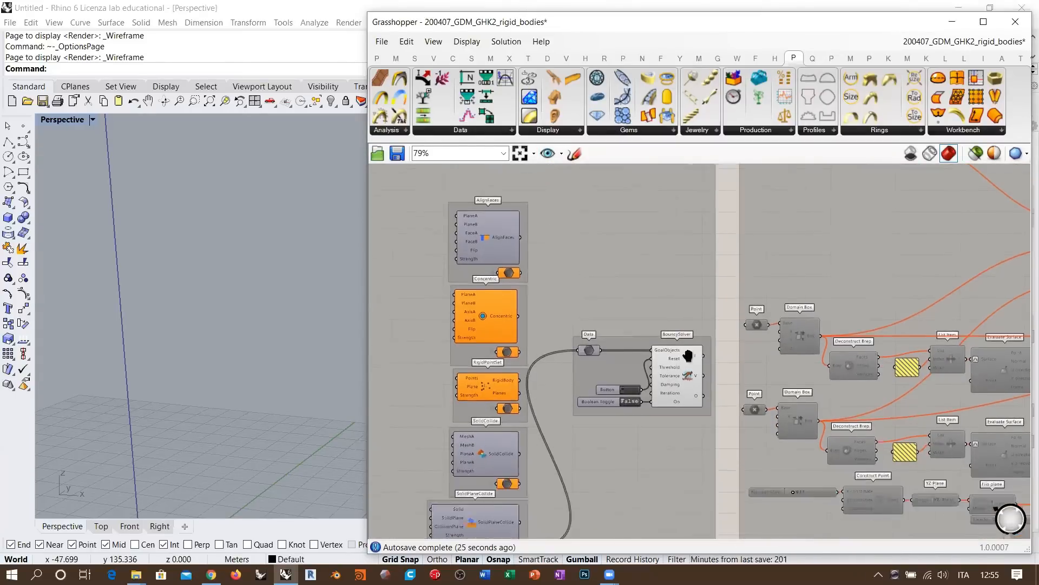
pyautogui.scroll(-4, 688, 356)
pyautogui.scroll(5, 779, 343)
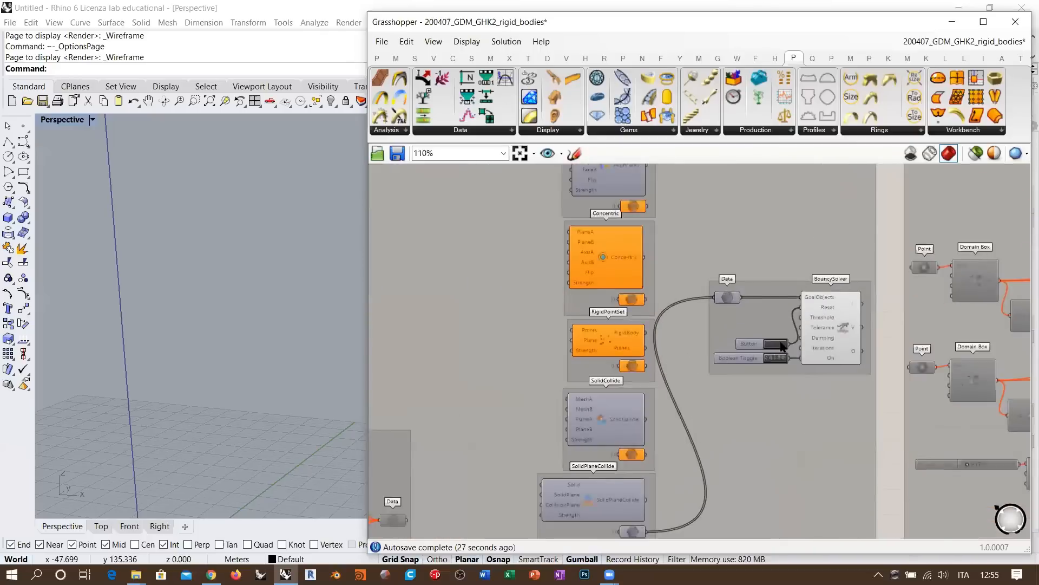
pyautogui.scroll(1, 783, 346)
pyautogui.click(781, 345)
pyautogui.scroll(-8, 288, 333)
pyautogui.moveTo(288, 333); pyautogui.dragTo(347, 349, button='right')
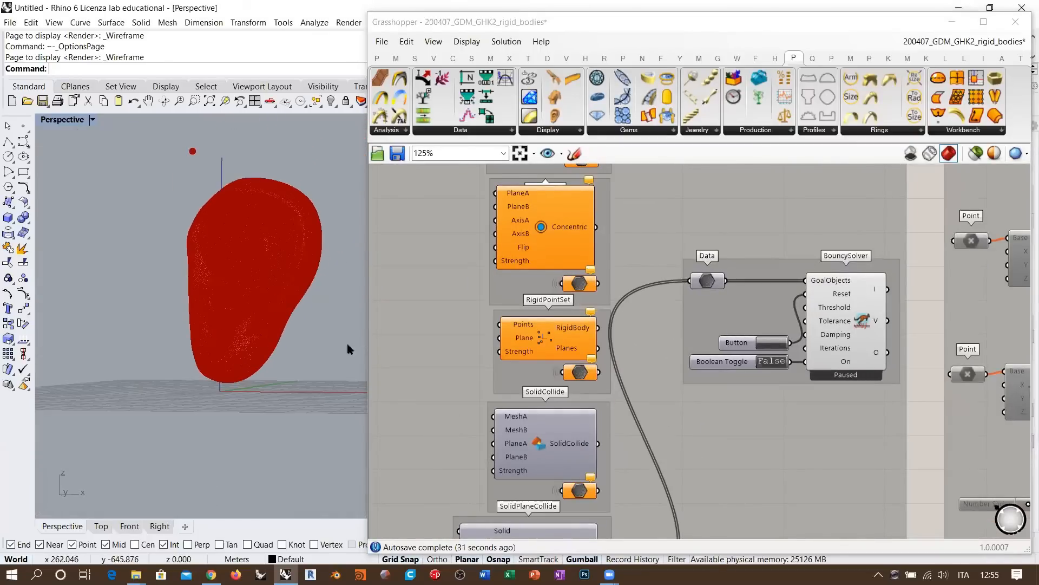
# Trace the wires from the Move component to RigidBody, SolidPlaneCollide and Load, examining where the Volume centroid is used.
pyautogui.moveTo(572, 440); pyautogui.dragTo(775, 301, button='right')
pyautogui.scroll(-5, 774, 302)
pyautogui.moveTo(631, 439); pyautogui.dragTo(759, 303, button='right')
pyautogui.moveTo(580, 491); pyautogui.dragTo(680, 389, button='right')
pyautogui.scroll(3, 609, 359)
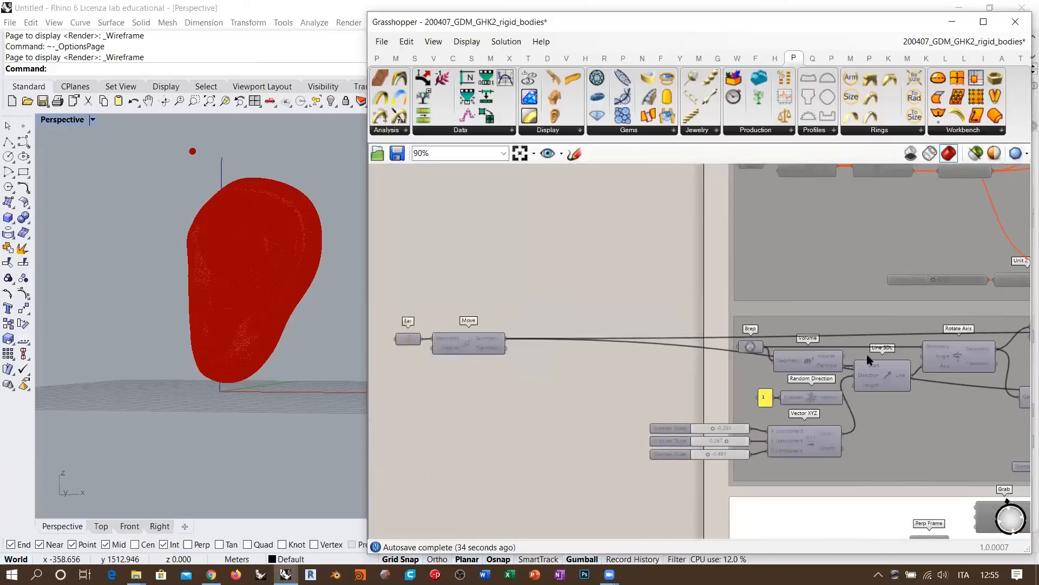
pyautogui.moveTo(867, 355); pyautogui.dragTo(847, 356, button='right')
pyautogui.moveTo(915, 379); pyautogui.dragTo(747, 371, button='right')
pyautogui.scroll(3, 893, 382)
pyautogui.moveTo(880, 383); pyautogui.dragTo(744, 371, button='right')
pyautogui.moveTo(834, 382); pyautogui.dragTo(752, 372, button='right')
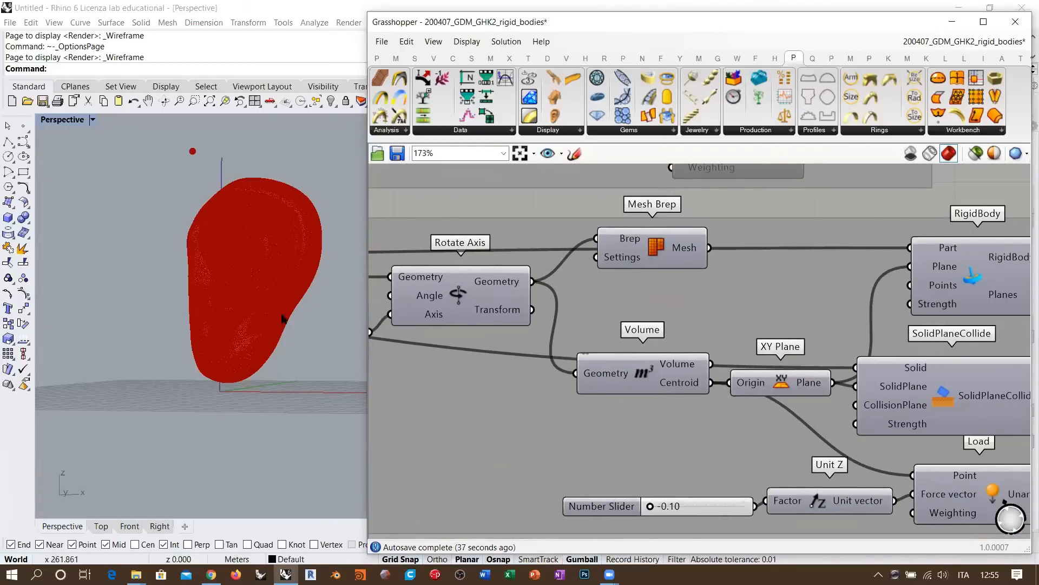
# Add a Mesh Volume component next to Move and feed it the moved ear mesh.
pyautogui.moveTo(677, 400); pyautogui.dragTo(826, 344, button='right')
pyautogui.scroll(-5, 826, 344)
pyautogui.moveTo(397, 318); pyautogui.dragTo(600, 382, button='right')
pyautogui.scroll(3, 600, 382)
pyautogui.doubleClick(601, 384)
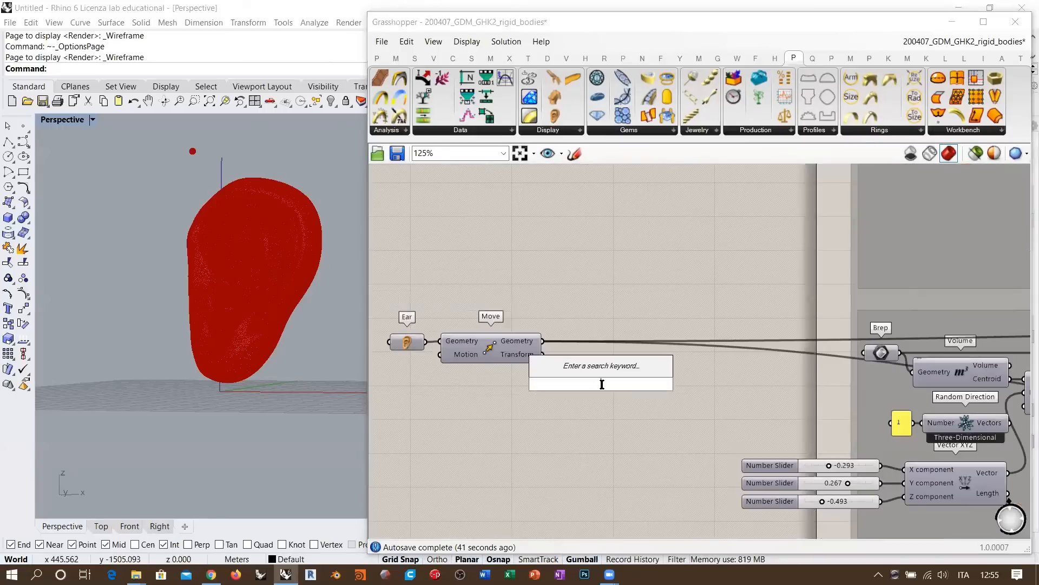
pyautogui.write('vol')
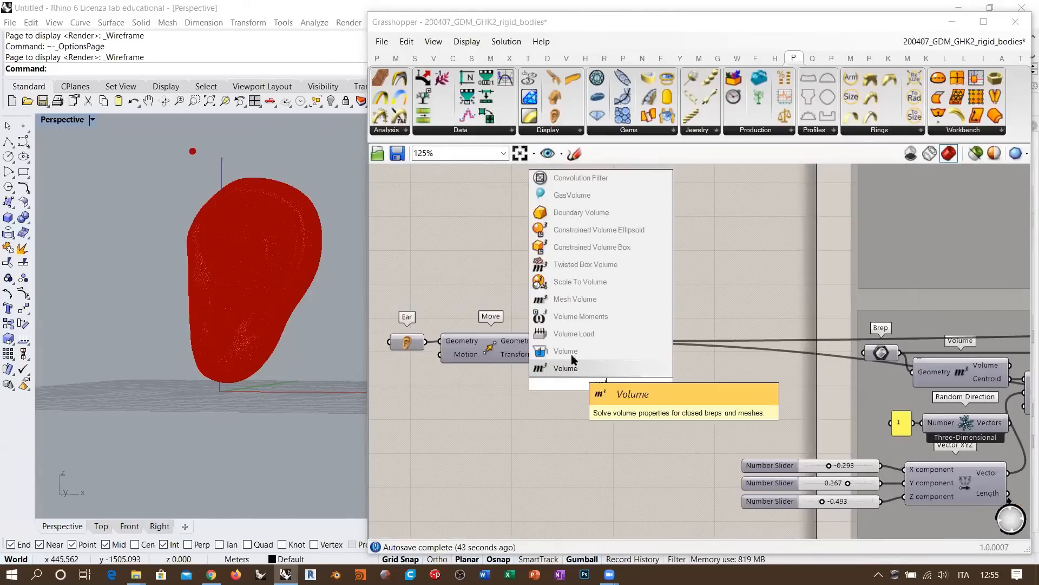
pyautogui.click(575, 299)
pyautogui.moveTo(543, 341); pyautogui.dragTo(560, 384)
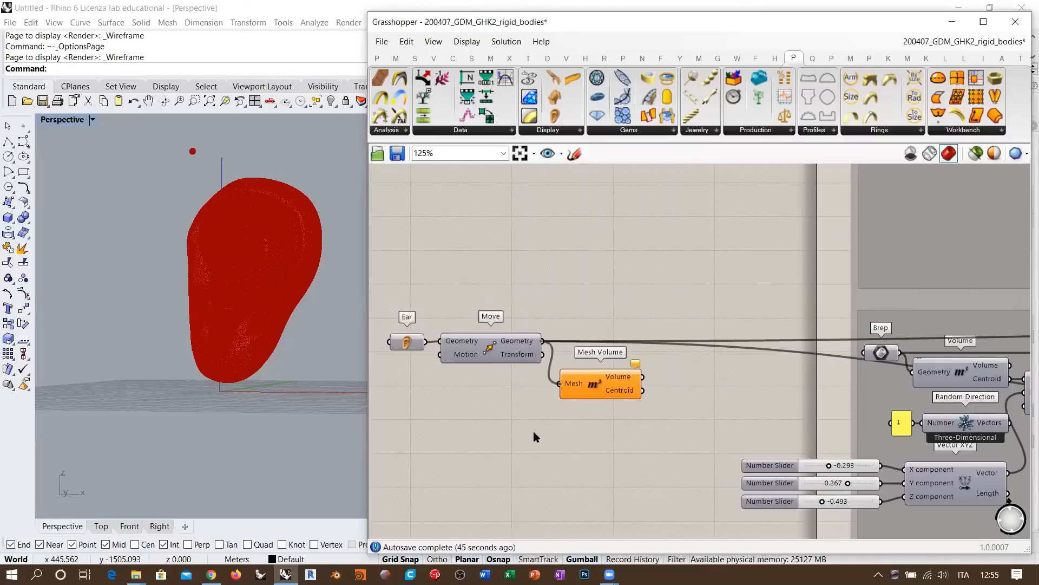
pyautogui.click(599, 383)
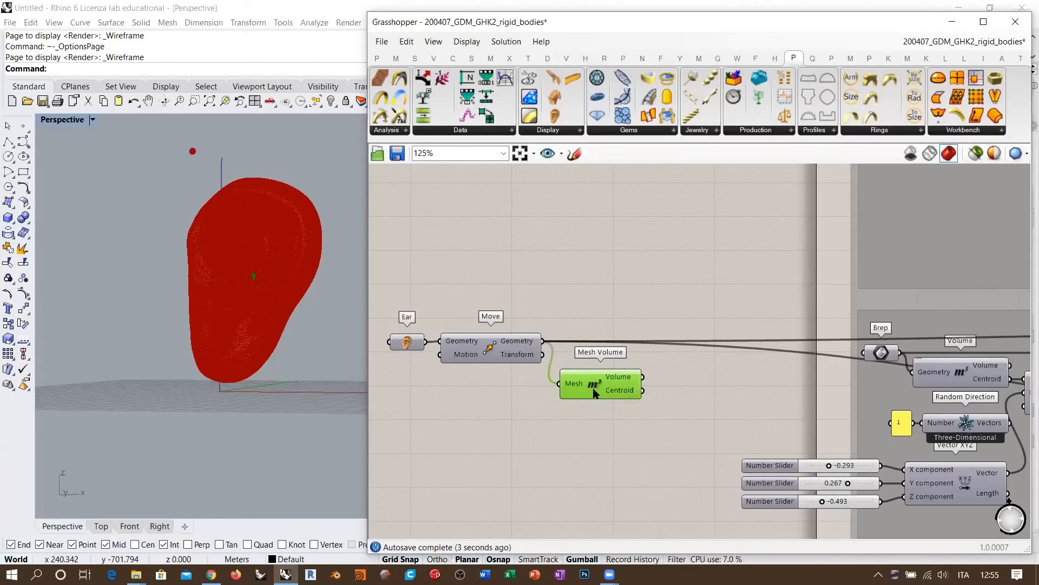
# Connect the Mesh Volume's Centroid output to the Point input of the Load component, replacing the existing wire.
pyautogui.scroll(-5, 496, 287)
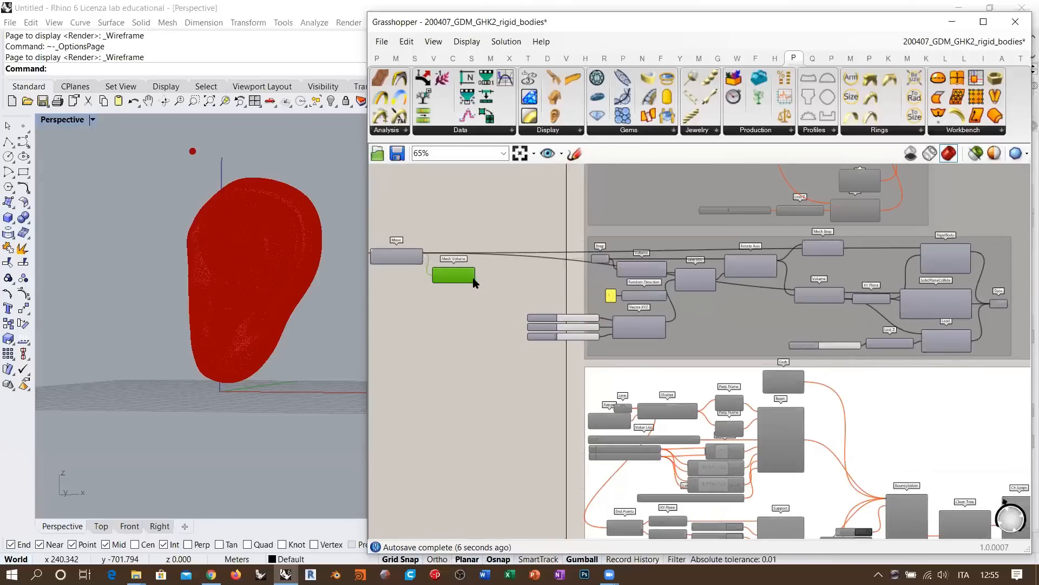
pyautogui.moveTo(475, 280); pyautogui.dragTo(862, 363)
pyautogui.scroll(5, 945, 317)
pyautogui.doubleClick(918, 375)
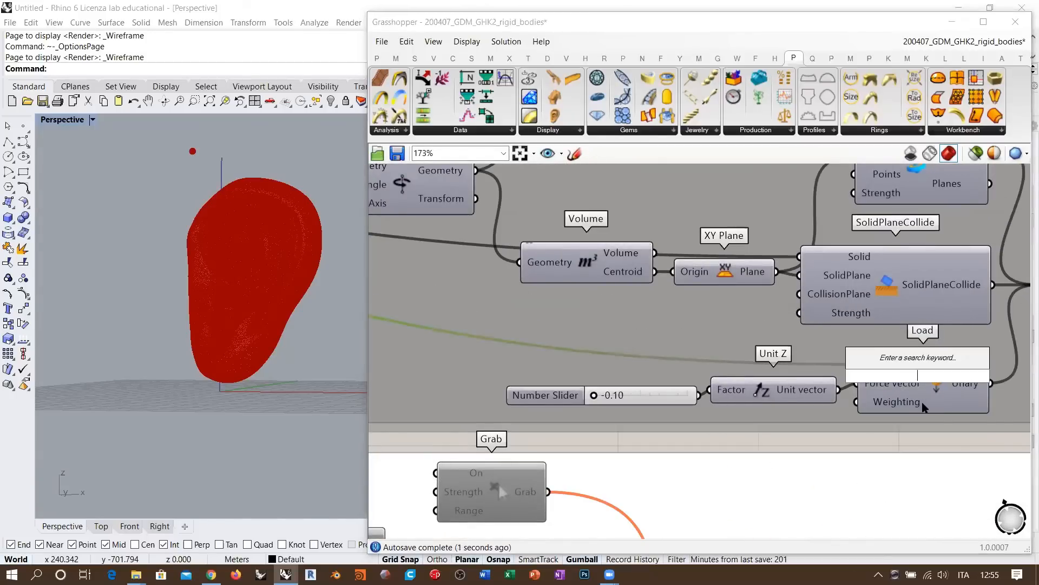
pyautogui.click(932, 392)
pyautogui.click(849, 366)
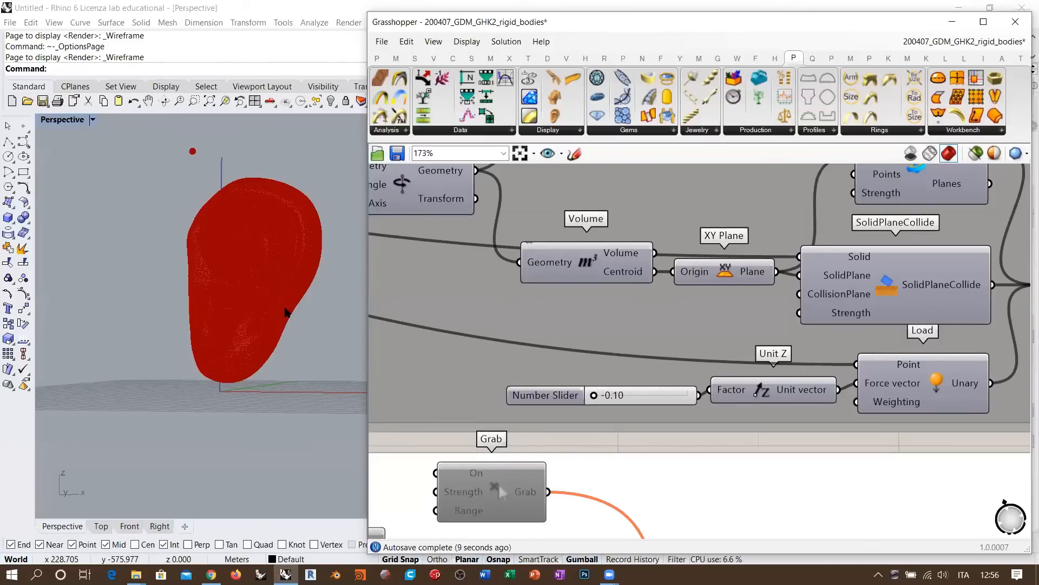
# Add a Deconstruct Mesh component above Mesh Volume and feed it the Move component's Geometry output.
pyautogui.moveTo(781, 315); pyautogui.dragTo(861, 381, button='right')
pyautogui.scroll(-3, 860, 382)
pyautogui.moveTo(505, 285); pyautogui.dragTo(599, 293, button='right')
pyautogui.moveTo(450, 293); pyautogui.dragTo(641, 290, button='right')
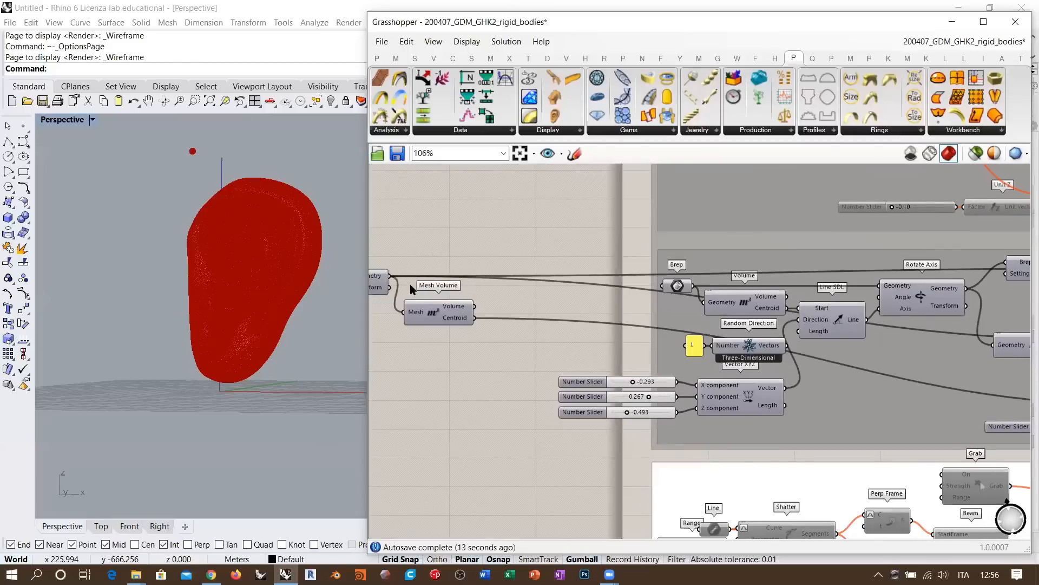
pyautogui.moveTo(412, 289); pyautogui.dragTo(538, 271, button='right')
pyautogui.scroll(4, 583, 252)
pyautogui.doubleClick(583, 252)
pyautogui.write('de')
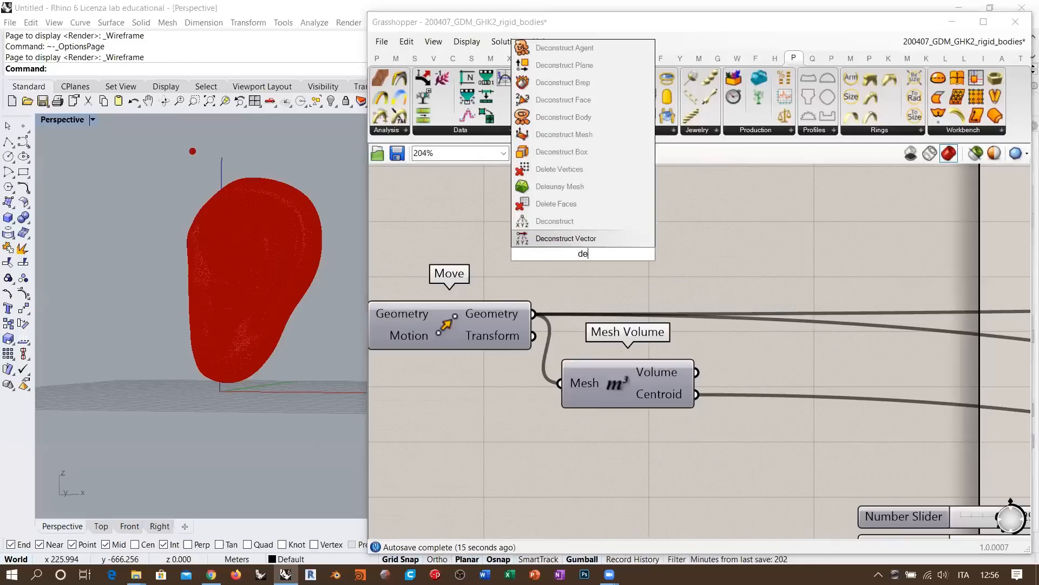
pyautogui.write('m')
pyautogui.click(555, 243)
pyautogui.moveTo(535, 314); pyautogui.dragTo(602, 241)
pyautogui.moveTo(668, 210)
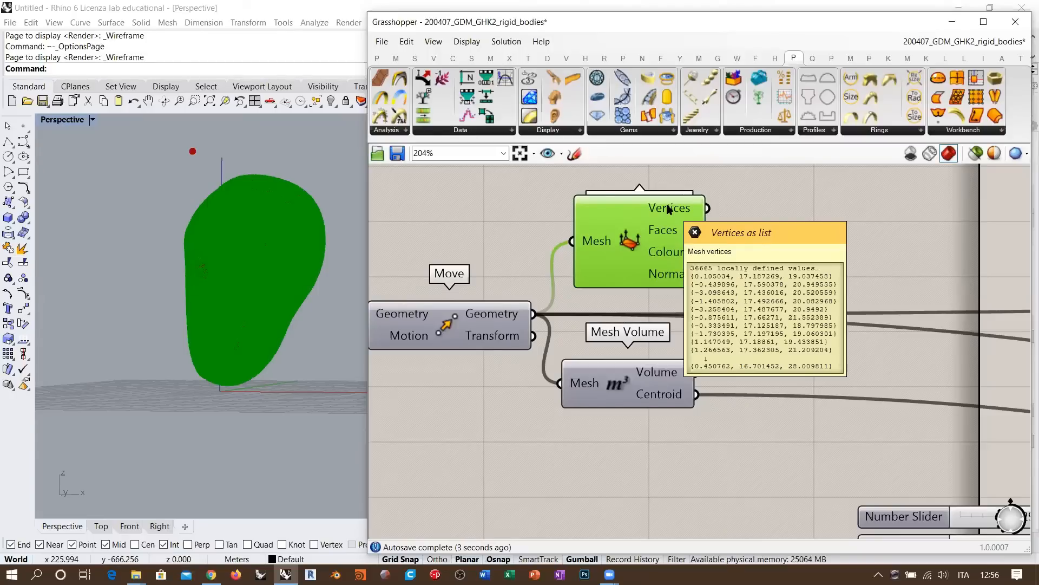
# Examine the ear mesh's vertices up close in the Rhino perspective view, then review the Load and Deconstruct Mesh components in the definition.
pyautogui.click(235, 303)
pyautogui.scroll(10, 239, 306)
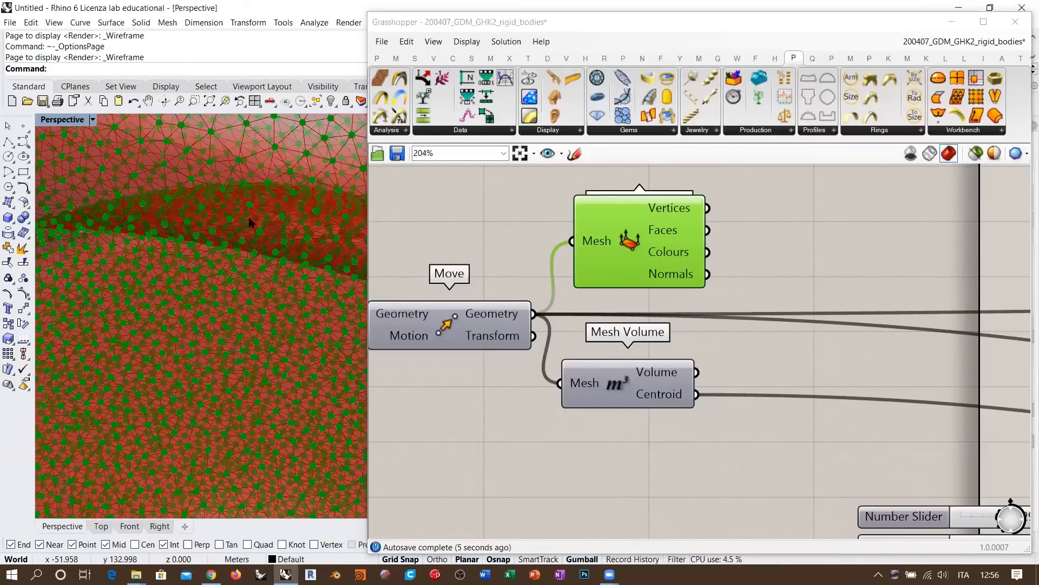
pyautogui.scroll(-10, 250, 222)
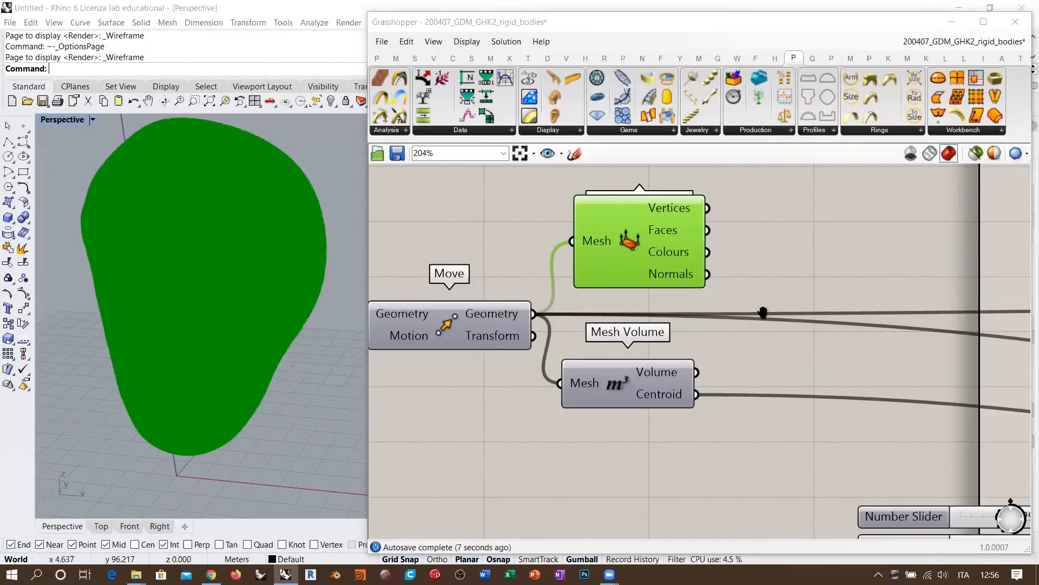
pyautogui.moveTo(763, 313); pyautogui.dragTo(609, 285, button='right')
pyautogui.scroll(-2, 609, 285)
pyautogui.scroll(-2, 849, 378)
pyautogui.moveTo(849, 378); pyautogui.dragTo(505, 376, button='right')
pyautogui.scroll(2, 849, 378)
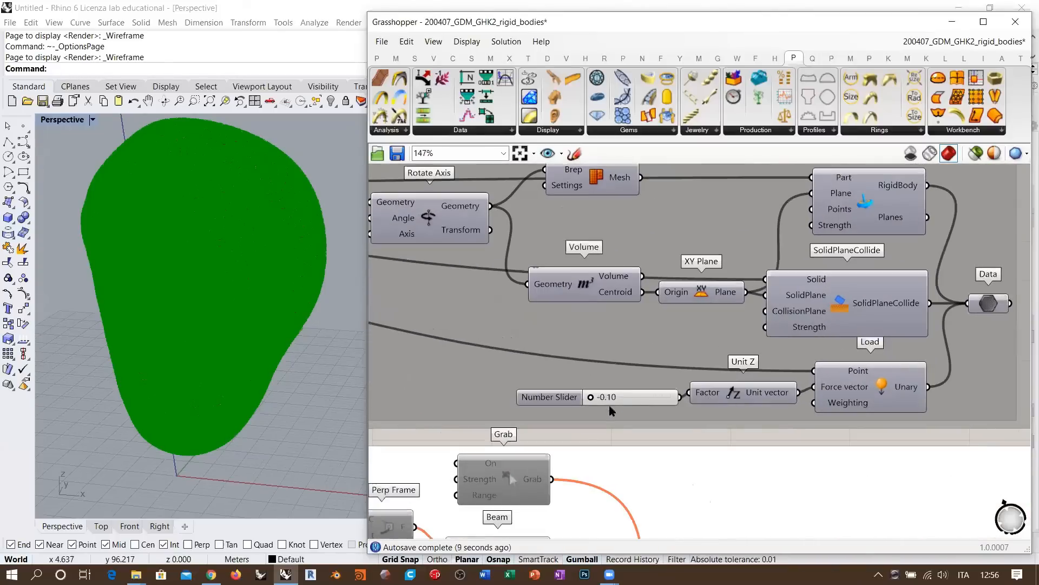
pyautogui.scroll(-5, 532, 316)
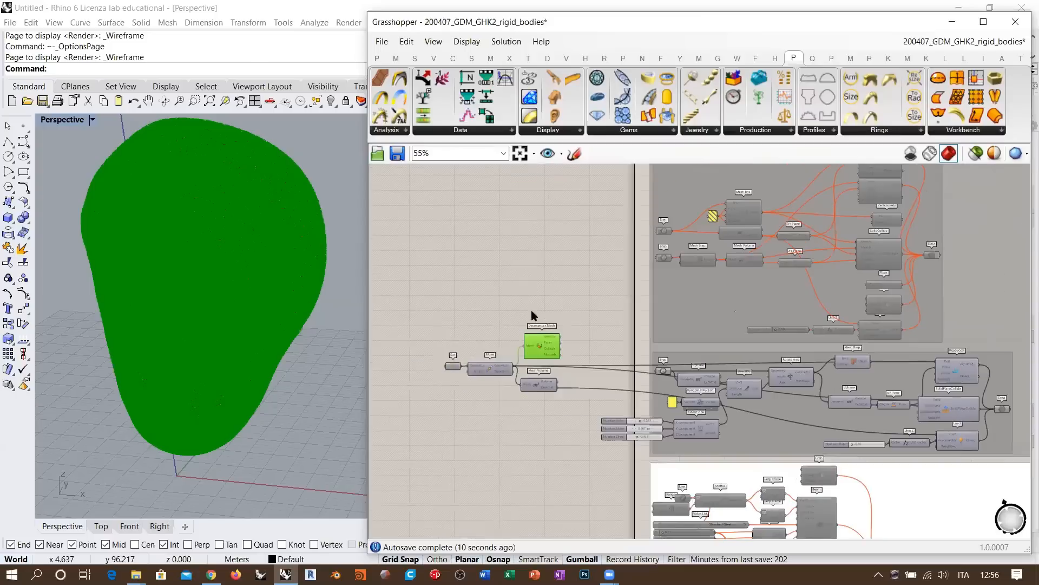
pyautogui.scroll(5, 509, 337)
pyautogui.moveTo(669, 338)
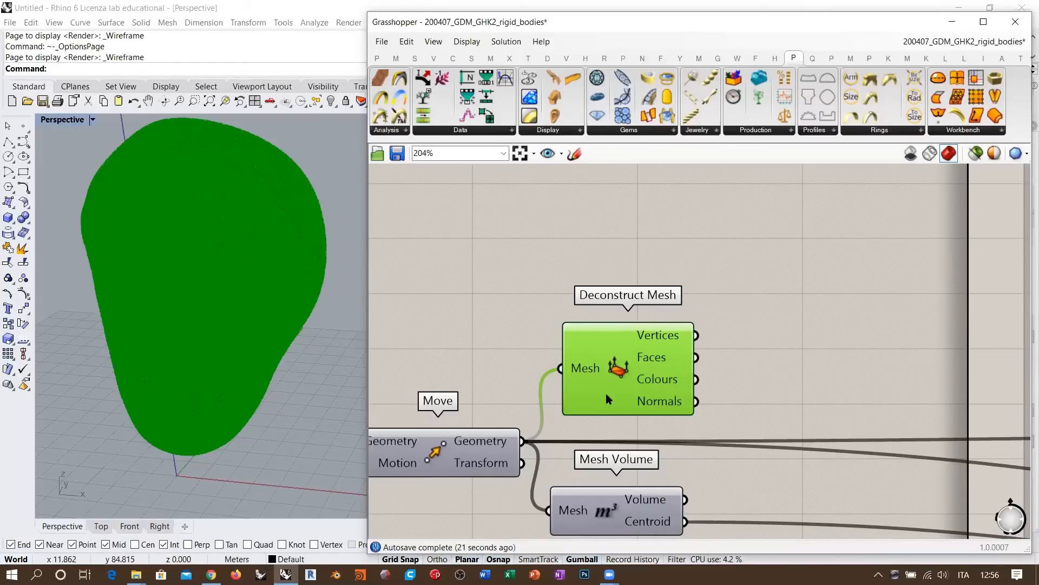
# Delete the Deconstruct Mesh component and align the load's -0.10 number slider with the Unit Z component.
pyautogui.press('Delete')
pyautogui.scroll(-5, 573, 308)
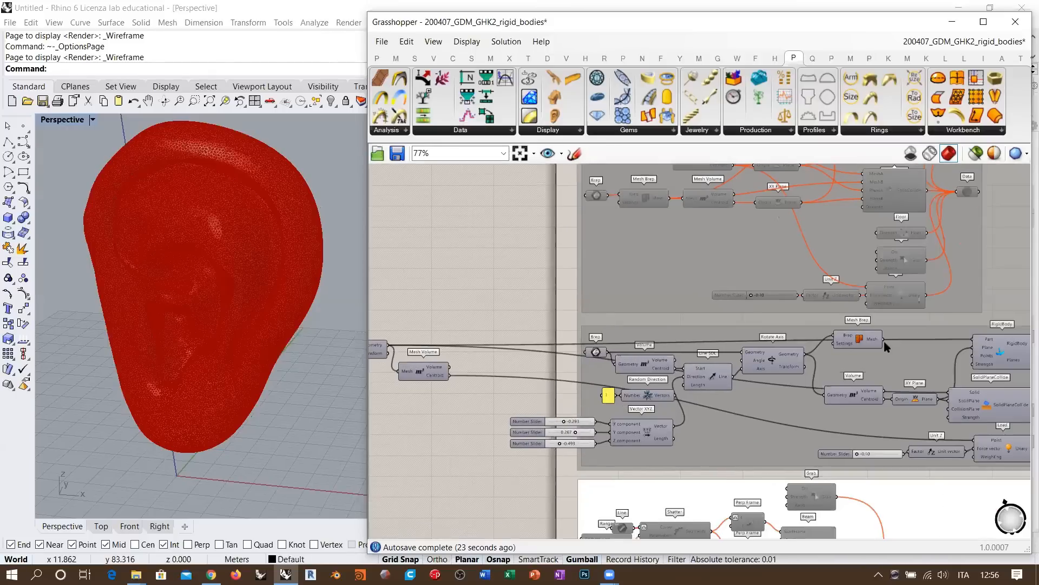
pyautogui.moveTo(885, 341); pyautogui.dragTo(775, 328, button='right')
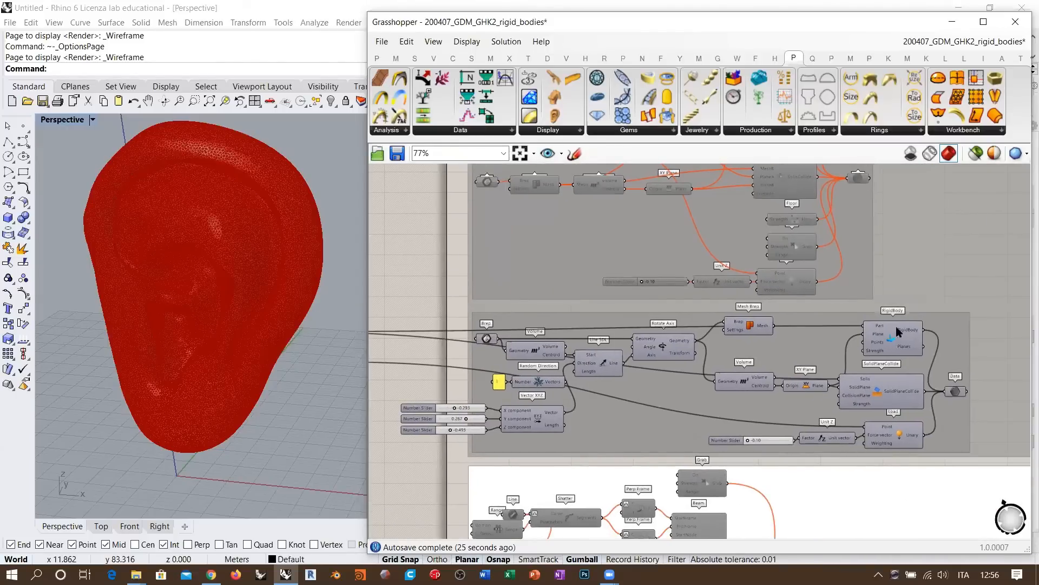
pyautogui.moveTo(536, 399); pyautogui.dragTo(742, 370, button='right')
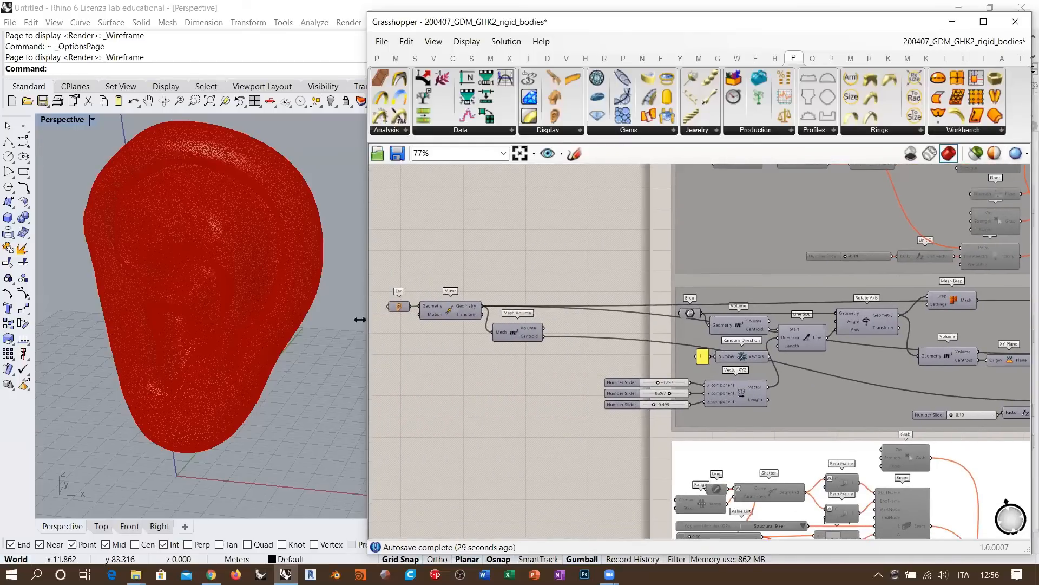
pyautogui.scroll(5, 989, 399)
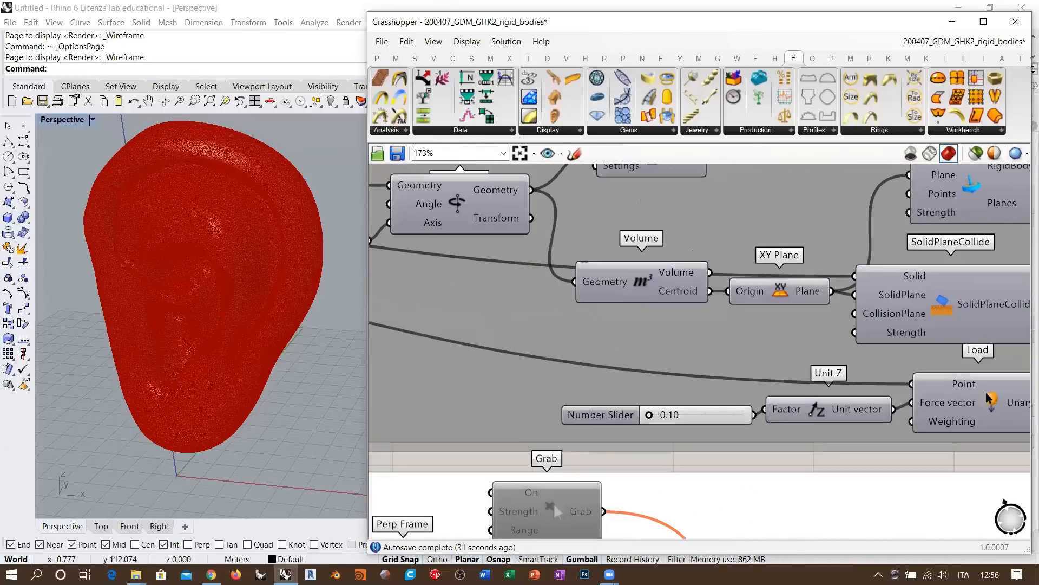
pyautogui.moveTo(726, 424); pyautogui.dragTo(727, 411)
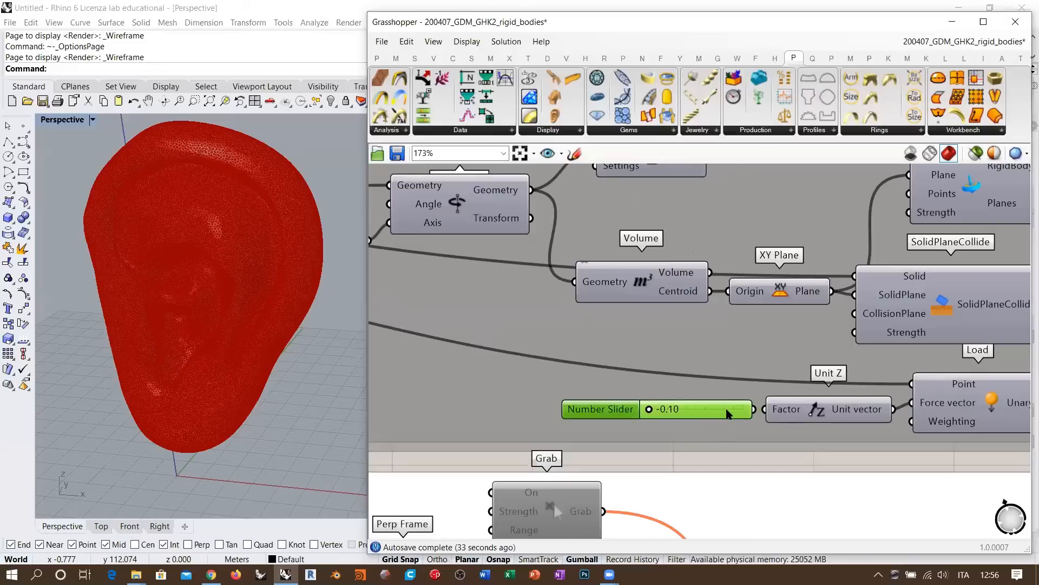
pyautogui.click(845, 425)
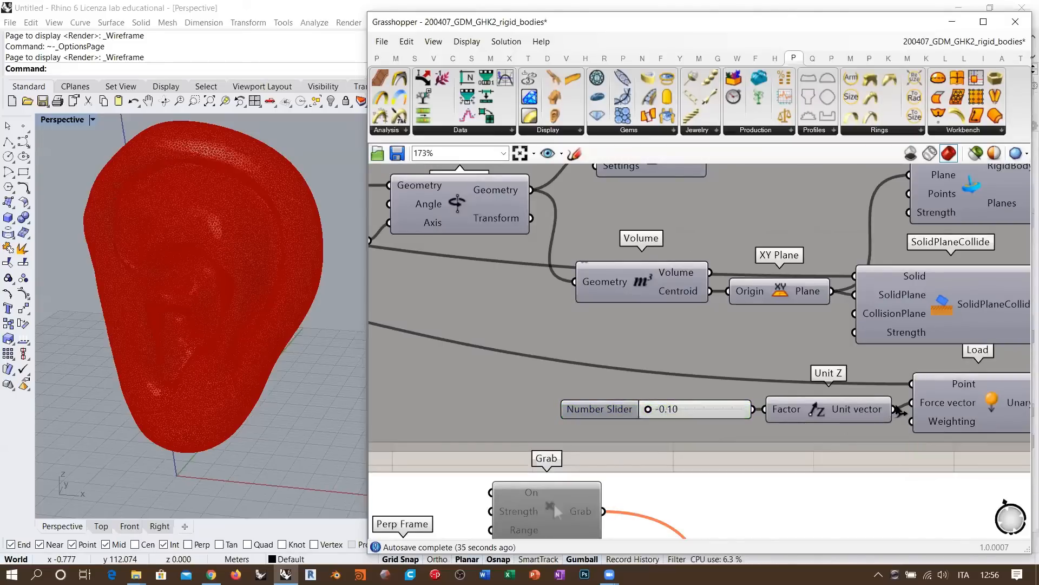
# Move the Mesh Brep component slightly down, clear of the wire running to RigidBody's Part input.
pyautogui.moveTo(828, 410); pyautogui.dragTo(674, 433, button='right')
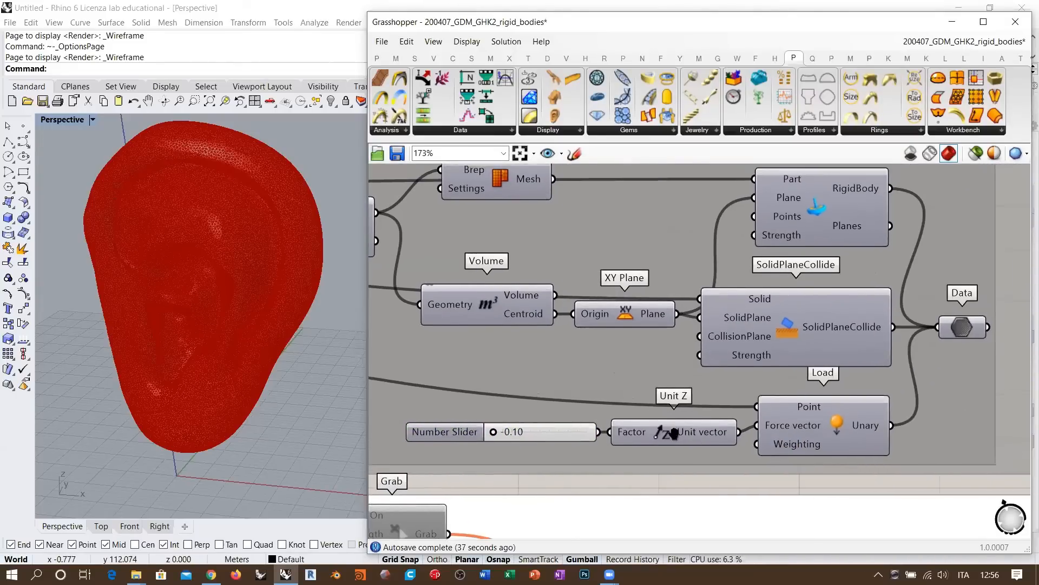
pyautogui.scroll(-2, 674, 433)
pyautogui.click(899, 283)
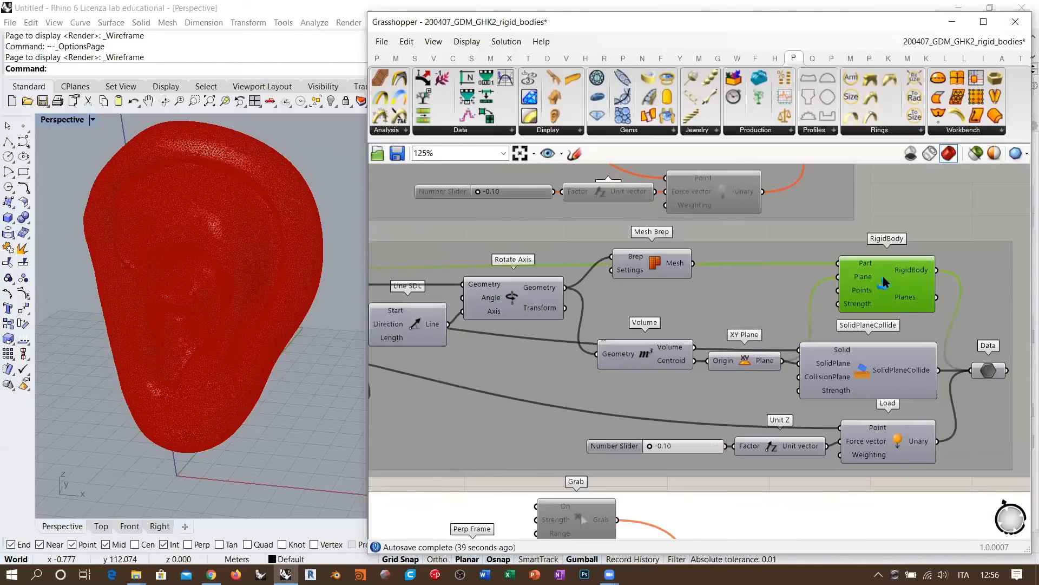
pyautogui.moveTo(634, 268); pyautogui.dragTo(636, 299)
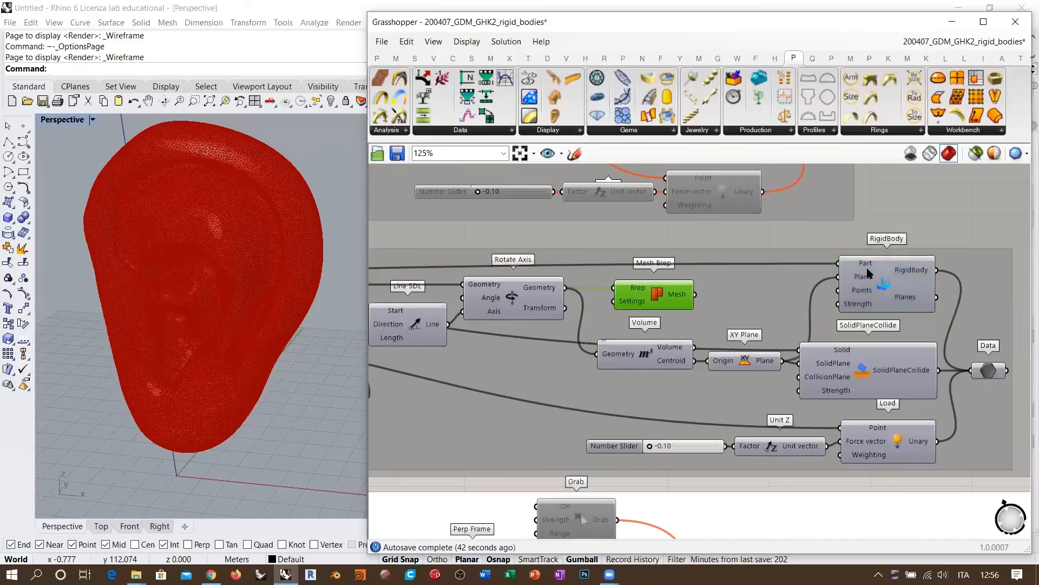
pyautogui.moveTo(868, 272); pyautogui.dragTo(868, 275)
pyautogui.hotkey('ctrl', 'z')
# Connect RigidBody's Planes output to the SolidPlane input of SolidPlaneCollide, replacing the XY Plane wire.
pyautogui.click(860, 381)
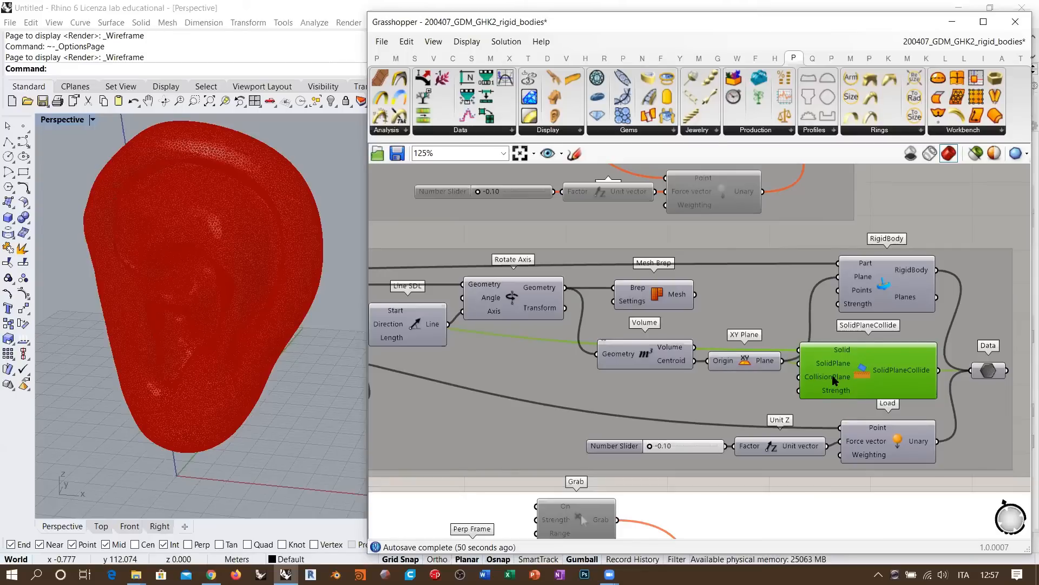
pyautogui.moveTo(835, 380)
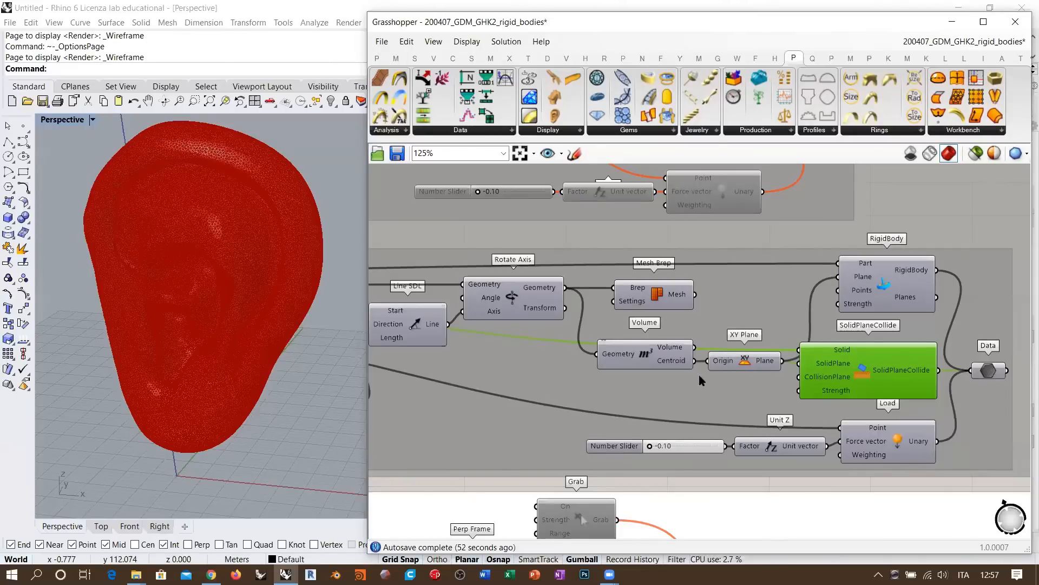
pyautogui.scroll(3, 709, 376)
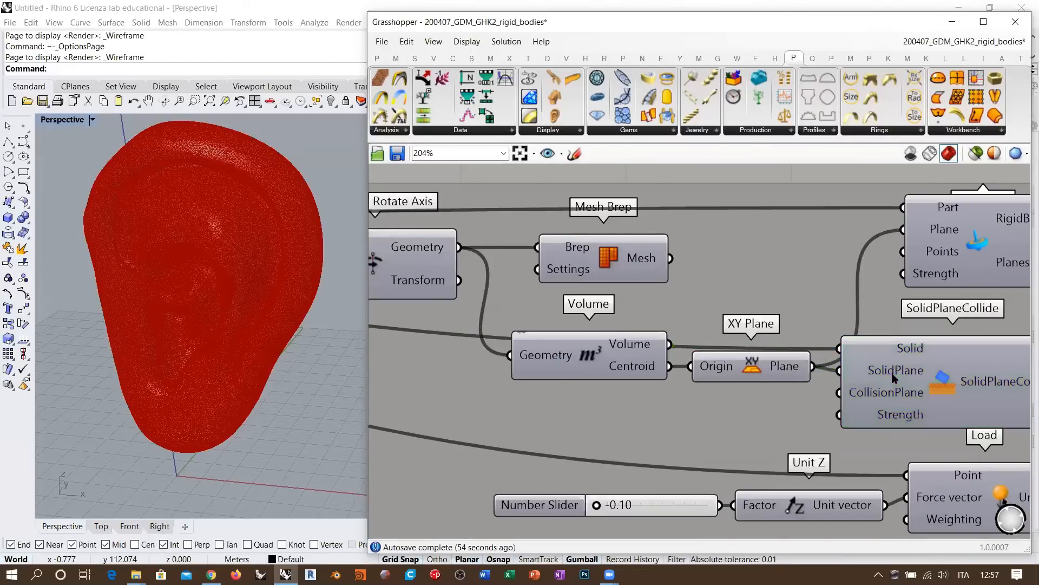
pyautogui.moveTo(870, 331); pyautogui.dragTo(632, 322, button='right')
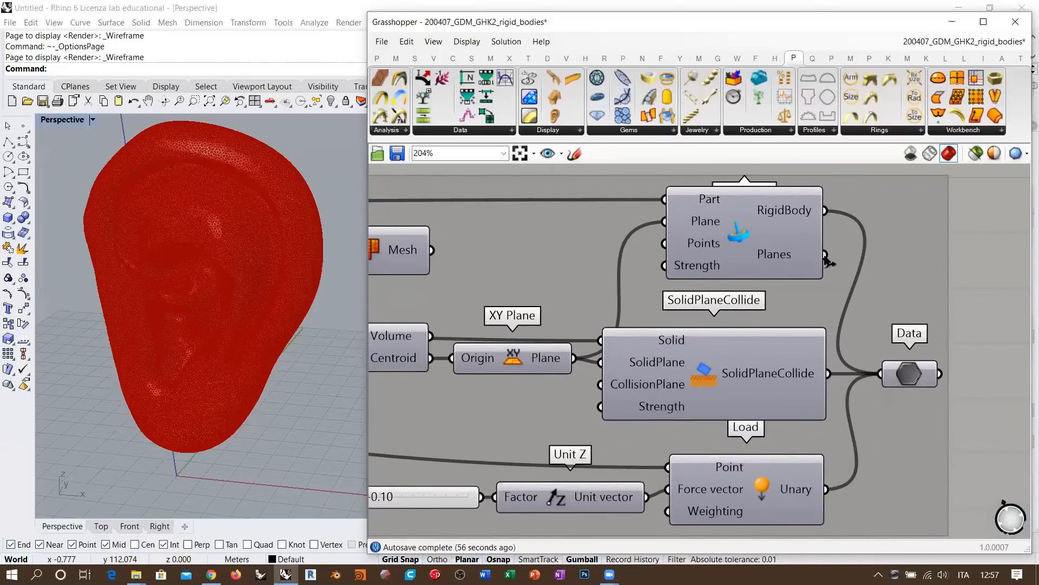
pyautogui.moveTo(825, 254); pyautogui.dragTo(604, 361)
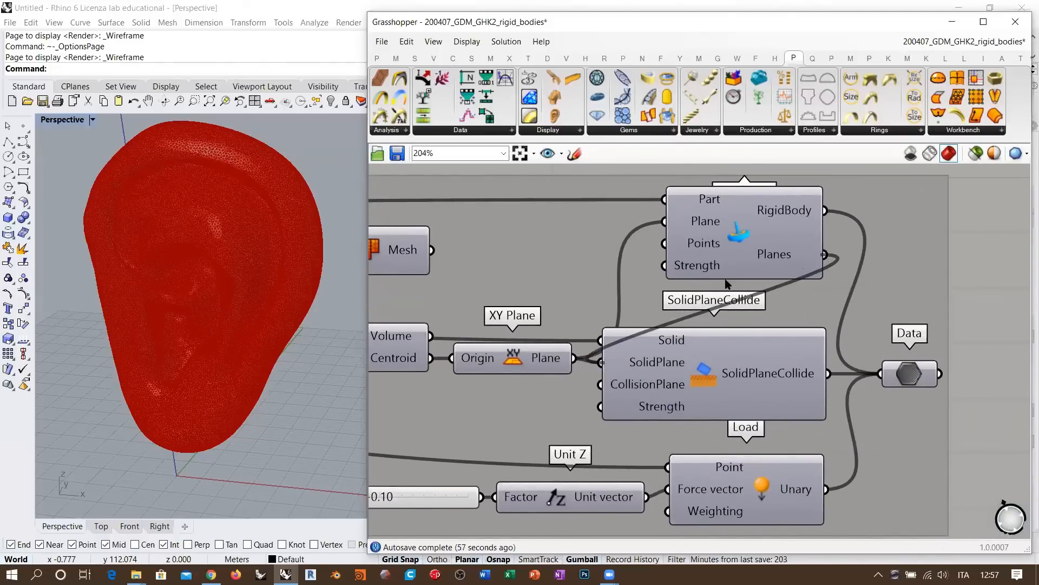
# Select RigidBody and examine its preview around the ear in the Rhino perspective view, framing the whole mesh above the ground.
pyautogui.click(737, 244)
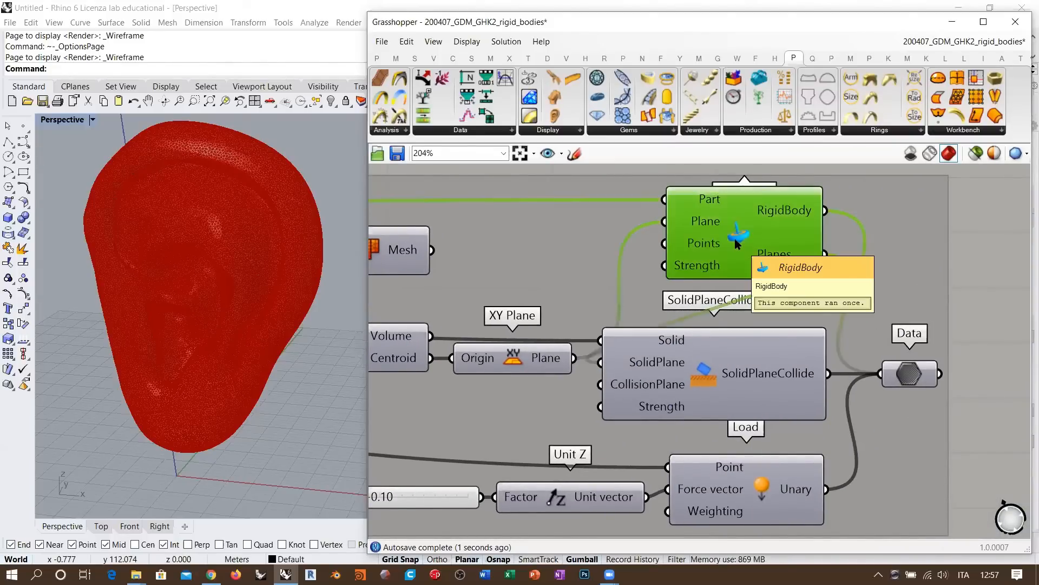
pyautogui.scroll(8, 244, 274)
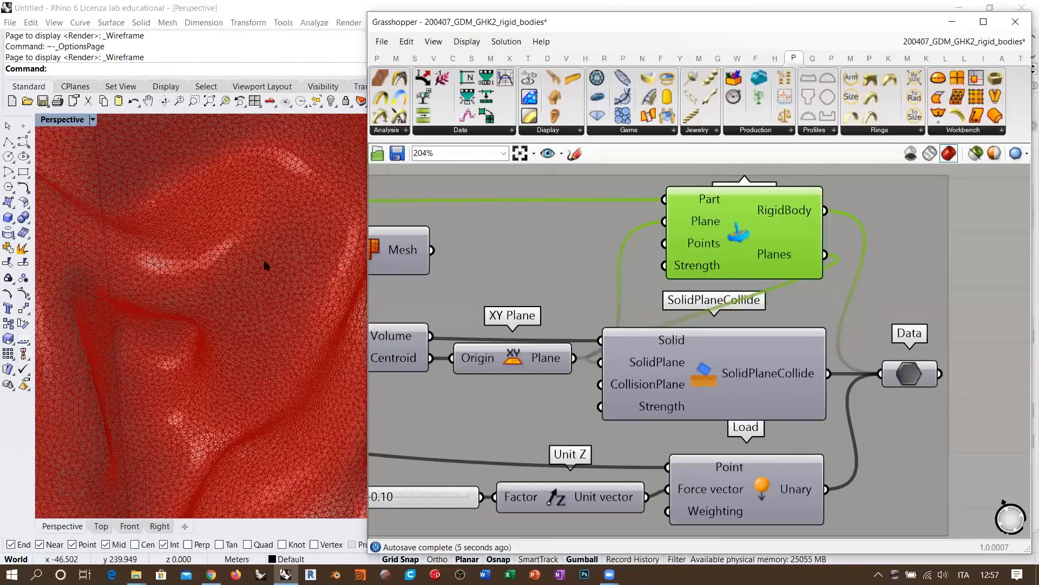
pyautogui.scroll(4, 254, 270)
pyautogui.scroll(-8, 282, 324)
pyautogui.middleClick(738, 240)
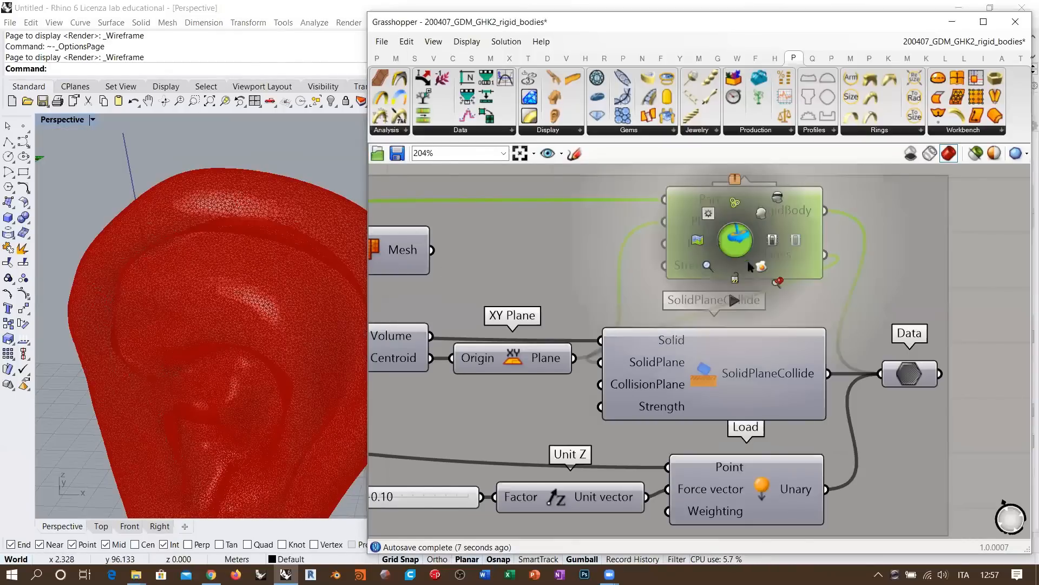
pyautogui.click(776, 283)
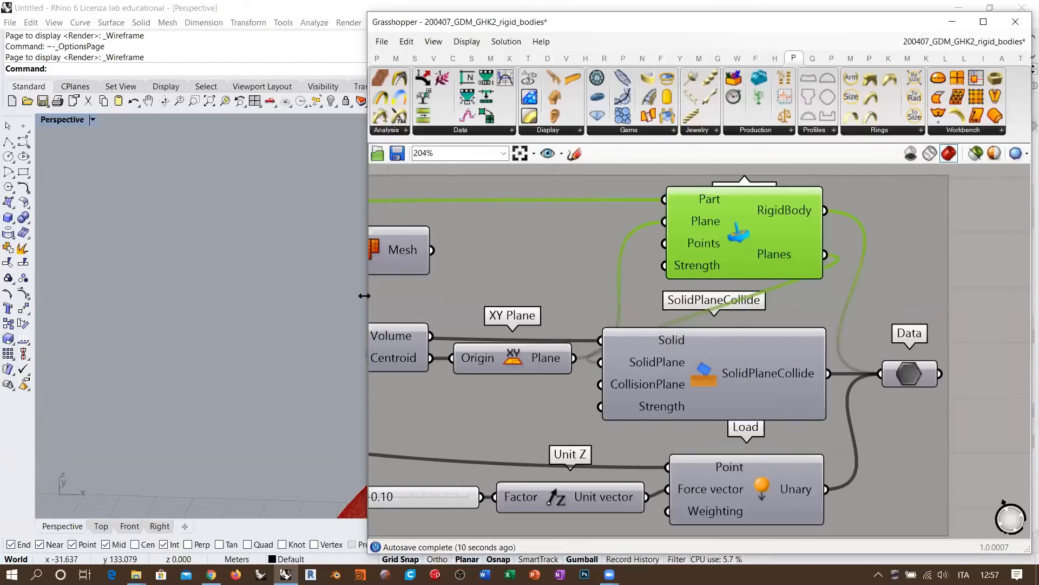
pyautogui.moveTo(364, 296); pyautogui.dragTo(700, 296)
pyautogui.moveTo(538, 359); pyautogui.dragTo(343, 236, button='right')
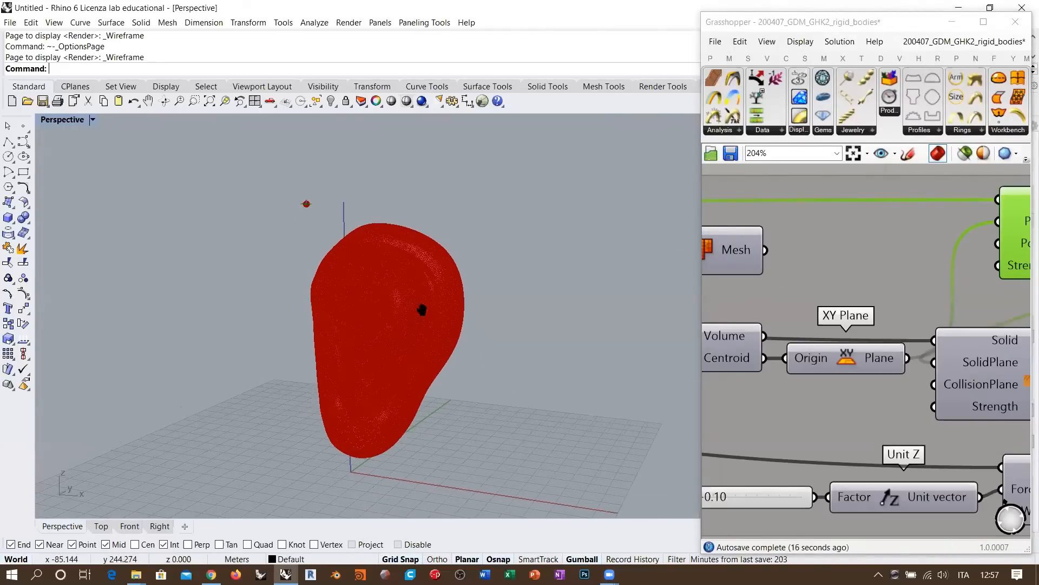
pyautogui.moveTo(423, 308); pyautogui.dragTo(477, 303, button='right')
pyautogui.moveTo(698, 280); pyautogui.dragTo(405, 280)
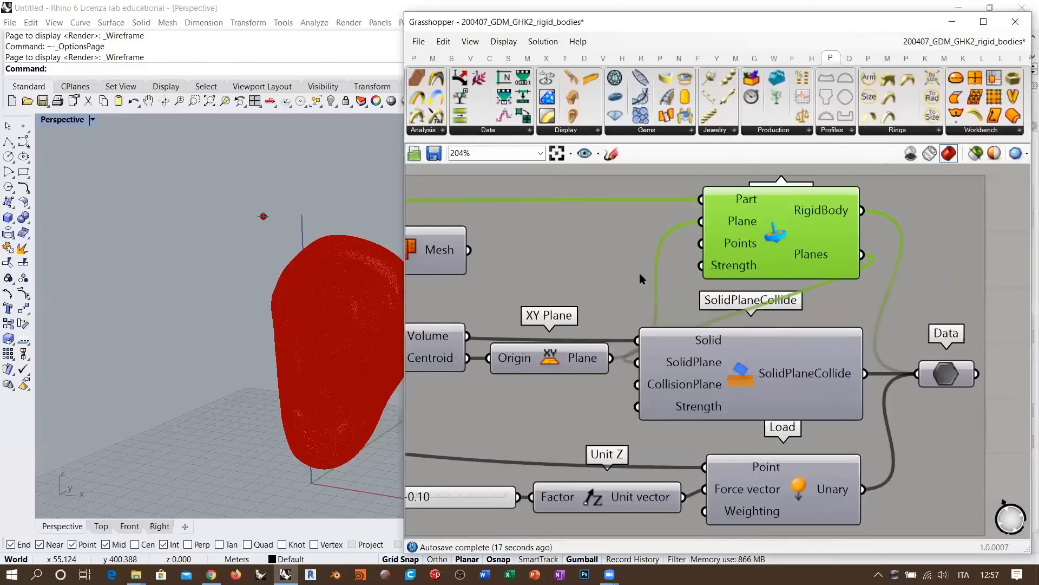
# Disconnect the XY Plane from RigidBody's Plane input and check RigidBody's plane preview on the ear mesh.
pyautogui.moveTo(608, 360); pyautogui.dragTo(834, 341, button='right')
pyautogui.scroll(-2, 833, 336)
pyautogui.click(812, 364)
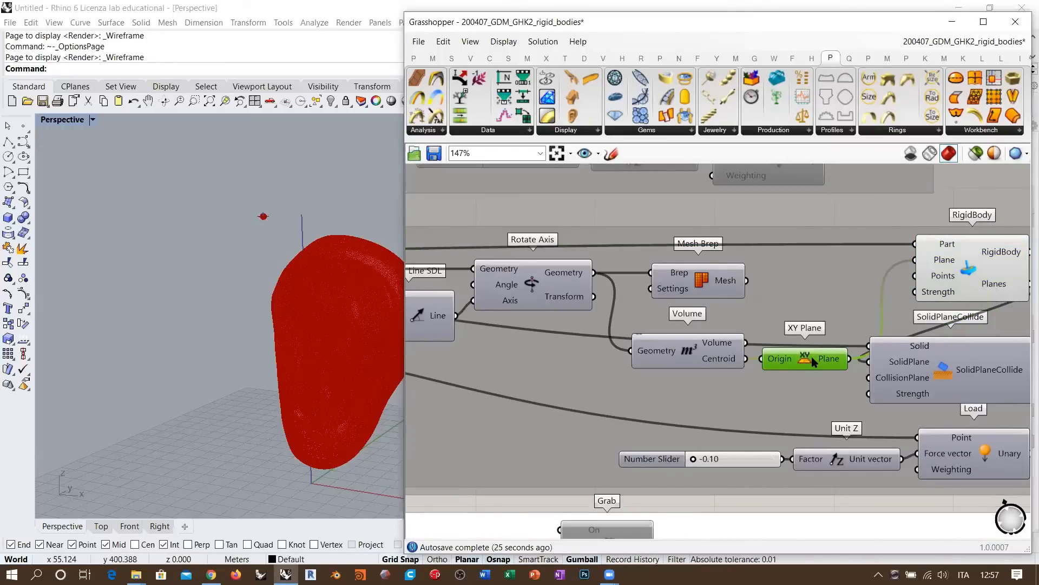
pyautogui.moveTo(888, 313); pyautogui.dragTo(836, 316, button='right')
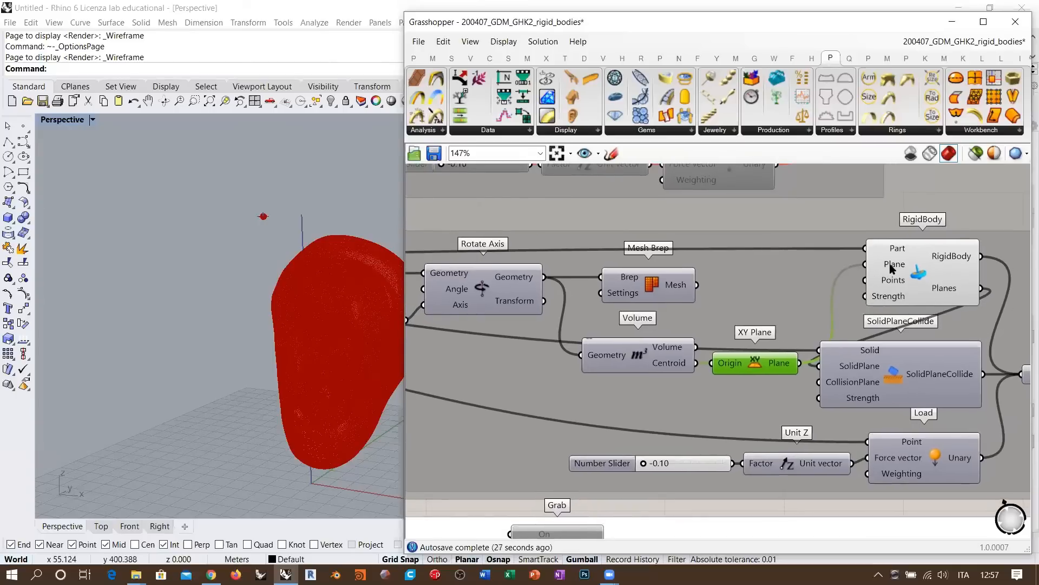
pyautogui.moveTo(800, 363); pyautogui.dragTo(862, 265)
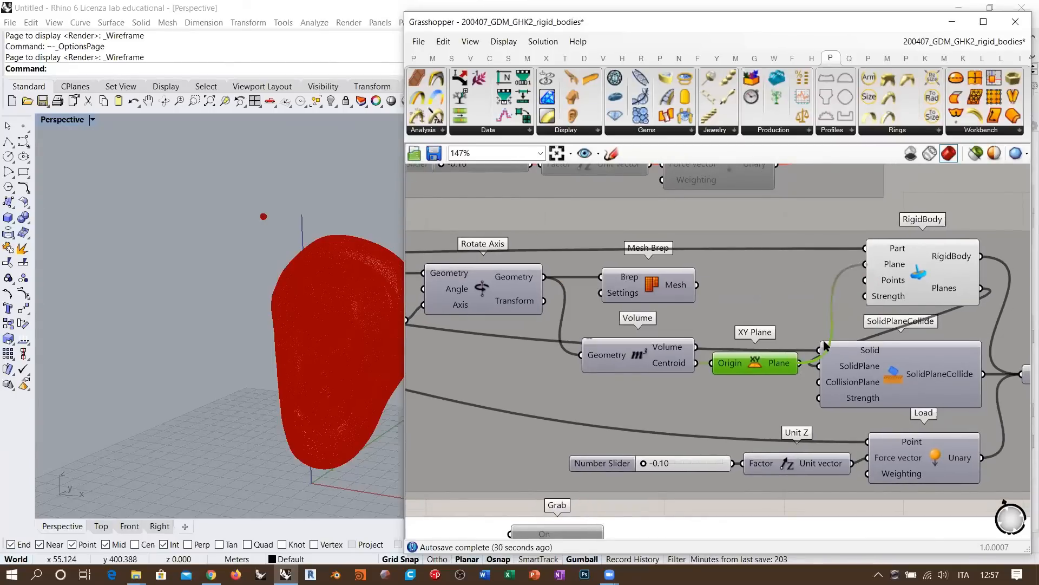
pyautogui.click(931, 271)
pyautogui.scroll(8, 319, 355)
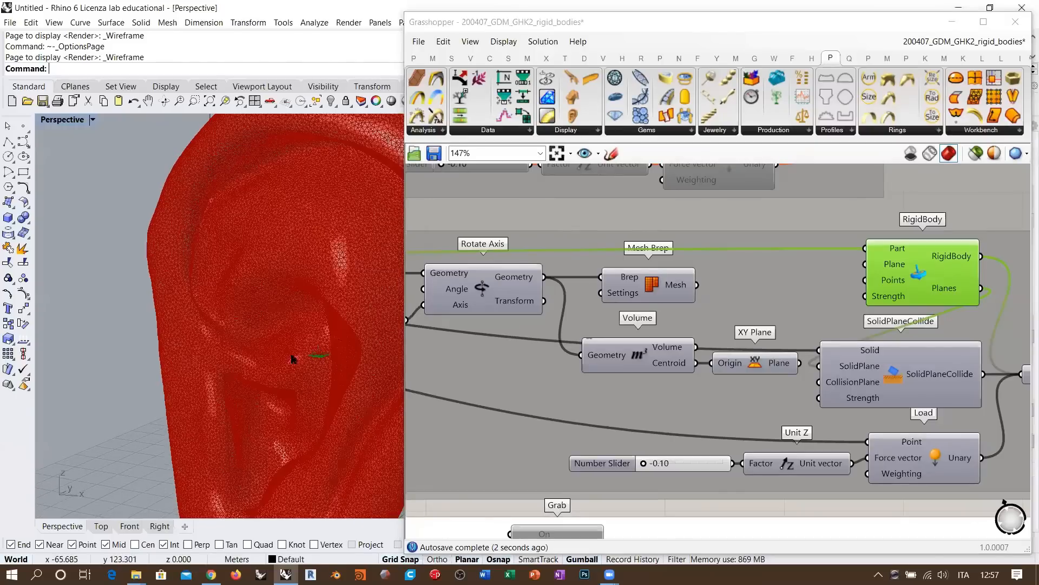
pyautogui.scroll(-8, 292, 358)
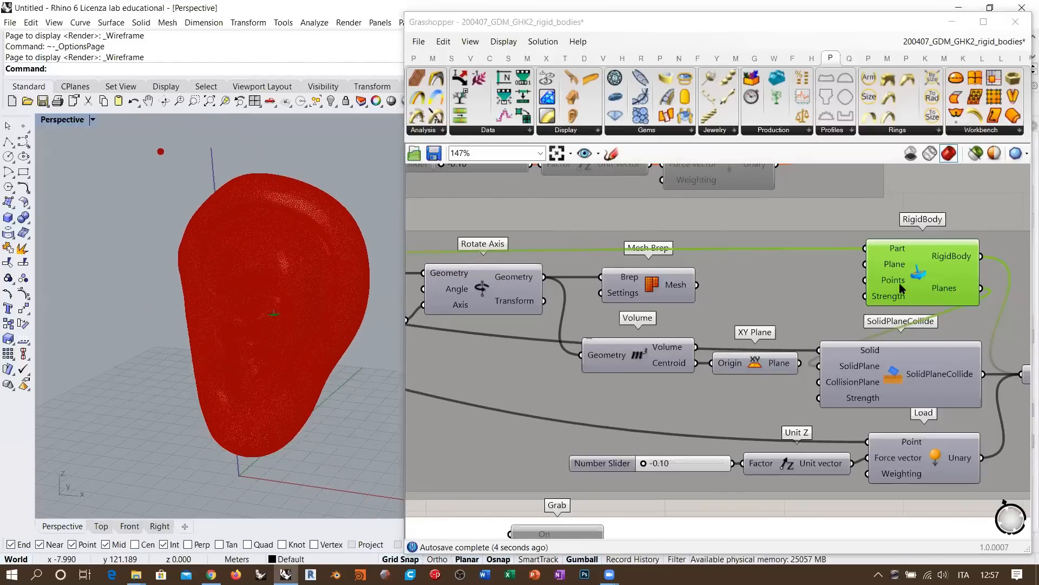
# Reset the BouncySolver with the button wired to its Reset input.
pyautogui.scroll(-3, 740, 302)
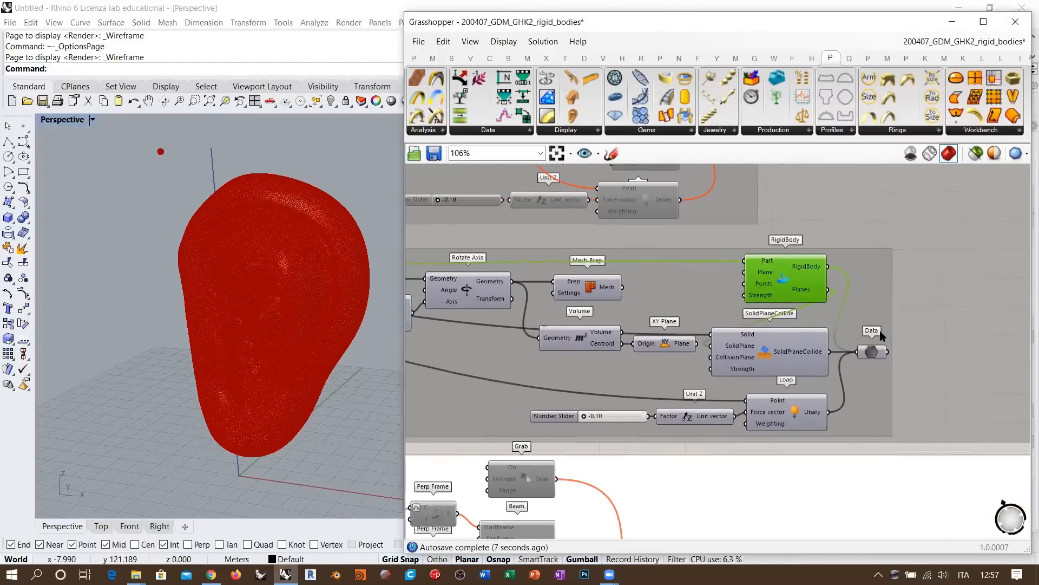
pyautogui.scroll(-3, 879, 331)
pyautogui.moveTo(722, 397); pyautogui.dragTo(634, 501, button='right')
pyautogui.moveTo(845, 309); pyautogui.dragTo(742, 455, button='right')
pyautogui.scroll(6, 597, 291)
pyautogui.click(555, 299)
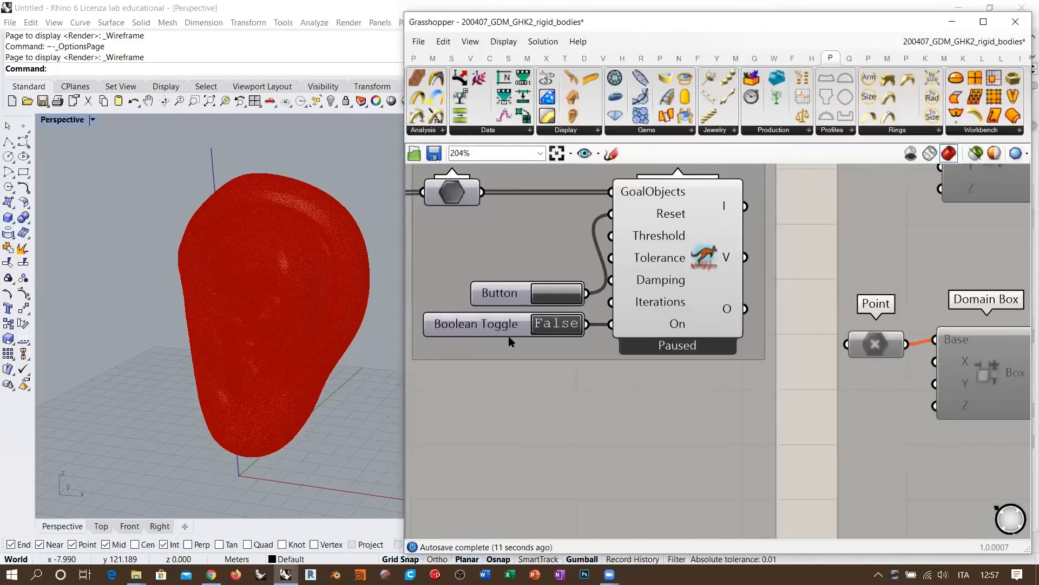
# Start the BouncySolver by setting the Boolean Toggle on its On input to True.
pyautogui.moveTo(567, 334); pyautogui.dragTo(655, 358, button='right')
pyautogui.moveTo(269, 333); pyautogui.dragTo(269, 308, button='right')
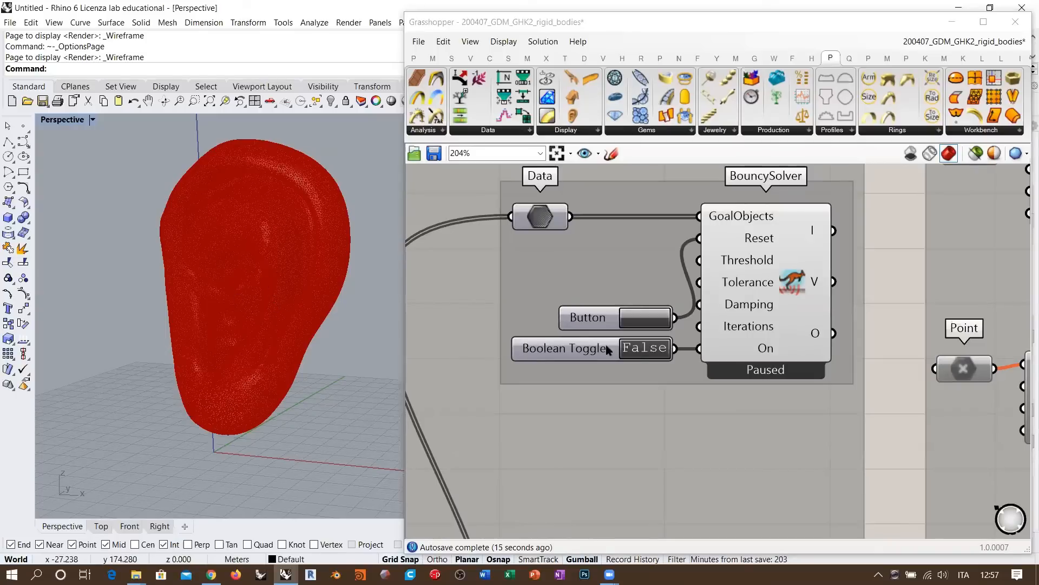
pyautogui.click(640, 350)
pyautogui.click(644, 348)
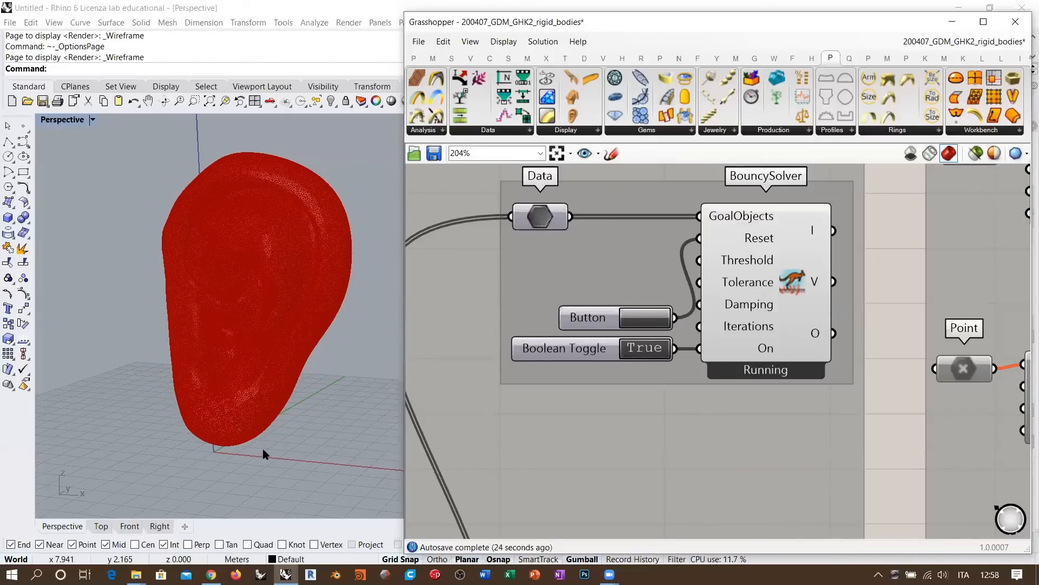
# Frame BouncySolver's output in Rhino's Right view with the Grasshopper window narrowed, and pause the solver with its Boolean Toggle.
pyautogui.click(297, 387)
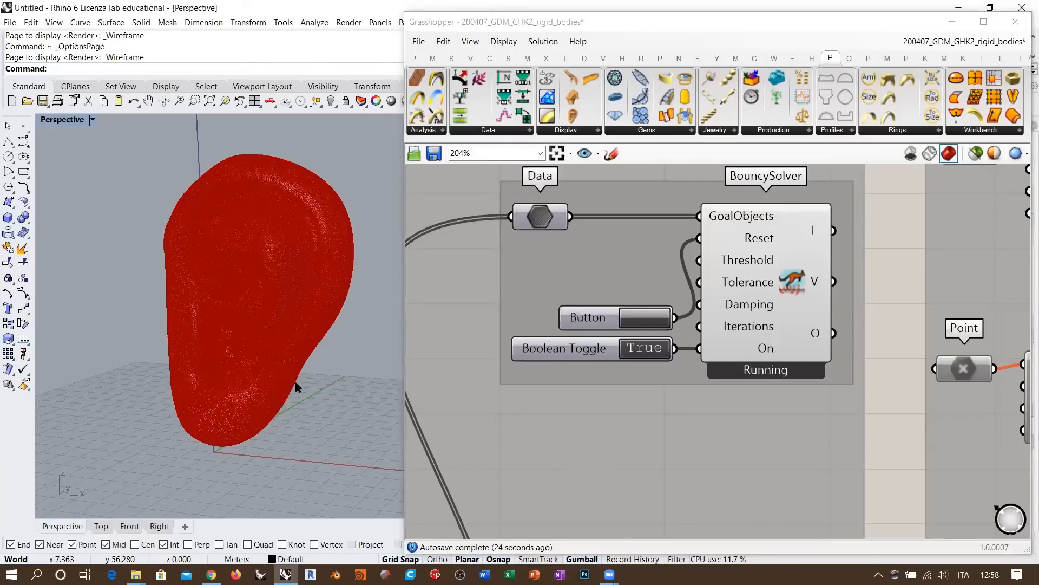
pyautogui.moveTo(296, 382); pyautogui.dragTo(244, 382, button='right')
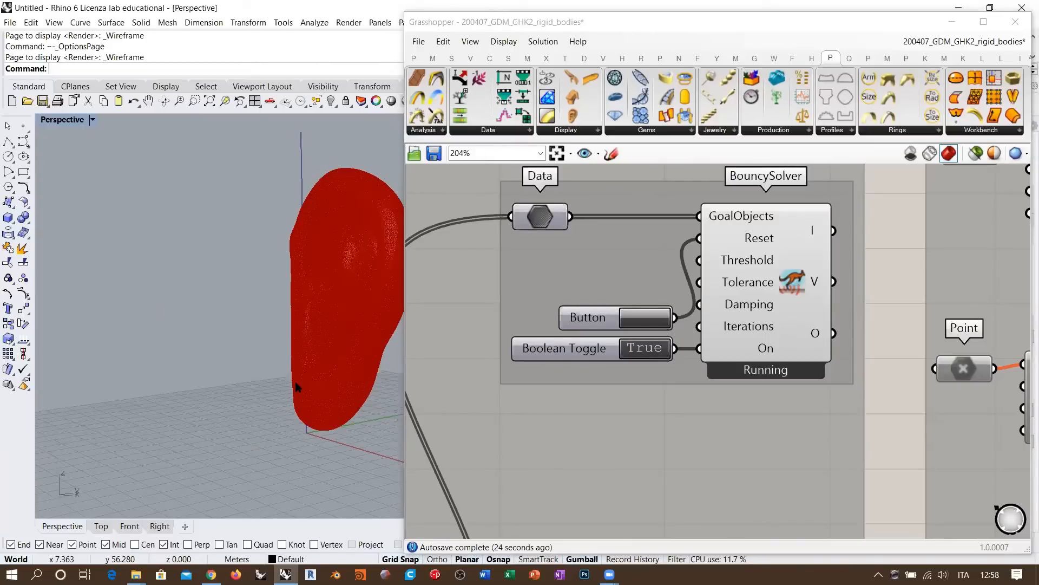
pyautogui.click(160, 527)
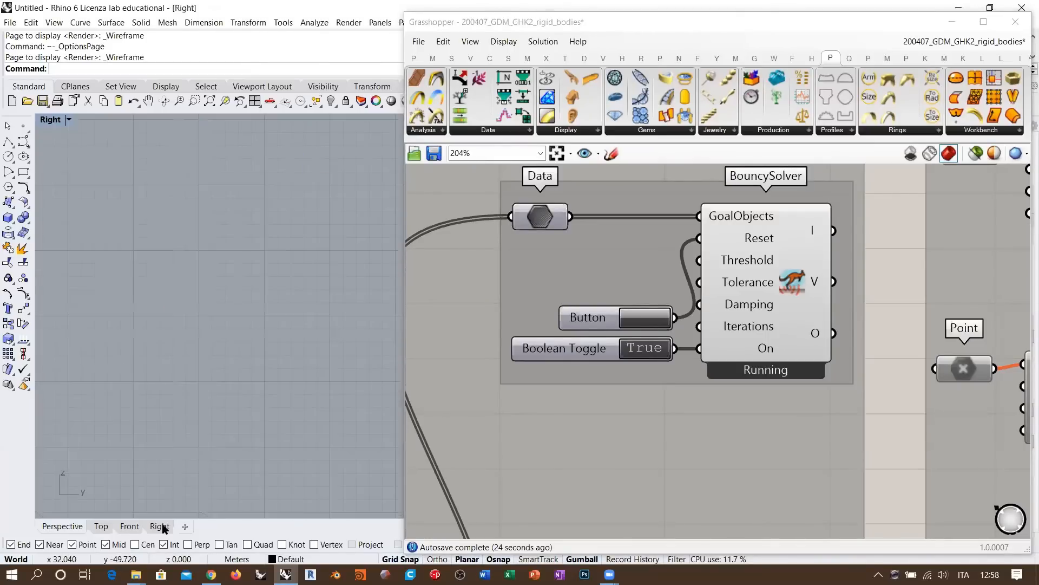
pyautogui.click(790, 293)
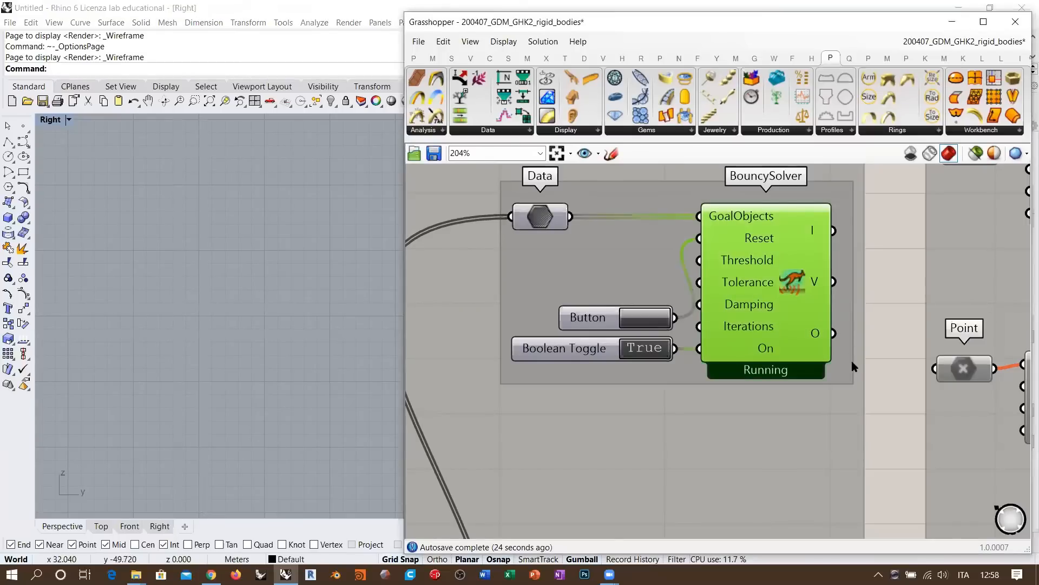
pyautogui.press('space')
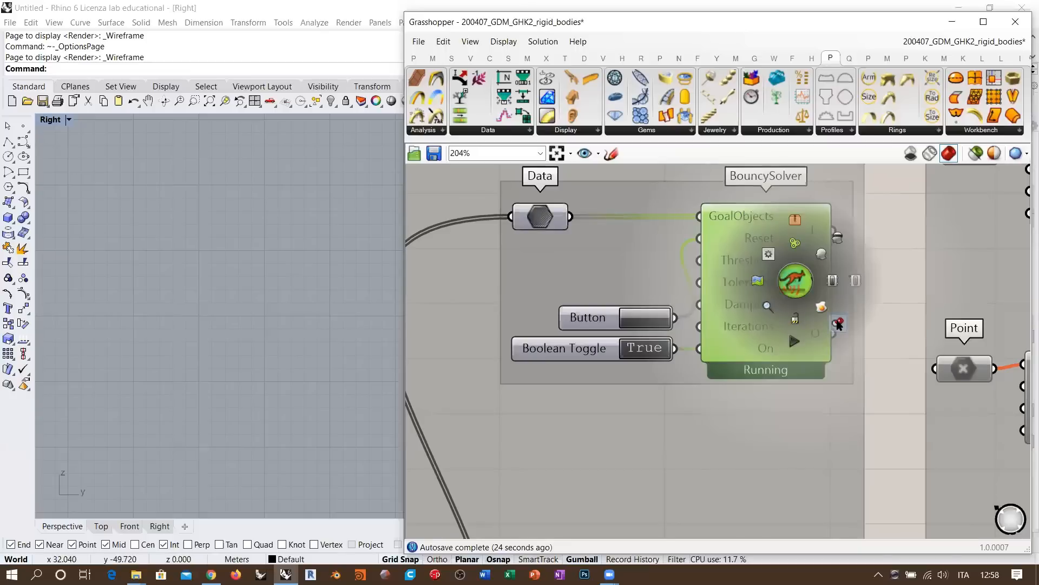
pyautogui.click(838, 323)
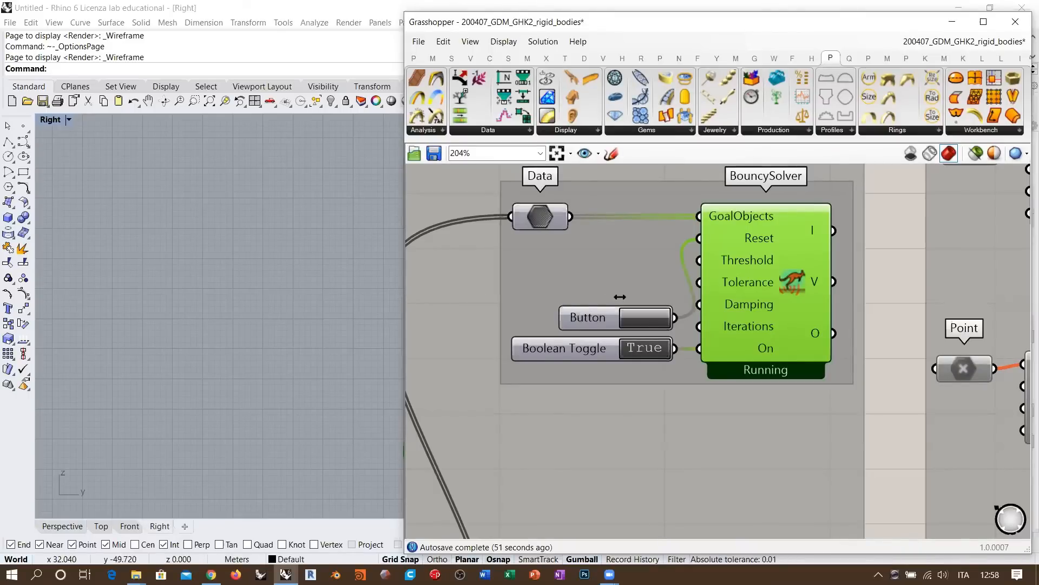
pyautogui.moveTo(620, 296); pyautogui.dragTo(620, 297)
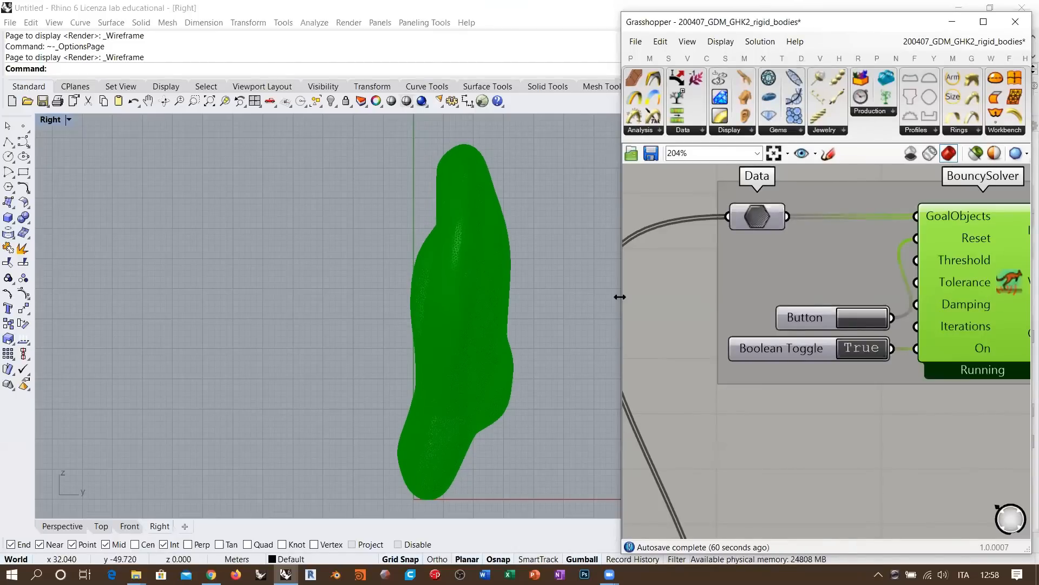
pyautogui.doubleClick(863, 349)
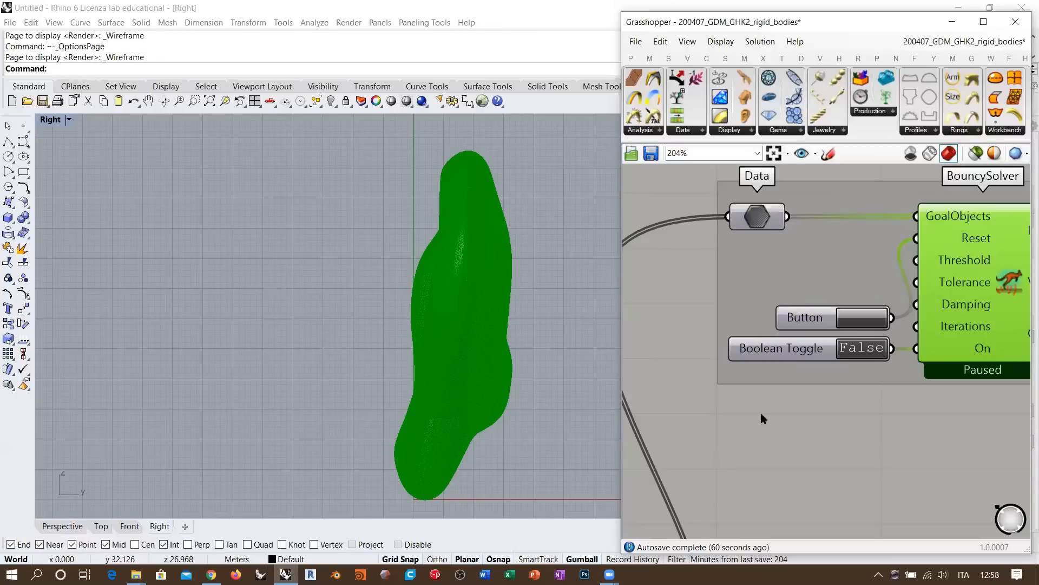
# Examine the CollisionPlane input of SolidPlaneCollide and its default value.
pyautogui.scroll(-6, 761, 419)
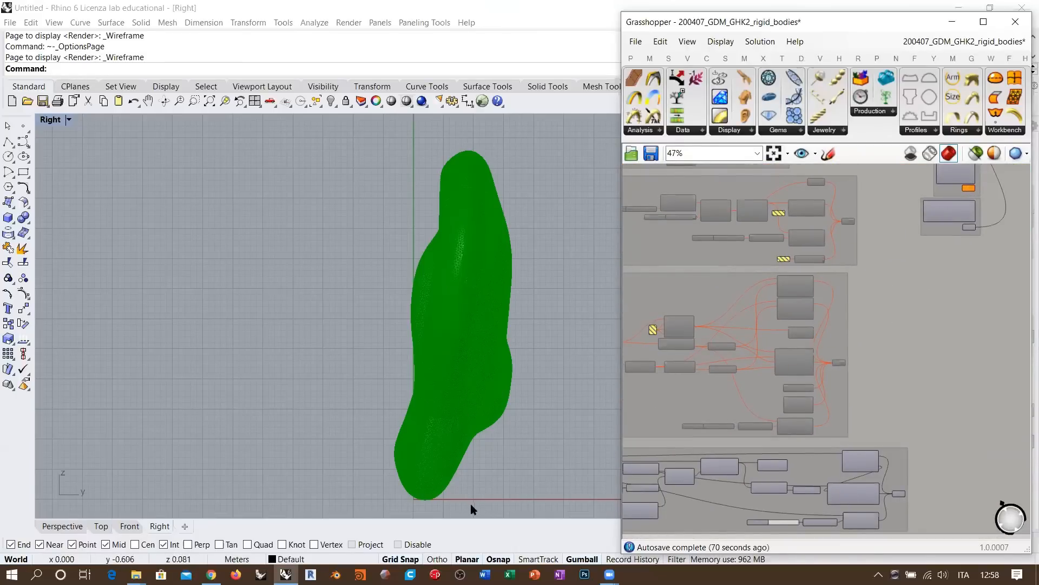
pyautogui.scroll(5, 877, 330)
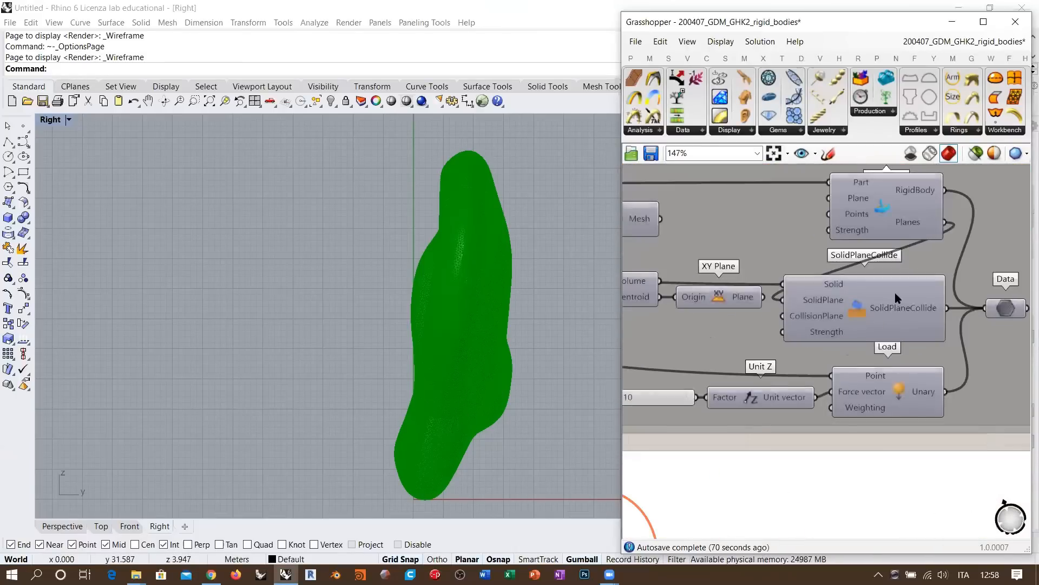
pyautogui.scroll(3, 895, 292)
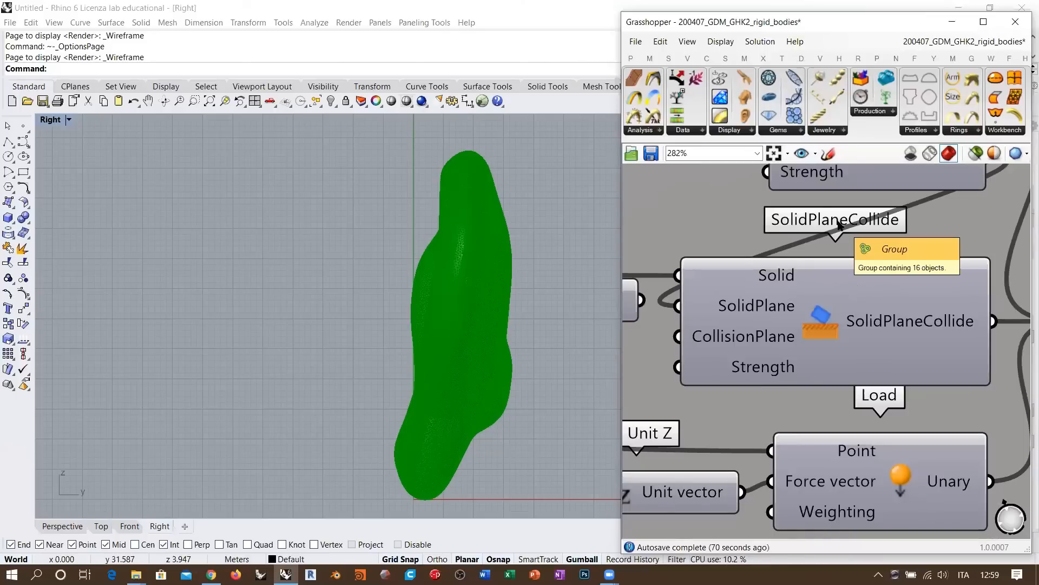
pyautogui.scroll(3, 779, 333)
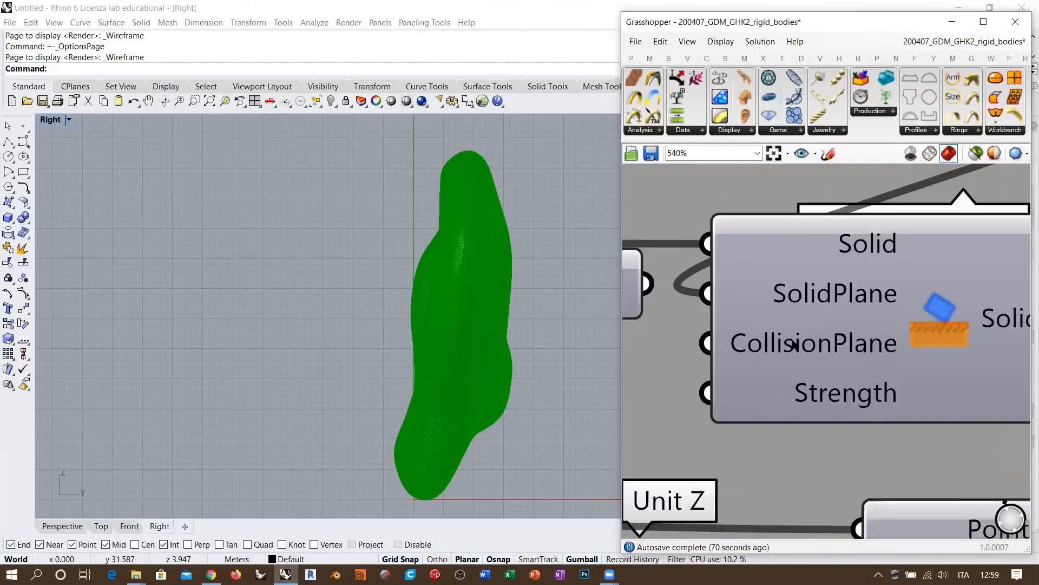
pyautogui.moveTo(827, 348)
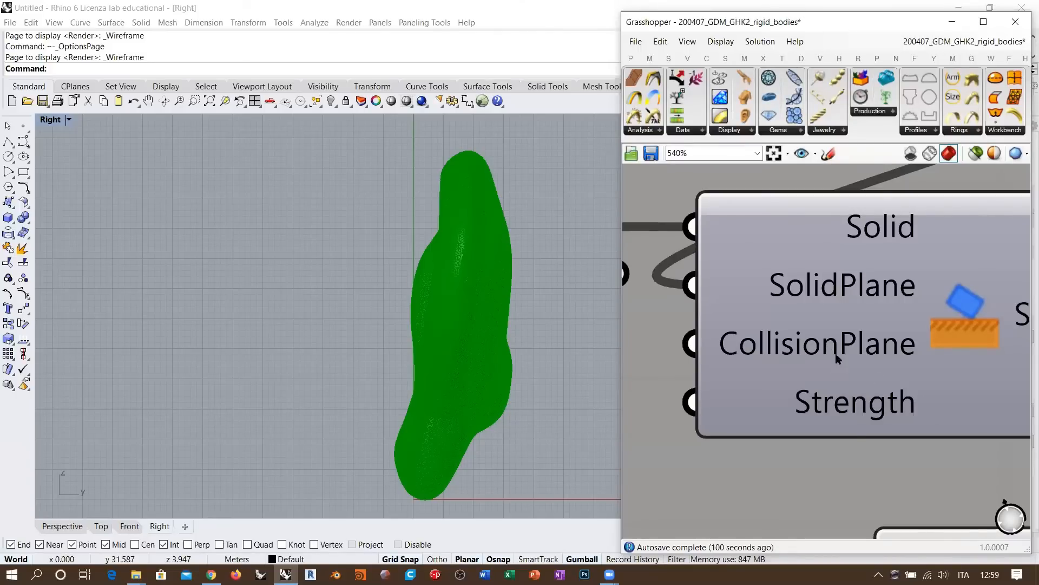
pyautogui.scroll(-5, 794, 371)
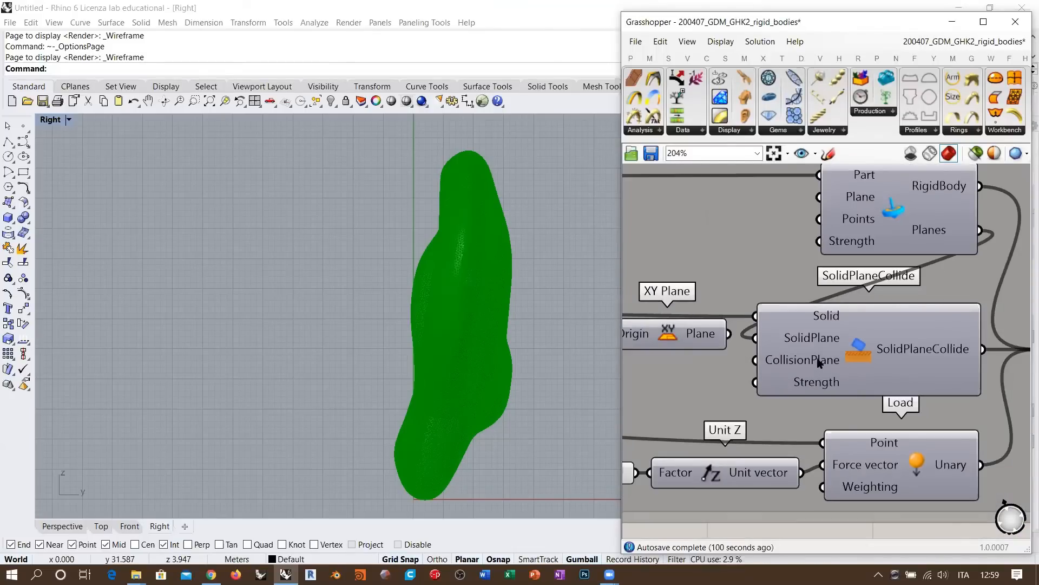
pyautogui.moveTo(804, 364)
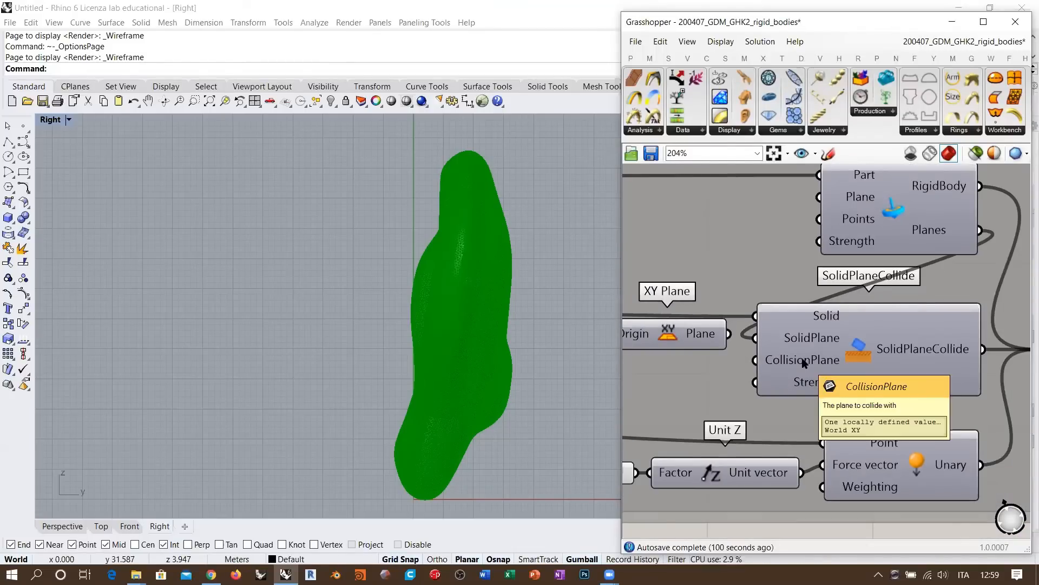
# Resume the BouncySolver with its Boolean Toggle until the ear settles on the ground plane, and set the toggle back to False.
pyautogui.scroll(-6, 855, 402)
pyautogui.scroll(5, 920, 297)
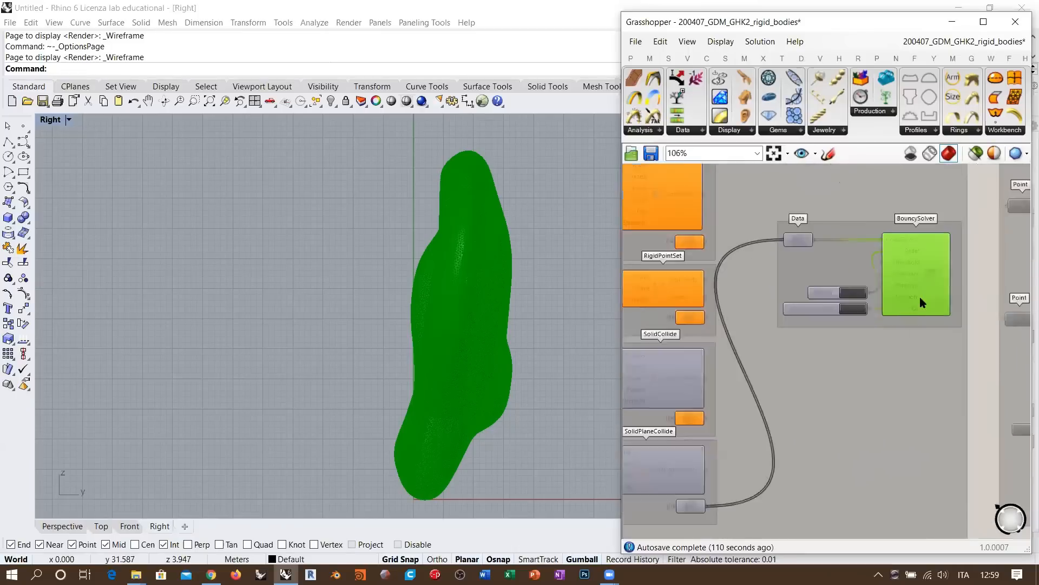
pyautogui.doubleClick(790, 344)
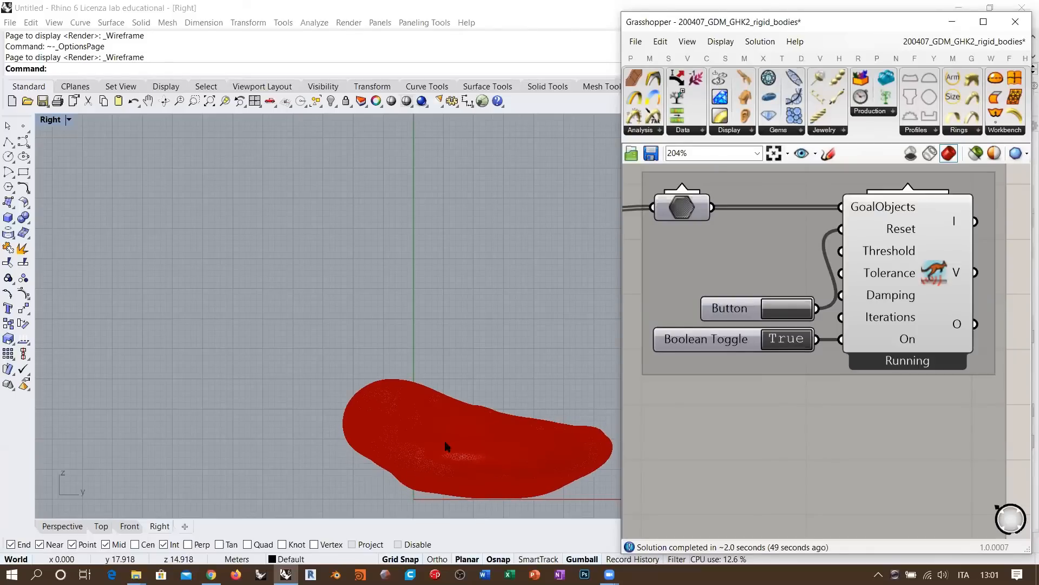
pyautogui.doubleClick(783, 346)
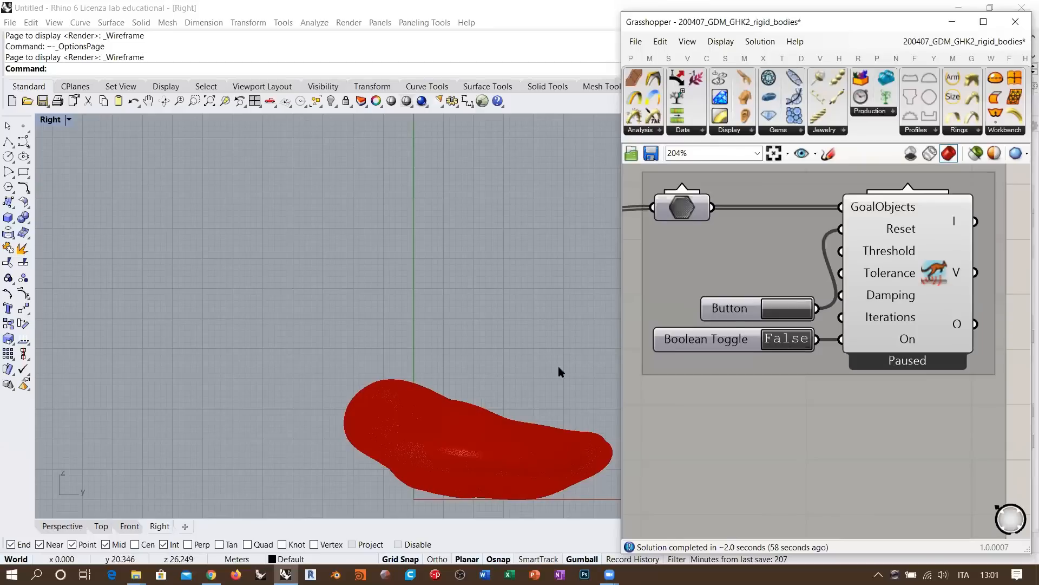
# Examine the settled ear mesh from several angles in Rhino's Perspective view.
pyautogui.click(59, 526)
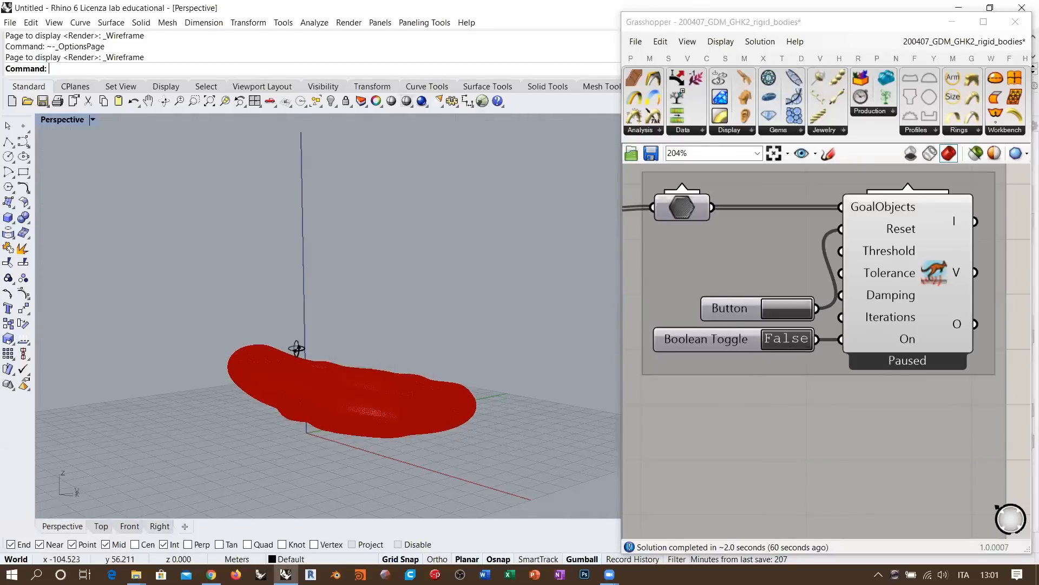
pyautogui.moveTo(295, 348); pyautogui.dragTo(345, 452, button='right')
pyautogui.moveTo(309, 413); pyautogui.dragTo(301, 329, button='right')
pyautogui.scroll(-4, 300, 329)
pyautogui.scroll(11, 414, 392)
pyautogui.moveTo(414, 392); pyautogui.dragTo(506, 263, button='right')
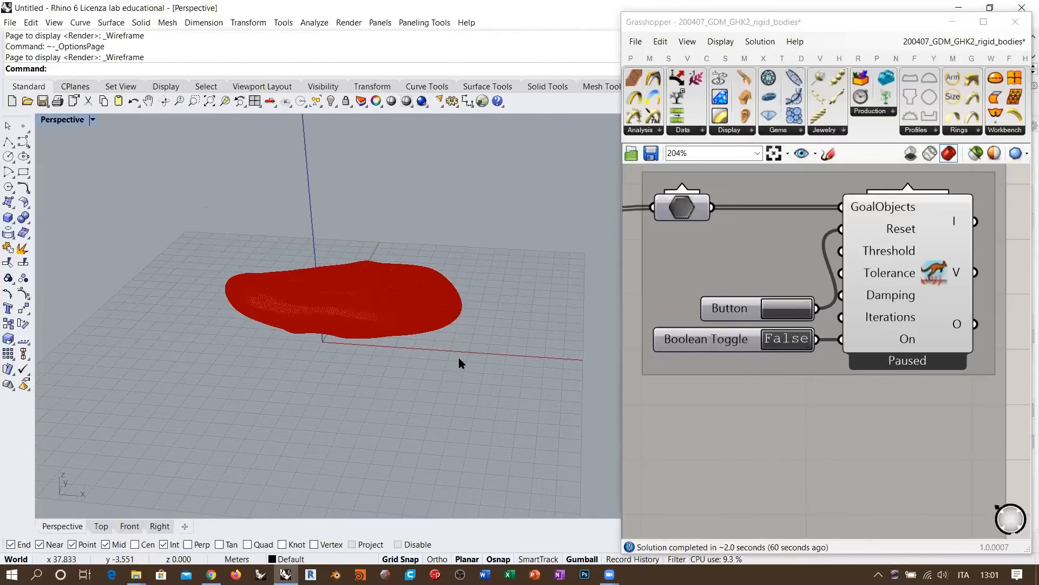
pyautogui.moveTo(398, 308); pyautogui.dragTo(382, 282, button='right')
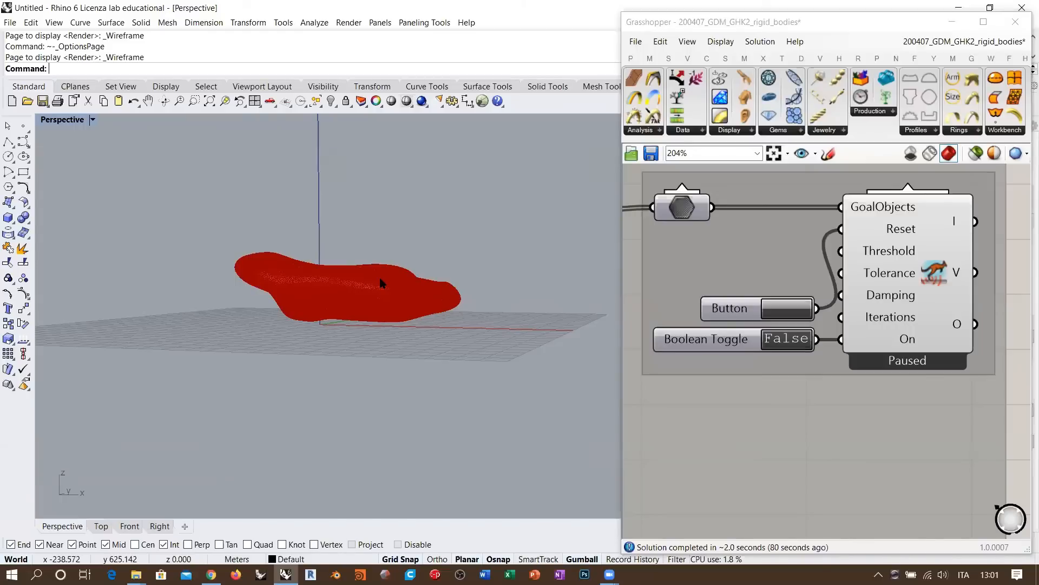
pyautogui.moveTo(388, 274); pyautogui.dragTo(362, 376, button='right')
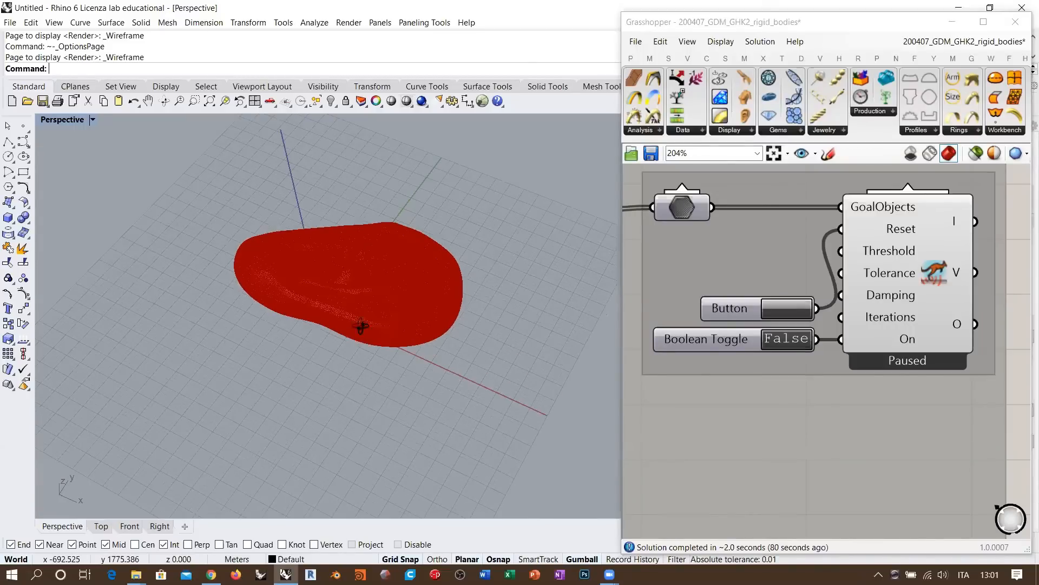
pyautogui.moveTo(362, 327); pyautogui.dragTo(422, 313, button='right')
# Return to the SolidPlaneCollide definition on the canvas and widen the Grasshopper window across the screen.
pyautogui.scroll(-8, 896, 313)
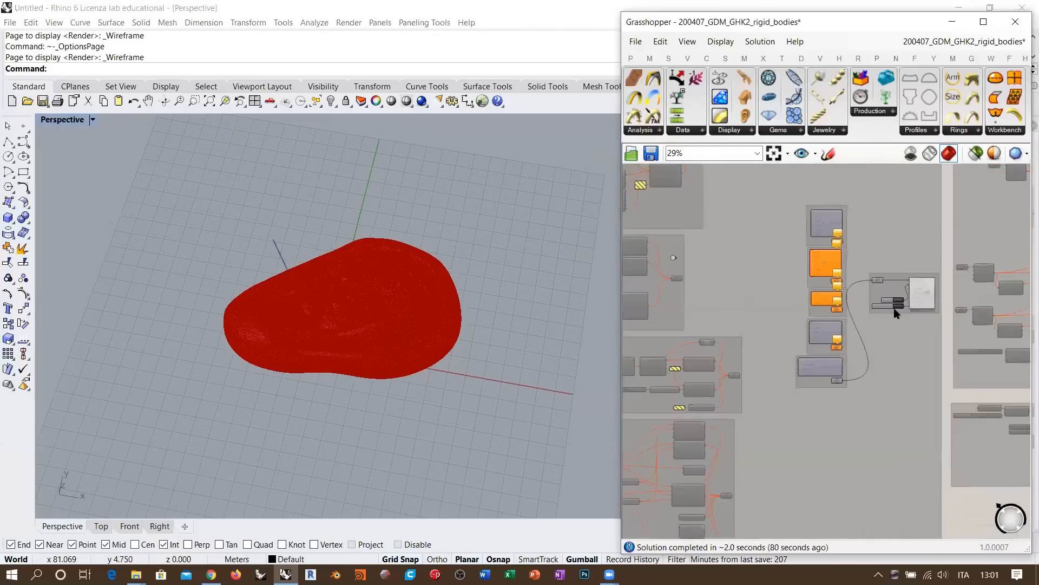
pyautogui.scroll(5, 896, 313)
pyautogui.moveTo(840, 307); pyautogui.dragTo(808, 317, button='right')
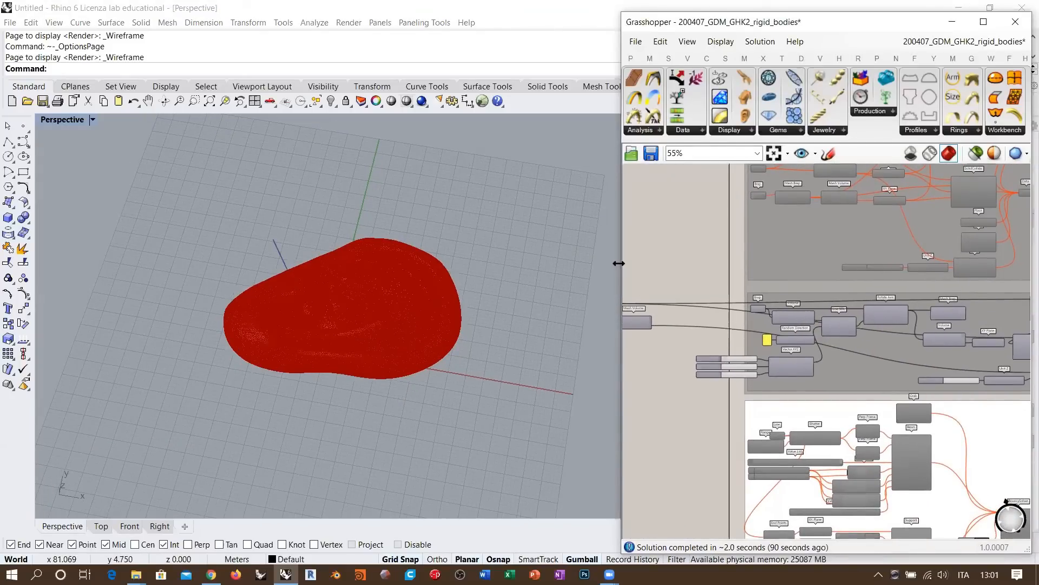
pyautogui.moveTo(622, 262); pyautogui.dragTo(174, 262)
pyautogui.moveTo(599, 364); pyautogui.dragTo(647, 352, button='right')
pyautogui.scroll(8, 654, 217)
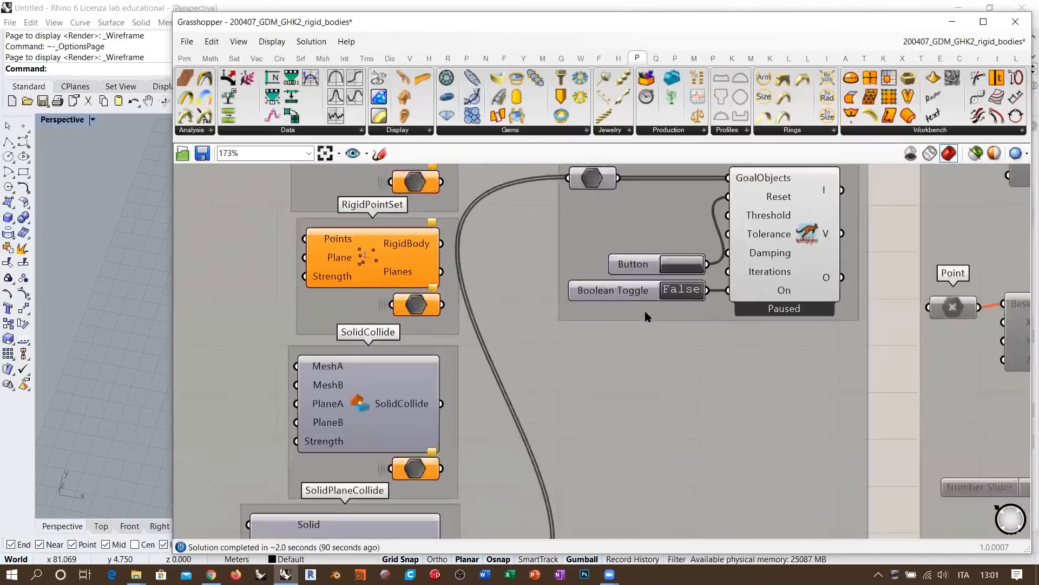
pyautogui.scroll(-9, 816, 283)
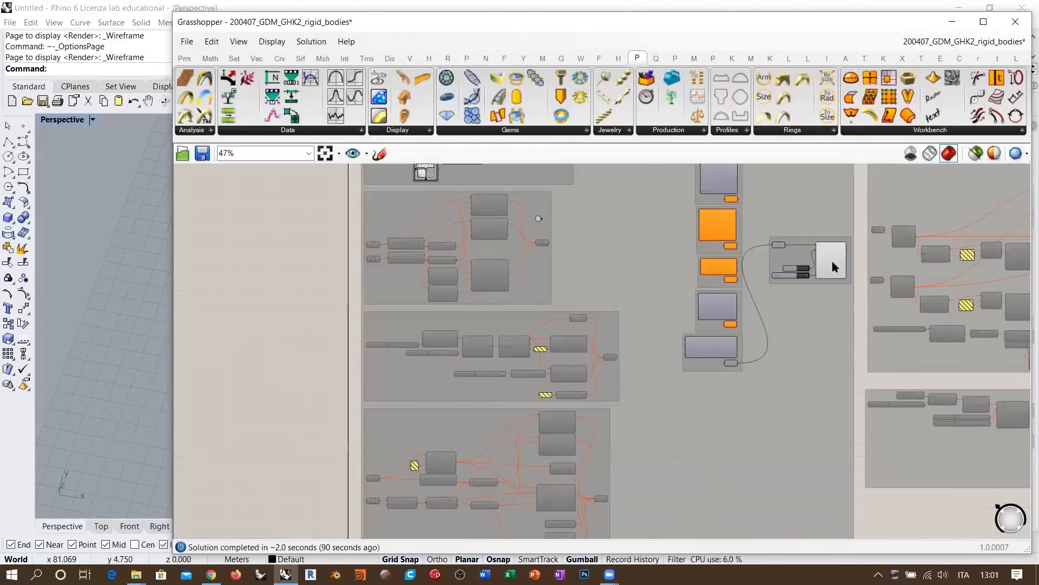
pyautogui.scroll(4, 832, 265)
pyautogui.moveTo(563, 471); pyautogui.dragTo(739, 327, button='right')
pyautogui.moveTo(595, 476); pyautogui.dragTo(761, 282, button='right')
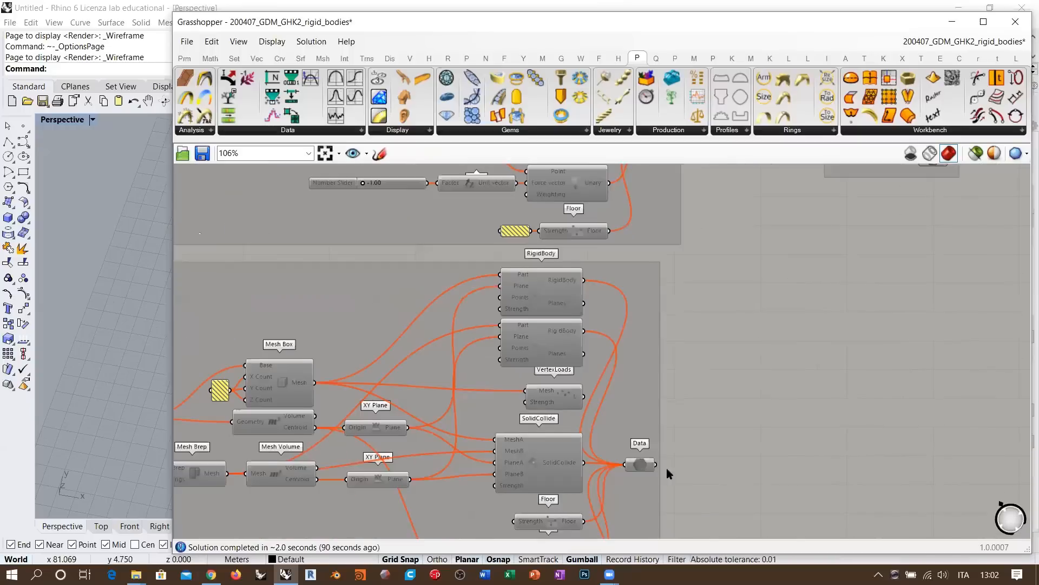
pyautogui.moveTo(667, 469); pyautogui.dragTo(848, 232, button='right')
pyautogui.moveTo(698, 341); pyautogui.dragTo(706, 172, button='right')
pyautogui.moveTo(698, 286); pyautogui.dragTo(744, 285, button='right')
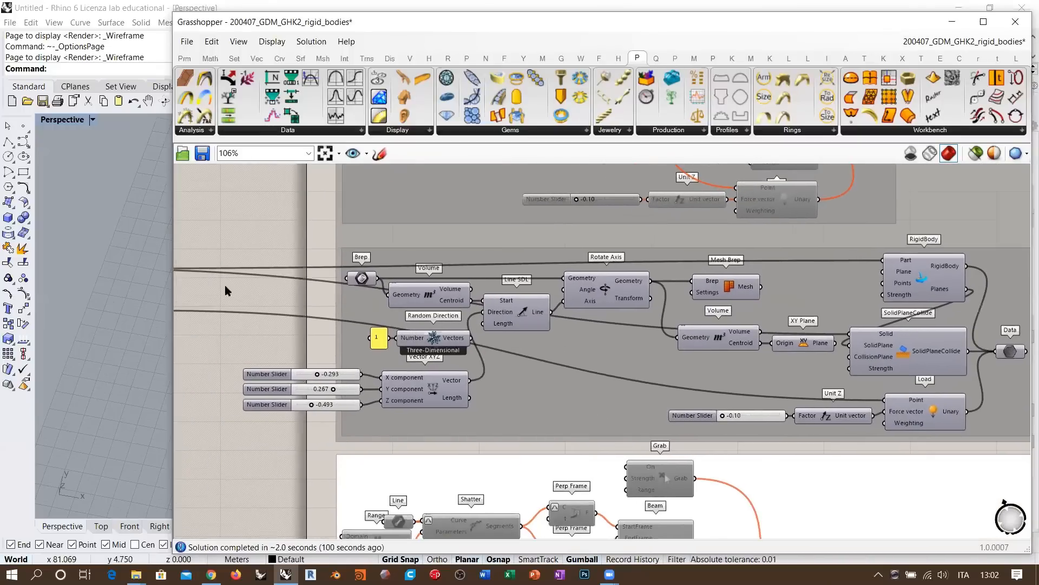
pyautogui.moveTo(170, 288); pyautogui.dragTo(17, 303)
# Reconnect Mesh Brep's Mesh output to RigidBody's Part input and SolidPlaneCollide's Solid input, replacing the ear mesh wires.
pyautogui.moveTo(316, 310); pyautogui.dragTo(381, 320, button='right')
pyautogui.moveTo(757, 300); pyautogui.dragTo(710, 304, button='right')
pyautogui.scroll(5, 709, 303)
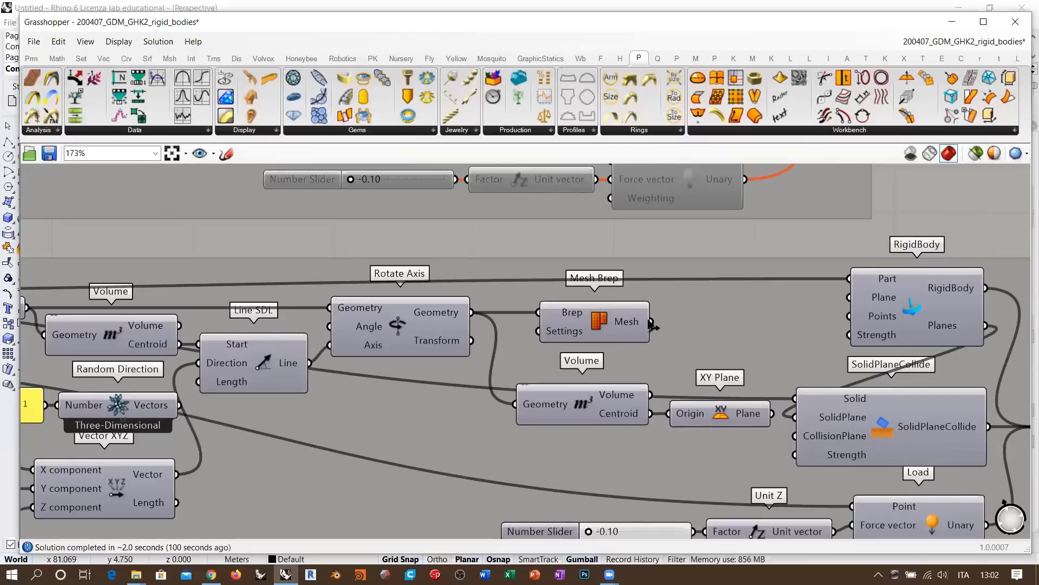
pyautogui.hotkey('ctrl', 'z')
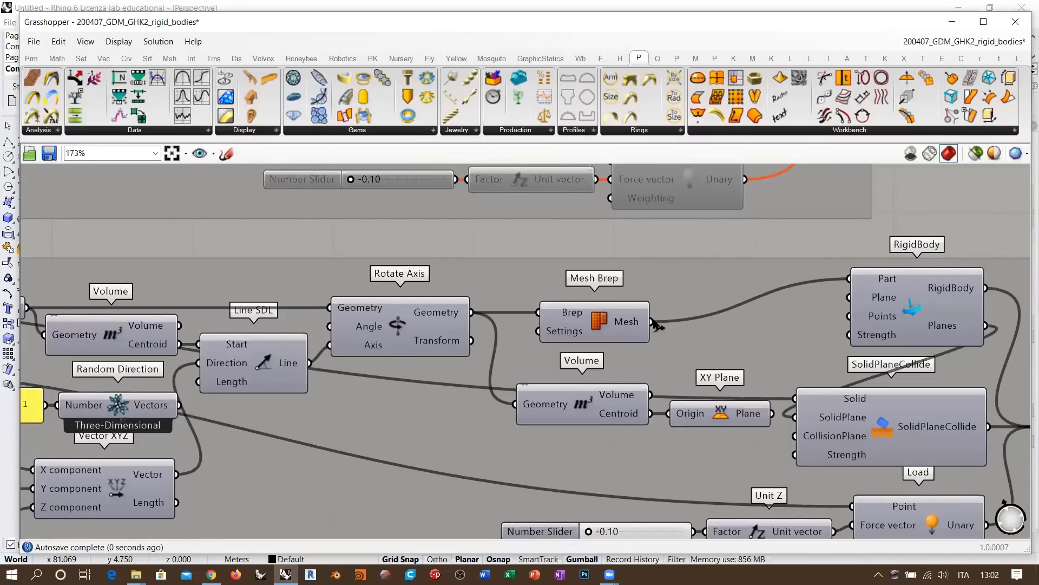
pyautogui.moveTo(652, 321); pyautogui.dragTo(796, 399)
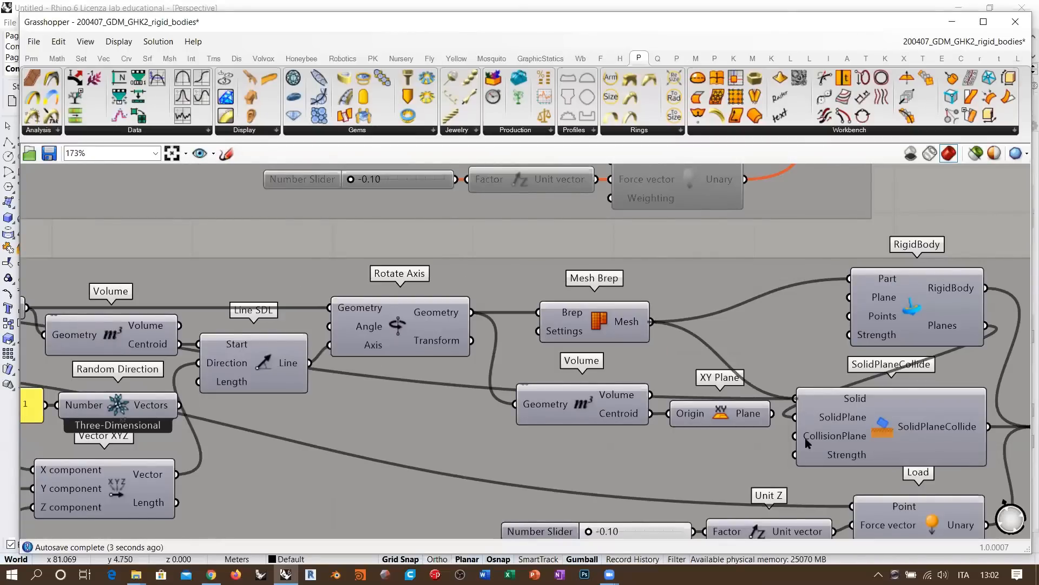
pyautogui.scroll(-5, 818, 328)
pyautogui.moveTo(556, 414); pyautogui.dragTo(568, 383, button='right')
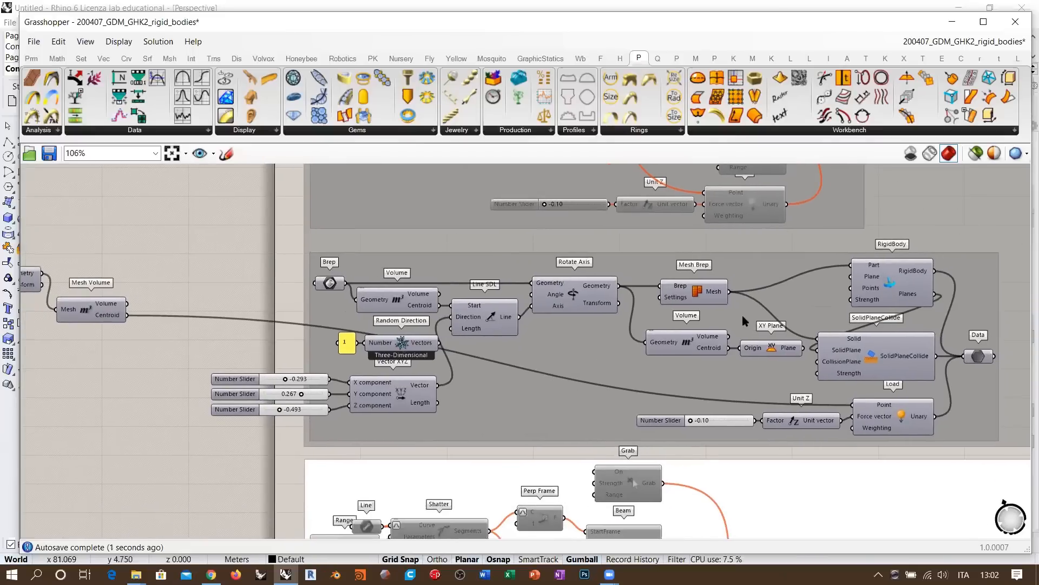
pyautogui.moveTo(819, 330); pyautogui.dragTo(801, 324, button='right')
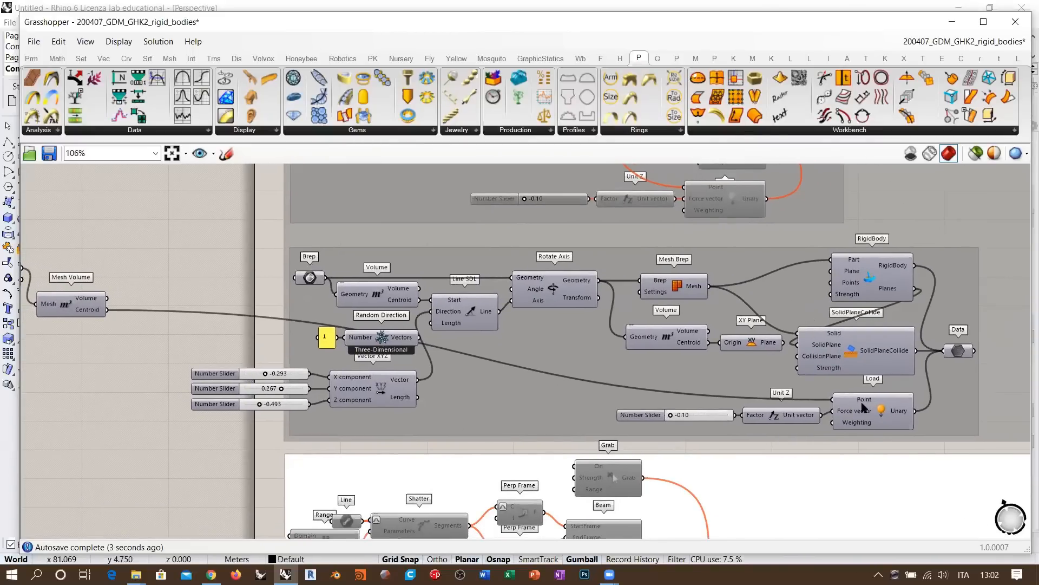
# Connect the Volume component's Centroid output to the Load's Point input, replacing the Mesh Volume wire.
pyautogui.moveTo(864, 400)
pyautogui.scroll(3, 864, 404)
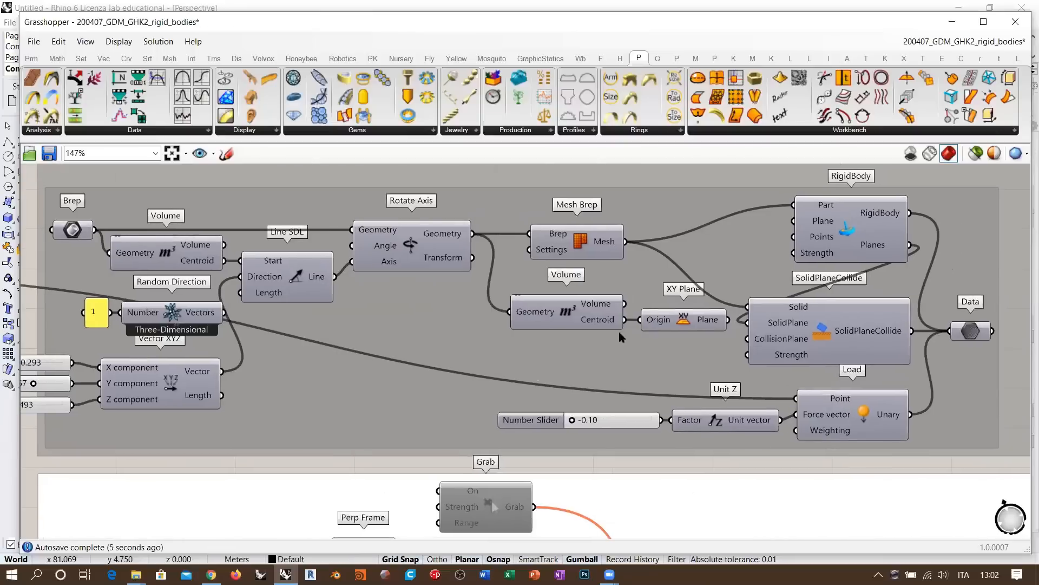
pyautogui.click(620, 322)
pyautogui.moveTo(628, 324); pyautogui.dragTo(810, 410)
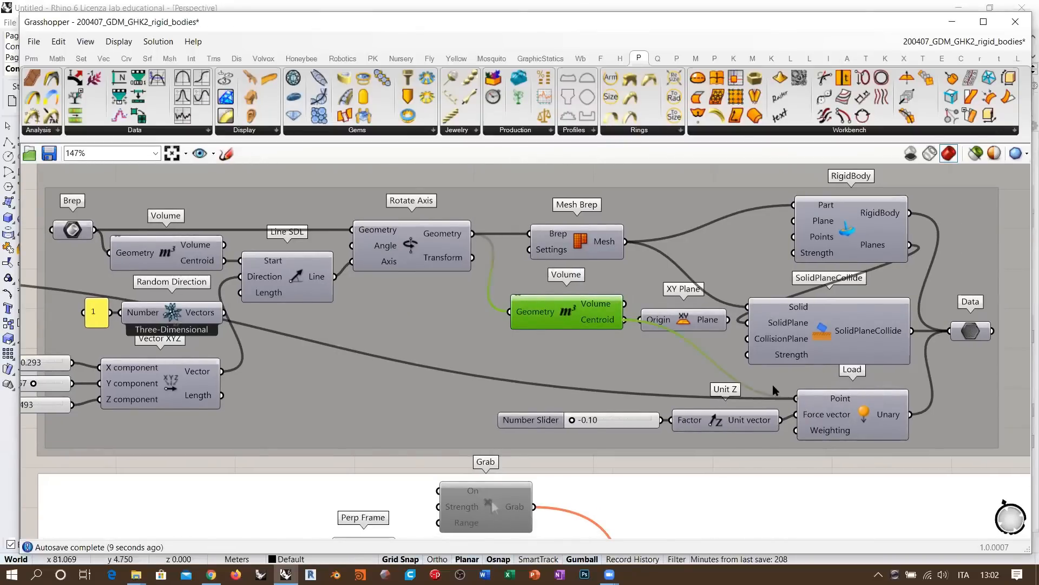
# Delete the three ear mesh components, including Mesh Volume, standing outside the SolidPlaneCollide group.
pyautogui.scroll(-5, 561, 366)
pyautogui.moveTo(506, 264); pyautogui.dragTo(347, 339)
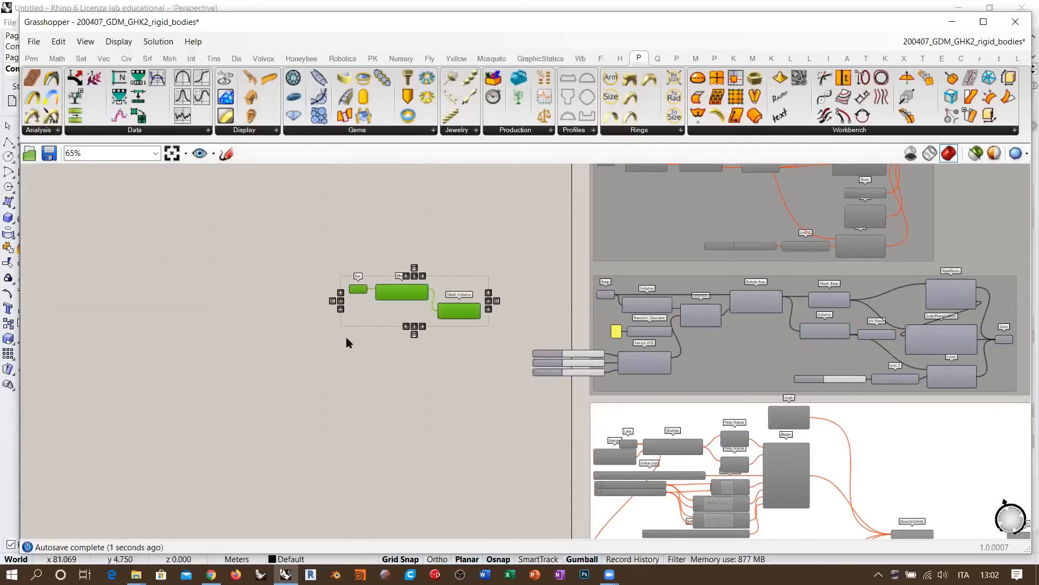
pyautogui.press('Delete')
# Return to the BouncySolver area of the canvas and narrow the Grasshopper window to uncover Rhino's Perspective view.
pyautogui.moveTo(697, 372); pyautogui.dragTo(431, 485, button='right')
pyautogui.scroll(-3, 578, 366)
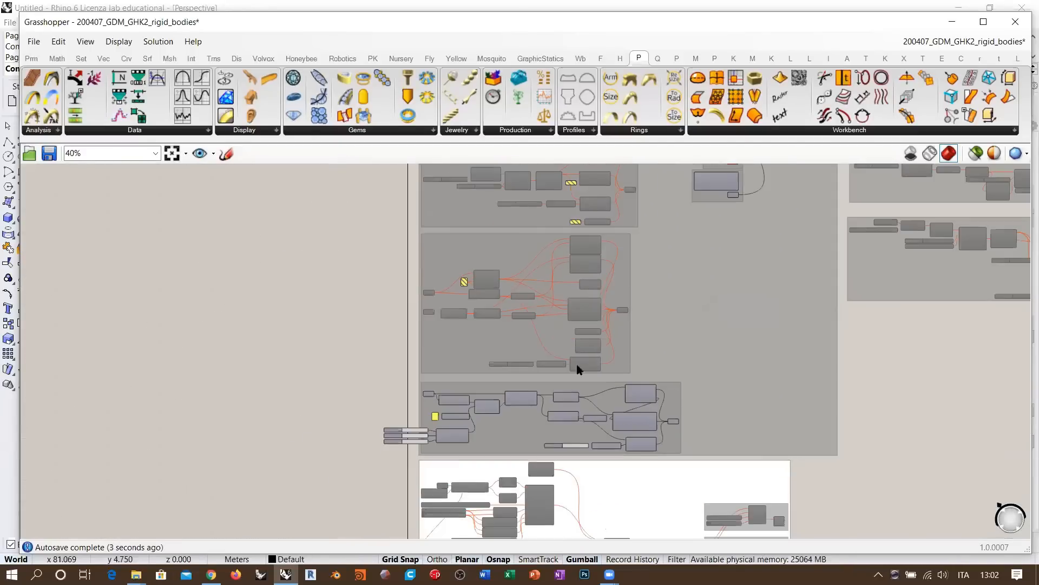
pyautogui.moveTo(824, 240); pyautogui.dragTo(697, 352, button='right')
pyautogui.moveTo(714, 263); pyautogui.dragTo(726, 350, button='right')
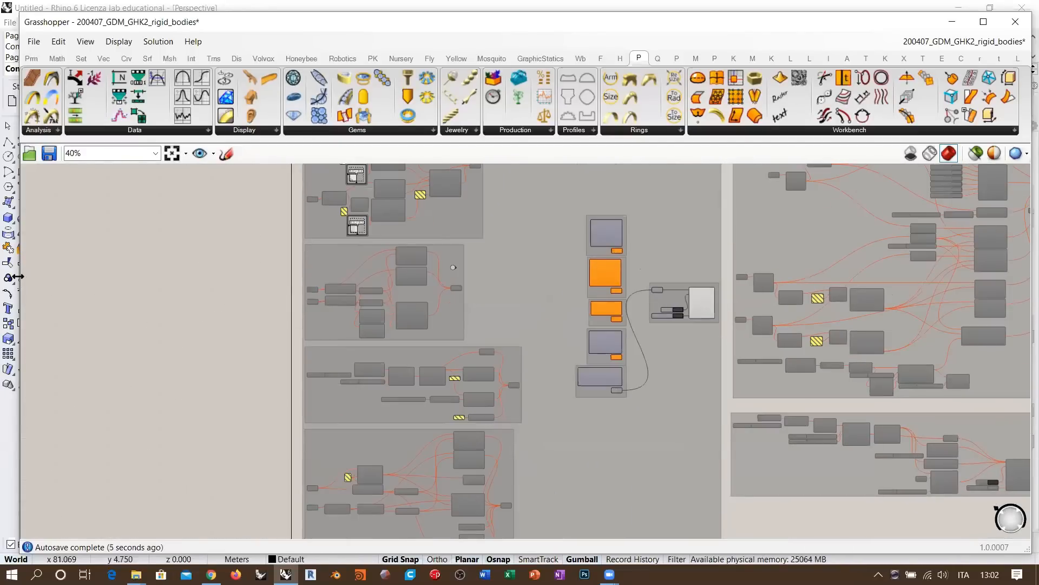
pyautogui.moveTo(18, 277); pyautogui.dragTo(556, 276)
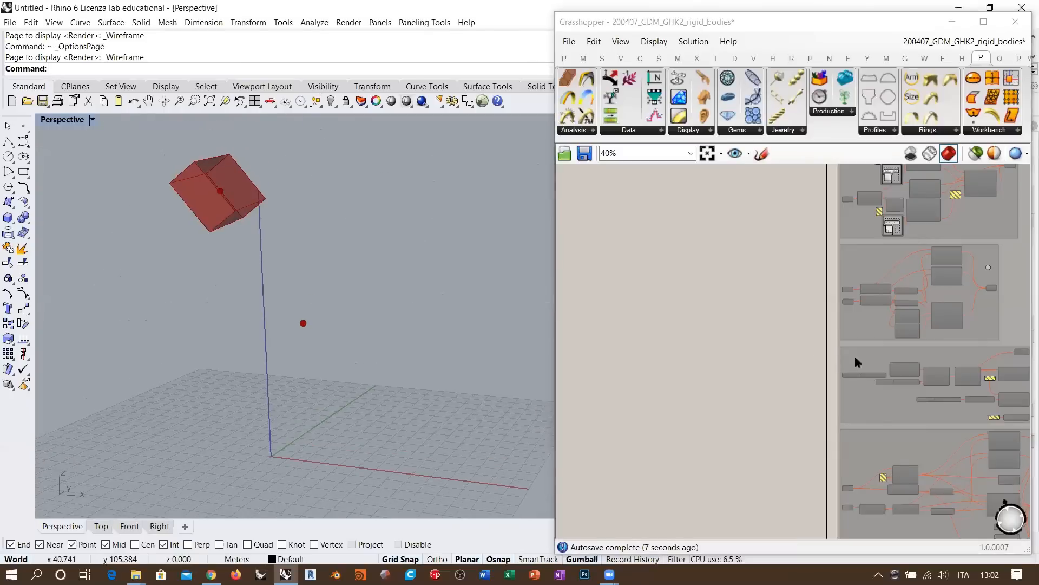
# Run the BouncySolver with its Boolean Toggle until the box settles on the ground plane, and set the toggle back to False.
pyautogui.moveTo(974, 325); pyautogui.dragTo(788, 323, button='right')
pyautogui.scroll(5, 860, 379)
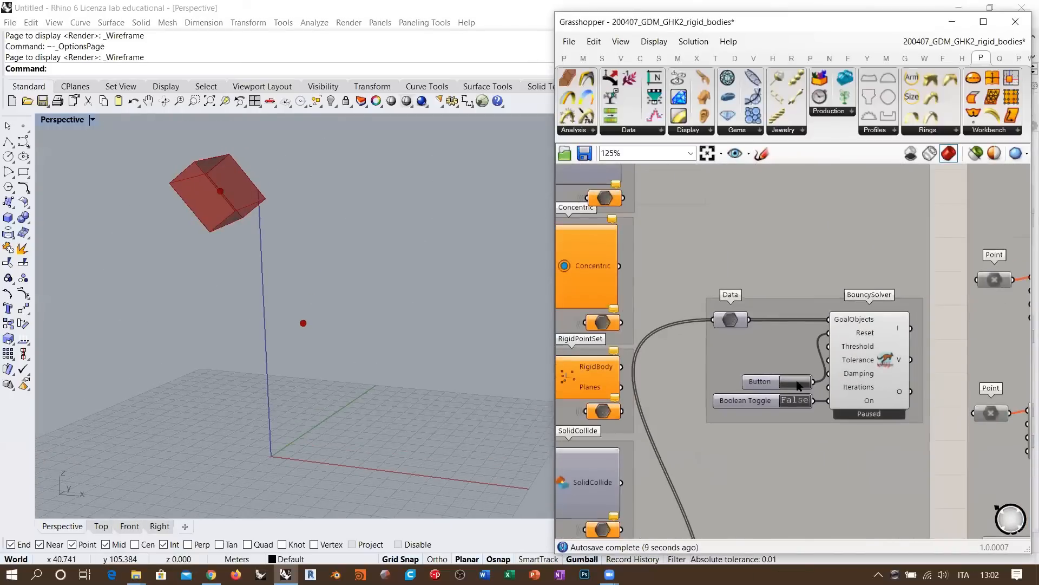
pyautogui.doubleClick(790, 406)
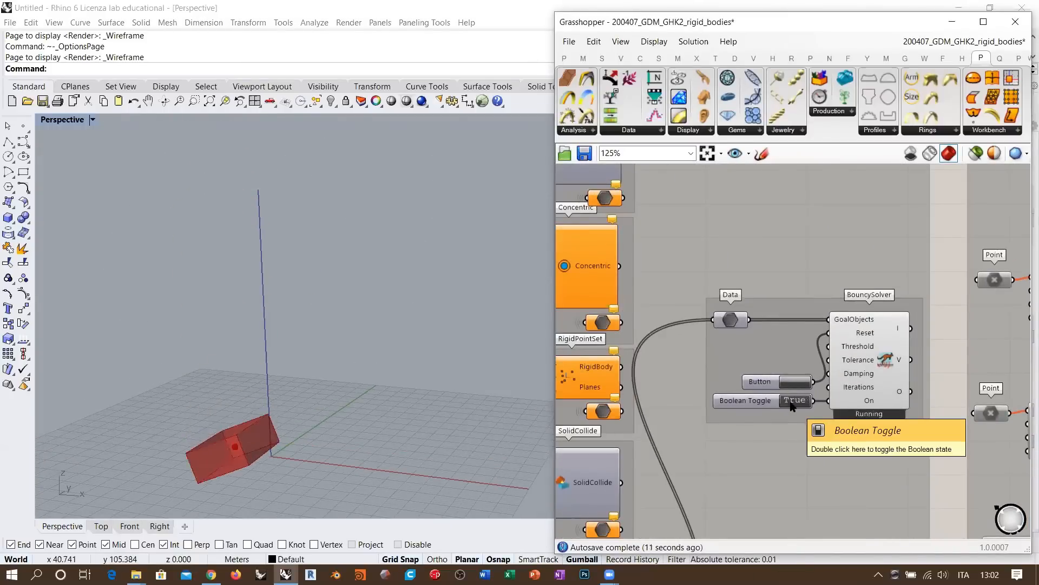
pyautogui.doubleClick(791, 402)
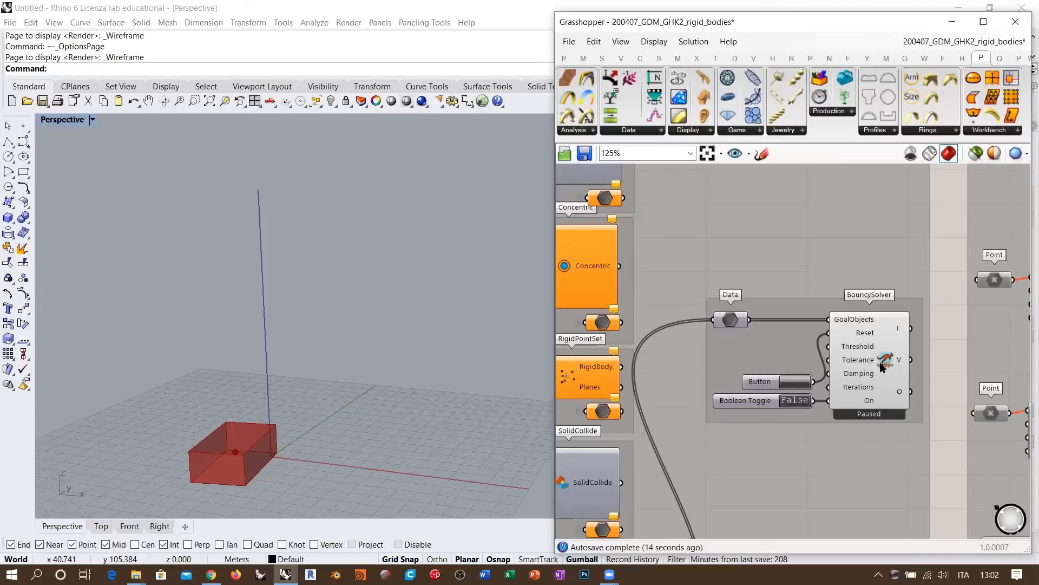
# Move the three direction number sliders and Vector XYZ inside the SolidPlaneCollide definition's group and add them to that group.
pyautogui.click(881, 359)
pyautogui.scroll(-5, 882, 352)
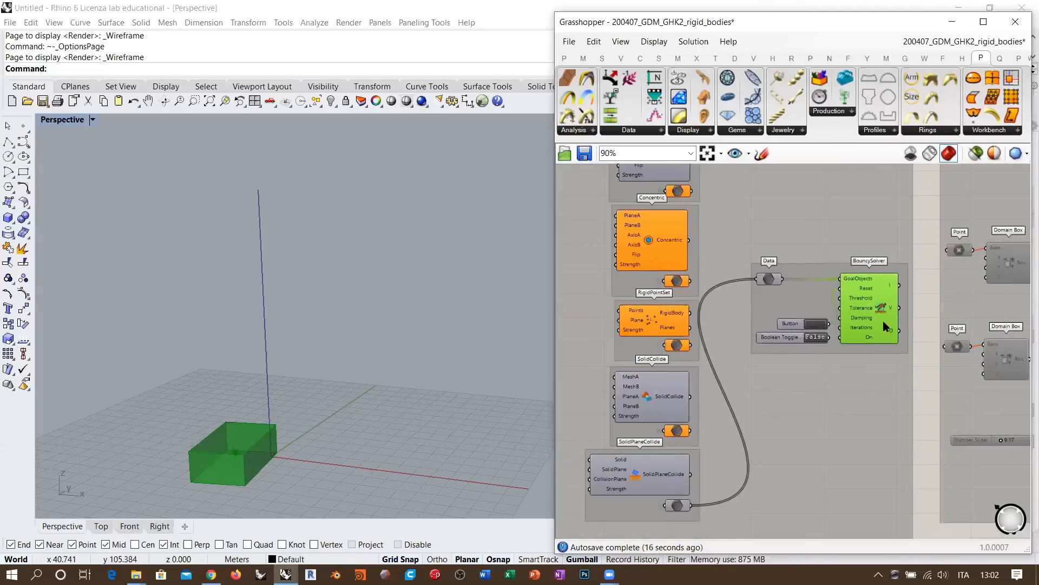
pyautogui.scroll(-3, 914, 335)
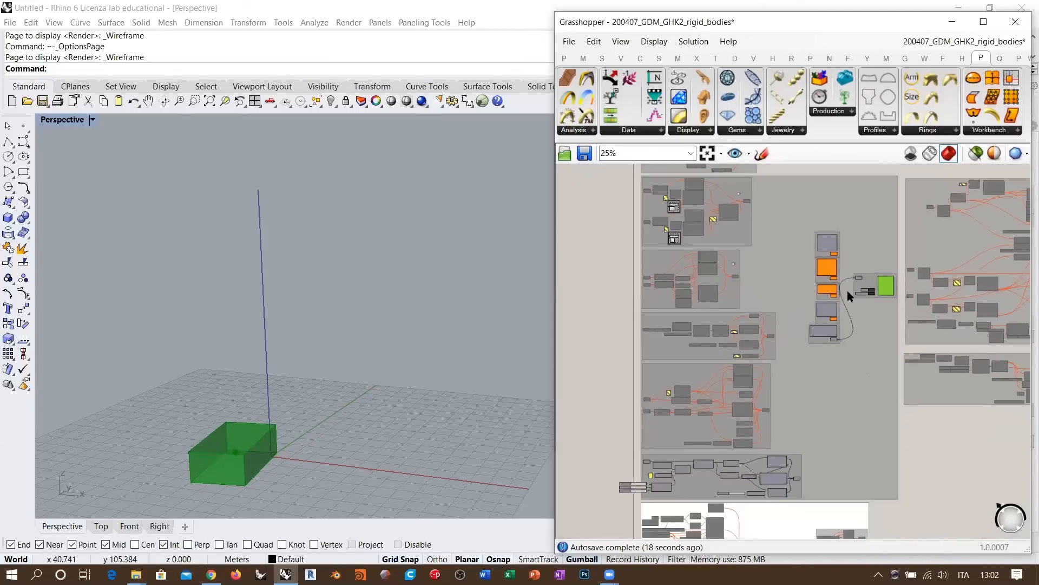
pyautogui.scroll(4, 658, 490)
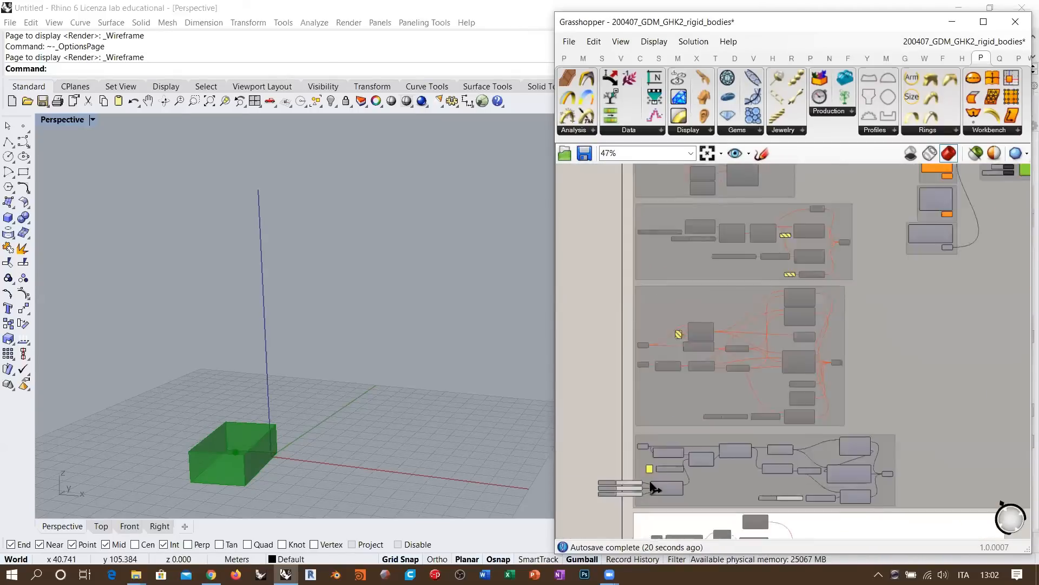
pyautogui.scroll(3, 583, 396)
pyautogui.moveTo(599, 381); pyautogui.dragTo(929, 469)
pyautogui.moveTo(929, 470); pyautogui.dragTo(775, 453, button='right')
pyautogui.keyDown('shift'); pyautogui.click(748, 409); pyautogui.keyUp('shift')
pyautogui.moveTo(748, 409); pyautogui.dragTo(886, 394)
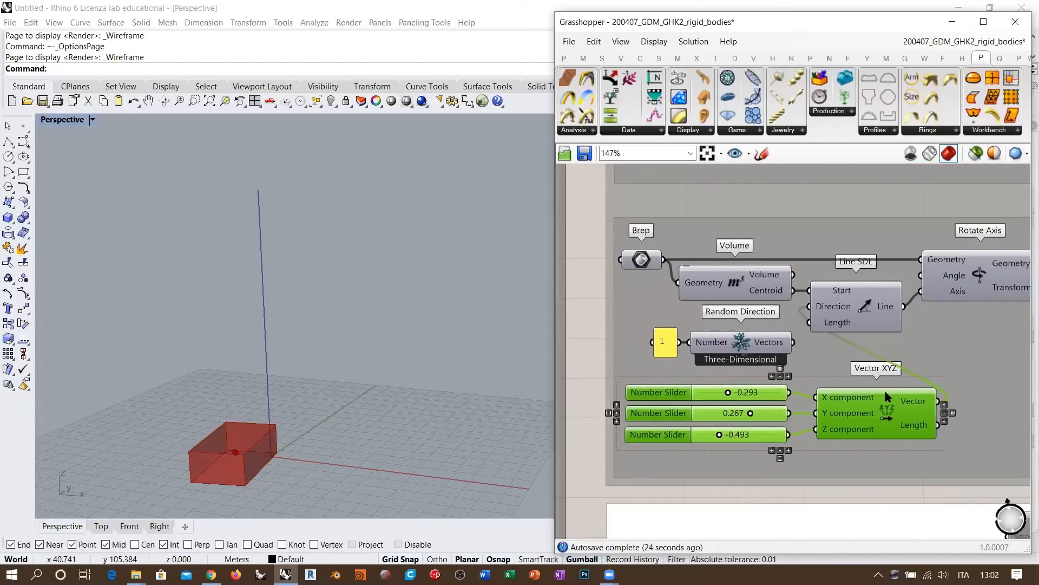
pyautogui.keyDown('shift'); pyautogui.click(949, 368); pyautogui.keyUp('shift')
pyautogui.rightClick(950, 363)
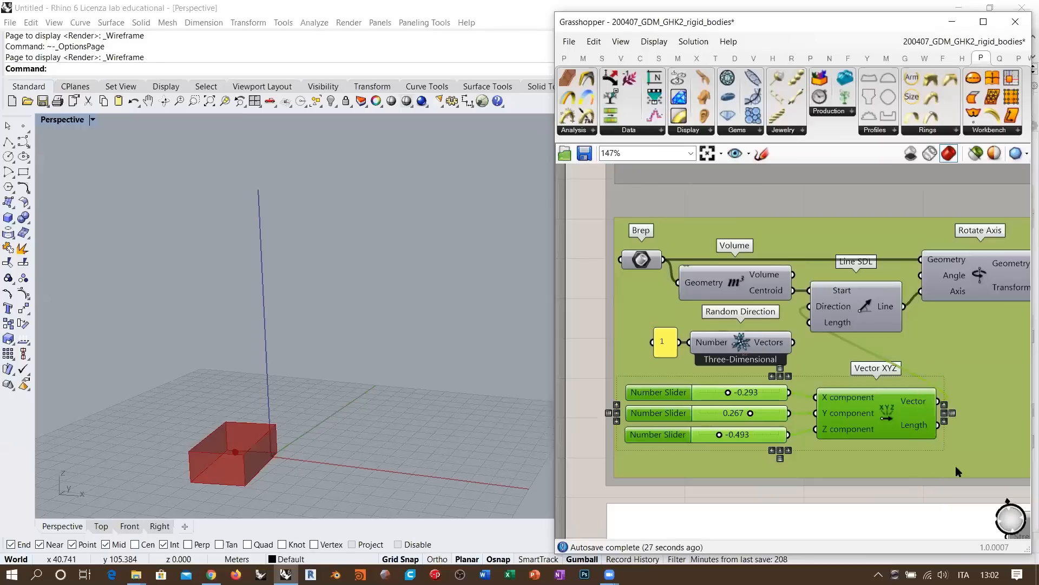
pyautogui.click(610, 330)
# Delete the unused Random Direction component together with its number panel.
pyautogui.scroll(4, 723, 346)
pyautogui.click(762, 345)
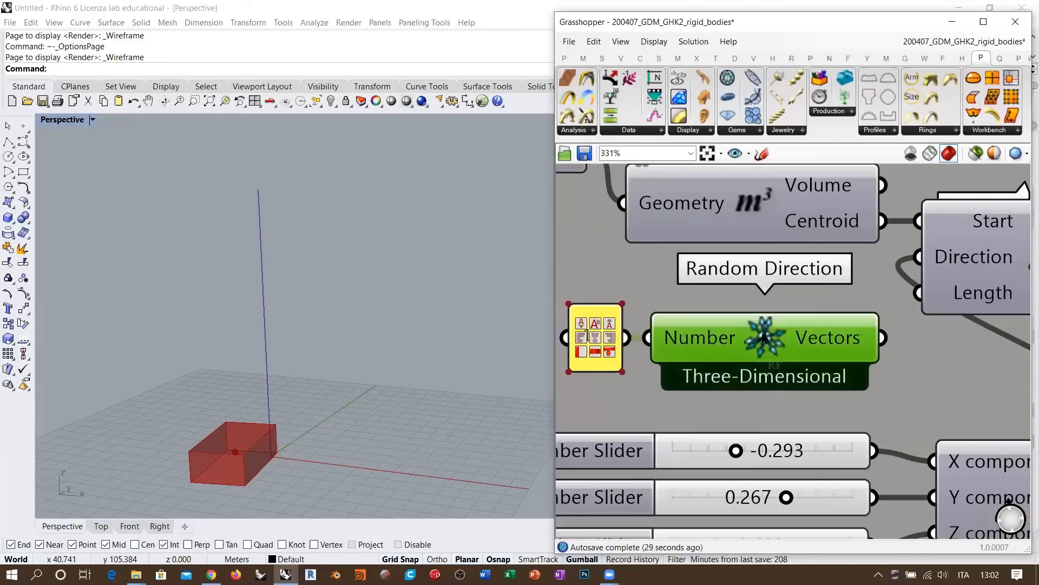
pyautogui.scroll(-2, 763, 349)
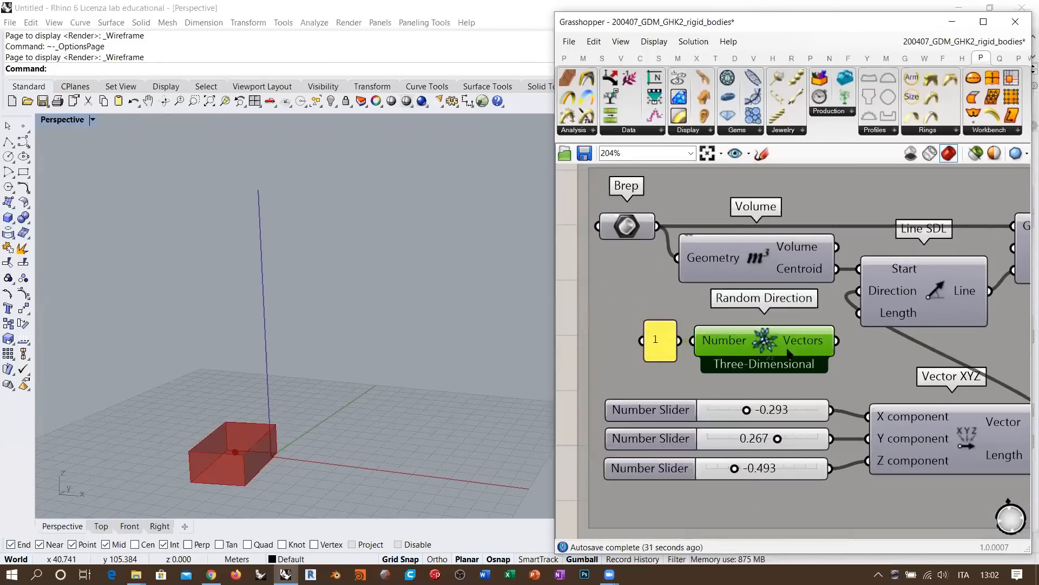
pyautogui.keyDown('shift'); pyautogui.click(657, 342); pyautogui.keyUp('shift')
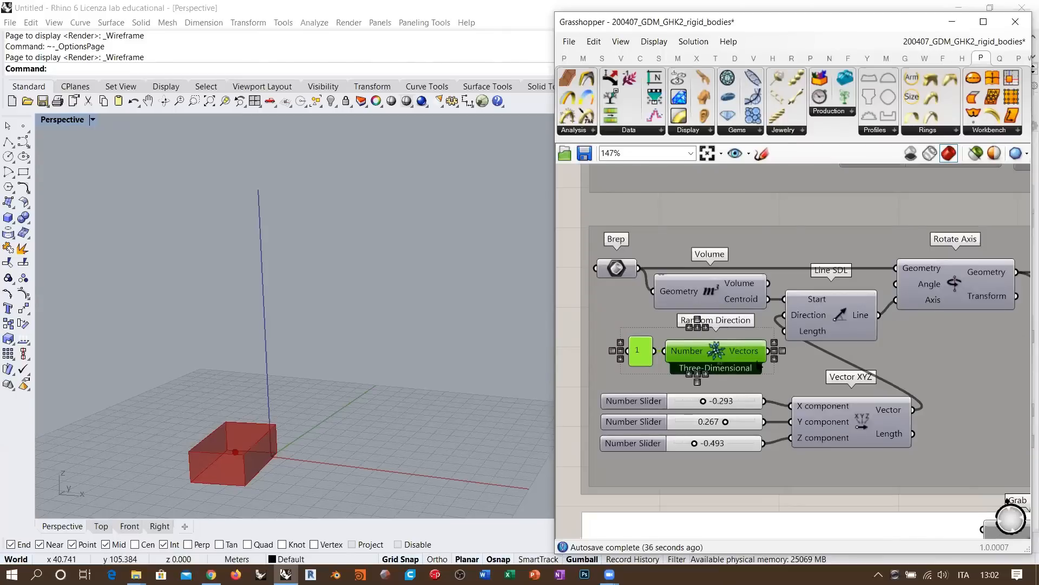
pyautogui.press('Delete')
# Move the three number sliders and Vector XYZ up into the free space directly below Volume and Line SDL.
pyautogui.moveTo(767, 380); pyautogui.dragTo(718, 392, button='right')
pyautogui.scroll(-1, 735, 377)
pyautogui.moveTo(601, 395); pyautogui.dragTo(626, 382, button='right')
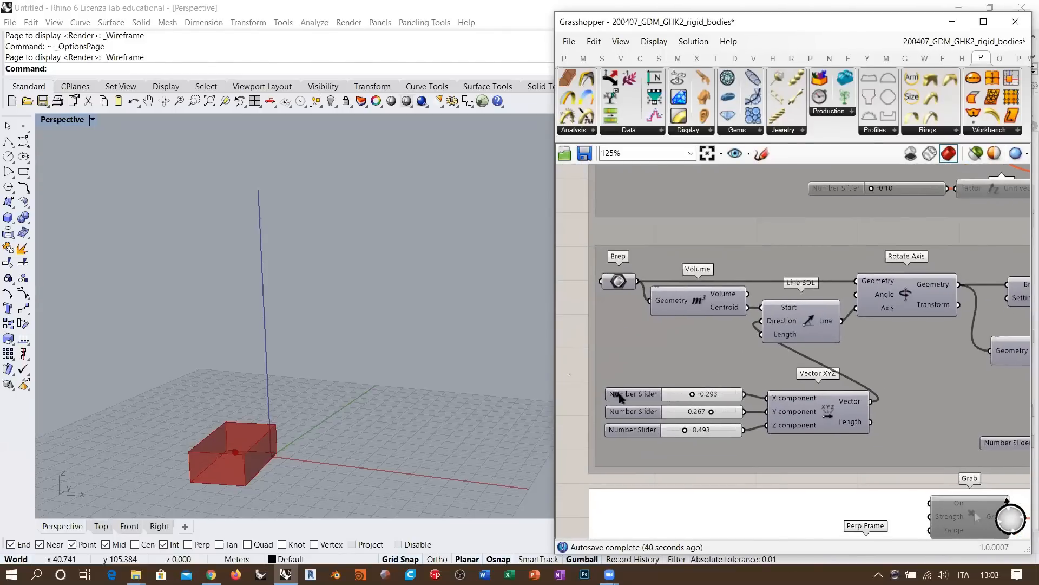
pyautogui.moveTo(568, 374); pyautogui.dragTo(889, 459)
pyautogui.moveTo(823, 417); pyautogui.dragTo(816, 368)
pyautogui.click(566, 326)
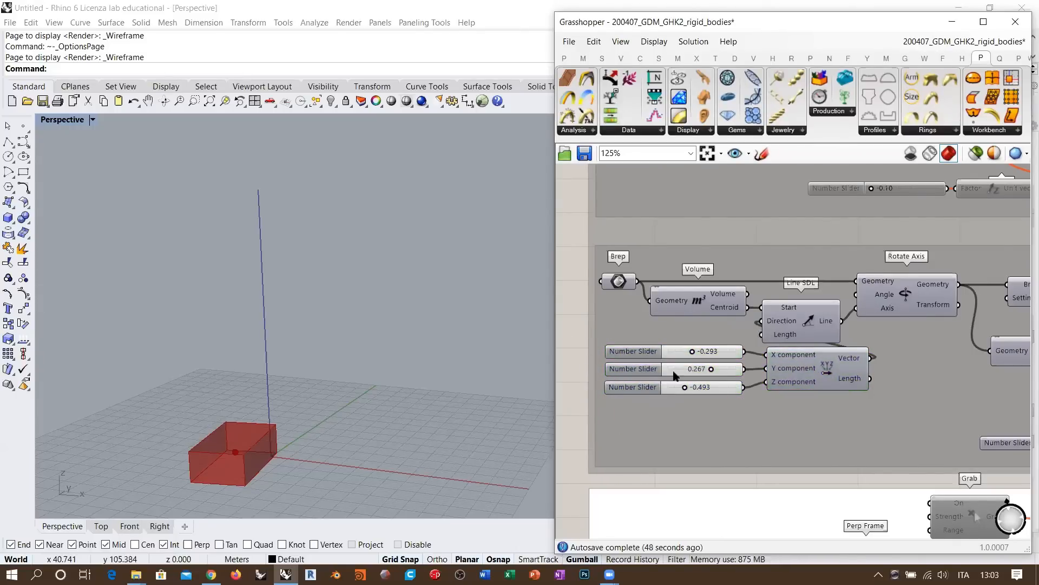
# Disable all components of the SolidPlaneCollide definition group.
pyautogui.scroll(-5, 677, 373)
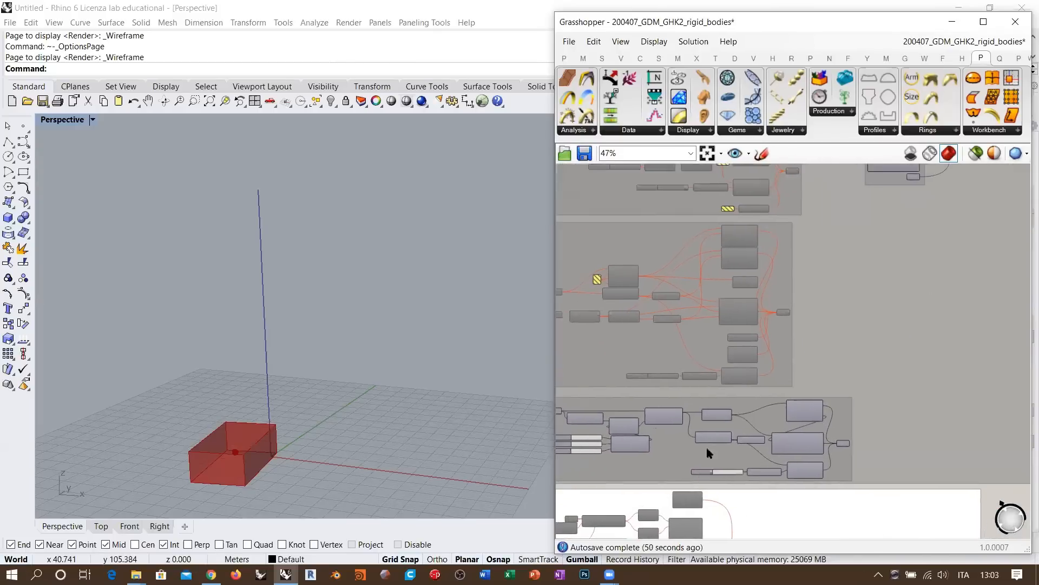
pyautogui.scroll(-3, 691, 441)
pyautogui.moveTo(654, 433); pyautogui.dragTo(714, 374, button='right')
pyautogui.scroll(3, 687, 402)
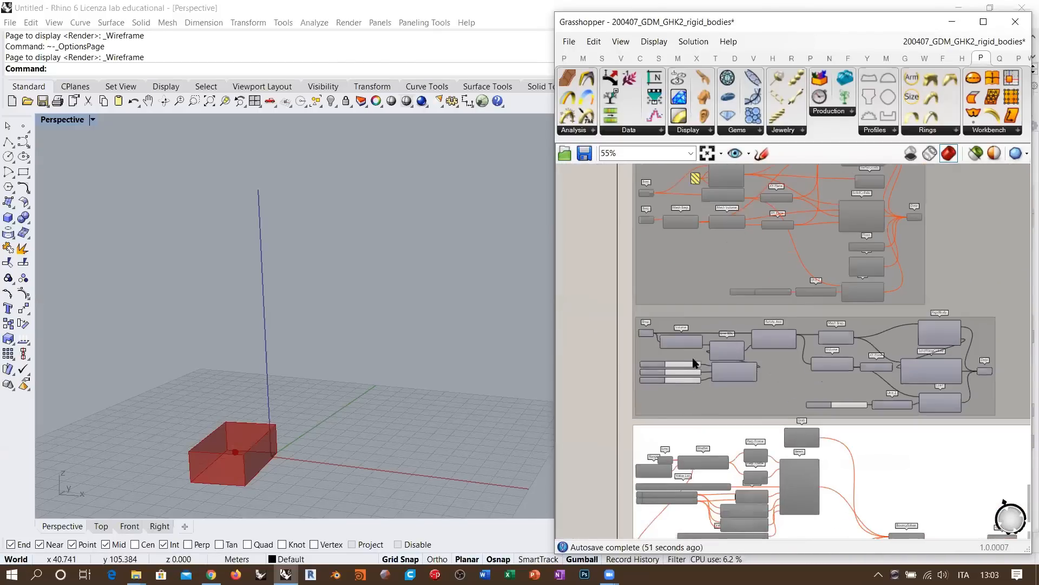
pyautogui.moveTo(619, 310); pyautogui.dragTo(1022, 429)
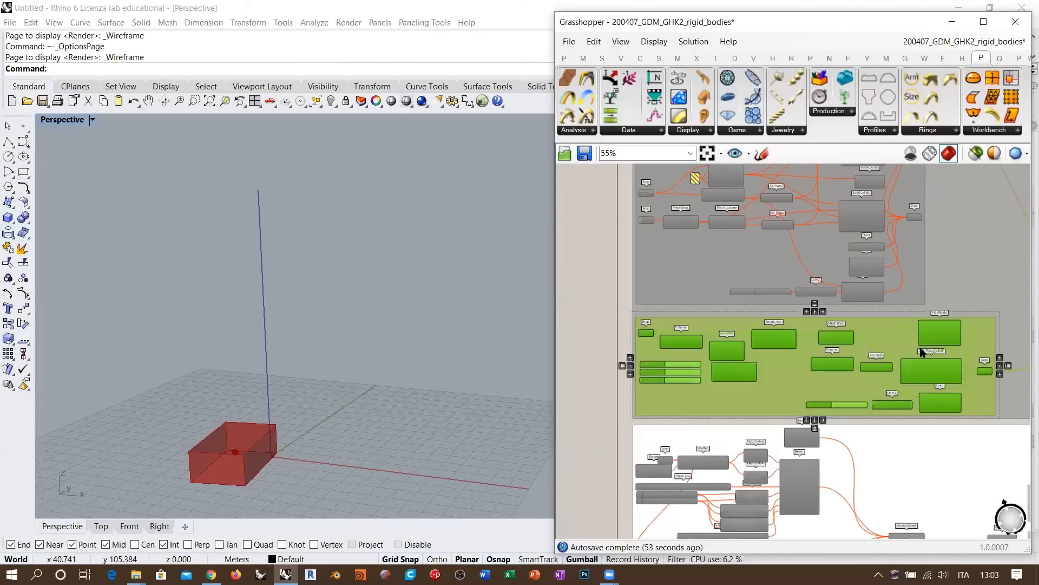
pyautogui.click(609, 303)
# Reset the BouncySolver with its Button to clear the box from the Rhino viewport.
pyautogui.scroll(-2, 617, 322)
pyautogui.moveTo(617, 322); pyautogui.dragTo(886, 260, button='right')
pyautogui.scroll(5, 886, 261)
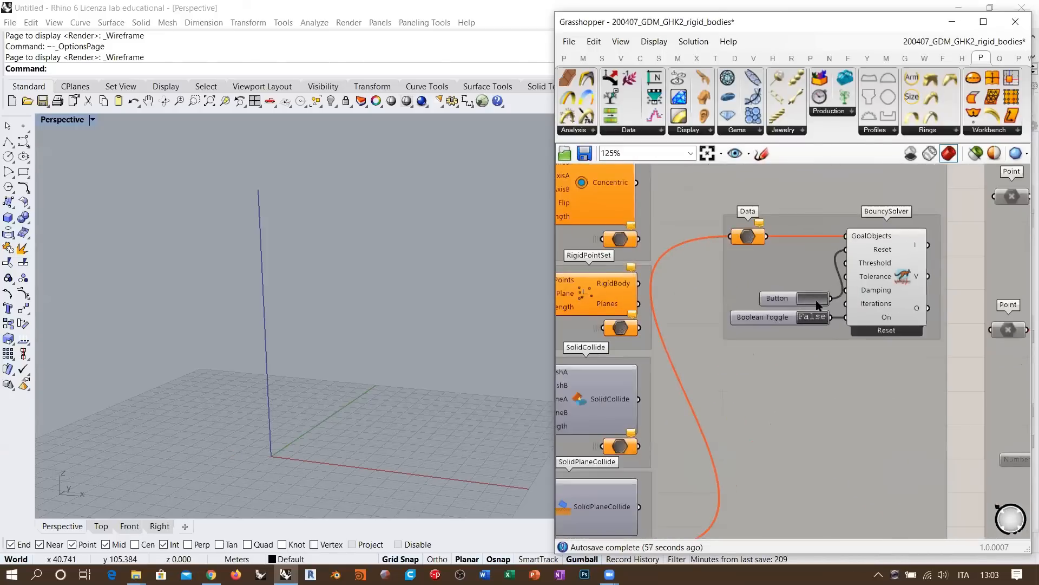
pyautogui.moveTo(800, 367); pyautogui.dragTo(798, 410, button='right')
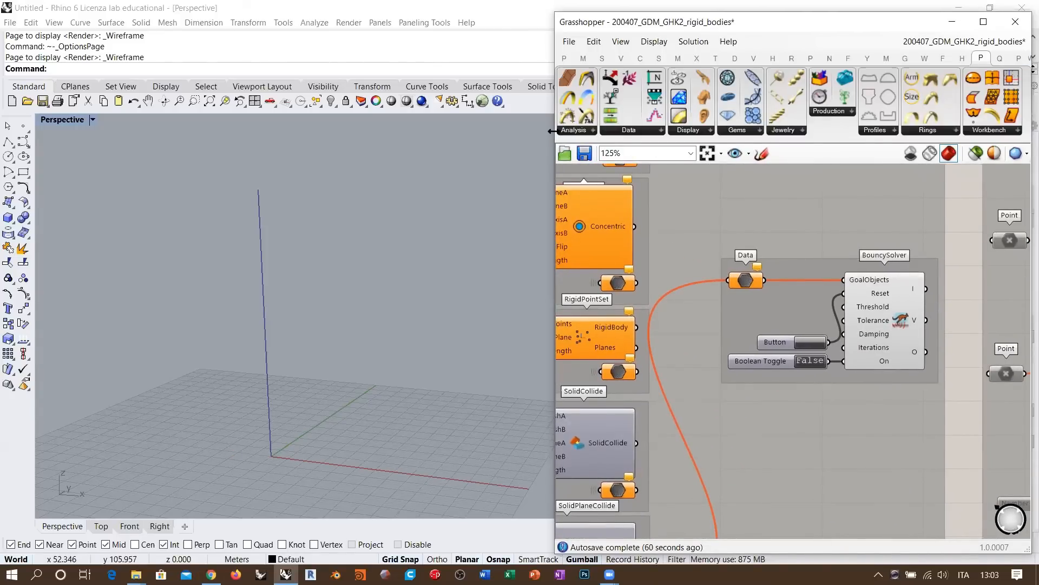
# Widen the Grasshopper window and review the list of Kangaroo Goals-6dof components.
pyautogui.moveTo(552, 130); pyautogui.dragTo(315, 131)
pyautogui.click(839, 58)
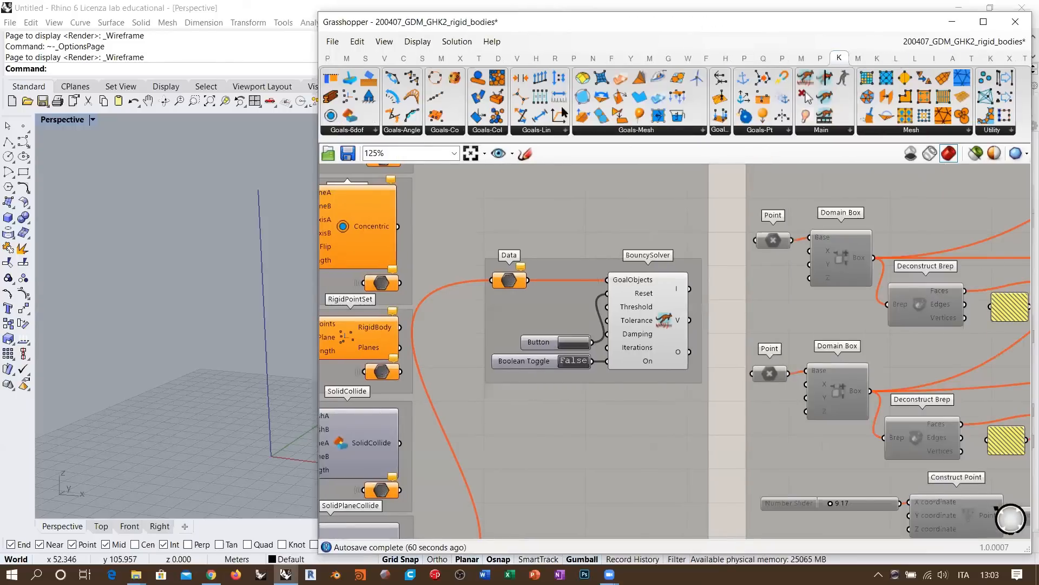
pyautogui.click(364, 132)
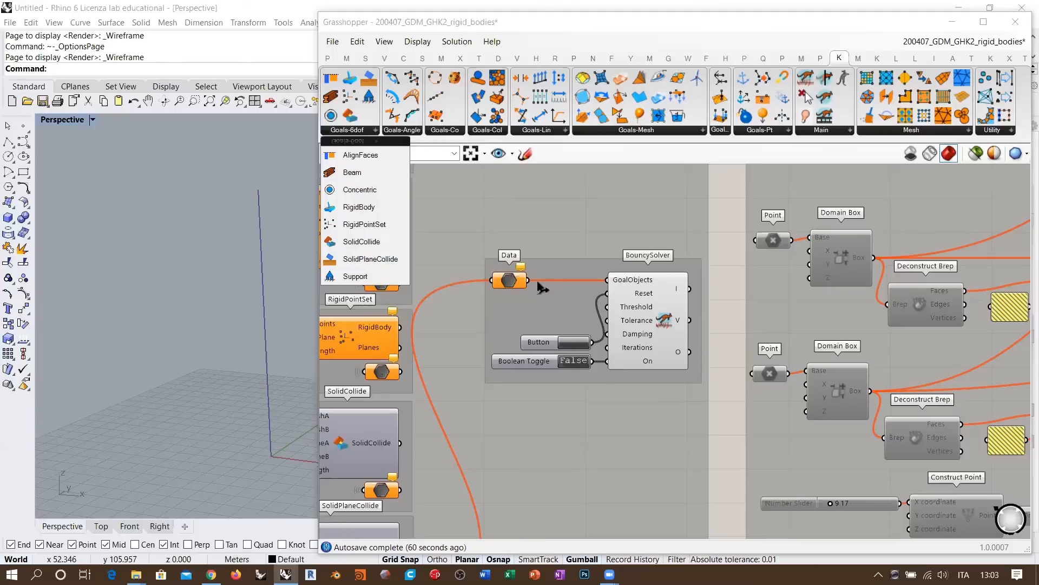
pyautogui.click(723, 279)
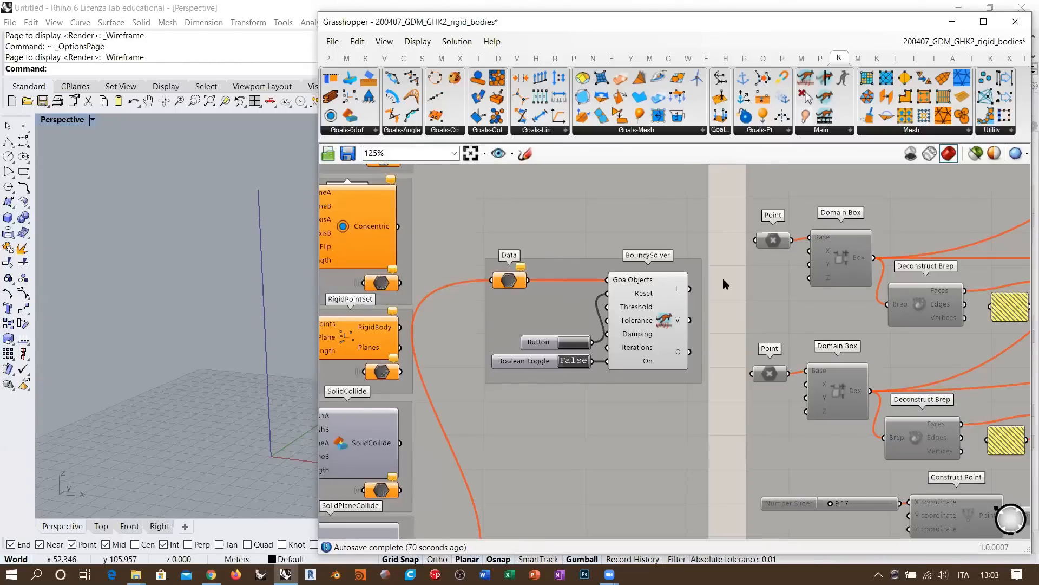
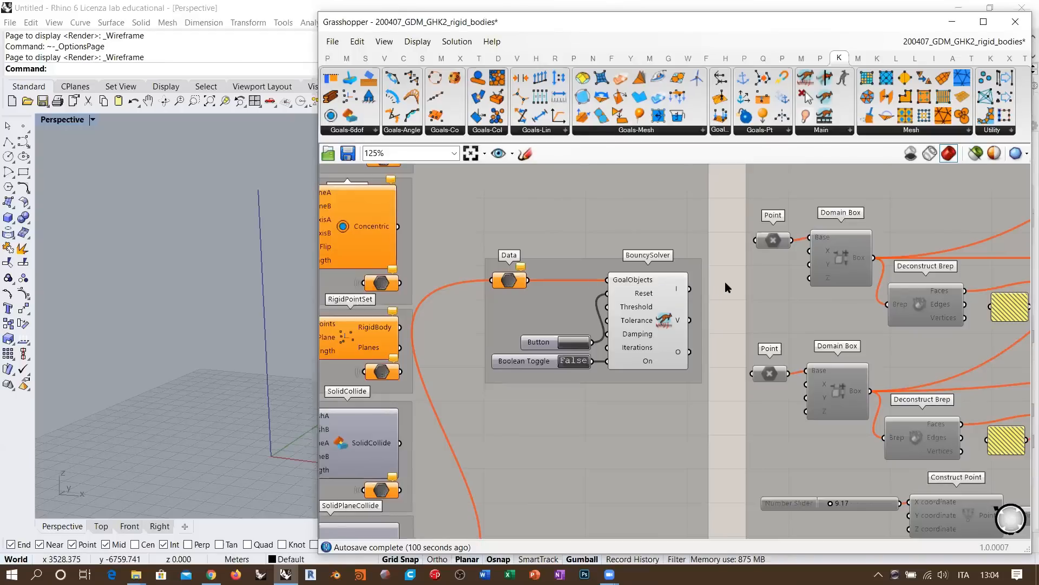
# Examine the disabled Beam and Support definition in the white group and the neighbouring rigid body definitions on the canvas.
pyautogui.scroll(-5, 725, 281)
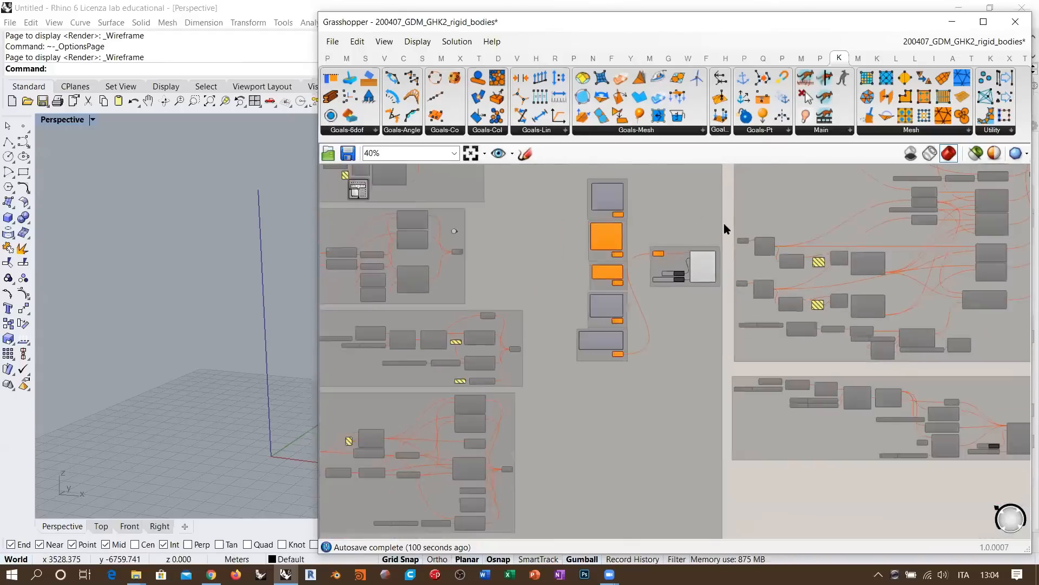
pyautogui.scroll(-1, 724, 223)
pyautogui.moveTo(604, 280); pyautogui.dragTo(676, 18, button='right')
pyautogui.scroll(3, 531, 399)
pyautogui.moveTo(642, 357); pyautogui.dragTo(673, 334, button='right')
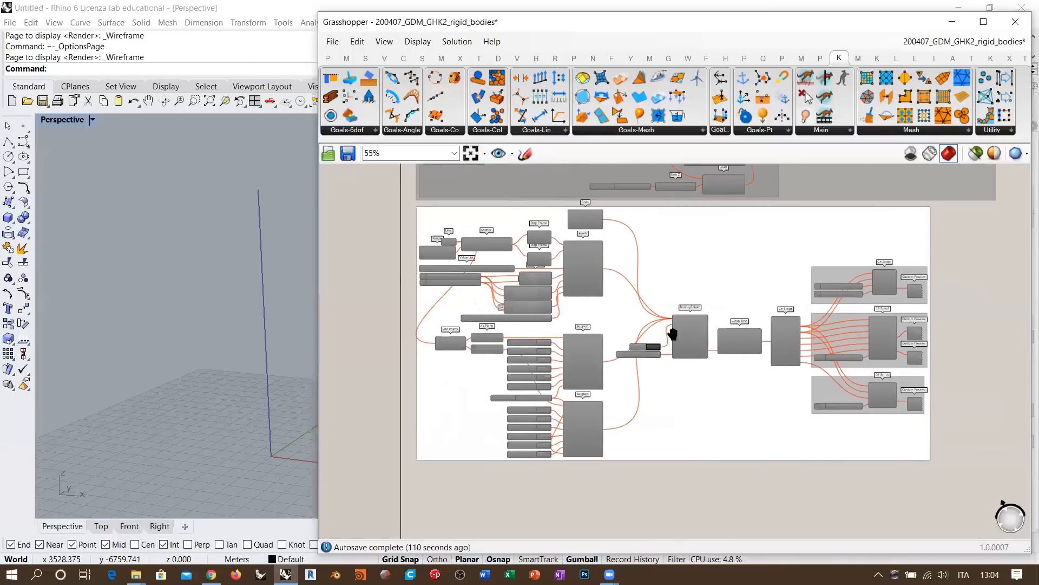
pyautogui.scroll(1, 673, 334)
pyautogui.moveTo(992, 187); pyautogui.dragTo(349, 513)
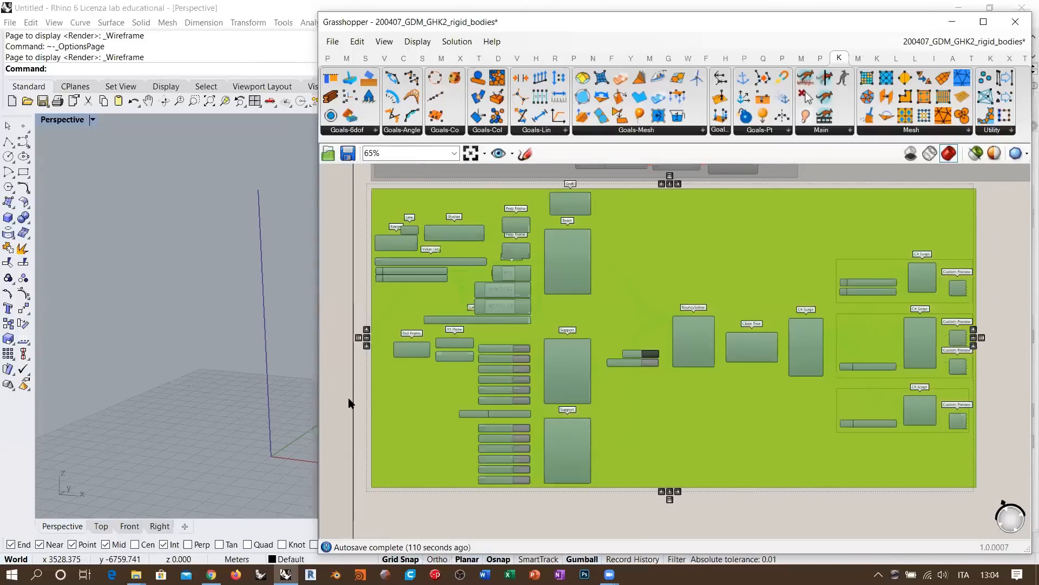
pyautogui.click(349, 403)
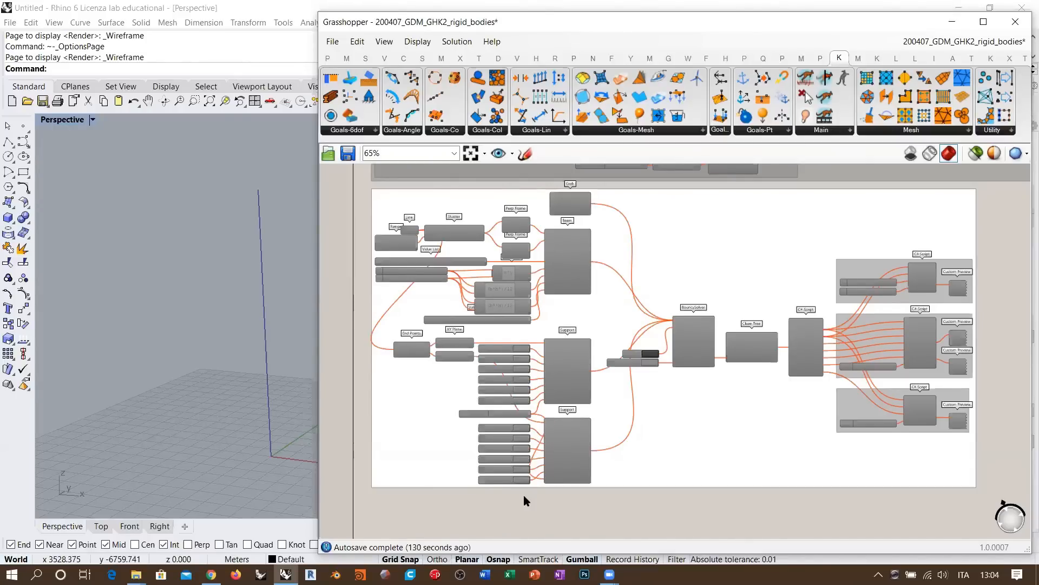
pyautogui.scroll(-5, 538, 495)
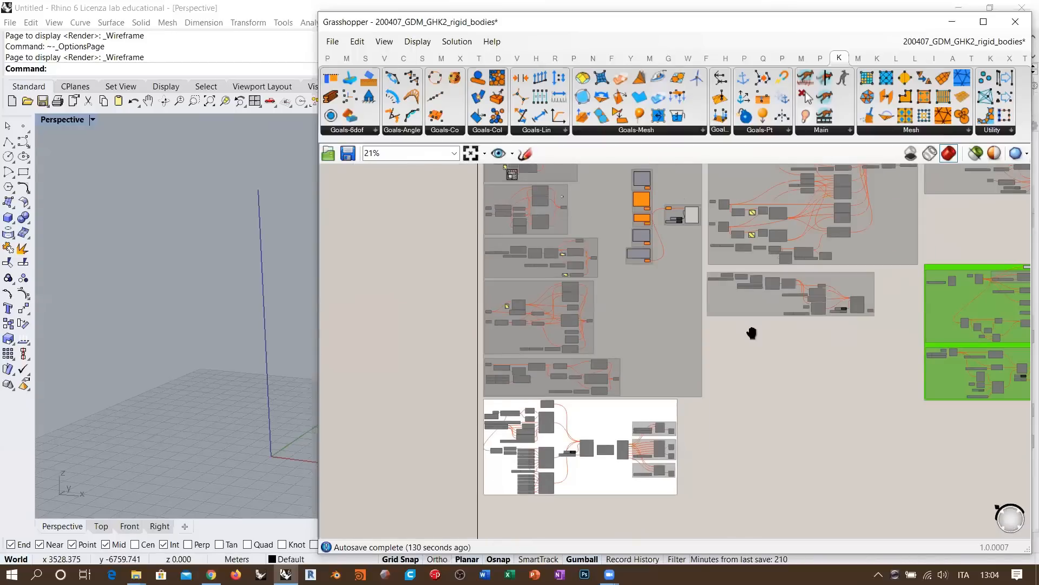
pyautogui.moveTo(752, 333); pyautogui.dragTo(671, 392, button='right')
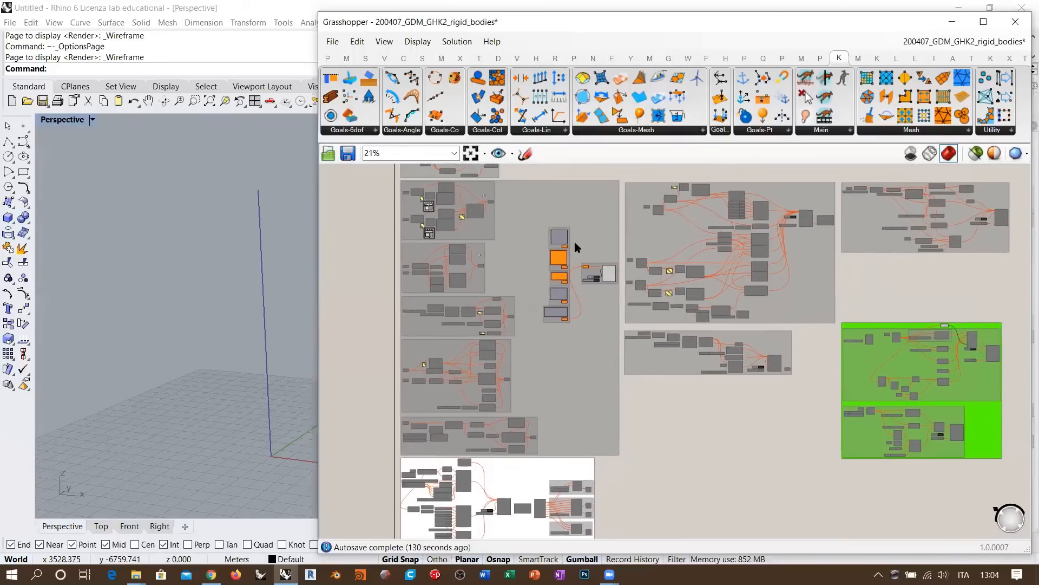
pyautogui.scroll(2, 575, 254)
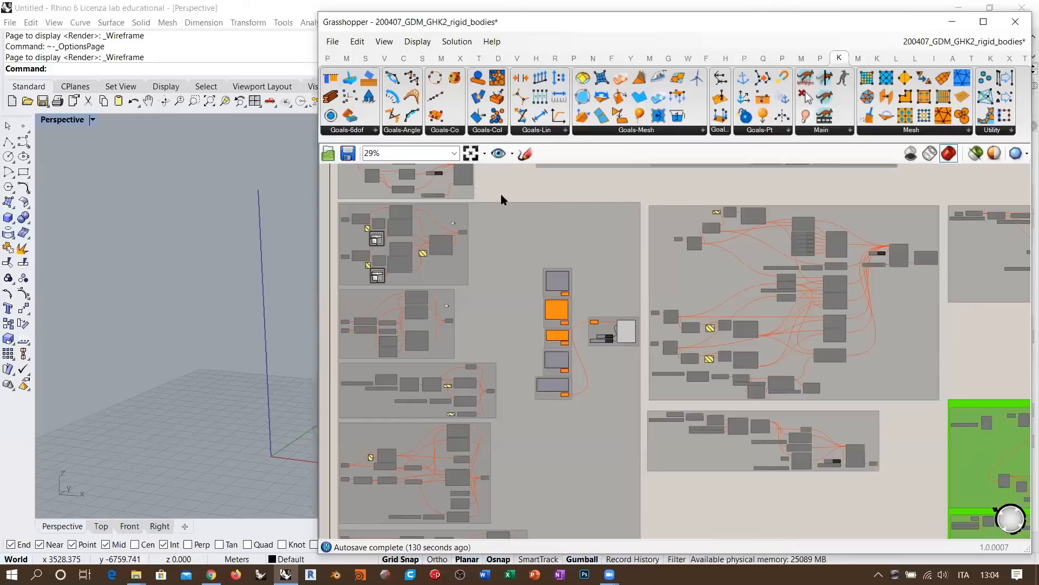
# Examine the Support, Load and SolidCollide components and the Support's Boolean Toggle inputs in the disabled rigid body group.
pyautogui.moveTo(500, 191); pyautogui.dragTo(476, 260, button='right')
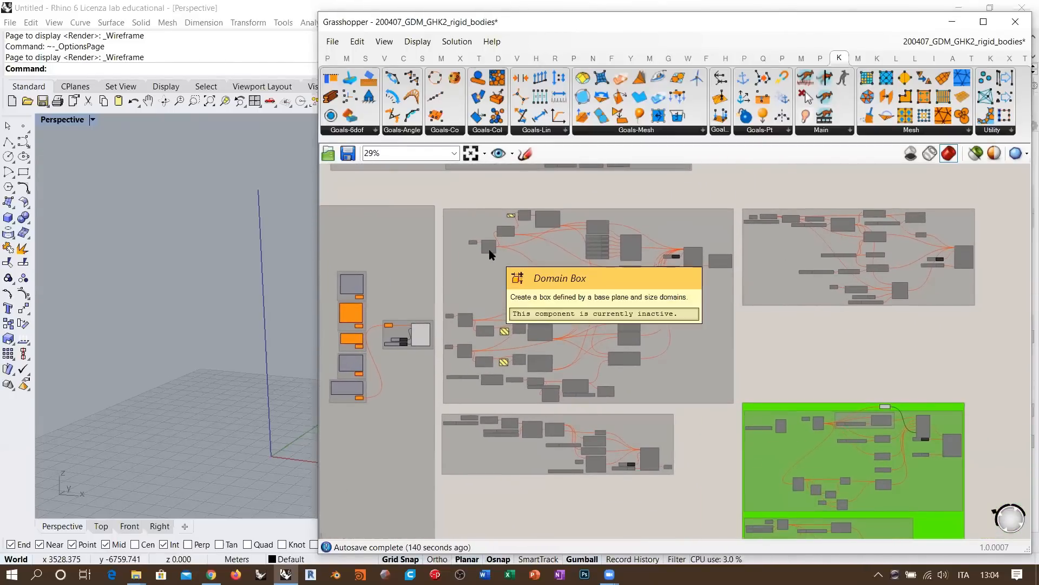
pyautogui.scroll(4, 557, 255)
pyautogui.scroll(5, 702, 238)
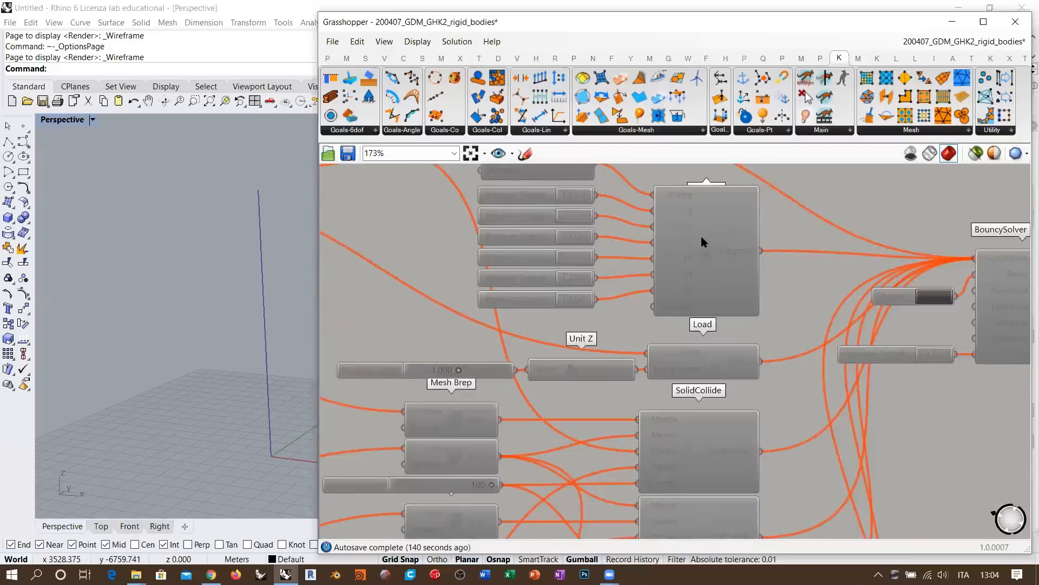
pyautogui.scroll(-1, 720, 222)
pyautogui.moveTo(729, 341); pyautogui.dragTo(687, 284, button='right')
pyautogui.scroll(4, 686, 284)
pyautogui.scroll(-5, 733, 357)
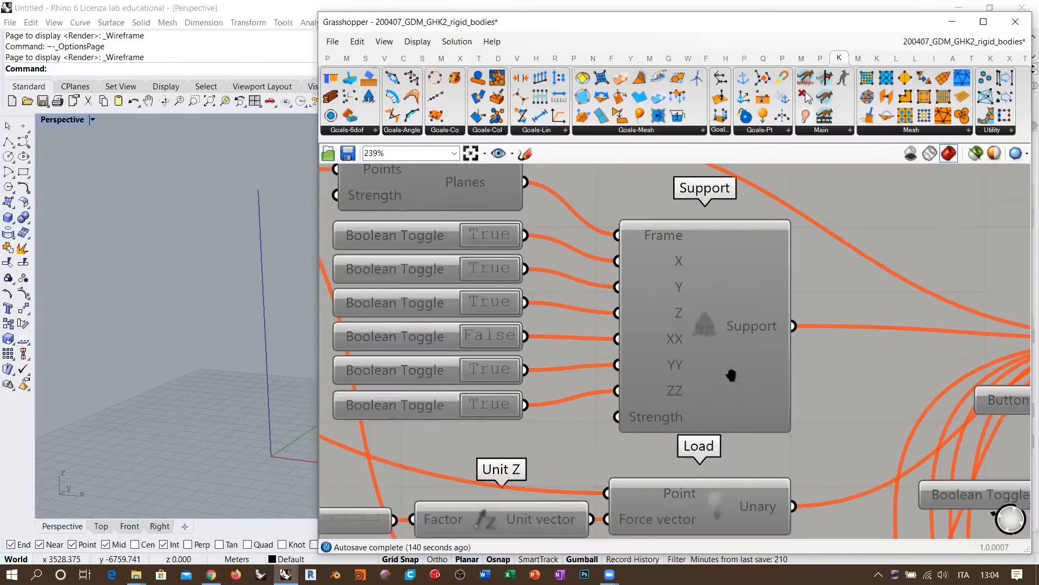
pyautogui.scroll(-3, 761, 260)
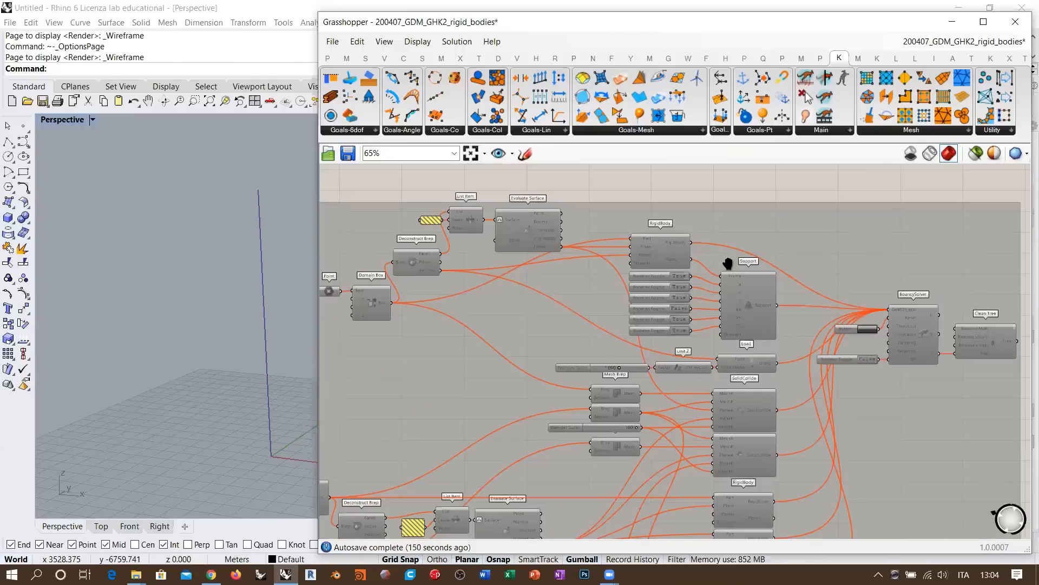
# Enable all components of the SolidCollide group with the Support goal and narrow the Grasshopper window to expose the Rhino viewport.
pyautogui.scroll(-3, 889, 197)
pyautogui.moveTo(888, 193); pyautogui.dragTo(486, 476)
pyautogui.click(931, 385)
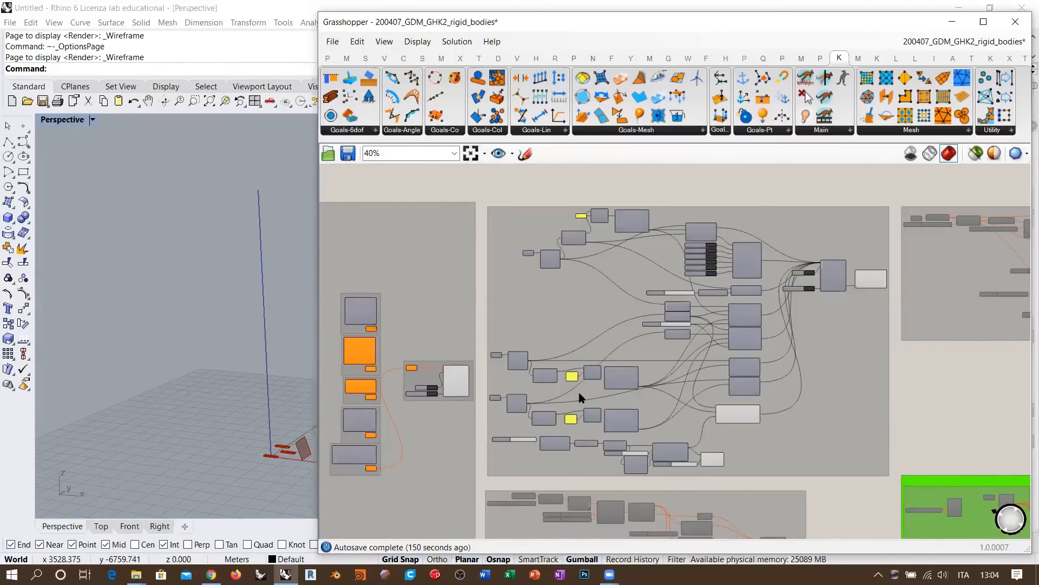
pyautogui.moveTo(319, 349); pyautogui.dragTo(454, 350)
# Examine the starting positions of the three flat boxes and the inclined panel in the Rhino perspective view.
pyautogui.keyDown('shift'); pyautogui.moveTo(295, 439); pyautogui.dragTo(309, 379, button='right'); pyautogui.keyUp('shift')
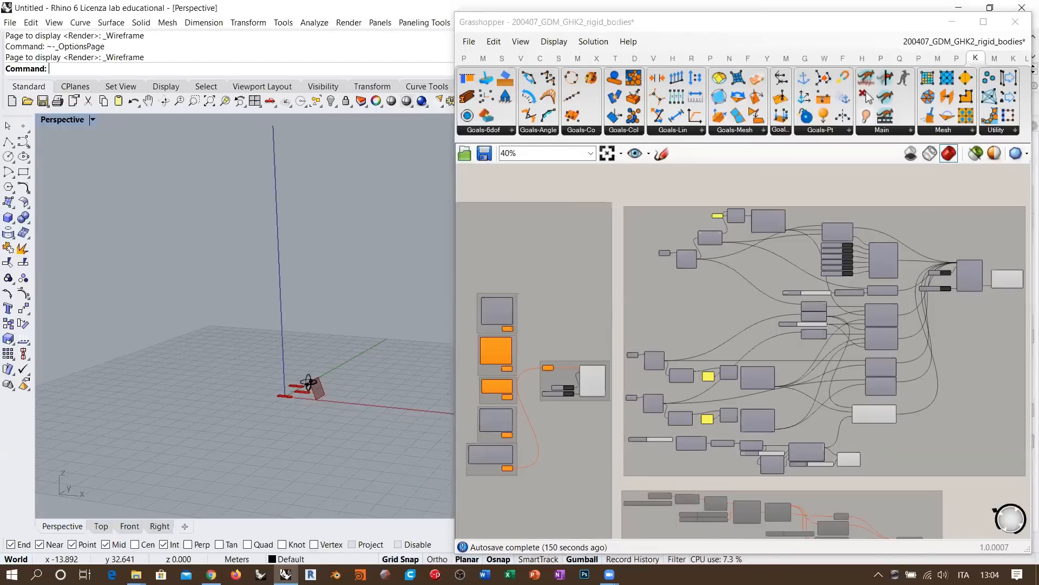
pyautogui.scroll(5, 352, 368)
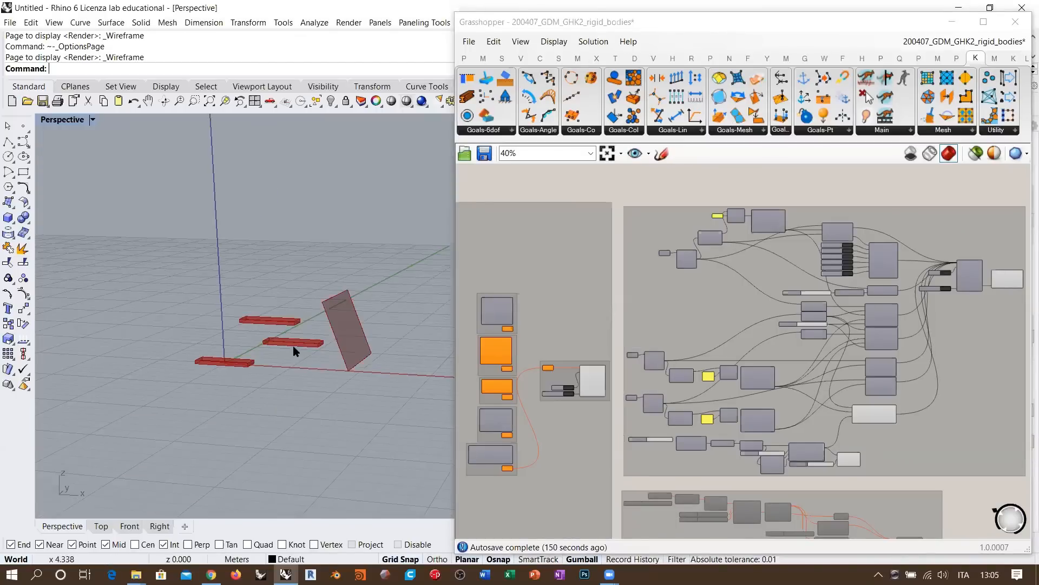
pyautogui.moveTo(854, 319); pyautogui.dragTo(746, 305, button='right')
pyautogui.moveTo(268, 358); pyautogui.dragTo(292, 347, button='right')
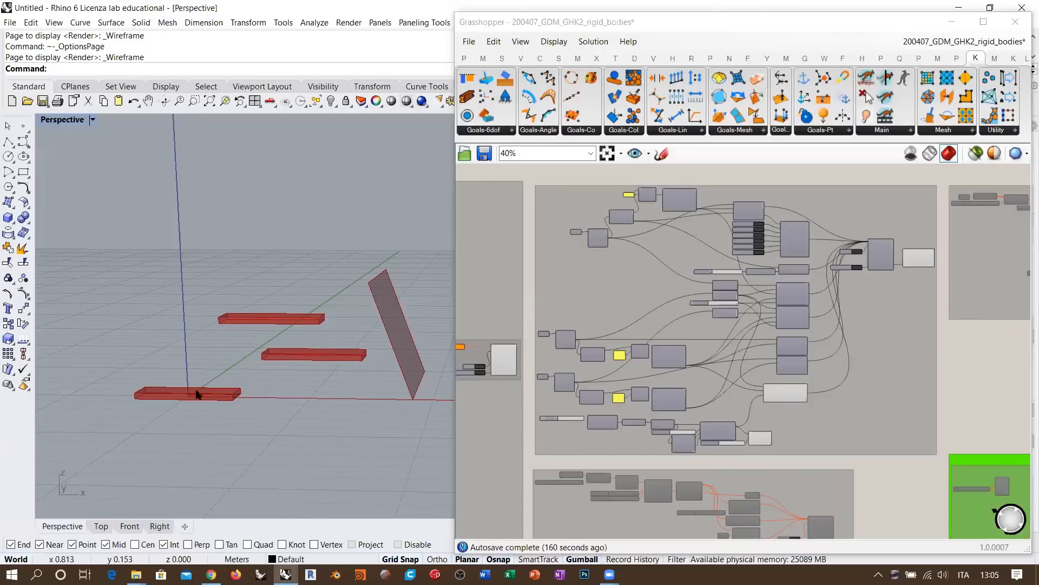
pyautogui.keyDown('shift'); pyautogui.moveTo(176, 393); pyautogui.dragTo(207, 392, button='right'); pyautogui.keyUp('shift')
pyautogui.scroll(3, 208, 397)
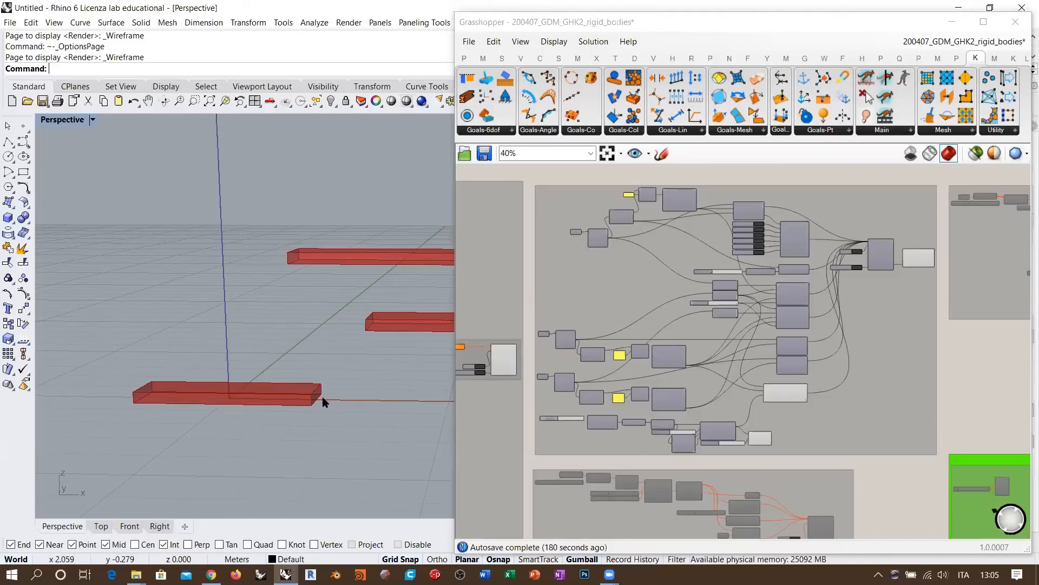
pyautogui.keyDown('shift'); pyautogui.moveTo(341, 383); pyautogui.dragTo(202, 357, button='right'); pyautogui.keyUp('shift')
pyautogui.scroll(-2, 201, 356)
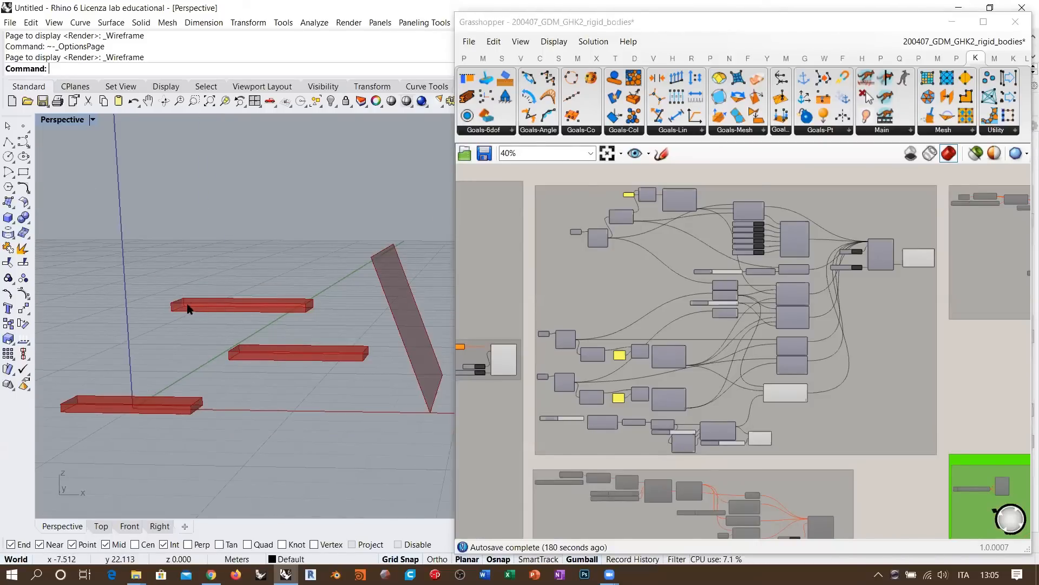
pyautogui.keyDown('shift'); pyautogui.moveTo(221, 307); pyautogui.dragTo(204, 306, button='right'); pyautogui.keyUp('shift')
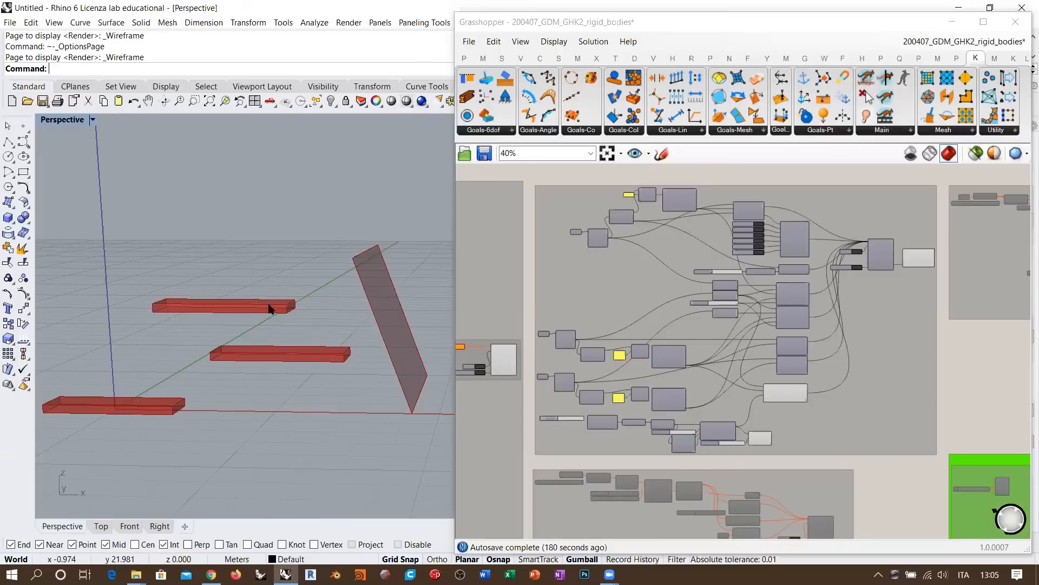
pyautogui.moveTo(410, 361); pyautogui.dragTo(392, 276, button='right')
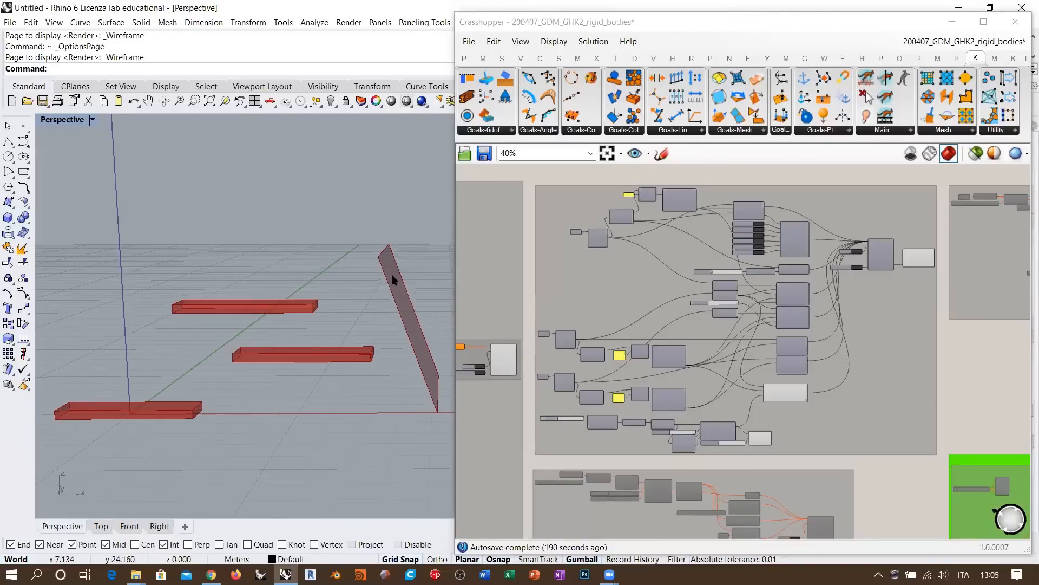
pyautogui.moveTo(420, 357); pyautogui.dragTo(408, 333, button='right')
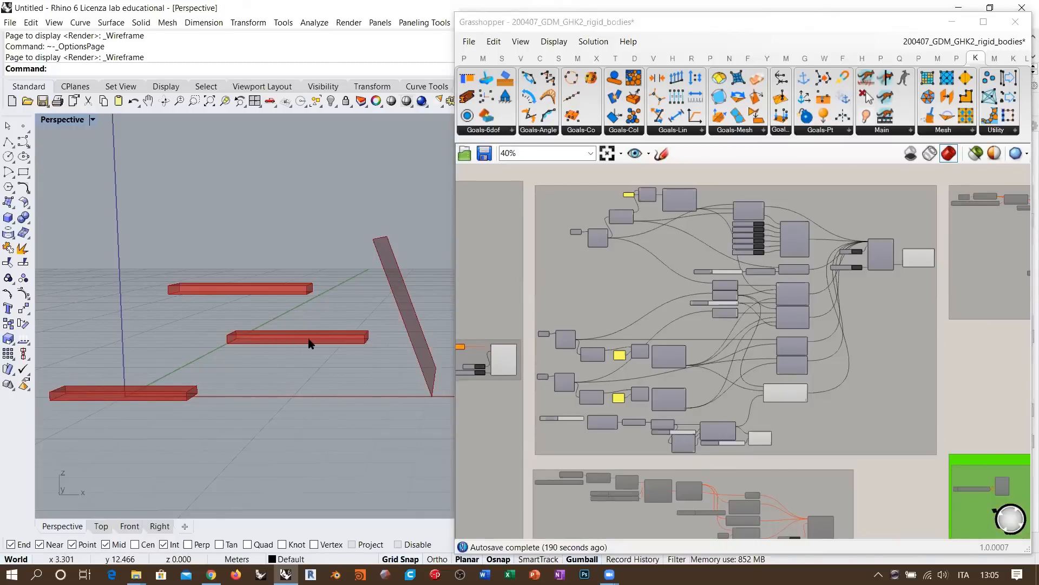
pyautogui.keyDown('shift'); pyautogui.moveTo(312, 341); pyautogui.dragTo(341, 373, button='right'); pyautogui.keyUp('shift')
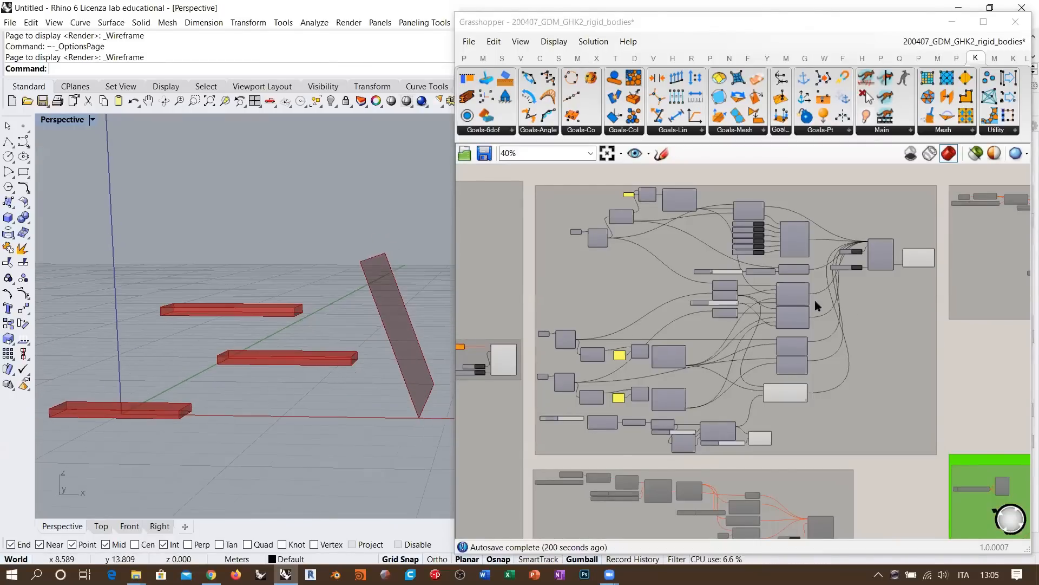
# Run the group's BouncySolver by setting the Boolean Toggle on its On input to True.
pyautogui.moveTo(874, 265); pyautogui.dragTo(817, 322, button='right')
pyautogui.scroll(5, 817, 323)
pyautogui.scroll(3, 795, 316)
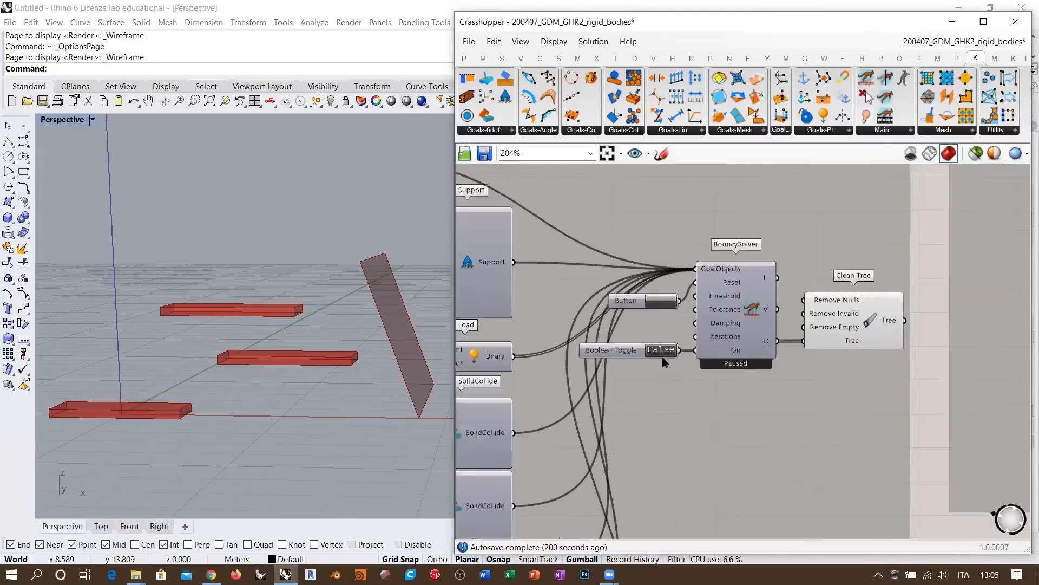
pyautogui.doubleClick(652, 351)
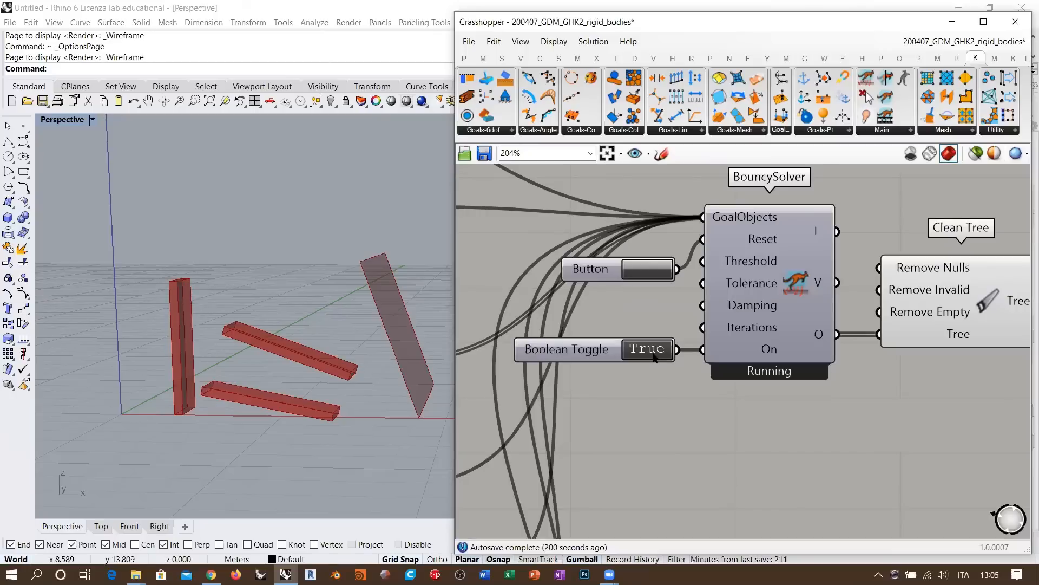
pyautogui.click(609, 574)
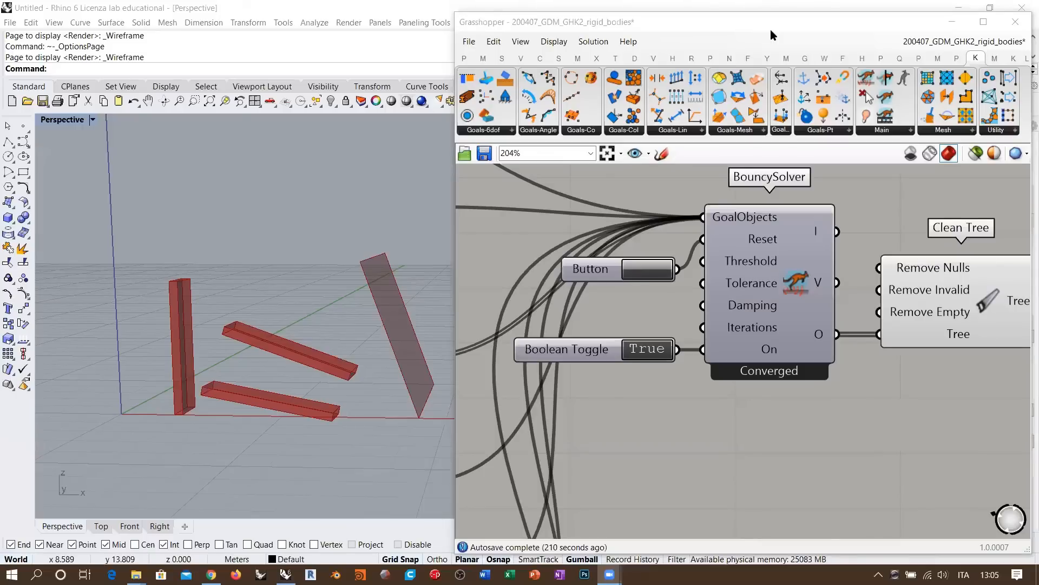
pyautogui.press('super+s')
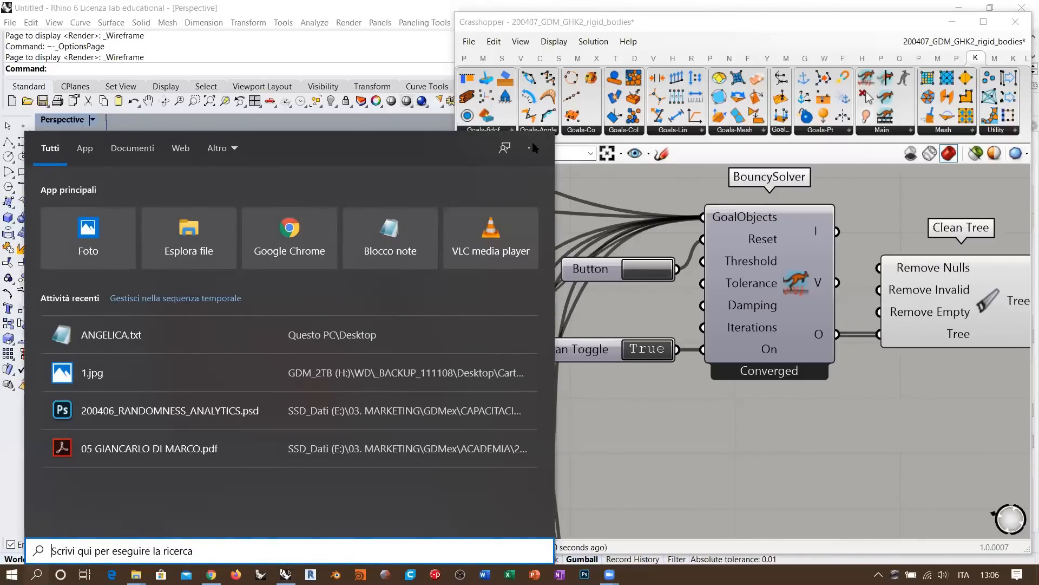
pyautogui.press('Escape')
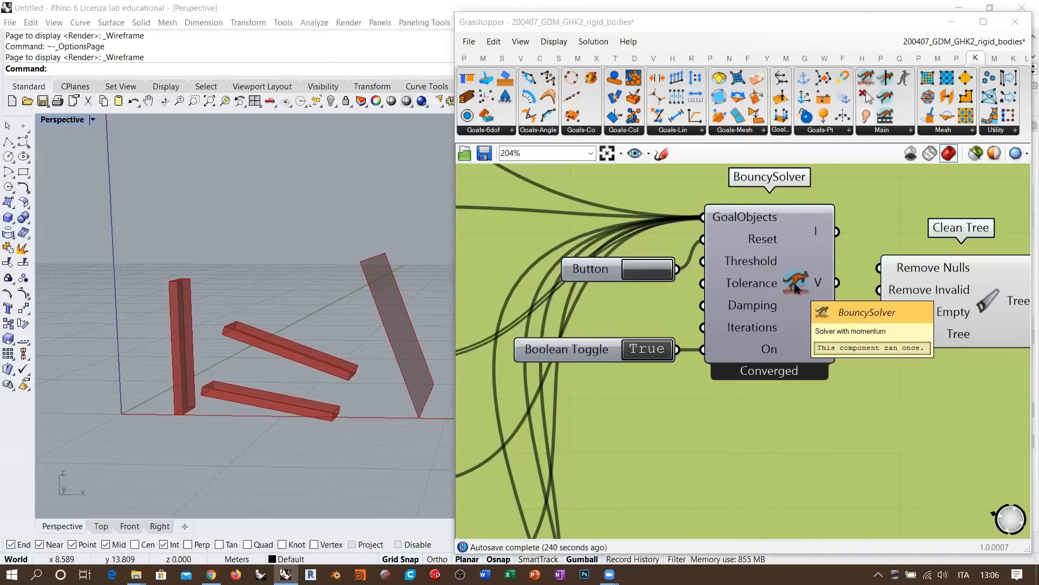
# Replay the box collision several times by resetting the running BouncySolver with its Button.
pyautogui.click(639, 279)
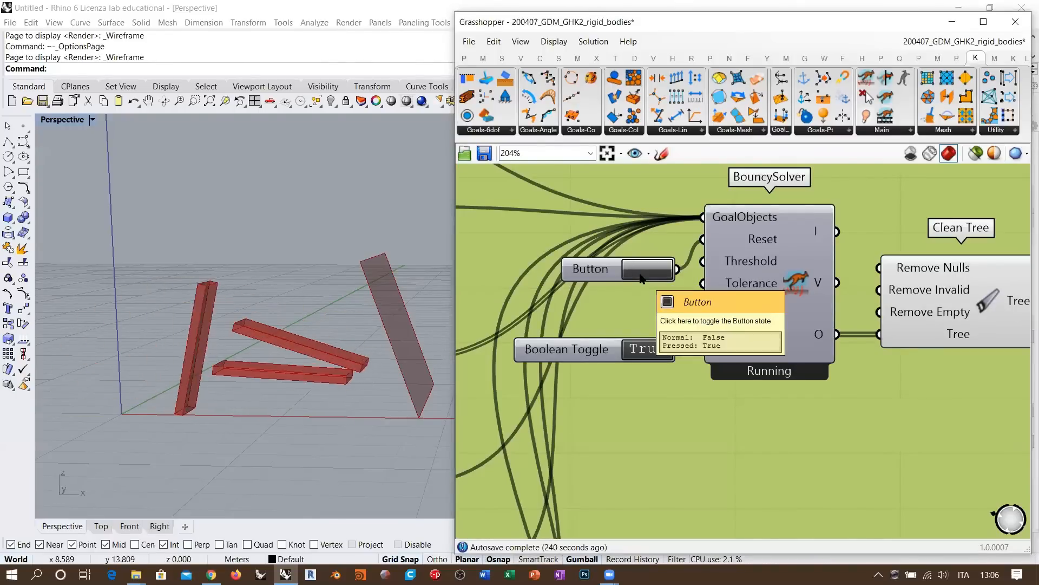
pyautogui.click(641, 277)
pyautogui.click(641, 278)
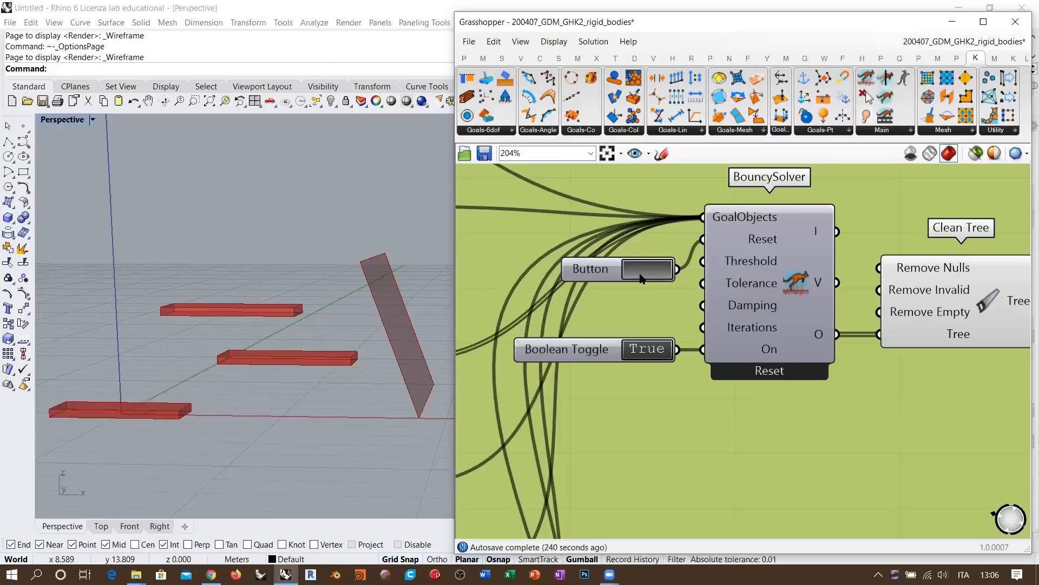
pyautogui.click(641, 278)
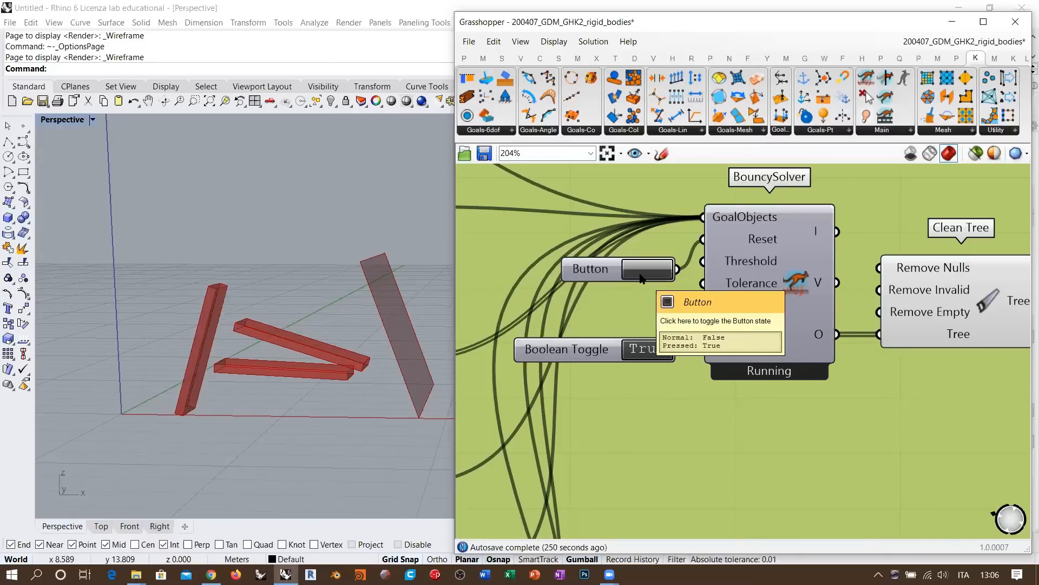
# Inspect the rotating end of the supported box, set the solver's Boolean Toggle to False and reset the simulation.
pyautogui.moveTo(204, 390); pyautogui.dragTo(238, 370, button='right')
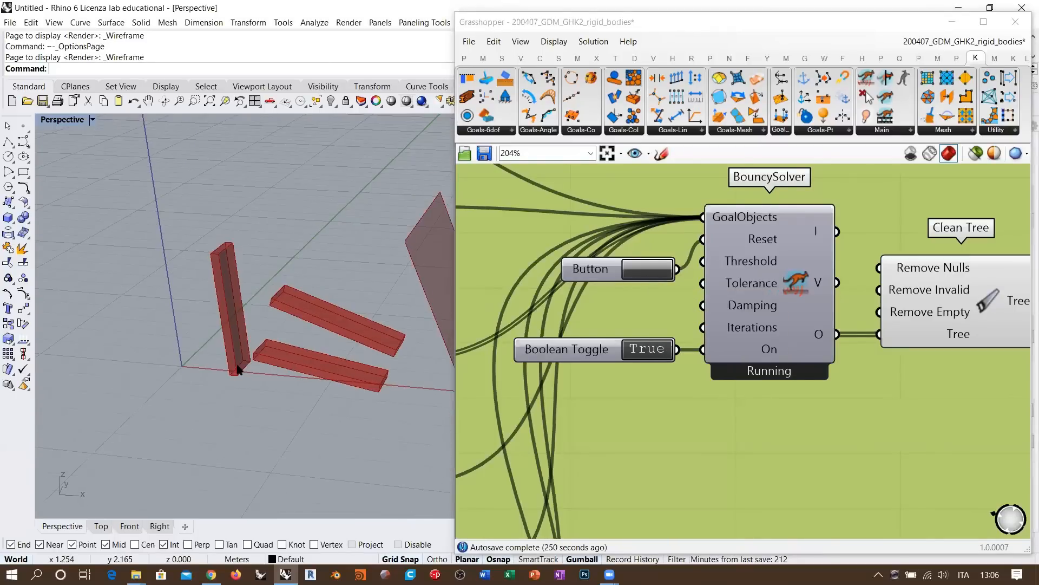
pyautogui.scroll(6, 238, 370)
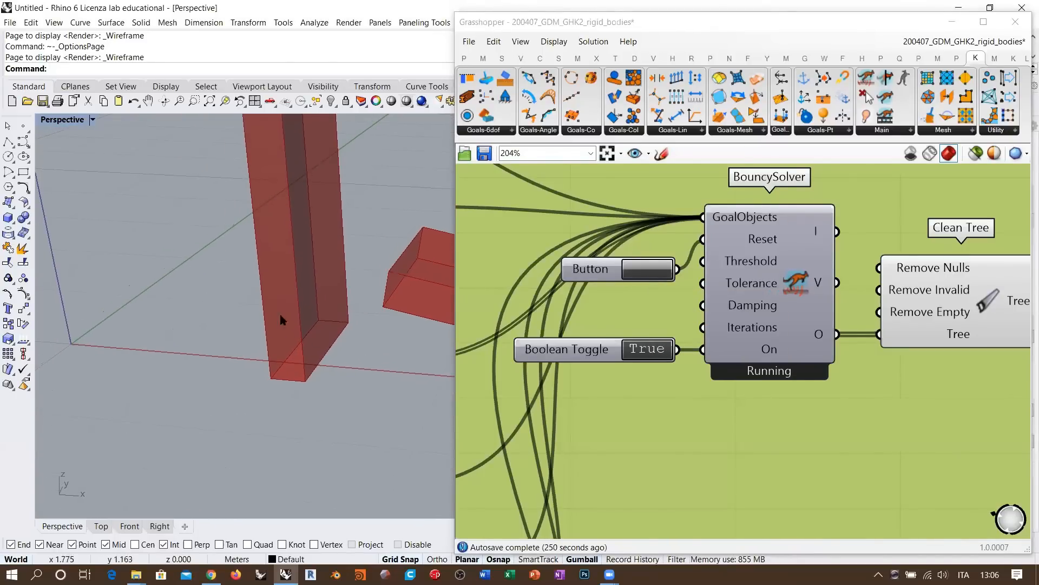
pyautogui.doubleClick(642, 351)
pyautogui.click(650, 271)
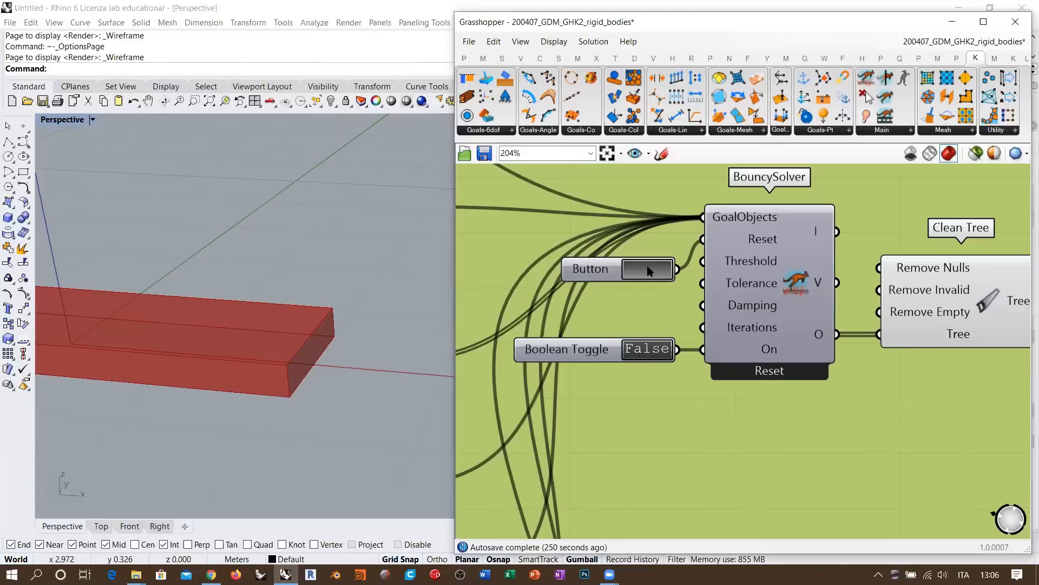
# In the Front view, turn off Grid Snap and place a point halfway up the end edge of the box at the origin.
pyautogui.moveTo(359, 476); pyautogui.dragTo(125, 513, button='right')
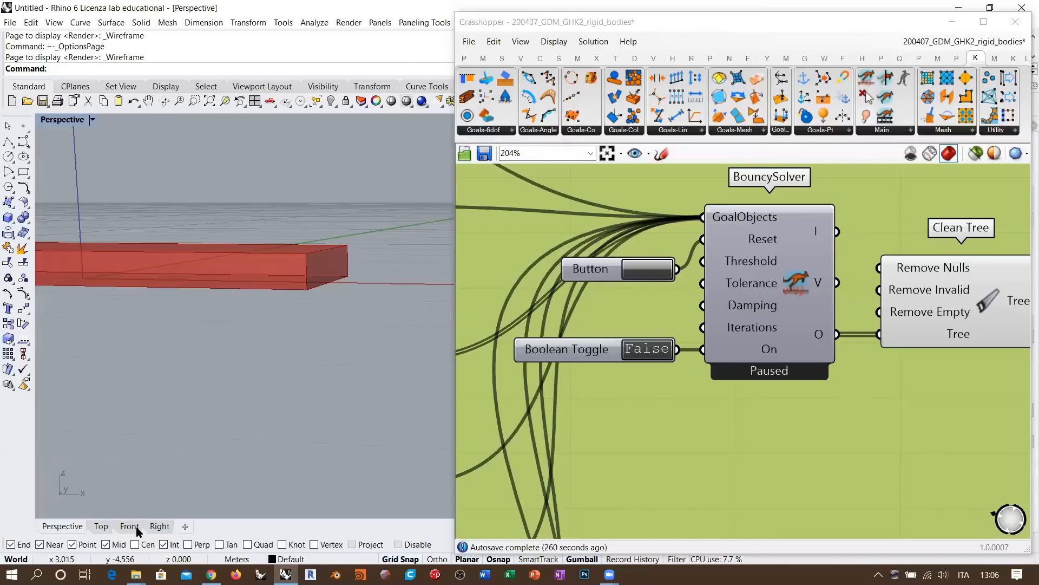
pyautogui.click(130, 526)
pyautogui.scroll(5, 271, 366)
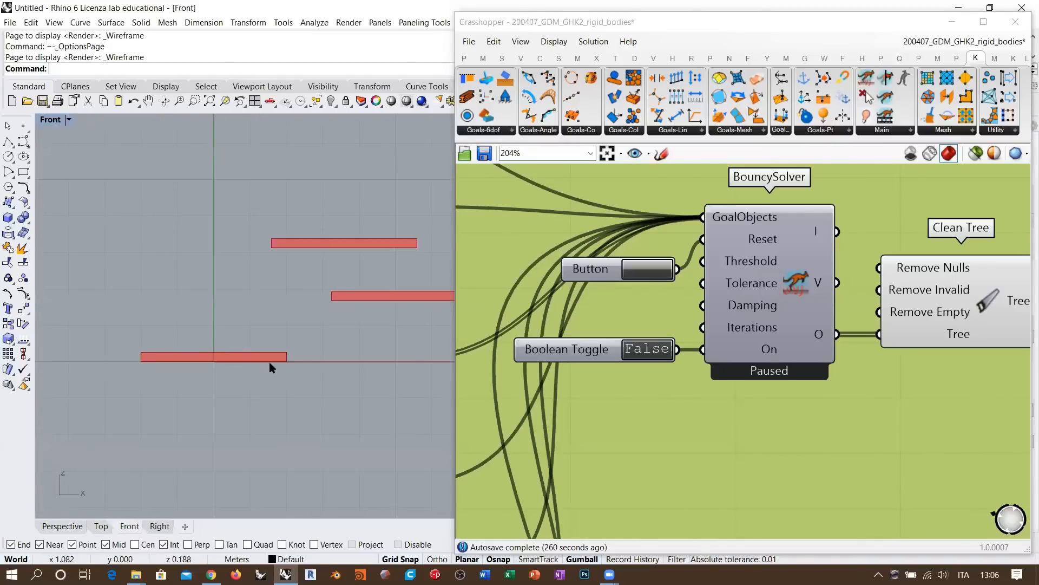
pyautogui.scroll(5, 270, 367)
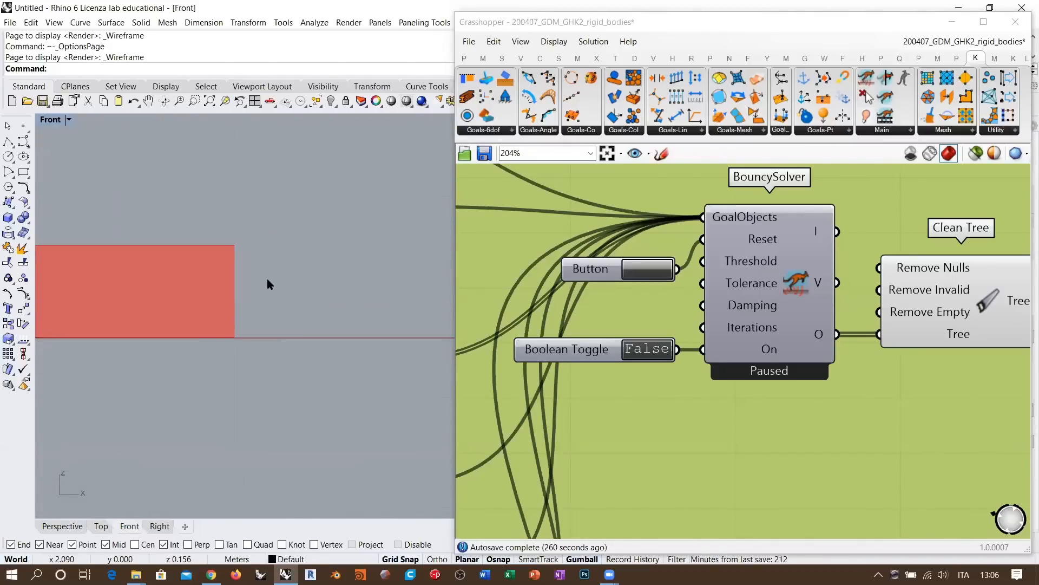
pyautogui.moveTo(267, 280); pyautogui.dragTo(287, 283, button='right')
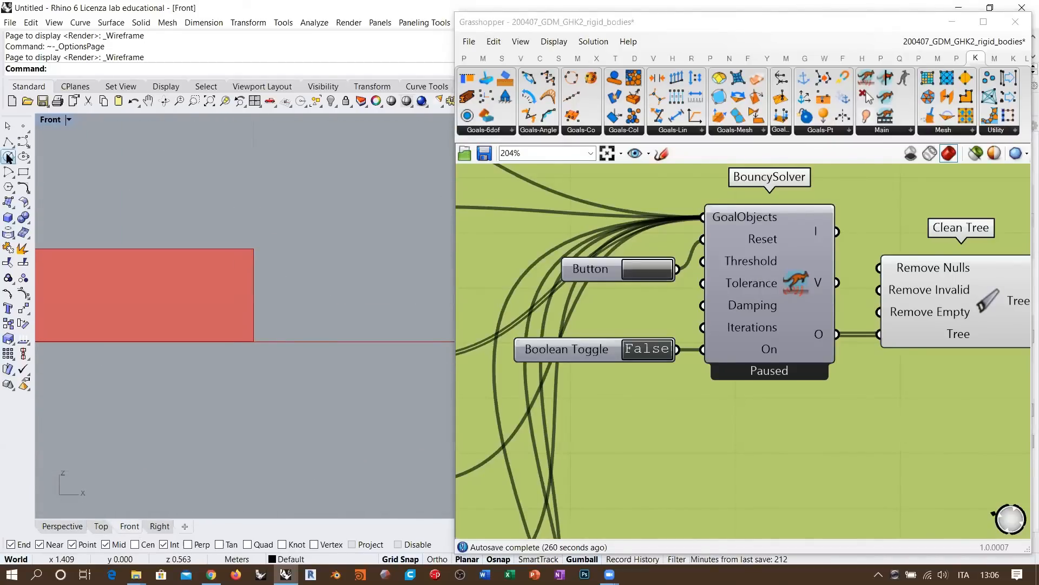
pyautogui.click(23, 126)
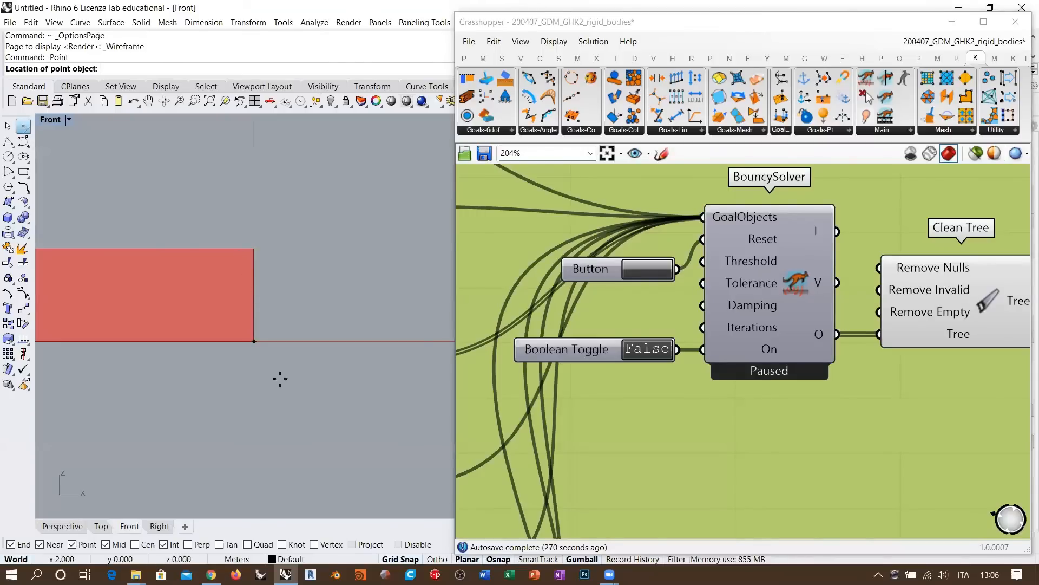
pyautogui.press('F9')
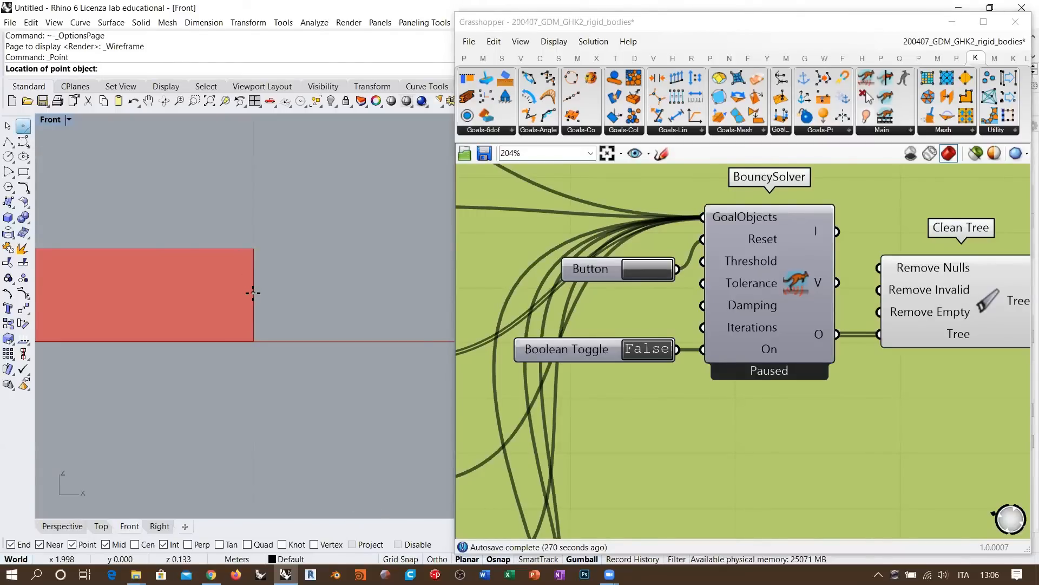
pyautogui.click(253, 294)
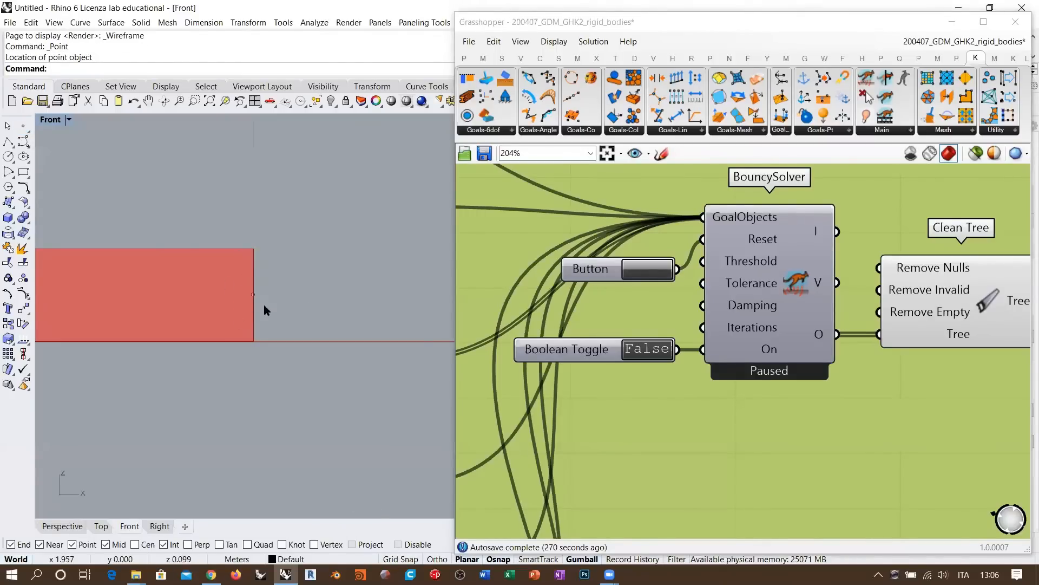
# Draw a small circle around the point on the box's end edge to mark the rotation axis.
pyautogui.click(8, 157)
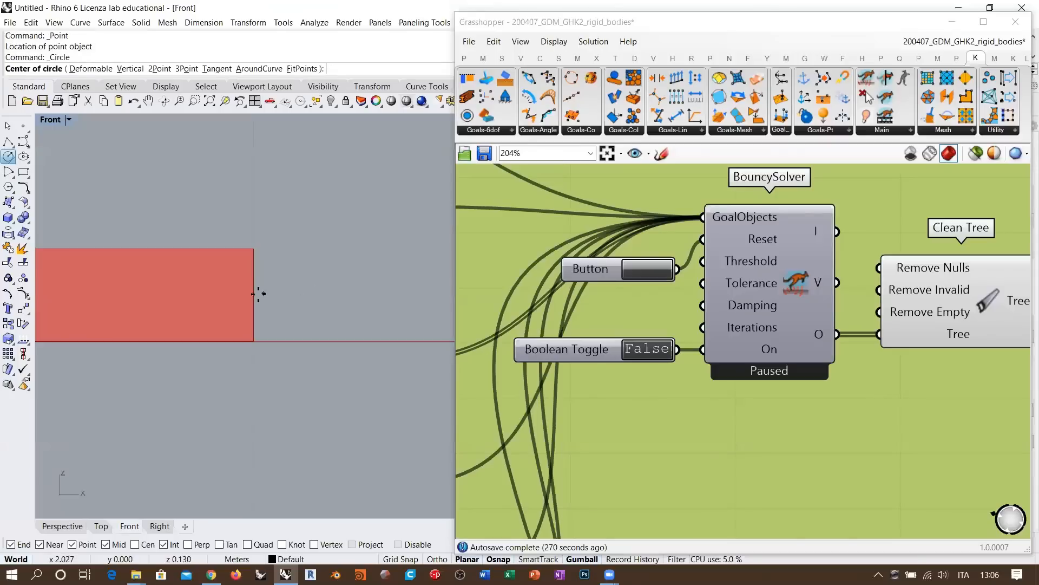
pyautogui.click(259, 294)
pyautogui.press('Return')
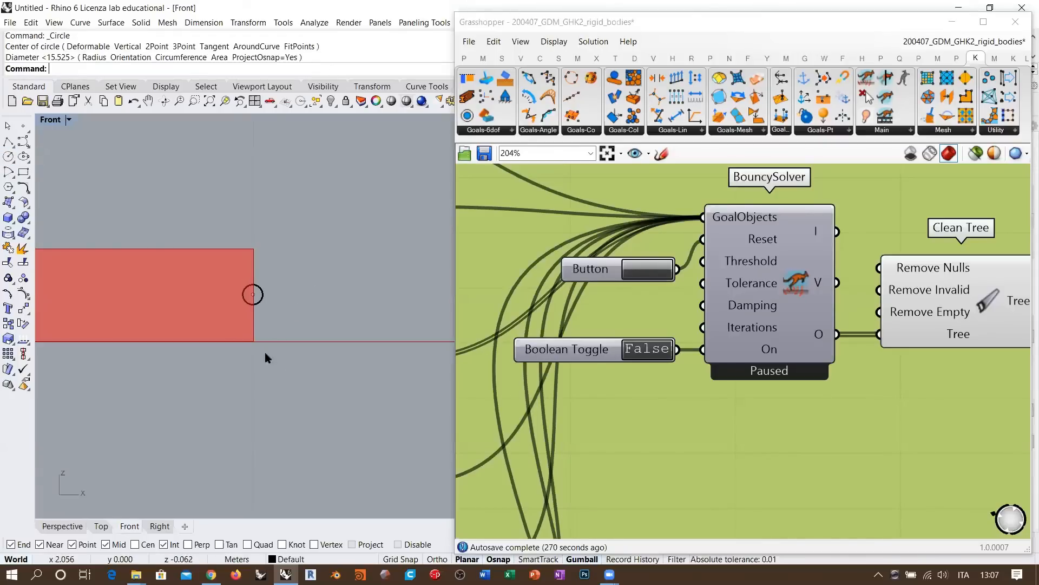
# Delete the marker point inside the axis circle on the box's end edge and leave the circle deselected.
pyautogui.moveTo(213, 355); pyautogui.dragTo(278, 272)
pyautogui.press('Delete')
pyautogui.click(256, 294)
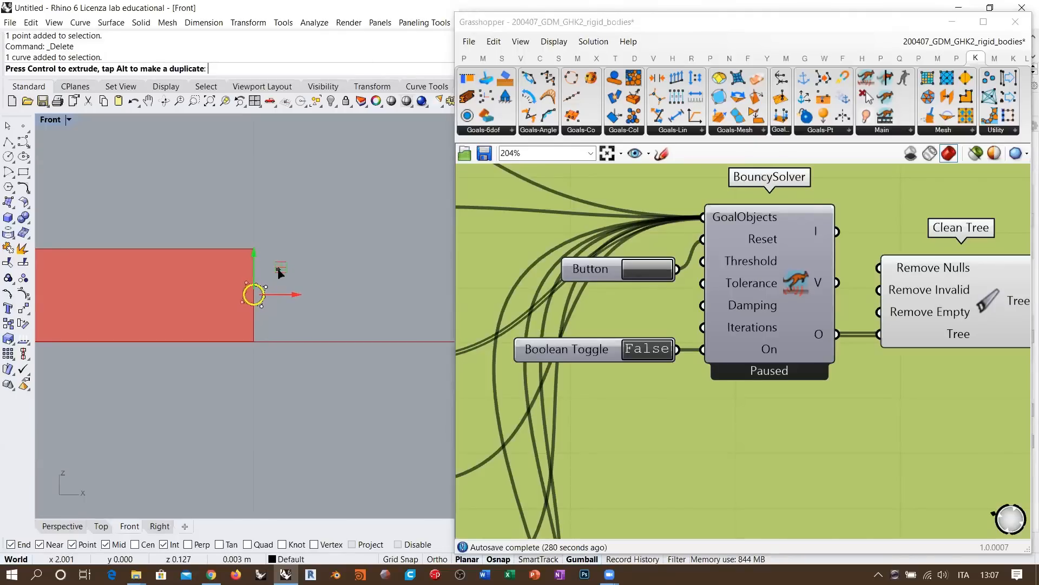
pyautogui.press('Escape')
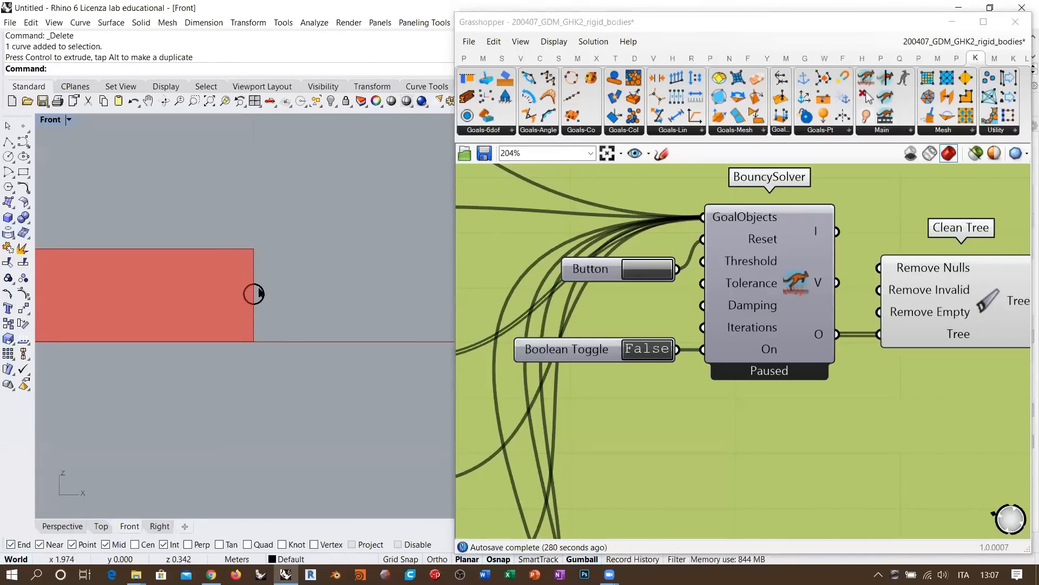
# Run the box rotation twice by setting the solver's Boolean Toggle to True, returning it to False and resetting the simulation each time.
pyautogui.click(639, 353)
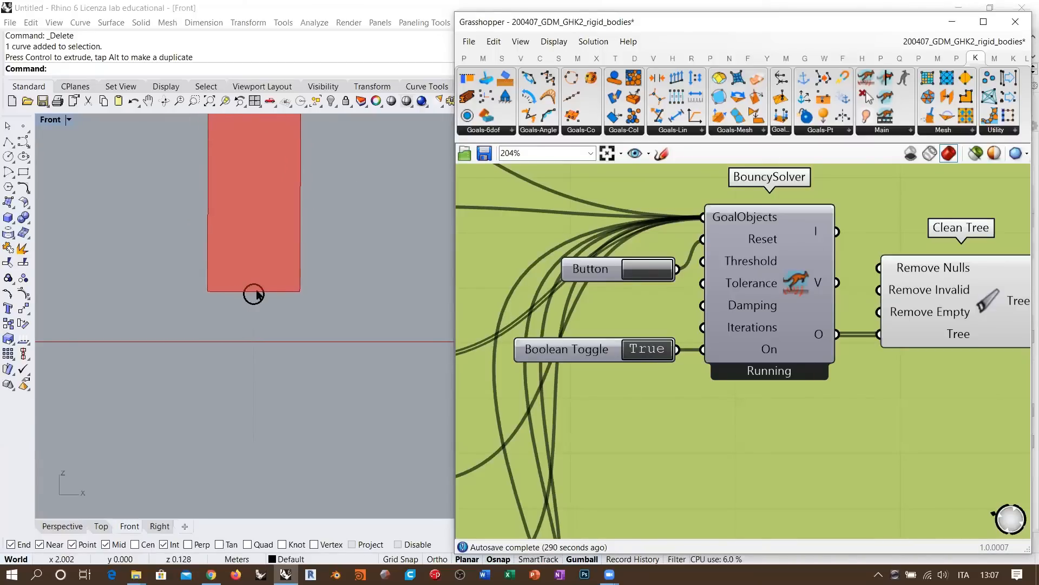
pyautogui.click(643, 355)
pyautogui.click(647, 269)
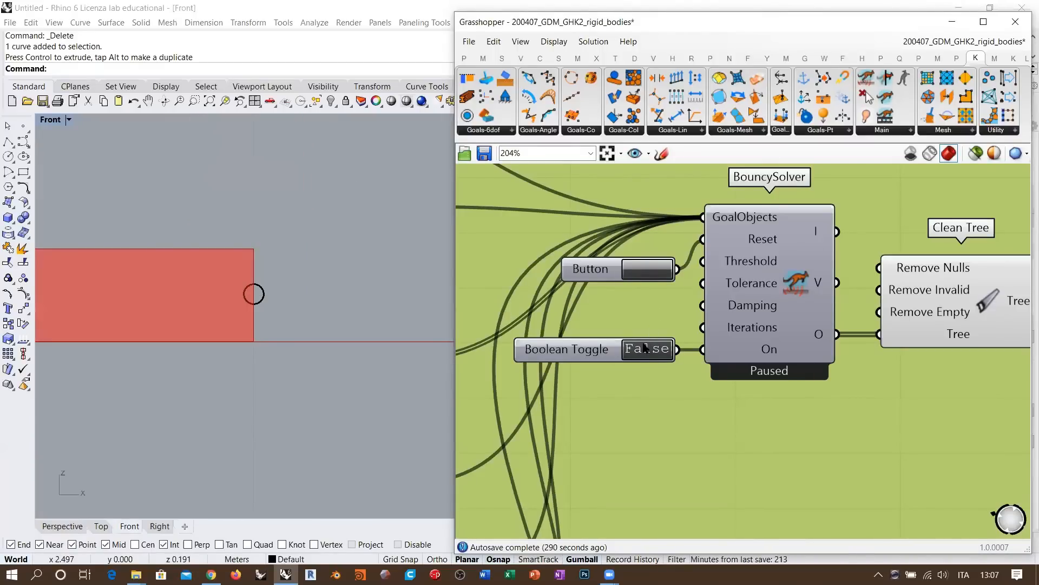
pyautogui.click(645, 348)
pyautogui.click(645, 348)
pyautogui.click(649, 274)
# Return to the Perspective view and delete the axis circle from the end of the box.
pyautogui.click(76, 526)
pyautogui.moveTo(320, 313); pyautogui.dragTo(274, 342, button='right')
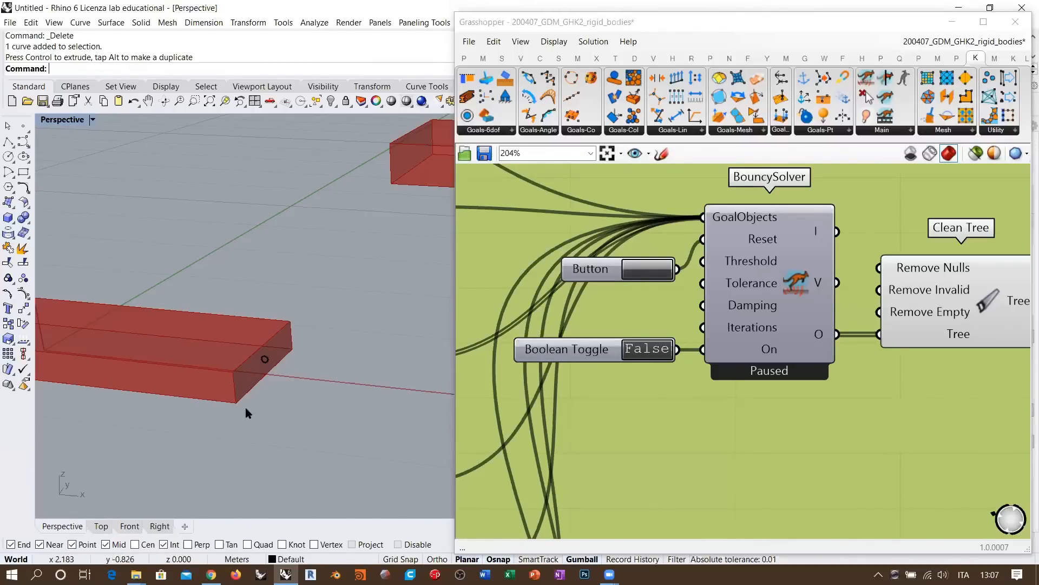
pyautogui.click(265, 359)
pyautogui.press('Delete')
# Examine the Support component and its translation and rotation inputs X, Y, Z, XX, YY and ZZ with their Boolean Toggles.
pyautogui.scroll(-5, 603, 424)
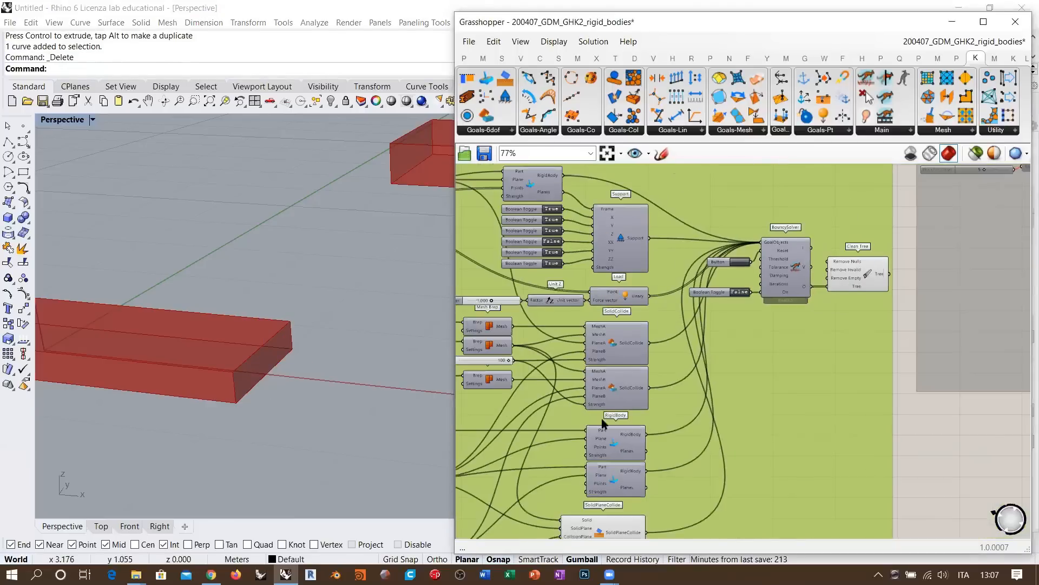
pyautogui.scroll(6, 667, 331)
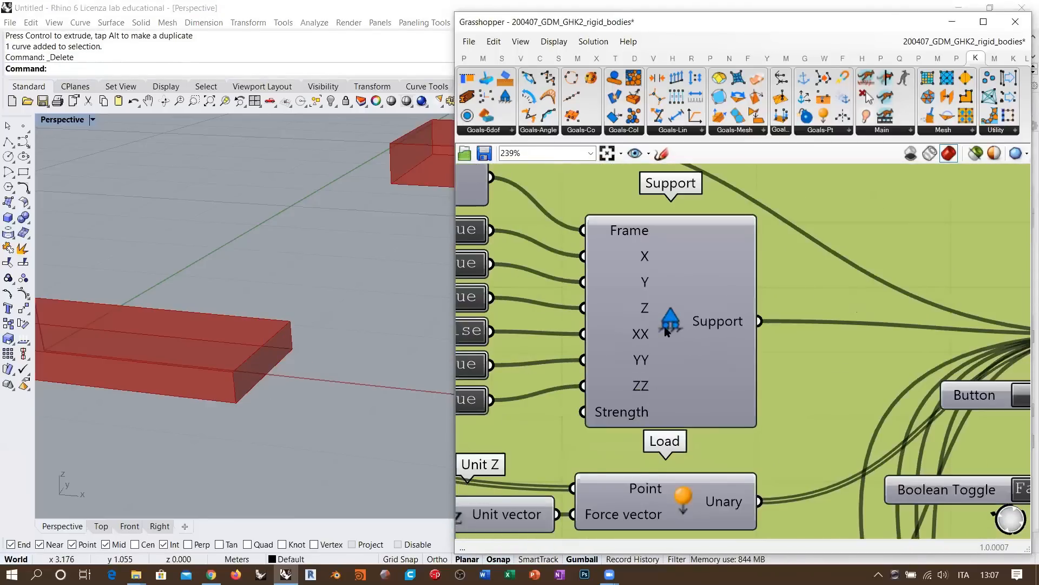
pyautogui.scroll(2, 670, 326)
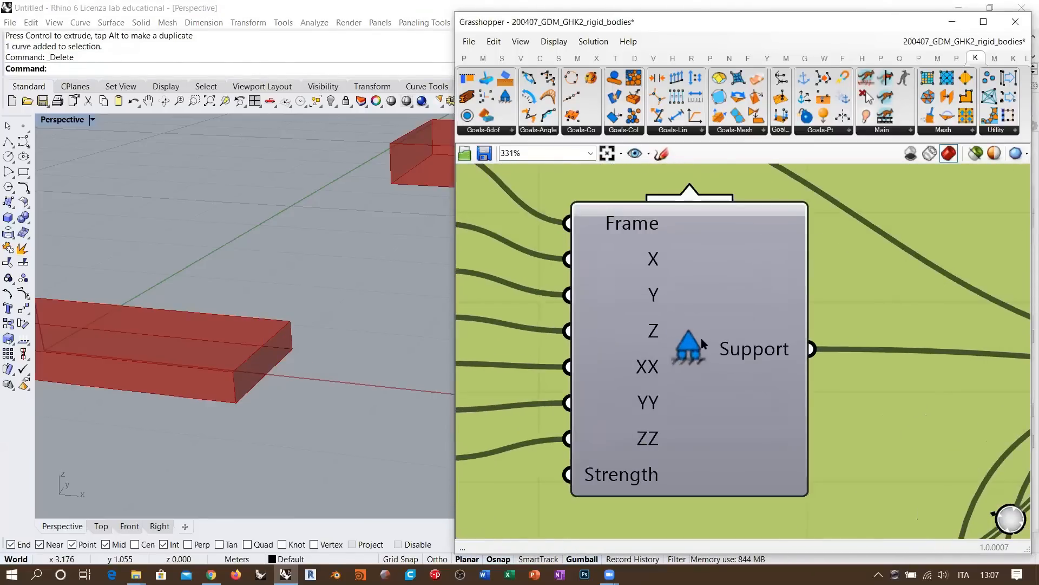
pyautogui.moveTo(710, 374); pyautogui.dragTo(719, 379, button='right')
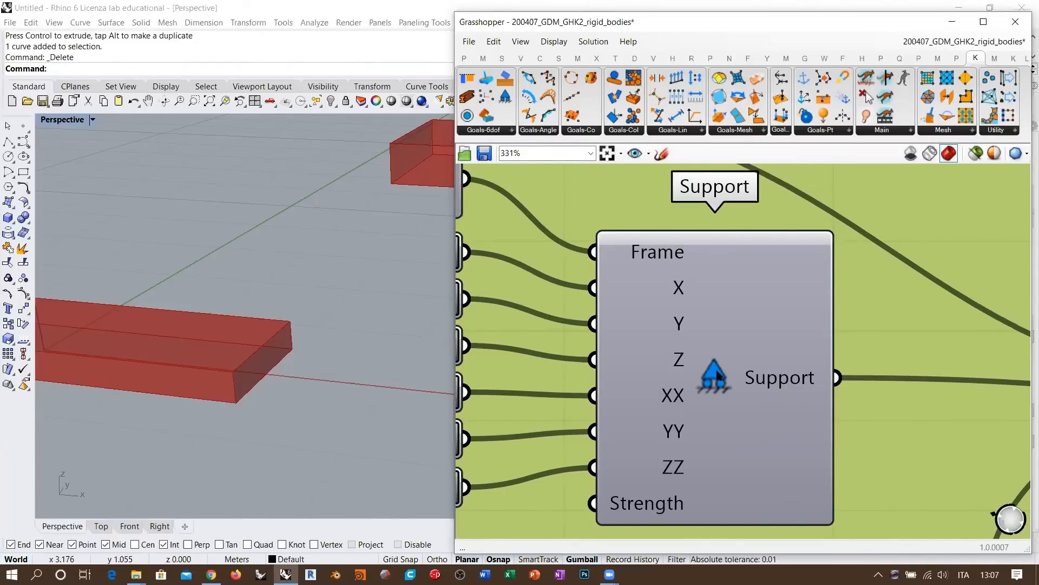
pyautogui.moveTo(717, 370)
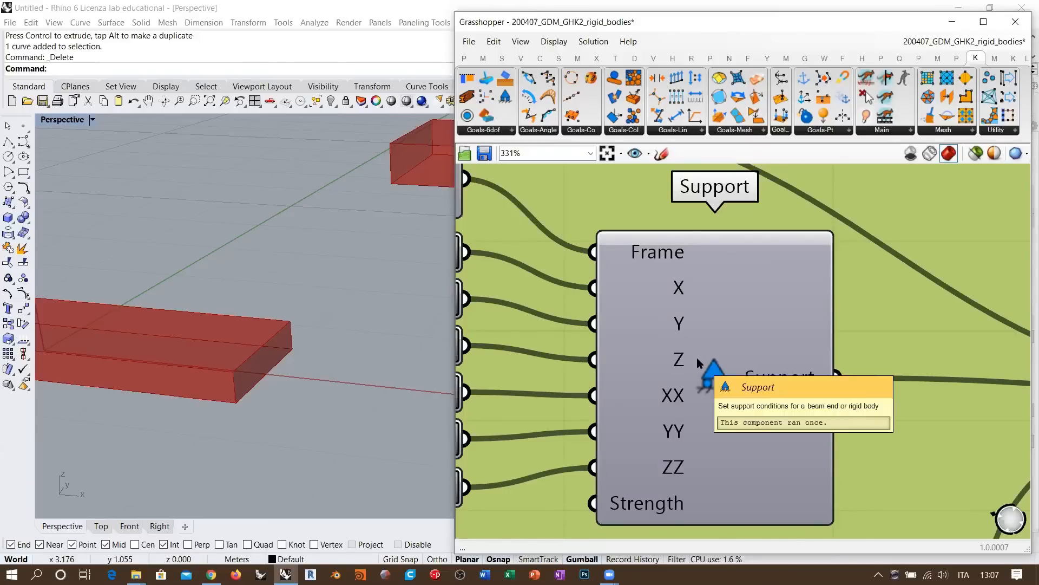
pyautogui.moveTo(703, 383); pyautogui.dragTo(792, 375, button='right')
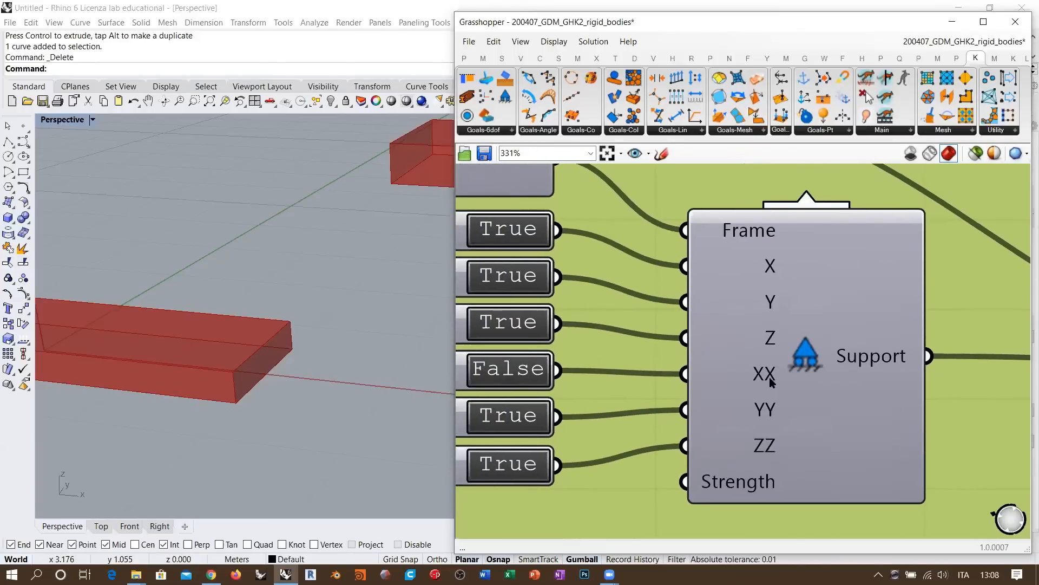
pyautogui.moveTo(771, 380)
pyautogui.moveTo(778, 446)
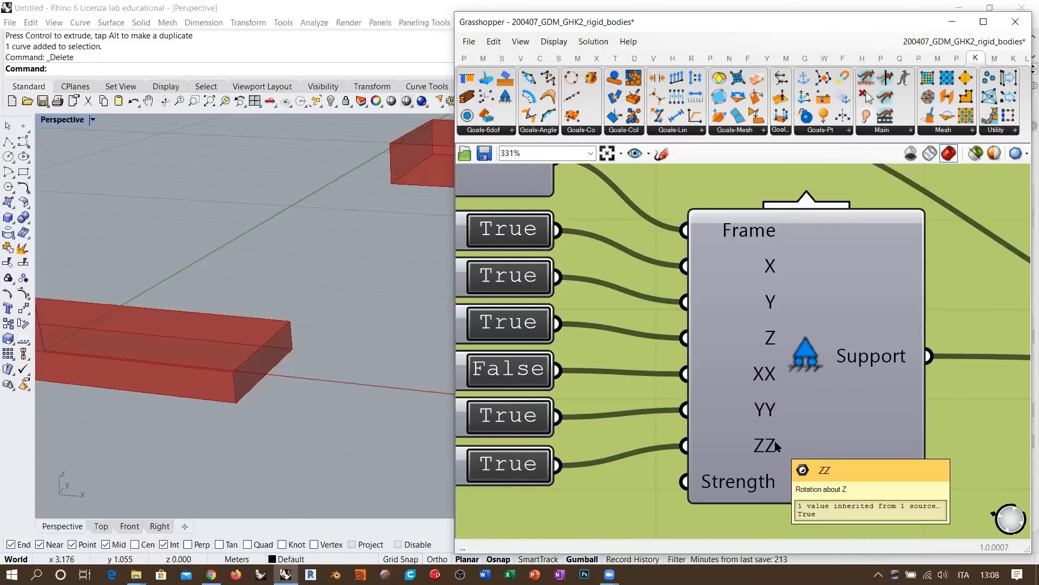
pyautogui.scroll(-3, 816, 364)
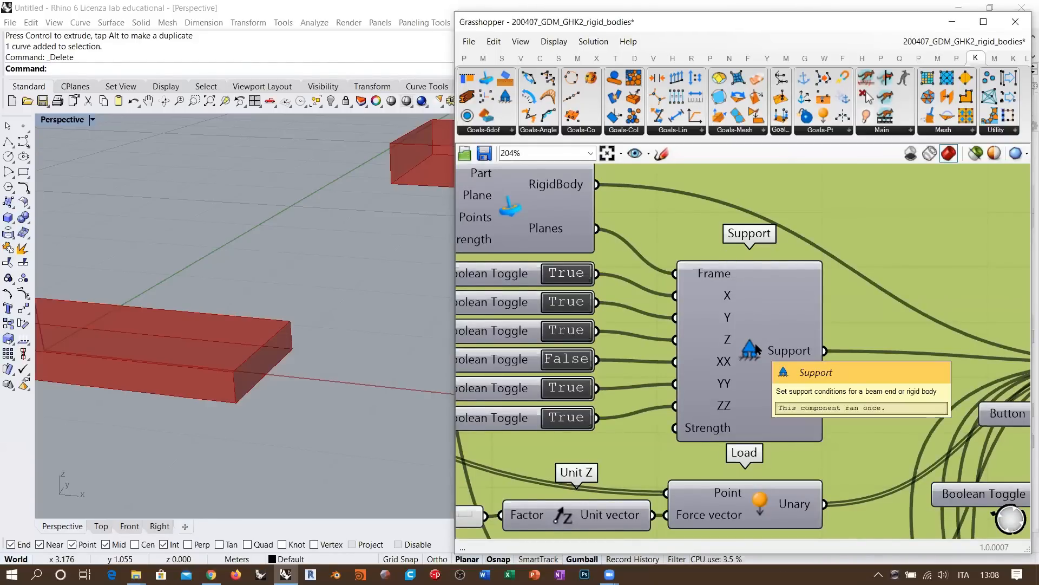
# Trace the supported box's RigidBody back to its Point, Domain Box and Deconstruct Brep, previewing each component's geometry.
pyautogui.moveTo(802, 321); pyautogui.dragTo(829, 336, button='right')
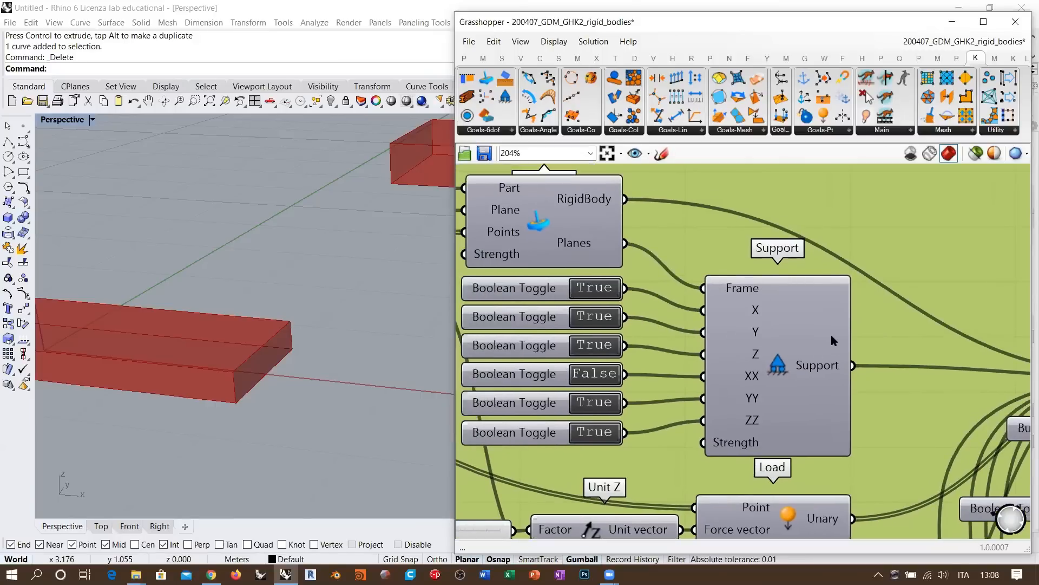
pyautogui.scroll(-2, 830, 336)
pyautogui.moveTo(646, 317); pyautogui.dragTo(869, 350, button='right')
pyautogui.click(875, 281)
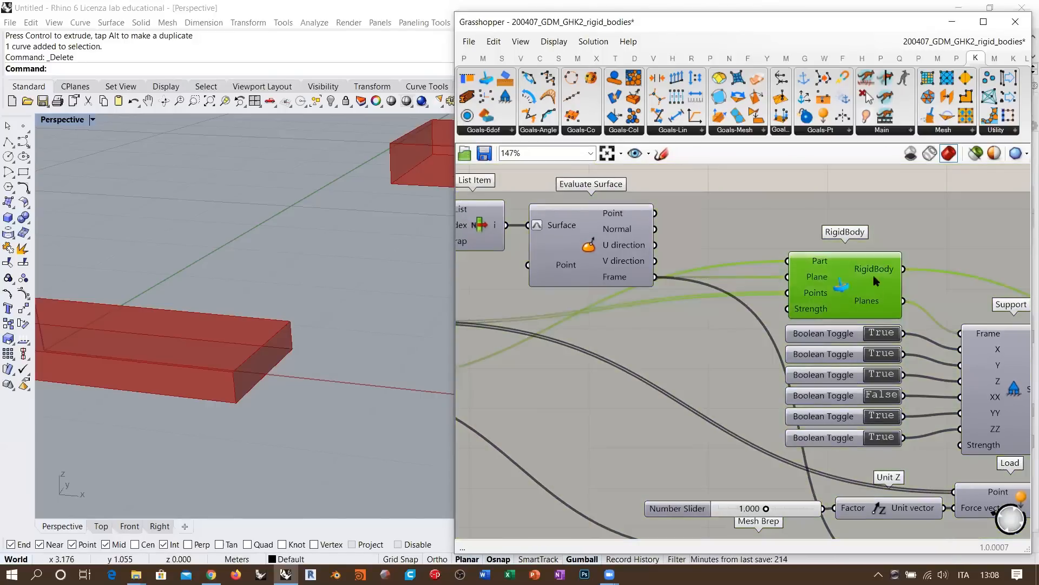
pyautogui.moveTo(625, 294); pyautogui.dragTo(791, 303, button='right')
pyautogui.moveTo(671, 318); pyautogui.dragTo(840, 286, button='right')
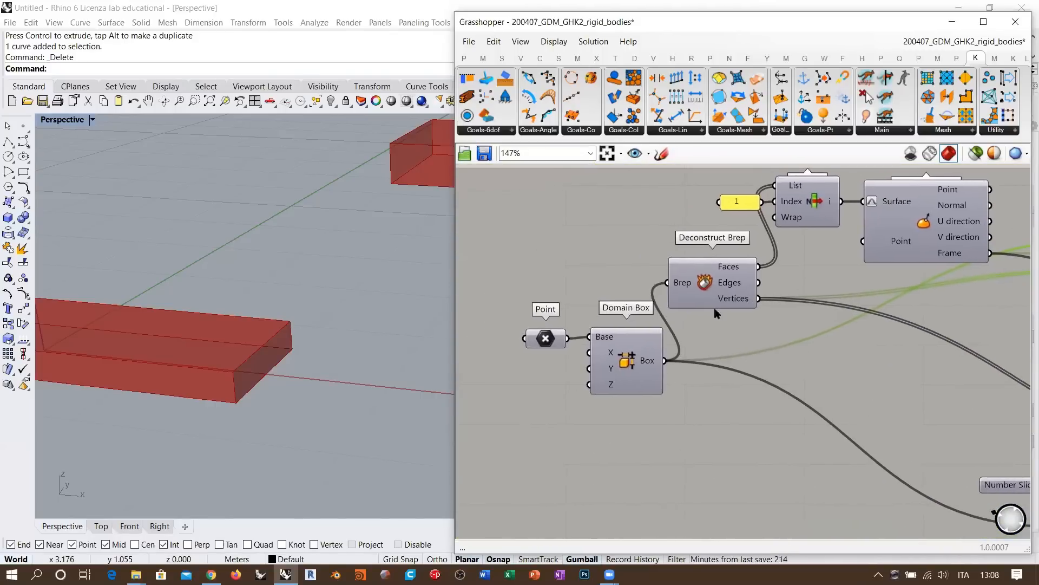
pyautogui.moveTo(558, 345); pyautogui.dragTo(556, 344)
pyautogui.click(623, 357)
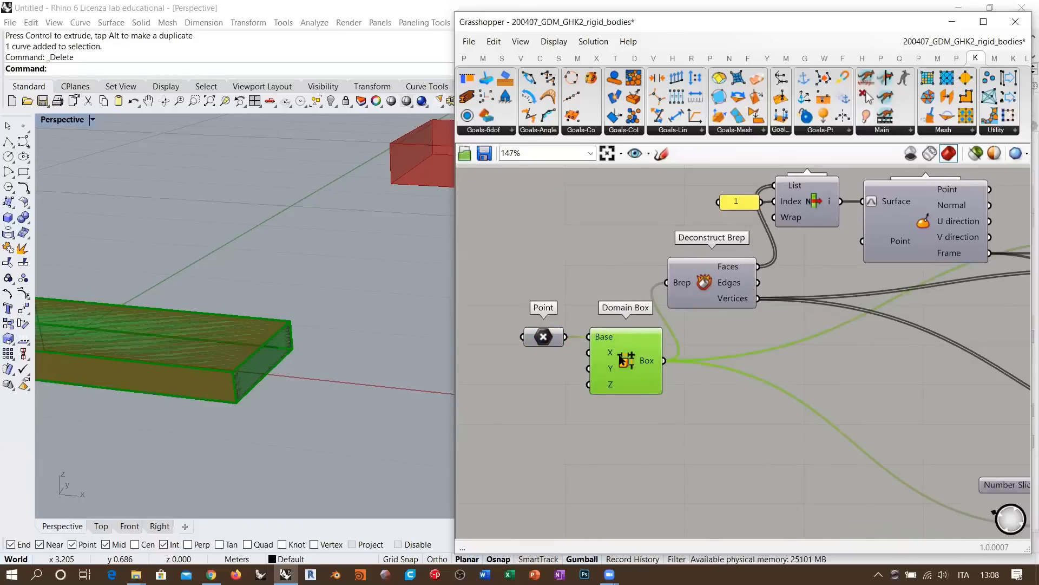
pyautogui.click(705, 284)
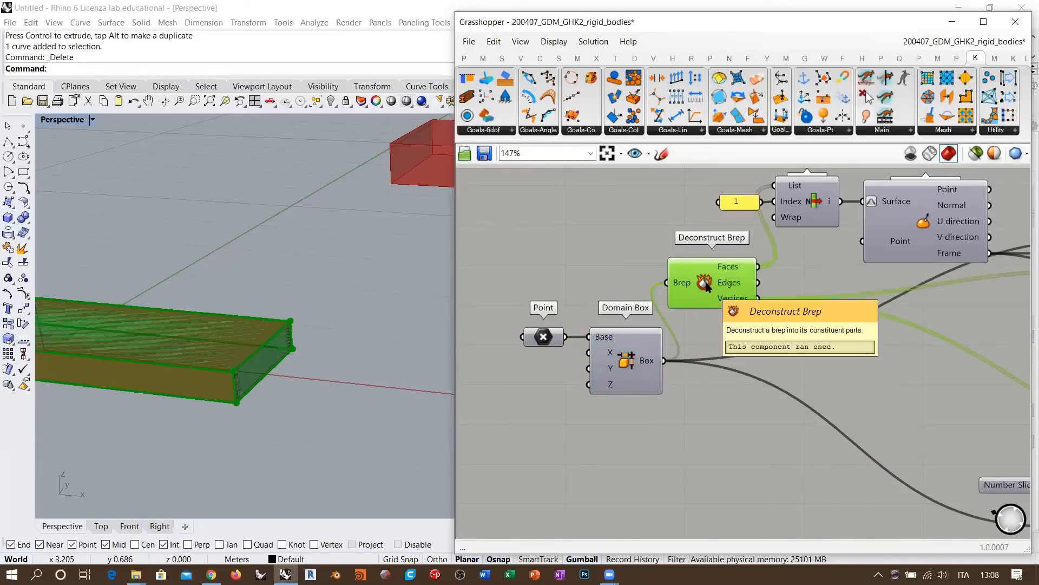
# Examine the box face picked by List Item and the Evaluate Surface component's reparameterized Surface input and Frame output.
pyautogui.moveTo(706, 285); pyautogui.dragTo(592, 310, button='right')
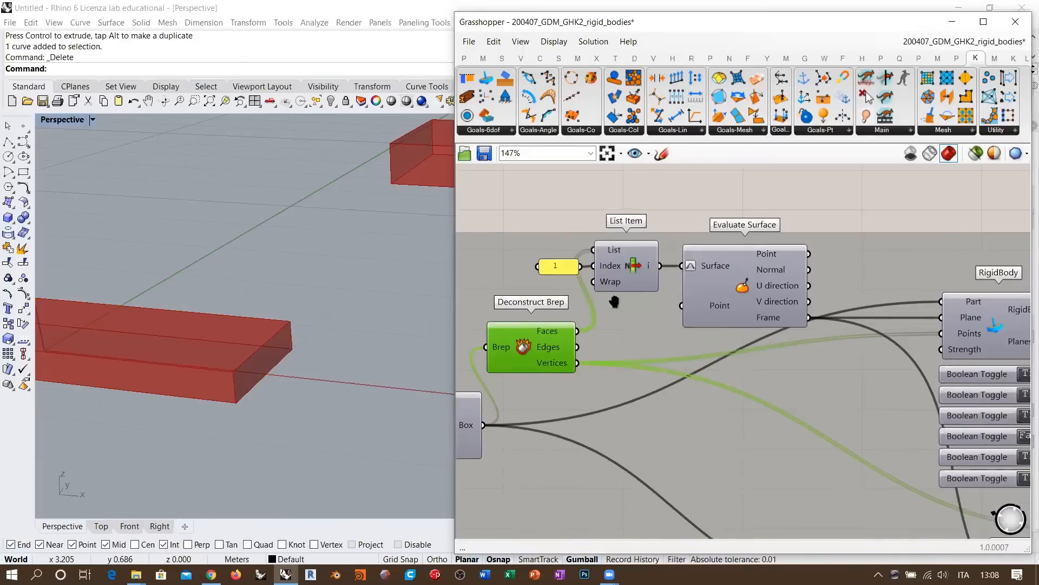
pyautogui.moveTo(695, 229); pyautogui.dragTo(630, 267, button='right')
pyautogui.click(631, 268)
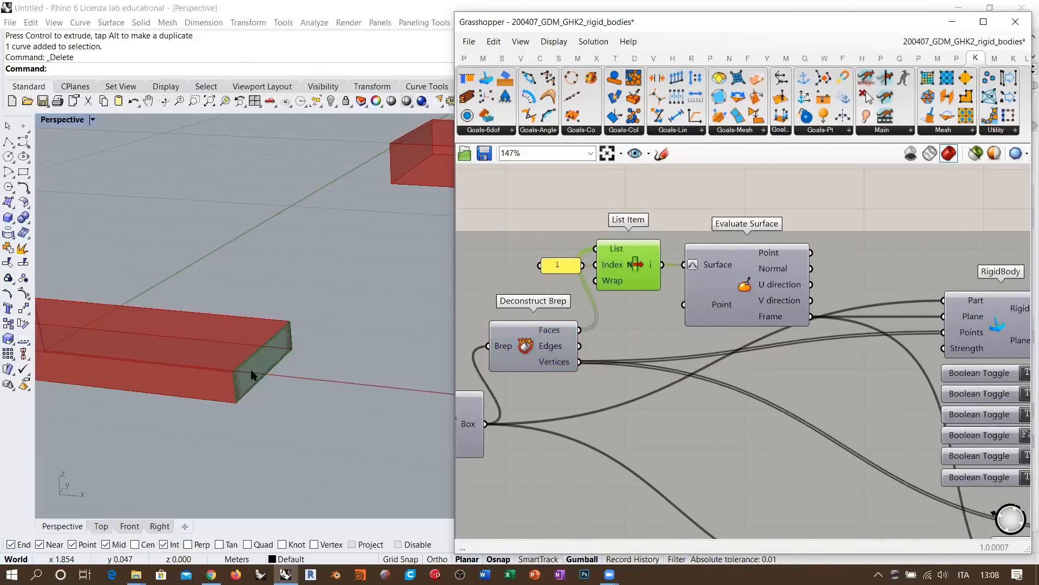
pyautogui.click(723, 283)
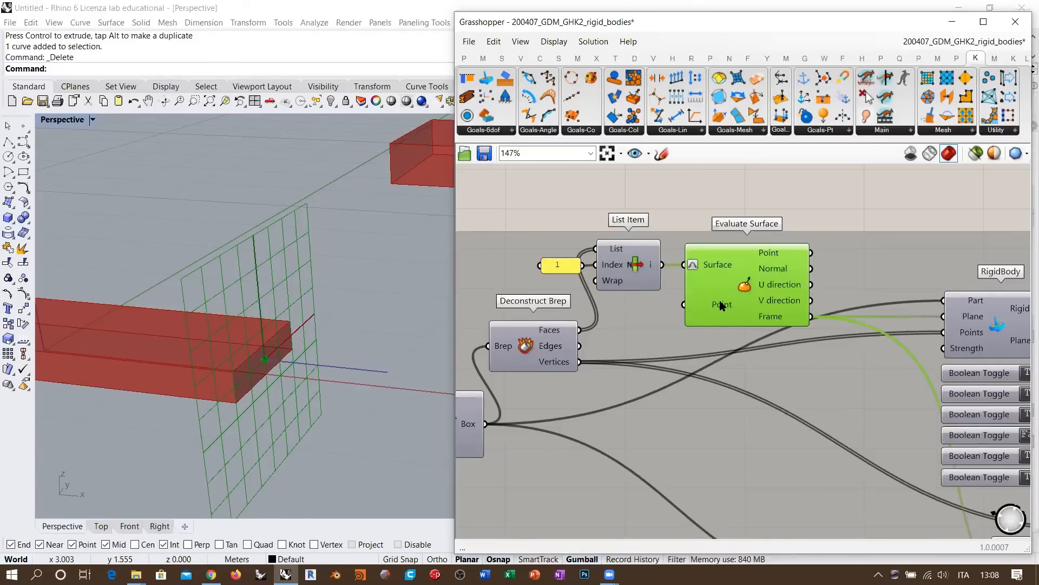
pyautogui.moveTo(722, 305)
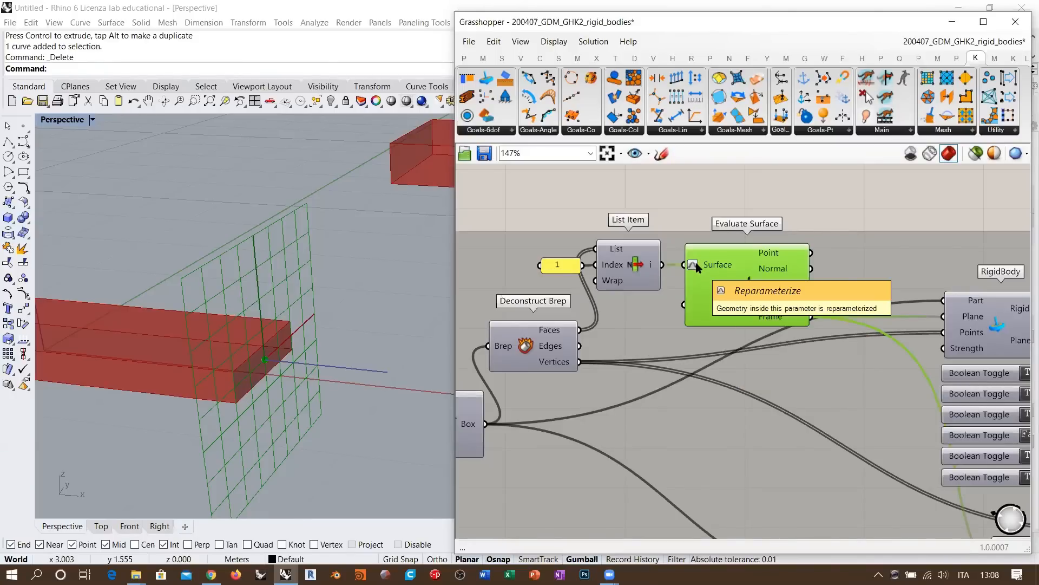
pyautogui.moveTo(778, 321)
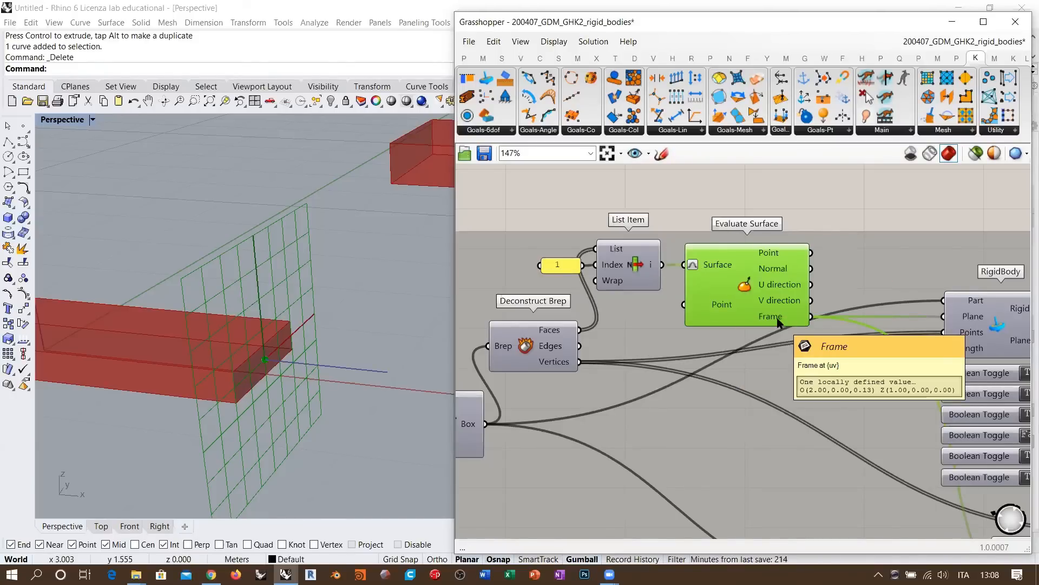
# Inspect the Evaluate Surface frame and its axes on the end face of the box in the Perspective view.
pyautogui.scroll(6, 325, 344)
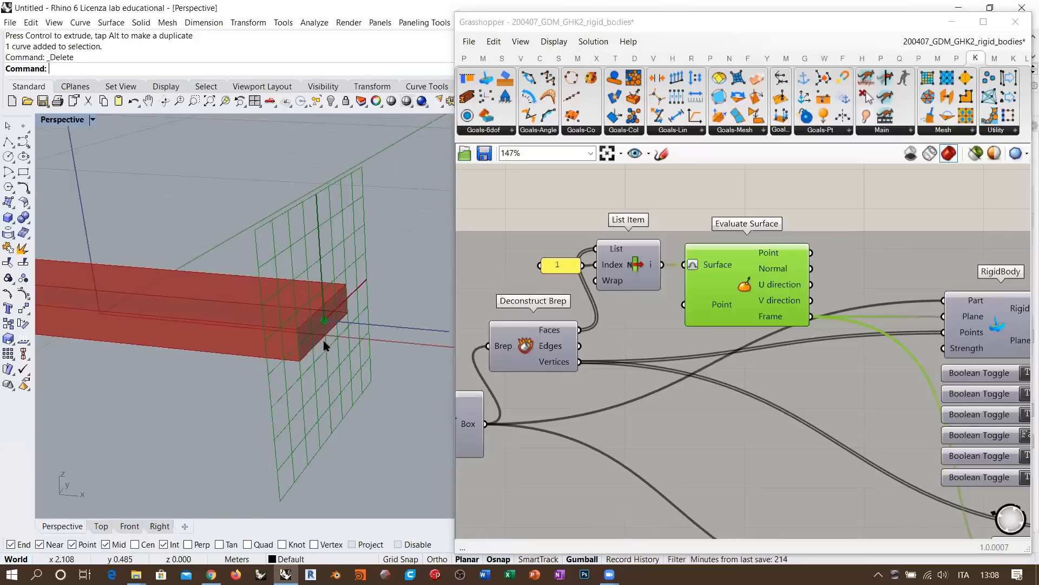
pyautogui.moveTo(151, 249); pyautogui.dragTo(274, 248, button='right')
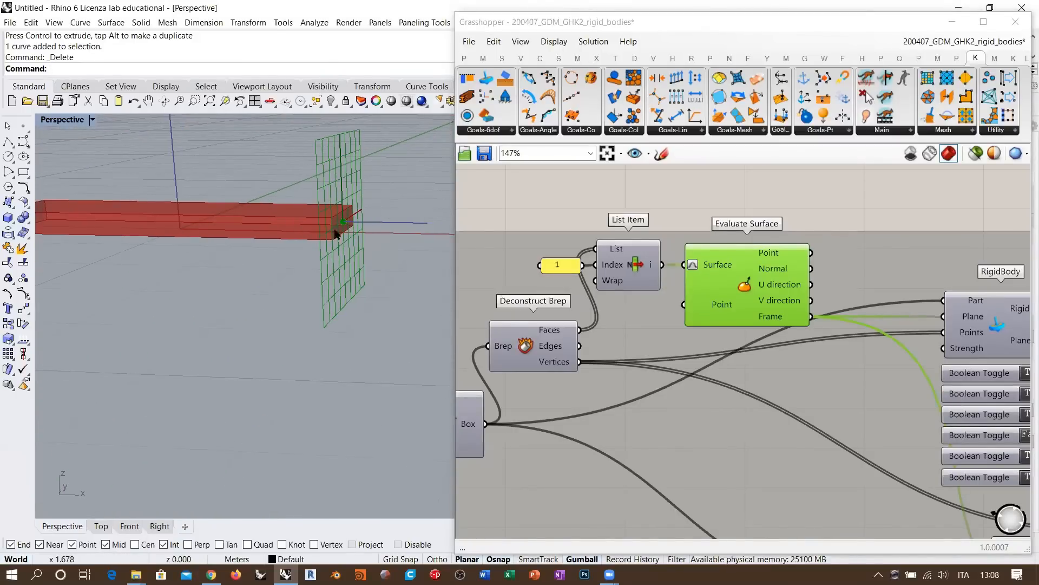
pyautogui.moveTo(343, 228); pyautogui.dragTo(198, 297, button='right')
pyautogui.scroll(5, 196, 297)
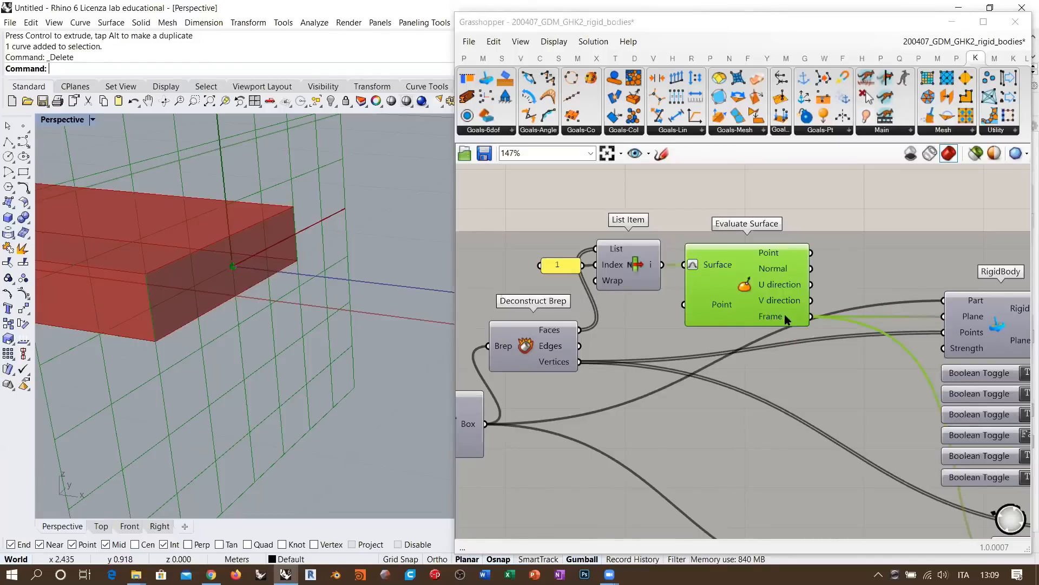
# Check the RigidBody component's Plane input and inspect its plane at the end of the supported box.
pyautogui.scroll(3, 891, 333)
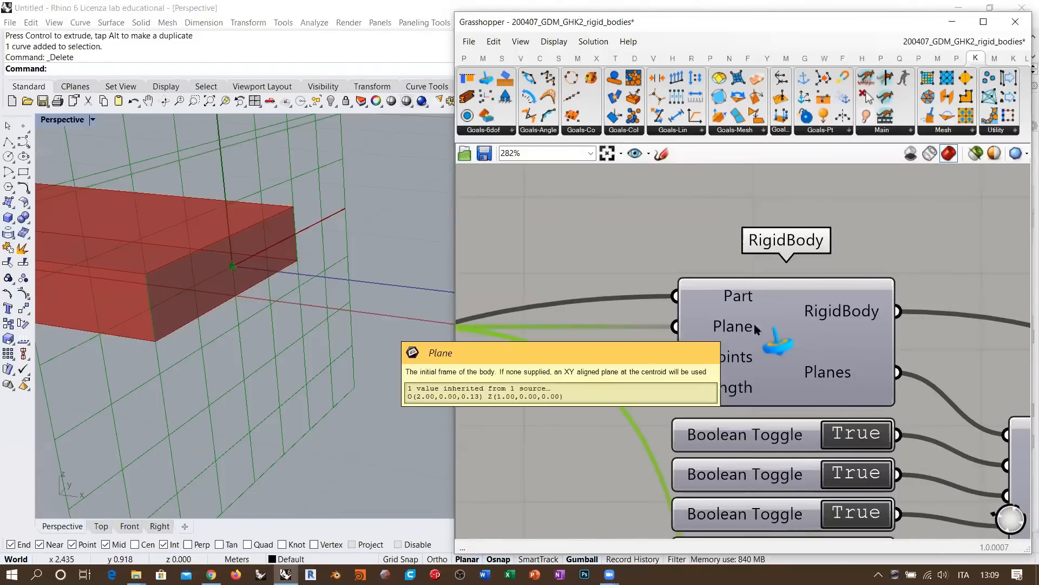
pyautogui.click(802, 314)
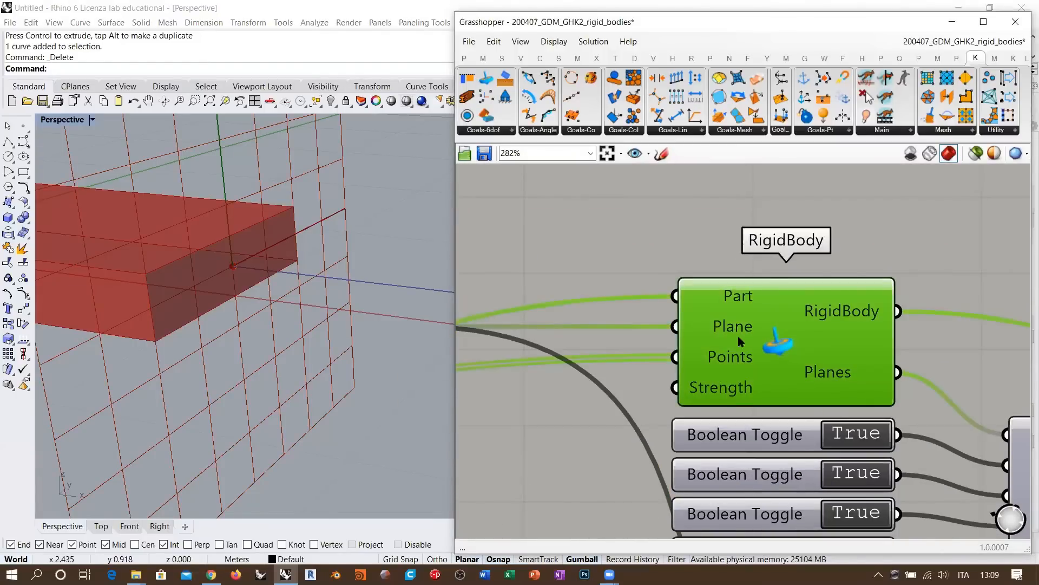
pyautogui.doubleClick(784, 343)
pyautogui.scroll(-5, 287, 271)
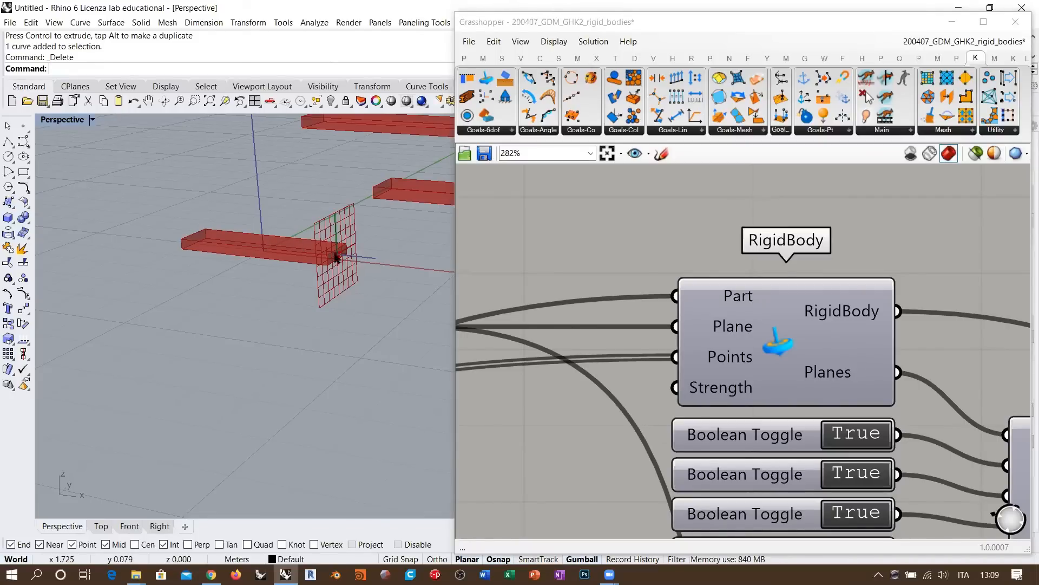
pyautogui.moveTo(348, 255); pyautogui.dragTo(321, 293, button='right')
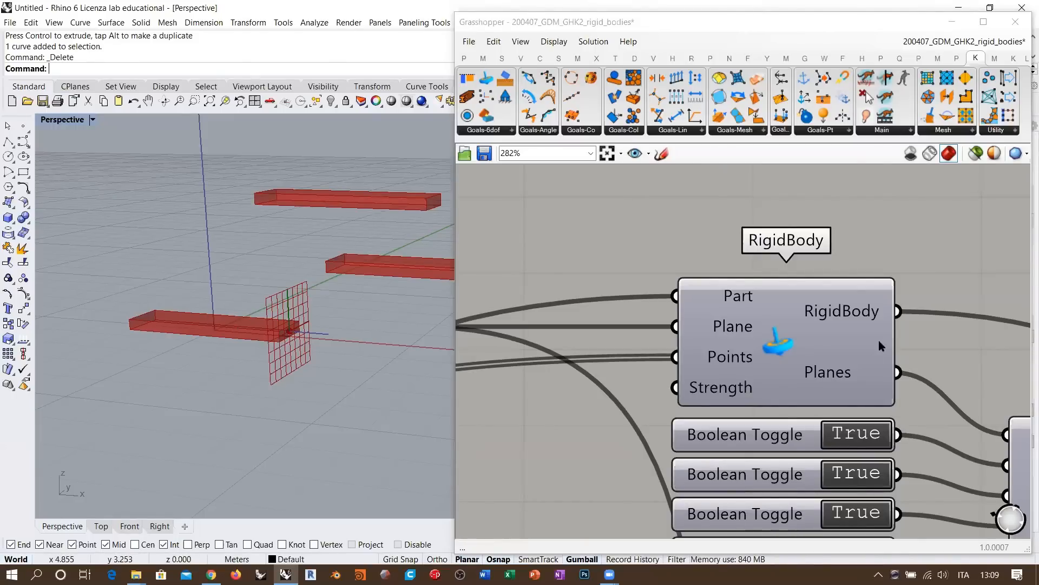
# Examine how the RigidBody's Planes output feeds the Support component's Frame input.
pyautogui.moveTo(888, 411); pyautogui.dragTo(715, 308, button='right')
pyautogui.scroll(-2, 893, 325)
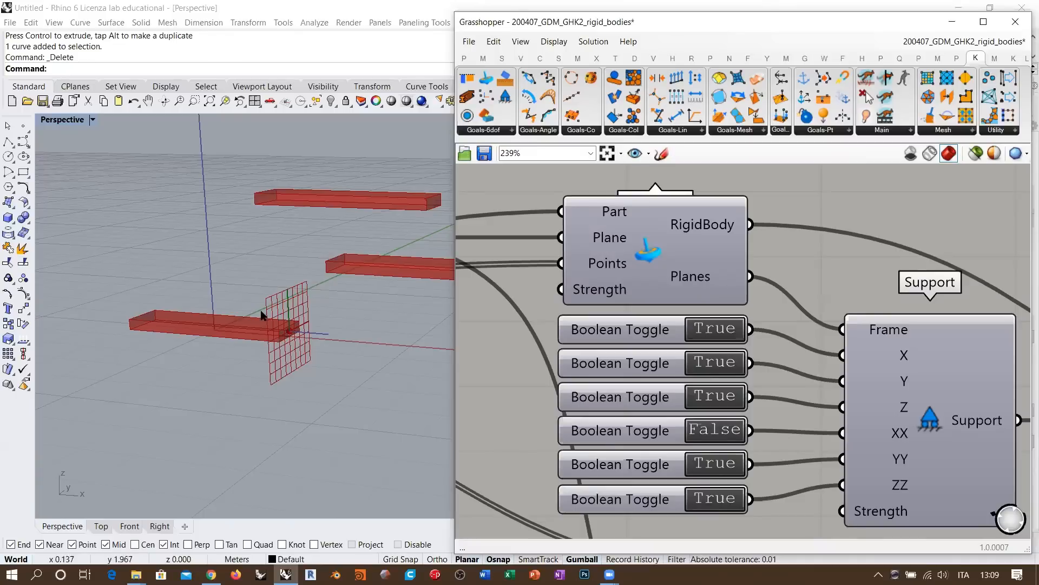
pyautogui.click(657, 253)
pyautogui.moveTo(658, 252); pyautogui.dragTo(824, 279, button='right')
pyautogui.scroll(-1, 804, 275)
# Select Evaluate Surface and RigidBody in turn to compare their previews, and inspect the RigidBody's plane closely on the box's end face.
pyautogui.click(499, 234)
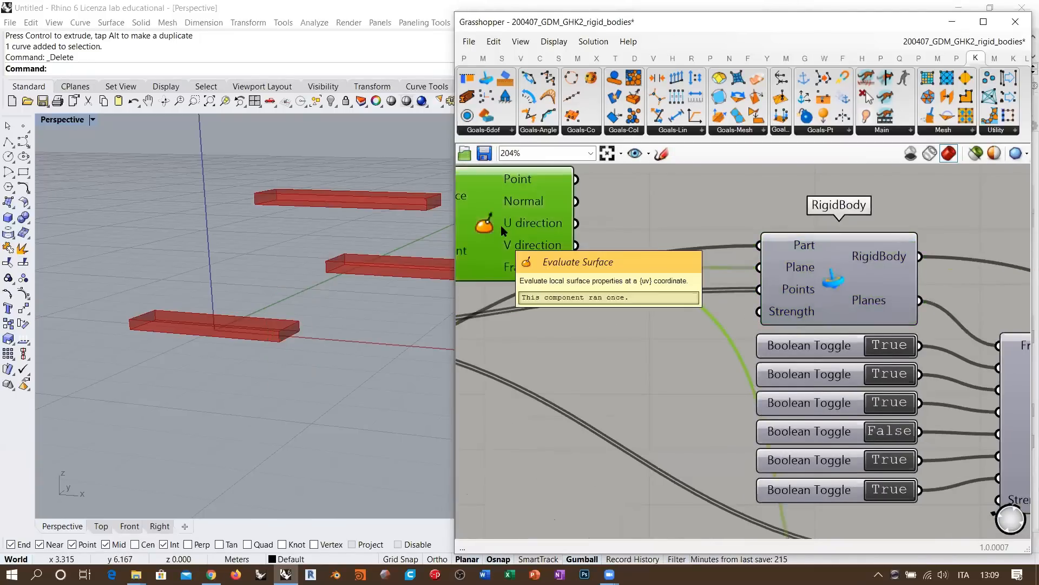
pyautogui.moveTo(499, 233); pyautogui.dragTo(557, 304, button='right')
pyautogui.scroll(4, 676, 316)
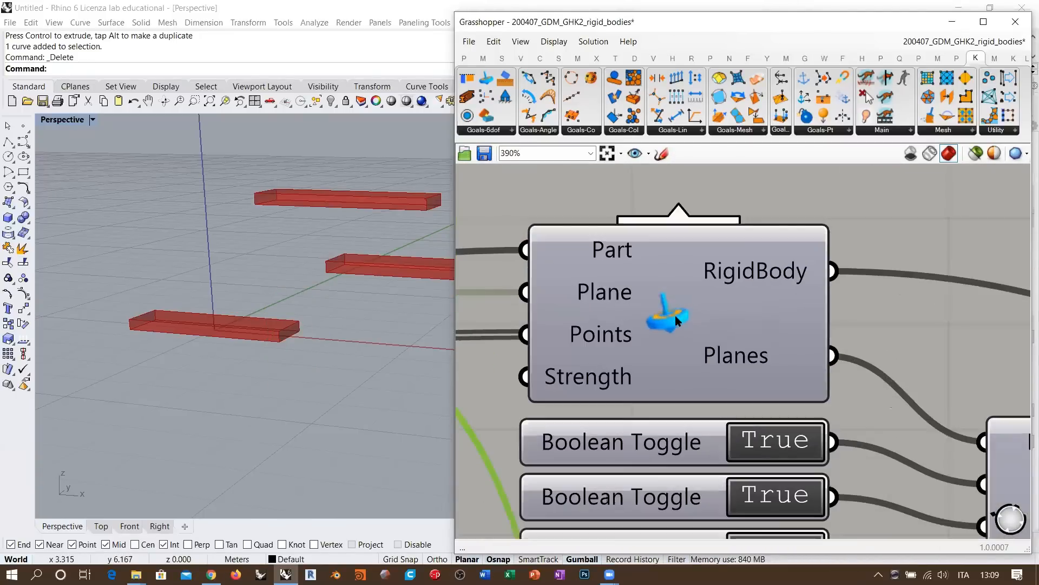
pyautogui.click(677, 316)
pyautogui.moveTo(677, 317); pyautogui.dragTo(696, 374, button='right')
pyautogui.click(691, 374)
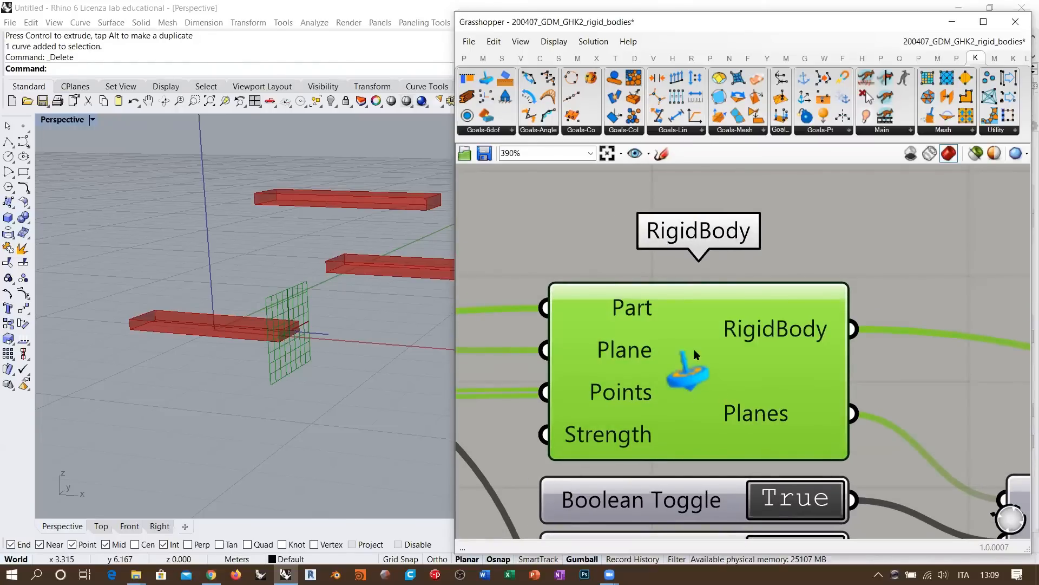
pyautogui.scroll(6, 281, 303)
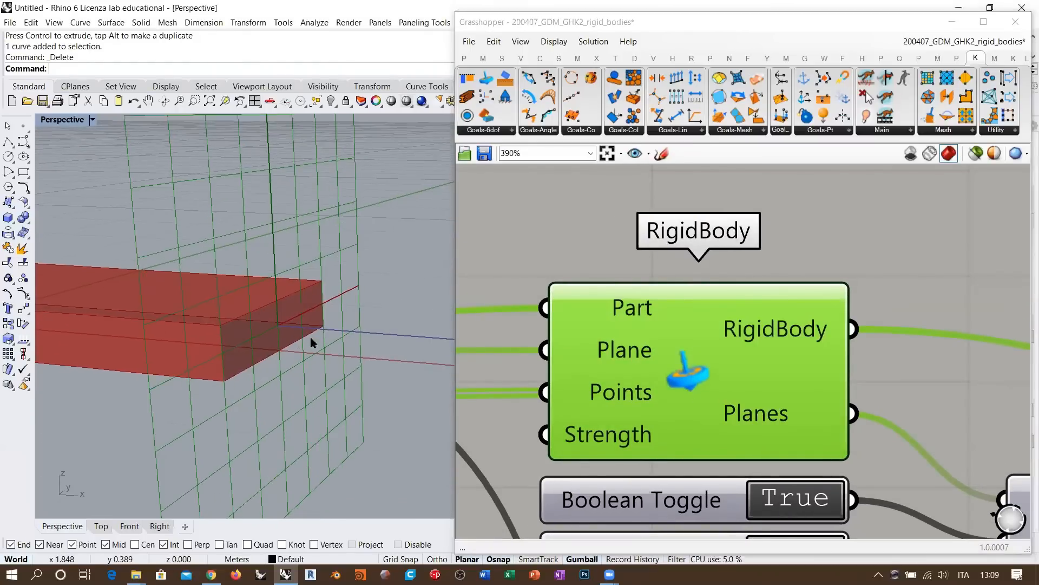
# Examine how the RigidBody's Planes output and the six boolean toggles feed the Support component's frame and rotation inputs.
pyautogui.keyDown('shift'); pyautogui.moveTo(311, 337); pyautogui.dragTo(311, 336, button='right'); pyautogui.keyUp('shift')
pyautogui.scroll(-8, 269, 341)
pyautogui.moveTo(693, 370); pyautogui.dragTo(638, 329, button='right')
pyautogui.click(631, 232)
pyautogui.scroll(-1, 630, 295)
pyautogui.scroll(-2, 629, 295)
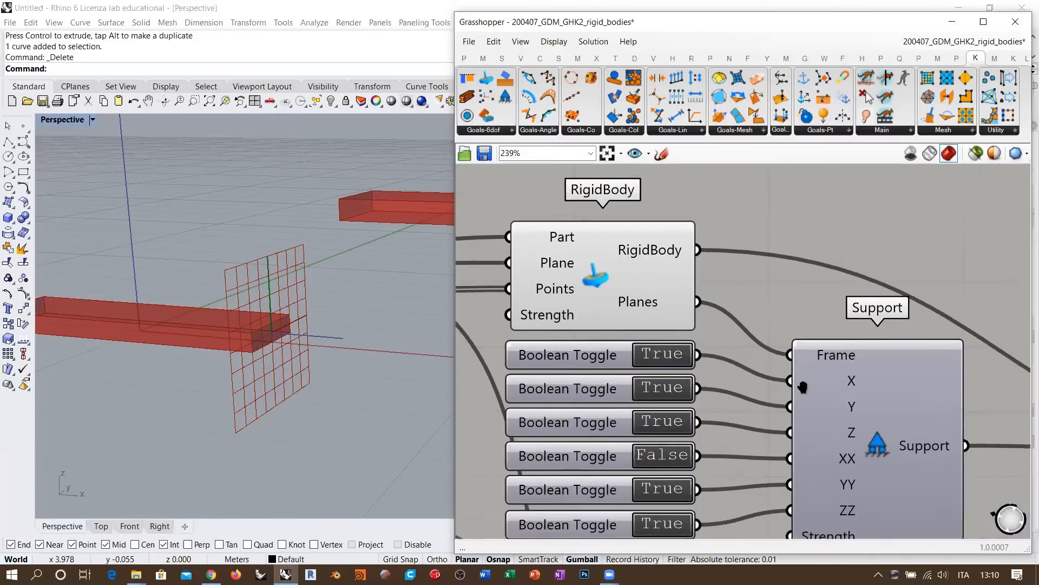
pyautogui.moveTo(743, 306); pyautogui.dragTo(726, 274, button='right')
pyautogui.click(857, 399)
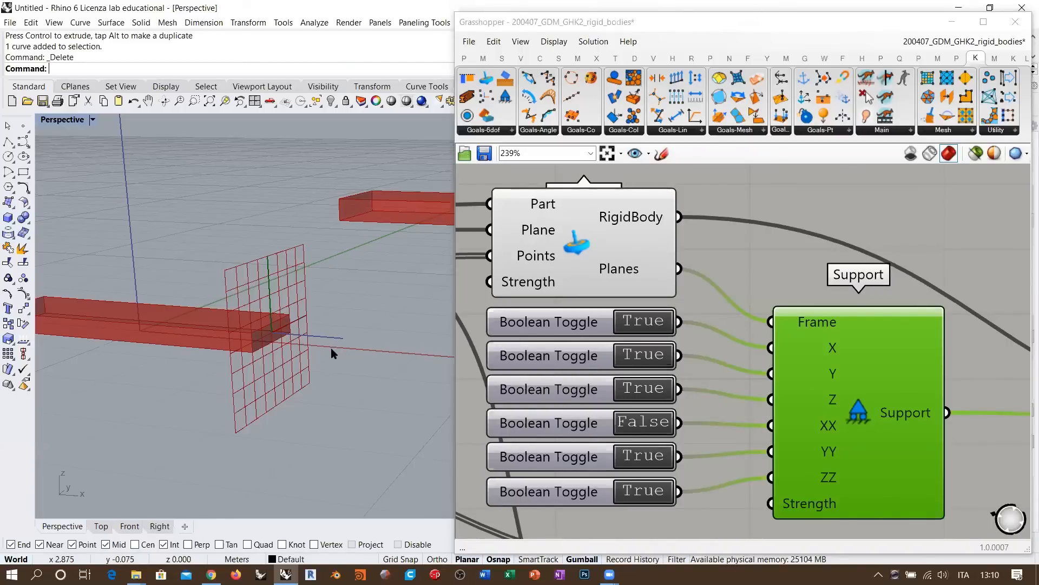
# Compare the Evaluate Surface frame on the box's end face with the Support component's XX rotation setting.
pyautogui.moveTo(587, 281); pyautogui.dragTo(1029, 411, button='right')
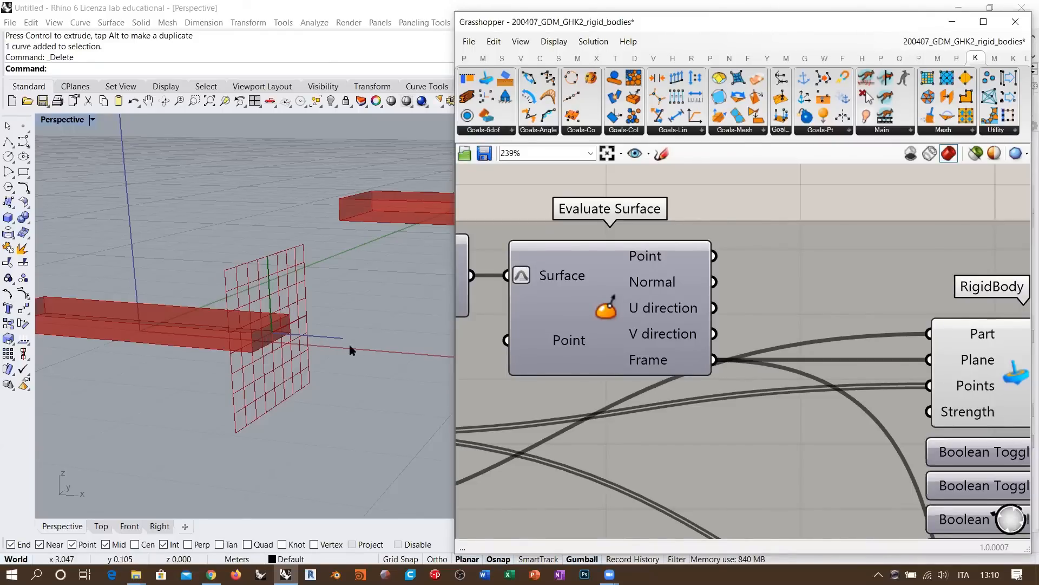
pyautogui.moveTo(350, 350); pyautogui.dragTo(284, 346, button='right')
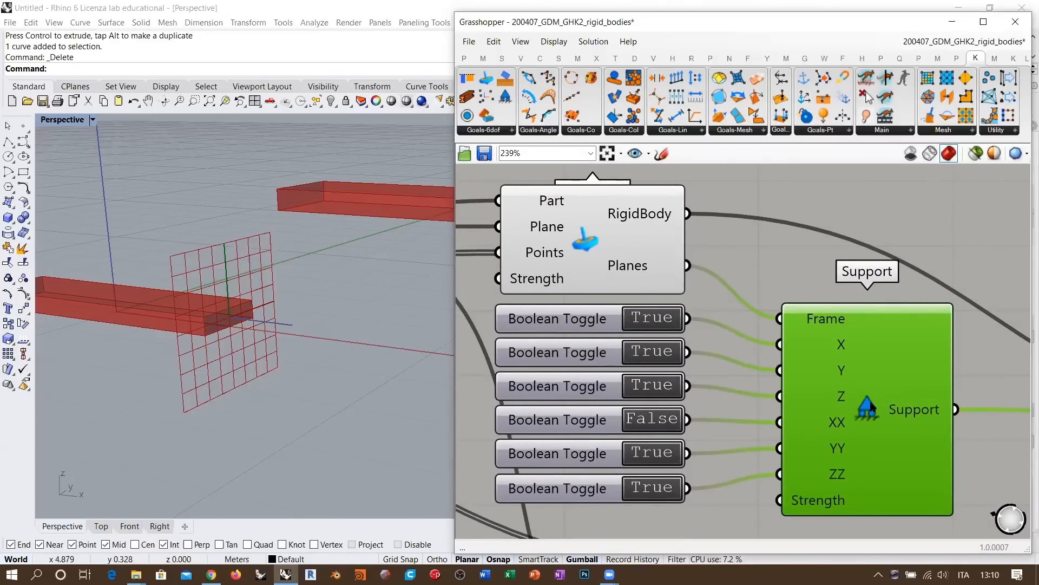
pyautogui.moveTo(840, 401)
pyautogui.scroll(-2, 272, 324)
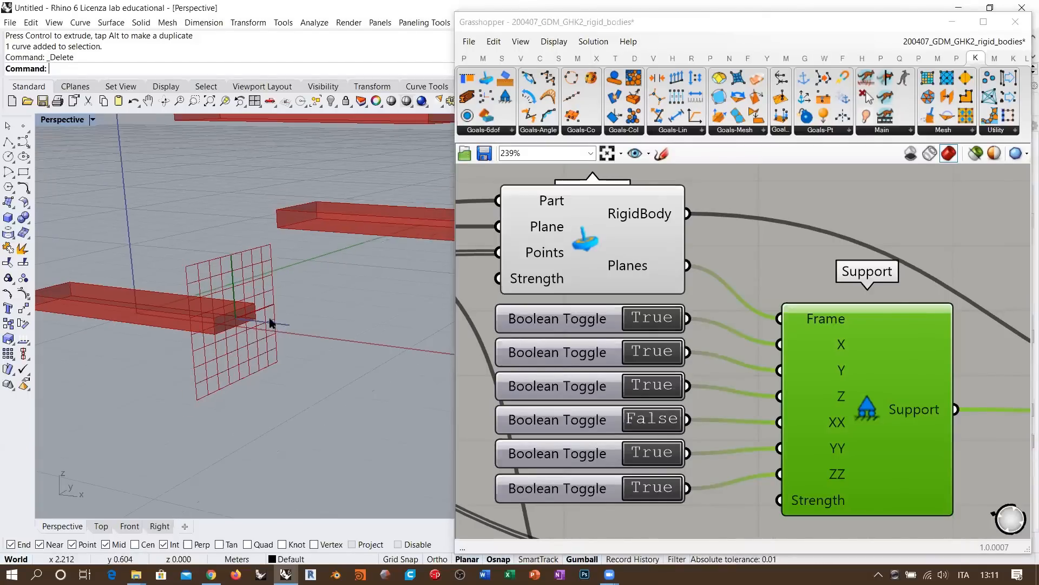
pyautogui.keyDown('shift'); pyautogui.moveTo(226, 327); pyautogui.dragTo(293, 358, button='right'); pyautogui.keyUp('shift')
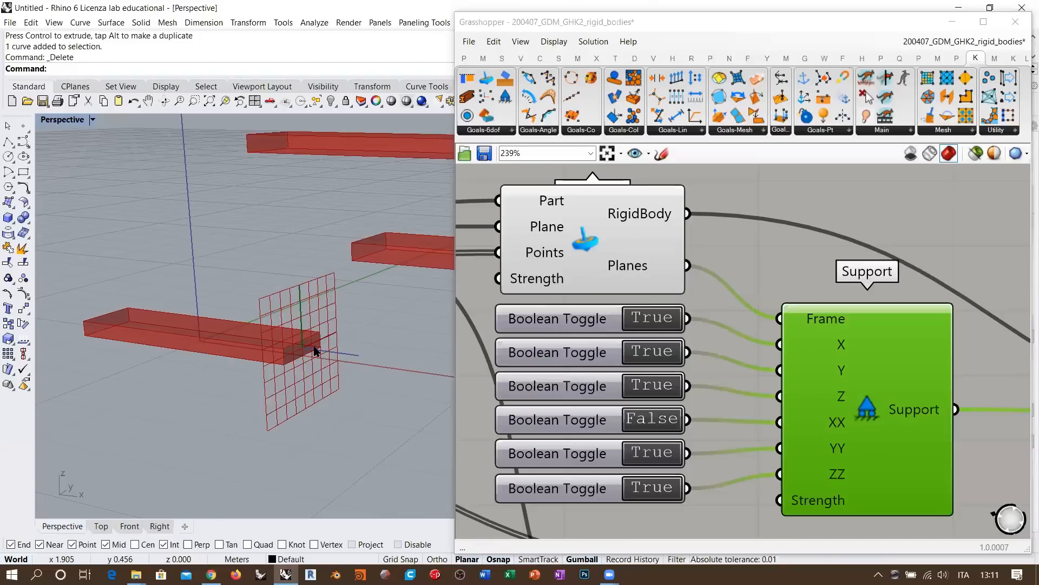
pyautogui.moveTo(688, 340); pyautogui.dragTo(946, 384, button='right')
pyautogui.moveTo(563, 287); pyautogui.dragTo(700, 323, button='right')
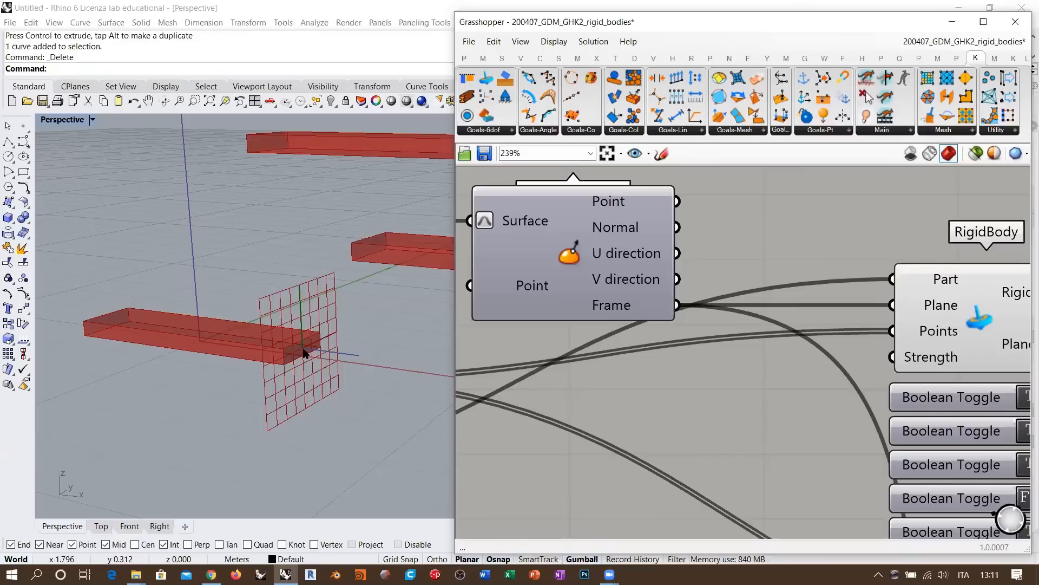
# Add an XY Plane component and connect Evaluate Surface's Point output to its Origin input.
pyautogui.moveTo(612, 290); pyautogui.dragTo(581, 409, button='right')
pyautogui.doubleClick(699, 248)
pyautogui.write('xy')
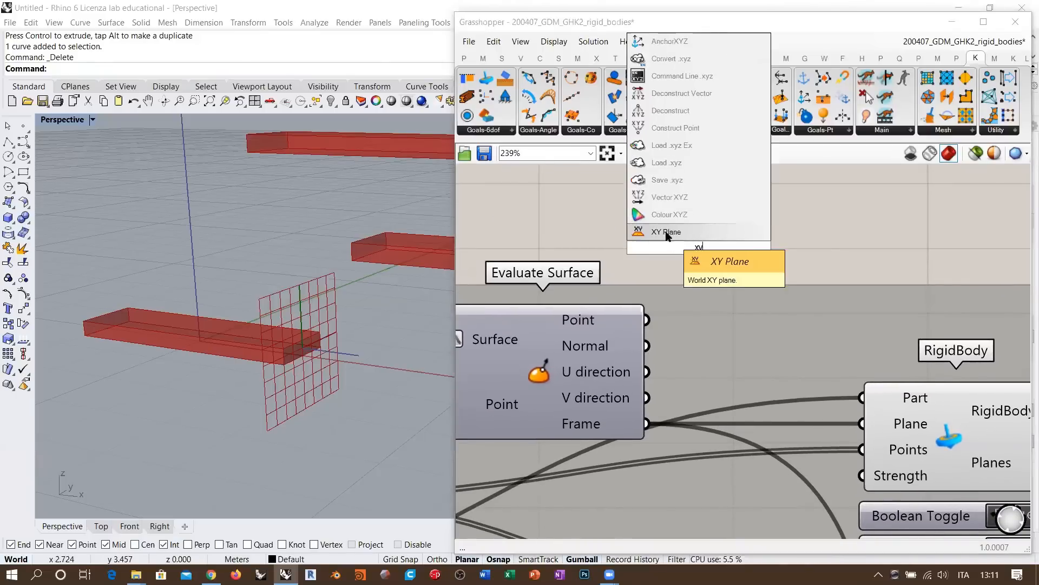
pyautogui.click(667, 235)
pyautogui.moveTo(680, 247); pyautogui.dragTo(728, 250)
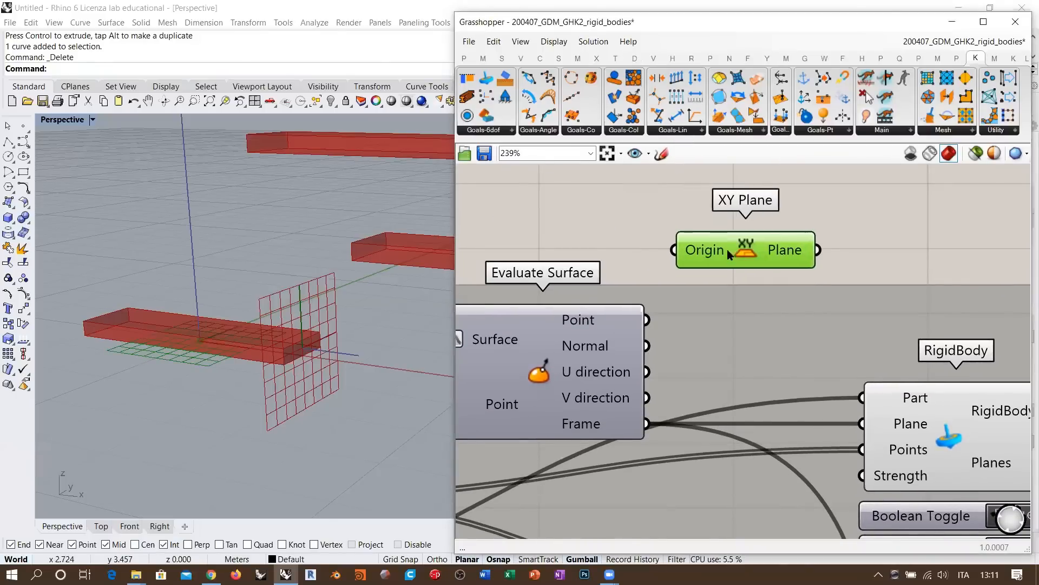
pyautogui.click(583, 321)
pyautogui.moveTo(646, 321); pyautogui.dragTo(675, 250)
pyautogui.click(785, 255)
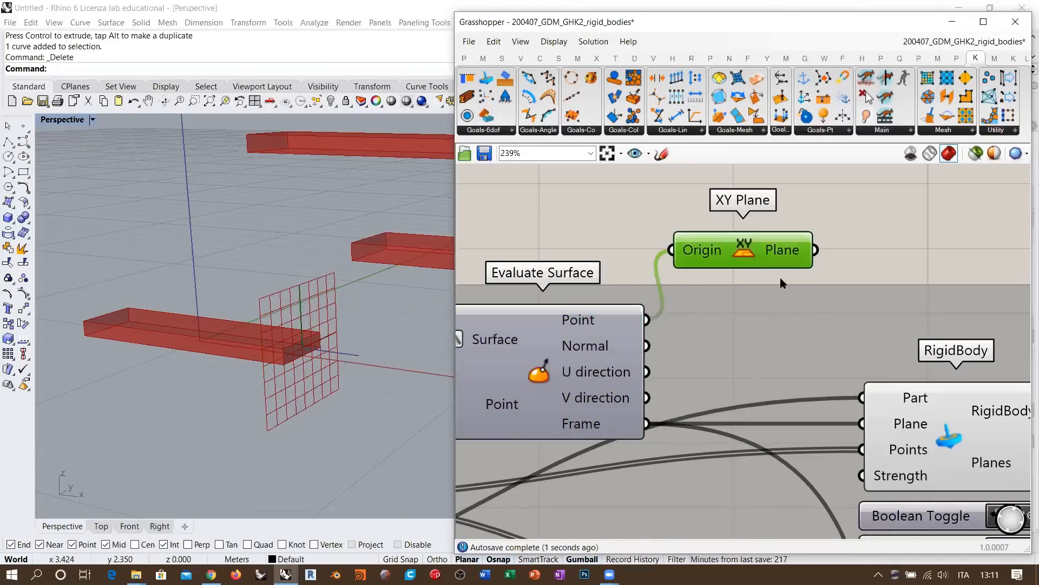
# Connect the XY Plane's Plane output to the RigidBody's Plane input, replacing the Evaluate Surface frame.
pyautogui.moveTo(791, 255); pyautogui.dragTo(665, 233, button='right')
pyautogui.moveTo(690, 229); pyautogui.dragTo(737, 402)
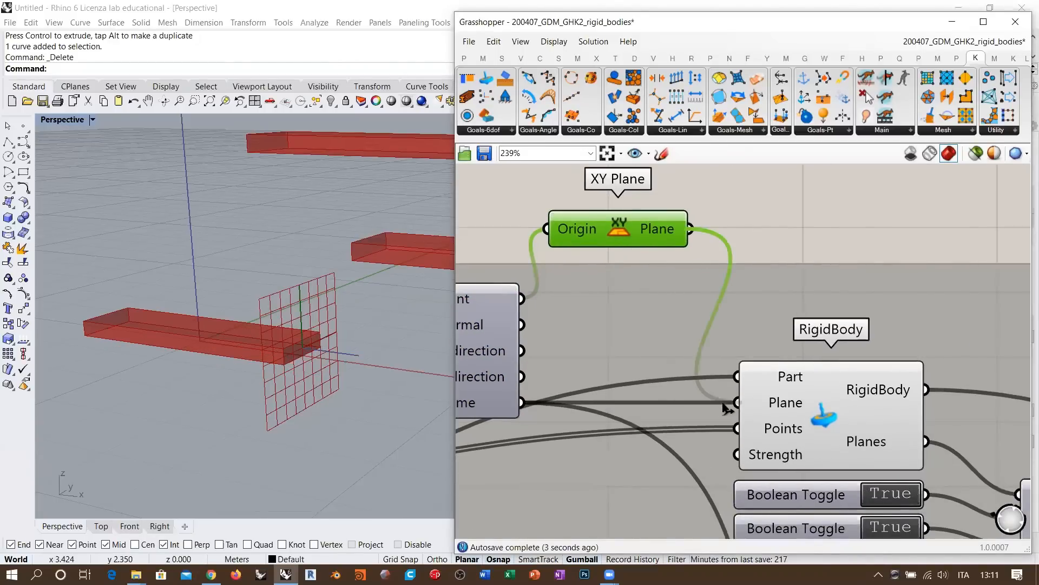
pyautogui.moveTo(336, 311); pyautogui.dragTo(310, 373, button='right')
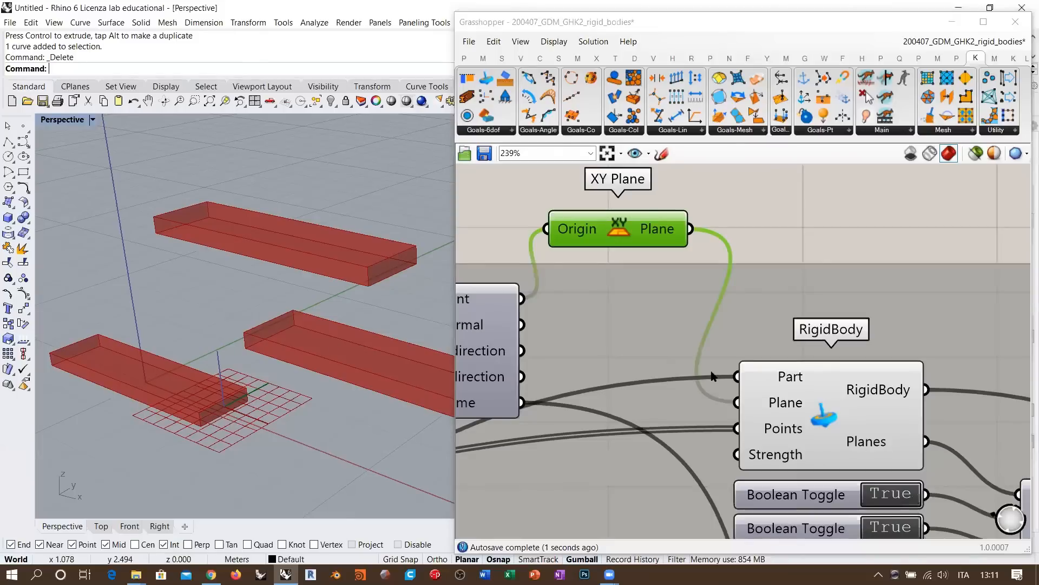
# Inspect the horizontal plane's axes at the supported box's end against the Support component's XX, YY and ZZ rotation inputs.
pyautogui.moveTo(919, 423); pyautogui.dragTo(686, 262, button='right')
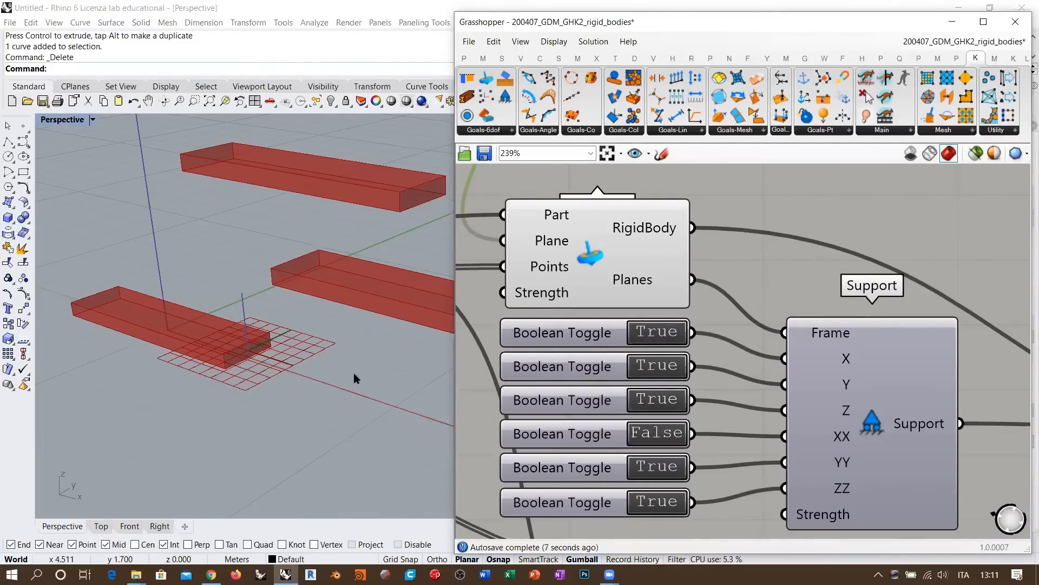
pyautogui.moveTo(250, 364); pyautogui.dragTo(262, 360, button='right')
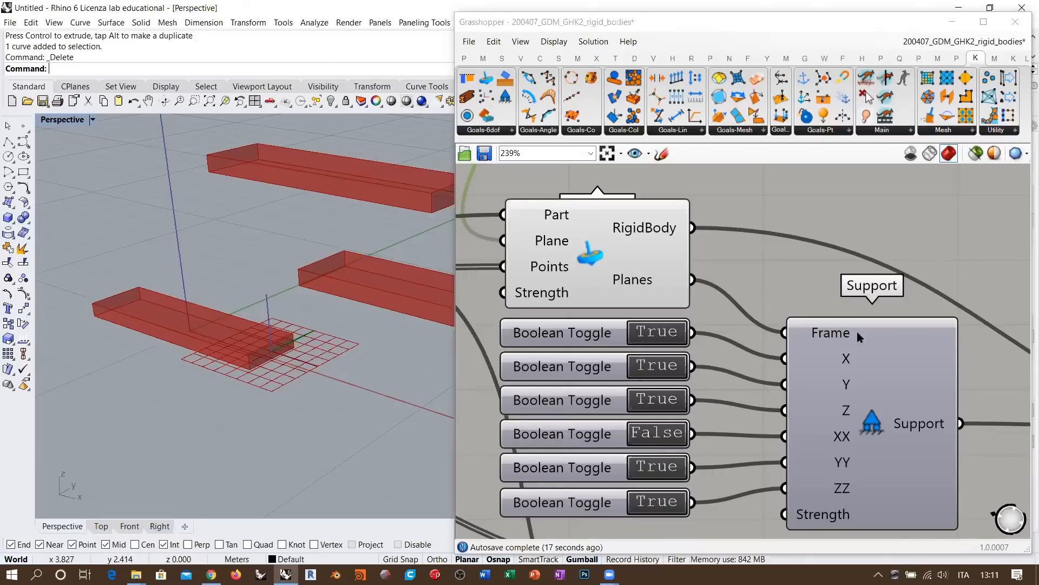
pyautogui.moveTo(829, 427); pyautogui.dragTo(842, 374, button='right')
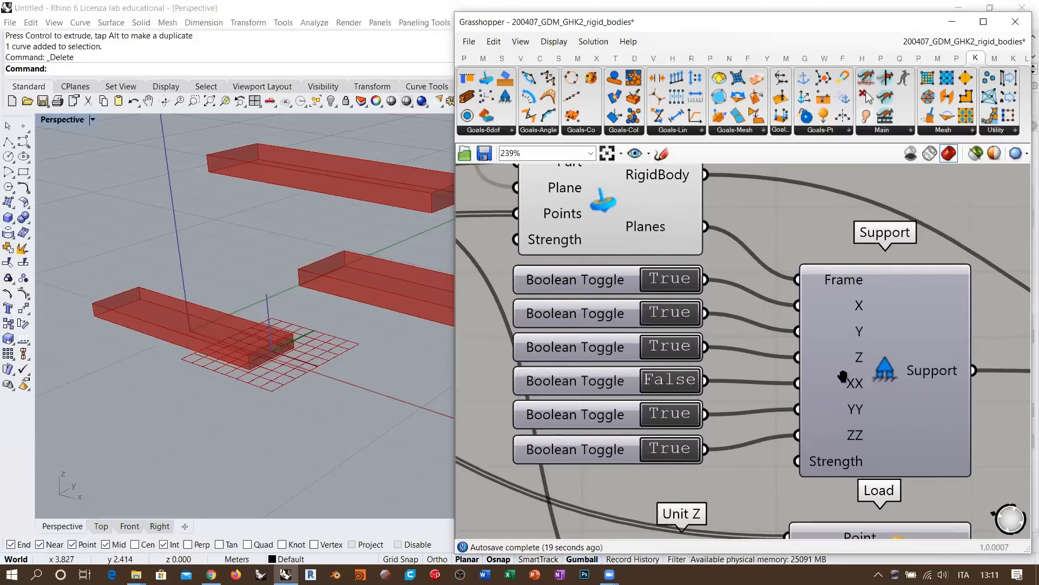
pyautogui.scroll(2, 271, 360)
pyautogui.moveTo(271, 361); pyautogui.dragTo(301, 374, button='right')
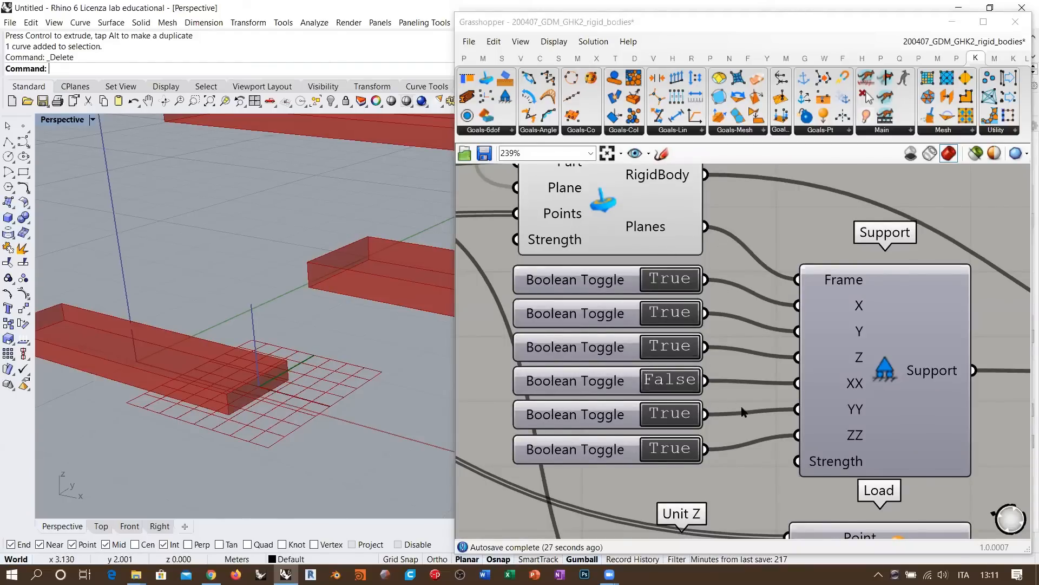
pyautogui.scroll(2, 744, 412)
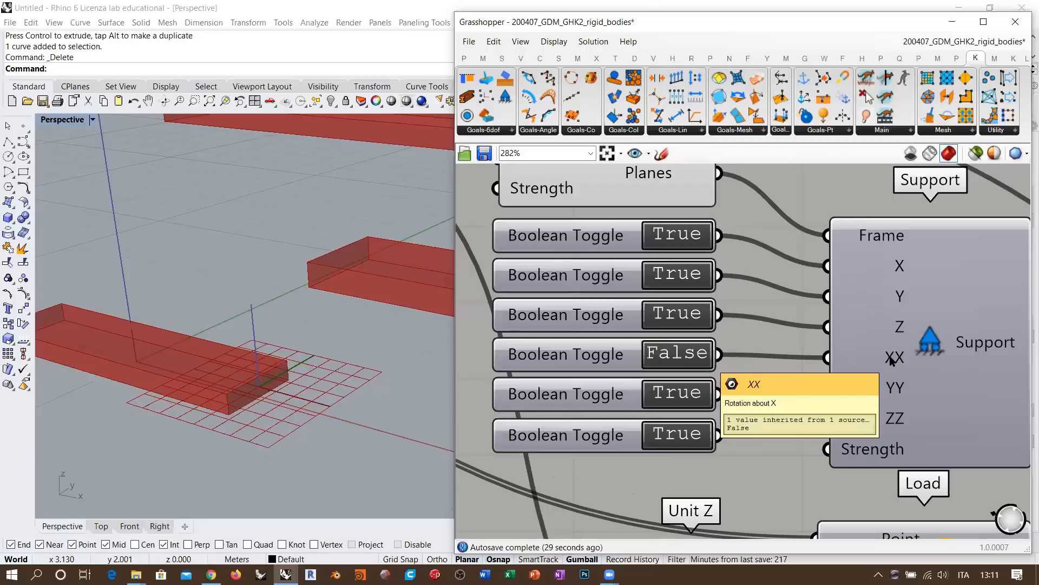
pyautogui.moveTo(255, 365); pyautogui.dragTo(222, 320, button='right')
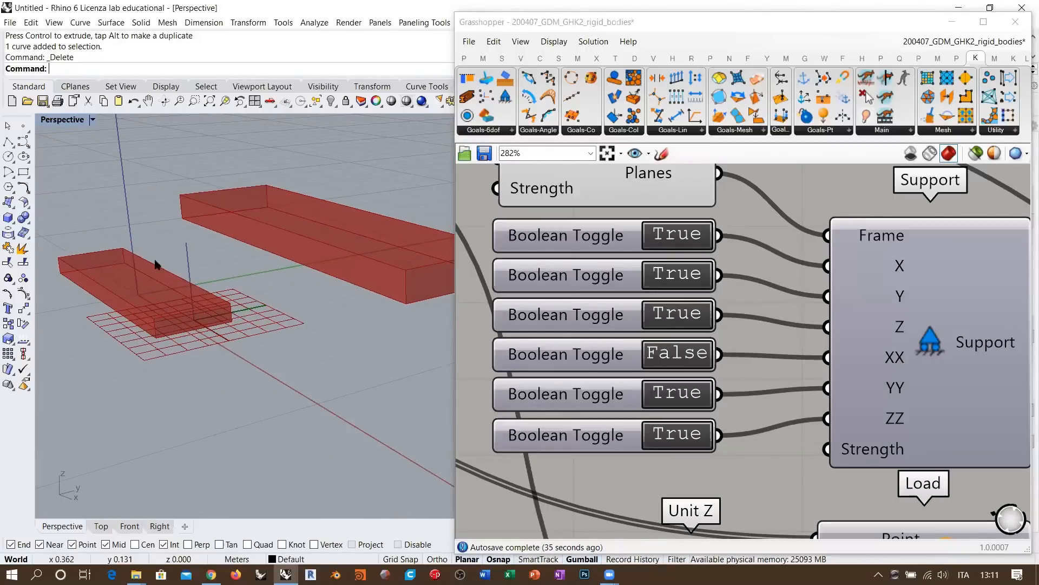
pyautogui.moveTo(156, 264); pyautogui.dragTo(315, 325, button='right')
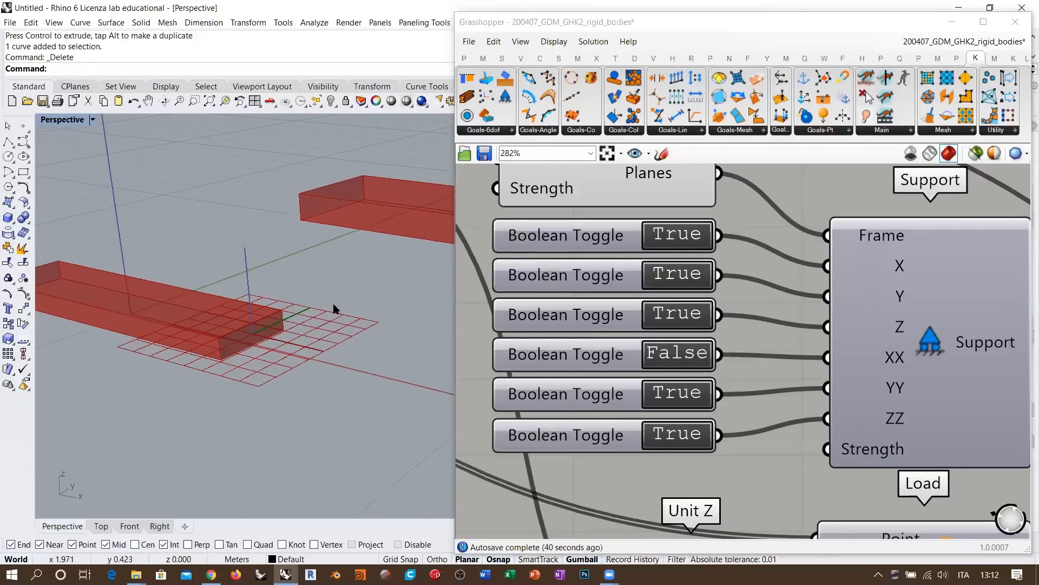
# Set the Support's XX toggle to True and its YY toggle to False to free rotation about Y.
pyautogui.click(678, 360)
pyautogui.click(678, 360)
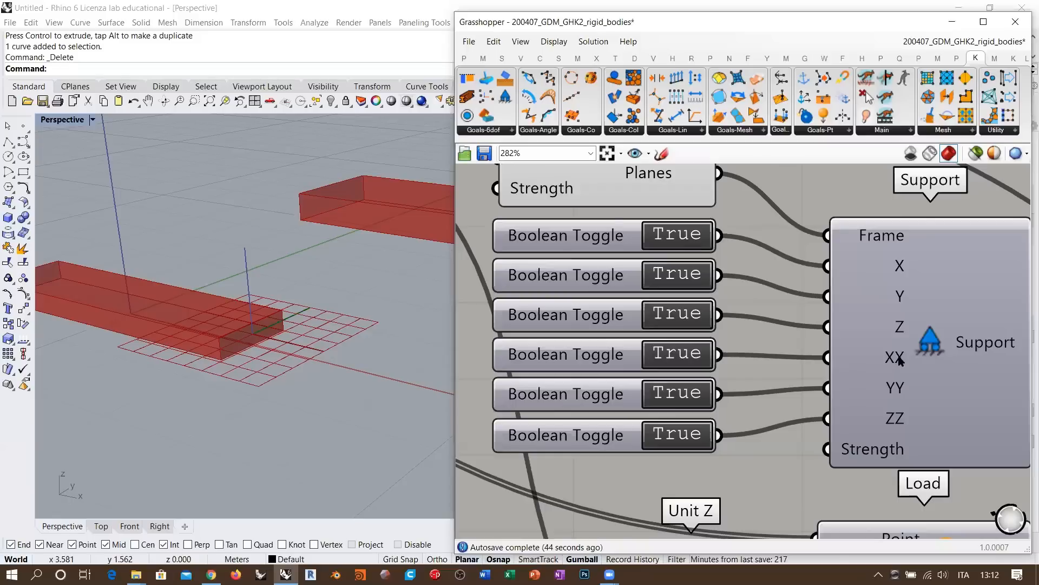
pyautogui.click(675, 394)
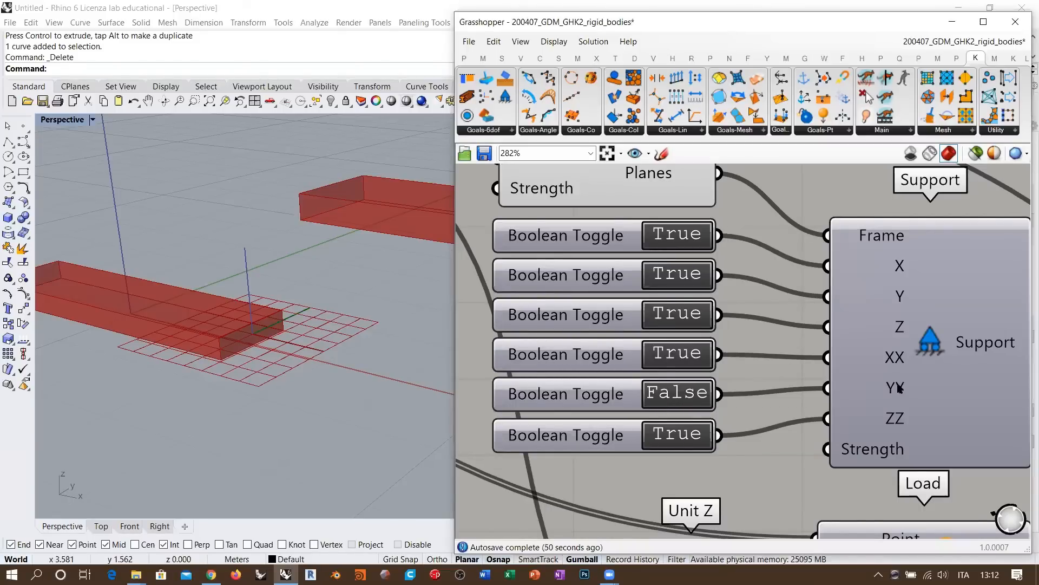
# Select RigidBody and Support in turn to check how their inputs are wired with the new plane.
pyautogui.scroll(-3, 720, 368)
pyautogui.click(671, 261)
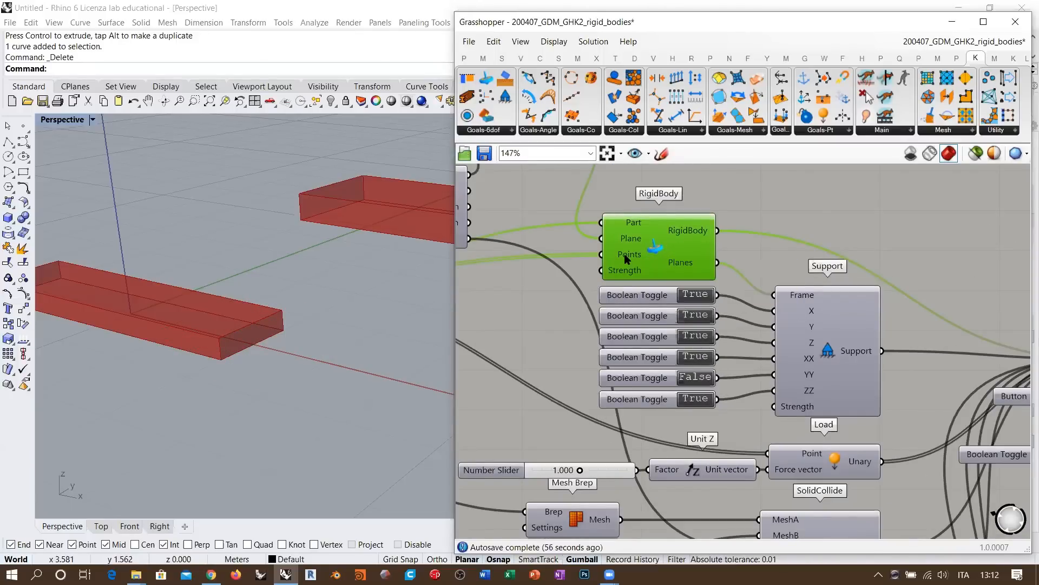
pyautogui.click(834, 351)
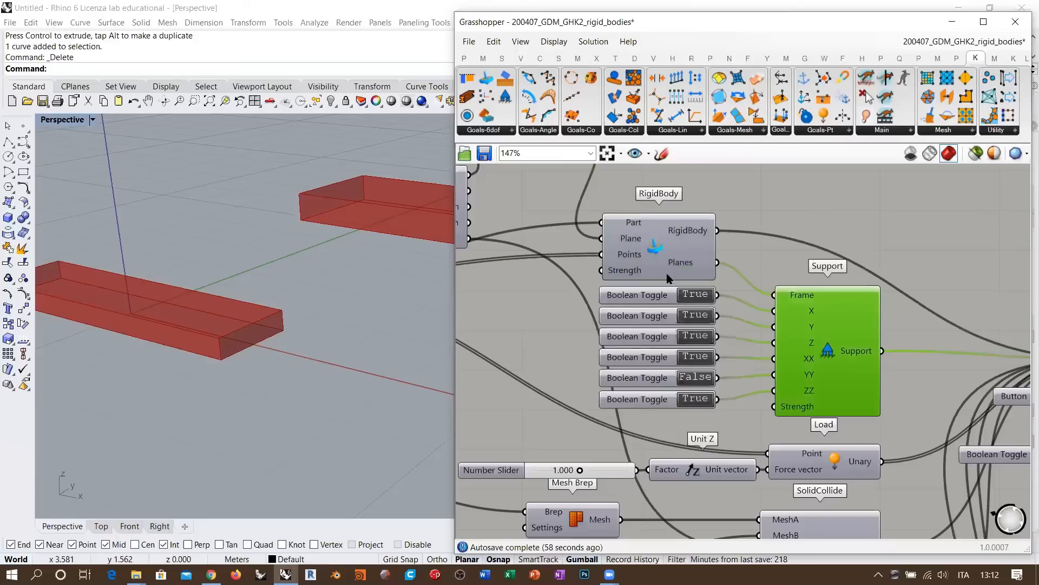
pyautogui.click(836, 349)
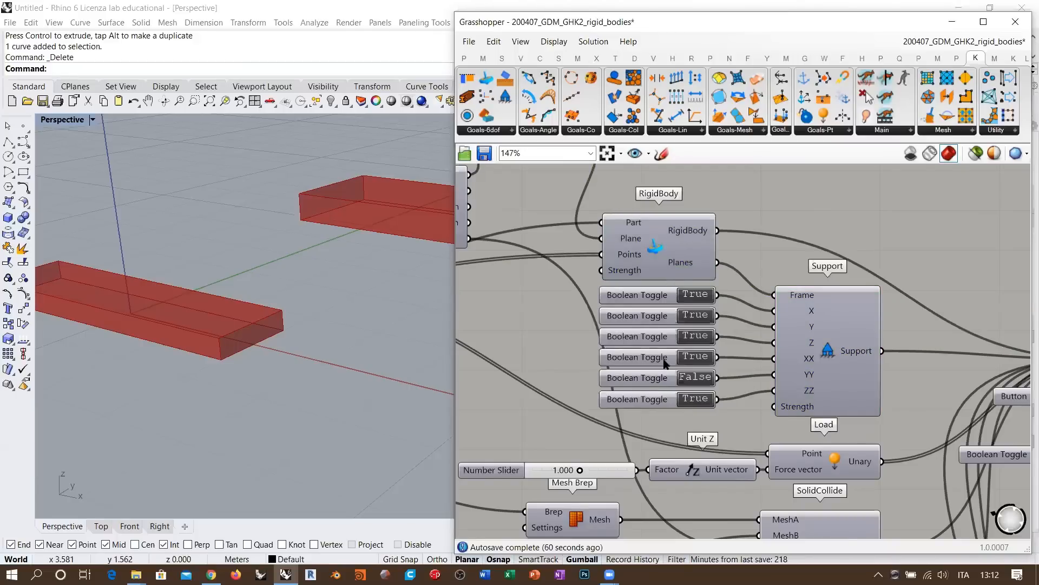
# Reset the BouncySolver simulation repeatedly and observe the supported box's rotation in the Perspective view.
pyautogui.scroll(-4, 664, 359)
pyautogui.moveTo(957, 384); pyautogui.dragTo(858, 357, button='right')
pyautogui.scroll(3, 833, 366)
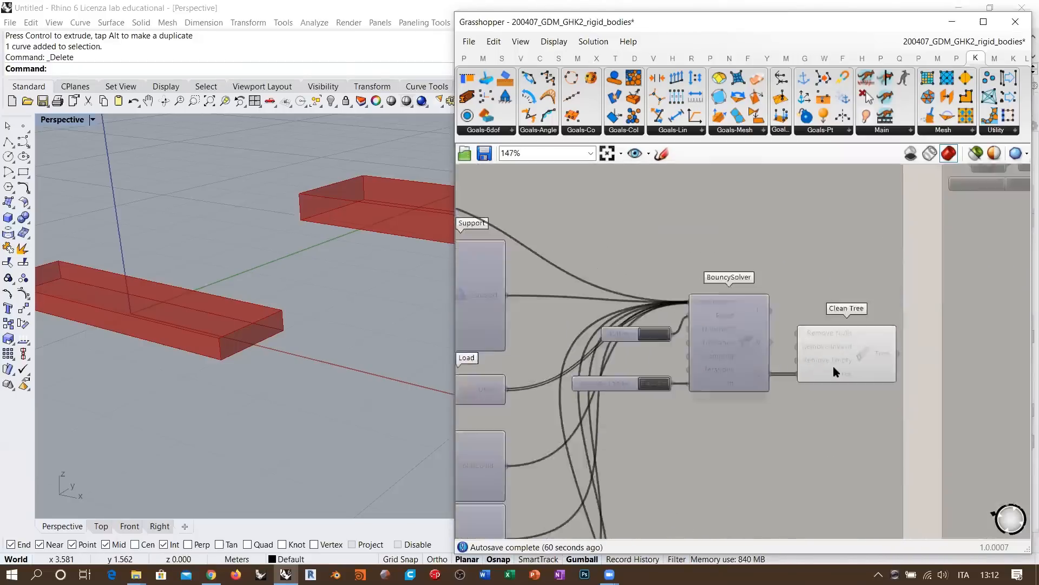
pyautogui.click(586, 321)
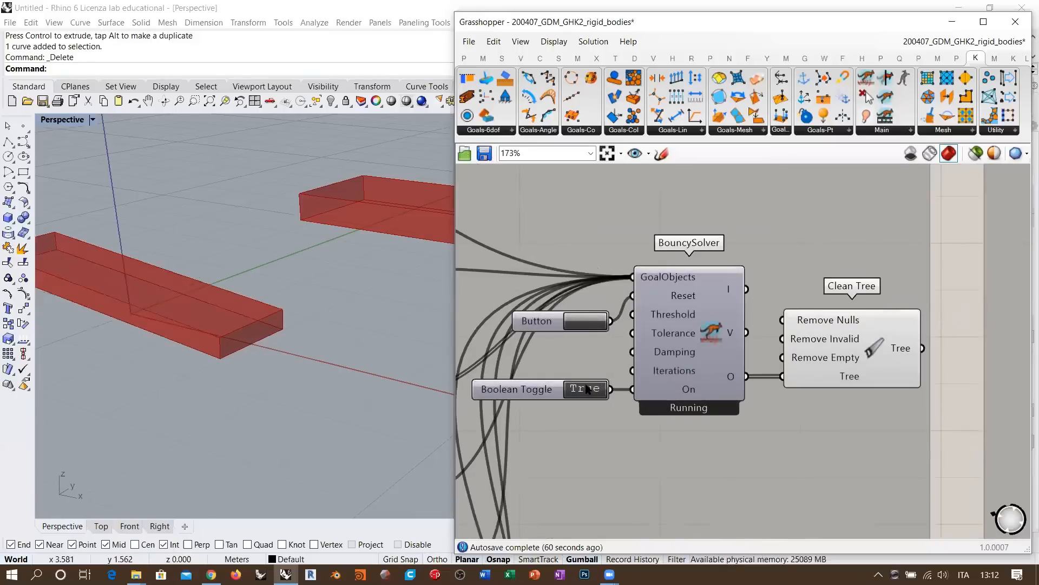
pyautogui.moveTo(255, 371); pyautogui.dragTo(285, 364, button='right')
pyautogui.scroll(-4, 348, 345)
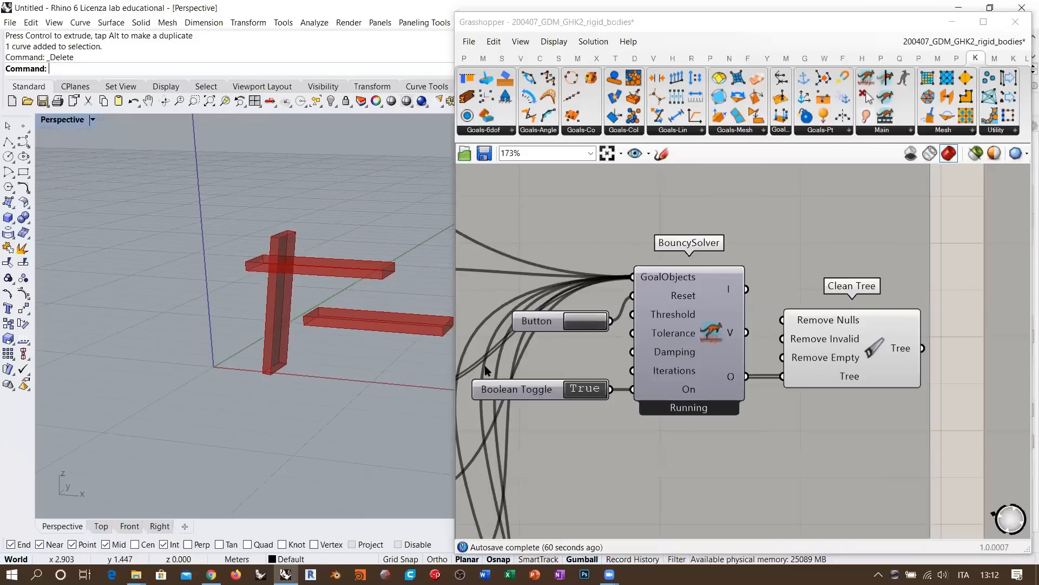
pyautogui.moveTo(570, 336); pyautogui.dragTo(872, 356, button='right')
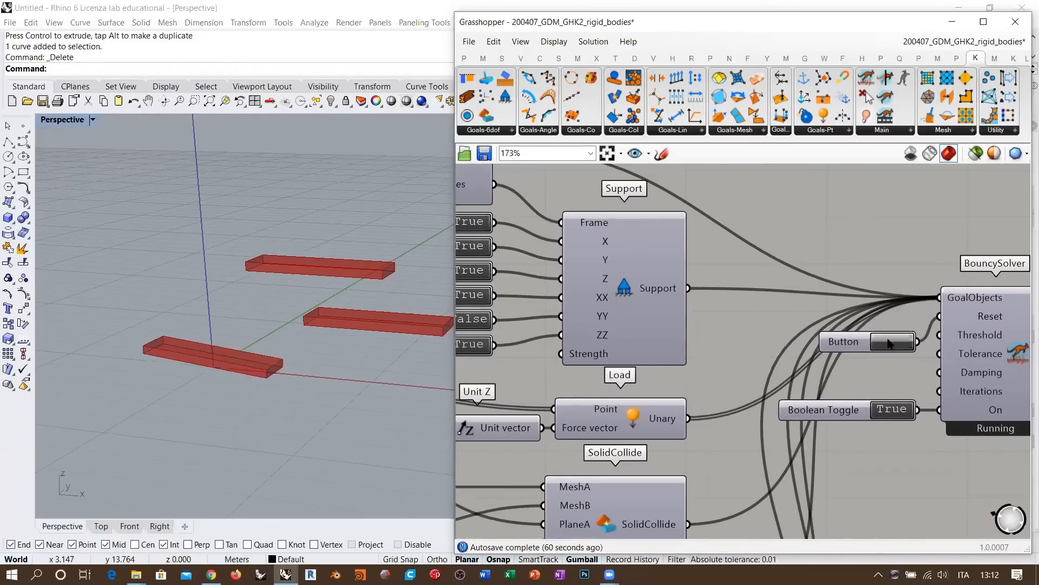
pyautogui.click(890, 343)
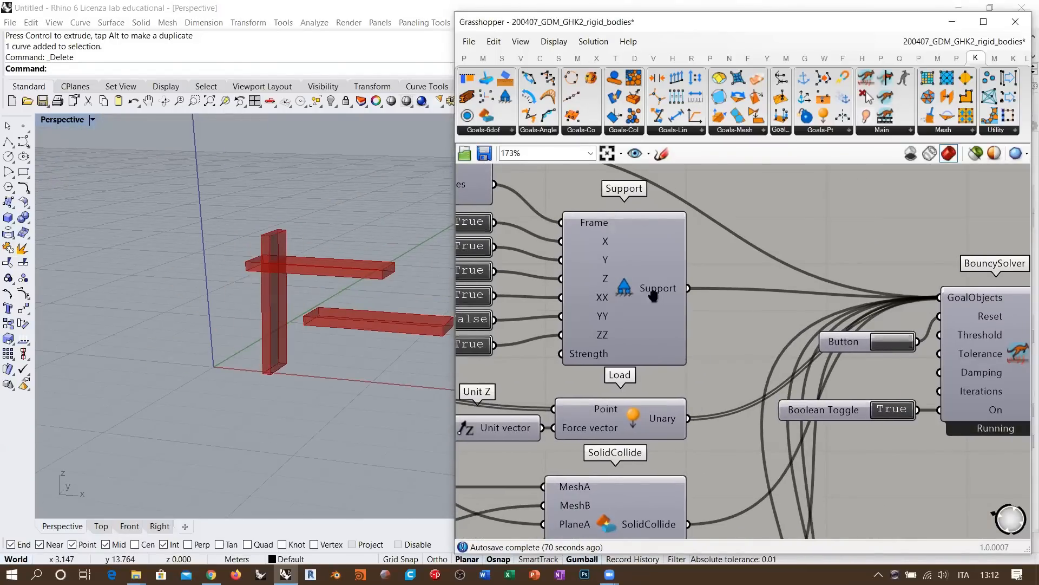
# Connect the RigidBody's Planes output to the first SolidCollide's PlaneA input and reset the BouncySolver simulation.
pyautogui.scroll(-4, 769, 279)
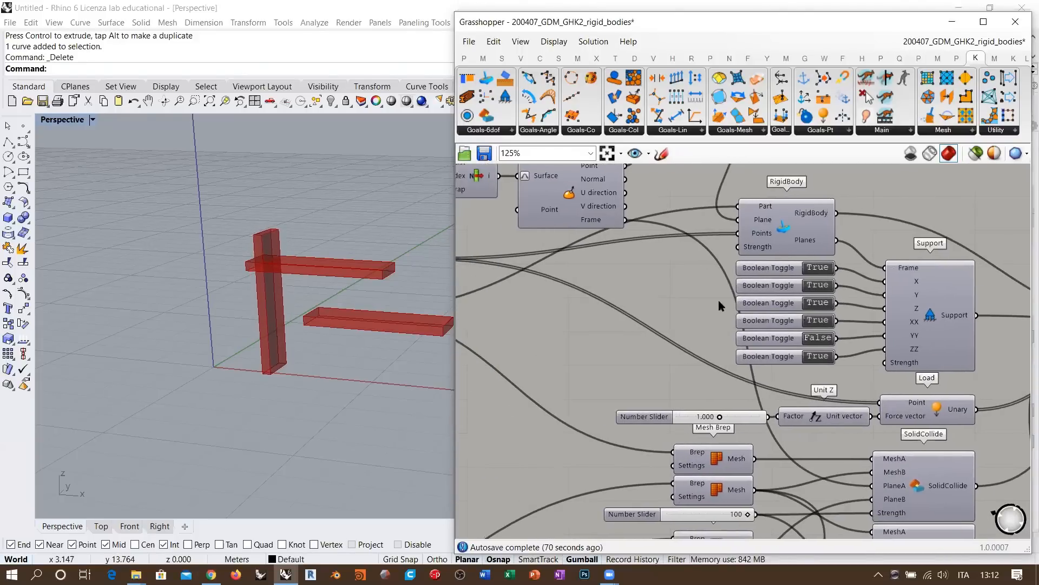
pyautogui.scroll(8, 861, 417)
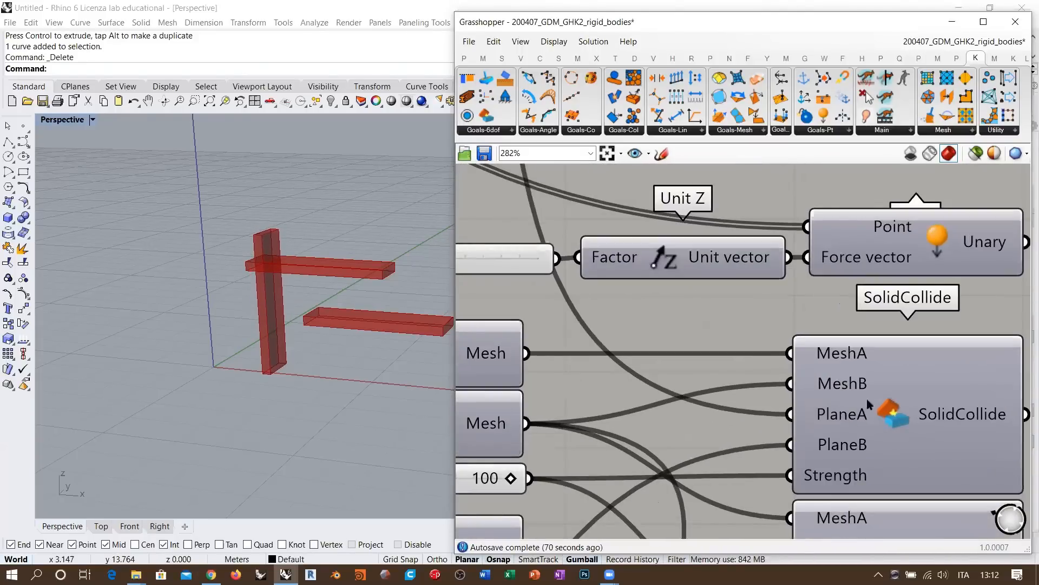
pyautogui.scroll(-8, 836, 412)
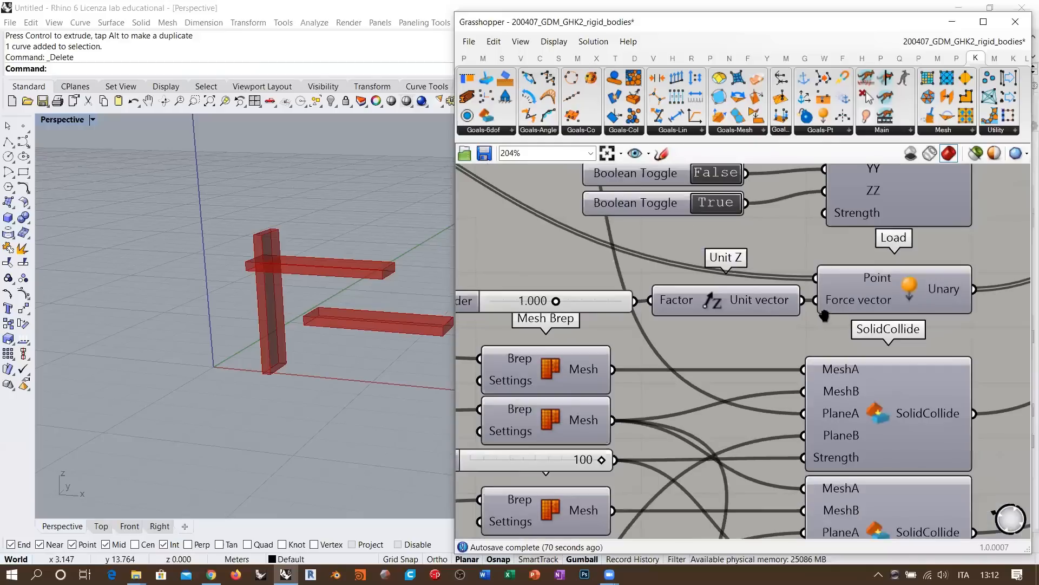
pyautogui.moveTo(820, 310); pyautogui.dragTo(826, 368, button='right')
pyautogui.moveTo(785, 312); pyautogui.dragTo(792, 334, button='right')
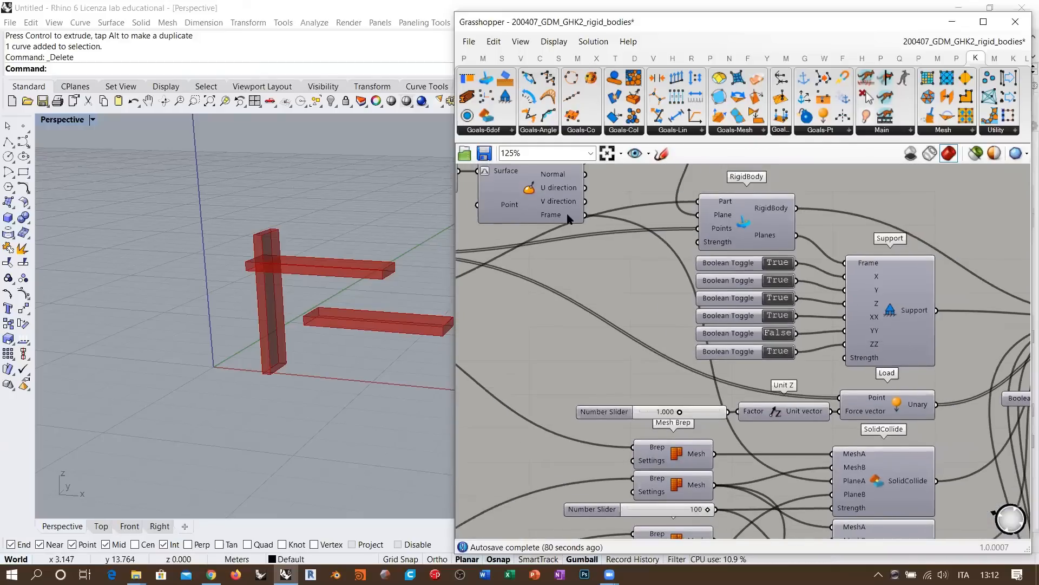
pyautogui.moveTo(568, 218)
pyautogui.moveTo(800, 241); pyautogui.dragTo(832, 493)
pyautogui.moveTo(729, 302); pyautogui.dragTo(550, 240, button='right')
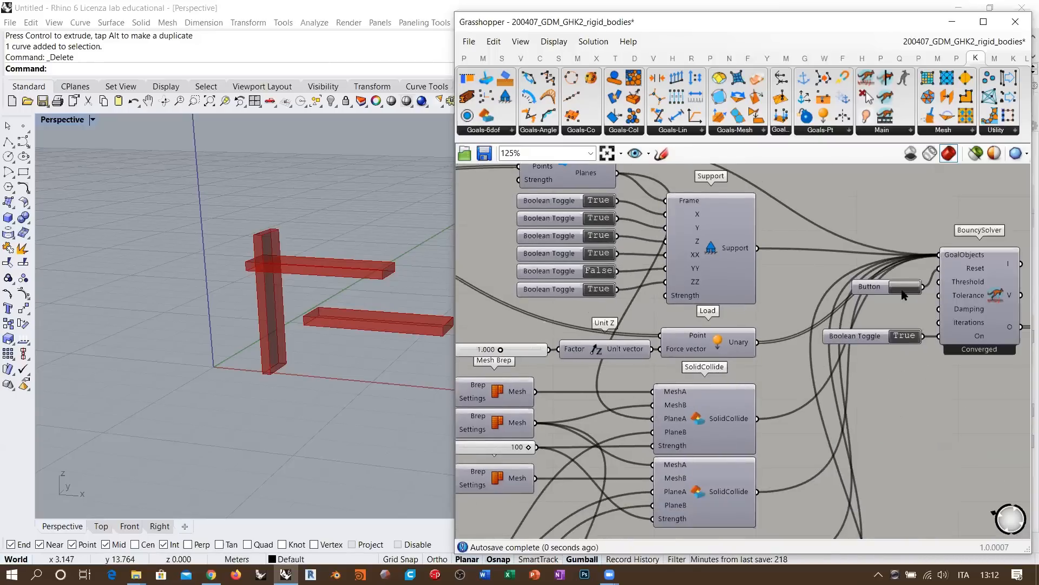
pyautogui.click(907, 287)
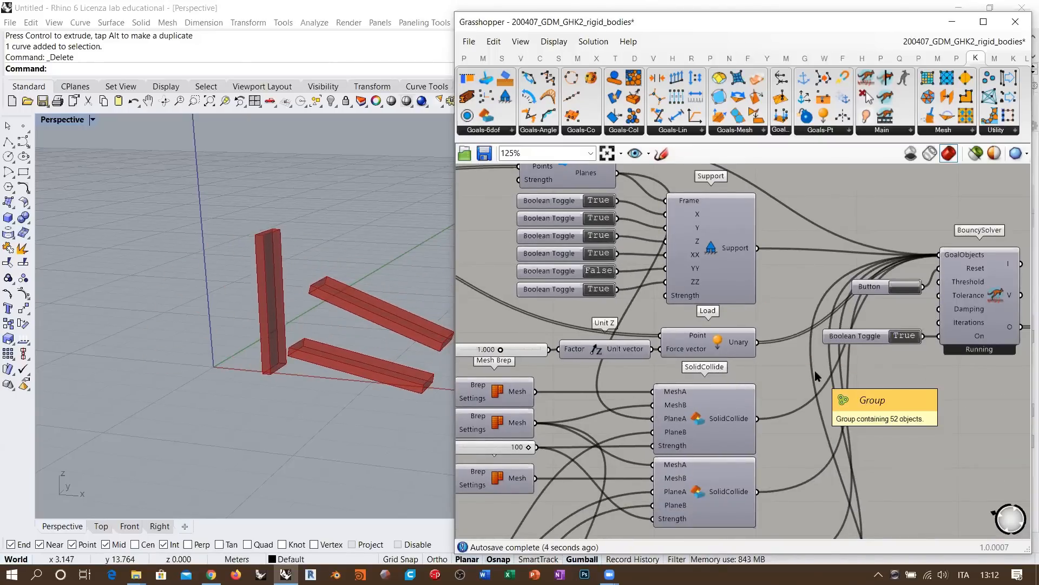
# Add the XY Plane component to the collision example's group and place it between Evaluate Surface and RigidBody.
pyautogui.moveTo(628, 251); pyautogui.dragTo(786, 383, button='right')
pyautogui.click(620, 203)
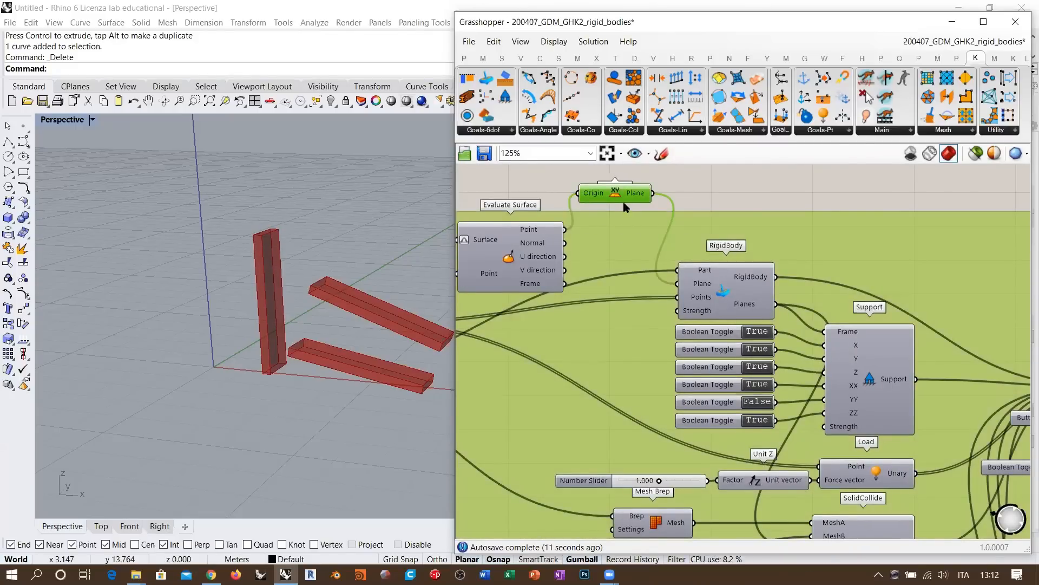
pyautogui.rightClick(613, 231)
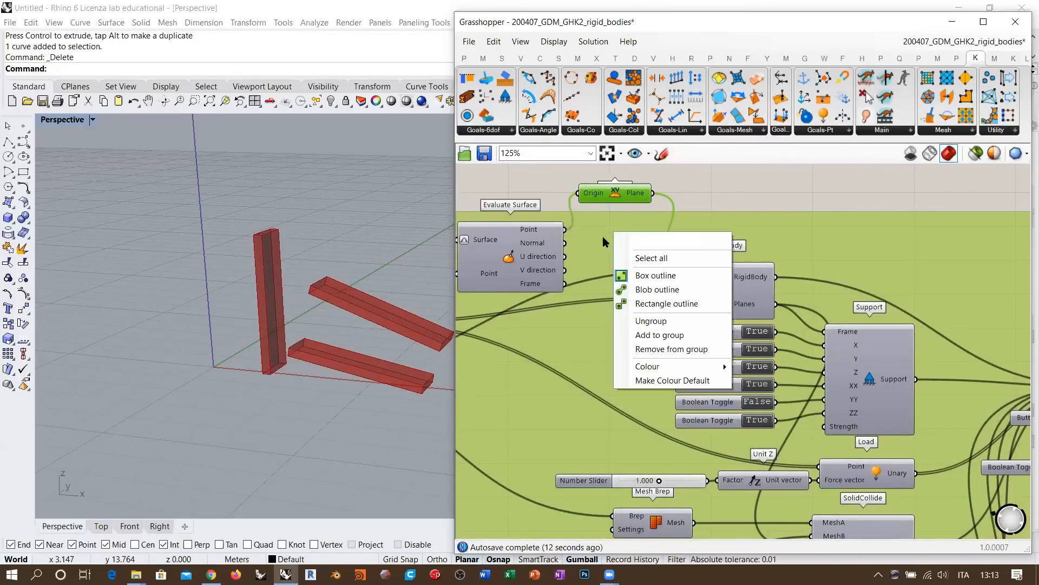
pyautogui.click(650, 333)
pyautogui.click(693, 225)
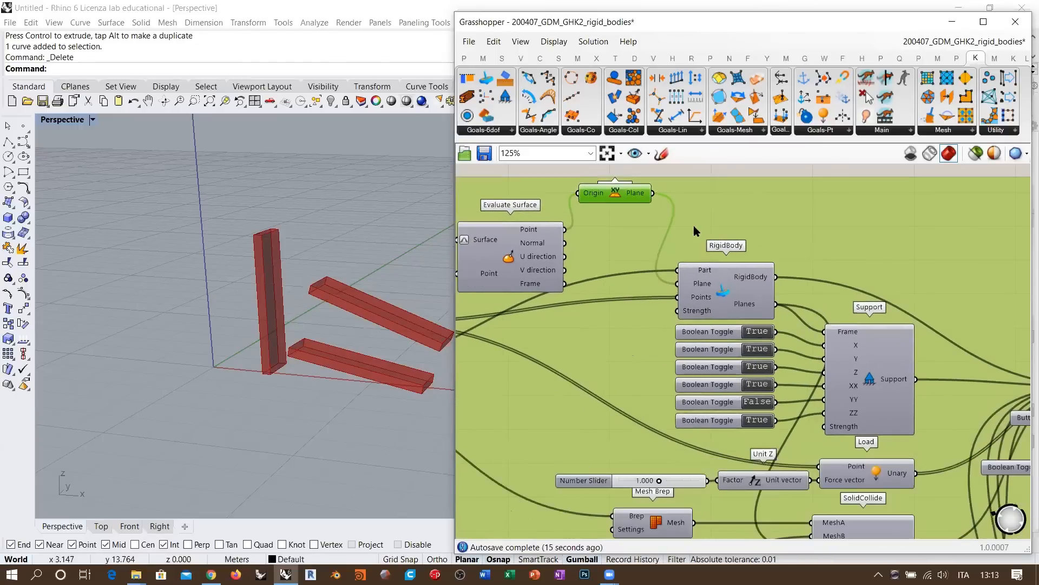
pyautogui.moveTo(622, 201); pyautogui.dragTo(631, 290)
pyautogui.click(638, 203)
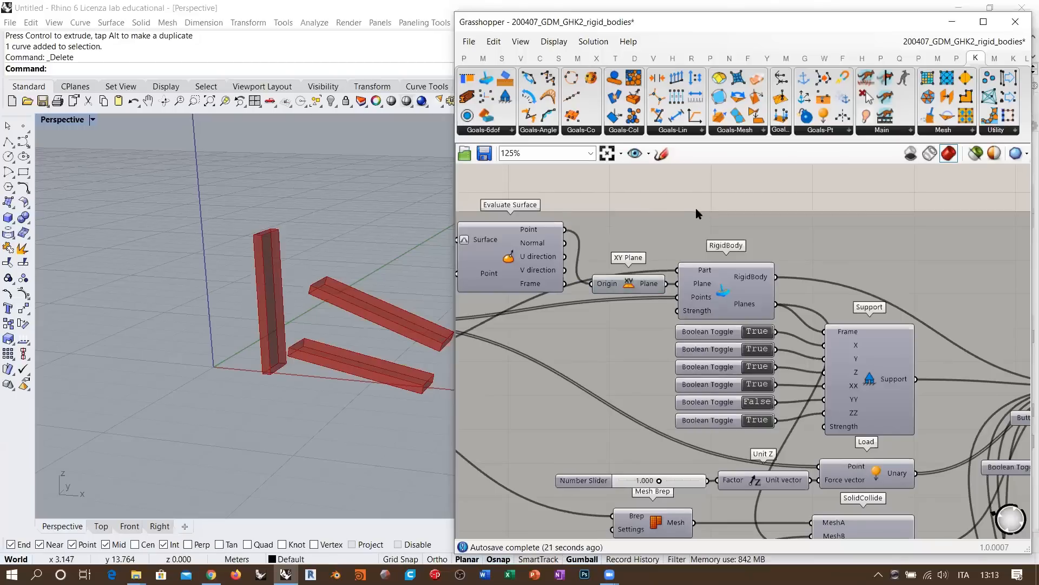
# Examine the Support component's toggle inputs and the overall layout of the rigid body collision definition.
pyautogui.scroll(-4, 793, 294)
pyautogui.scroll(2, 782, 262)
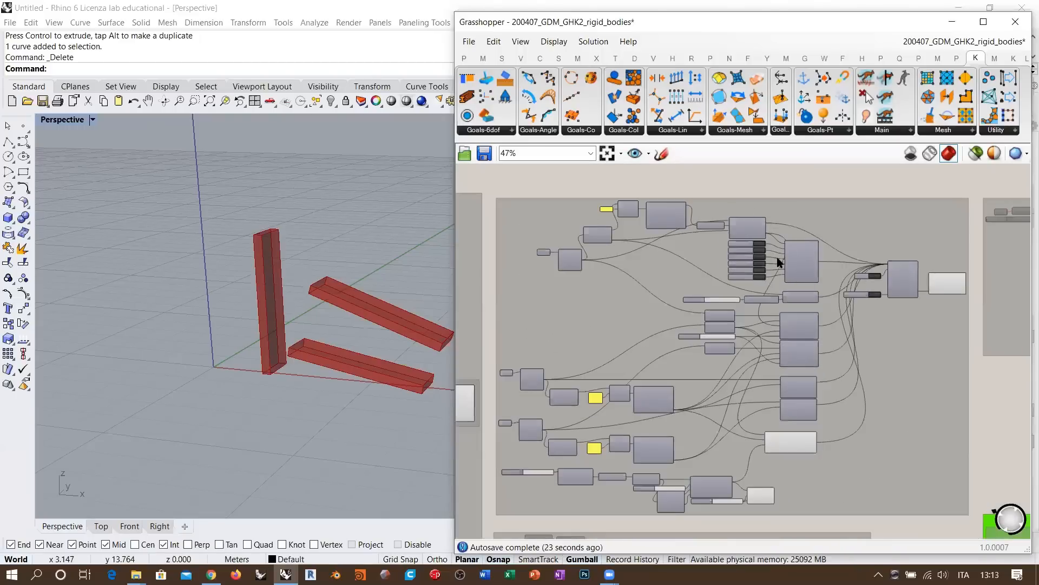
pyautogui.scroll(5, 806, 241)
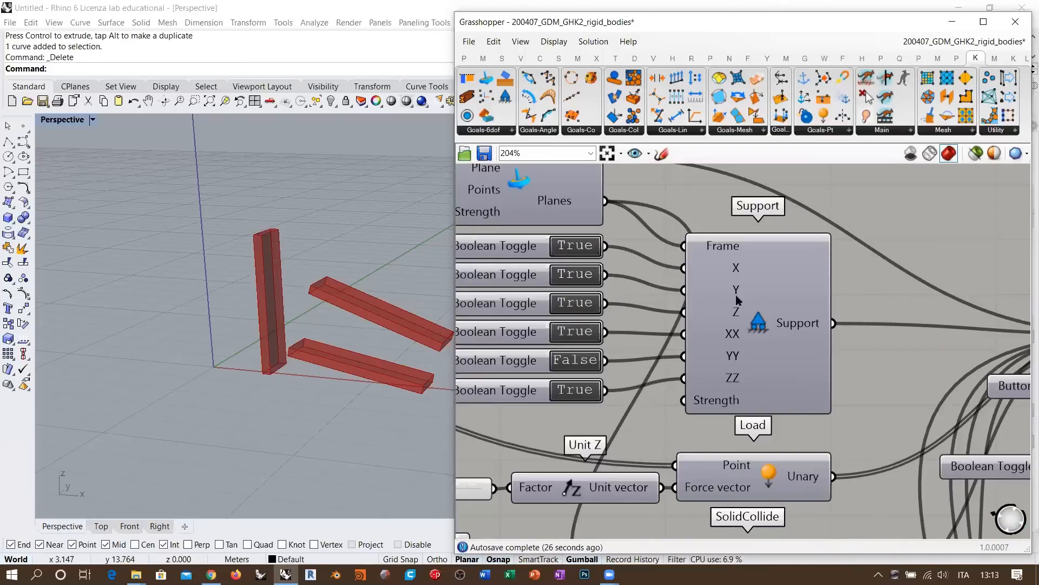
pyautogui.scroll(-9, 772, 314)
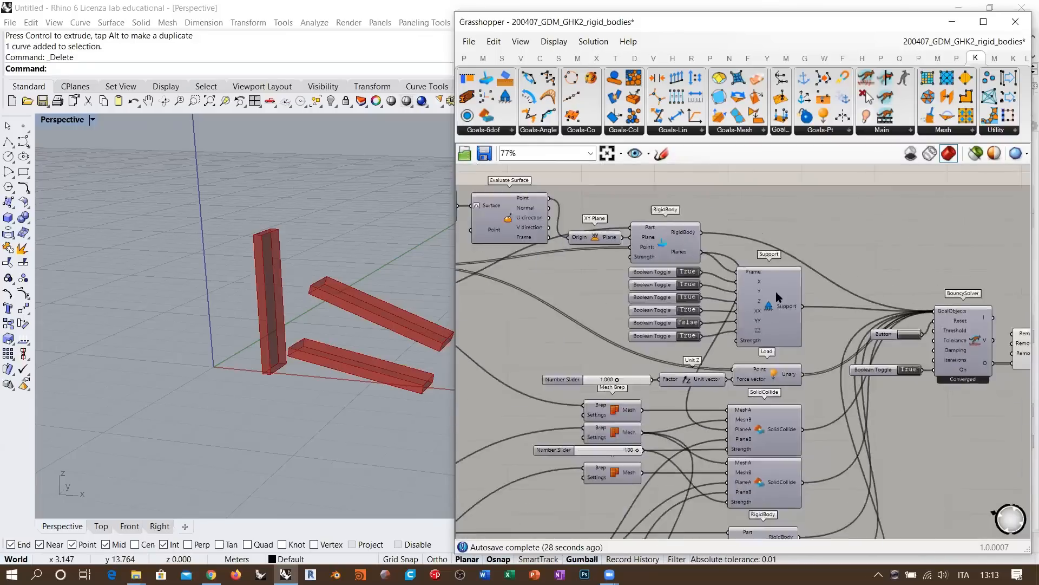
pyautogui.scroll(3, 744, 270)
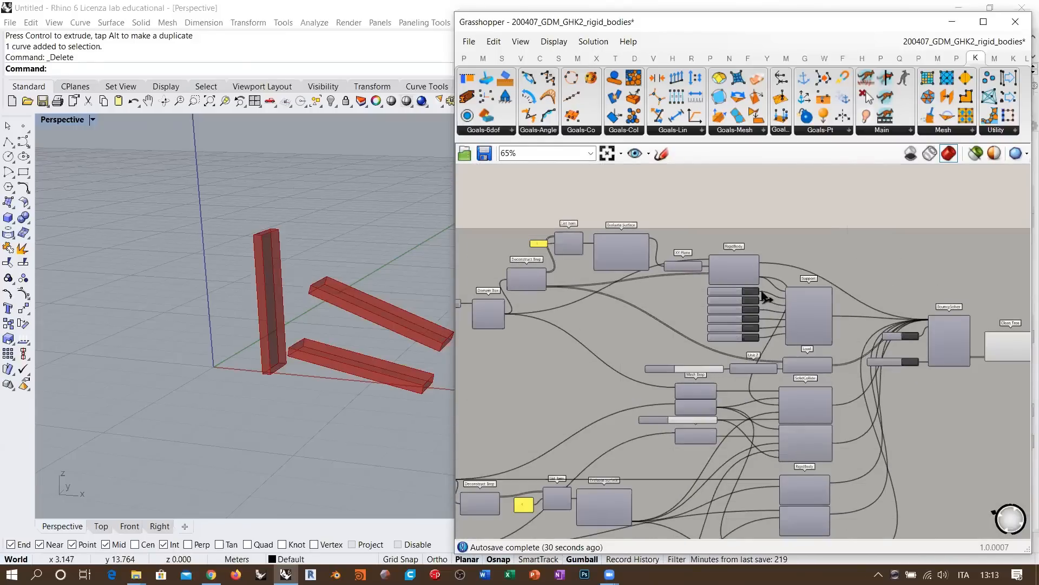
pyautogui.scroll(-2, 769, 296)
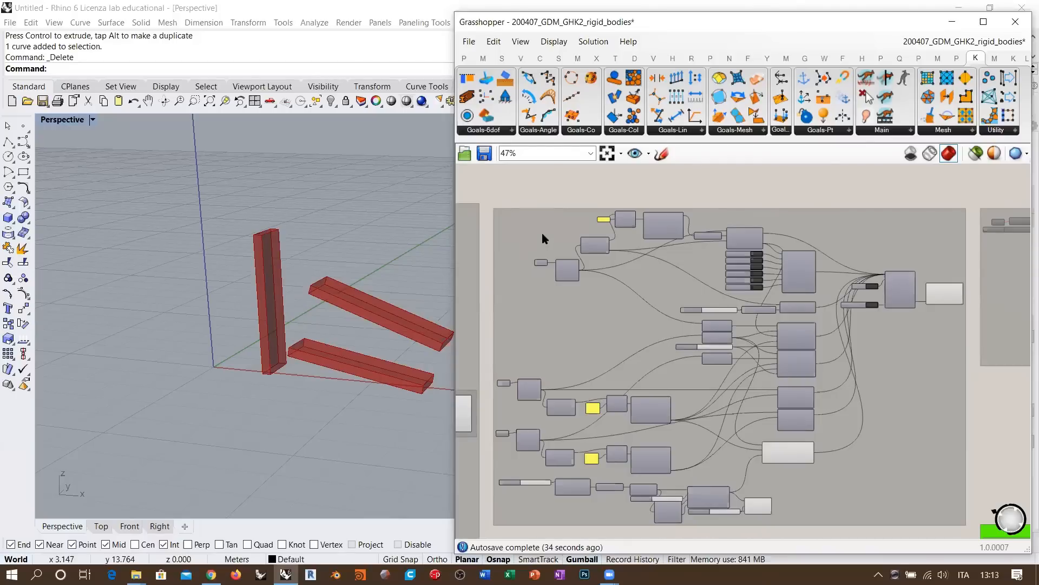
pyautogui.moveTo(543, 235); pyautogui.dragTo(539, 229)
pyautogui.click(594, 196)
pyautogui.moveTo(740, 337); pyautogui.dragTo(723, 286, button='right')
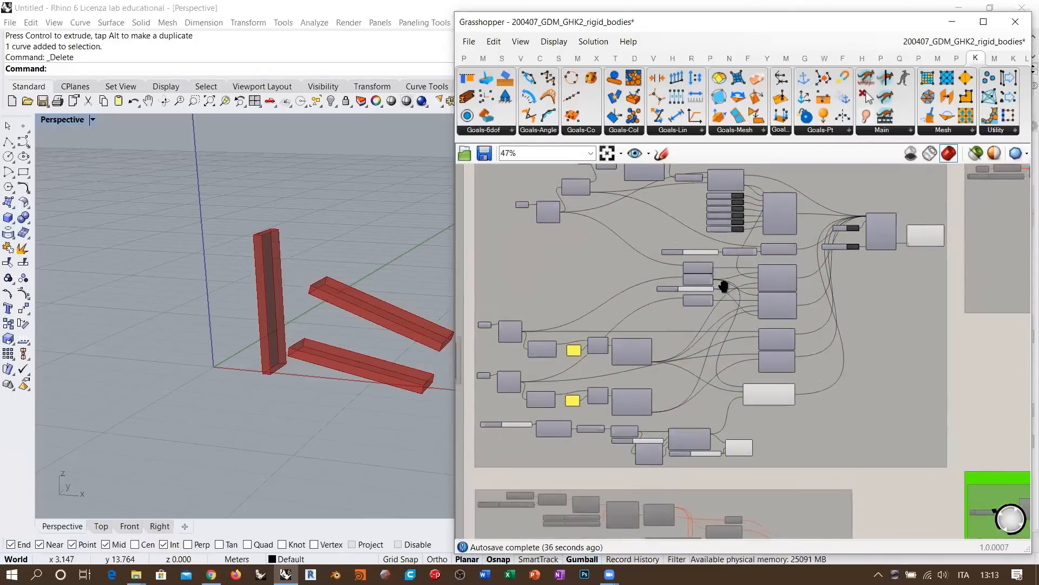
pyautogui.scroll(-3, 724, 287)
# Select the disabled example groups below and beside the collision definition to point them out.
pyautogui.moveTo(750, 401); pyautogui.dragTo(749, 393)
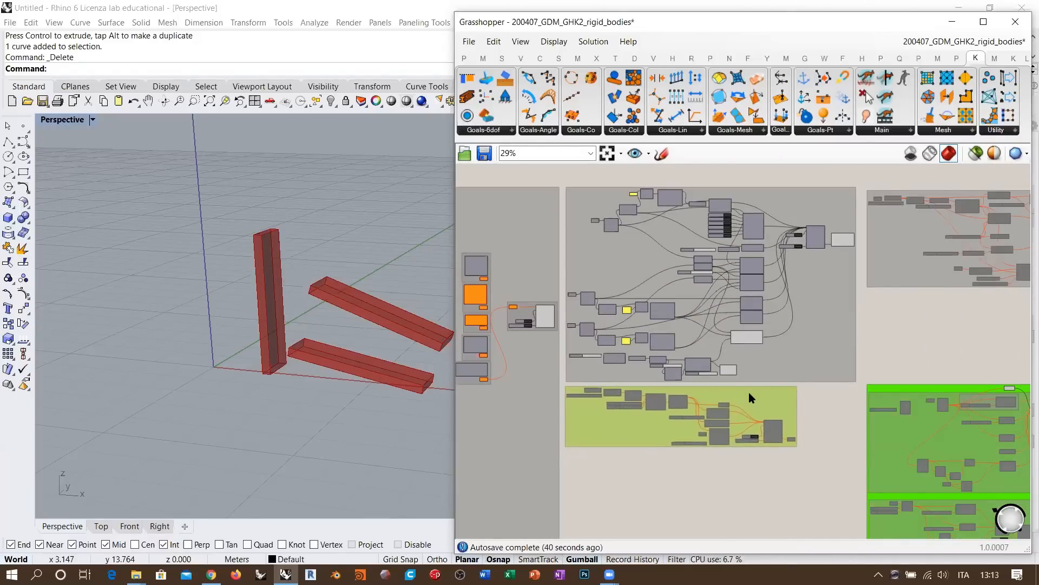
pyautogui.click(760, 509)
pyautogui.moveTo(815, 342); pyautogui.dragTo(703, 375, button='right')
pyautogui.click(701, 376)
pyautogui.keyDown('shift'); pyautogui.click(827, 236); pyautogui.keyUp('shift')
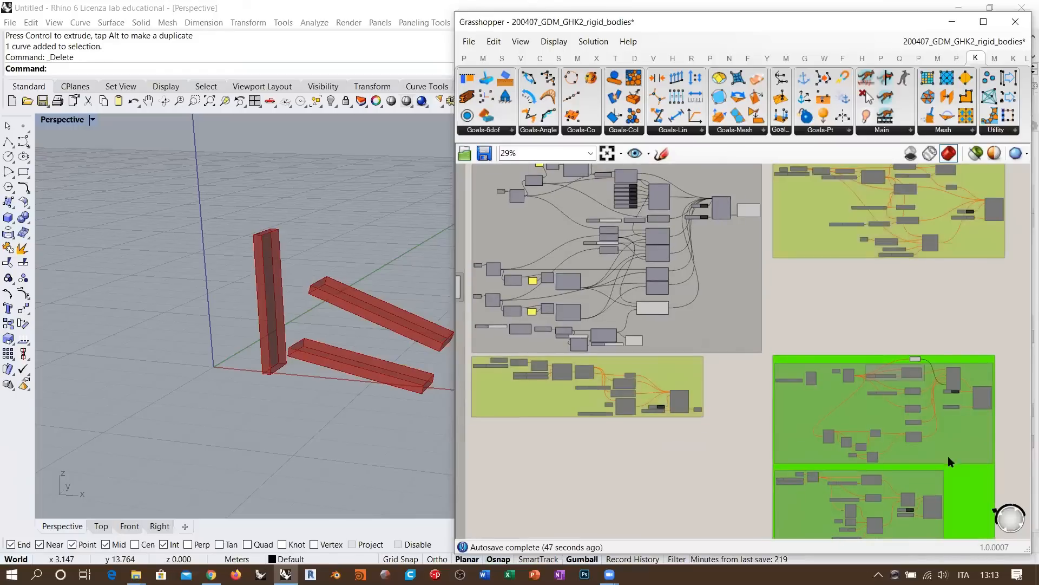
pyautogui.click(917, 467)
pyautogui.moveTo(837, 372); pyautogui.dragTo(831, 359)
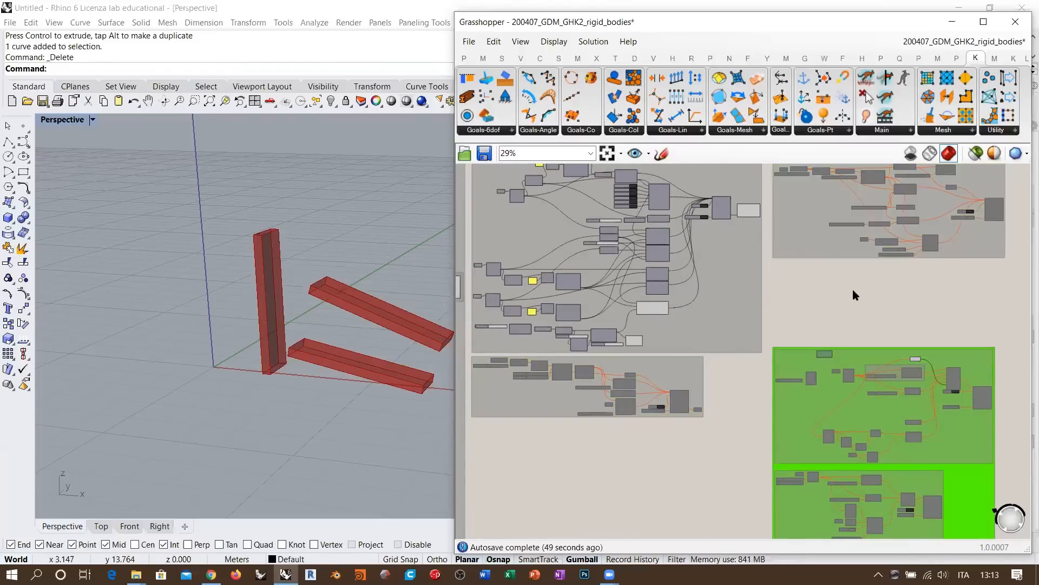
pyautogui.hotkey('ctrl', 'z')
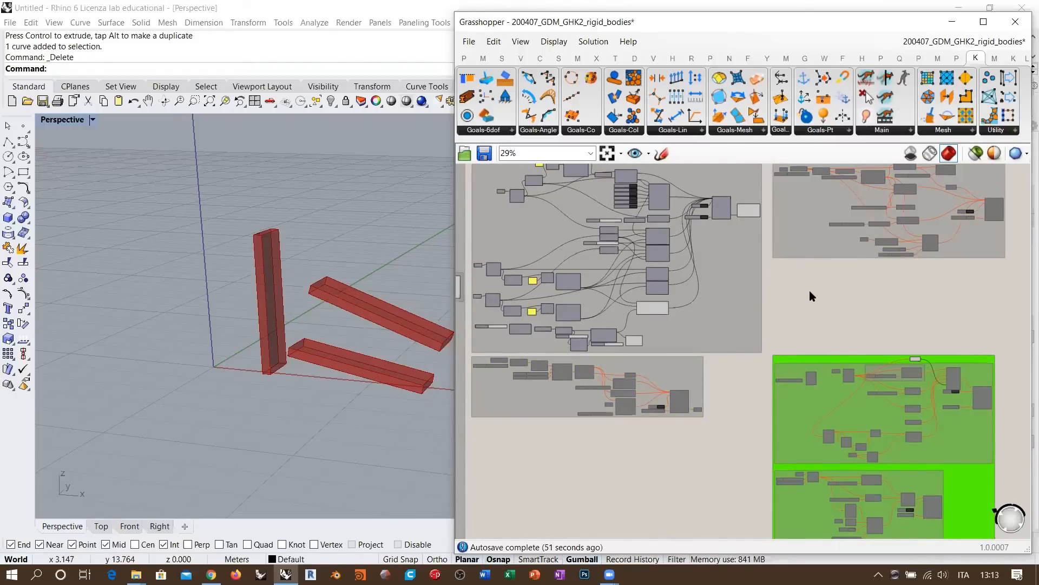
pyautogui.scroll(-3, 810, 289)
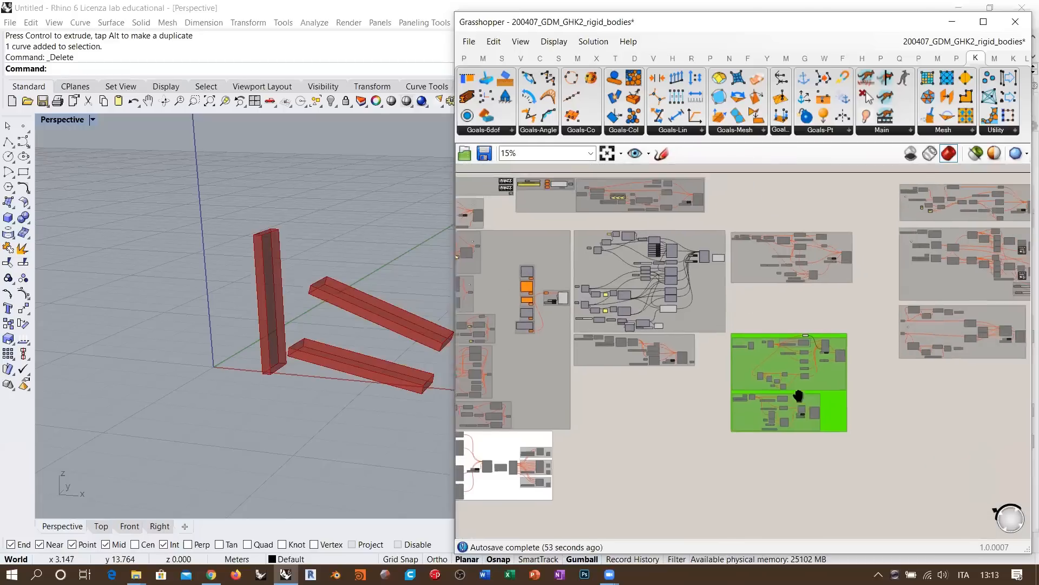